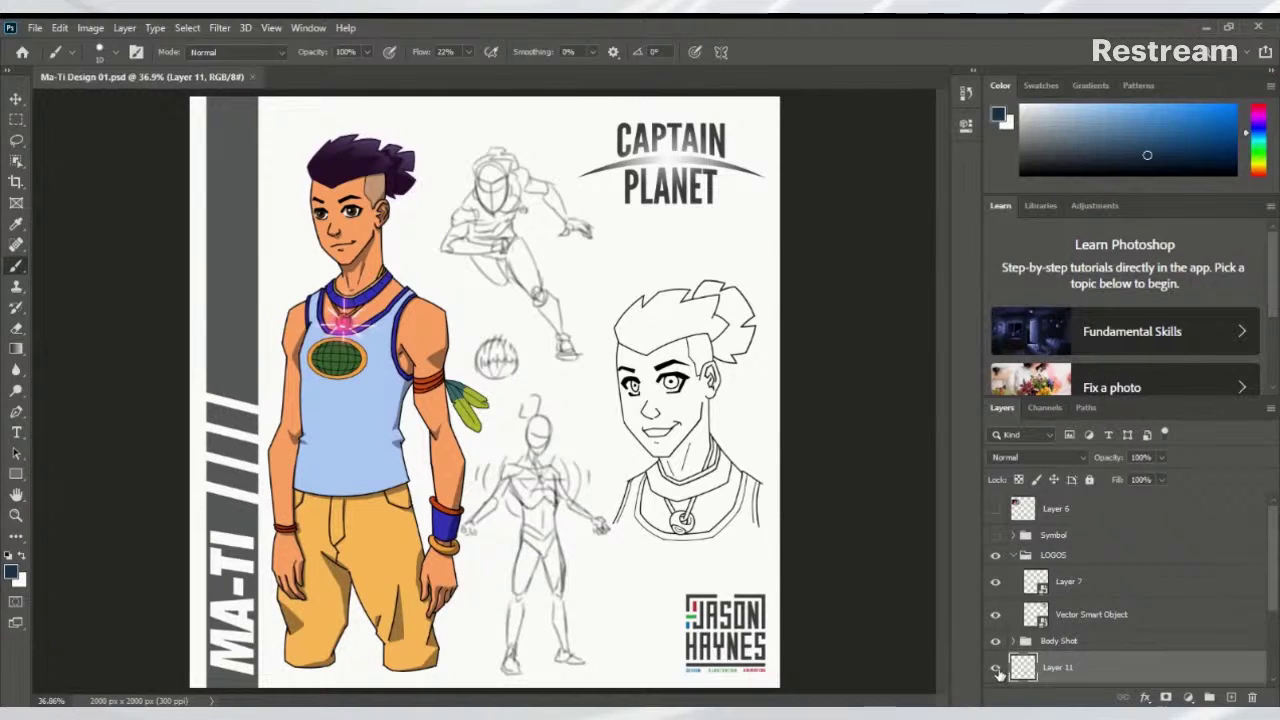
Toggle the standing-figure sketch off and on to compare it with the artwork
left_click(996, 669)
left_click(996, 669)
left_click(997, 669)
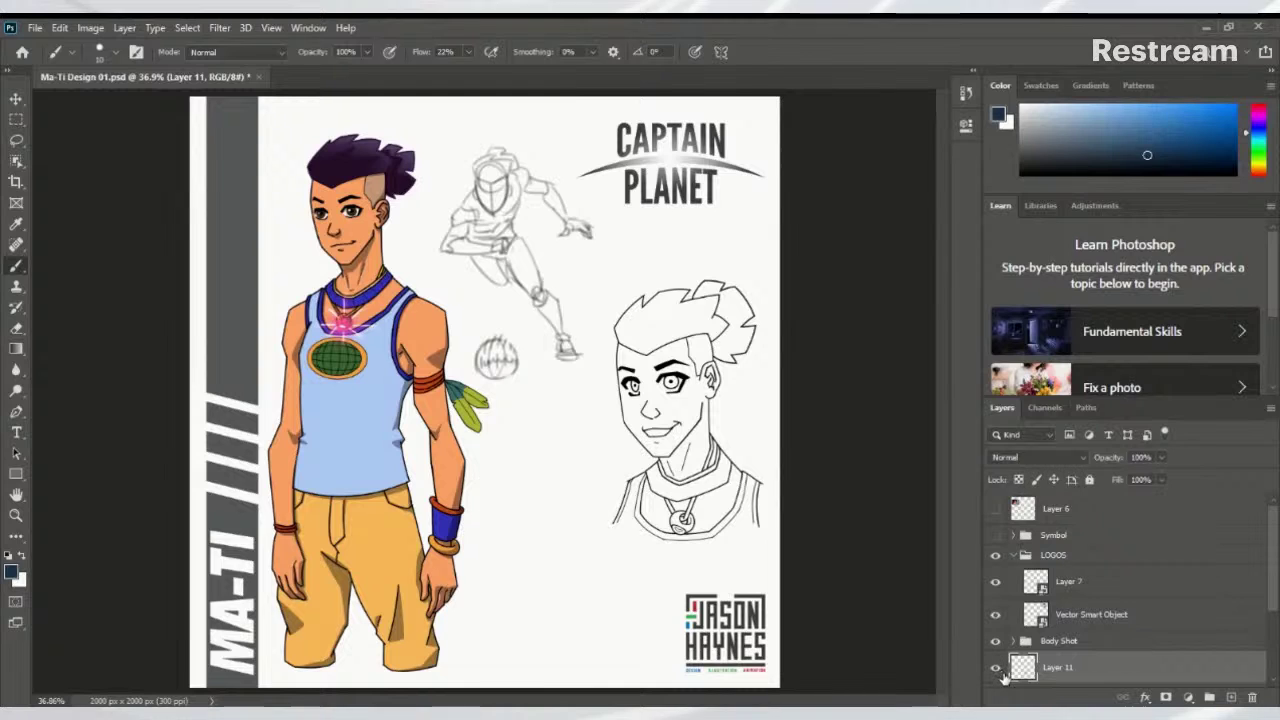
left_click(997, 669)
left_click(998, 670)
left_click(998, 670)
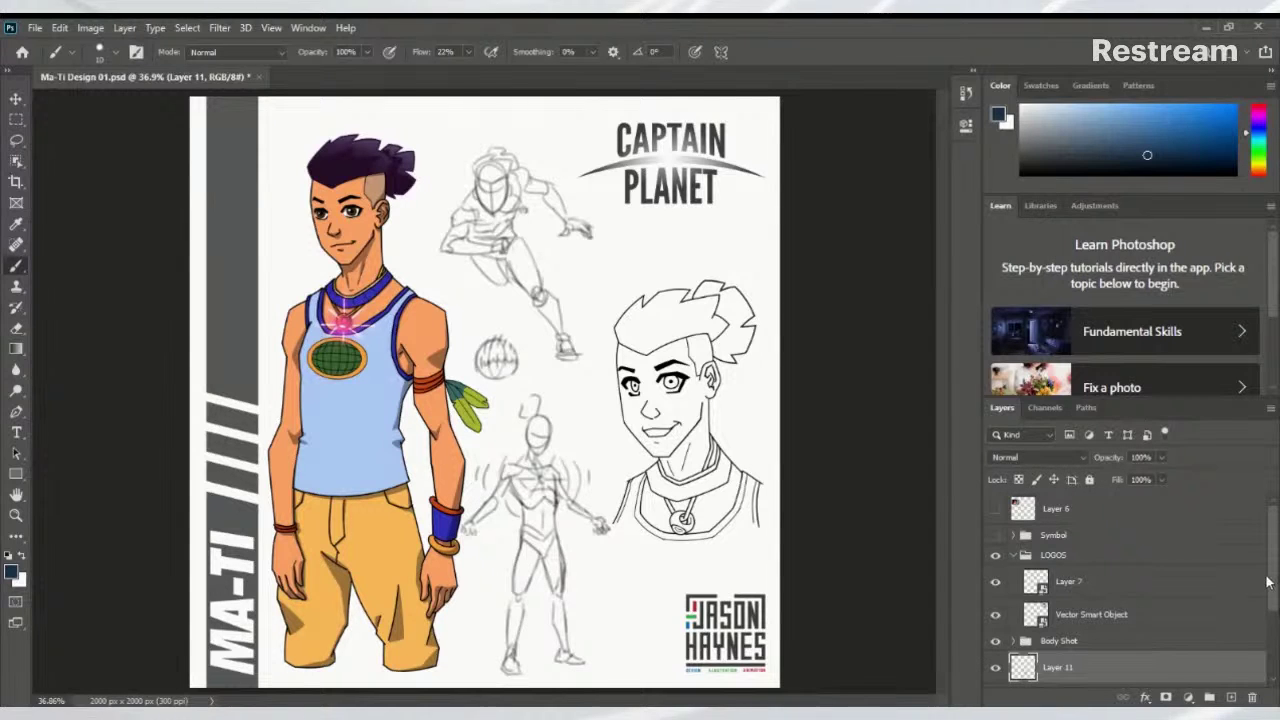
left_click_drag(1264, 622, 1262, 618)
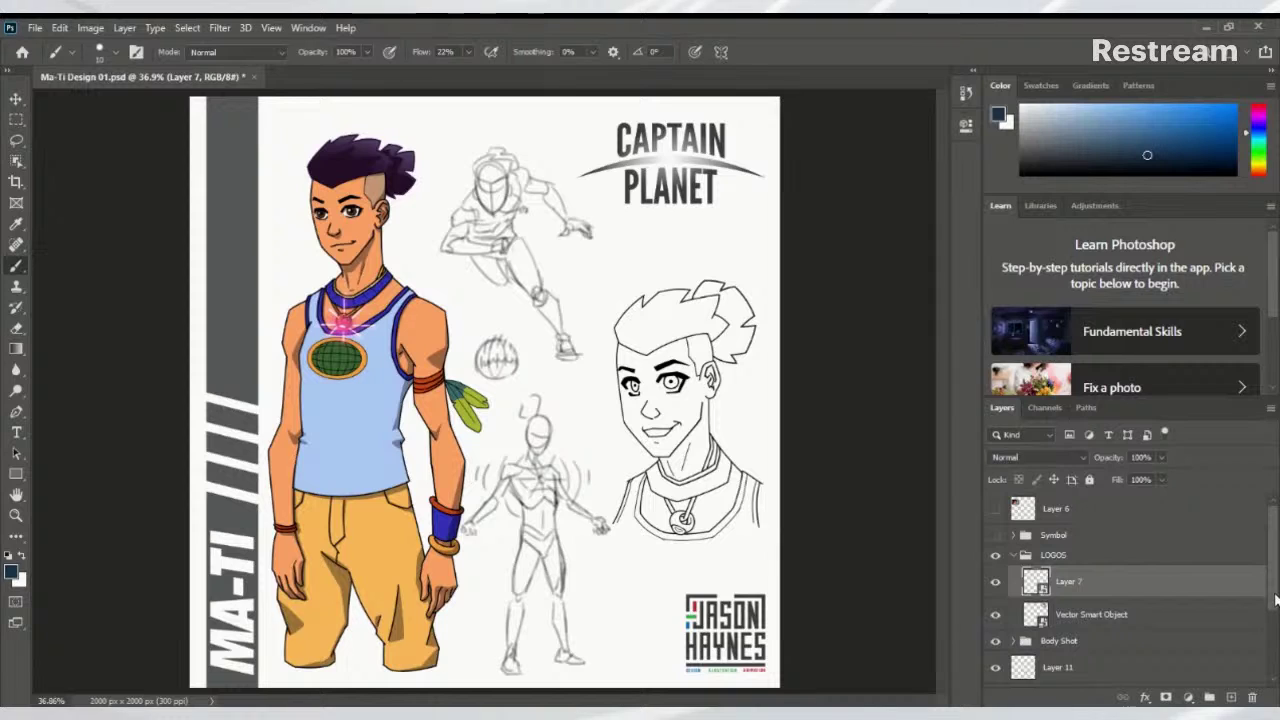
left_click(997, 589)
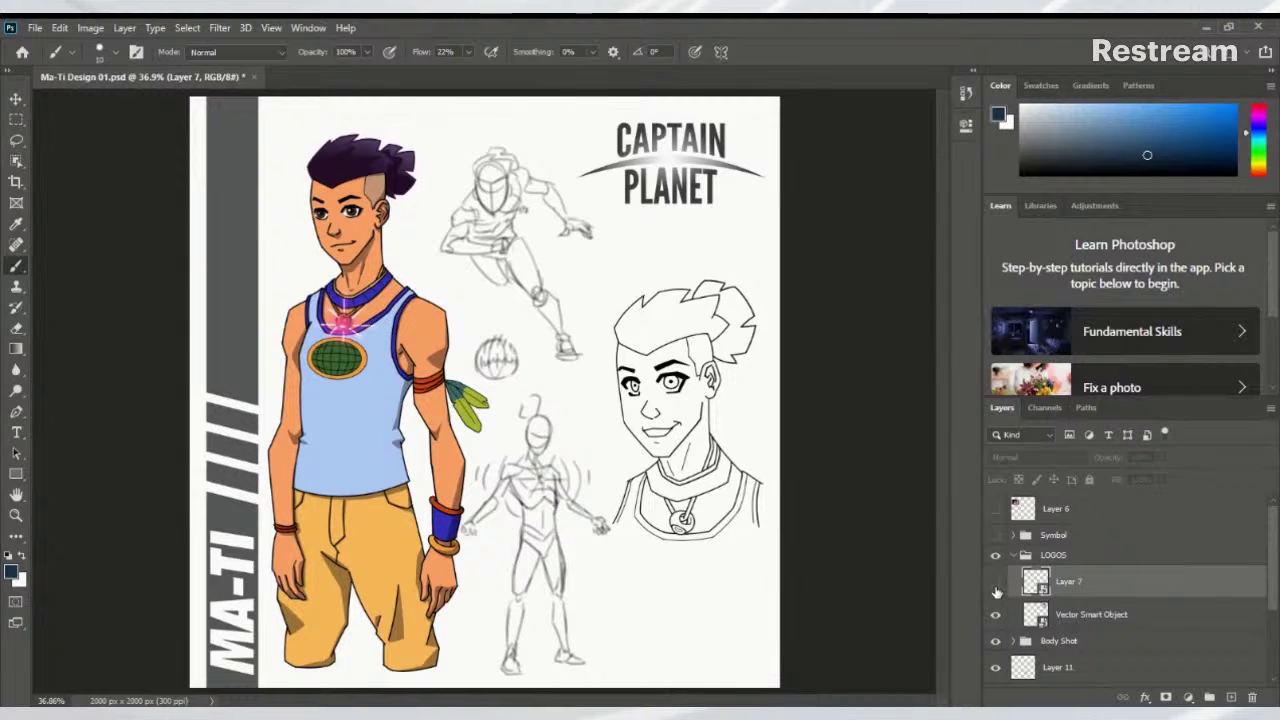
left_click(997, 589)
Recheck the standing-figure sketch, then add new Layer 12 above Layer 11
left_click_drag(1262, 593, 1267, 662)
left_click(996, 554)
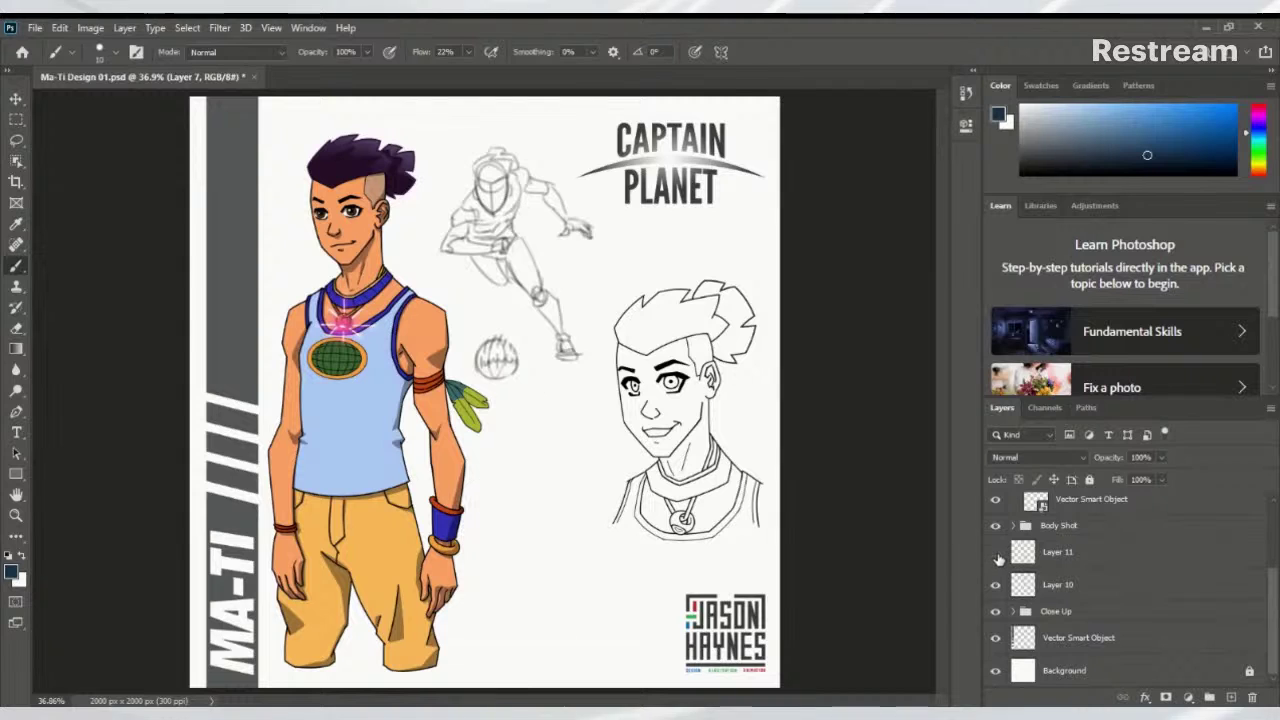
left_click(996, 555)
left_click(996, 555)
left_click(996, 555)
left_click(1057, 562)
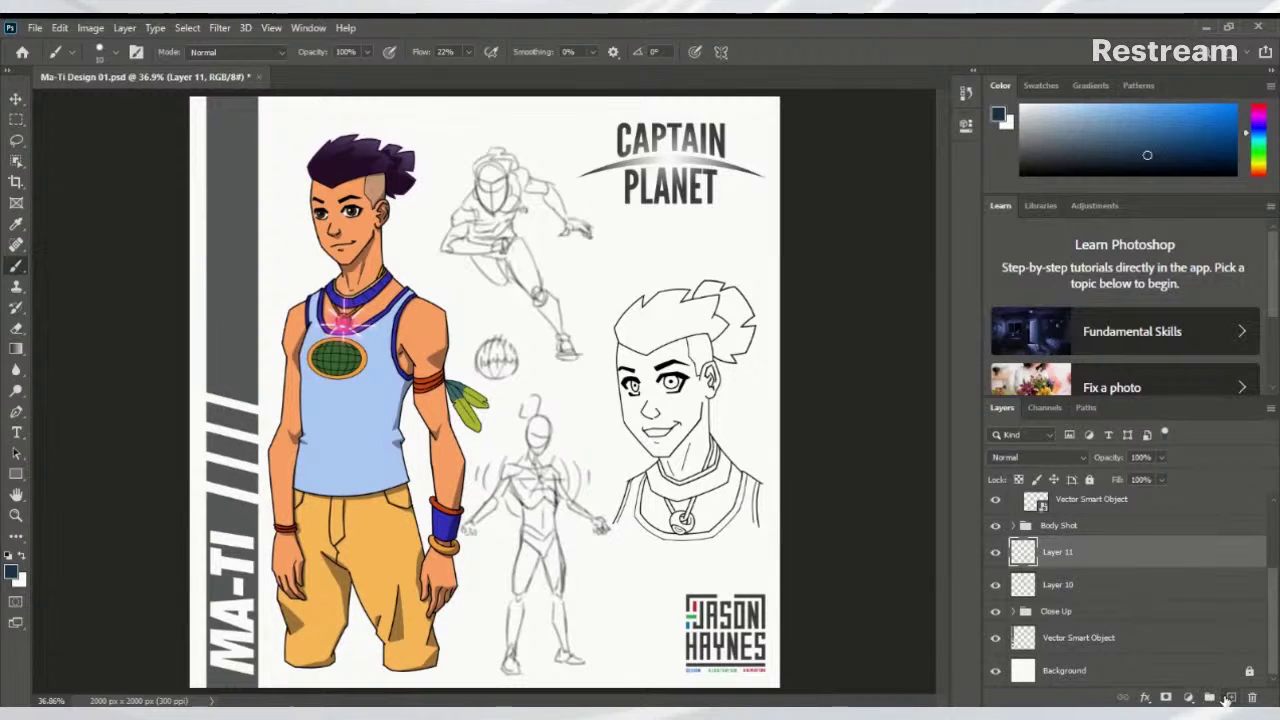
left_click(1230, 697)
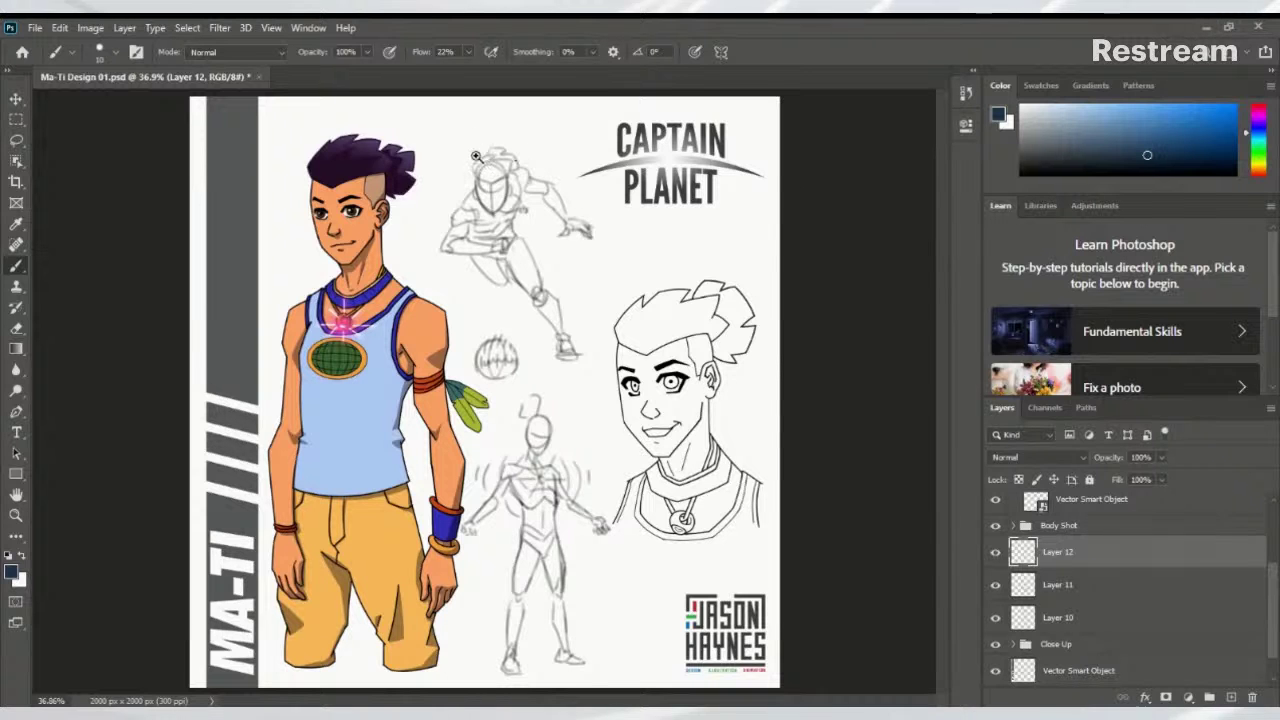
Zoom into the running-pose sketch and set a smaller black brush at 100% flow
mouse_move(479, 158)
left_mouse_down()
mouse_move(555, 305)
mouse_move(569, 366)
left_mouse_up()
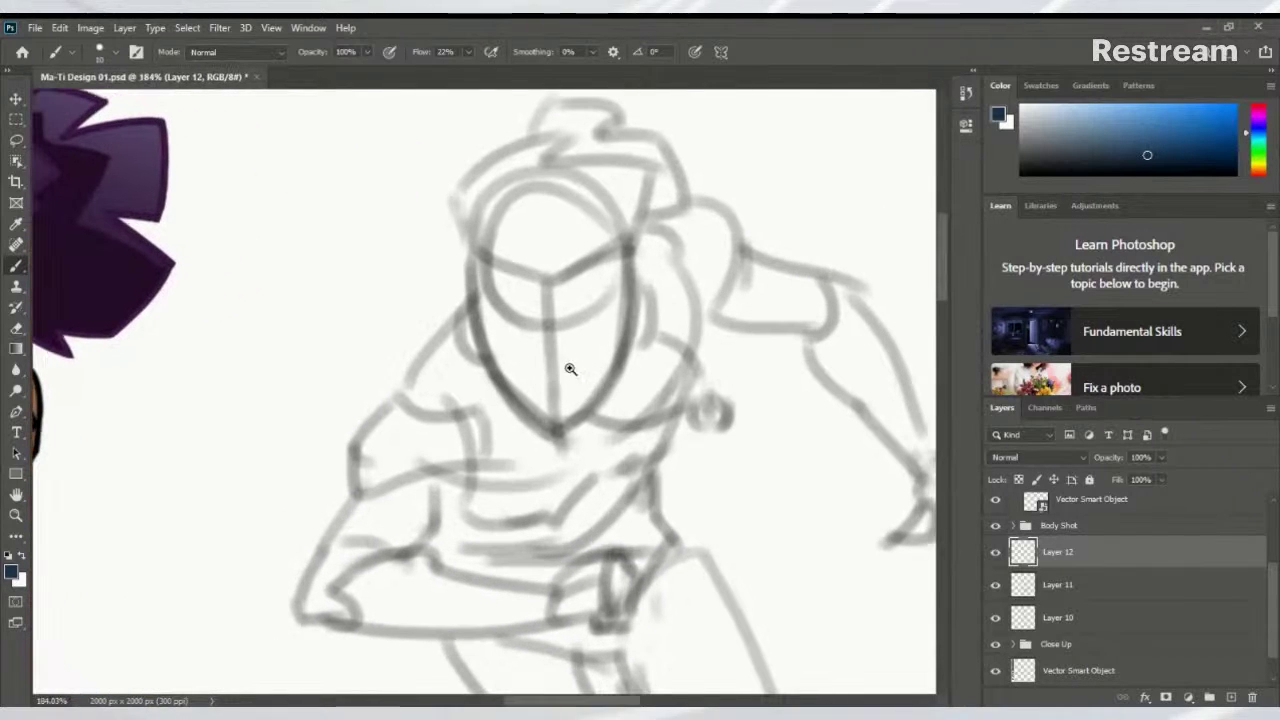
key("bracketleft")
key("bracketleft")
key("bracketleft")
left_click_drag(448, 322, 396, 390)
key("ctrl+z")
key("d")
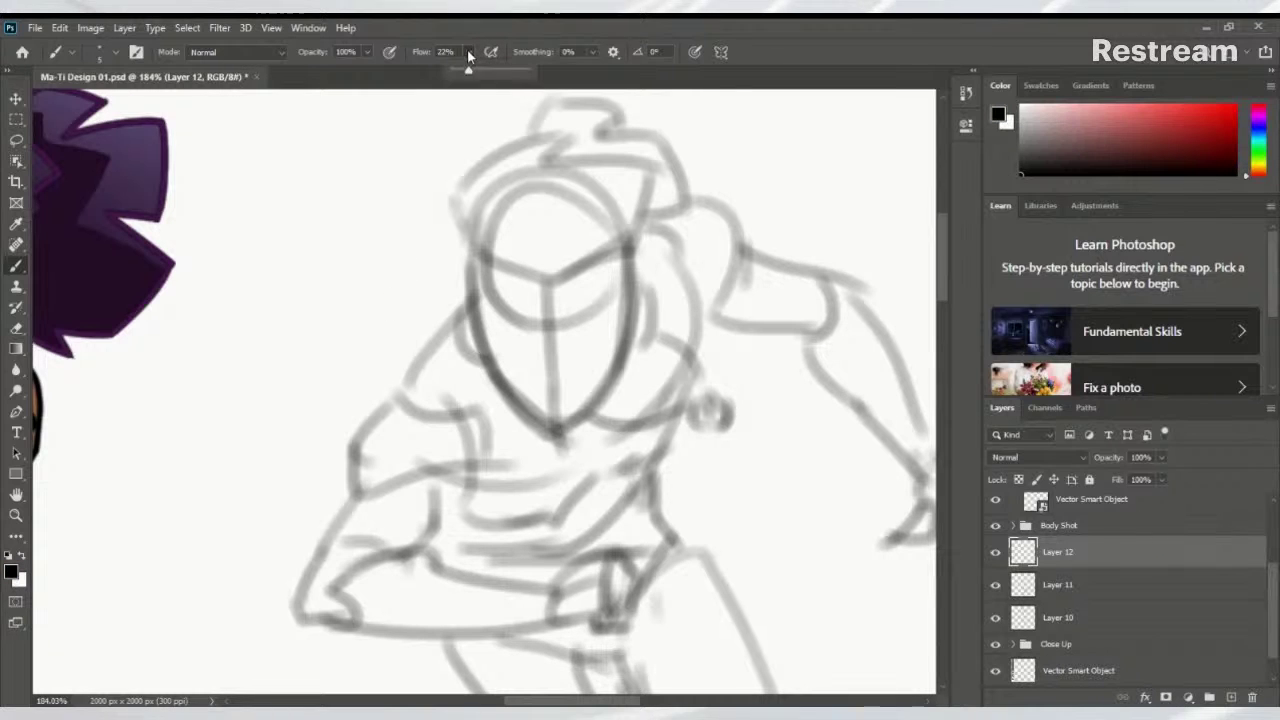
left_click_drag(467, 51, 570, 358)
Ink the upper back outline beside the helmet and a vertical line below it
left_click_drag(456, 318, 400, 382)
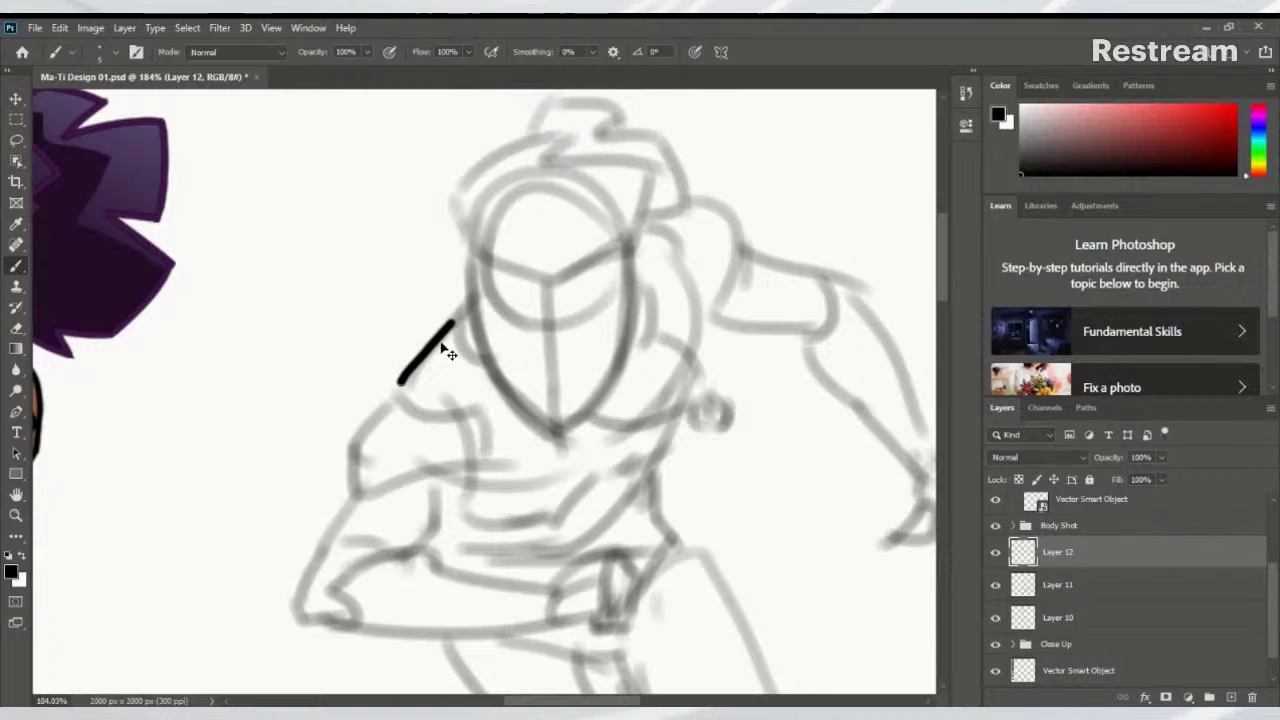
key("ctrl+z")
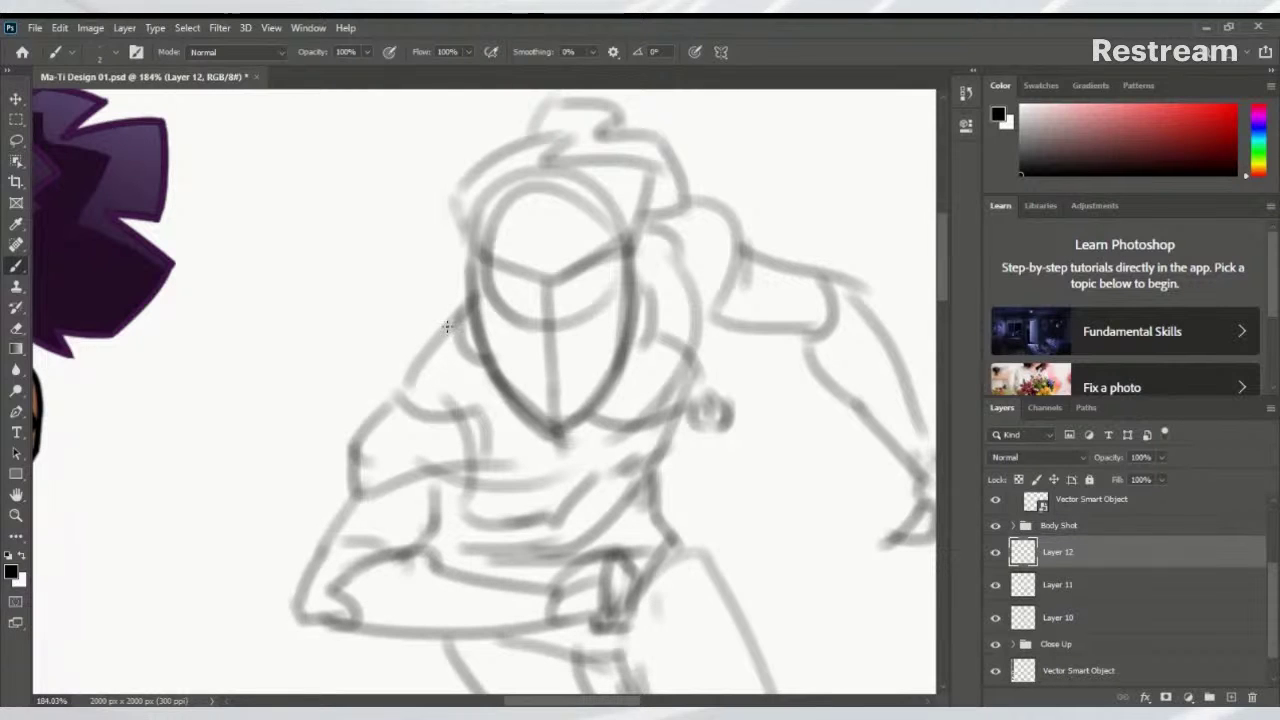
left_click_drag(457, 316, 403, 380)
key("ctrl+z")
mouse_move(457, 314)
left_mouse_down()
mouse_move(401, 393)
mouse_move(470, 331)
mouse_move(437, 352)
mouse_move(430, 420)
left_mouse_up()
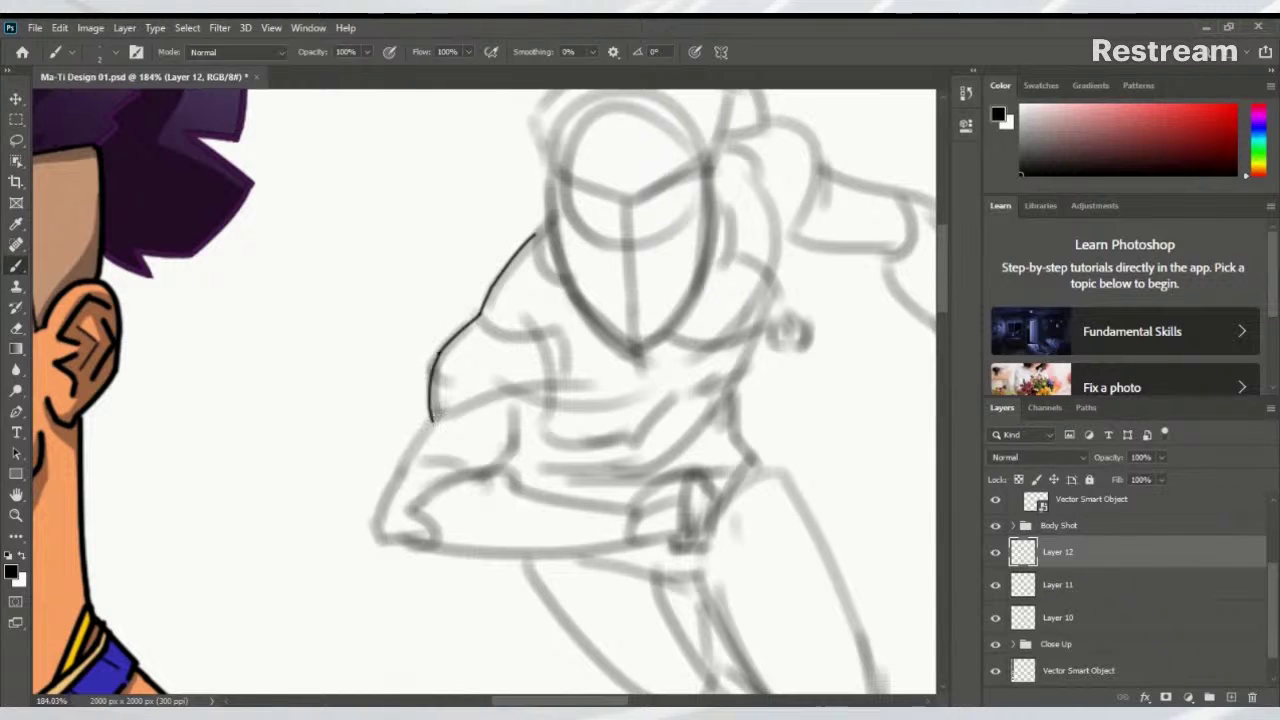
key("ctrl+z")
key("ctrl+z")
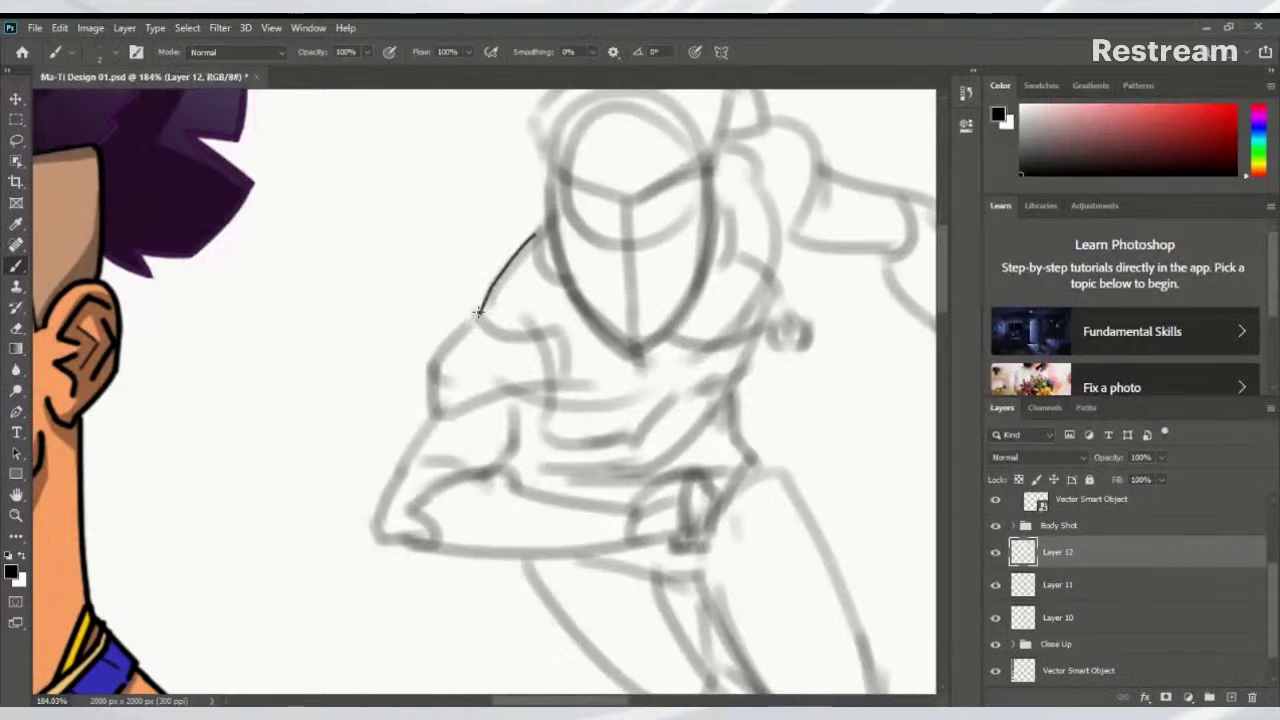
mouse_move(481, 311)
left_mouse_down()
mouse_move(435, 355)
mouse_move(430, 430)
left_mouse_up()
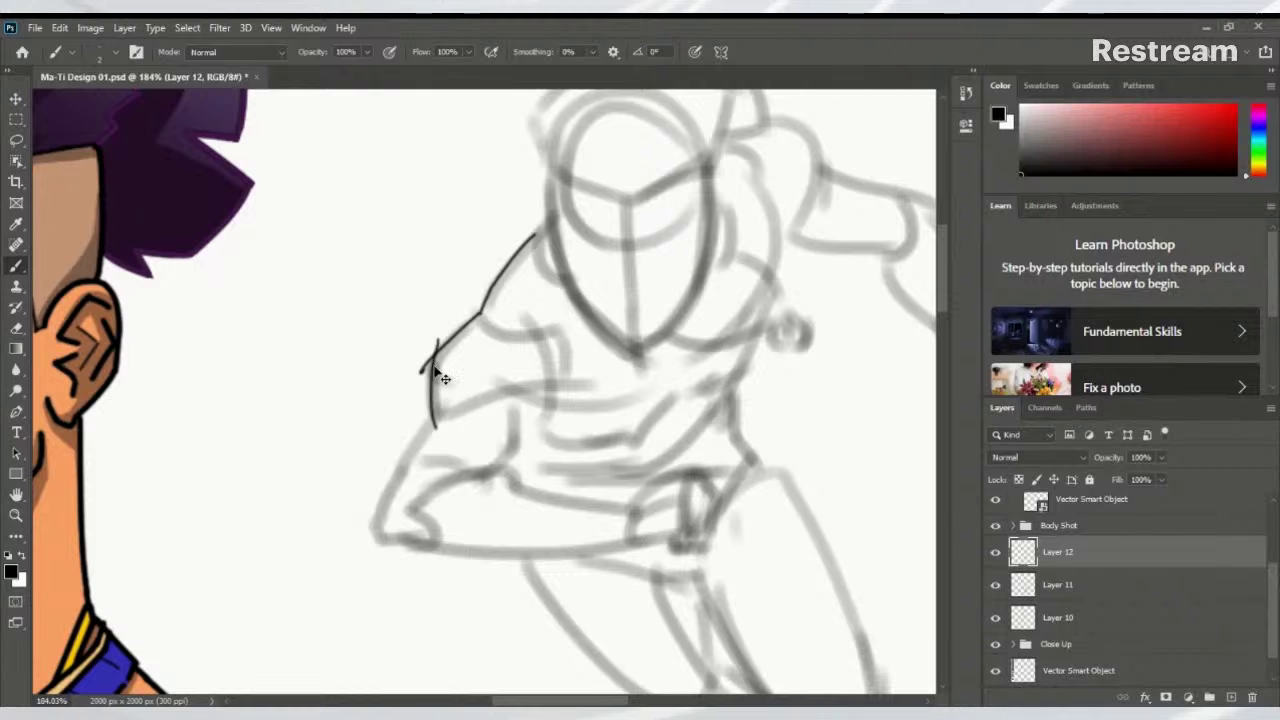
key("ctrl+z")
mouse_move(435, 346)
left_mouse_down()
mouse_move(430, 423)
mouse_move(459, 367)
mouse_move(395, 488)
mouse_move(418, 480)
left_mouse_up()
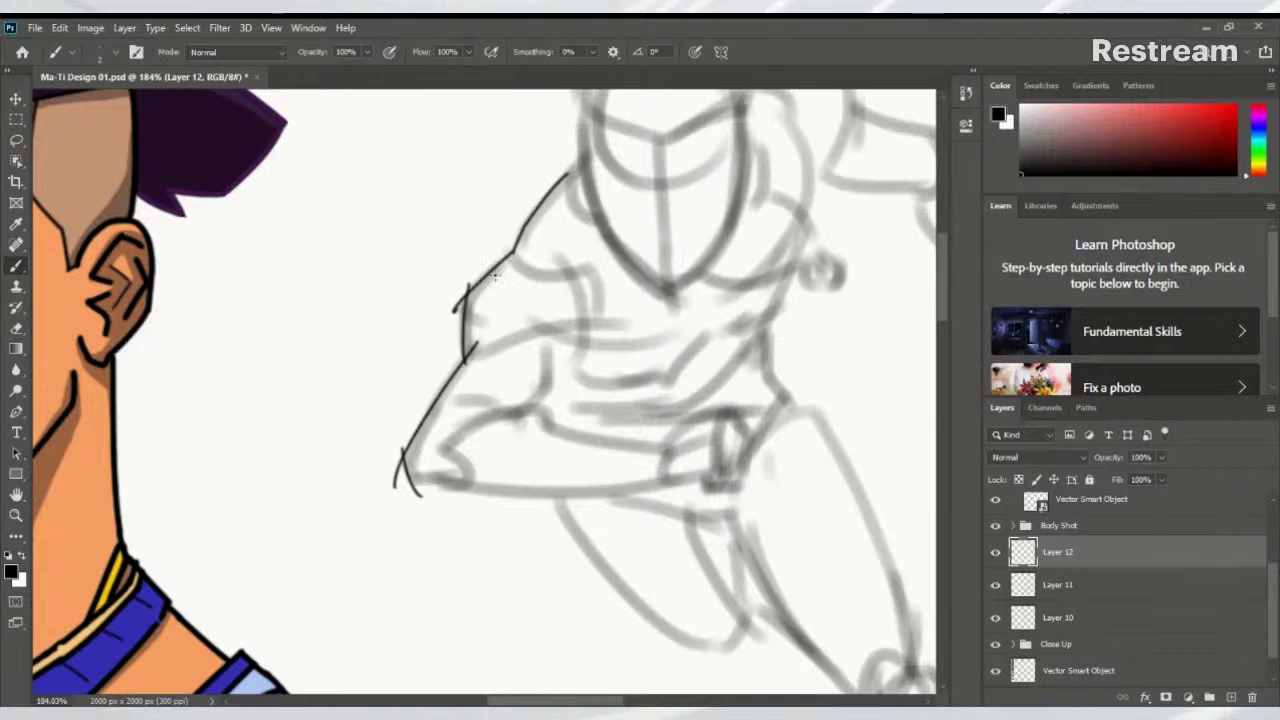
Raise brush smoothing to 15% and rotate the canvas to a comfortable drawing angle
left_click(592, 51)
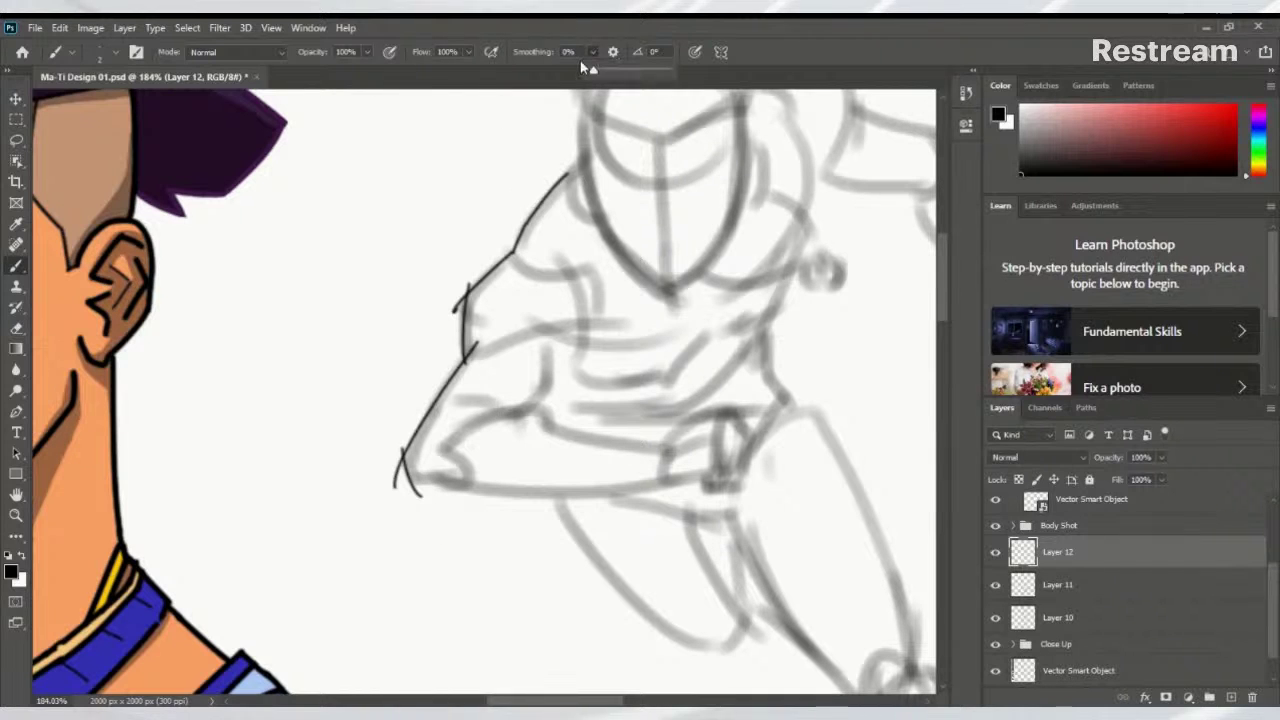
left_click_drag(608, 78, 608, 72)
key("r")
mouse_move(677, 380)
left_mouse_down()
mouse_move(740, 449)
mouse_move(466, 609)
mouse_move(391, 626)
mouse_move(275, 620)
left_mouse_up()
Ink the long torso line down-left from the peak, then turn the canvas upside-down
key("b")
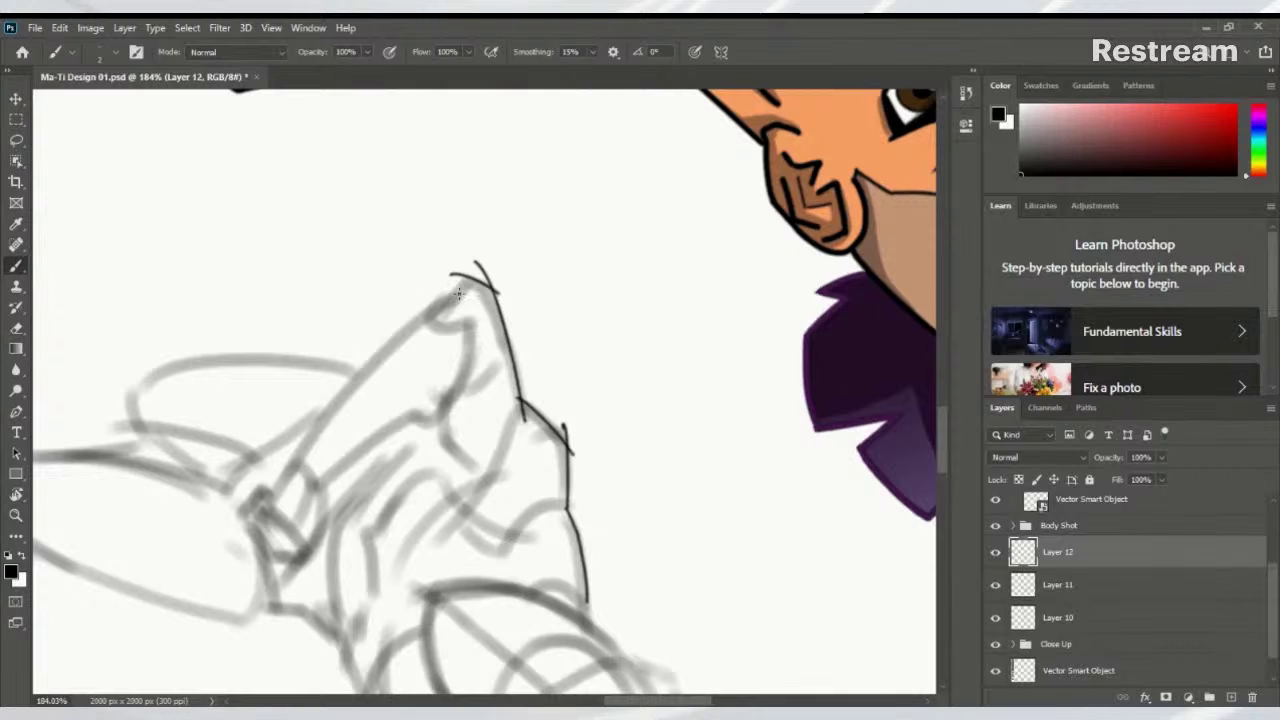
left_click_drag(476, 264, 296, 455)
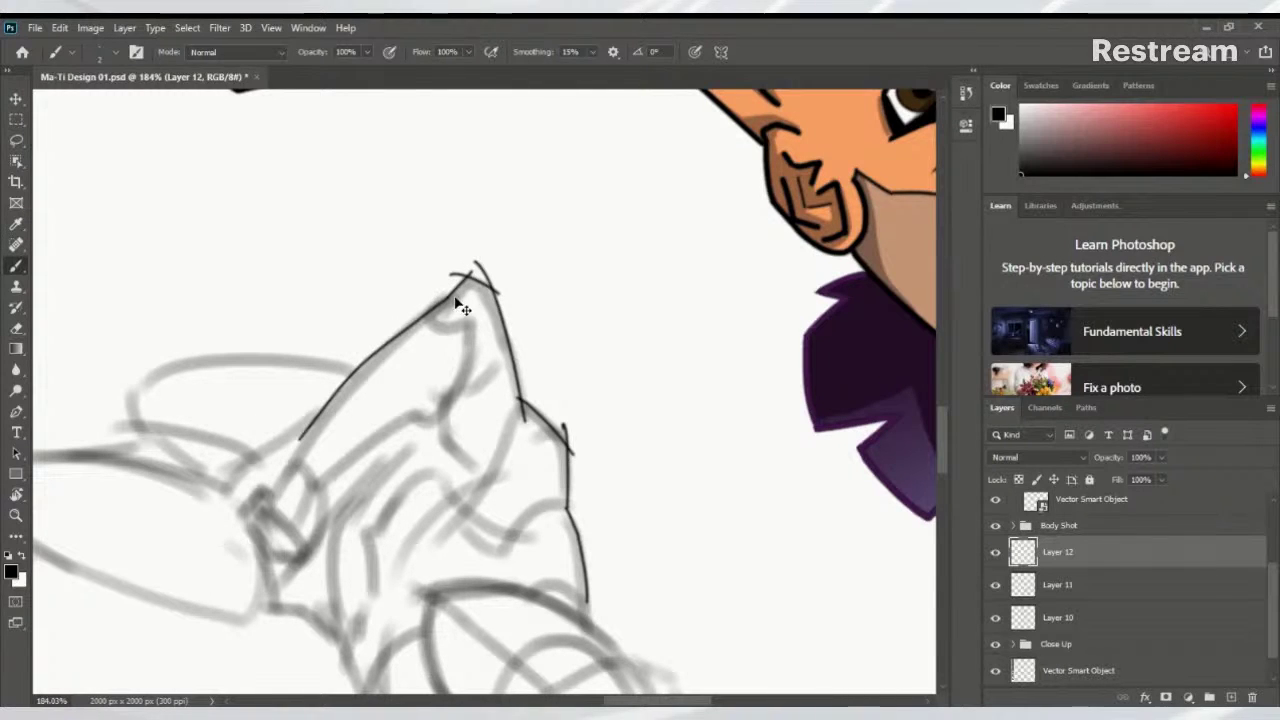
key("ctrl+z")
left_click_drag(454, 292, 296, 455)
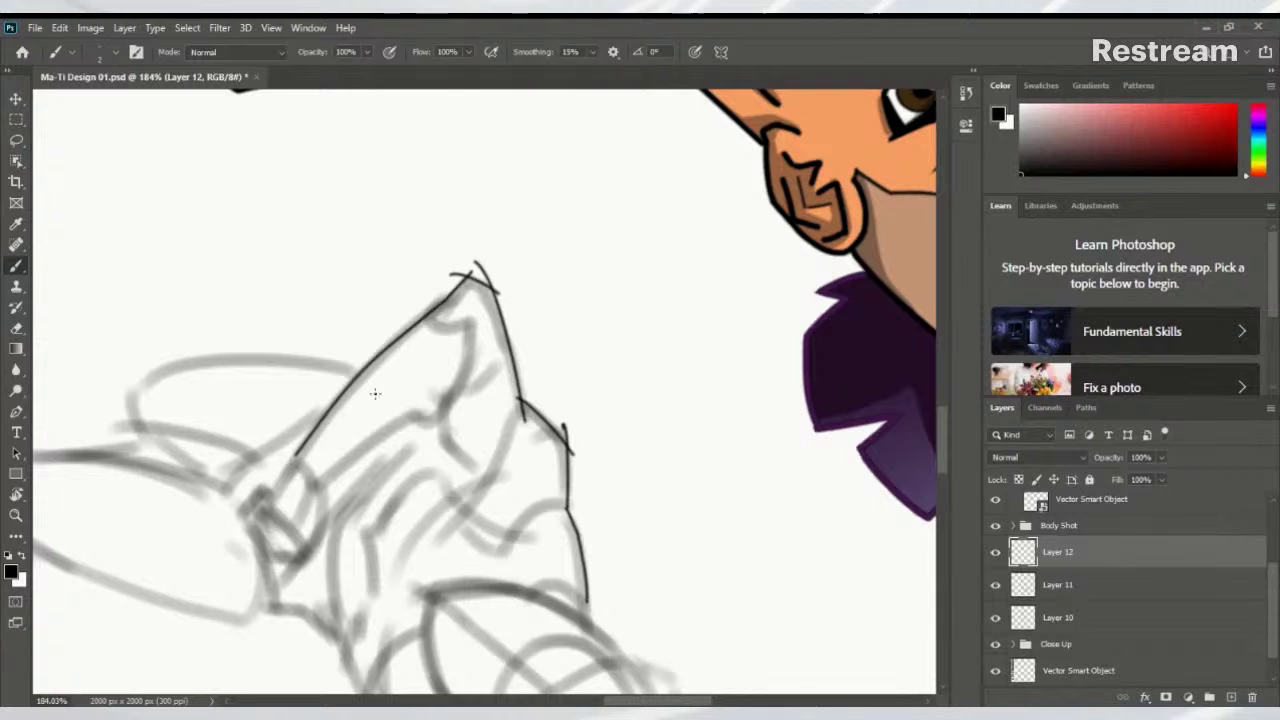
key("r")
mouse_move(449, 368)
left_mouse_down()
mouse_move(366, 171)
mouse_move(522, 543)
left_mouse_up()
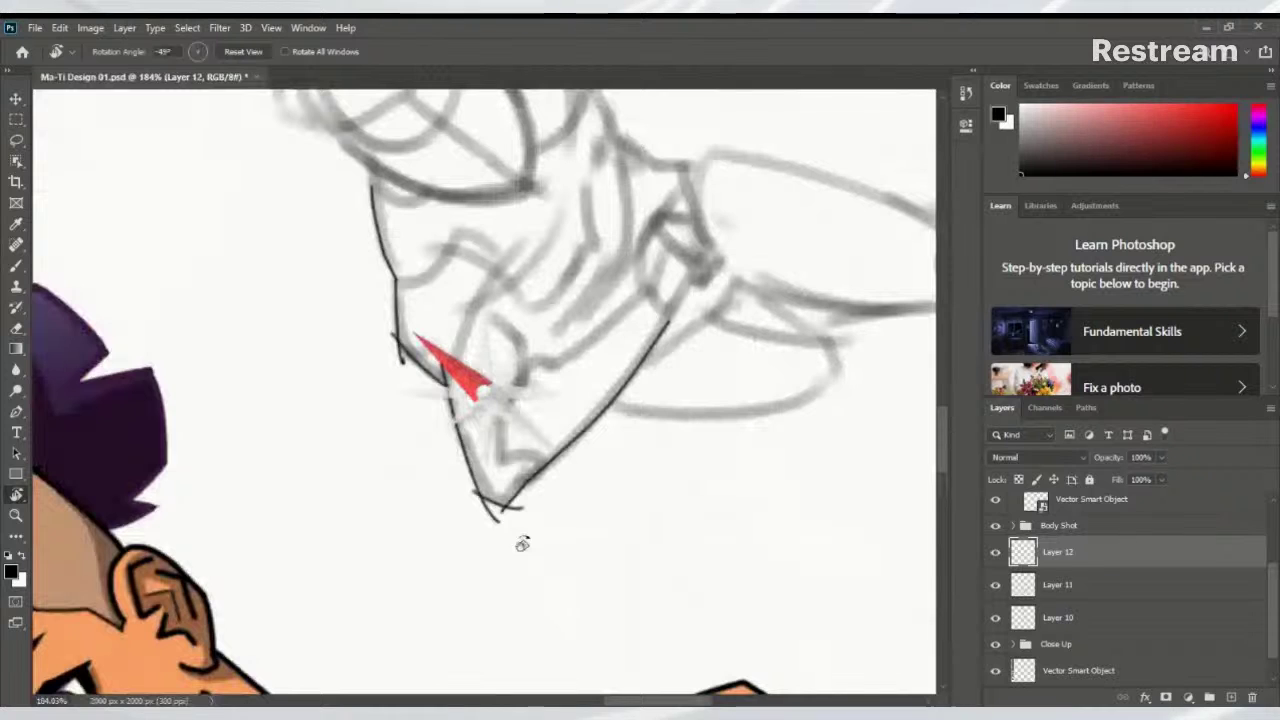
Extend the black forearm line and ink the fist's top curve and long angled edge
key("b")
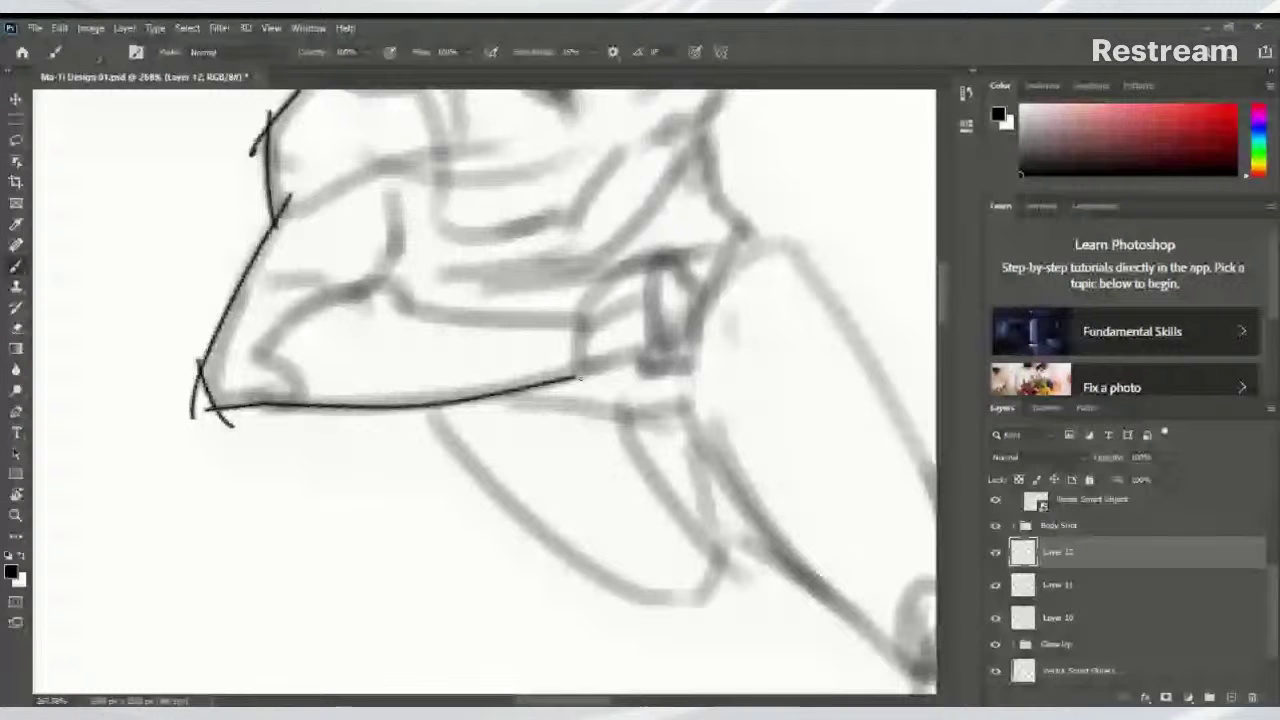
key("ctrl+z")
left_click_drag(576, 376, 656, 357)
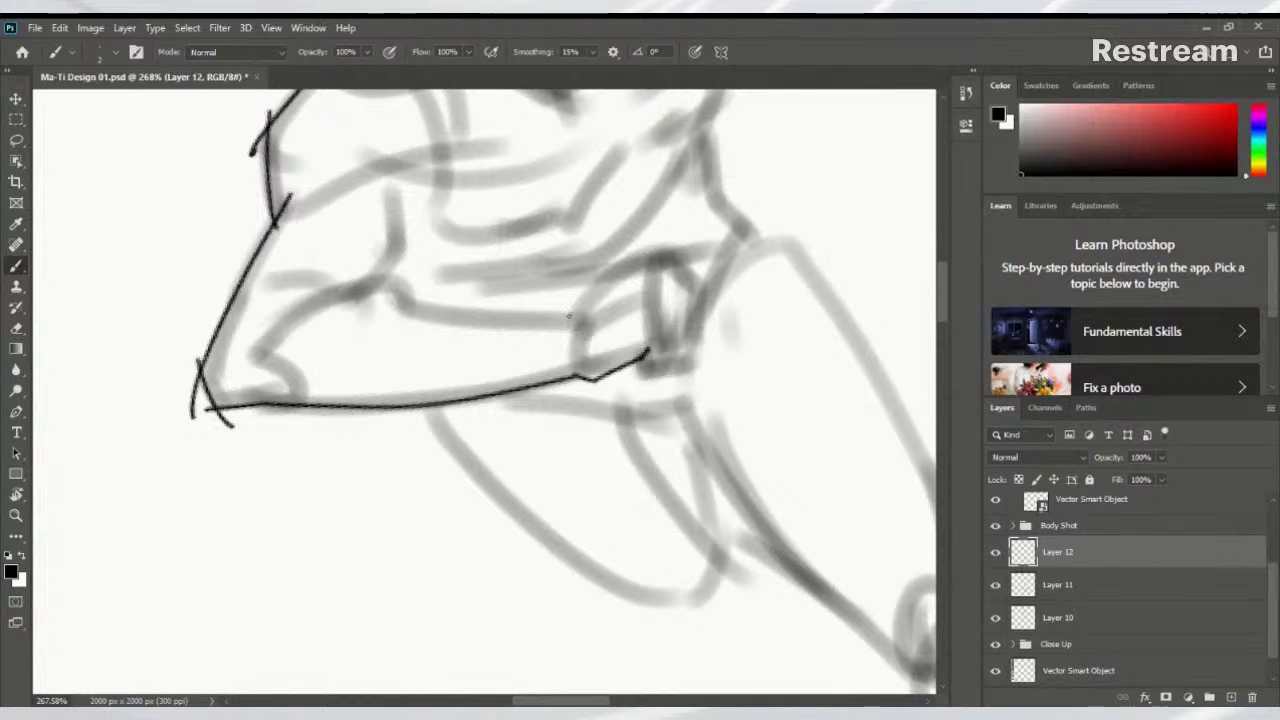
left_click_drag(568, 316, 653, 250)
key("ctrl+z")
mouse_move(571, 315)
left_mouse_down()
mouse_move(658, 249)
mouse_move(700, 300)
left_mouse_up()
key("ctrl+z")
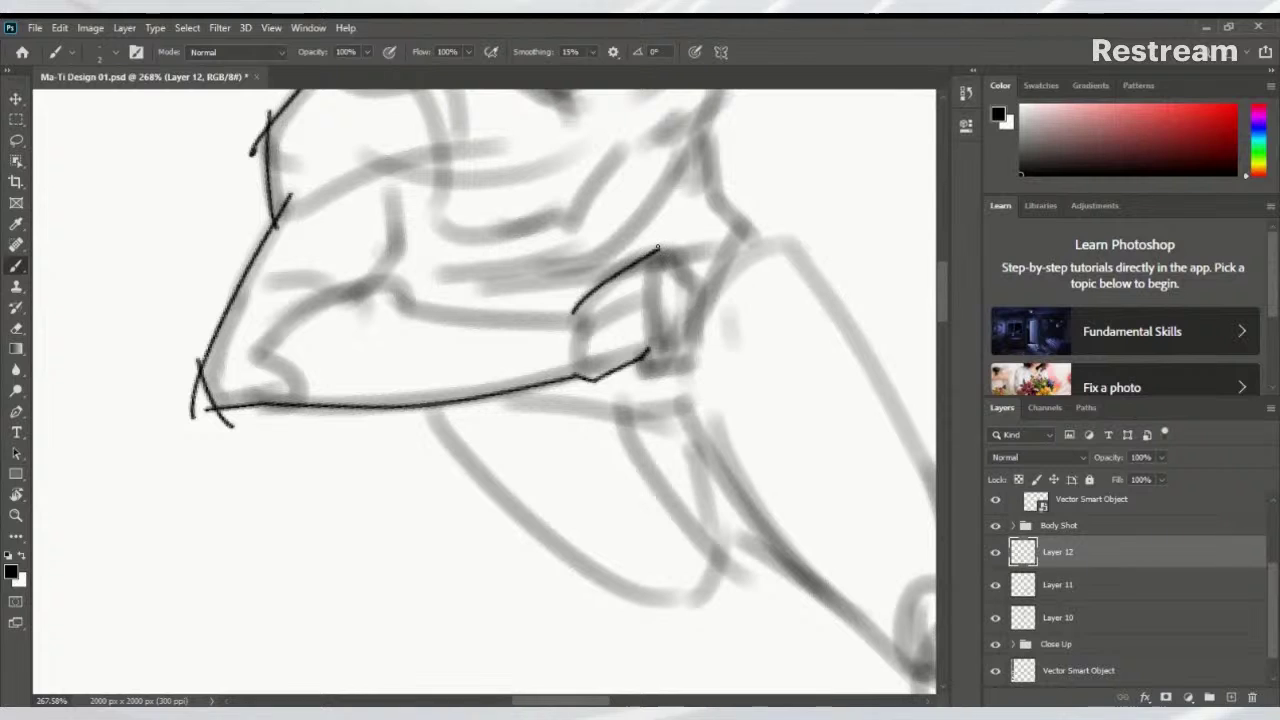
mouse_move(658, 248)
left_mouse_down()
mouse_move(707, 291)
mouse_move(676, 364)
mouse_move(637, 378)
mouse_move(644, 358)
left_mouse_up()
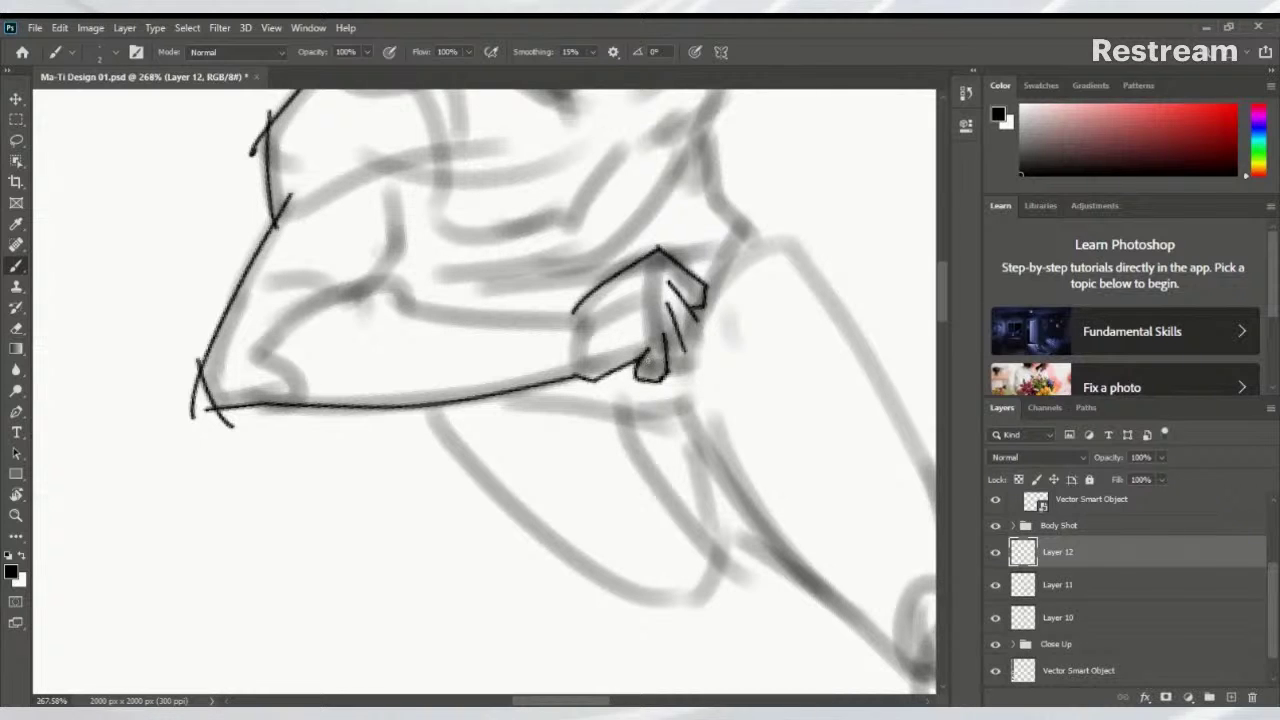
Add finger lines to the fist and ink the forearm's top edge and elbow crease
left_click_drag(654, 355, 637, 418)
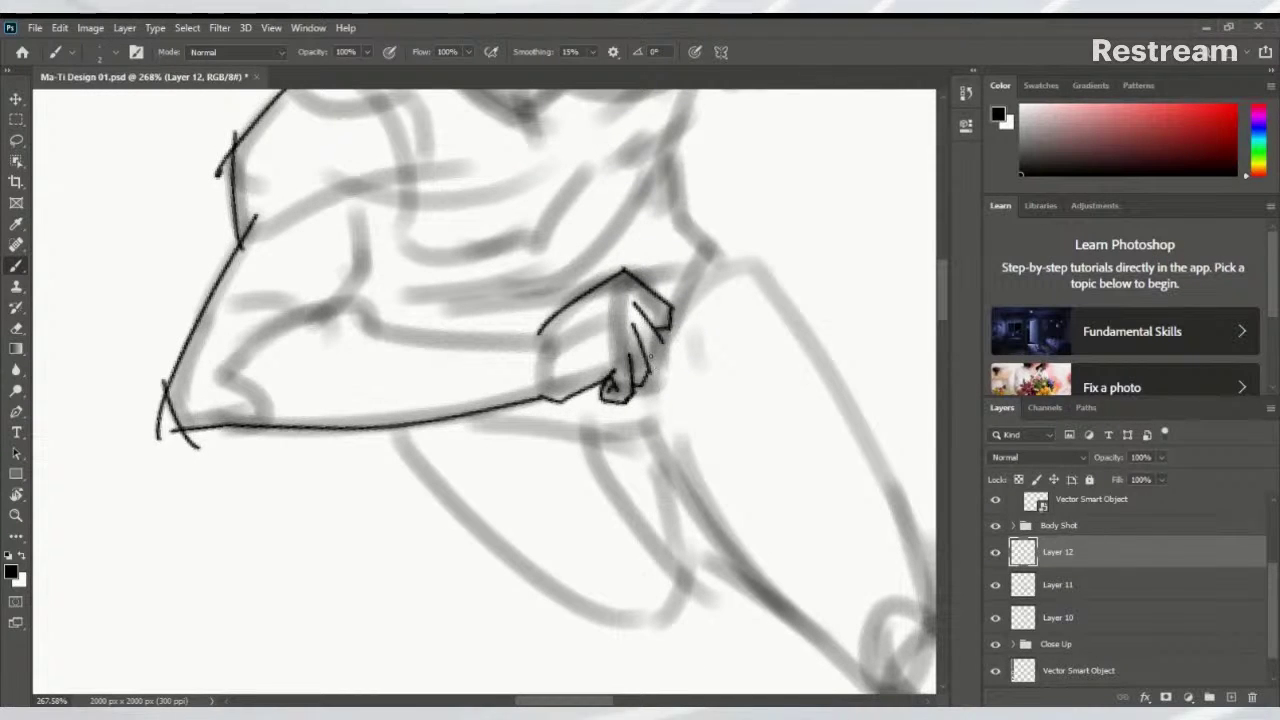
left_click_drag(657, 355, 653, 360)
mouse_move(538, 330)
left_mouse_down()
mouse_move(379, 324)
mouse_move(354, 300)
mouse_move(265, 321)
left_mouse_up()
key("ctrl+z")
left_click_drag(350, 297, 265, 321)
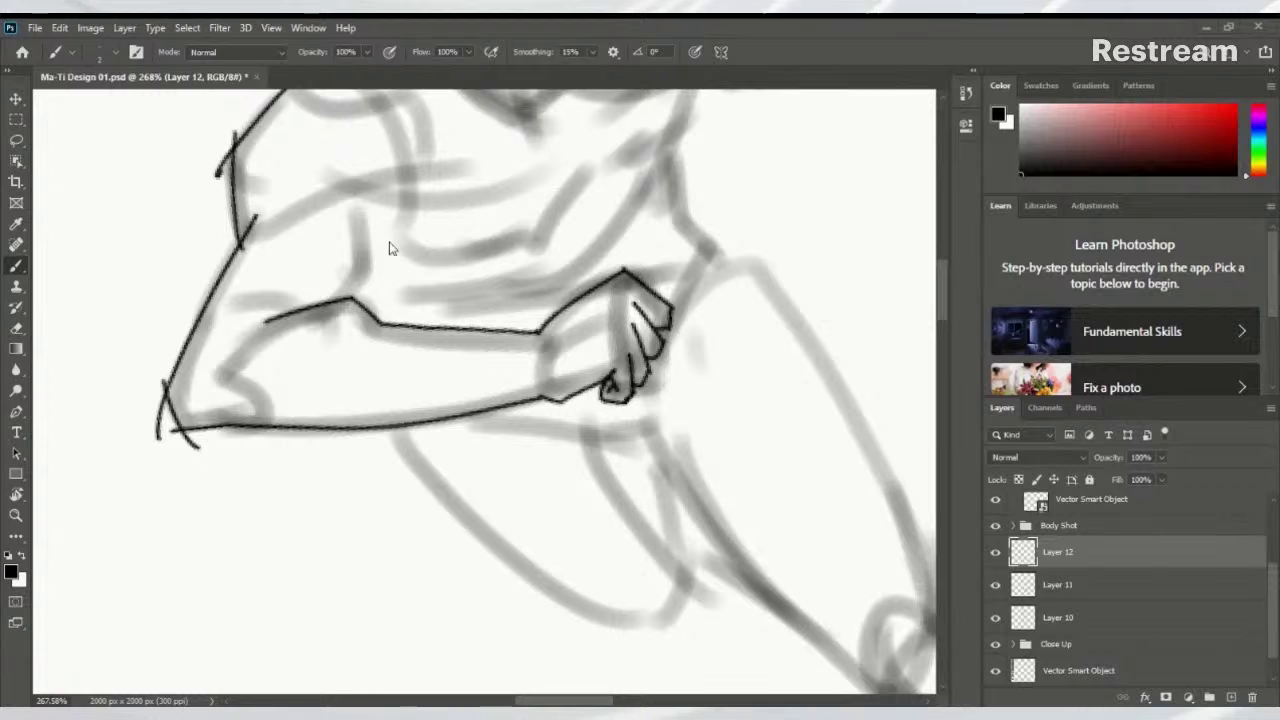
mouse_move(334, 280)
left_mouse_down()
mouse_move(337, 342)
mouse_move(354, 334)
left_mouse_up()
key("ctrl+z")
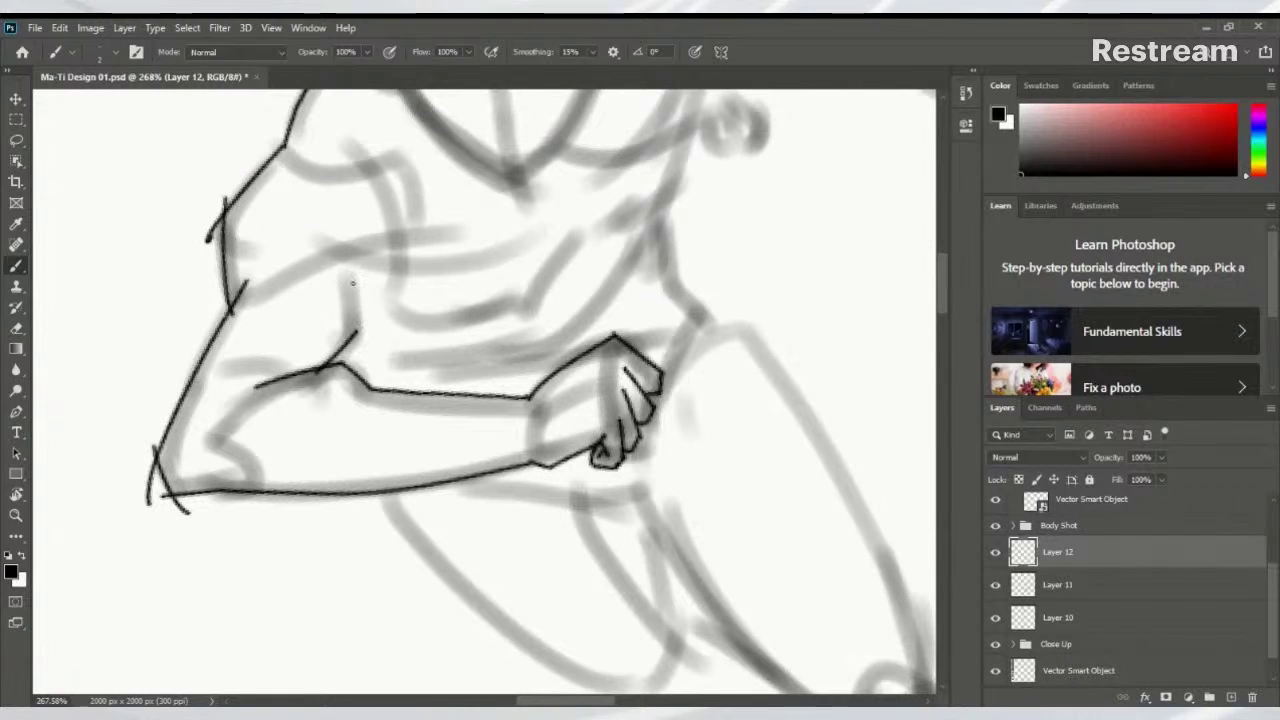
left_click_drag(345, 270, 355, 336)
Ink two bicep lines running up-right from the elbow toward the shoulder
left_click_drag(354, 247, 341, 332)
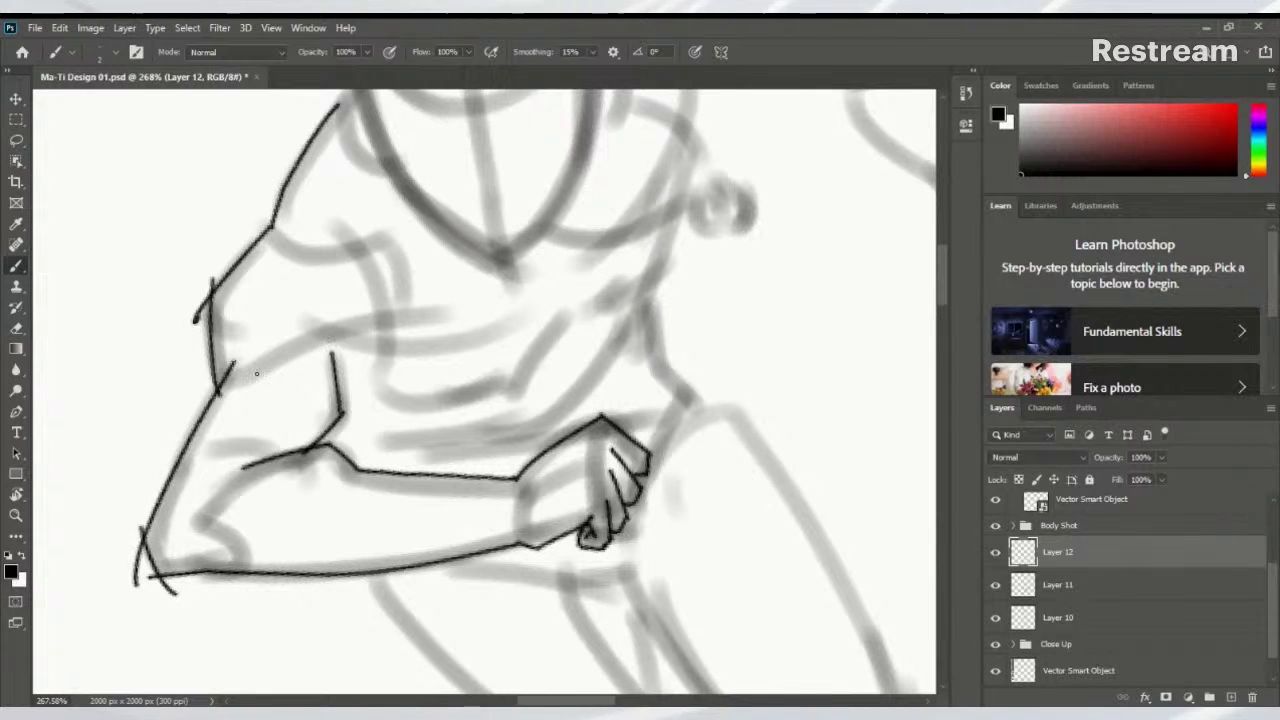
left_click_drag(238, 383, 342, 334)
mouse_move(298, 215)
left_mouse_down()
mouse_move(326, 330)
mouse_move(600, 266)
mouse_move(258, 446)
mouse_move(337, 429)
mouse_move(363, 400)
mouse_move(358, 430)
left_mouse_up()
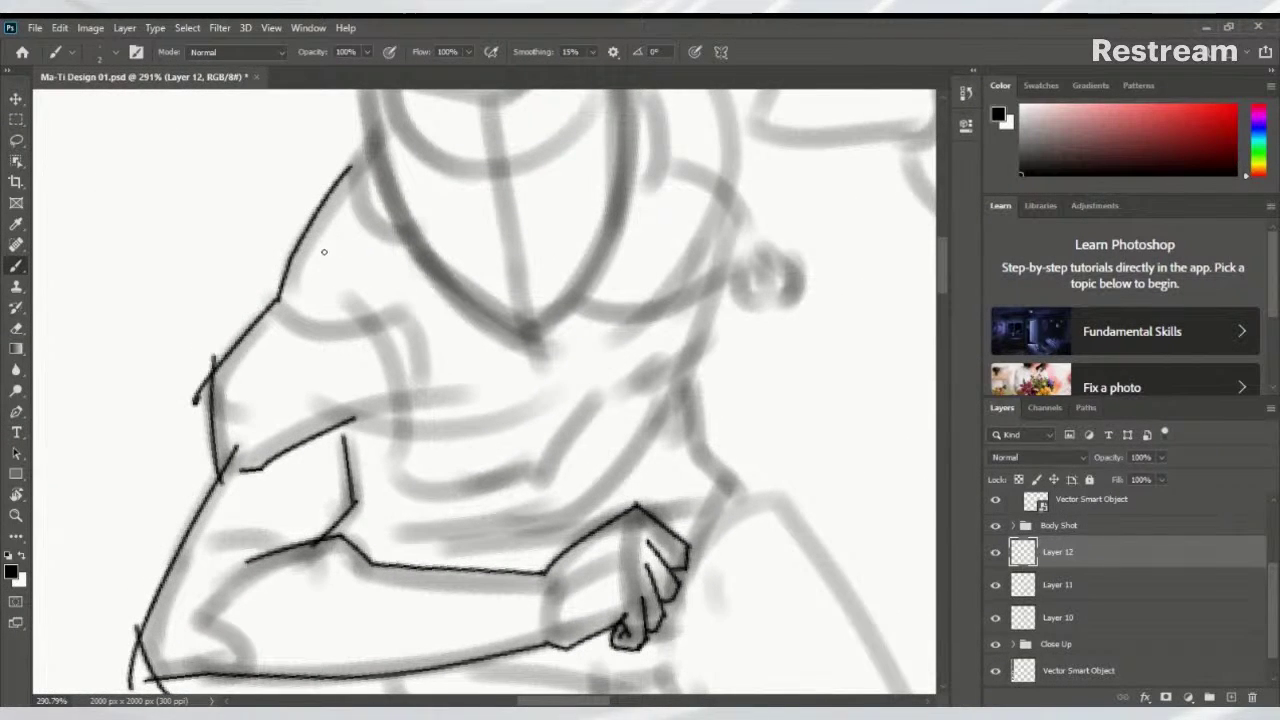
left_click_drag(534, 270, 543, 486)
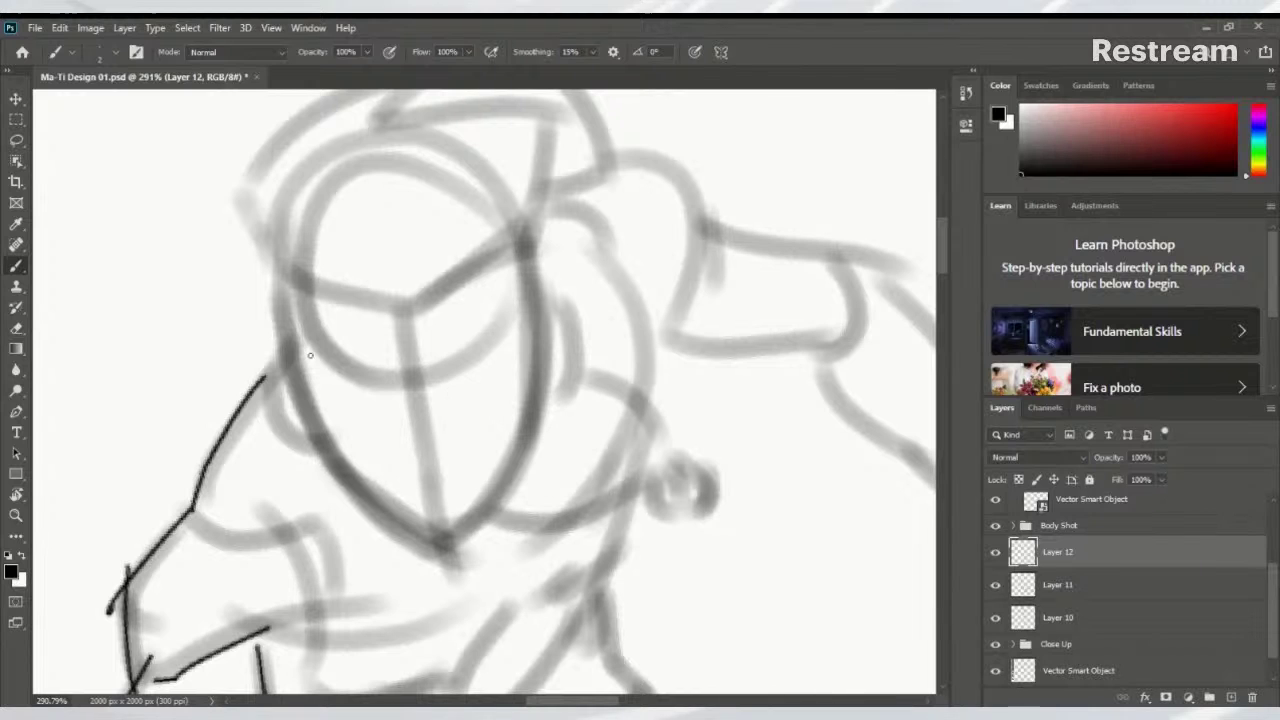
Ink a long curved eyebrow line under the helmet
mouse_move(294, 334)
left_mouse_down()
mouse_move(287, 488)
mouse_move(349, 449)
left_mouse_up()
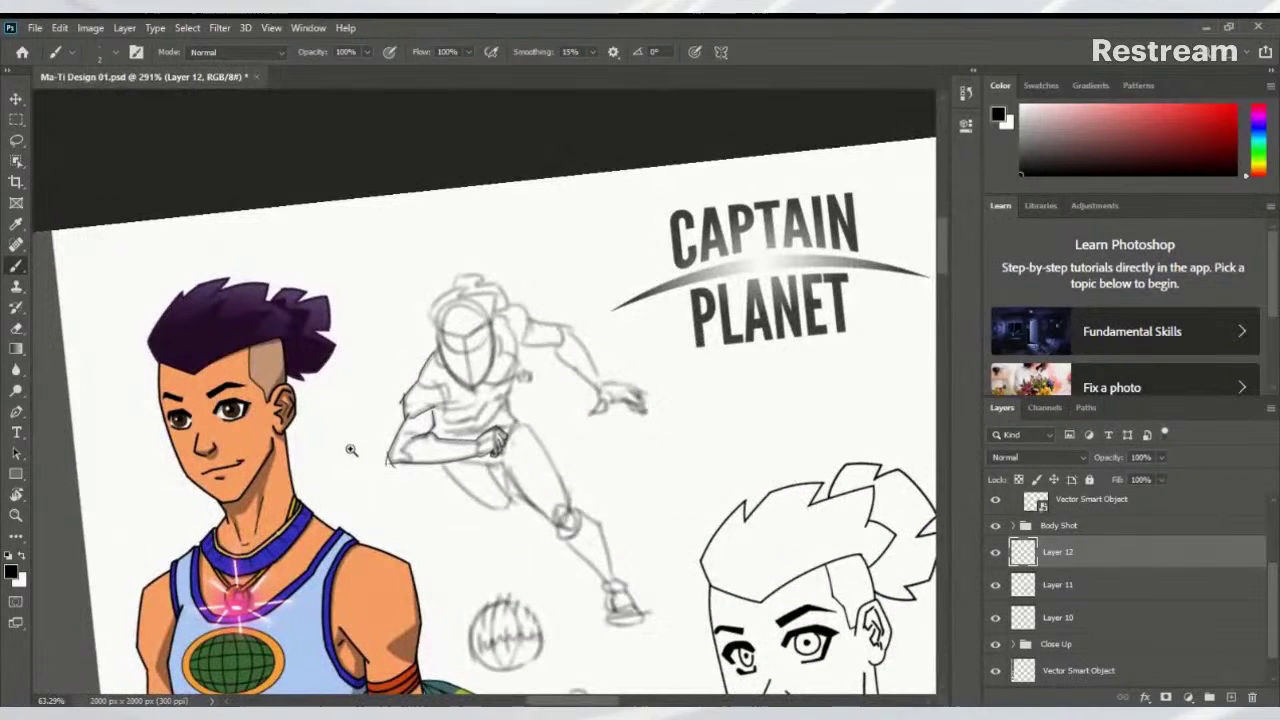
scroll(429, 437, "up", 3)
scroll(420, 370, "up", 2)
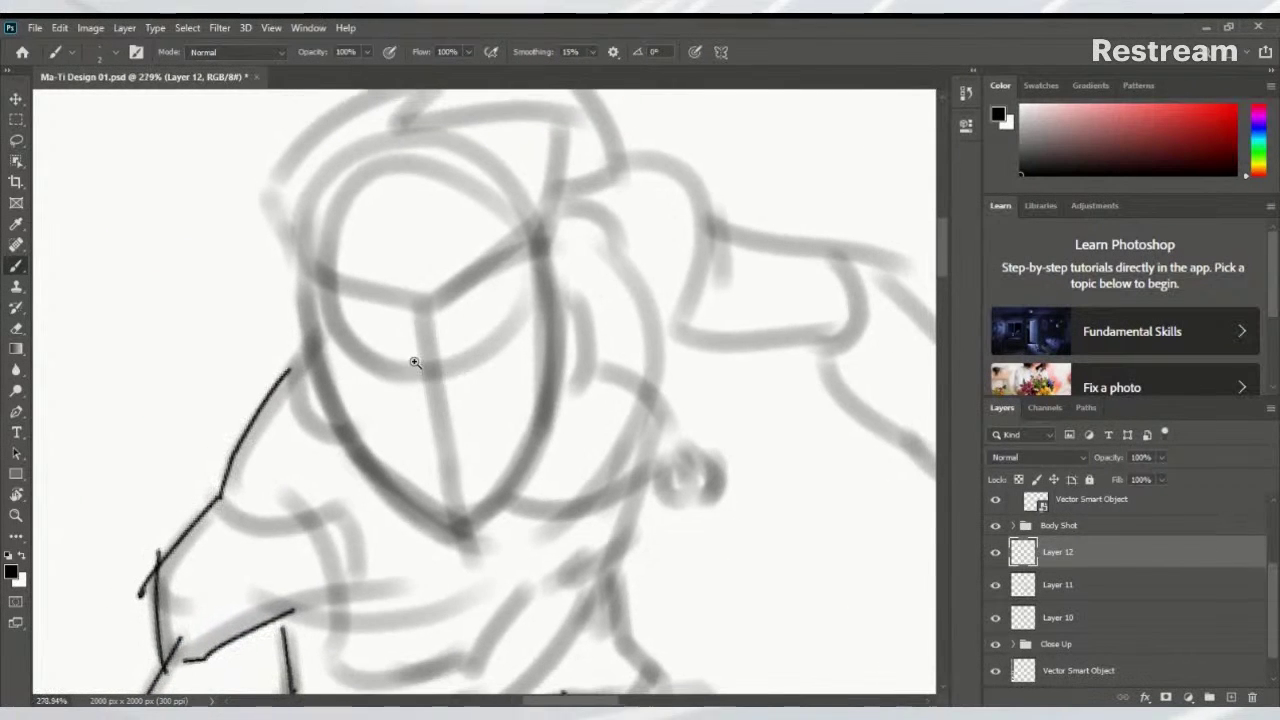
left_click_drag(355, 372, 484, 364)
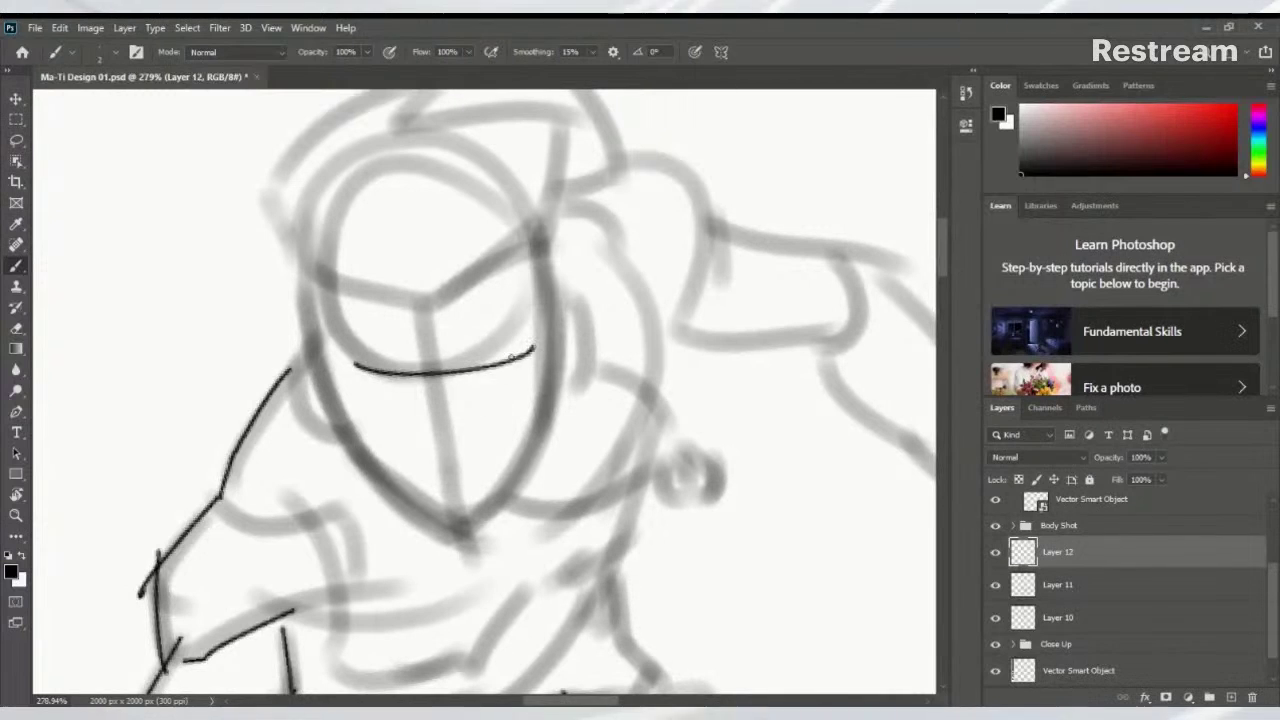
key("ctrl+z")
mouse_move(355, 373)
left_mouse_down()
mouse_move(521, 342)
mouse_move(350, 443)
mouse_move(495, 350)
mouse_move(450, 356)
mouse_move(512, 338)
mouse_move(478, 362)
mouse_move(500, 332)
mouse_move(515, 340)
left_mouse_up()
key("h")
key("ctrl+z")
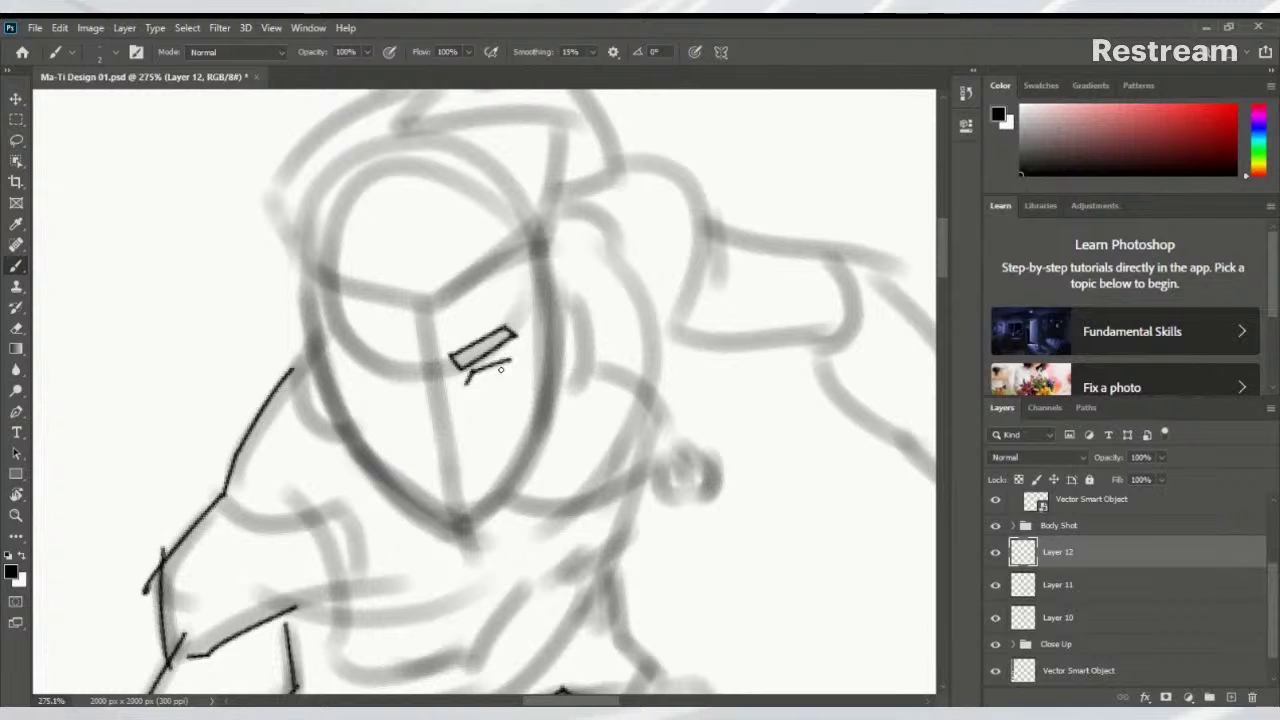
Ink the nose beneath the eye and the mouth line below it
mouse_move(467, 382)
left_mouse_down()
mouse_move(514, 353)
mouse_move(470, 414)
mouse_move(508, 404)
mouse_move(515, 366)
left_mouse_up()
key("ctrl+z")
key("ctrl+z")
mouse_move(427, 448)
left_mouse_down()
mouse_move(456, 458)
mouse_move(465, 440)
left_mouse_up()
key("ctrl+z")
key("ctrl+shift+z")
mouse_move(436, 476)
left_mouse_down()
mouse_move(504, 447)
mouse_move(480, 480)
left_mouse_up()
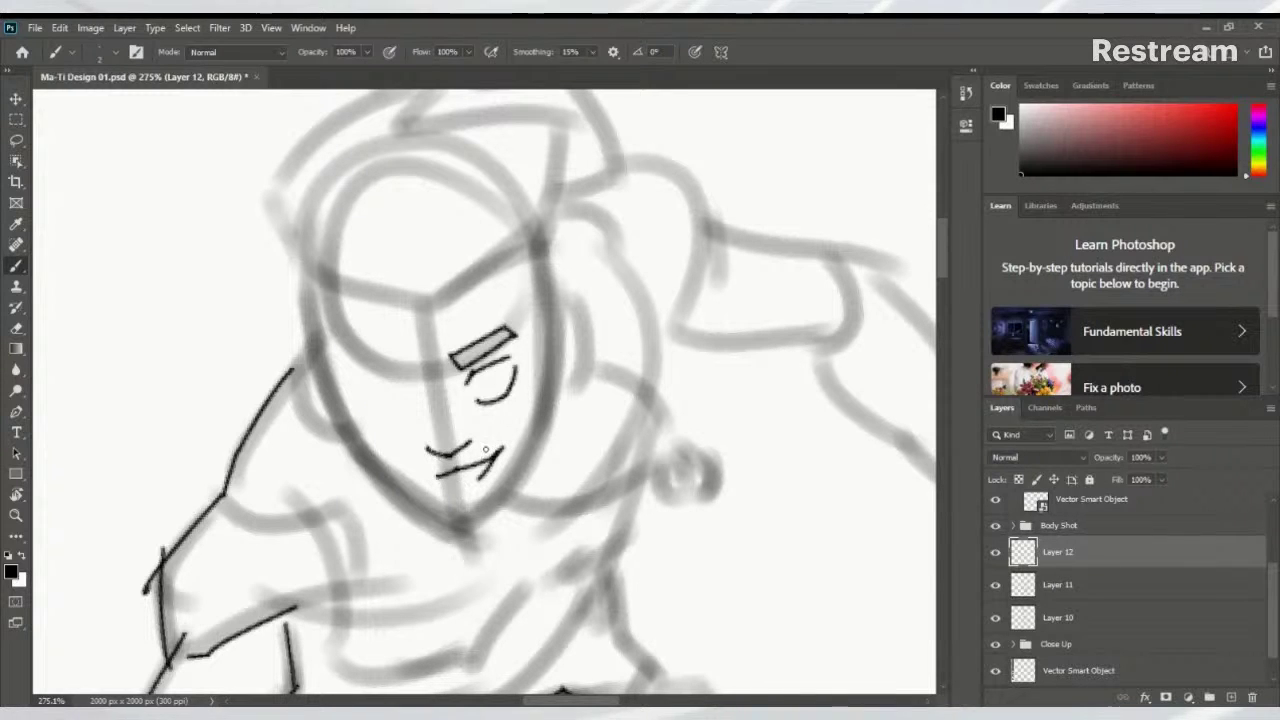
Draw the eye with its round iris and ink the lower lip under the smile
mouse_move(474, 370)
left_mouse_down()
mouse_move(524, 368)
mouse_move(504, 394)
mouse_move(524, 358)
left_mouse_up()
key("ctrl+z")
key("ctrl+z")
key("ctrl+z")
key("ctrl+z")
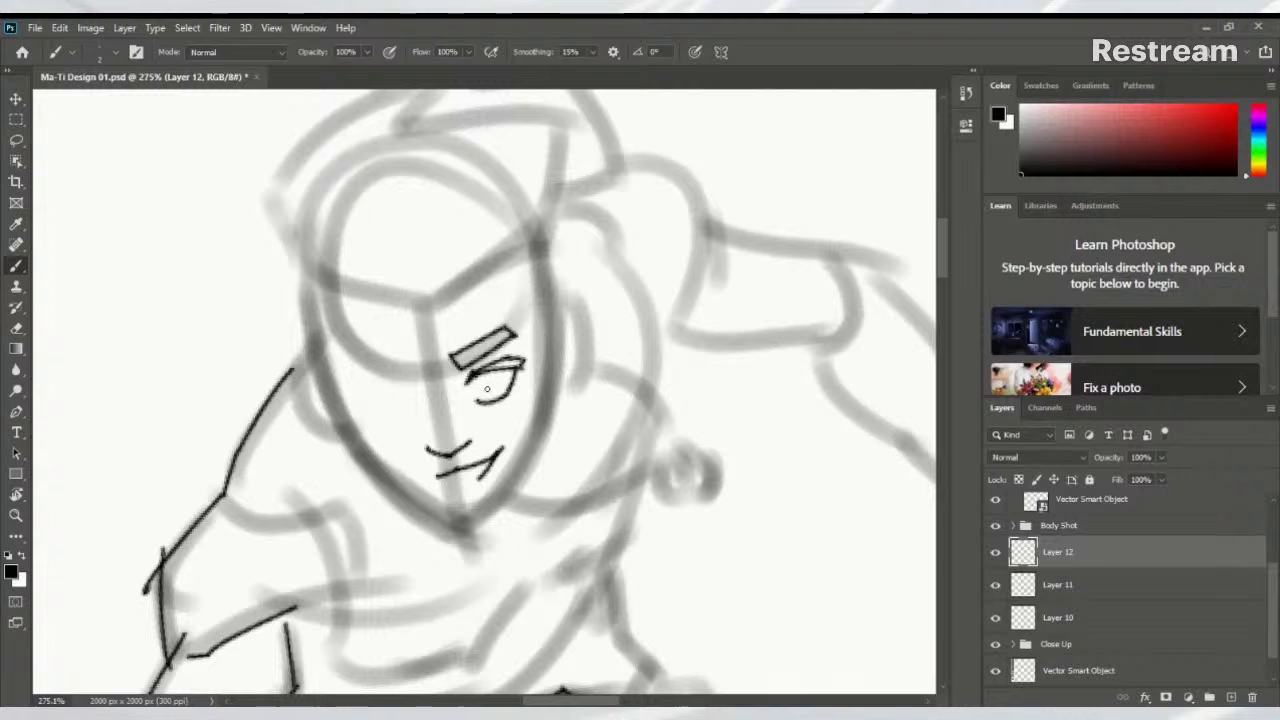
mouse_move(488, 368)
left_mouse_down()
mouse_move(490, 396)
mouse_move(492, 369)
left_mouse_up()
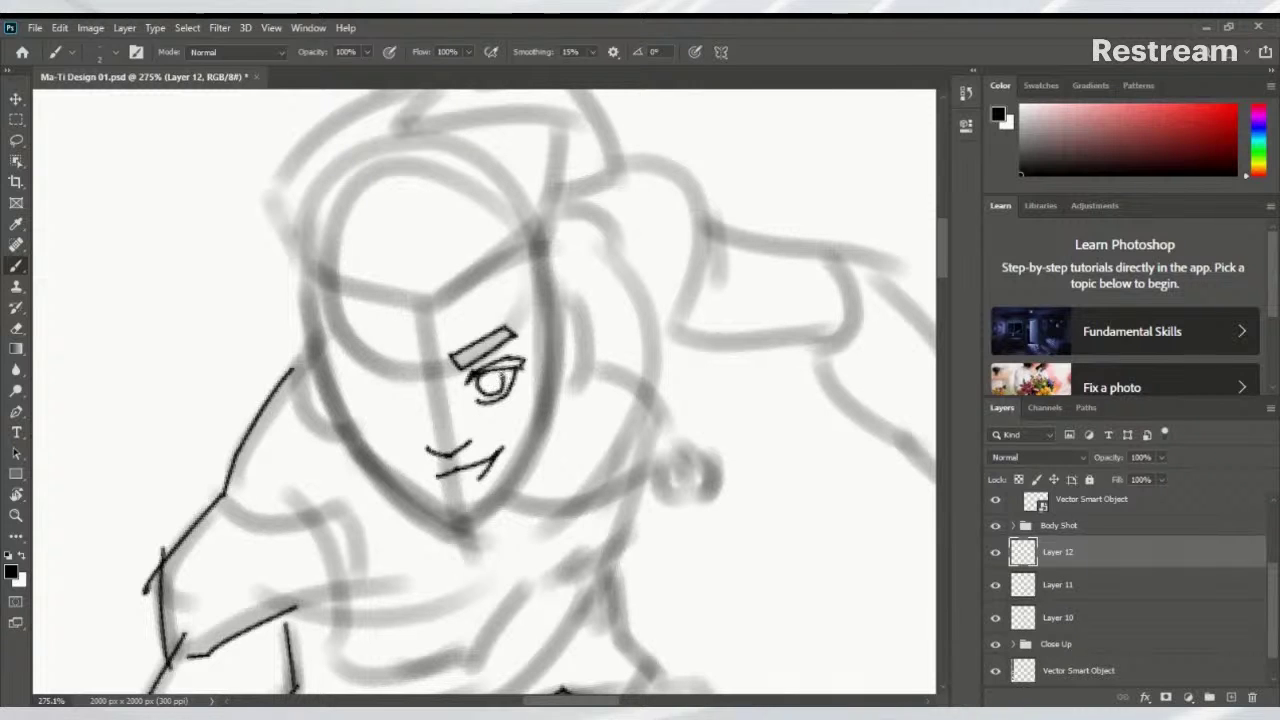
mouse_move(479, 428)
left_mouse_down()
mouse_move(552, 363)
mouse_move(580, 376)
mouse_move(518, 422)
mouse_move(500, 408)
left_mouse_up()
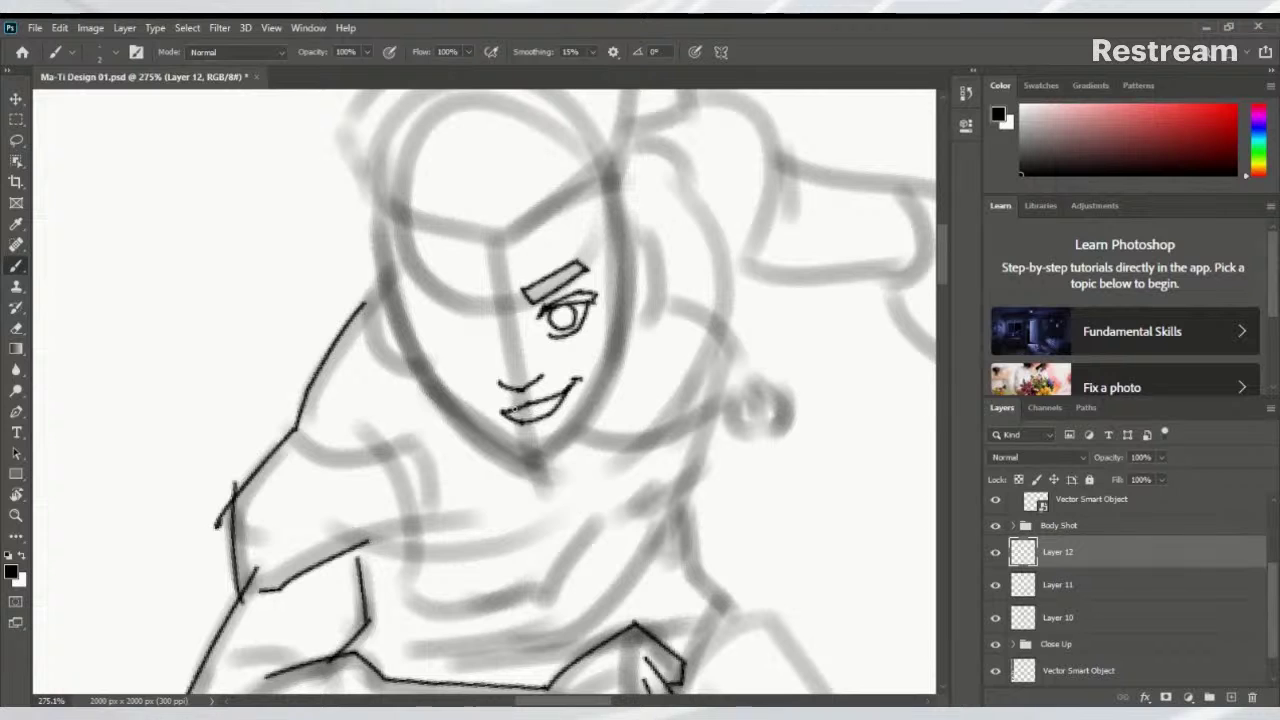
mouse_move(552, 398)
left_mouse_down()
mouse_move(500, 410)
mouse_move(584, 403)
mouse_move(500, 480)
left_mouse_up()
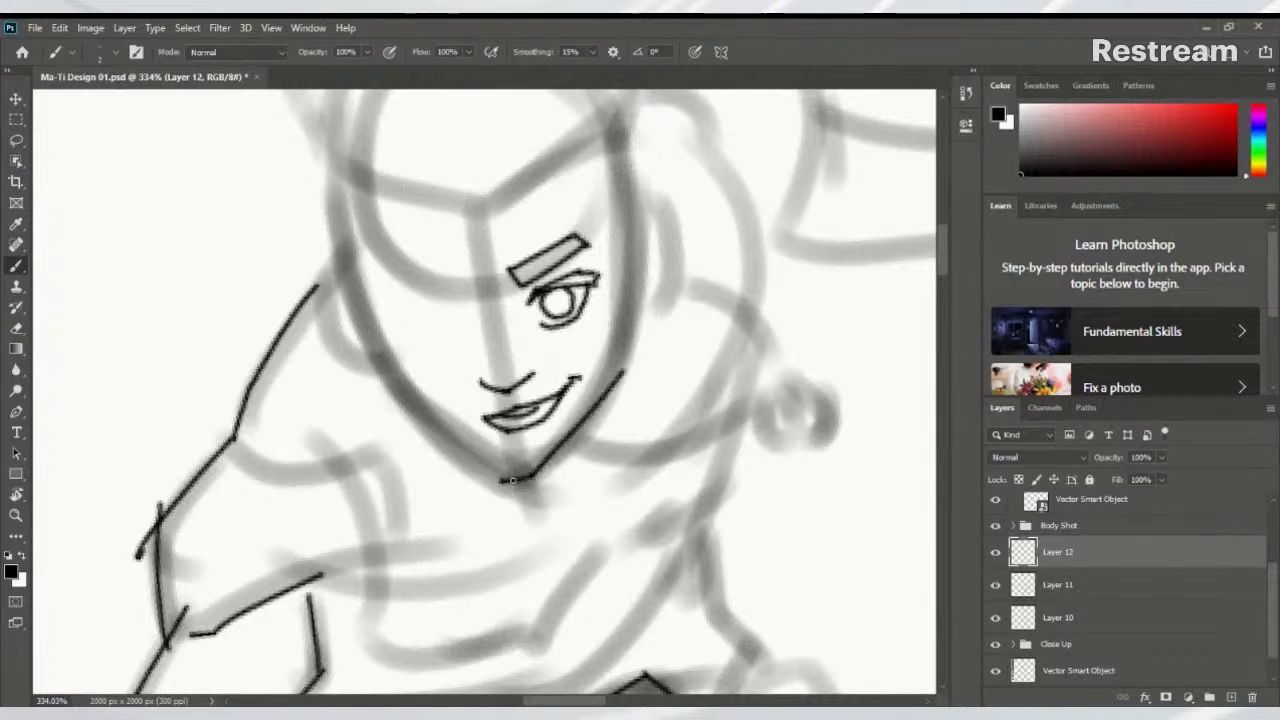
Add a jaw stroke, rotate the face upright, and check Layer 12's ink against the sketch
mouse_move(724, 387)
left_mouse_down()
mouse_move(651, 606)
mouse_move(394, 422)
mouse_move(472, 288)
left_mouse_up()
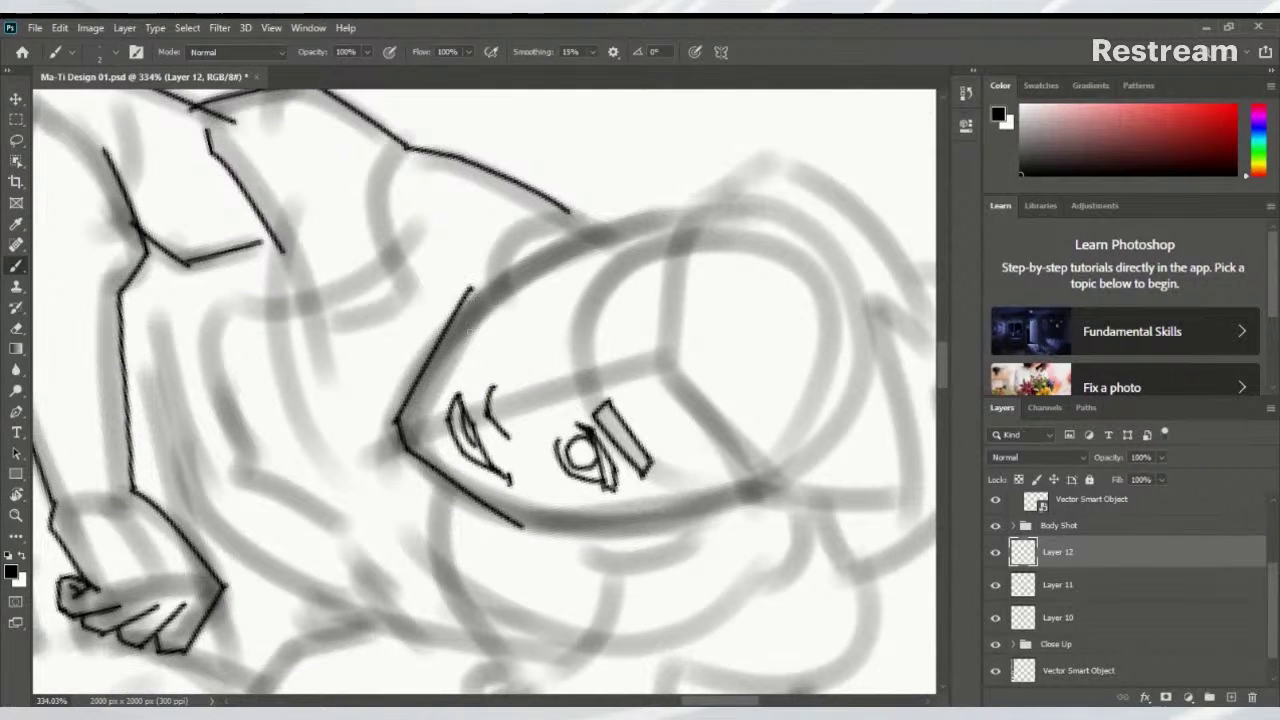
key("ctrl+z")
key("ctrl+shift+z")
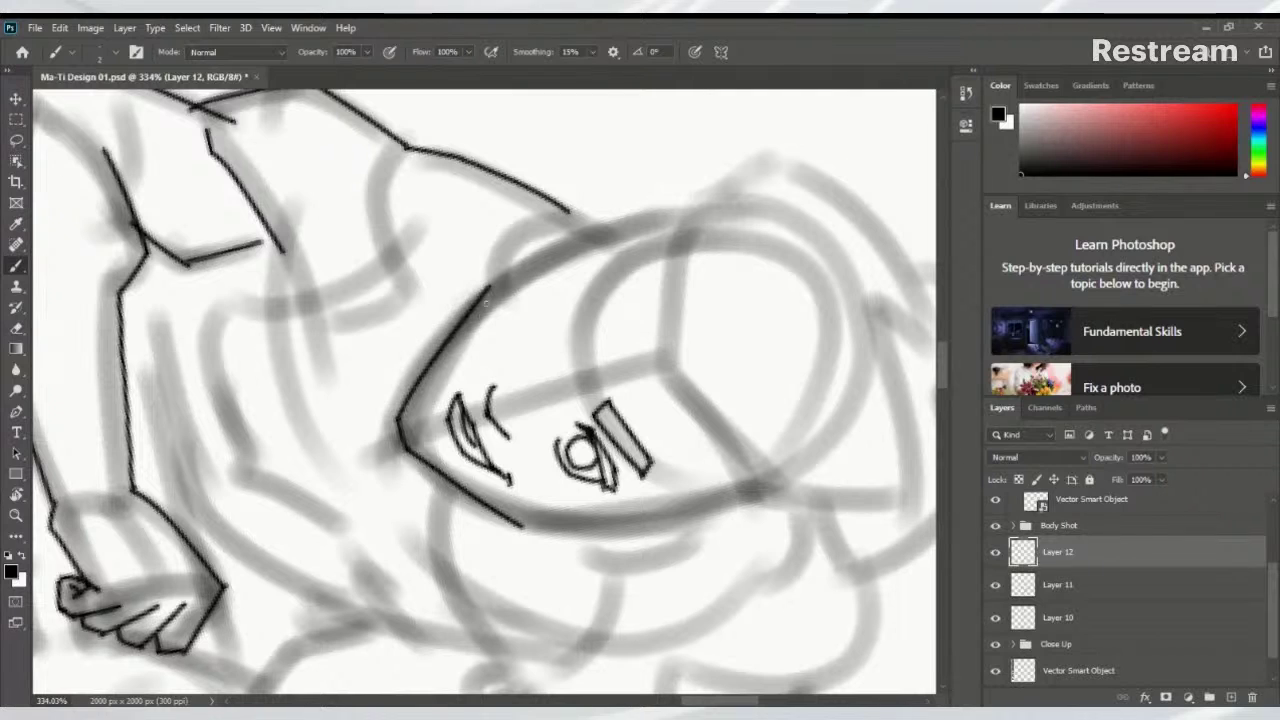
left_click_drag(595, 256, 452, 368)
key("alt+comma")
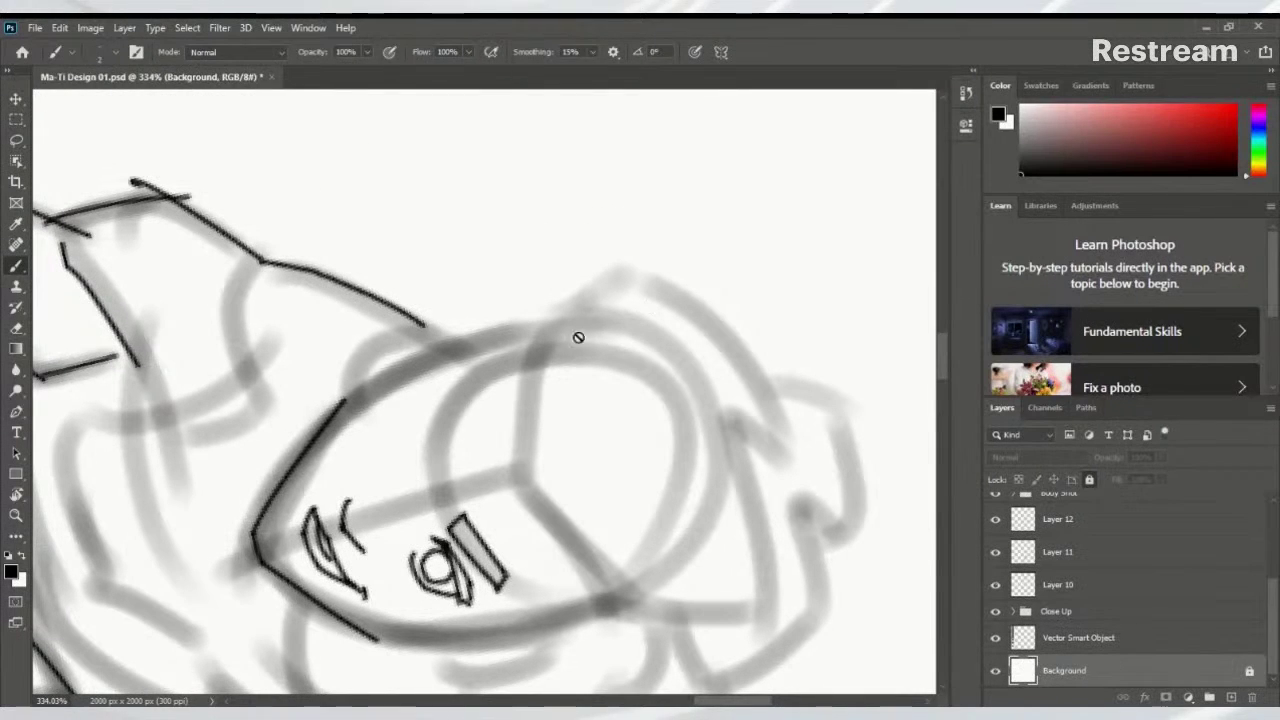
key("h")
key("r")
mouse_move(598, 349)
left_mouse_down()
mouse_move(557, 271)
mouse_move(480, 251)
mouse_move(448, 262)
left_mouse_up()
key("b")
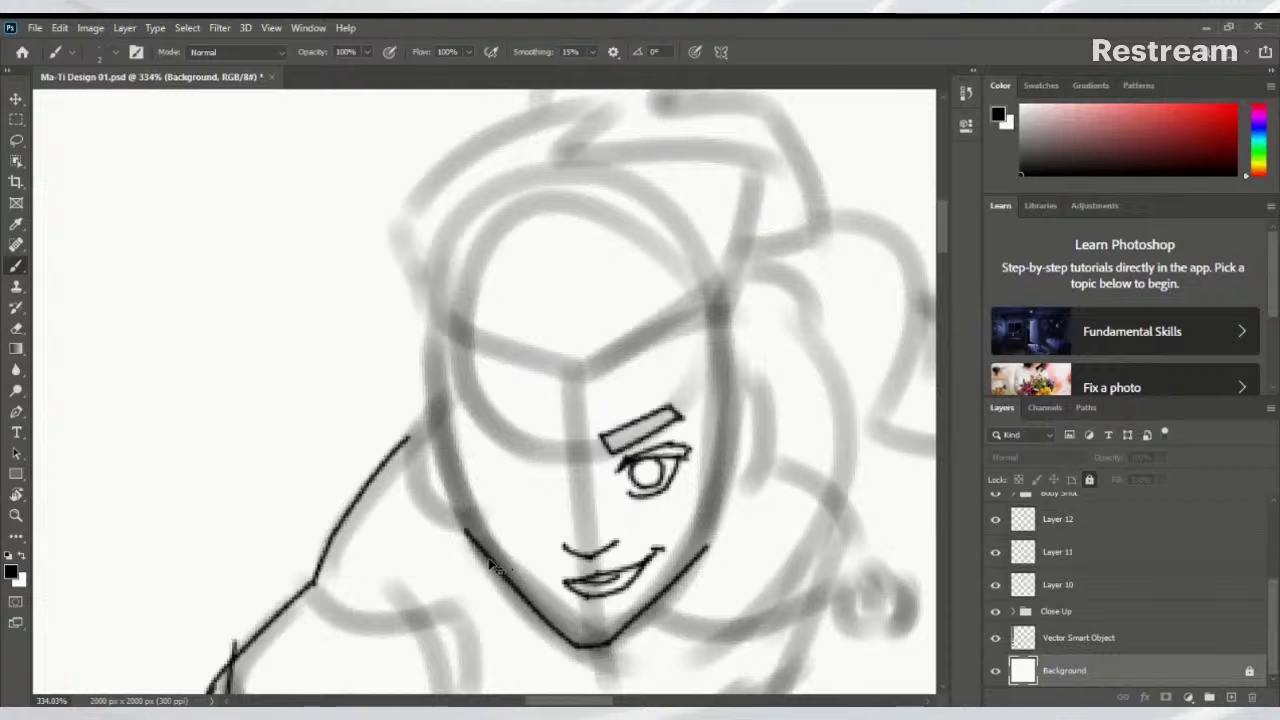
left_click(495, 565, "ctrl")
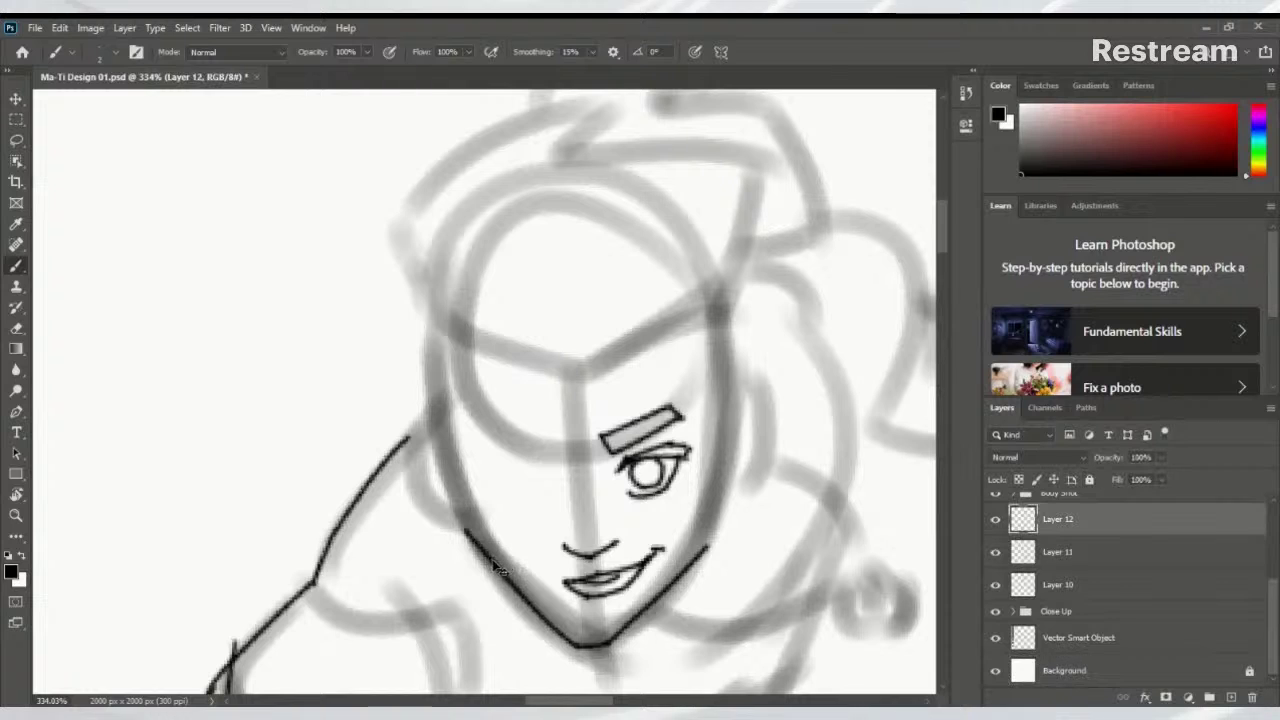
left_click(995, 519)
left_click(995, 519)
Ink the left side of the face and the right jawline
left_click_drag(461, 526, 451, 390)
key("ctrl+z")
mouse_move(462, 530)
left_mouse_down()
mouse_move(445, 388)
mouse_move(510, 312)
mouse_move(590, 315)
left_mouse_up()
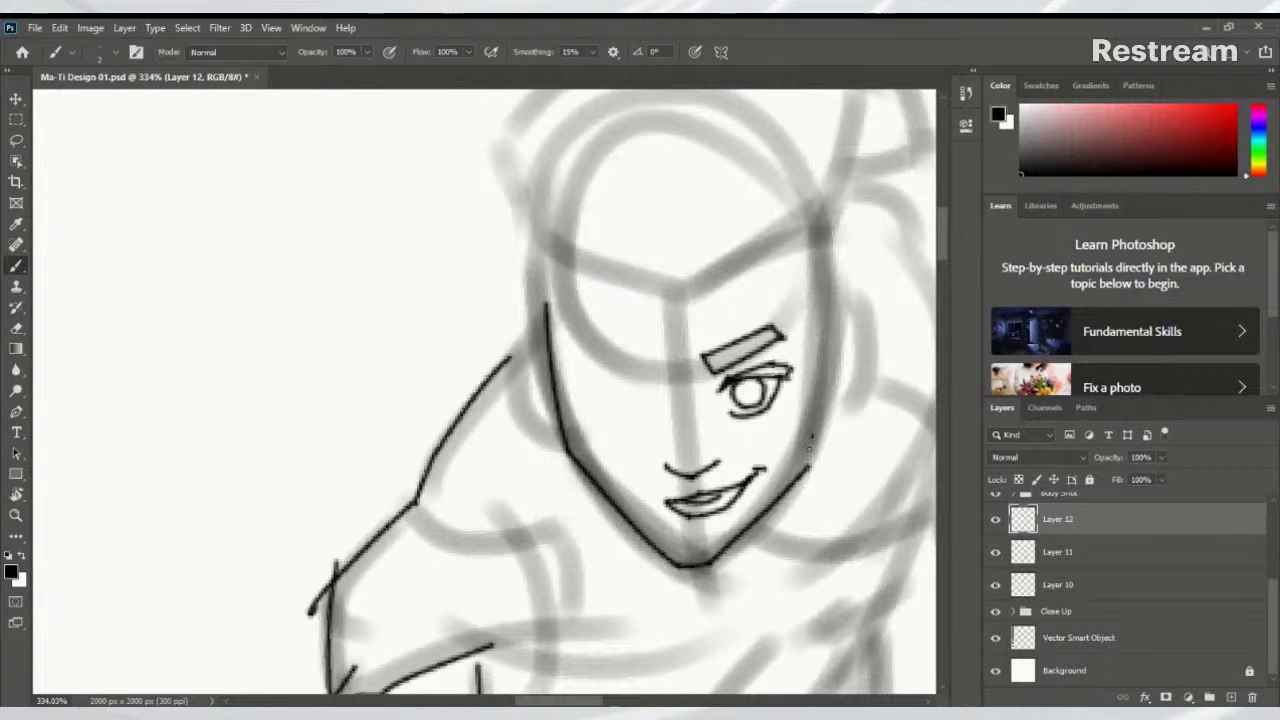
left_click_drag(812, 438, 748, 525)
key("ctrl+z")
left_click_drag(813, 438, 716, 550)
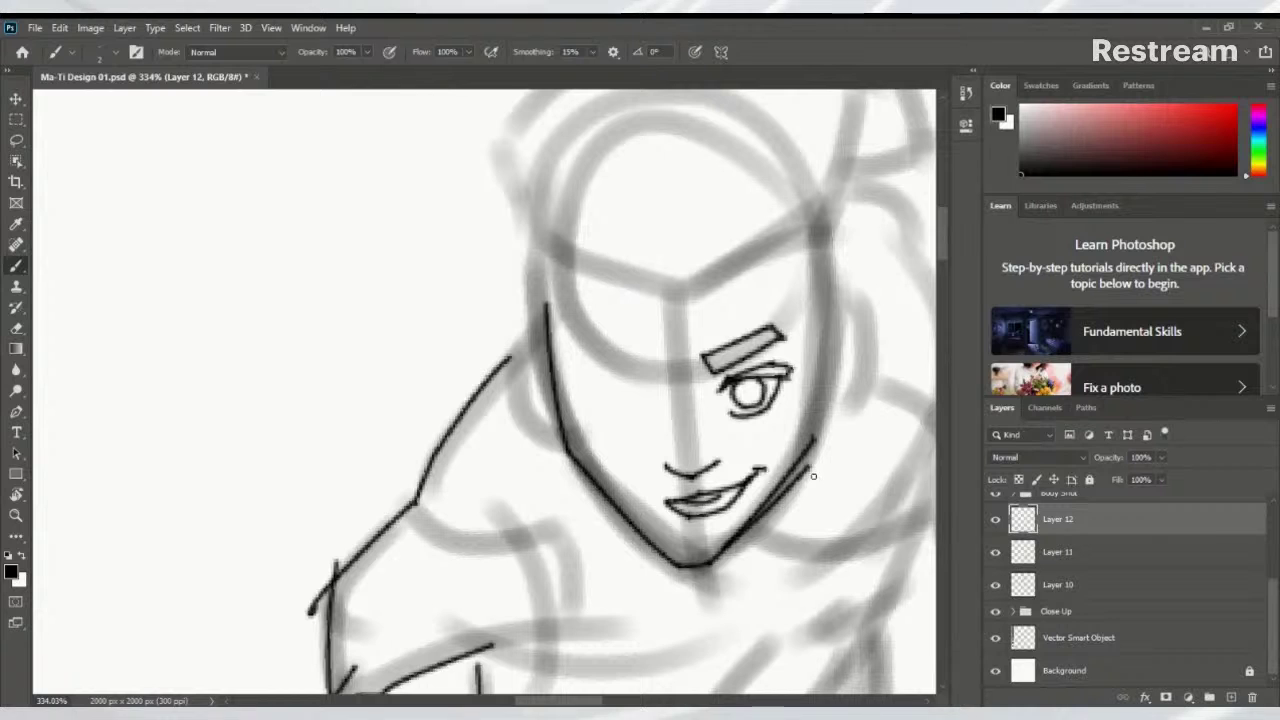
Erase part of the right jawline and redraw the chin and right side of the face
key("e")
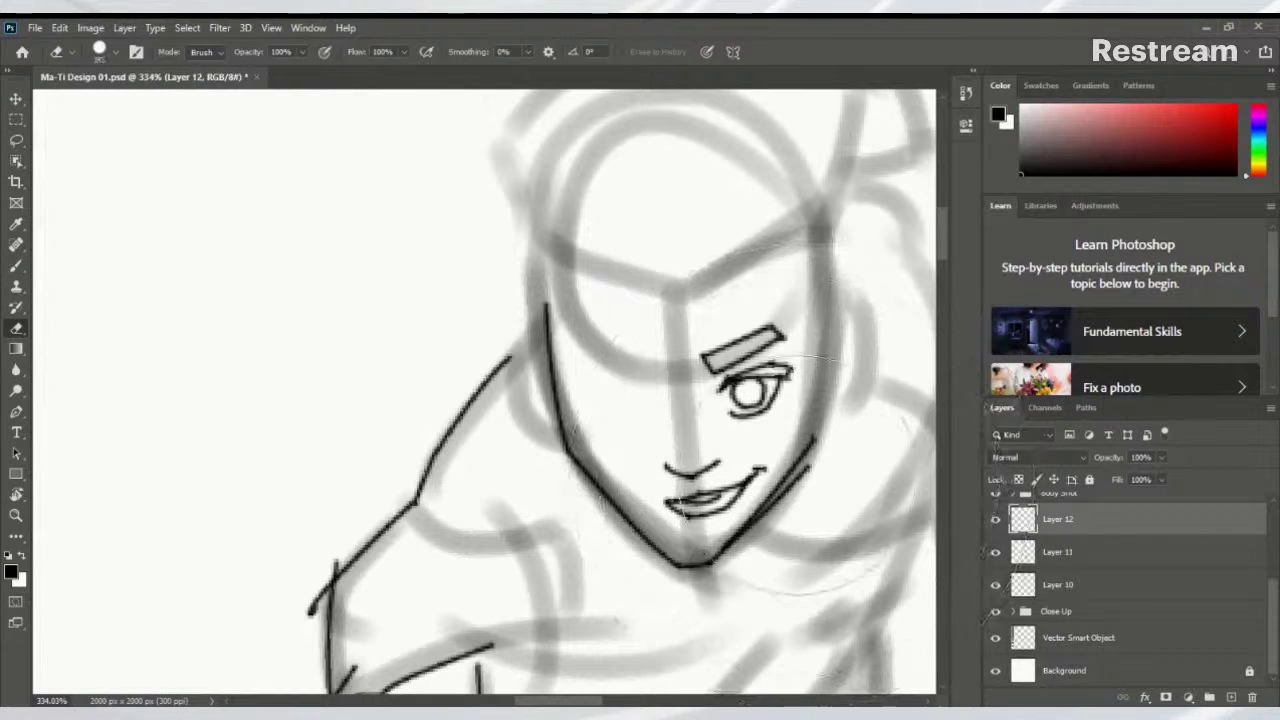
mouse_move(810, 465)
left_mouse_down()
mouse_move(761, 521)
mouse_move(820, 438)
left_mouse_up()
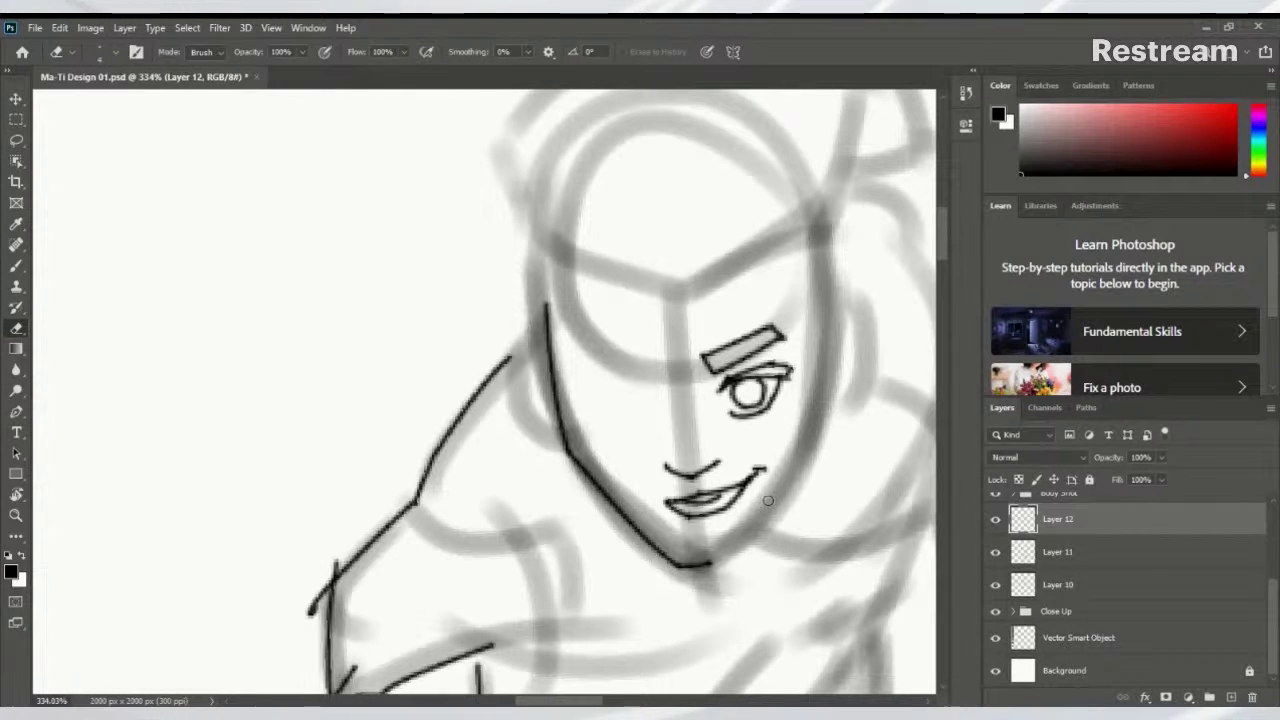
key("b")
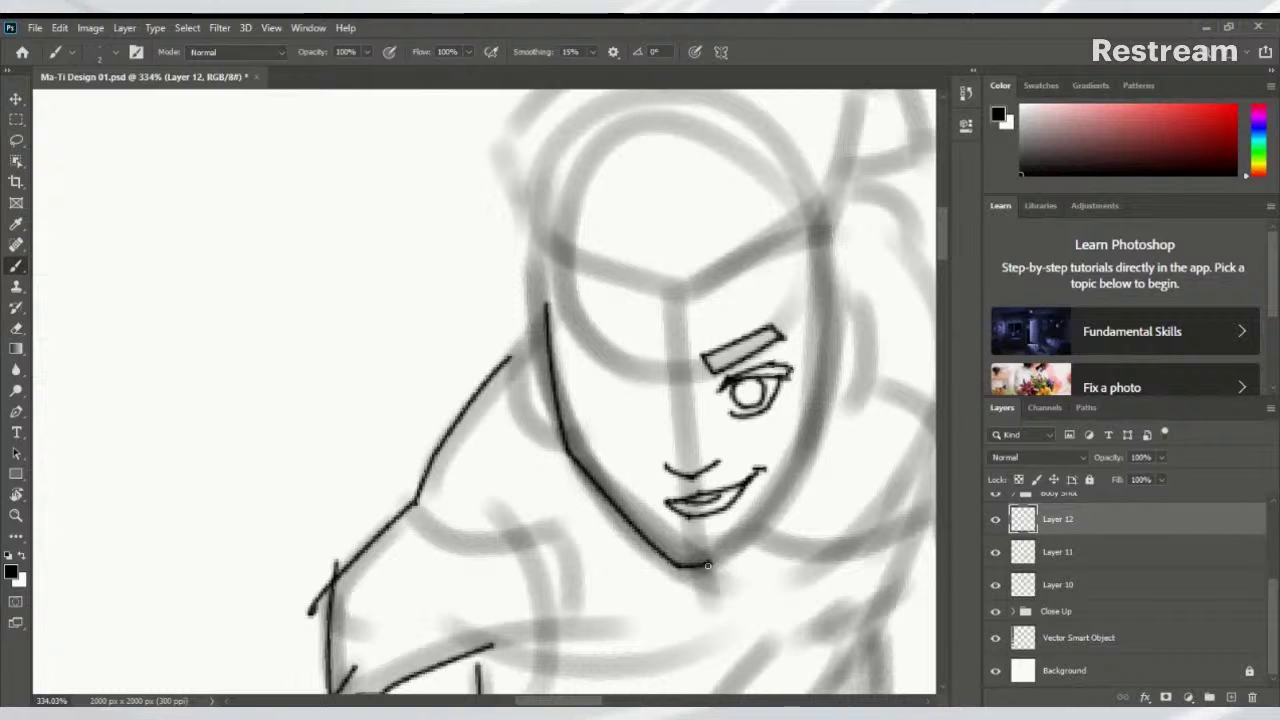
mouse_move(709, 564)
left_mouse_down()
mouse_move(738, 553)
mouse_move(818, 440)
left_mouse_up()
key("ctrl+z")
key("ctrl+shift+z")
key("ctrl+z")
mouse_move(738, 556)
left_mouse_down()
mouse_move(819, 430)
mouse_move(700, 592)
mouse_move(735, 390)
mouse_move(728, 562)
left_mouse_up()
key("ctrl+z")
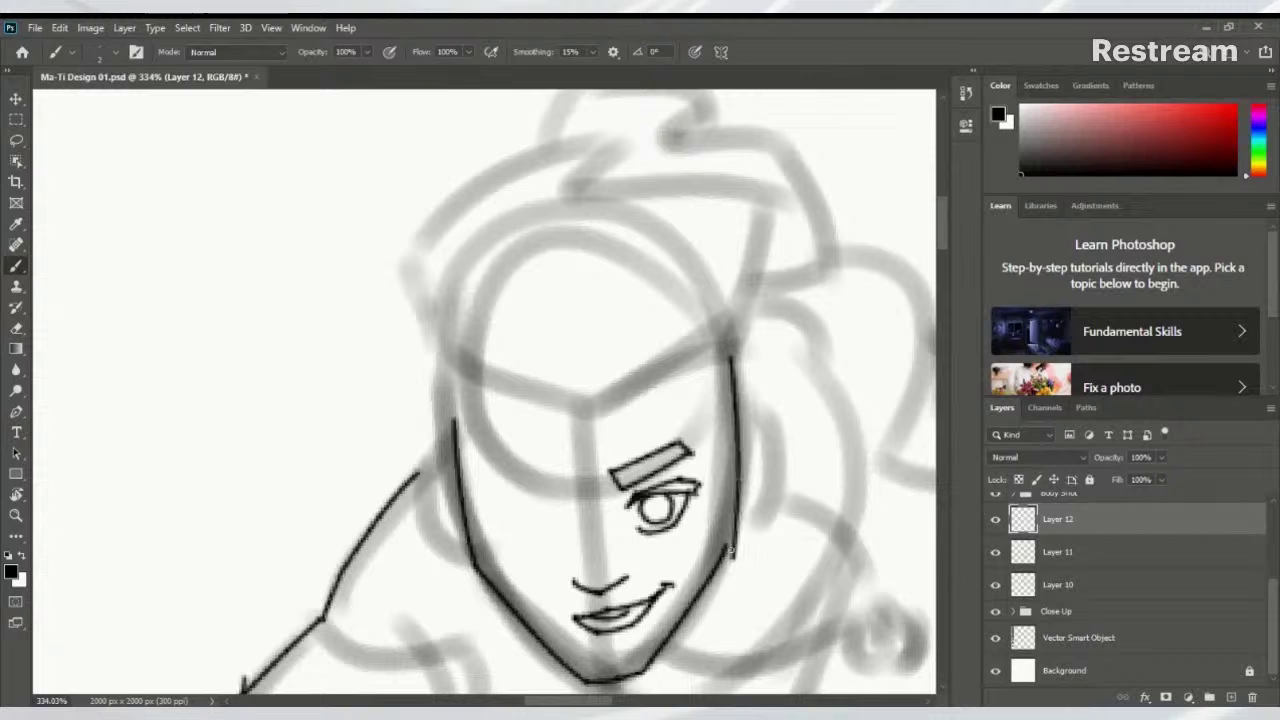
key("ctrl+z")
left_click_drag(733, 356, 726, 543)
mouse_move(757, 429)
left_mouse_down()
mouse_move(723, 389)
mouse_move(748, 393)
mouse_move(754, 449)
mouse_move(718, 505)
left_mouse_up()
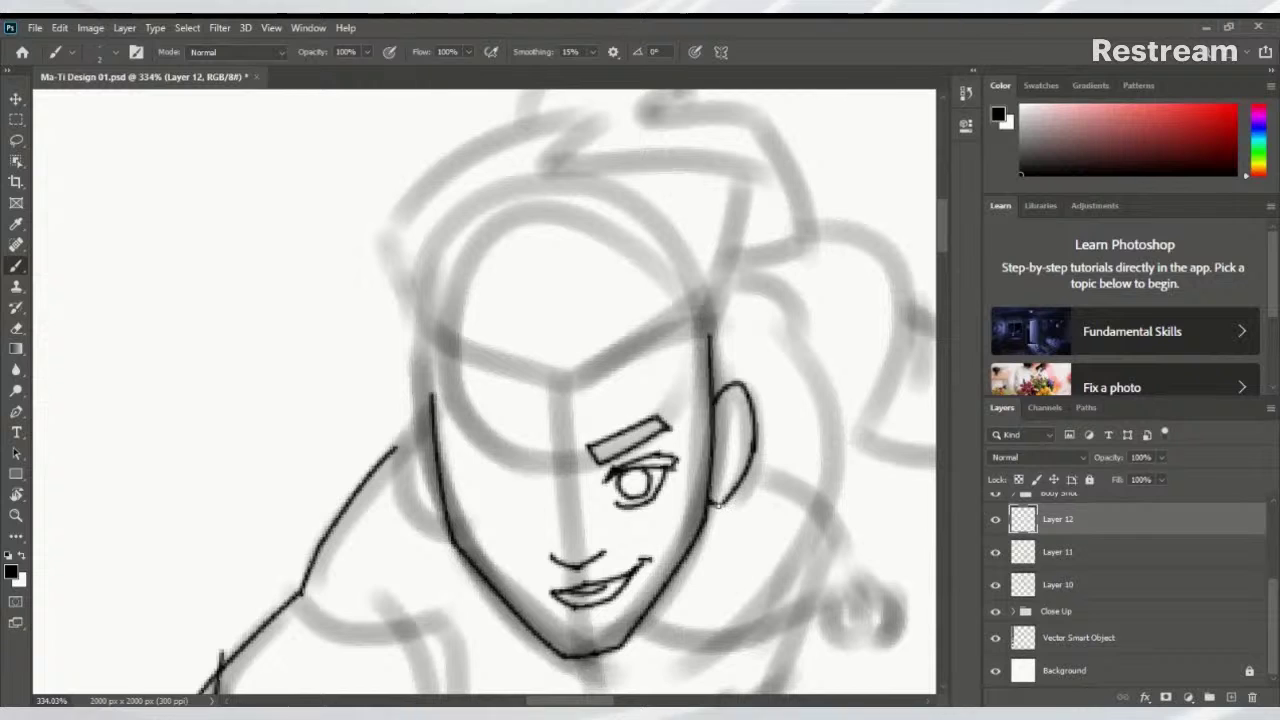
Ink the left ear beside the face
mouse_move(430, 428)
left_mouse_down()
mouse_move(415, 403)
mouse_move(402, 470)
left_mouse_up()
key("ctrl+z")
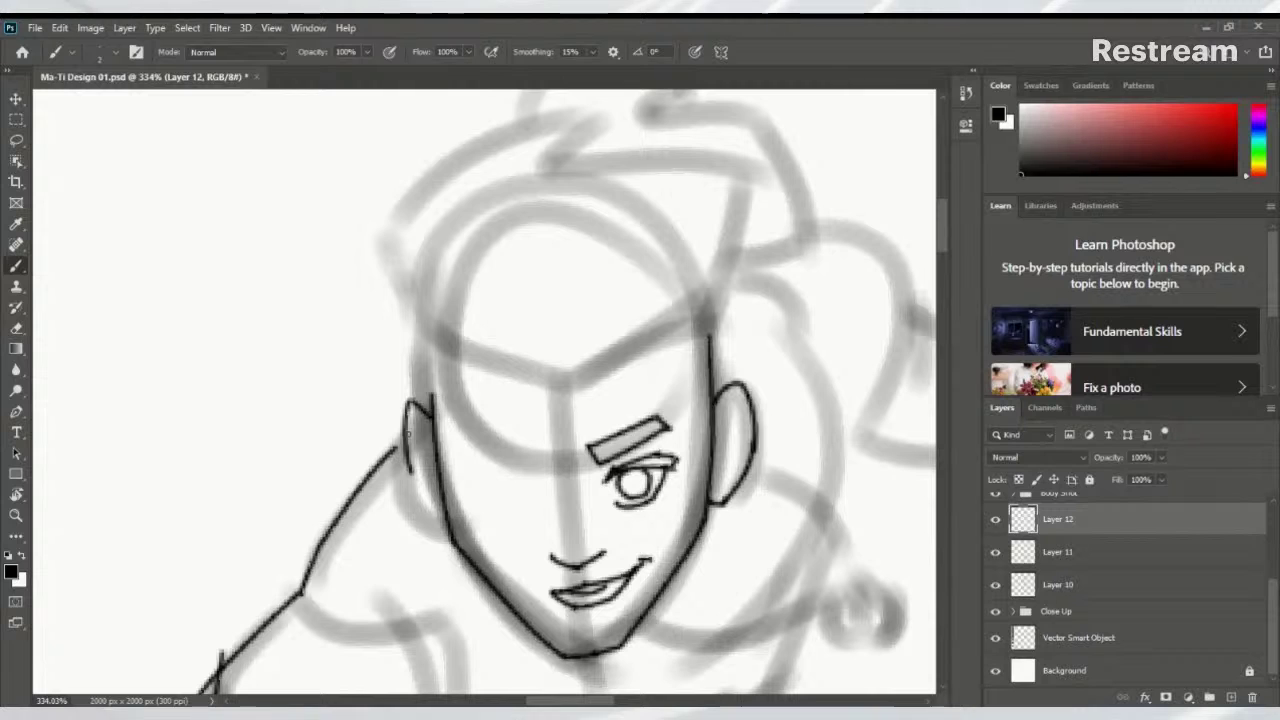
key("ctrl+z")
mouse_move(412, 402)
left_mouse_down()
mouse_move(404, 475)
mouse_move(431, 513)
left_mouse_up()
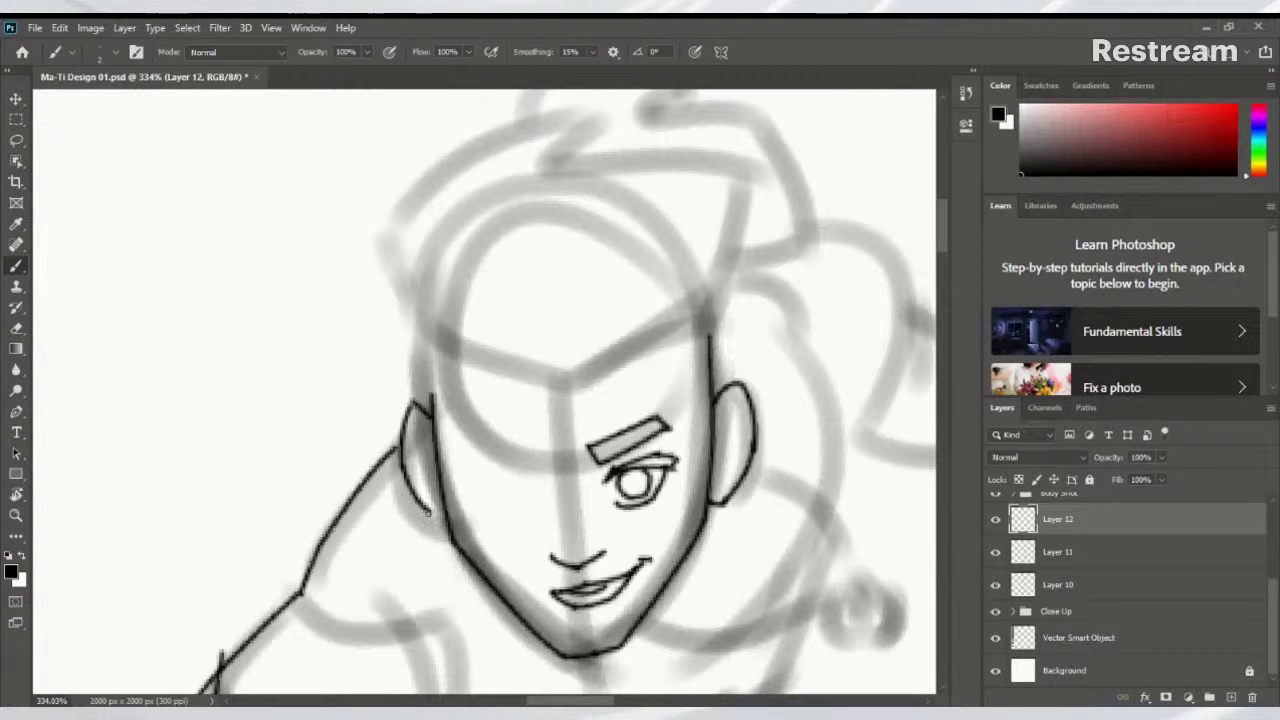
scroll(512, 530, "down", 5)
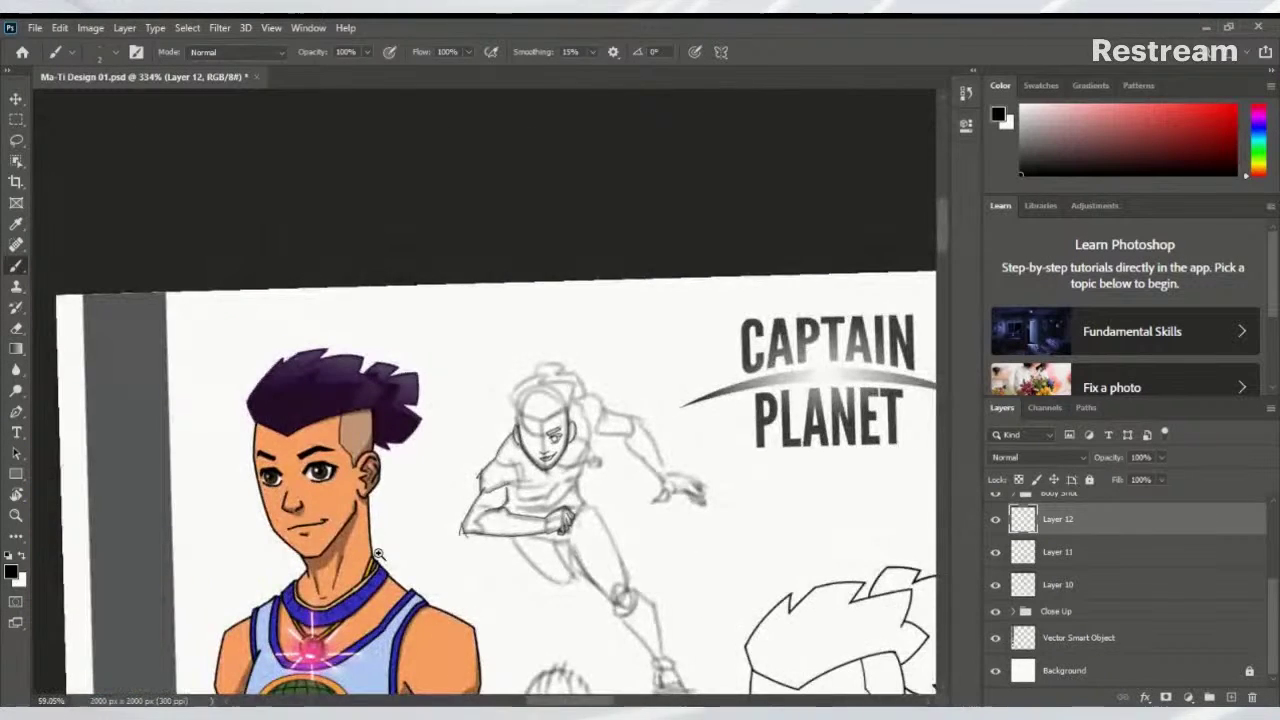
scroll(512, 530, "up", 8)
scroll(510, 529, "down", 1)
mouse_move(509, 529)
left_mouse_down()
mouse_move(449, 409)
mouse_move(334, 349)
mouse_move(410, 351)
mouse_move(458, 476)
left_mouse_up()
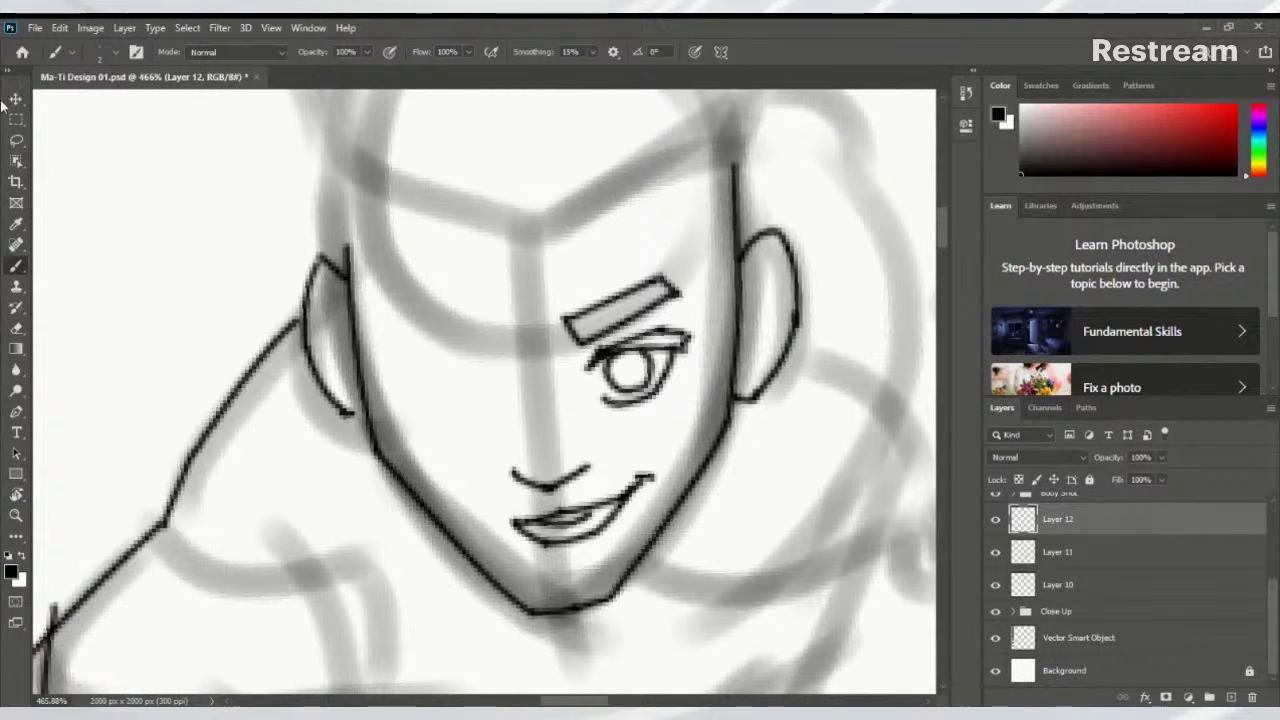
left_click(17, 143)
mouse_move(586, 281)
left_mouse_down()
mouse_move(552, 305)
mouse_move(577, 428)
mouse_move(661, 430)
left_mouse_up()
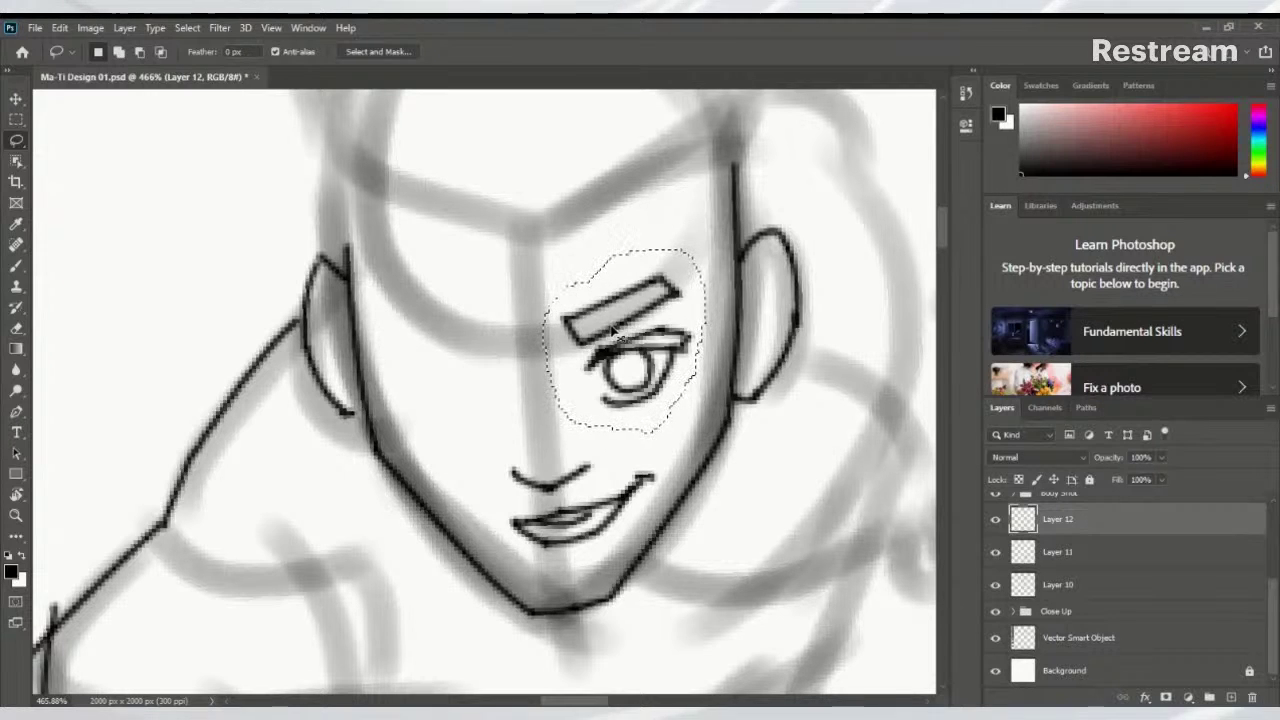
left_click_drag(613, 333, 460, 340)
key("ctrl+z")
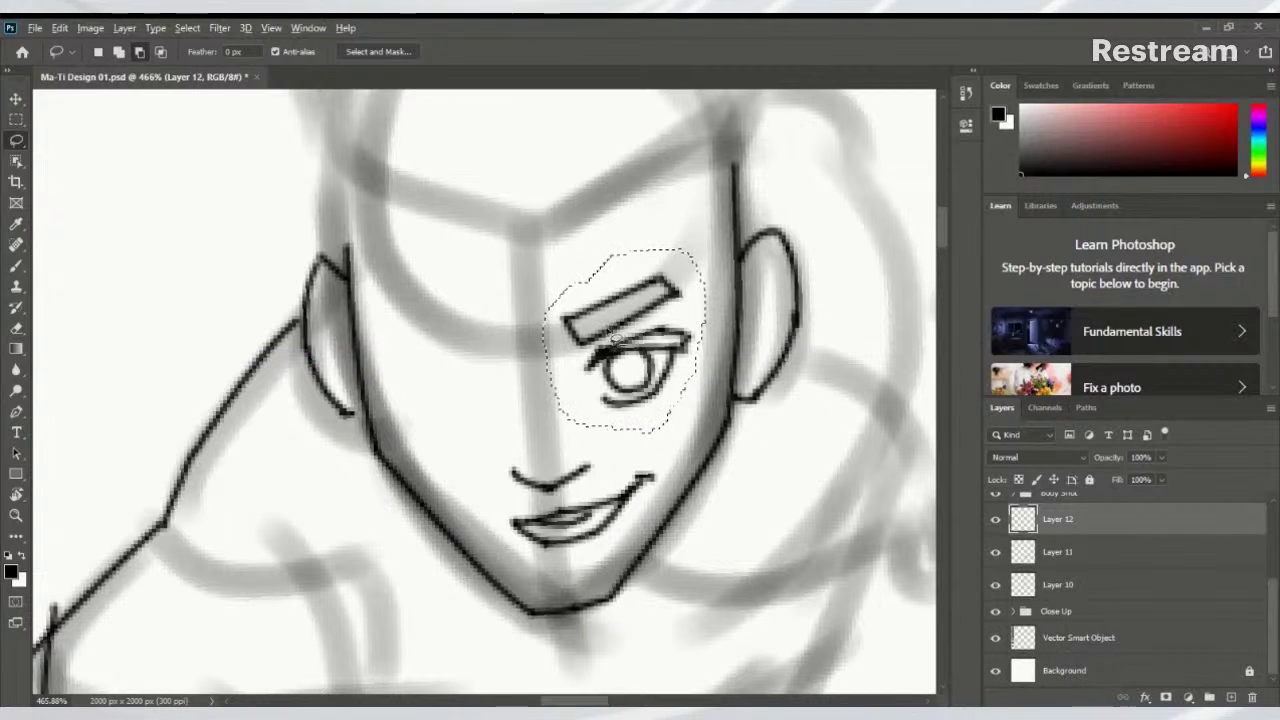
mouse_move(600, 343)
left_mouse_down()
mouse_move(477, 337)
mouse_move(606, 355)
left_mouse_up()
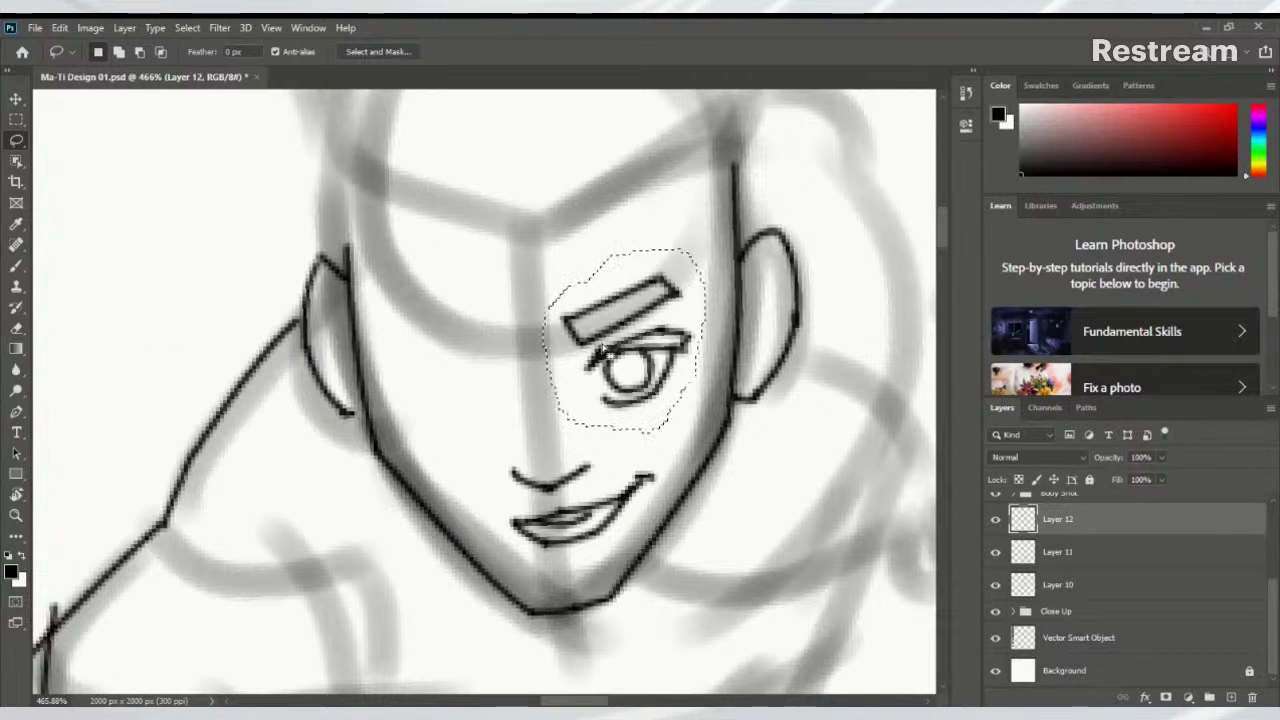
key("v")
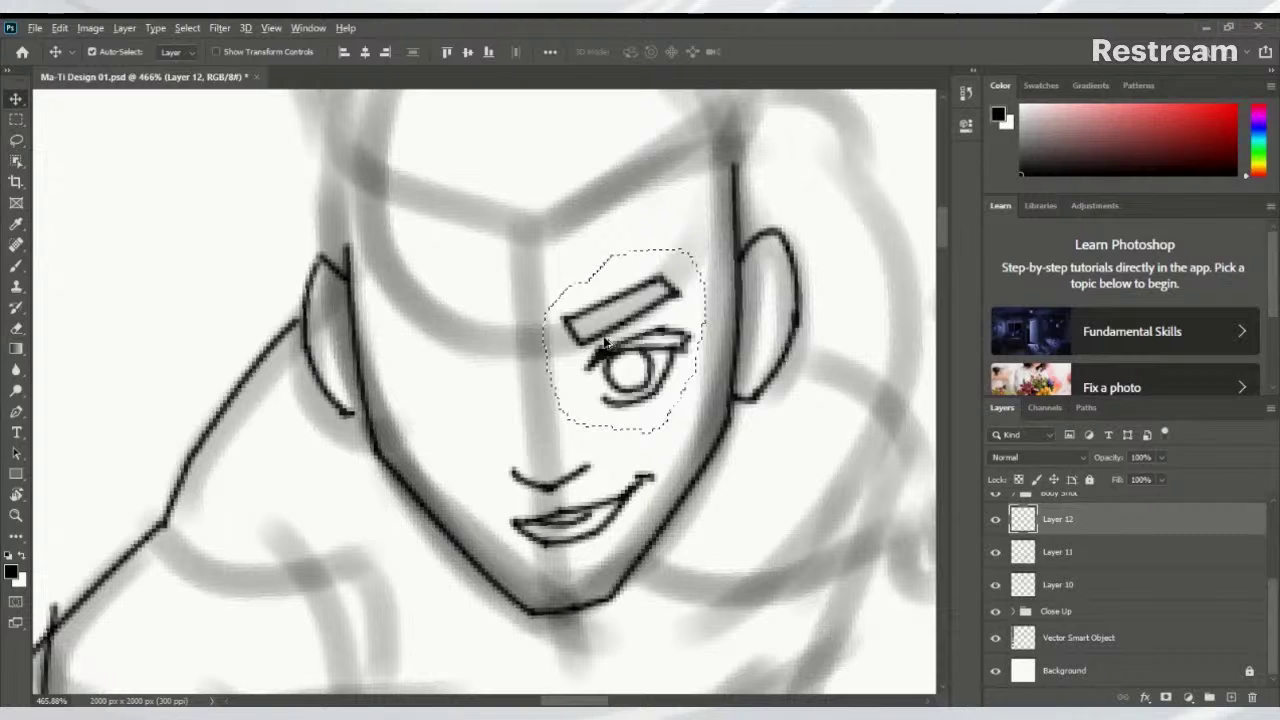
left_click_drag(601, 356, 425, 348)
left_click_drag(452, 290, 470, 298)
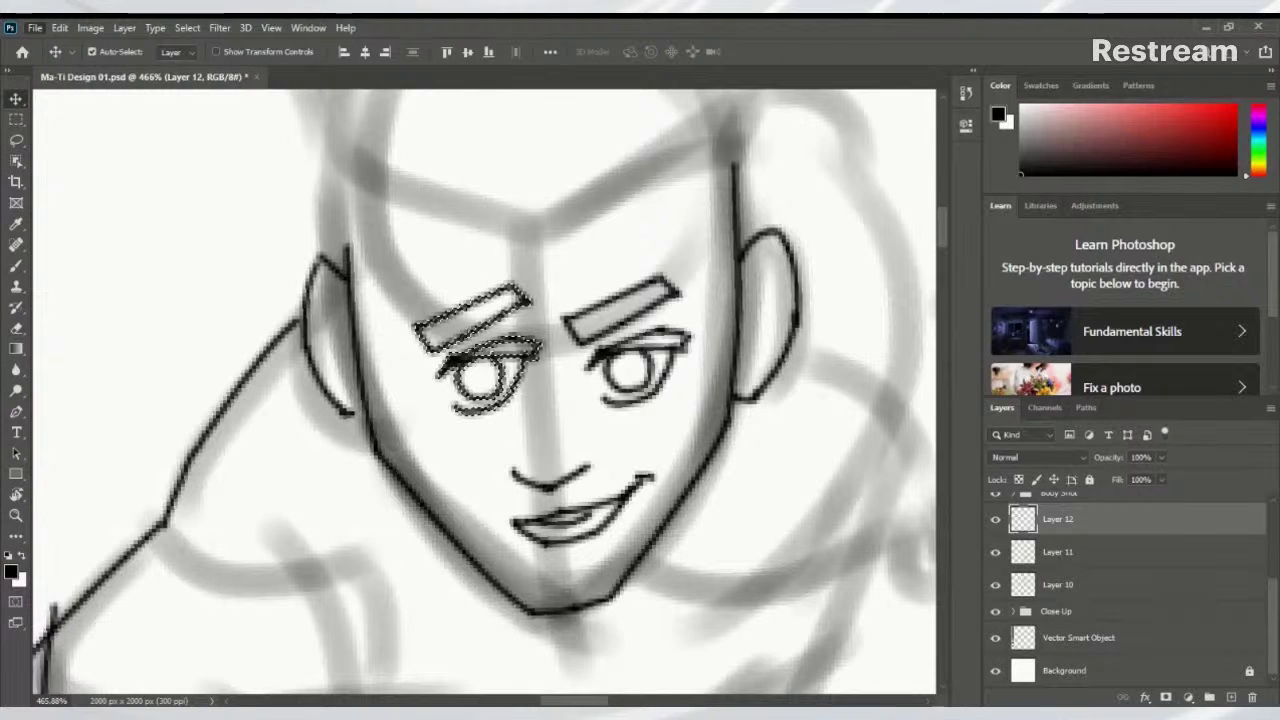
mouse_move(200, 430)
mouse_move(200, 400)
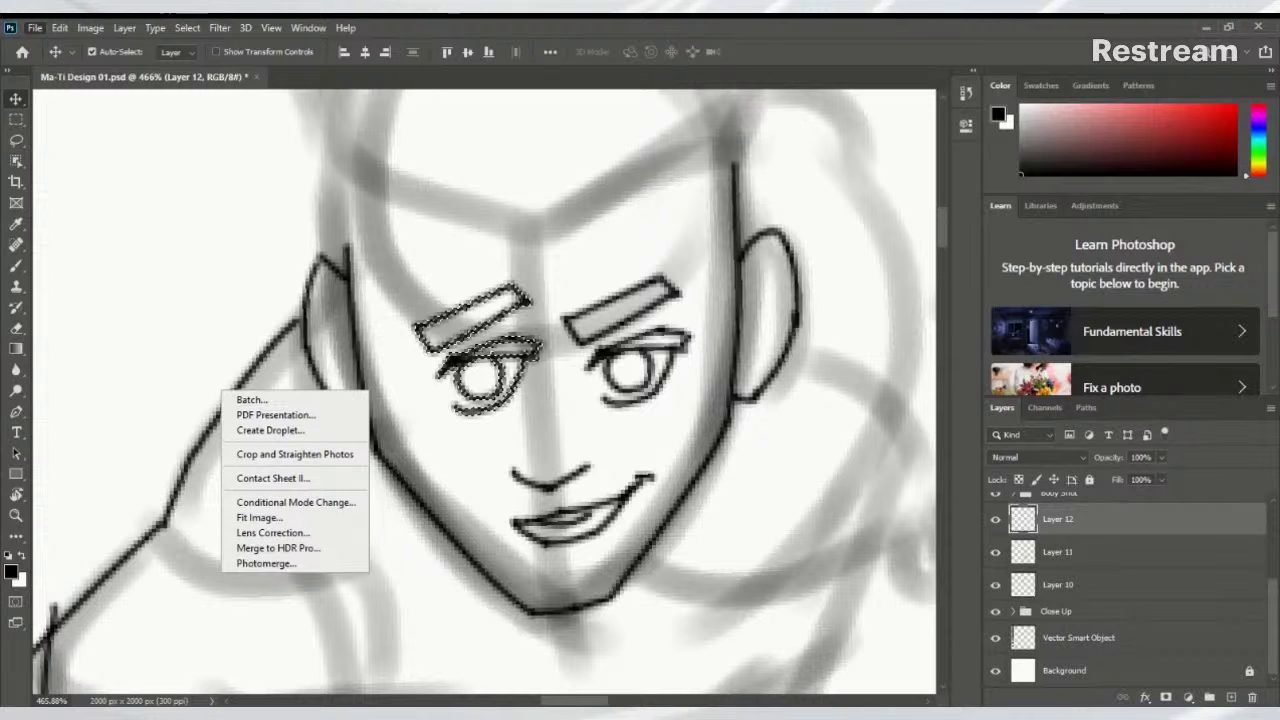
mouse_move(190, 260)
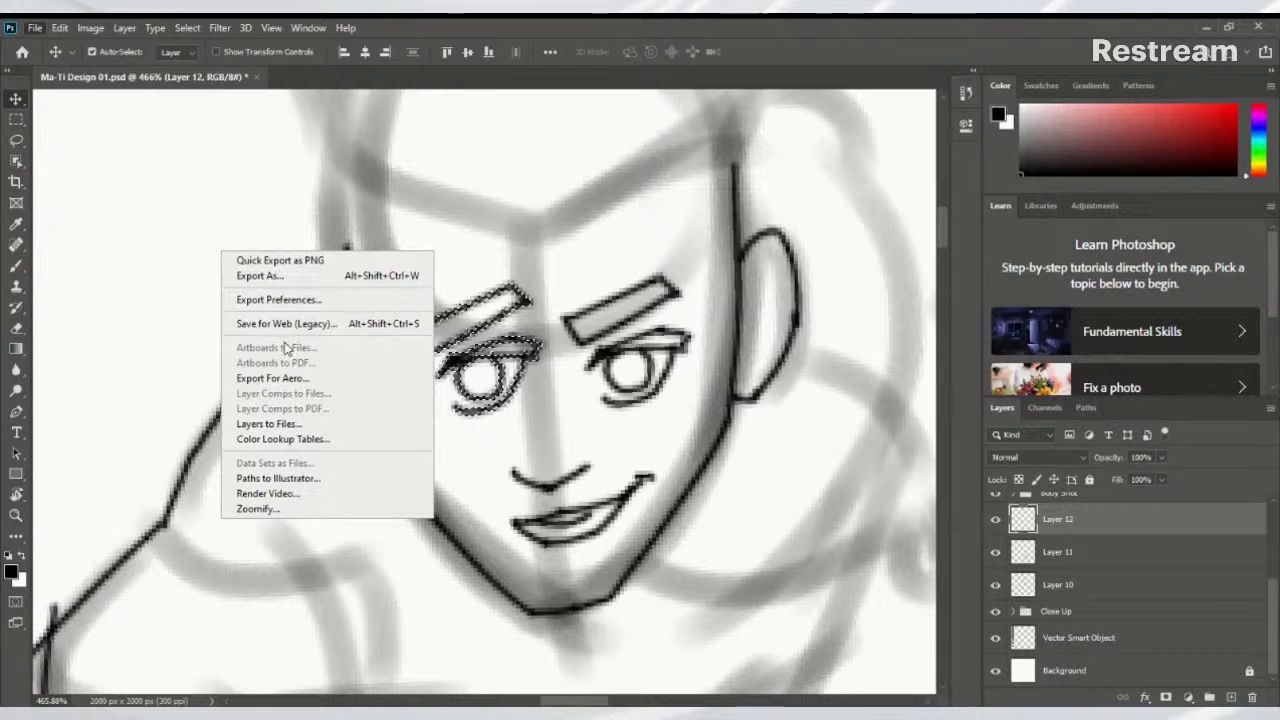
left_click(300, 378)
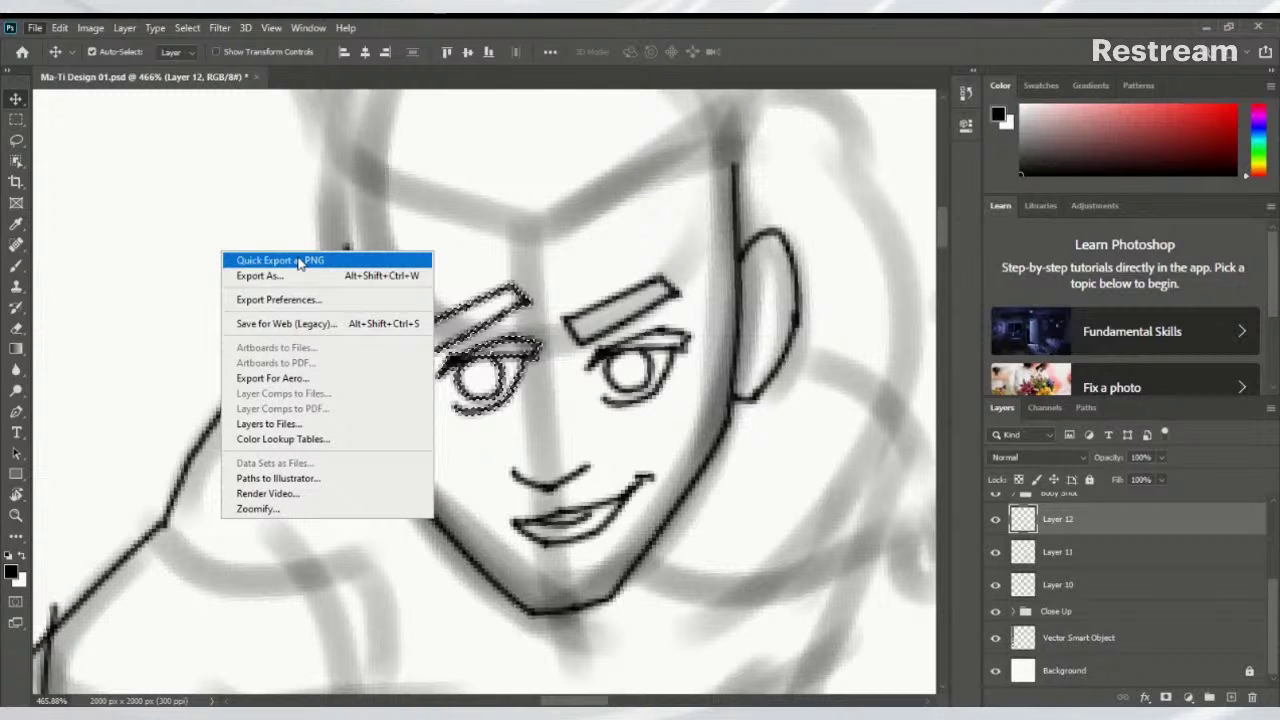
key("Escape")
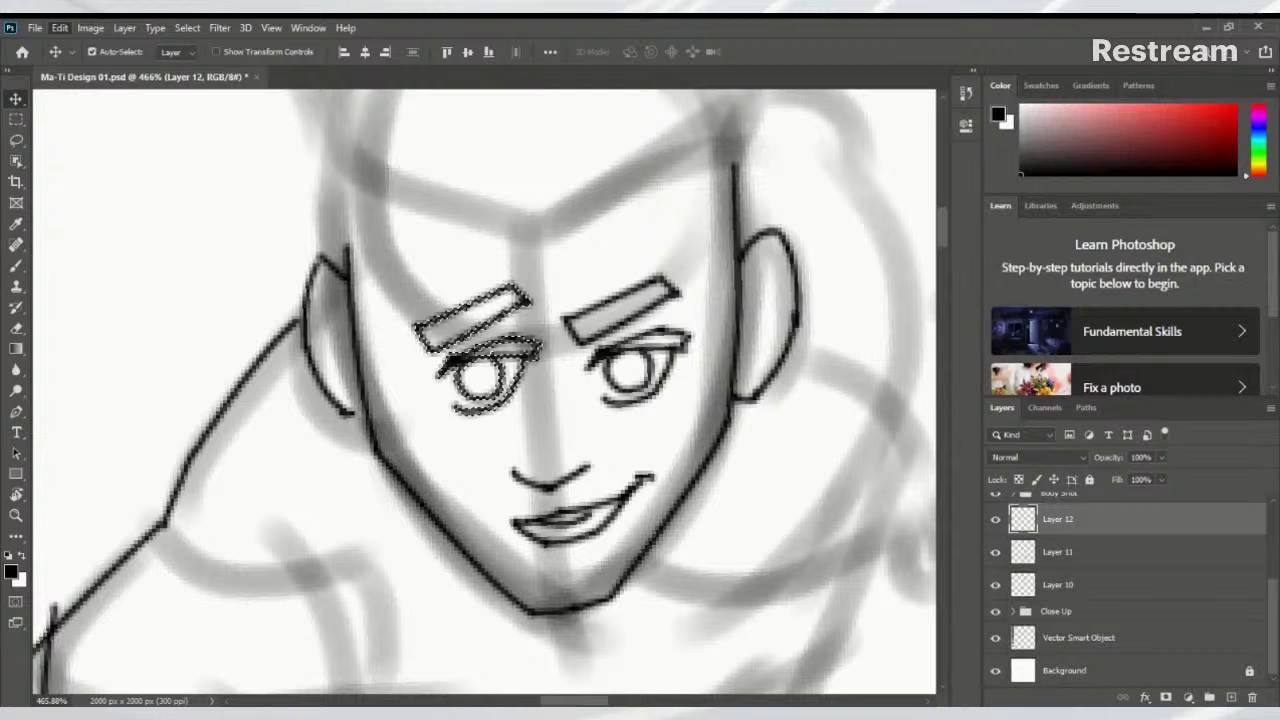
Apply Flip Horizontal to the selected eyebrow and eye, deselect, then nudge them left
right_click(247, 384)
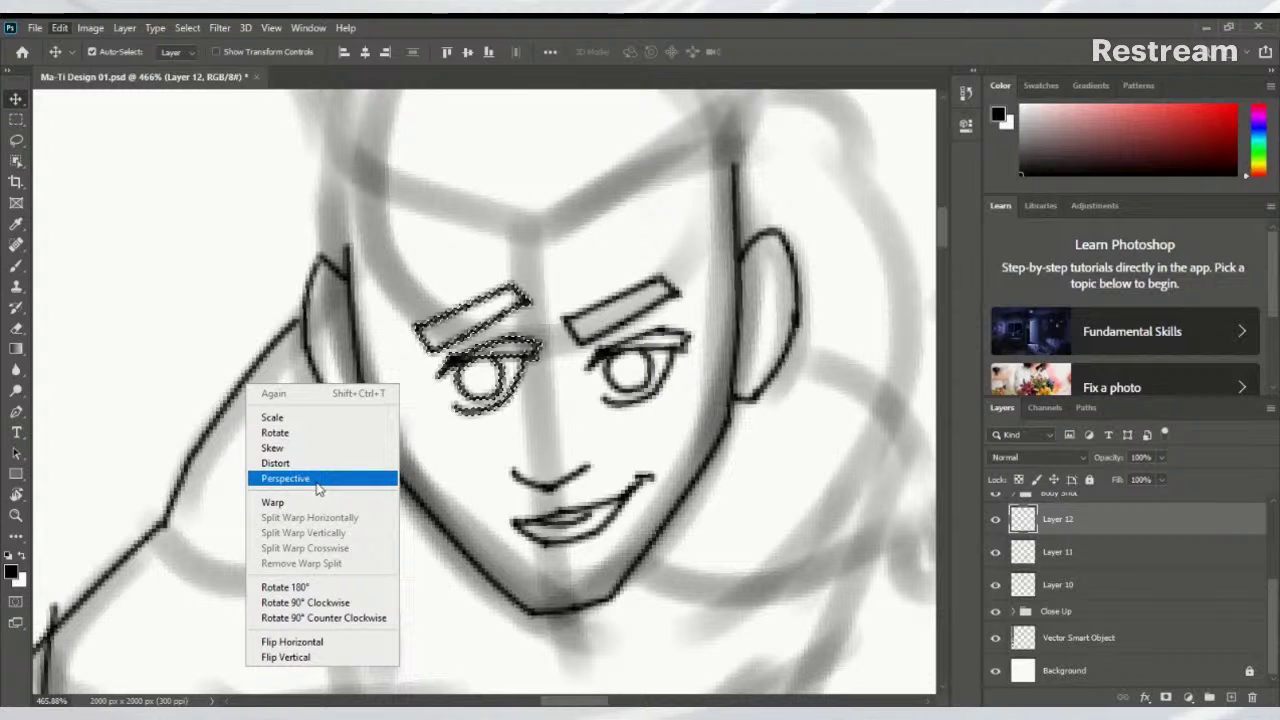
left_click(300, 642)
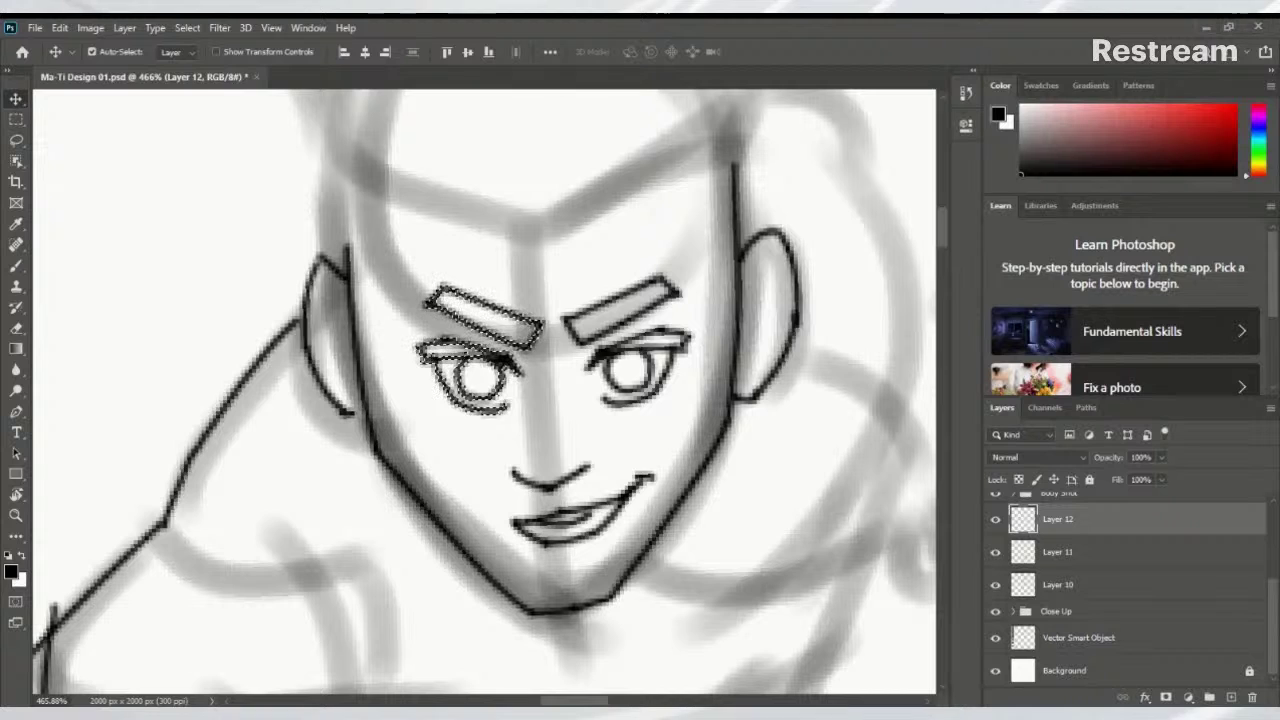
key("ctrl+d")
left_click_drag(527, 350, 502, 352)
Clear the eye selection and ink a short black nose stroke just above the grinning mouth
scroll(502, 352, "down", 10)
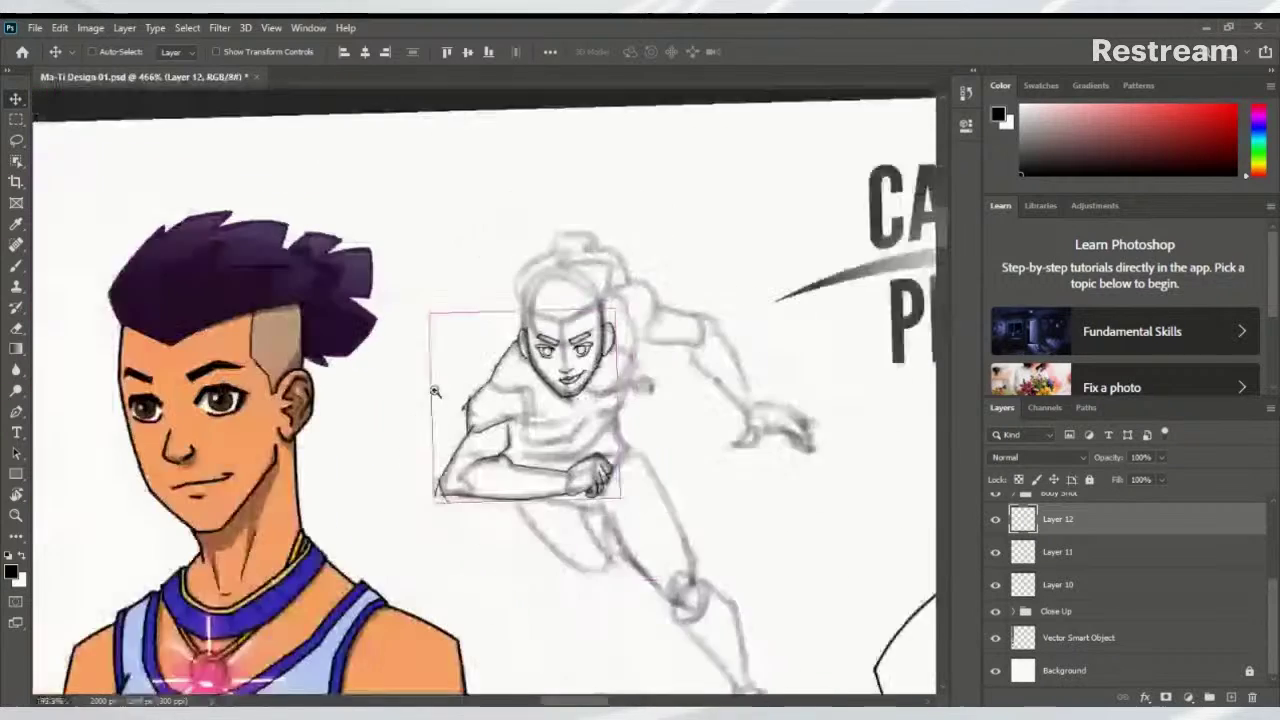
scroll(424, 396, "up", 8)
scroll(434, 400, "down", 6)
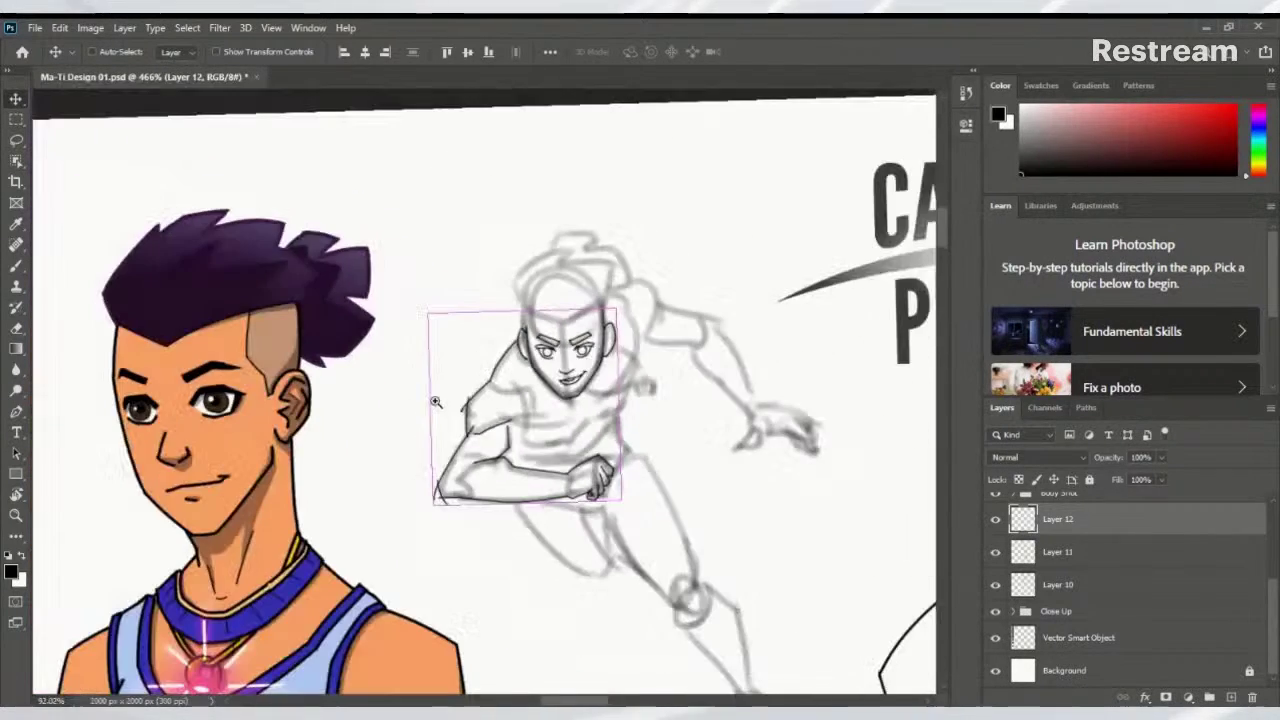
scroll(520, 395, "up", 7)
scroll(520, 395, "down", 2)
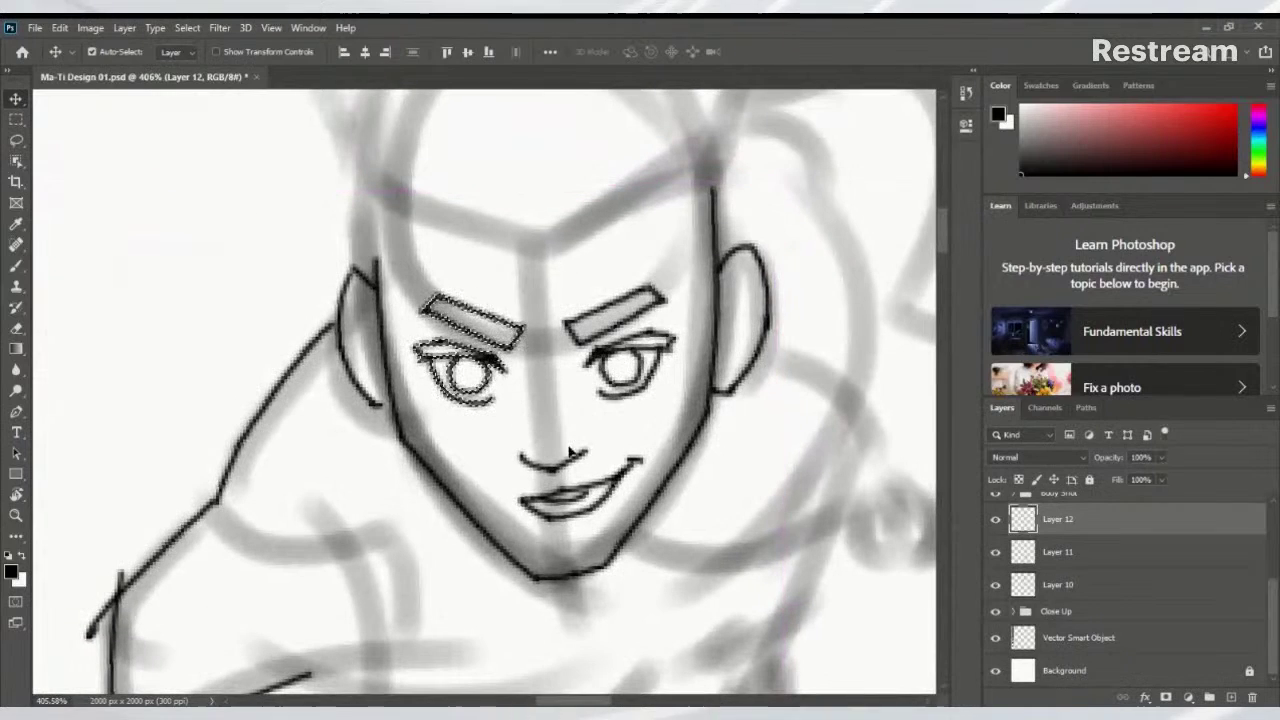
key("ctrl+d")
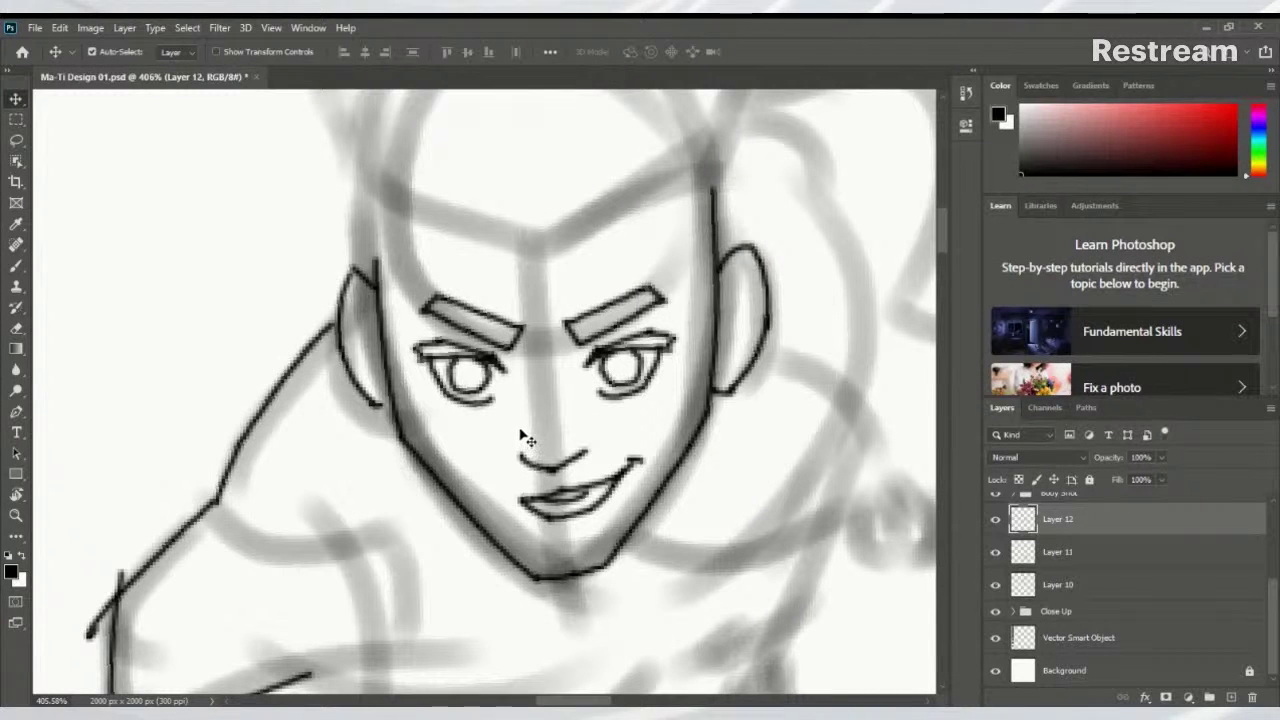
key("b")
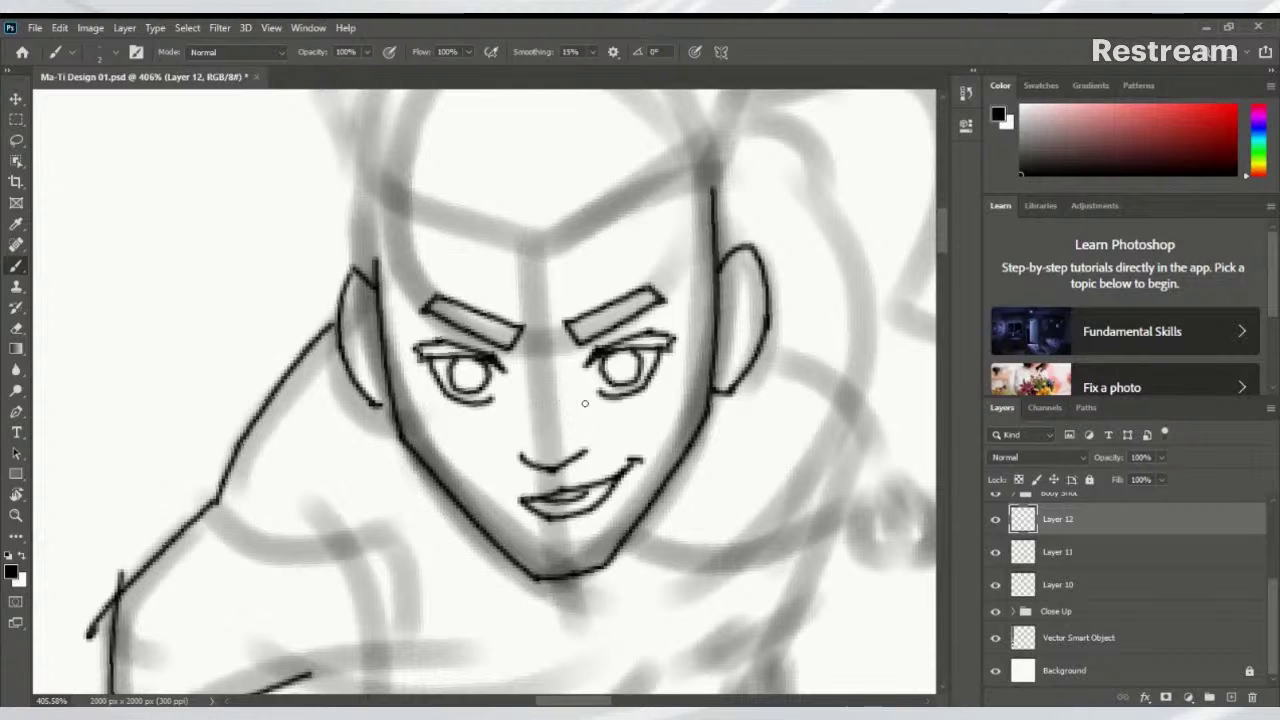
left_click_drag(588, 455, 577, 427)
scroll(555, 435, "down", 1)
scroll(565, 440, "down", 3)
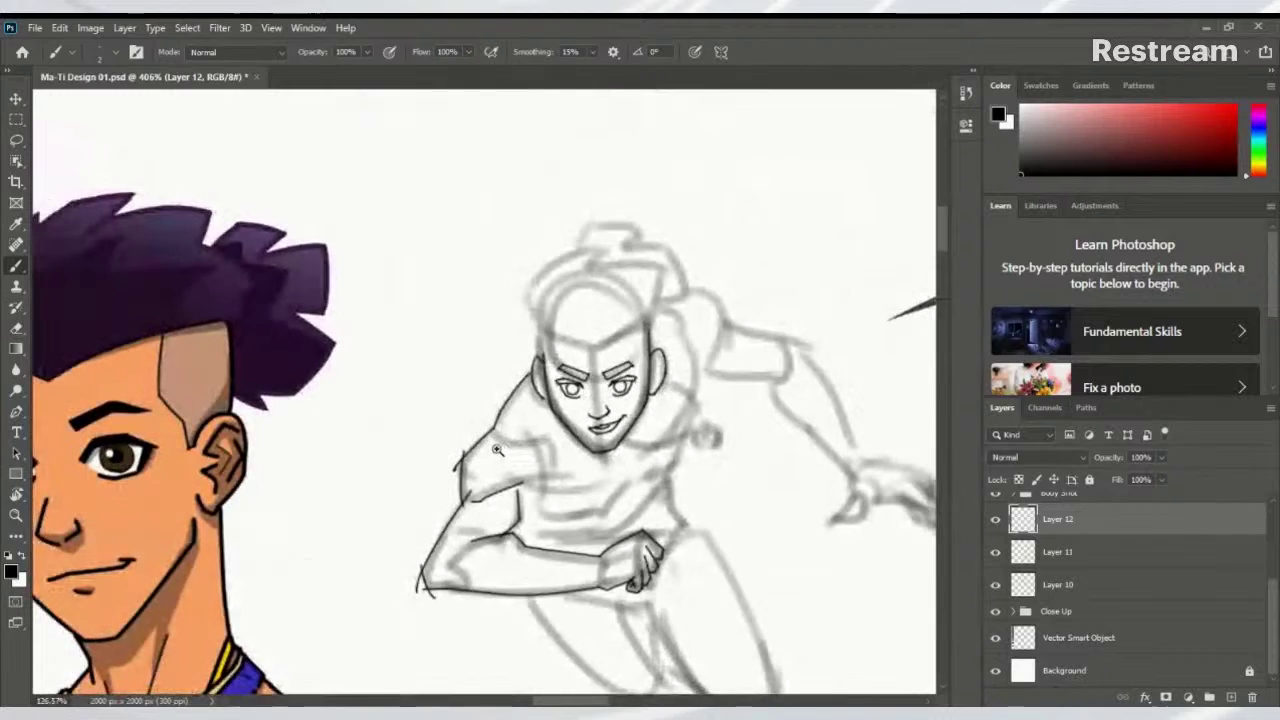
scroll(573, 447, "up", 5)
left_click_drag(573, 447, 583, 580)
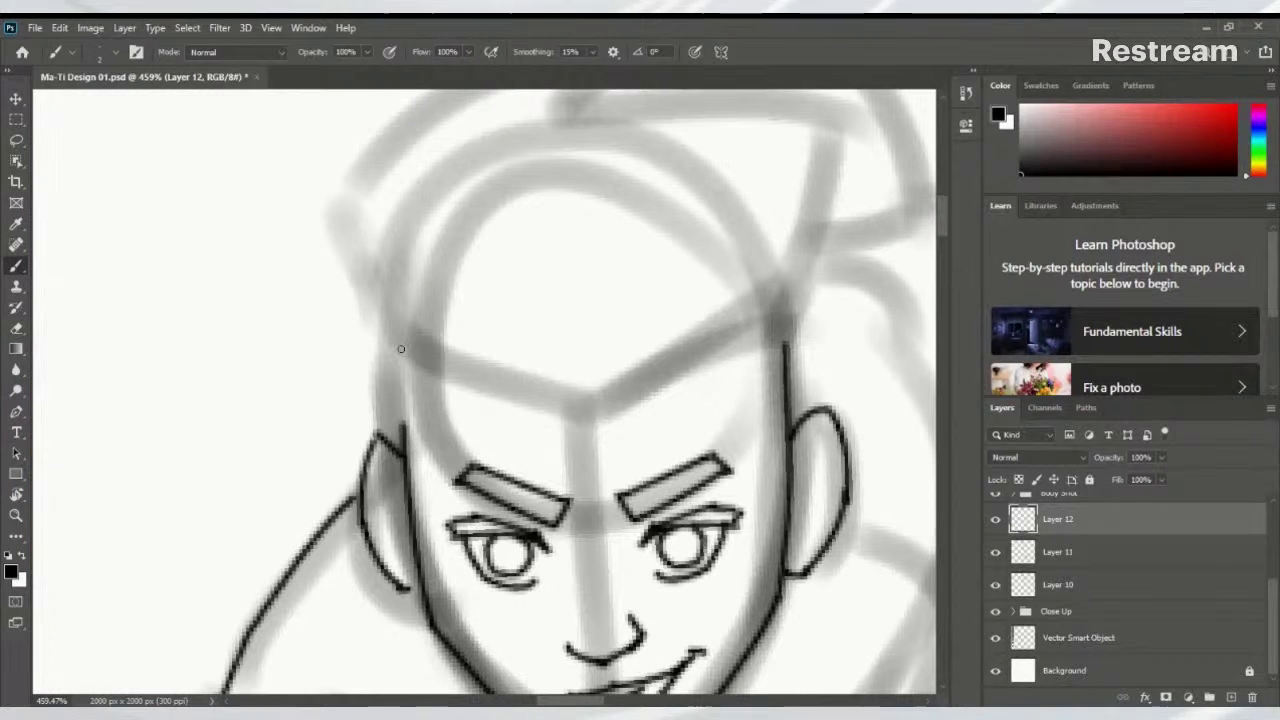
Ink the left face edge down to the jaw and the V-shaped hairline across the forehead
left_click_drag(400, 348, 406, 463)
mouse_move(521, 373)
left_mouse_down()
mouse_move(500, 423)
mouse_move(523, 417)
left_mouse_up()
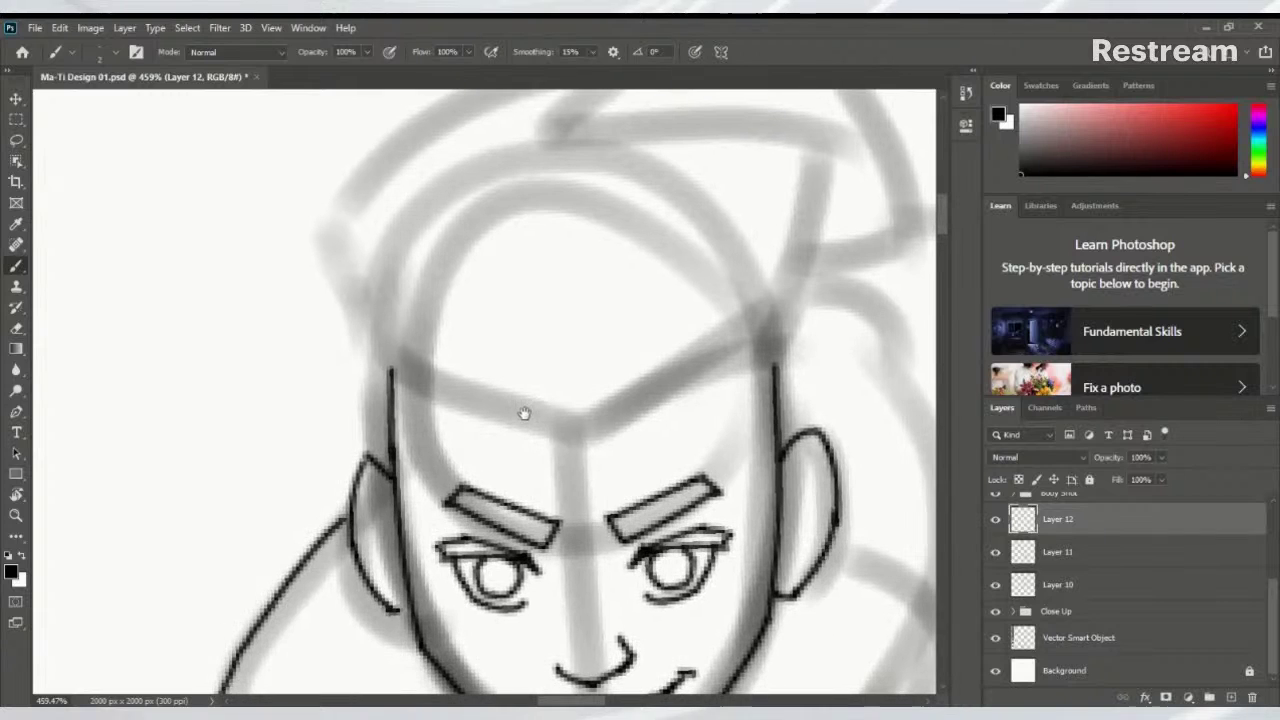
mouse_move(566, 365)
left_mouse_down()
mouse_move(643, 429)
mouse_move(600, 403)
left_mouse_up()
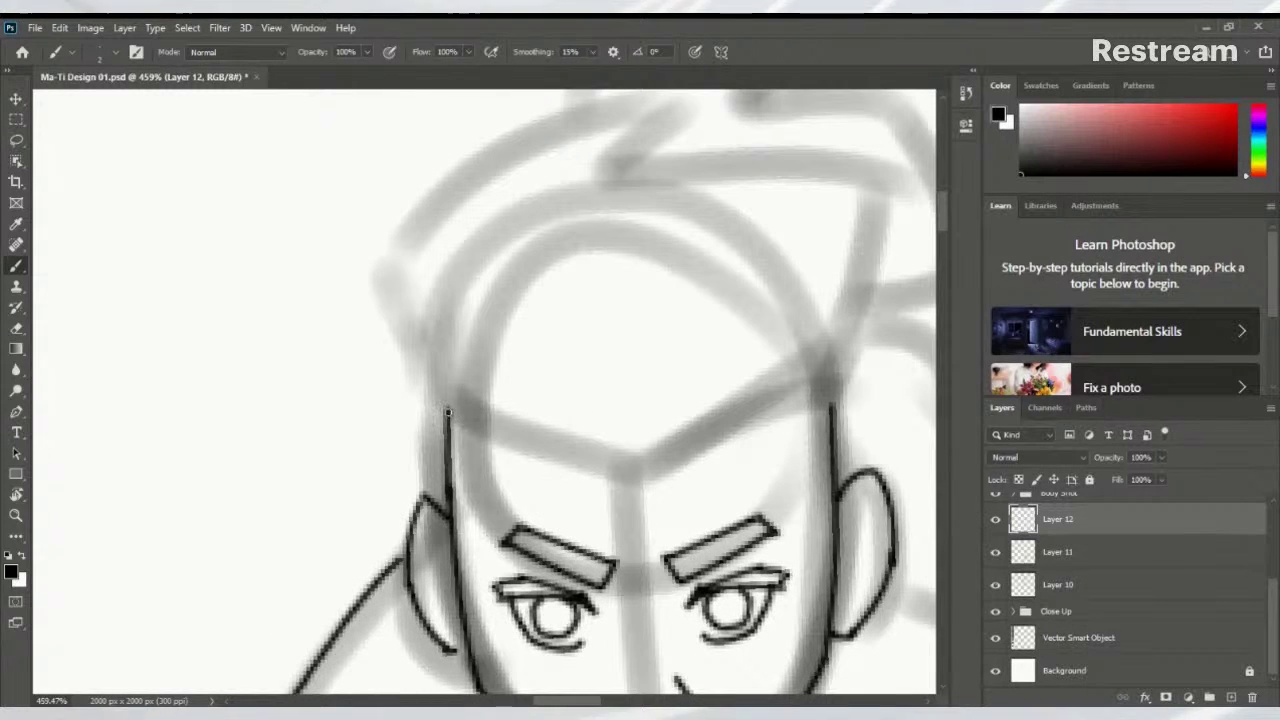
left_click_drag(448, 411, 662, 470)
key("ctrl+z")
mouse_move(450, 404)
left_mouse_down()
mouse_move(638, 470)
mouse_move(858, 358)
left_mouse_up()
key("ctrl+z")
left_click_drag(633, 468, 830, 380)
Ink the spiky hair outline over the top of the head, from the face corner rightward
mouse_move(832, 440)
left_mouse_down()
mouse_move(829, 390)
mouse_move(721, 552)
mouse_move(740, 510)
mouse_move(298, 382)
mouse_move(545, 212)
left_mouse_up()
mouse_move(720, 286)
left_mouse_down()
mouse_move(469, 409)
mouse_move(600, 366)
mouse_move(529, 357)
mouse_move(537, 349)
mouse_move(601, 364)
mouse_move(629, 354)
mouse_move(634, 334)
left_mouse_up()
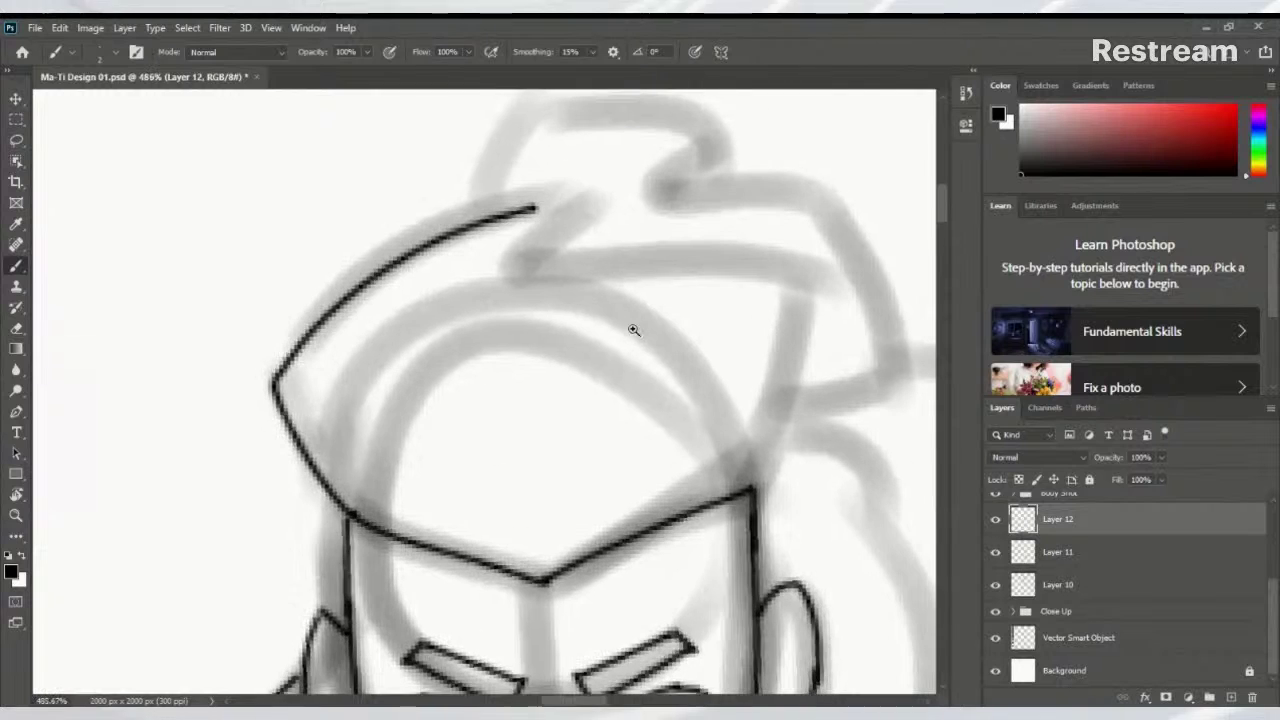
key("ctrl+z")
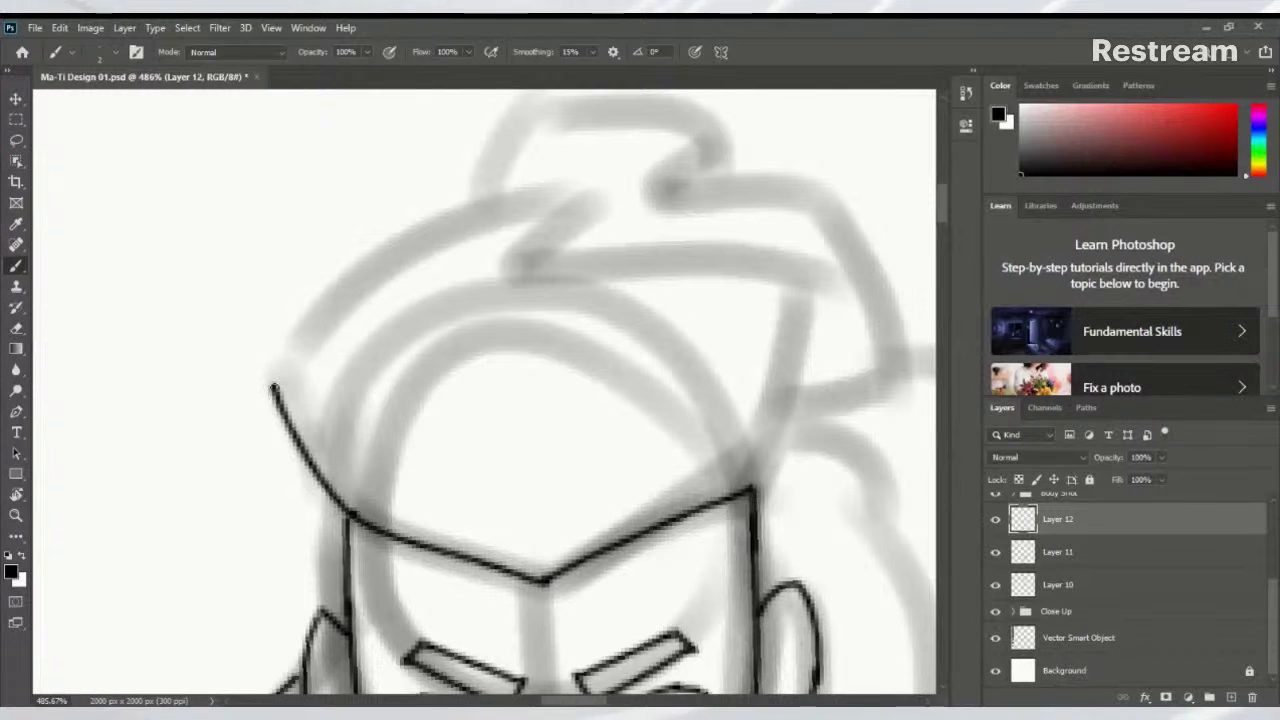
mouse_move(271, 380)
left_mouse_down()
mouse_move(385, 261)
mouse_move(402, 253)
mouse_move(386, 286)
mouse_move(516, 195)
mouse_move(606, 201)
mouse_move(547, 264)
mouse_move(790, 258)
left_mouse_up()
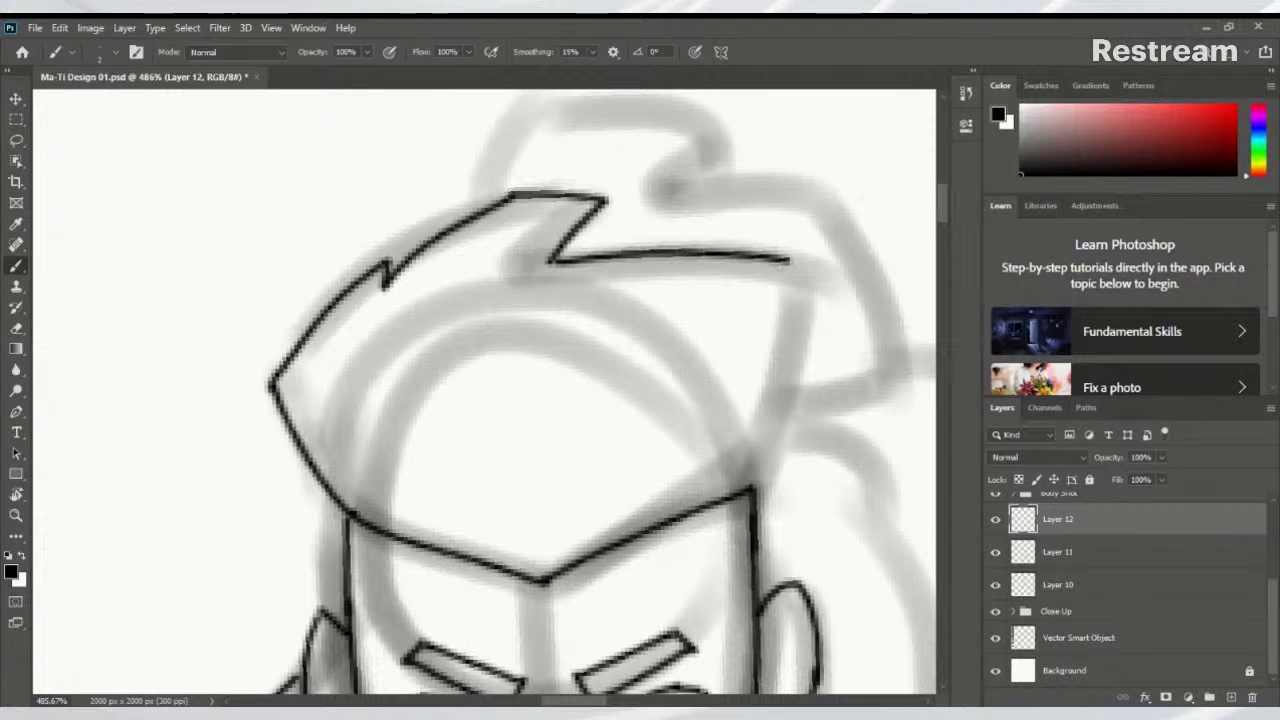
left_click_drag(840, 310, 663, 367)
Draw the right hair edge down toward the head, ending with a short spike
left_click_drag(834, 308, 900, 308)
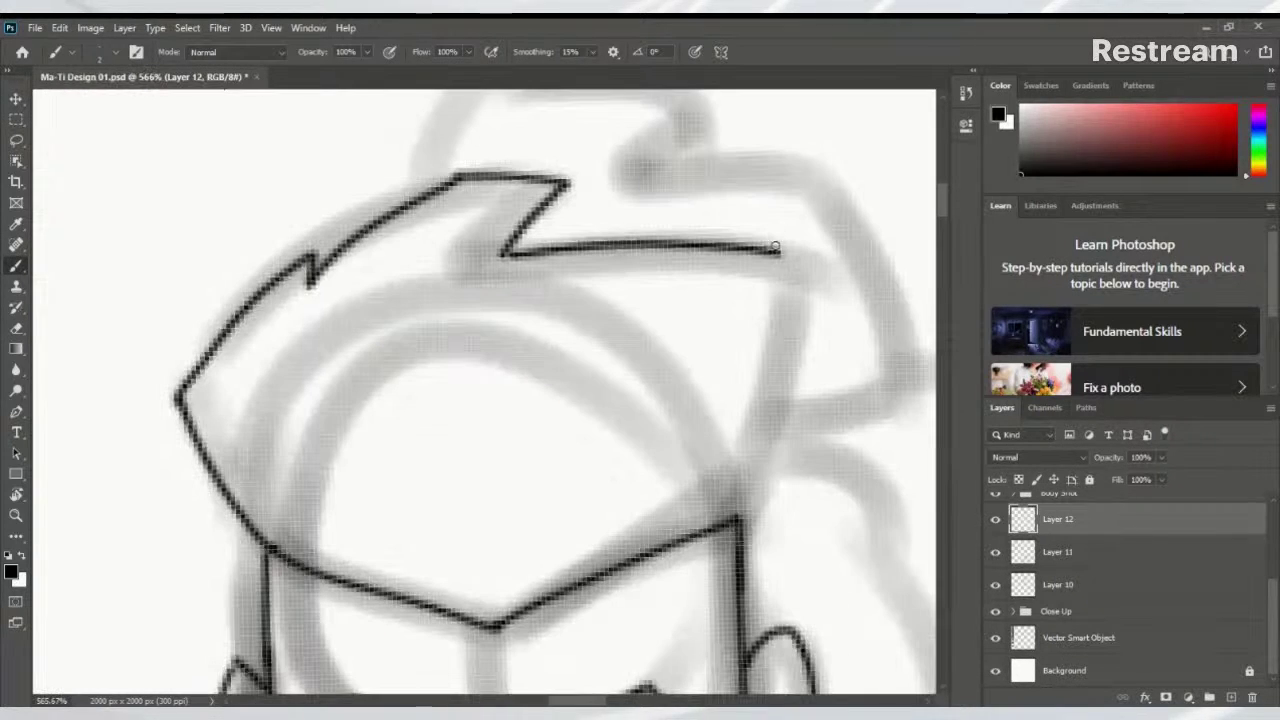
left_click_drag(782, 257, 745, 360)
key("ctrl+z")
left_click_drag(782, 257, 745, 430)
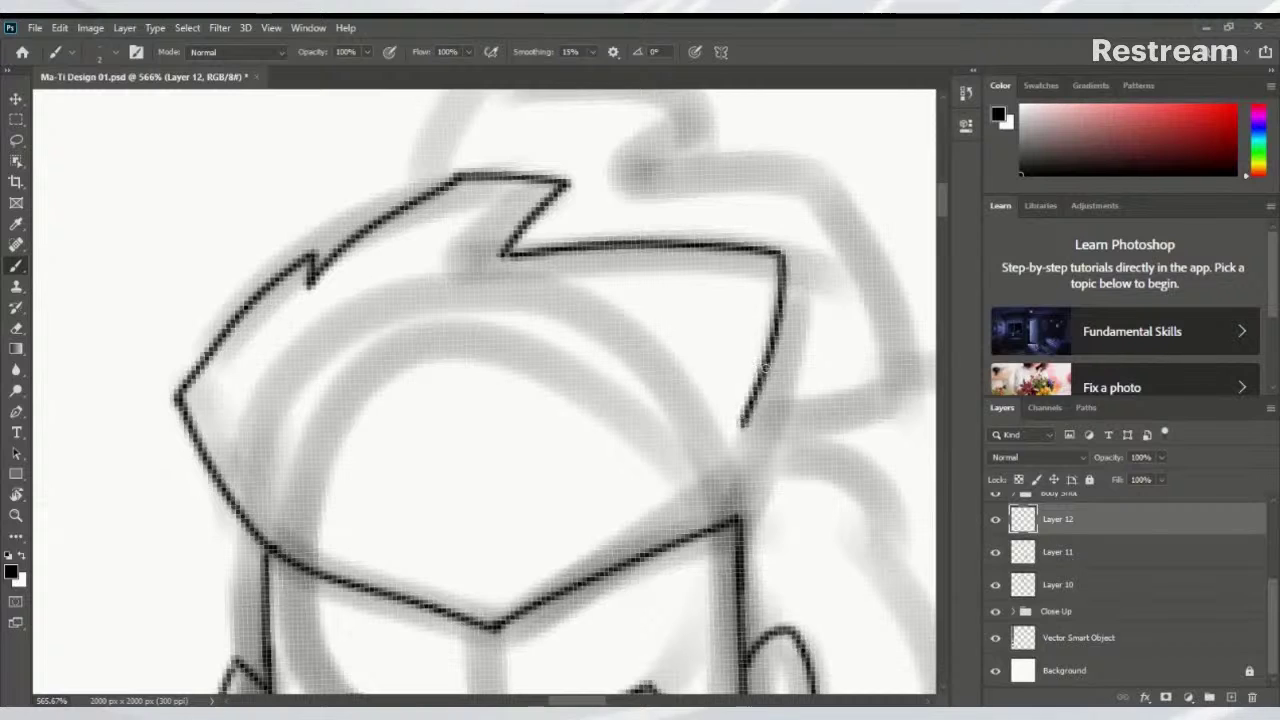
key("ctrl+z")
mouse_move(782, 255)
left_mouse_down()
mouse_move(772, 423)
mouse_move(812, 412)
mouse_move(786, 484)
left_mouse_up()
key("ctrl+z")
mouse_move(767, 396)
left_mouse_down()
mouse_move(797, 410)
mouse_move(744, 525)
left_mouse_up()
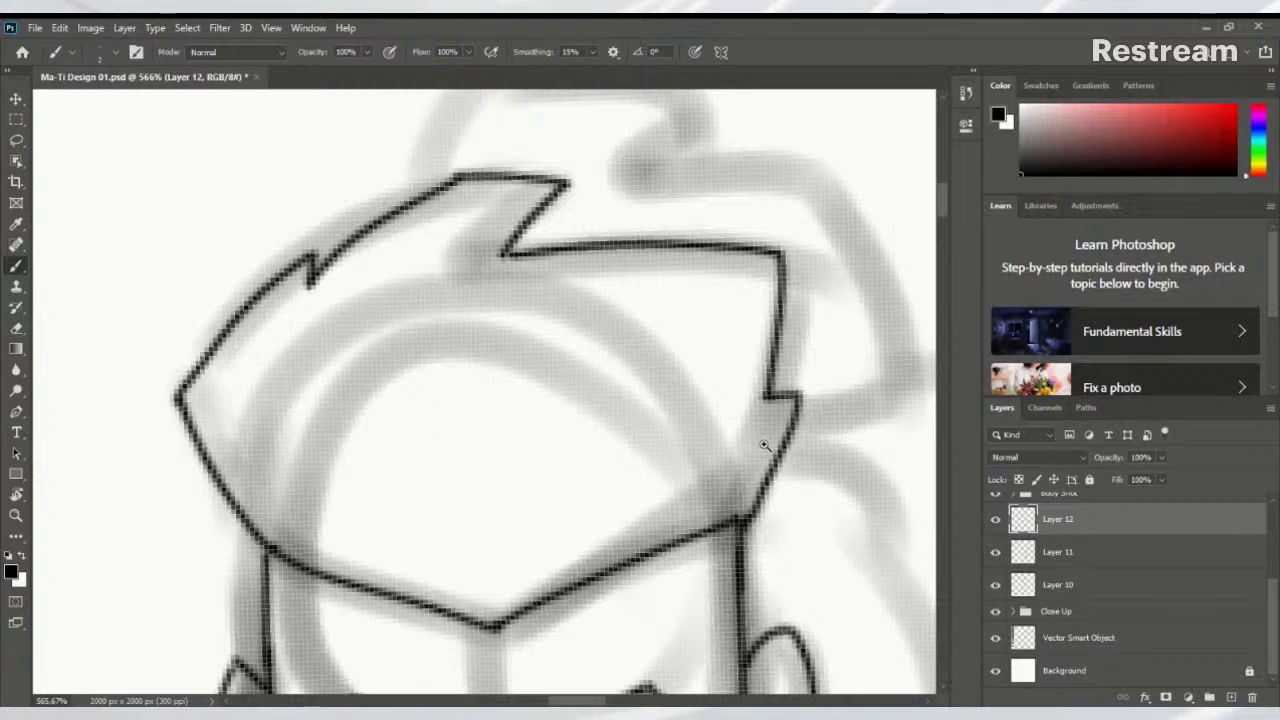
key("ctrl+0")
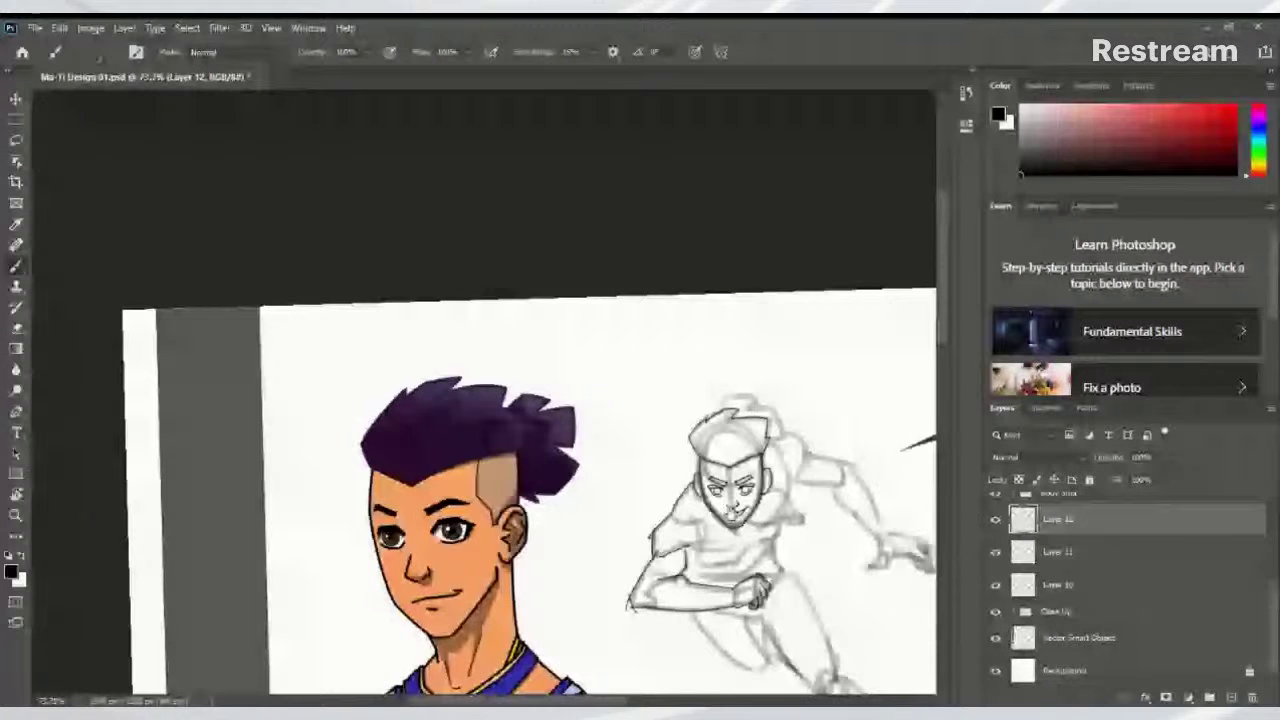
Ink the shoulder and arm line toward the fist, then rotate the canvas to a comfortable angle
left_click(758, 553)
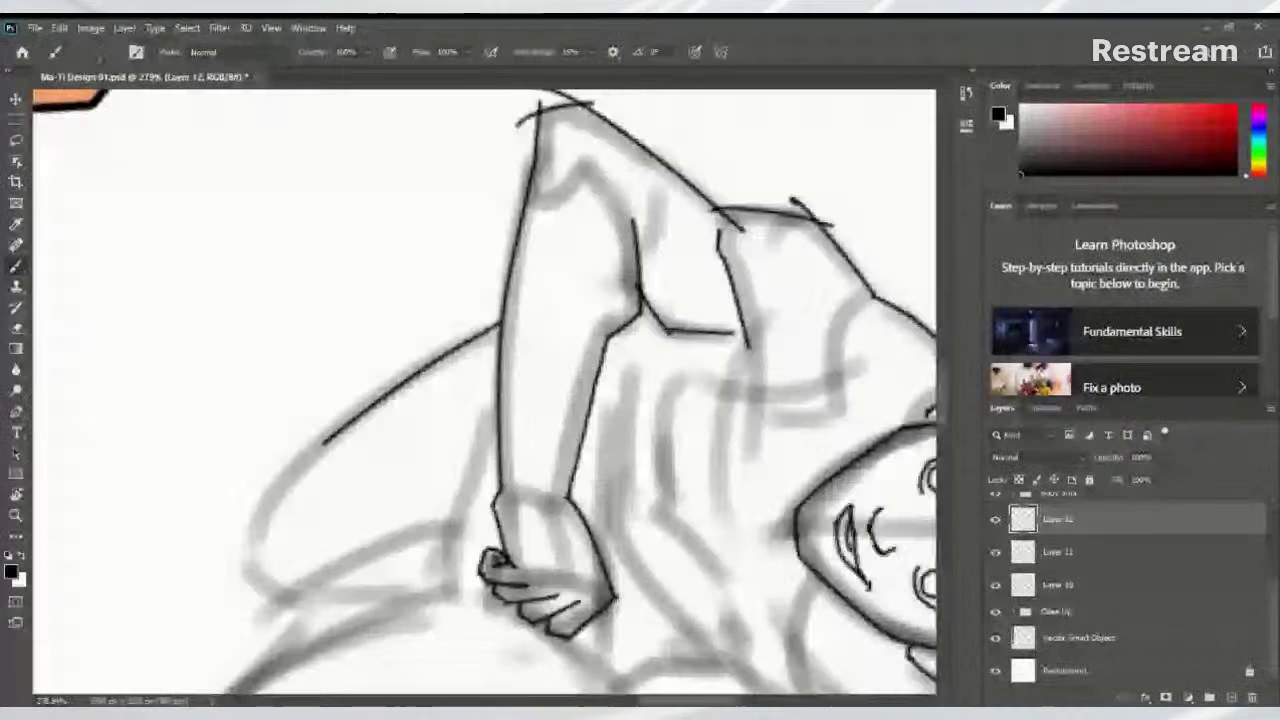
mouse_move(500, 328)
left_mouse_down()
mouse_move(256, 472)
mouse_move(250, 568)
mouse_move(282, 603)
left_mouse_up()
key("r")
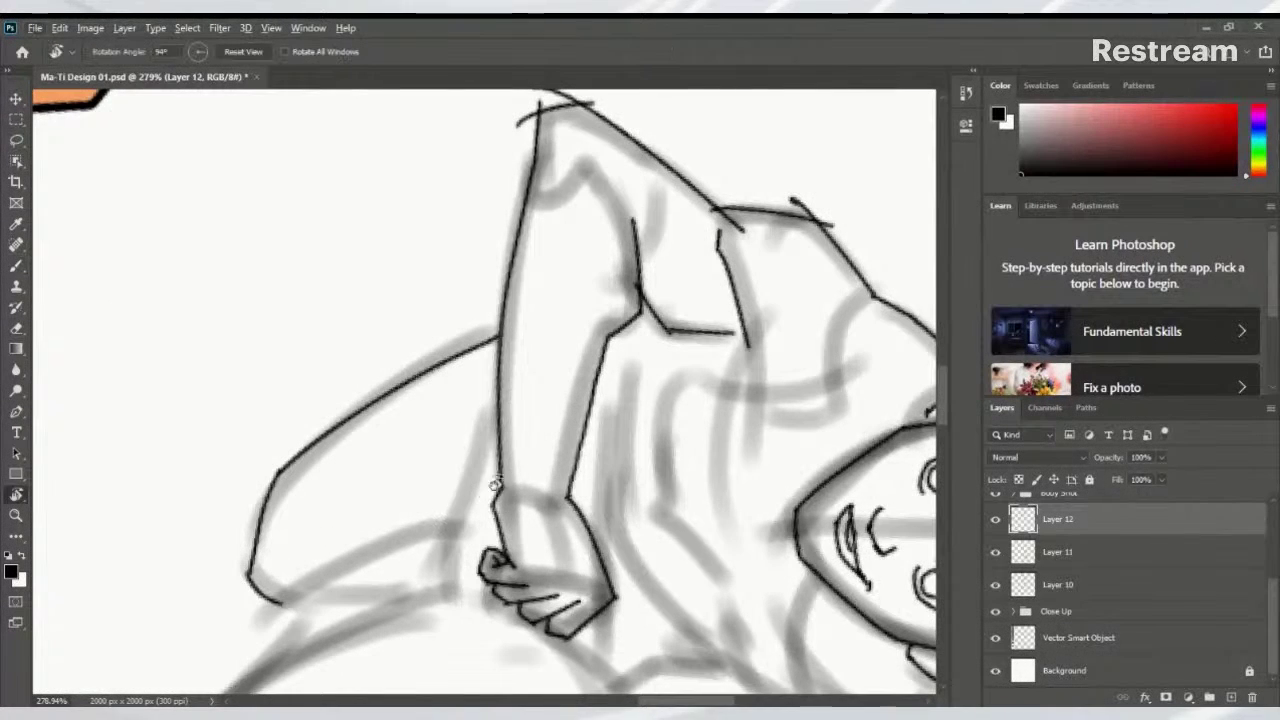
left_click_drag(438, 527, 543, 329)
Ink the curve of the bent thigh and a line down the other leg
left_click_drag(605, 427, 515, 259)
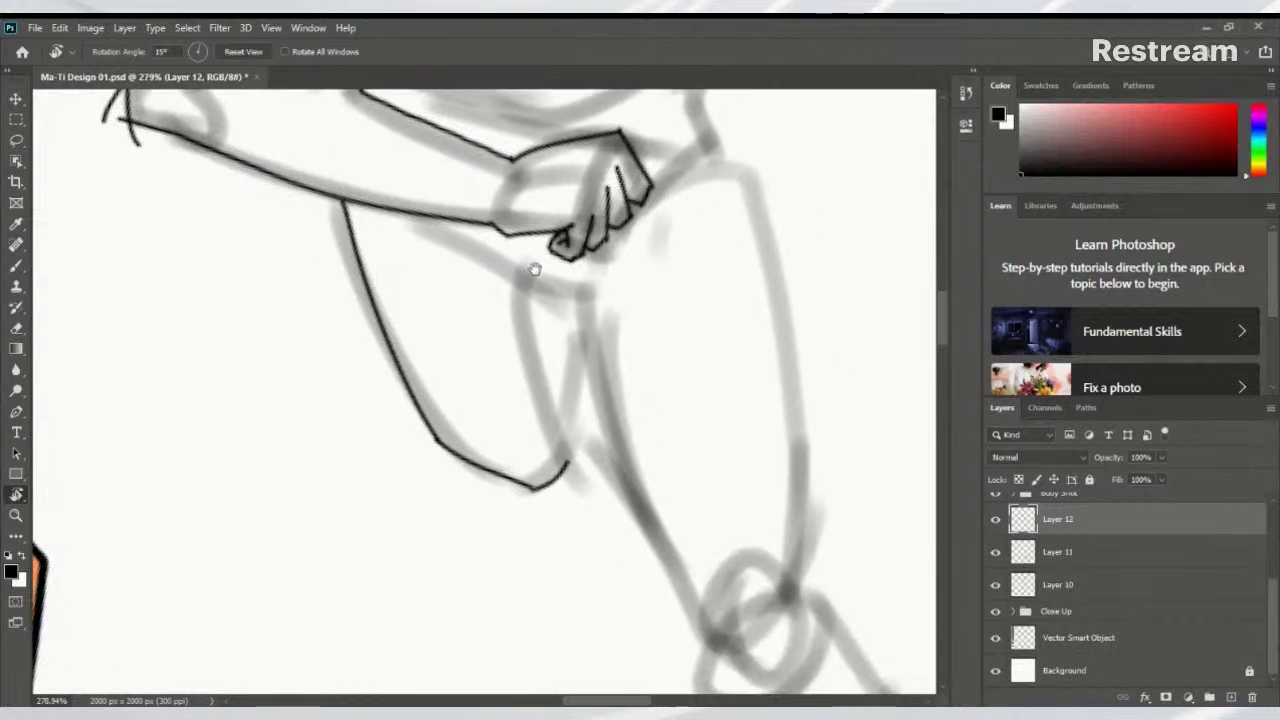
key("b")
left_click_drag(567, 468, 577, 374)
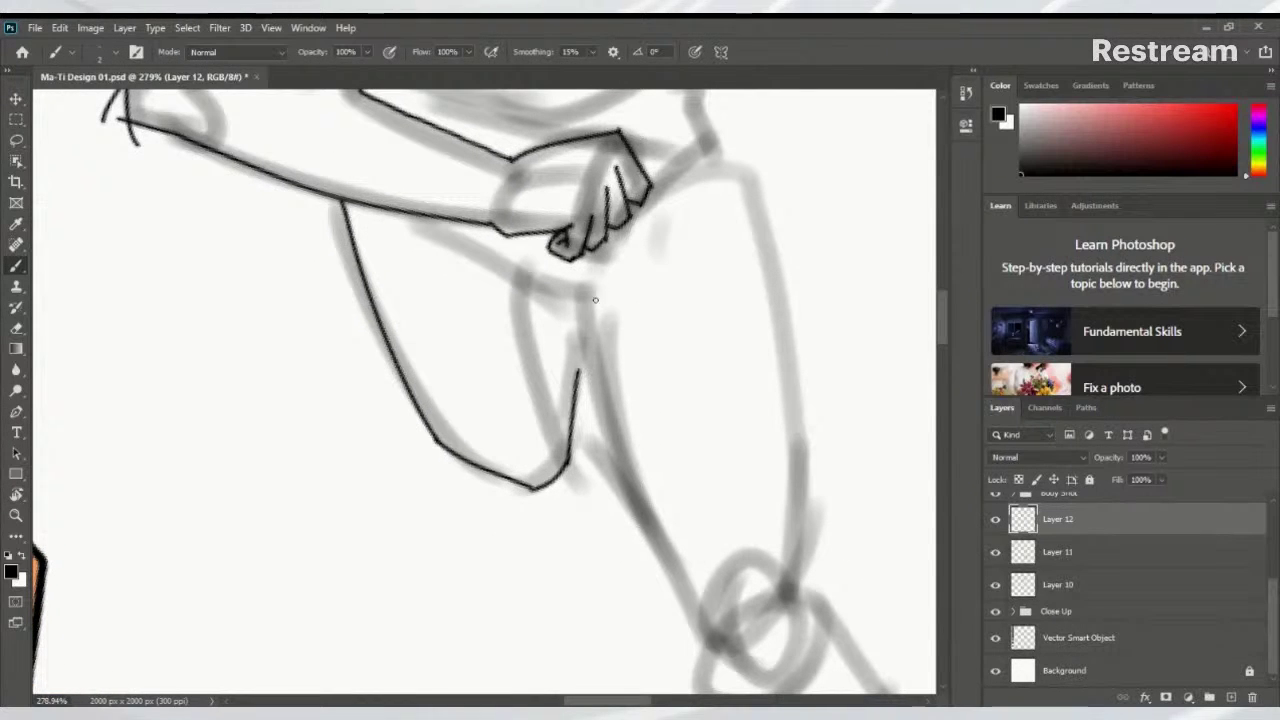
mouse_move(656, 340)
left_mouse_down()
mouse_move(553, 441)
mouse_move(629, 400)
left_mouse_up()
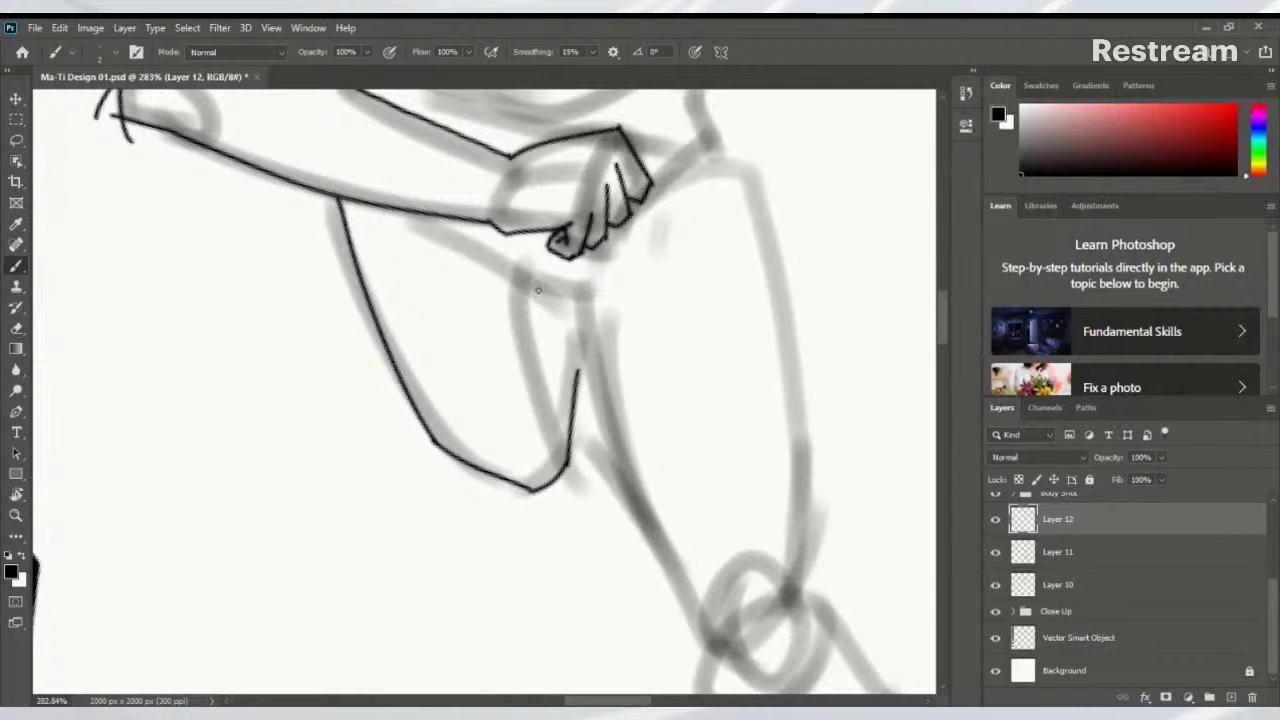
mouse_move(527, 280)
left_mouse_down()
mouse_move(521, 313)
mouse_move(561, 438)
left_mouse_up()
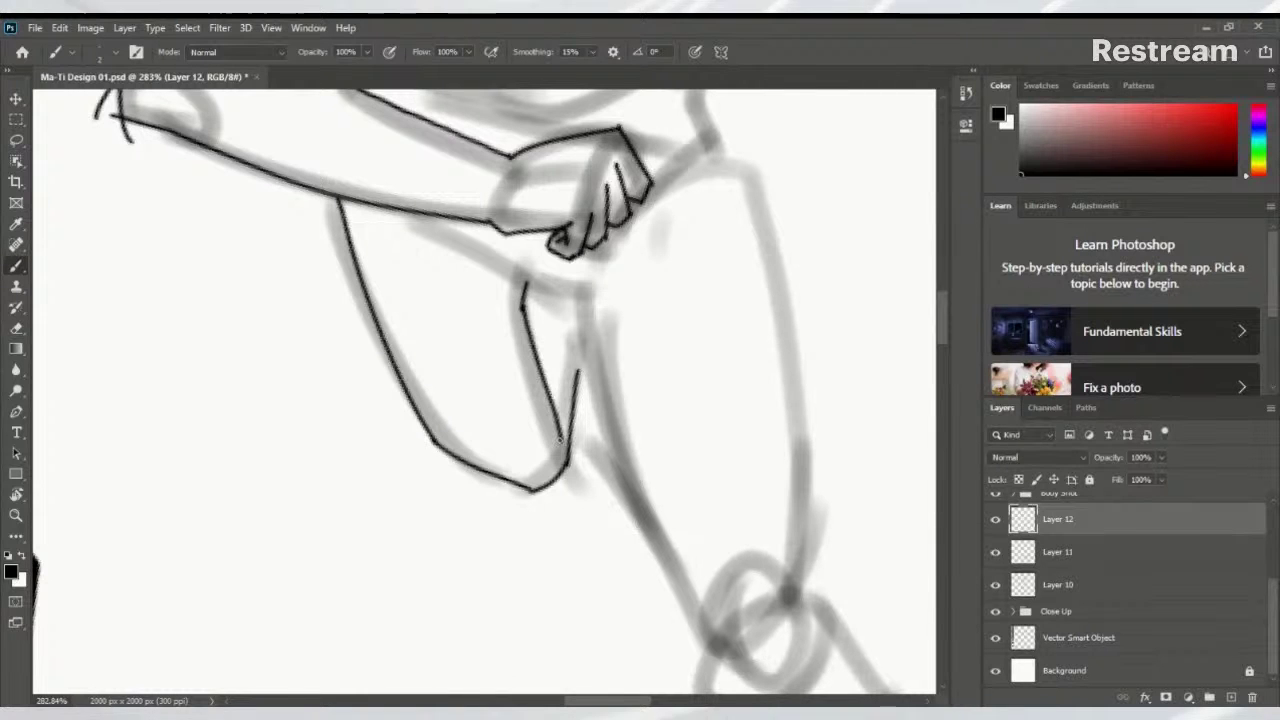
left_click_drag(557, 378, 546, 450)
key("ctrl+z")
left_click_drag(518, 376, 548, 505)
left_click_drag(551, 428, 537, 480)
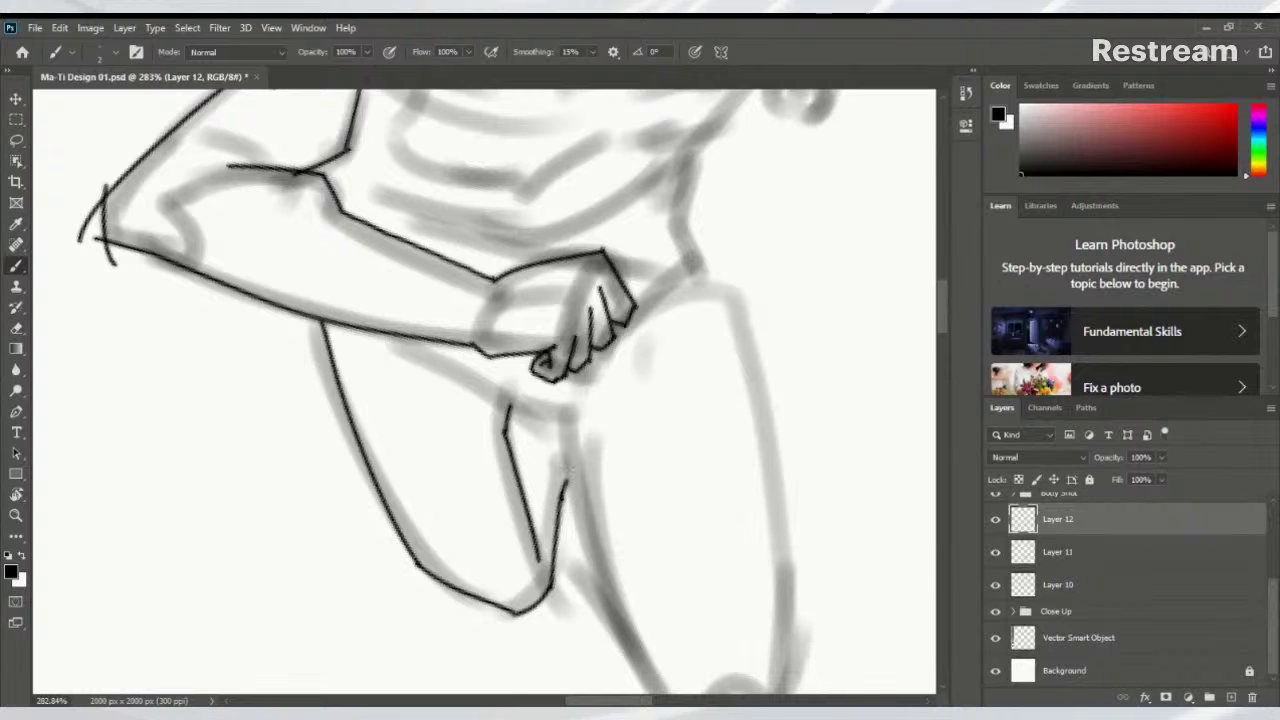
Tilt the canvas about 30 degrees to frame the legs for inking
mouse_move(615, 585)
left_mouse_down()
mouse_move(534, 314)
mouse_move(557, 449)
mouse_move(557, 380)
left_mouse_up()
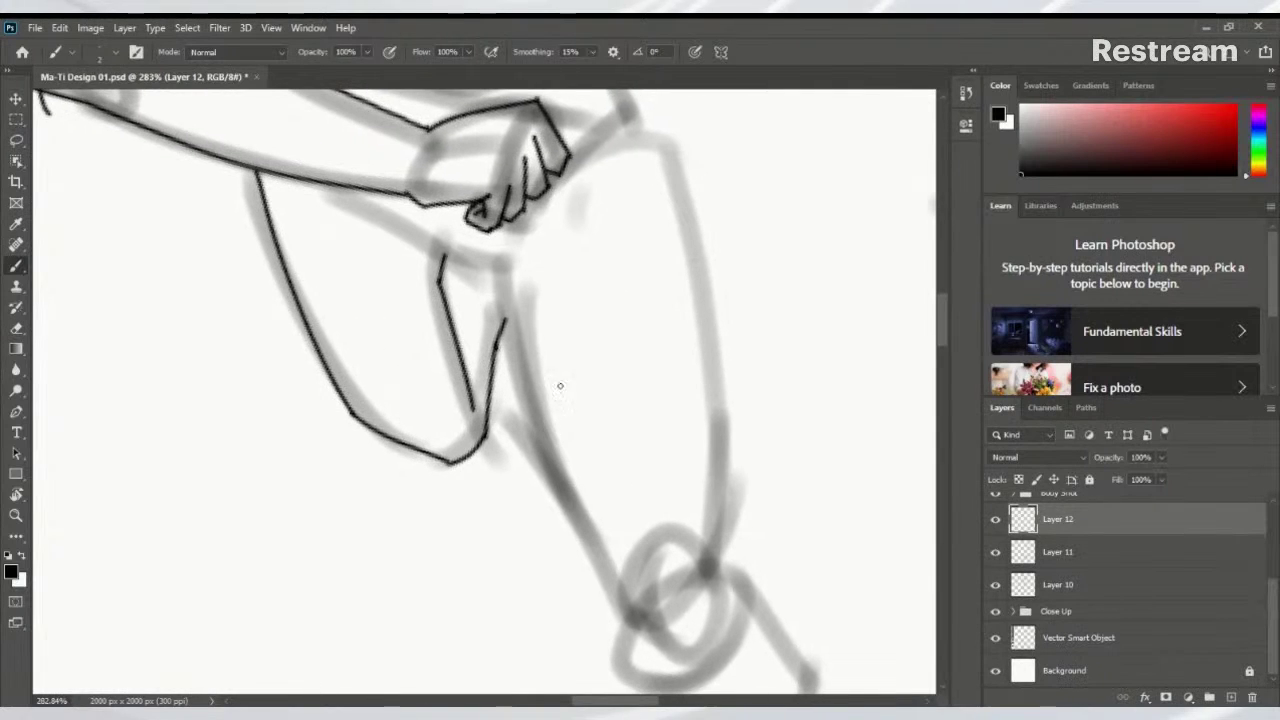
key("r")
mouse_move(686, 360)
left_mouse_down()
mouse_move(603, 417)
mouse_move(654, 403)
mouse_move(737, 337)
mouse_move(714, 360)
left_mouse_up()
key("b")
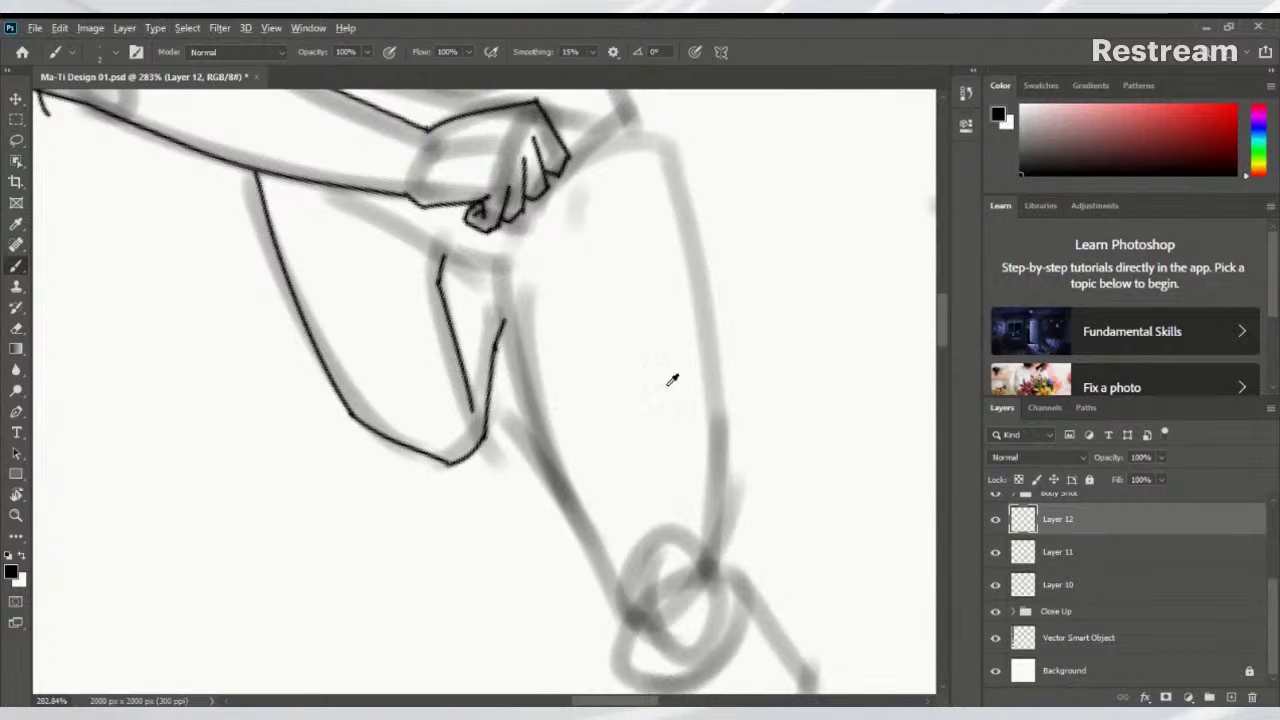
mouse_move(669, 387)
left_mouse_down()
mouse_move(560, 437)
mouse_move(603, 453)
mouse_move(533, 288)
mouse_move(585, 470)
left_mouse_up()
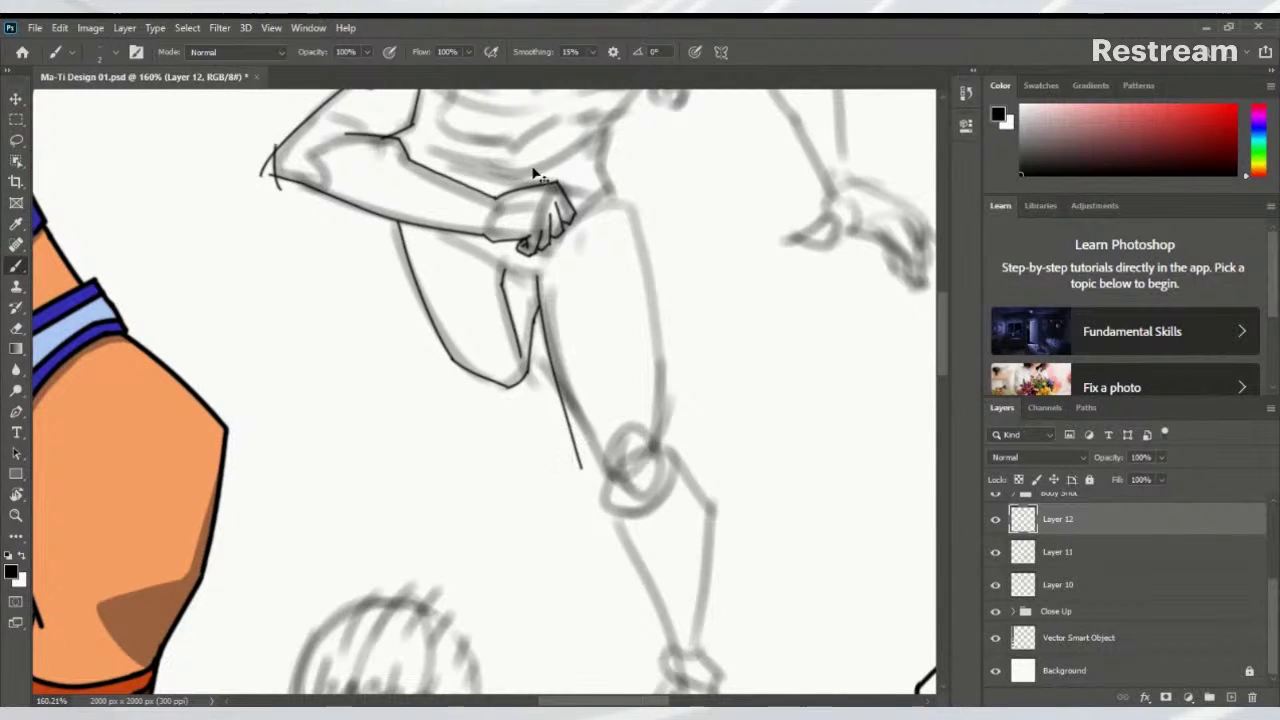
Ink the line down the front of the leg toward the knee
key("ctrl+z")
mouse_move(539, 277)
left_mouse_down()
mouse_move(562, 395)
mouse_move(610, 486)
left_mouse_up()
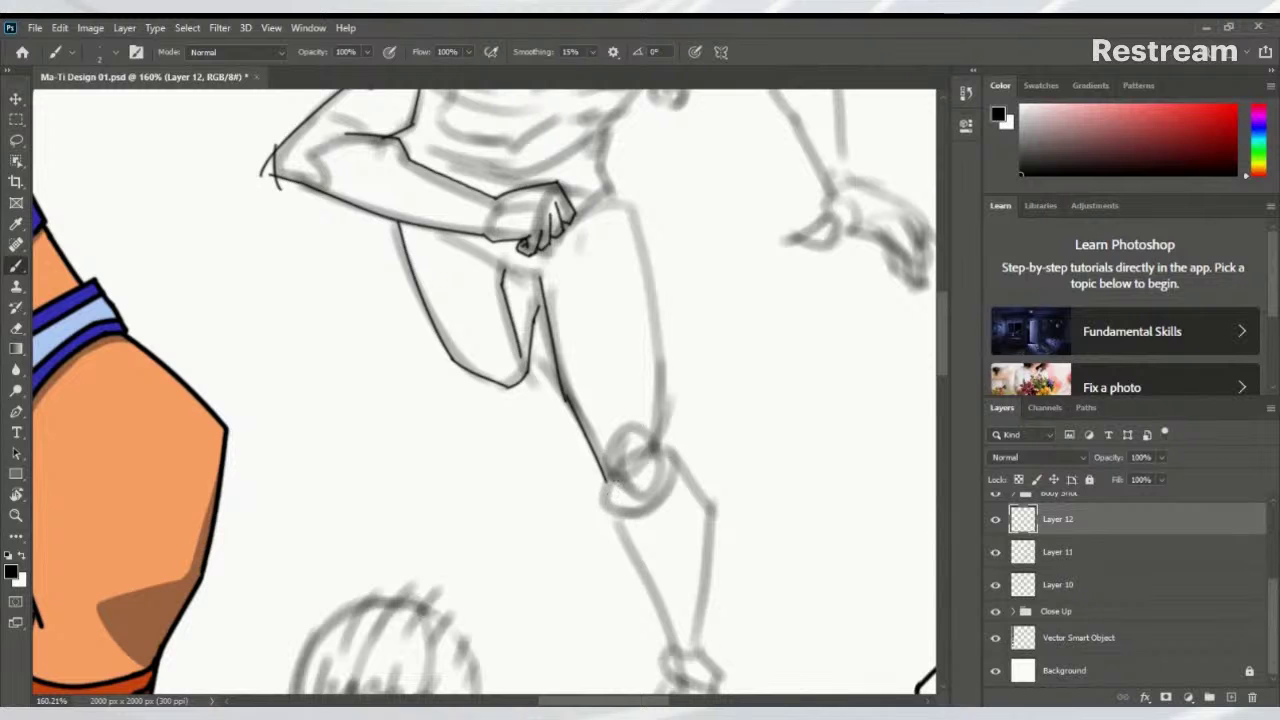
left_click_drag(601, 424, 609, 486)
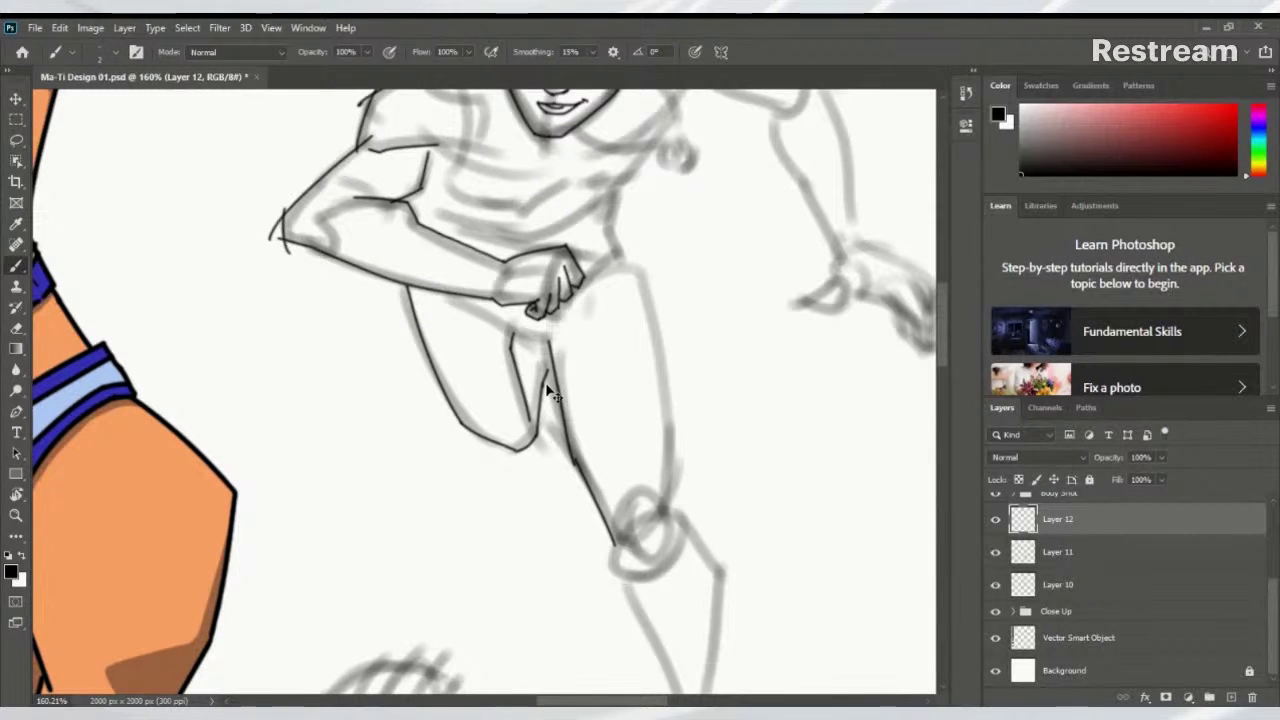
scroll(530, 360, "down", 3)
left_click_drag(515, 334, 566, 420)
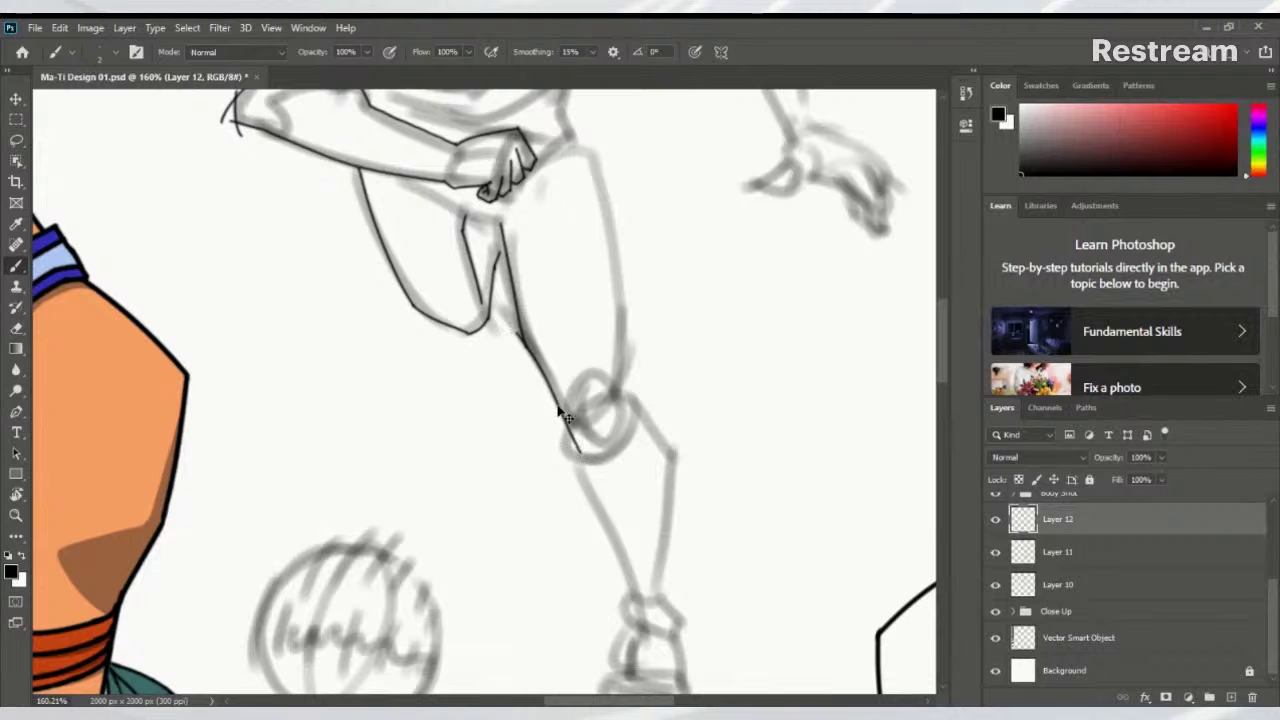
key("ctrl+z")
left_click_drag(520, 328, 573, 428)
scroll(585, 397, "up", 2)
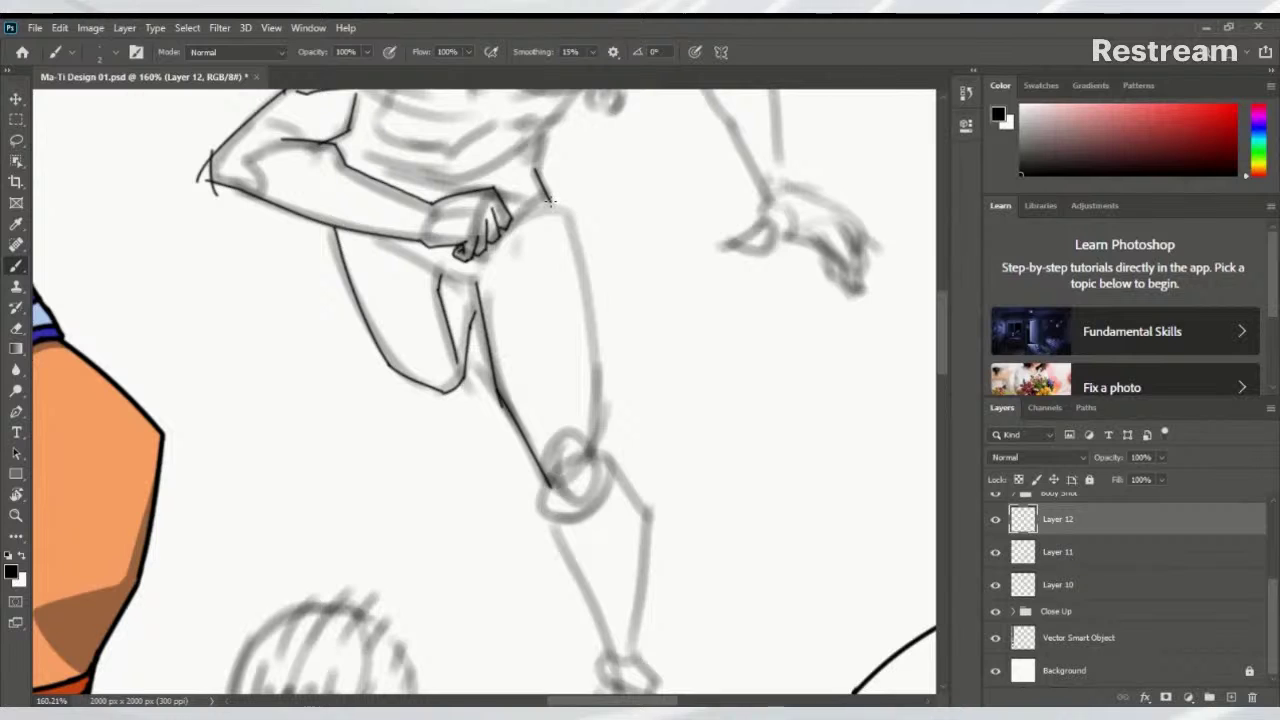
Ink the thigh line down to the knee
left_click_drag(565, 222, 590, 404)
key("ctrl+z")
left_click_drag(563, 220, 590, 402)
key("ctrl+z")
left_click_drag(563, 222, 596, 460)
key("ctrl+z")
mouse_move(591, 372)
left_mouse_down()
mouse_move(595, 456)
mouse_move(560, 339)
left_mouse_up()
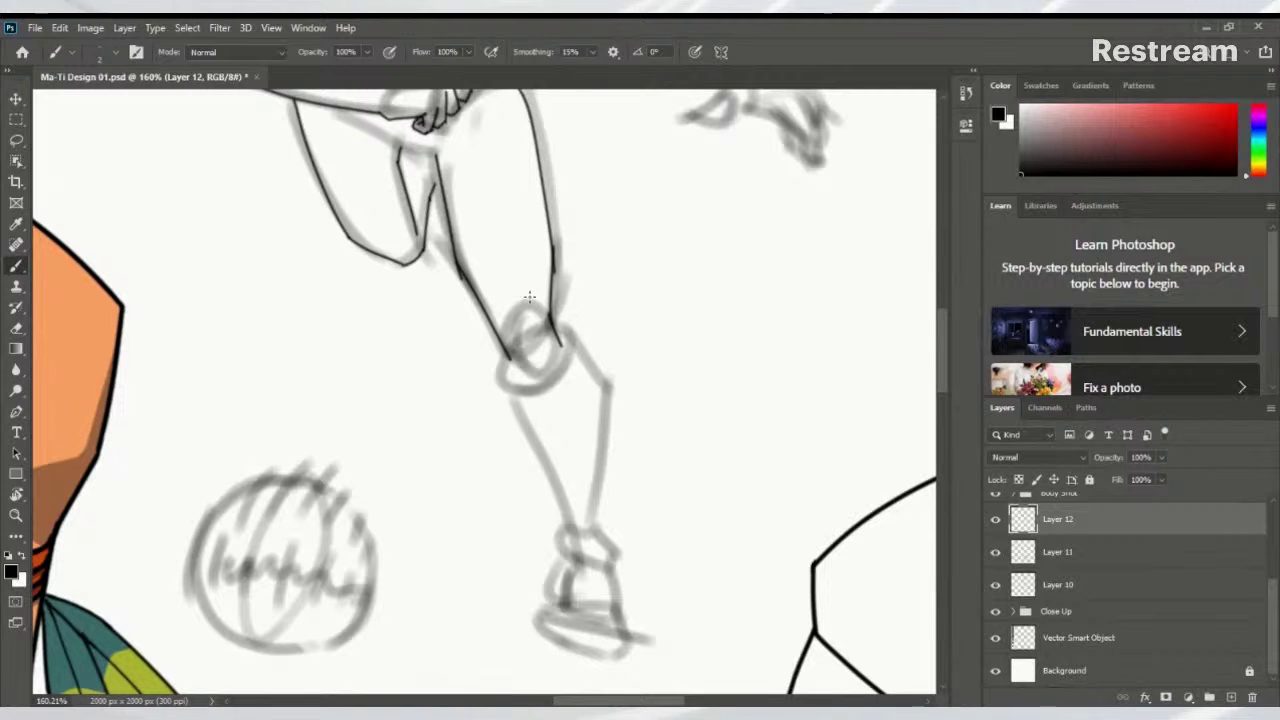
Ink the front shin line from the knee down to the ankle
left_click_drag(553, 323, 601, 378)
key("ctrl+z")
mouse_move(550, 321)
left_mouse_down()
mouse_move(611, 394)
mouse_move(601, 532)
left_mouse_up()
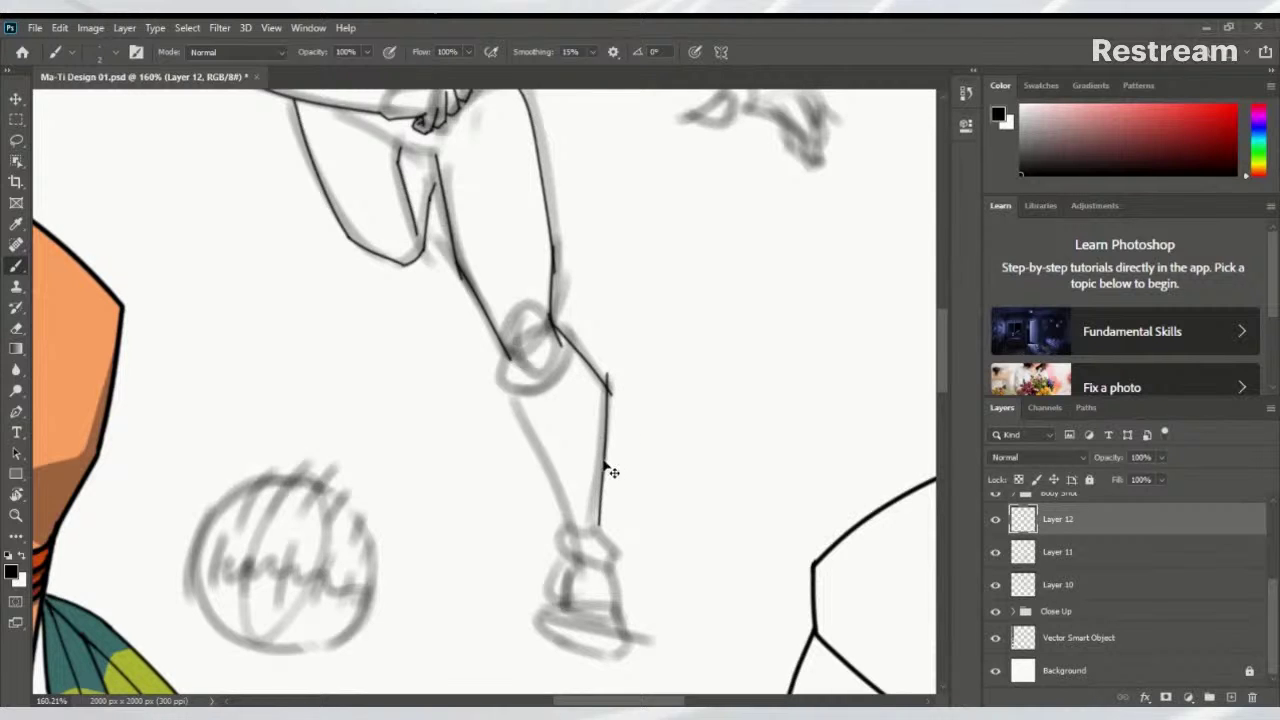
key("ctrl+z")
left_click_drag(609, 386, 598, 535)
key("ctrl+z")
left_click_drag(609, 388, 593, 520)
Ink the back shin from the other knee down to the ankle
mouse_move(508, 356)
left_mouse_down()
mouse_move(517, 409)
mouse_move(506, 394)
mouse_move(572, 534)
left_mouse_up()
key("ctrl+z")
mouse_move(508, 396)
left_mouse_down()
mouse_move(571, 532)
mouse_move(572, 630)
left_mouse_up()
left_click_drag(571, 187, 508, 586)
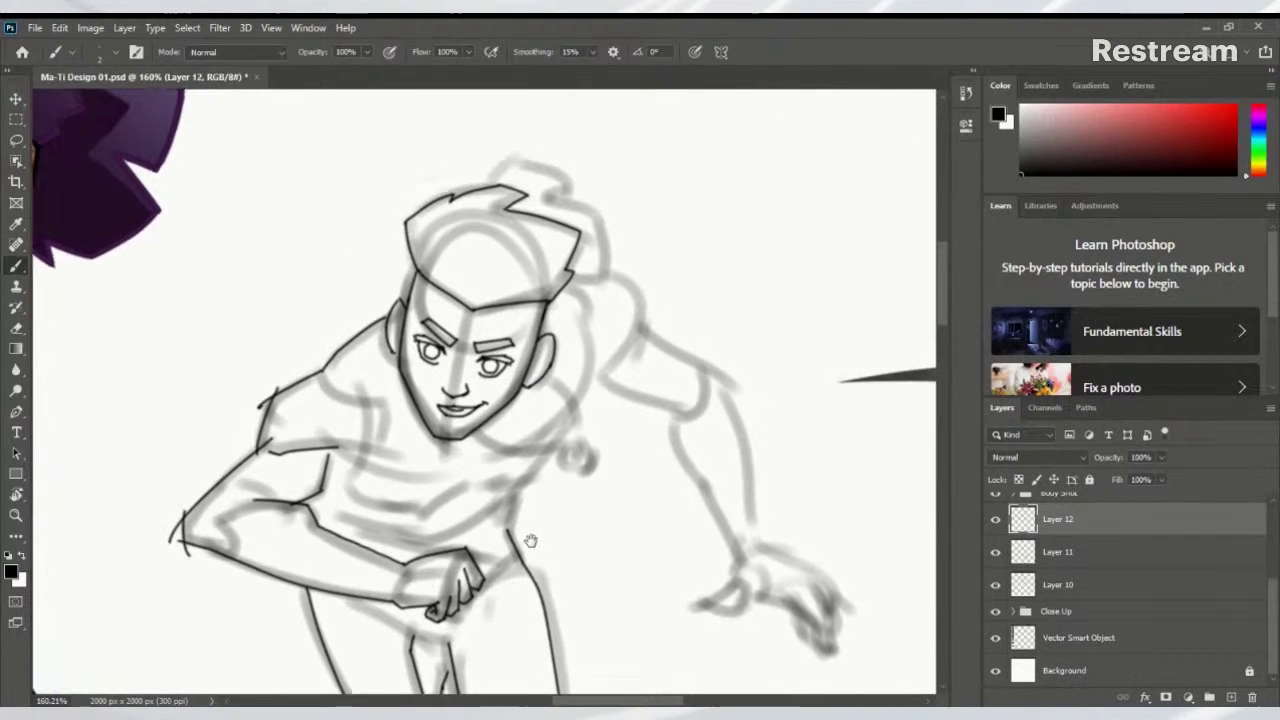
Ink a short line beside the neck
left_click_drag(530, 541, 530, 496)
scroll(605, 338, "up", 5)
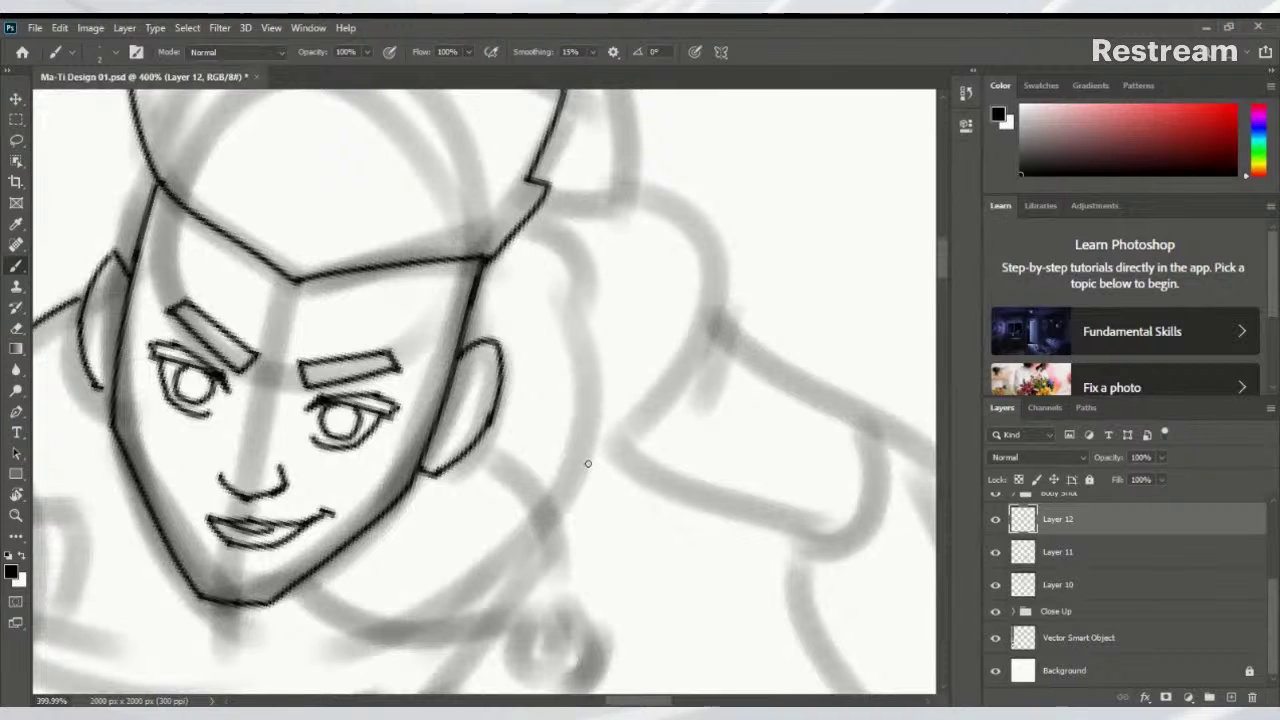
left_click_drag(584, 484, 665, 376)
key("ctrl+z")
left_click_drag(584, 480, 670, 396)
key("ctrl+z")
left_click_drag(578, 470, 670, 386)
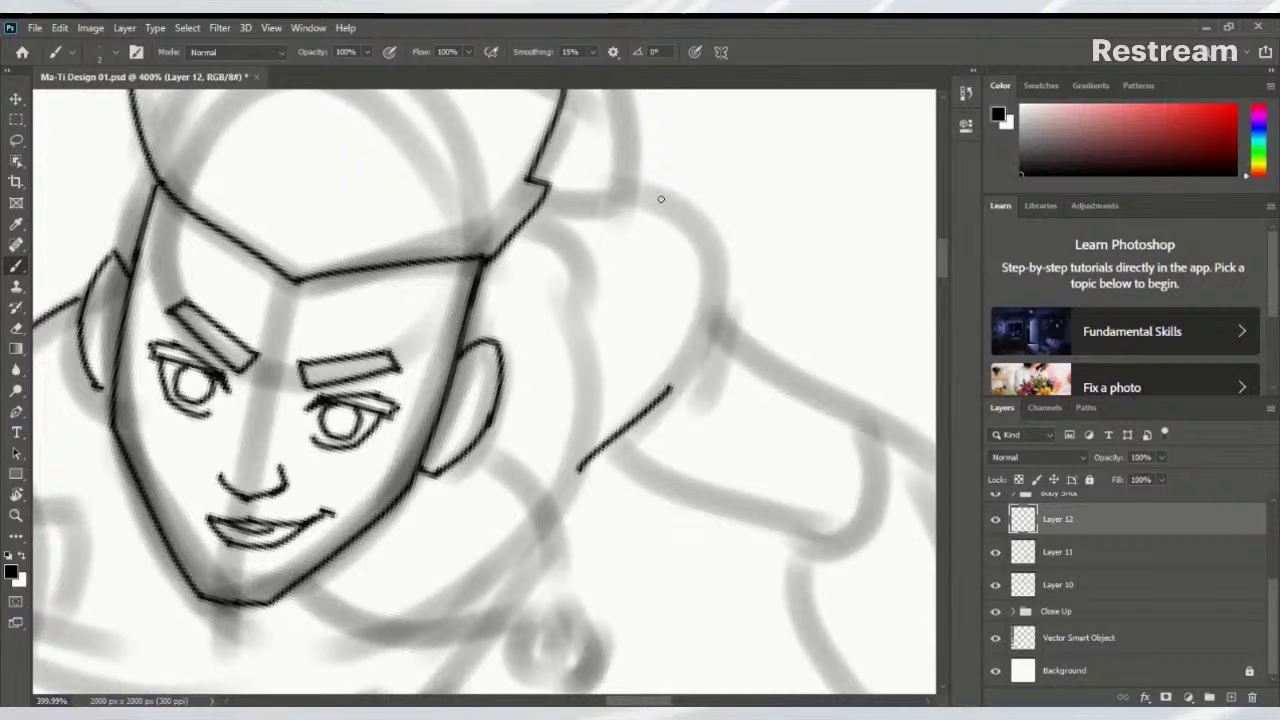
Ink the edge of the hair and a flatter top contour of the shoulder
mouse_move(632, 190)
left_mouse_down()
mouse_move(709, 243)
mouse_move(710, 336)
mouse_move(610, 321)
mouse_move(487, 264)
left_mouse_up()
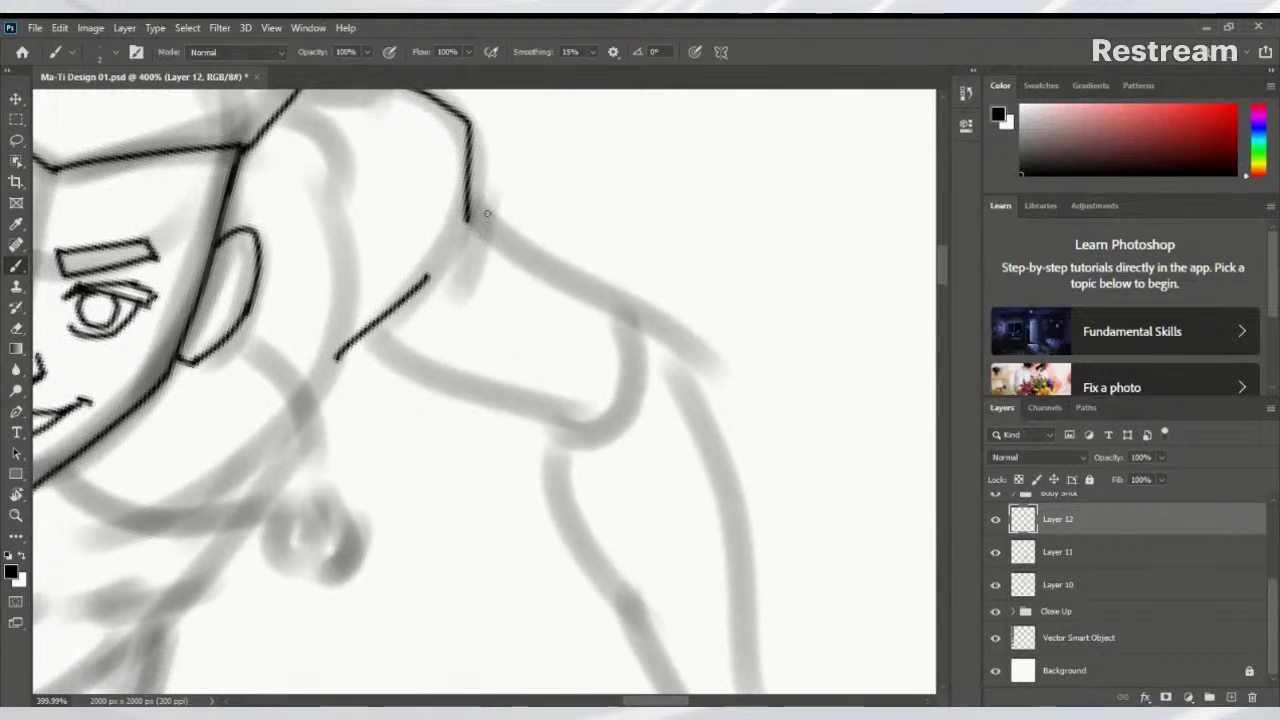
left_click_drag(467, 207, 679, 362)
key("ctrl+z")
left_click_drag(470, 208, 676, 322)
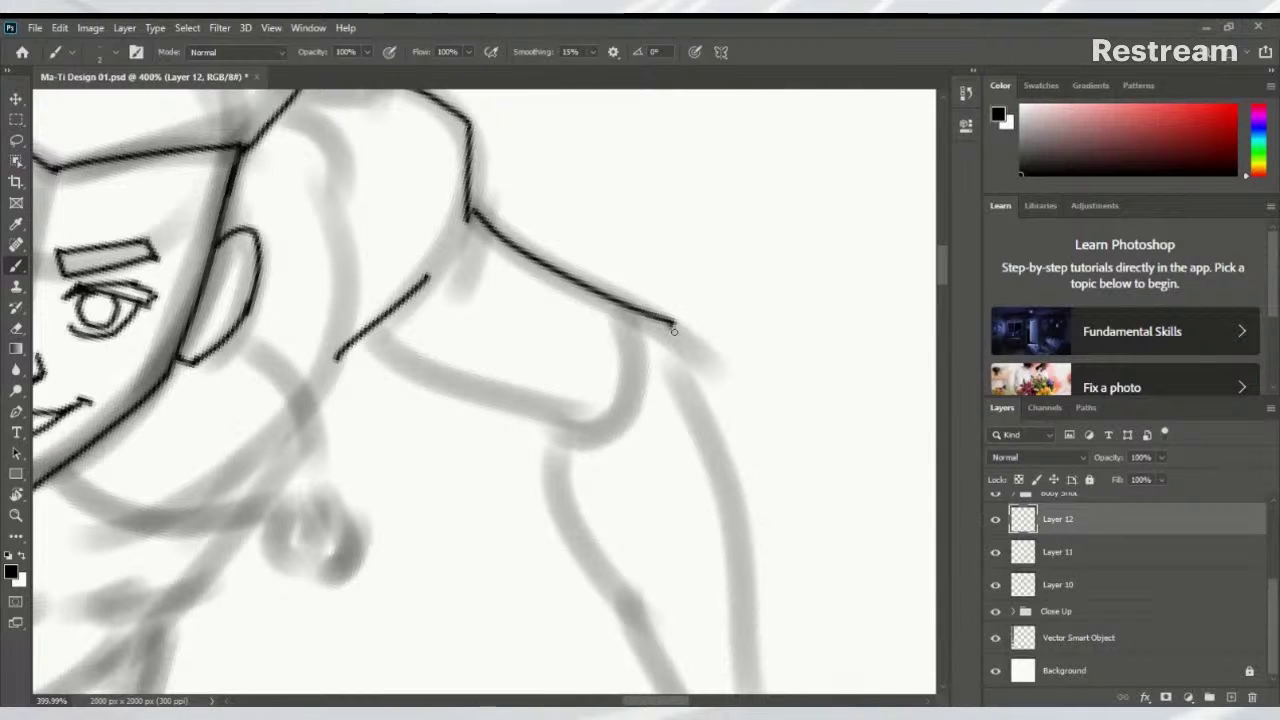
Ink the long outer line down the upper arm
left_click_drag(689, 366, 690, 246)
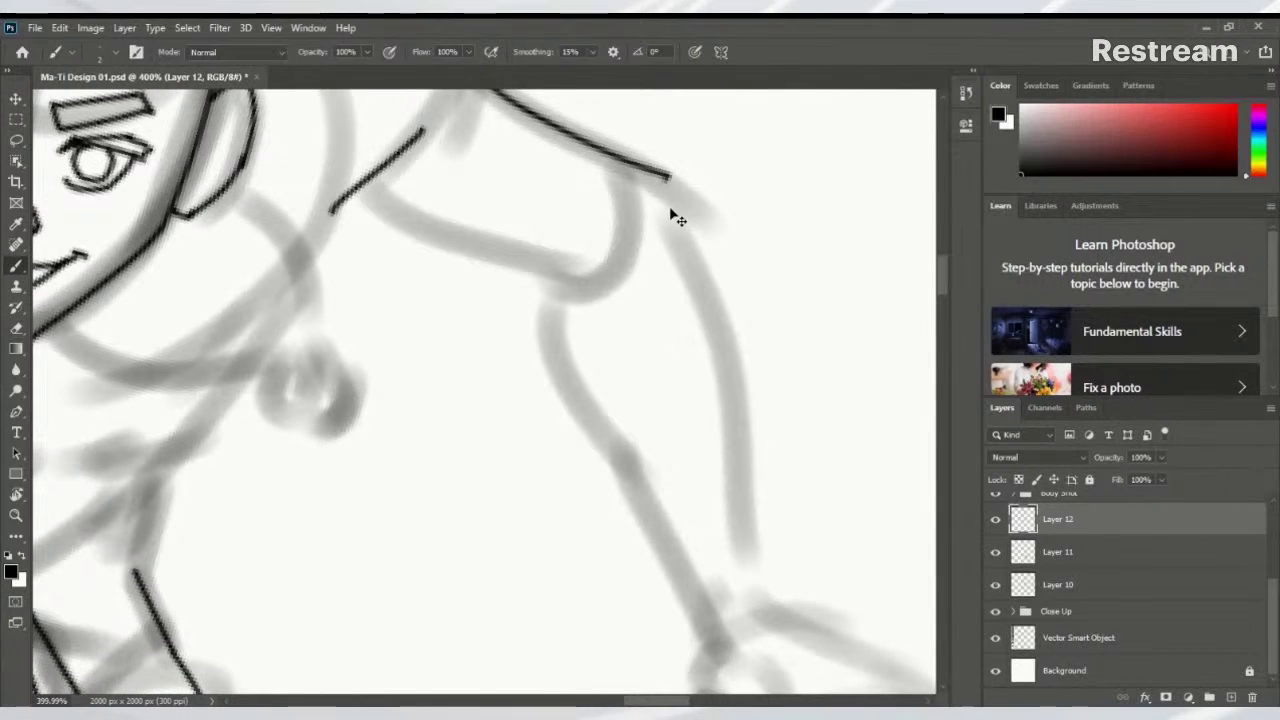
left_click_drag(669, 176, 728, 358)
key("ctrl+z")
key("ctrl+z")
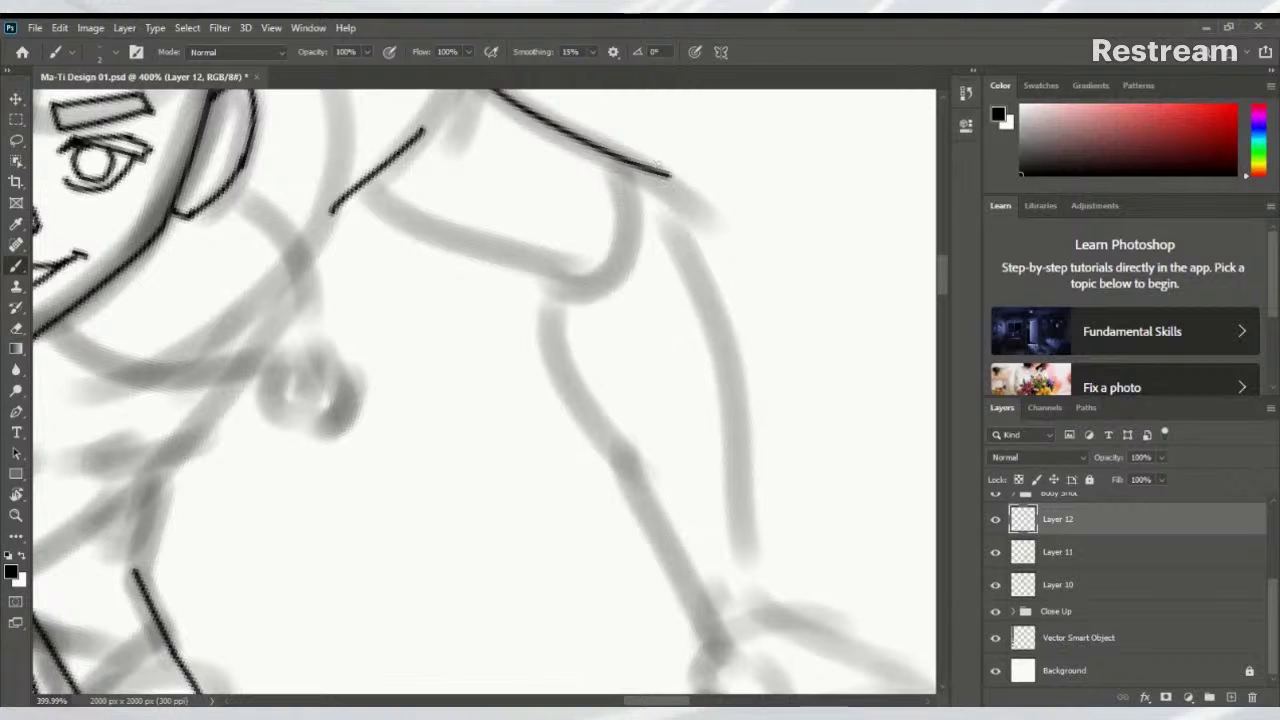
mouse_move(656, 160)
left_mouse_down()
mouse_move(730, 378)
mouse_move(675, 228)
mouse_move(701, 452)
left_mouse_up()
key("ctrl+z")
left_click_drag(675, 226, 708, 492)
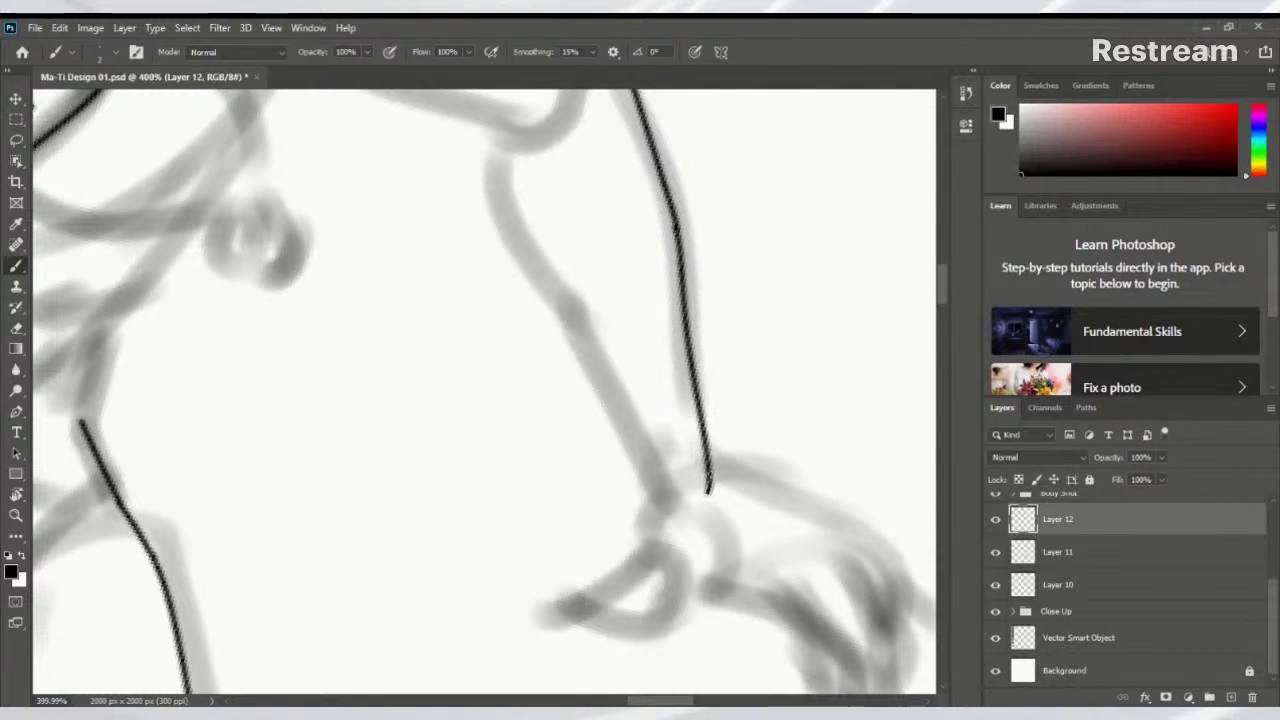
key("ctrl+z")
left_click_drag(675, 225, 708, 460)
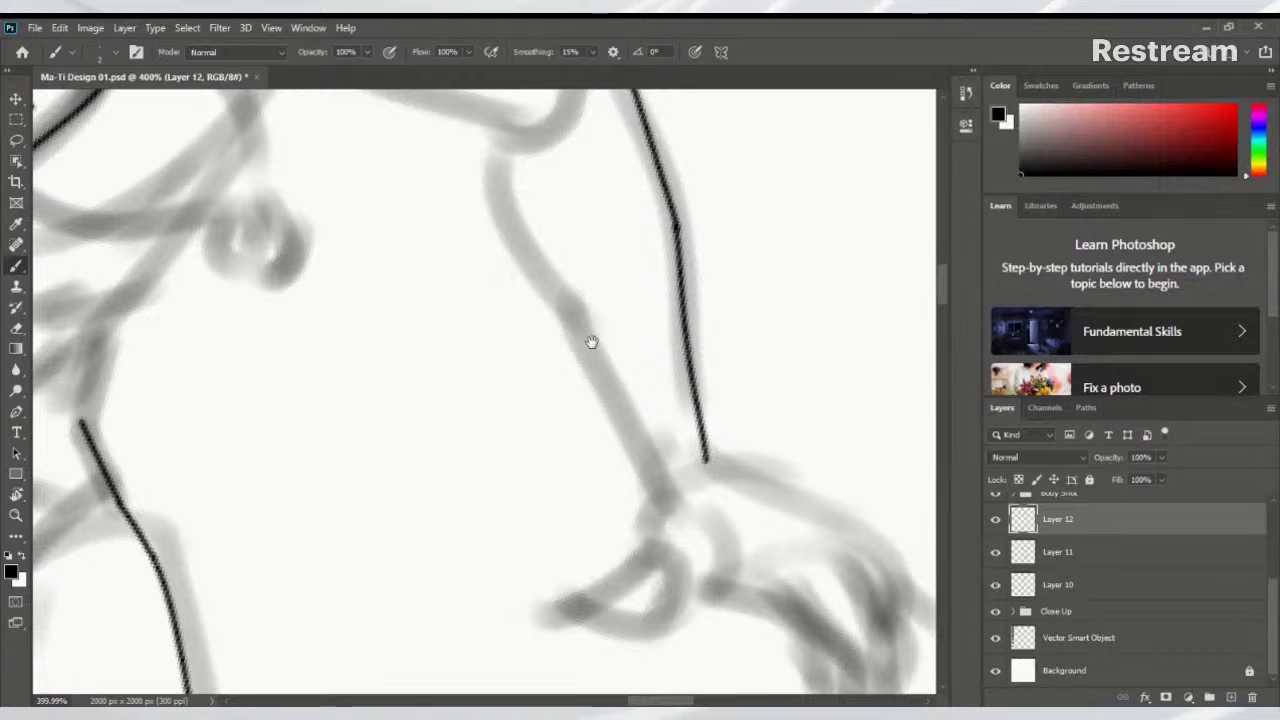
Ink the inner arm line down from the shoulder curve toward the wrist
left_click_drag(591, 343, 562, 407)
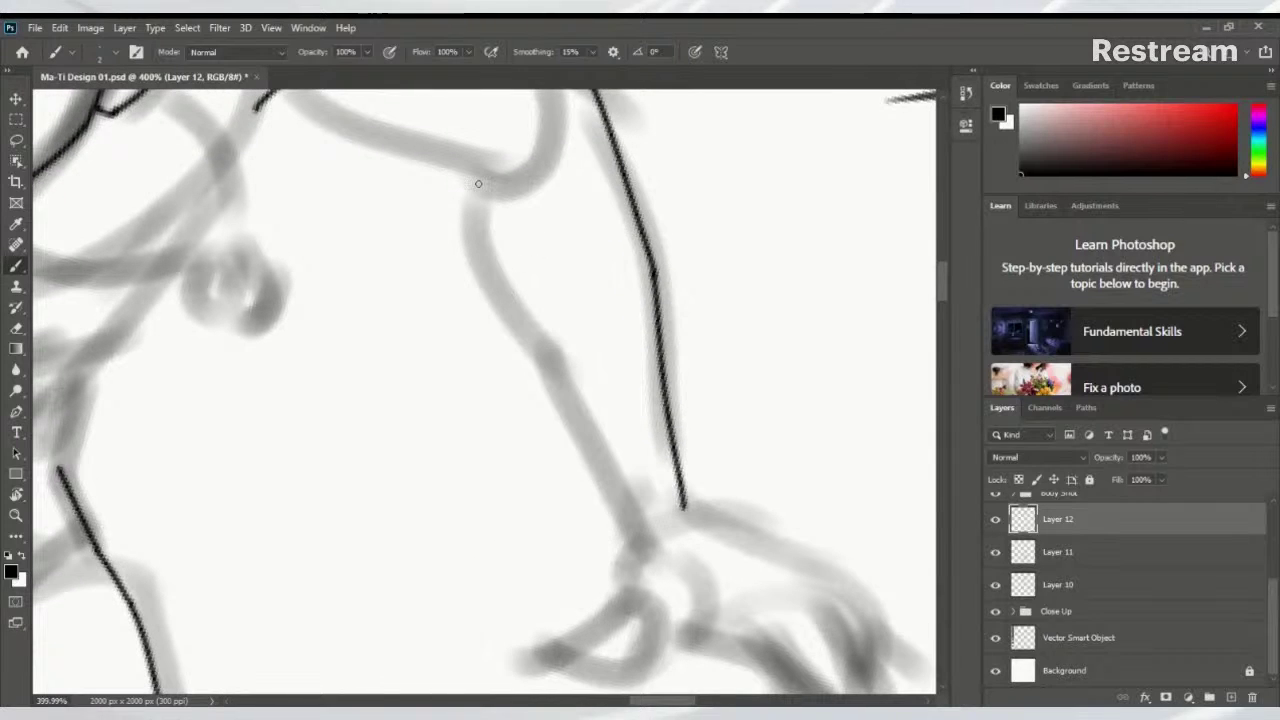
left_click_drag(476, 175, 496, 312)
left_click_drag(478, 262, 621, 541)
key("ctrl+z")
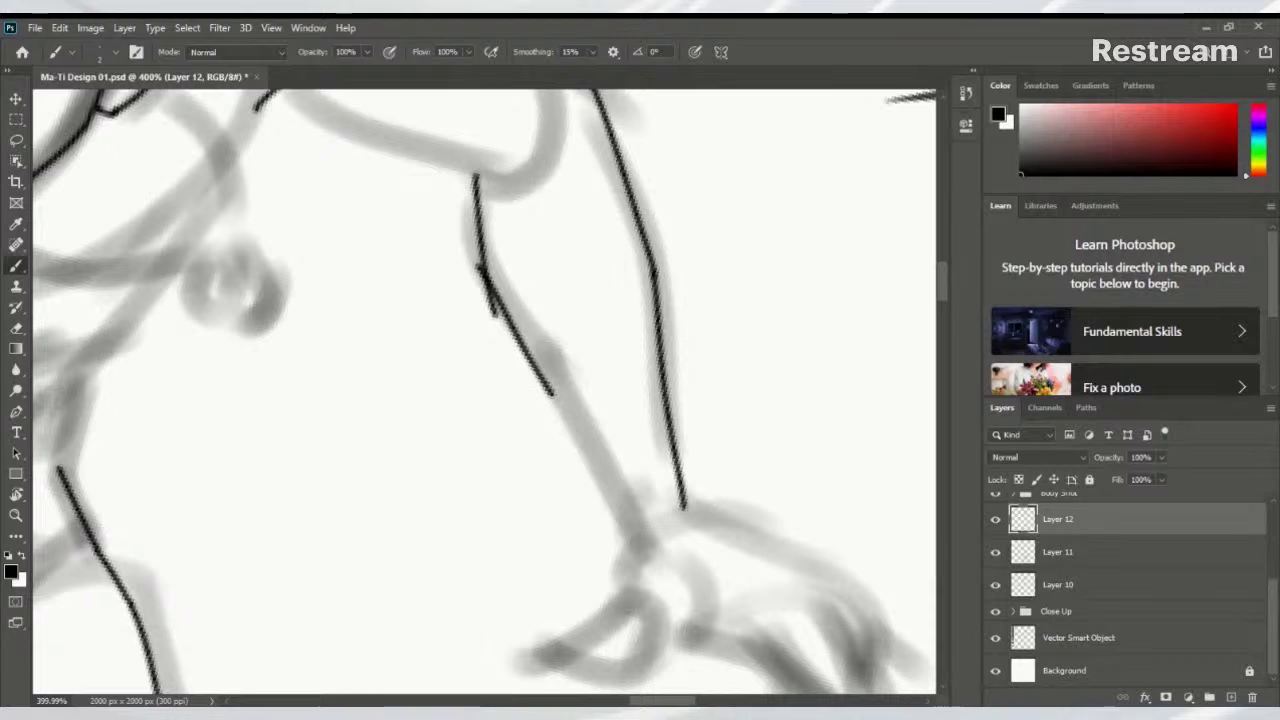
left_click_drag(540, 386, 640, 566)
key("ctrl+z")
mouse_move(546, 386)
left_mouse_down()
mouse_move(630, 544)
mouse_move(603, 355)
left_mouse_up()
mouse_move(574, 330)
left_mouse_down()
mouse_move(553, 404)
mouse_move(478, 441)
mouse_move(502, 447)
mouse_move(486, 449)
mouse_move(502, 467)
mouse_move(524, 478)
mouse_move(501, 466)
mouse_move(593, 469)
mouse_move(616, 427)
mouse_move(665, 436)
mouse_move(539, 412)
left_mouse_up()
key("ctrl+z")
key("ctrl+z")
Draw straight lines along the back of the hand and down a finger
left_click(638, 438, "shift")
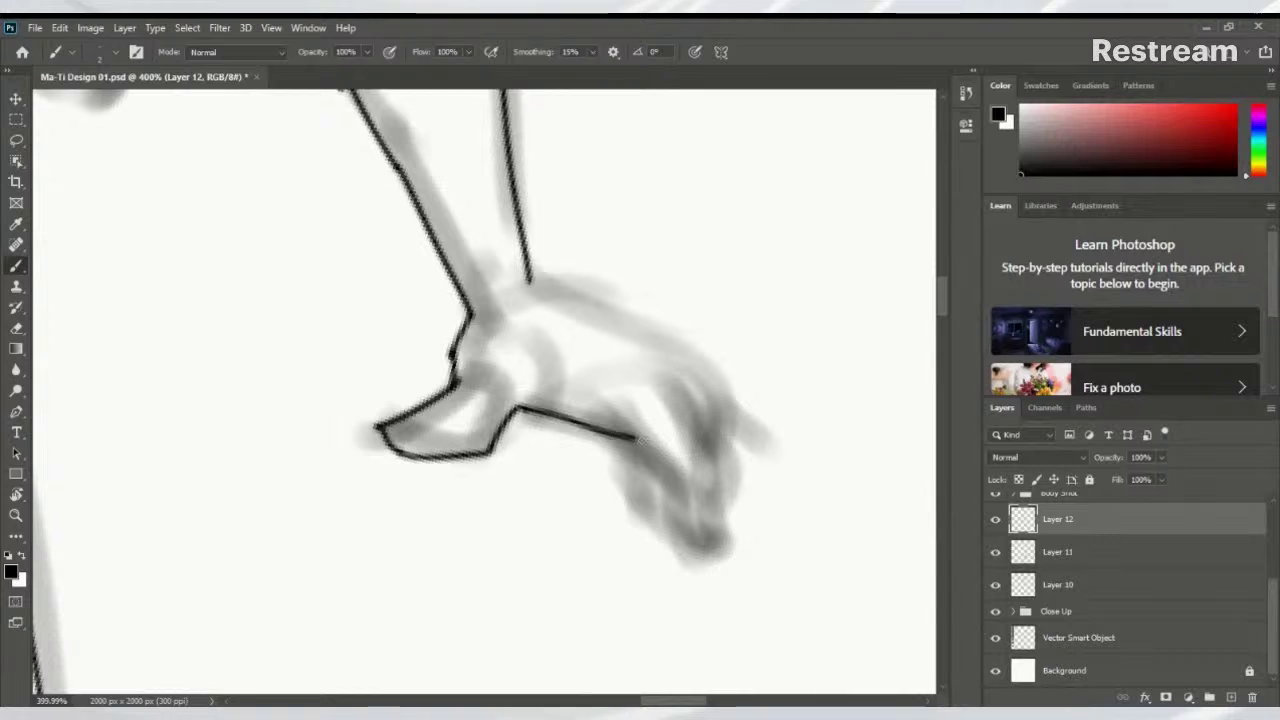
left_click(676, 485, "shift")
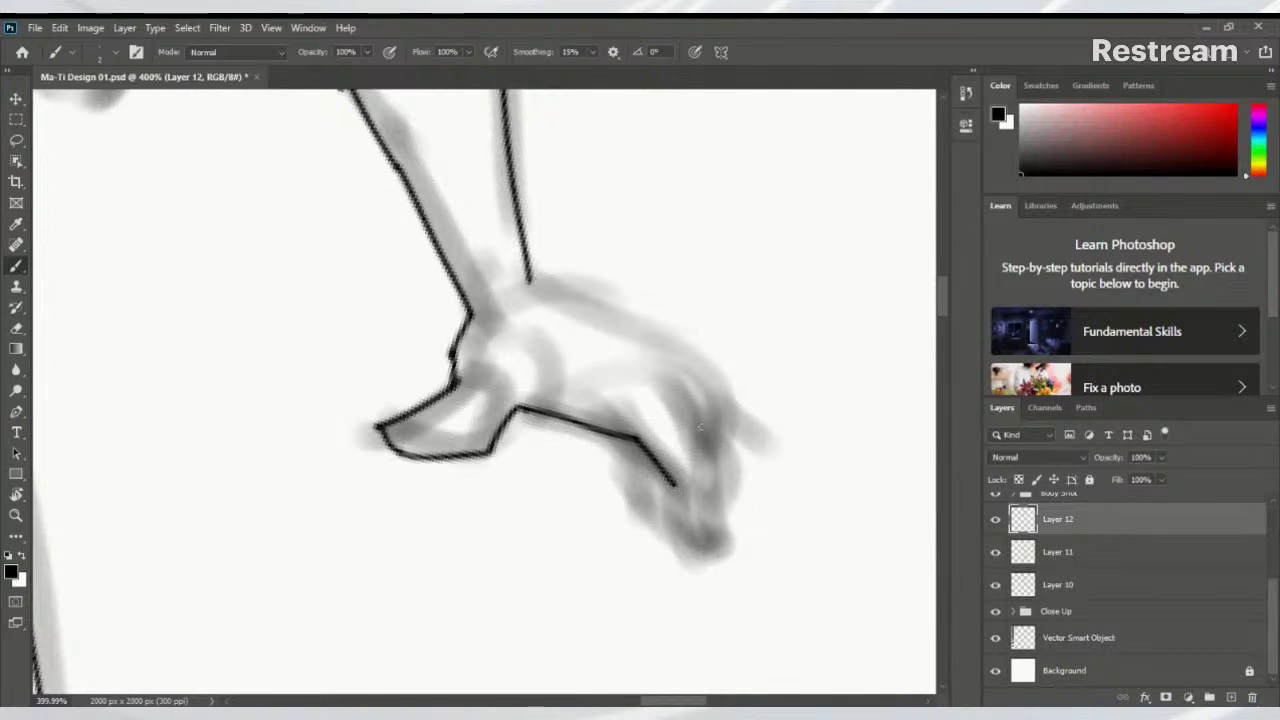
left_click_drag(677, 388, 714, 456)
left_click(724, 522, "shift")
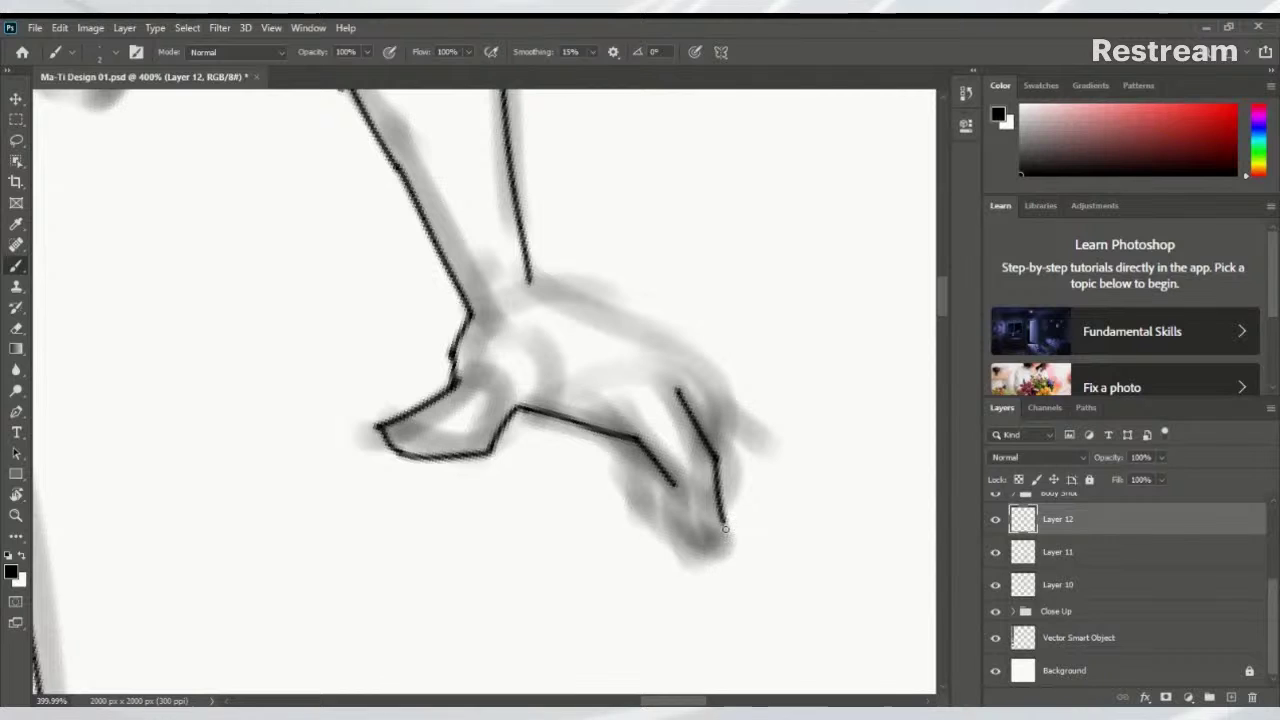
left_click(748, 575, "shift")
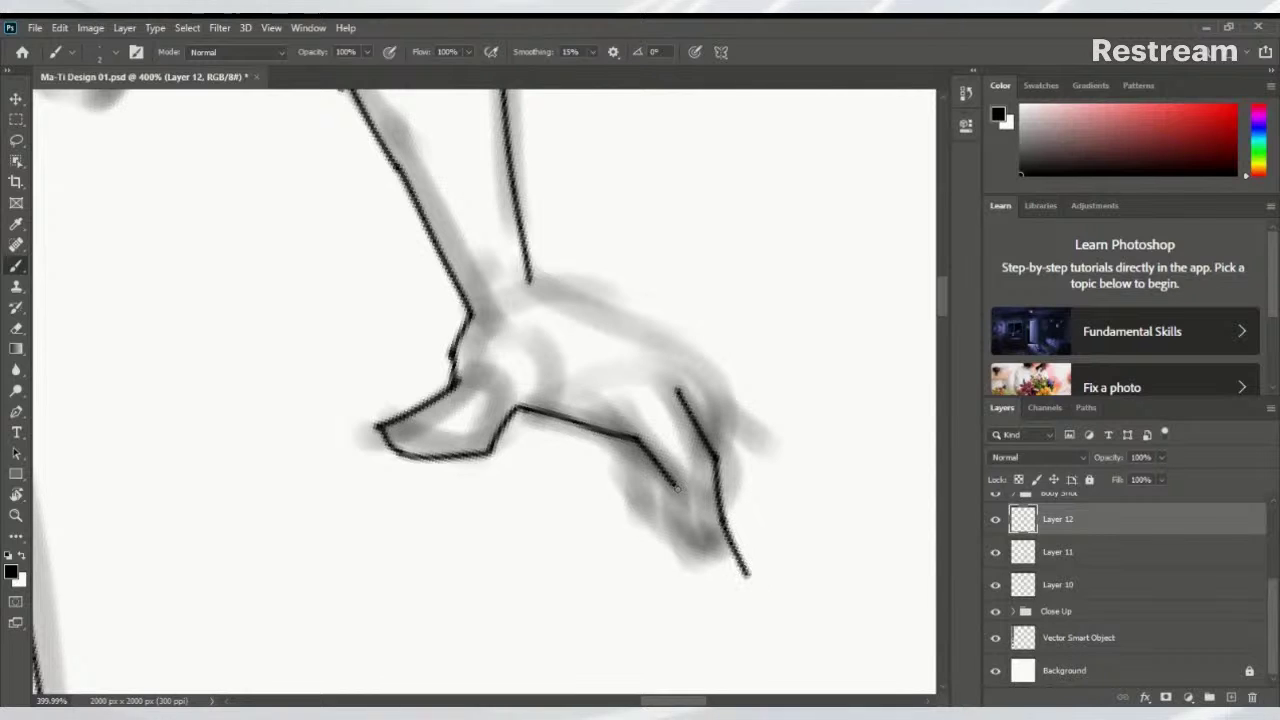
Extend the left finger line toward the tip and refine the fingertip outline
left_click_drag(672, 484, 690, 540)
key("ctrl+z")
key("ctrl+z")
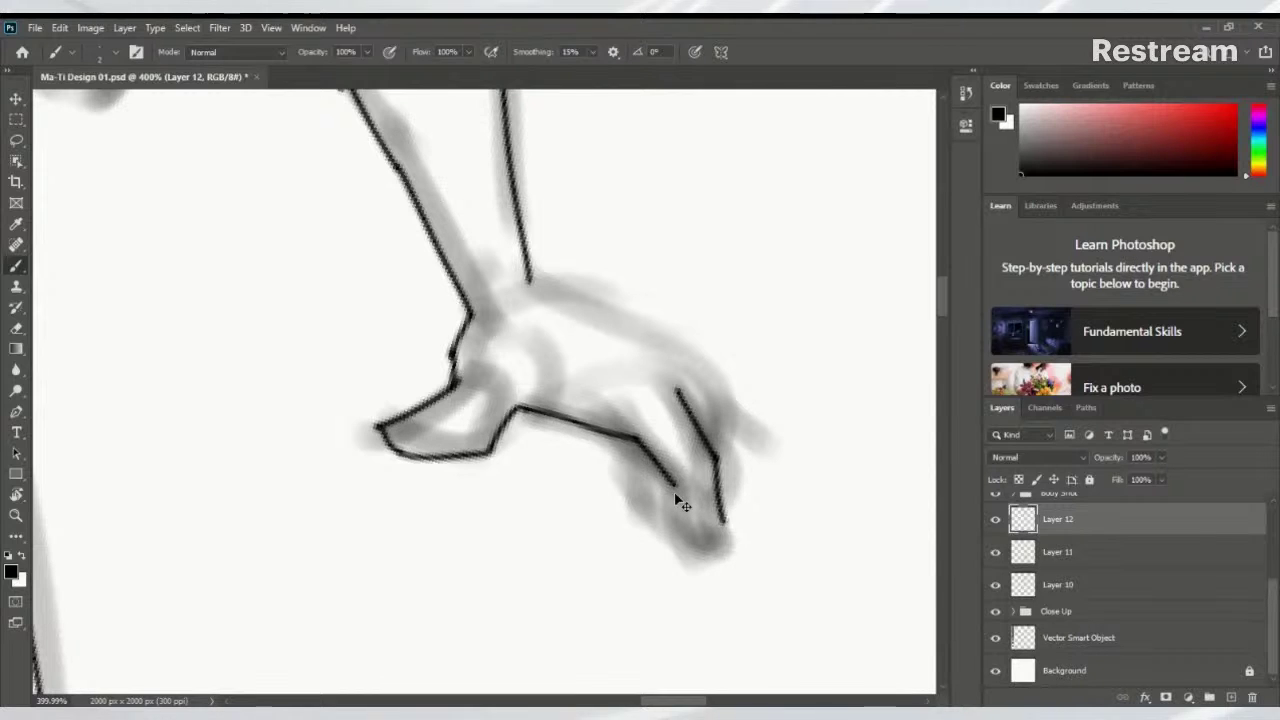
mouse_move(672, 484)
left_mouse_down()
mouse_move(684, 539)
mouse_move(715, 572)
left_mouse_up()
mouse_move(724, 522)
left_mouse_down()
mouse_move(738, 560)
mouse_move(710, 574)
mouse_move(742, 560)
mouse_move(710, 560)
mouse_move(736, 540)
mouse_move(724, 578)
mouse_move(726, 532)
left_mouse_up()
key("ctrl+z")
key("ctrl+z")
key("ctrl+z")
key("ctrl+z")
key("ctrl+z")
mouse_move(734, 471)
left_mouse_down()
mouse_move(715, 503)
mouse_move(689, 500)
mouse_move(703, 460)
left_mouse_up()
scroll(660, 380, "down", 3)
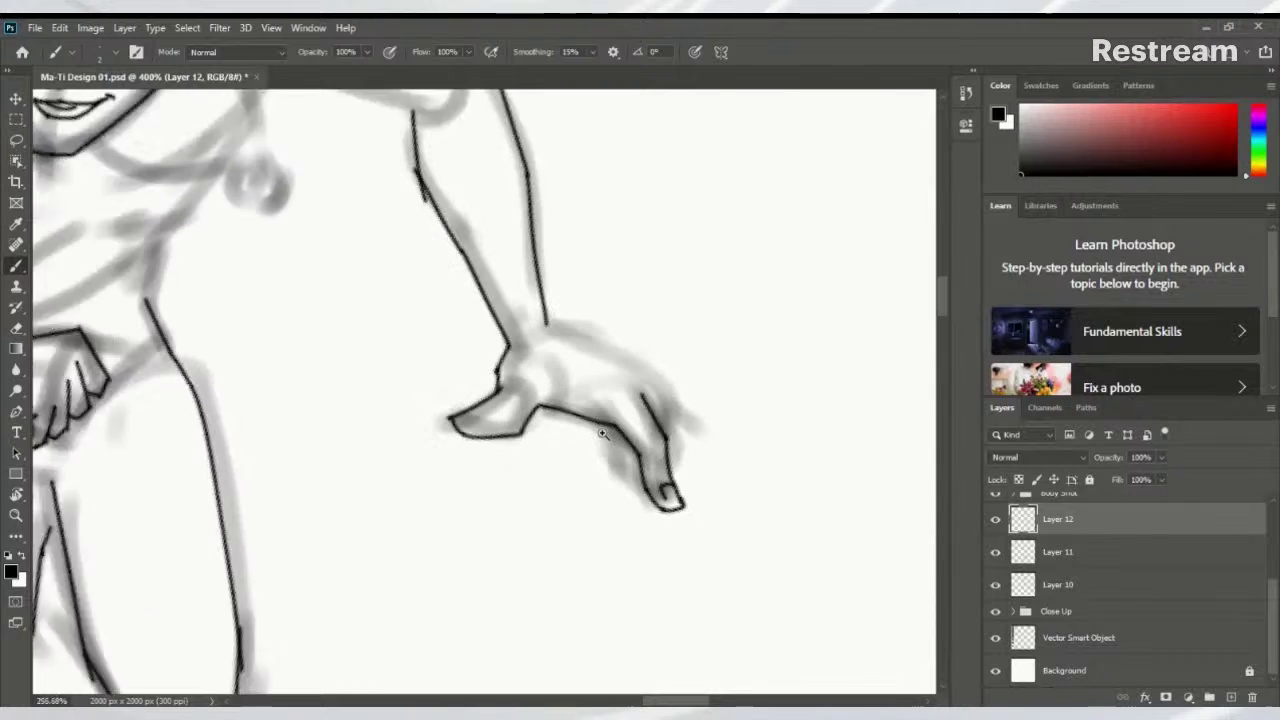
scroll(641, 331, "up", 2)
scroll(640, 368, "up", 5)
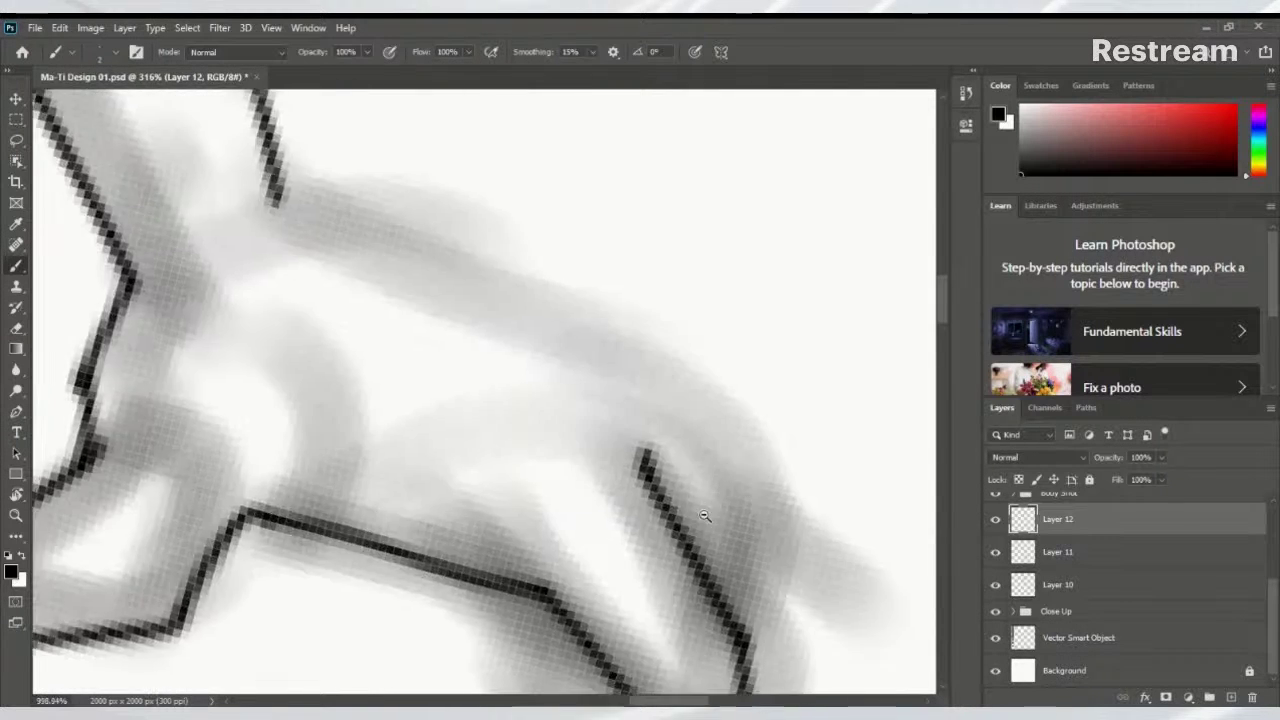
scroll(640, 368, "down", 4)
Rotate the view so the arm lies horizontal and ink a diagonal line up from its end
key("r")
mouse_move(729, 340)
left_mouse_down()
mouse_move(457, 237)
mouse_move(433, 314)
mouse_move(433, 419)
mouse_move(397, 437)
mouse_move(406, 447)
mouse_move(396, 437)
mouse_move(406, 447)
mouse_move(480, 323)
left_mouse_up()
key("ctrl+z")
key("ctrl+z")
mouse_move(404, 444)
left_mouse_down()
mouse_move(466, 344)
mouse_move(505, 359)
mouse_move(520, 412)
left_mouse_up()
Restore the canvas rotation and ink the top of the finger and a diagonal line along it
key("r")
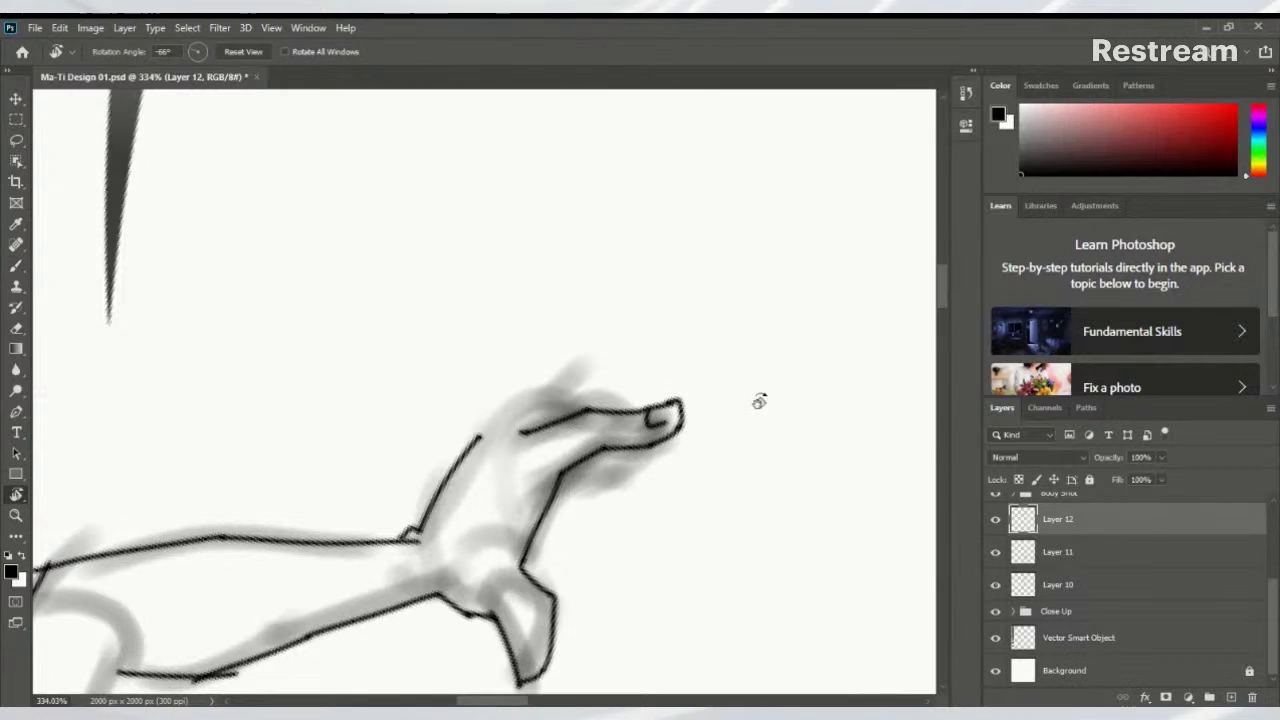
left_click_drag(757, 400, 588, 641)
key("b")
left_click_drag(592, 510, 737, 345)
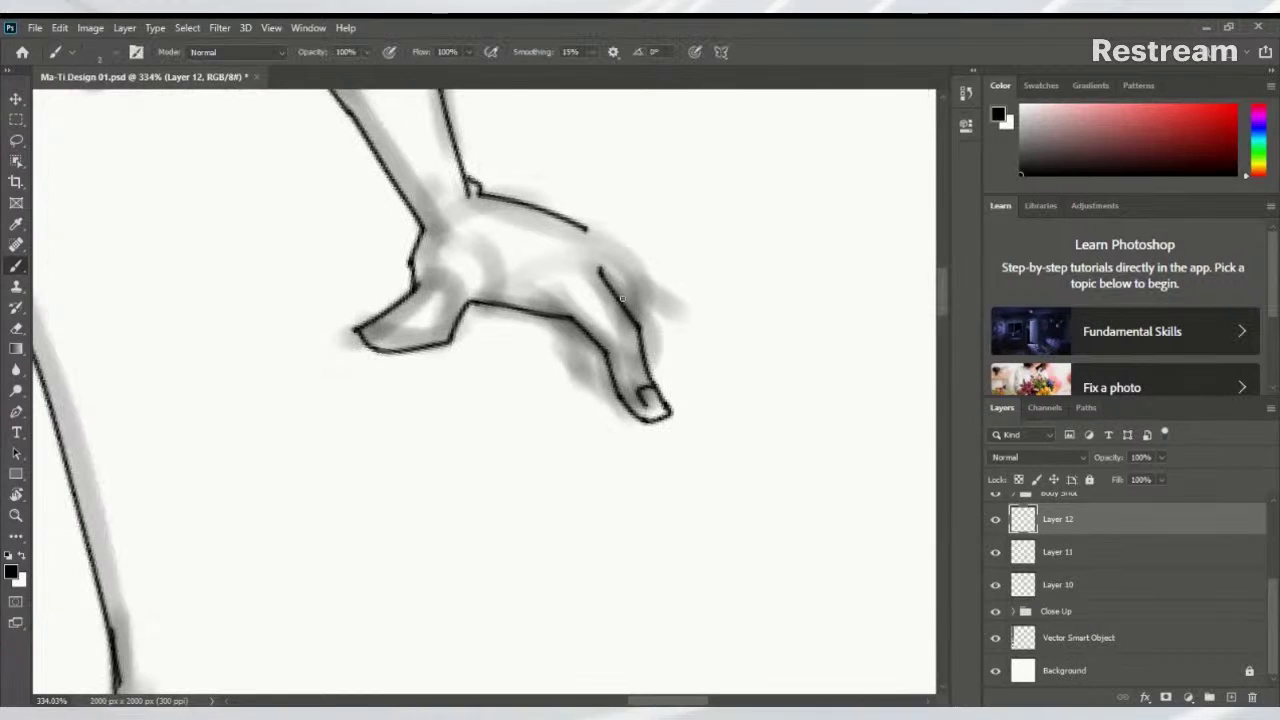
left_click_drag(626, 278, 635, 316)
mouse_move(631, 318)
left_mouse_down()
mouse_move(636, 350)
mouse_move(614, 370)
left_mouse_up()
key("ctrl+z")
key("ctrl+z")
key("ctrl+z")
mouse_move(600, 262)
left_mouse_down()
mouse_move(612, 280)
mouse_move(556, 241)
left_mouse_up()
mouse_move(620, 269)
left_mouse_down()
mouse_move(646, 314)
mouse_move(646, 352)
mouse_move(596, 375)
left_mouse_up()
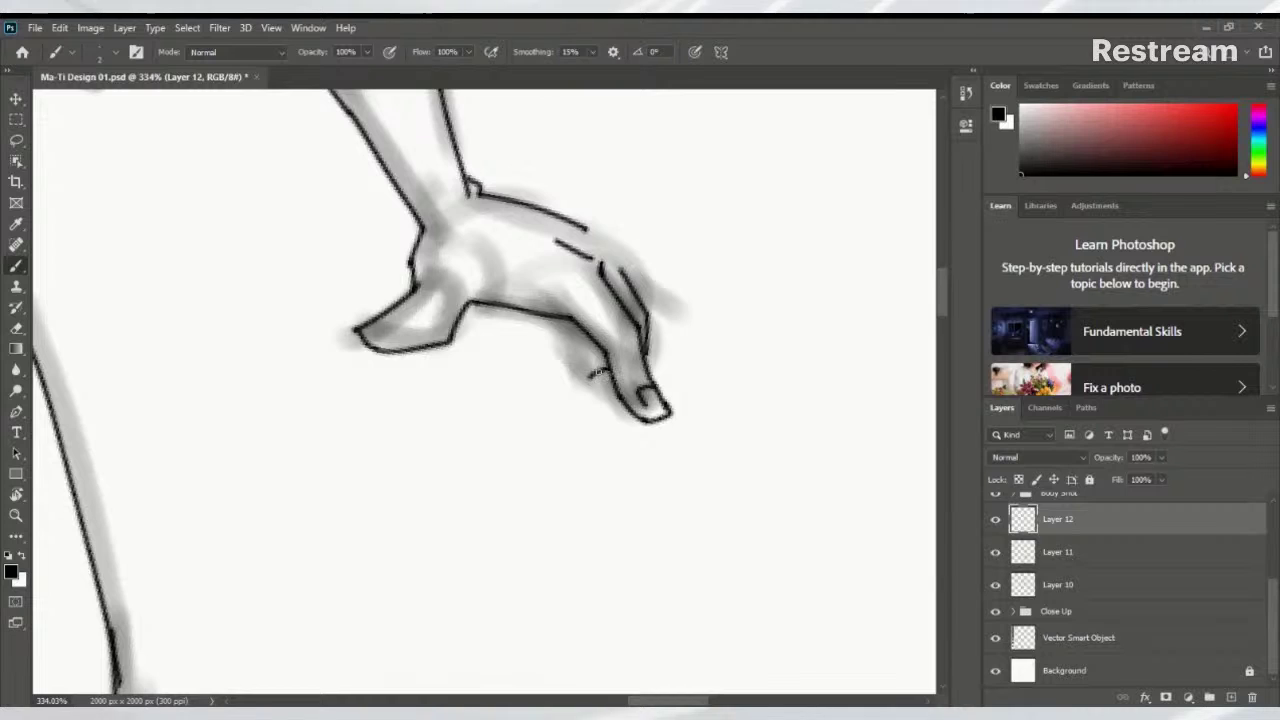
key("ctrl+z")
mouse_move(583, 363)
left_mouse_down()
mouse_move(600, 356)
mouse_move(596, 372)
left_mouse_up()
key("ctrl+z")
Ink the finger edges, the hand's top contour, its underside and the knuckle curve
left_click_drag(636, 268, 652, 312)
left_click_drag(584, 229, 632, 255)
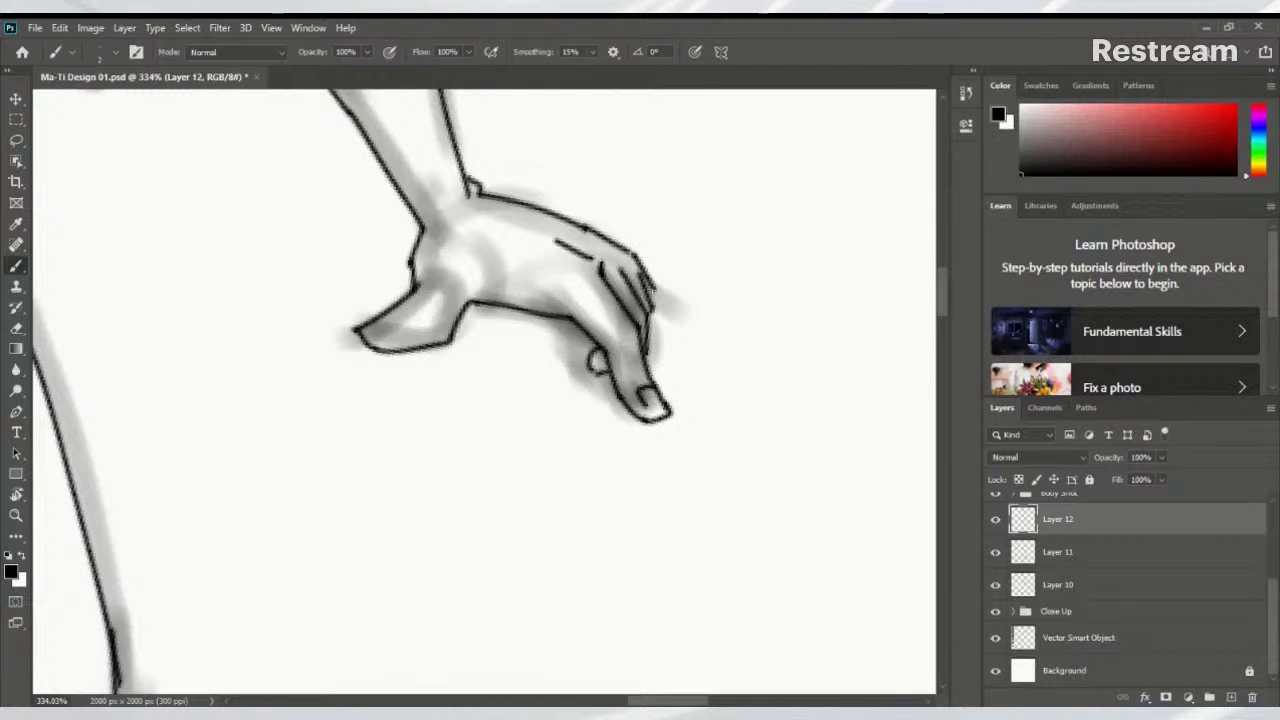
left_click_drag(634, 257, 647, 285)
left_click_drag(566, 320, 571, 334)
key("ctrl+z")
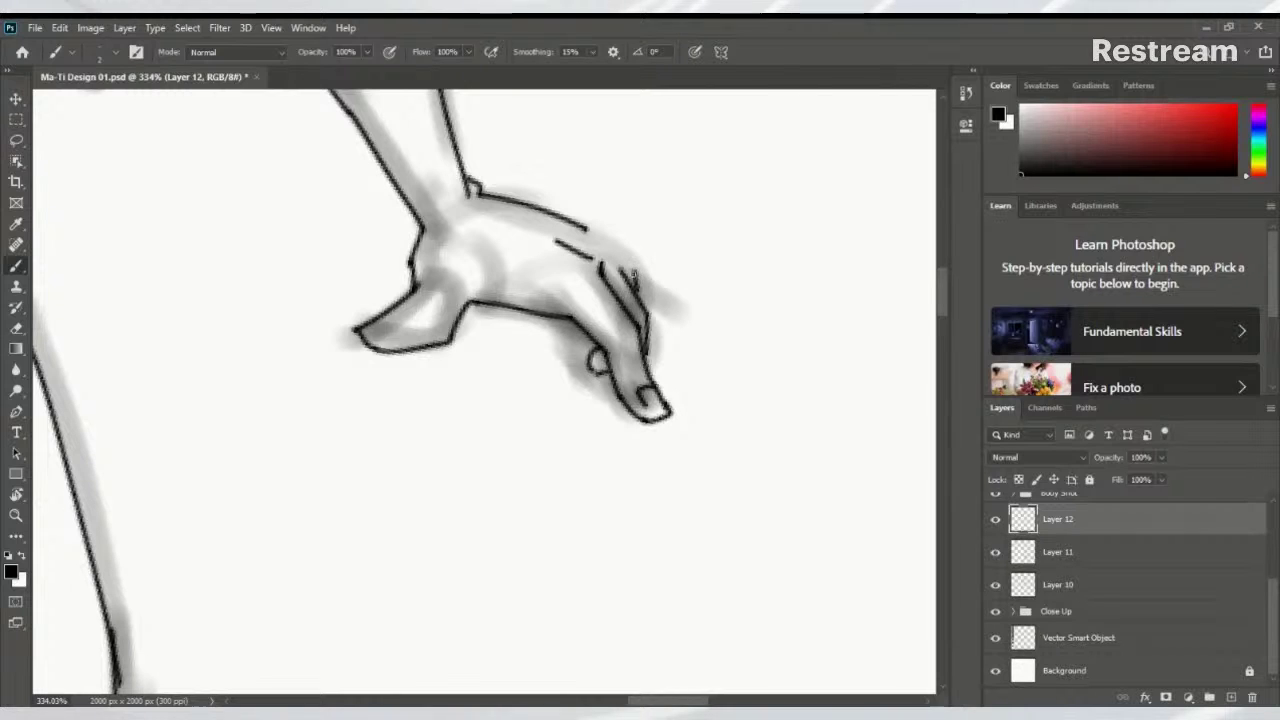
left_click_drag(620, 262, 629, 284)
left_click_drag(566, 325, 584, 343)
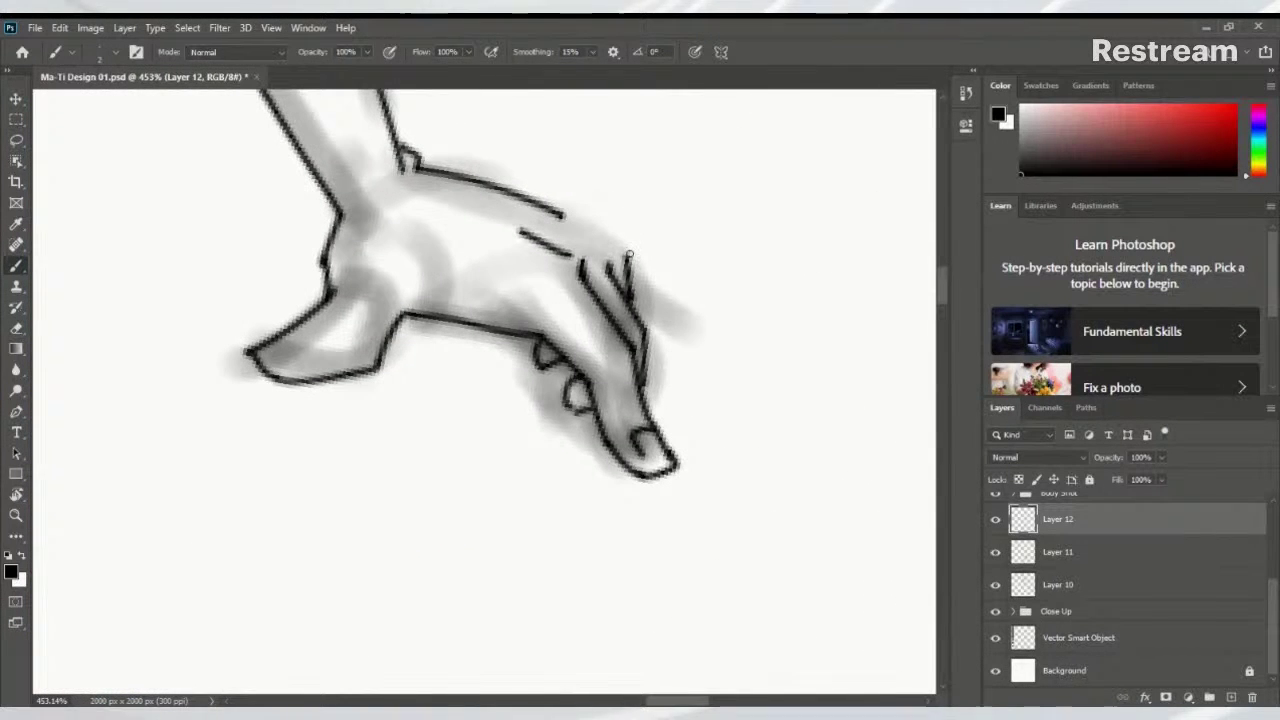
Redraw the hand's upper outline toward the finger, then reframe and tilt the canvas
left_click_drag(556, 210, 630, 256)
key("ctrl+z")
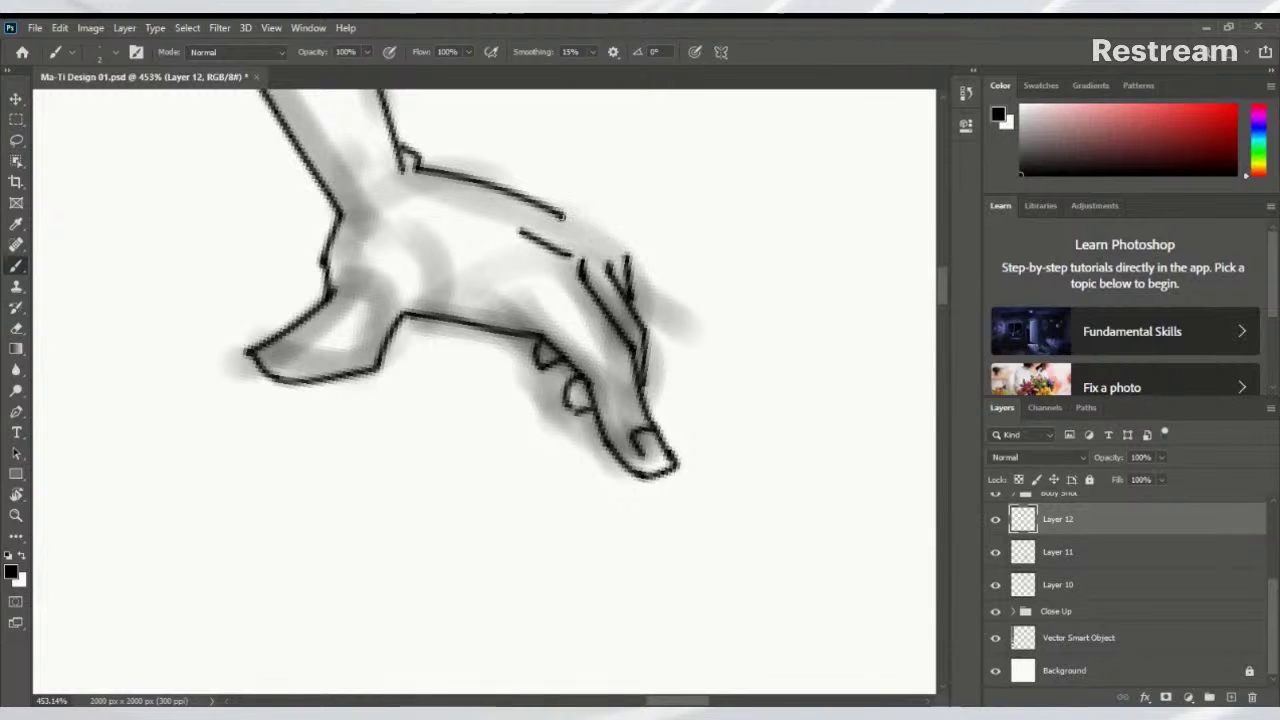
mouse_move(556, 210)
left_mouse_down()
mouse_move(630, 256)
mouse_move(700, 330)
mouse_move(760, 505)
left_mouse_up()
scroll(674, 264, "down", 3)
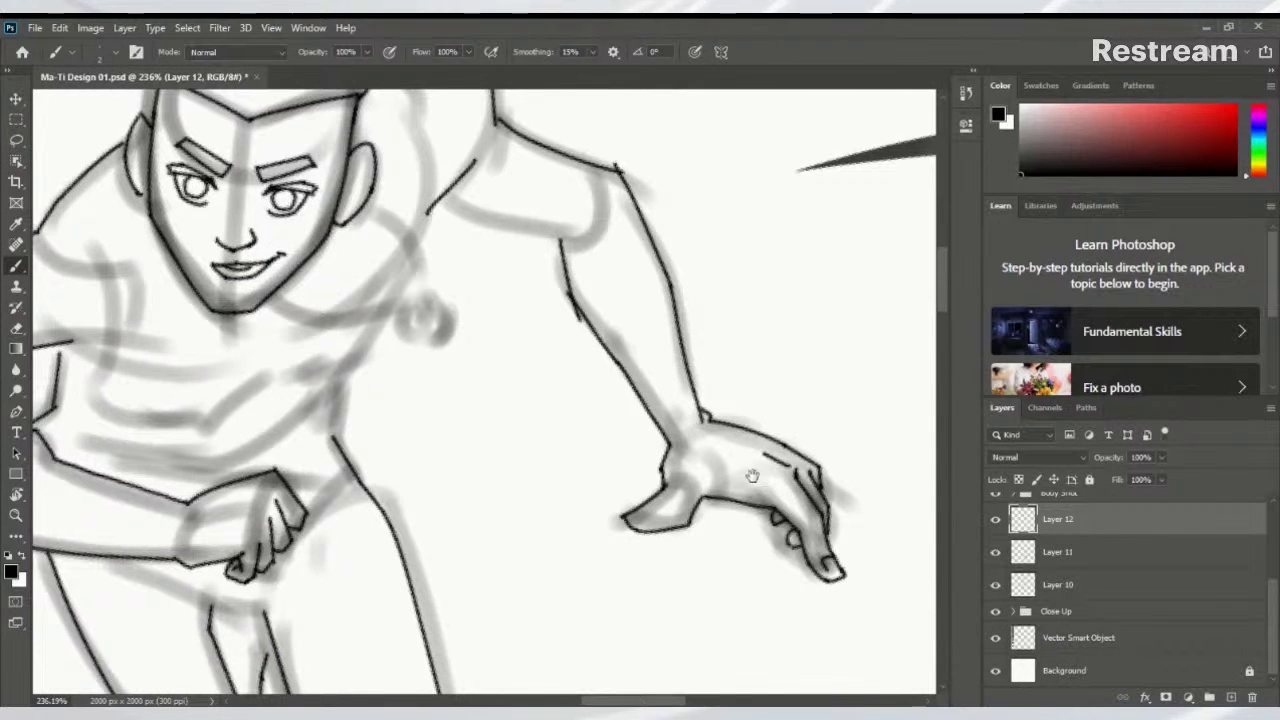
left_click_drag(711, 384, 766, 440)
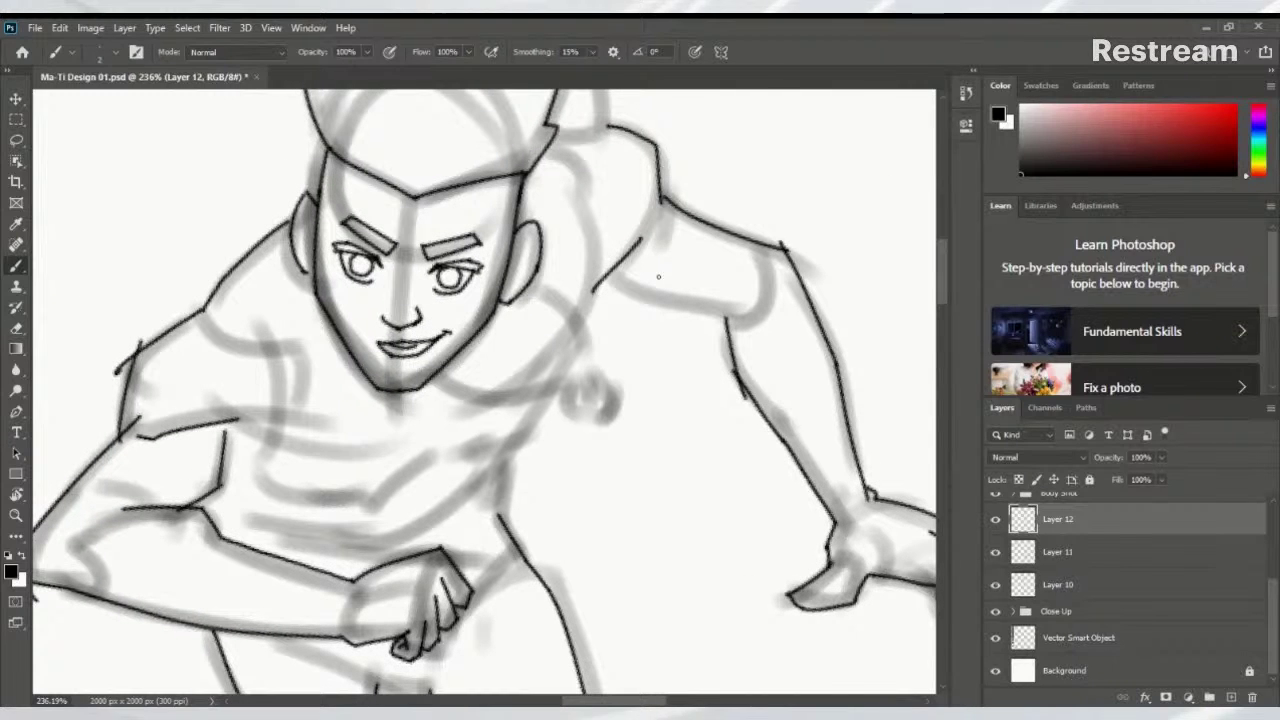
key("r")
mouse_move(651, 270)
left_mouse_down()
mouse_move(705, 214)
mouse_move(576, 356)
left_mouse_up()
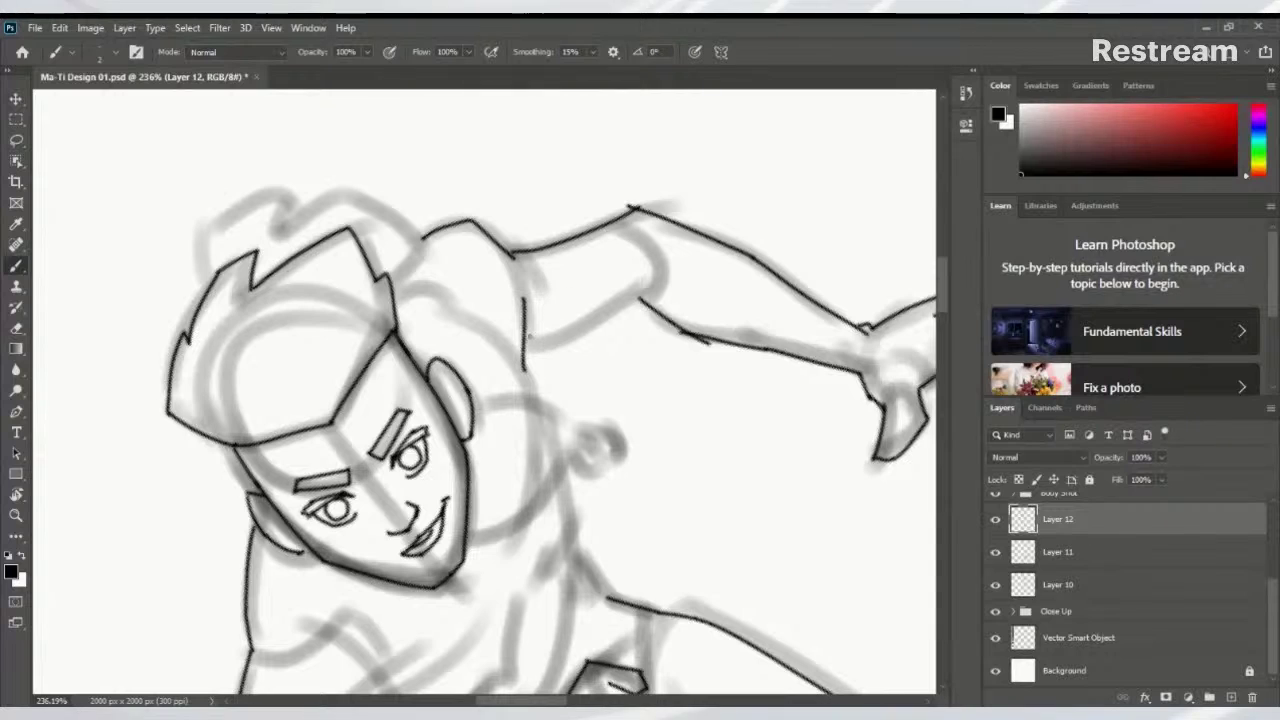
Ink the chest line and a chest-to-arm line on the torso, redrawing each after undos
left_click_drag(512, 347, 603, 329)
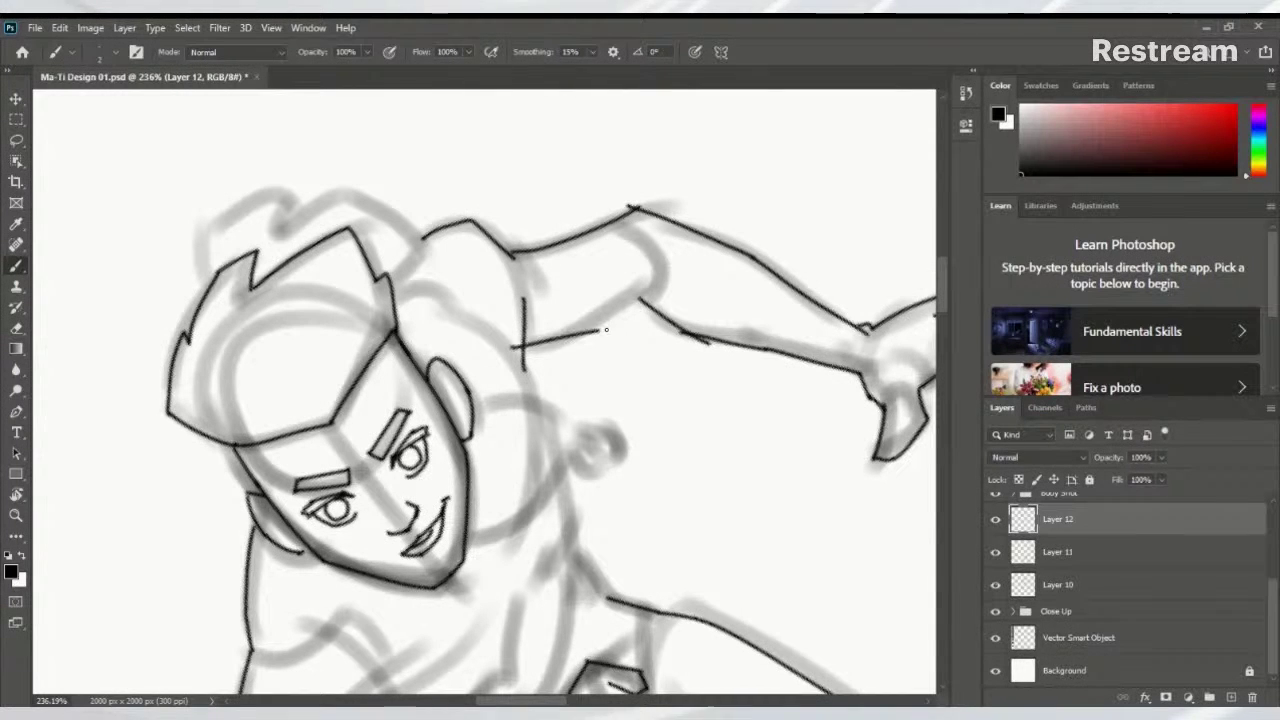
key("ctrl+z")
left_click_drag(513, 341, 605, 328)
key("ctrl+z")
mouse_move(517, 343)
left_mouse_down()
mouse_move(592, 330)
mouse_move(680, 276)
left_mouse_up()
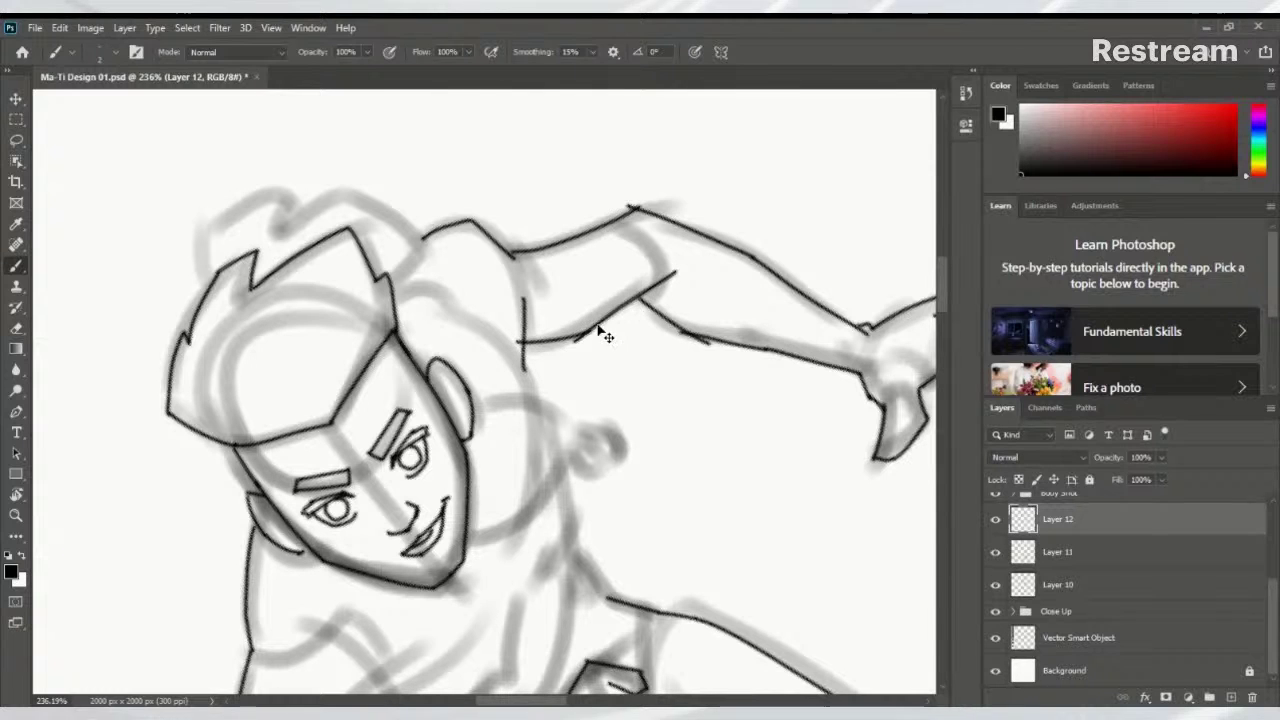
key("ctrl+z")
left_click_drag(584, 334, 677, 282)
key("ctrl+z")
mouse_move(584, 334)
left_mouse_down()
mouse_move(660, 287)
mouse_move(657, 349)
mouse_move(731, 487)
left_mouse_up()
Rotate the canvas back upright and redraw a longer shoulder-to-chest line
key("r")
mouse_move(577, 503)
left_mouse_down()
mouse_move(606, 474)
mouse_move(723, 223)
left_mouse_up()
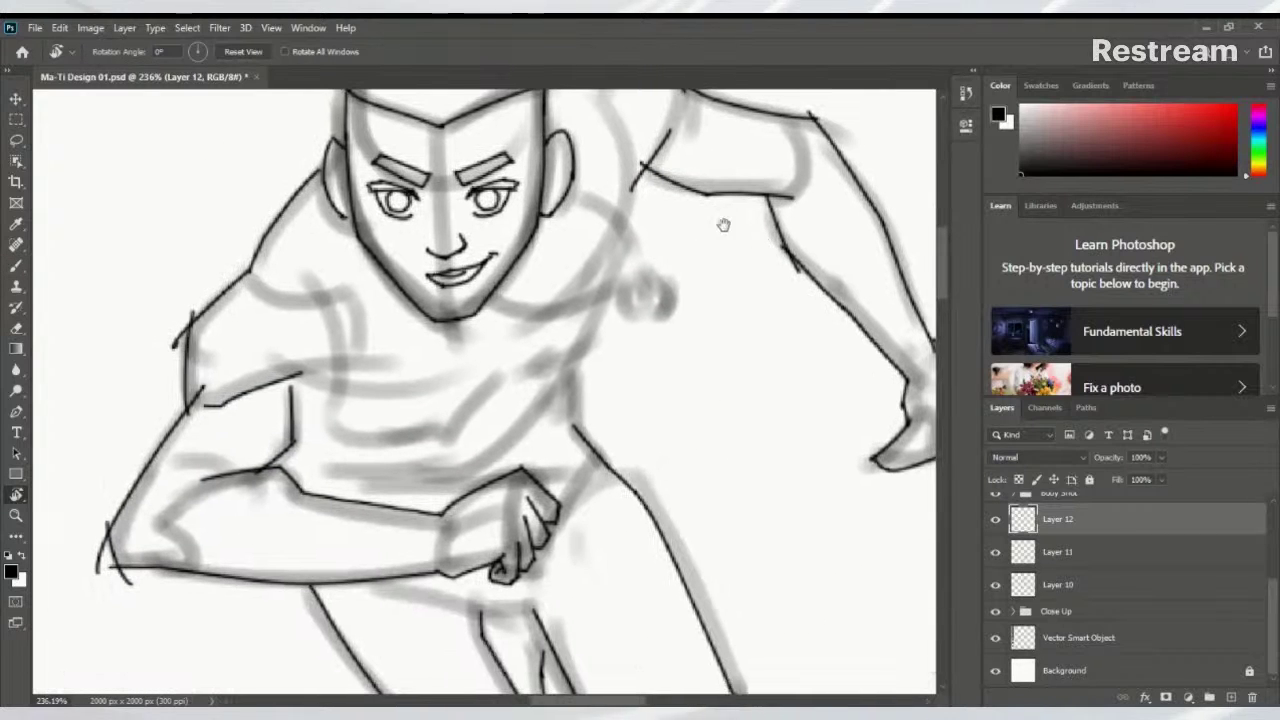
key("b")
mouse_move(616, 218)
left_mouse_down()
mouse_move(627, 213)
mouse_move(612, 280)
left_mouse_up()
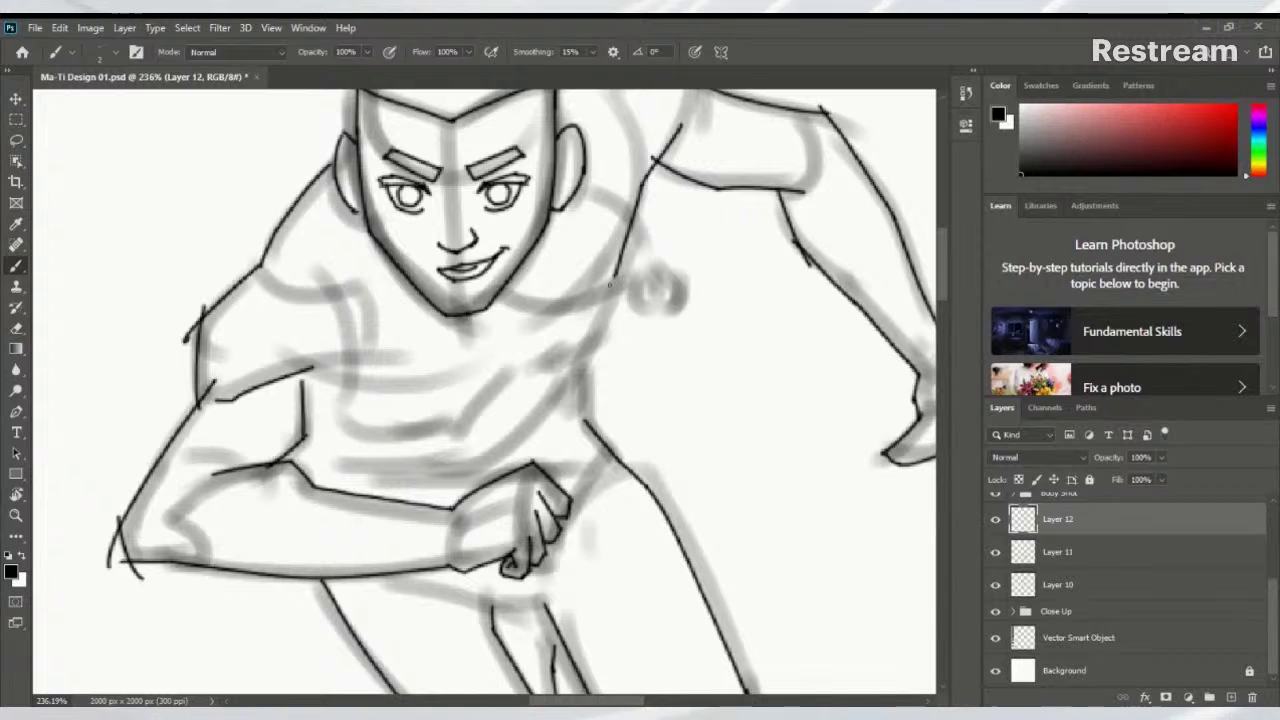
key("ctrl+z")
mouse_move(645, 180)
left_mouse_down()
mouse_move(609, 306)
mouse_move(614, 297)
mouse_move(572, 368)
mouse_move(574, 432)
mouse_move(575, 409)
mouse_move(600, 448)
left_mouse_up()
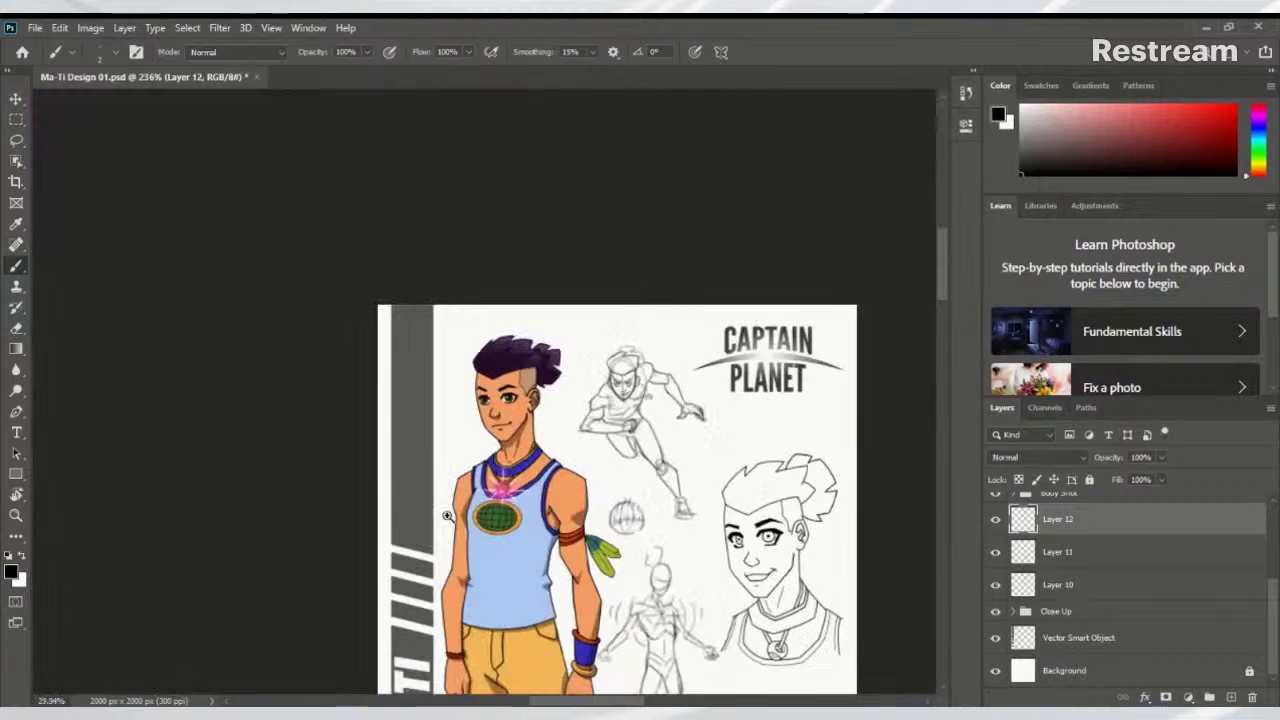
Ink a short stroke on the running figure's shoulder
scroll(652, 414, "down", 6)
scroll(459, 511, "up", 6)
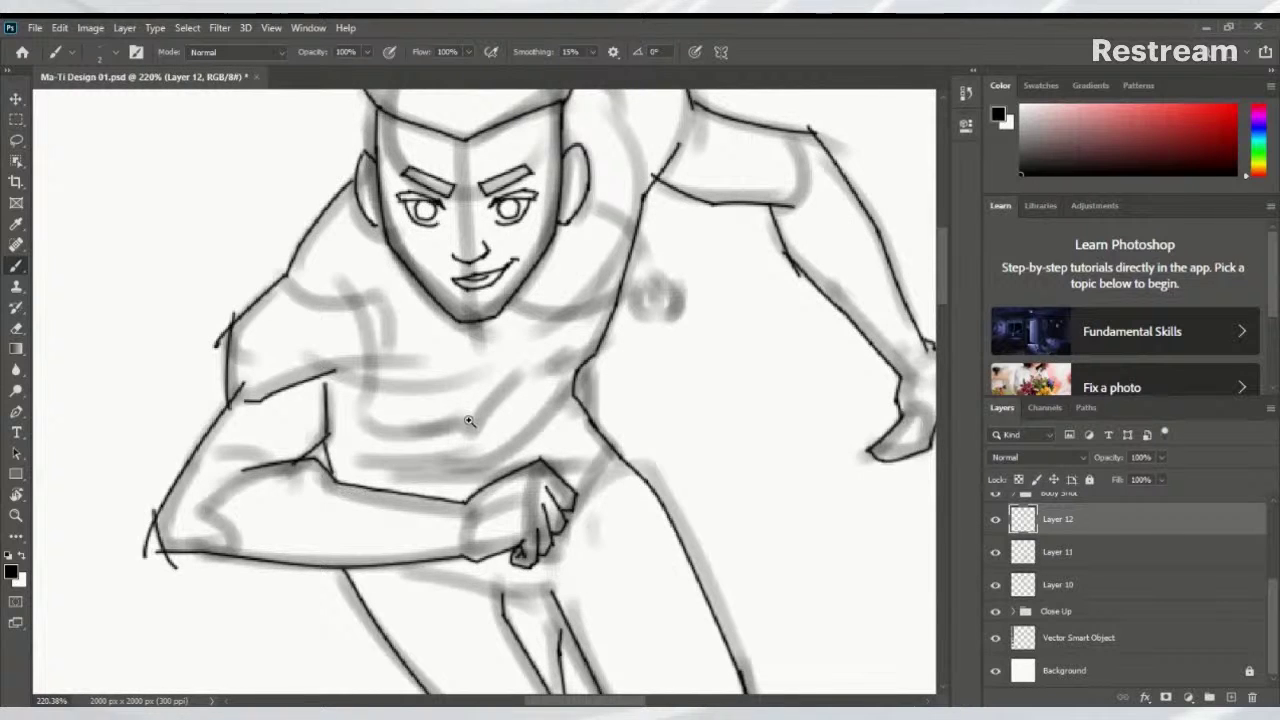
scroll(469, 421, "down", 5)
scroll(331, 303, "up", 5)
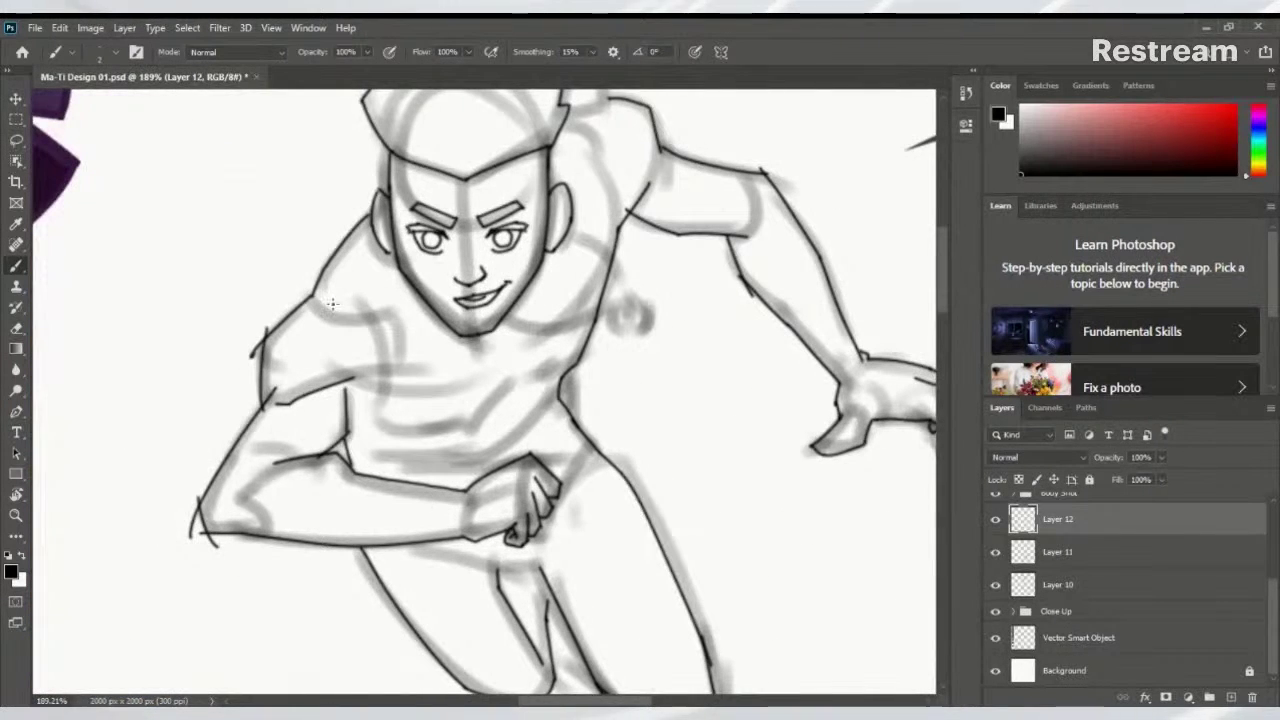
left_click_drag(320, 310, 358, 308)
Center the face and draw the start of the left eyebrow, undoing it to retry
scroll(570, 330, "down", 5)
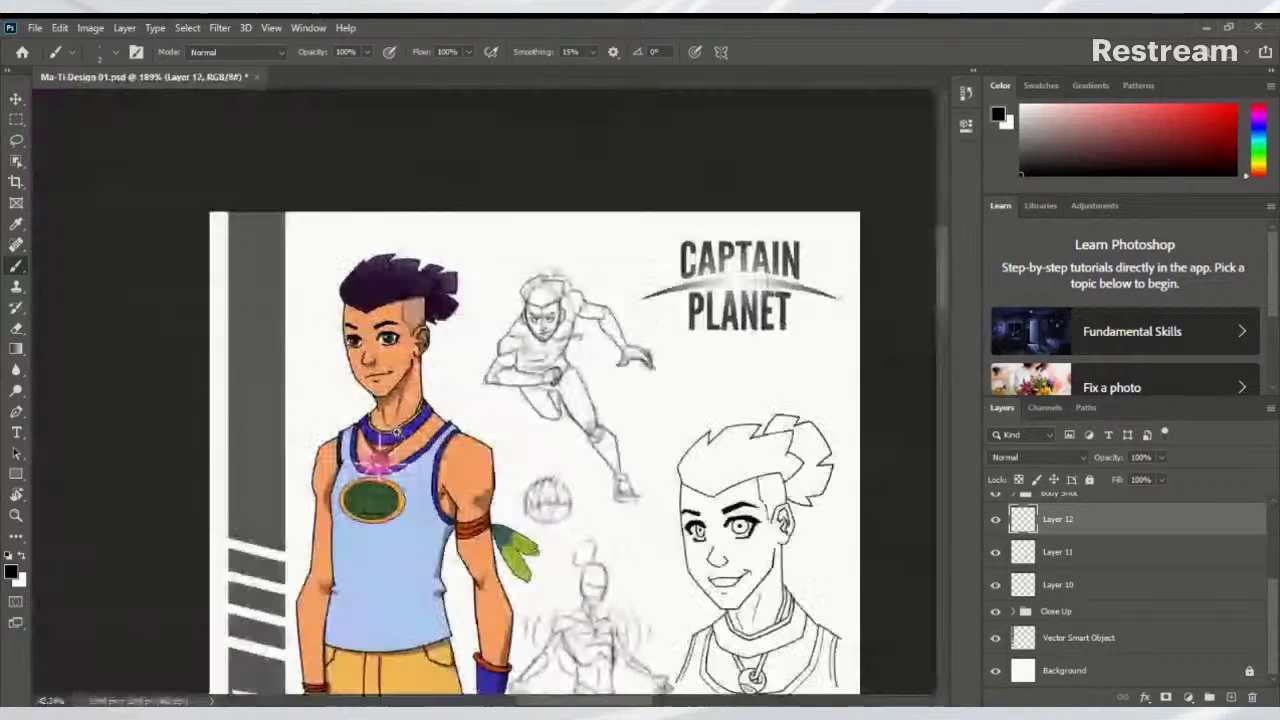
scroll(560, 340, "up", 5)
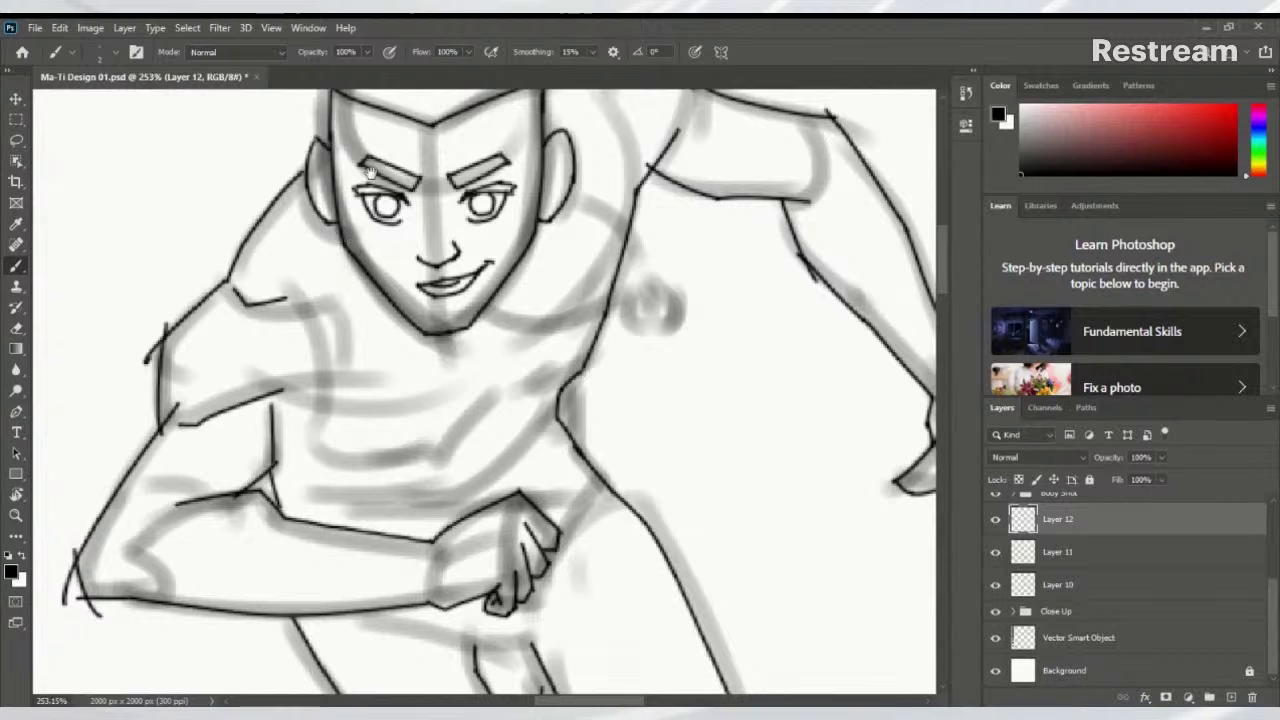
mouse_move(480, 380)
left_mouse_down()
mouse_move(495, 440)
mouse_move(515, 455)
left_mouse_up()
mouse_move(375, 258)
left_mouse_down()
mouse_move(410, 252)
mouse_move(394, 246)
left_mouse_up()
key("ctrl+z")
key("ctrl+z")
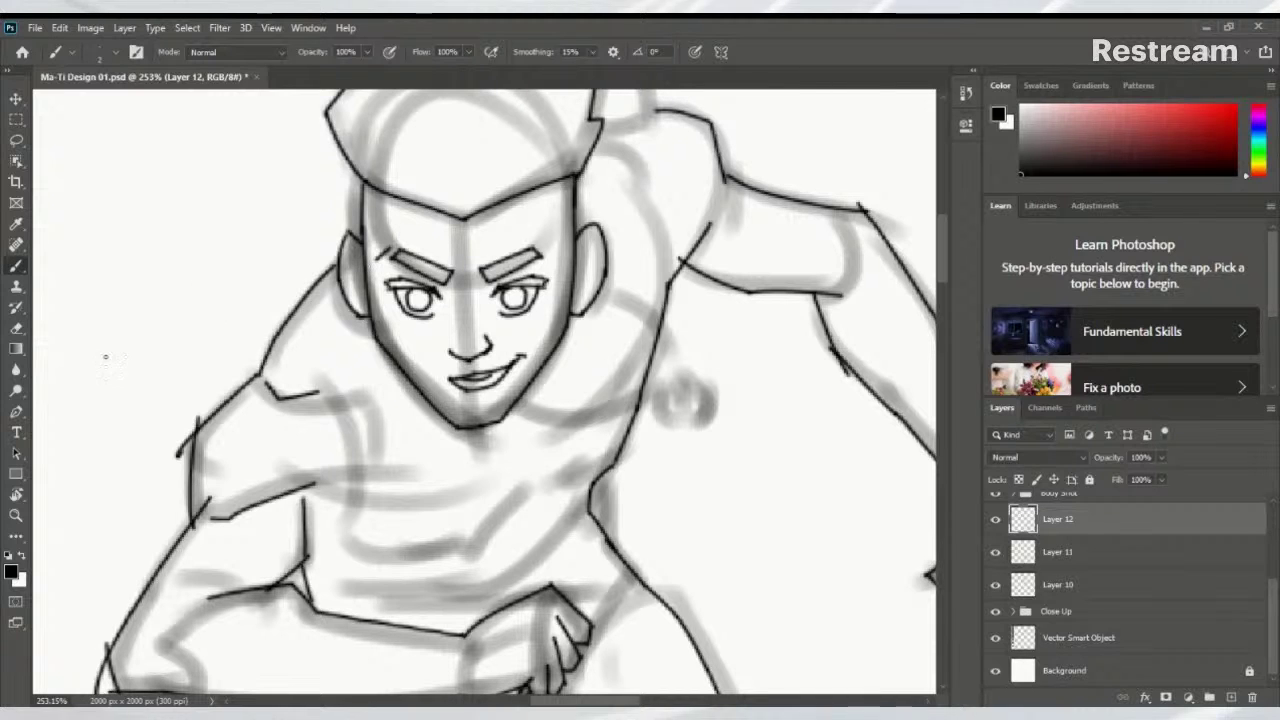
right_click(853, 304)
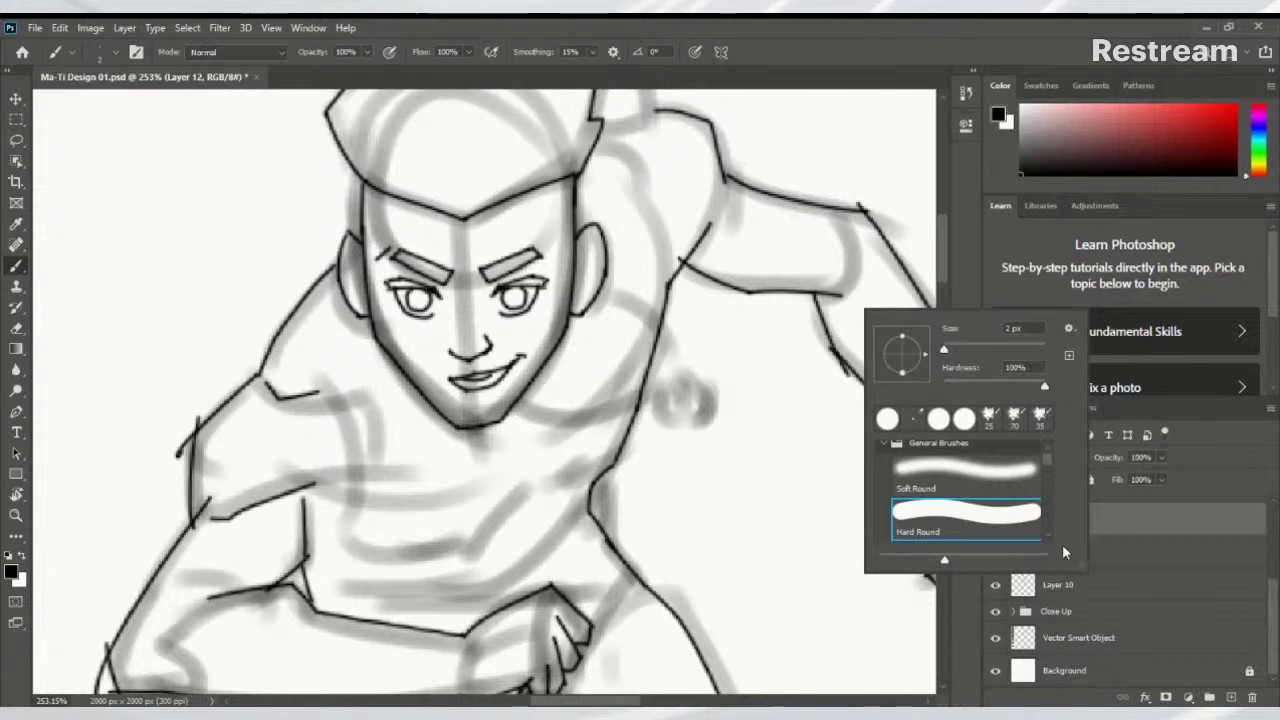
key("Escape")
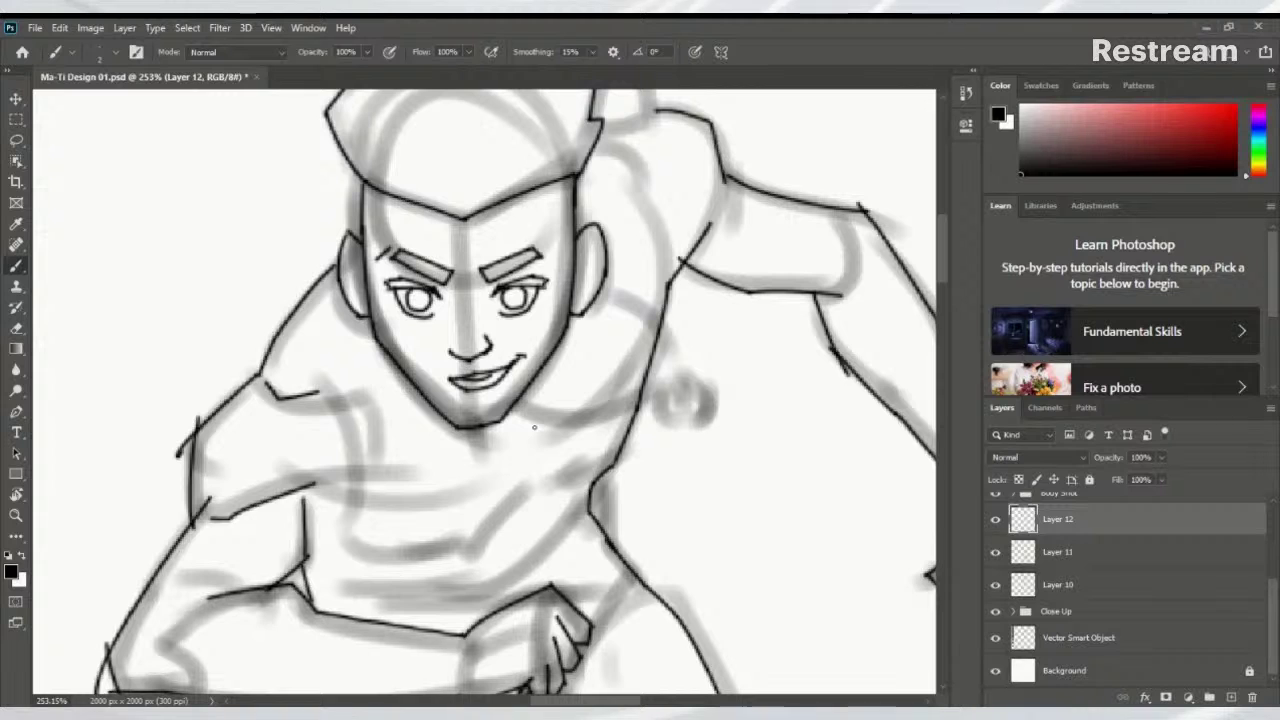
Ink a hair strand rising from the head and a single curve over the hair top
scroll(446, 319, "down", 2)
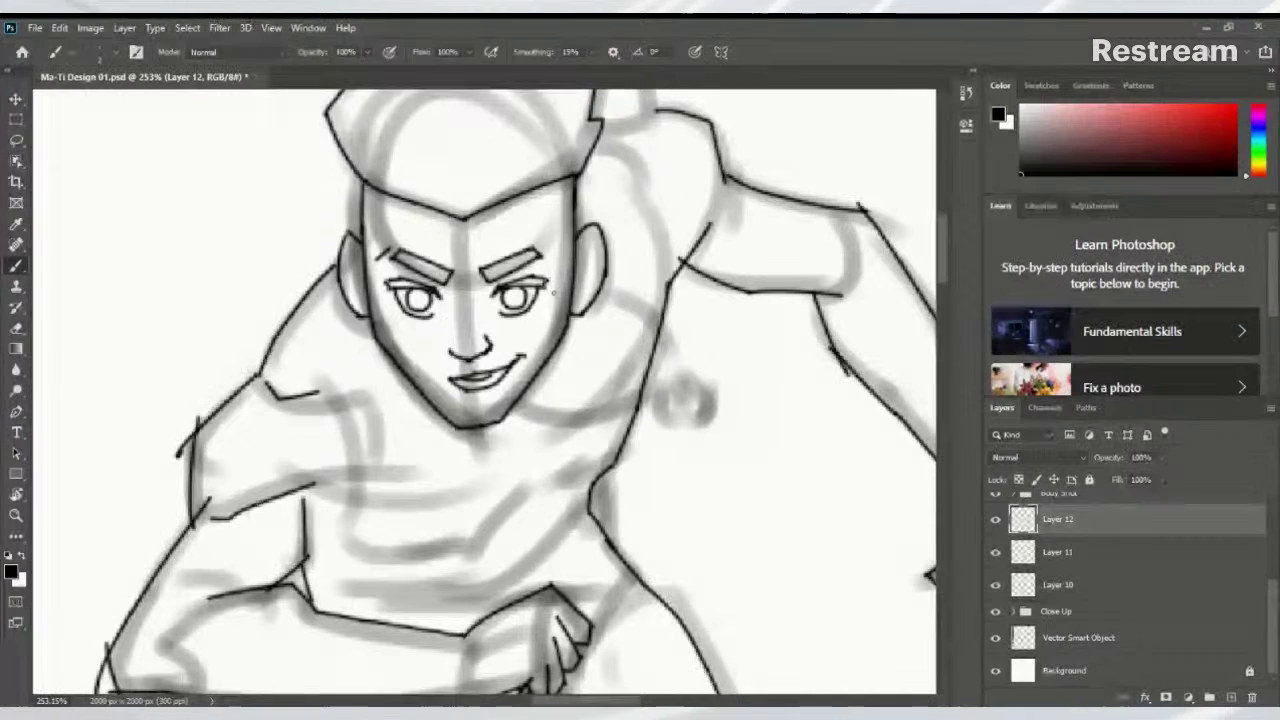
scroll(731, 246, "down", 5)
scroll(662, 305, "up", 5)
scroll(662, 305, "up", 1)
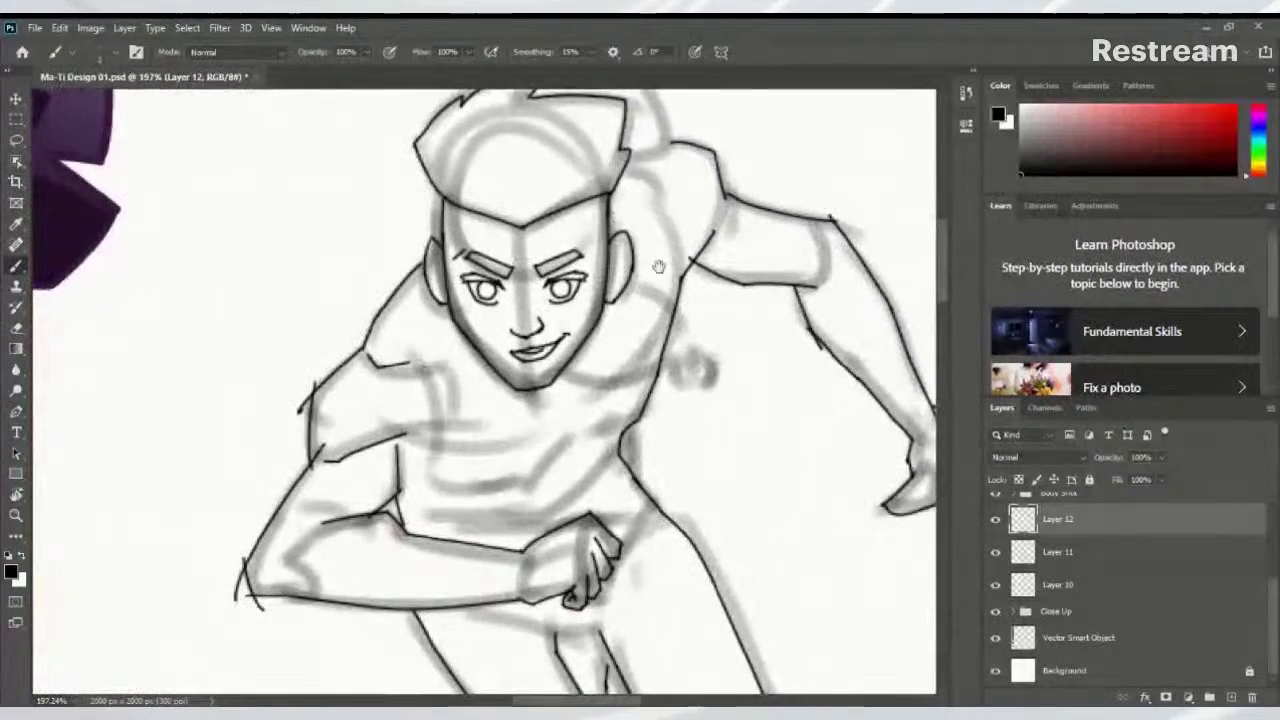
scroll(600, 255, "down", 3)
scroll(587, 246, "up", 4)
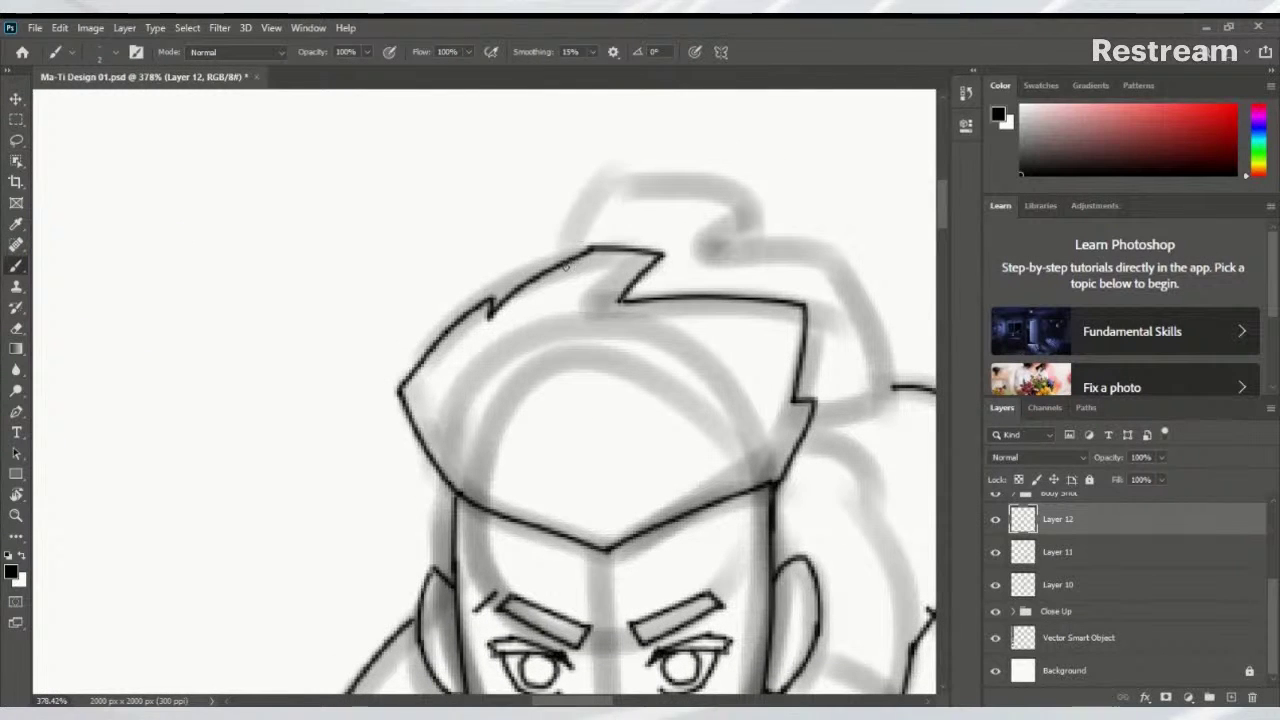
mouse_move(566, 264)
left_mouse_down()
mouse_move(634, 160)
mouse_move(665, 142)
left_mouse_up()
left_click_drag(588, 180, 773, 221)
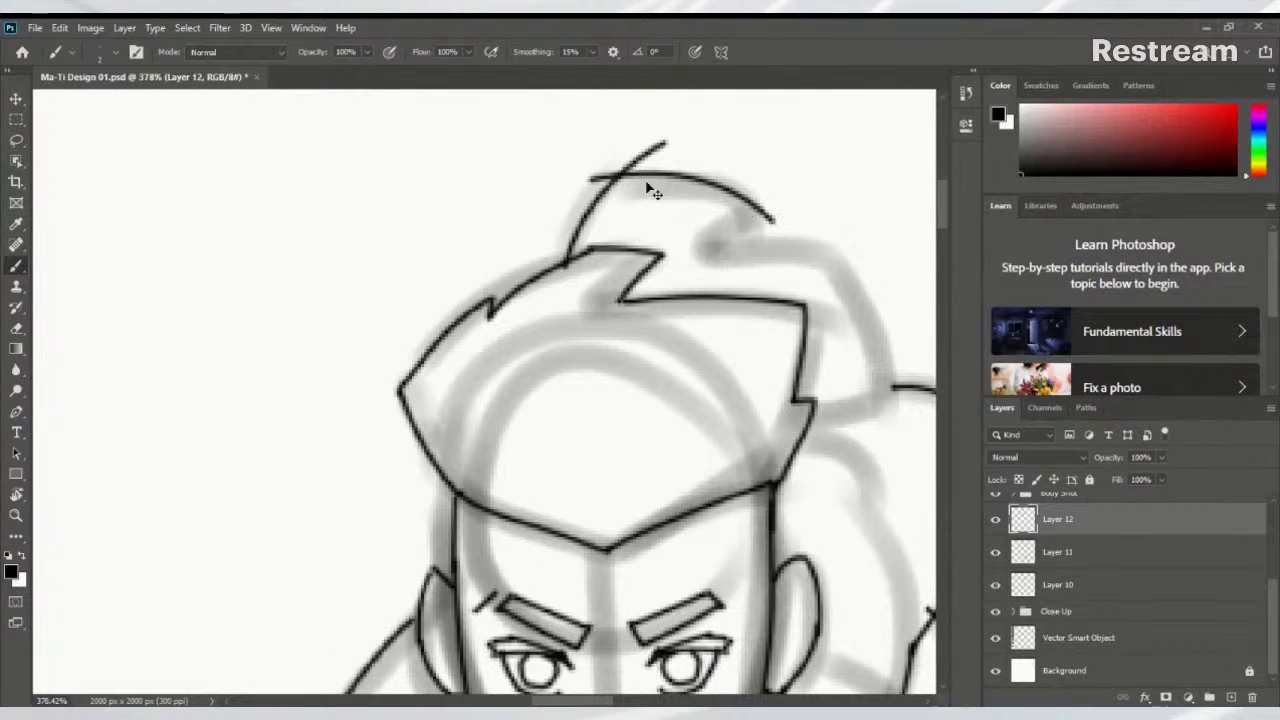
mouse_move(581, 182)
left_mouse_down()
mouse_move(633, 171)
mouse_move(728, 184)
left_mouse_up()
key("ctrl+z")
key("ctrl+z")
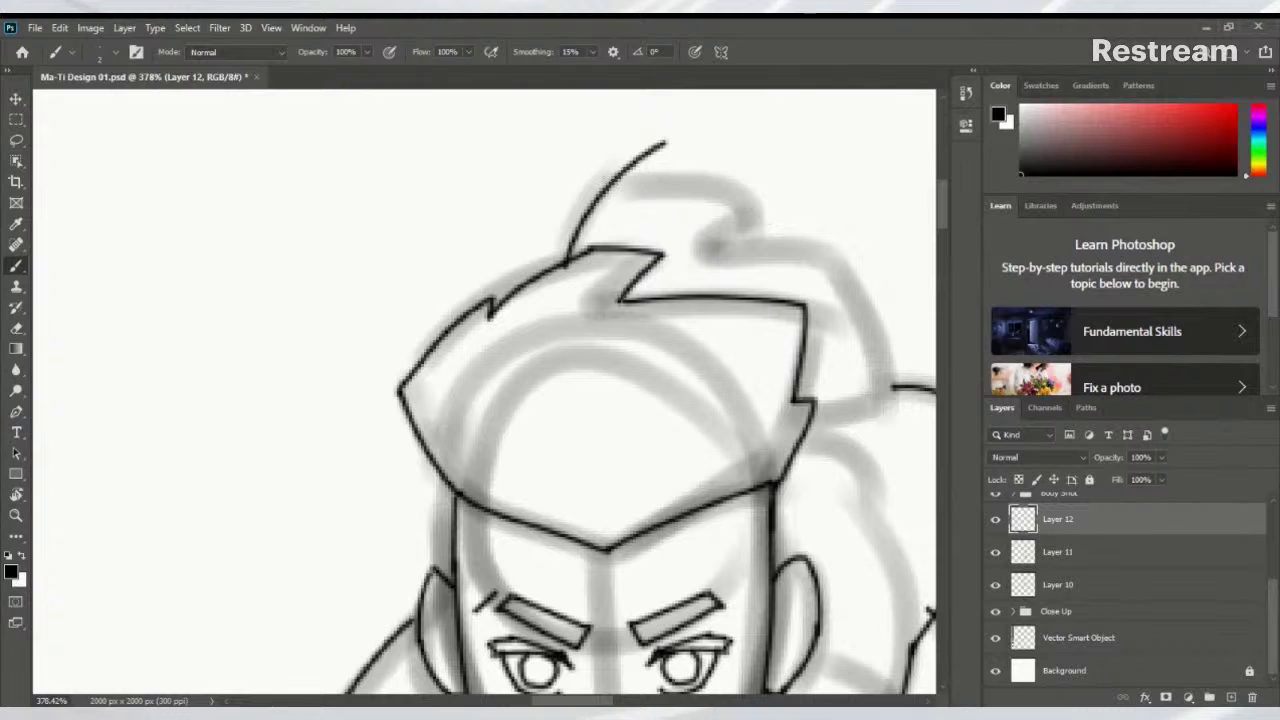
mouse_move(594, 178)
left_mouse_down()
mouse_move(736, 184)
mouse_move(746, 249)
left_mouse_up()
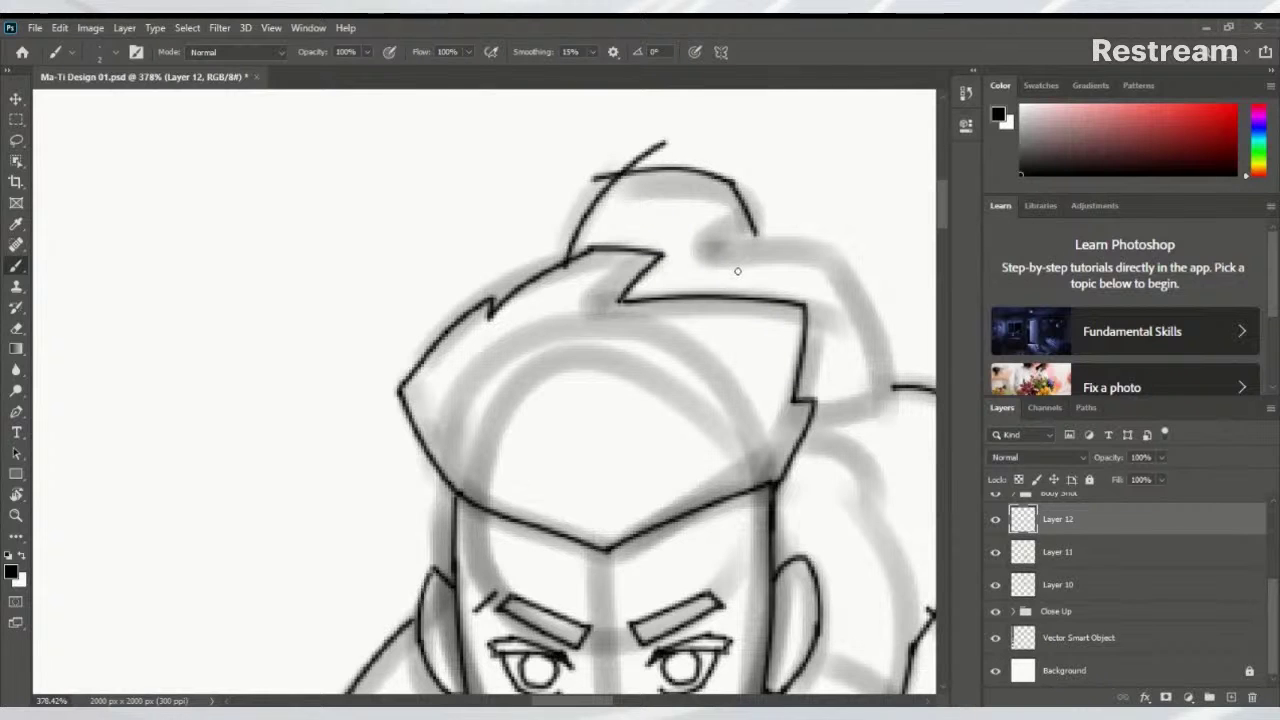
key("ctrl+z")
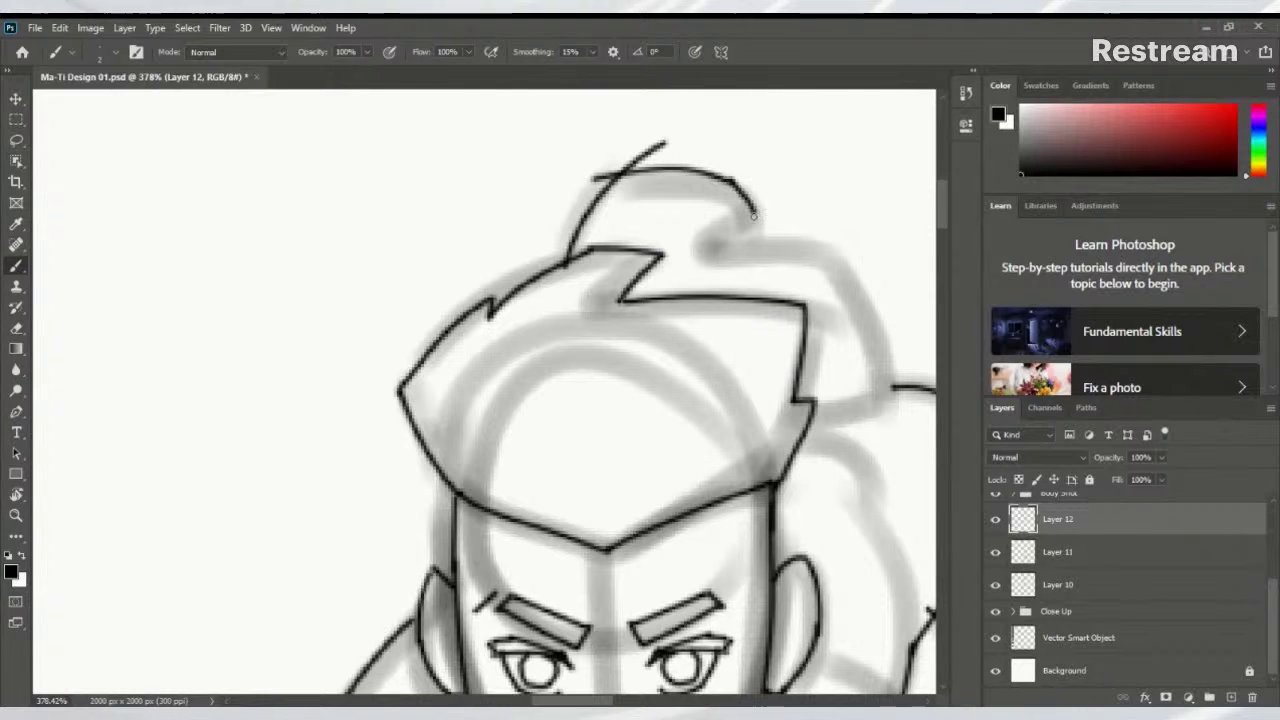
Ink the hair tuft curling down behind the head and close it with a short strand
mouse_move(769, 200)
left_mouse_down()
mouse_move(706, 240)
mouse_move(832, 257)
left_mouse_up()
key("ctrl+z")
mouse_move(702, 242)
left_mouse_down()
mouse_move(832, 256)
mouse_move(867, 345)
left_mouse_up()
key("ctrl+z")
mouse_move(833, 254)
left_mouse_down()
mouse_move(885, 398)
mouse_move(883, 381)
mouse_move(878, 414)
mouse_move(798, 412)
left_mouse_up()
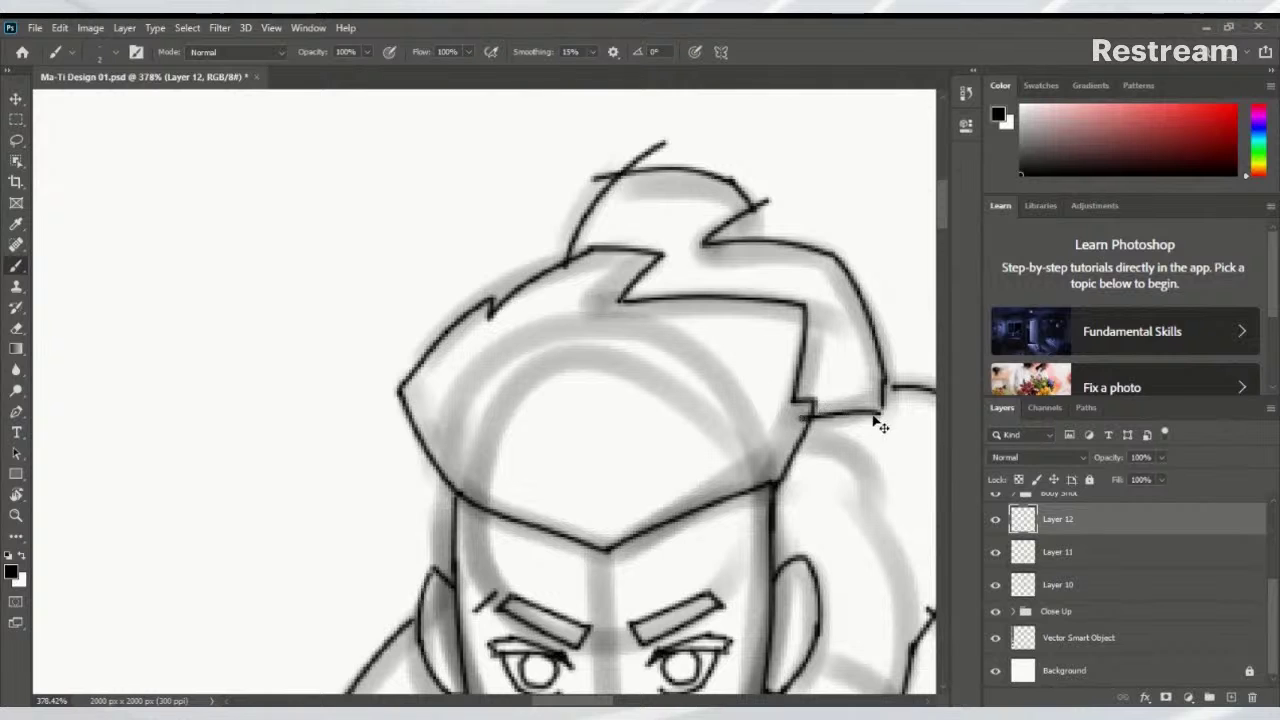
key("ctrl+z")
left_click_drag(885, 407, 800, 412)
scroll(737, 357, "down", 6)
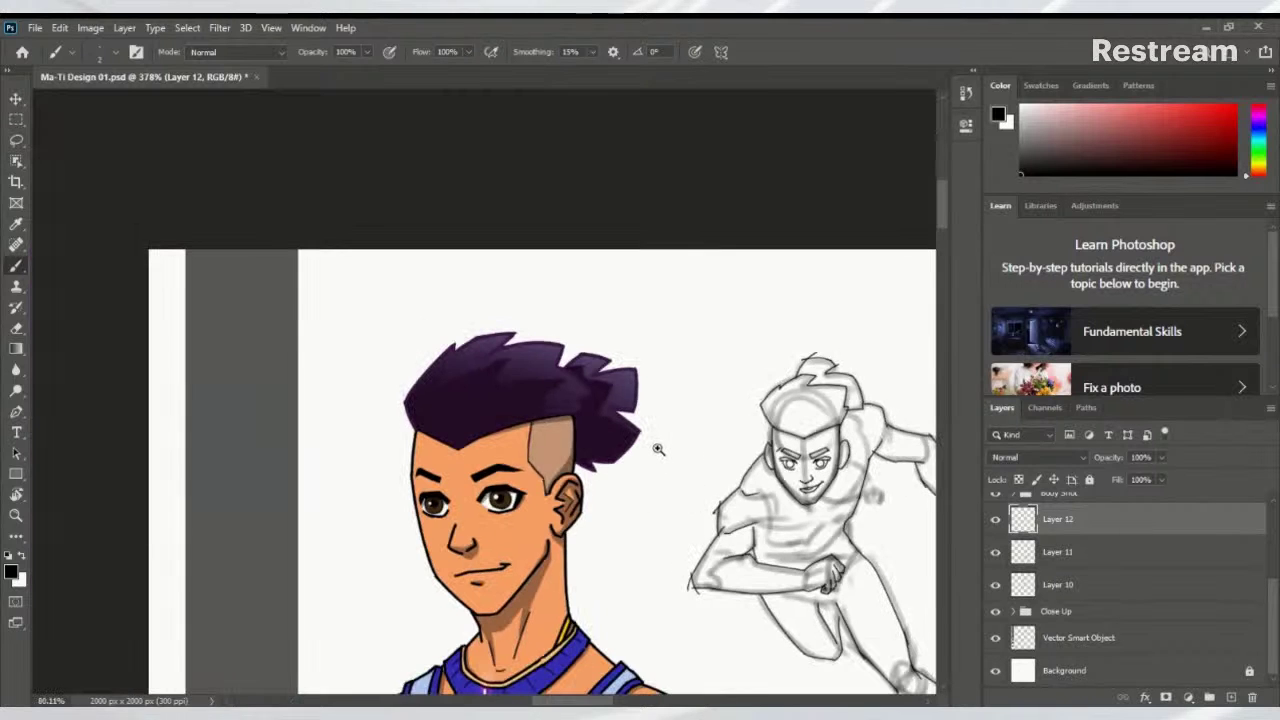
Erase the upper end of the stray inner-leg line with the Eraser
scroll(650, 400, "up", 2)
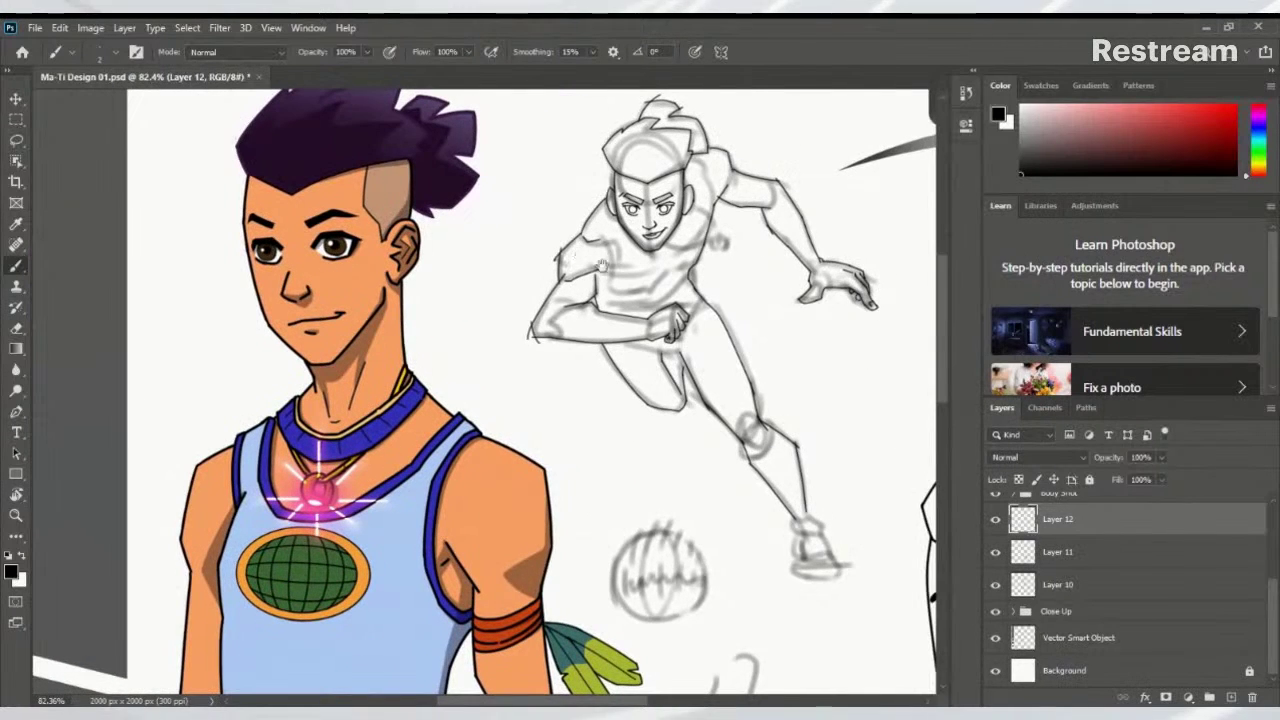
left_click_drag(657, 326, 771, 450)
scroll(760, 440, "up", 6)
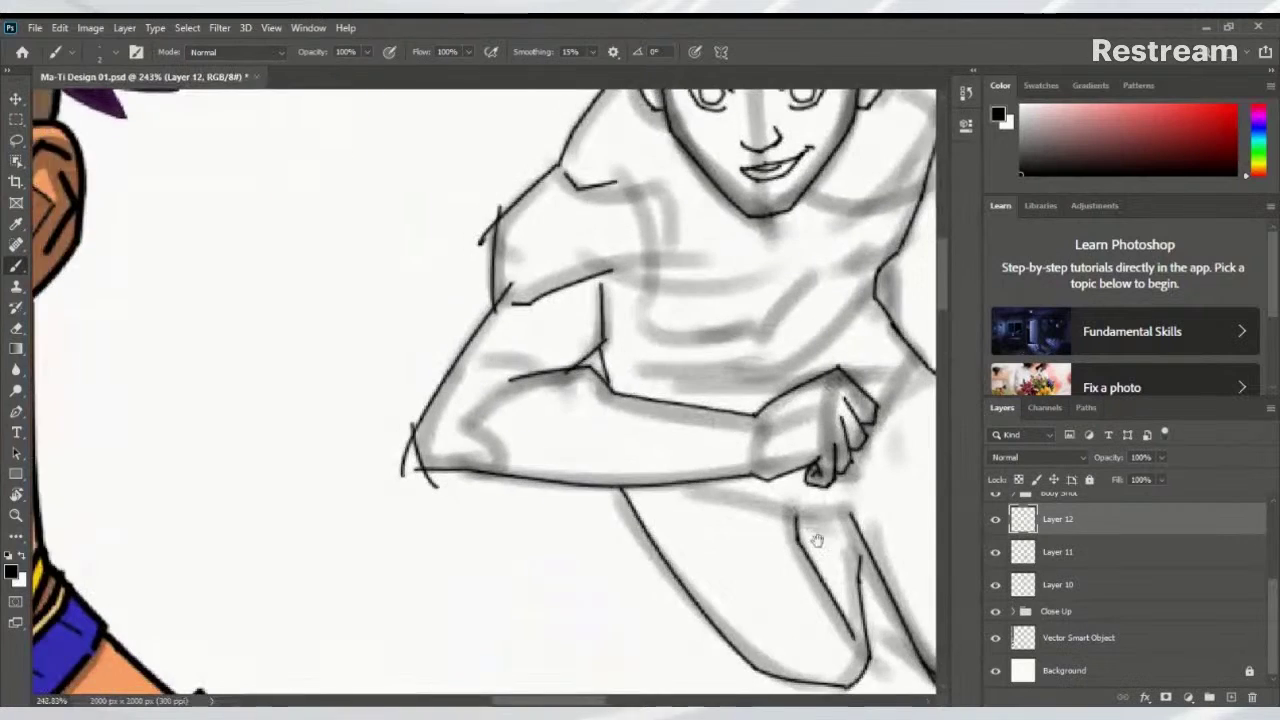
scroll(717, 418, "down", 1)
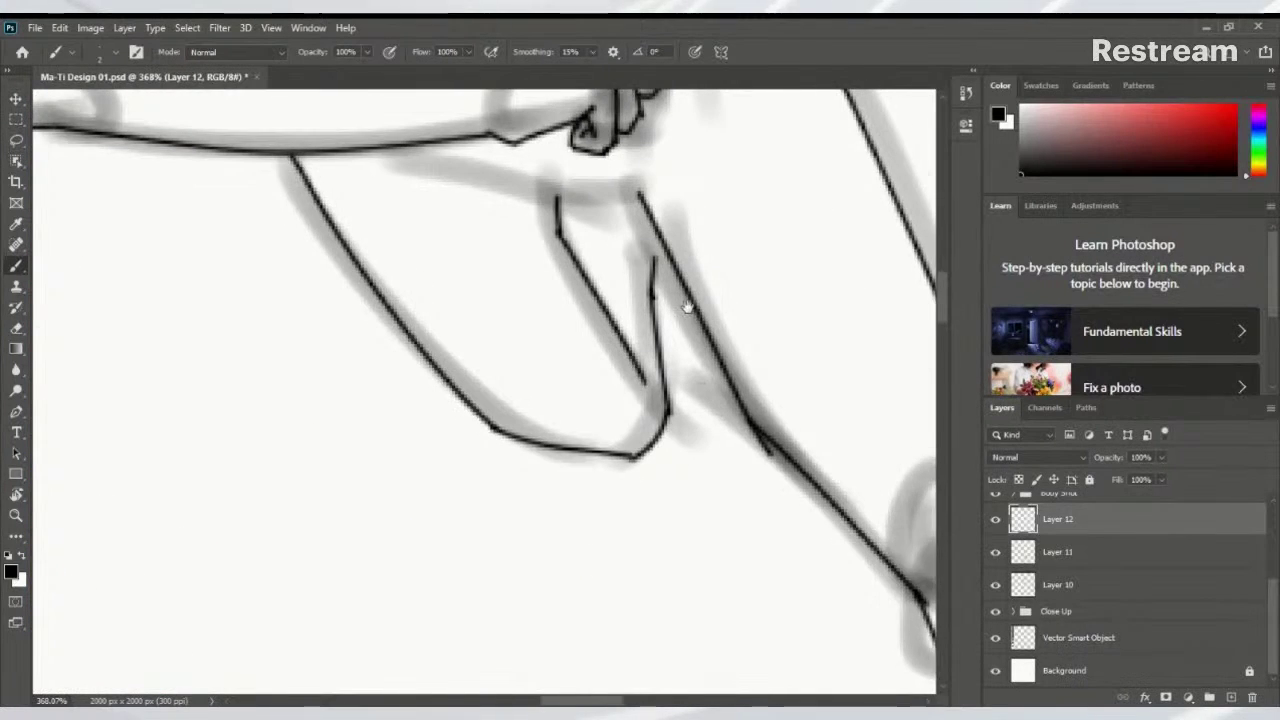
scroll(686, 300, "up", 1)
key("e")
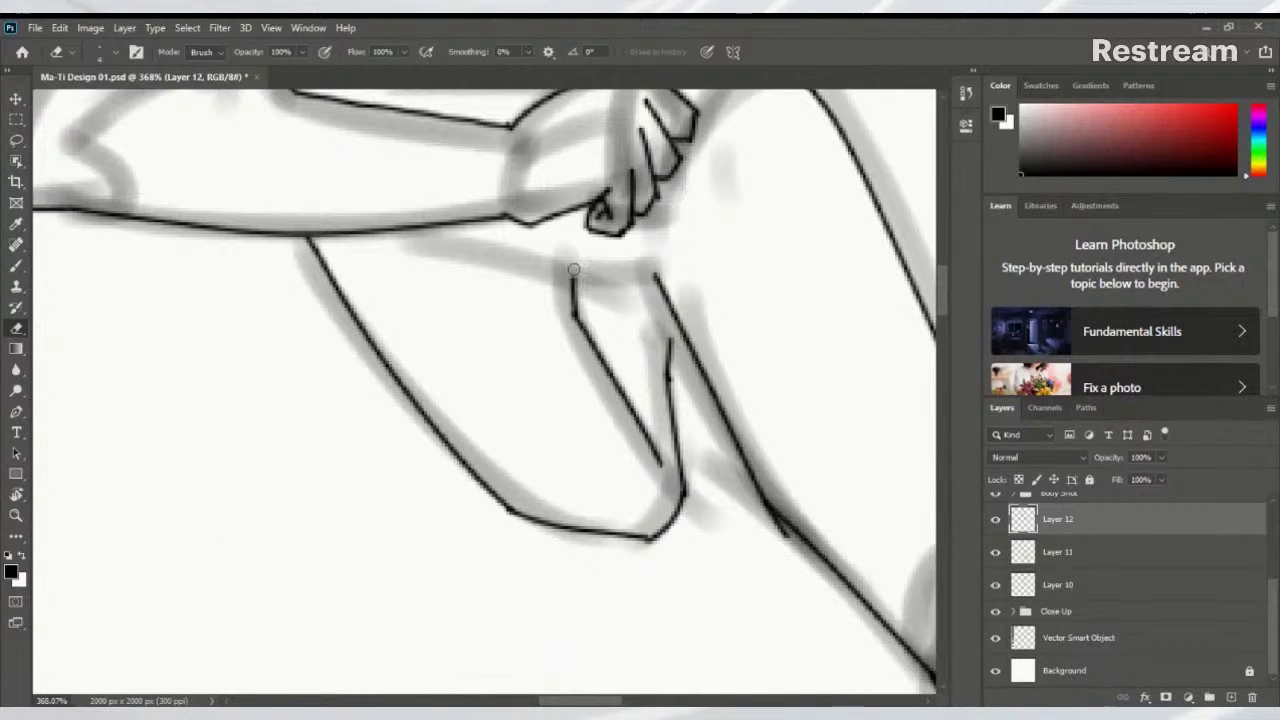
mouse_move(572, 268)
left_mouse_down()
mouse_move(586, 335)
mouse_move(620, 395)
left_mouse_up()
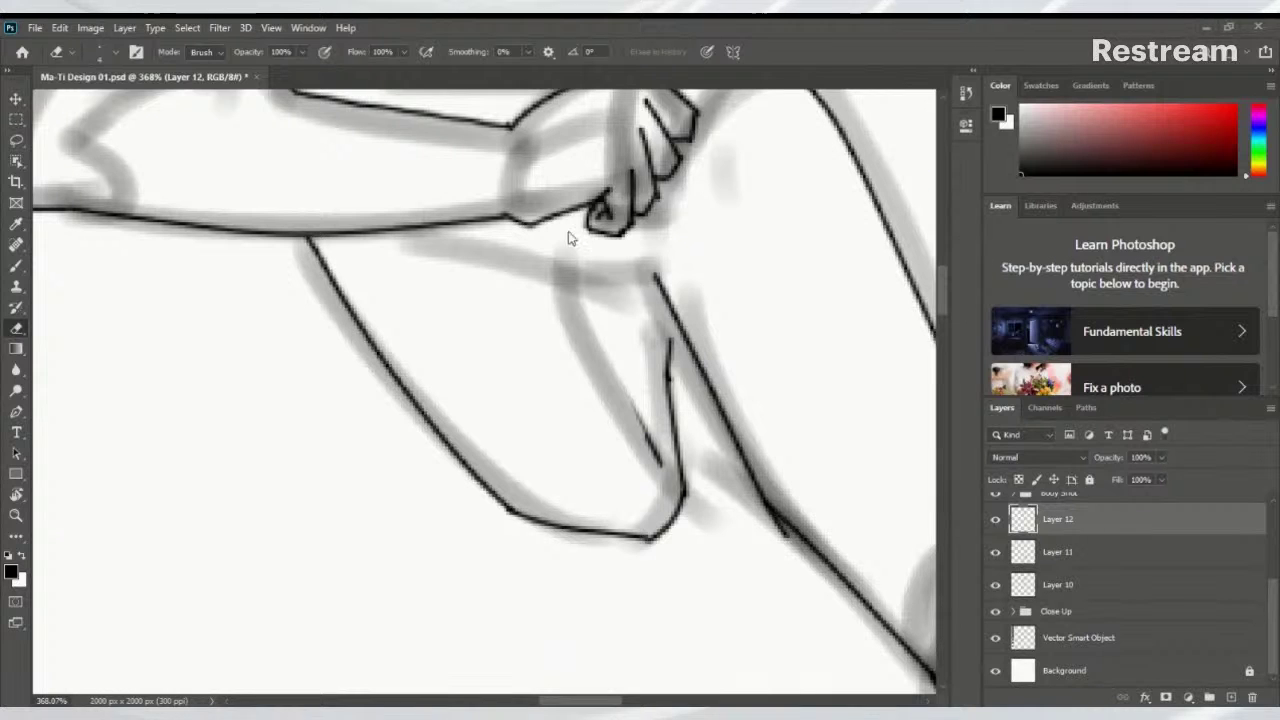
left_click_drag(695, 314, 685, 378)
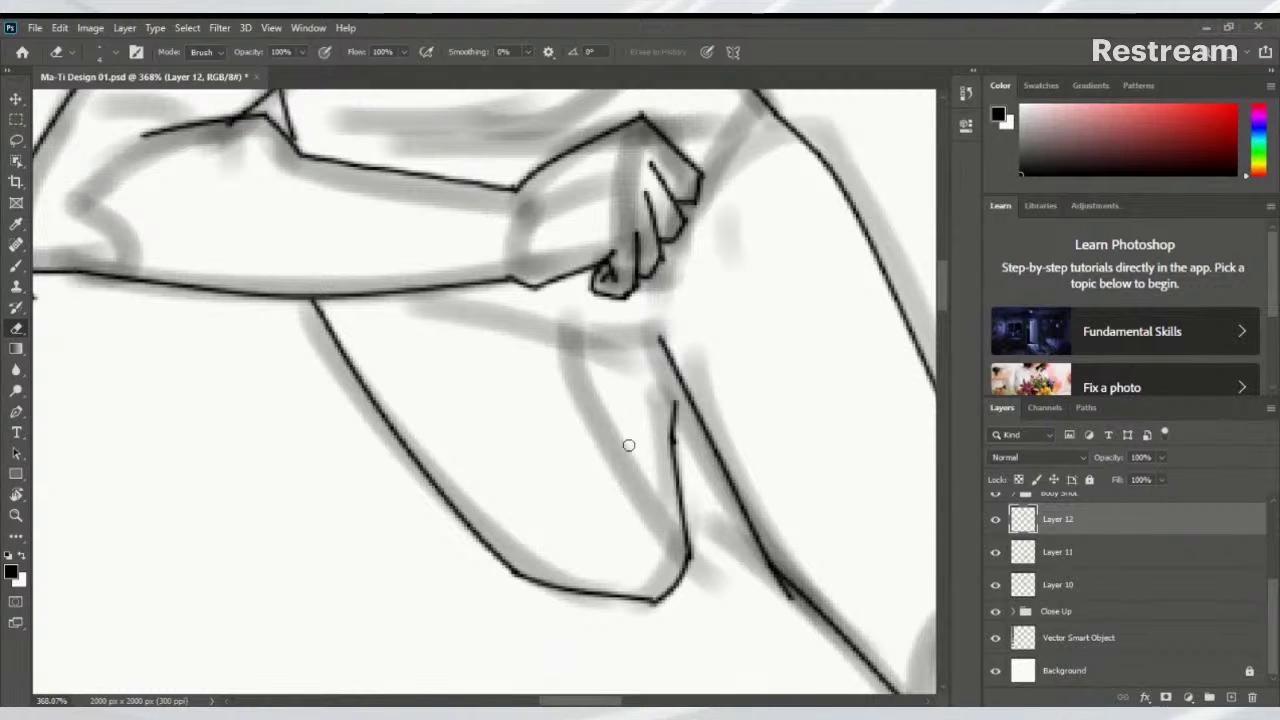
Redraw the inner leg as a black vertical stroke and a diagonal stroke
key("b")
mouse_move(620, 332)
left_mouse_down()
mouse_move(624, 414)
mouse_move(620, 395)
mouse_move(674, 522)
left_mouse_up()
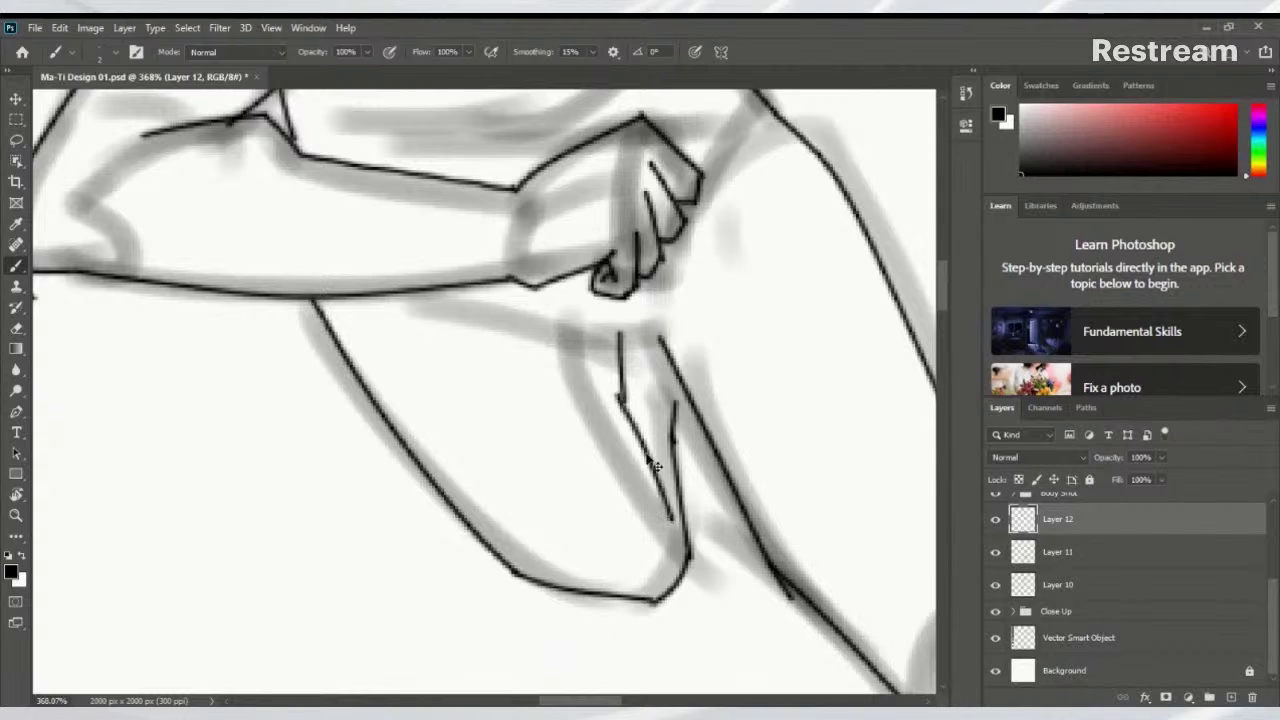
key("ctrl+z")
left_click_drag(623, 397, 669, 497)
scroll(669, 497, "down", 5)
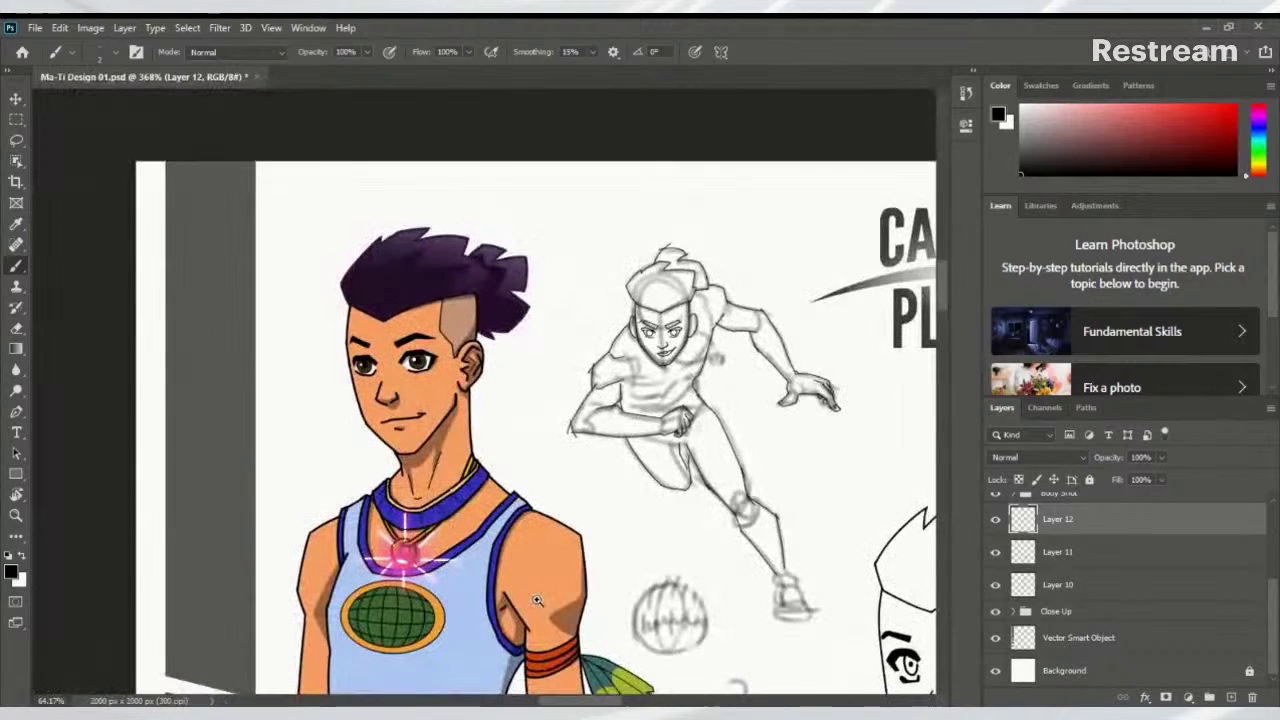
Join the tops of the two inner-leg lines and toggle Layer 12 to compare with the sketch
scroll(605, 295, "up", 6)
left_click_drag(592, 288, 648, 291)
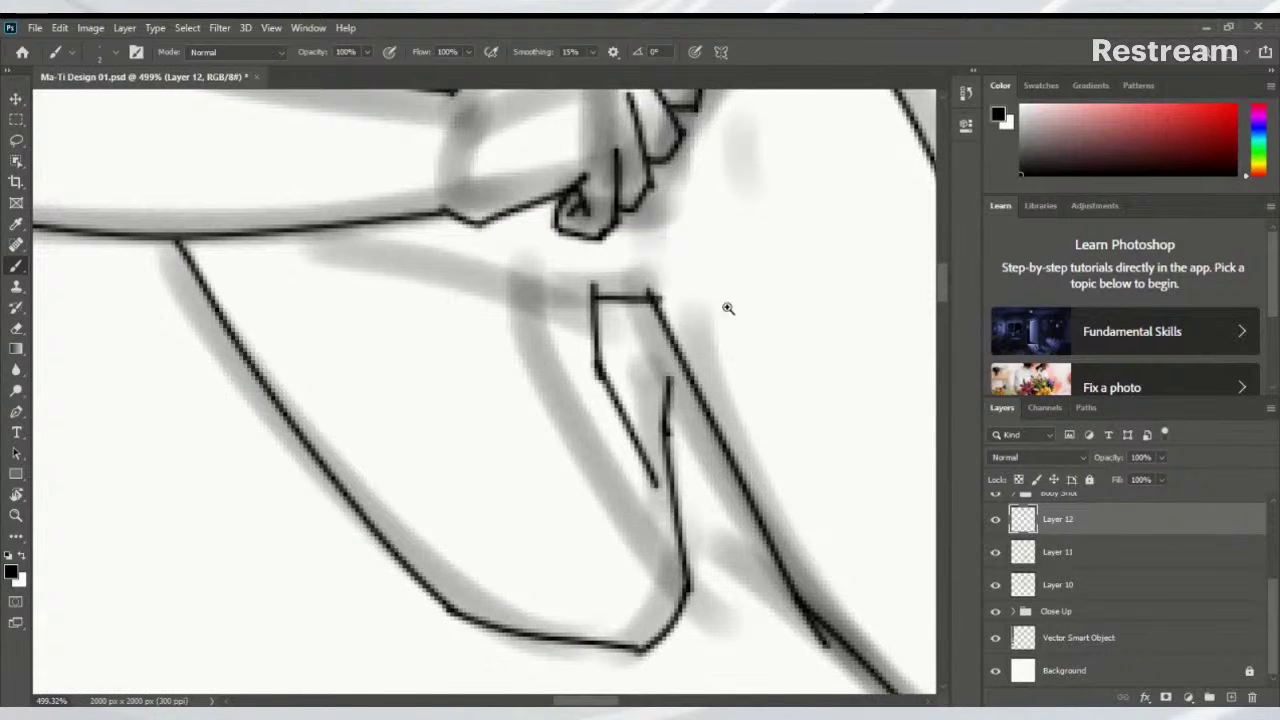
scroll(723, 306, "down", 8)
left_click_drag(556, 416, 640, 445)
left_click(995, 519)
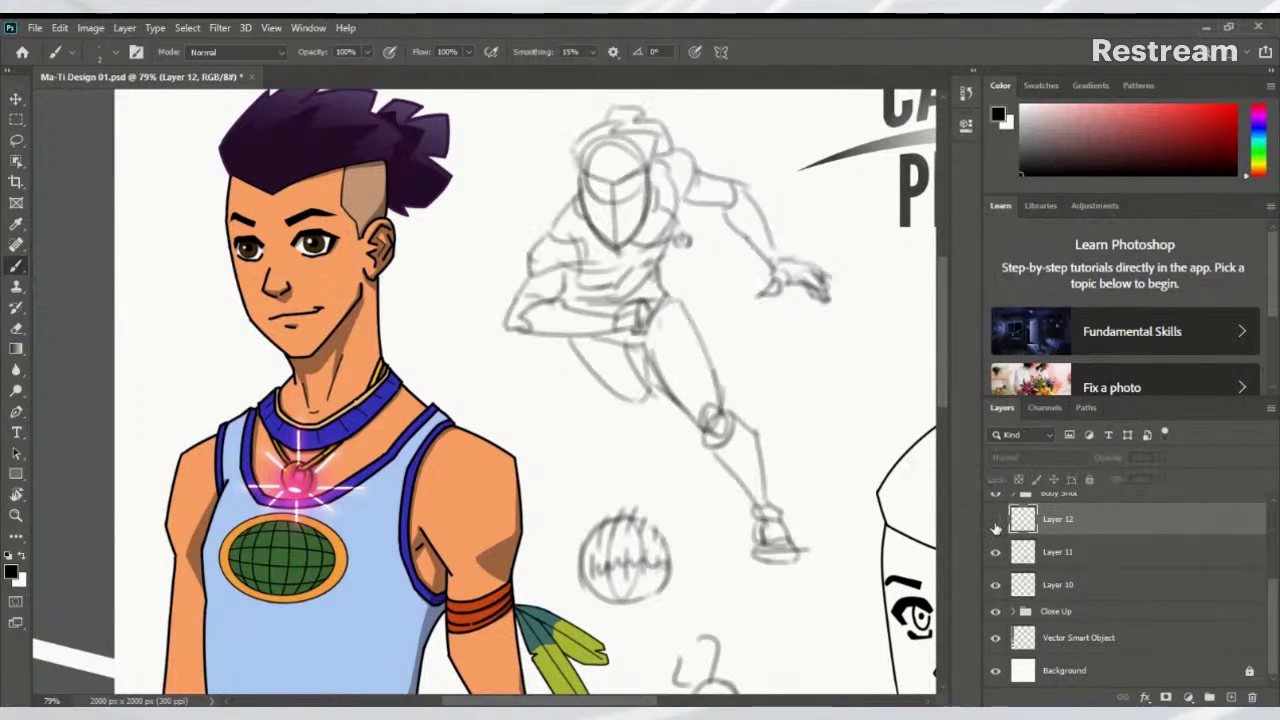
left_click(995, 519)
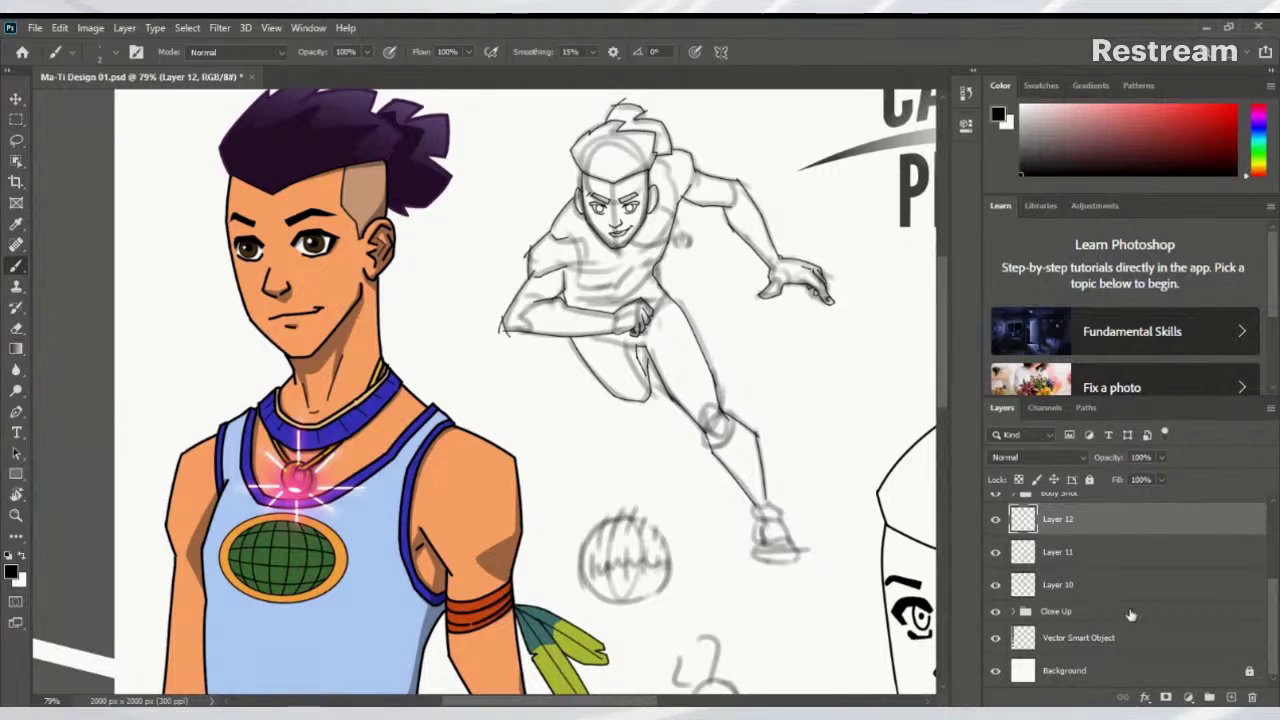
Add Layer 13, then rename Layer 12 to 'Body' and Layer 13 to 'Clothes'
left_click(1231, 698)
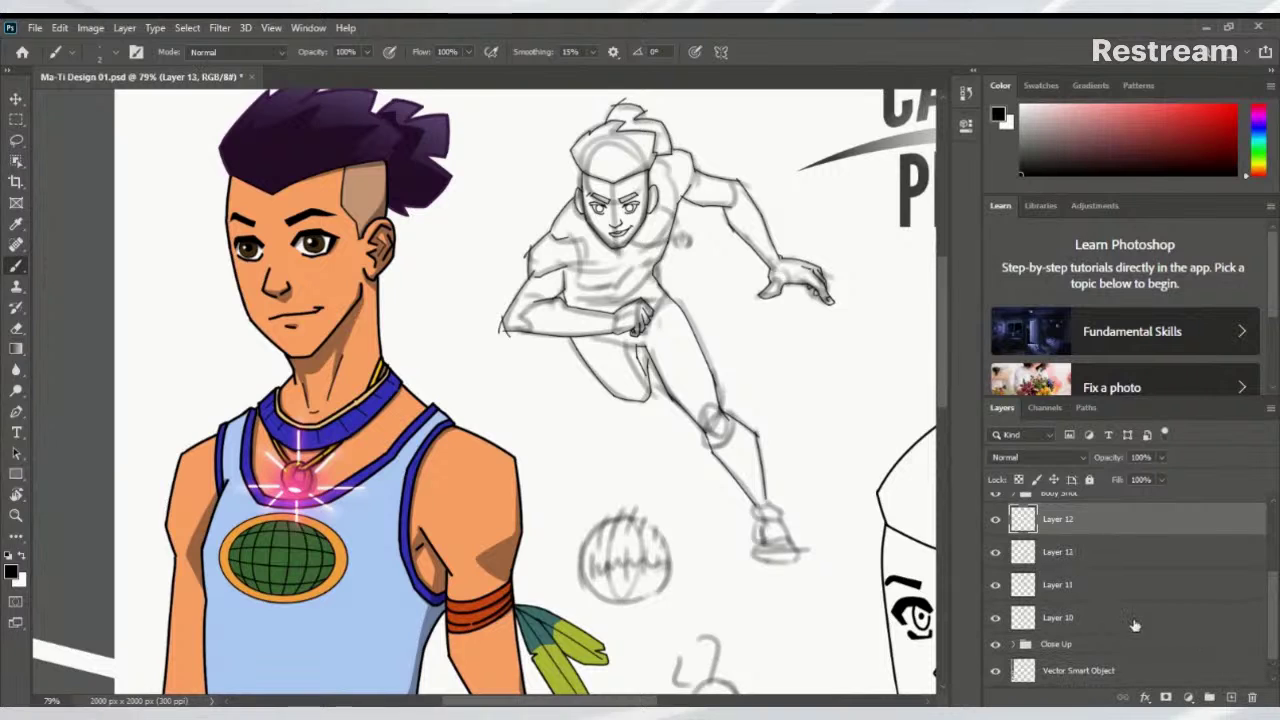
double_click(1060, 552)
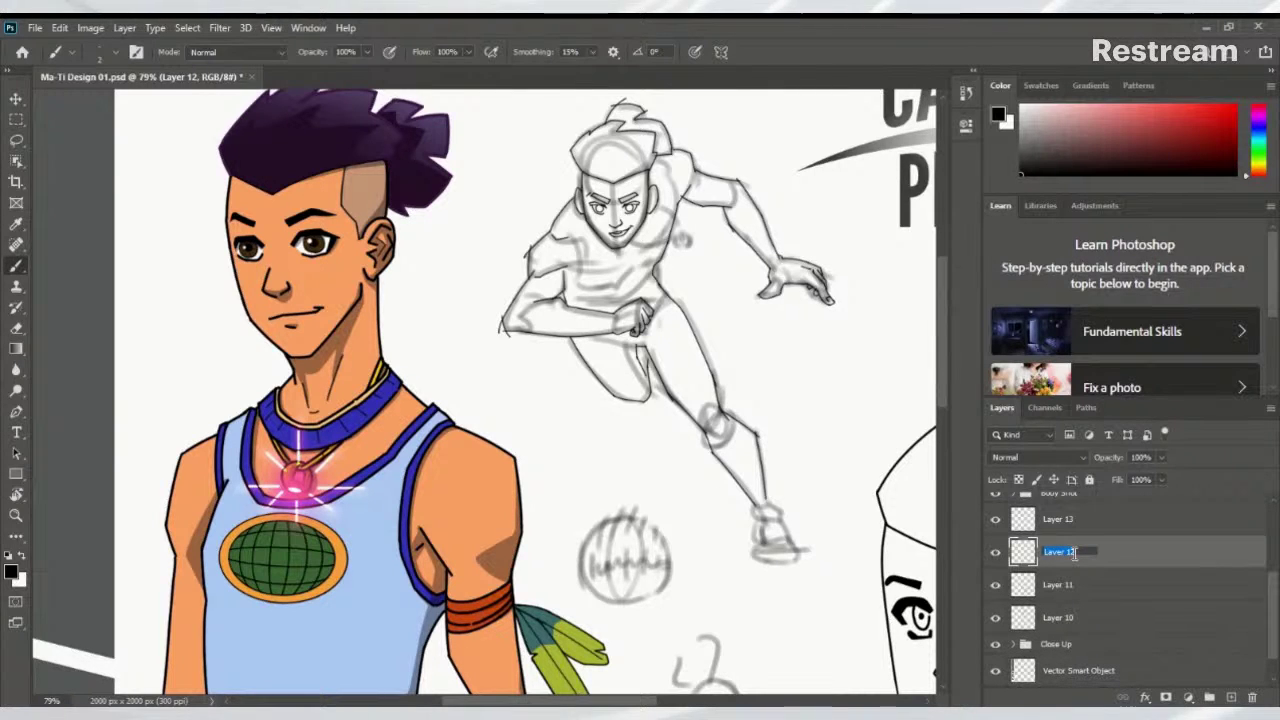
type("Body")
key("Return")
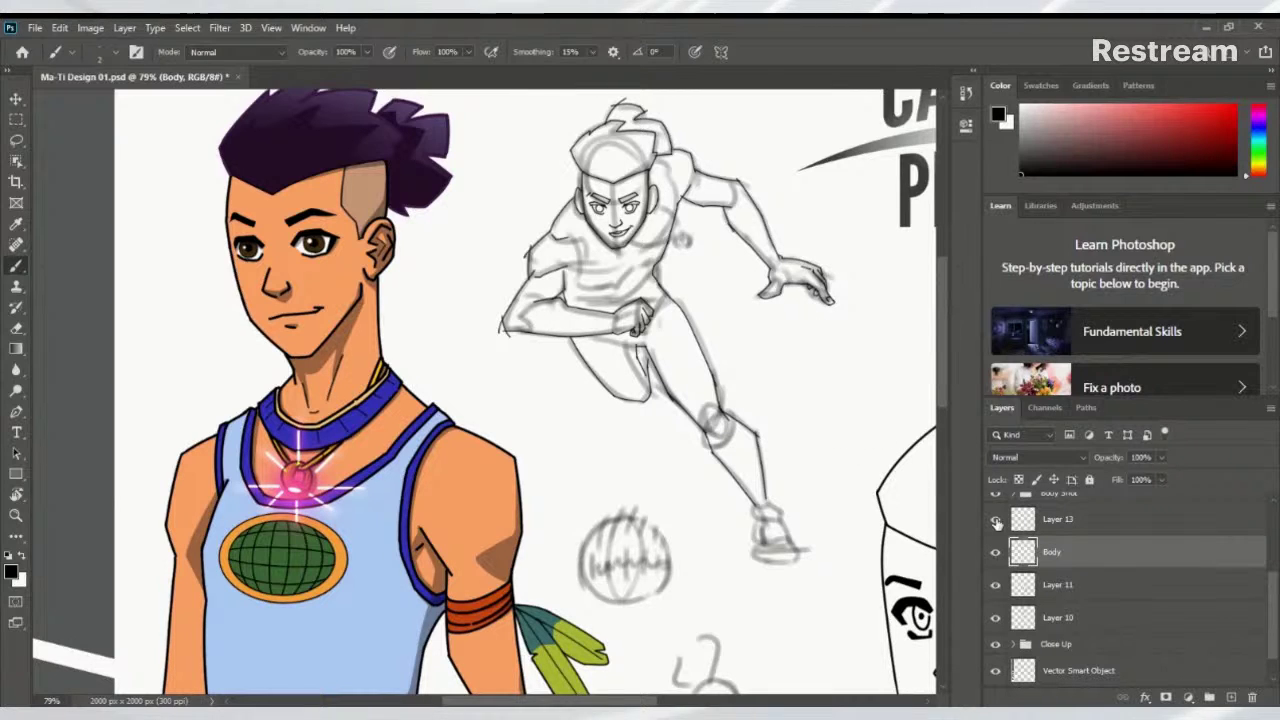
double_click(1058, 519)
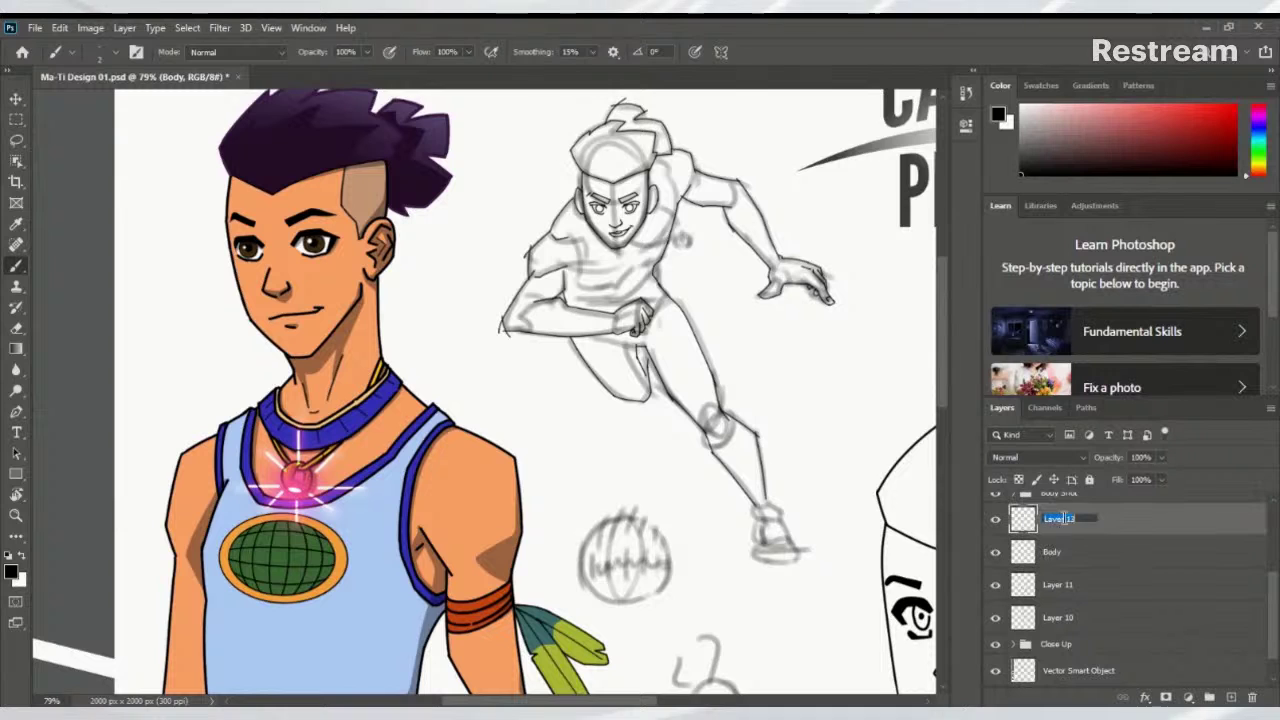
type("Clo")
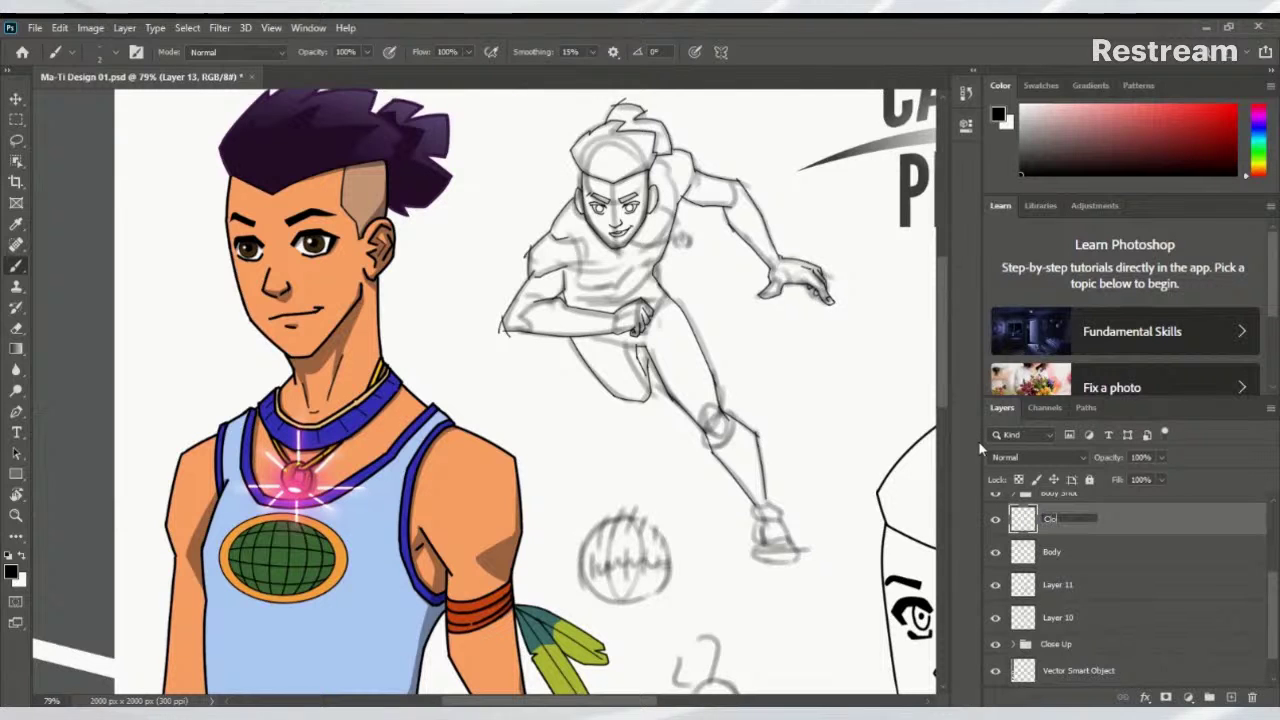
type("thes")
key("Return")
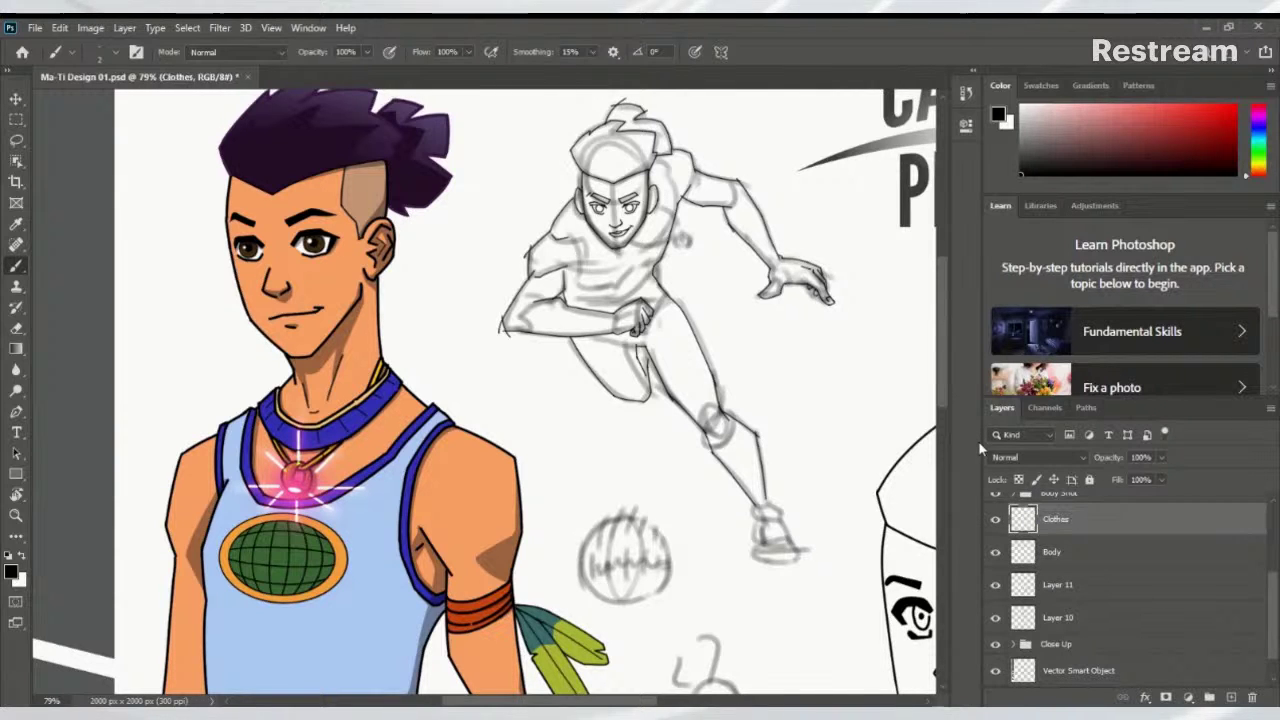
Draw the shirt's shoulder stroke on the Clothes layer, retrying the shorter shoulder lines
scroll(560, 245, "up", 5)
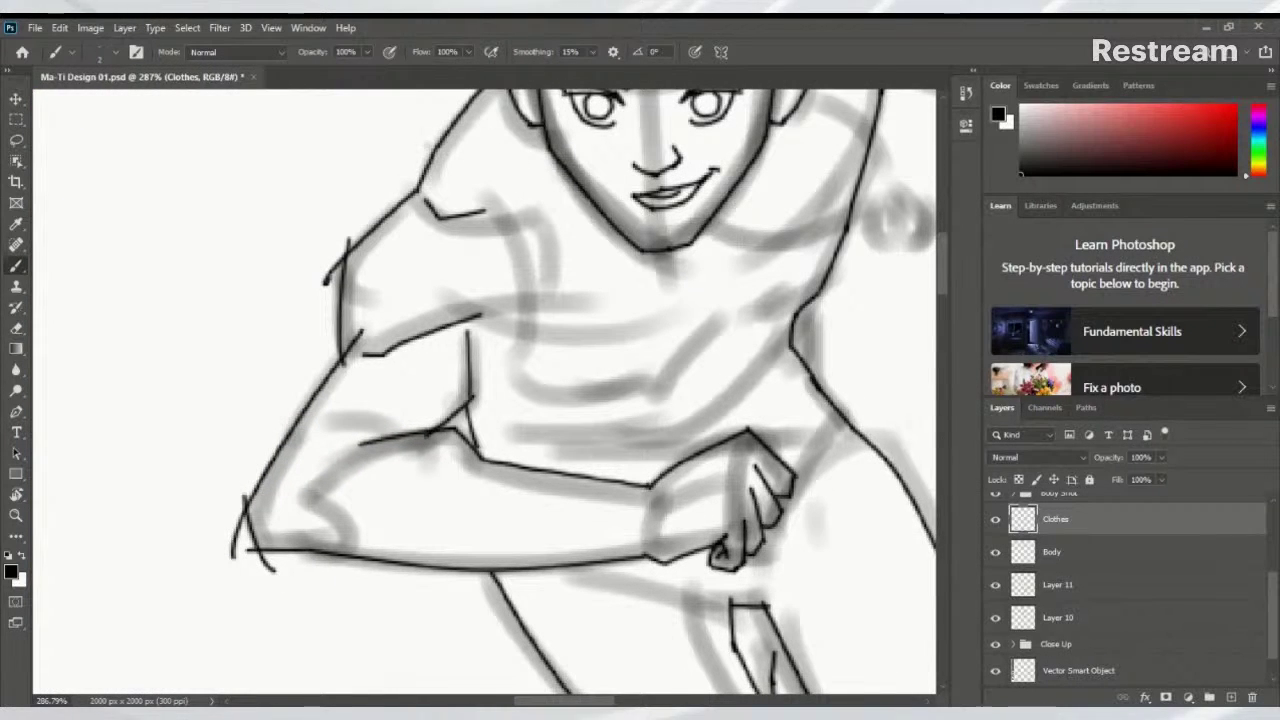
left_click_drag(418, 144, 501, 208)
key("ctrl+z")
mouse_move(418, 144)
left_mouse_down()
mouse_move(501, 208)
mouse_move(533, 338)
mouse_move(486, 397)
left_mouse_up()
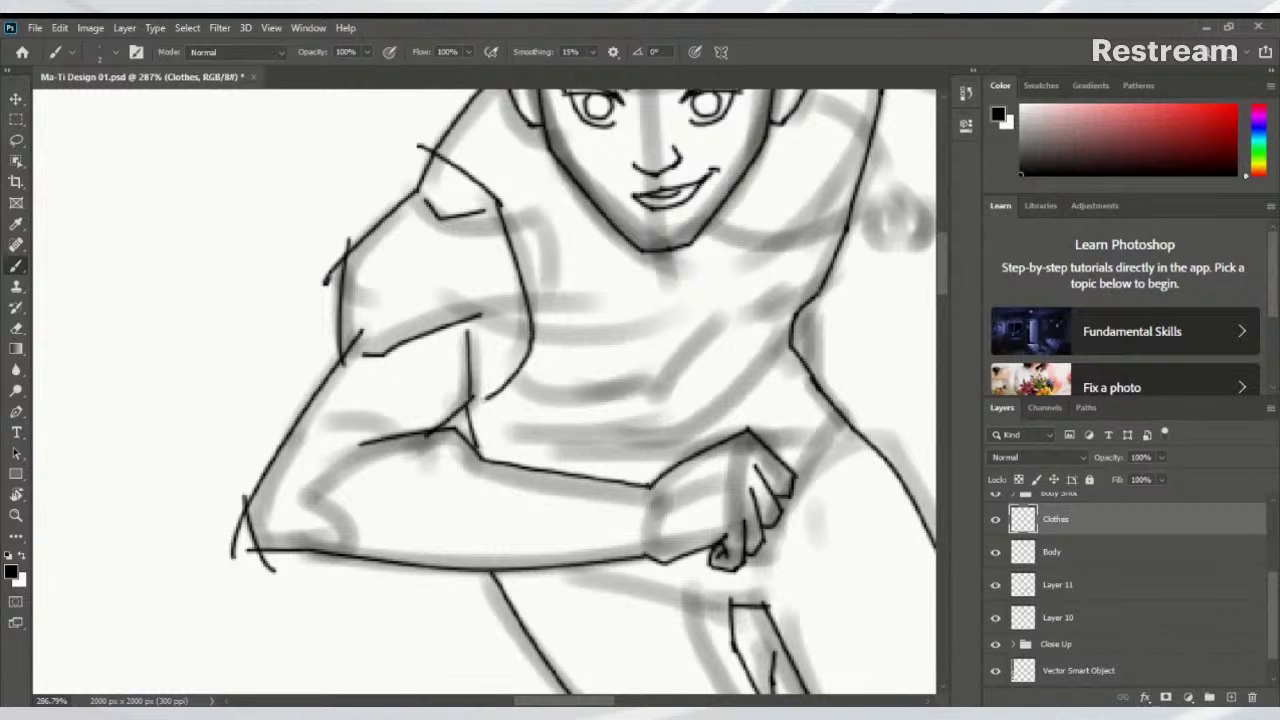
scroll(510, 308, "up", 3)
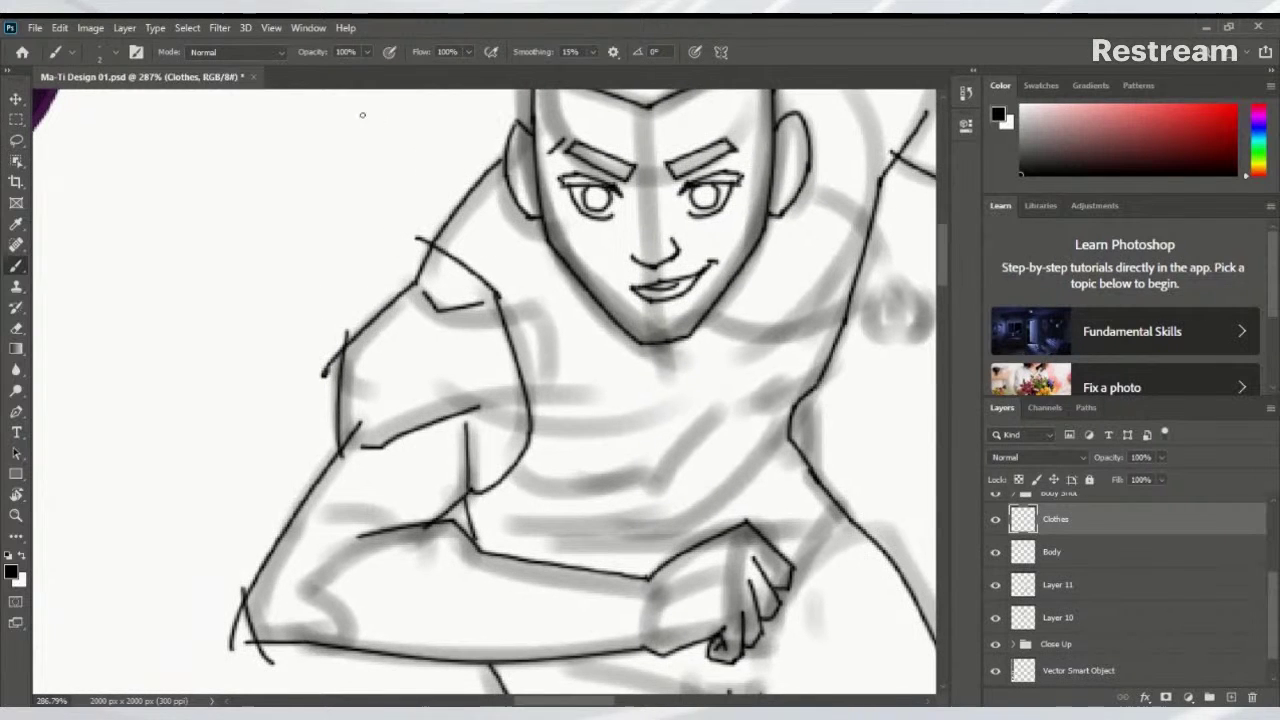
left_click_drag(412, 244, 420, 272)
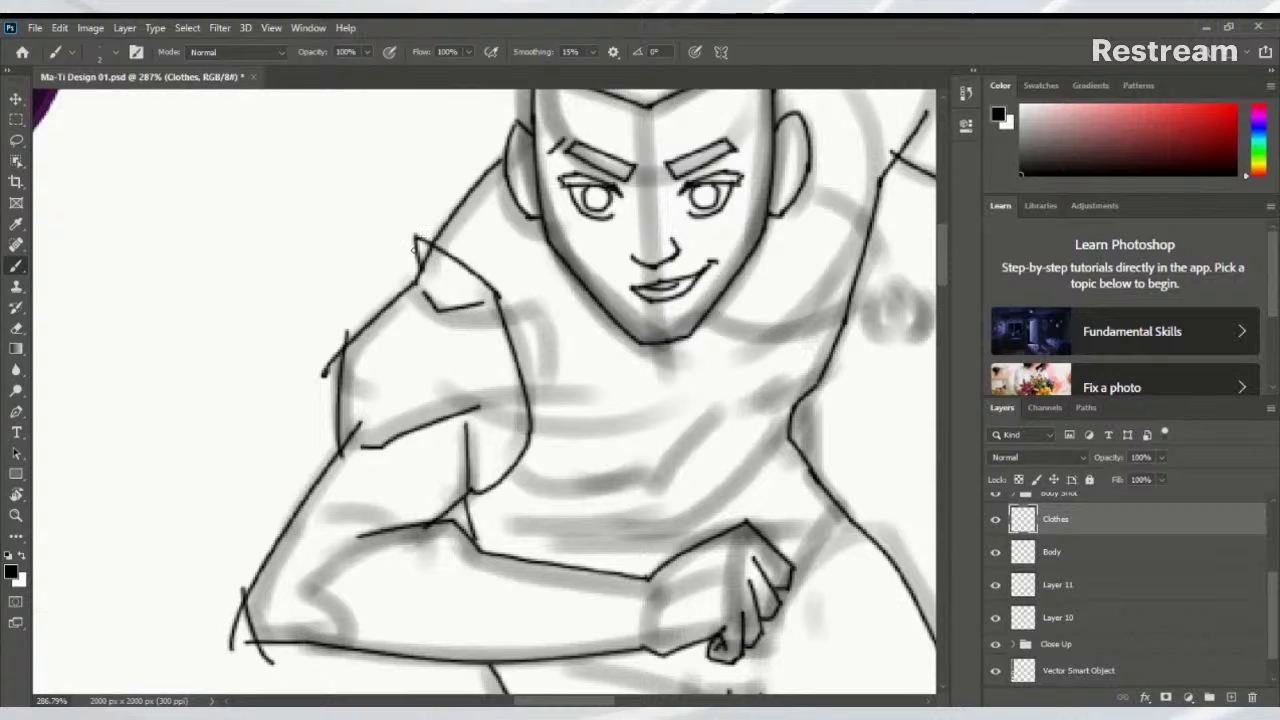
mouse_move(408, 220)
left_mouse_down()
mouse_move(420, 276)
mouse_move(446, 190)
mouse_move(546, 300)
left_mouse_up()
key("ctrl+z")
key("ctrl+z")
key("ctrl+z")
key("ctrl+z")
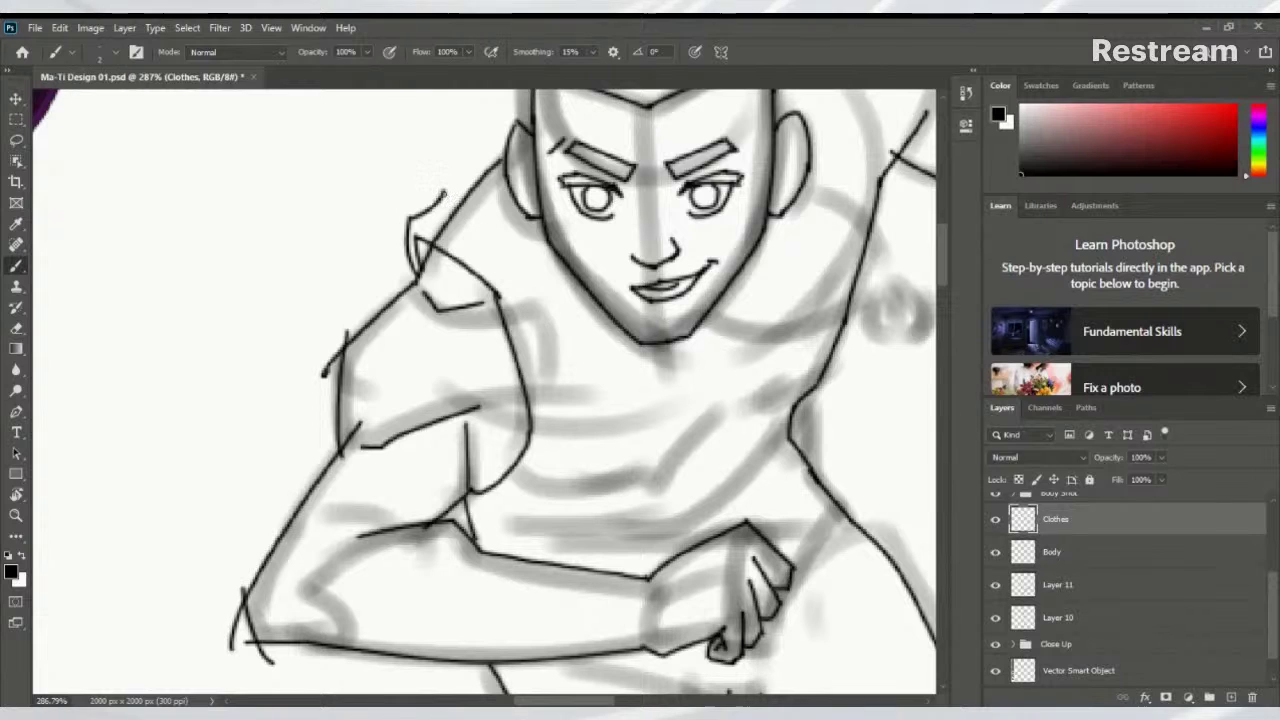
Draw the collar line from shoulder toward chest and trim its top end with the Eraser
left_click_drag(442, 192, 556, 288)
scroll(697, 337, "down", 5)
scroll(600, 360, "up", 4)
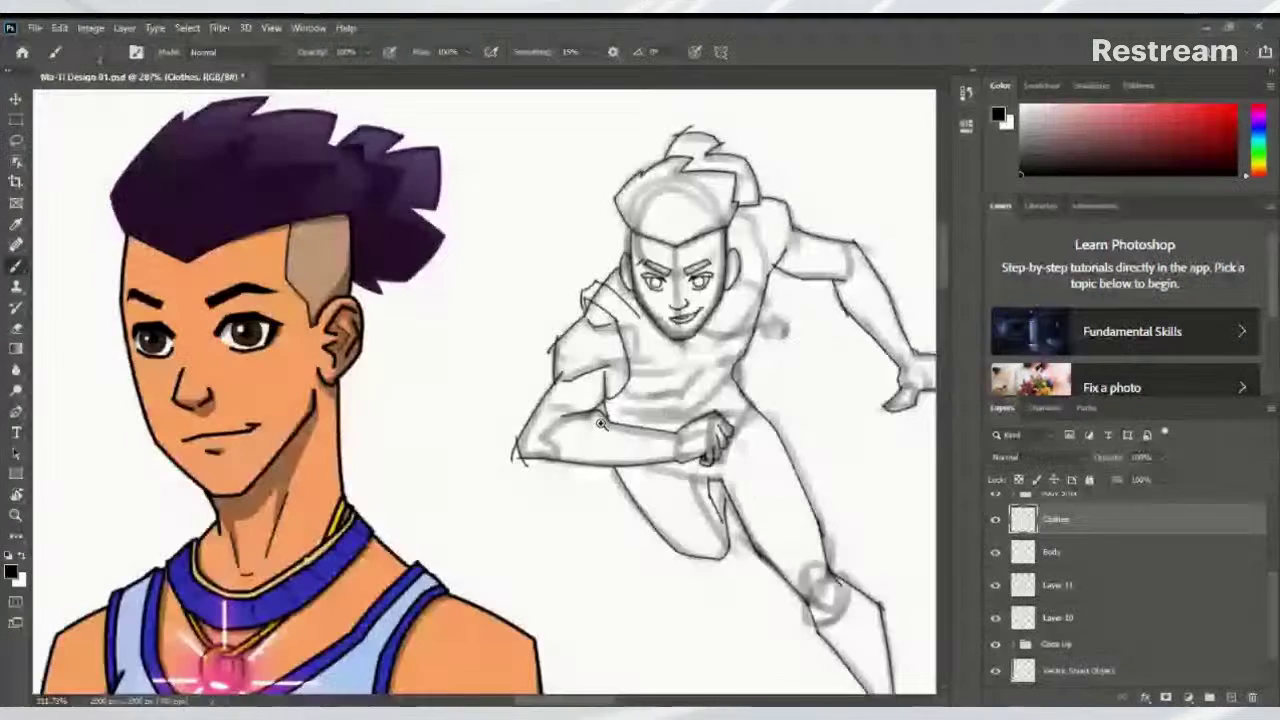
left_click_drag(557, 369, 553, 367)
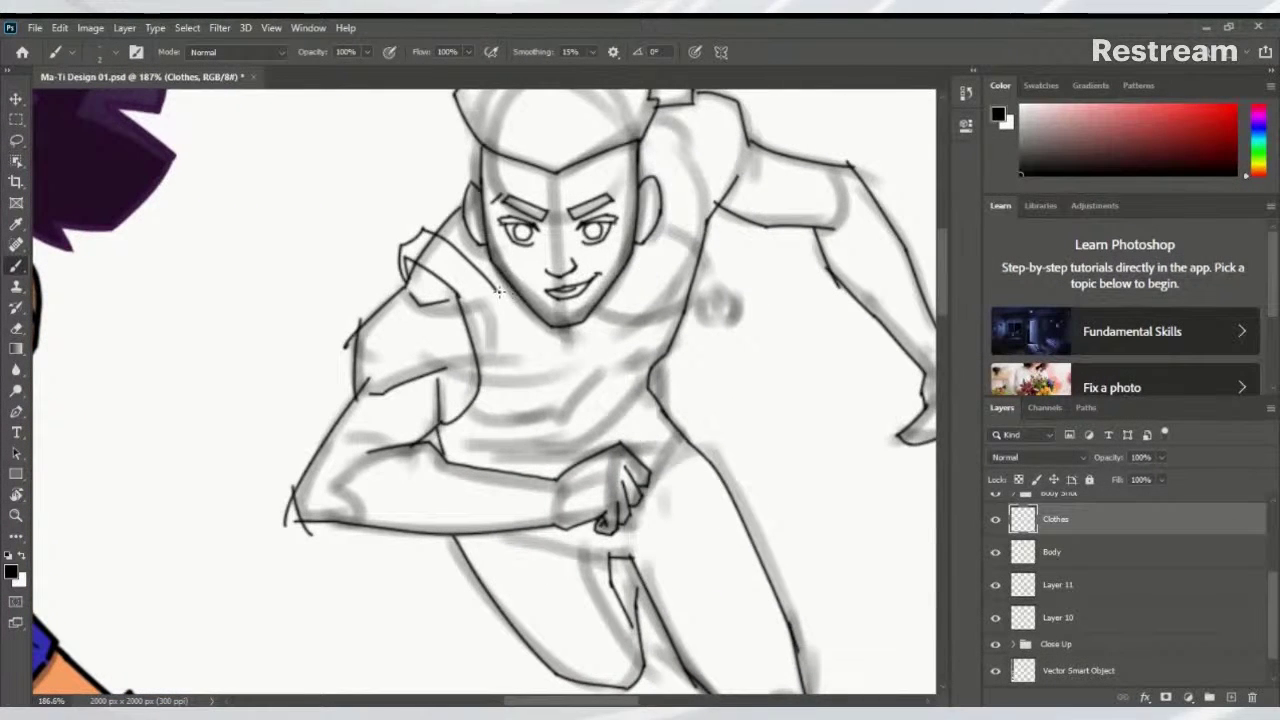
key("ctrl+z")
left_click_drag(405, 258, 460, 300)
key("ctrl+z")
key("ctrl+z")
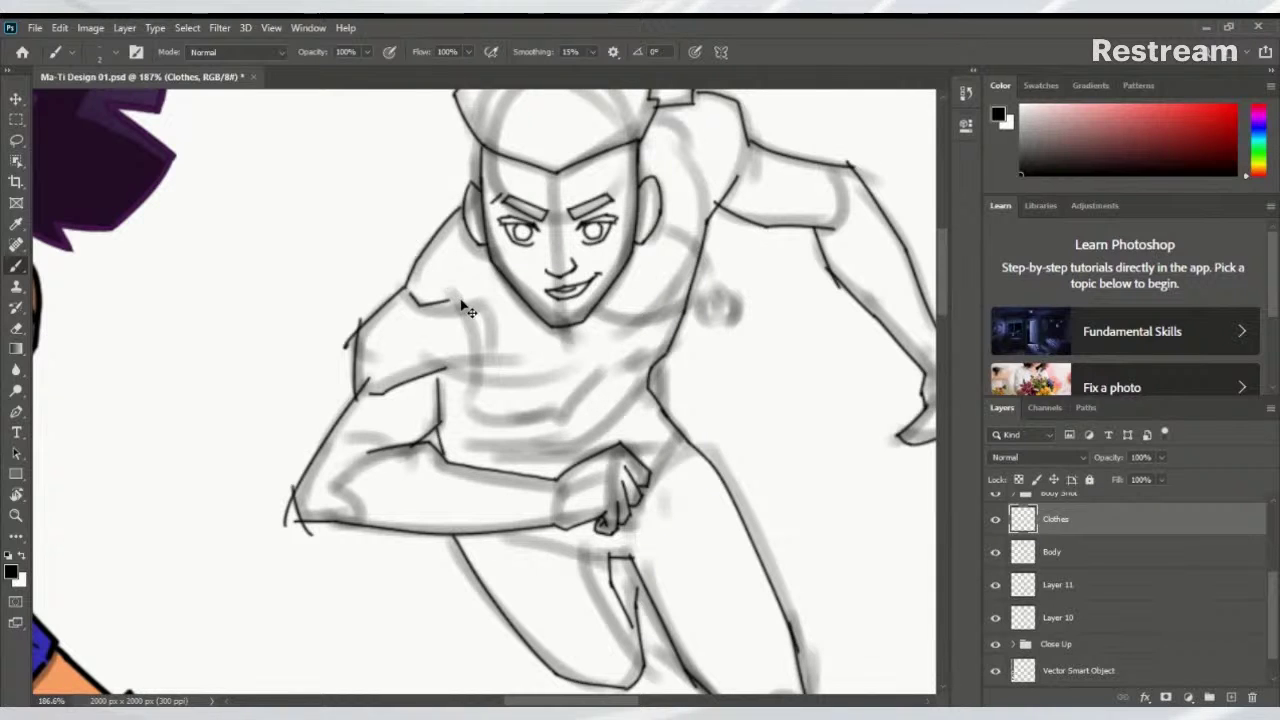
key("ctrl+shift+z")
key("ctrl+shift+z")
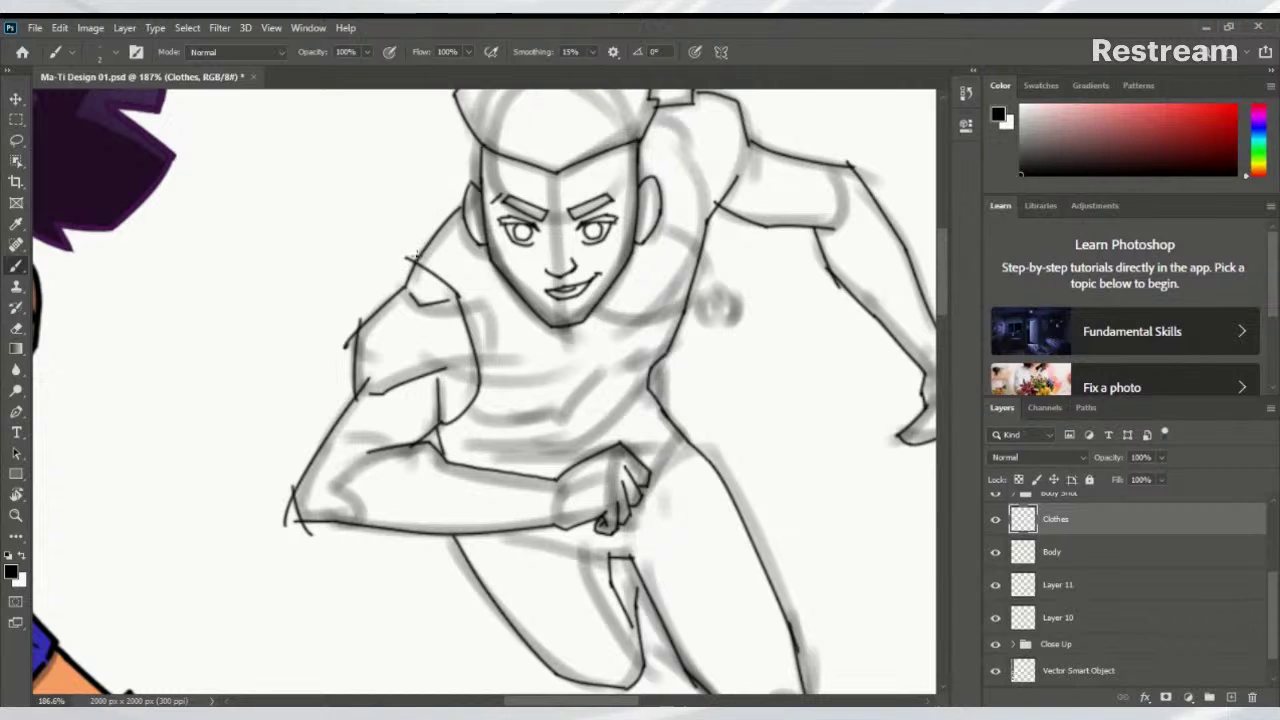
key("e")
mouse_move(408, 254)
left_mouse_down()
mouse_move(455, 290)
mouse_move(471, 343)
left_mouse_up()
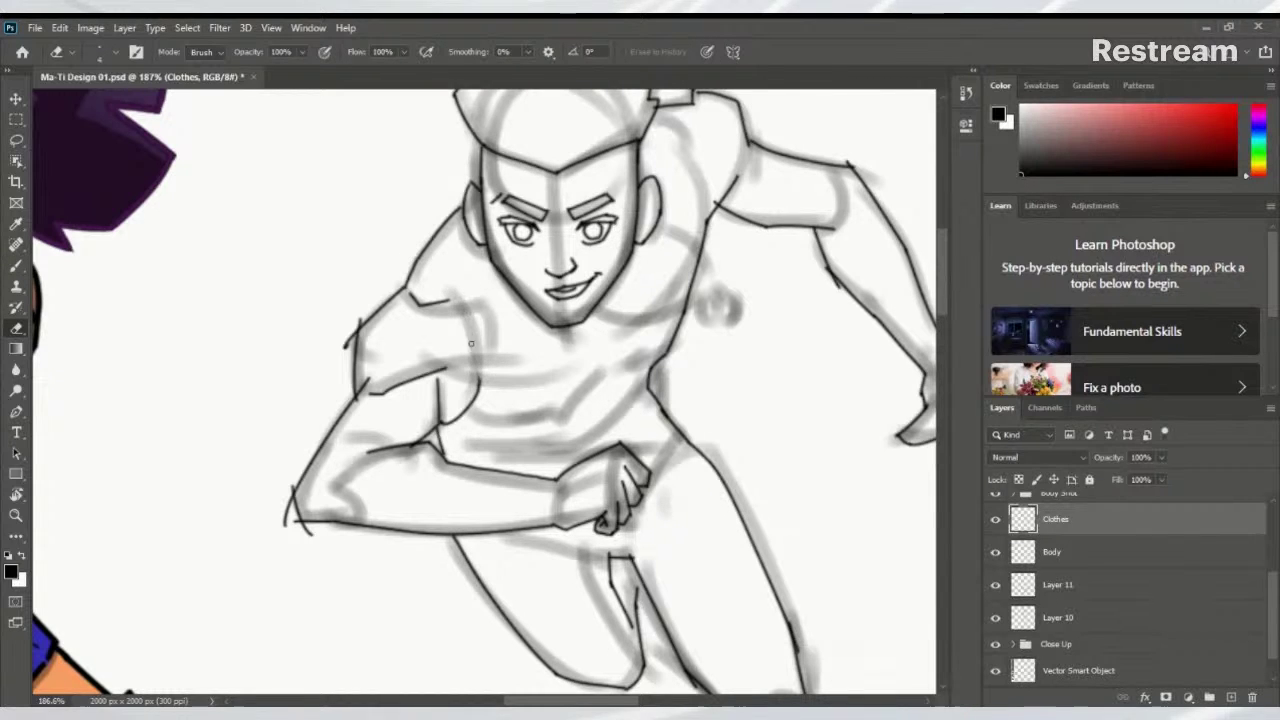
Add a line up the shirt chest, a shoulder-tip stroke and a short collar line below the jaw
key("b")
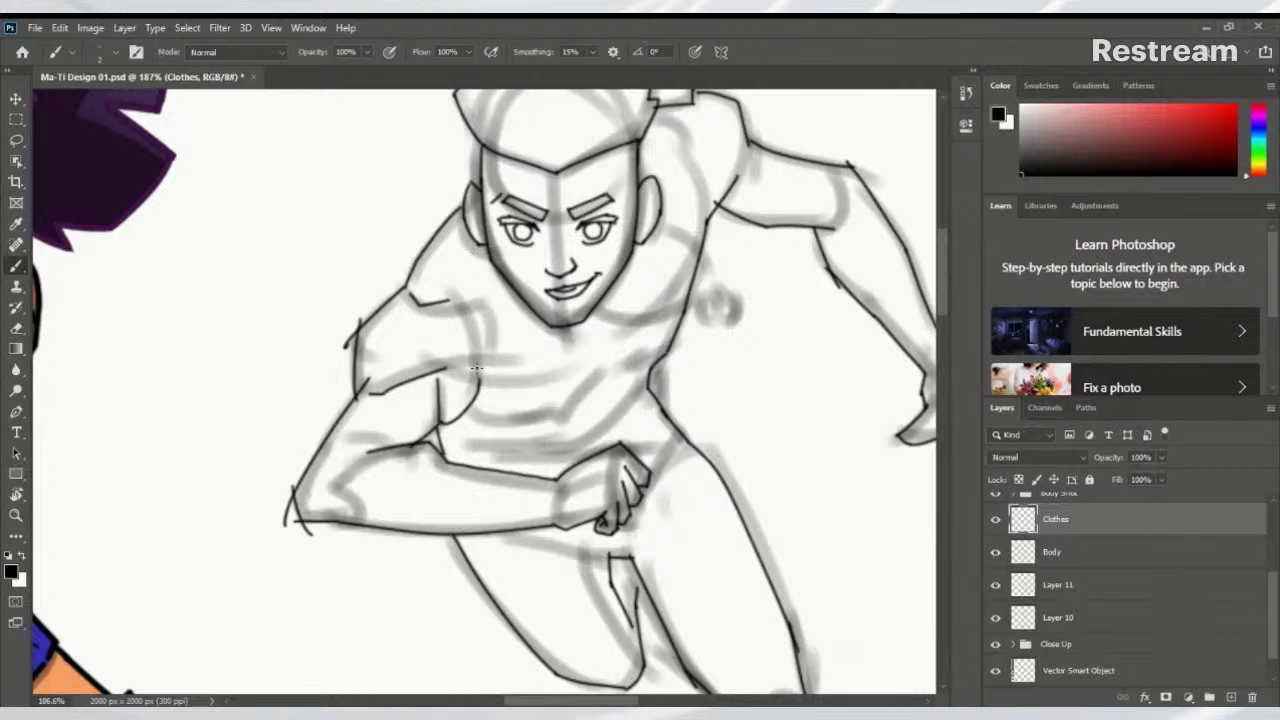
left_click_drag(477, 381, 457, 252)
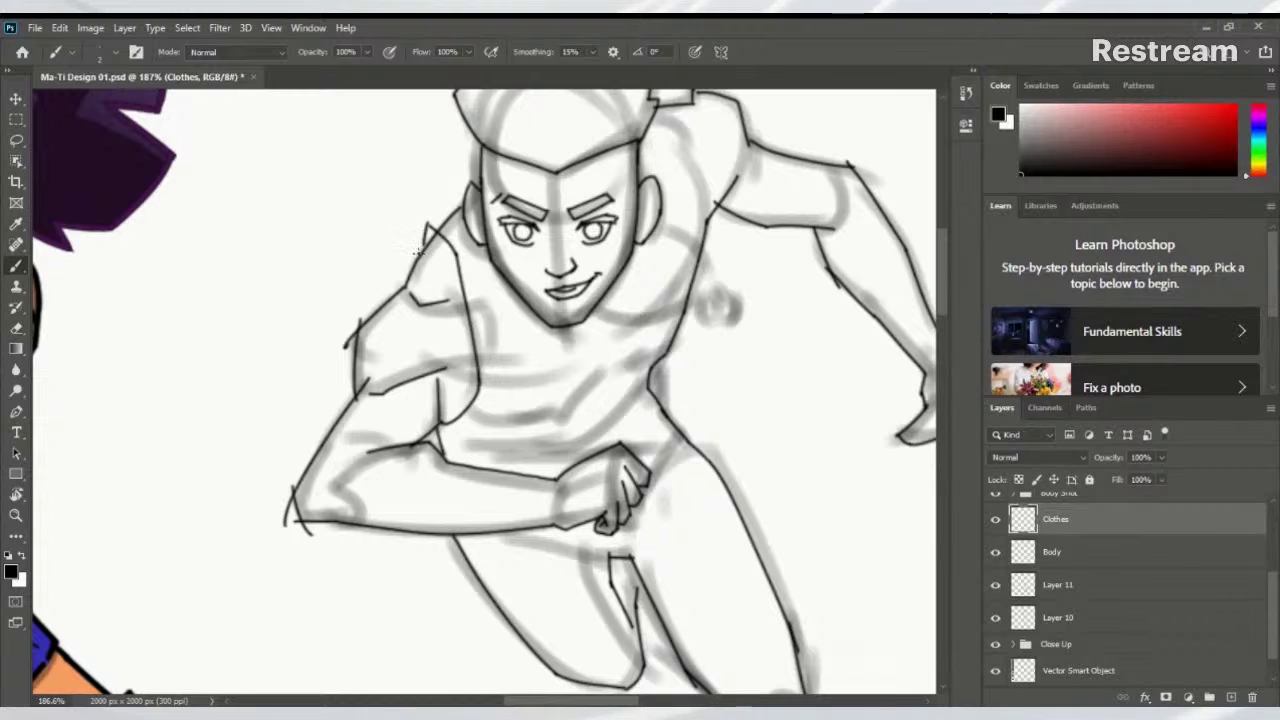
mouse_move(418, 252)
left_mouse_down()
mouse_move(428, 208)
mouse_move(455, 200)
left_mouse_up()
left_click_drag(478, 242, 492, 276)
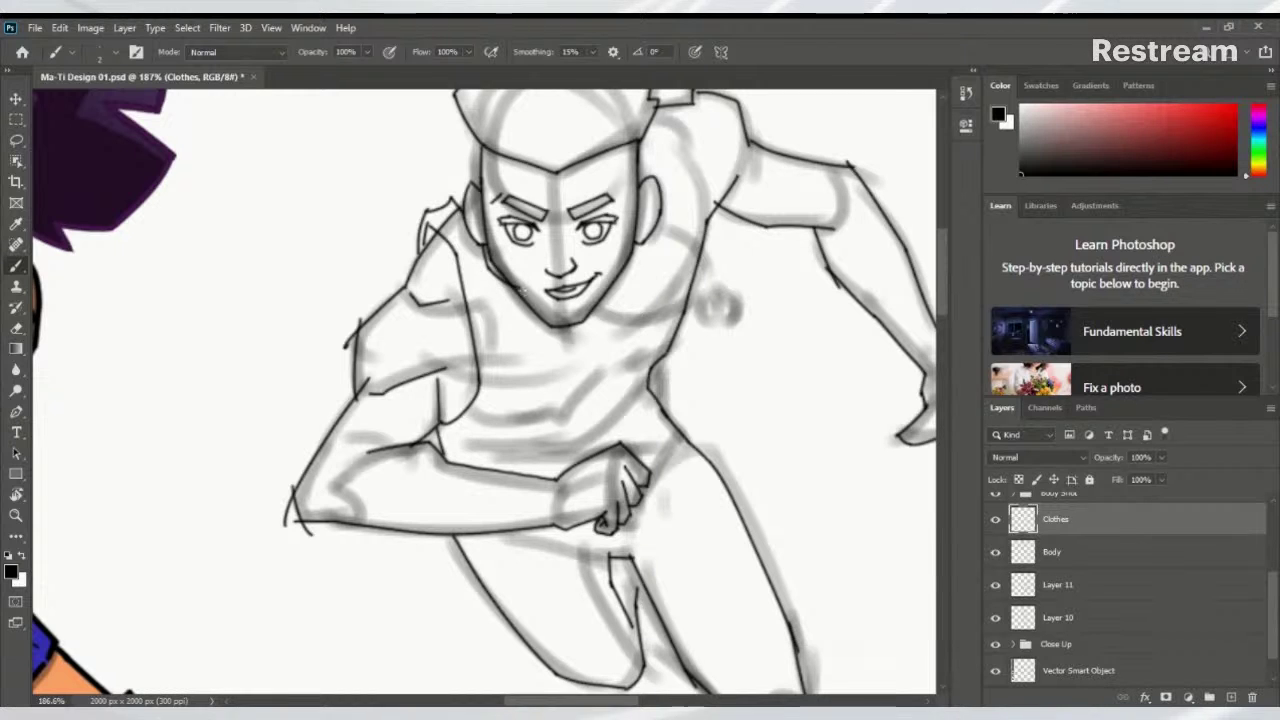
Ink the neck-to-shoulder line down toward the chest and fold lines along the lower torso
scroll(525, 285, "up", 3)
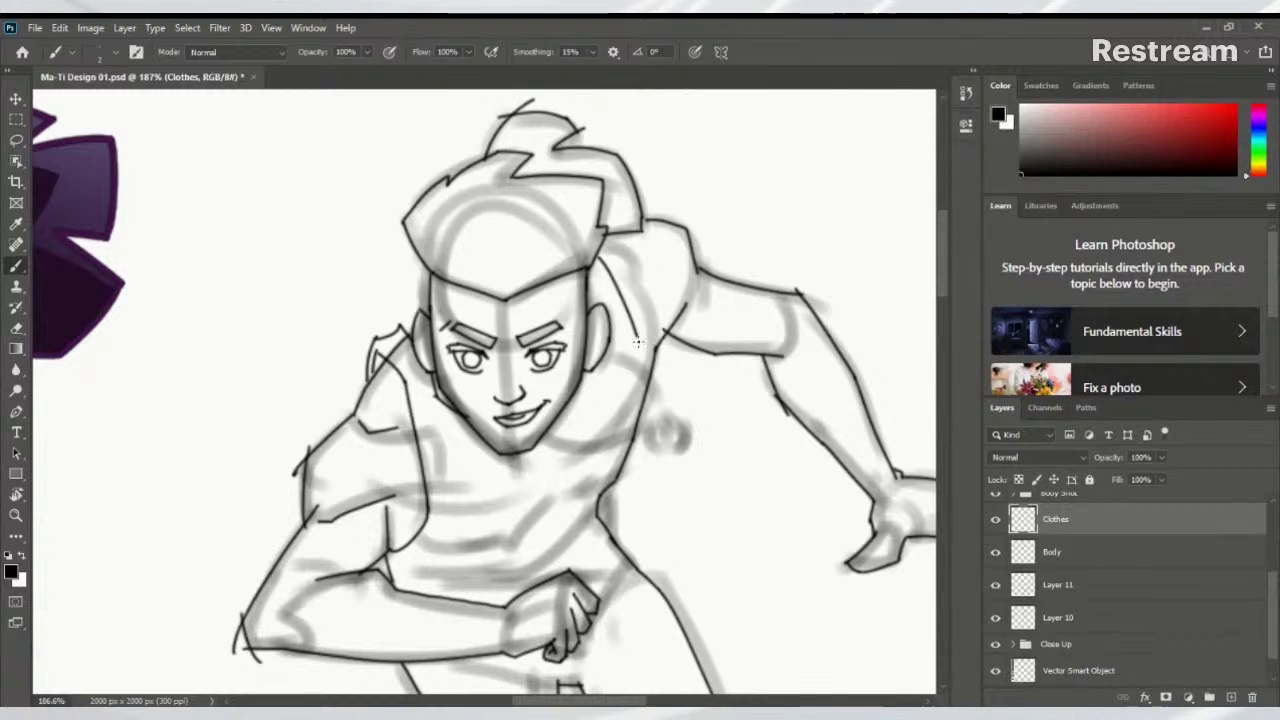
mouse_move(598, 253)
left_mouse_down()
mouse_move(647, 308)
mouse_move(656, 412)
left_mouse_up()
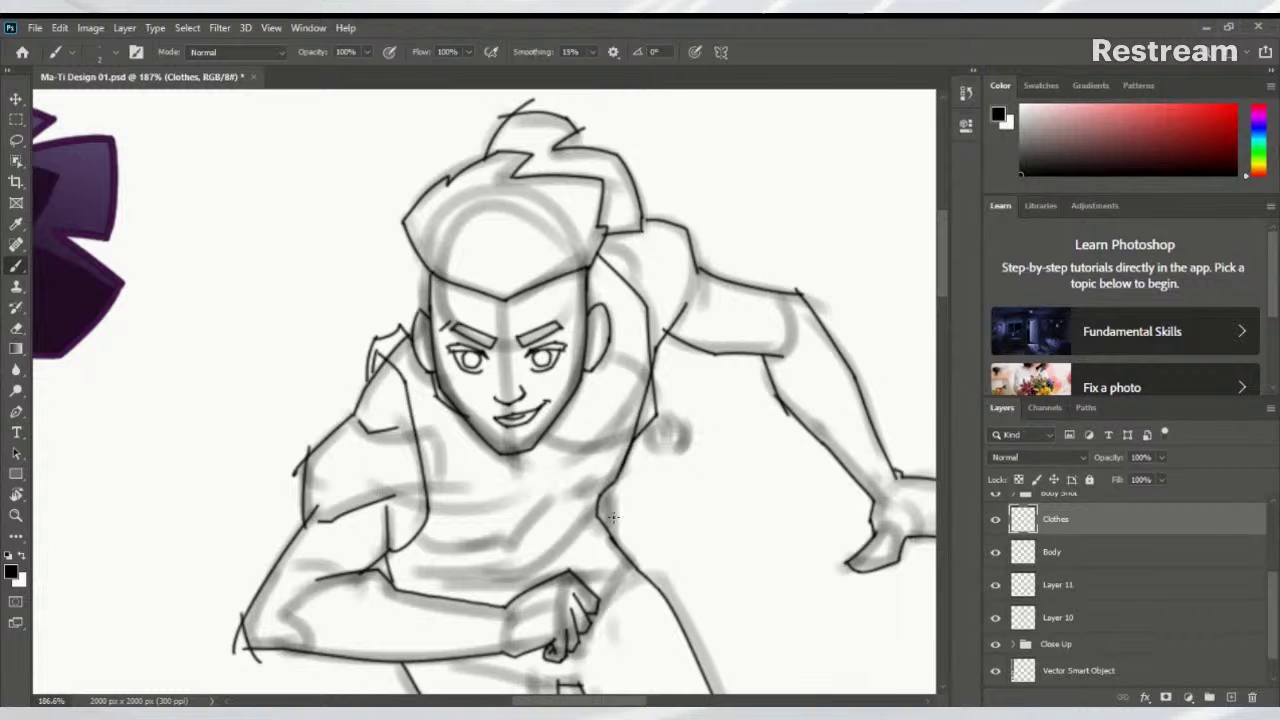
mouse_move(656, 415)
left_mouse_down()
mouse_move(613, 508)
mouse_move(539, 546)
left_mouse_up()
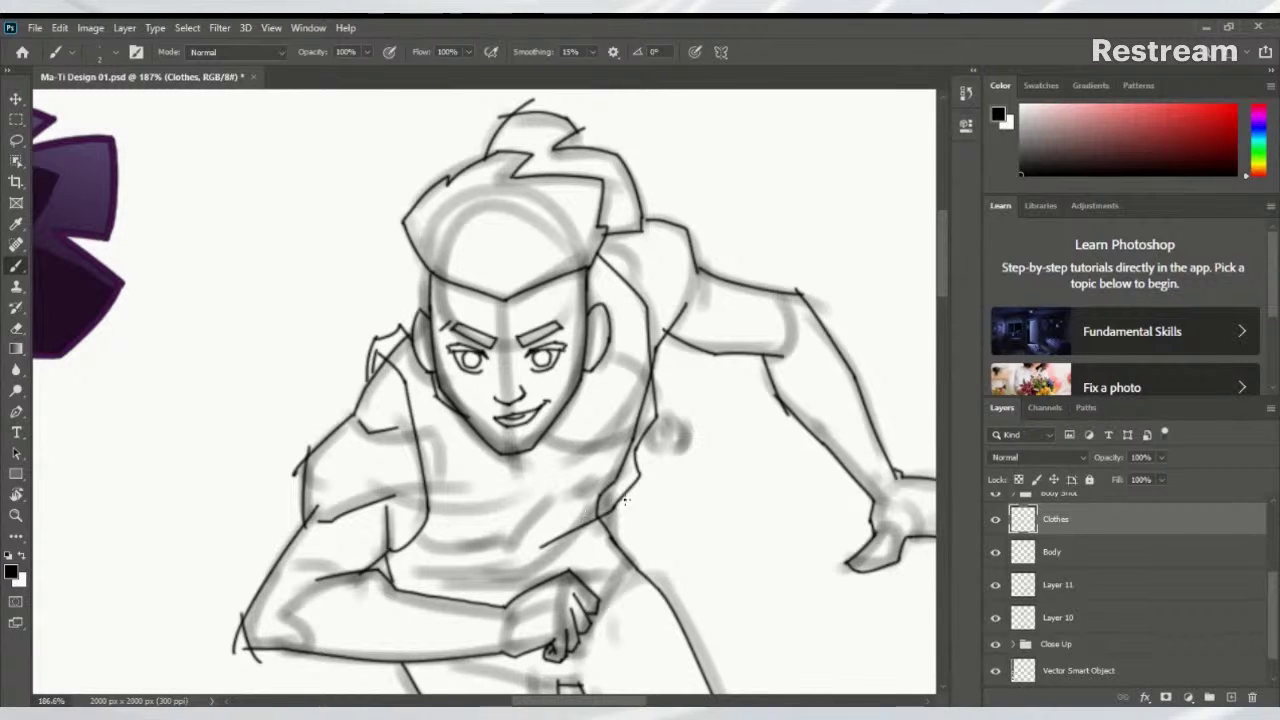
mouse_move(628, 490)
left_mouse_down()
mouse_move(650, 506)
mouse_move(614, 578)
left_mouse_up()
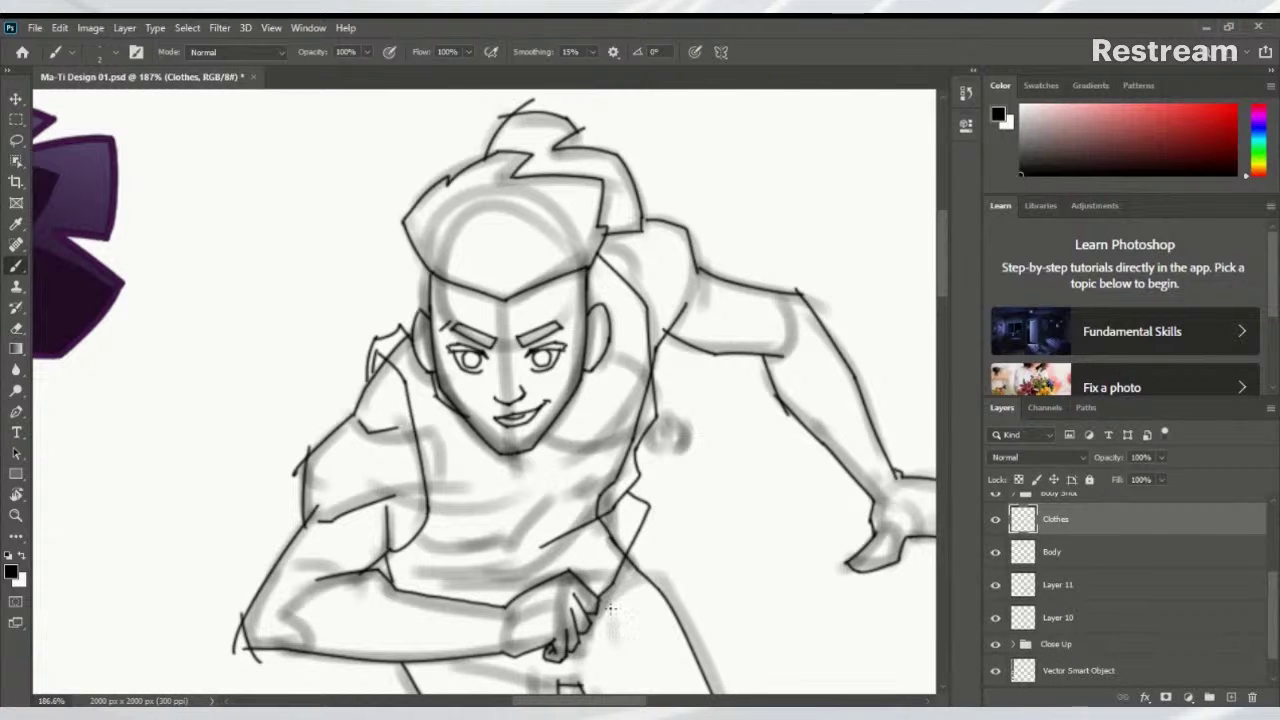
left_click_drag(611, 609, 703, 380)
left_click_drag(572, 420, 516, 528)
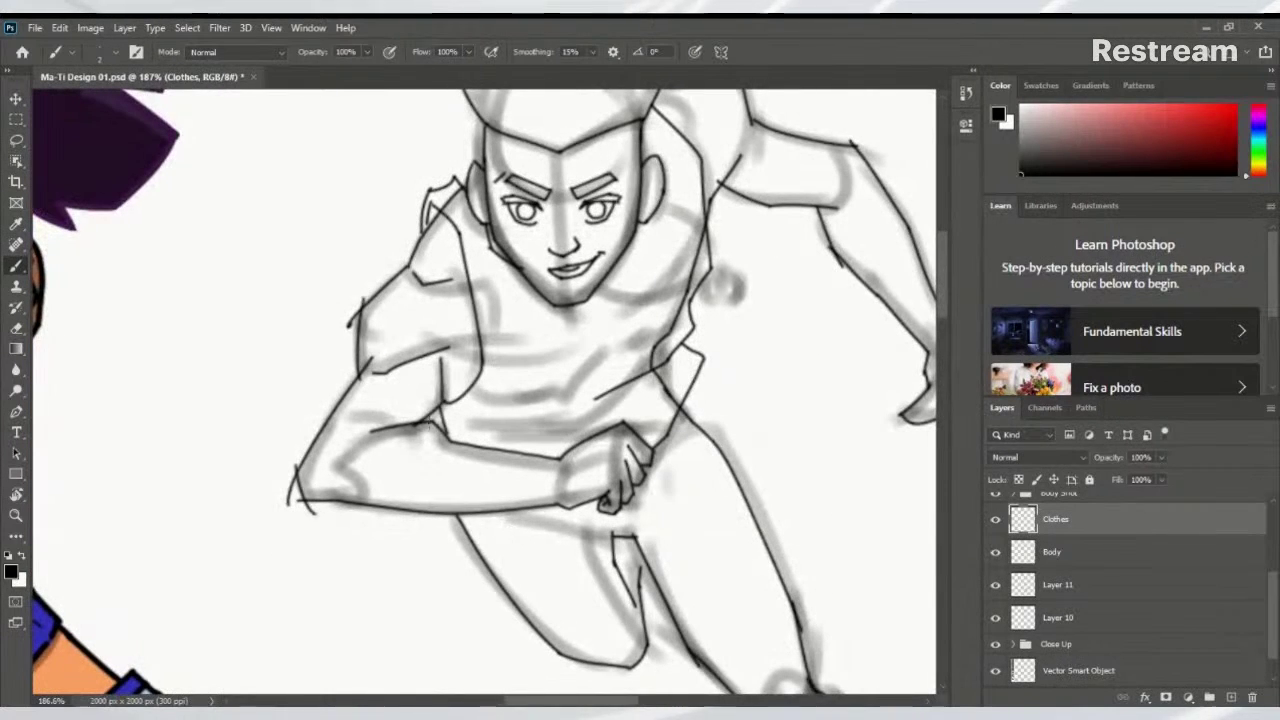
left_click_drag(468, 427, 573, 411)
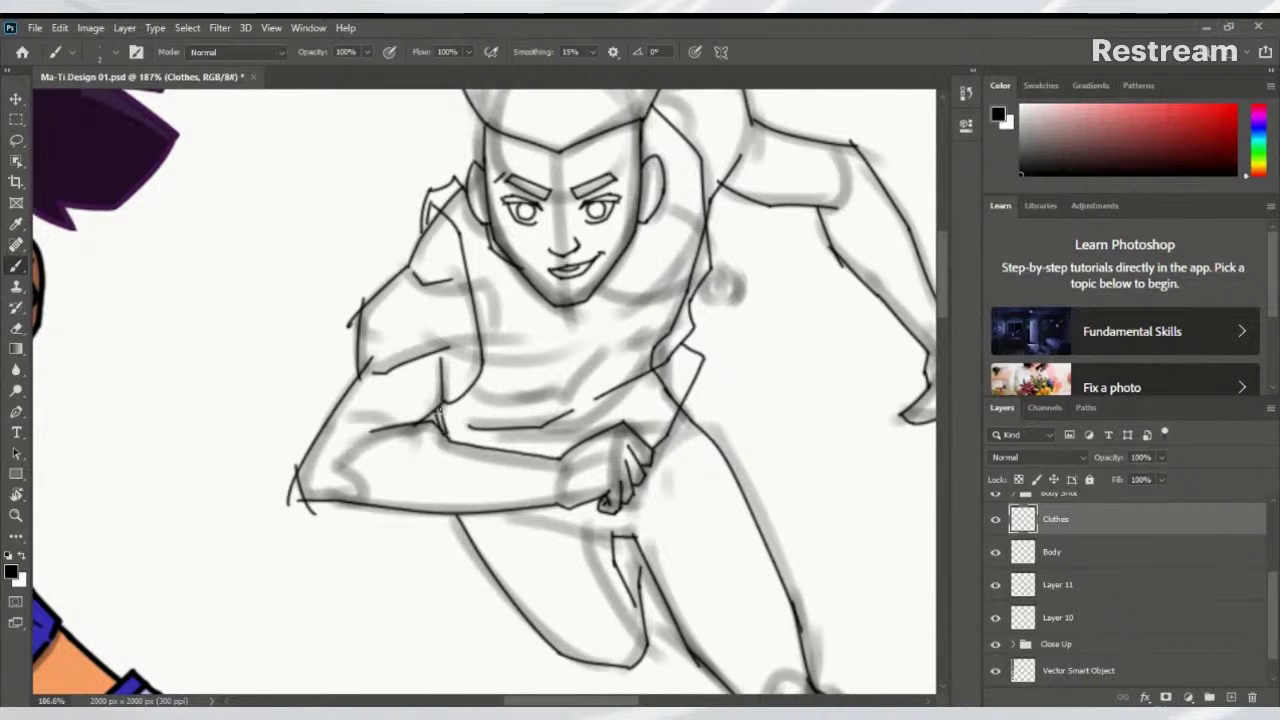
Ink a shirt fold across the chest, undoing a misplaced stroke beside the jaw
left_click_drag(545, 406, 443, 464)
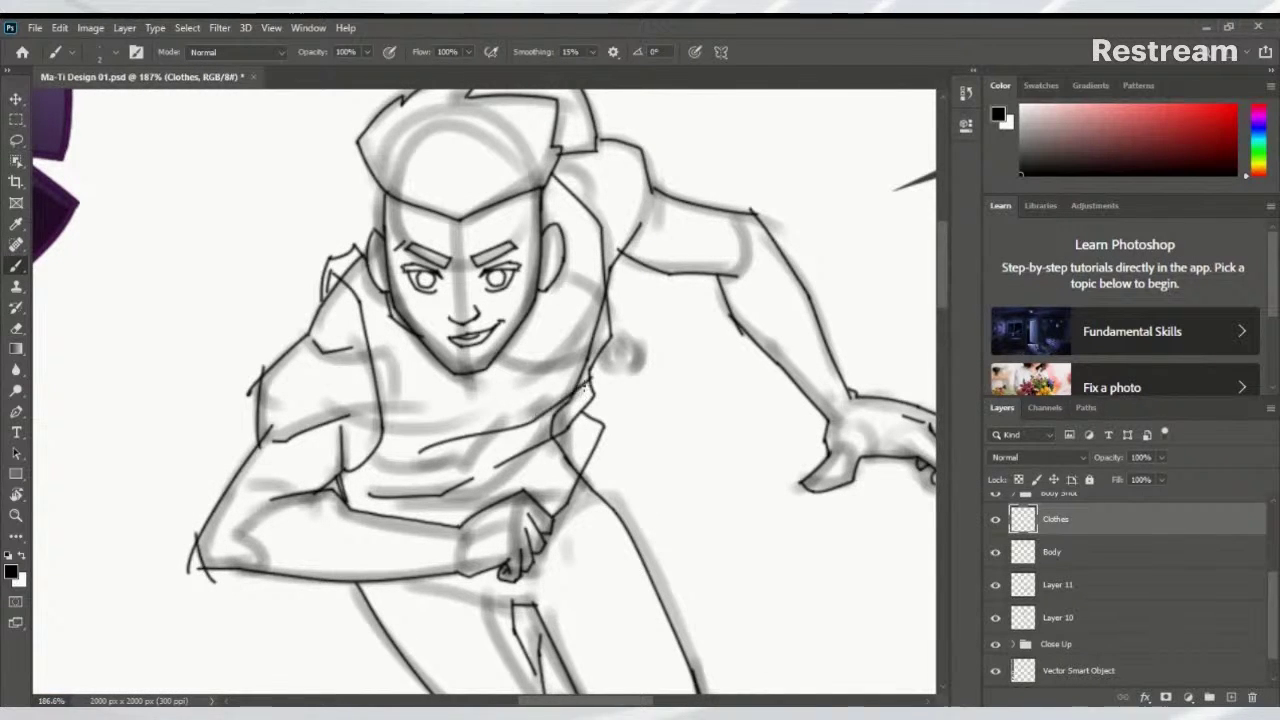
mouse_move(432, 450)
left_mouse_down()
mouse_move(552, 411)
mouse_move(529, 443)
left_mouse_up()
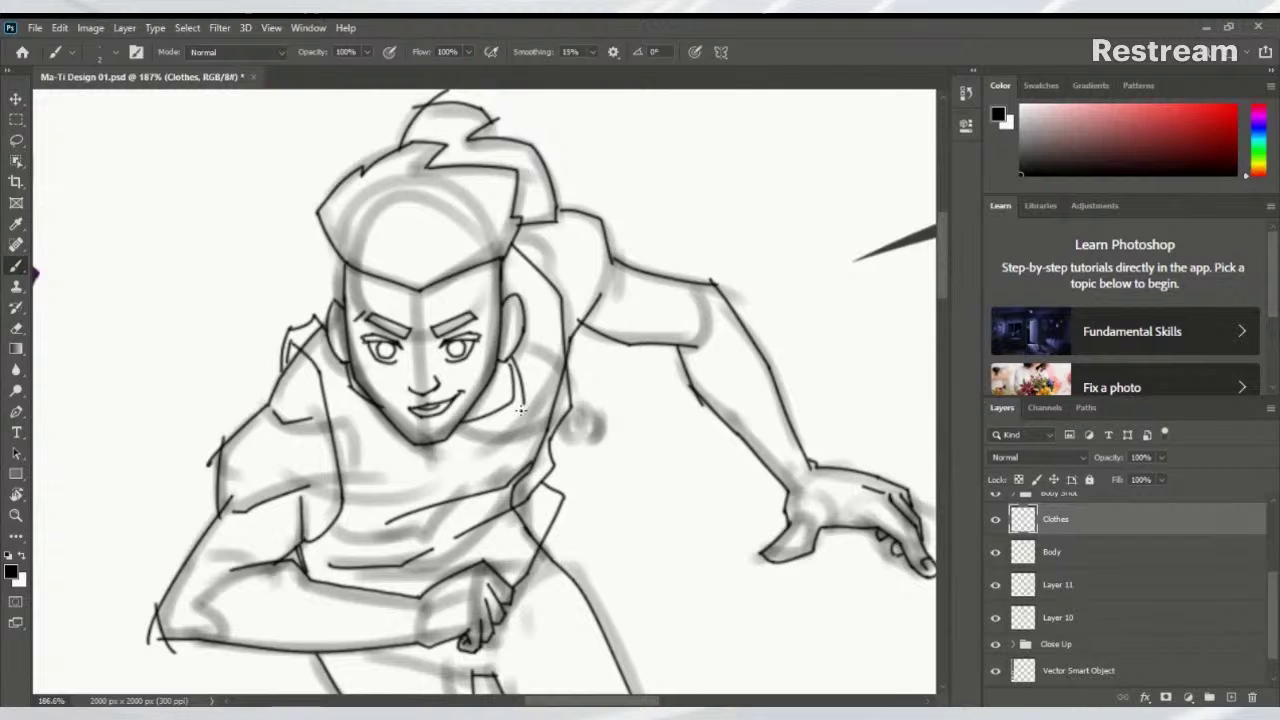
mouse_move(514, 357)
left_mouse_down()
mouse_move(521, 392)
mouse_move(509, 414)
mouse_move(484, 420)
mouse_move(506, 414)
left_mouse_up()
key("ctrl+z")
Zoom out to the whole figure and pan to the coloured character's legs for reference
left_click(409, 340, "ctrl")
left_click(409, 355, "alt")
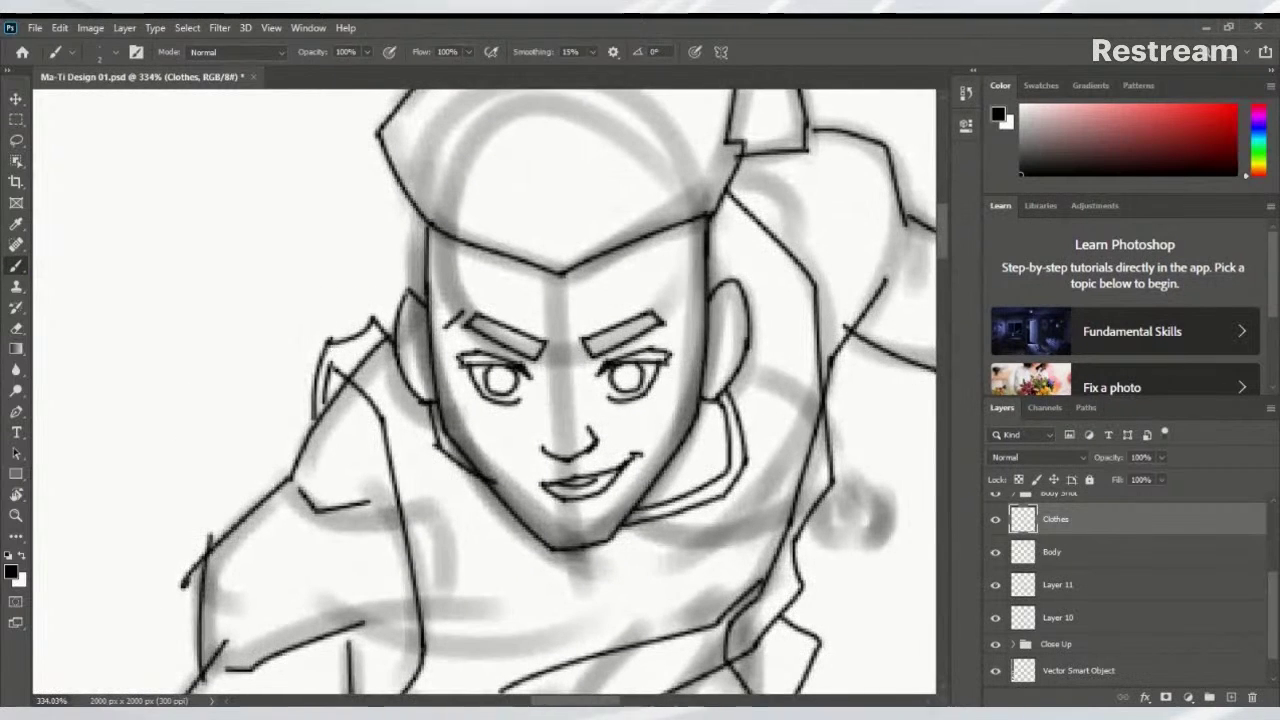
left_click(315, 418, "alt")
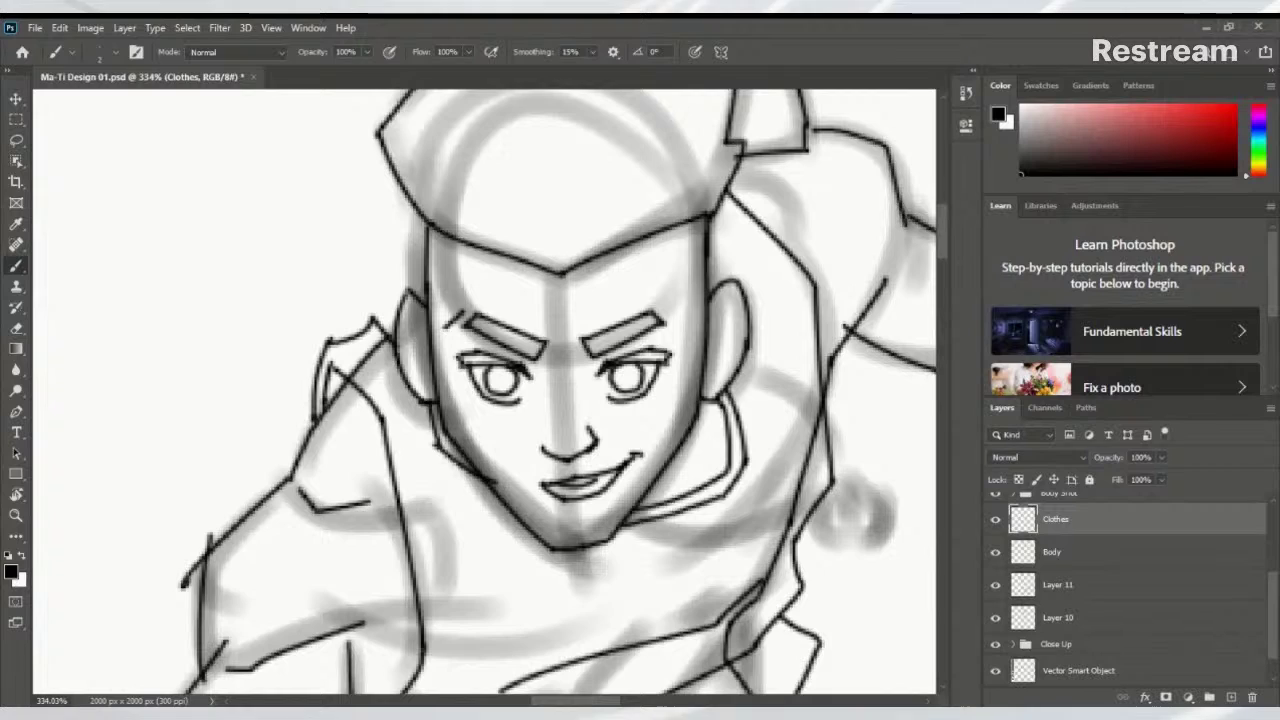
left_click(247, 489, "alt")
left_click_drag(247, 489, 197, 369)
mouse_move(445, 399)
left_mouse_down()
mouse_move(543, 391)
mouse_move(614, 136)
left_mouse_up()
scroll(614, 136, "down", 5)
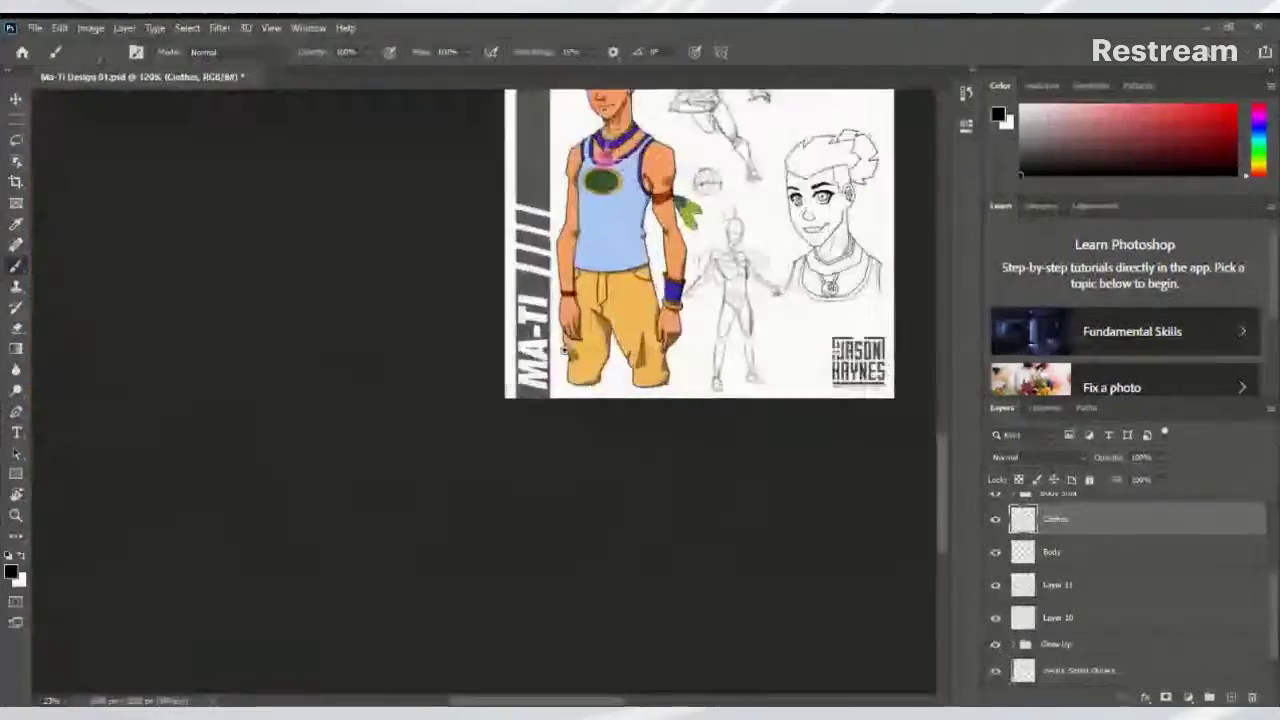
Ink the shorts' waistband lines at the hip beneath the arm
scroll(604, 328, "up", 2)
left_click_drag(604, 328, 430, 690)
scroll(707, 277, "up", 8)
scroll(707, 277, "down", 10)
scroll(632, 354, "up", 5)
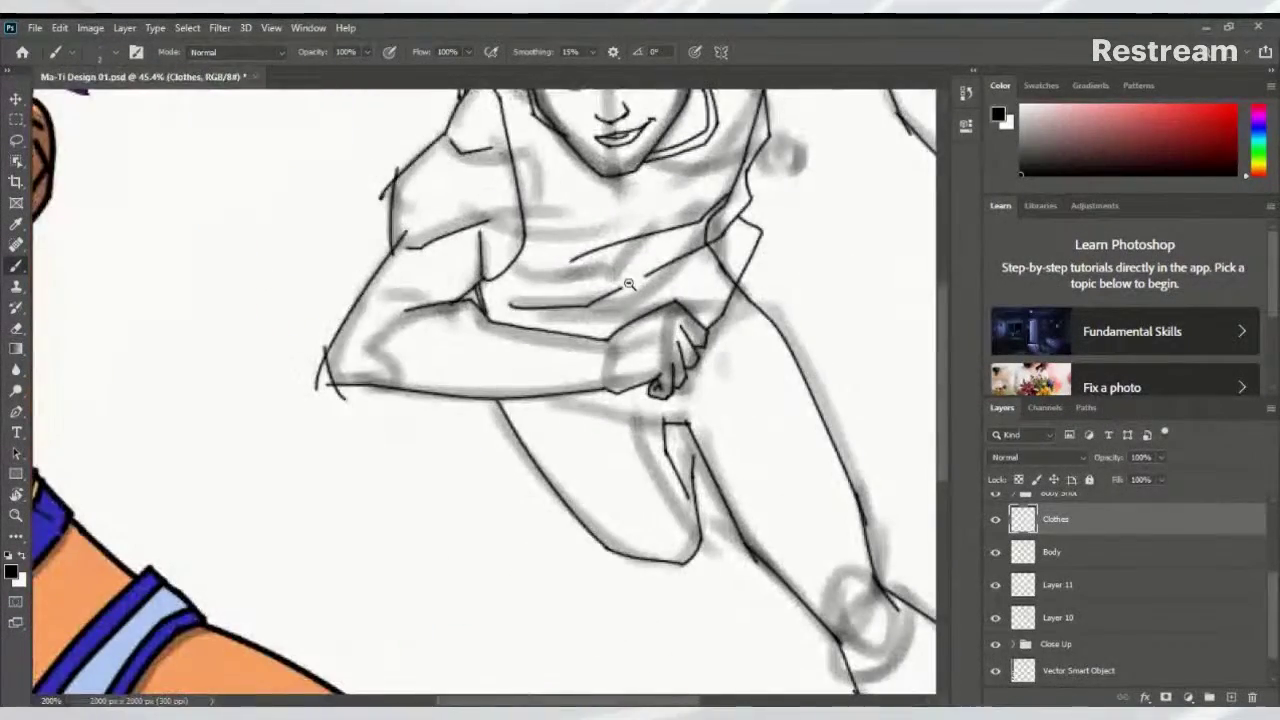
mouse_move(632, 354)
left_mouse_down()
mouse_move(575, 325)
mouse_move(459, 210)
left_mouse_up()
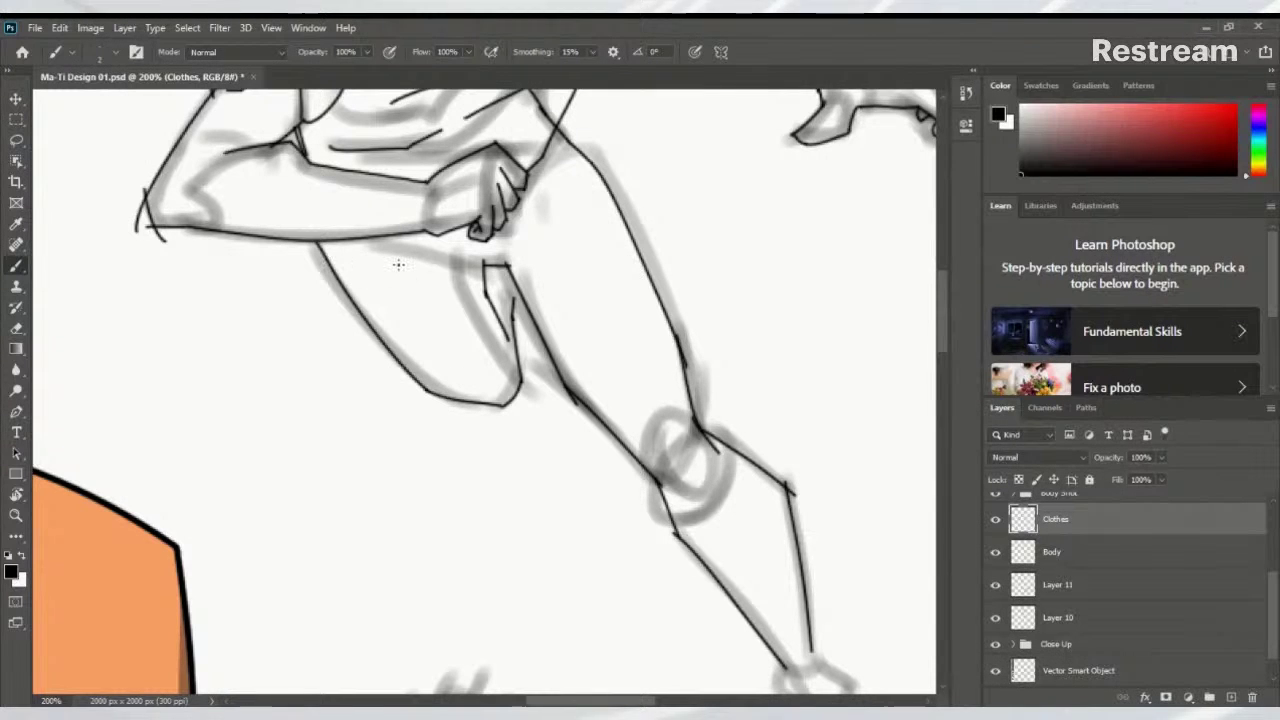
mouse_move(395, 247)
left_mouse_down()
mouse_move(478, 257)
mouse_move(585, 208)
left_mouse_up()
left_click_drag(500, 262, 588, 227)
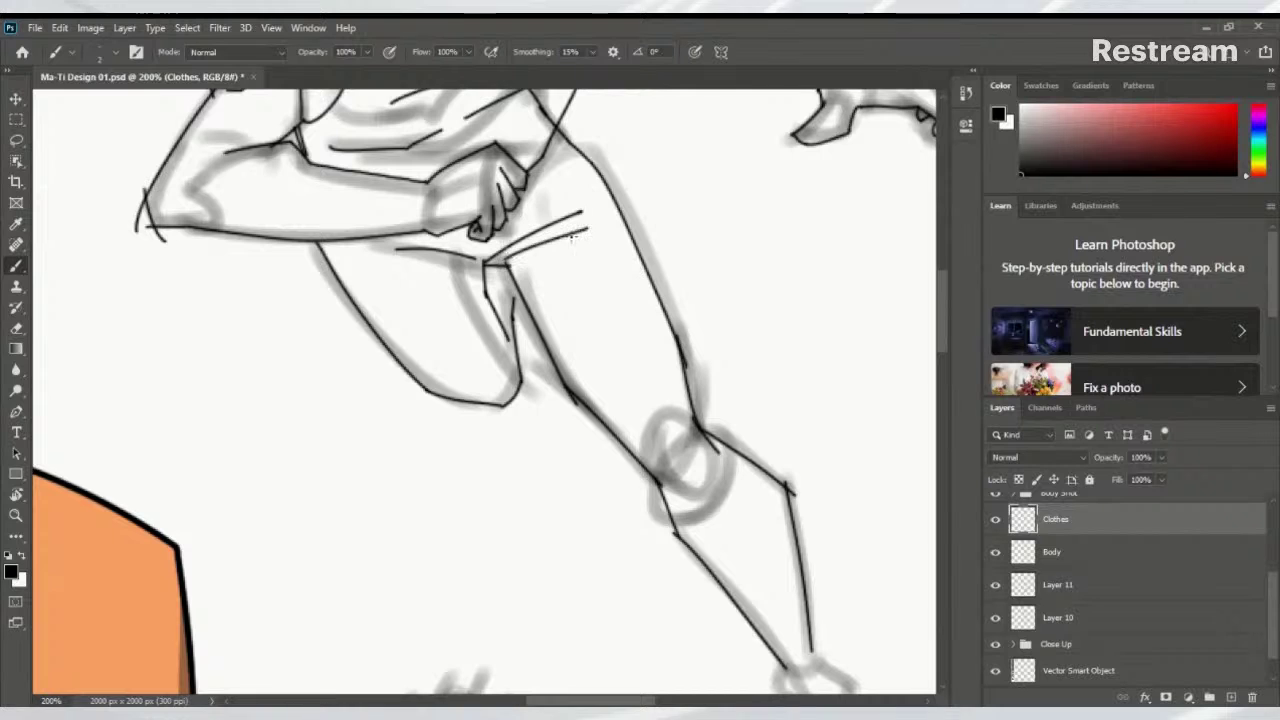
Draw the shorts' inner-leg line, redrawing it twice after undos
mouse_move(538, 300)
left_mouse_down()
mouse_move(489, 286)
mouse_move(484, 326)
mouse_move(507, 391)
left_mouse_up()
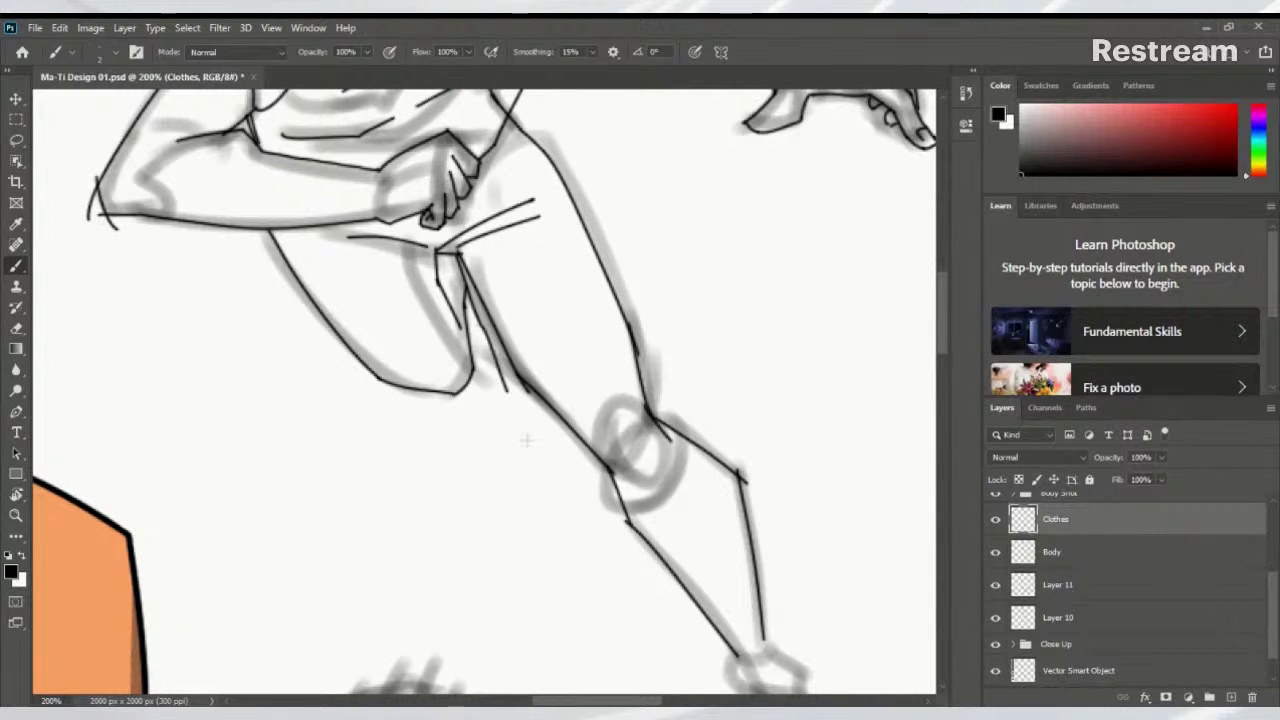
key("ctrl+z")
left_click_drag(456, 254, 519, 381)
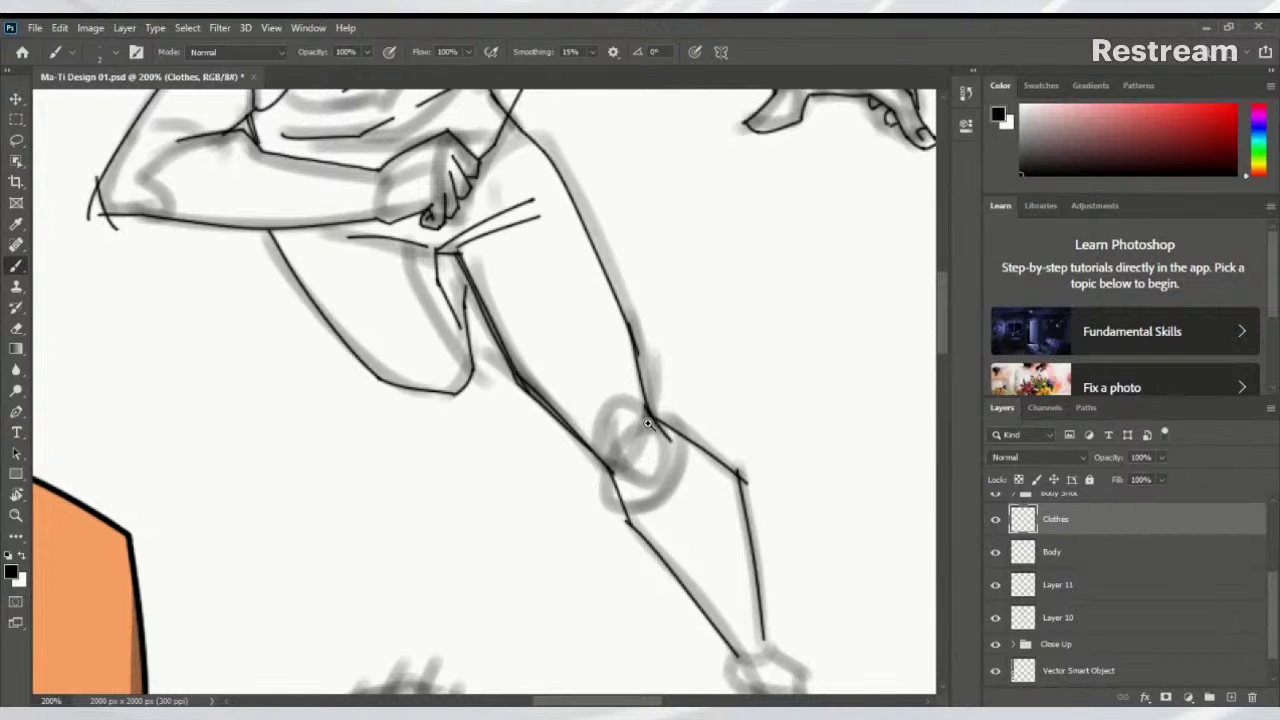
scroll(434, 540, "down", 10)
scroll(440, 538, "up", 10)
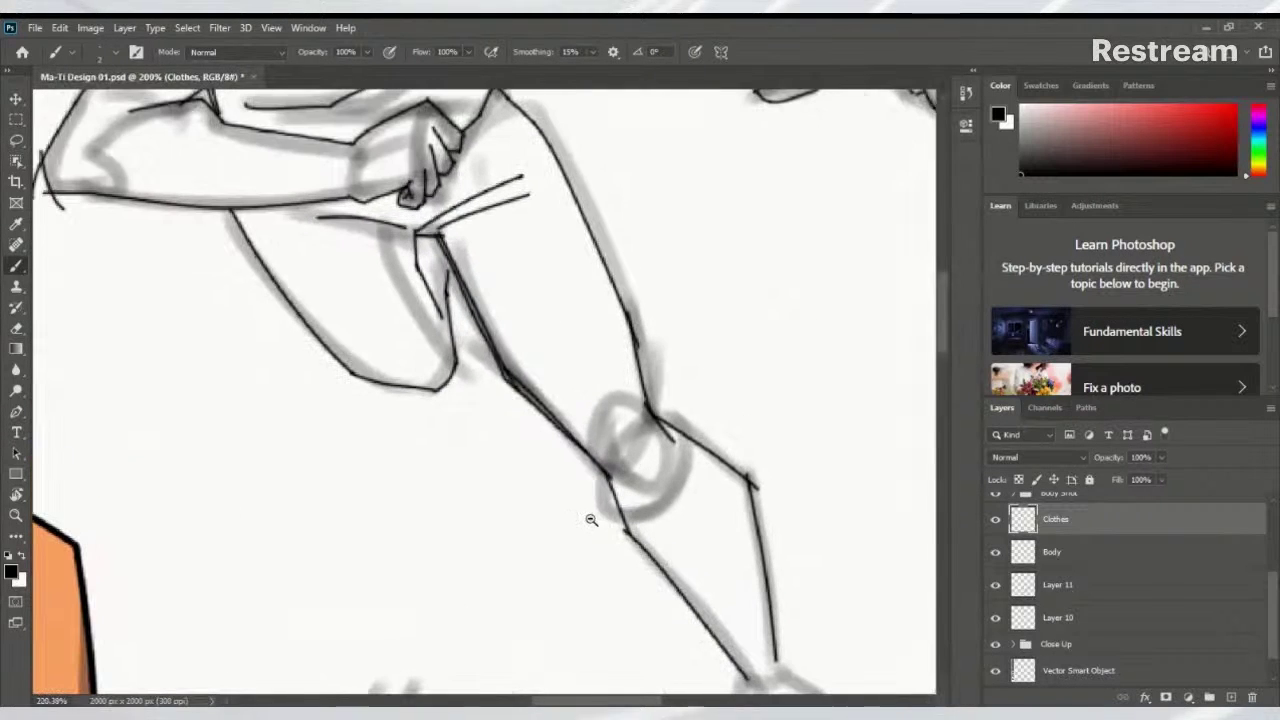
key("ctrl+z")
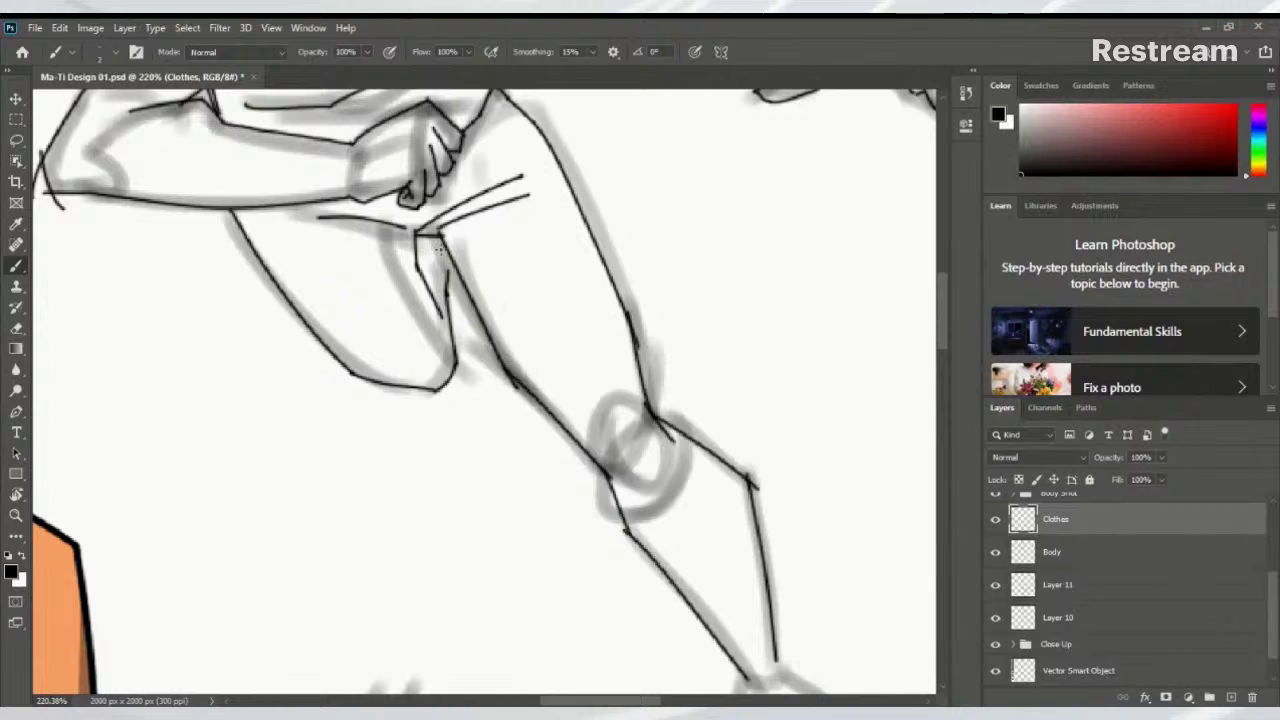
mouse_move(446, 238)
left_mouse_down()
mouse_move(513, 383)
mouse_move(598, 468)
mouse_move(583, 452)
mouse_move(656, 391)
left_mouse_up()
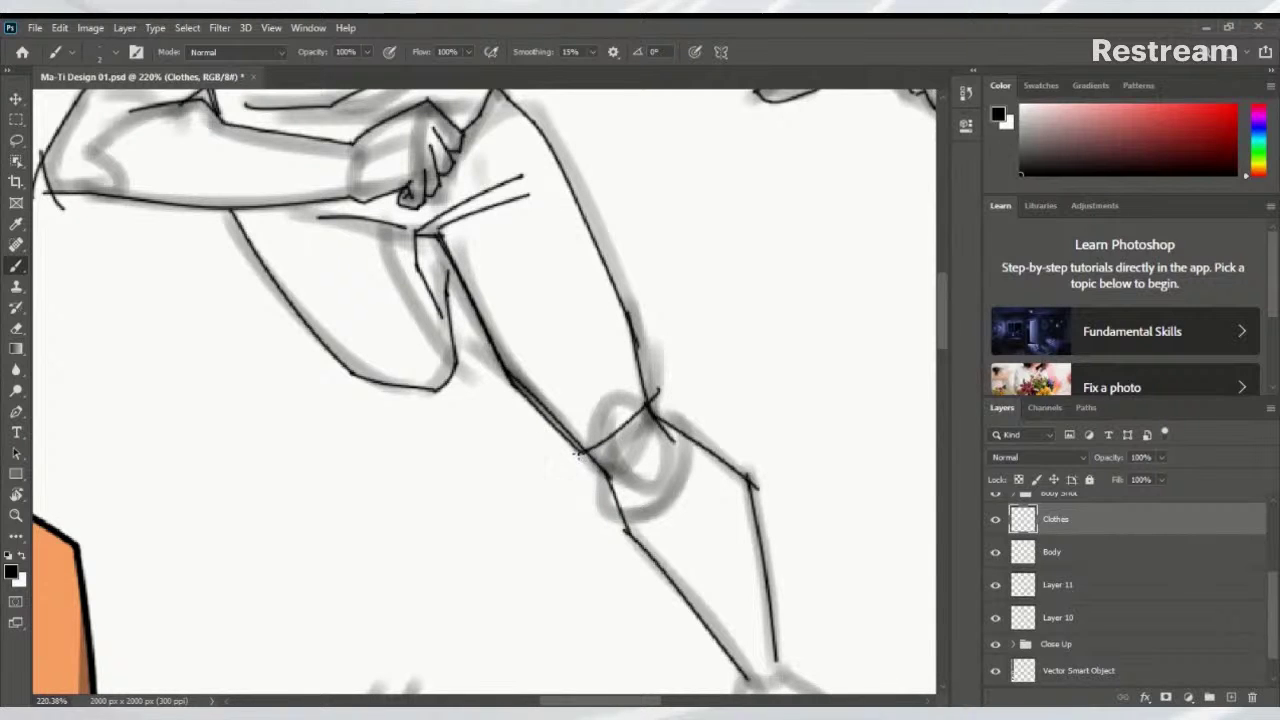
Ink the shorts' hem across the knee and the leg's side and outer edges up to the hip
mouse_move(581, 452)
left_mouse_down()
mouse_move(605, 499)
mouse_move(688, 410)
mouse_move(667, 403)
mouse_move(688, 409)
left_mouse_up()
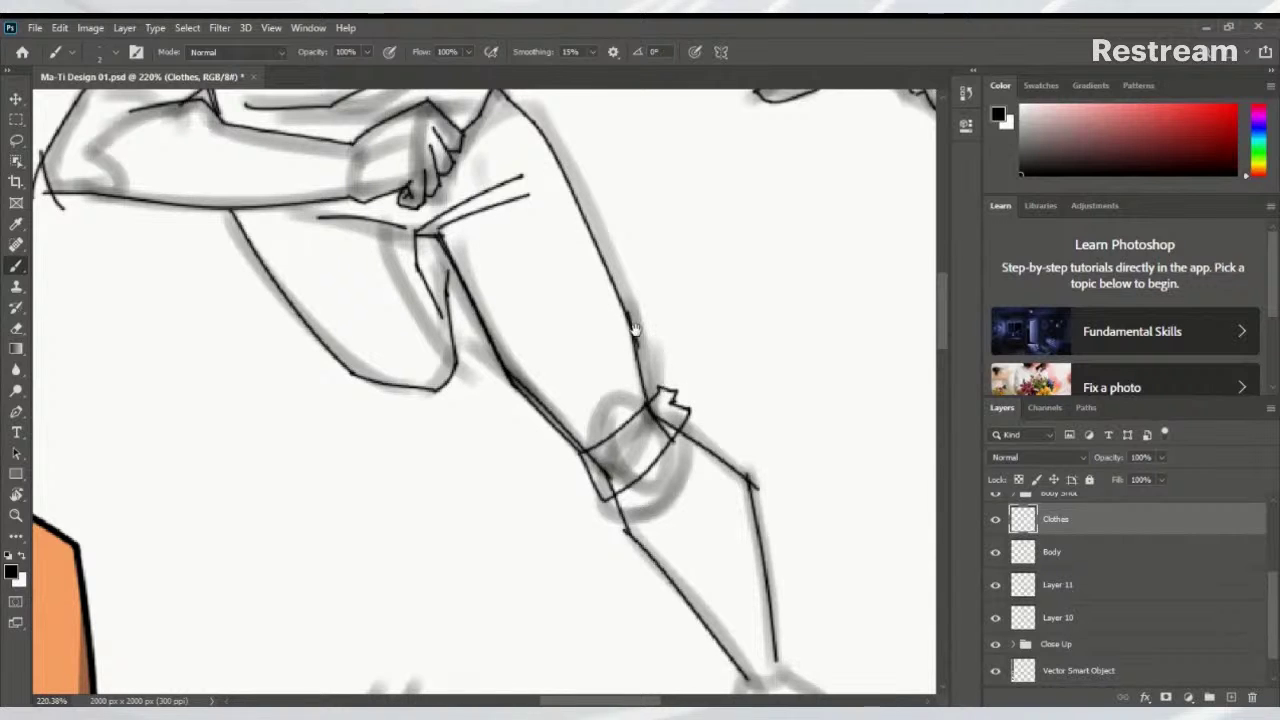
left_click_drag(636, 331, 646, 386)
mouse_move(666, 446)
left_mouse_down()
mouse_move(667, 340)
mouse_move(602, 259)
mouse_move(602, 352)
left_mouse_up()
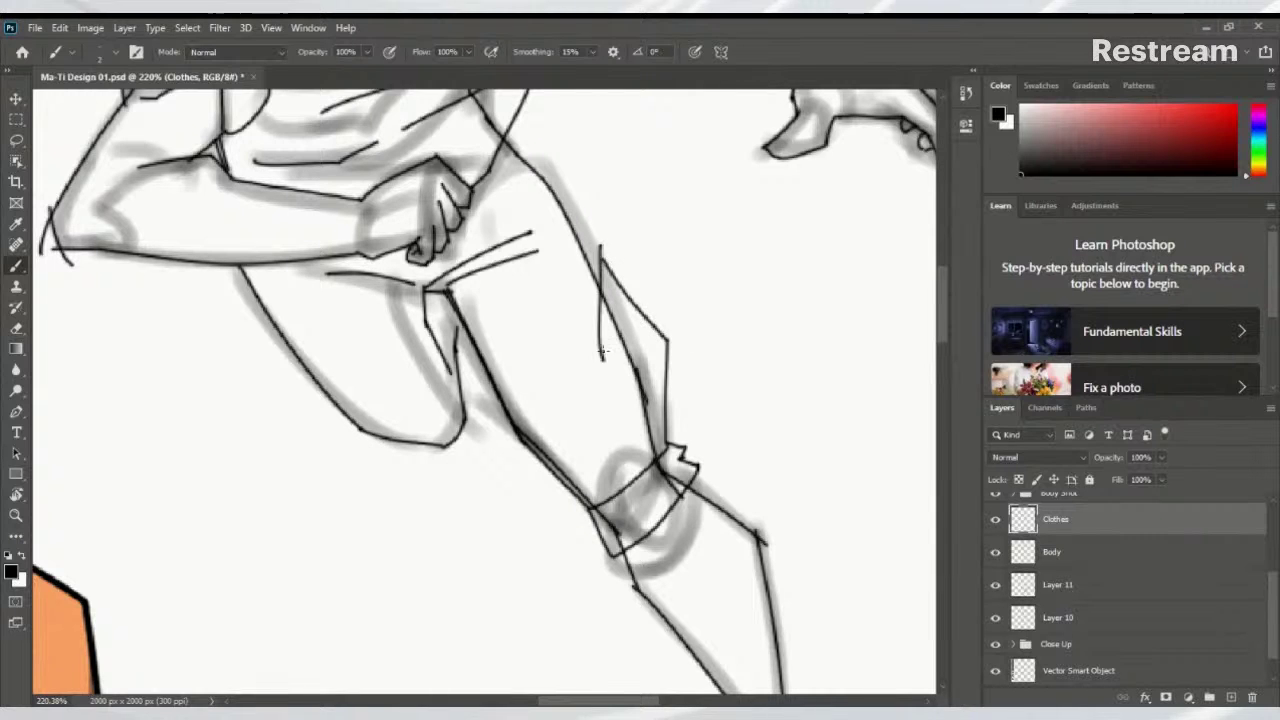
key("ctrl+z")
left_click_drag(600, 245, 594, 312)
left_click_drag(600, 248, 532, 152)
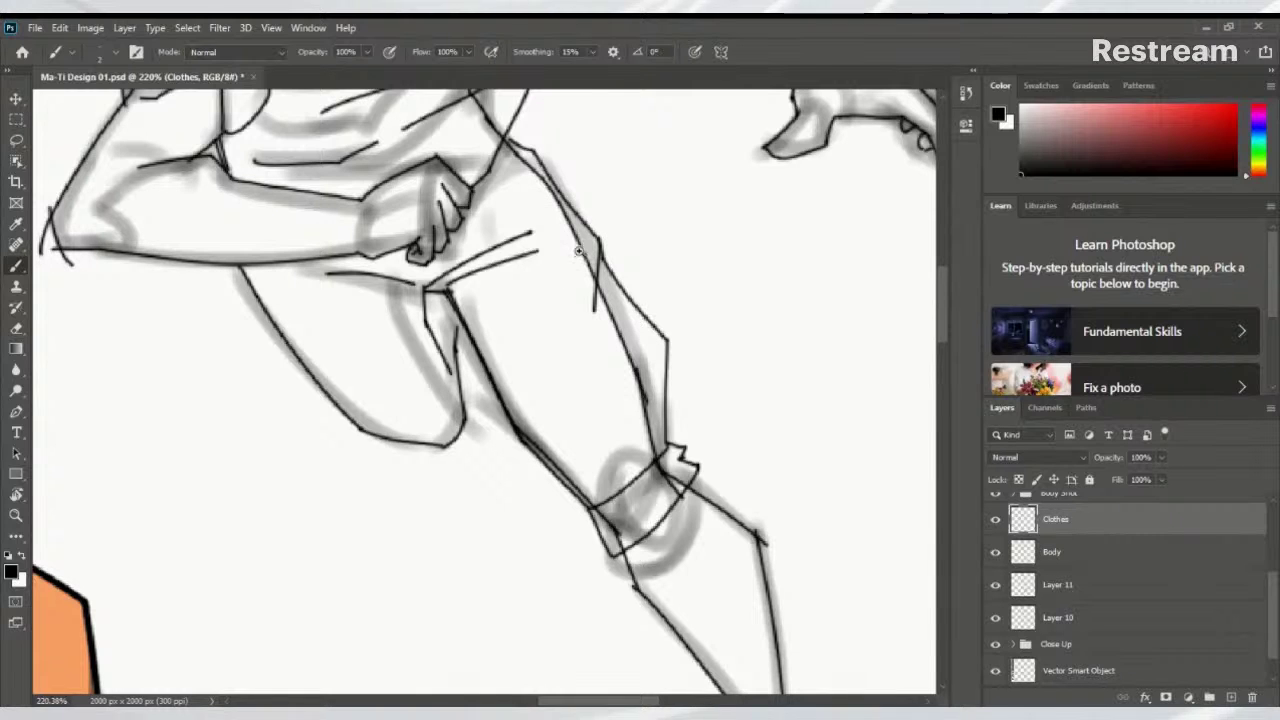
scroll(569, 270, "down", 4)
scroll(569, 281, "up", 2)
mouse_move(577, 268)
left_mouse_down()
mouse_move(570, 316)
mouse_move(594, 366)
mouse_move(702, 366)
left_mouse_up()
scroll(556, 224, "up", 4)
scroll(660, 314, "down", 1)
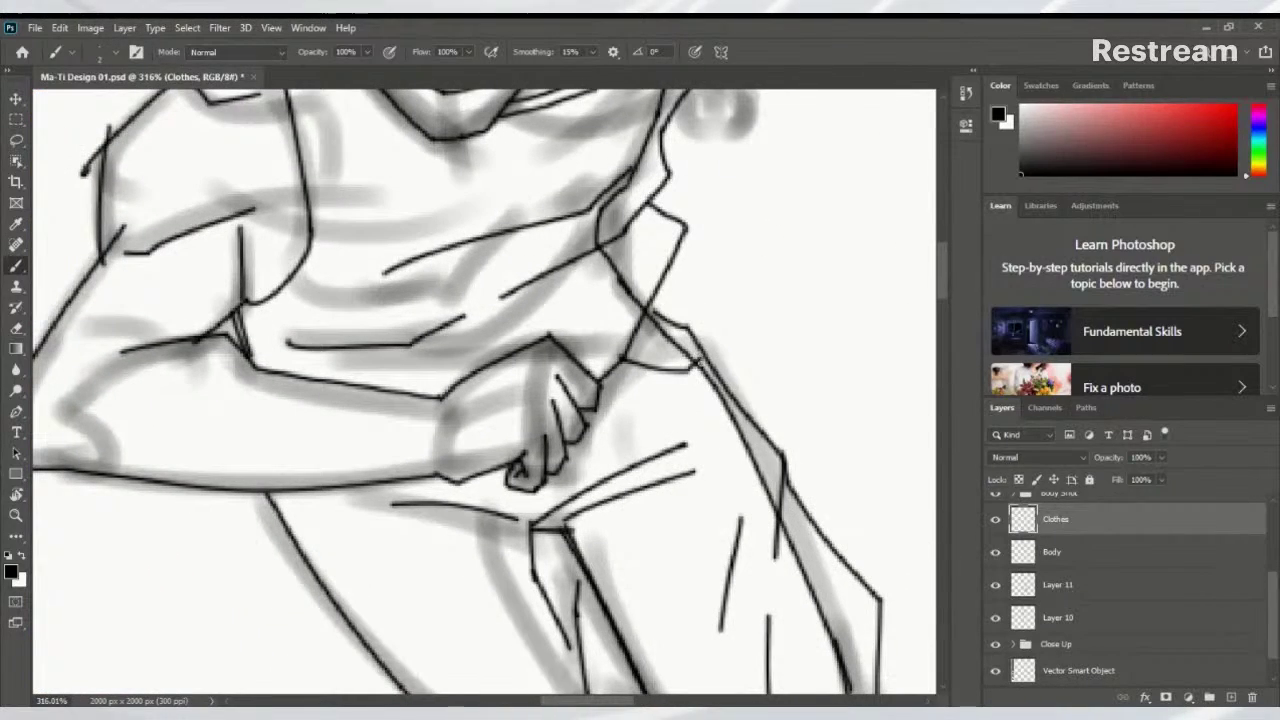
scroll(729, 317, "up", 8)
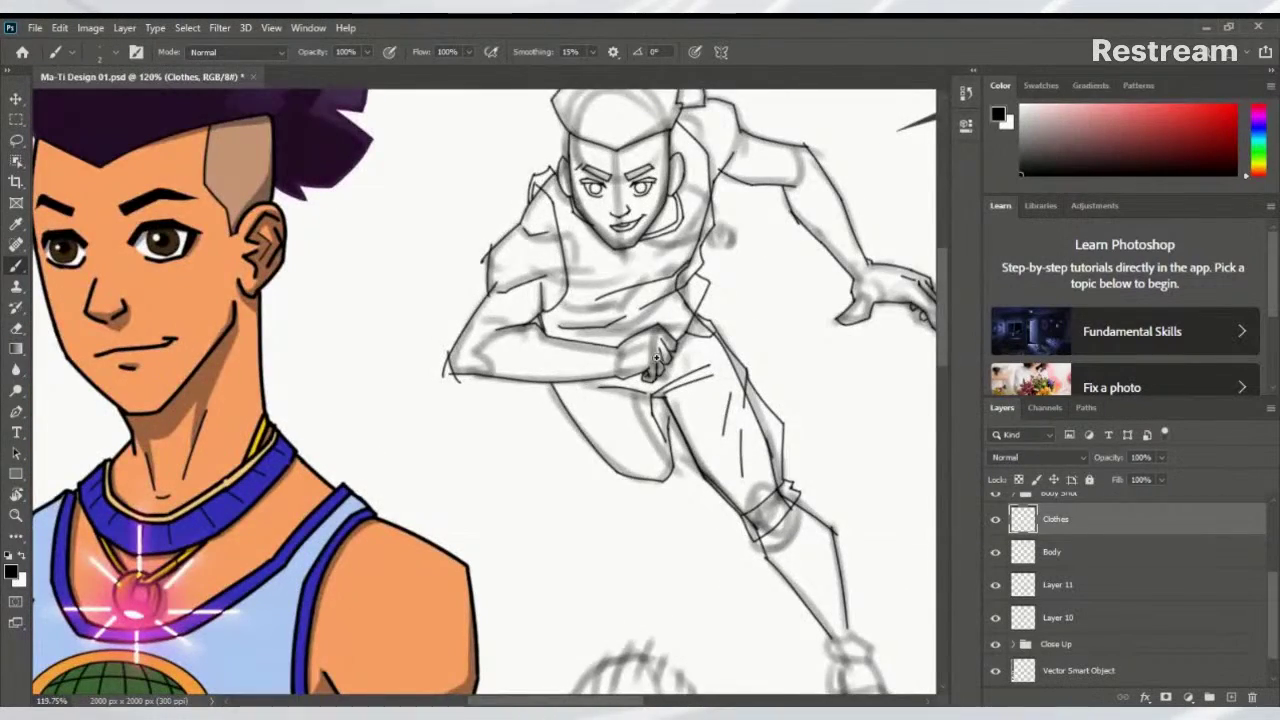
Zoom onto the running figure's foot and ink a black cuff line across the shoe top at the ankle
scroll(660, 360, "down", 5)
left_click_drag(606, 428, 525, 372)
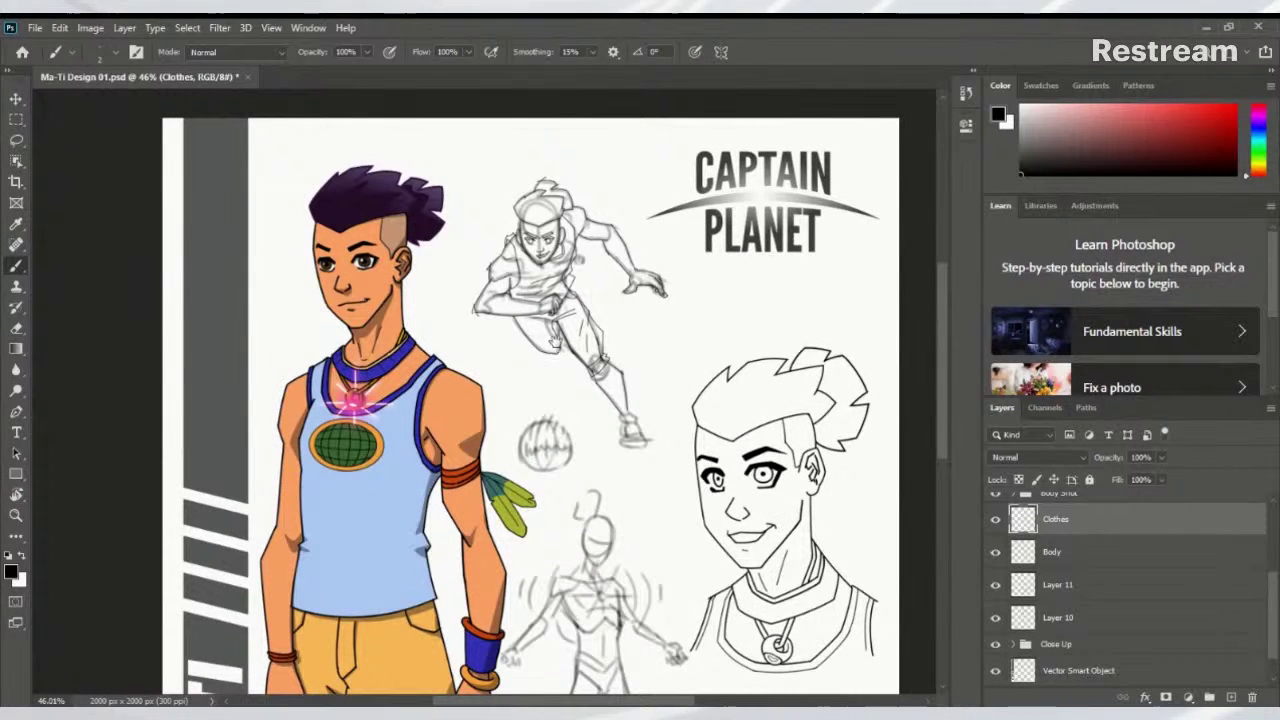
left_click_drag(556, 343, 562, 351)
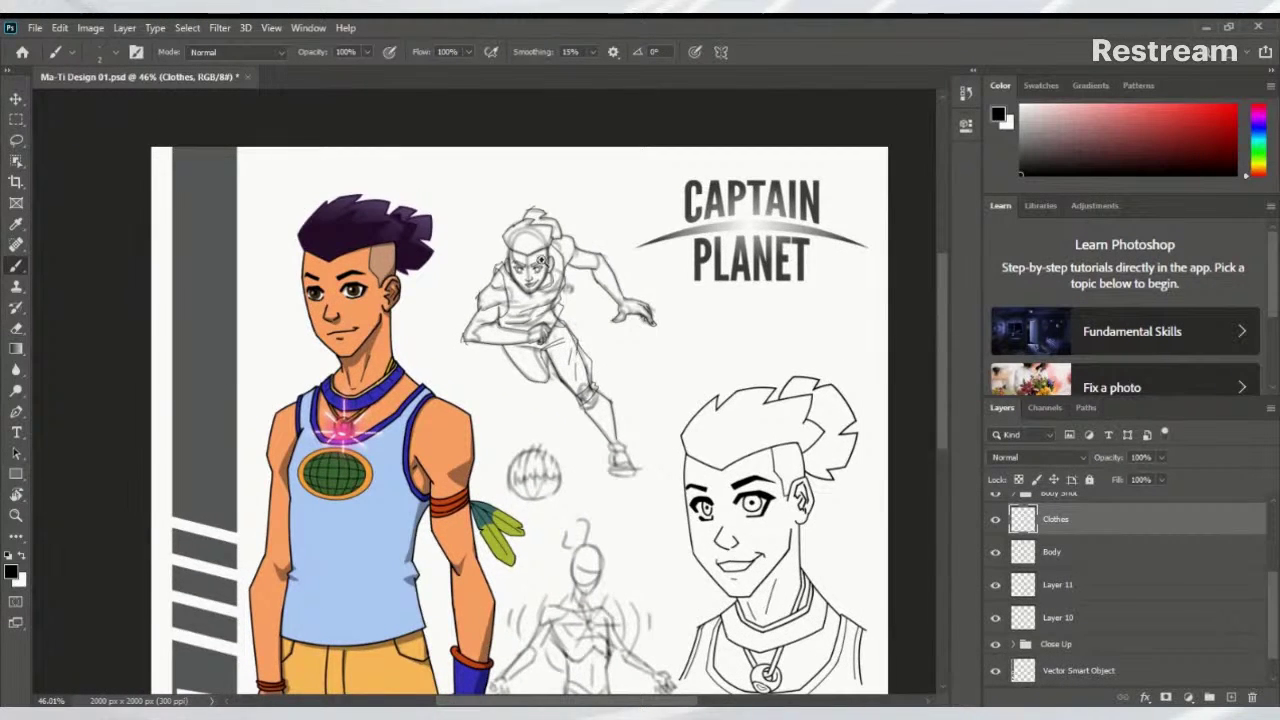
mouse_move(544, 262)
left_mouse_down()
mouse_move(681, 304)
mouse_move(664, 432)
mouse_move(622, 272)
mouse_move(466, 349)
mouse_move(470, 170)
mouse_move(560, 140)
mouse_move(665, 385)
mouse_move(457, 366)
mouse_move(466, 206)
mouse_move(591, 300)
mouse_move(574, 266)
left_mouse_up()
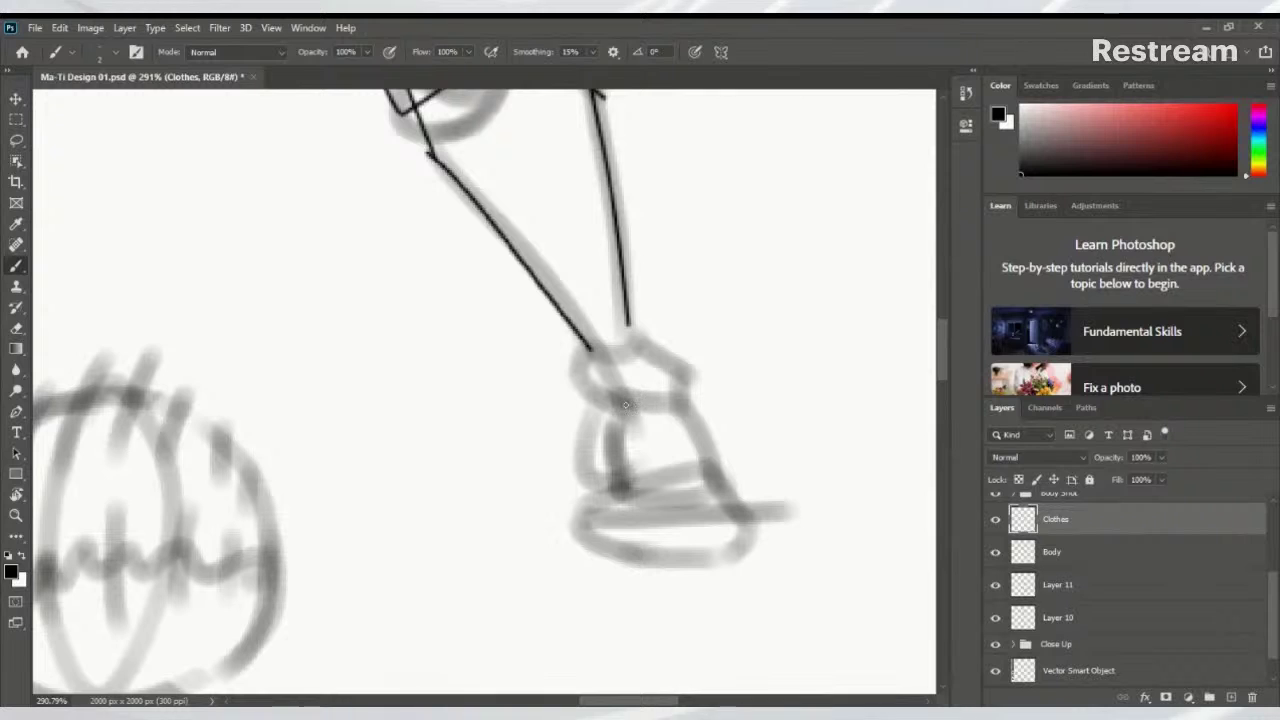
mouse_move(621, 424)
left_mouse_down()
mouse_move(605, 386)
mouse_move(665, 381)
mouse_move(679, 425)
left_mouse_up()
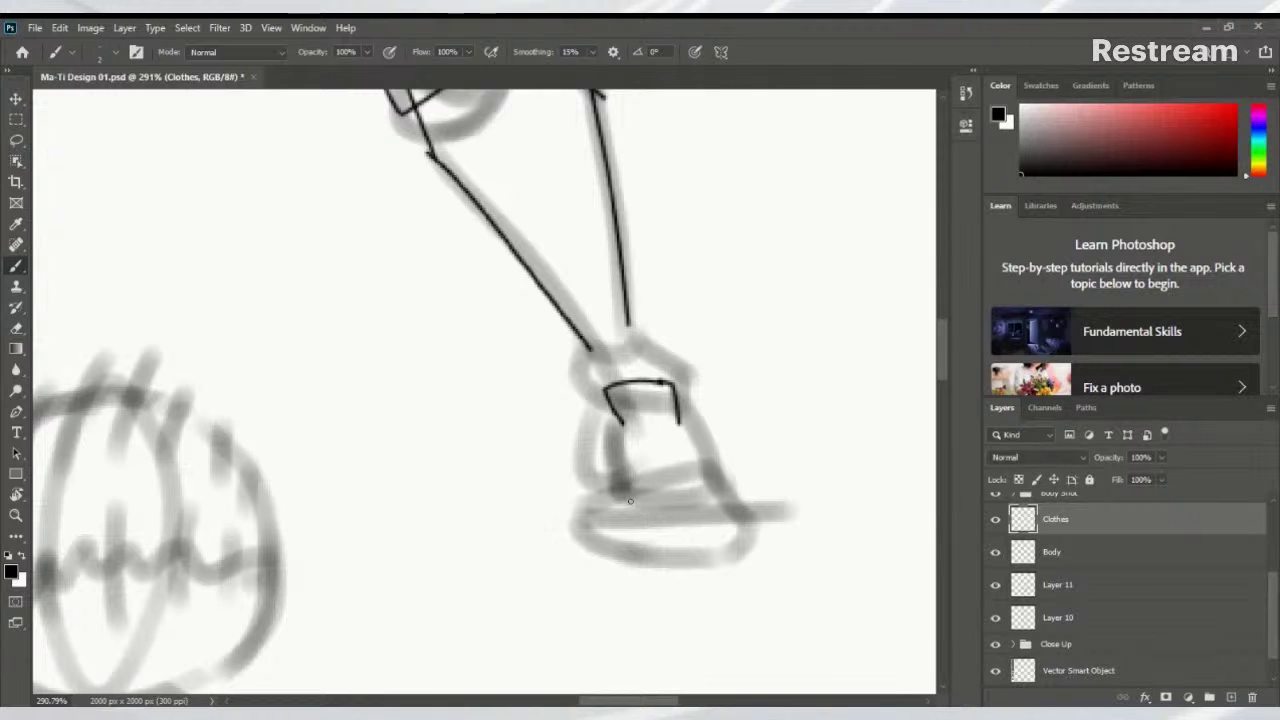
Ink the black sole lines under the running figure's foot, undoing misplaced strokes
left_click_drag(630, 500, 722, 502)
left_click_drag(606, 512, 610, 572)
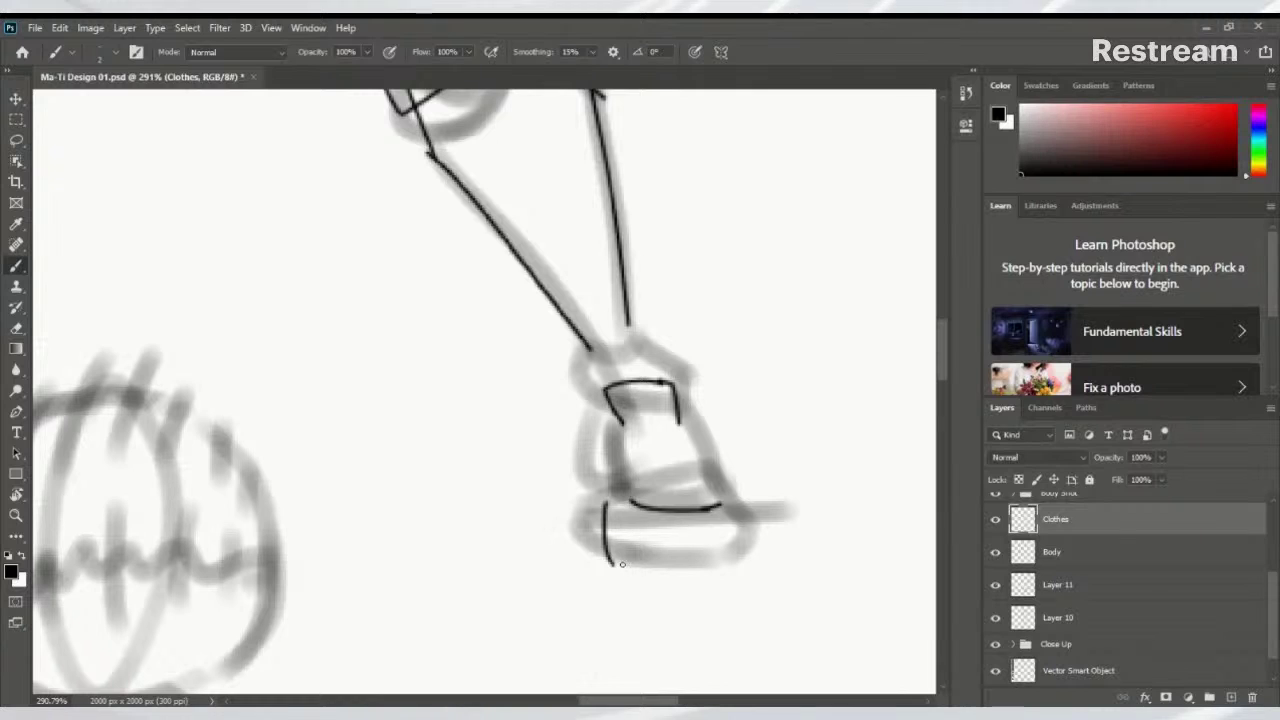
key("ctrl+z")
mouse_move(582, 505)
left_mouse_down()
mouse_move(628, 569)
mouse_move(609, 570)
mouse_move(757, 580)
left_mouse_up()
key("ctrl+z")
left_click_drag(591, 563, 757, 580)
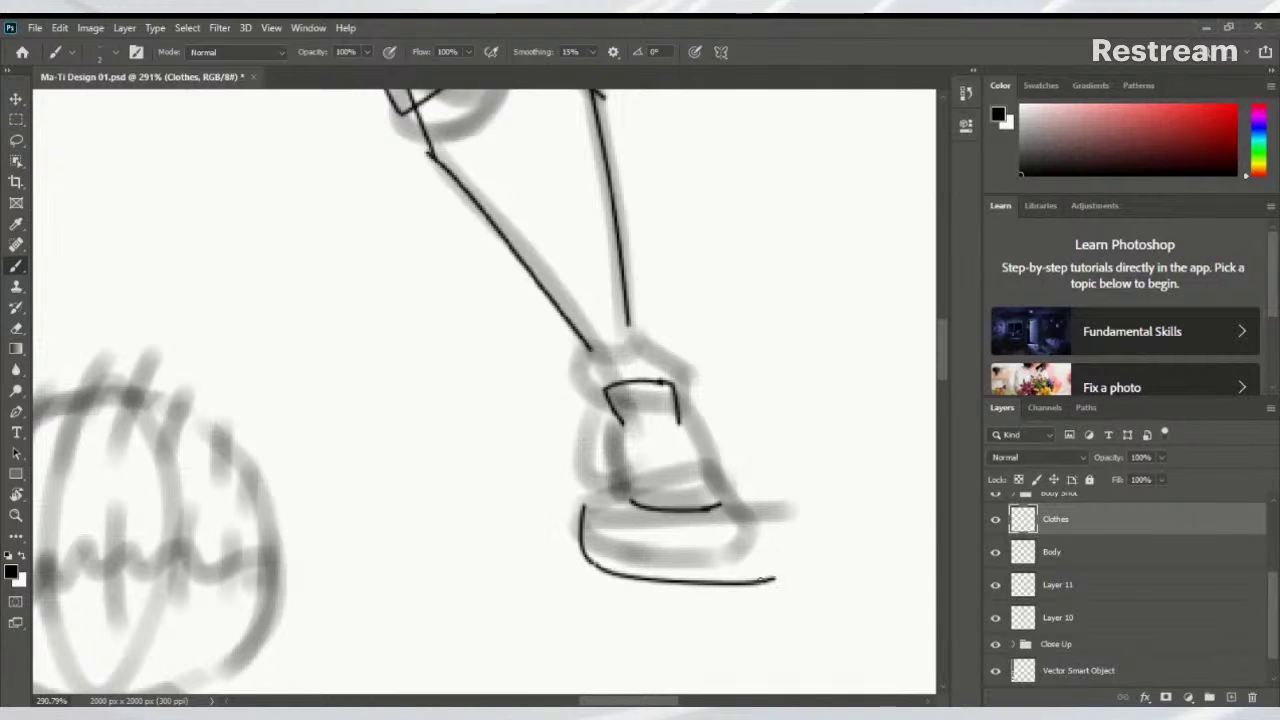
key("ctrl+z")
mouse_move(592, 564)
left_mouse_down()
mouse_move(721, 587)
mouse_move(750, 578)
left_mouse_up()
key("ctrl+z")
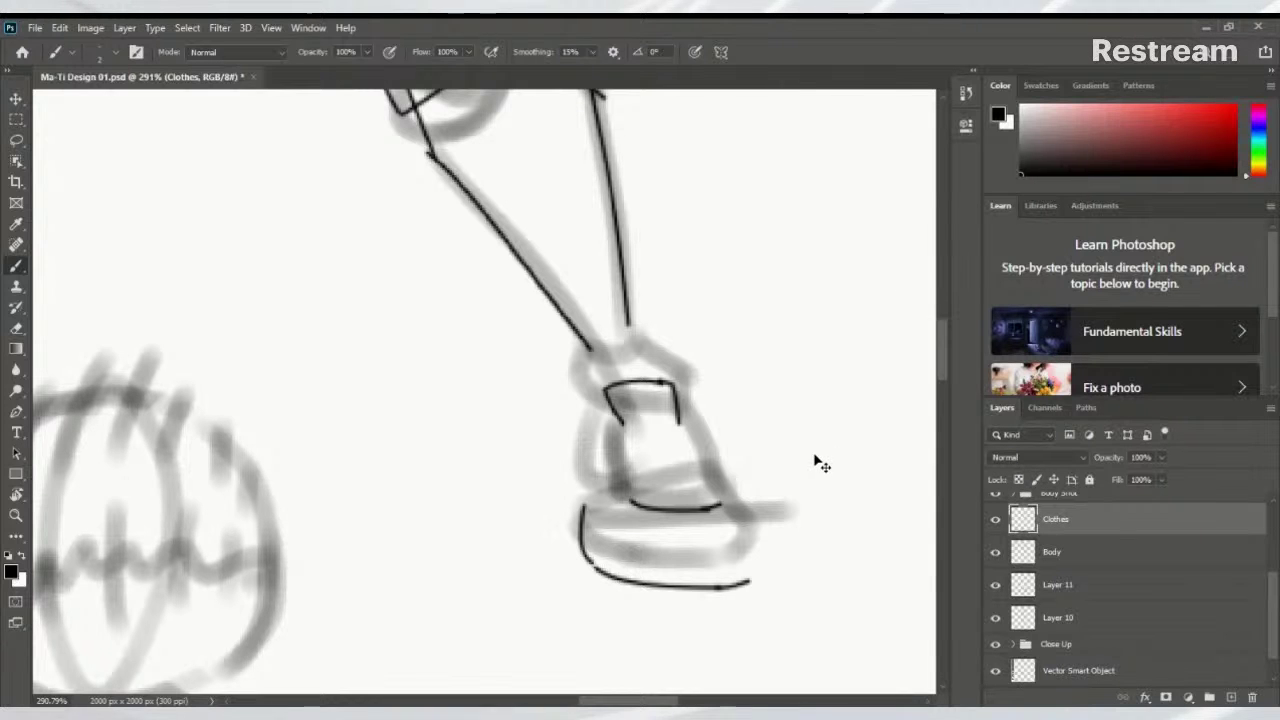
Paste the sneaker reference photo as a new layer and move it up and right
key("ctrl+v")
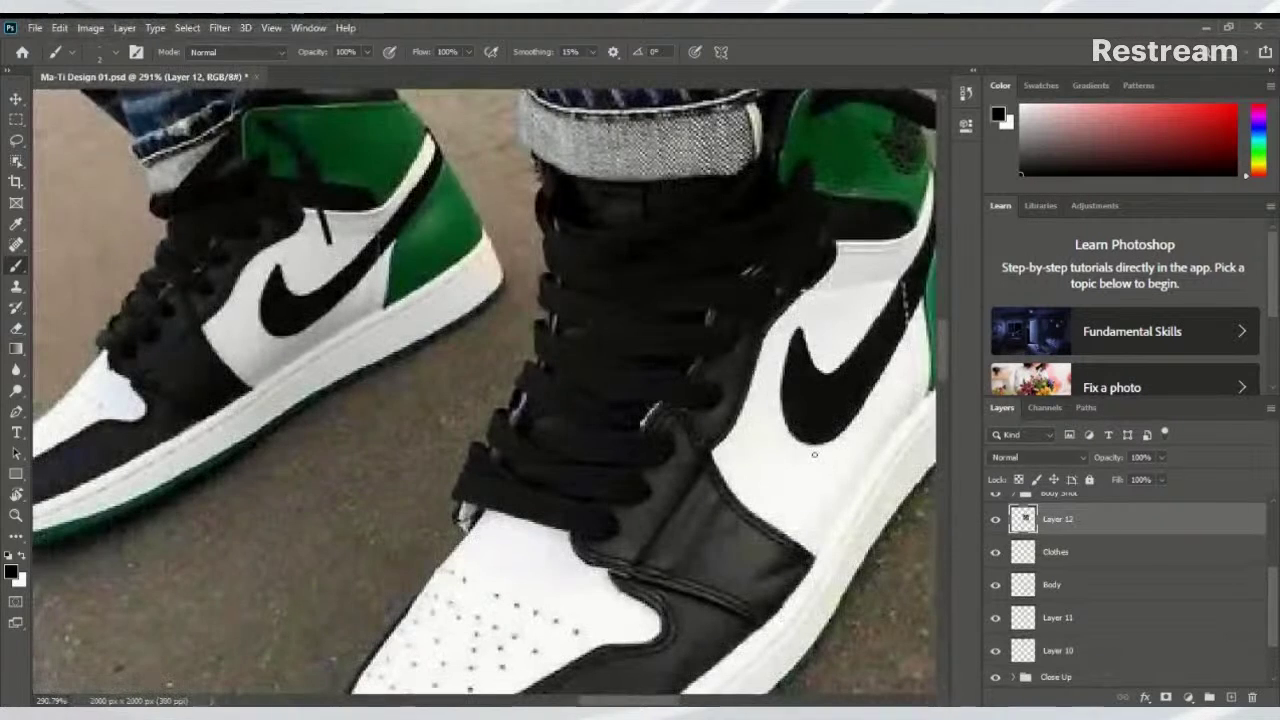
scroll(830, 448, "down", 2)
scroll(835, 445, "down", 3)
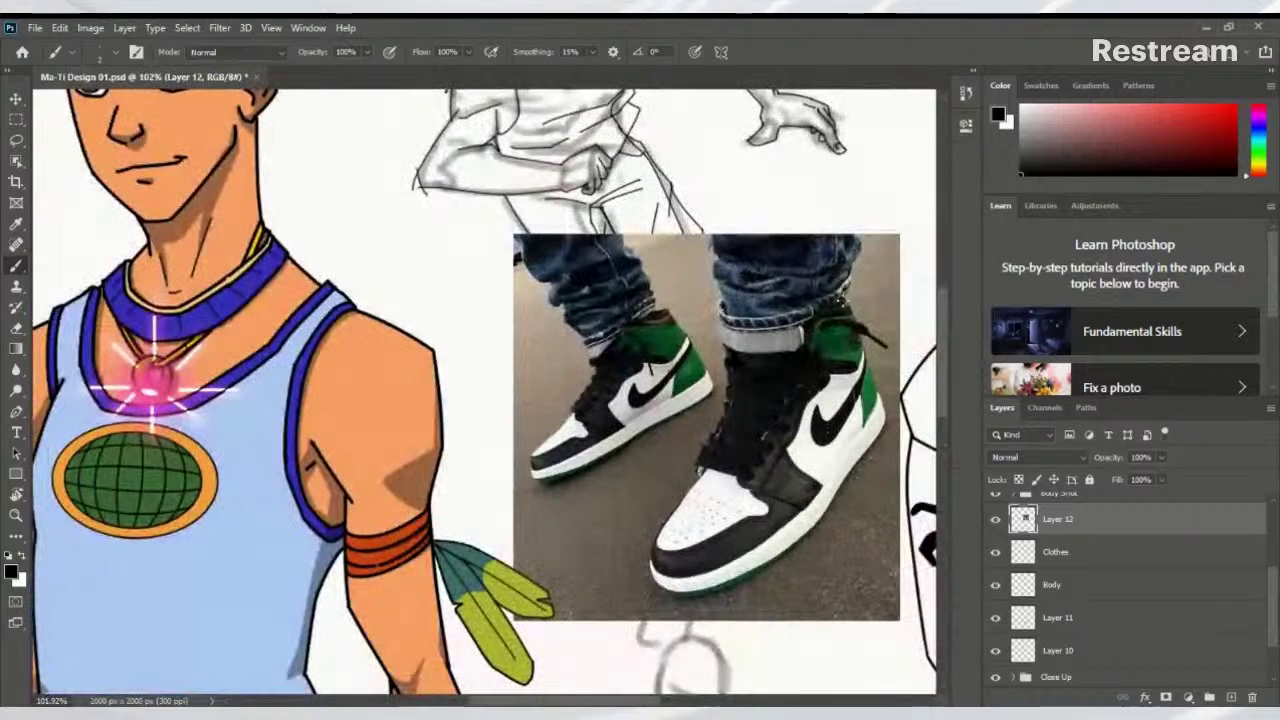
key("v")
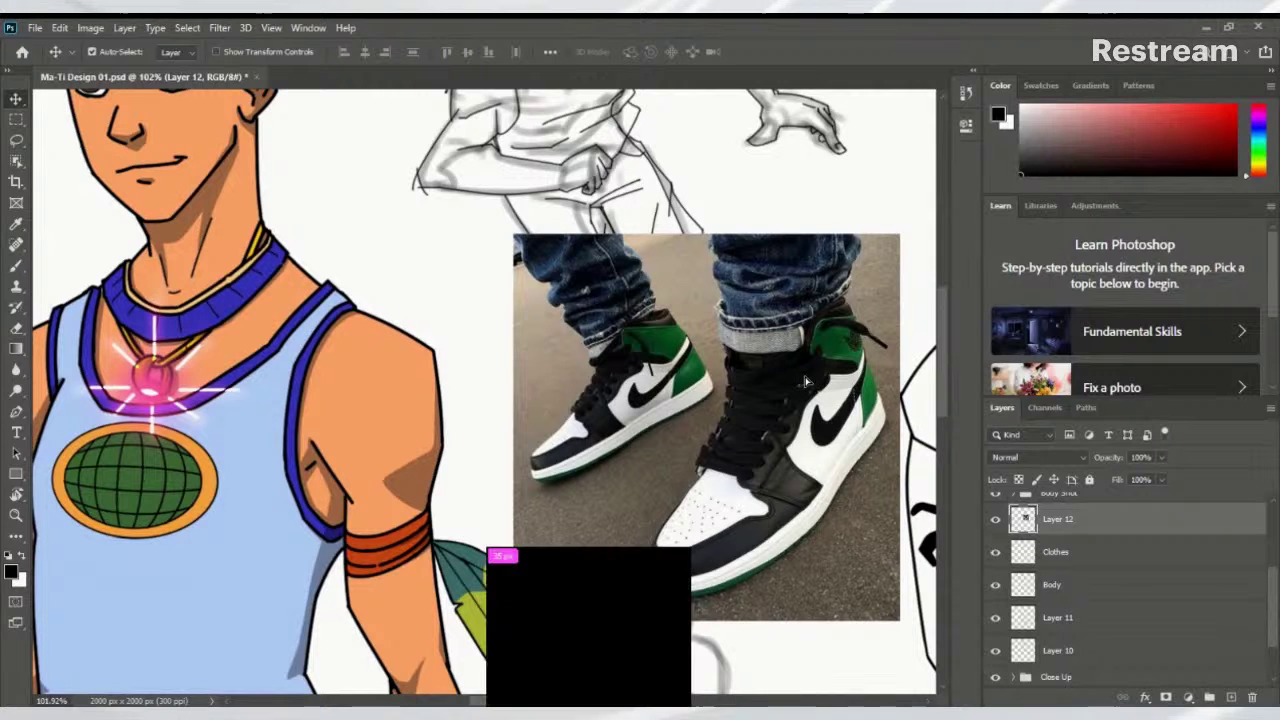
left_click_drag(797, 385, 840, 369)
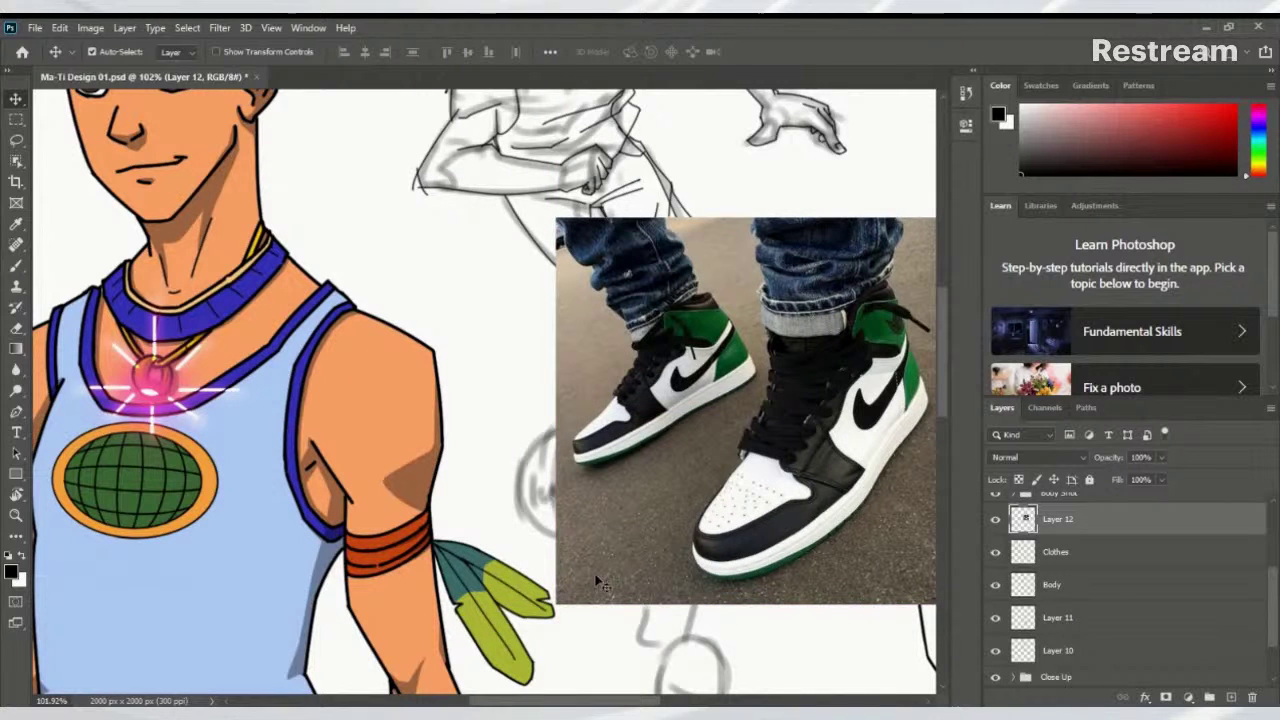
left_click_drag(608, 566, 431, 573)
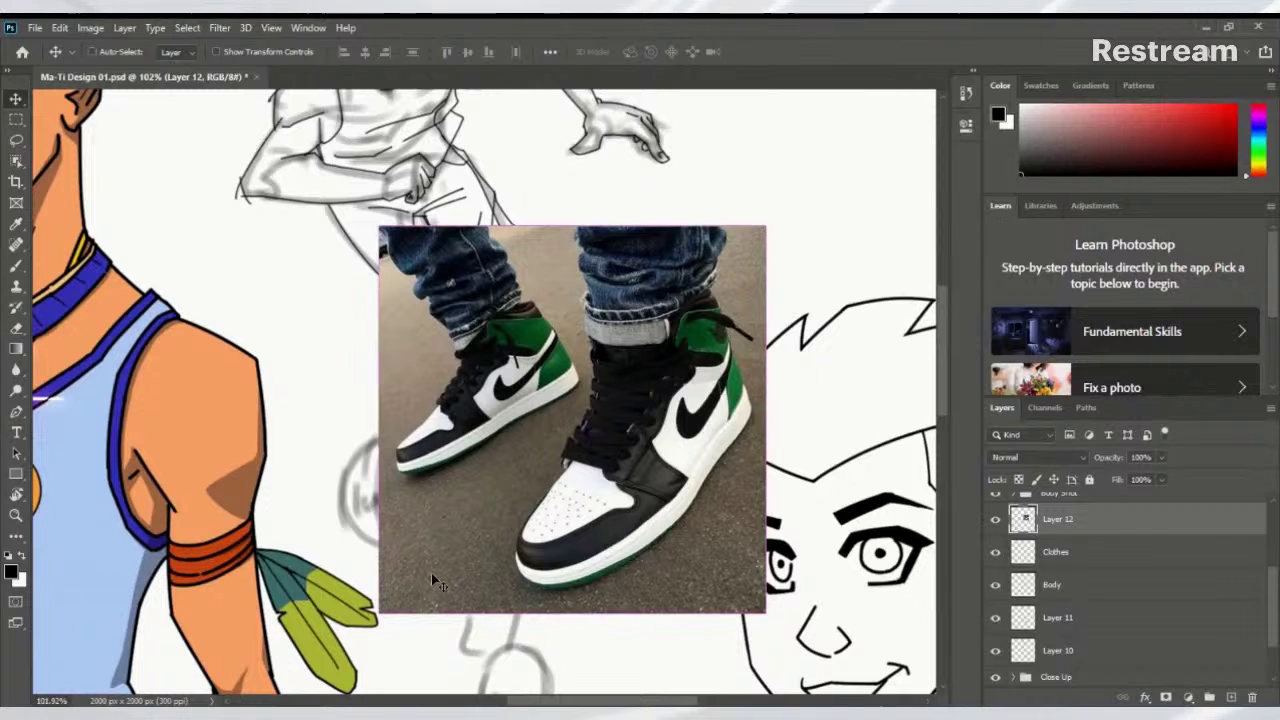
Scale the sneaker photo down to about 37% and place it beside the foot sketch
key("ctrl+t")
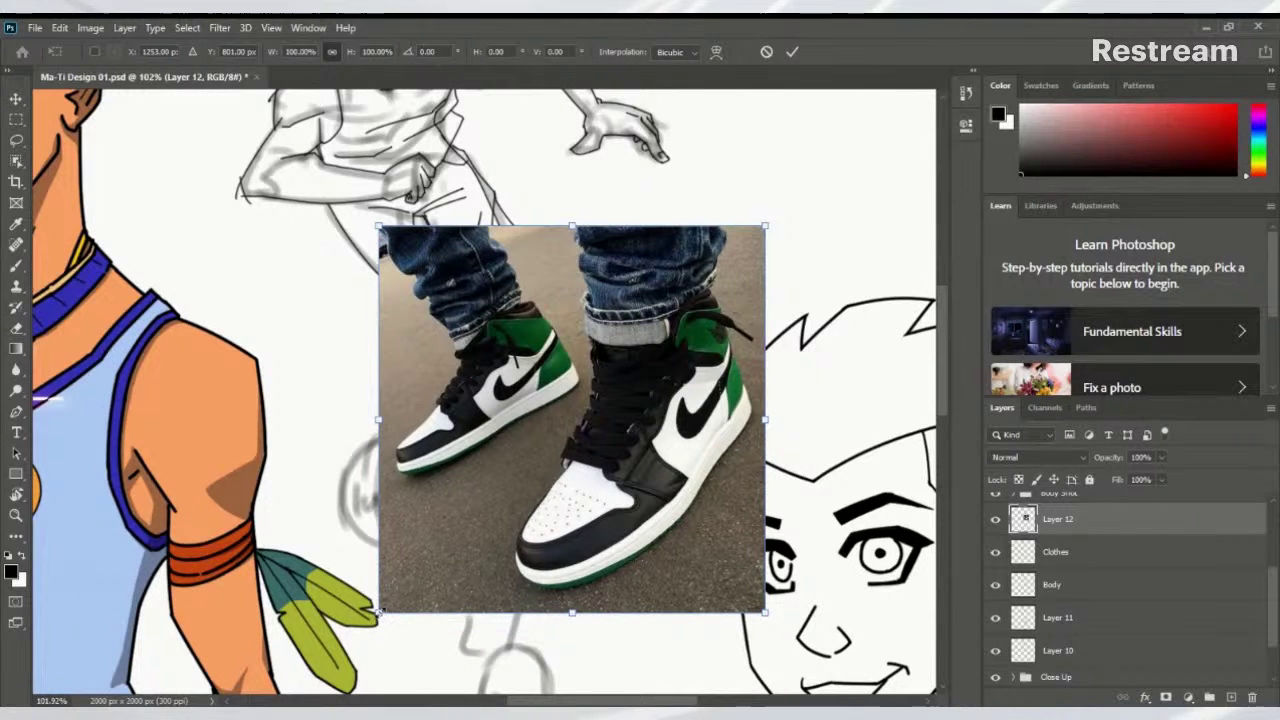
left_click_drag(380, 612, 621, 368)
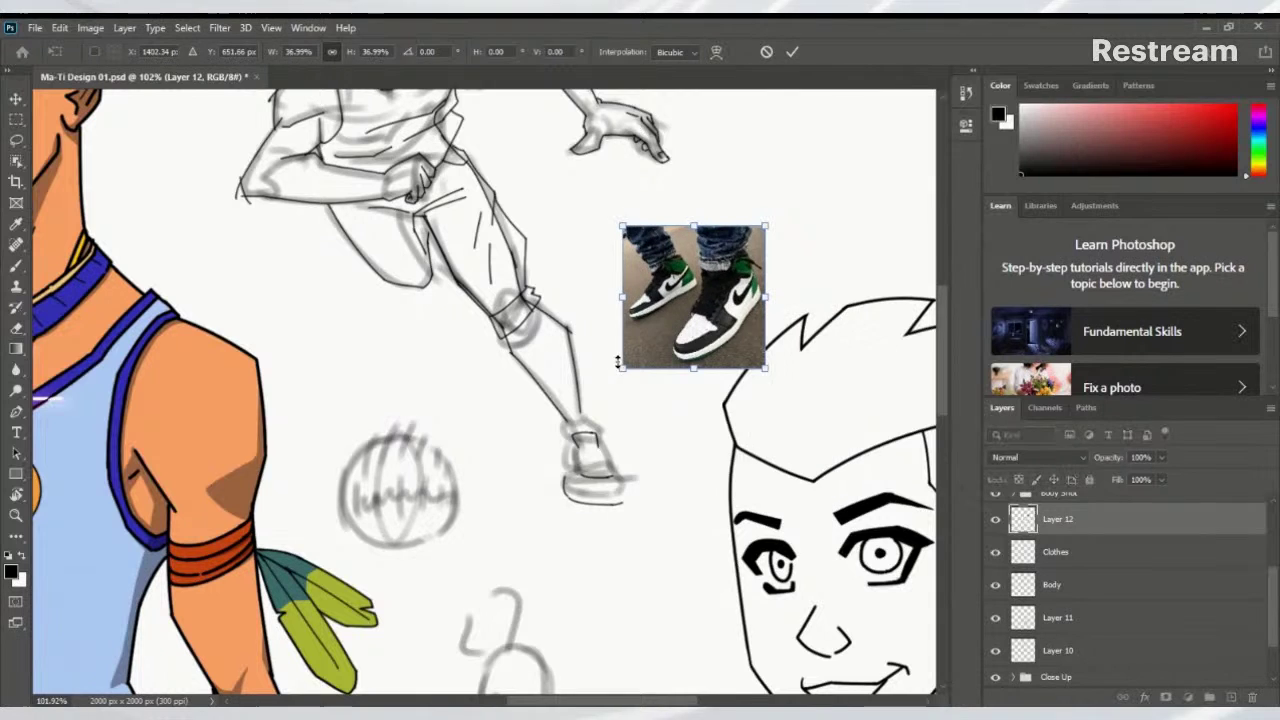
left_click_drag(708, 302, 679, 279)
left_click_drag(643, 351, 674, 375)
left_click_drag(695, 312, 729, 471)
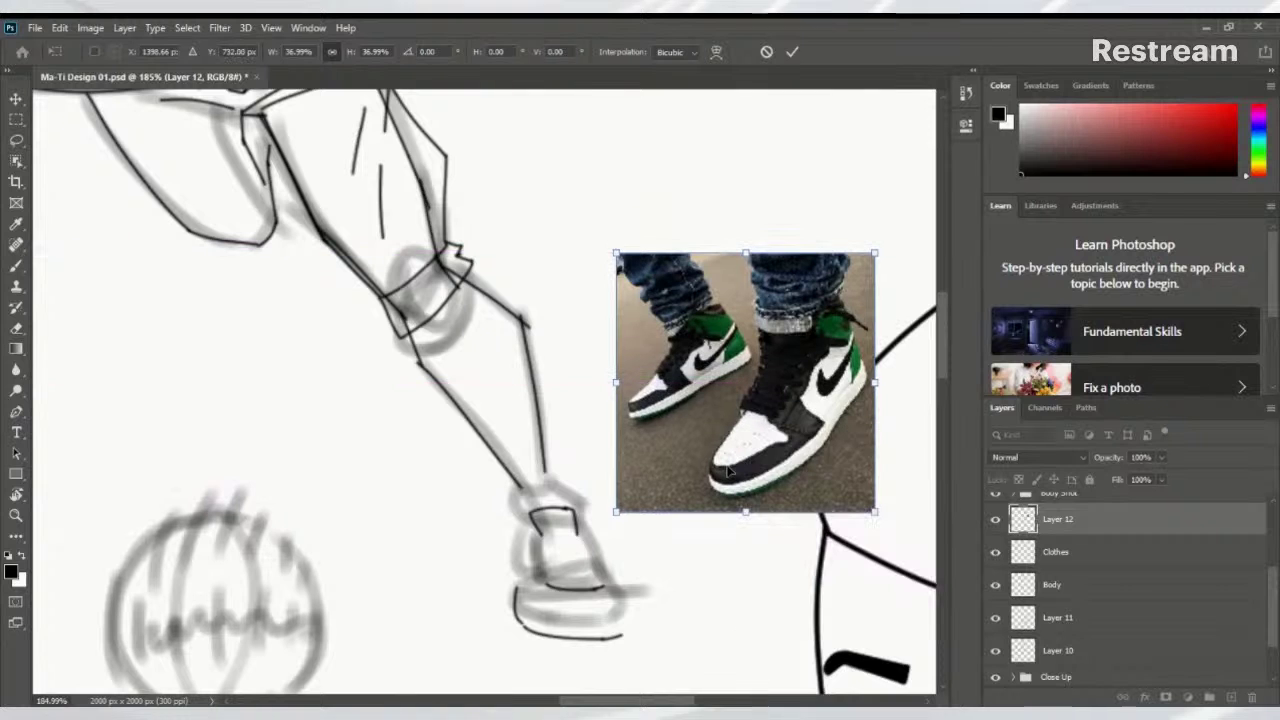
key("Return")
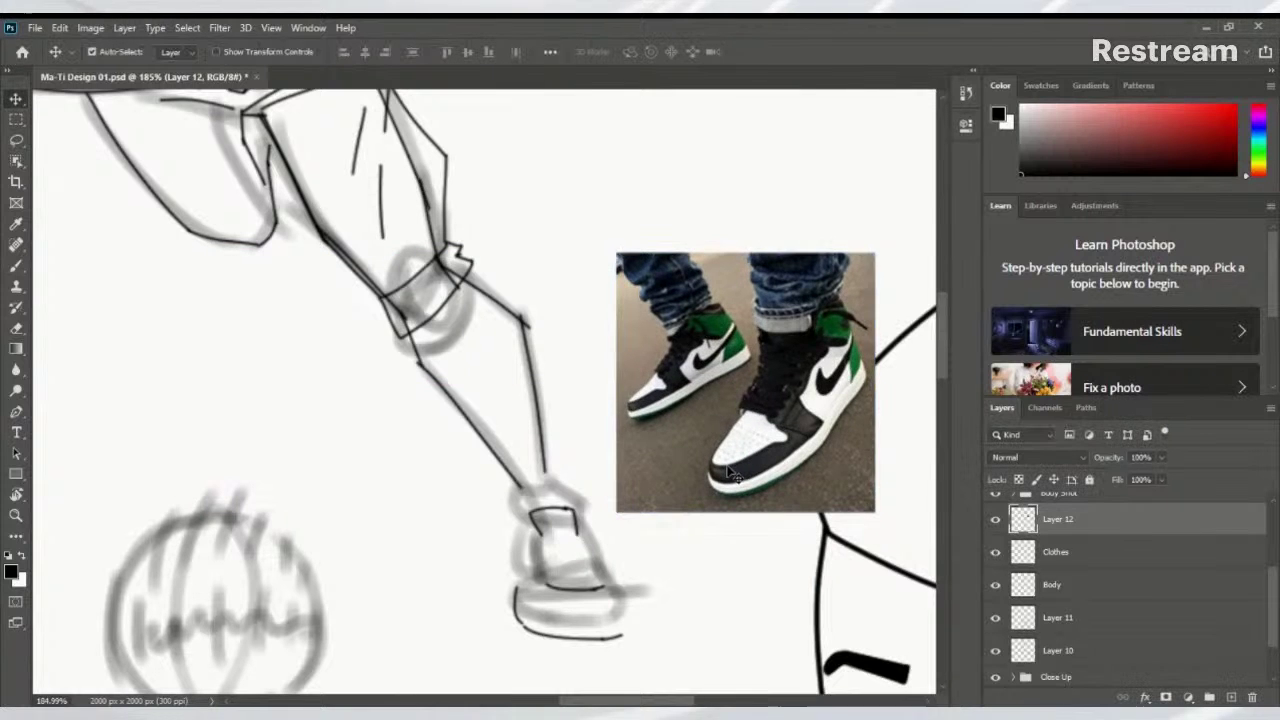
left_click_drag(631, 489, 640, 429)
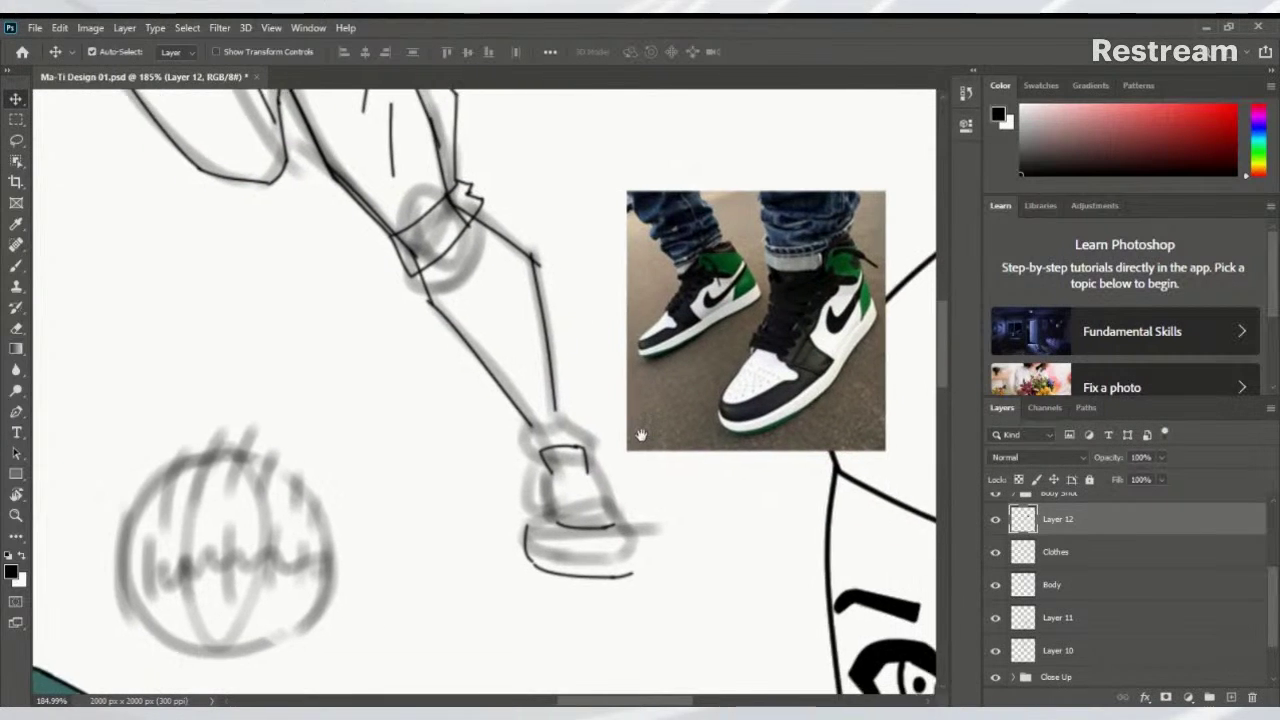
left_click_drag(610, 492, 600, 527)
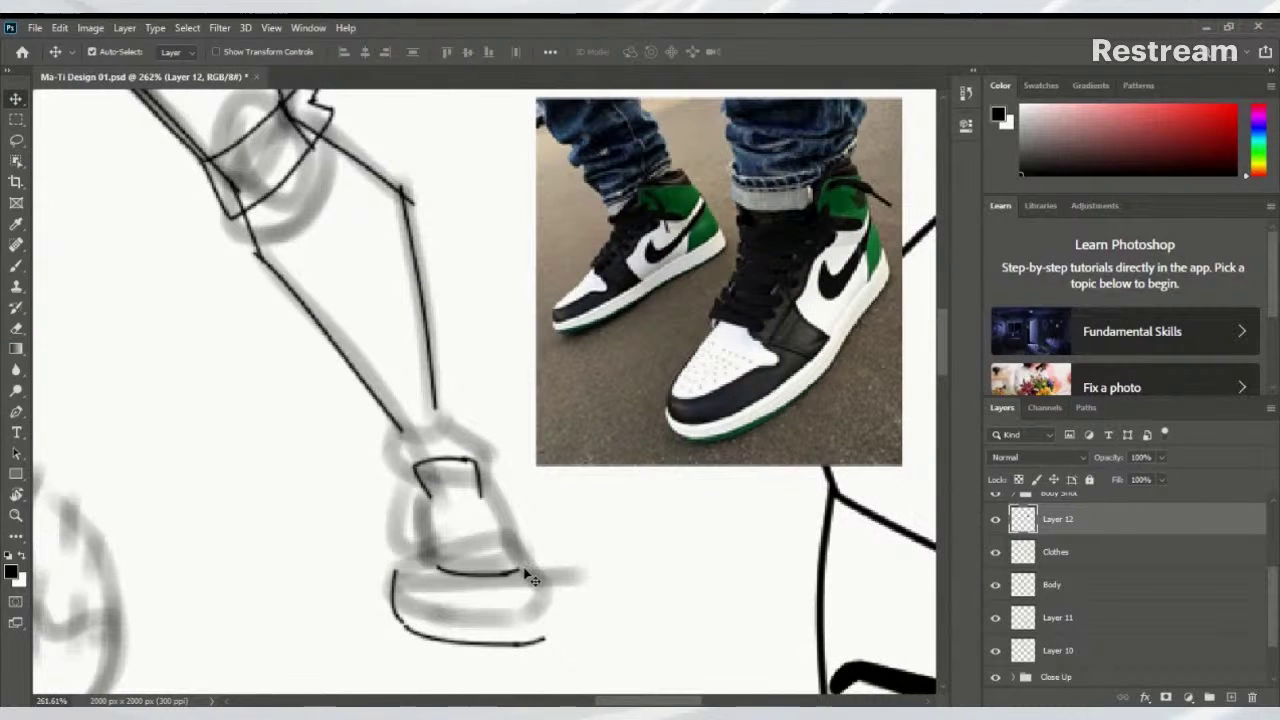
Draw ankle lines by the heel, then erase those strokes from the photo layer (Layer 12)
key("b")
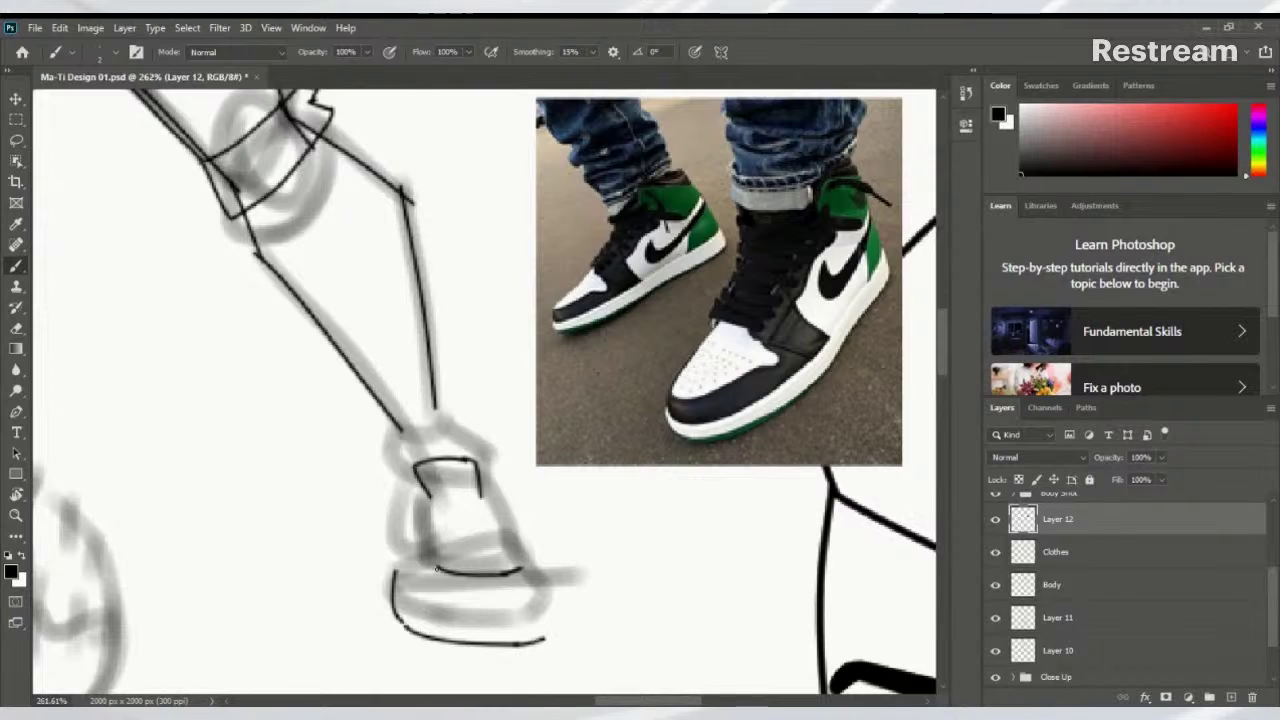
left_click_drag(440, 574, 418, 572)
left_click_drag(421, 558, 403, 589)
left_click_drag(414, 537, 396, 572)
mouse_move(394, 590)
left_mouse_down()
mouse_move(380, 588)
mouse_move(385, 465)
mouse_move(484, 452)
mouse_move(490, 513)
left_mouse_up()
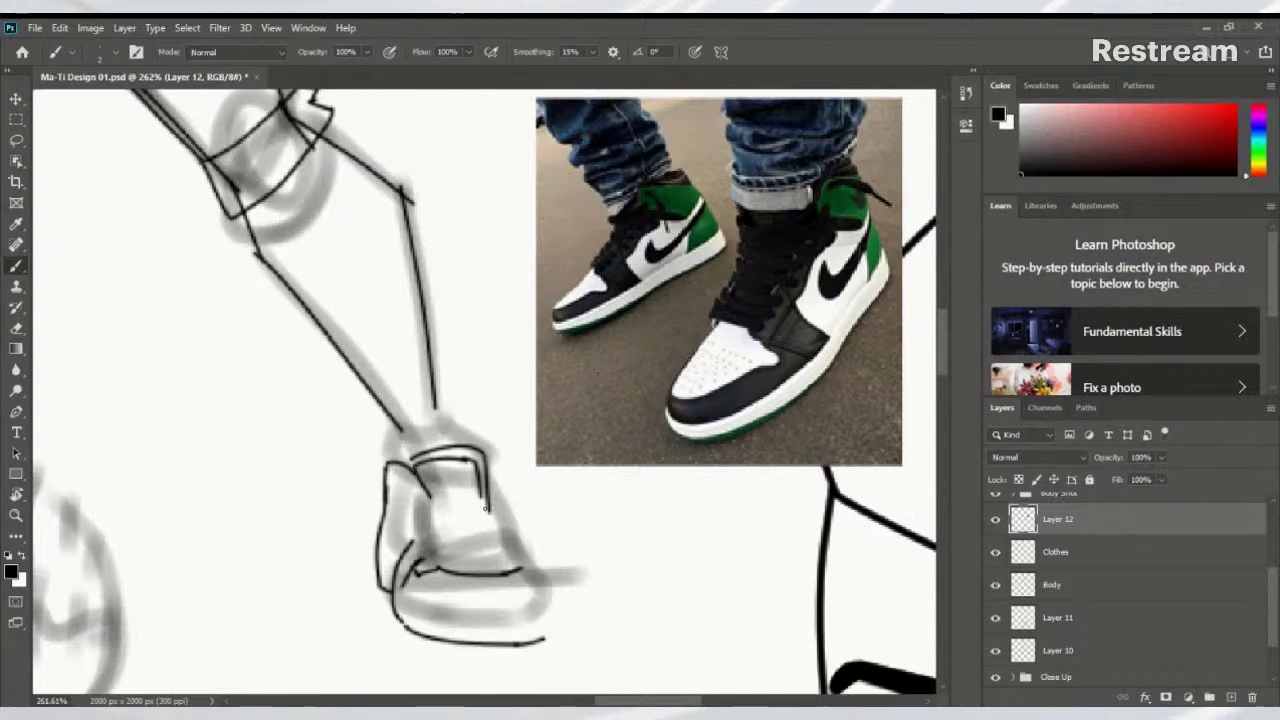
key("e")
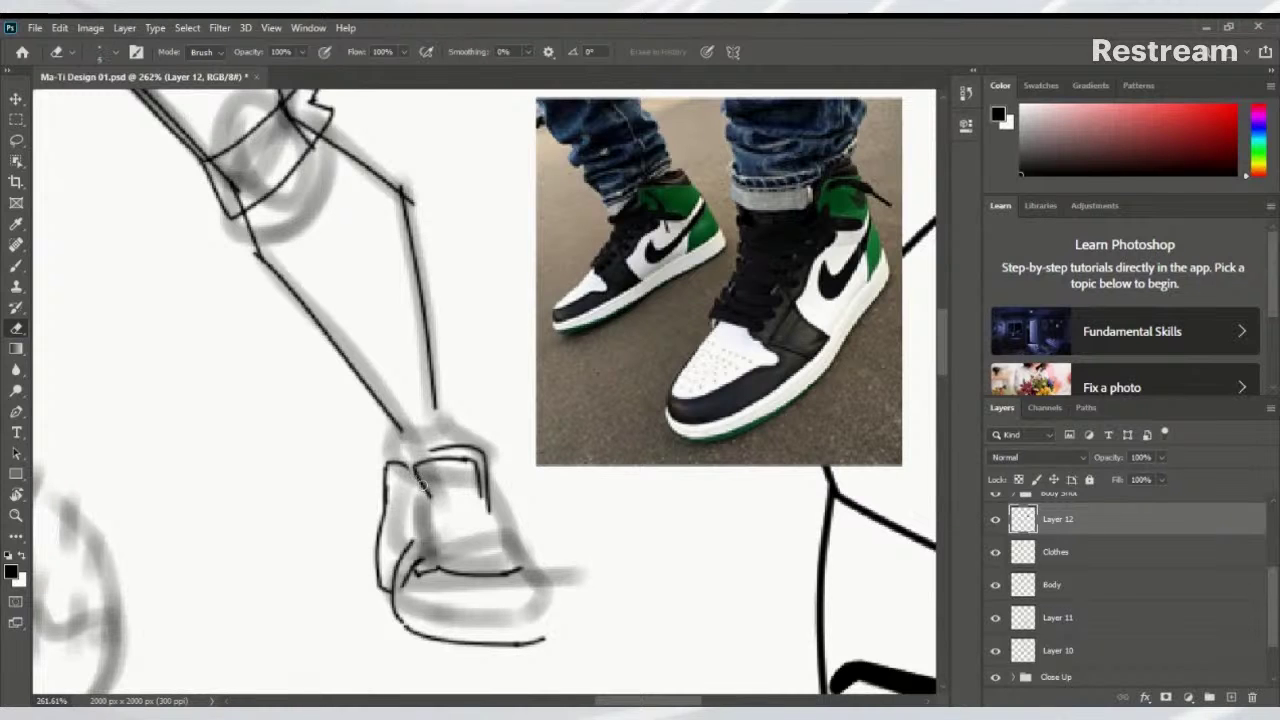
key("bracketright")
key("bracketright")
key("bracketright")
mouse_move(420, 480)
left_mouse_down()
mouse_move(468, 464)
mouse_move(356, 524)
mouse_move(412, 557)
mouse_move(534, 537)
left_mouse_up()
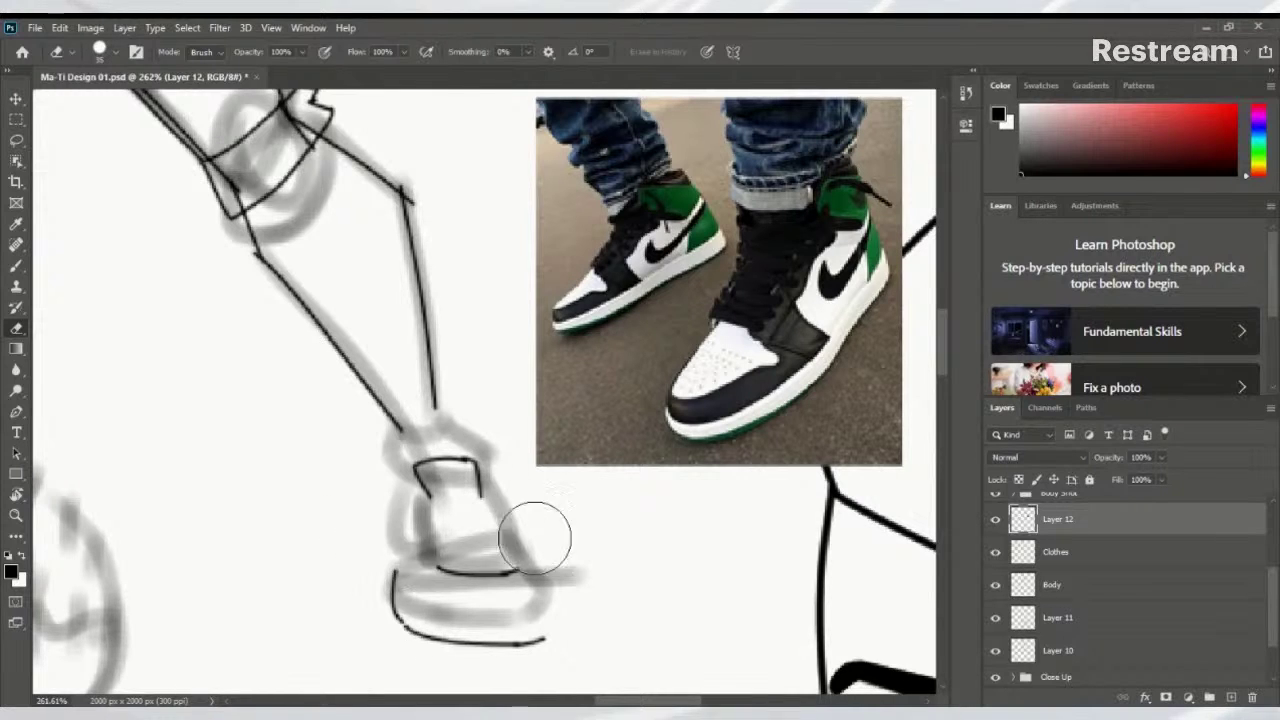
On the Clothes layer, ink the ankle cuff and the curved front and toe of the shoe
left_click(1050, 556)
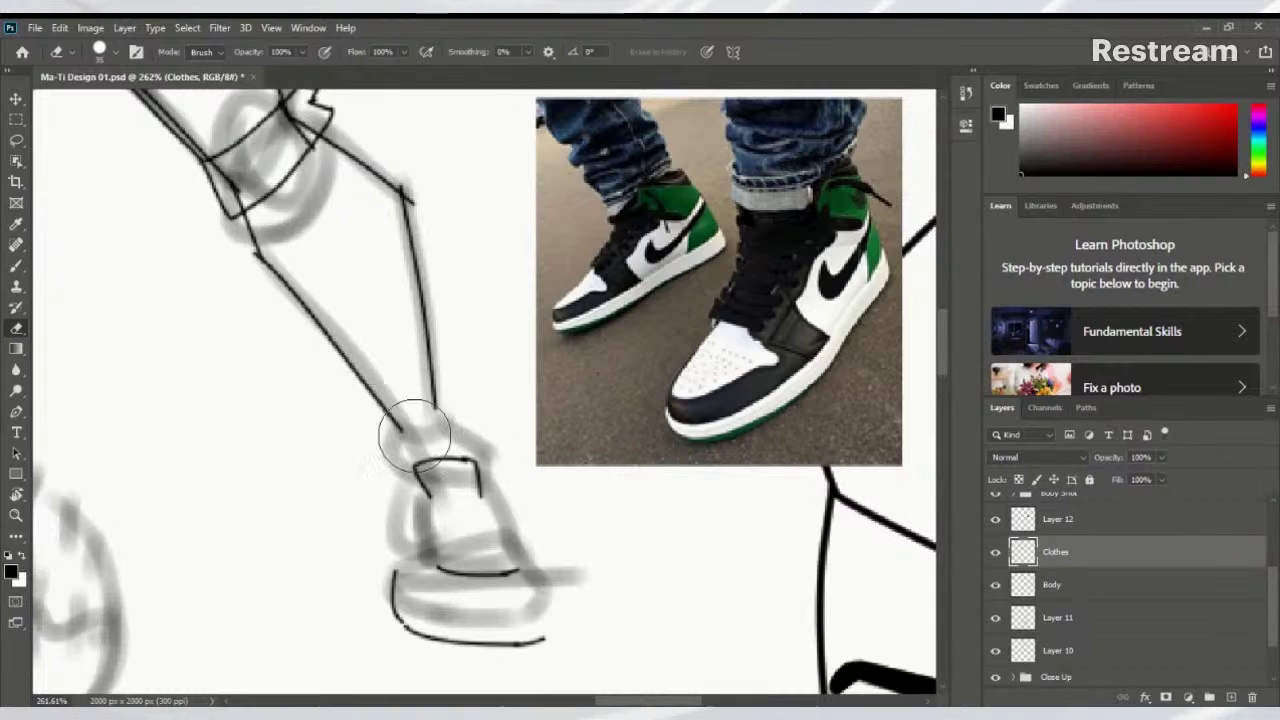
key("b")
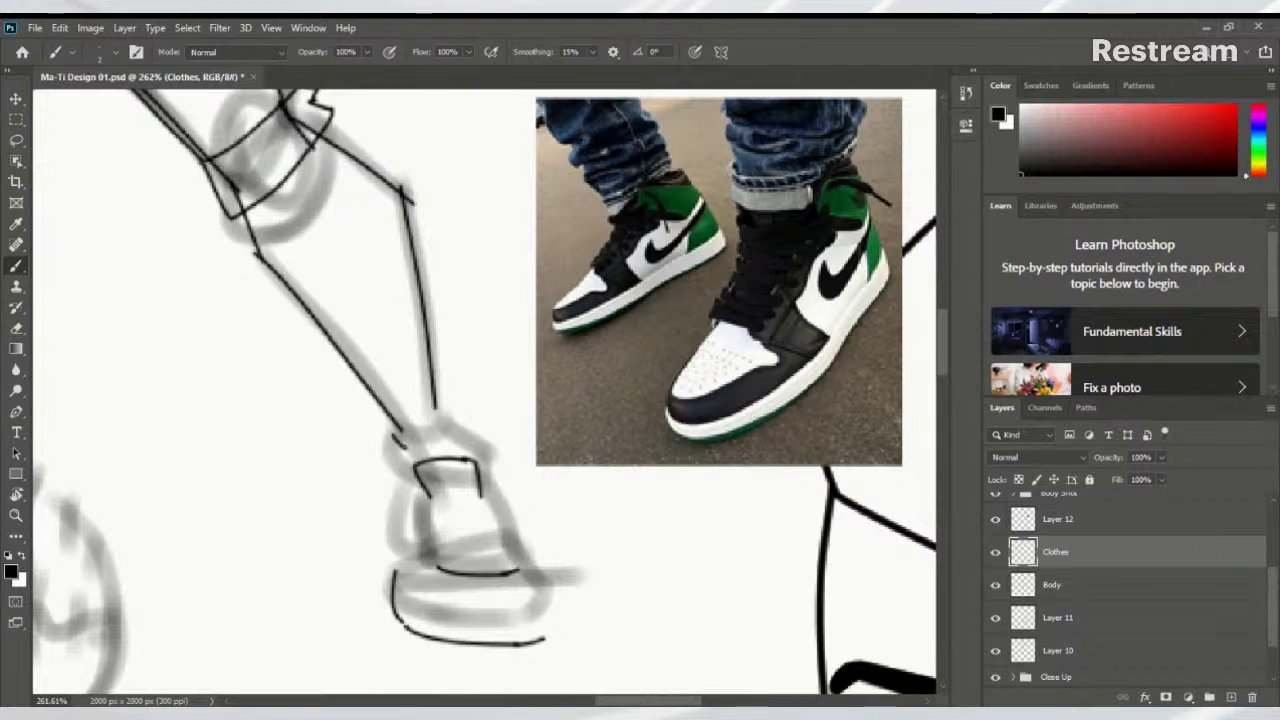
left_click_drag(392, 438, 420, 464)
left_click_drag(451, 421, 485, 470)
left_click_drag(495, 484, 542, 570)
key("ctrl+z")
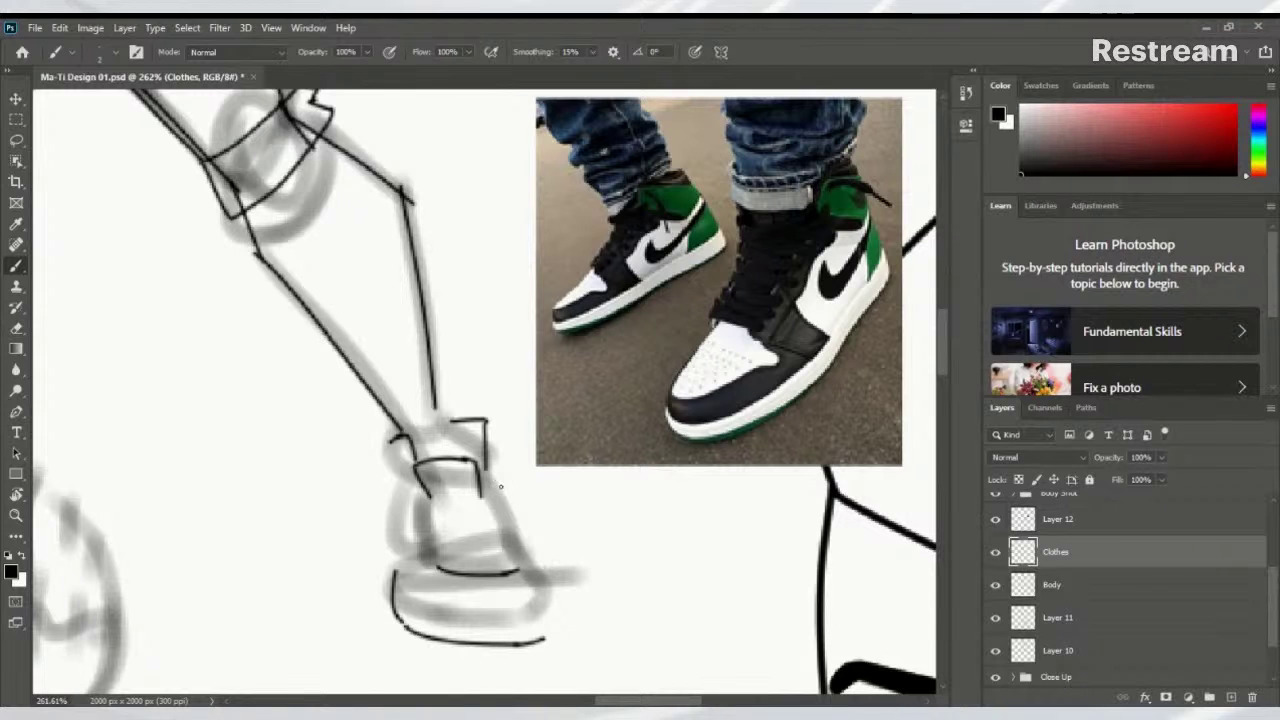
left_click_drag(493, 478, 548, 614)
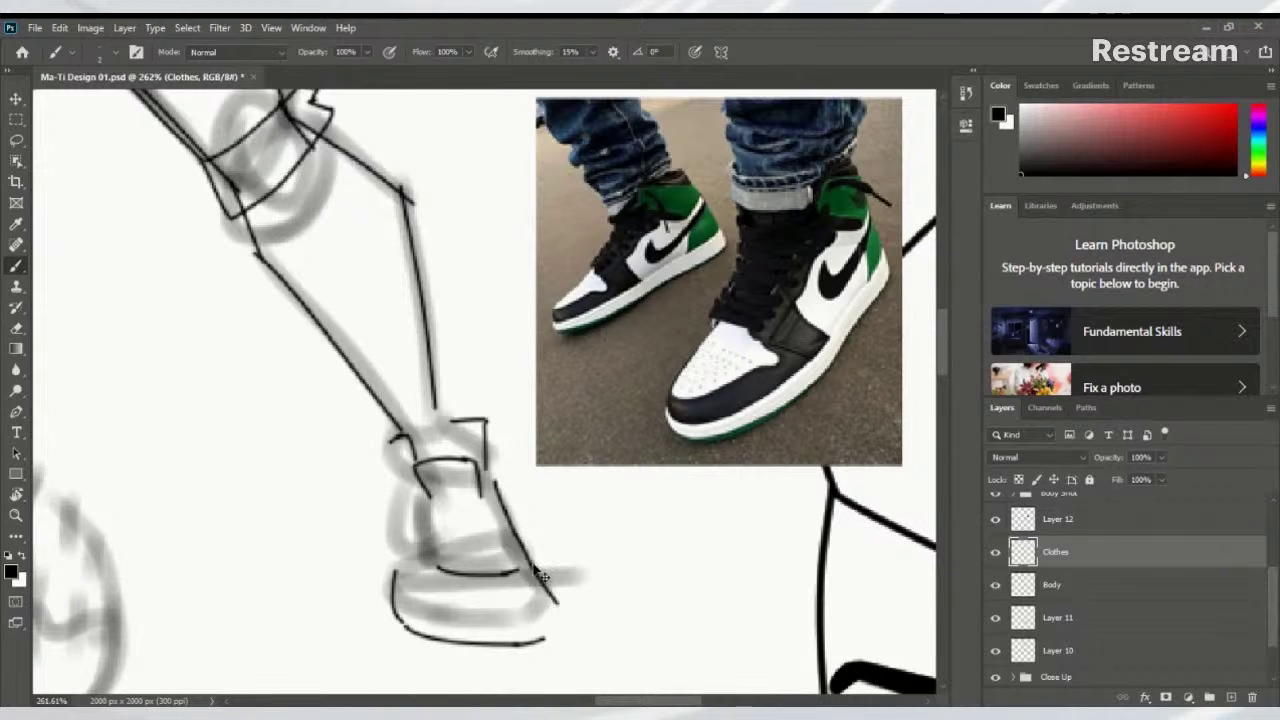
key("ctrl+z")
key("ctrl+z")
mouse_move(515, 529)
left_mouse_down()
mouse_move(550, 595)
mouse_move(549, 627)
left_mouse_up()
Ink the shoe's sole line and its left ankle and side outlines, redoing strokes as needed
scroll(549, 627, "down", 5)
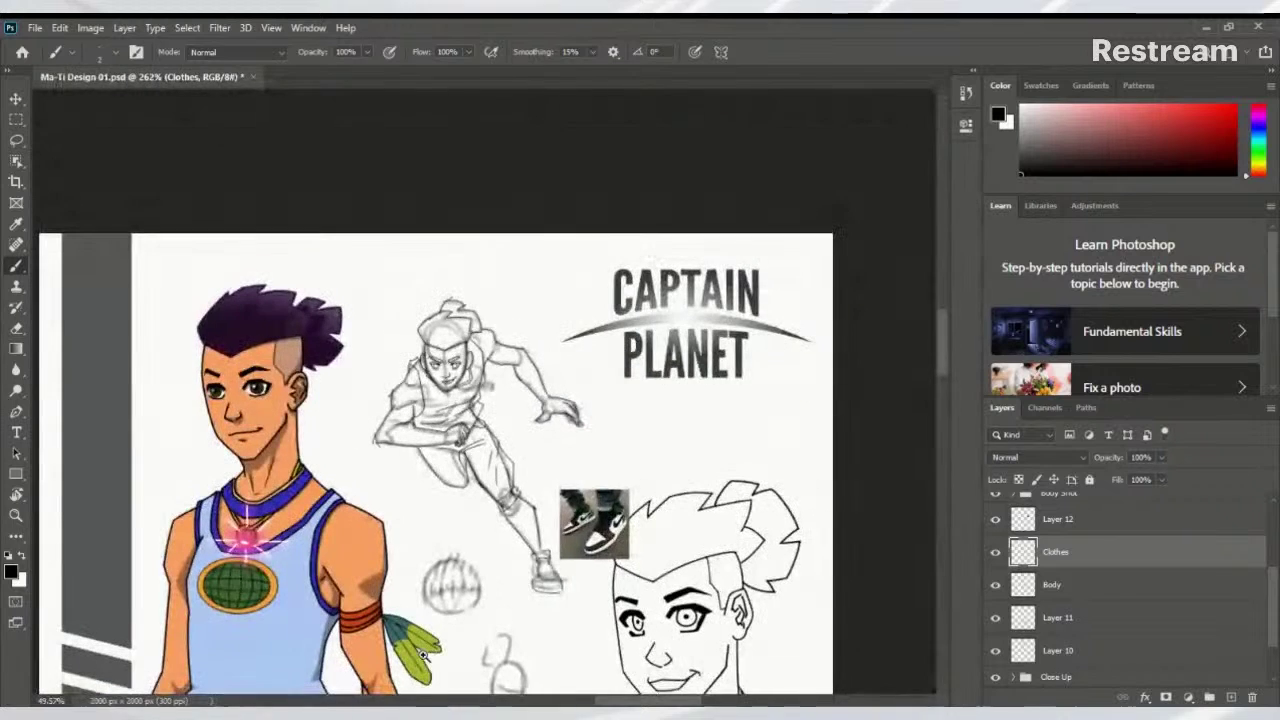
scroll(545, 590, "up", 5)
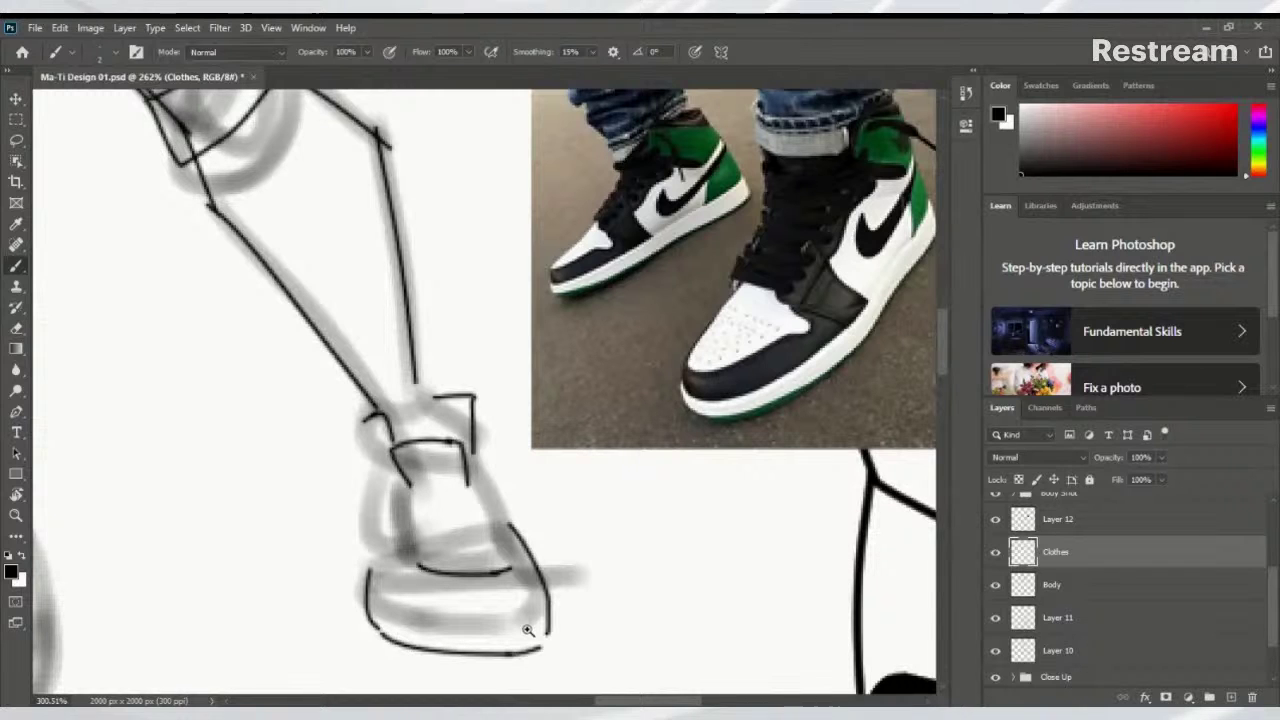
left_click_drag(528, 630, 437, 631)
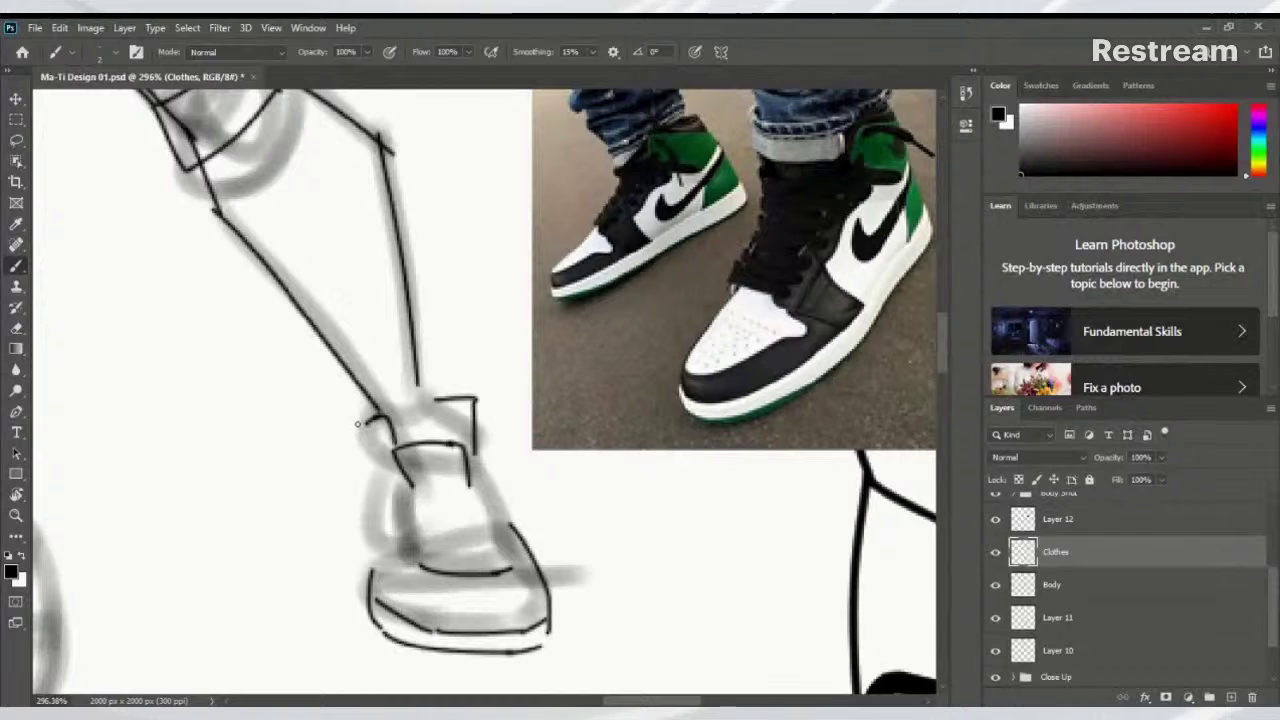
left_click_drag(358, 433, 368, 516)
key("ctrl+z")
left_click_drag(361, 421, 365, 488)
key("ctrl+z")
left_click_drag(360, 426, 364, 488)
key("ctrl+z")
left_click_drag(357, 426, 372, 570)
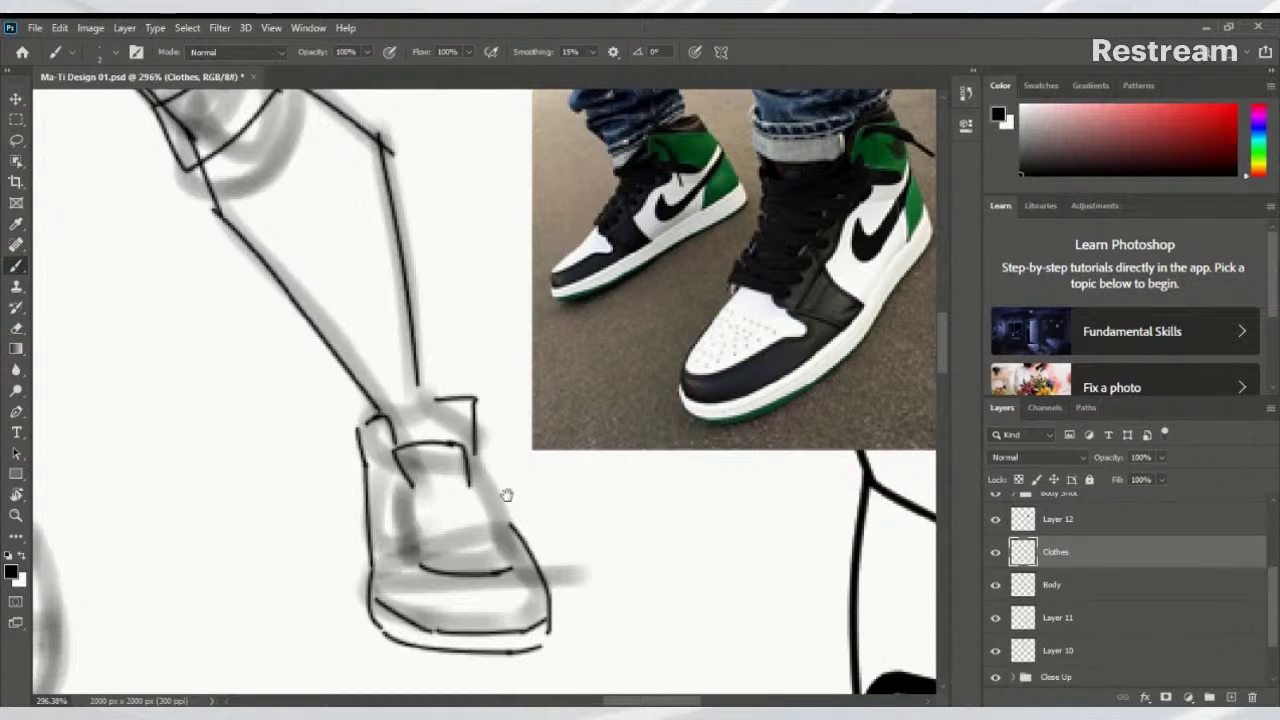
key("space")
mouse_move(503, 491)
left_mouse_down()
mouse_move(475, 461)
mouse_move(490, 498)
left_mouse_up()
key("ctrl+z")
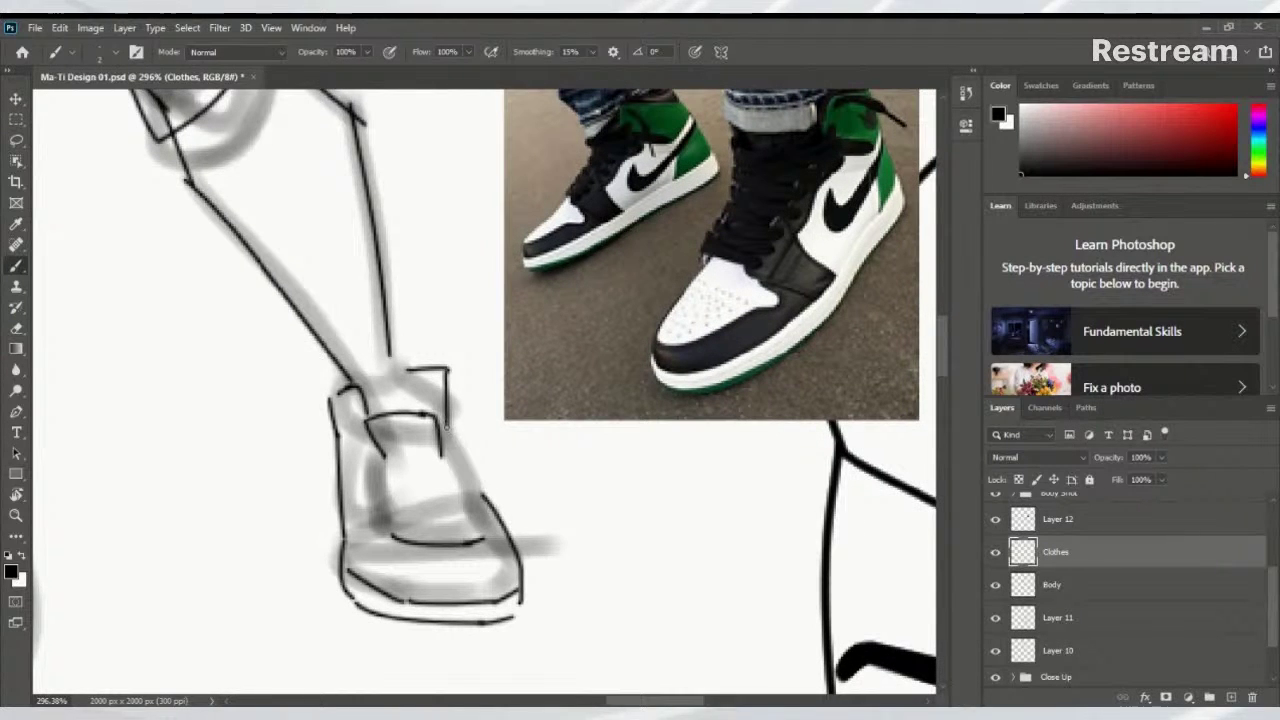
left_click_drag(444, 424, 484, 494)
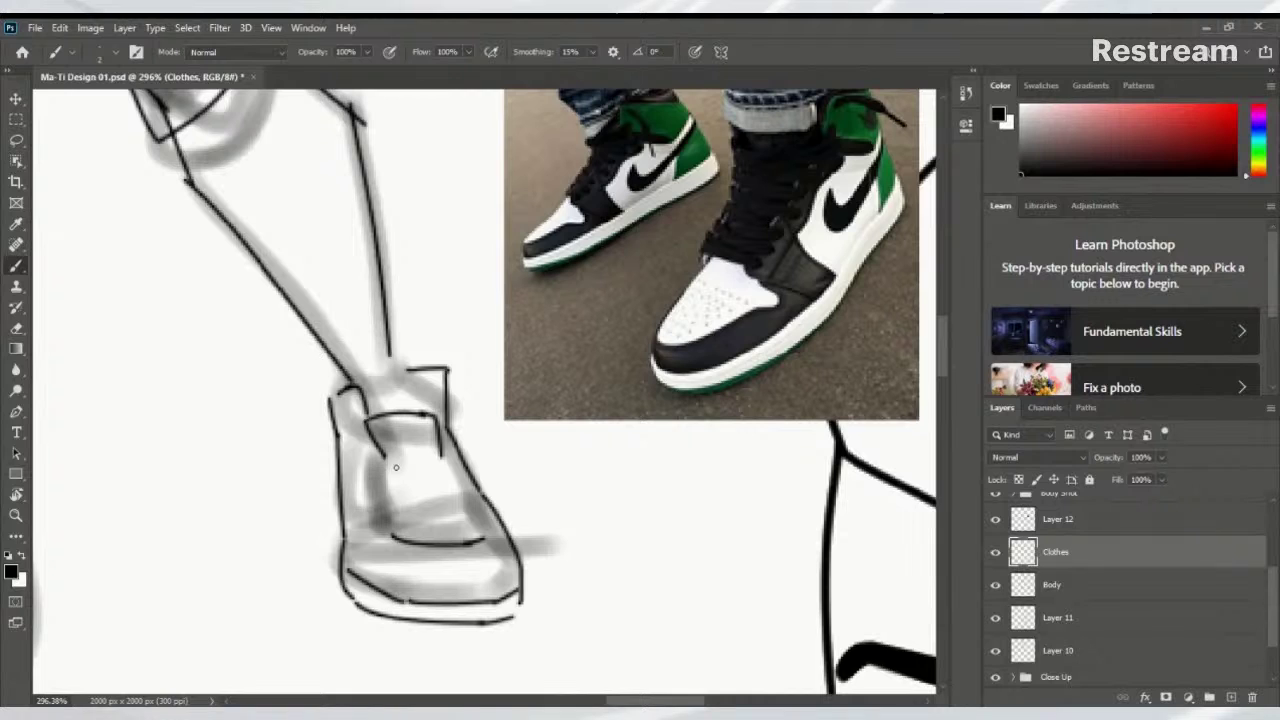
Draw four lace lines across the tongue and close the lowest lace into an oval
mouse_move(374, 468)
left_mouse_down()
mouse_move(428, 460)
mouse_move(430, 474)
mouse_move(448, 472)
mouse_move(437, 488)
mouse_move(460, 476)
left_mouse_up()
key("ctrl+z")
key("ctrl+z")
key("ctrl+z")
left_click_drag(376, 469, 455, 462)
left_click_drag(381, 484, 462, 478)
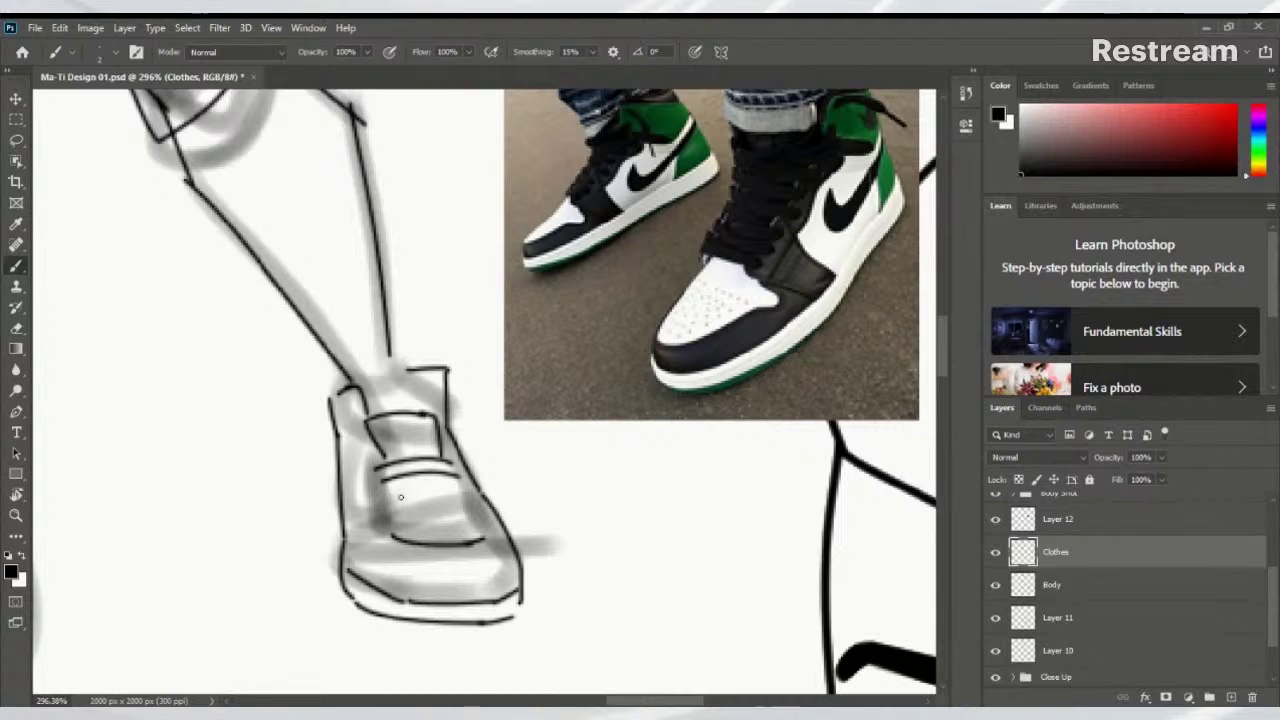
left_click_drag(386, 500, 476, 492)
left_click_drag(392, 517, 473, 507)
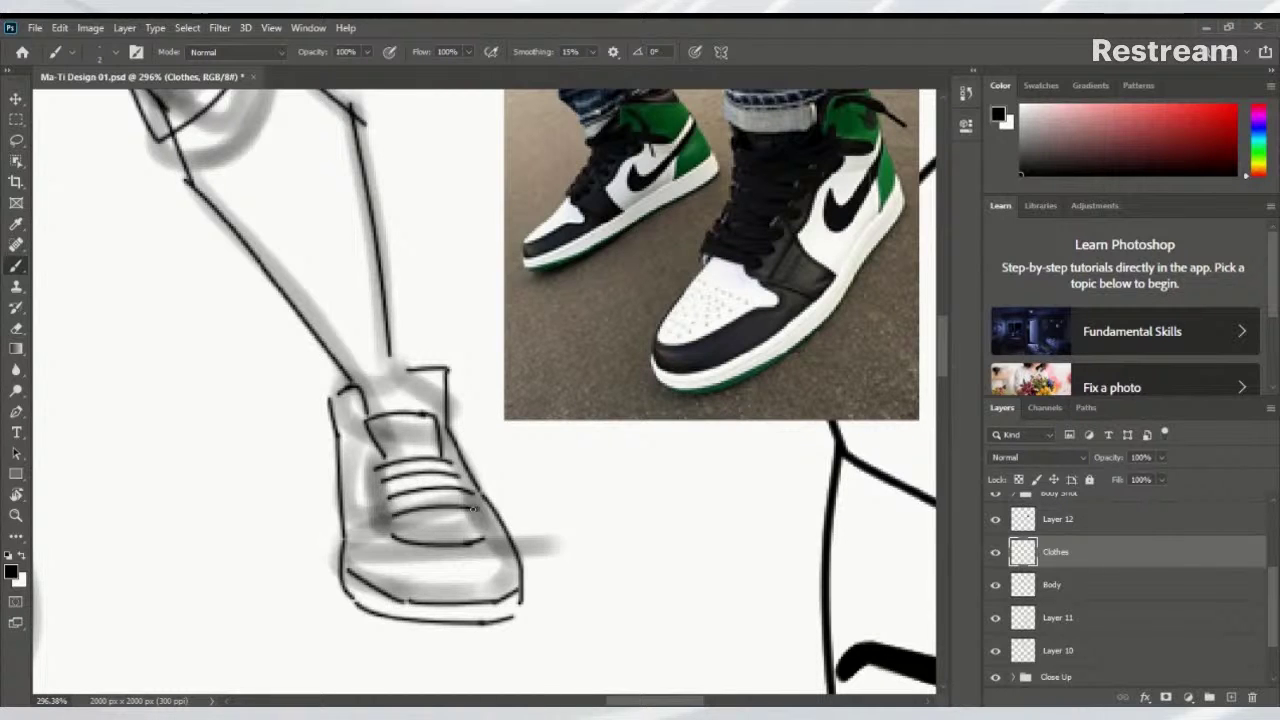
left_click_drag(394, 530, 480, 534)
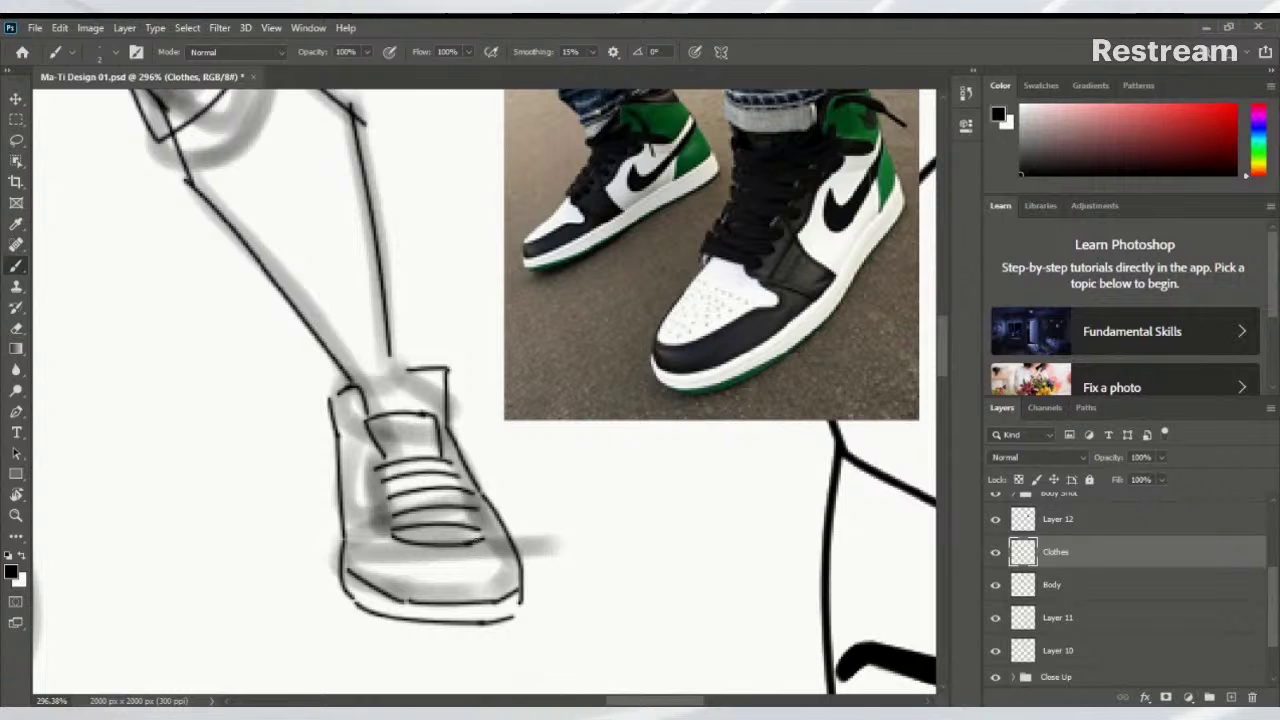
Erase the bottom lace with a tiny eraser and rejoin the lowest lace lines
key("e")
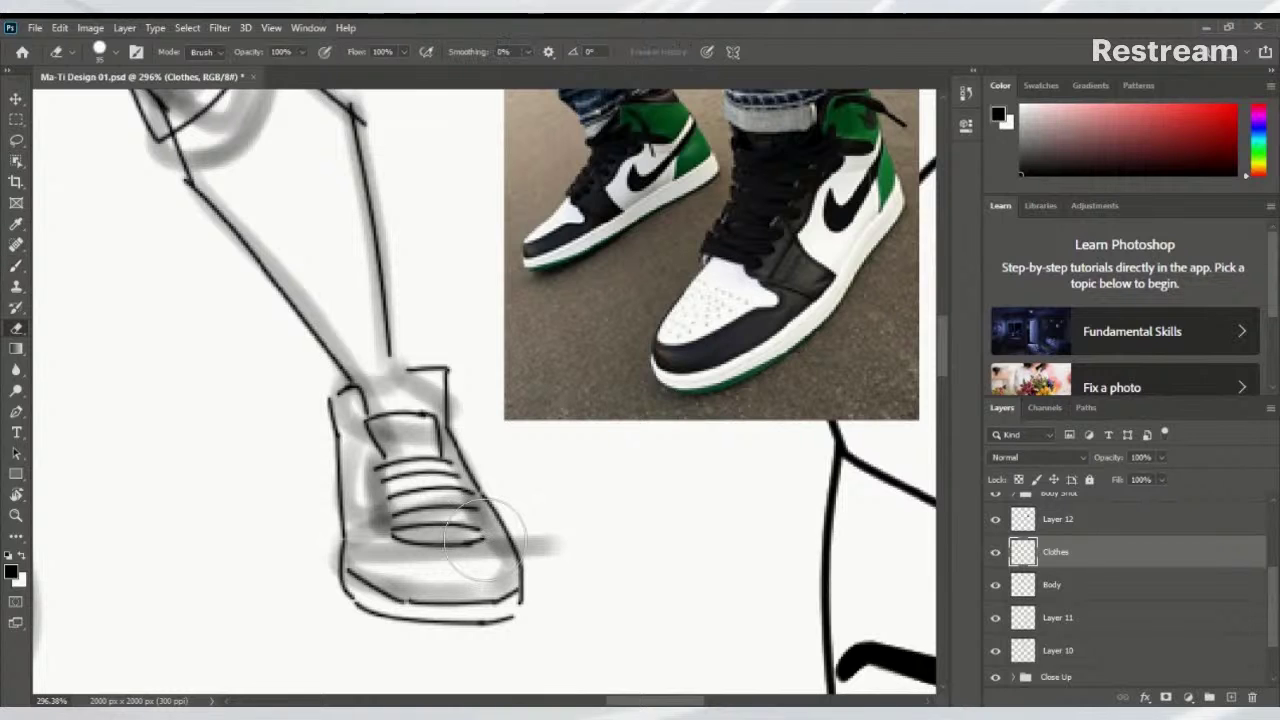
key("bracketleft")
key("bracketleft")
key("bracketleft")
key("bracketleft")
key("bracketleft")
key("bracketleft")
key("bracketleft")
key("bracketleft")
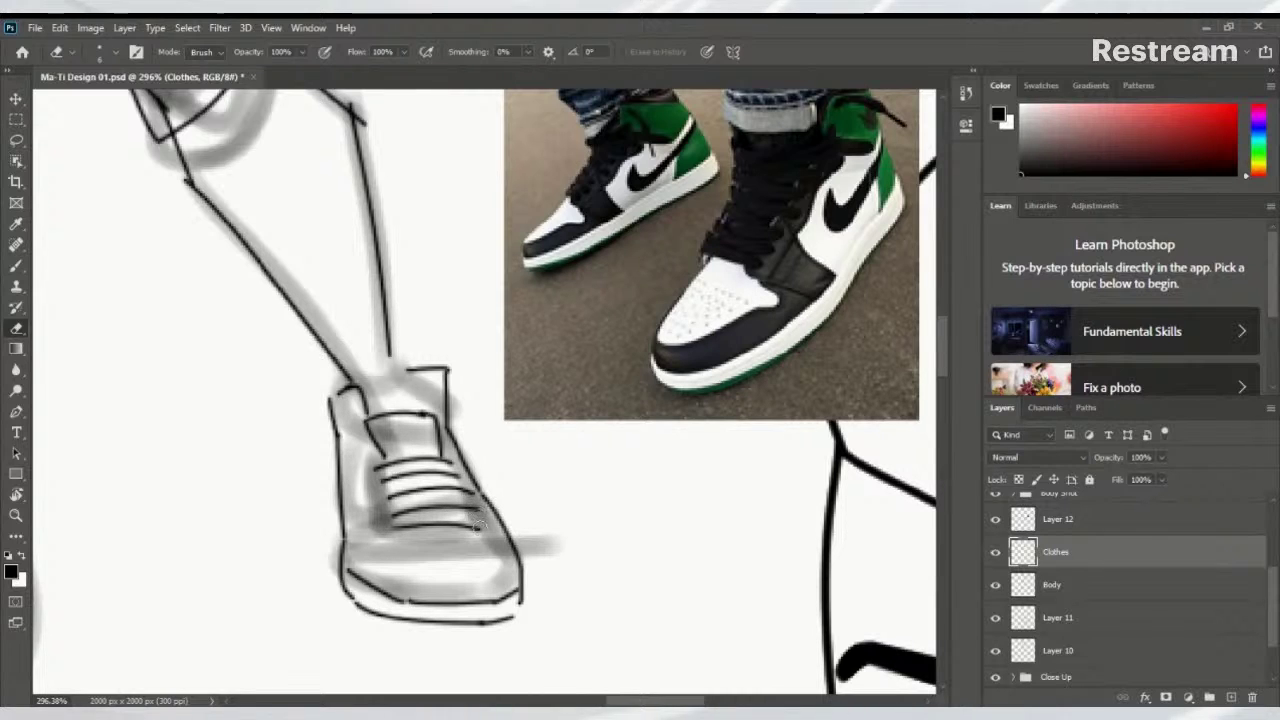
mouse_move(482, 524)
left_mouse_down()
mouse_move(379, 532)
mouse_move(488, 524)
mouse_move(476, 524)
left_mouse_up()
key("b")
left_click_drag(394, 517, 392, 530)
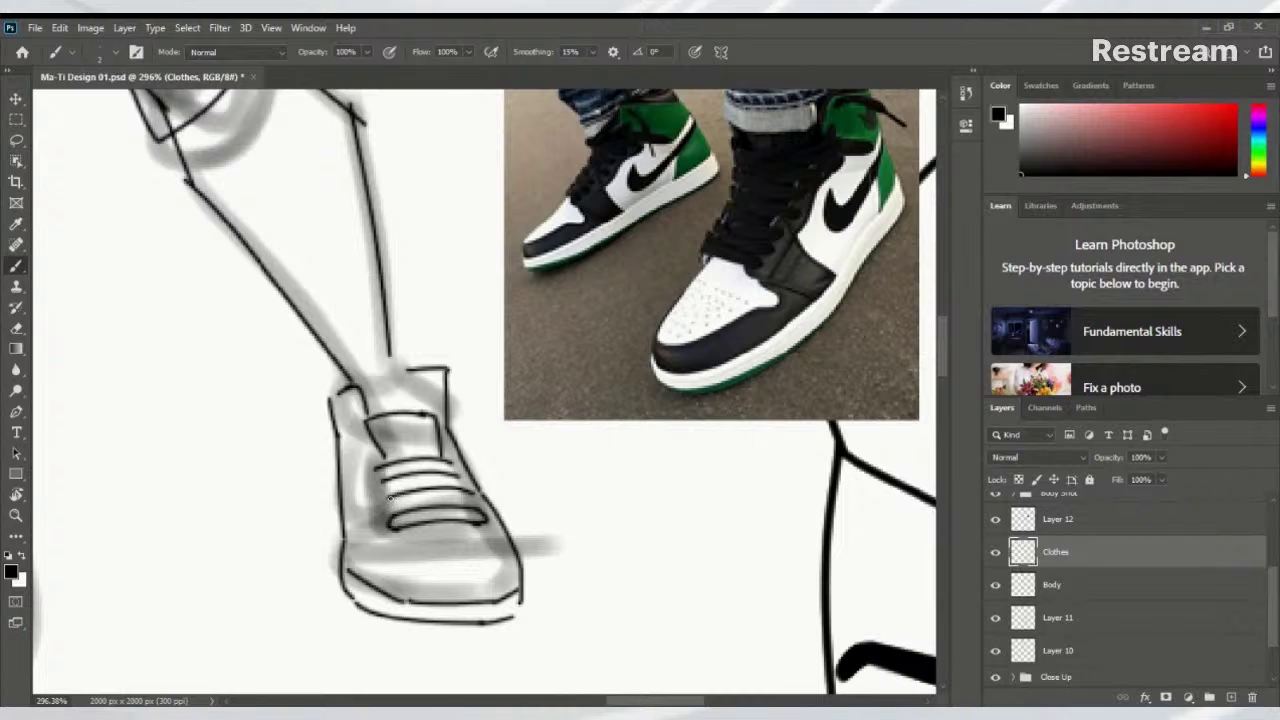
left_click_drag(398, 510, 500, 502)
key("ctrl+z")
mouse_move(405, 507)
left_mouse_down()
mouse_move(494, 515)
mouse_move(470, 510)
left_mouse_up()
key("ctrl+z")
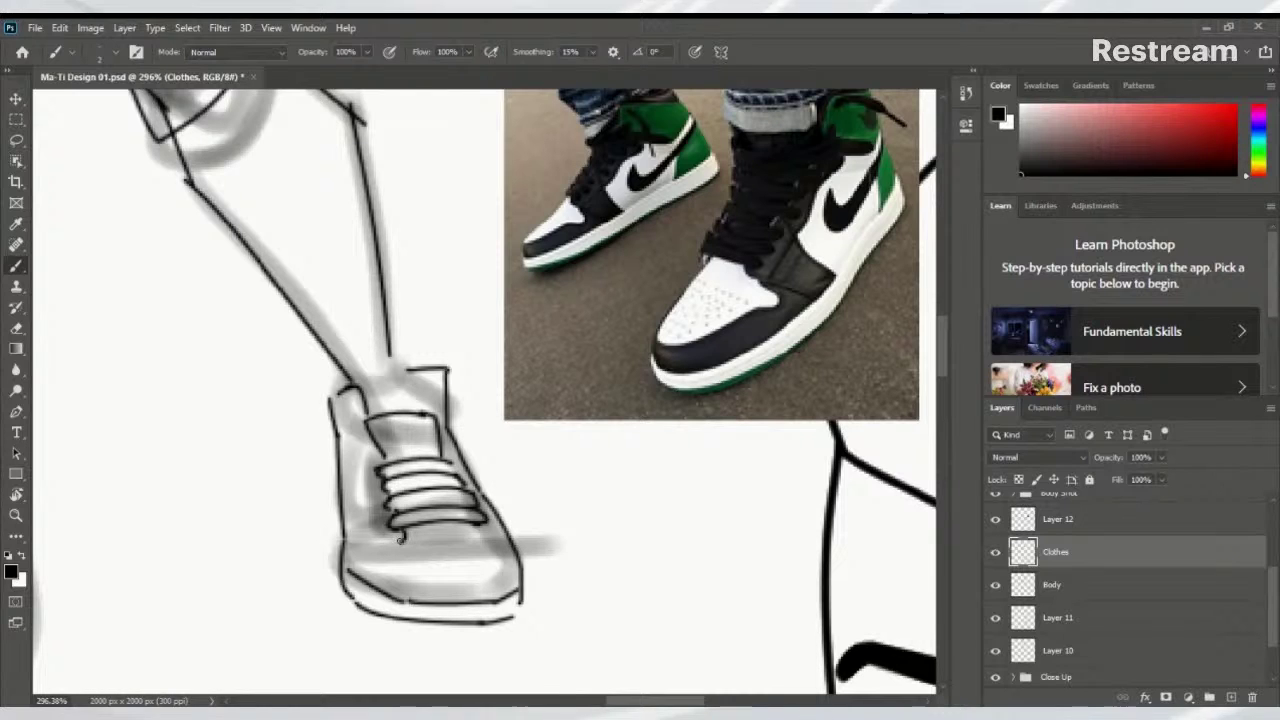
Ink the toe cap lines across the front of the sneaker
mouse_move(402, 538)
left_mouse_down()
mouse_move(376, 566)
mouse_move(386, 582)
left_mouse_up()
left_click_drag(396, 544, 390, 558)
mouse_move(409, 555)
left_mouse_down()
mouse_move(432, 568)
mouse_move(508, 564)
left_mouse_up()
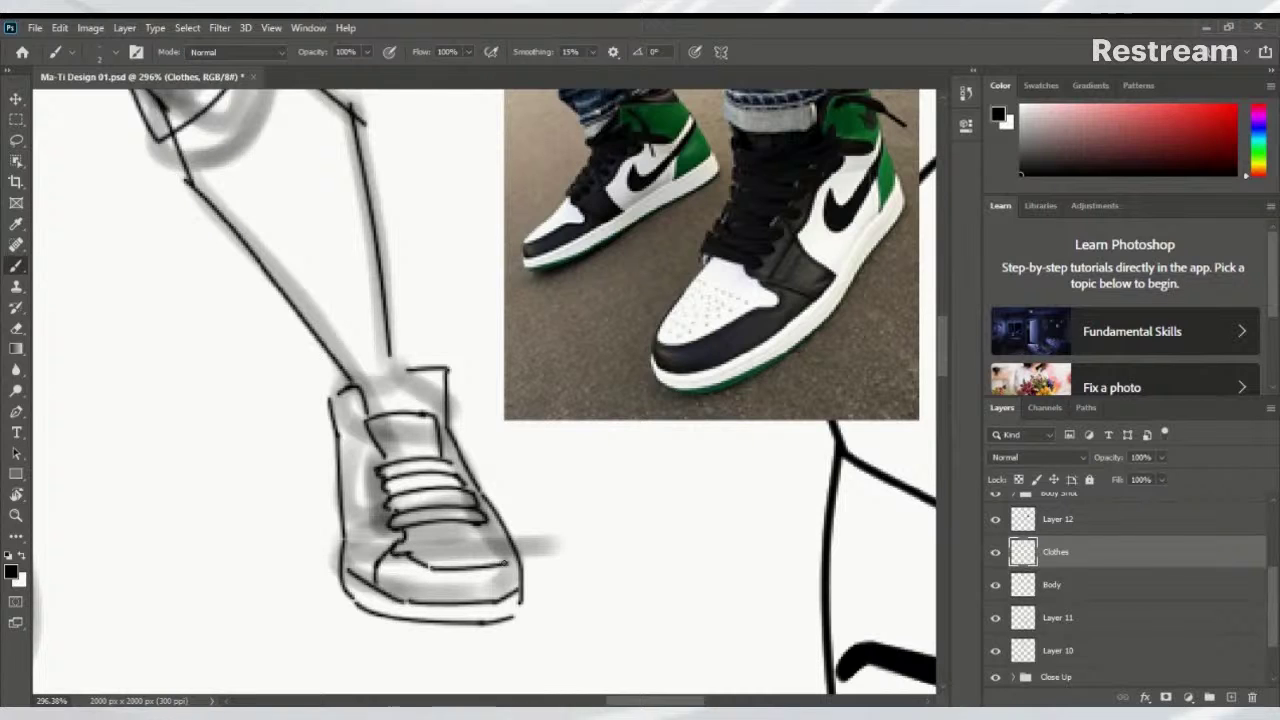
key("ctrl+z")
left_click_drag(420, 568, 496, 560)
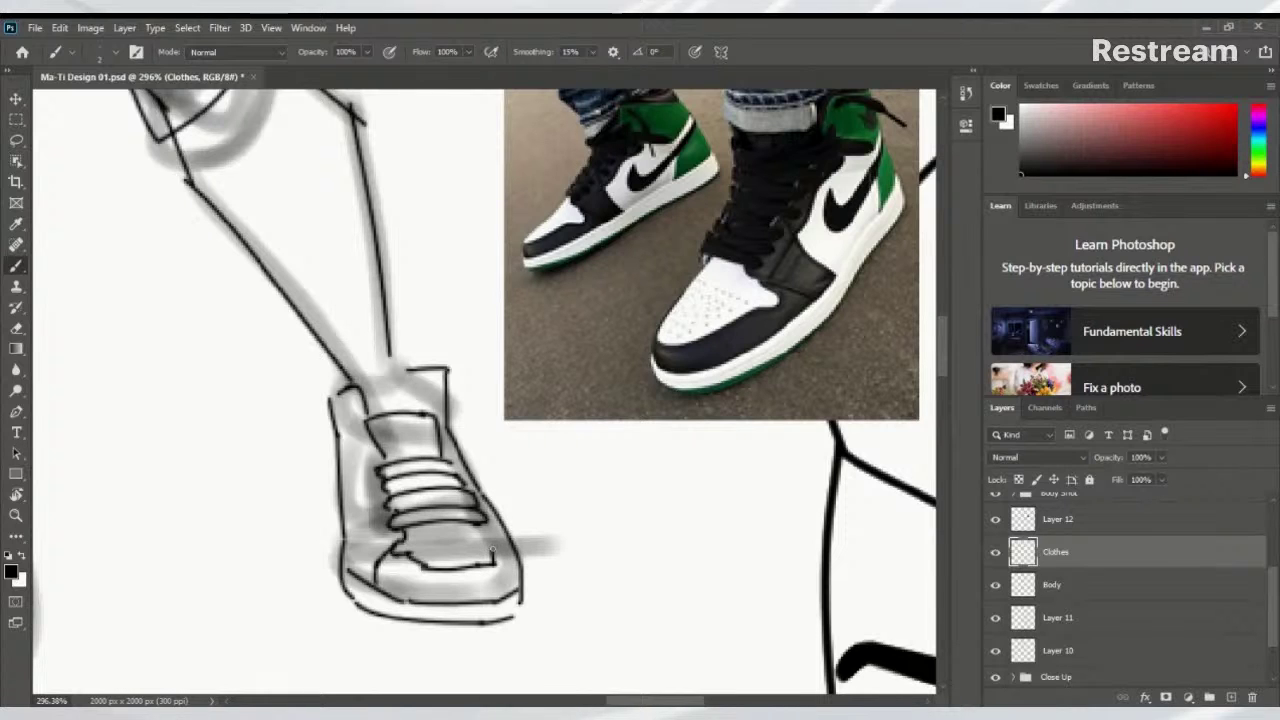
left_click_drag(492, 535, 474, 525)
mouse_move(376, 441)
left_mouse_down()
mouse_move(357, 455)
mouse_move(385, 546)
left_mouse_up()
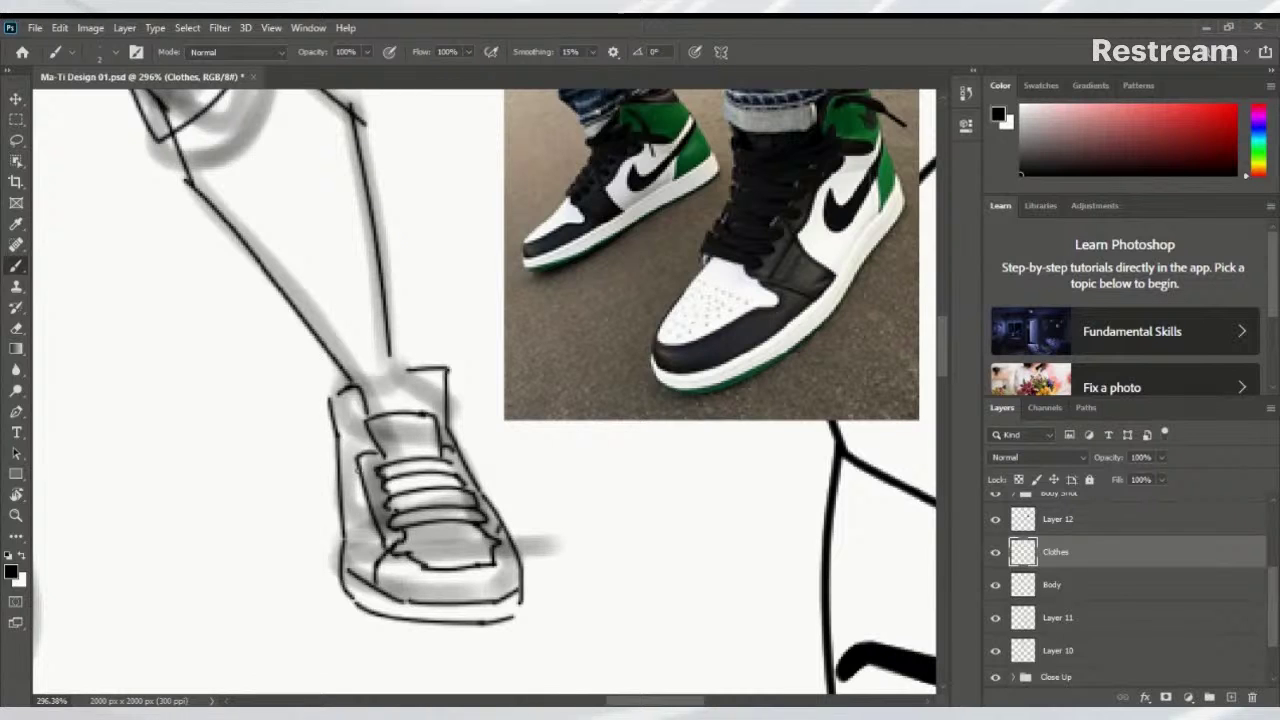
Ink the sneaker's side swoosh and both edges of its collar
left_click_drag(339, 481, 357, 531)
left_click_drag(364, 536, 355, 485)
key("ctrl+z")
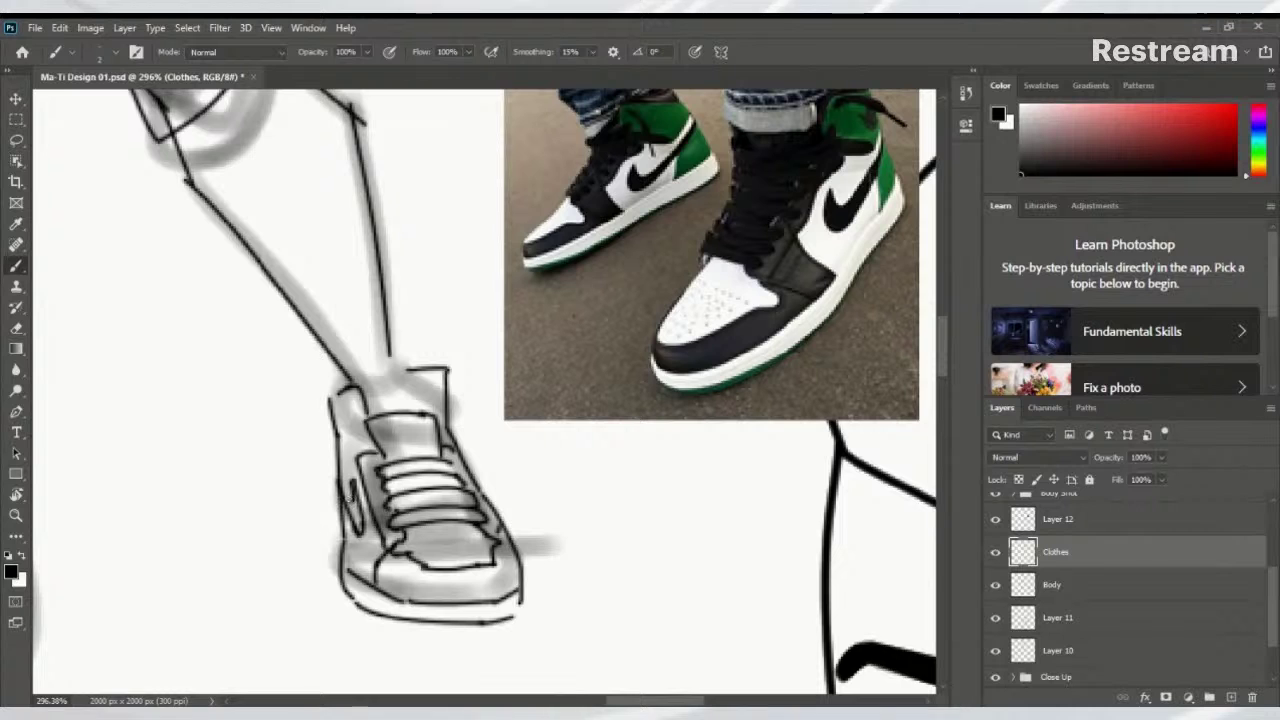
key("ctrl+z")
left_click_drag(355, 503, 342, 484)
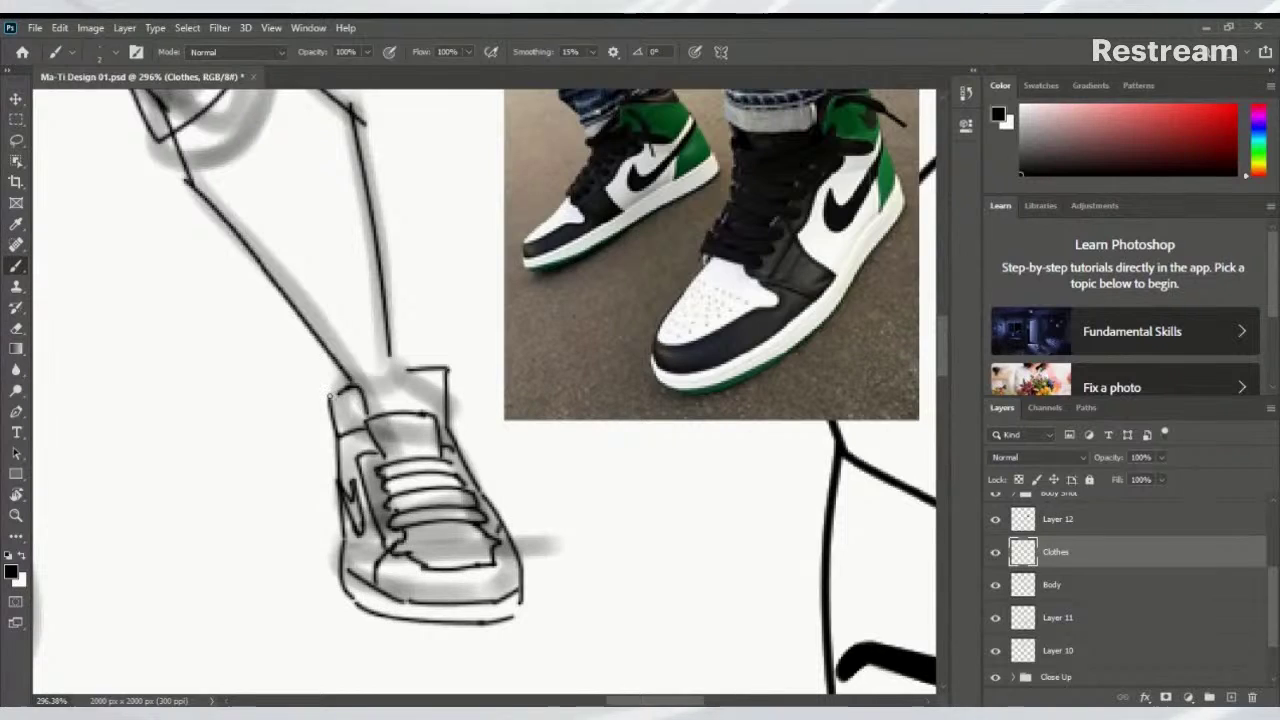
mouse_move(330, 396)
left_mouse_down()
mouse_move(412, 380)
mouse_move(432, 418)
left_mouse_up()
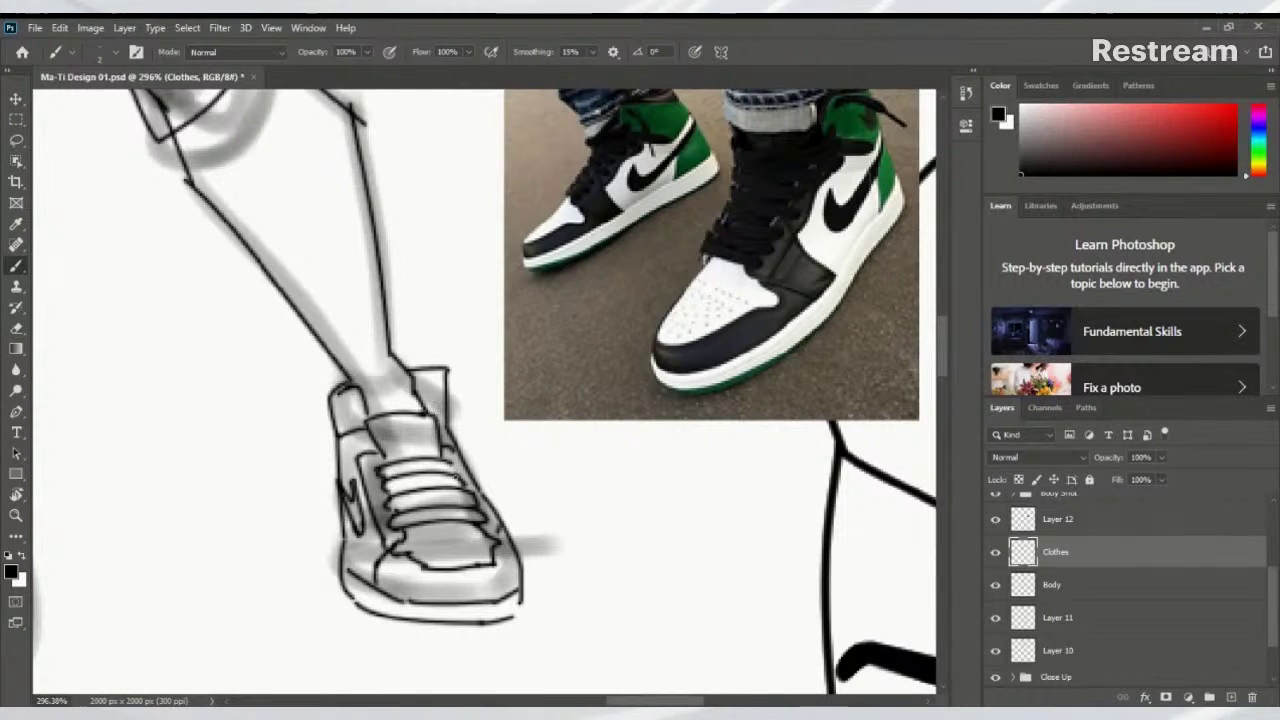
left_click_drag(432, 370, 446, 392)
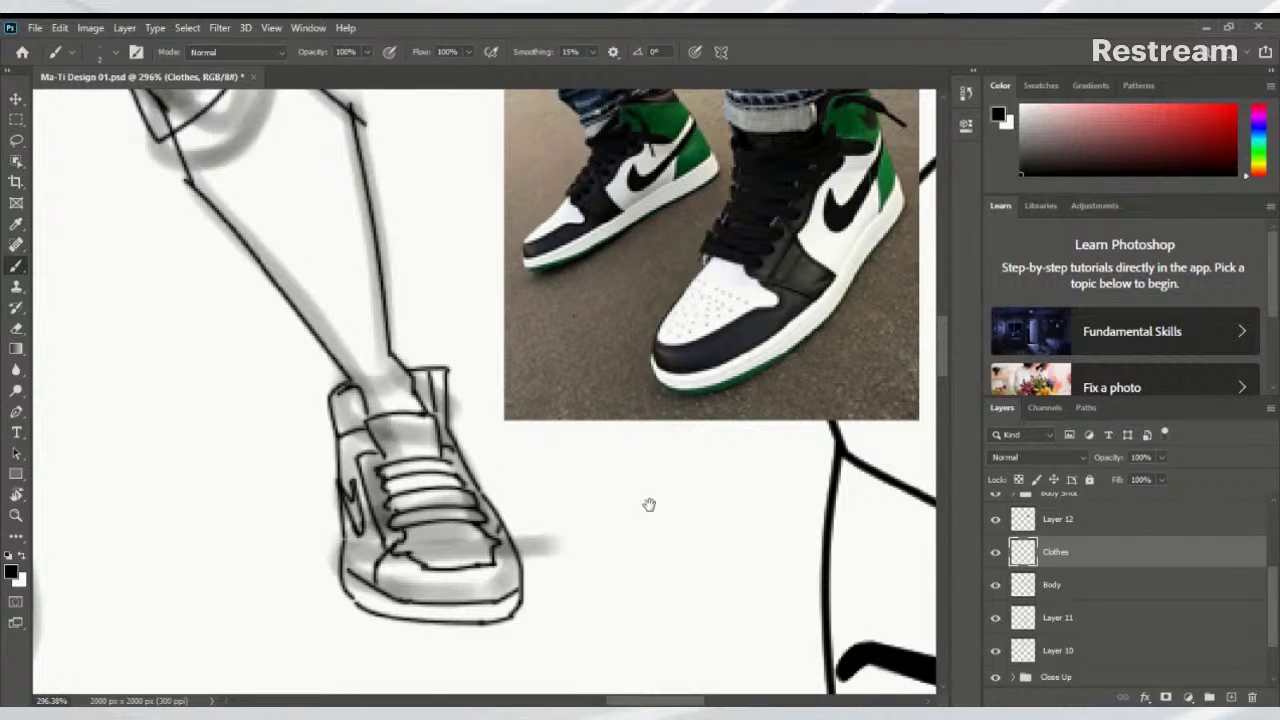
left_click_drag(611, 508, 540, 553)
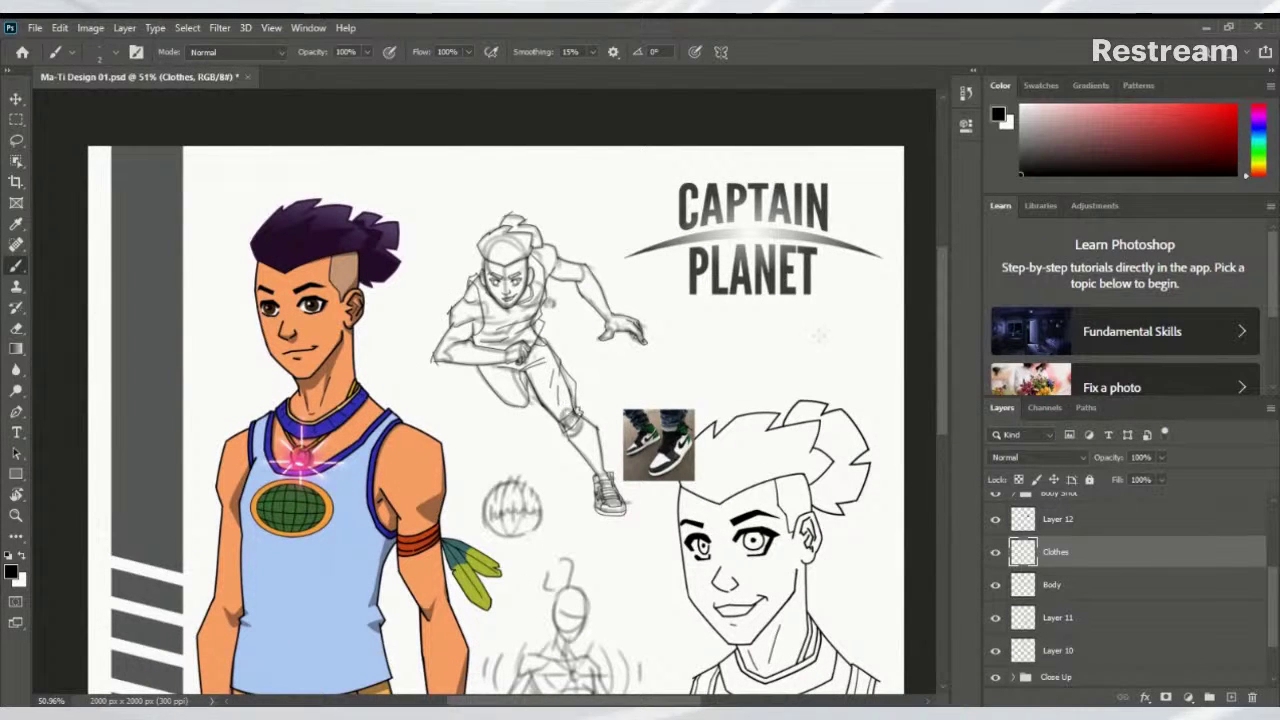
Zoom in on the running figure and ink the line down the neck beside the ear
mouse_move(490, 280)
left_mouse_down()
mouse_move(553, 325)
mouse_move(590, 305)
mouse_move(613, 327)
left_mouse_up()
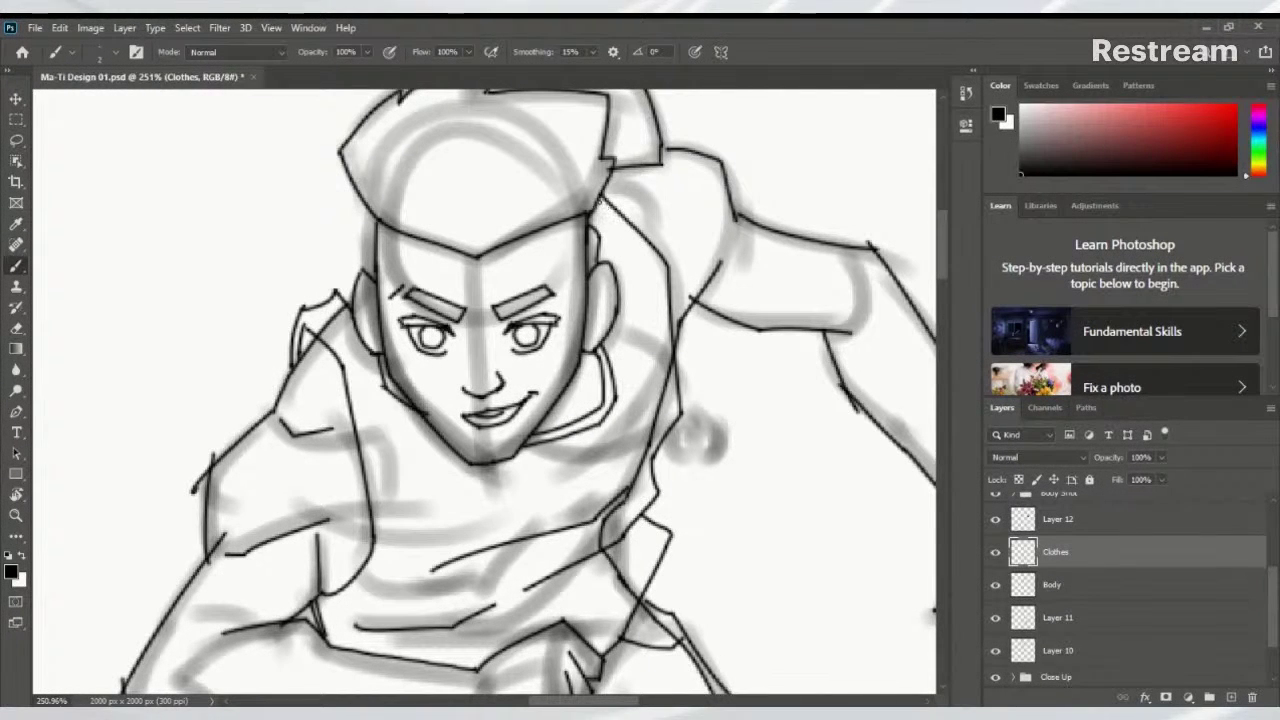
mouse_move(600, 198)
left_mouse_down()
mouse_move(643, 265)
mouse_move(672, 356)
left_mouse_up()
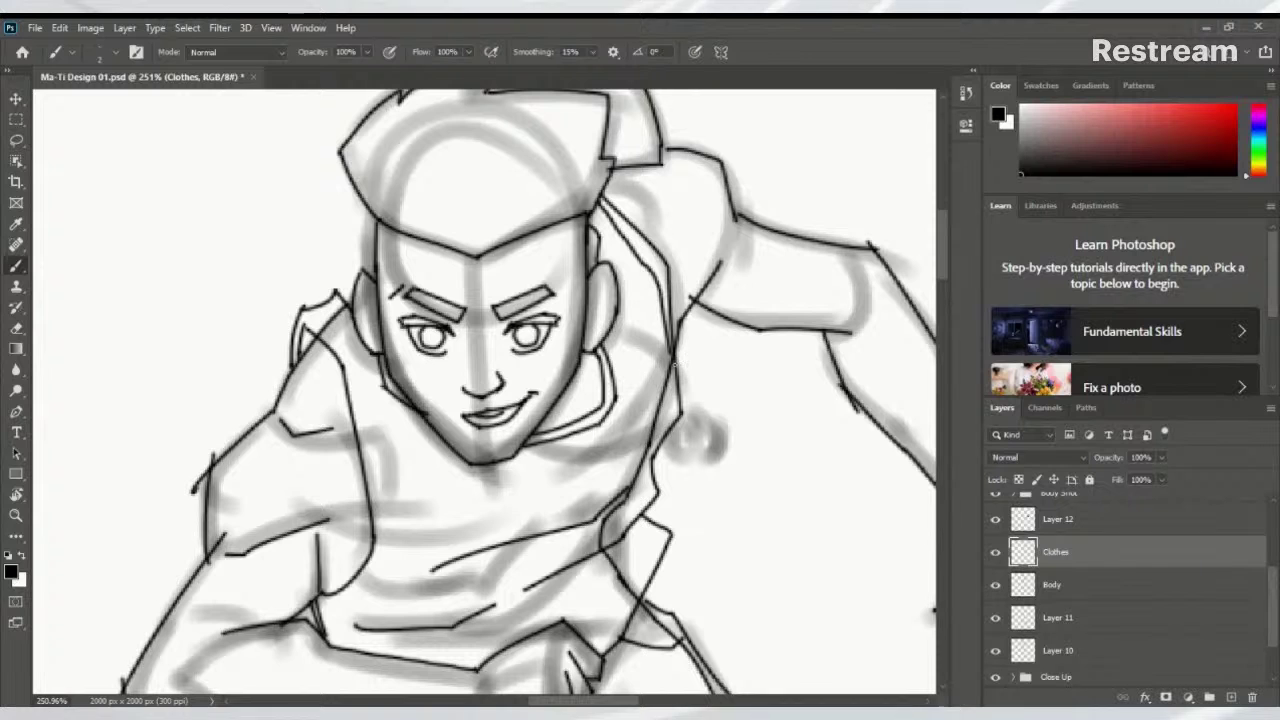
key("ctrl+z")
key("ctrl+z")
mouse_move(598, 202)
left_mouse_down()
mouse_move(661, 275)
mouse_move(675, 364)
left_mouse_up()
scroll(657, 383, "down", 2)
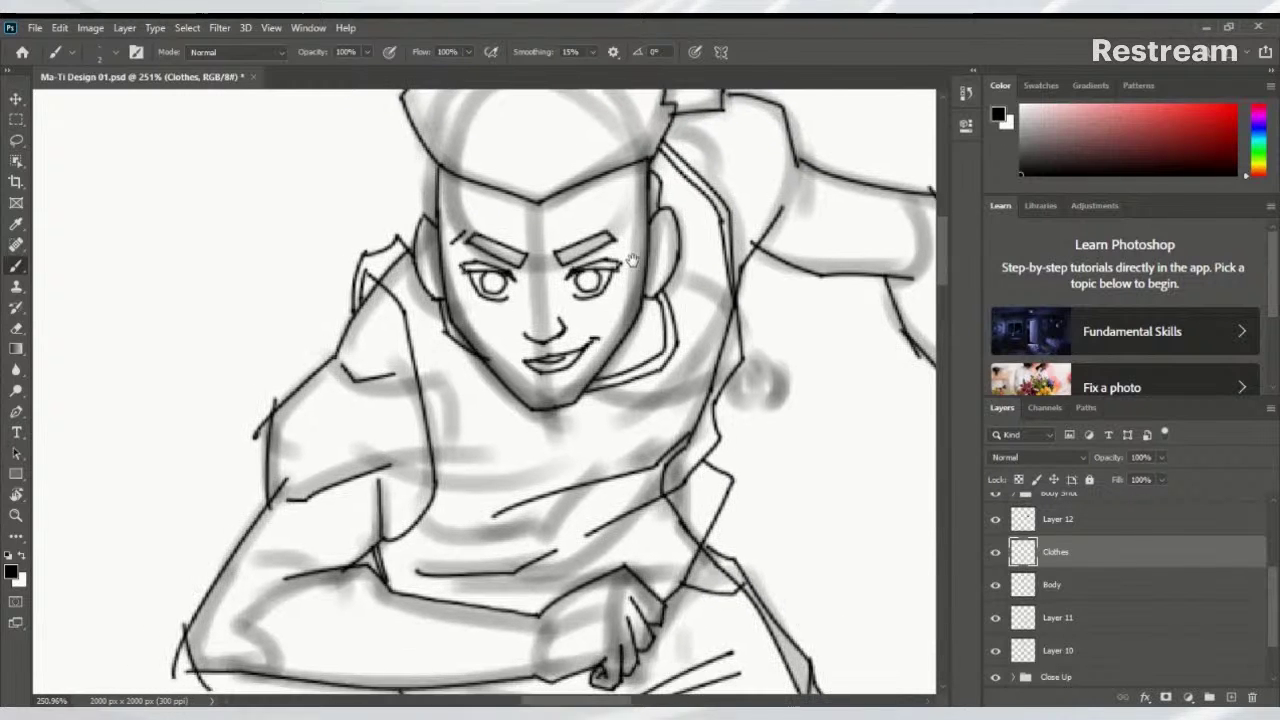
scroll(410, 224, "up", 2)
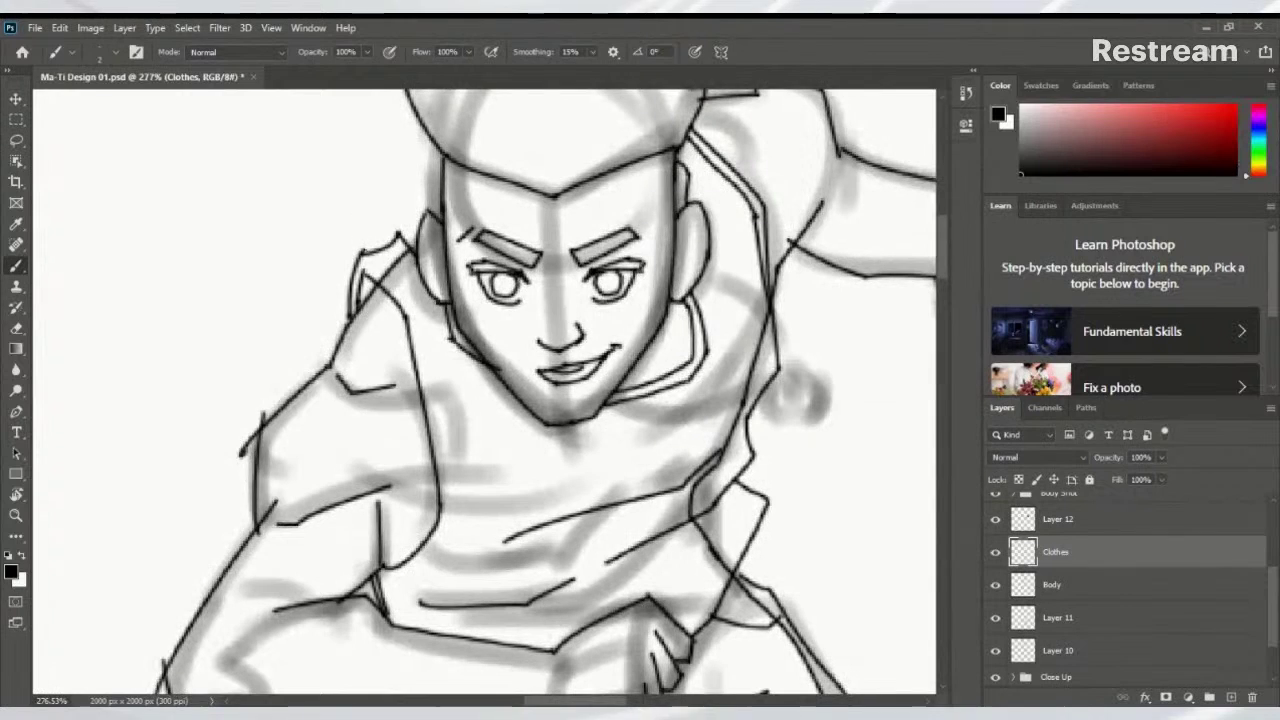
Ink the diagonal collar line and a curved line down the shirt front
left_click_drag(368, 256, 412, 310)
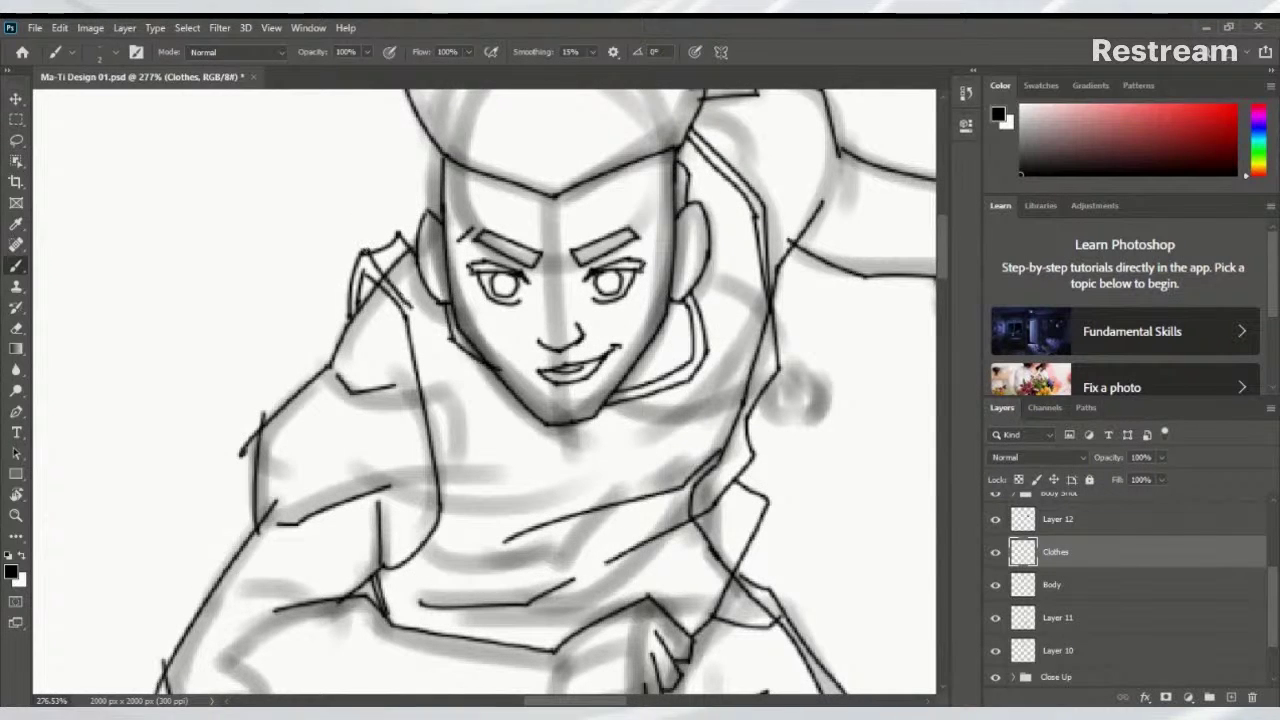
key("ctrl+z")
mouse_move(370, 254)
left_mouse_down()
mouse_move(416, 312)
mouse_move(447, 525)
mouse_move(515, 420)
mouse_move(478, 480)
left_mouse_up()
key("ctrl+z")
mouse_move(520, 408)
left_mouse_down()
mouse_move(472, 470)
mouse_move(484, 470)
mouse_move(409, 480)
mouse_move(604, 433)
mouse_move(537, 457)
mouse_move(560, 450)
left_mouse_up()
key("ctrl+z")
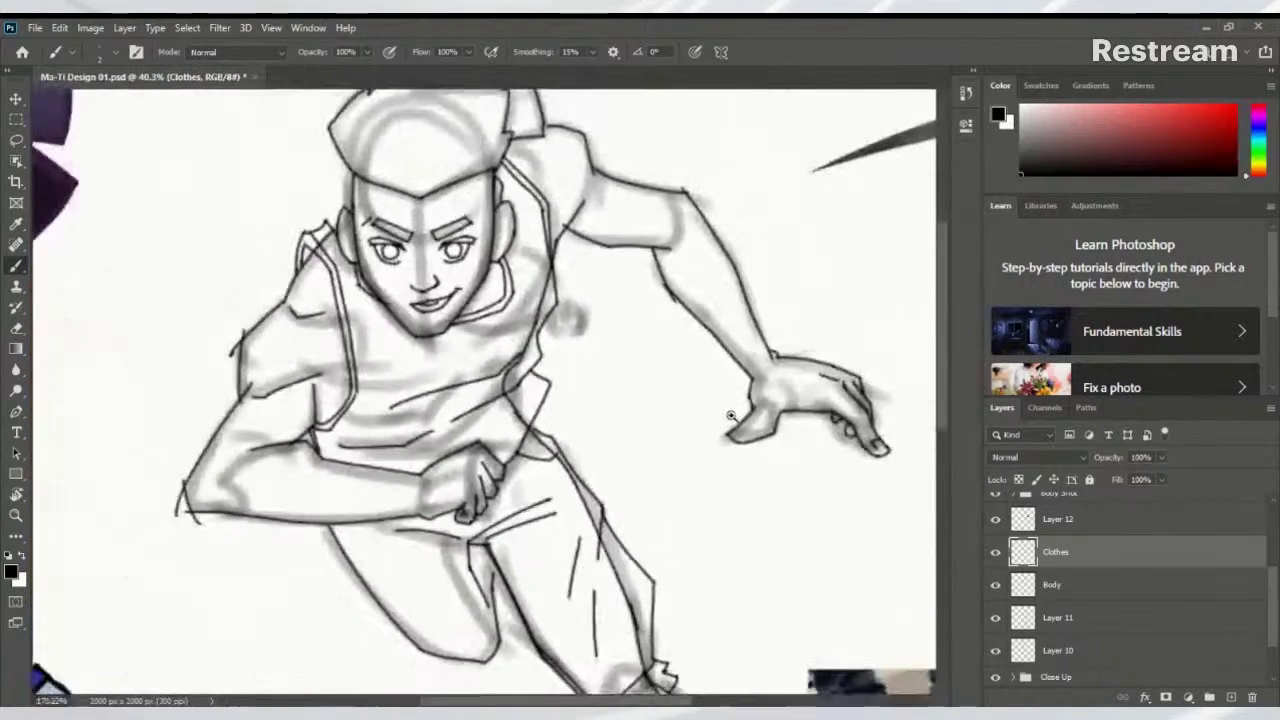
scroll(560, 447, "left", 5)
scroll(560, 447, "down", 5)
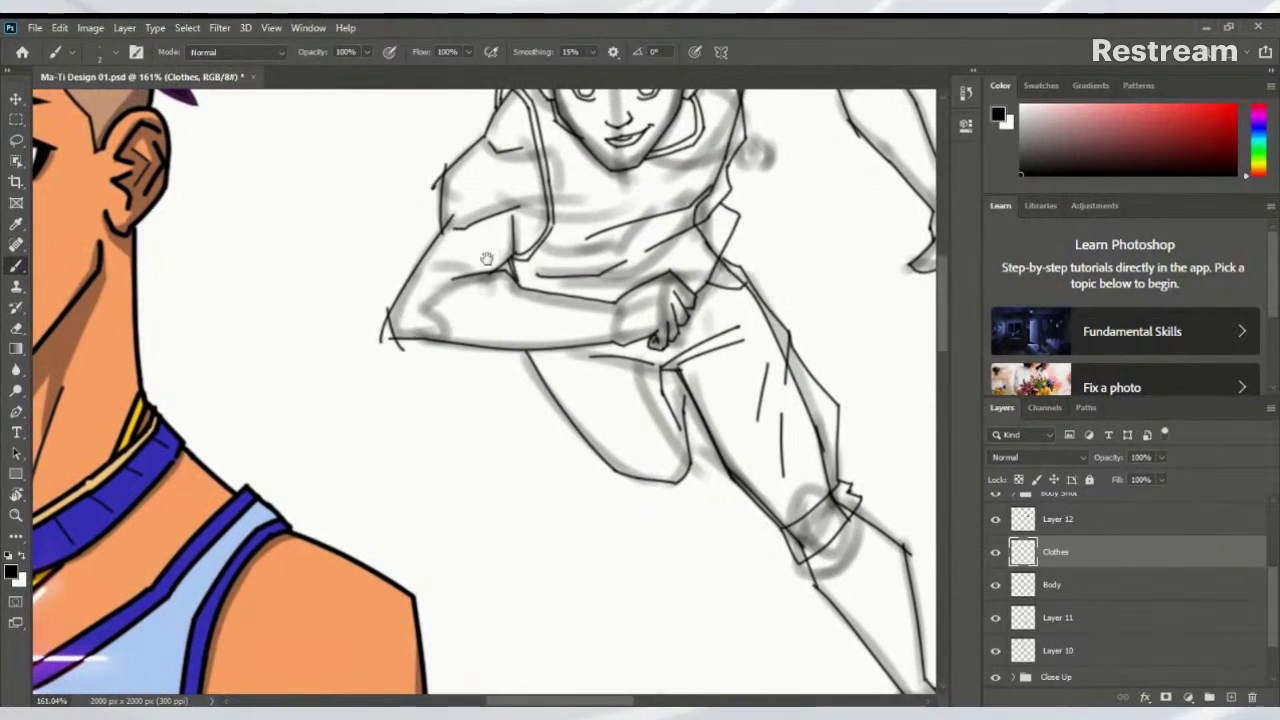
On the Body layer, erase the stray stub on the arm outline near the elbow
key("e")
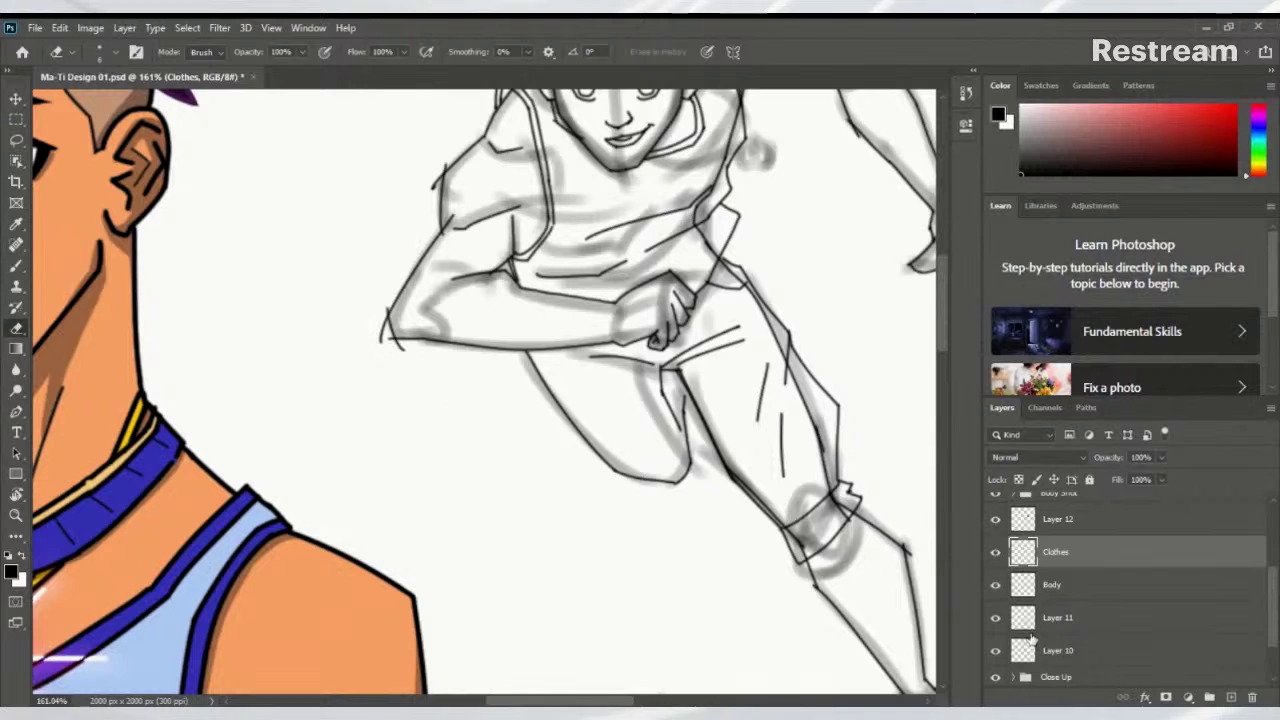
left_click(1030, 593)
mouse_move(369, 331)
left_mouse_down()
mouse_move(404, 376)
mouse_move(433, 387)
mouse_move(386, 354)
left_mouse_up()
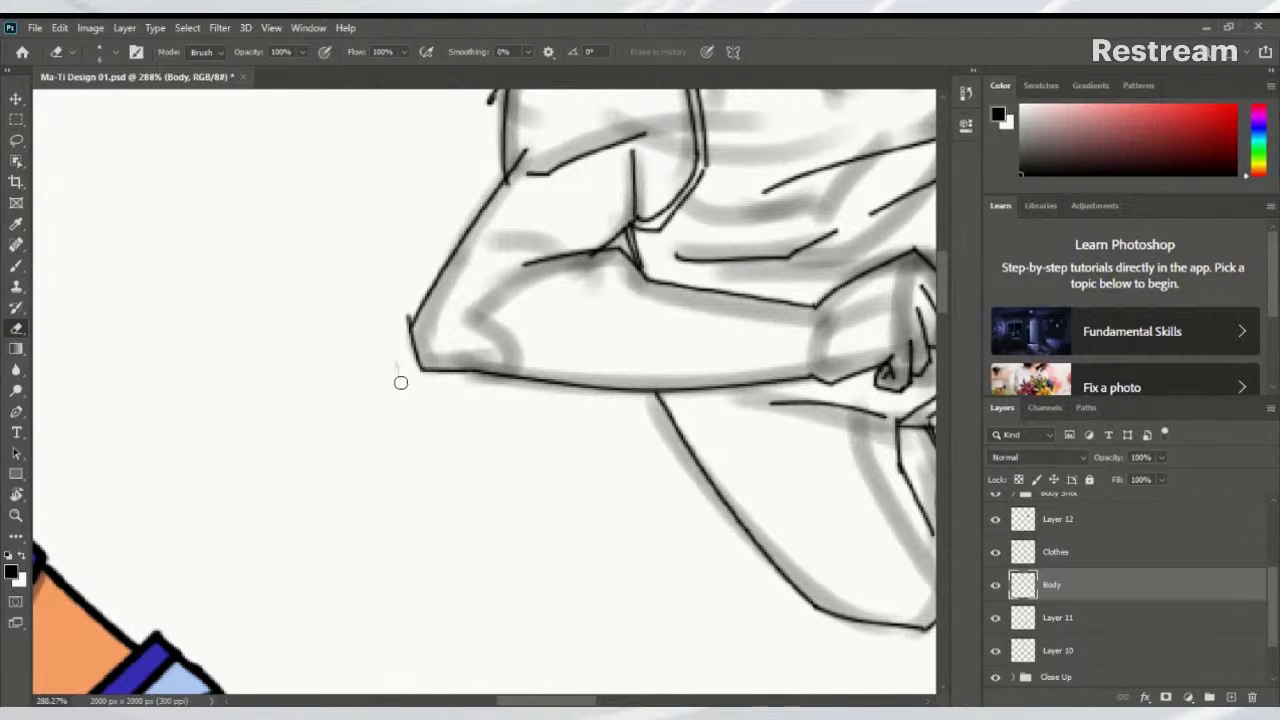
left_click_drag(676, 402, 466, 414)
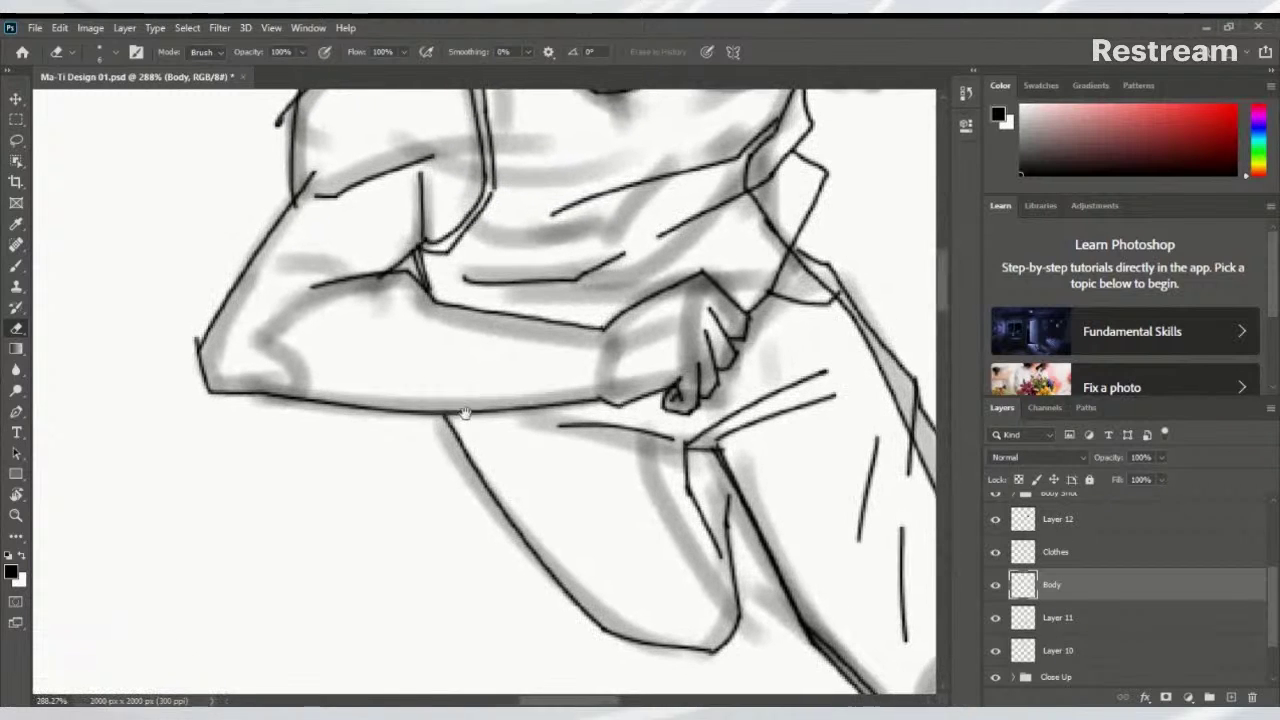
left_click_drag(194, 331, 194, 331)
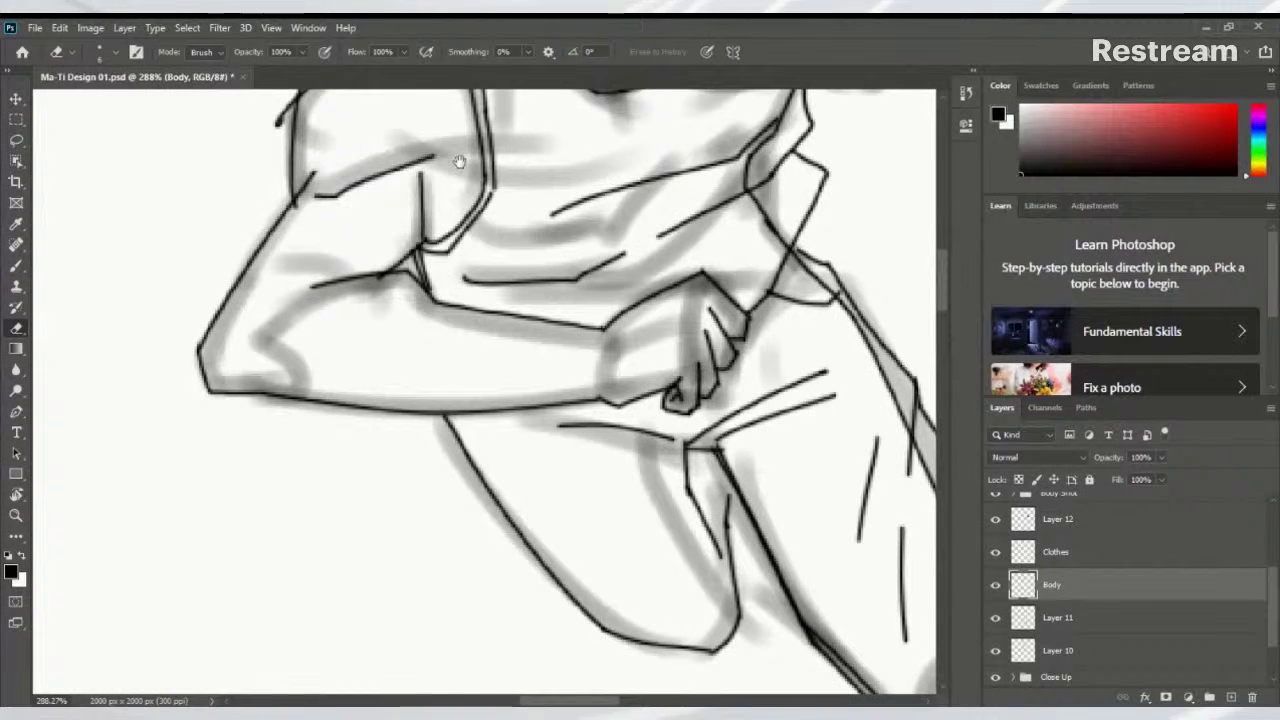
Bring the figure's face and shoulder into view and check the eraser's size and hardness
left_click_drag(457, 163, 429, 449)
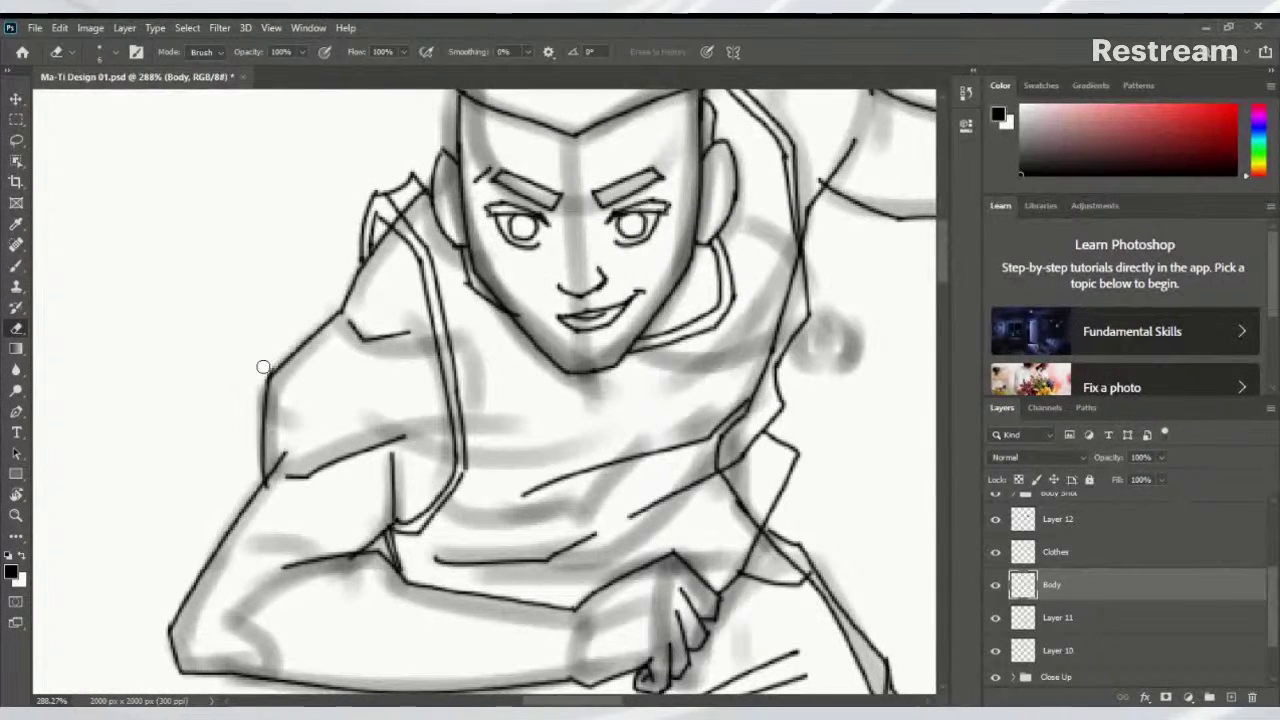
left_click_drag(288, 347, 200, 440)
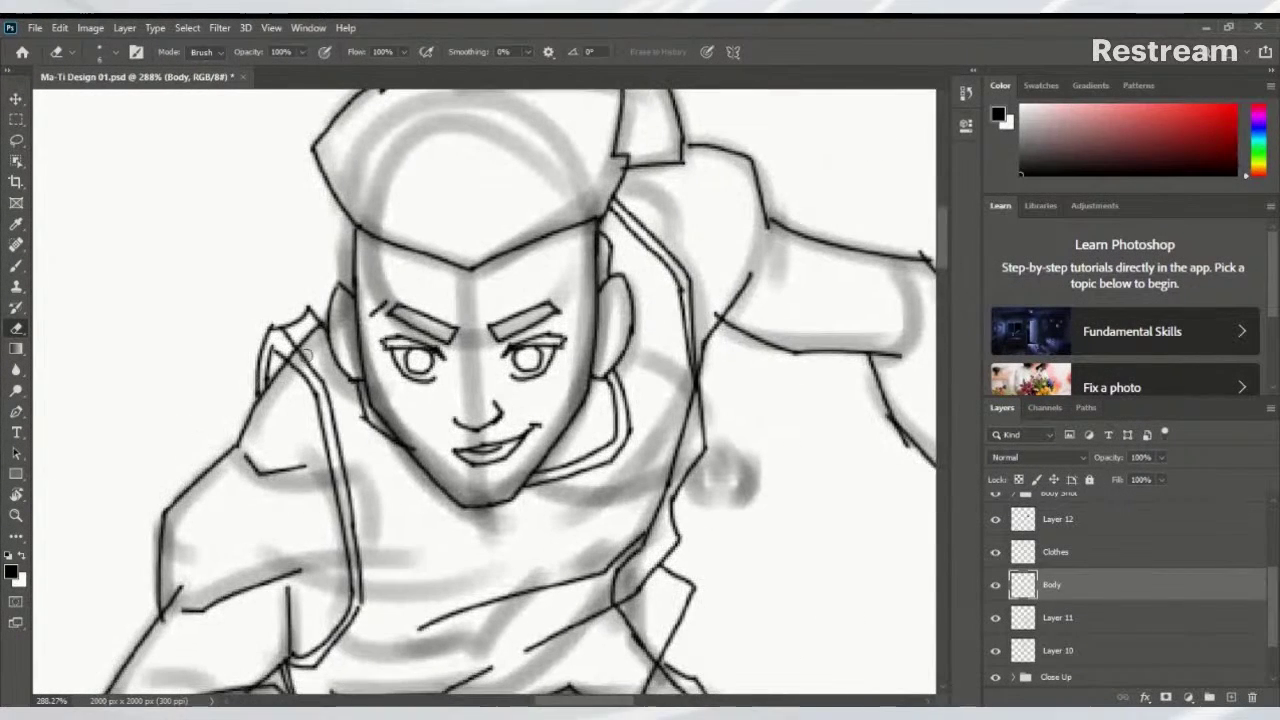
mouse_move(313, 339)
left_mouse_down()
mouse_move(306, 385)
mouse_move(306, 365)
left_mouse_up()
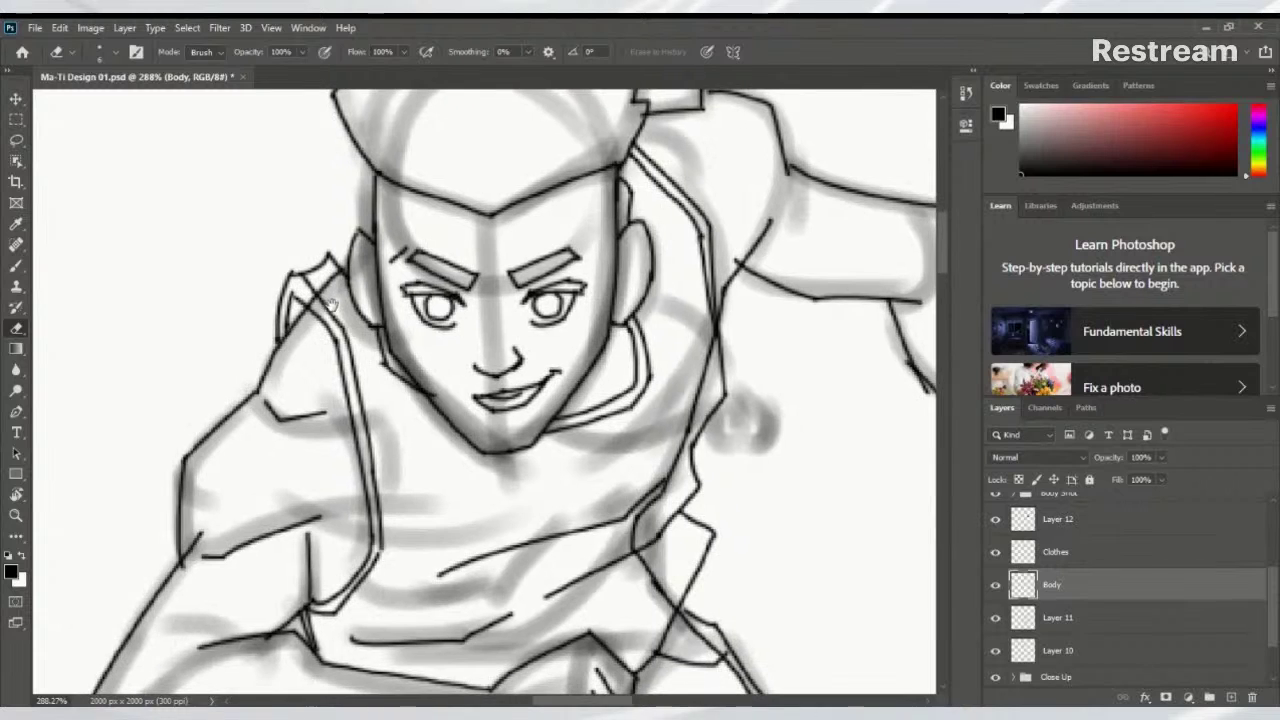
left_click_drag(332, 310, 416, 226)
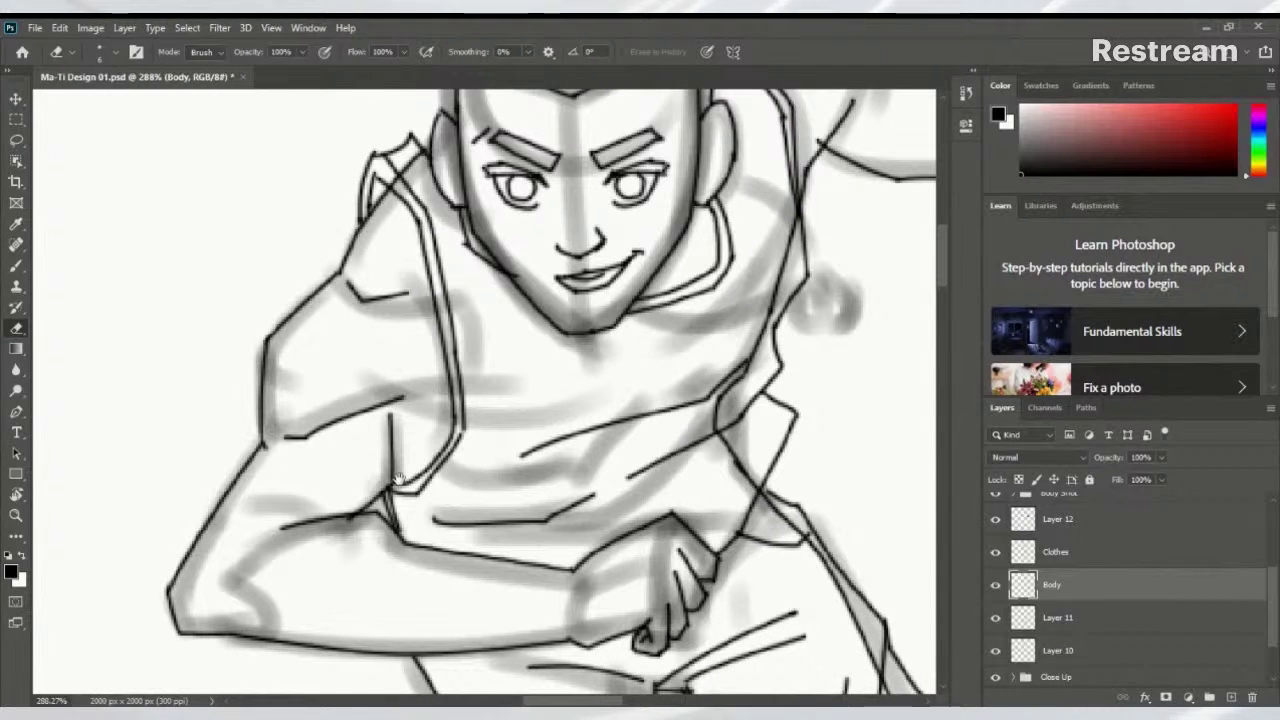
left_click_drag(344, 534, 302, 502)
right_click(302, 502)
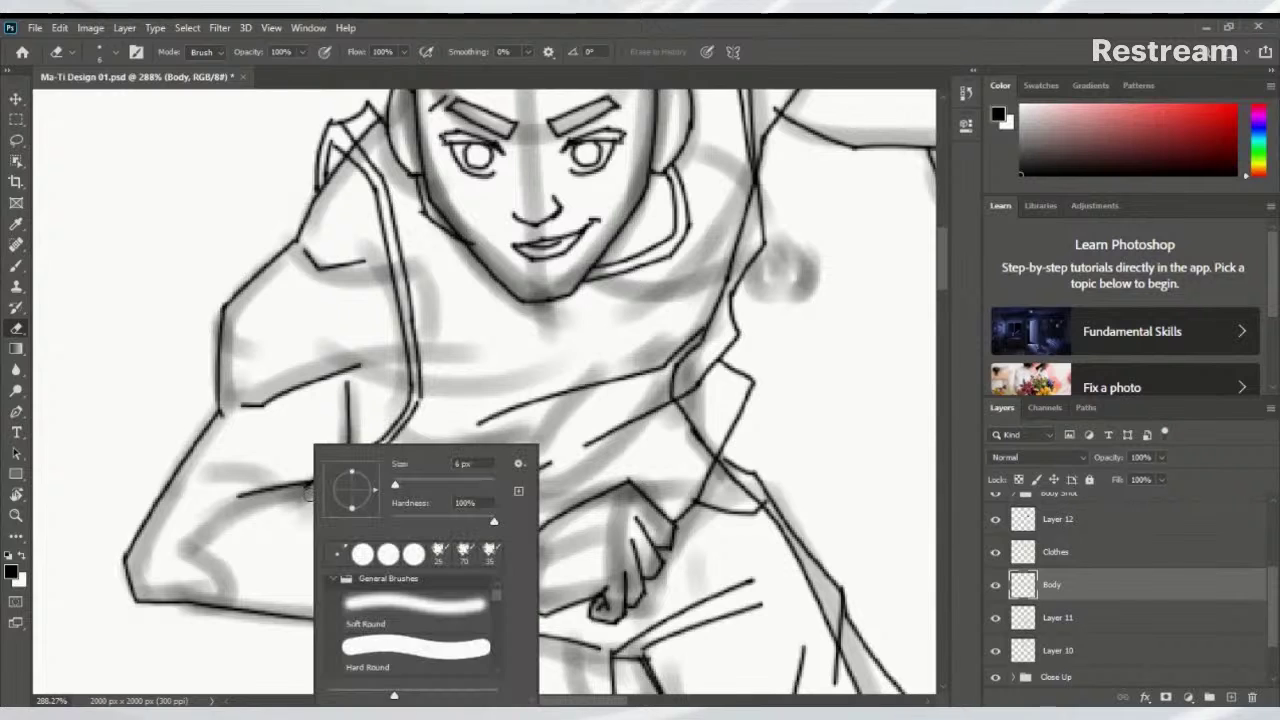
key("Escape")
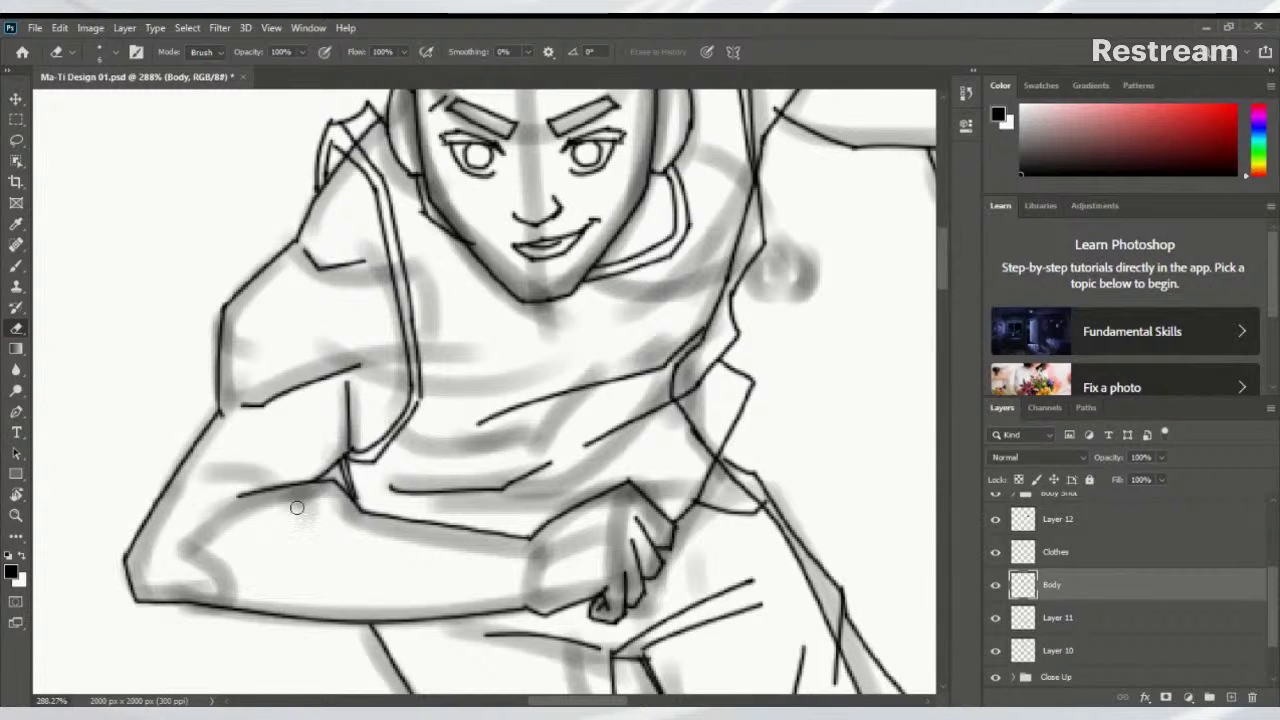
Erase the line overshooting the corner of the running figure's lower leg
mouse_move(518, 364)
left_mouse_down()
mouse_move(200, 520)
mouse_move(471, 431)
left_mouse_up()
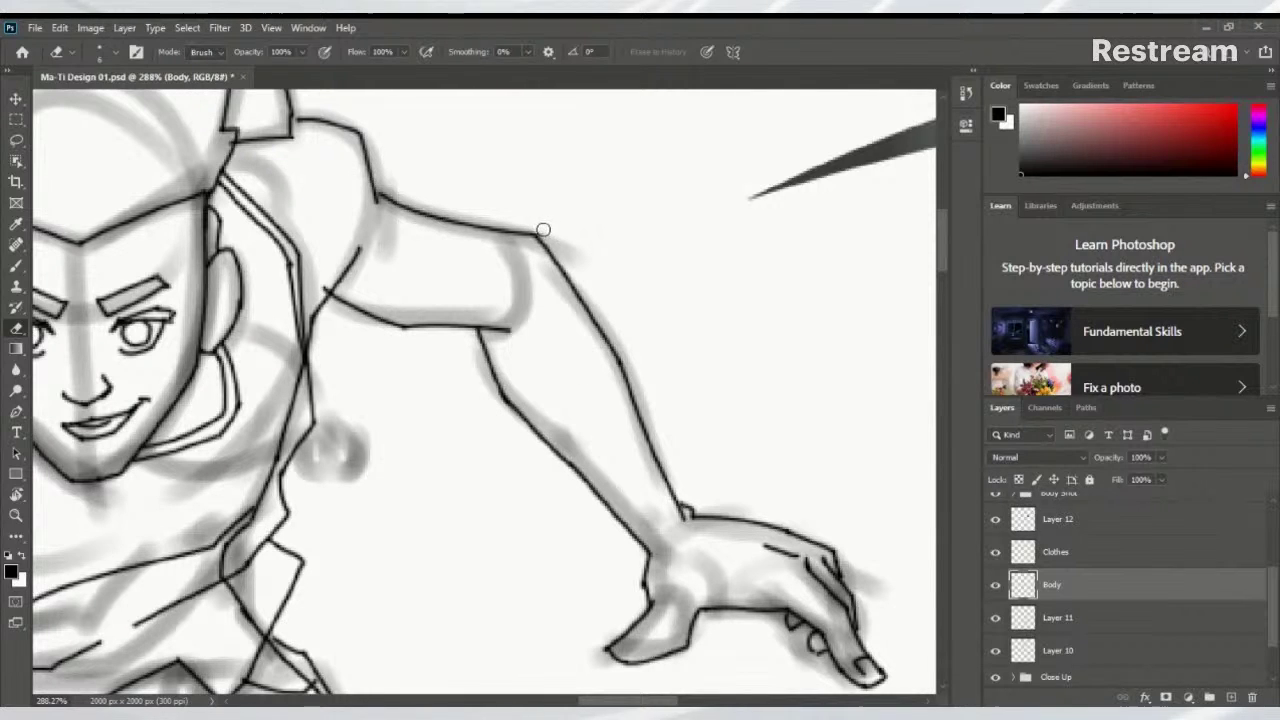
left_click_drag(508, 266, 668, 362)
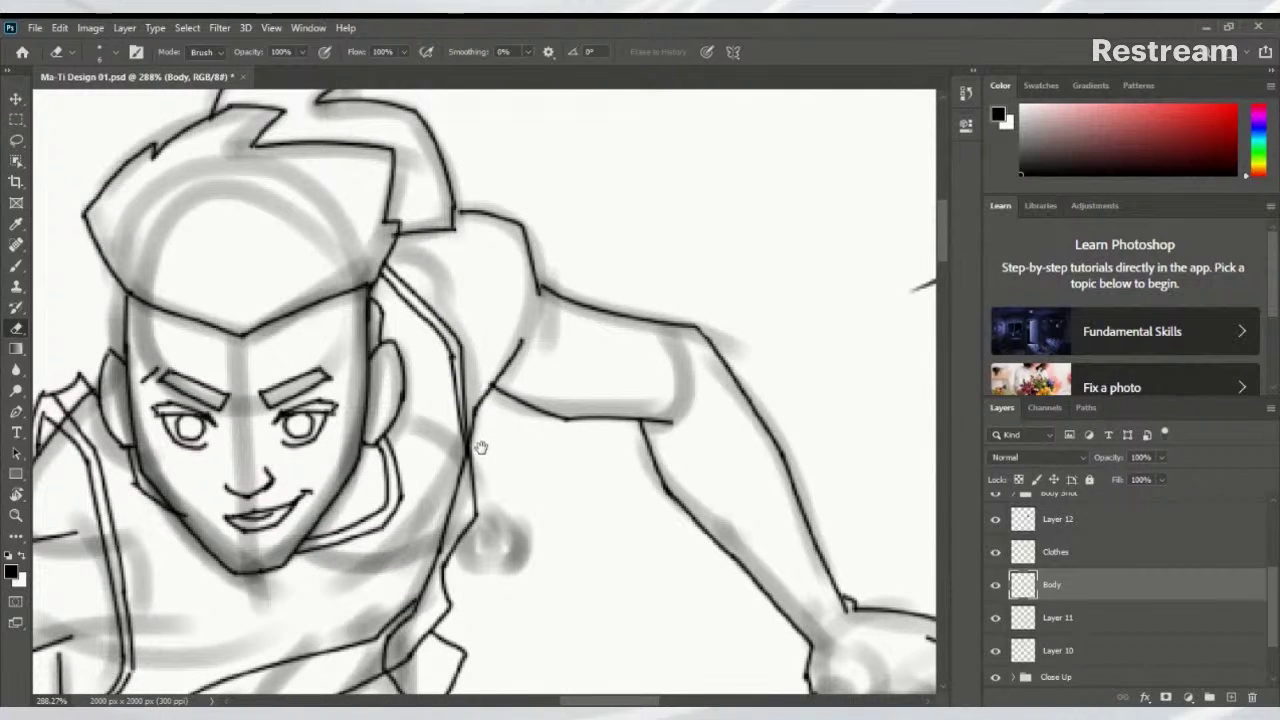
left_click_drag(481, 448, 537, 335)
mouse_move(502, 390)
left_mouse_down()
mouse_move(463, 510)
mouse_move(549, 518)
mouse_move(612, 500)
mouse_move(622, 488)
mouse_move(584, 432)
mouse_move(630, 455)
left_mouse_up()
mouse_move(311, 426)
left_mouse_down()
mouse_move(520, 440)
mouse_move(487, 480)
left_mouse_up()
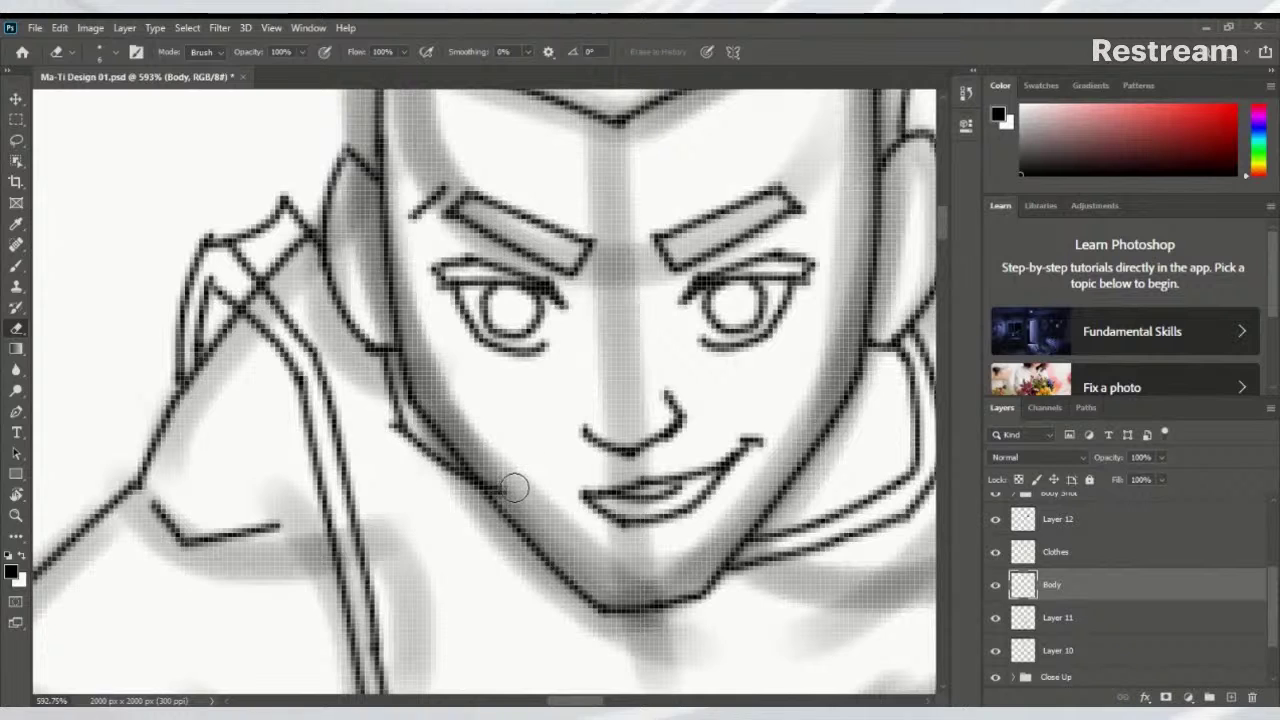
scroll(505, 482, "down", 1)
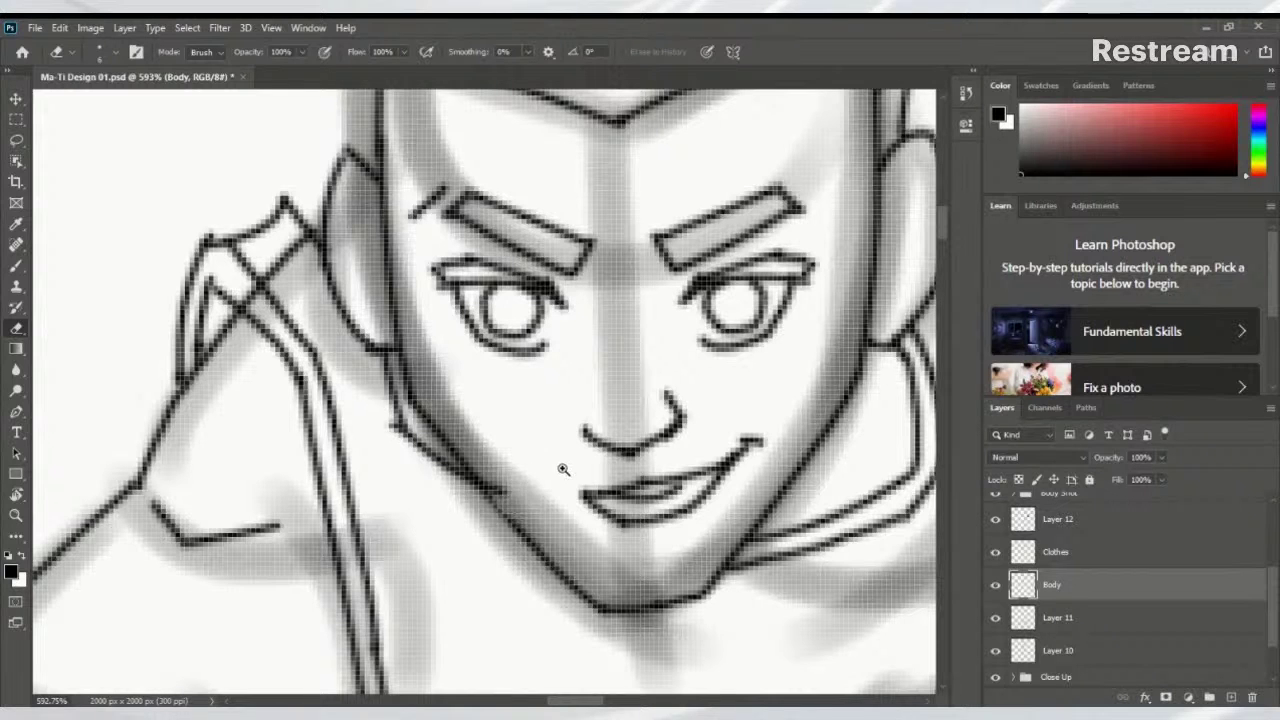
left_click_drag(565, 470, 493, 420)
scroll(493, 420, "down", 15)
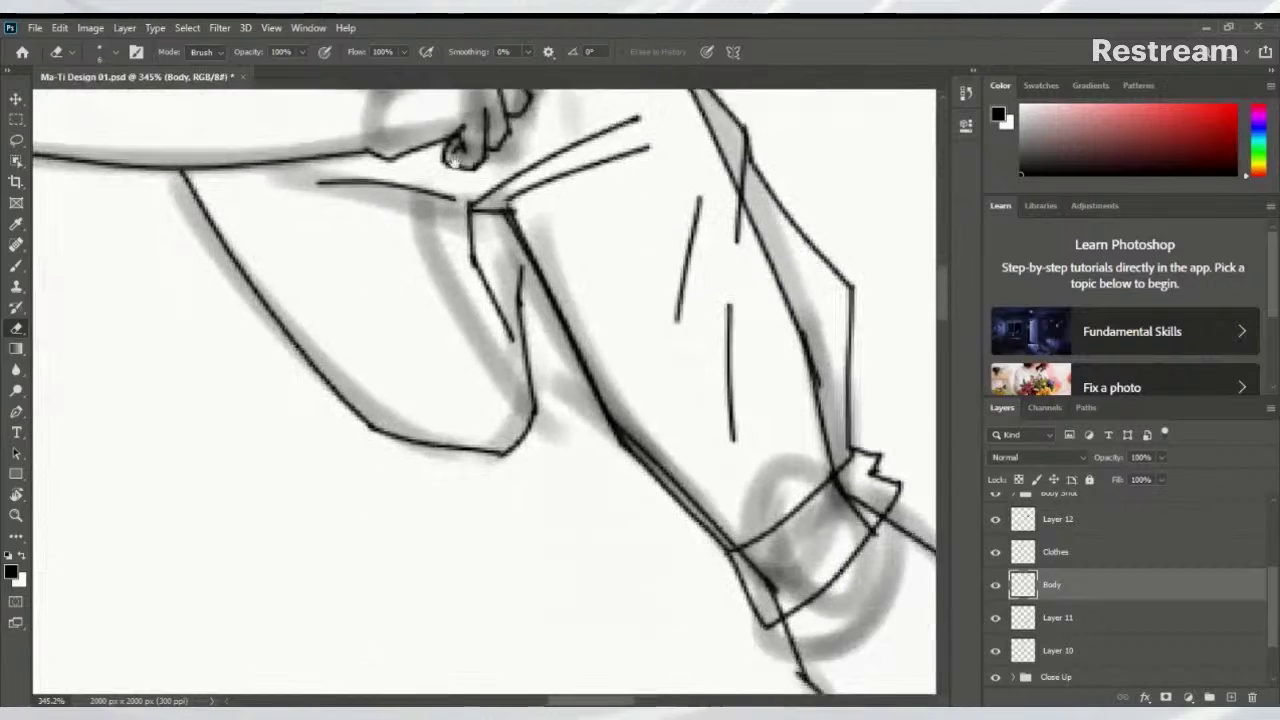
left_click_drag(499, 304, 383, 229)
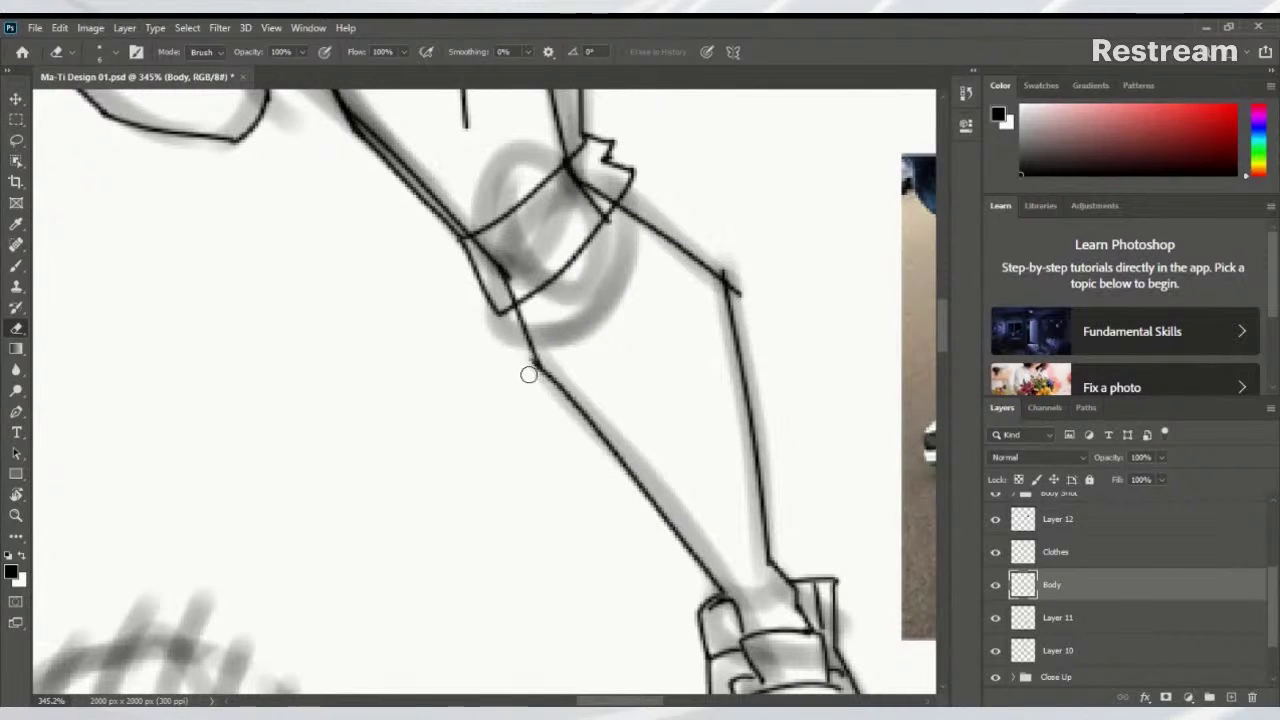
left_click_drag(745, 290, 737, 274)
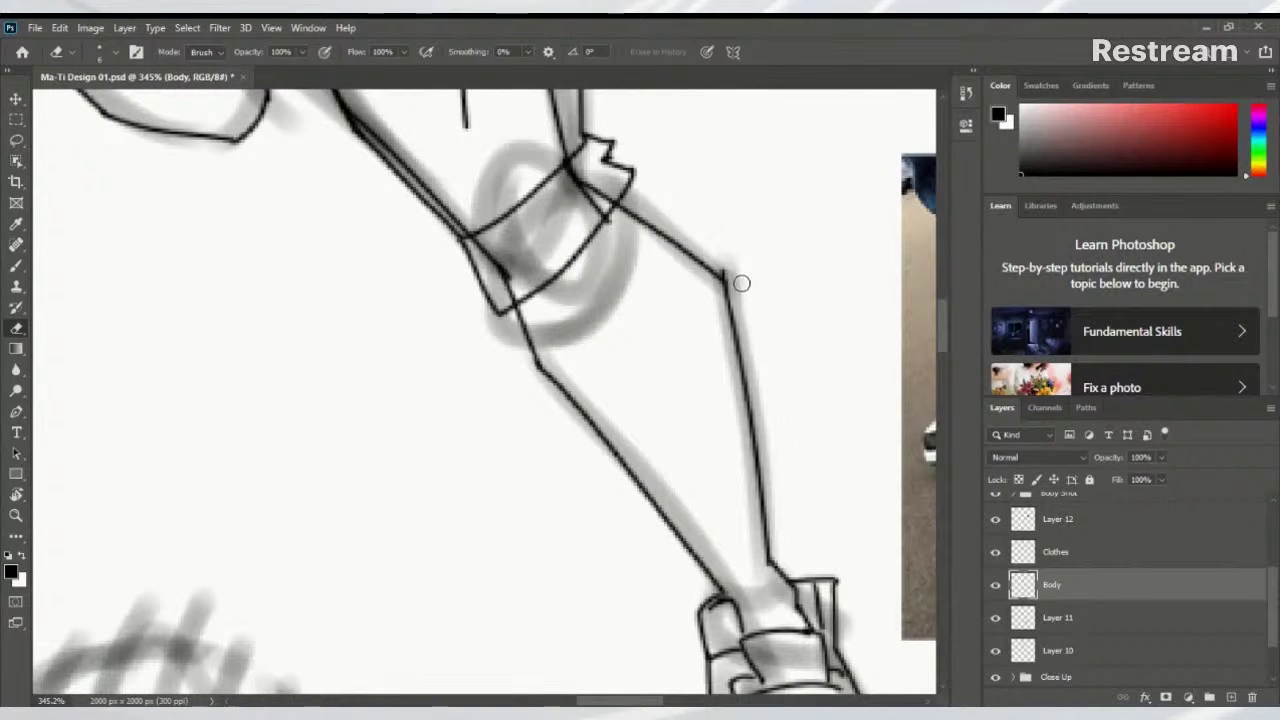
Erase the stray spike strokes above the figure's hair
scroll(722, 262, "up", 6)
scroll(606, 409, "left", 5)
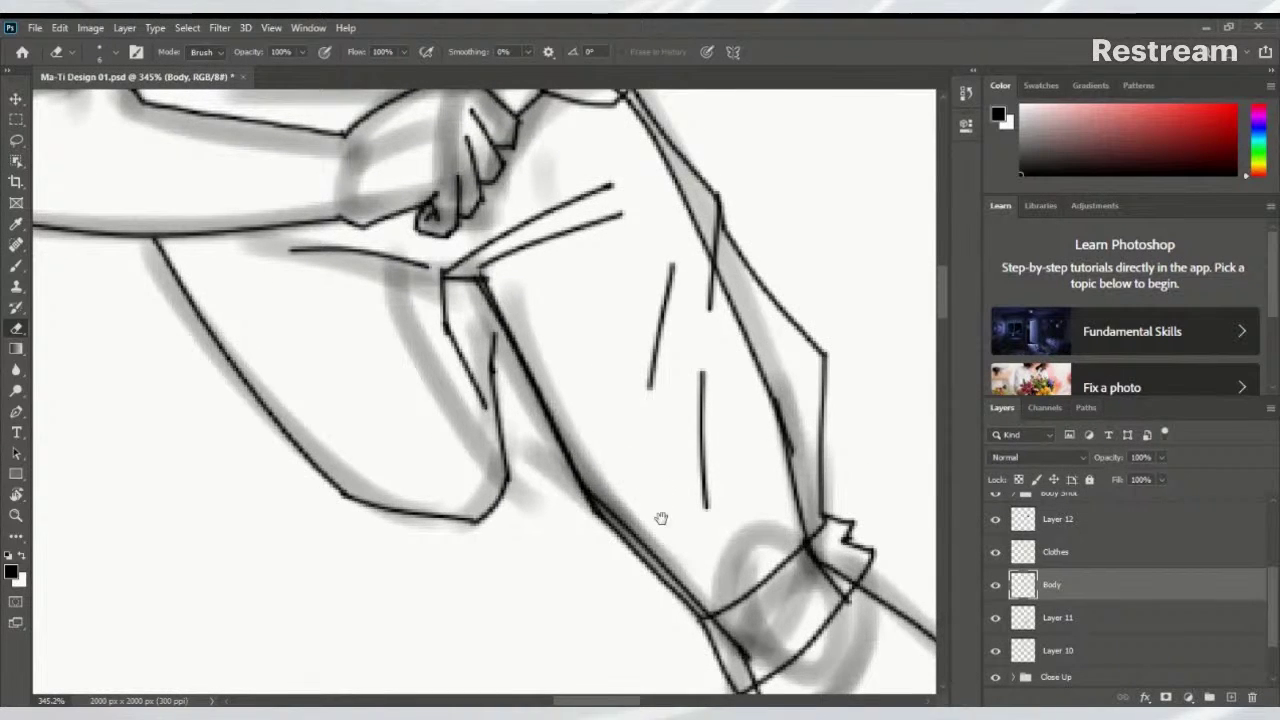
mouse_move(661, 518)
left_mouse_down()
mouse_move(557, 406)
mouse_move(568, 466)
left_mouse_up()
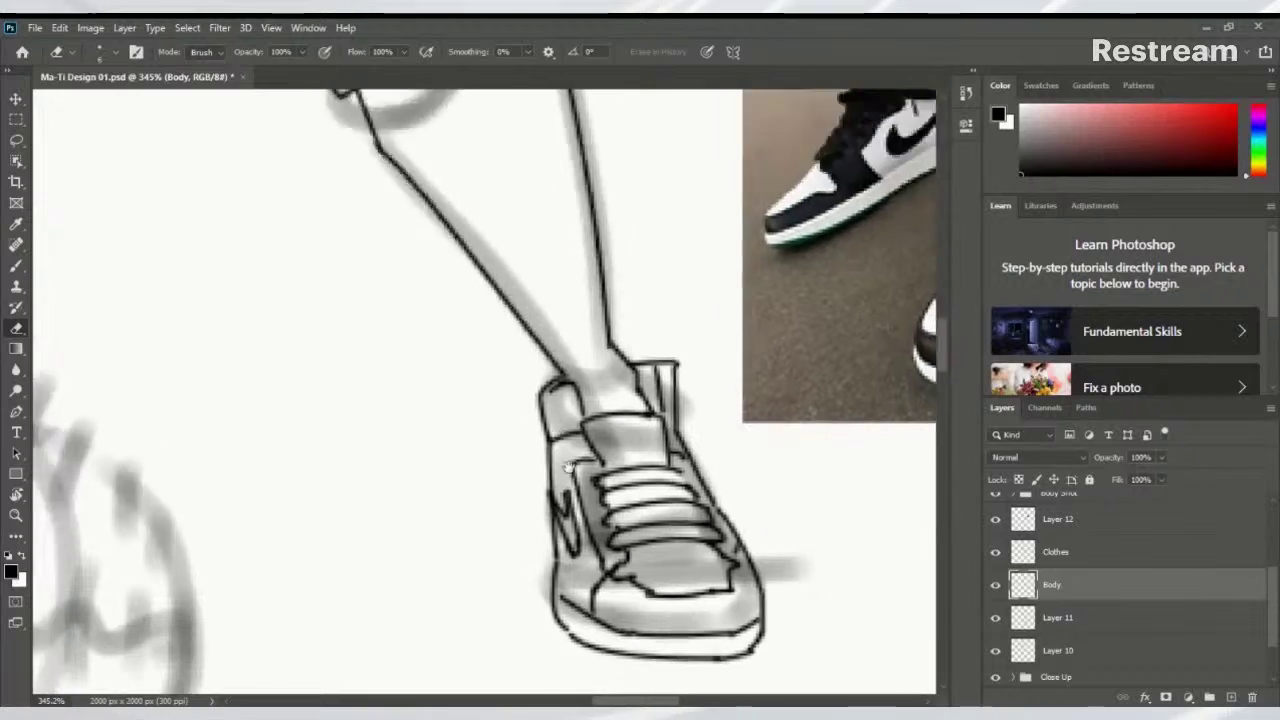
scroll(566, 300, "up", 10)
mouse_move(551, 103)
left_mouse_down()
mouse_move(623, 374)
mouse_move(635, 355)
left_mouse_up()
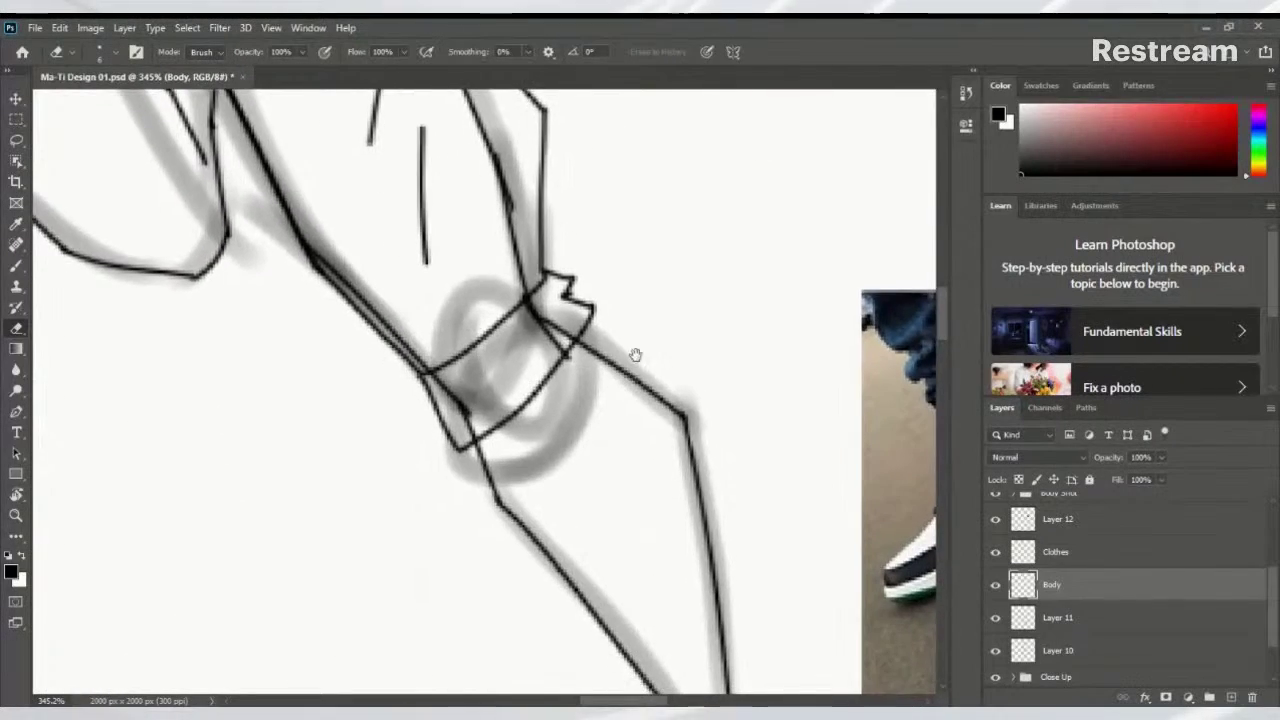
scroll(635, 355, "up", 10)
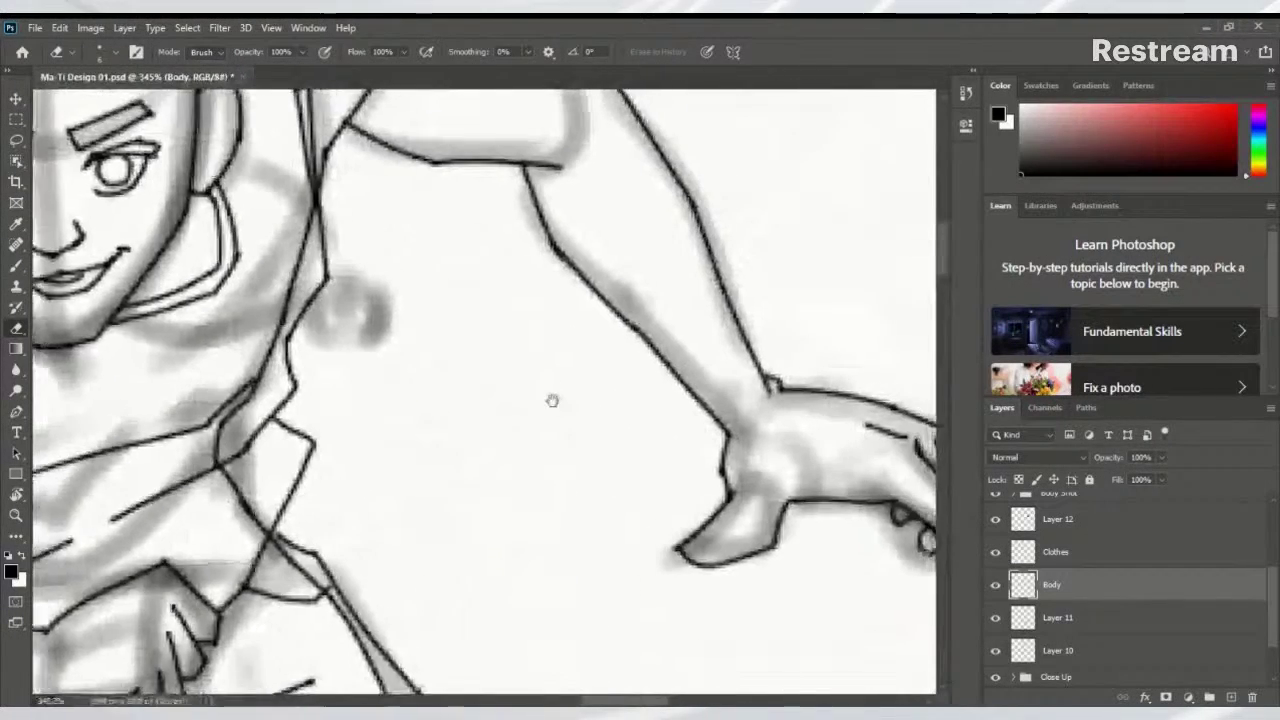
left_click_drag(552, 400, 600, 491)
scroll(608, 505, "up", 5)
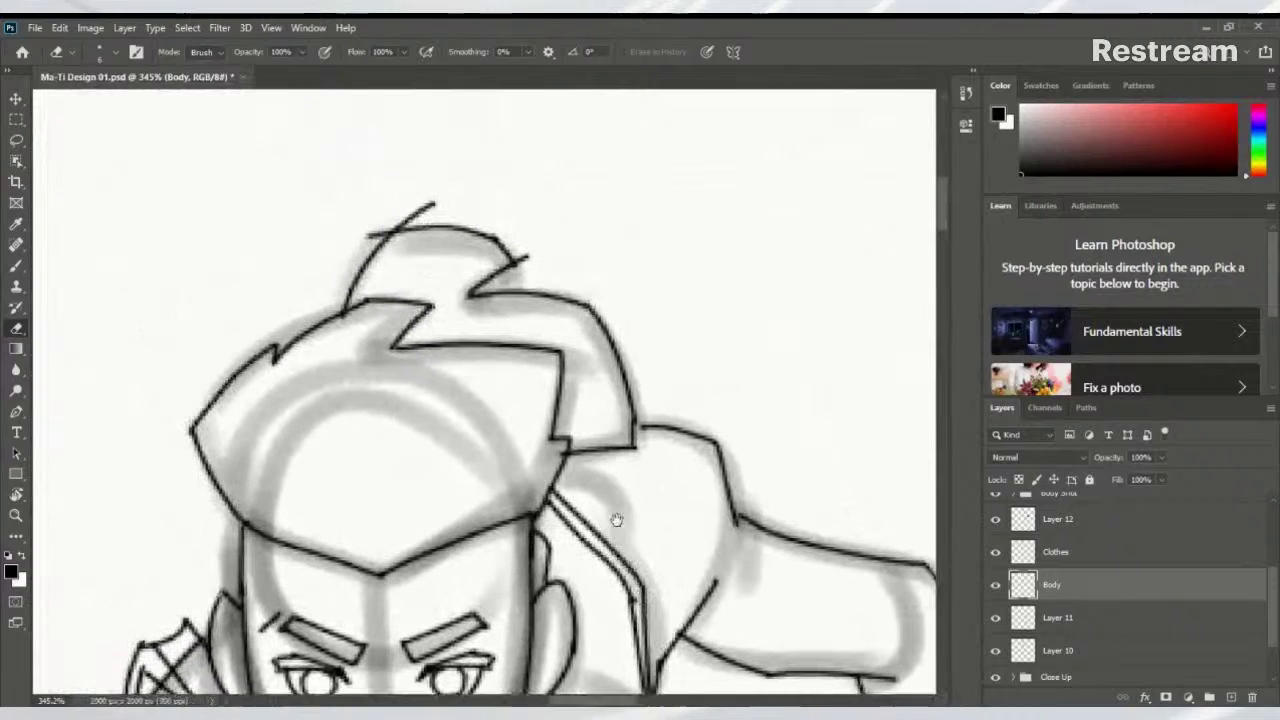
left_click_drag(435, 203, 367, 235)
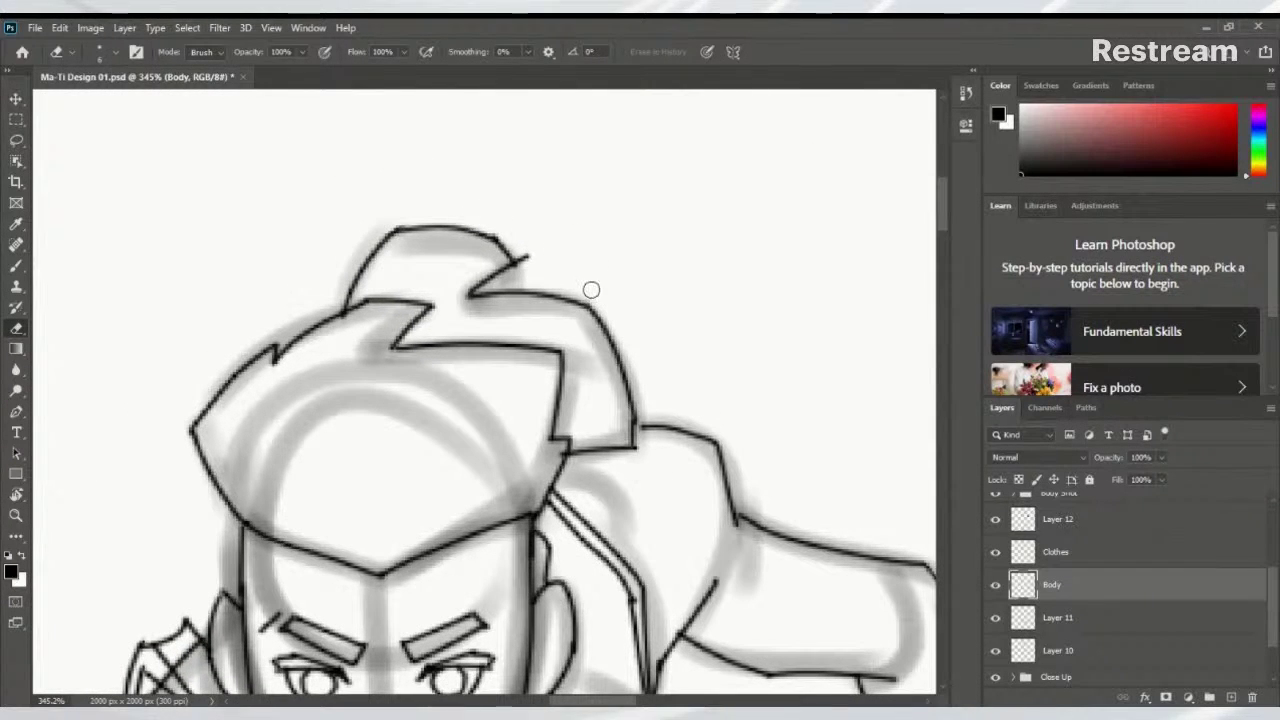
left_click_drag(528, 256, 517, 249)
scroll(509, 369, "down", 2)
mouse_move(509, 369)
left_mouse_down()
mouse_move(608, 114)
mouse_move(670, 108)
left_mouse_up()
scroll(480, 342, "down", 8)
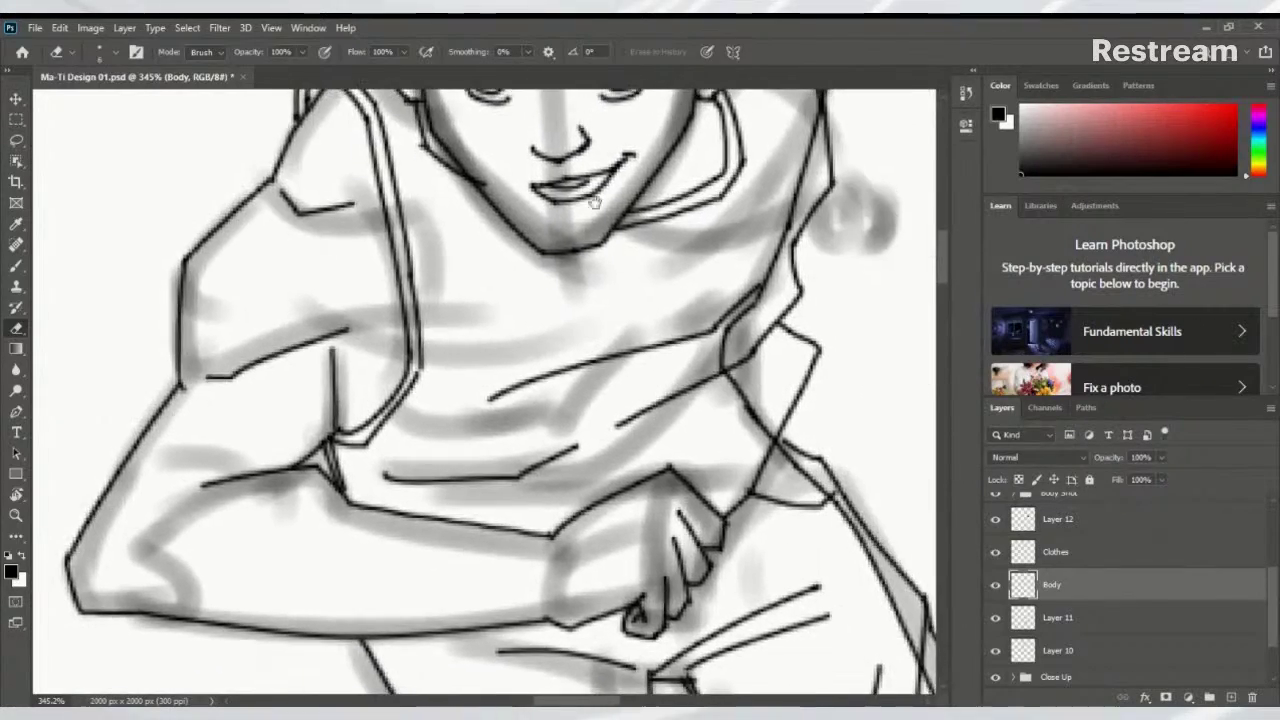
Make the Clothes layer active with the Brush tool, zoomed in on the shorts' crease
scroll(480, 342, "up", 3)
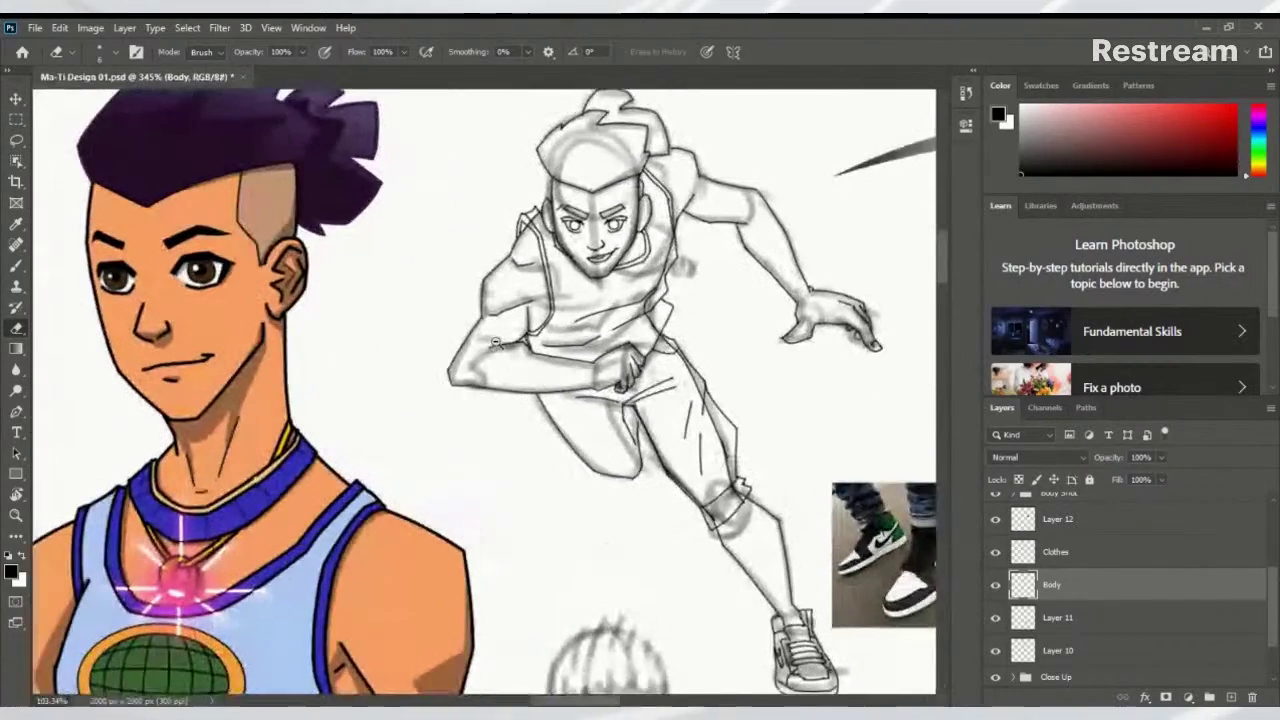
key("alt+]")
scroll(640, 305, "up", 1)
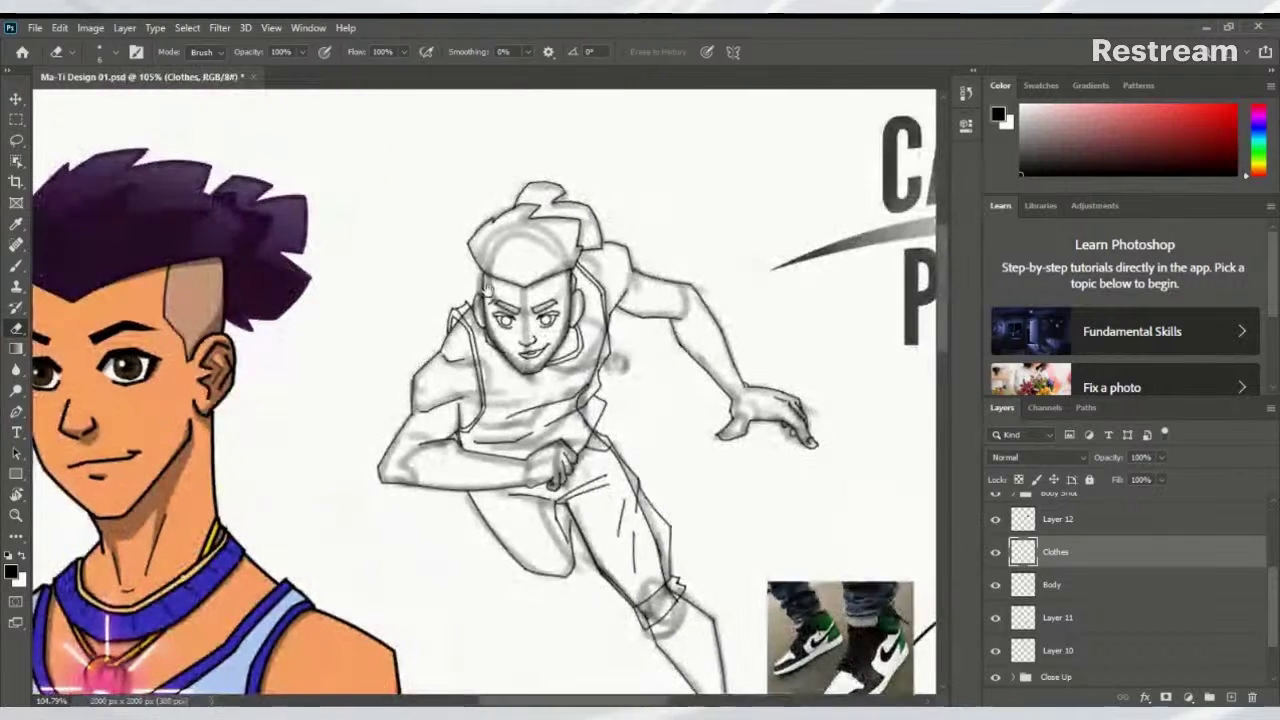
scroll(414, 287, "up", 4)
key("b")
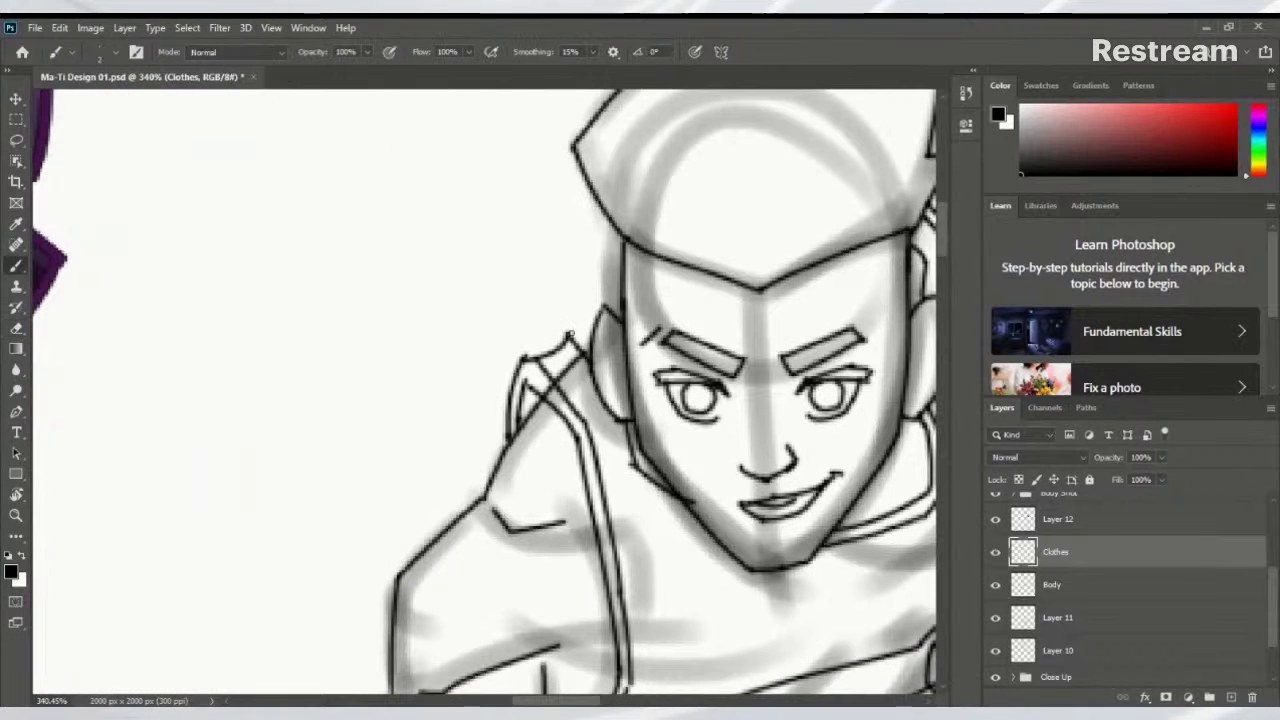
scroll(638, 432, "down", 6)
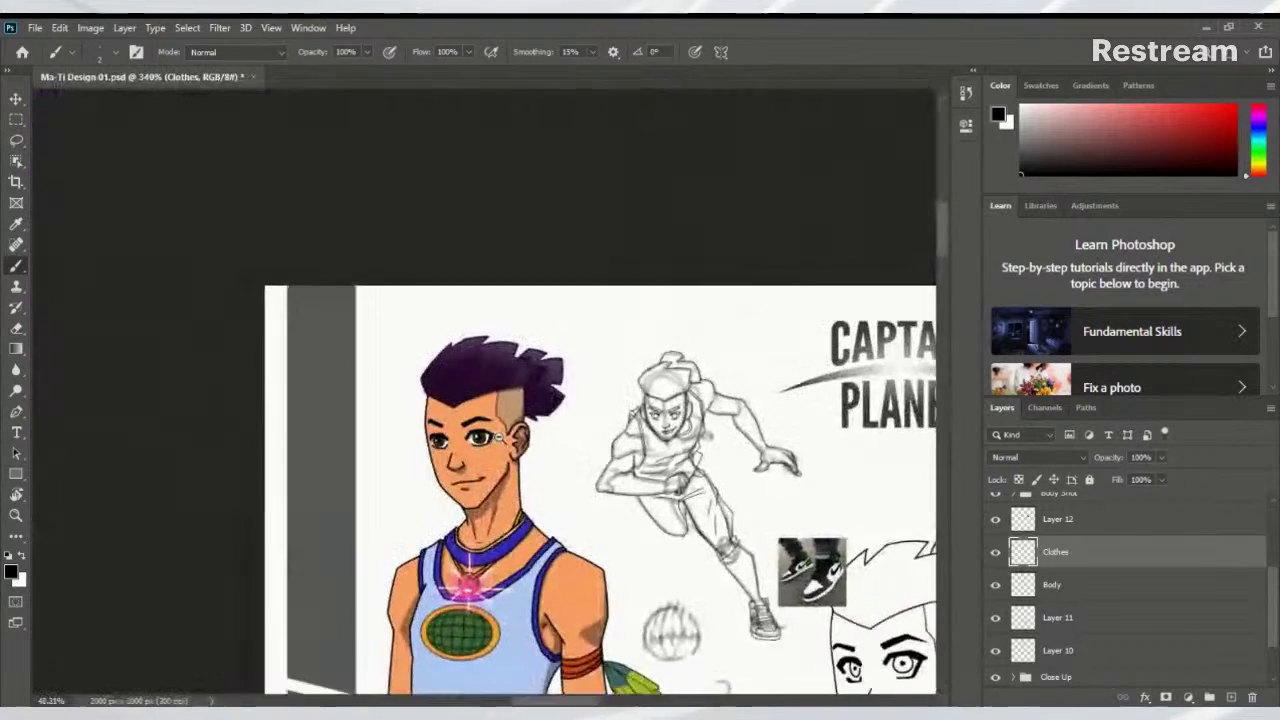
scroll(650, 420, "up", 3)
scroll(660, 418, "down", 3)
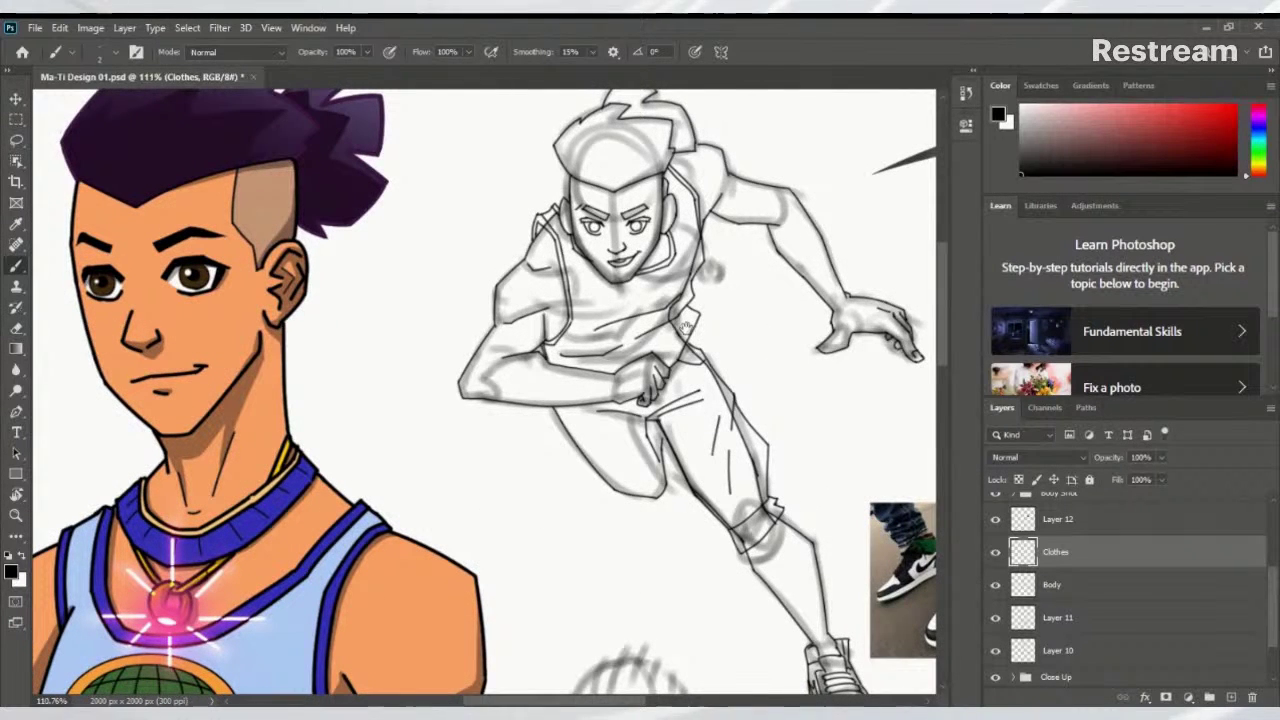
scroll(686, 330, "down", 2)
scroll(668, 467, "up", 5)
scroll(782, 468, "down", 2)
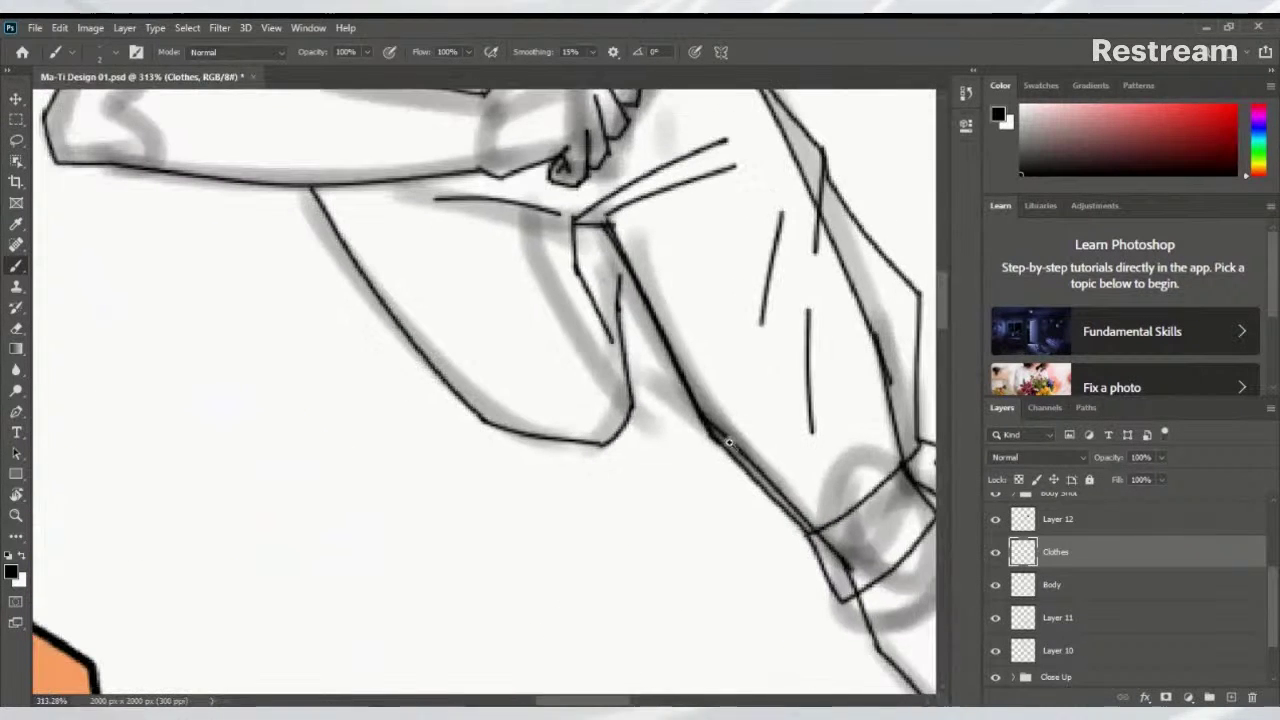
Sketch diagonal fold strokes in the crease below the fist, undoing the unsatisfying attempts
mouse_move(594, 304)
left_mouse_down()
mouse_move(636, 326)
mouse_move(650, 408)
left_mouse_up()
left_click_drag(646, 458, 651, 410)
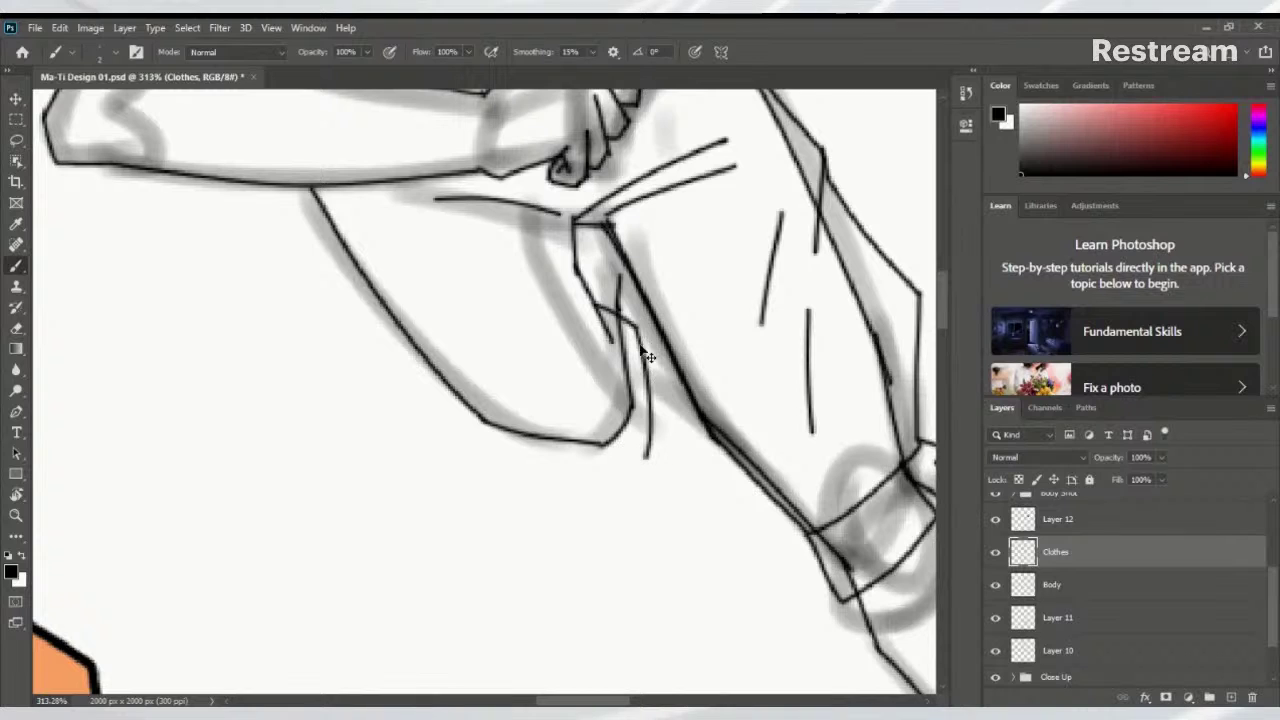
key("ctrl+z")
key("ctrl+z")
key("ctrl+z")
mouse_move(596, 318)
left_mouse_down()
mouse_move(646, 322)
mouse_move(646, 430)
left_mouse_up()
key("ctrl+z")
key("ctrl+z")
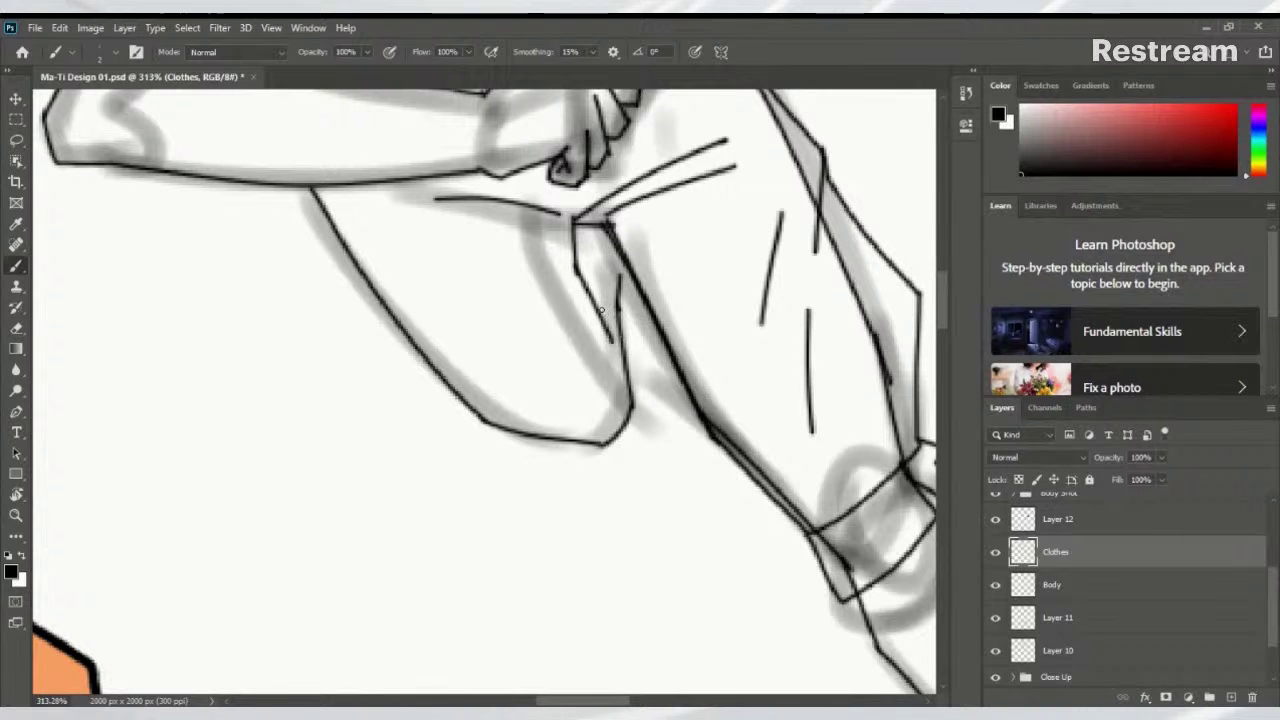
mouse_move(575, 262)
left_mouse_down()
mouse_move(612, 298)
mouse_move(640, 392)
mouse_move(624, 430)
left_mouse_up()
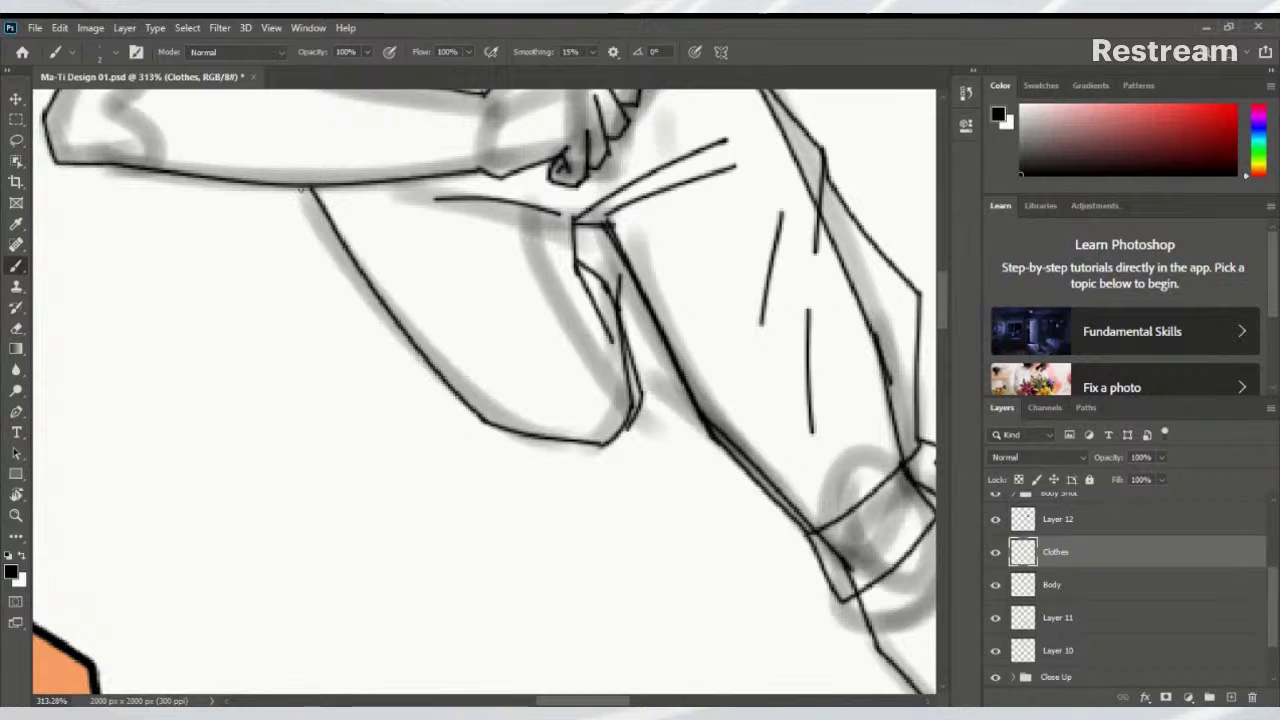
left_click_drag(300, 188, 378, 302)
key("ctrl+z")
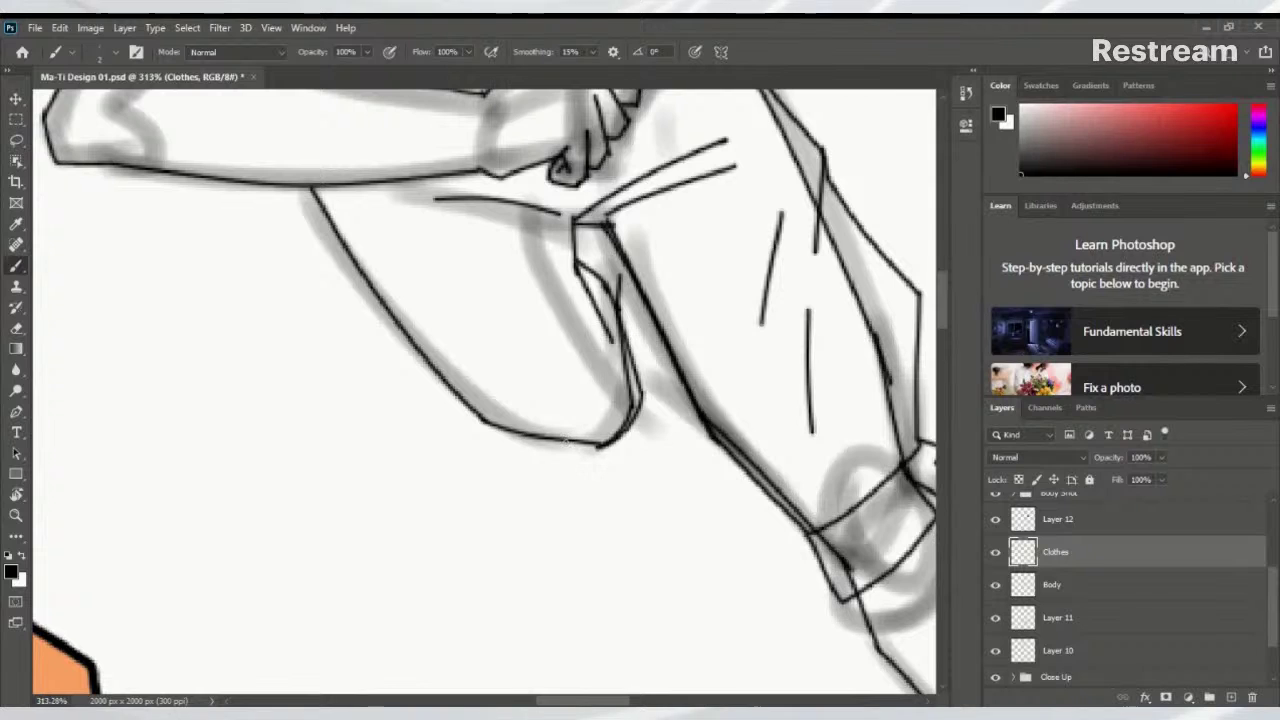
left_click_drag(558, 440, 624, 459)
key("ctrl+z")
mouse_move(545, 439)
left_mouse_down()
mouse_move(618, 464)
mouse_move(601, 460)
mouse_move(656, 406)
left_mouse_up()
key("ctrl+z")
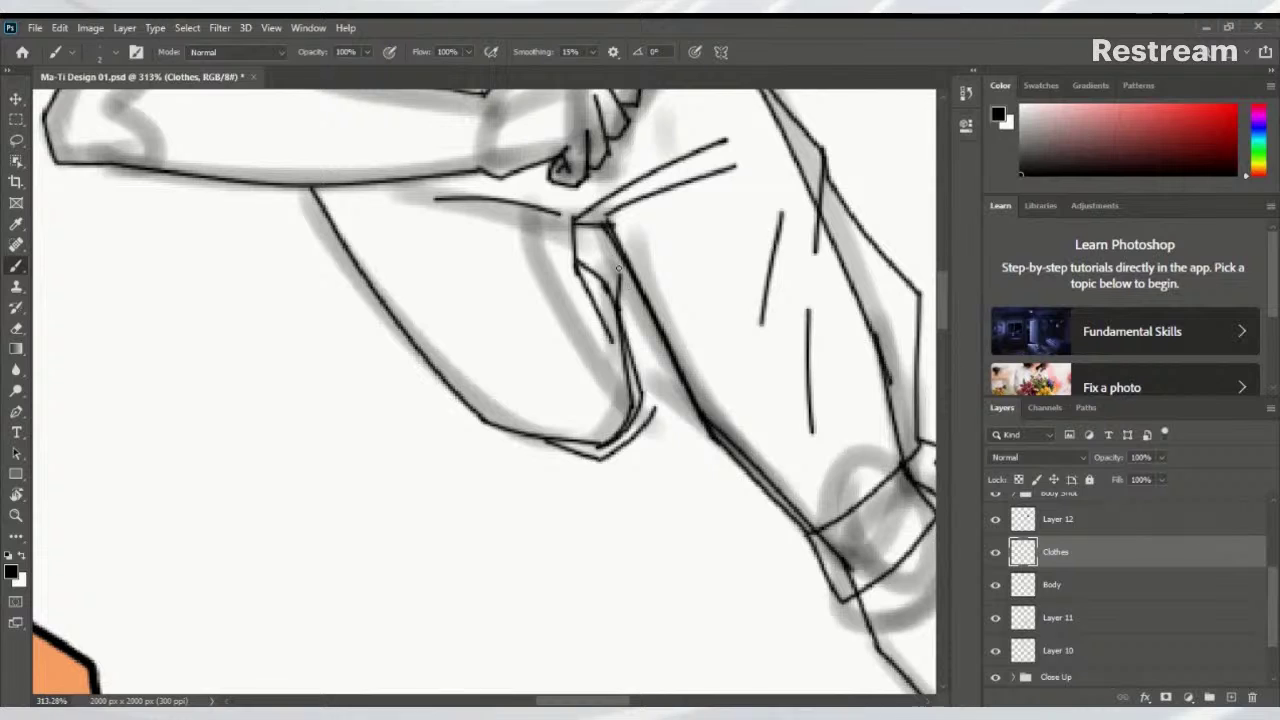
Add a curved fold stroke and two vertical fold lines inside the shorts' crease
left_click_drag(617, 266, 660, 391)
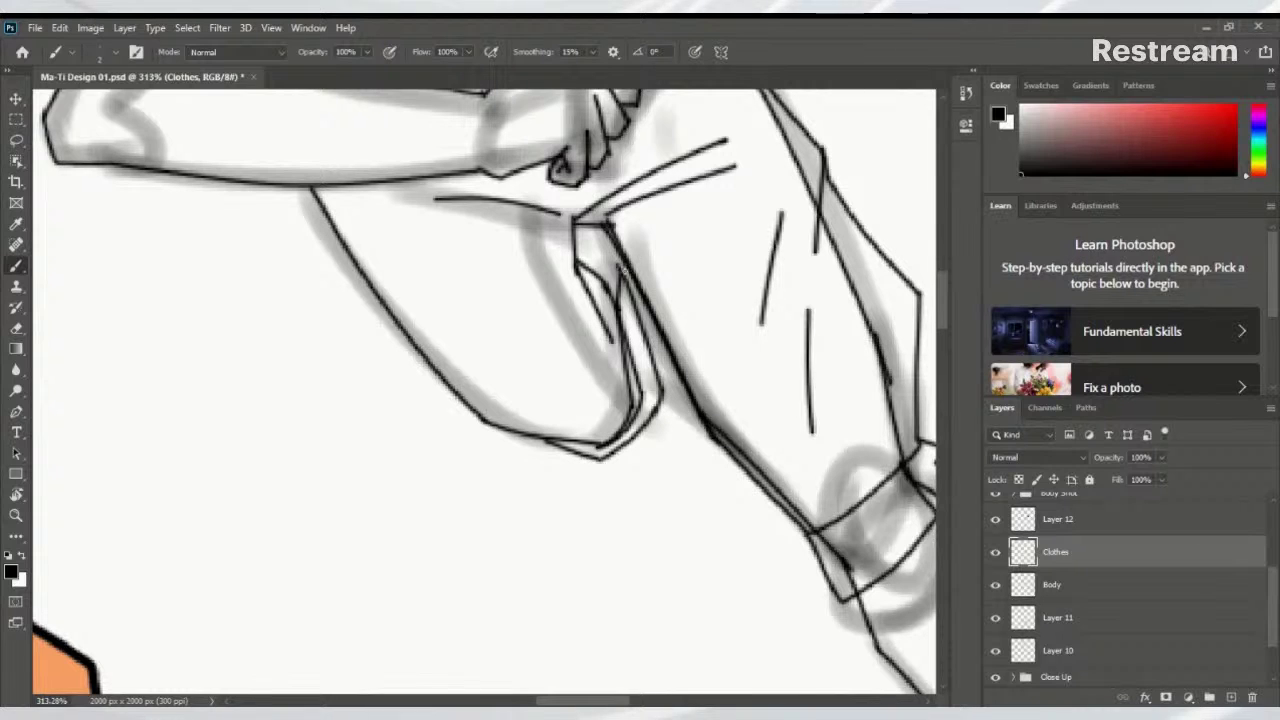
key("ctrl+z")
left_click_drag(576, 262, 620, 268)
left_click_drag(567, 336, 549, 286)
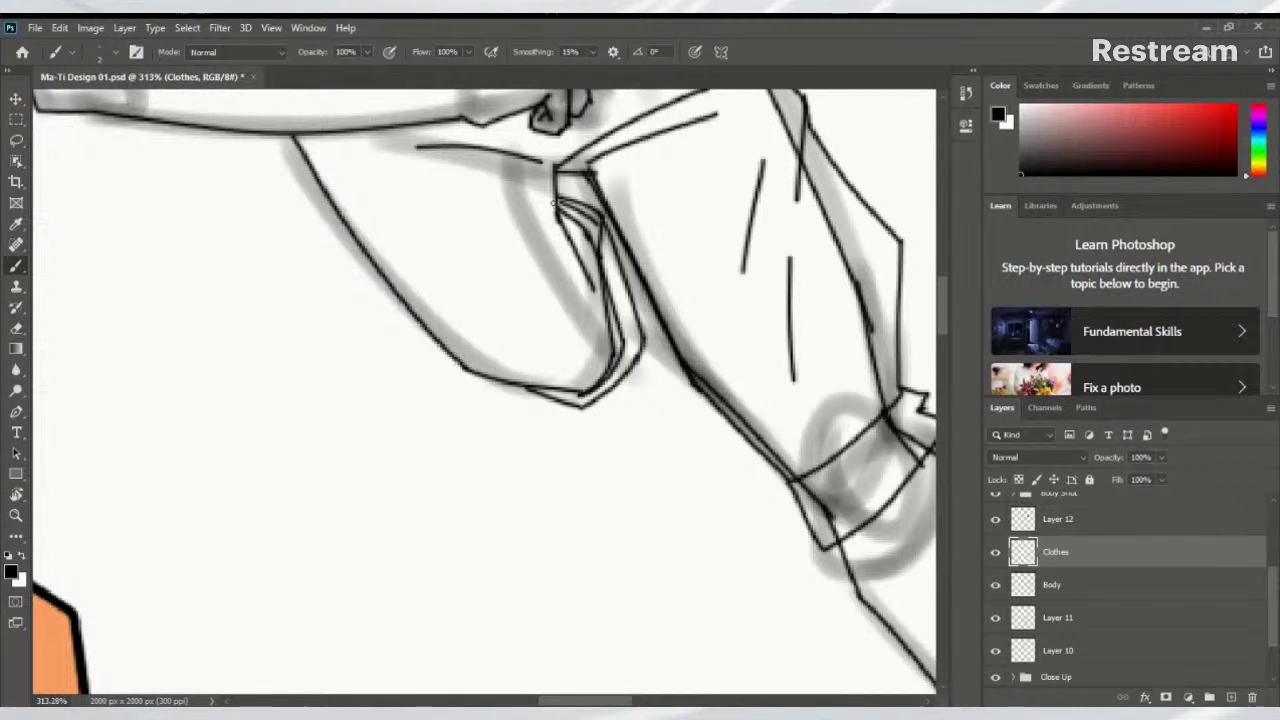
left_click_drag(561, 172, 557, 290)
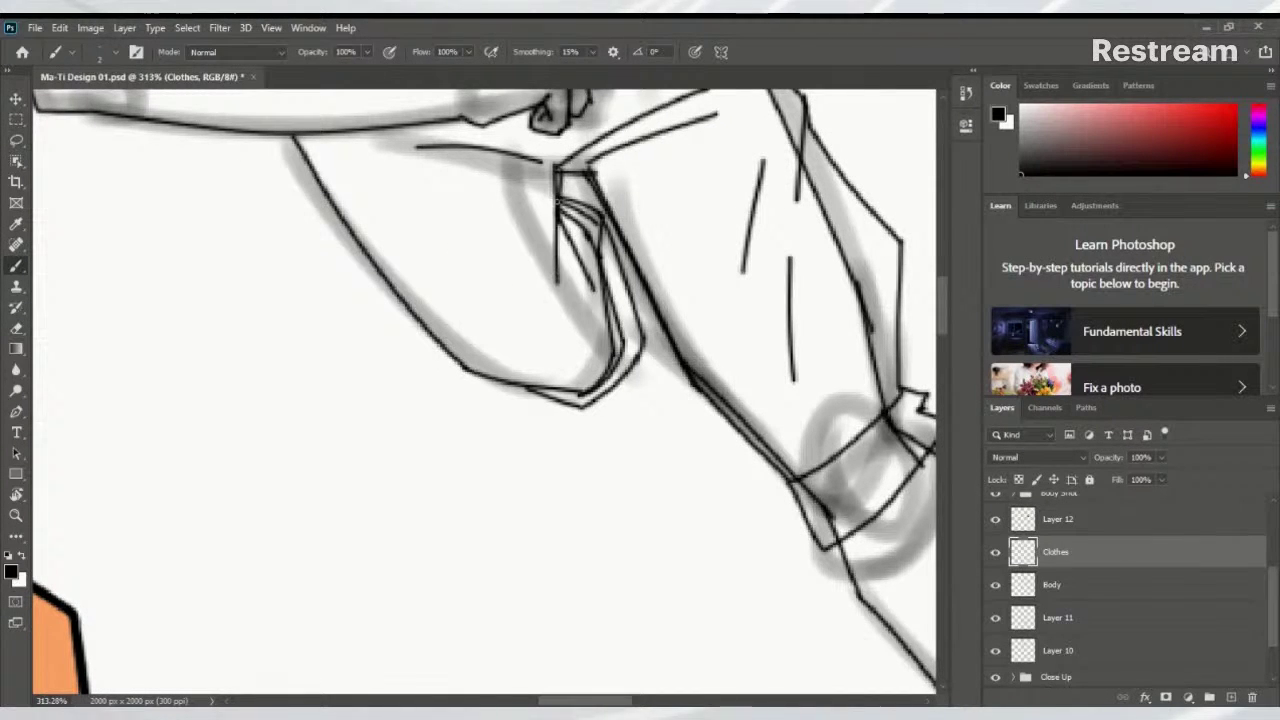
key("ctrl+z")
left_click_drag(556, 172, 548, 290)
left_click_drag(561, 207, 579, 344)
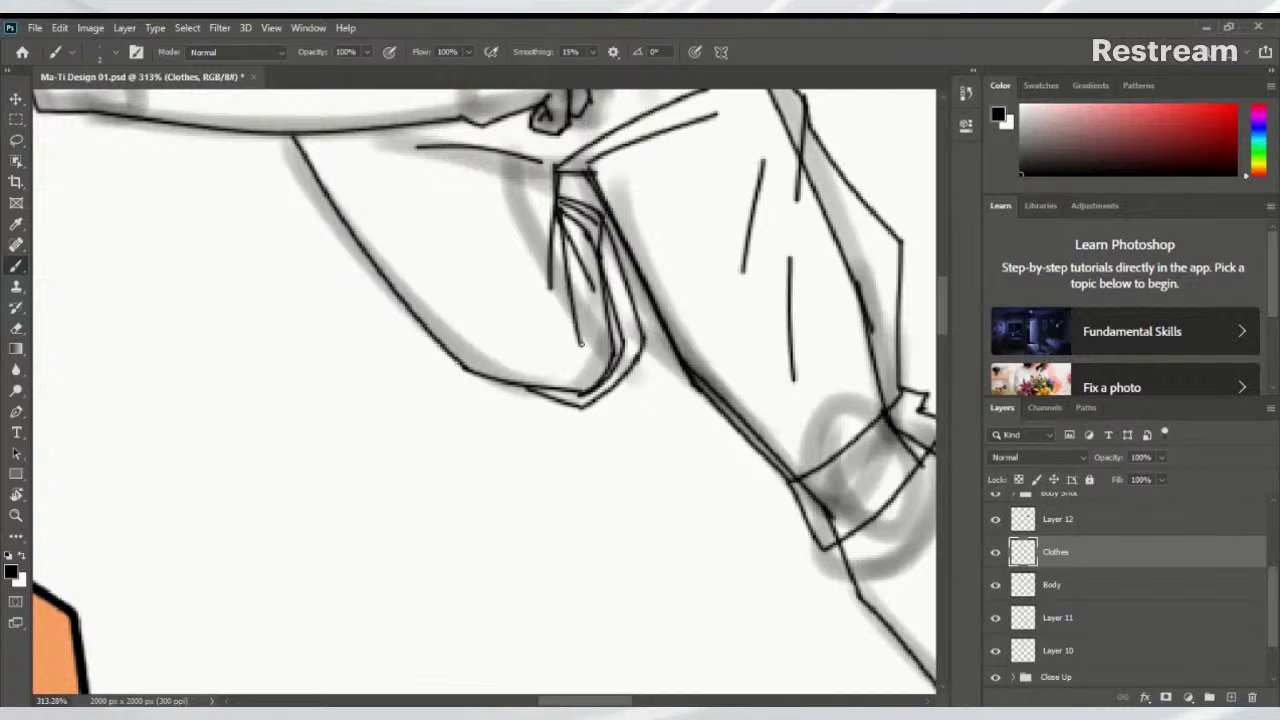
mouse_move(570, 241)
left_mouse_down()
mouse_move(543, 442)
mouse_move(486, 500)
mouse_move(480, 471)
left_mouse_up()
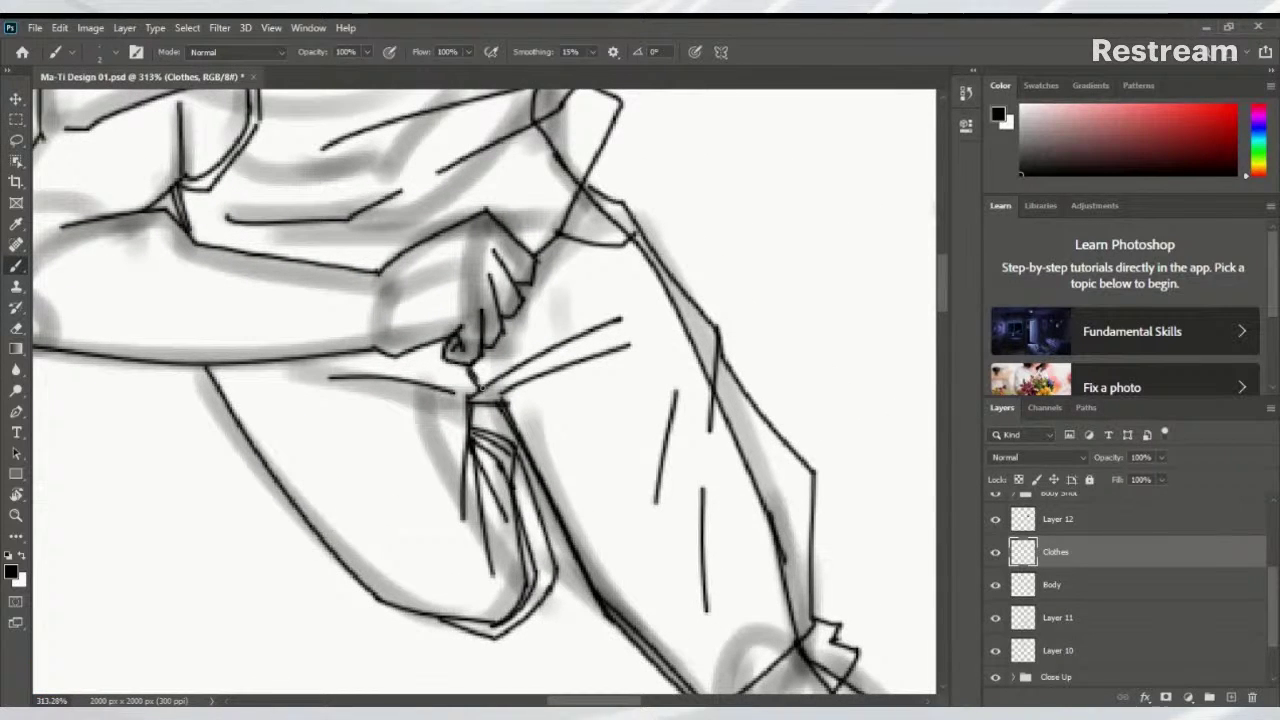
left_click_drag(478, 386, 530, 481)
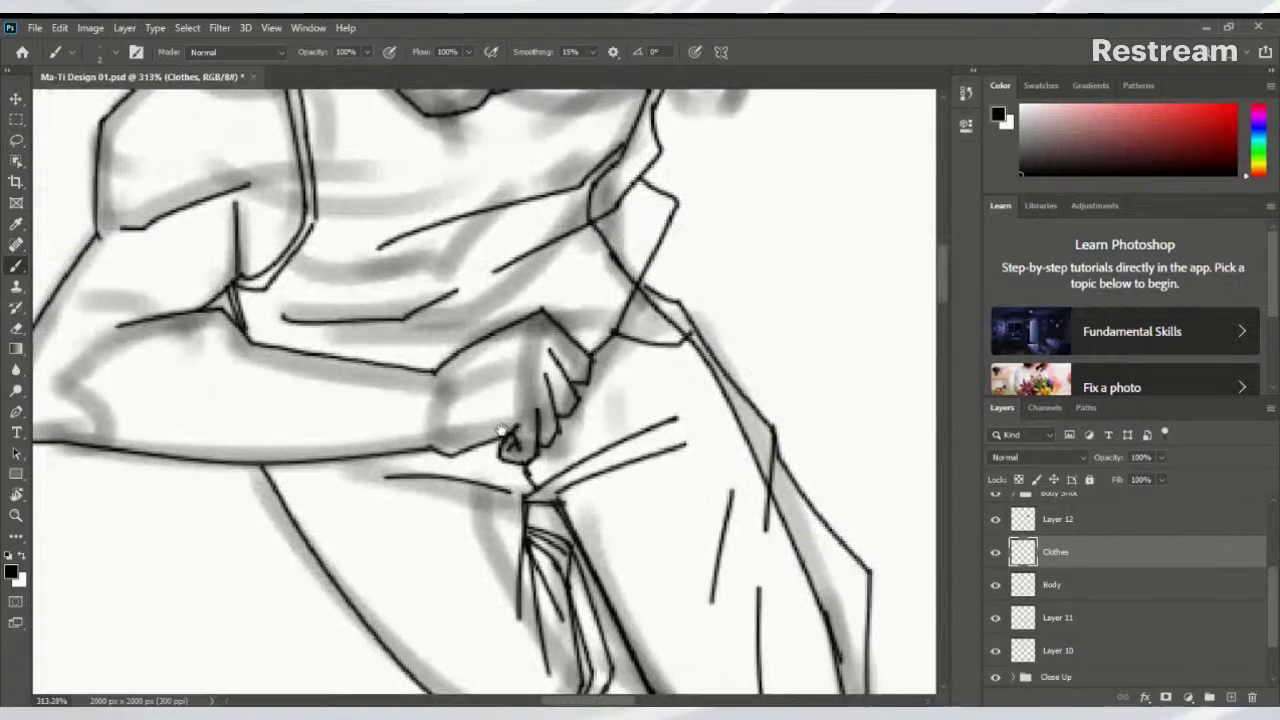
Frame the face and torso and toggle the Clothes layer off and on to compare with the sketch
scroll(575, 355, "down", 8)
scroll(482, 426, "up", 6)
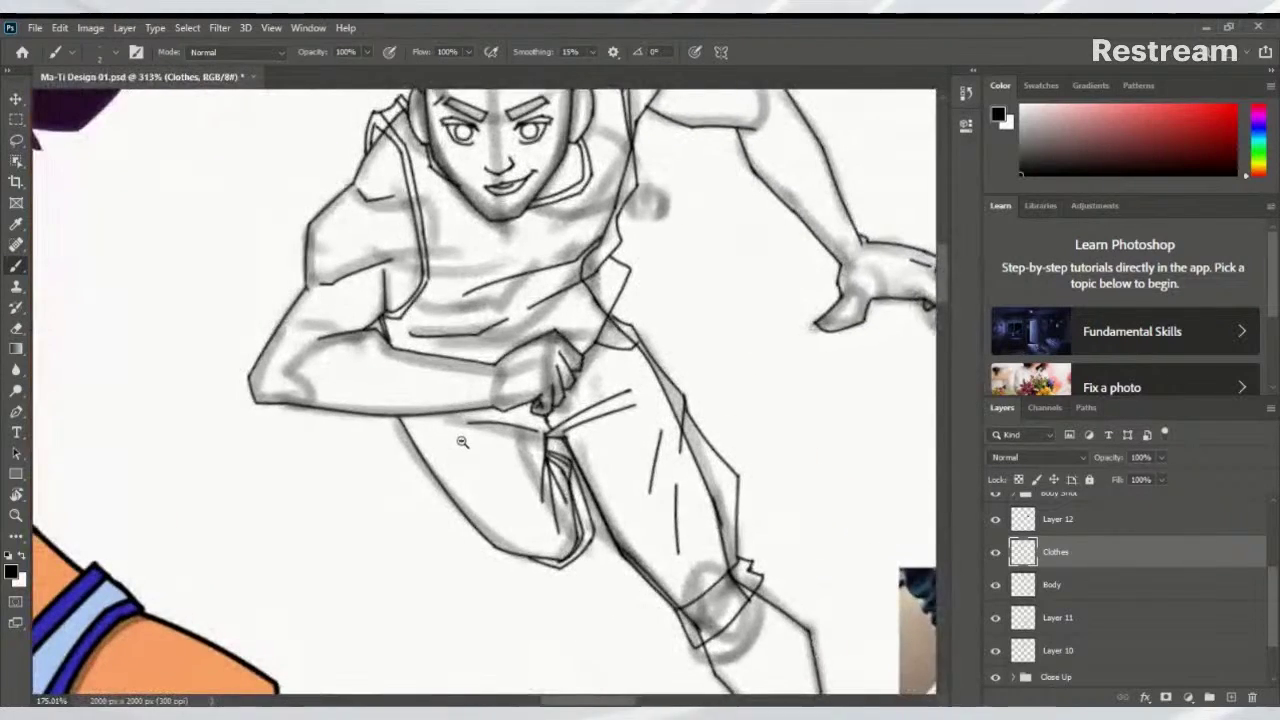
mouse_move(482, 426)
left_mouse_down()
mouse_move(560, 510)
mouse_move(530, 540)
mouse_move(542, 513)
left_mouse_up()
left_click(995, 552)
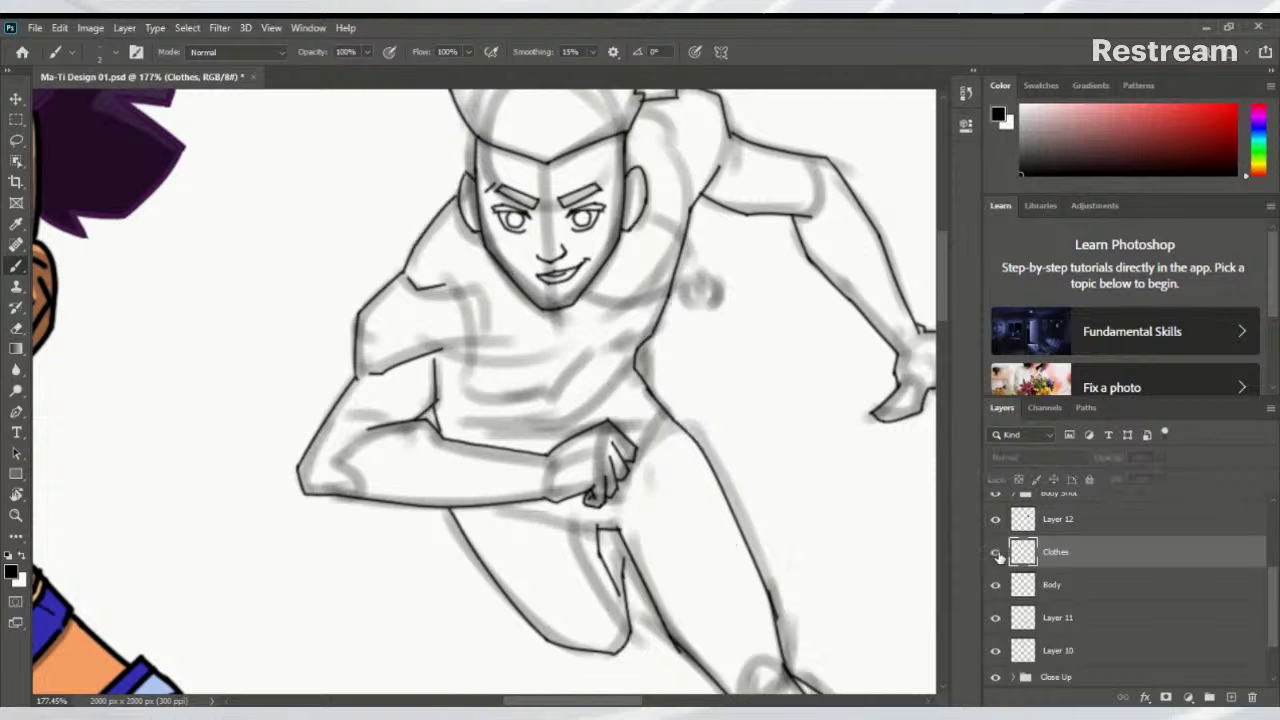
left_click(995, 552)
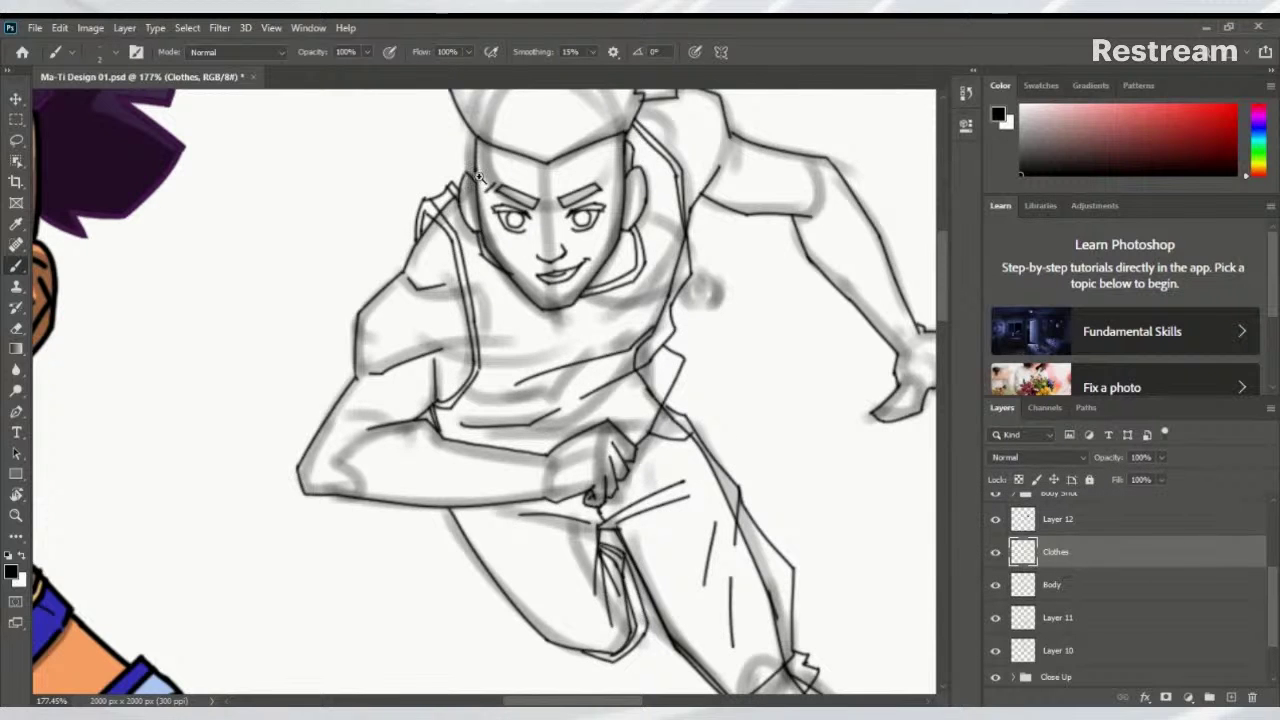
scroll(446, 193, "up", 5)
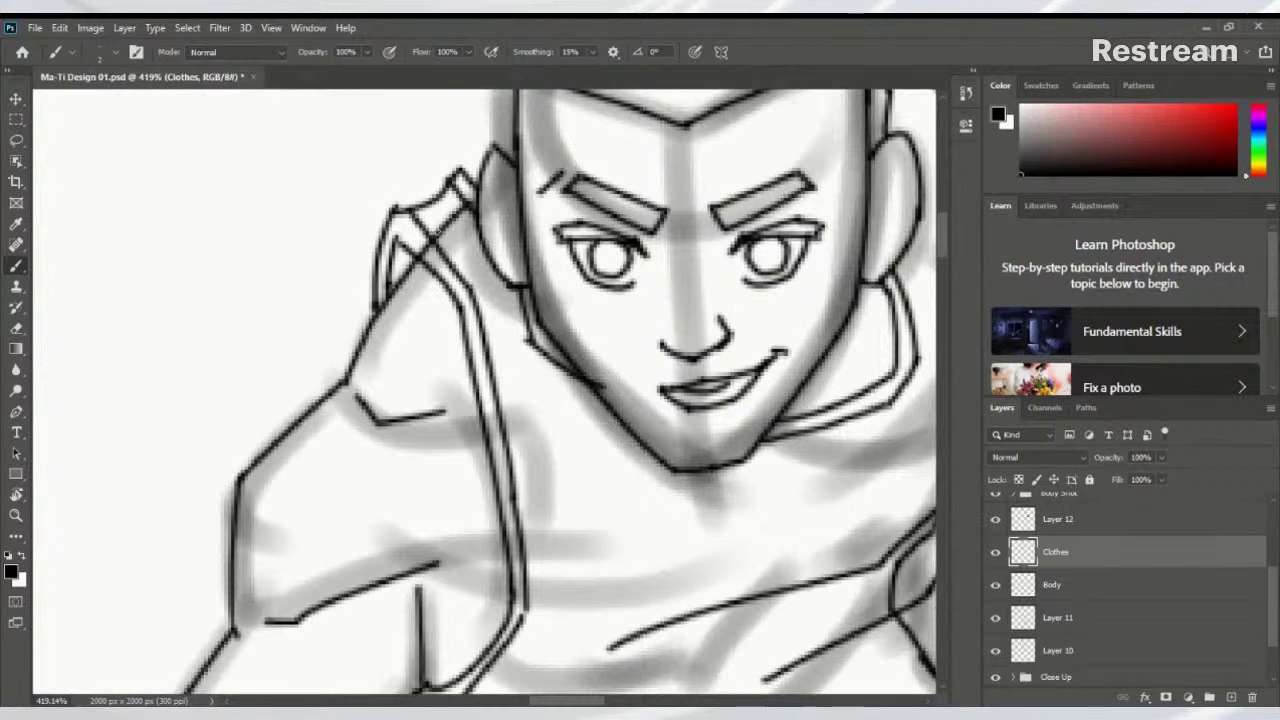
Erase the stray marks around the hood collar and neck on the Body layer
key("e")
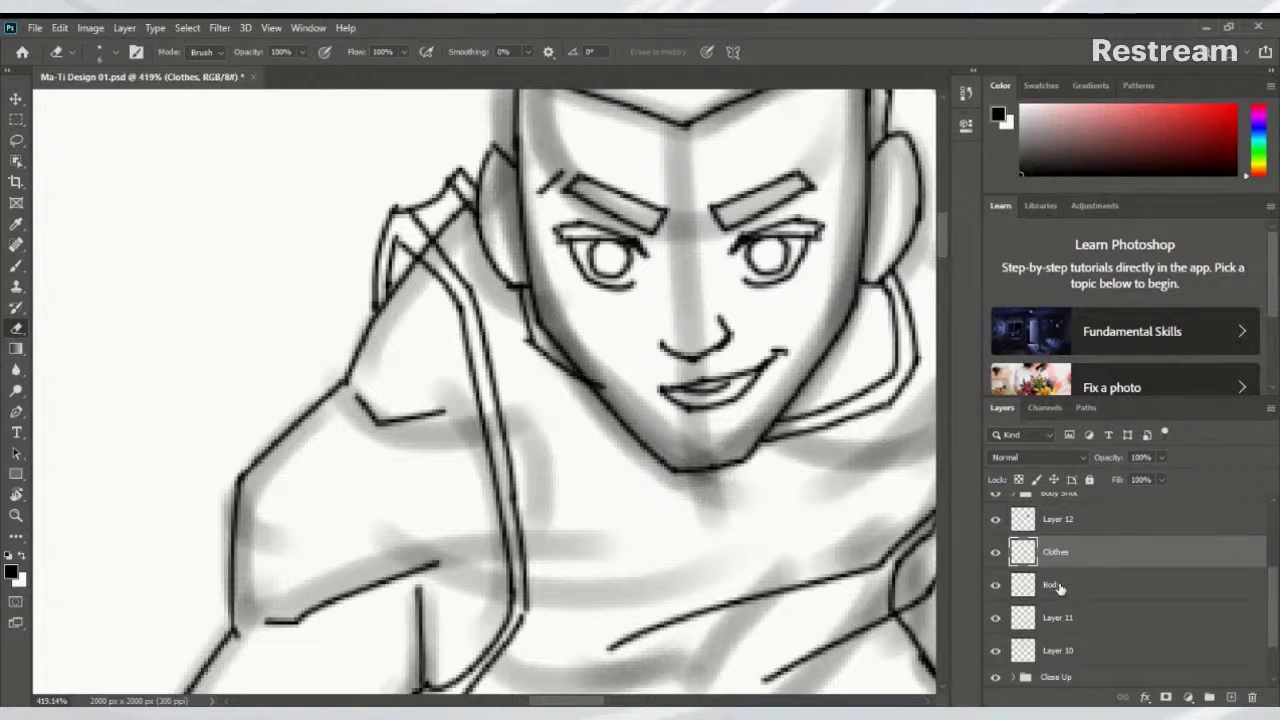
left_click(1060, 588)
mouse_move(430, 236)
left_mouse_down()
mouse_move(448, 268)
mouse_move(443, 222)
mouse_move(447, 250)
mouse_move(457, 210)
left_mouse_up()
key("space")
left_click_drag(556, 410, 514, 364)
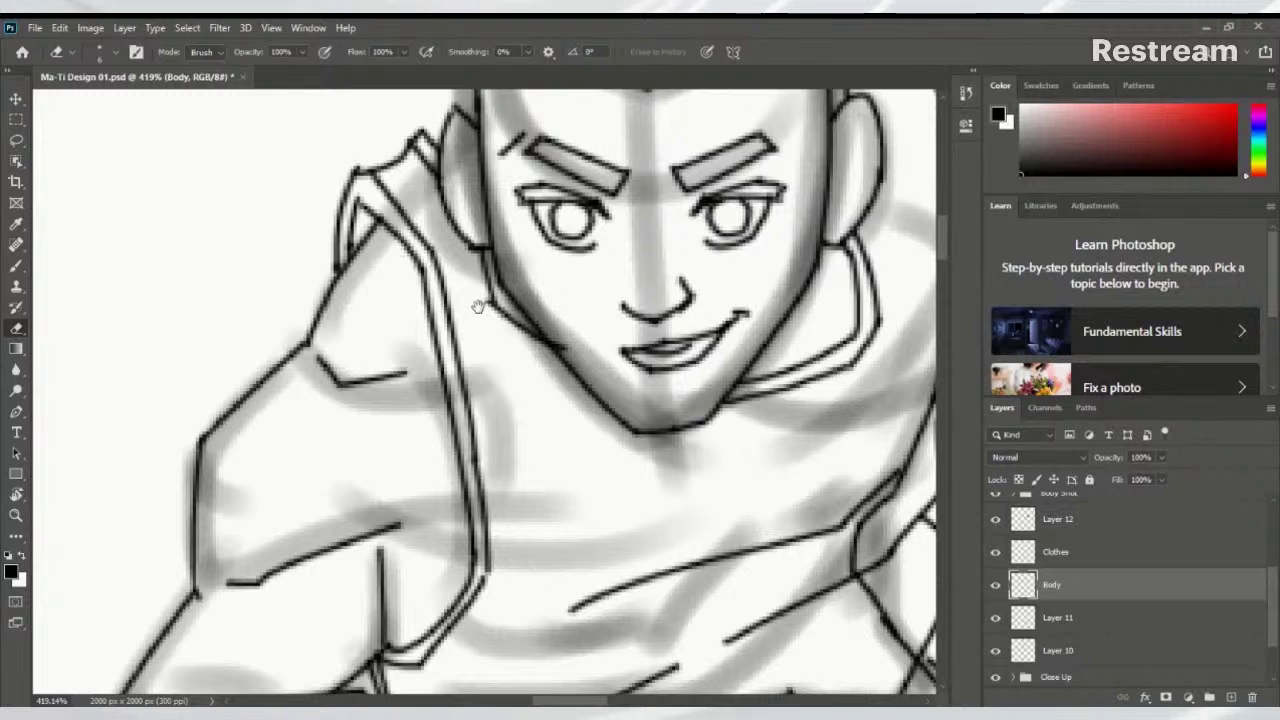
key("space")
mouse_move(479, 306)
left_mouse_down()
mouse_move(343, 209)
mouse_move(512, 341)
mouse_move(298, 552)
mouse_move(310, 574)
left_mouse_up()
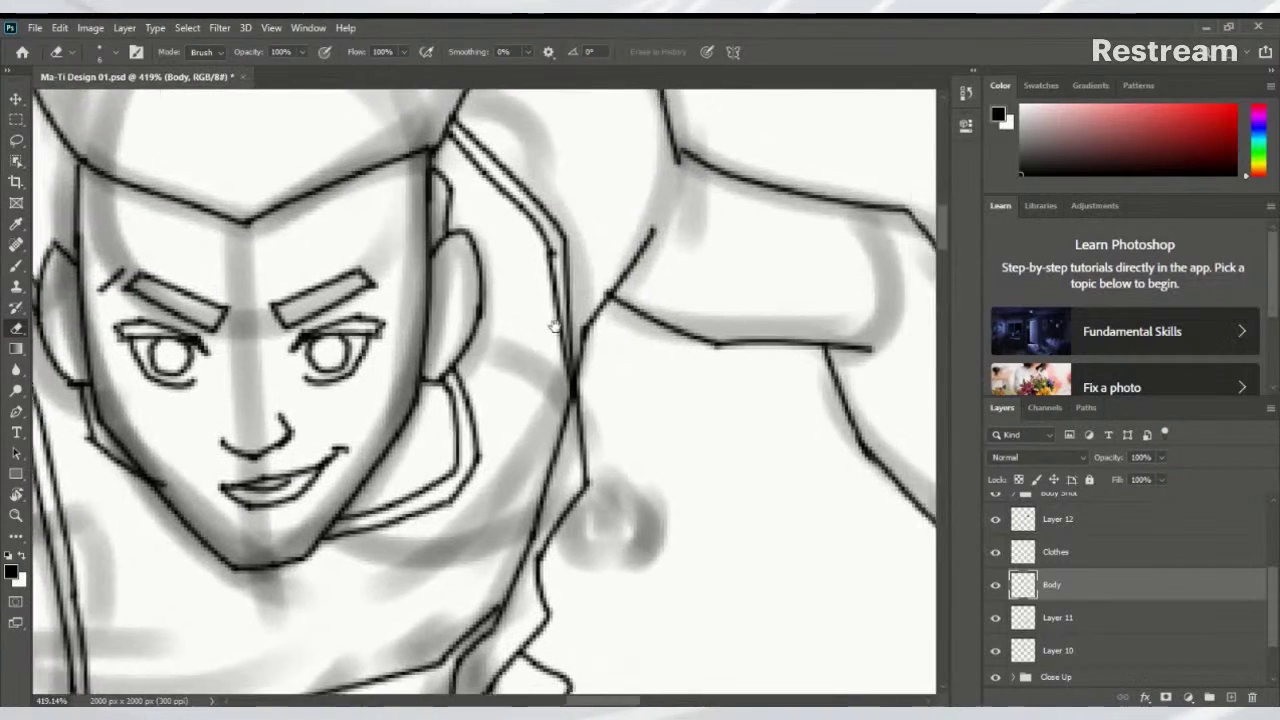
mouse_move(560, 385)
left_mouse_down()
mouse_move(504, 562)
mouse_move(567, 368)
left_mouse_up()
key("space")
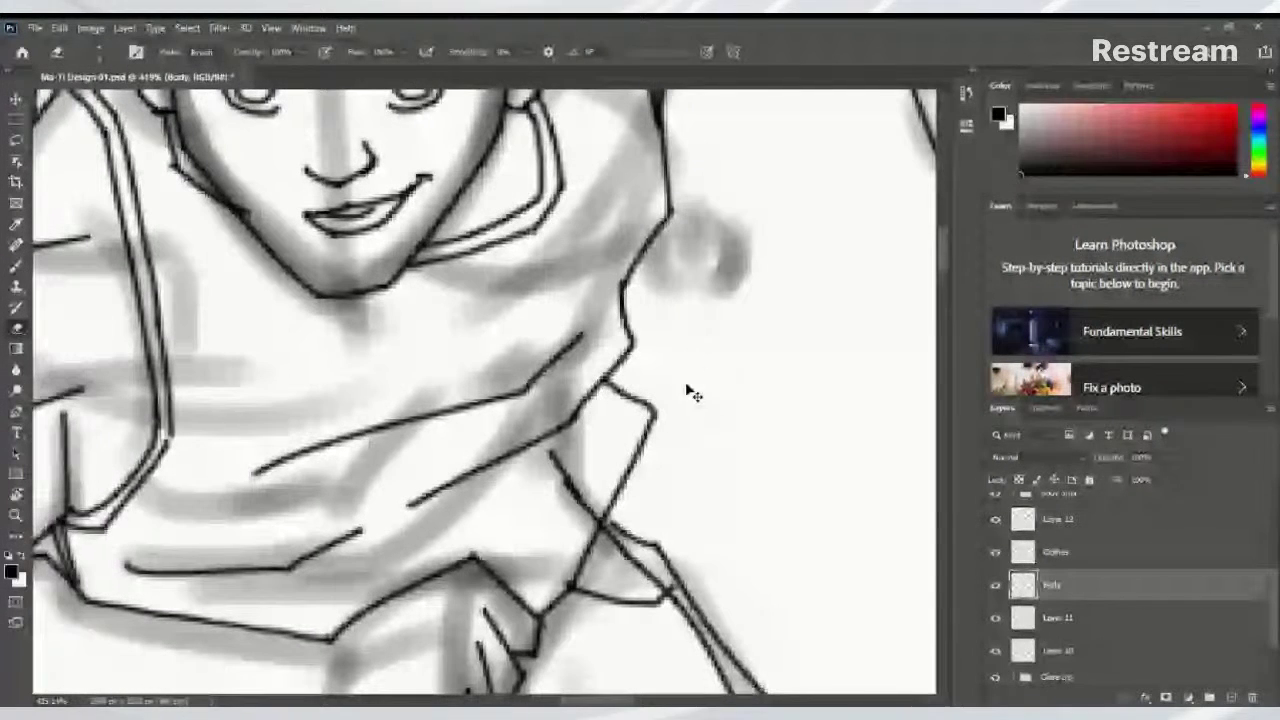
left_click_drag(584, 335, 659, 95)
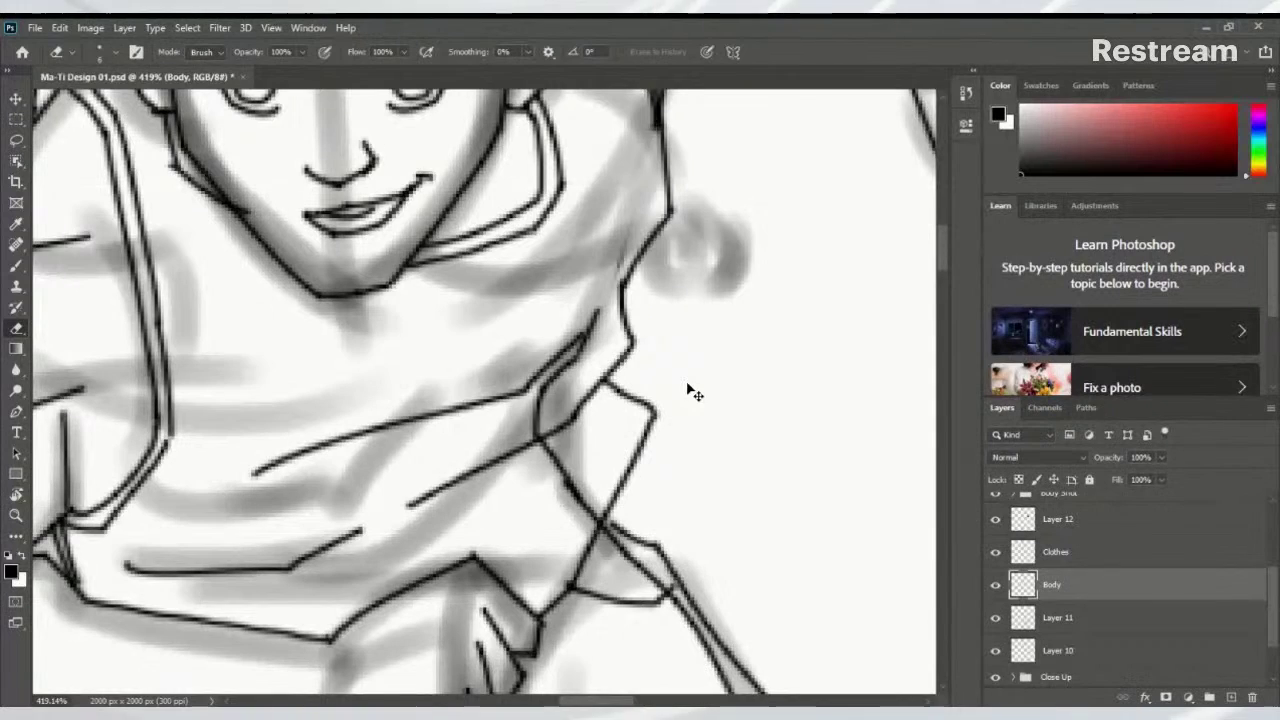
left_click_drag(517, 368, 703, 554)
Compare the erasures by undoing and redoing, toggle Body's visibility, then duplicate Body as Body copy
scroll(655, 510, "down", 2)
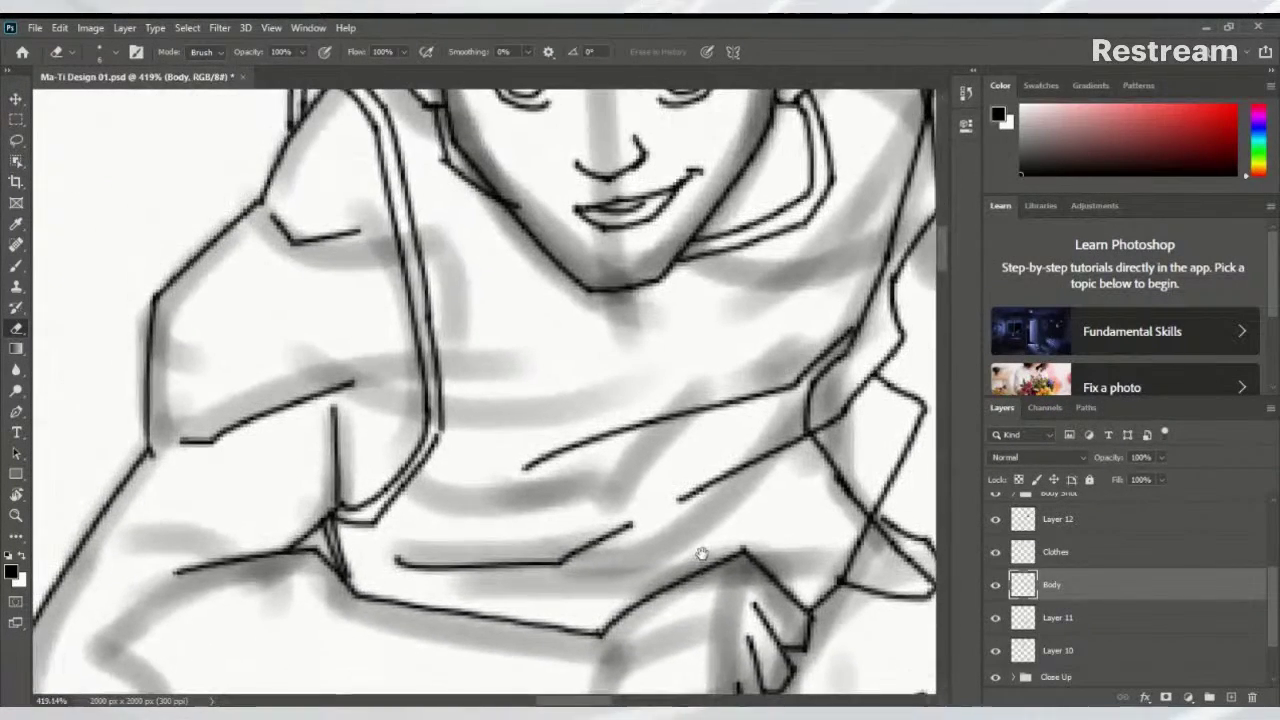
key("ctrl+z")
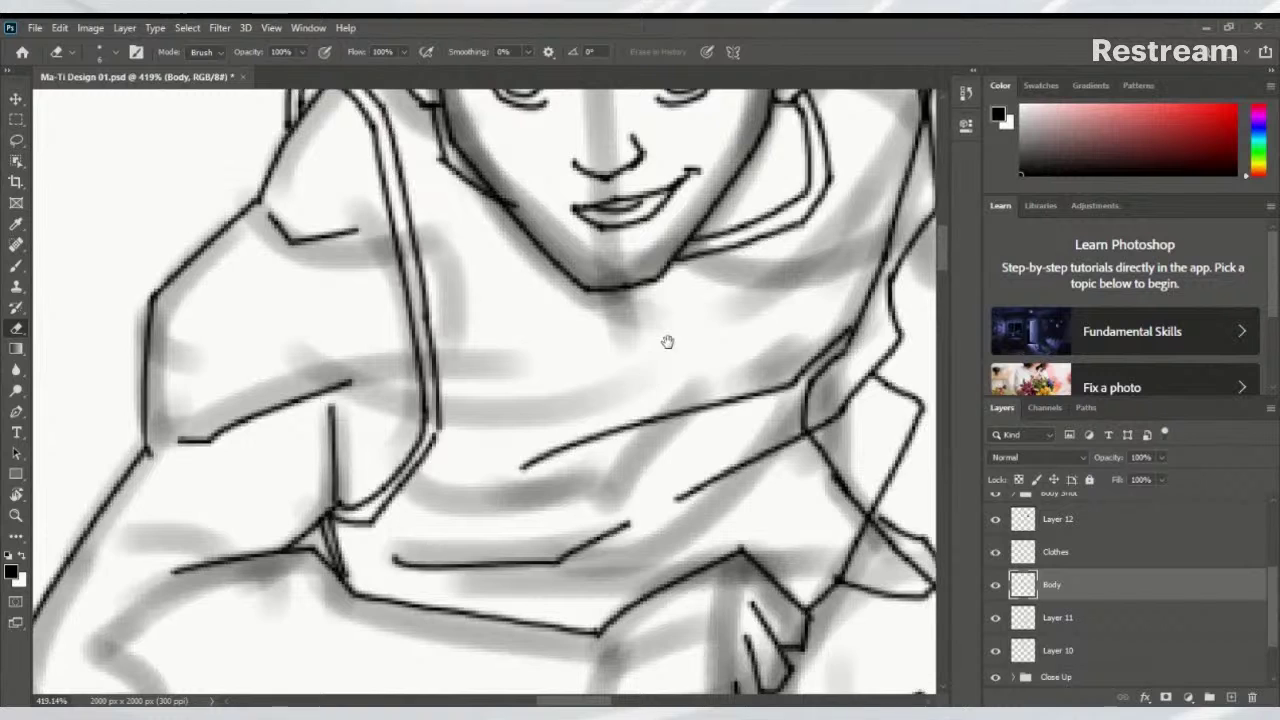
left_click_drag(666, 343, 558, 598)
left_click_drag(575, 487, 578, 520)
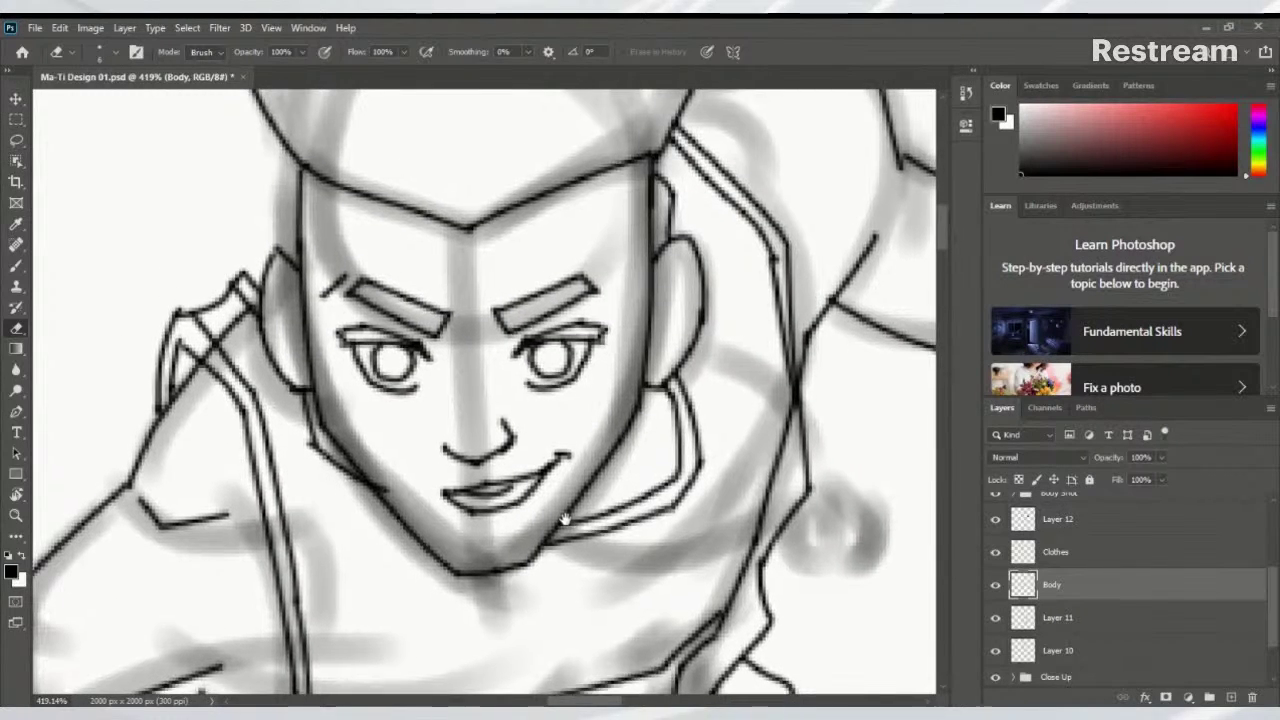
key("ctrl+shift+z")
key("ctrl+z")
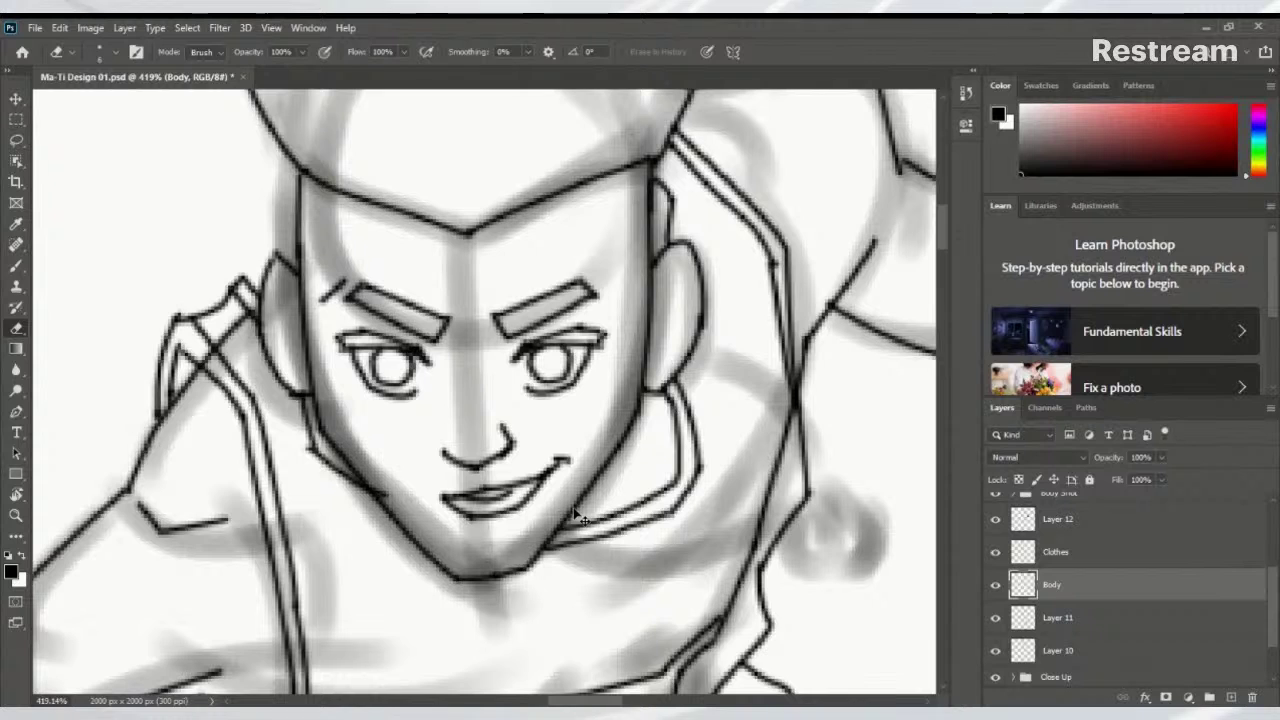
key("ctrl+shift+z")
key("ctrl+z")
left_click(996, 586)
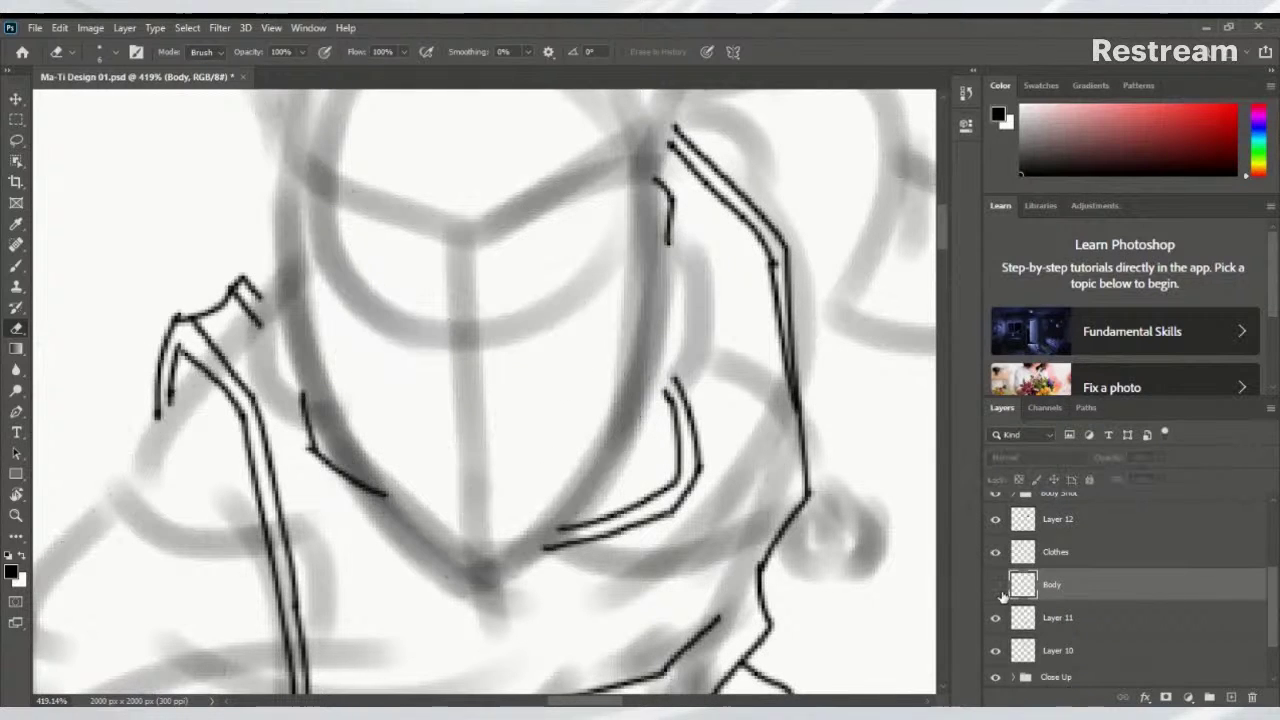
left_click(996, 586)
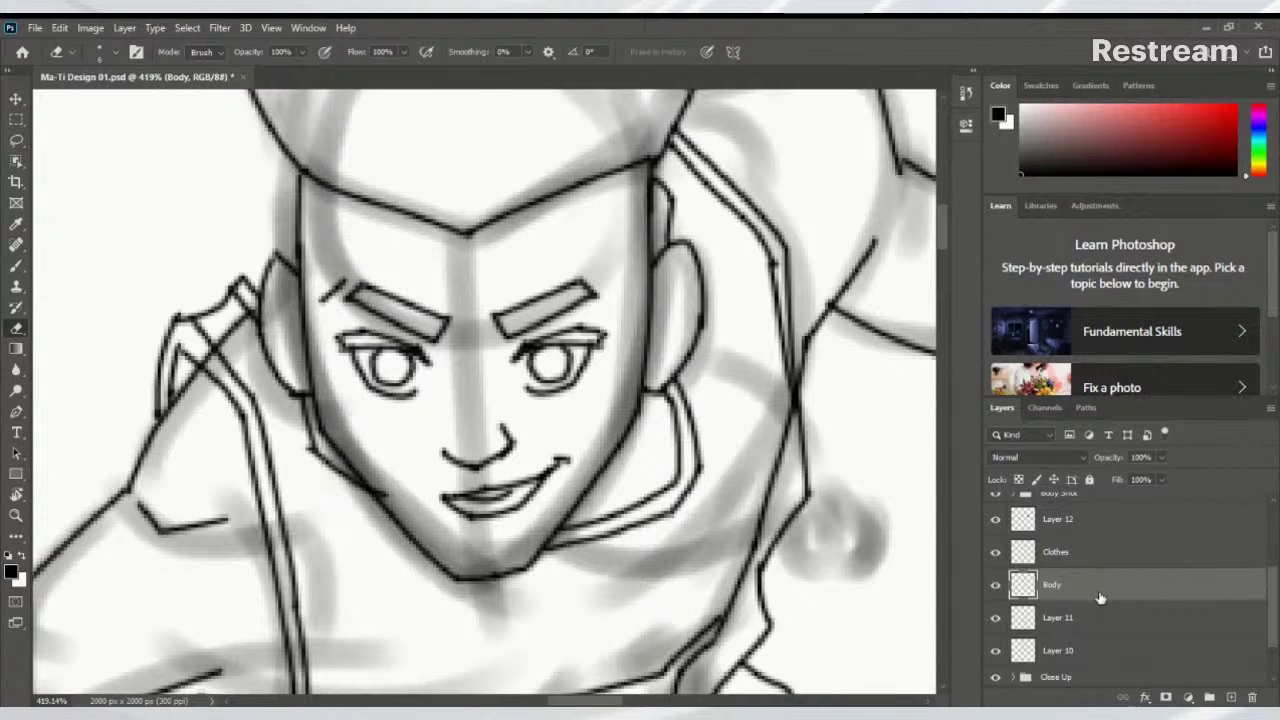
left_click_drag(1100, 597, 1231, 697)
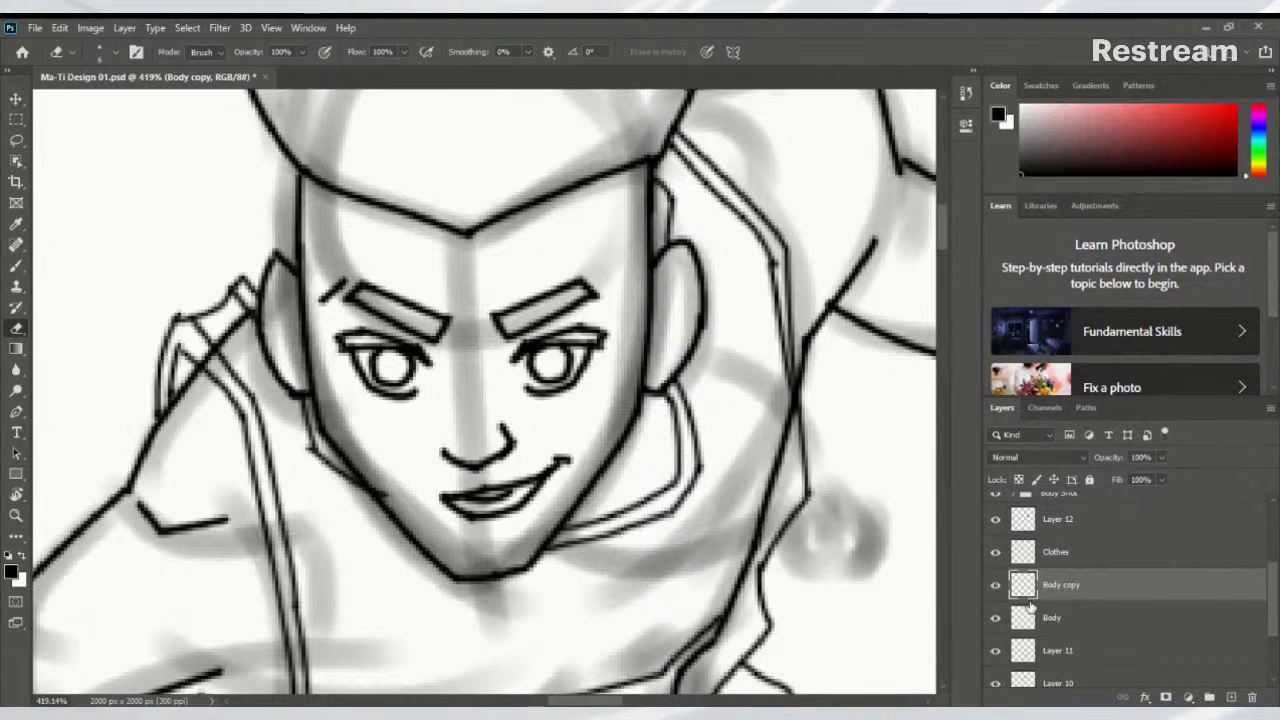
Hide the original Body layer and erase the doubled shoulder, neck and collar lines on Body copy
left_click(995, 619)
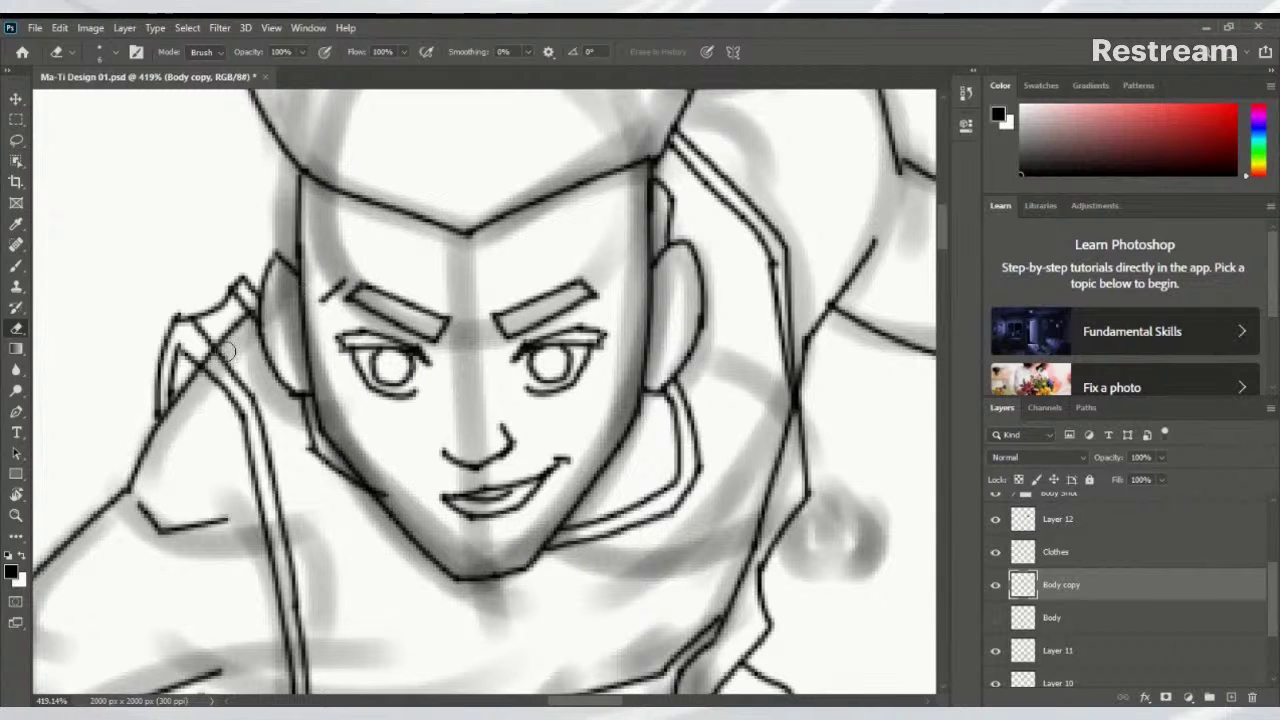
left_click_drag(250, 310, 208, 358)
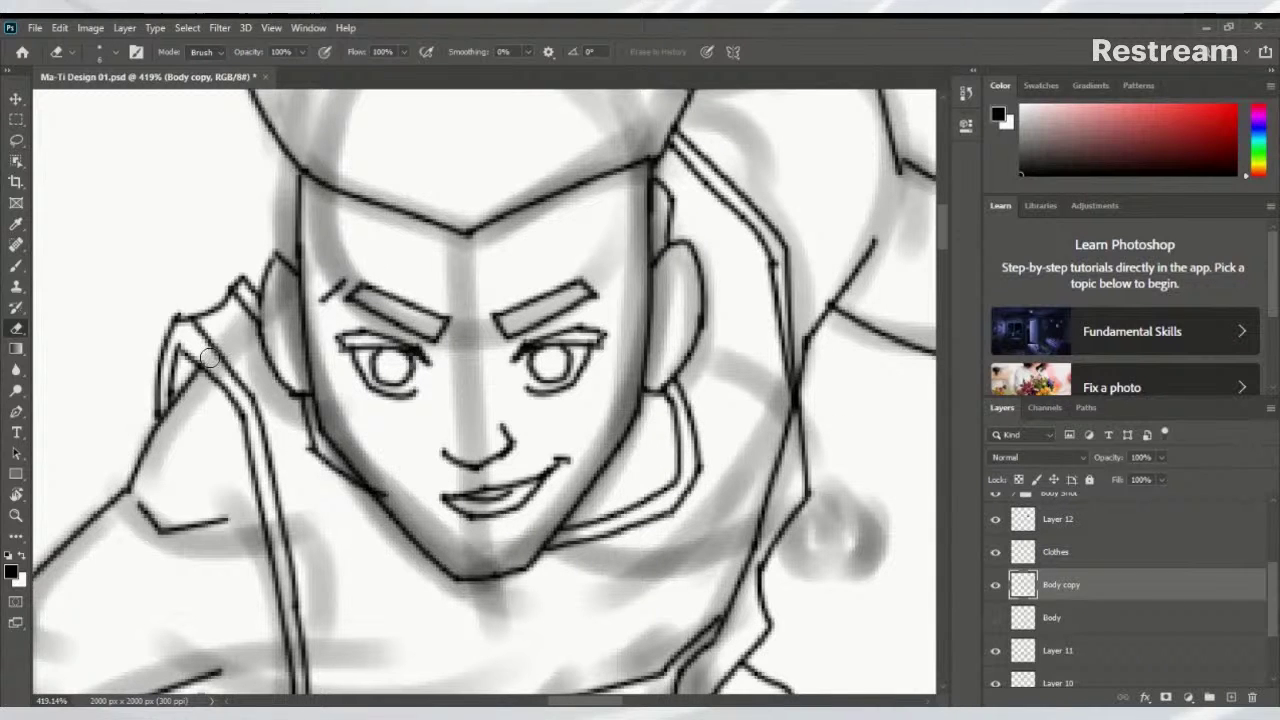
scroll(236, 352, "right", 6)
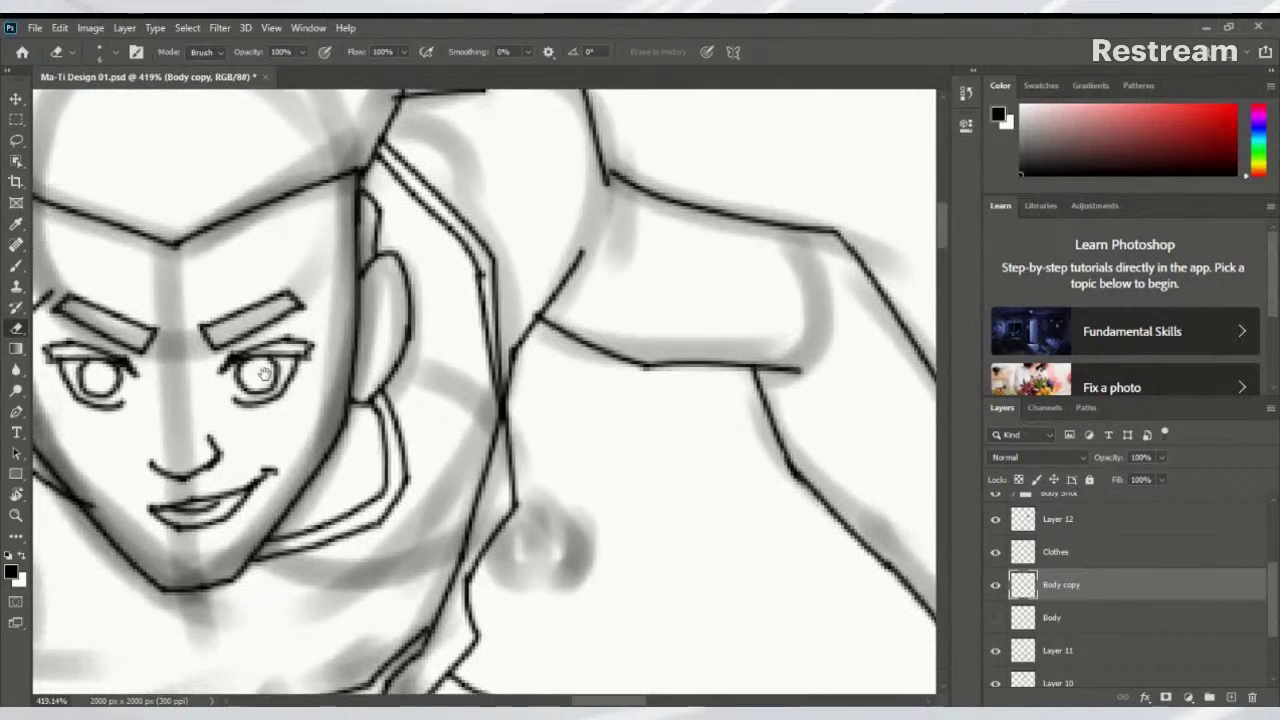
mouse_move(487, 428)
left_mouse_down()
mouse_move(493, 483)
mouse_move(435, 627)
mouse_move(427, 595)
mouse_move(479, 388)
left_mouse_up()
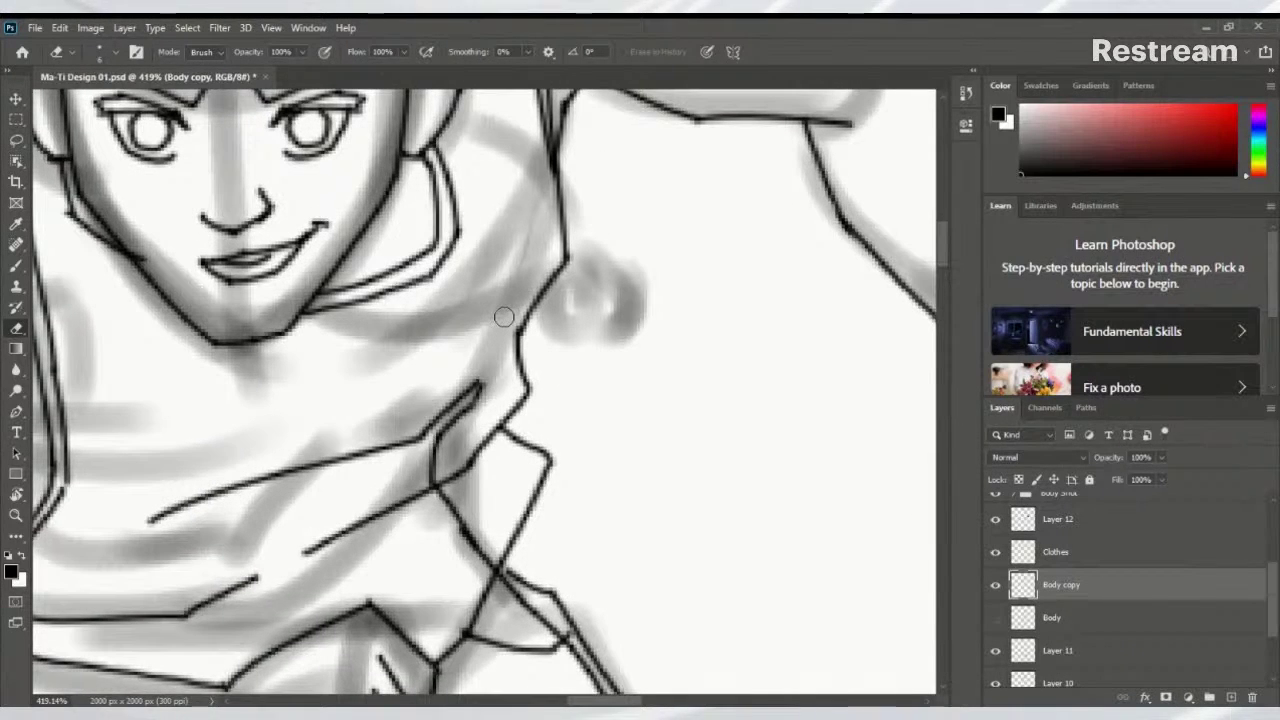
mouse_move(480, 384)
left_mouse_down()
mouse_move(435, 458)
mouse_move(534, 625)
left_mouse_up()
scroll(534, 625, "down", 6)
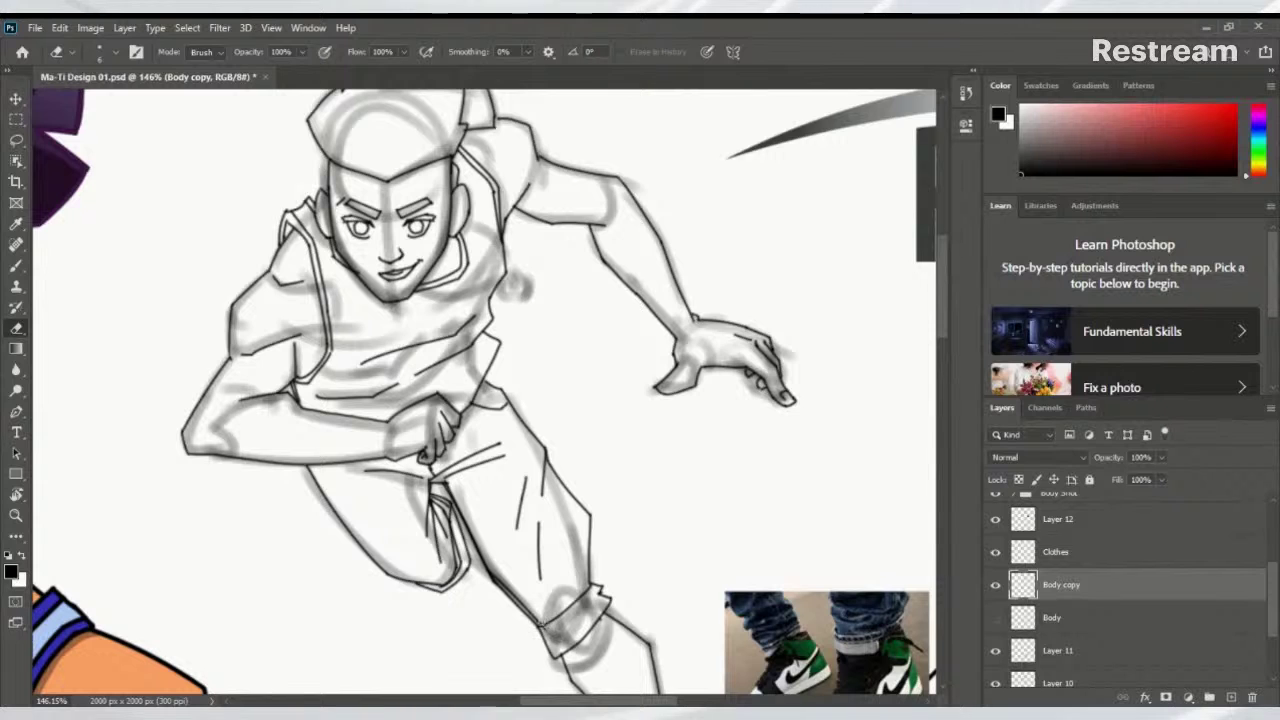
scroll(556, 572, "up", 5)
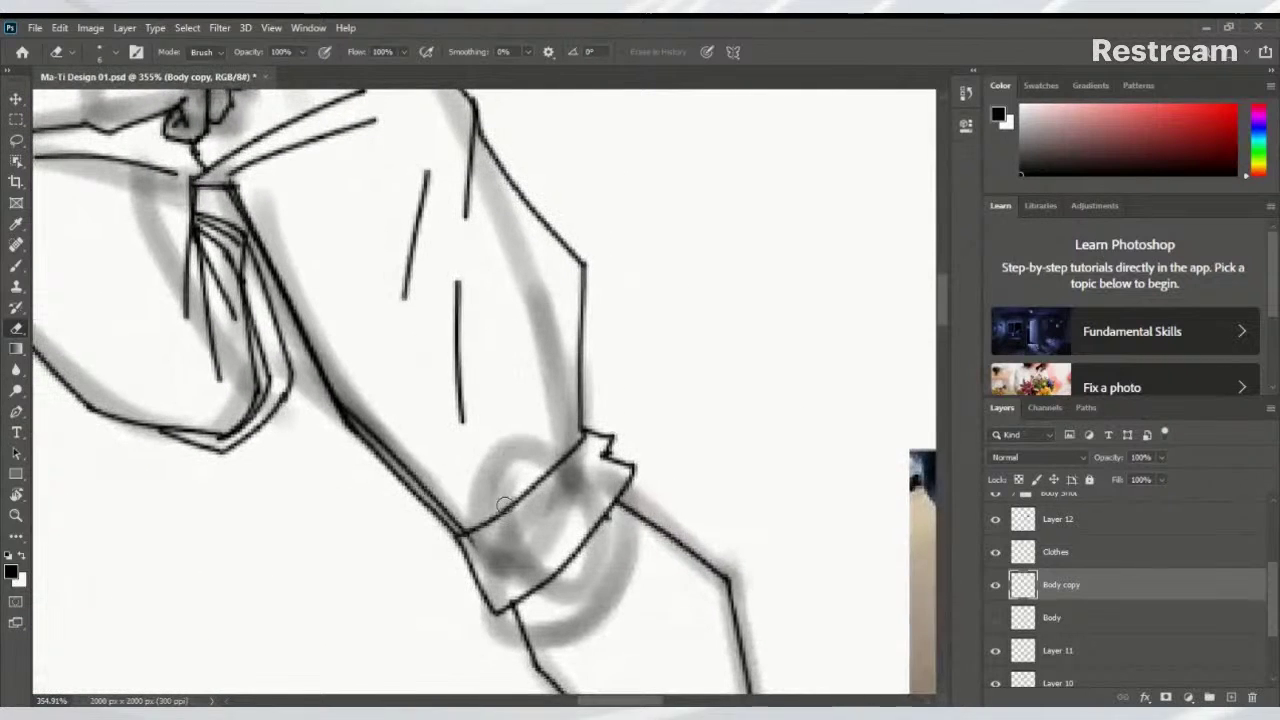
Erase the duplicate strokes along the leg outline on Body copy
mouse_move(483, 553)
left_mouse_down()
mouse_move(352, 427)
mouse_move(381, 441)
mouse_move(357, 414)
mouse_move(468, 541)
left_mouse_up()
mouse_move(349, 388)
left_mouse_down()
mouse_move(240, 190)
mouse_move(198, 168)
mouse_move(174, 248)
mouse_move(203, 294)
mouse_move(186, 241)
mouse_move(201, 308)
mouse_move(242, 258)
mouse_move(256, 378)
mouse_move(229, 423)
mouse_move(185, 418)
mouse_move(439, 404)
left_mouse_up()
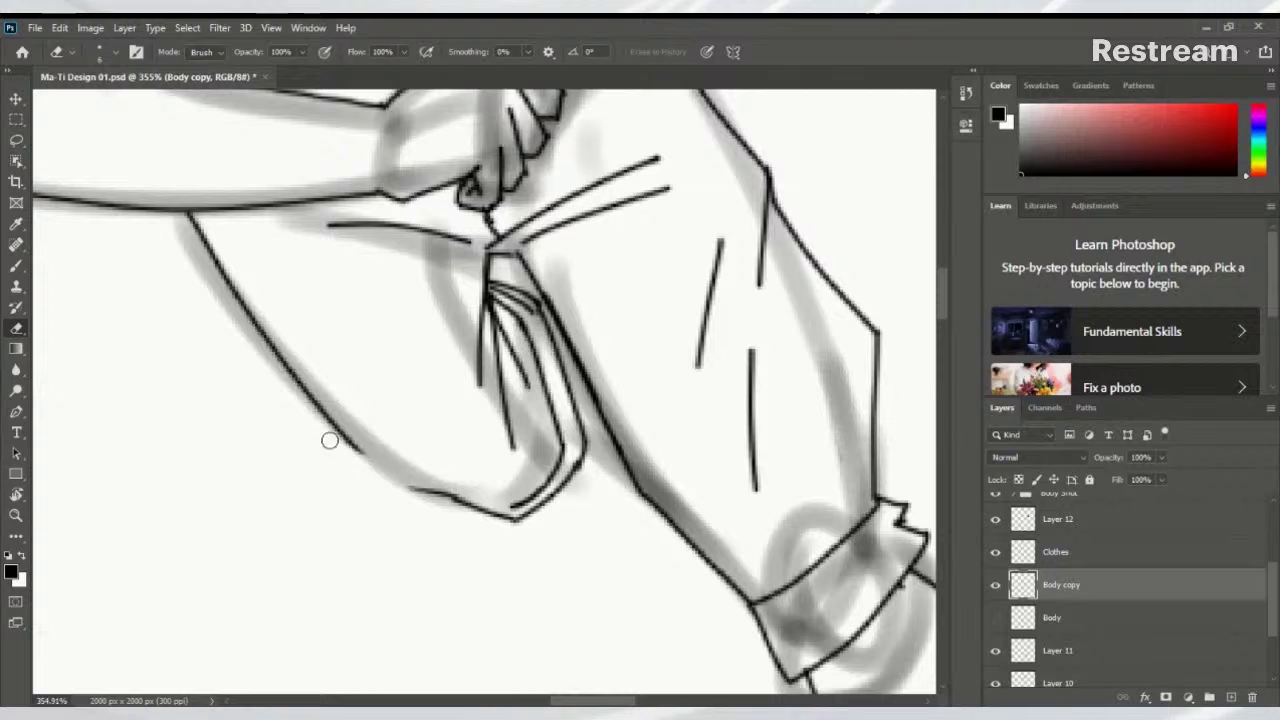
left_click_drag(402, 352, 394, 397)
scroll(394, 397, "down", 5)
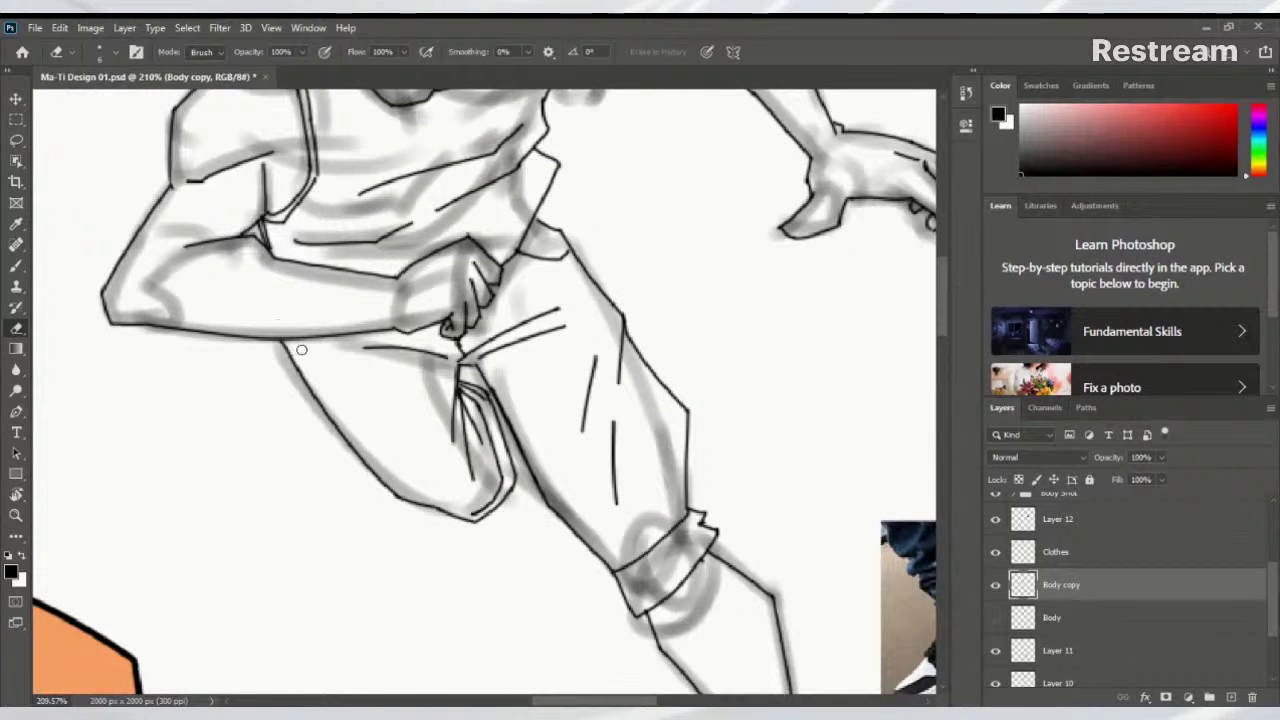
left_click(1024, 556)
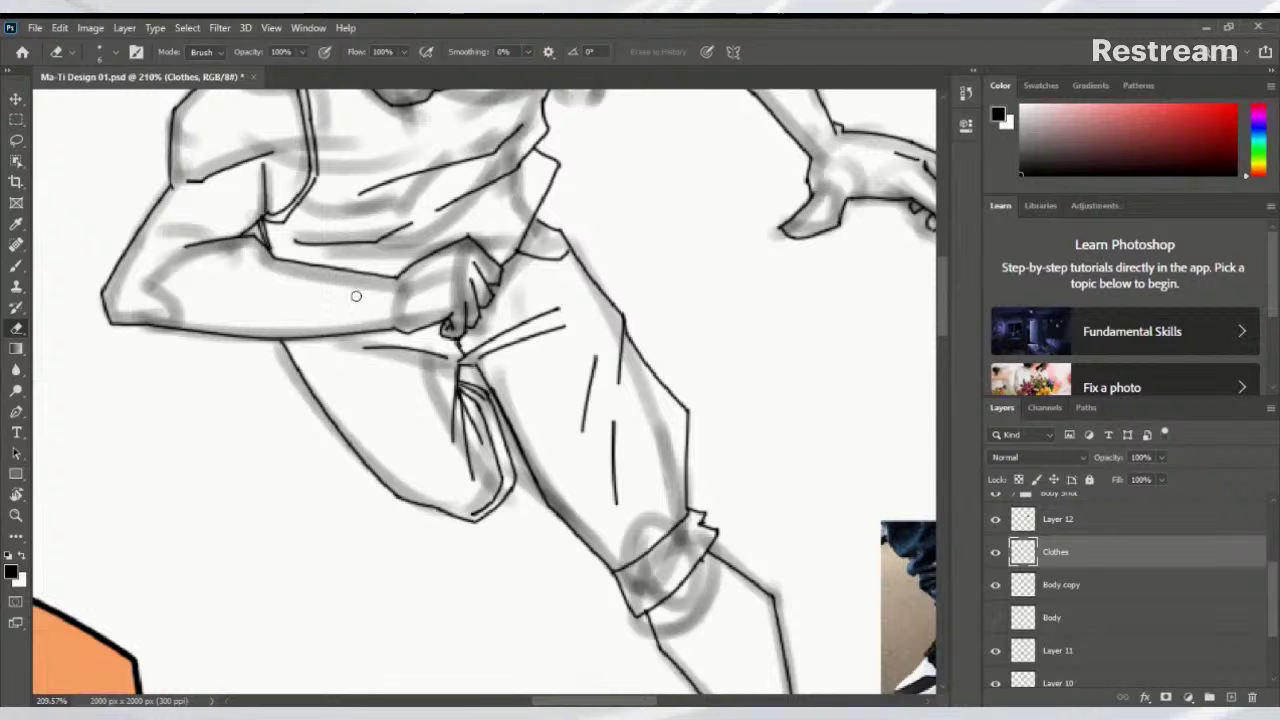
Brush the left thigh outline as a darker curved line and add a fold inside the trousers
key("b")
left_click_drag(278, 340, 388, 500)
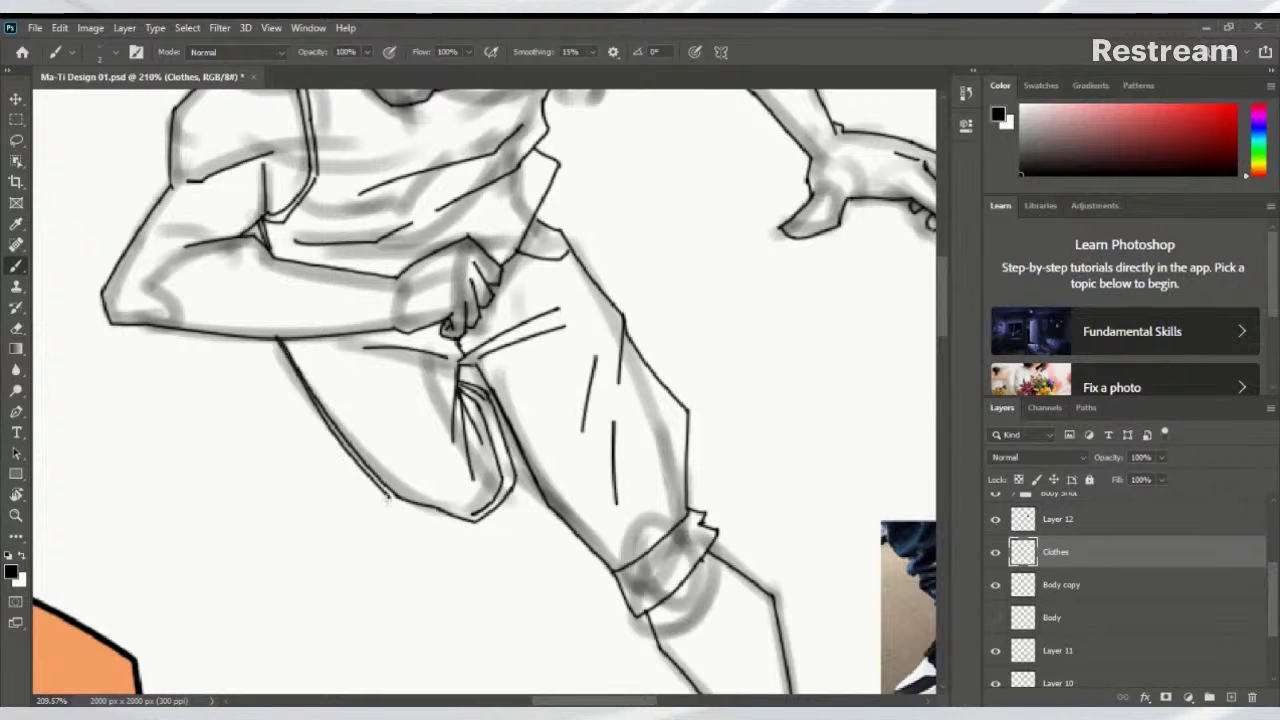
key("ctrl+z")
left_click_drag(276, 338, 392, 497)
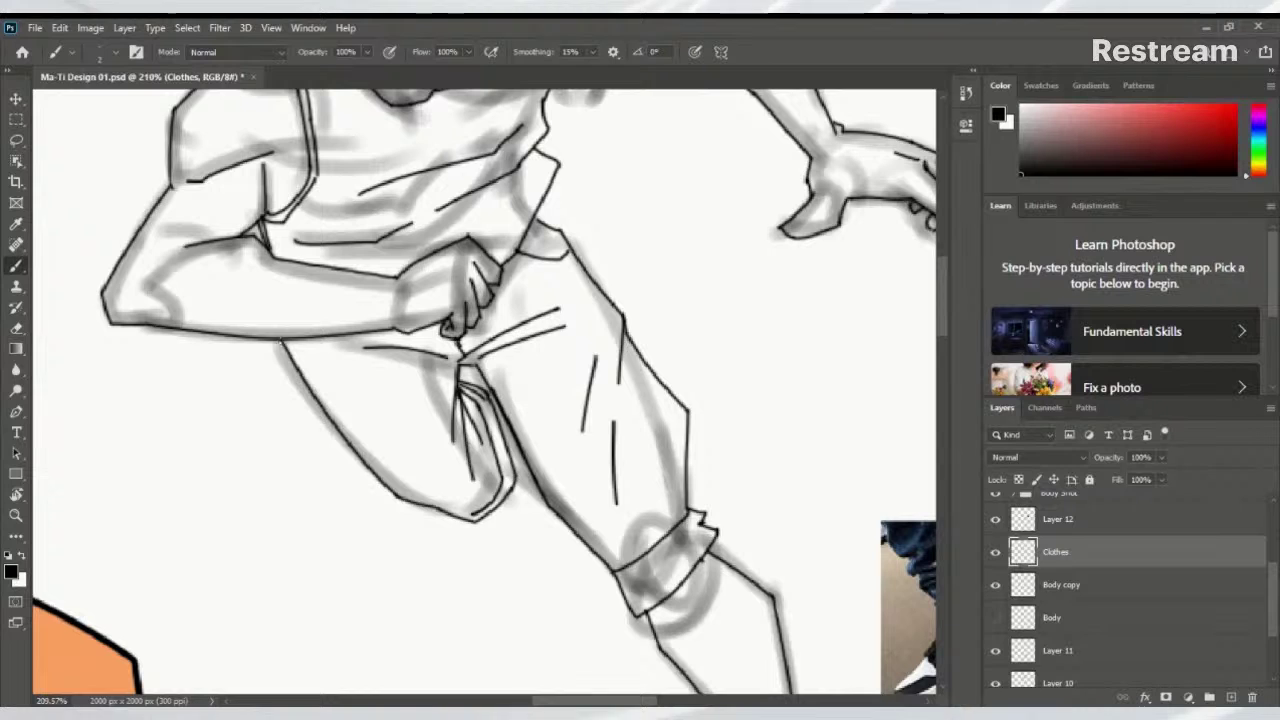
left_click_drag(275, 342, 398, 500)
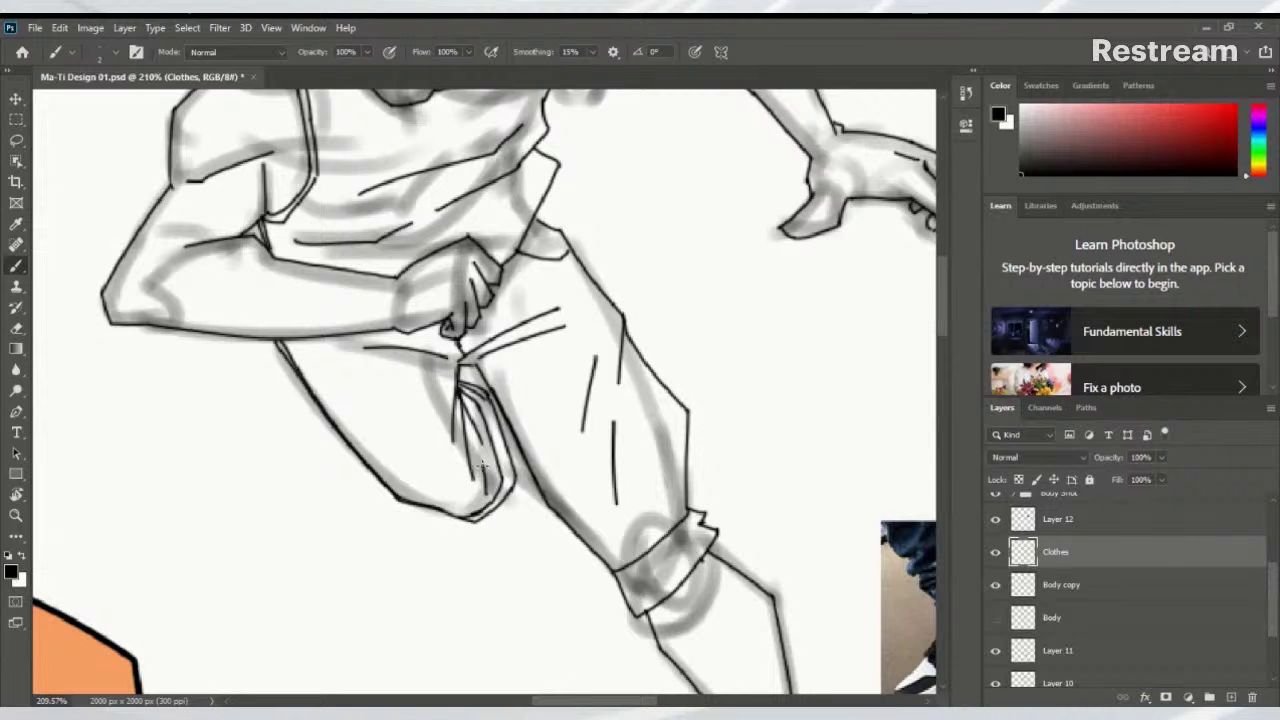
left_click_drag(478, 446, 492, 482)
Switch to the Body copy layer with the Eraser tool, checking its brush presets
scroll(495, 500, "up", 2)
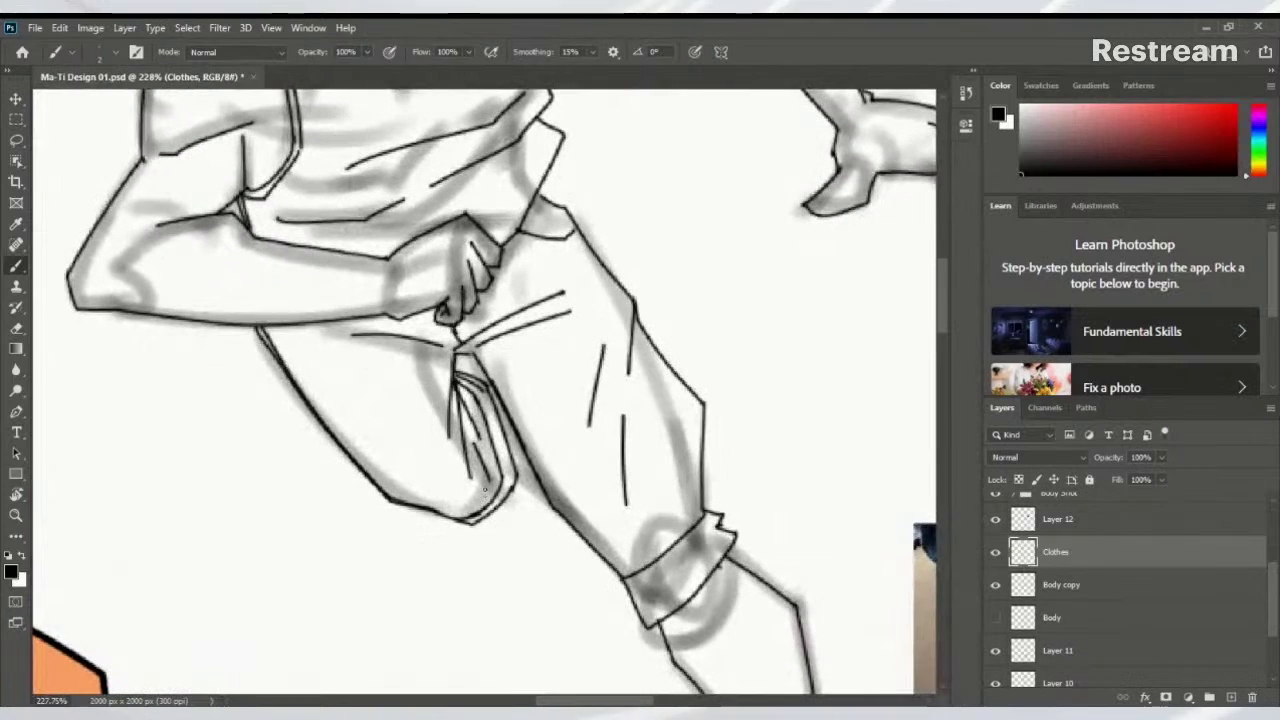
left_click(1038, 591)
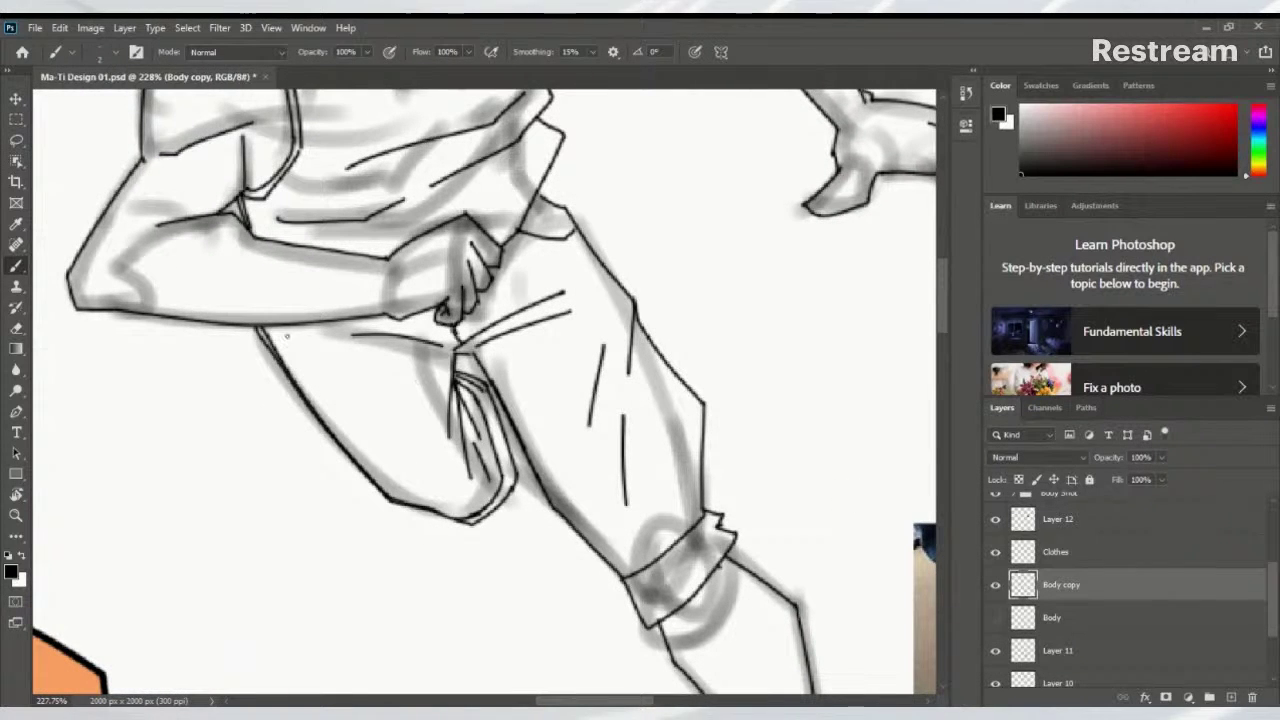
key("e")
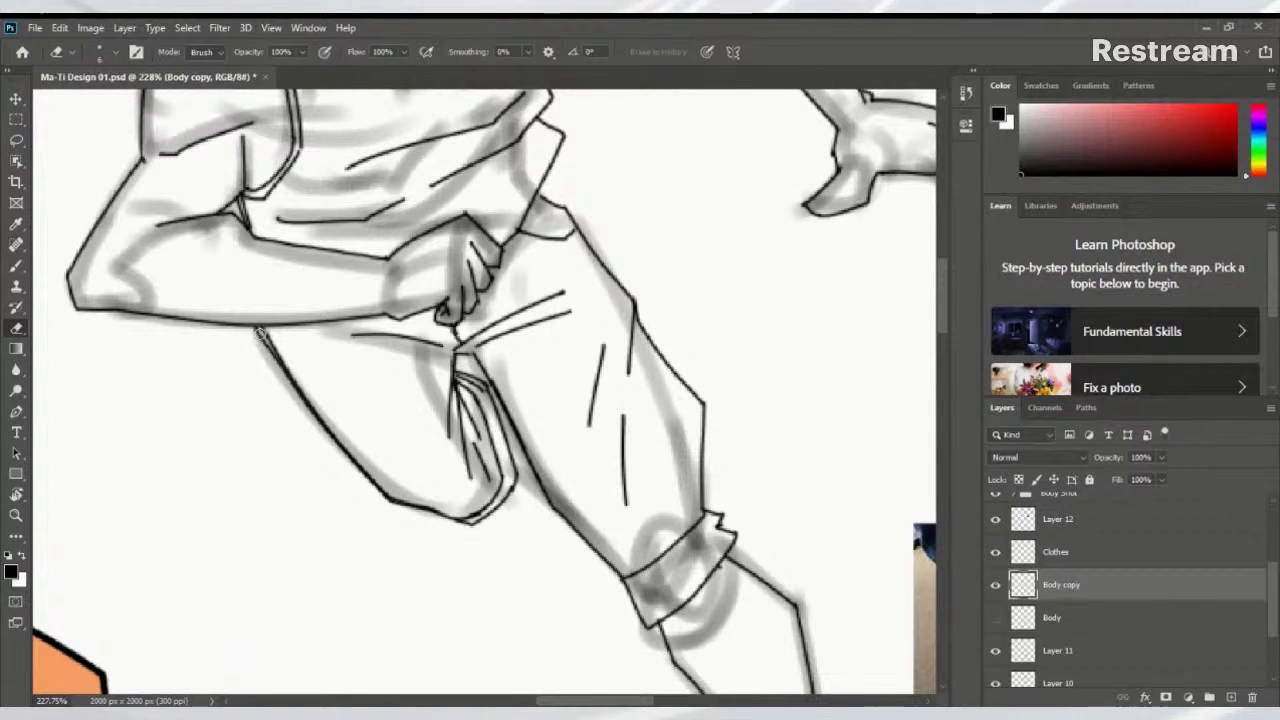
right_click(258, 335)
left_click(233, 354)
left_click_drag(270, 345, 372, 478)
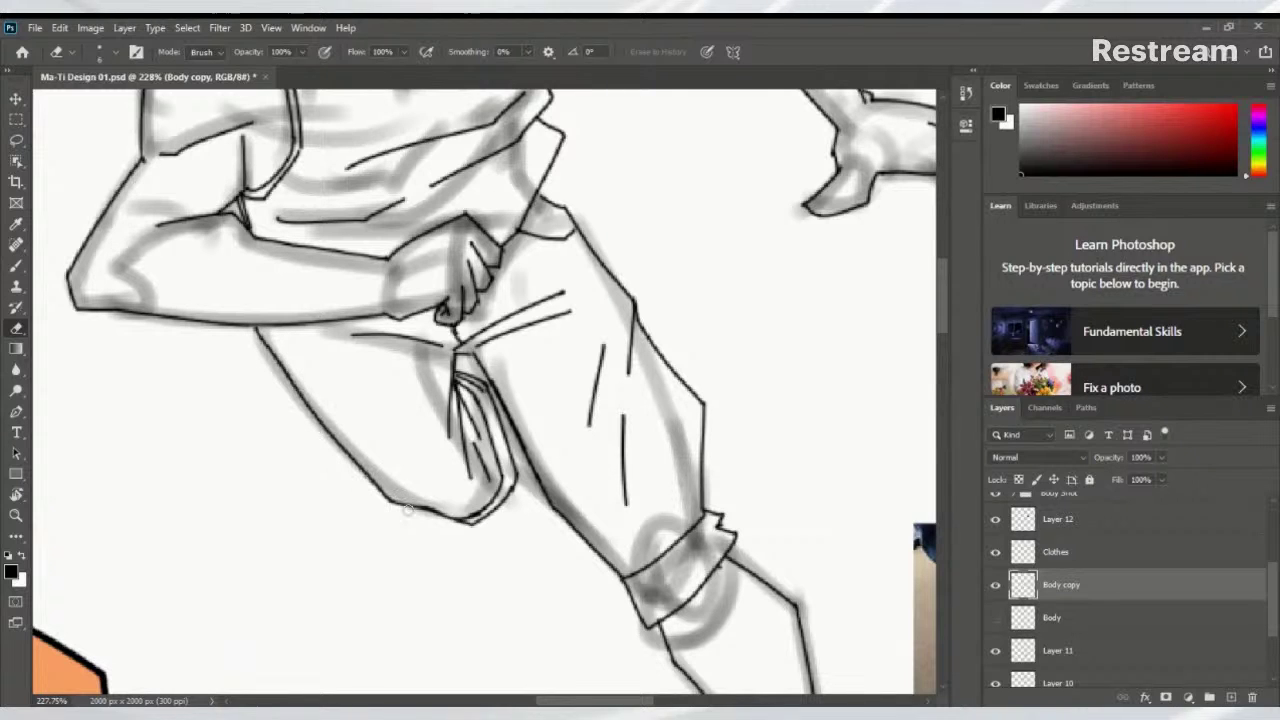
mouse_move(450, 522)
left_mouse_down()
mouse_move(476, 515)
mouse_move(458, 394)
left_mouse_up()
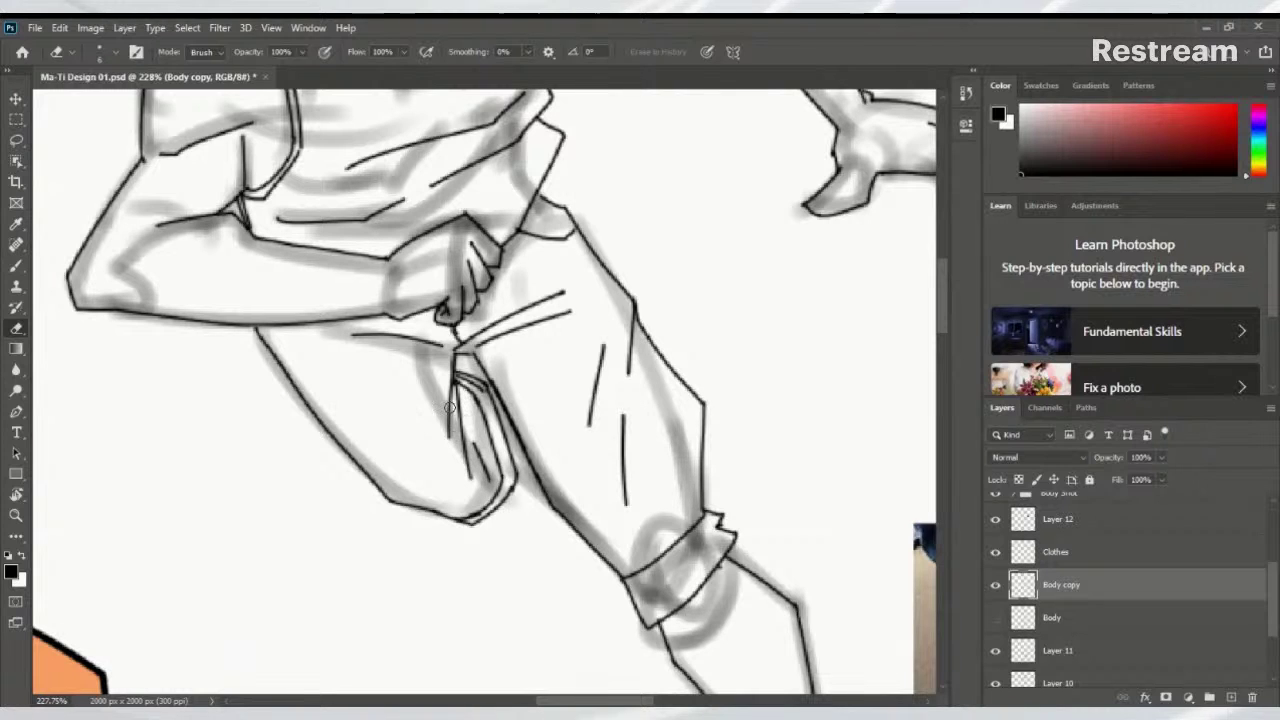
key("b")
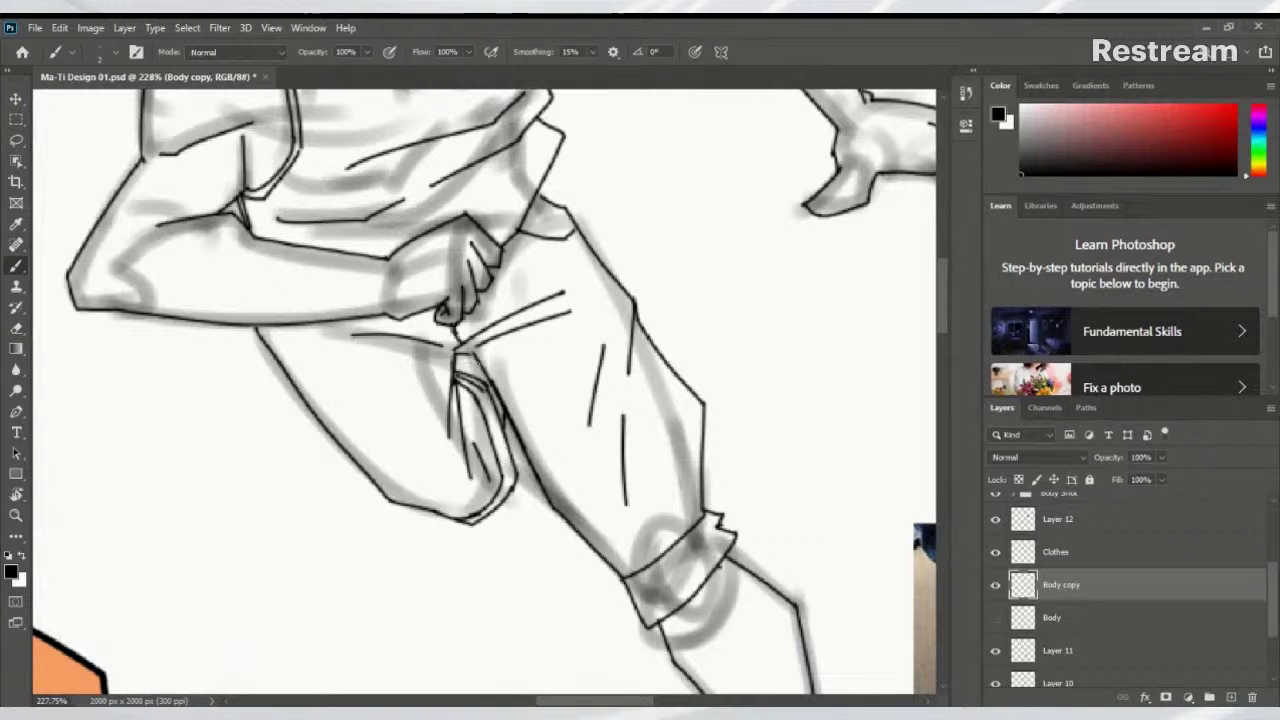
scroll(459, 360, "up", 5)
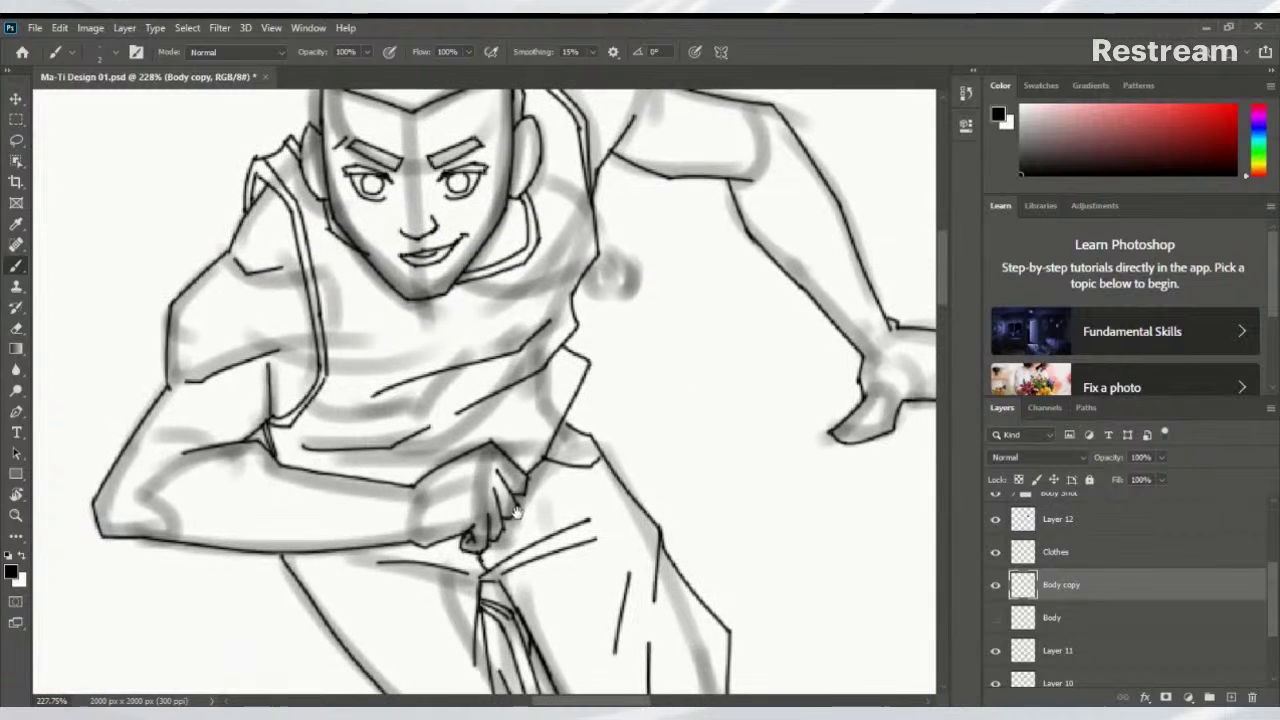
key("e")
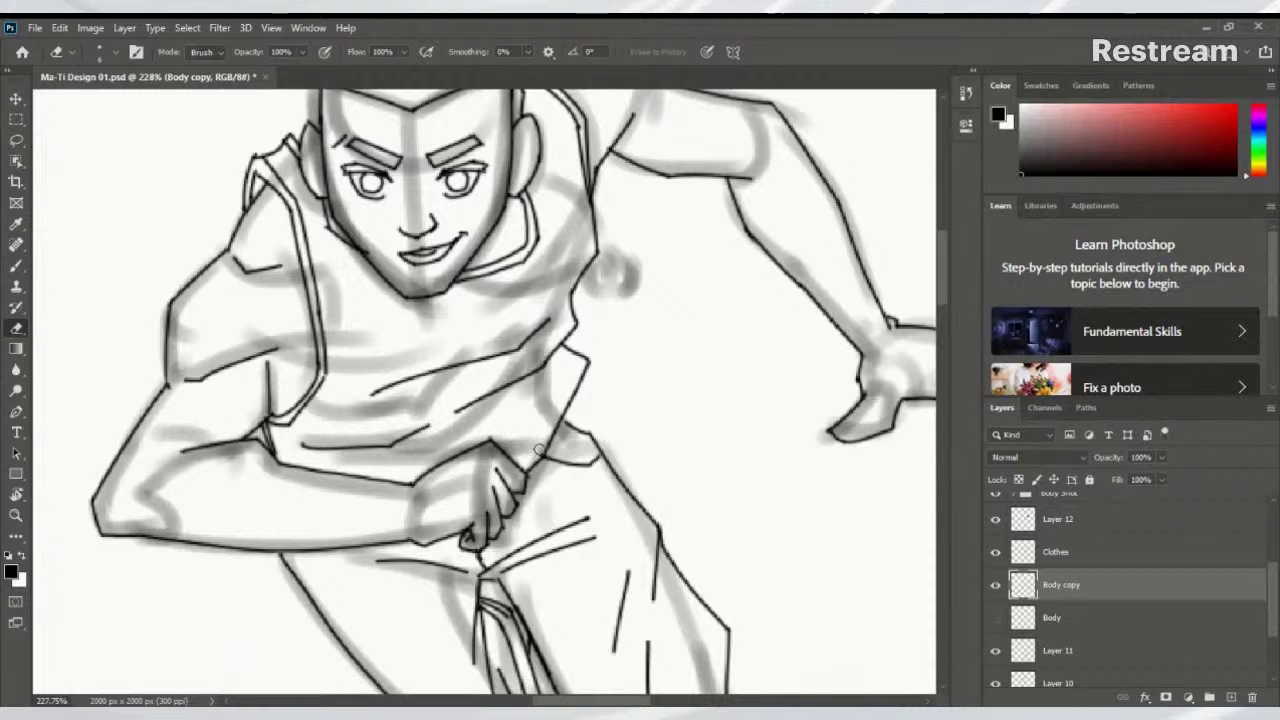
scroll(548, 449, "up", 3)
scroll(540, 440, "down", 5)
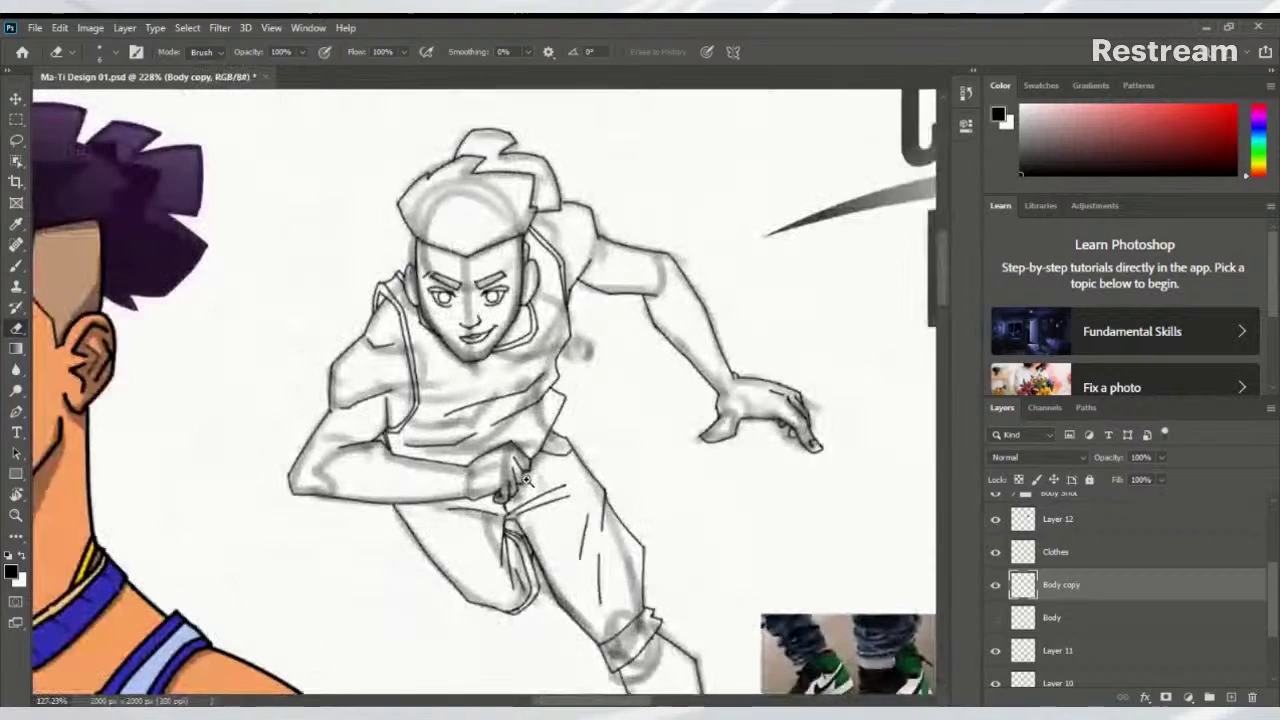
scroll(526, 423, "up", 3)
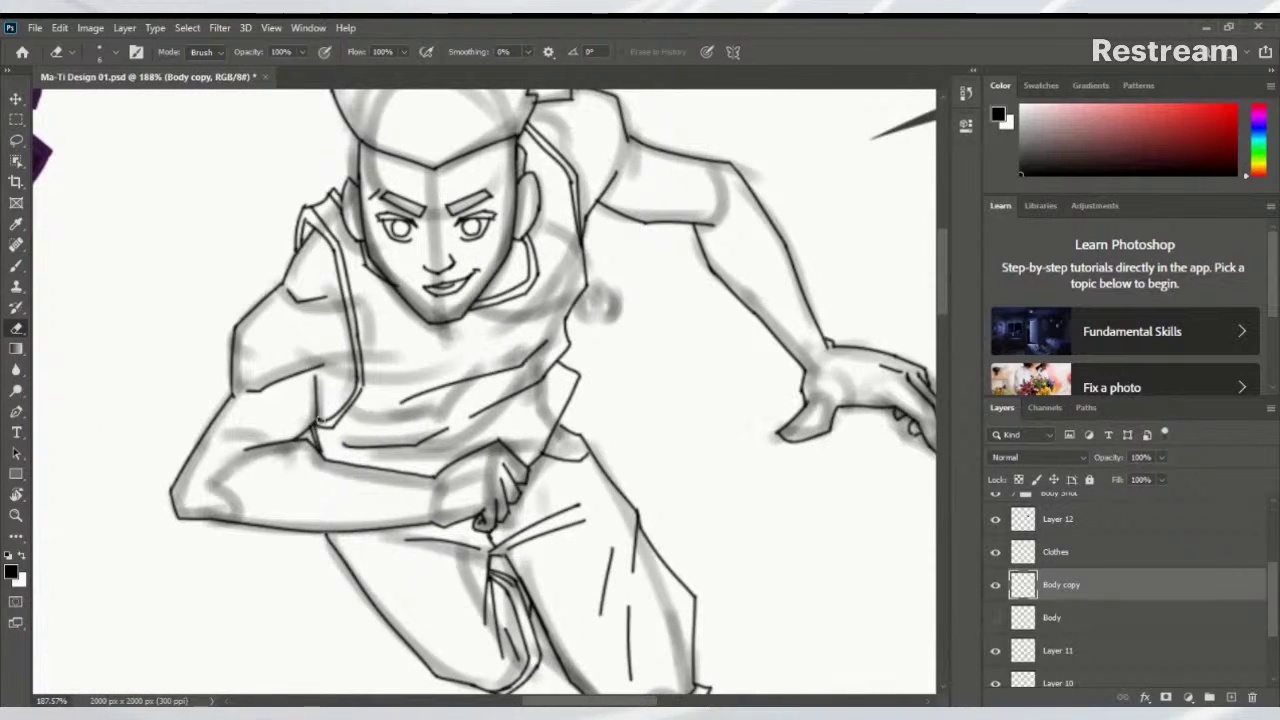
scroll(320, 418, "up", 4)
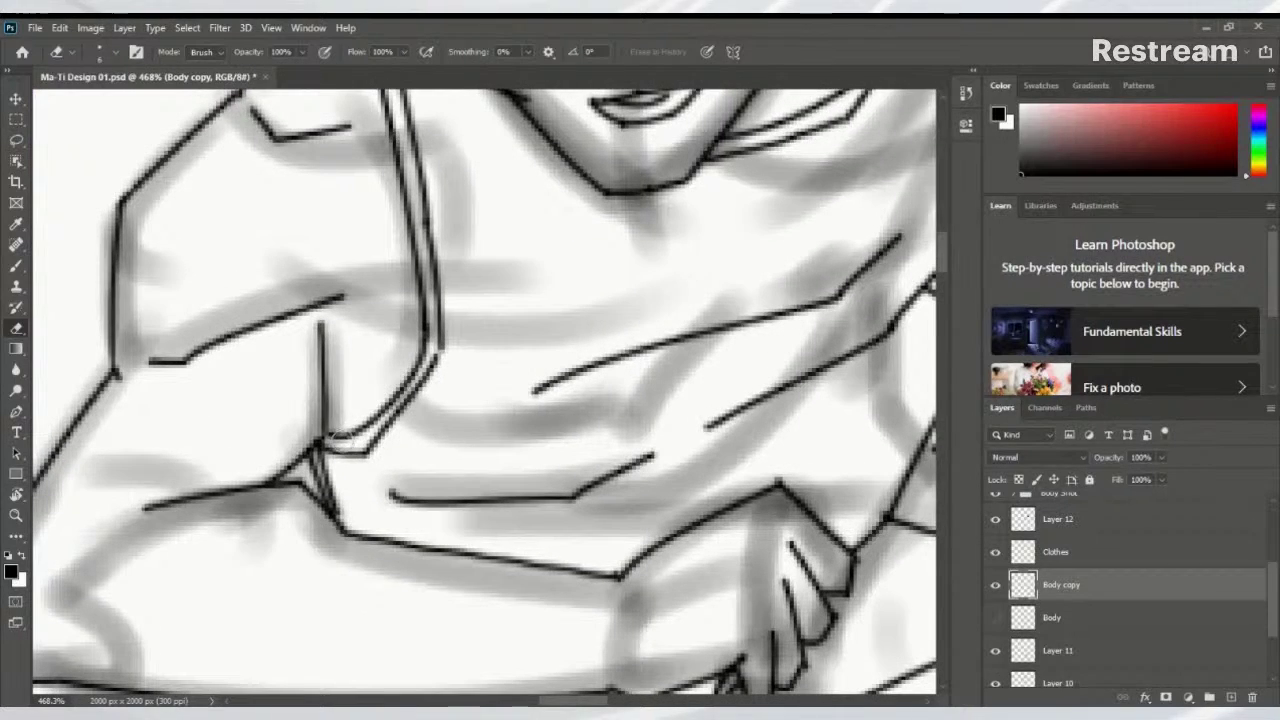
scroll(316, 580, "down", 3)
scroll(271, 583, "down", 3)
scroll(294, 580, "up", 3)
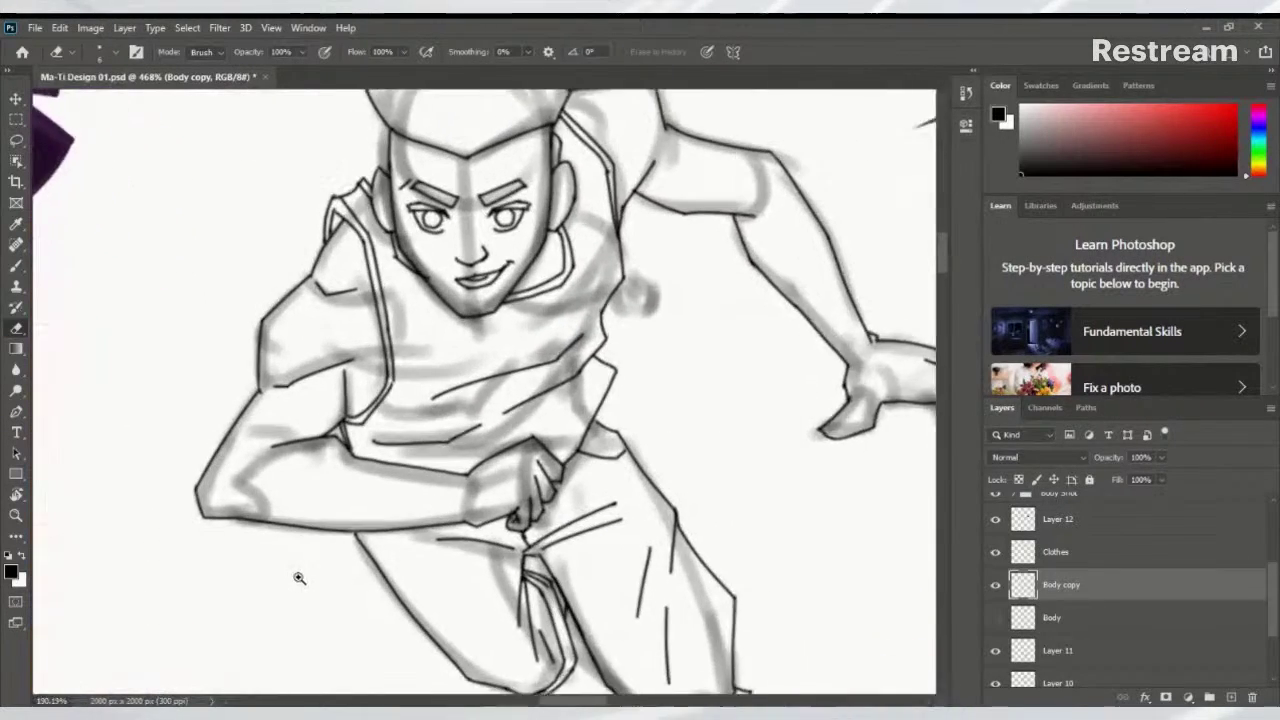
left_click_drag(423, 428, 323, 544)
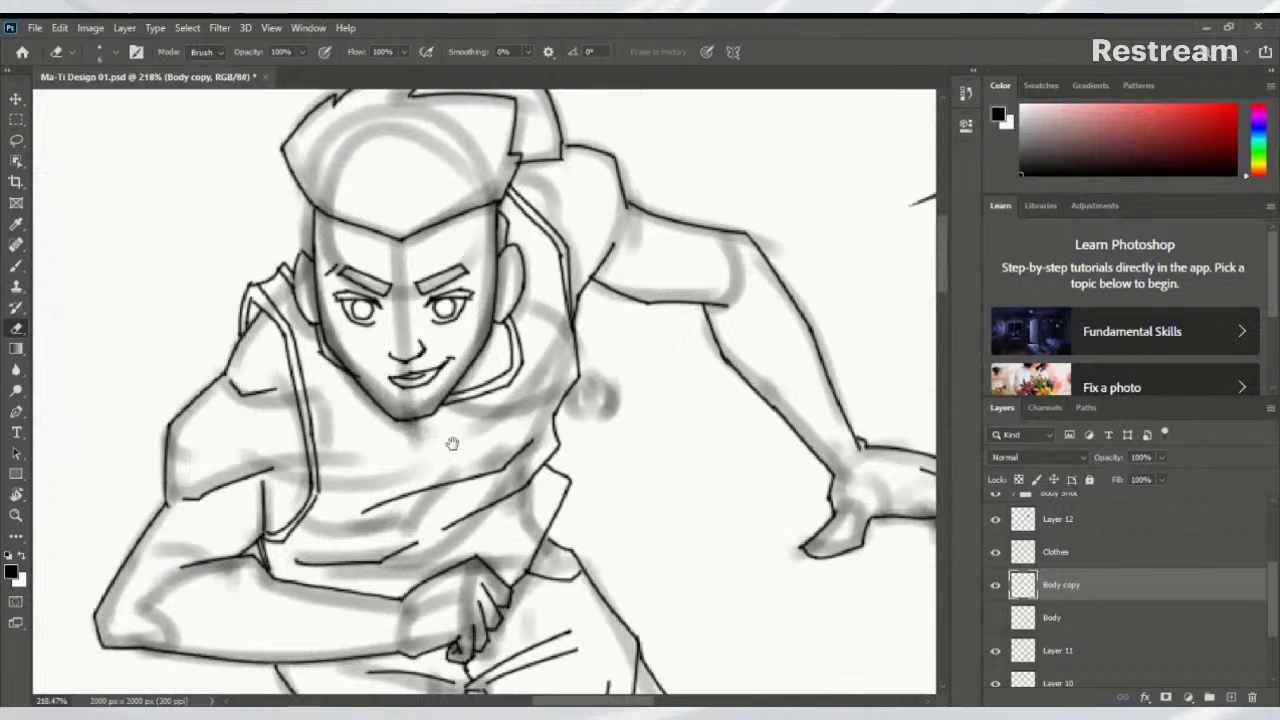
left_click_drag(452, 444, 296, 564)
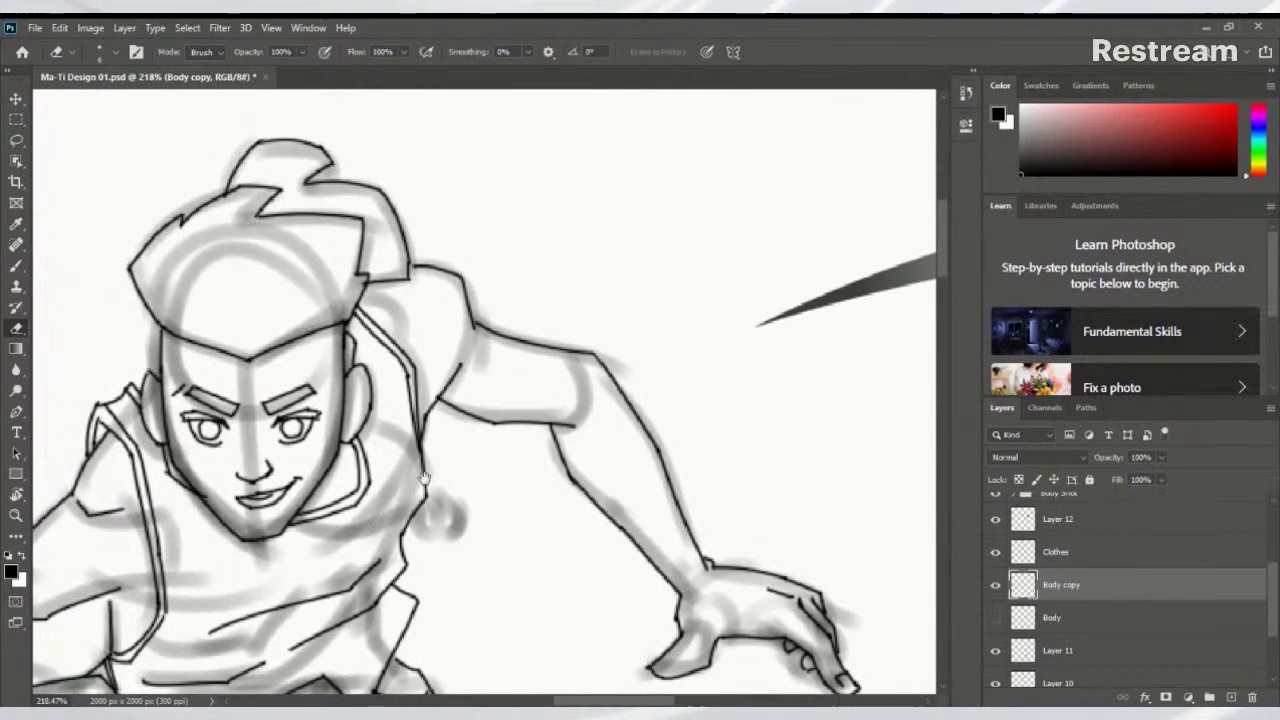
scroll(452, 397, "up", 3)
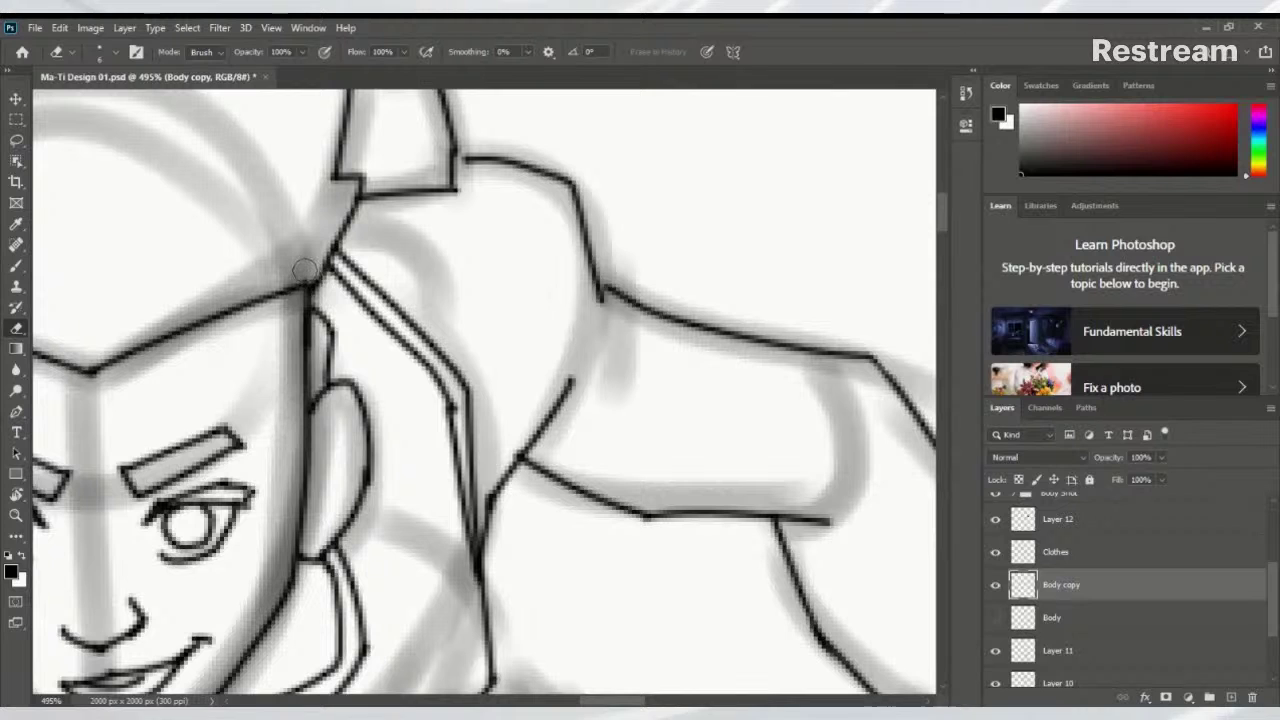
scroll(331, 337, "down", 5)
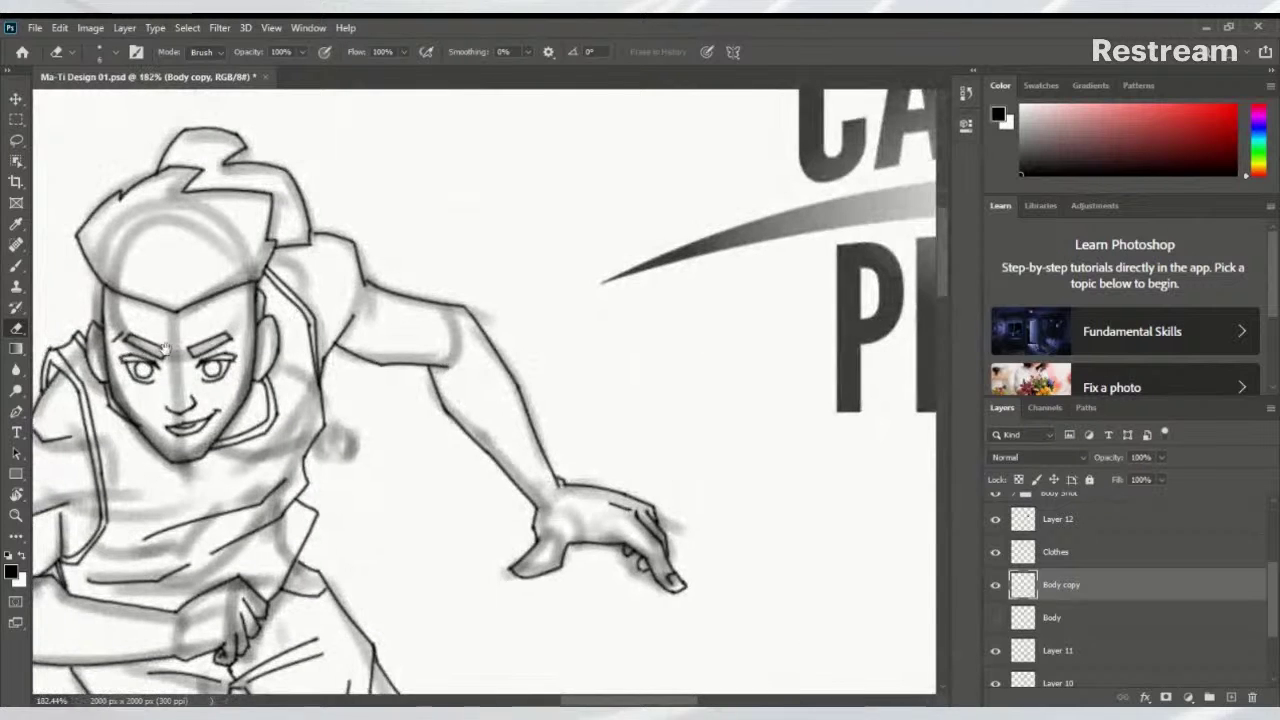
scroll(416, 352, "up", 3)
scroll(410, 355, "down", 1)
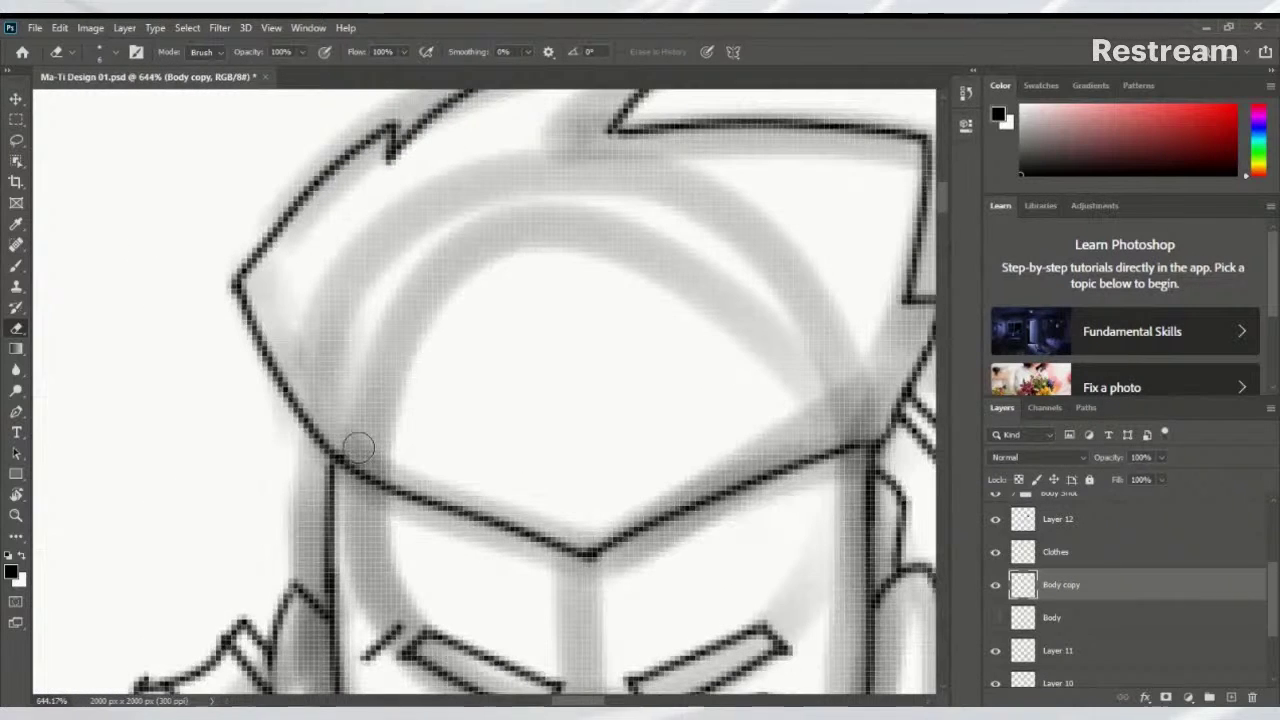
scroll(303, 436, "down", 5)
scroll(580, 395, "up", 4)
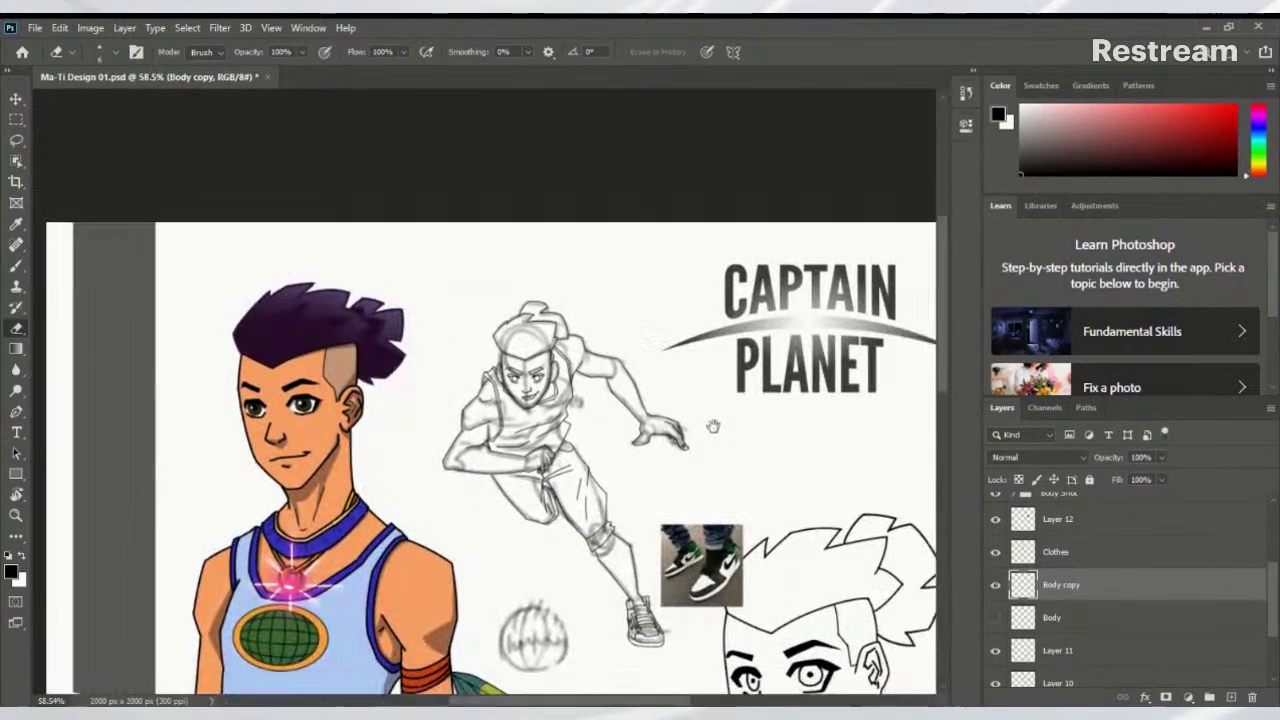
Hide Layer 10's rough sketch strokes, briefly toggling Layer 11 and Body copy to compare
scroll(1250, 602, "down", 3)
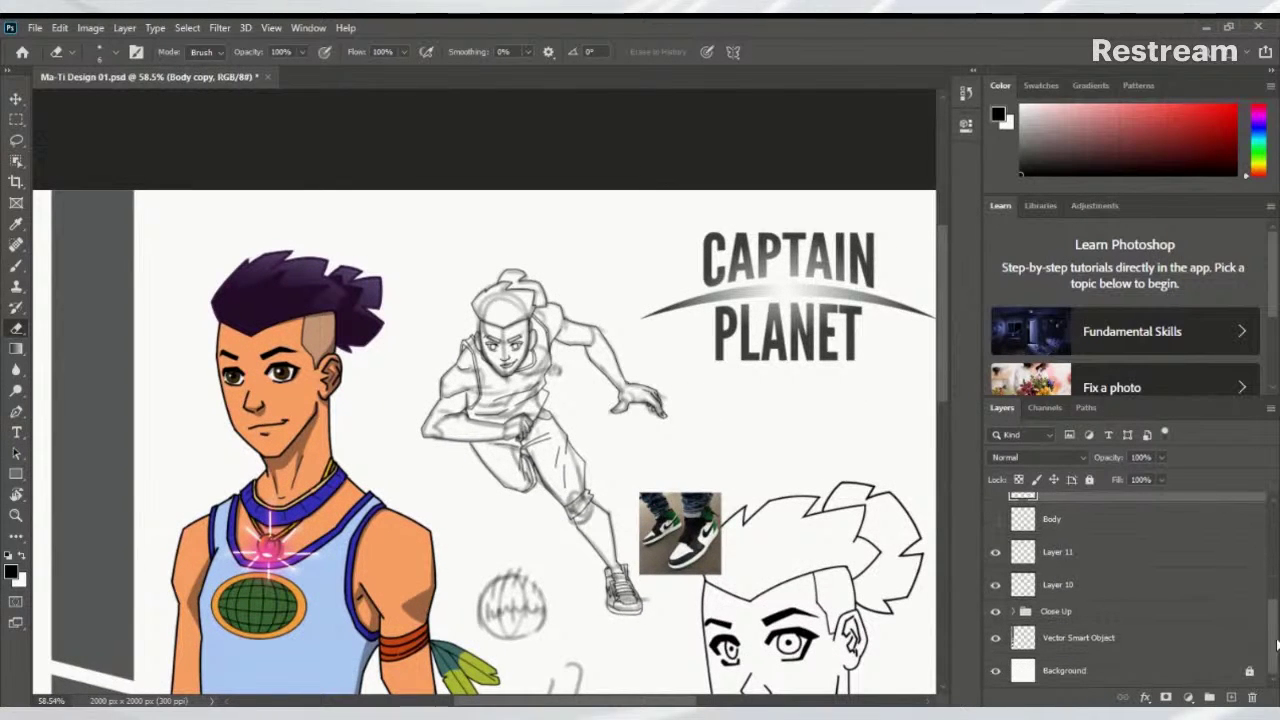
left_click(995, 552)
left_click(995, 552)
left_click(996, 587)
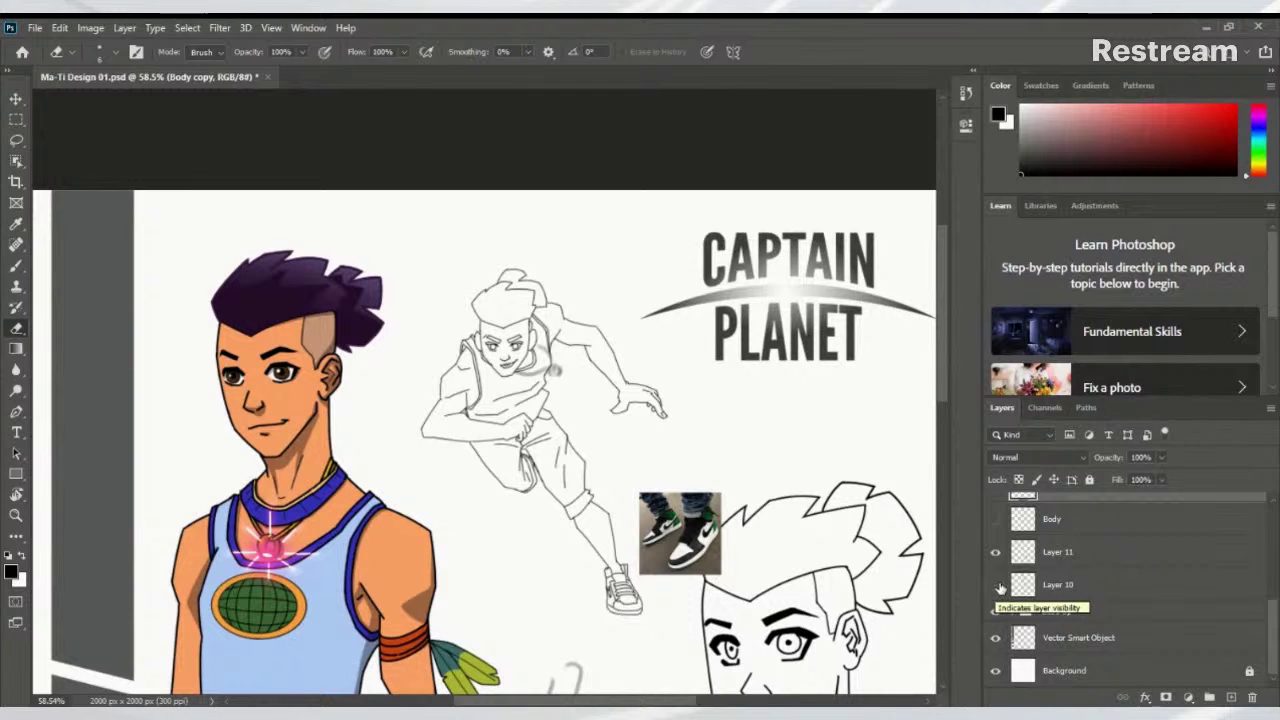
left_click_drag(1272, 628, 1272, 596)
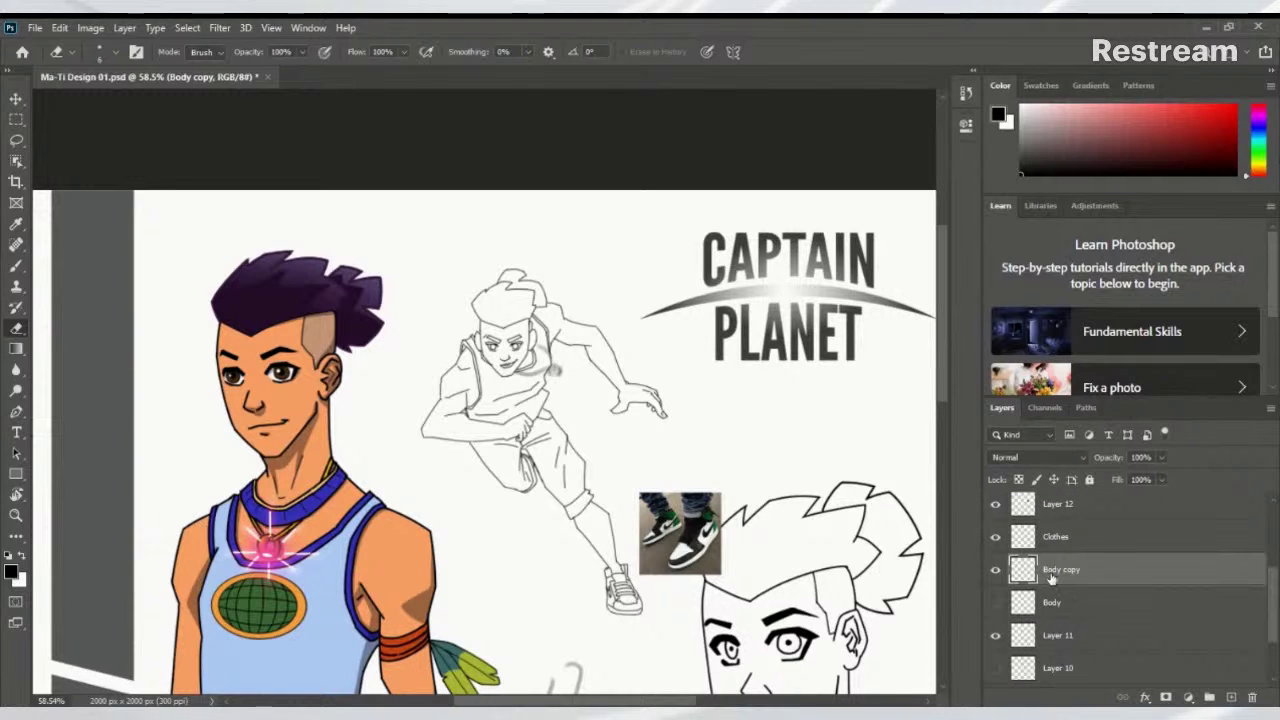
left_click(995, 570)
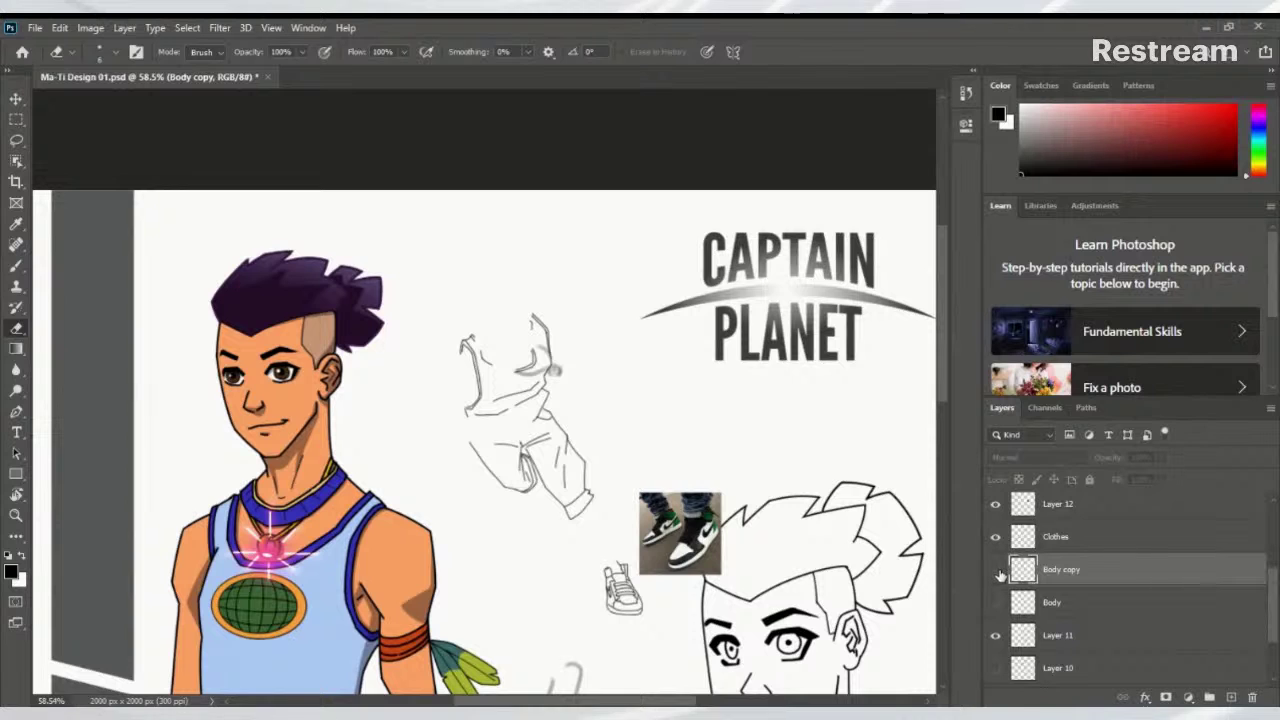
left_click(995, 570)
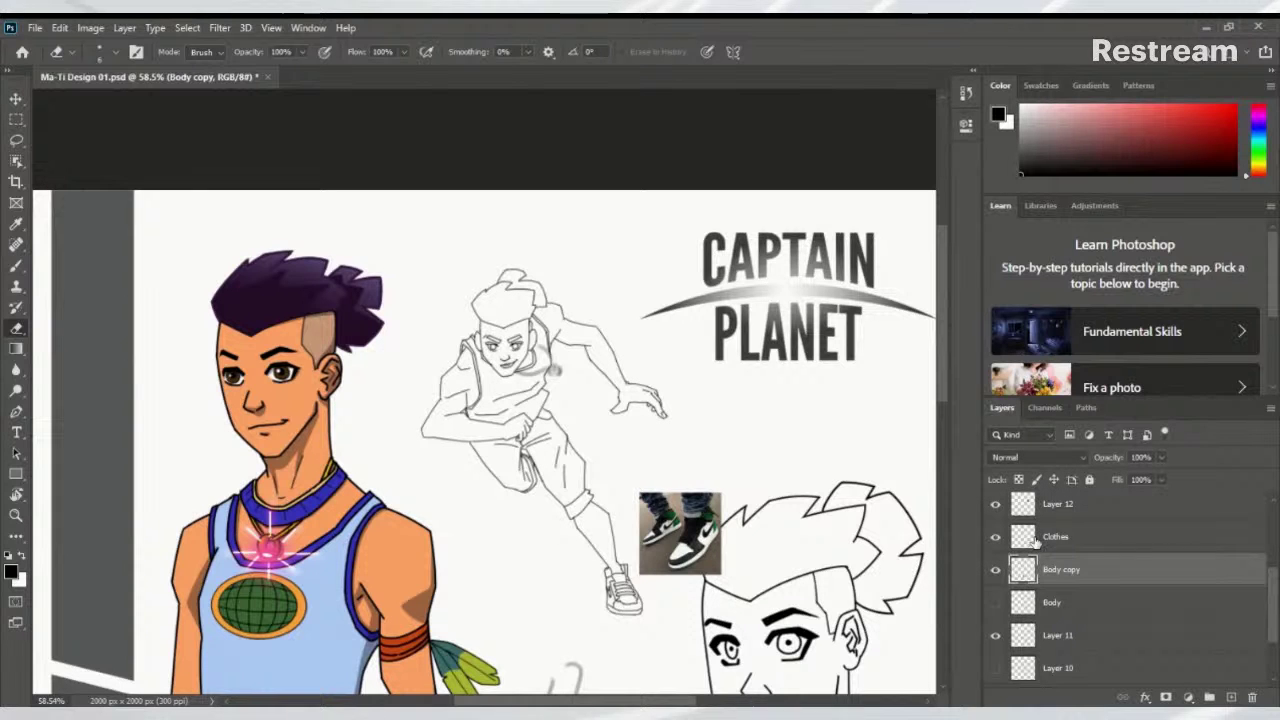
Select the Clothes layer, then the Body copy layer, leaving its name unchanged
left_click(1032, 540)
scroll(494, 335, "up", 10)
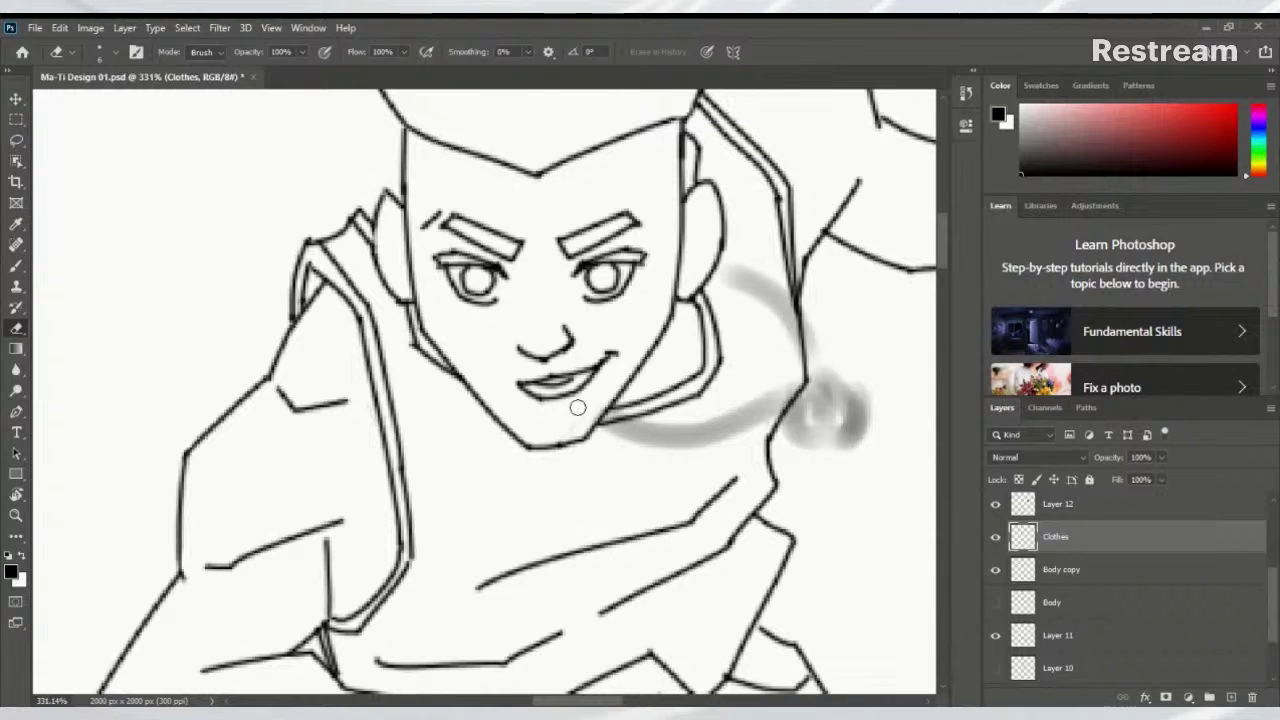
double_click(1050, 569)
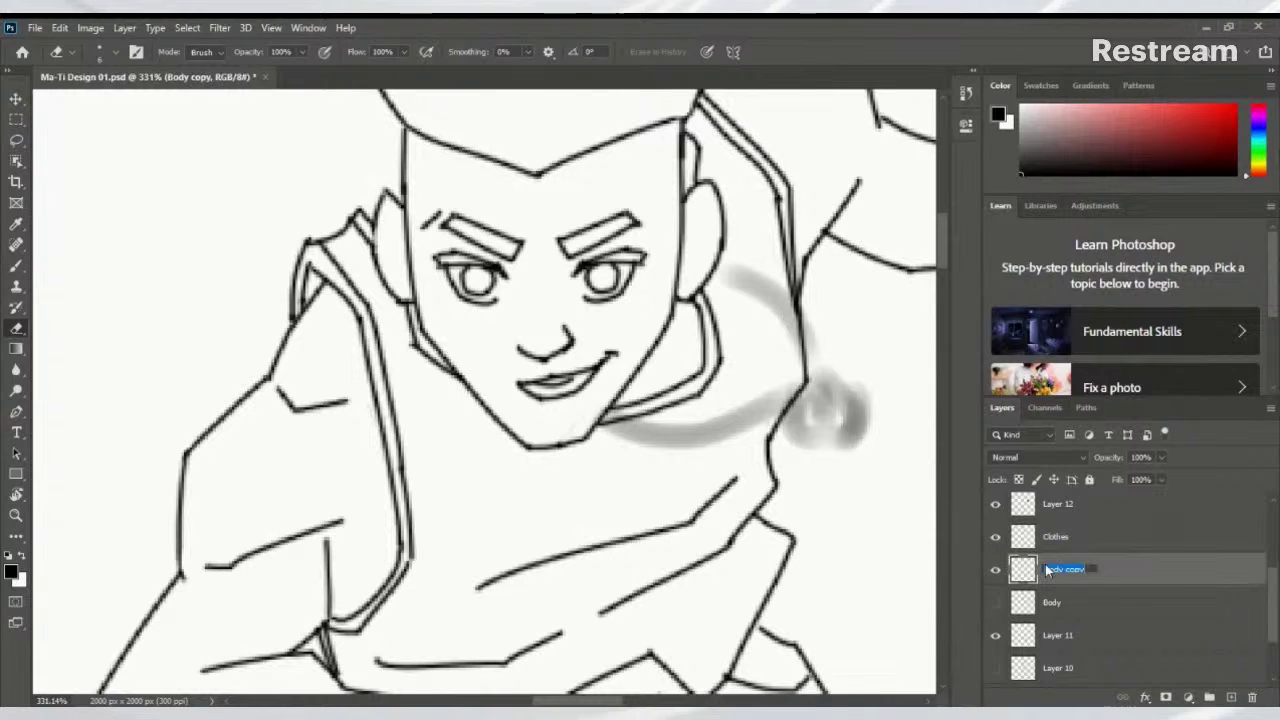
left_click(571, 417)
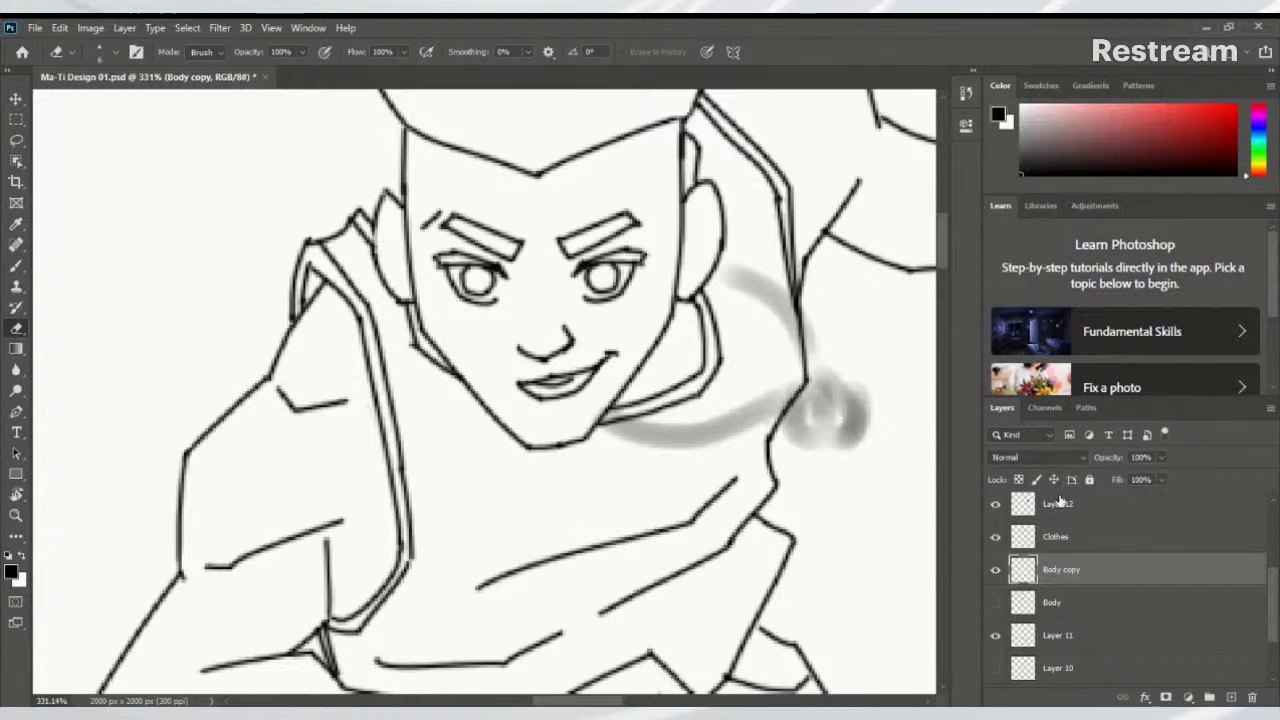
scroll(752, 242, "down", 1)
scroll(712, 249, "down", 3)
scroll(586, 352, "up", 3)
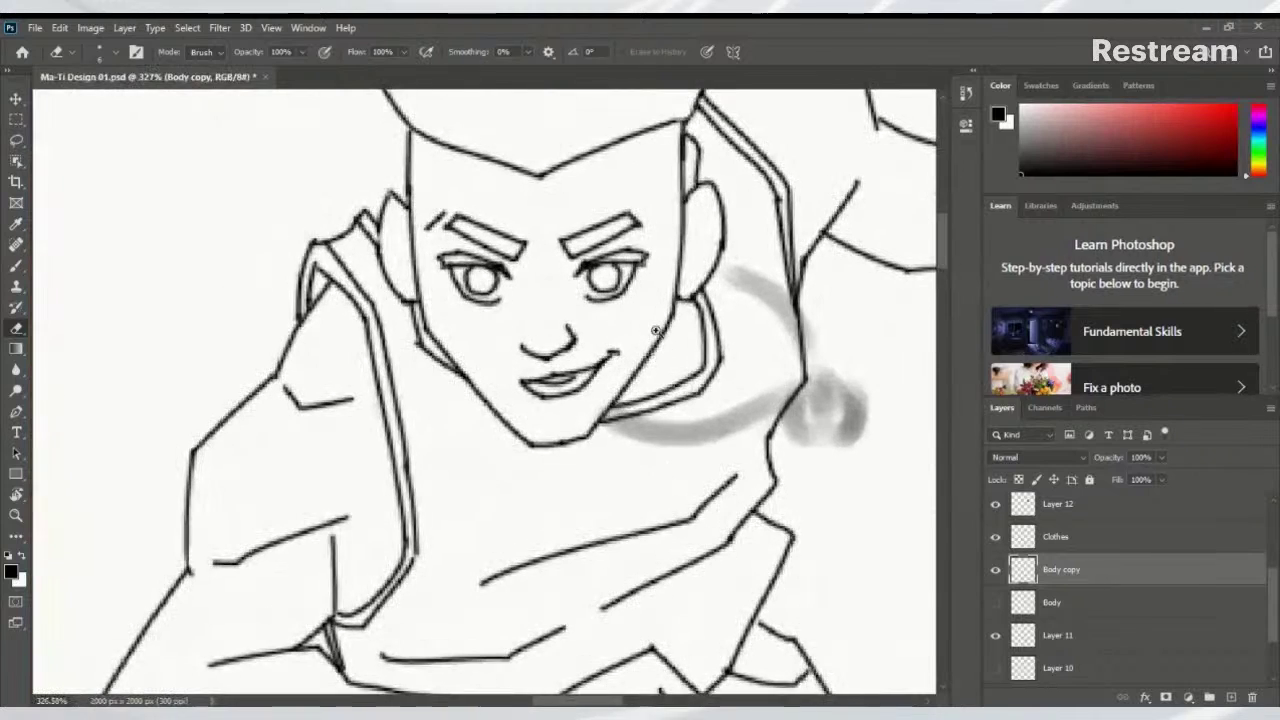
On Body copy, brush short vertical strokes on the forehead, undoing each to compare
left_click(1034, 609)
left_click(1027, 578)
key("b")
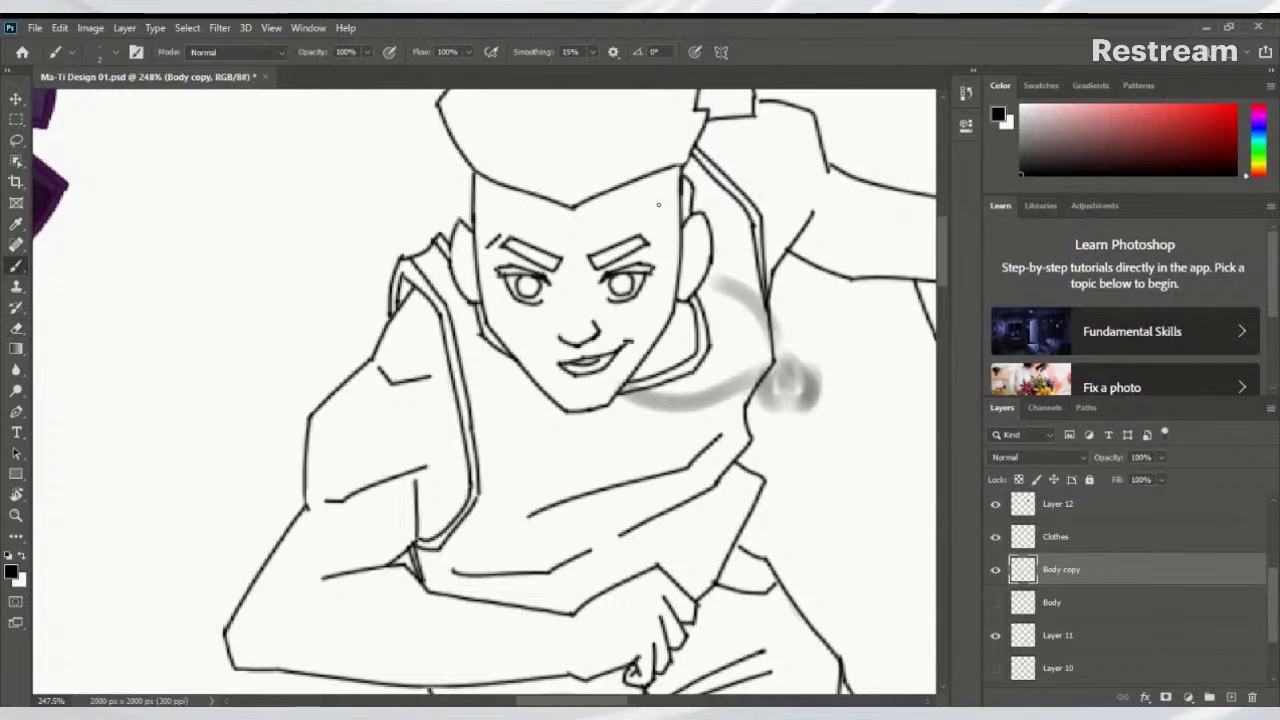
left_click_drag(656, 172, 676, 242)
key("ctrl+z")
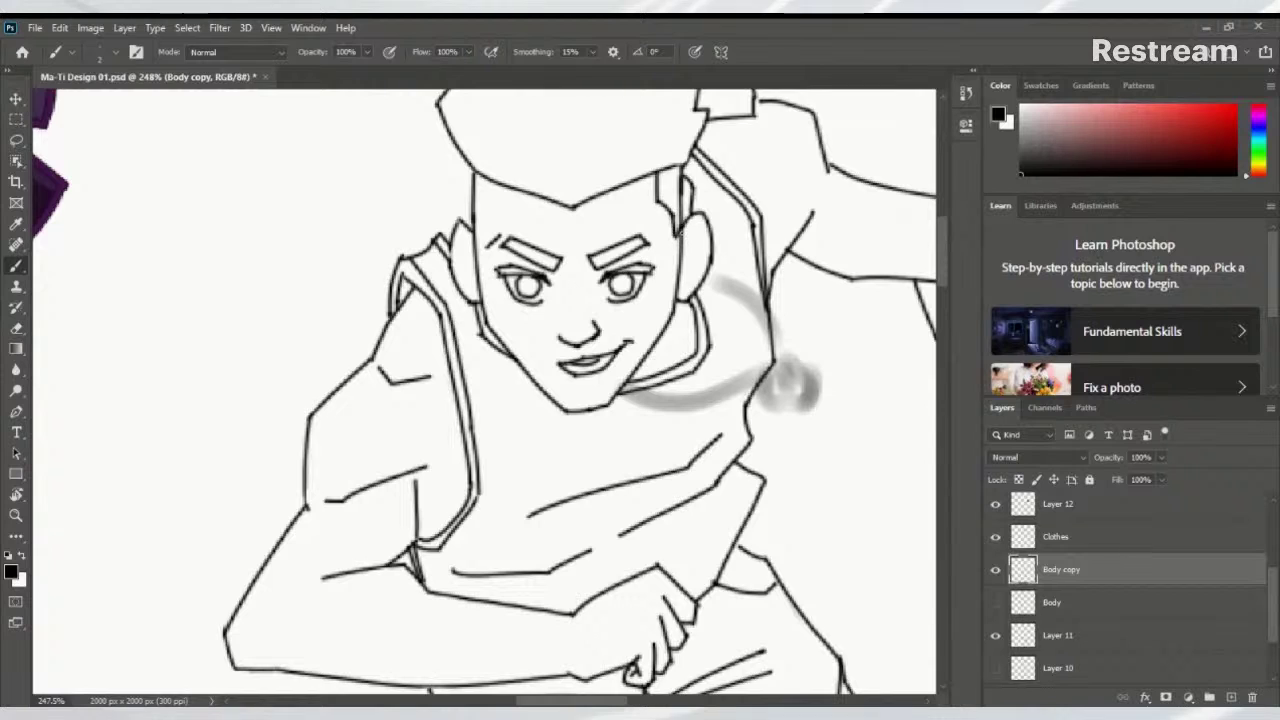
mouse_move(489, 180)
left_mouse_down()
mouse_move(489, 222)
mouse_move(492, 206)
mouse_move(506, 224)
left_mouse_up()
key("ctrl+z")
key("ctrl+z")
key("ctrl+z")
key("ctrl+z")
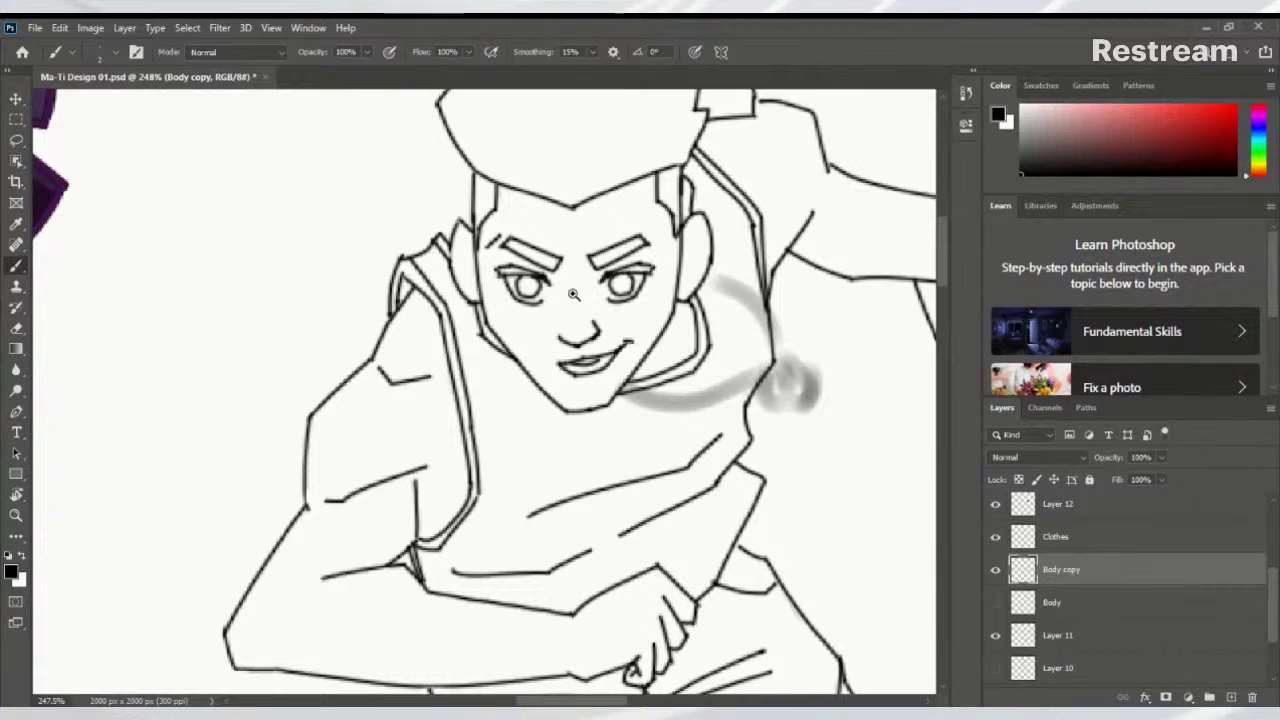
Zoom in on the face and toggle Body copy's visibility to compare the line art
scroll(573, 294, "down", 5)
scroll(563, 327, "up", 3)
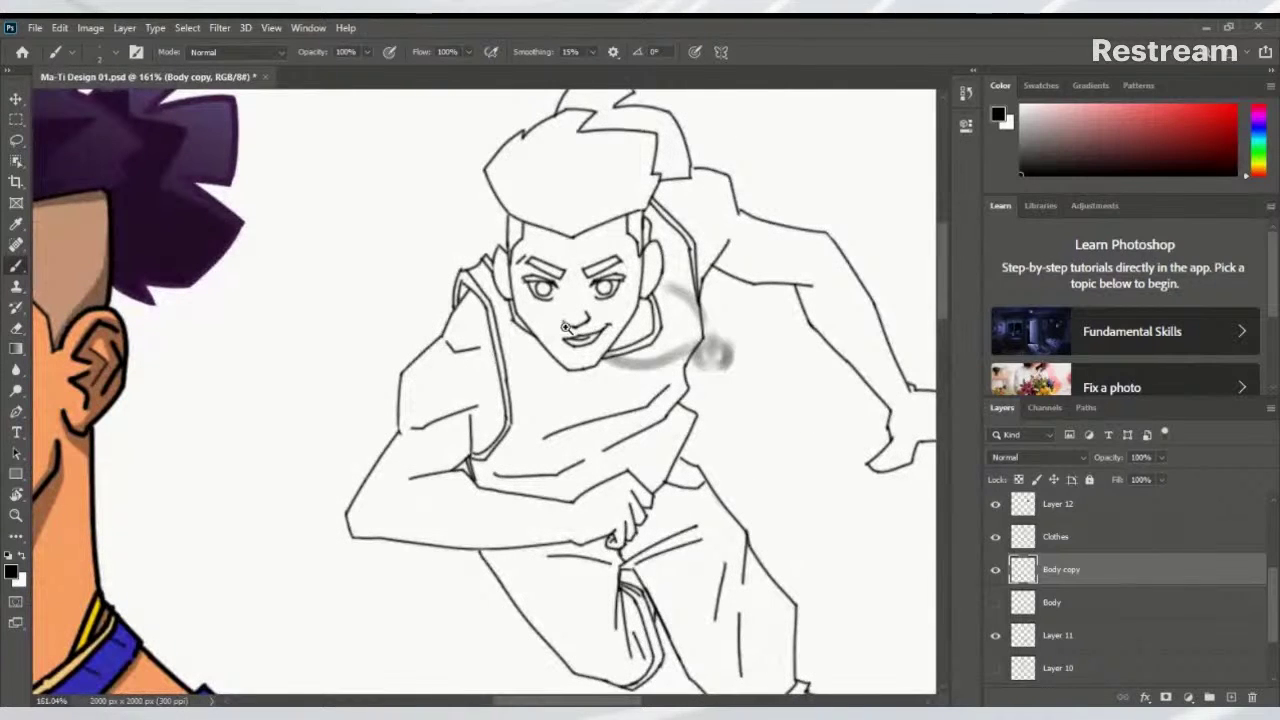
scroll(668, 353, "up", 2)
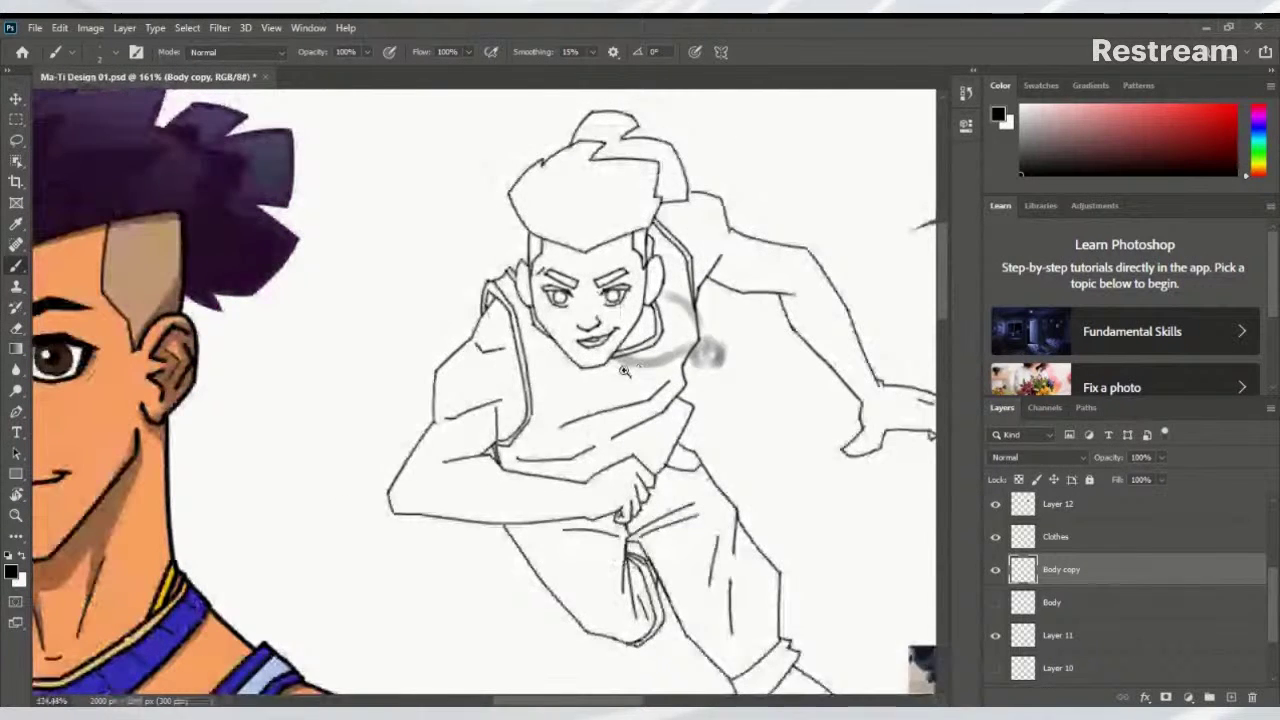
scroll(670, 368, "up", 2)
scroll(670, 368, "up", 1)
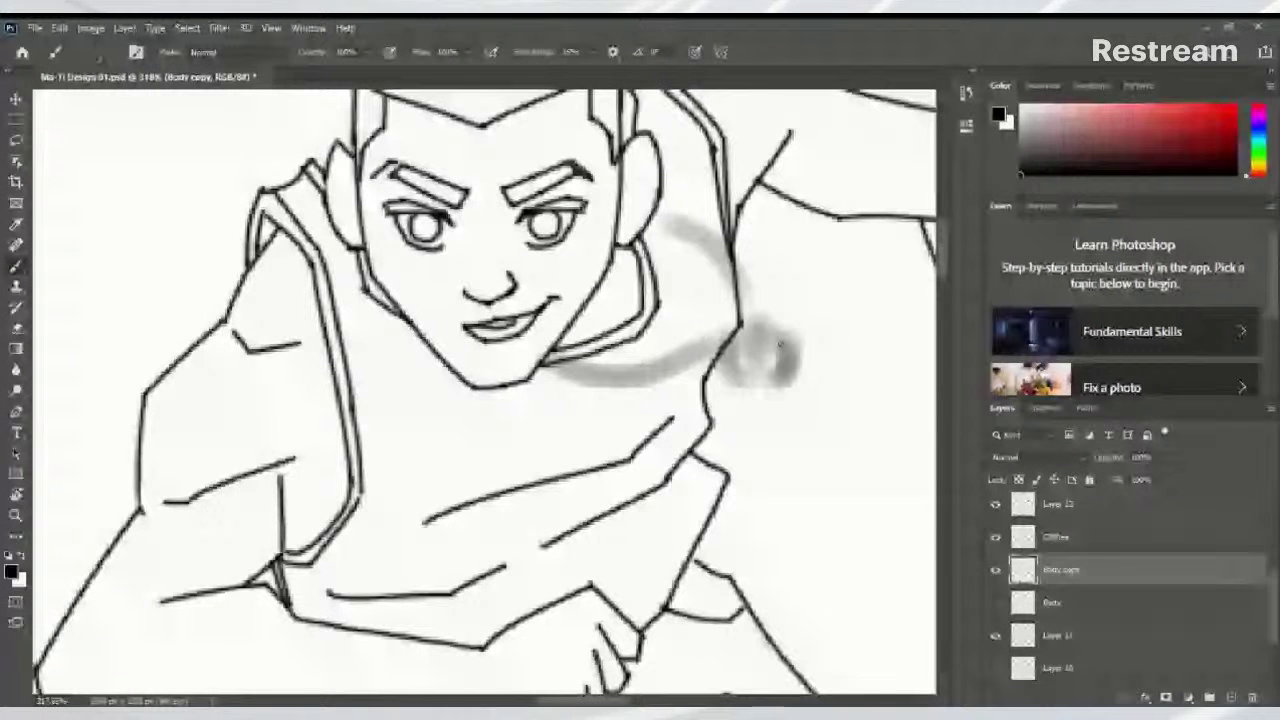
scroll(780, 350, "up", 1)
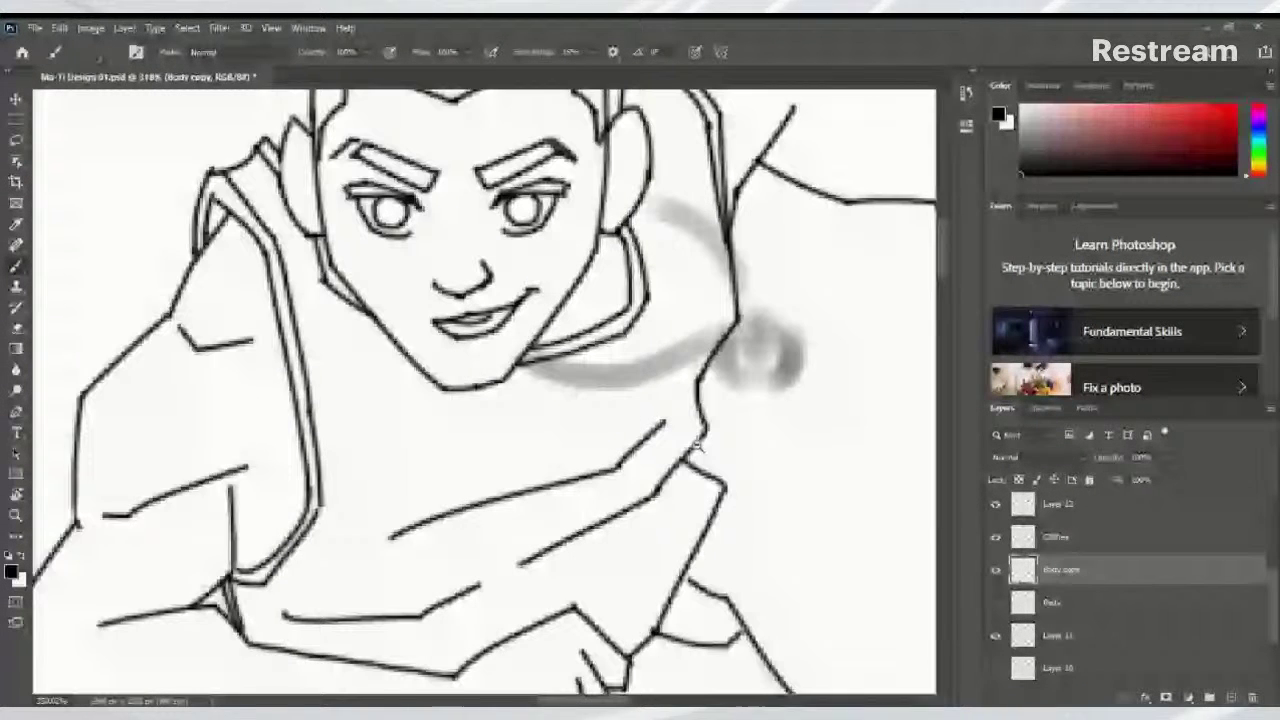
left_click(995, 570)
left_click(995, 570)
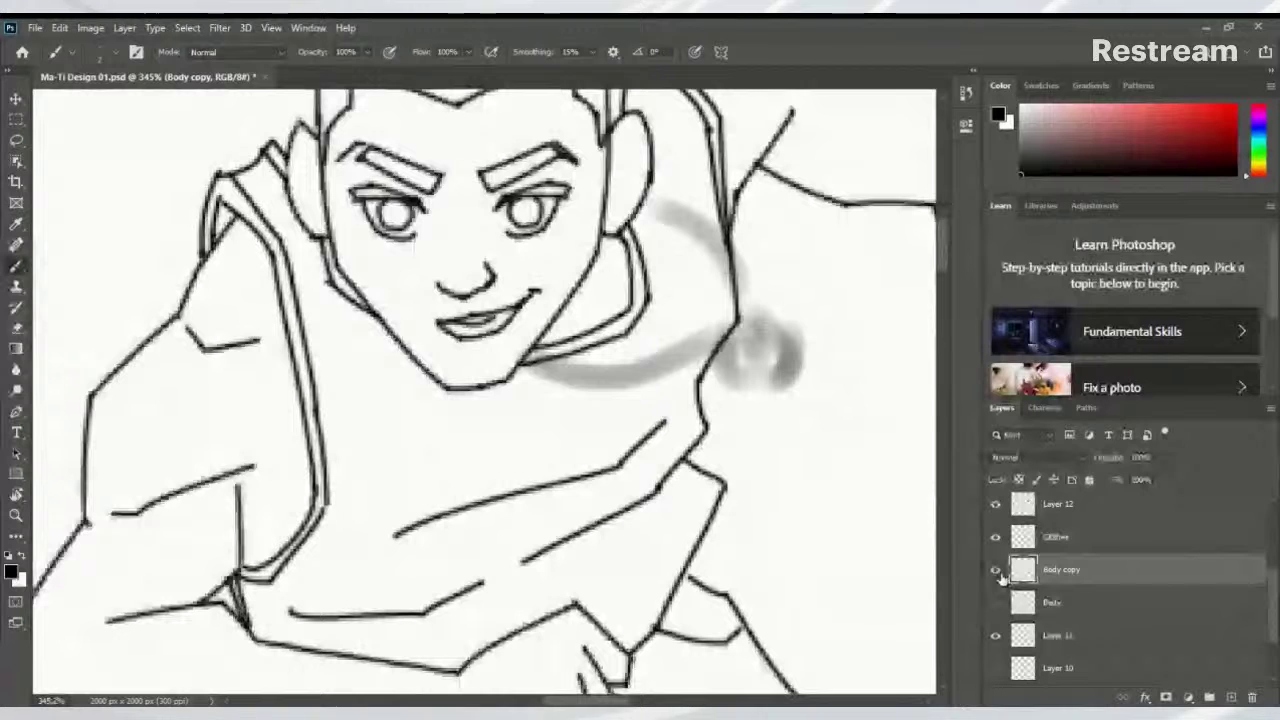
Create a new layer named Ring and ink the headset wire along the jaw and neck
key("ctrl+shift+alt+n")
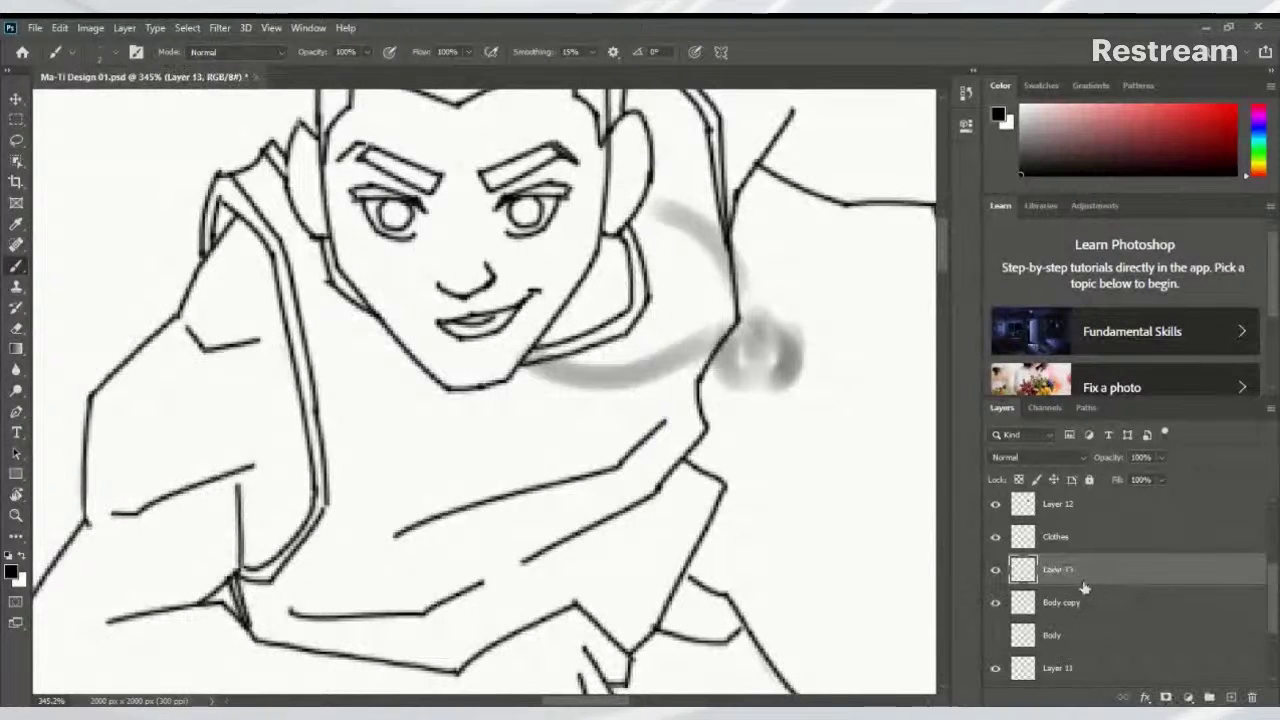
double_click(1060, 570)
key("Return")
left_click_drag(540, 254, 390, 334)
scroll(448, 316, "up", 2)
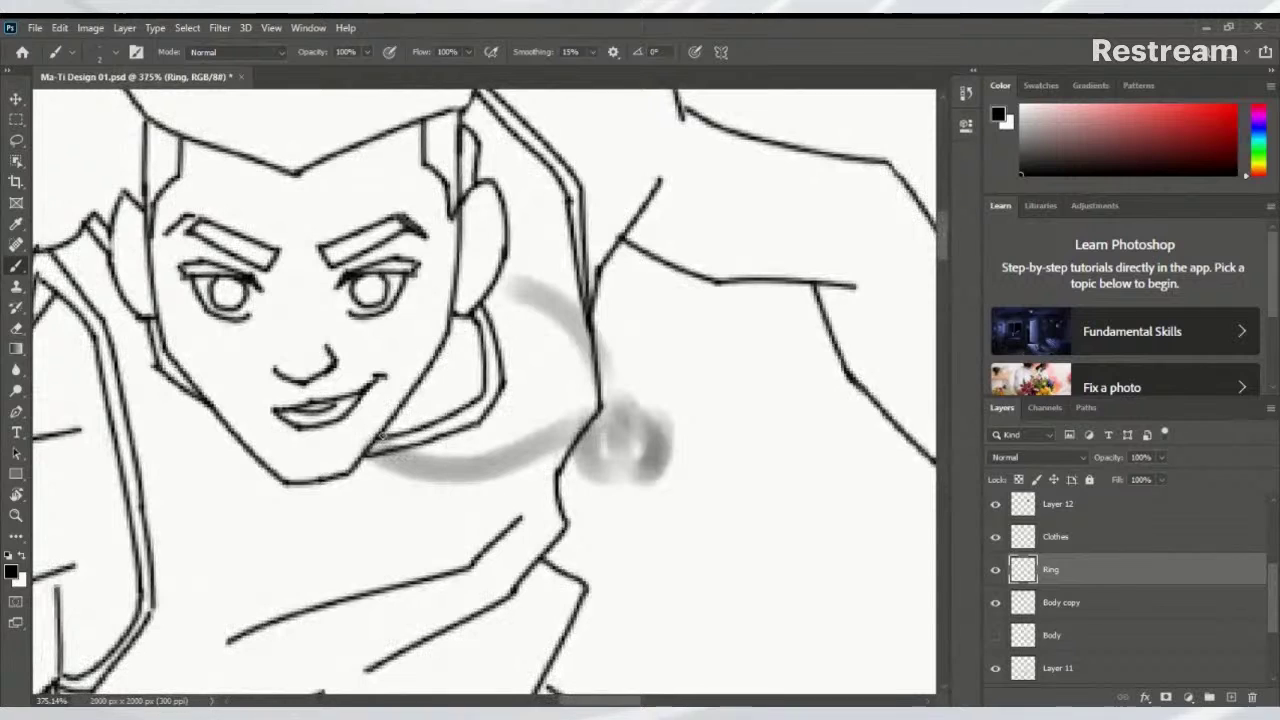
mouse_move(392, 458)
left_mouse_down()
mouse_move(455, 463)
mouse_move(600, 414)
left_mouse_up()
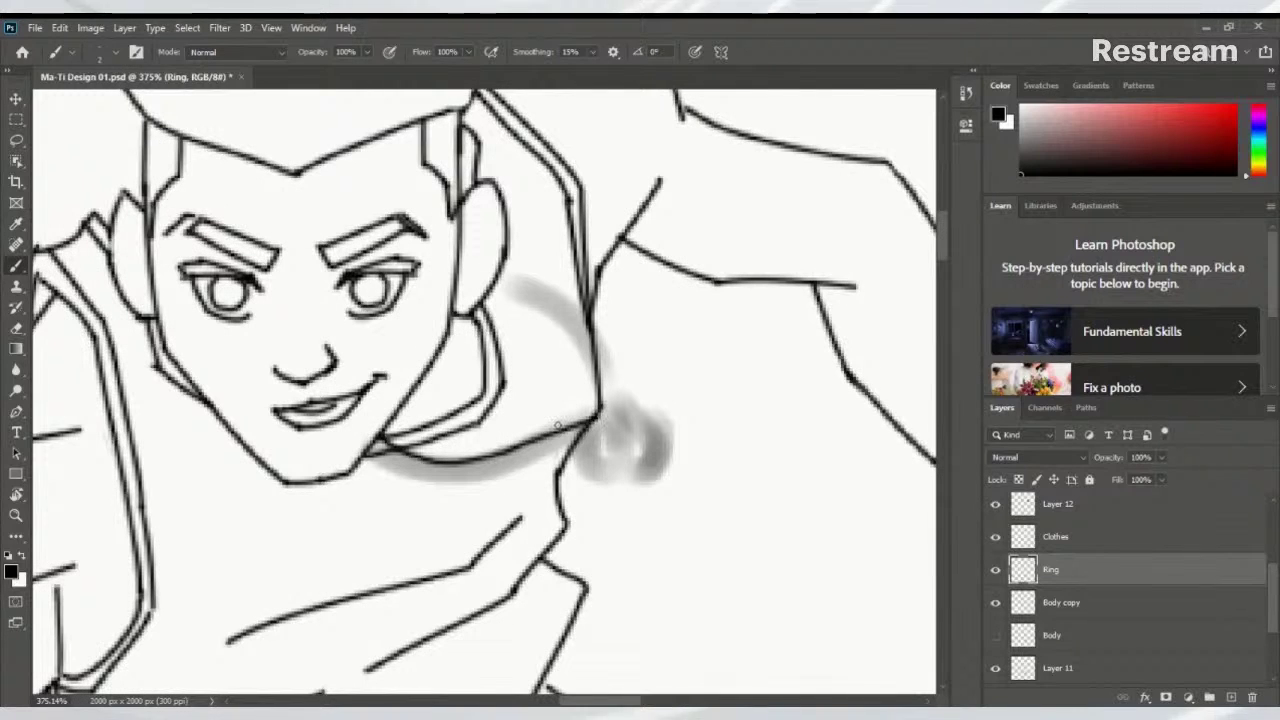
mouse_move(370, 447)
left_mouse_down()
mouse_move(452, 470)
mouse_move(604, 426)
mouse_move(603, 370)
mouse_move(568, 314)
mouse_move(493, 290)
mouse_move(551, 286)
mouse_move(600, 342)
mouse_move(620, 442)
mouse_move(600, 424)
mouse_move(594, 460)
mouse_move(624, 462)
mouse_move(650, 418)
mouse_move(618, 398)
mouse_move(603, 406)
left_mouse_up()
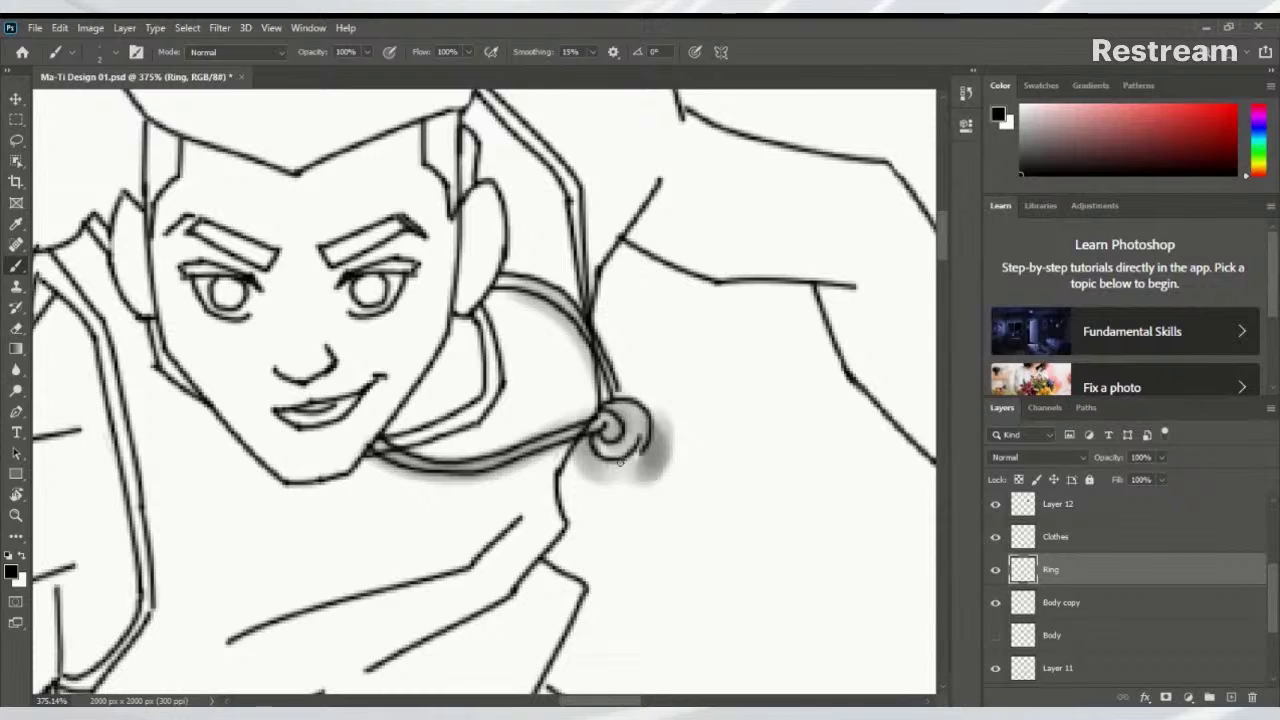
mouse_move(642, 456)
left_mouse_down()
mouse_move(648, 437)
mouse_move(644, 458)
mouse_move(640, 442)
mouse_move(625, 458)
left_mouse_up()
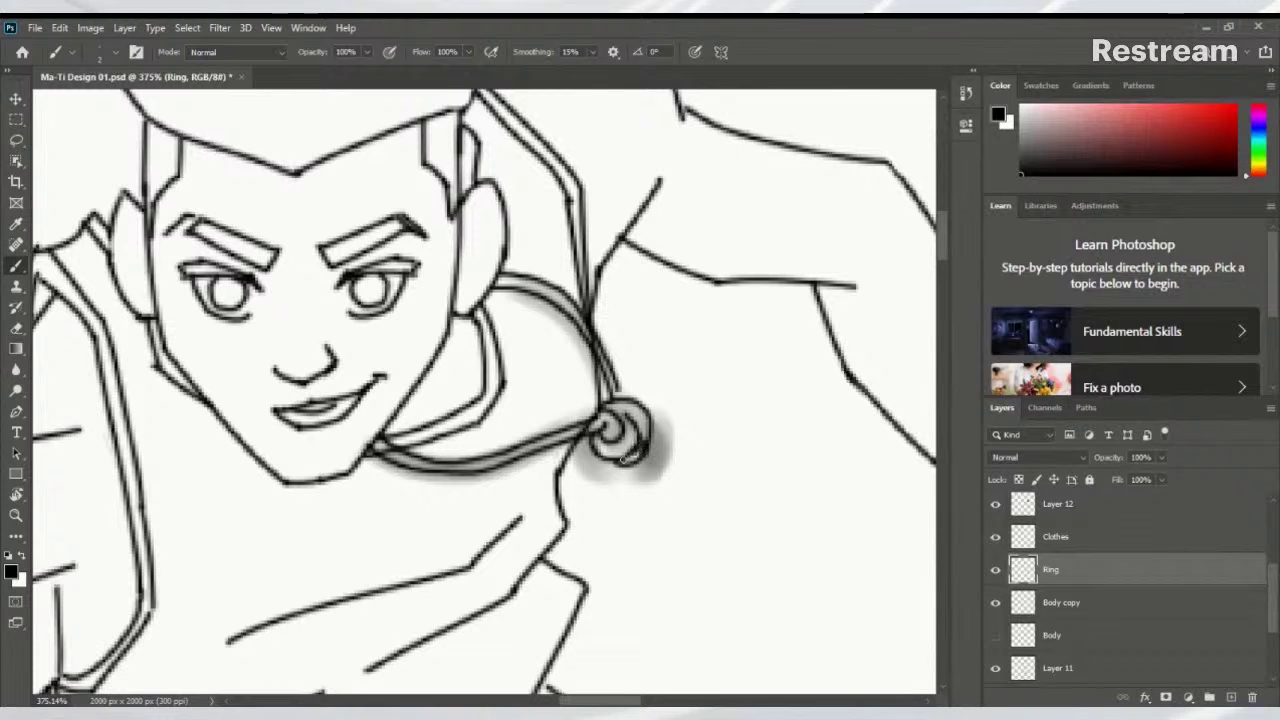
Hide Layer 11's grey sketch lines after checking a layer's strokes on their own
scroll(684, 410, "down", 8)
scroll(684, 410, "up", 10)
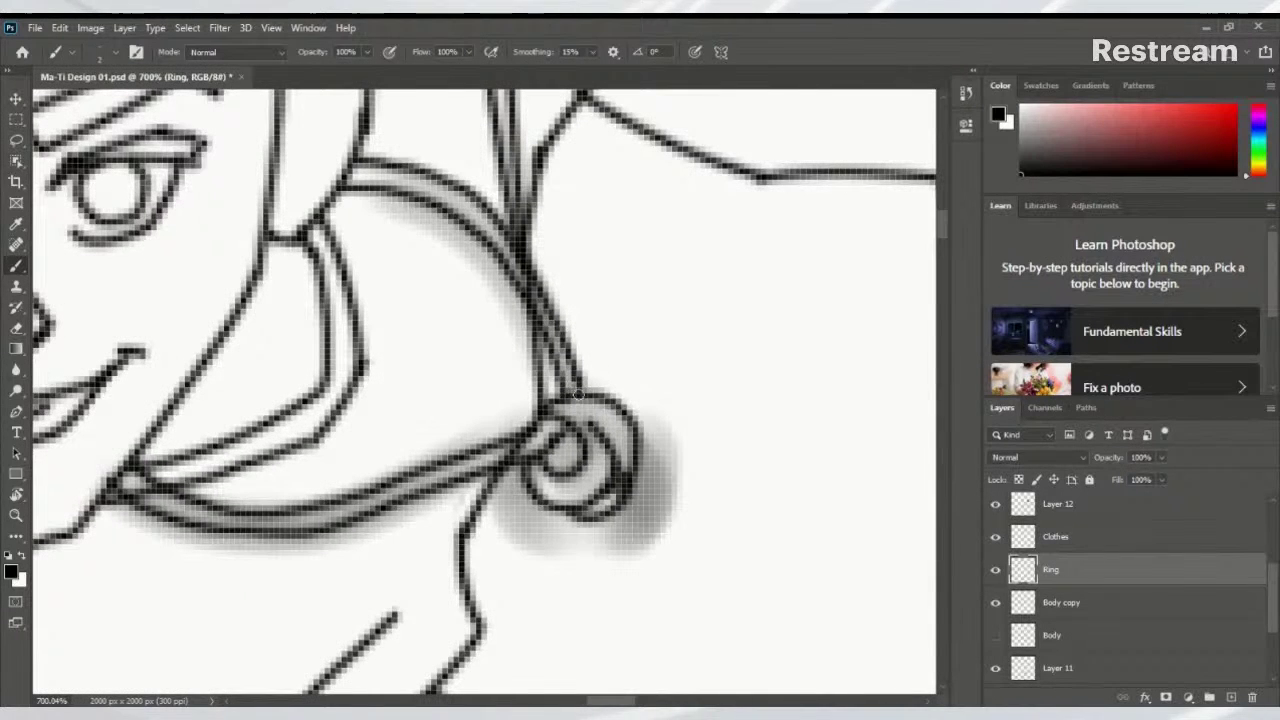
scroll(631, 358, "down", 10)
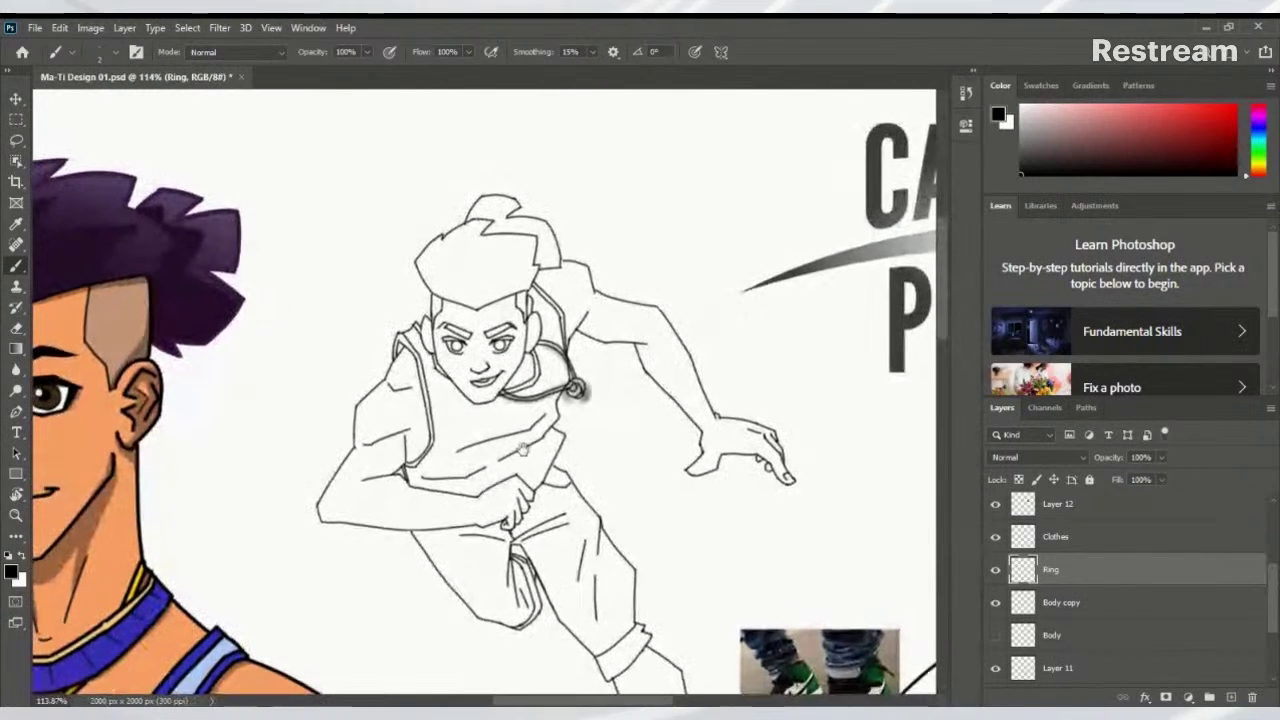
left_click(996, 604, "alt")
left_click(997, 608, "alt")
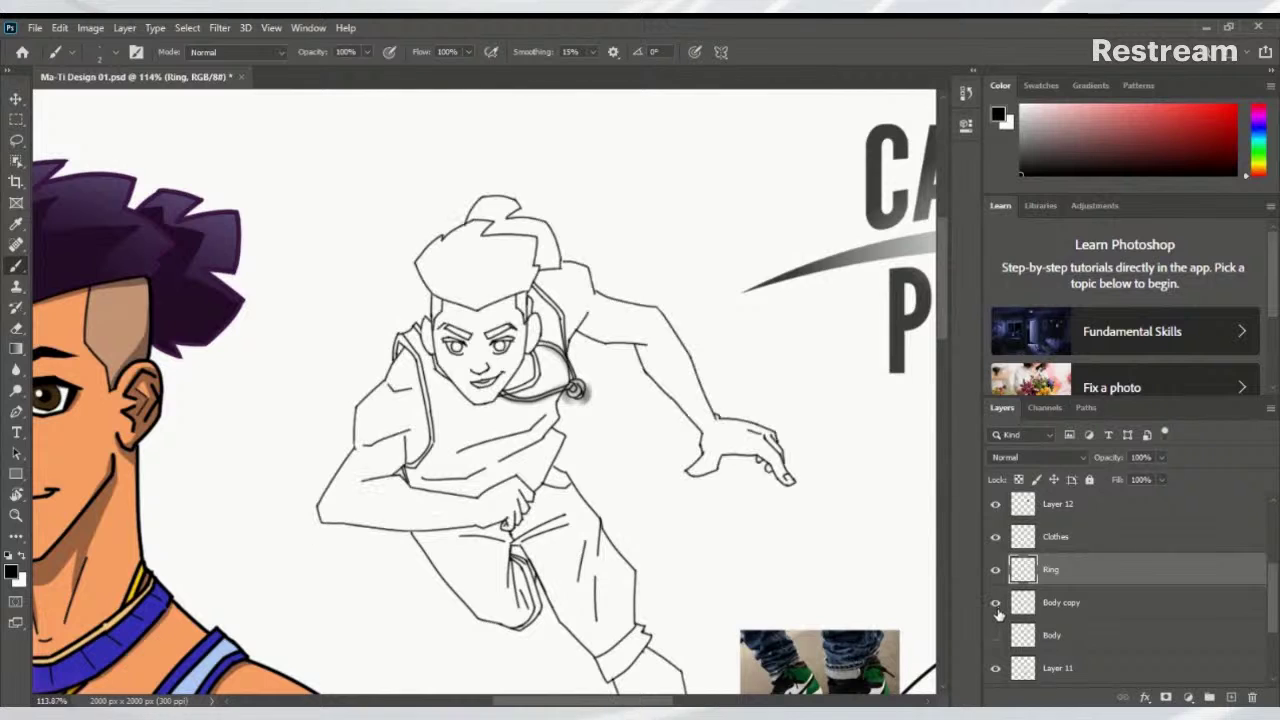
left_click(996, 669)
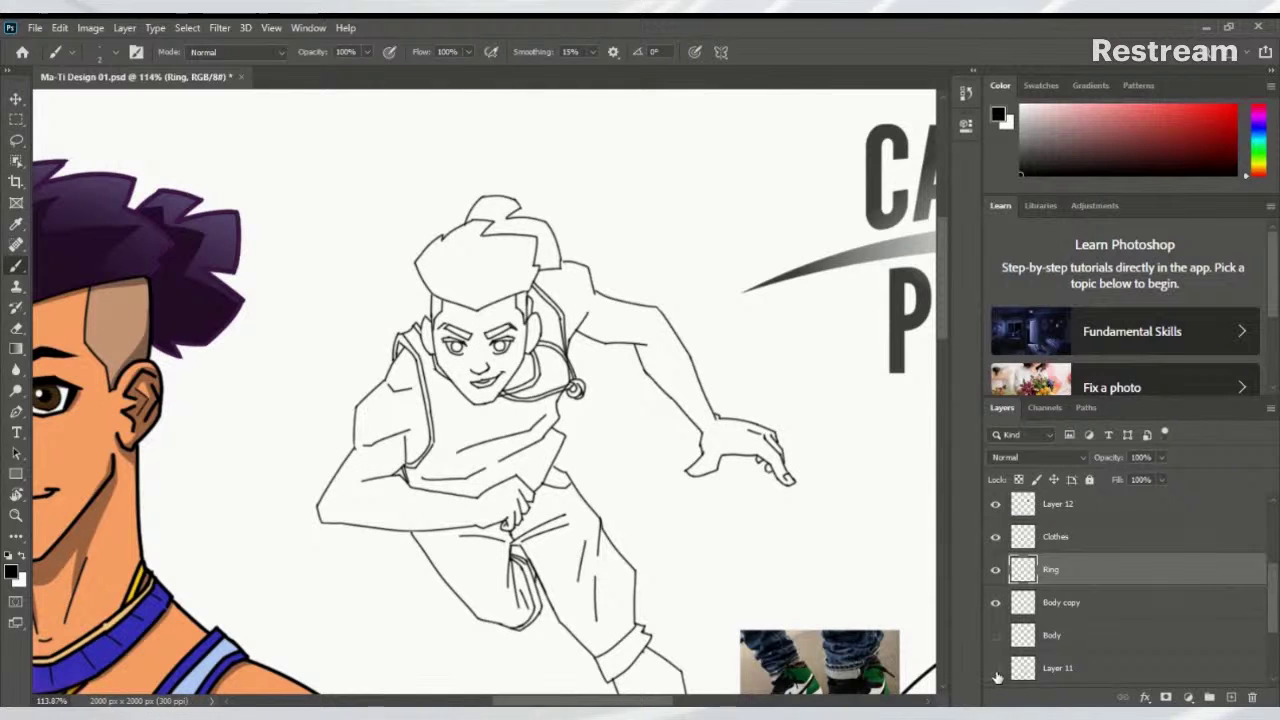
scroll(480, 369, "up", 6)
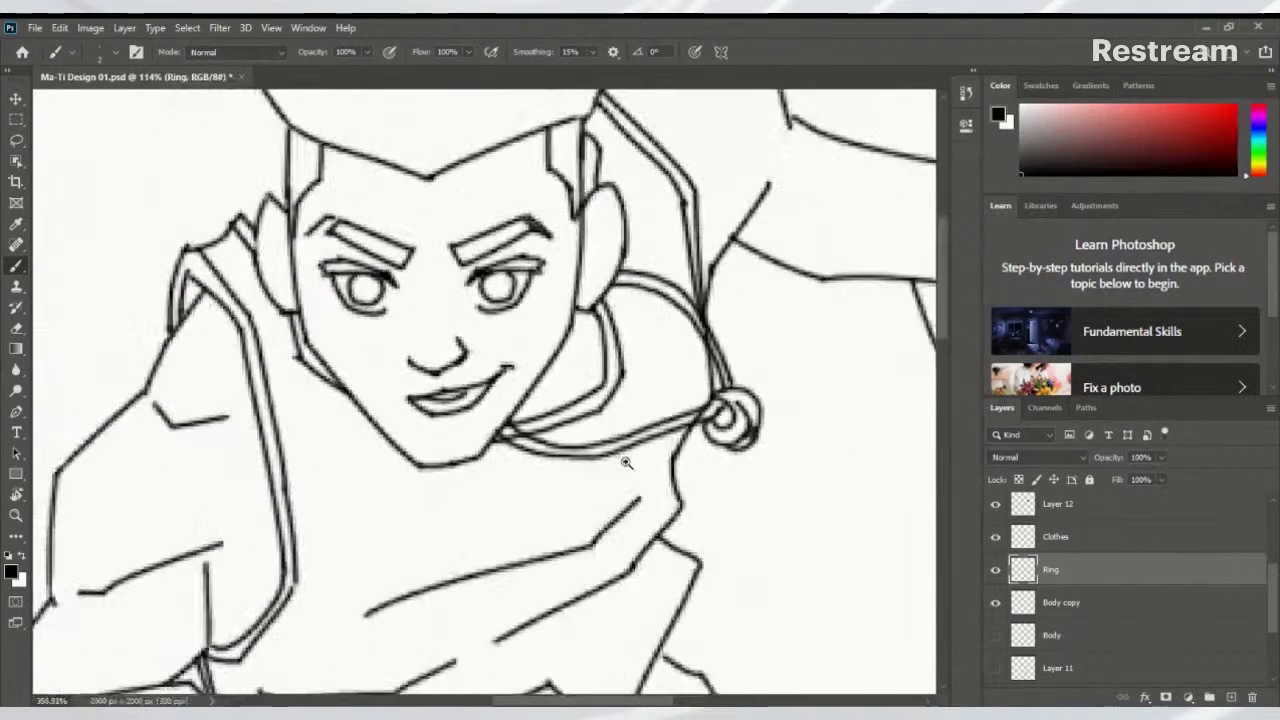
Patch a gap in the lower wire line, then add Body copy to the selected layers
key("e")
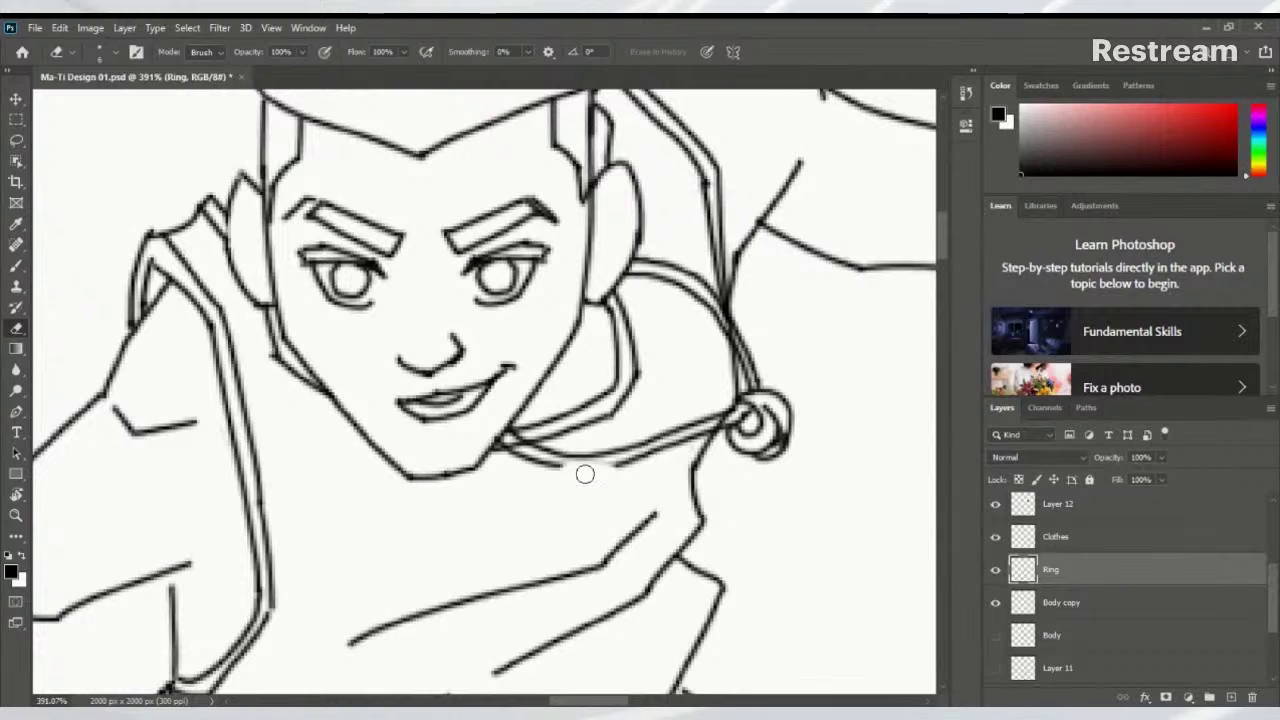
mouse_move(613, 470)
left_mouse_down()
mouse_move(551, 467)
mouse_move(562, 483)
mouse_move(539, 464)
mouse_move(599, 475)
mouse_move(539, 463)
mouse_move(601, 470)
left_mouse_up()
key("b")
key("ctrl+z")
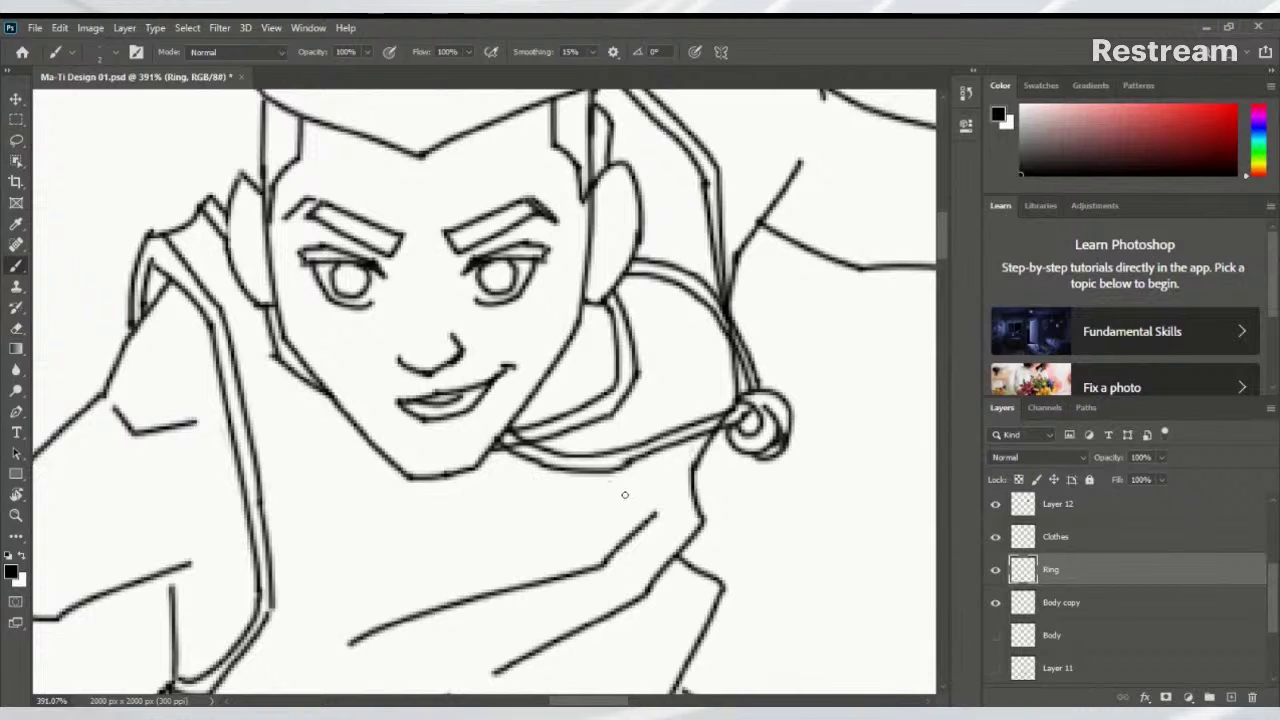
scroll(697, 455, "down", 8)
scroll(765, 467, "down", 2)
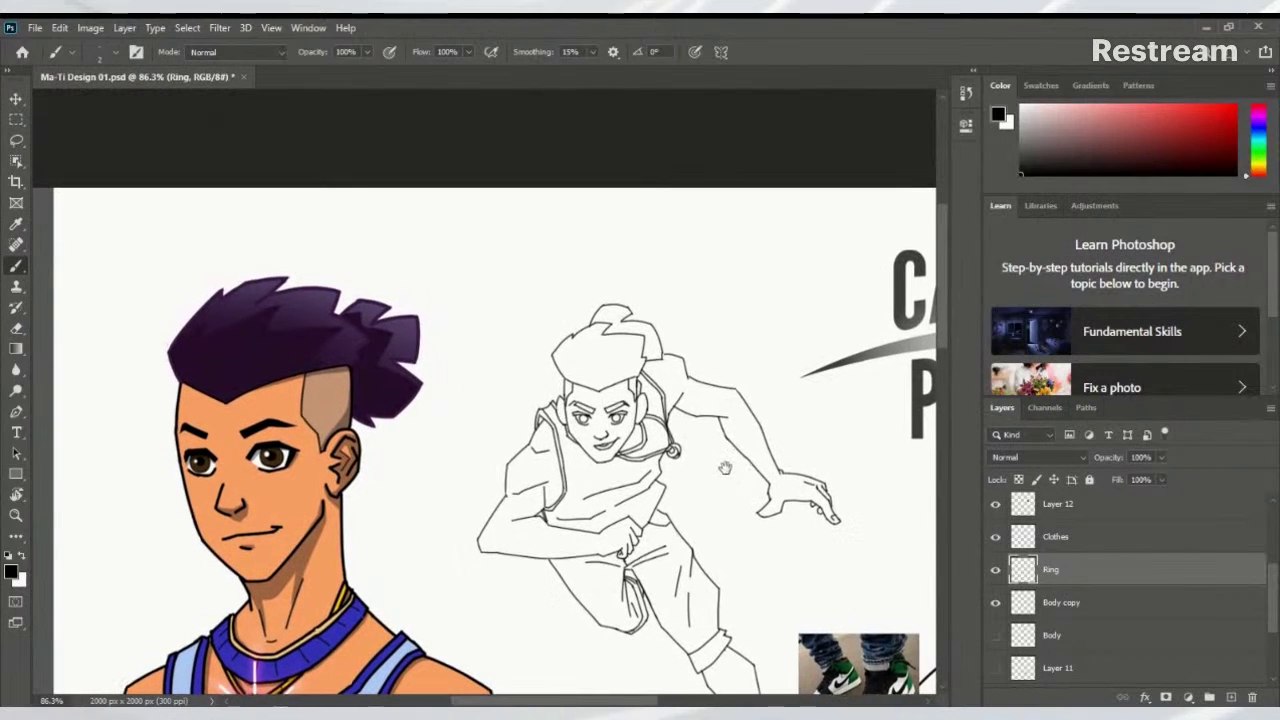
scroll(629, 455, "down", 3)
scroll(629, 455, "up", 5)
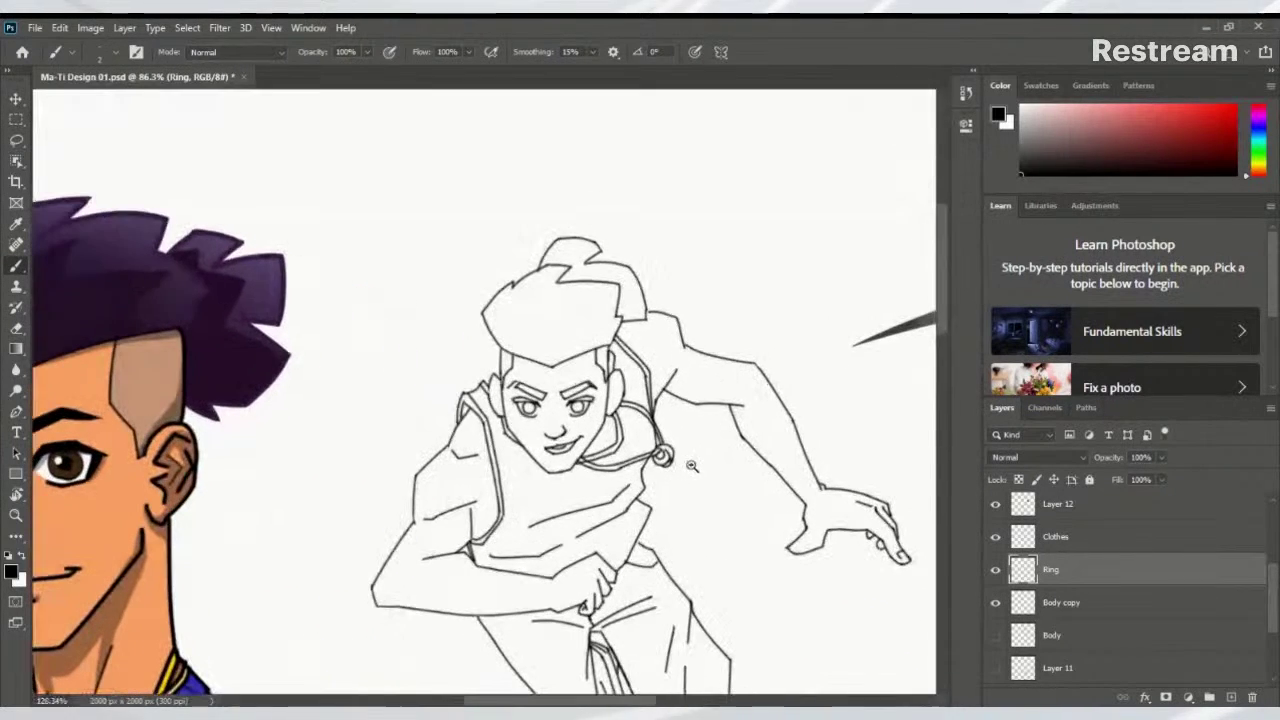
left_click_drag(604, 513, 656, 464)
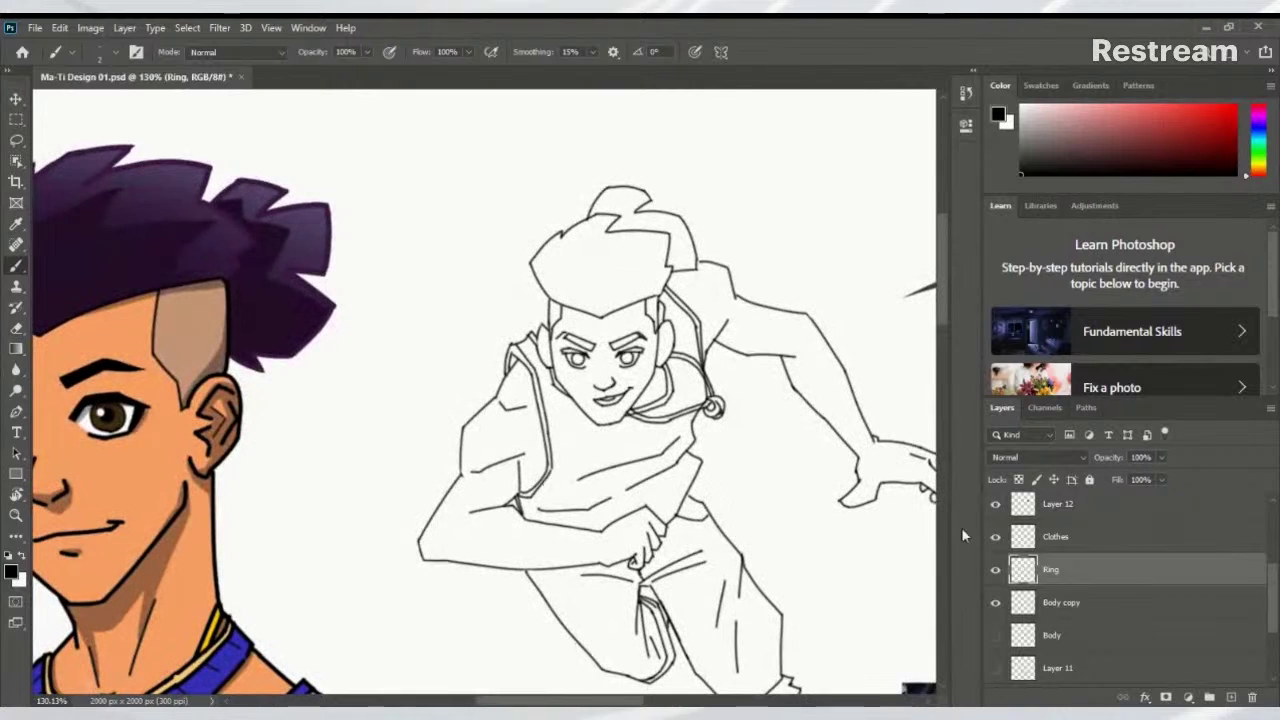
left_click(1072, 604, "shift")
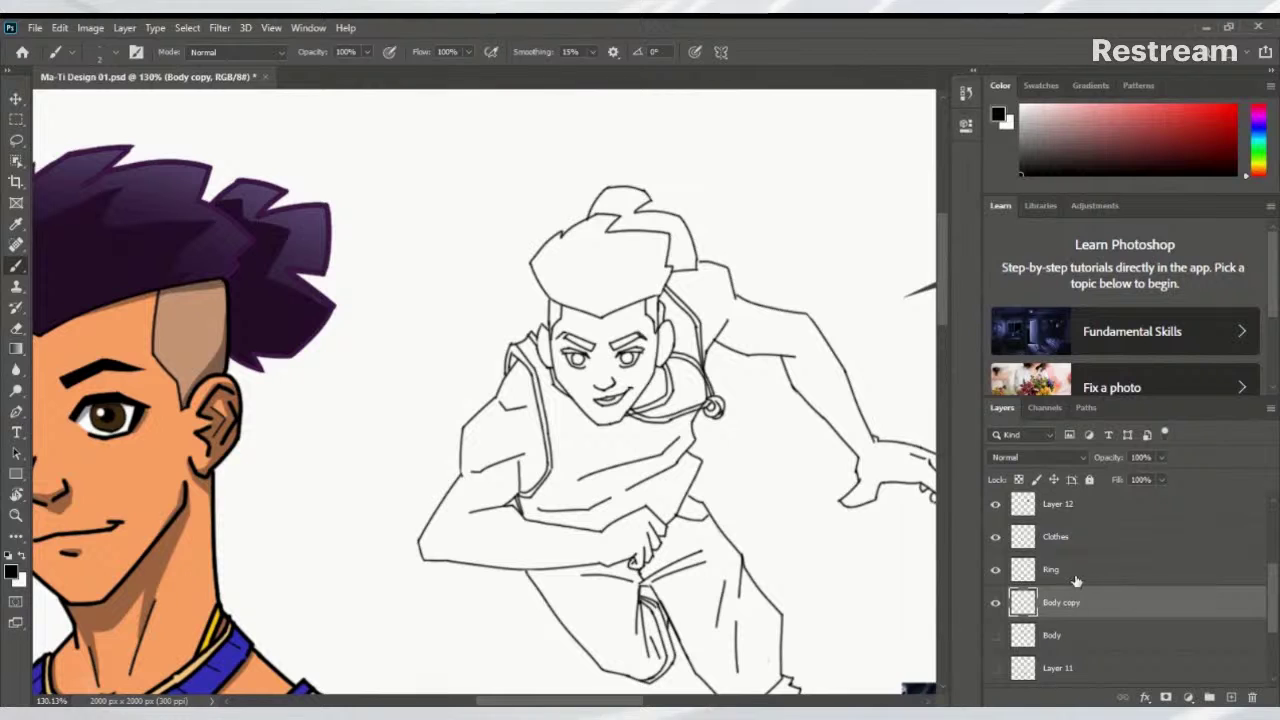
Dismiss the stray Layer Style dialog, move Ring above Clothes, and select Clothes
double_click(1110, 616)
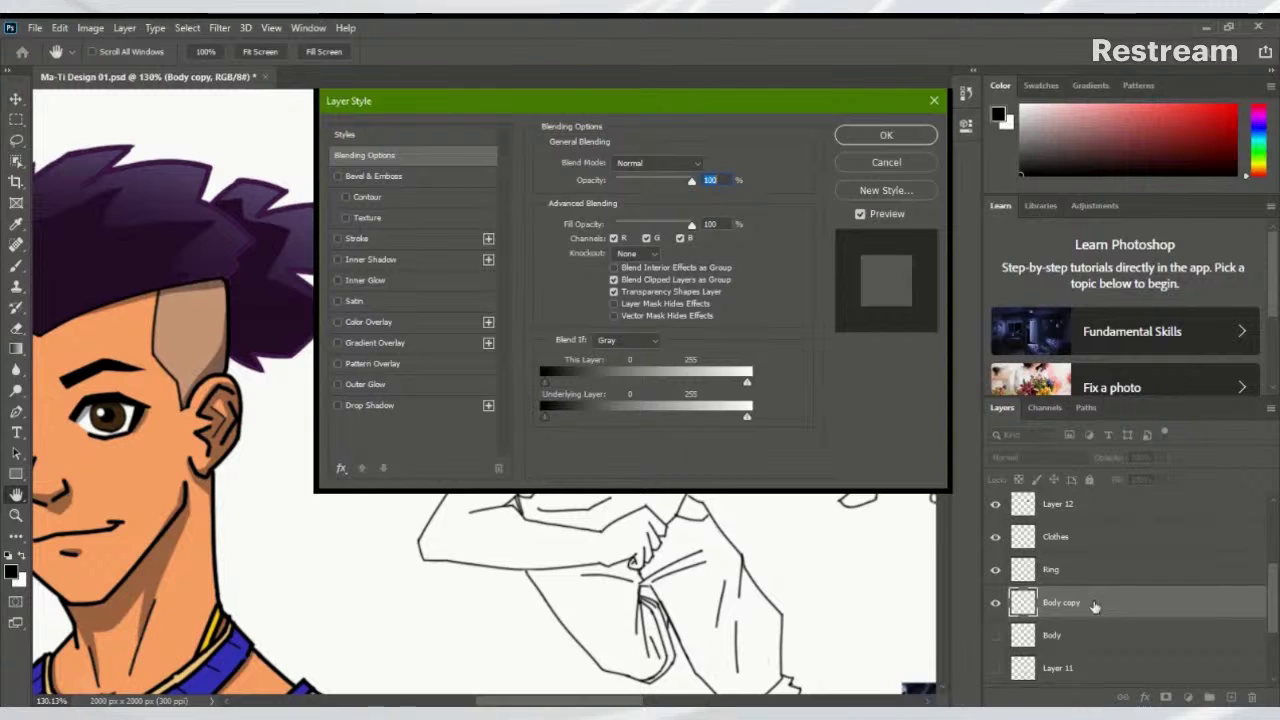
left_click(886, 162)
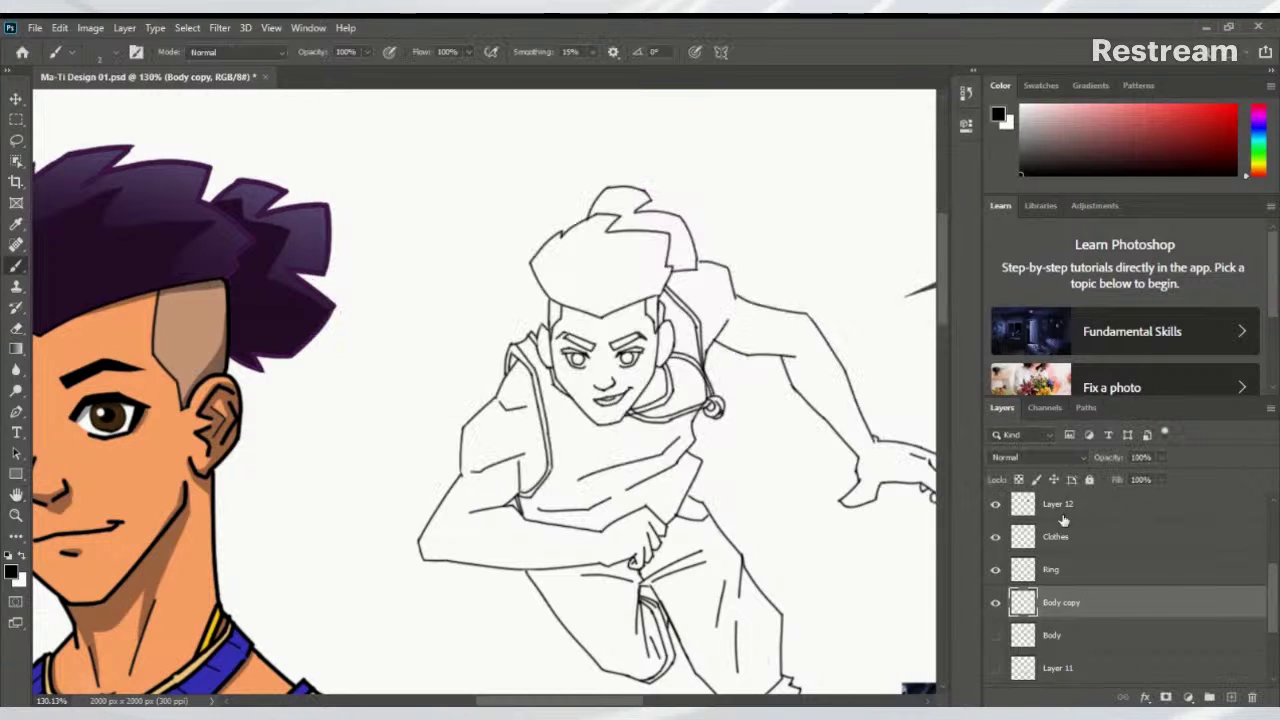
left_click_drag(1072, 571, 1030, 530)
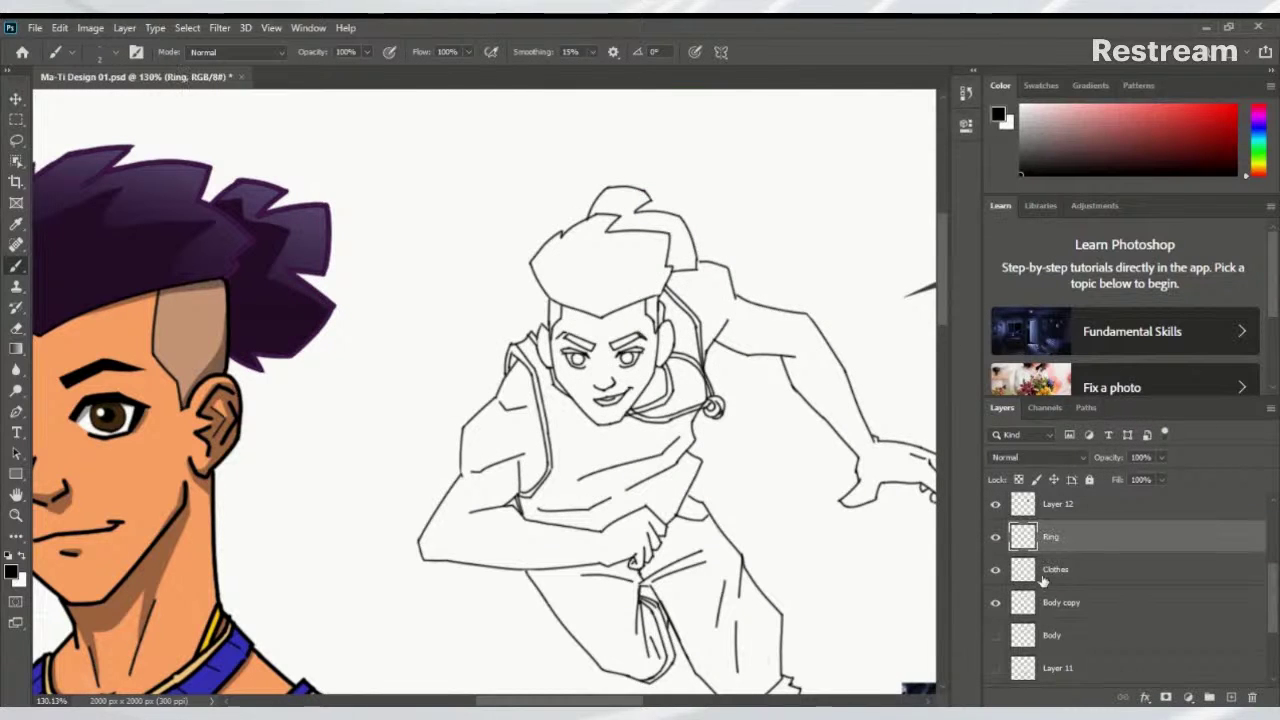
left_click(996, 538)
left_click(1022, 569)
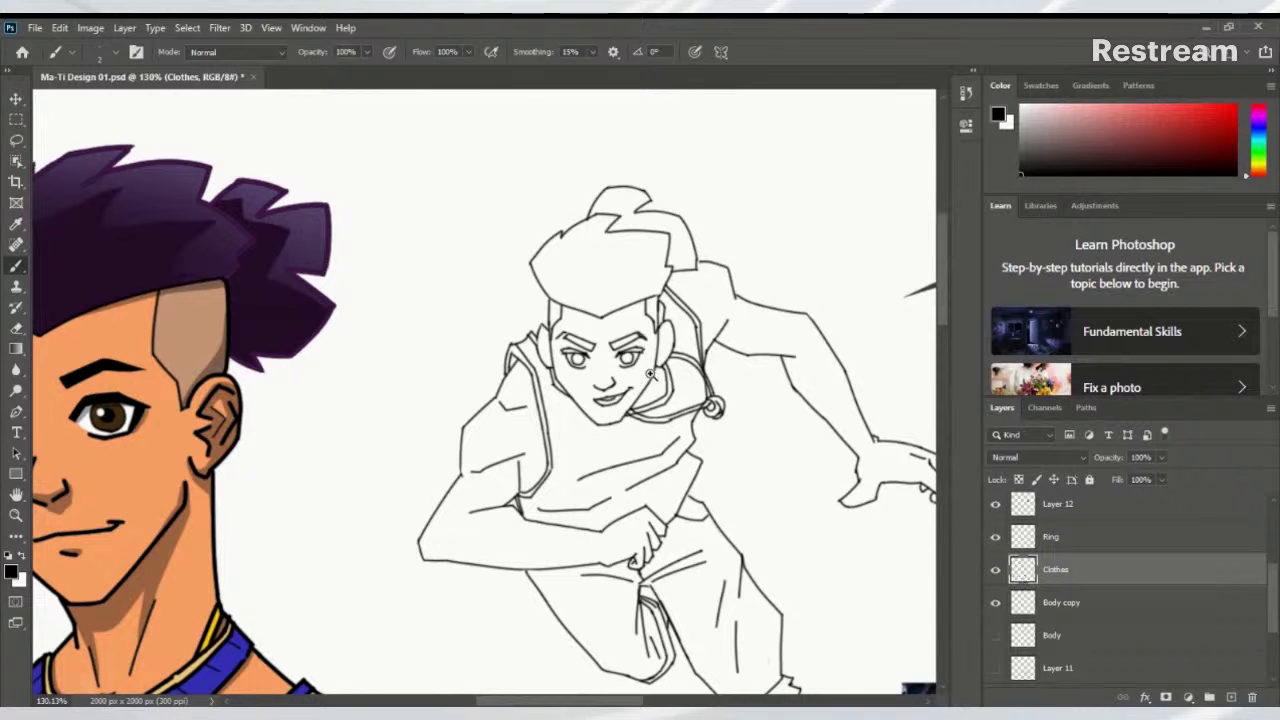
left_click_drag(636, 417, 703, 458)
scroll(703, 458, "down", 5)
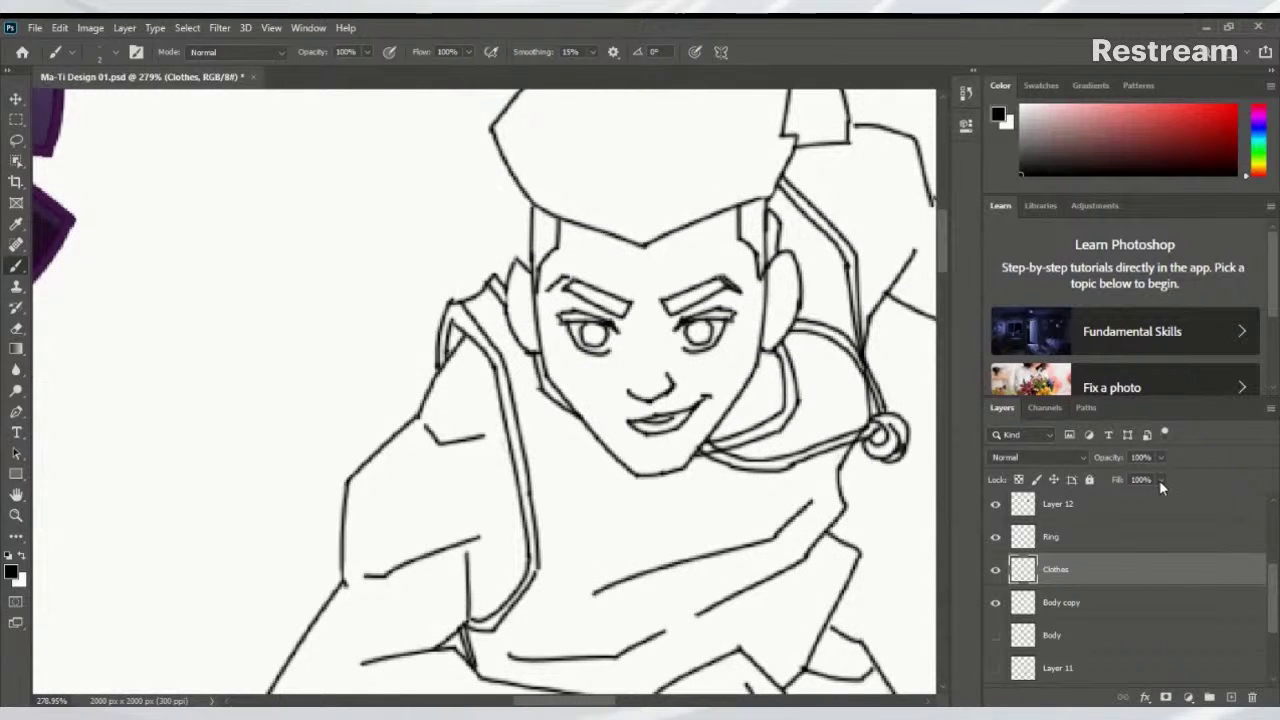
Attach a white layer mask to Clothes and swap black back to the foreground colour
left_click(1167, 697)
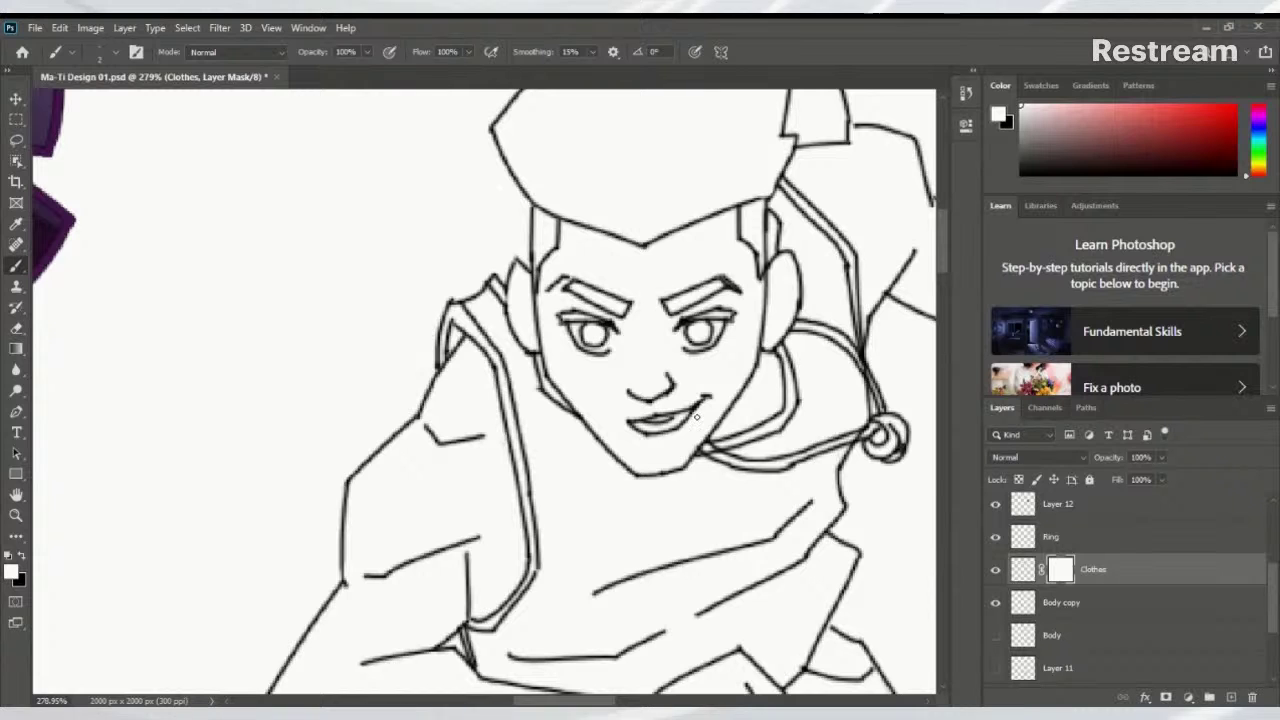
scroll(700, 404, "up", 2)
key("x")
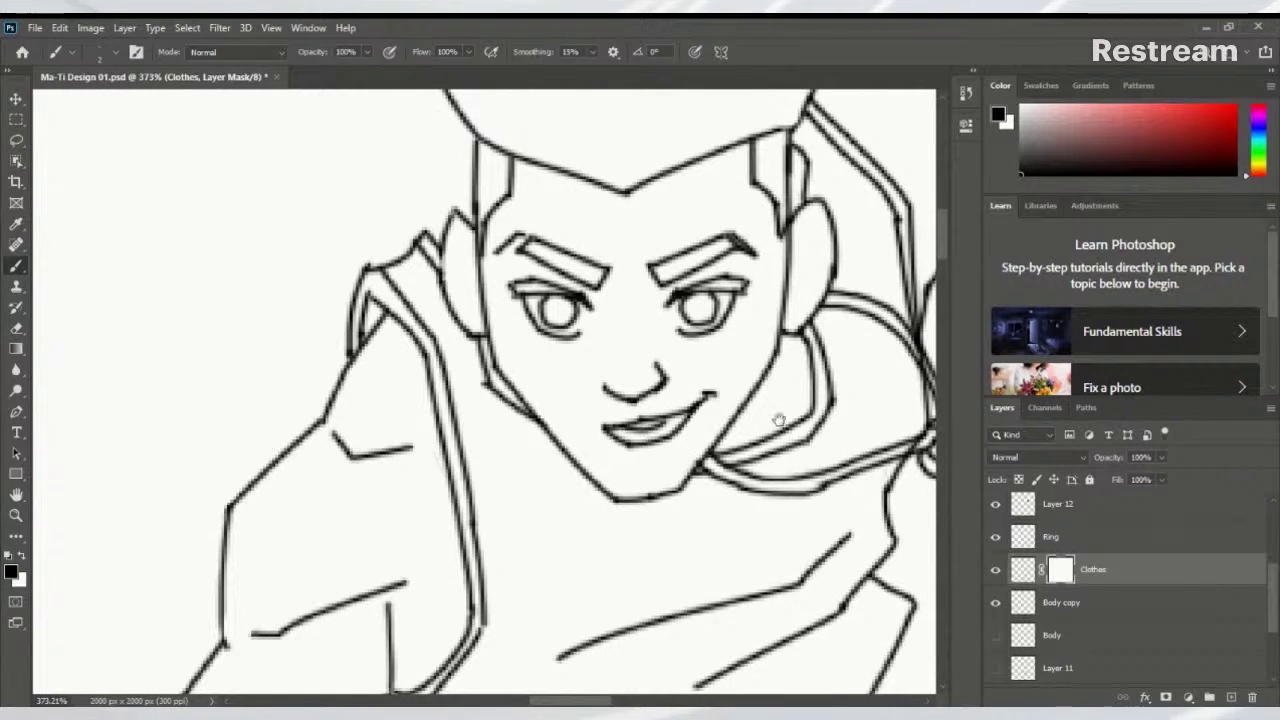
left_click_drag(778, 421, 530, 445)
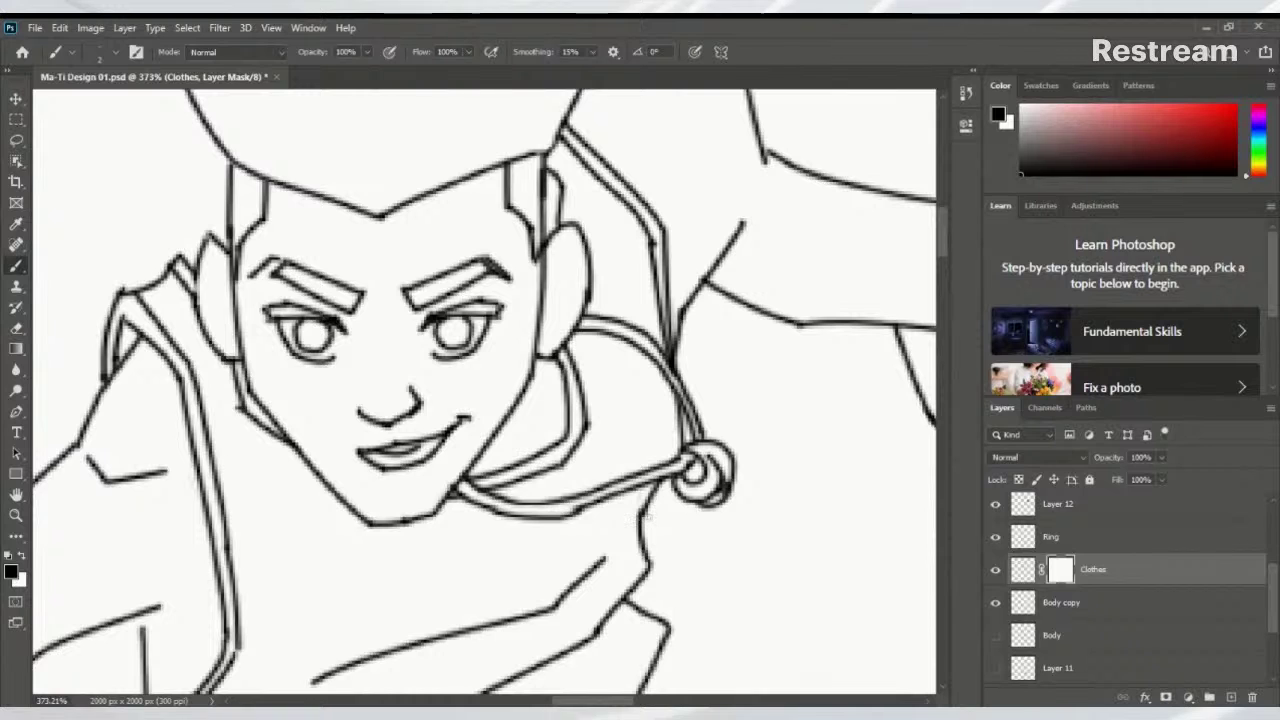
Check the Body copy face lines, select Body copy and switch to the Eraser near the hand
left_click(995, 603)
left_click(995, 603)
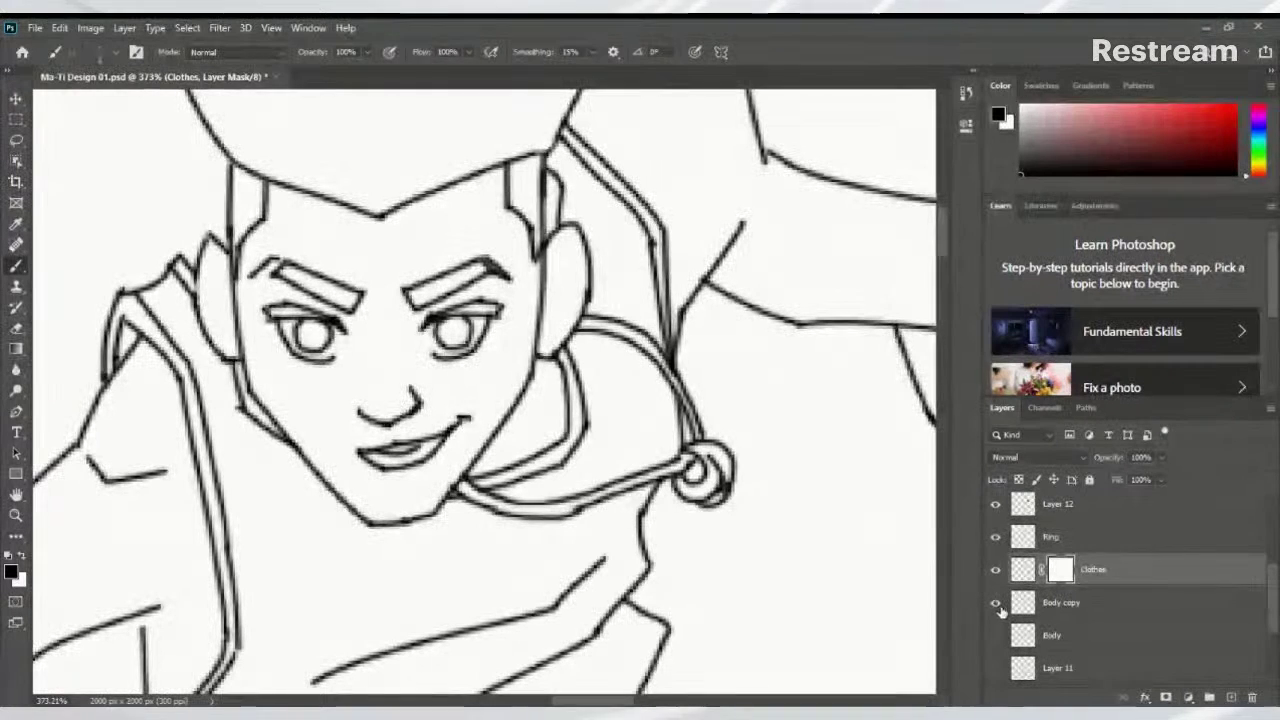
left_click(1020, 604)
key("e")
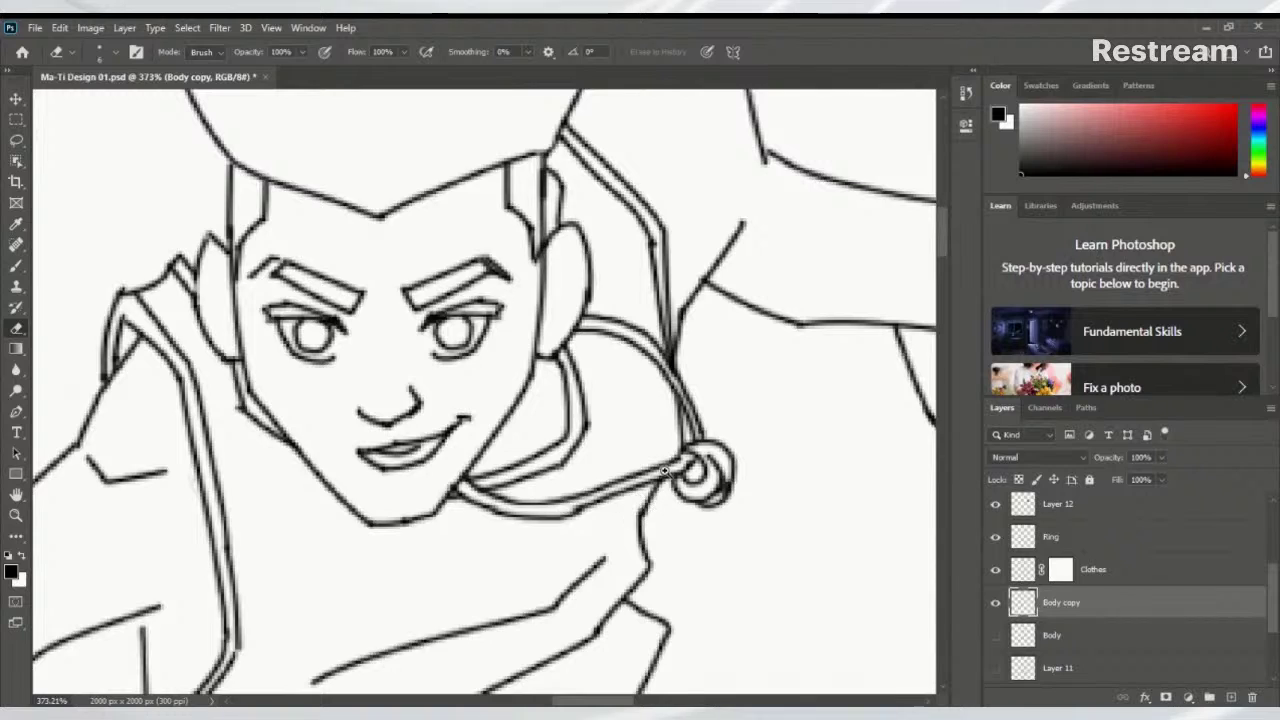
scroll(664, 470, "down", 3)
scroll(664, 470, "up", 3)
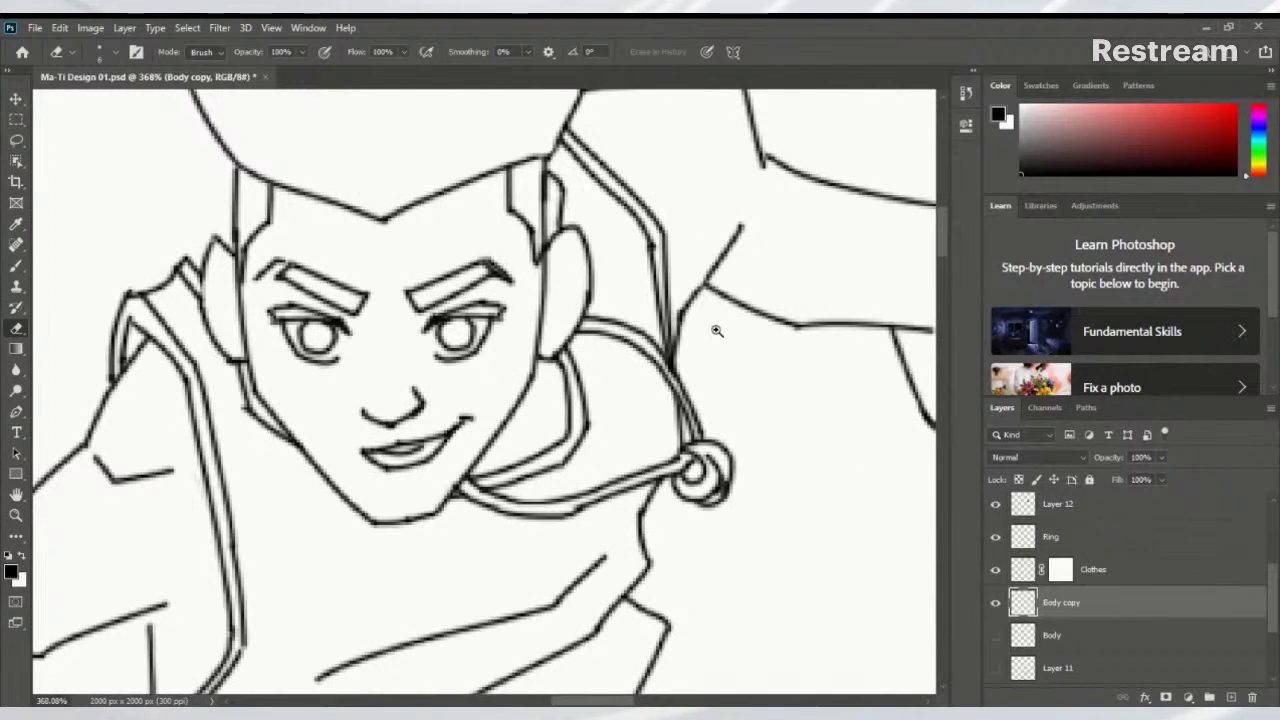
scroll(716, 330, "down", 4)
scroll(690, 355, "up", 4)
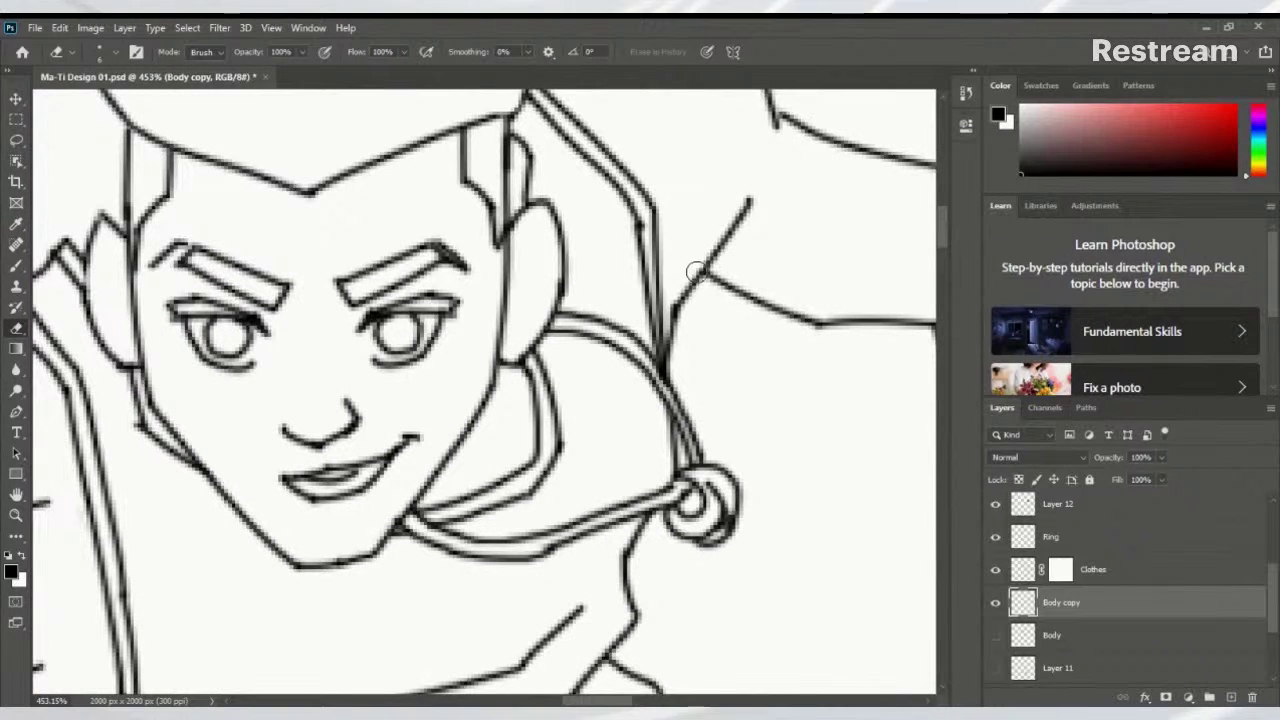
scroll(695, 330, "down", 5)
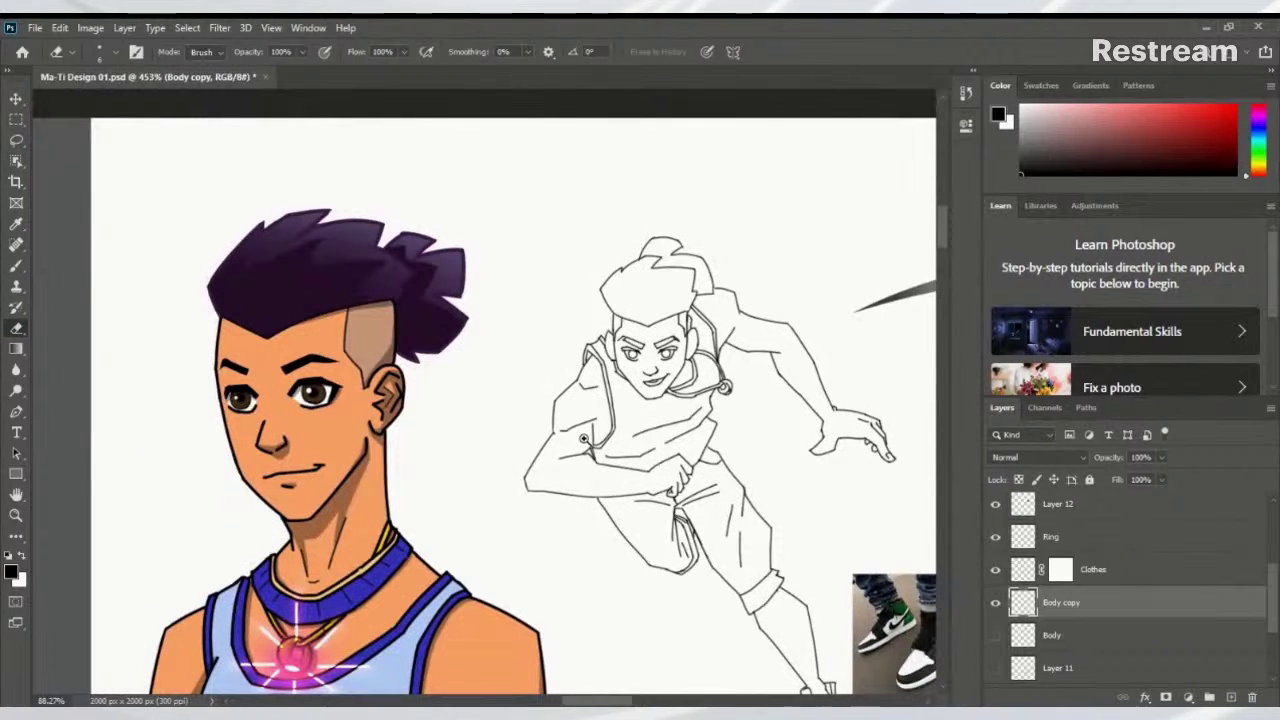
scroll(690, 470, "up", 6)
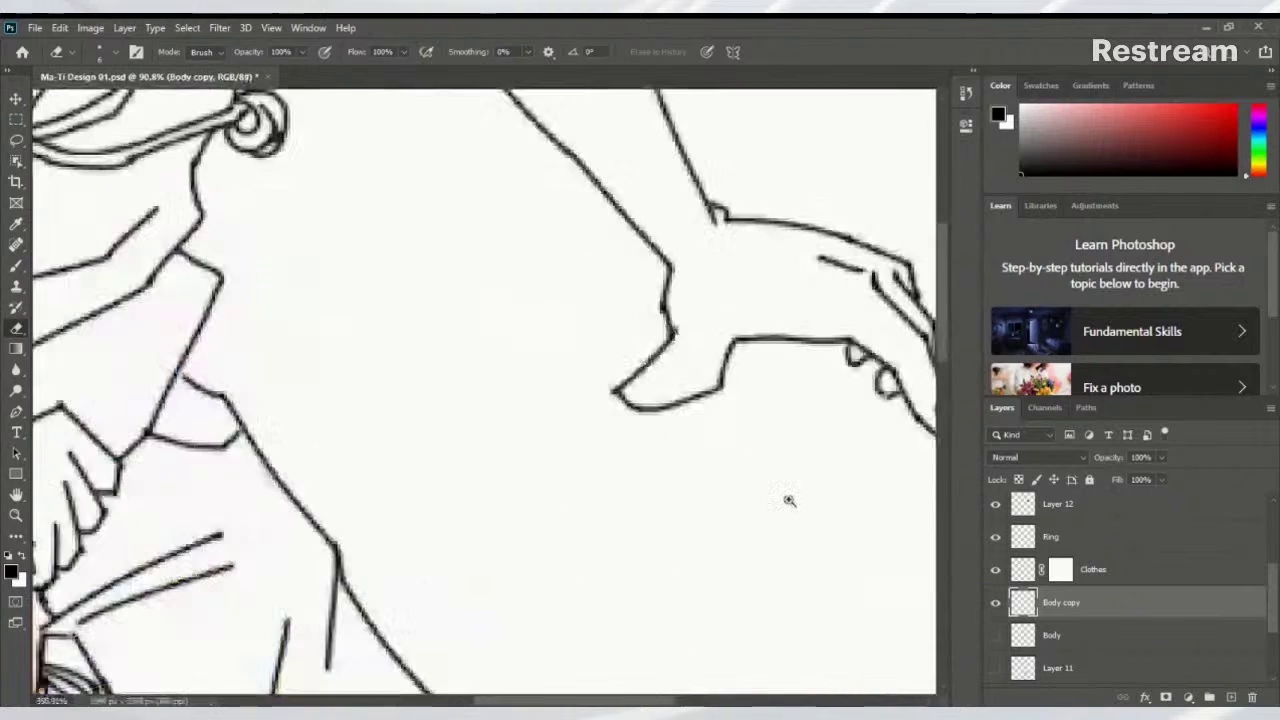
scroll(789, 500, "down", 1)
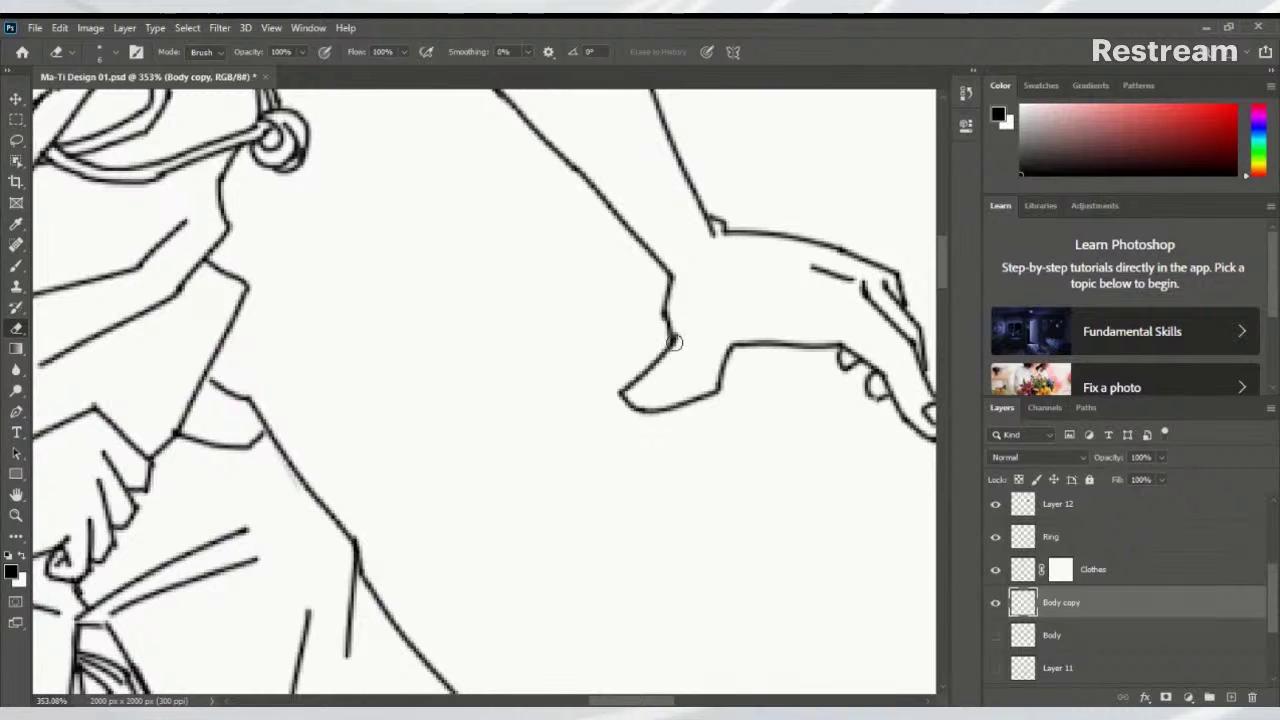
Redraw the short Brush line near the thumb on Body copy after undoing the first attempt
mouse_move(688, 340)
left_mouse_down()
mouse_move(571, 400)
mouse_move(626, 400)
left_mouse_up()
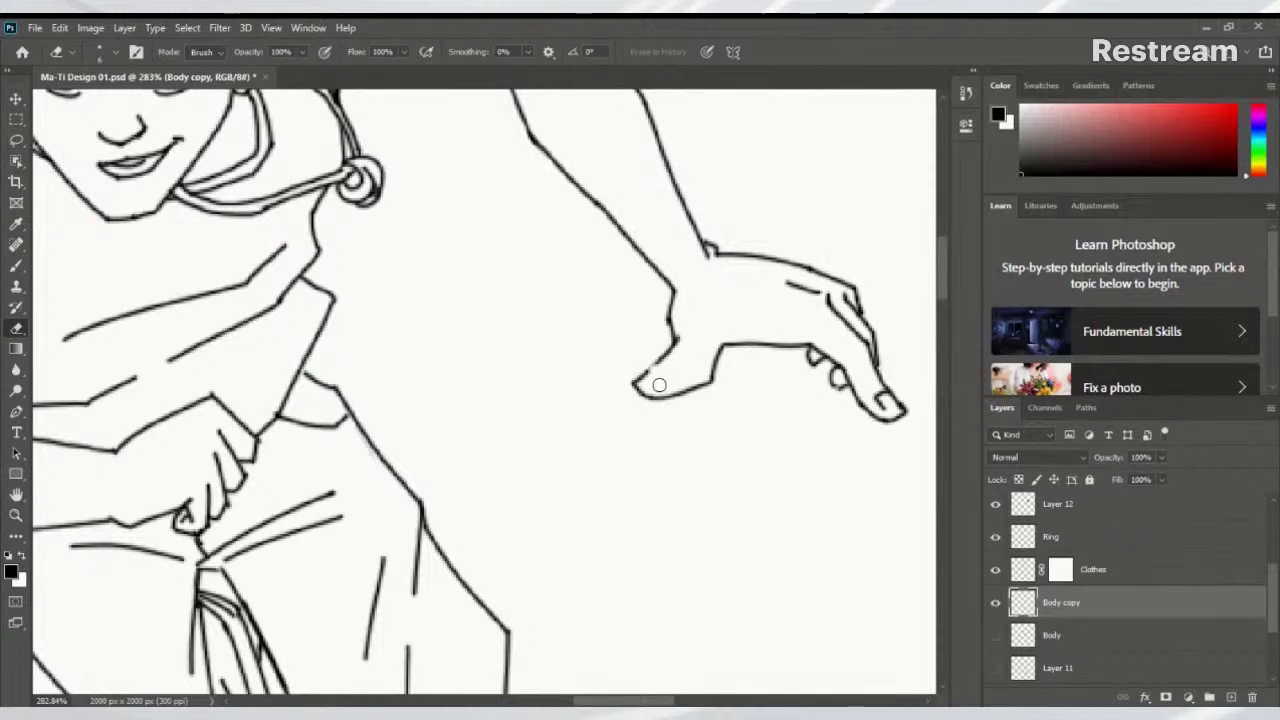
key("b")
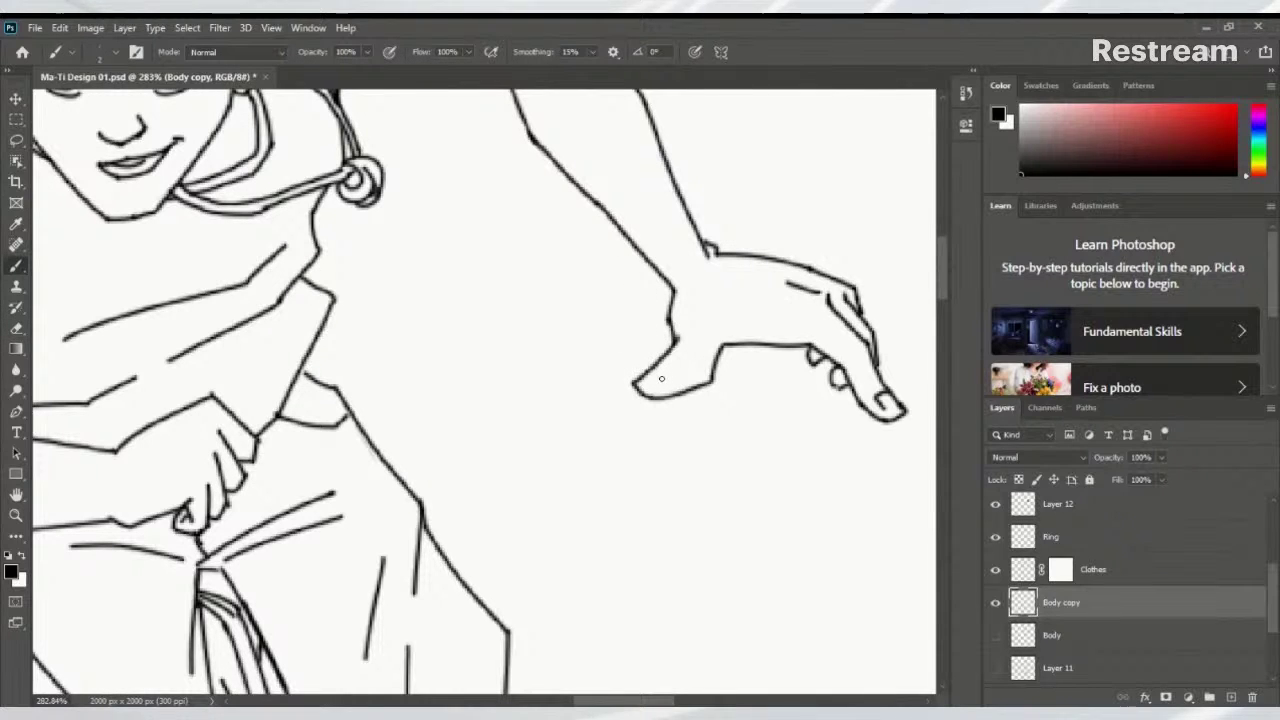
left_click_drag(634, 381, 674, 366)
key("ctrl+z")
scroll(665, 380, "down", 5)
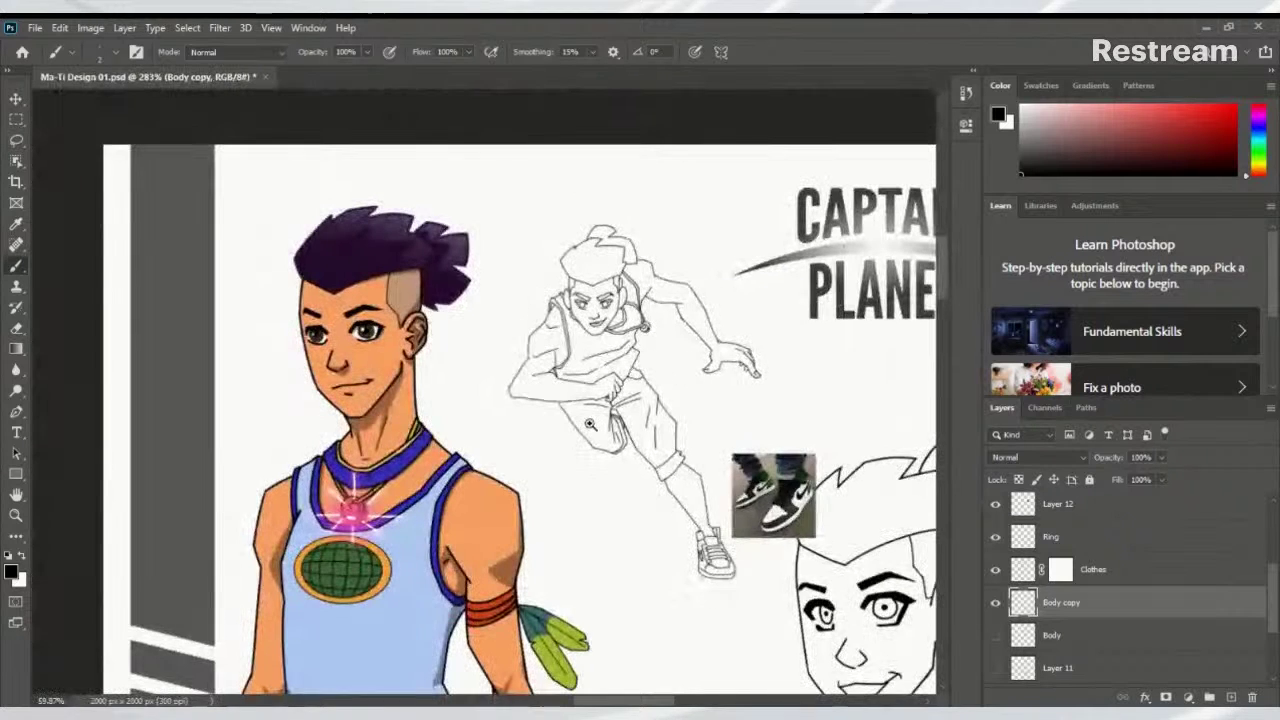
scroll(625, 412, "up", 3)
scroll(625, 412, "up", 4)
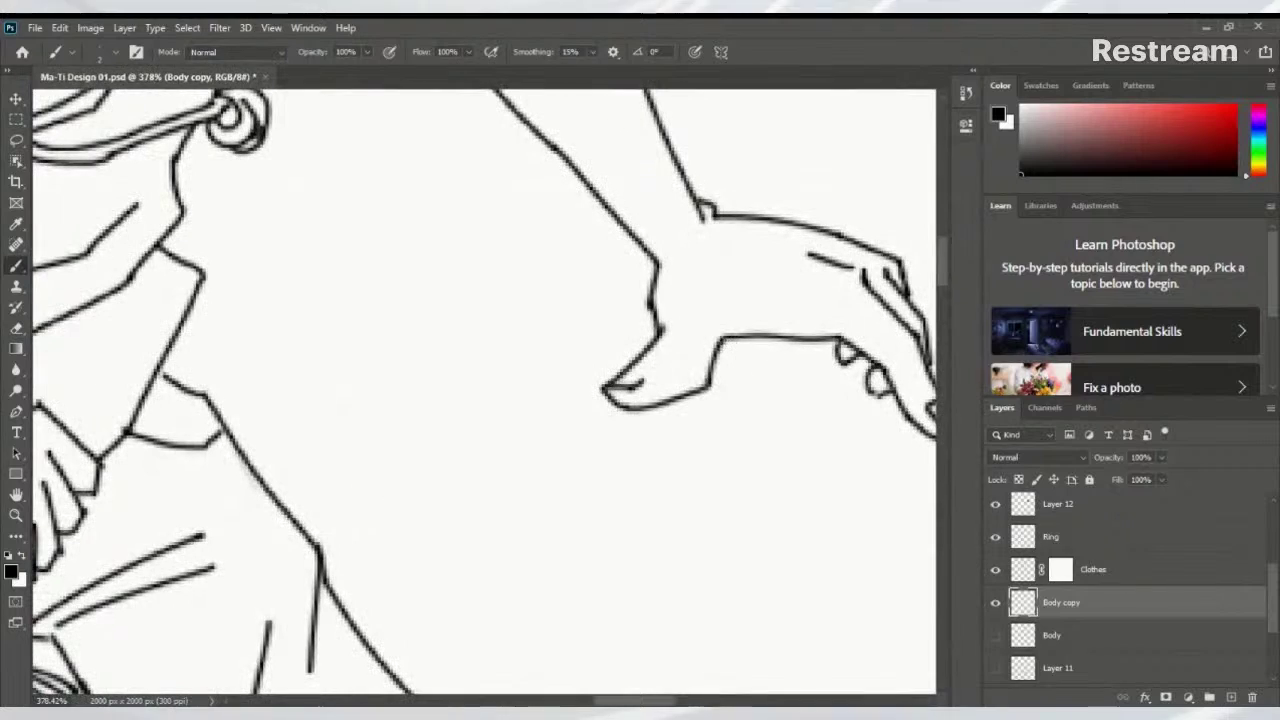
left_click_drag(720, 336, 756, 322)
scroll(728, 355, "down", 5)
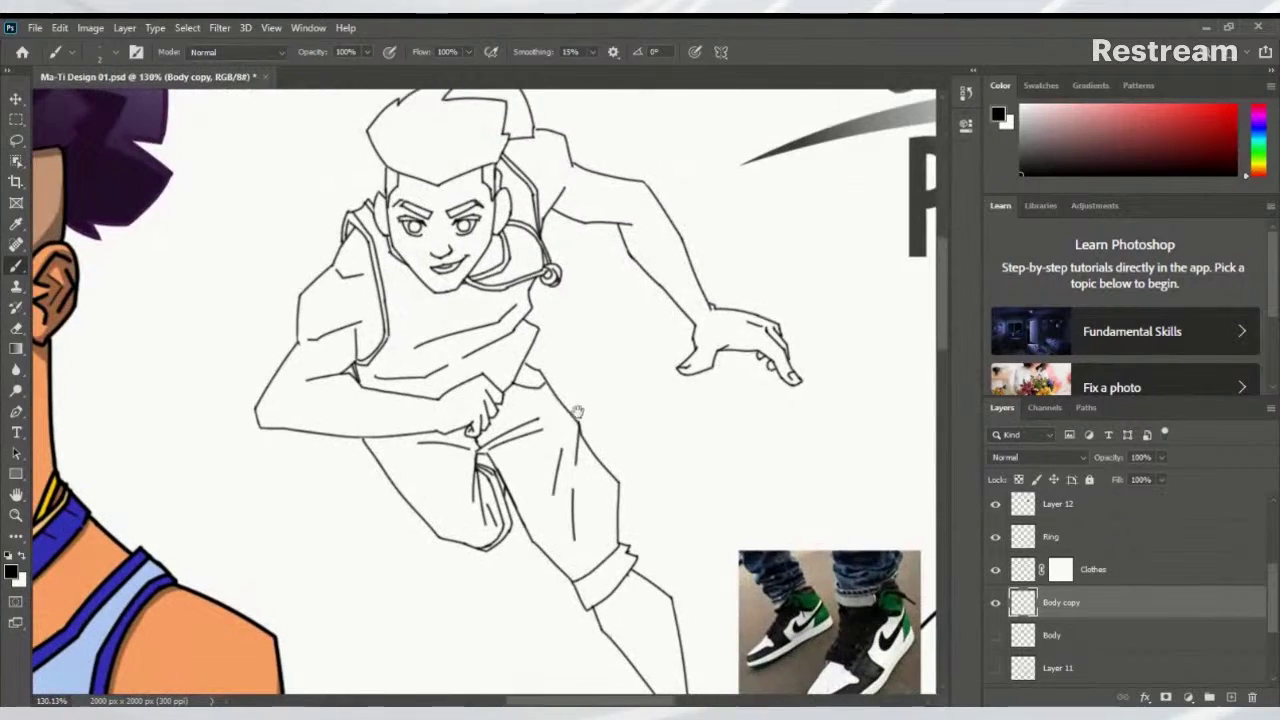
scroll(703, 412, "up", 2)
scroll(703, 412, "up", 6)
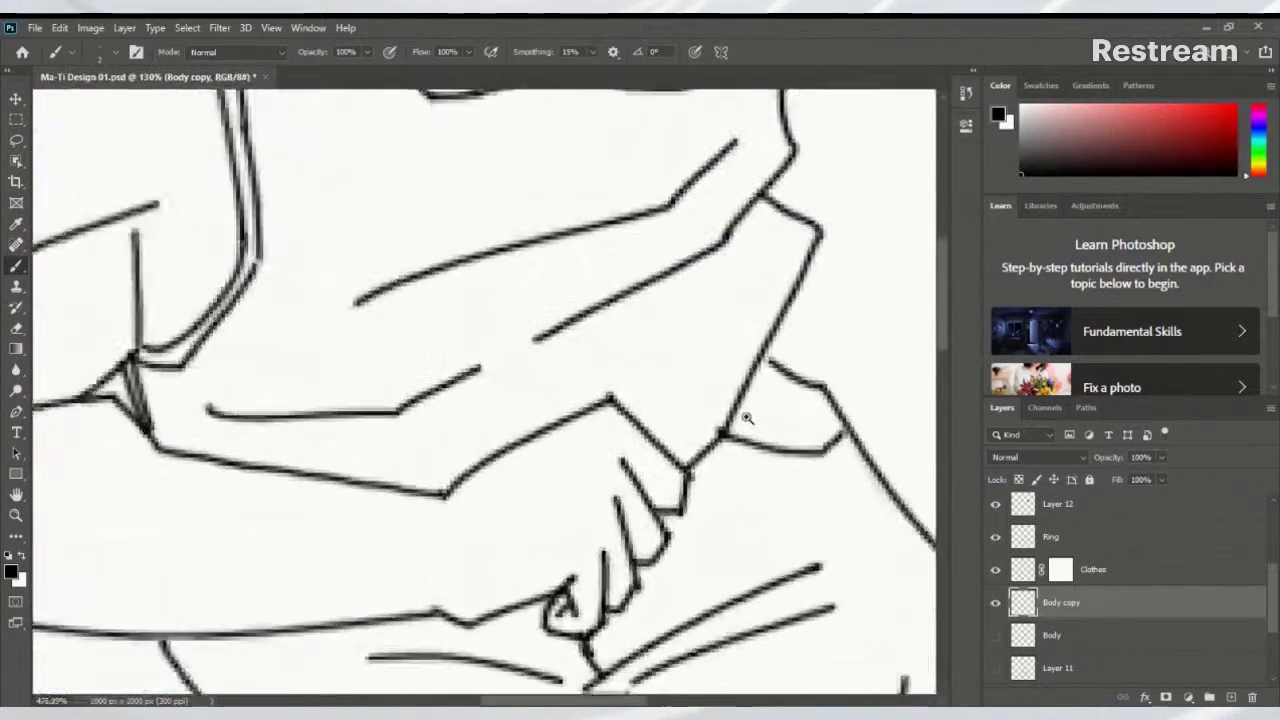
key("e")
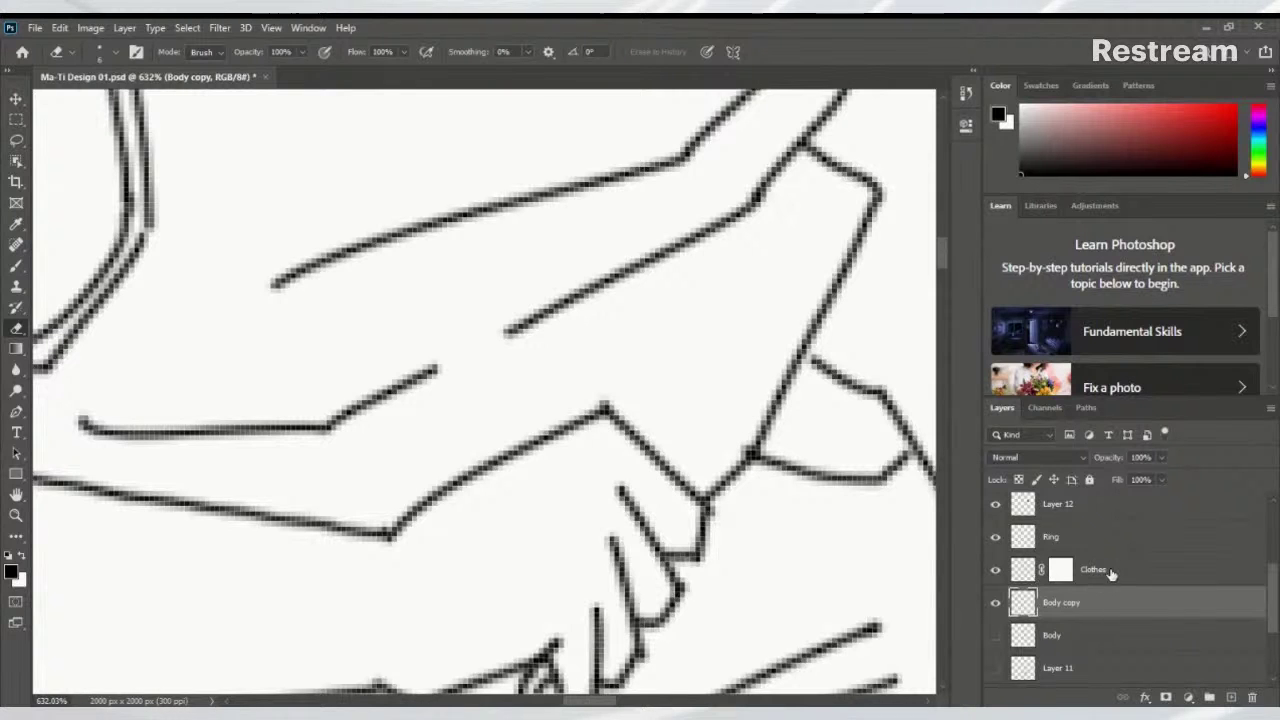
left_click(1063, 570)
left_click(1060, 569)
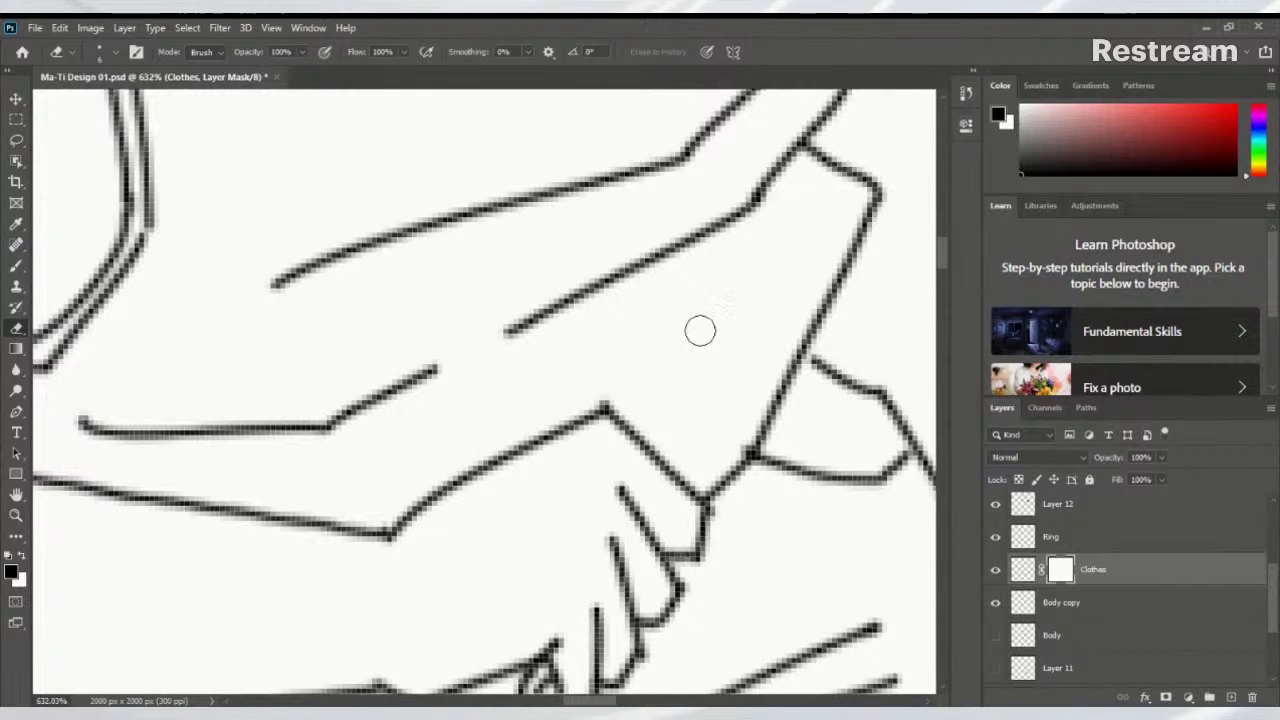
key("b")
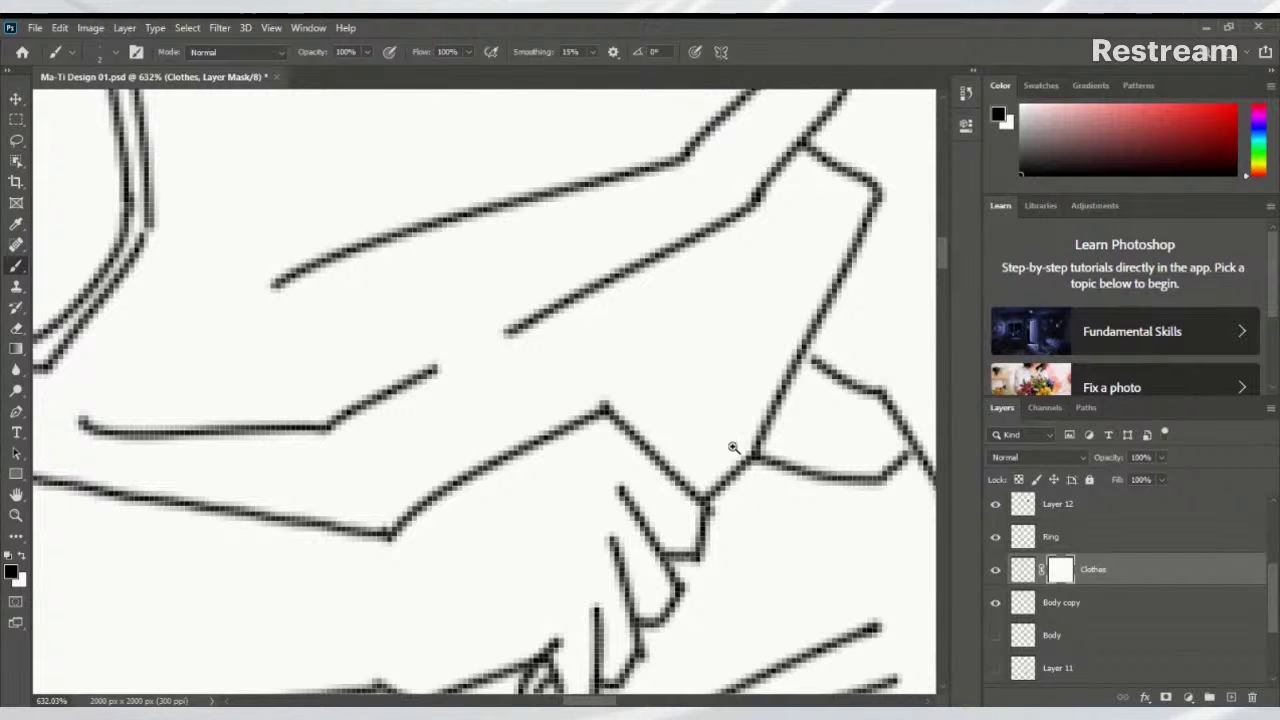
scroll(733, 447, "down", 5)
scroll(651, 423, "up", 5)
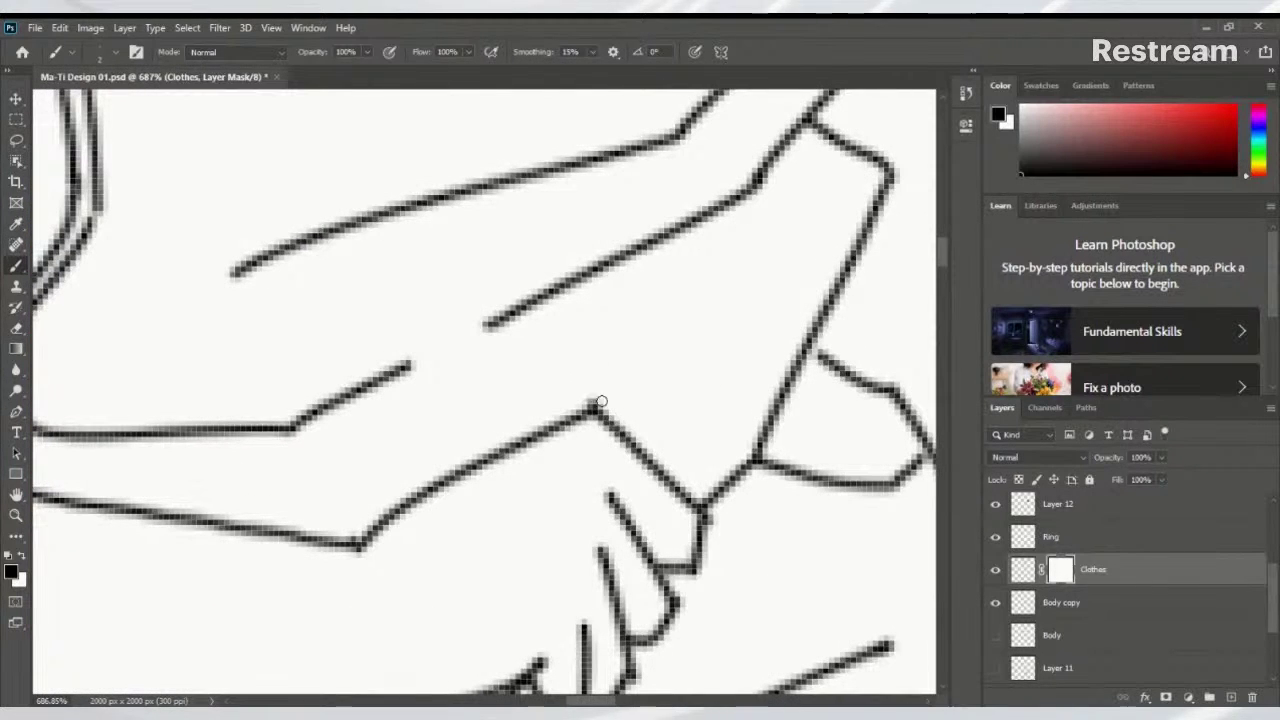
left_click(1028, 597)
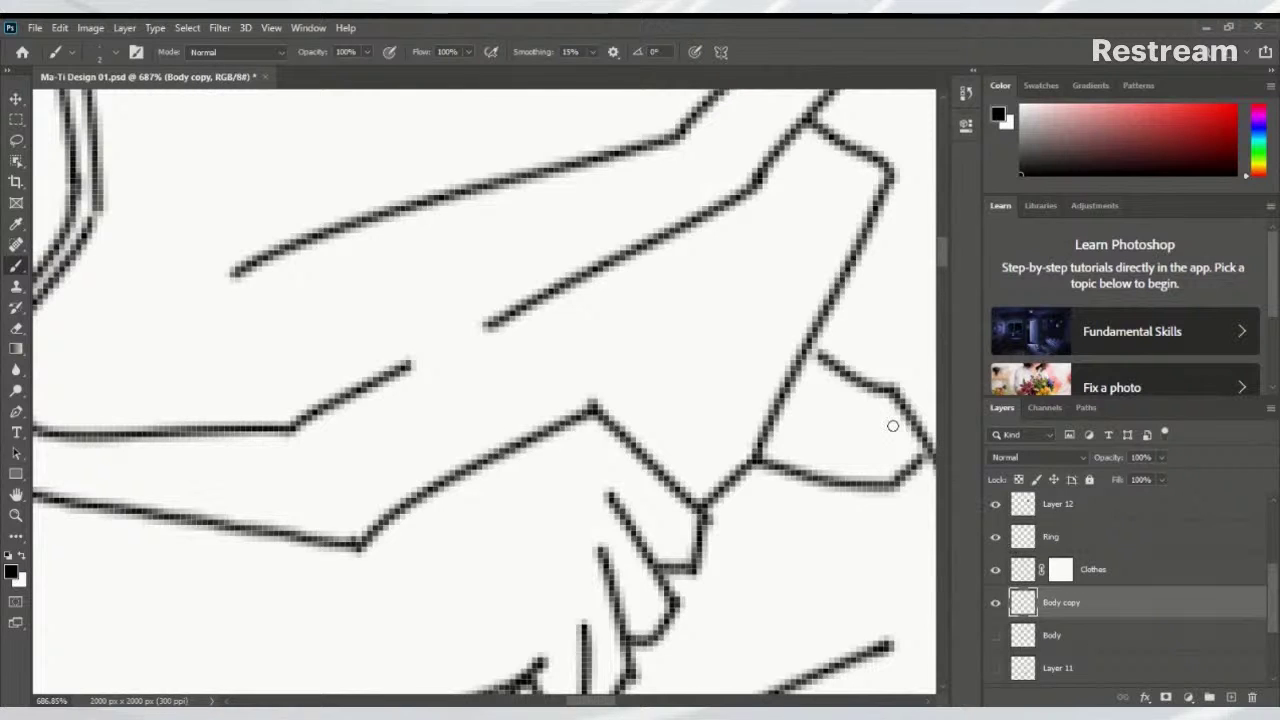
key("e")
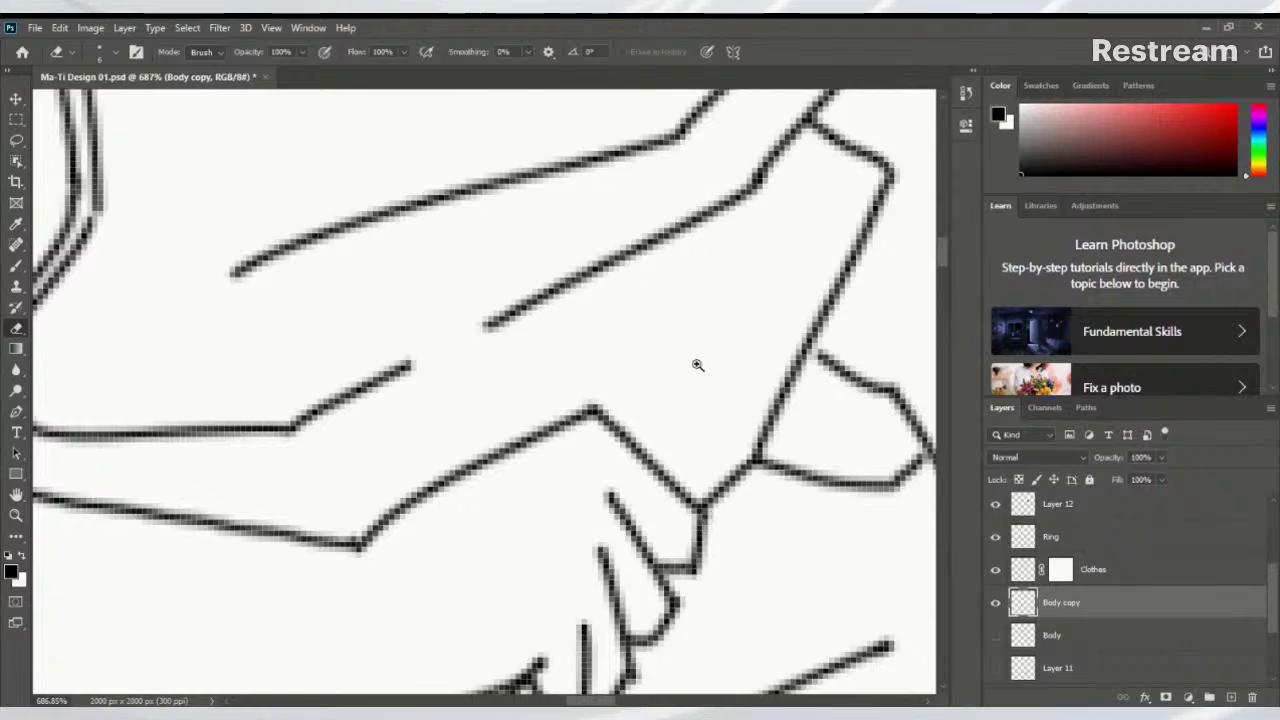
scroll(534, 445, "down", 5)
scroll(534, 445, "up", 2)
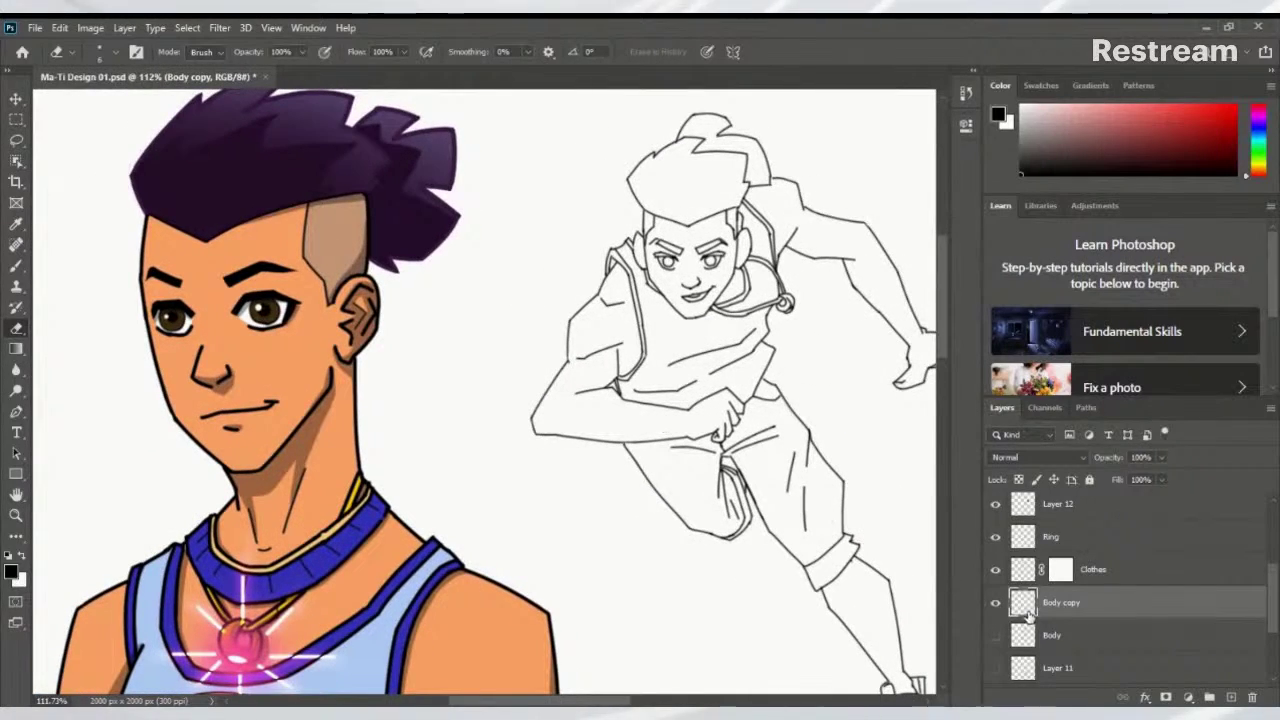
Brush an inner-ear line on the first ear, undoing the over-long stroke
scroll(673, 300, "up", 3)
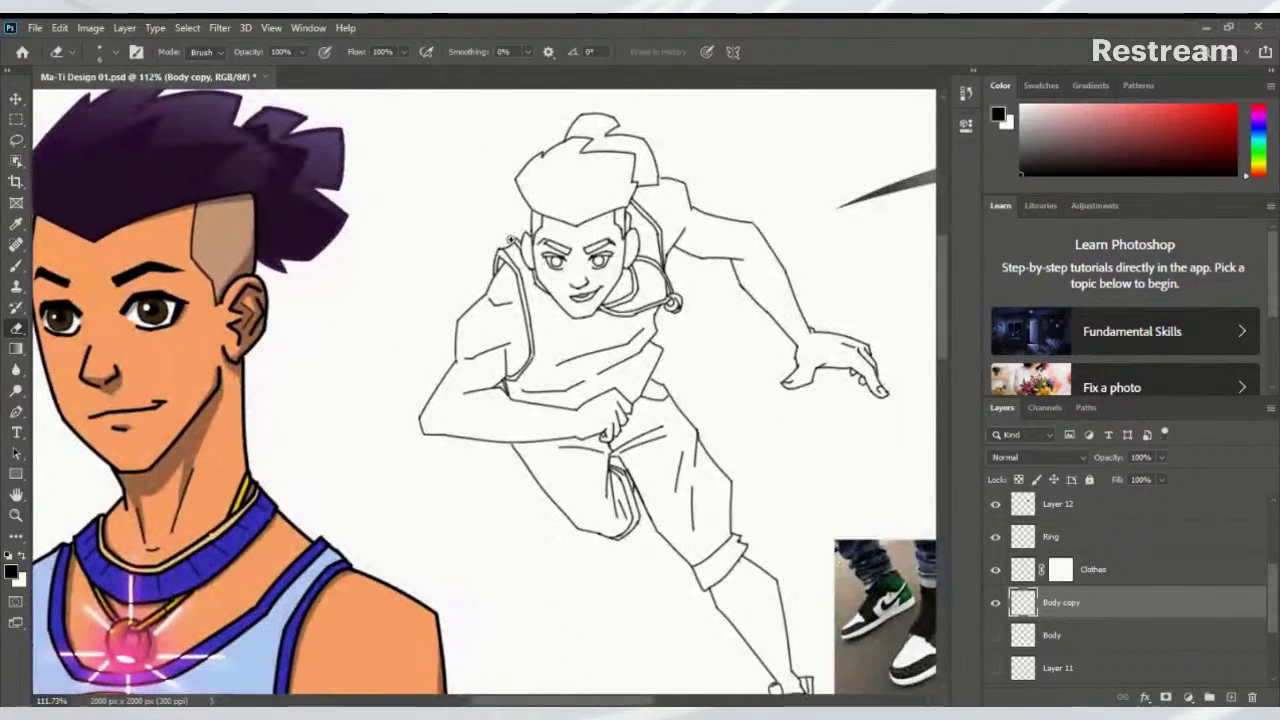
scroll(549, 258, "up", 6)
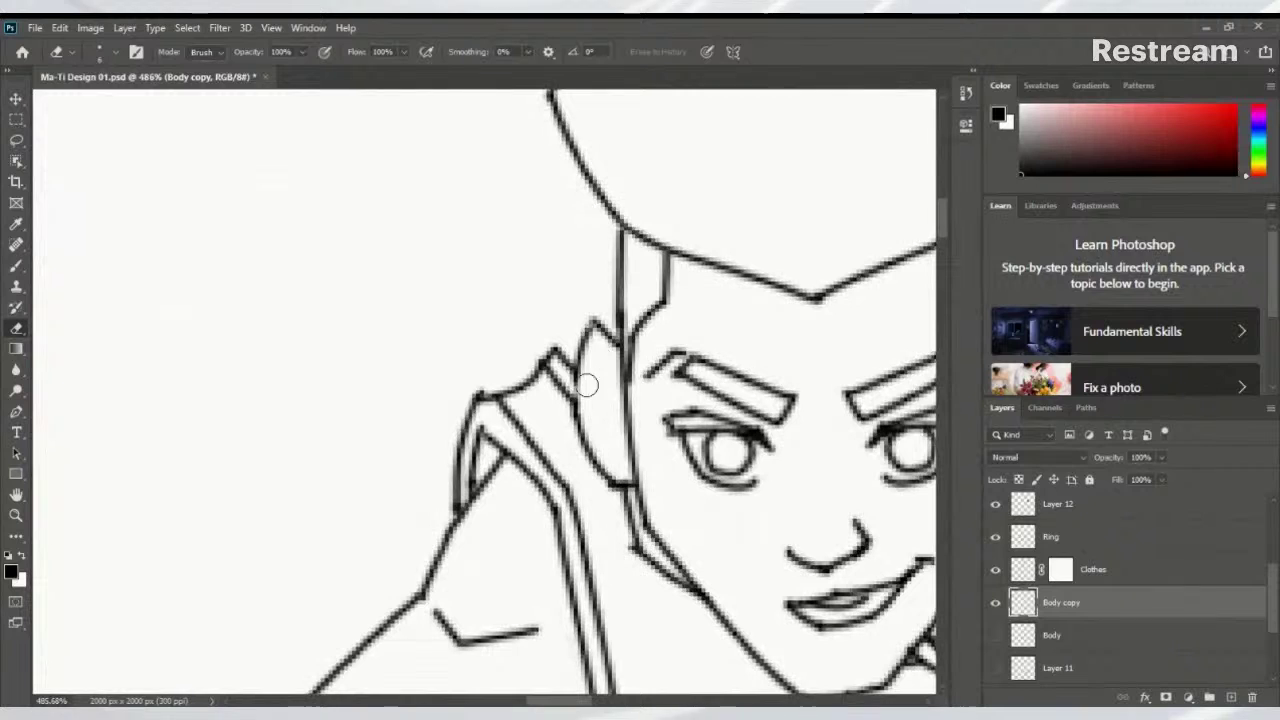
key("b")
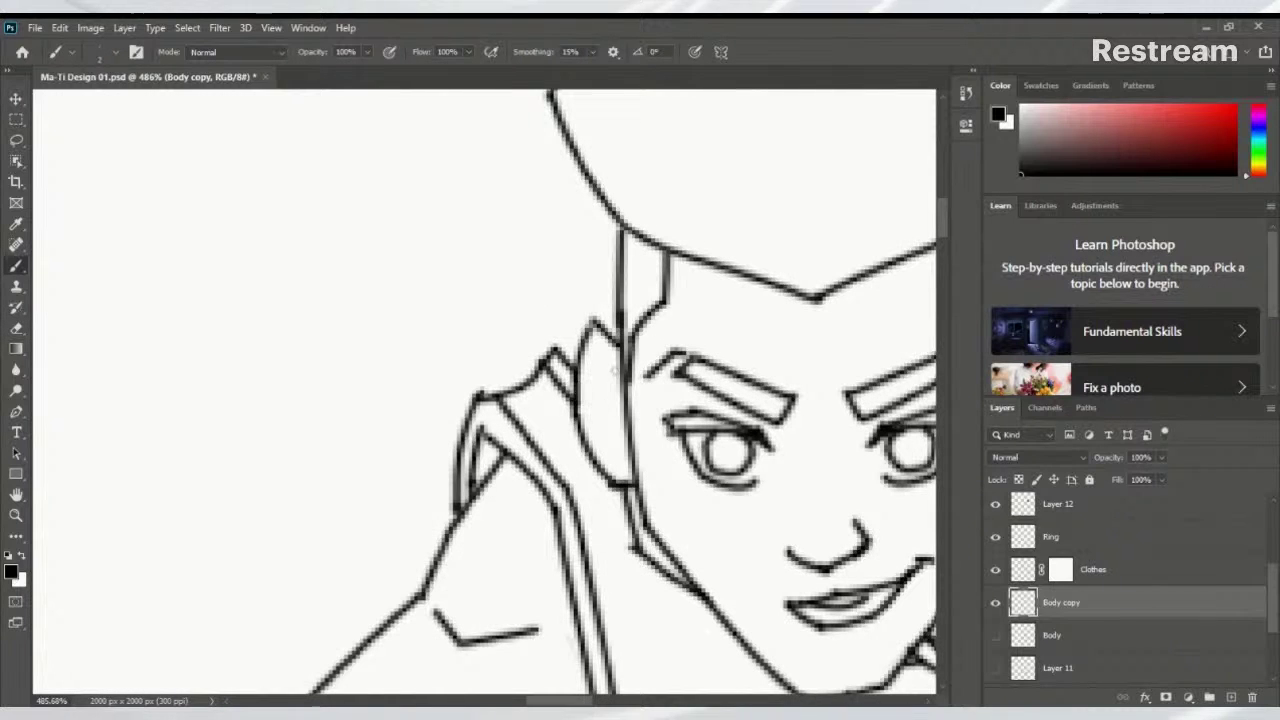
mouse_move(592, 356)
left_mouse_down()
mouse_move(621, 390)
mouse_move(598, 362)
mouse_move(591, 406)
mouse_move(620, 465)
left_mouse_up()
mouse_move(613, 387)
left_mouse_down()
mouse_move(625, 444)
mouse_move(630, 413)
left_mouse_up()
key("ctrl+z")
key("ctrl+z")
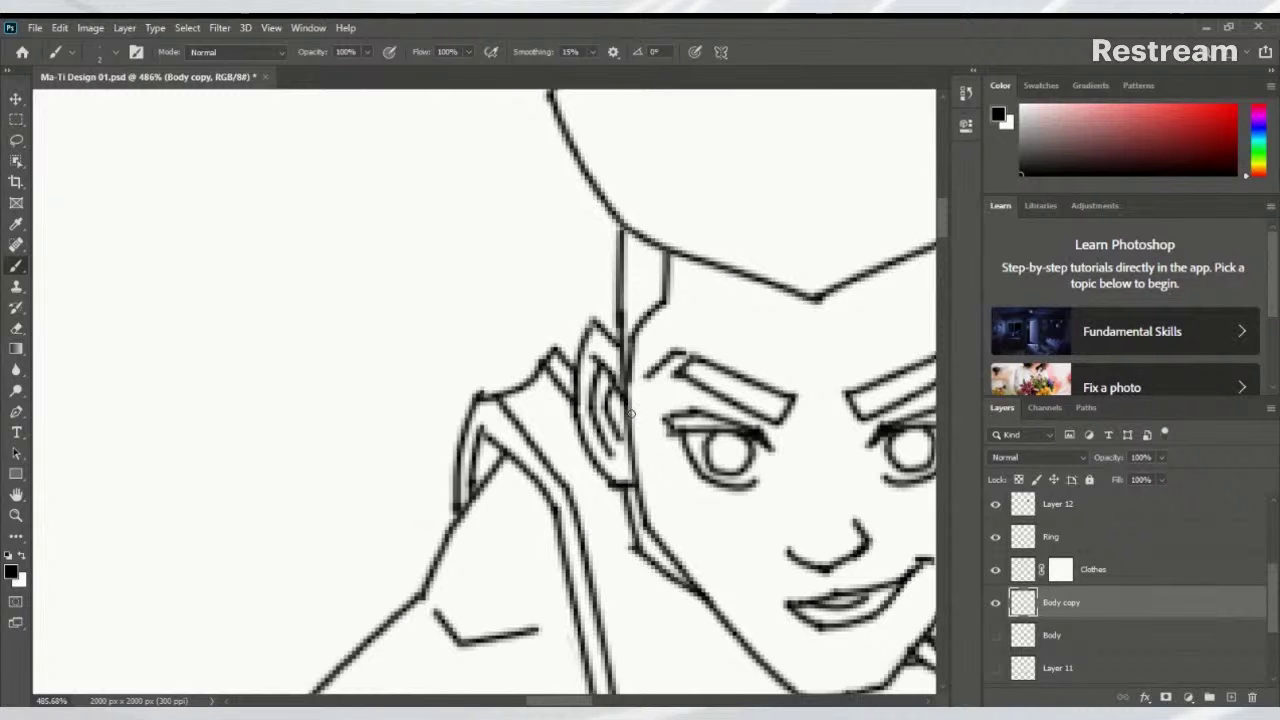
Draw inner-ear curves on the other ear, undoing attempts until they look right
scroll(758, 397, "right", 3)
scroll(694, 386, "right", 5)
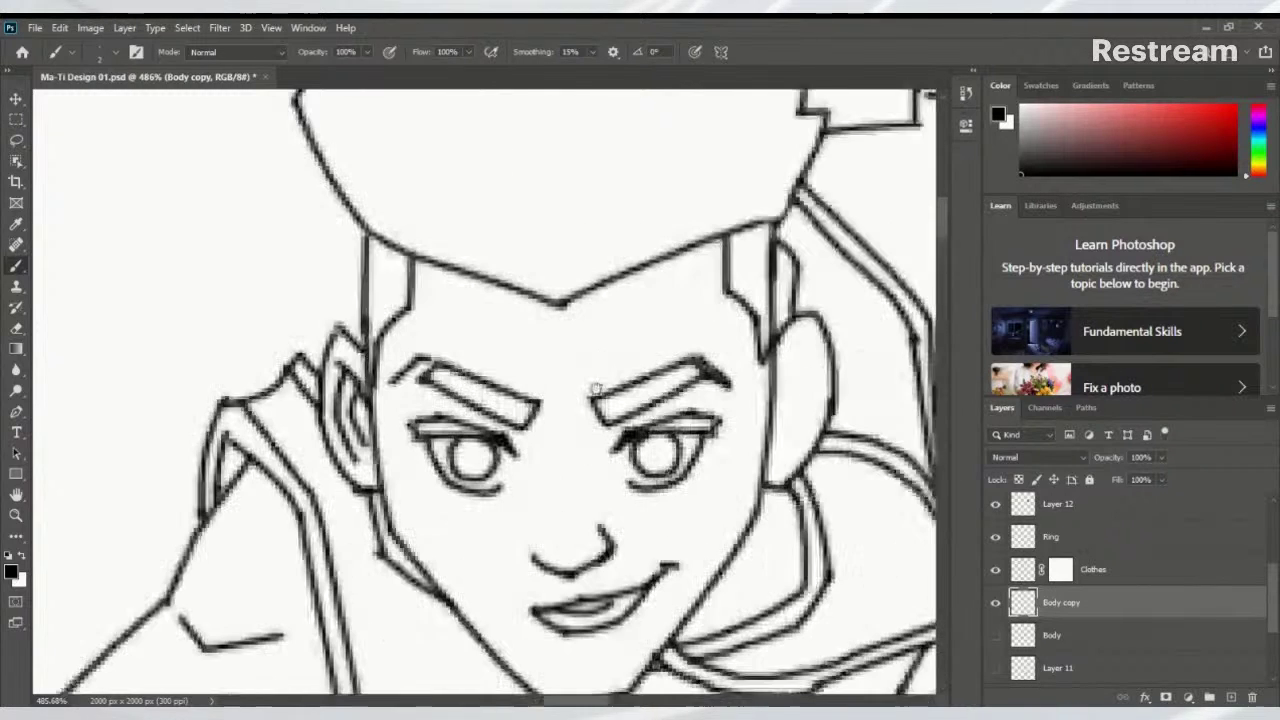
mouse_move(745, 388)
left_mouse_down()
mouse_move(780, 372)
mouse_move(777, 356)
mouse_move(767, 360)
mouse_move(780, 397)
left_mouse_up()
key("ctrl+z")
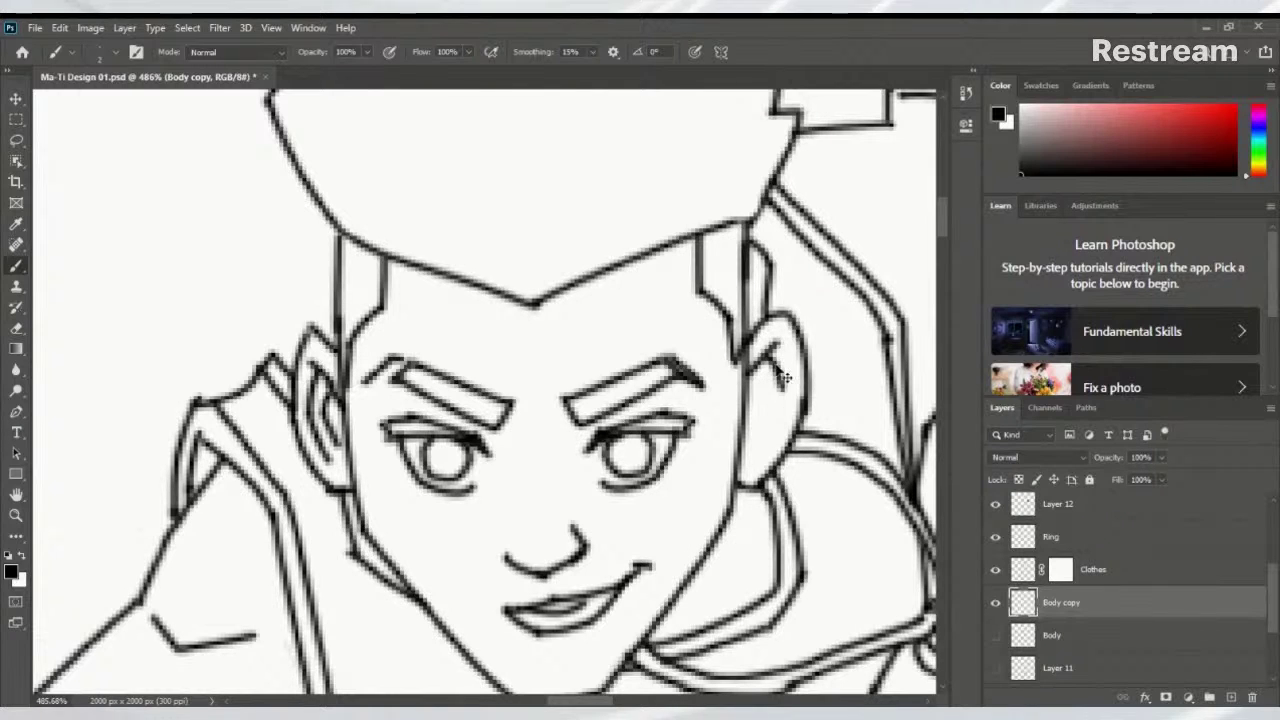
key("ctrl+z")
mouse_move(768, 349)
left_mouse_down()
mouse_move(788, 411)
mouse_move(764, 464)
left_mouse_up()
mouse_move(754, 384)
left_mouse_down()
mouse_move(782, 424)
mouse_move(768, 410)
mouse_move(754, 441)
left_mouse_up()
key("ctrl+z")
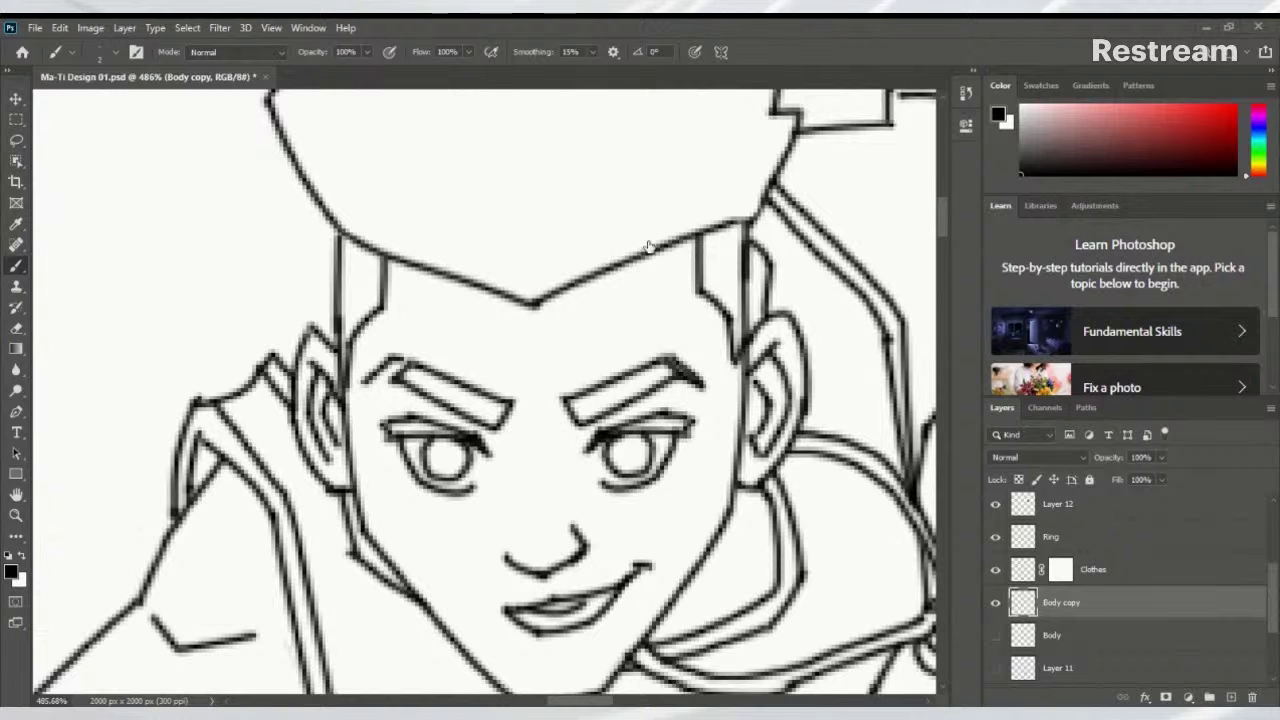
Zoom out to show the coloured portrait and the full sketch
scroll(640, 334, "down", 5)
scroll(640, 334, "left", 3)
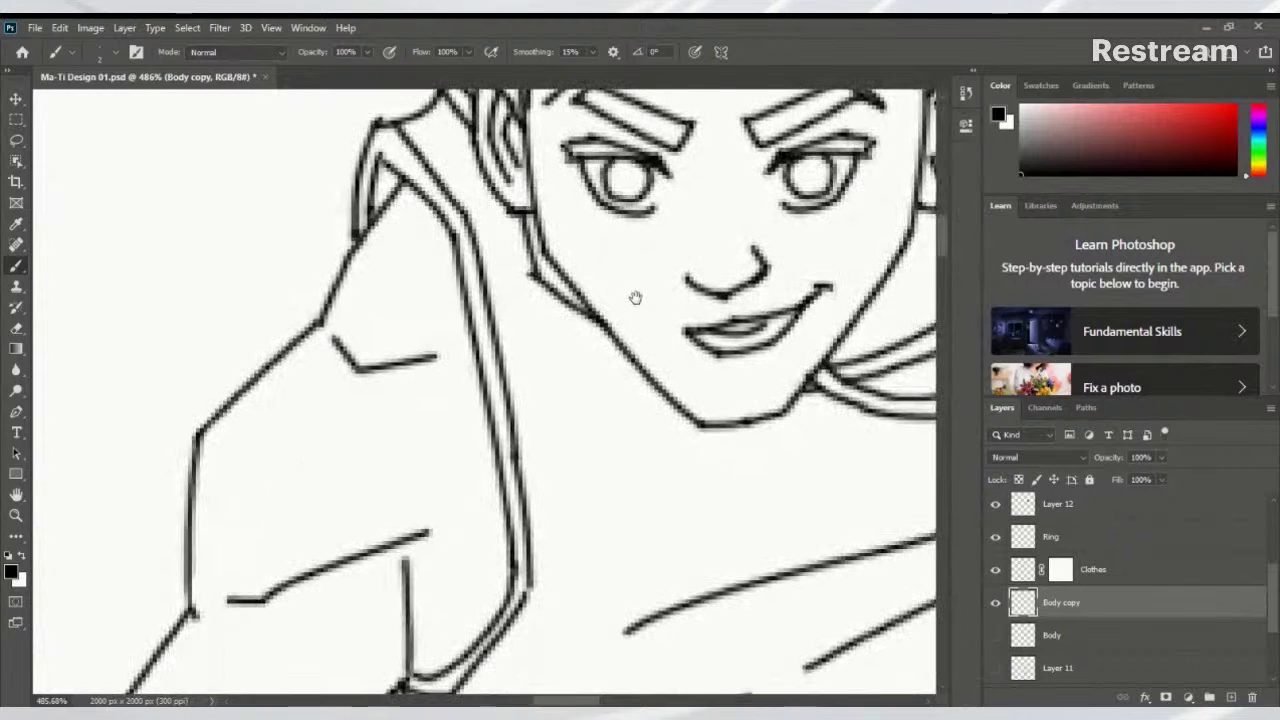
scroll(614, 461, "down", 5)
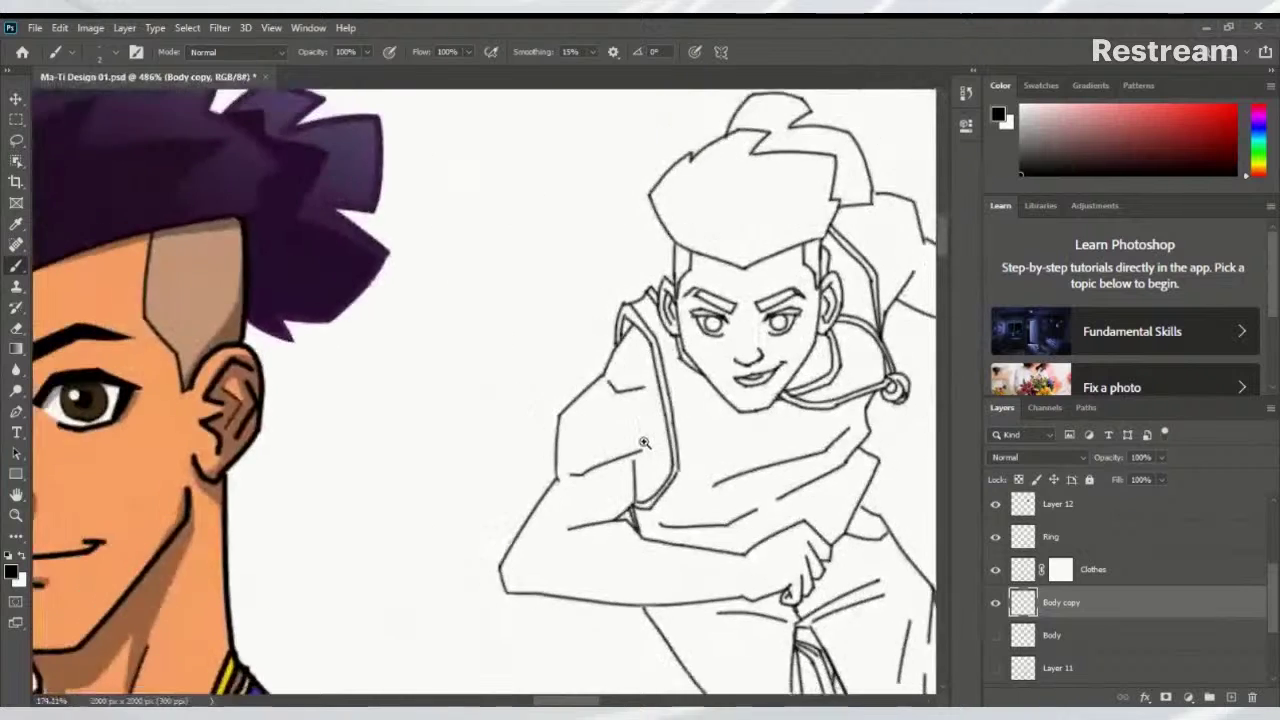
scroll(614, 461, "up", 4)
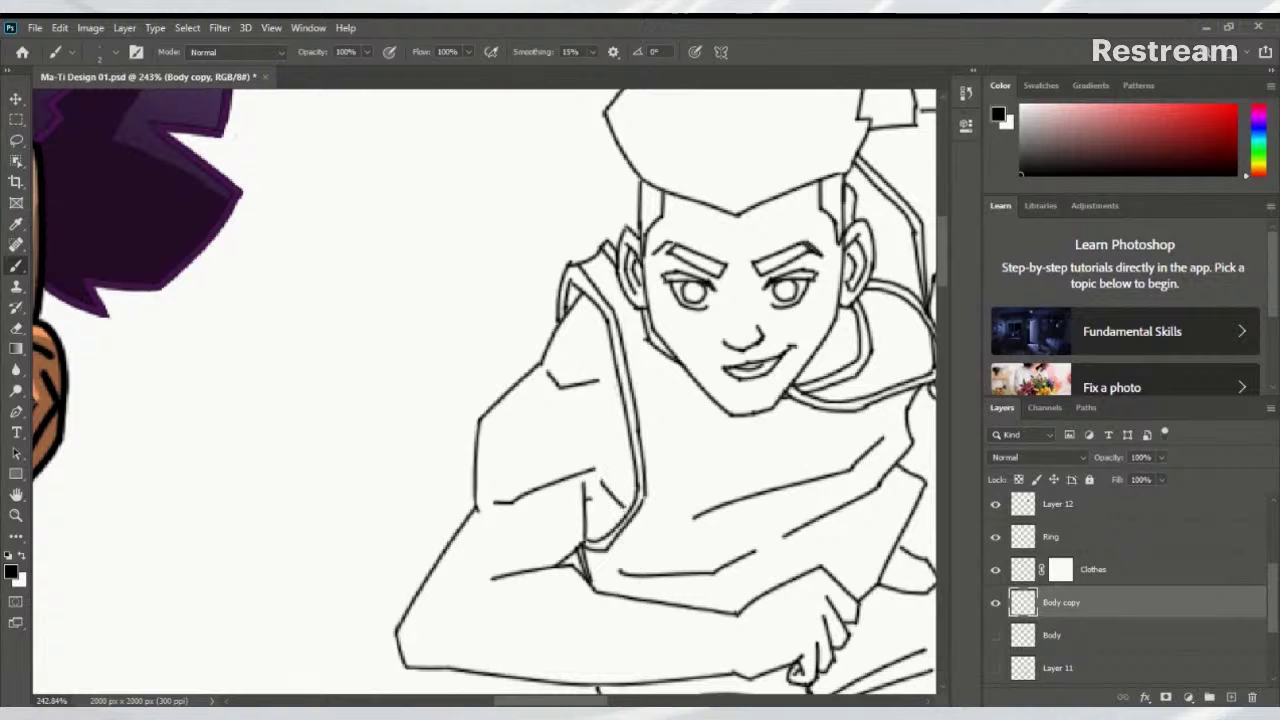
scroll(486, 550, "down", 5)
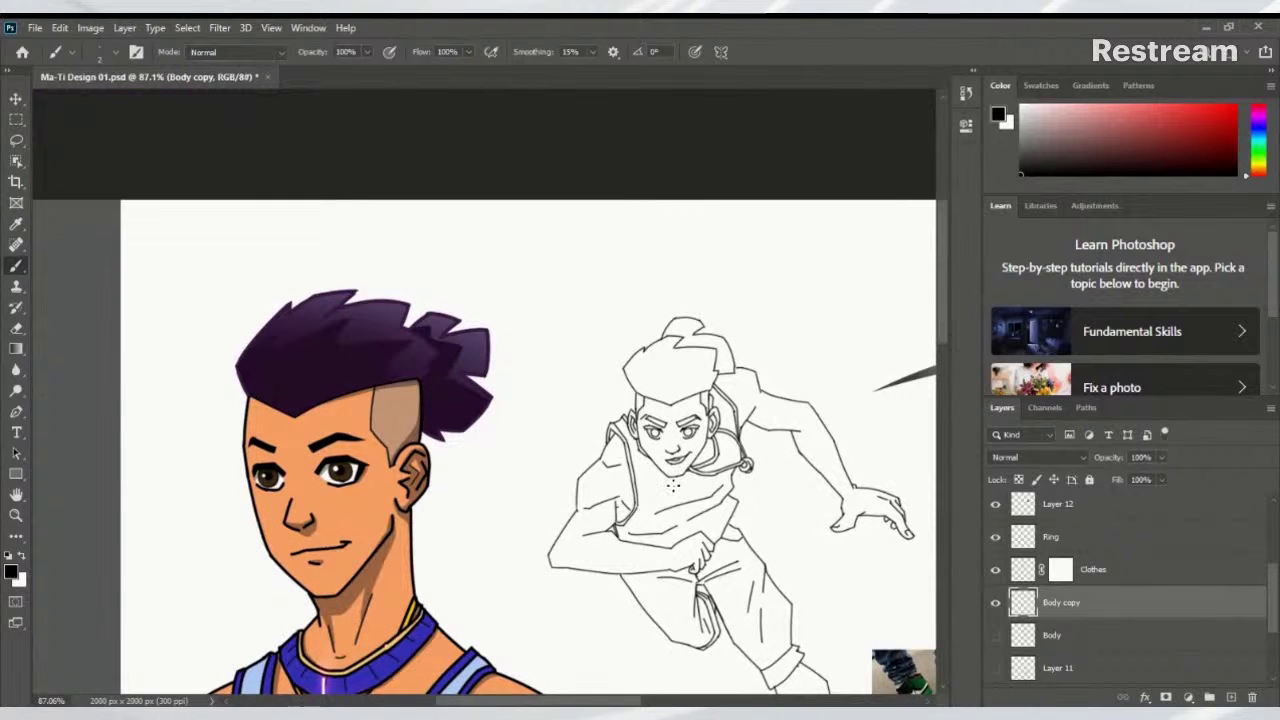
left_click_drag(606, 554, 481, 435)
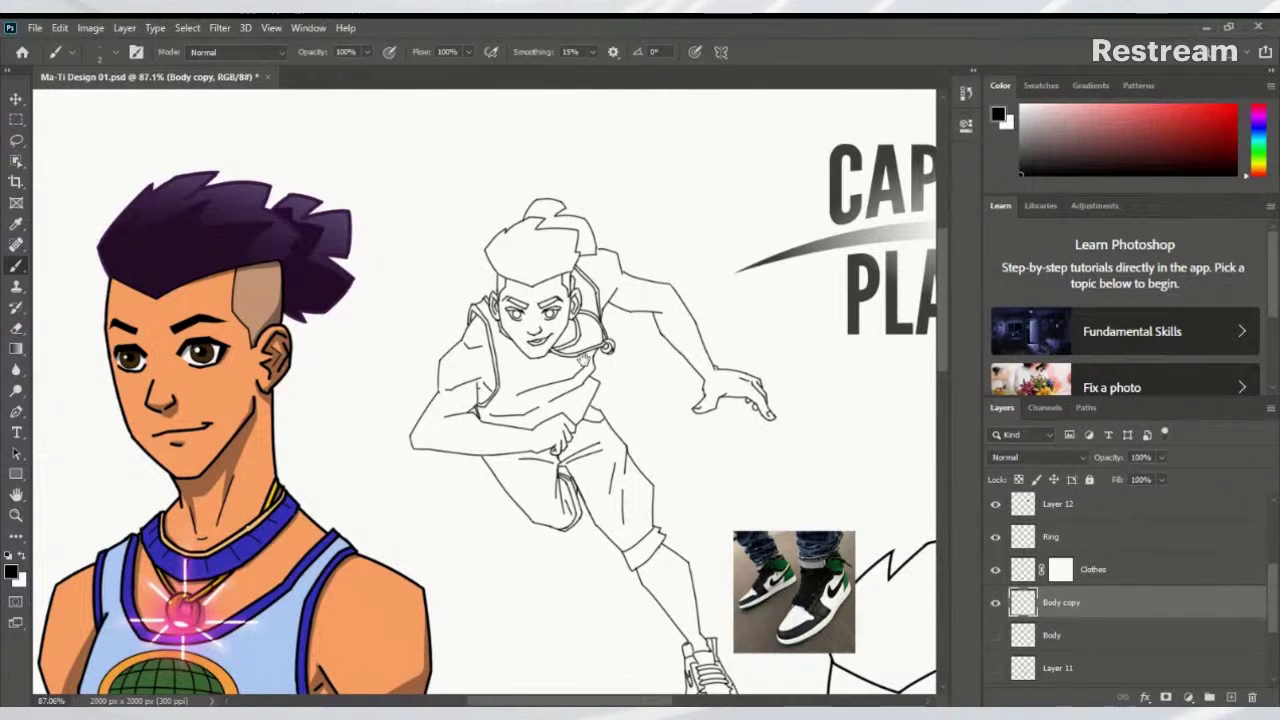
On the Clothes layer, draw the chest emblem's oval ring with an inner outline
left_click(1022, 569)
scroll(530, 355, "up", 6)
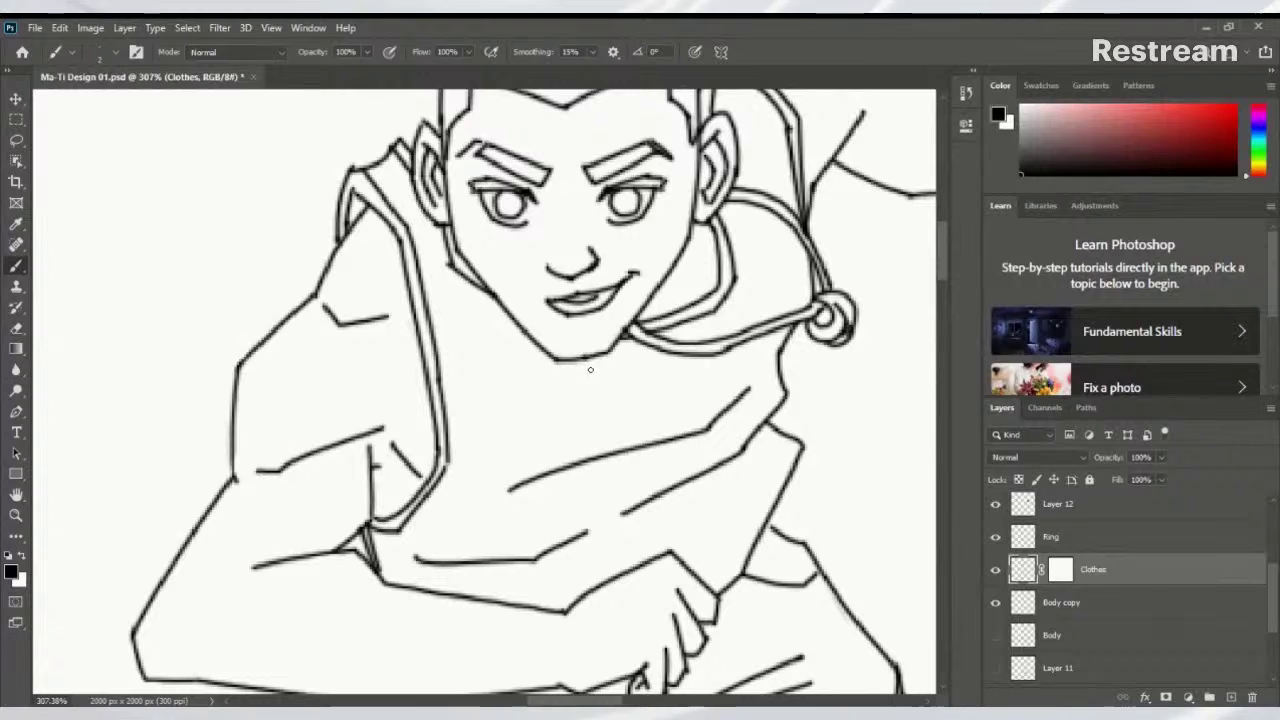
mouse_move(590, 366)
left_mouse_down()
mouse_move(522, 420)
mouse_move(550, 452)
mouse_move(612, 452)
left_mouse_up()
key("ctrl+z")
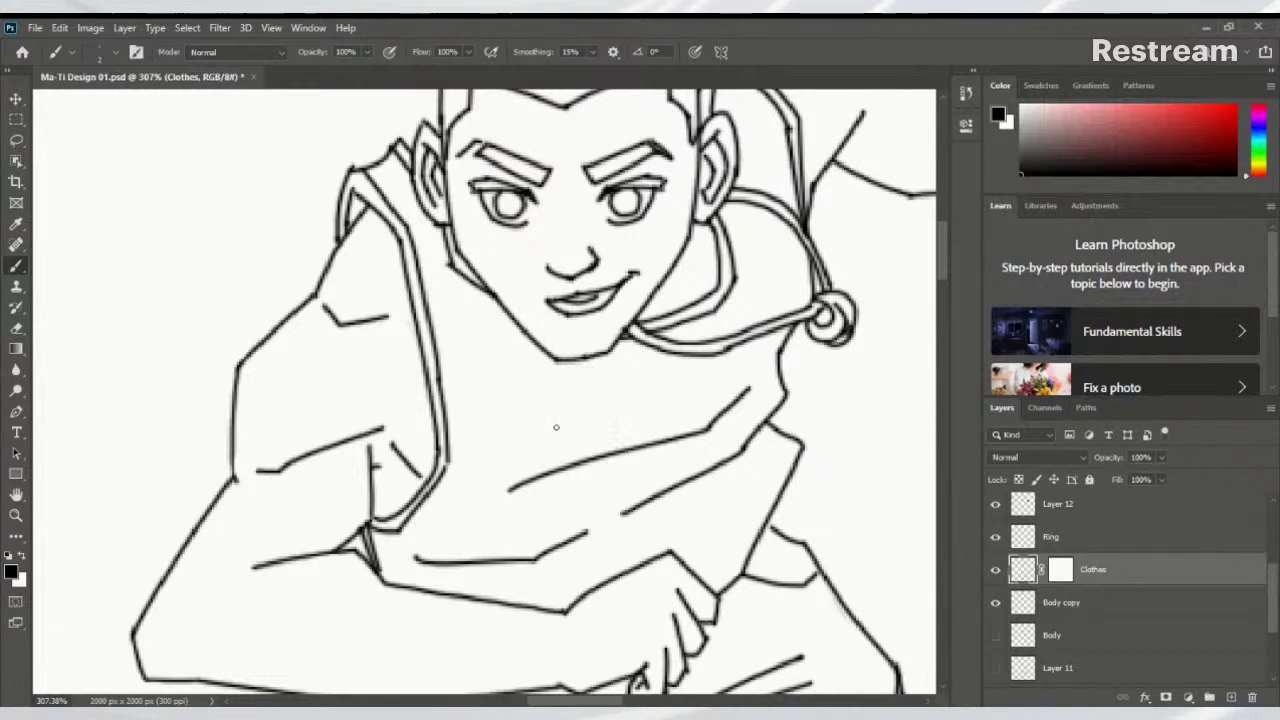
mouse_move(604, 383)
left_mouse_down()
mouse_move(542, 462)
mouse_move(600, 469)
mouse_move(683, 452)
mouse_move(716, 422)
mouse_move(718, 400)
mouse_move(621, 374)
left_mouse_up()
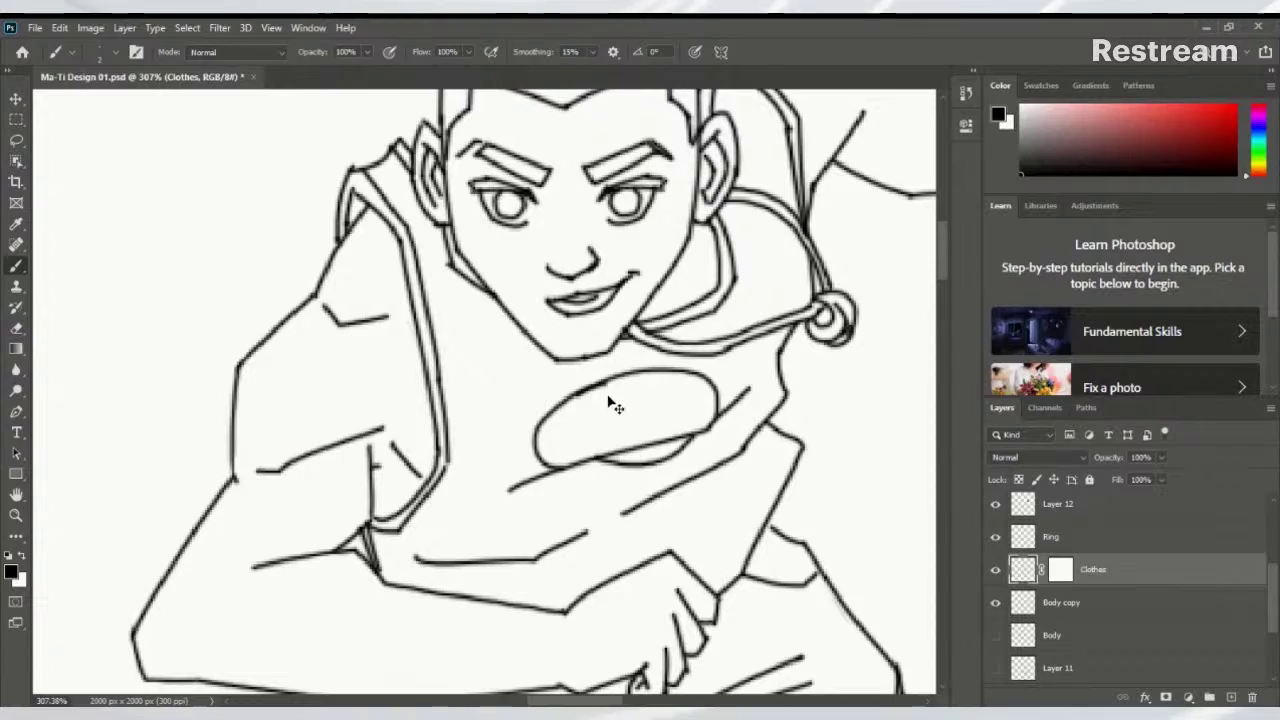
key("ctrl+z")
mouse_move(566, 420)
left_mouse_down()
mouse_move(770, 358)
mouse_move(608, 420)
mouse_move(711, 407)
mouse_move(594, 417)
left_mouse_up()
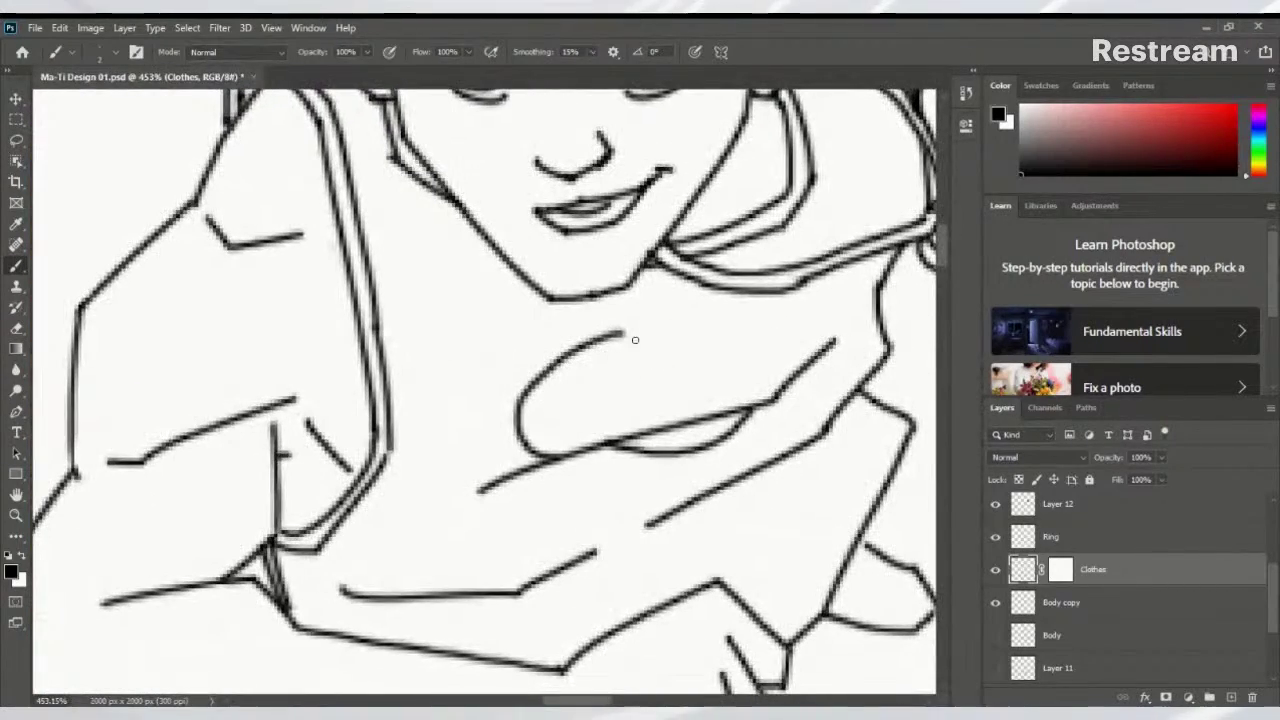
mouse_move(625, 333)
left_mouse_down()
mouse_move(785, 300)
mouse_move(807, 314)
mouse_move(808, 362)
left_mouse_up()
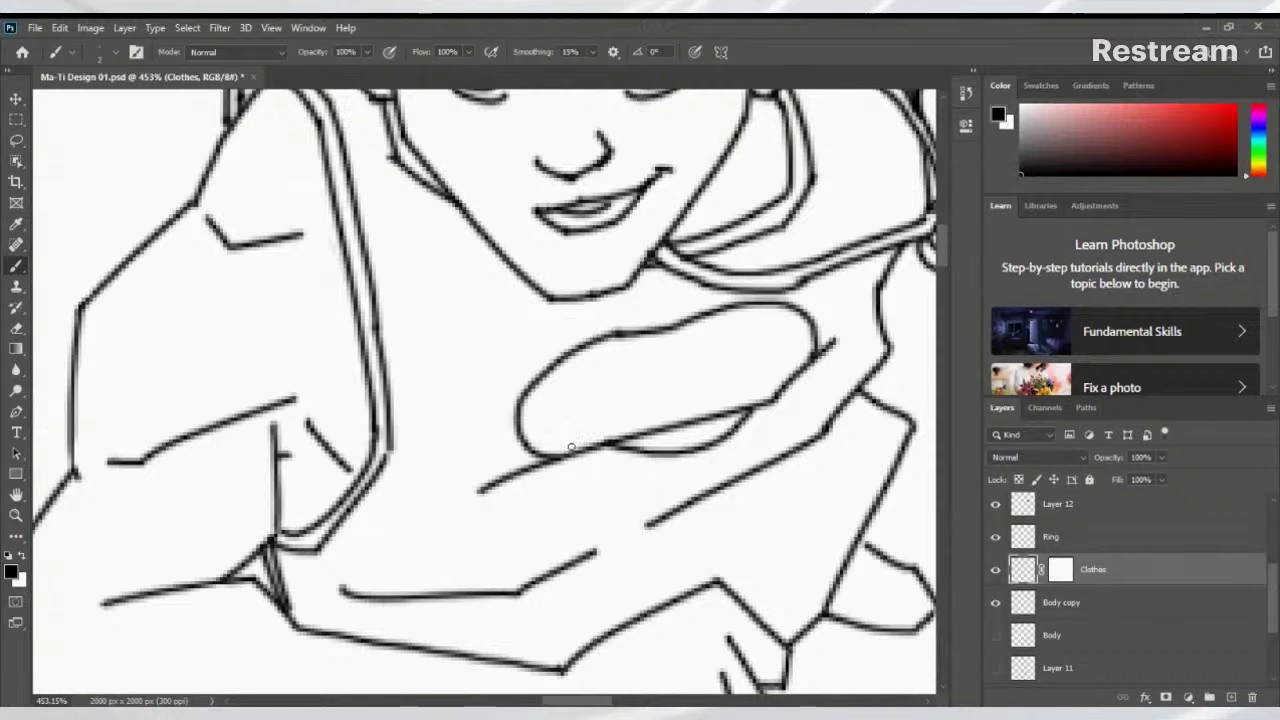
mouse_move(558, 440)
left_mouse_down()
mouse_move(549, 408)
mouse_move(584, 373)
mouse_move(731, 327)
mouse_move(776, 329)
mouse_move(793, 353)
mouse_move(779, 392)
left_mouse_up()
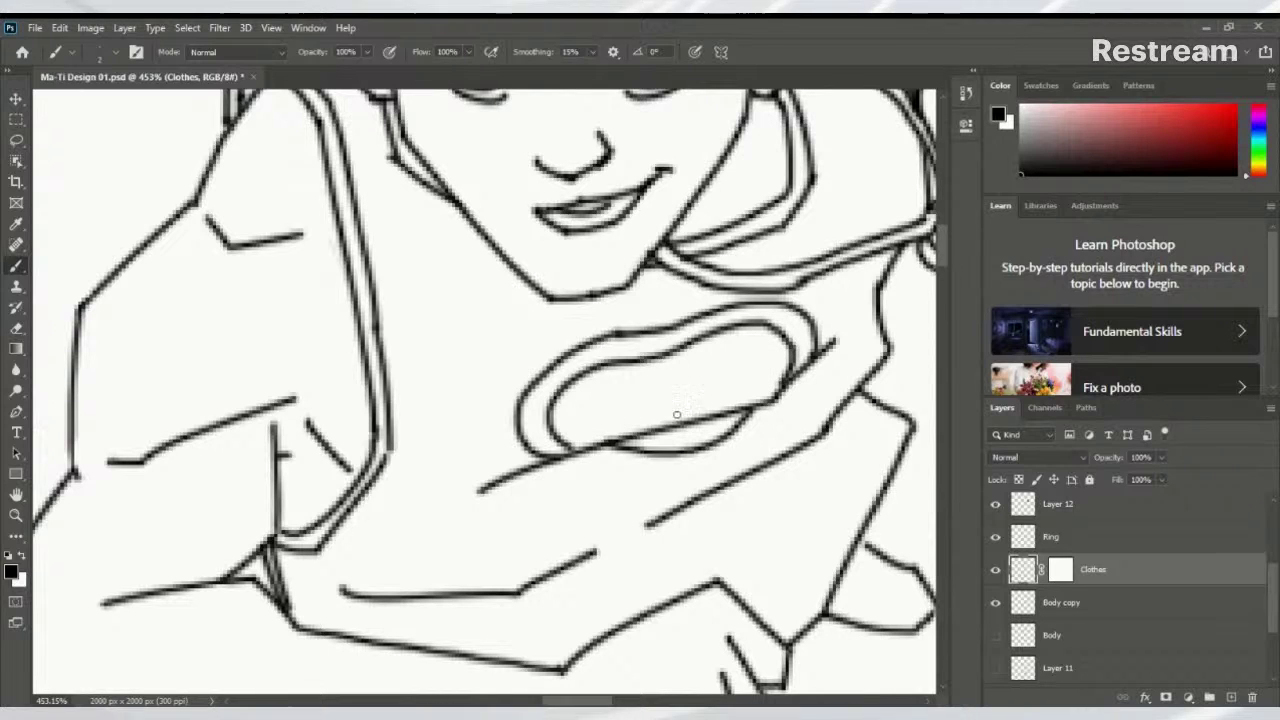
left_click_drag(660, 432, 712, 418)
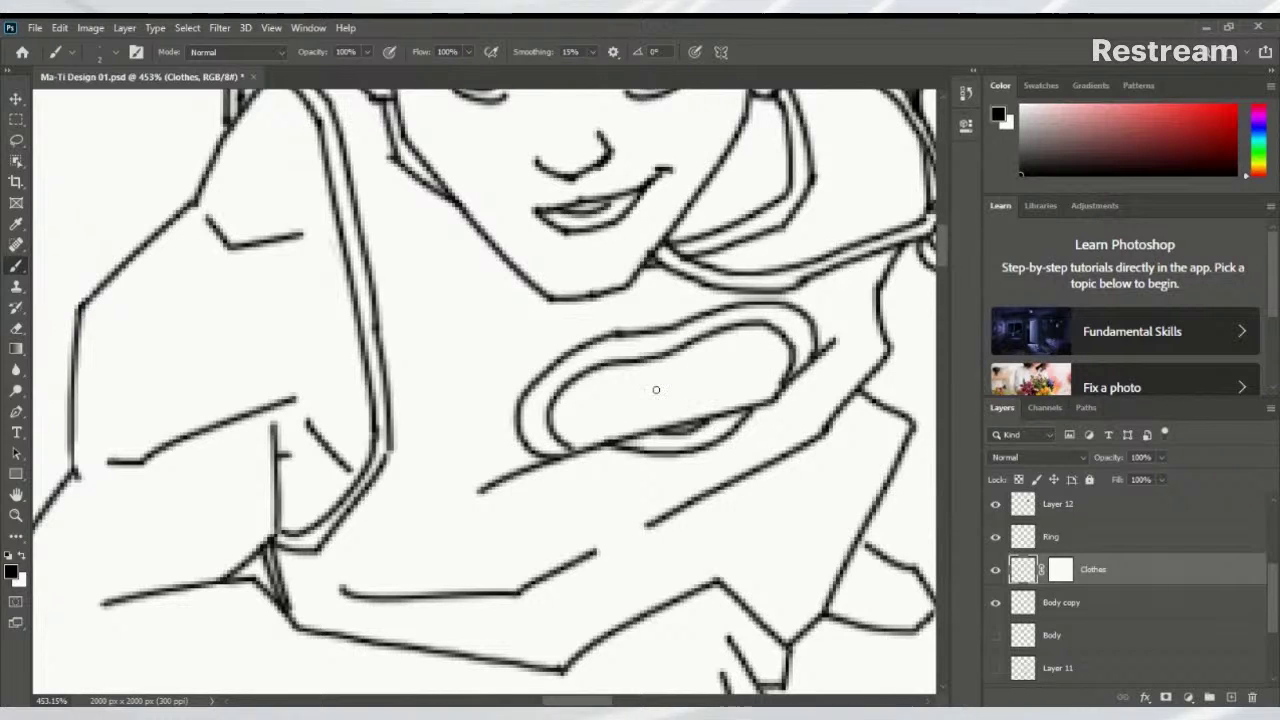
Draw curved vertical meridians across the ring, redoing unsatisfactory strokes
left_click_drag(664, 358, 670, 426)
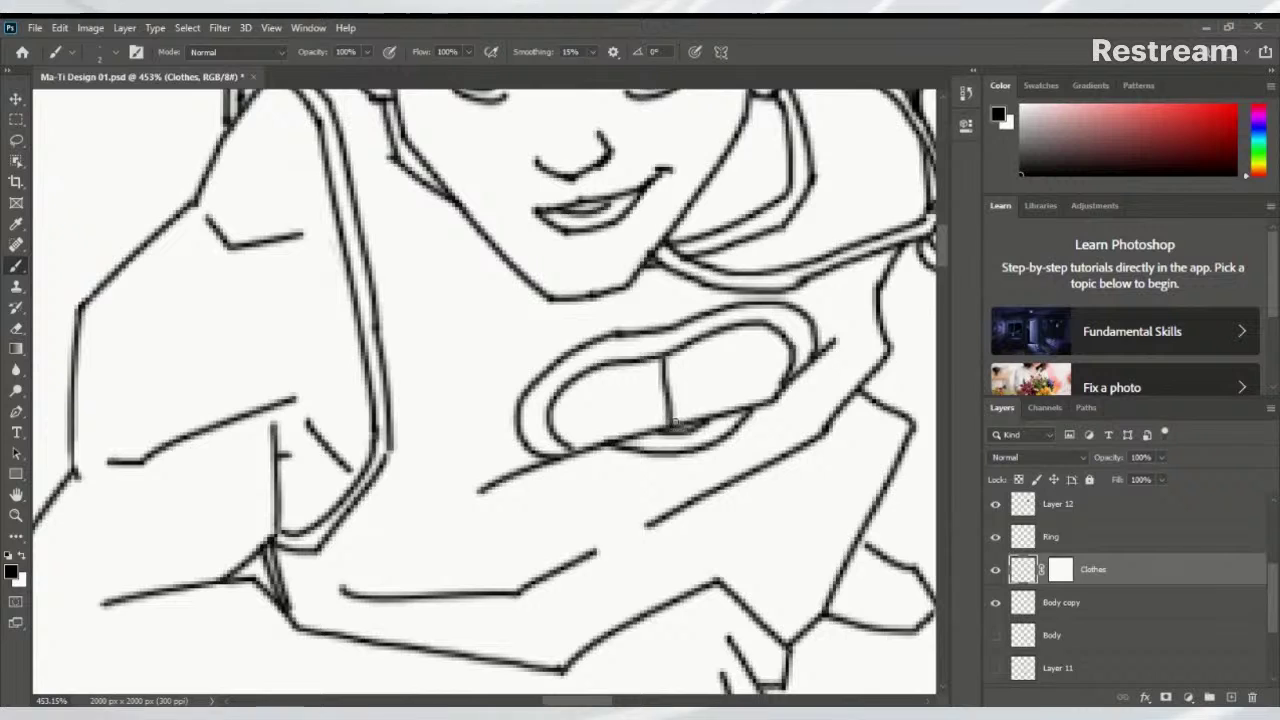
key("ctrl+z")
left_click_drag(673, 356, 683, 422)
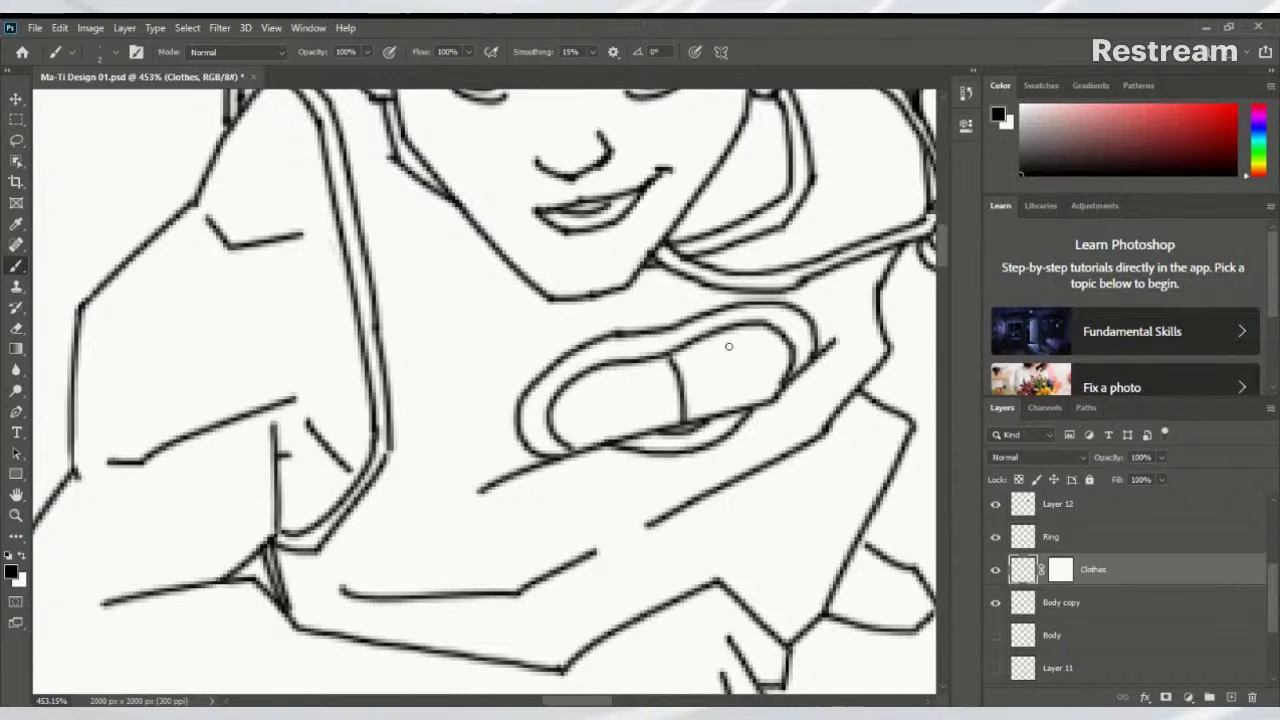
mouse_move(686, 350)
left_mouse_down()
mouse_move(721, 385)
mouse_move(712, 414)
left_mouse_up()
key("ctrl+z")
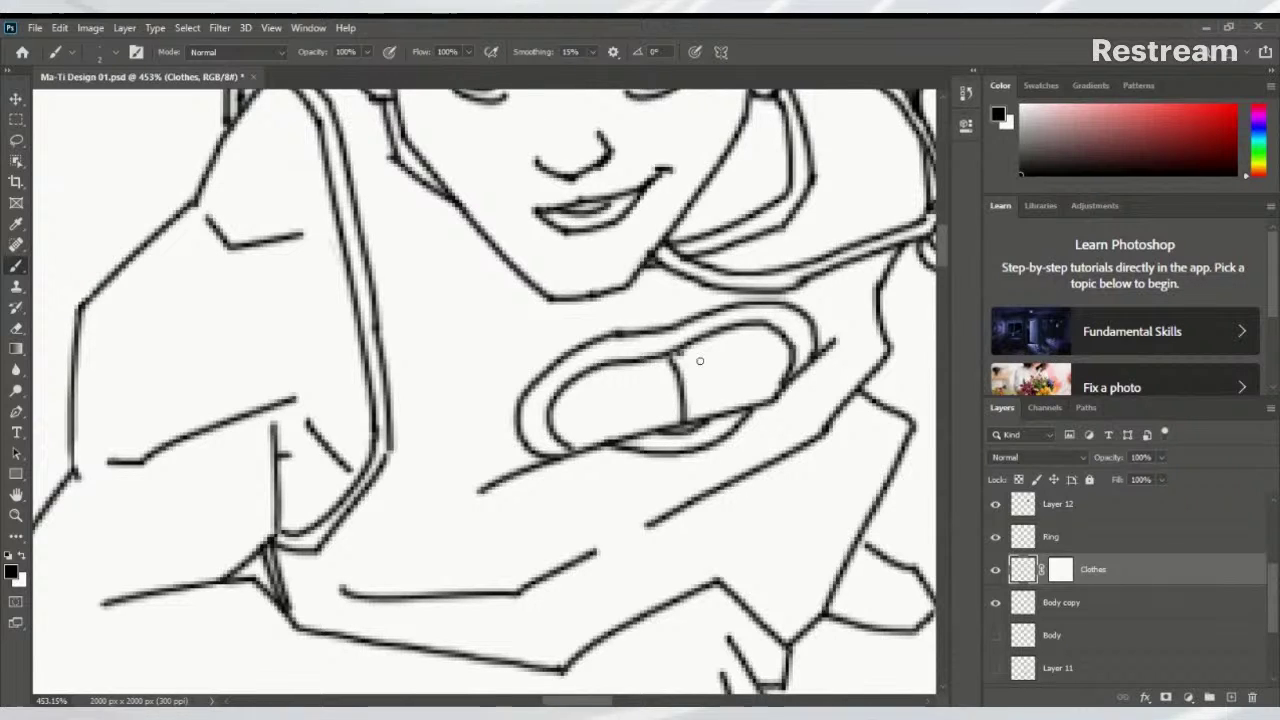
left_click_drag(686, 352, 714, 408)
mouse_move(706, 340)
left_mouse_down()
mouse_move(741, 355)
mouse_move(738, 410)
left_mouse_up()
key("ctrl+z")
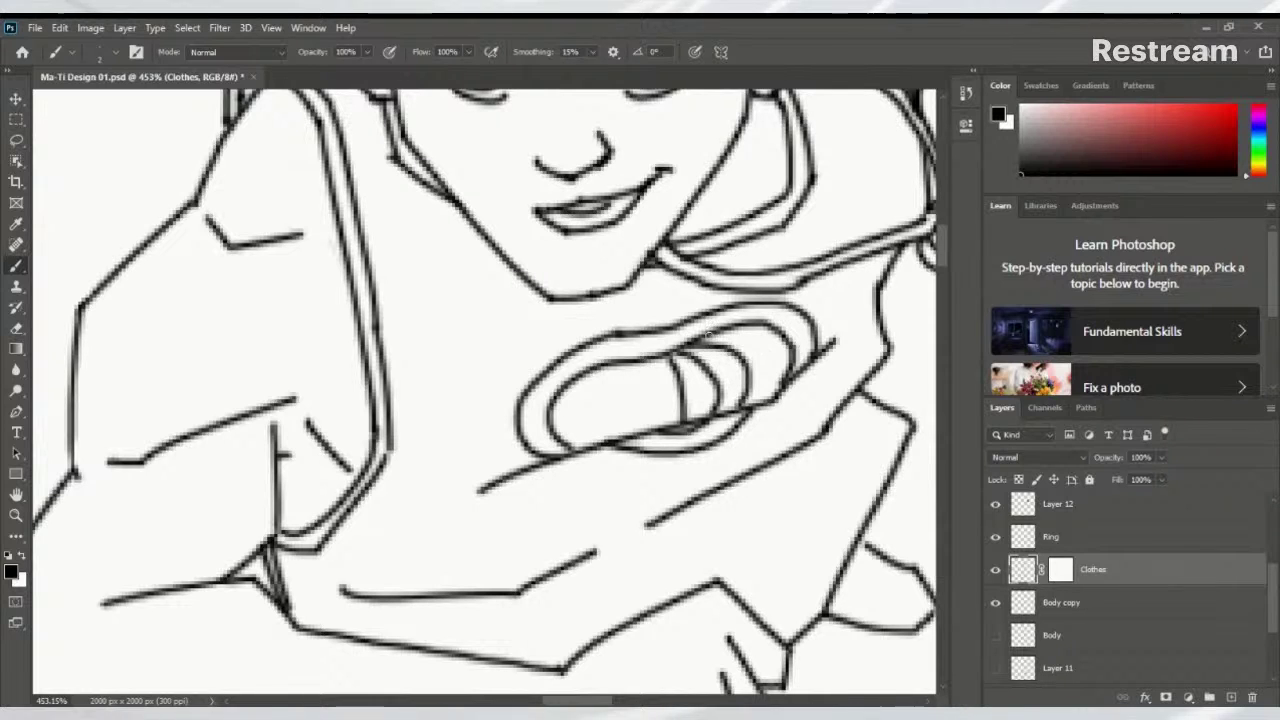
mouse_move(708, 333)
left_mouse_down()
mouse_move(745, 334)
mouse_move(773, 358)
mouse_move(772, 400)
left_mouse_up()
left_click_drag(654, 358, 650, 426)
left_click_drag(634, 366, 616, 436)
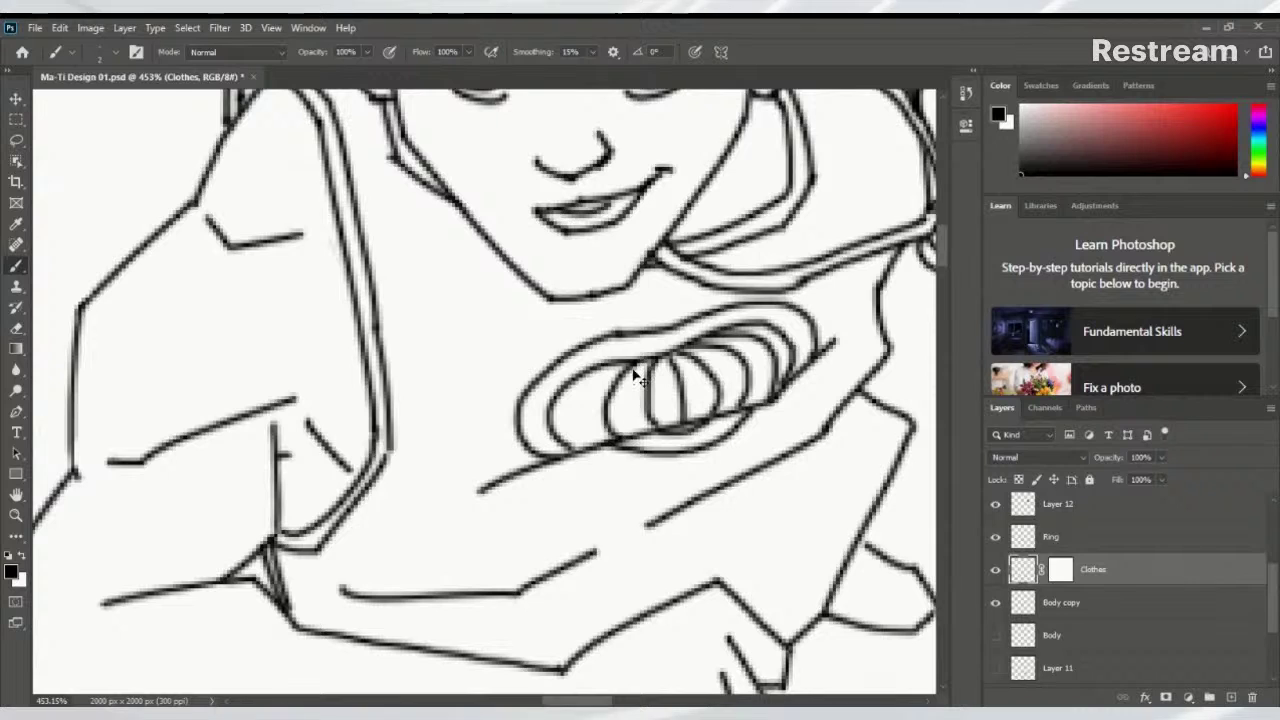
key("ctrl+z")
mouse_move(634, 364)
left_mouse_down()
mouse_move(626, 422)
mouse_move(632, 362)
left_mouse_up()
key("ctrl+z")
mouse_move(600, 440)
left_mouse_down()
mouse_move(575, 405)
mouse_move(628, 354)
left_mouse_up()
Add middle, upper and lower latitude lines across the globe
left_click_drag(566, 424, 746, 372)
key("ctrl+z")
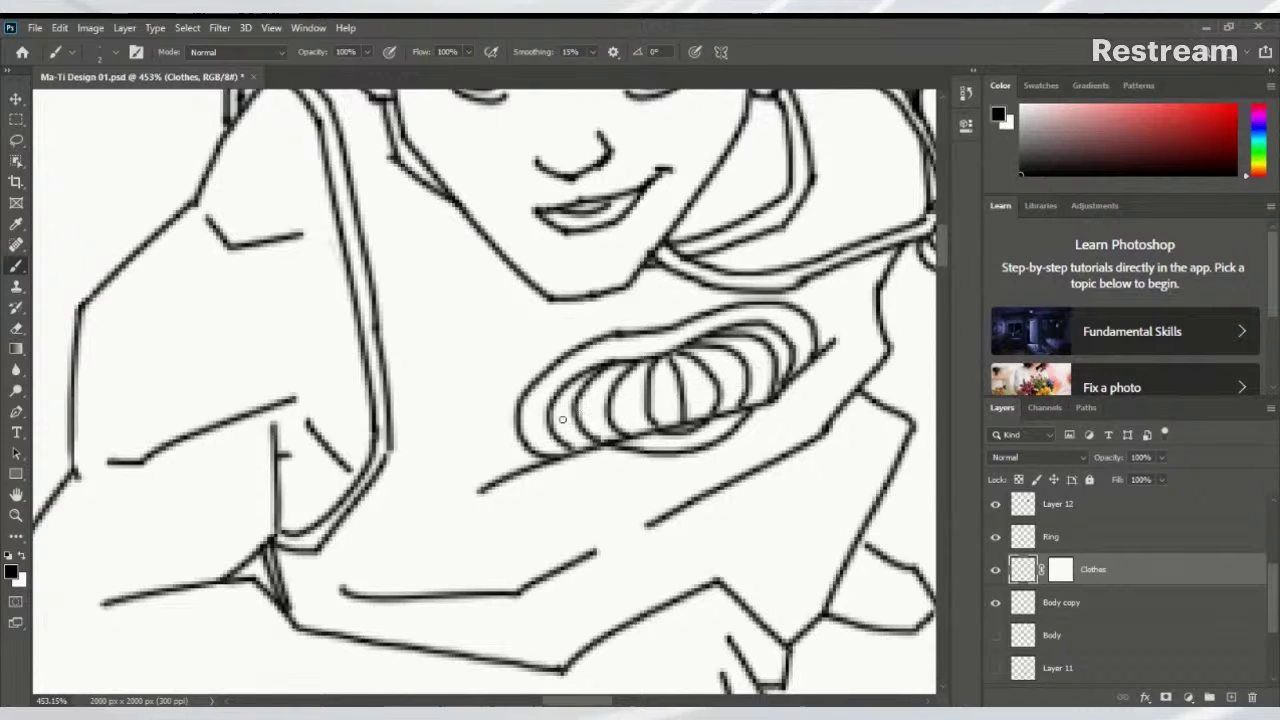
left_click_drag(550, 426, 692, 385)
key("ctrl+z")
mouse_move(550, 428)
left_mouse_down()
mouse_move(751, 385)
mouse_move(790, 362)
mouse_move(760, 388)
mouse_move(740, 388)
mouse_move(792, 356)
left_mouse_up()
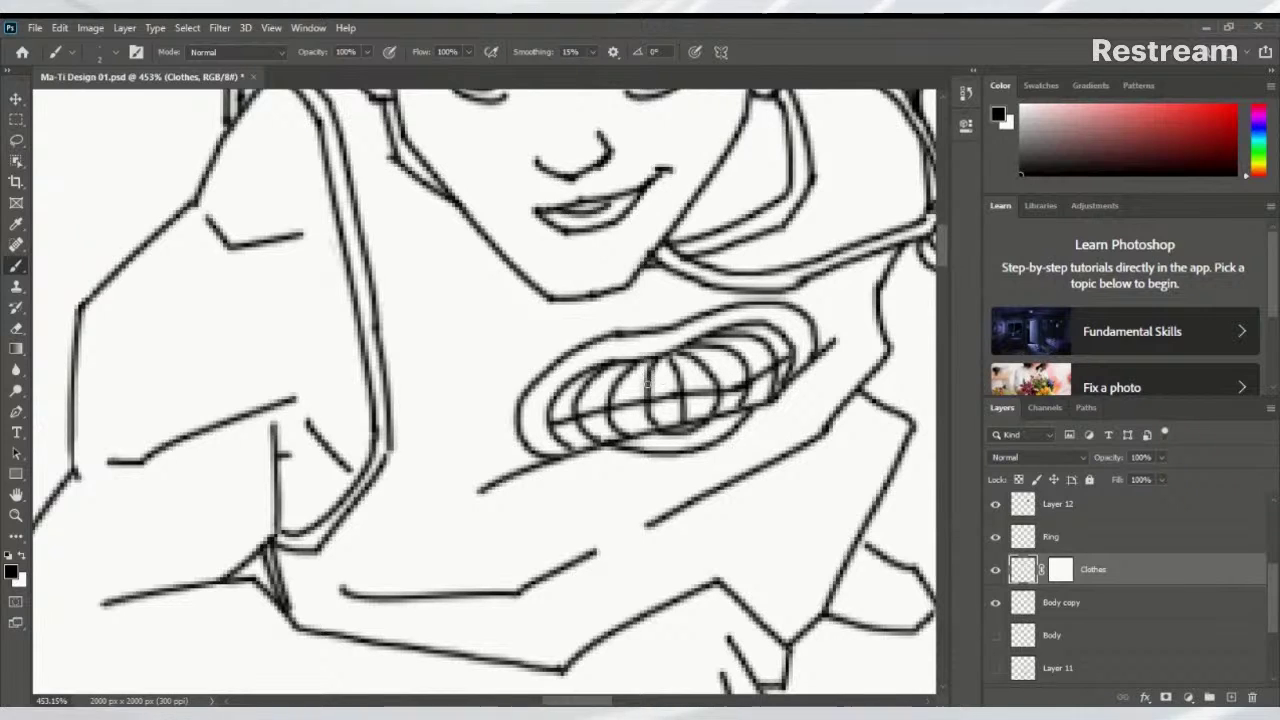
left_click_drag(566, 404, 780, 342)
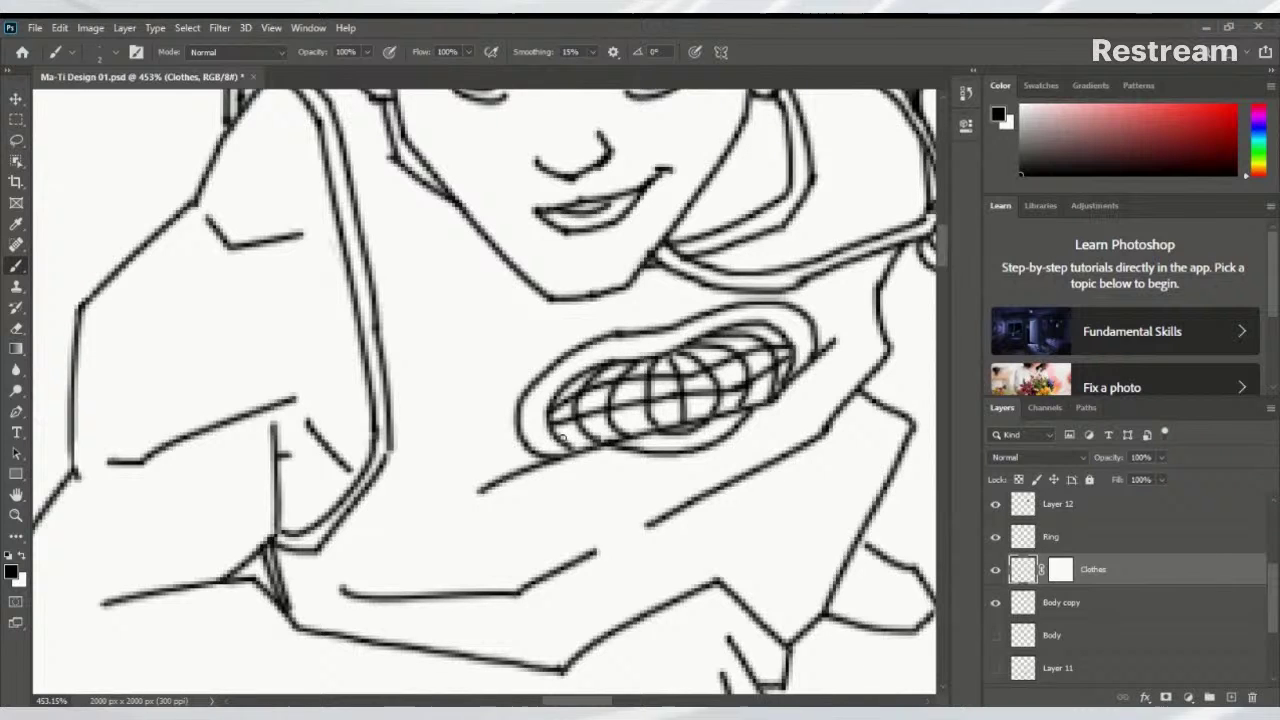
mouse_move(562, 438)
left_mouse_down()
mouse_move(700, 418)
mouse_move(785, 378)
mouse_move(560, 455)
mouse_move(656, 436)
mouse_move(592, 452)
mouse_move(477, 418)
left_mouse_up()
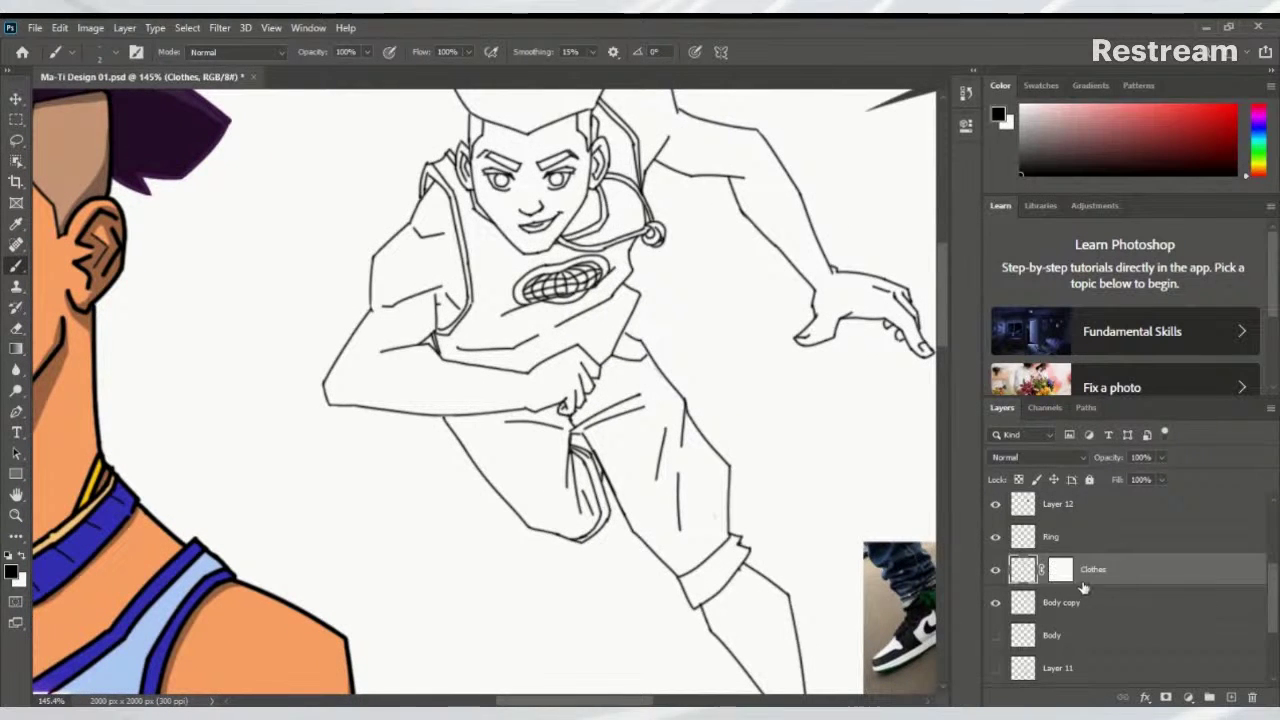
Select the Body layer and create a new empty Layer 13 above it
left_click(1127, 601)
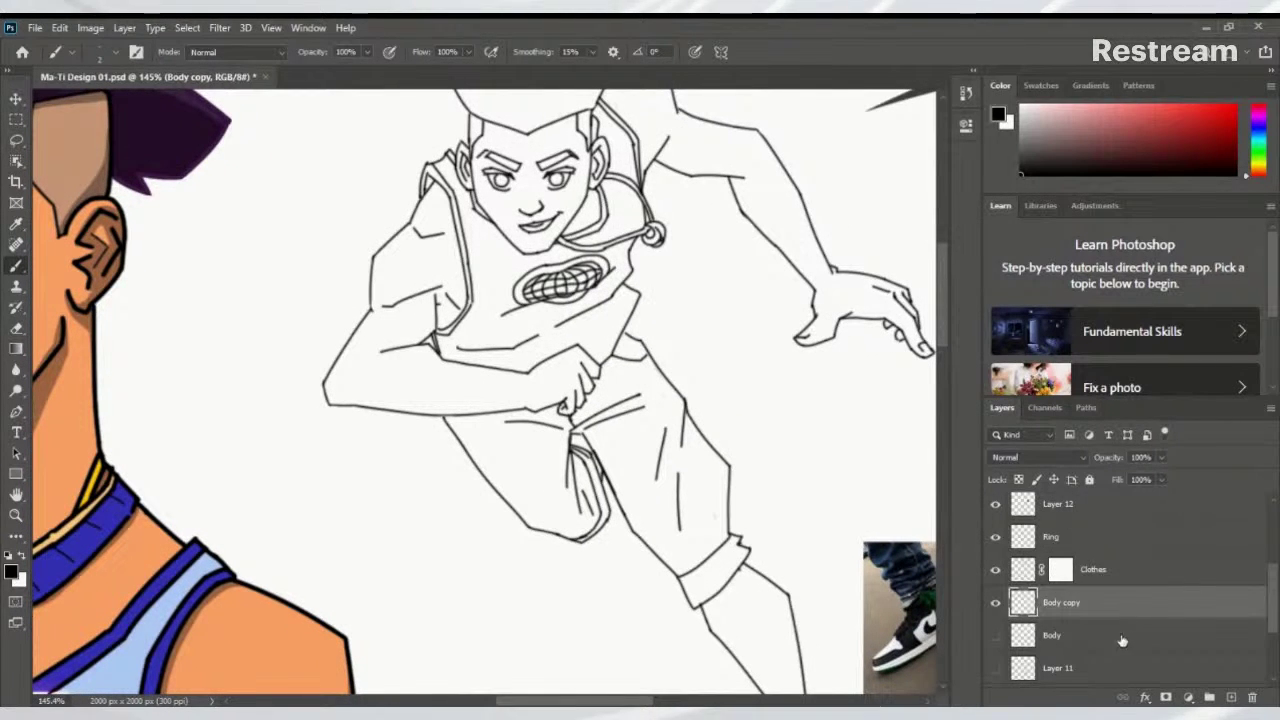
left_click(1112, 635)
double_click(1112, 635)
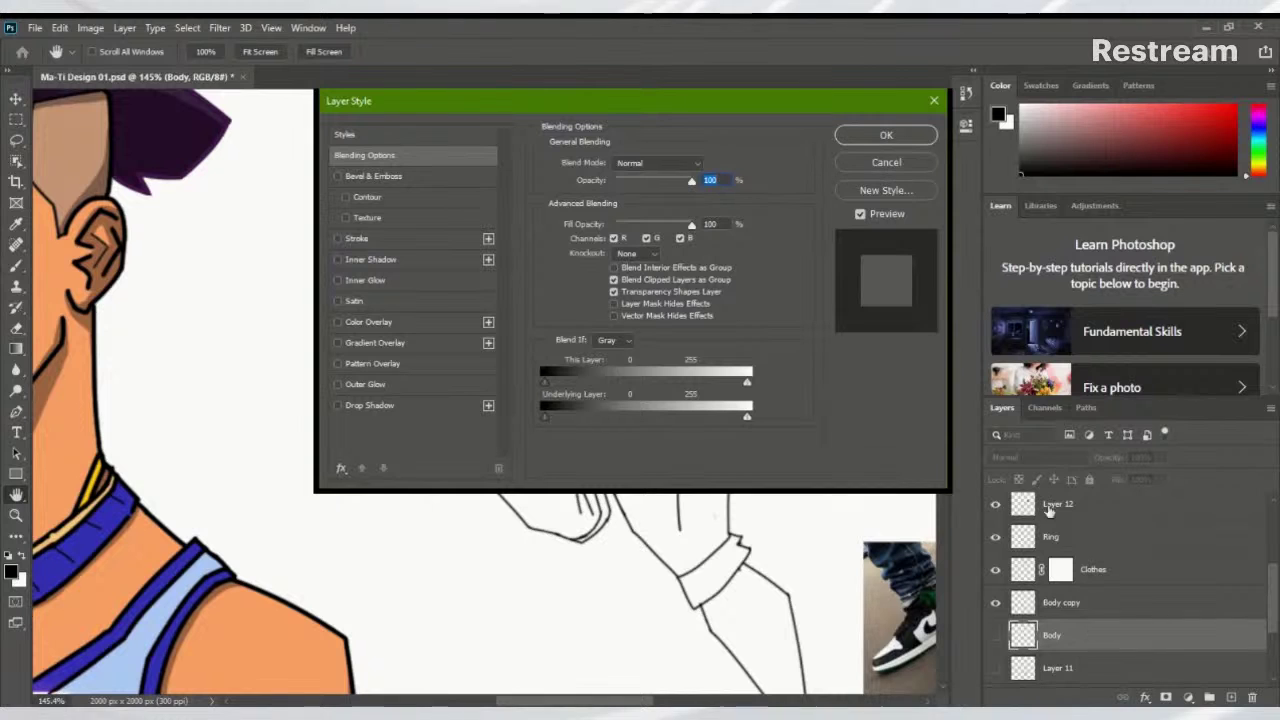
left_click(886, 160)
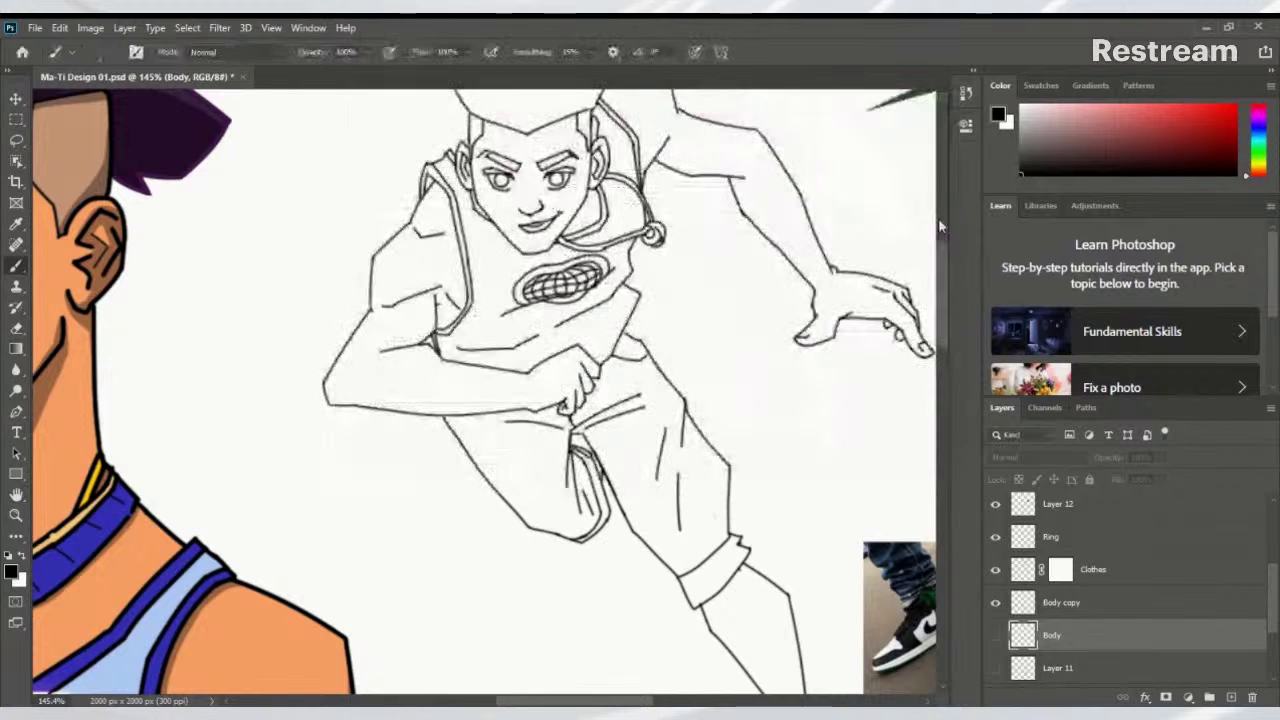
left_click(1231, 697)
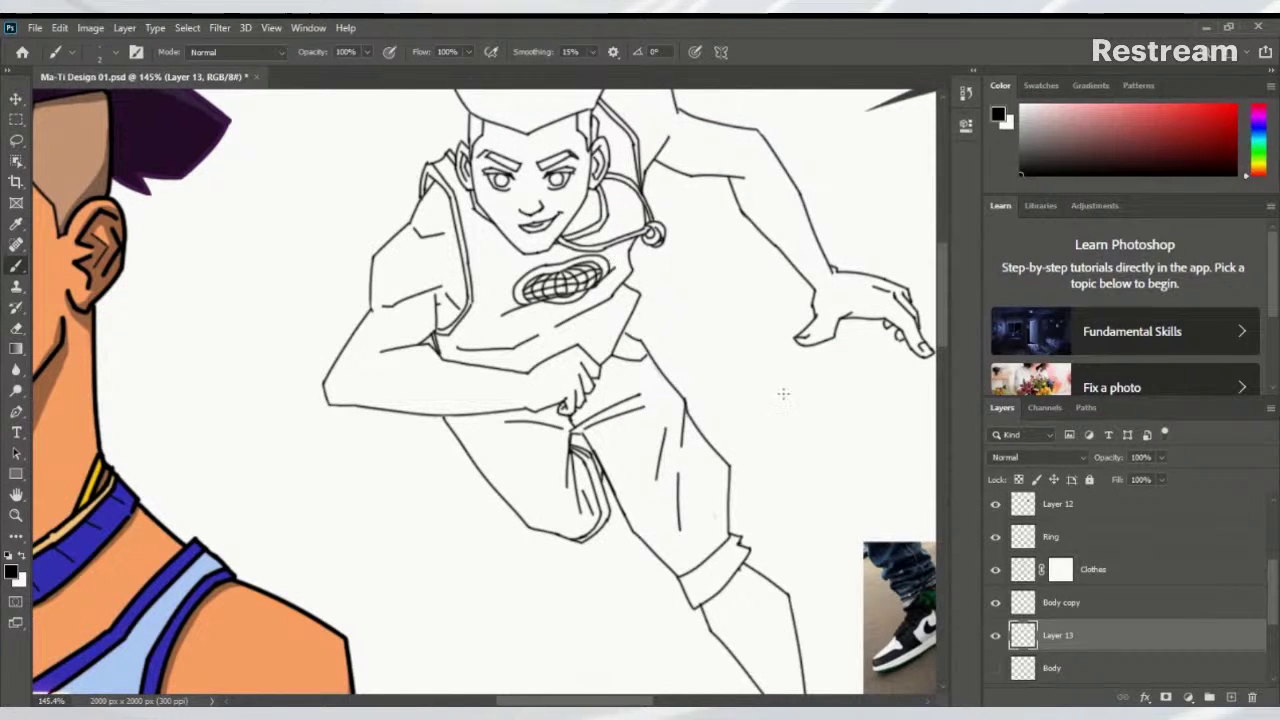
Sample the orange skin tone from the reference and test shoulder strokes, undoing them
left_click(57, 640, "alt")
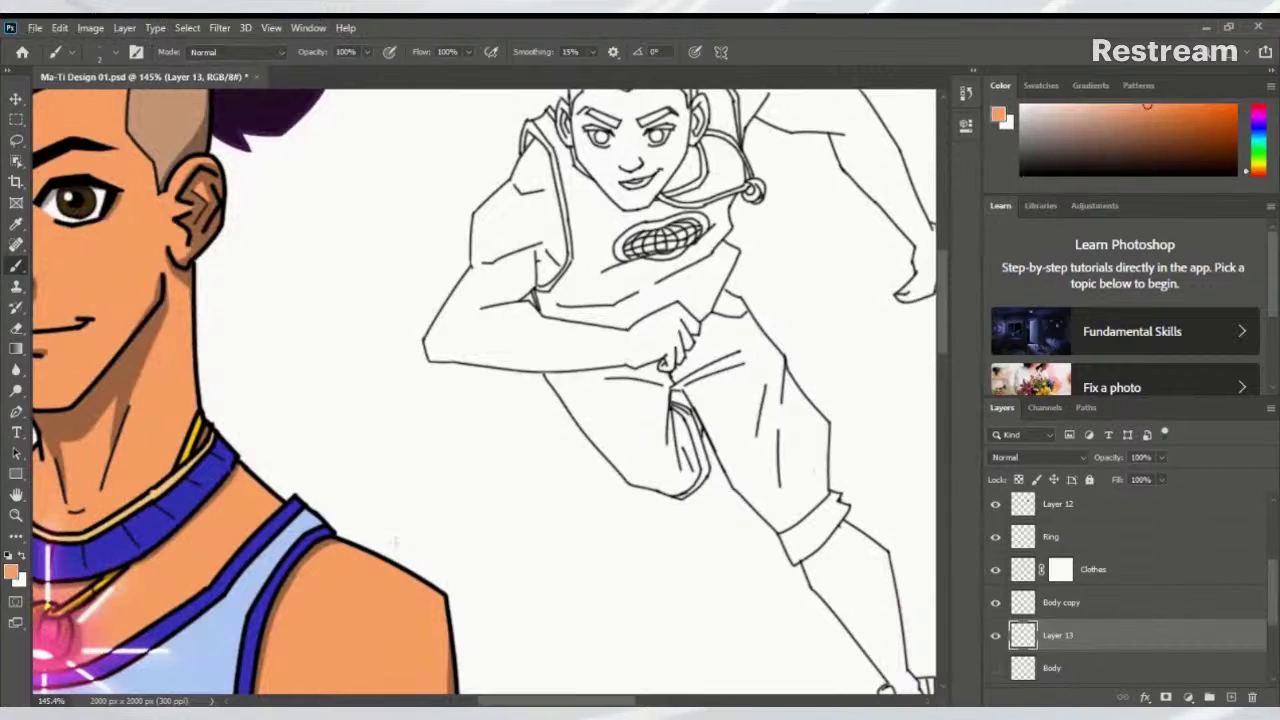
left_click_drag(438, 392, 352, 478)
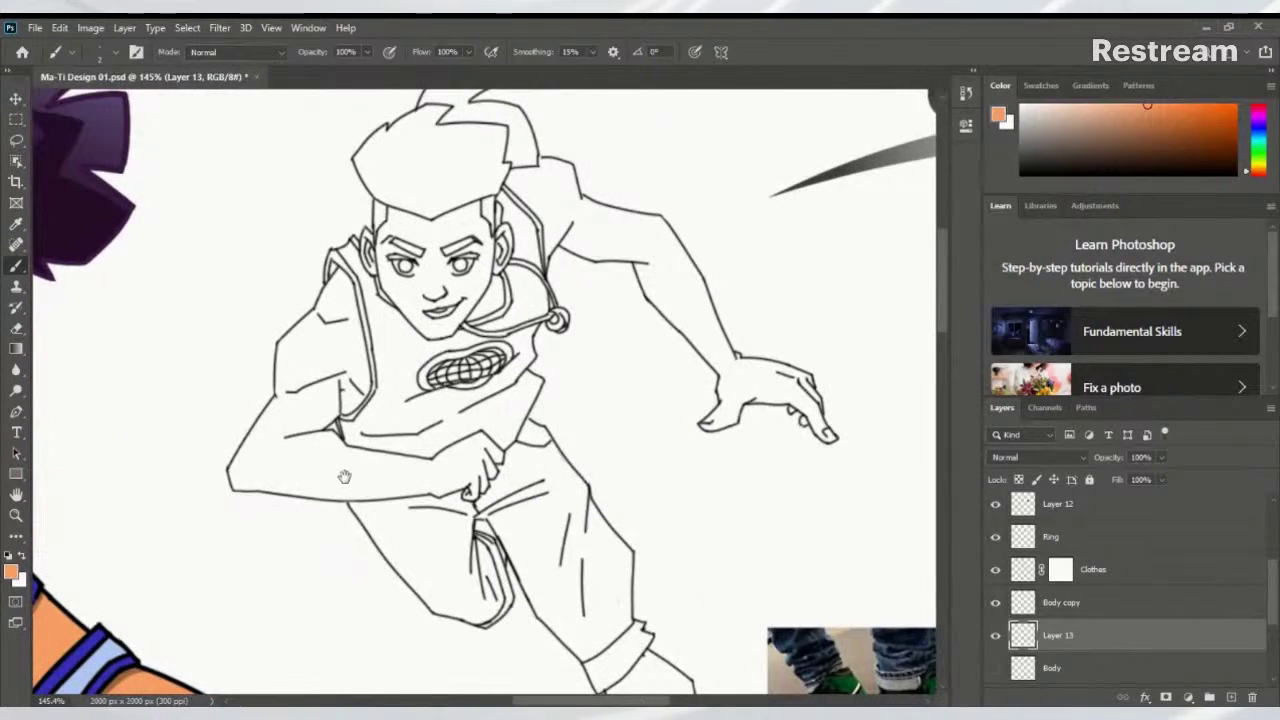
left_click_drag(345, 391, 400, 391)
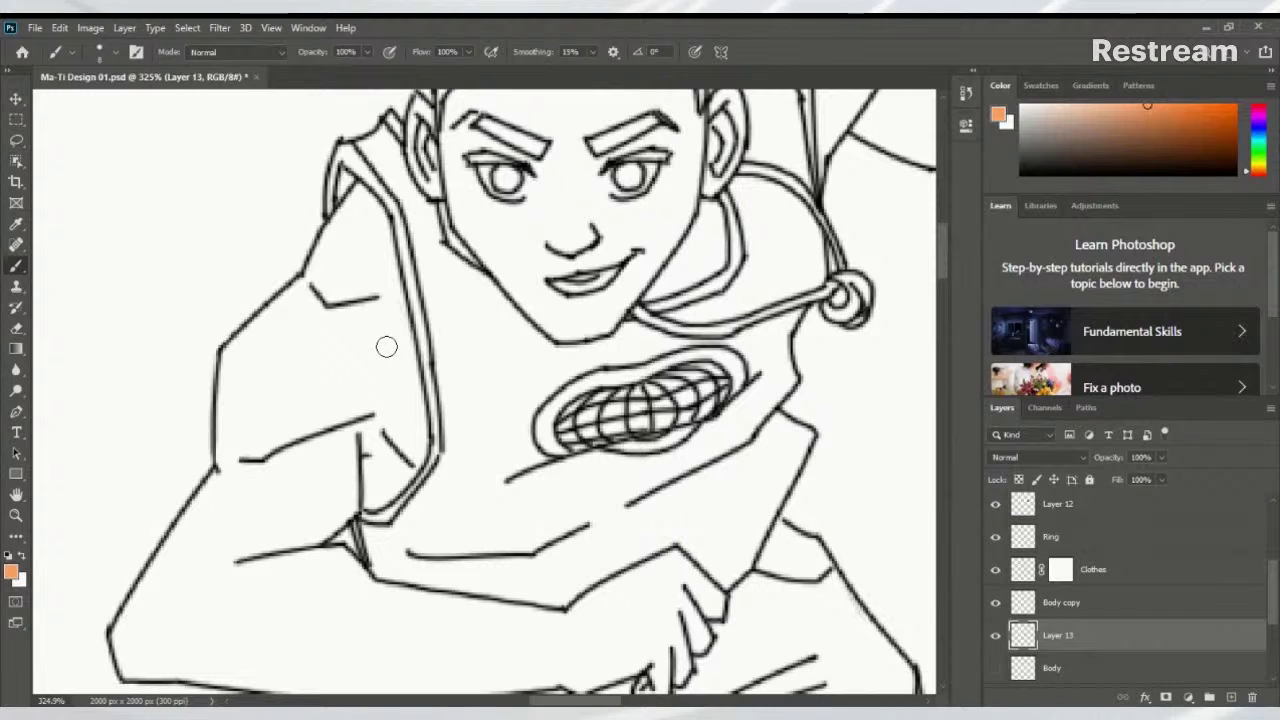
left_click_drag(318, 277, 243, 343)
key("ctrl+z")
left_click_drag(305, 285, 231, 348)
key("ctrl+z")
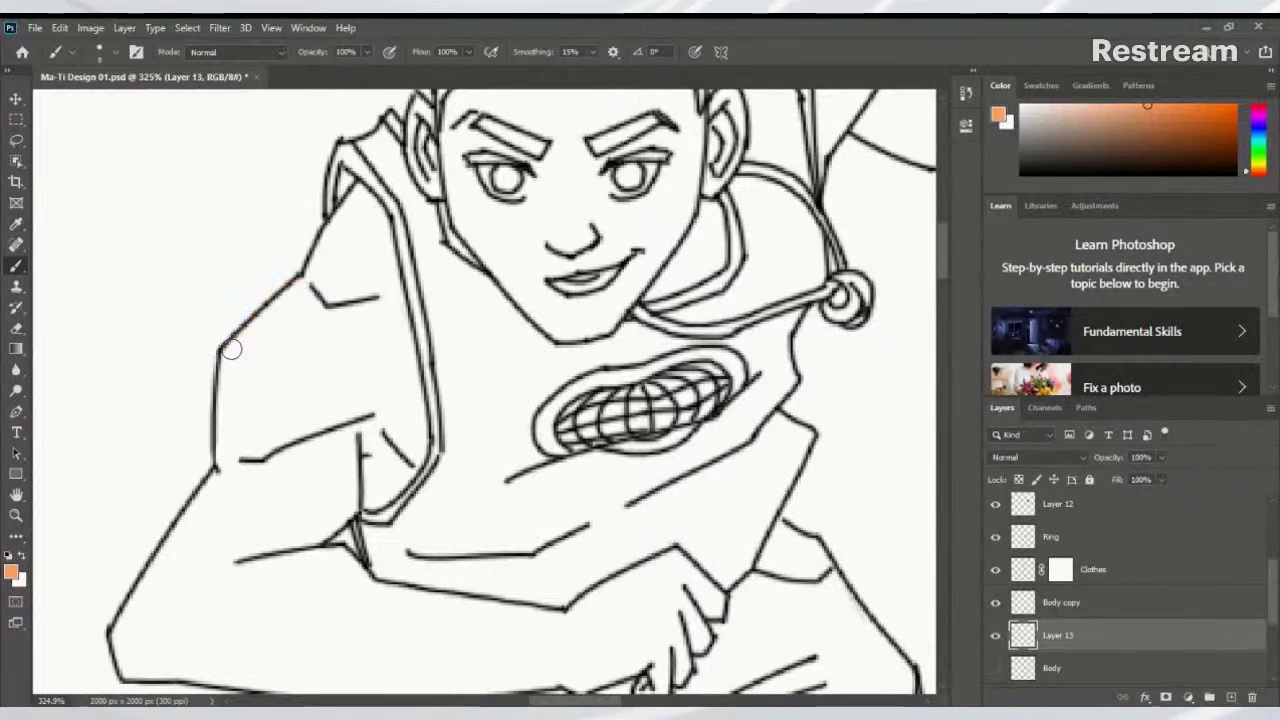
scroll(380, 343, "down", 5)
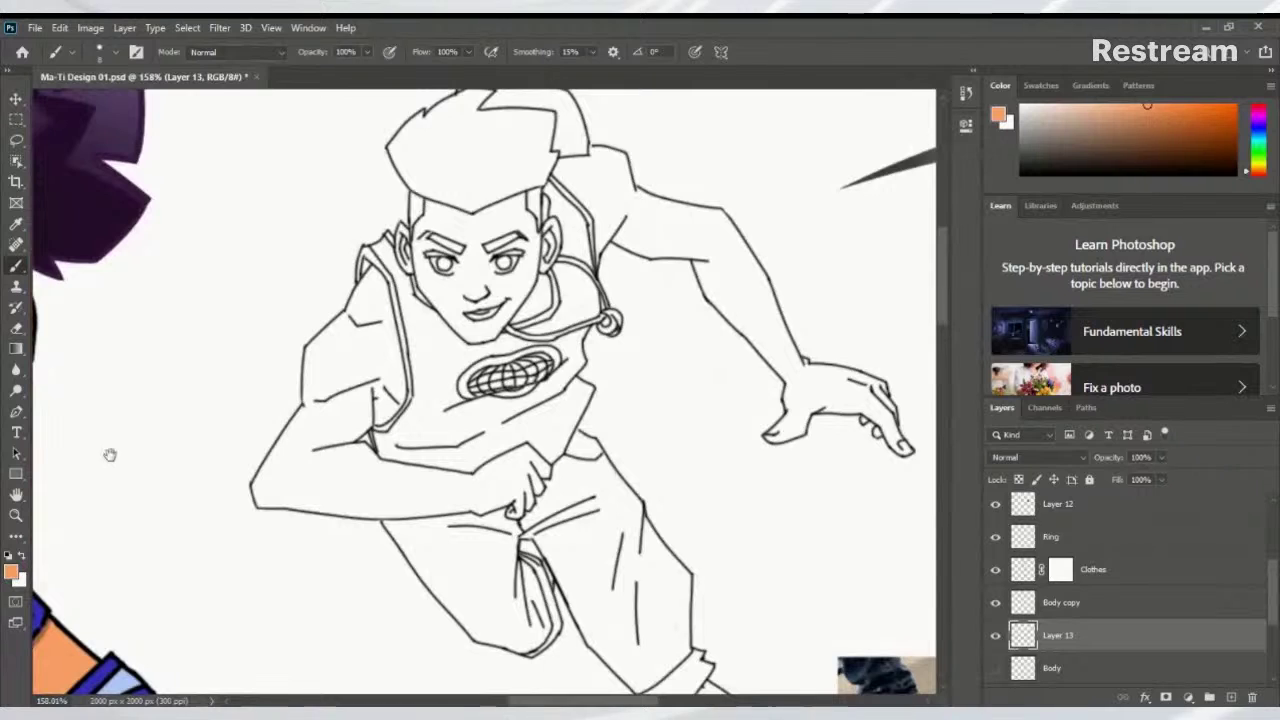
left_click_drag(110, 455, 178, 433)
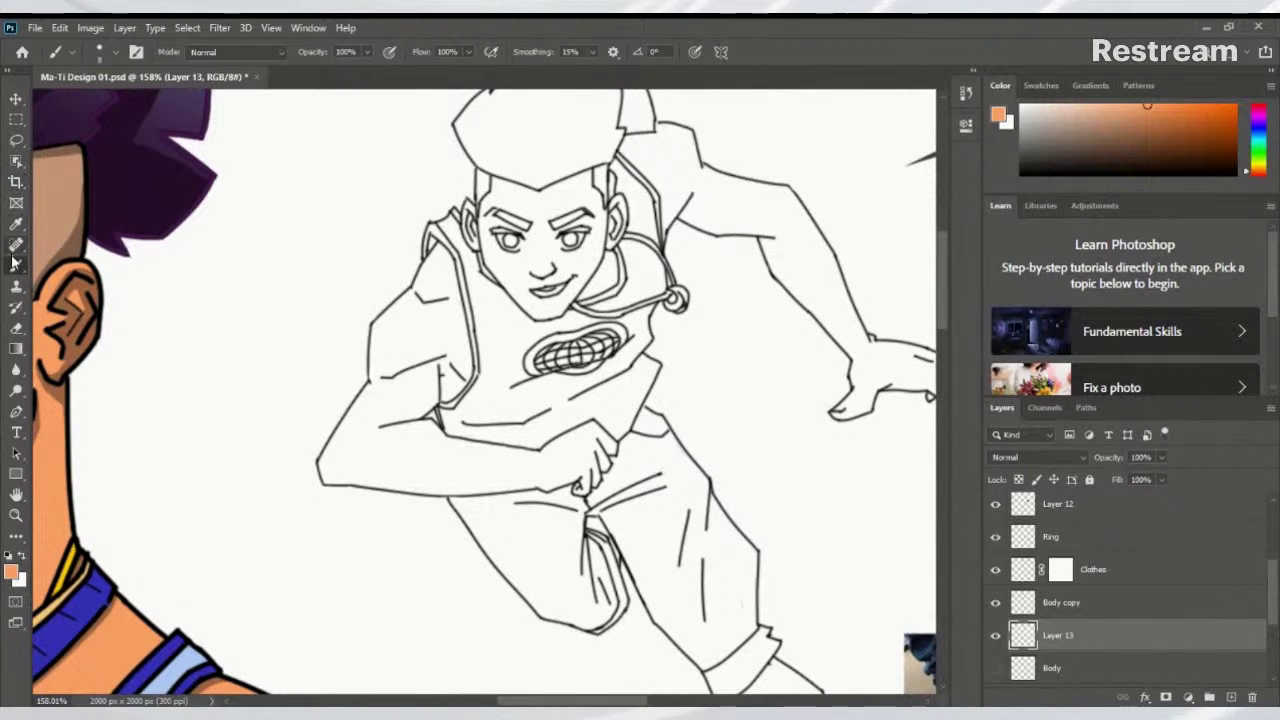
With the Magnetic Lasso, trace the figure's outline from the arm's lower corner toward the hair
left_click(16, 142)
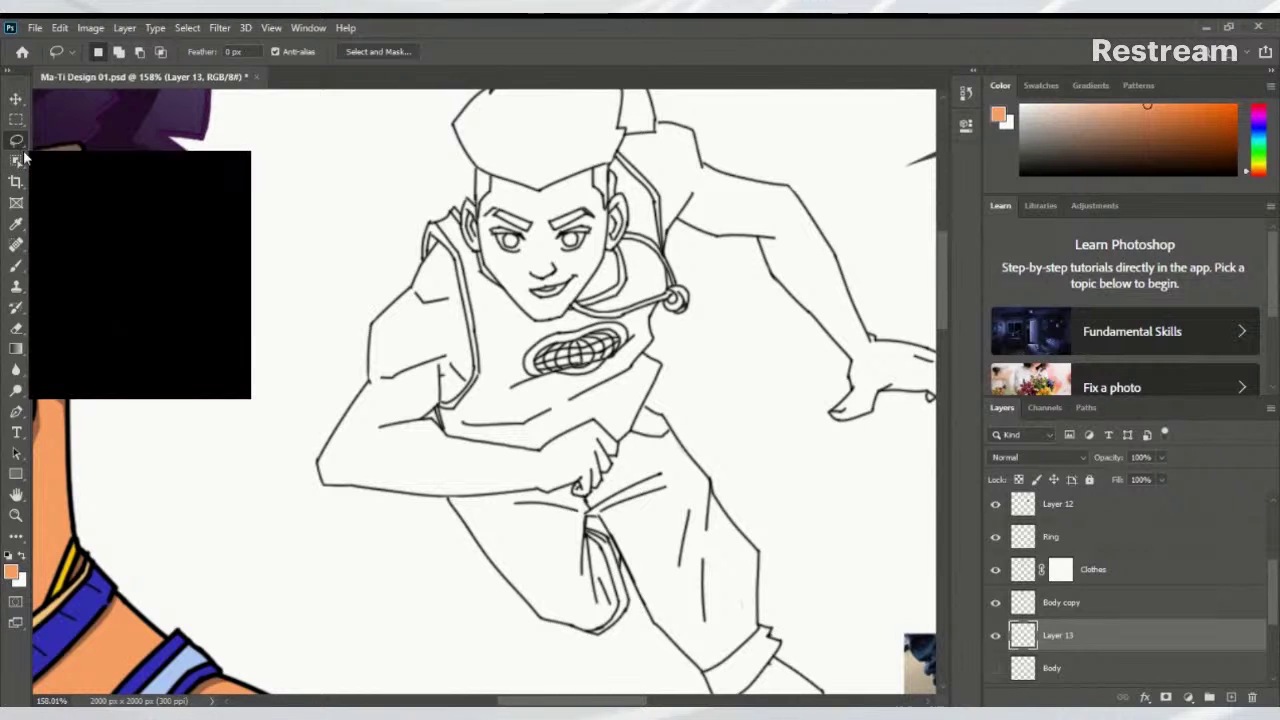
mouse_move(18, 143)
left_mouse_down()
mouse_move(70, 149)
mouse_move(72, 163)
left_mouse_up()
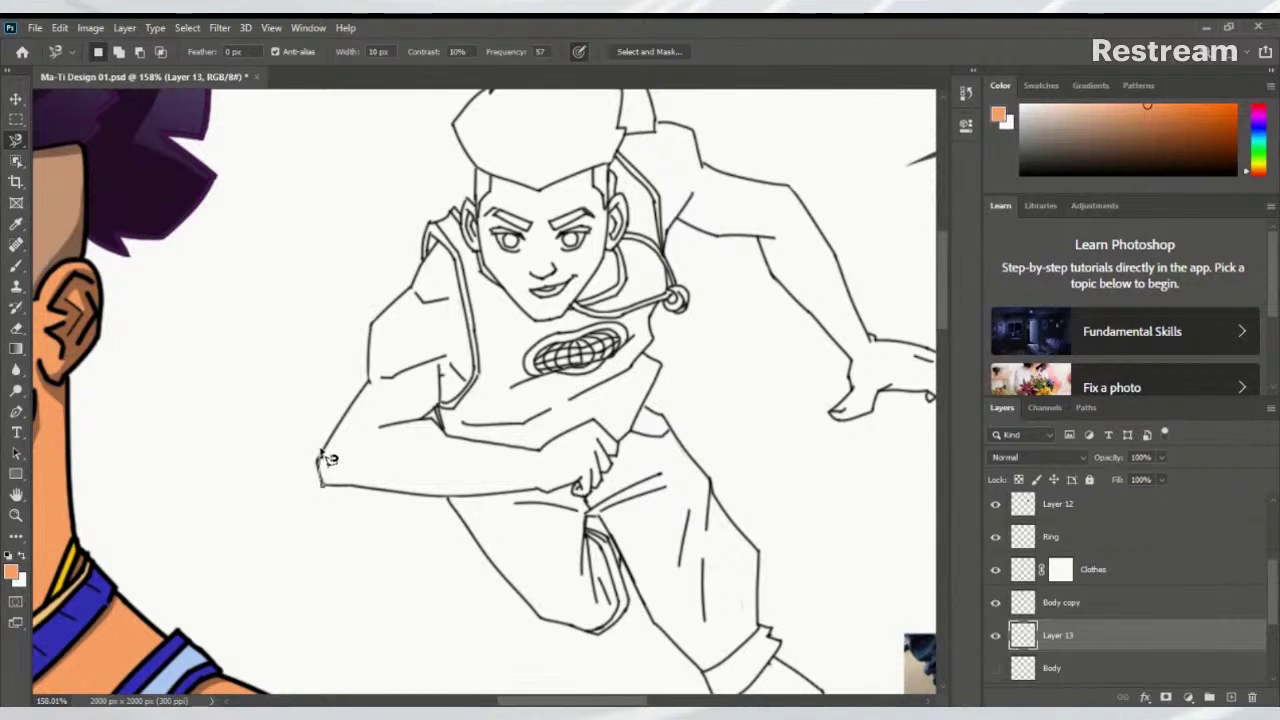
left_click(320, 482)
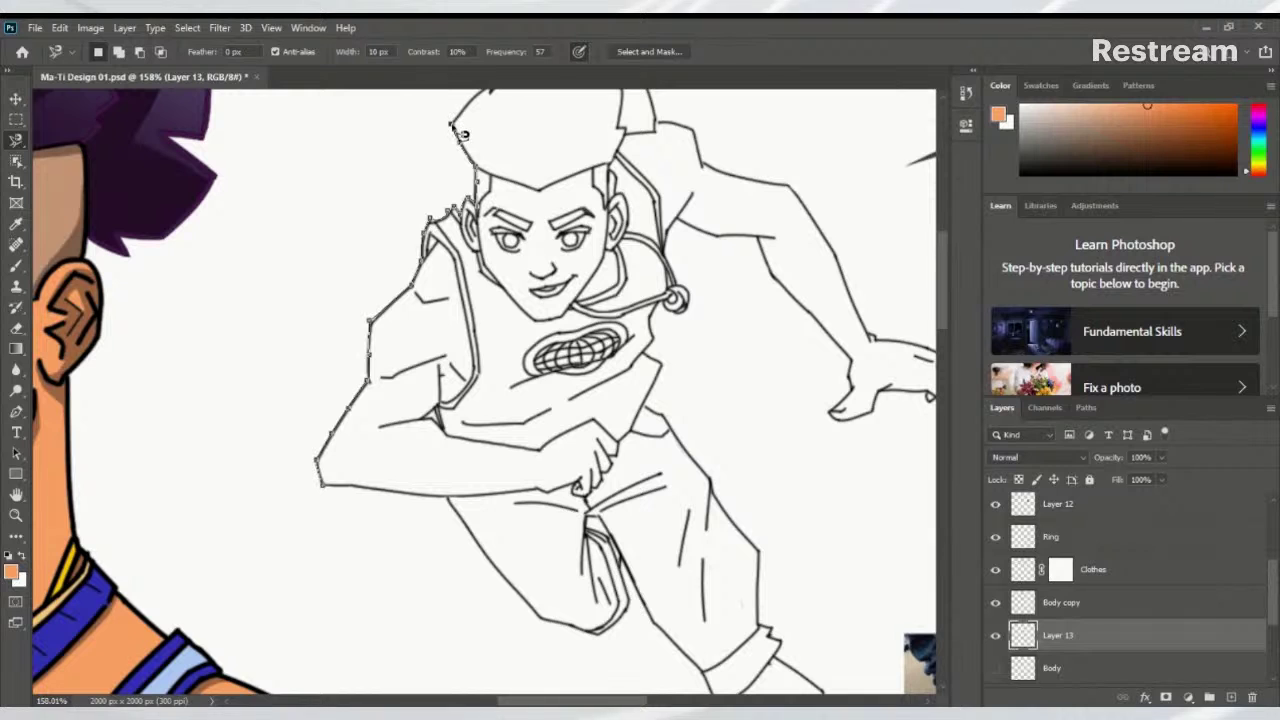
left_click_drag(450, 125, 420, 370)
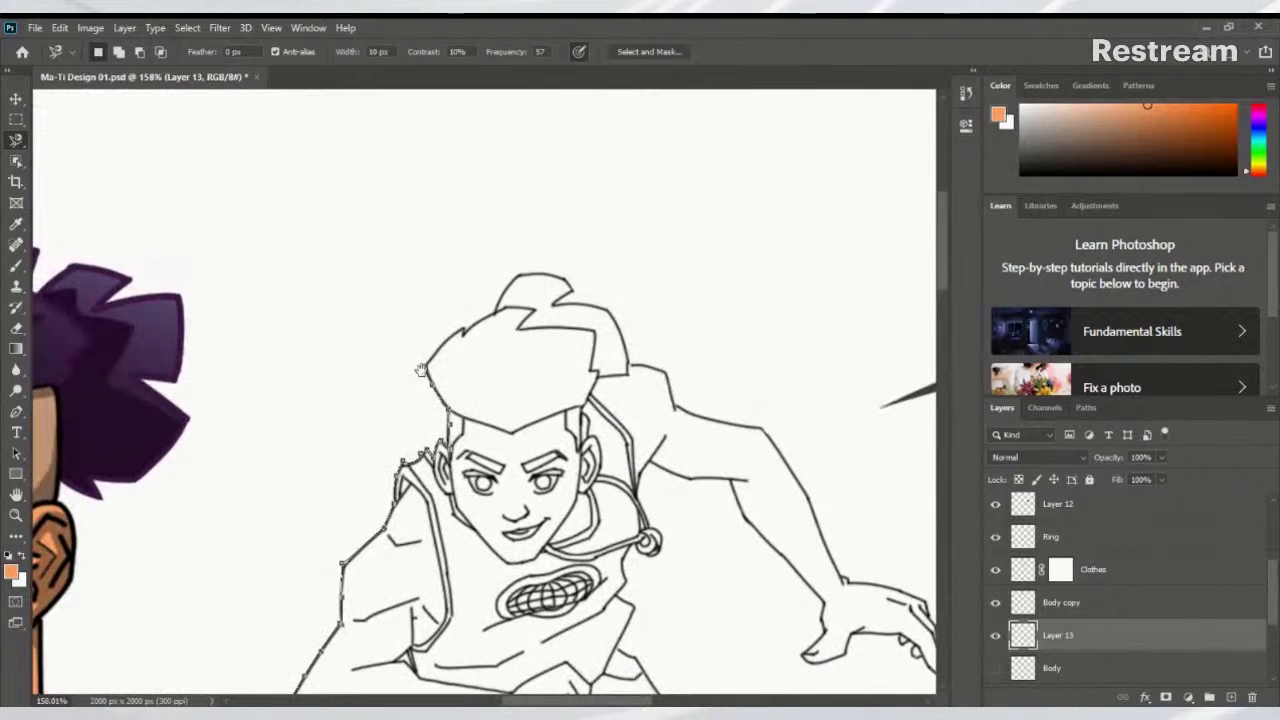
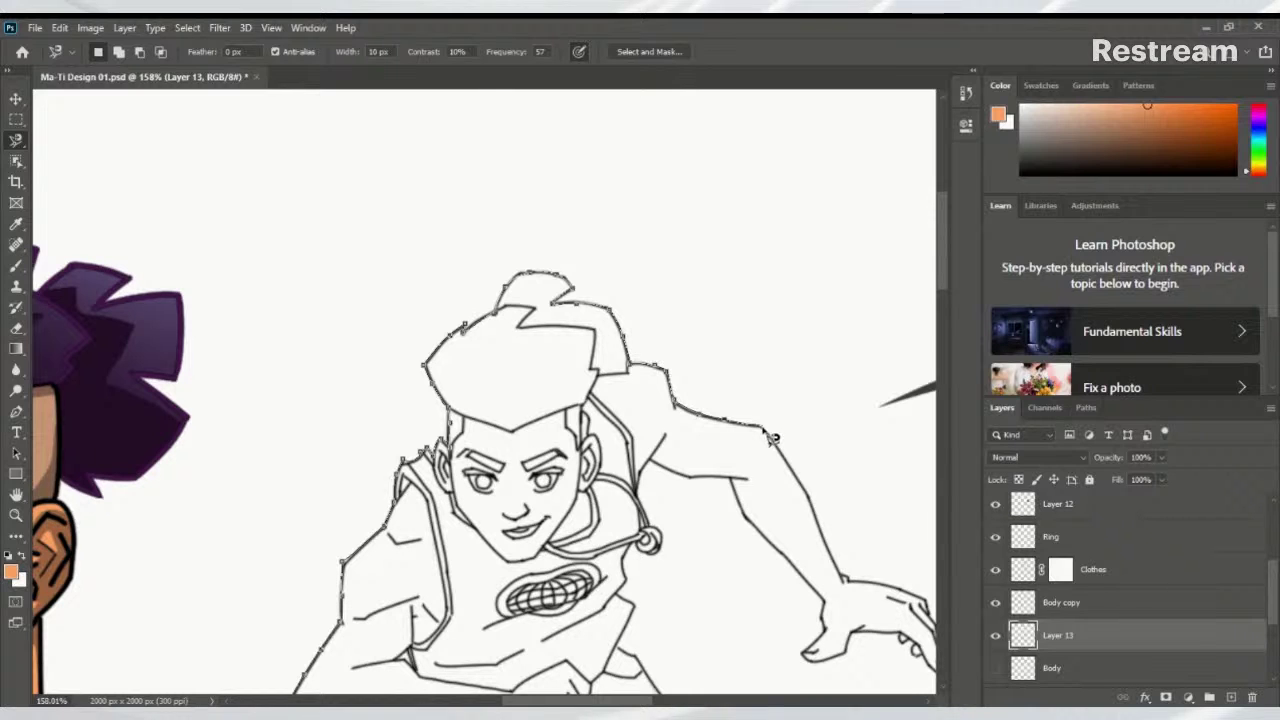
Trace the magnetic lasso from the hair along the outstretched arm and hand down to the shorts' hem
left_click_drag(772, 437, 683, 388)
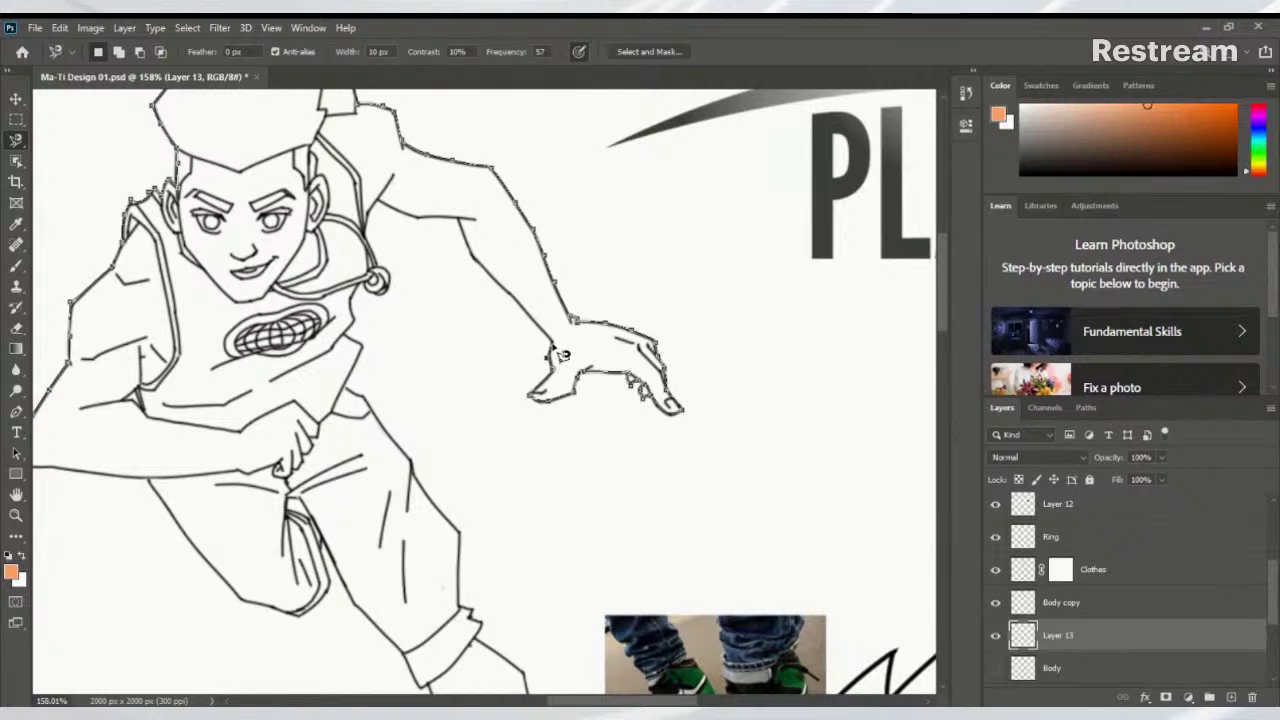
scroll(545, 375, "up", 3)
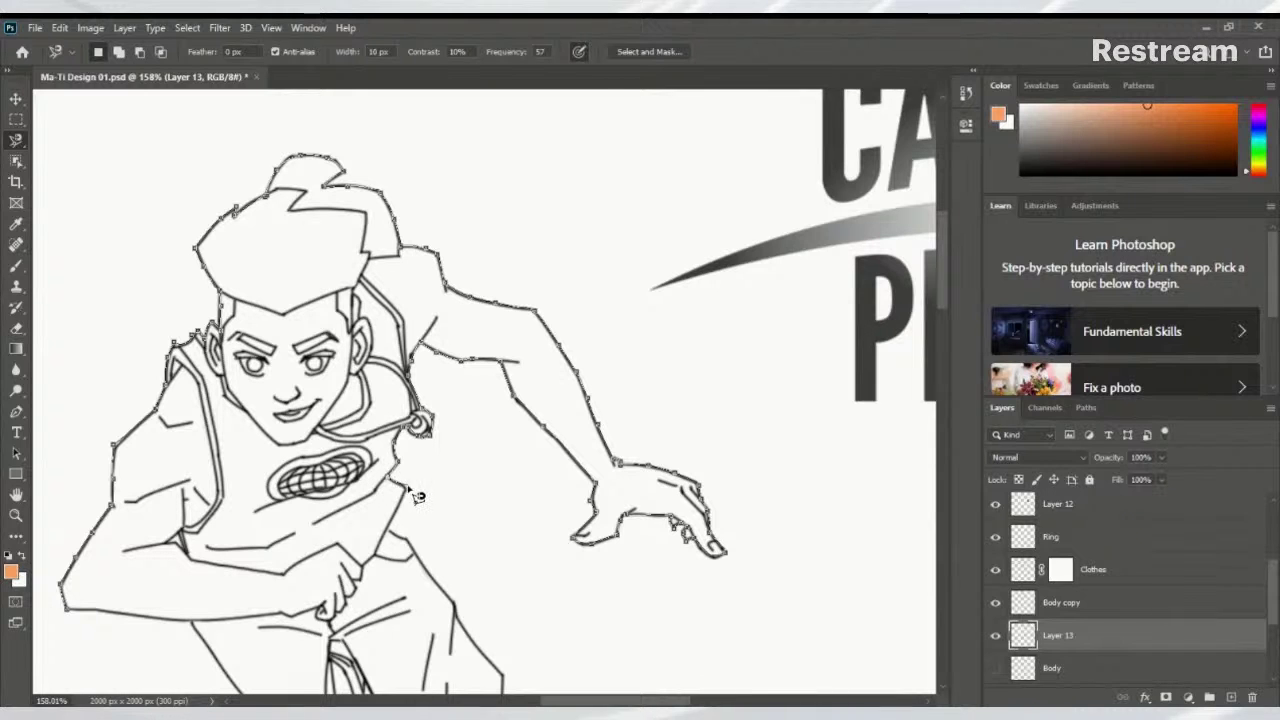
scroll(418, 498, "down", 3)
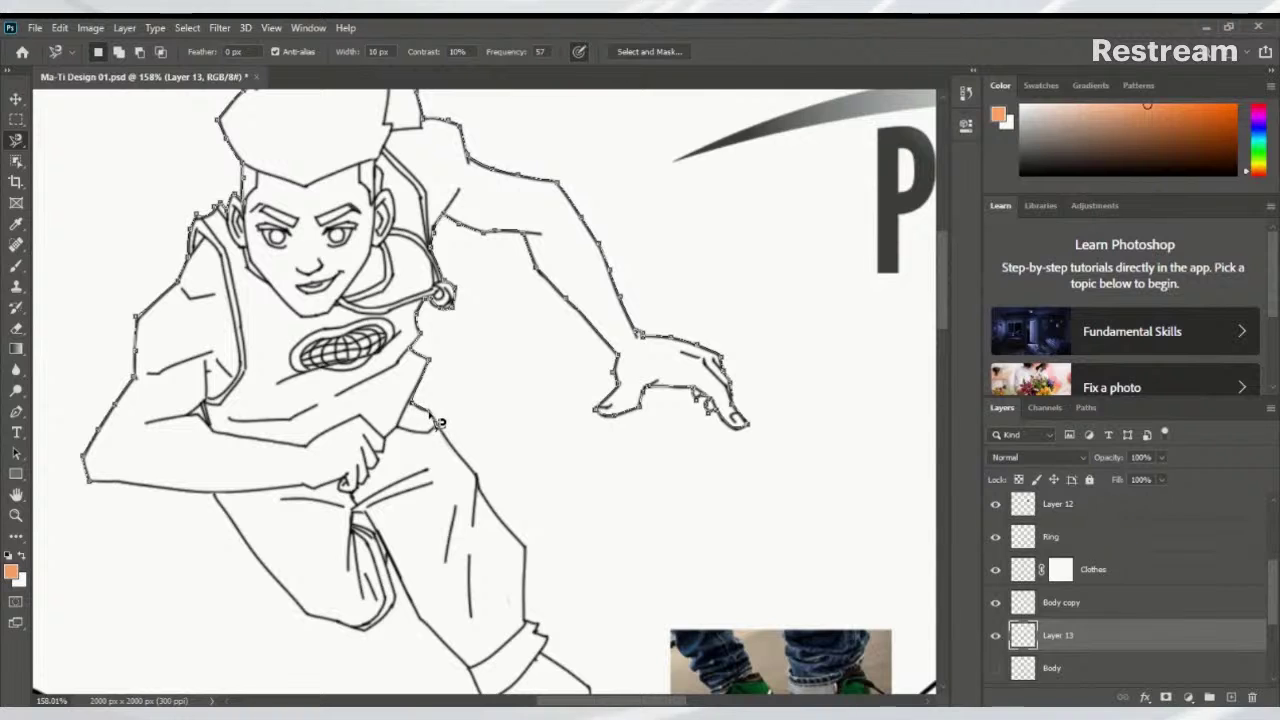
scroll(448, 430, "down", 2)
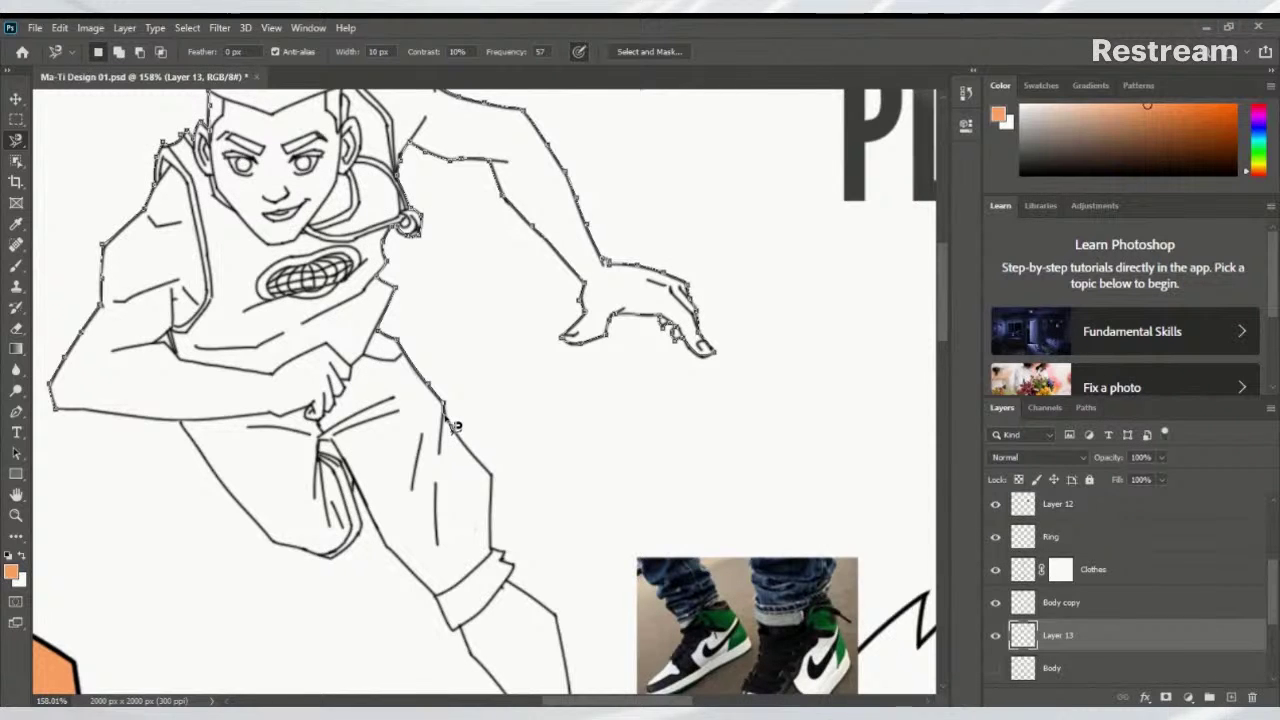
scroll(455, 427, "down", 3)
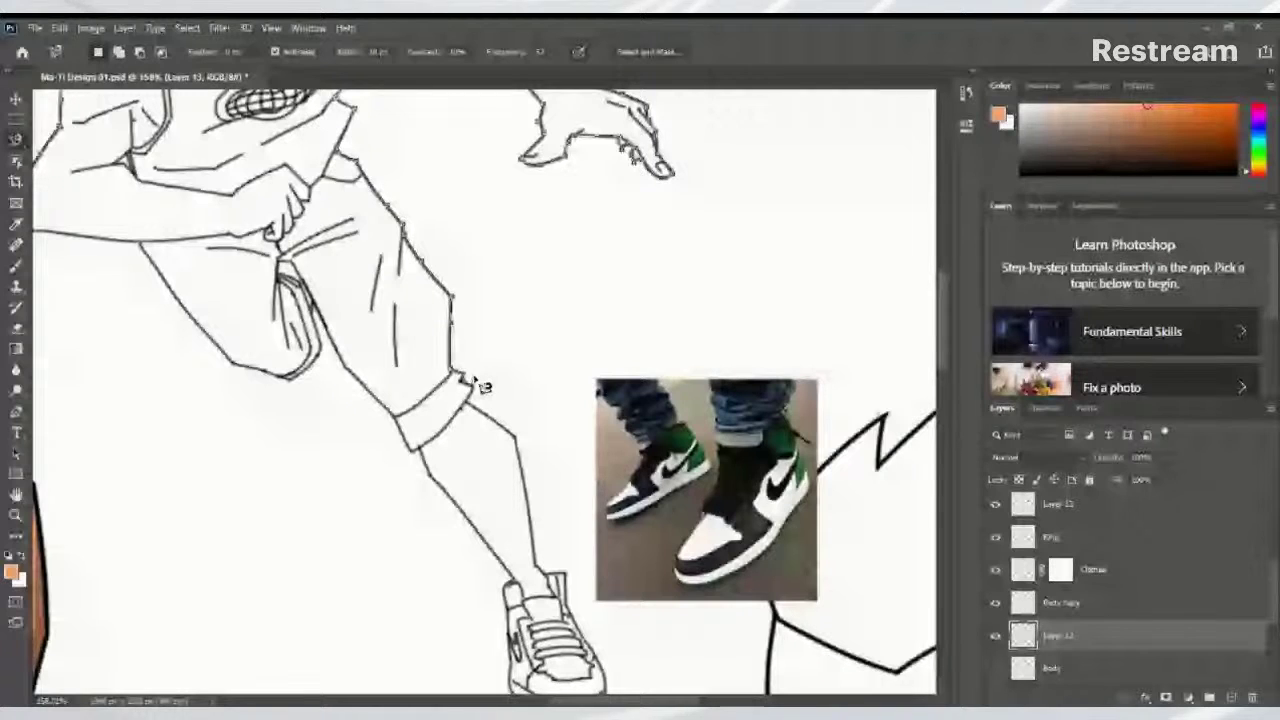
Continue the lasso down the leg and around the sneaker, closing it into a full-figure selection
left_click_drag(481, 386, 474, 411)
scroll(474, 411, "down", 3)
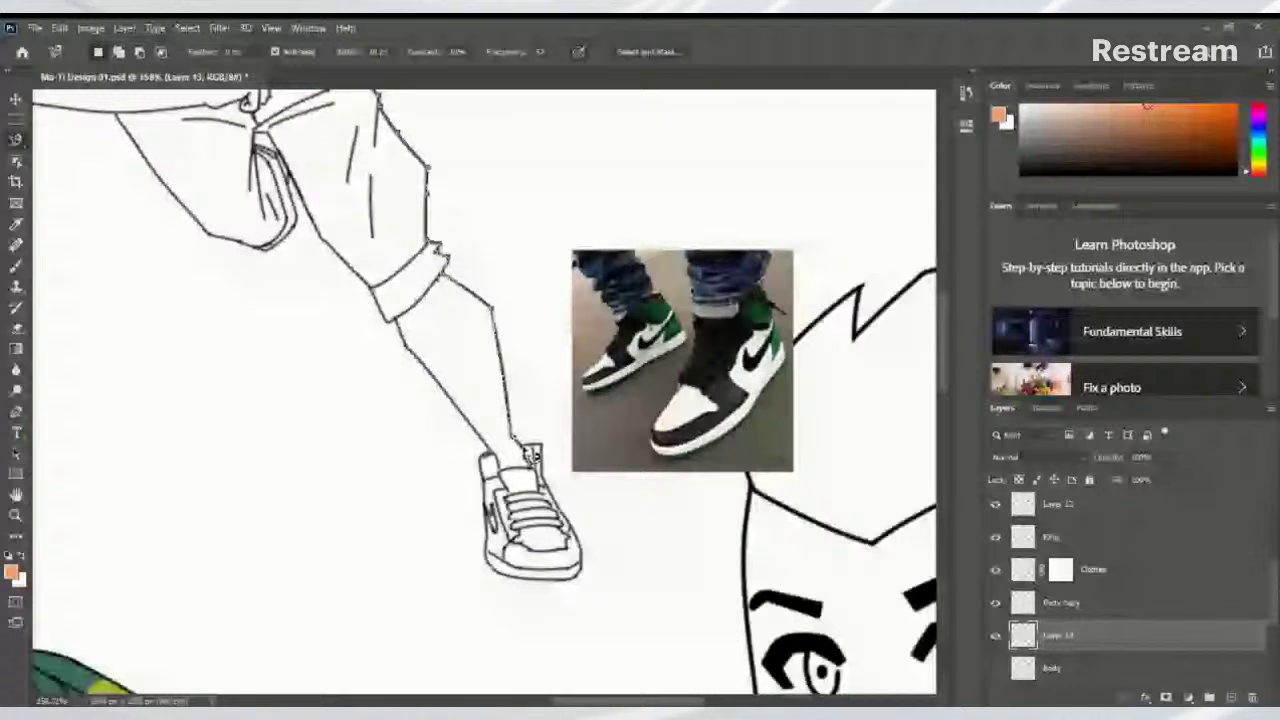
double_click(533, 455)
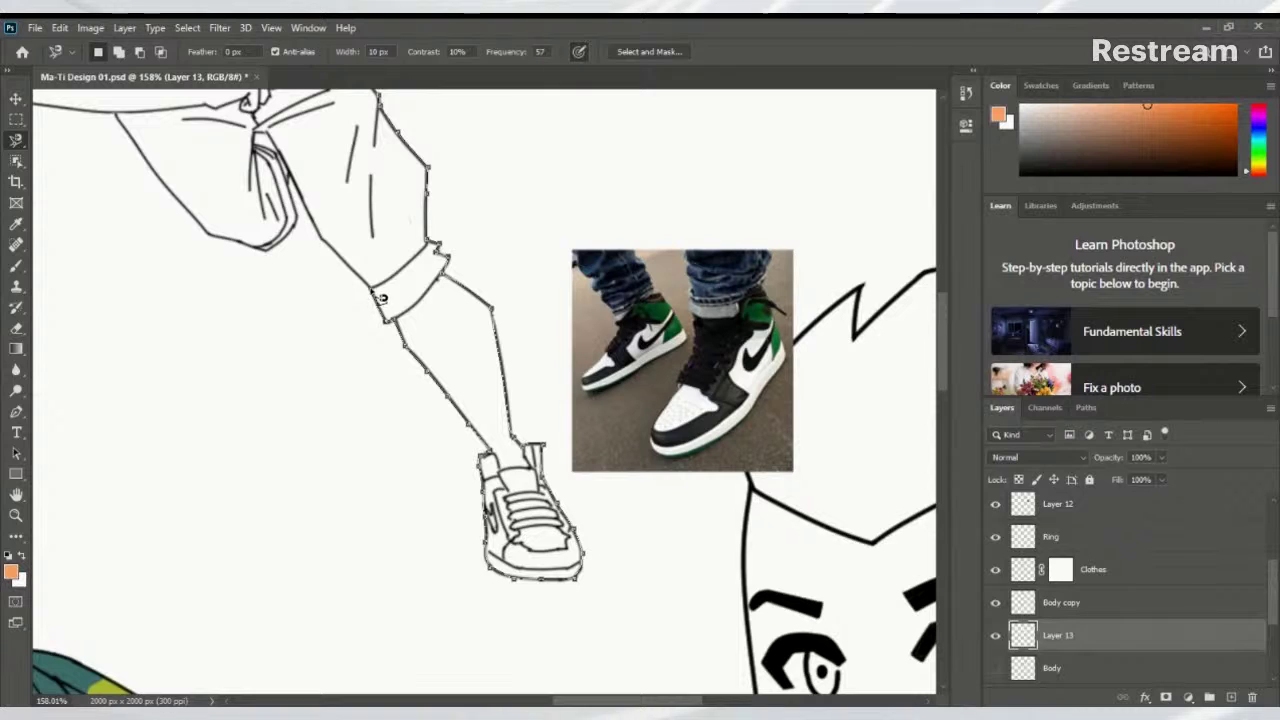
scroll(381, 298, "up", 3)
scroll(381, 298, "left", 2)
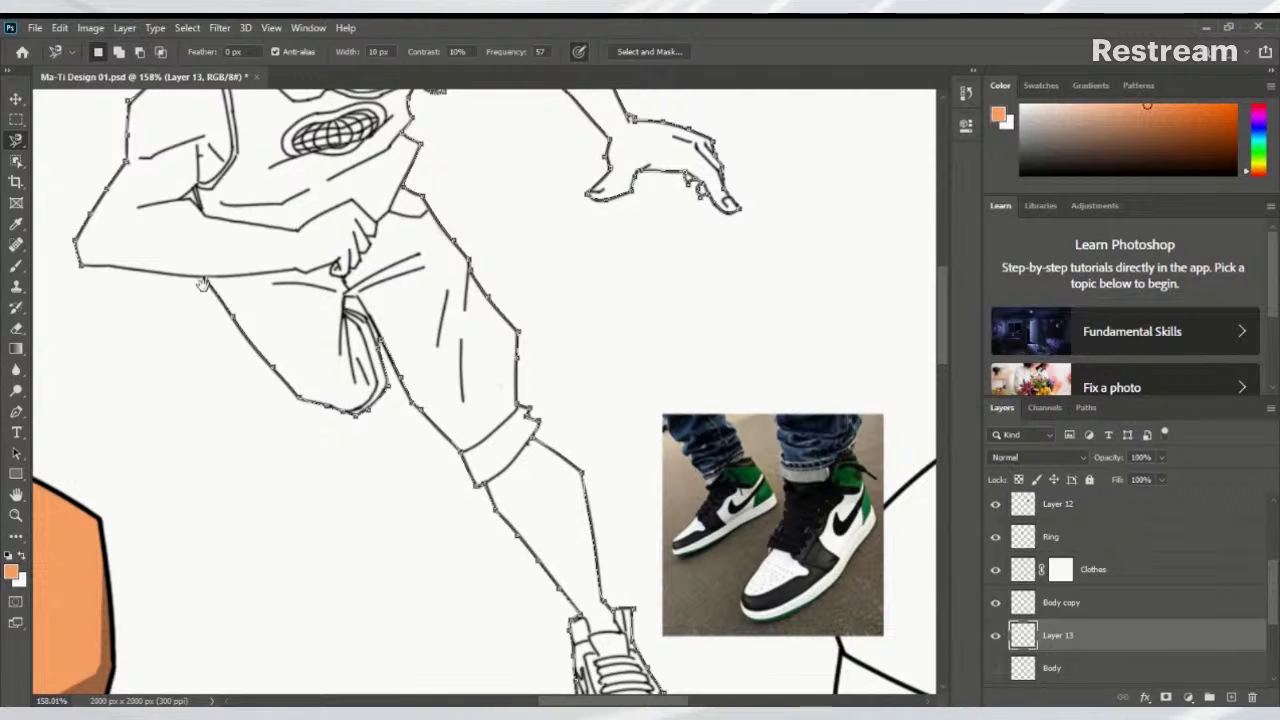
scroll(213, 290, "up", 3)
scroll(213, 290, "left", 4)
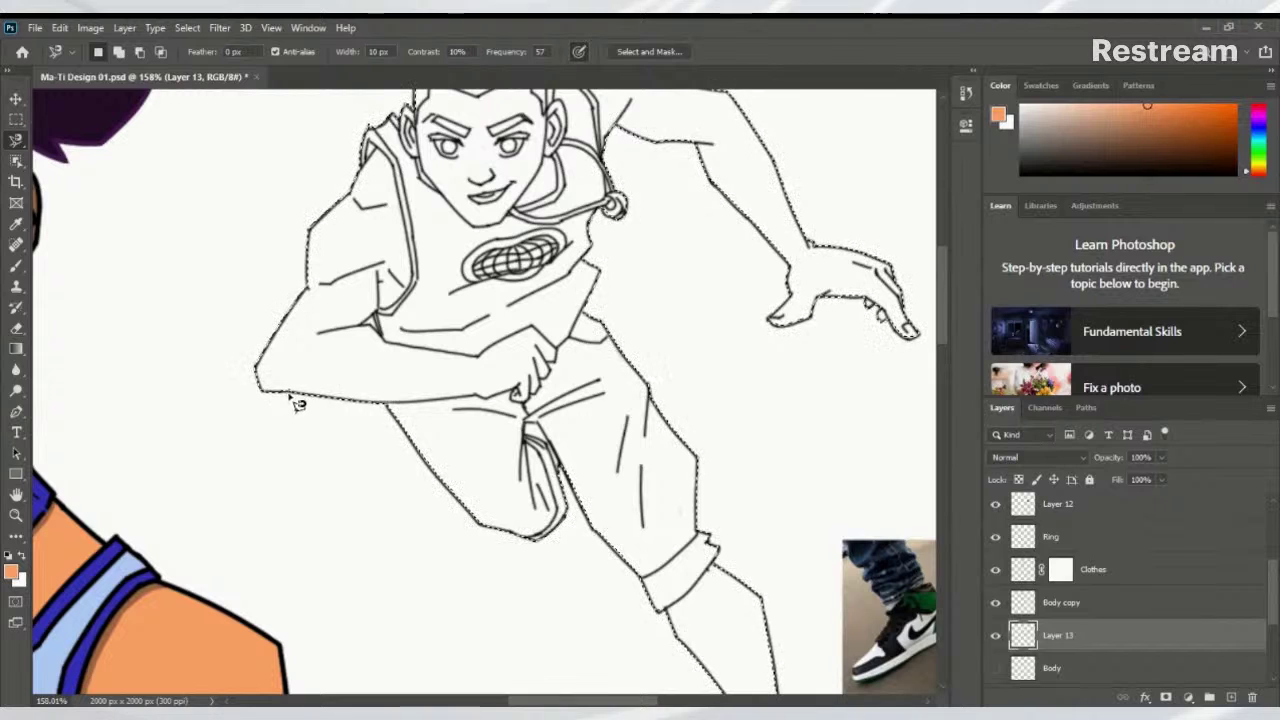
With the freehand Lasso Tool, add the missing sliver under the forearm to the selection
scroll(290, 392, "up", 5)
scroll(388, 444, "up", 2)
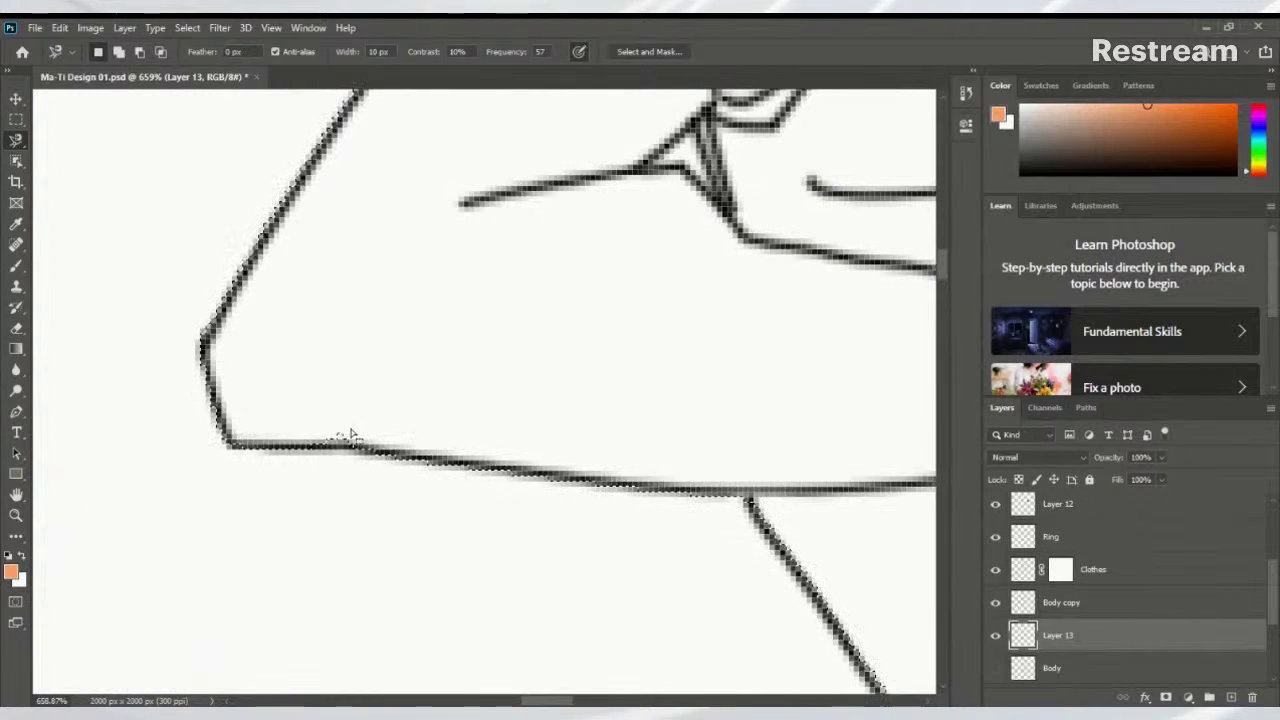
right_click(18, 142)
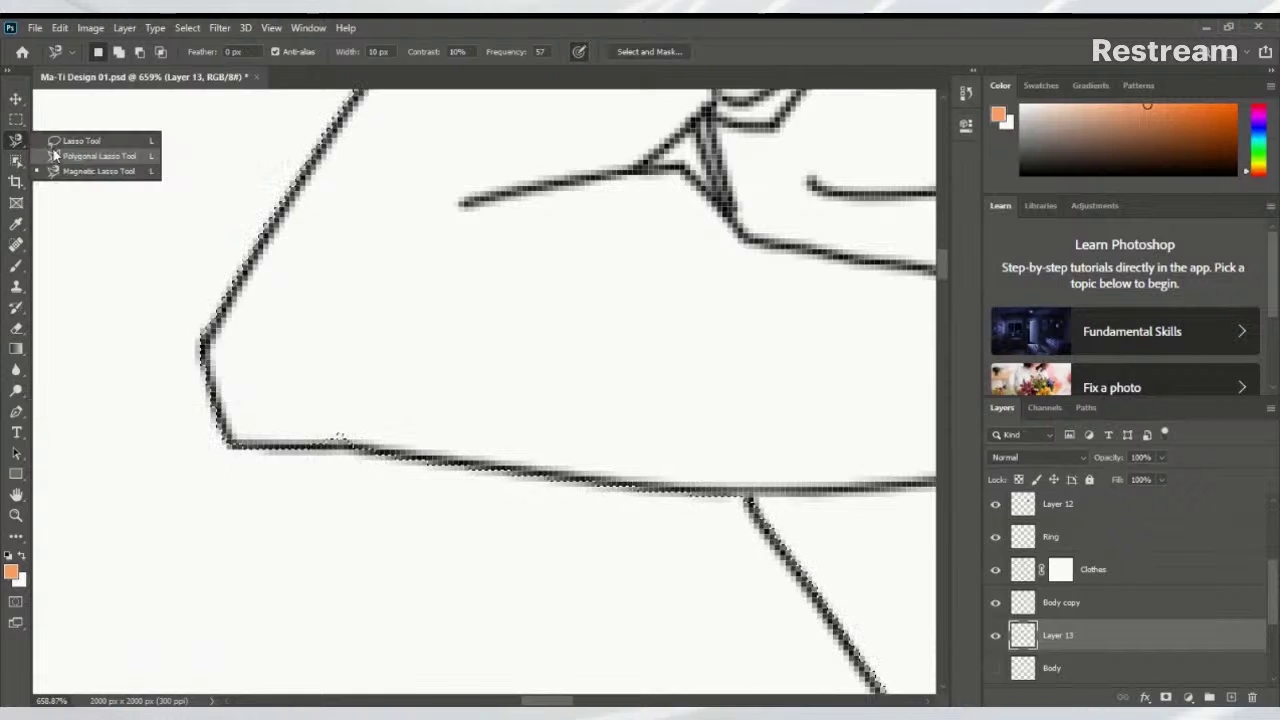
left_click(75, 142)
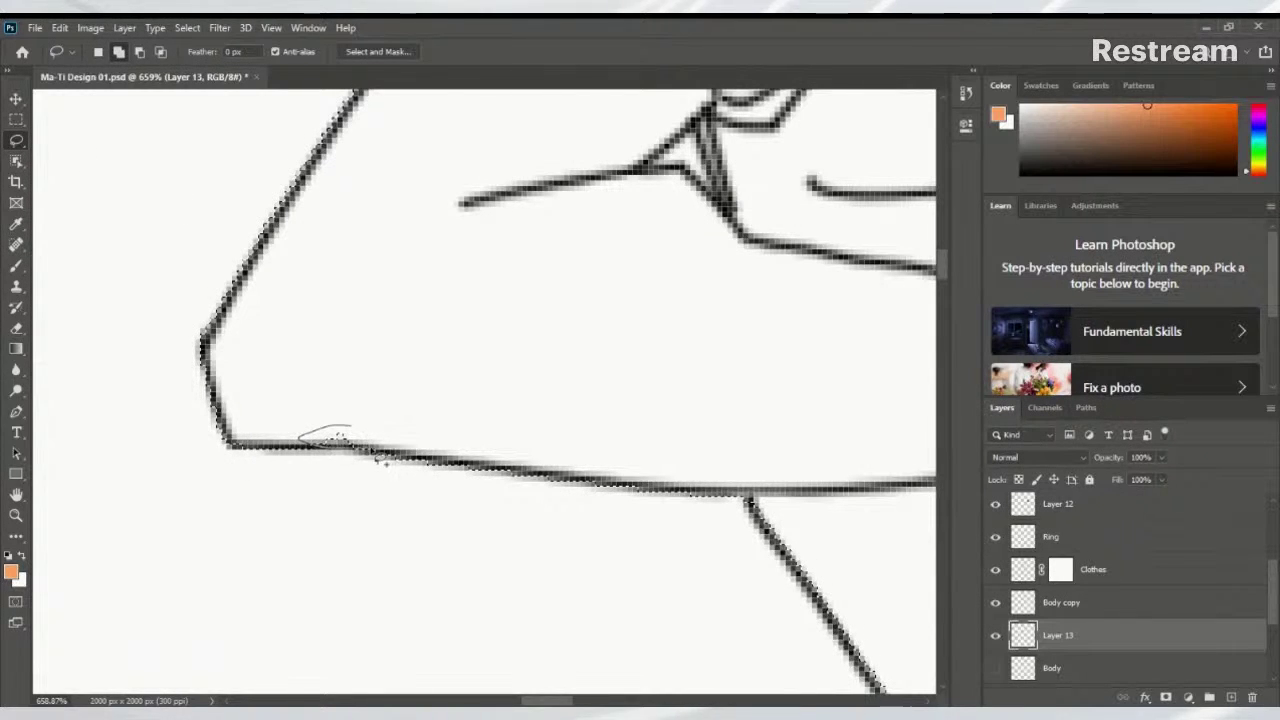
scroll(491, 371, "down", 5)
scroll(371, 391, "up", 4)
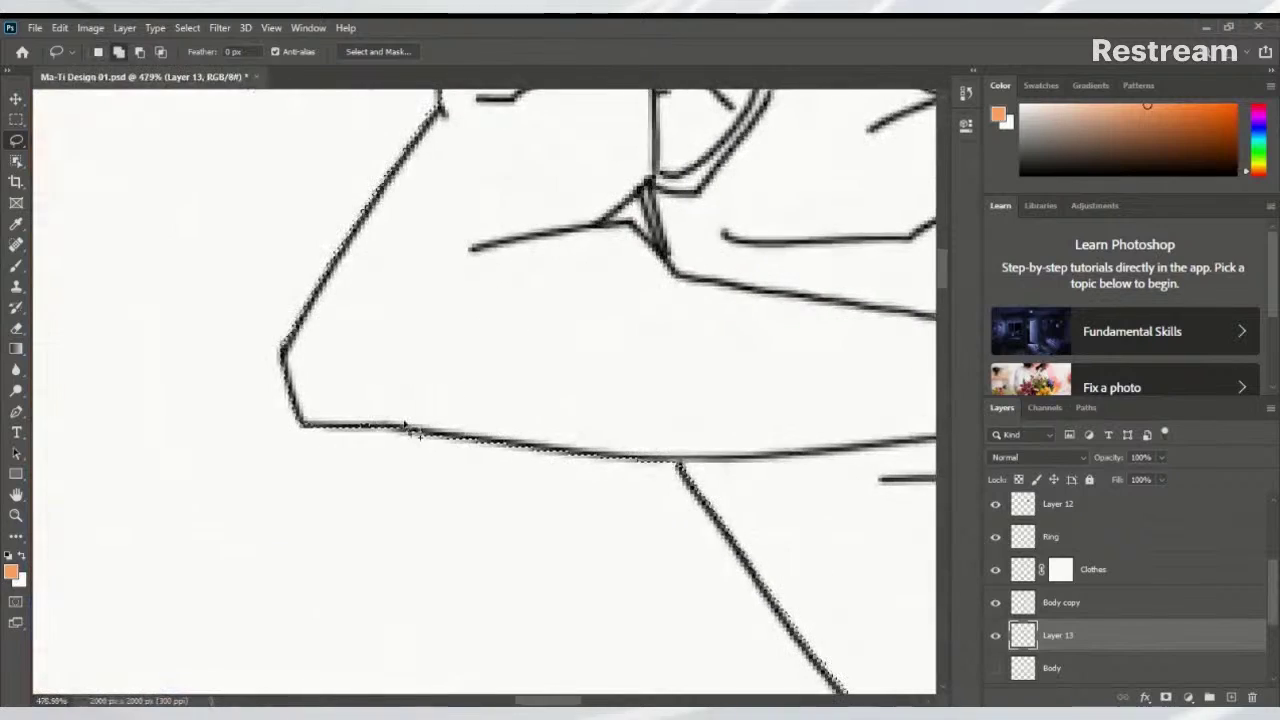
scroll(386, 372, "down", 4)
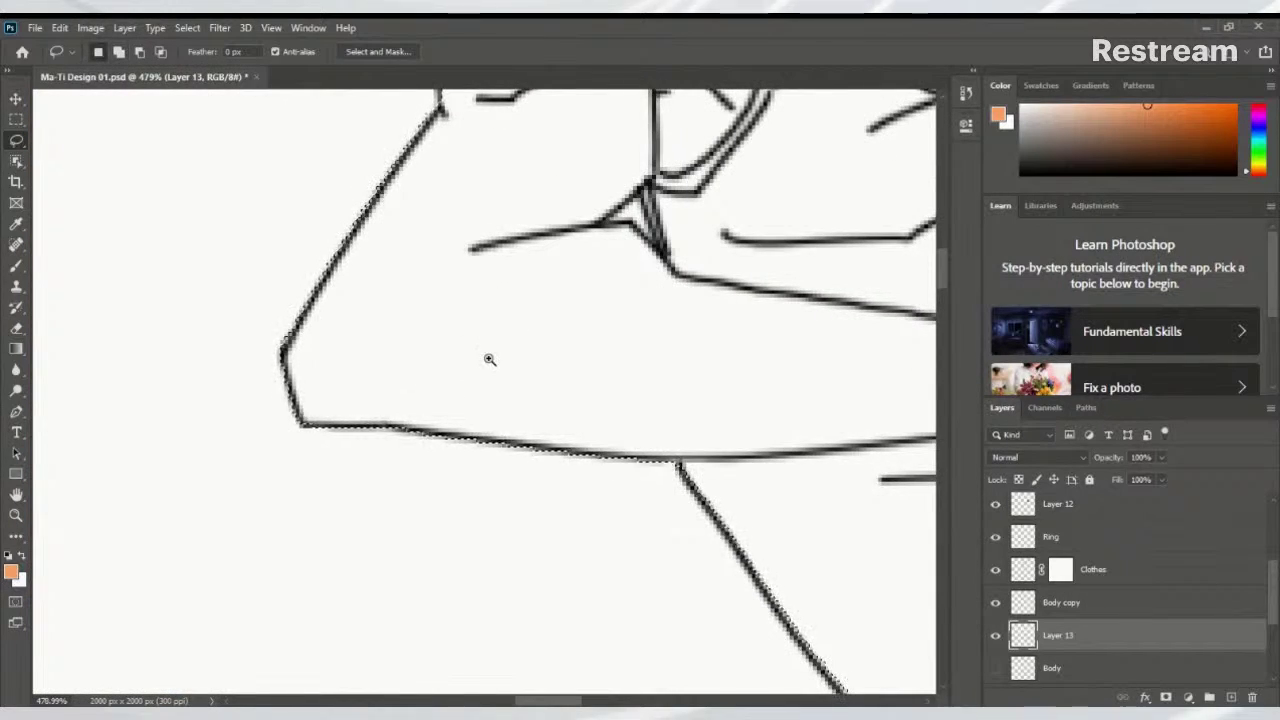
left_click_drag(357, 380, 409, 395)
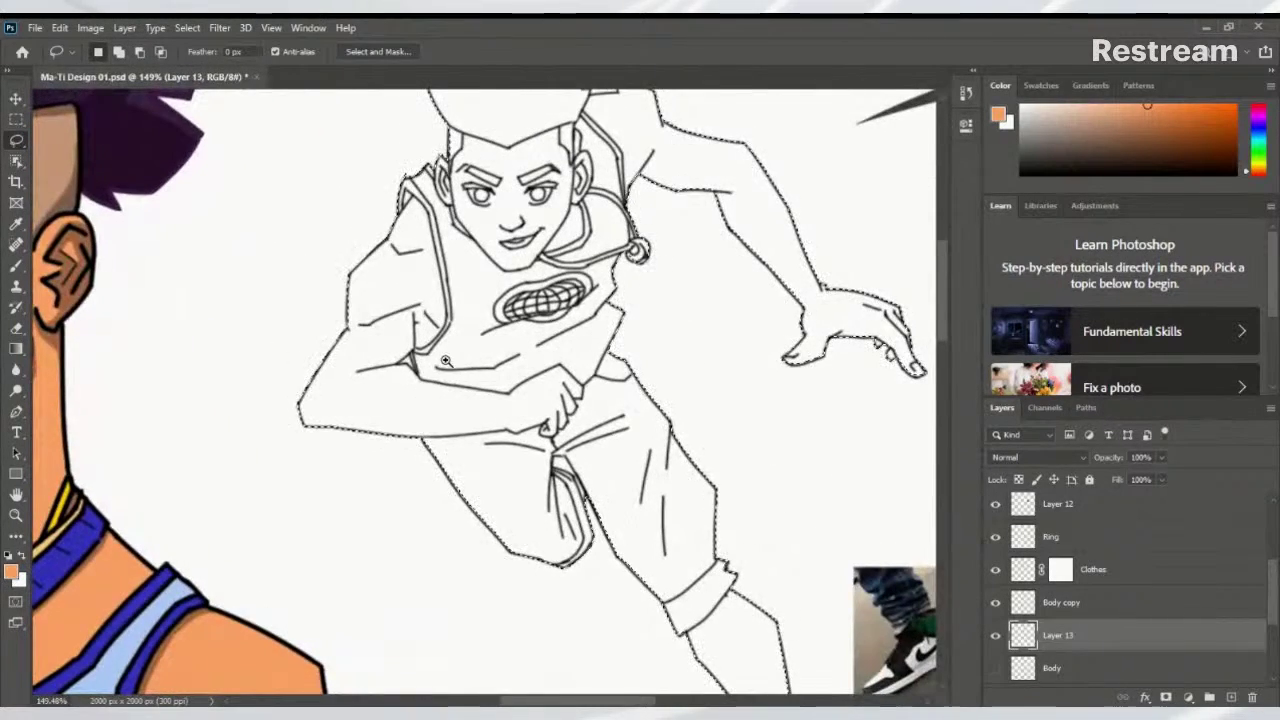
scroll(440, 392, "up", 3)
scroll(478, 389, "down", 2)
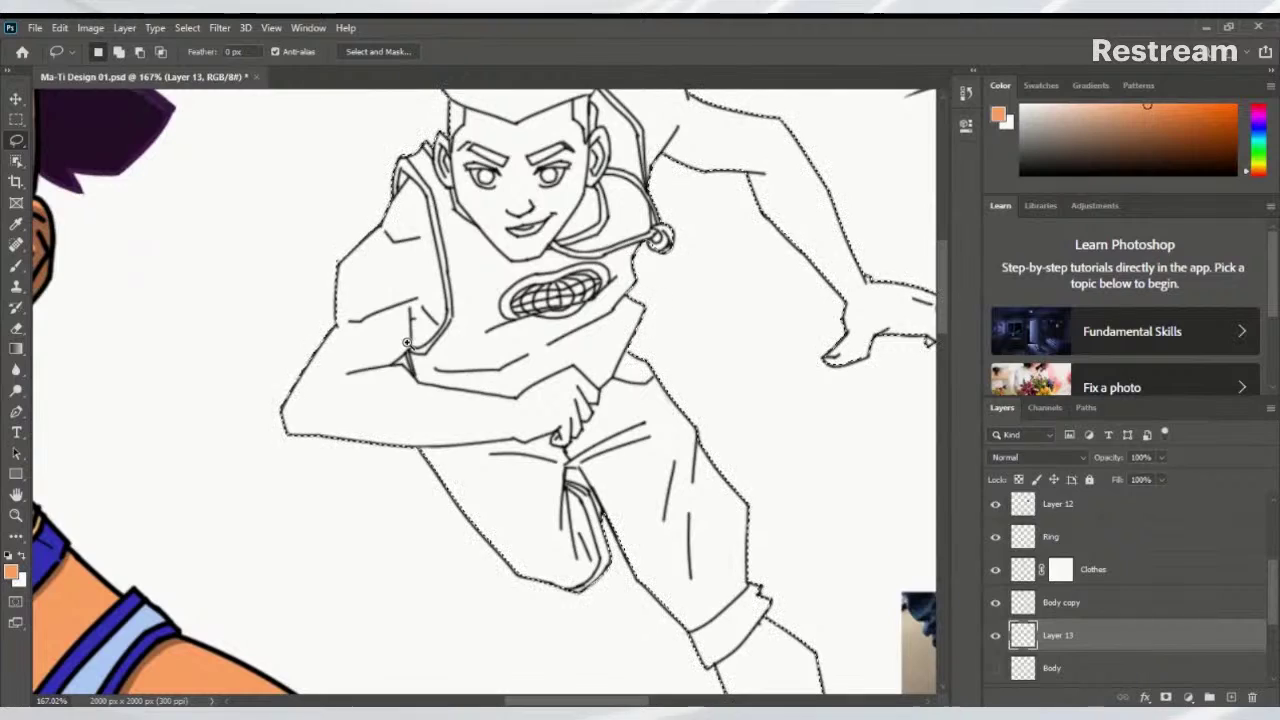
mouse_move(409, 341)
left_mouse_down()
mouse_move(320, 380)
mouse_move(362, 378)
left_mouse_up()
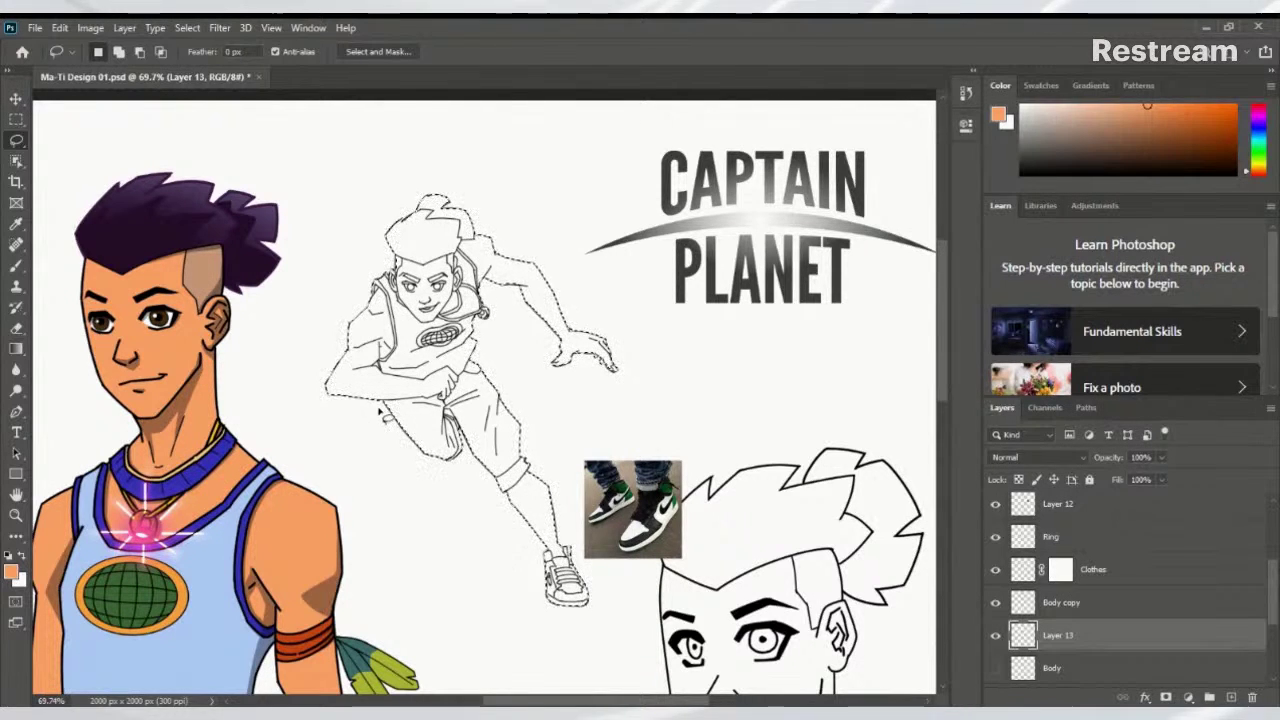
Fill the selected figure with light grey #a0a0a0 on Layer 13
left_click(10, 570)
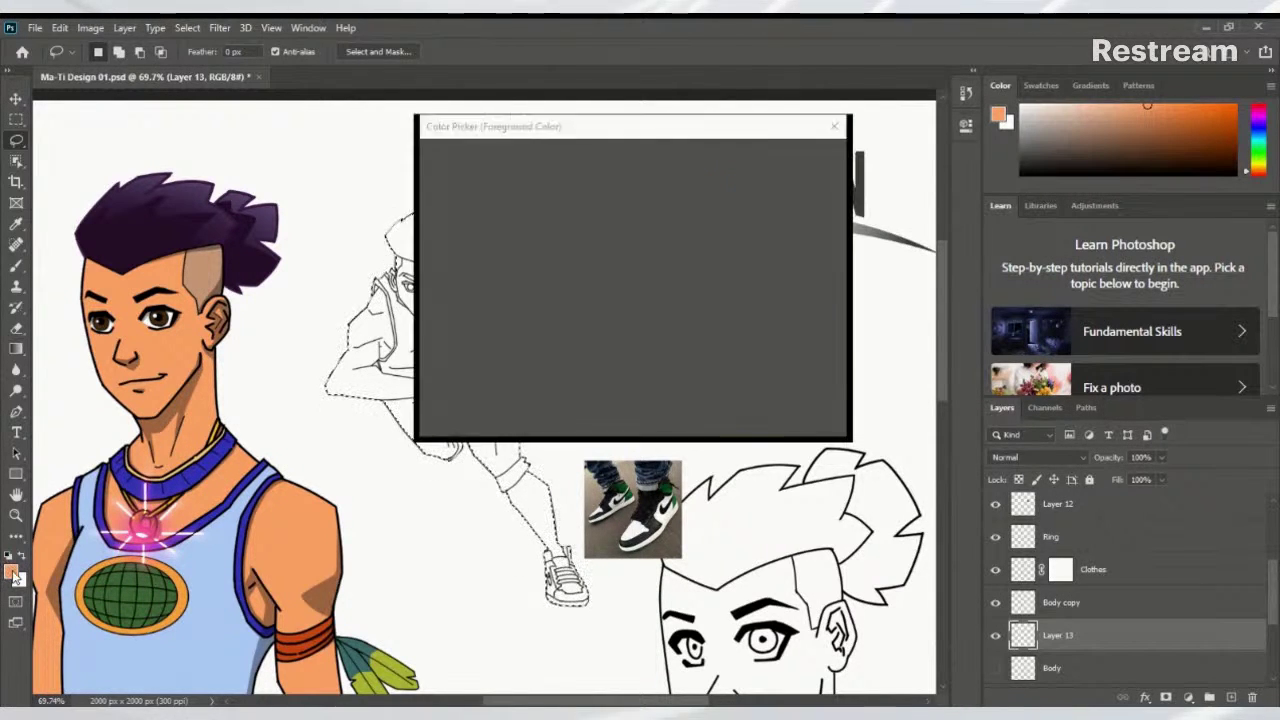
left_click(425, 281)
left_click_drag(425, 281, 429, 239)
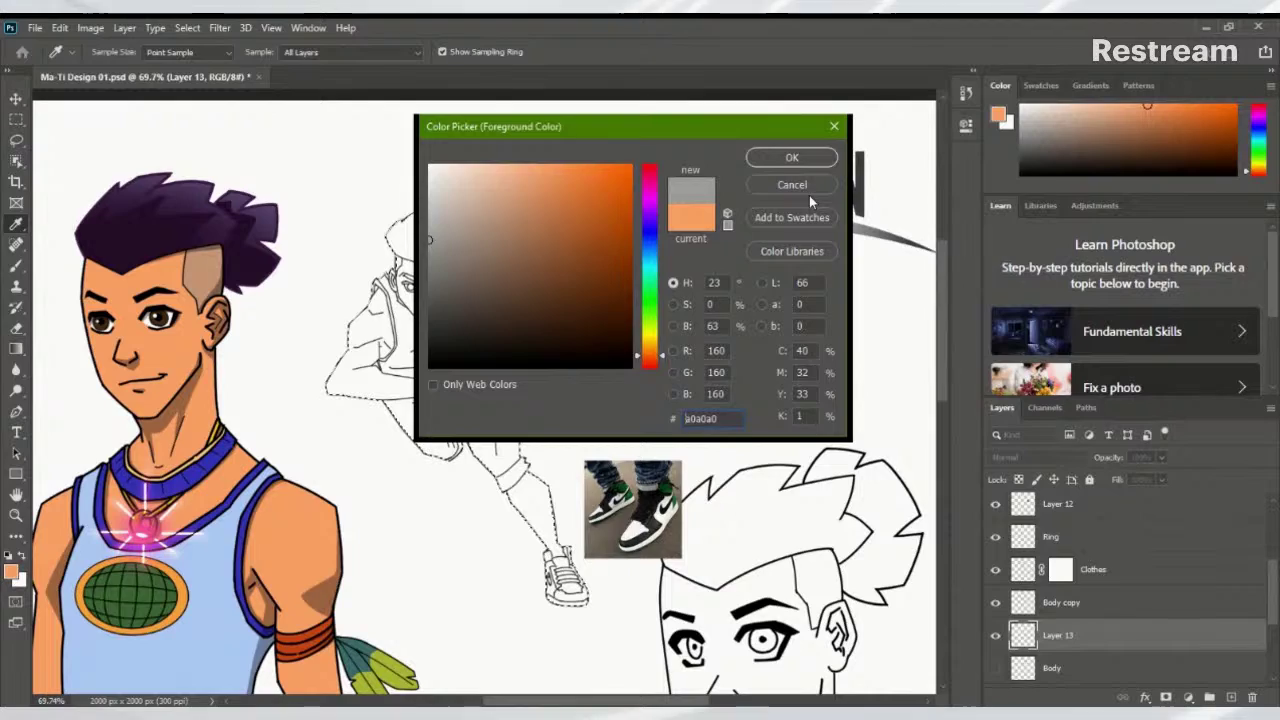
left_click(791, 157)
key("alt+BackSpace")
Erase the stray grey fill in the small gap at the chest line junction
key("l")
scroll(523, 303, "up", 3)
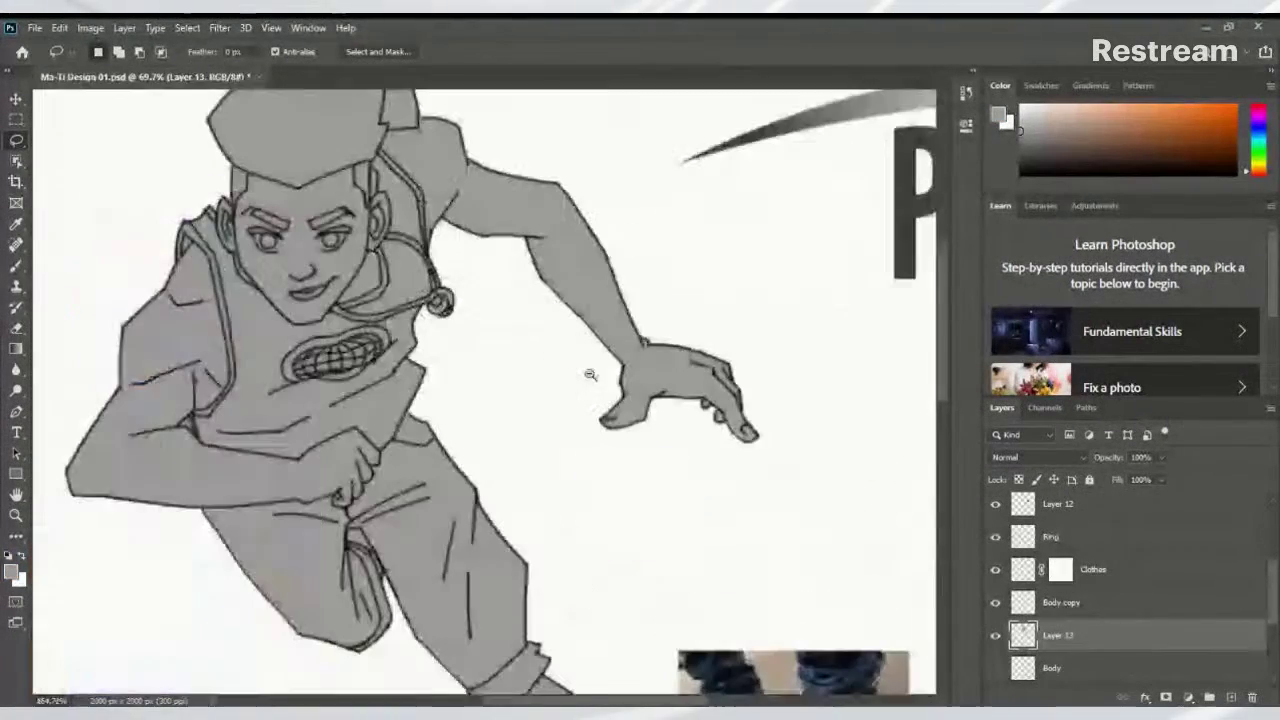
scroll(503, 361, "down", 2)
scroll(654, 423, "up", 5)
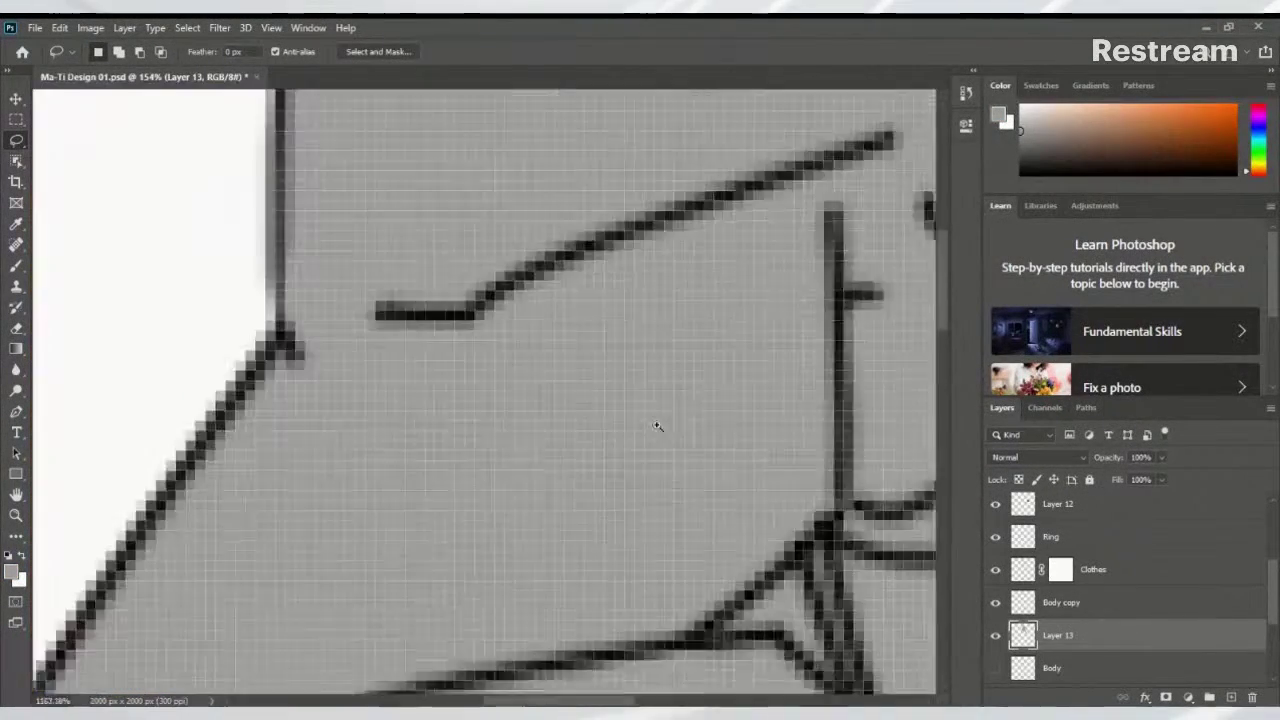
scroll(622, 433, "up", 3)
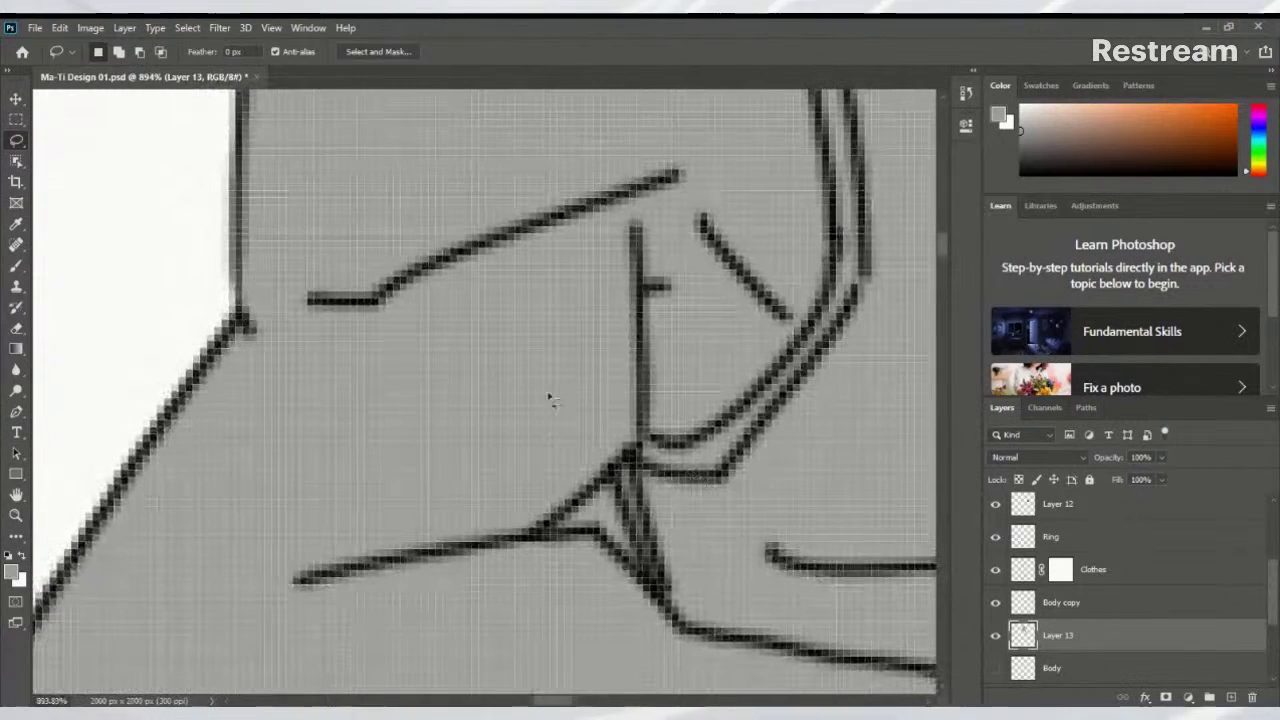
key("e")
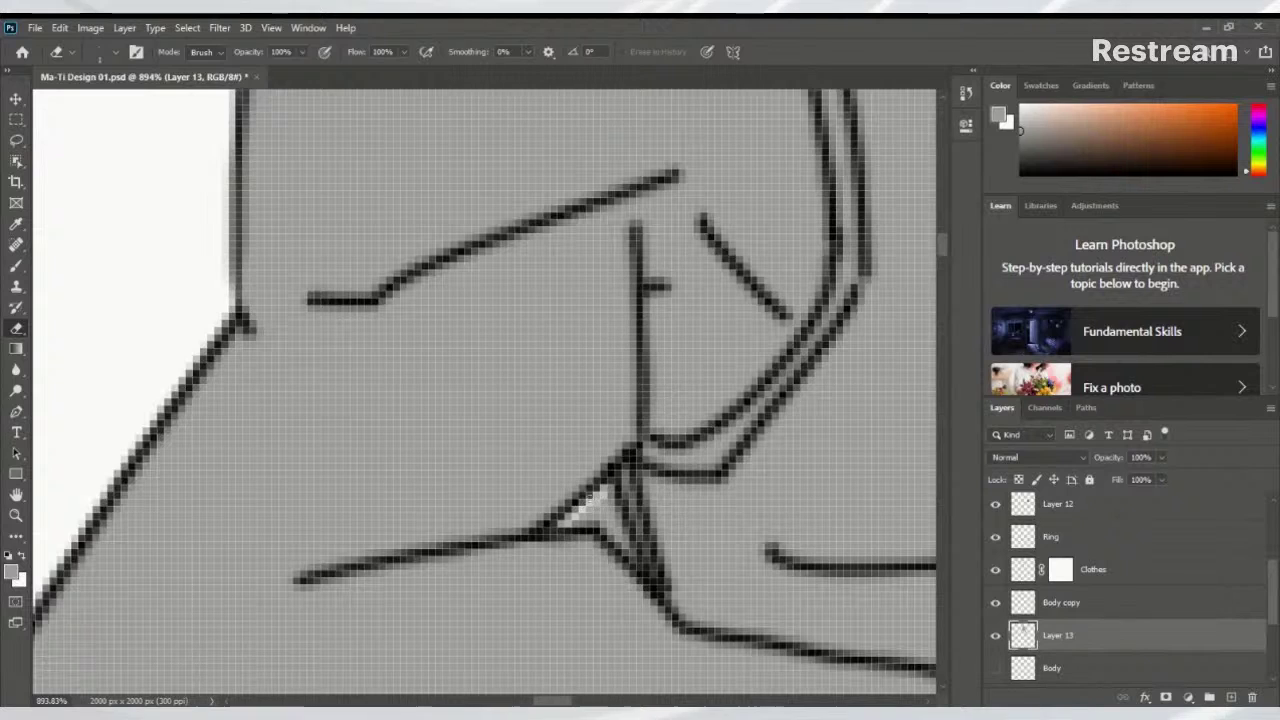
left_click_drag(605, 493, 633, 564)
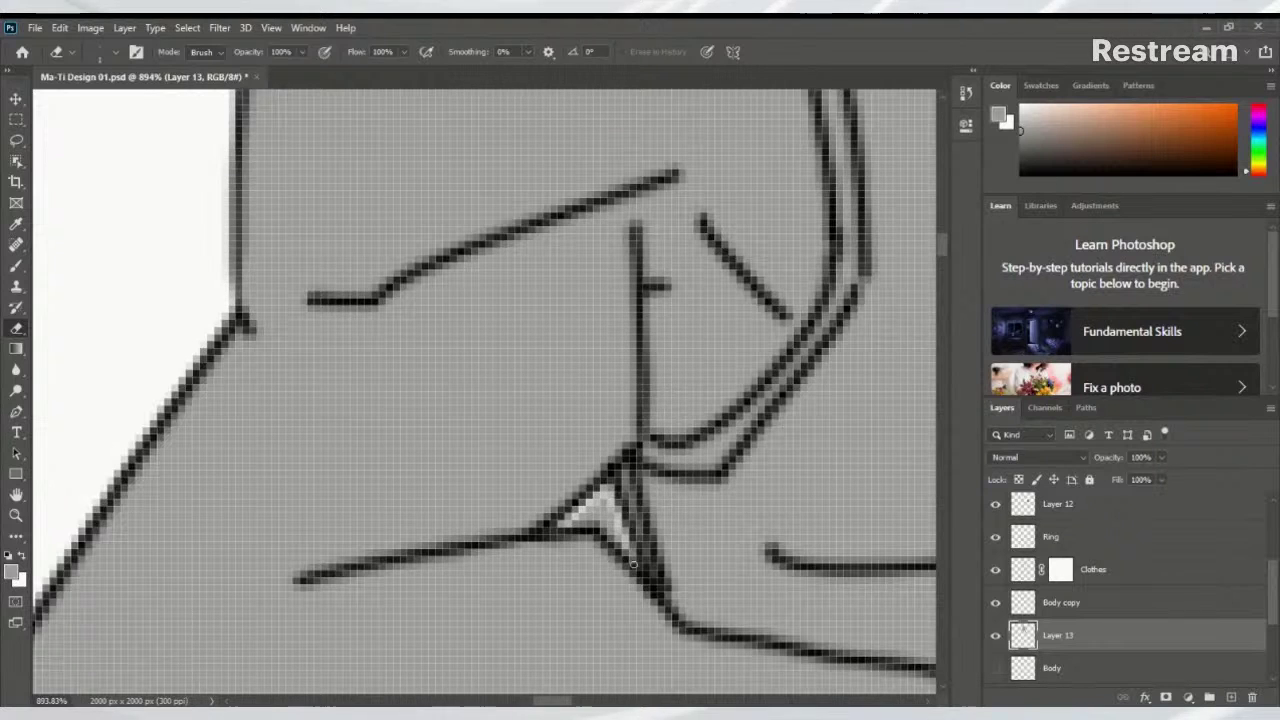
left_click_drag(608, 515, 604, 532)
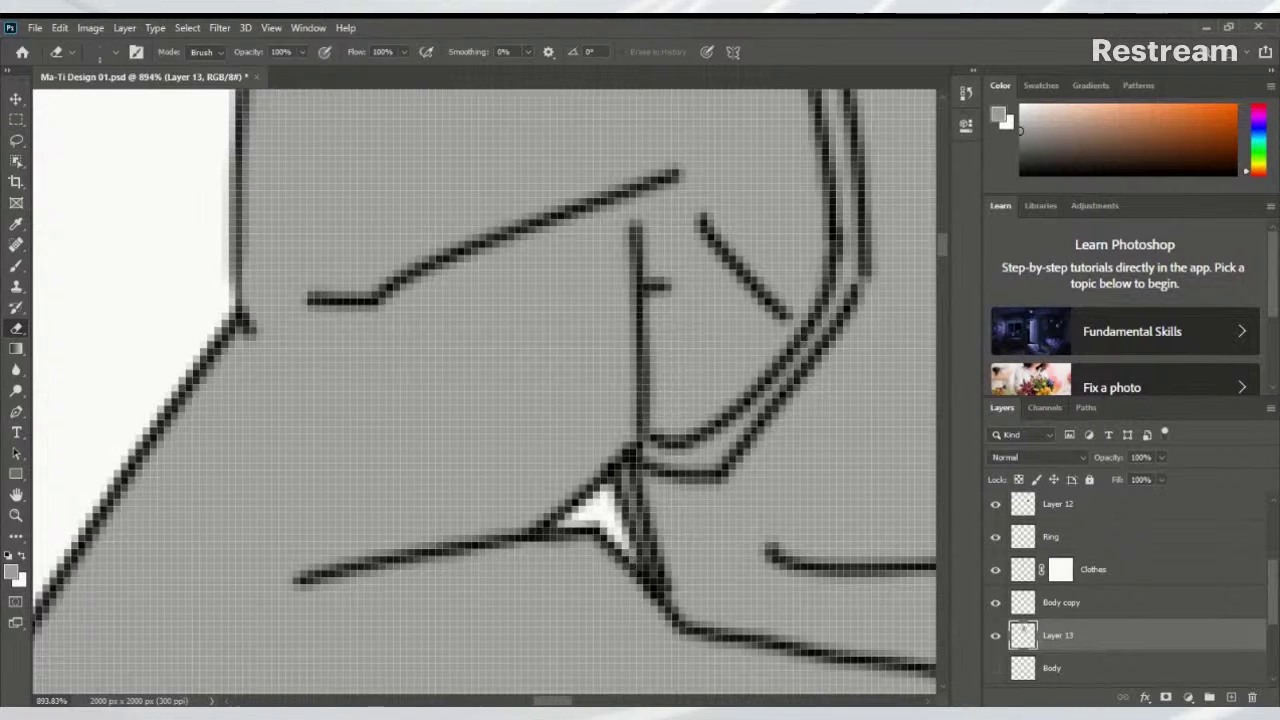
Erase the sliver of grey left beside the collar ring outline
scroll(484, 390, "right", 10)
scroll(771, 320, "up", 5)
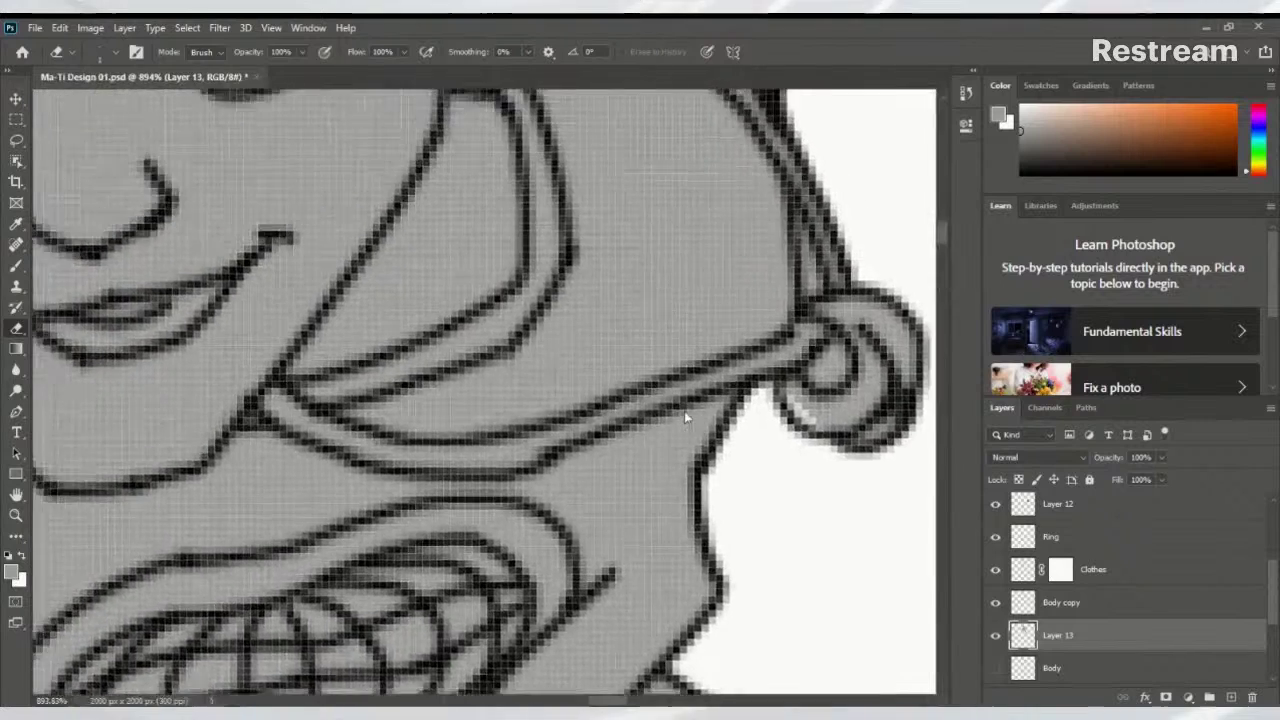
scroll(684, 411, "right", 5)
scroll(684, 411, "up", 4)
mouse_move(652, 418)
left_mouse_down()
mouse_move(643, 362)
mouse_move(649, 414)
left_mouse_up()
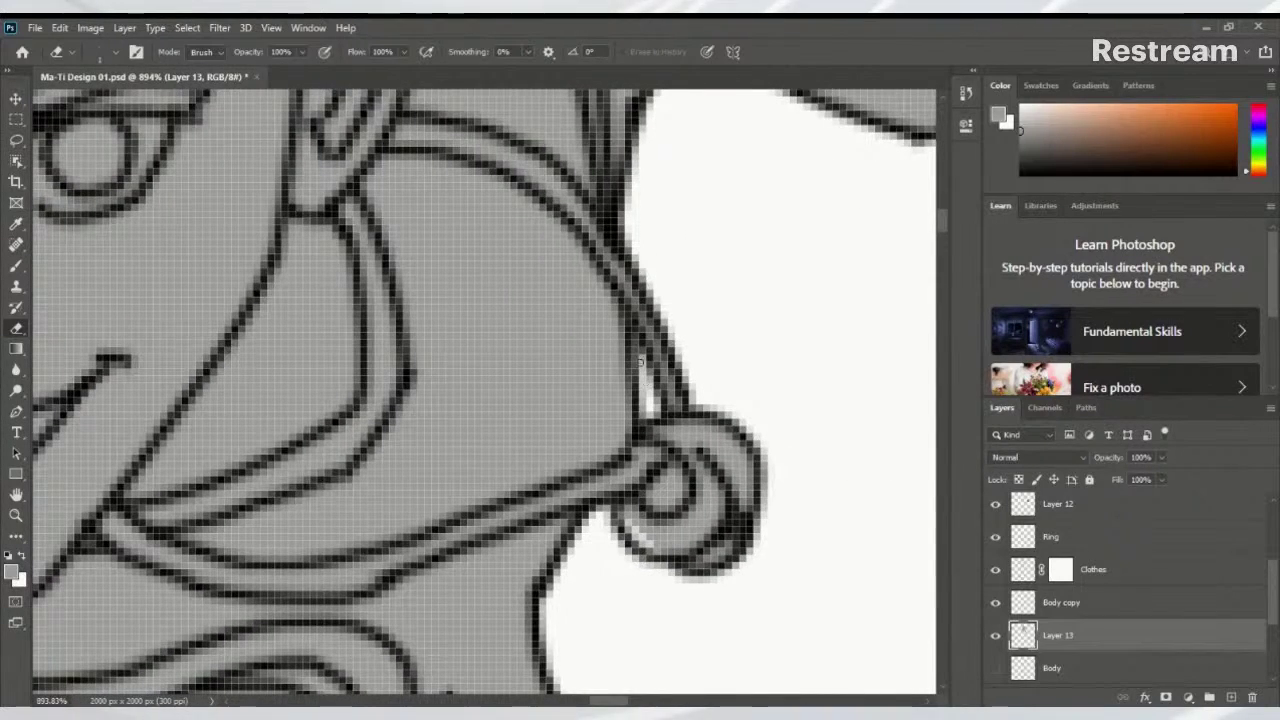
Brush grey over the light gaps along the fingertip's lower outline on the outstretched hand
key("b")
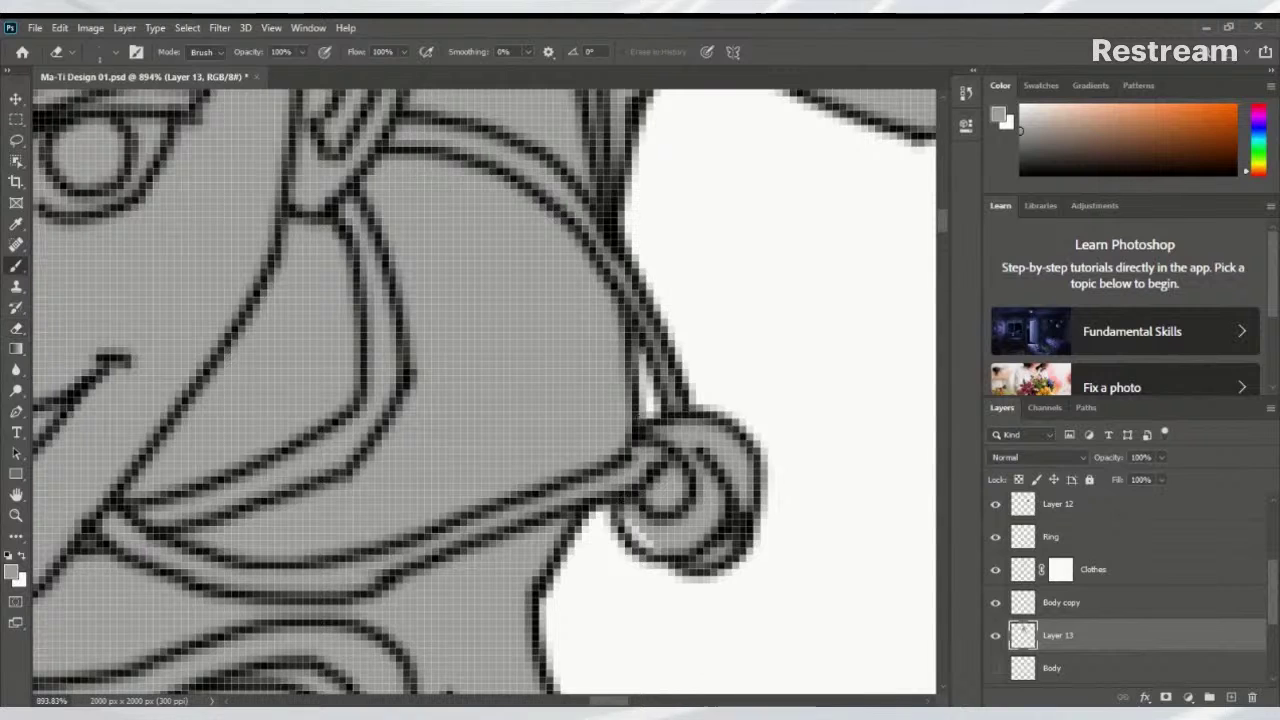
mouse_move(655, 535)
left_mouse_down()
mouse_move(643, 521)
mouse_move(659, 552)
left_mouse_up()
key("ctrl+z")
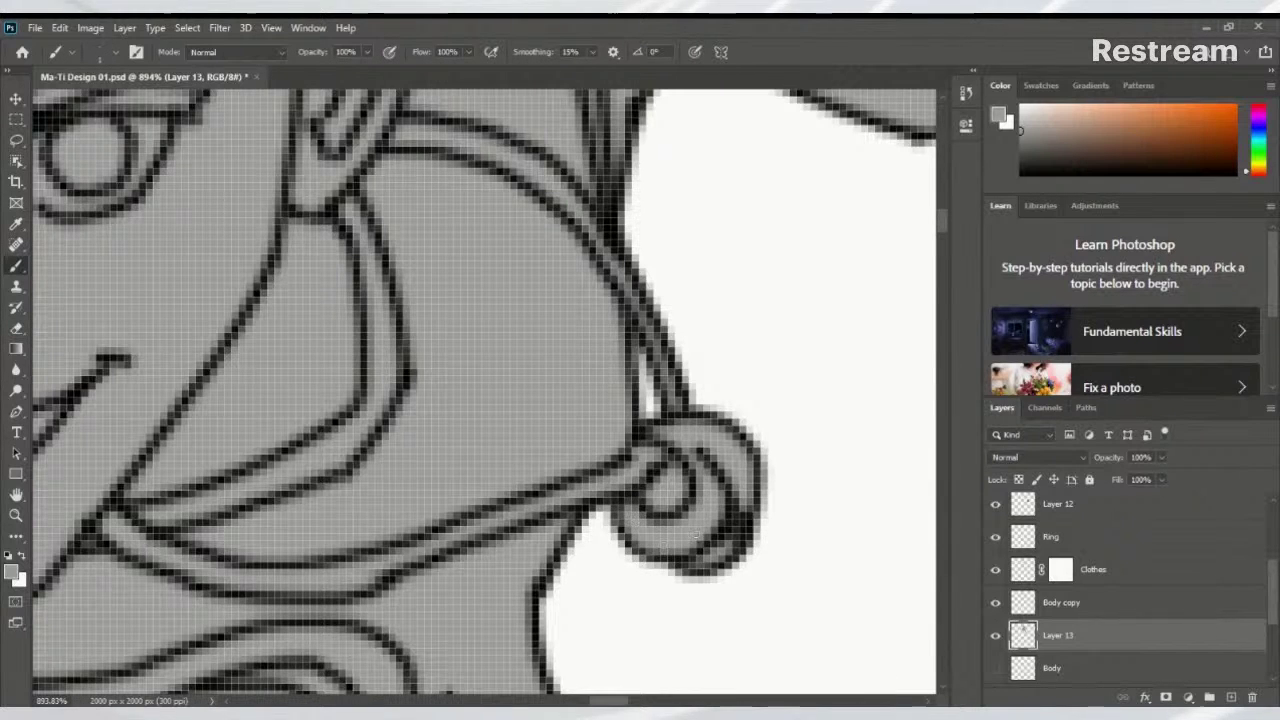
left_click_drag(720, 485, 391, 414)
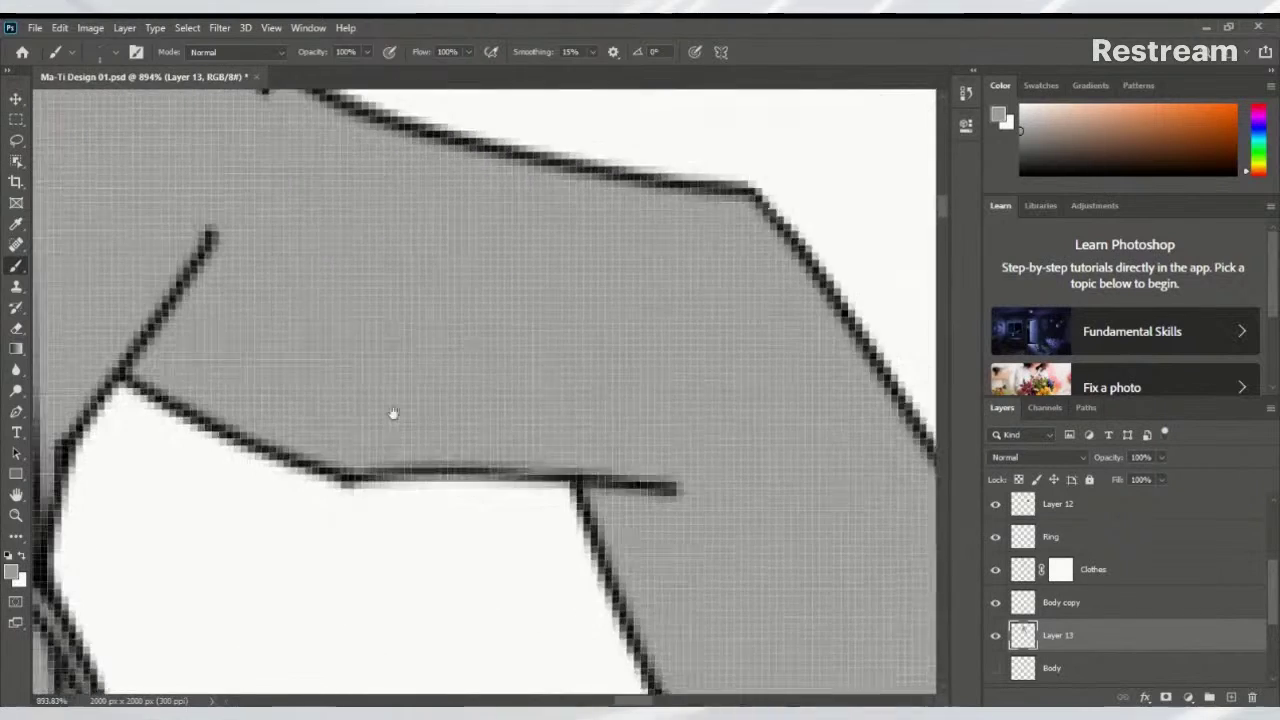
mouse_move(749, 496)
left_mouse_down()
mouse_move(600, 551)
mouse_move(660, 366)
mouse_move(298, 495)
left_mouse_up()
left_click_drag(534, 465, 570, 520)
left_click_drag(632, 553, 651, 545)
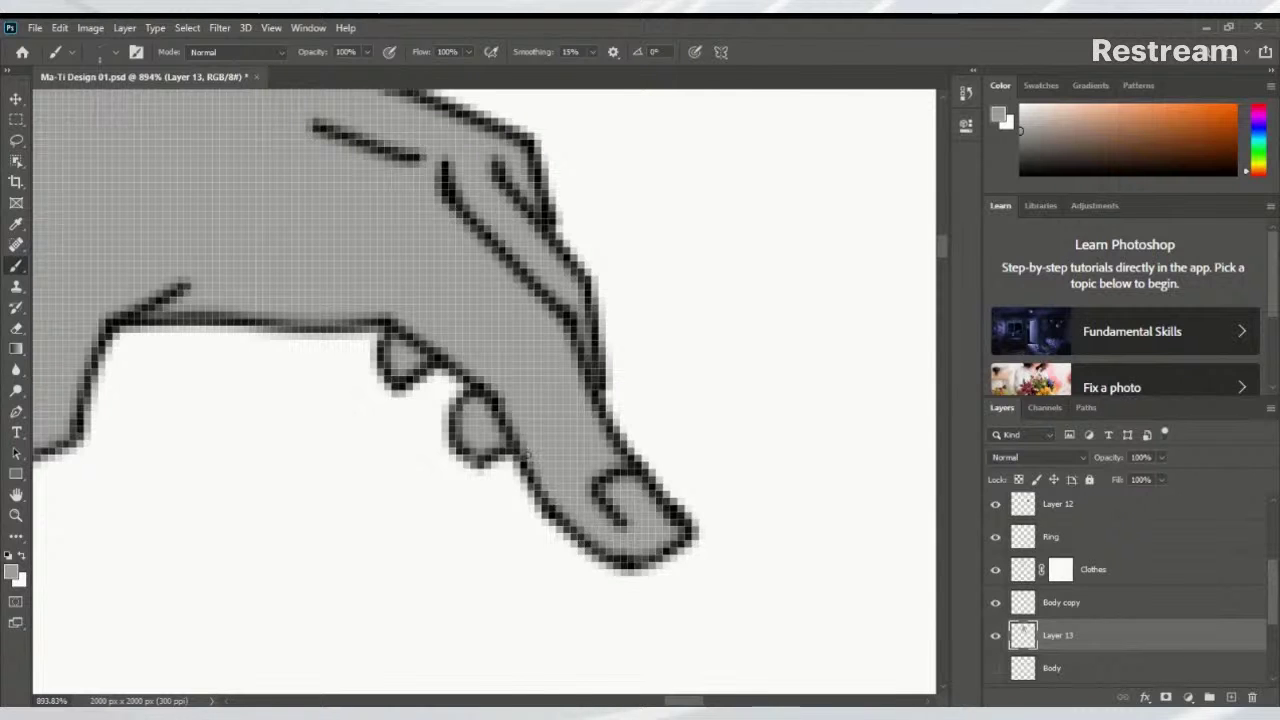
left_click_drag(600, 566, 622, 556)
mouse_move(542, 395)
left_mouse_down()
mouse_move(589, 363)
mouse_move(651, 489)
mouse_move(703, 500)
mouse_move(443, 420)
mouse_move(694, 506)
mouse_move(629, 449)
mouse_move(711, 306)
mouse_move(600, 505)
mouse_move(737, 294)
mouse_move(574, 494)
mouse_move(751, 274)
mouse_move(580, 650)
mouse_move(577, 357)
mouse_move(391, 274)
left_mouse_up()
Erase stray grey pixels along the outside of the diagonal outline and its corner
key("e")
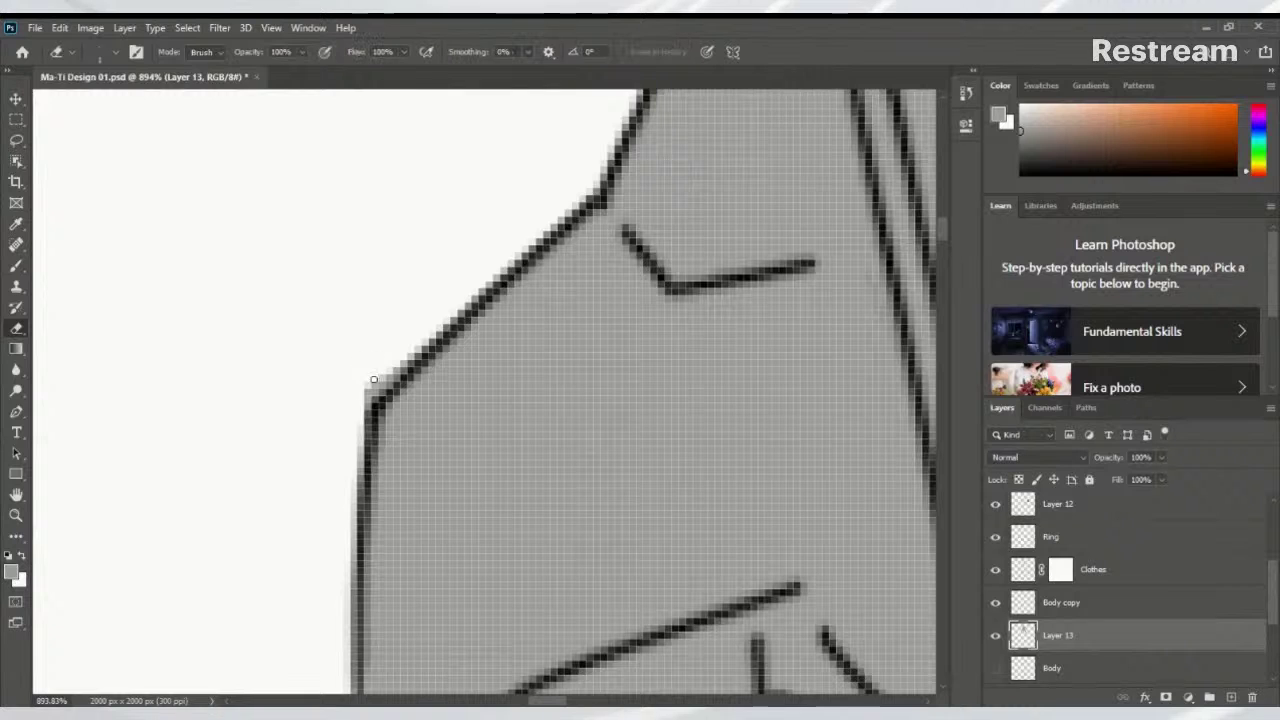
left_click_drag(373, 380, 357, 406)
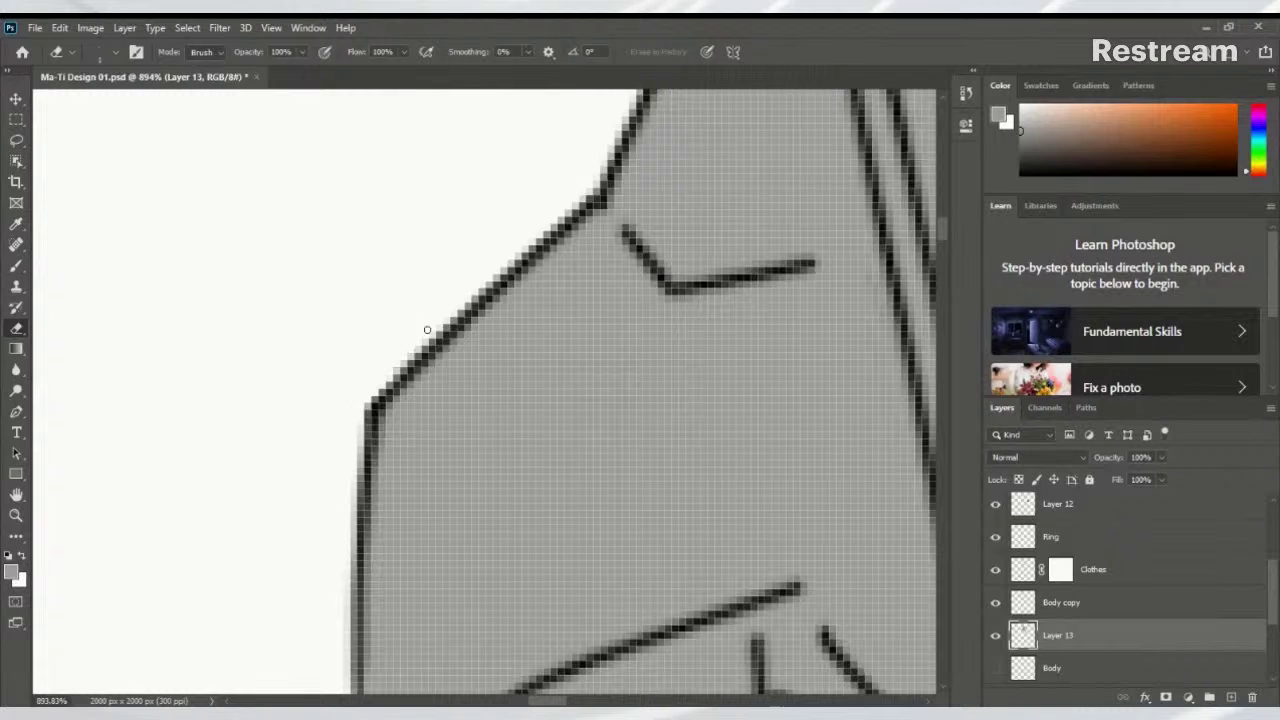
left_click_drag(427, 330, 356, 415)
Pan over the ear, hair spikes and collar to check the fill, then zoom out
mouse_move(511, 254)
left_mouse_down()
mouse_move(486, 329)
mouse_move(414, 371)
left_mouse_up()
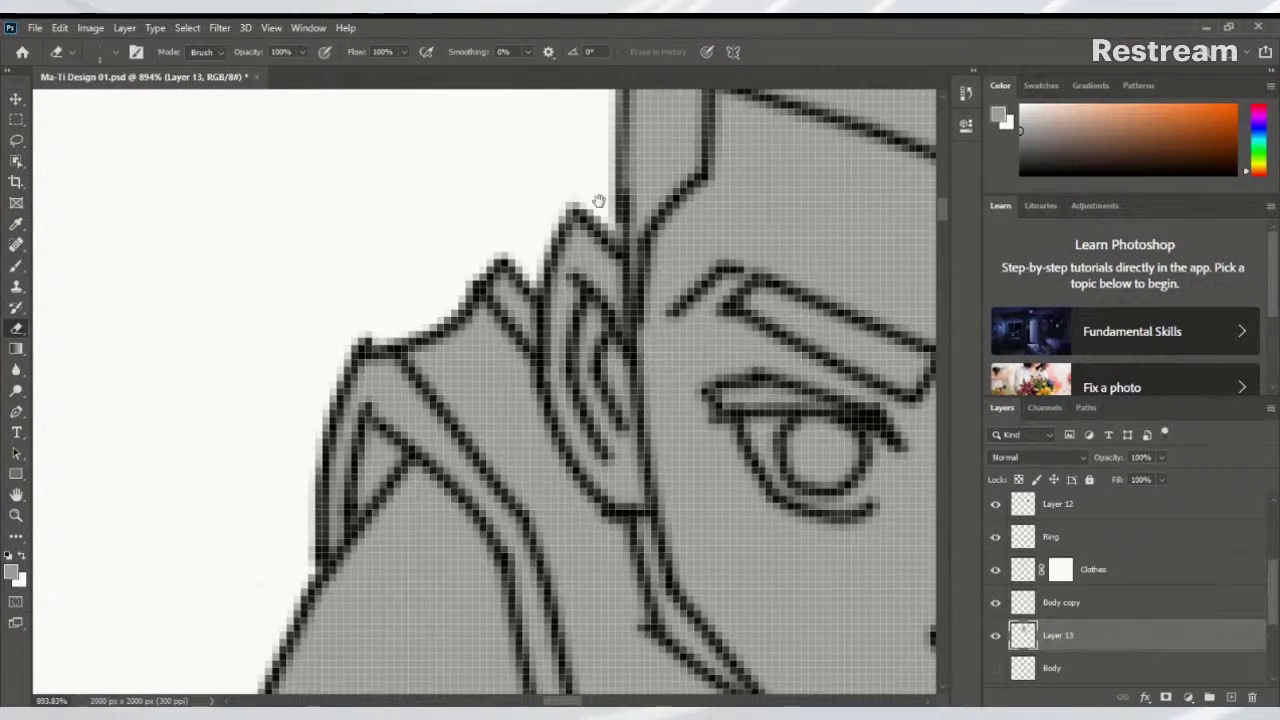
left_click_drag(599, 201, 399, 535)
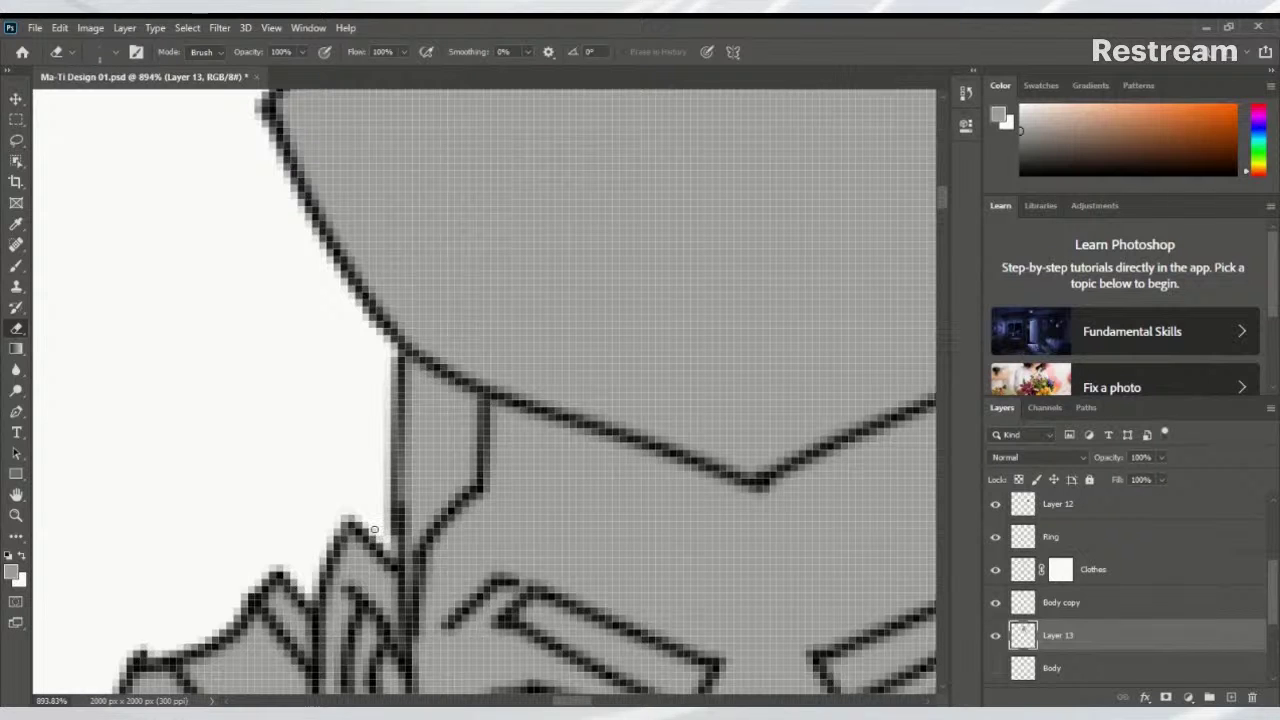
left_click_drag(408, 337, 300, 677)
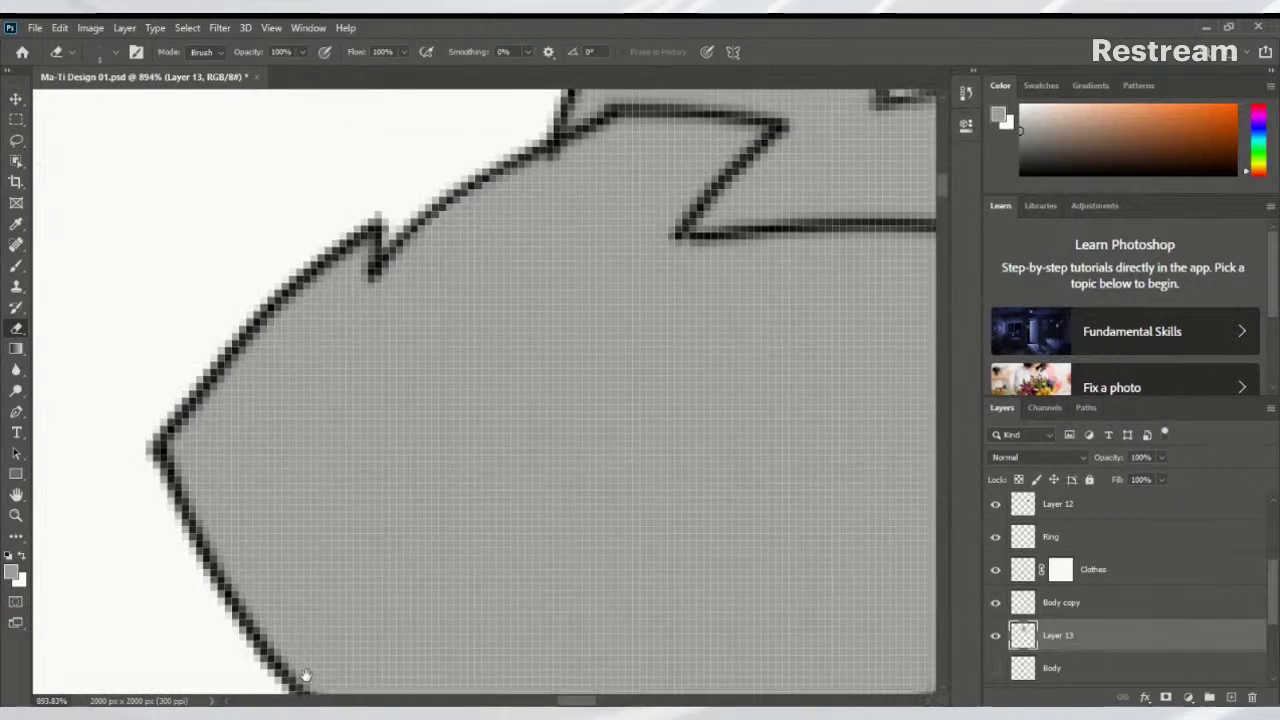
left_click_drag(471, 354, 269, 542)
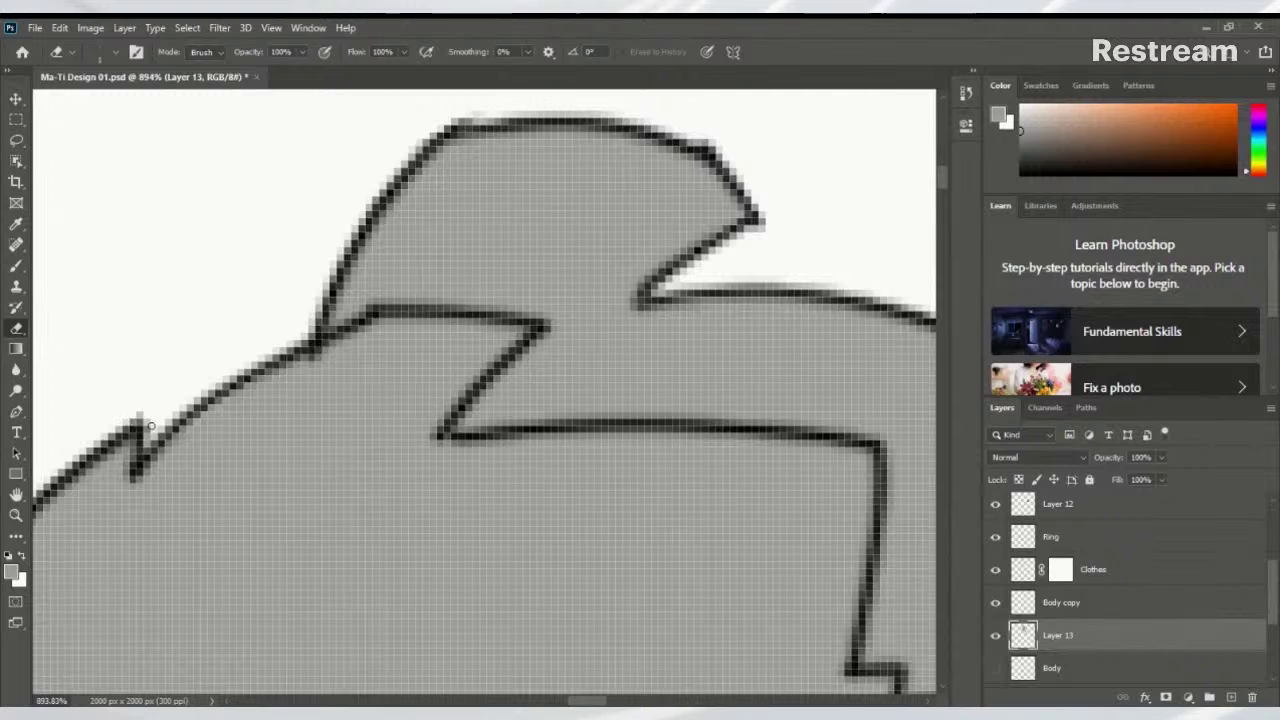
scroll(150, 419, "up", 3)
scroll(150, 419, "right", 3)
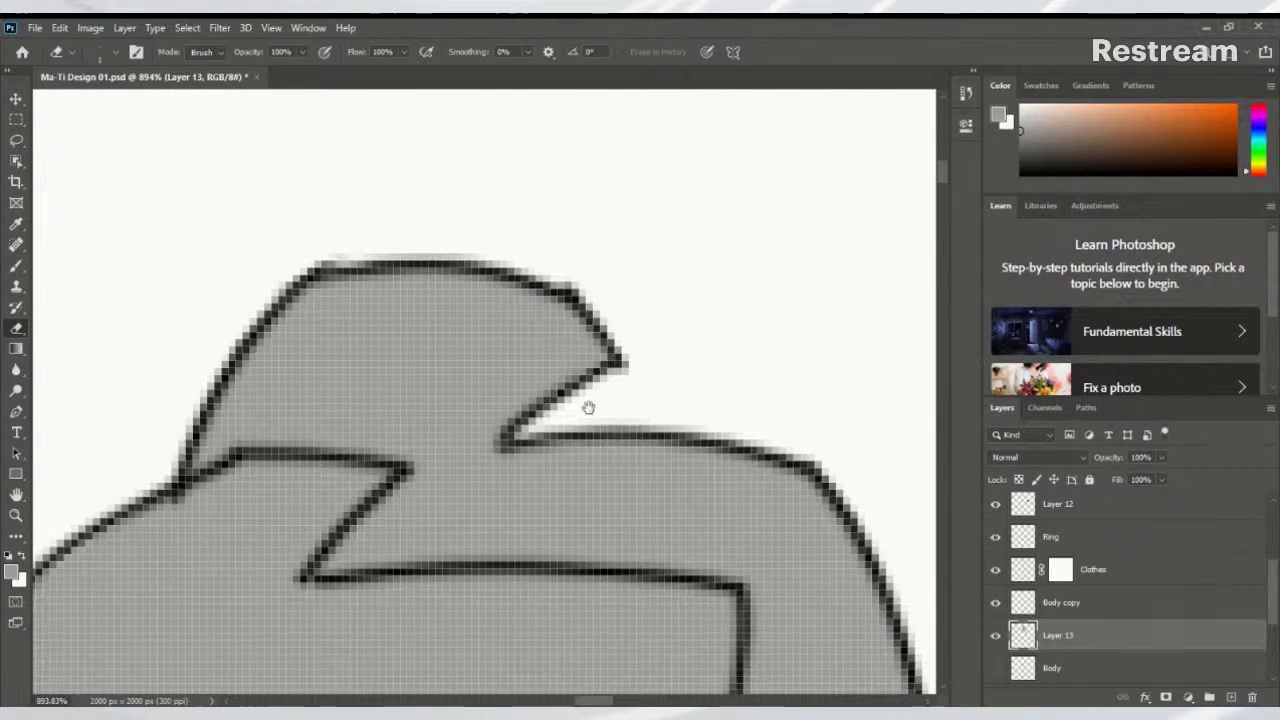
left_click_drag(586, 409, 569, 434)
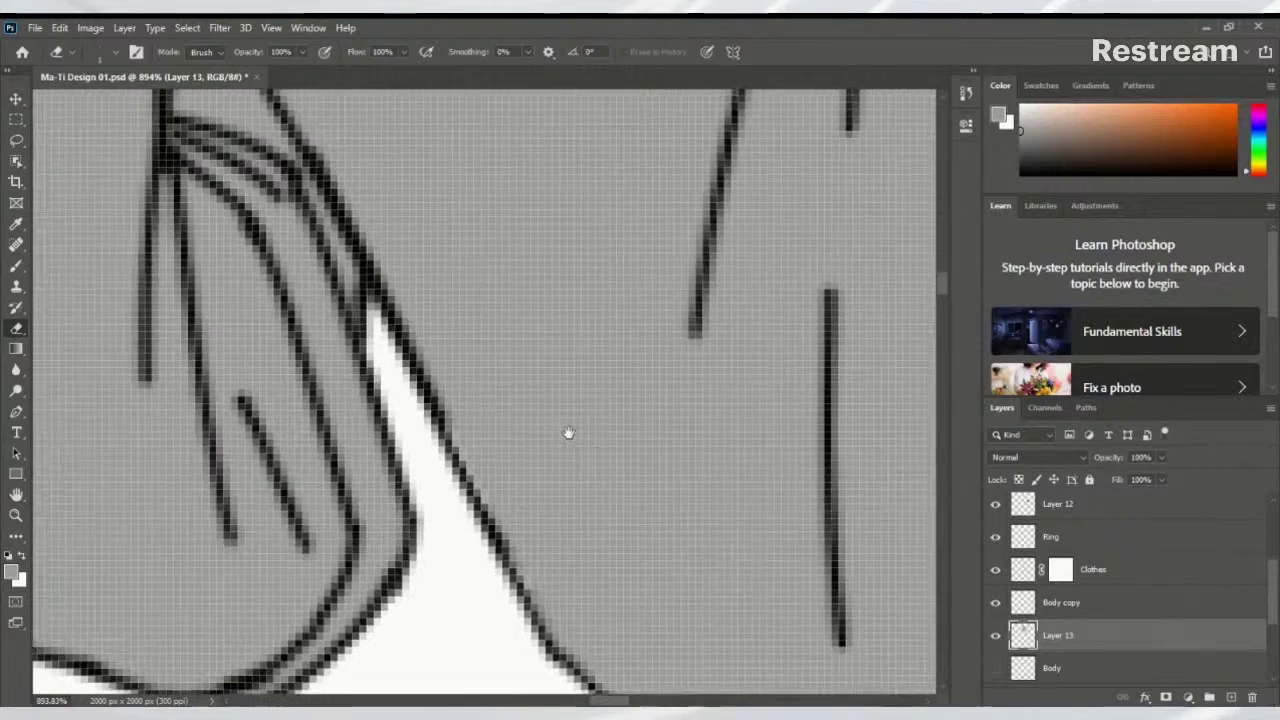
left_click_drag(369, 297, 425, 250)
scroll(478, 426, "down", 8)
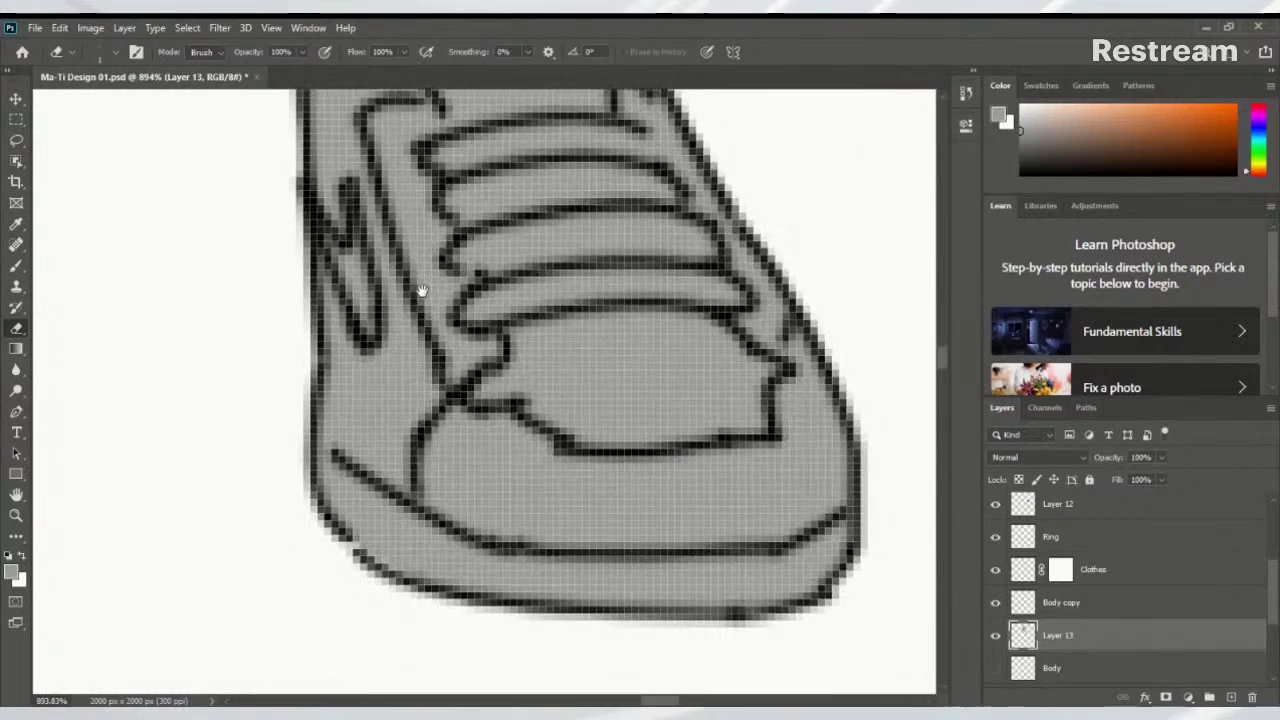
scroll(410, 530, "up", 5)
scroll(410, 530, "left", 2)
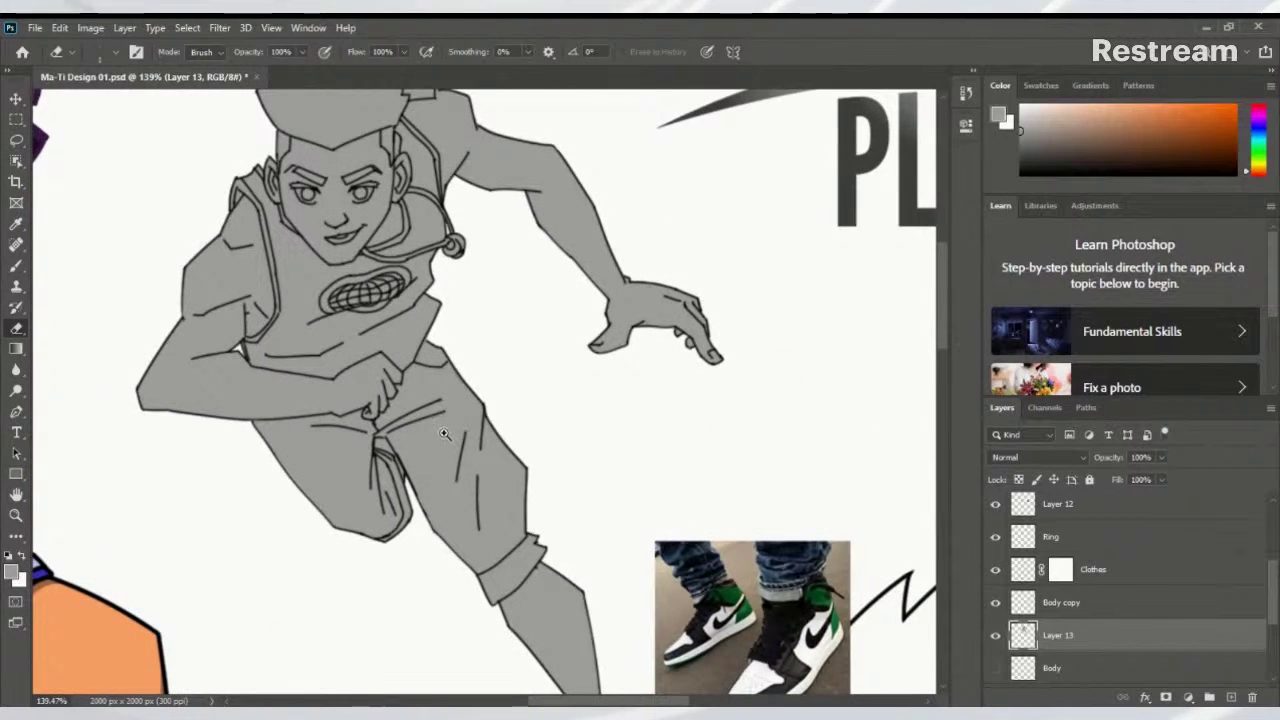
Add new Layer 14 and clip it to the grey Layer 13 with Ctrl+Alt+G
scroll(440, 436, "down", 1)
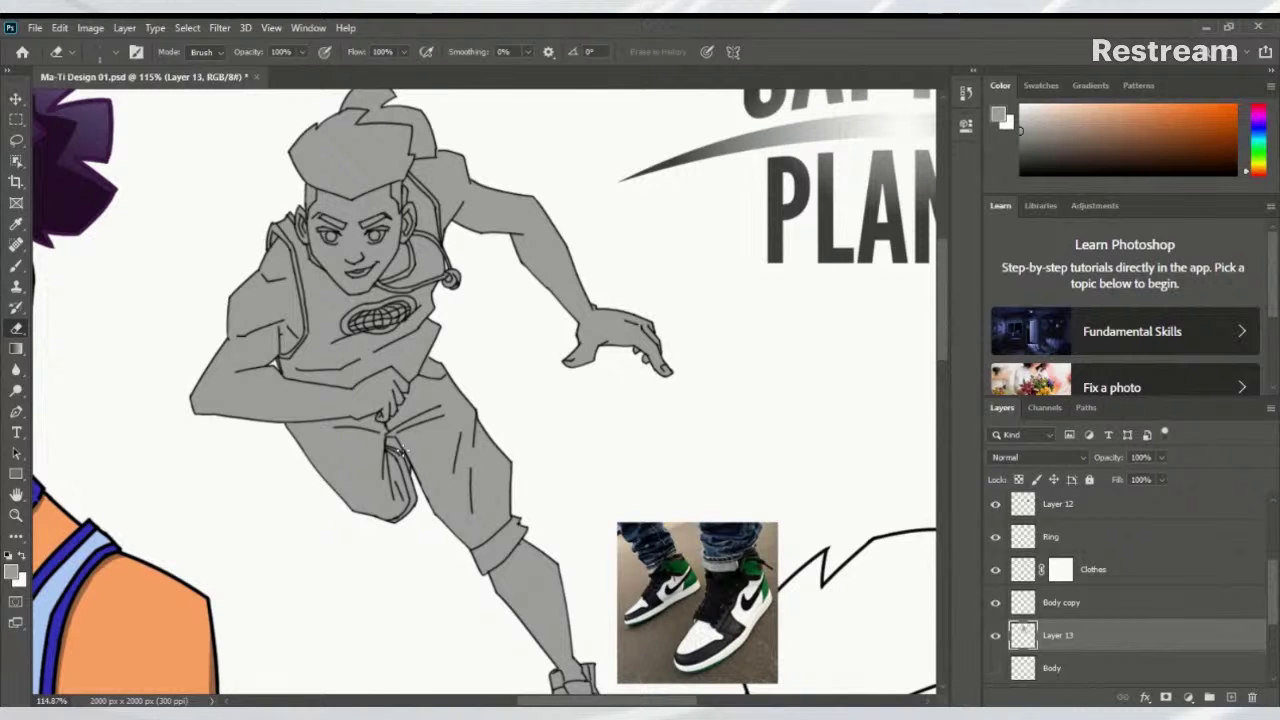
scroll(537, 303, "left", 4)
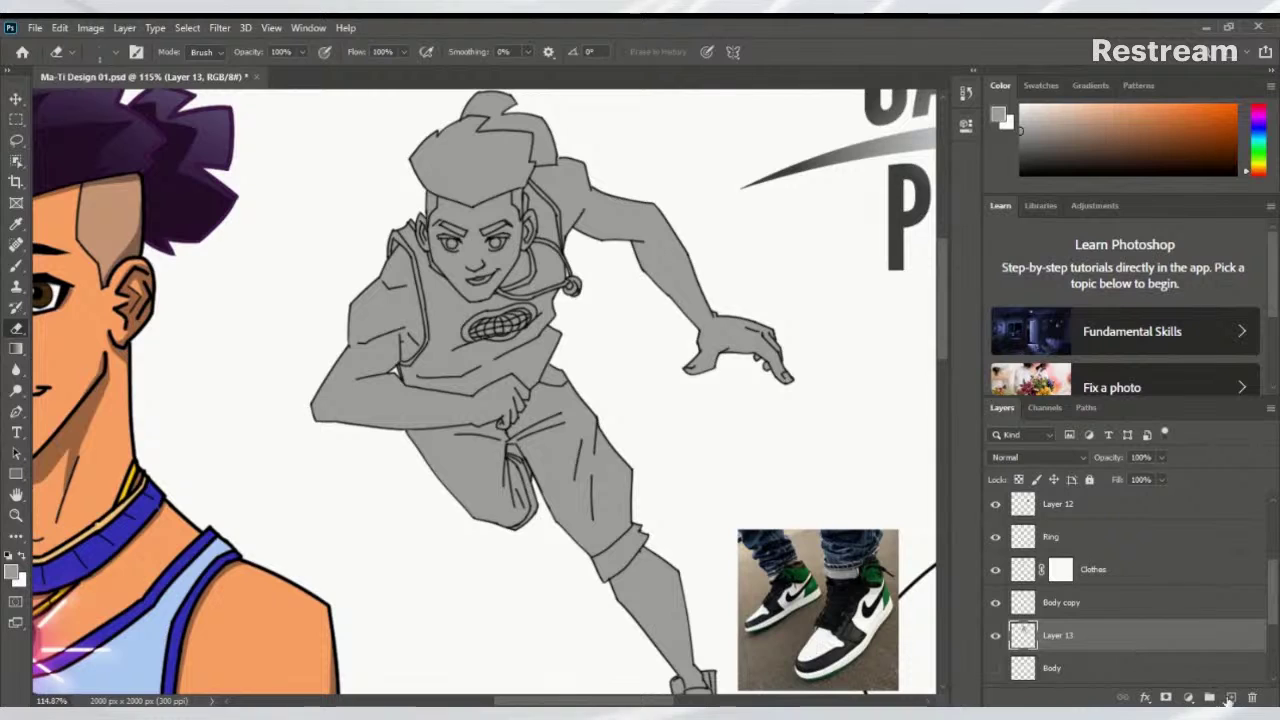
left_click(1231, 697)
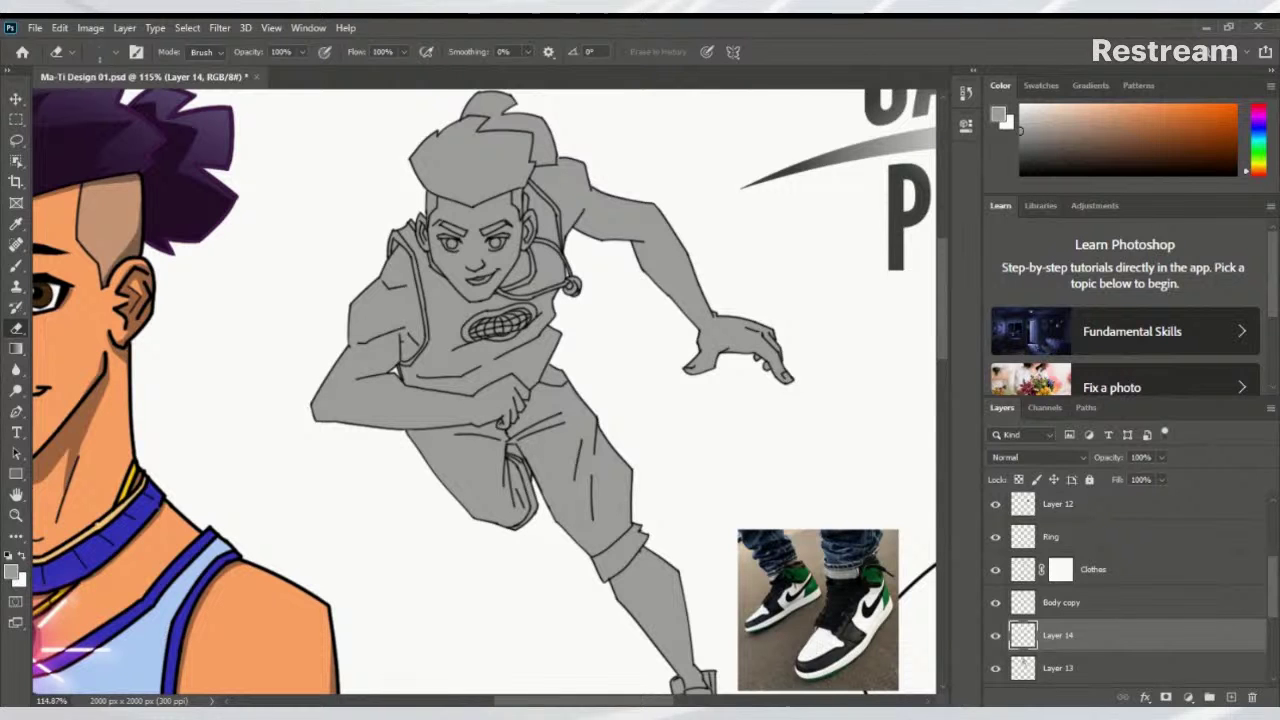
key("ctrl+alt+g")
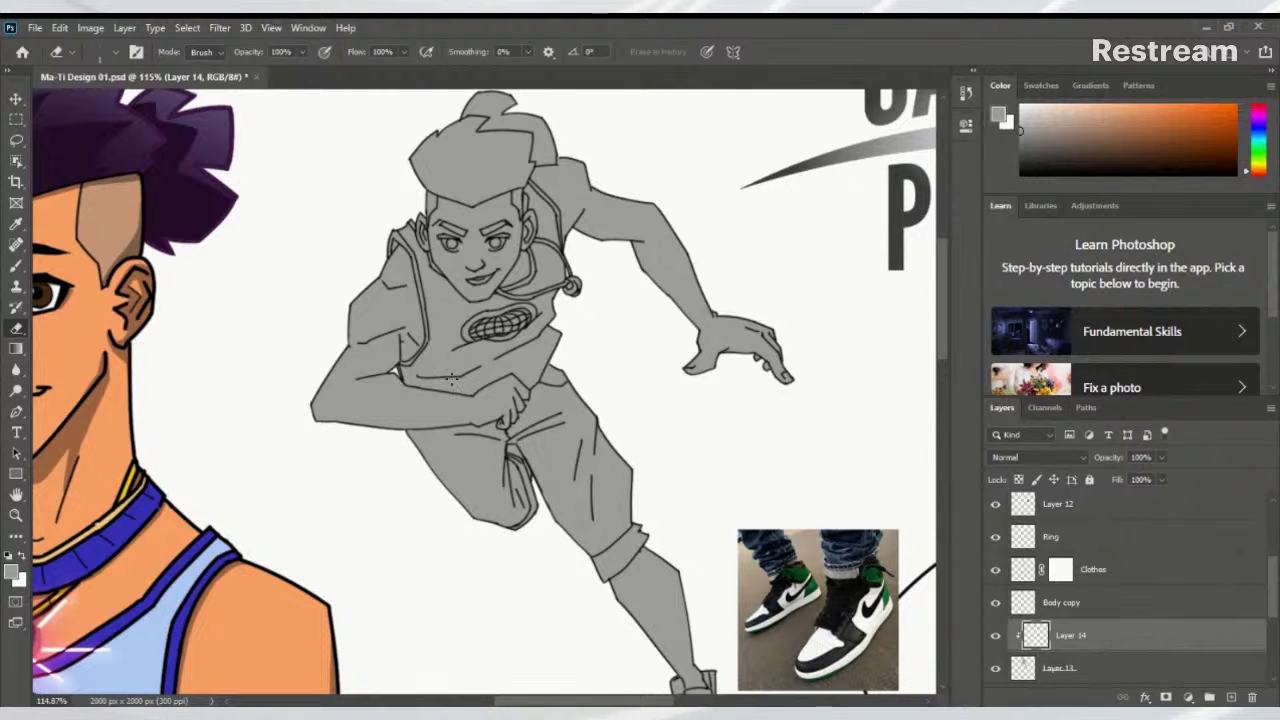
mouse_move(469, 360)
left_mouse_down()
mouse_move(500, 365)
mouse_move(470, 372)
mouse_move(479, 398)
mouse_move(668, 393)
left_mouse_up()
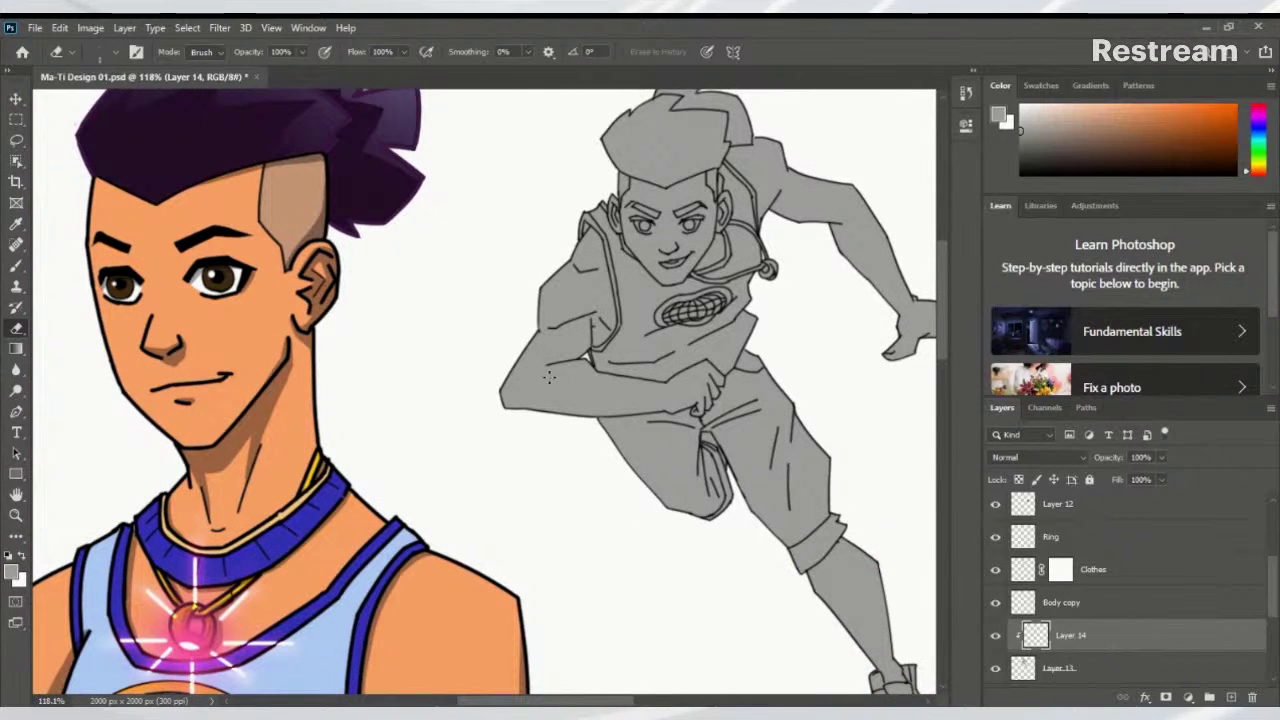
Rename the clipped Layer 14 to 'Skin'
key("b")
double_click(1070, 635)
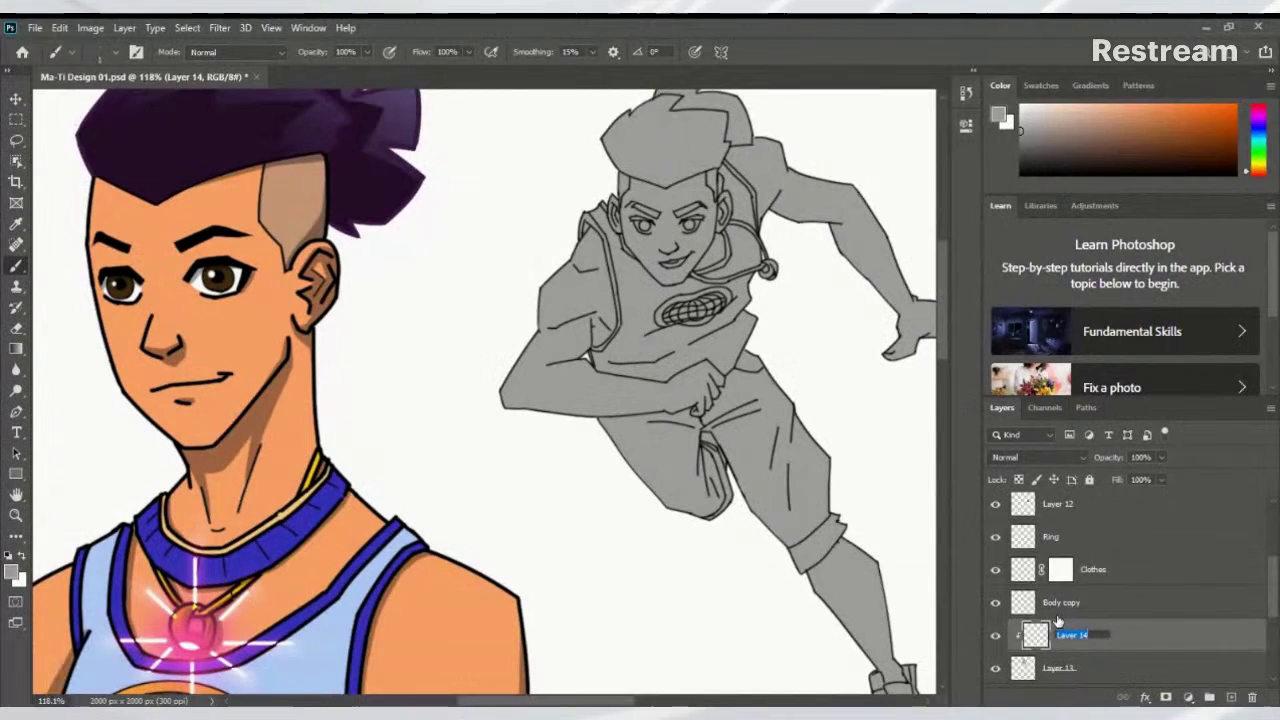
type("Skin")
key("Return")
scroll(588, 280, "down", 1)
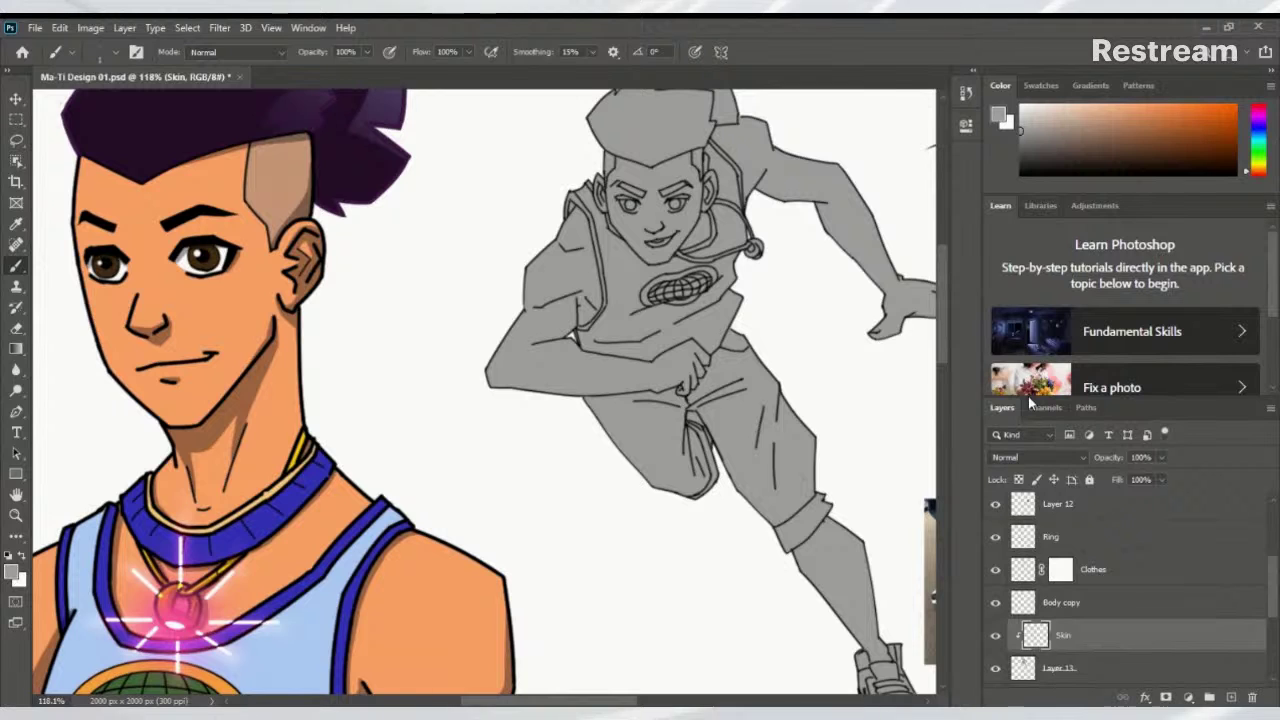
left_click_drag(517, 340, 589, 330)
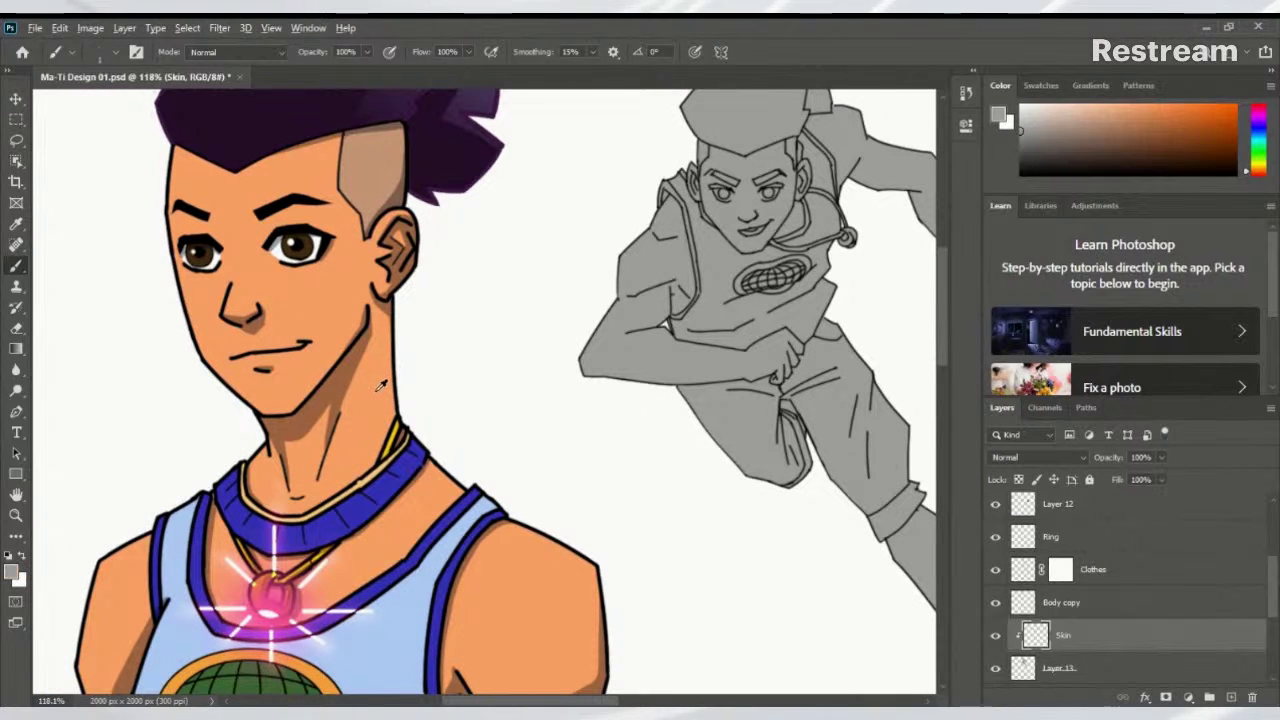
Sample the orange skin tone from the neck and paint it over the shoulder and upper arm
left_click(380, 382, "alt")
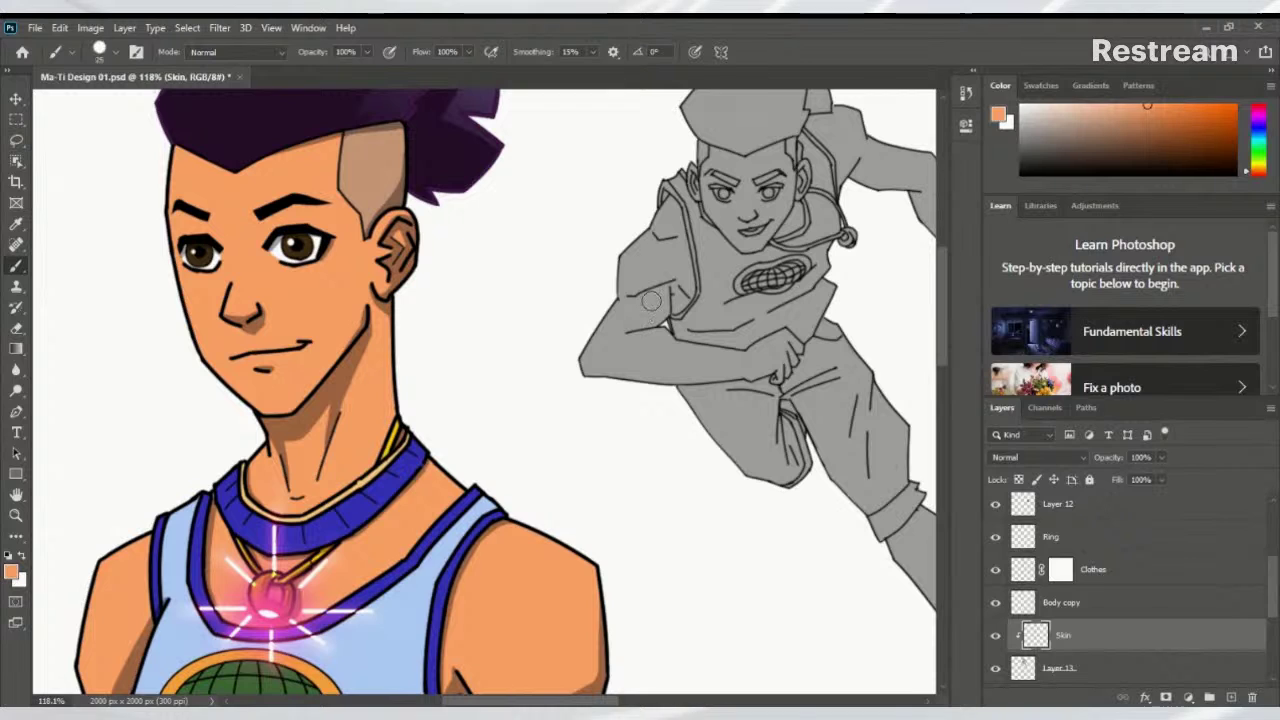
mouse_move(651, 300)
left_mouse_down()
mouse_move(654, 270)
mouse_move(607, 318)
mouse_move(584, 388)
mouse_move(605, 330)
mouse_move(651, 293)
mouse_move(594, 378)
mouse_move(645, 300)
mouse_move(598, 363)
mouse_move(610, 350)
mouse_move(640, 395)
left_mouse_up()
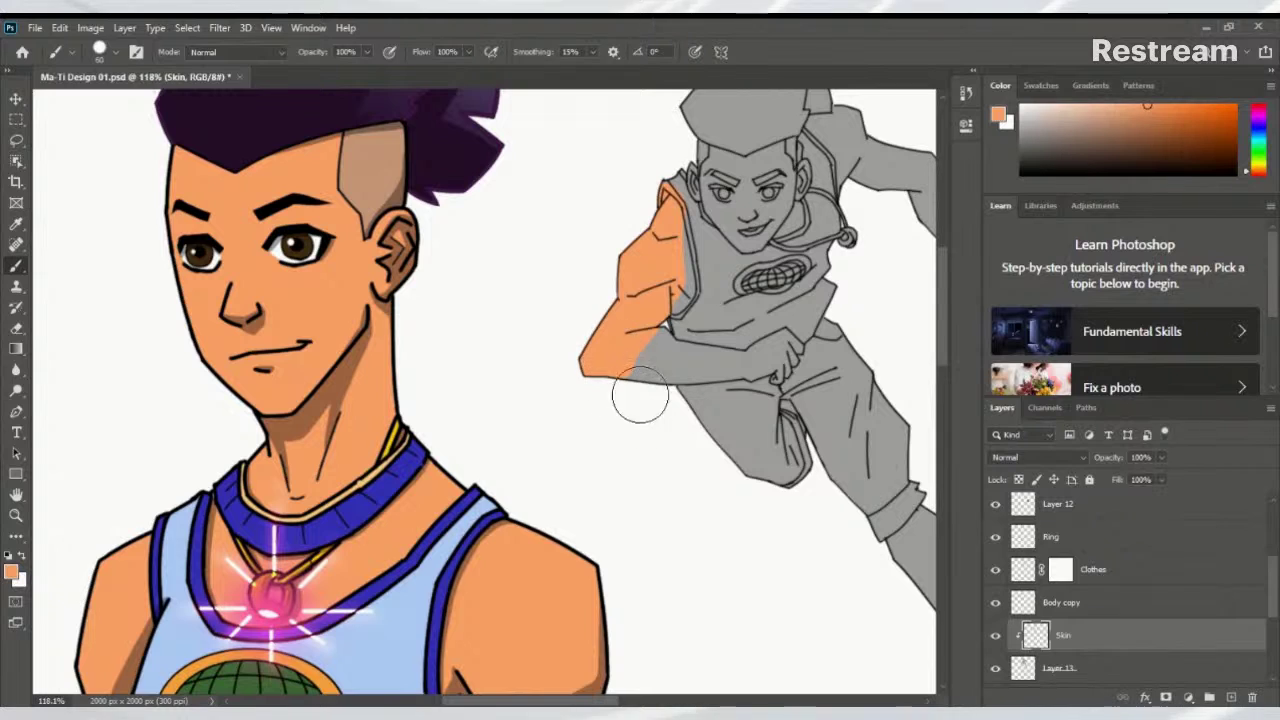
key("bracketleft")
key("bracketleft")
key("bracketleft")
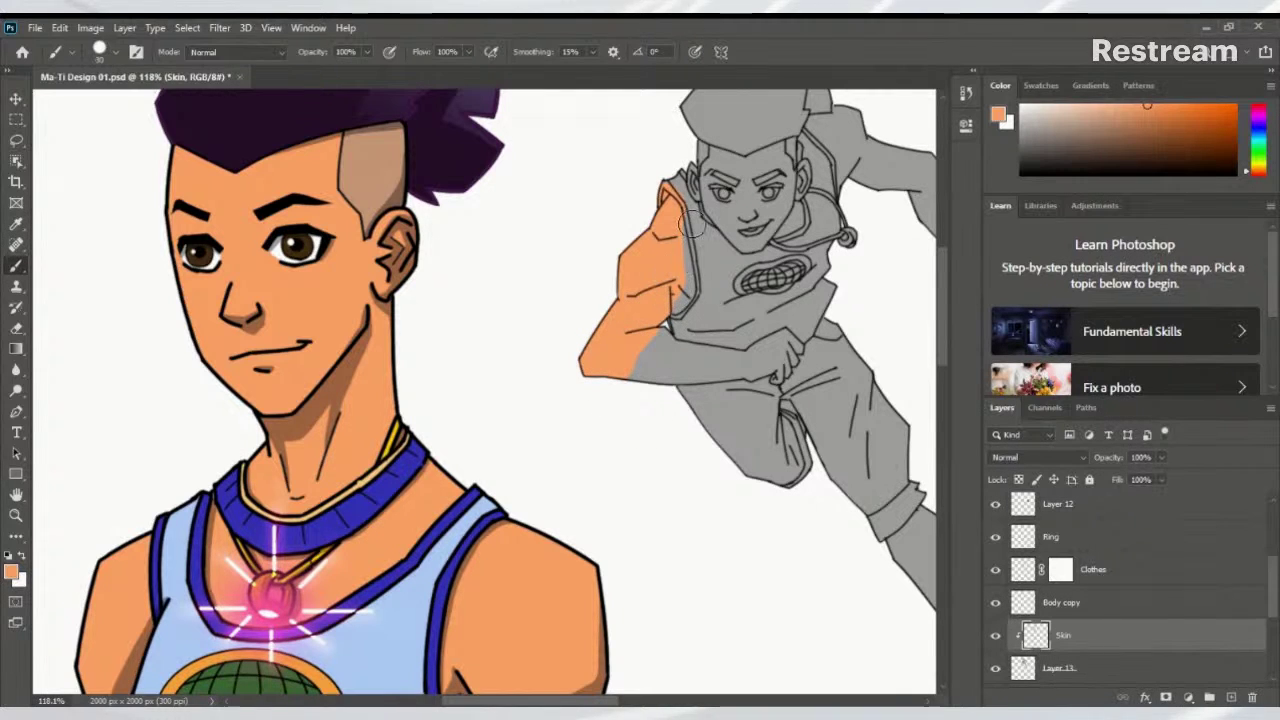
key("bracketleft")
key("e")
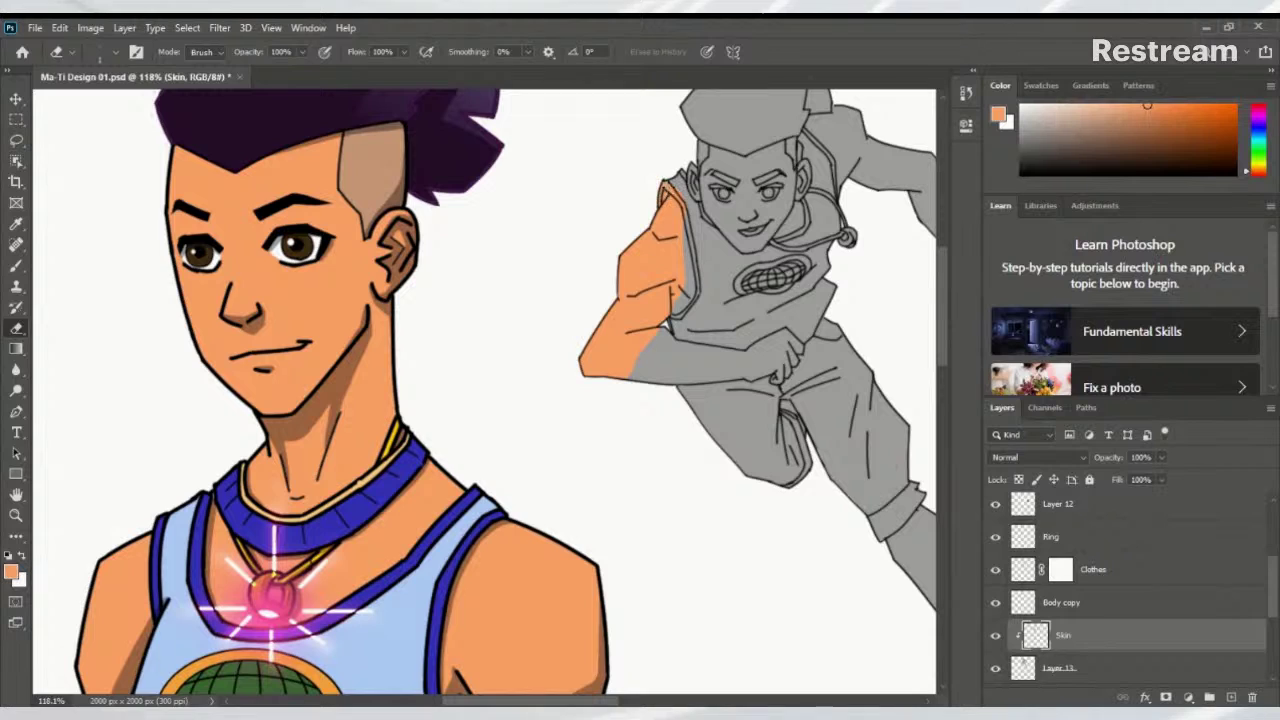
key("bracketright")
key("bracketright")
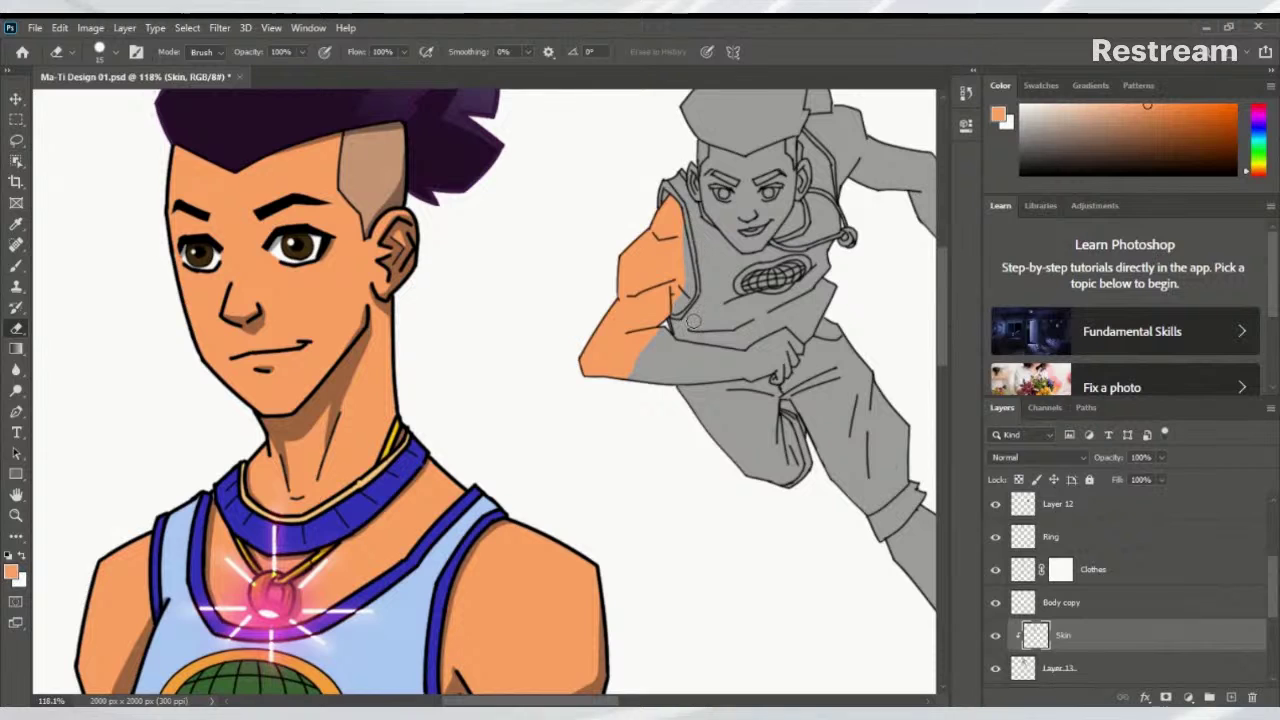
scroll(692, 322, "up", 4)
key("b")
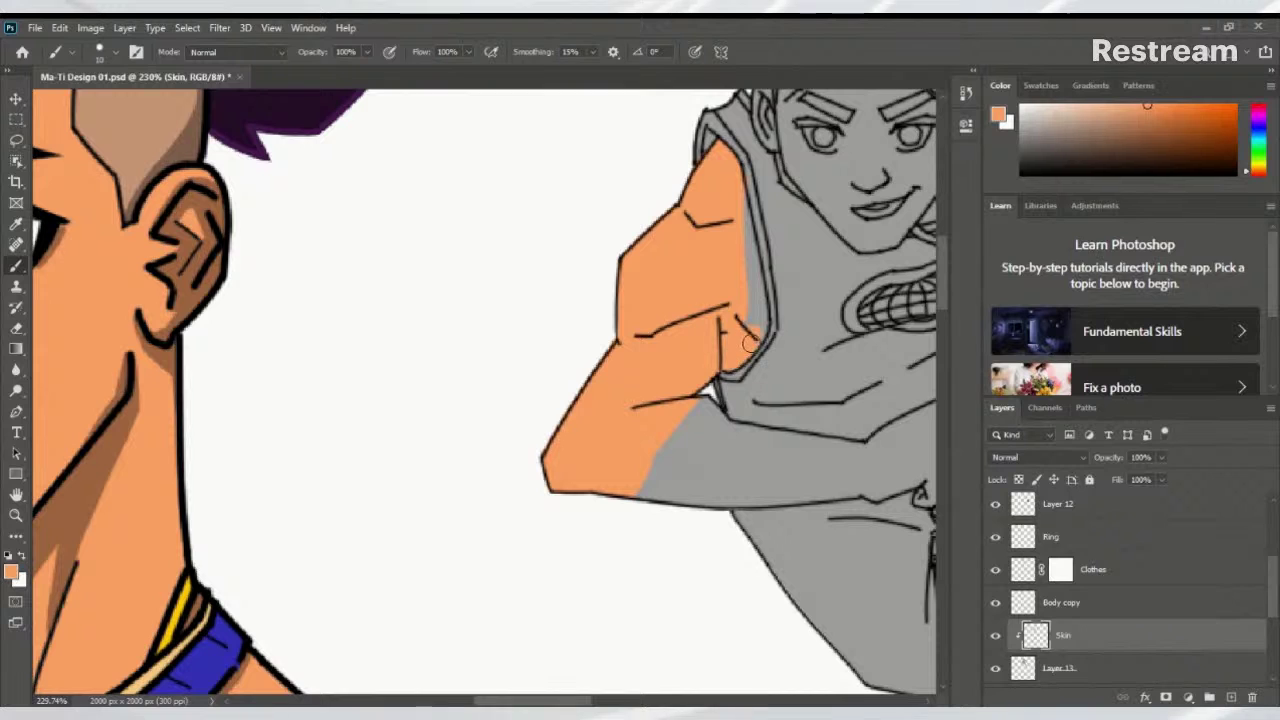
mouse_move(757, 330)
left_mouse_down()
mouse_move(745, 380)
mouse_move(730, 296)
mouse_move(724, 331)
left_mouse_up()
Erase a stray strip, then paint a straight orange stroke along the arm crease to the fist
key("e")
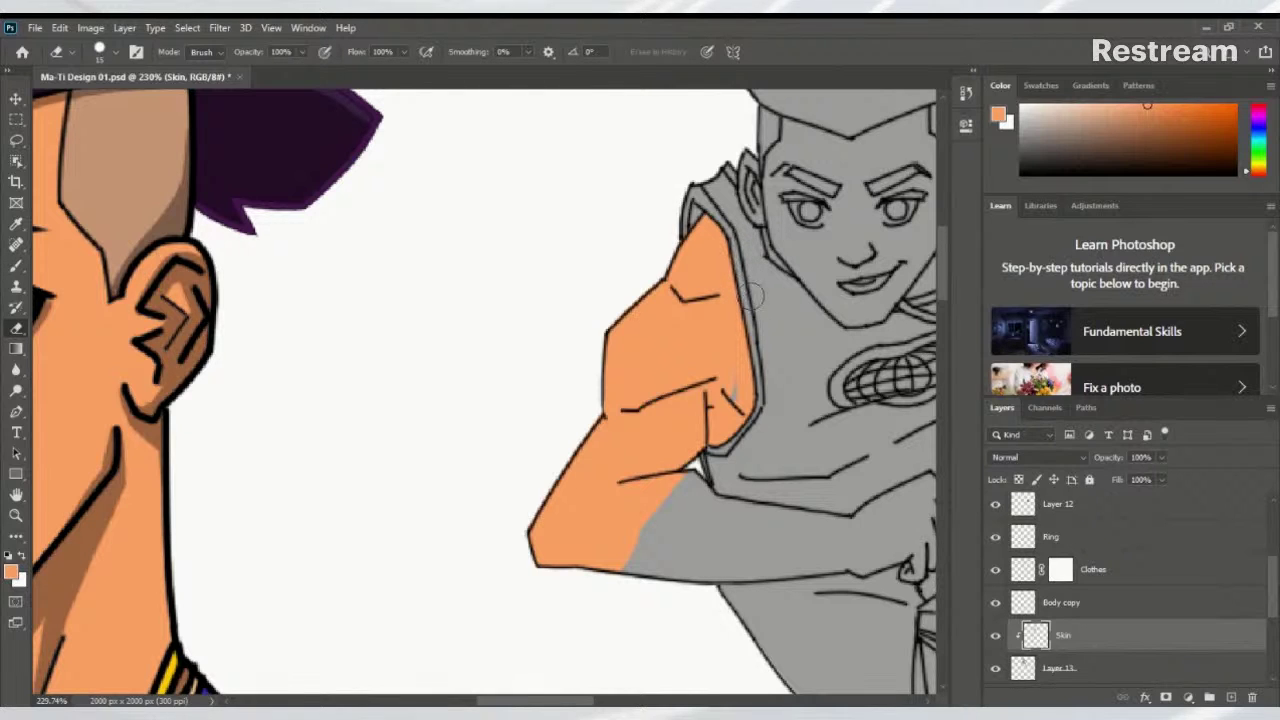
mouse_move(730, 370)
left_mouse_down()
mouse_move(728, 418)
mouse_move(737, 357)
mouse_move(738, 405)
mouse_move(520, 274)
left_mouse_up()
key("b")
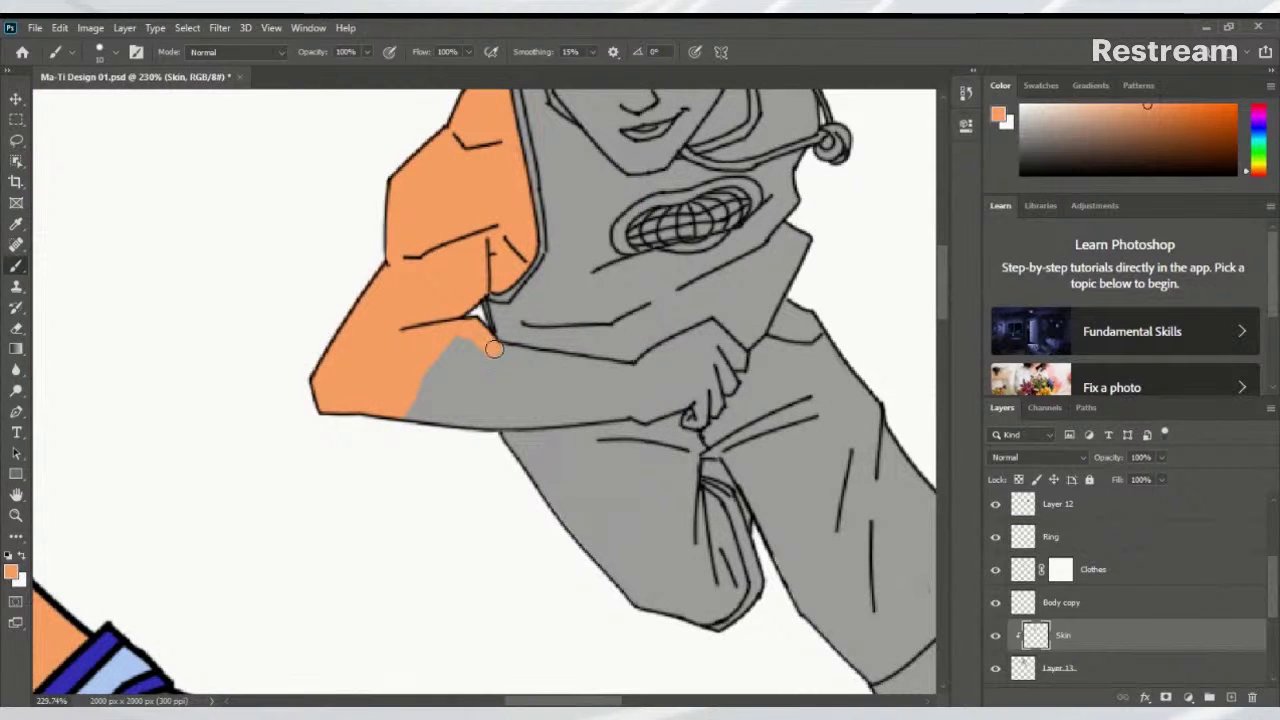
left_click(638, 373, "shift")
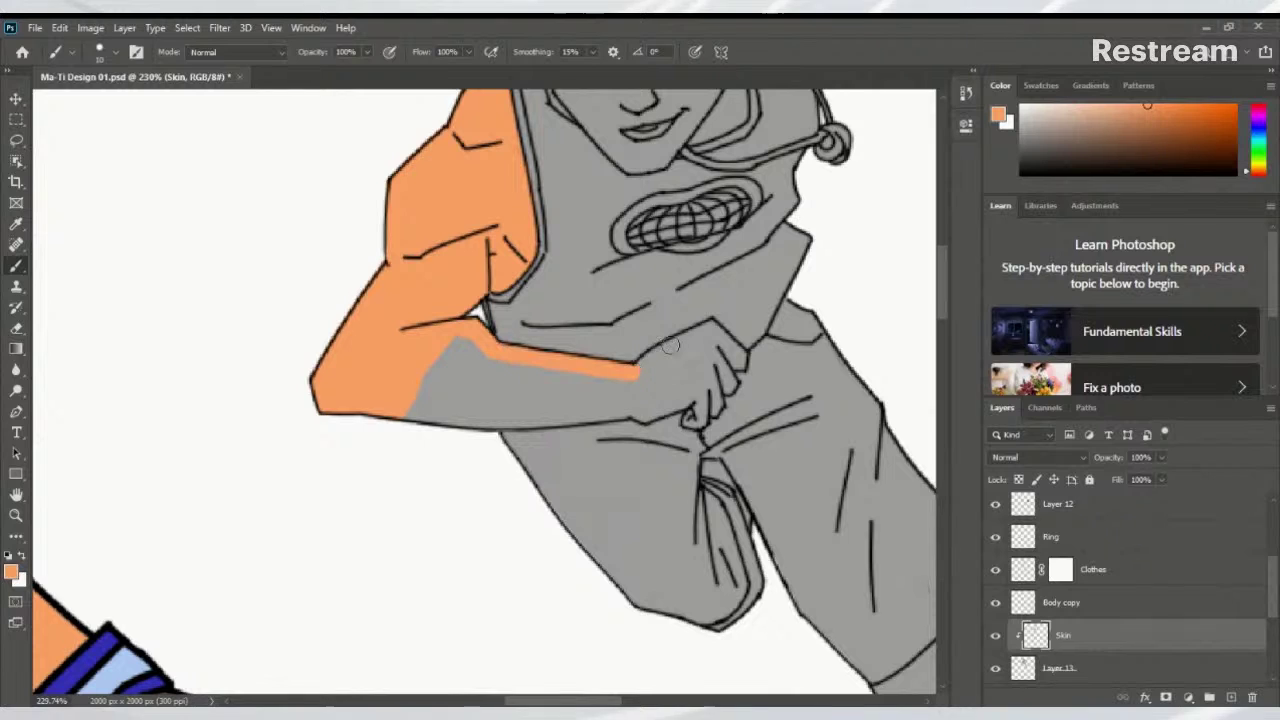
mouse_move(654, 358)
left_mouse_down()
mouse_move(707, 330)
mouse_move(737, 362)
left_mouse_up()
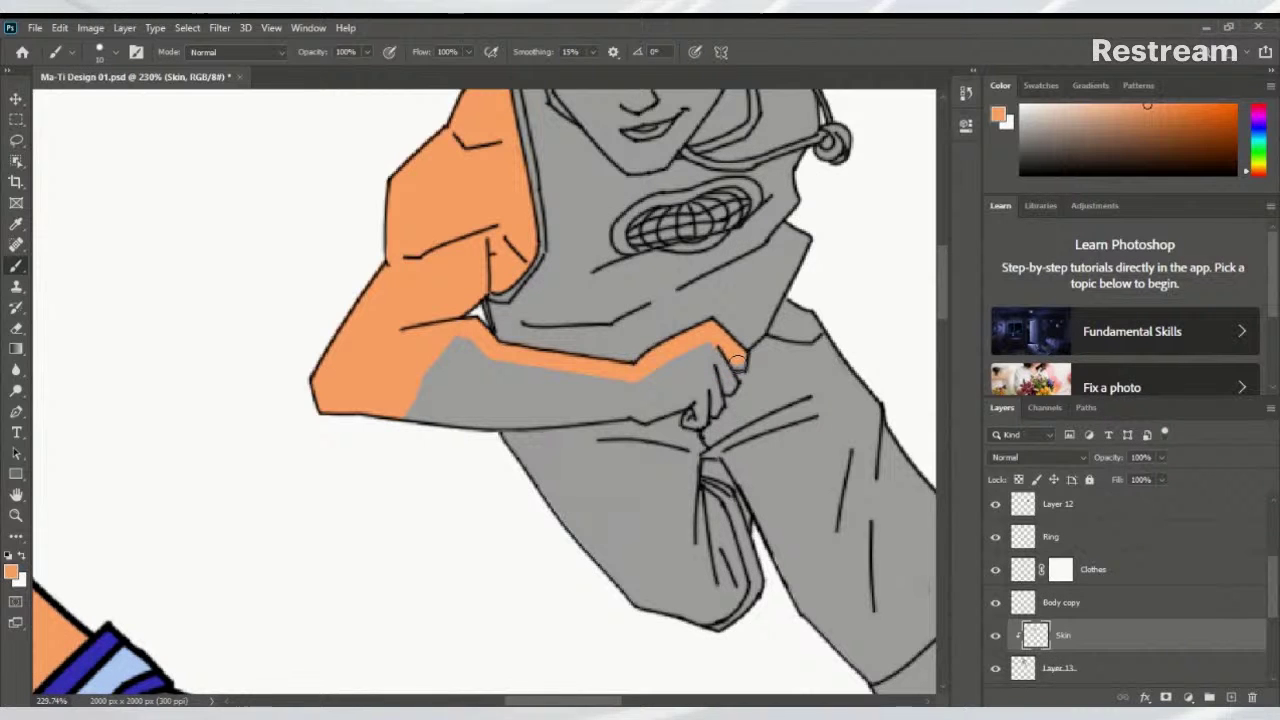
right_click(737, 362)
Zoom in and paint orange into the fist's finger gaps, undoing one stray straight stroke
key("Escape")
scroll(737, 362, "up", 5)
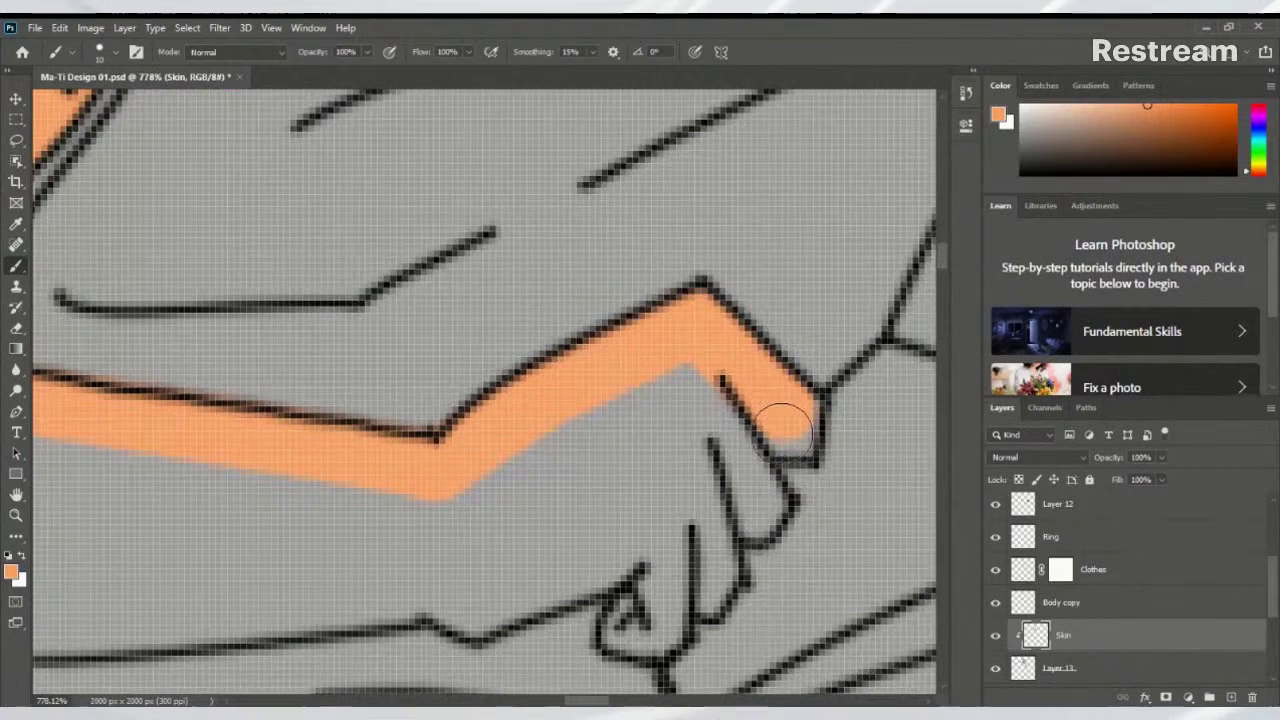
mouse_move(783, 425)
left_mouse_down()
mouse_move(747, 391)
mouse_move(742, 428)
left_mouse_up()
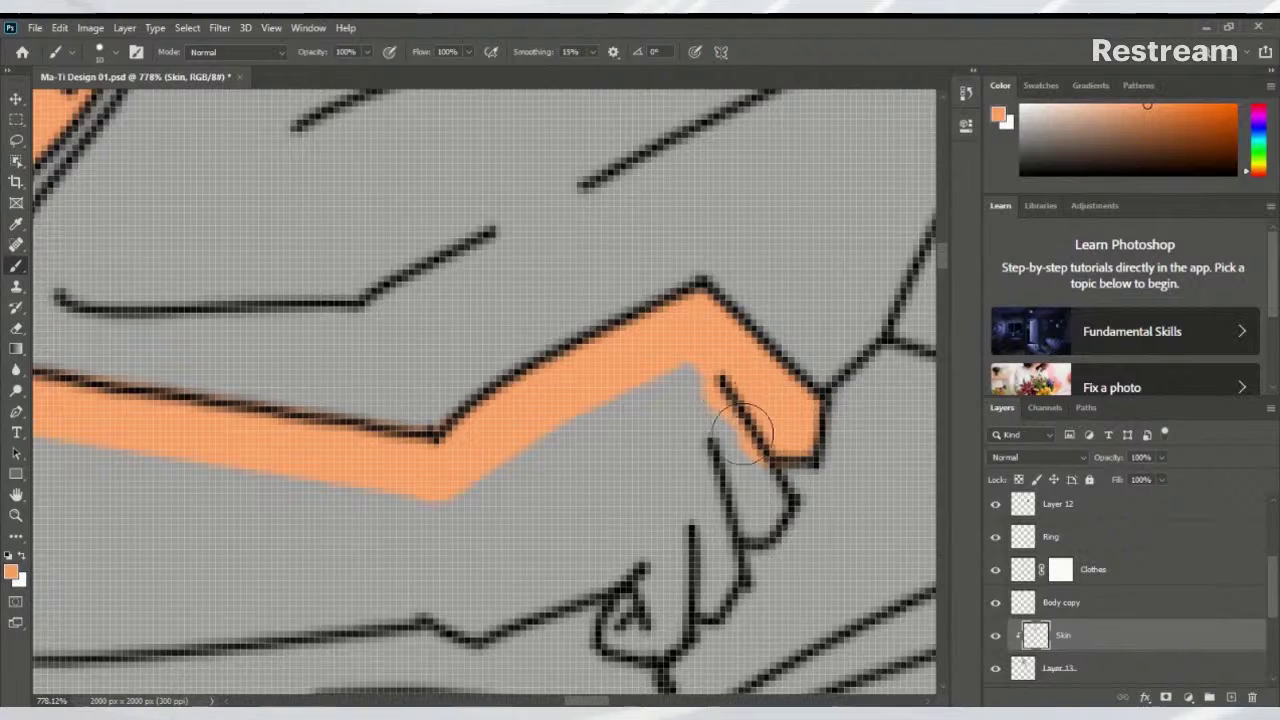
scroll(742, 428, "down", 2)
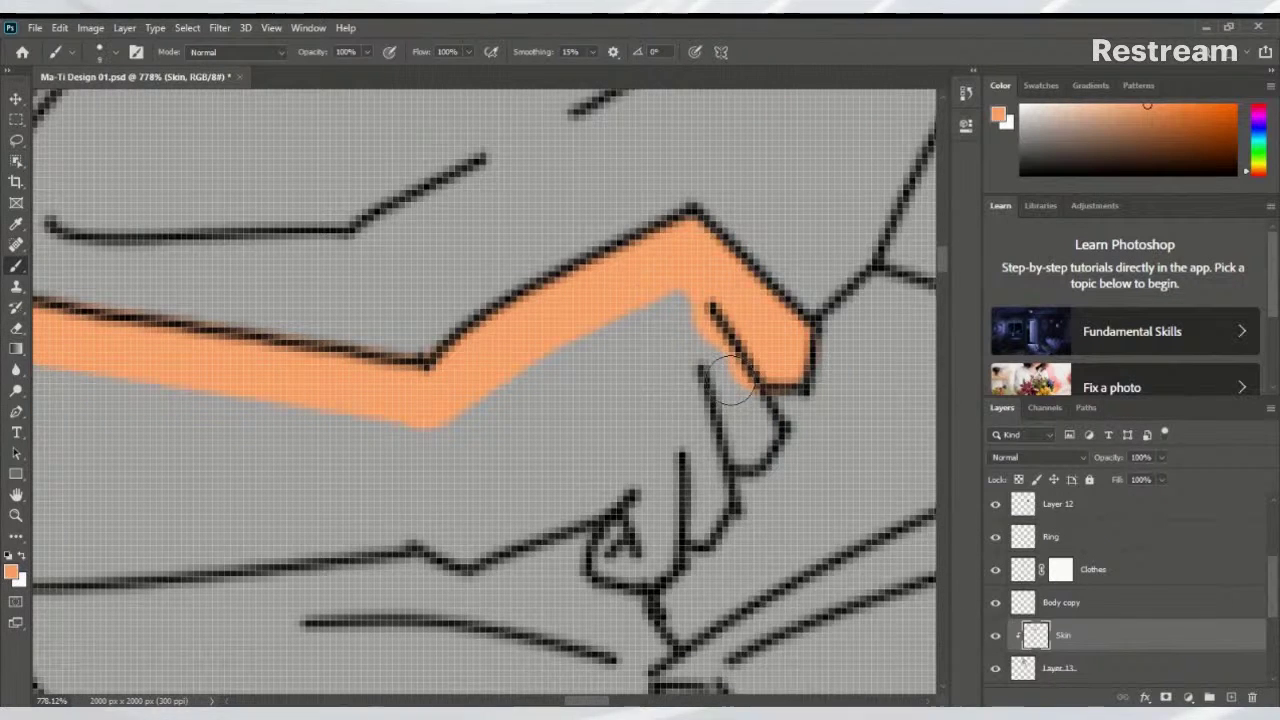
mouse_move(718, 352)
left_mouse_down()
mouse_move(770, 431)
mouse_move(750, 459)
mouse_move(721, 458)
mouse_move(724, 507)
mouse_move(702, 534)
left_mouse_up()
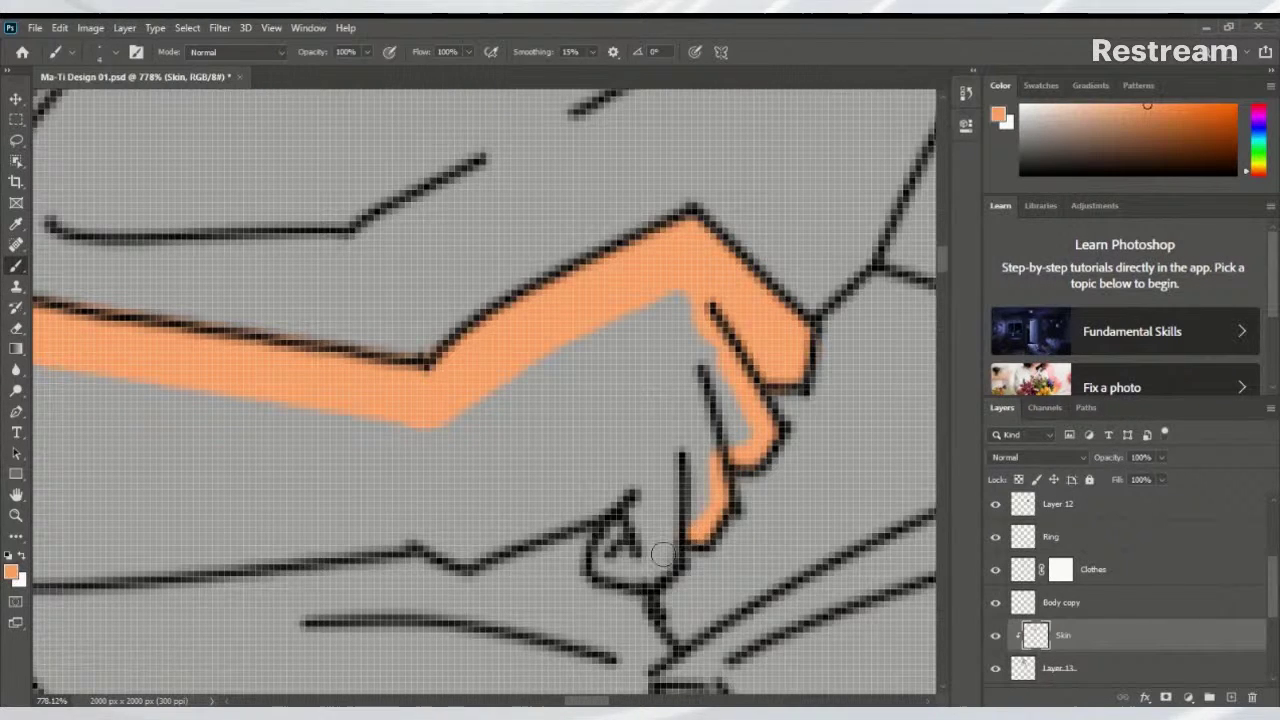
mouse_move(670, 565)
left_mouse_down()
mouse_move(648, 579)
mouse_move(602, 574)
mouse_move(598, 548)
mouse_move(617, 522)
mouse_move(659, 507)
left_mouse_up()
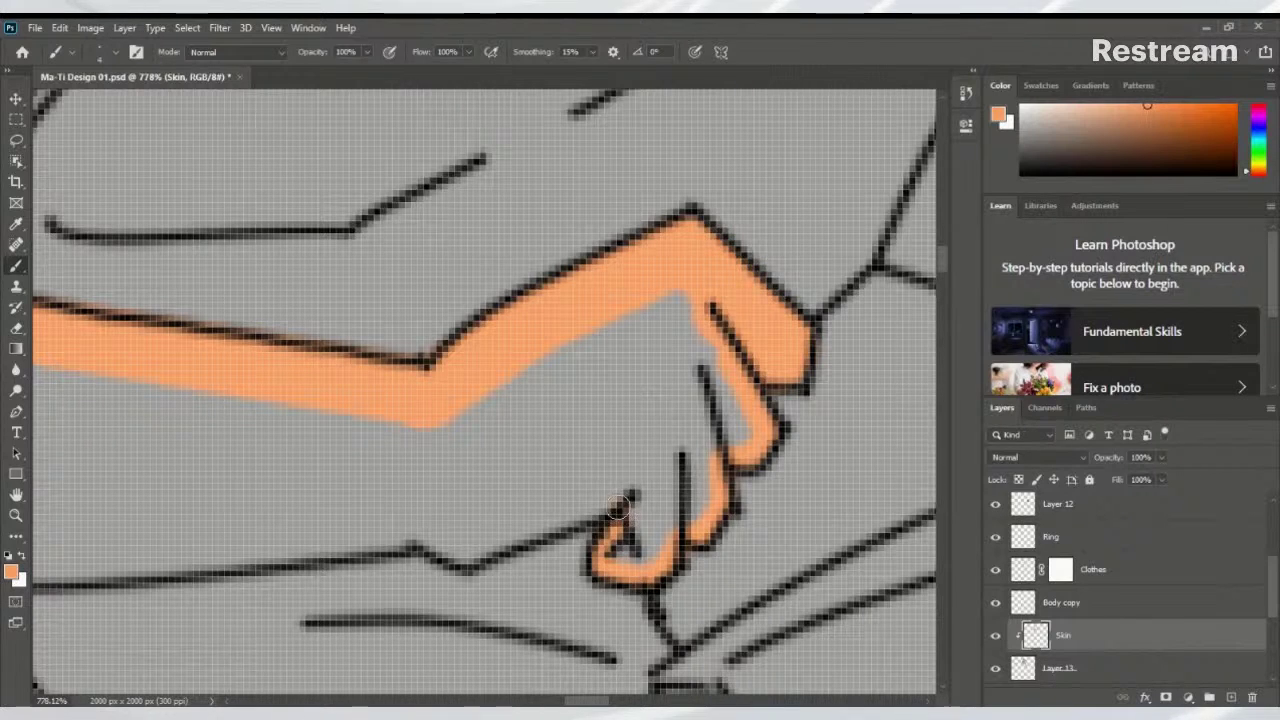
left_click(466, 558, "shift")
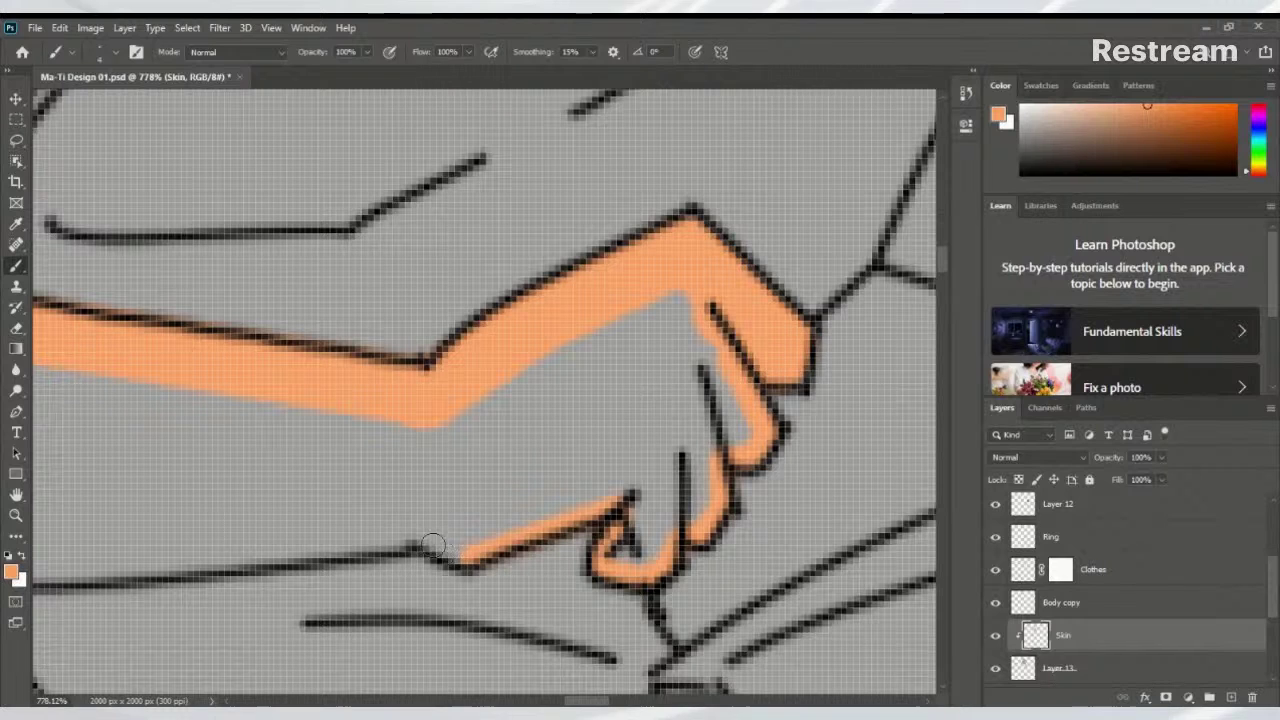
key("ctrl+z")
left_click_drag(622, 496, 613, 511)
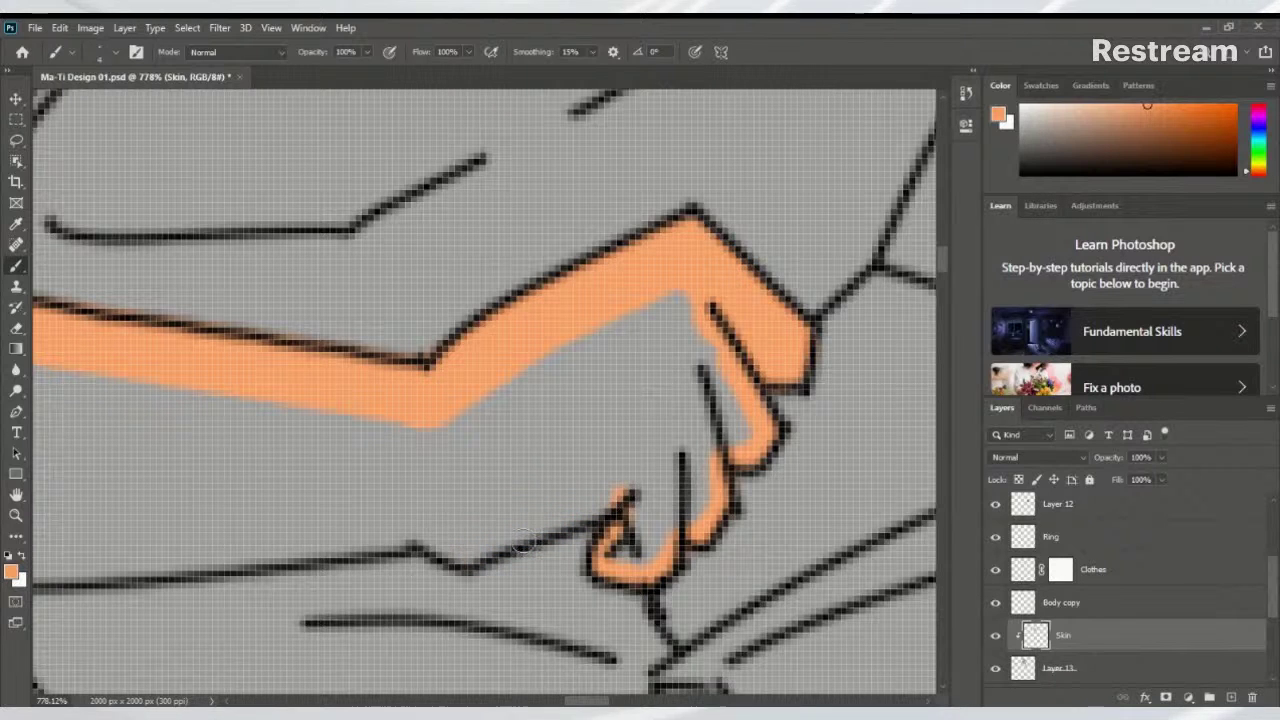
Trace thick orange along the lower hand and forearm outline
left_click(466, 556, "shift")
left_click(424, 538, "shift")
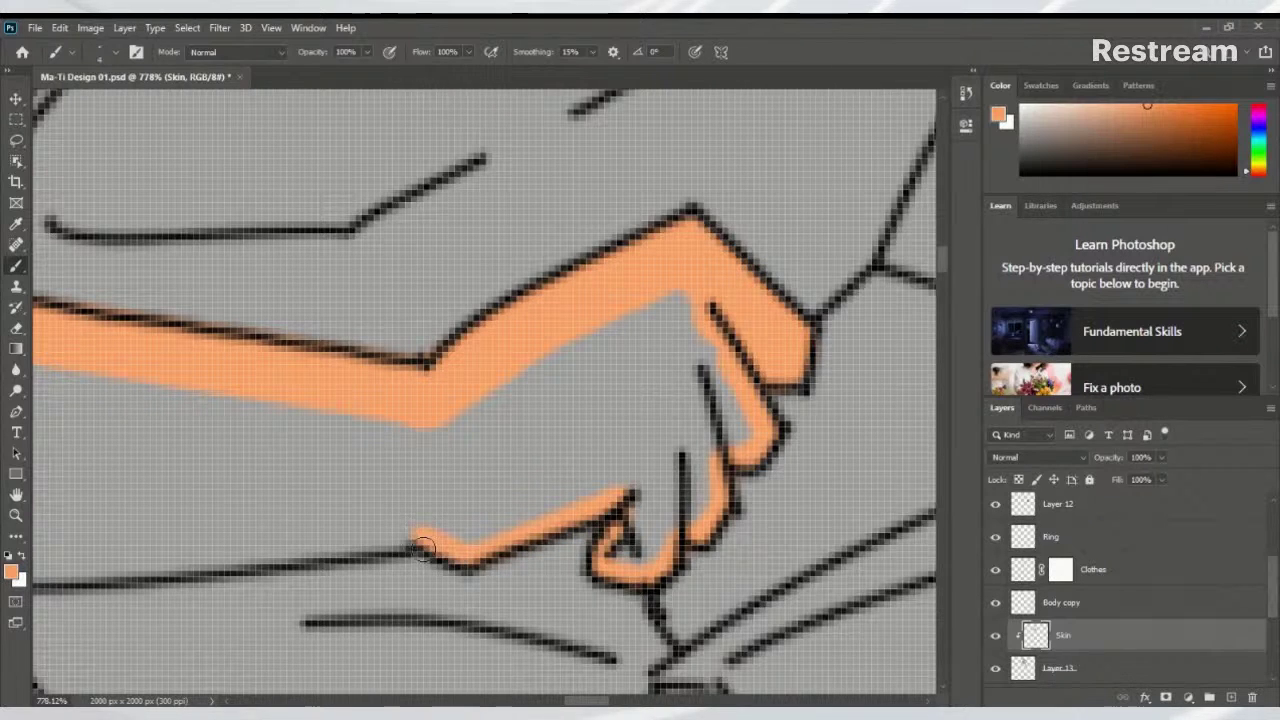
left_click_drag(424, 538, 737, 480)
left_click_drag(557, 480, 714, 480)
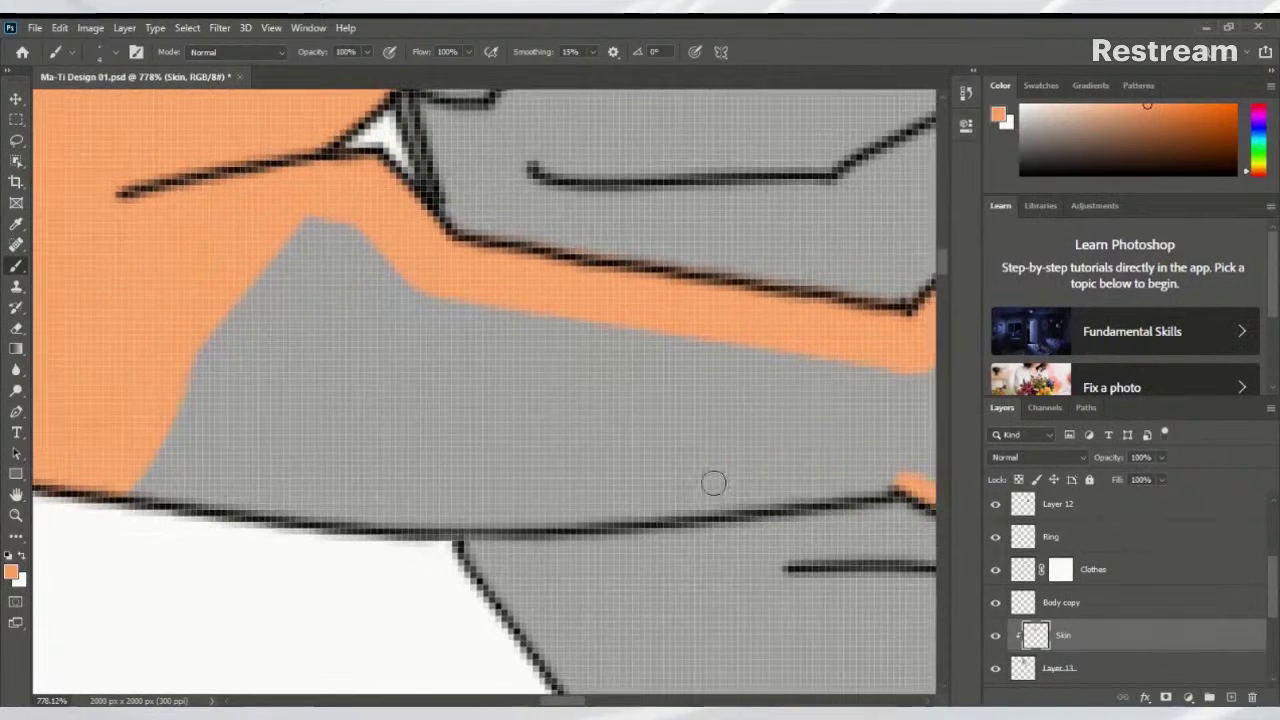
left_click(764, 502, "shift")
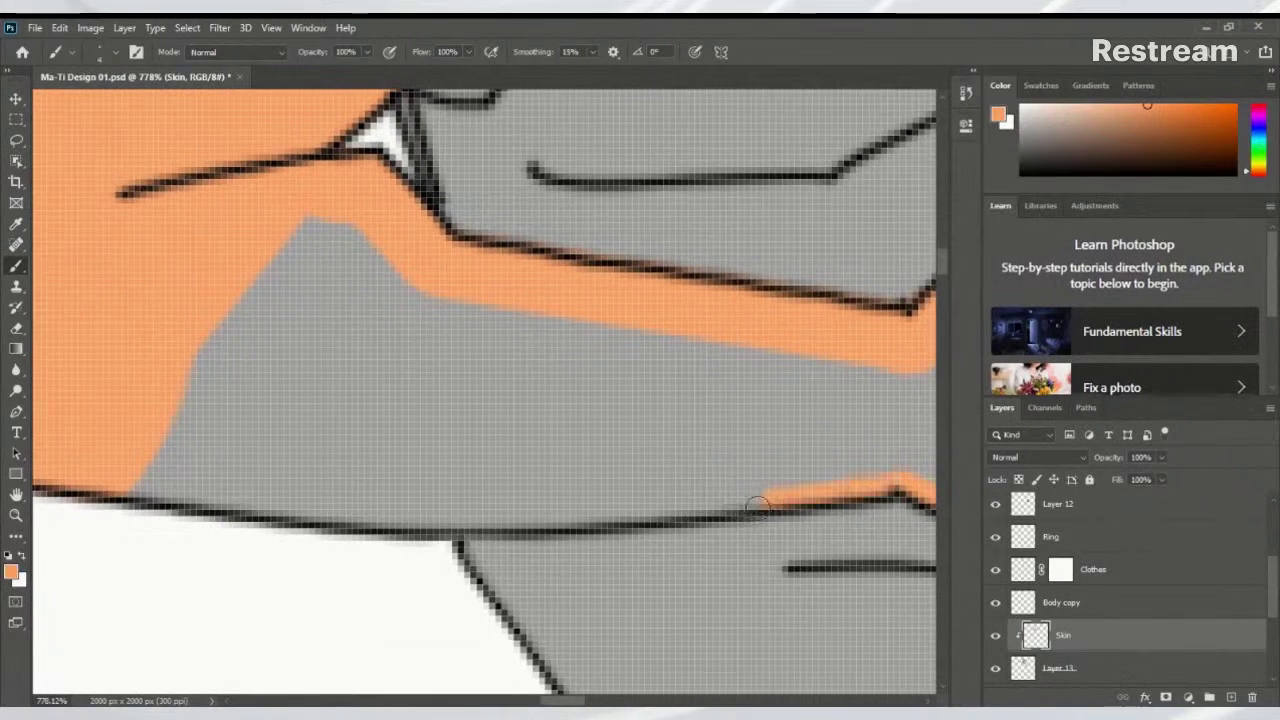
left_click(560, 518, "shift")
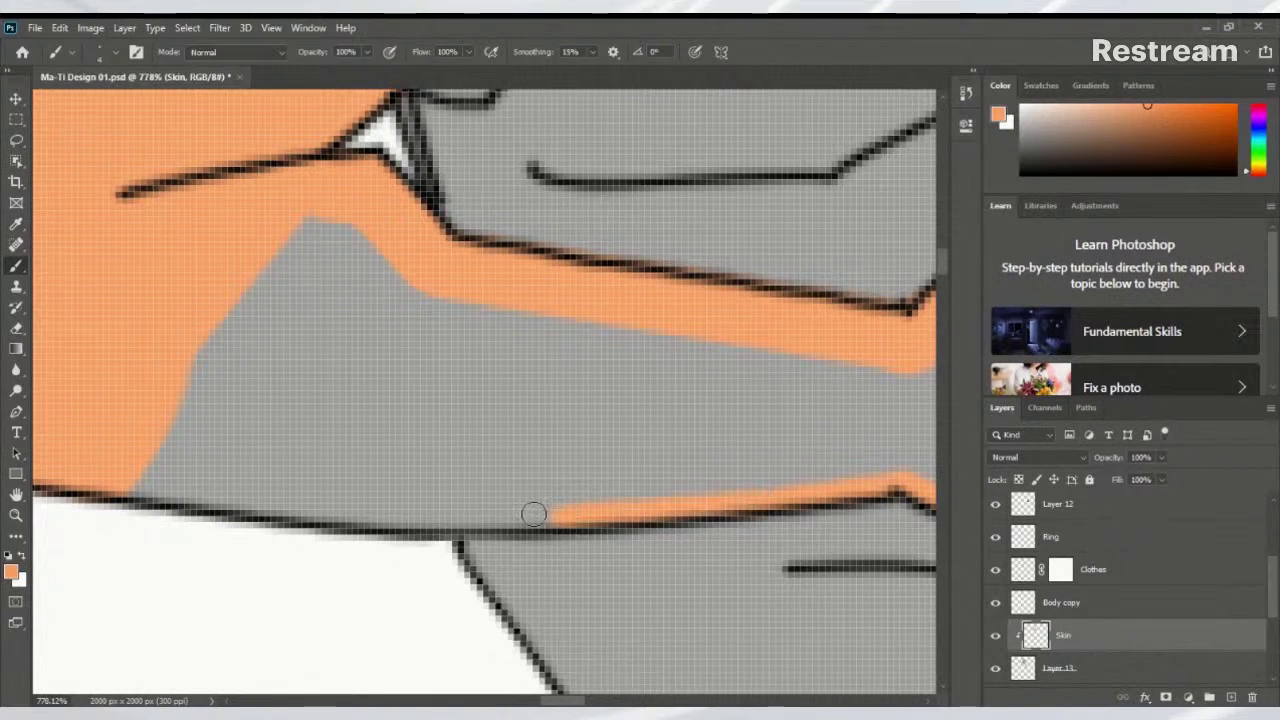
left_click(368, 520, "shift")
mouse_move(278, 473)
left_mouse_down()
mouse_move(437, 466)
mouse_move(501, 483)
mouse_move(365, 500)
mouse_move(377, 495)
left_mouse_up()
left_click(432, 518, "shift")
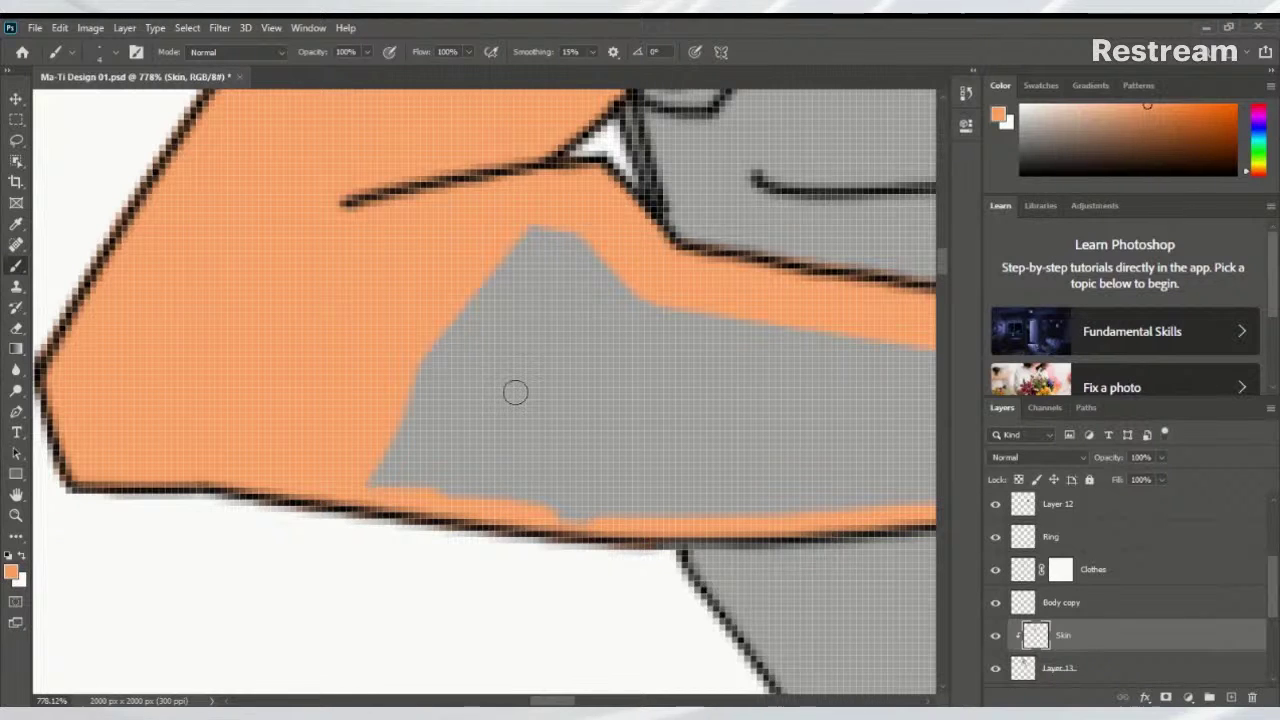
Enlarge the brush and cover the grey patches under and on top of the forearm
key("bracketright")
key("bracketright")
key("bracketright")
key("bracketright")
key("bracketright")
mouse_move(518, 290)
left_mouse_down()
mouse_move(398, 357)
mouse_move(524, 264)
mouse_move(577, 265)
mouse_move(435, 501)
mouse_move(404, 486)
mouse_move(613, 314)
mouse_move(657, 341)
mouse_move(571, 247)
mouse_move(673, 343)
mouse_move(386, 294)
mouse_move(221, 304)
mouse_move(617, 384)
mouse_move(535, 377)
left_mouse_up()
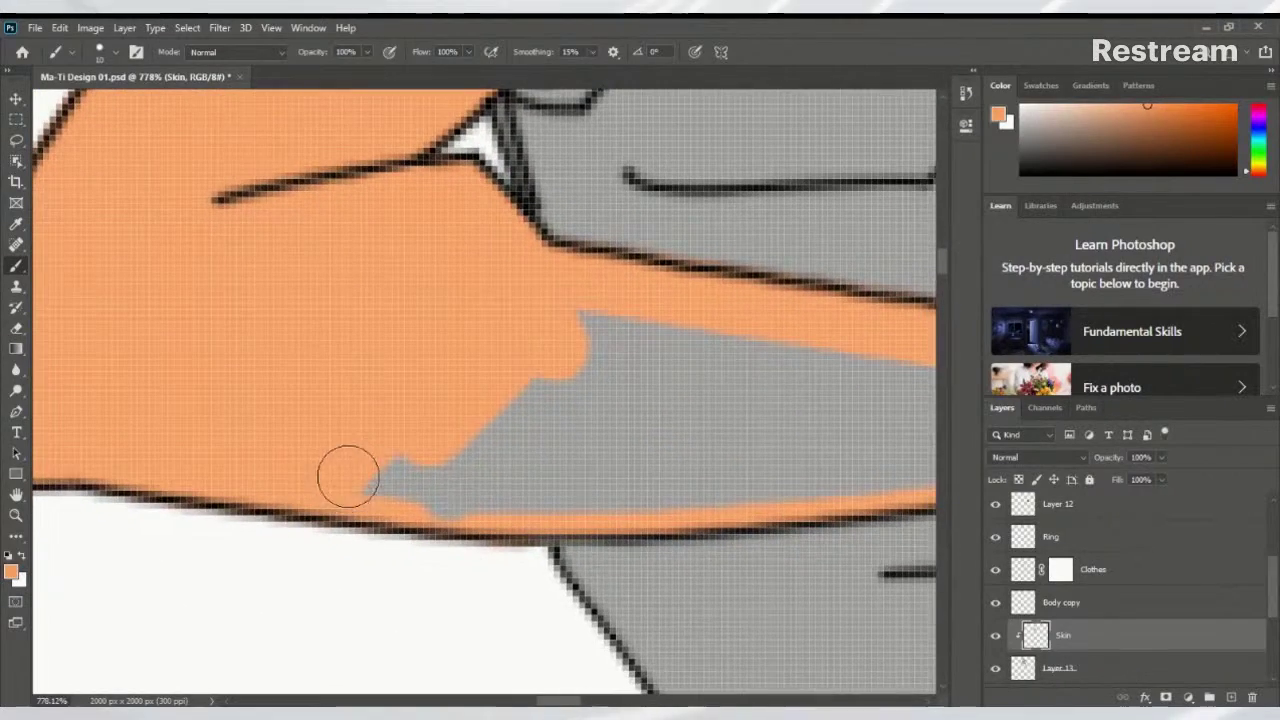
mouse_move(343, 477)
left_mouse_down()
mouse_move(564, 480)
mouse_move(431, 465)
mouse_move(520, 486)
mouse_move(638, 469)
mouse_move(528, 362)
mouse_move(611, 397)
left_mouse_up()
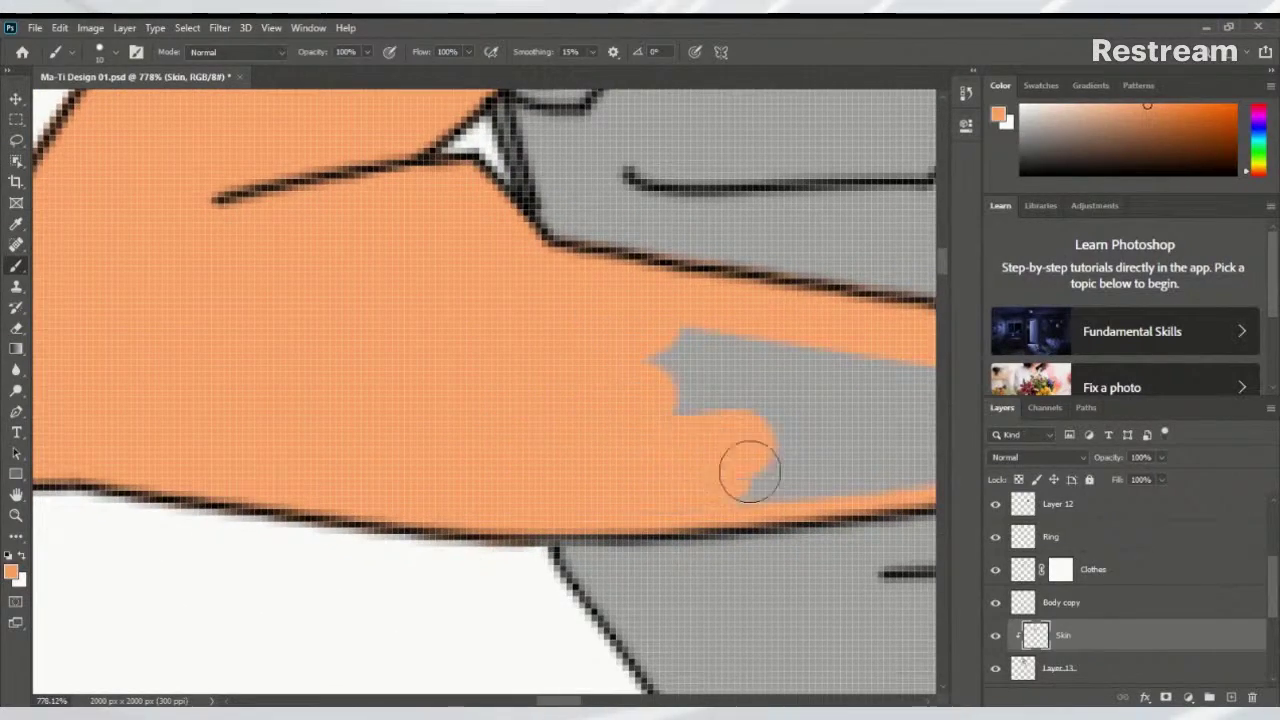
mouse_move(749, 463)
left_mouse_down()
mouse_move(712, 412)
mouse_move(236, 340)
mouse_move(493, 340)
mouse_move(216, 315)
mouse_move(205, 343)
mouse_move(335, 422)
mouse_move(188, 433)
mouse_move(342, 429)
mouse_move(553, 398)
mouse_move(208, 349)
mouse_move(423, 350)
mouse_move(174, 361)
mouse_move(612, 353)
mouse_move(747, 278)
mouse_move(768, 222)
mouse_move(678, 240)
mouse_move(552, 432)
mouse_move(734, 357)
mouse_move(711, 451)
mouse_move(762, 392)
mouse_move(774, 276)
mouse_move(808, 342)
mouse_move(829, 320)
left_mouse_up()
Zoom to the shoulder and paint the neck orange, including the wedge between neck and shoulder
scroll(818, 248, "down", 5)
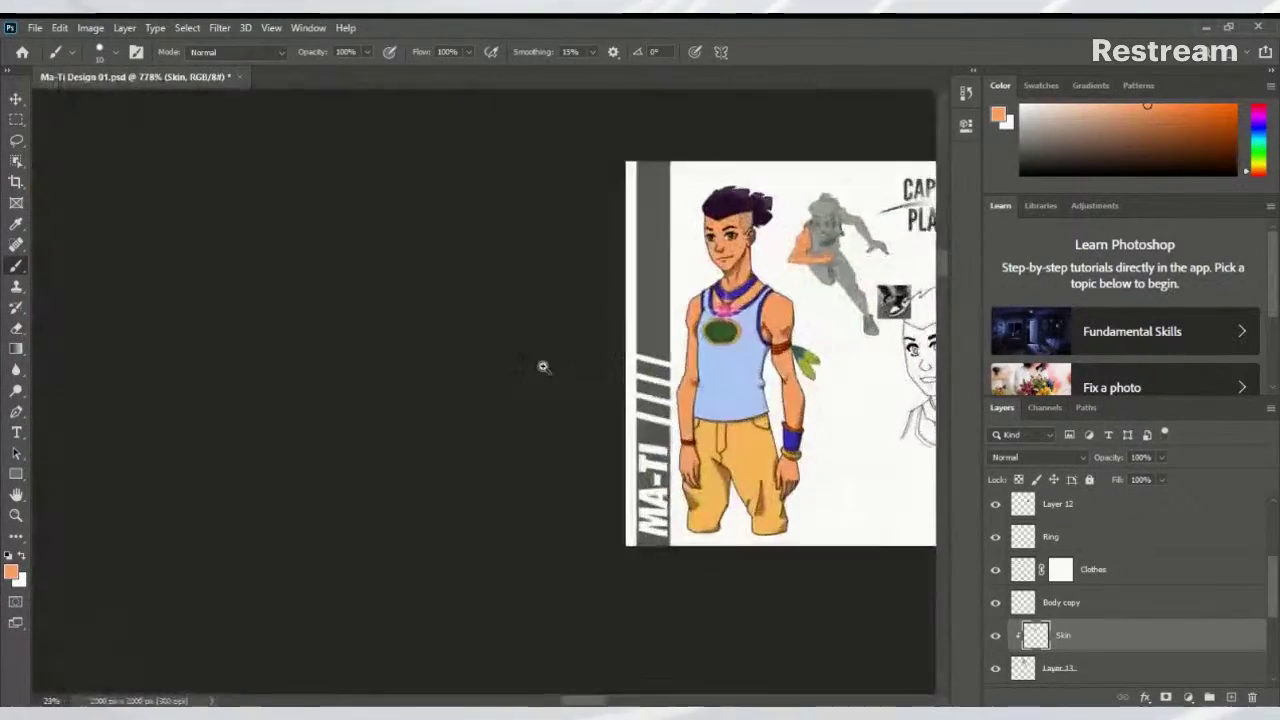
scroll(702, 383, "up", 5)
scroll(702, 383, "up", 5)
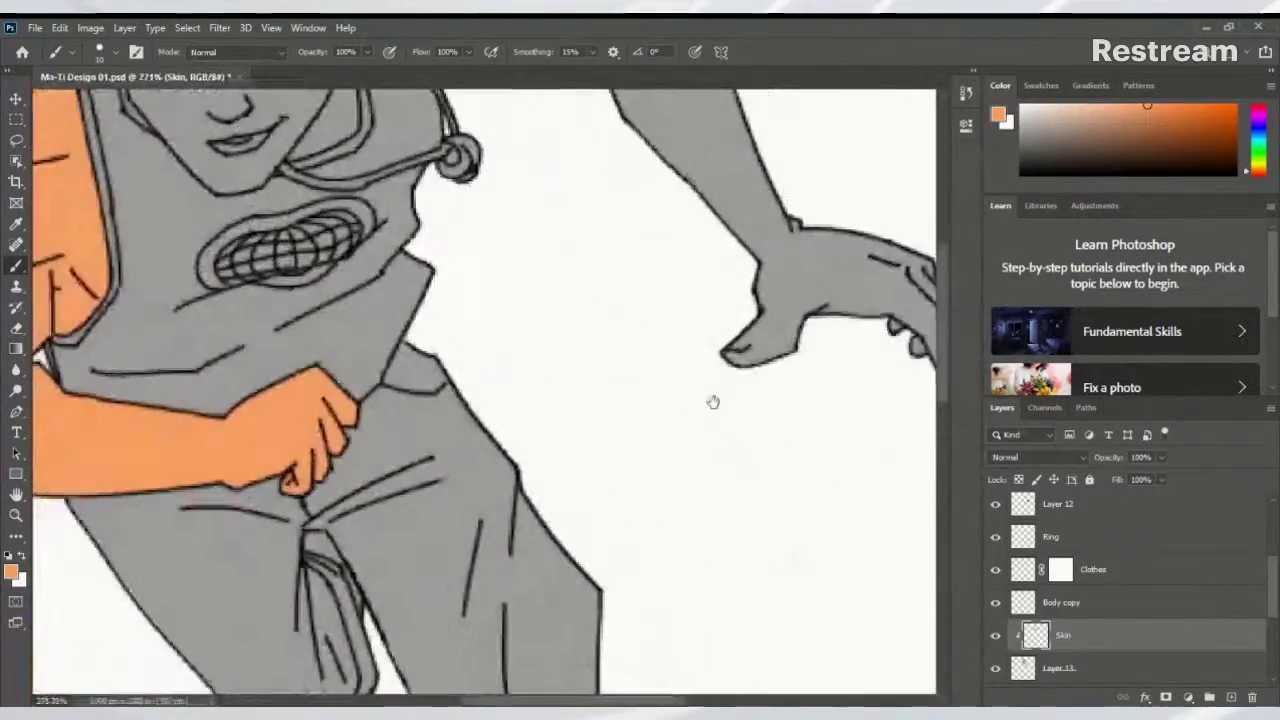
scroll(418, 268, "up", 2)
scroll(418, 268, "up", 2)
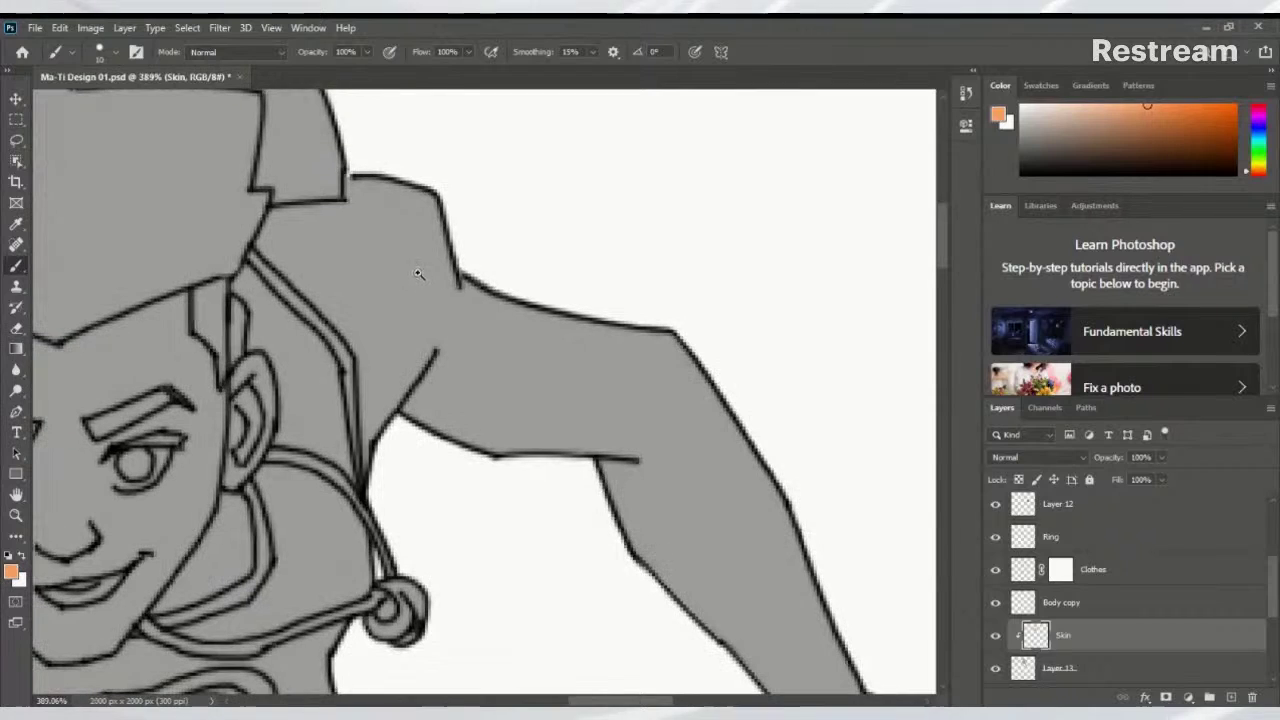
mouse_move(376, 390)
left_mouse_down()
mouse_move(386, 471)
mouse_move(380, 450)
mouse_move(374, 471)
mouse_move(380, 354)
mouse_move(376, 398)
left_mouse_up()
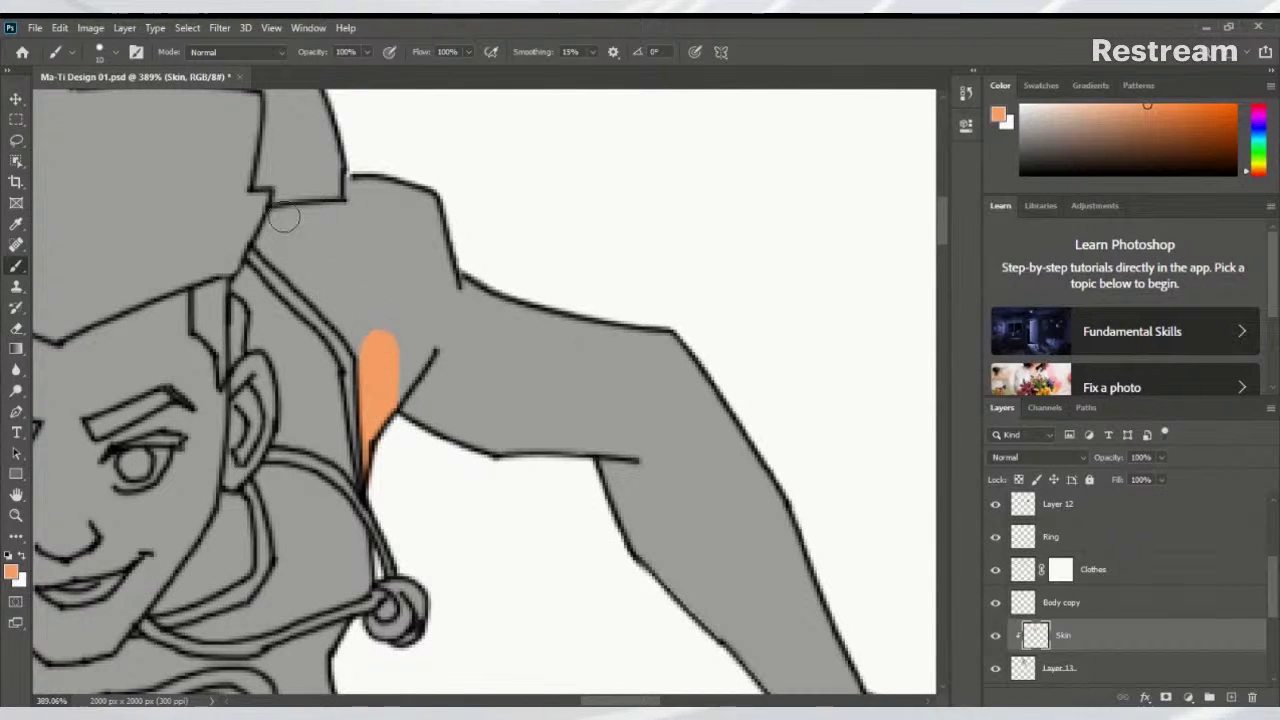
left_click_drag(277, 243, 360, 332)
left_click_drag(278, 246, 361, 333)
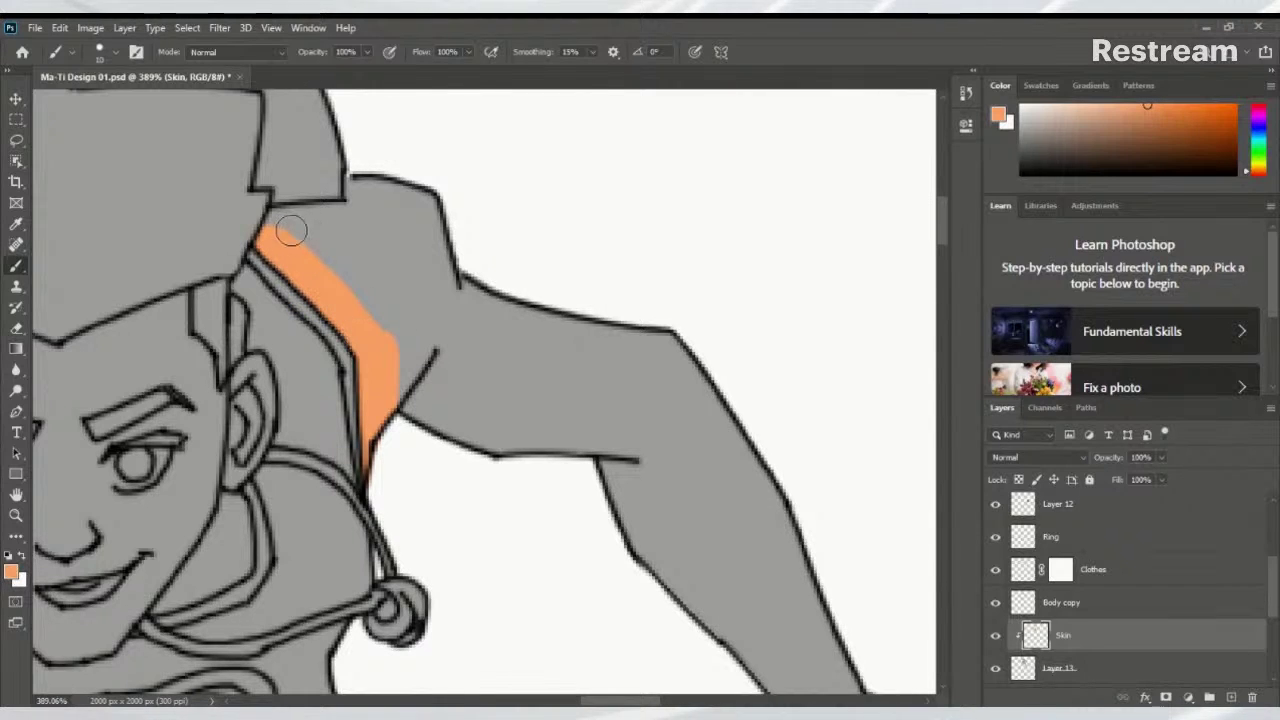
mouse_move(269, 230)
left_mouse_down()
mouse_move(325, 220)
mouse_move(279, 215)
mouse_move(351, 210)
mouse_move(353, 176)
left_mouse_up()
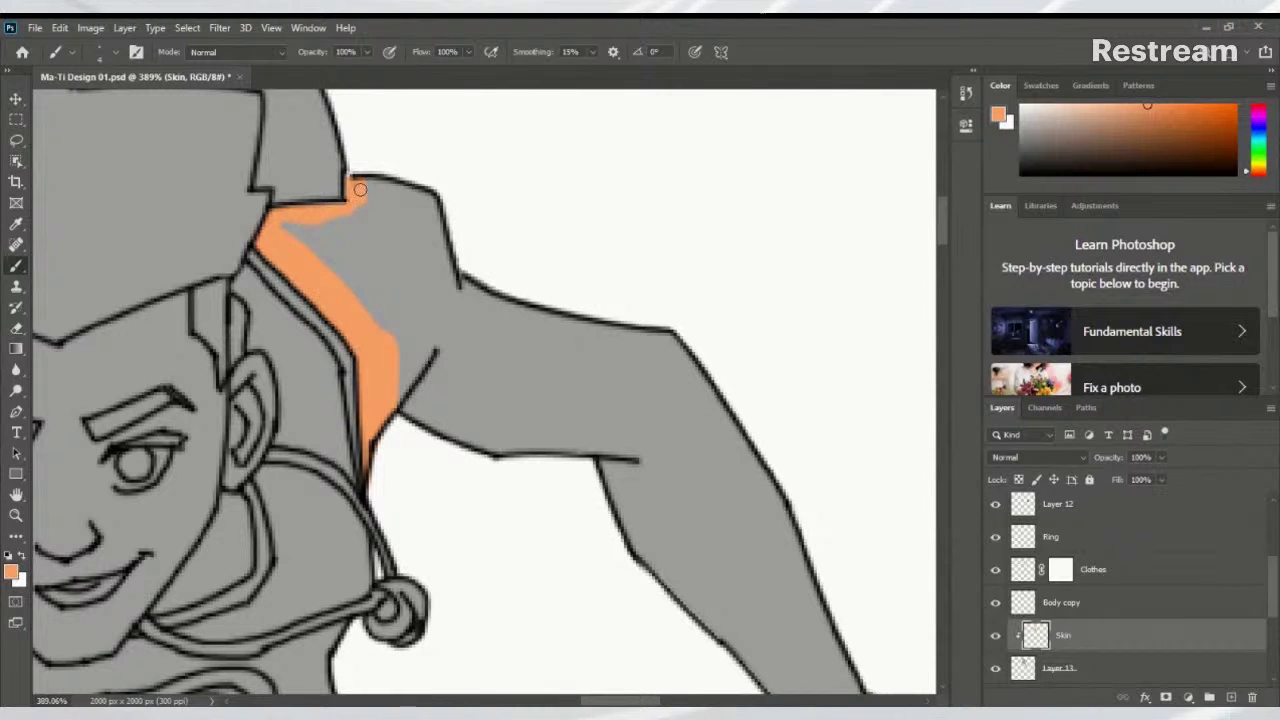
left_click_drag(407, 395, 391, 414)
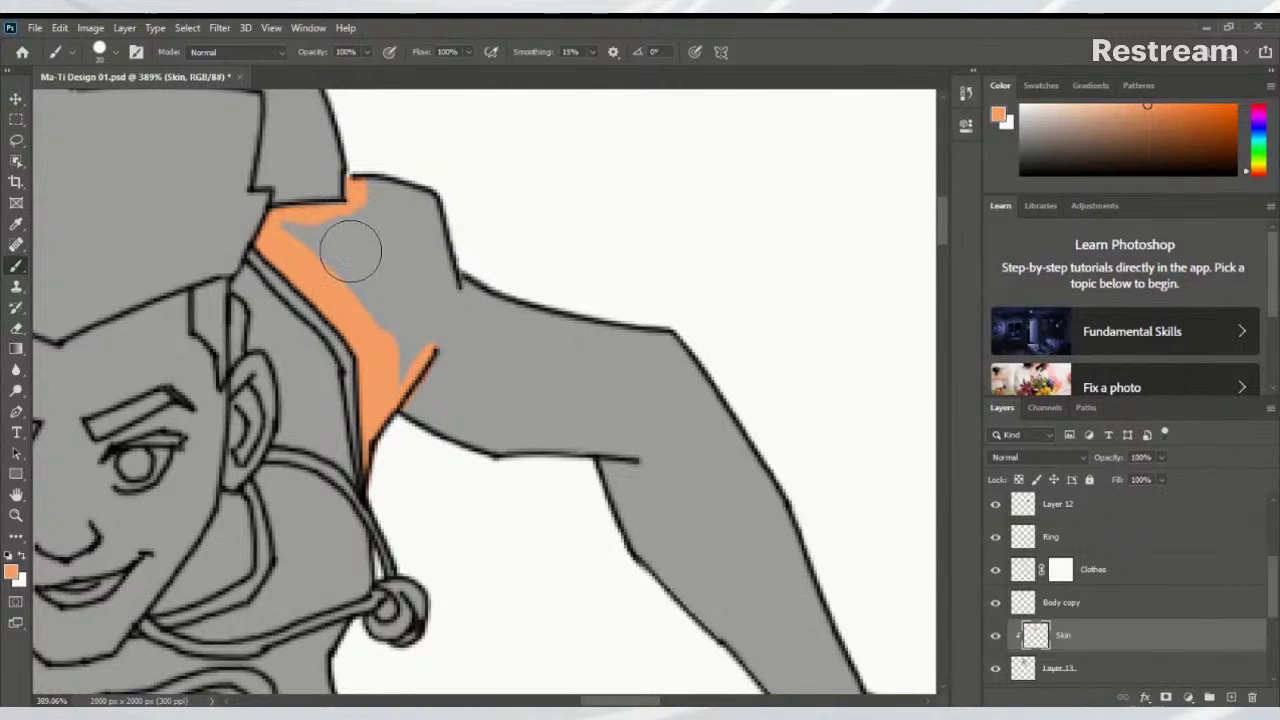
mouse_move(313, 235)
left_mouse_down()
mouse_move(291, 223)
mouse_move(351, 194)
mouse_move(423, 200)
mouse_move(451, 220)
mouse_move(423, 214)
mouse_move(465, 308)
mouse_move(477, 257)
left_mouse_up()
With a larger brush, fill the shoulder, outstretched arm, hand and fingers orange
key("bracketright")
key("bracketright")
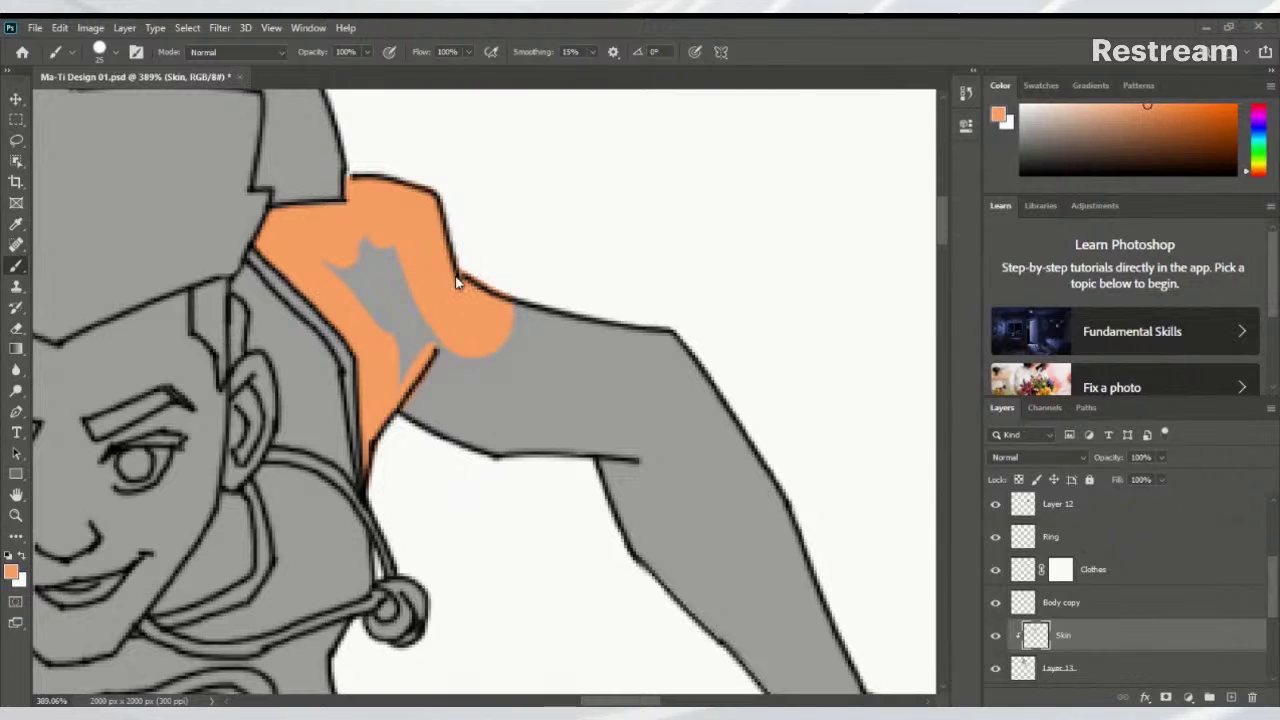
mouse_move(422, 288)
left_mouse_down()
mouse_move(386, 216)
mouse_move(380, 302)
mouse_move(398, 318)
mouse_move(337, 248)
mouse_move(355, 248)
mouse_move(457, 349)
mouse_move(497, 337)
left_mouse_up()
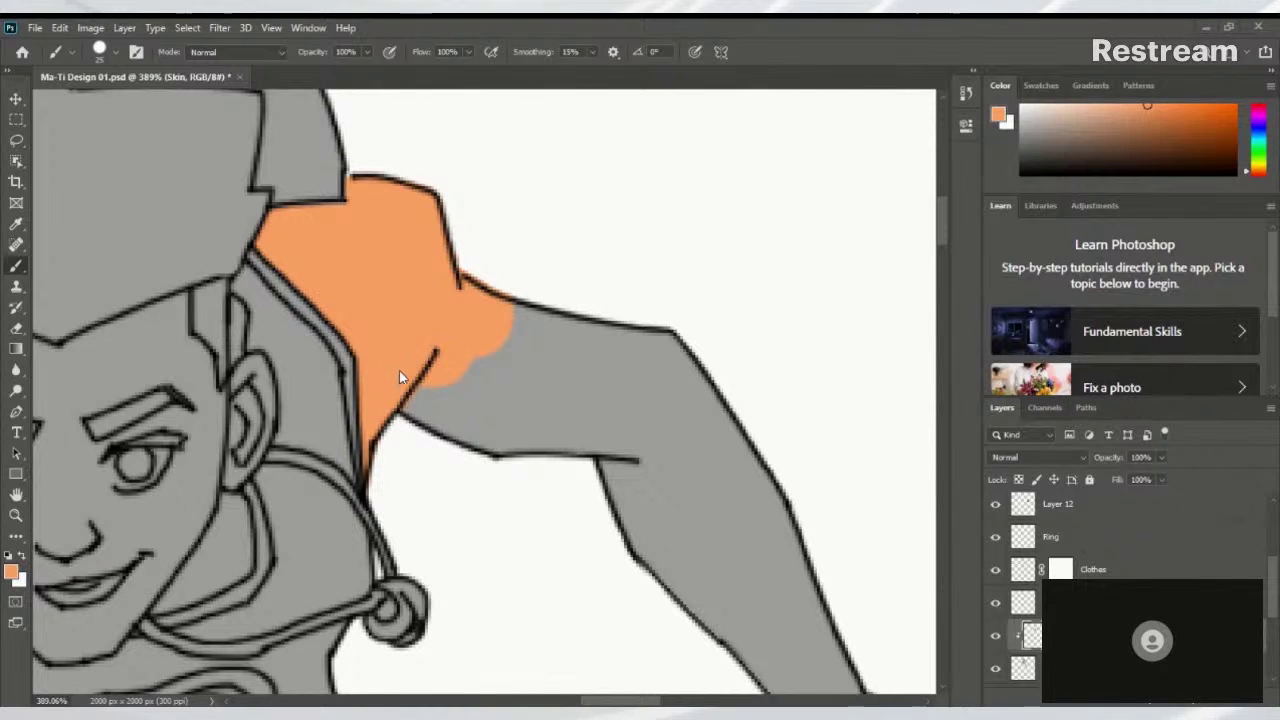
mouse_move(399, 370)
left_mouse_down()
mouse_move(421, 405)
mouse_move(436, 386)
mouse_move(477, 453)
mouse_move(548, 374)
mouse_move(609, 517)
mouse_move(676, 472)
mouse_move(678, 422)
mouse_move(738, 496)
mouse_move(754, 468)
mouse_move(764, 519)
mouse_move(712, 659)
mouse_move(813, 662)
mouse_move(851, 607)
mouse_move(746, 236)
mouse_move(760, 275)
left_mouse_up()
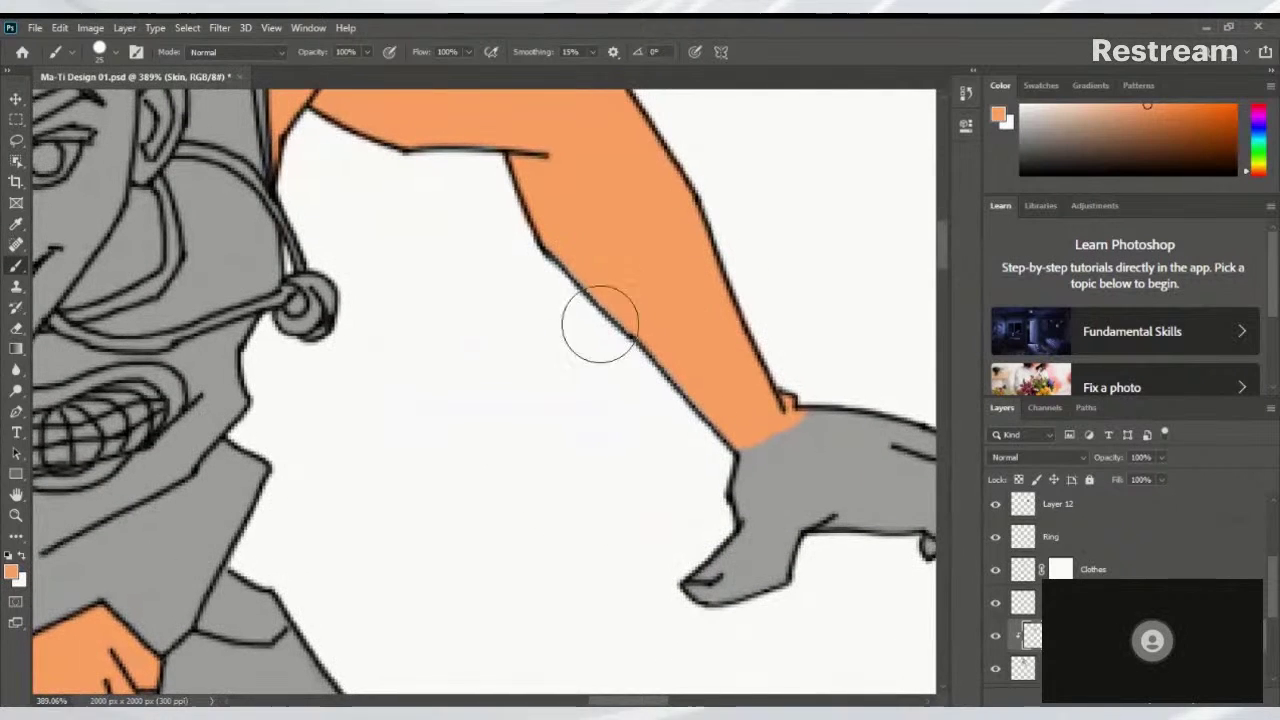
mouse_move(600, 325)
left_mouse_down()
mouse_move(742, 553)
mouse_move(721, 520)
mouse_move(800, 460)
mouse_move(774, 500)
mouse_move(786, 525)
mouse_move(577, 380)
left_mouse_up()
mouse_move(760, 450)
left_mouse_down()
mouse_move(752, 514)
mouse_move(771, 471)
mouse_move(748, 435)
left_mouse_up()
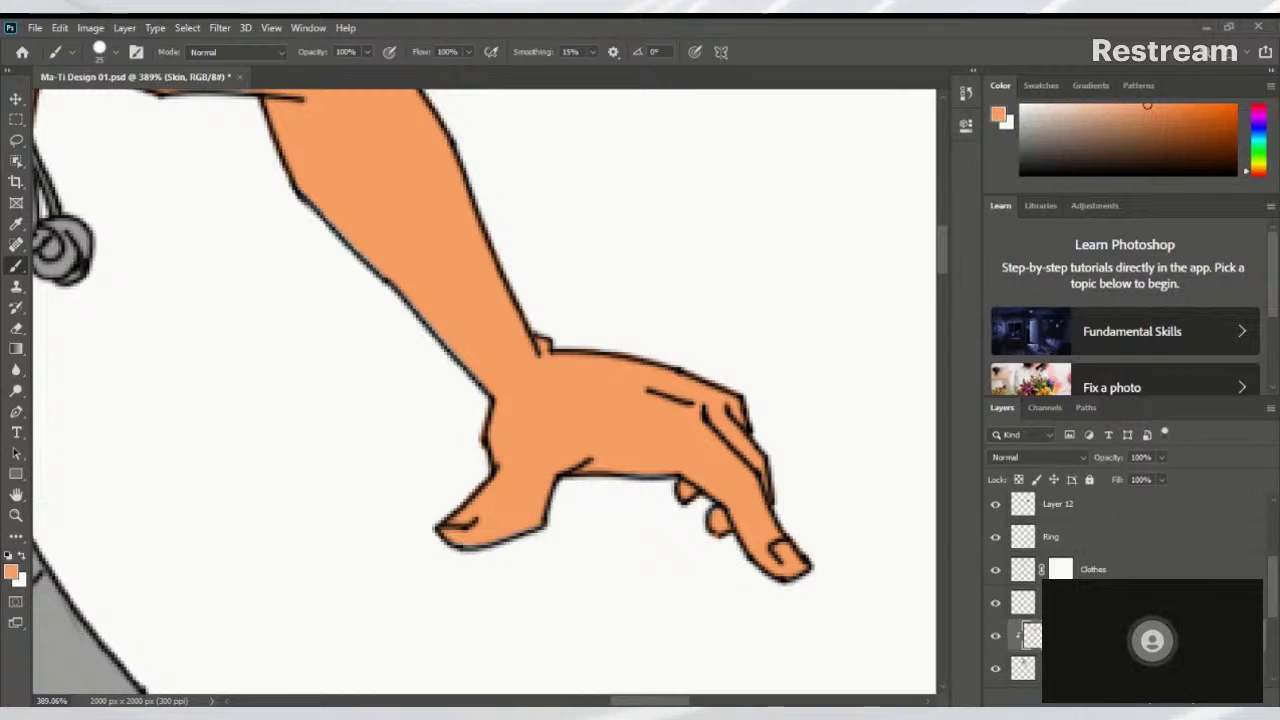
scroll(651, 306, "down", 5)
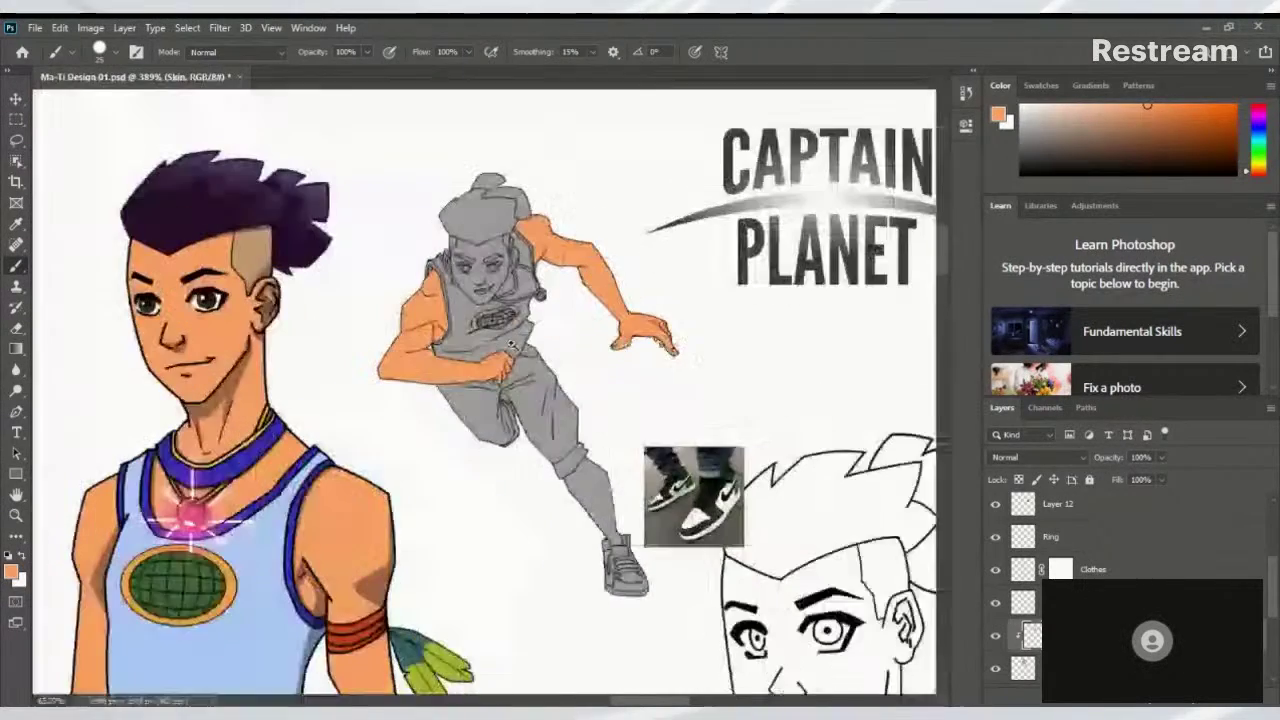
scroll(464, 297, "up", 3)
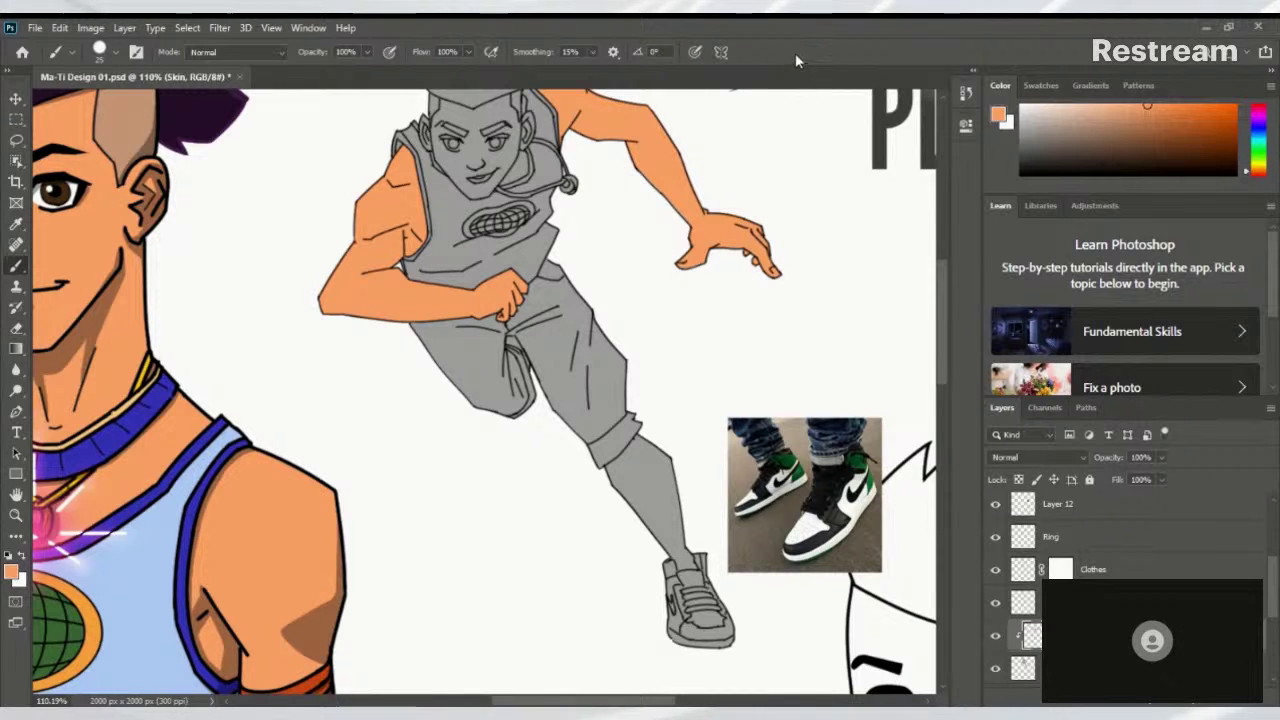
Paint orange over the knee, then with a much smaller brush cover the shin down to the shoe
scroll(706, 162, "down", 3)
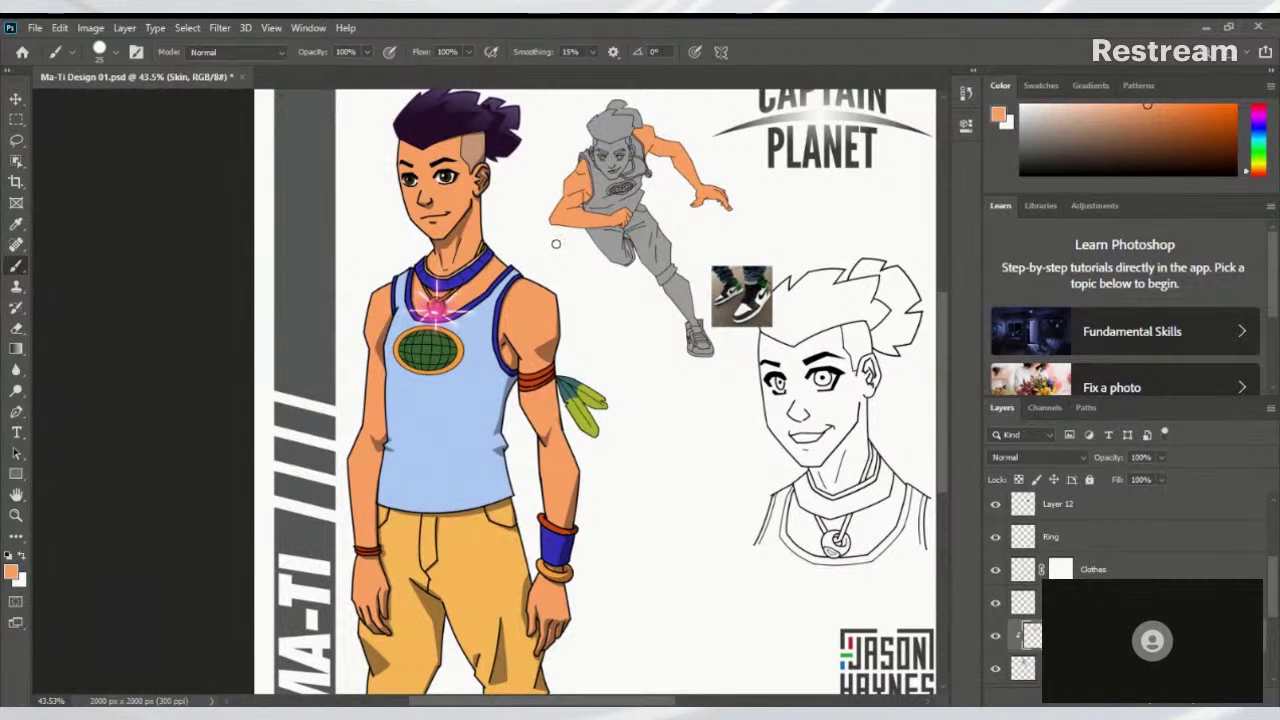
scroll(621, 211, "up", 5)
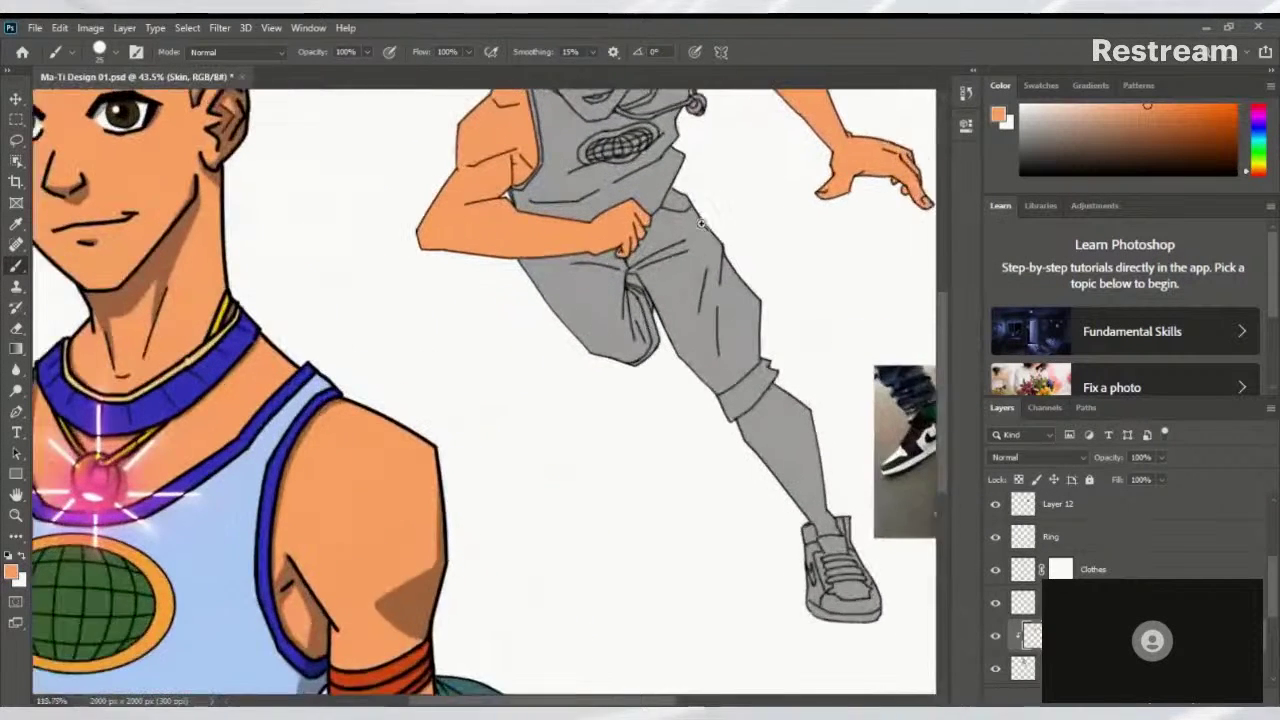
left_click_drag(781, 369, 675, 380)
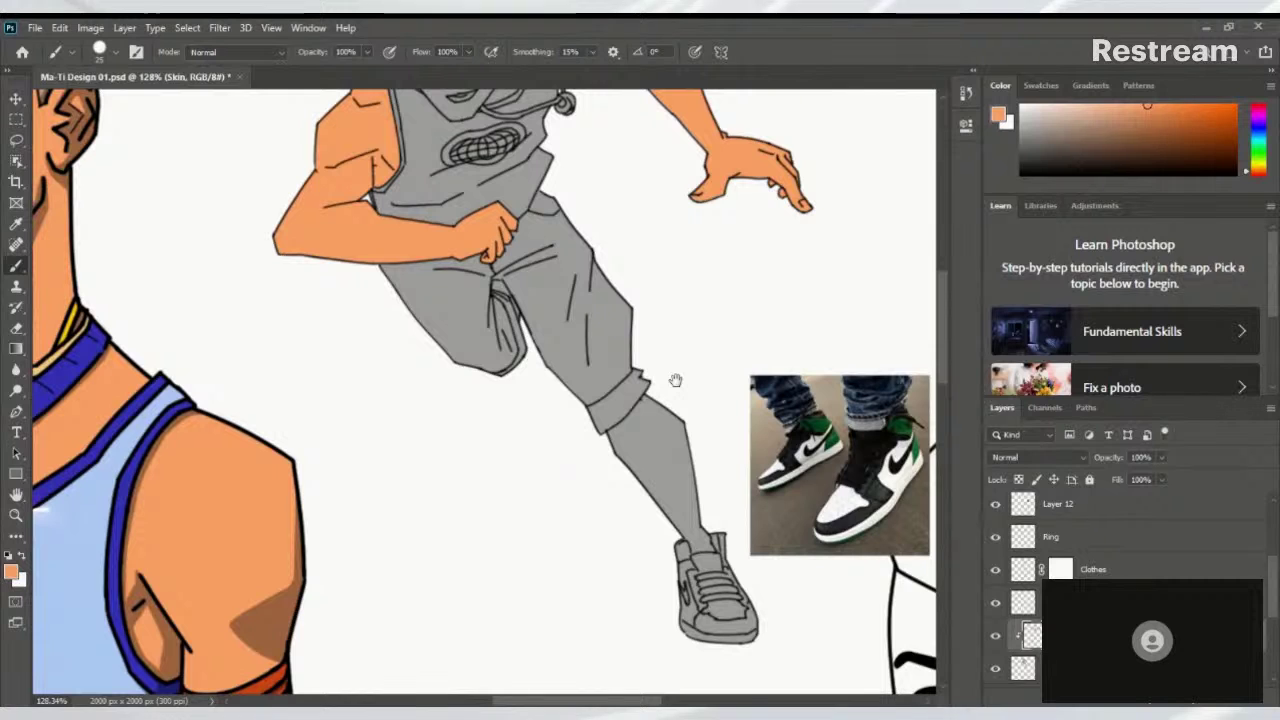
scroll(675, 380, "up", 2)
mouse_move(570, 480)
left_mouse_down()
mouse_move(623, 428)
mouse_move(557, 480)
mouse_move(667, 470)
mouse_move(631, 551)
mouse_move(583, 543)
mouse_move(674, 529)
mouse_move(648, 402)
left_mouse_up()
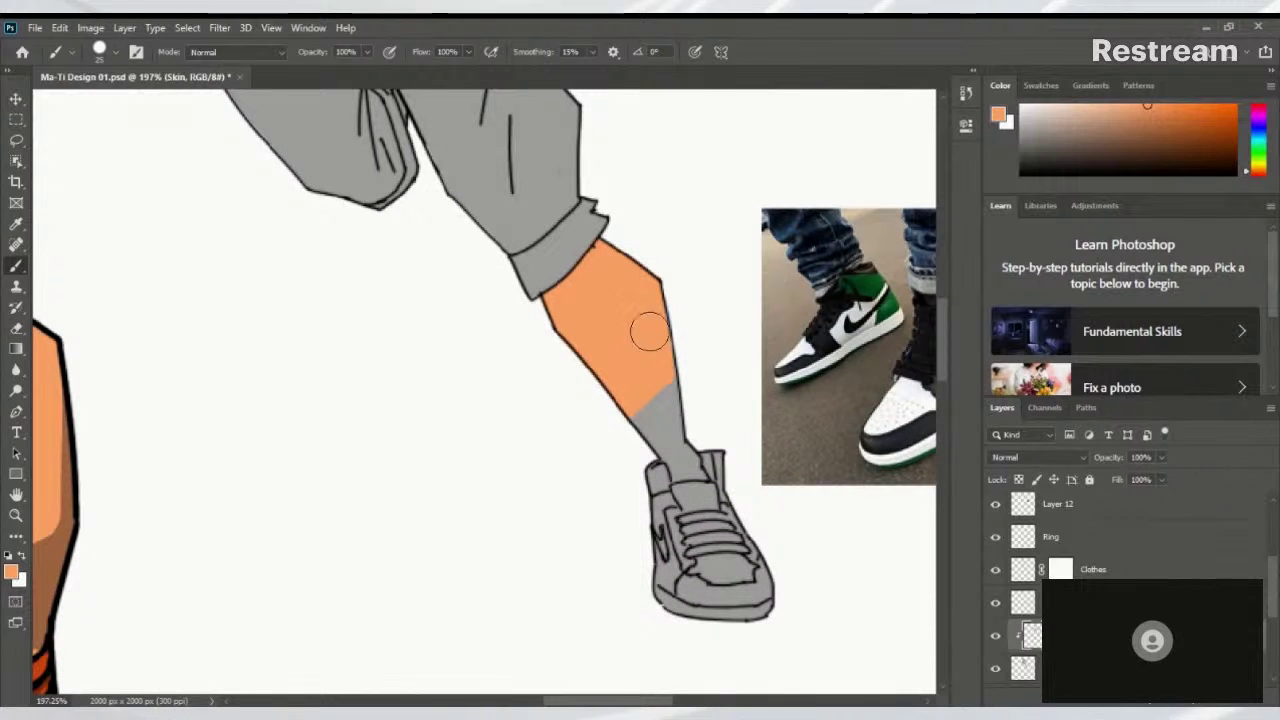
key("bracketleft")
key("bracketleft")
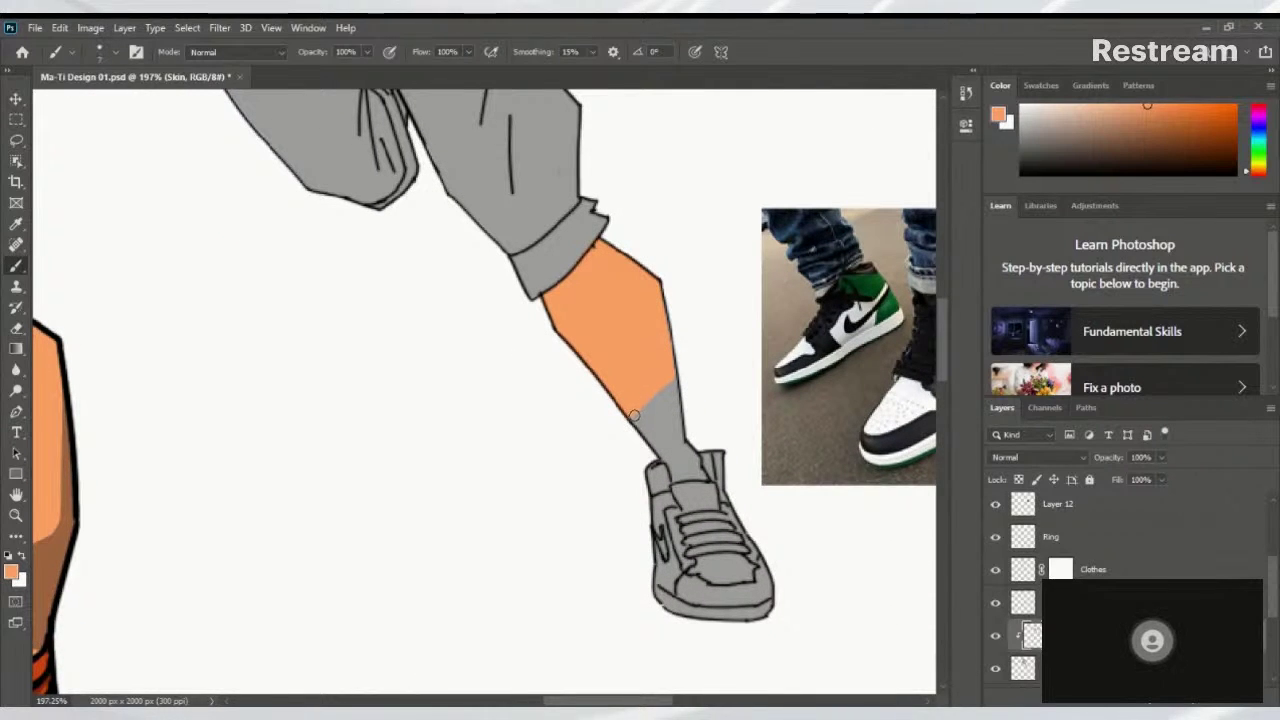
mouse_move(645, 431)
left_mouse_down()
mouse_move(628, 414)
mouse_move(675, 477)
left_mouse_up()
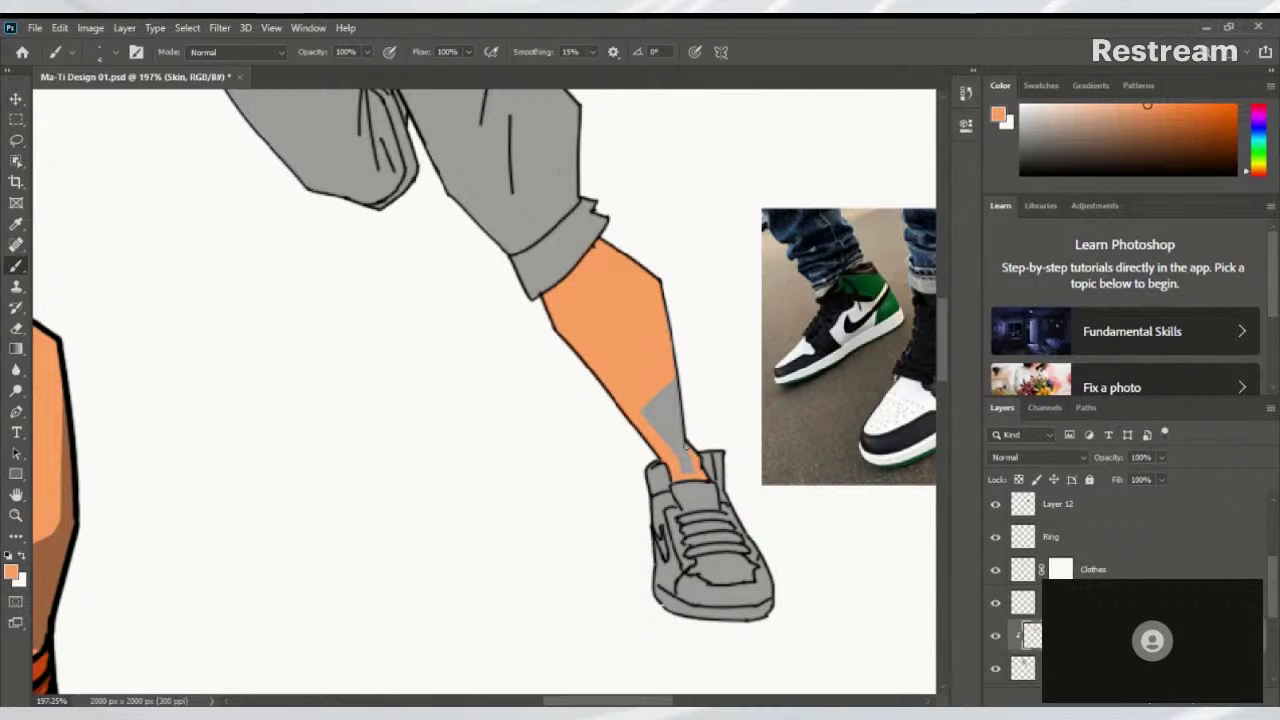
mouse_move(670, 378)
left_mouse_down()
mouse_move(683, 446)
mouse_move(675, 381)
left_mouse_up()
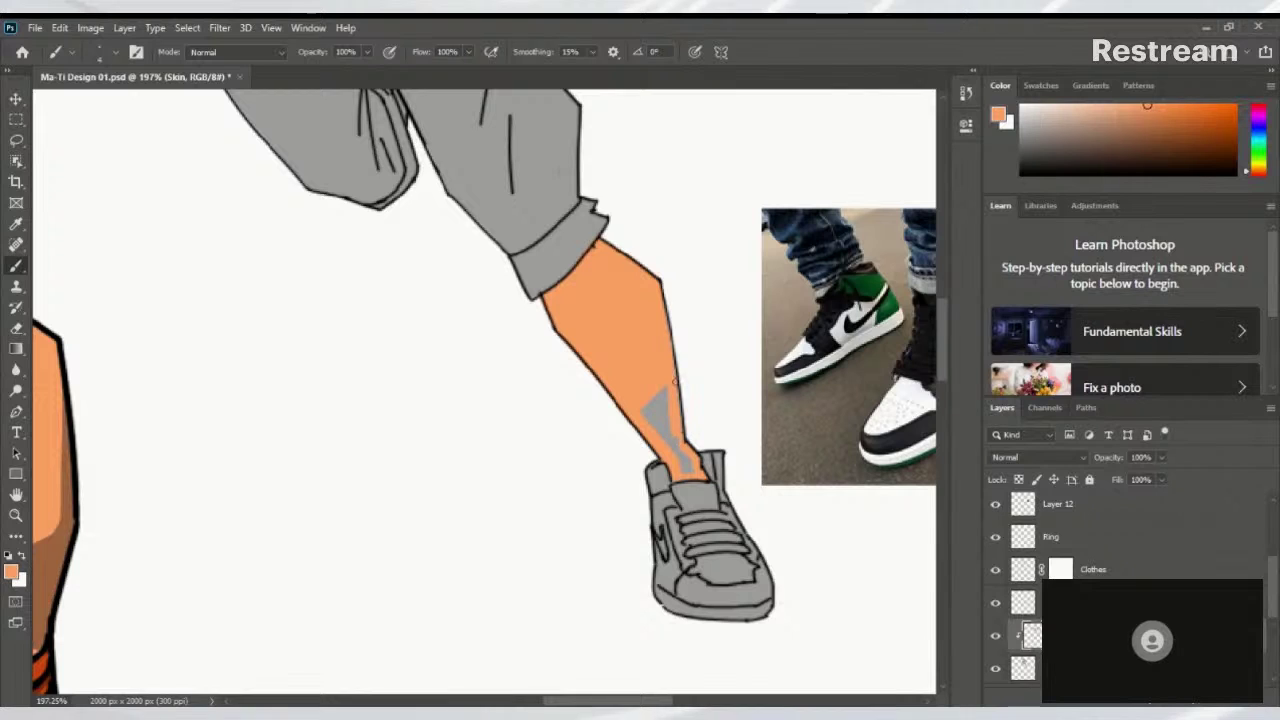
mouse_move(680, 427)
left_mouse_down()
mouse_move(667, 388)
mouse_move(655, 440)
mouse_move(647, 397)
left_mouse_up()
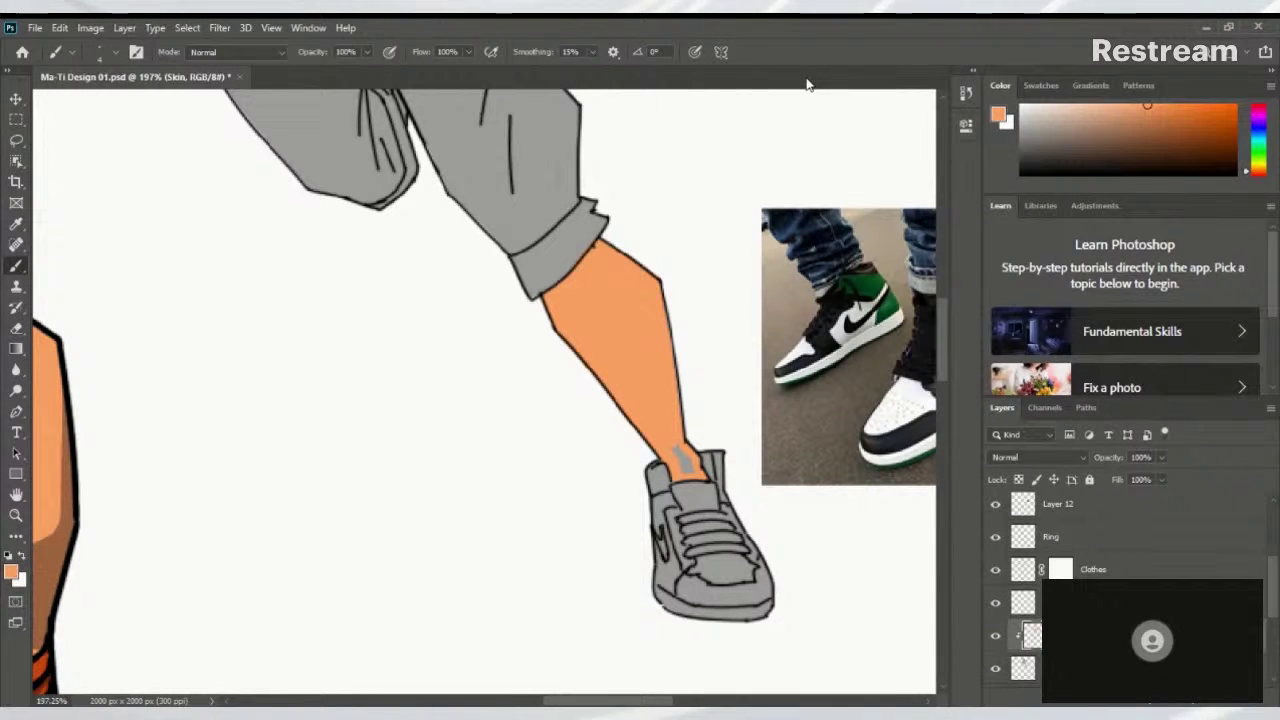
left_click_drag(679, 450, 684, 466)
scroll(777, 199, "down", 5)
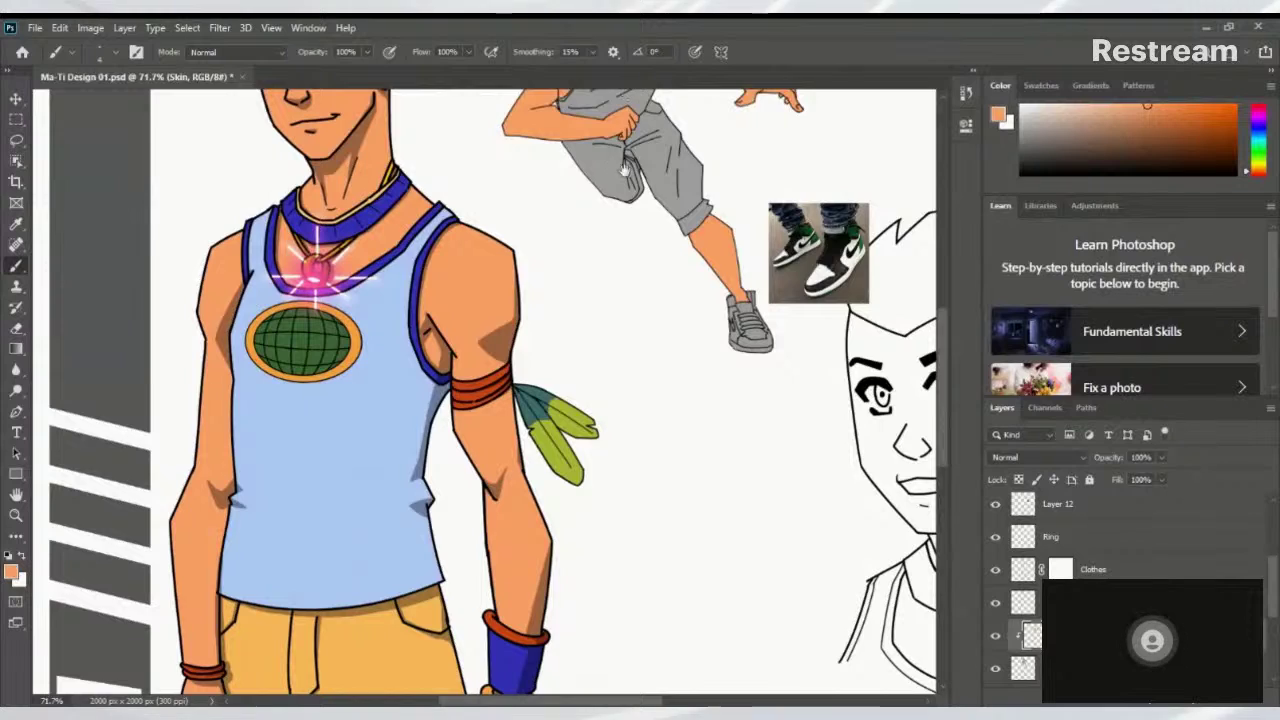
left_click_drag(640, 165, 588, 405)
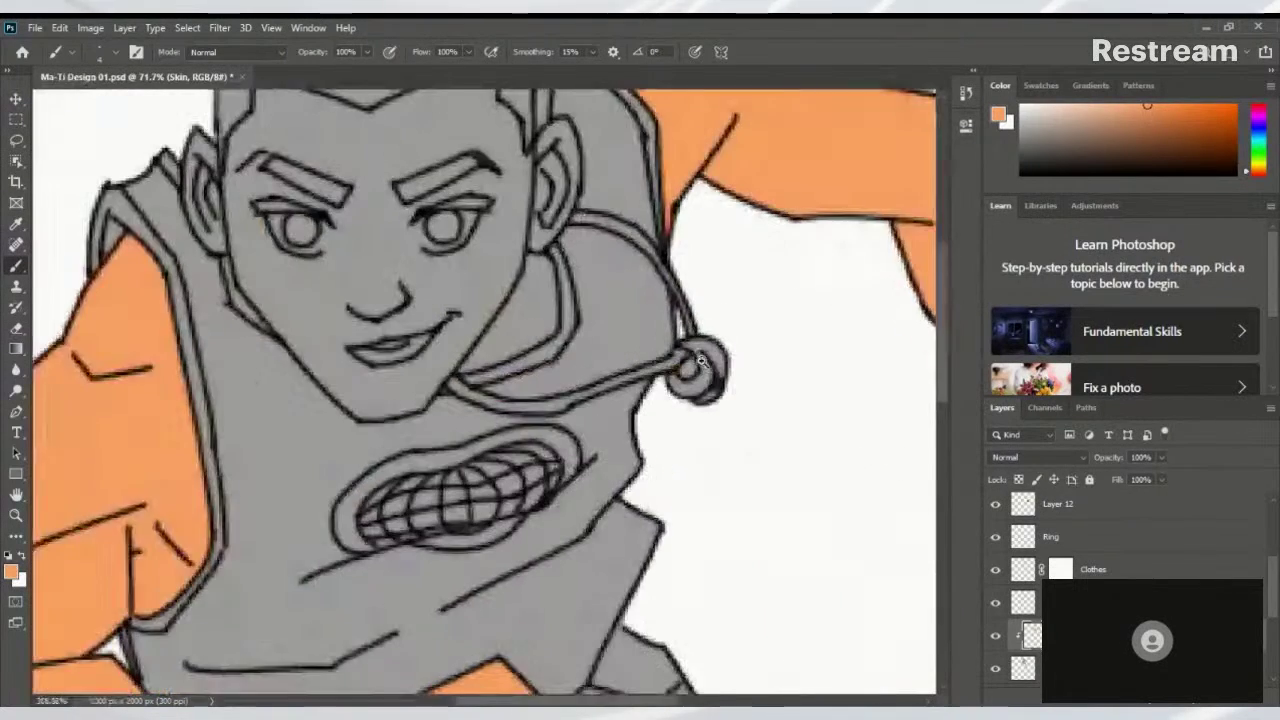
Paint orange along the neck and jaw, the hairline, the face's left edge and inside the ear
scroll(520, 350, "up", 5)
mouse_move(478, 355)
left_mouse_down()
mouse_move(555, 321)
mouse_move(541, 258)
mouse_move(555, 253)
mouse_move(537, 248)
mouse_move(576, 207)
mouse_move(551, 246)
mouse_move(574, 206)
mouse_move(569, 149)
mouse_move(542, 278)
mouse_move(515, 183)
mouse_move(509, 209)
mouse_move(697, 209)
mouse_move(705, 182)
mouse_move(615, 224)
left_mouse_up()
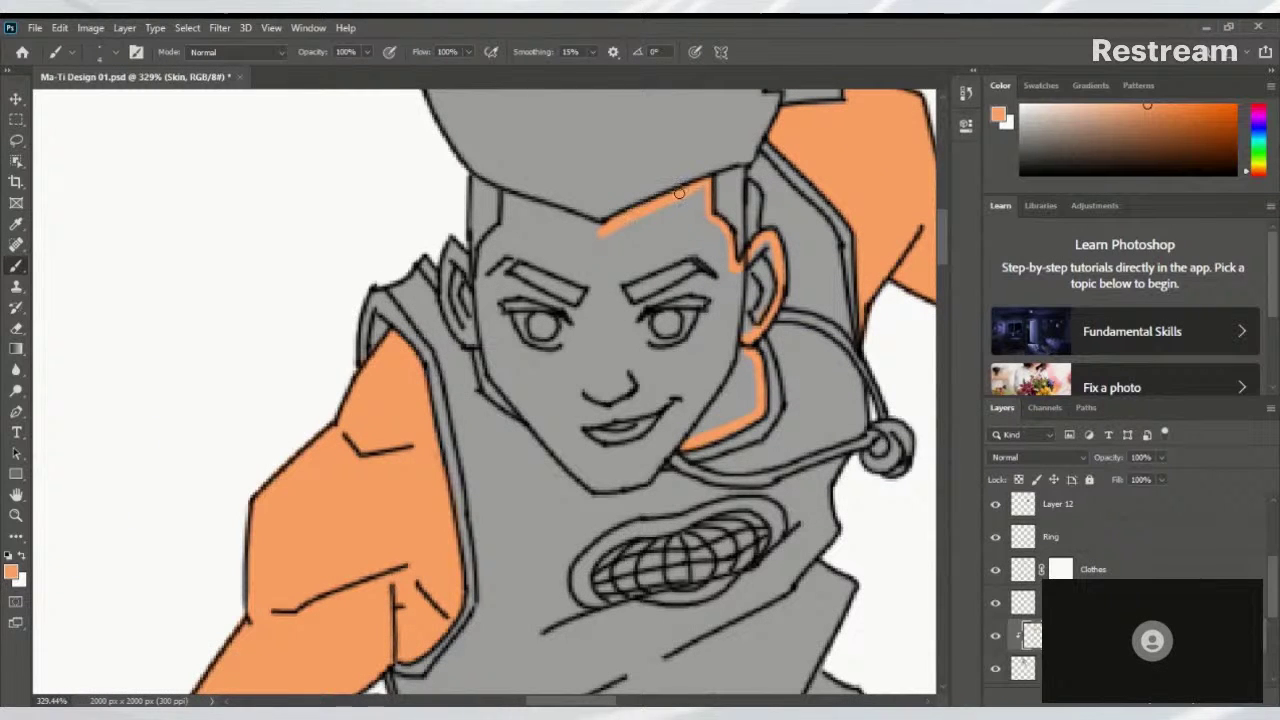
left_click_drag(522, 197, 596, 231)
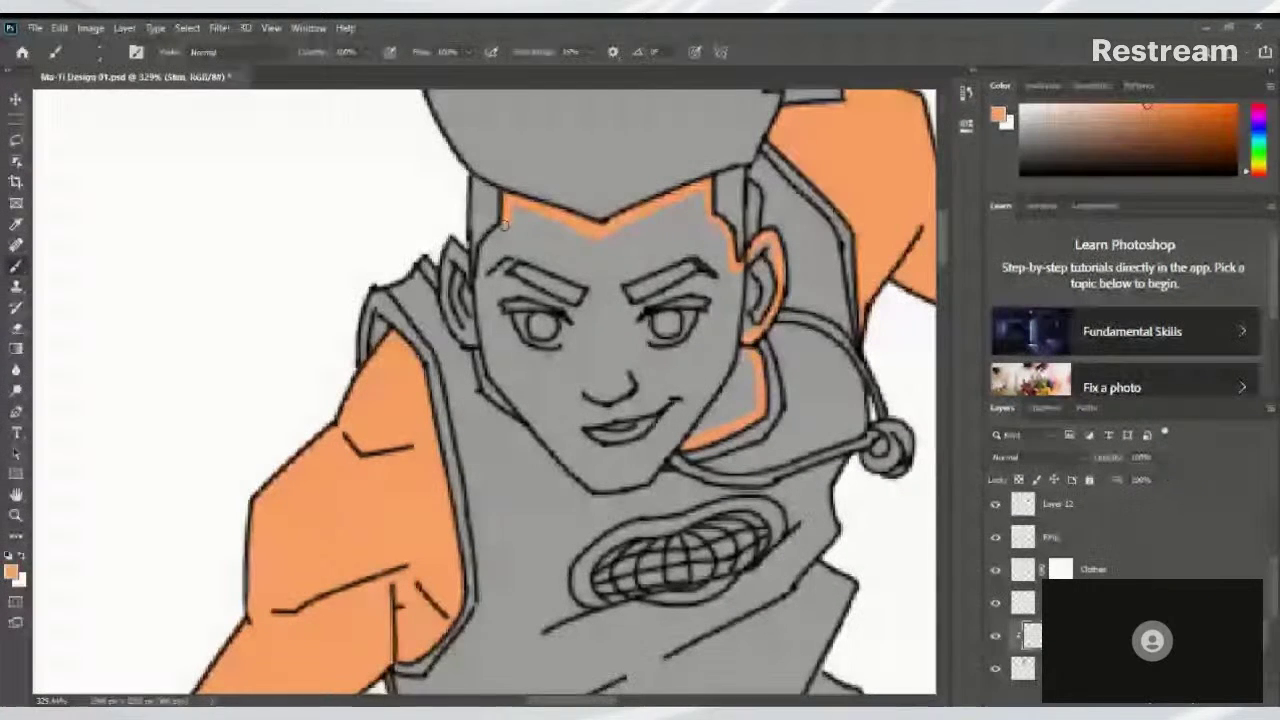
left_click_drag(503, 208, 470, 288)
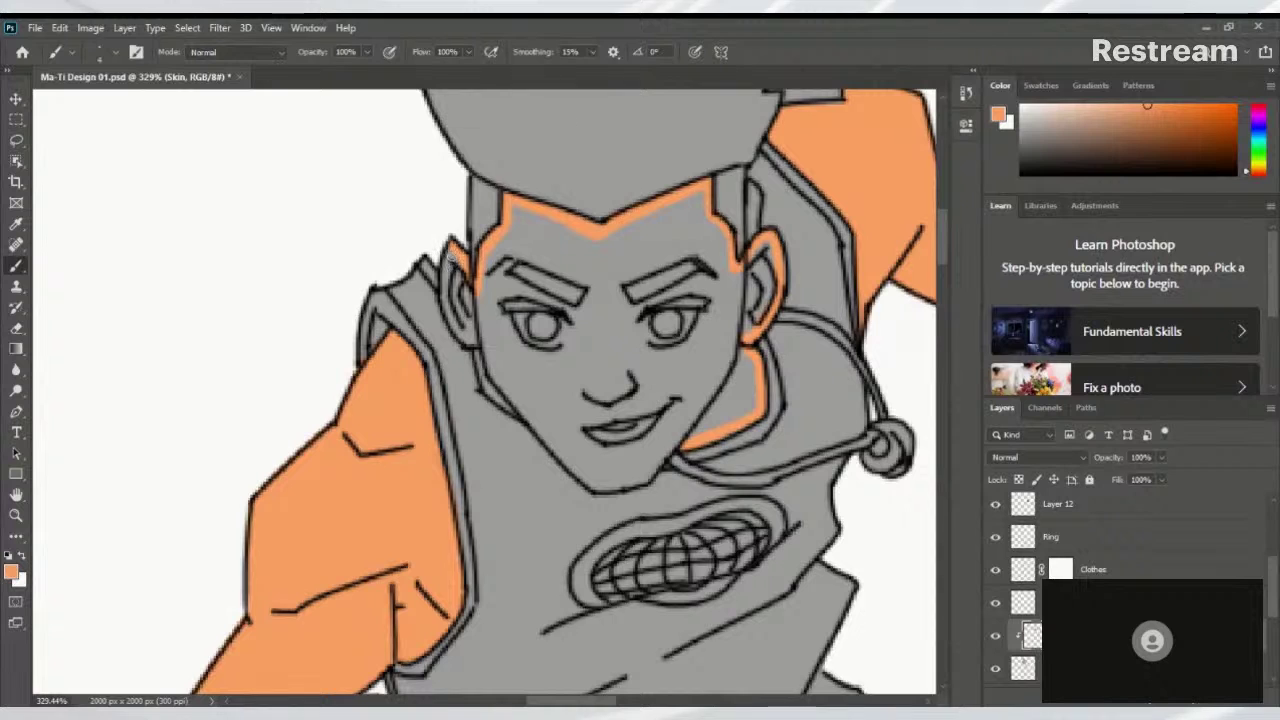
mouse_move(451, 250)
left_mouse_down()
mouse_move(444, 300)
mouse_move(472, 343)
left_mouse_up()
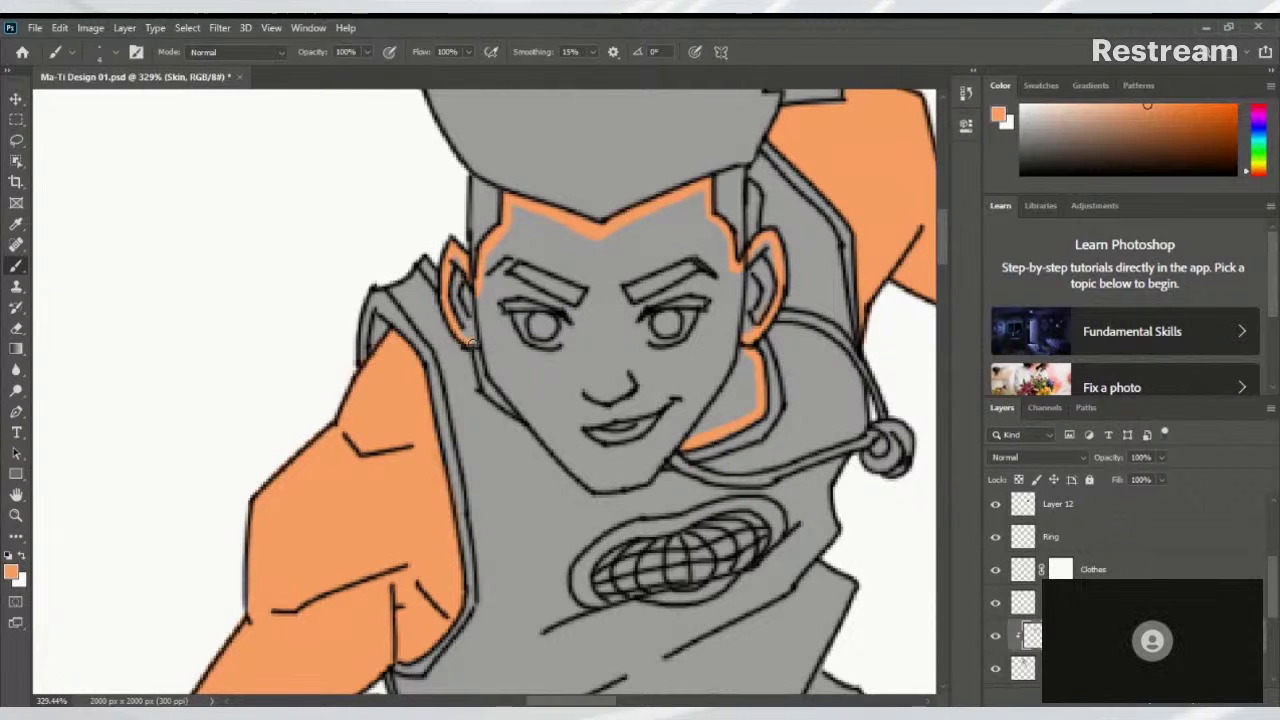
left_click_drag(456, 258, 462, 316)
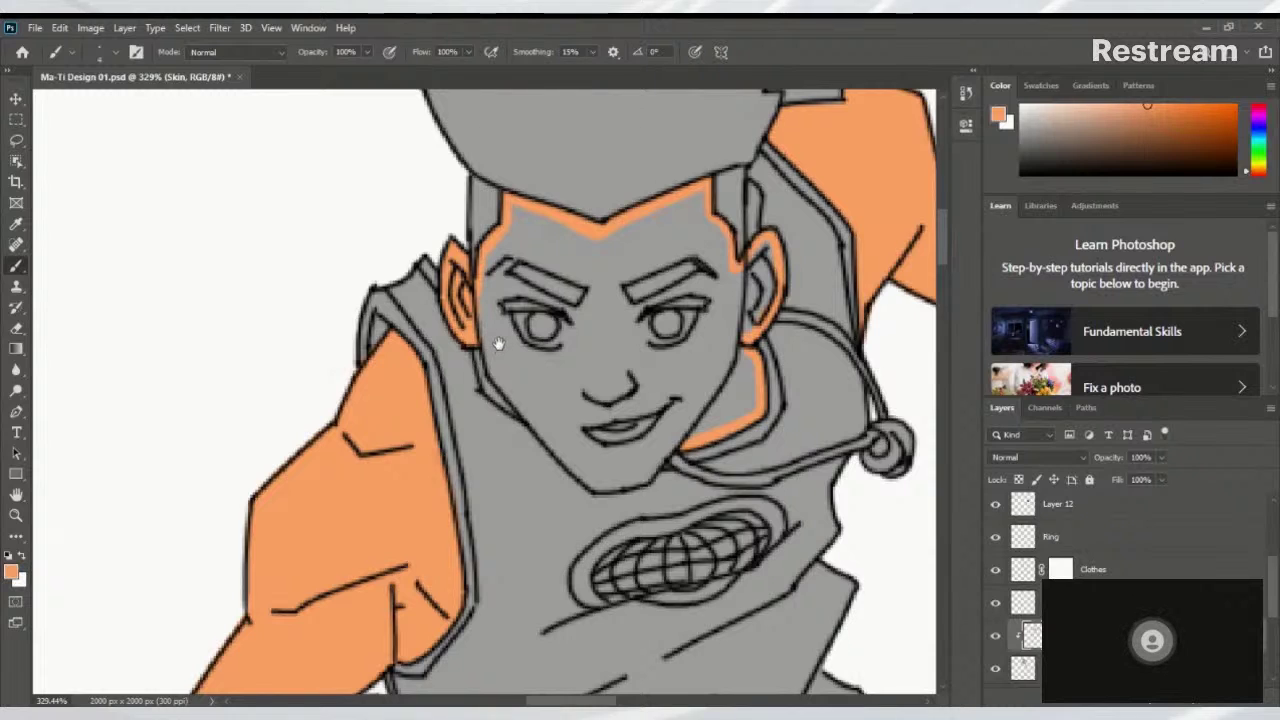
Extend orange down the jaw, touch up the left cheek and paint the left temple hairline
mouse_move(497, 337)
left_mouse_down()
mouse_move(458, 271)
mouse_move(442, 278)
mouse_move(494, 344)
left_mouse_up()
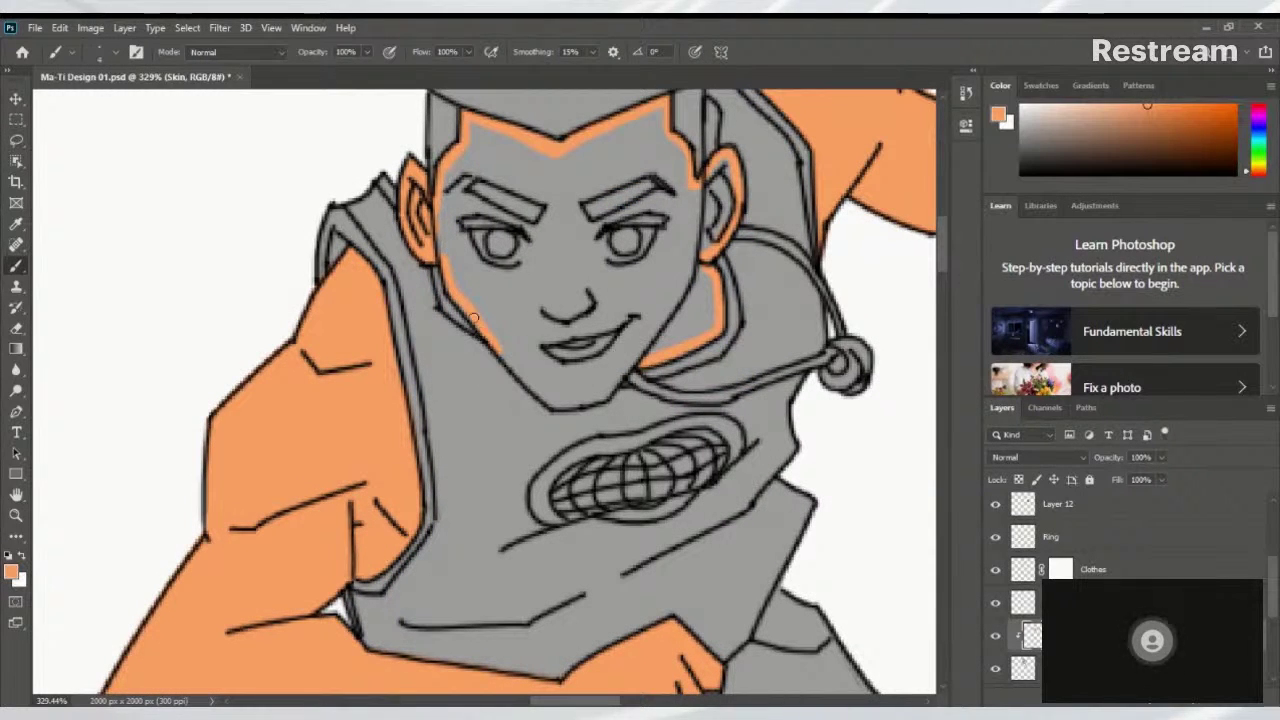
mouse_move(463, 303)
left_mouse_down()
mouse_move(552, 402)
mouse_move(454, 314)
mouse_move(419, 324)
mouse_move(474, 309)
mouse_move(426, 356)
left_mouse_up()
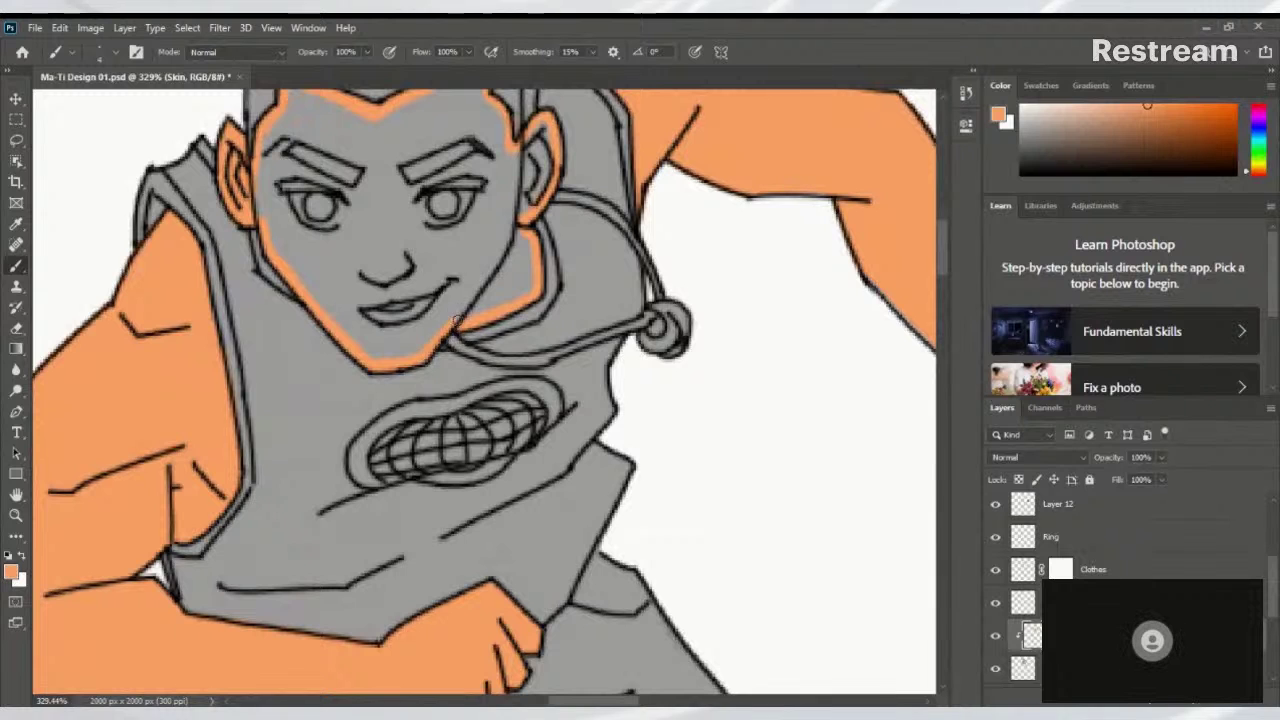
left_click_drag(451, 251, 571, 381)
left_click_drag(373, 300, 373, 346)
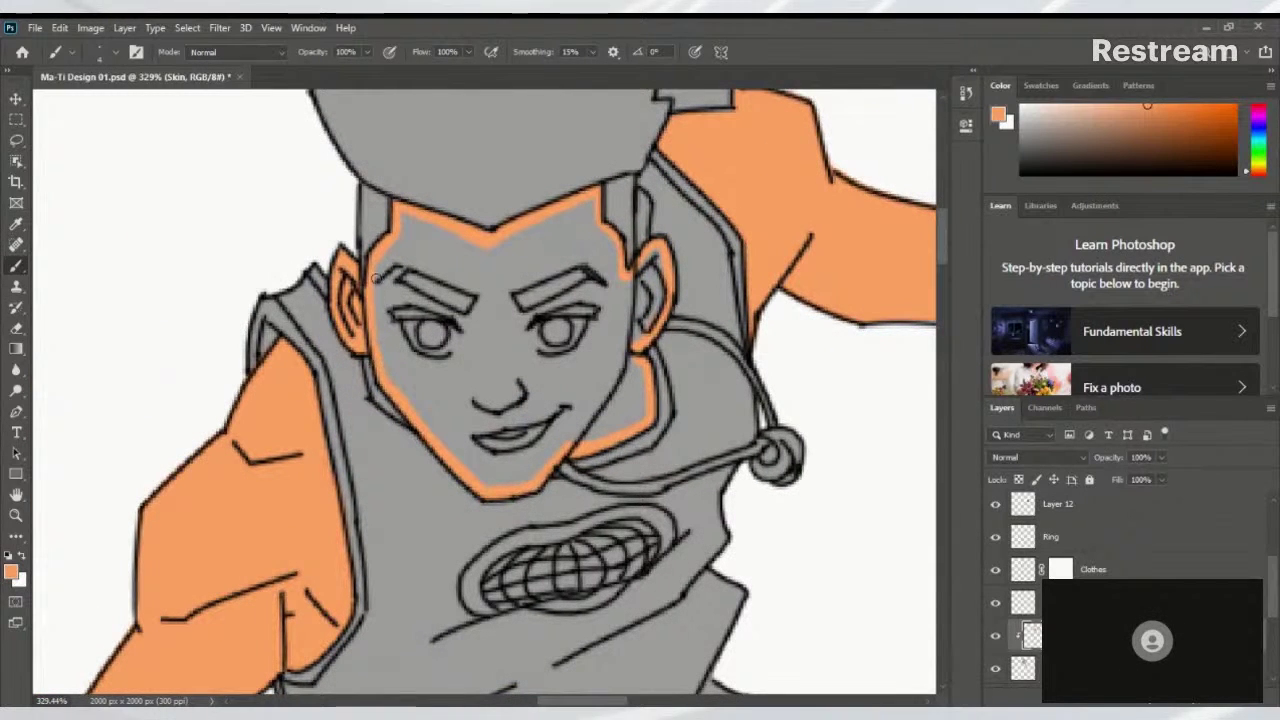
left_click_drag(377, 280, 381, 356)
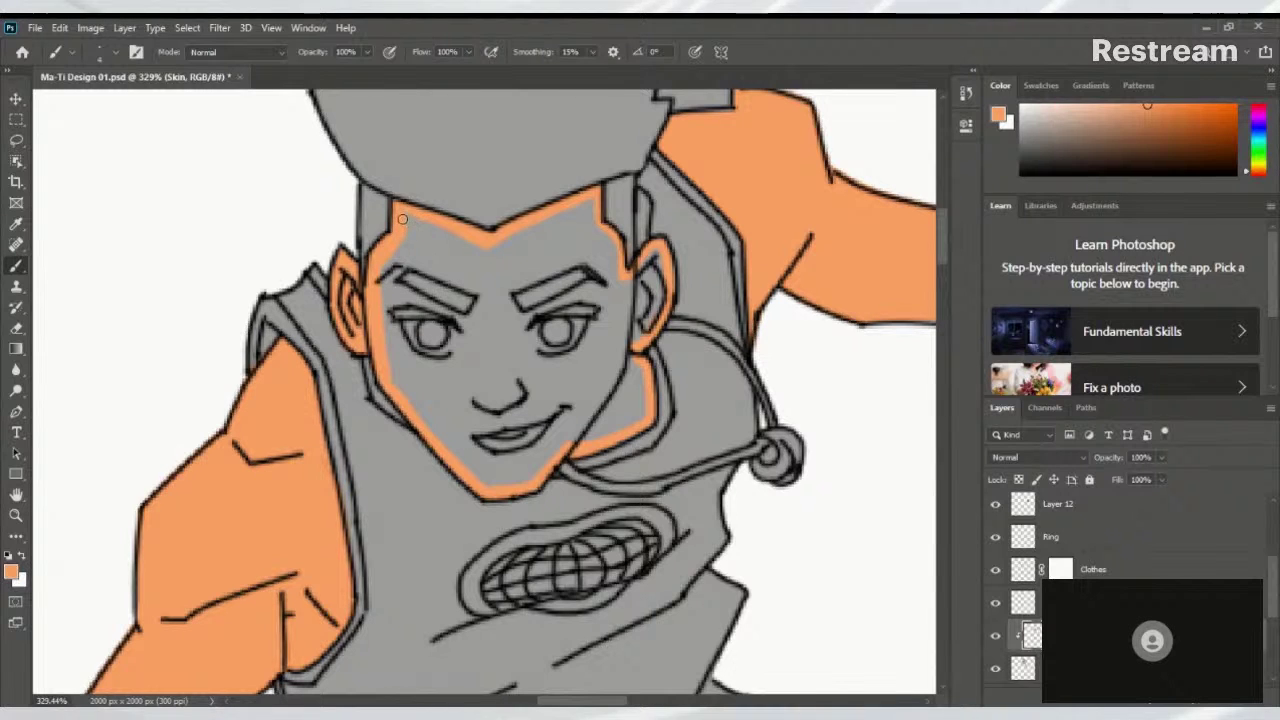
left_click_drag(401, 223, 487, 259)
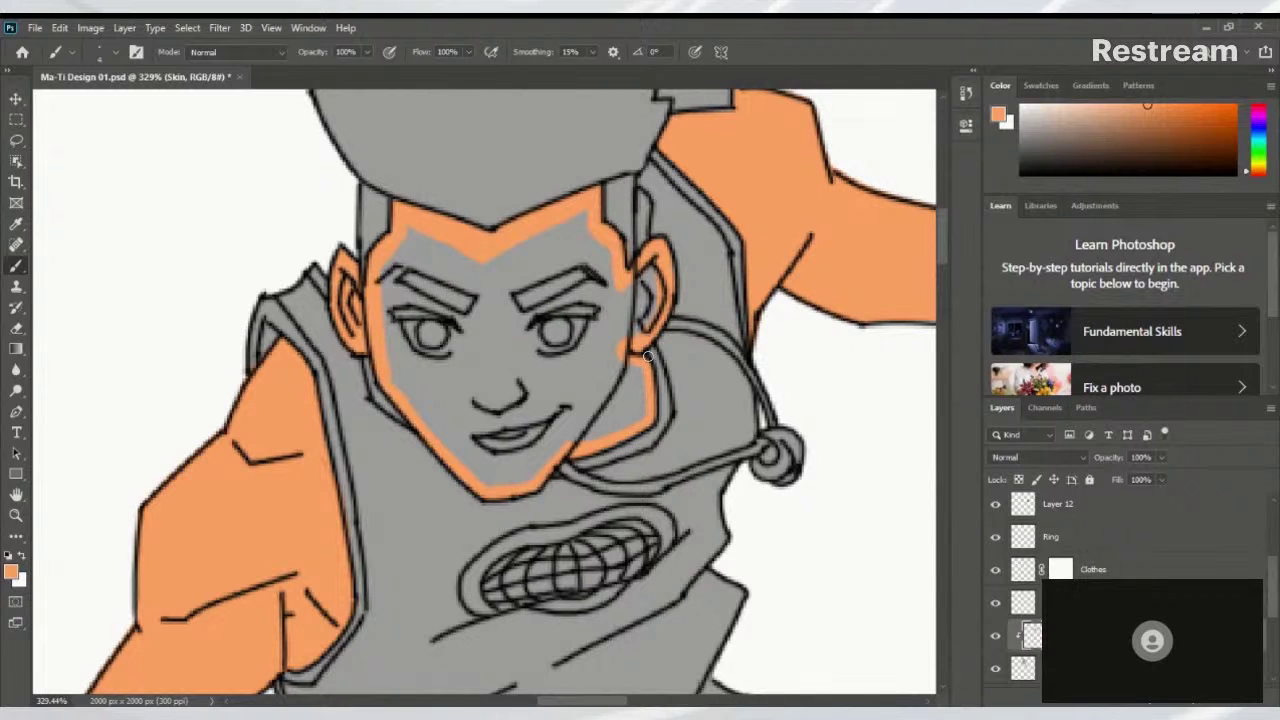
left_click_drag(632, 292, 727, 297)
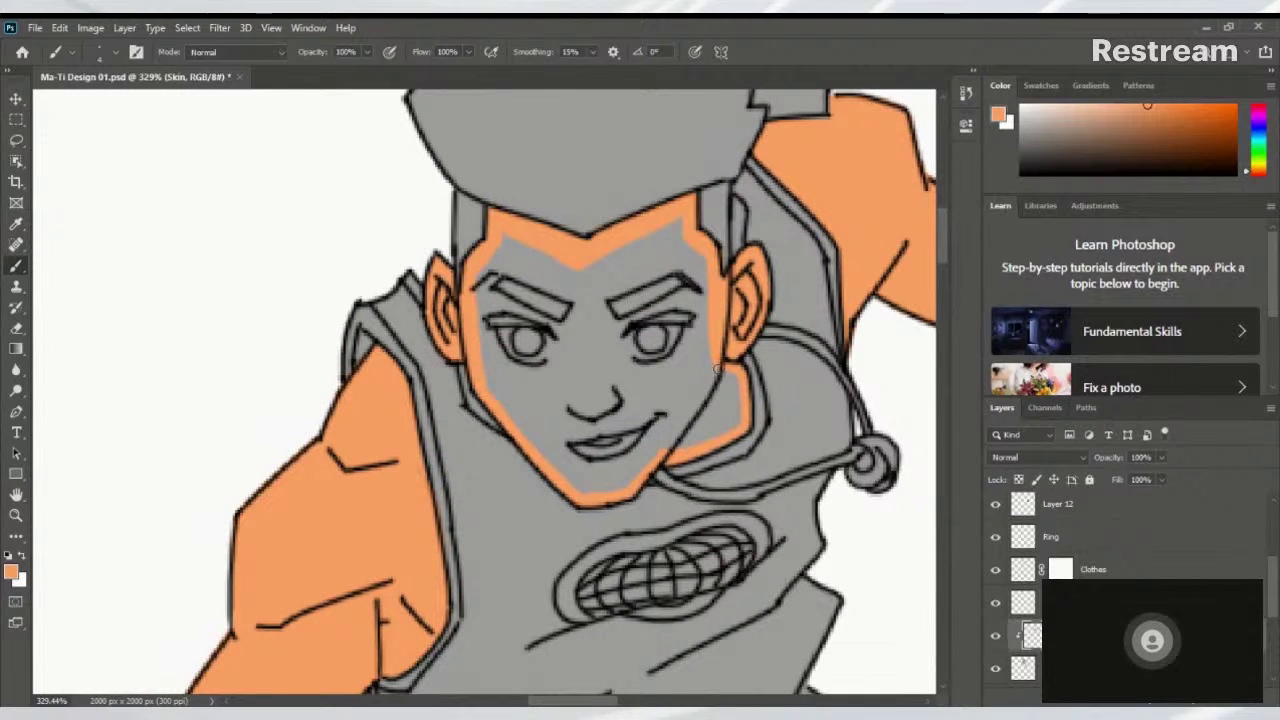
scroll(736, 372, "down", 5)
Fill the remaining grey face area orange with the Paint Bucket tool
scroll(720, 362, "up", 5)
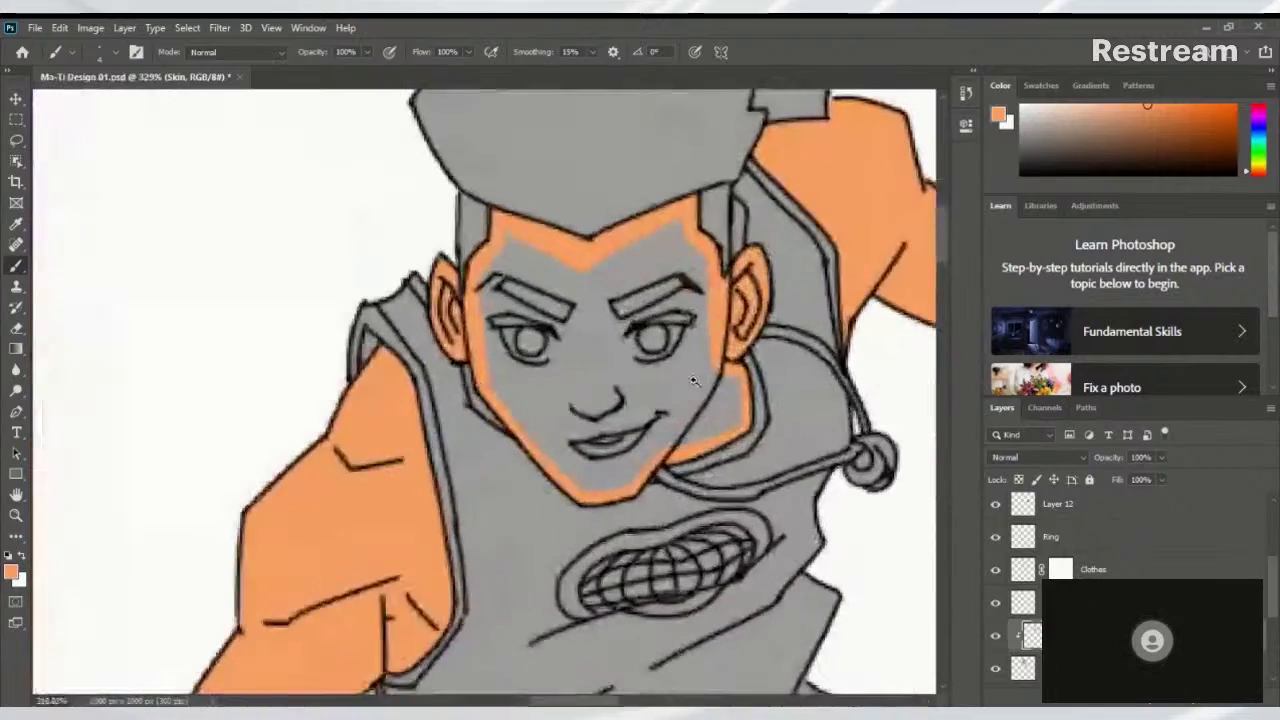
scroll(720, 362, "down", 5)
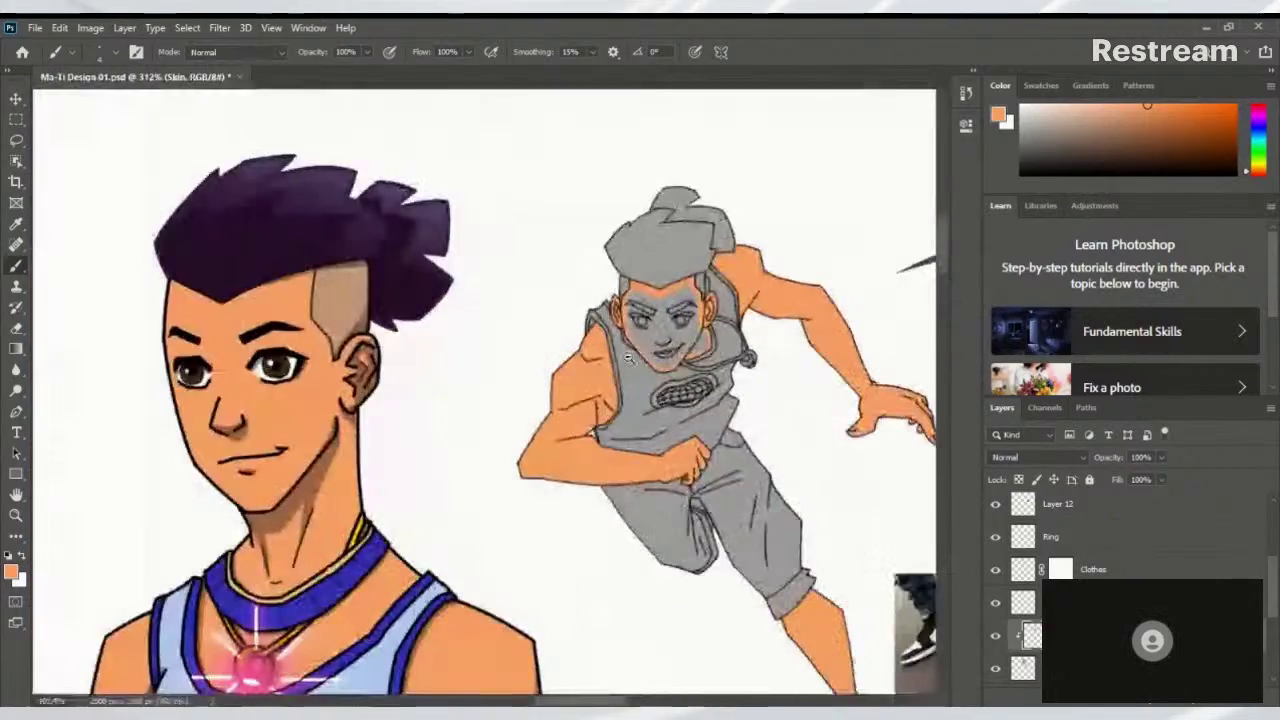
scroll(725, 352, "up", 5)
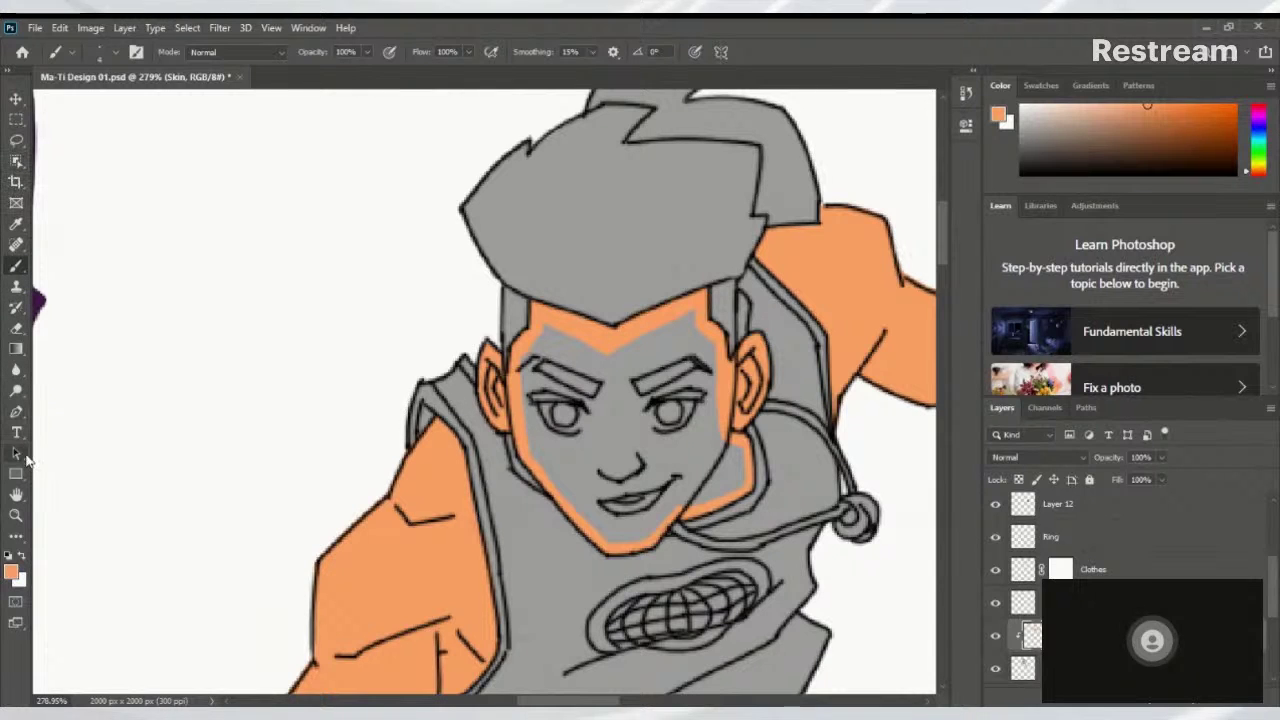
left_click(17, 352)
left_click(112, 366)
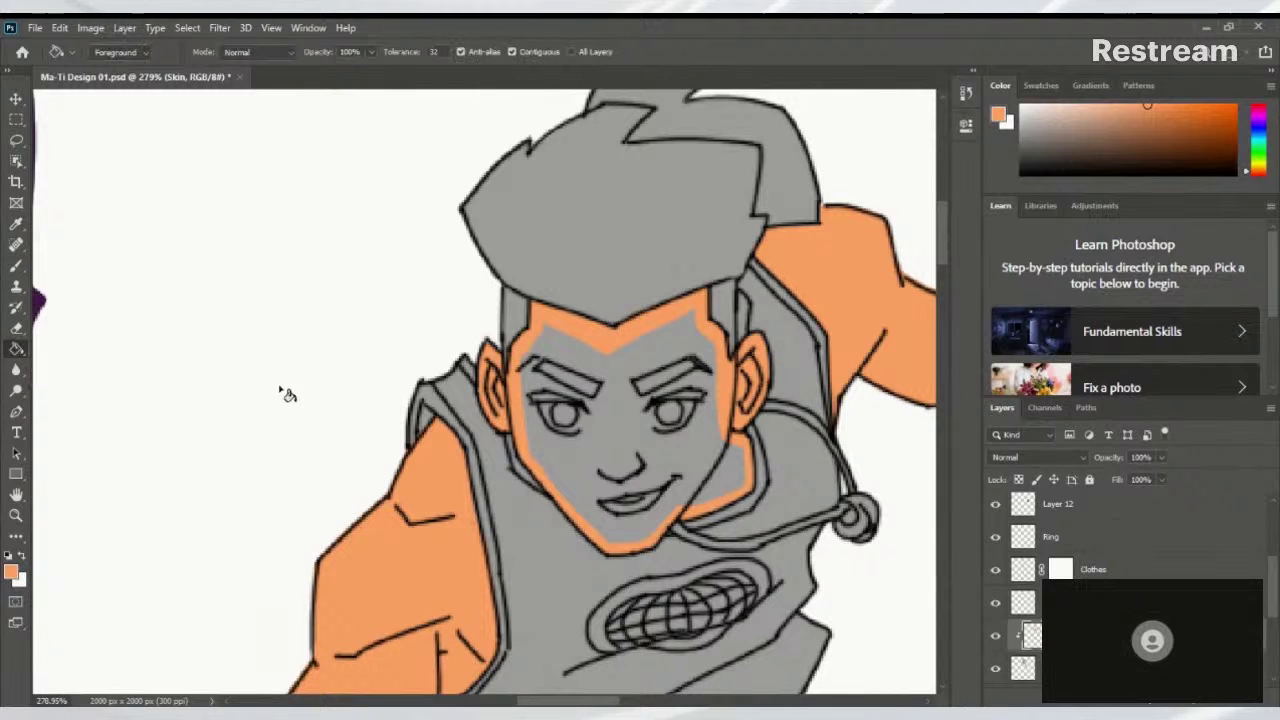
left_click(640, 445)
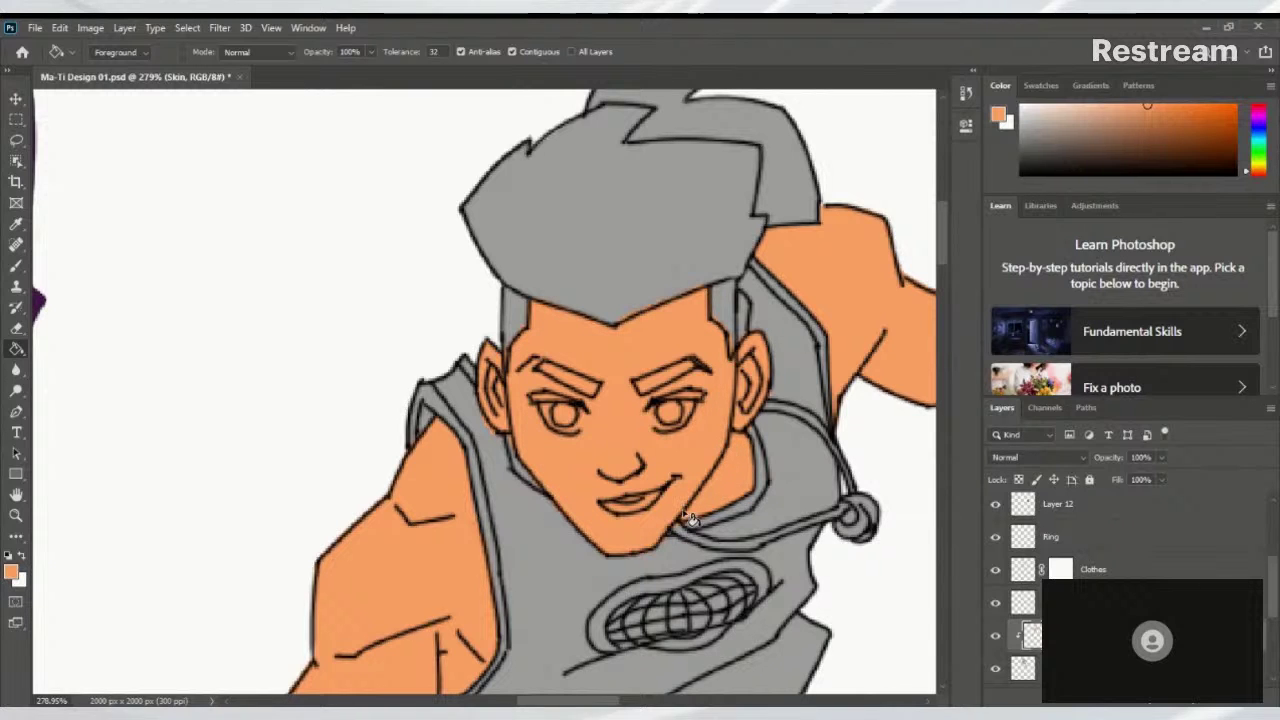
Switch to a smaller eraser and scrubby-zoom out to about 40% to see the whole sheet
key("e")
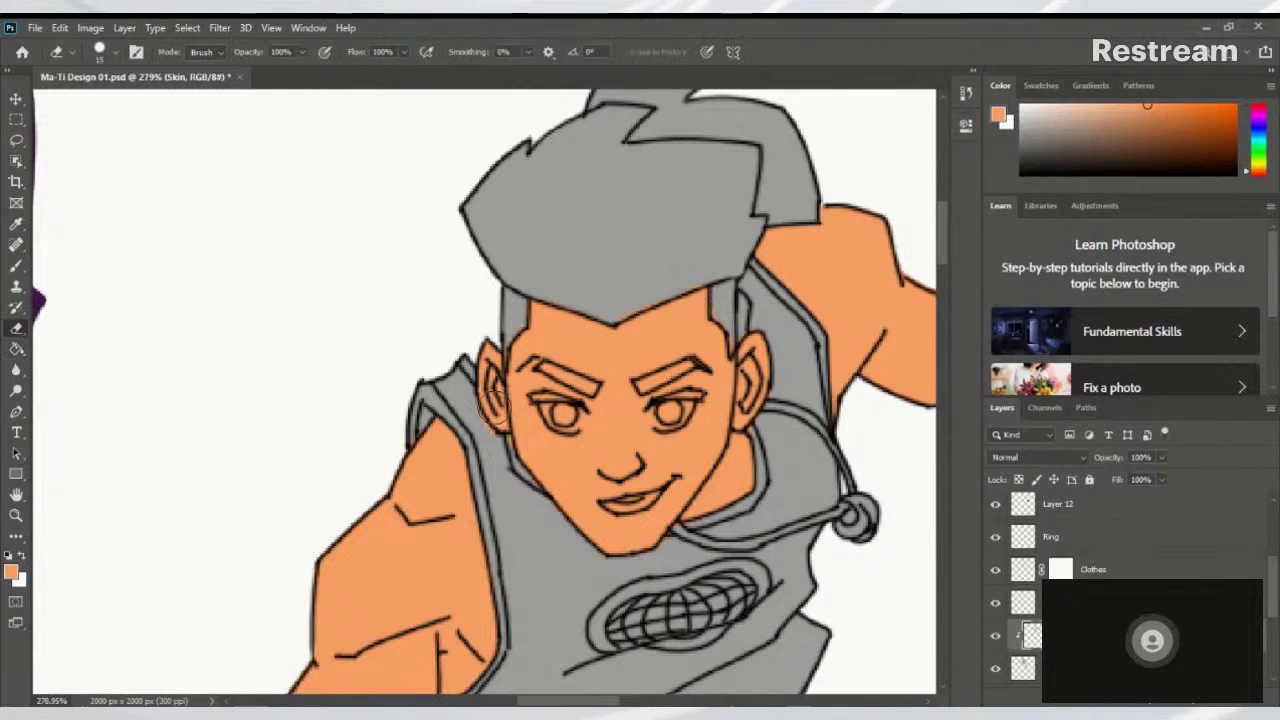
key("bracketleft")
key("bracketleft")
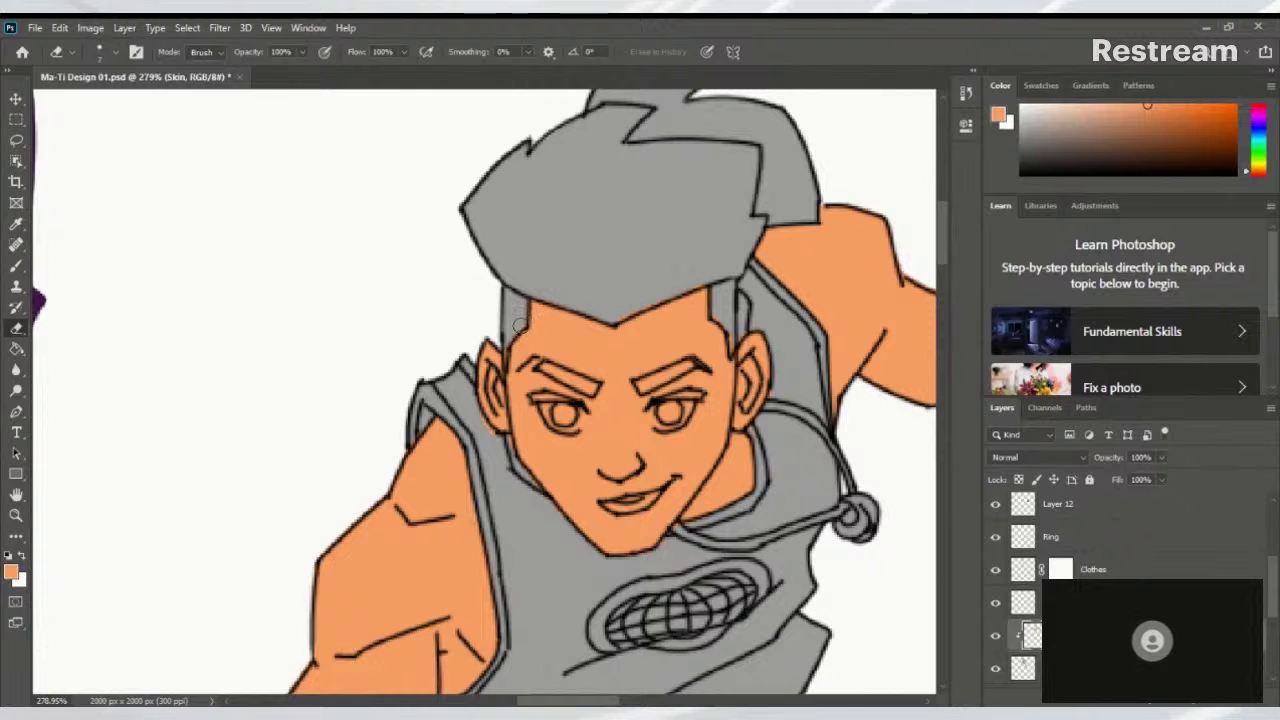
scroll(520, 326, "up", 3)
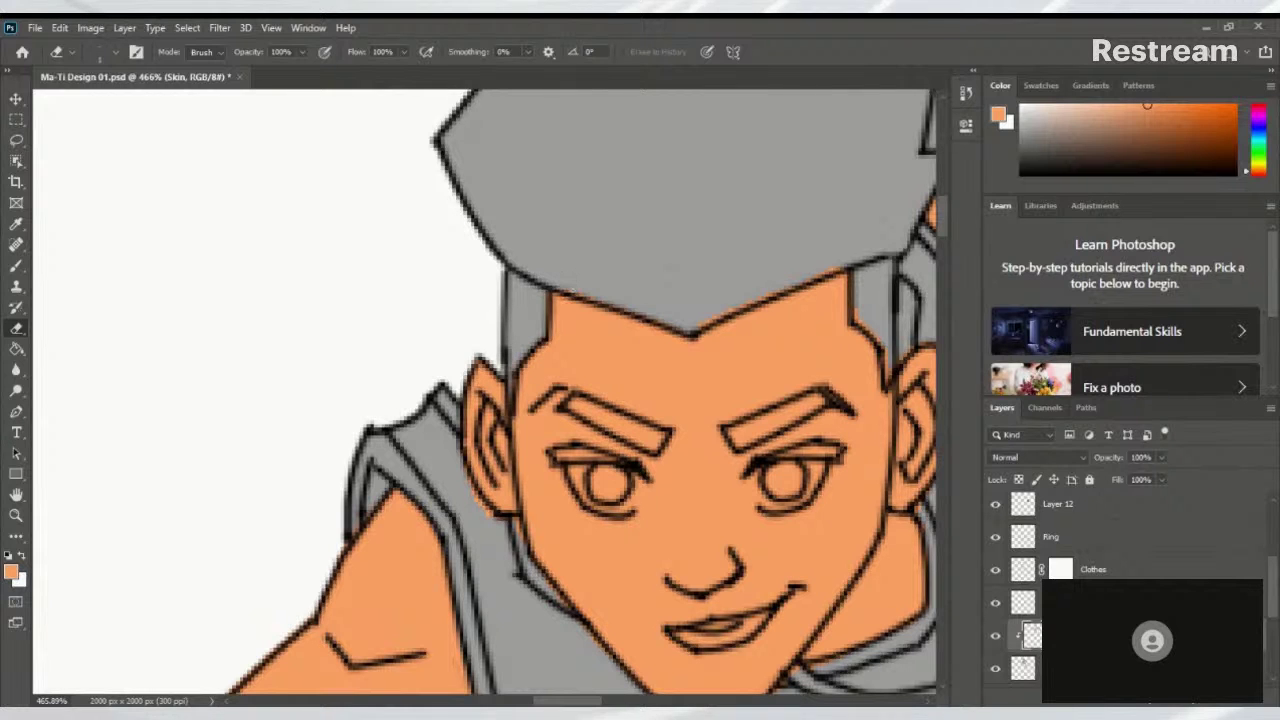
left_click_drag(731, 302, 581, 350)
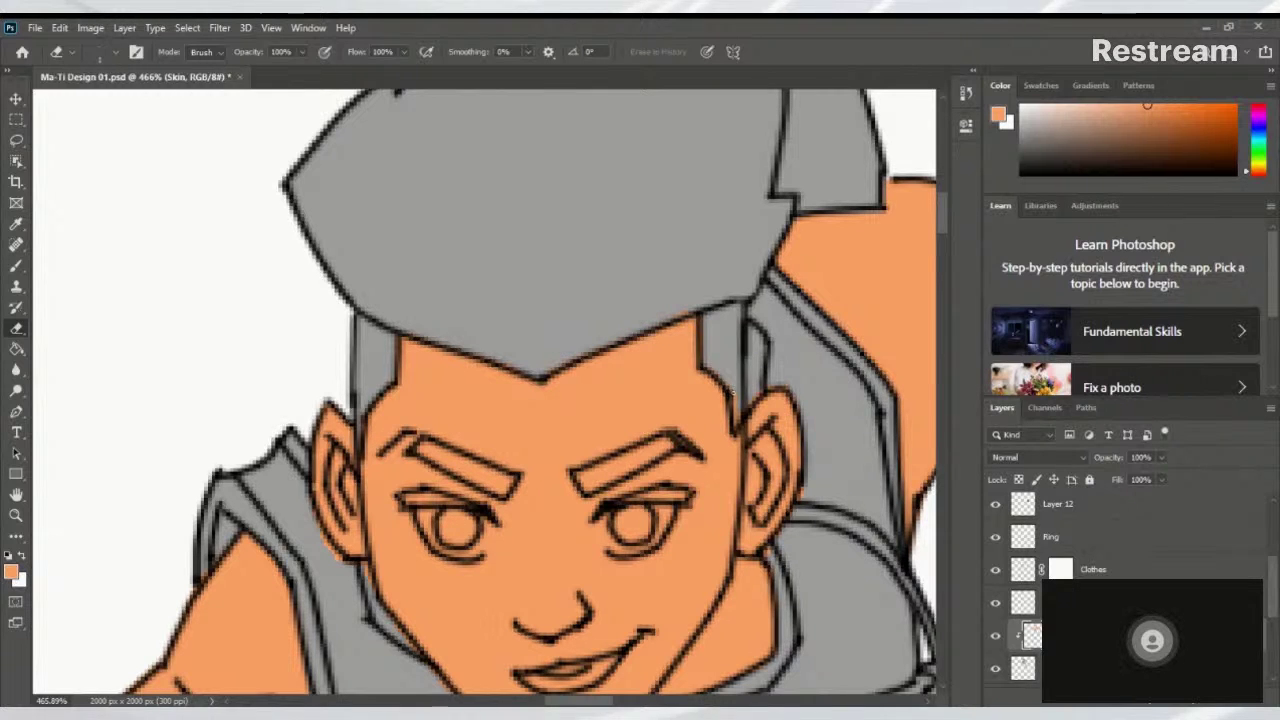
mouse_move(748, 402)
left_mouse_down()
mouse_move(563, 441)
mouse_move(591, 357)
mouse_move(663, 414)
mouse_move(583, 317)
mouse_move(608, 399)
mouse_move(630, 400)
mouse_move(590, 402)
left_mouse_up()
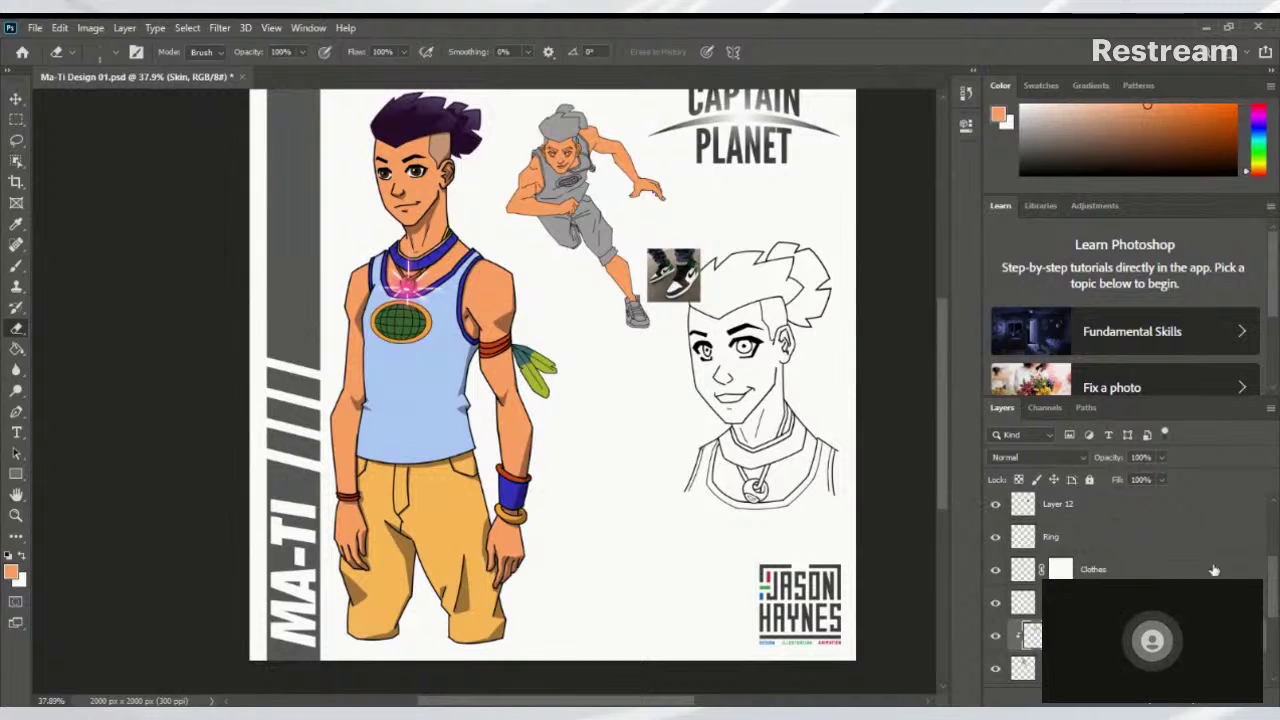
Turn on the ball sketch layer and Layer 11's pencil figure, and turn off the Body layer
scroll(1271, 655, "down", 5)
scroll(1271, 640, "up", 3)
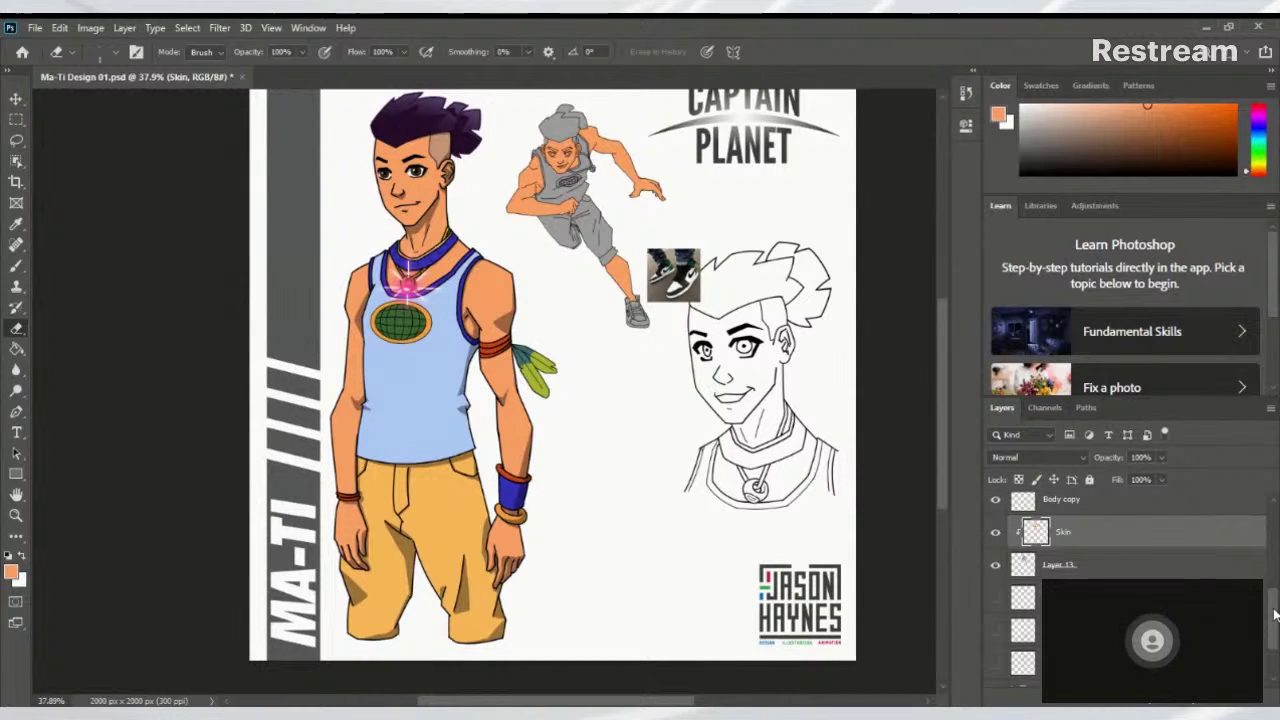
scroll(1271, 615, "down", 1)
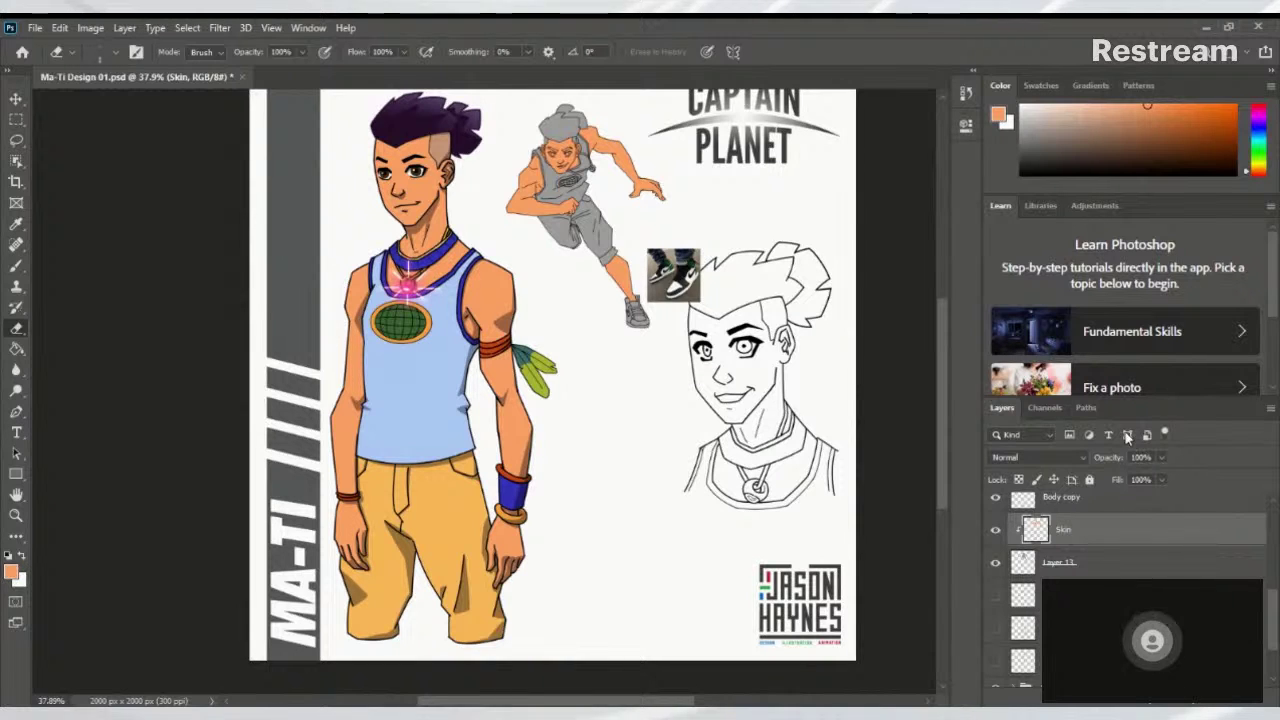
left_click_drag(1271, 615, 1268, 663)
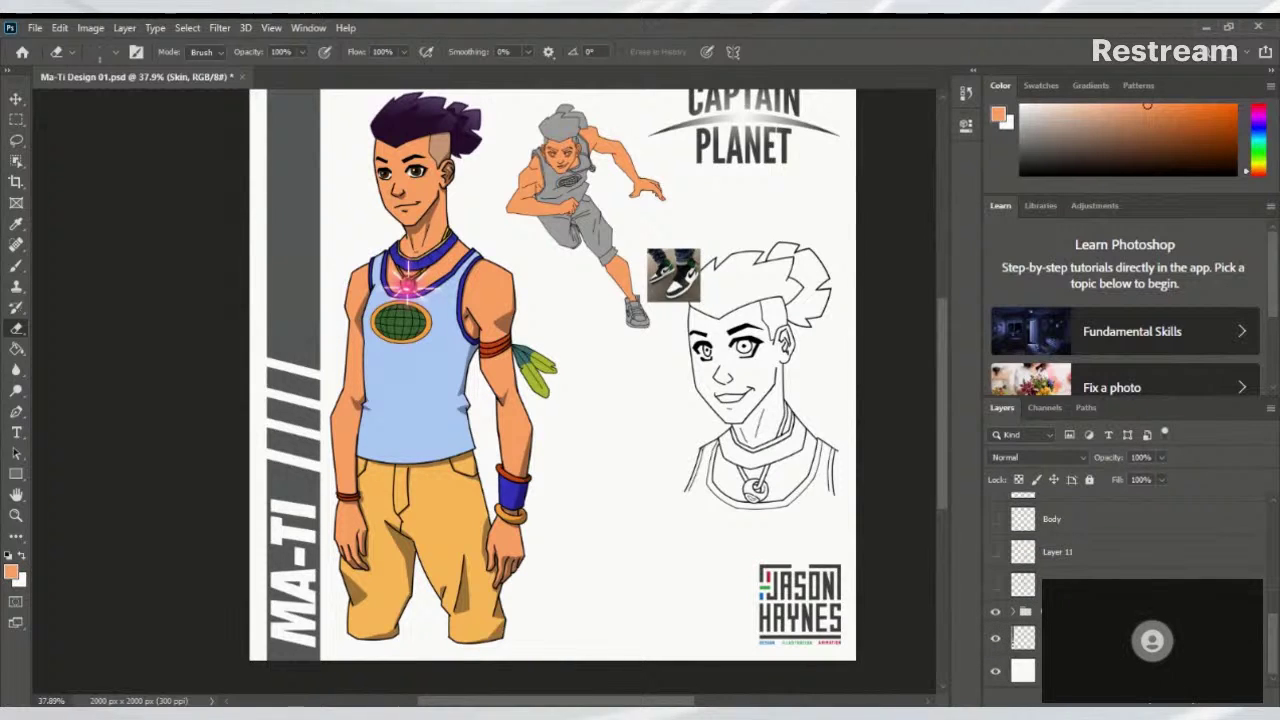
left_click(995, 587)
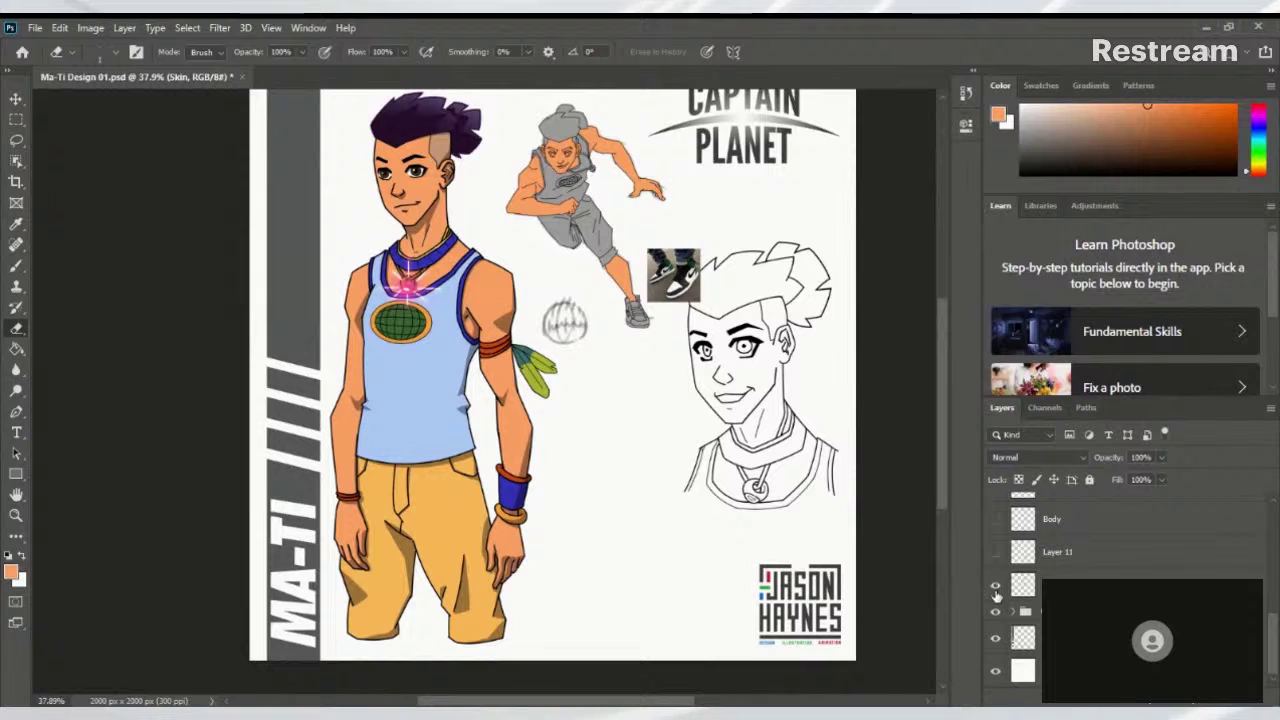
left_click(995, 553)
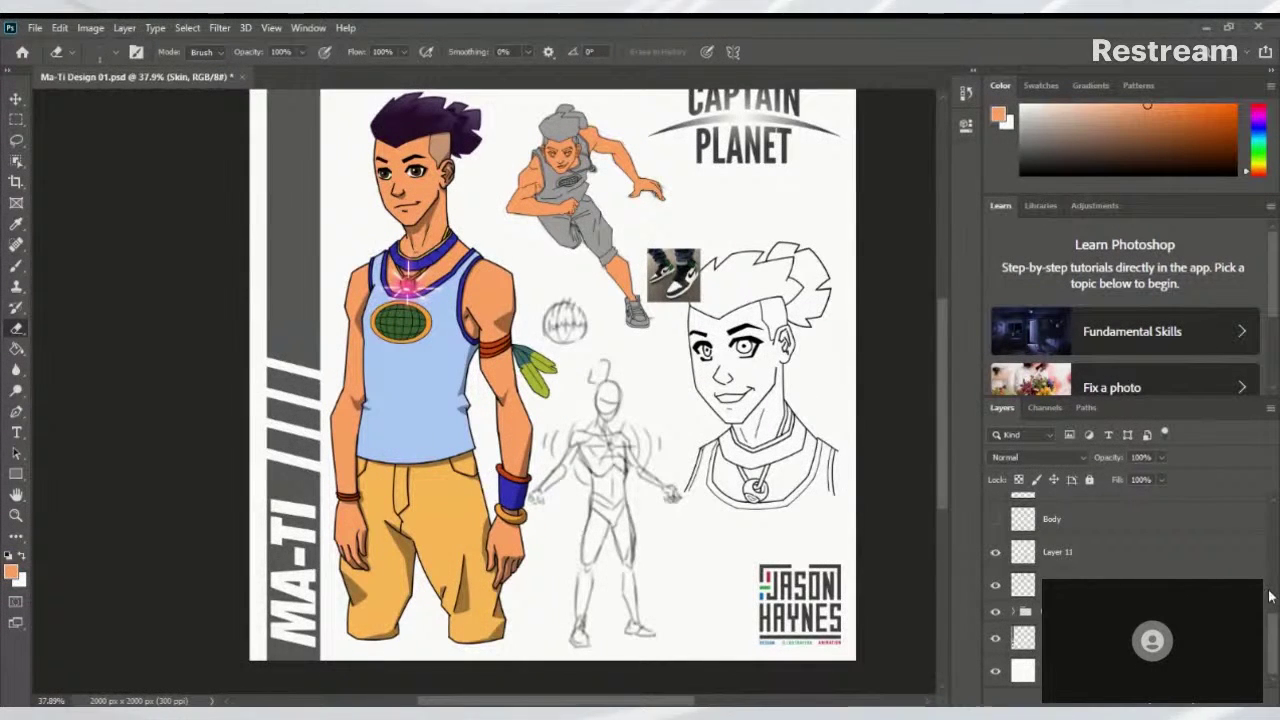
scroll(1000, 540, "up", 1)
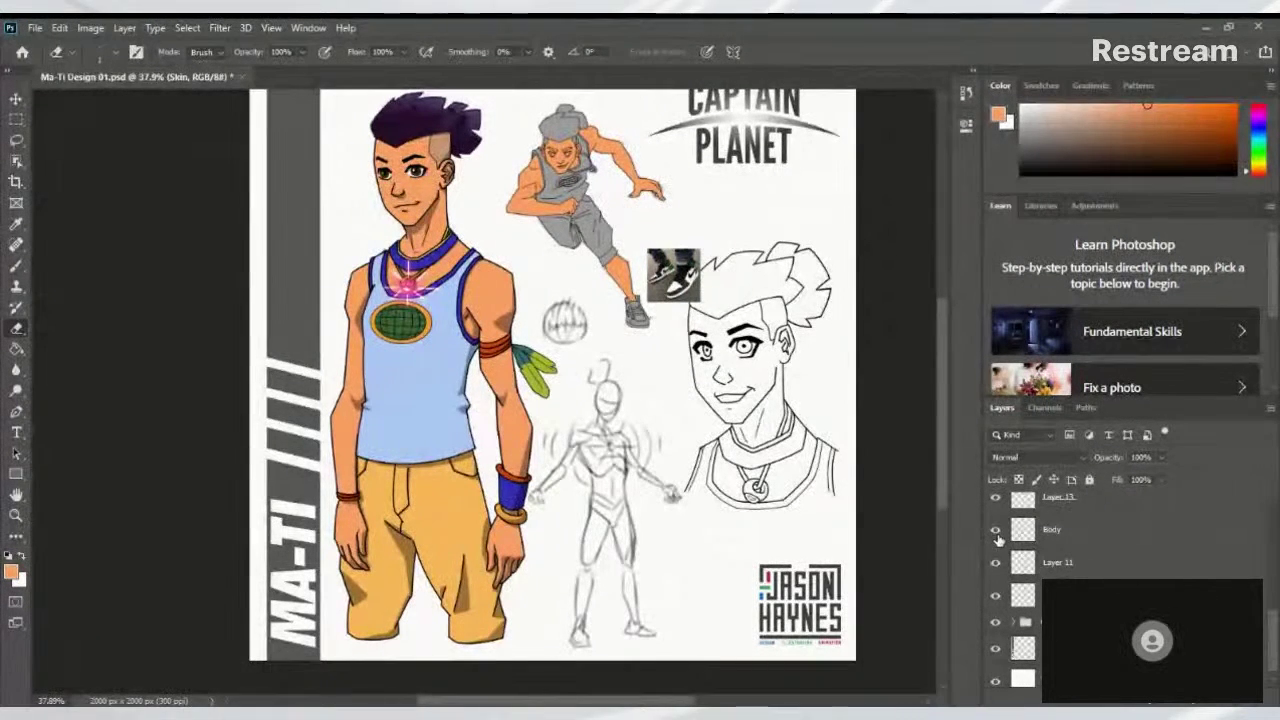
left_click(996, 532)
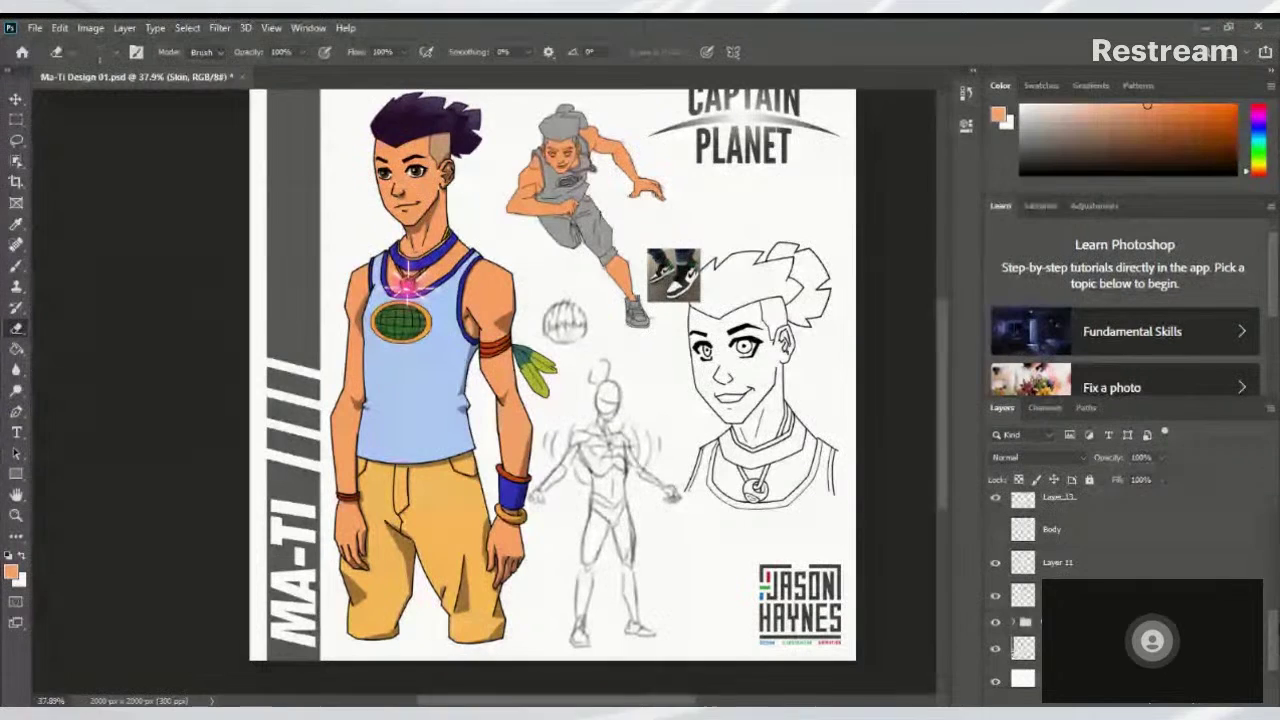
left_click_drag(1263, 638, 1276, 533)
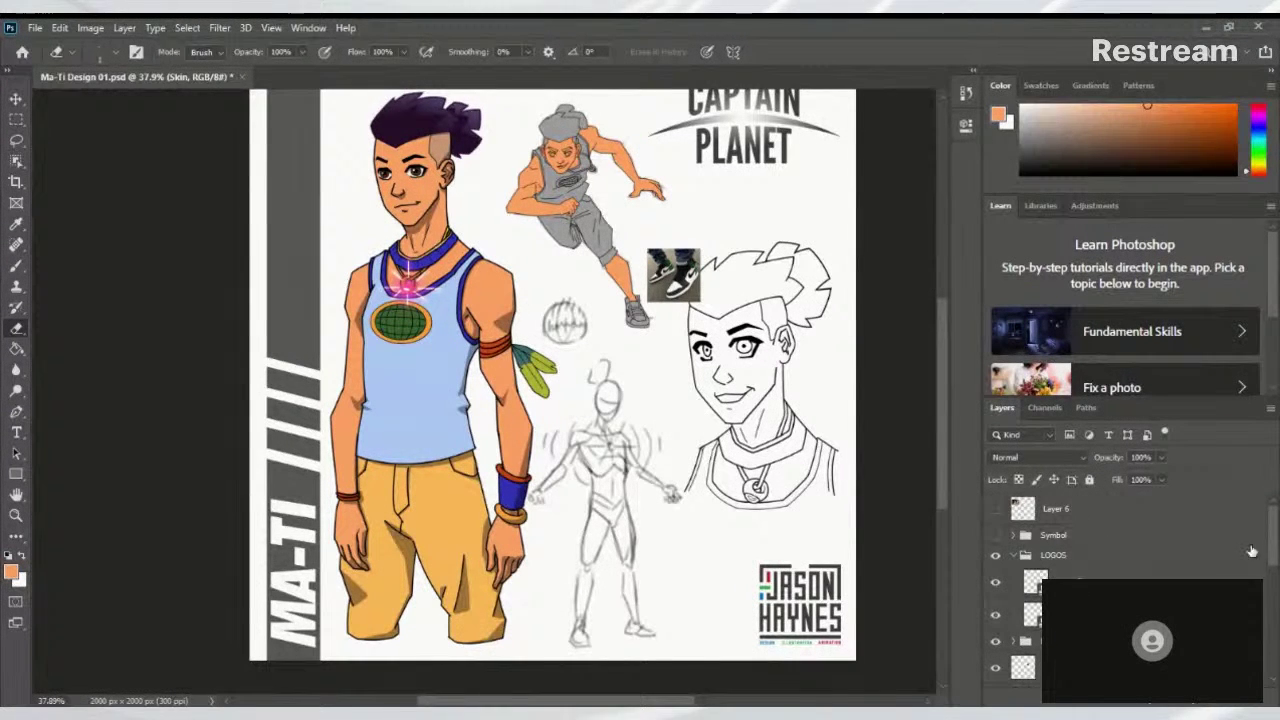
left_click(995, 536)
left_click(996, 535)
left_click(996, 510)
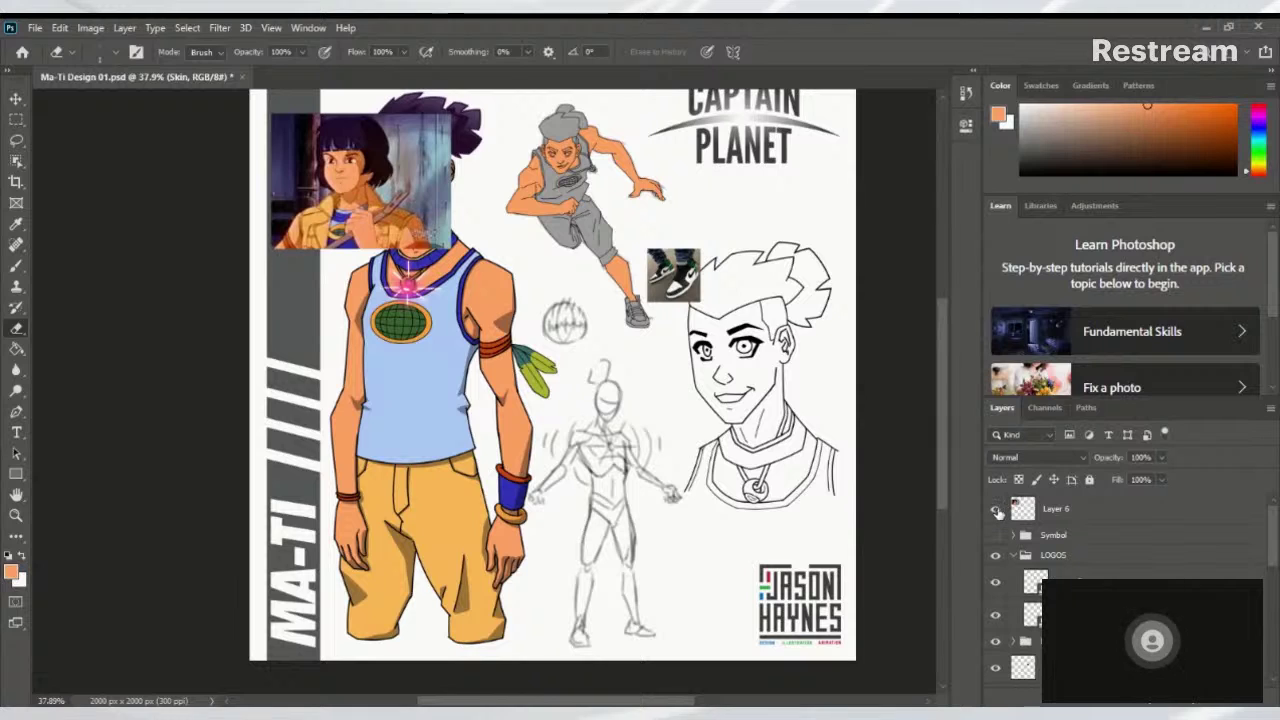
left_click(996, 511)
left_click(996, 512)
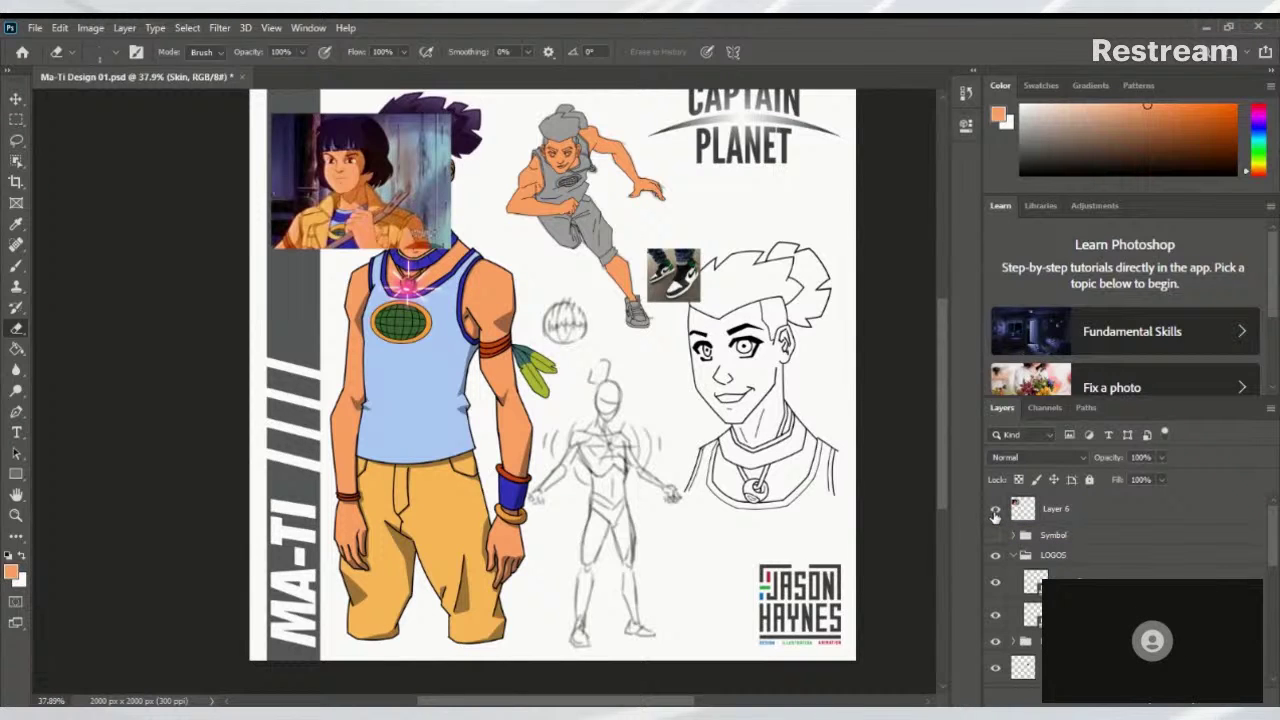
left_click(995, 512)
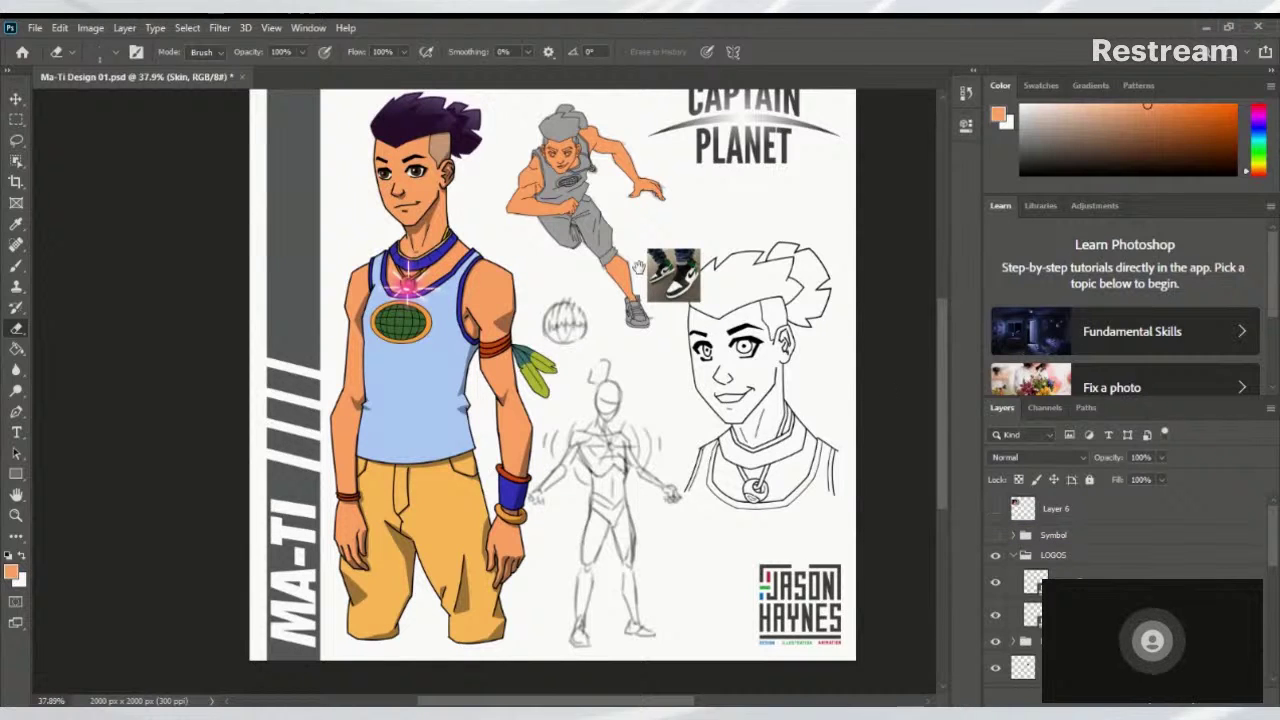
scroll(622, 310, "up", 2)
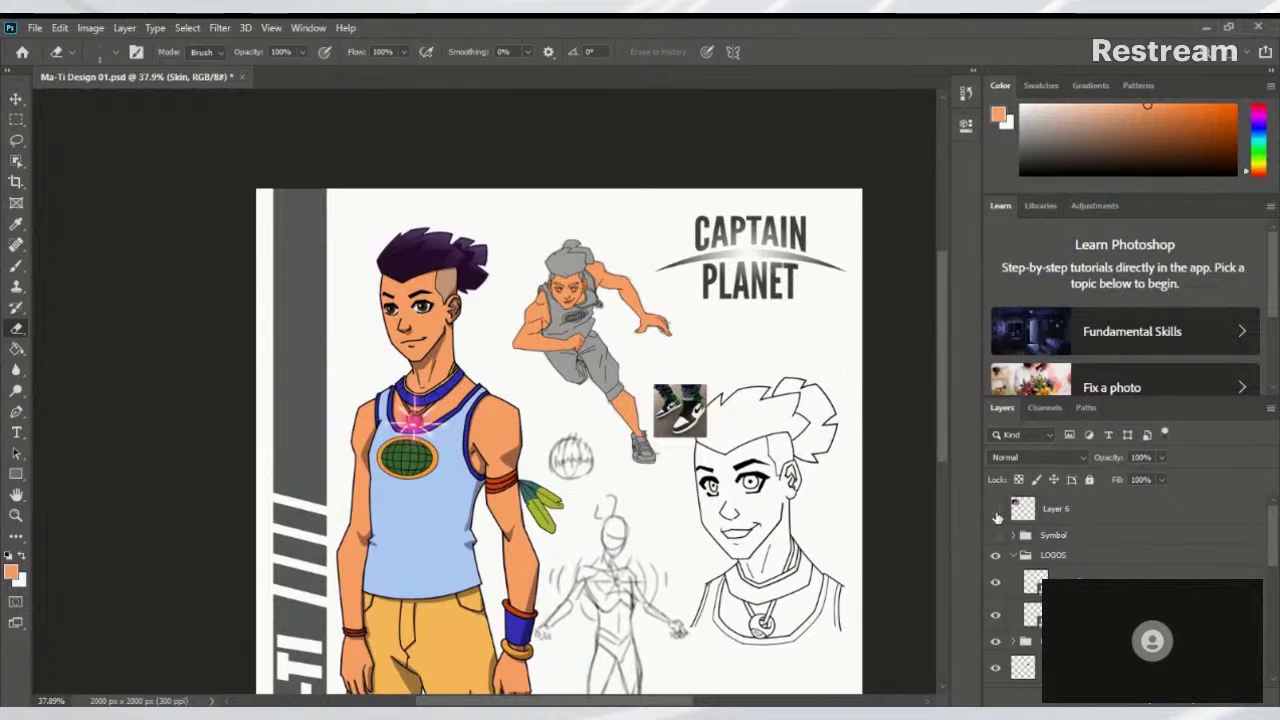
left_click(995, 510)
left_click(995, 537)
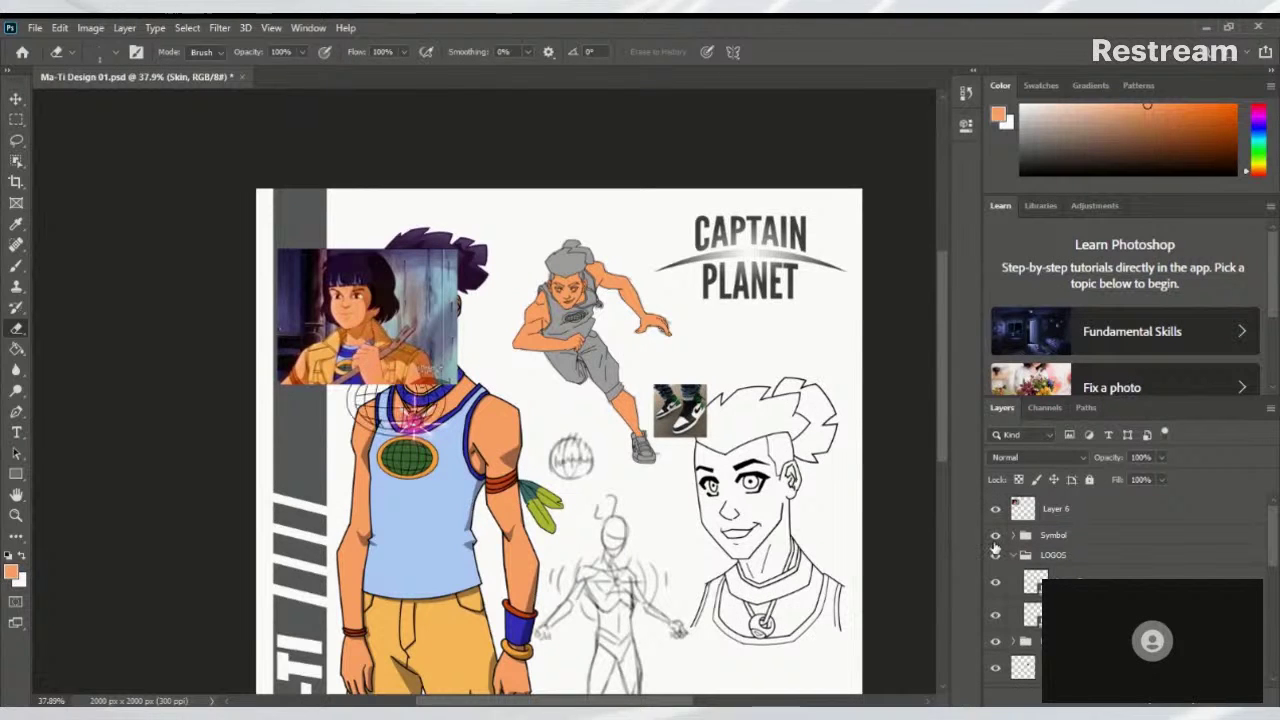
left_click(995, 534)
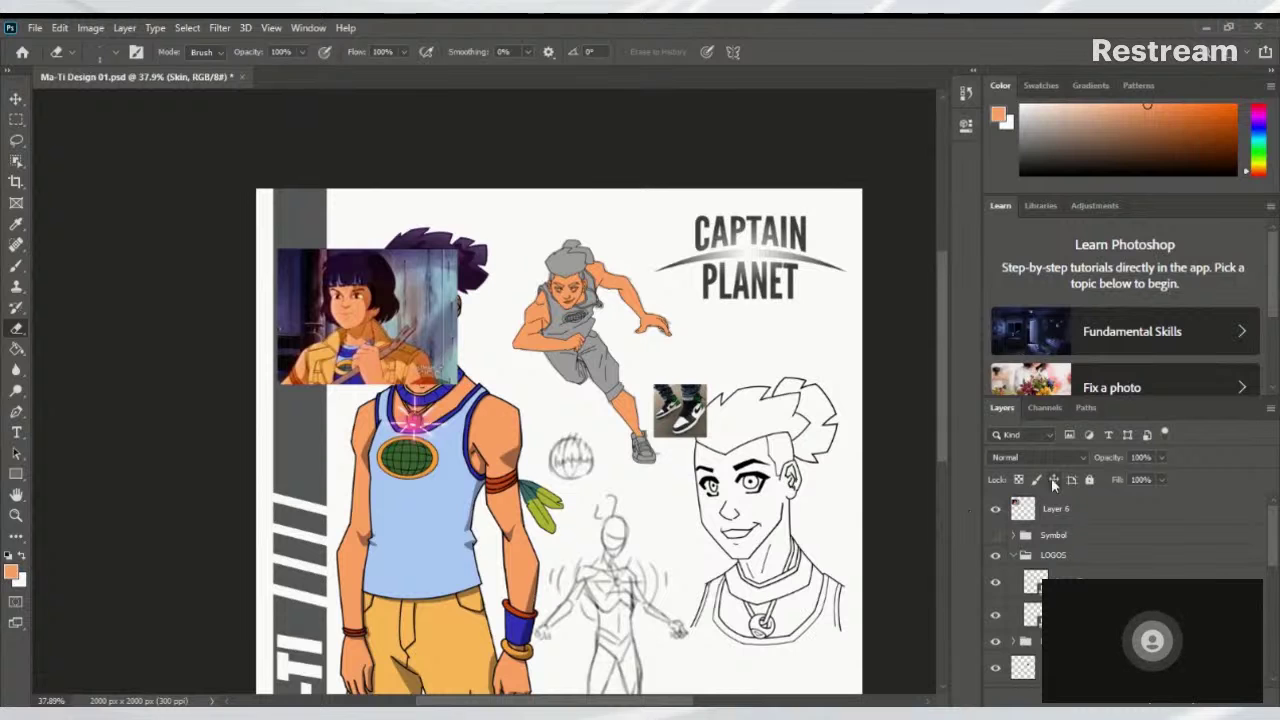
left_click(995, 538)
left_click(995, 538)
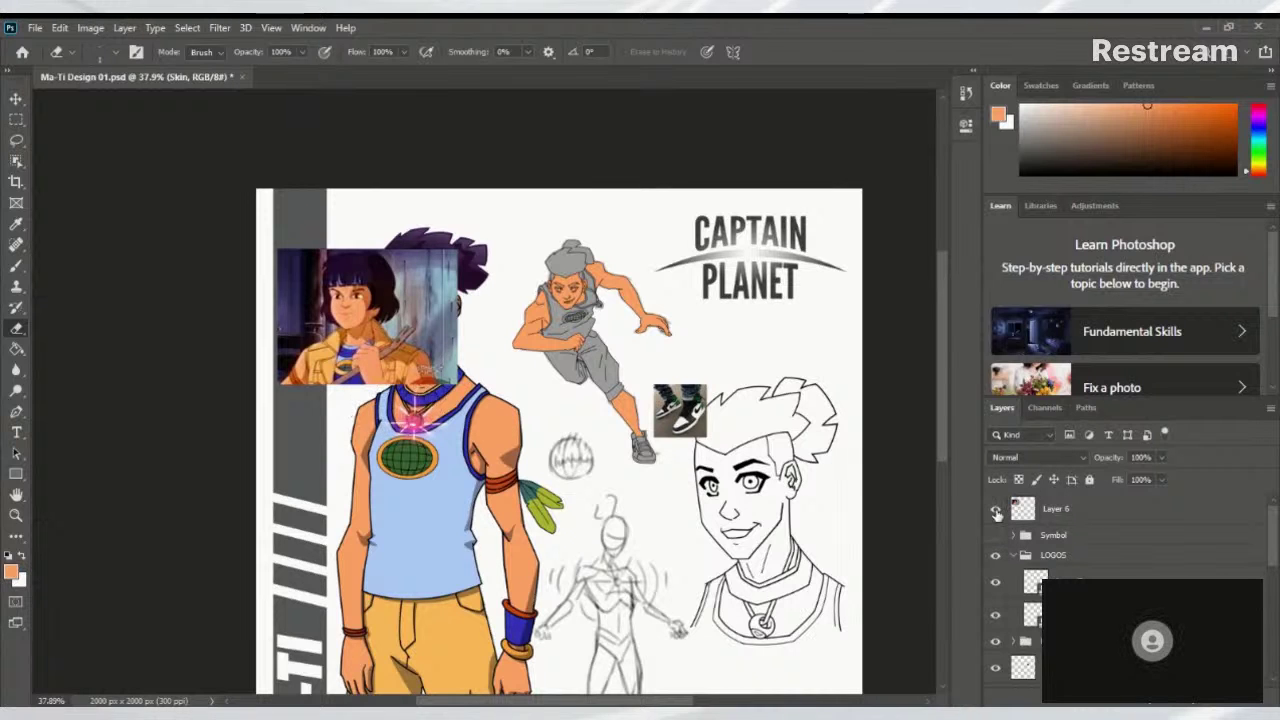
left_click(995, 510)
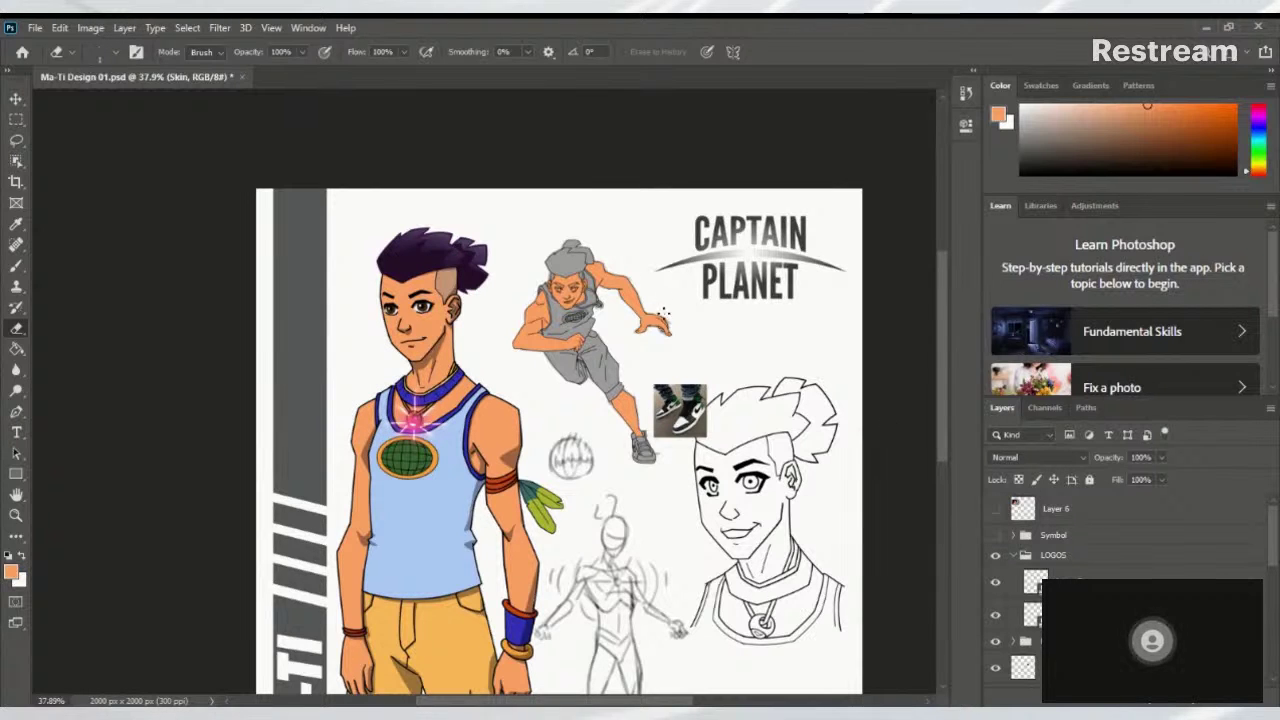
scroll(597, 388, "up", 3)
scroll(620, 360, "down", 1)
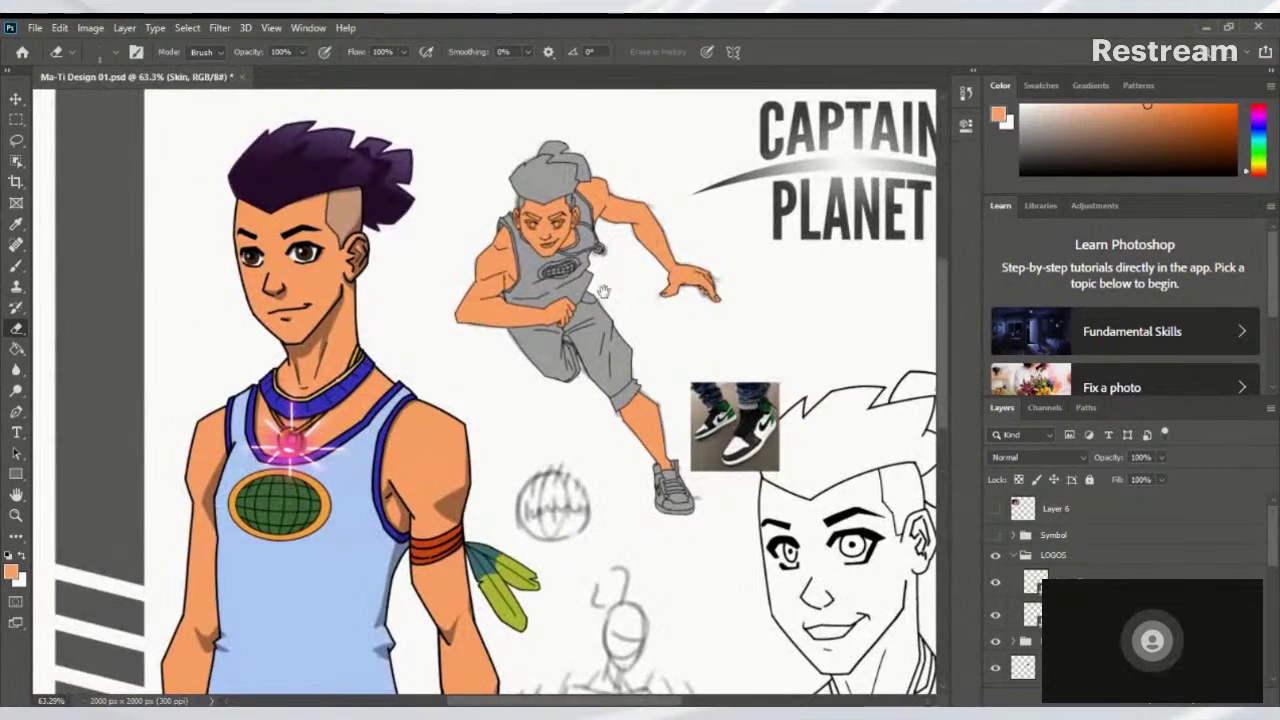
scroll(642, 344, "up", 1)
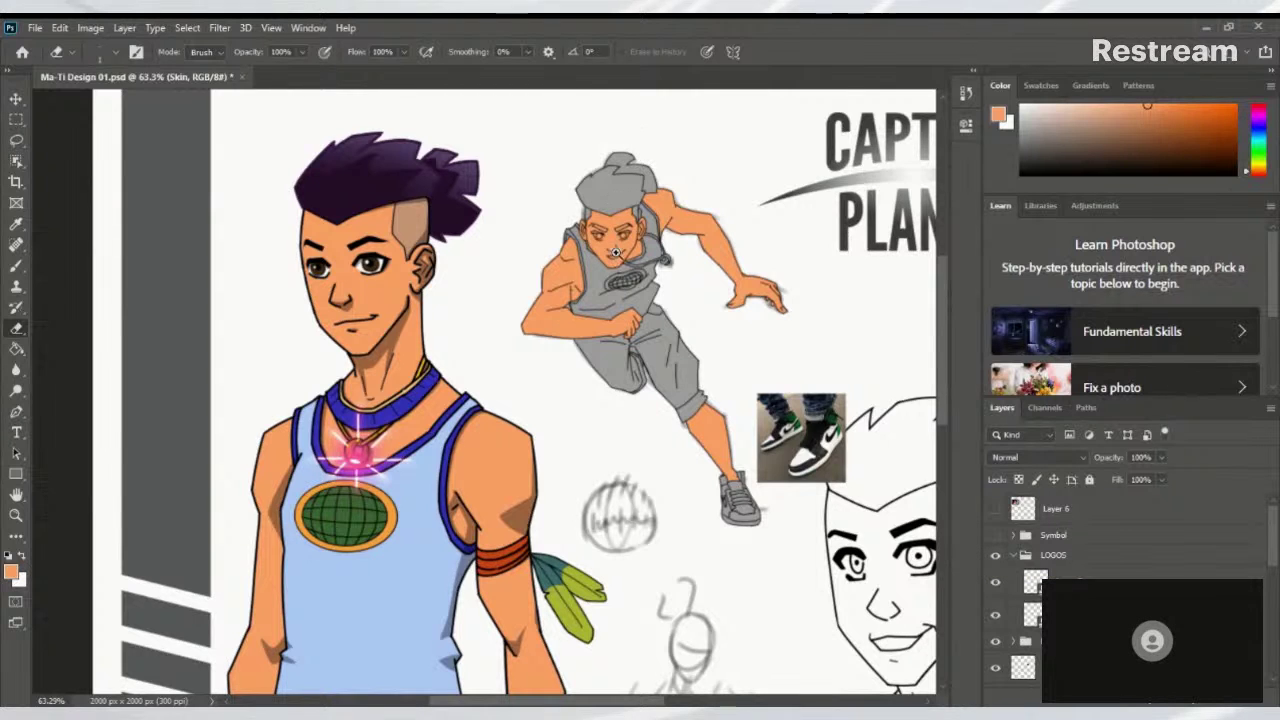
scroll(616, 253, "up", 3)
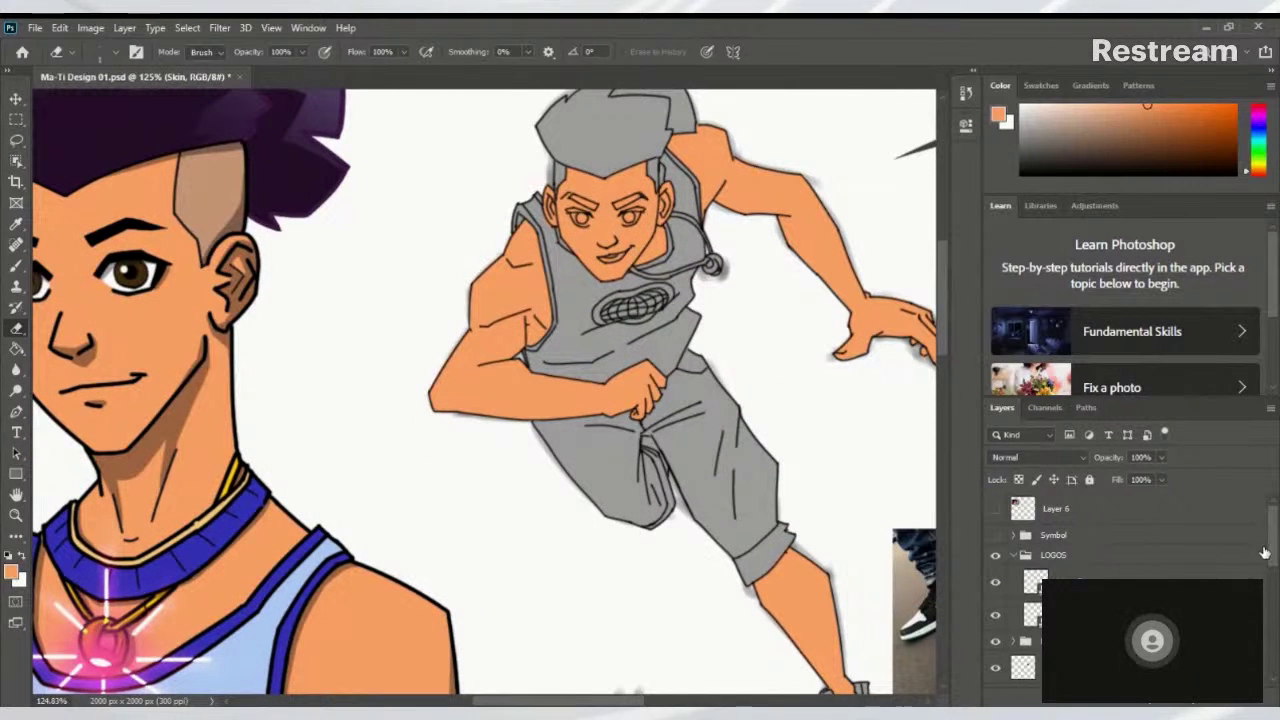
left_click_drag(1268, 553, 1276, 636)
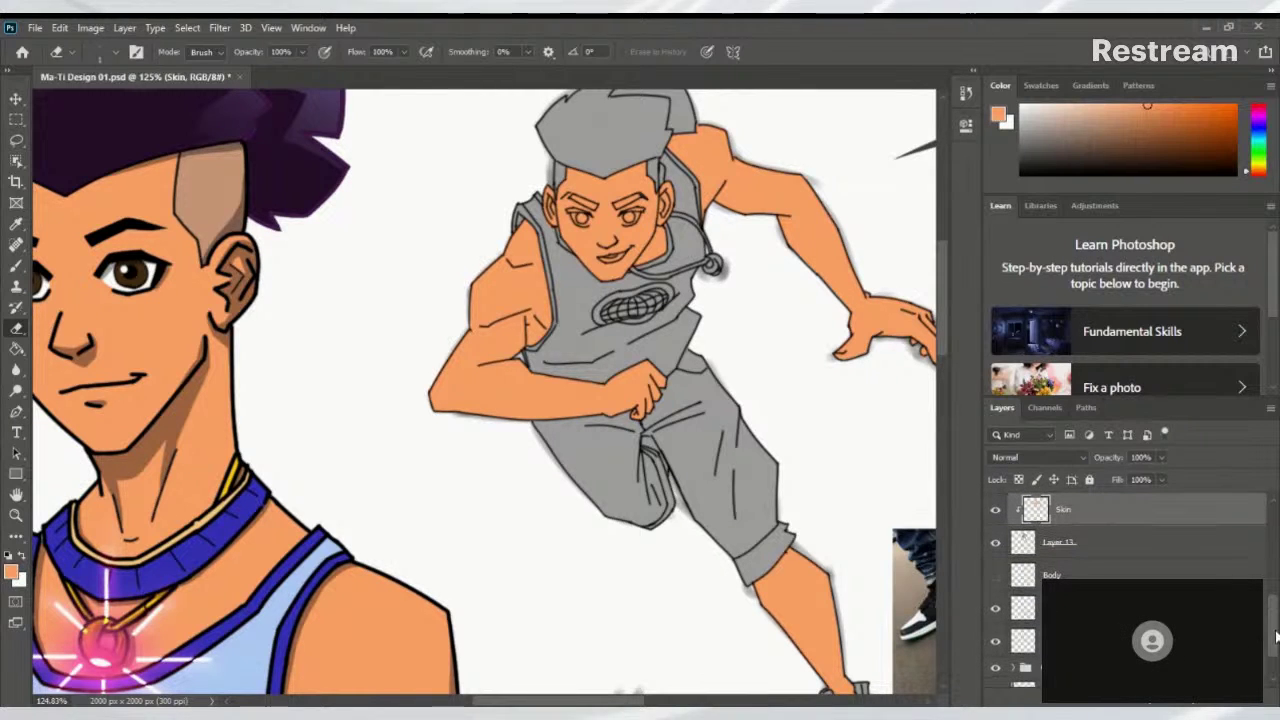
scroll(1276, 668, "up", 5)
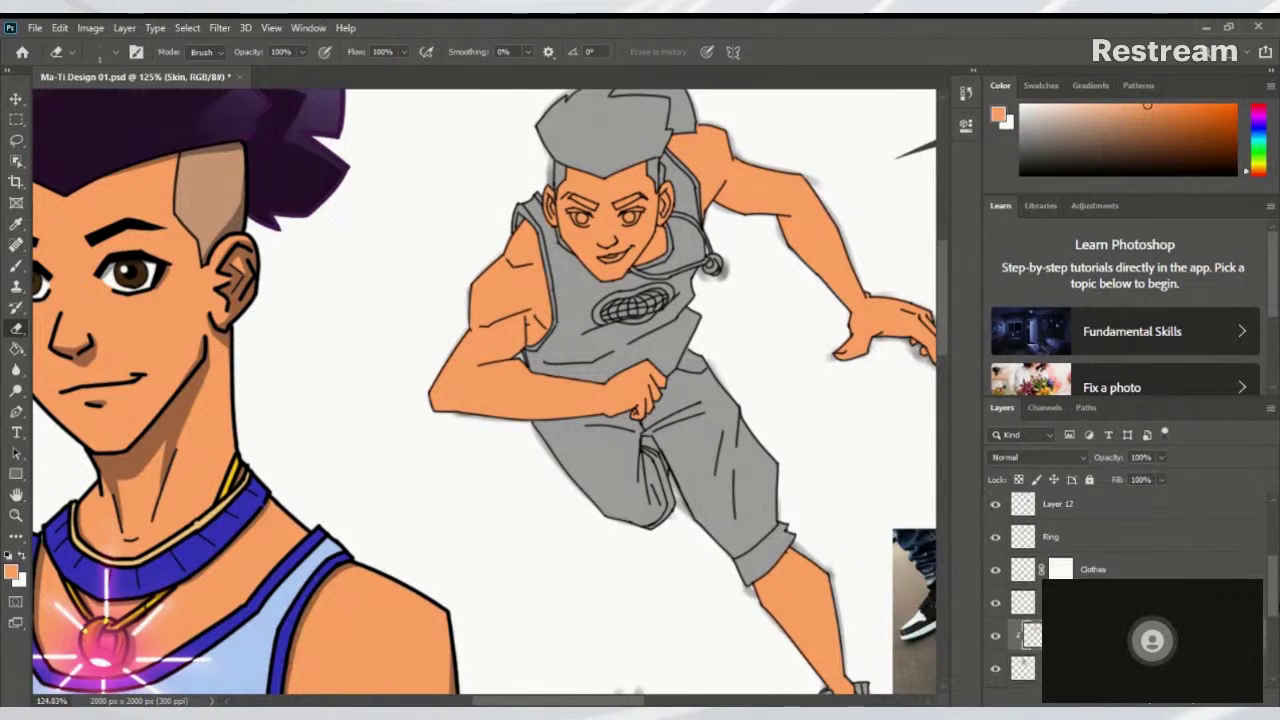
scroll(1270, 546, "up", 3)
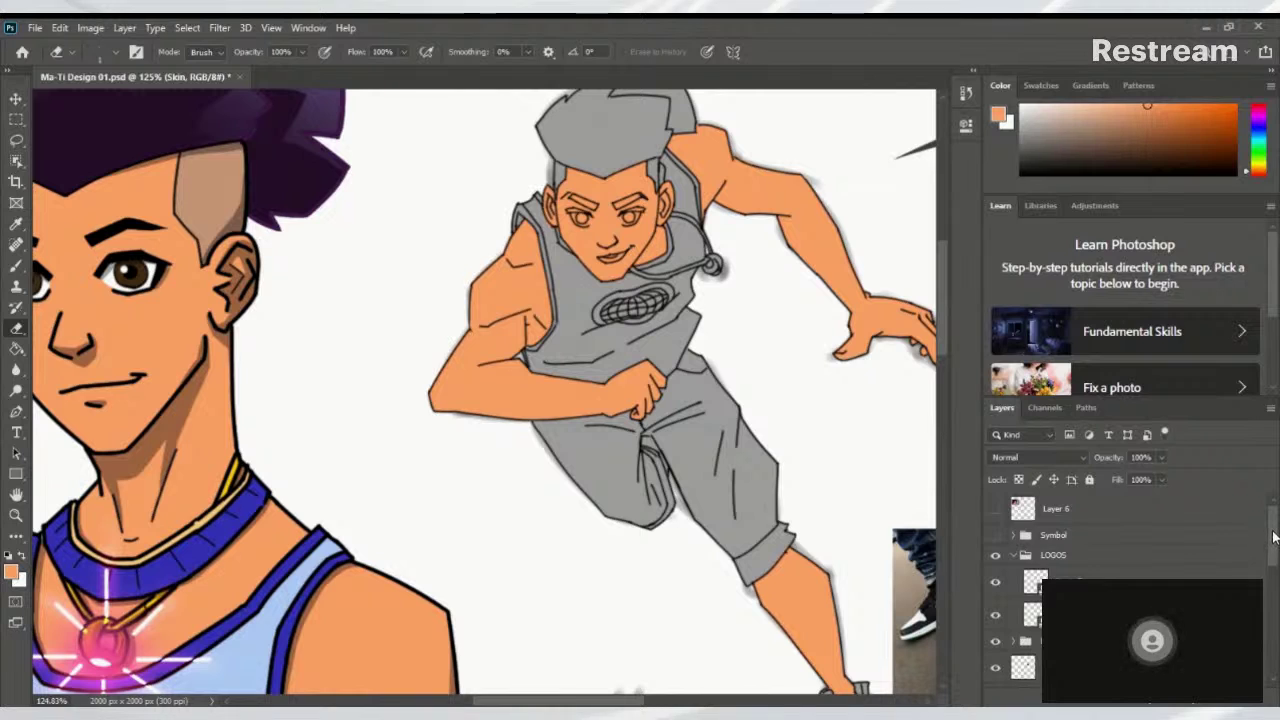
left_click_drag(1268, 548, 1268, 668)
scroll(1268, 668, "up", 5)
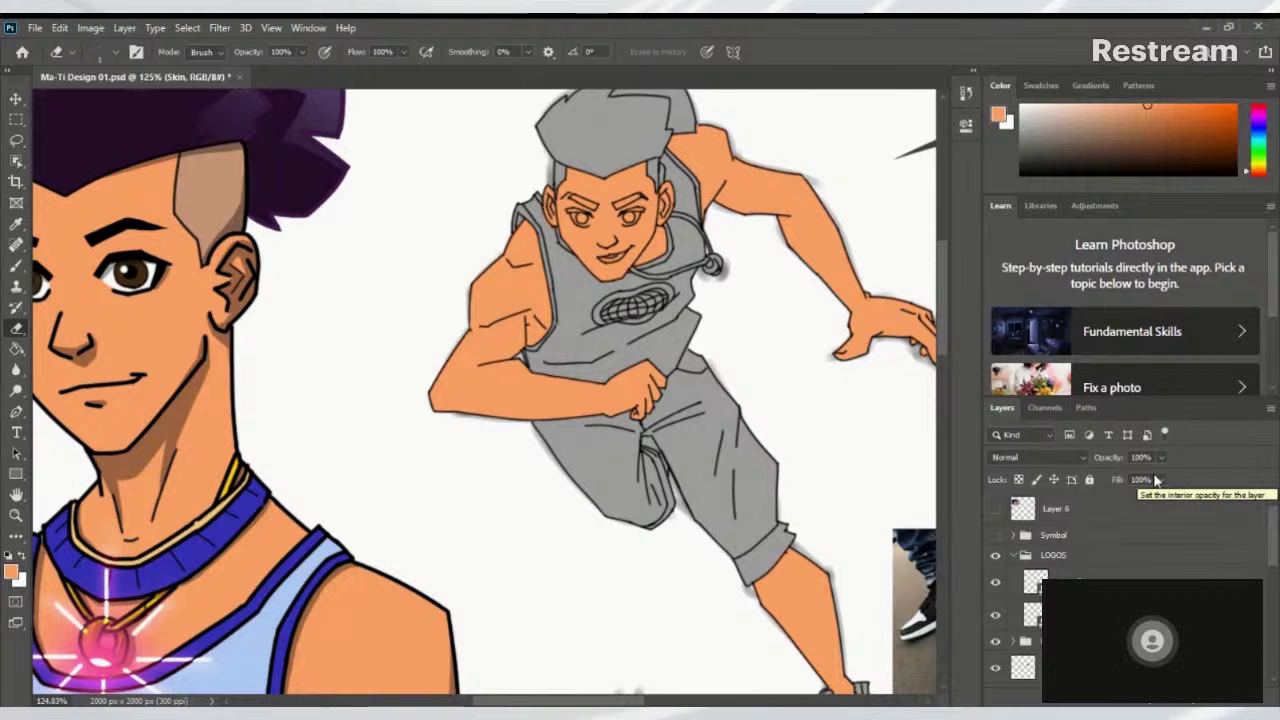
left_click_drag(1272, 526, 1265, 553)
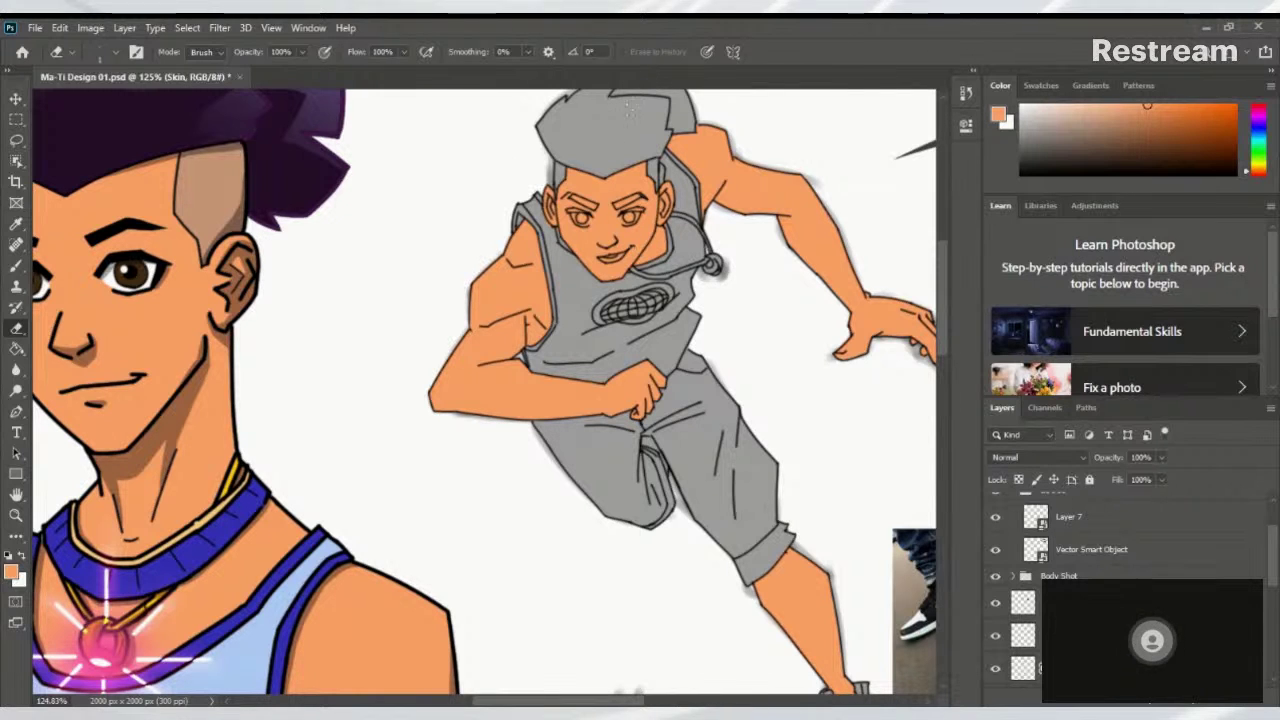
scroll(670, 300, "up", 3)
scroll(730, 332, "down", 3)
scroll(730, 332, "up", 5)
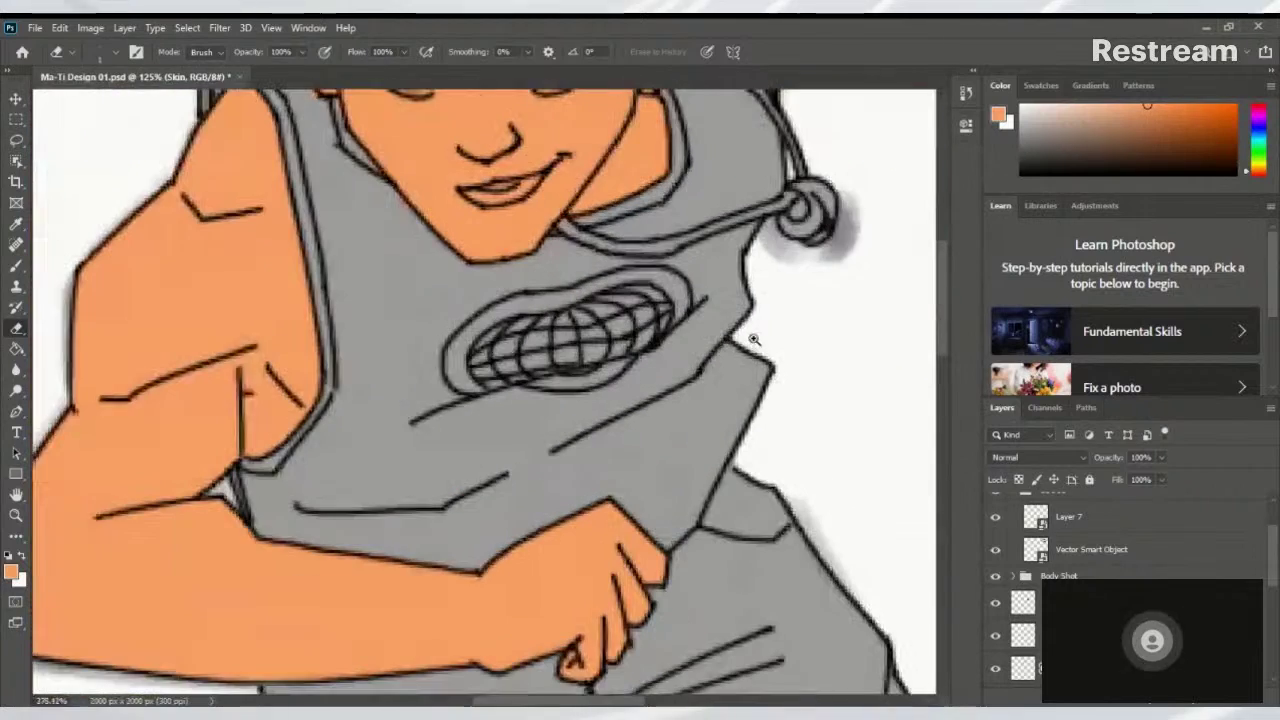
scroll(722, 322, "down", 5)
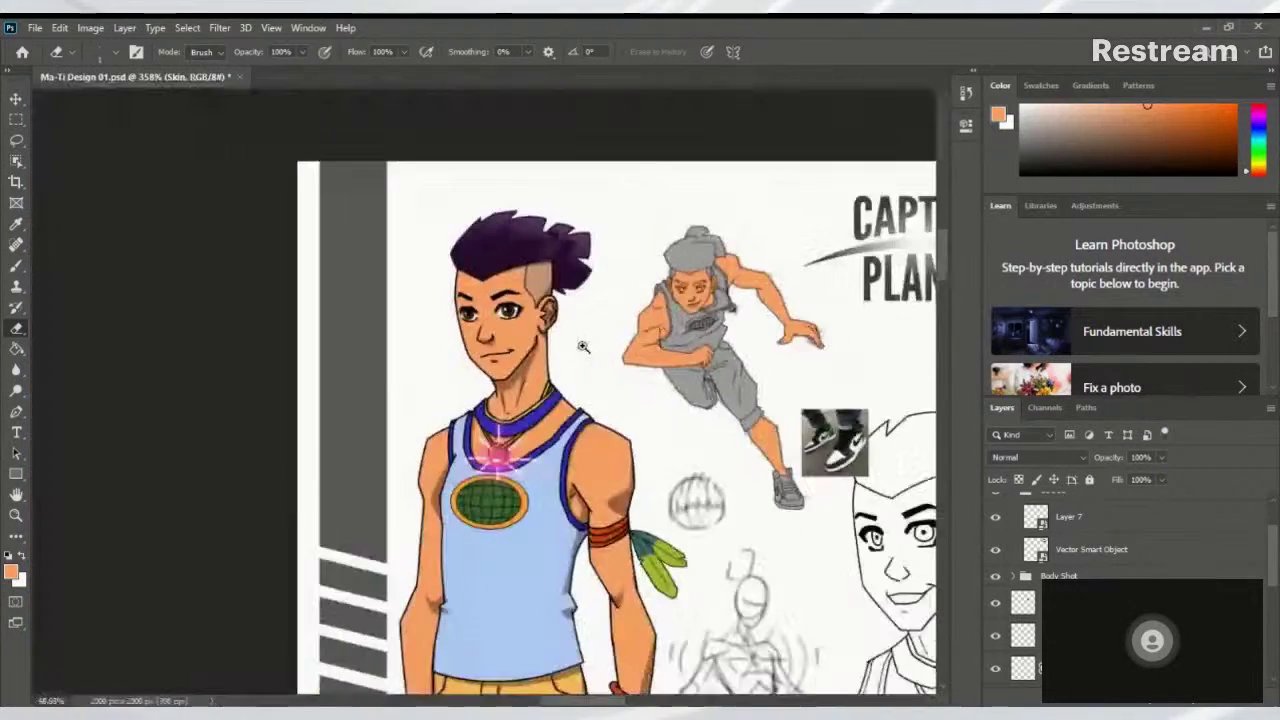
scroll(650, 347, "up", 2)
left_click_drag(653, 402, 656, 328)
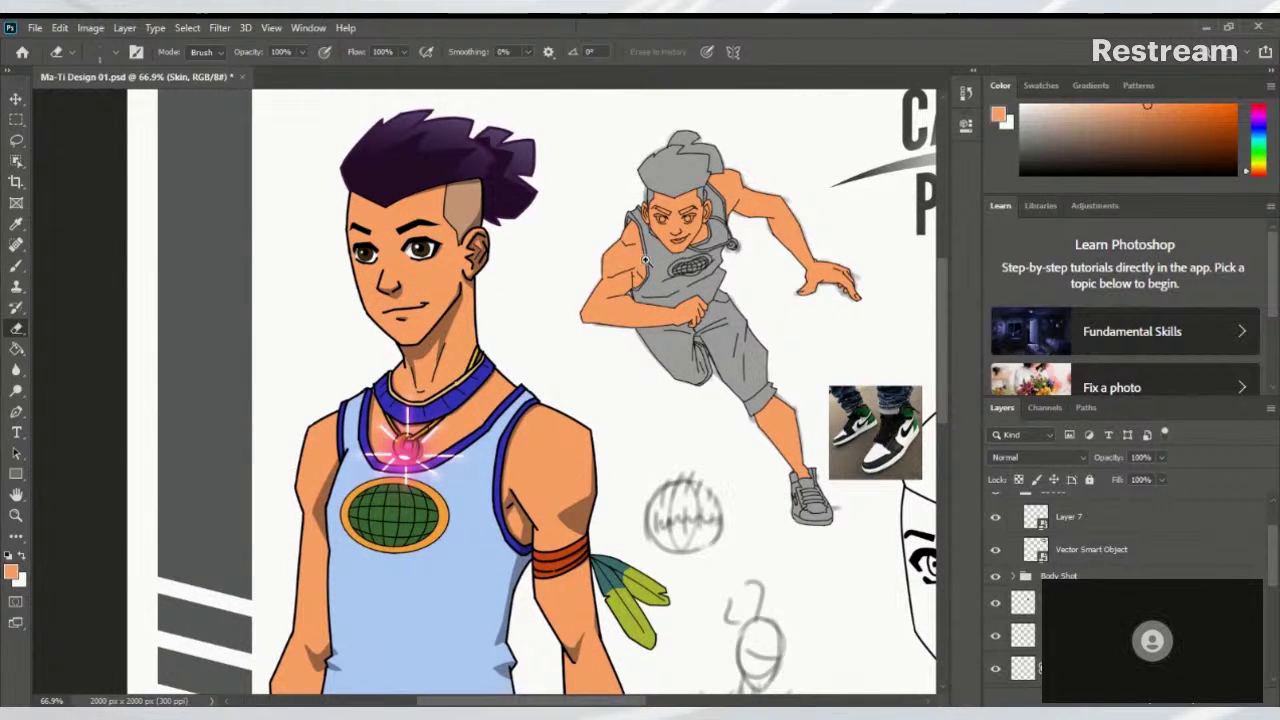
scroll(647, 260, "up", 5)
scroll(719, 317, "up", 3)
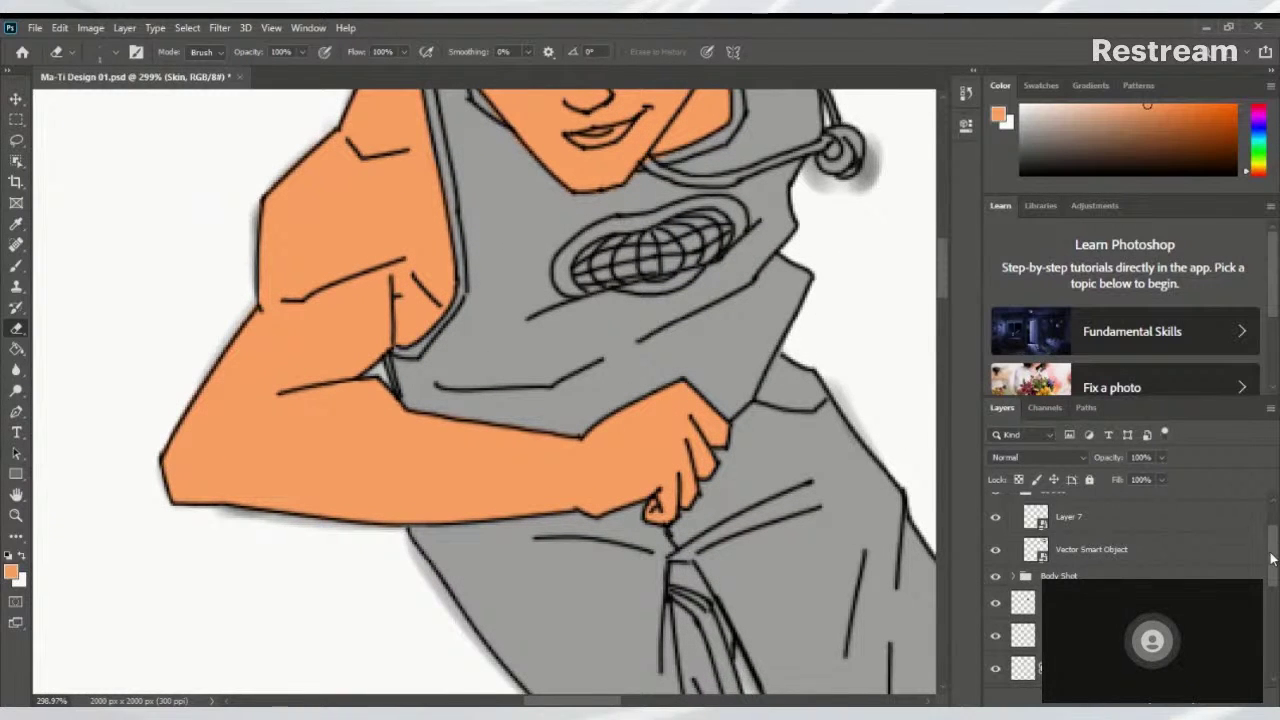
scroll(1100, 560, "up", 2)
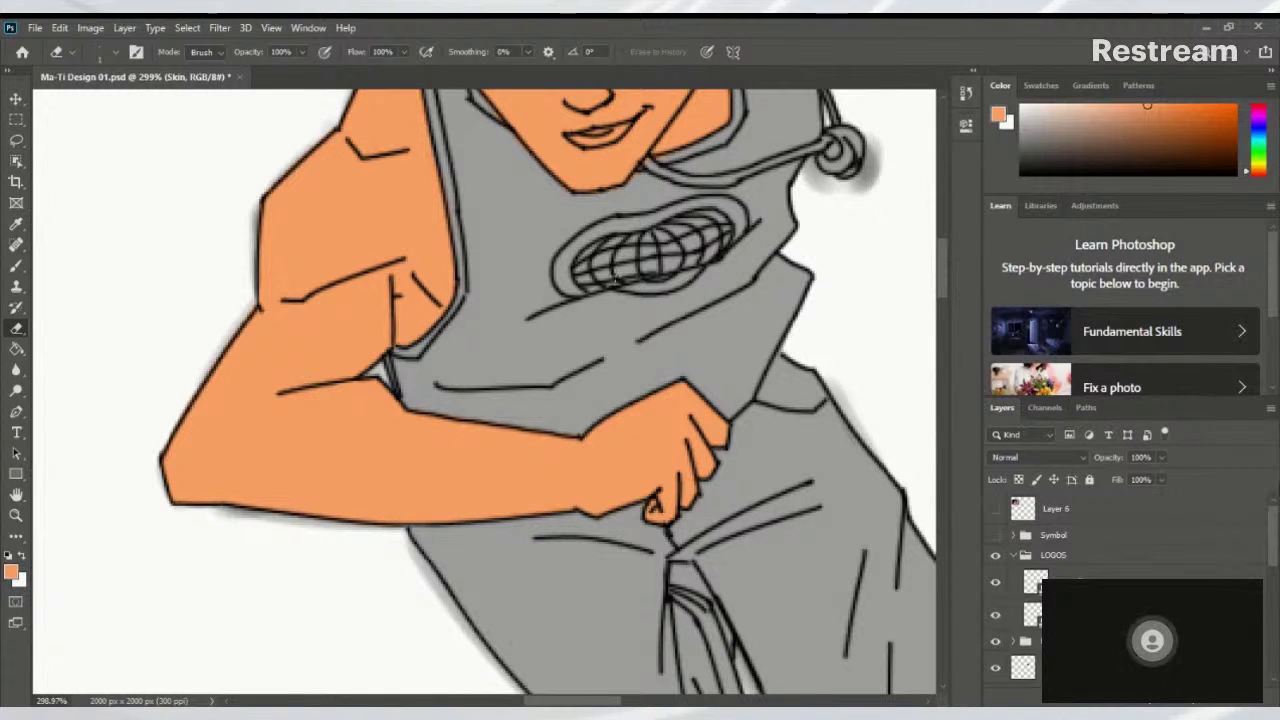
key("ctrl+0")
scroll(660, 354, "up", 3)
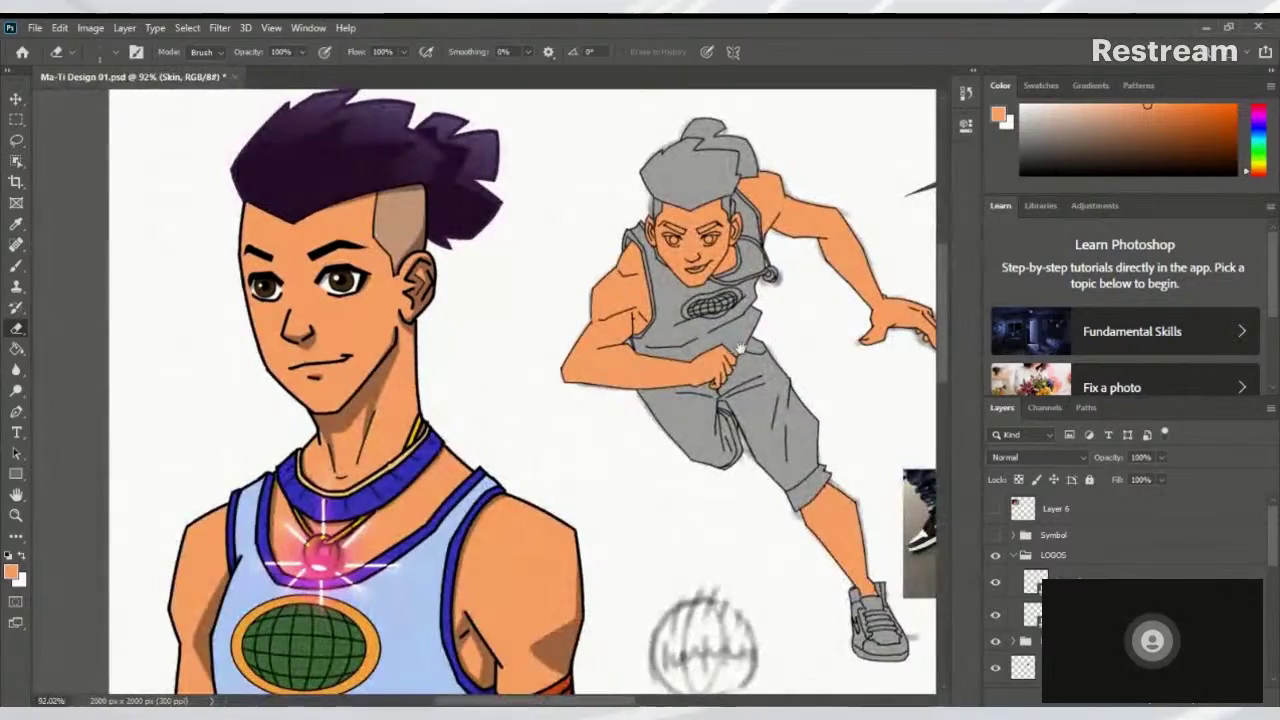
scroll(660, 354, "down", 5)
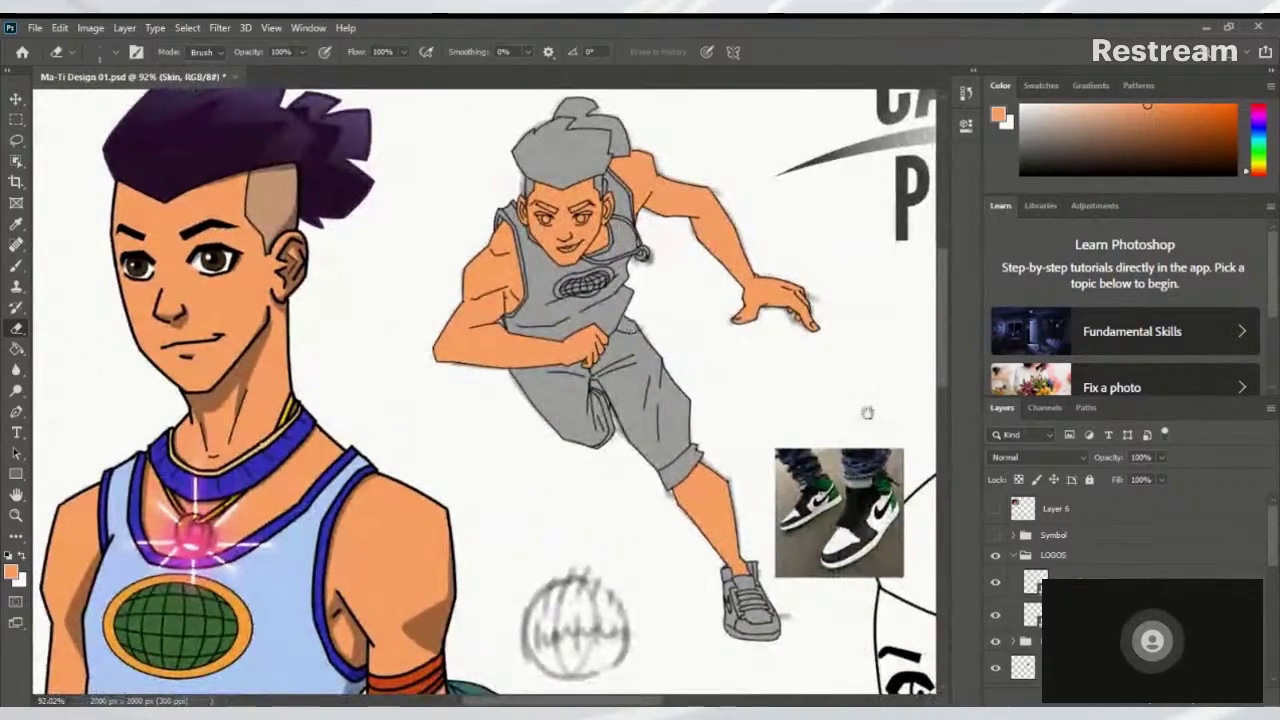
scroll(745, 365, "right", 2)
scroll(745, 365, "right", 2)
scroll(760, 450, "up", 5)
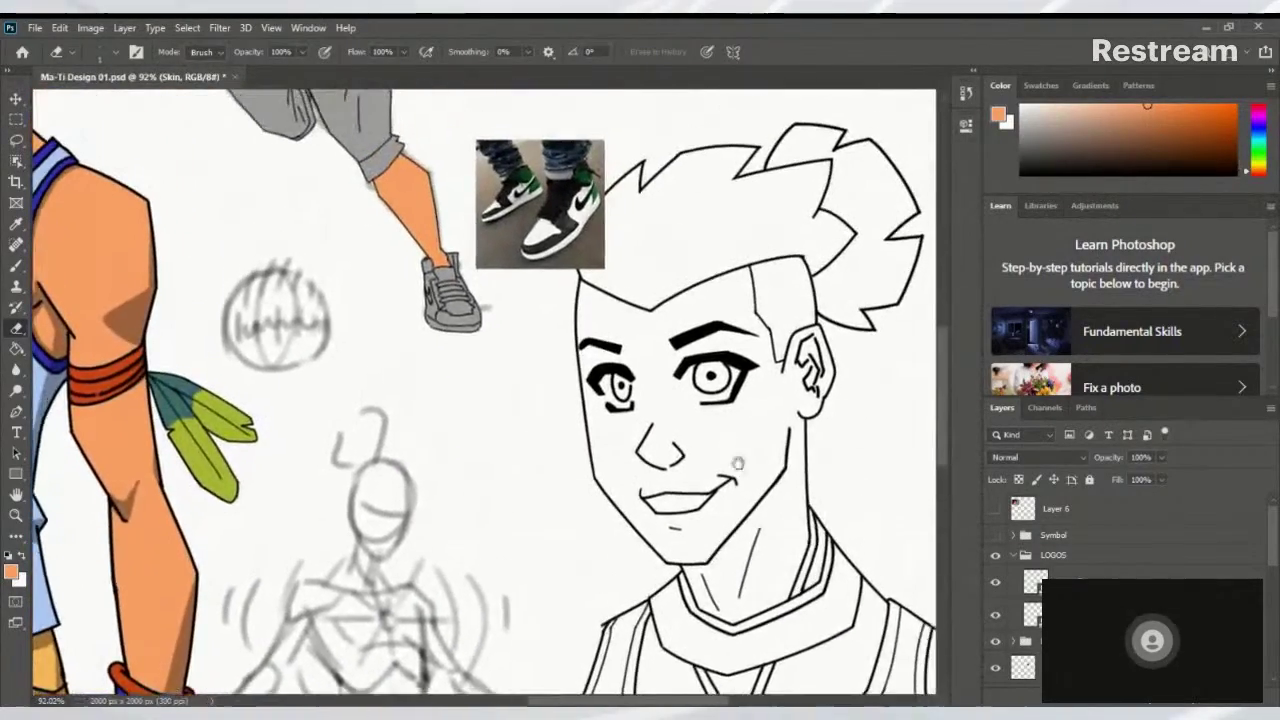
scroll(771, 449, "up", 3)
scroll(771, 449, "left", 1)
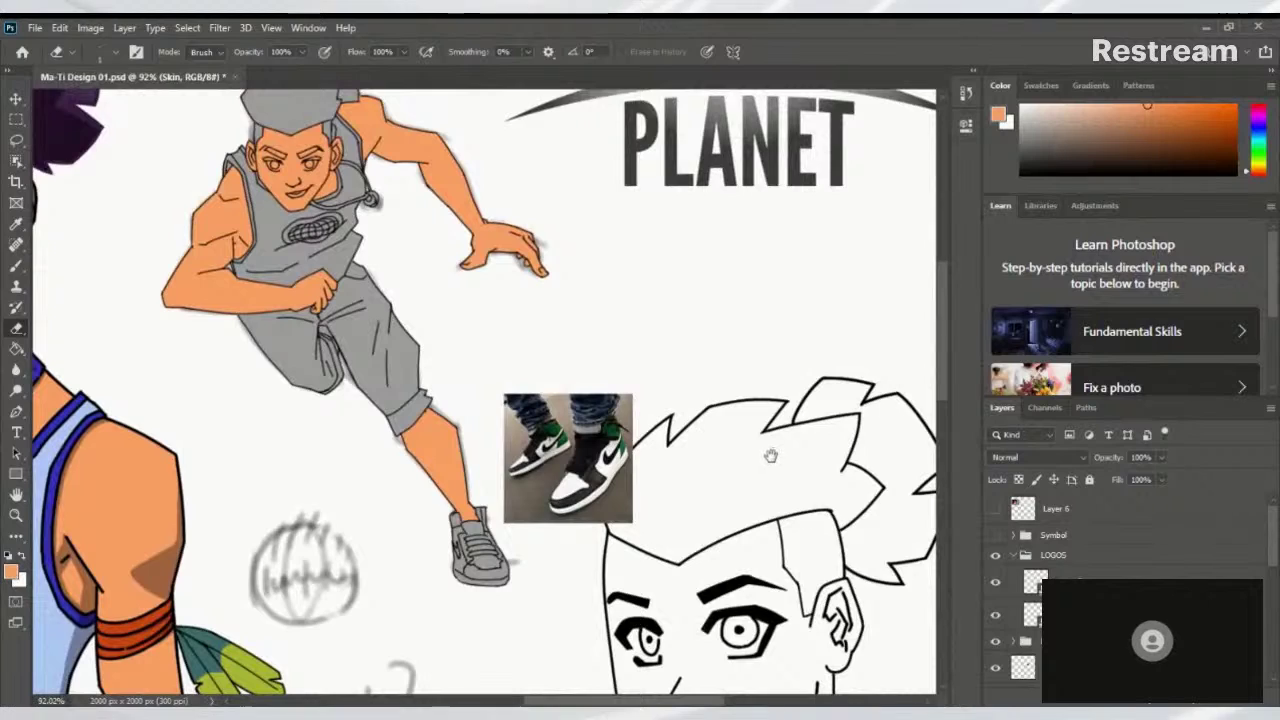
scroll(753, 438, "up", 2)
scroll(797, 480, "left", 2)
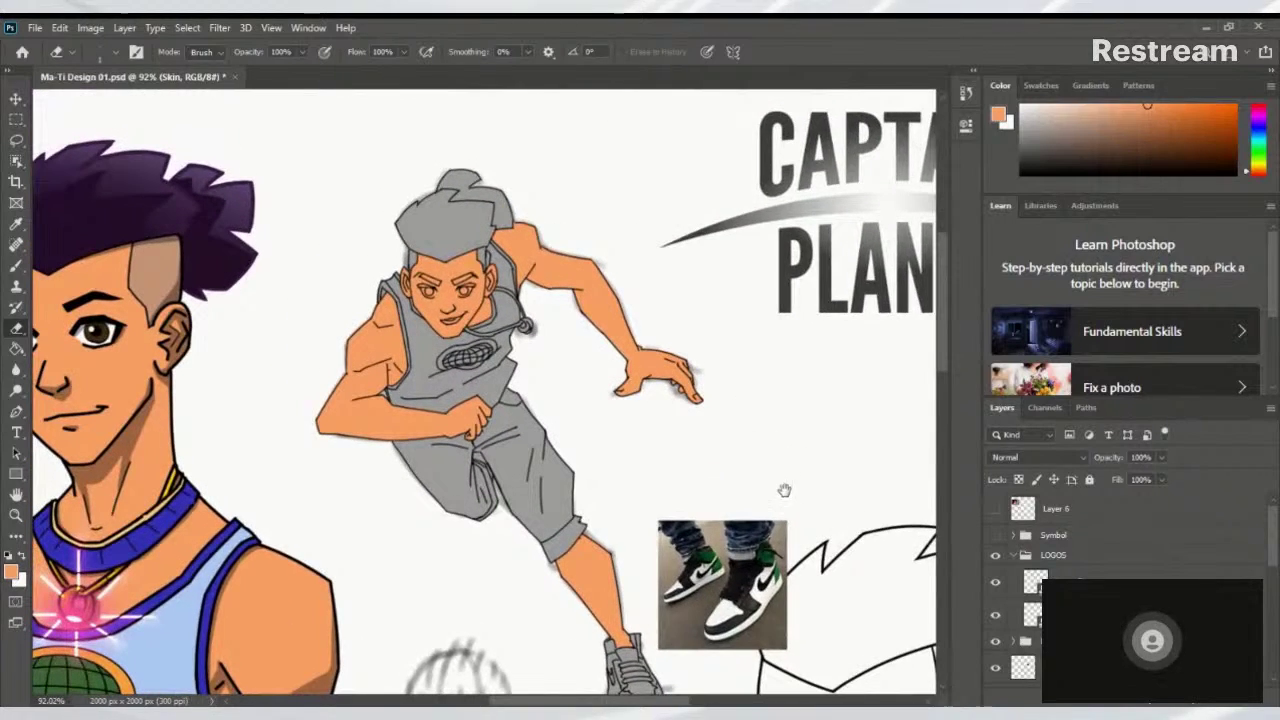
scroll(849, 446, "left", 1)
left_click_drag(812, 472, 830, 464)
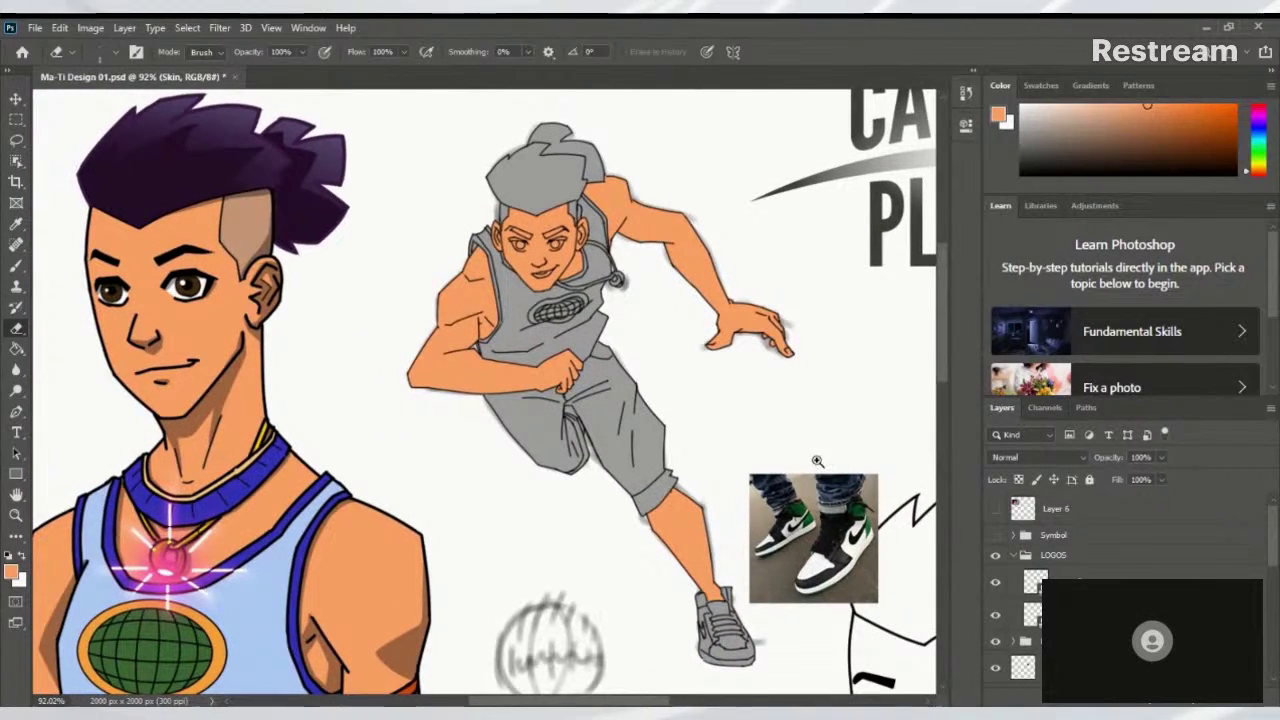
scroll(804, 462, "up", 2)
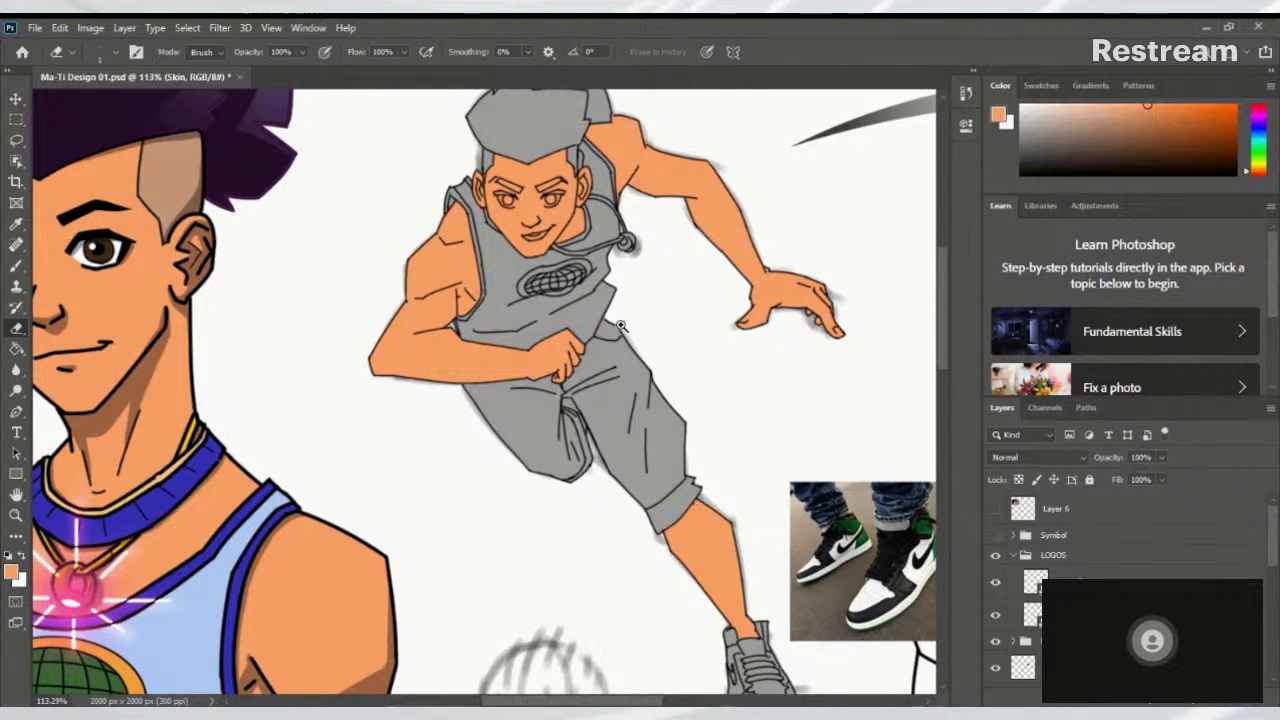
scroll(677, 371, "up", 3)
scroll(677, 371, "down", 4)
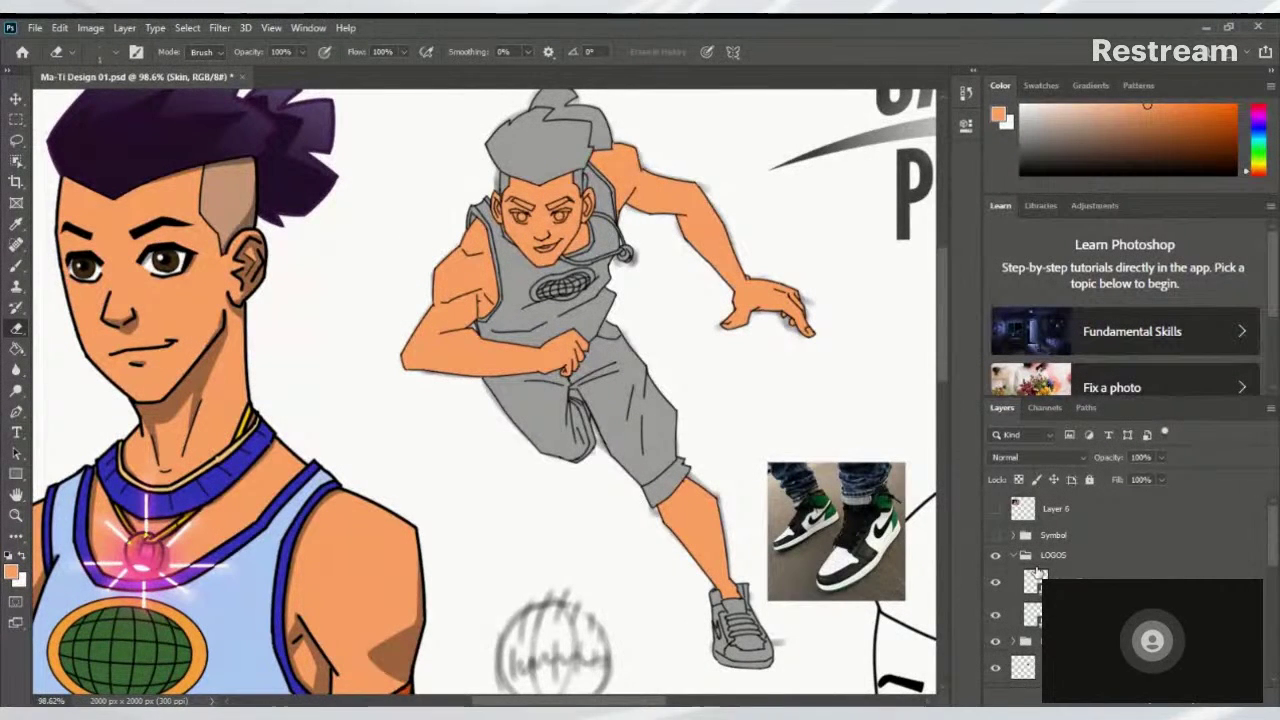
left_click_drag(850, 428, 895, 514)
scroll(886, 503, "down", 3)
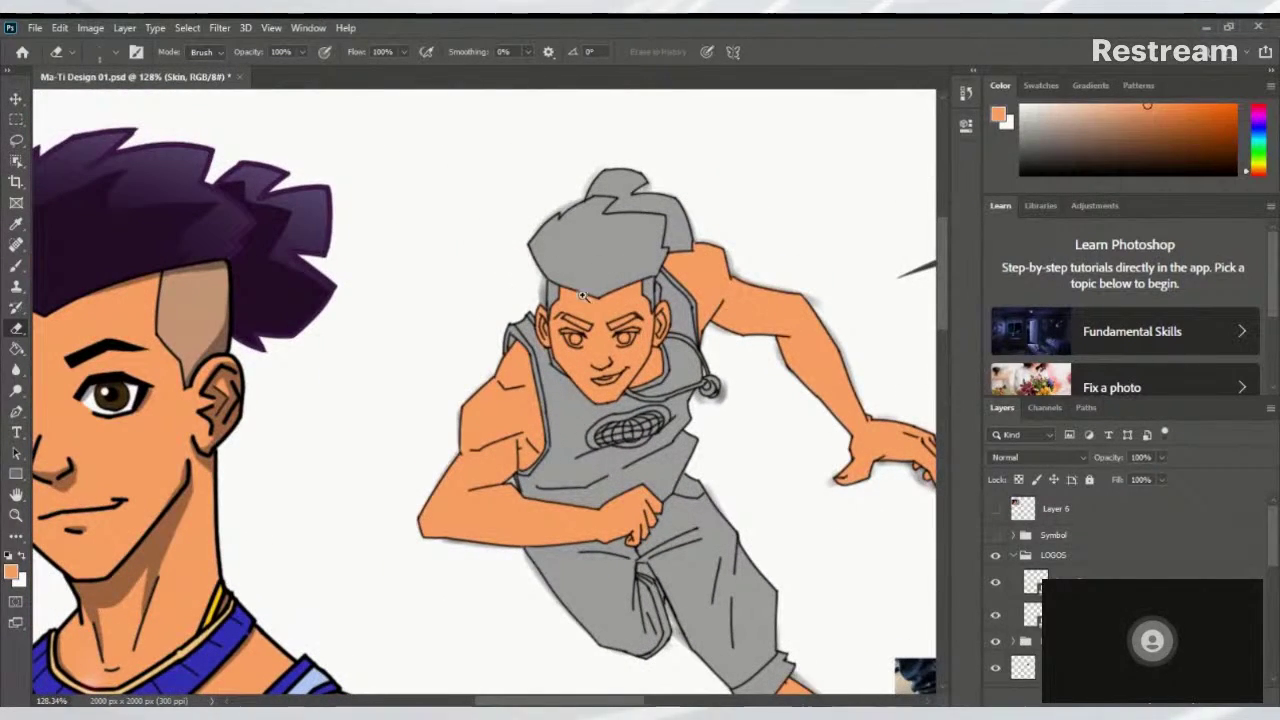
scroll(585, 350, "up", 4)
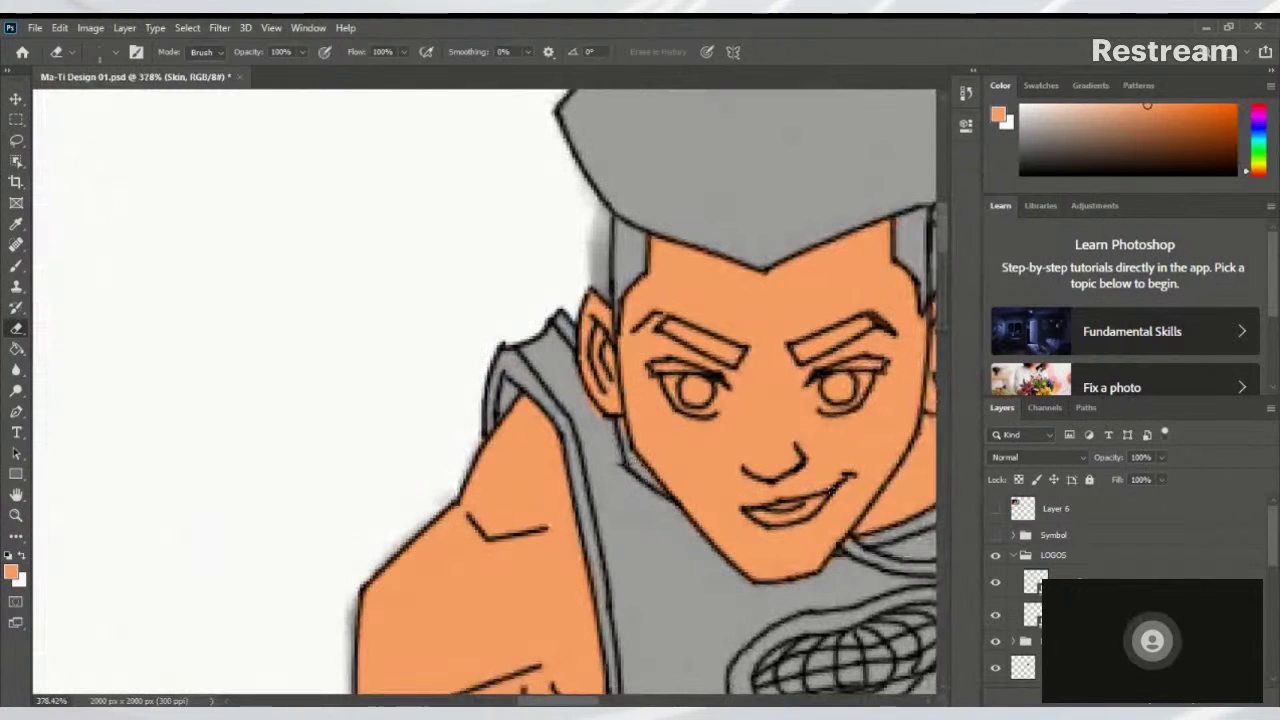
scroll(686, 386, "right", 3)
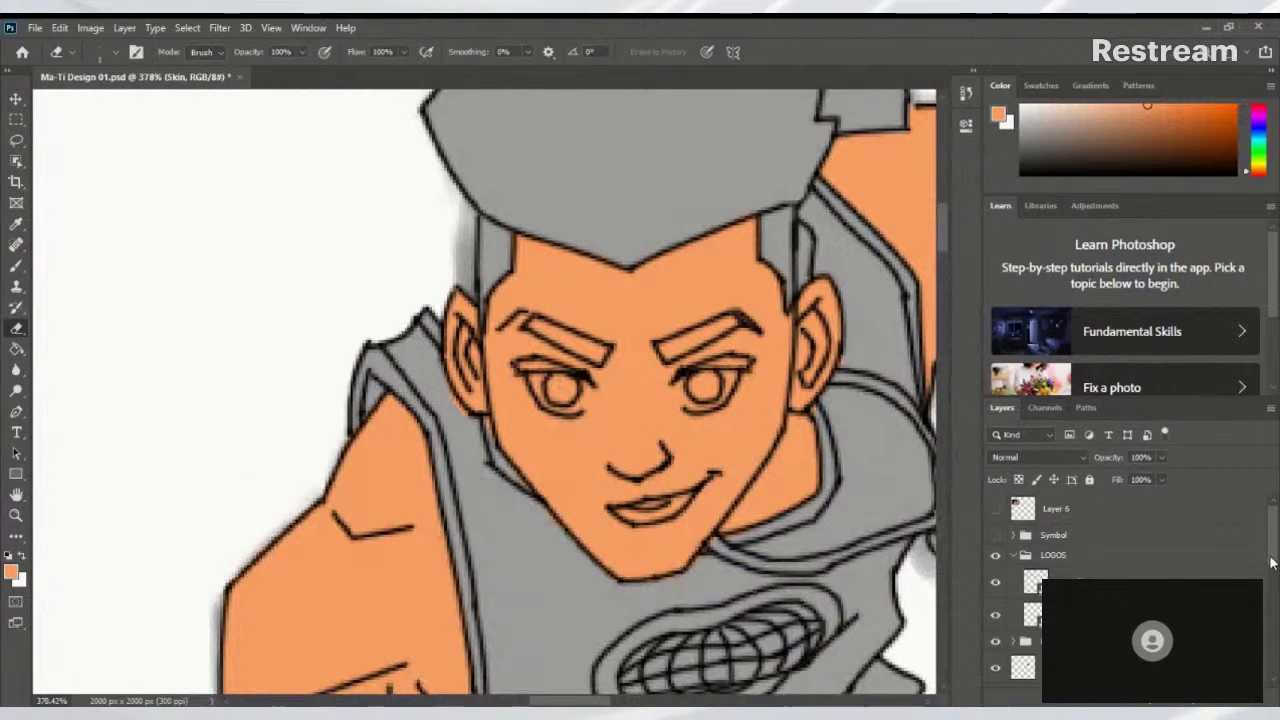
scroll(1268, 677, "down", 3)
left_click_drag(1268, 677, 1277, 513)
scroll(758, 401, "down", 5)
scroll(710, 440, "up", 5)
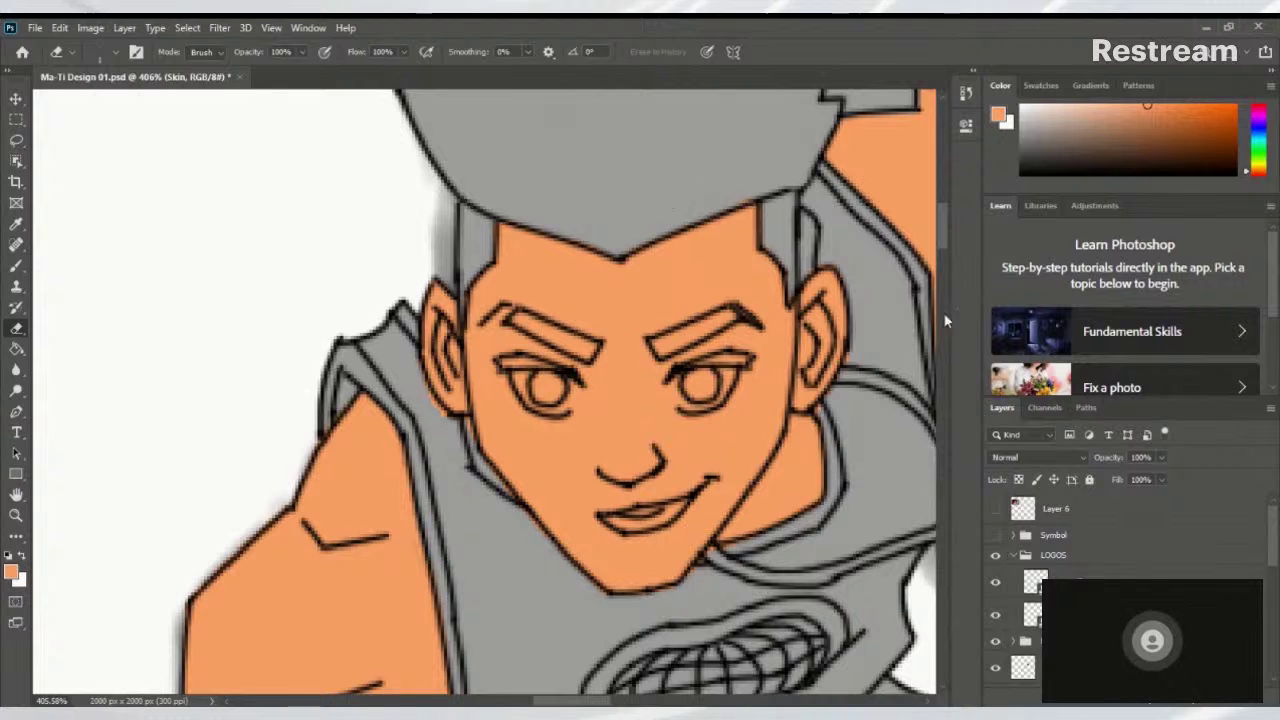
left_click_drag(838, 420, 758, 398)
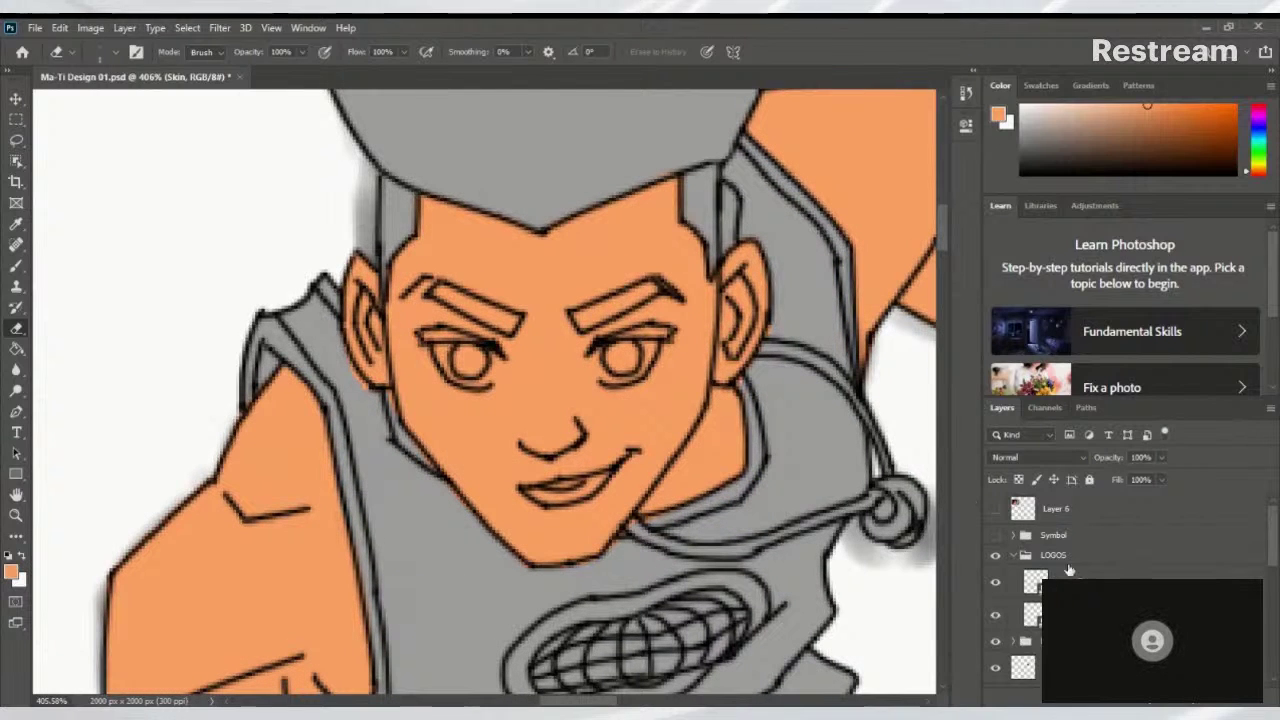
scroll(1275, 592, "down", 5)
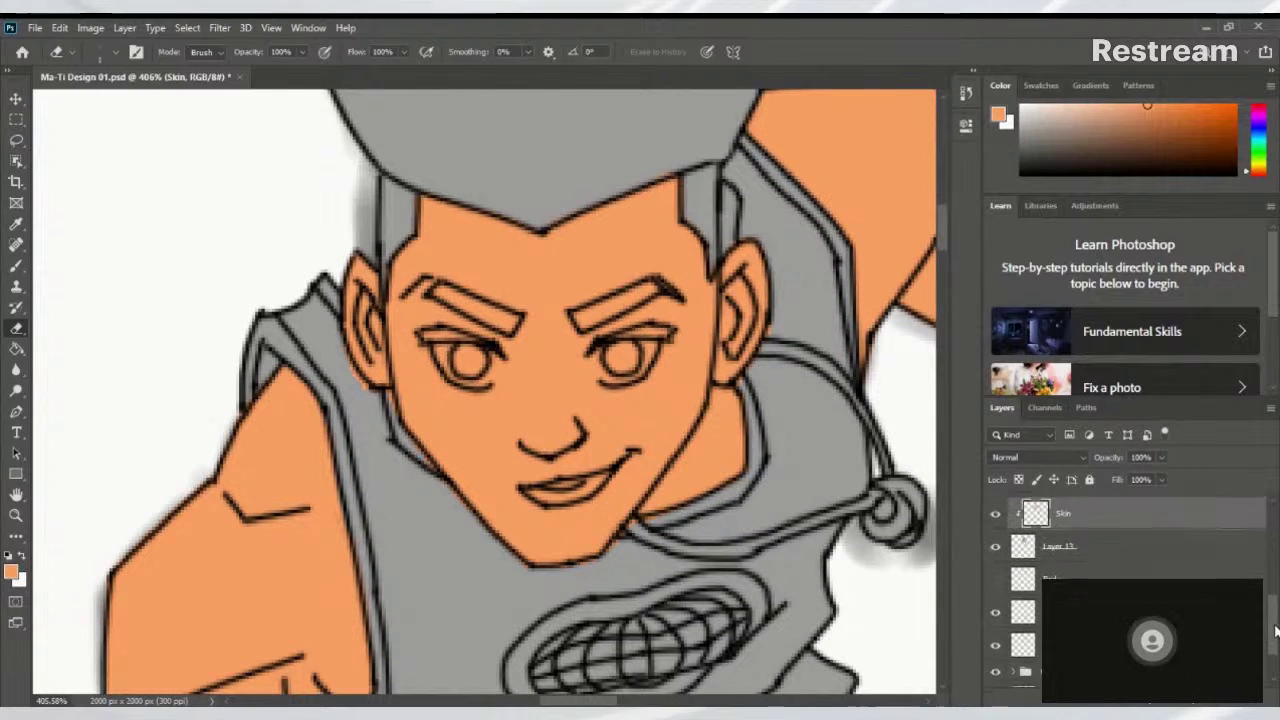
scroll(1275, 592, "down", 3)
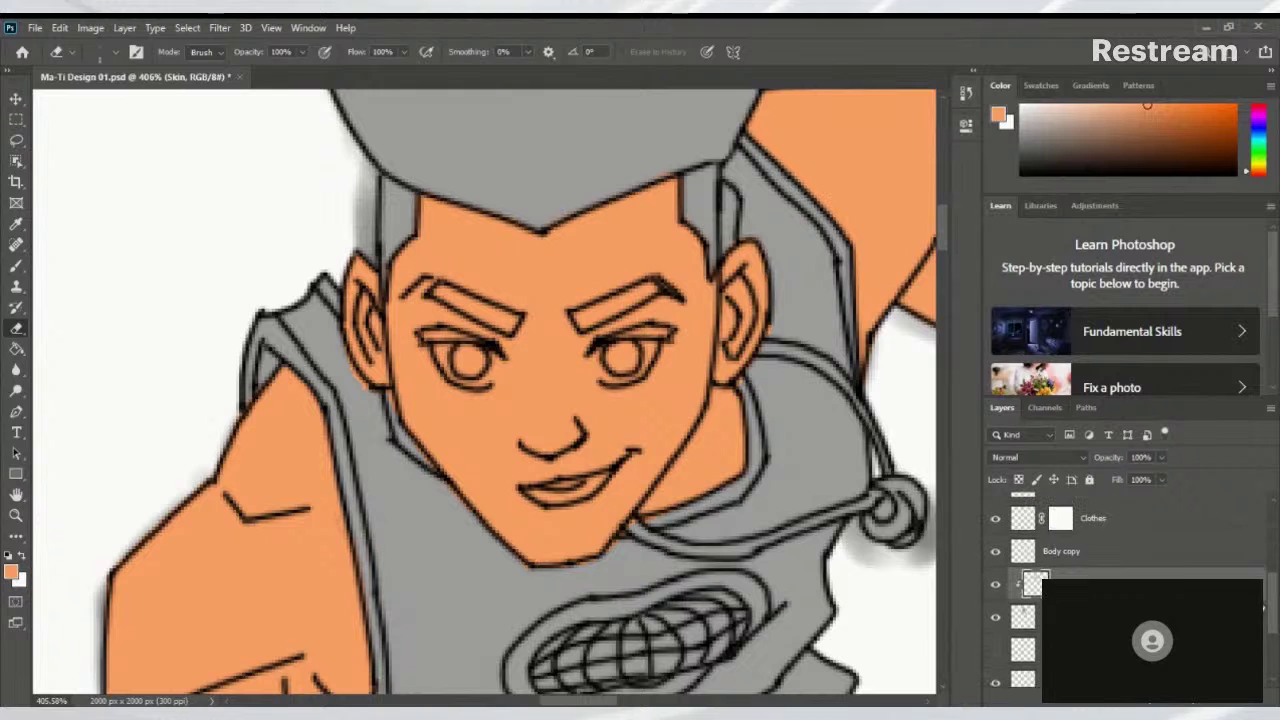
left_click(995, 584)
left_click(995, 584)
scroll(490, 405, "up", 1)
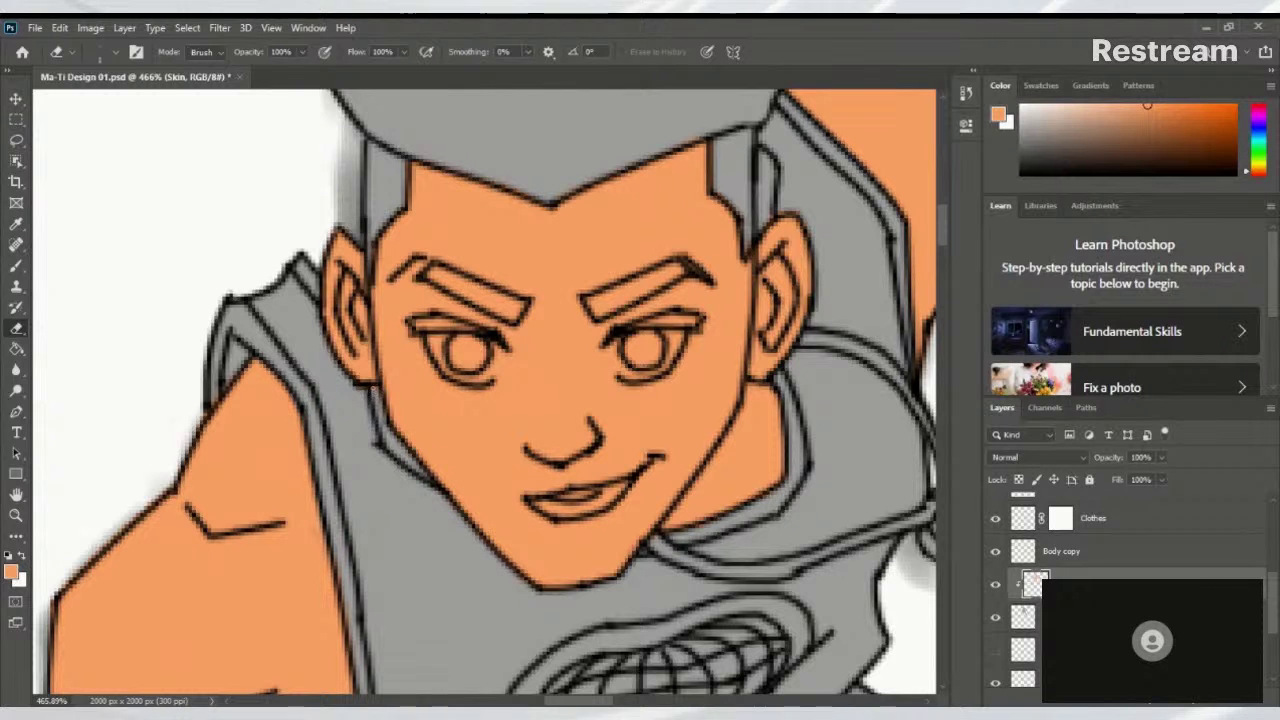
scroll(491, 354, "down", 5)
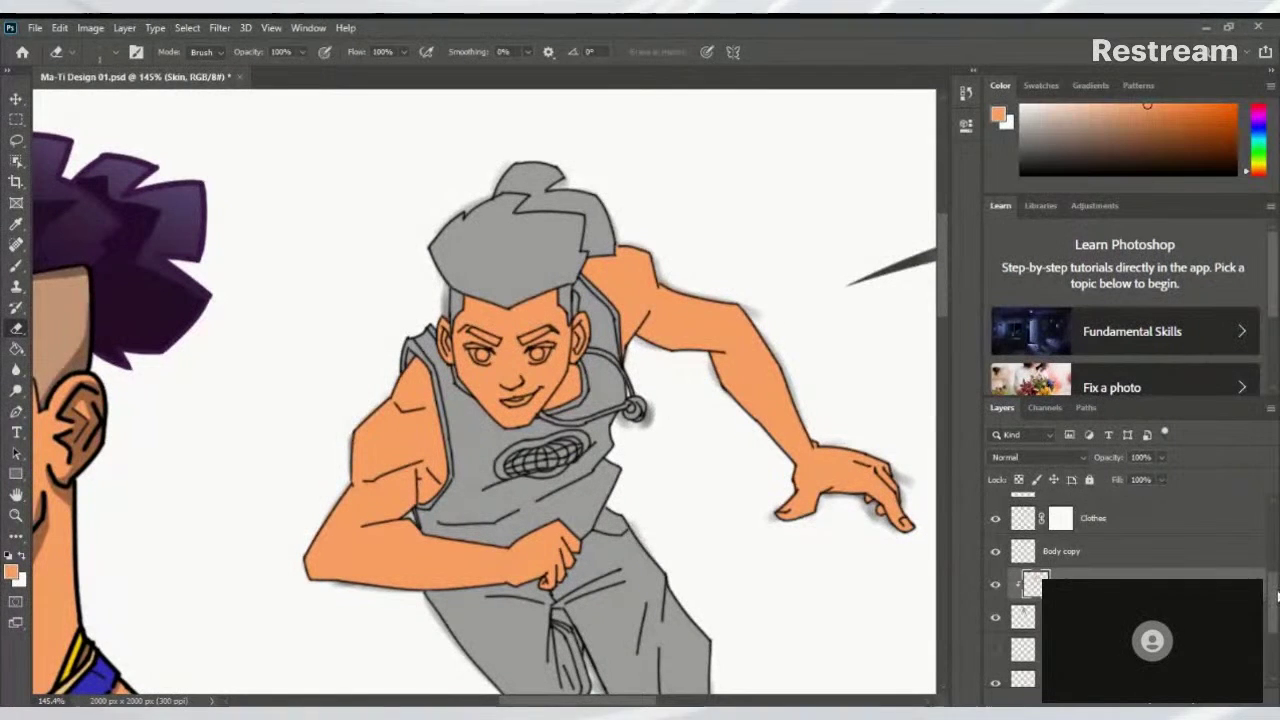
scroll(1193, 550, "down", 2)
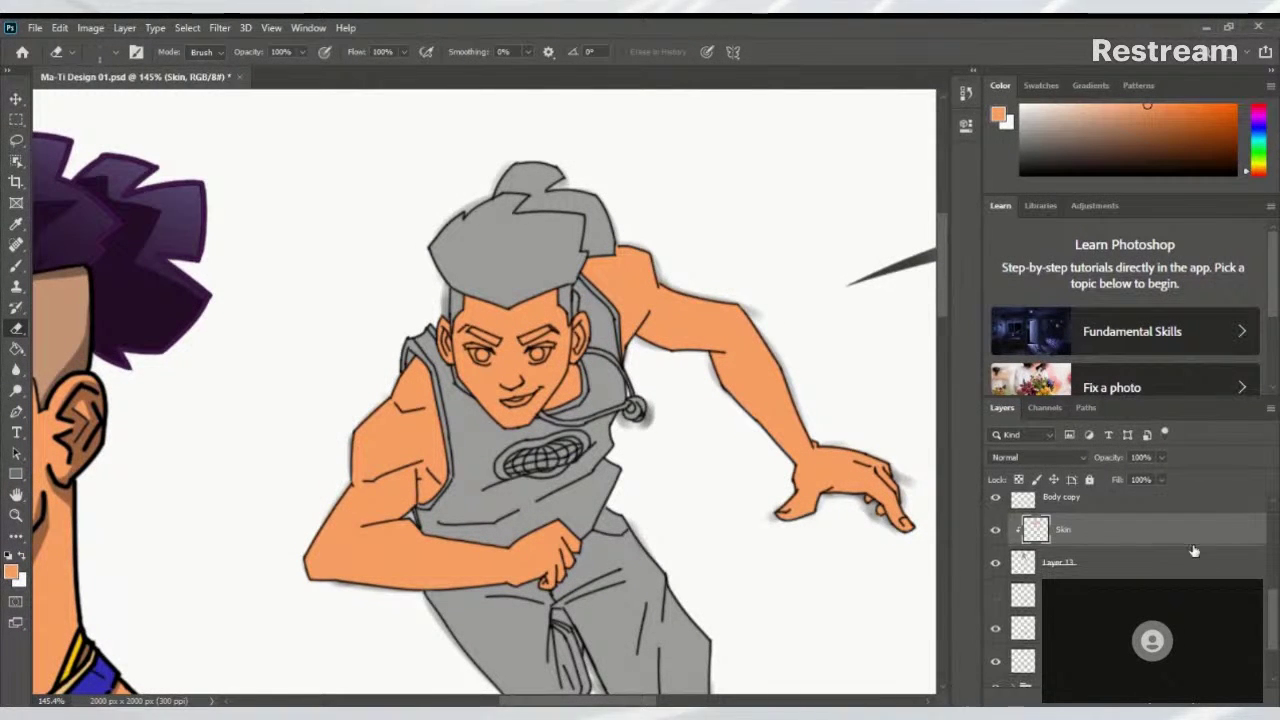
left_click(996, 566, "alt")
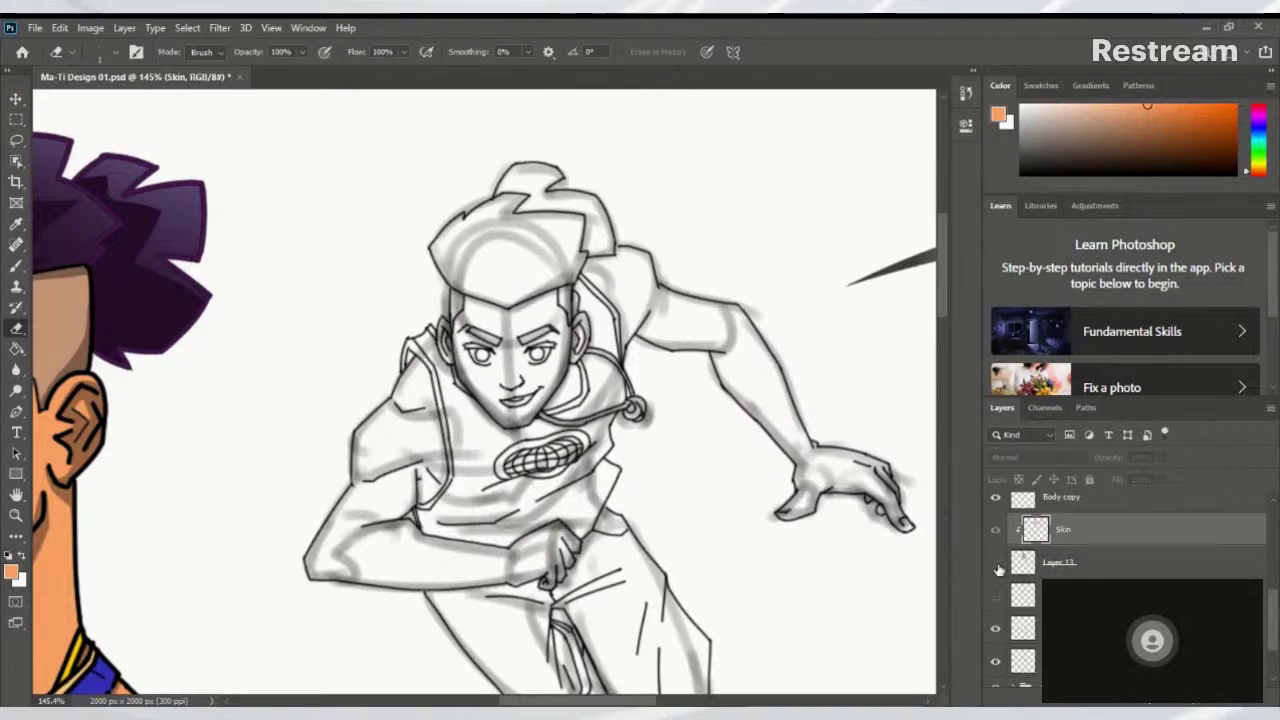
left_click(996, 565, "alt")
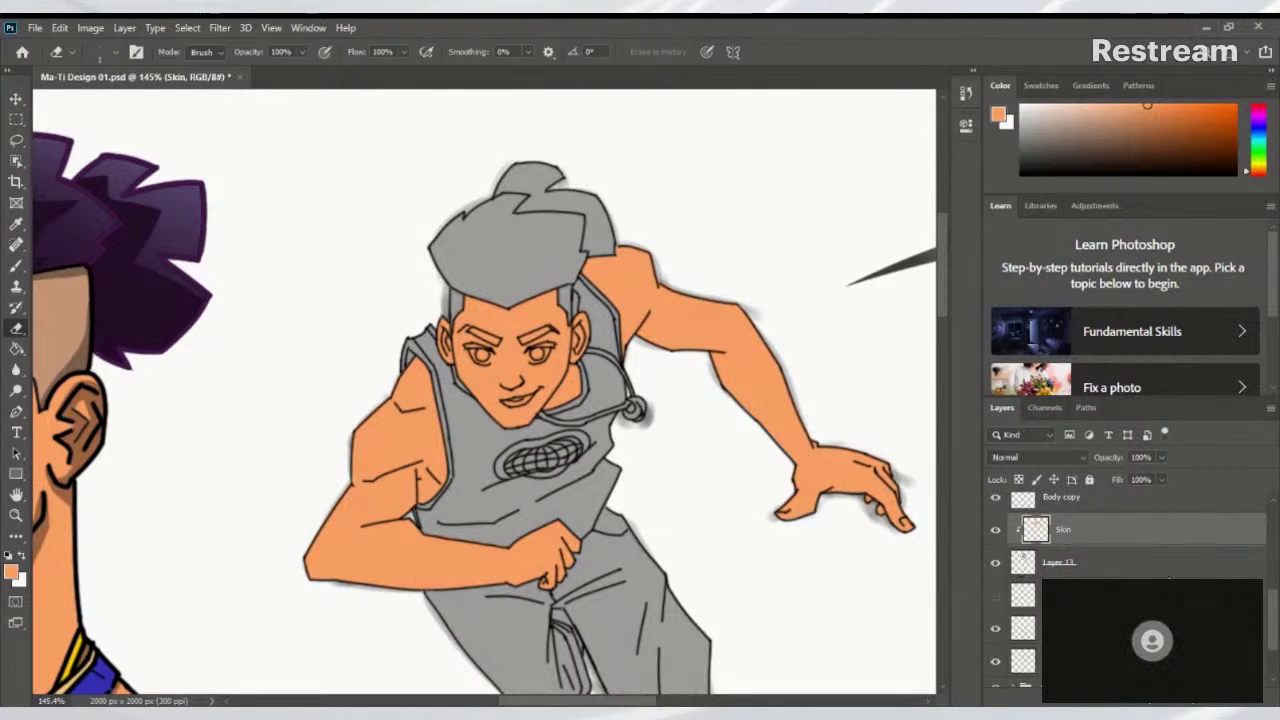
left_click_drag(1271, 609, 1274, 605)
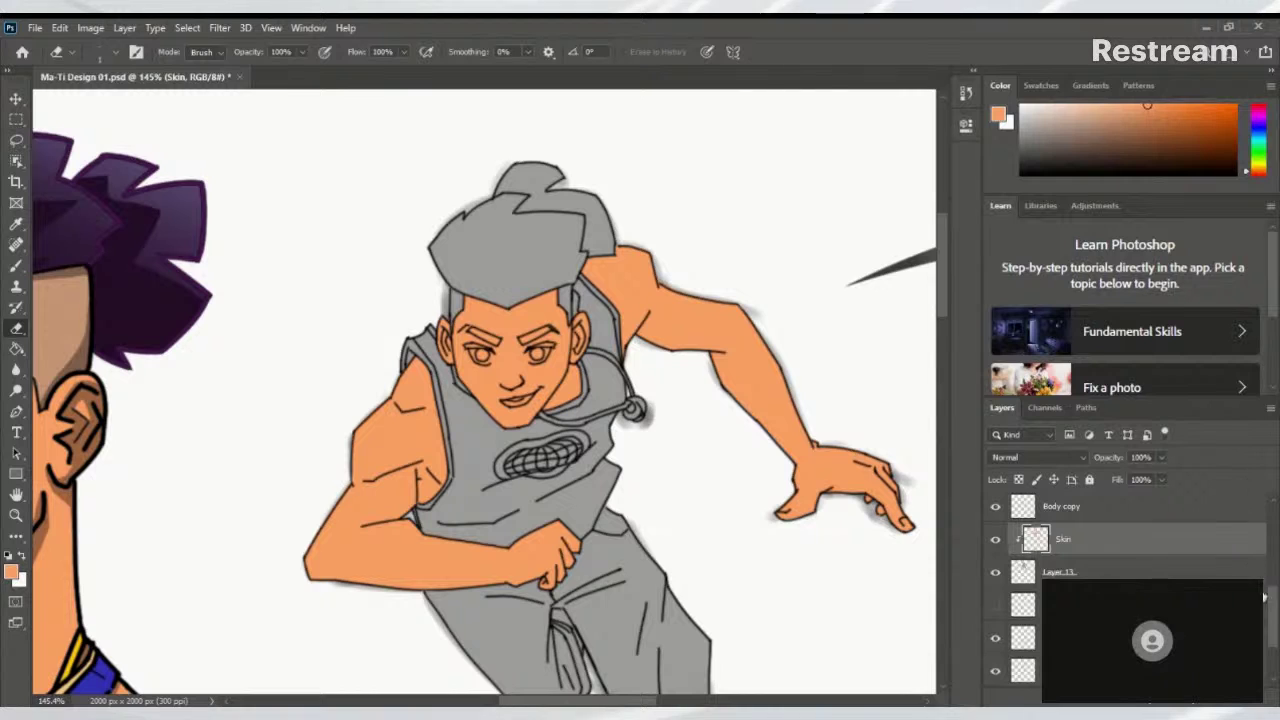
left_click_drag(1277, 605, 1277, 598)
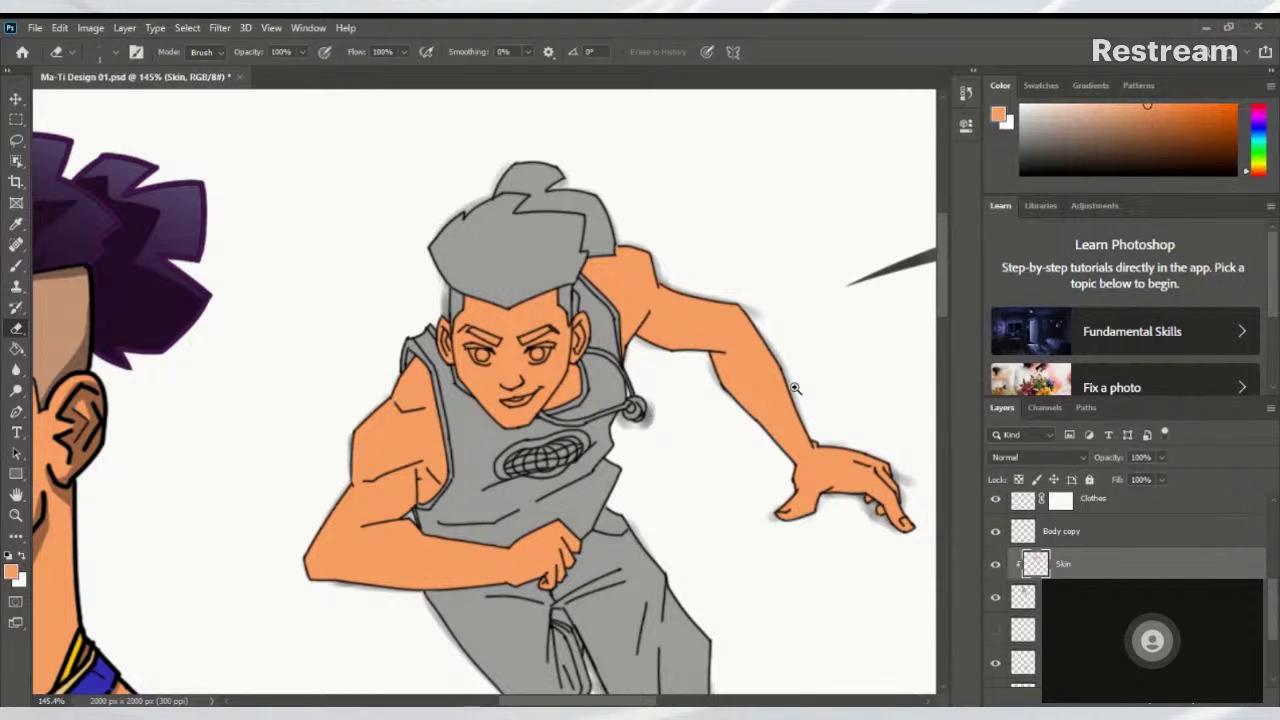
Zoom to 121% centred on the running figure and save the design sheet
scroll(795, 388, "down", 5)
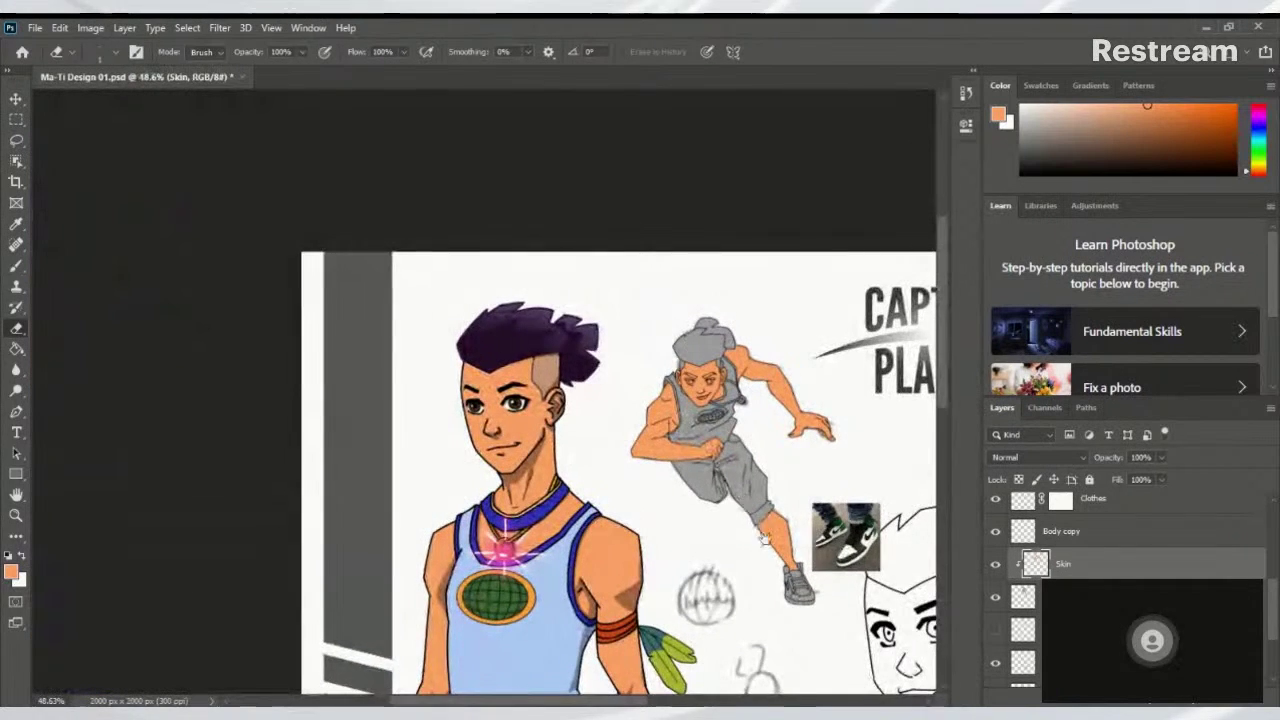
left_click_drag(764, 540, 727, 390)
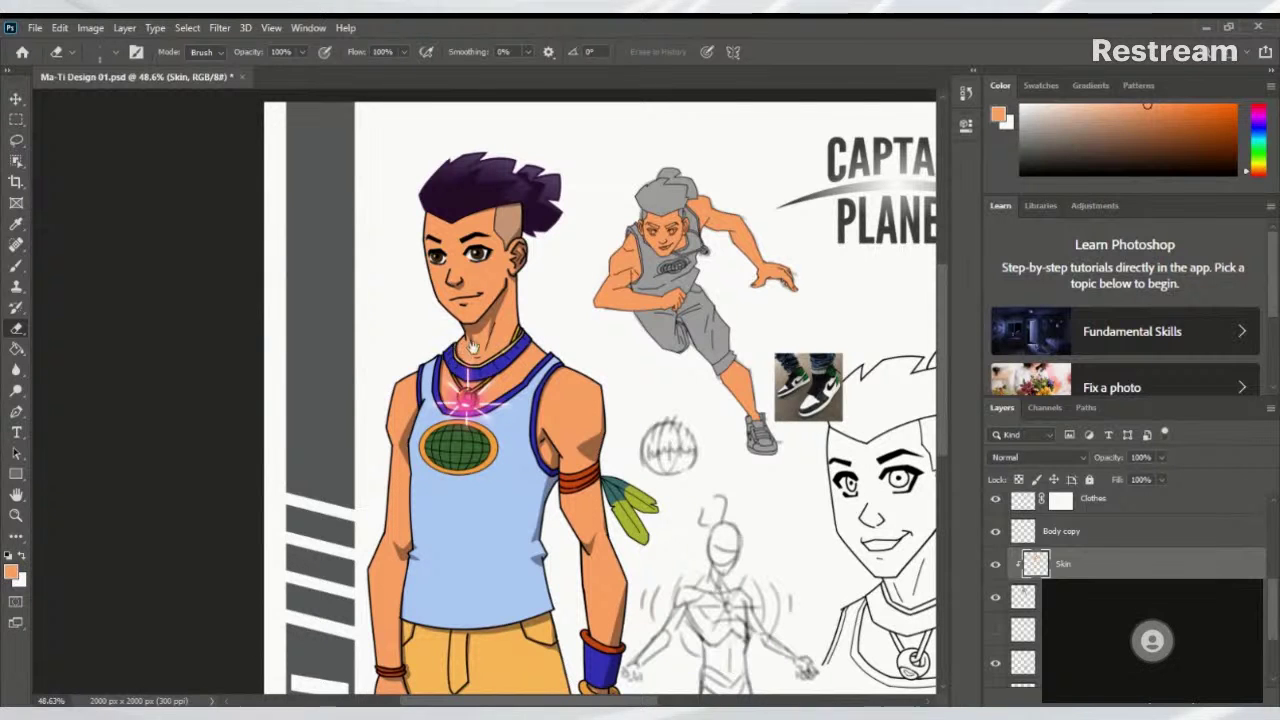
left_click_drag(470, 345, 499, 415)
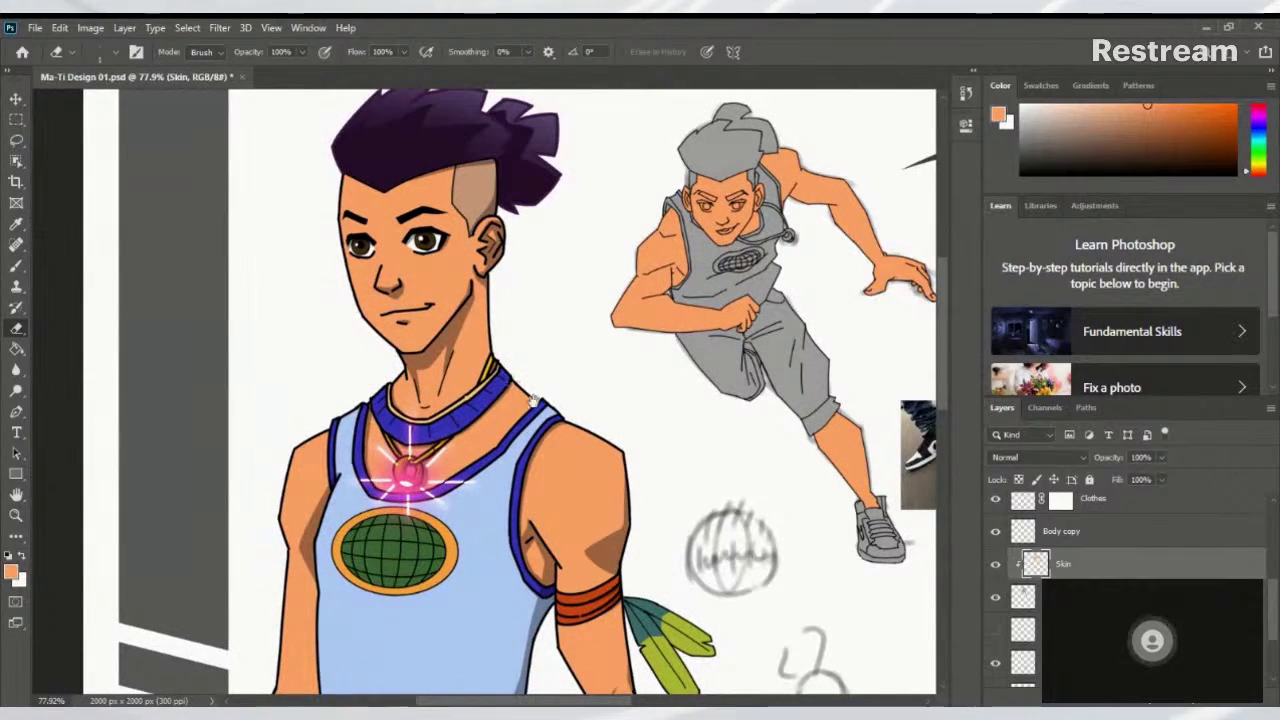
scroll(576, 418, "down", 2)
scroll(570, 340, "down", 3)
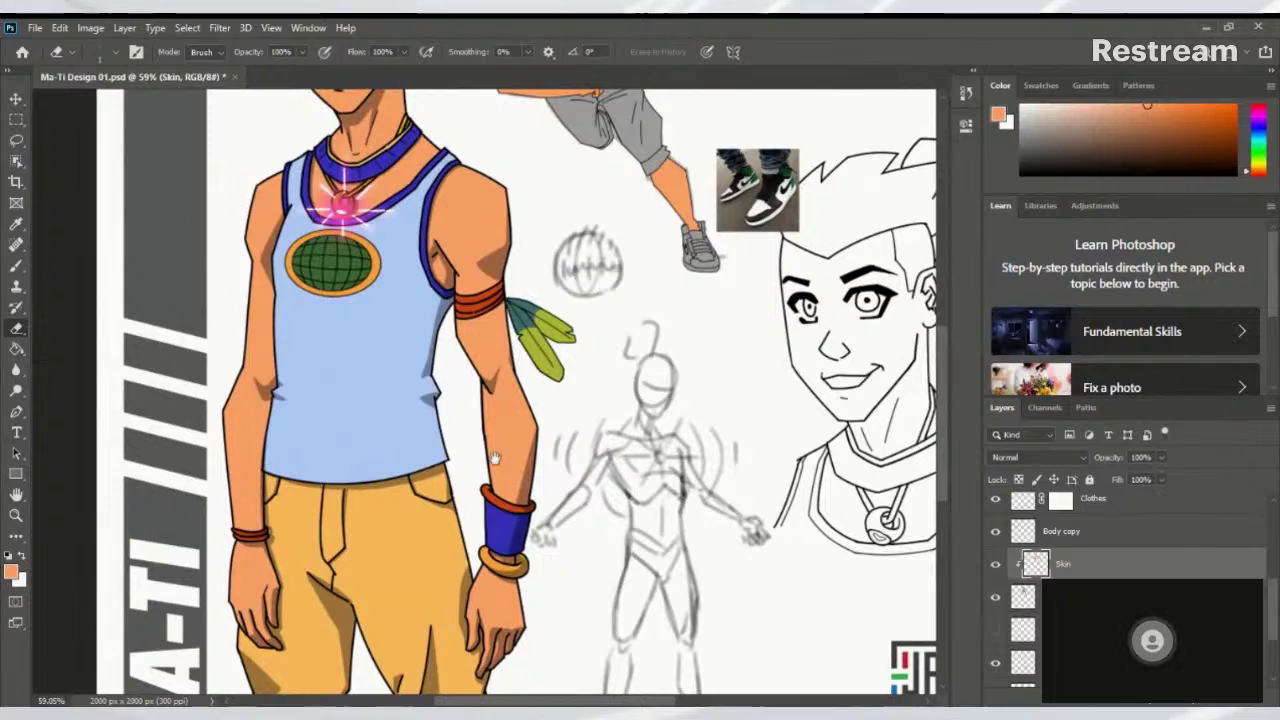
left_click_drag(472, 457, 561, 451)
left_click_drag(721, 228, 687, 443)
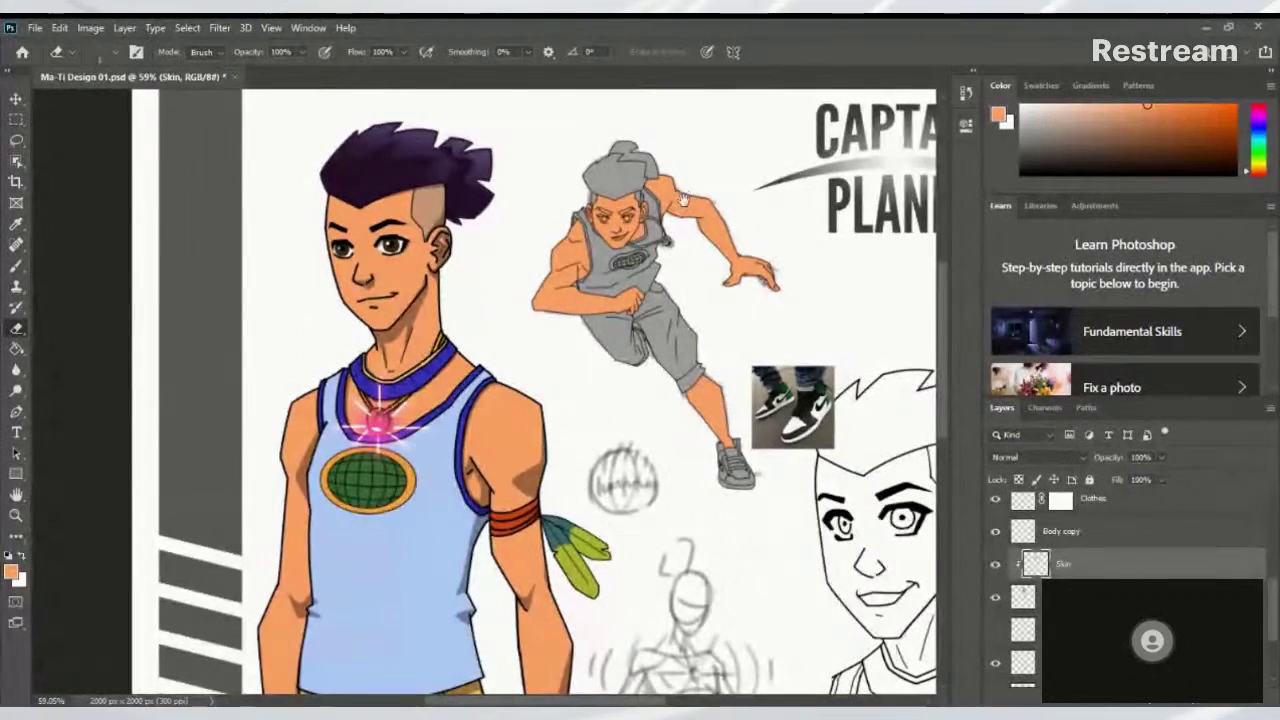
left_click_drag(681, 201, 746, 166)
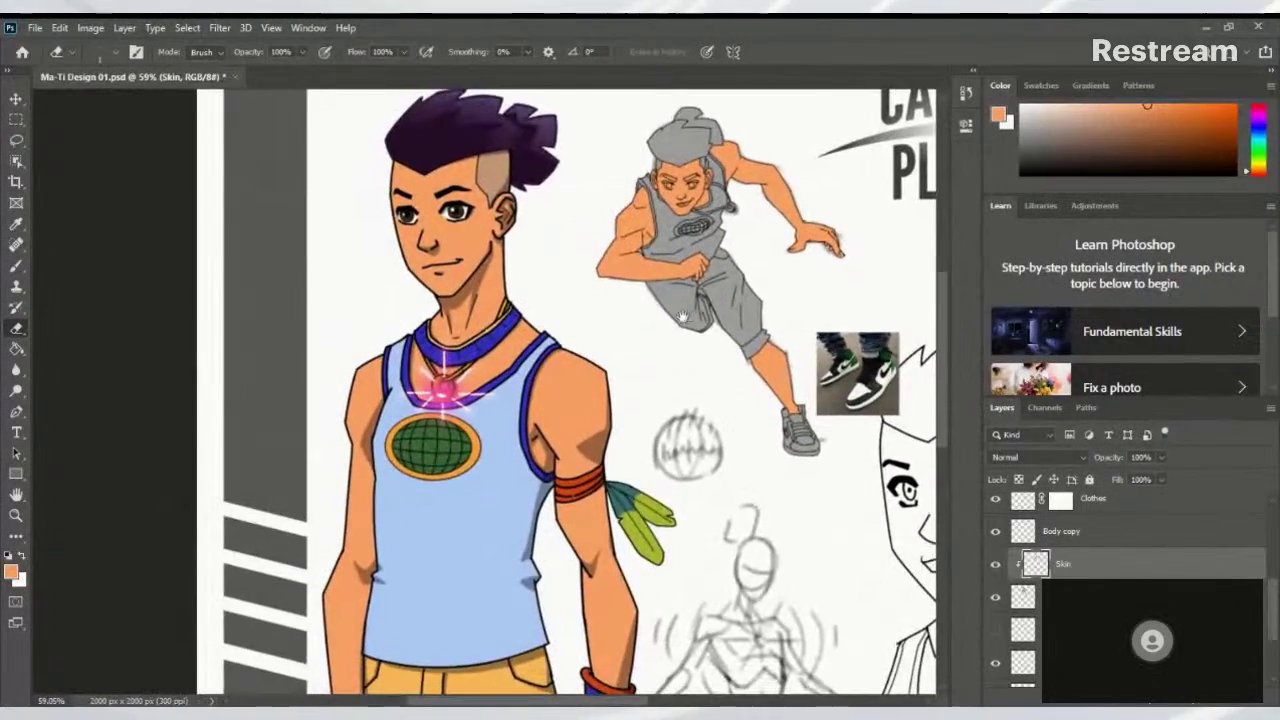
scroll(684, 317, "down", 2)
scroll(678, 310, "up", 4)
scroll(674, 304, "down", 2)
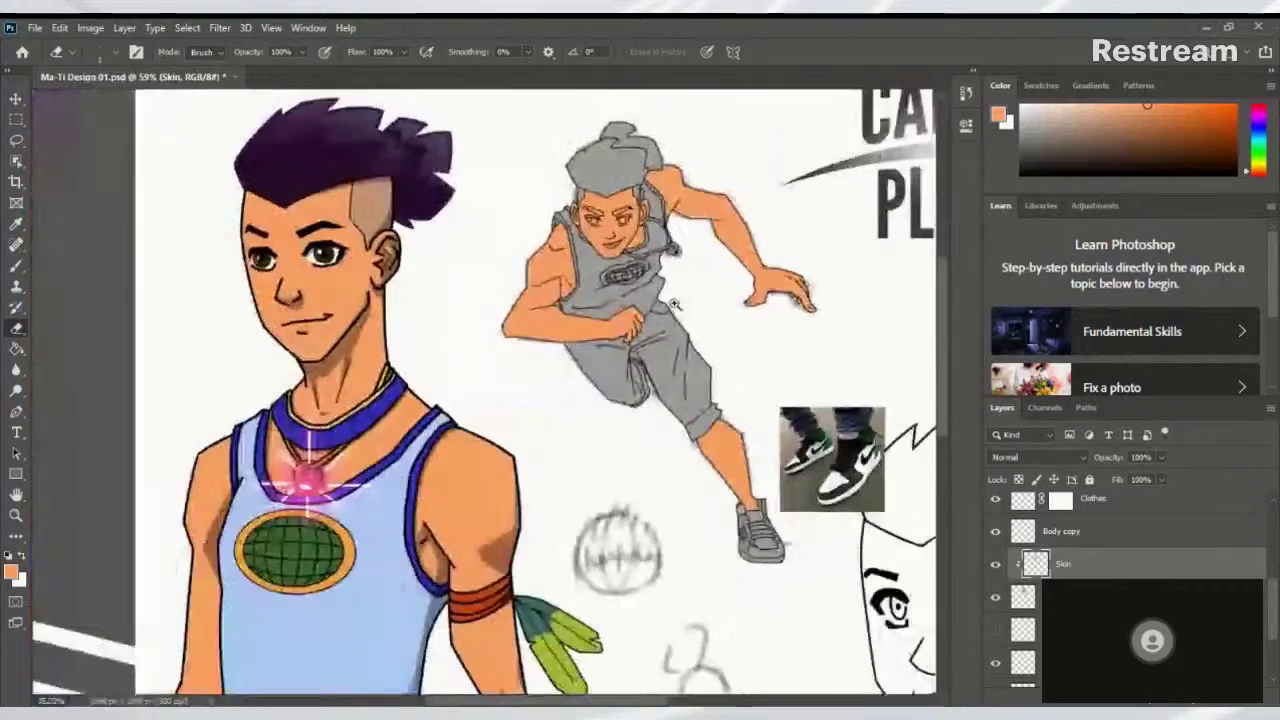
scroll(674, 304, "up", 4)
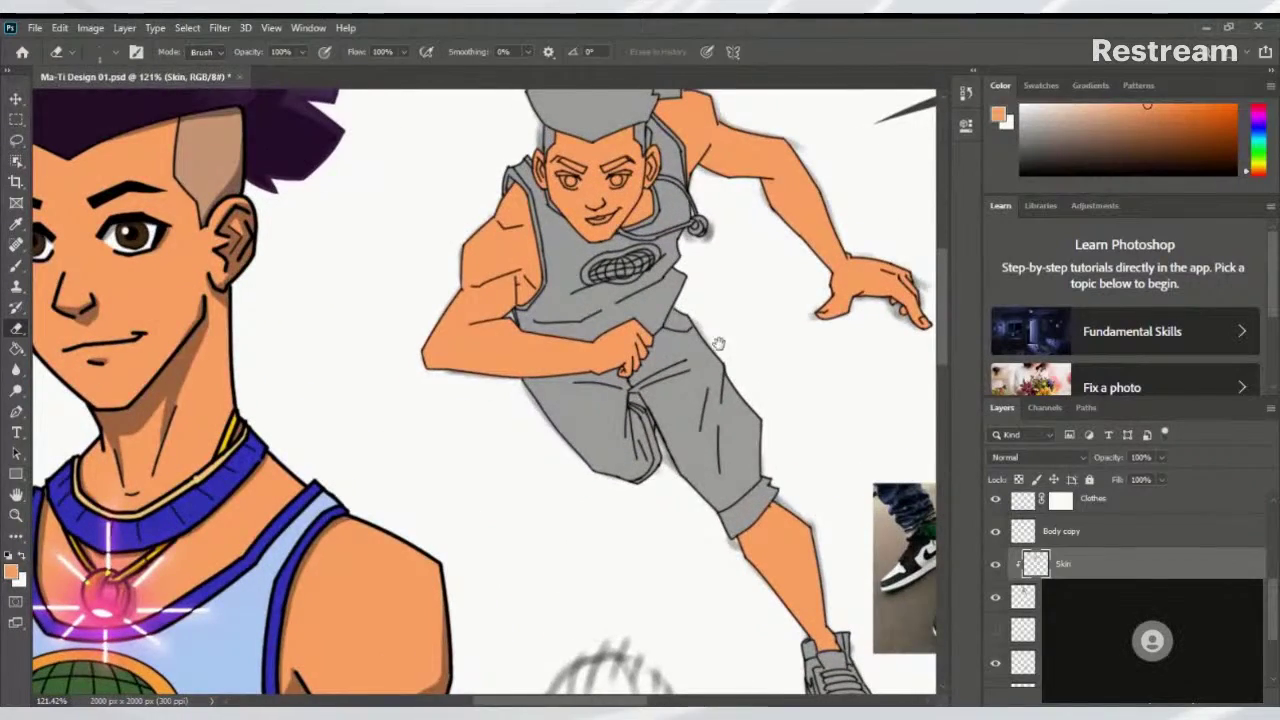
scroll(718, 343, "down", 2)
scroll(631, 451, "up", 2)
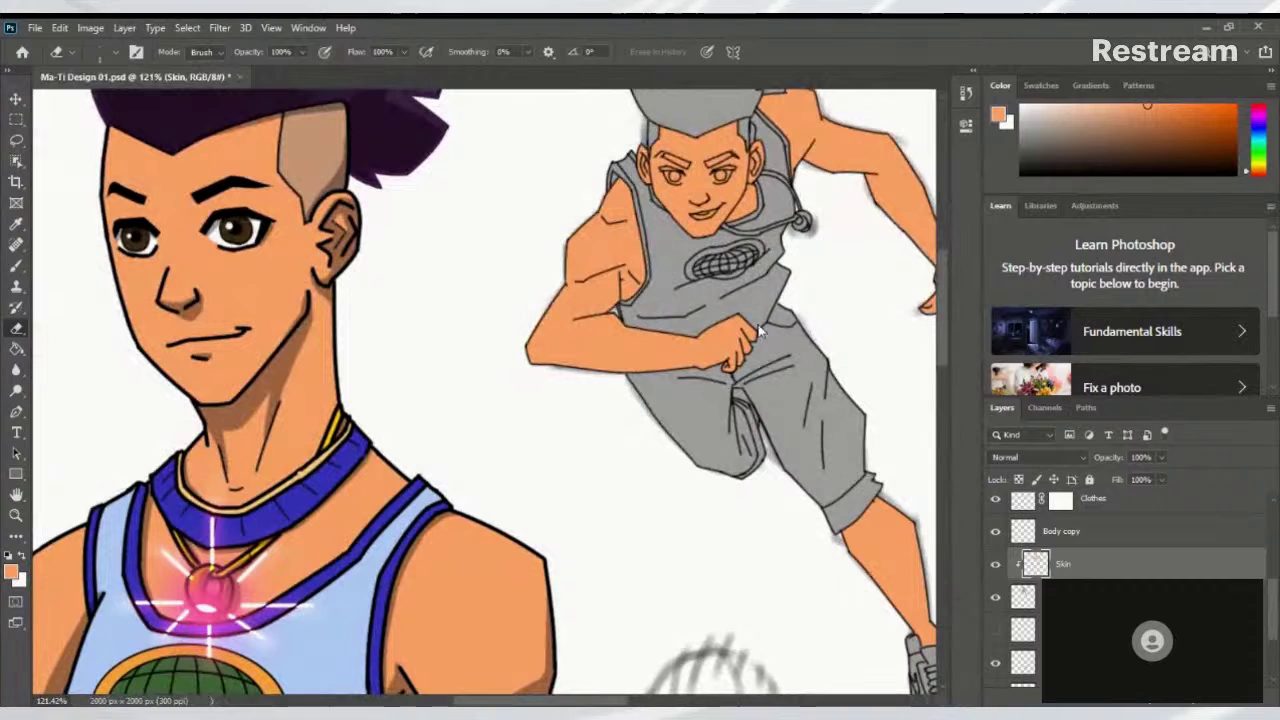
left_click_drag(767, 322, 661, 400)
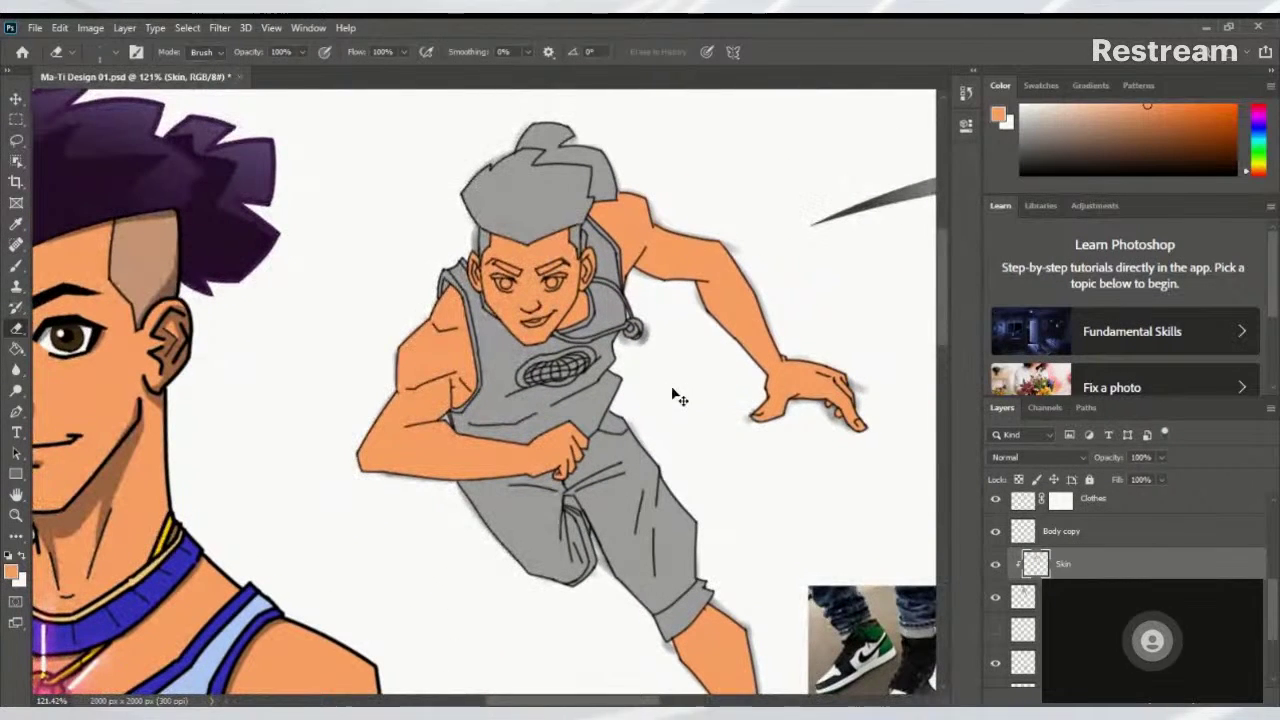
key("ctrl+s")
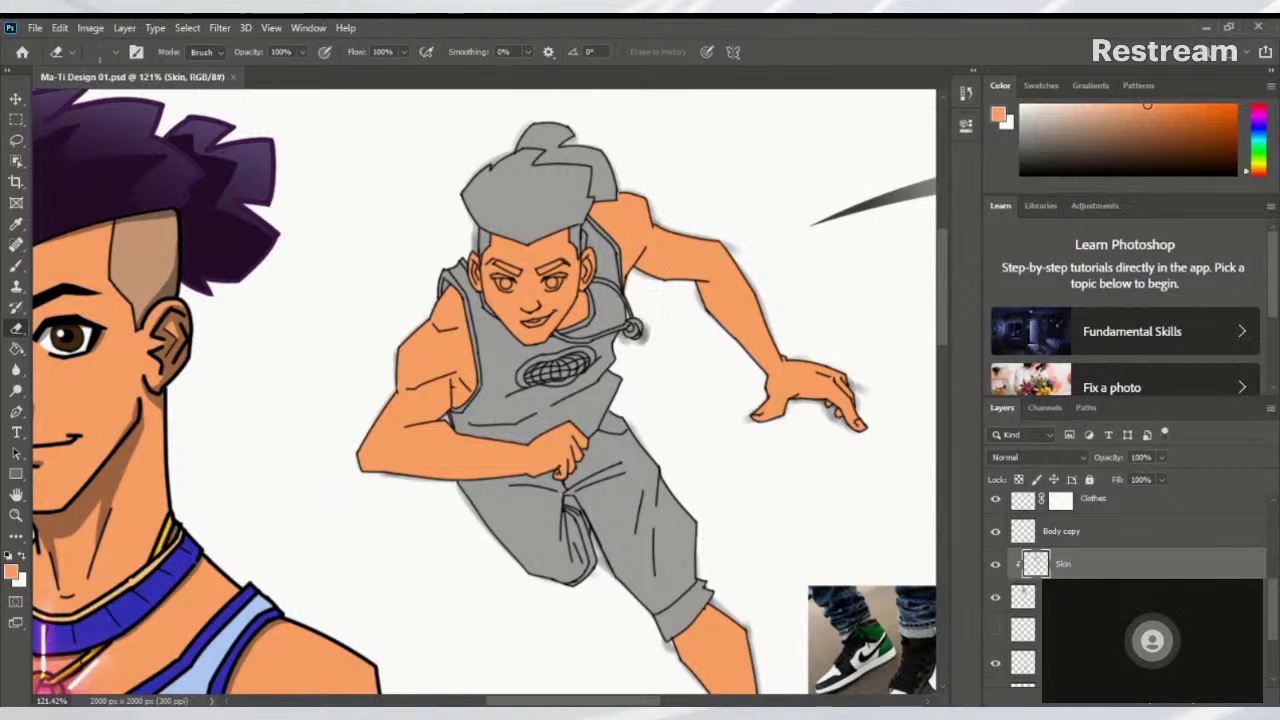
Toggle the colour-fill layer off and on to check the line art, then hide a layer near the whistle
mouse_move(597, 345)
left_mouse_down()
mouse_move(693, 365)
mouse_move(671, 352)
left_mouse_up()
left_click_drag(1276, 613, 1274, 622)
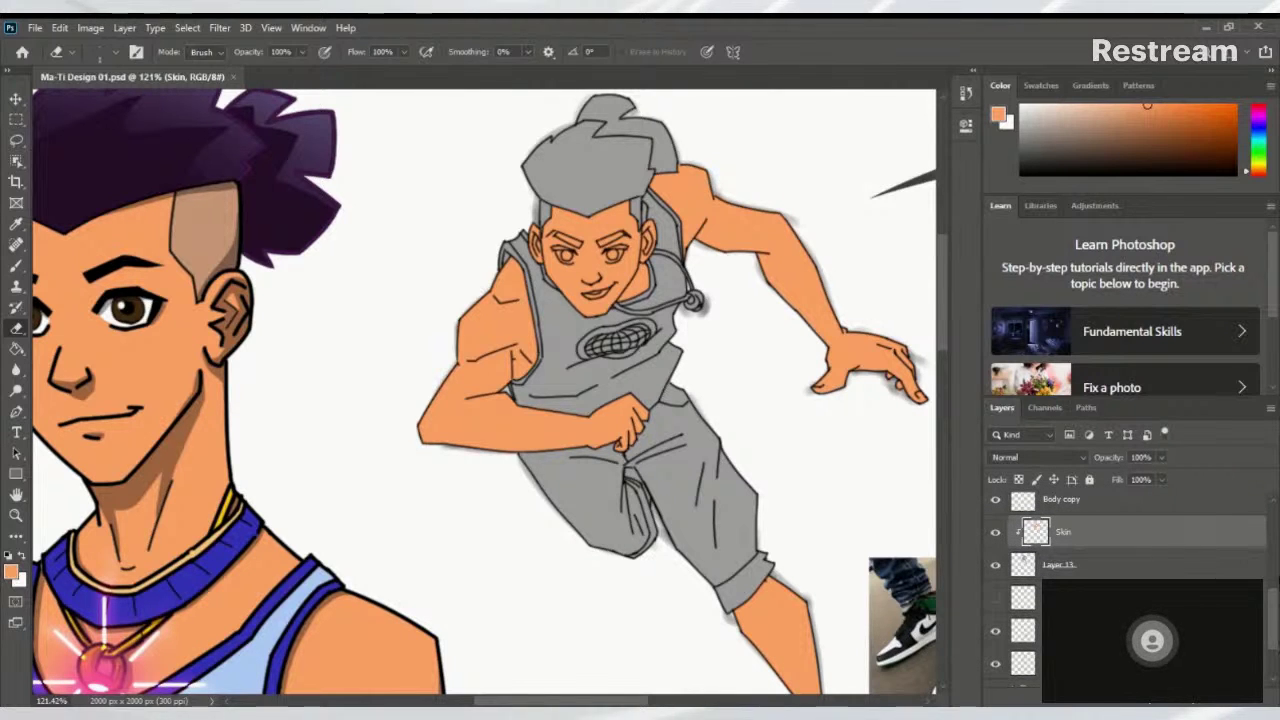
left_click_drag(1274, 620, 1277, 613)
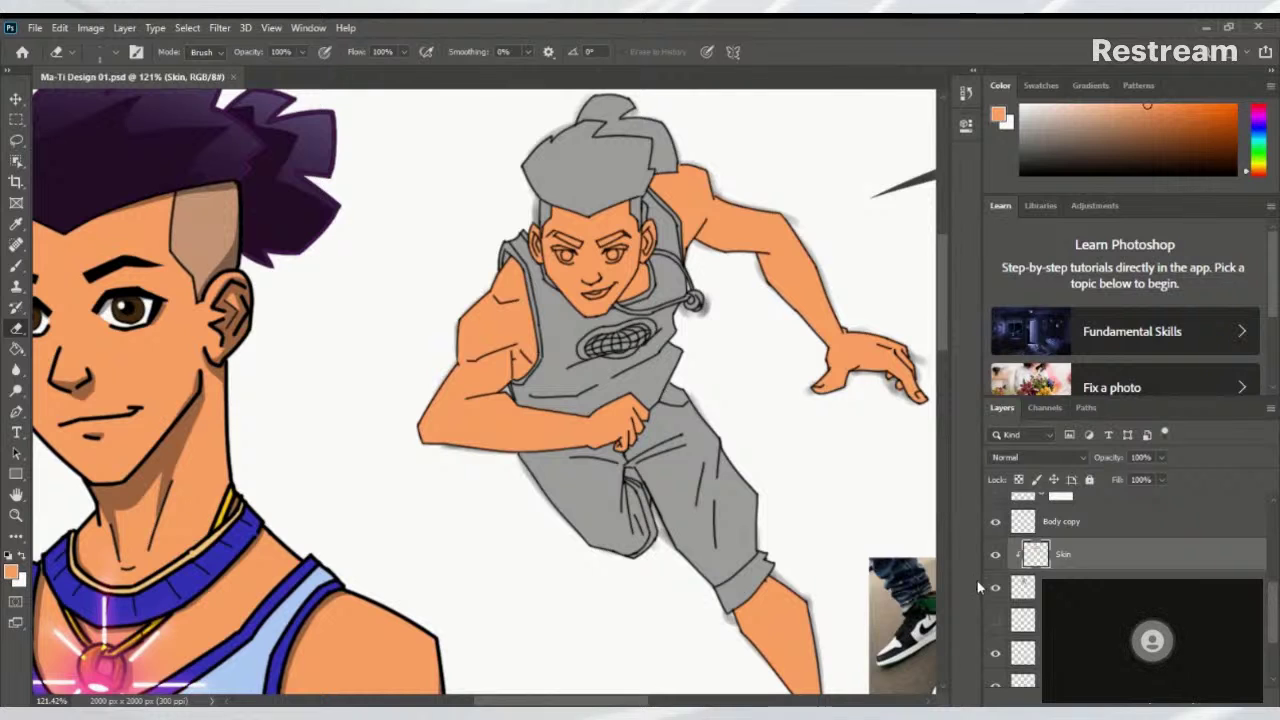
left_click(995, 588, "alt")
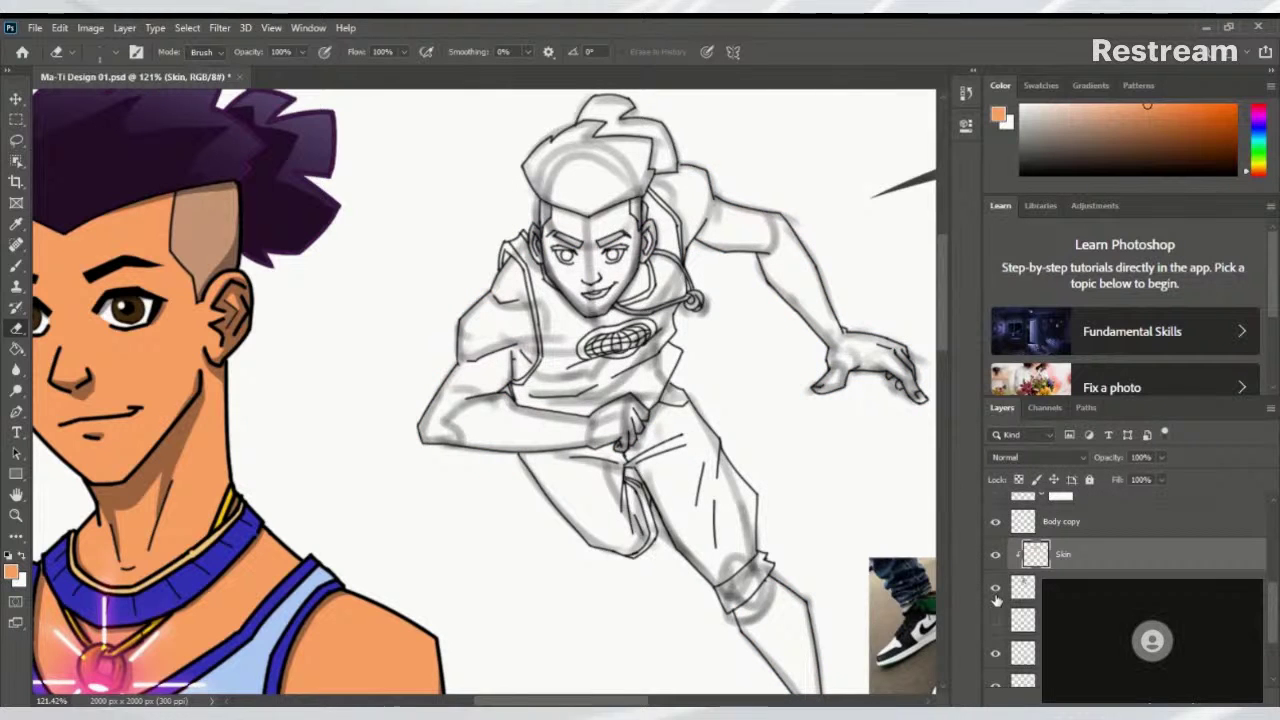
left_click(995, 588, "alt")
left_click_drag(1271, 615, 1266, 632)
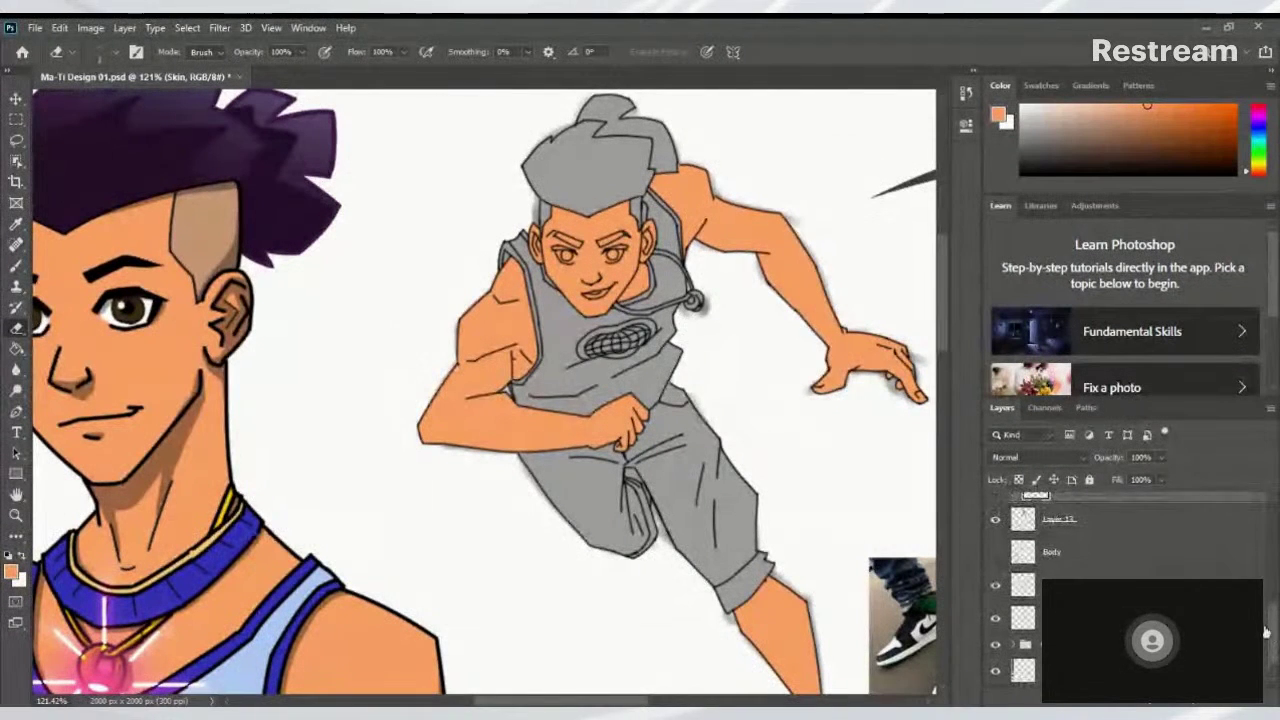
left_click(996, 587)
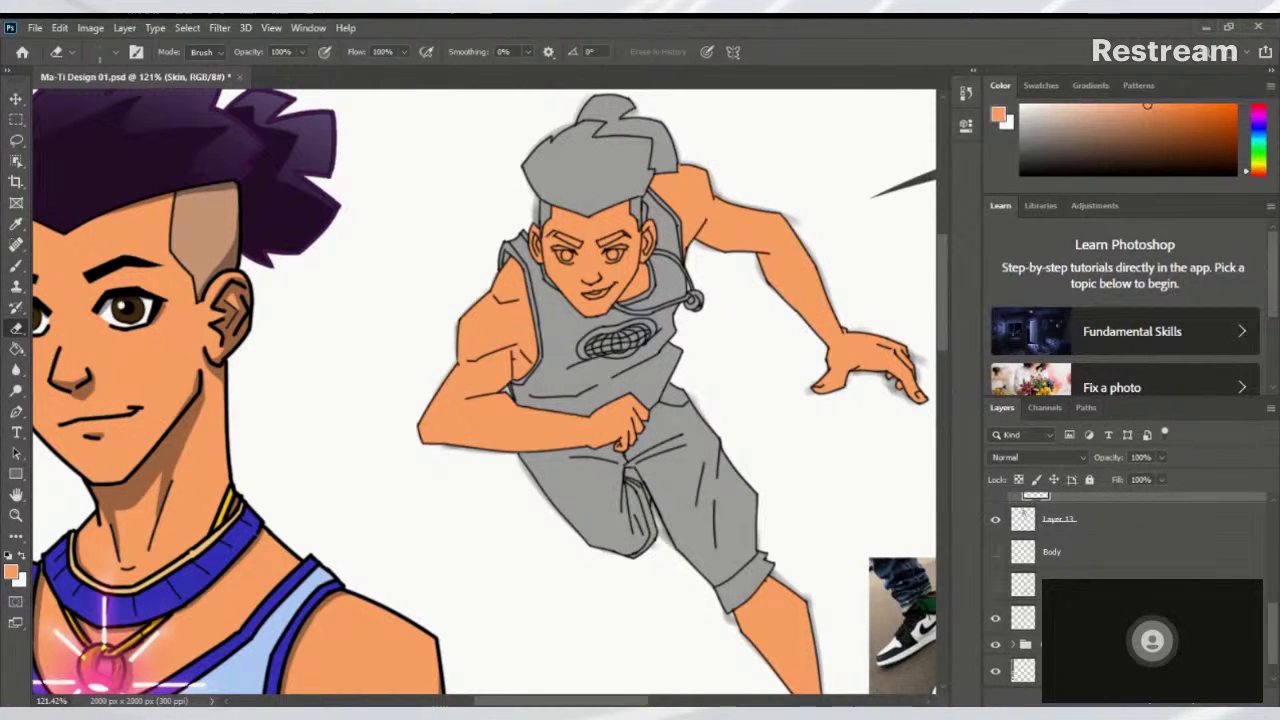
left_click_drag(1266, 645, 1268, 681)
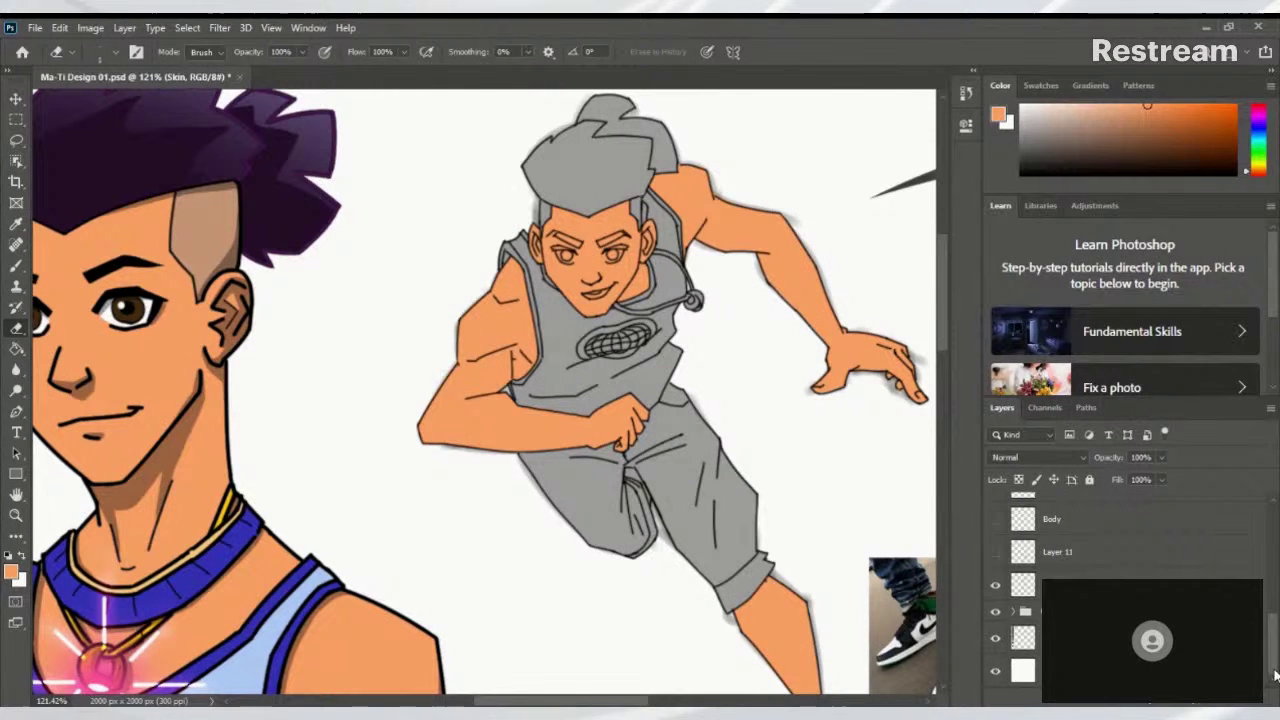
scroll(1275, 676, "up", 3)
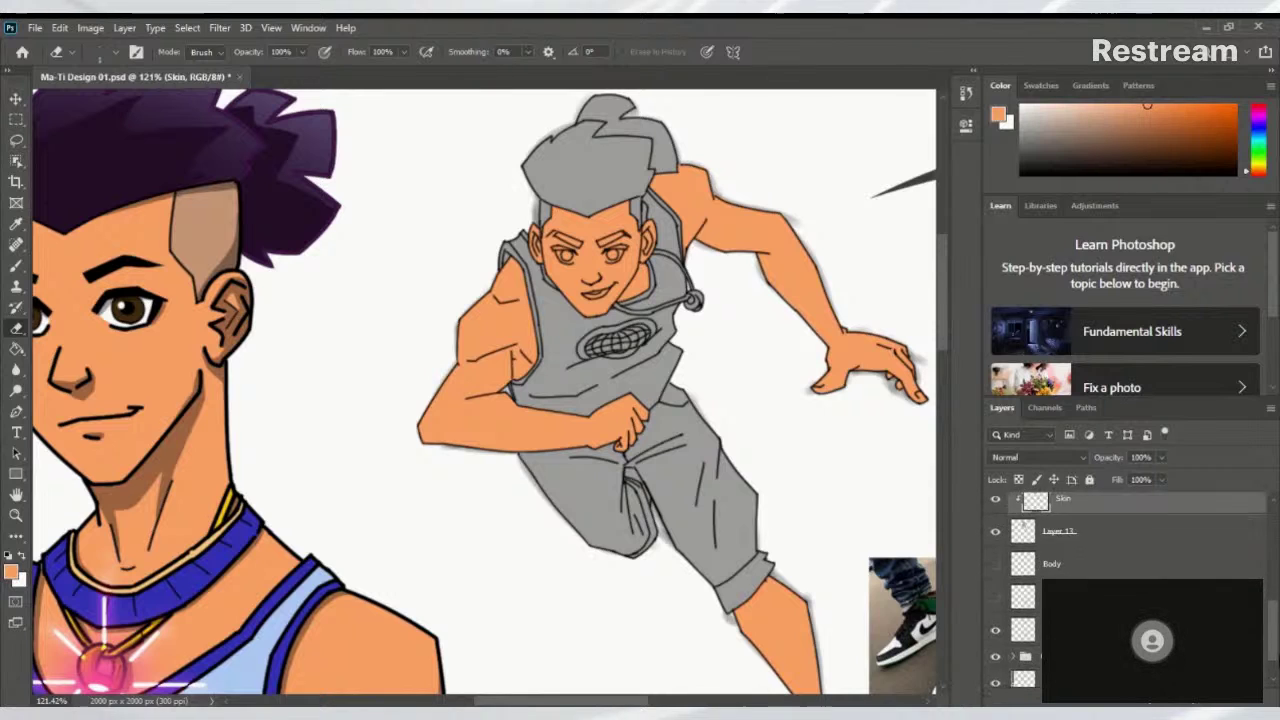
scroll(1275, 676, "down", 8)
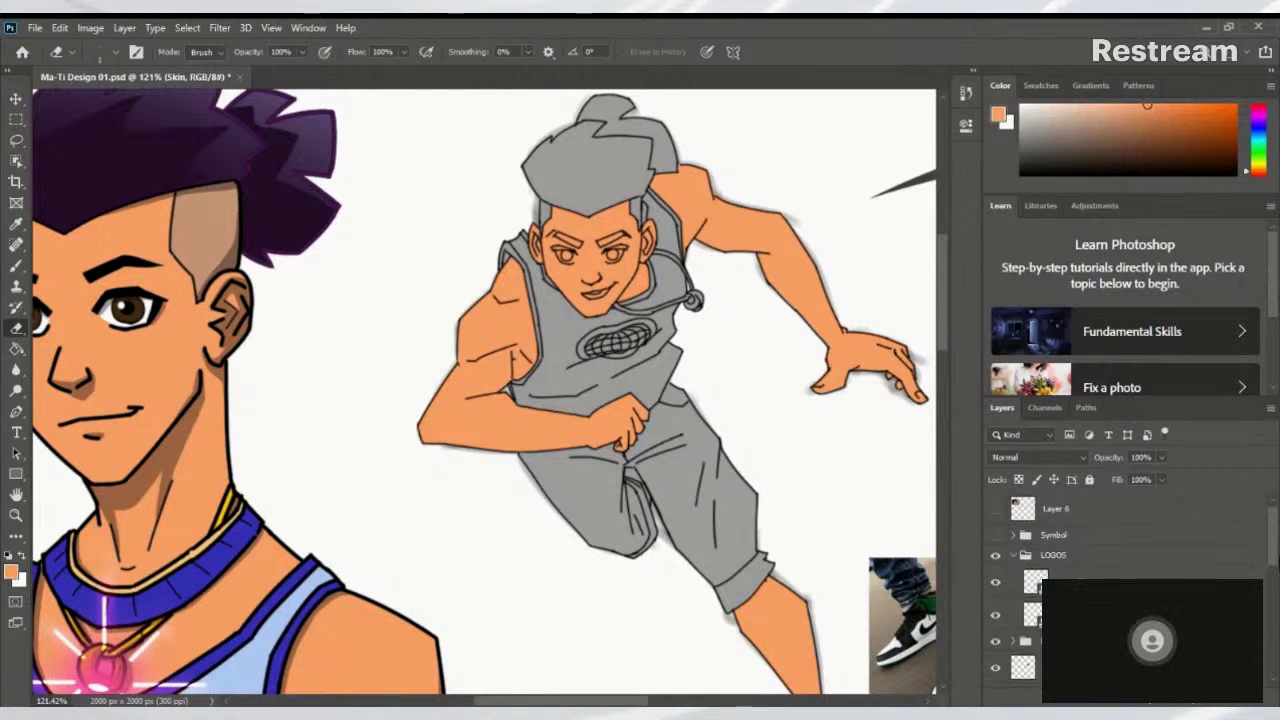
scroll(1276, 612, "down", 6)
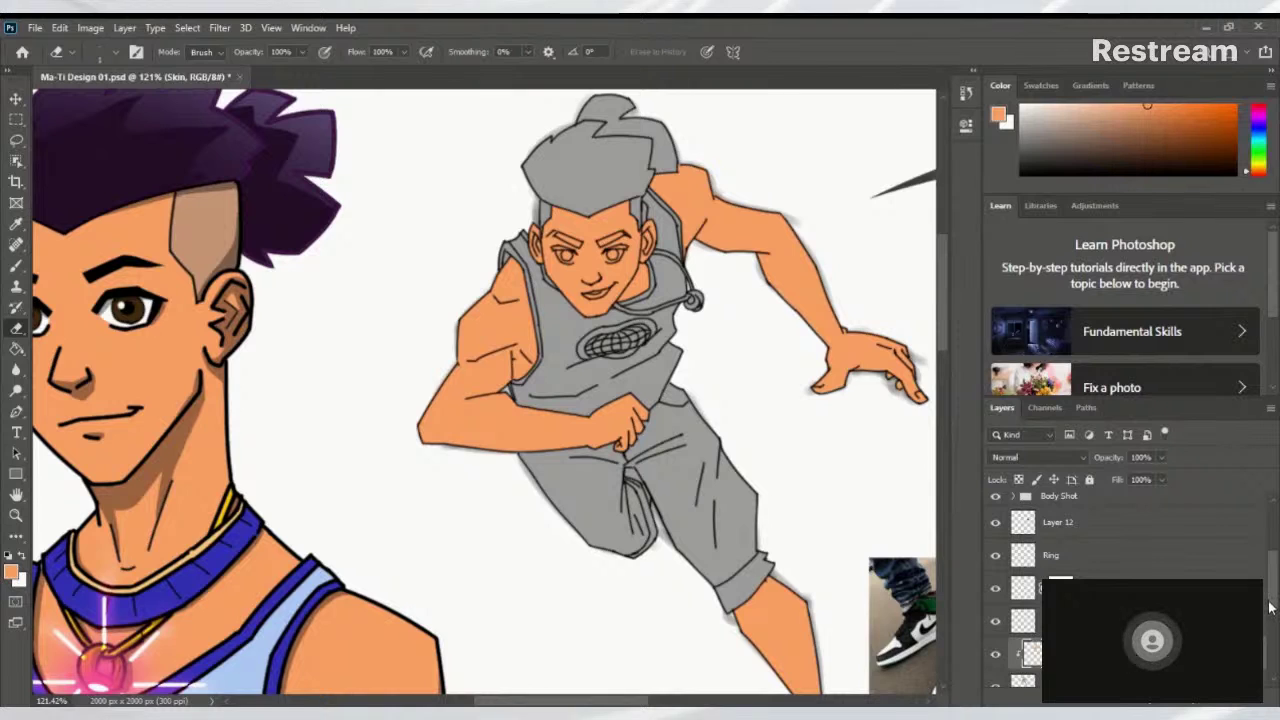
left_click_drag(1275, 598, 1275, 566)
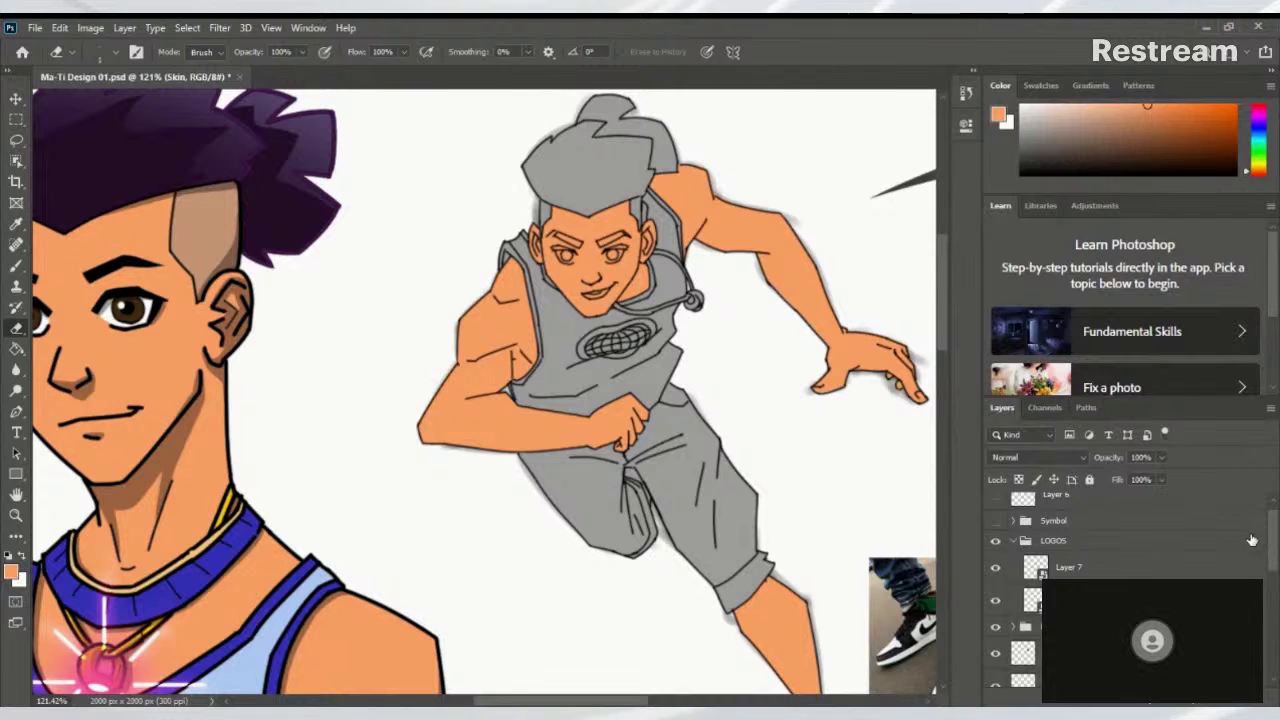
left_click_drag(1272, 537, 1272, 635)
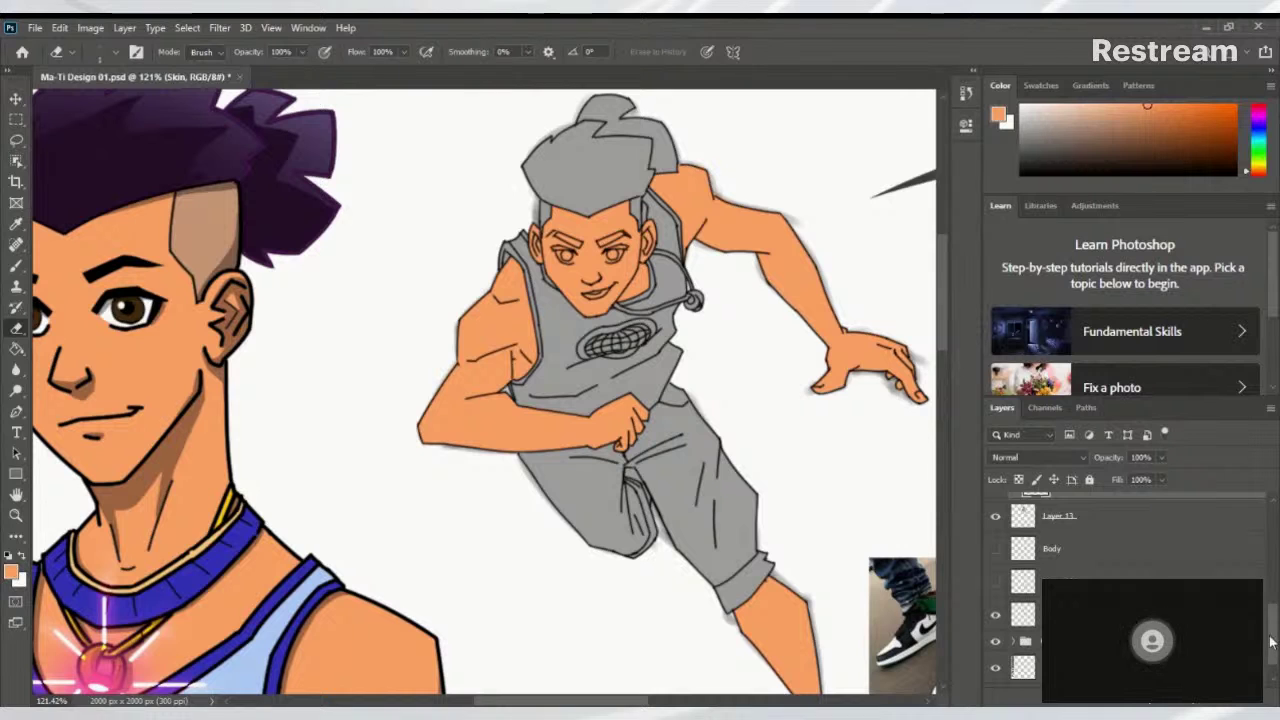
scroll(1275, 610, "up", 3)
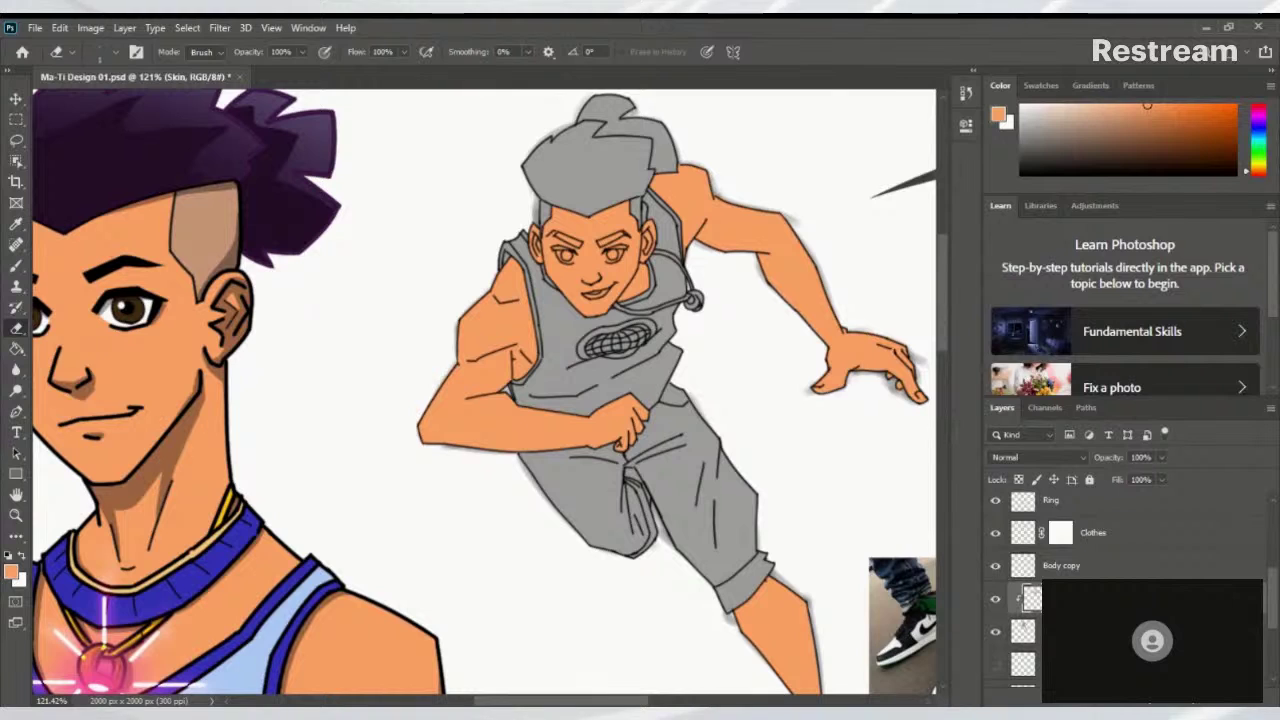
scroll(1270, 620, "down", 1)
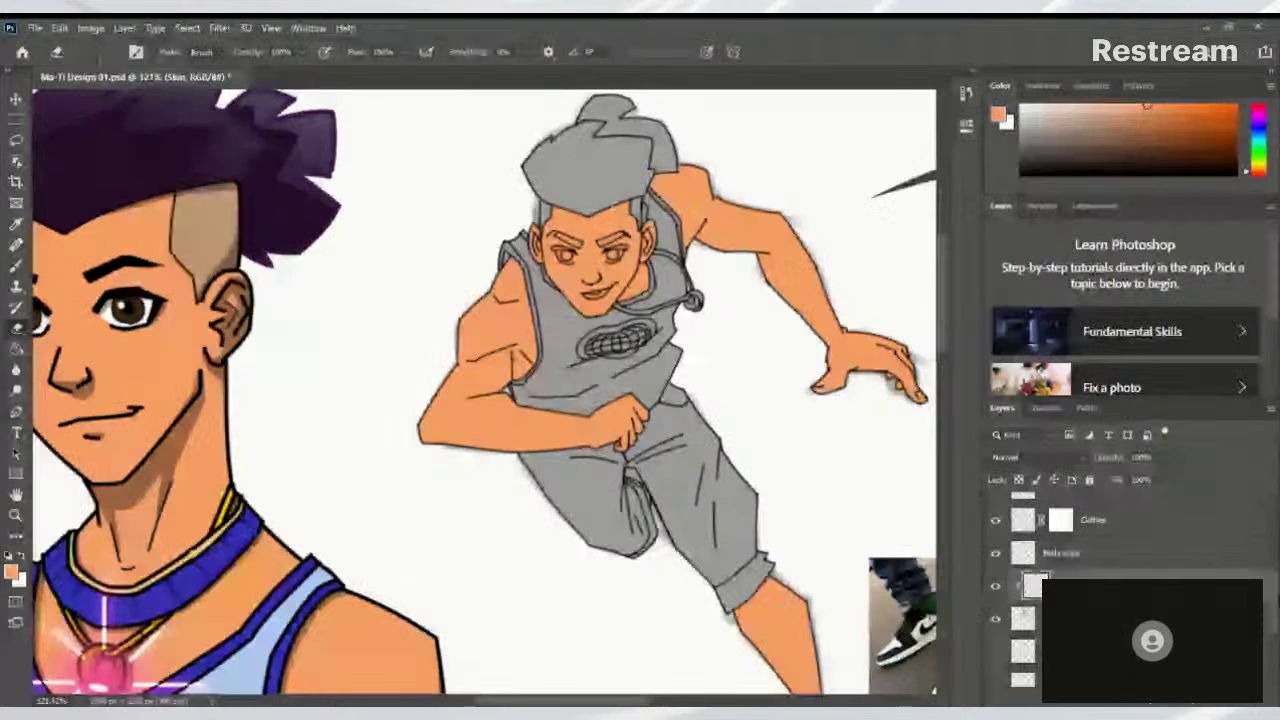
scroll(1272, 607, "down", 2)
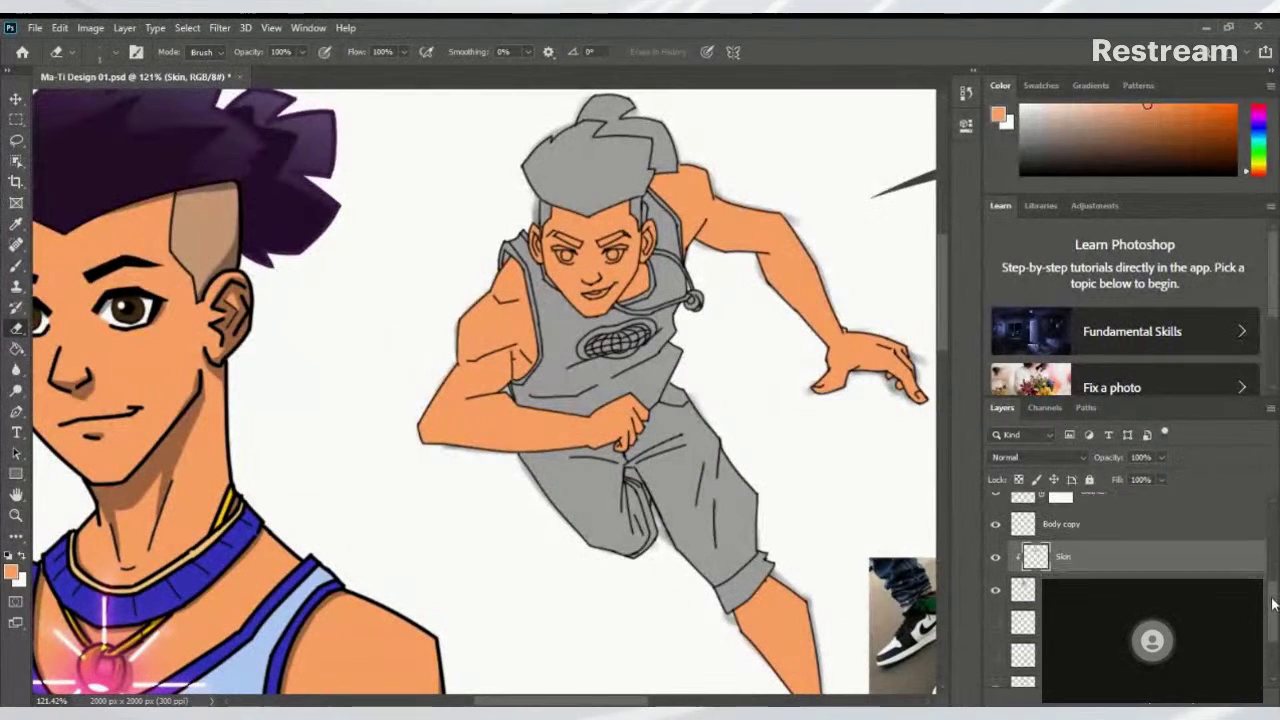
scroll(1272, 607, "down", 3)
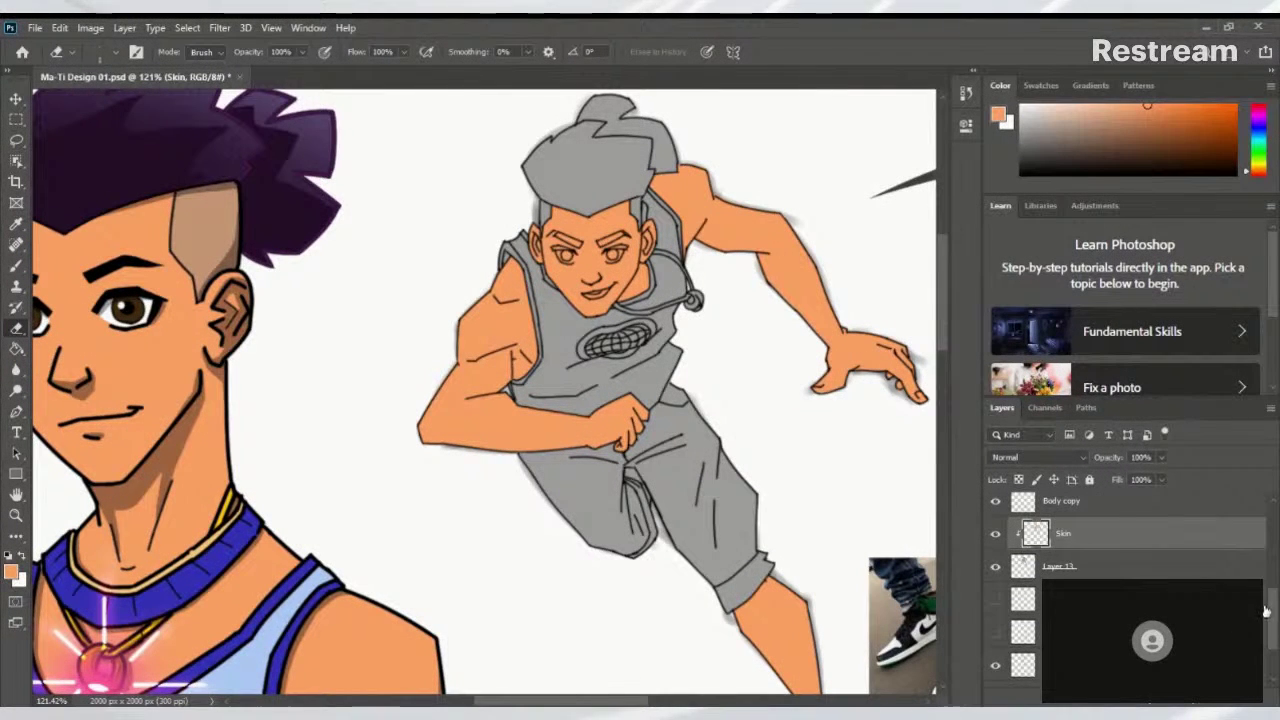
scroll(1268, 643, "up", 4)
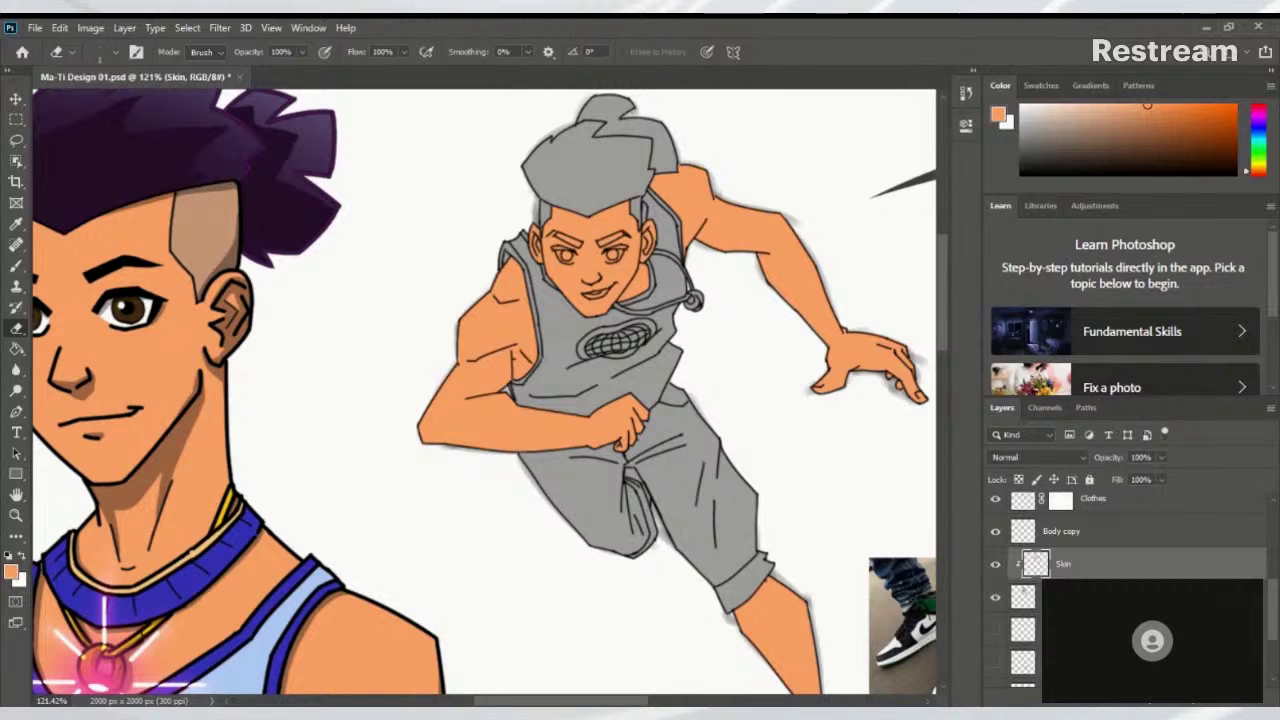
Check the Skin layer coverage and bare line sketch, then hide the soft shading layer
left_click(999, 566)
left_click(999, 566)
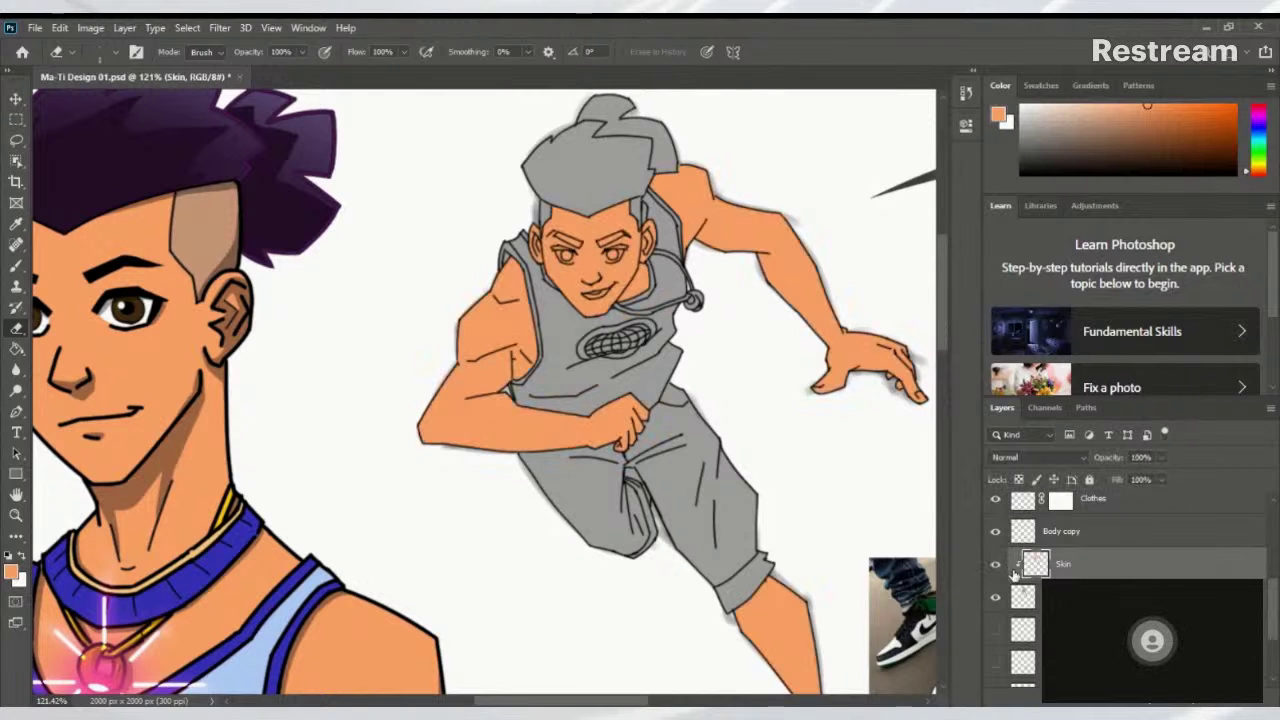
scroll(1274, 624, "up", 2)
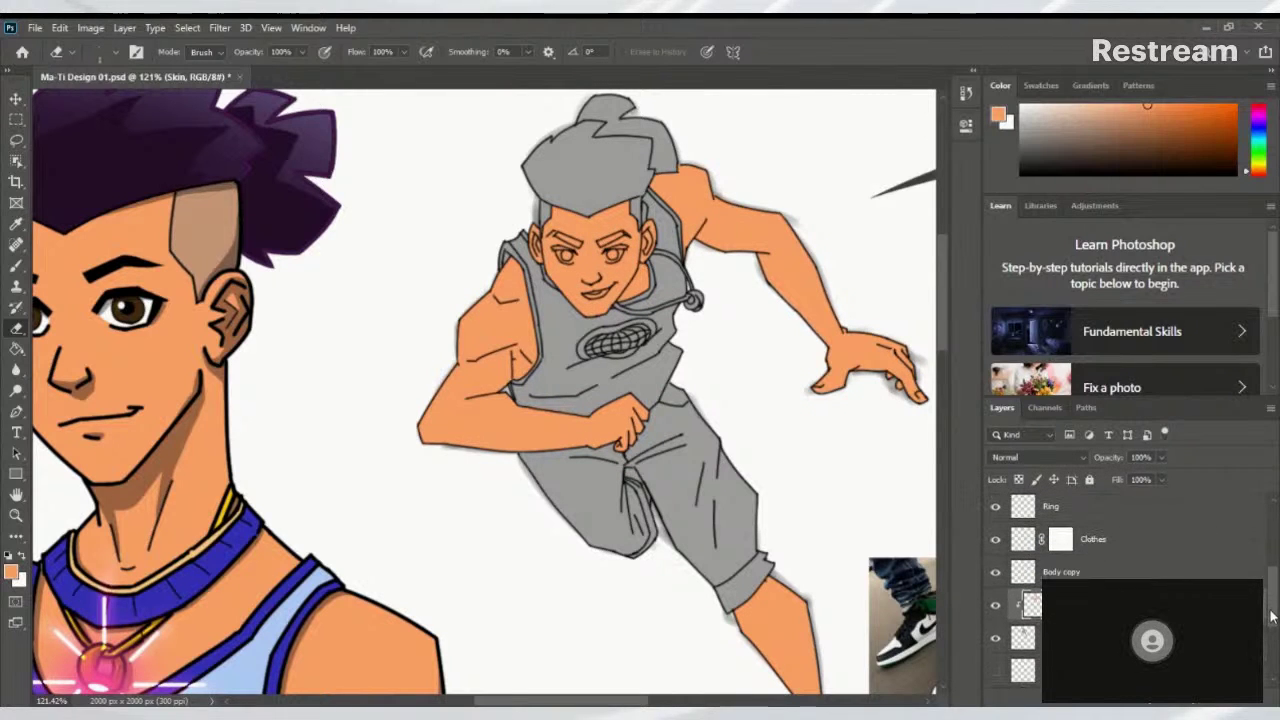
scroll(1270, 625, "down", 3)
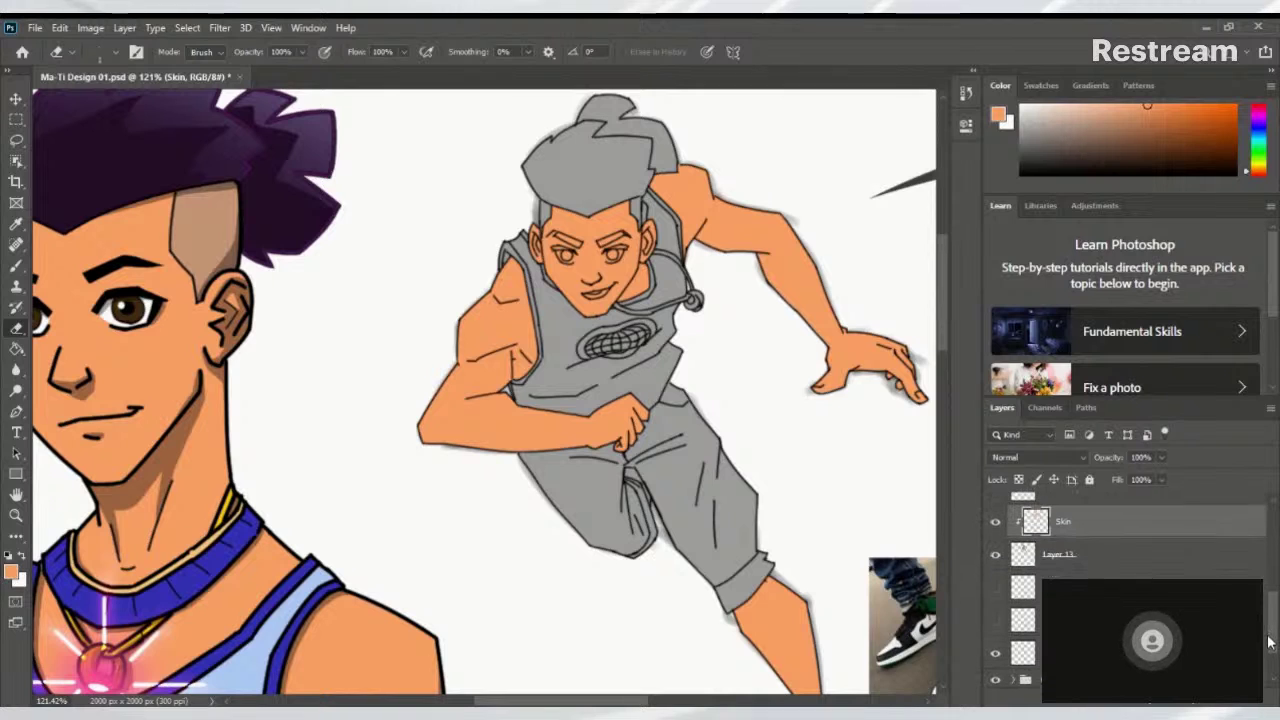
scroll(1268, 644, "down", 1)
left_click(1000, 526, "alt")
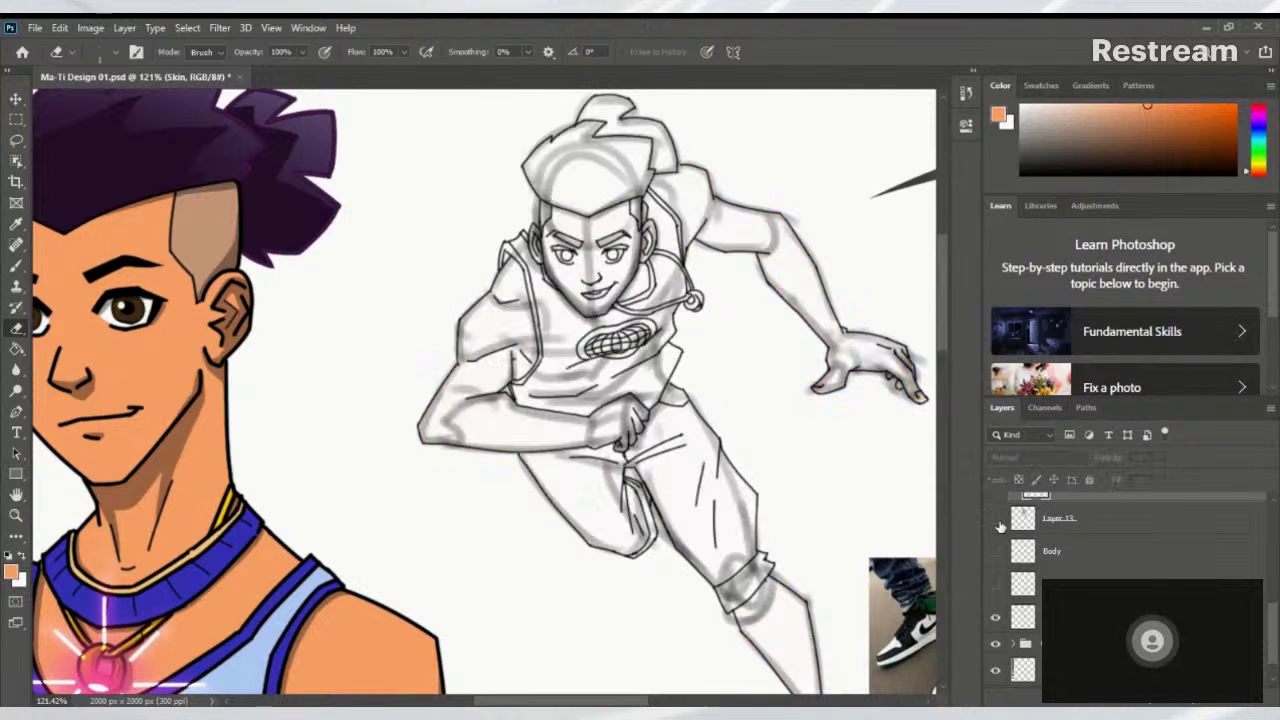
left_click(1003, 519, "alt")
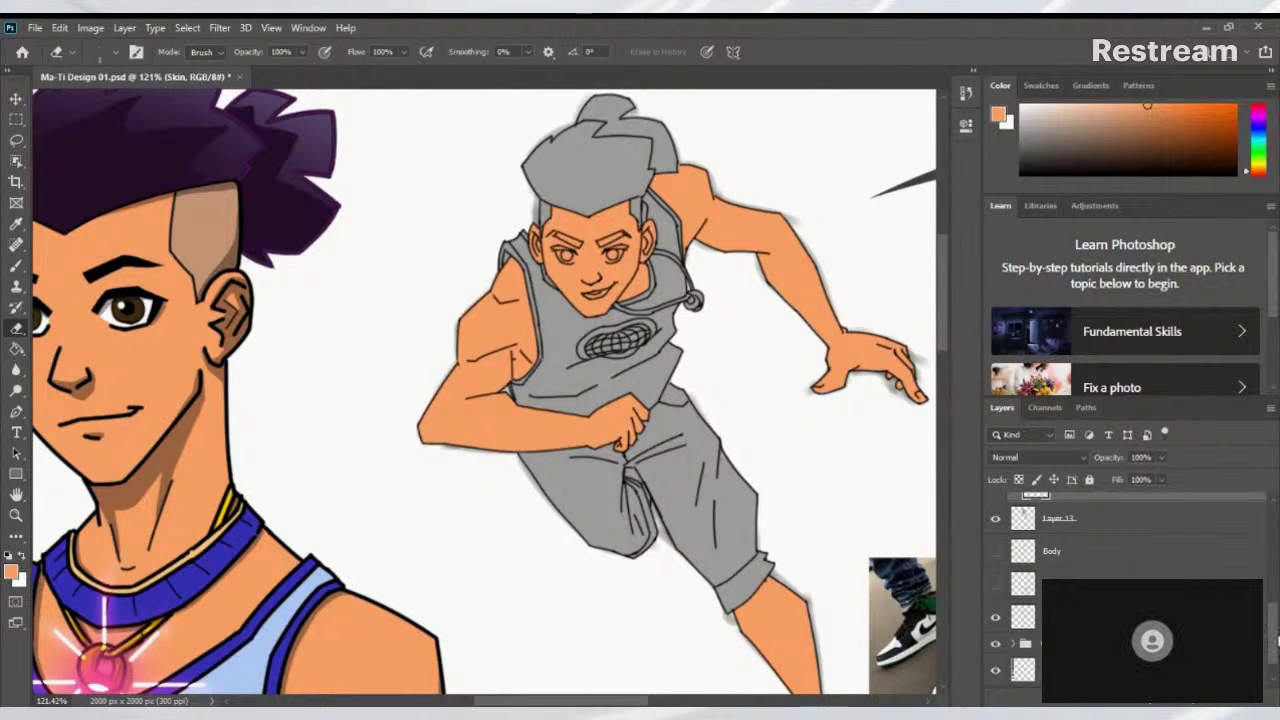
scroll(1274, 648, "down", 2)
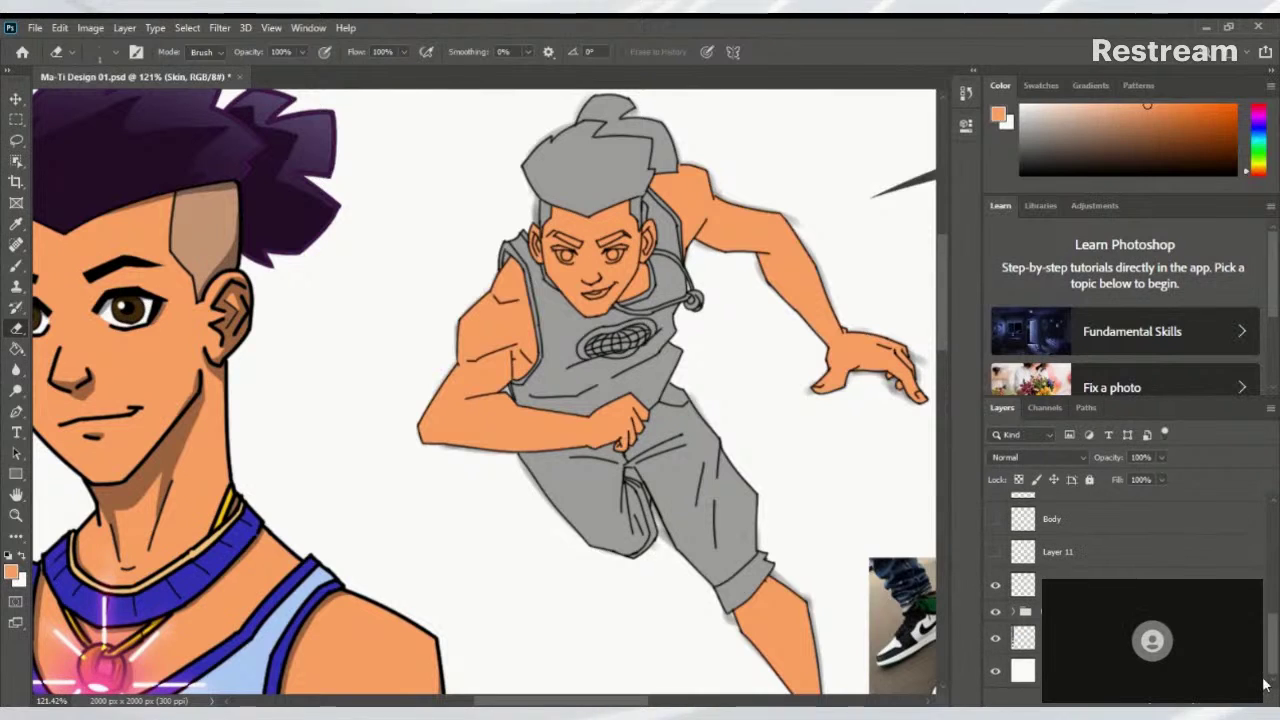
left_click(997, 588)
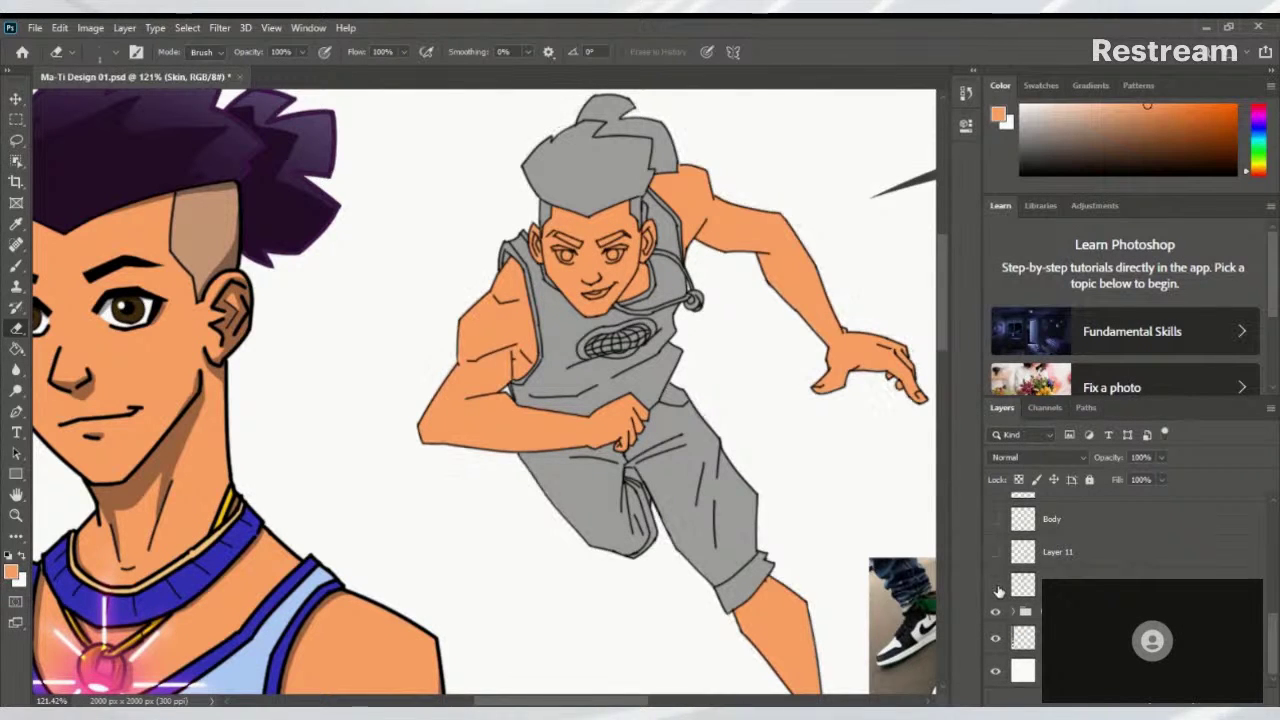
scroll(1272, 640, "up", 5)
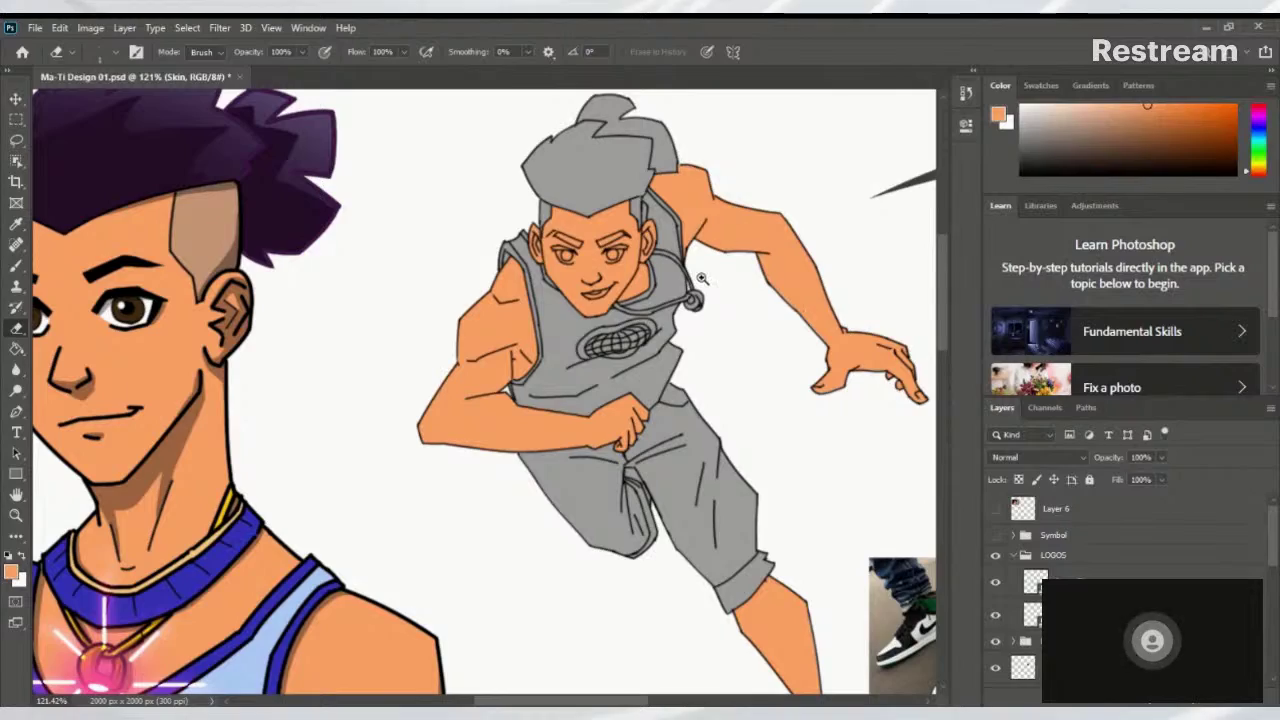
scroll(702, 278, "down", 3)
scroll(700, 310, "up", 4)
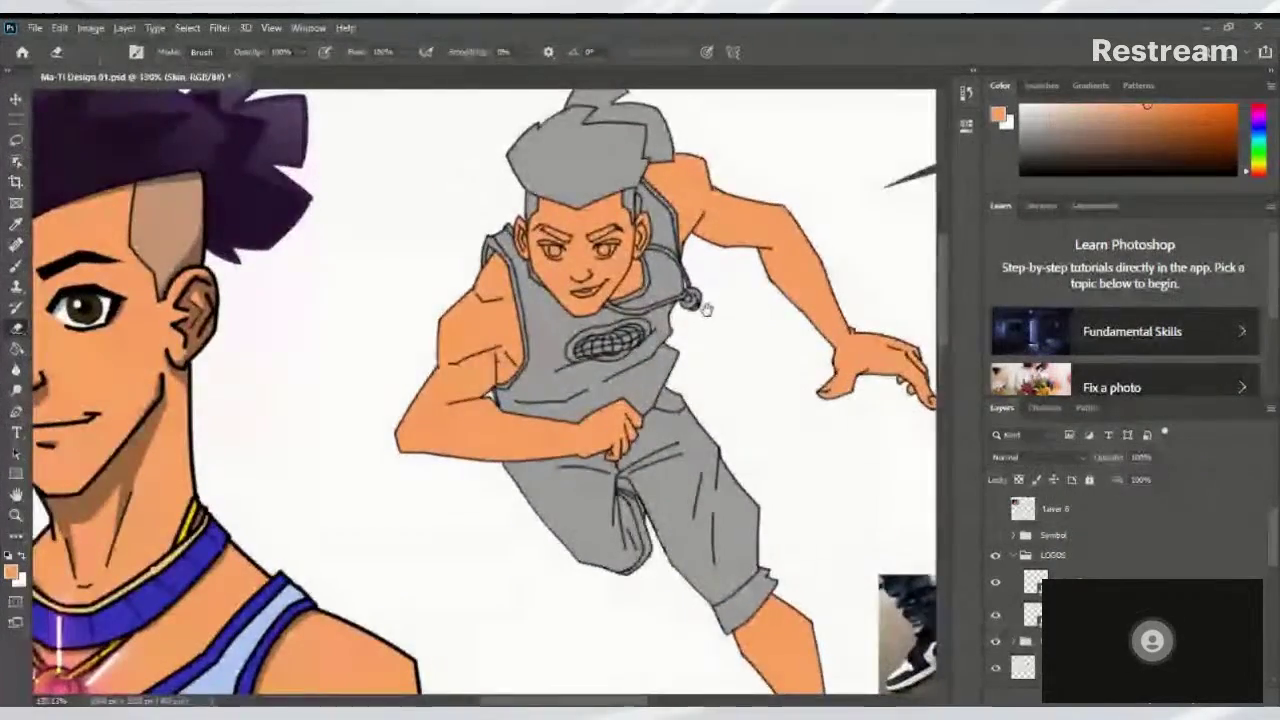
left_click_drag(705, 306, 834, 360)
scroll(815, 432, "down", 1)
scroll(837, 429, "up", 2)
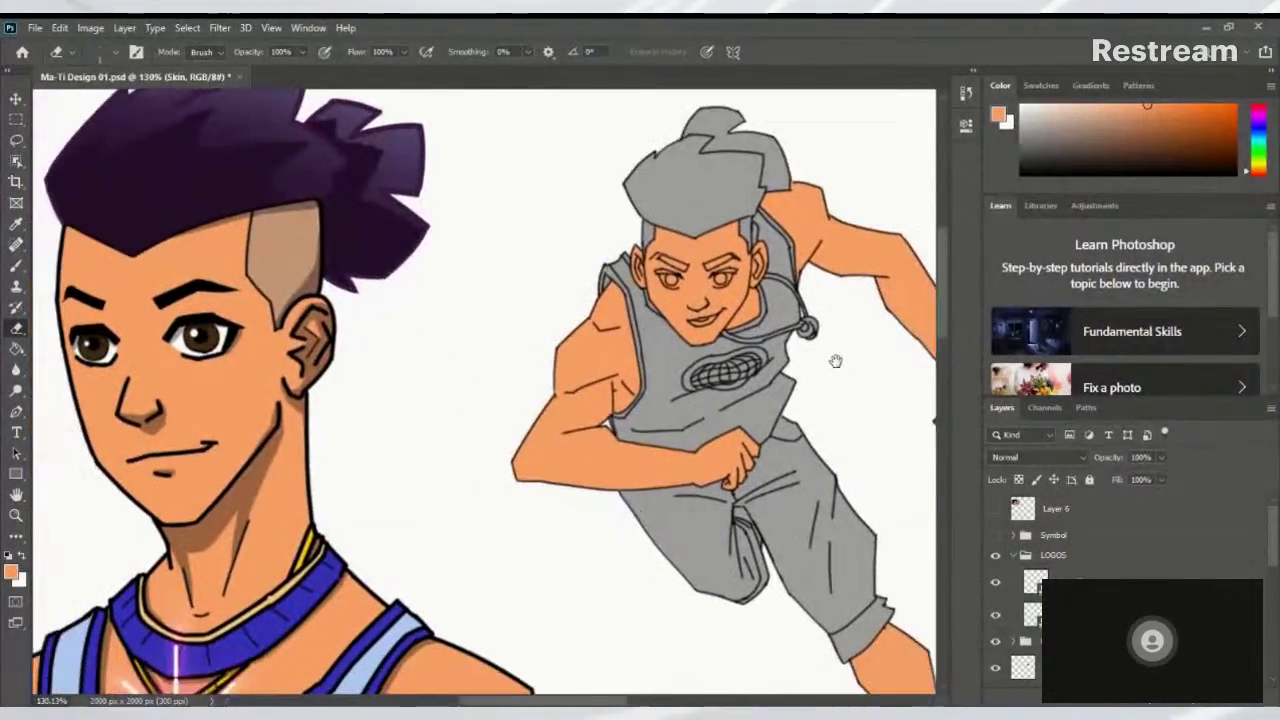
scroll(834, 360, "down", 1)
scroll(833, 369, "down", 2)
scroll(797, 397, "down", 2)
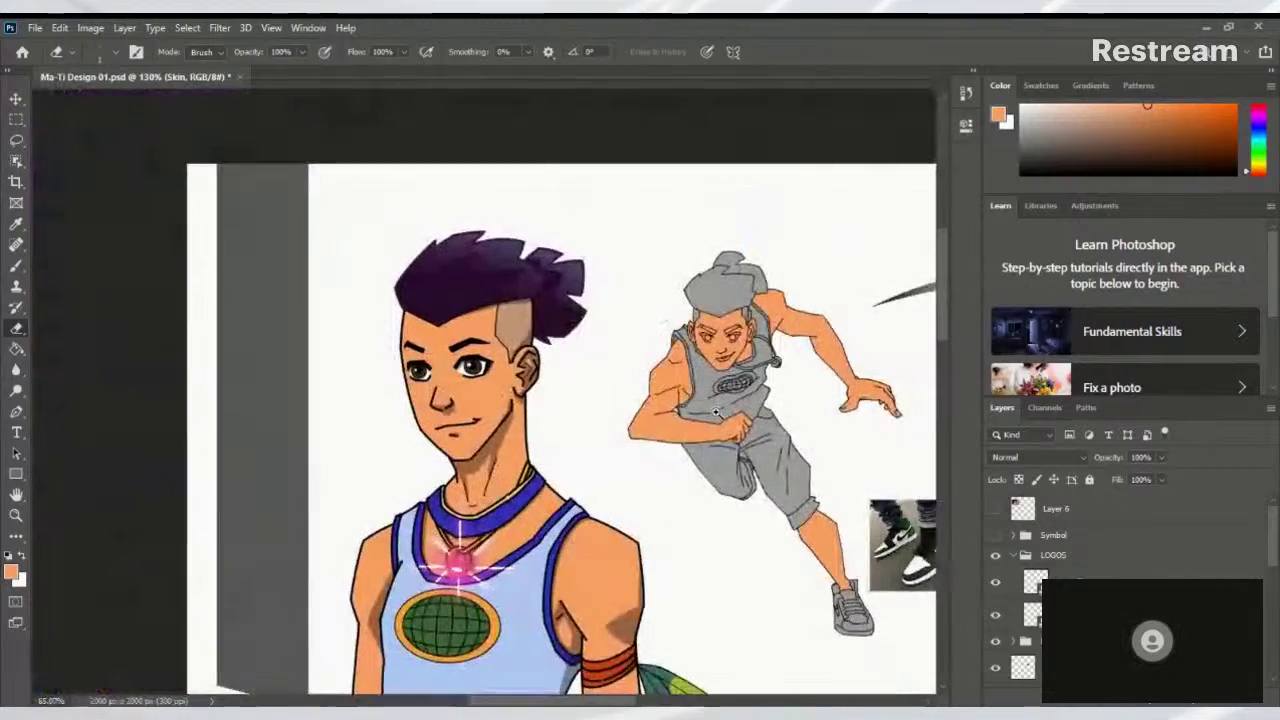
scroll(743, 408, "up", 1)
scroll(783, 406, "up", 1)
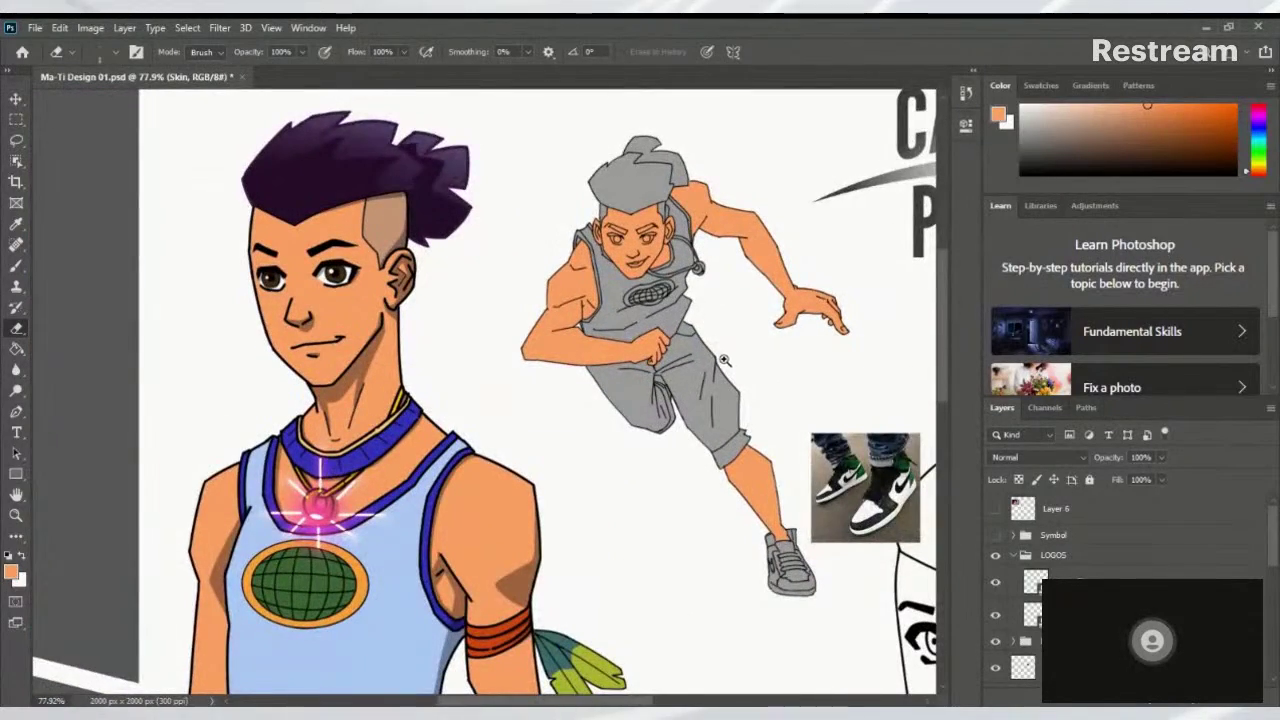
scroll(735, 360, "up", 1)
scroll(734, 363, "up", 2)
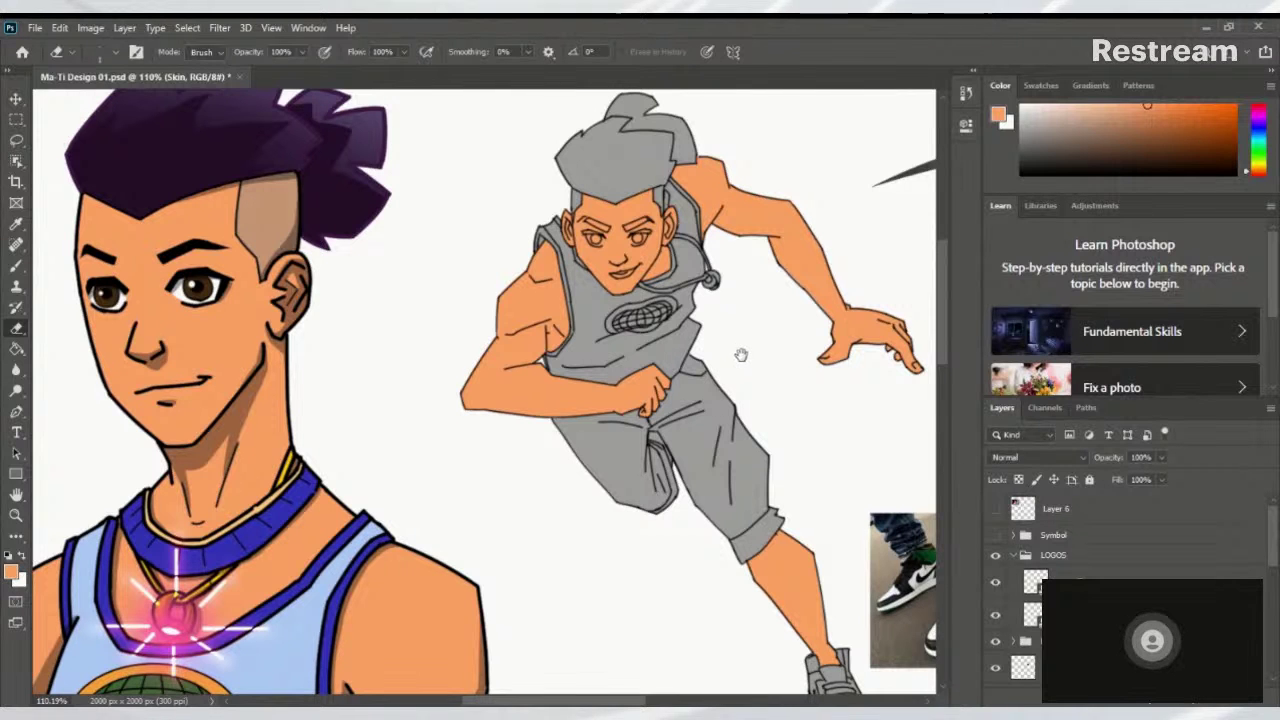
left_click_drag(740, 354, 750, 398)
scroll(760, 369, "up", 4)
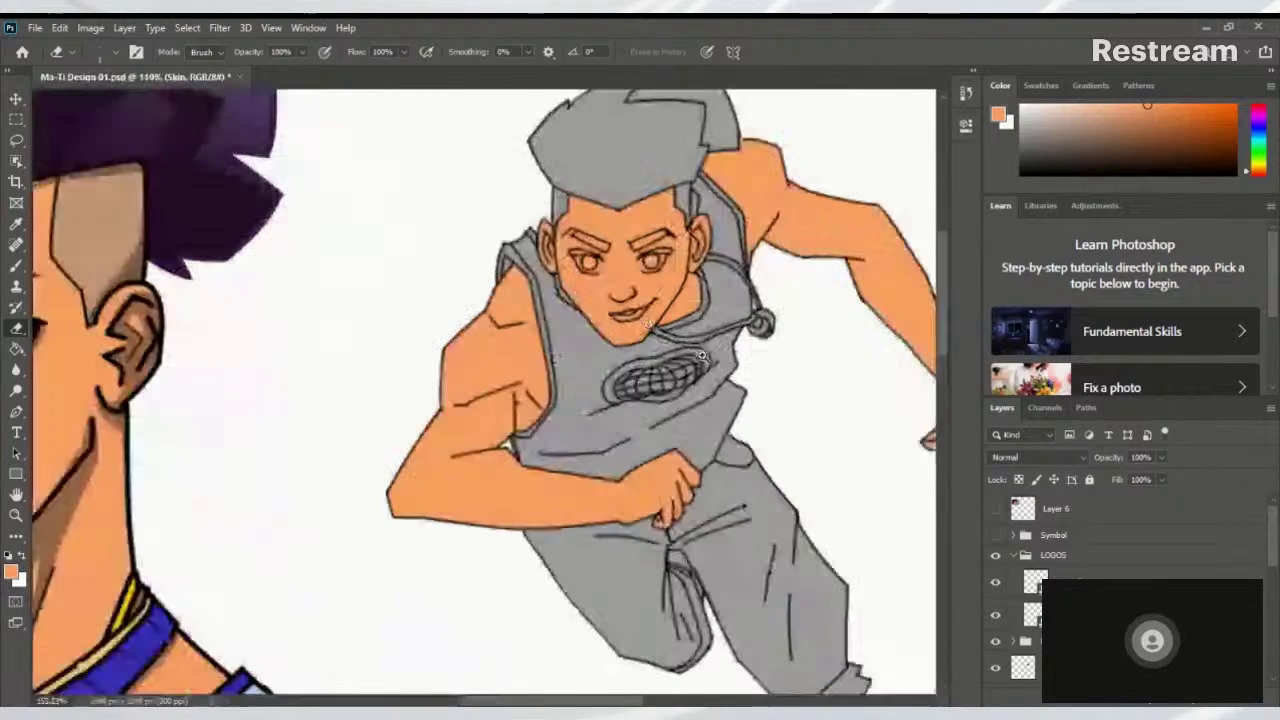
scroll(762, 360, "down", 4)
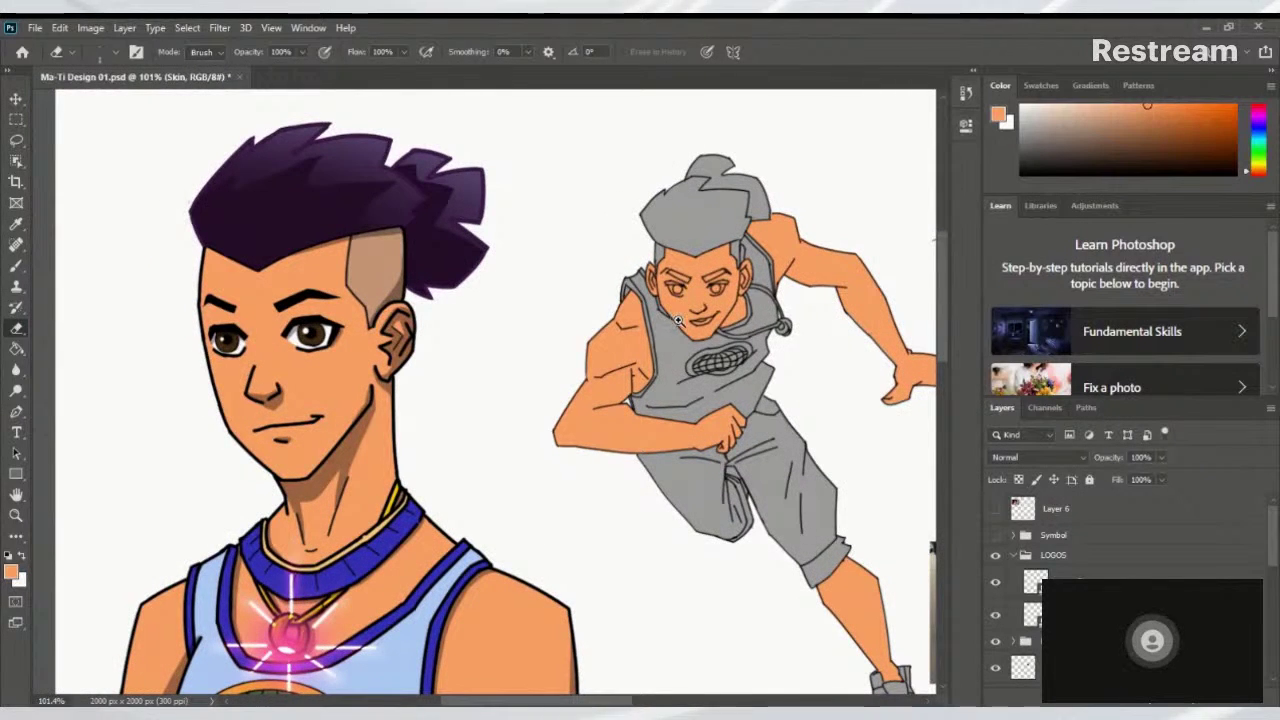
scroll(662, 332, "down", 2)
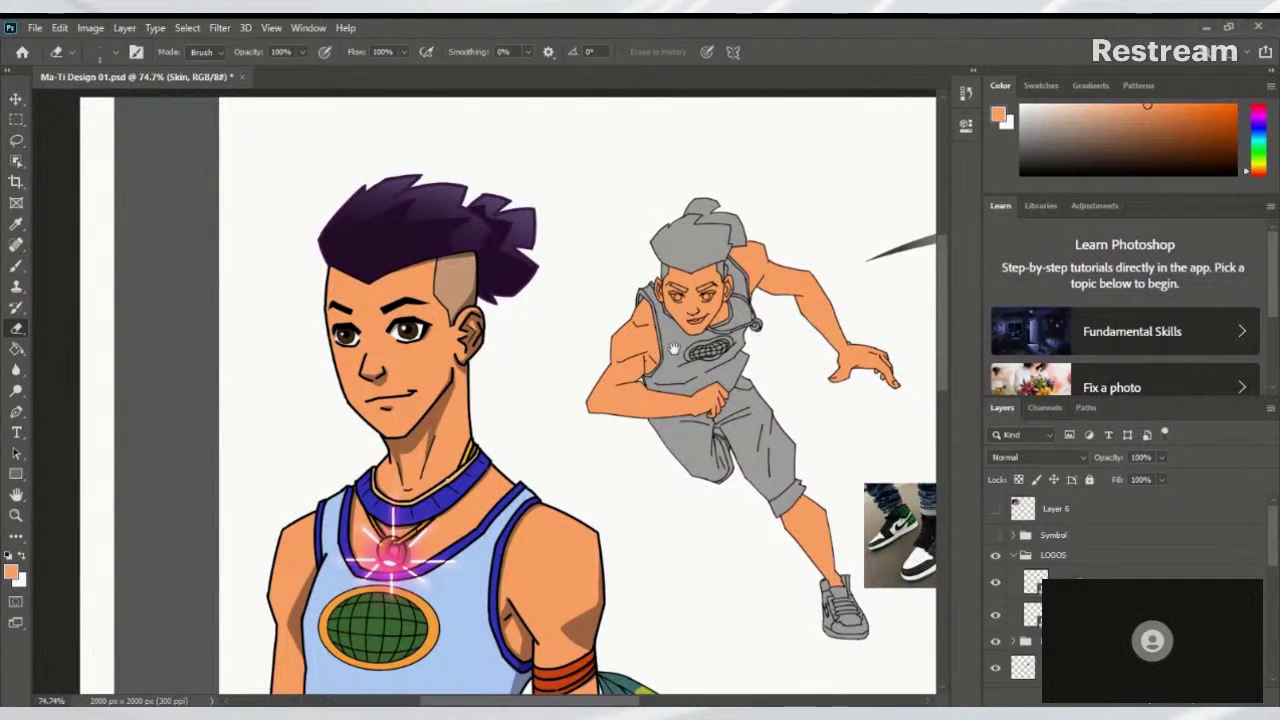
left_click_drag(675, 368, 594, 333)
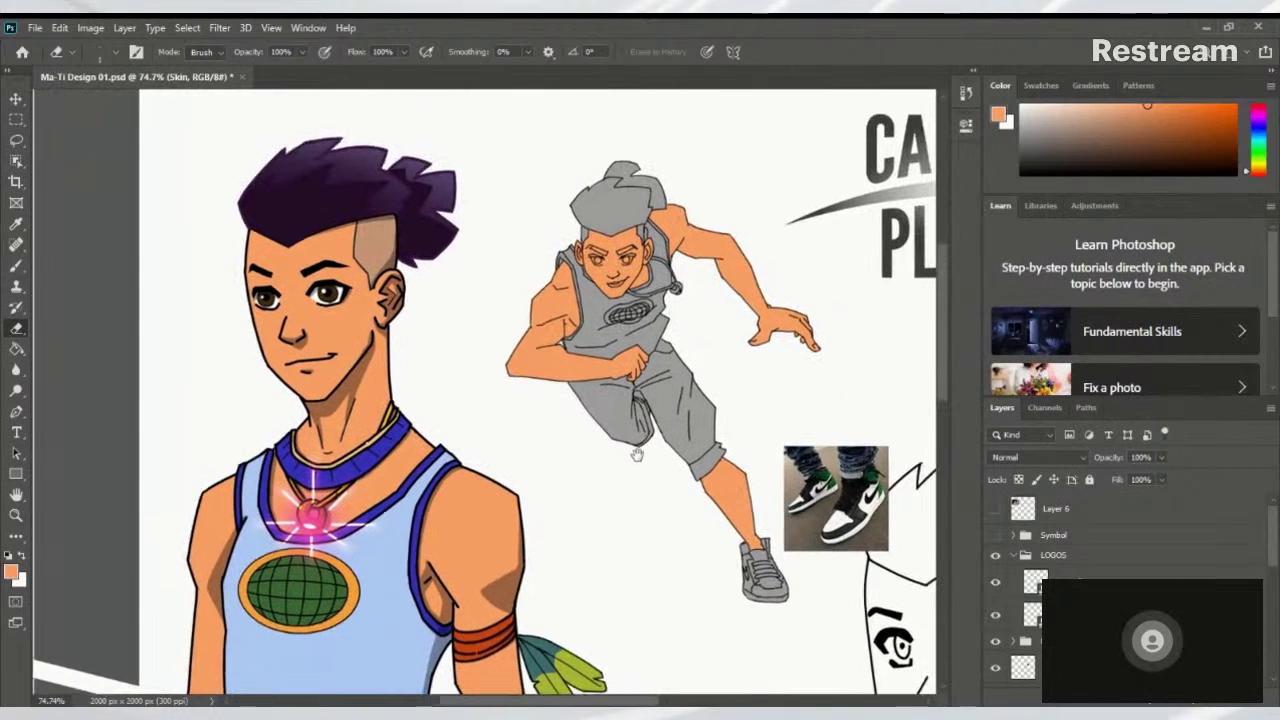
left_click_drag(637, 455, 634, 420)
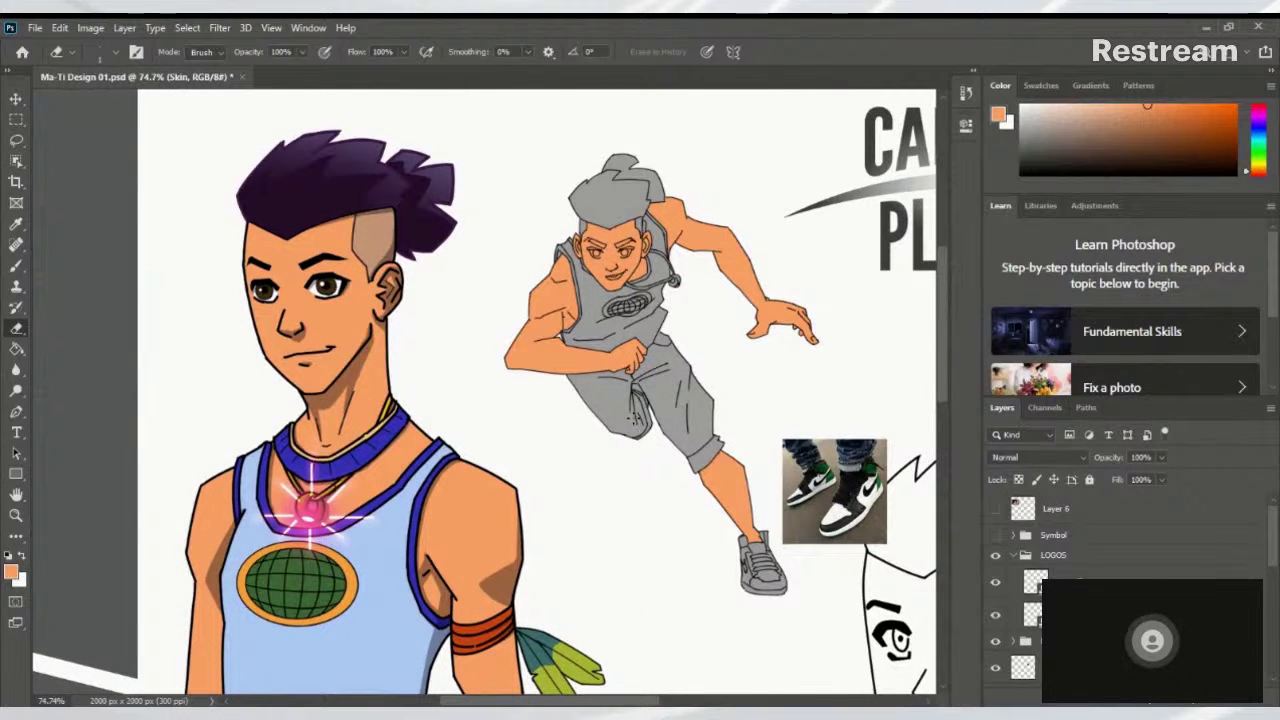
scroll(628, 355, "up", 5)
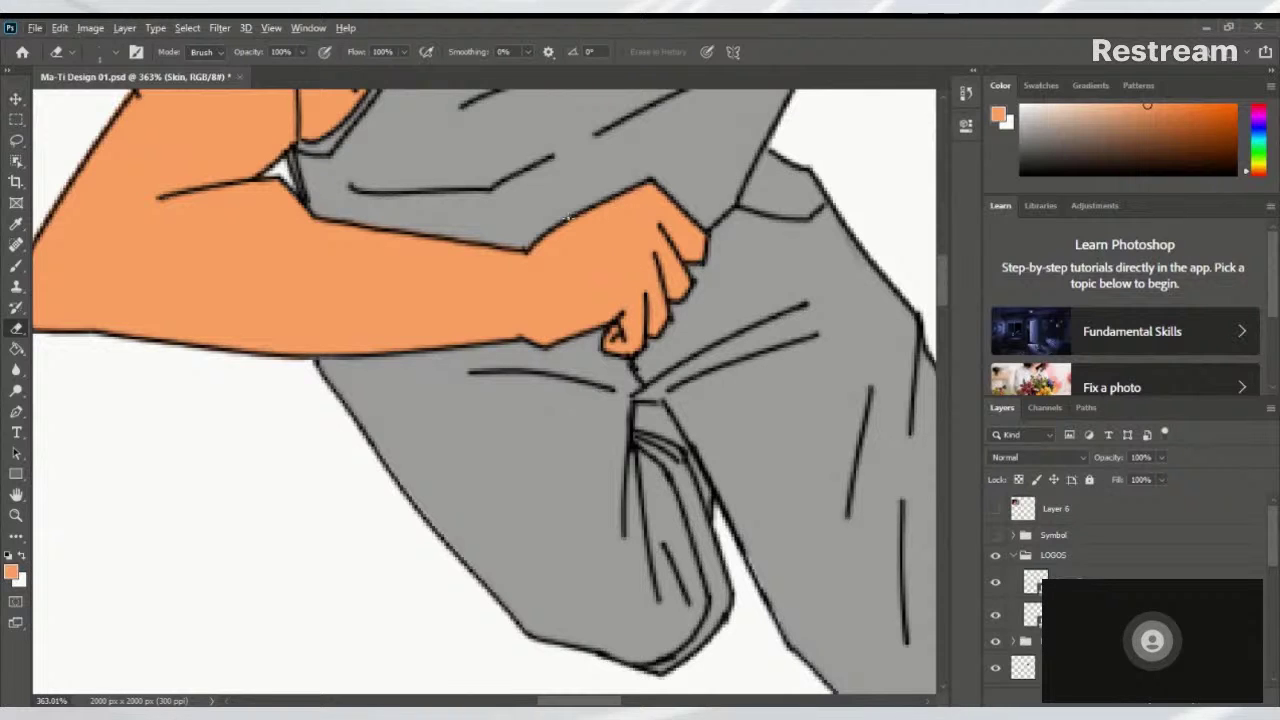
key("v")
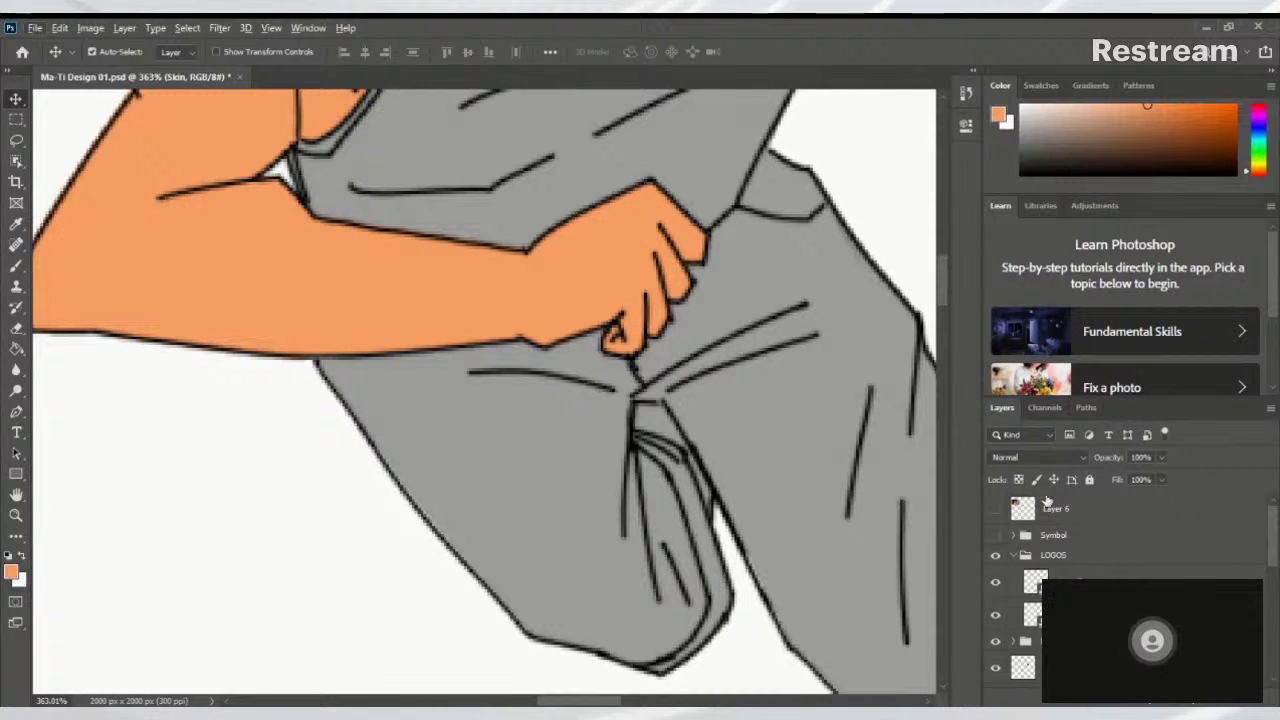
scroll(708, 389, "down", 4)
scroll(680, 390, "up", 5)
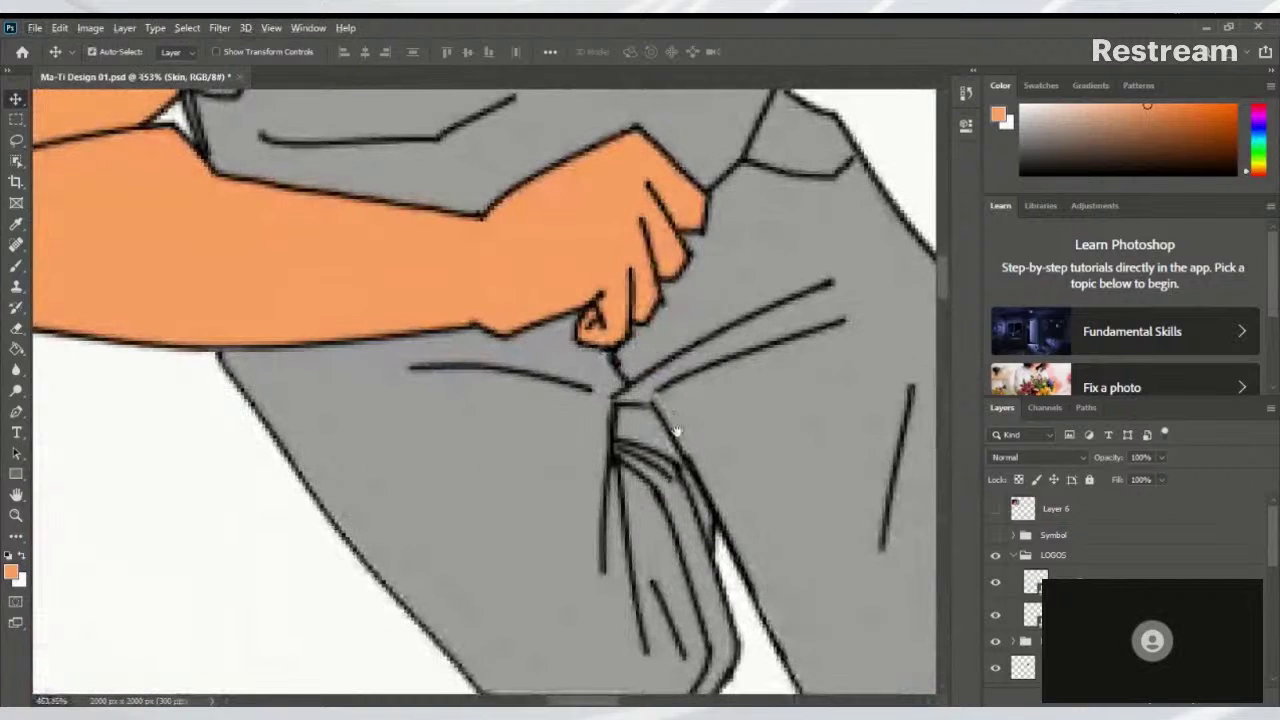
scroll(643, 383, "up", 1)
scroll(662, 398, "down", 2)
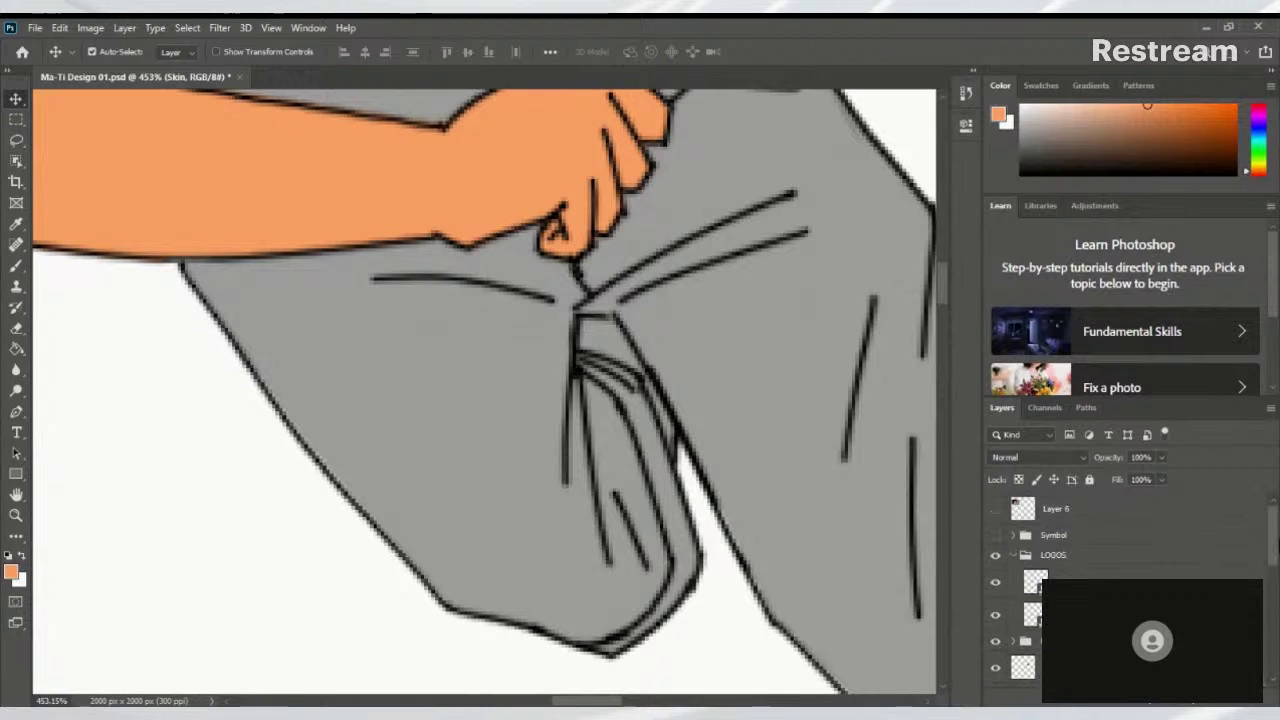
scroll(1130, 590, "down", 5)
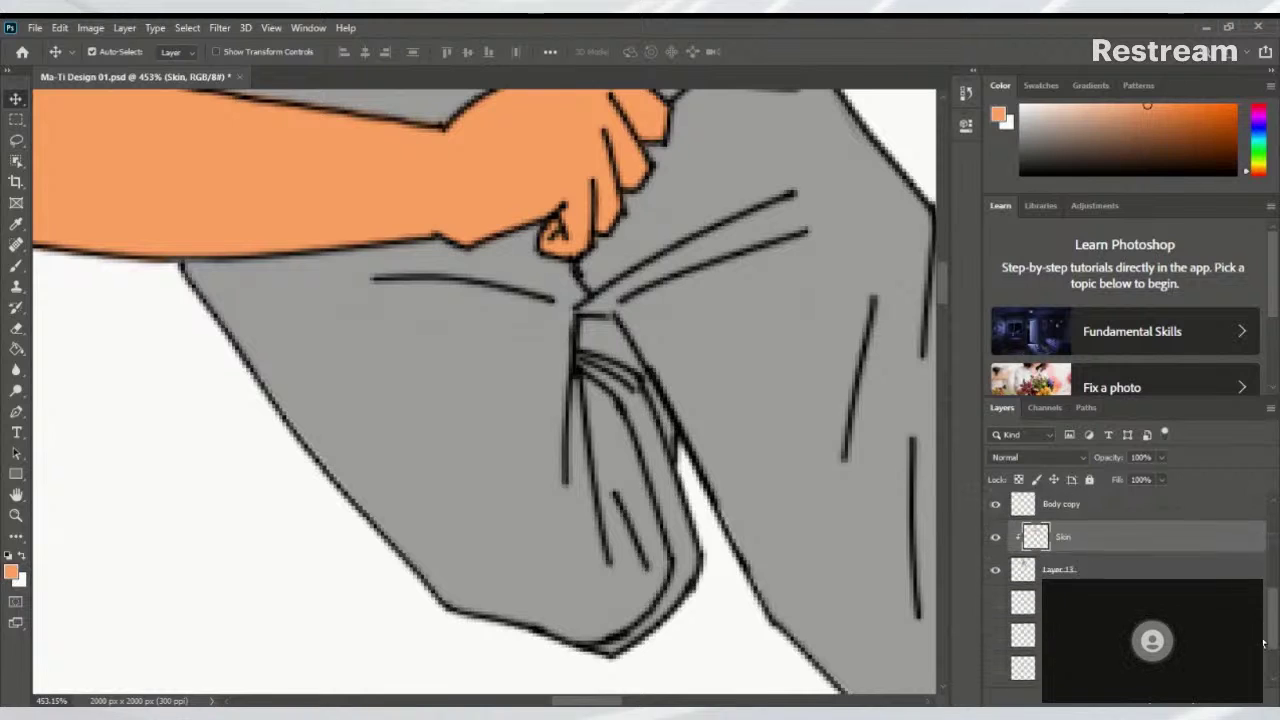
scroll(1272, 612, "up", 3)
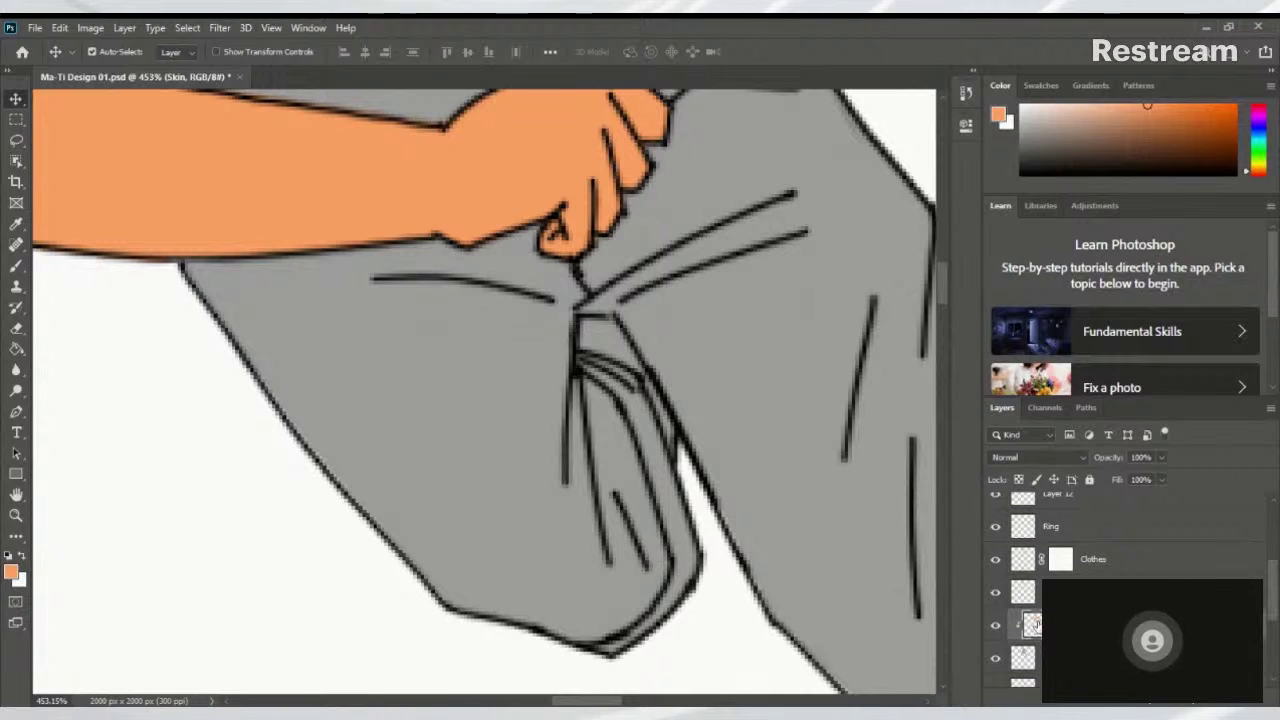
left_click(995, 626)
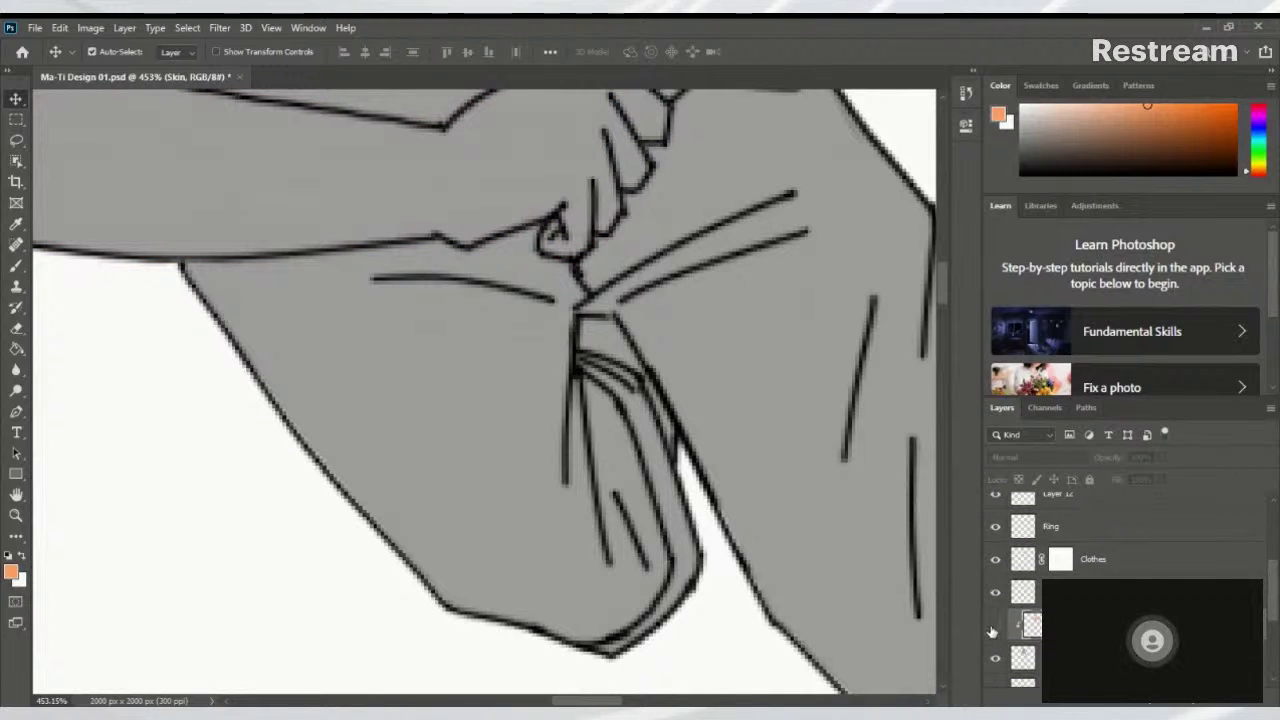
left_click(995, 626)
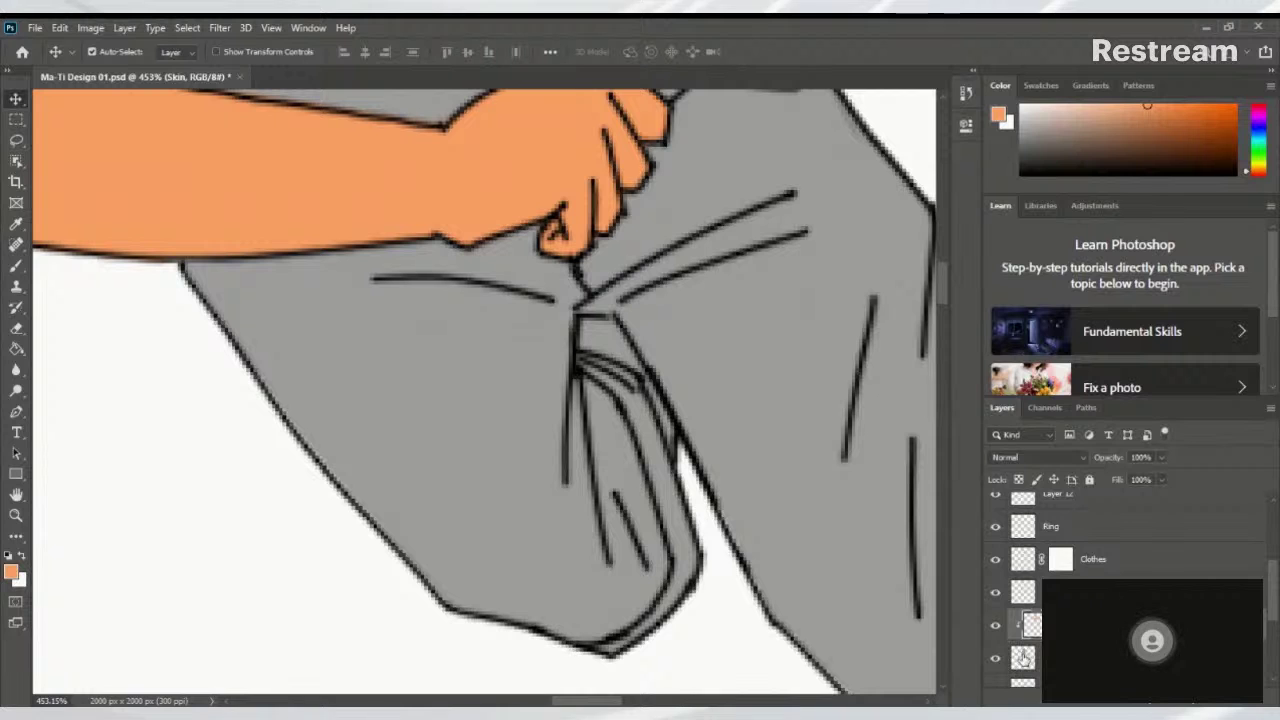
left_click(1031, 658)
left_click(1031, 625)
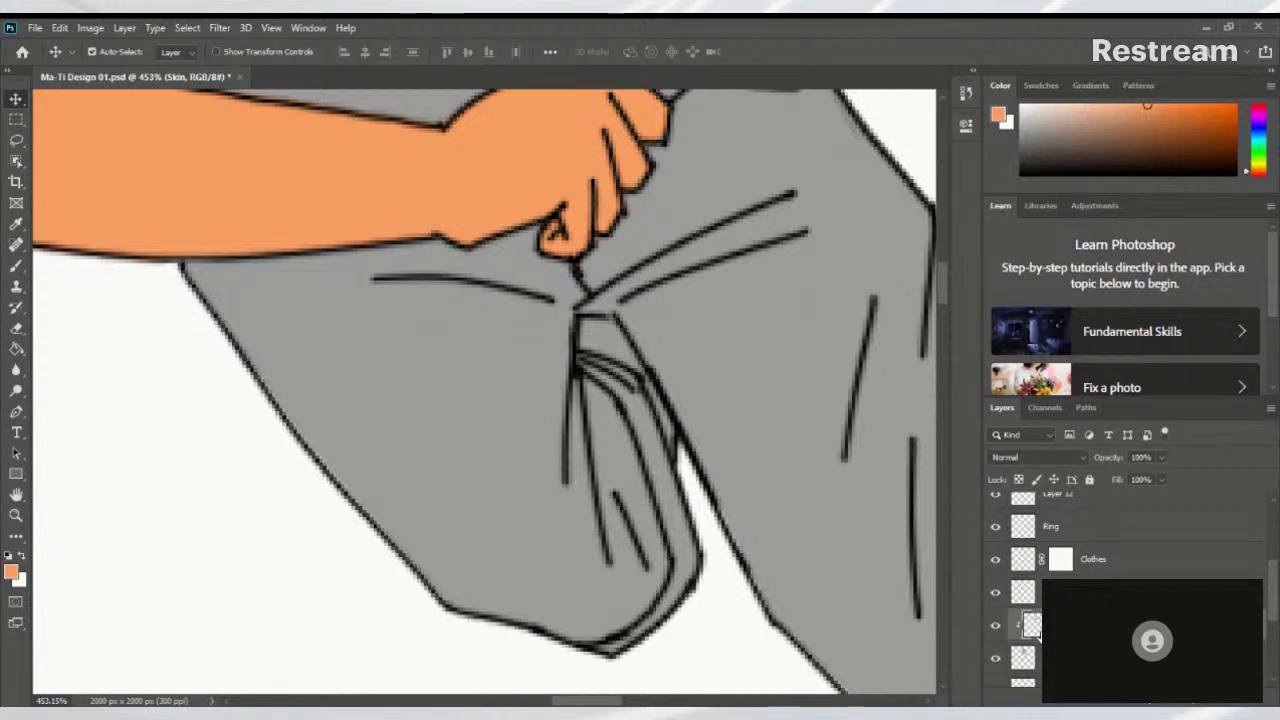
scroll(640, 360, "up", 2)
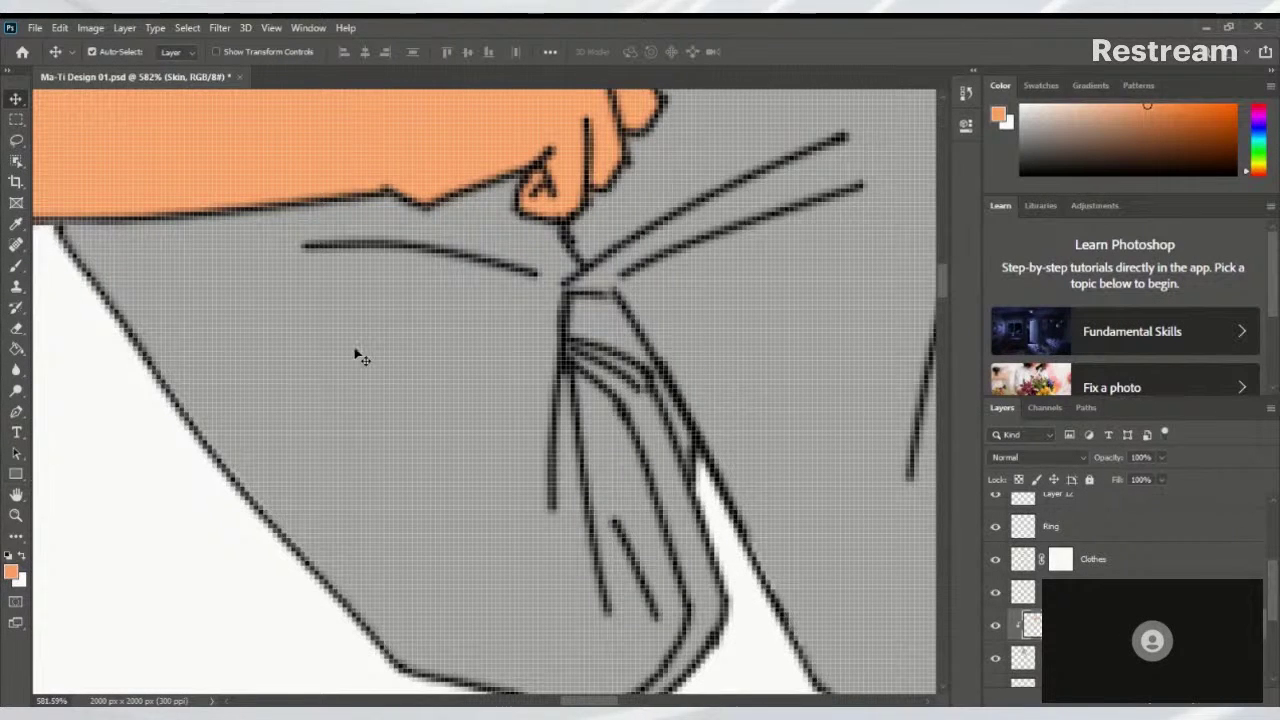
key("b")
Brush orange into the gap below the fist, out to its right tip and along the fold line
scroll(625, 330, "down", 3)
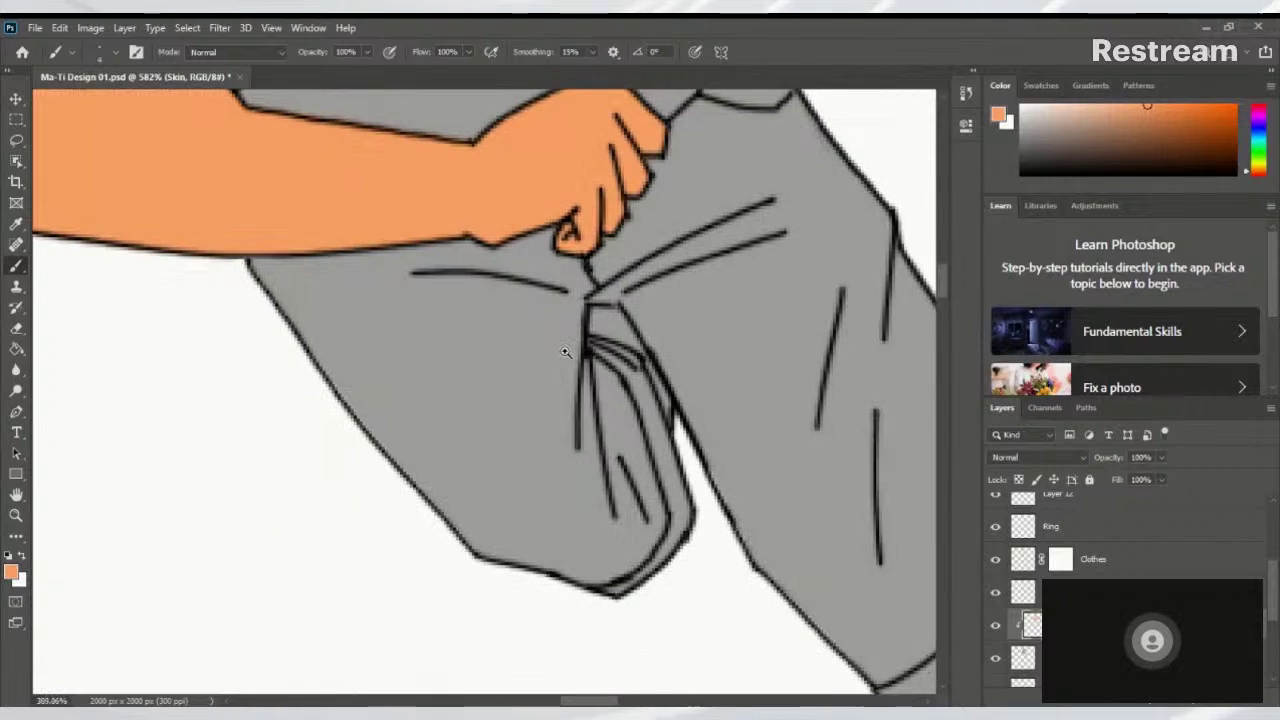
scroll(590, 345, "up", 3)
scroll(585, 348, "down", 1)
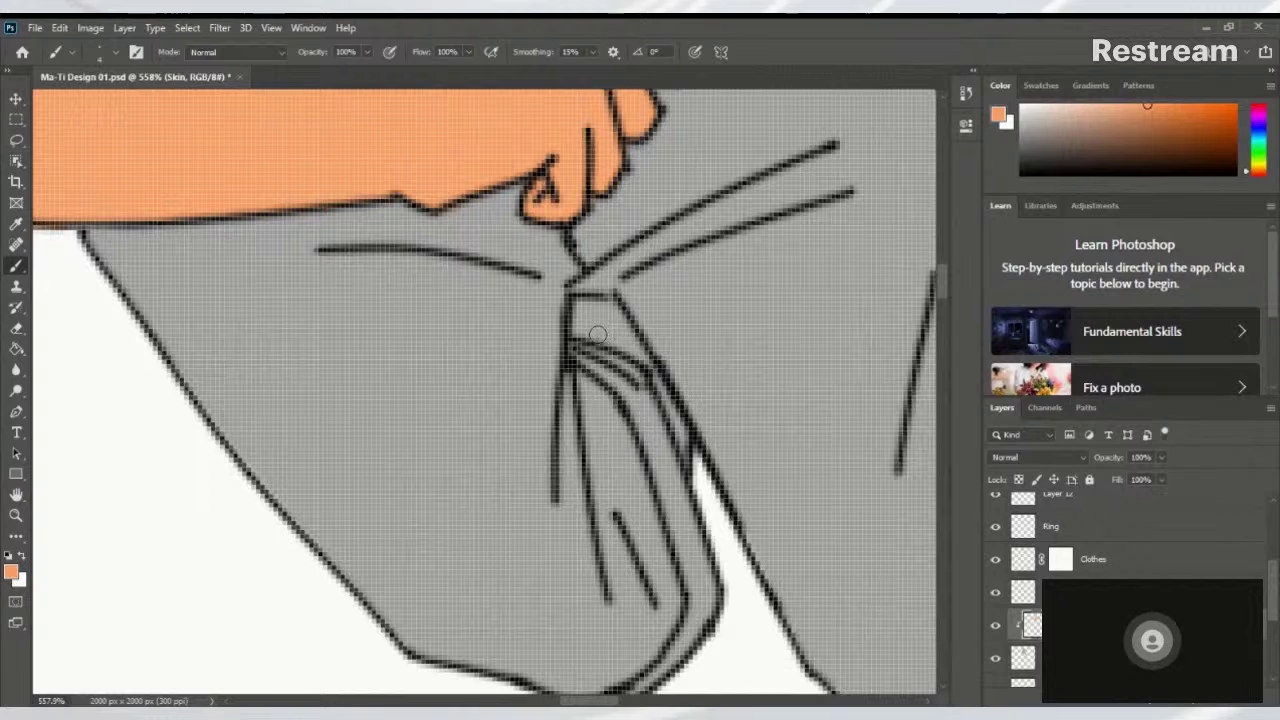
mouse_move(586, 312)
left_mouse_down()
mouse_move(580, 303)
mouse_move(582, 320)
mouse_move(628, 346)
mouse_move(588, 315)
mouse_move(610, 311)
left_mouse_up()
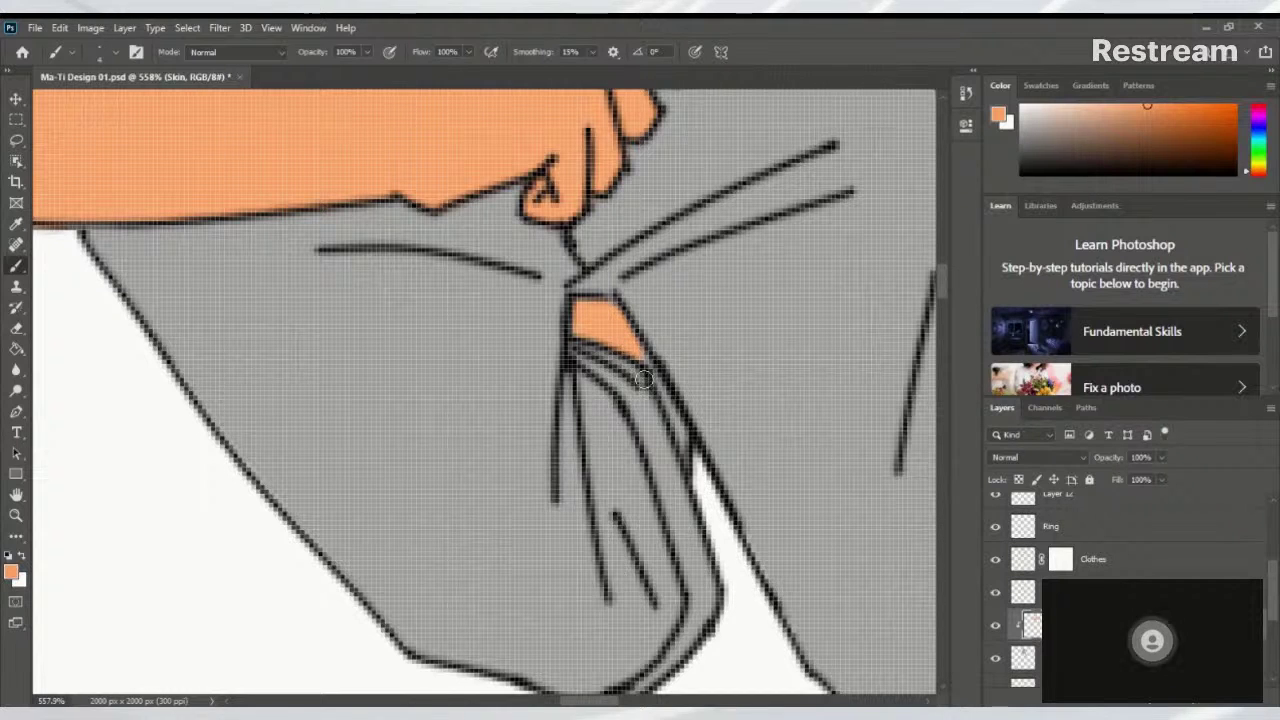
left_click_drag(638, 364, 645, 360)
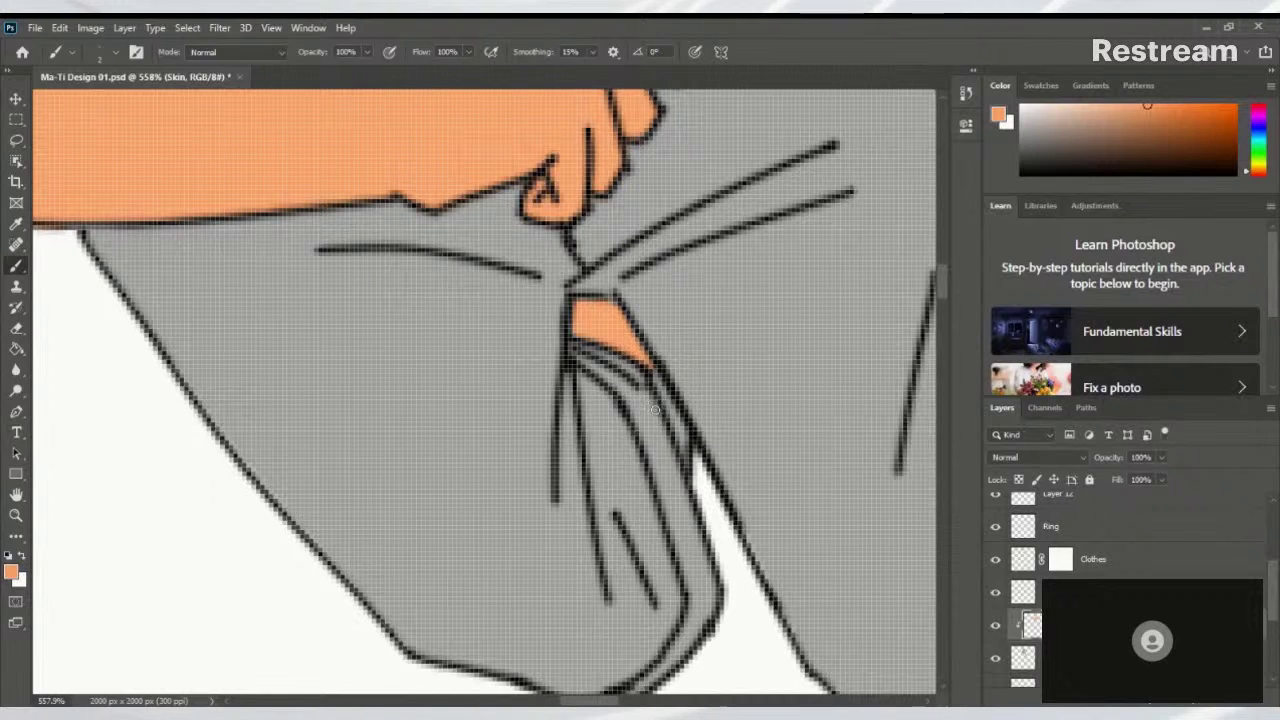
left_click_drag(649, 383, 676, 436)
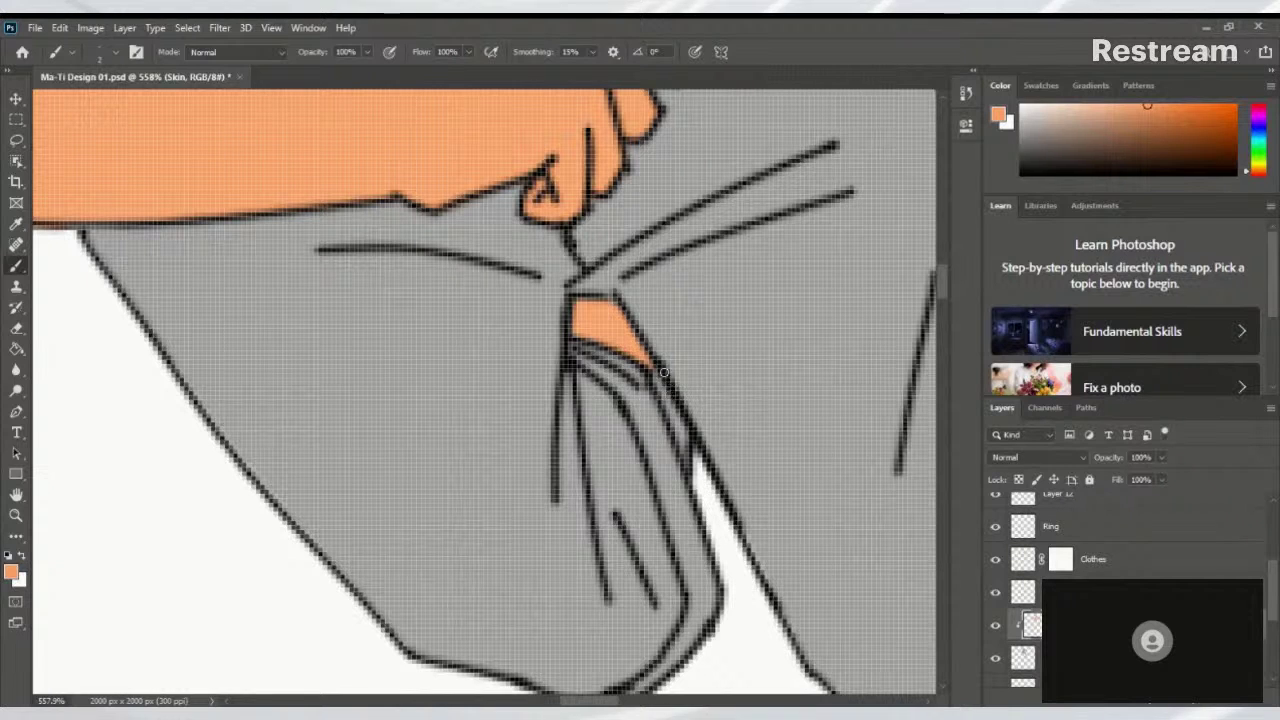
Paint the orange skin tone along the inner fold between the shorts legs
left_click_drag(652, 366, 690, 458)
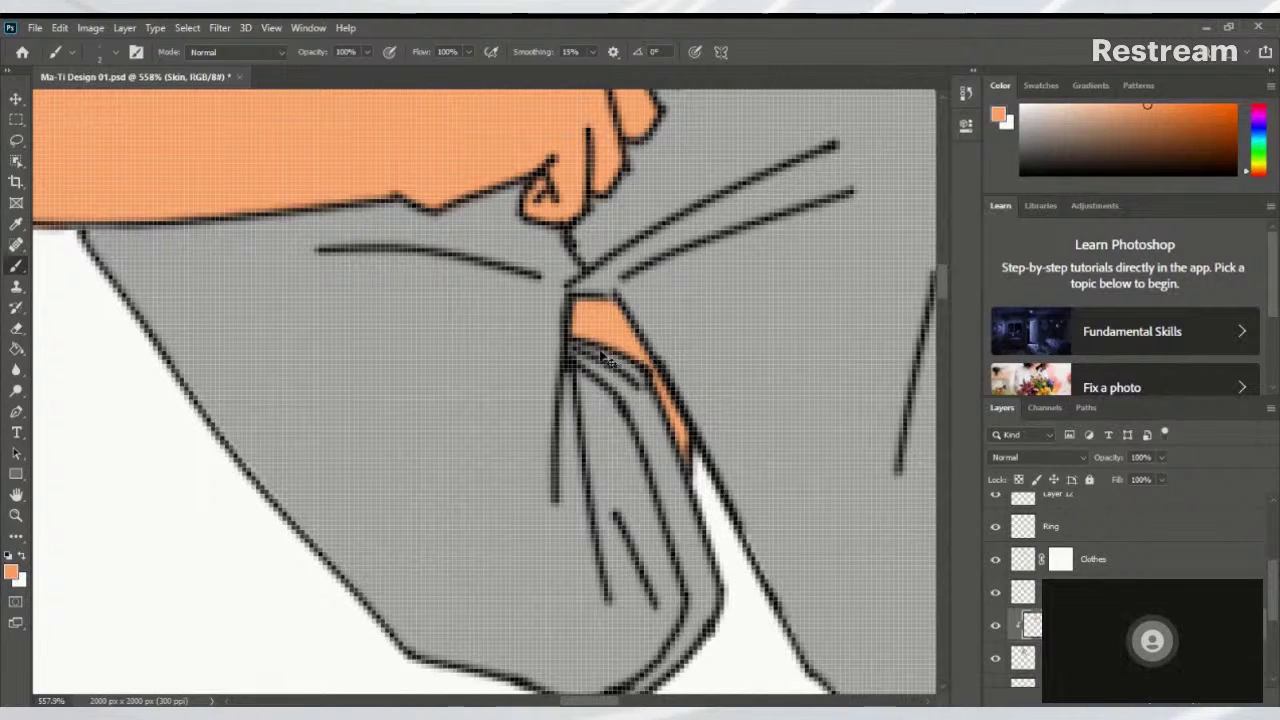
scroll(626, 352, "down", 3)
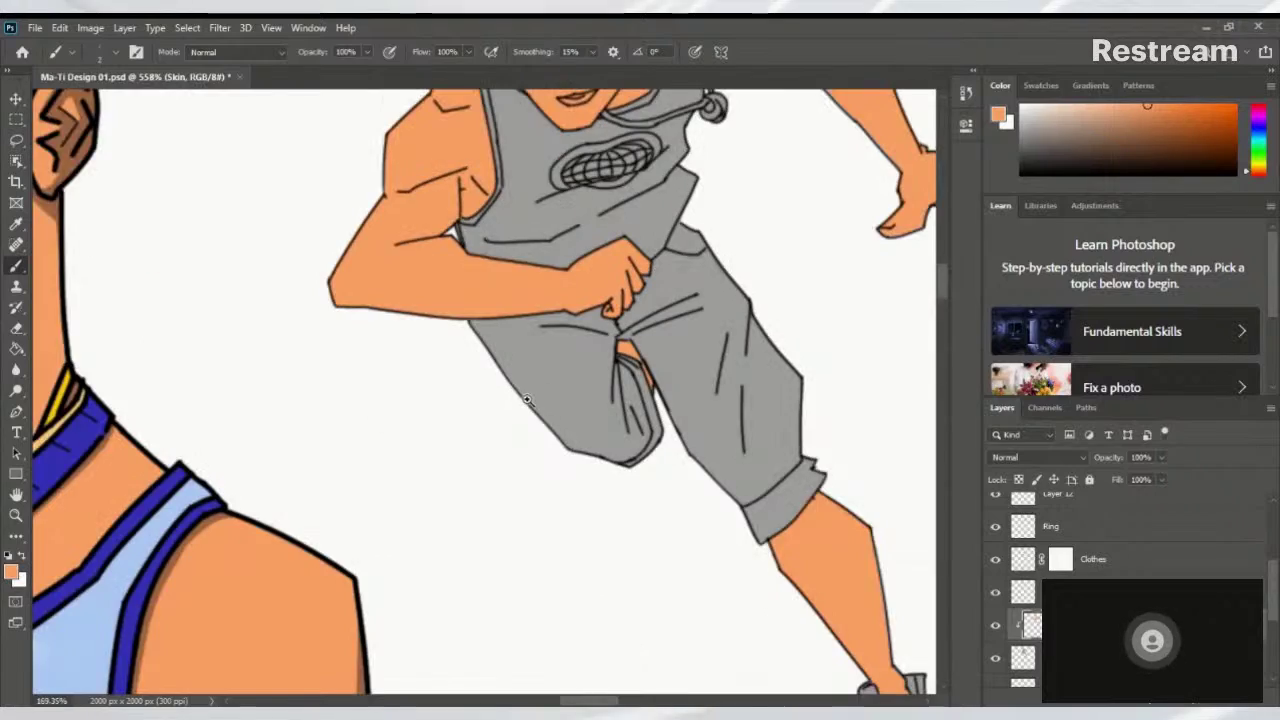
scroll(650, 365, "down", 3)
scroll(700, 345, "up", 1)
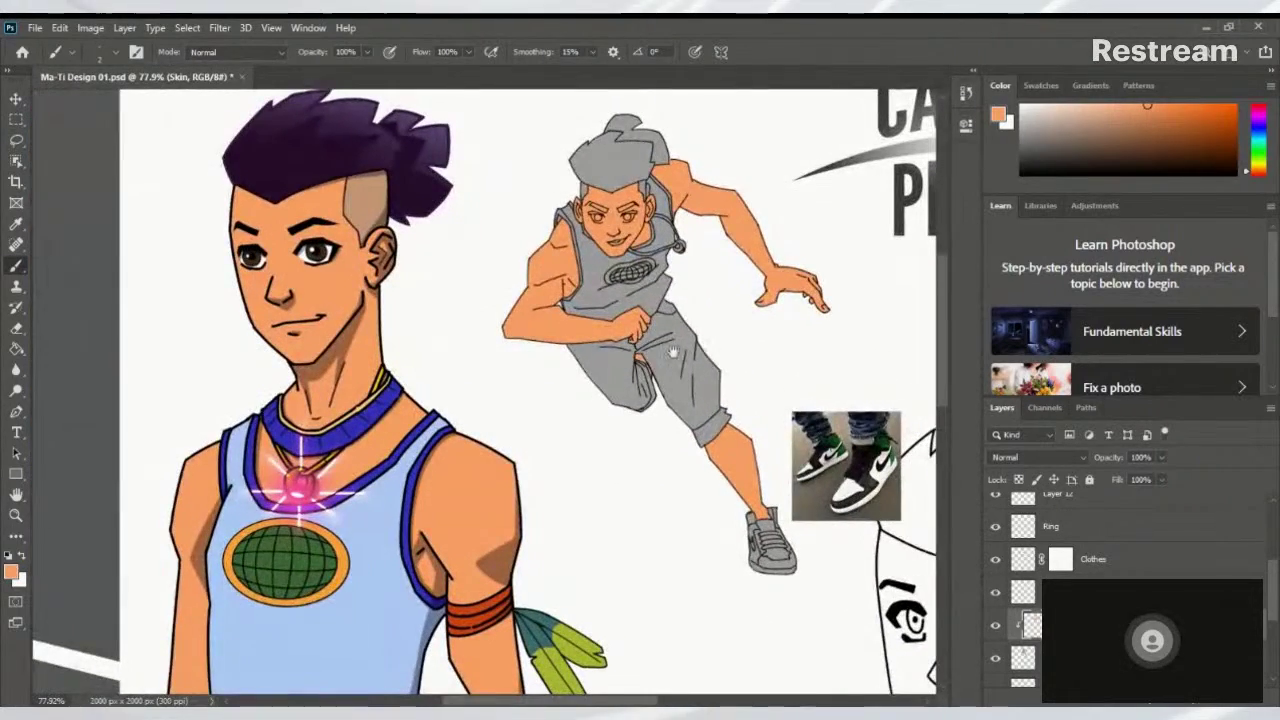
left_click_drag(717, 348, 632, 382)
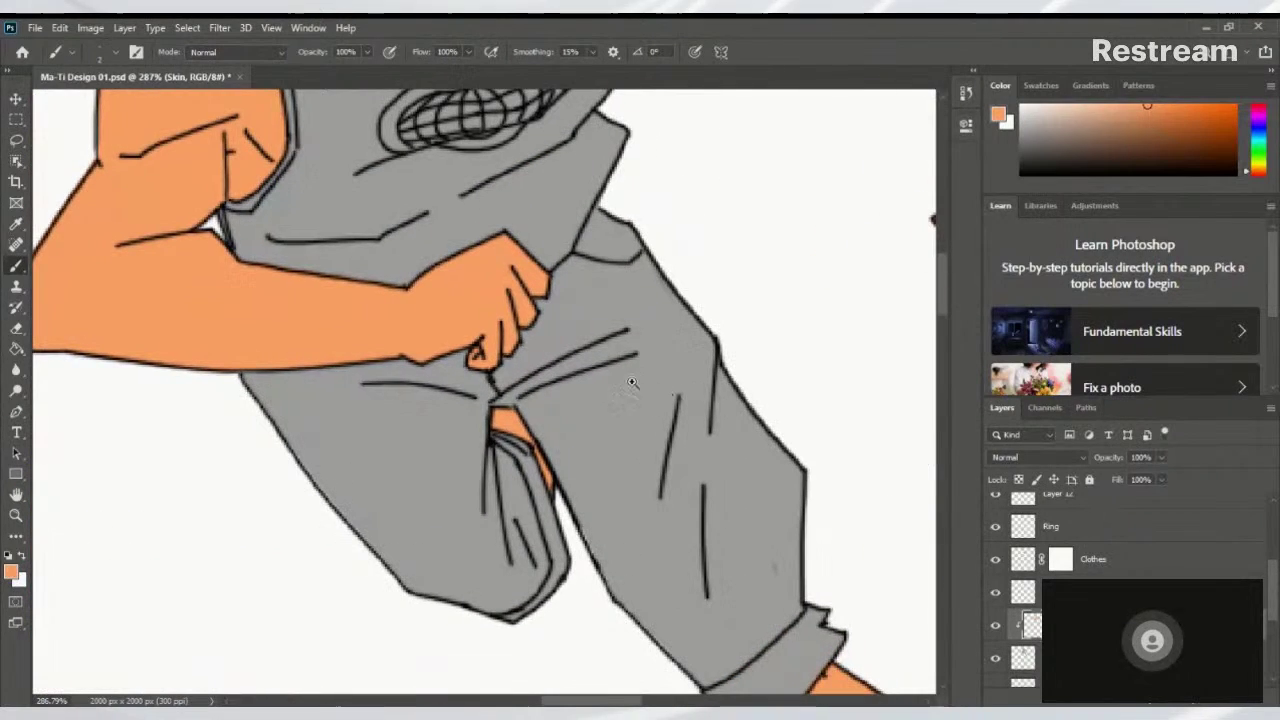
scroll(510, 422, "up", 5)
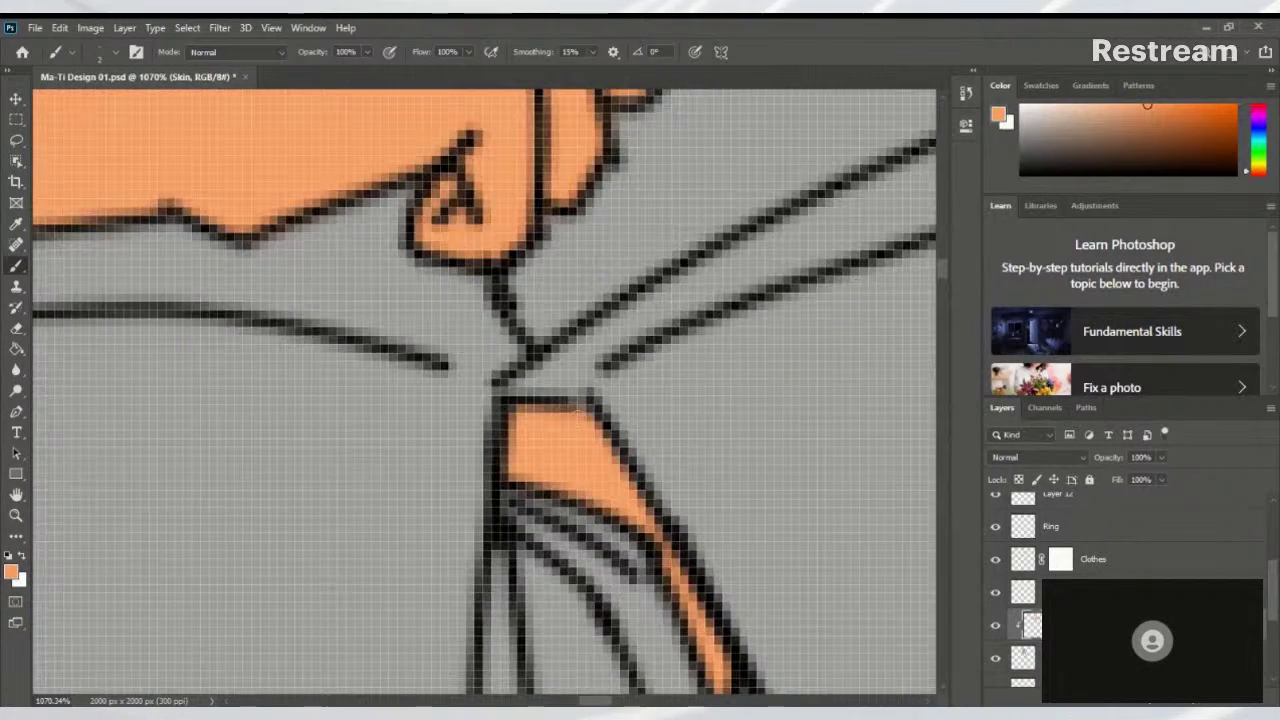
scroll(576, 408, "down", 8)
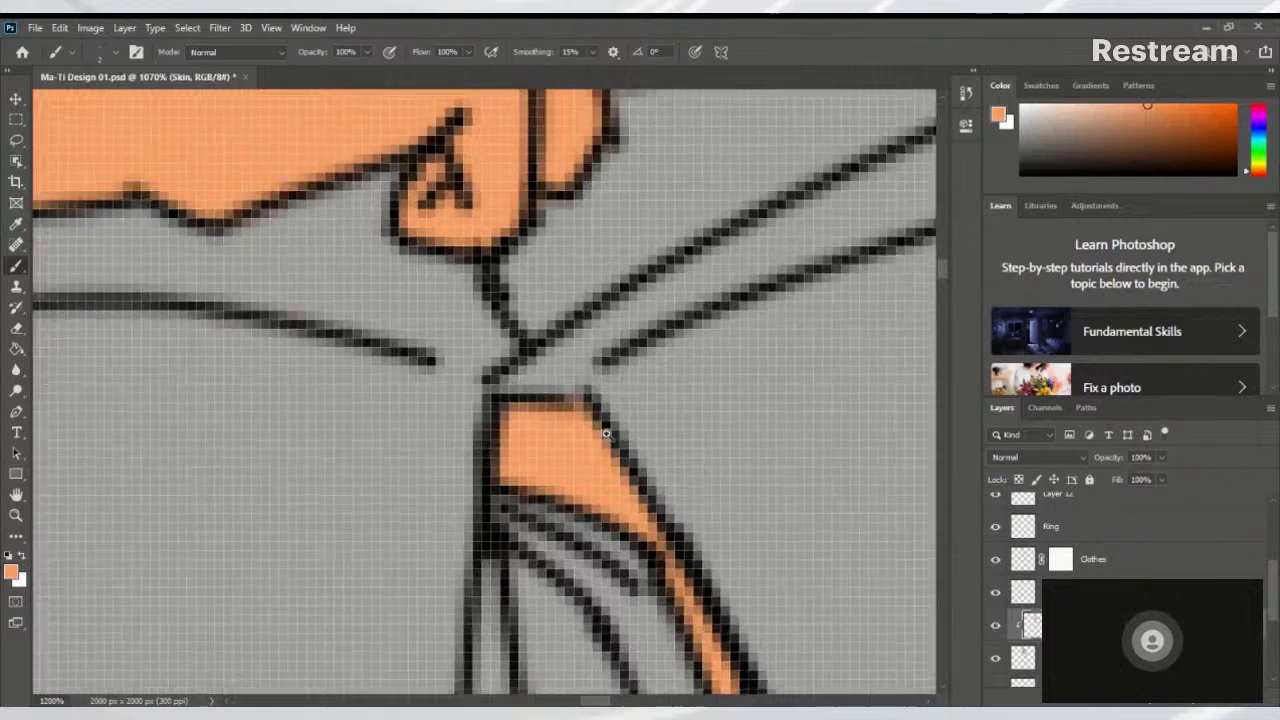
scroll(488, 434, "down", 5)
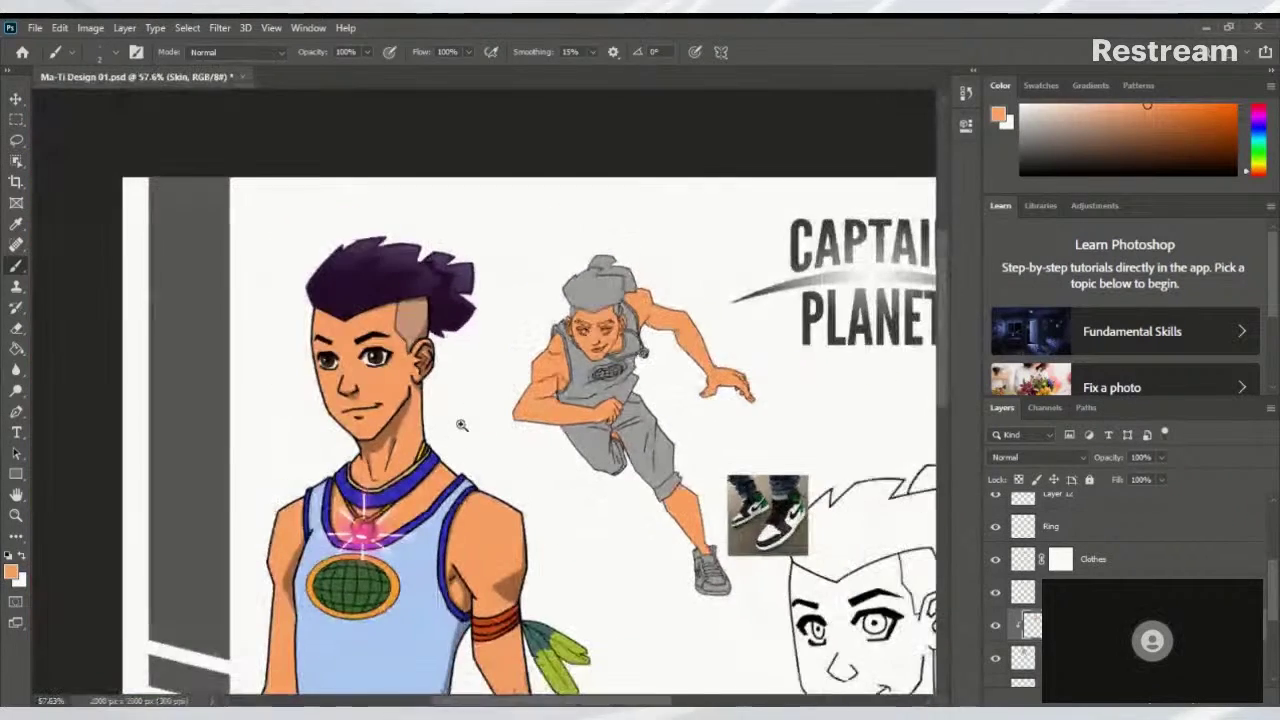
scroll(569, 481, "up", 2)
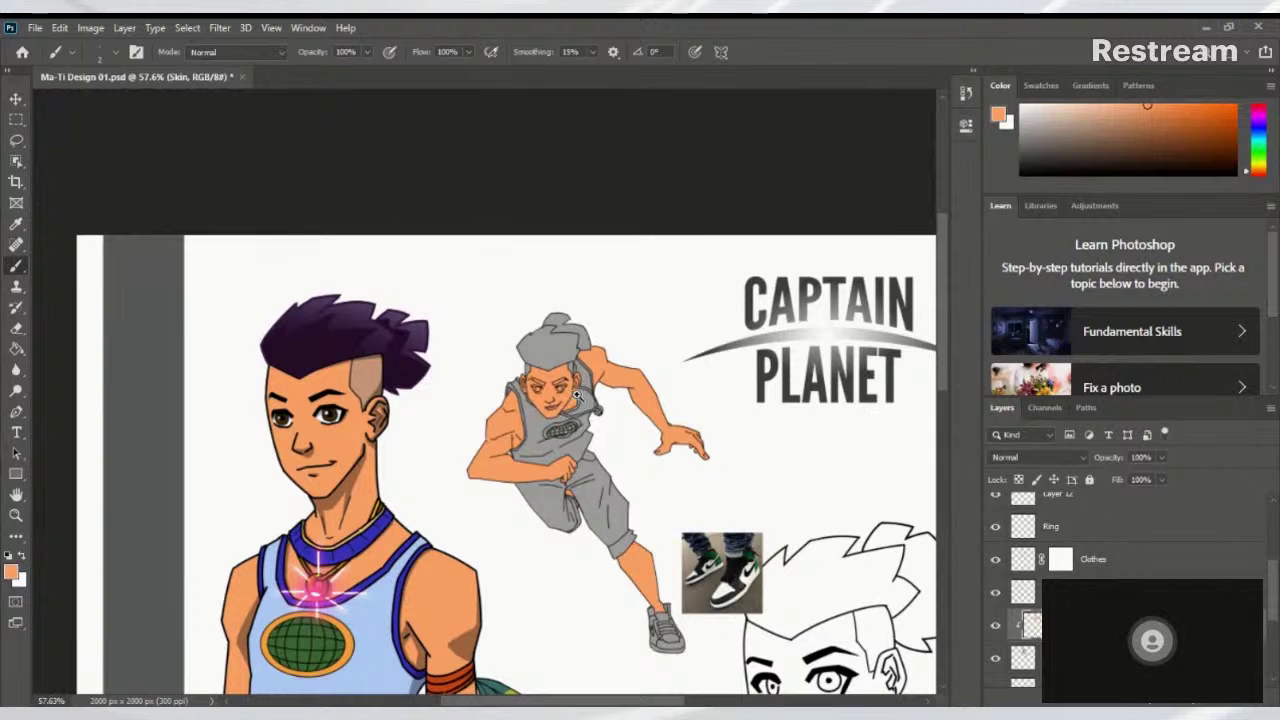
scroll(563, 405, "up", 4)
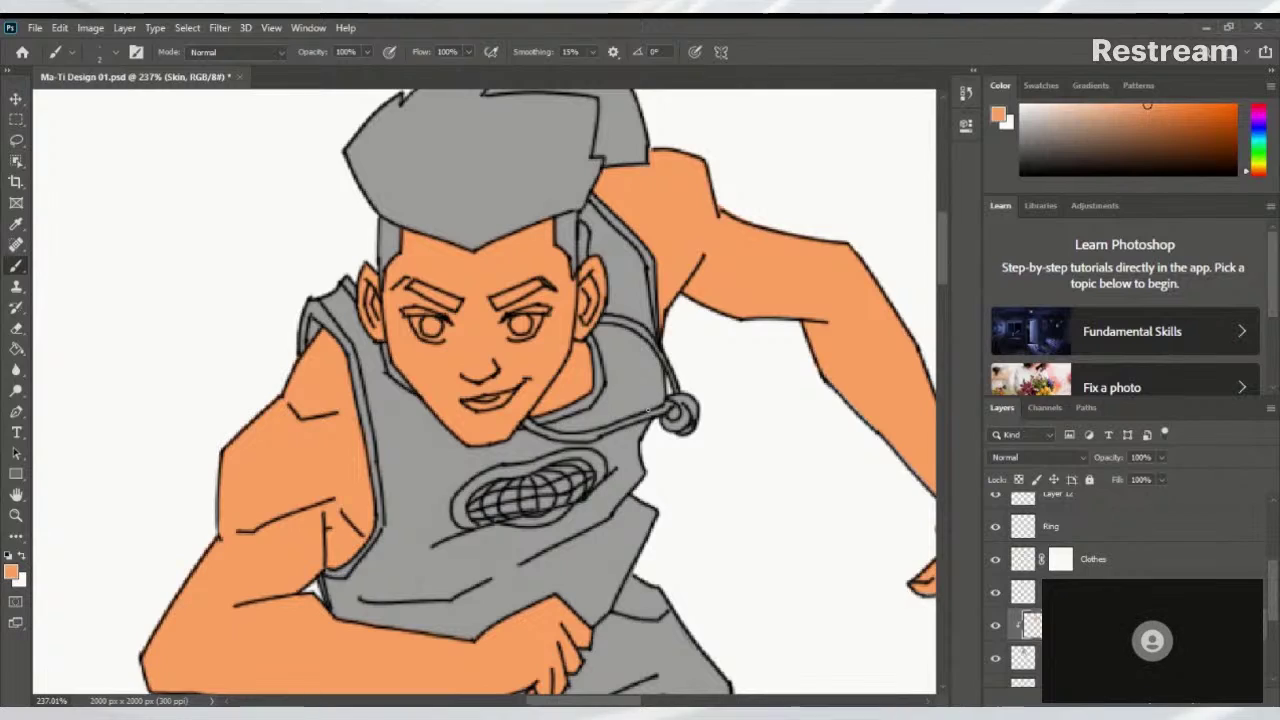
scroll(620, 410, "down", 4)
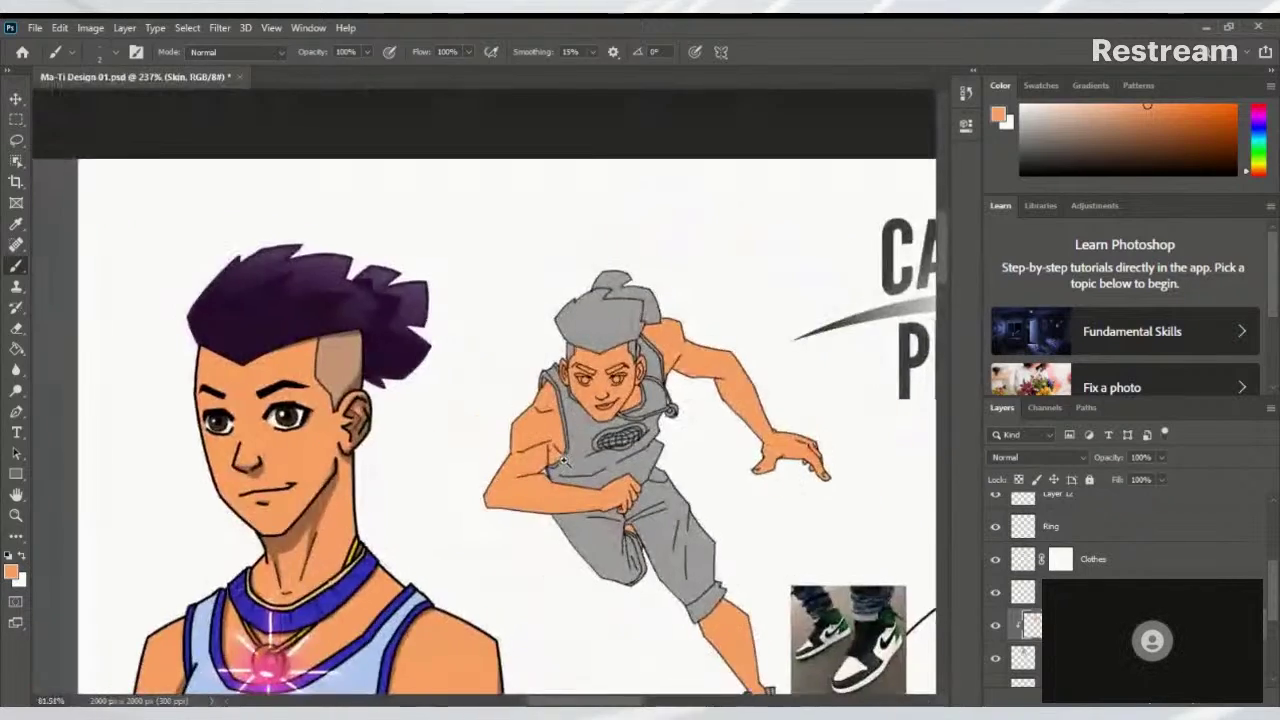
scroll(560, 435, "up", 5)
scroll(560, 435, "up", 5)
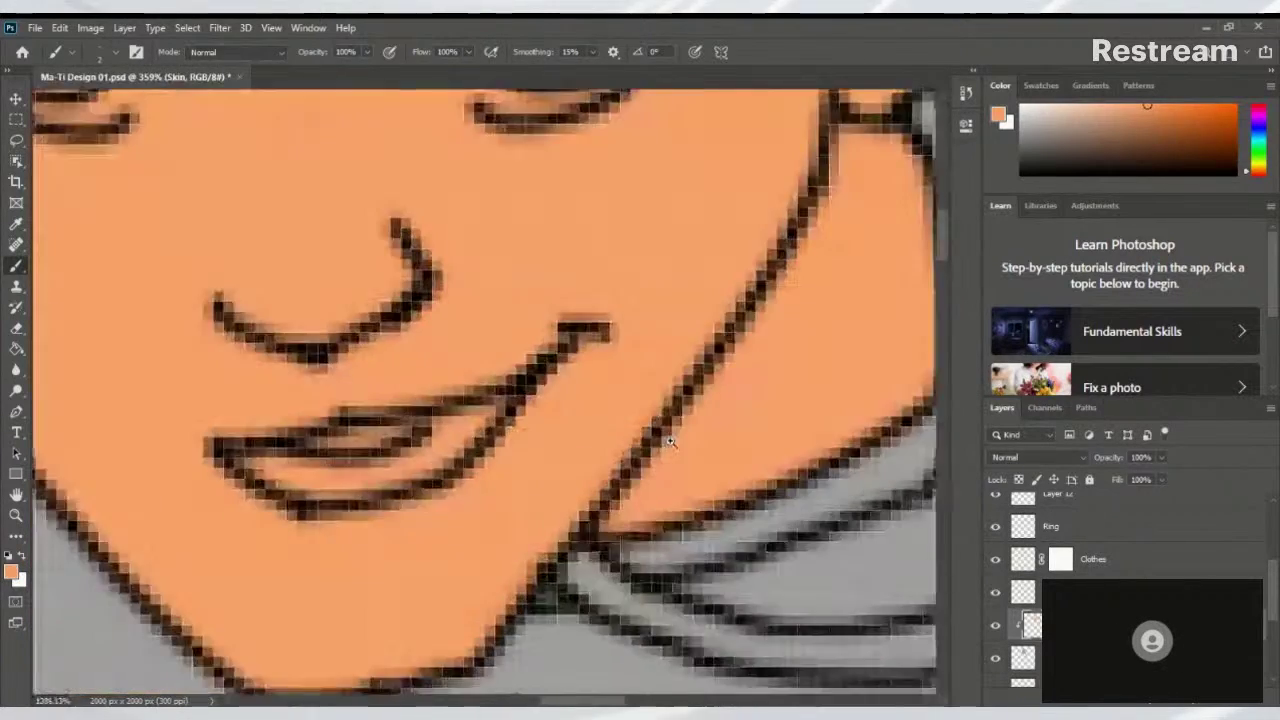
scroll(600, 430, "down", 4)
scroll(597, 412, "down", 1)
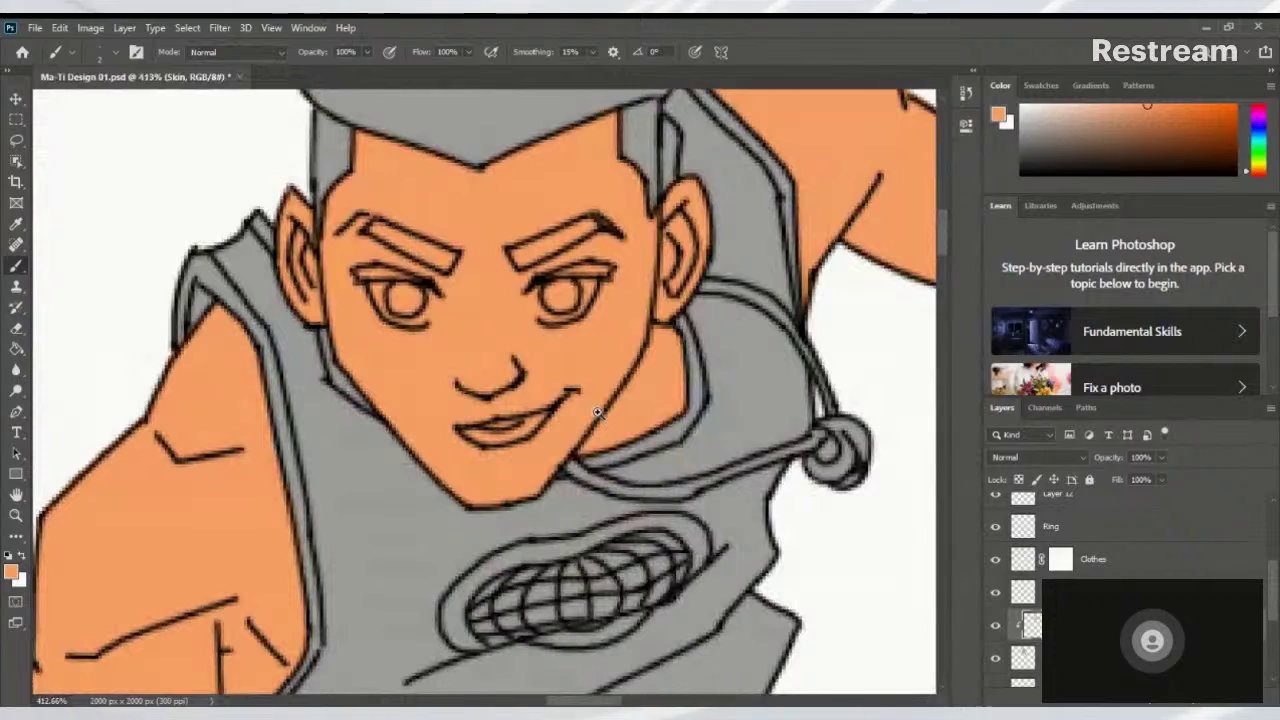
scroll(620, 400, "down", 4)
scroll(692, 358, "up", 1)
scroll(693, 360, "down", 2)
scroll(629, 486, "up", 6)
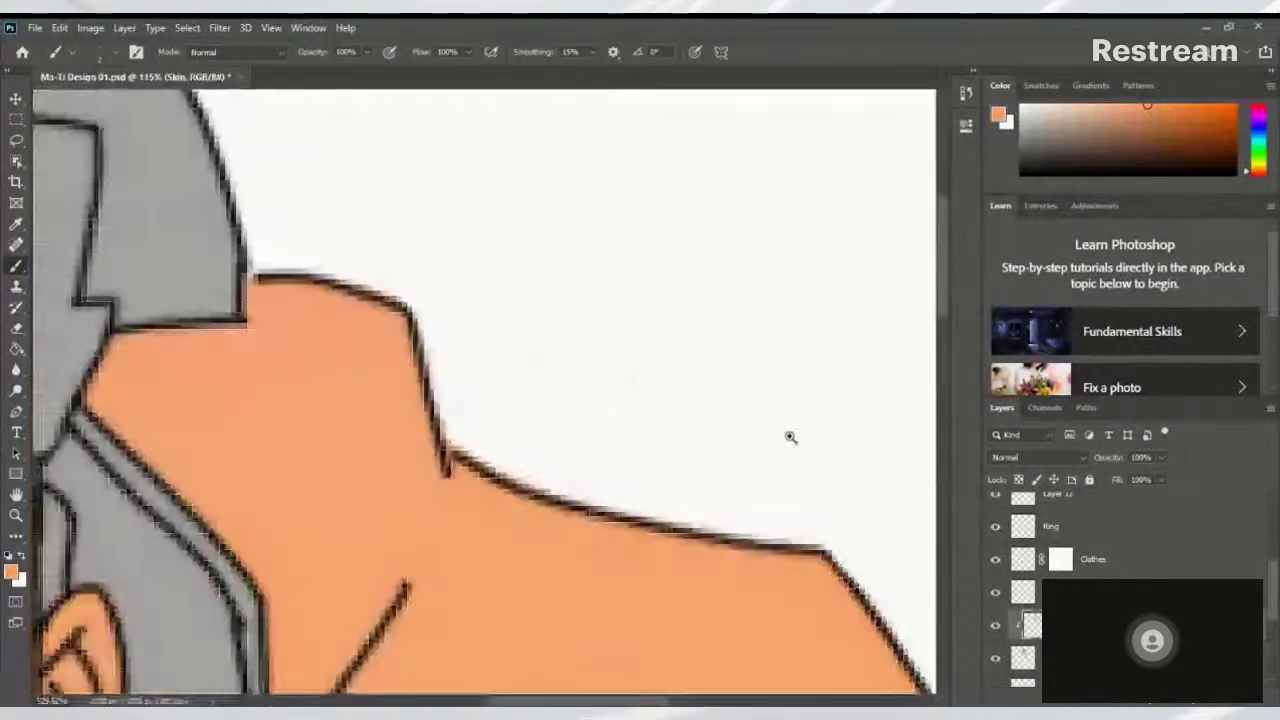
scroll(789, 437, "down", 2)
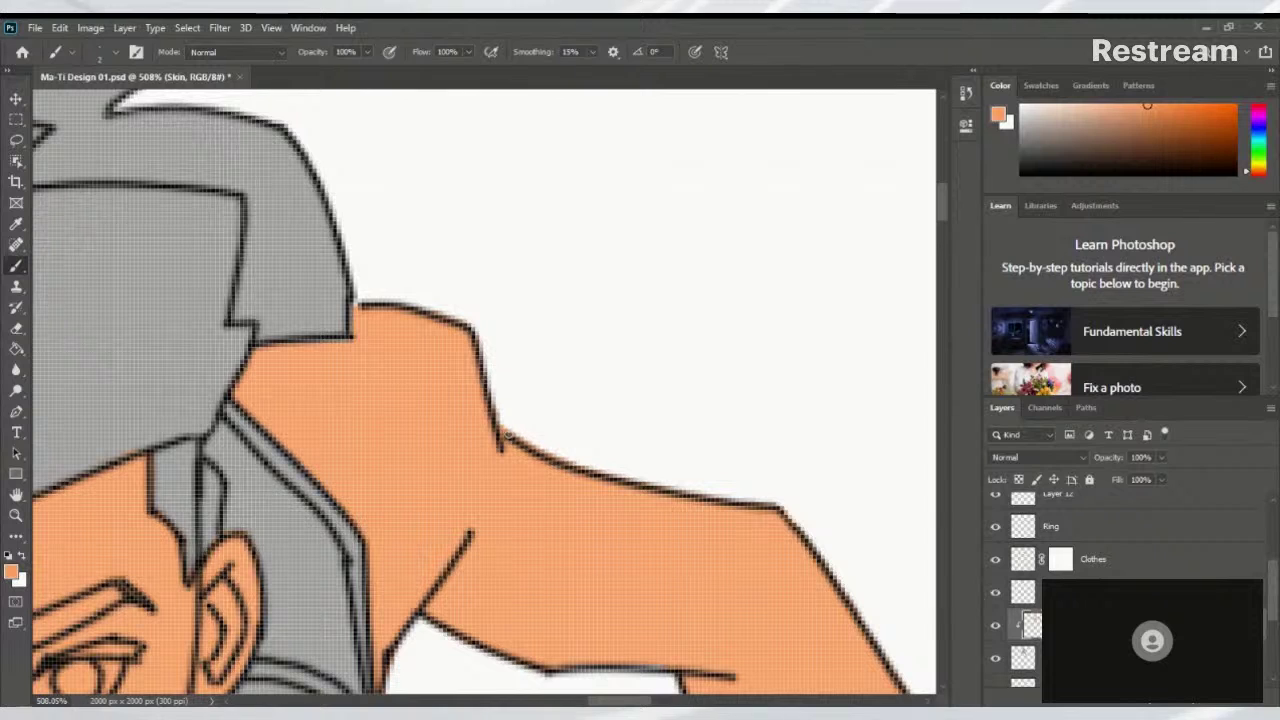
Switch to the Eraser and pan around to inspect the whole running figure
key("e")
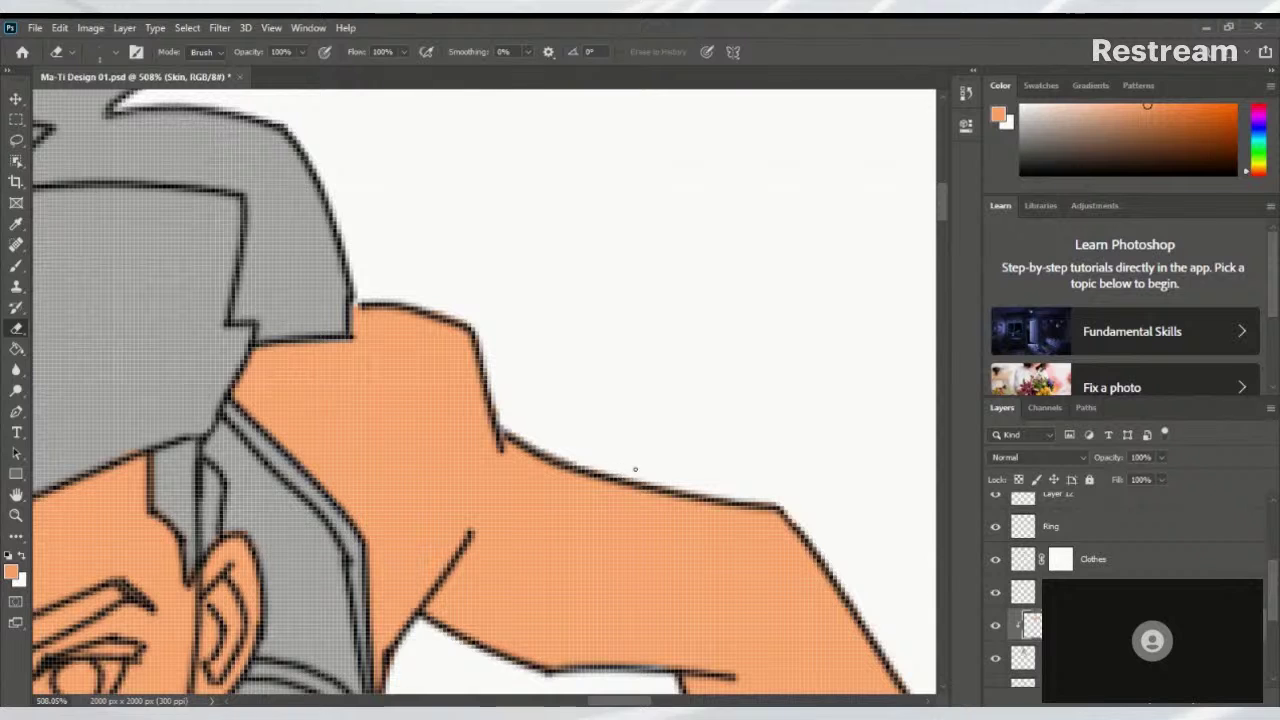
left_click_drag(711, 434, 450, 334)
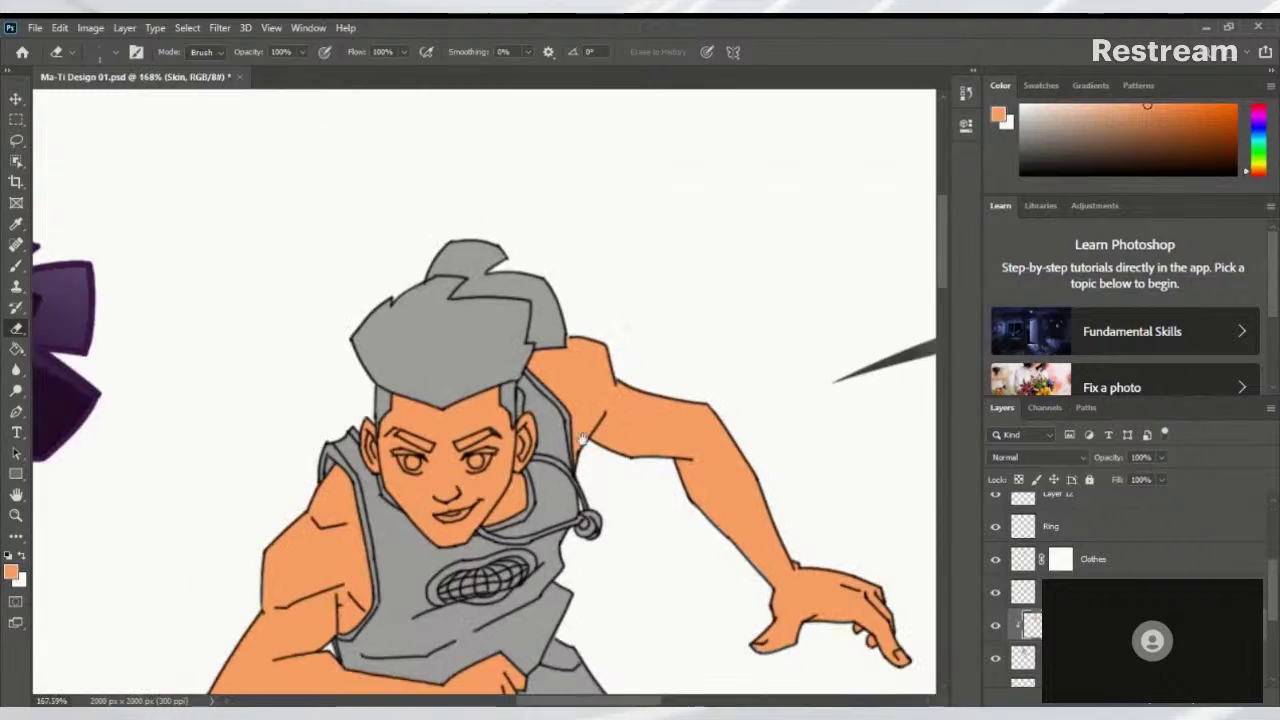
scroll(614, 314, "down", 5)
left_click_drag(614, 314, 670, 492)
scroll(670, 492, "up", 5)
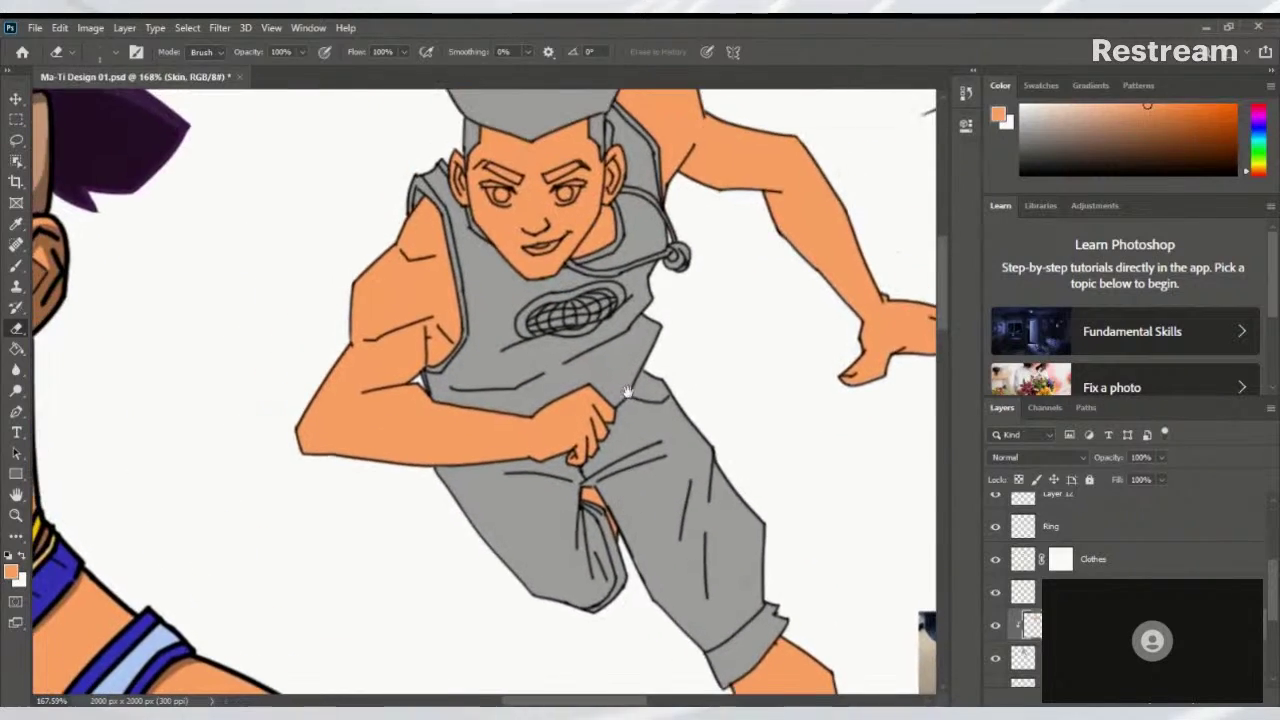
scroll(408, 368, "up", 5)
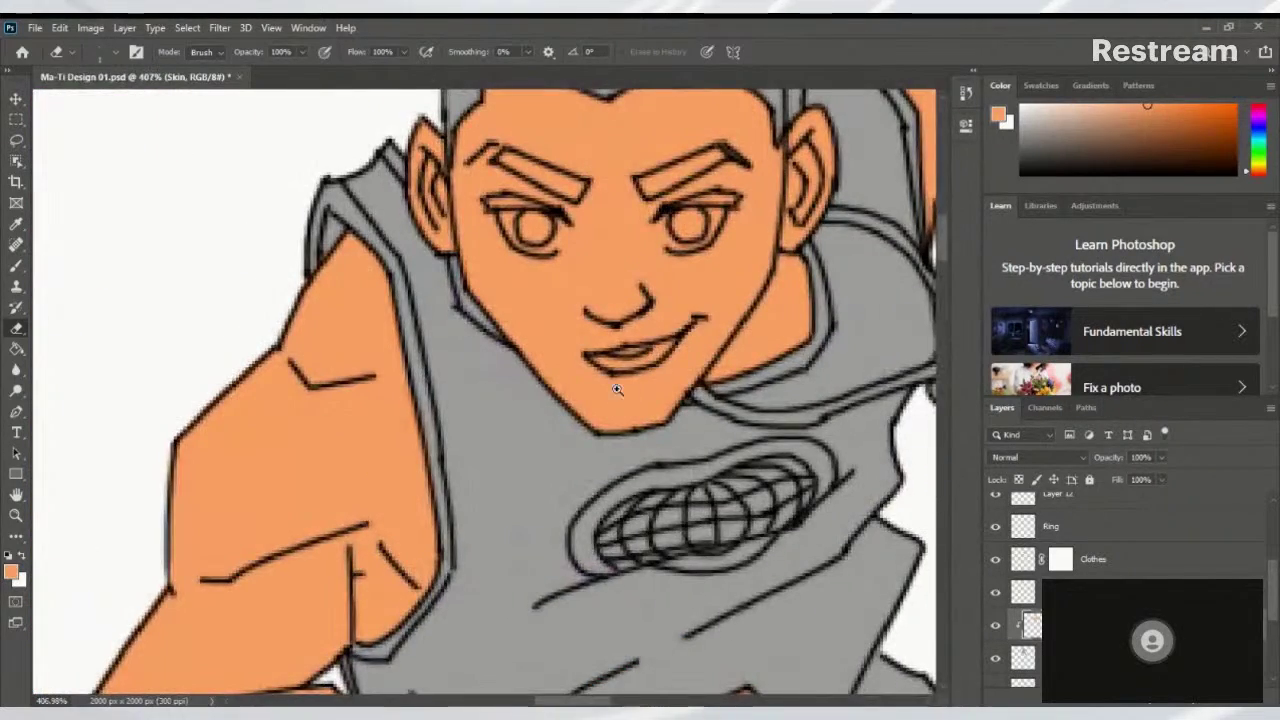
scroll(618, 391, "down", 6)
scroll(563, 401, "up", 1)
left_click_drag(563, 401, 525, 356)
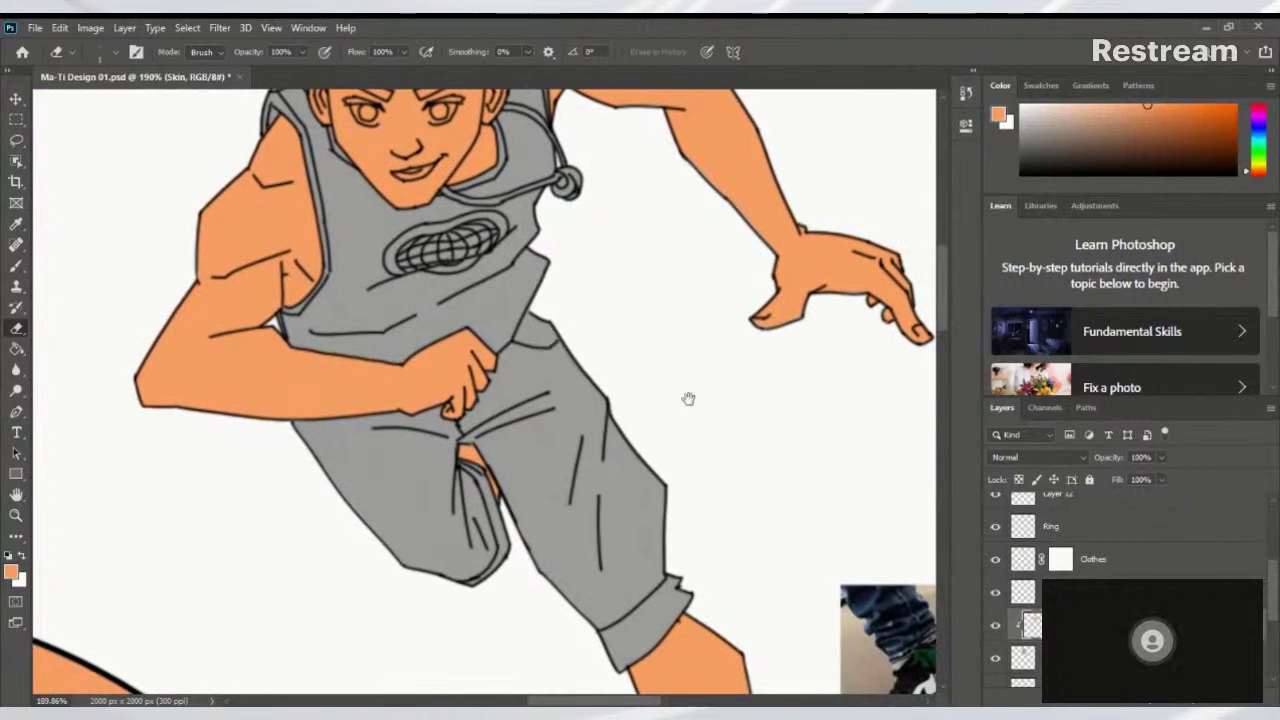
Create a new empty Layer 14 above the Skin layer
left_click(1234, 705)
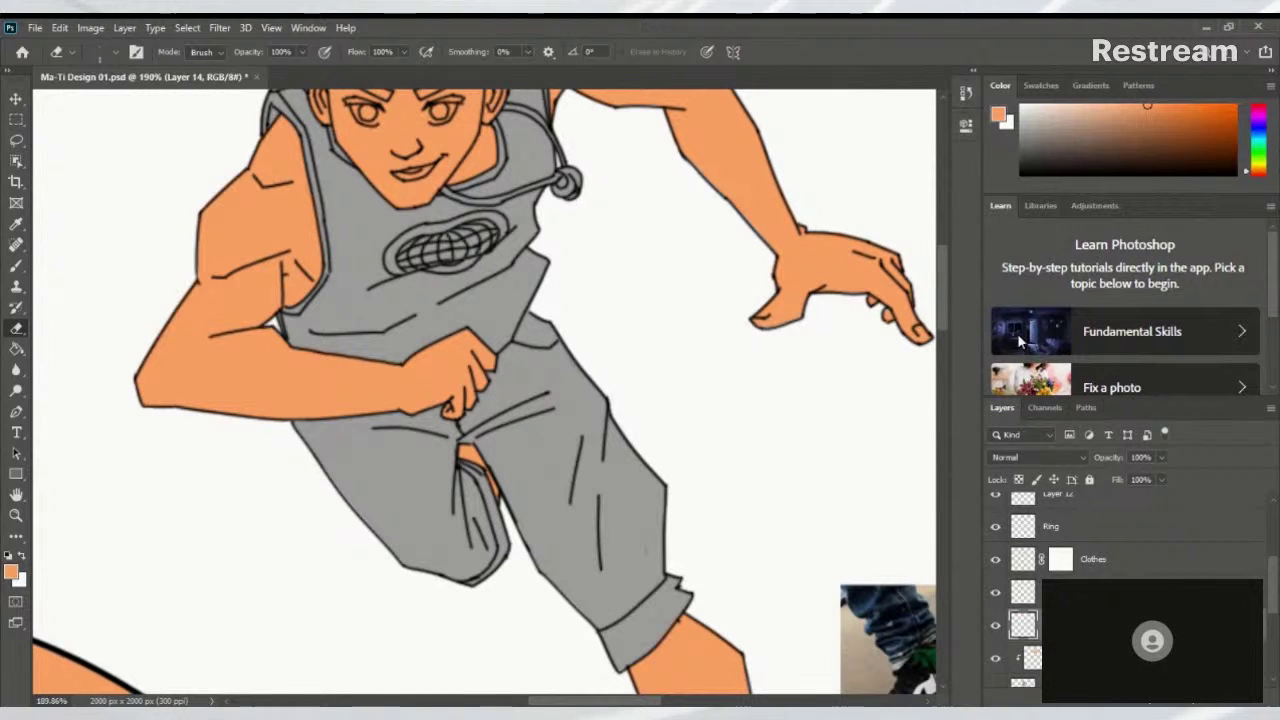
left_click_drag(565, 345, 712, 525)
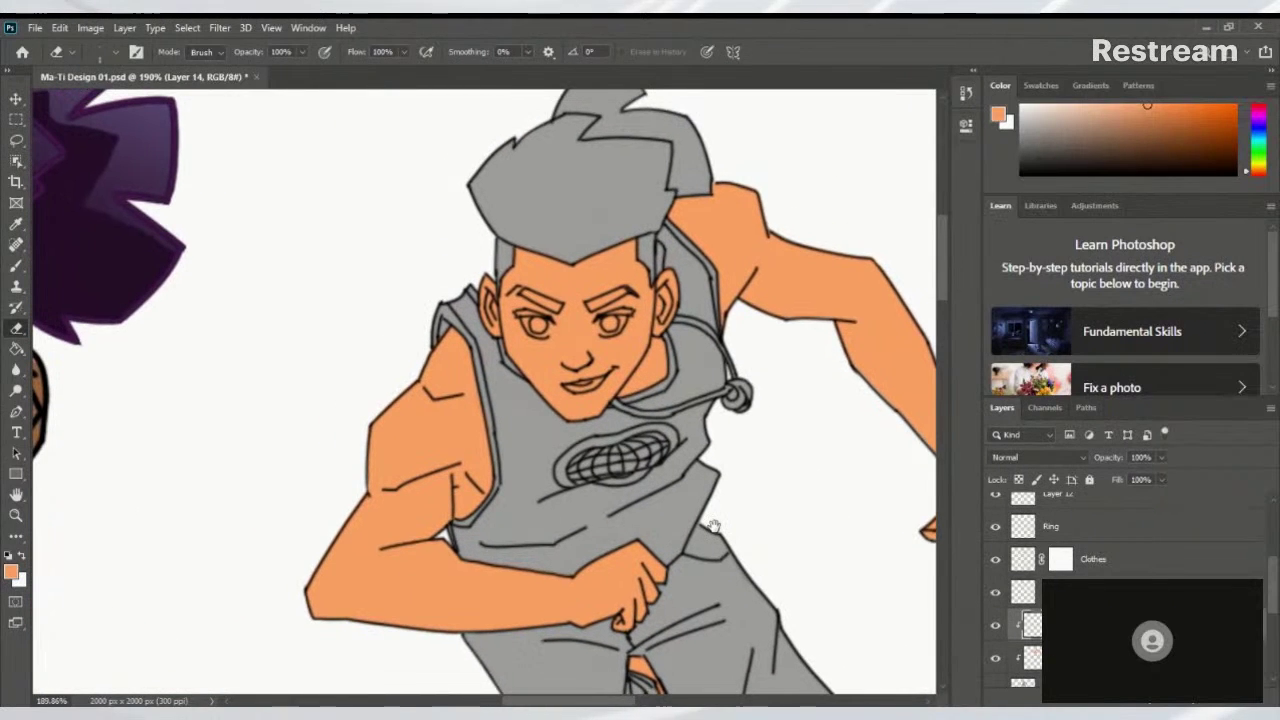
scroll(571, 385, "up", 5)
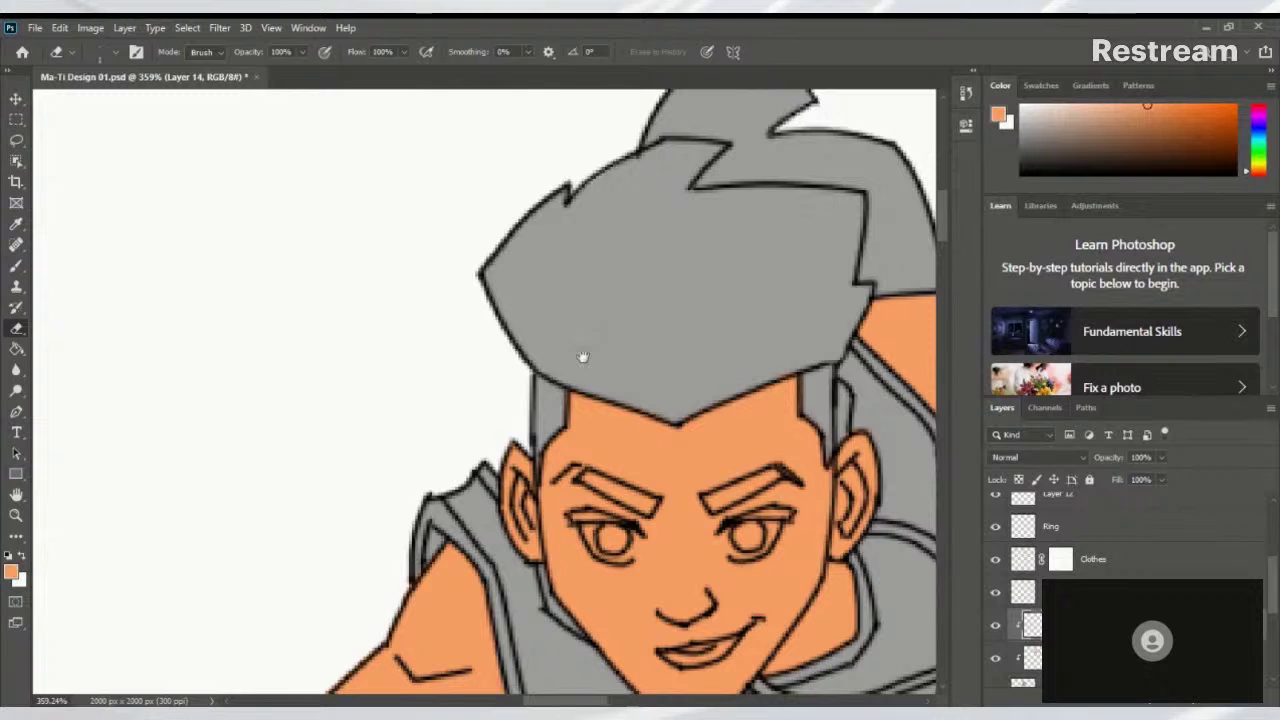
scroll(485, 454, "down", 6)
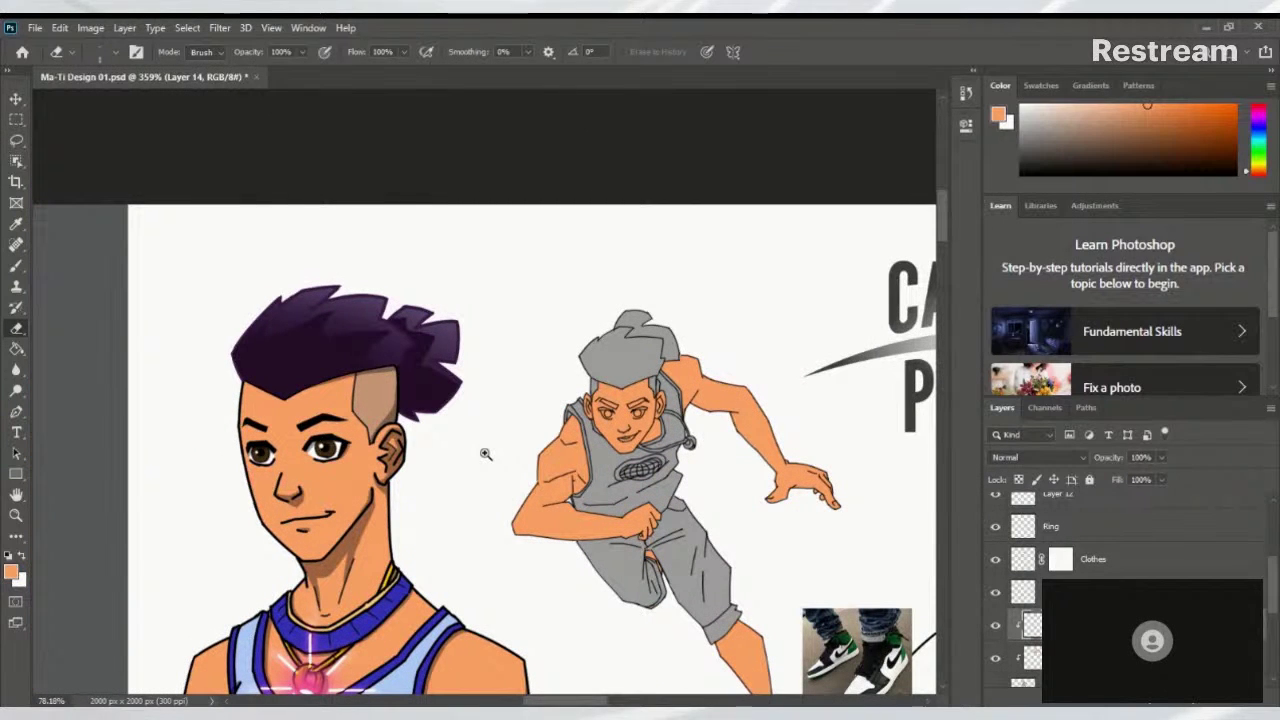
scroll(485, 454, "up", 3)
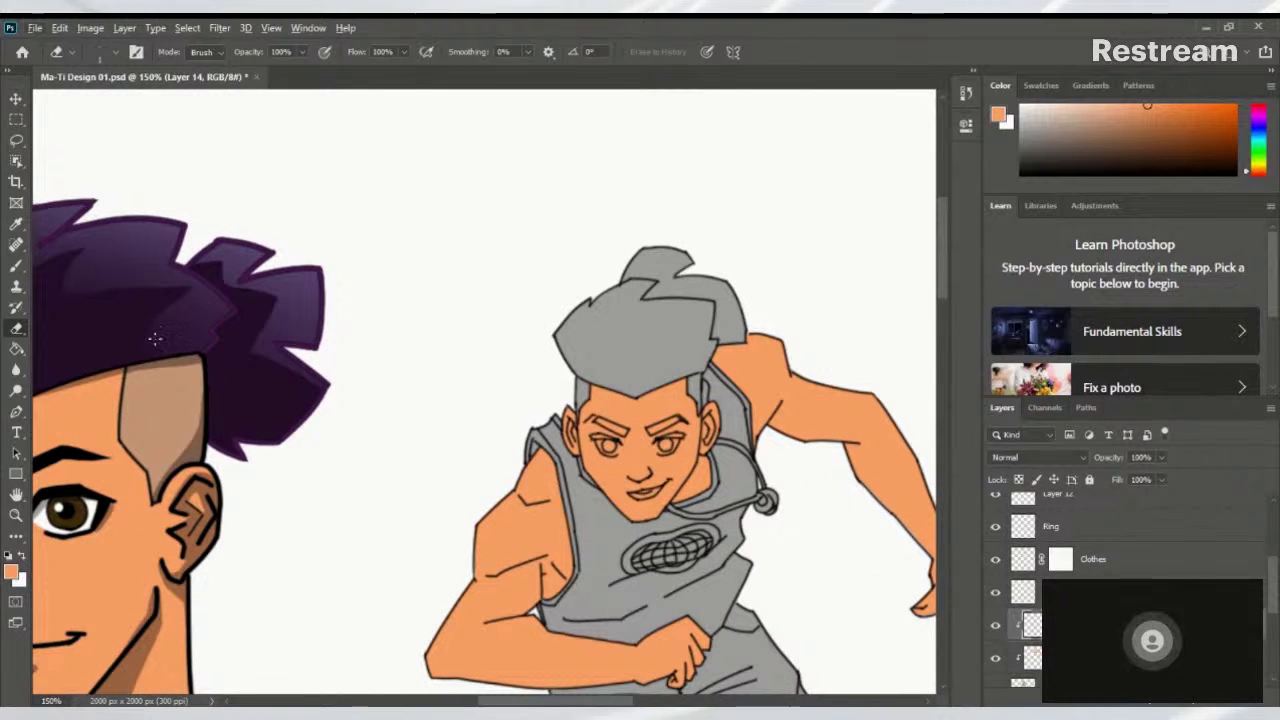
Pick up the portrait's dark purple hair colour with the Brush tool
key("b")
left_click(138, 309, "alt")
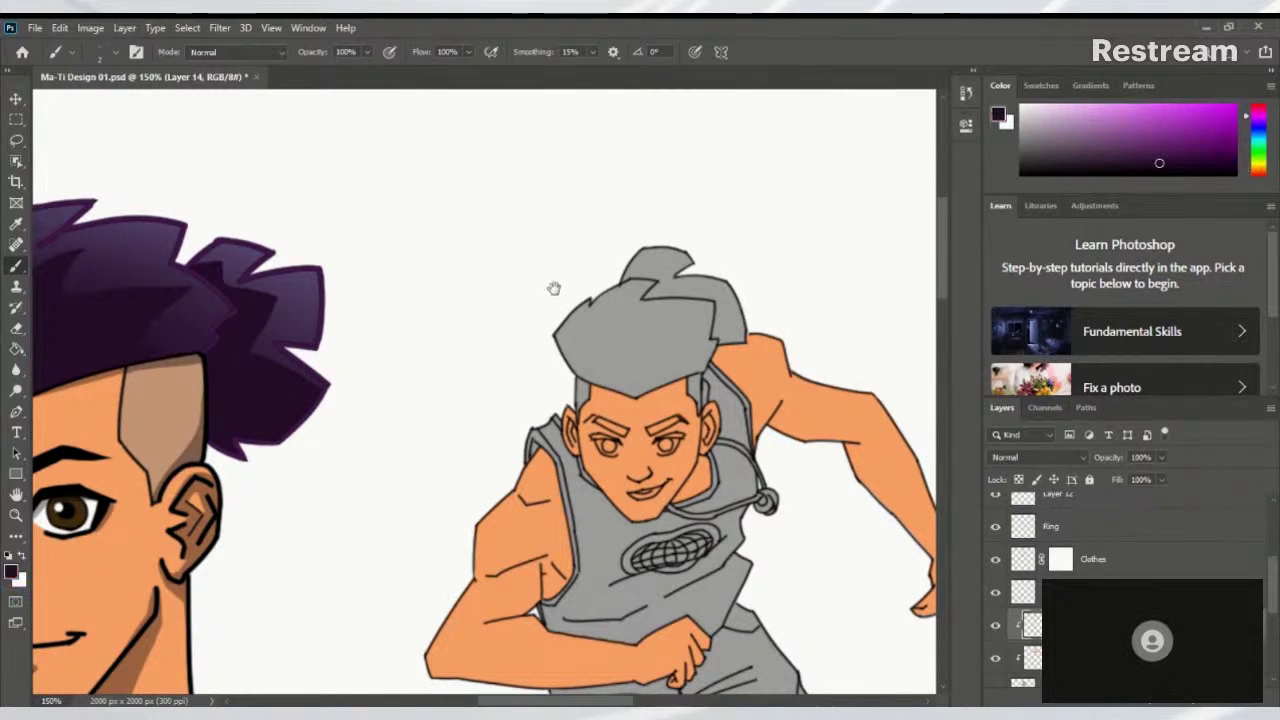
scroll(551, 286, "up", 3)
scroll(603, 408, "down", 5)
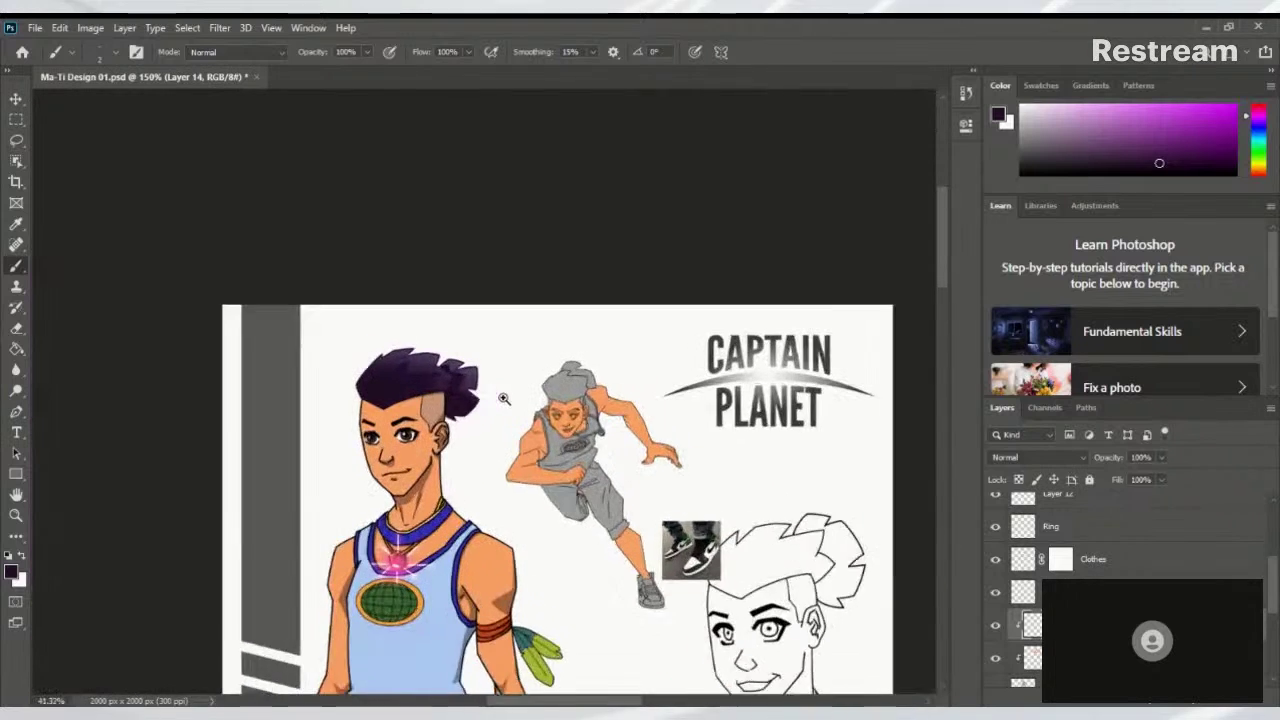
scroll(594, 435, "up", 4)
scroll(594, 435, "up", 2)
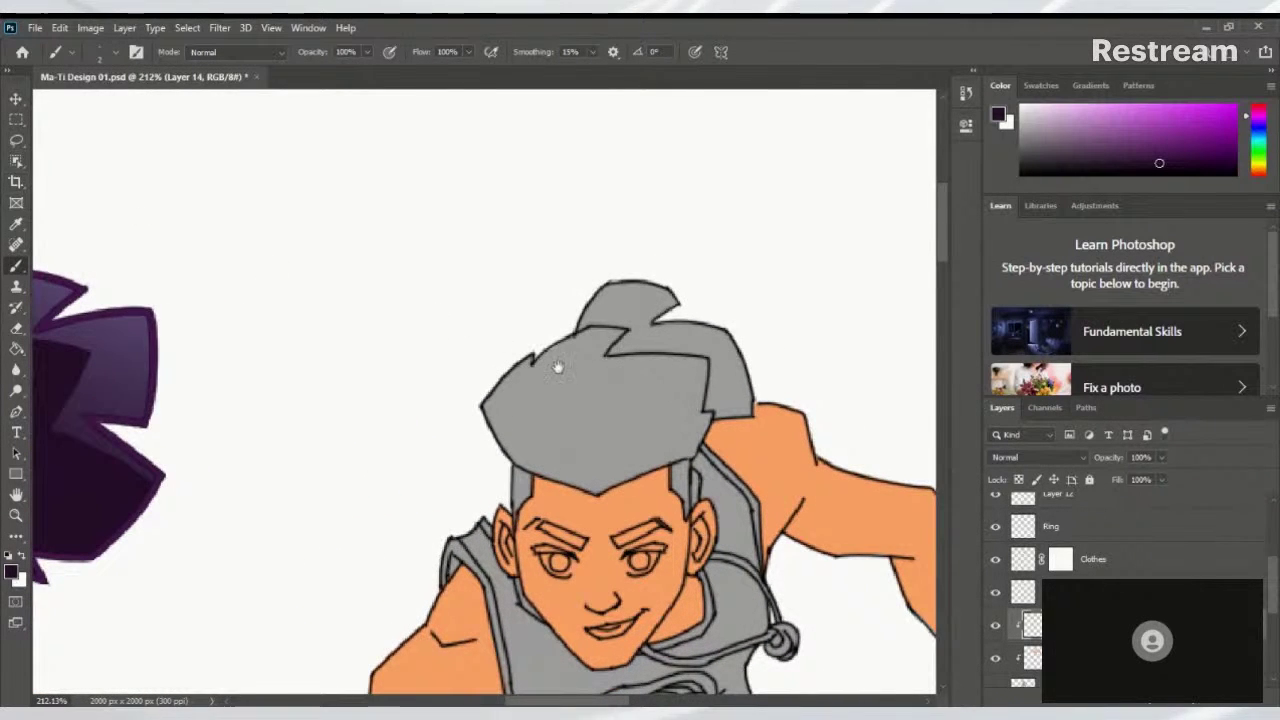
scroll(557, 320, "down", 1)
Lasso a freehand selection across the running figure's grey hair
key("l")
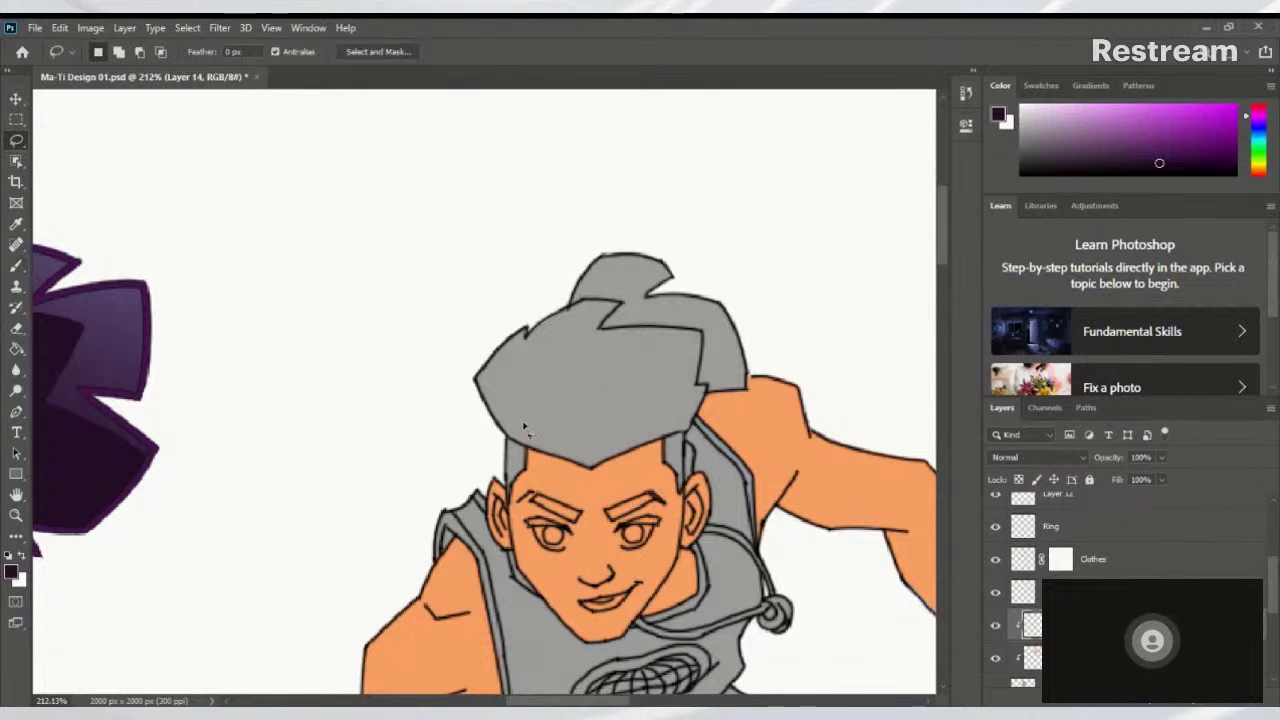
mouse_move(515, 440)
left_mouse_down()
mouse_move(795, 530)
mouse_move(660, 440)
mouse_move(602, 440)
left_mouse_up()
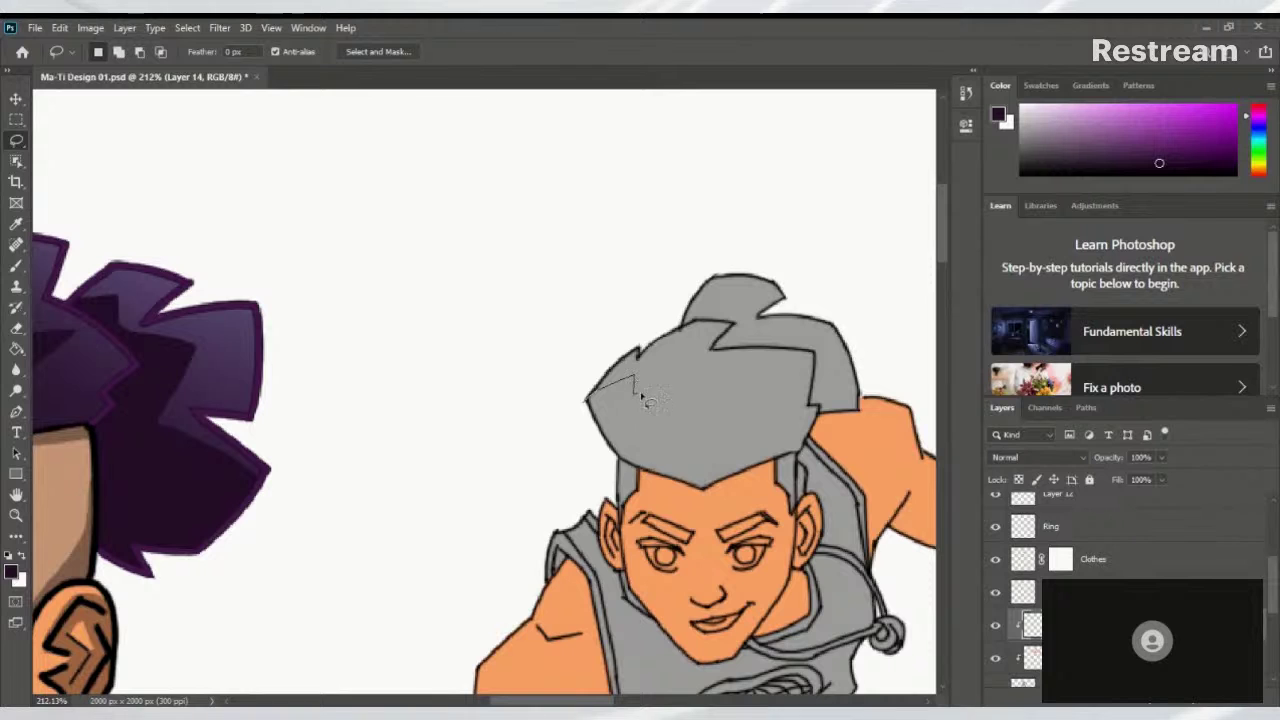
mouse_move(707, 377)
left_mouse_down()
mouse_move(797, 370)
mouse_move(721, 399)
mouse_move(740, 354)
mouse_move(660, 376)
mouse_move(706, 372)
mouse_move(640, 366)
left_mouse_up()
scroll(724, 352, "down", 5)
scroll(694, 366, "up", 3)
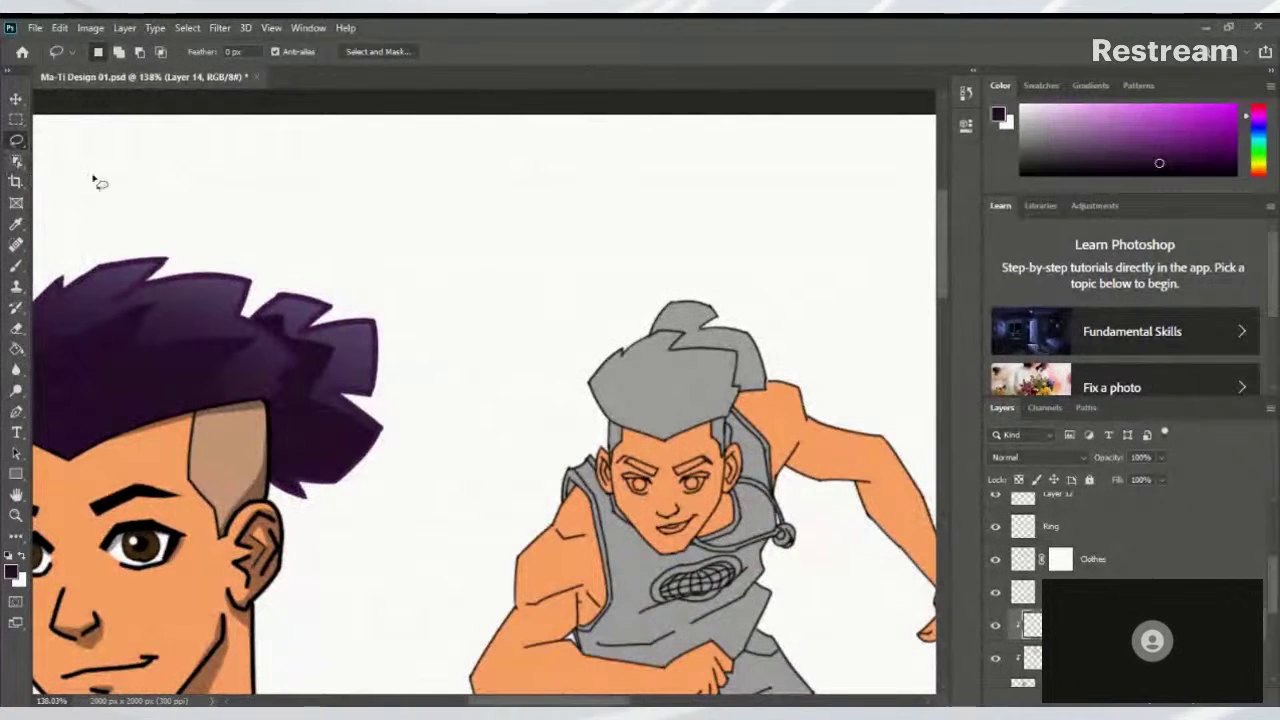
Return to the Brush and enlarge it with ]
key("b")
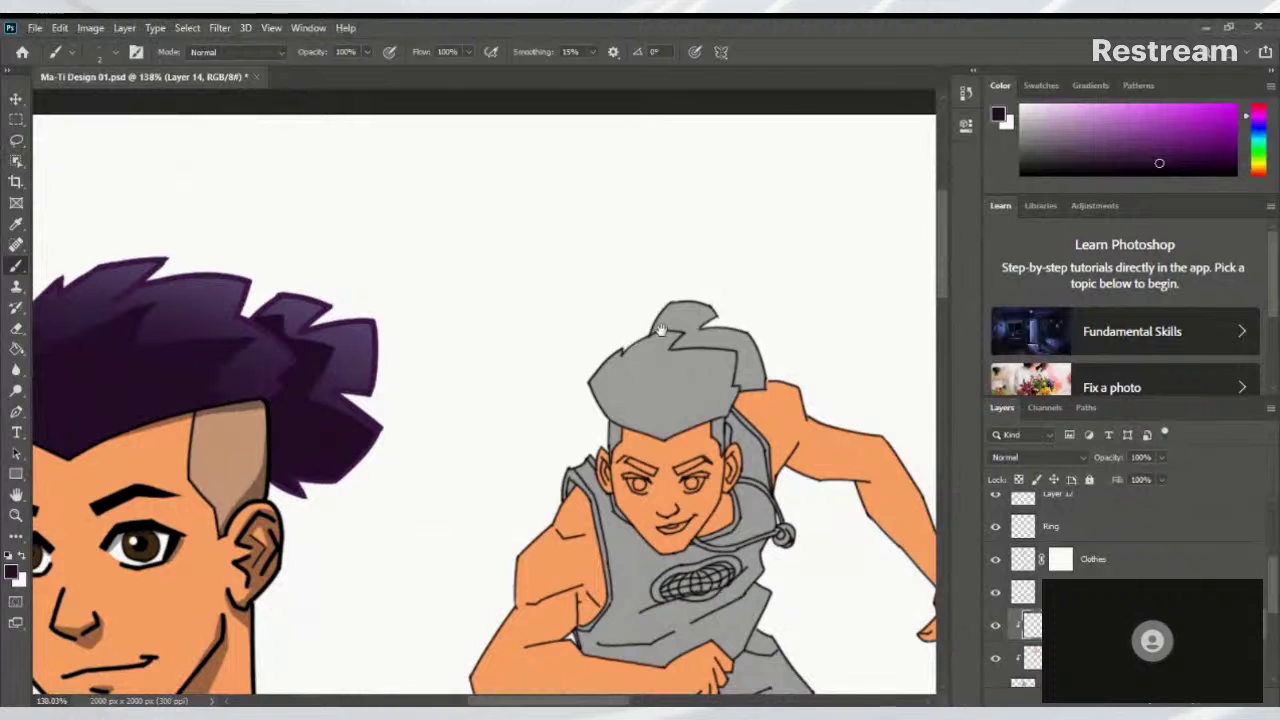
scroll(743, 357, "up", 5)
scroll(743, 357, "down", 2)
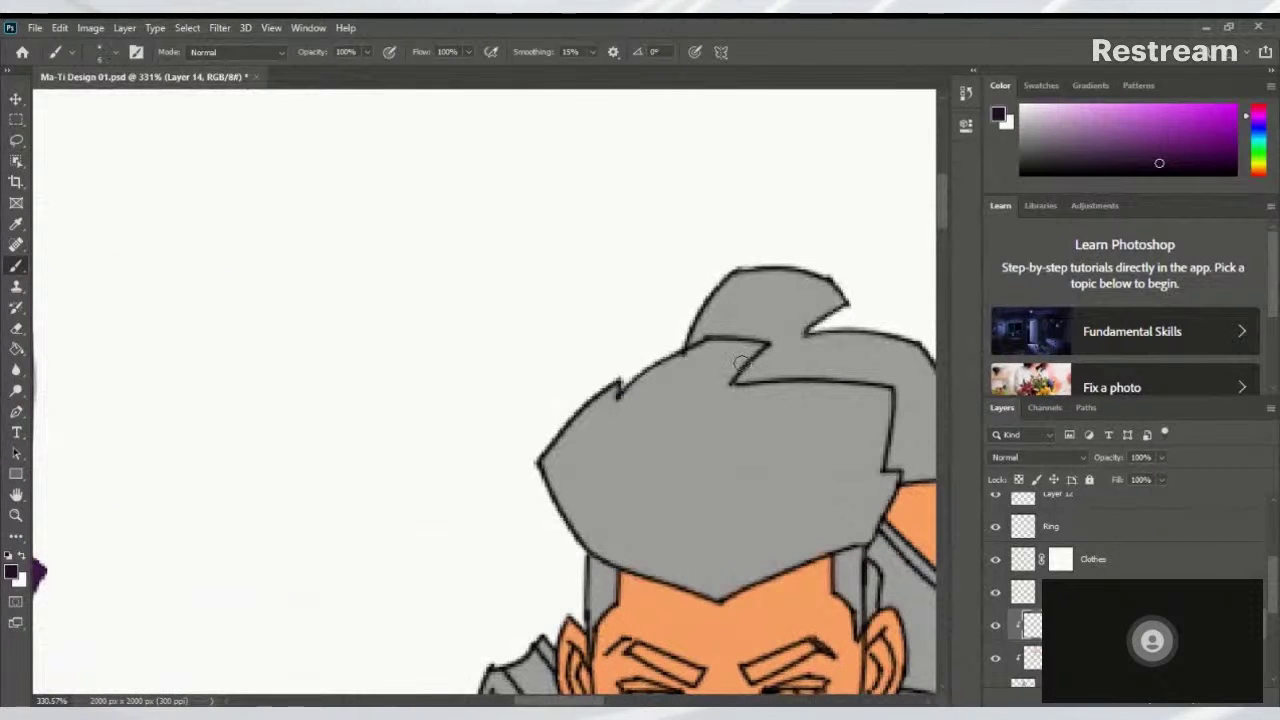
key("bracketright")
key("bracketright")
key("bracketright")
key("bracketright")
key("bracketright")
Paint the hair top dark purple, then cover the right-edge grey strip with a smaller brush
left_click_drag(776, 366, 623, 320)
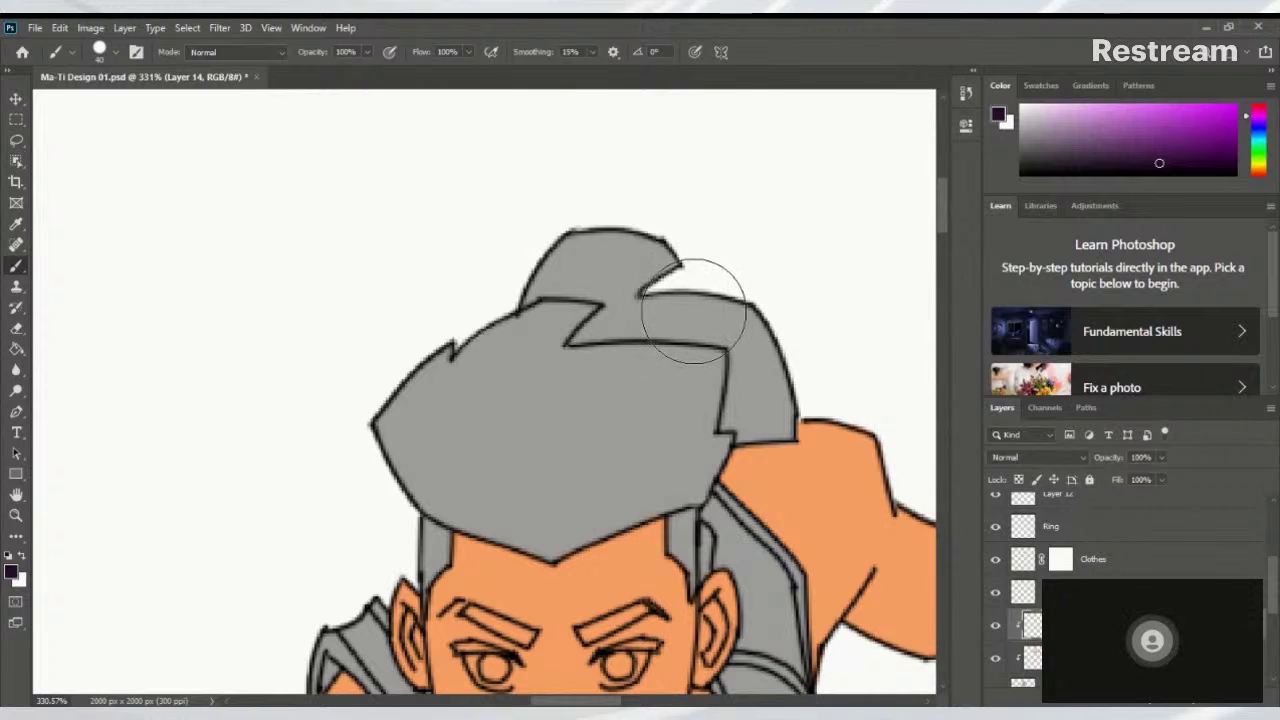
mouse_move(653, 322)
left_mouse_down()
mouse_move(700, 256)
mouse_move(689, 249)
mouse_move(700, 277)
mouse_move(654, 329)
mouse_move(737, 352)
mouse_move(760, 344)
mouse_move(565, 368)
mouse_move(539, 341)
mouse_move(602, 353)
mouse_move(450, 375)
mouse_move(487, 400)
mouse_move(453, 405)
mouse_move(464, 423)
mouse_move(389, 408)
mouse_move(432, 428)
mouse_move(417, 440)
mouse_move(499, 430)
mouse_move(534, 349)
left_mouse_up()
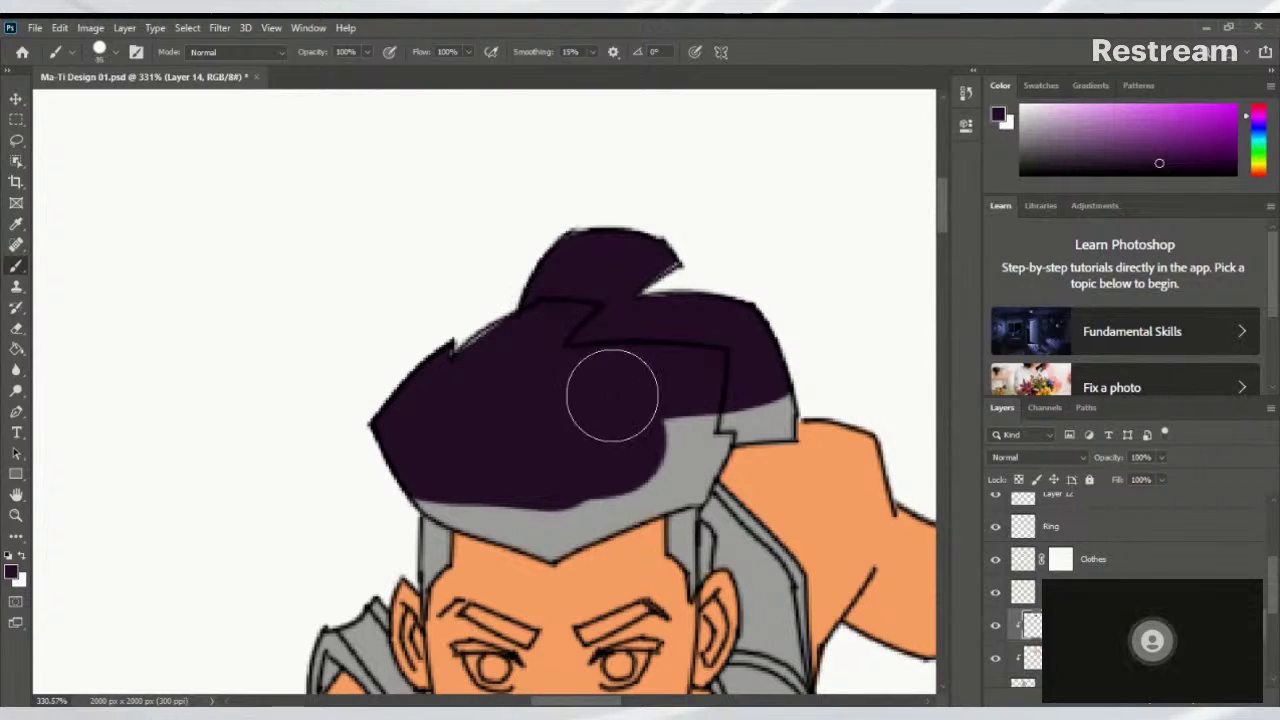
key("bracketleft")
key("bracketleft")
mouse_move(715, 453)
left_mouse_down()
mouse_move(698, 499)
mouse_move(655, 501)
mouse_move(677, 497)
mouse_move(611, 531)
mouse_move(587, 528)
mouse_move(681, 502)
mouse_move(554, 552)
mouse_move(435, 495)
mouse_move(427, 511)
mouse_move(415, 502)
mouse_move(526, 540)
mouse_move(560, 507)
mouse_move(468, 494)
mouse_move(526, 533)
mouse_move(516, 525)
mouse_move(577, 503)
mouse_move(567, 516)
mouse_move(668, 445)
mouse_move(651, 479)
mouse_move(670, 477)
mouse_move(666, 460)
mouse_move(689, 464)
mouse_move(682, 448)
mouse_move(727, 421)
mouse_move(712, 434)
mouse_move(777, 408)
left_mouse_up()
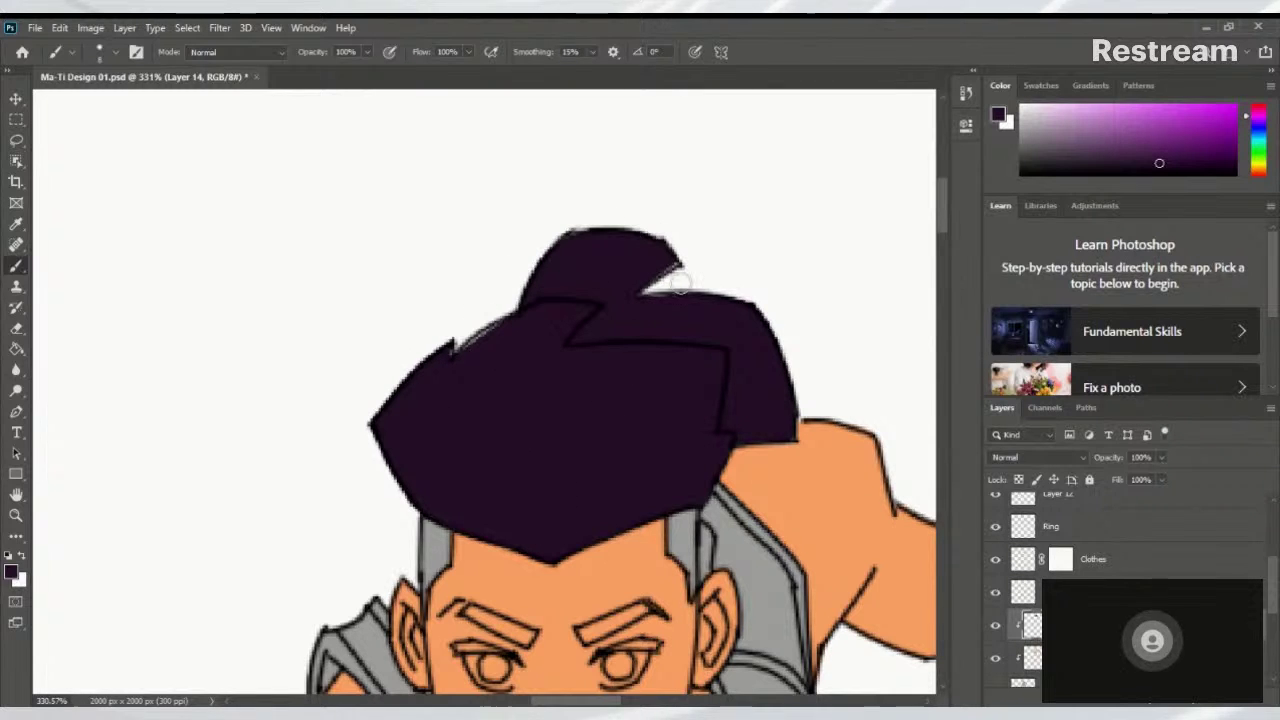
scroll(750, 398, "down", 5)
scroll(700, 420, "up", 6)
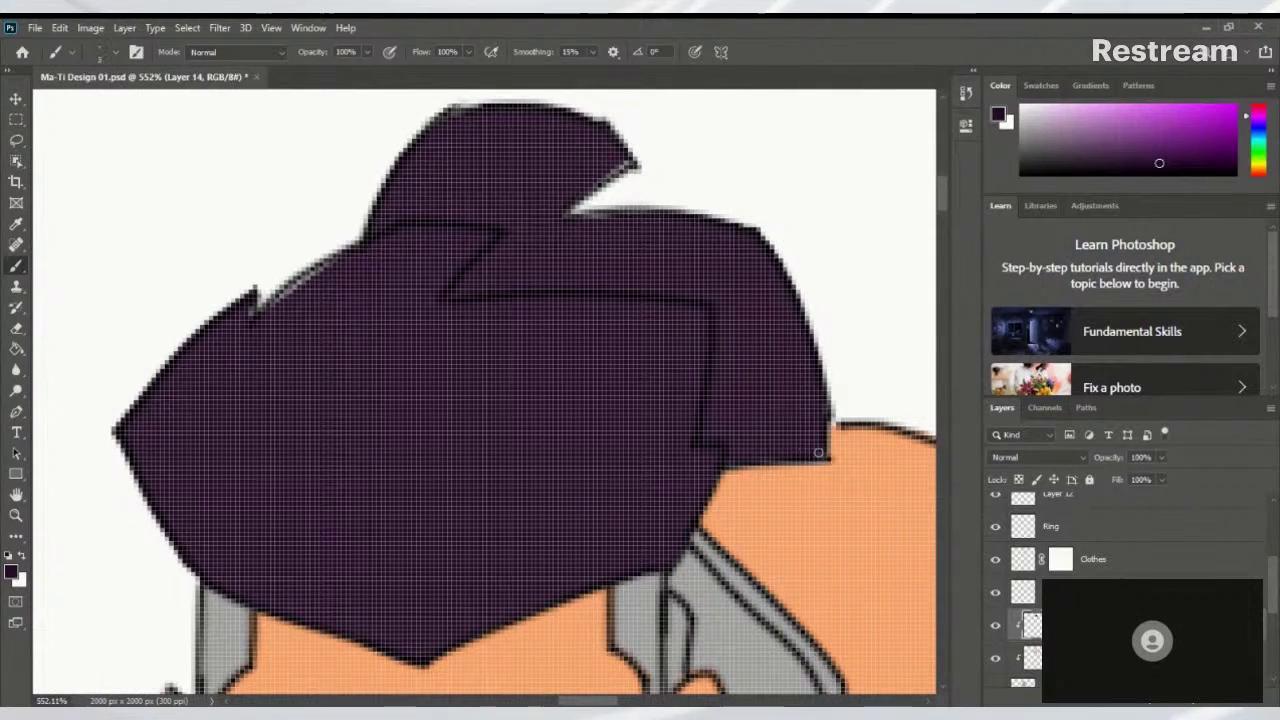
scroll(790, 352, "down", 5)
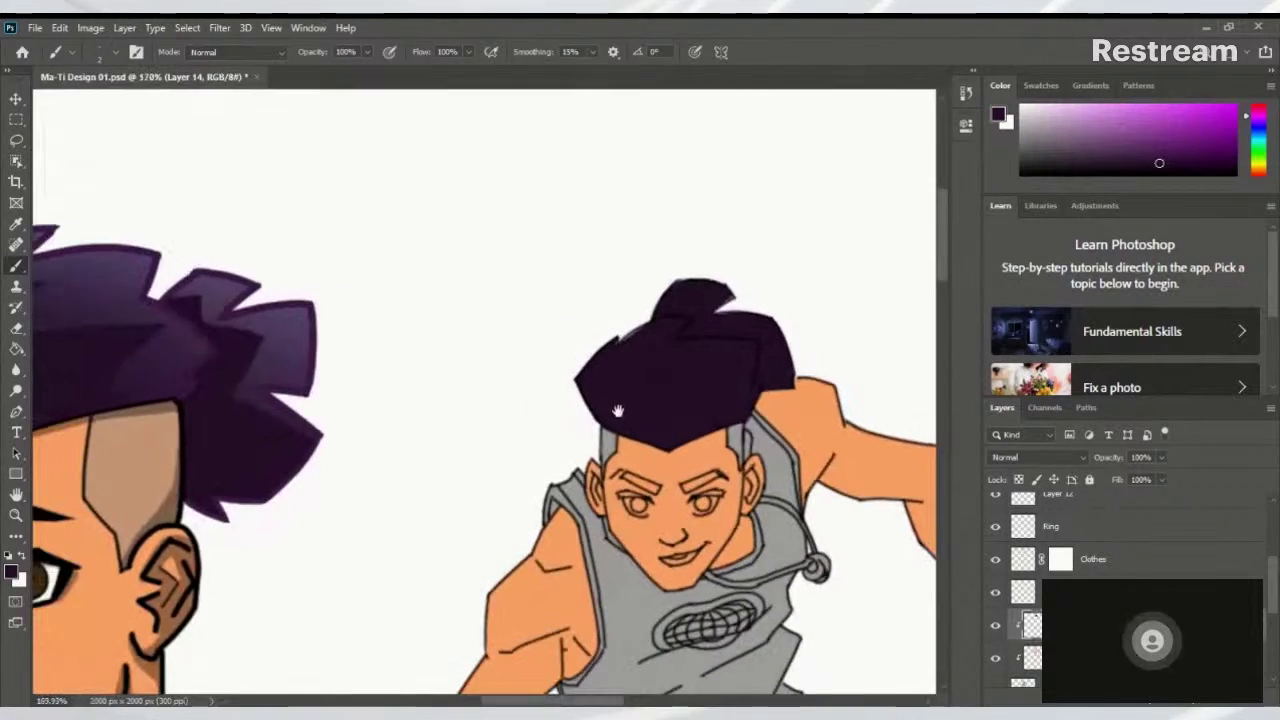
scroll(677, 366, "up", 3)
scroll(753, 293, "up", 4)
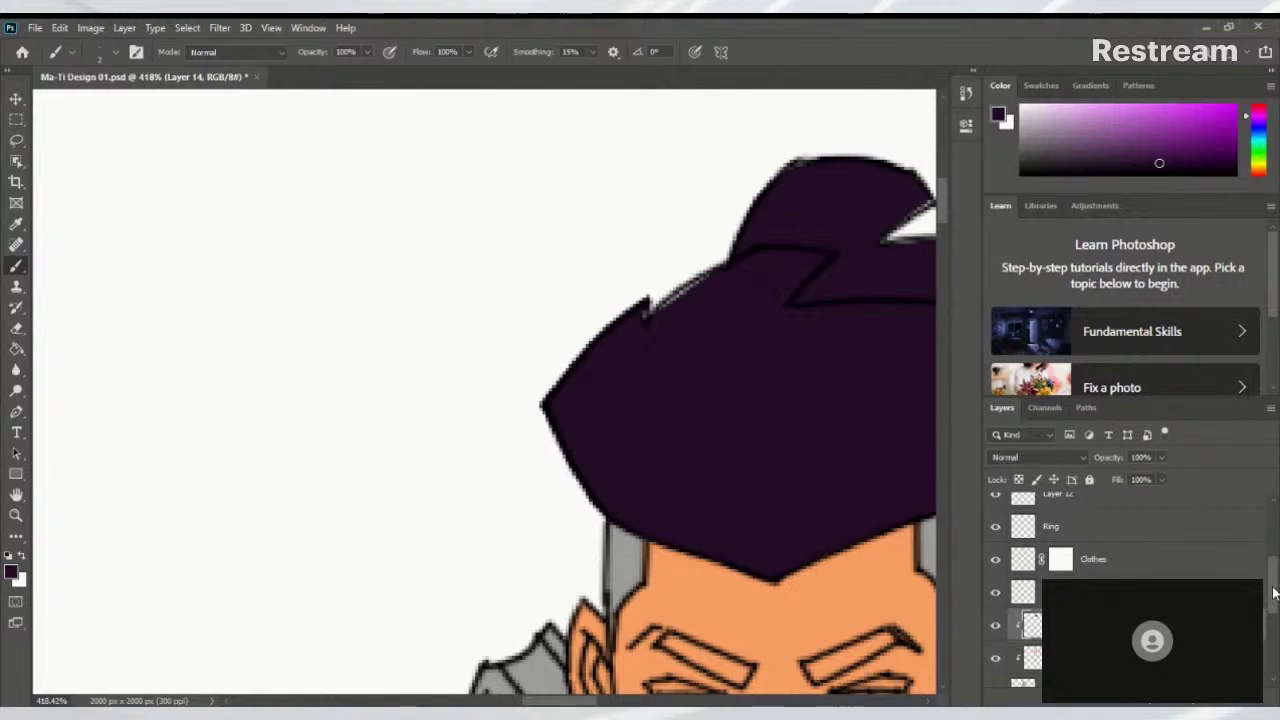
scroll(1273, 593, "down", 5)
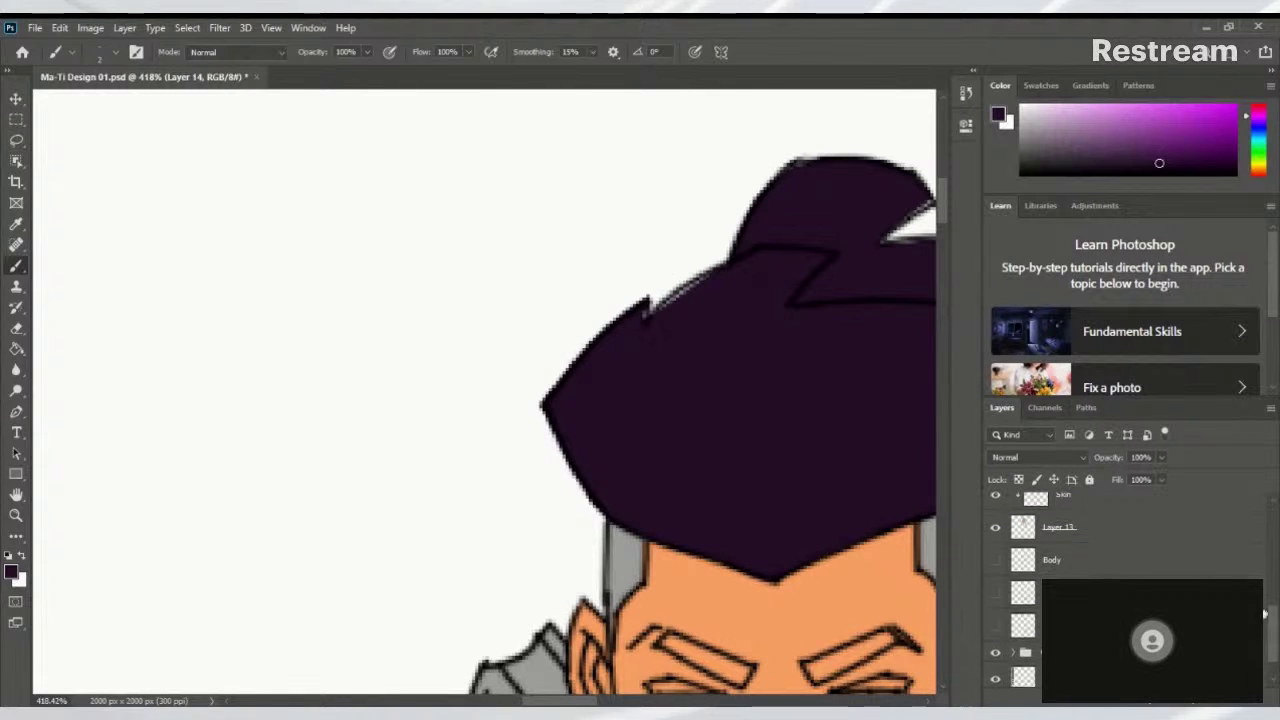
Select Layer 13 and toggle its visibility off and on to check its colours
left_click(1134, 537)
left_click(996, 528)
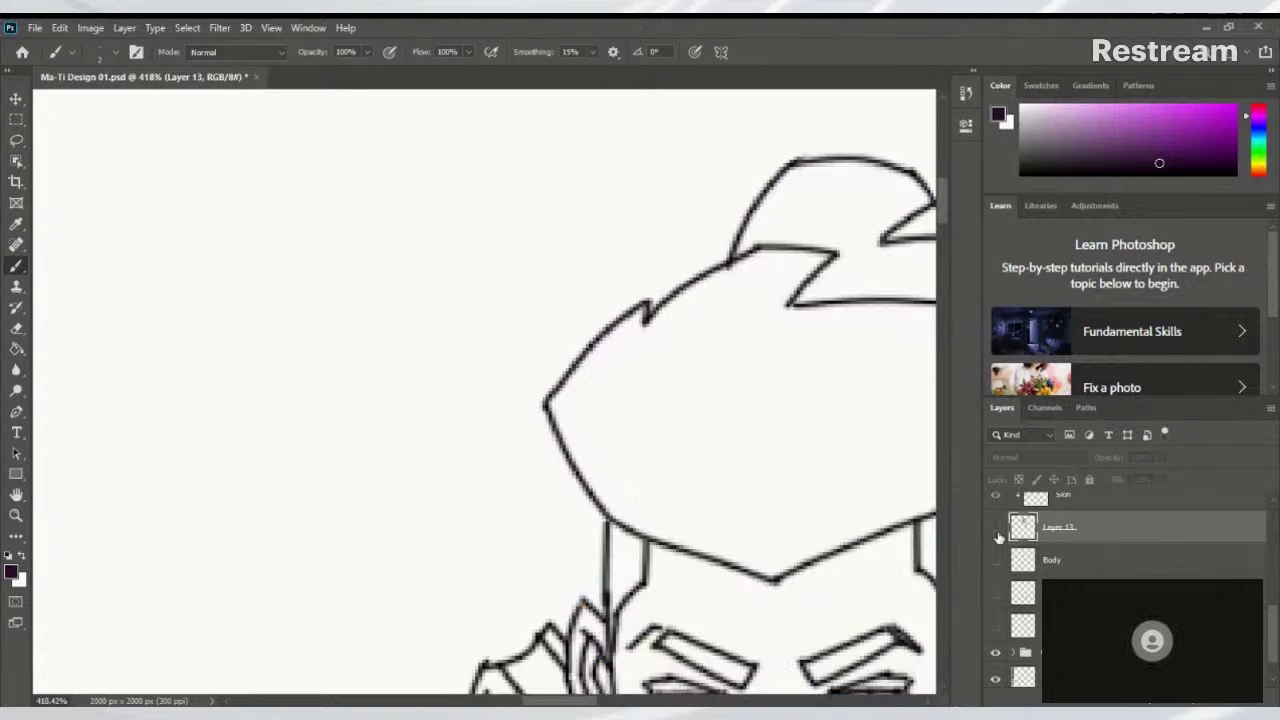
left_click(996, 528)
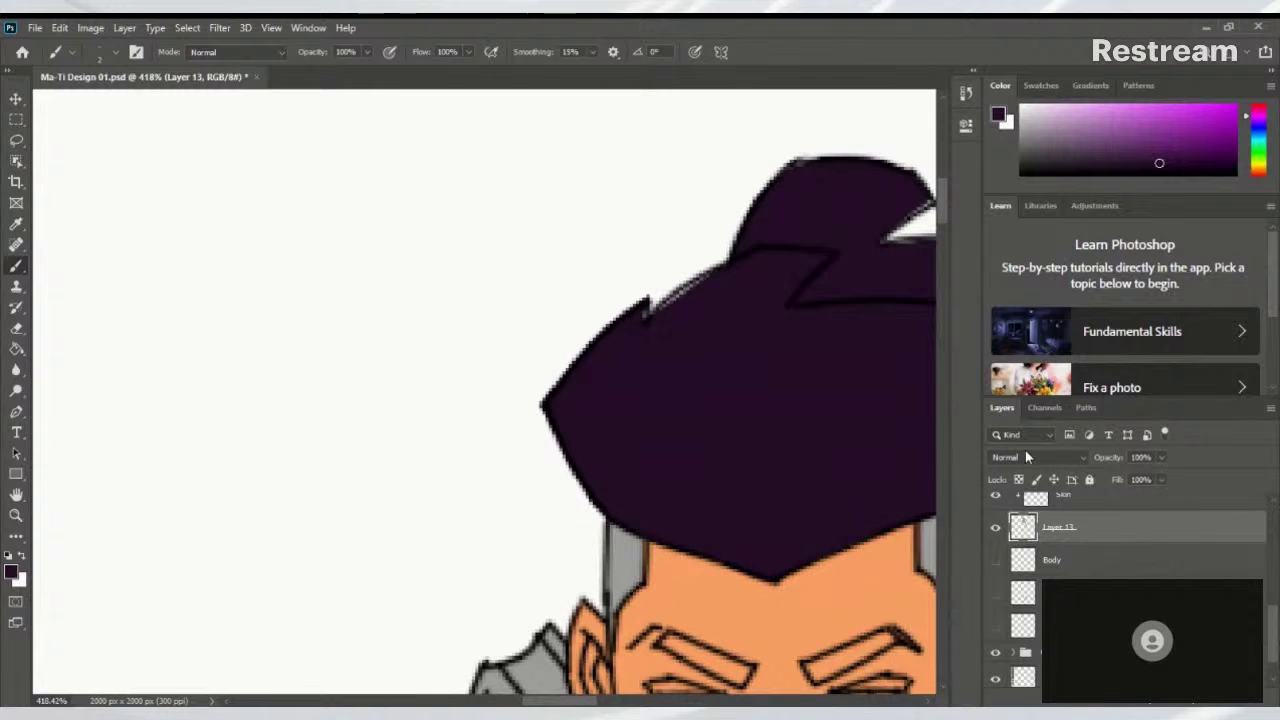
scroll(528, 466, "up", 2)
scroll(528, 466, "right", 2)
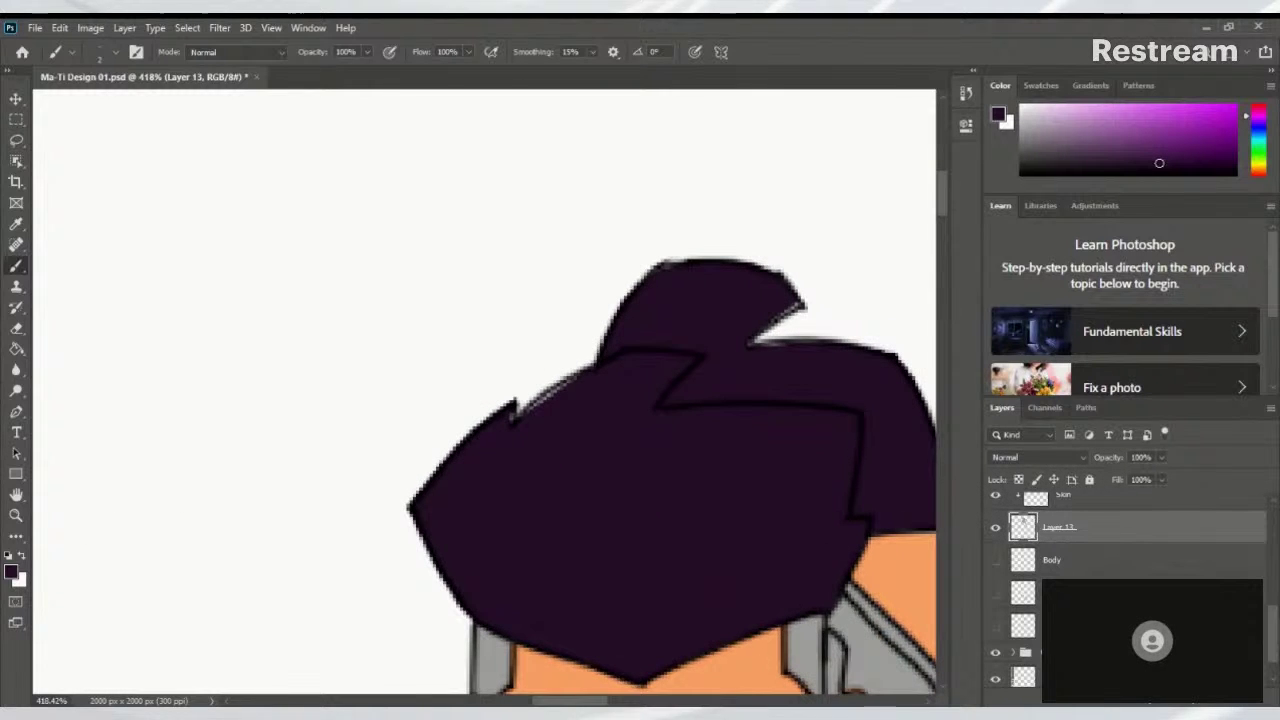
Switch the paint colour to light grey
left_click(880, 643, "alt")
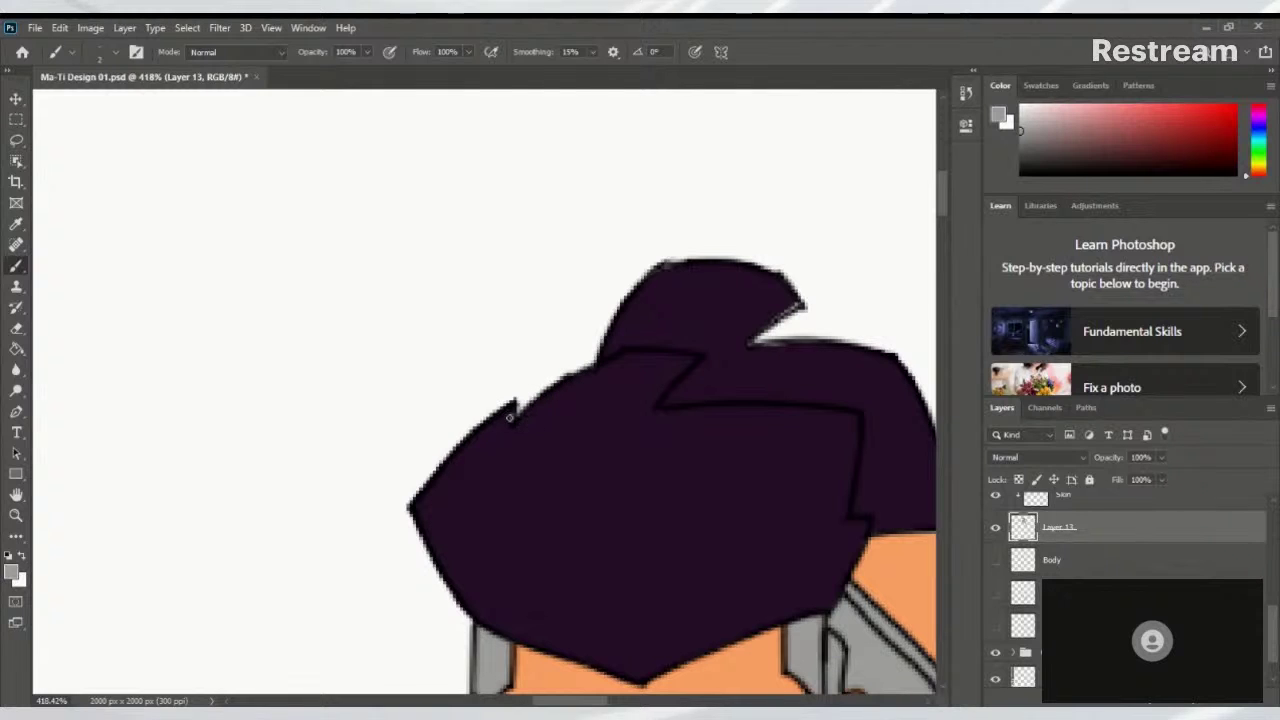
scroll(511, 422, "up", 2)
scroll(511, 422, "right", 2)
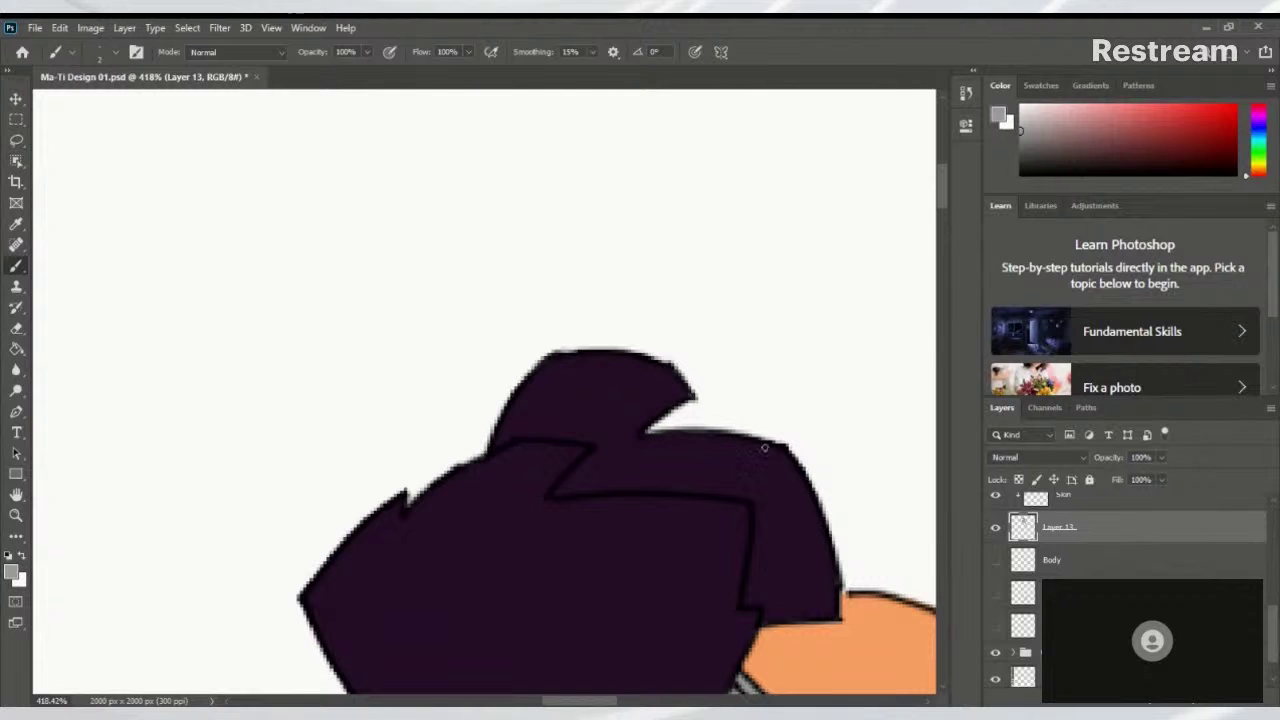
scroll(764, 448, "down", 2)
scroll(764, 448, "right", 2)
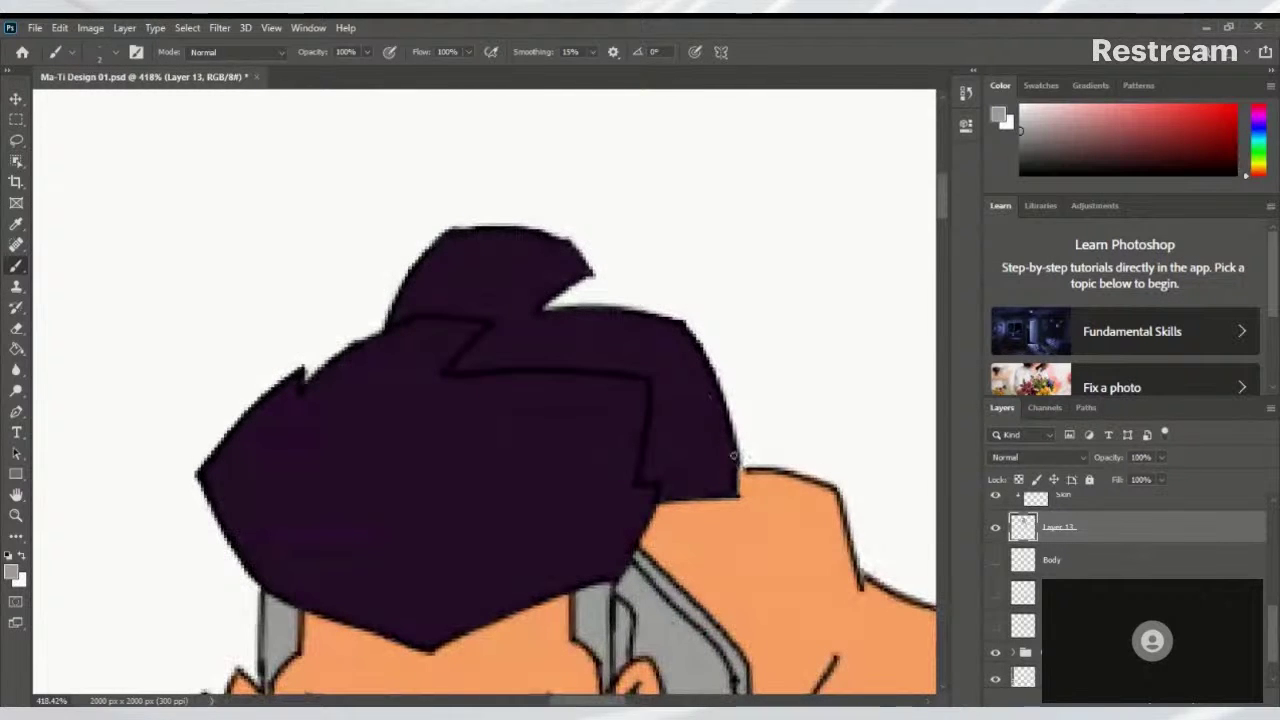
scroll(734, 520, "down", 8)
scroll(629, 437, "up", 3)
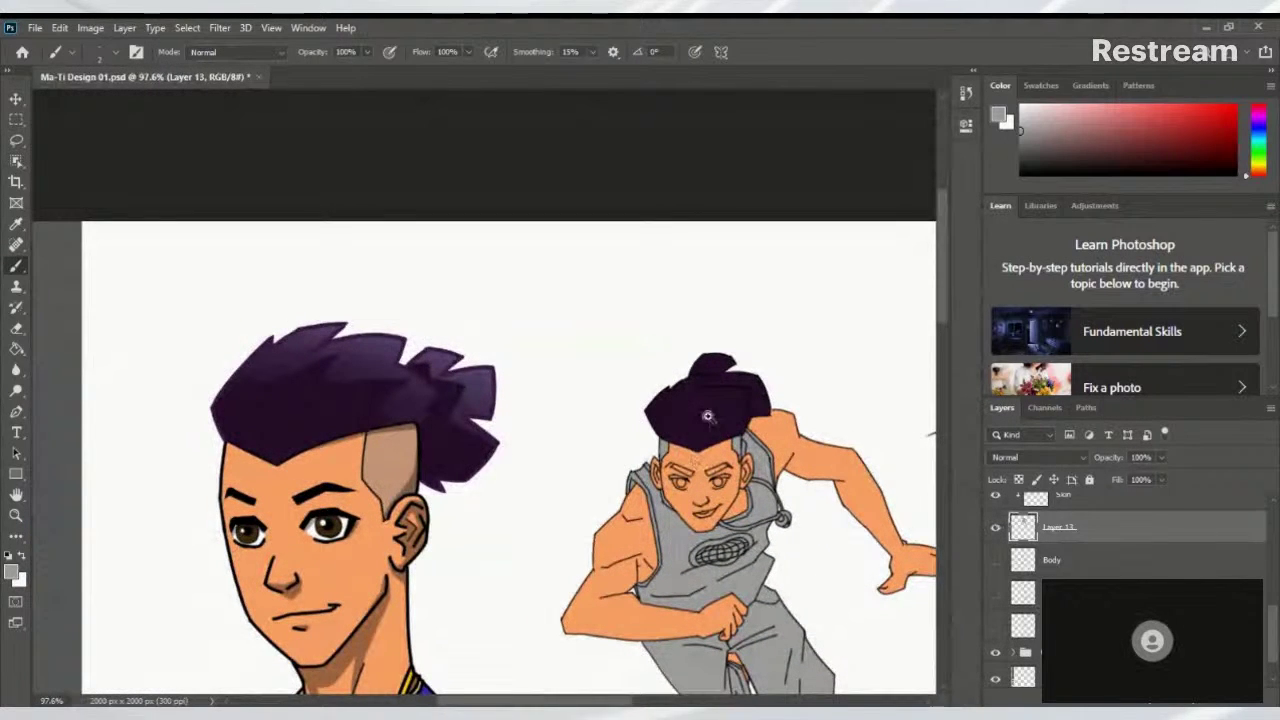
scroll(707, 416, "up", 3)
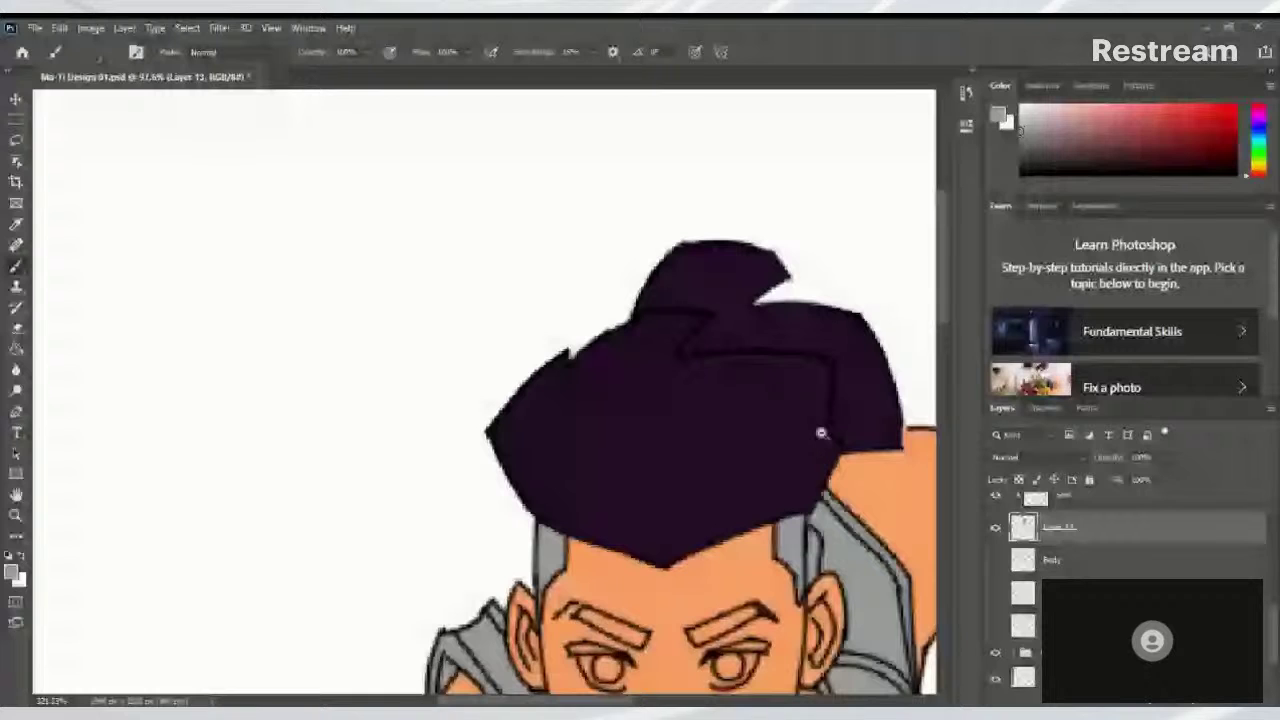
scroll(716, 405, "down", 2)
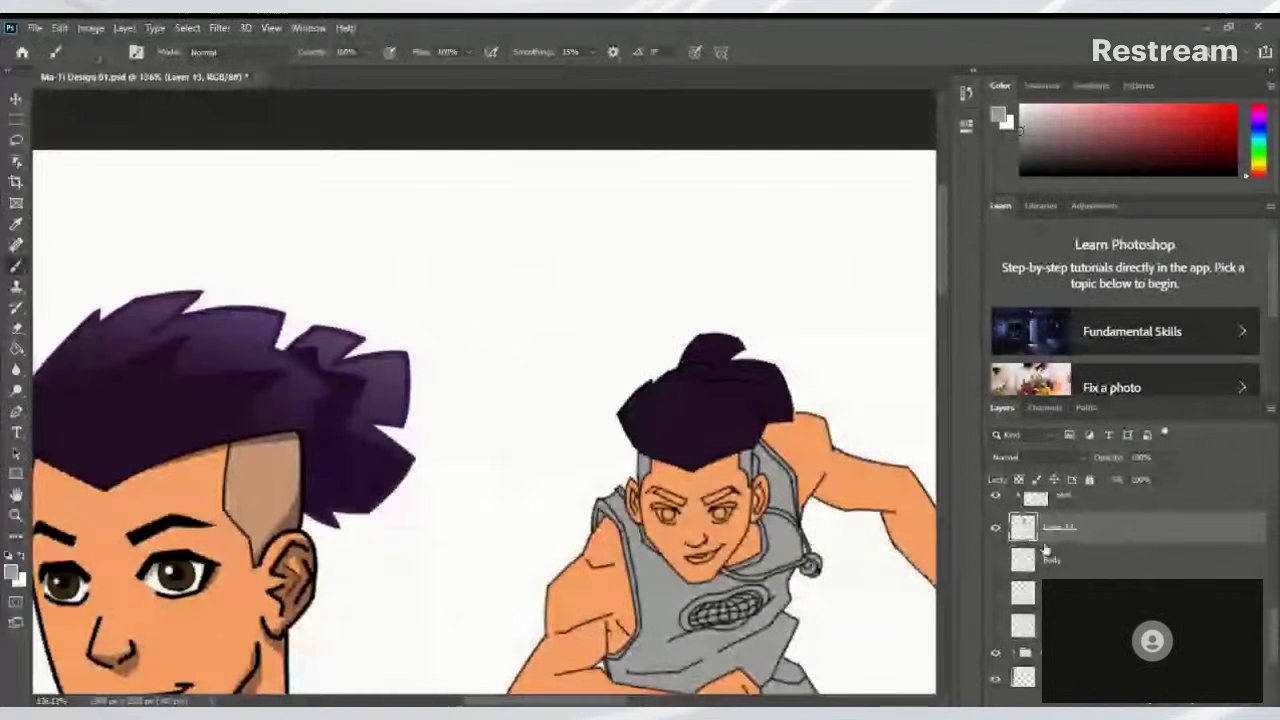
scroll(1108, 559, "up", 3)
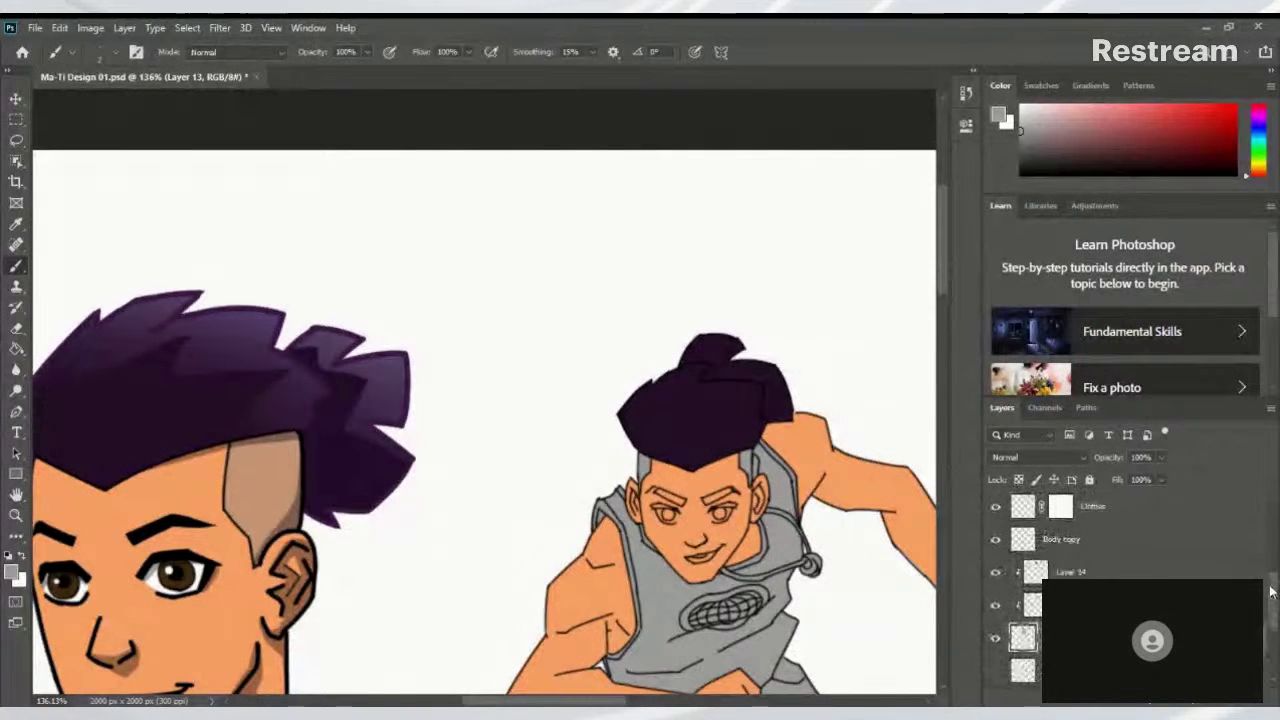
Hide and show the colour fill layer twice to check the line art
left_click(996, 634)
left_click(996, 635)
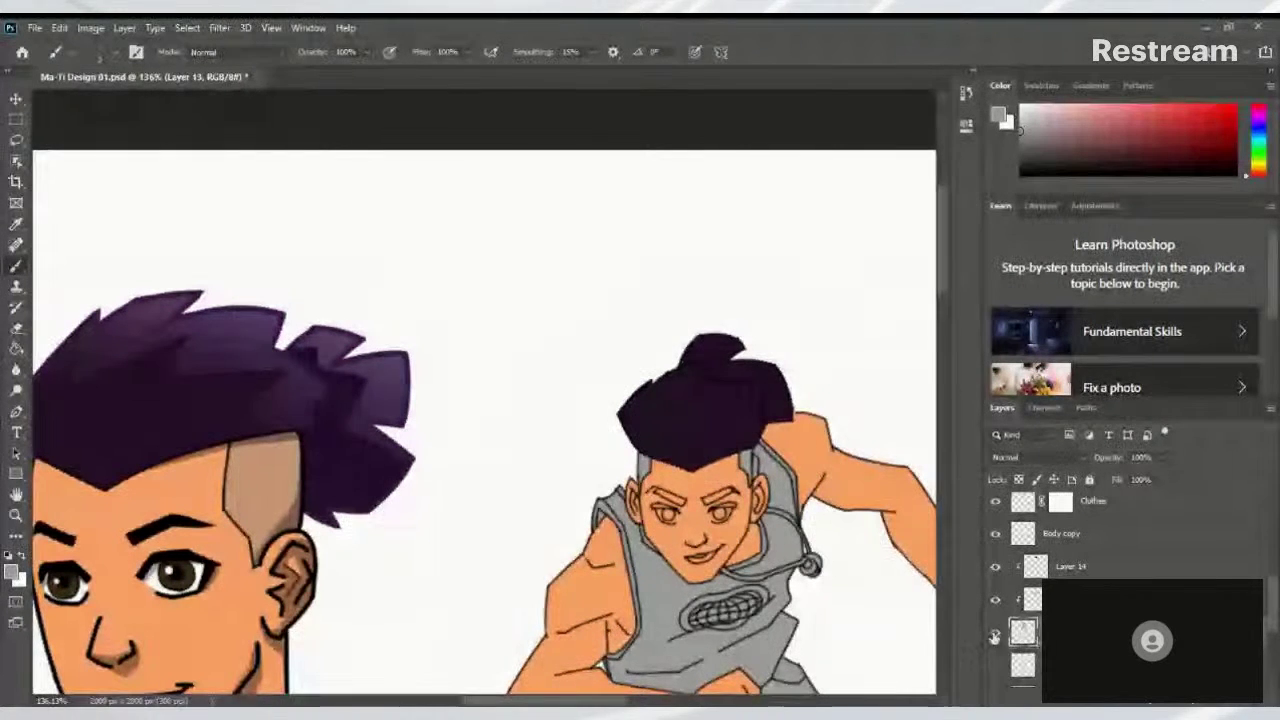
left_click(995, 636)
left_click(995, 637)
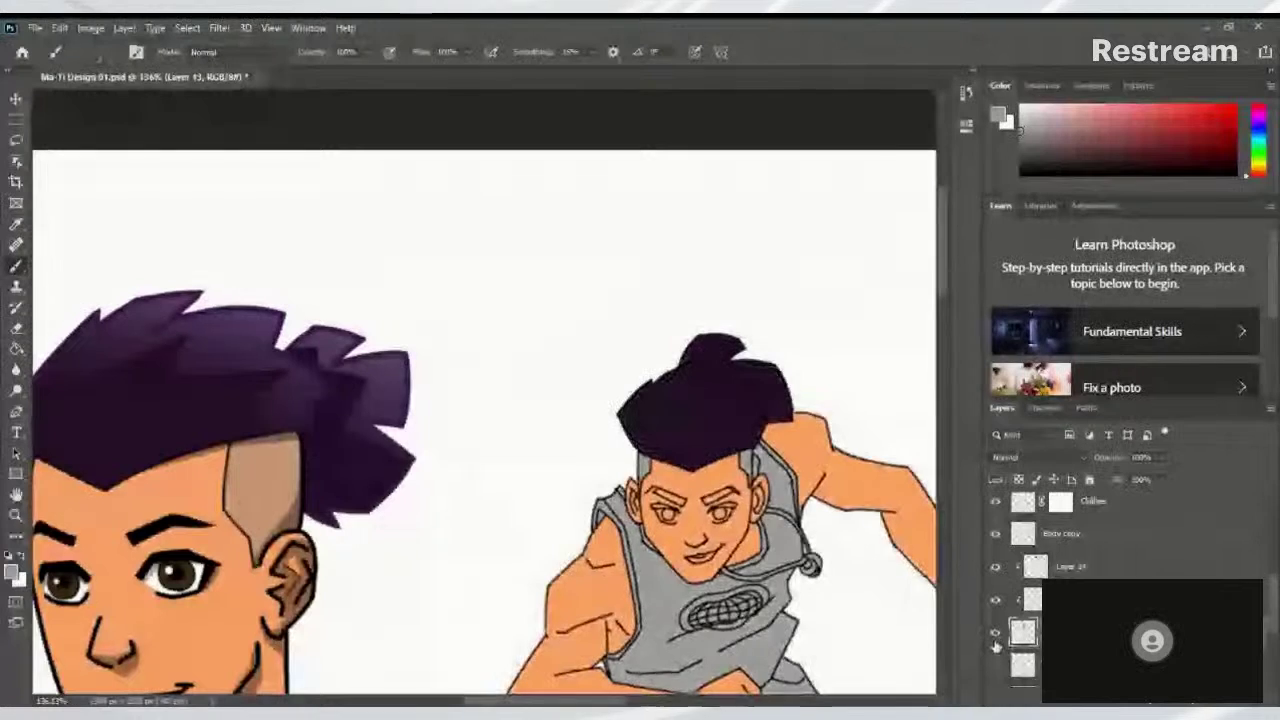
Select Layer 14, confirm it holds the hair paint, and rename it 'Hair'
left_click(1030, 568)
left_click(996, 567)
left_click(996, 567)
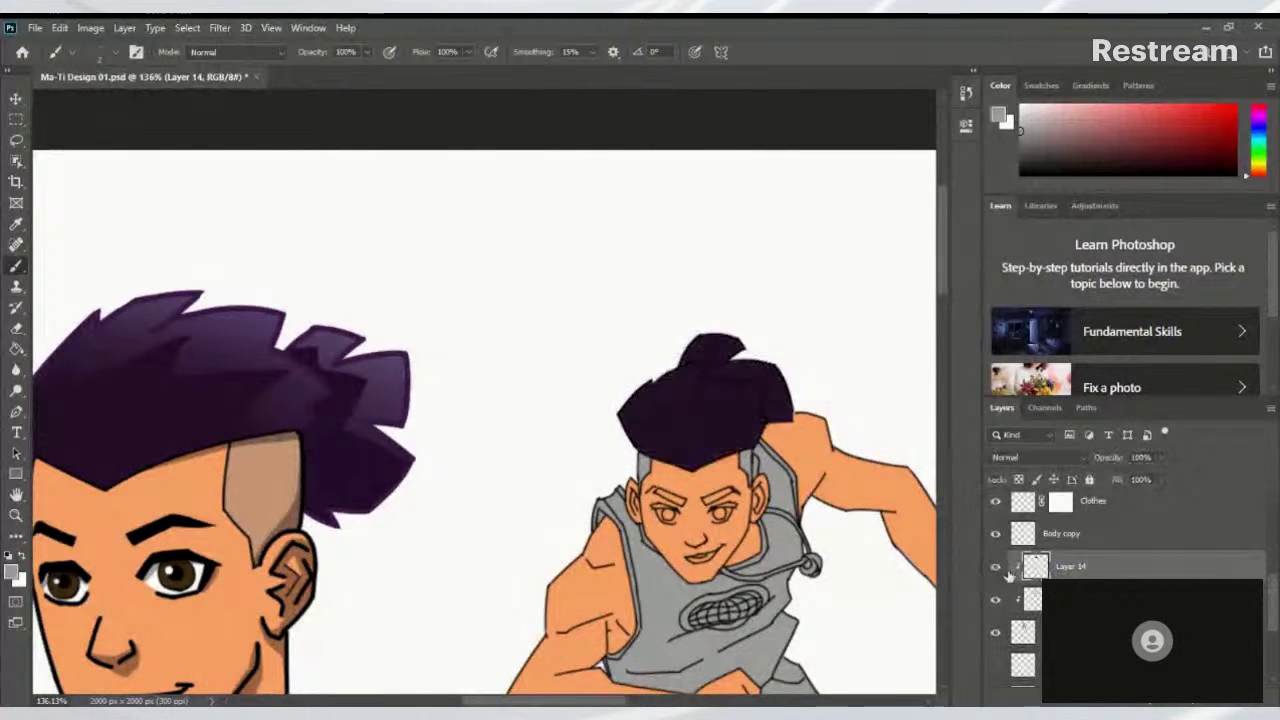
double_click(1071, 566)
type("Hair")
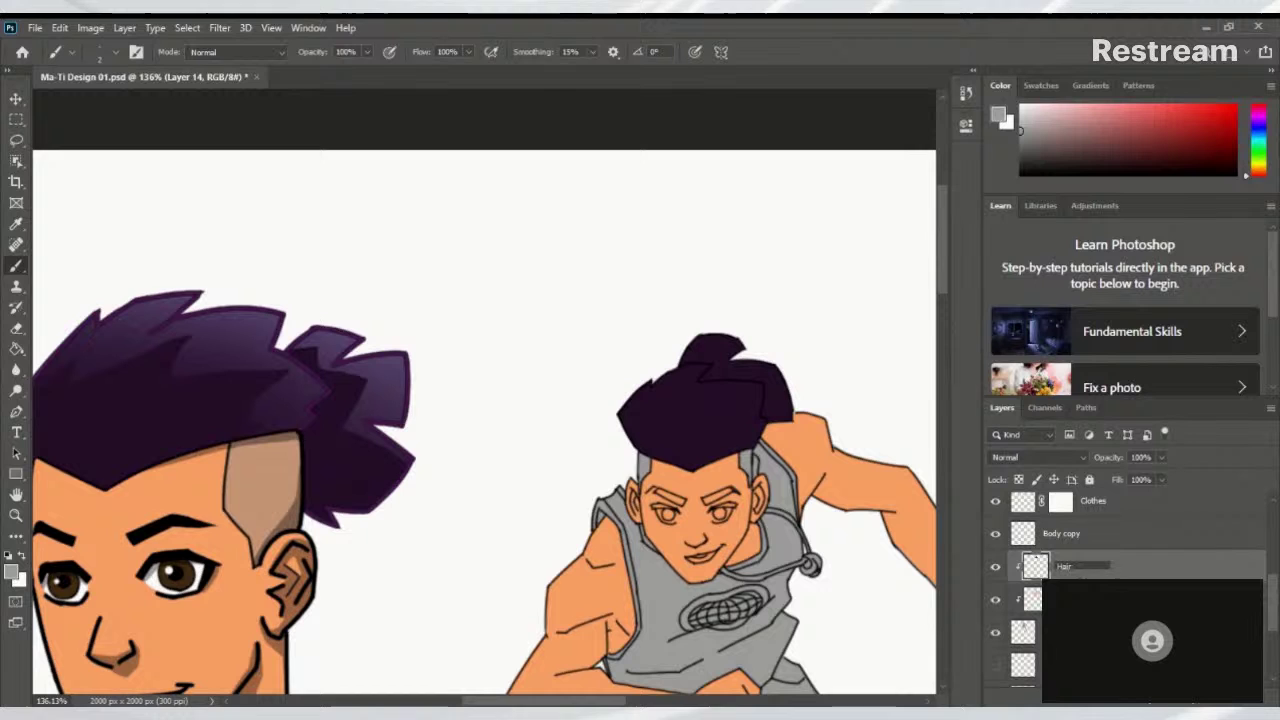
key("Return")
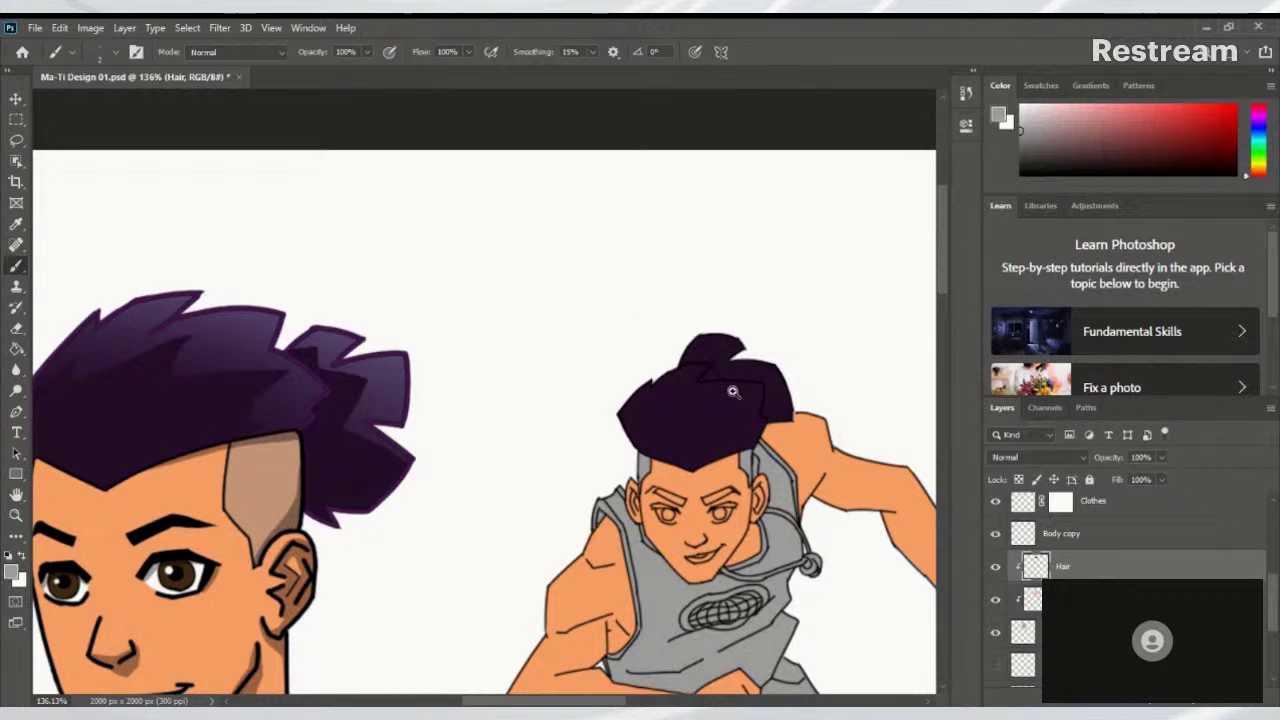
Zoom in closely on the right character's purple hair
left_click_drag(733, 392, 608, 513)
left_click_drag(663, 441, 706, 448)
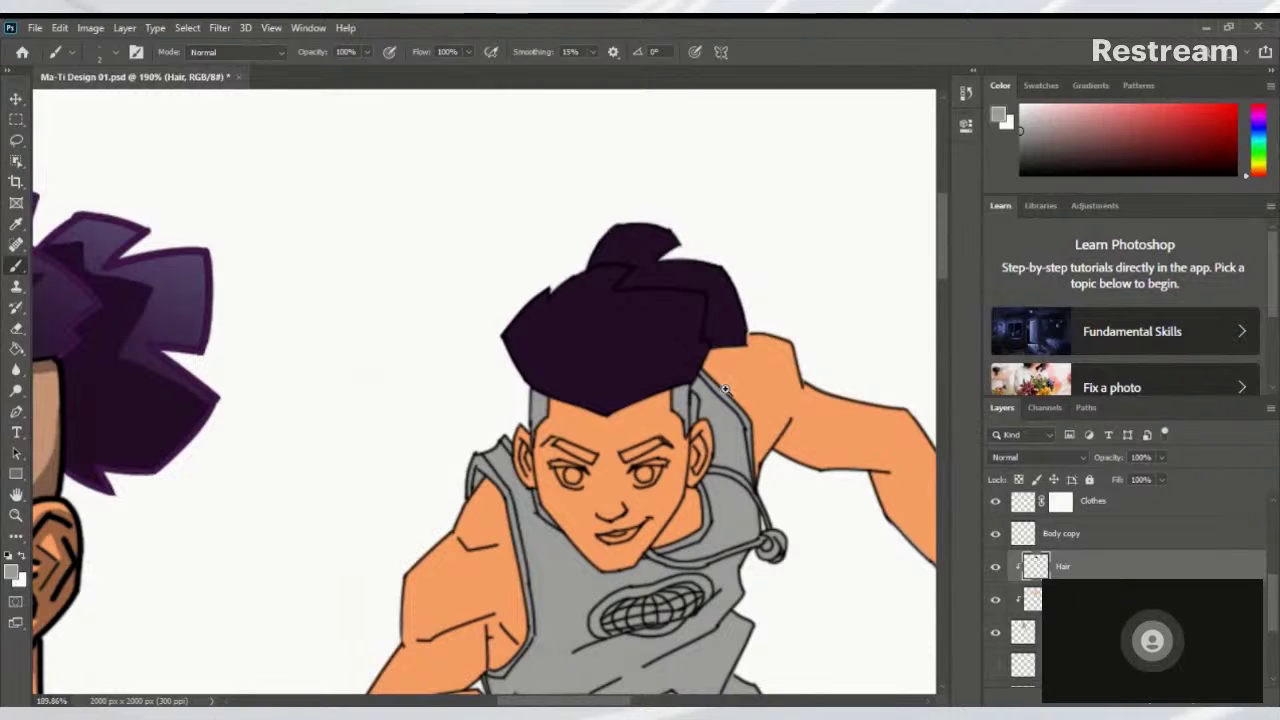
left_click_drag(688, 329, 707, 376)
left_click_drag(791, 347, 746, 367)
left_click_drag(667, 350, 494, 454)
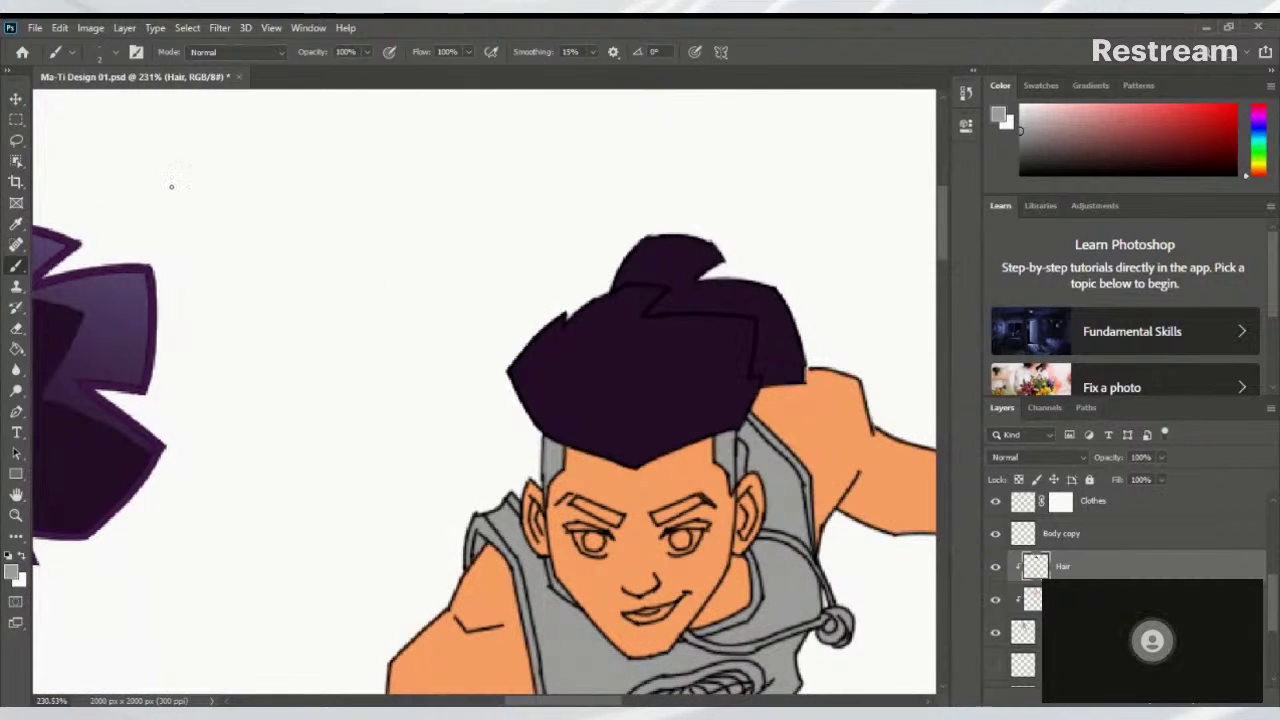
With the Lasso, outline a jagged highlight strip along the top of the hair
left_click(16, 141)
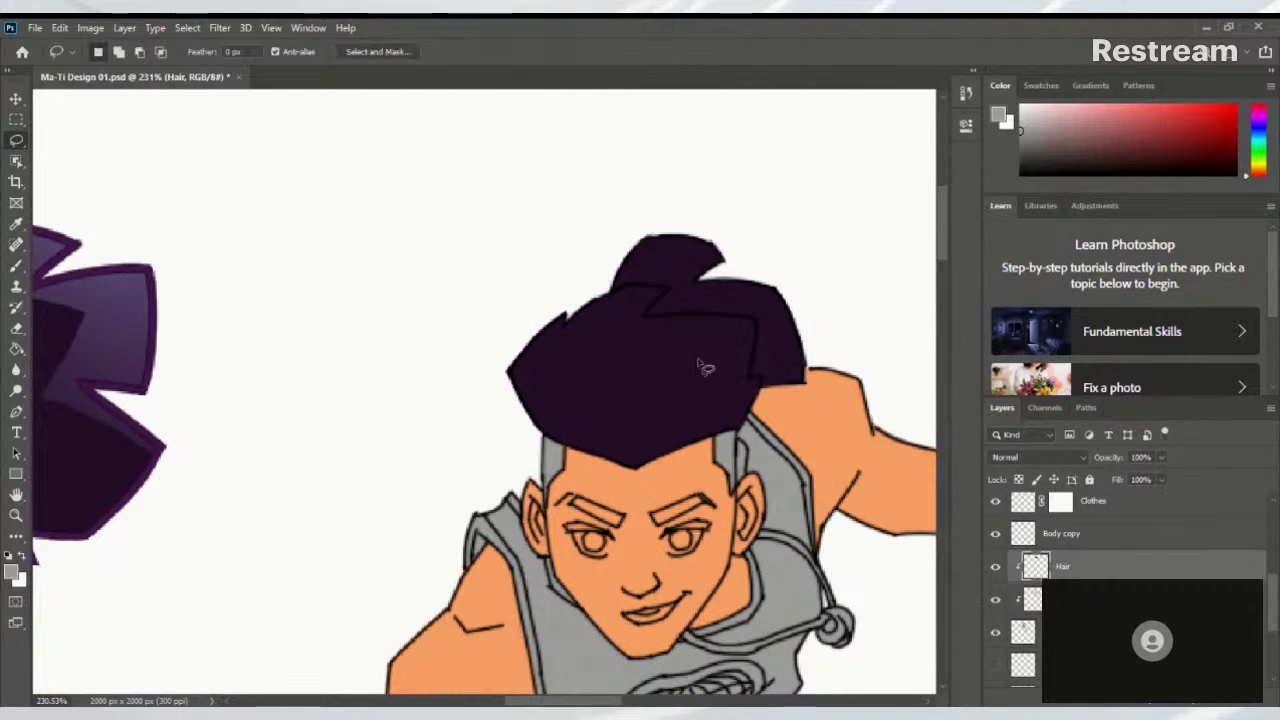
left_click_drag(615, 382, 500, 523)
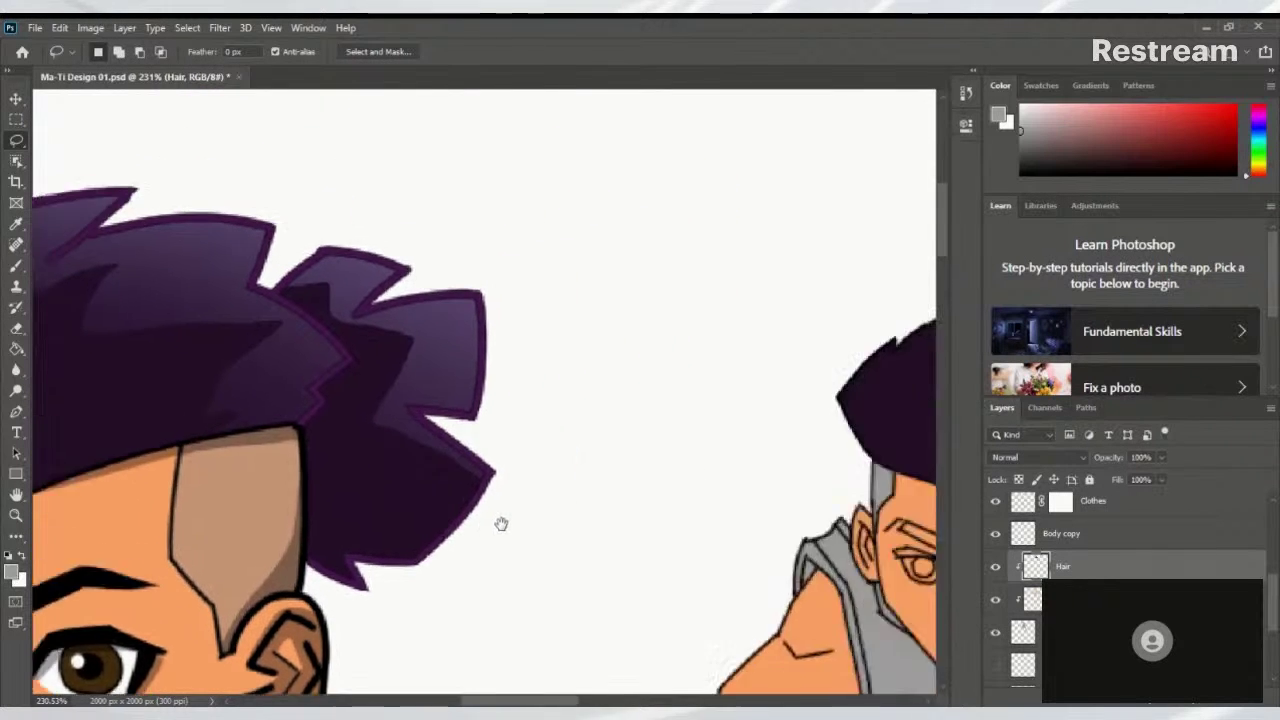
left_click_drag(441, 431, 503, 486)
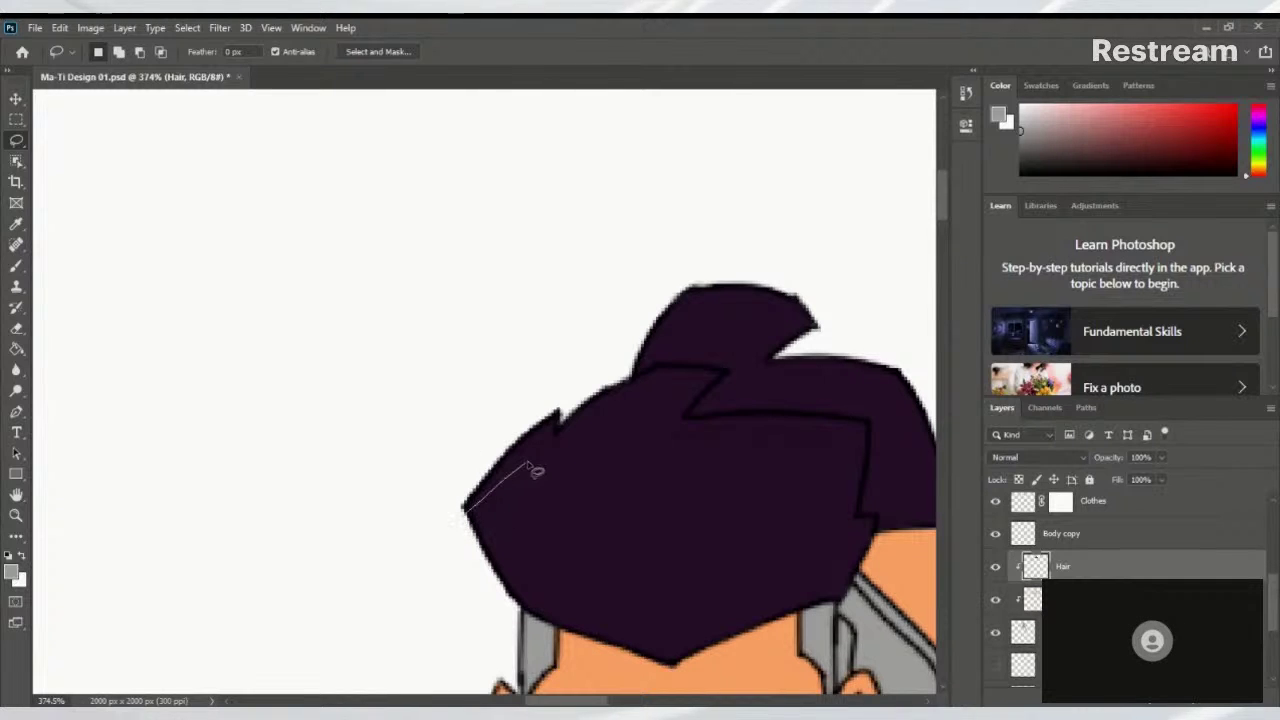
left_click_drag(586, 454, 661, 421)
left_click_drag(650, 466, 820, 456)
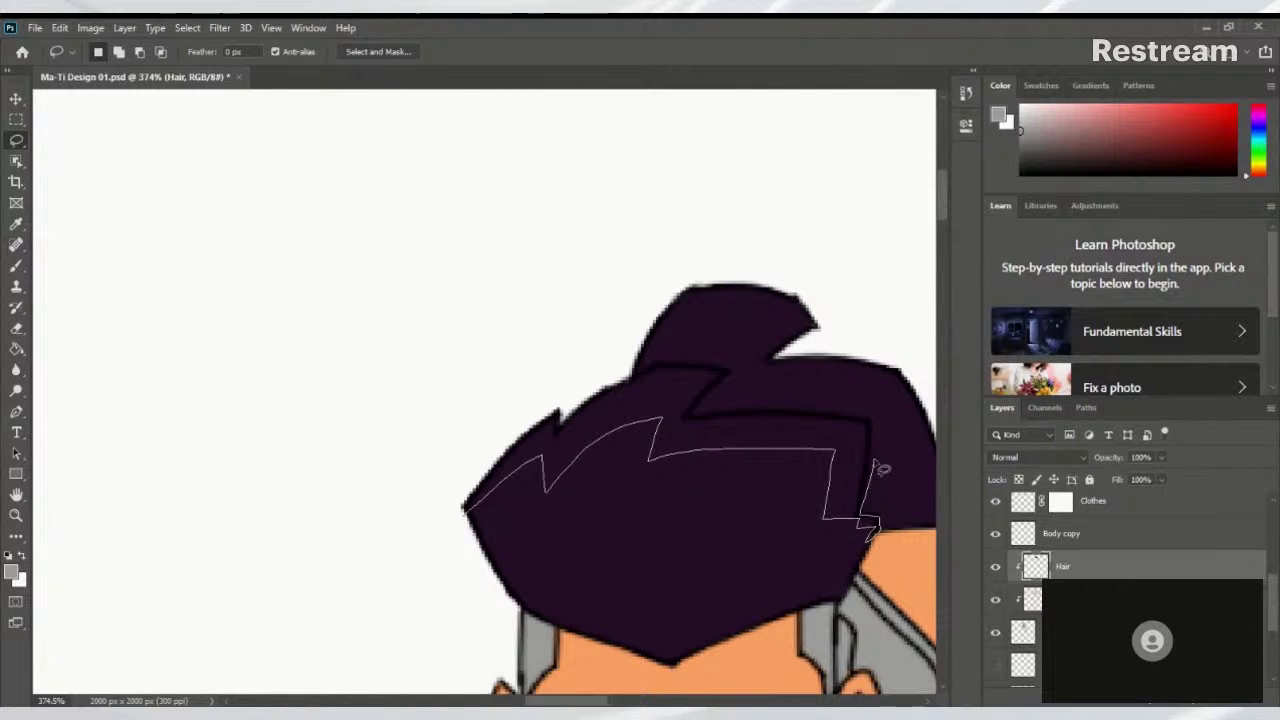
left_click_drag(787, 400, 707, 410)
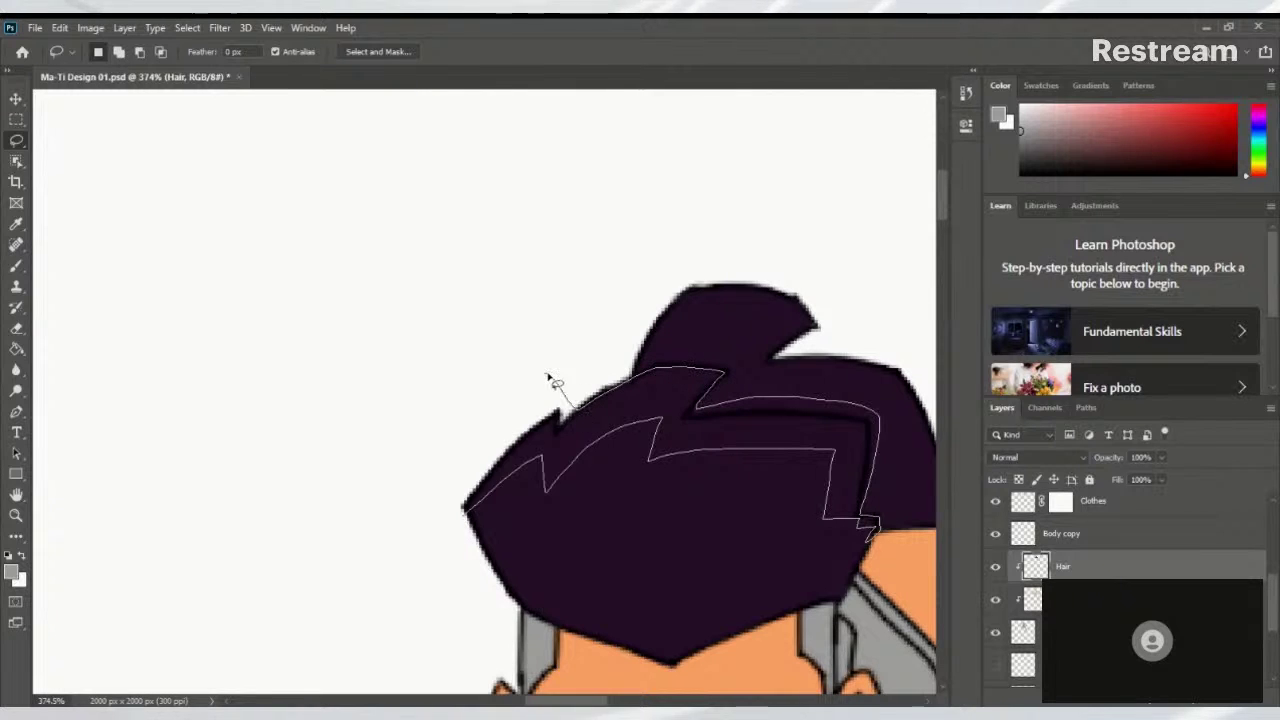
left_click_drag(455, 520, 460, 512)
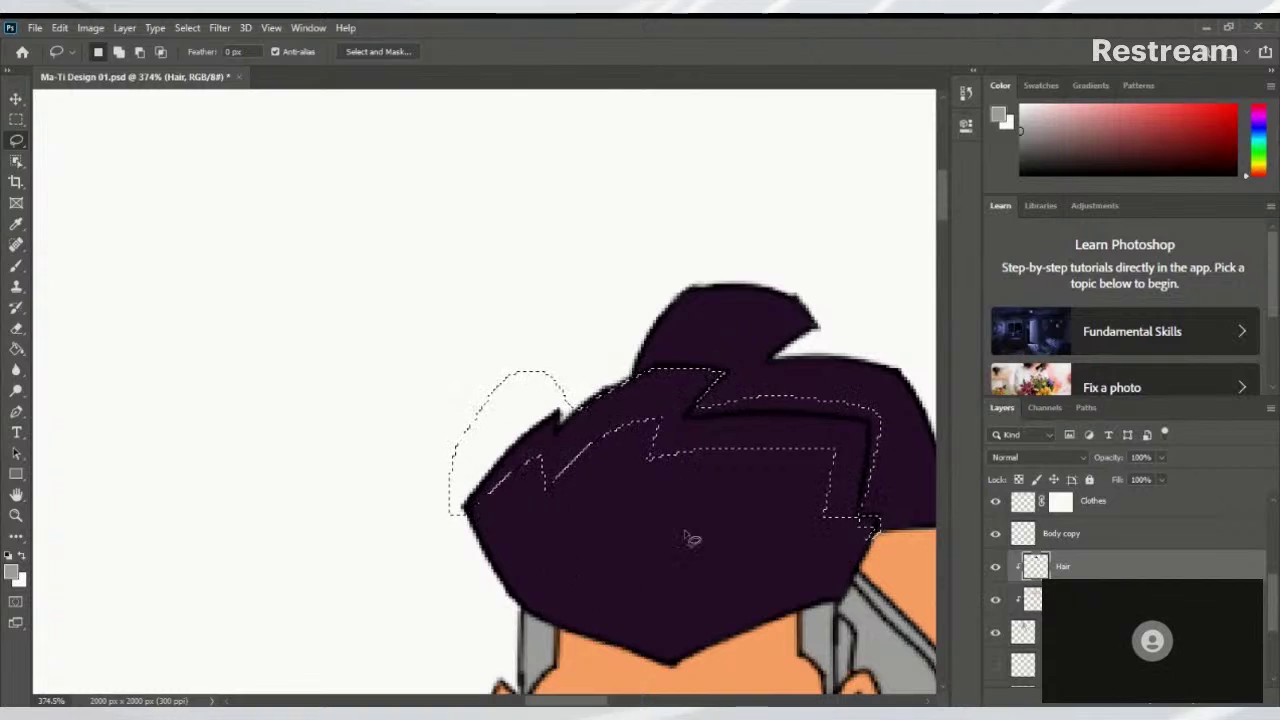
scroll(672, 355, "up", 4)
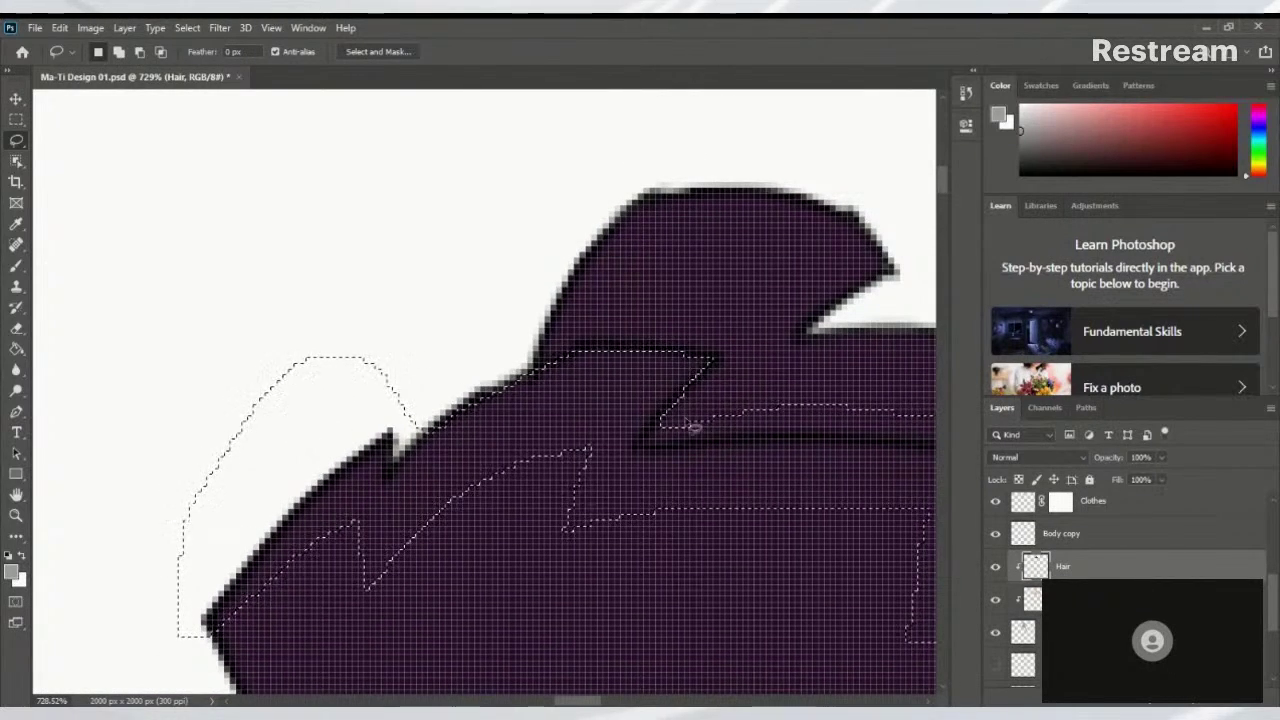
Extend the selection with more pieces traced along the hair's dark line and right side
mouse_move(669, 410)
left_mouse_down()
mouse_move(642, 458)
mouse_move(881, 438)
mouse_move(904, 369)
mouse_move(868, 352)
mouse_move(790, 365)
left_mouse_up()
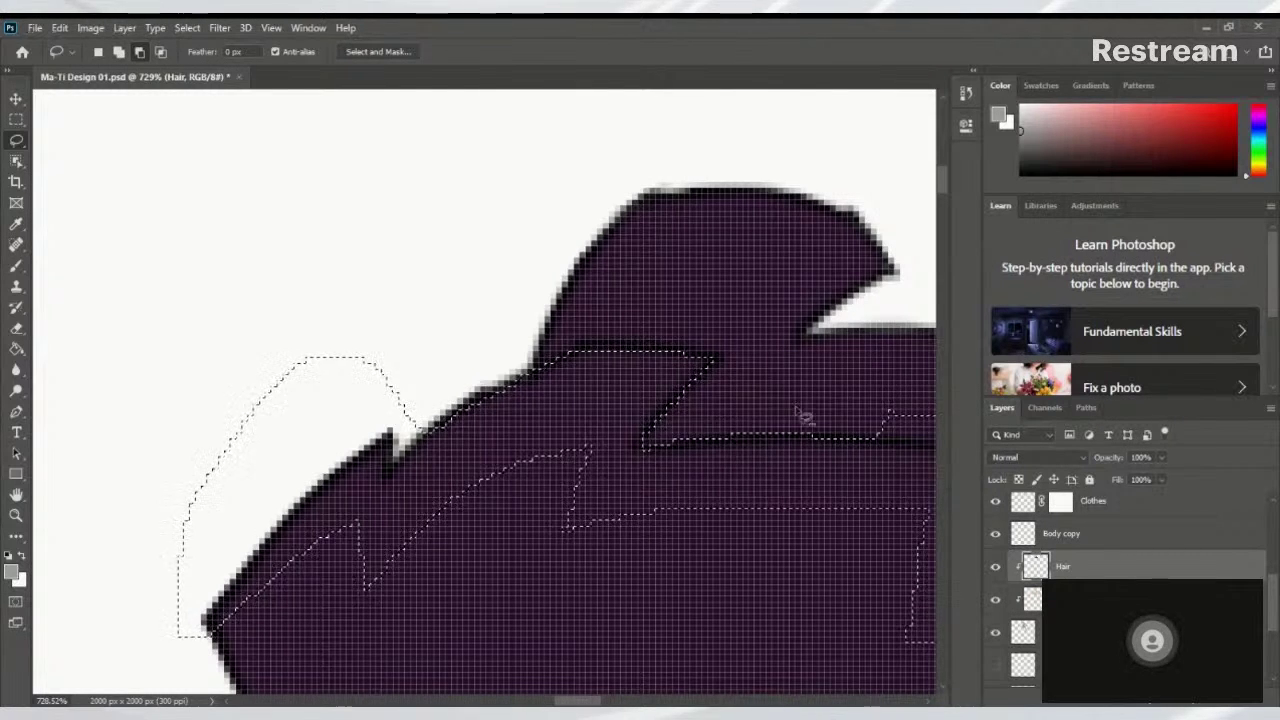
mouse_move(860, 397)
left_mouse_down()
mouse_move(691, 382)
mouse_move(577, 391)
left_mouse_up()
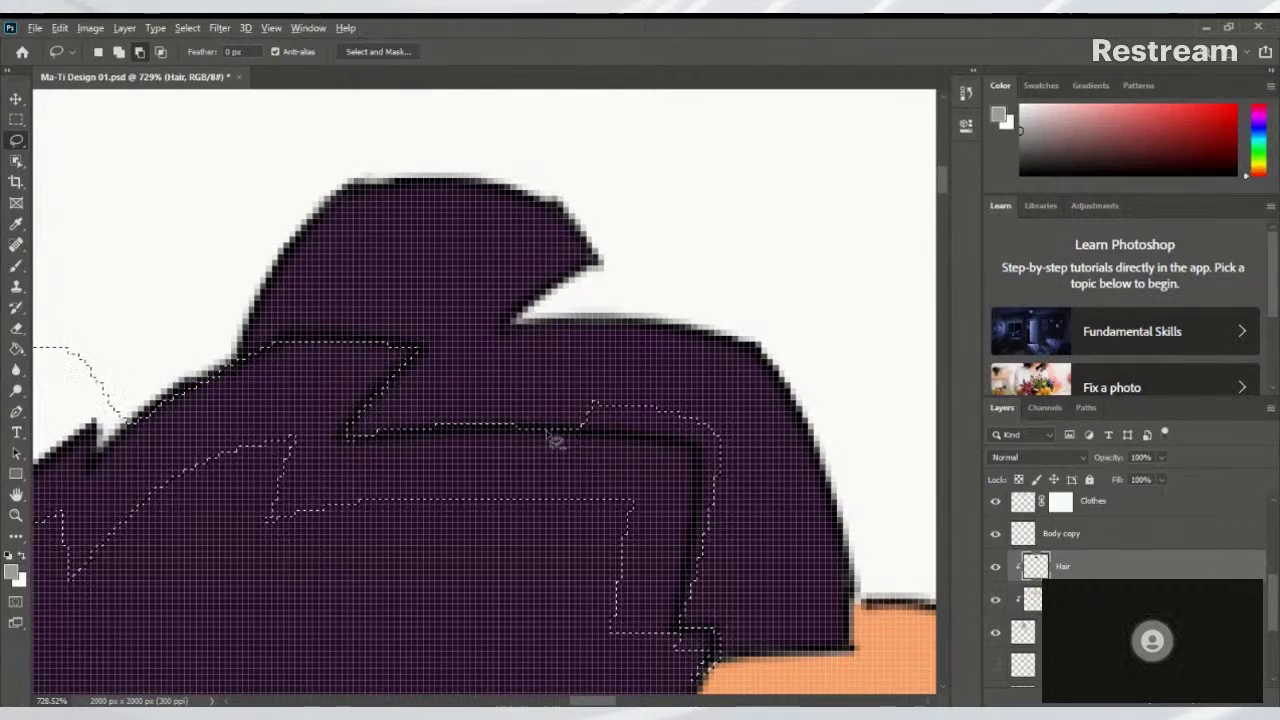
mouse_move(422, 451)
left_mouse_down()
mouse_move(553, 437)
mouse_move(533, 419)
mouse_move(583, 437)
mouse_move(525, 435)
mouse_move(575, 449)
mouse_move(514, 439)
mouse_move(635, 443)
mouse_move(577, 440)
left_mouse_up()
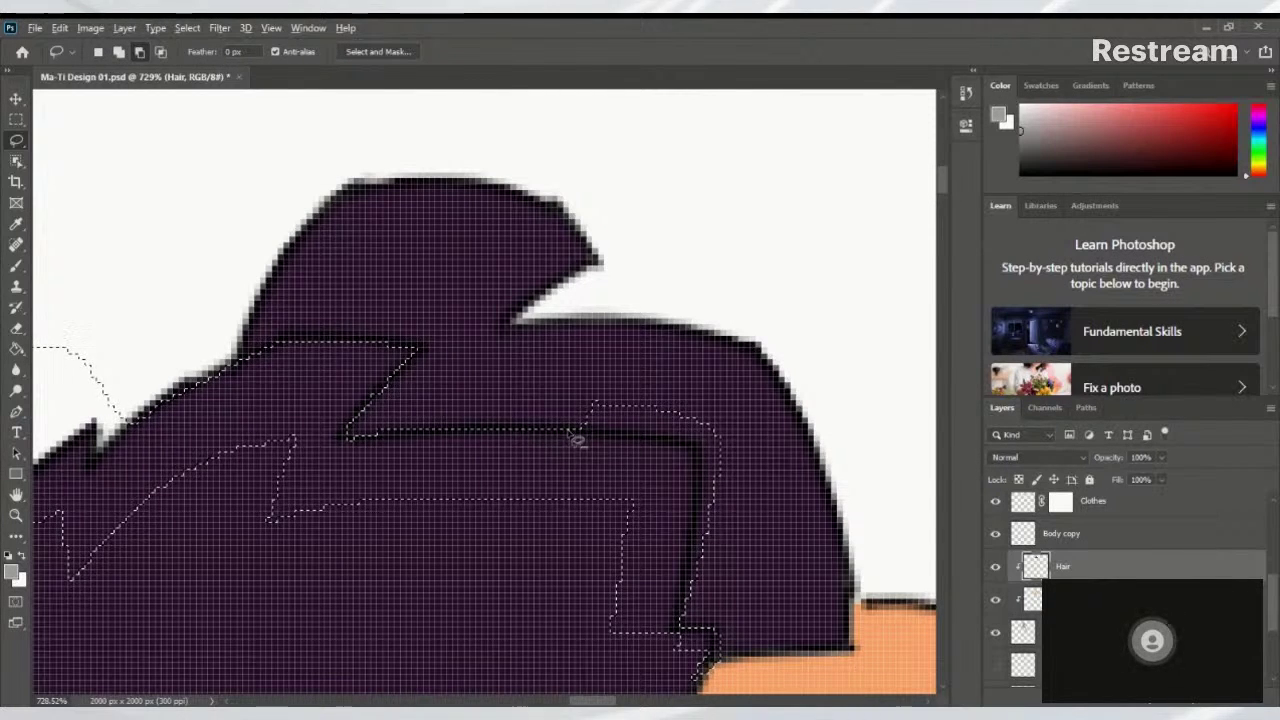
mouse_move(703, 460)
left_mouse_down()
mouse_move(634, 441)
mouse_move(756, 453)
left_mouse_up()
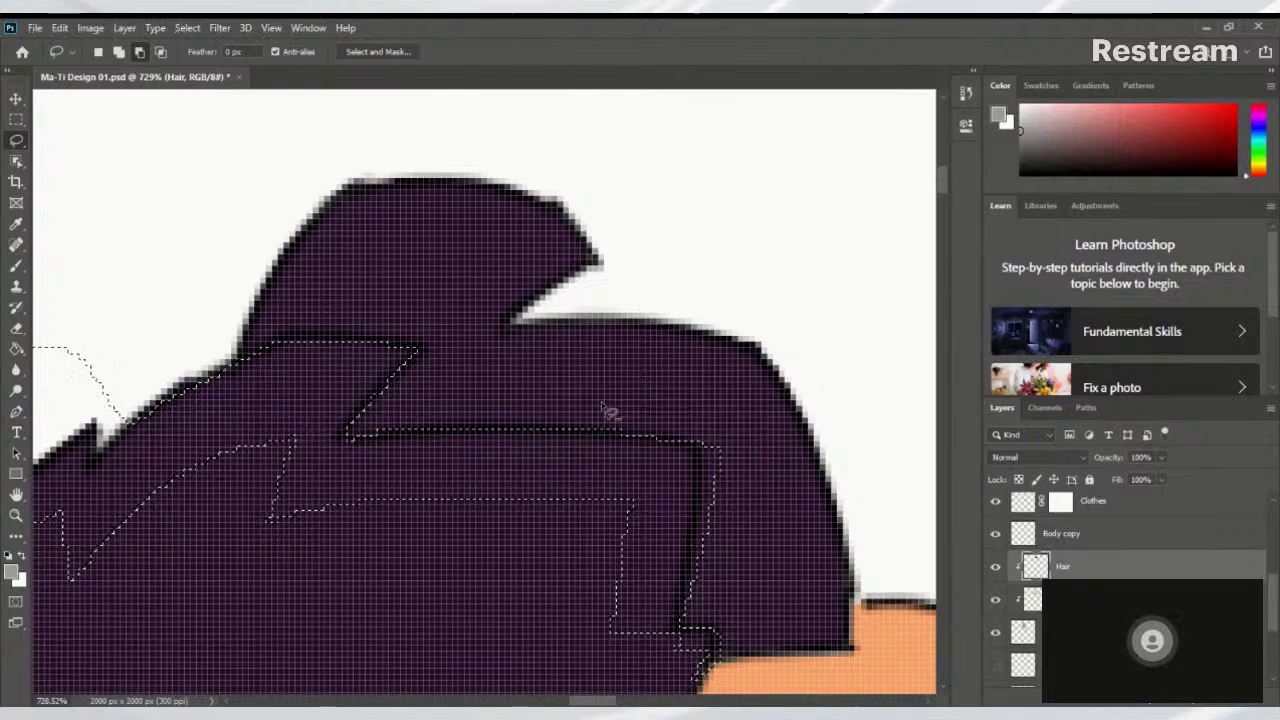
mouse_move(607, 410)
left_mouse_down()
mouse_move(709, 429)
mouse_move(623, 380)
mouse_move(651, 409)
mouse_move(640, 402)
left_mouse_up()
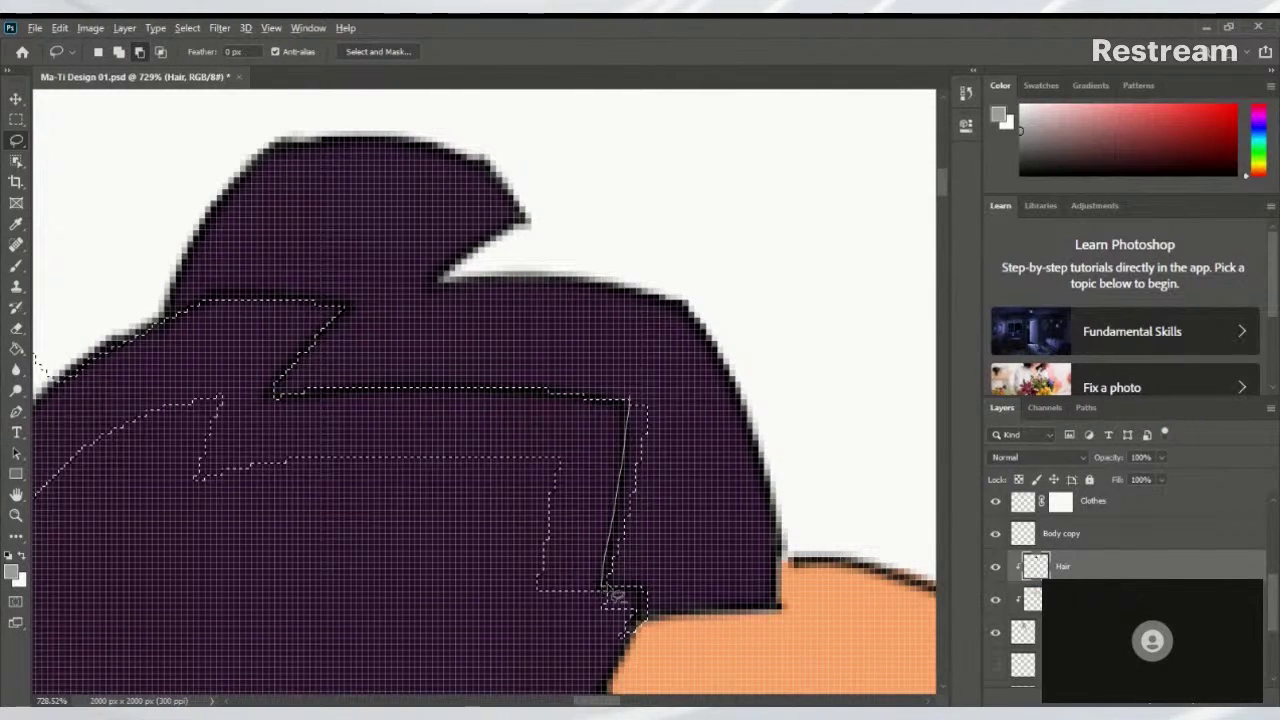
left_click_drag(651, 383, 630, 402)
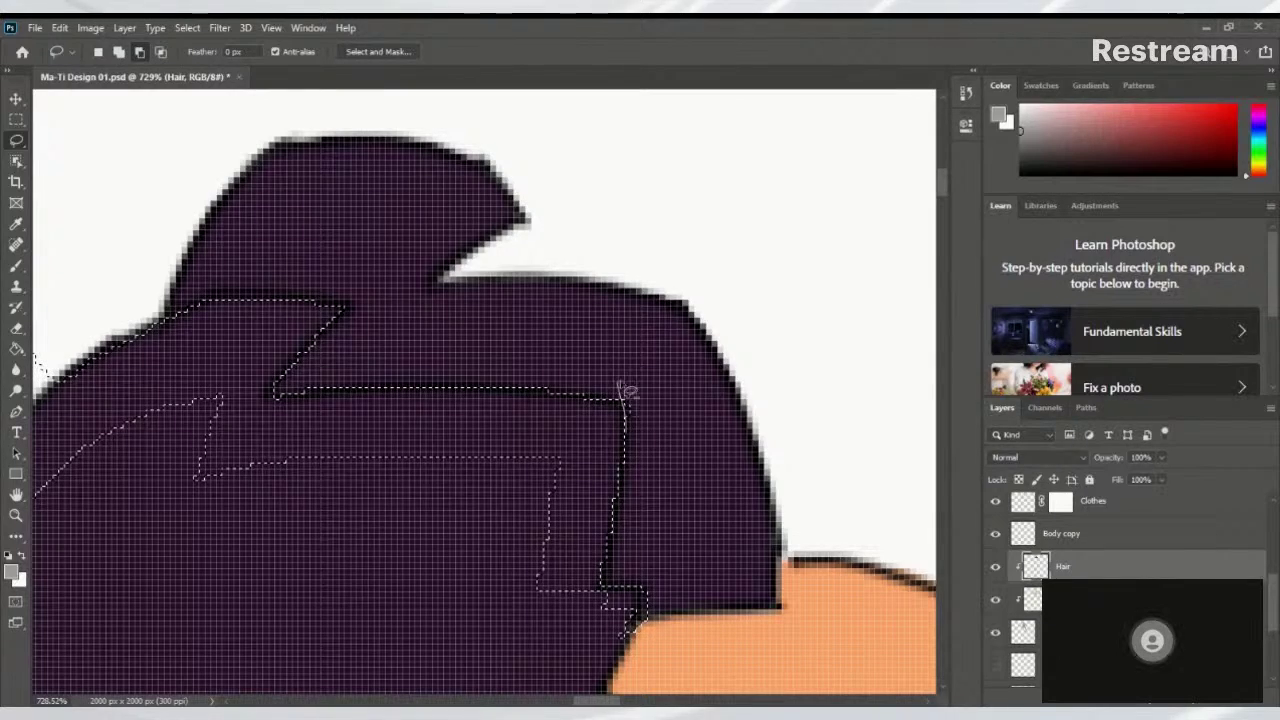
Lasso two thin zigzag streaks inside the hair into the selection
scroll(646, 440, "down", 2)
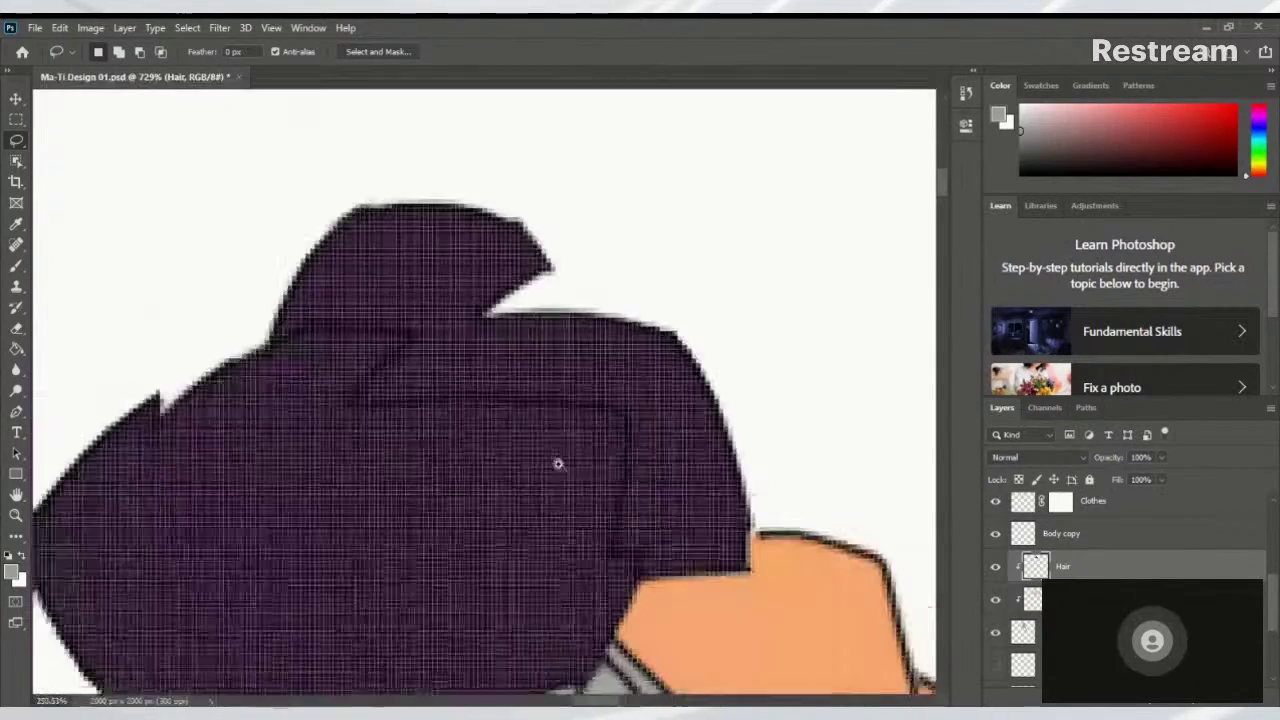
scroll(558, 482, "down", 6)
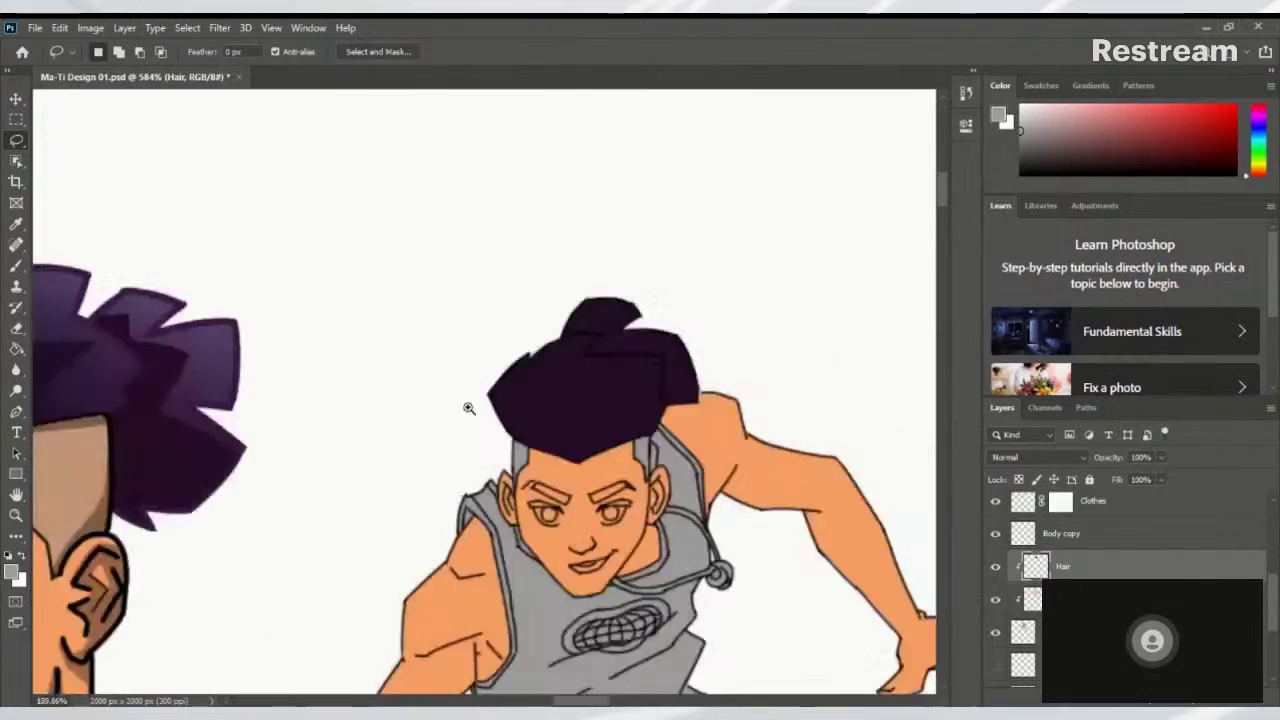
scroll(476, 410, "up", 2)
scroll(529, 371, "up", 3)
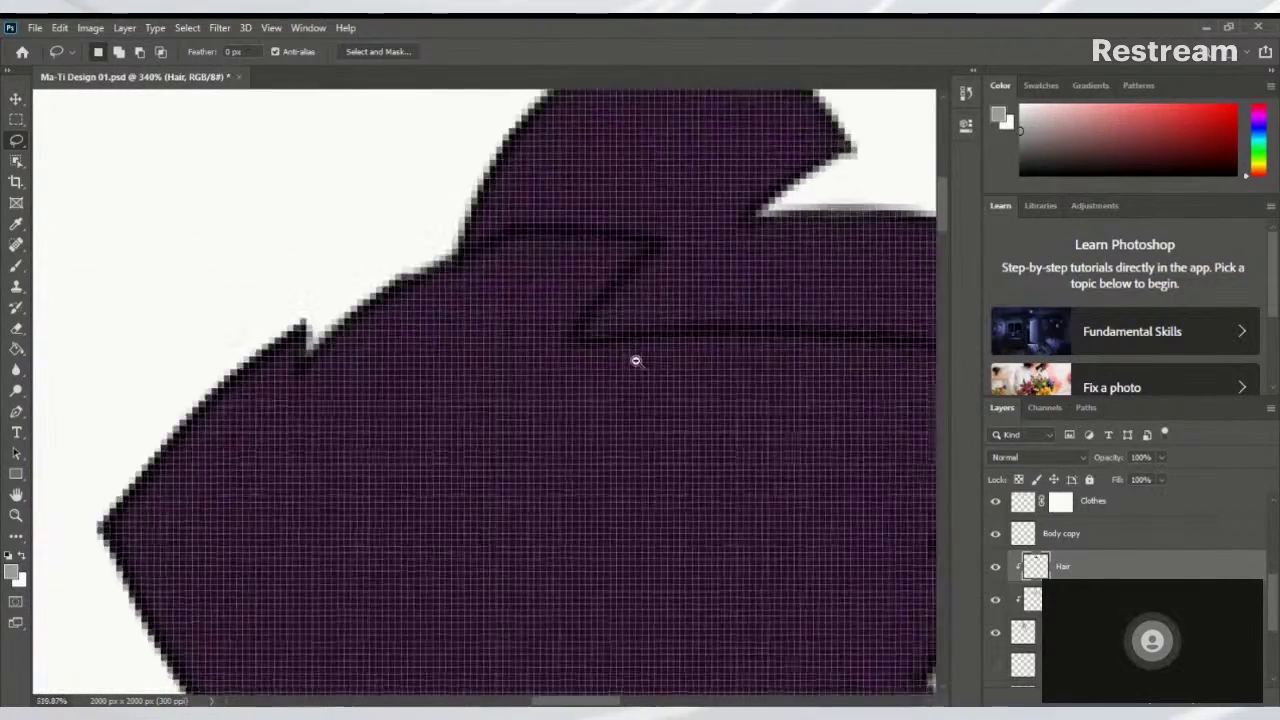
scroll(610, 364, "down", 3)
scroll(590, 367, "up", 2)
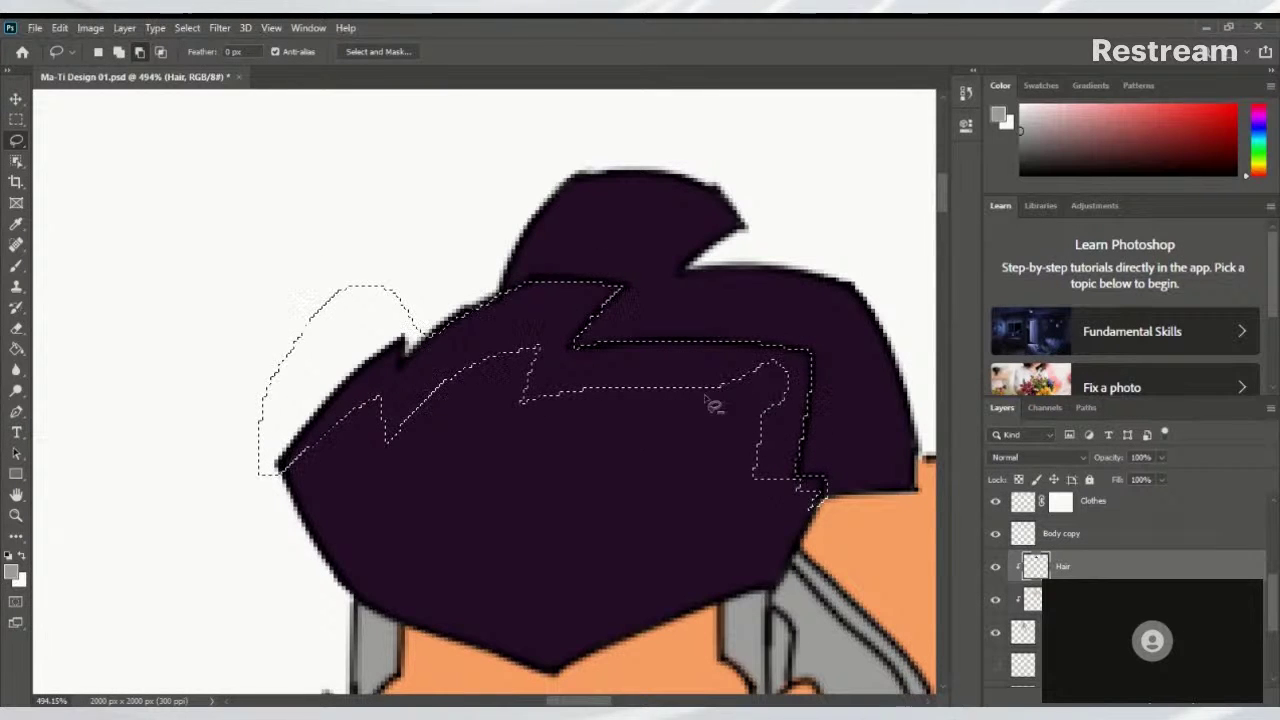
left_click_drag(771, 372, 660, 450)
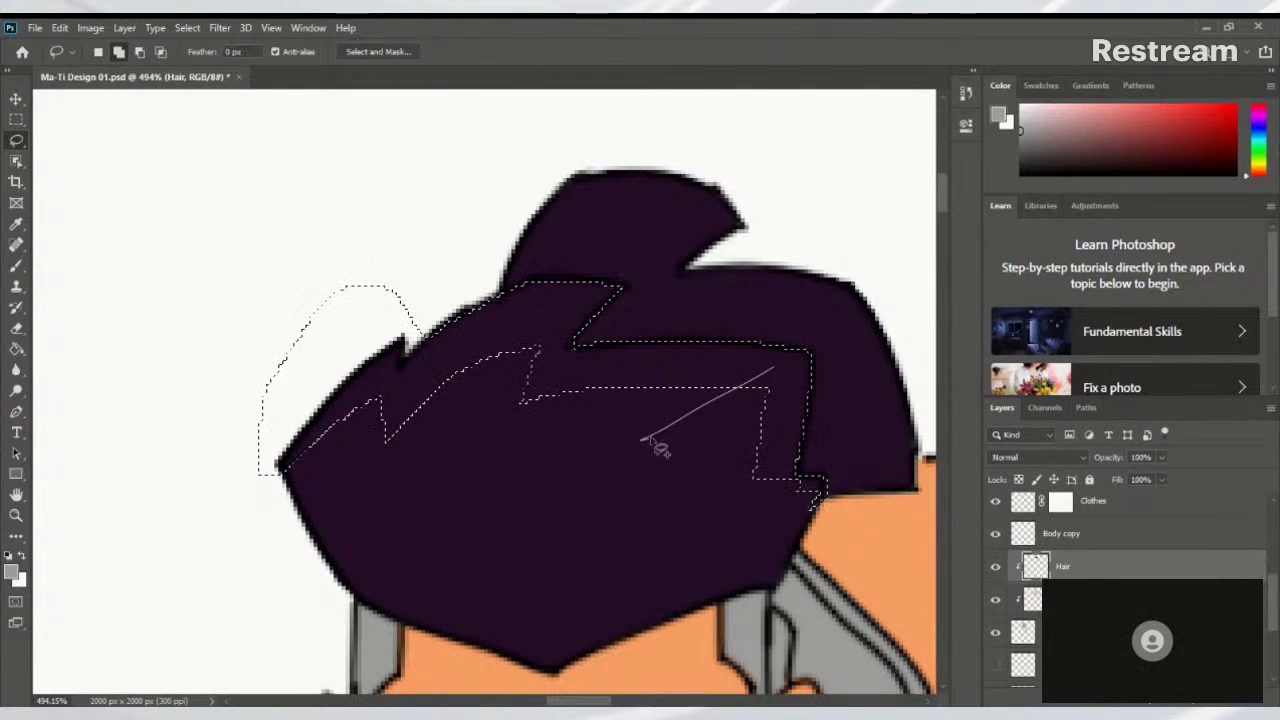
mouse_move(737, 410)
left_mouse_down()
mouse_move(777, 366)
mouse_move(600, 449)
mouse_move(777, 400)
mouse_move(766, 378)
left_mouse_up()
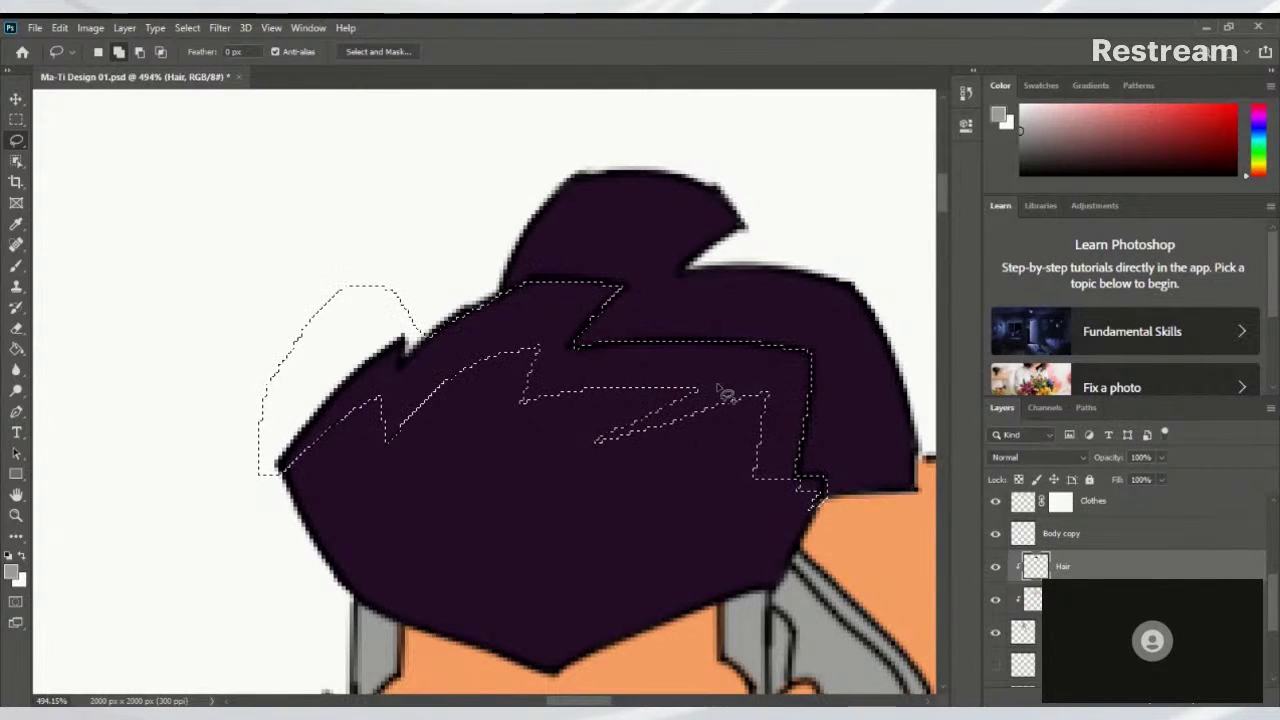
mouse_move(718, 387)
left_mouse_down()
mouse_move(504, 447)
mouse_move(530, 384)
mouse_move(607, 363)
left_mouse_up()
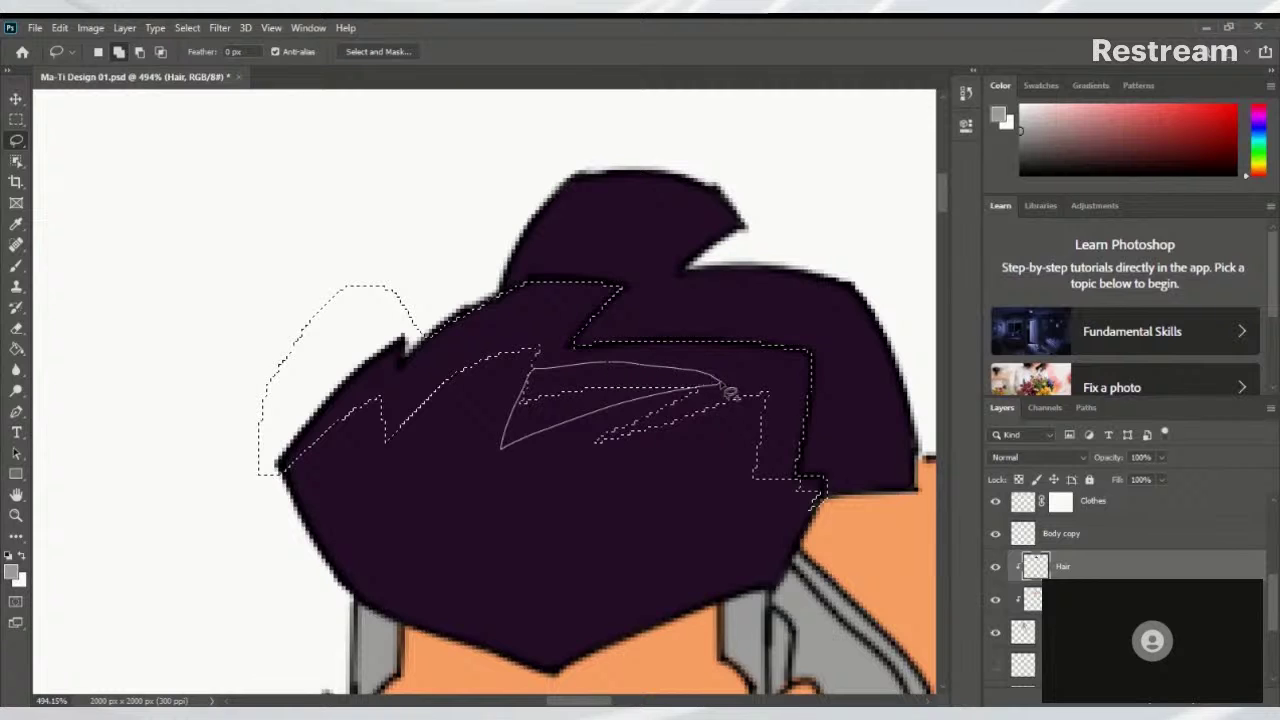
left_click_drag(730, 393, 728, 394)
Add the area above the hair's top-left edge and recentre on the head
scroll(577, 423, "down", 5)
scroll(629, 409, "up", 3)
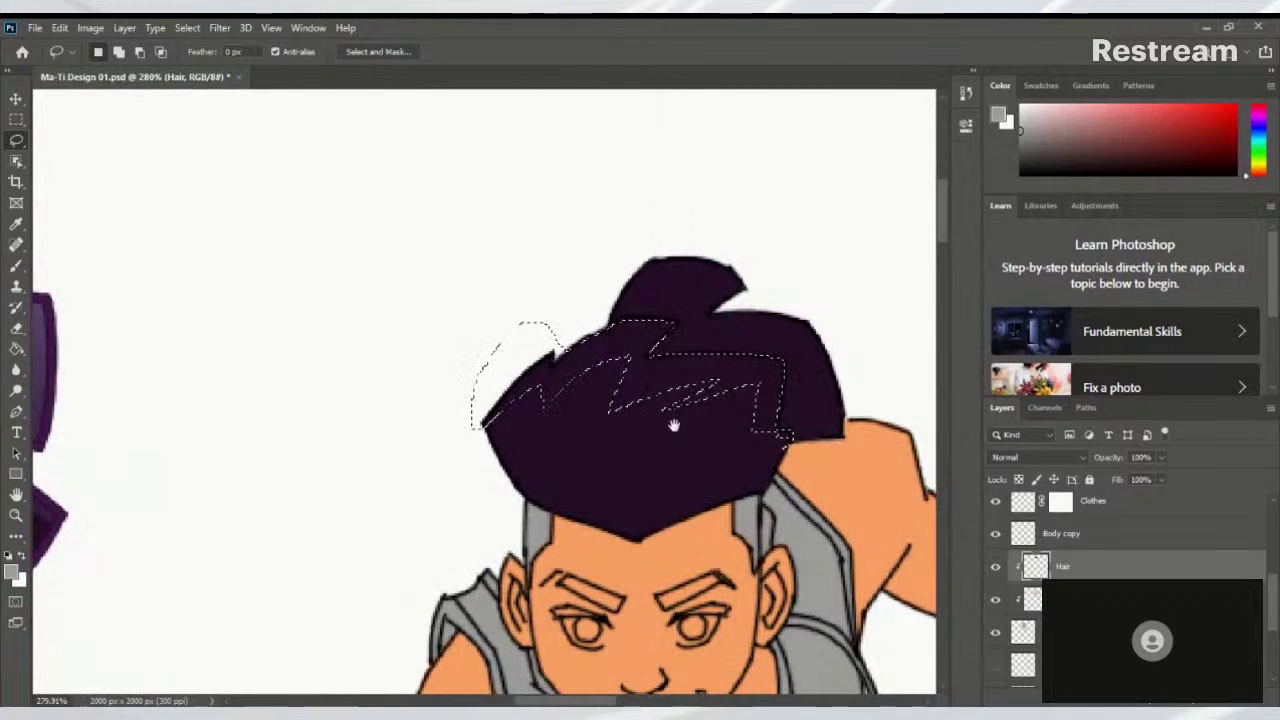
scroll(674, 426, "down", 2)
scroll(634, 429, "up", 3)
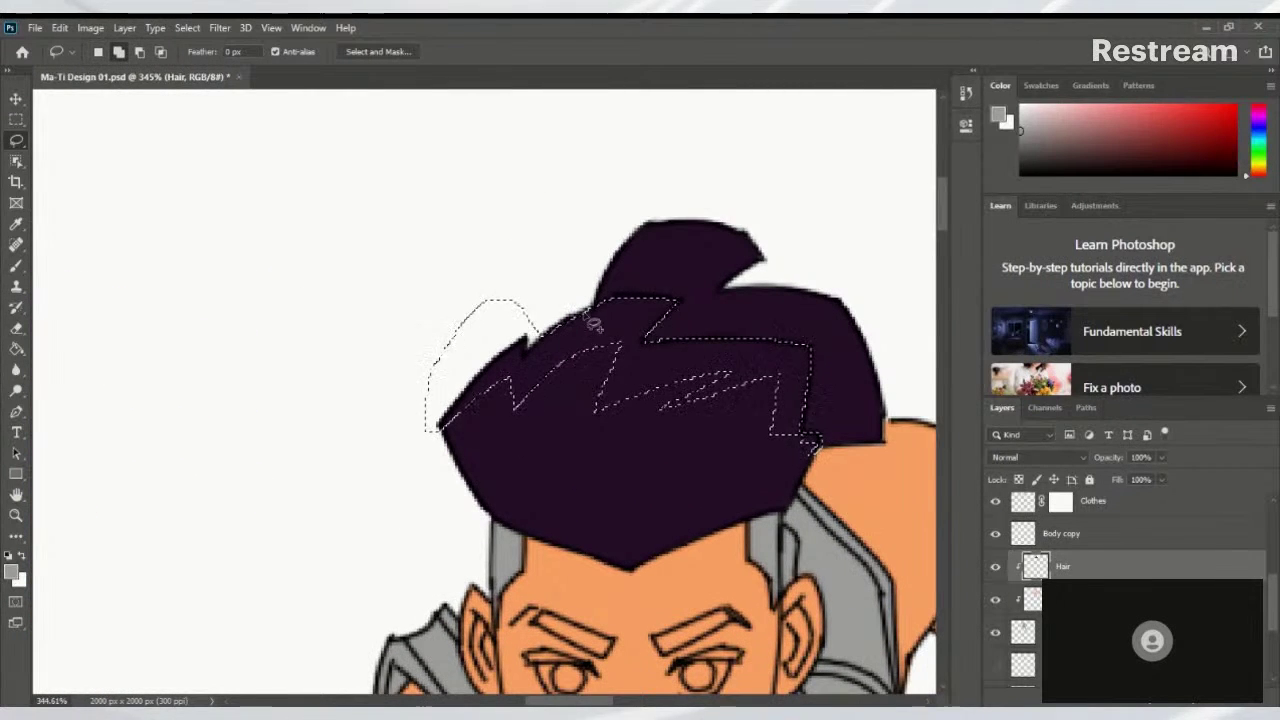
mouse_move(608, 323)
left_mouse_down()
mouse_move(528, 289)
mouse_move(561, 344)
mouse_move(600, 326)
left_mouse_up()
scroll(680, 346, "down", 3)
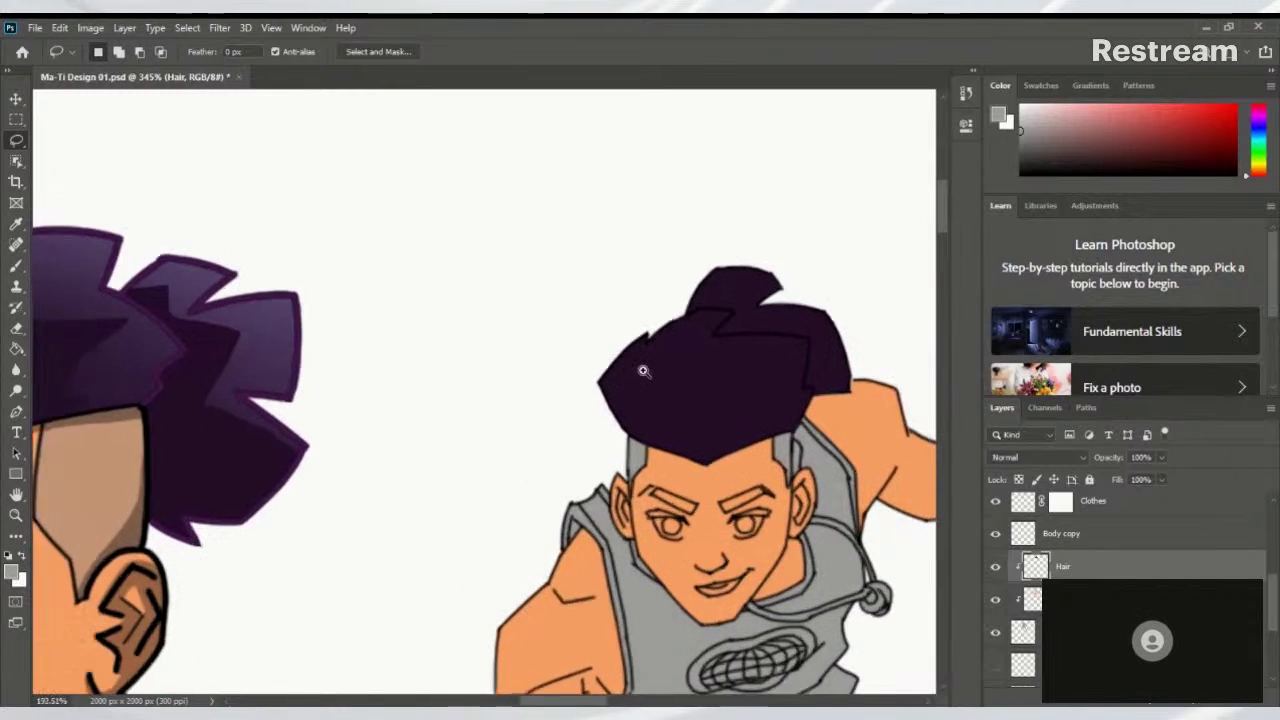
mouse_move(337, 323)
left_mouse_down()
mouse_move(677, 363)
mouse_move(694, 354)
mouse_move(250, 314)
left_mouse_up()
Sample the hair's purple as paint colour and switch to the Gradient tool, undoing a test fill
key("i")
left_click(634, 337)
key("g")
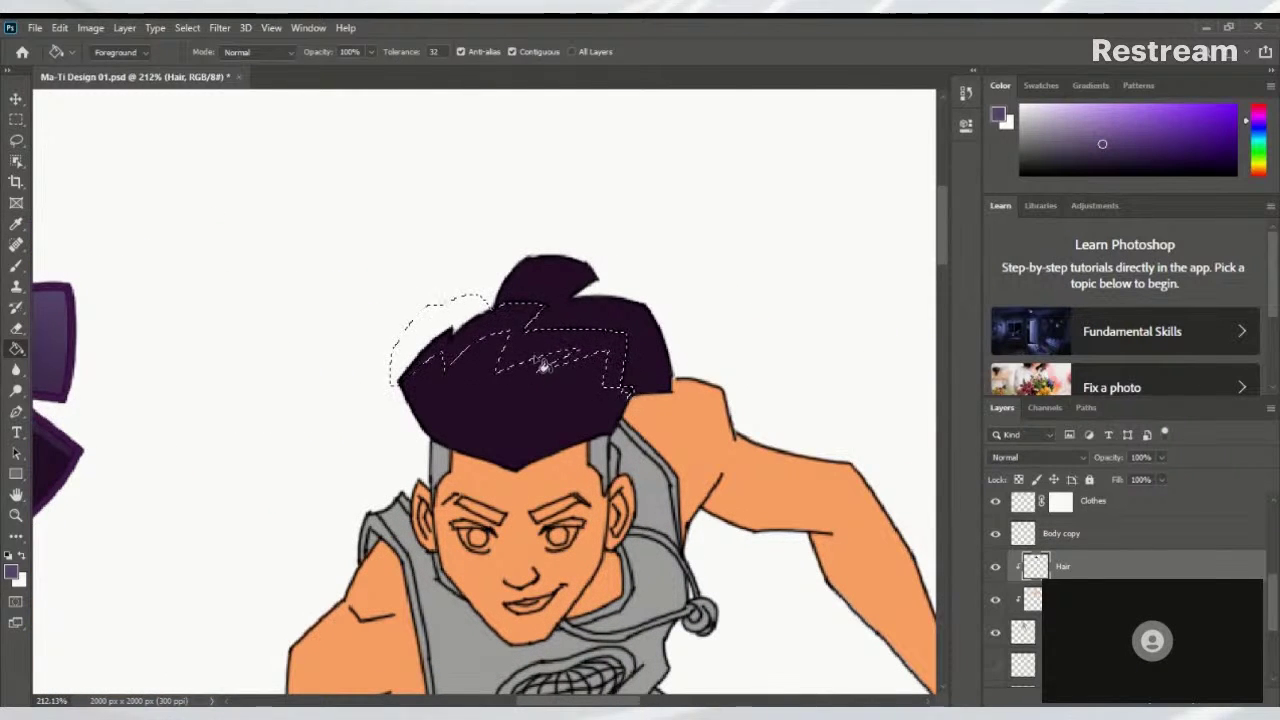
key("shift+g")
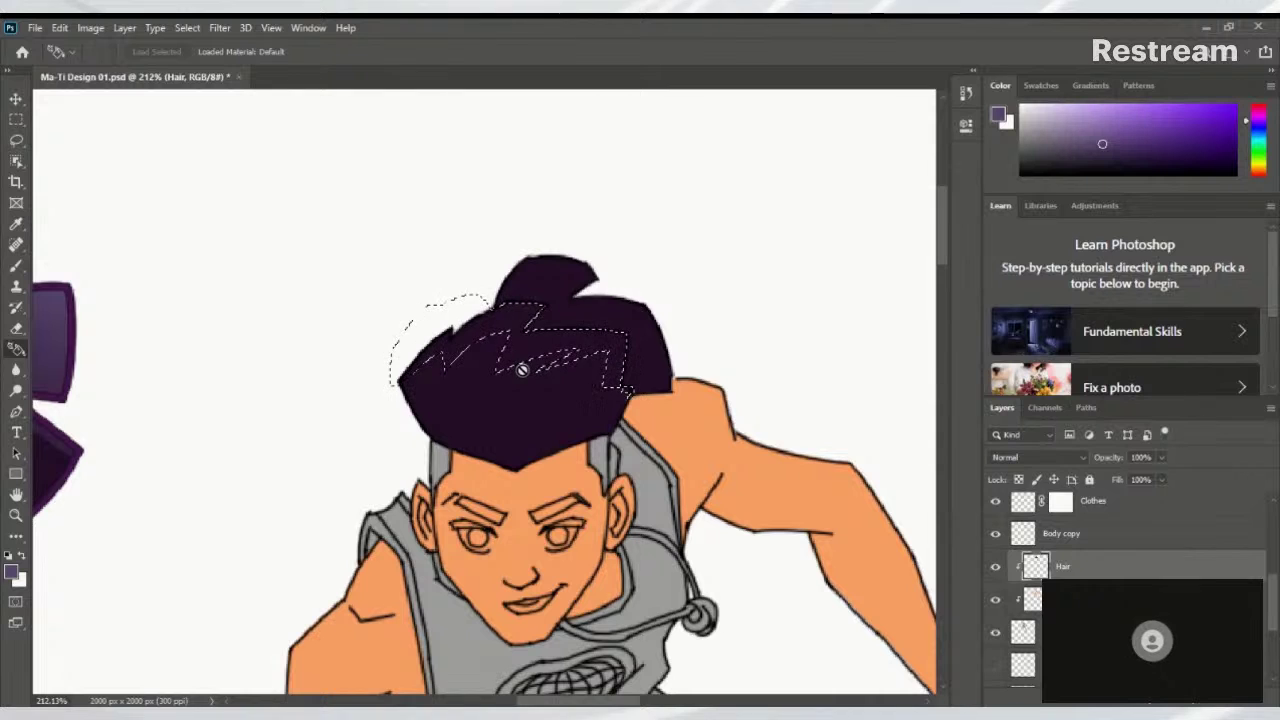
key("shift+g")
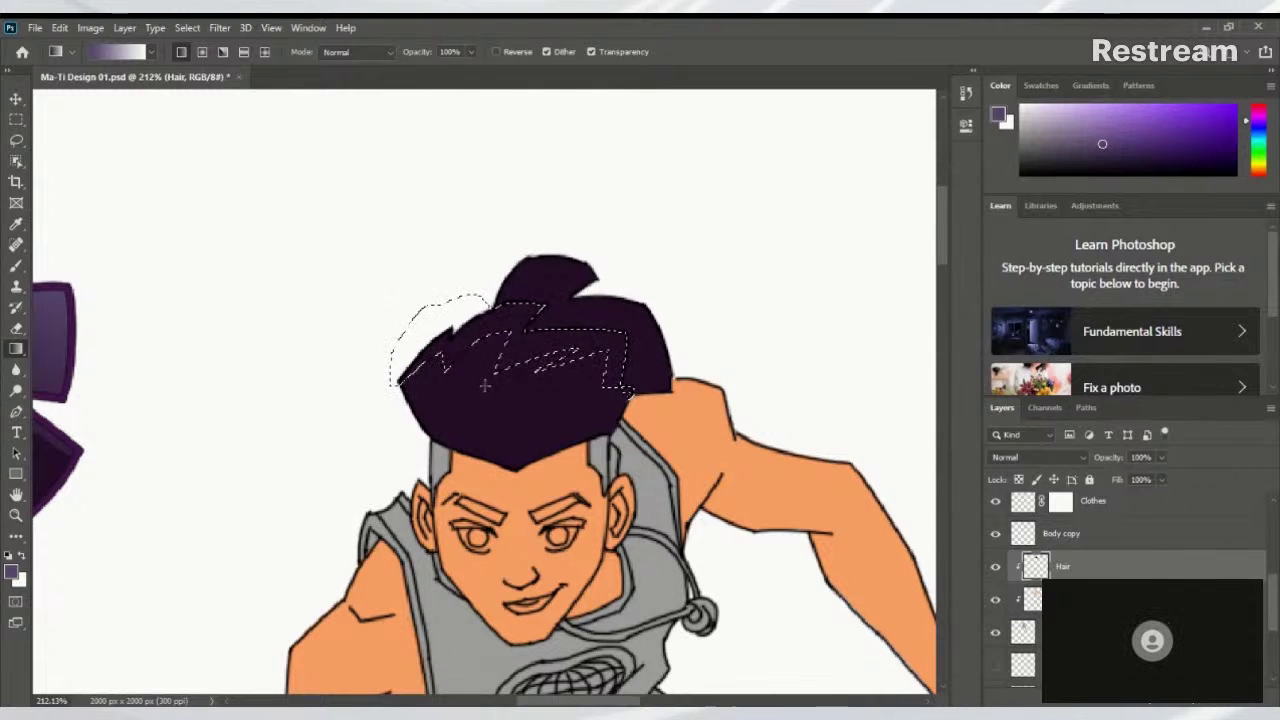
left_click_drag(484, 386, 510, 320)
key("ctrl+z")
Open the Gradient Editor showing the purple-to-white Foreground to Background gradient
left_click(128, 53)
left_click(773, 158)
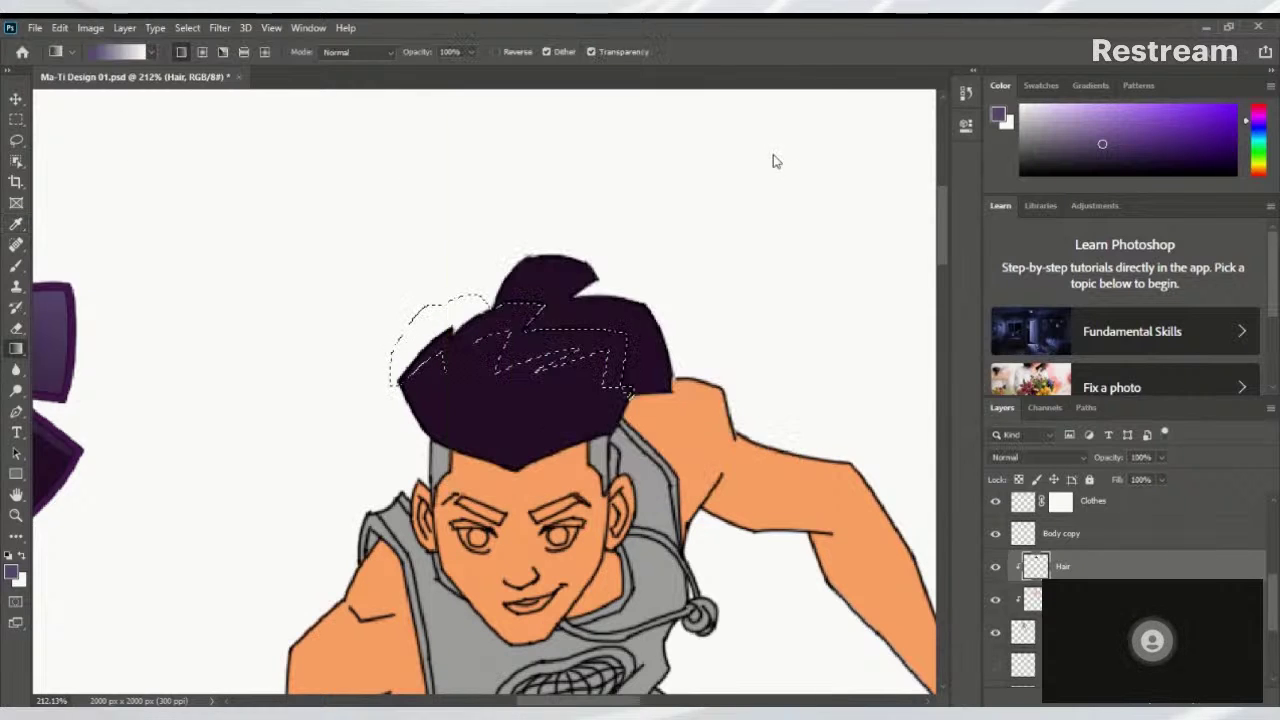
left_click(125, 52)
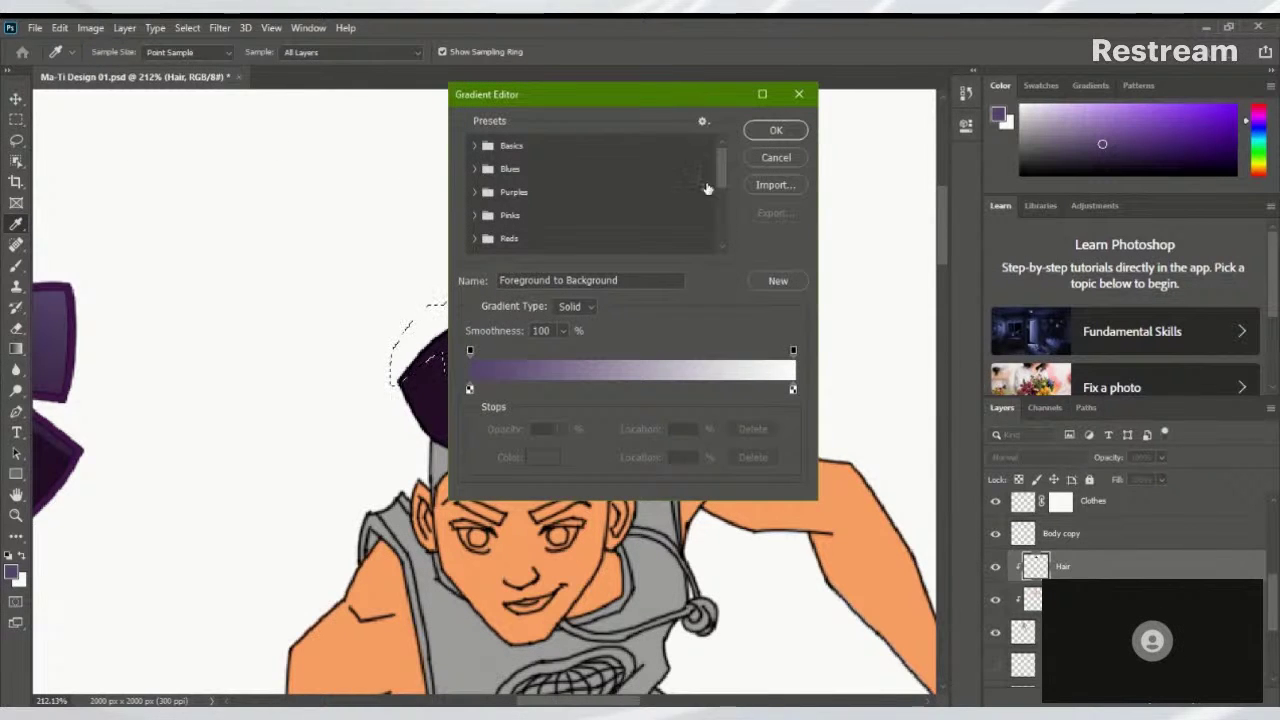
Switch the Gradient tool to the Basics foreground-to-transparent preset
left_click_drag(722, 167, 706, 194)
left_click(780, 132)
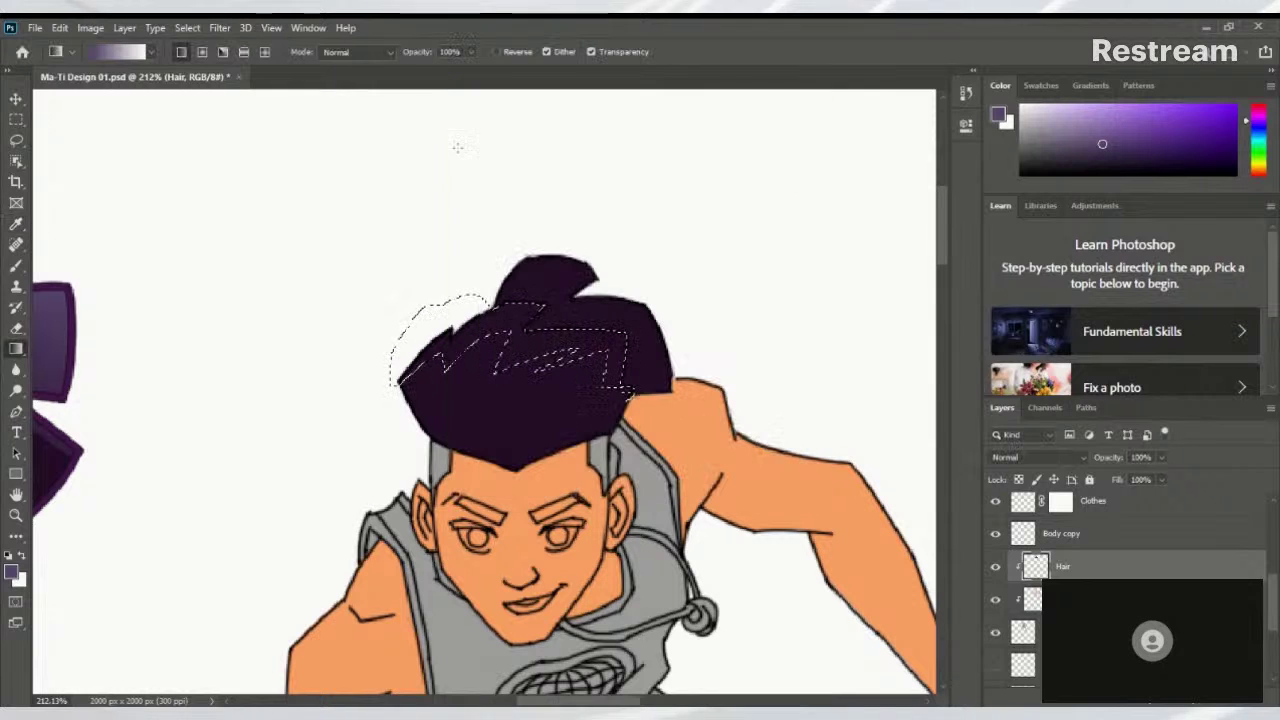
left_click(150, 51)
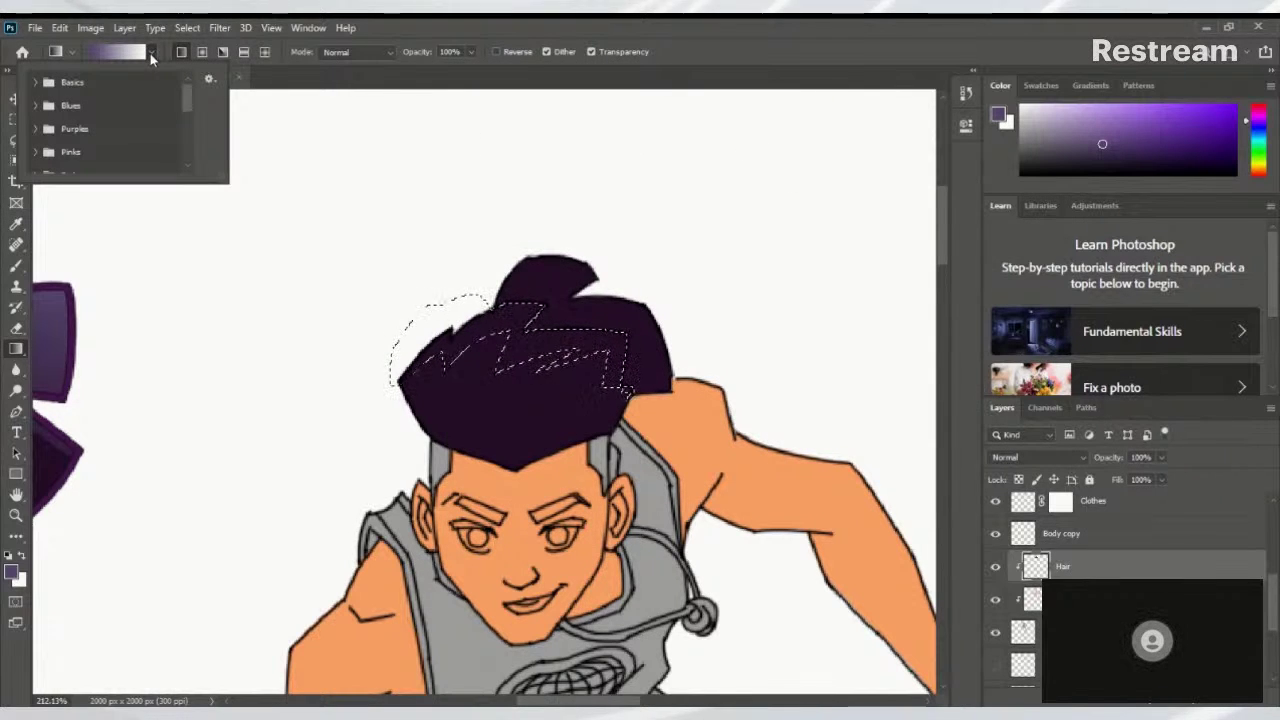
left_click(36, 82)
left_click(75, 115)
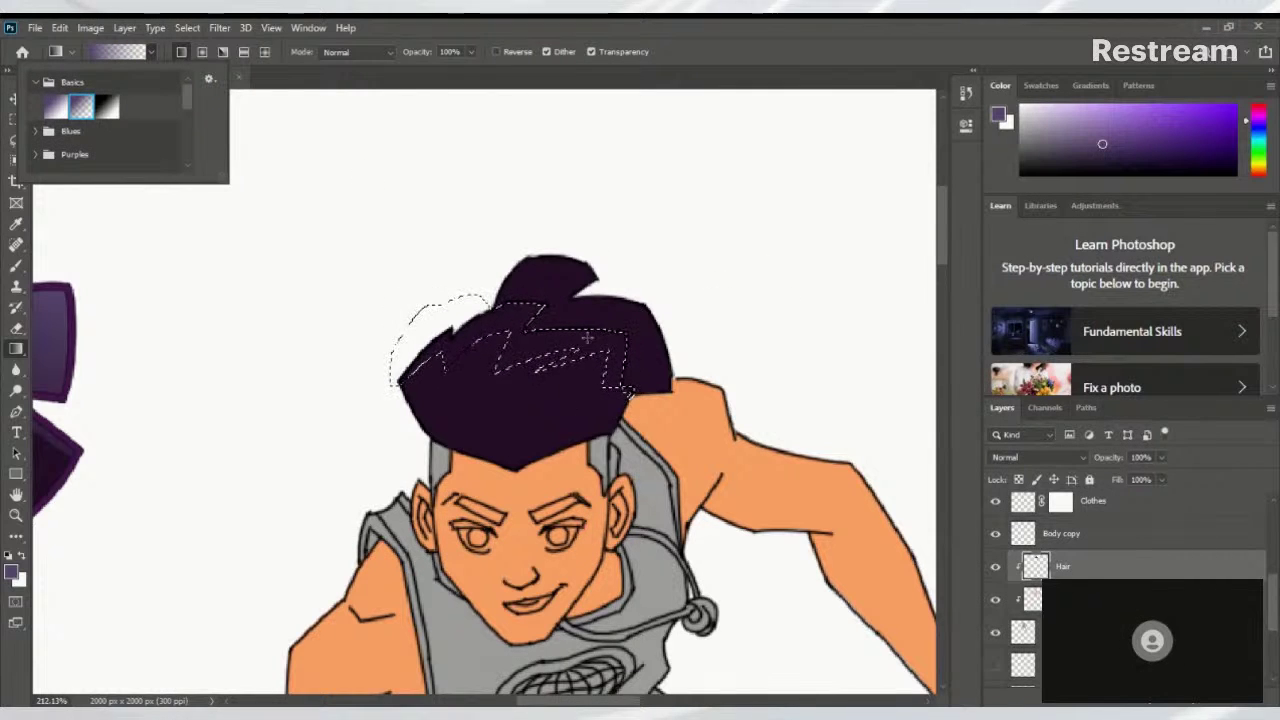
Drag a lighter purple gradient across the front hair selection, redrawing it to place the streaks
left_click_drag(540, 310, 565, 380)
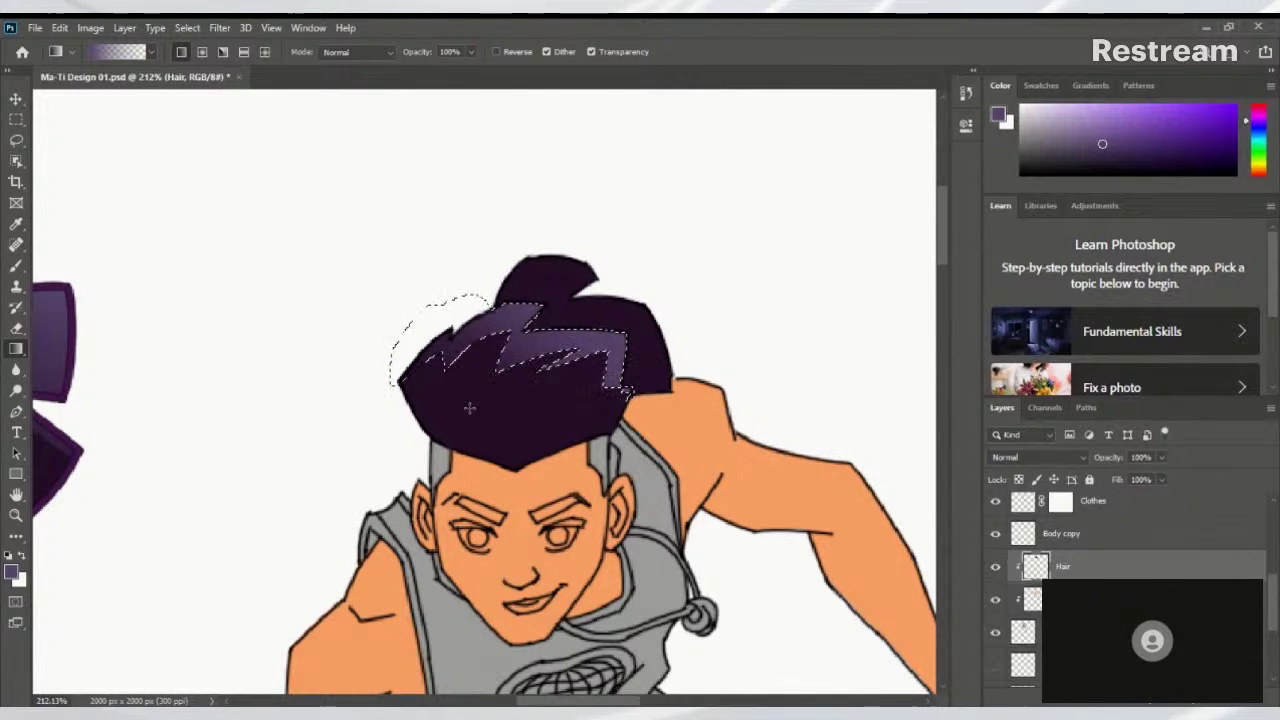
left_click_drag(536, 332, 464, 290)
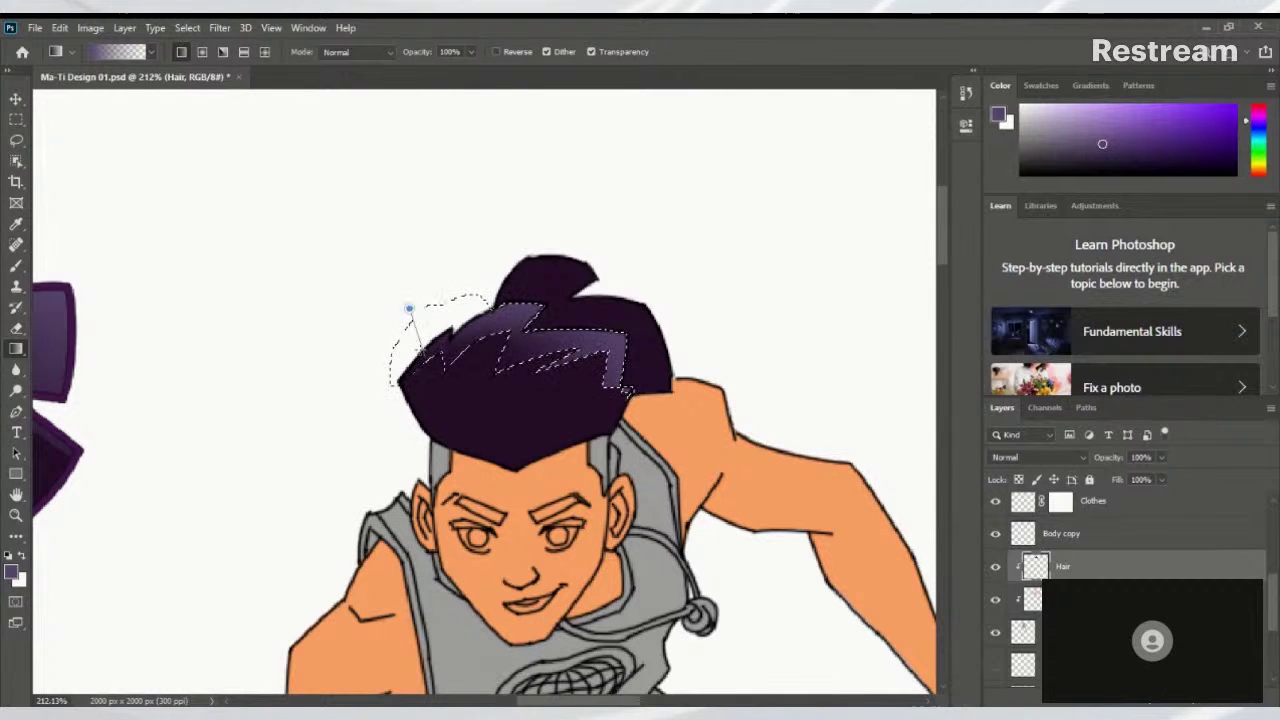
scroll(613, 343, "down", 5)
scroll(586, 409, "up", 6)
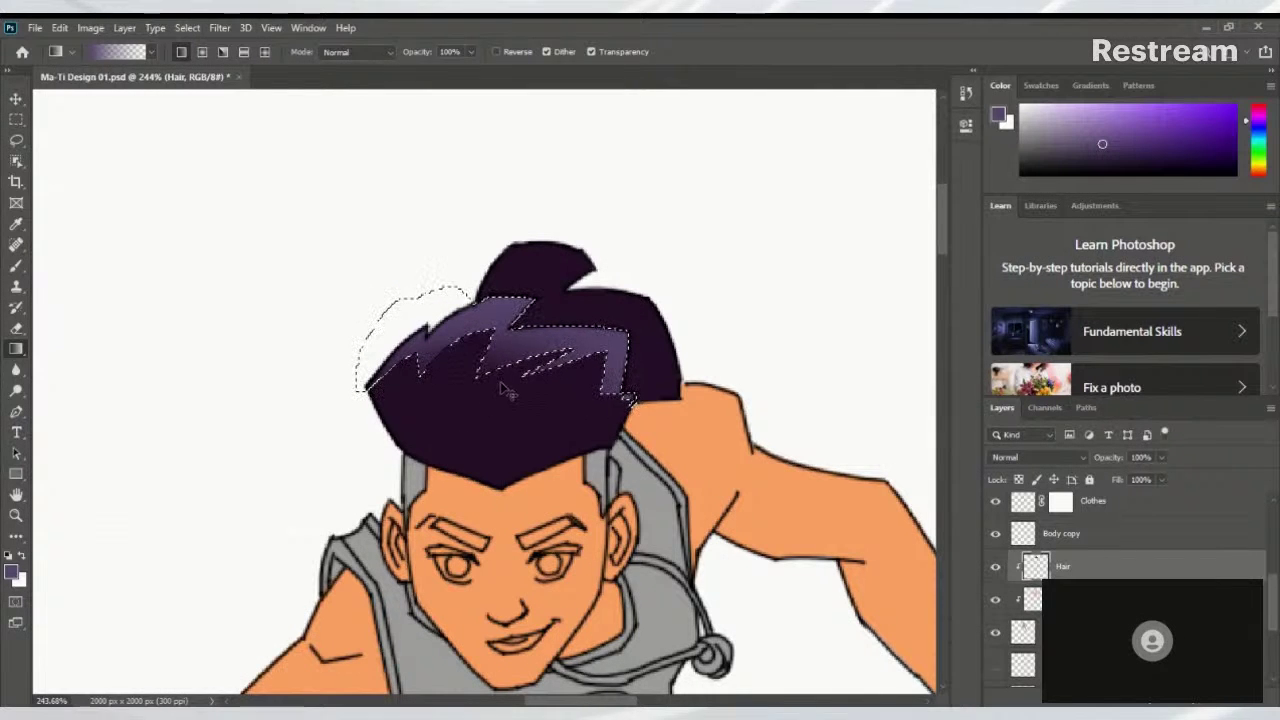
scroll(564, 400, "down", 4)
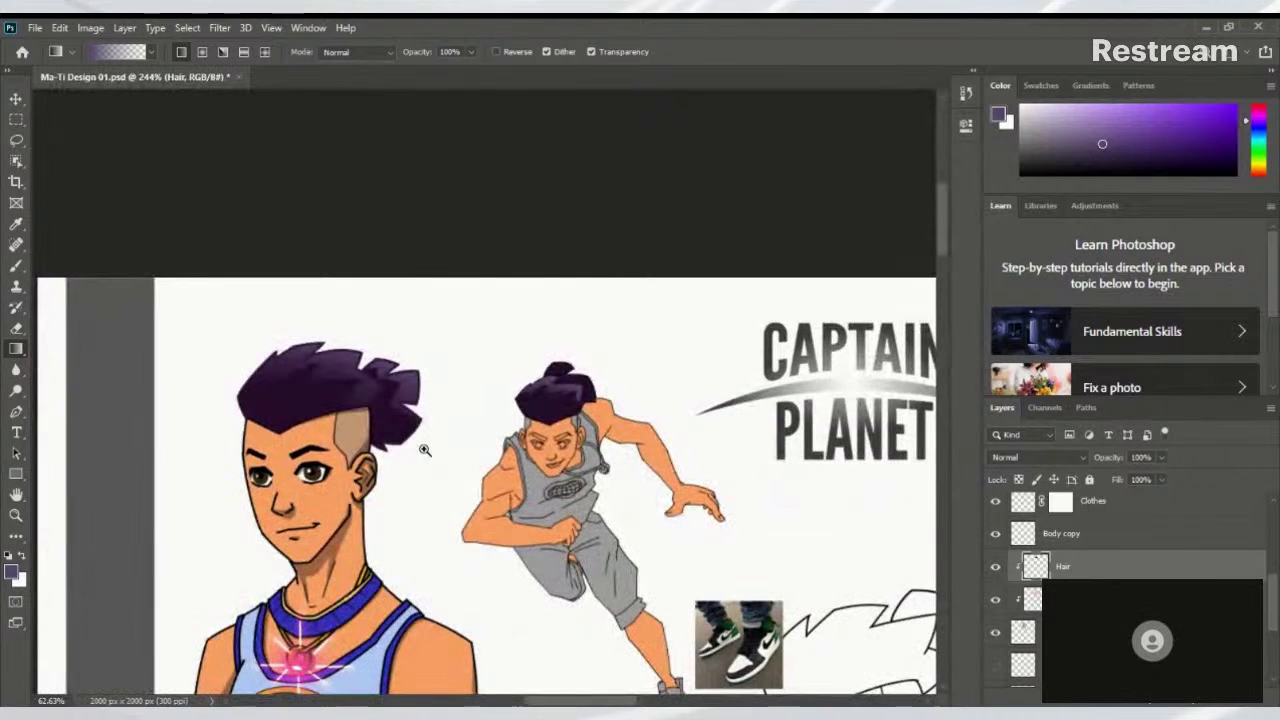
scroll(560, 400, "up", 5)
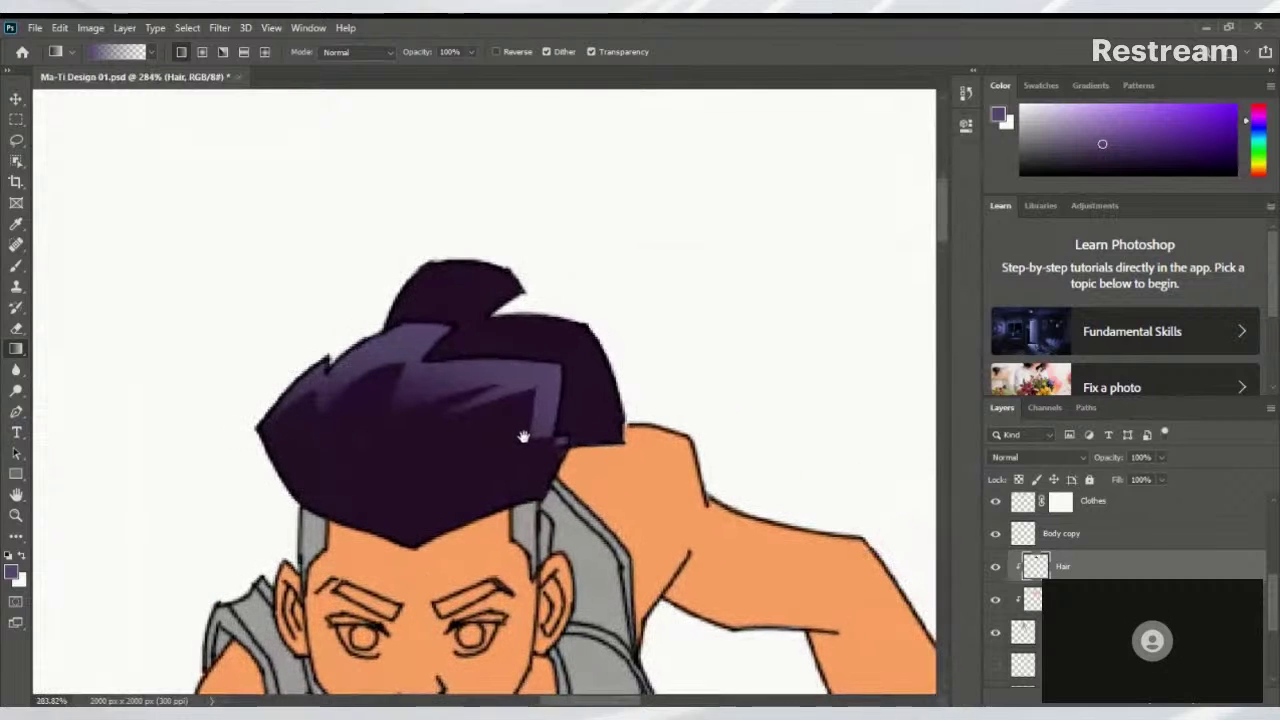
Lasso a selection around the hair's top knot and back with a jagged inner edge
key("l")
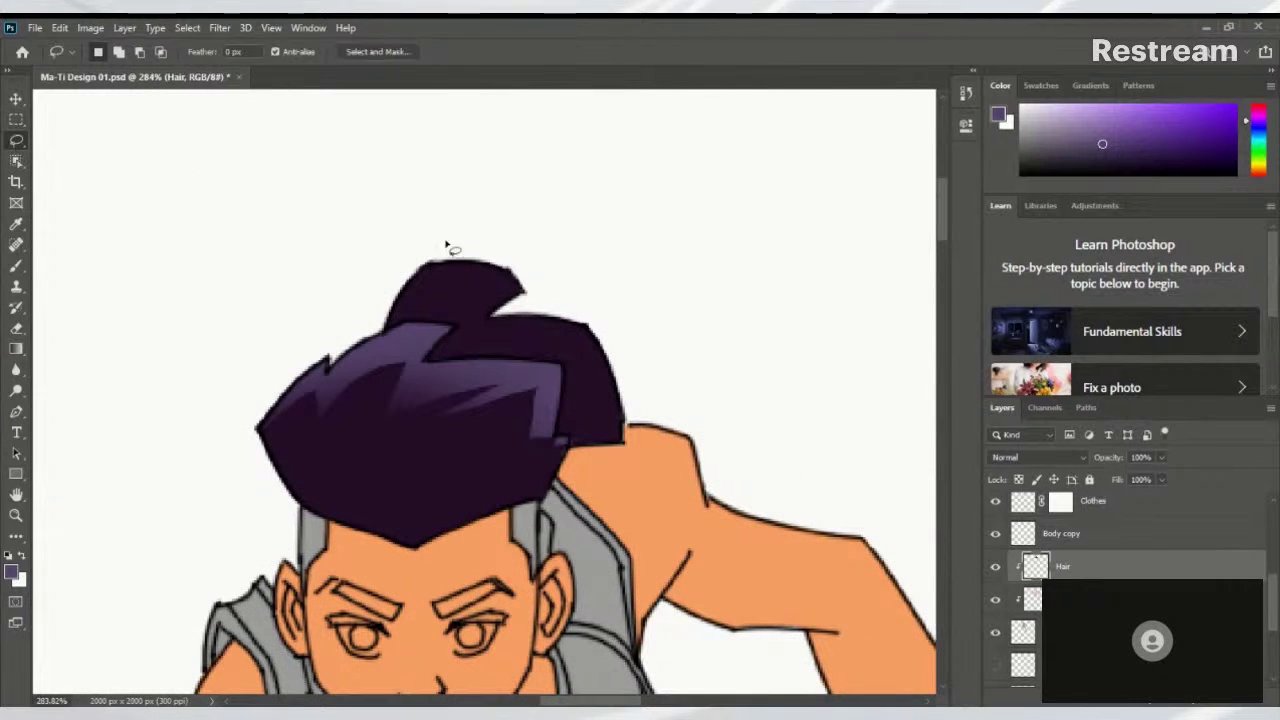
scroll(445, 245, "up", 3)
scroll(501, 296, "down", 1)
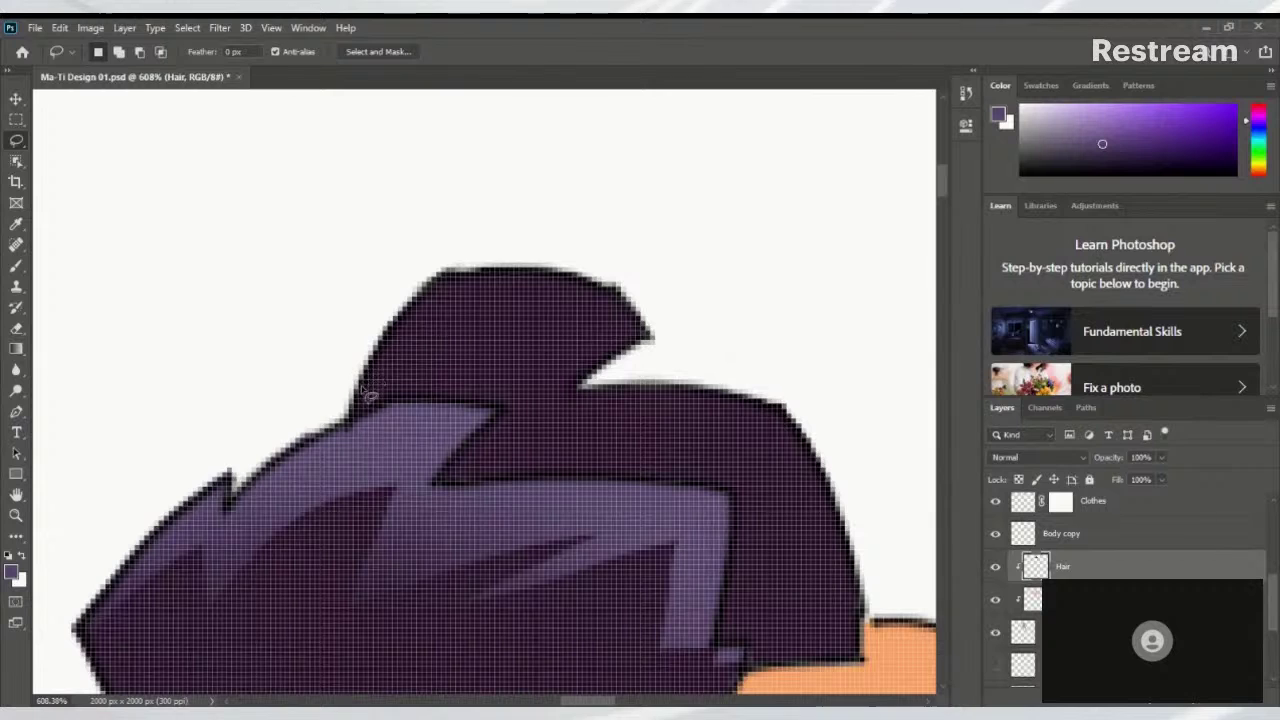
mouse_move(358, 390)
left_mouse_down()
mouse_move(432, 335)
mouse_move(500, 309)
left_mouse_up()
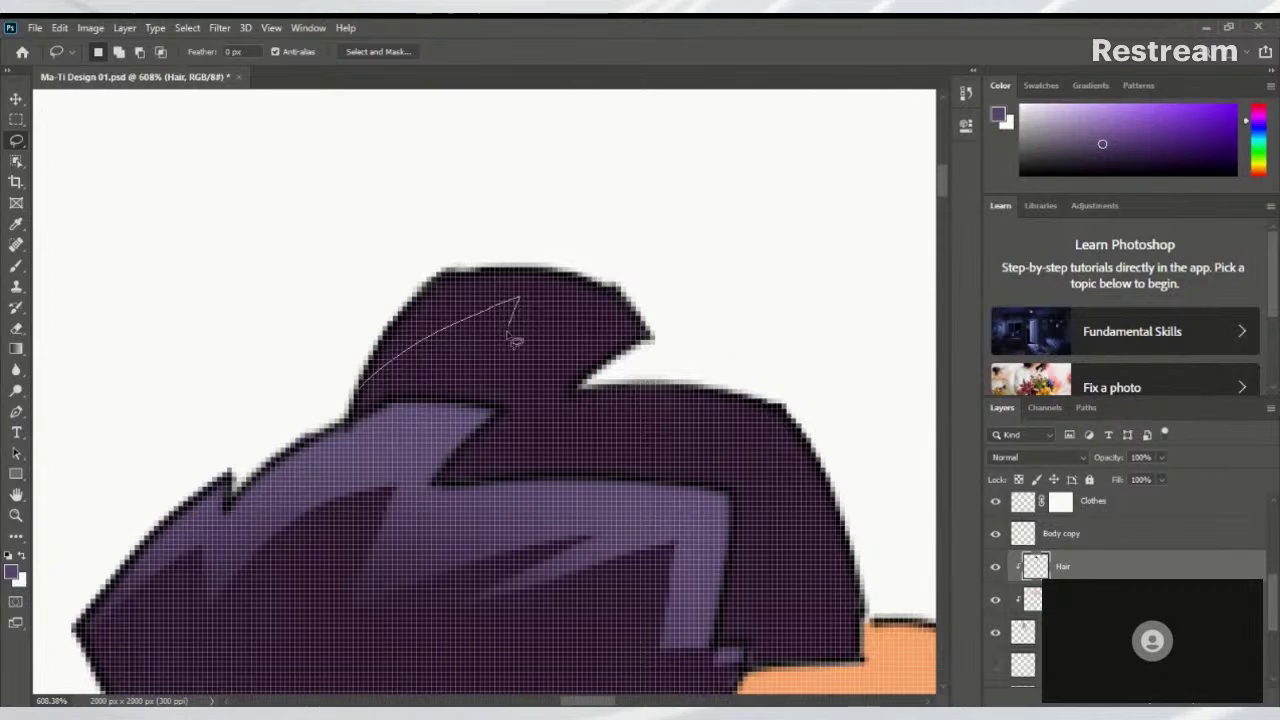
mouse_move(538, 456)
left_mouse_down()
mouse_move(418, 251)
mouse_move(443, 239)
mouse_move(578, 241)
mouse_move(703, 280)
left_mouse_up()
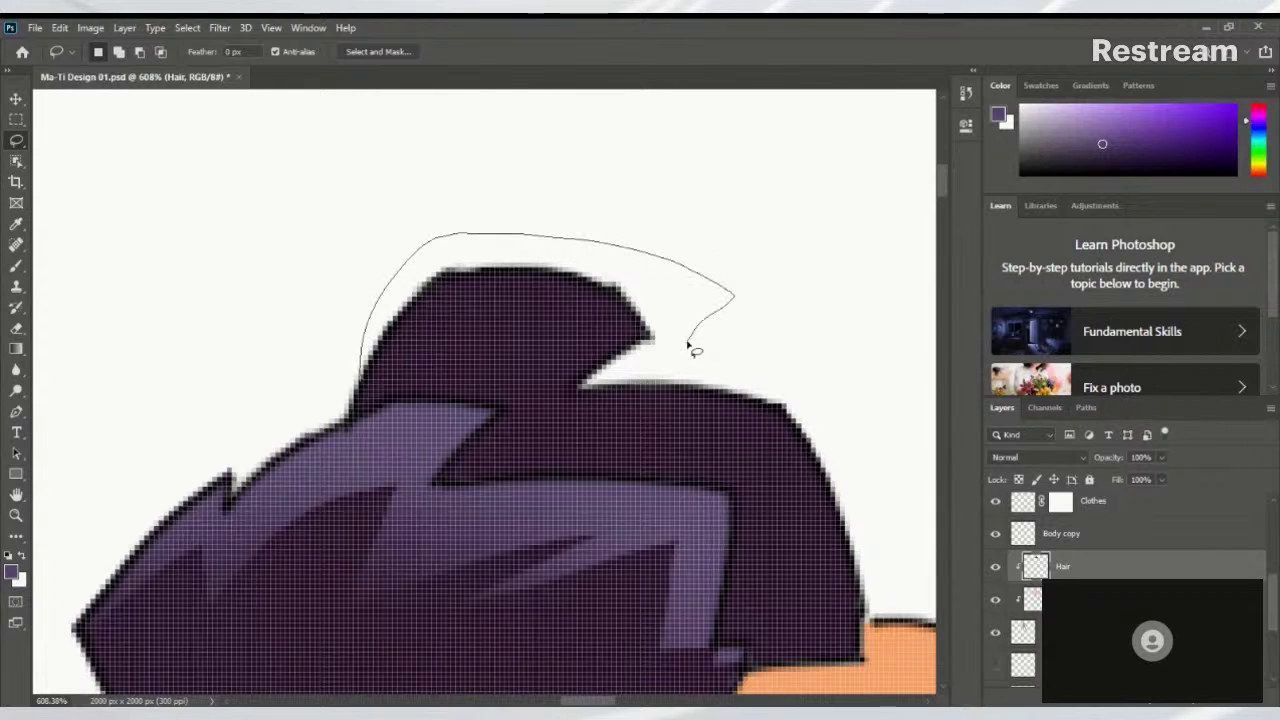
mouse_move(675, 356)
left_mouse_down()
mouse_move(811, 395)
mouse_move(860, 490)
left_mouse_up()
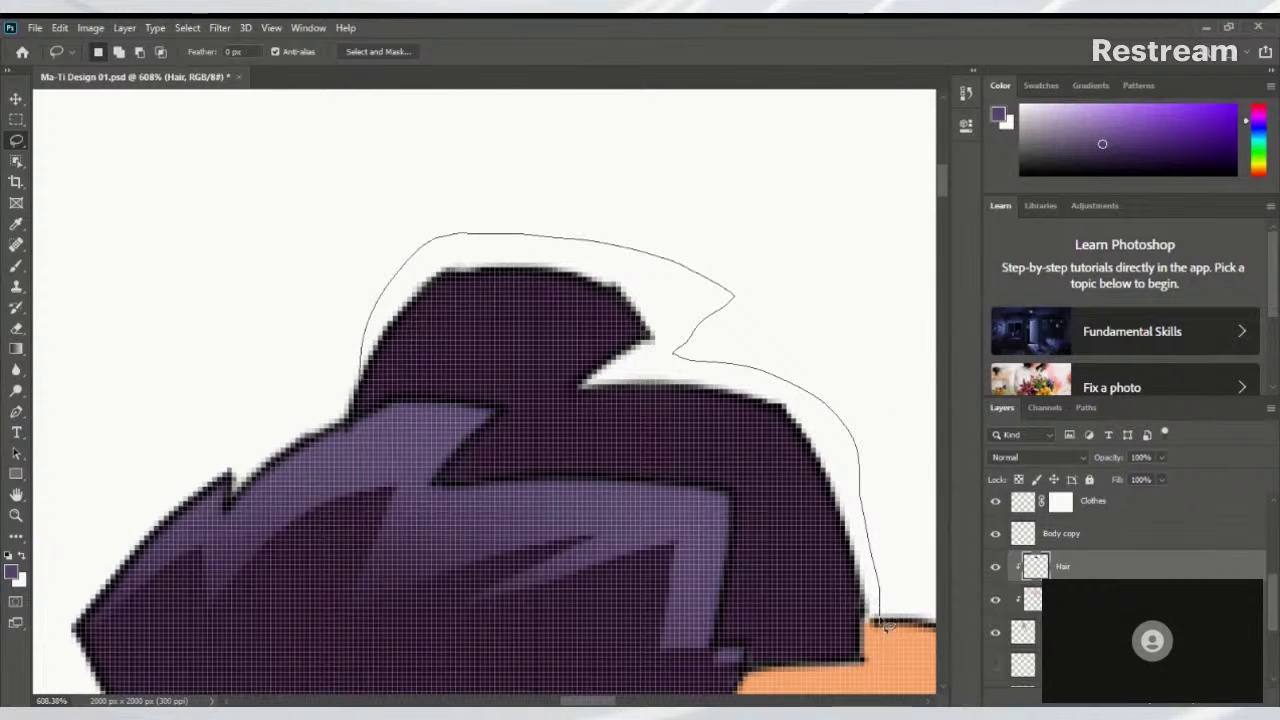
left_click_drag(867, 652, 866, 668)
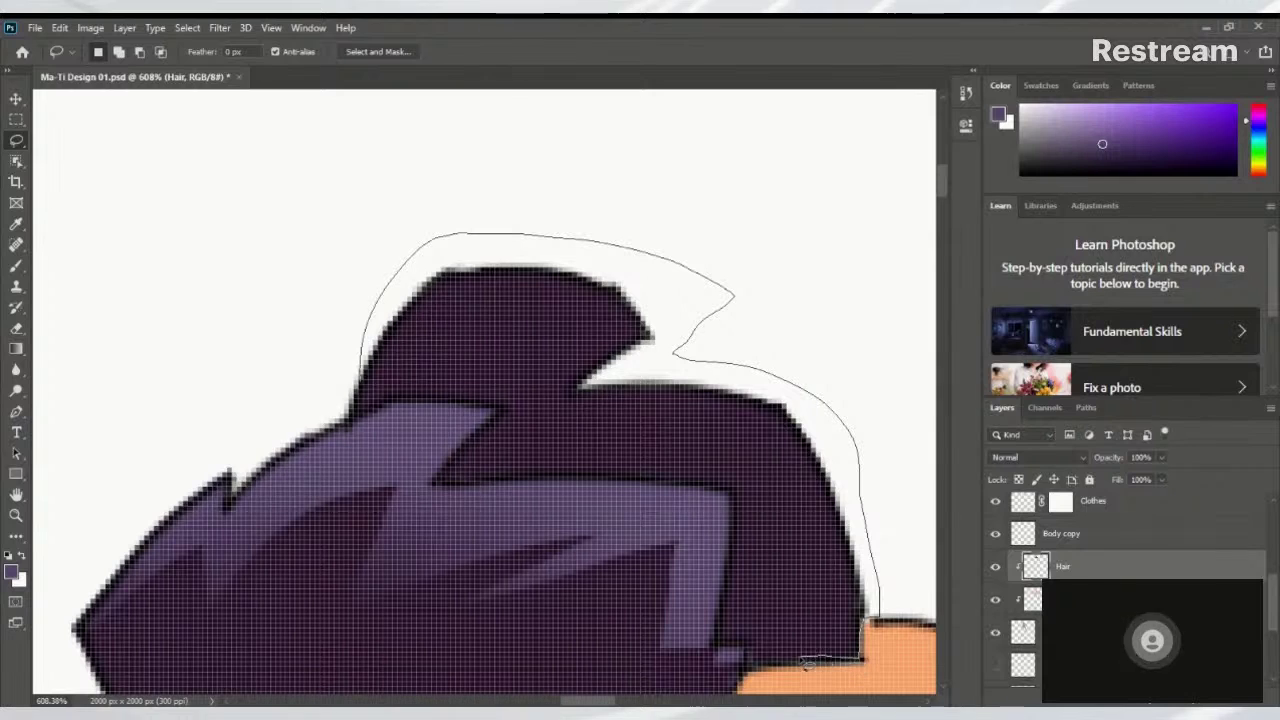
mouse_move(785, 576)
left_mouse_down()
mouse_move(807, 545)
mouse_move(792, 508)
mouse_move(722, 468)
mouse_move(583, 487)
mouse_move(645, 447)
mouse_move(728, 425)
mouse_move(668, 422)
mouse_move(493, 456)
mouse_move(592, 386)
left_mouse_up()
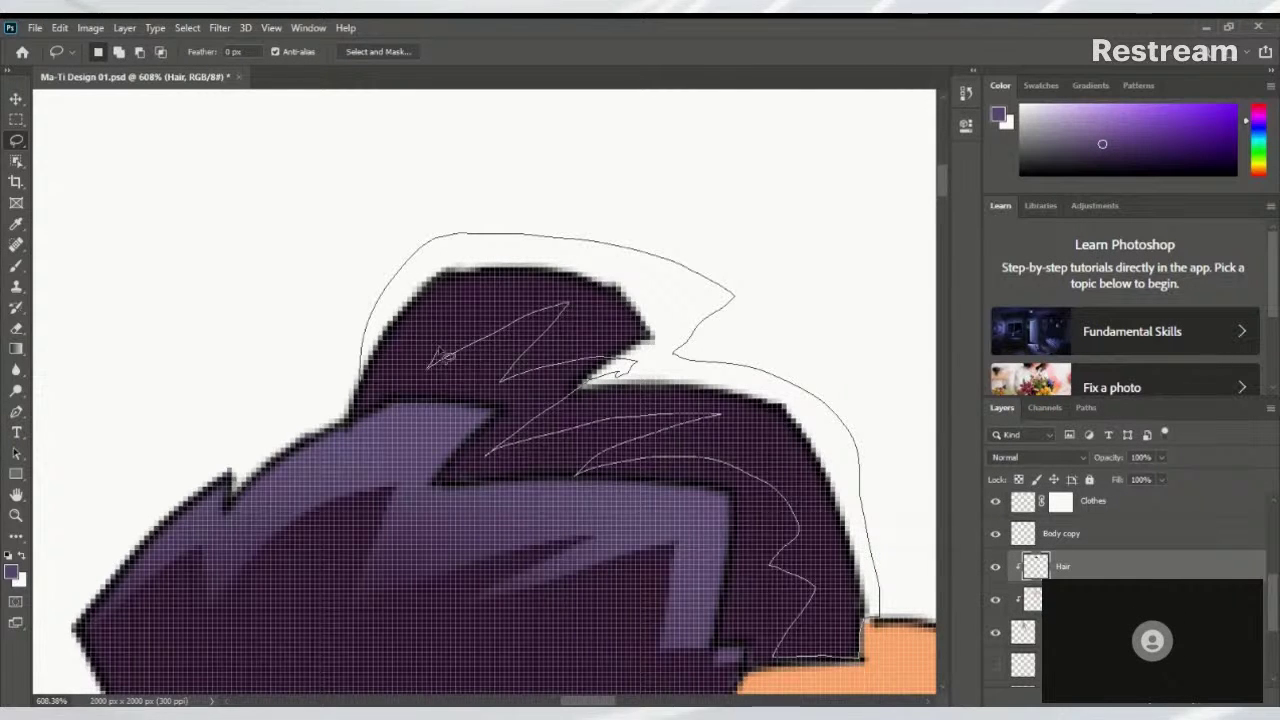
left_click_drag(375, 385, 372, 386)
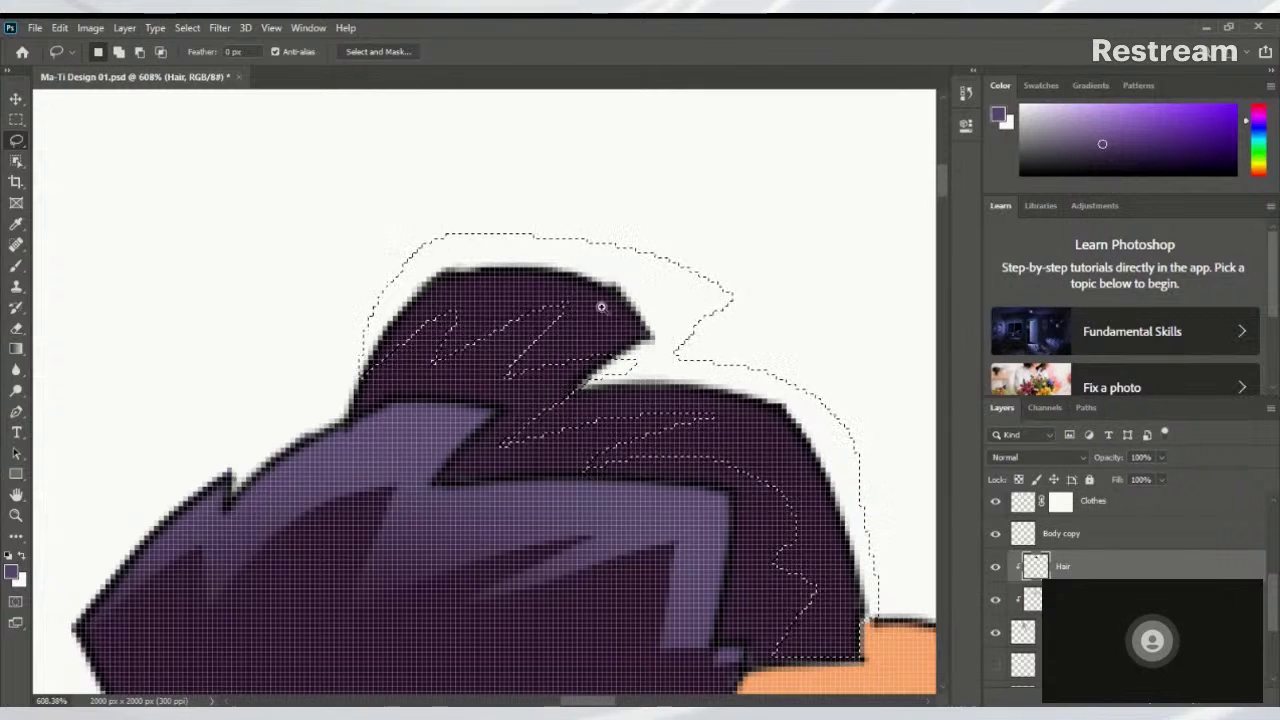
Restore the hair selection, add the missed sliver to it, and hide the outline
scroll(600, 300, "down", 3)
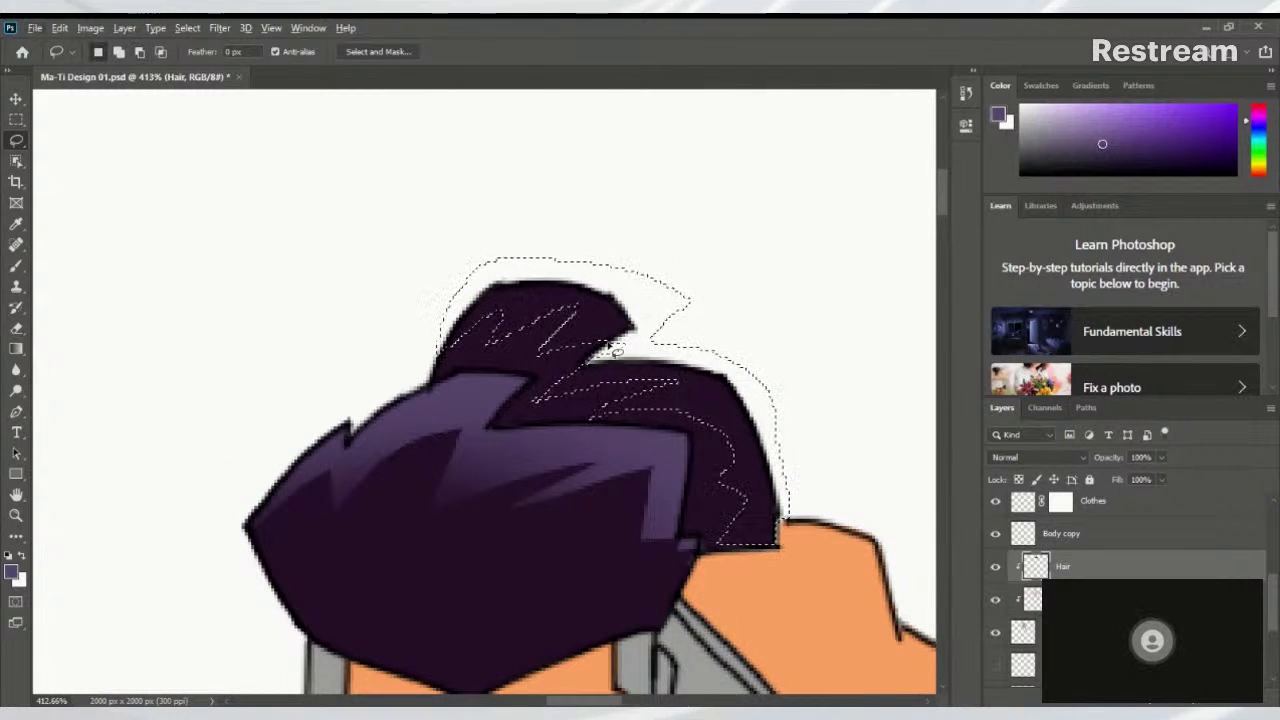
key("ctrl+d")
scroll(576, 354, "up", 5)
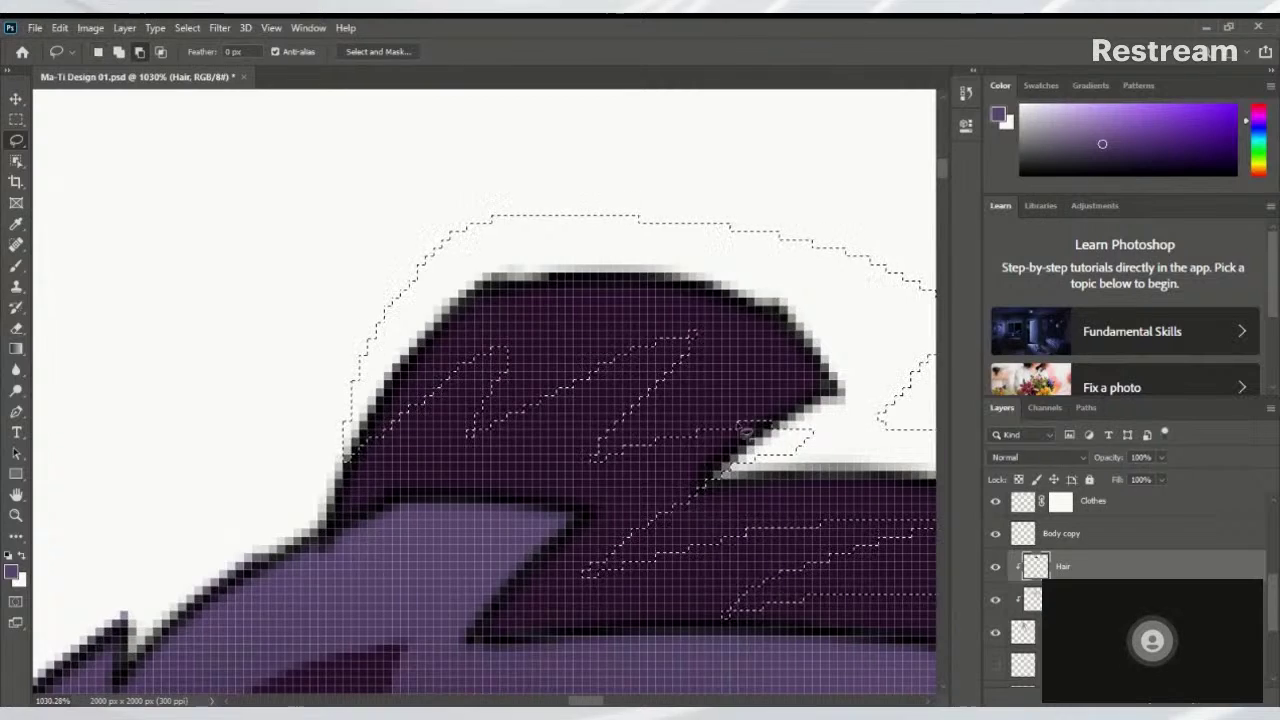
scroll(654, 428, "down", 3)
scroll(654, 428, "up", 2)
key("ctrl+shift+d")
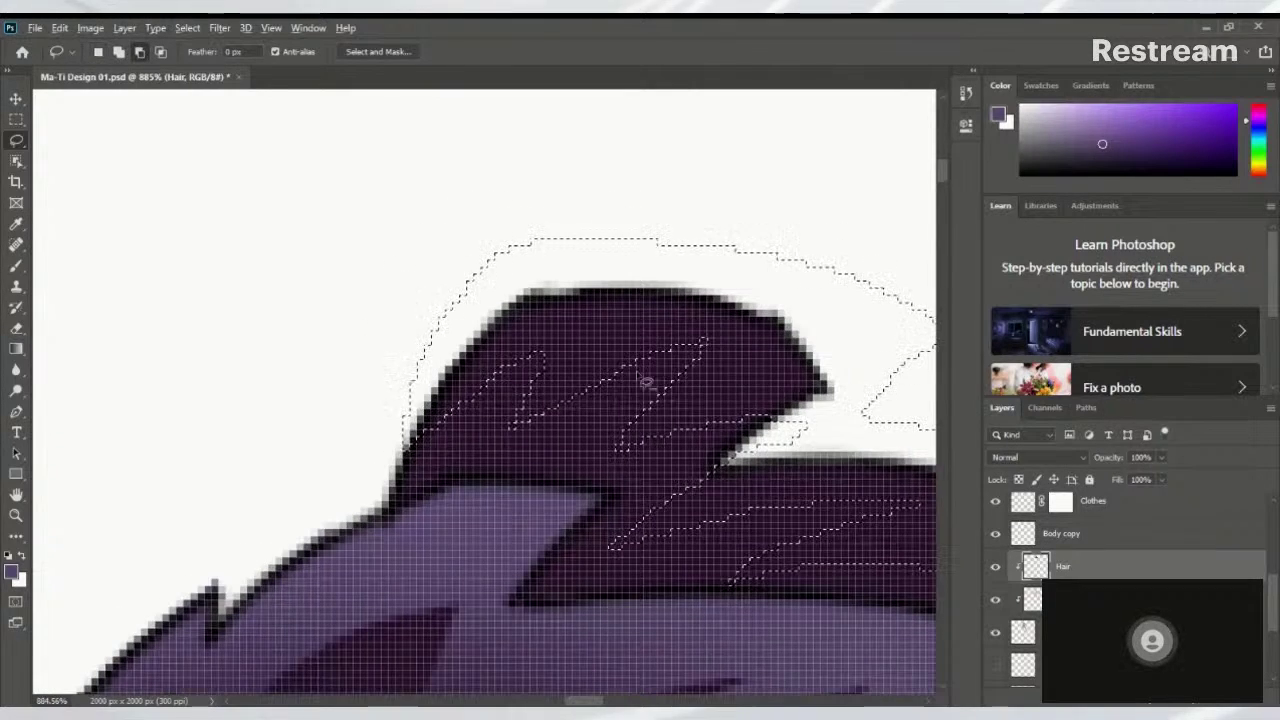
left_click_drag(592, 381, 779, 378)
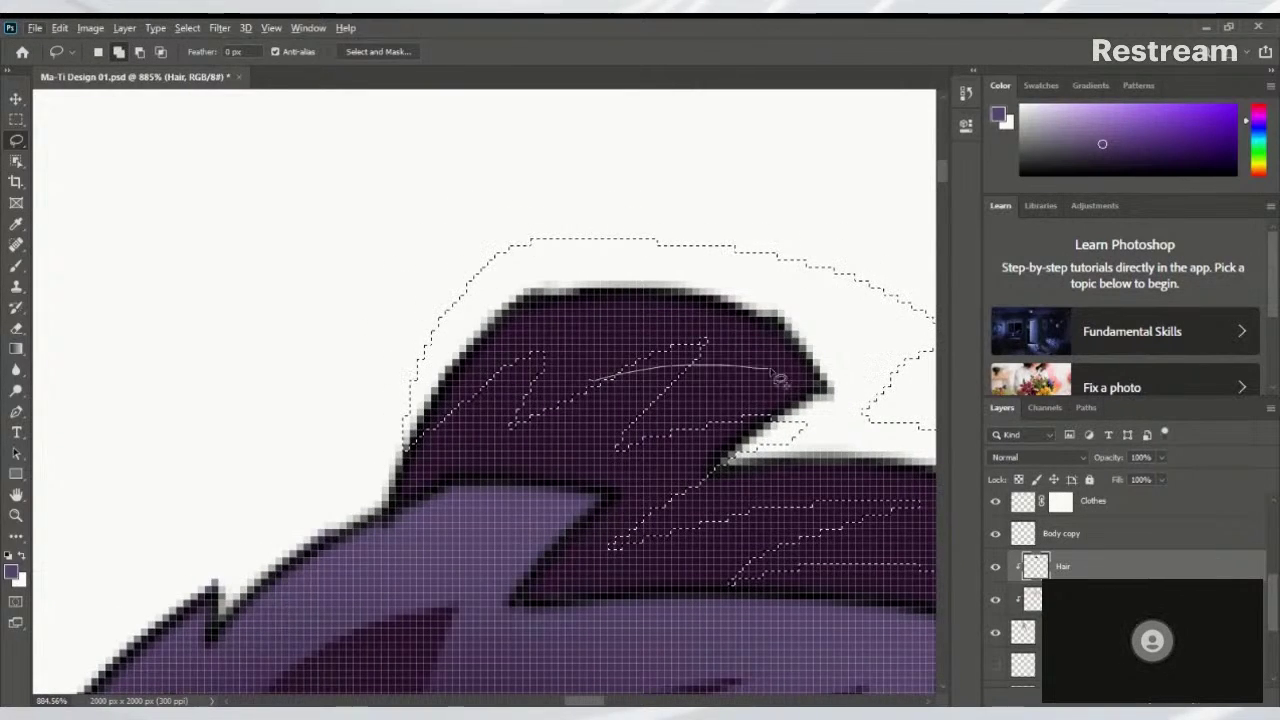
left_click_drag(578, 348, 590, 378)
scroll(577, 380, "down", 5)
scroll(793, 400, "up", 3)
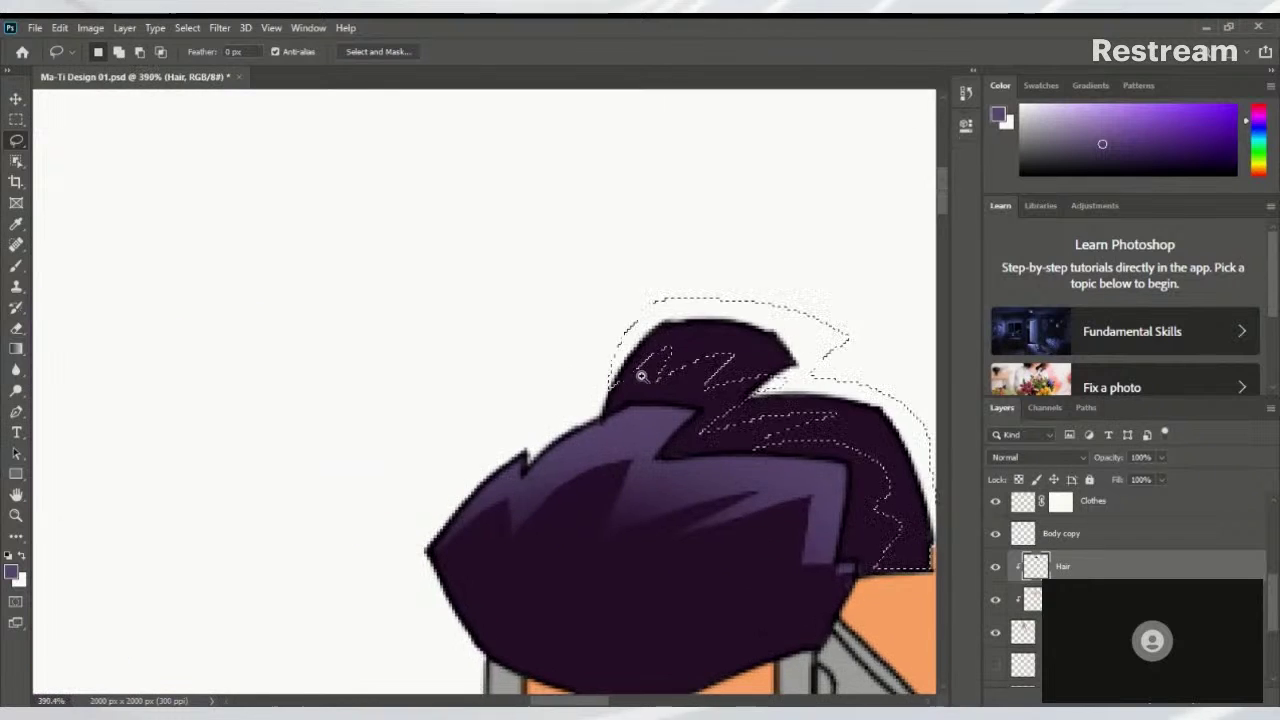
left_click_drag(793, 400, 643, 350)
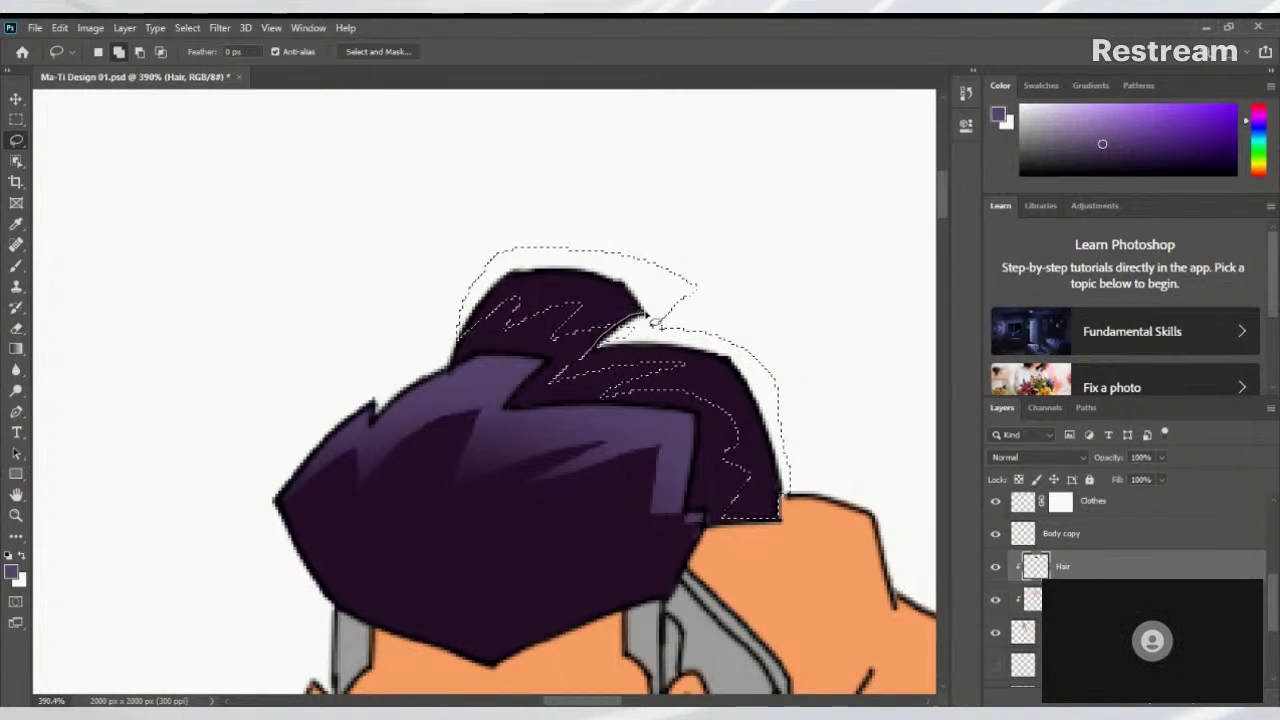
key("ctrl+d")
scroll(570, 360, "down", 4)
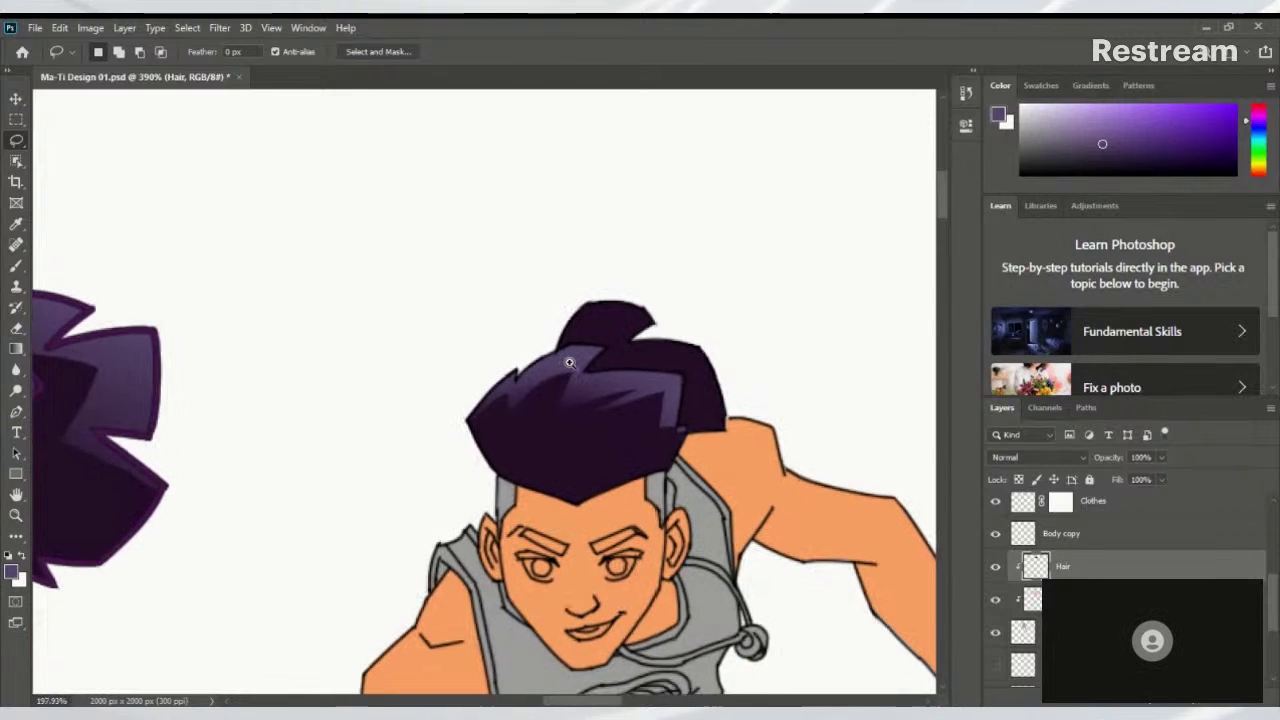
Paint lighter purple over the selected top knot and back hair with an enlarged Soft Round brush, then deselect
scroll(569, 362, "up", 1)
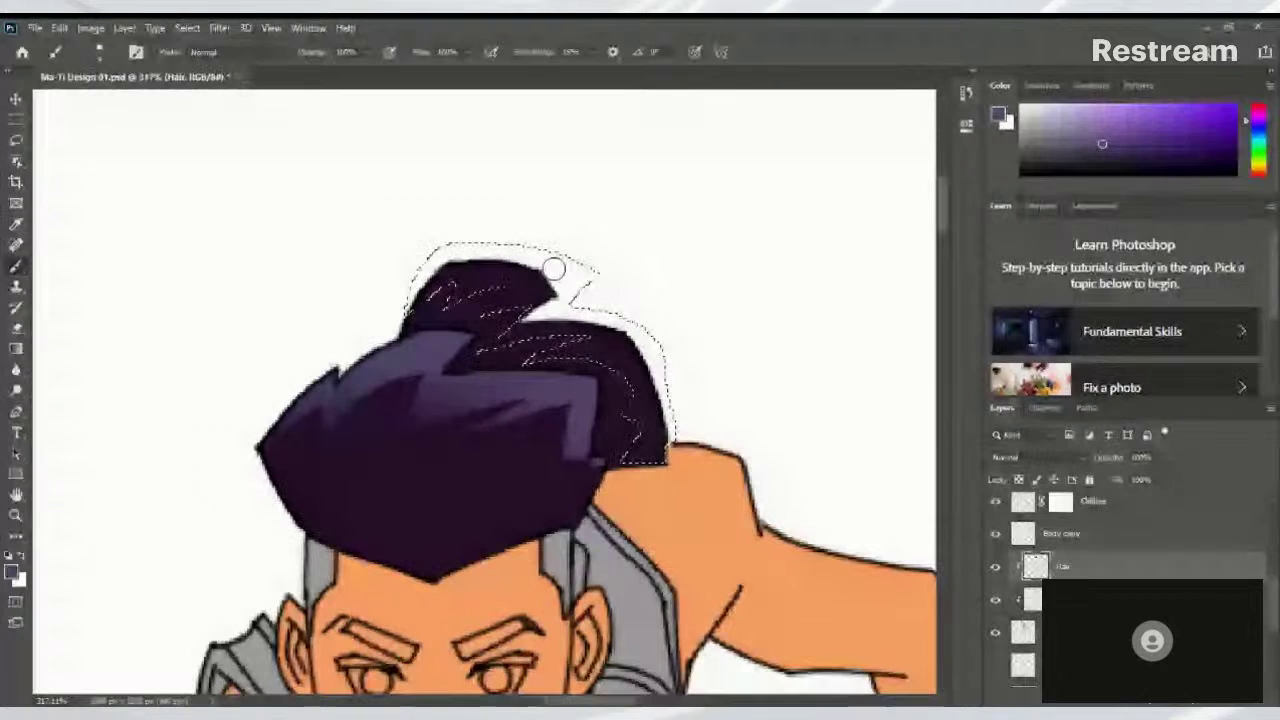
left_click(100, 52)
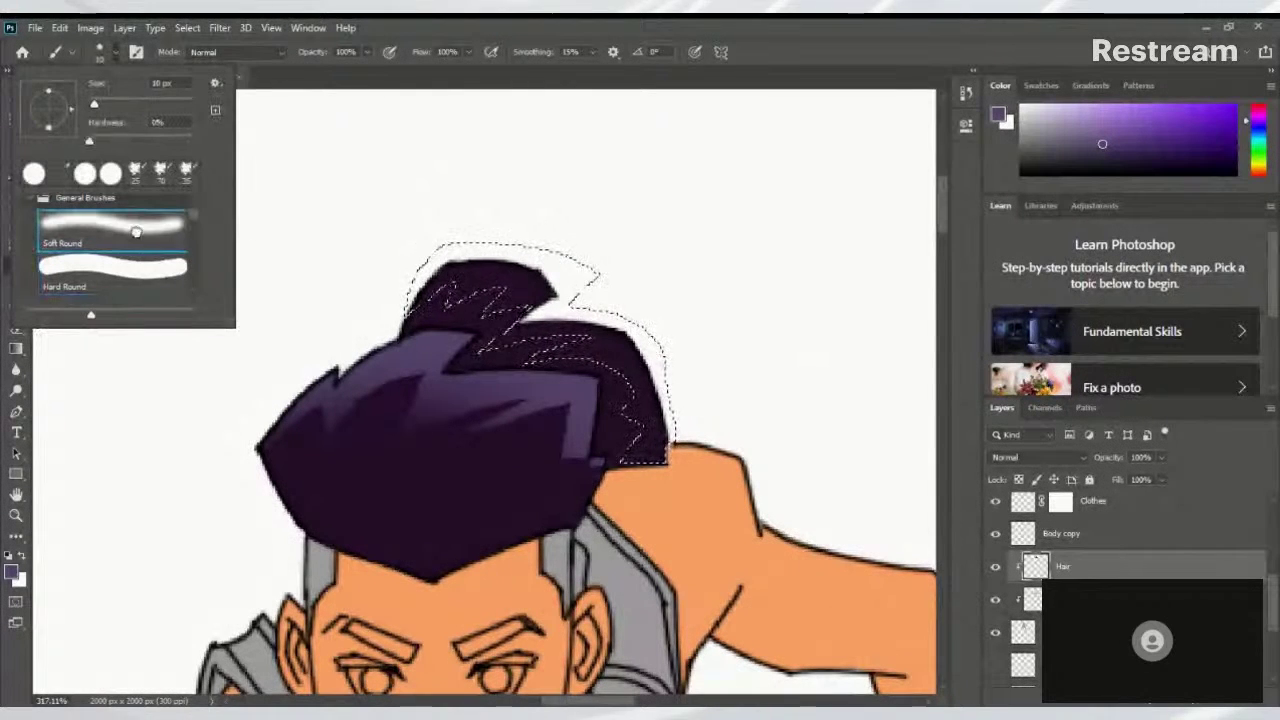
left_click(570, 236)
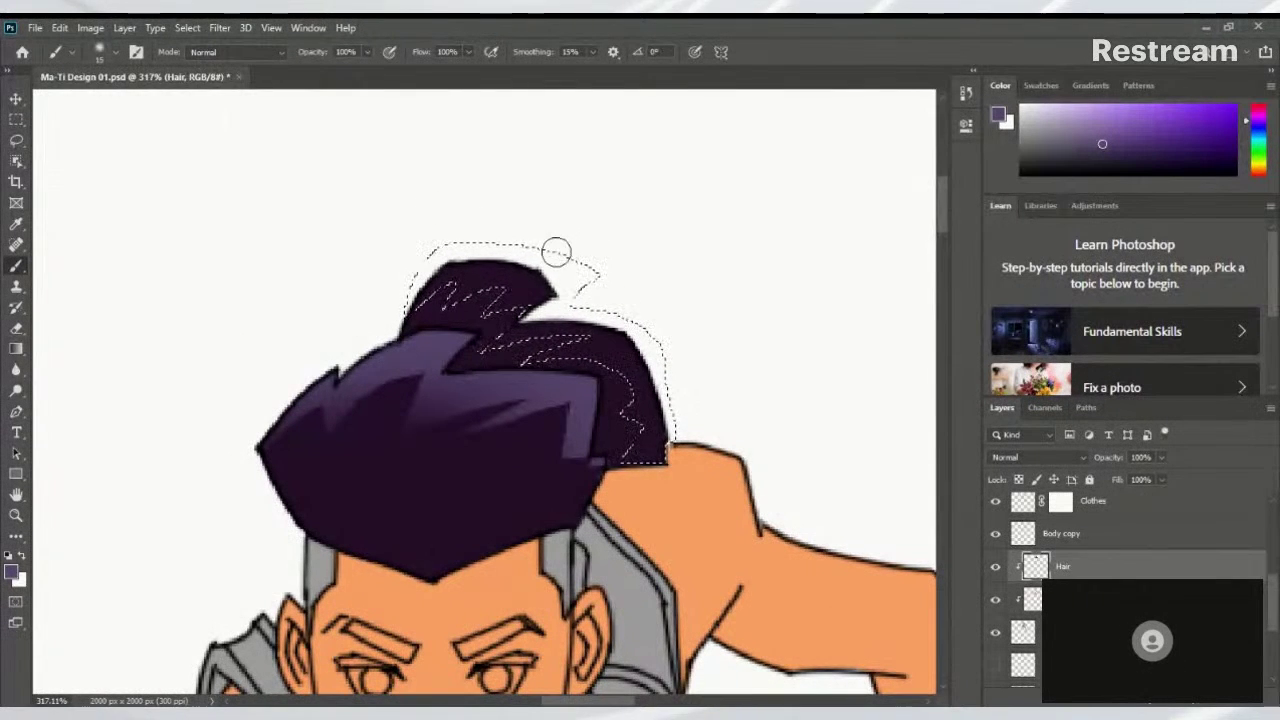
key("bracketright")
key("bracketright")
key("bracketright")
key("bracketright")
mouse_move(663, 306)
left_mouse_down()
mouse_move(598, 260)
mouse_move(574, 263)
mouse_move(664, 362)
mouse_move(594, 299)
mouse_move(626, 328)
mouse_move(685, 476)
mouse_move(671, 377)
mouse_move(573, 294)
mouse_move(492, 293)
mouse_move(581, 329)
mouse_move(544, 238)
mouse_move(486, 226)
mouse_move(412, 295)
mouse_move(411, 423)
mouse_move(543, 313)
mouse_move(521, 233)
mouse_move(612, 290)
mouse_move(512, 243)
mouse_move(691, 366)
left_mouse_up()
key("ctrl+d")
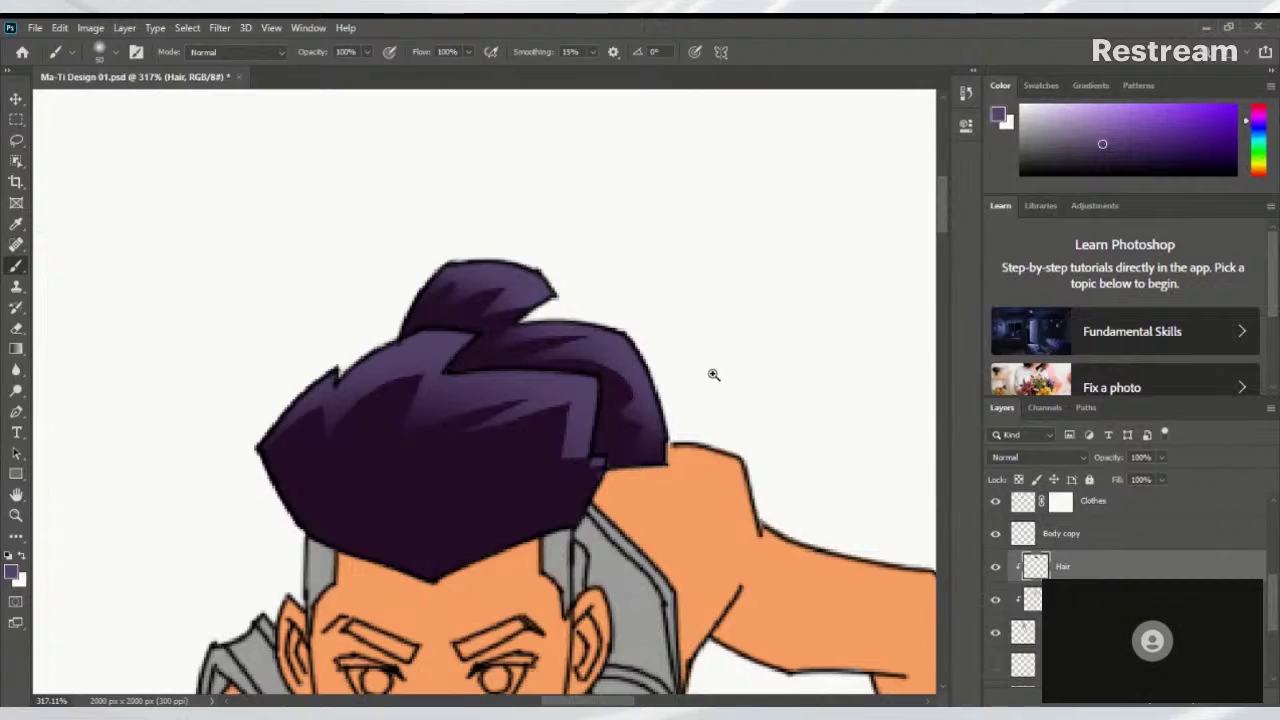
Zoom and pan over the running figure's torso and legs, then frame both figures
scroll(711, 371, "down", 5)
scroll(600, 408, "up", 3)
scroll(602, 408, "down", 5)
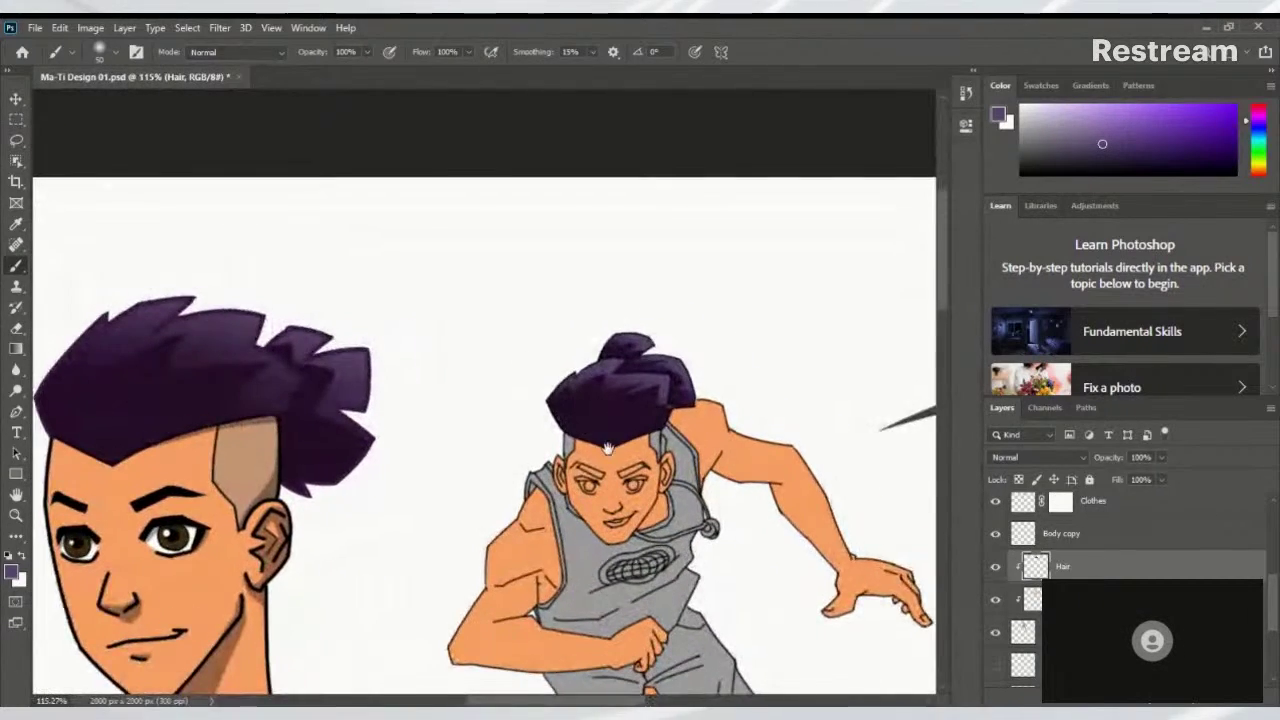
scroll(676, 280, "up", 3)
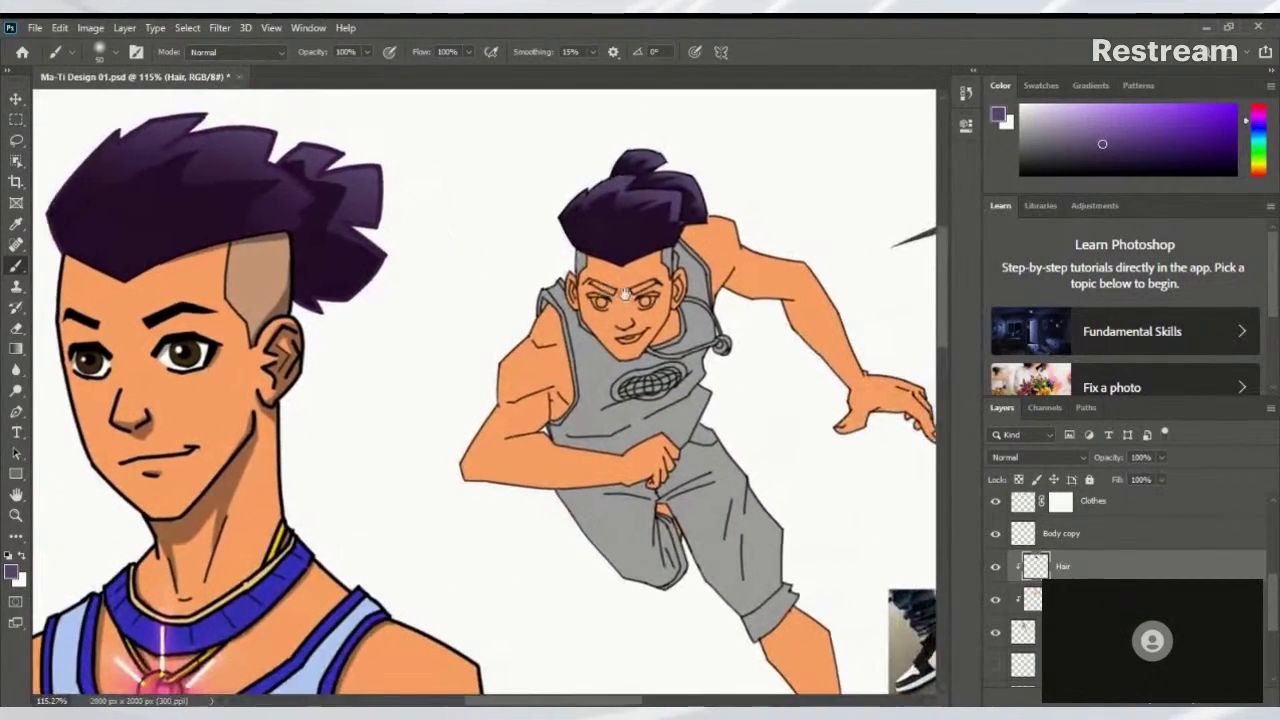
scroll(684, 338, "down", 3)
scroll(684, 338, "right", 2)
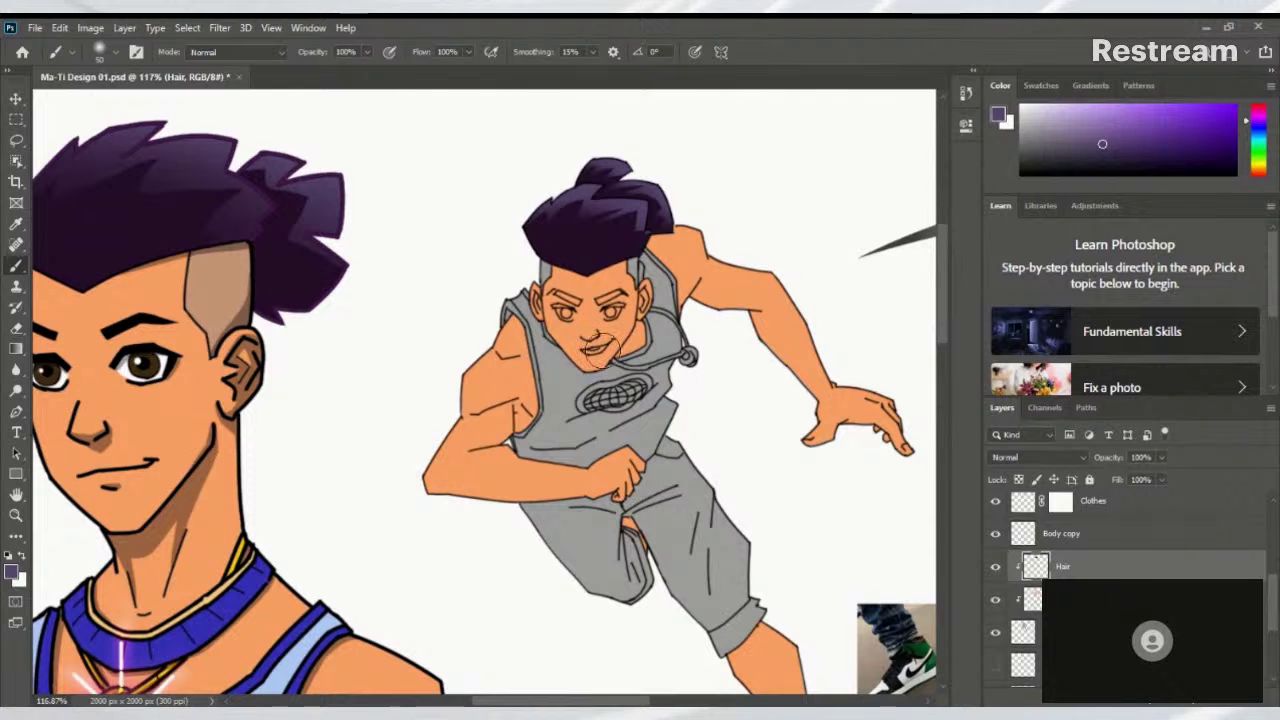
scroll(668, 379, "up", 3)
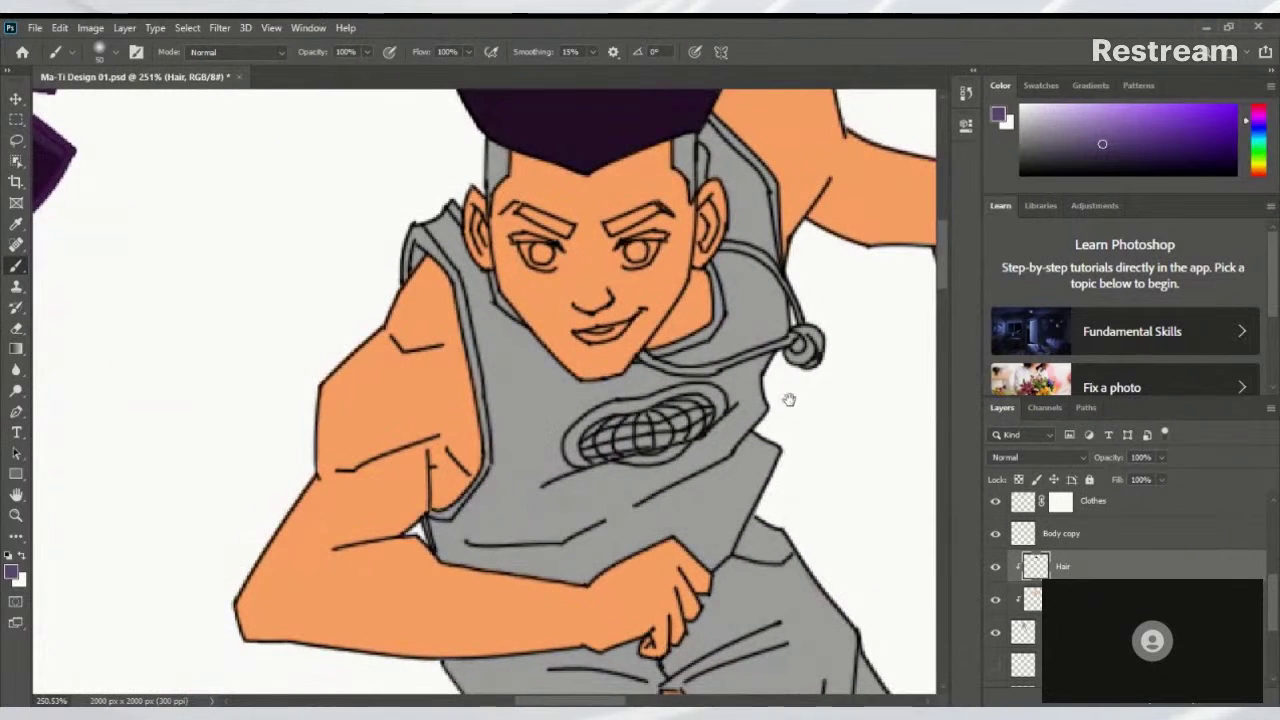
left_click_drag(789, 400, 854, 190)
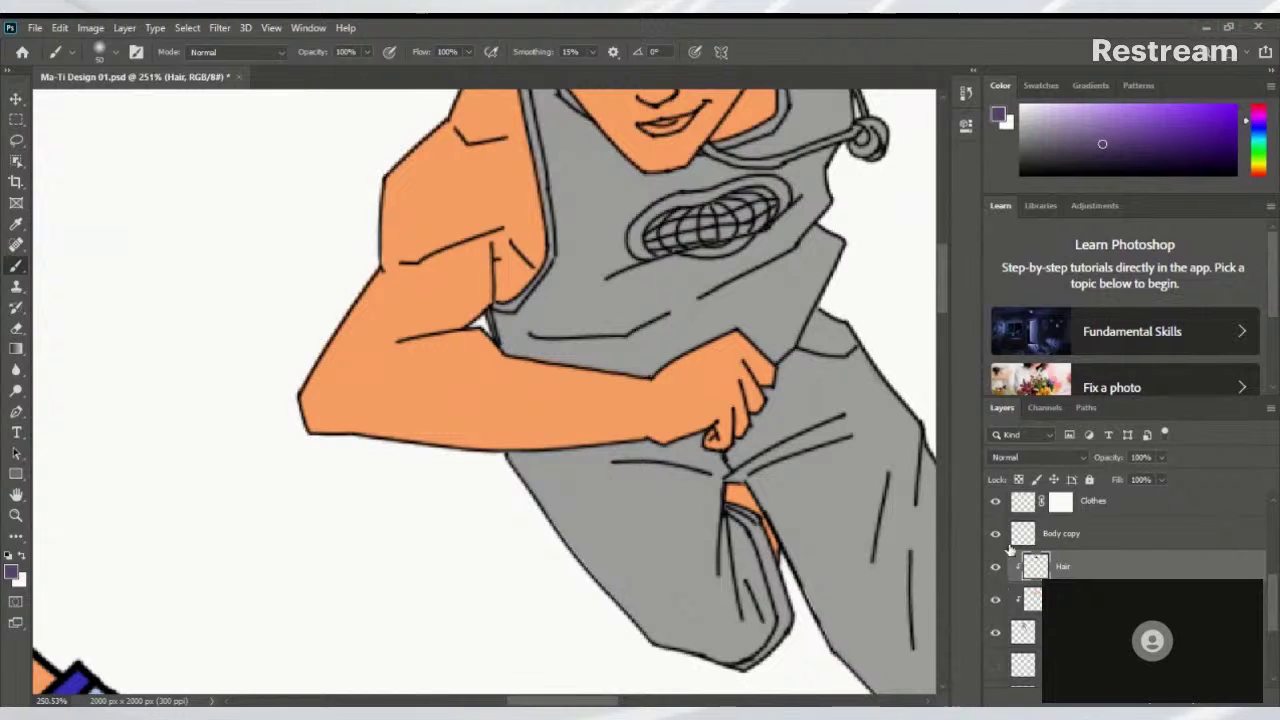
left_click_drag(694, 452, 540, 515)
scroll(475, 385, "down", 3)
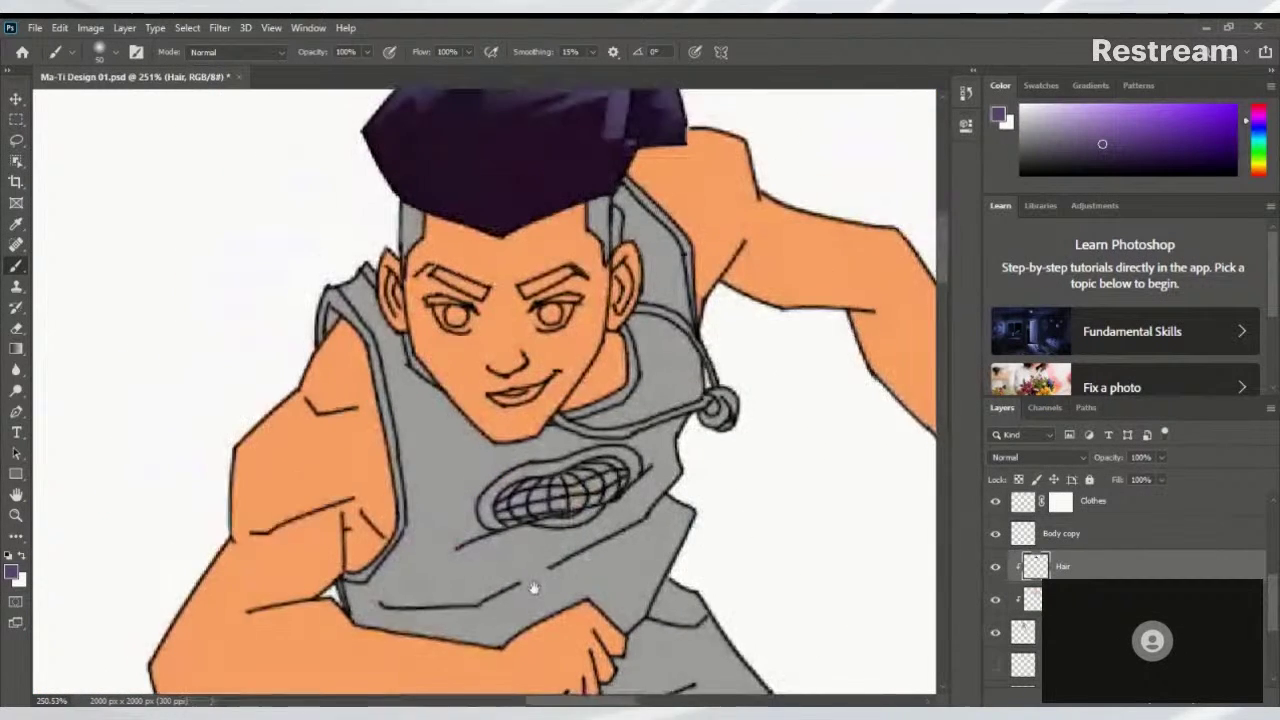
scroll(408, 441, "down", 3)
scroll(408, 441, "down", 1)
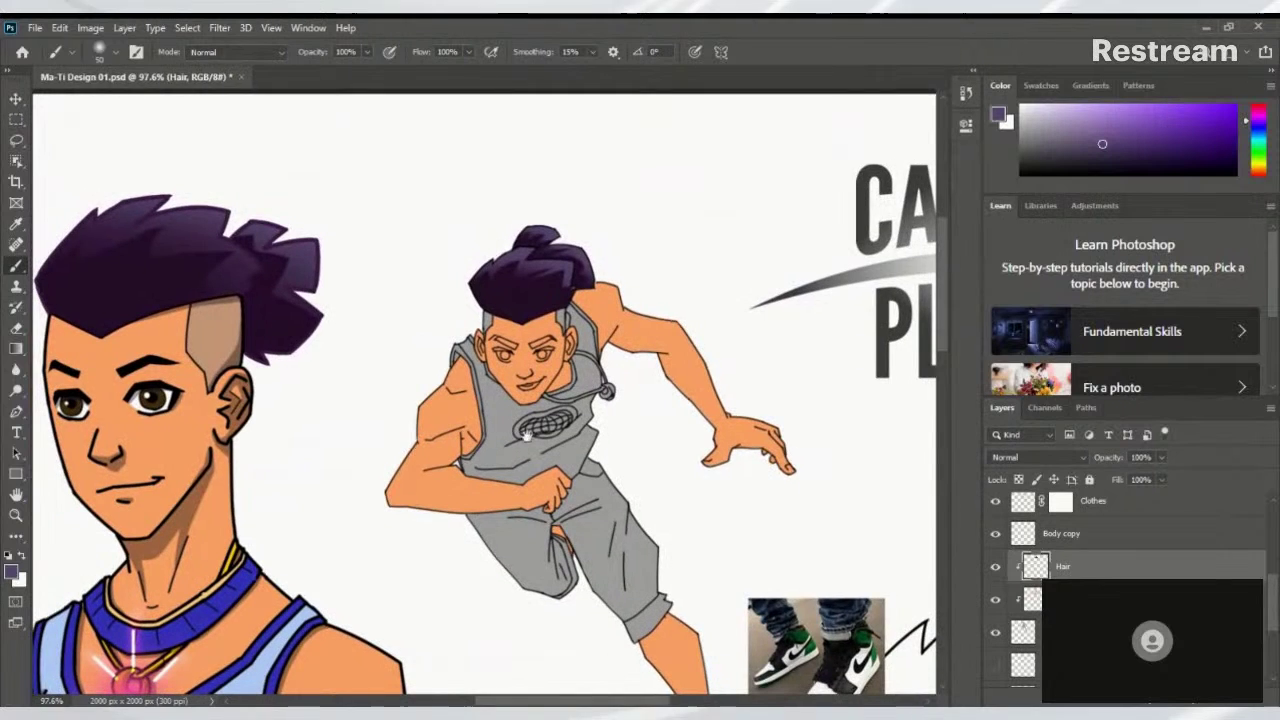
left_click_drag(850, 460, 930, 443)
Move to the Shaved head layer and set up a small Hard Round brush
left_click(1032, 599)
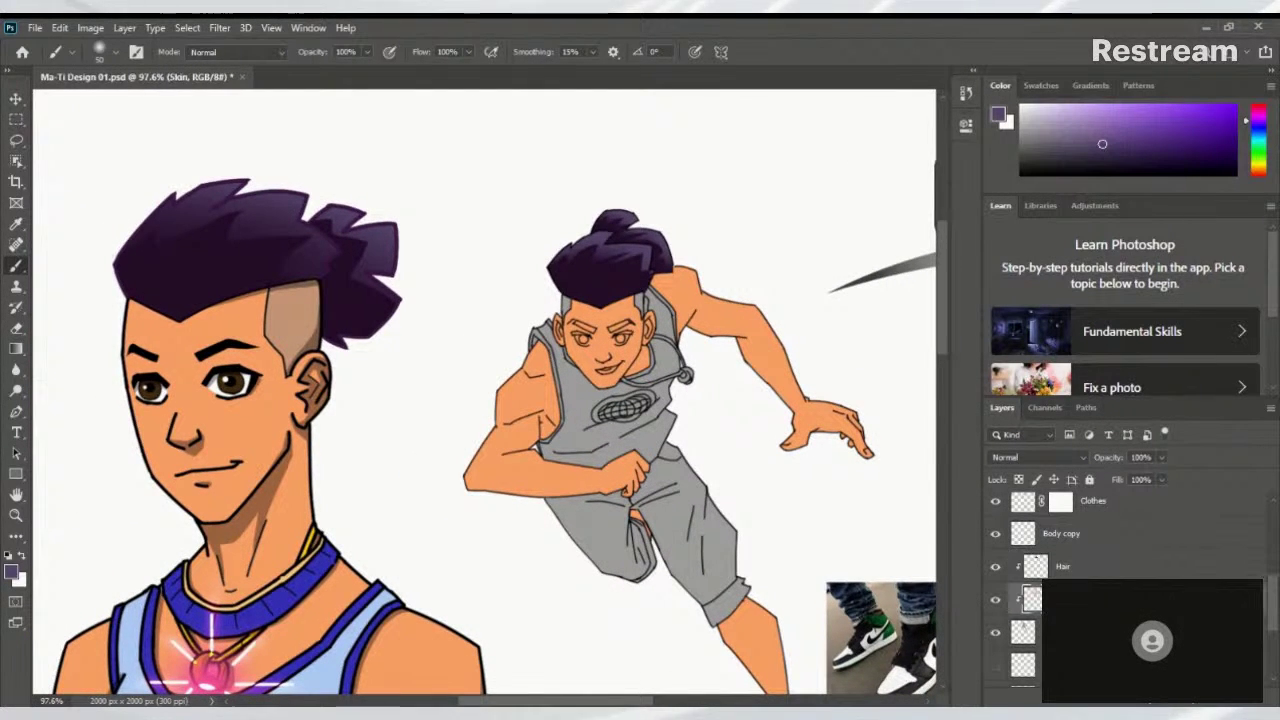
key("ctrl+shift+alt+n")
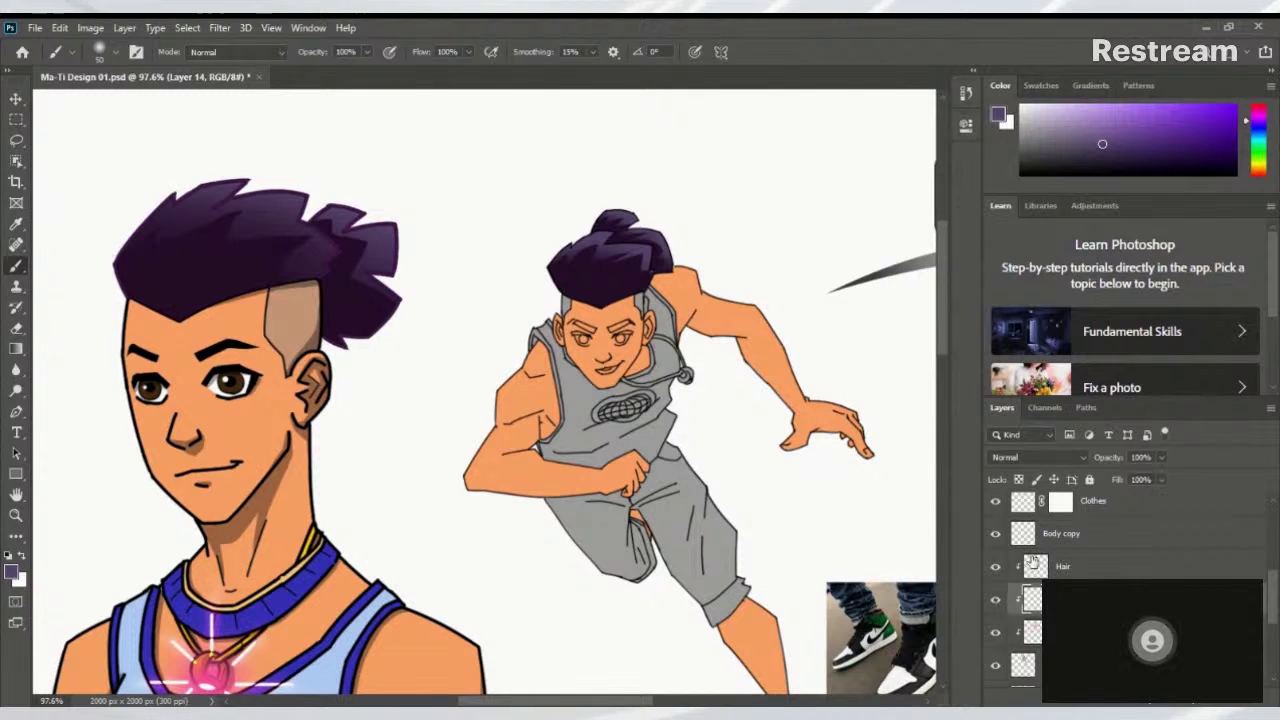
key("alt+[")
scroll(491, 329, "up", 3)
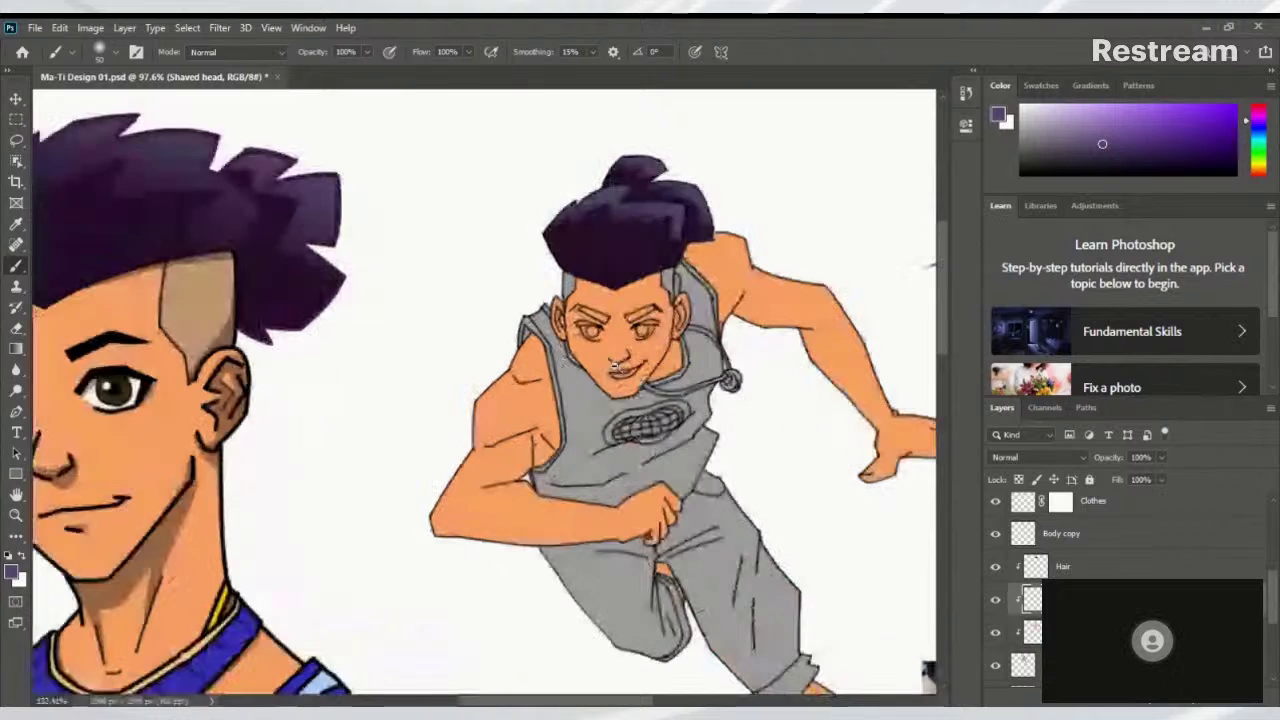
scroll(560, 260, "up", 5)
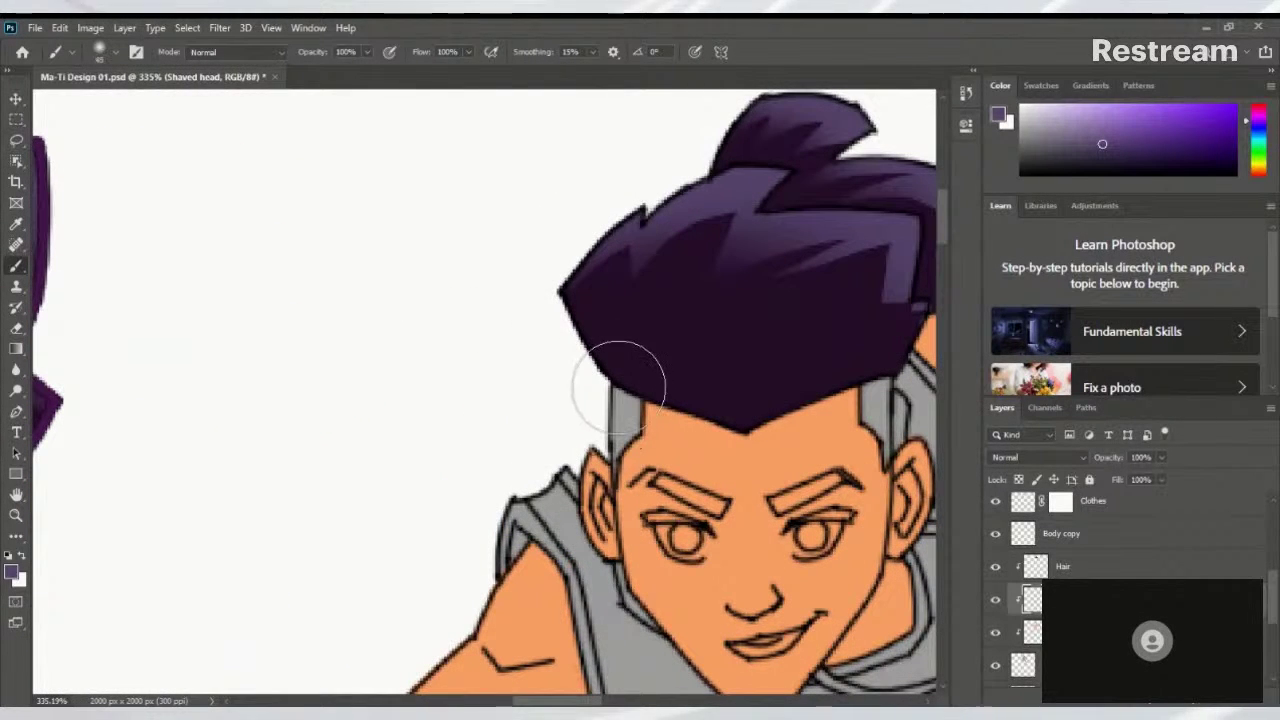
key("bracketleft")
key("bracketleft")
key("bracketleft")
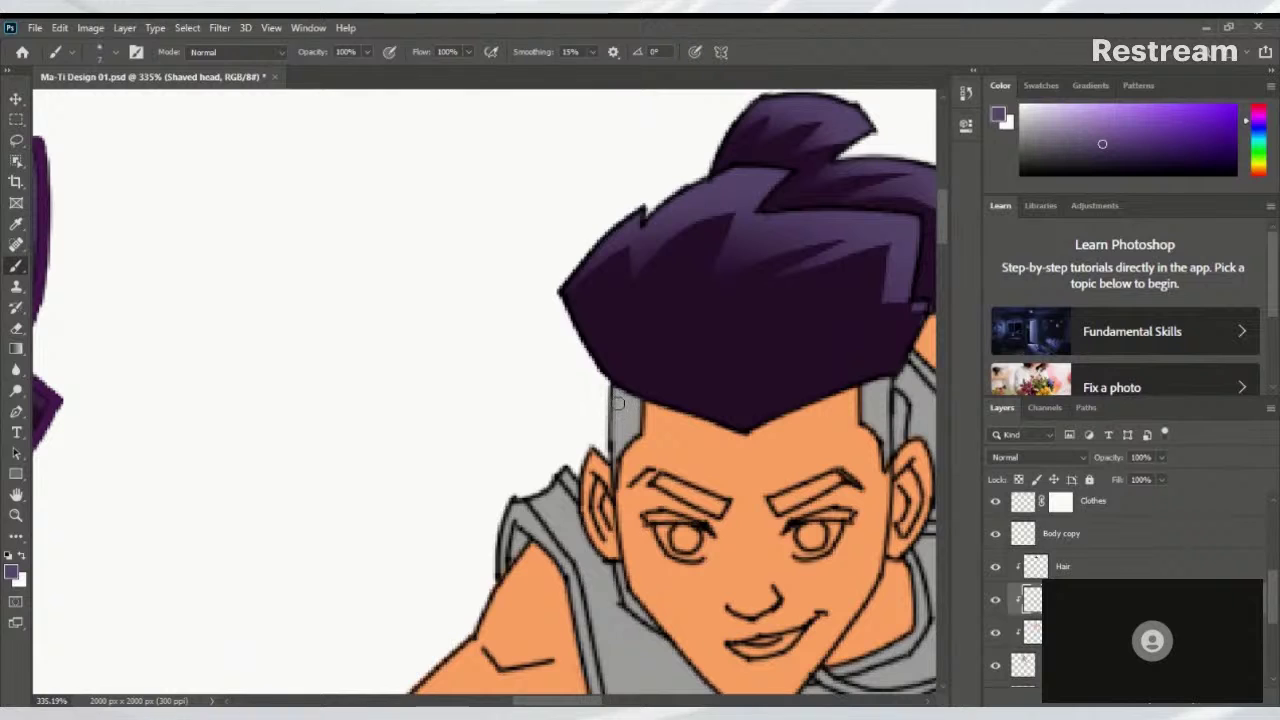
left_click(97, 53)
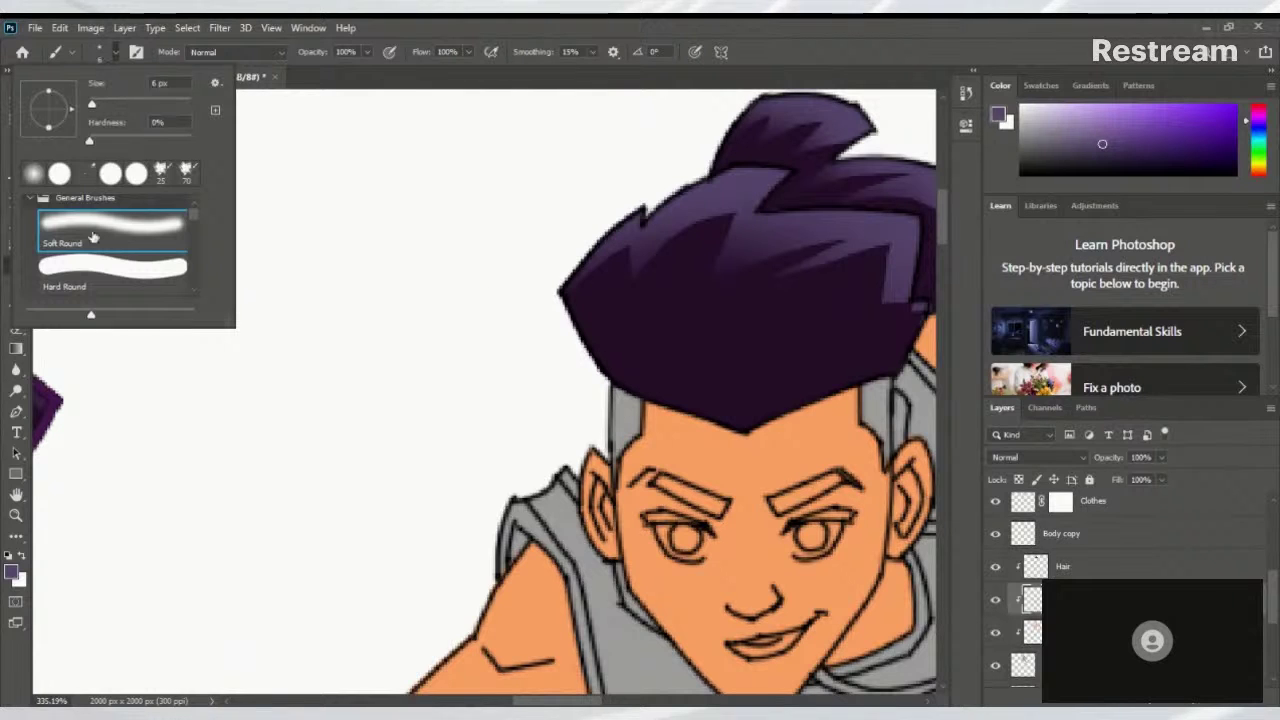
left_click(118, 270)
Sample the portrait's shaved-head tone and paint it over the left and right grey hairline strips
left_click_drag(613, 410, 621, 436)
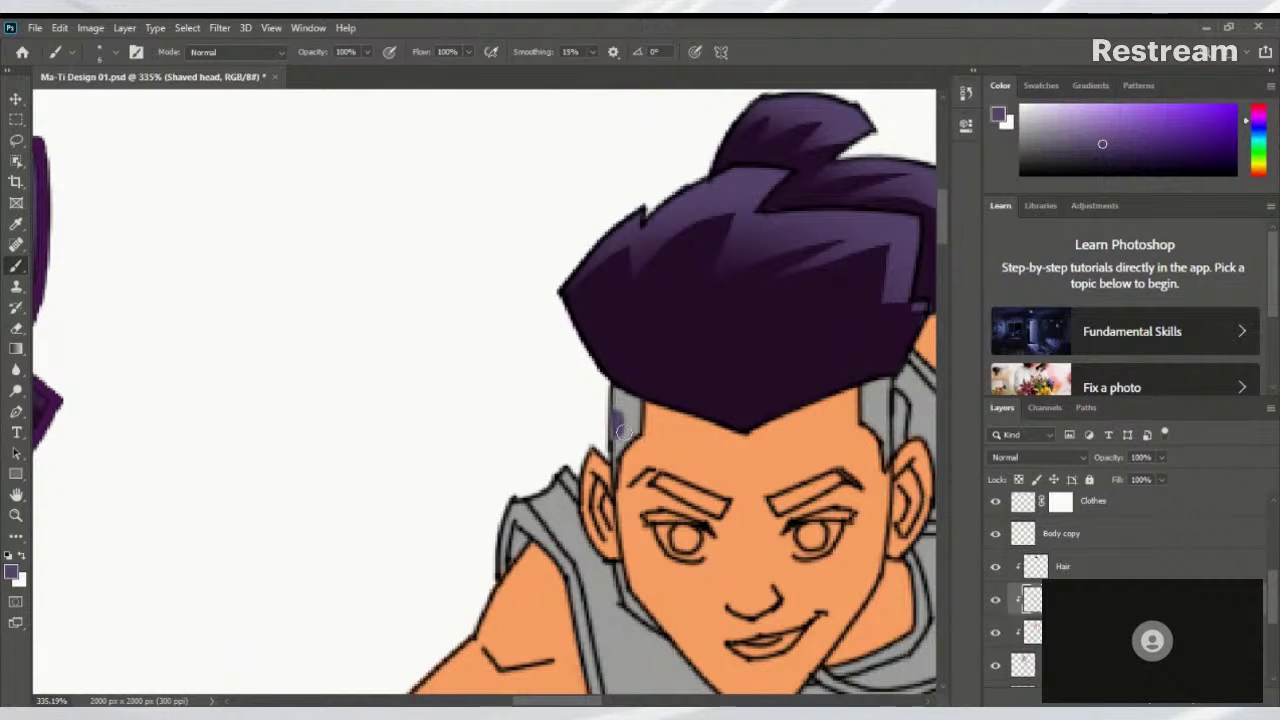
left_click_drag(332, 370, 619, 343)
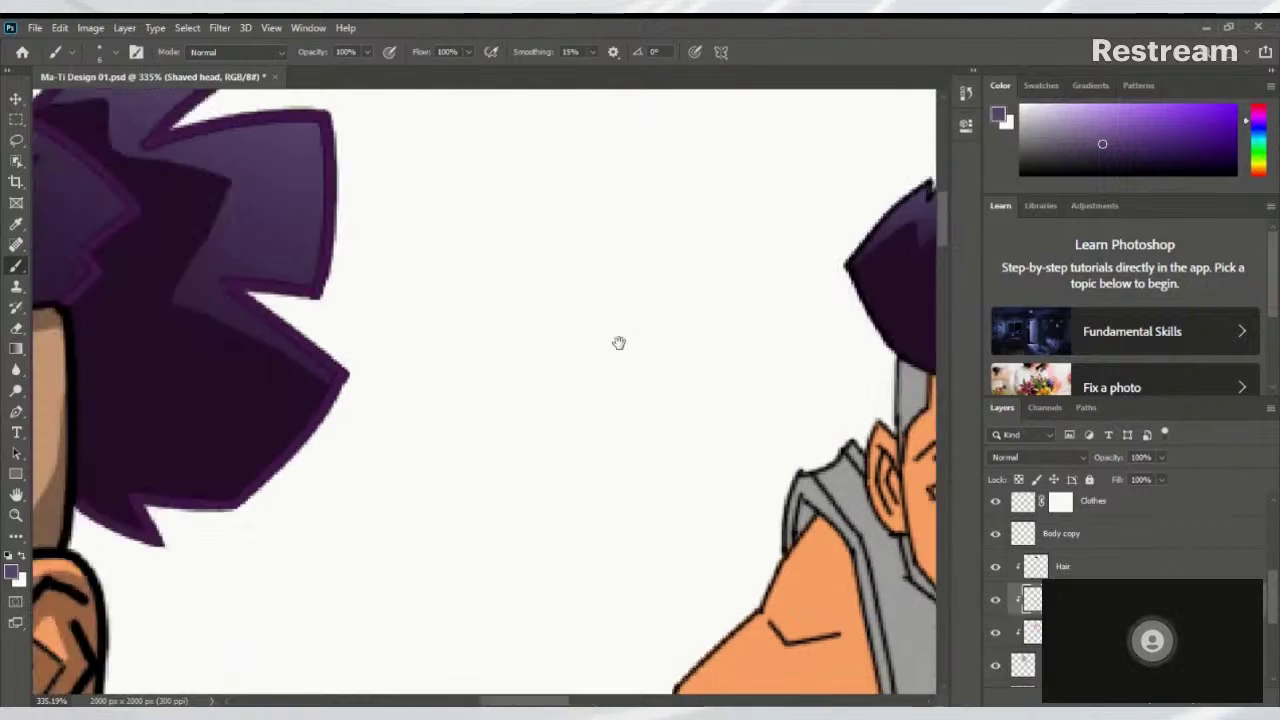
left_click(136, 433, "alt")
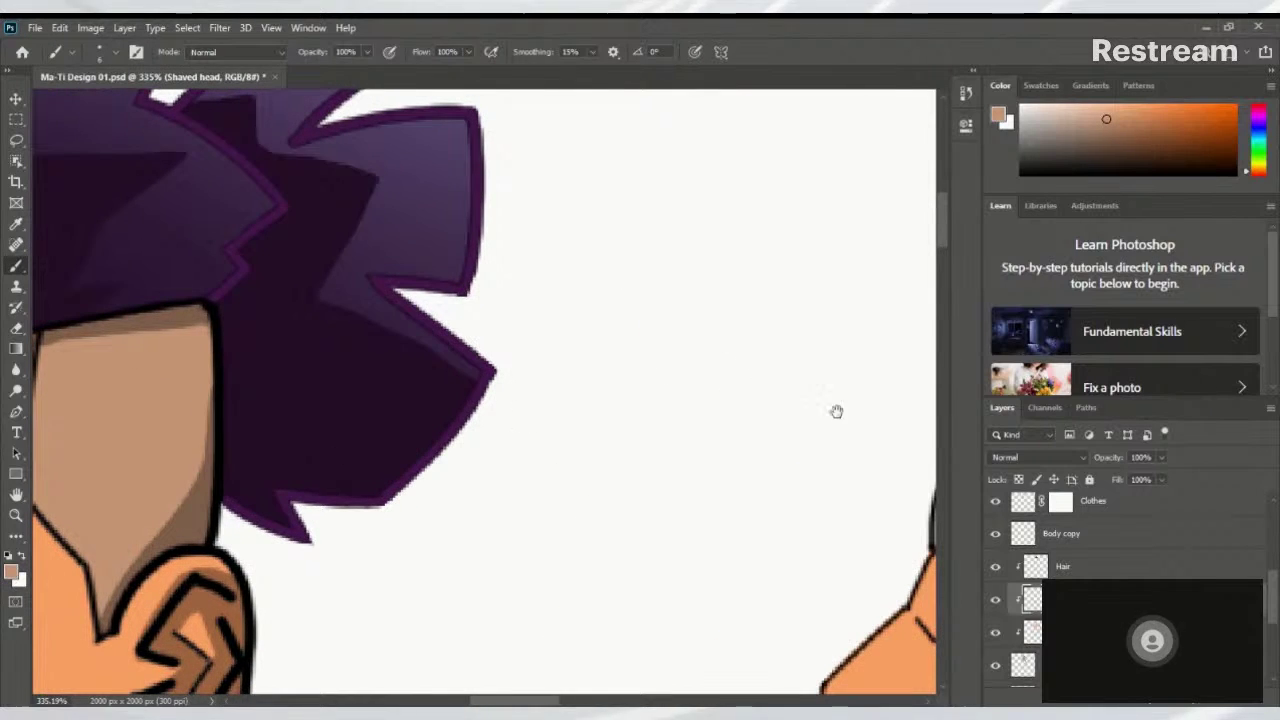
left_click_drag(834, 409, 151, 409)
scroll(344, 358, "up", 3)
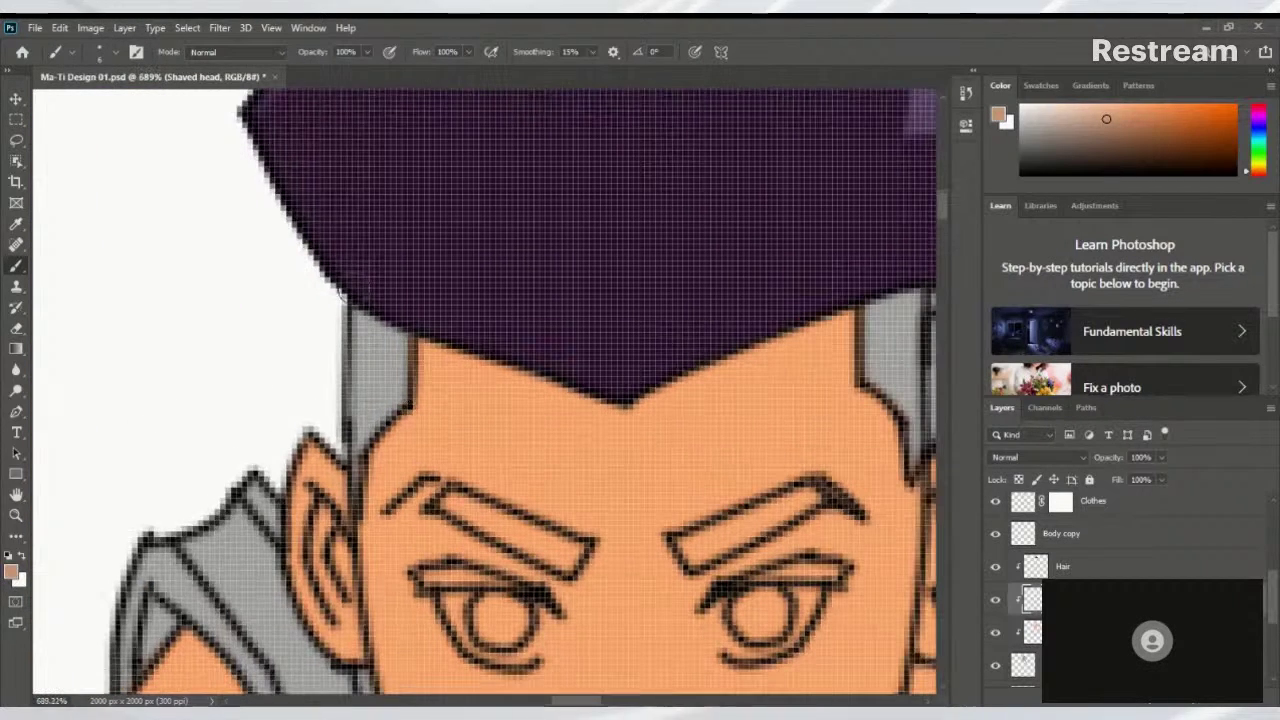
left_click(375, 338)
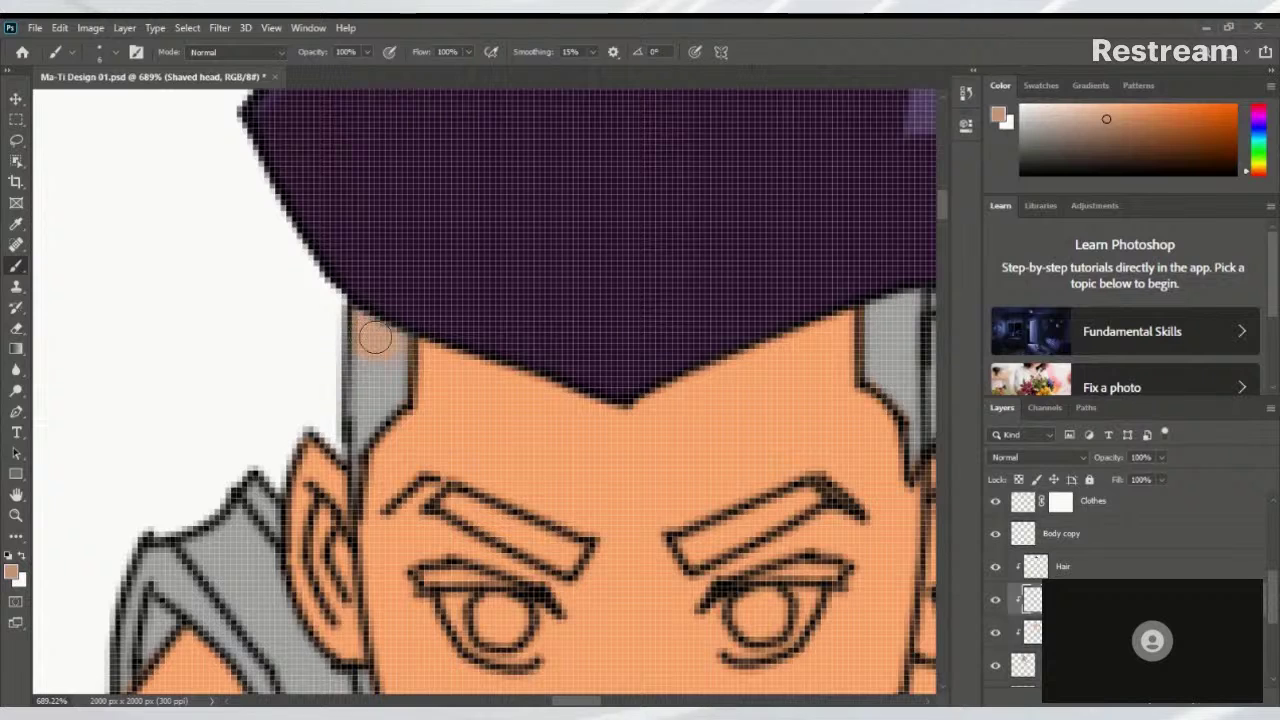
left_click_drag(386, 345, 390, 355)
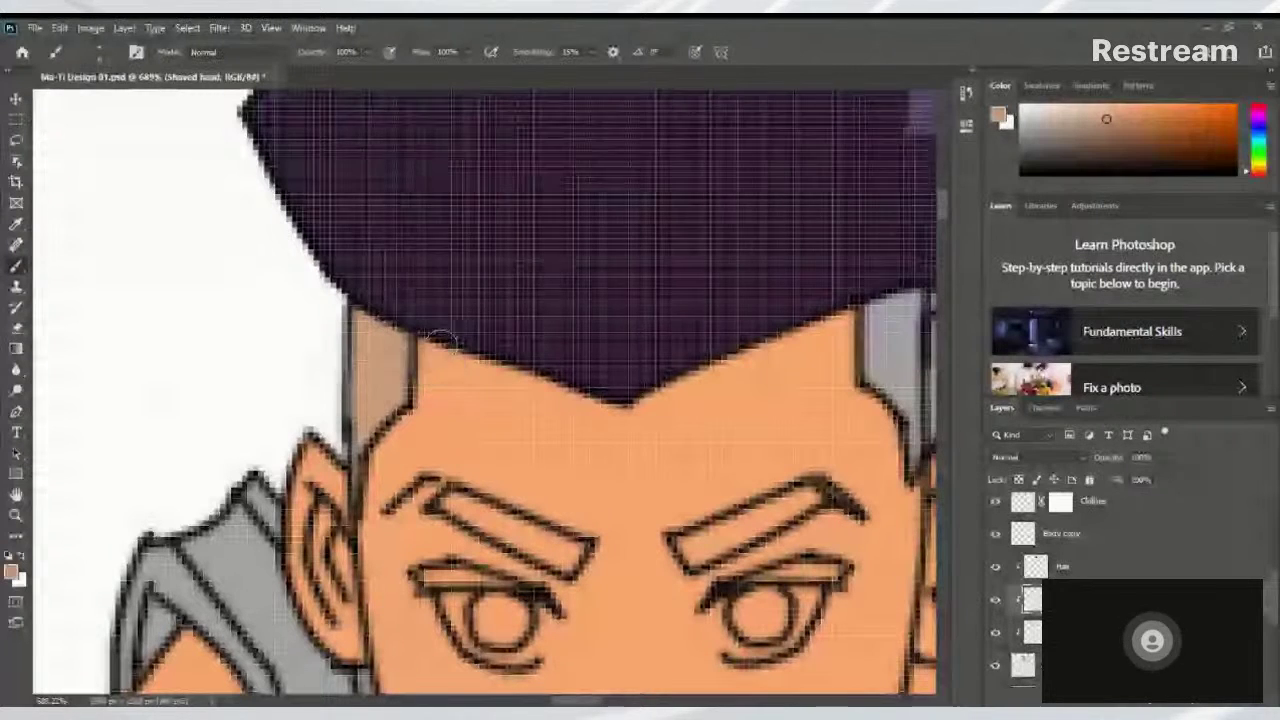
scroll(480, 377, "down", 2)
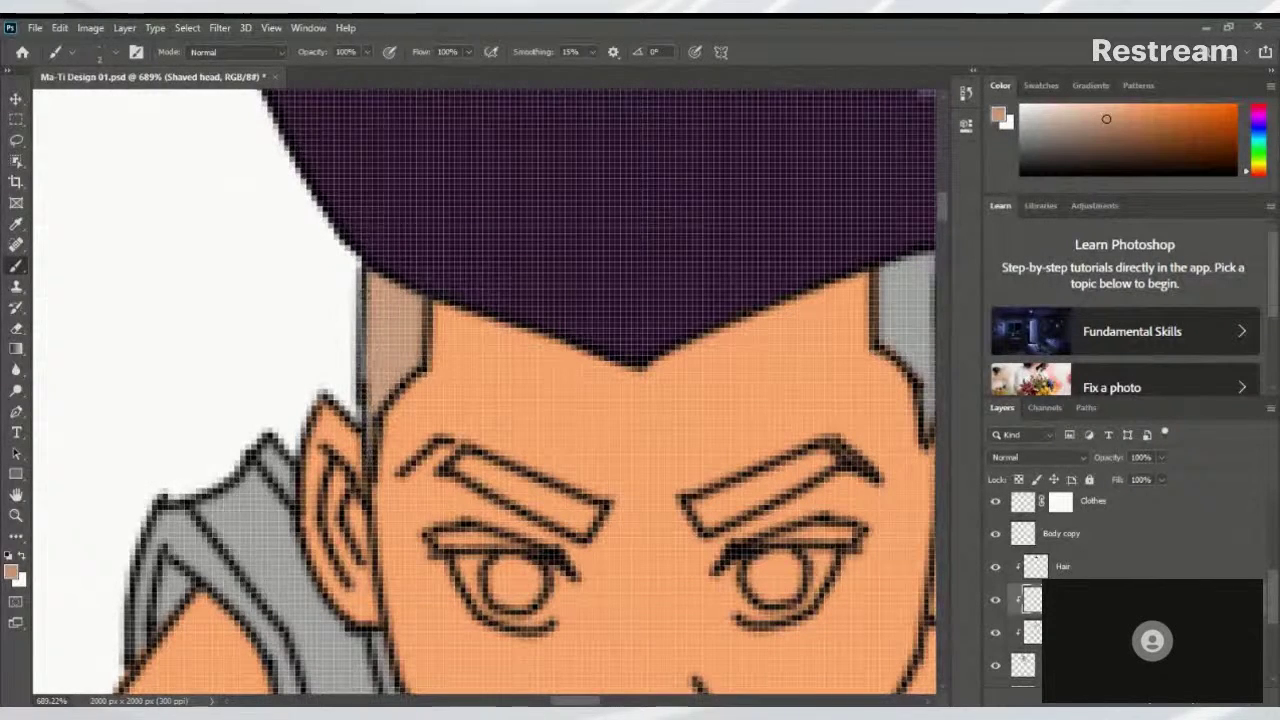
left_click_drag(706, 309, 429, 340)
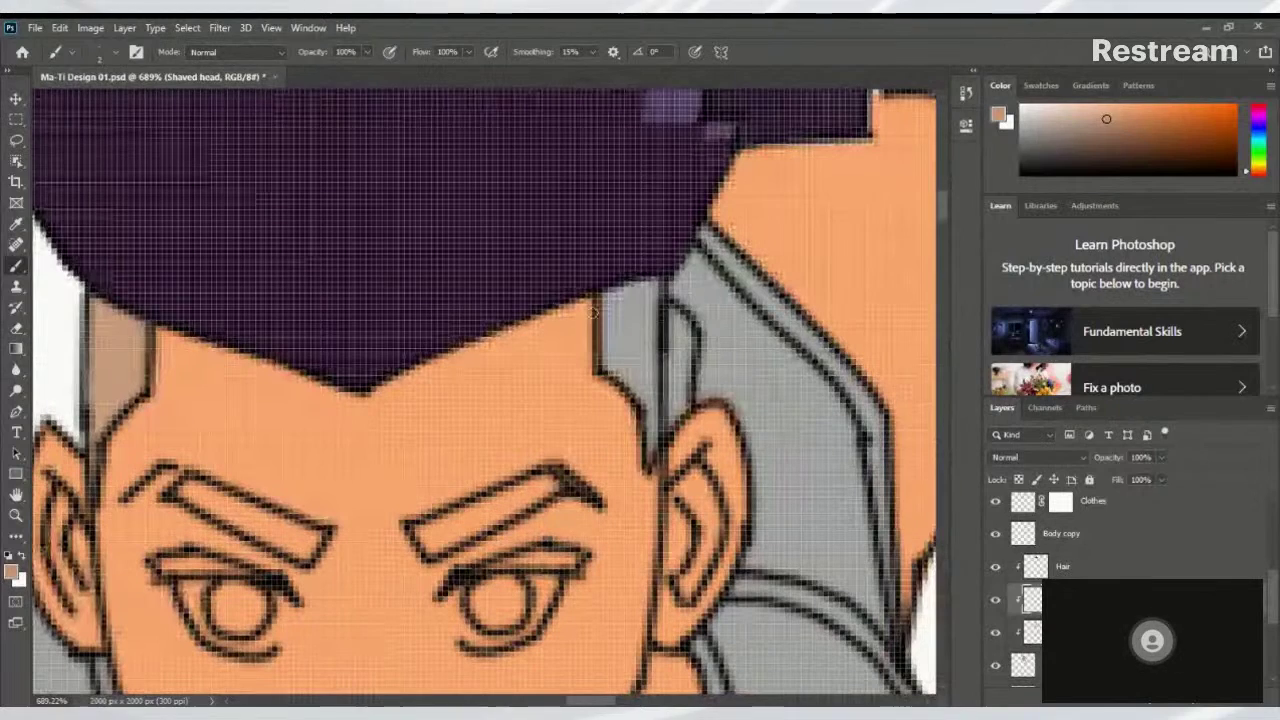
mouse_move(596, 308)
left_mouse_down()
mouse_move(605, 340)
mouse_move(608, 300)
mouse_move(650, 415)
mouse_move(640, 400)
left_mouse_up()
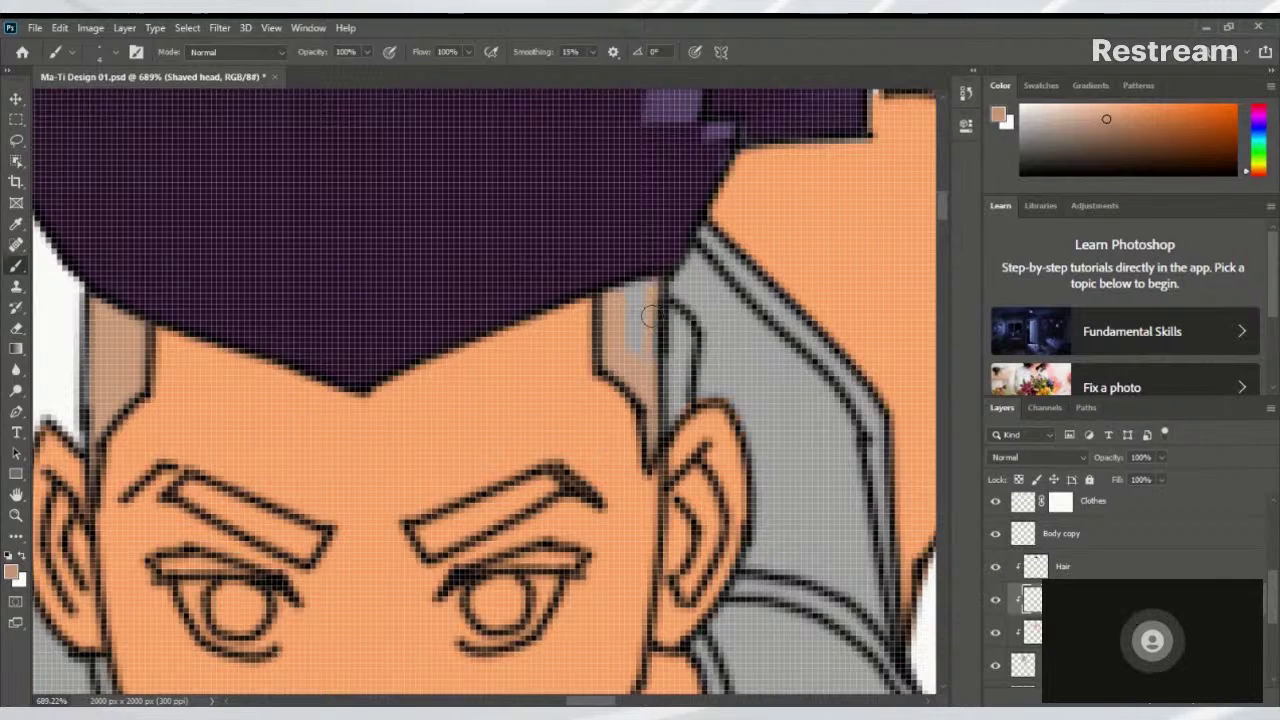
left_click_drag(628, 300, 640, 327)
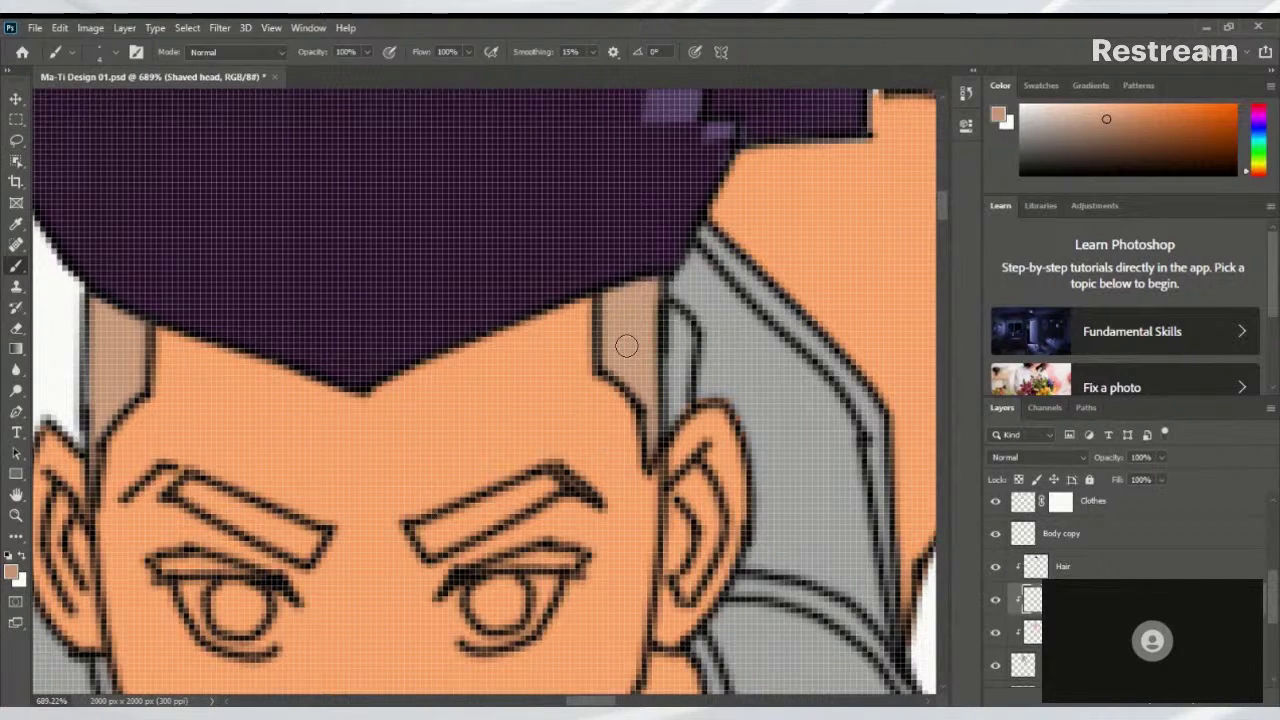
key("ctrl+0")
Pan across the running figure and portrait, then add the new empty Layer 14
scroll(540, 446, "up", 3)
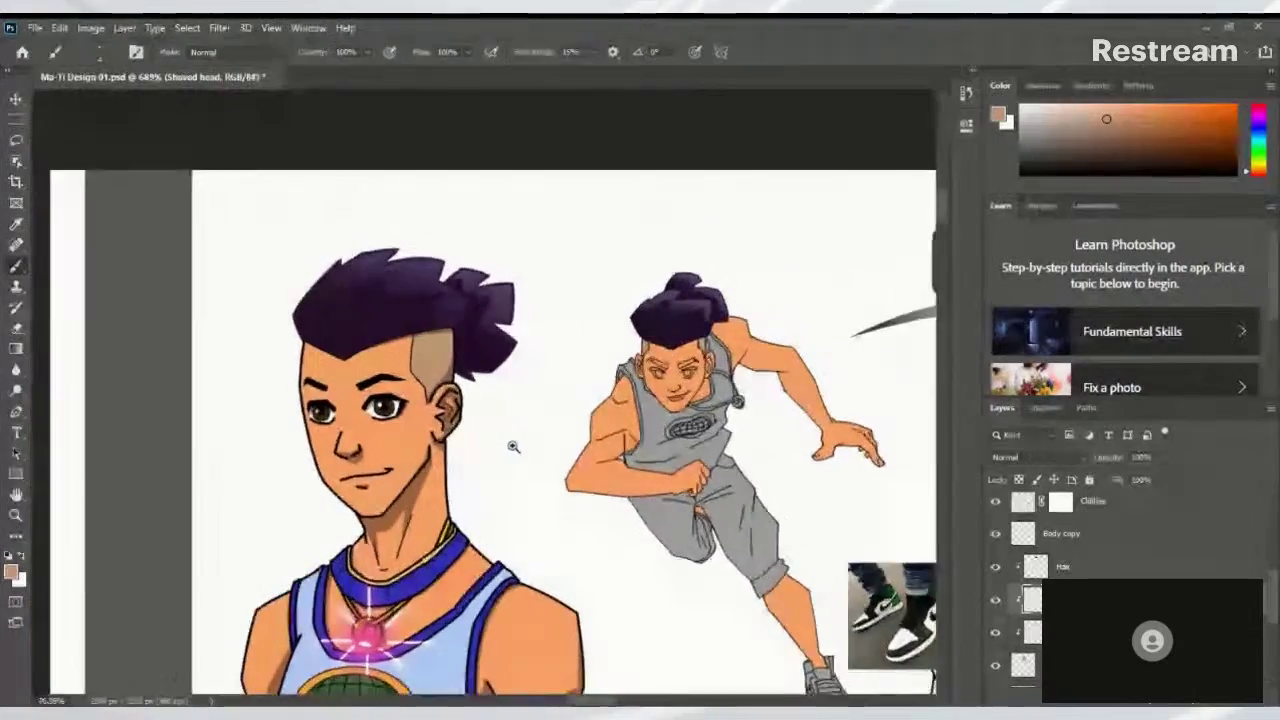
scroll(540, 446, "up", 5)
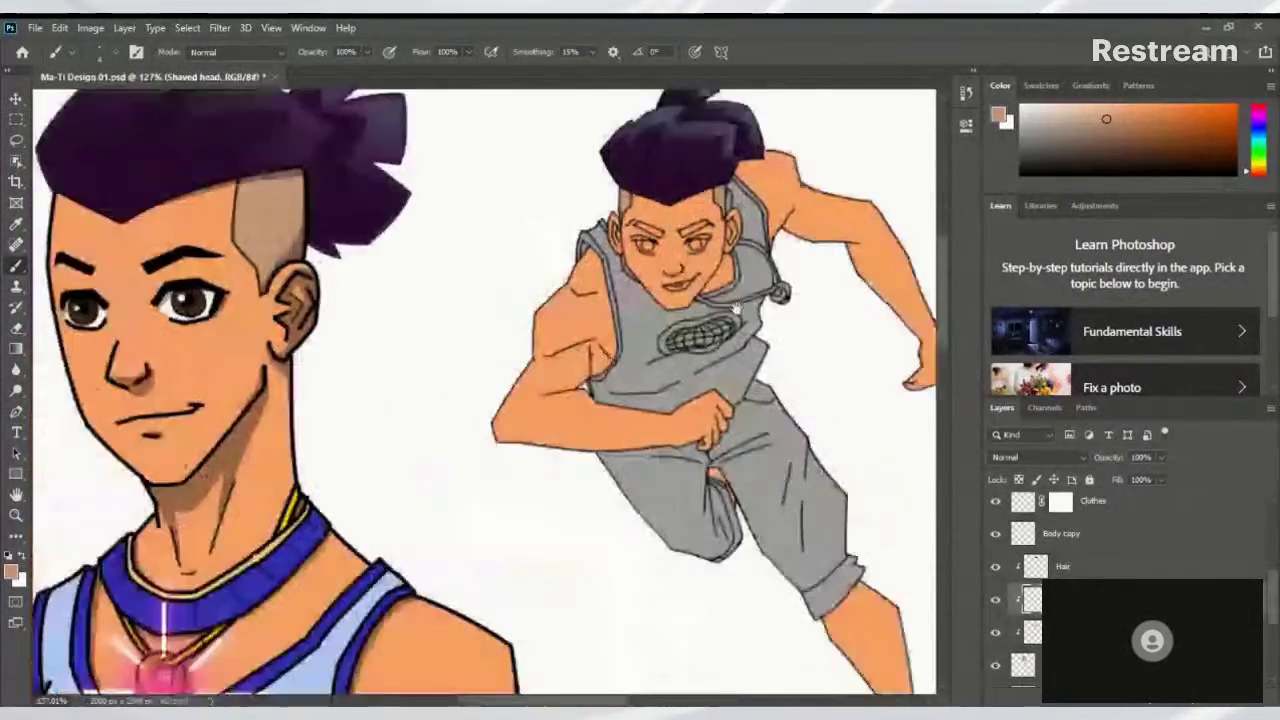
scroll(723, 349, "right", 5)
scroll(723, 349, "up", 2)
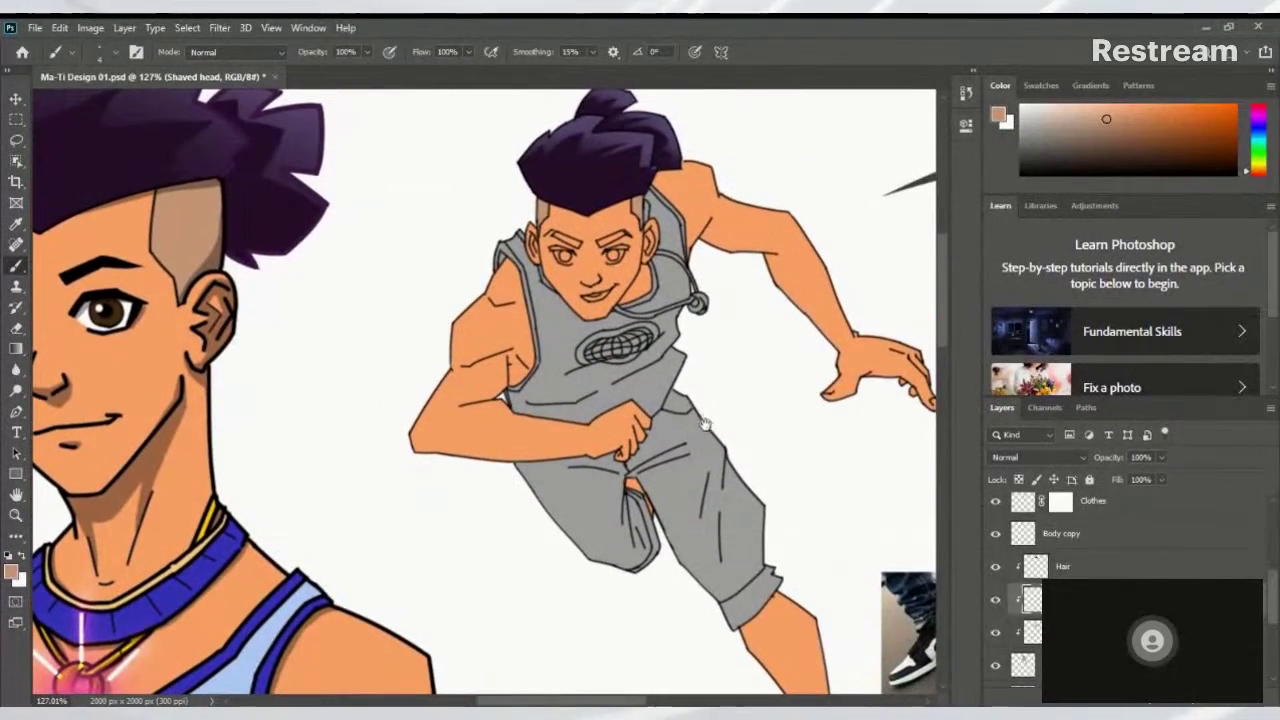
mouse_move(707, 372)
left_mouse_down()
mouse_move(720, 400)
mouse_move(734, 391)
mouse_move(663, 334)
mouse_move(686, 397)
left_mouse_up()
scroll(686, 397, "down", 5)
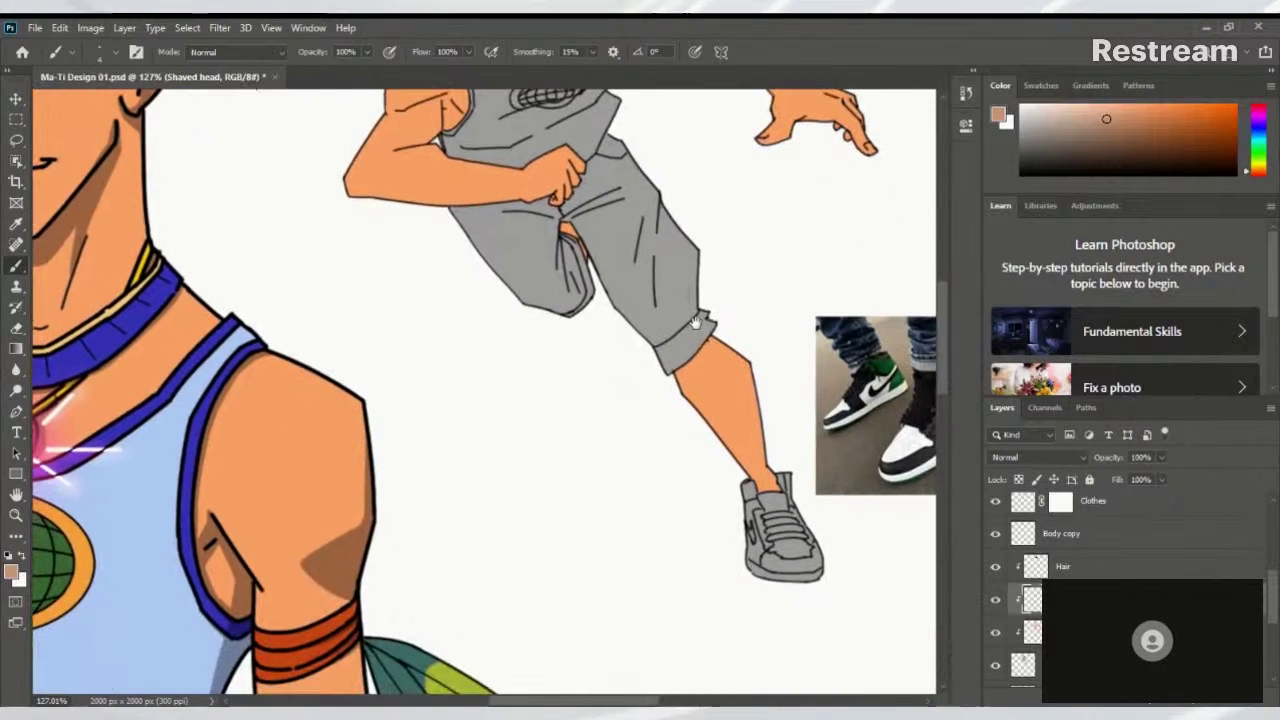
scroll(708, 357, "down", 2)
scroll(642, 516, "up", 2)
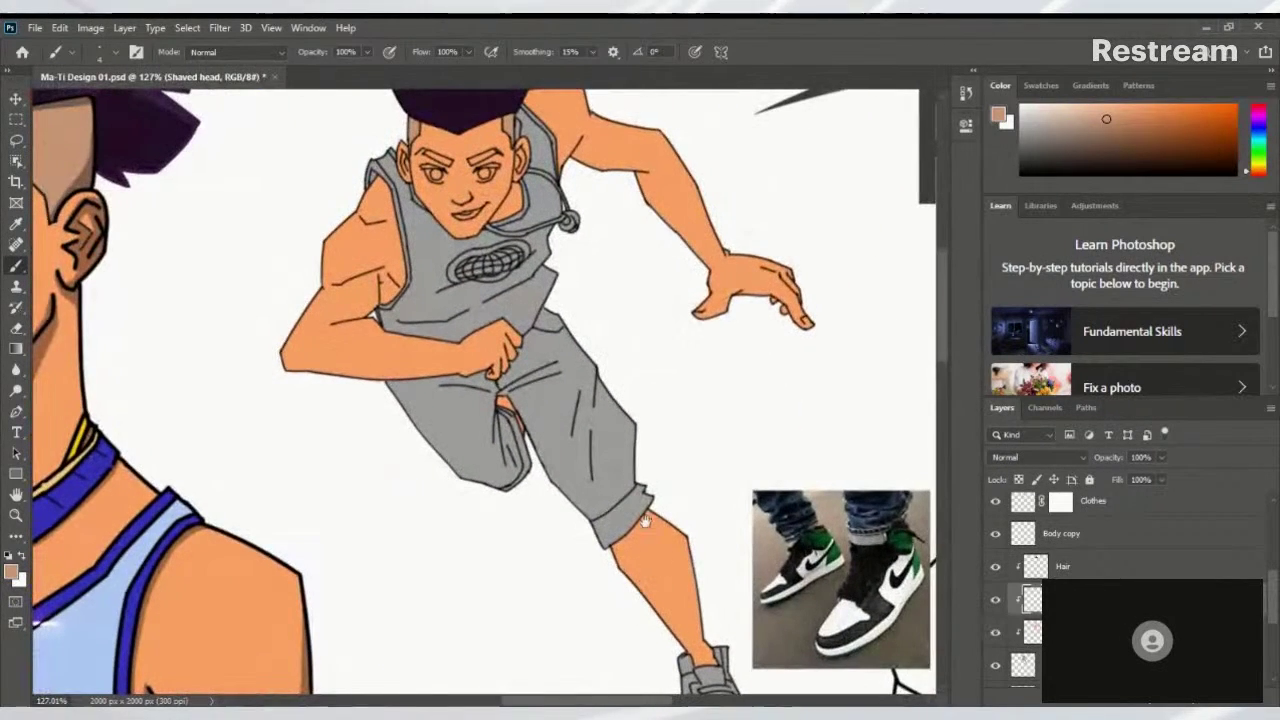
mouse_move(642, 516)
left_mouse_down()
mouse_move(766, 497)
mouse_move(738, 607)
left_mouse_up()
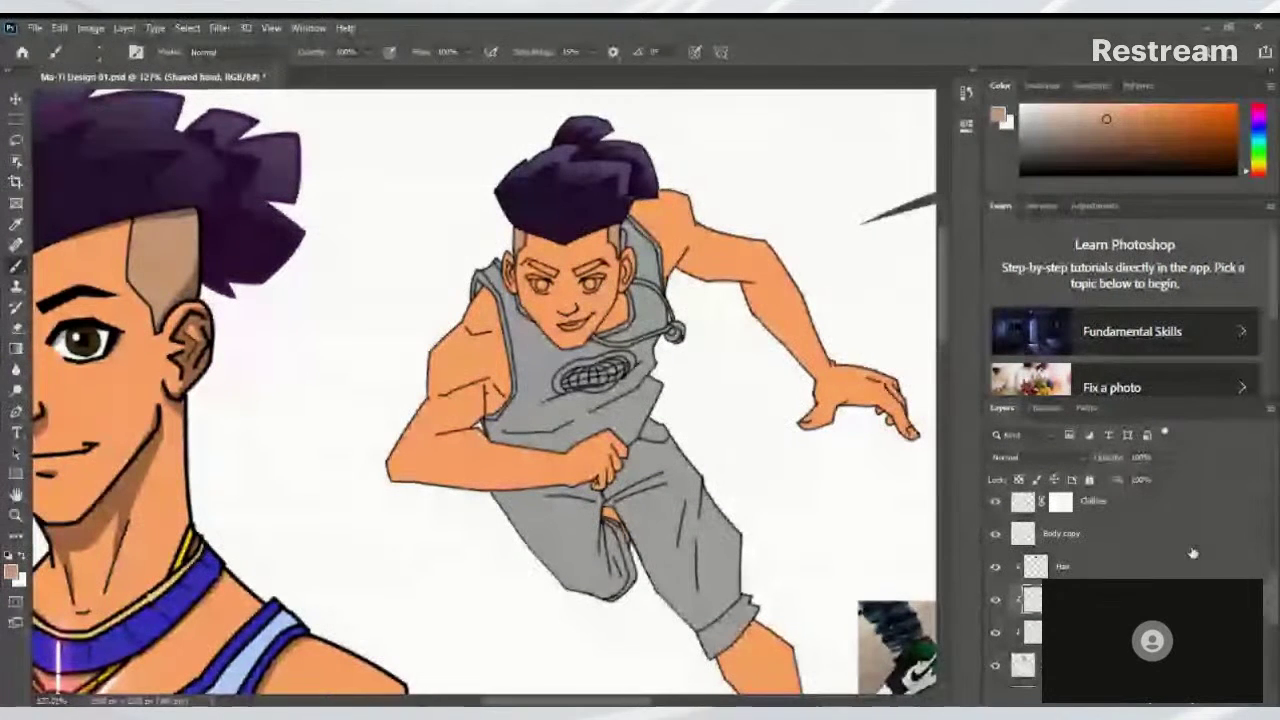
left_click(1232, 703)
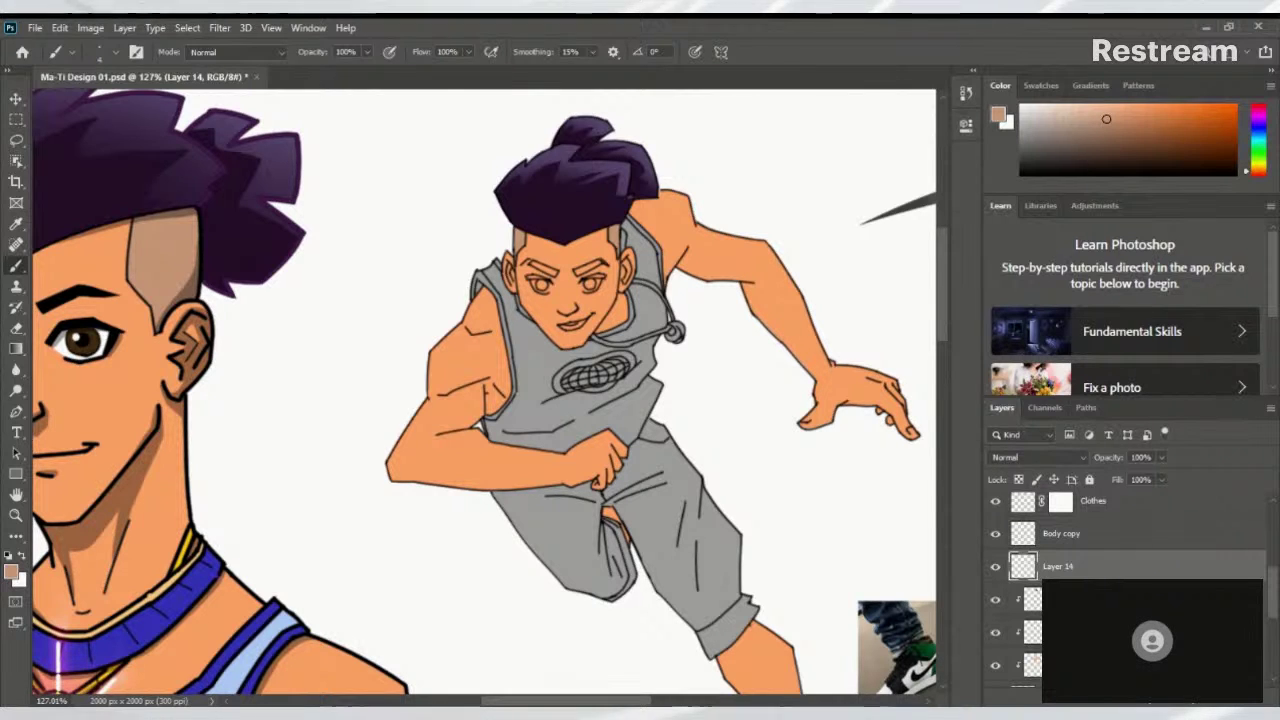
Clip Layer 14 below, sample the portrait's tank-top light blue, and brush the vest's shoulder edge
key("ctrl+alt+g")
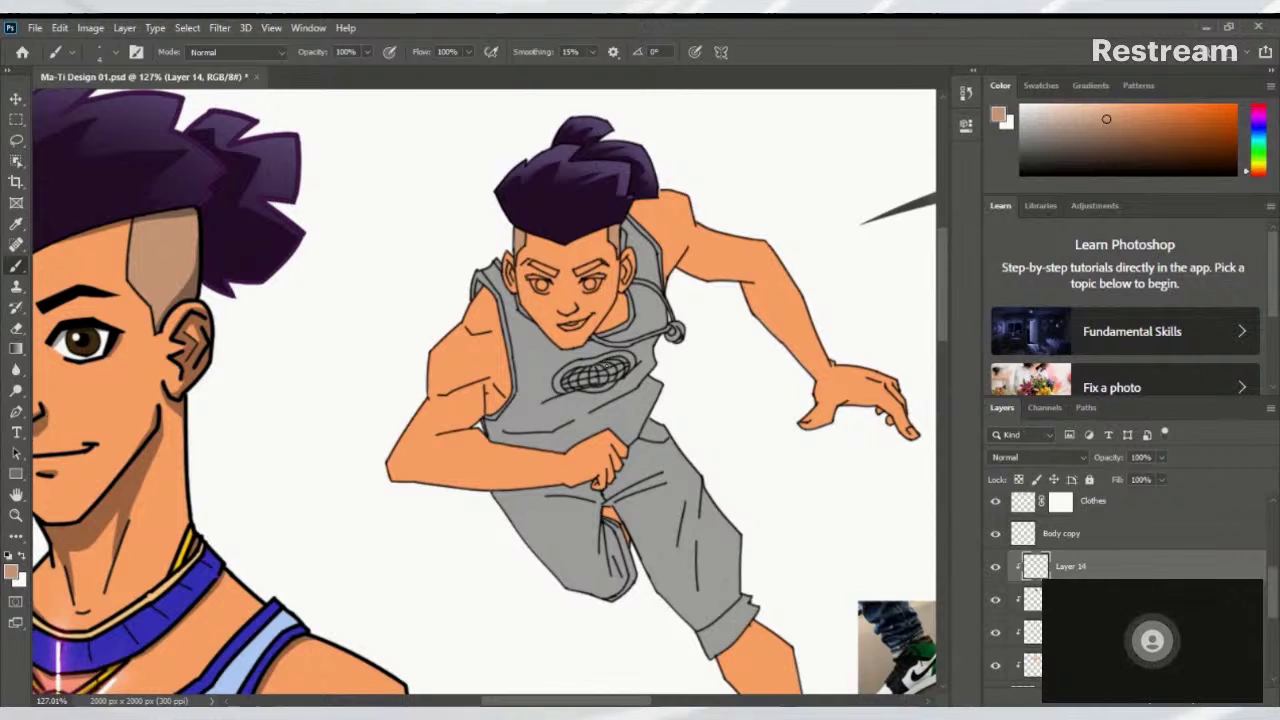
left_click(560, 250, "ctrl")
left_click(543, 234, "ctrl")
scroll(607, 289, "down", 6)
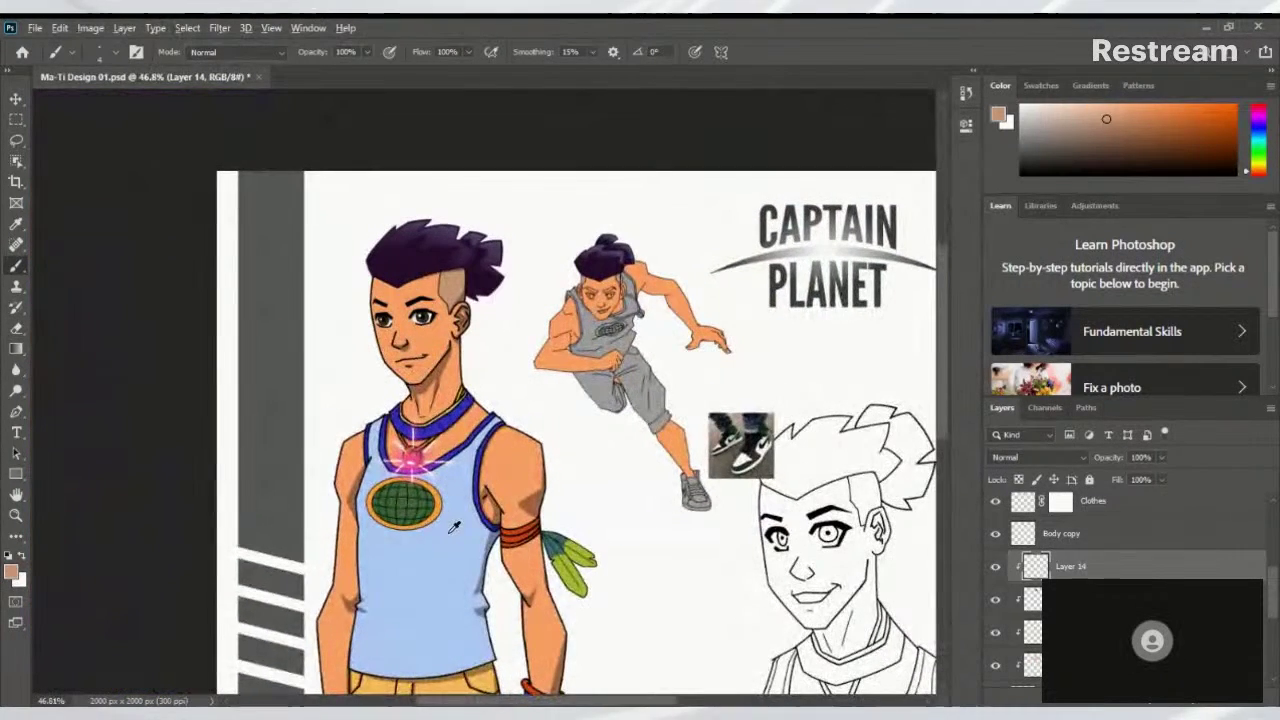
left_click(441, 533, "alt")
scroll(441, 533, "up", 8)
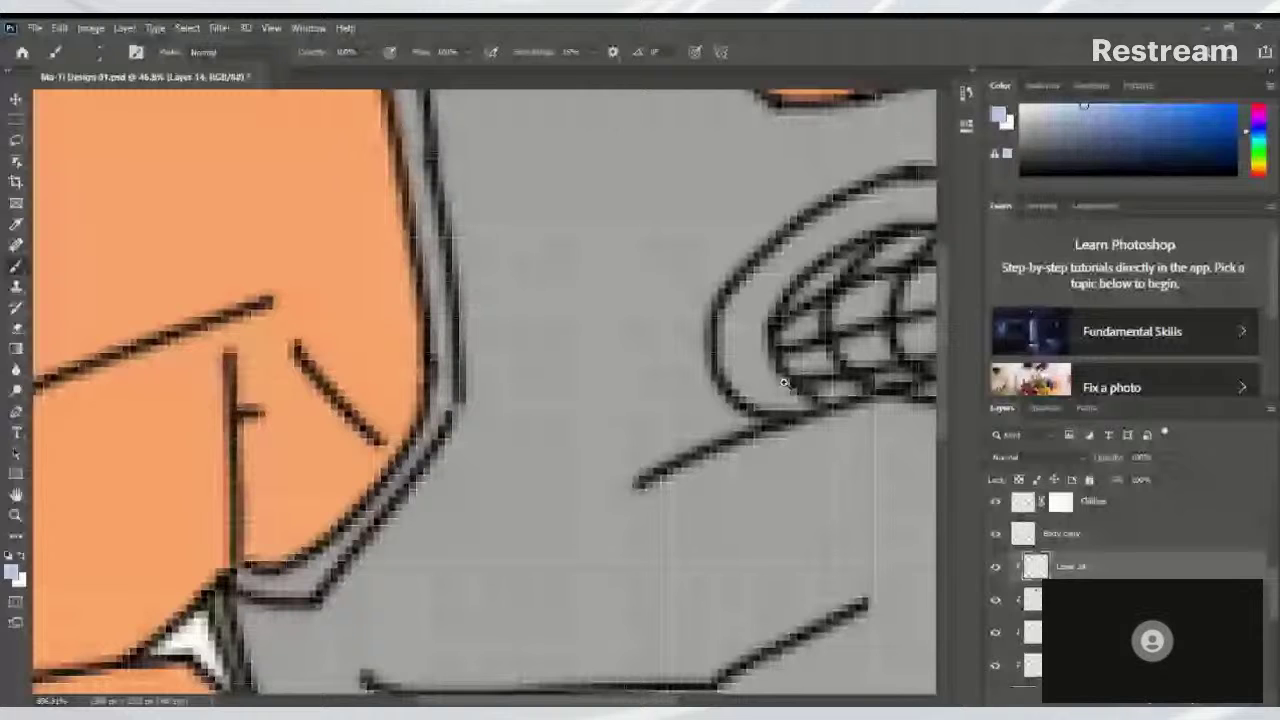
scroll(647, 289, "down", 5)
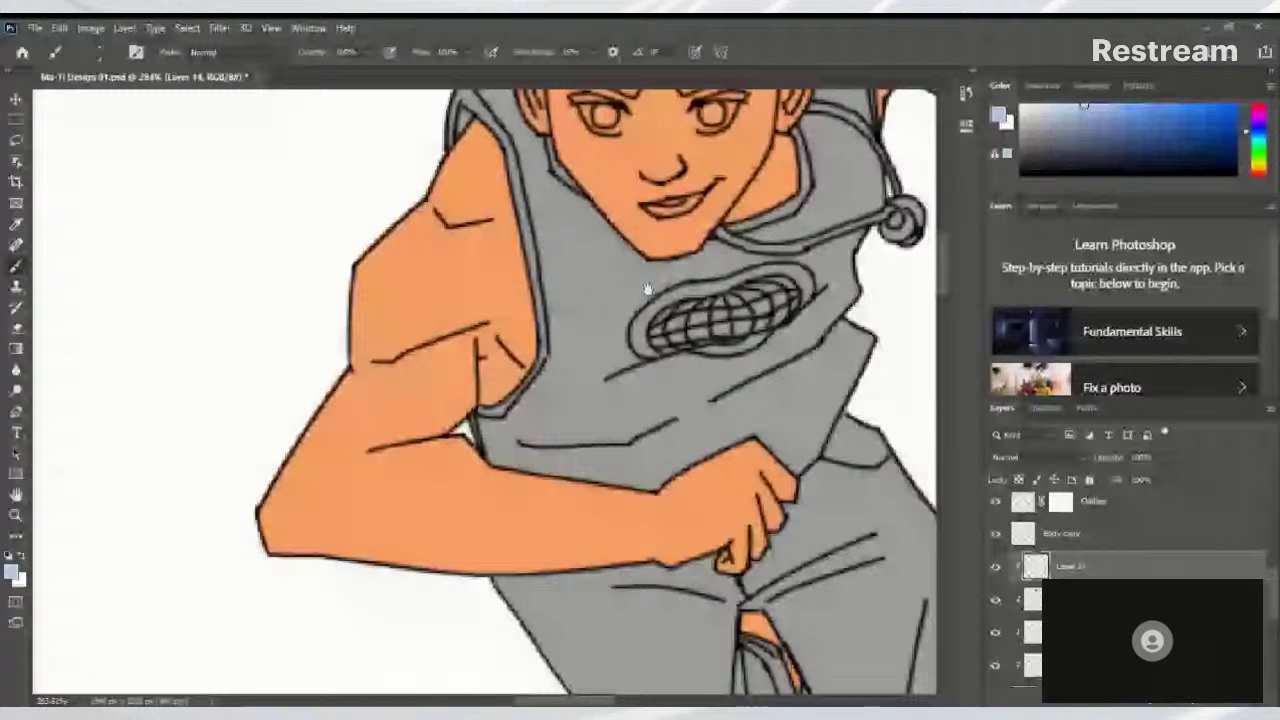
scroll(647, 289, "up", 3)
mouse_move(466, 280)
left_mouse_down()
mouse_move(500, 290)
mouse_move(535, 340)
left_mouse_up()
Paint a light-blue band down the vest's left armhole edge
right_click(517, 325)
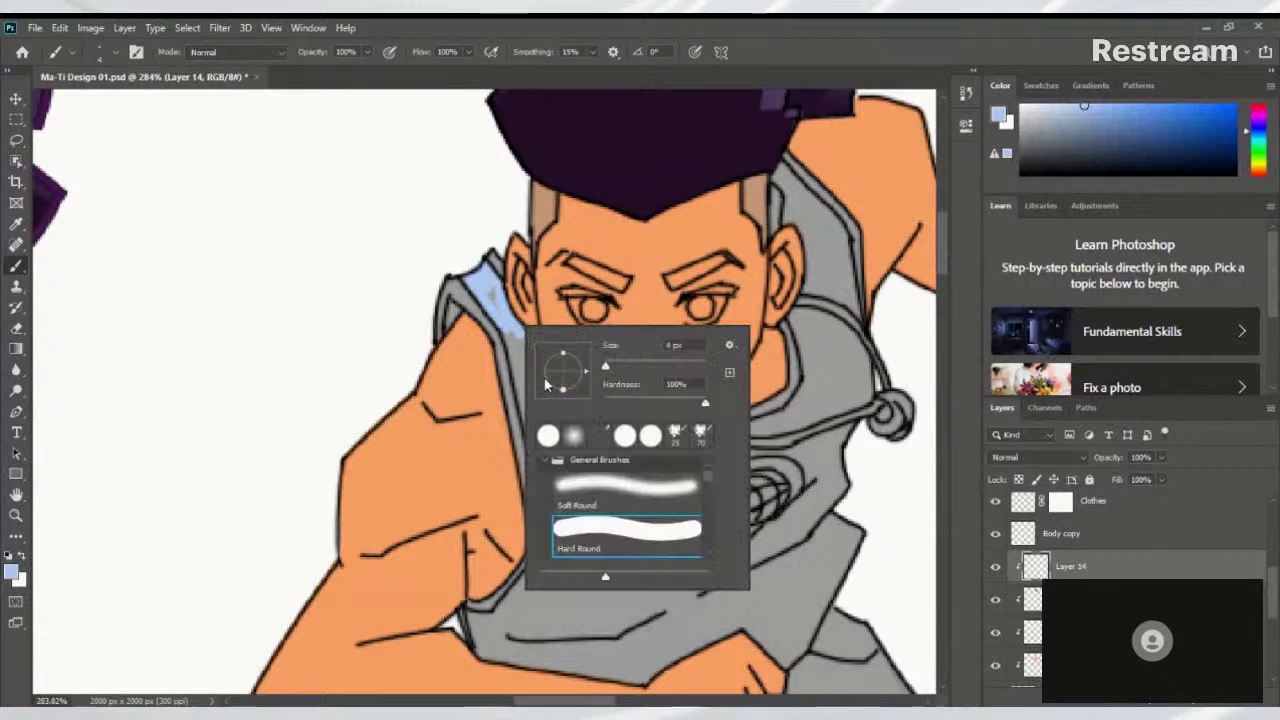
key("Escape")
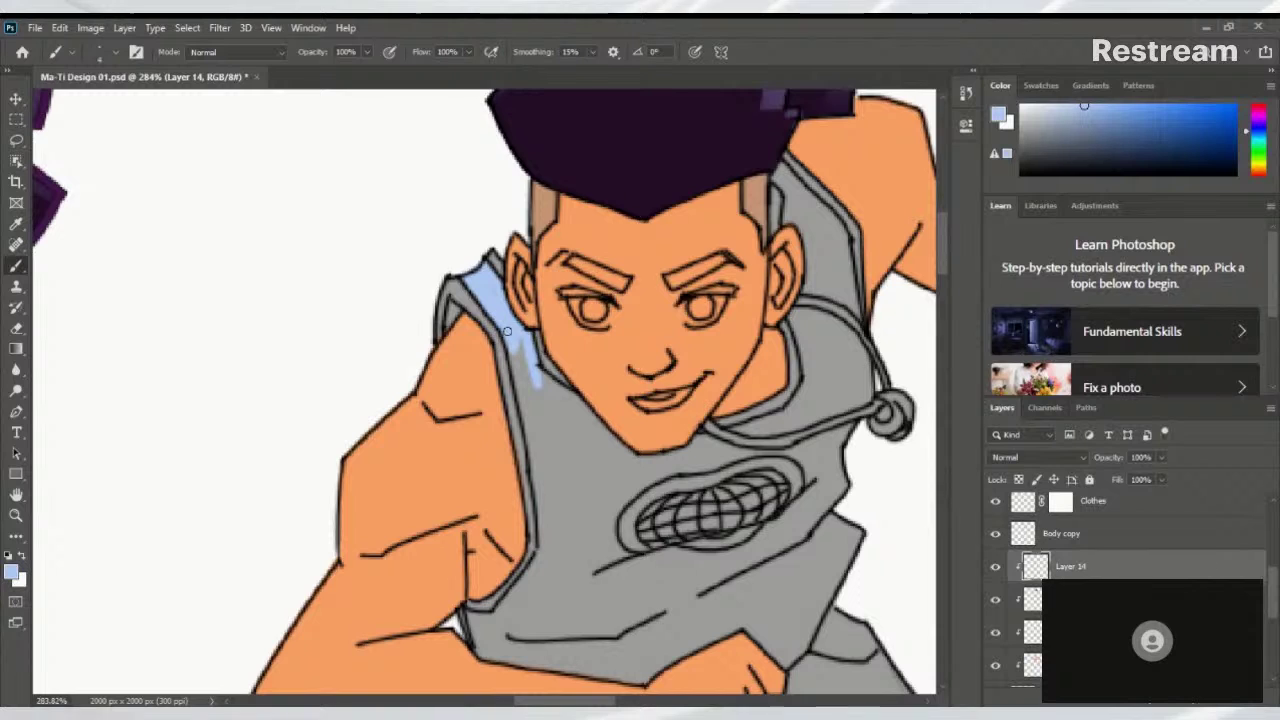
mouse_move(507, 331)
left_mouse_down()
mouse_move(545, 469)
mouse_move(563, 479)
mouse_move(523, 376)
left_mouse_up()
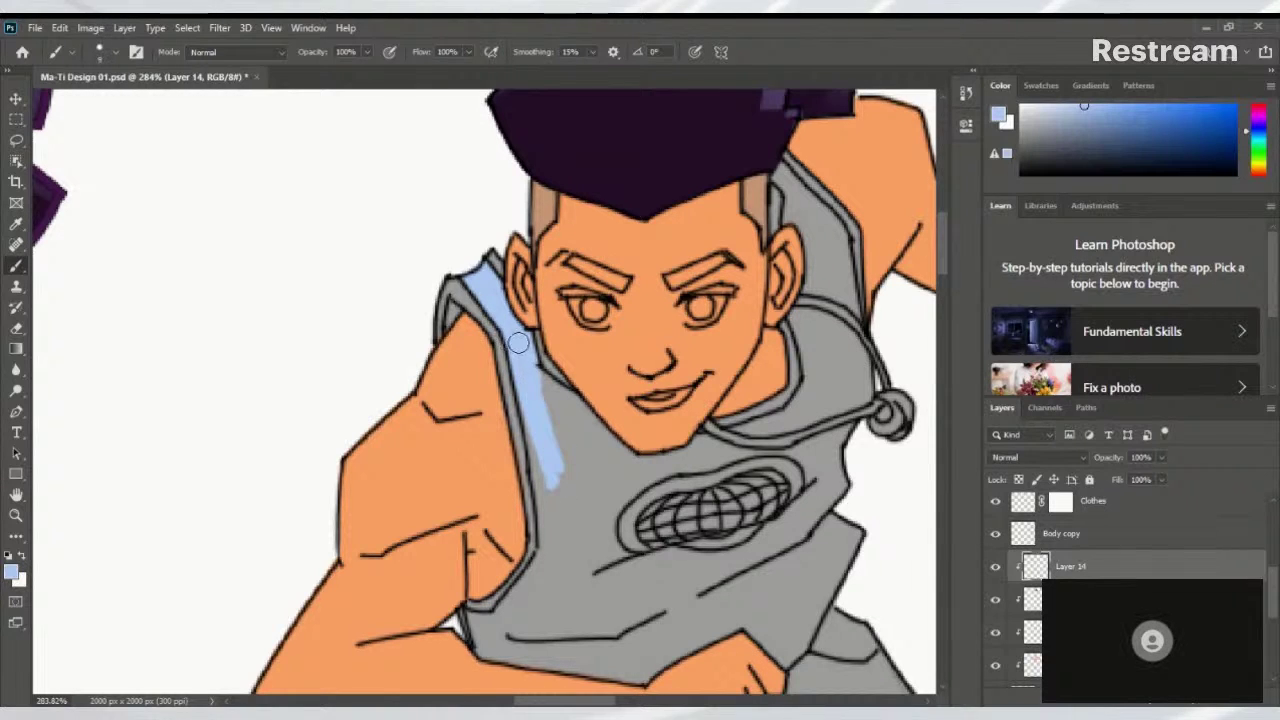
mouse_move(530, 378)
left_mouse_down()
mouse_move(549, 545)
mouse_move(623, 366)
mouse_move(594, 380)
mouse_move(537, 466)
mouse_move(520, 457)
left_mouse_up()
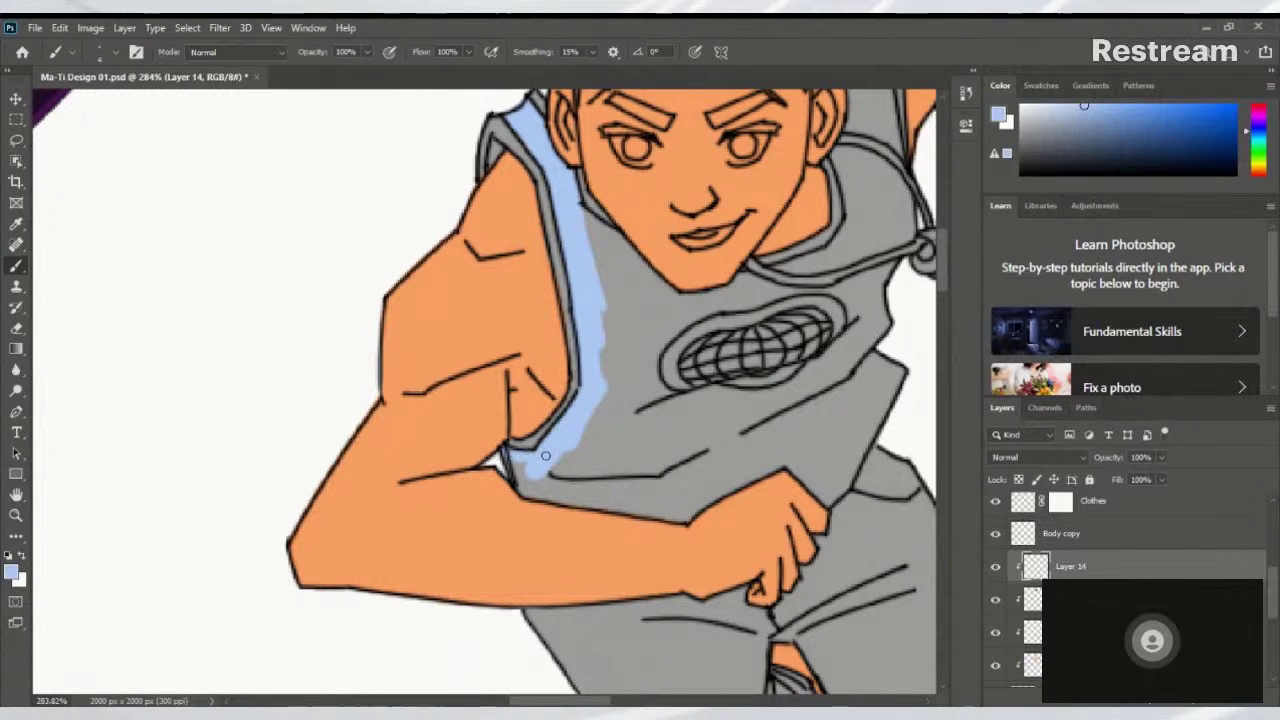
left_click_drag(540, 494, 505, 469)
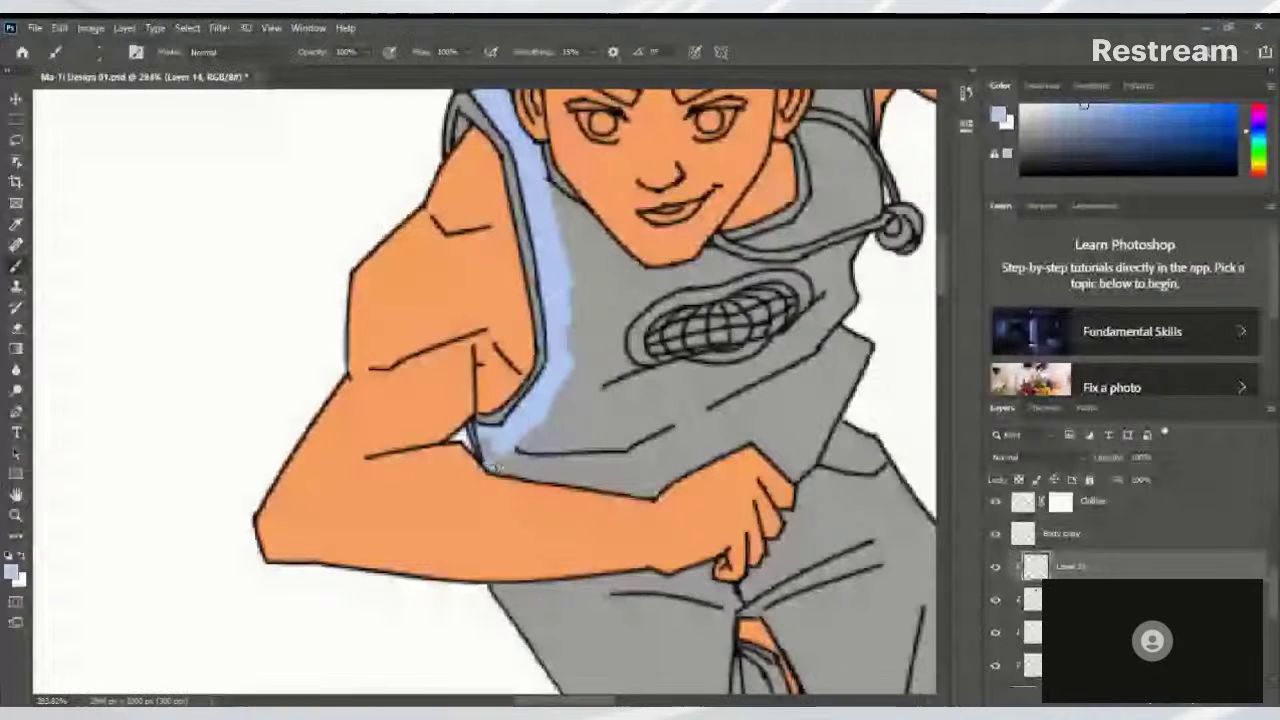
Paint light-blue trim along the vest's bottom hem, with a straight line to the corner
left_click(654, 498, "shift")
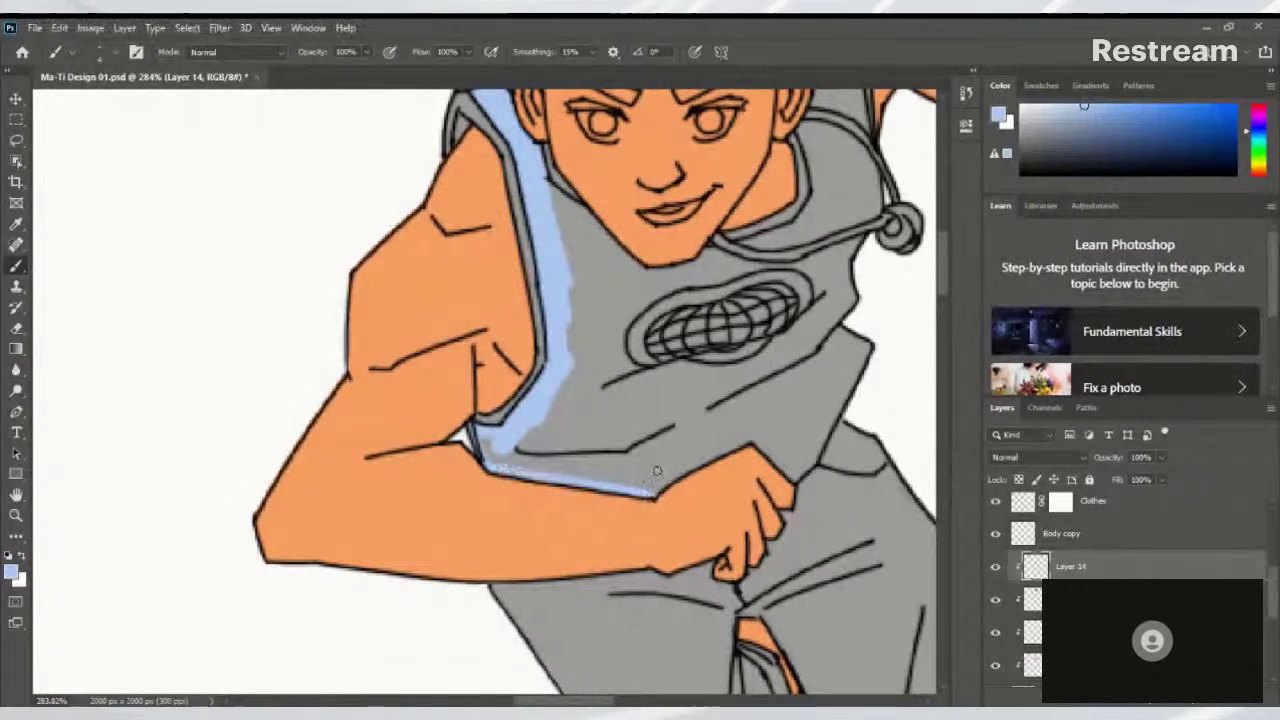
left_click_drag(741, 430, 697, 442)
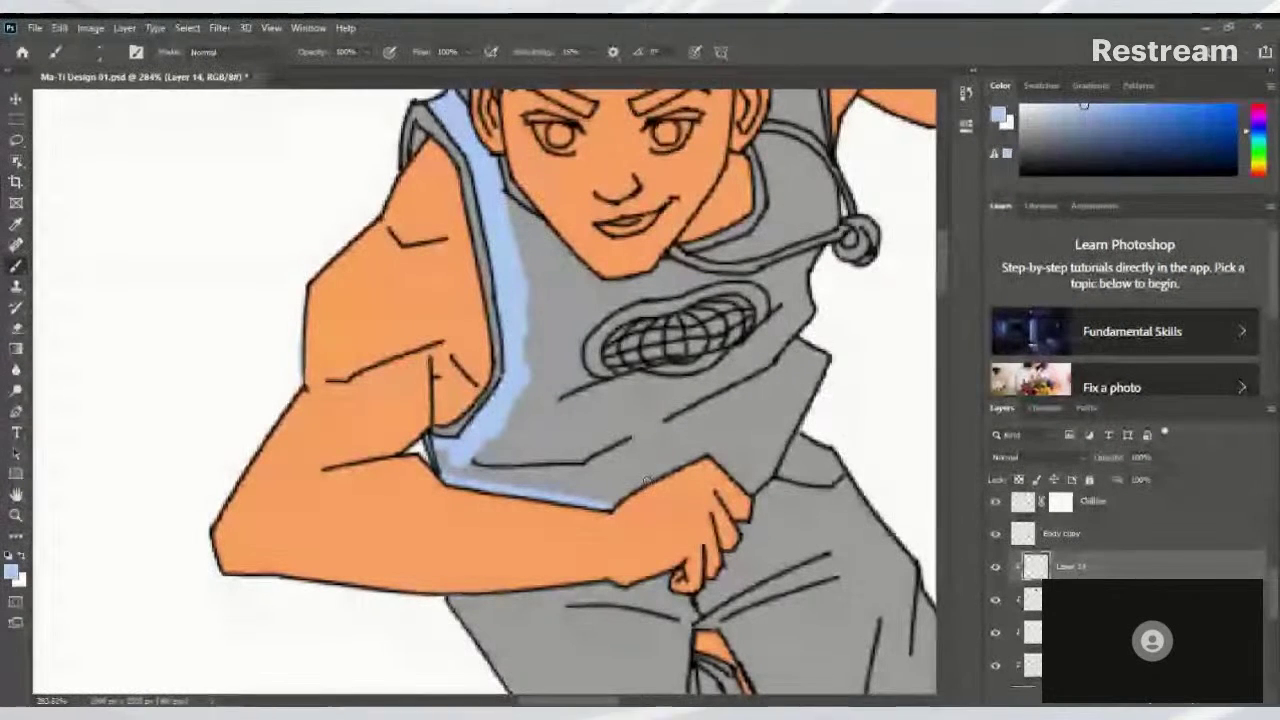
left_click_drag(612, 506, 652, 480)
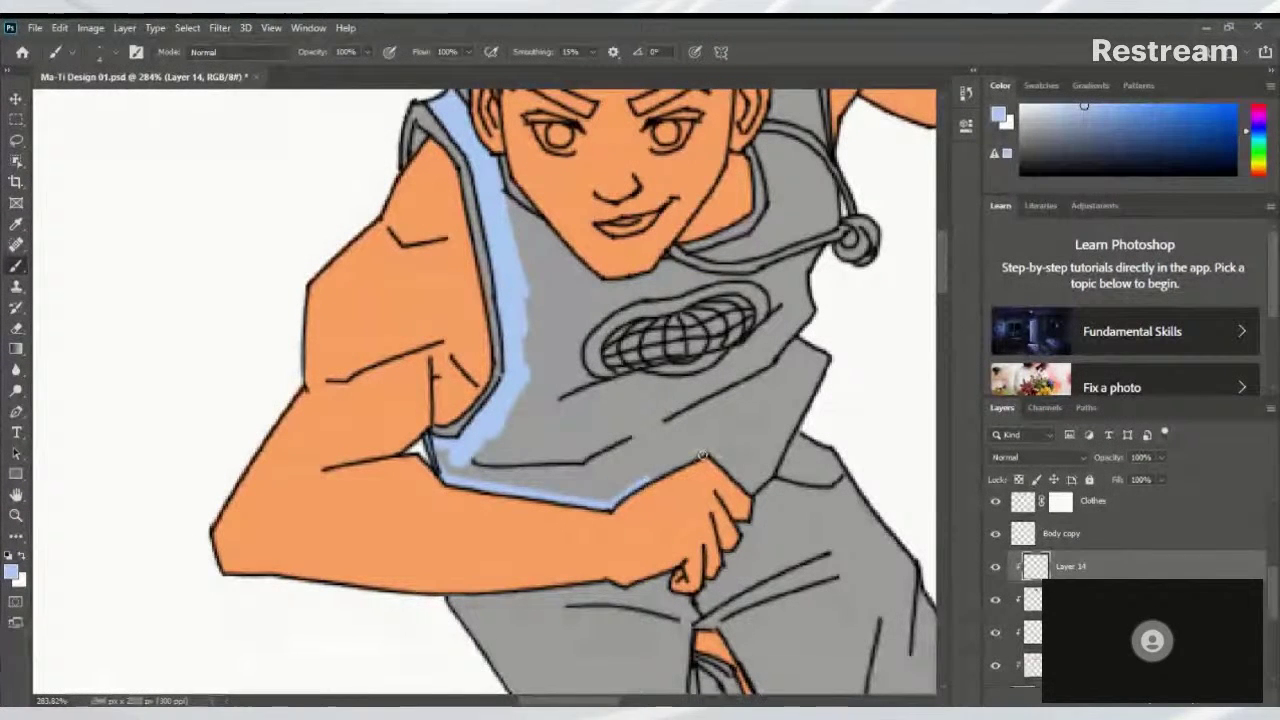
left_click(703, 455, "shift")
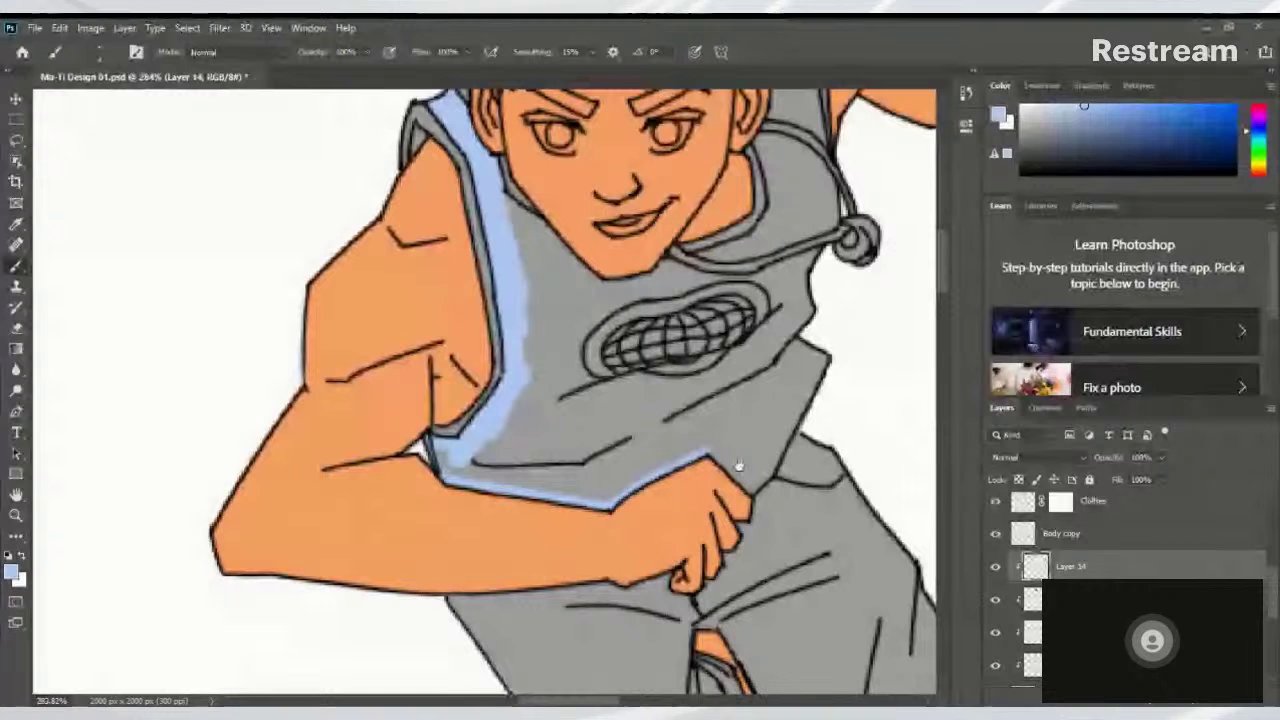
Paint light-blue trim up the vest's right edge and near the headset cord
scroll(738, 466, "right", 2)
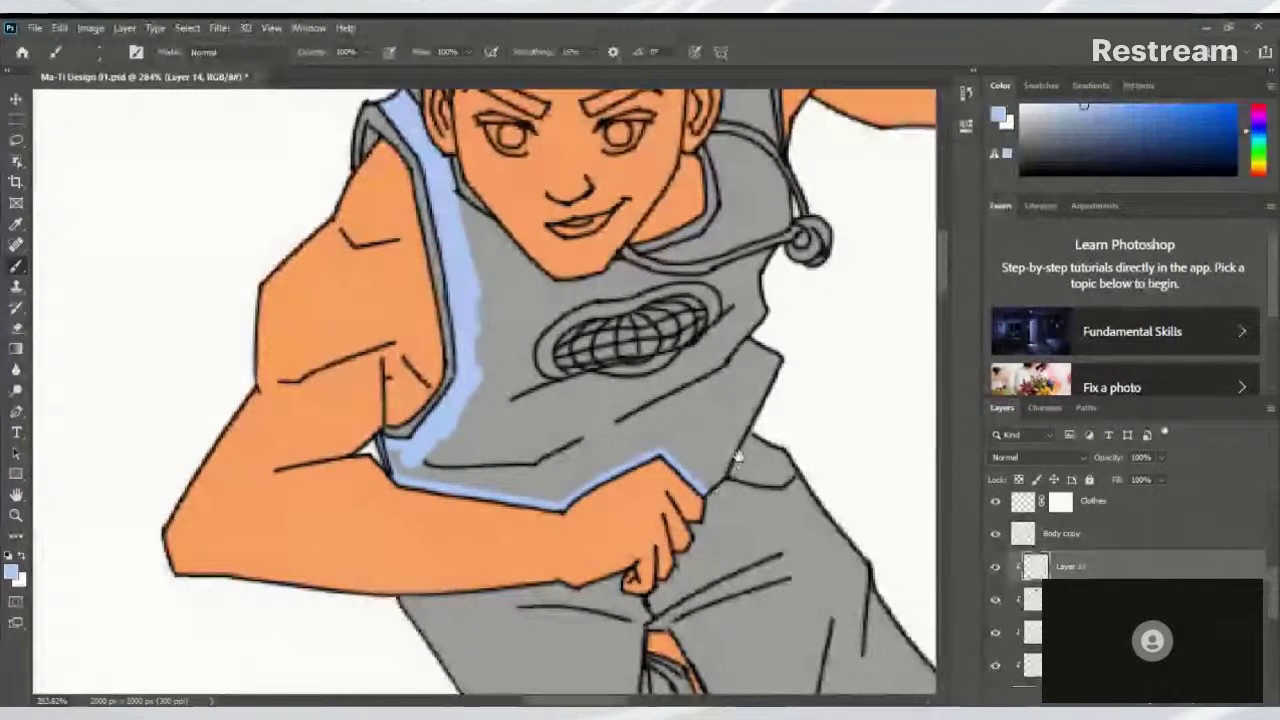
scroll(738, 458, "up", 2)
scroll(738, 458, "right", 2)
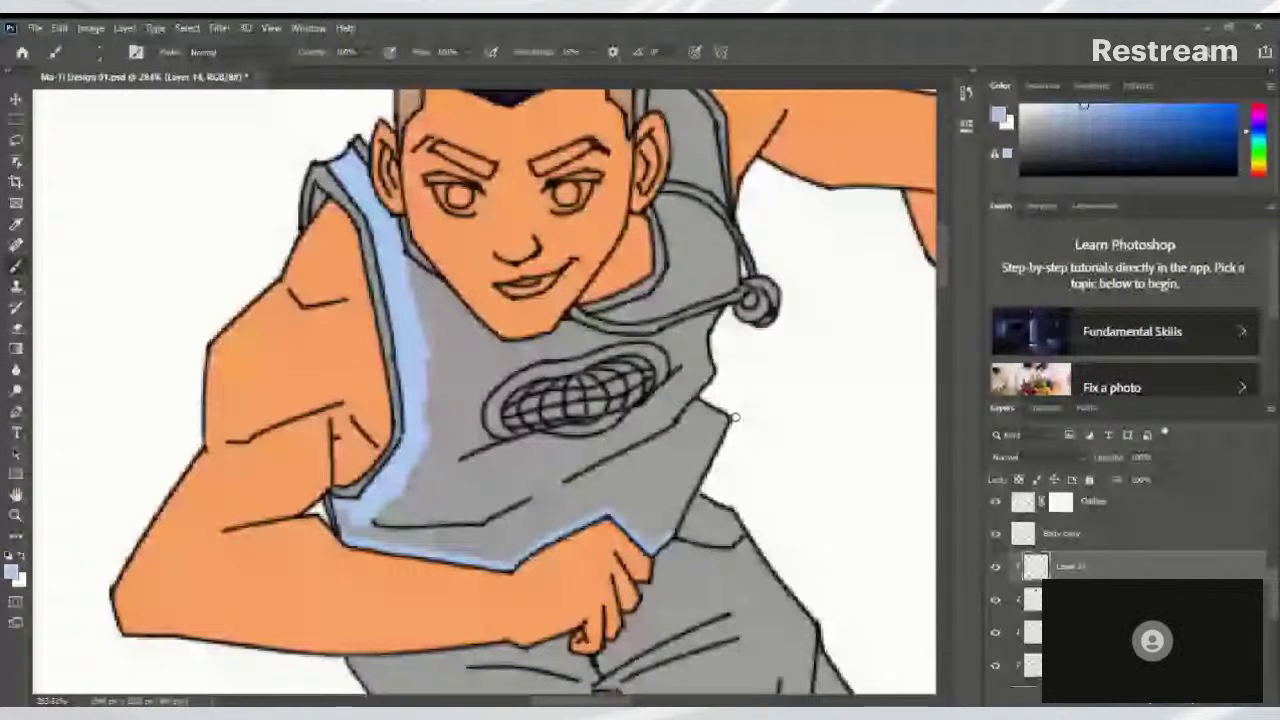
left_click_drag(717, 480, 703, 522)
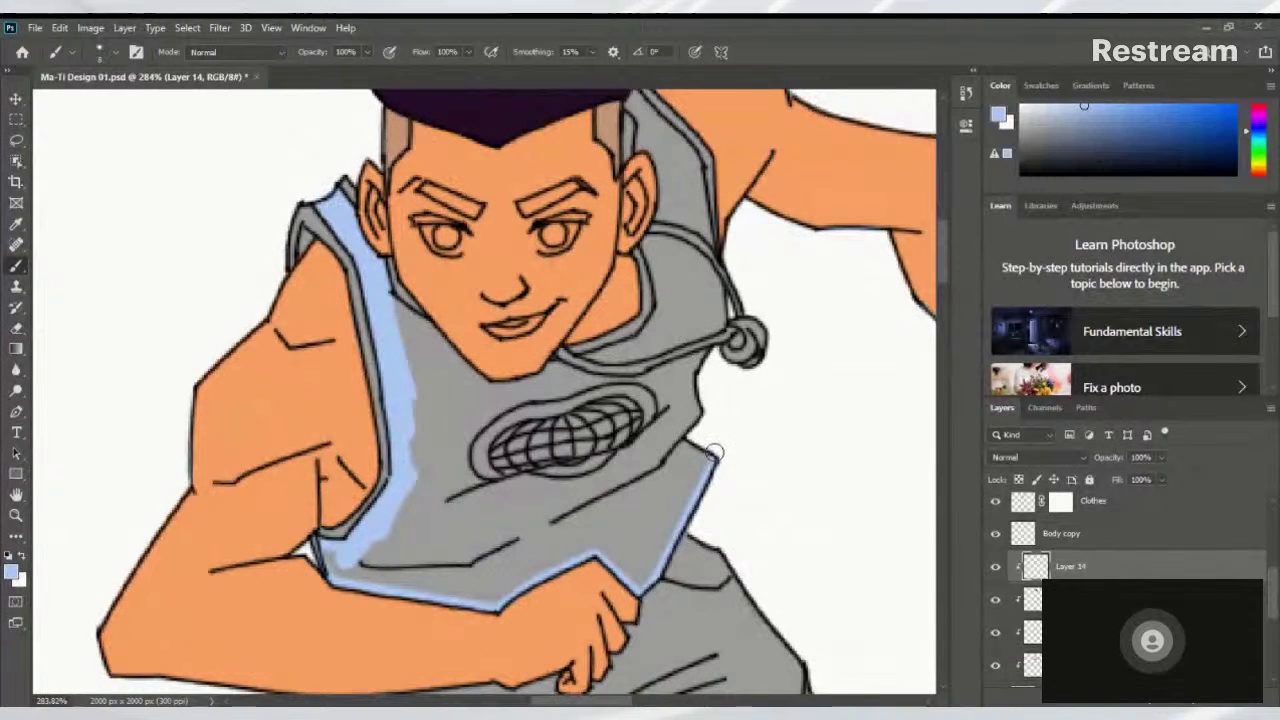
left_click_drag(716, 456, 678, 440)
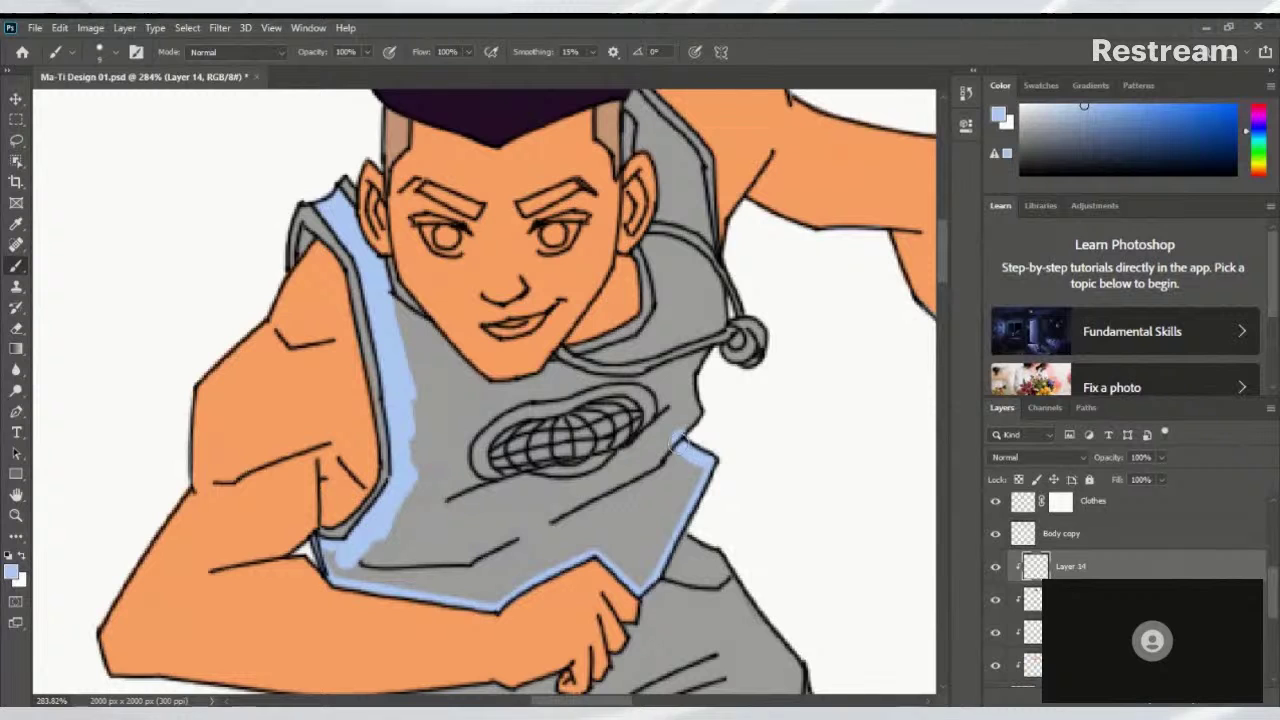
left_click_drag(708, 381, 686, 471)
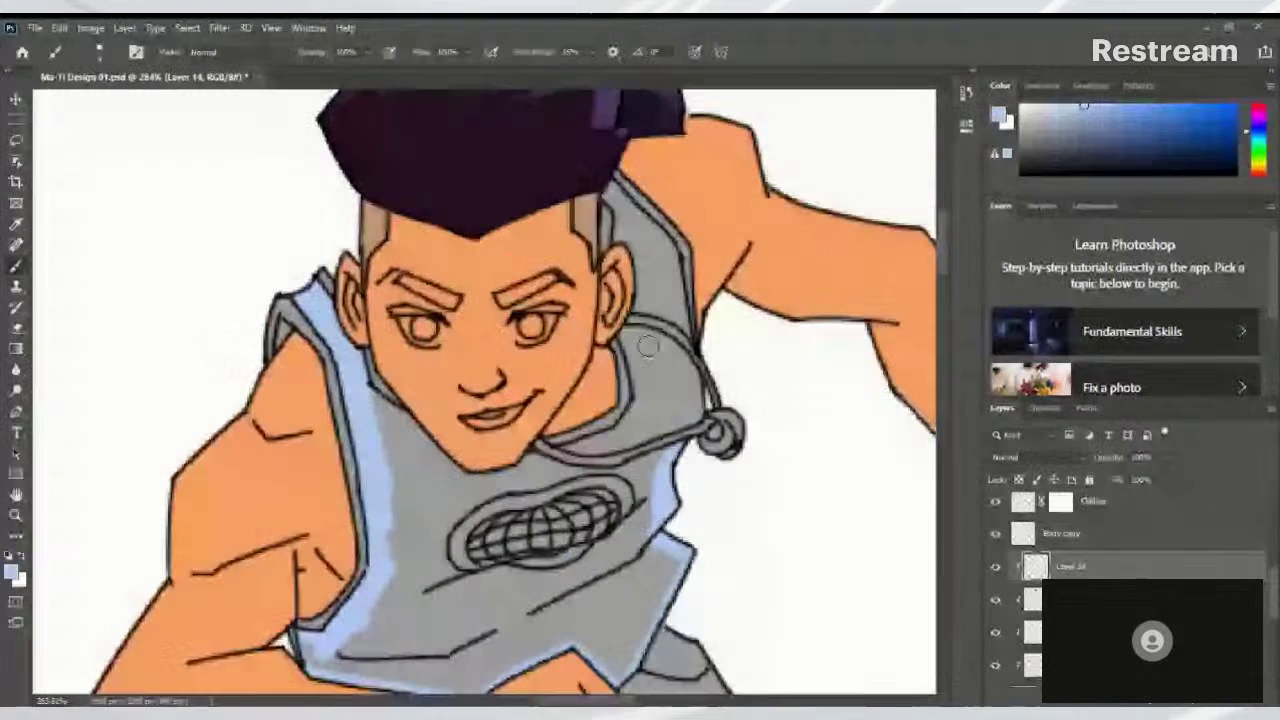
mouse_move(697, 411)
left_mouse_down()
mouse_move(686, 362)
mouse_move(703, 541)
left_mouse_up()
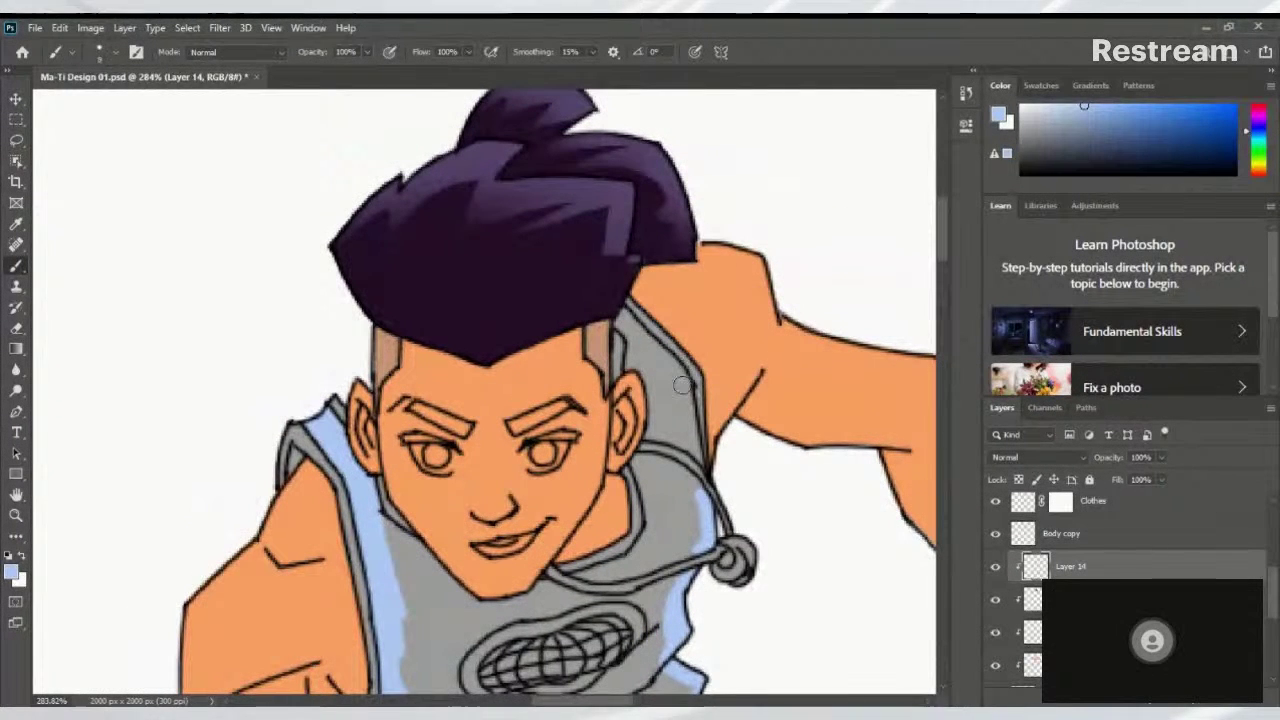
With a small brush, paint light blue along the shoulder edge and the collar's right side
key("bracketright")
key("bracketright")
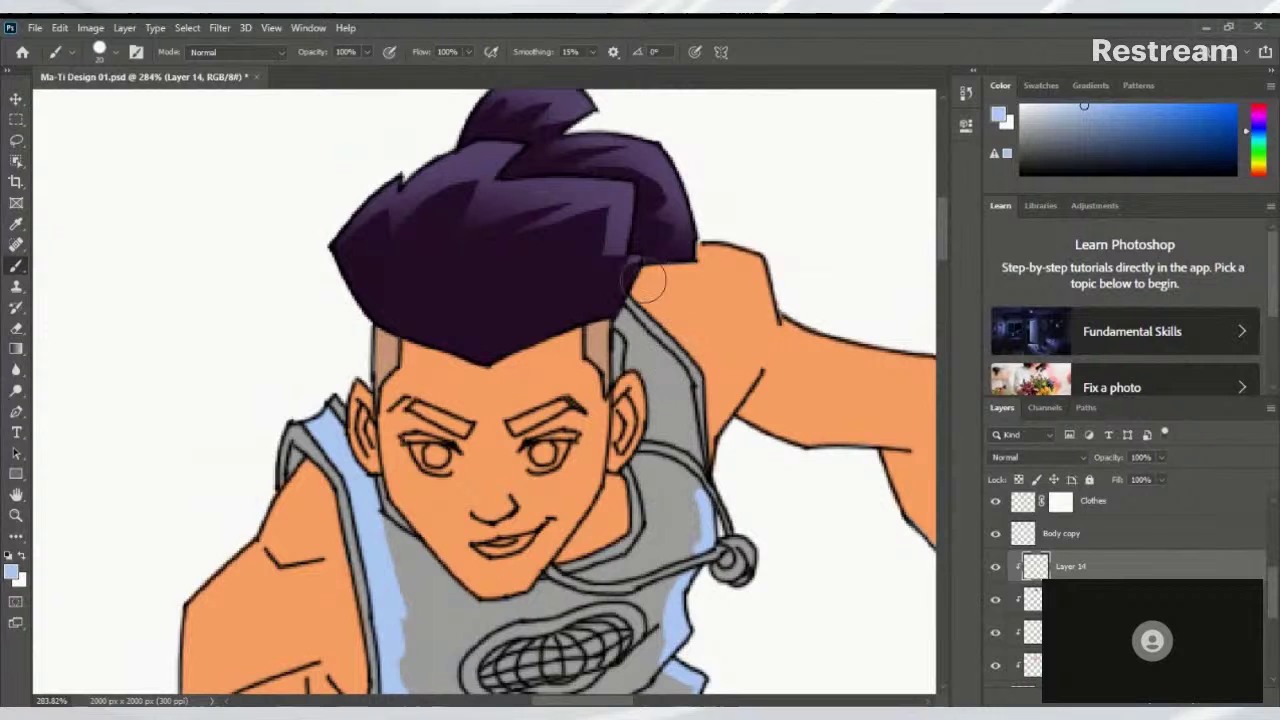
key("bracketleft")
key("bracketleft")
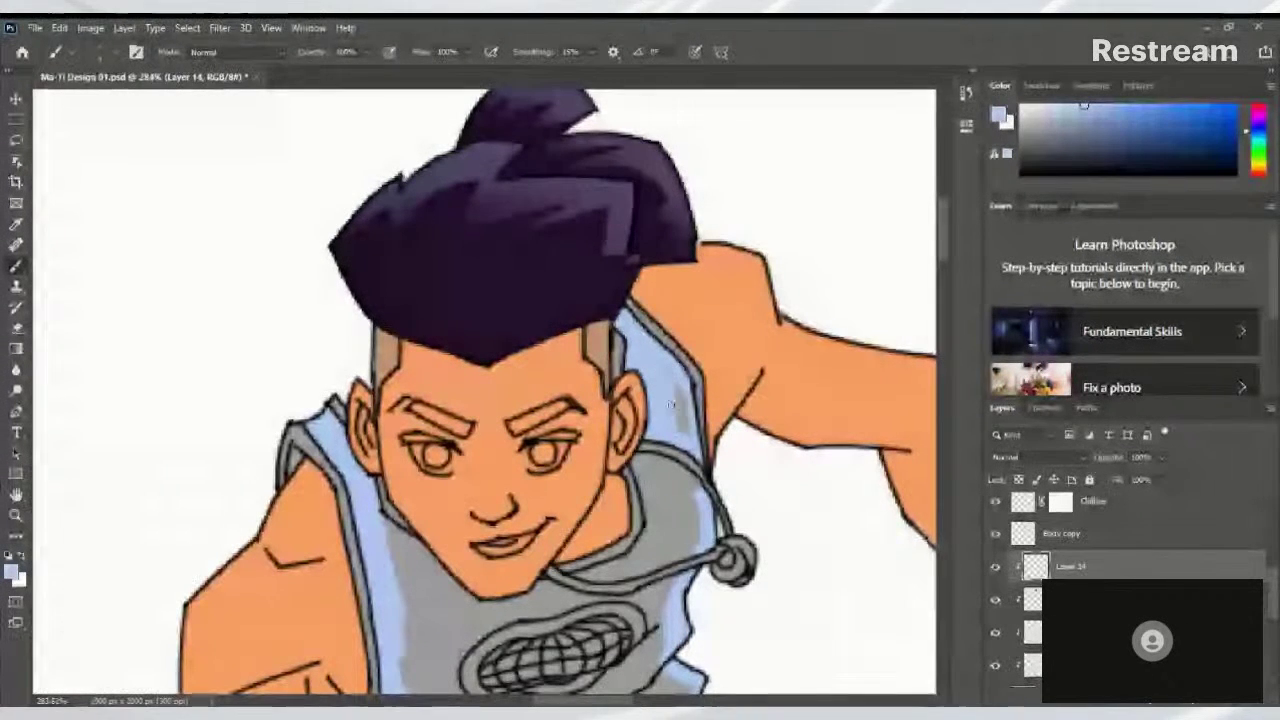
left_click_drag(668, 380, 690, 410)
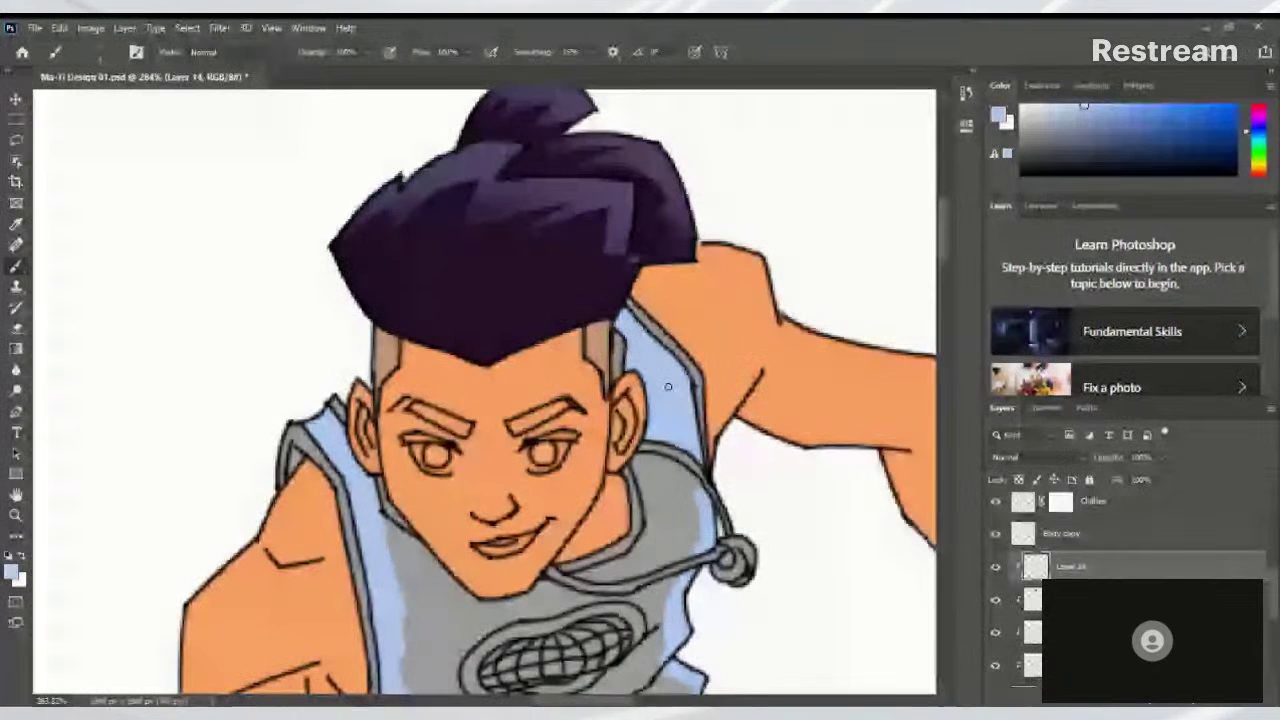
scroll(668, 386, "down", 3)
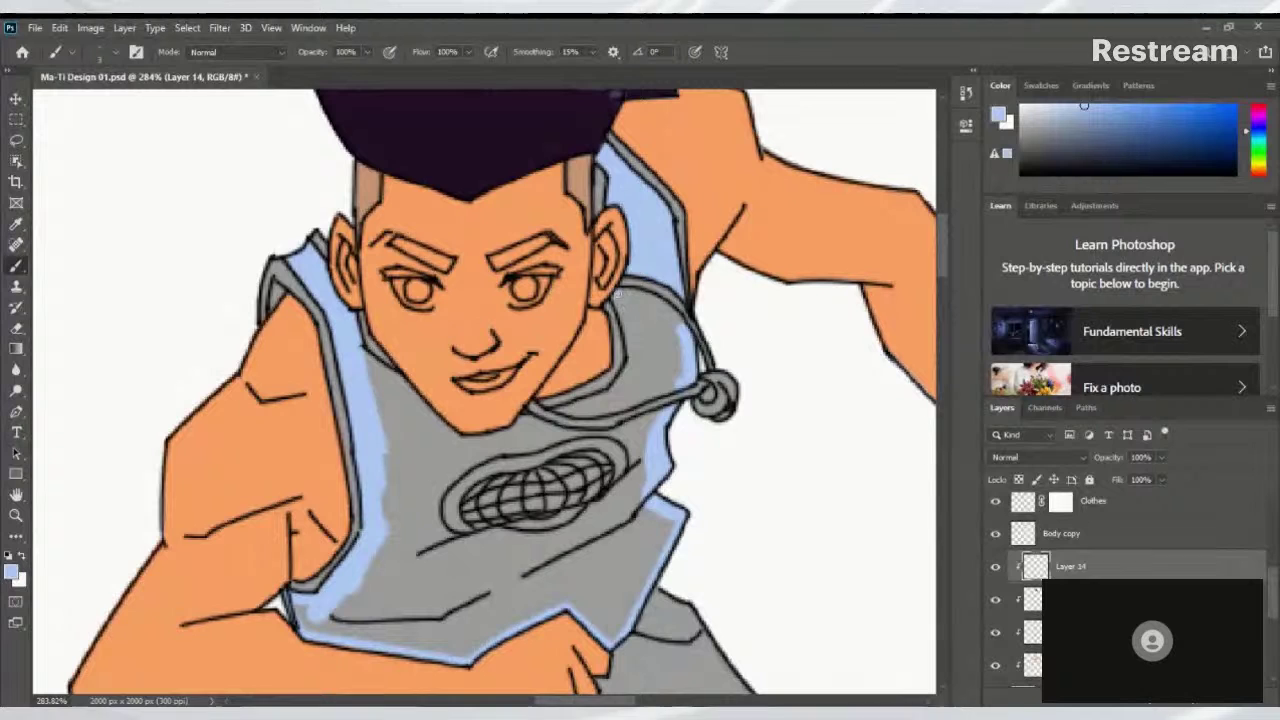
mouse_move(631, 340)
left_mouse_down()
mouse_move(637, 366)
mouse_move(630, 298)
left_mouse_up()
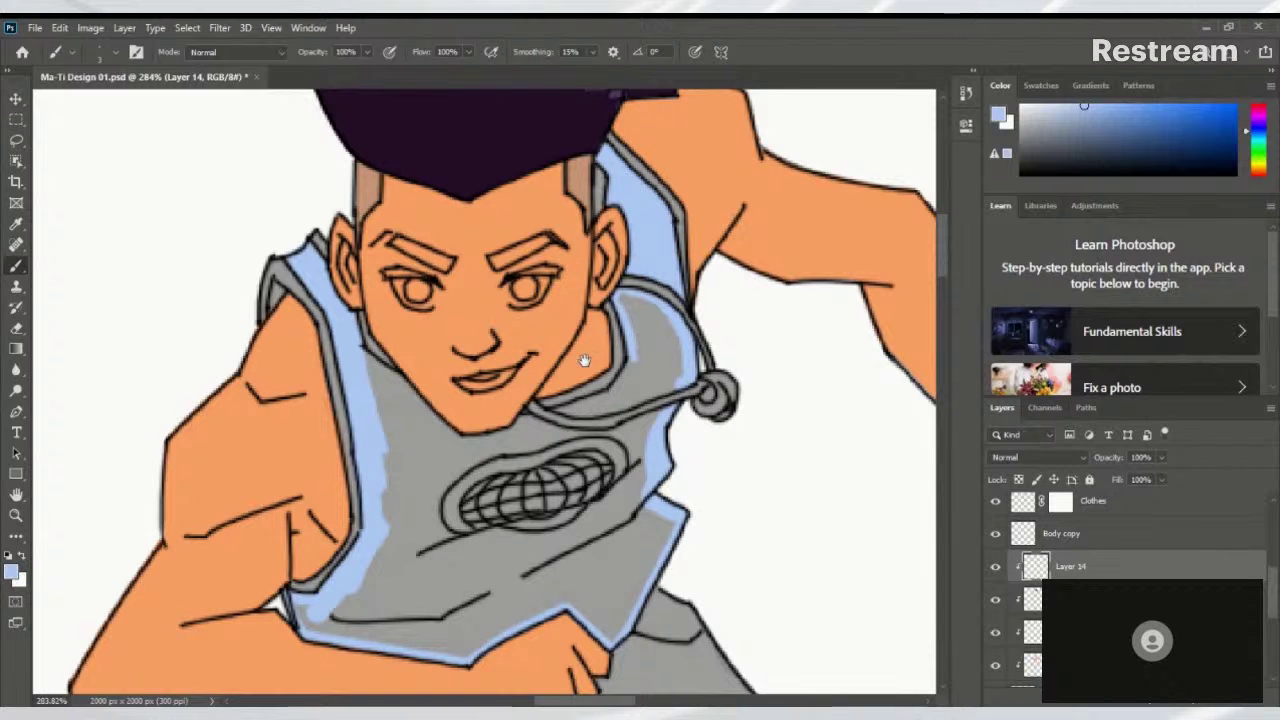
Rotate the canvas and paint light-blue trim along the collar below the chin
left_click_drag(579, 389, 685, 292)
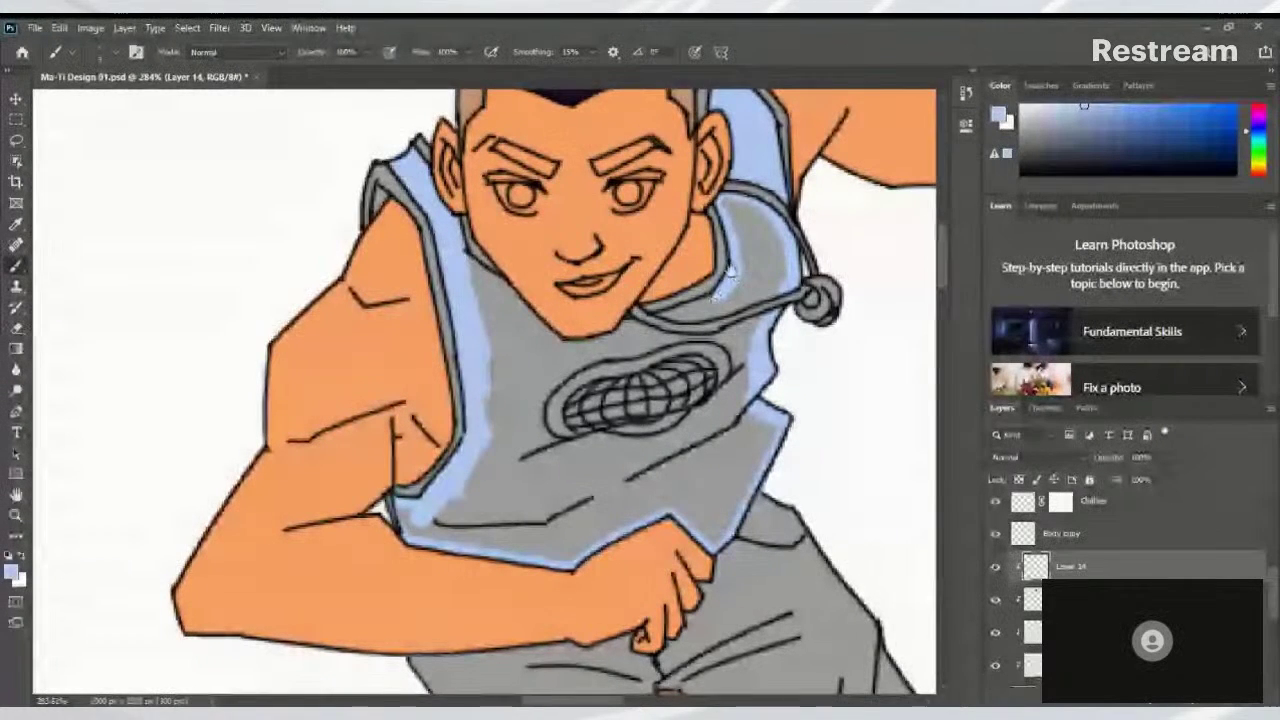
left_click_drag(680, 309, 718, 287)
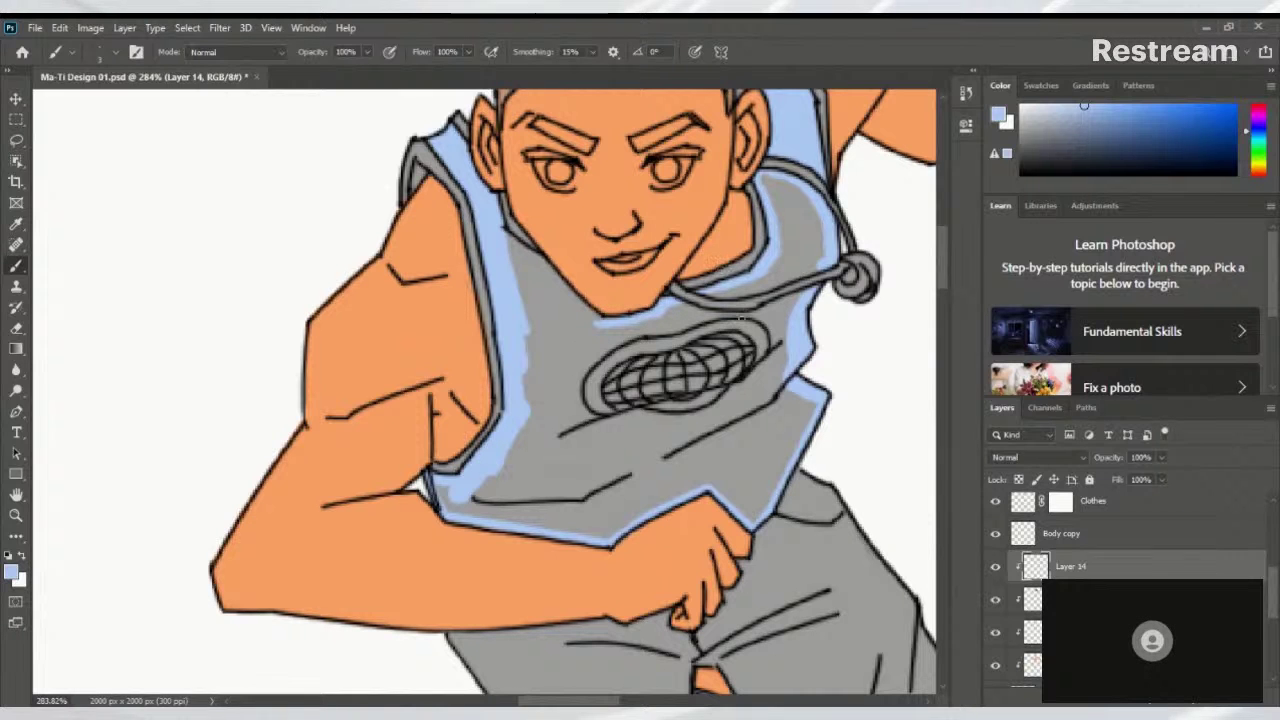
key("r")
left_click_drag(737, 298, 618, 403)
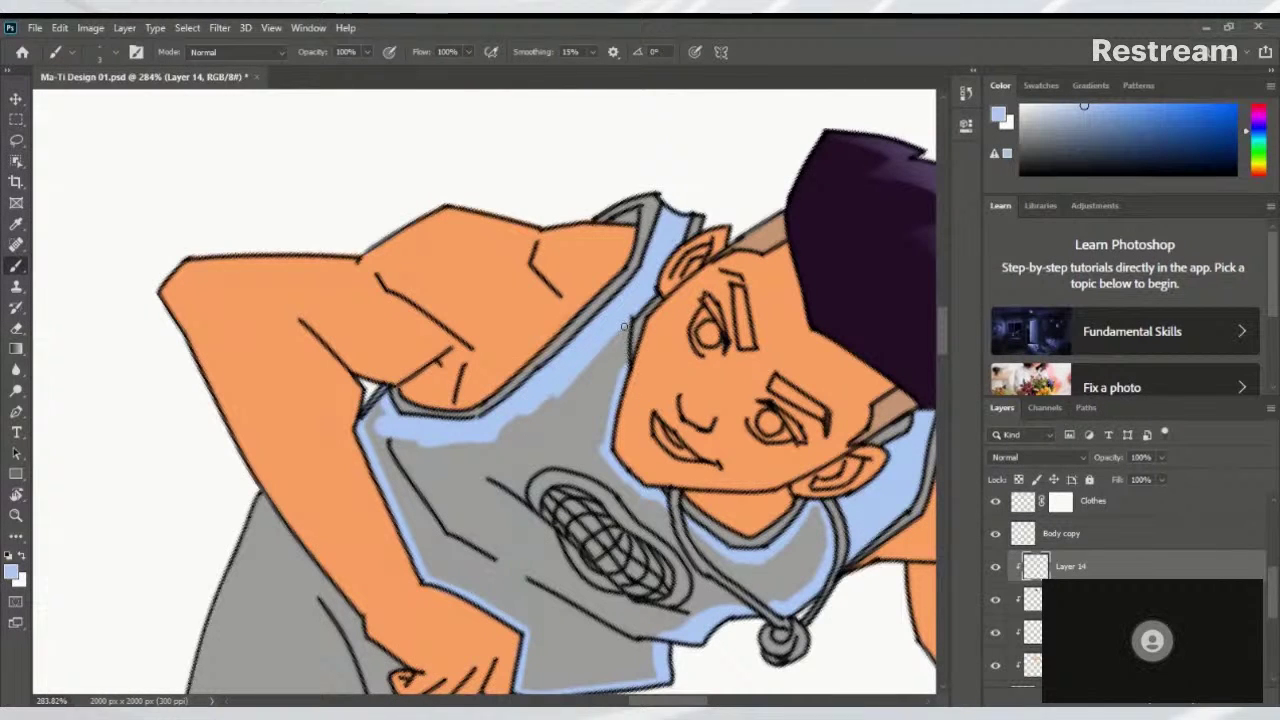
mouse_move(628, 338)
left_mouse_down()
mouse_move(621, 366)
mouse_move(613, 337)
left_mouse_up()
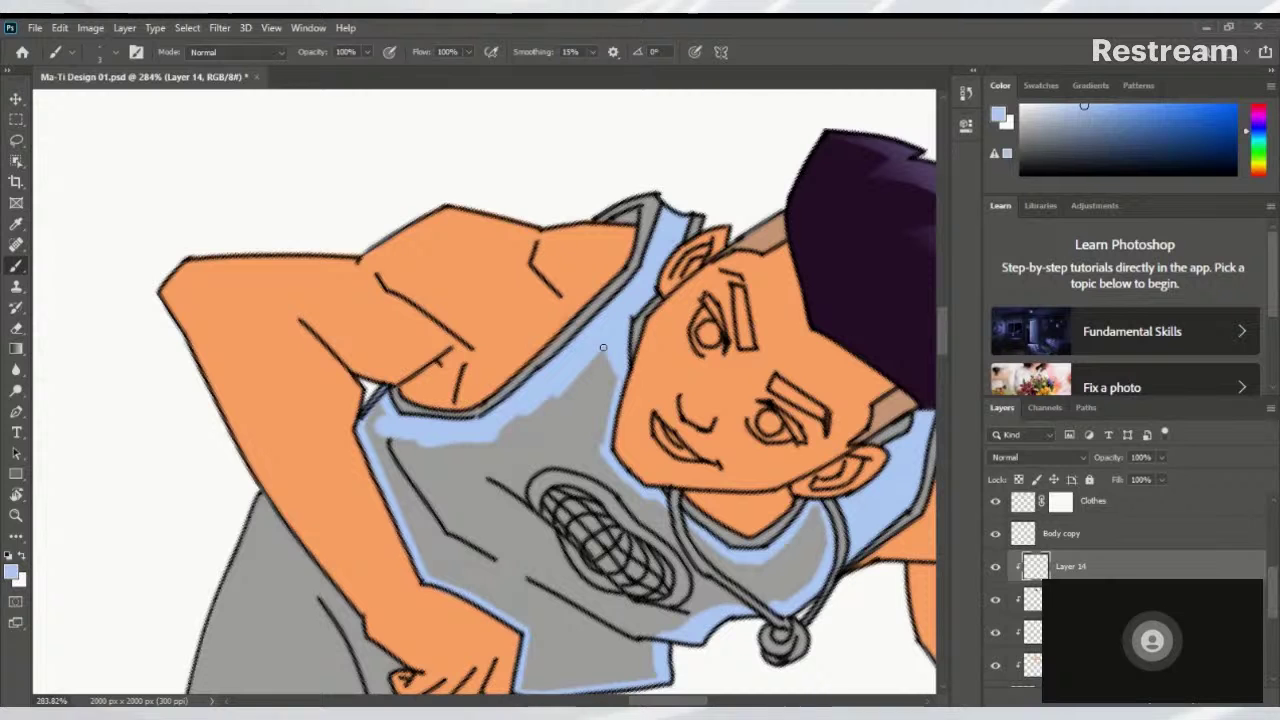
key("r")
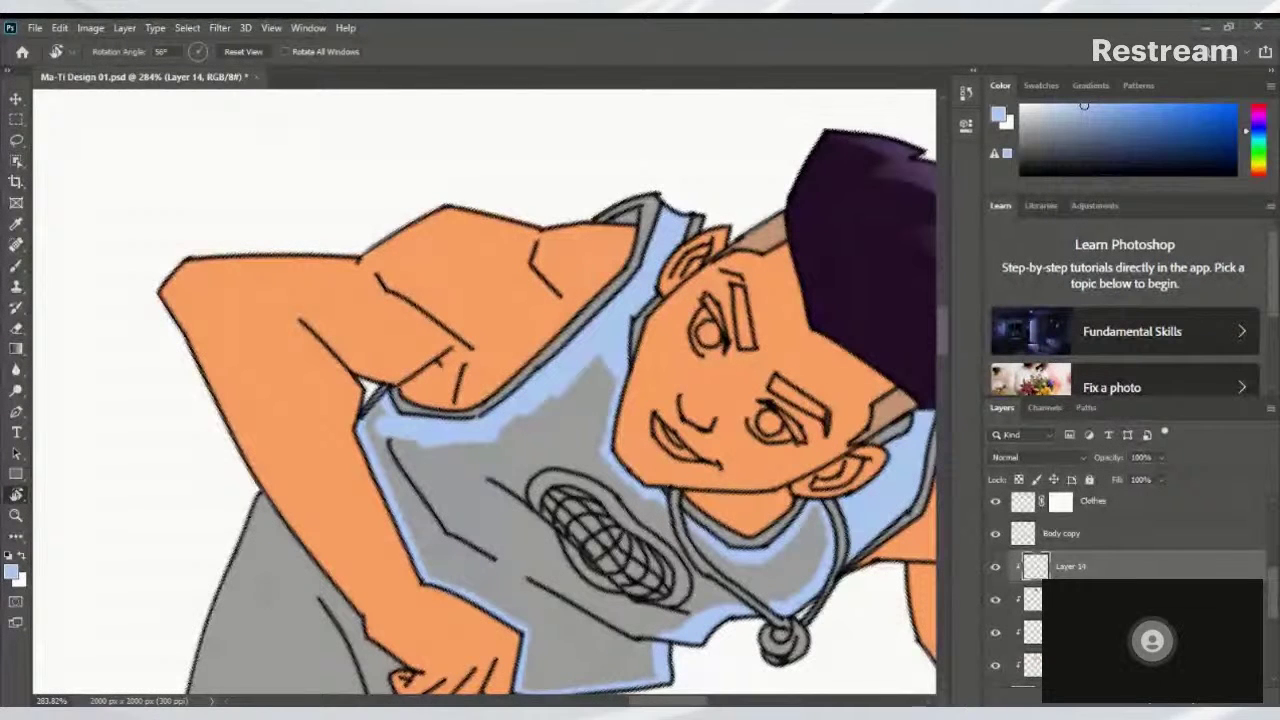
Straighten the canvas and fill in the light-blue band along the vest's bottom near the arm and hand
left_click_drag(700, 200, 532, 252)
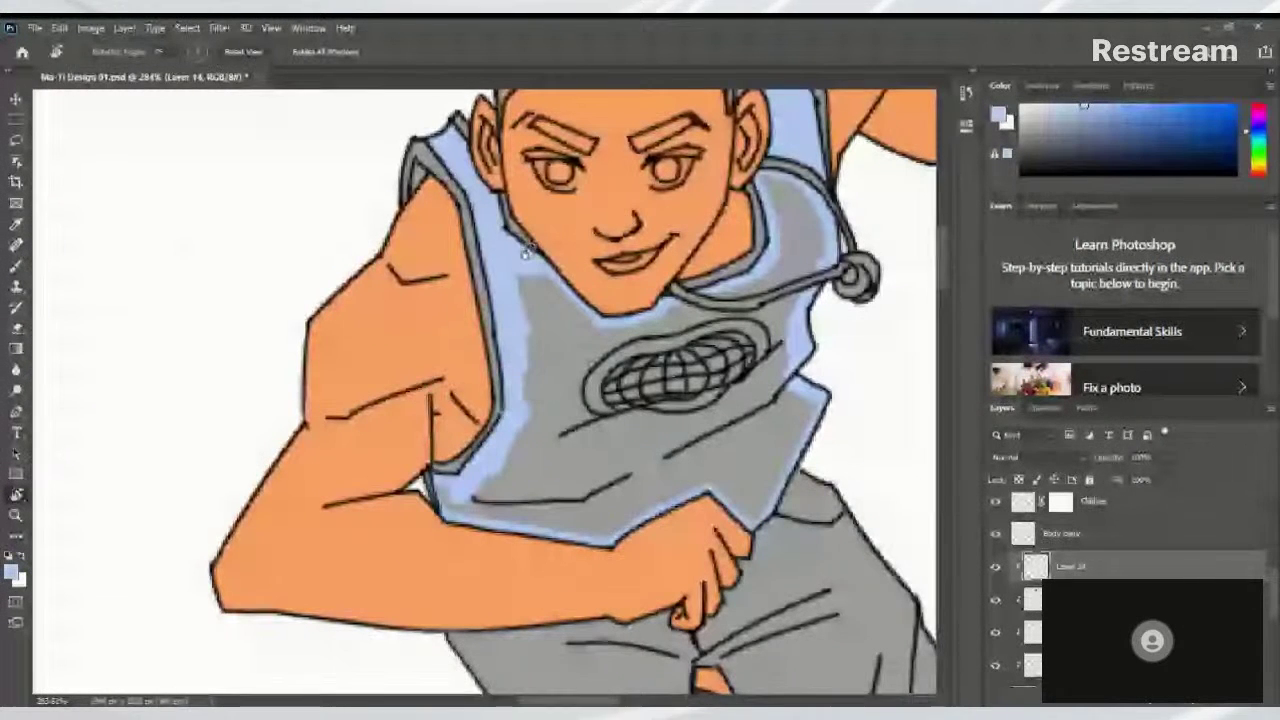
left_click_drag(648, 268, 655, 313)
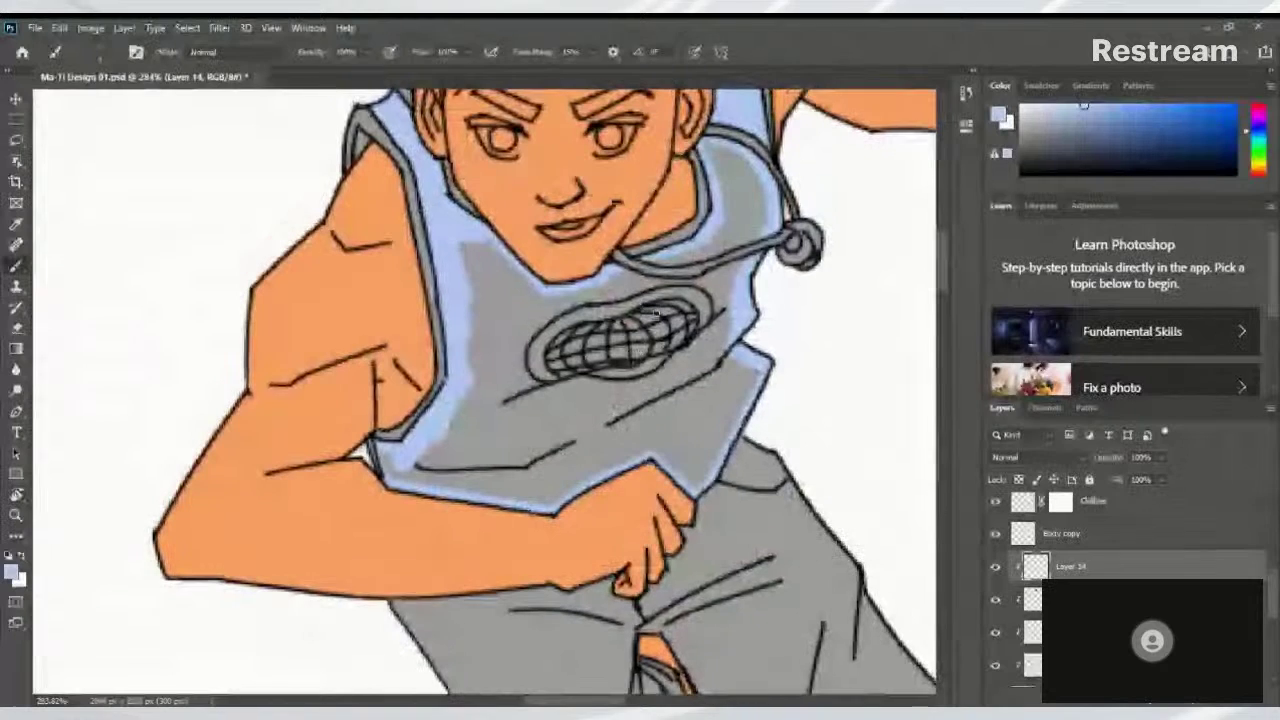
key("b")
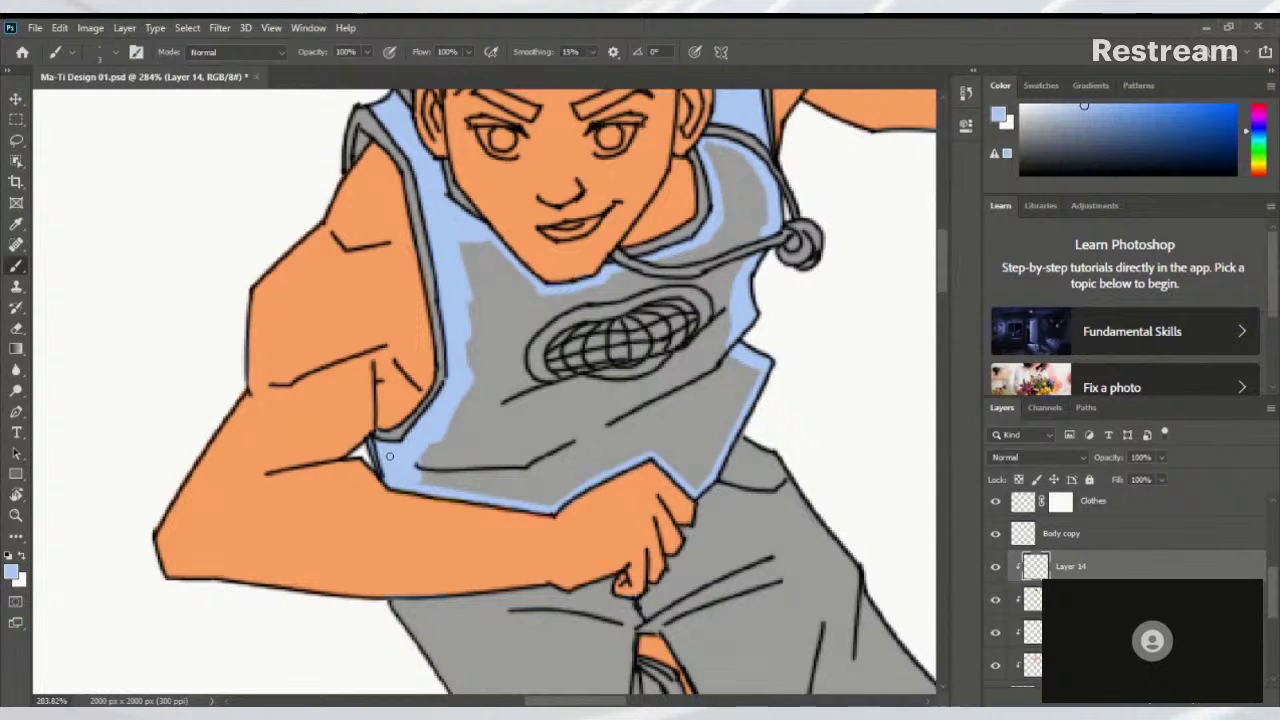
mouse_move(417, 458)
left_mouse_down()
mouse_move(428, 486)
mouse_move(436, 452)
mouse_move(439, 481)
mouse_move(471, 457)
mouse_move(473, 492)
left_mouse_up()
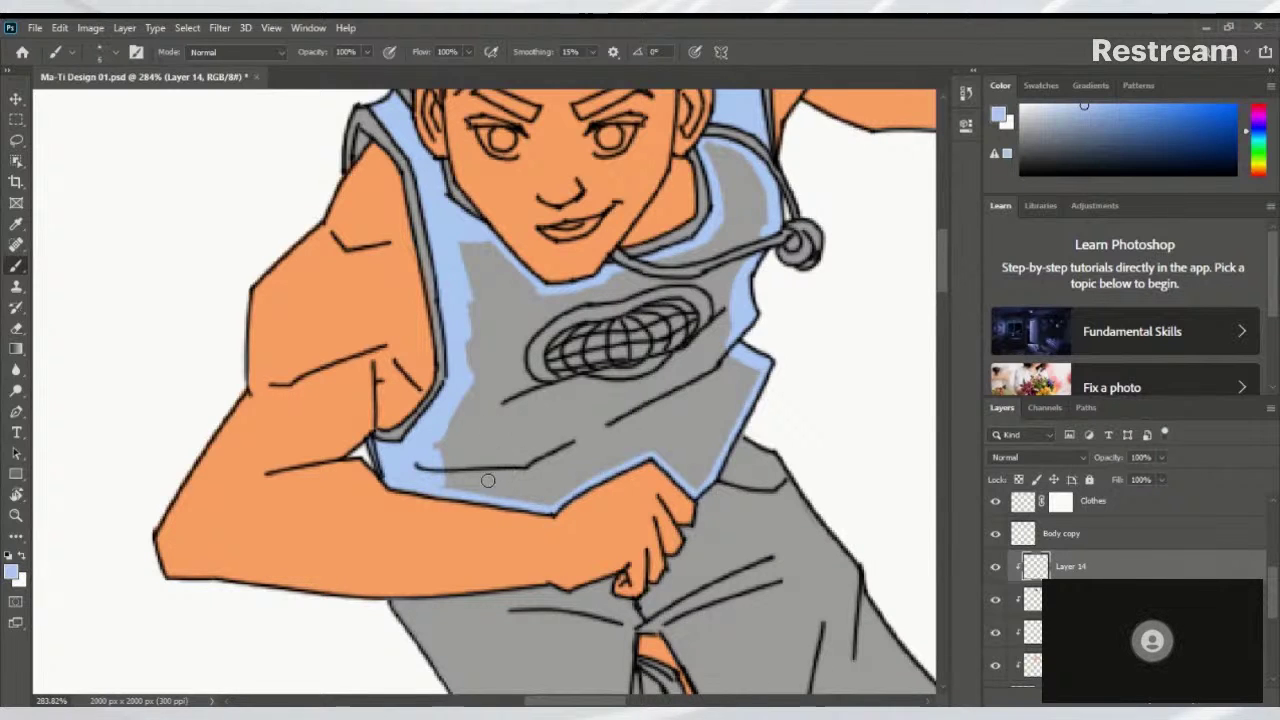
left_click_drag(450, 487, 558, 500)
mouse_move(610, 463)
left_mouse_down()
mouse_move(591, 468)
mouse_move(651, 444)
left_mouse_up()
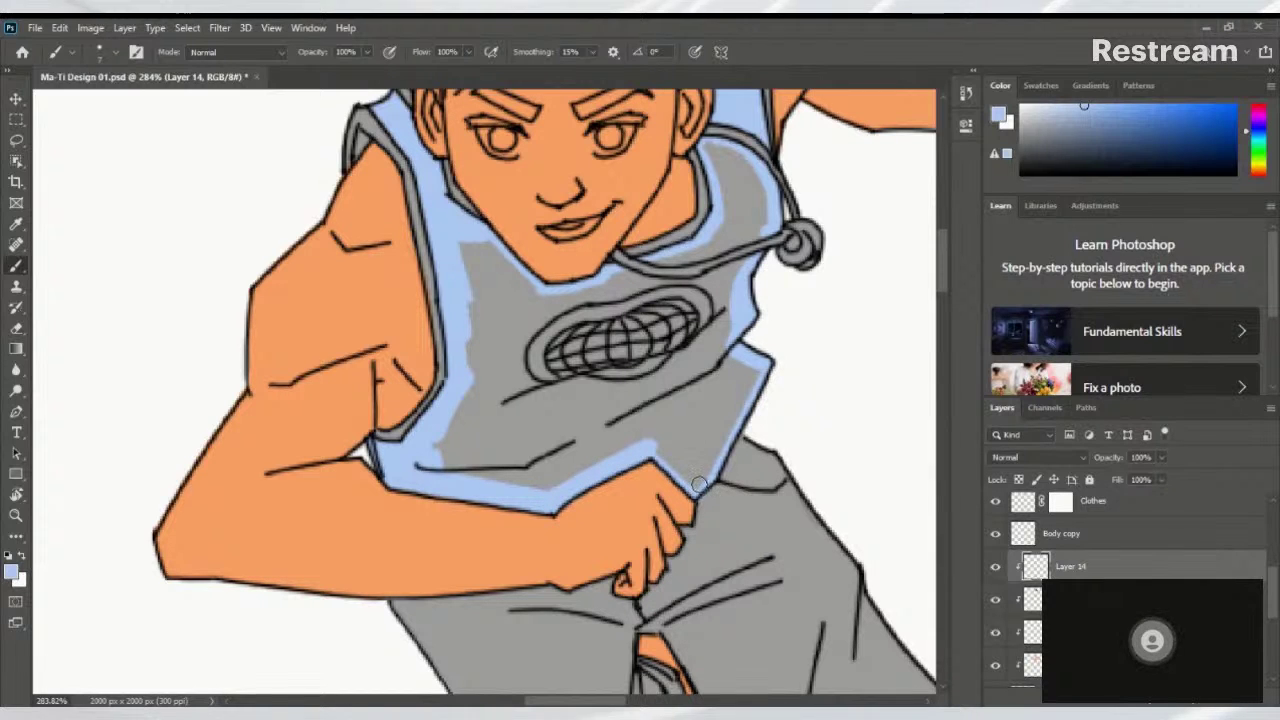
left_click_drag(699, 484, 750, 378)
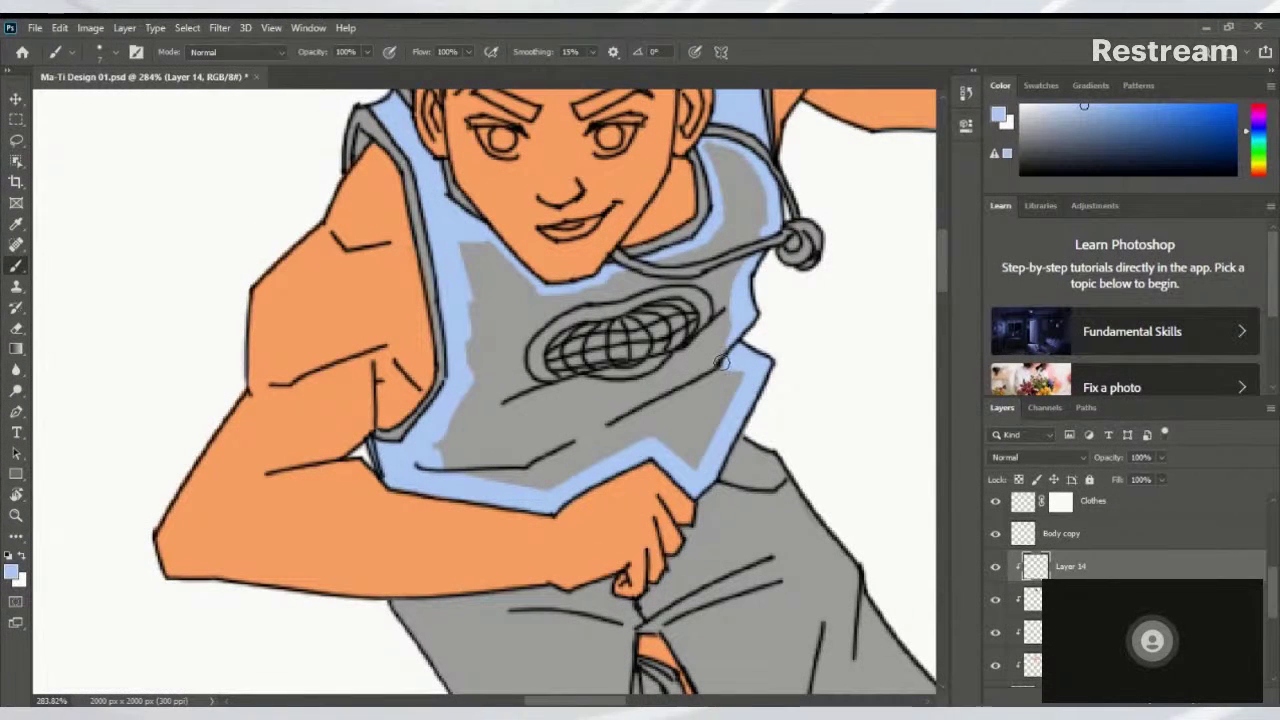
Paint light blue over the grey left of and below the chest emblem
left_click_drag(740, 280, 786, 328)
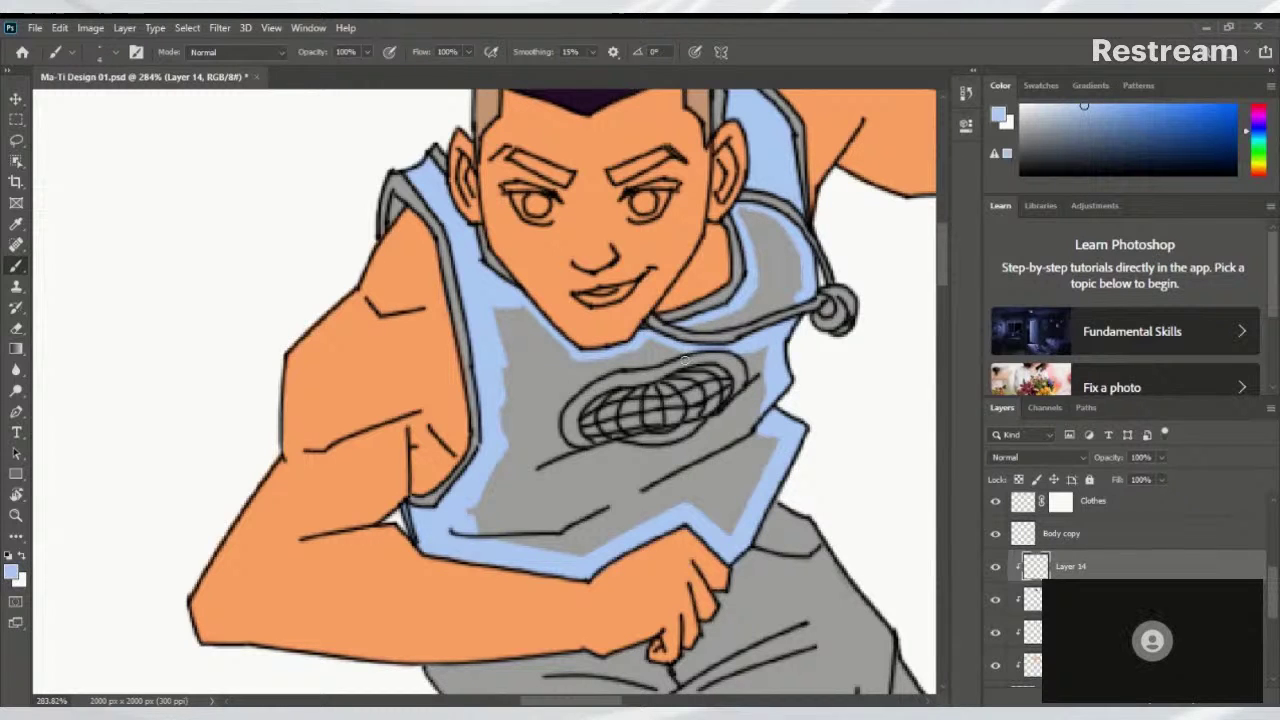
scroll(677, 364, "right", 2)
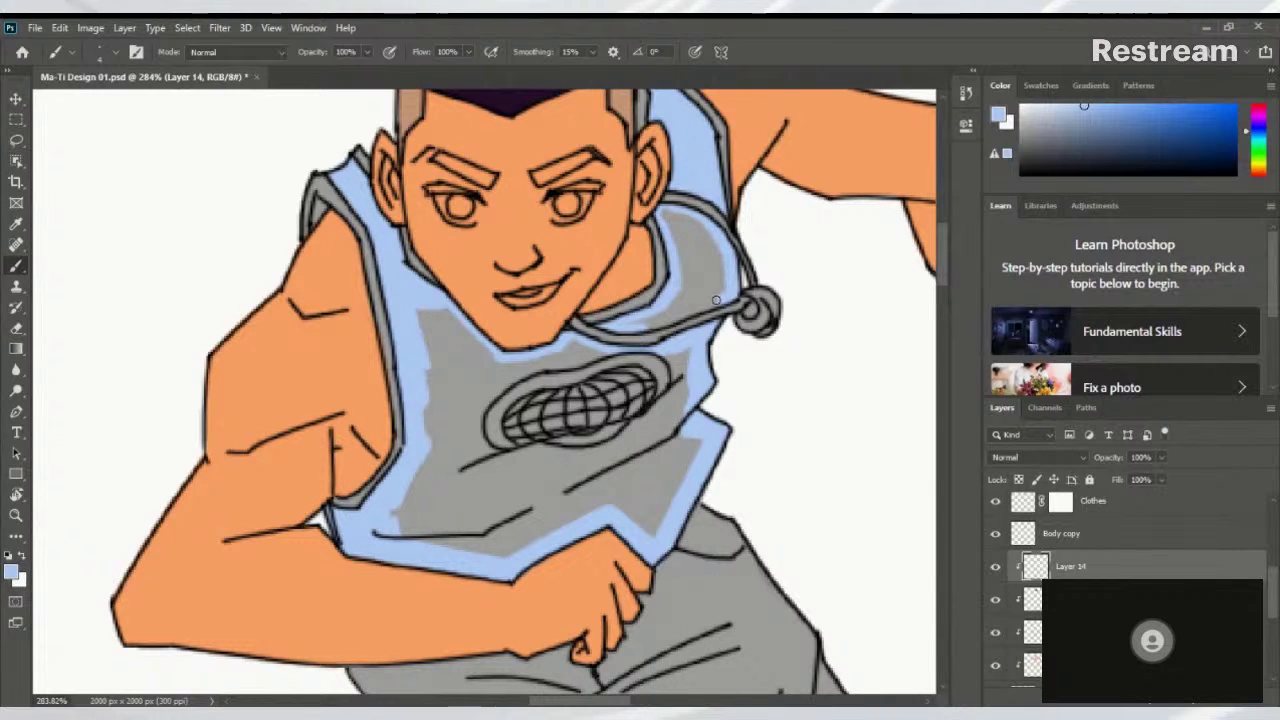
mouse_move(715, 300)
left_mouse_down()
mouse_move(710, 381)
mouse_move(705, 340)
mouse_move(653, 309)
mouse_move(705, 340)
mouse_move(658, 318)
mouse_move(681, 392)
mouse_move(663, 331)
mouse_move(674, 376)
mouse_move(672, 341)
left_mouse_up()
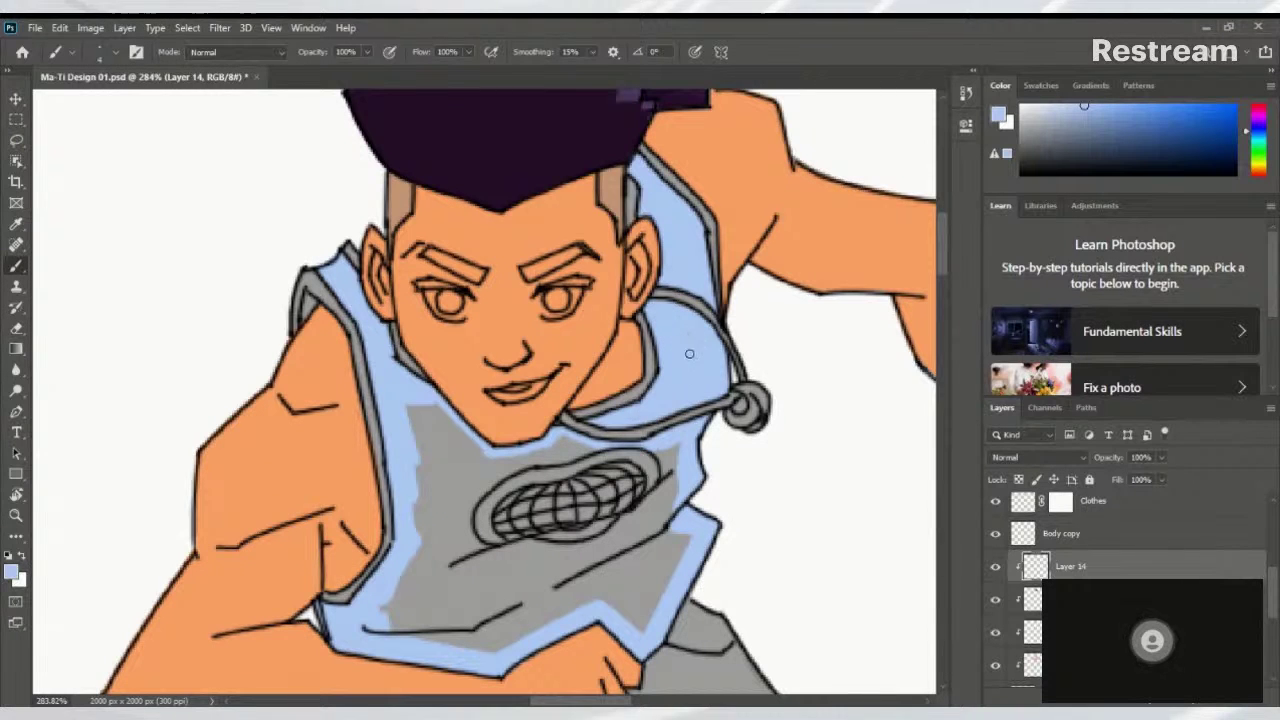
left_click_drag(657, 382, 772, 274)
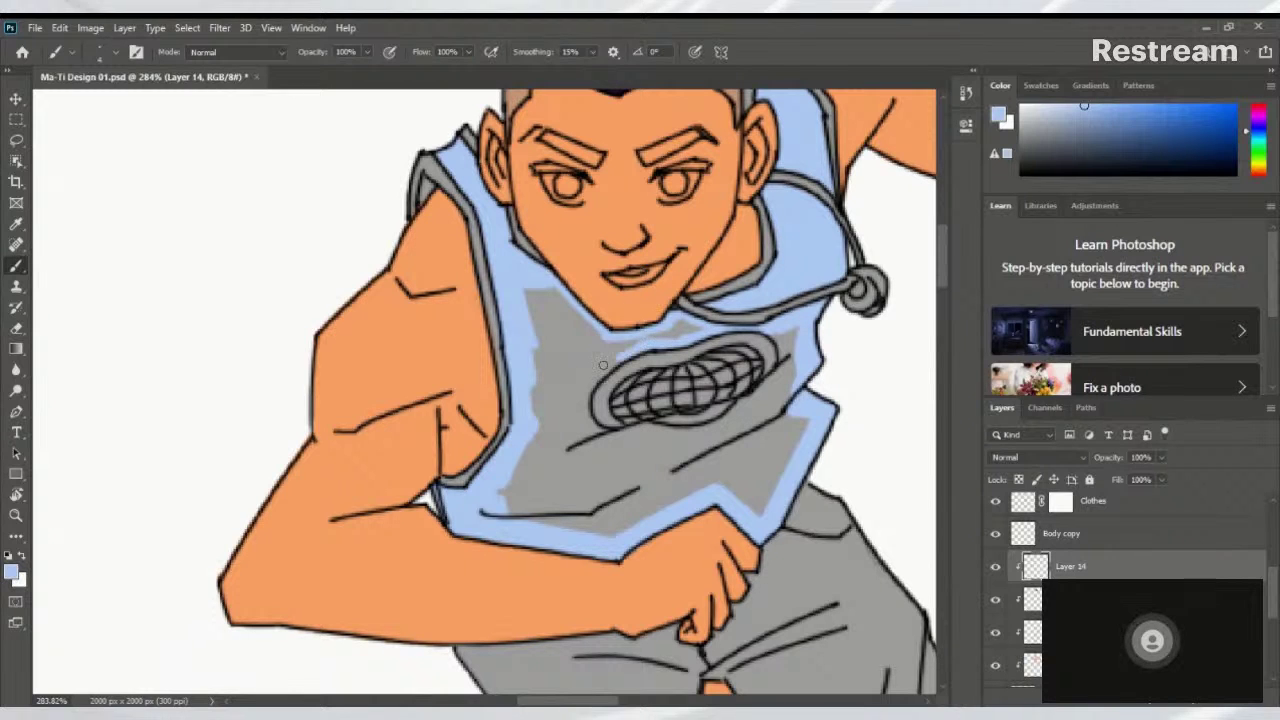
left_click_drag(603, 365, 587, 397)
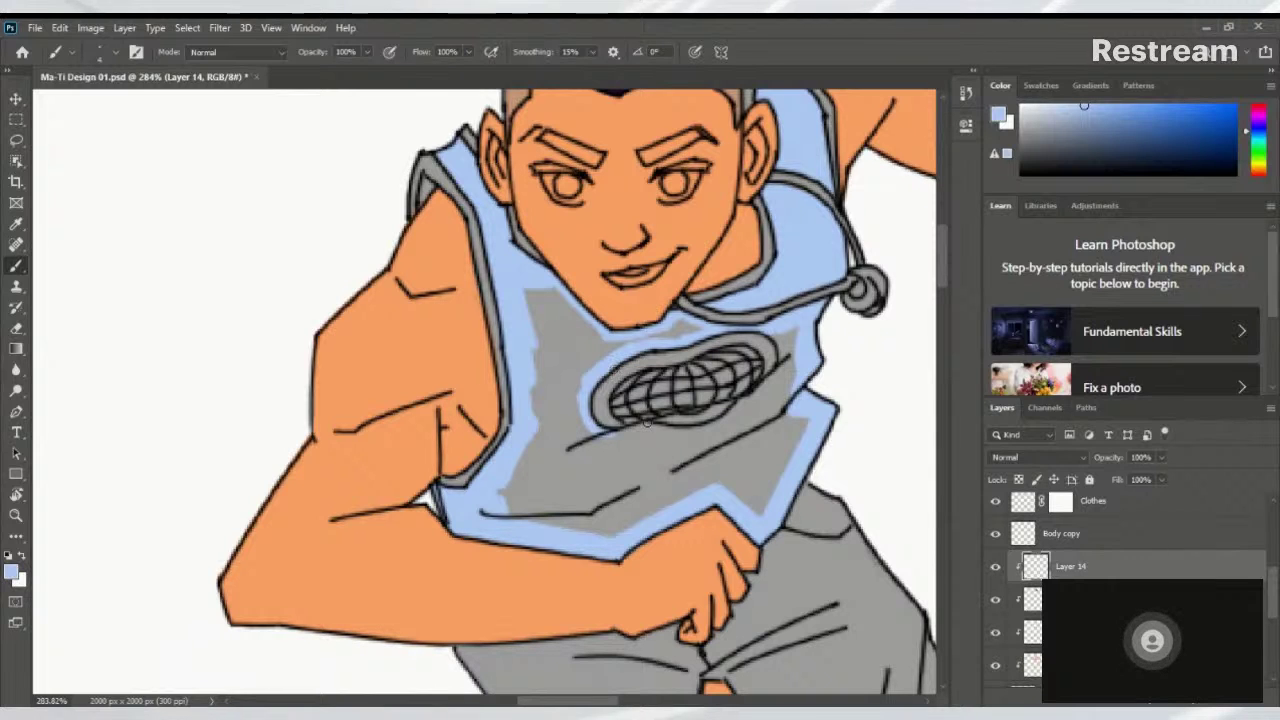
left_click_drag(626, 433, 690, 436)
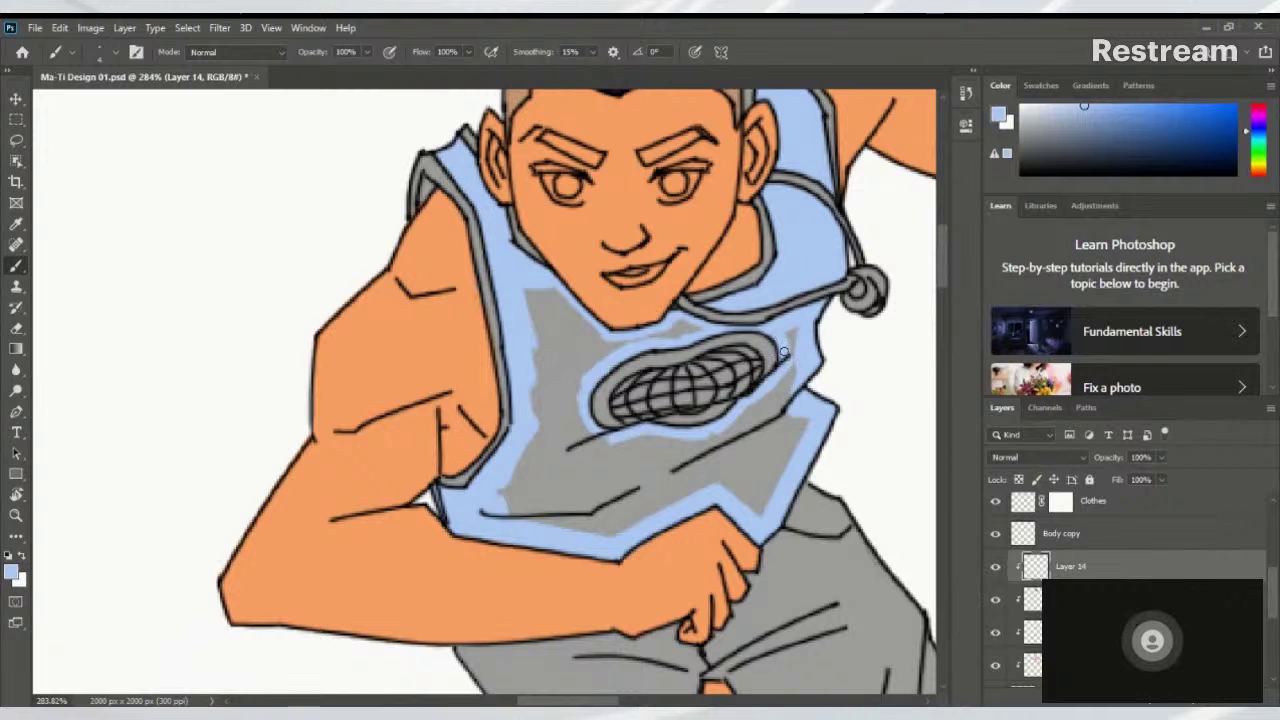
Brush light blue over the grey patches below the neck and under the chest globe emblem
scroll(792, 386, "down", 3)
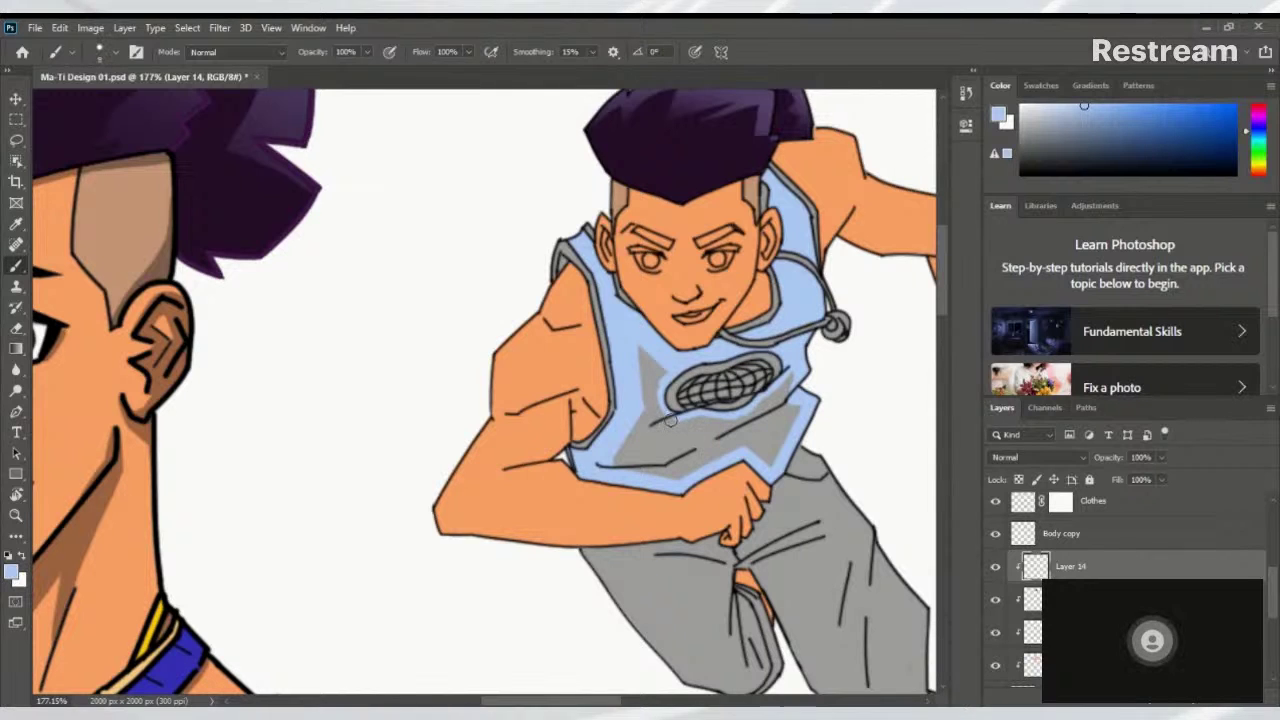
mouse_move(672, 400)
left_mouse_down()
mouse_move(640, 374)
mouse_move(655, 385)
mouse_move(595, 293)
left_mouse_up()
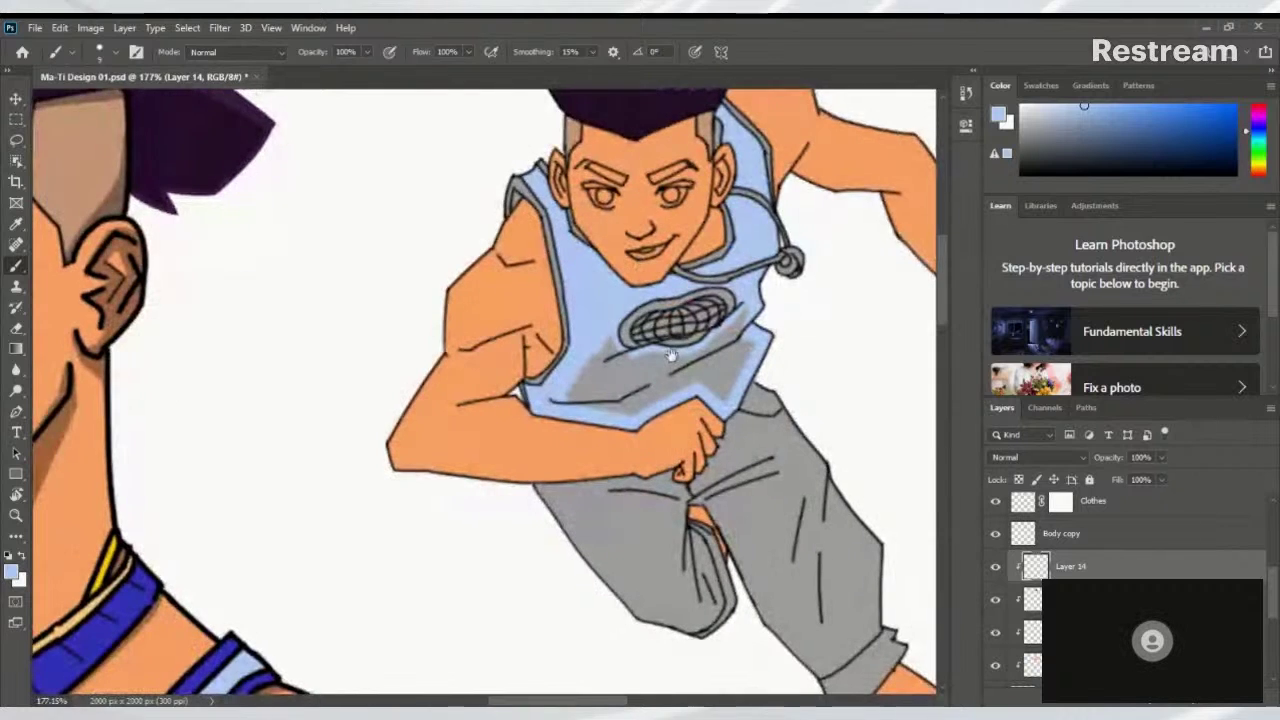
mouse_move(606, 340)
left_mouse_down()
mouse_move(701, 366)
mouse_move(693, 357)
mouse_move(720, 352)
mouse_move(752, 311)
mouse_move(706, 349)
left_mouse_up()
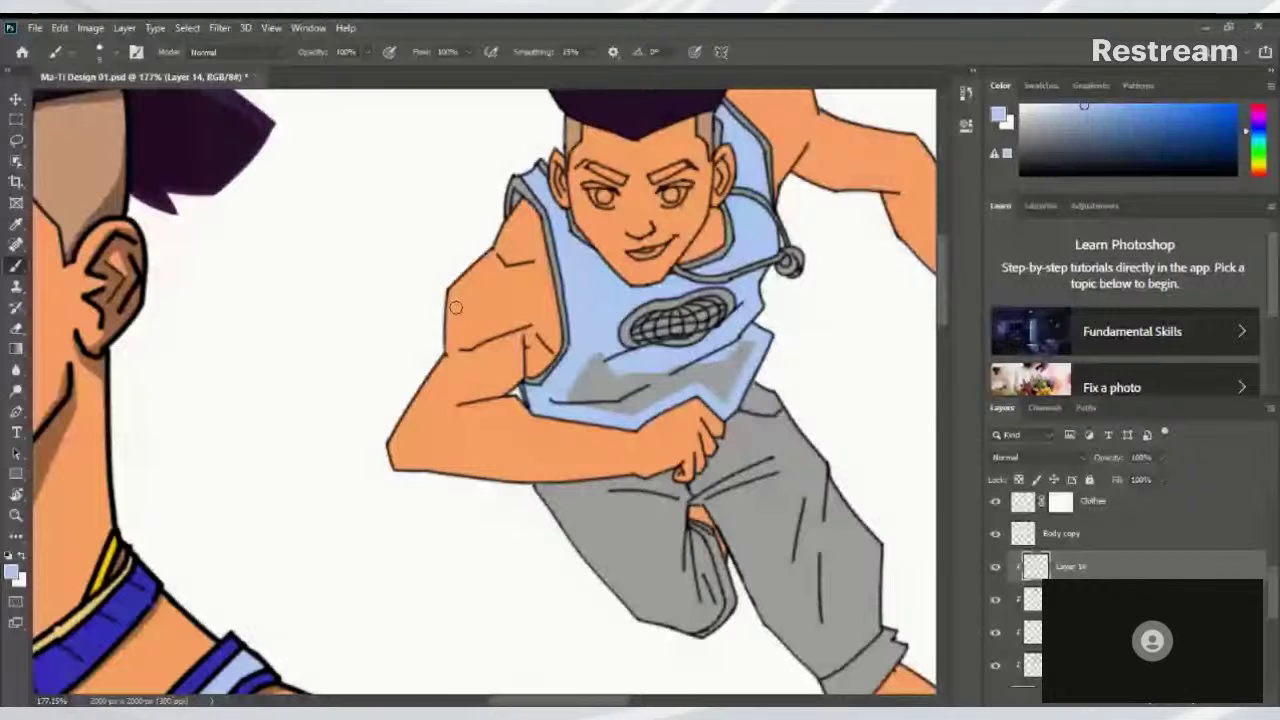
Bucket-fill the last grey lower-vest area with light blue, then return to the Brush
key("g")
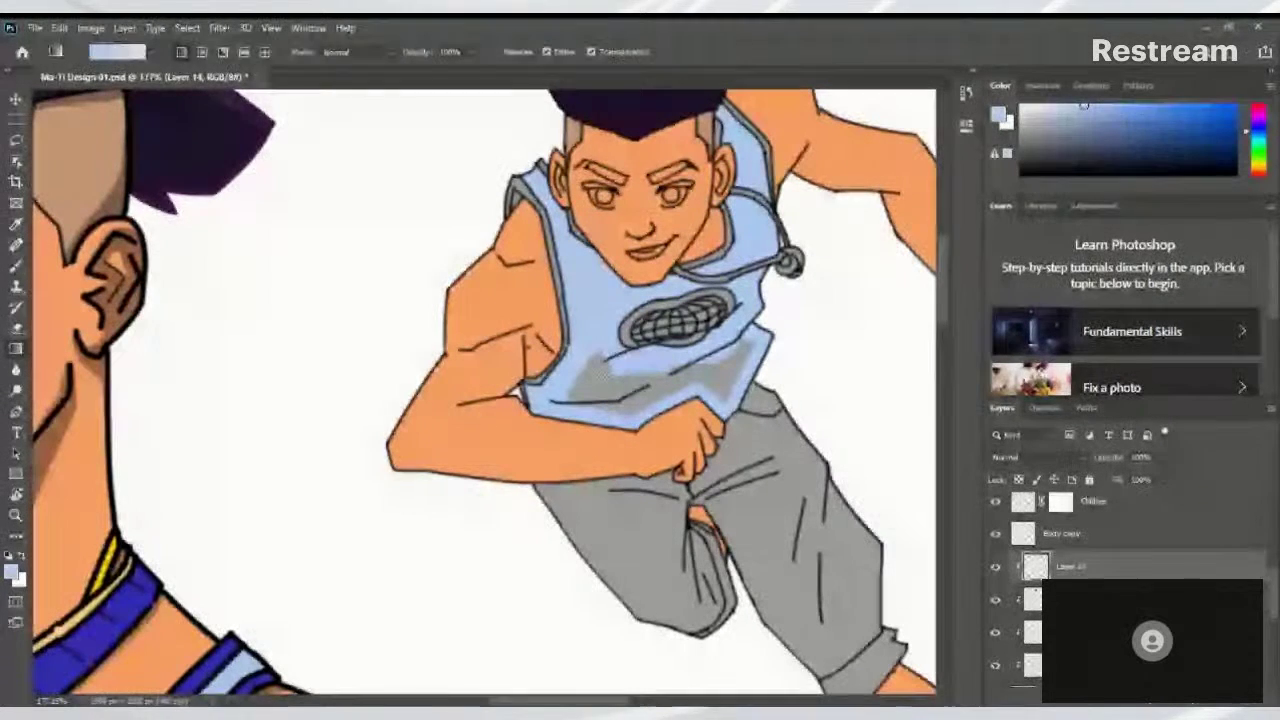
key("shift+g")
left_click(607, 389)
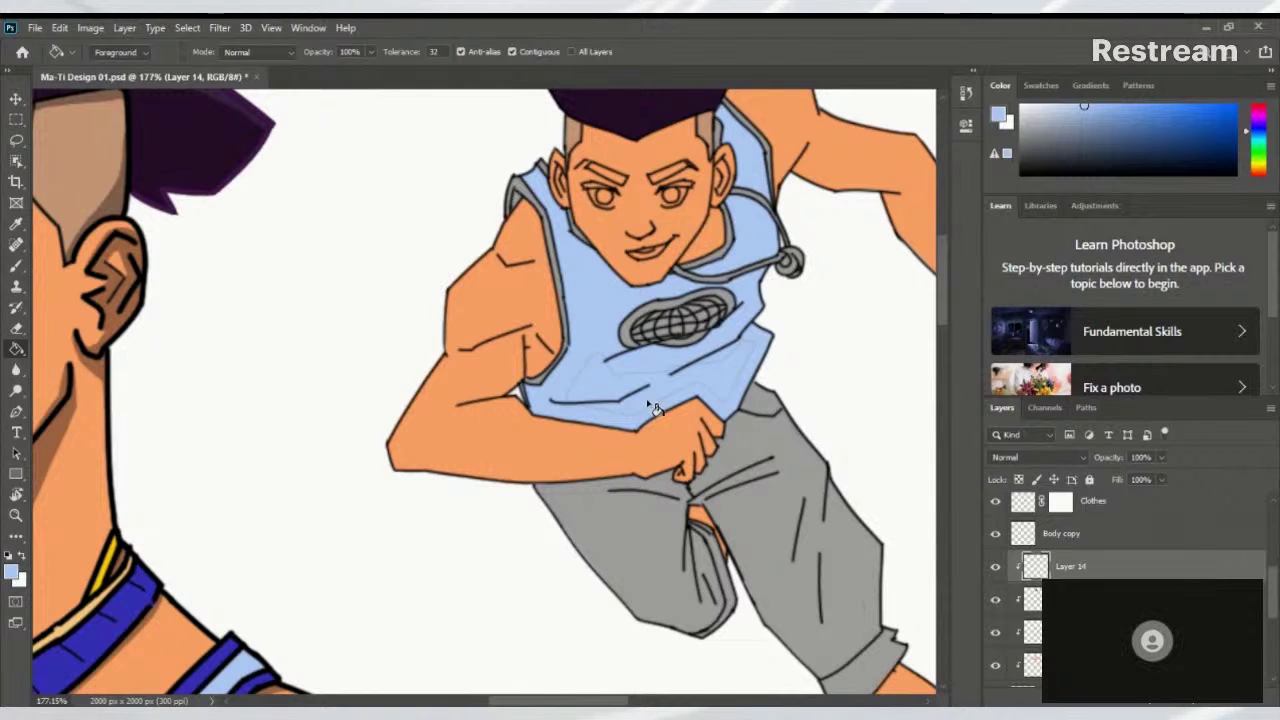
key("b")
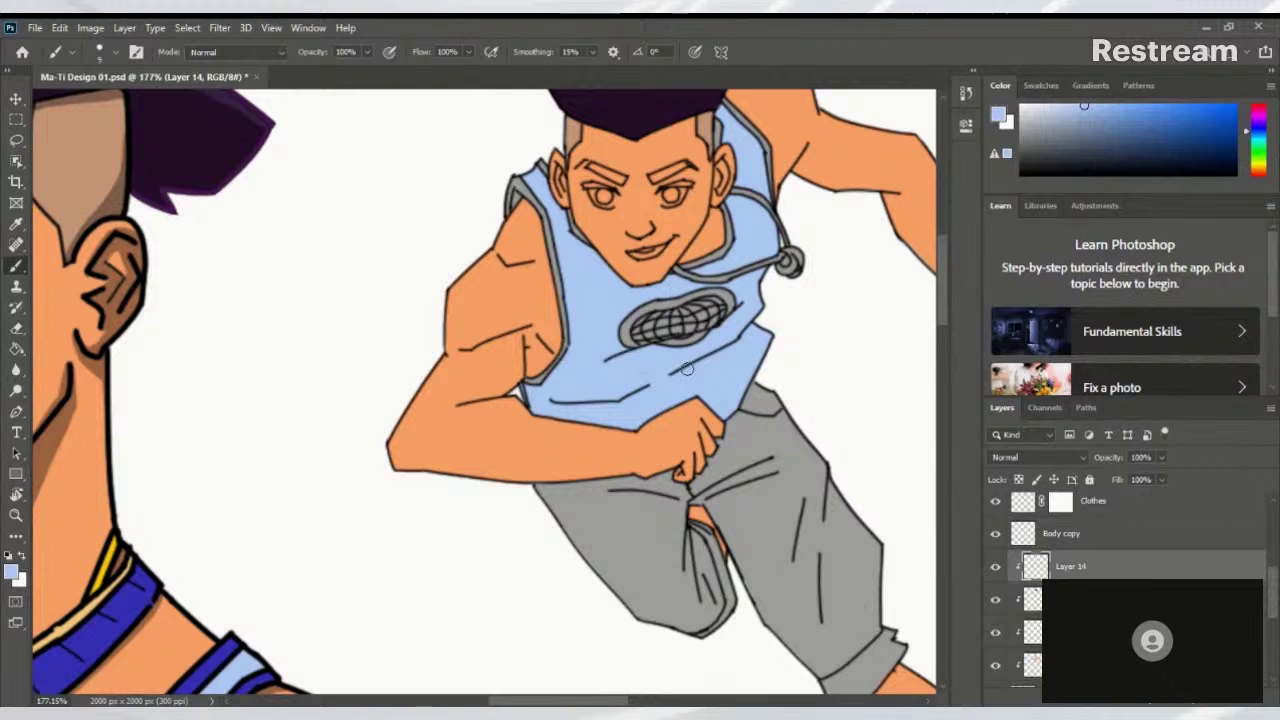
left_click_drag(703, 372, 600, 428)
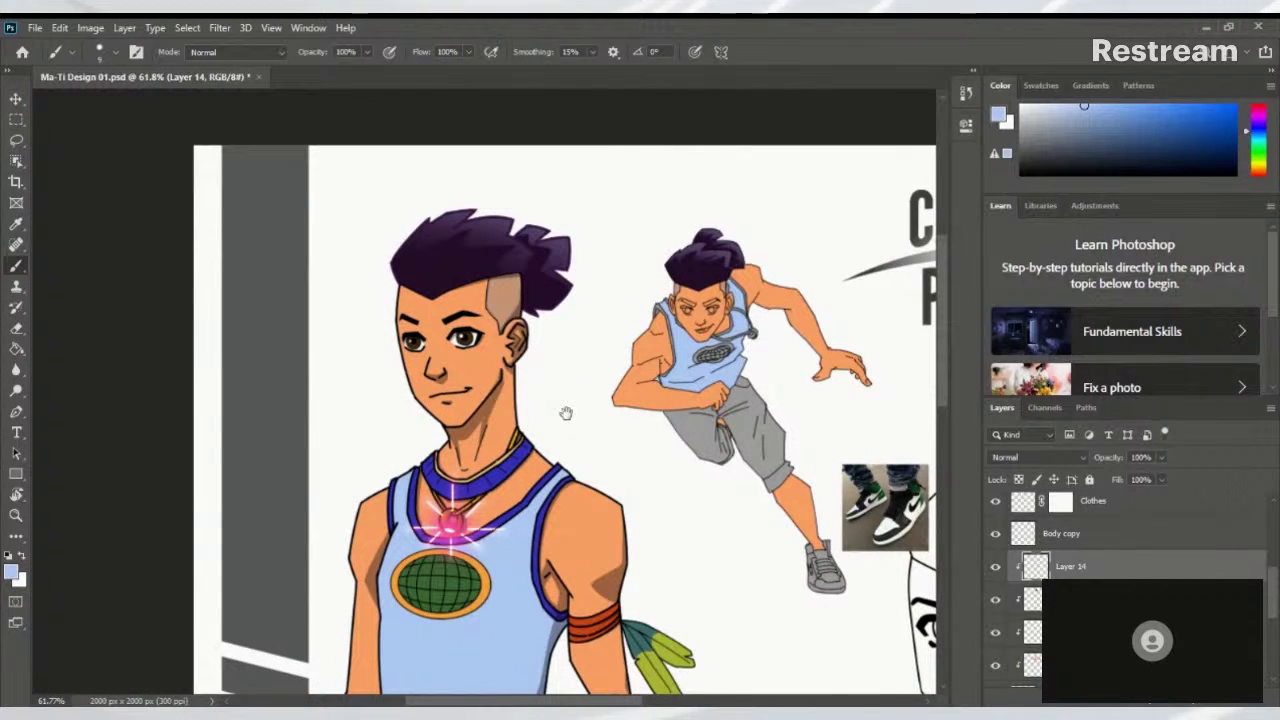
Sample the dark violet-blue of the reference portrait's tank-top strap as the paint colour
left_click_drag(777, 390, 629, 389)
scroll(625, 390, "up", 5)
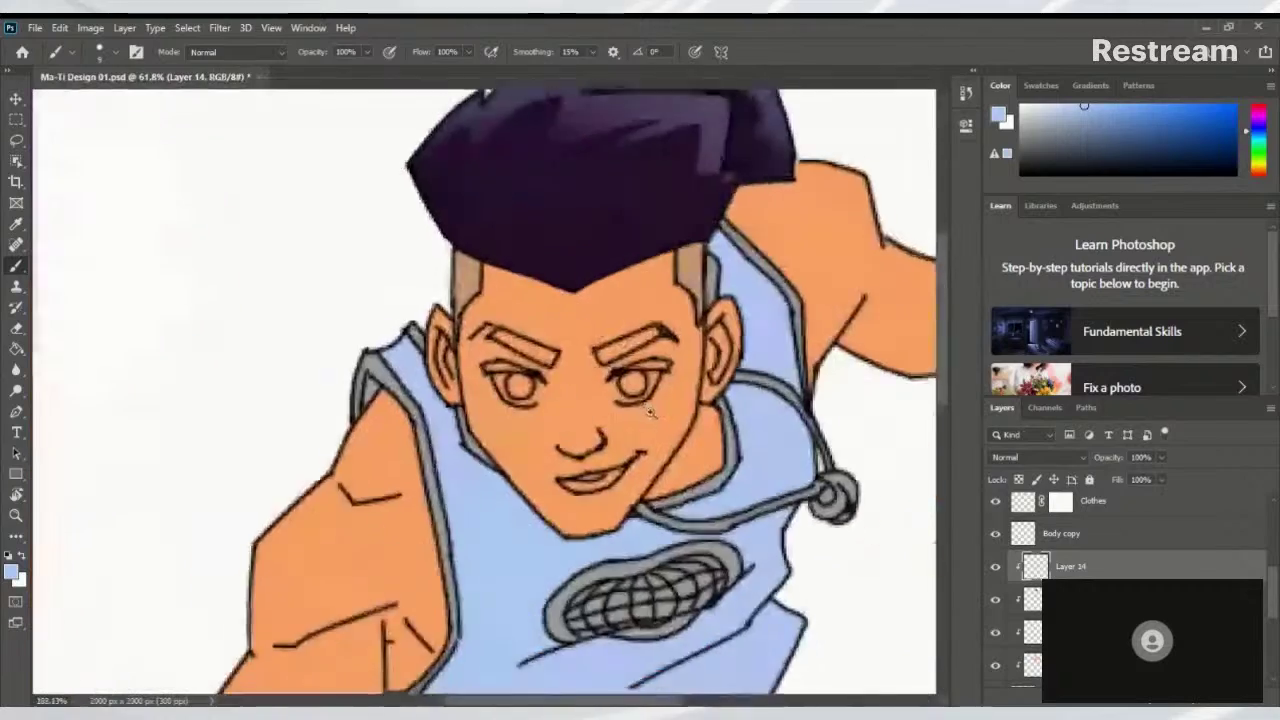
scroll(620, 388, "down", 4)
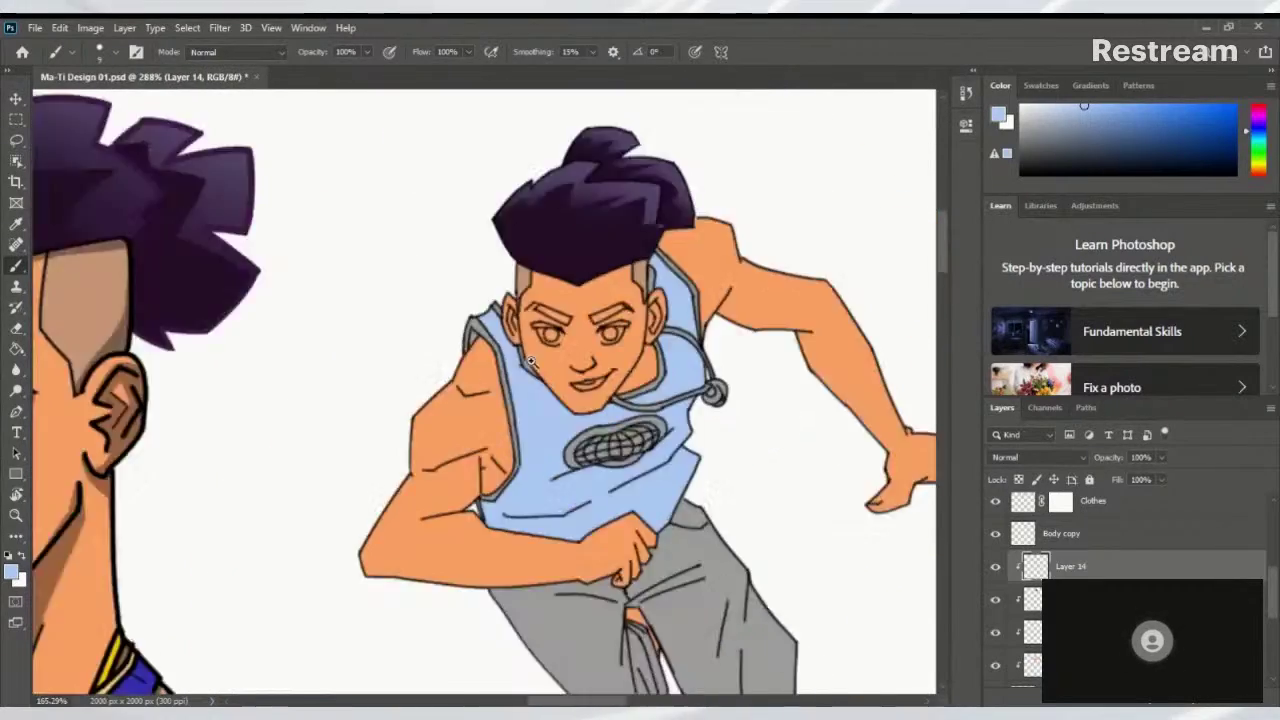
scroll(509, 365, "down", 3)
scroll(583, 346, "up", 3)
scroll(563, 374, "down", 3)
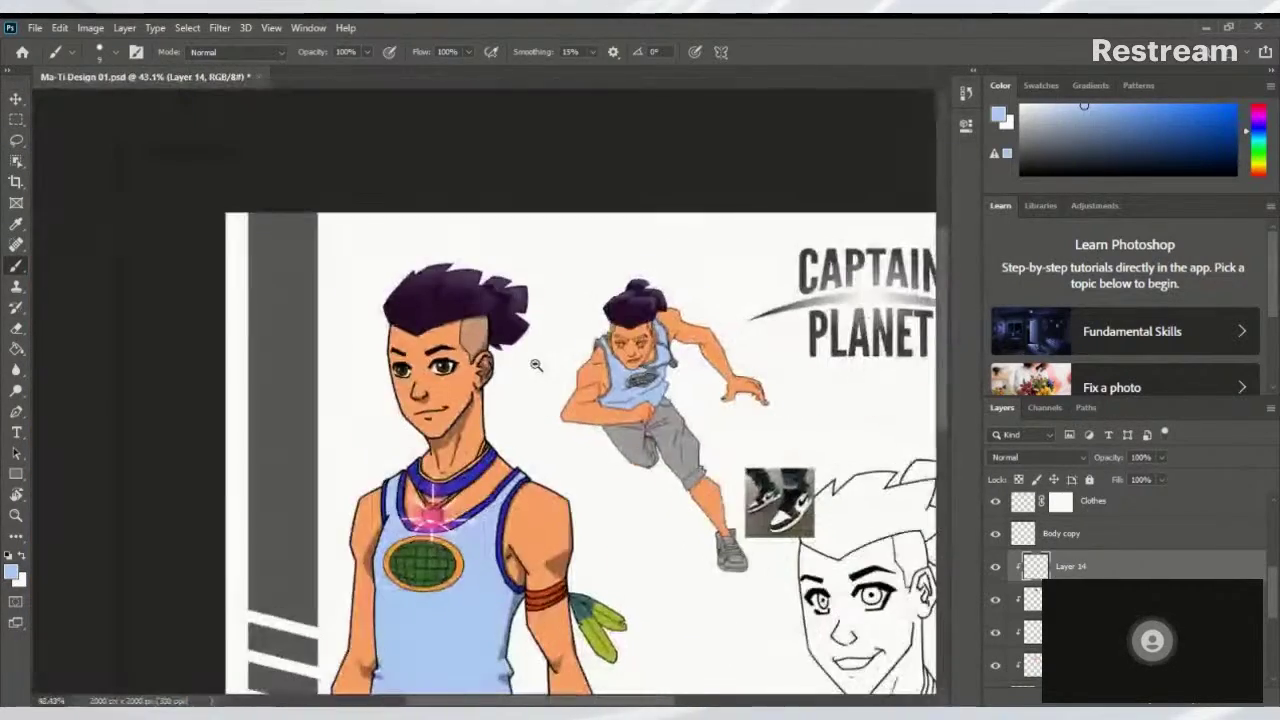
scroll(563, 374, "up", 5)
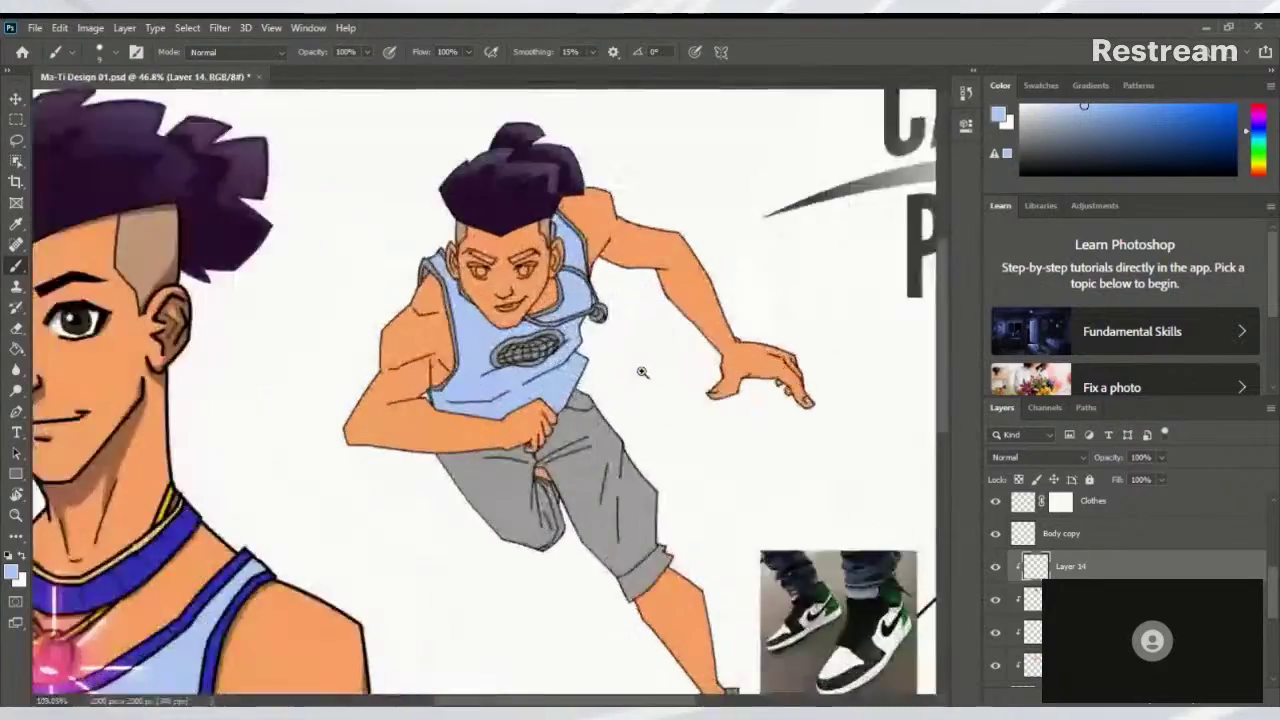
scroll(703, 364, "down", 5)
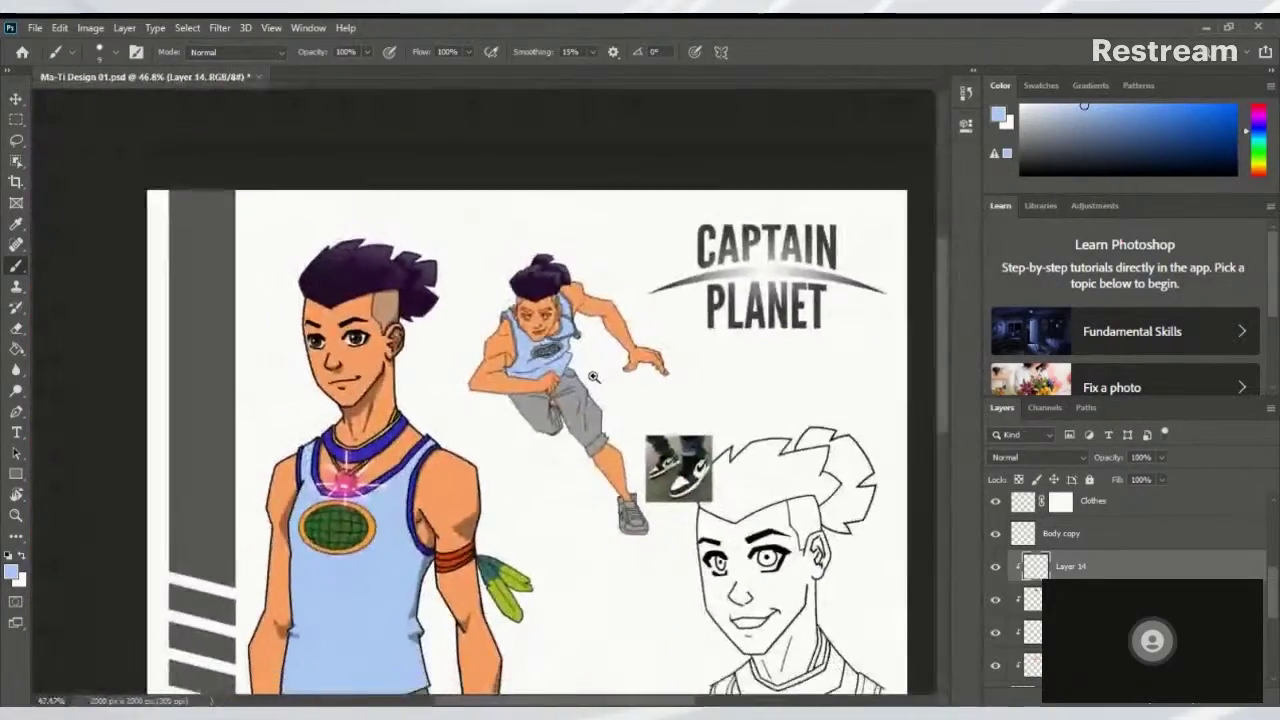
scroll(584, 383, "up", 4)
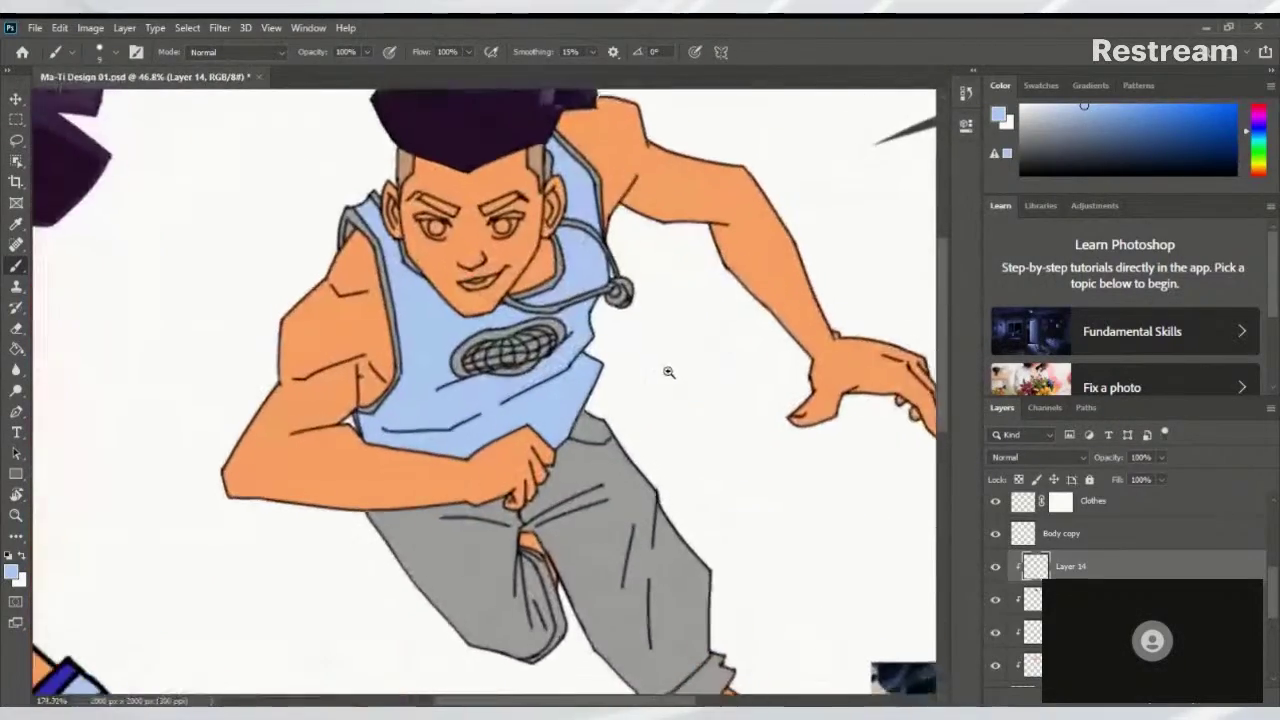
left_click_drag(618, 347, 925, 255)
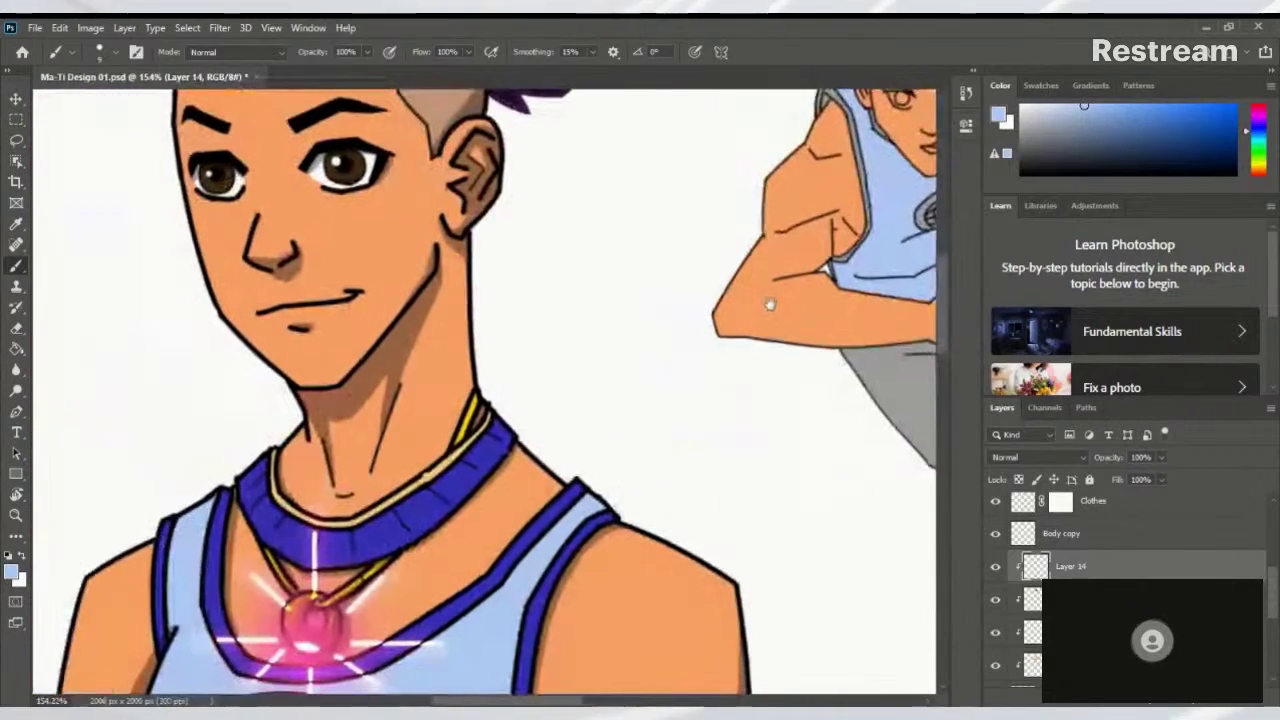
left_click(566, 492, "alt")
Check the light-blue fill by toggling Layer 14, then add empty Layer 15 for the trim
scroll(608, 449, "right", 5)
scroll(608, 449, "up", 3)
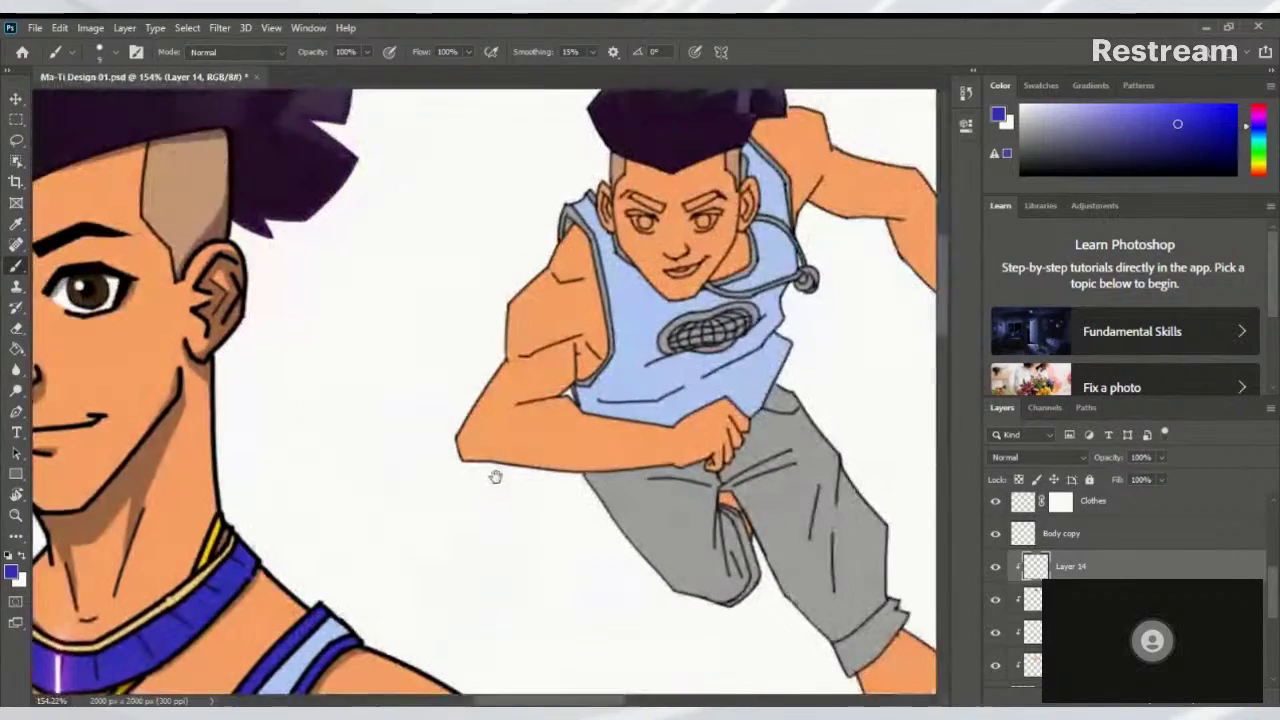
left_click_drag(631, 390, 616, 597)
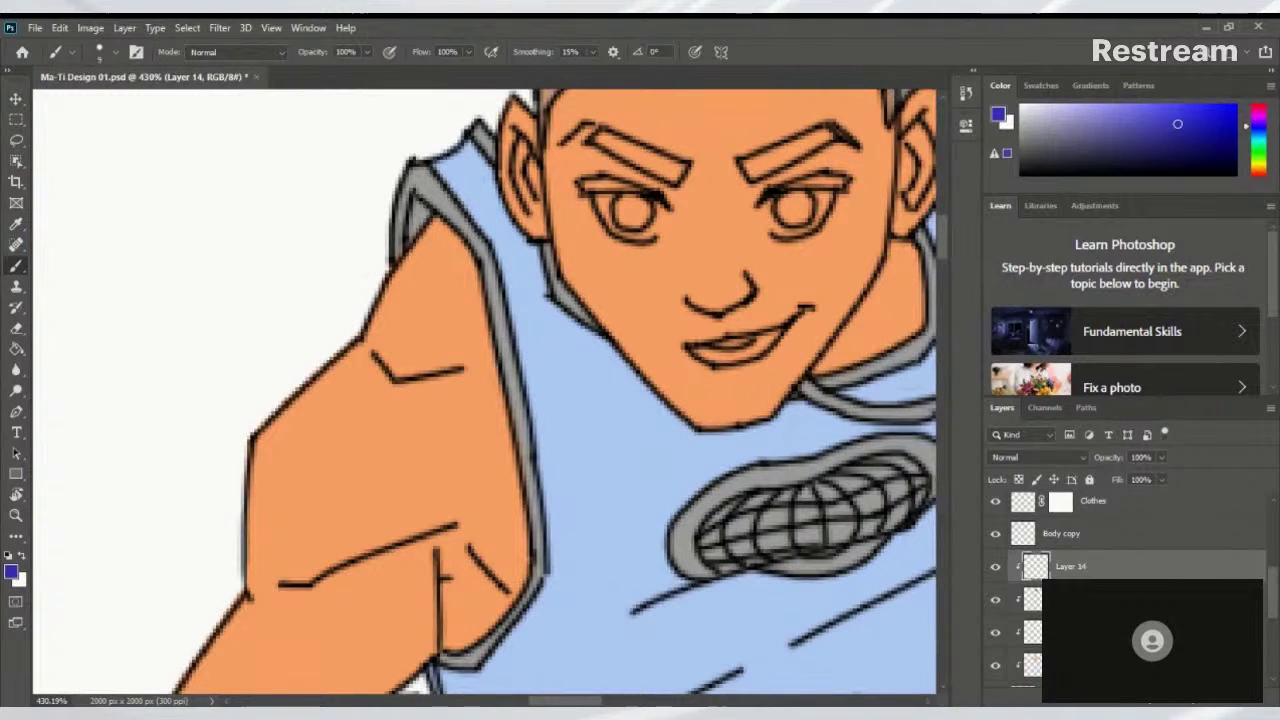
left_click(998, 568)
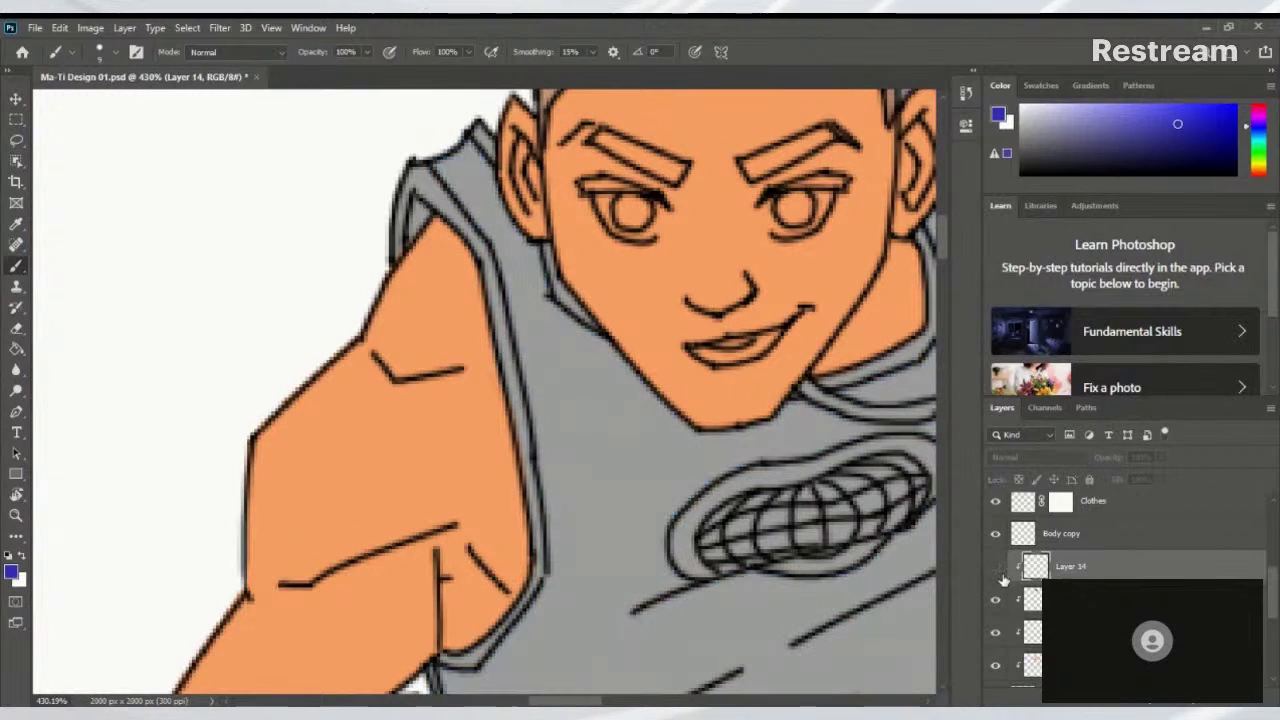
left_click(998, 568)
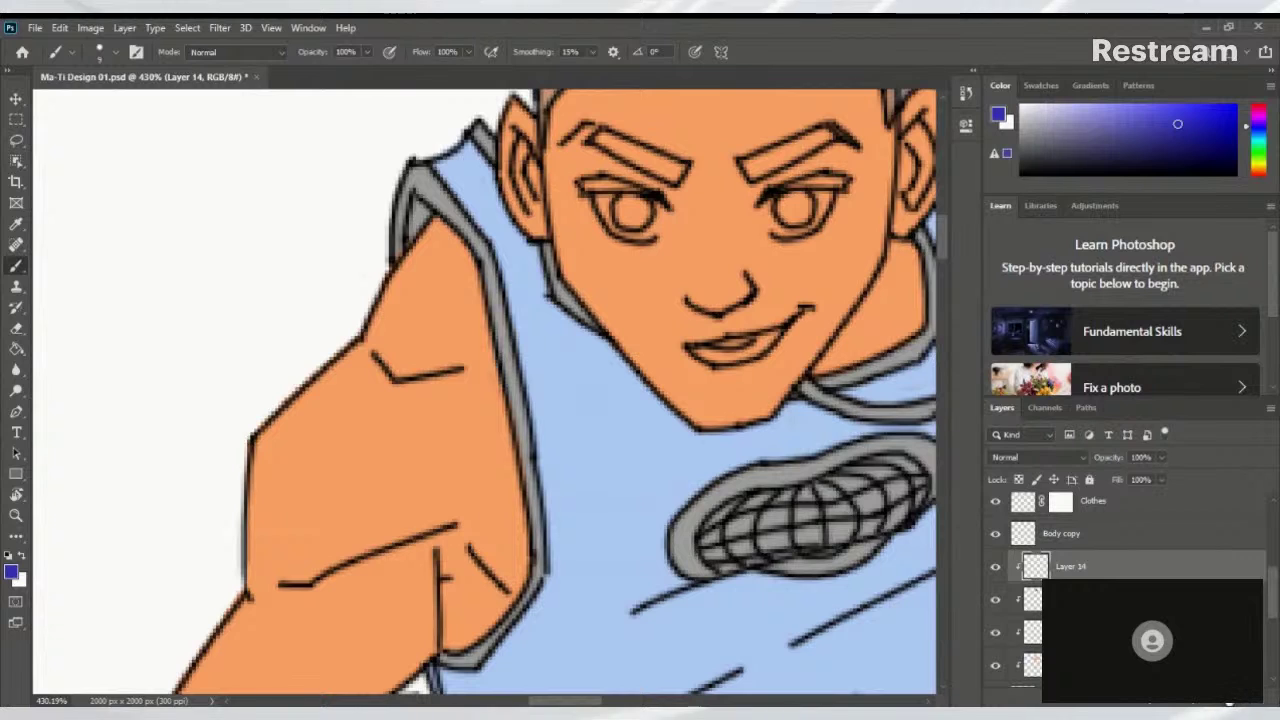
left_click(1229, 703)
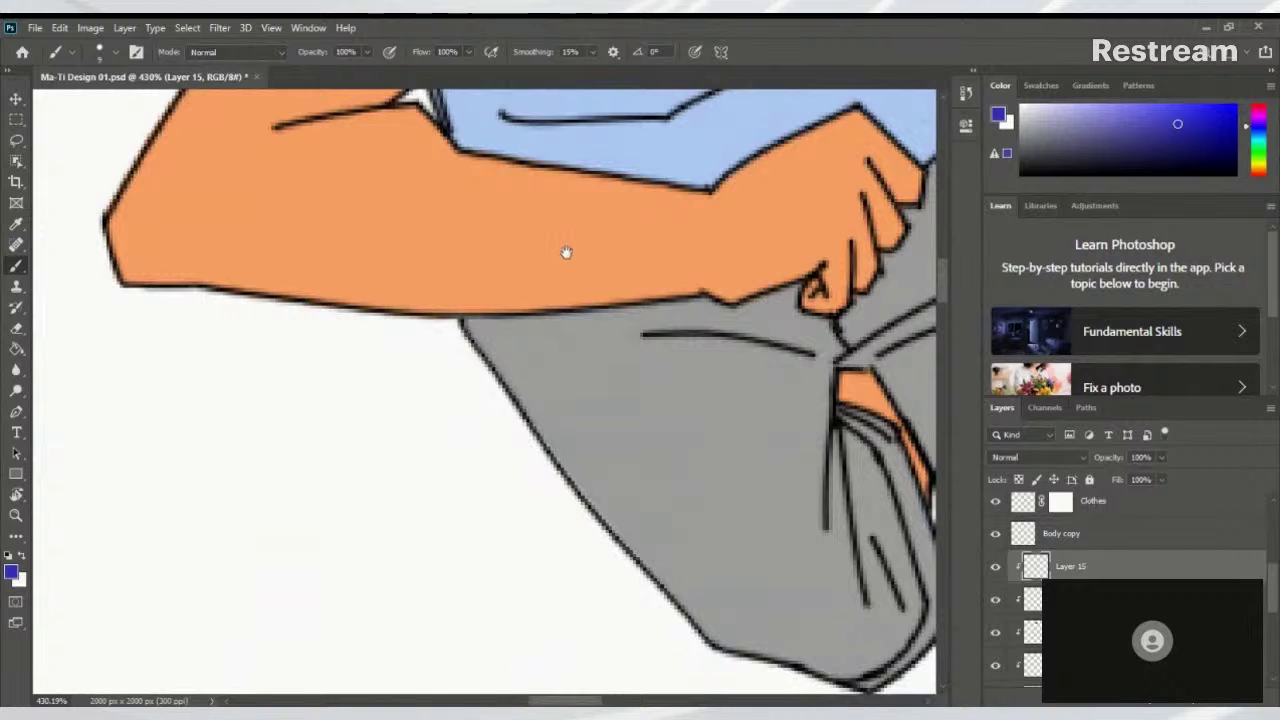
Paint dark-blue trim along the shoulder outline and armhole down to the armpit
scroll(566, 252, "up", 15)
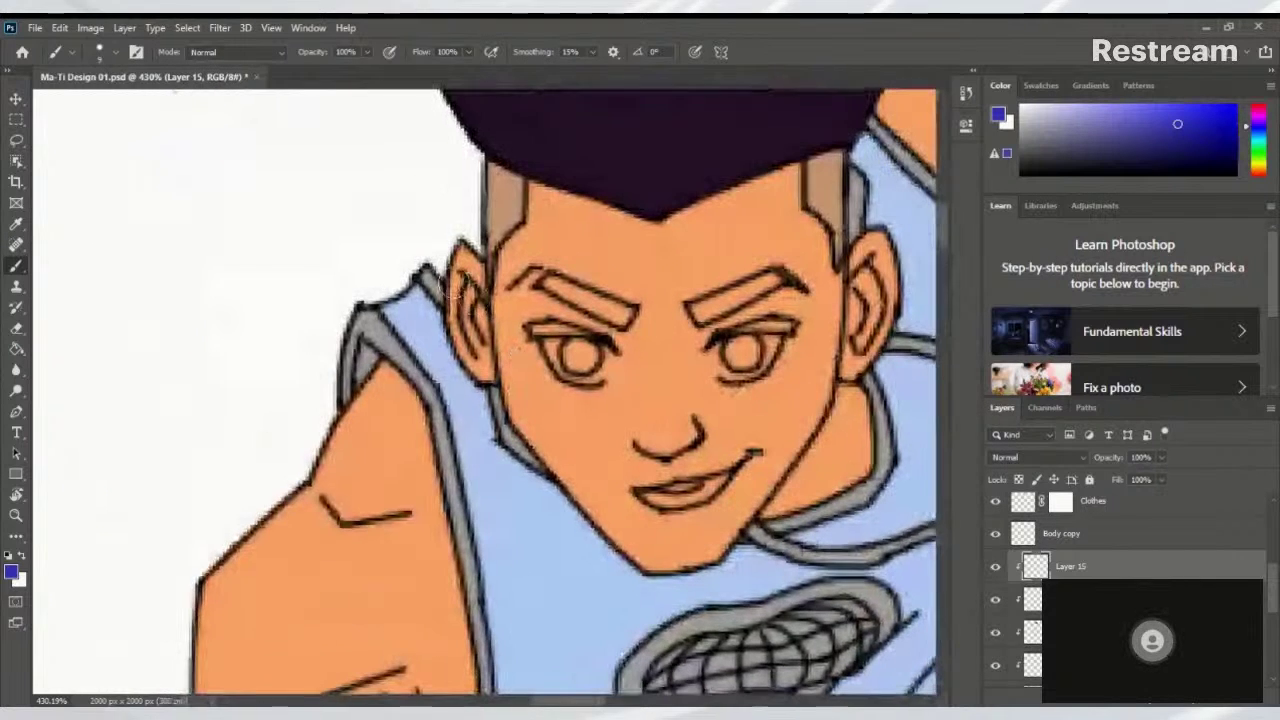
mouse_move(352, 305)
left_mouse_down()
mouse_move(325, 404)
mouse_move(347, 312)
mouse_move(382, 343)
mouse_move(369, 319)
mouse_move(398, 352)
left_mouse_up()
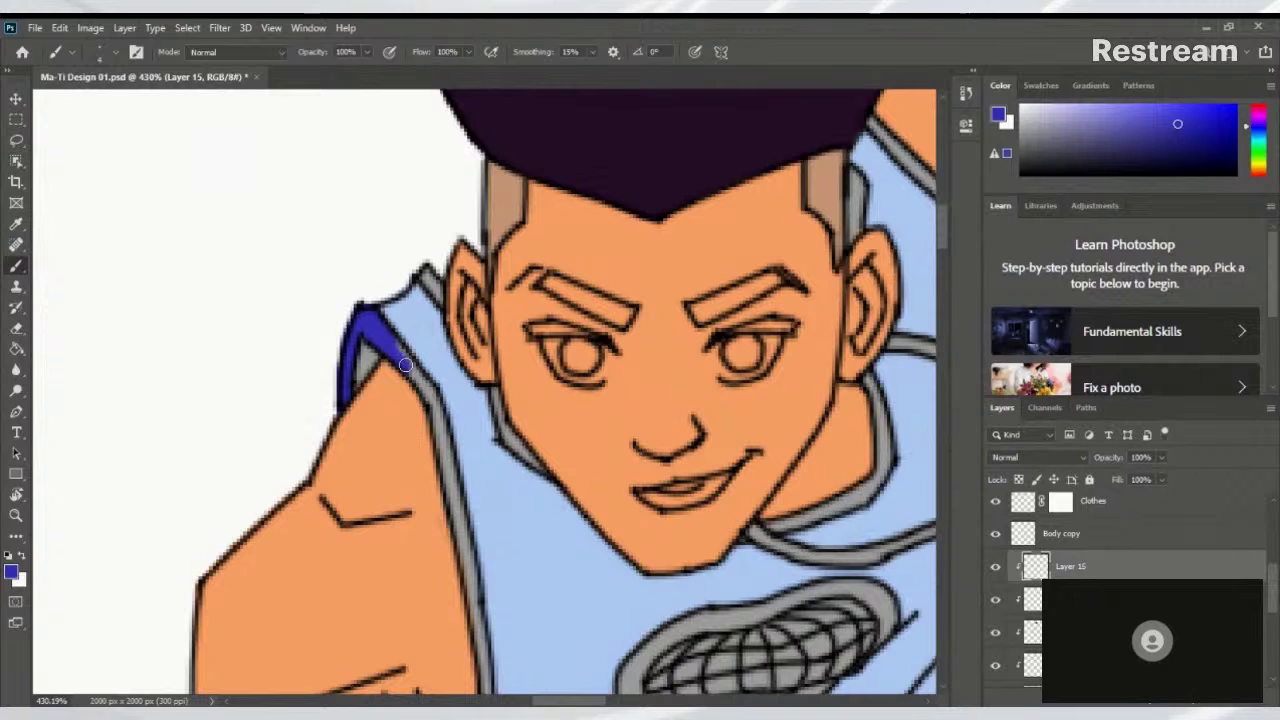
left_click_drag(388, 342, 440, 412)
left_click_drag(446, 447, 411, 317)
scroll(412, 315, "down", 1)
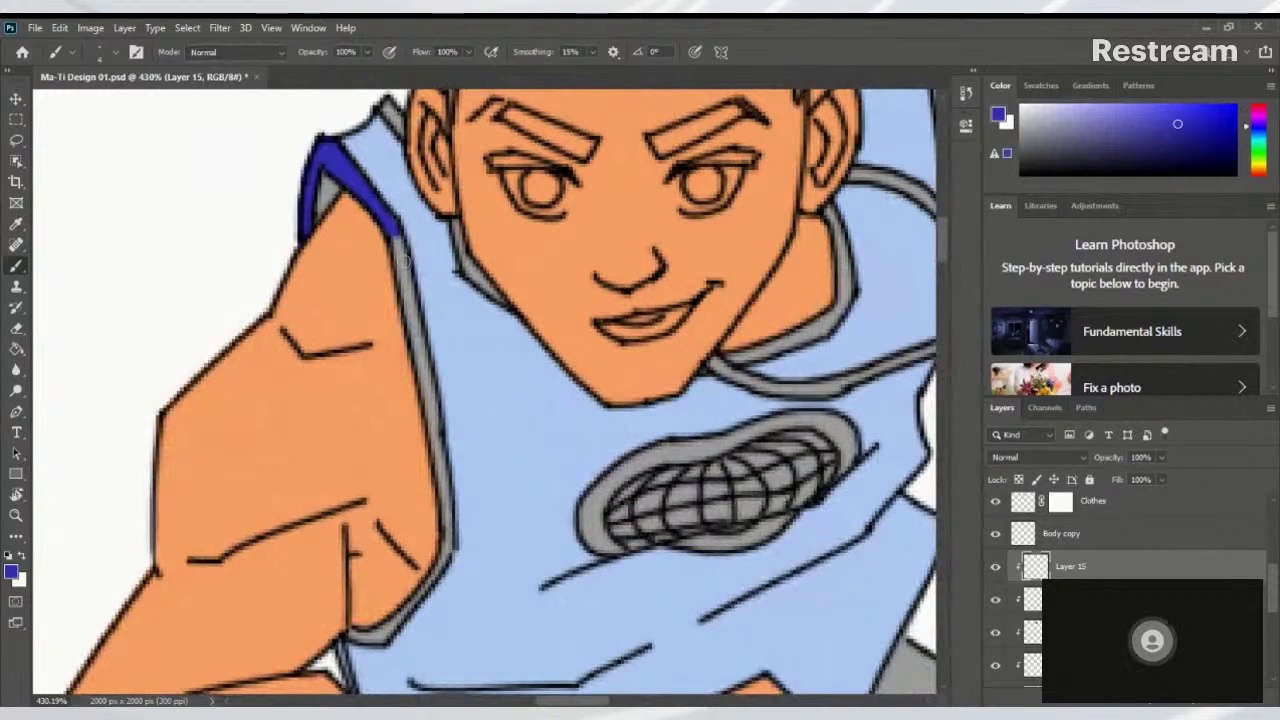
left_click_drag(396, 236, 440, 436)
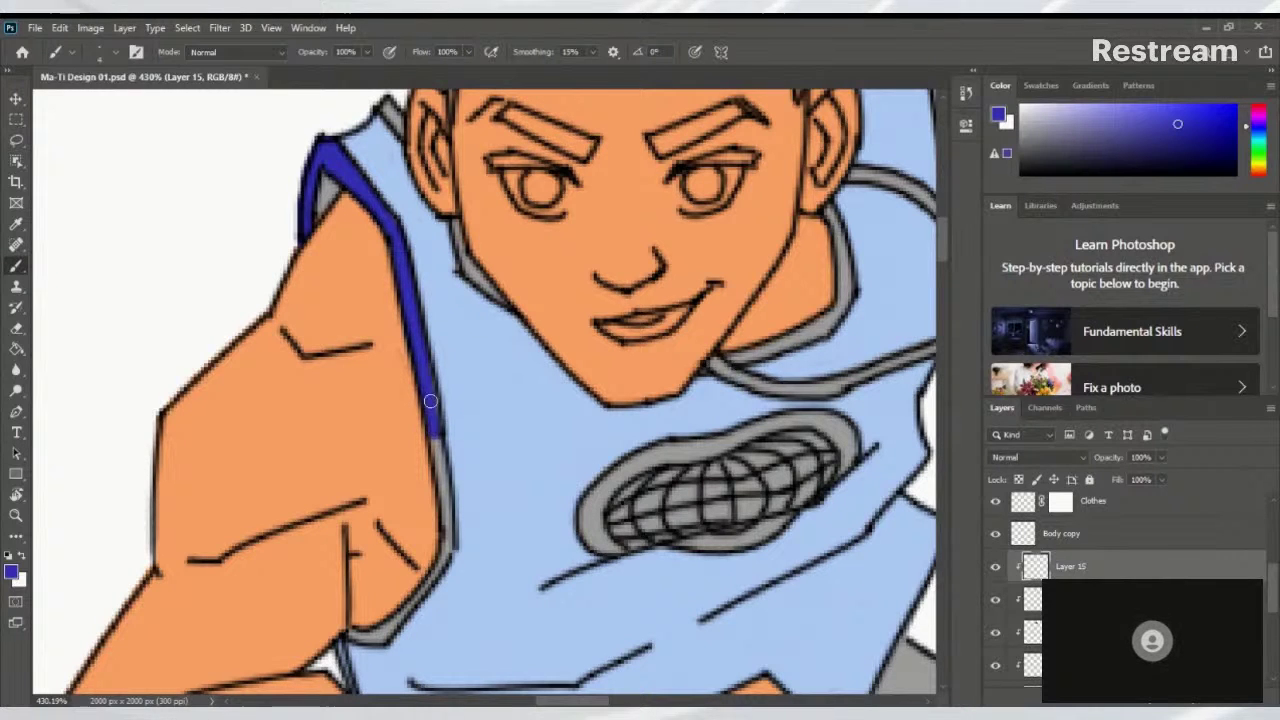
scroll(436, 410, "down", 2)
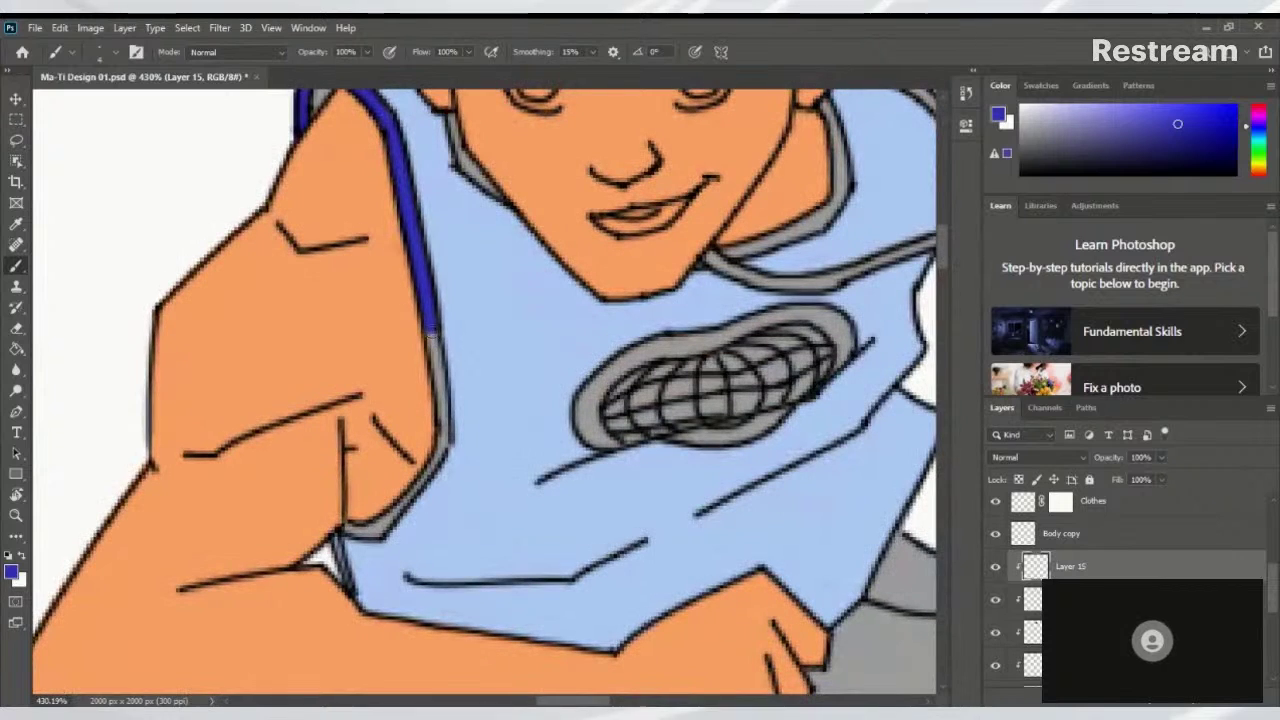
left_click_drag(446, 434, 426, 332)
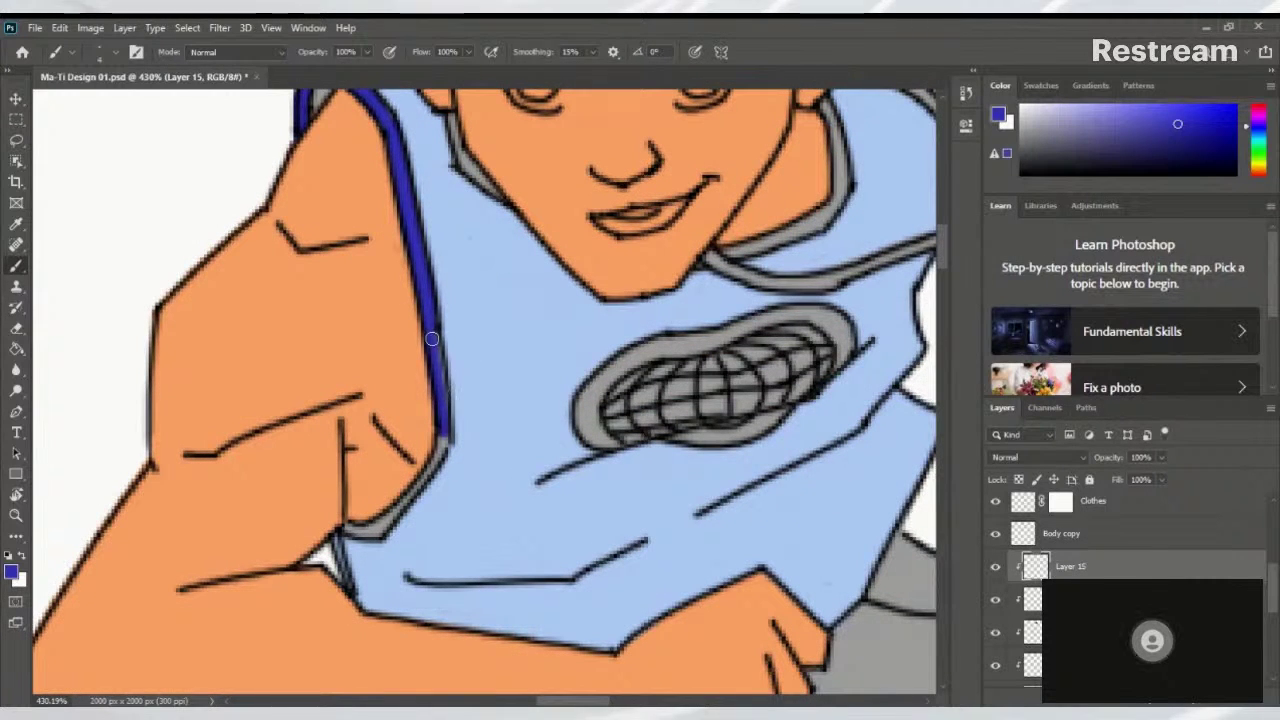
scroll(540, 350, "down", 2)
scroll(540, 350, "left", 2)
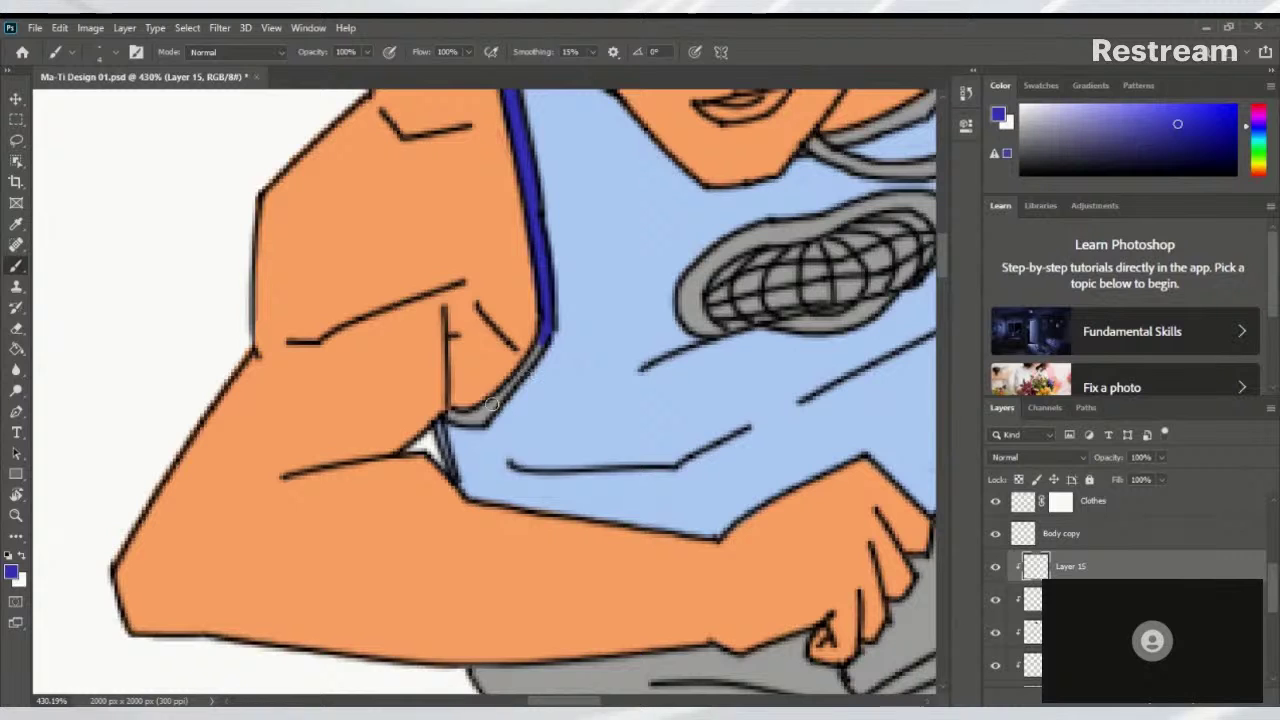
left_click_drag(495, 405, 542, 349)
mouse_move(488, 410)
left_mouse_down()
mouse_move(452, 420)
mouse_move(480, 418)
left_mouse_up()
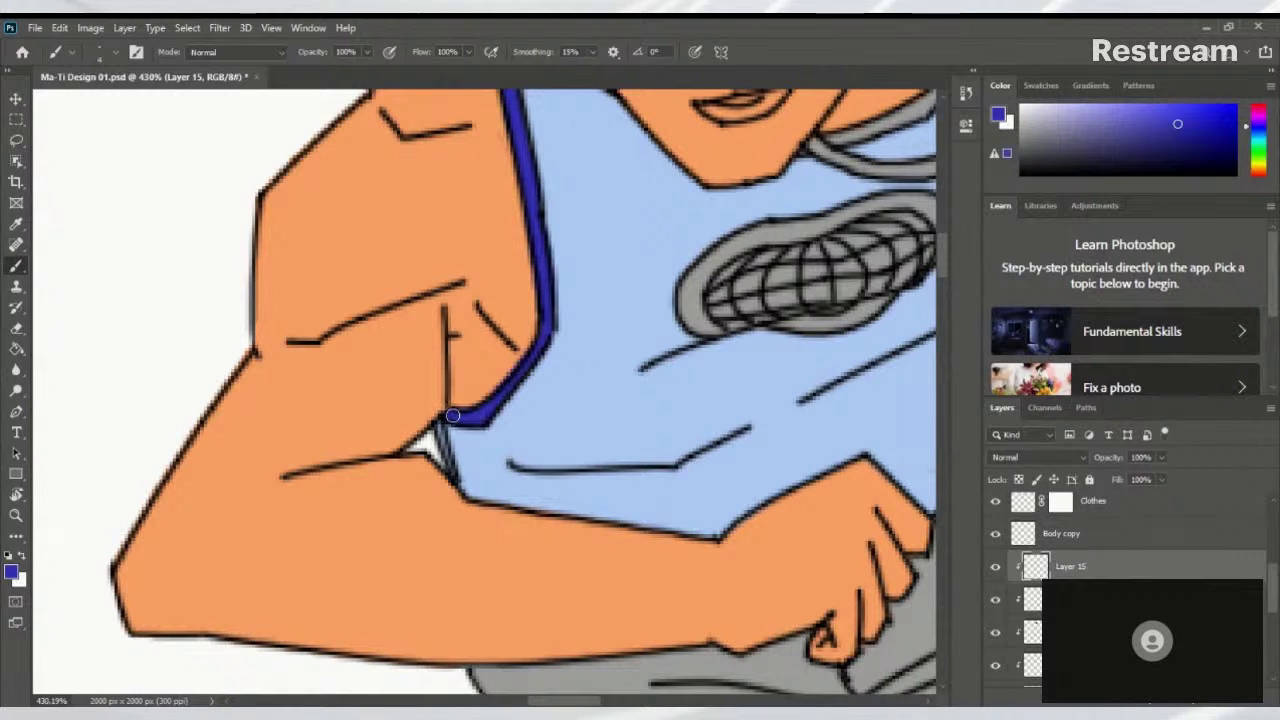
scroll(452, 415, "down", 6)
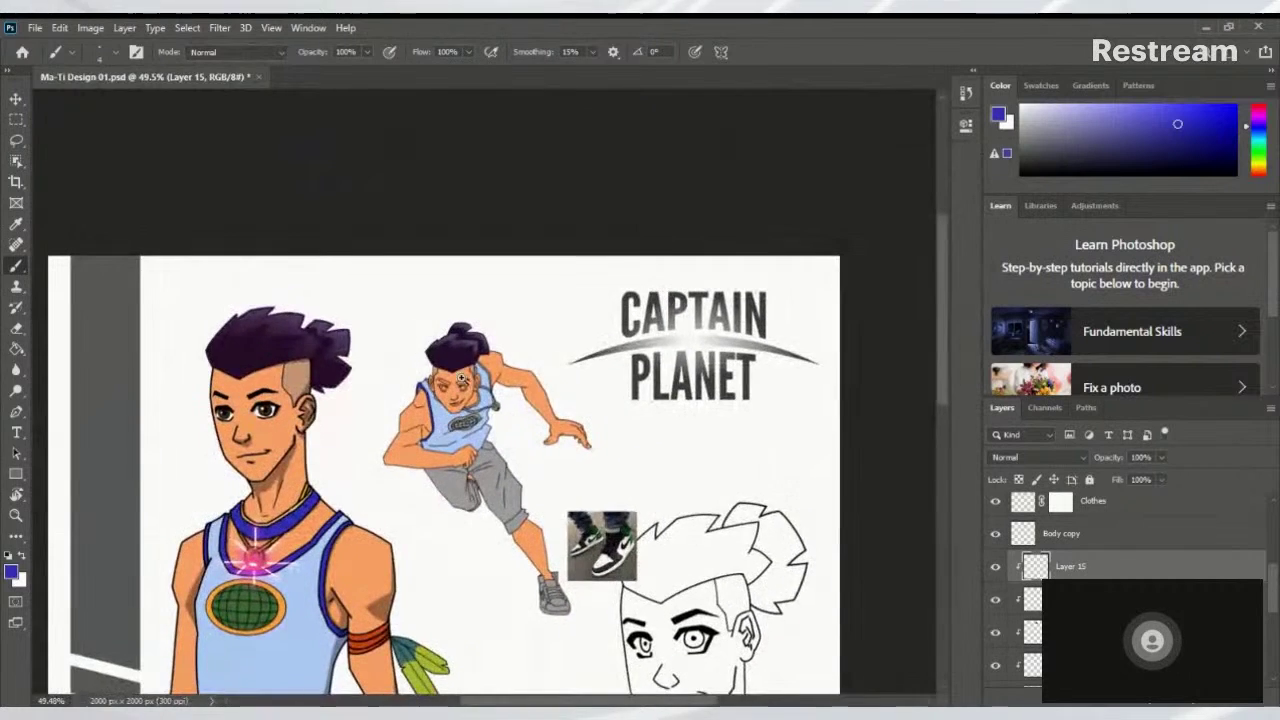
scroll(462, 380, "up", 6)
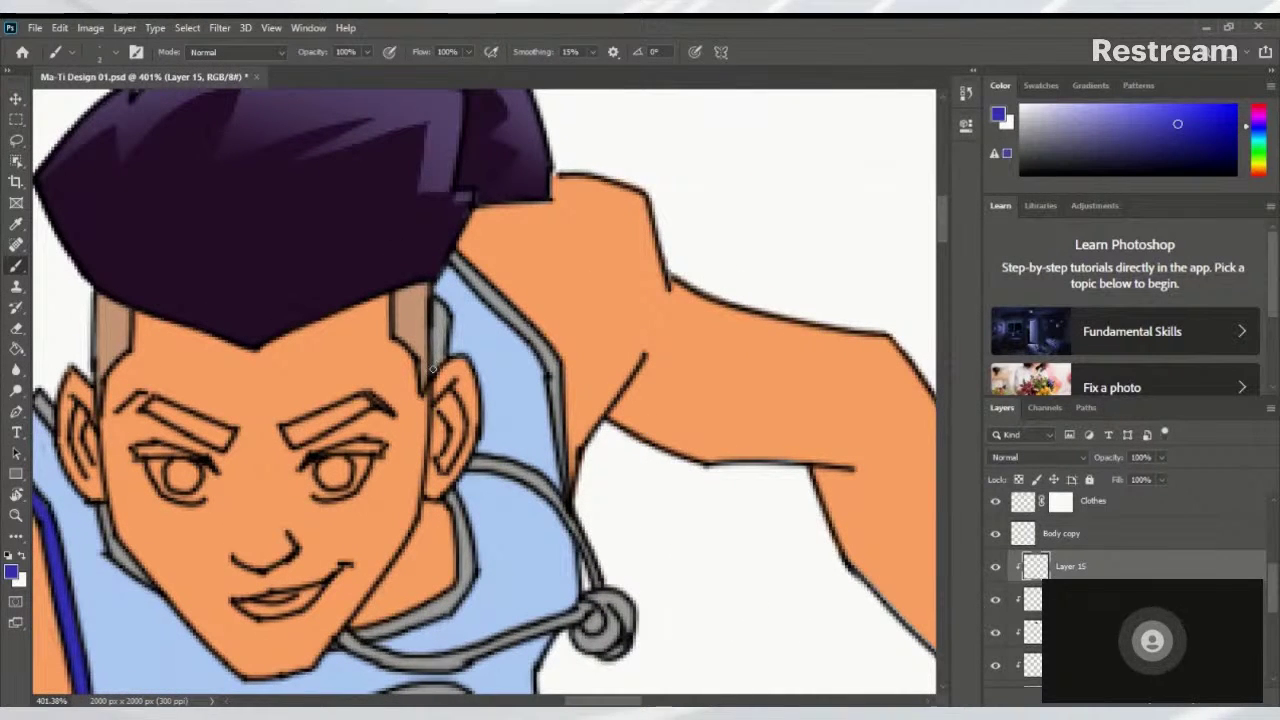
Paint thick dark-blue trim along the strap beside the ear and the collar edge
left_click_drag(435, 307, 436, 358)
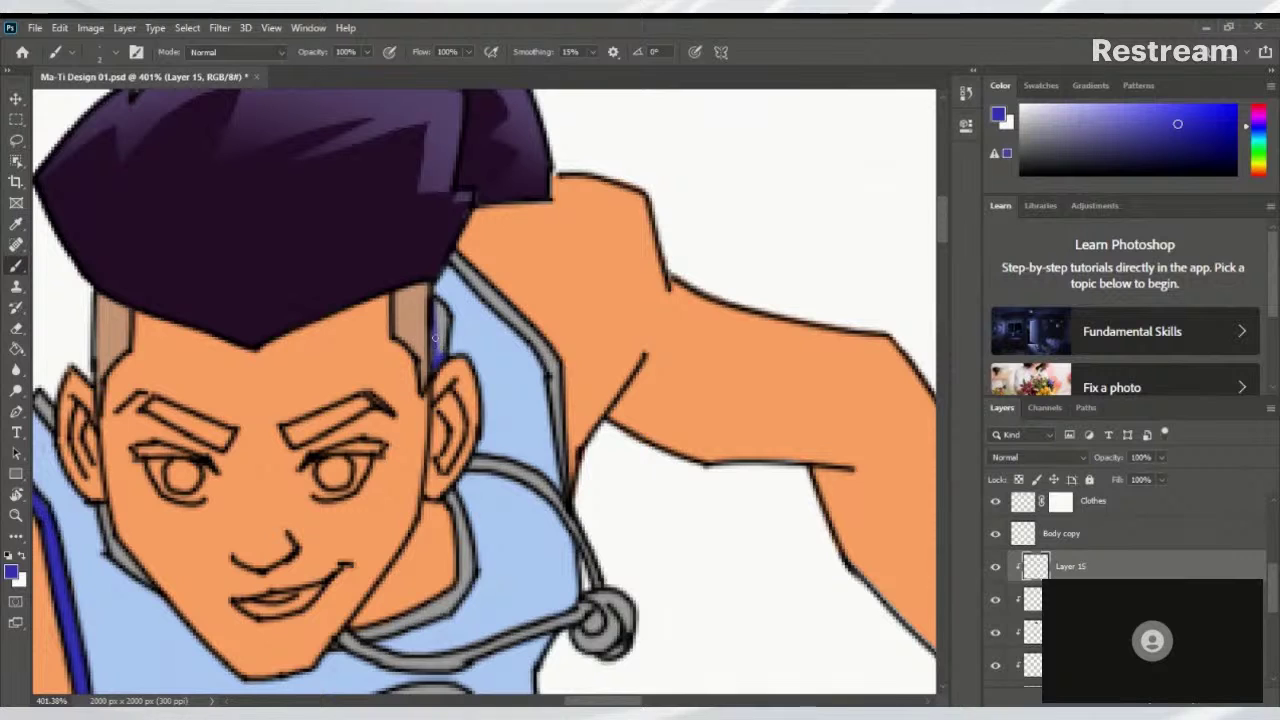
mouse_move(432, 300)
left_mouse_down()
mouse_move(448, 316)
mouse_move(437, 368)
left_mouse_up()
left_click_drag(480, 328, 392, 405)
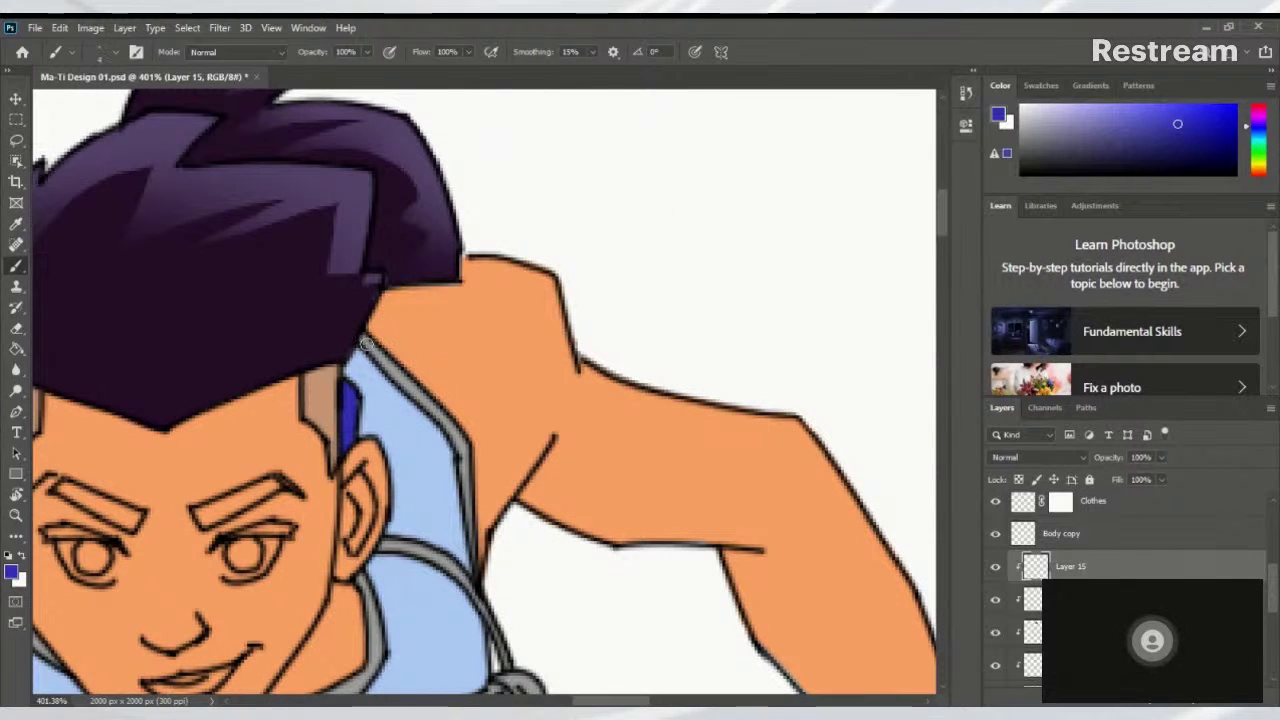
left_click_drag(362, 338, 462, 446)
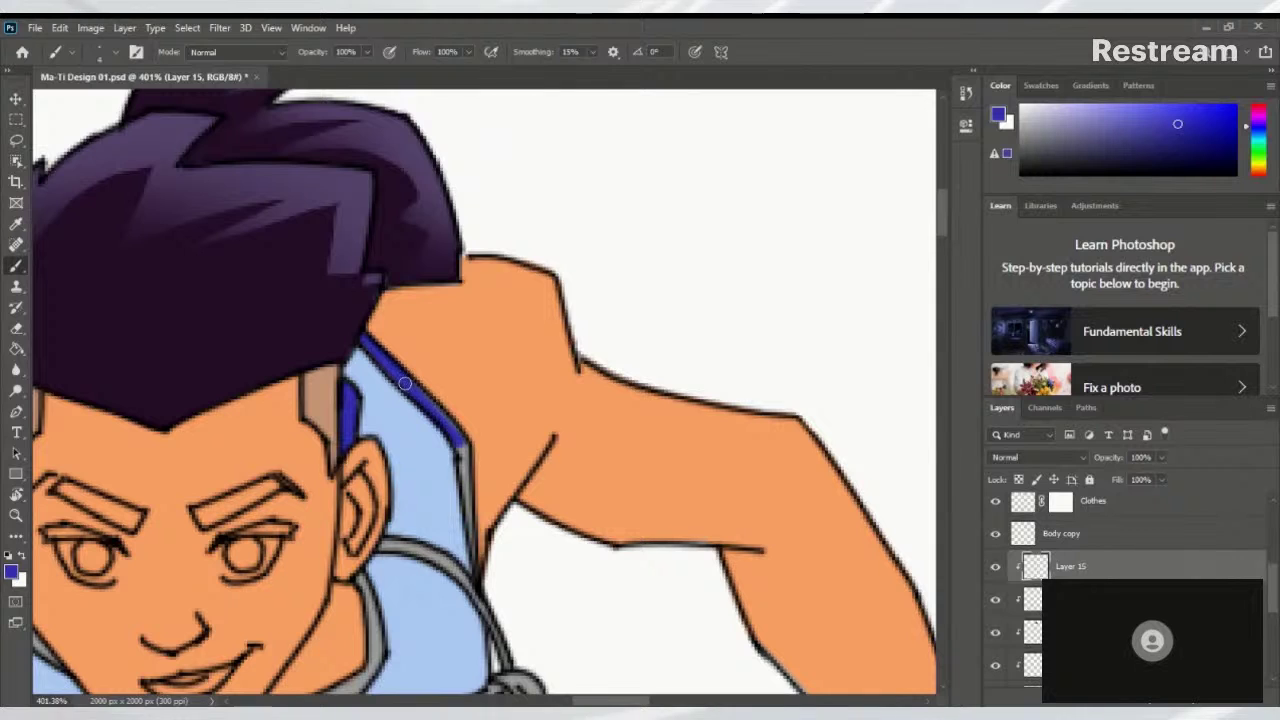
scroll(480, 483, "down", 2)
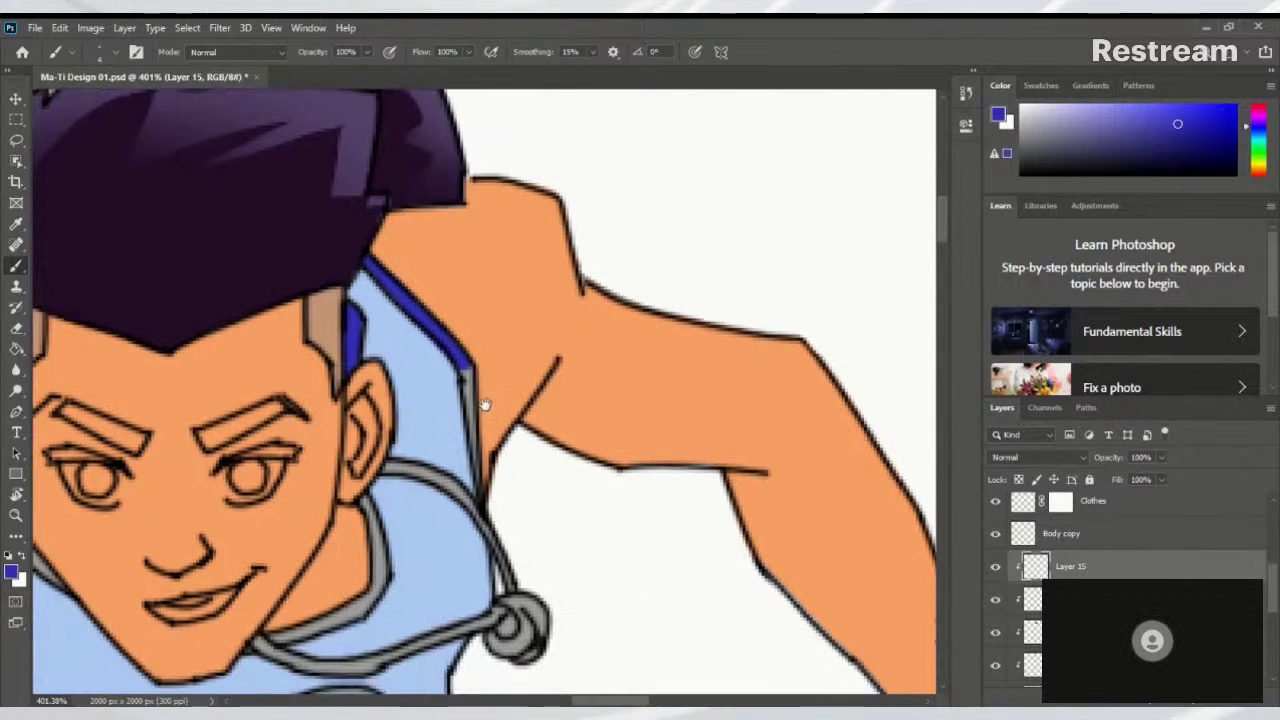
mouse_move(462, 365)
left_mouse_down()
mouse_move(470, 399)
mouse_move(439, 347)
mouse_move(452, 341)
mouse_move(467, 369)
mouse_move(478, 482)
left_mouse_up()
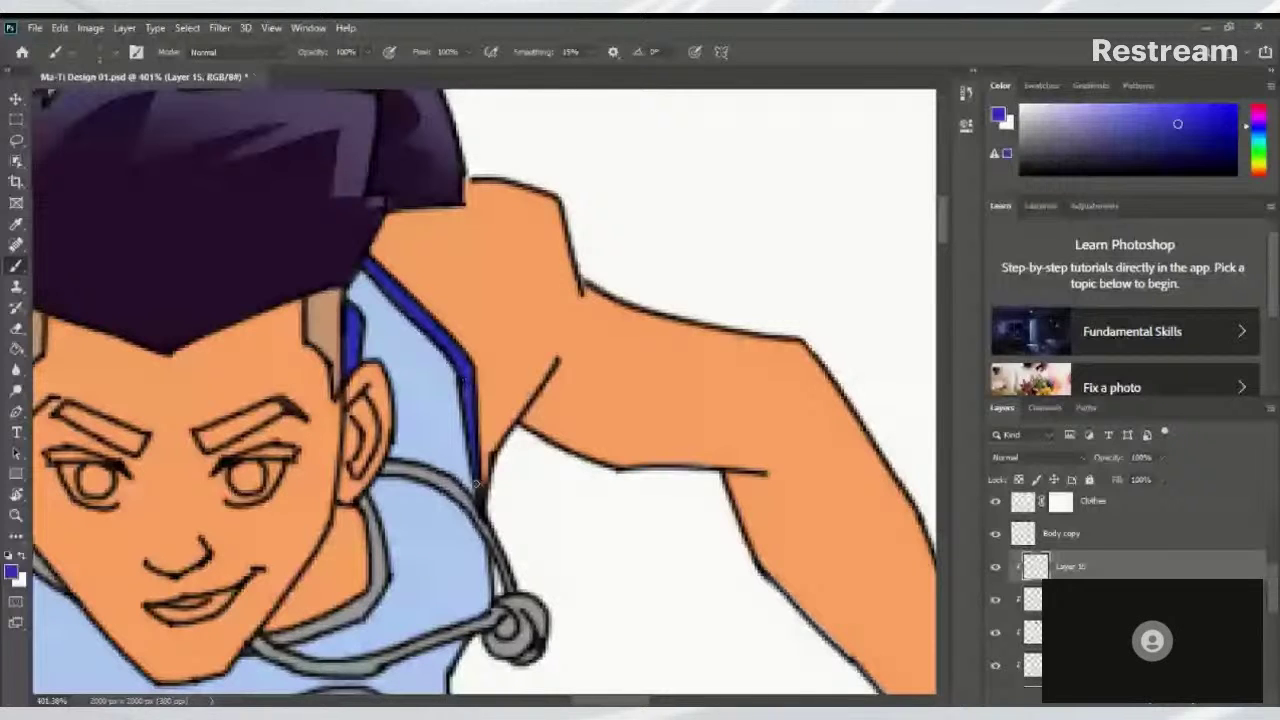
mouse_move(475, 484)
left_mouse_down()
mouse_move(579, 355)
mouse_move(582, 320)
mouse_move(581, 359)
mouse_move(552, 386)
mouse_move(565, 392)
mouse_move(489, 411)
left_mouse_up()
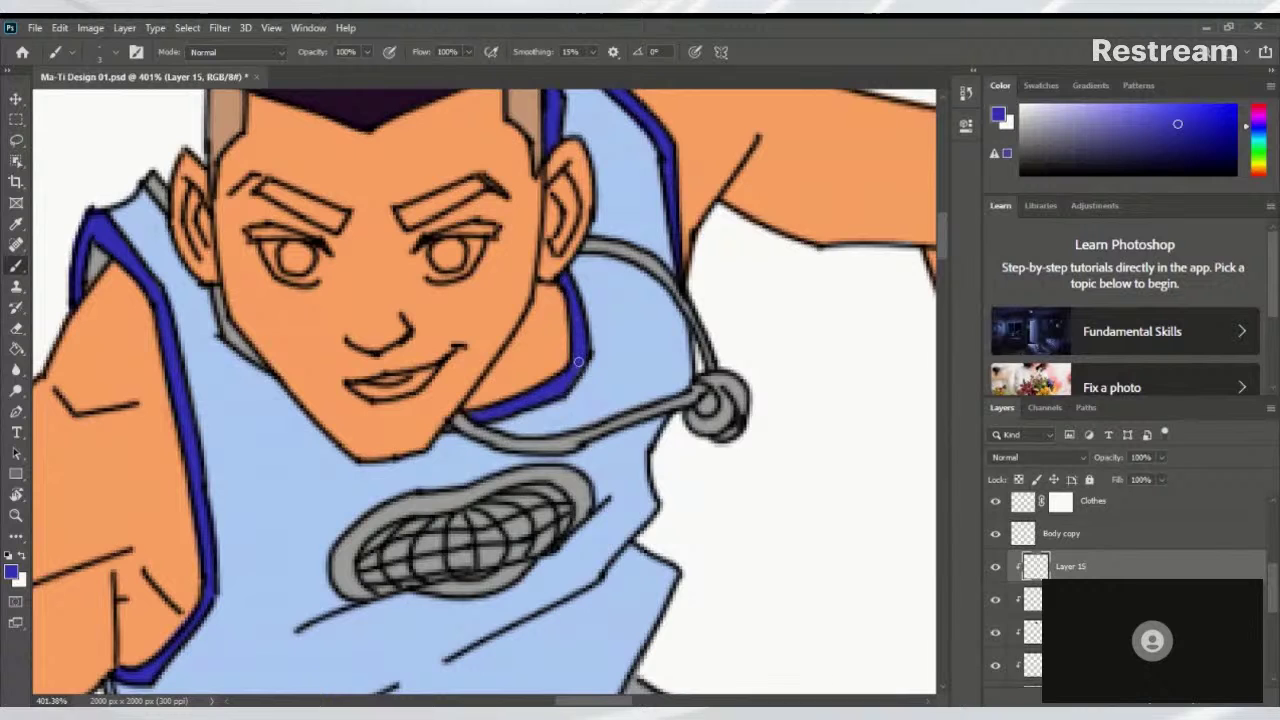
scroll(450, 428, "down", 6)
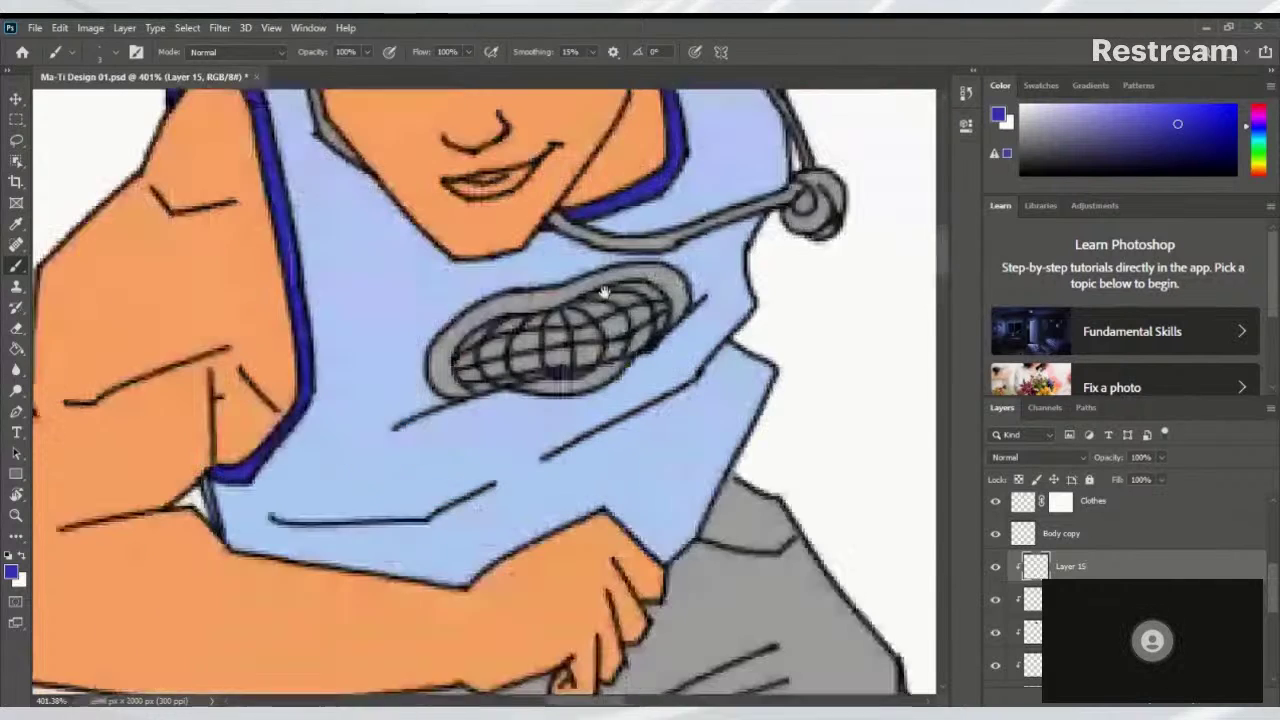
scroll(467, 409, "down", 3)
scroll(470, 420, "up", 6)
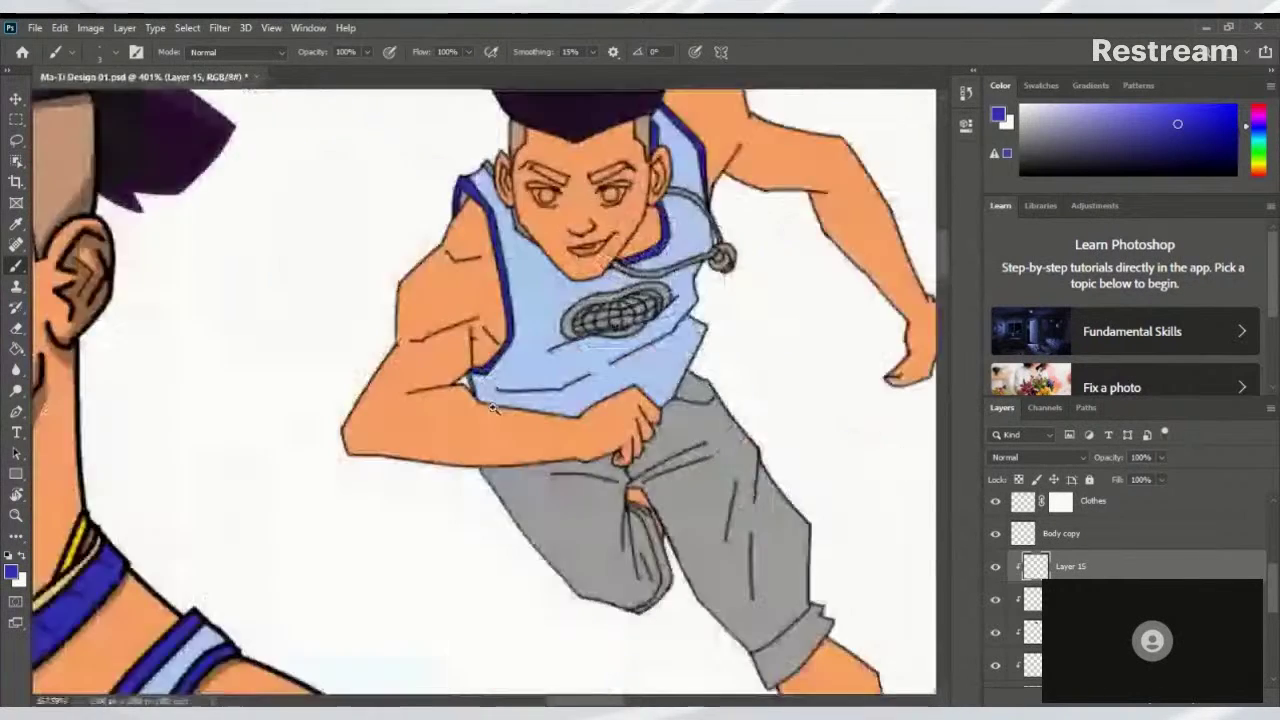
scroll(477, 443, "down", 2)
scroll(477, 443, "down", 3)
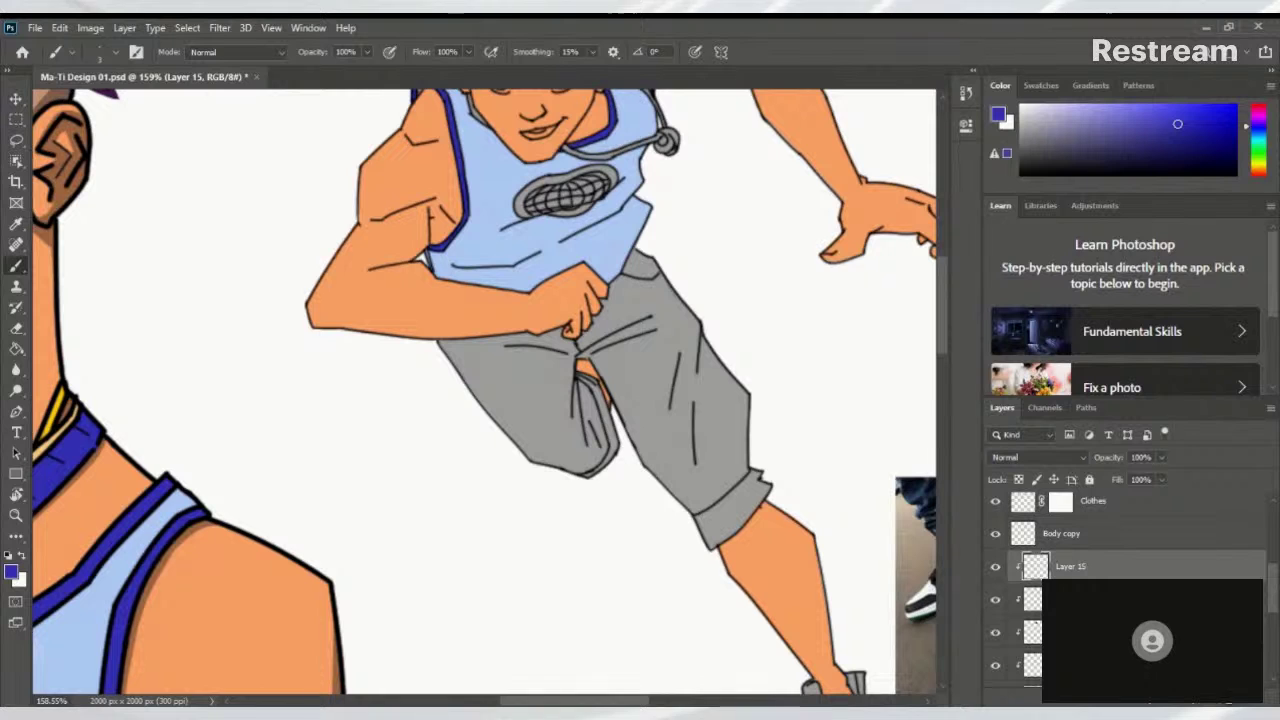
Add Layer 16 for the shorts, closing its Layer Style dialog unchanged, and zoom out
left_click(1233, 703)
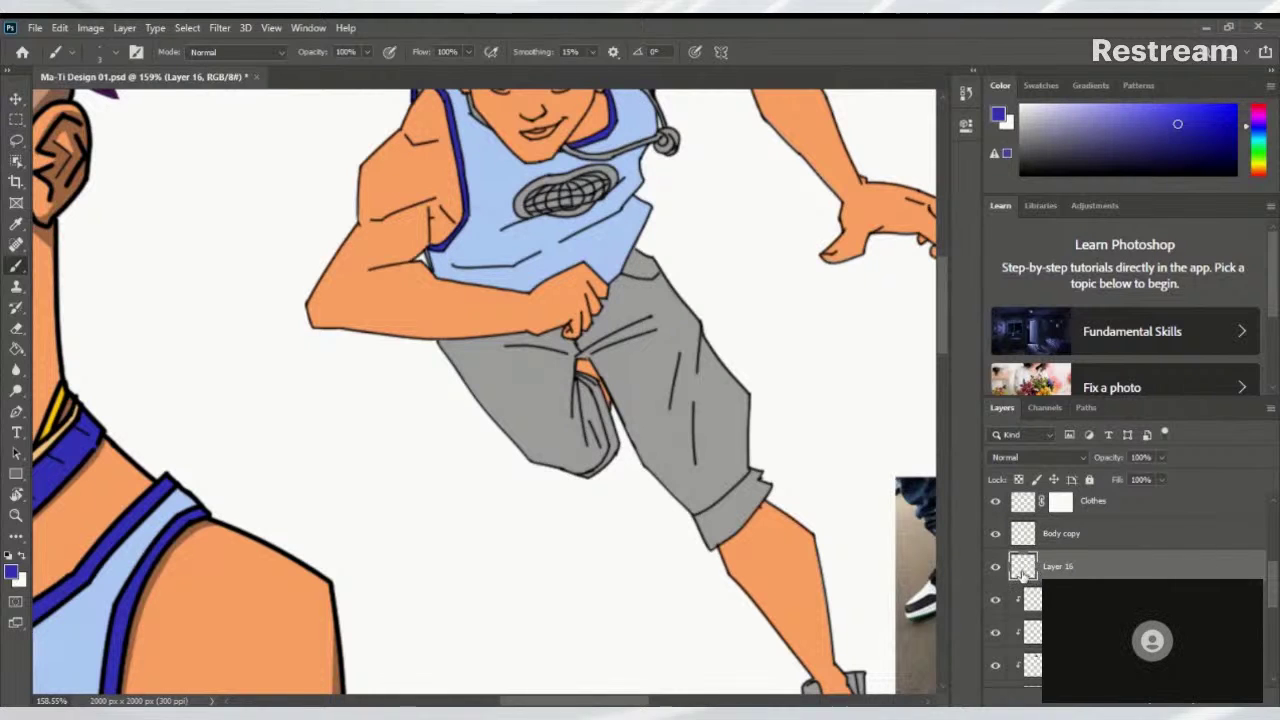
double_click(1088, 575)
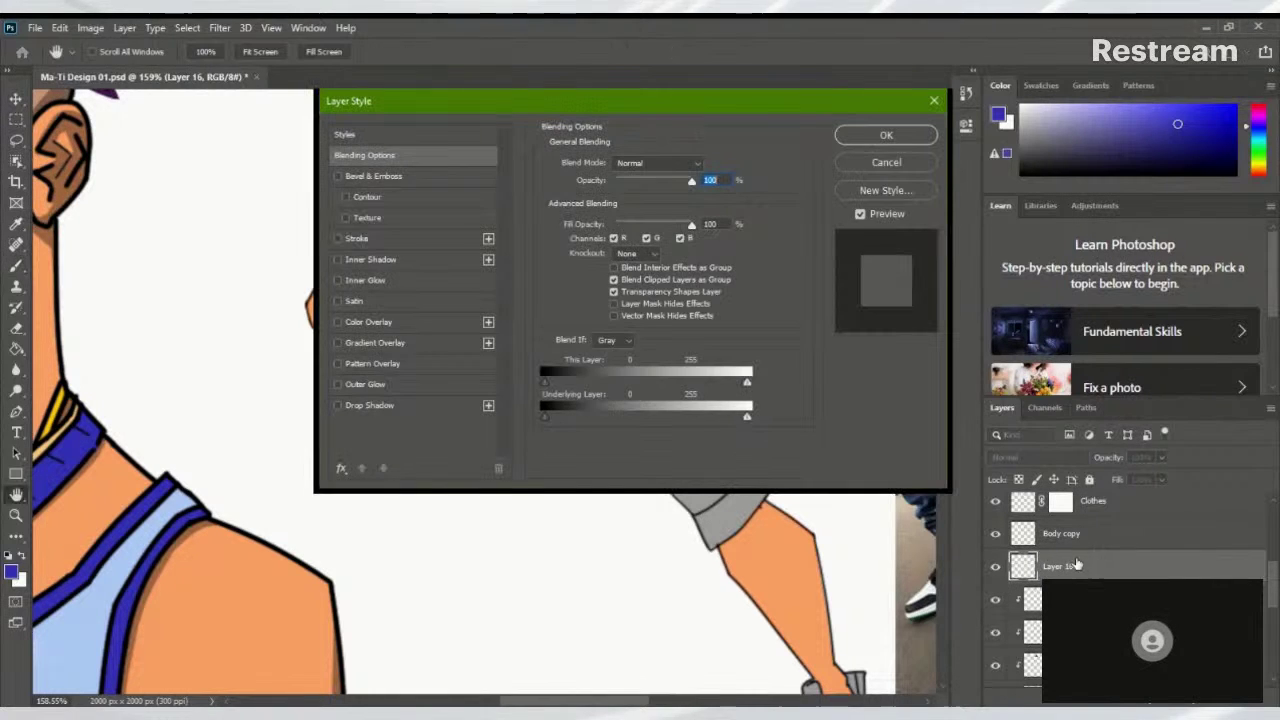
left_click(895, 166)
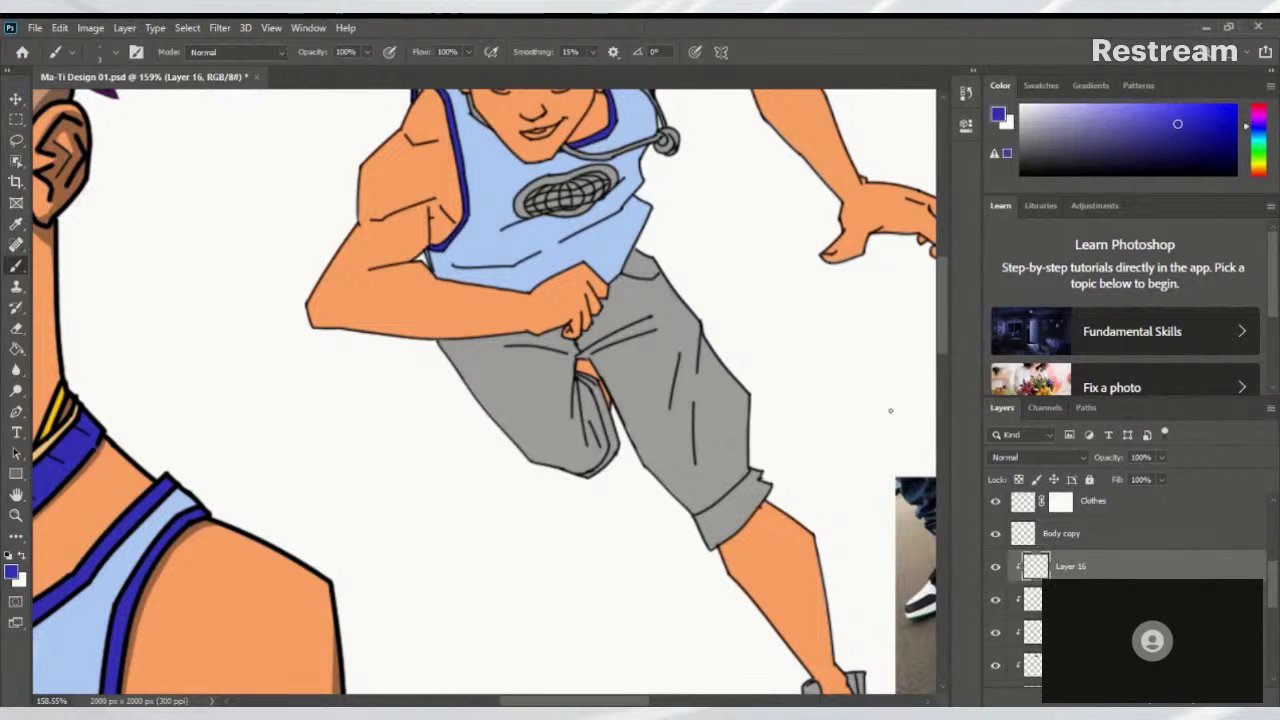
left_click_drag(599, 318, 572, 418)
scroll(560, 408, "down", 3)
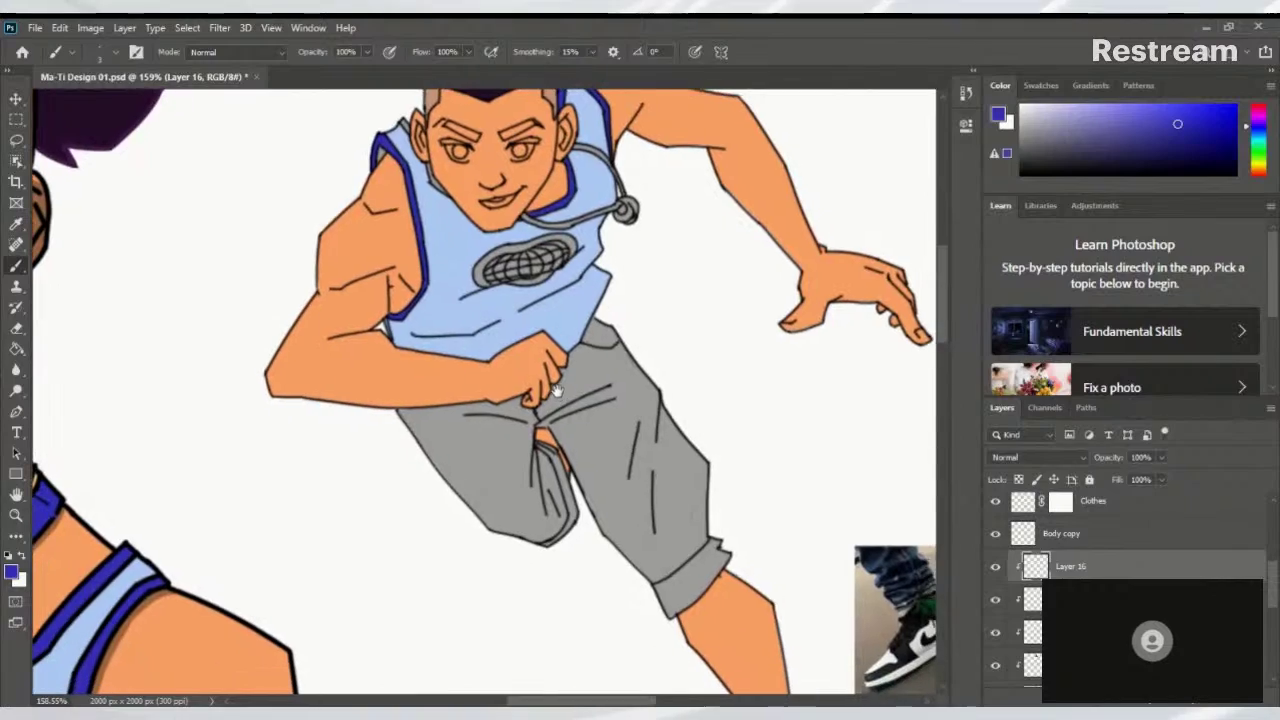
scroll(520, 420, "down", 5)
scroll(508, 425, "down", 1)
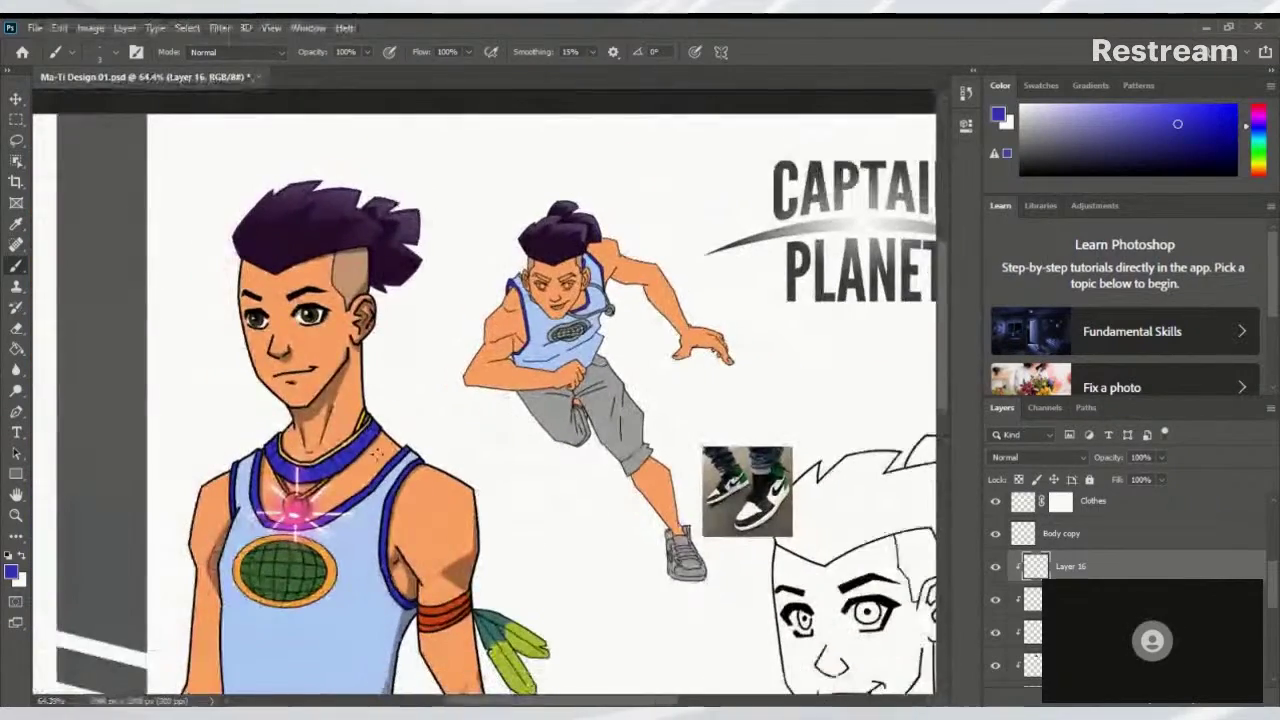
scroll(545, 382, "down", 8)
Sample the standing figure's yellow pants as the paint colour and frame the running figure
left_click(634, 334, "alt")
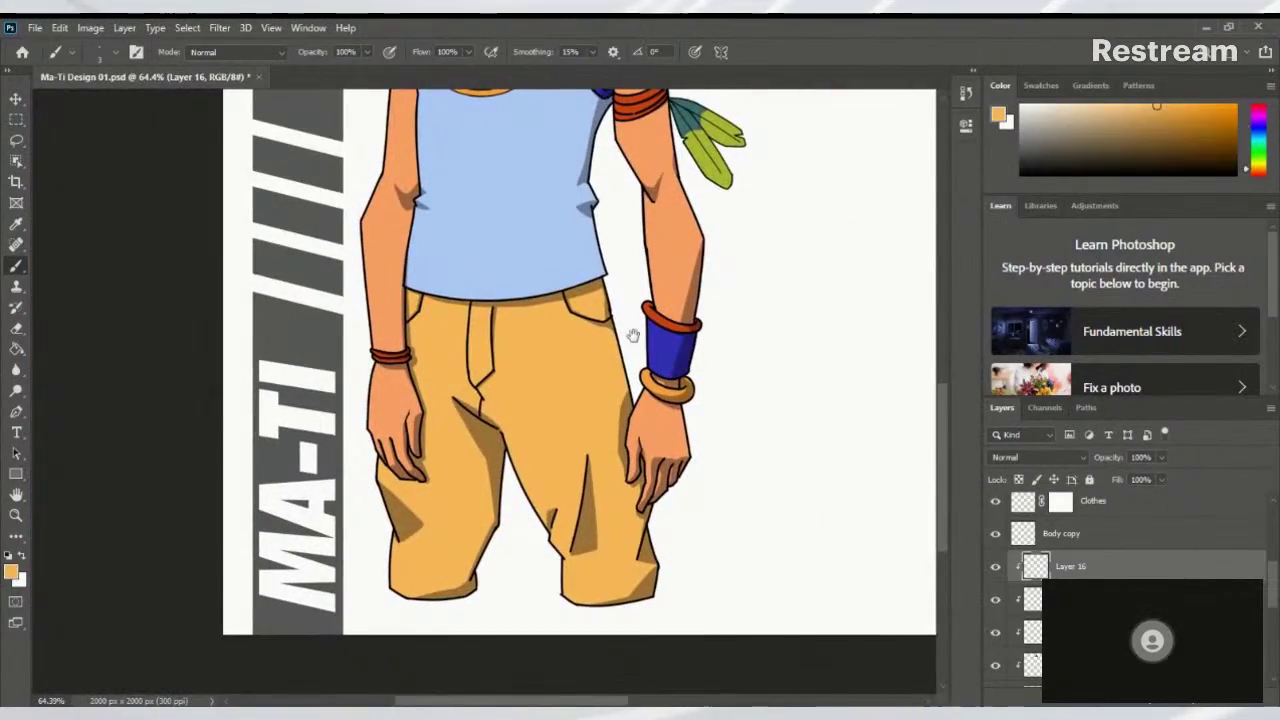
scroll(600, 380, "up", 10)
scroll(537, 457, "up", 3)
left_click_drag(515, 258, 540, 594)
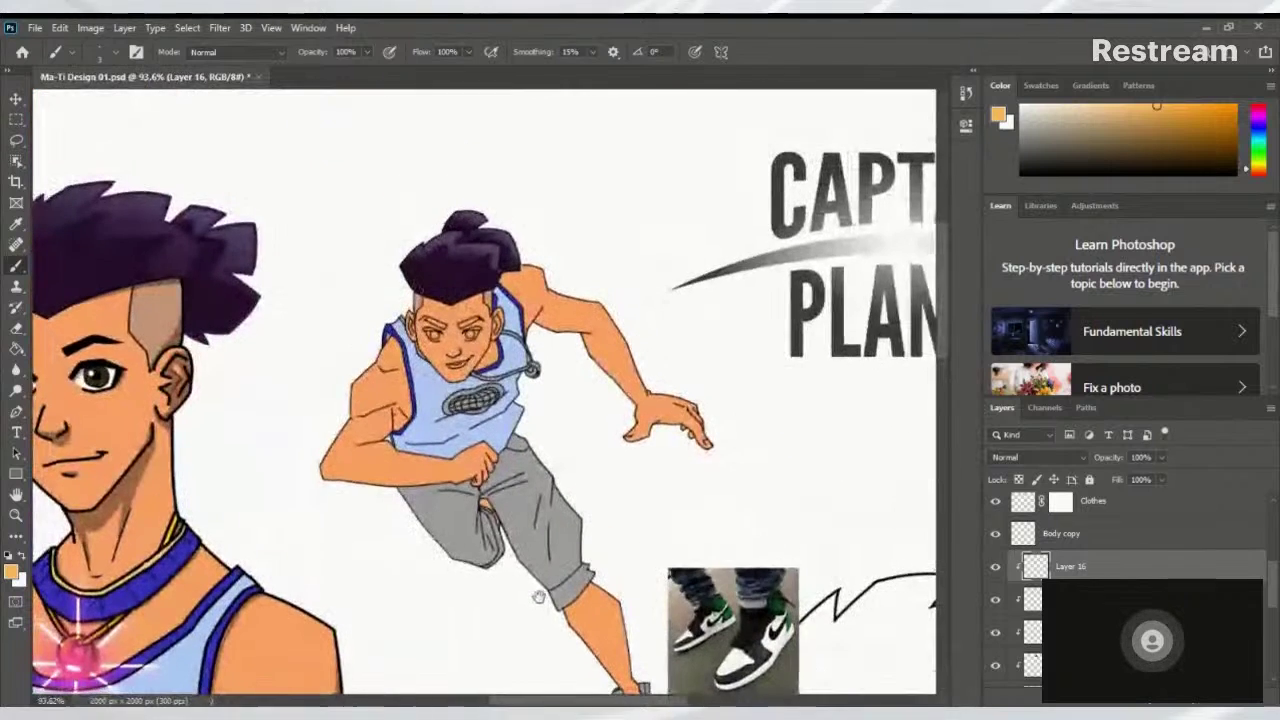
scroll(545, 540, "up", 6)
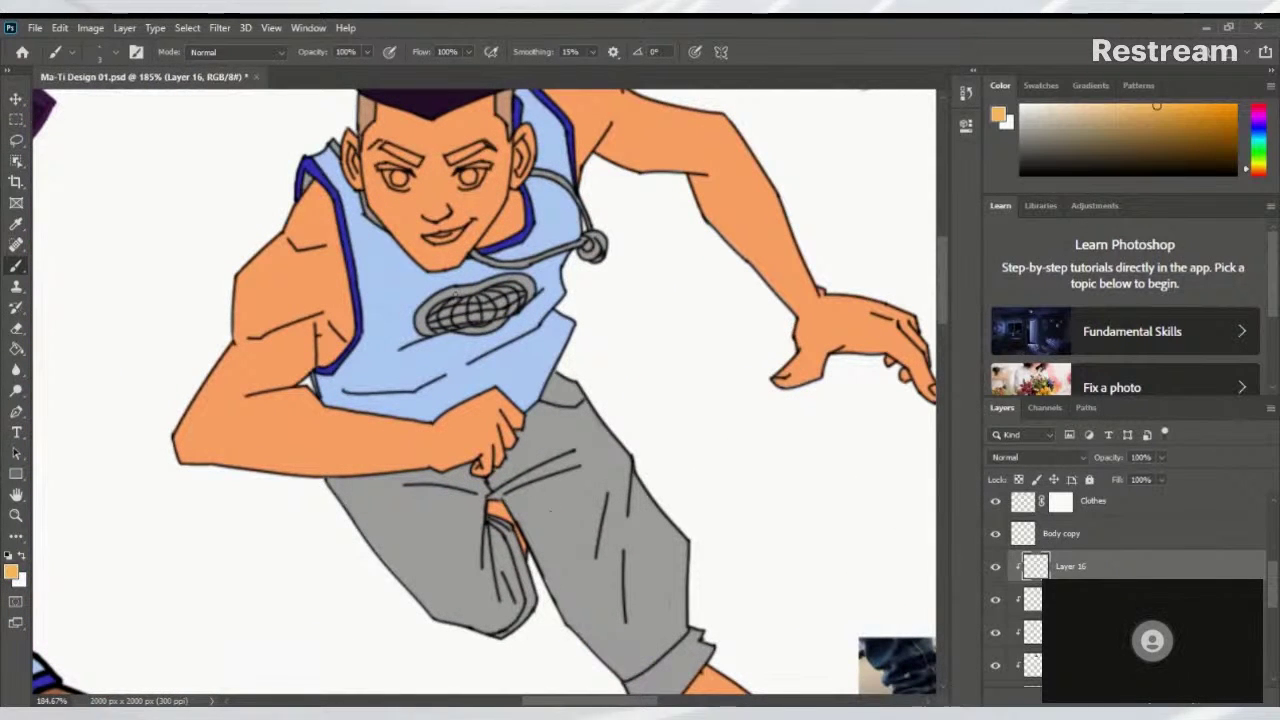
scroll(528, 360, "down", 3)
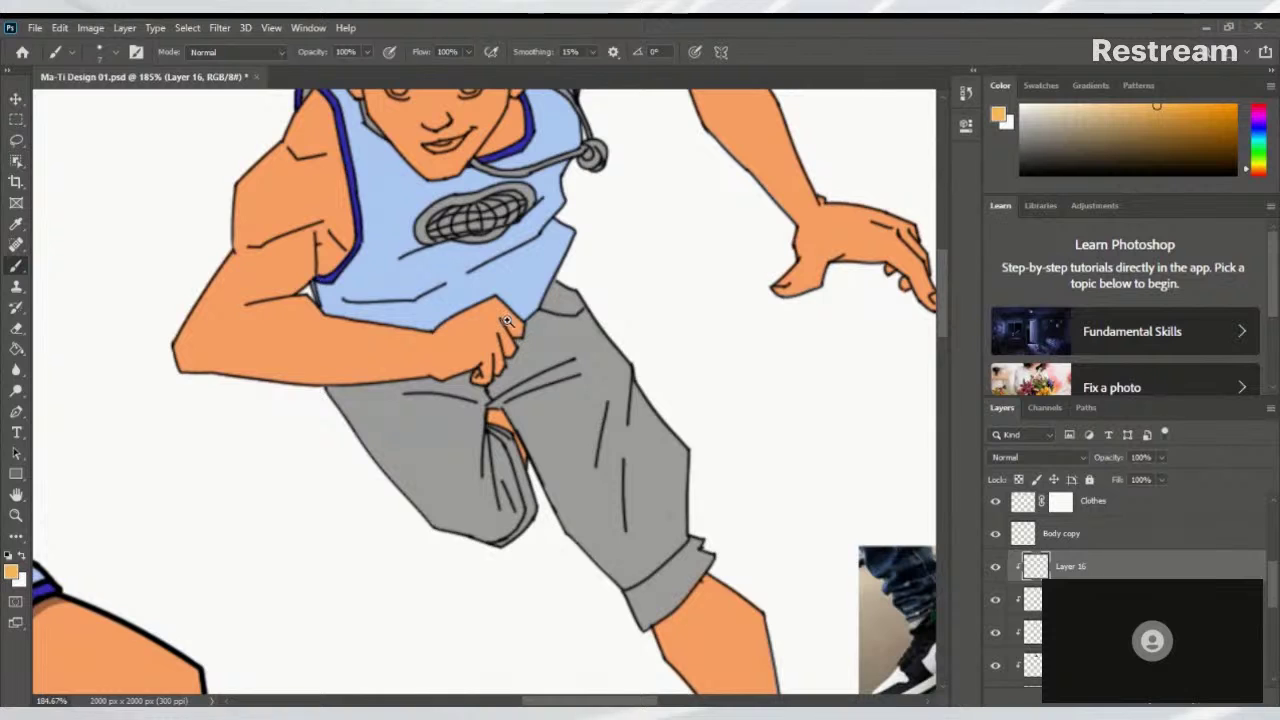
scroll(507, 321, "up", 5)
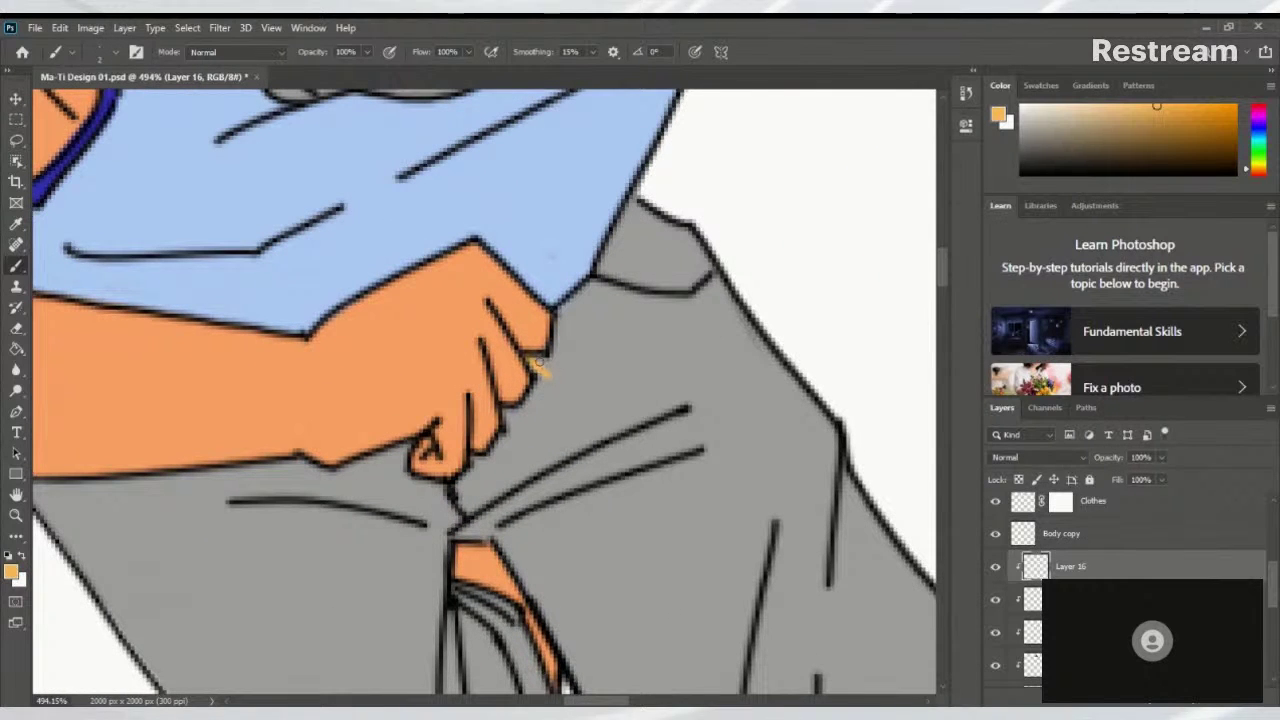
Paint yellow strokes along the hand and shirt edge where they meet the grey pants
left_click_drag(558, 312, 553, 360)
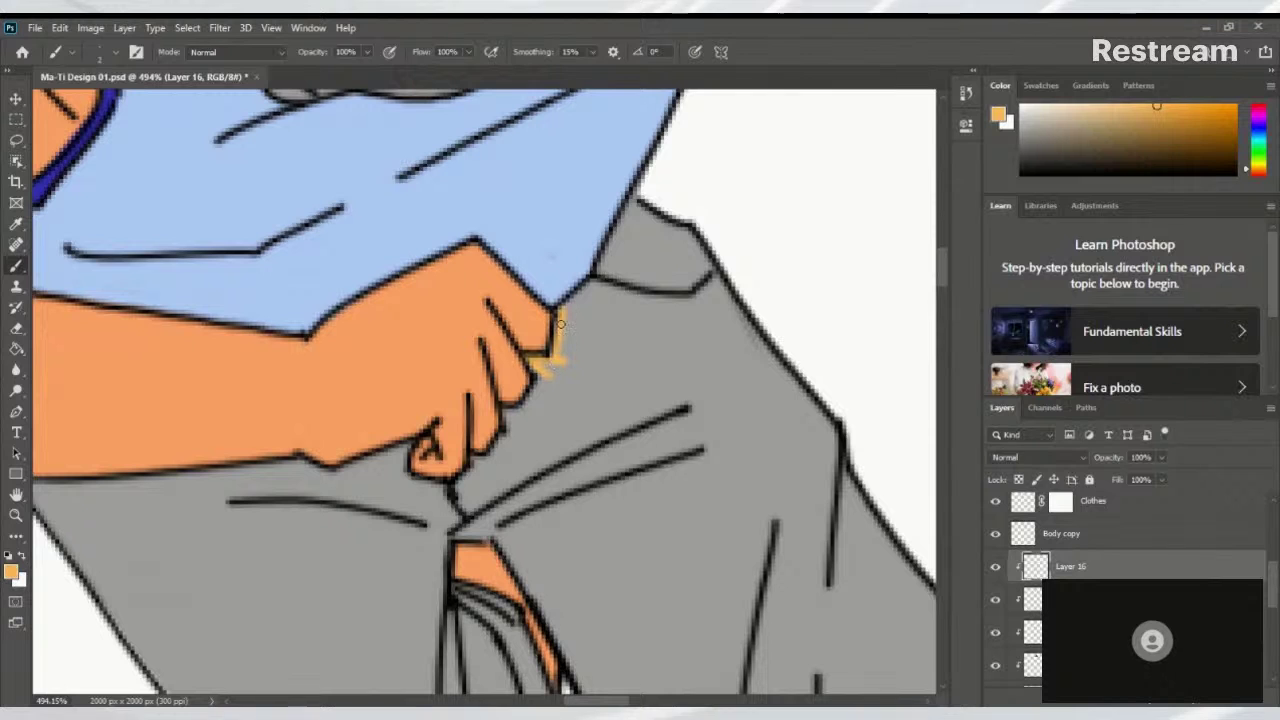
mouse_move(628, 220)
left_mouse_down()
mouse_move(646, 187)
mouse_move(598, 317)
left_mouse_up()
scroll(566, 357, "down", 5)
scroll(566, 357, "up", 1)
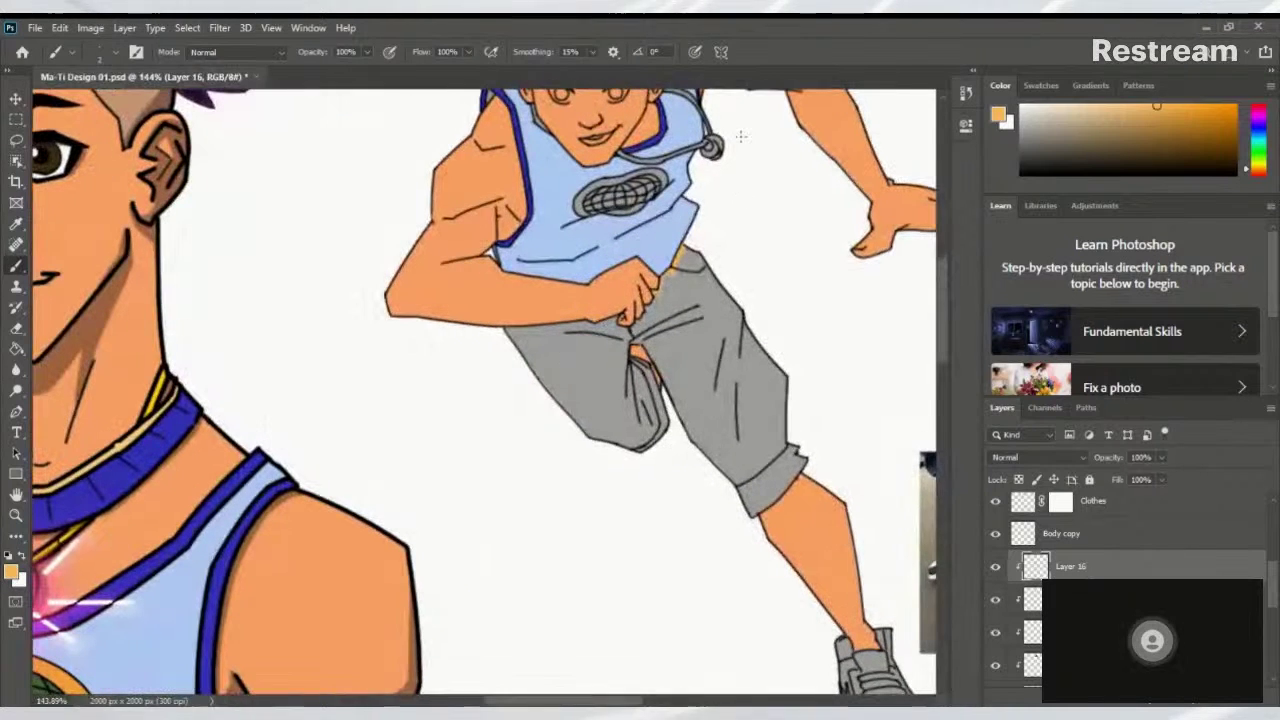
Paint the right leg yellow from waist to knee cuff, plus the crotch line and fingertip wedge
mouse_move(685, 268)
left_mouse_down()
mouse_move(705, 355)
mouse_move(749, 297)
mouse_move(723, 491)
mouse_move(778, 462)
mouse_move(766, 474)
mouse_move(708, 448)
mouse_move(736, 404)
mouse_move(706, 366)
mouse_move(684, 400)
left_mouse_up()
mouse_move(712, 502)
left_mouse_down()
mouse_move(776, 447)
mouse_move(765, 441)
mouse_move(758, 477)
mouse_move(786, 470)
mouse_move(733, 511)
left_mouse_up()
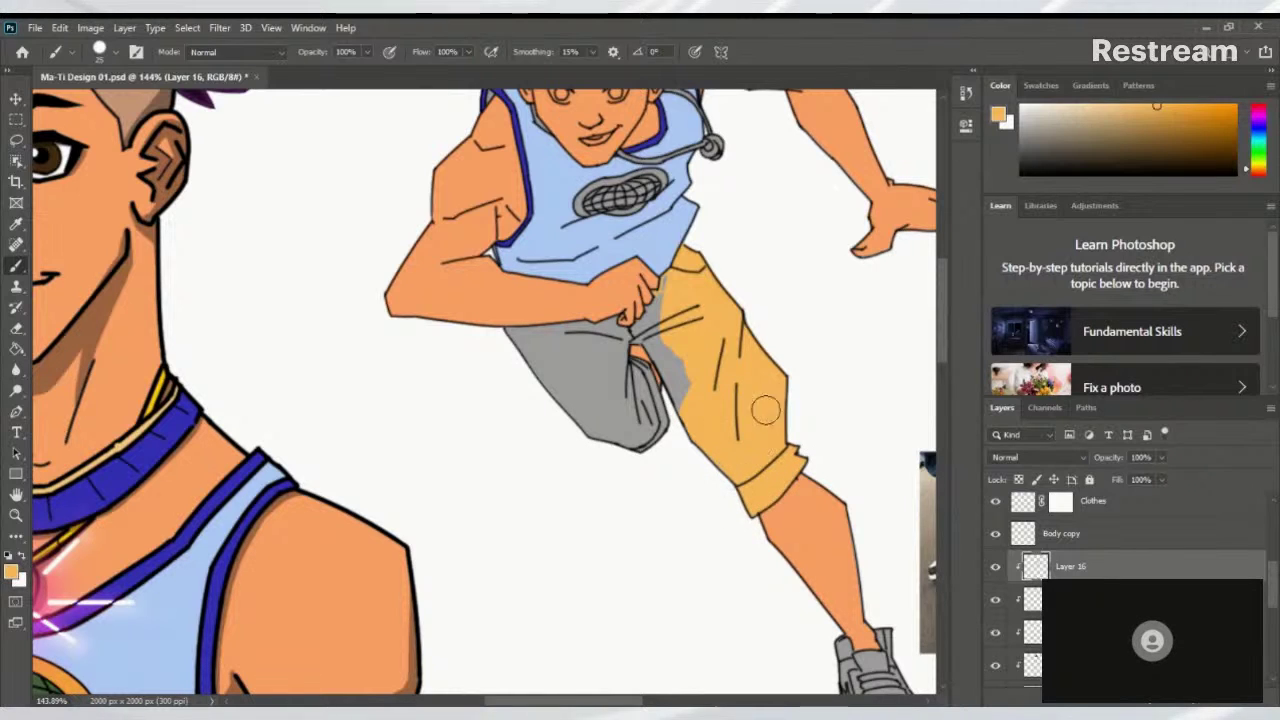
mouse_move(693, 328)
left_mouse_down()
mouse_move(740, 330)
mouse_move(725, 332)
left_mouse_up()
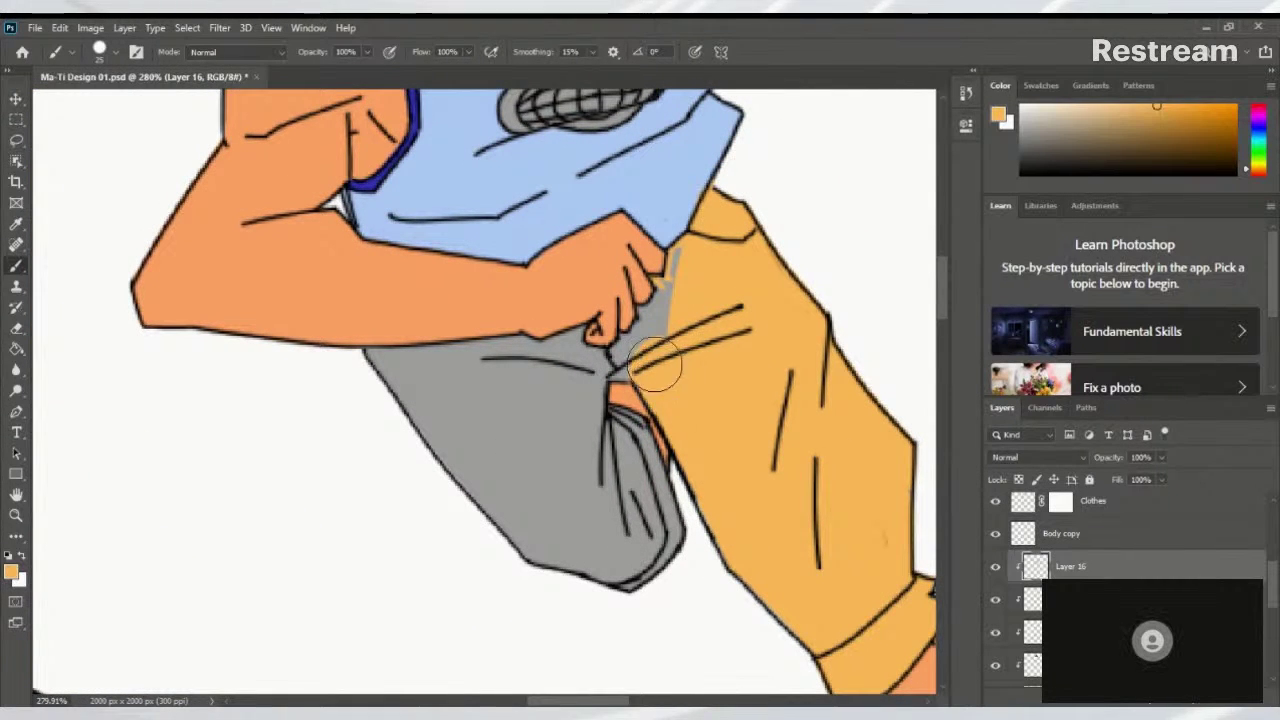
key("bracketleft")
key("bracketleft")
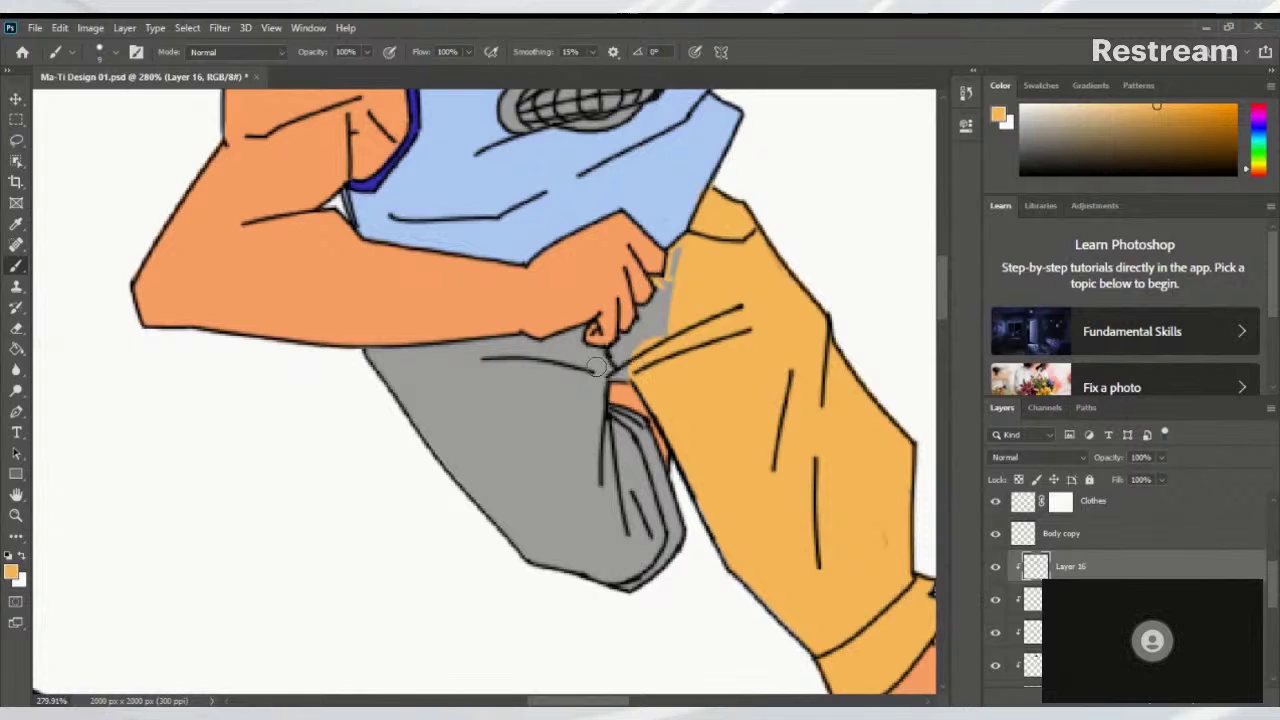
left_click_drag(575, 365, 640, 371)
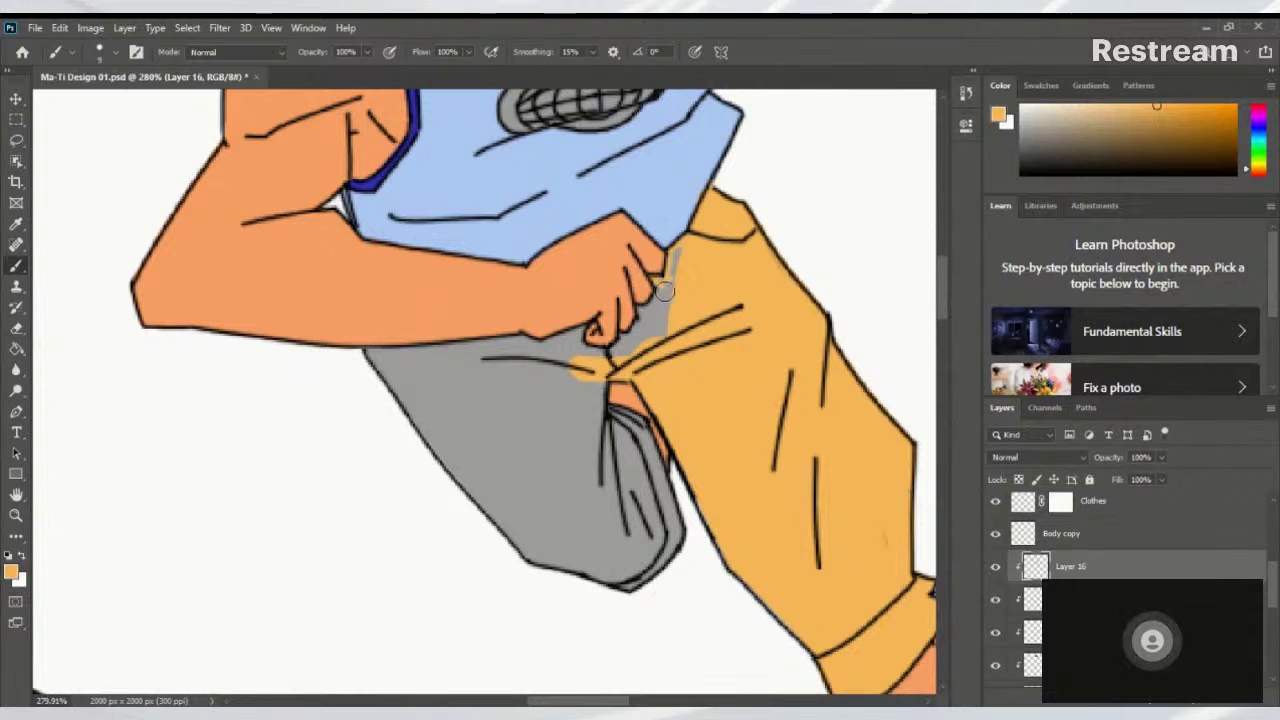
left_click_drag(681, 258, 672, 300)
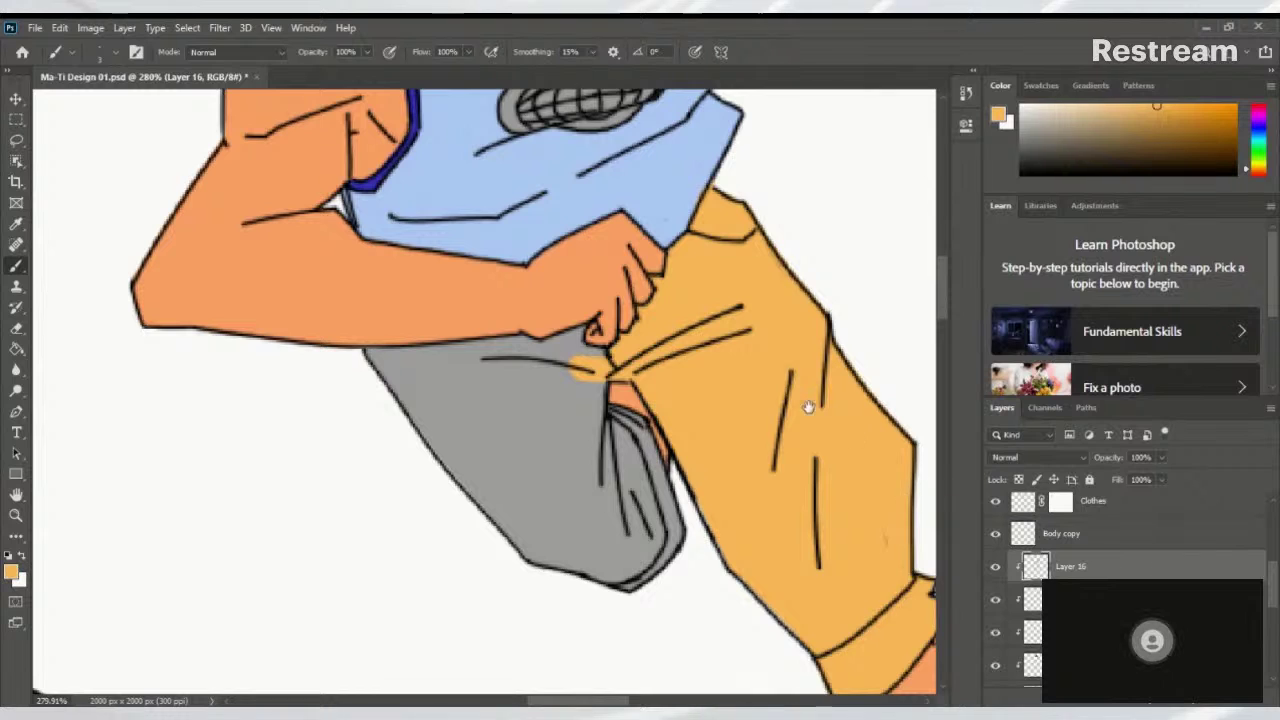
Paint a yellow band along the other leg's top edge under the arm
left_click_drag(546, 348, 624, 322)
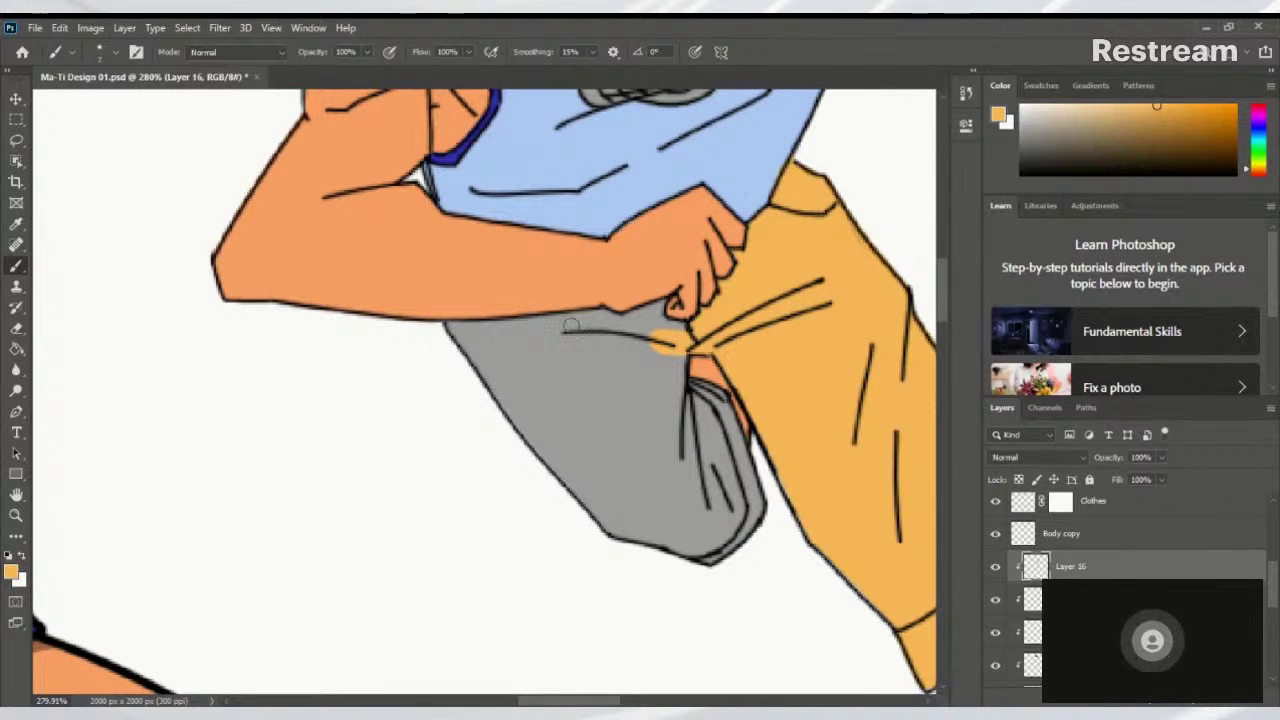
mouse_move(463, 334)
left_mouse_down()
mouse_move(591, 322)
mouse_move(442, 335)
mouse_move(583, 321)
left_mouse_up()
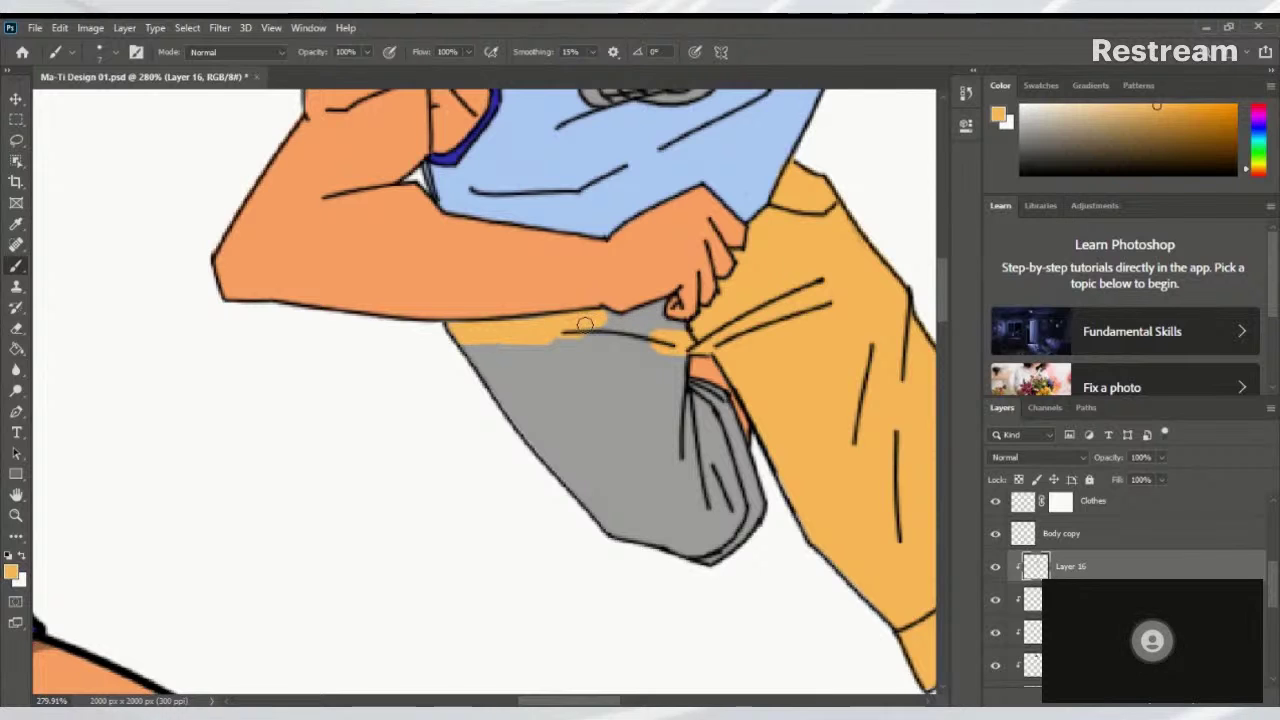
left_click_drag(453, 333, 606, 313)
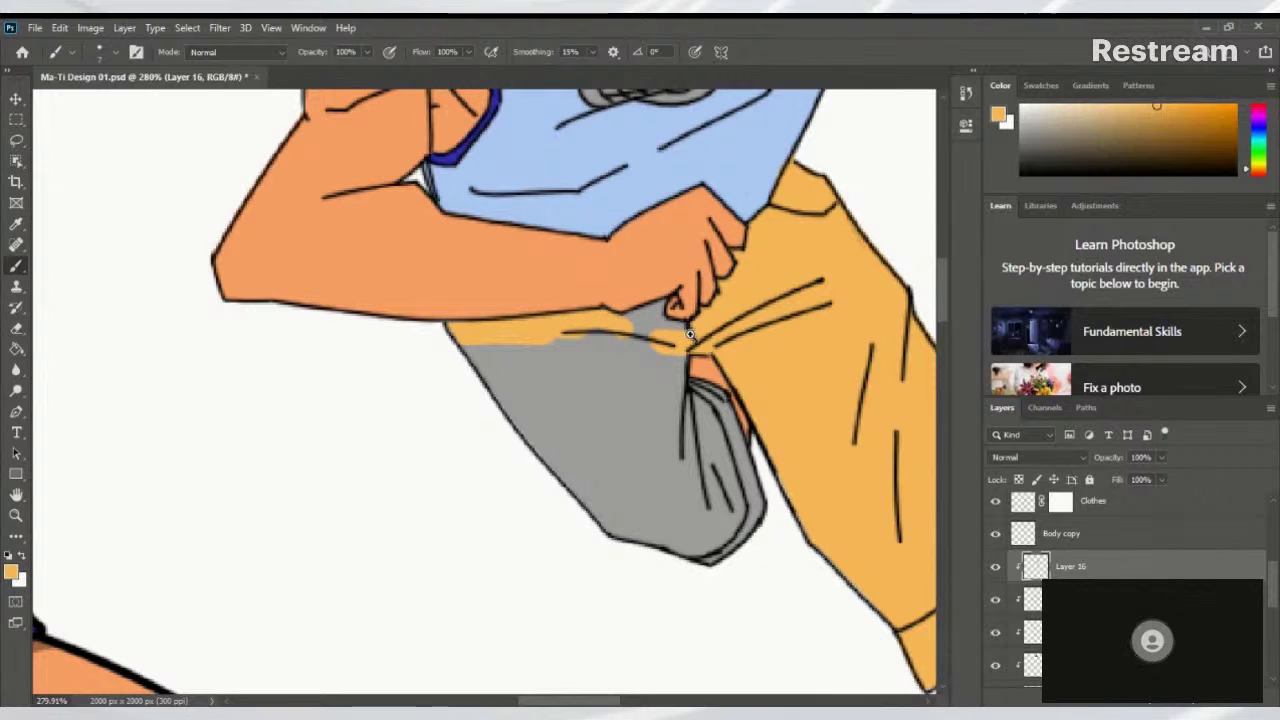
scroll(690, 335, "down", 8)
left_click_drag(717, 420, 429, 280)
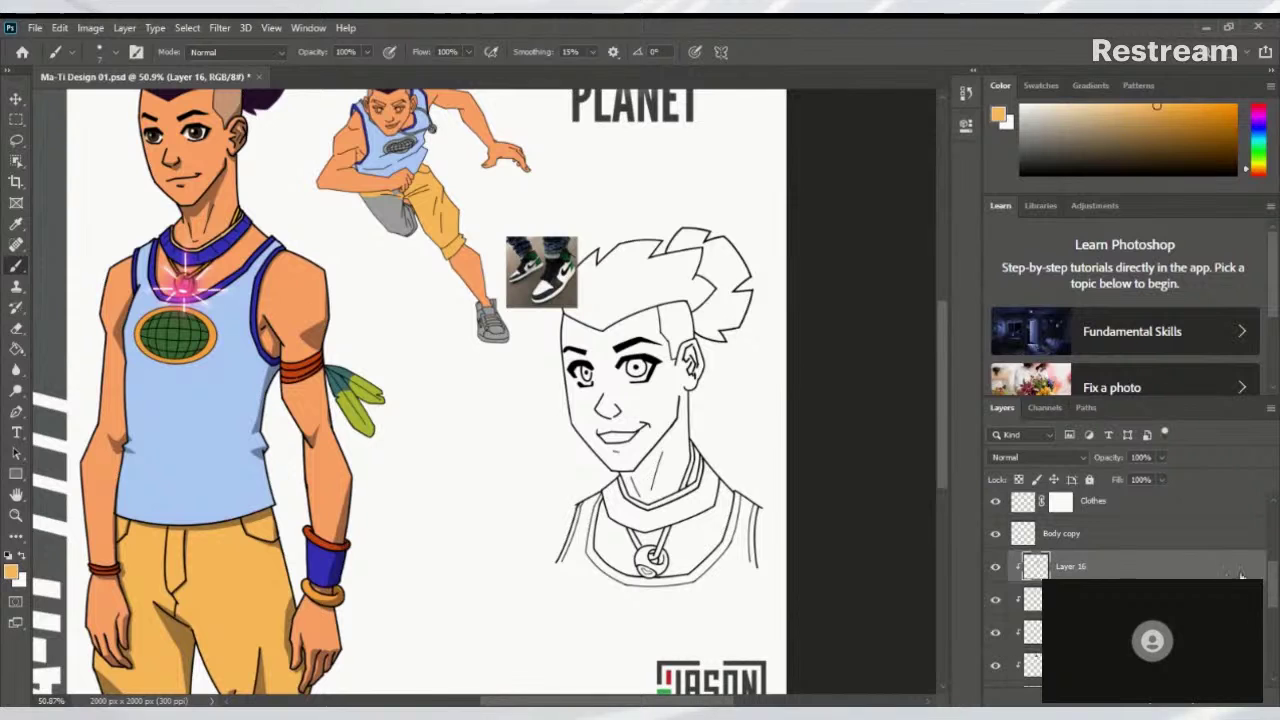
Check the globe sketch layer, leave it hidden, and make the Layer 11 figure sketch visible
left_click_drag(1274, 580, 1274, 640)
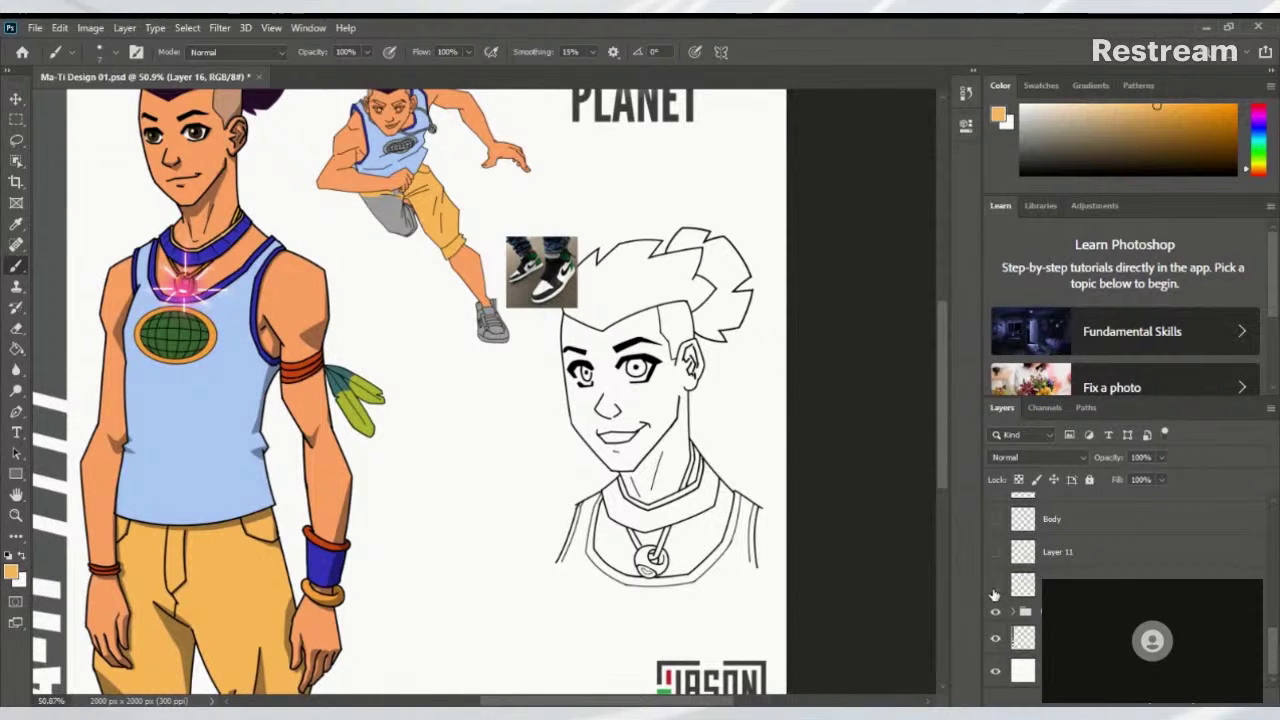
left_click(995, 592)
left_click(995, 590)
left_click(995, 590)
left_click(995, 590)
left_click(995, 552)
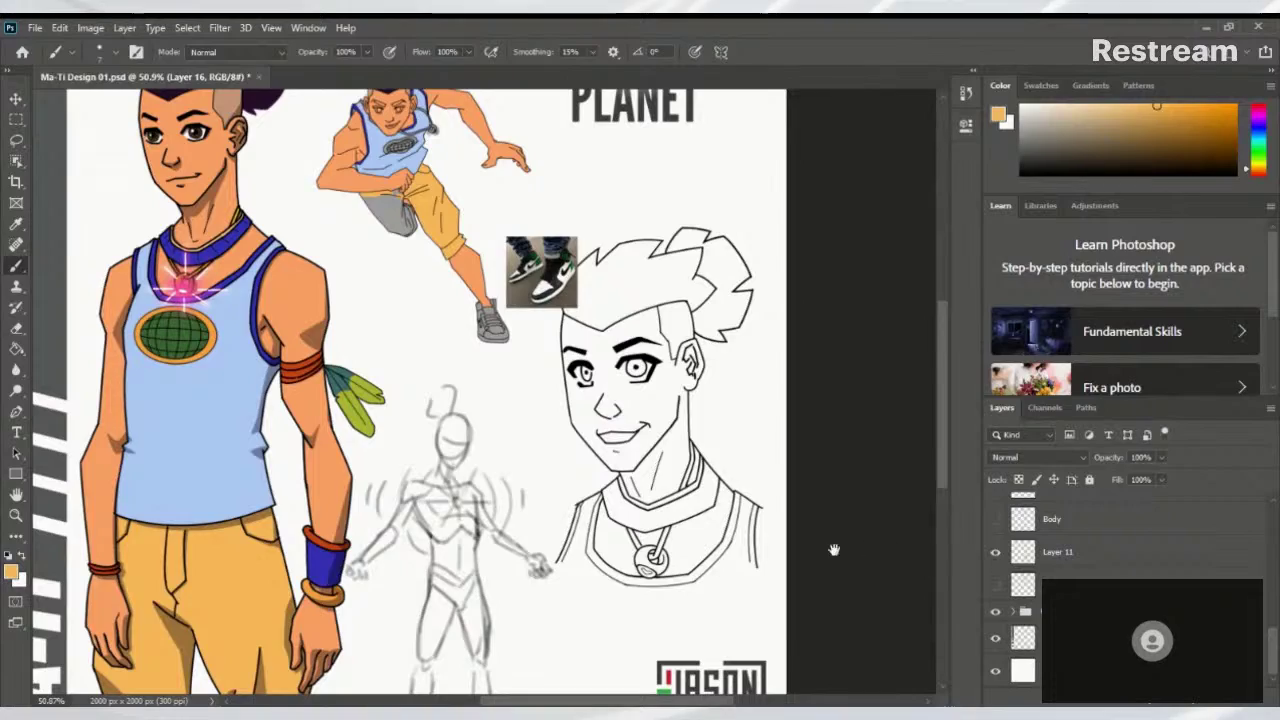
Pan across the sheet to review the CAPTAIN PLANET title, MA-TI strip and logo, rechecking the globe sketch
left_click_drag(470, 498, 394, 505)
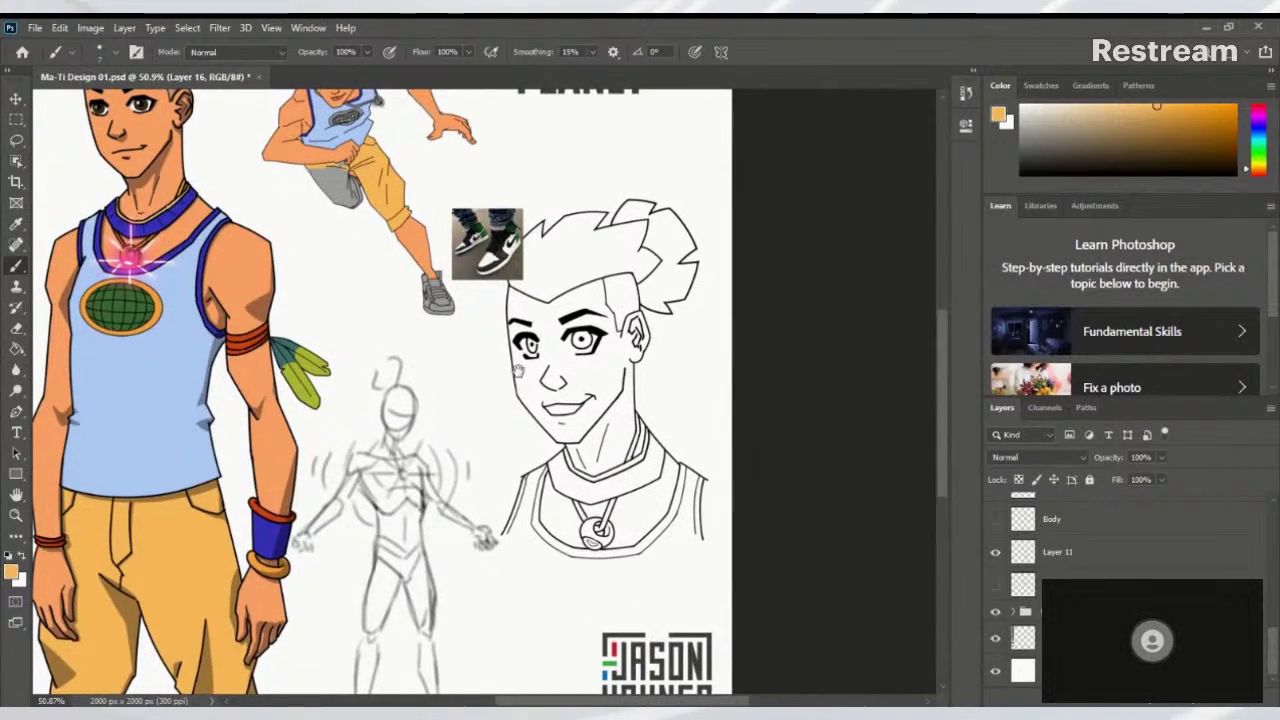
left_click_drag(518, 372, 586, 501)
left_click_drag(470, 604, 523, 402)
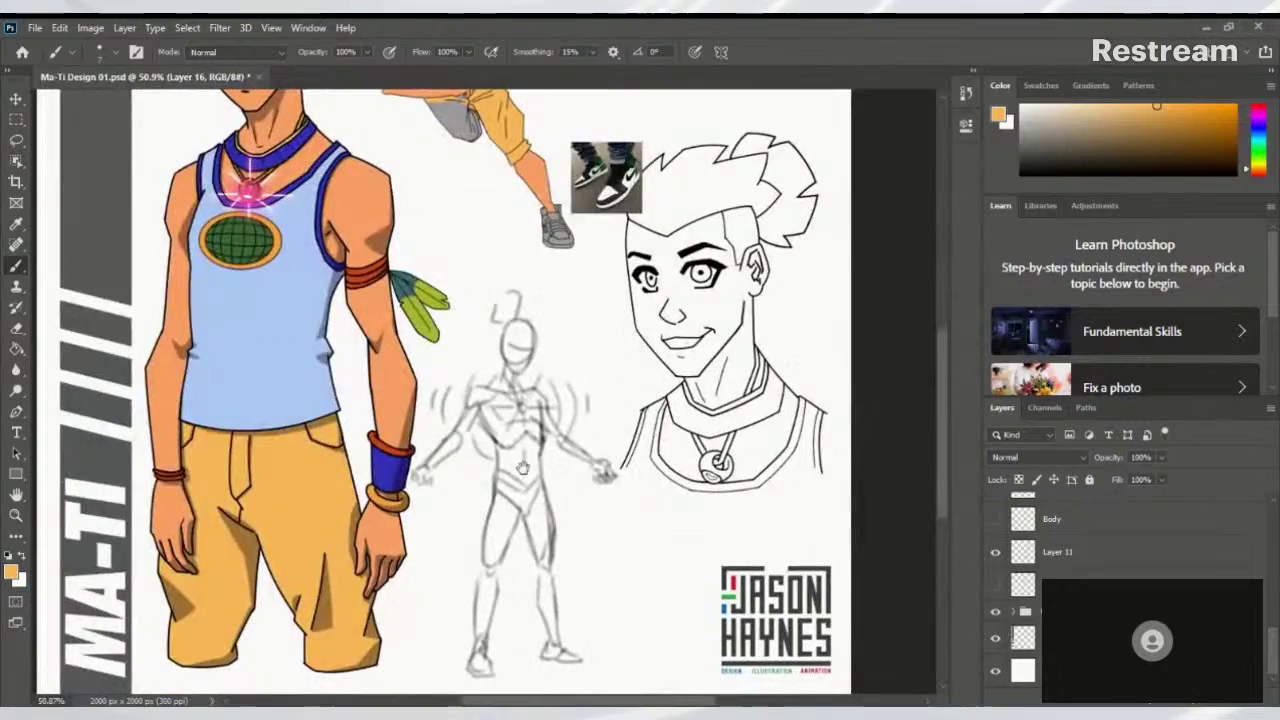
mouse_move(523, 468)
left_mouse_down()
mouse_move(523, 382)
mouse_move(537, 507)
left_mouse_up()
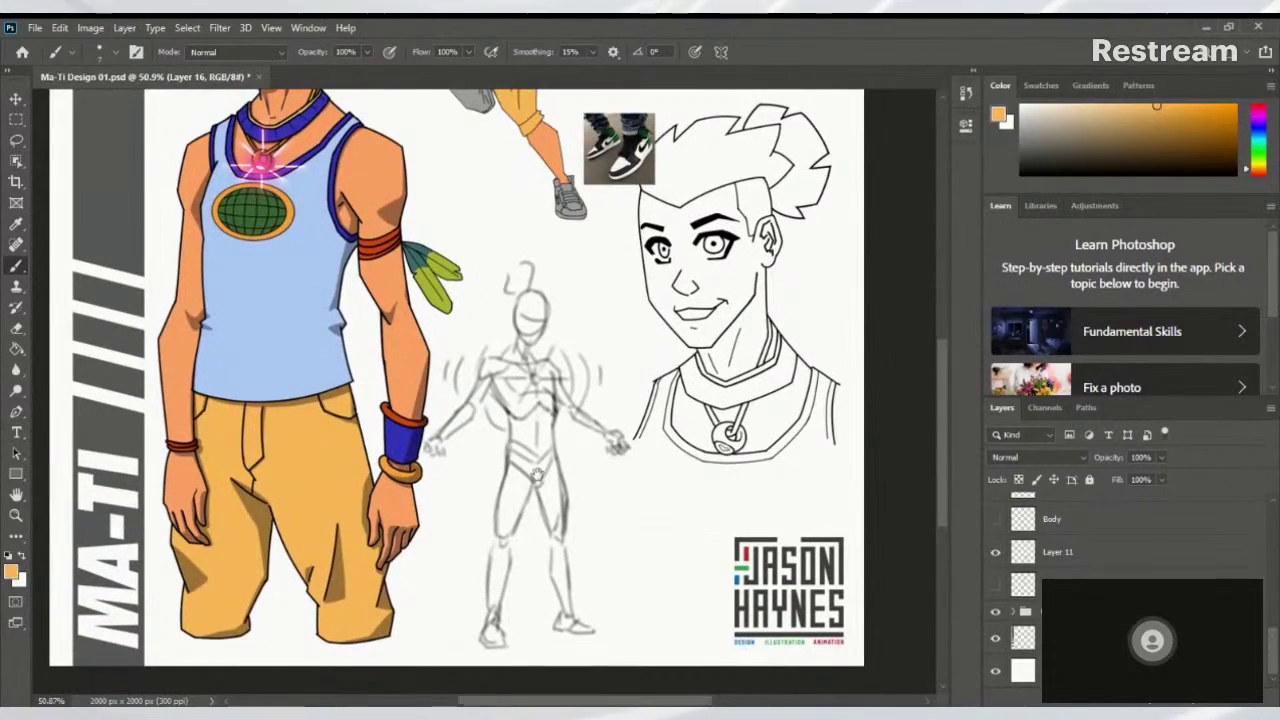
left_click_drag(612, 440, 535, 470)
left_click_drag(570, 303, 673, 315)
left_click_drag(593, 601, 598, 527)
left_click_drag(640, 390, 615, 606)
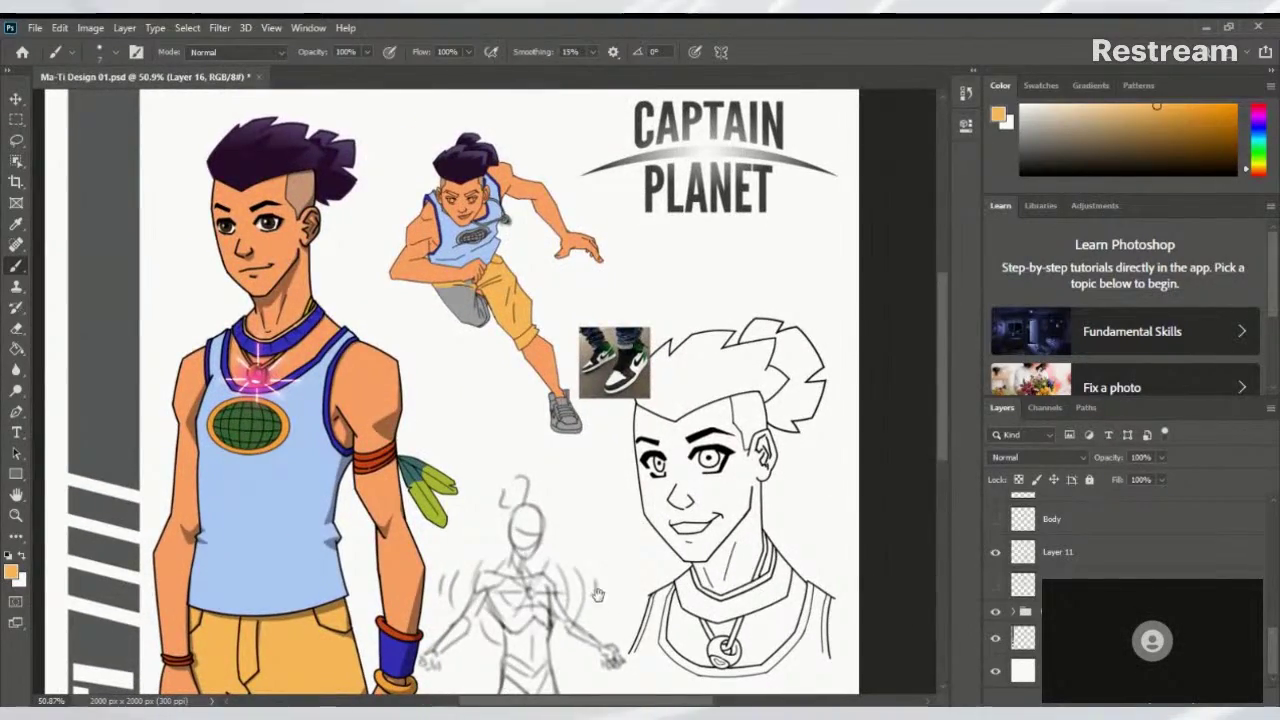
left_click_drag(663, 396, 712, 154)
left_click_drag(668, 426, 590, 512)
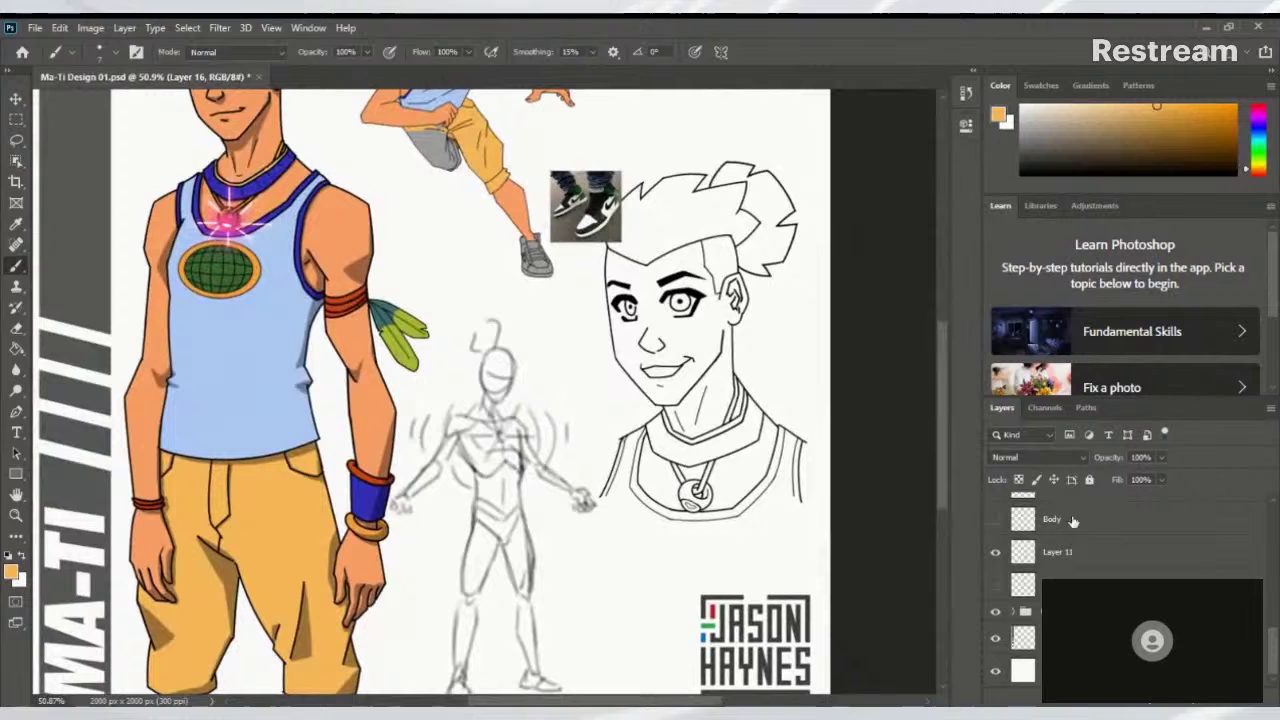
left_click(996, 588)
left_click(996, 588)
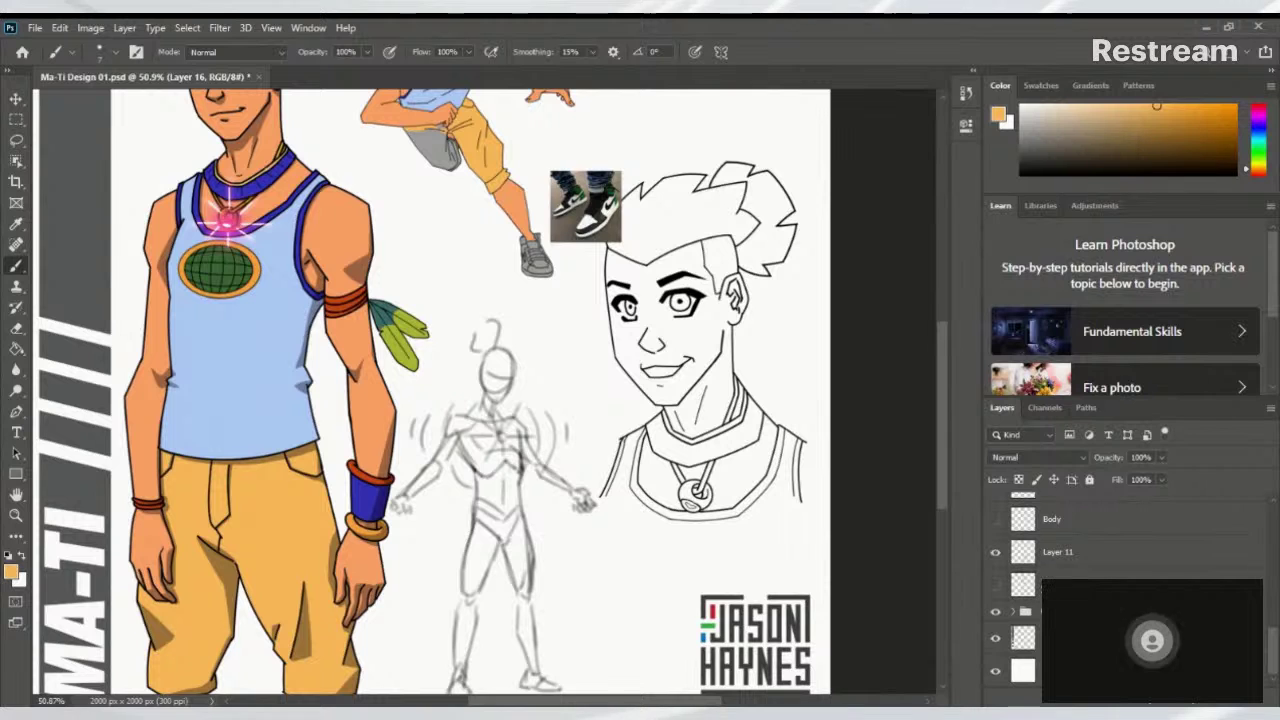
left_click_drag(1270, 648, 1277, 492)
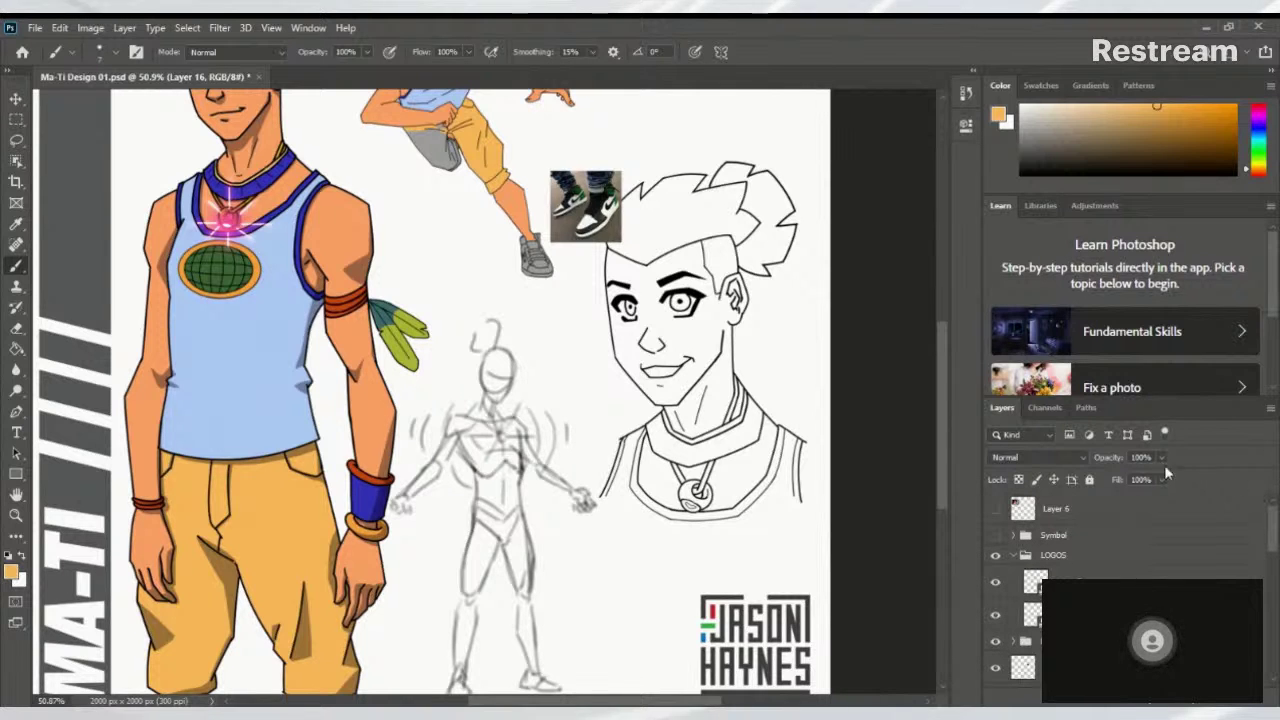
scroll(518, 202, "up", 4)
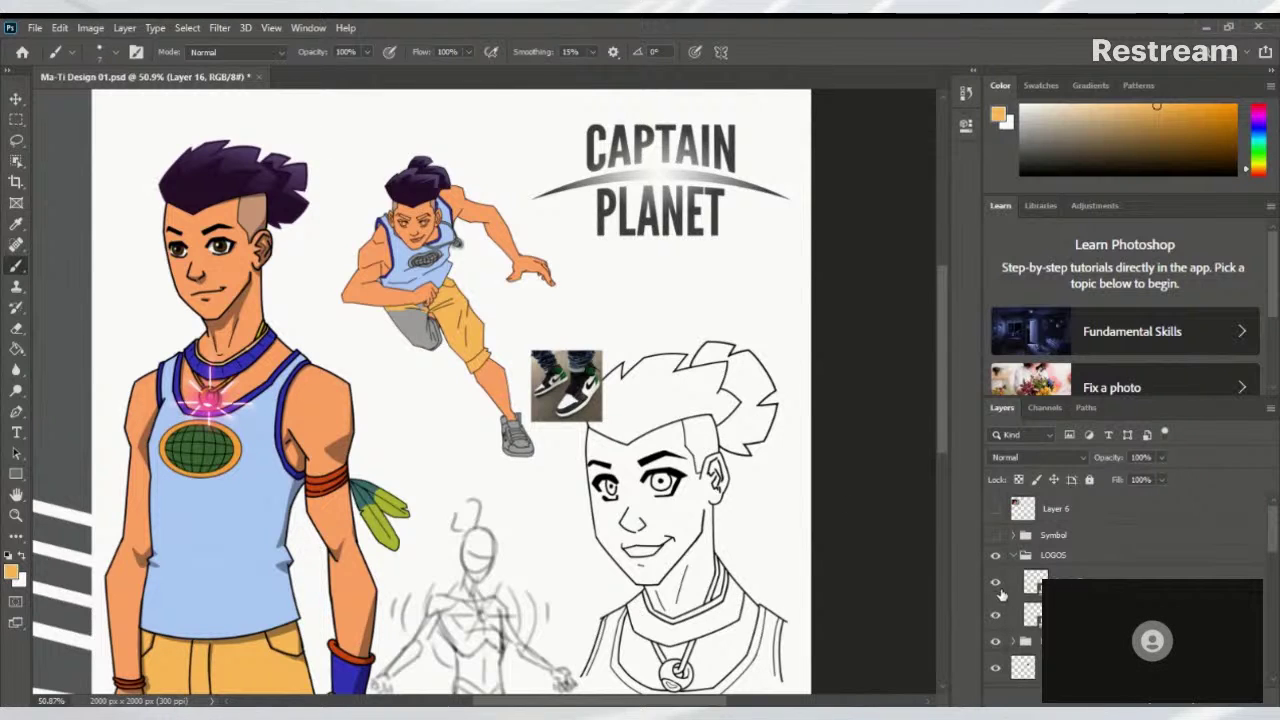
Enable Show Transform Controls with the Move tool, then zoom in on the shorts by the fist
key("v")
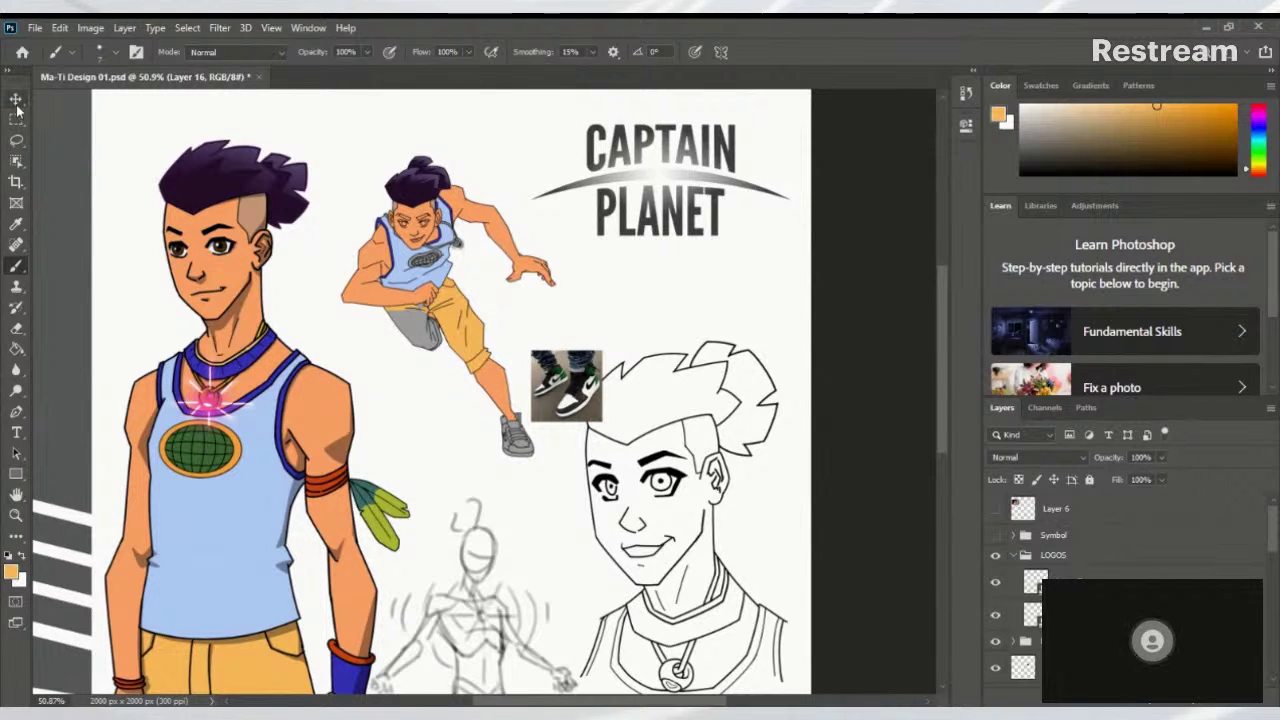
left_click(216, 52)
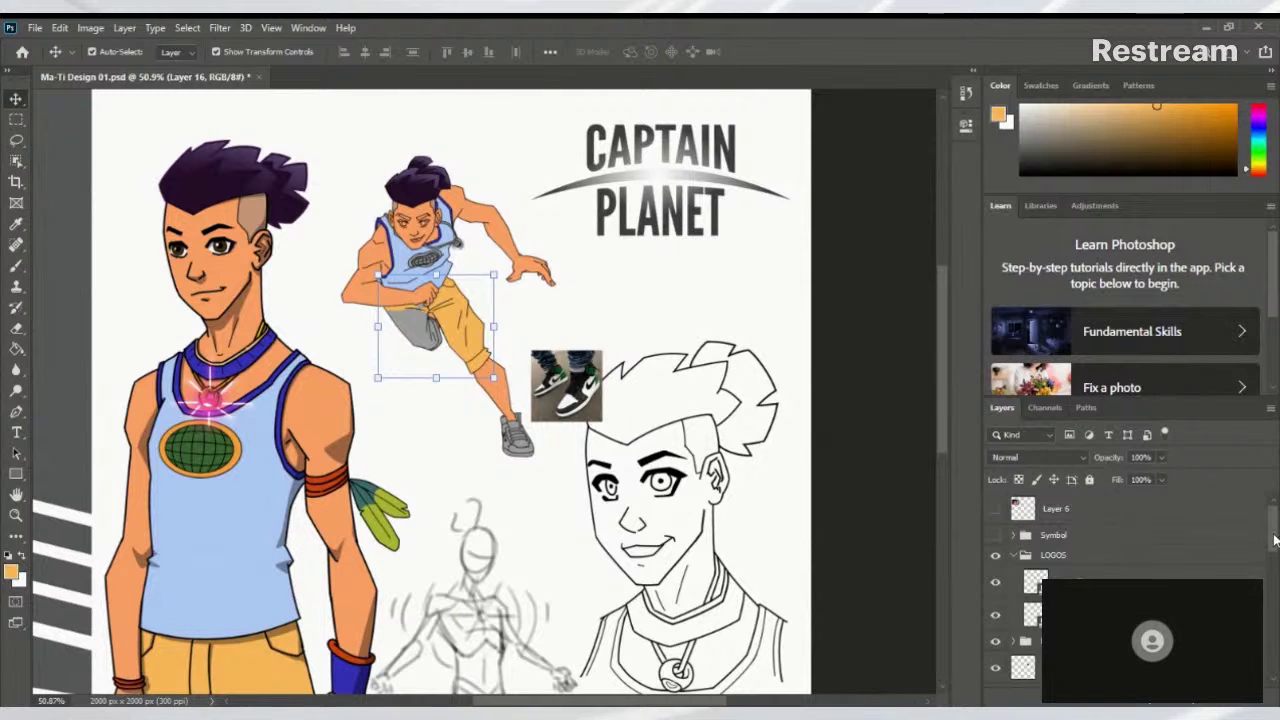
left_click_drag(1275, 540, 1273, 588)
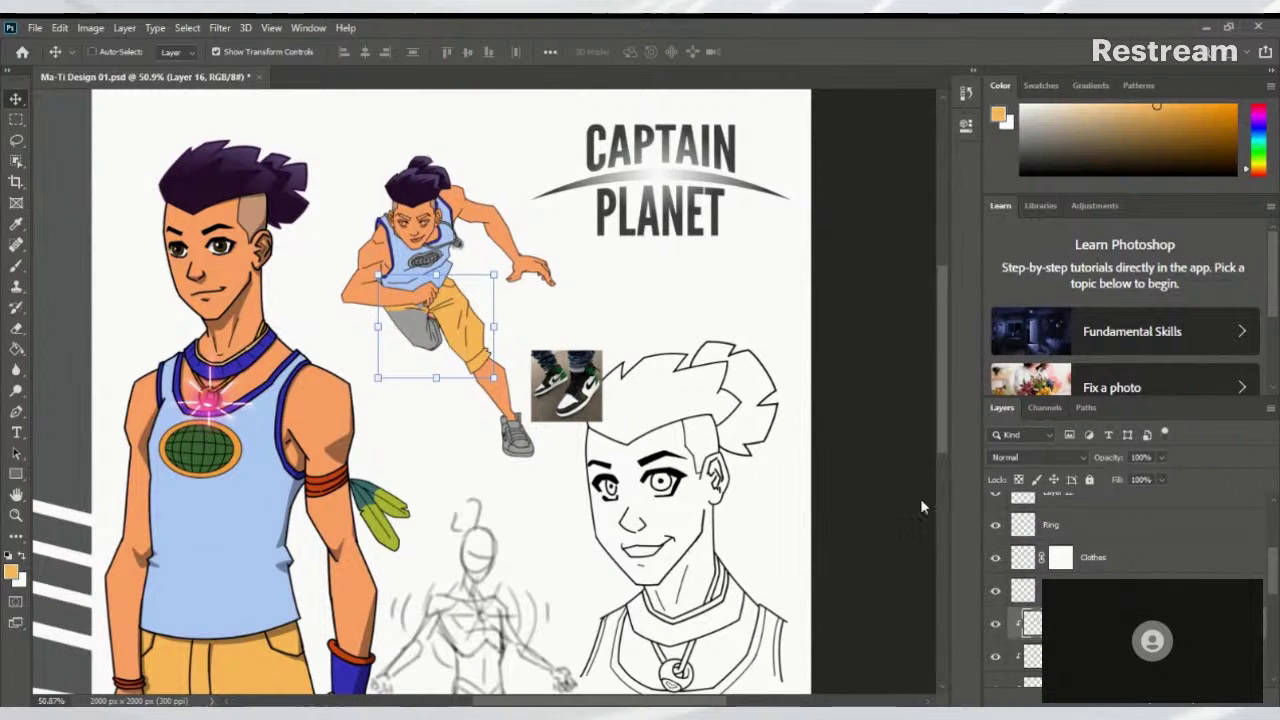
key("ctrl+plus")
key("ctrl+plus")
key("ctrl+plus")
key("b")
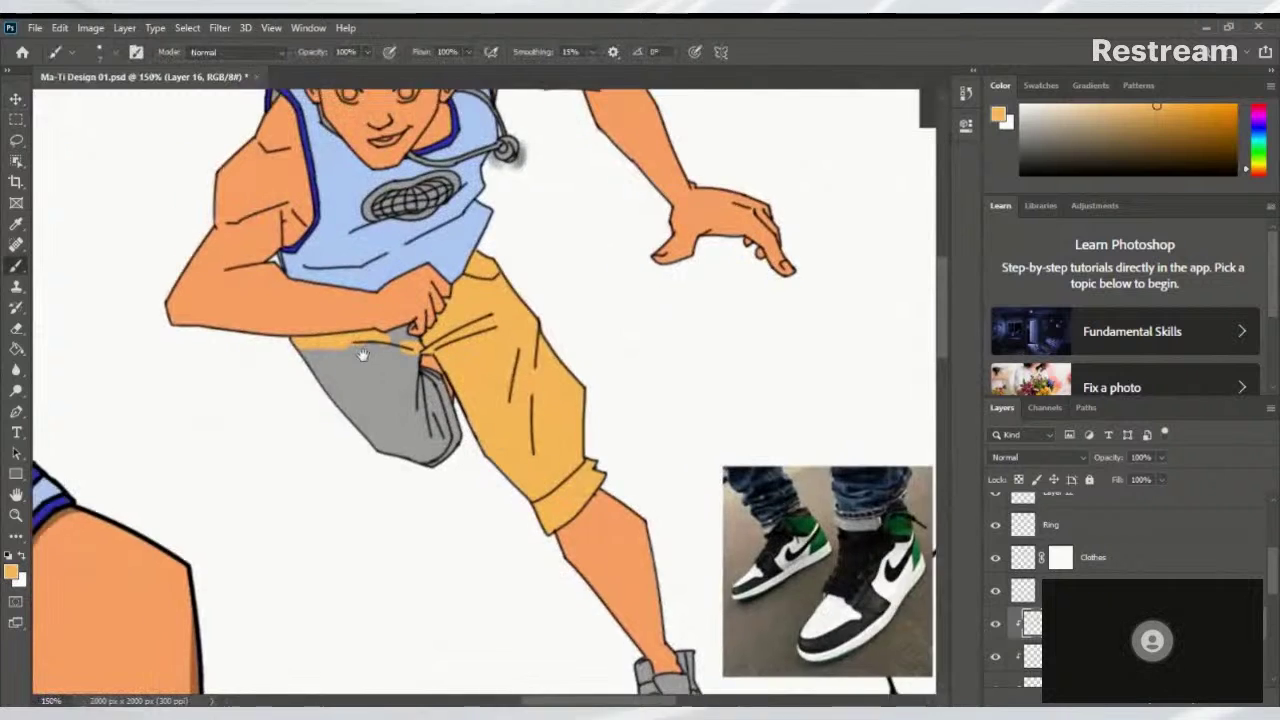
left_click_drag(363, 355, 363, 330)
scroll(420, 336, "up", 5)
scroll(420, 336, "down", 2)
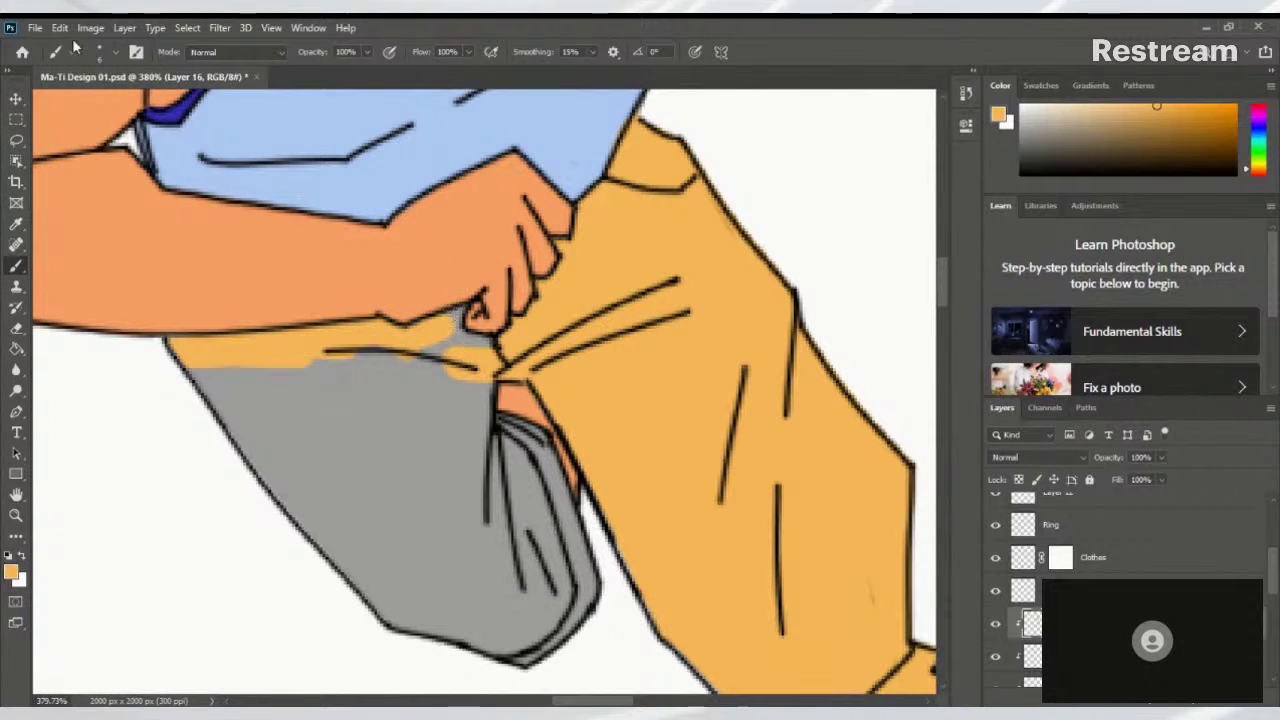
Switch the brush to the Hard Round Pressure Size preset
left_click(99, 52)
scroll(197, 229, "down", 1)
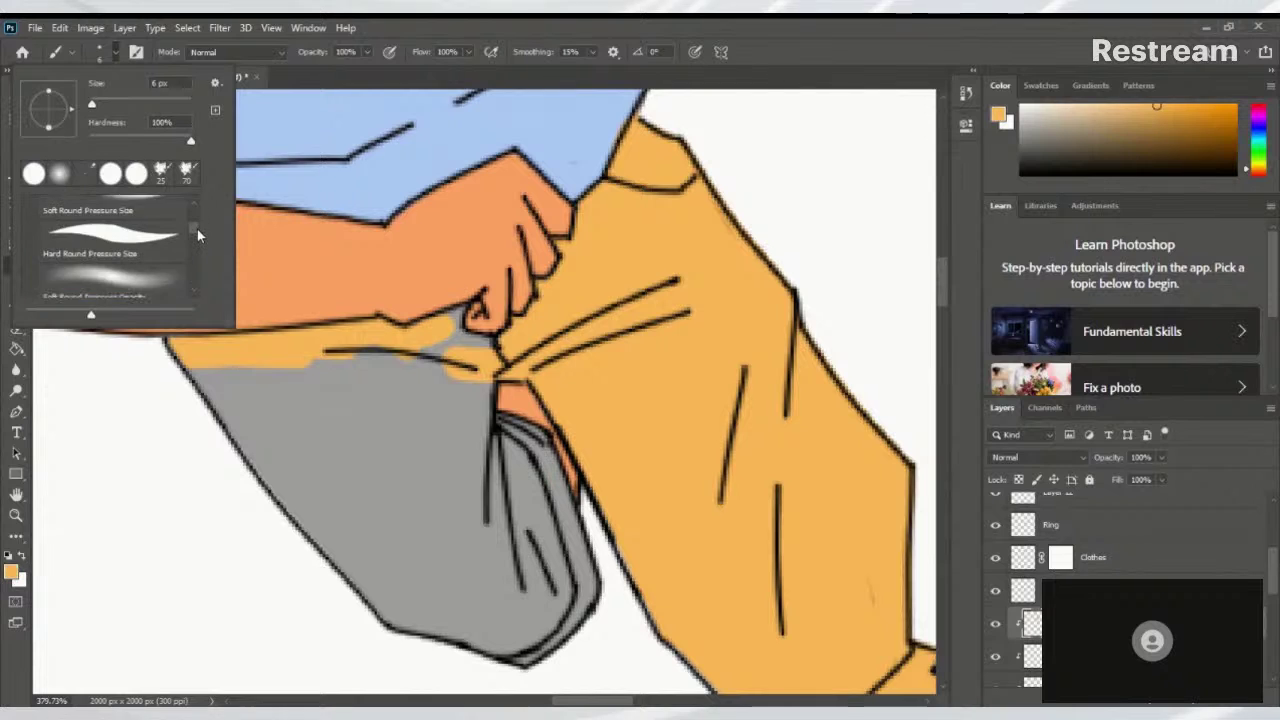
scroll(197, 229, "up", 1)
left_click(112, 268)
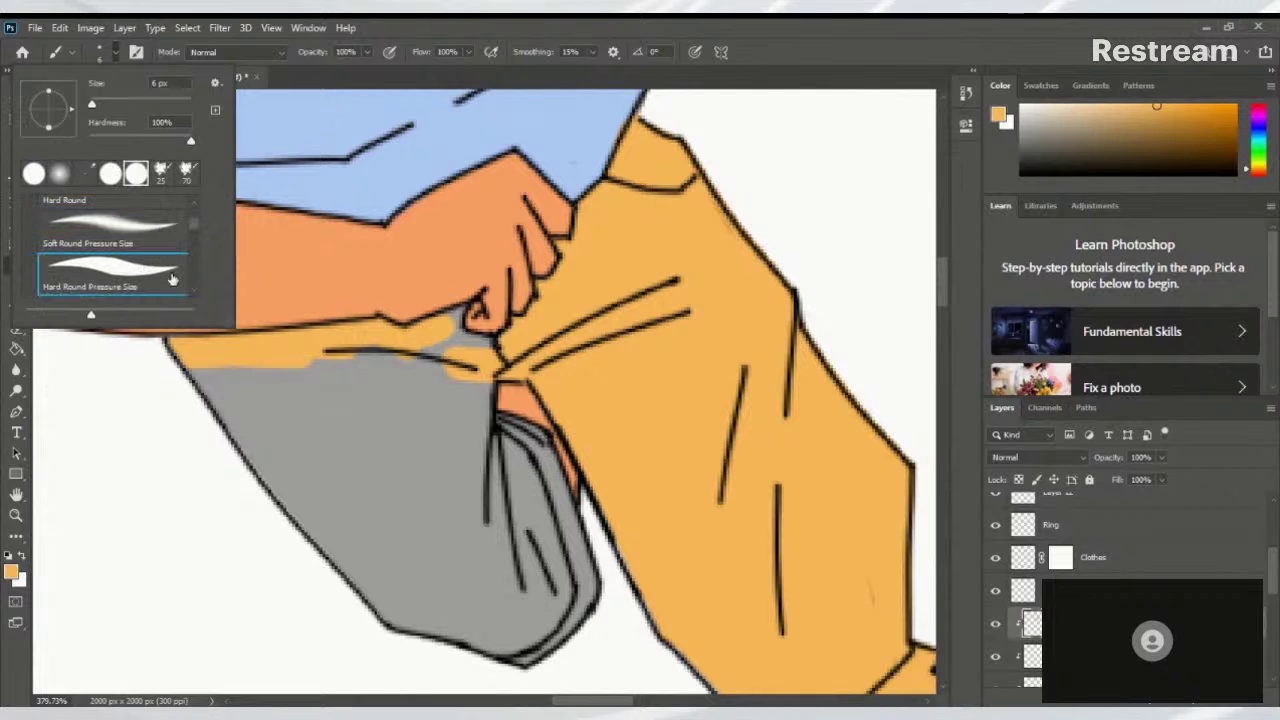
left_click(452, 347)
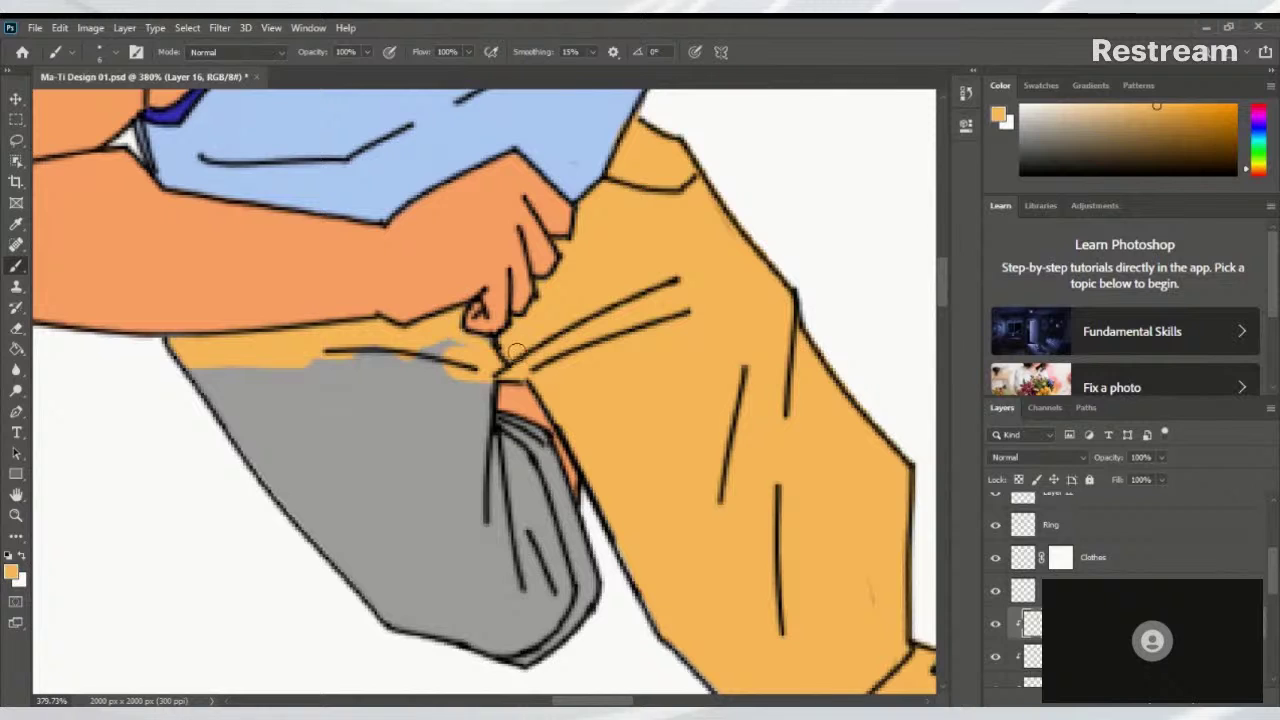
Brush yellow over the grey pocket's edges, right fold and remaining grey on the rear leg
left_click_drag(470, 382, 478, 474)
left_click_drag(496, 425, 548, 437)
scroll(498, 427, "down", 2)
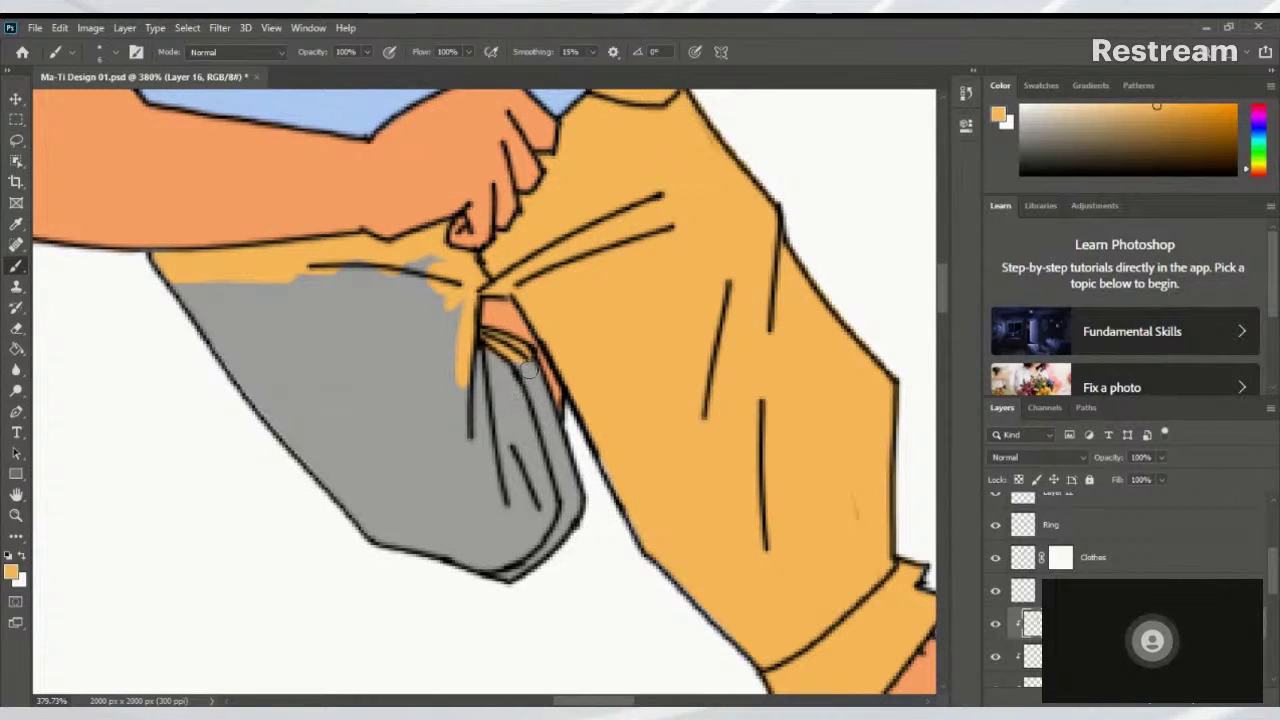
mouse_move(552, 503)
left_mouse_down()
mouse_move(526, 369)
mouse_move(573, 501)
mouse_move(572, 527)
mouse_move(560, 472)
mouse_move(566, 533)
mouse_move(522, 579)
left_mouse_up()
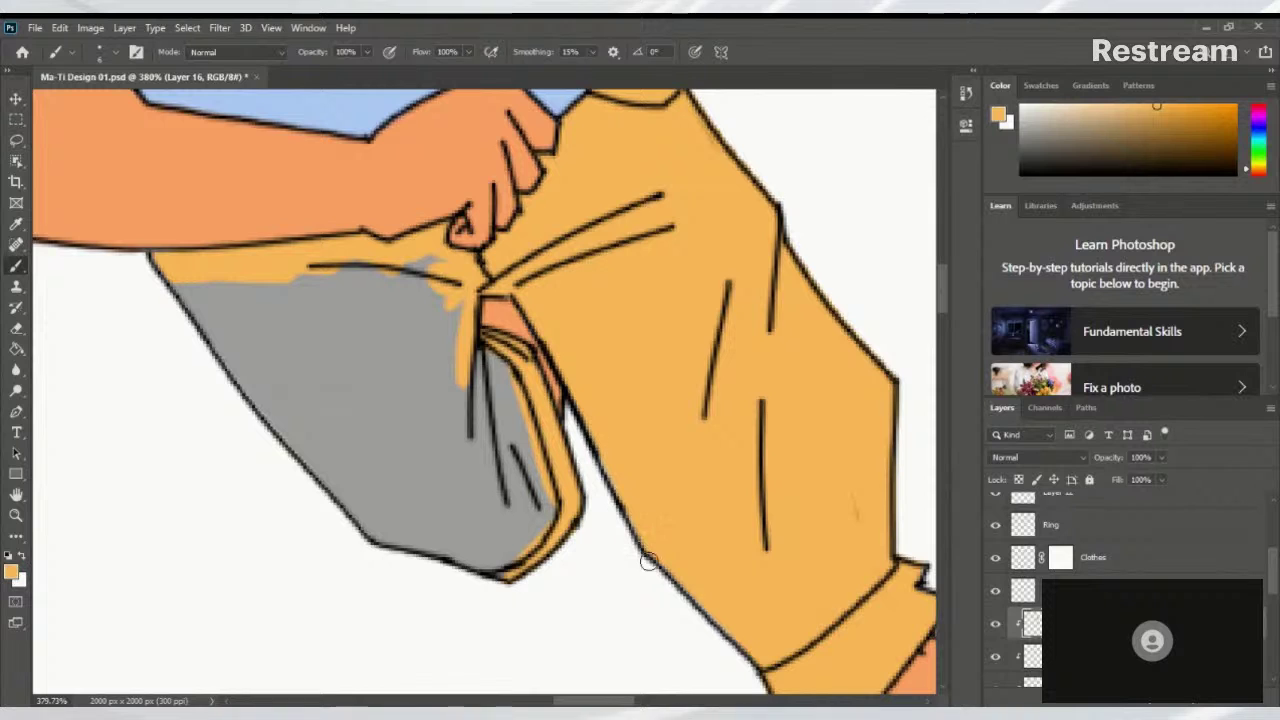
left_click_drag(757, 537, 583, 323)
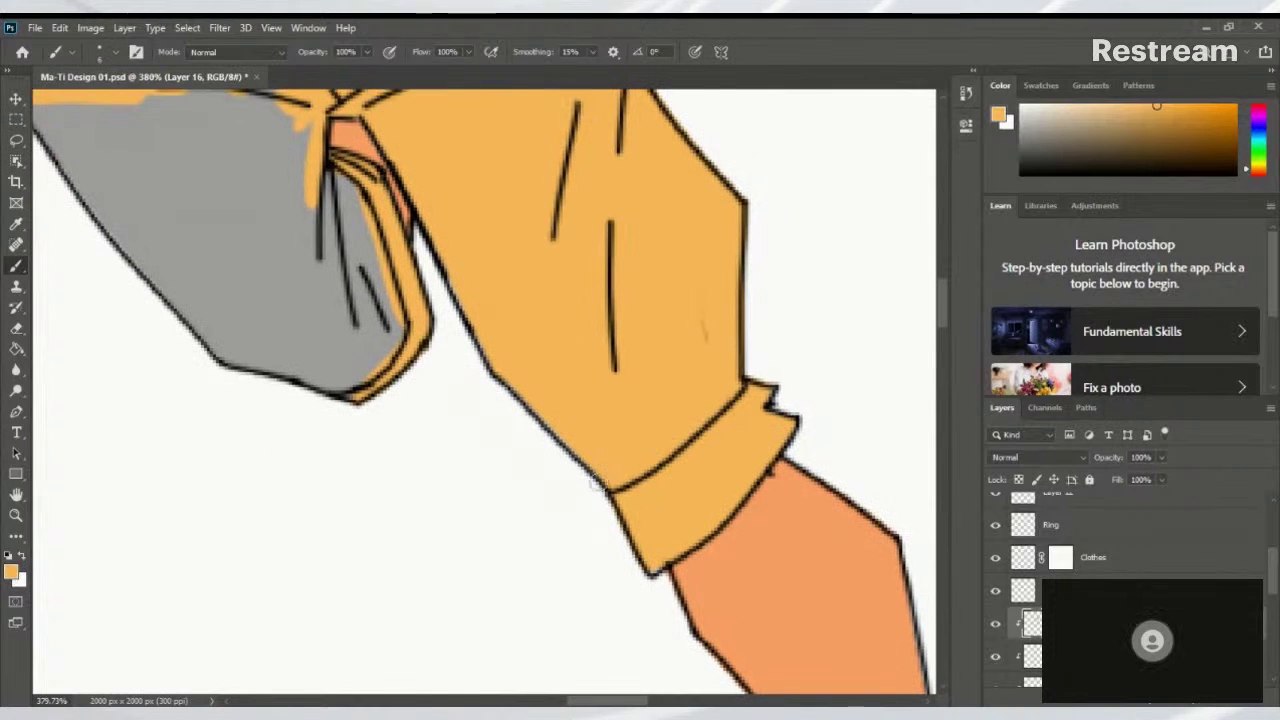
mouse_move(454, 377)
left_mouse_down()
mouse_move(561, 492)
mouse_move(340, 470)
left_mouse_up()
left_click_drag(440, 503, 318, 465)
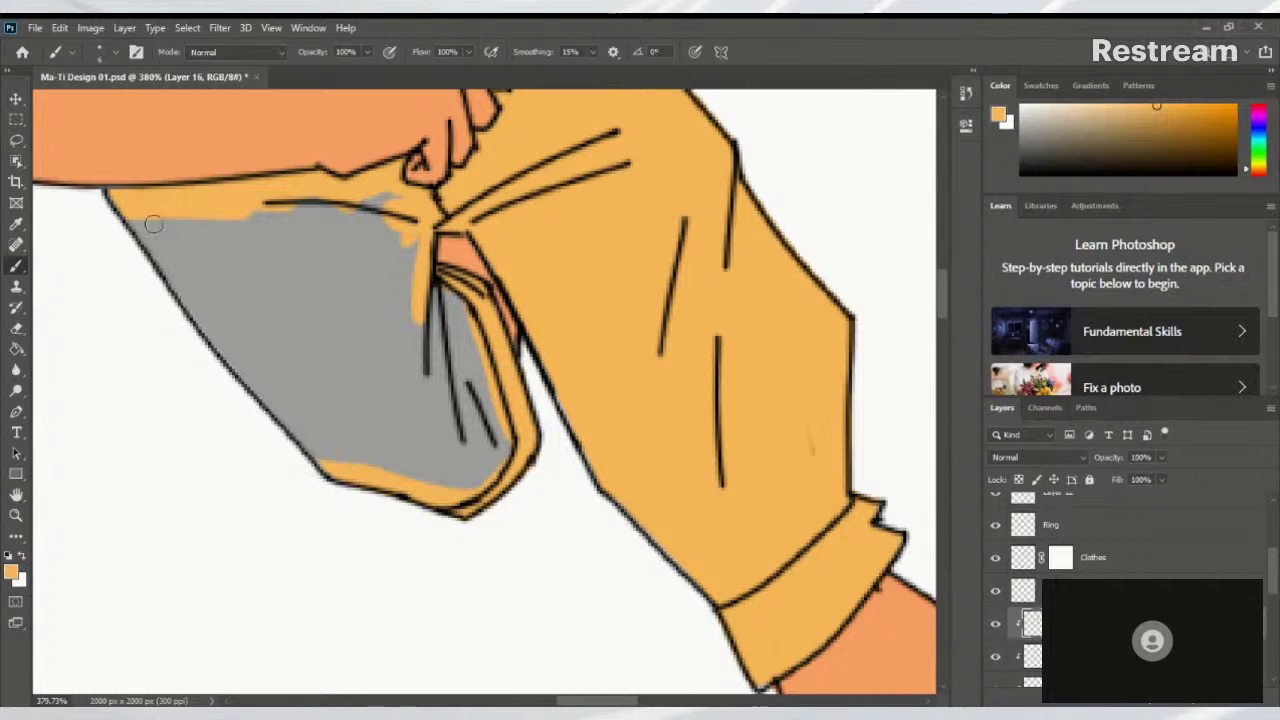
left_click_drag(128, 214, 300, 432)
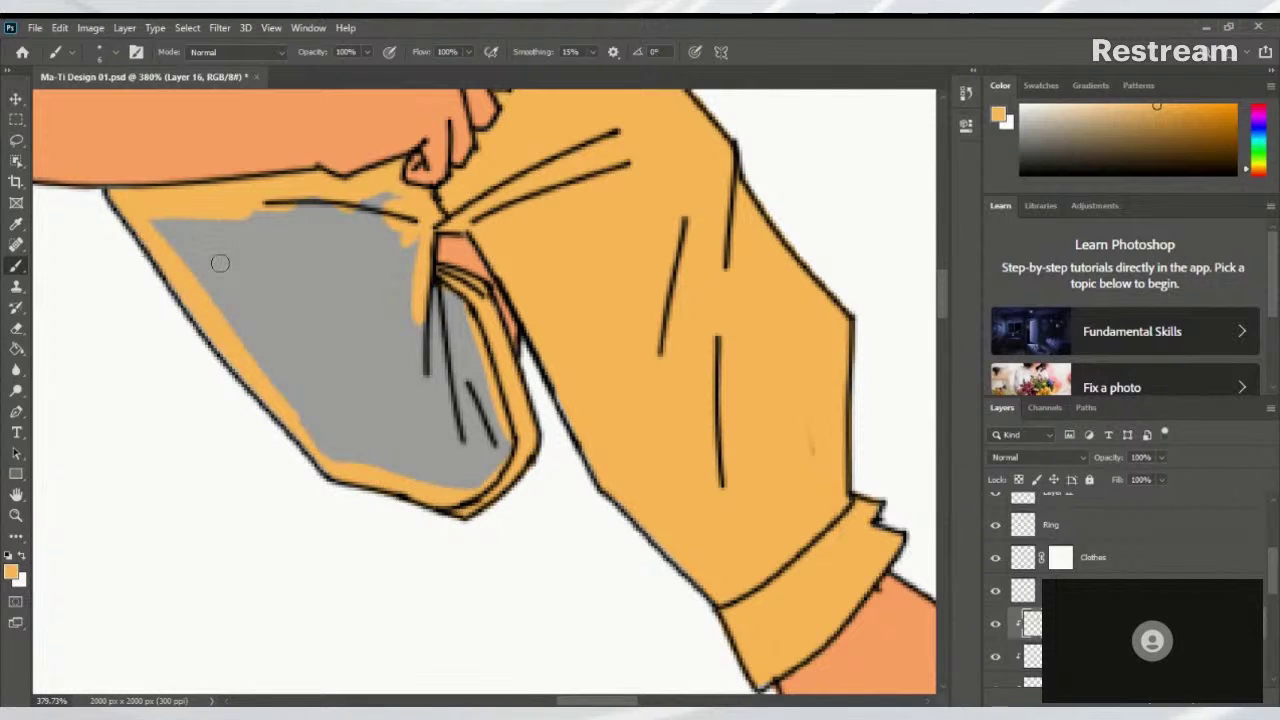
mouse_move(400, 212)
left_mouse_down()
mouse_move(402, 392)
mouse_move(419, 322)
mouse_move(455, 327)
mouse_move(435, 297)
mouse_move(425, 307)
mouse_move(464, 349)
mouse_move(461, 429)
mouse_move(501, 472)
mouse_move(449, 485)
mouse_move(387, 423)
mouse_move(375, 490)
mouse_move(348, 415)
mouse_move(383, 232)
mouse_move(363, 207)
mouse_move(381, 221)
mouse_move(158, 225)
mouse_move(256, 240)
mouse_move(189, 320)
mouse_move(318, 315)
mouse_move(344, 333)
mouse_move(368, 377)
left_mouse_up()
scroll(368, 377, "down", 5)
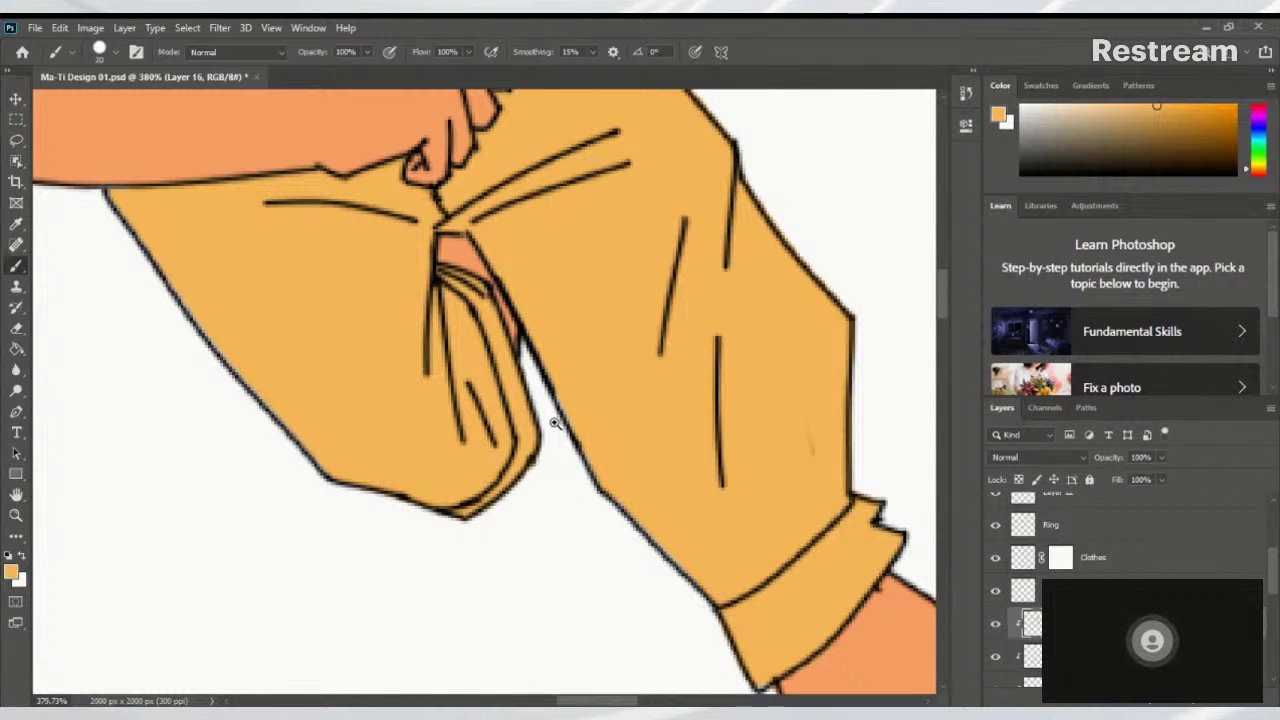
scroll(438, 497, "up", 5)
scroll(438, 497, "down", 5)
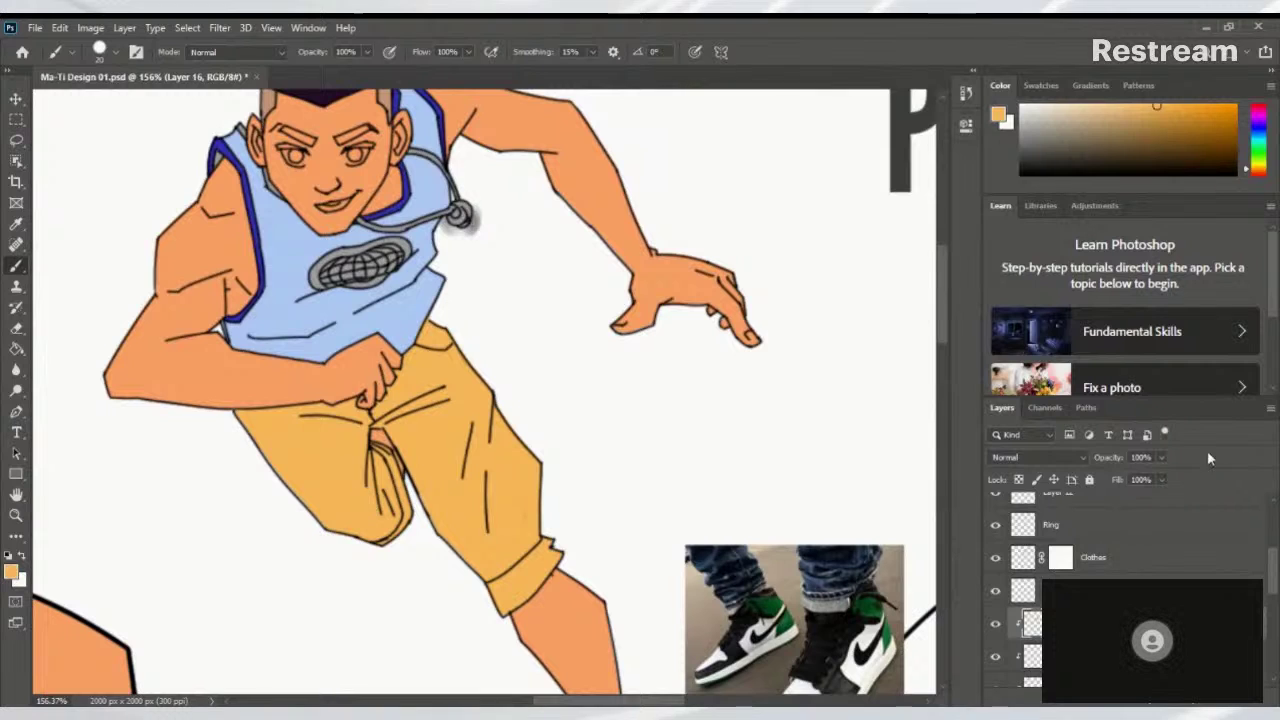
Toggle the grey shadow layer and Layer 11 sketch, leaving both hidden
left_click_drag(1267, 553, 1276, 662)
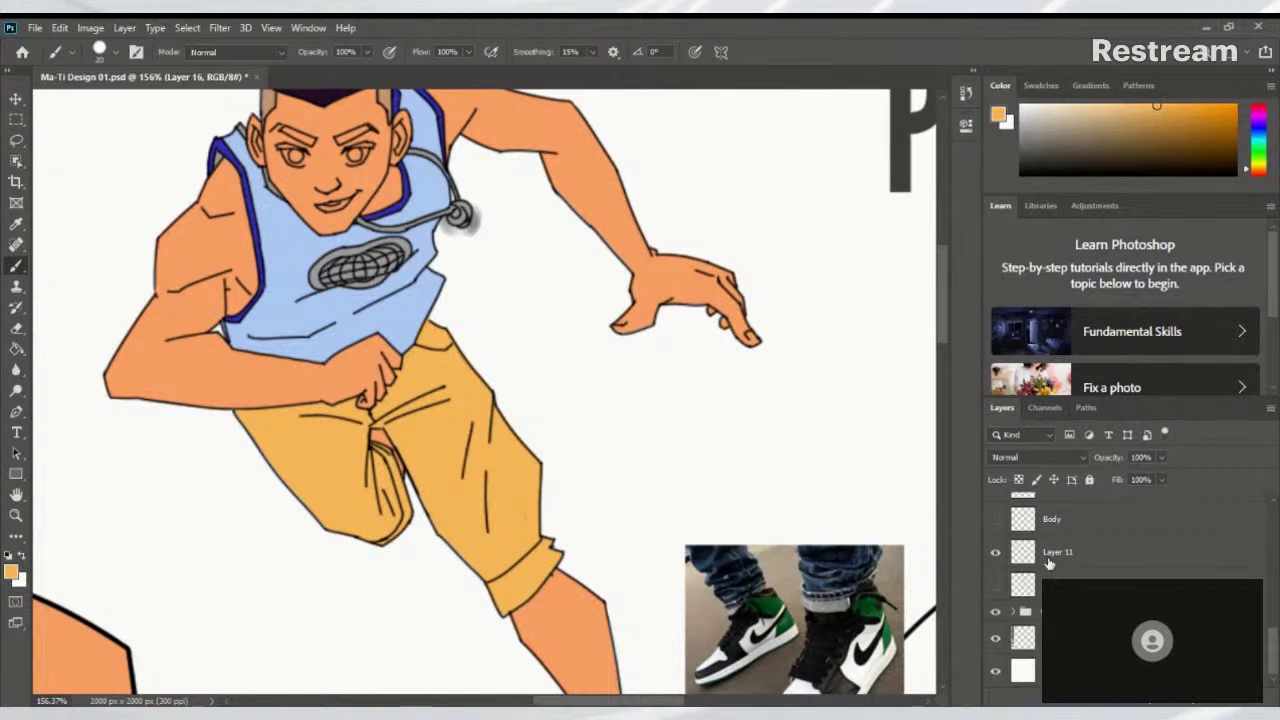
left_click(996, 588)
left_click(994, 588)
left_click(996, 553)
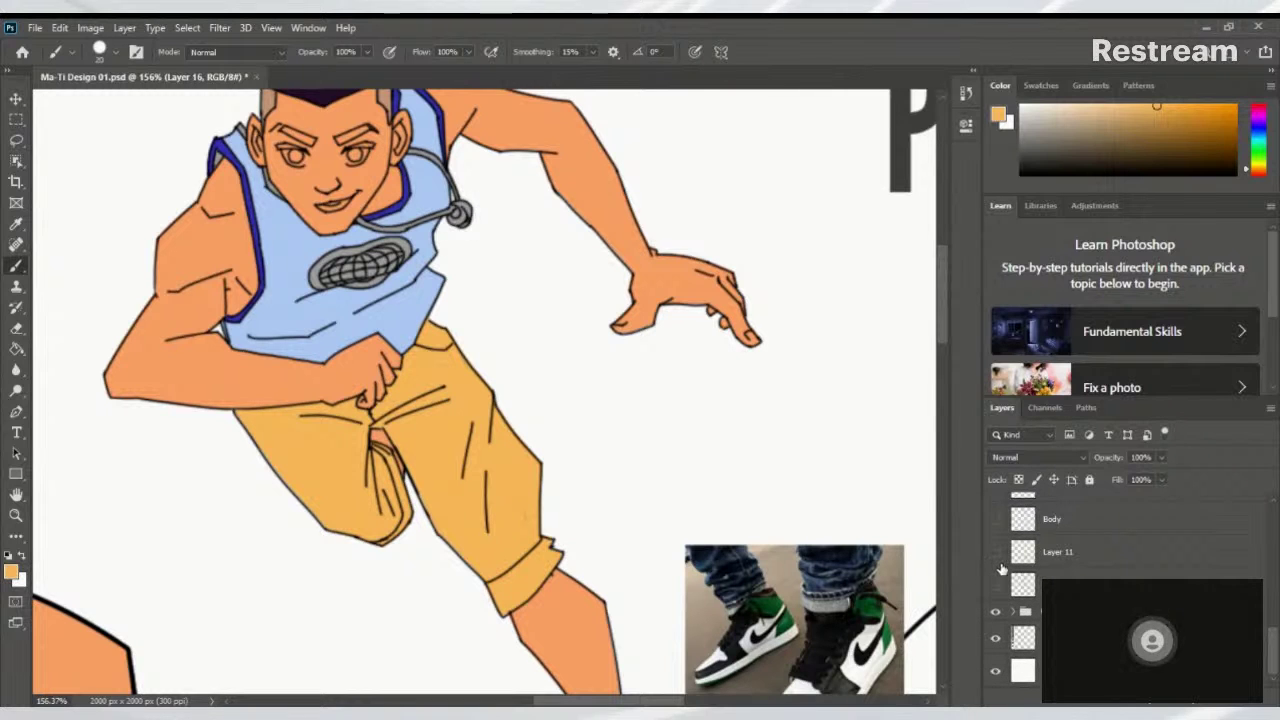
left_click(996, 553)
left_click(996, 553)
Zoom in on the chest emblem and sample the trim's dark blue as the foreground colour
scroll(478, 230, "up", 5)
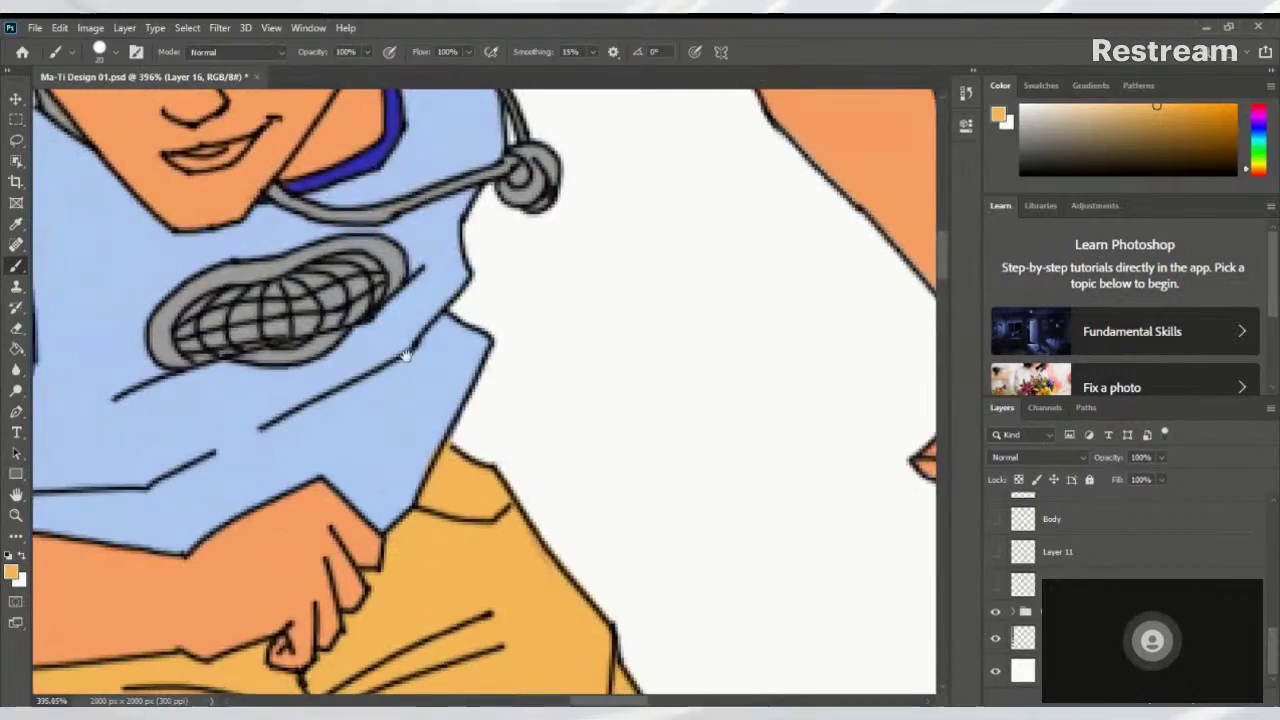
left_click_drag(606, 349, 656, 351)
scroll(656, 351, "down", 6)
scroll(543, 367, "up", 4)
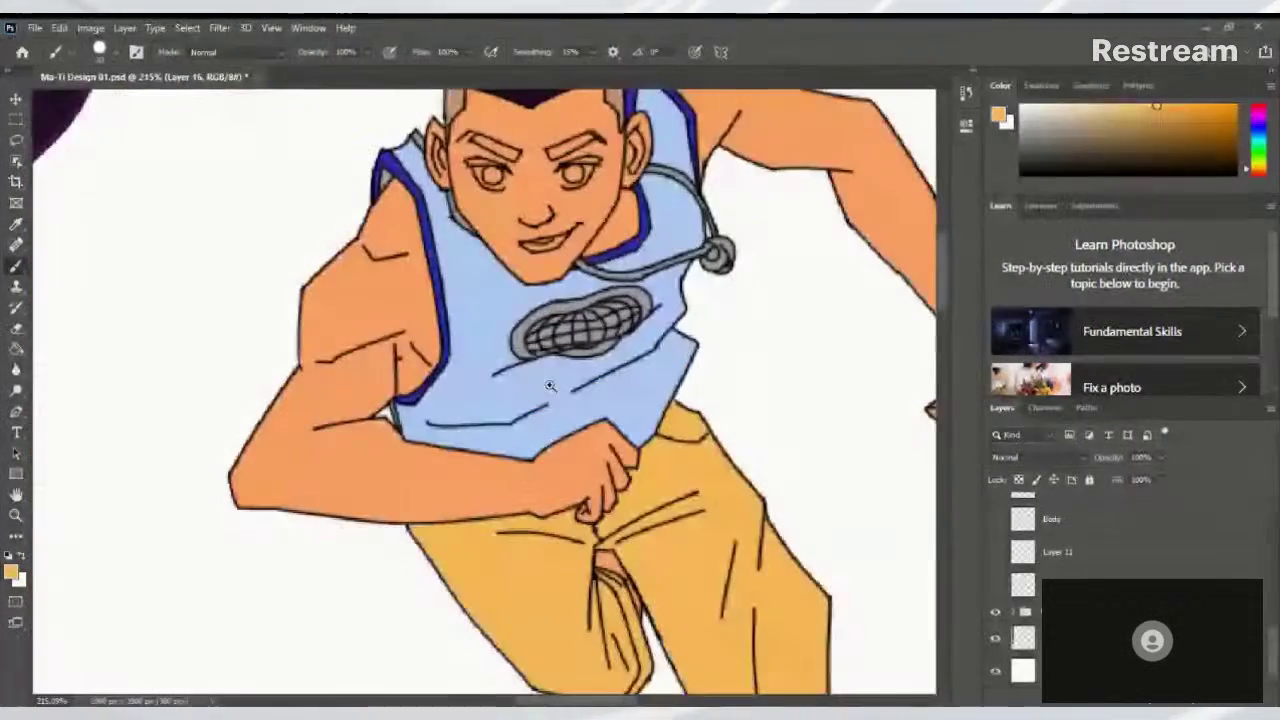
scroll(543, 367, "down", 3)
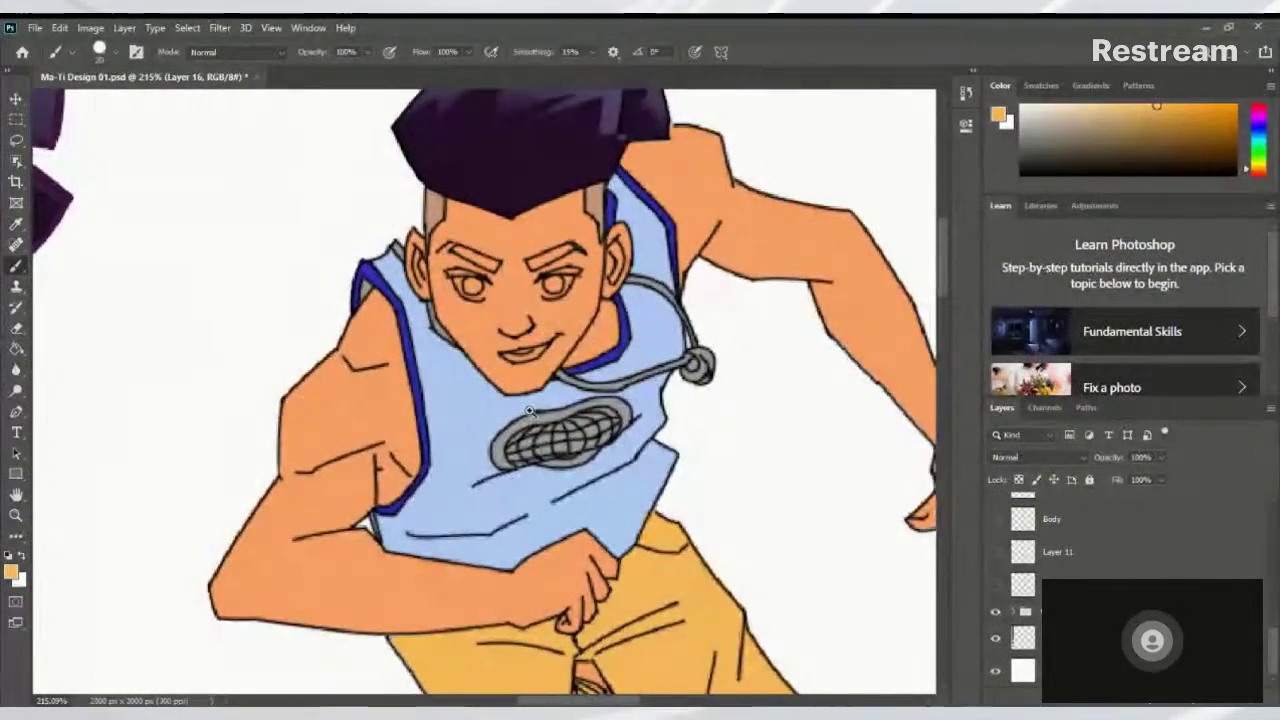
scroll(604, 461, "up", 3)
left_click(645, 338, "alt")
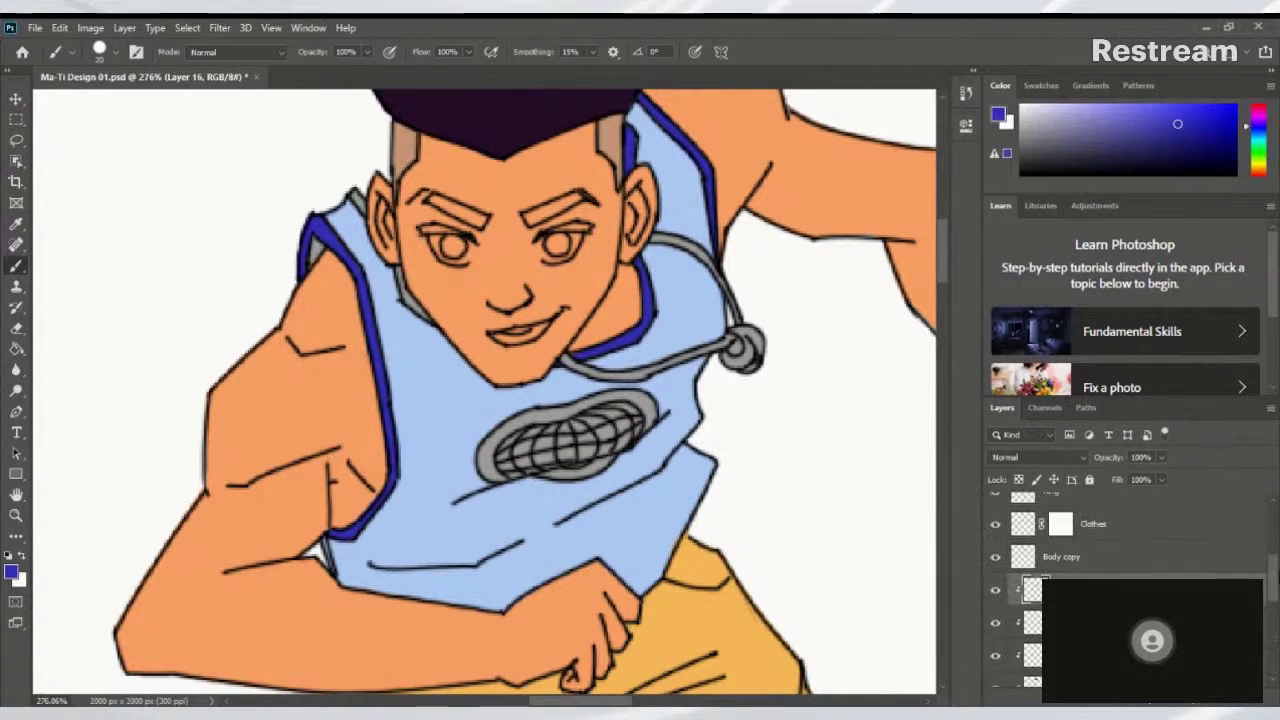
Check the blue shoulder outline layer, then make Layer 15 active with a smaller brush
left_click(996, 562)
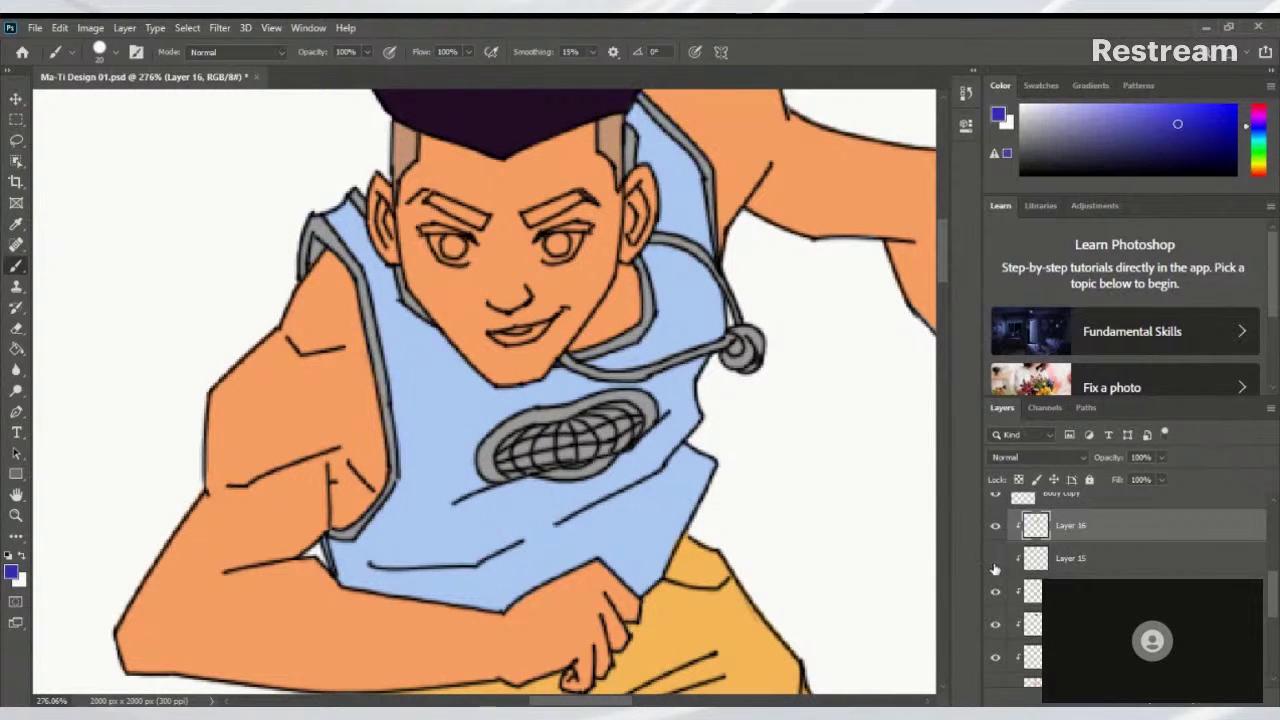
left_click(996, 562)
left_click(1062, 560)
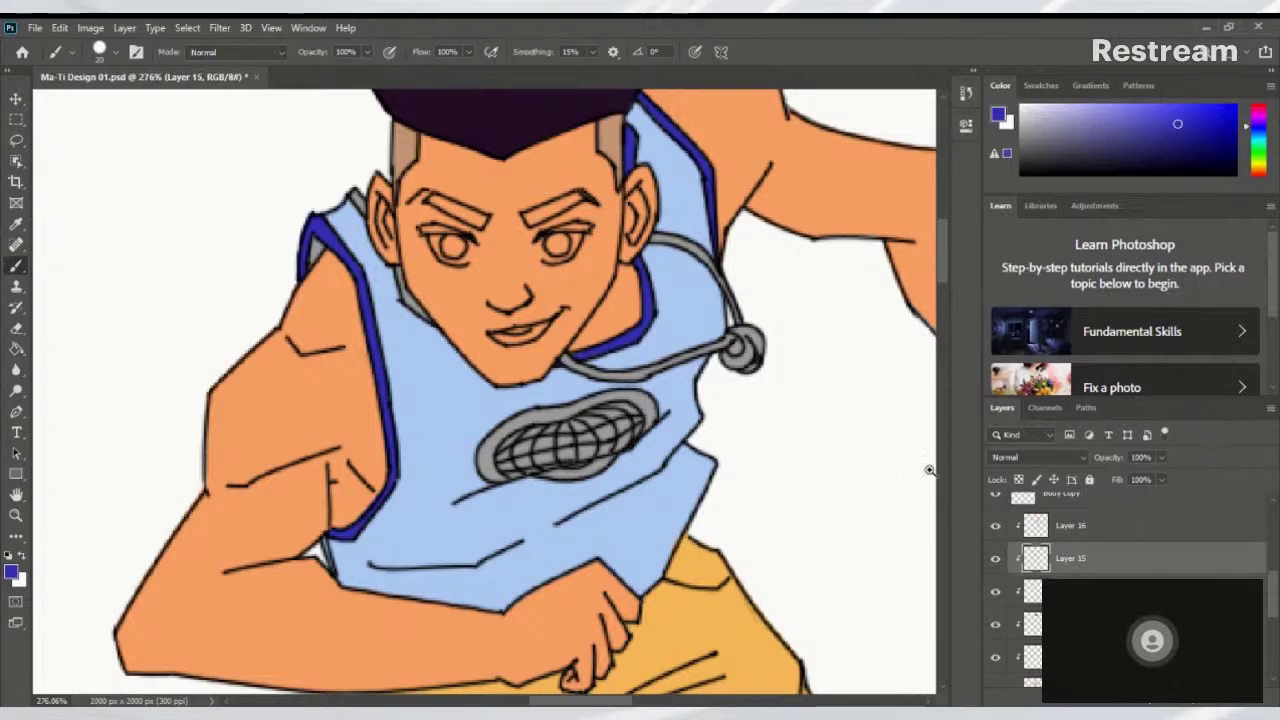
scroll(390, 230, "up", 4)
scroll(392, 236, "down", 5)
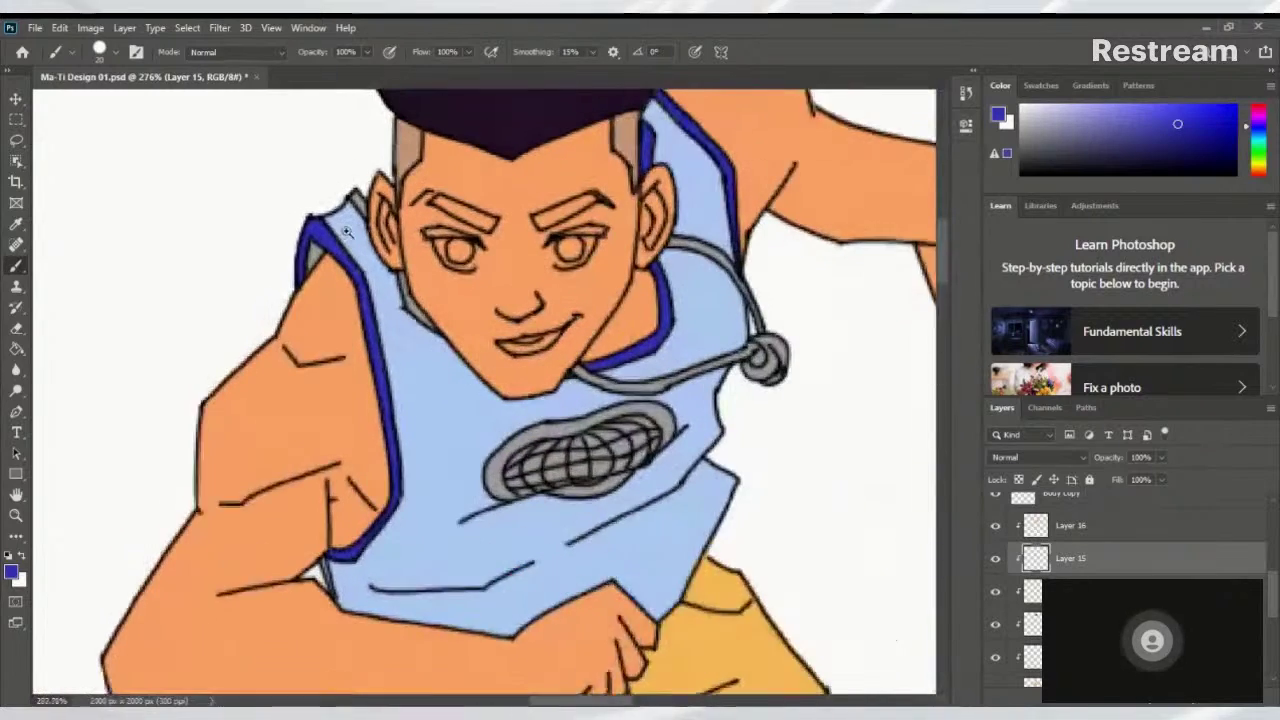
scroll(345, 192, "up", 1)
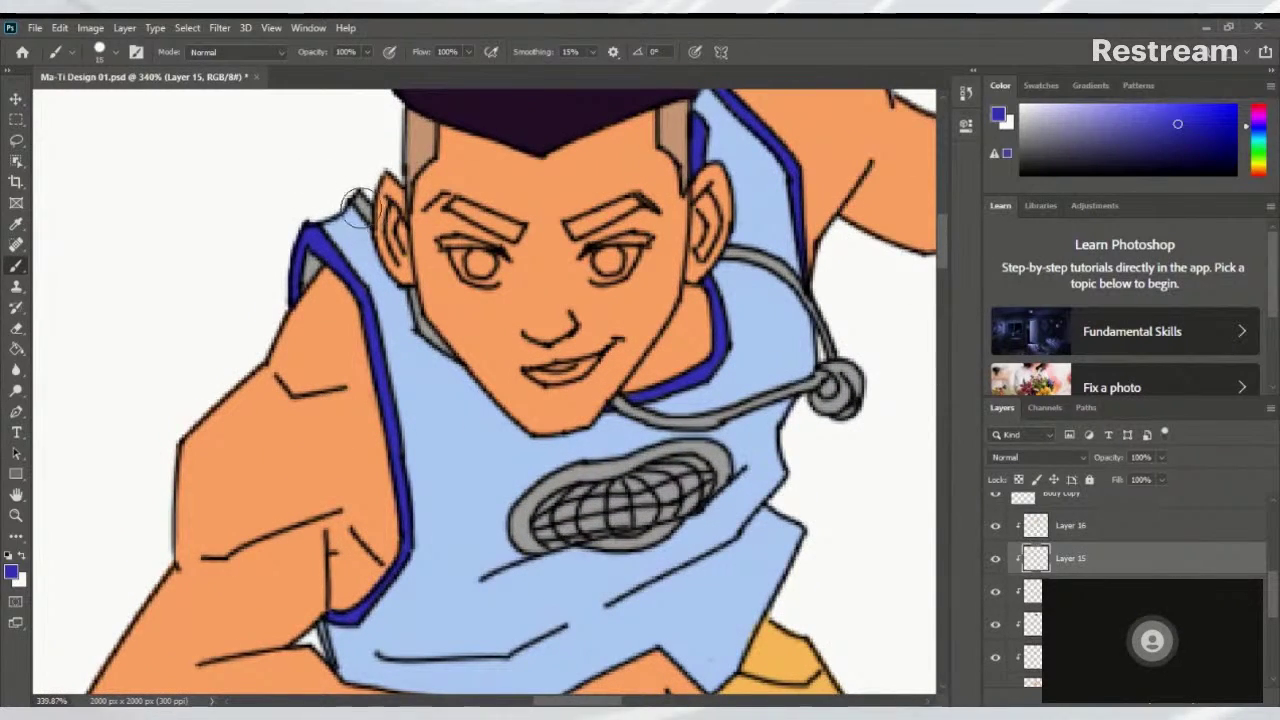
key("bracketleft")
key("bracketleft")
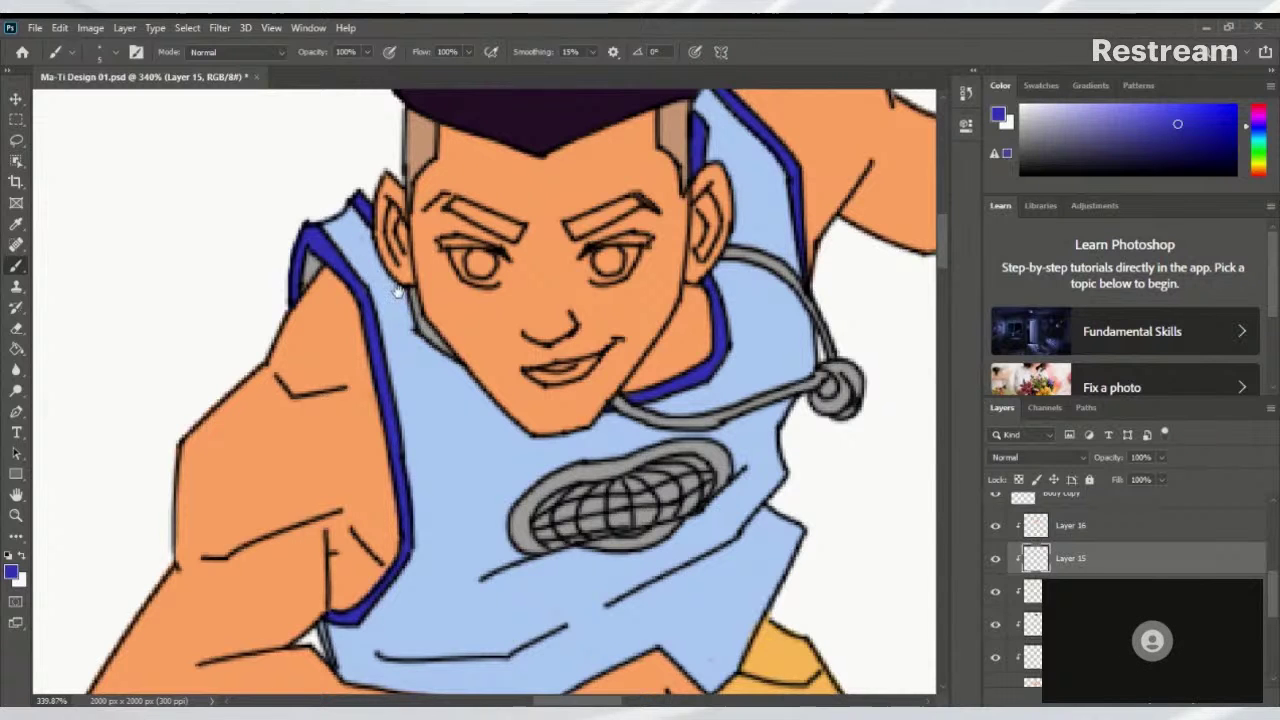
Paint a dark-blue trim stroke along the neckline beside the neck, redoing it once
scroll(422, 321, "down", 1)
scroll(422, 321, "right", 1)
scroll(422, 321, "up", 3)
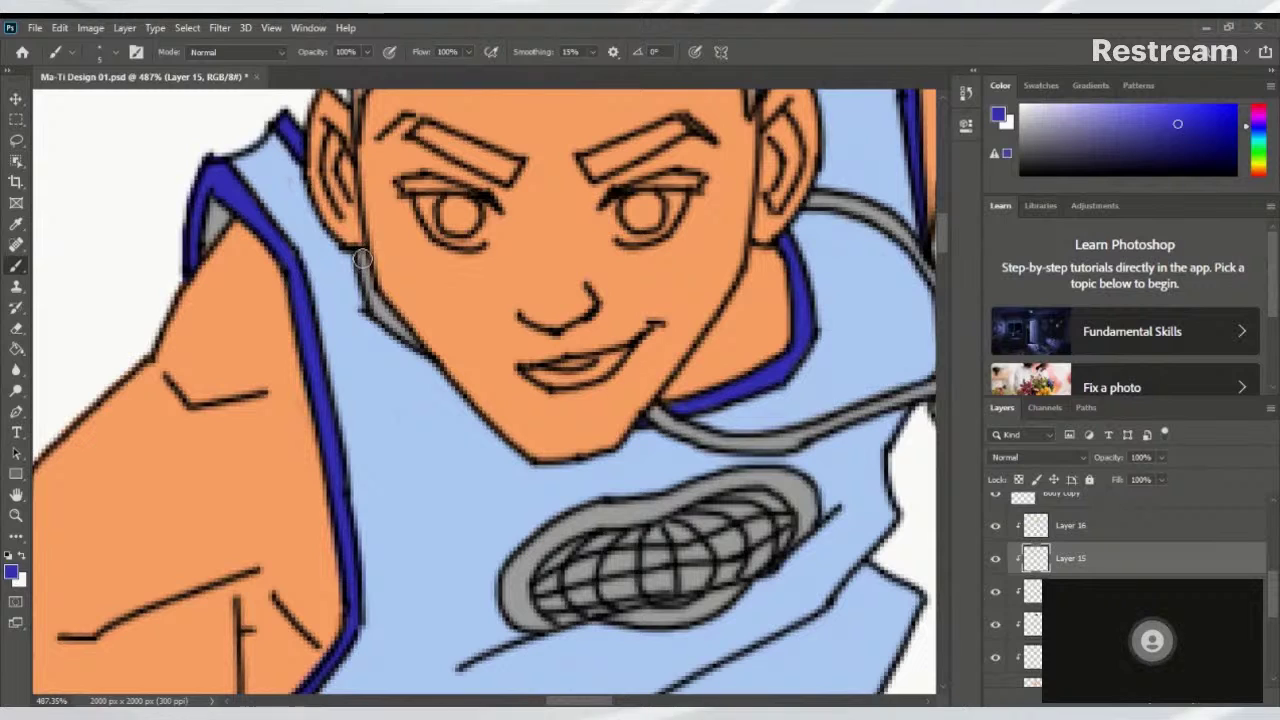
left_click_drag(358, 252, 375, 312)
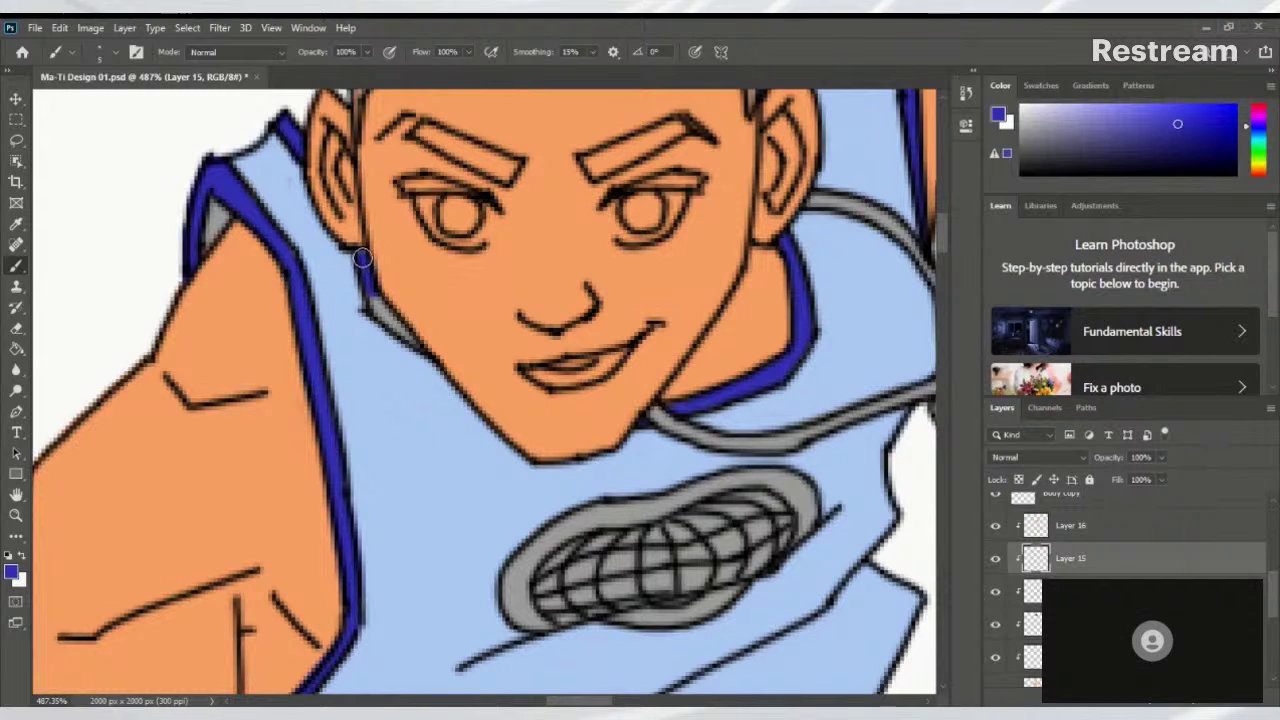
key("ctrl+z")
mouse_move(361, 255)
left_mouse_down()
mouse_move(366, 300)
mouse_move(368, 287)
mouse_move(422, 348)
left_mouse_up()
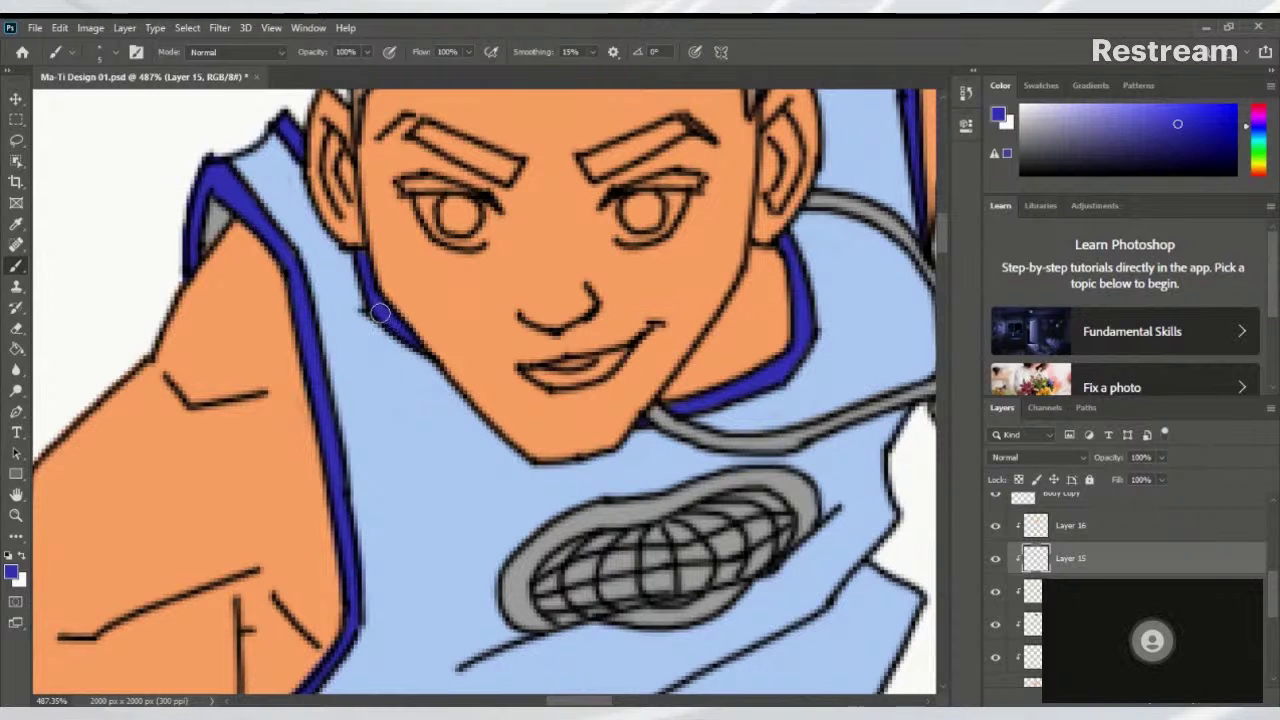
scroll(364, 272, "down", 5)
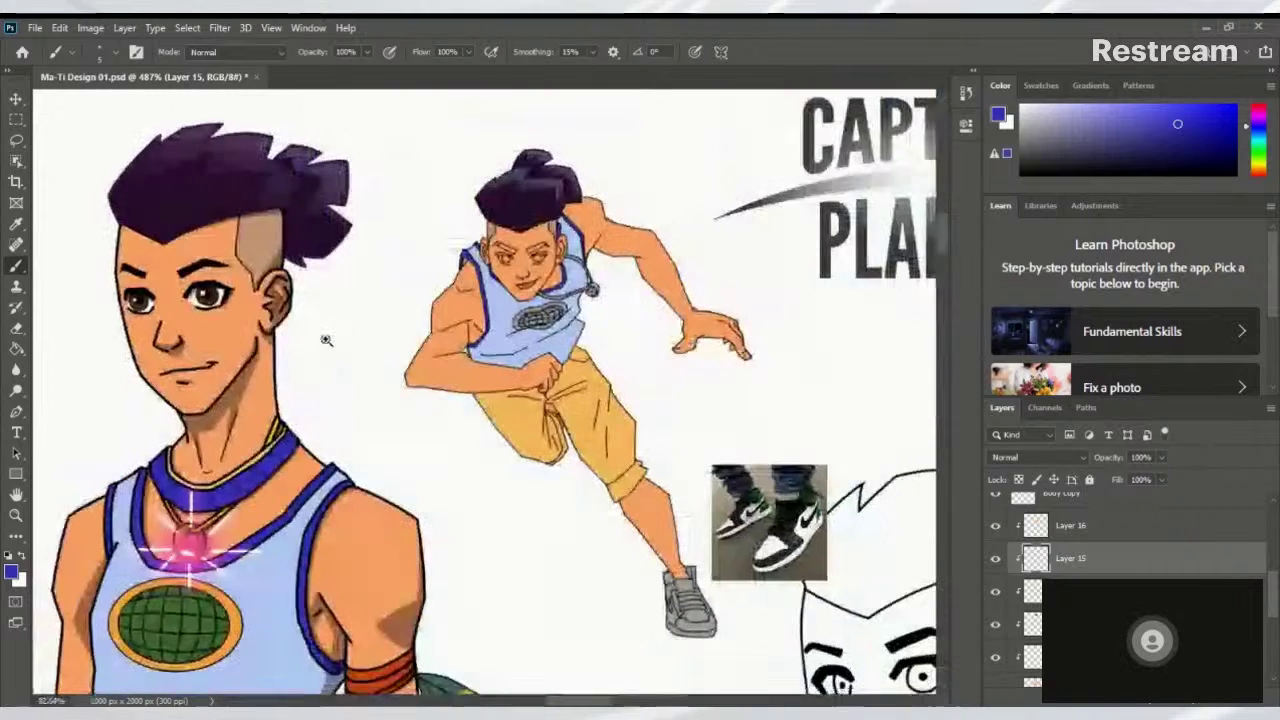
scroll(596, 348, "up", 3)
scroll(596, 348, "right", 3)
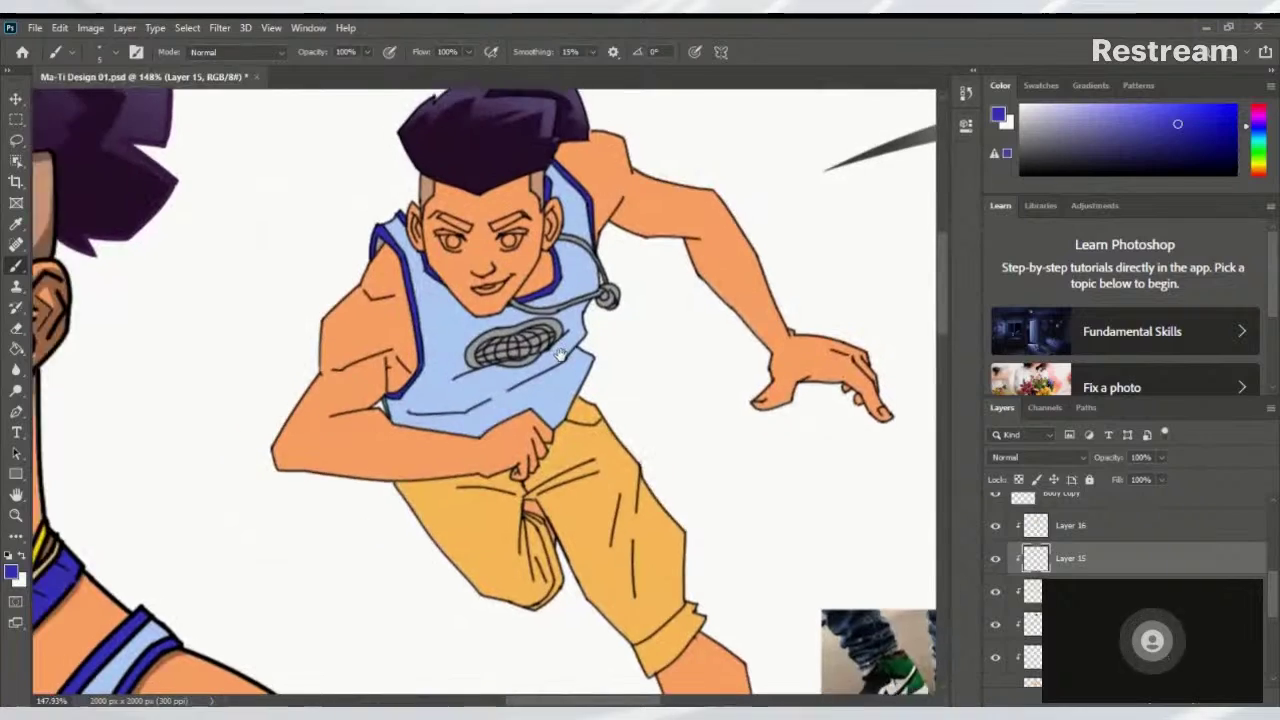
scroll(406, 407, "up", 5)
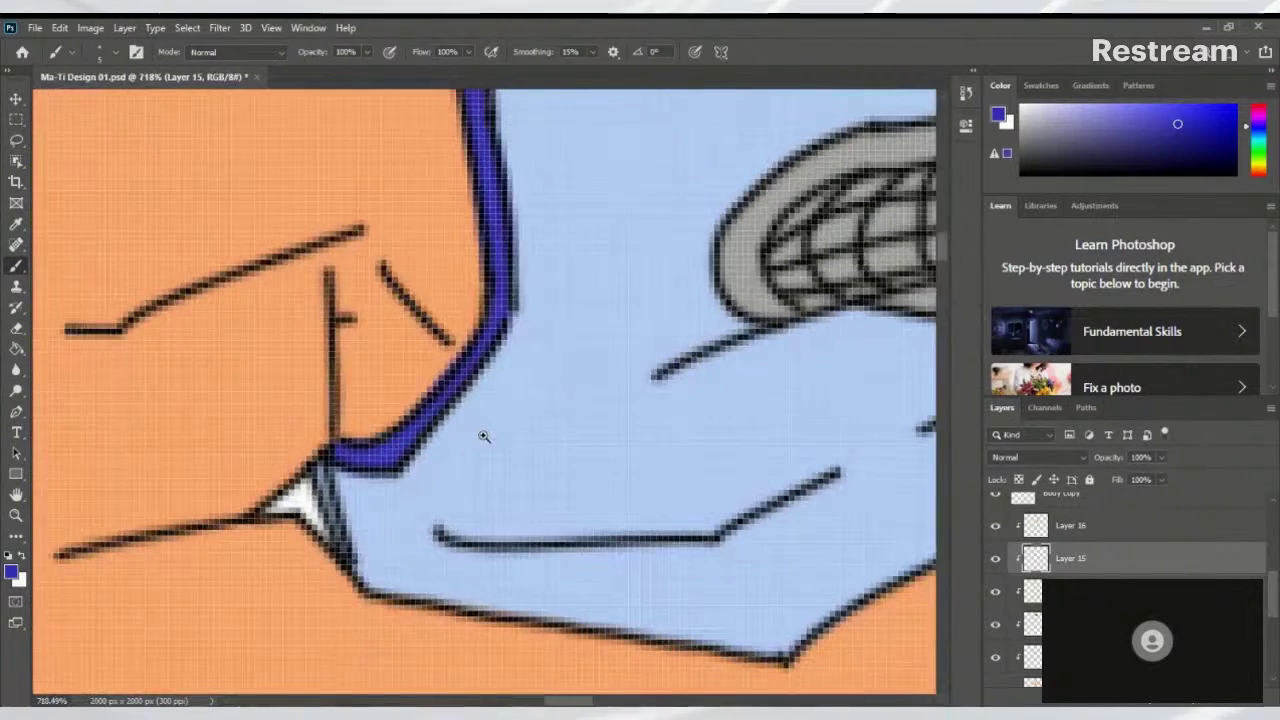
scroll(480, 434, "down", 4)
scroll(429, 380, "down", 2)
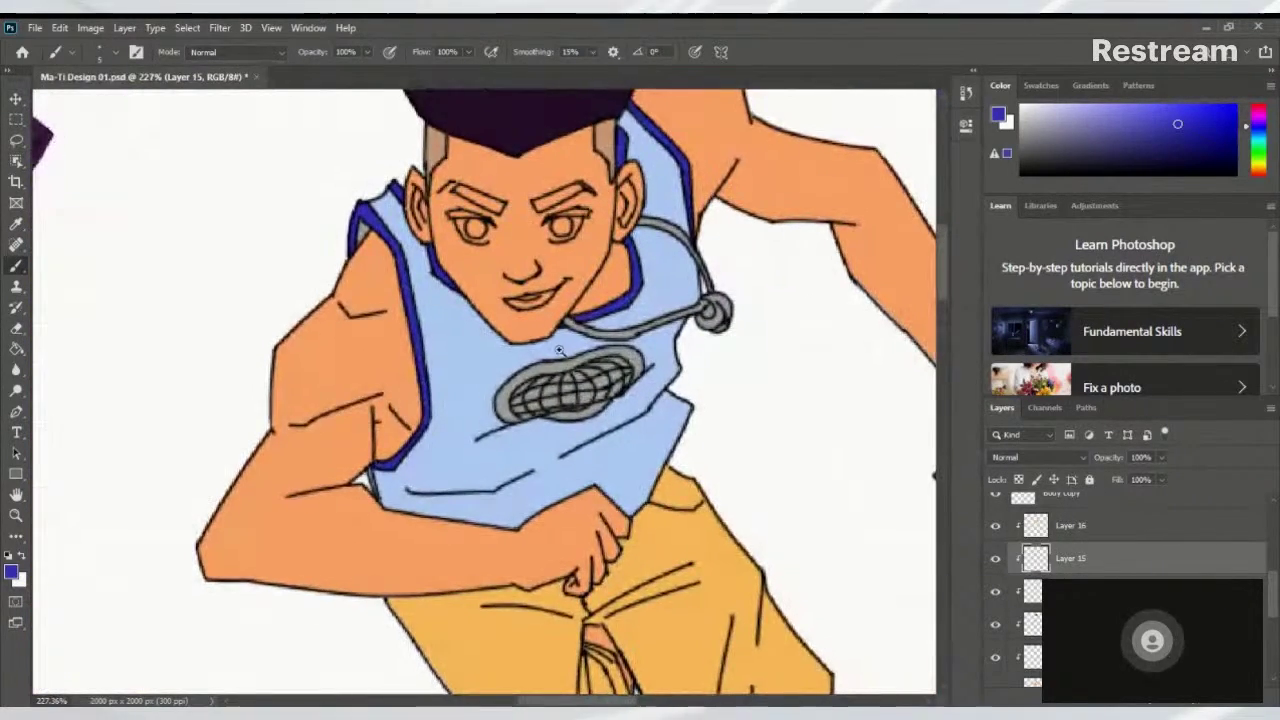
scroll(474, 376, "down", 1)
scroll(474, 376, "down", 3)
scroll(474, 376, "up", 3)
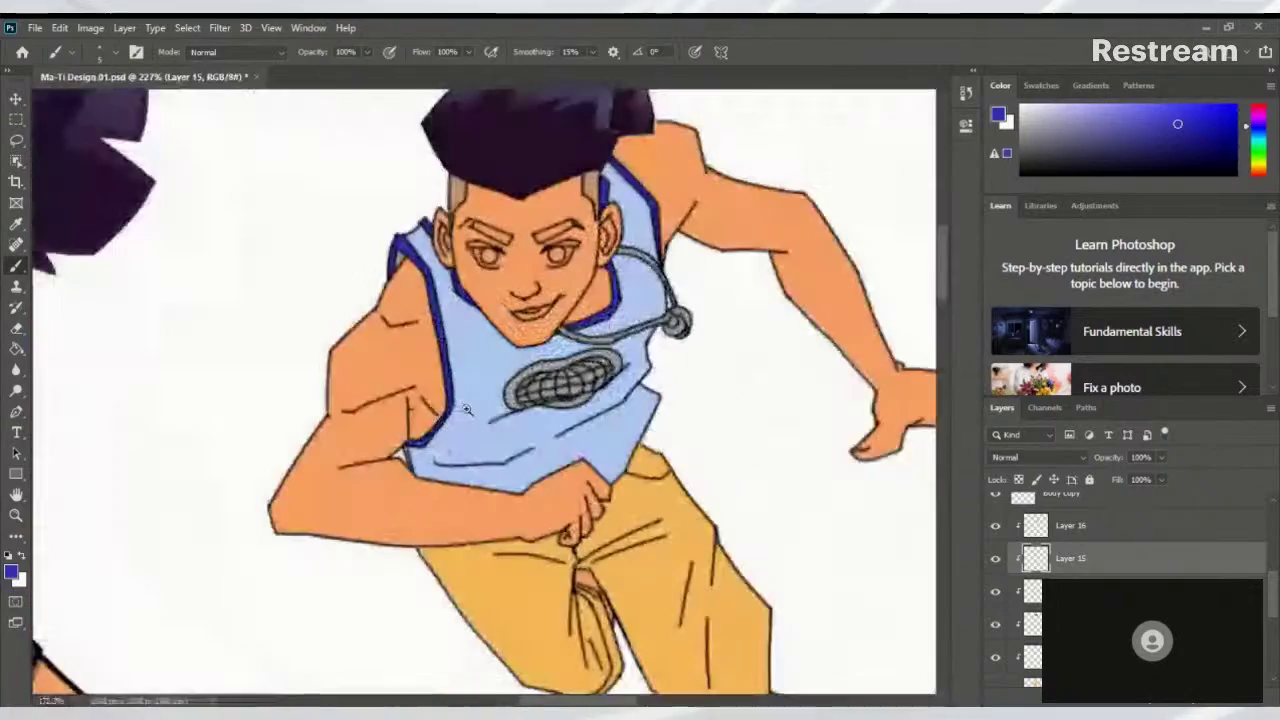
scroll(340, 245, "down", 2)
left_click_drag(340, 245, 467, 437)
scroll(467, 437, "down", 4)
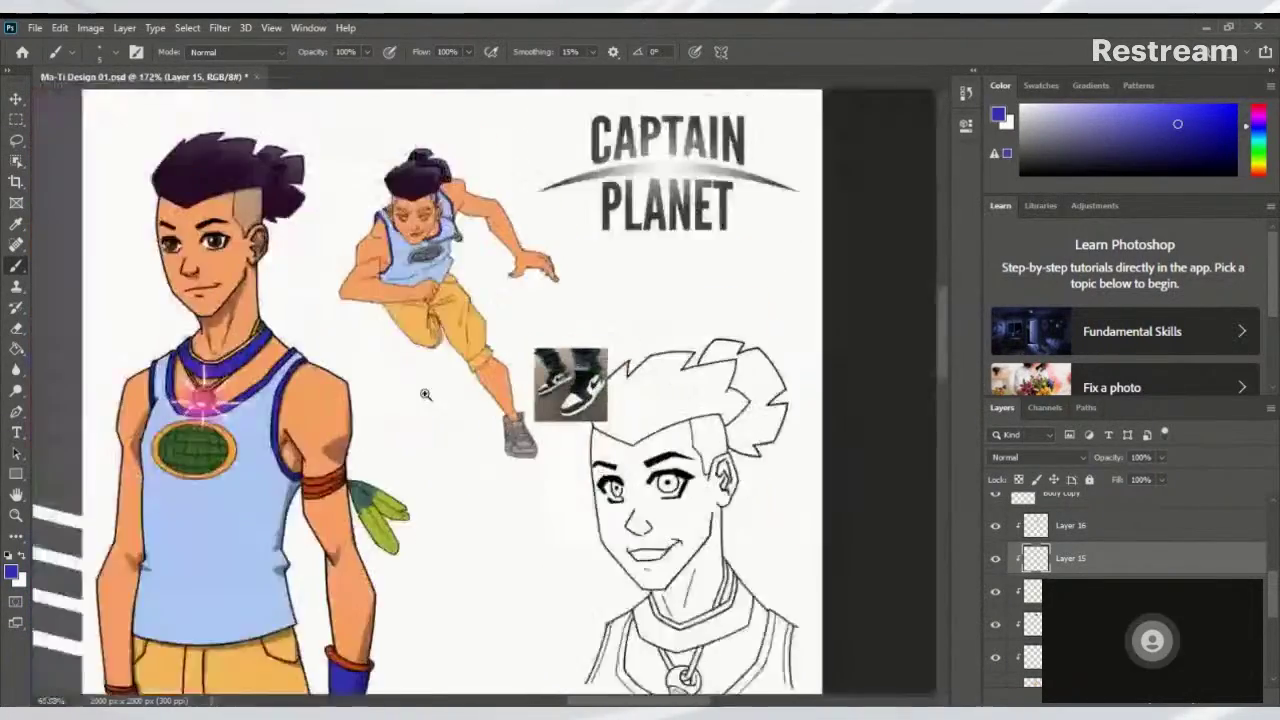
scroll(434, 394, "up", 3)
scroll(614, 391, "down", 3)
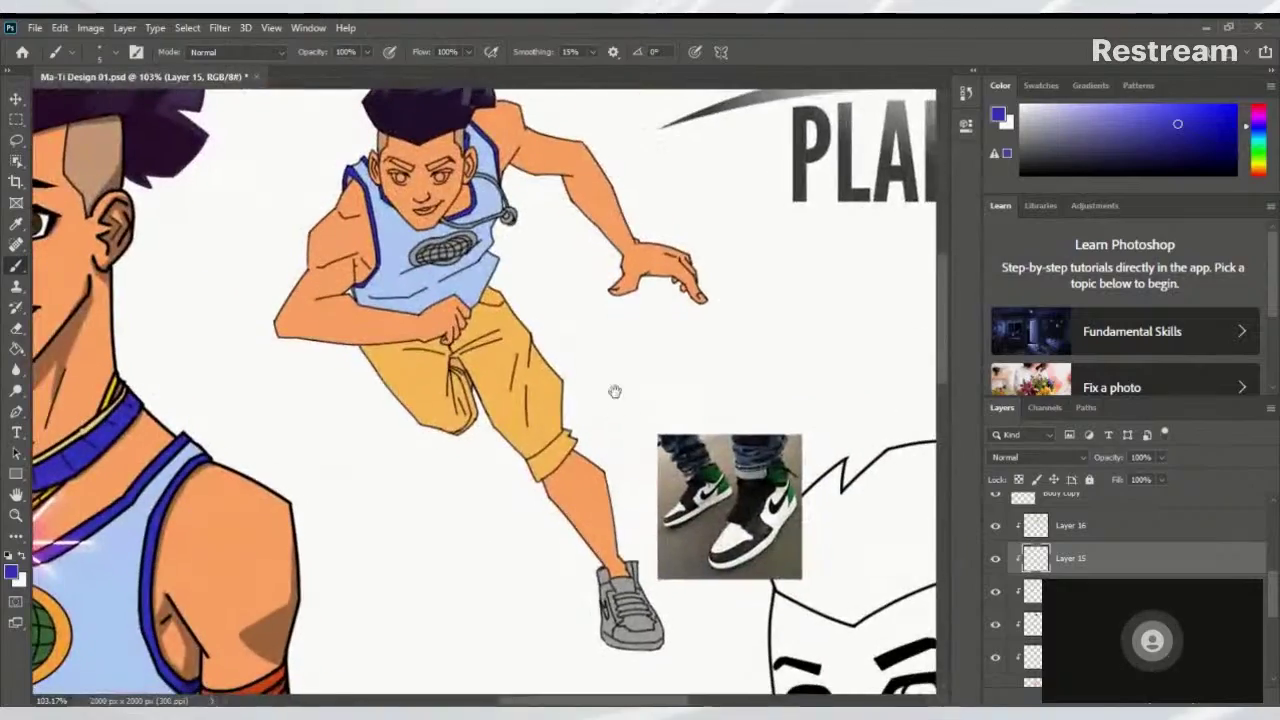
scroll(622, 400, "down", 3)
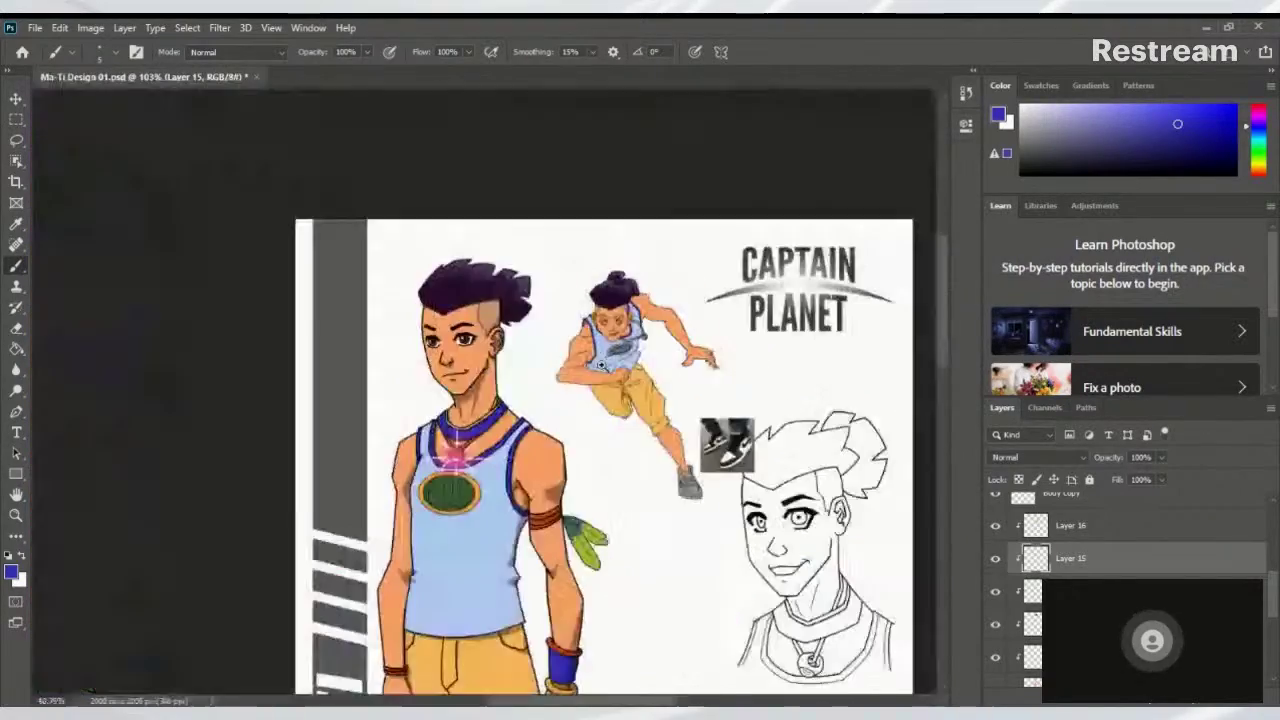
scroll(650, 368, "up", 4)
left_click_drag(650, 366, 466, 442)
left_click_drag(523, 309, 641, 369)
scroll(700, 390, "down", 2)
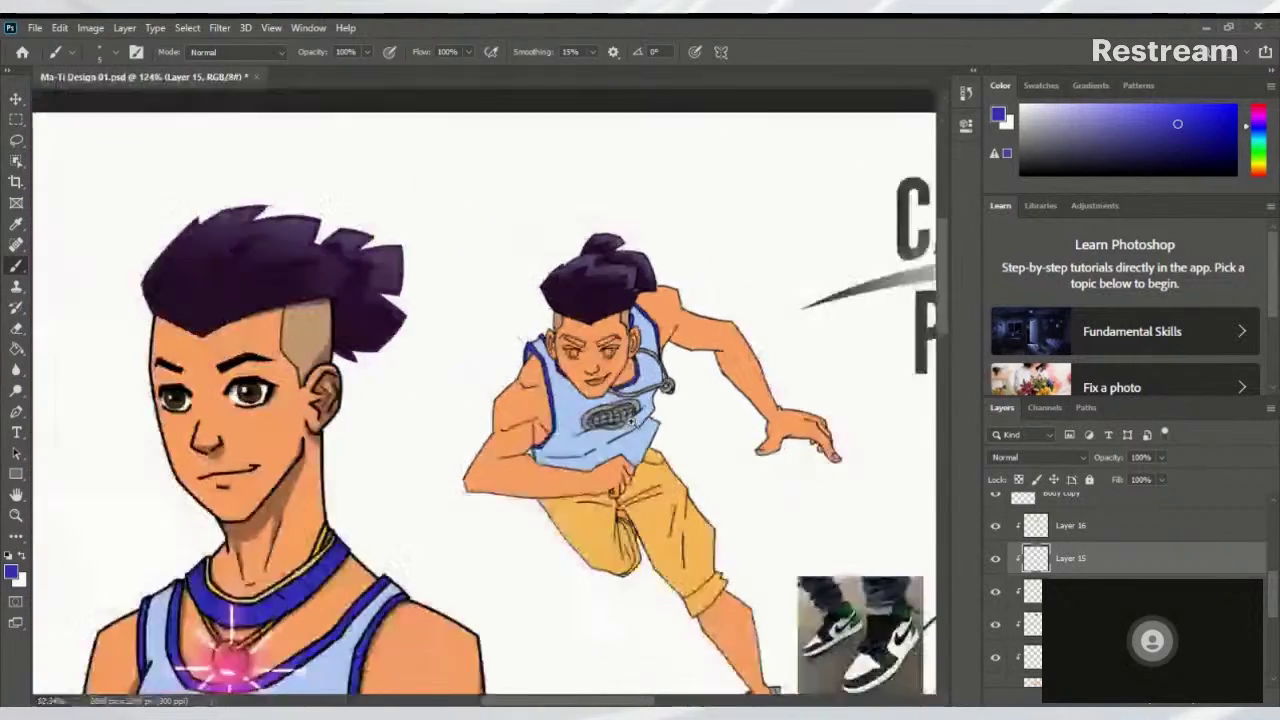
scroll(697, 424, "up", 5)
scroll(697, 424, "up", 1)
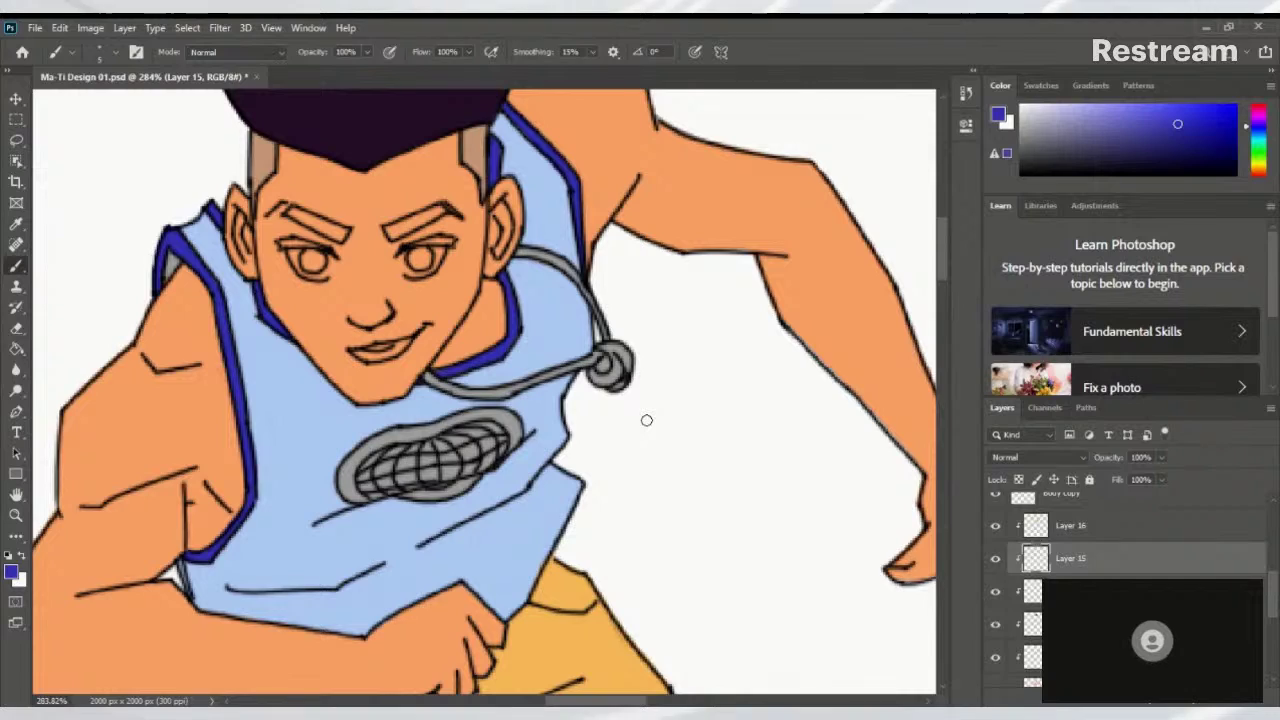
scroll(600, 345, "down", 2)
scroll(594, 360, "up", 4)
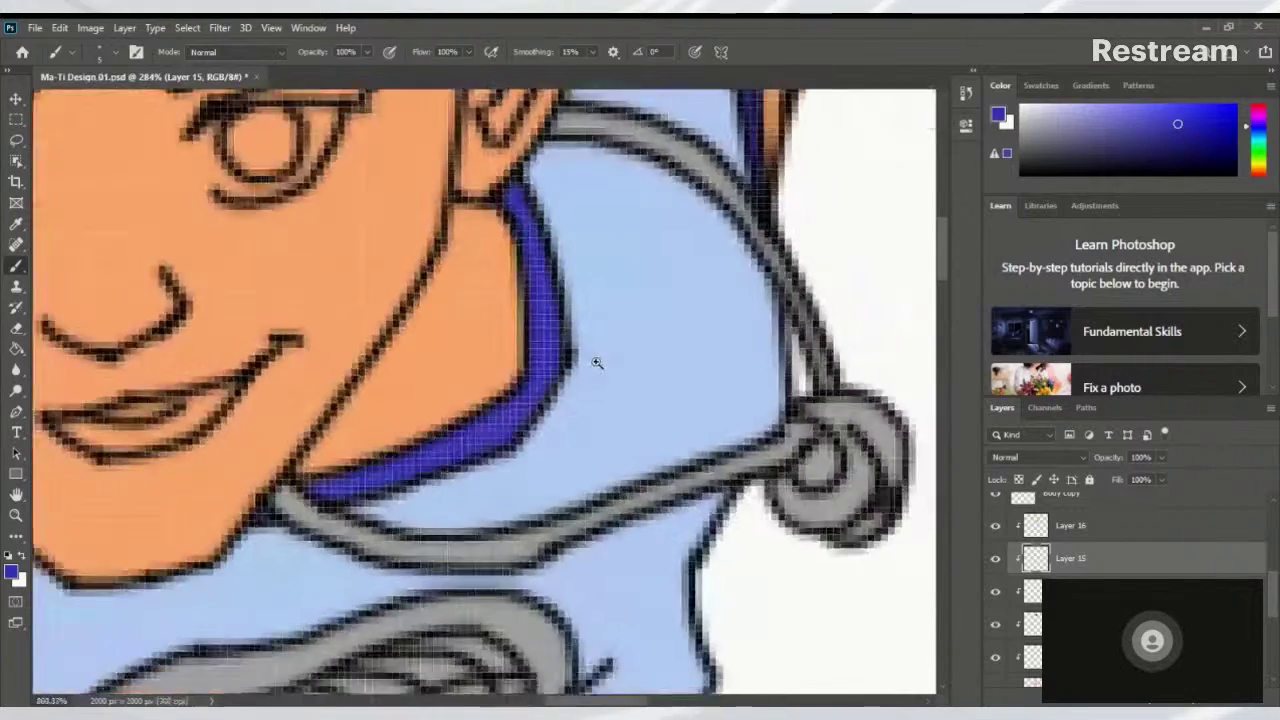
scroll(540, 345, "down", 1)
mouse_move(540, 345)
left_mouse_down()
mouse_move(617, 428)
mouse_move(560, 443)
left_mouse_up()
scroll(617, 428, "down", 3)
scroll(634, 437, "up", 4)
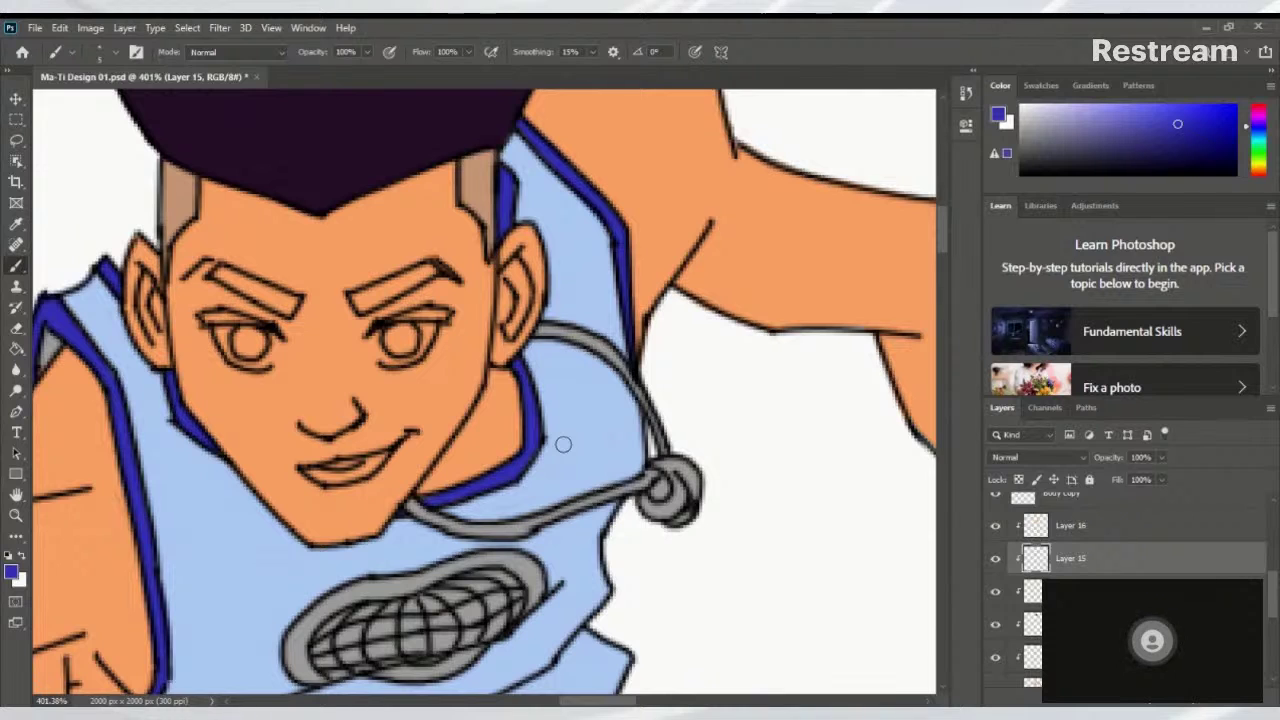
Zoom and pan across the running basketball figure to inspect it
scroll(689, 244, "down", 5)
scroll(580, 310, "up", 3)
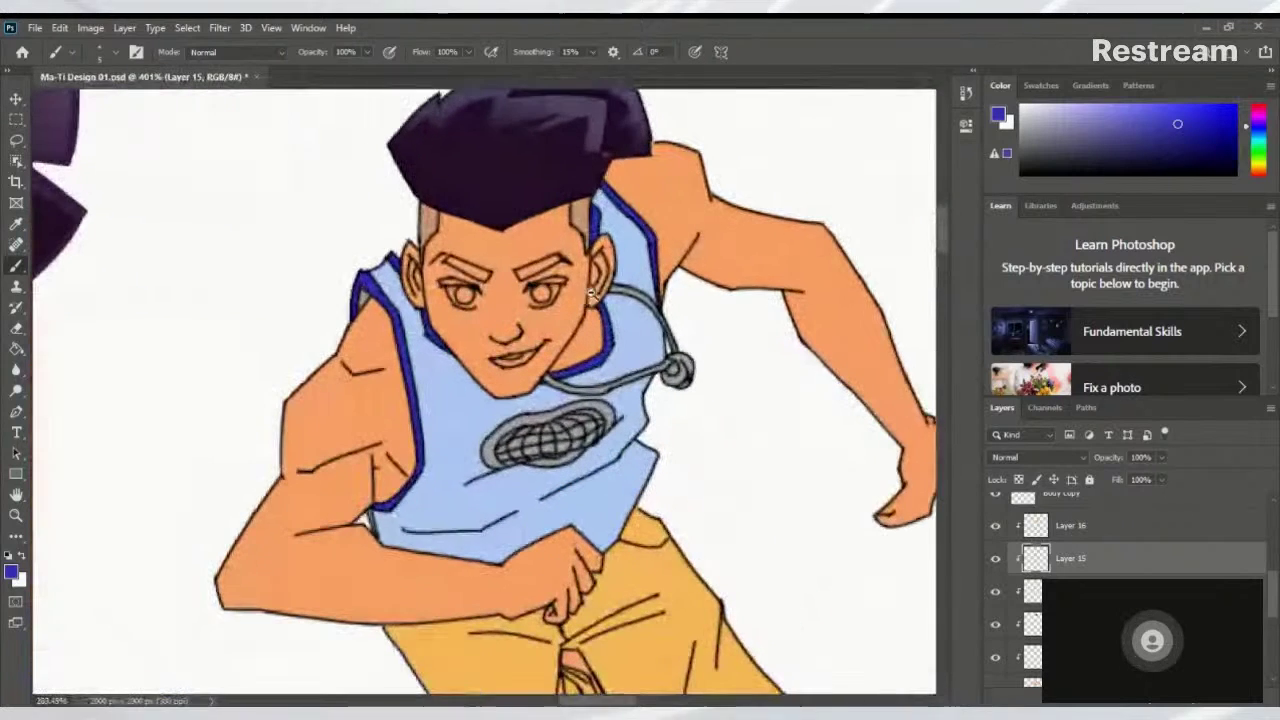
left_click_drag(577, 316, 613, 366)
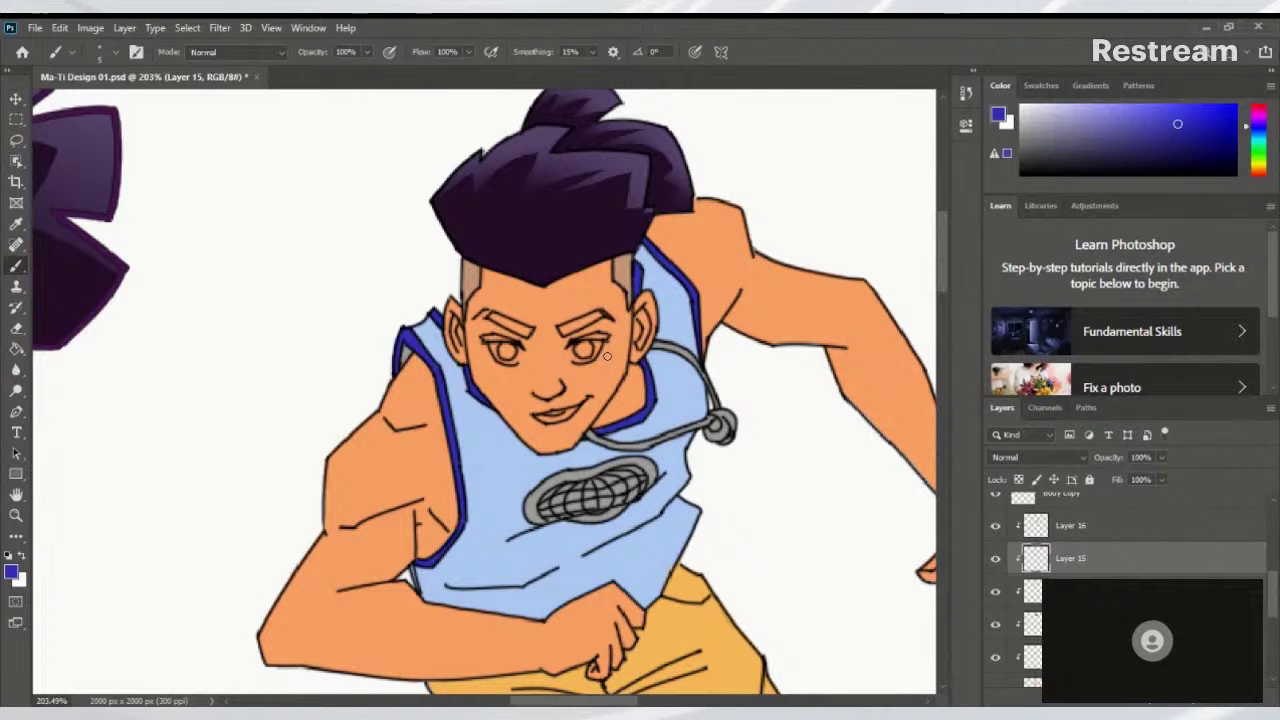
scroll(532, 300, "up", 4)
scroll(620, 380, "down", 3)
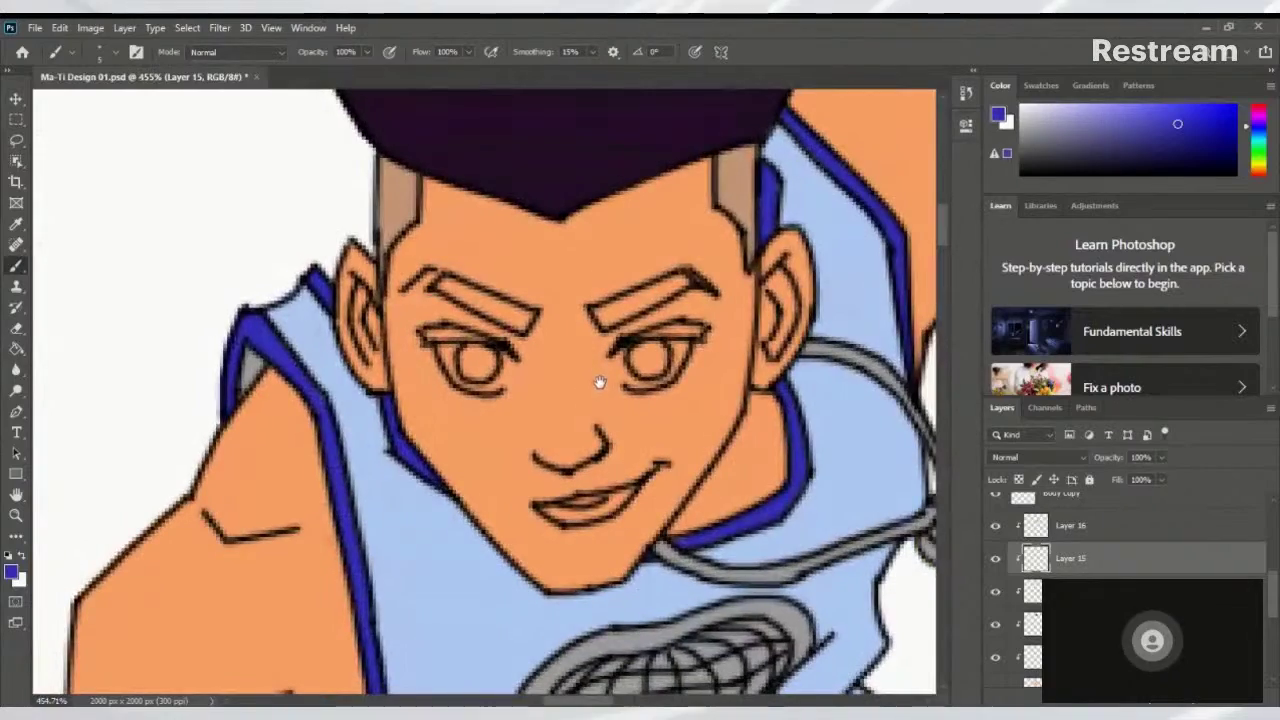
scroll(551, 403, "down", 2)
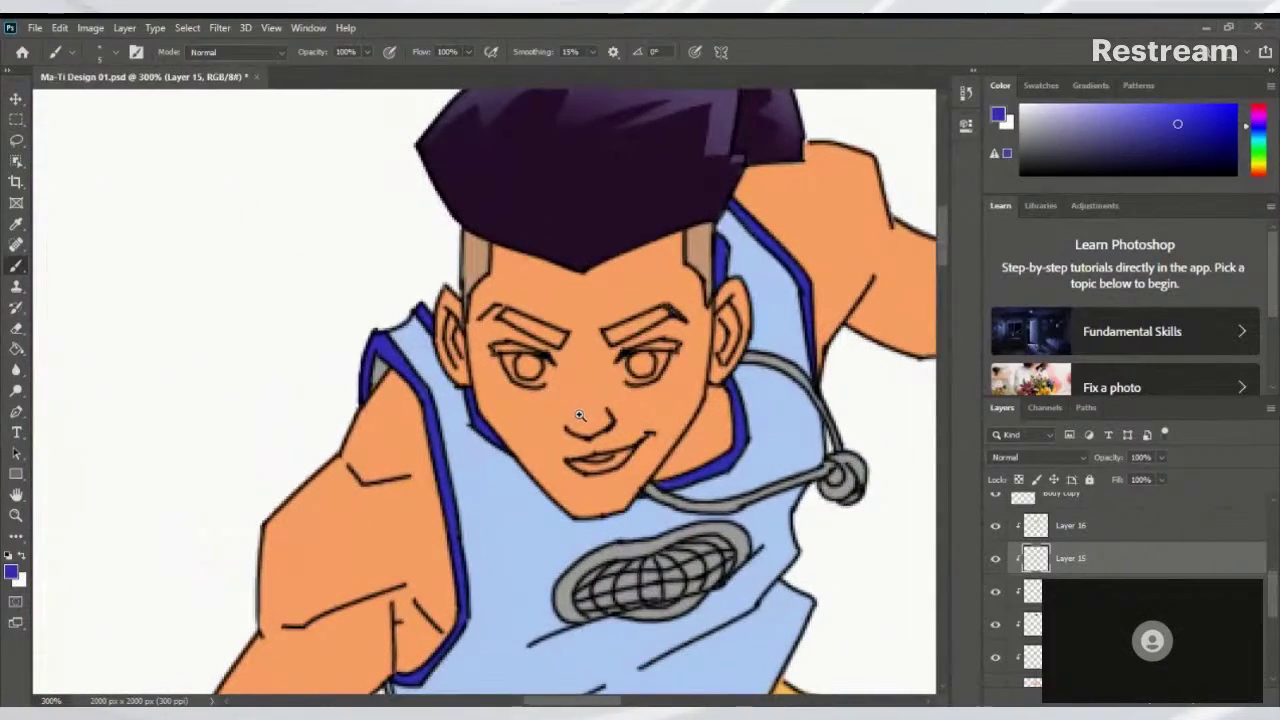
scroll(578, 415, "down", 1)
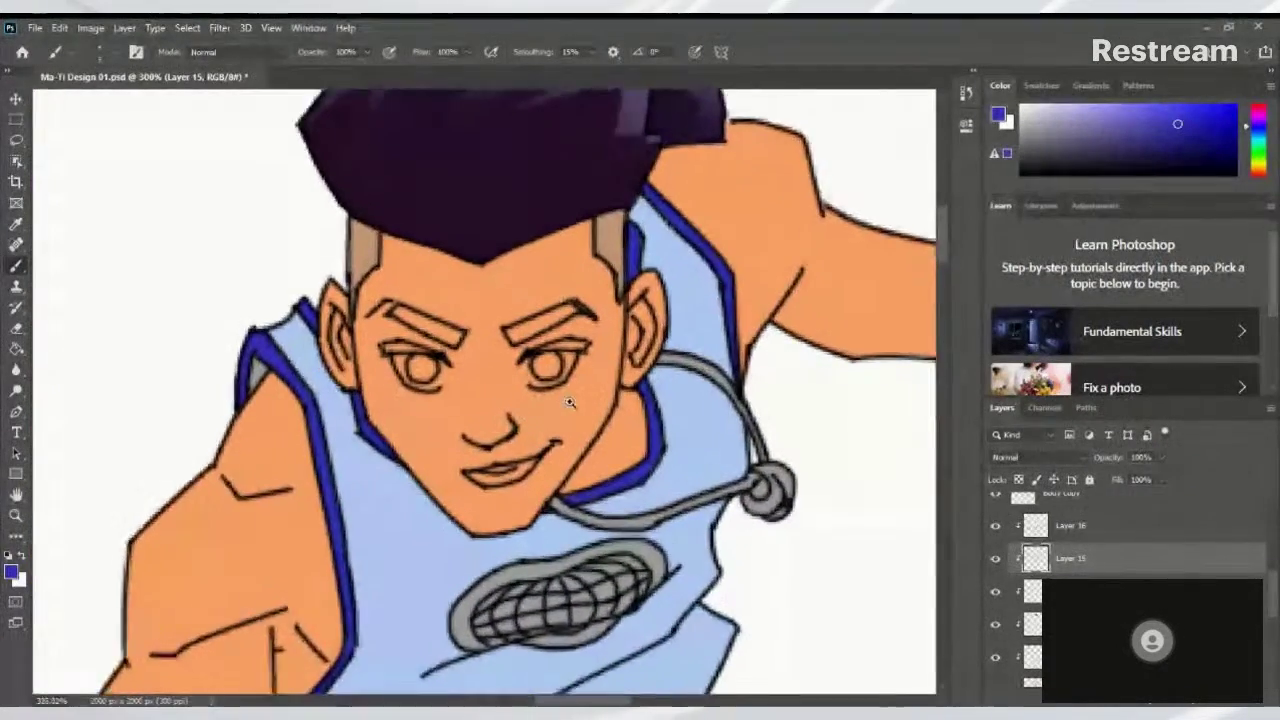
scroll(571, 400, "up", 3)
scroll(584, 418, "down", 2)
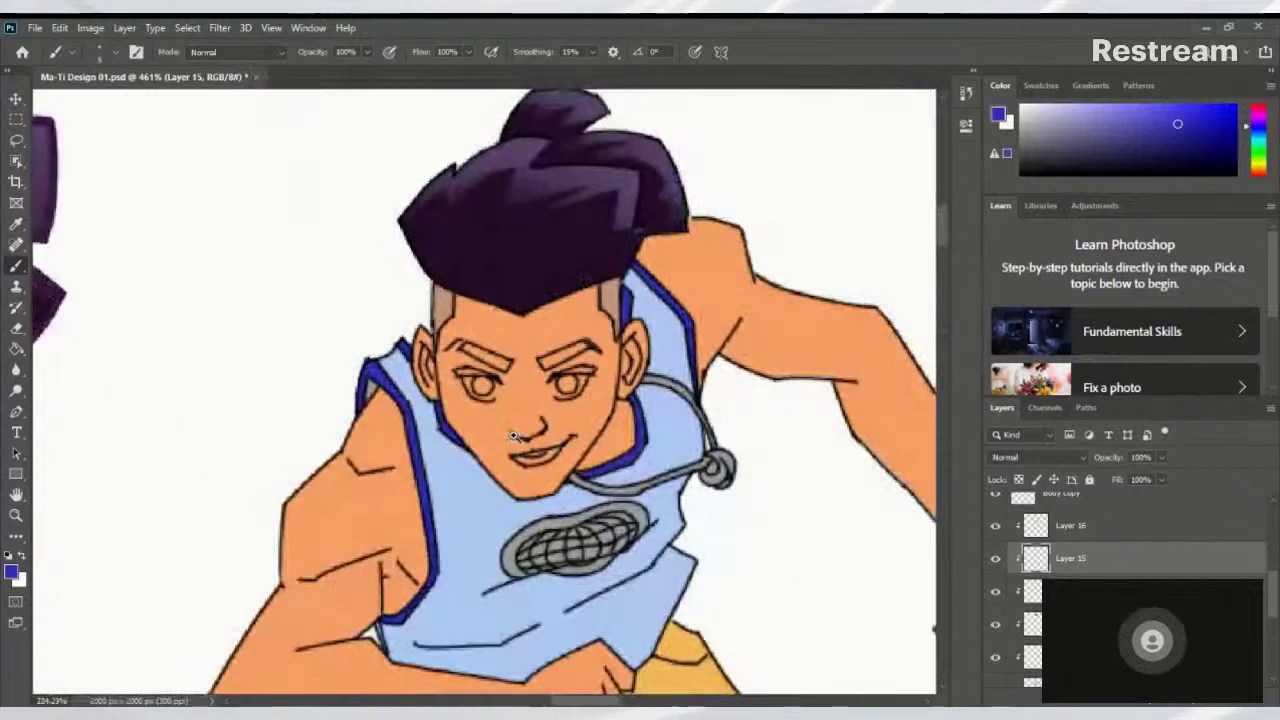
scroll(575, 430, "up", 2)
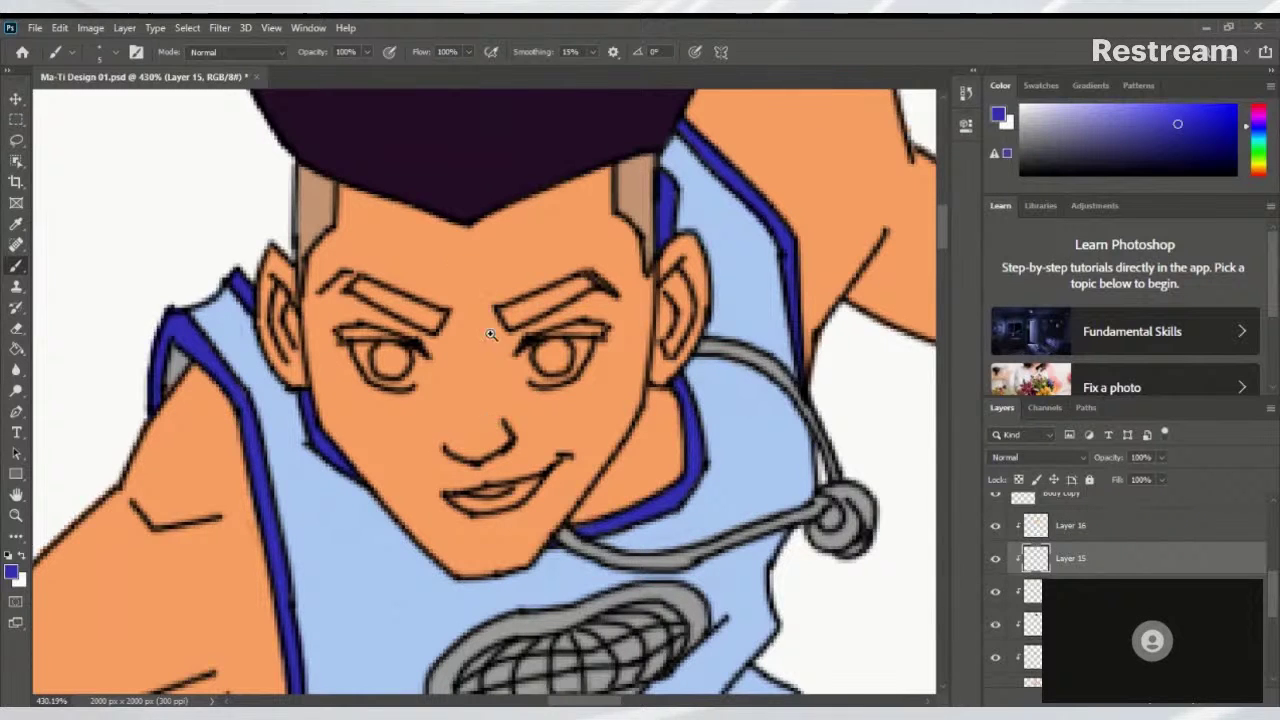
scroll(495, 400, "down", 6)
scroll(459, 417, "up", 3)
Centre the view on the character's face and collar
left_click_drag(553, 404, 678, 374)
scroll(679, 388, "down", 3)
scroll(668, 396, "up", 4)
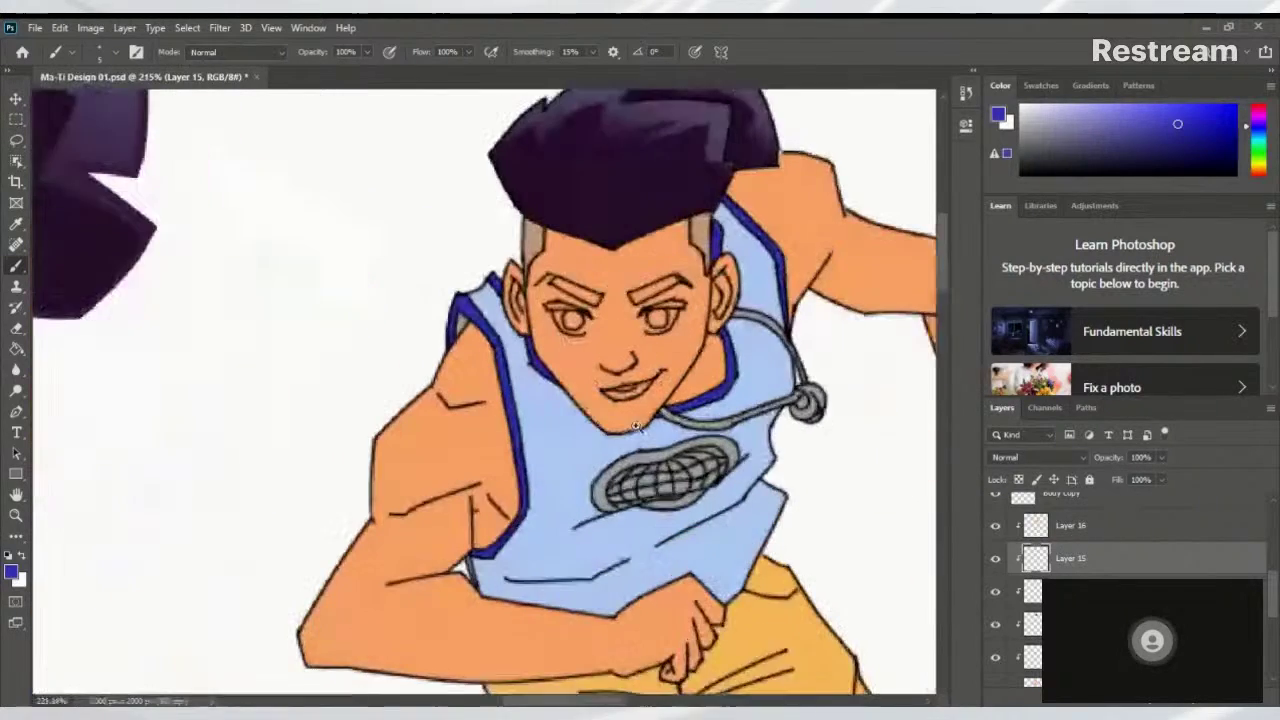
scroll(652, 345, "up", 1)
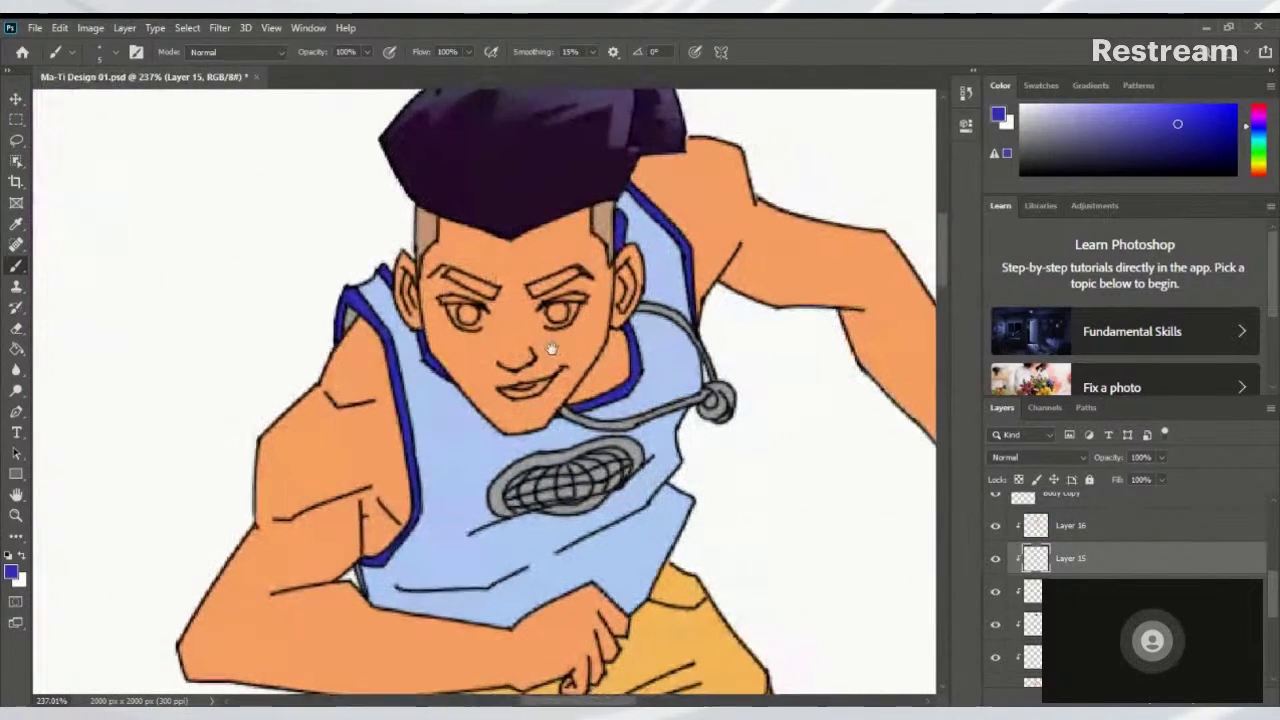
scroll(565, 365, "up", 2)
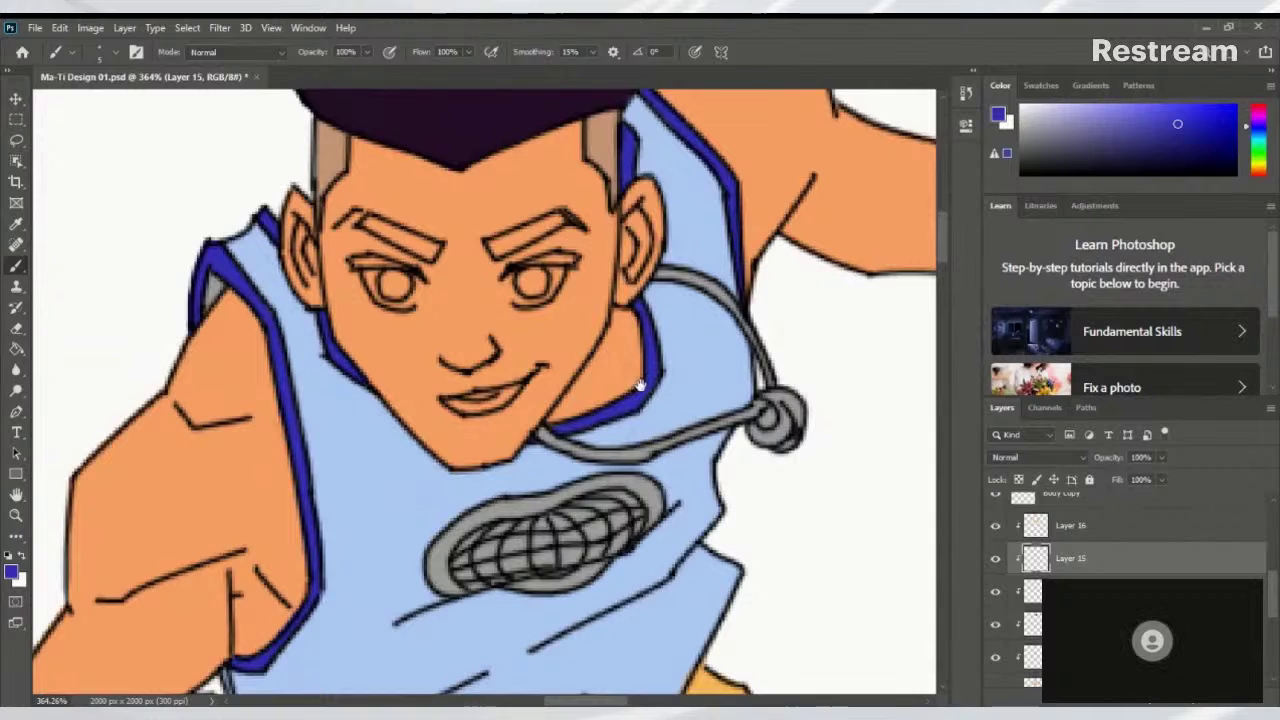
left_click_drag(633, 380, 728, 375)
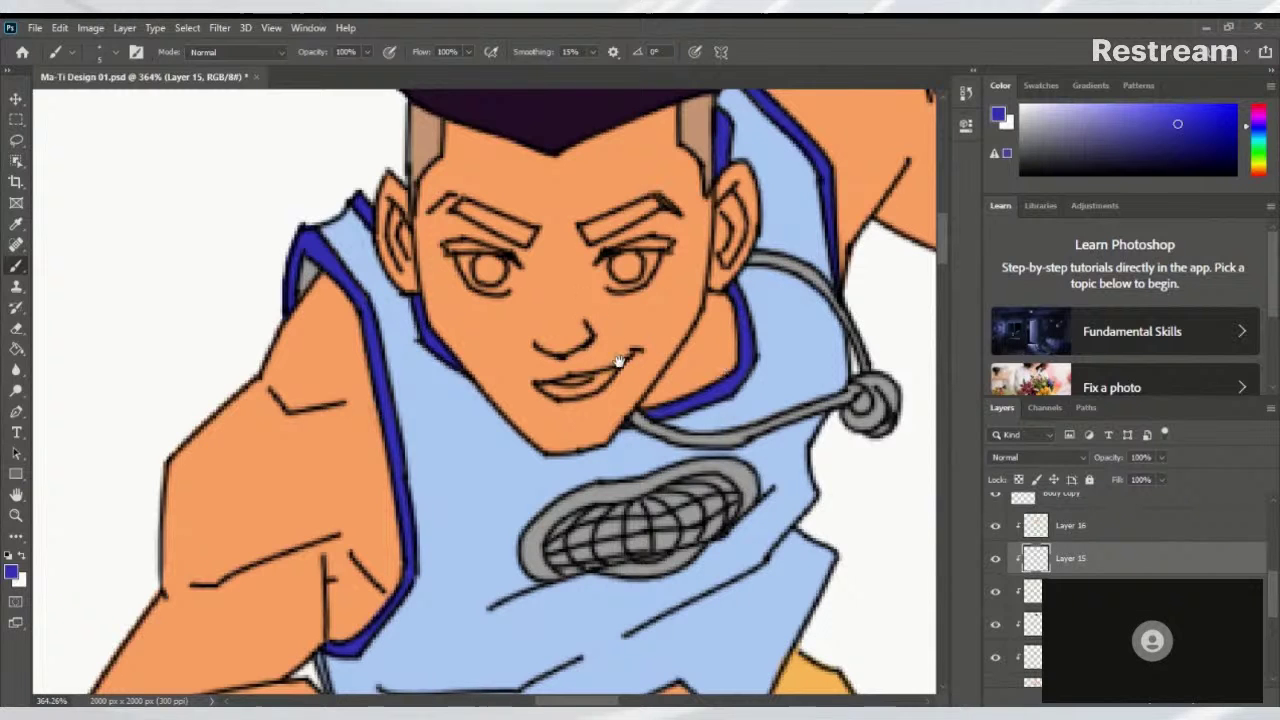
scroll(520, 418, "down", 5)
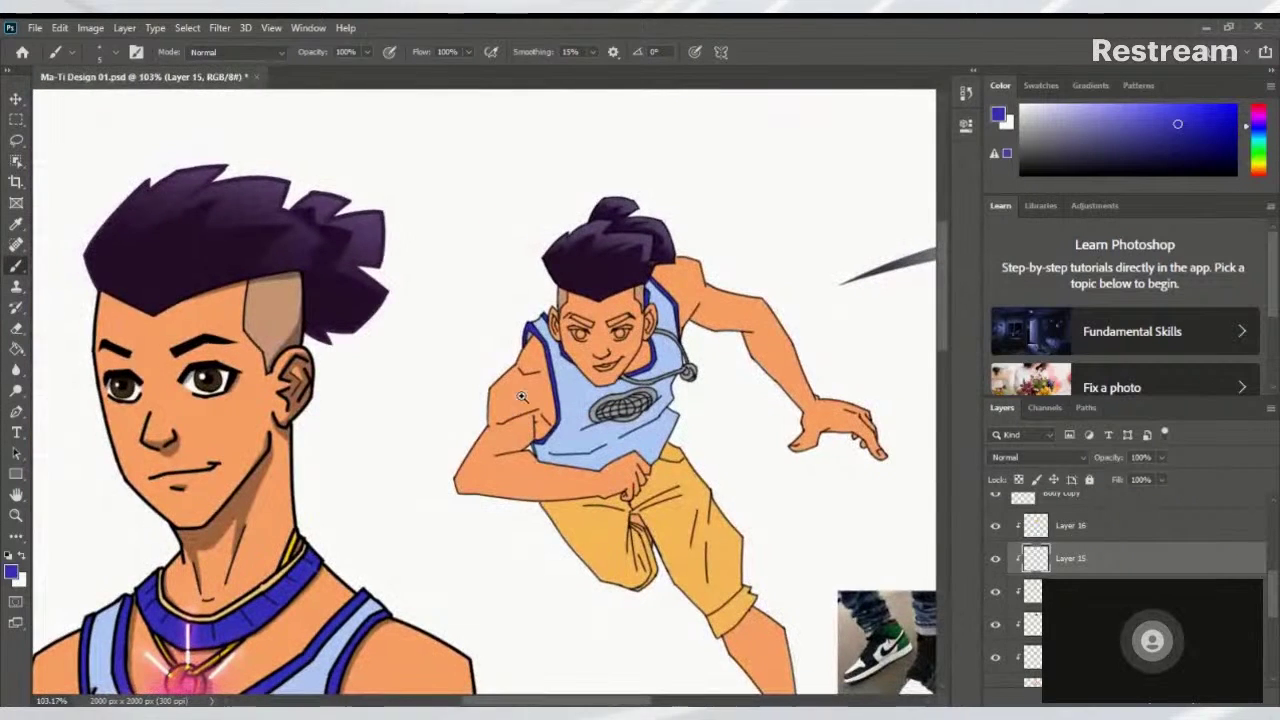
scroll(600, 360, "down", 2)
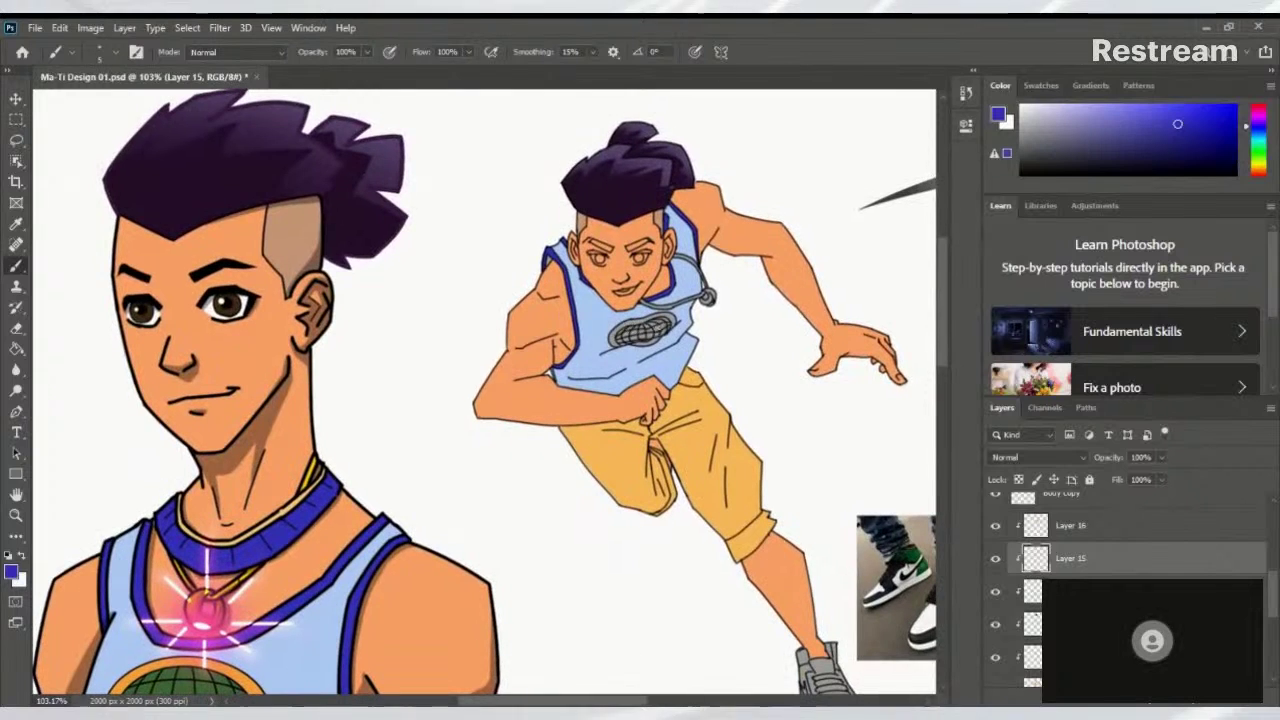
Save the character design document with Ctrl+S
key("ctrl+s")
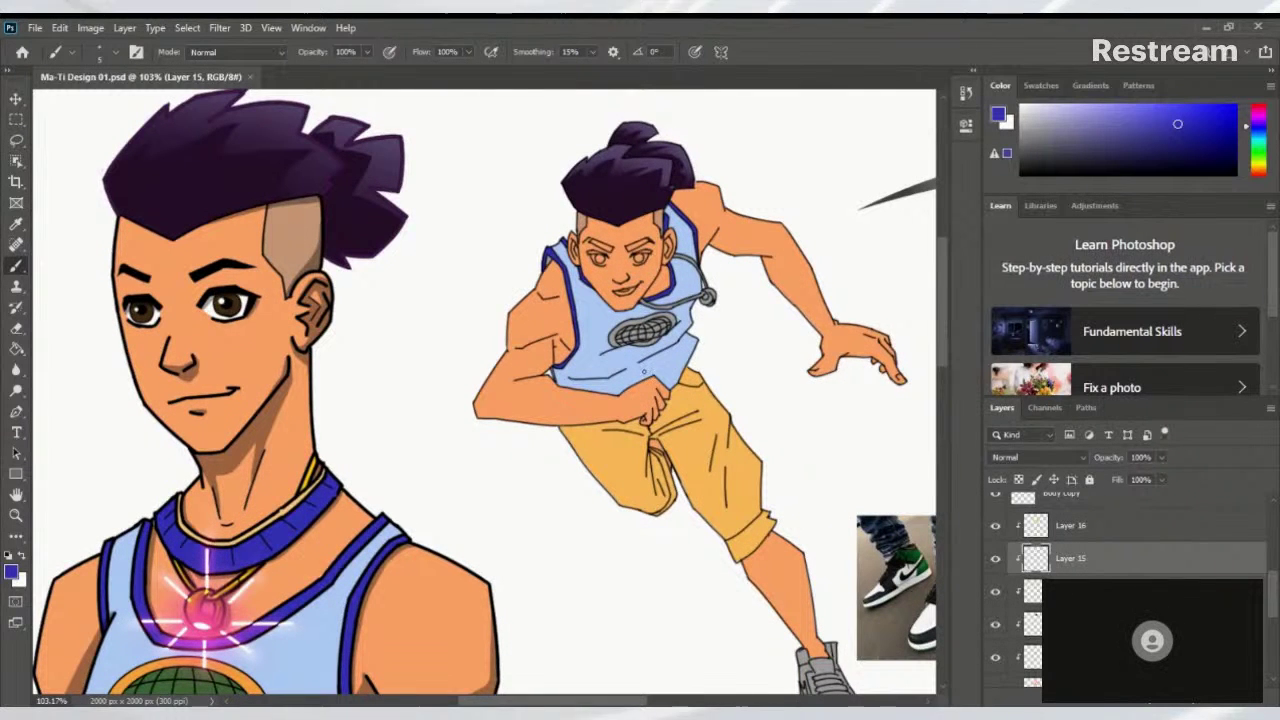
scroll(662, 357, "up", 2)
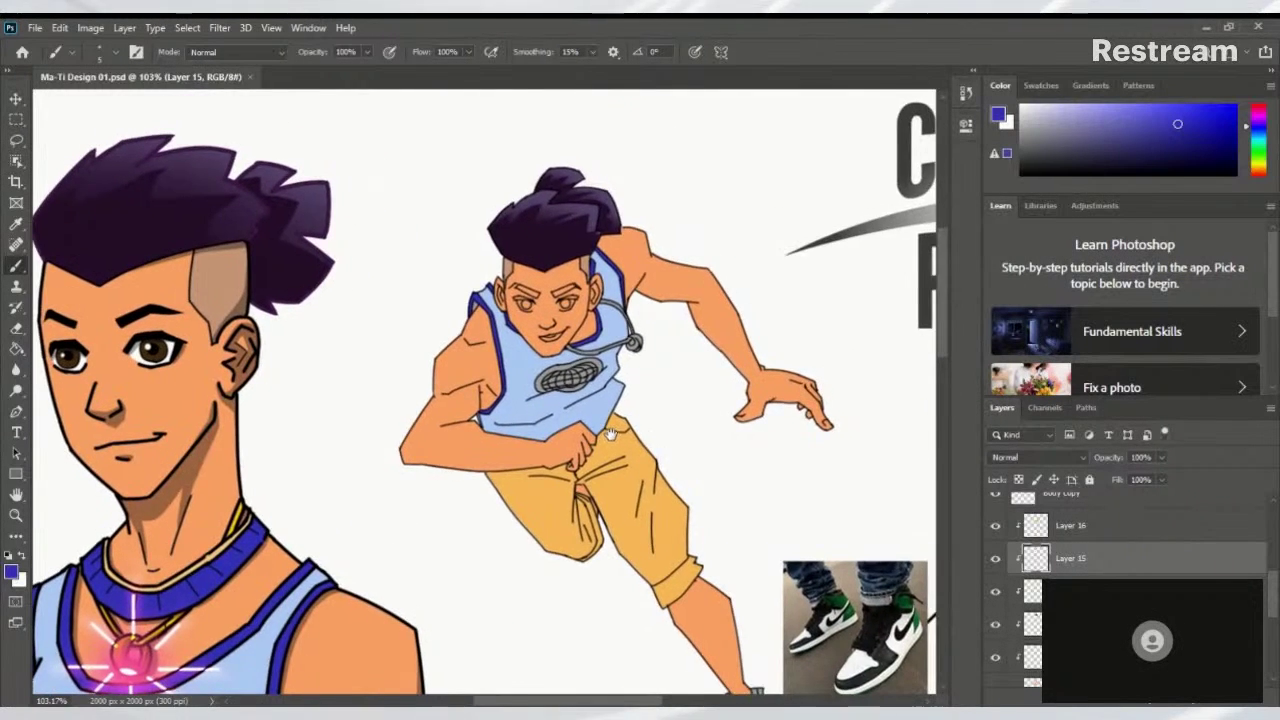
scroll(571, 310, "up", 3)
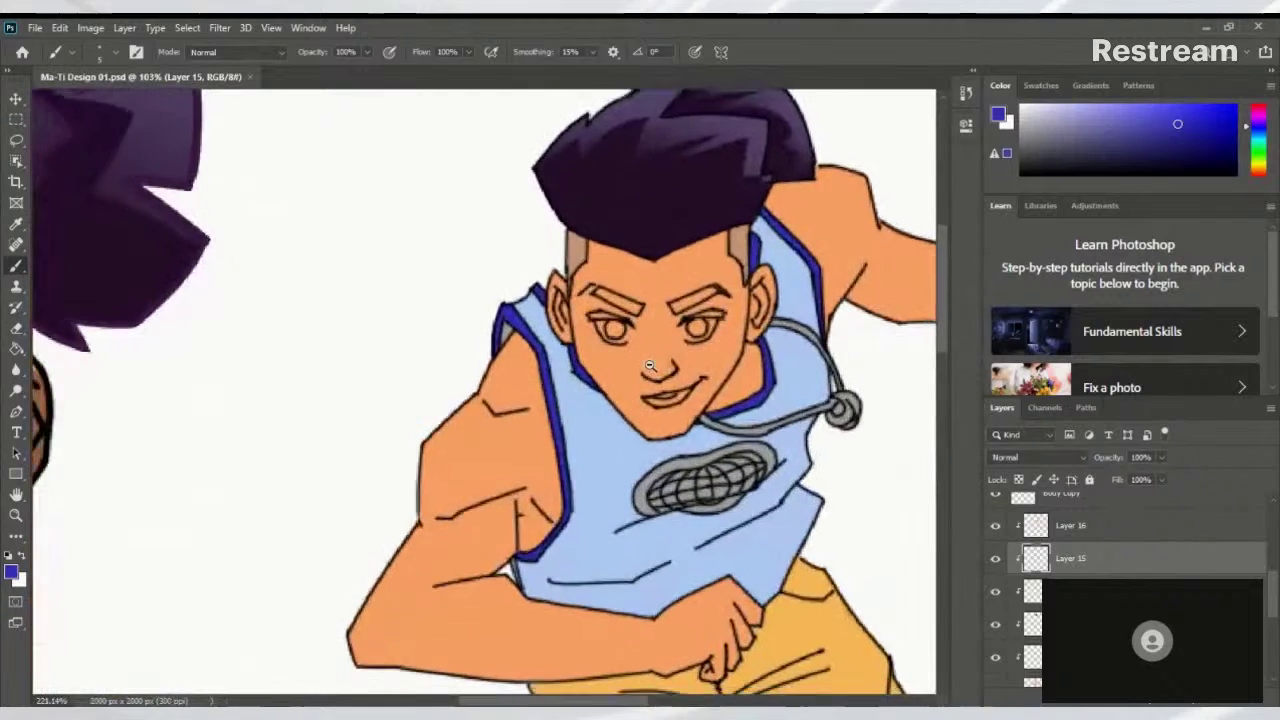
scroll(600, 330, "down", 3)
scroll(620, 340, "up", 5)
scroll(669, 371, "up", 1)
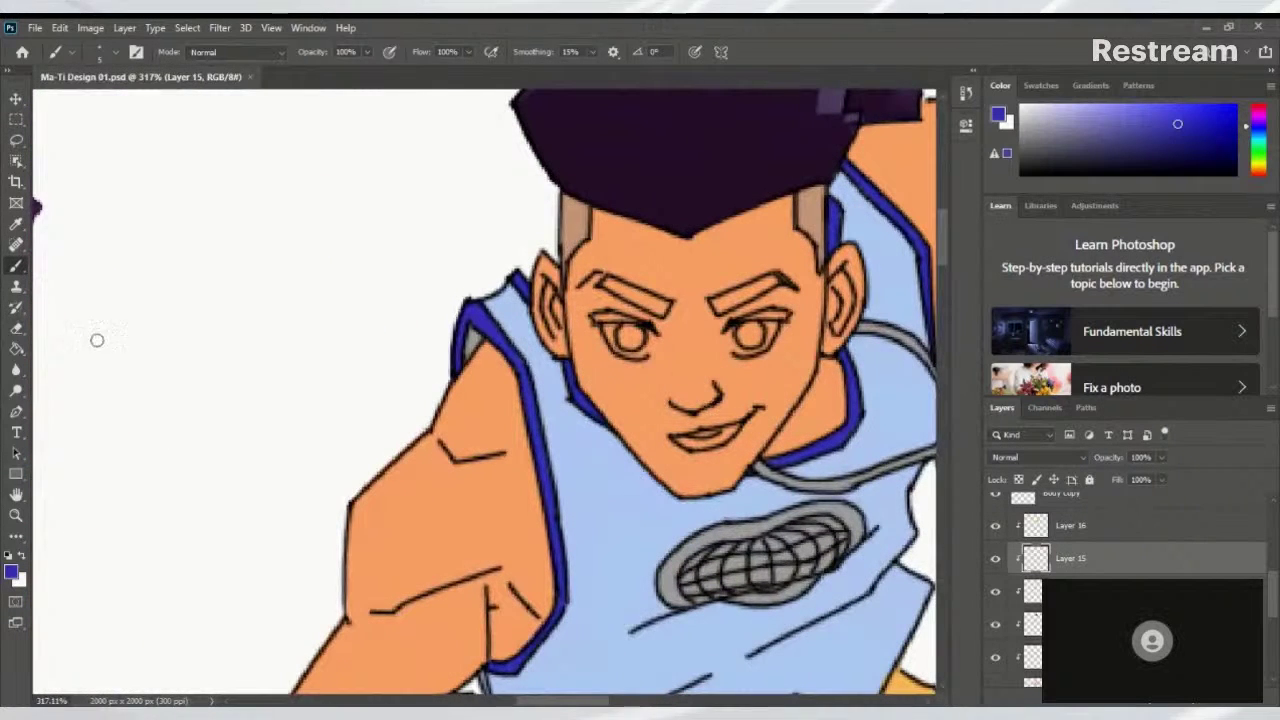
Pick the Rectangle tool and close the foreground Color Picker without changes
left_click(16, 475)
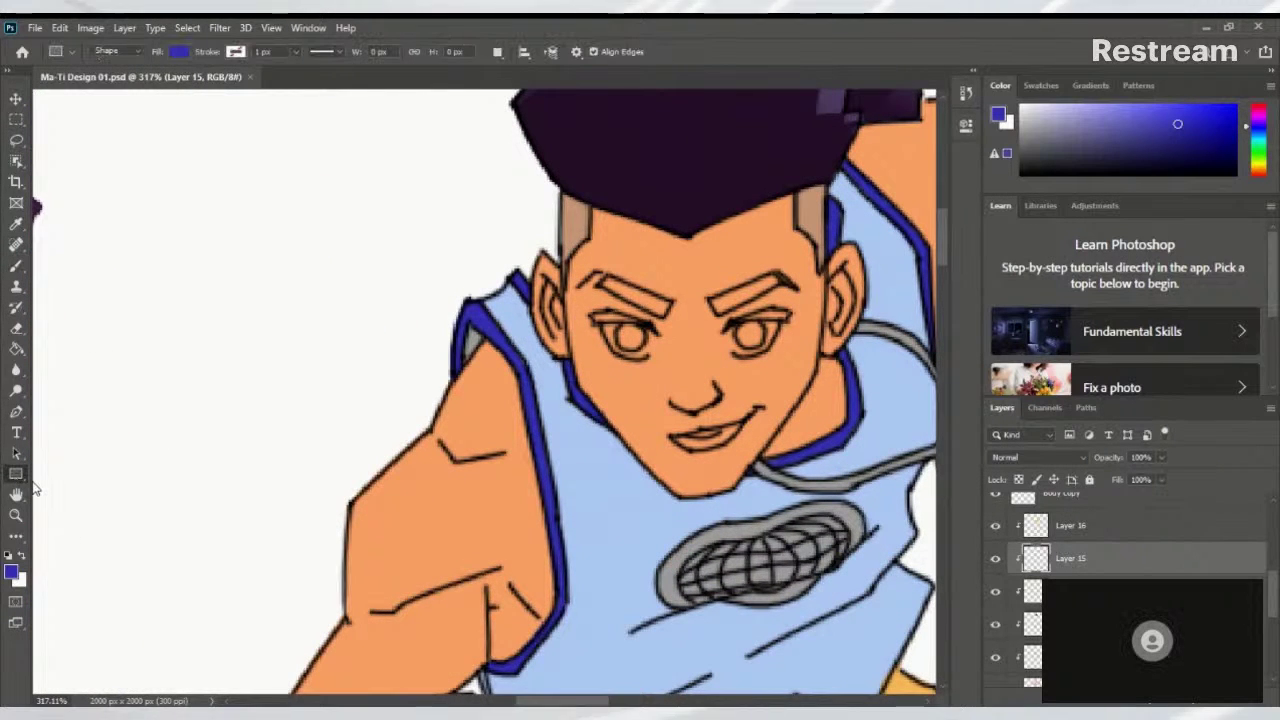
left_click(14, 574)
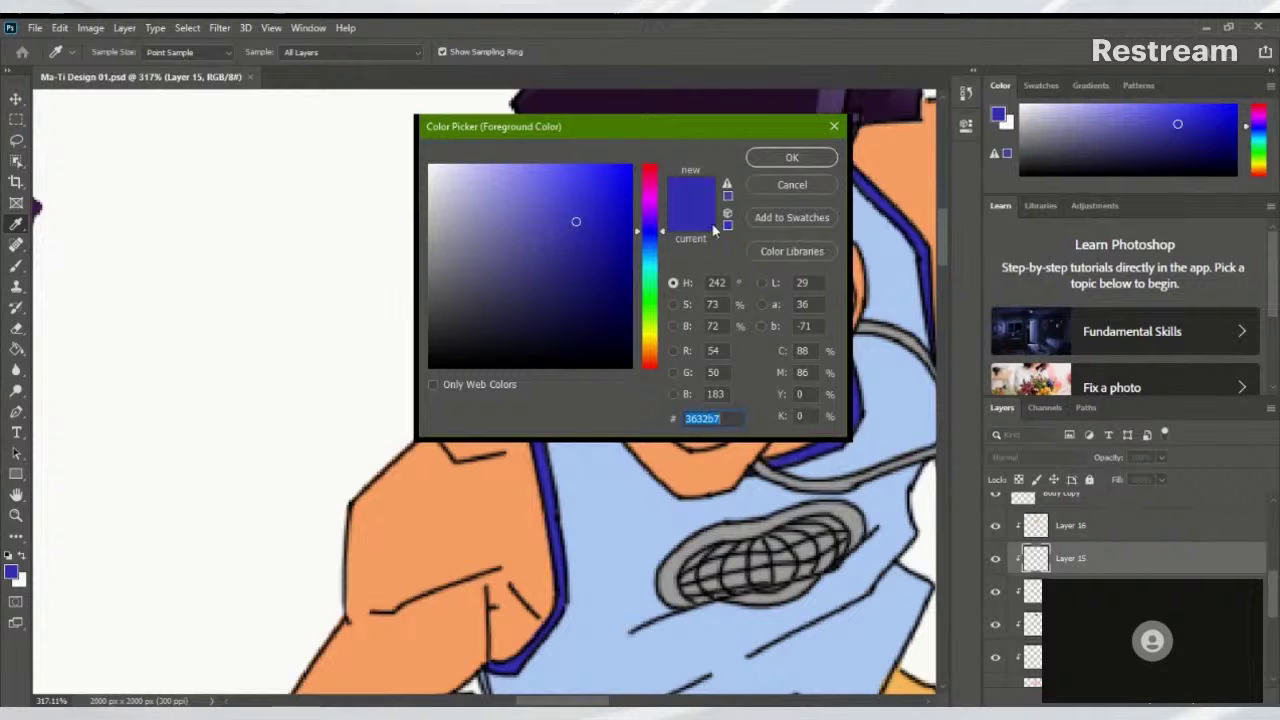
left_click(791, 186)
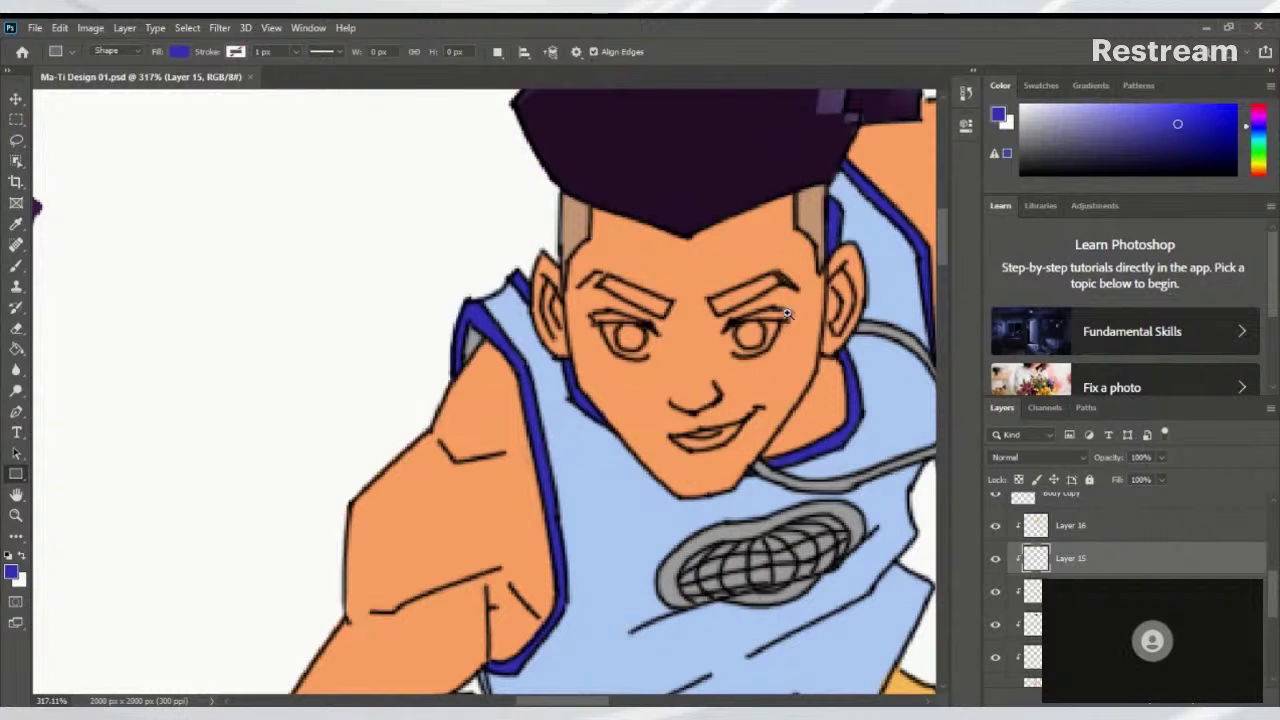
scroll(647, 367, "down", 4)
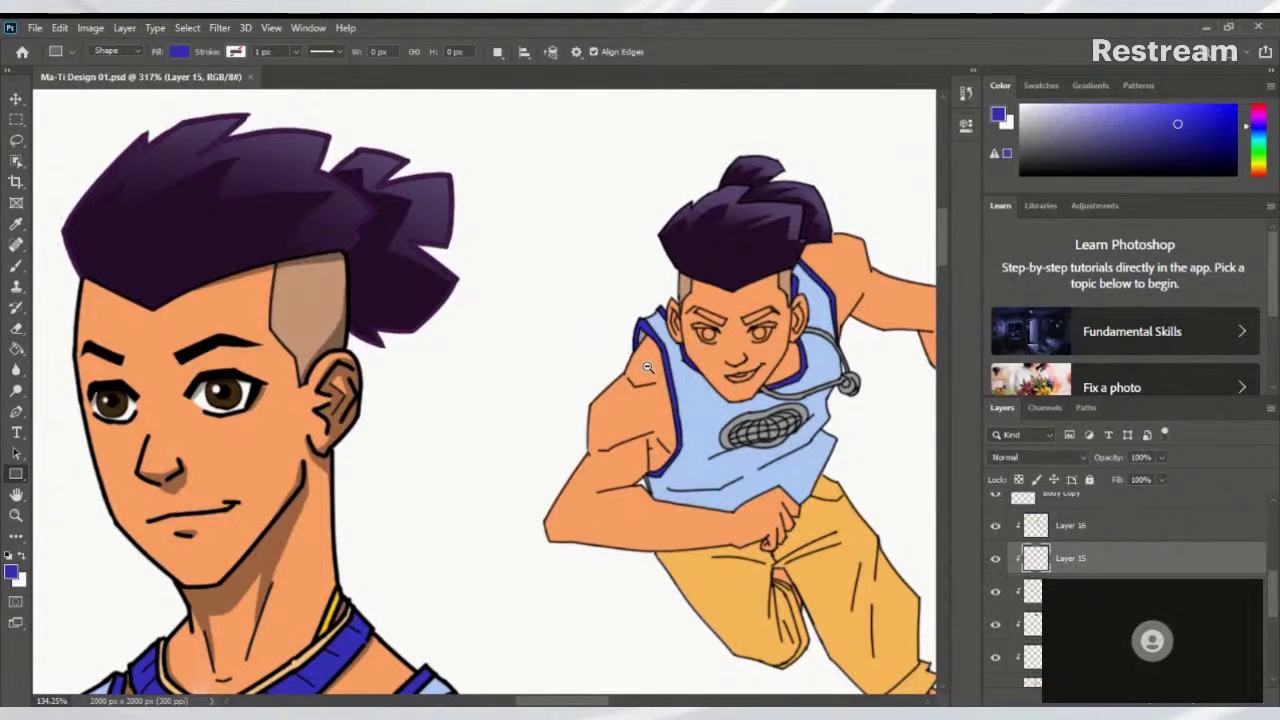
Toggle Layer 15 and Layer 16 visibility to check their effect on the pants
left_click(995, 528)
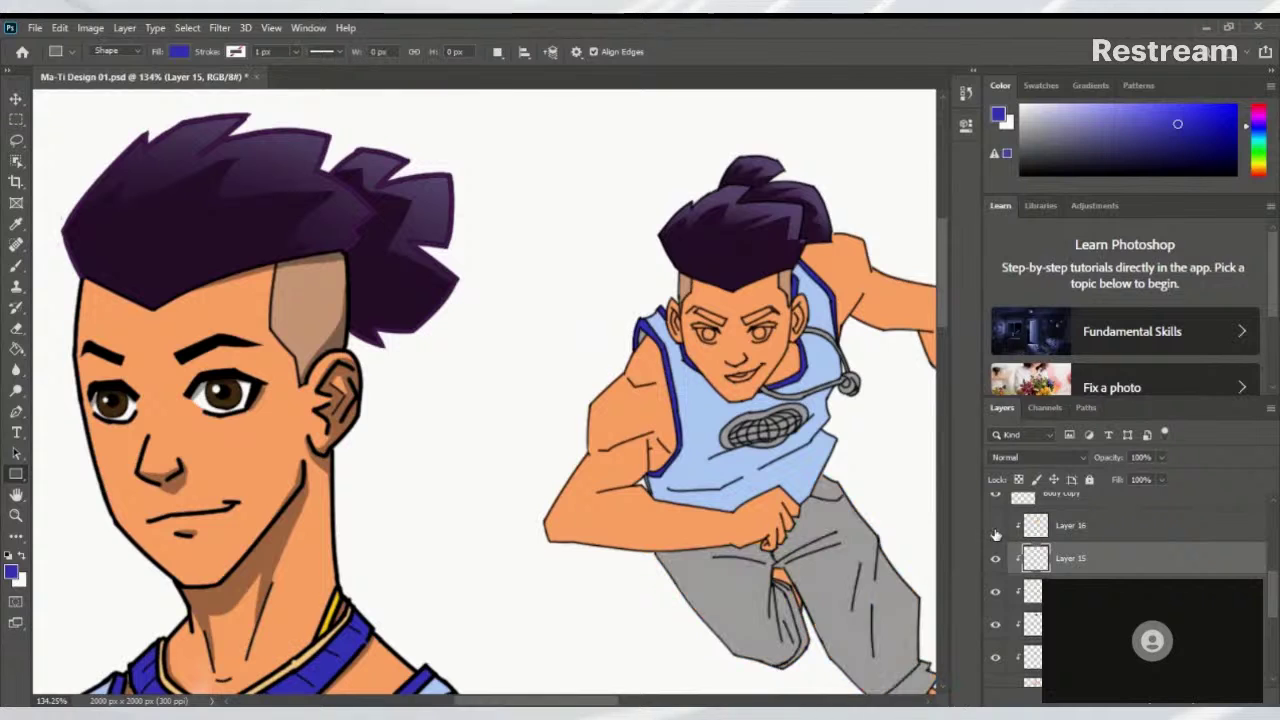
left_click(995, 528)
left_click(1050, 533)
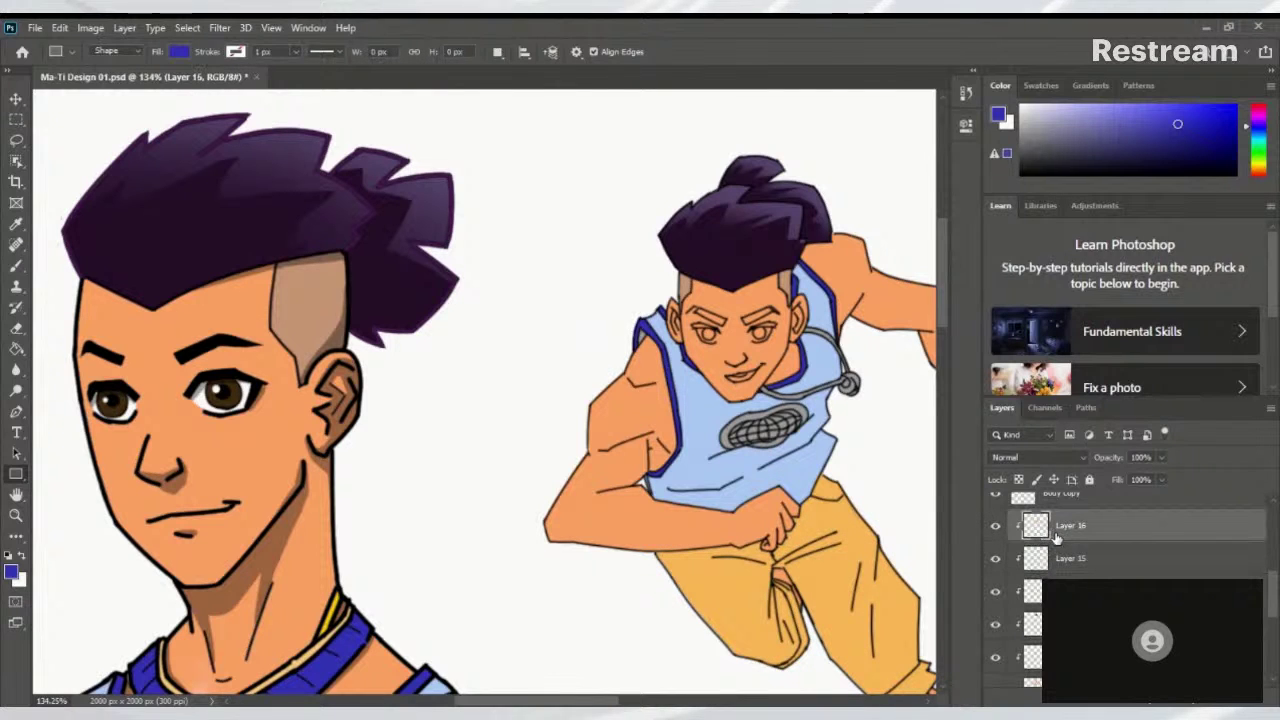
left_click(995, 526)
left_click(995, 526)
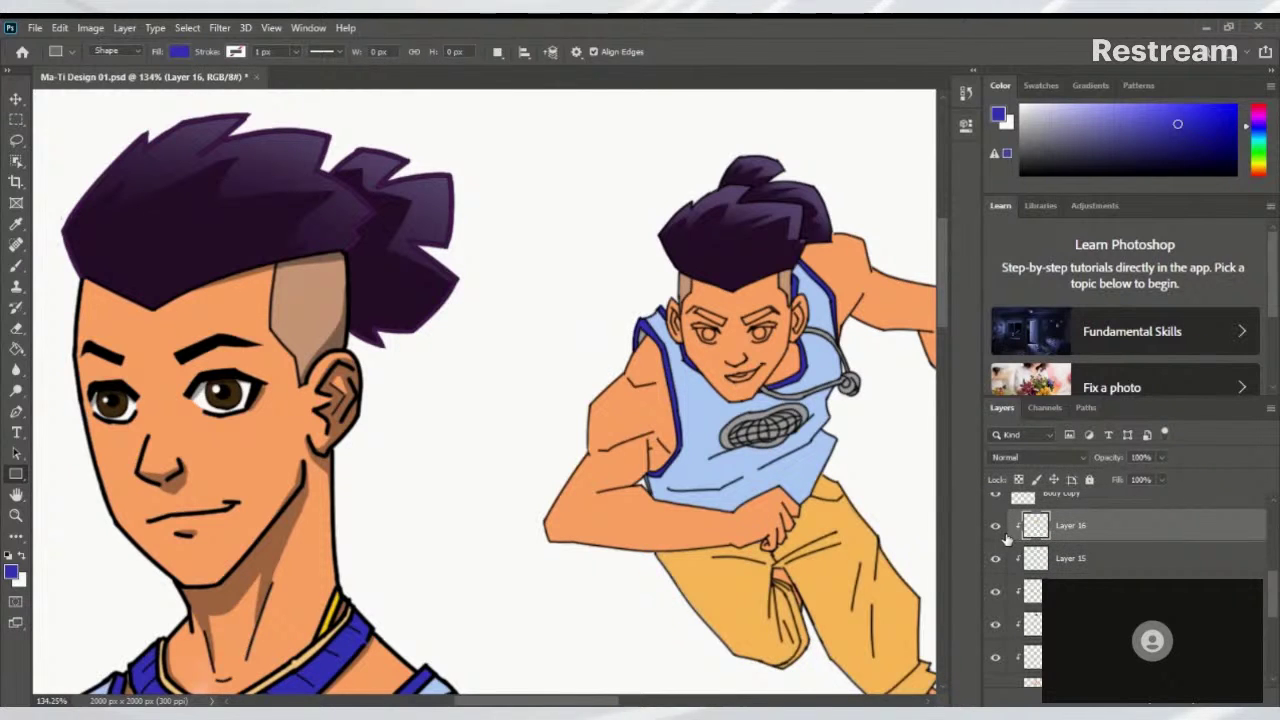
left_click(1058, 556)
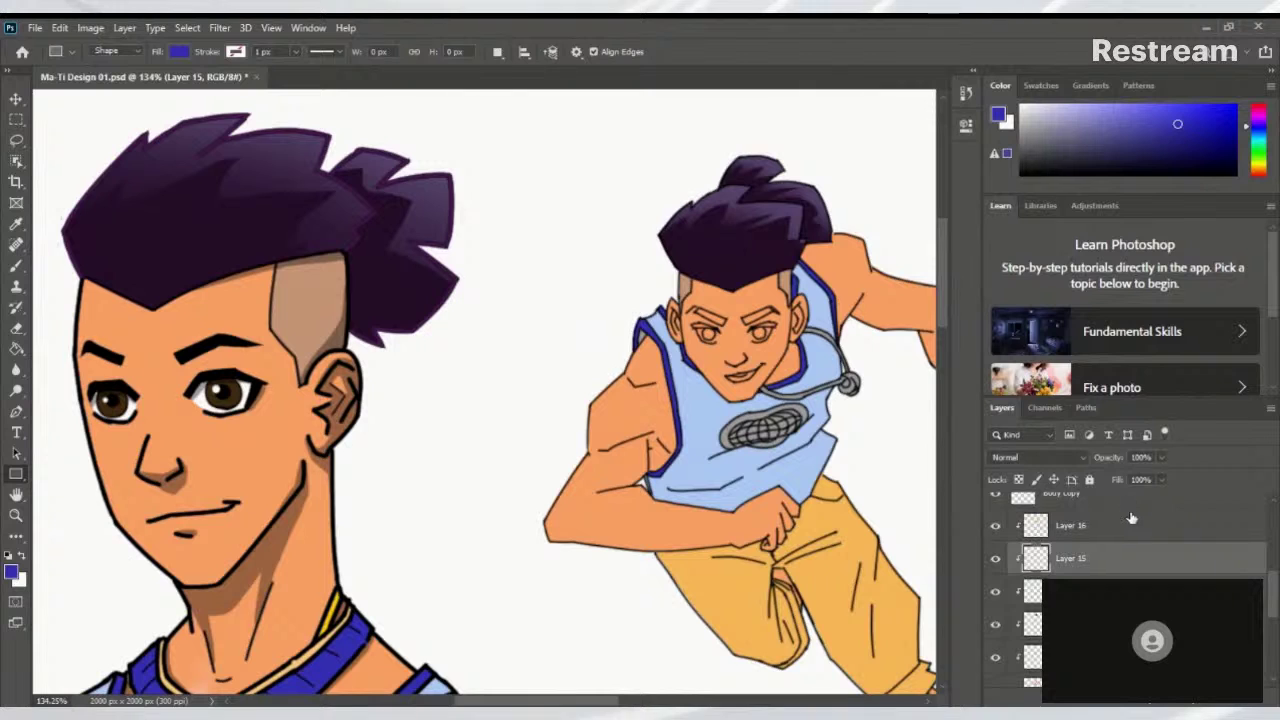
Select the Shaved head layer in the Layers panel
left_click(1031, 625)
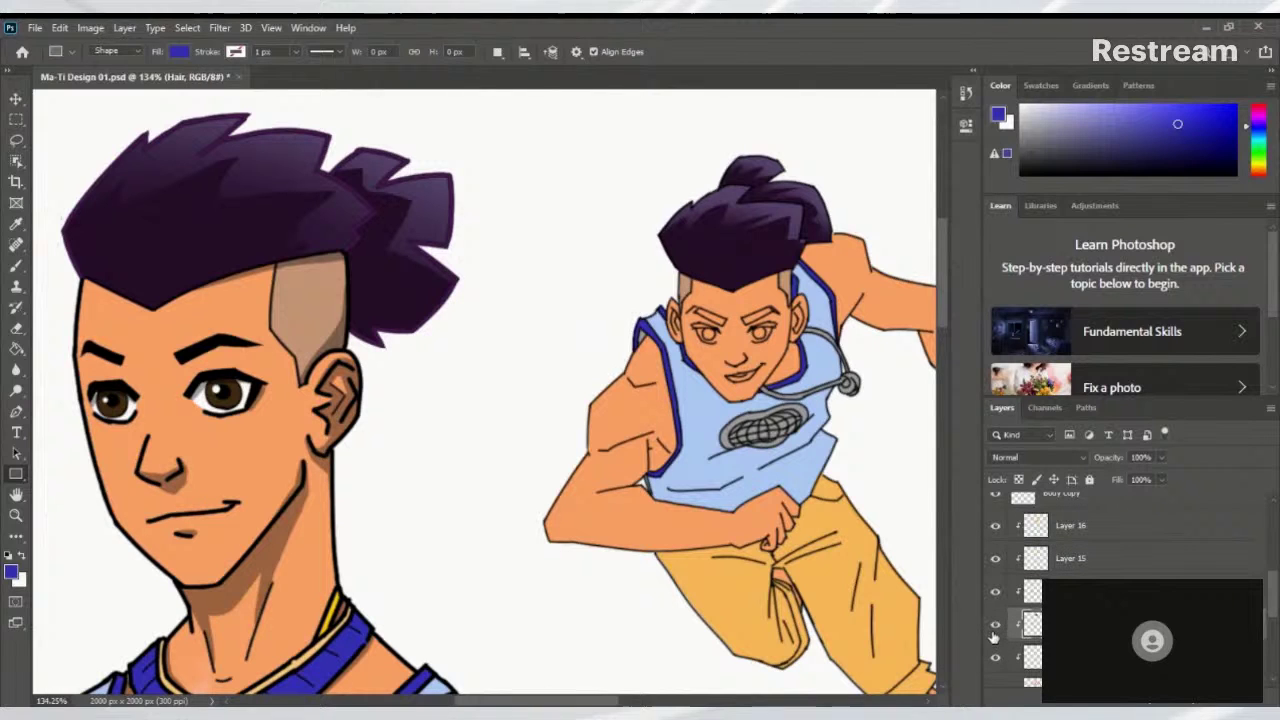
left_click(1033, 664)
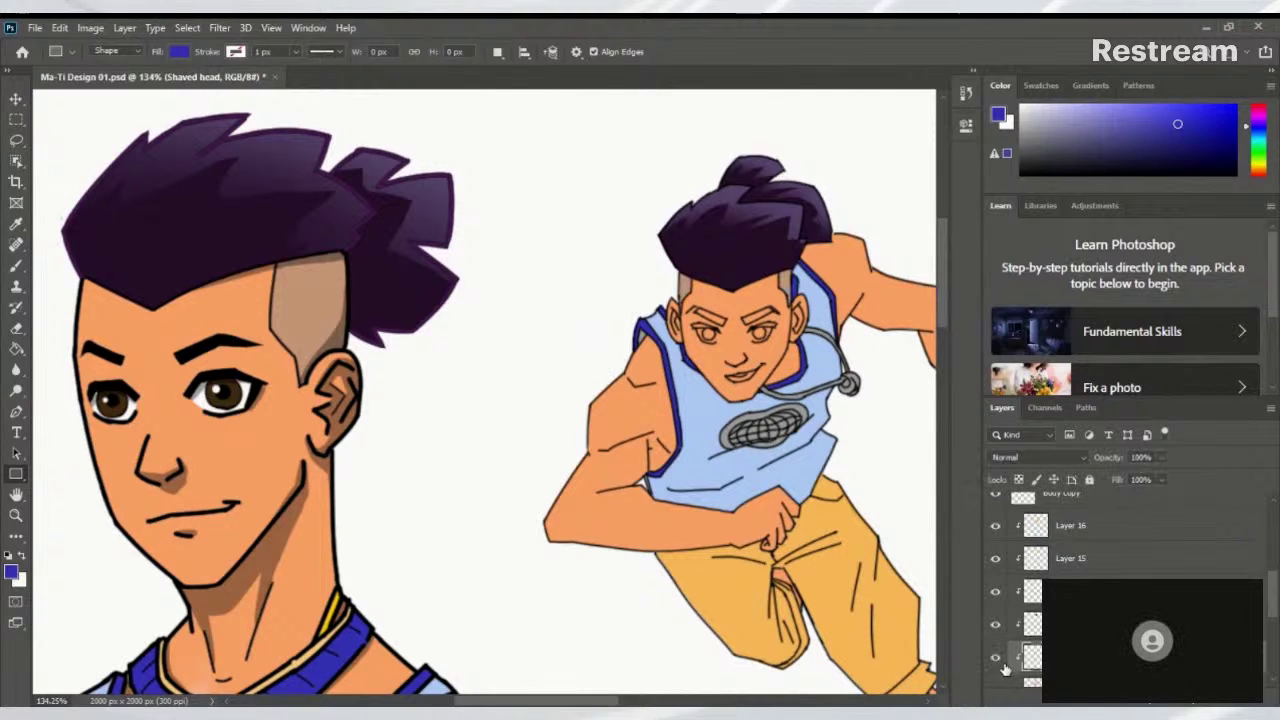
scroll(1273, 600, "down", 3)
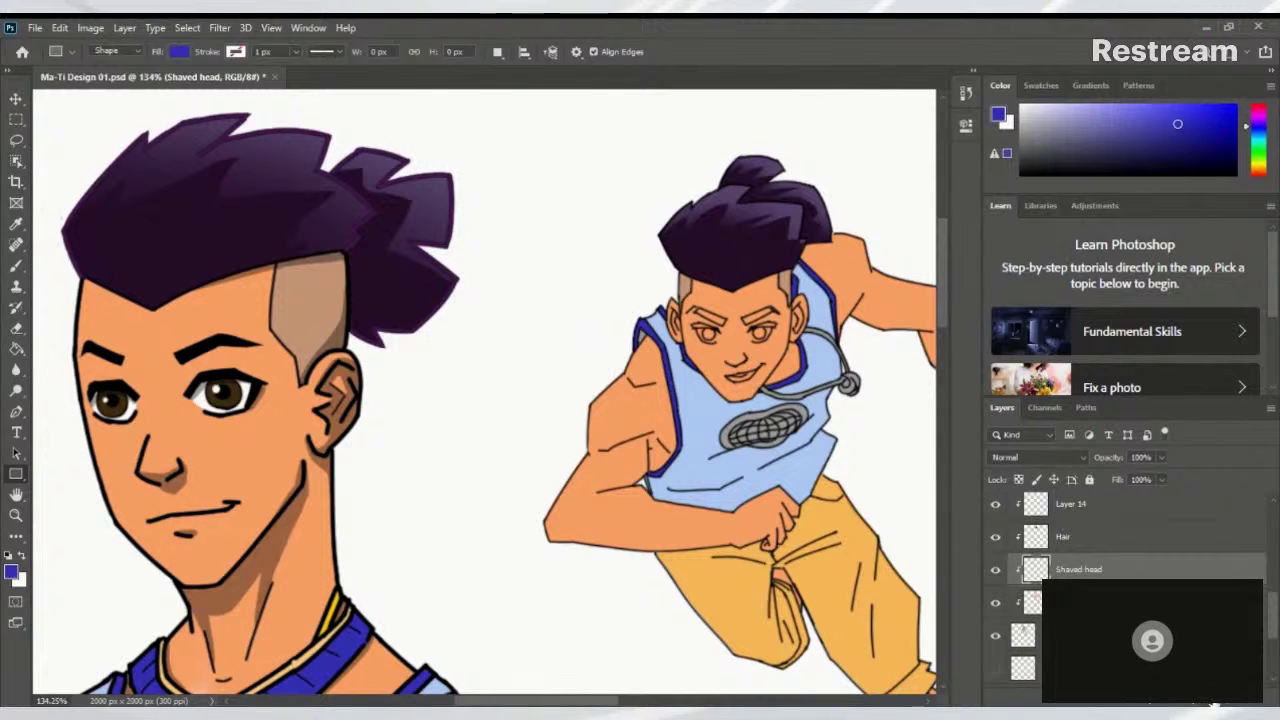
Add a new empty layer above Shaved head and set the foreground to white
left_click(1233, 703)
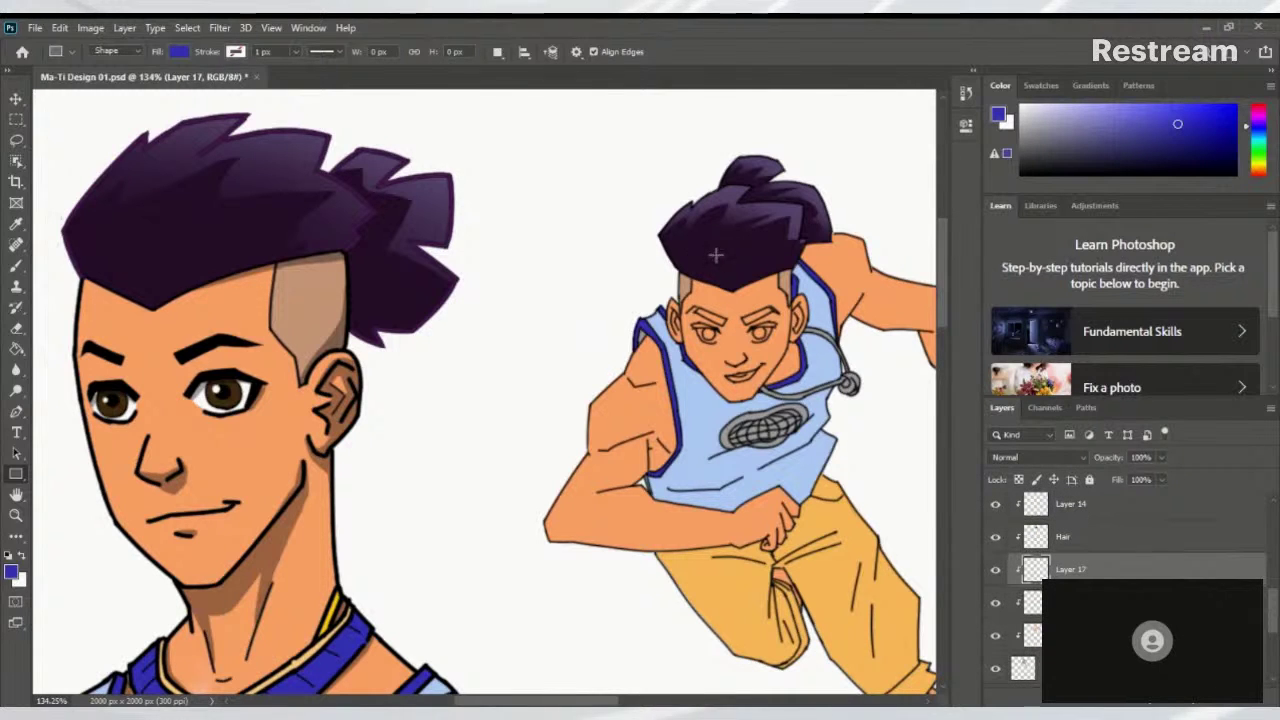
left_click(206, 397, "alt")
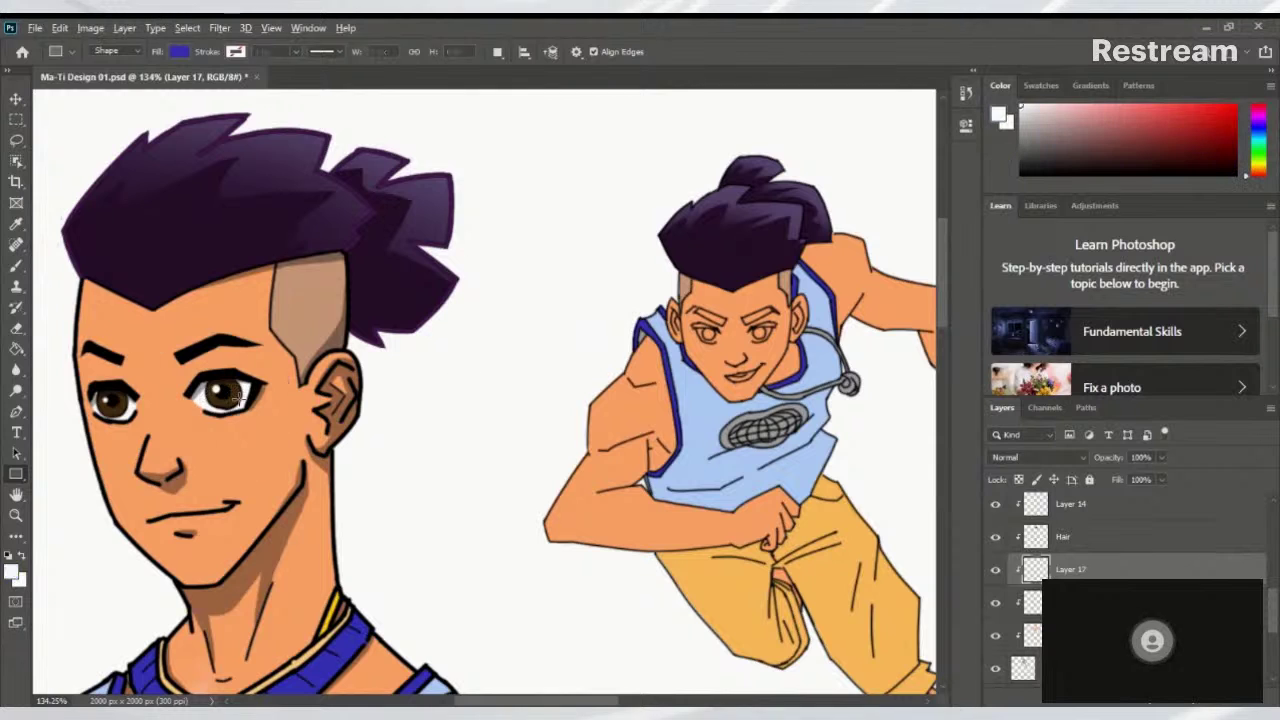
scroll(762, 333, "up", 5)
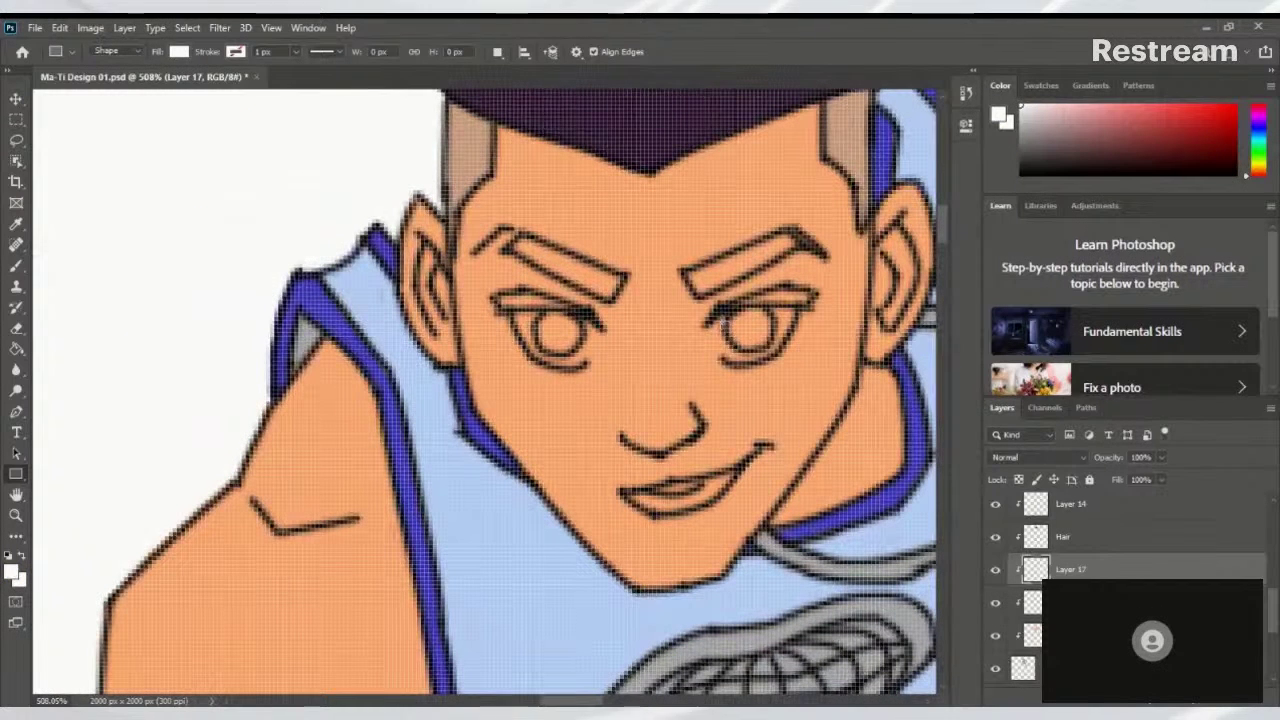
Brush white into the whites of both of the running character's eyes
key("b")
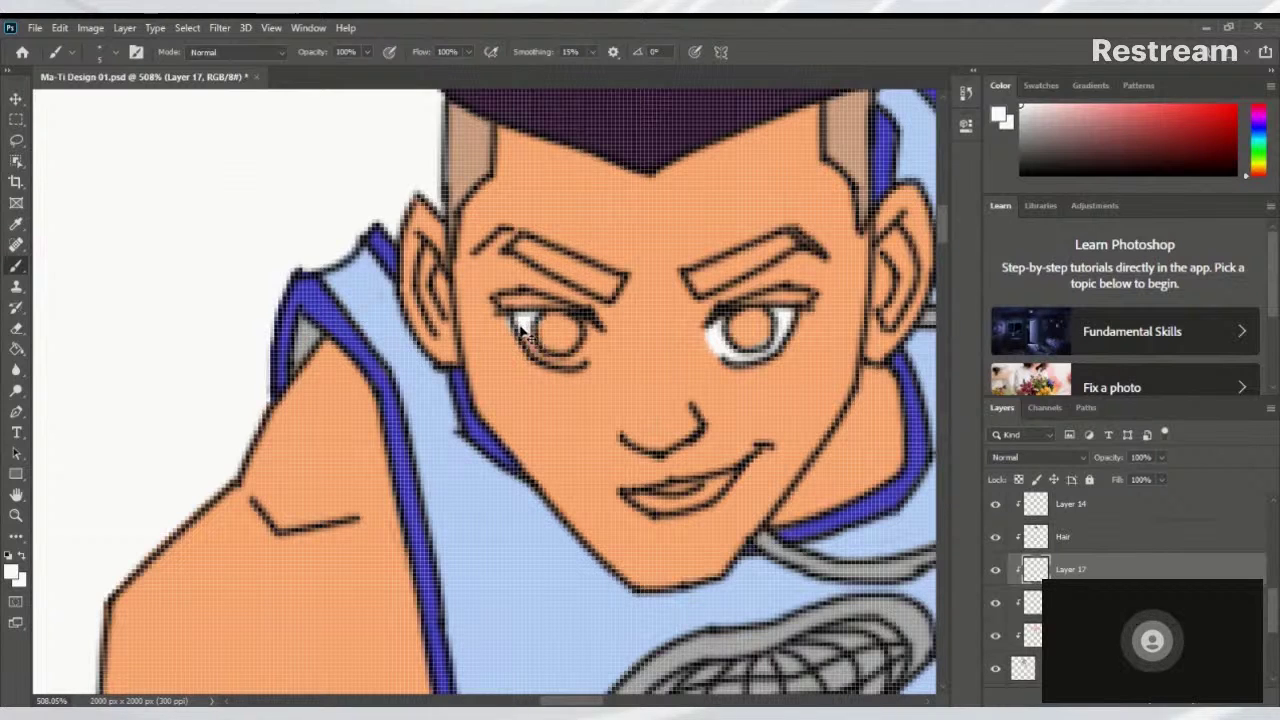
left_click_drag(521, 321, 548, 350)
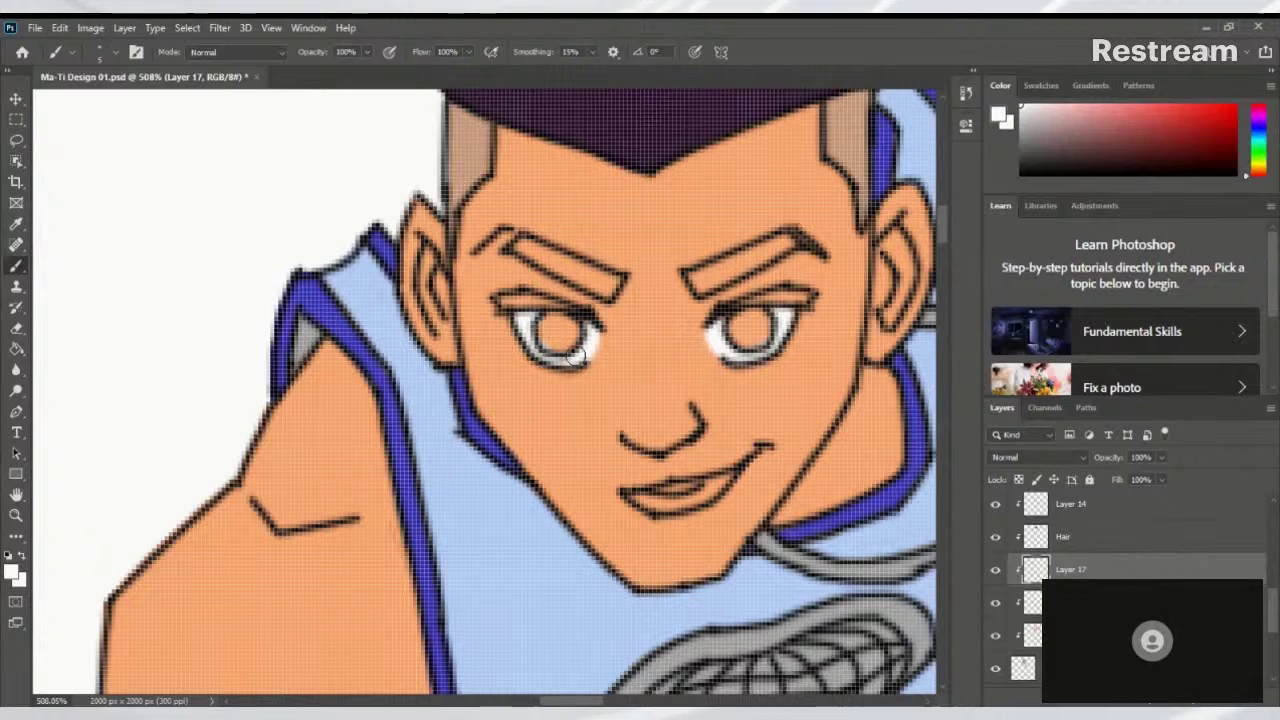
scroll(628, 374, "down", 5)
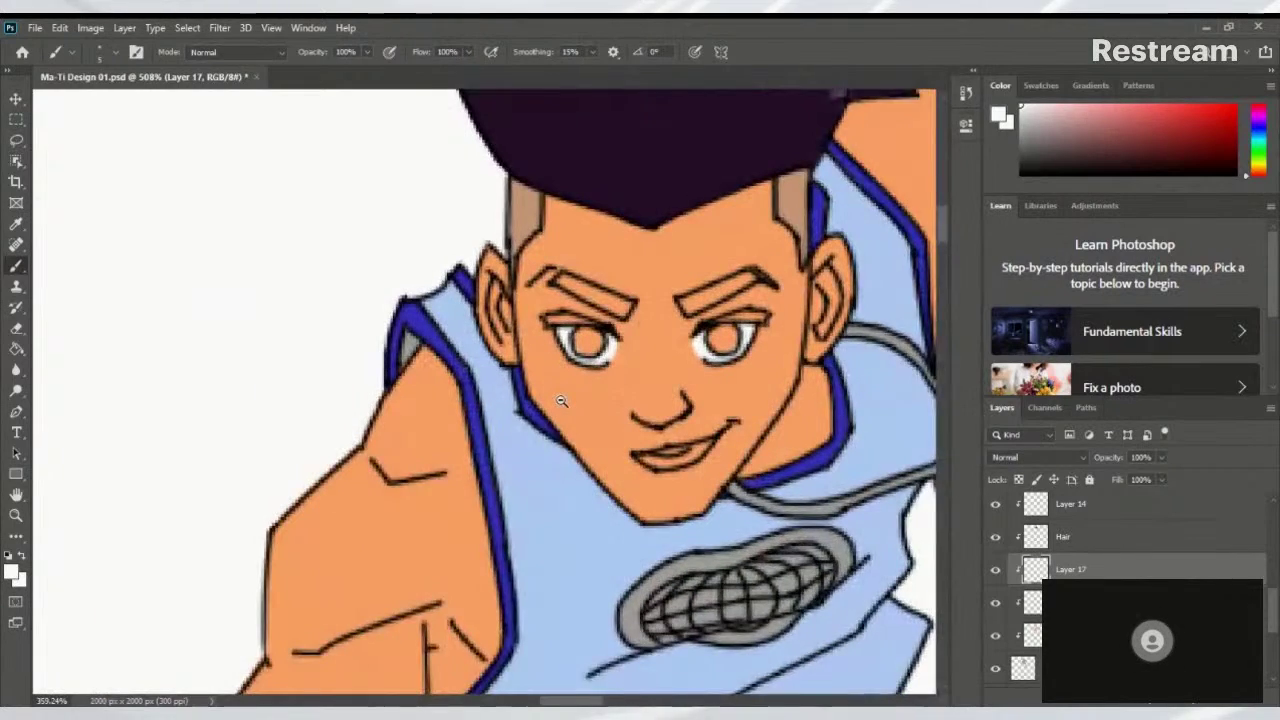
scroll(580, 400, "up", 5)
scroll(585, 400, "down", 2)
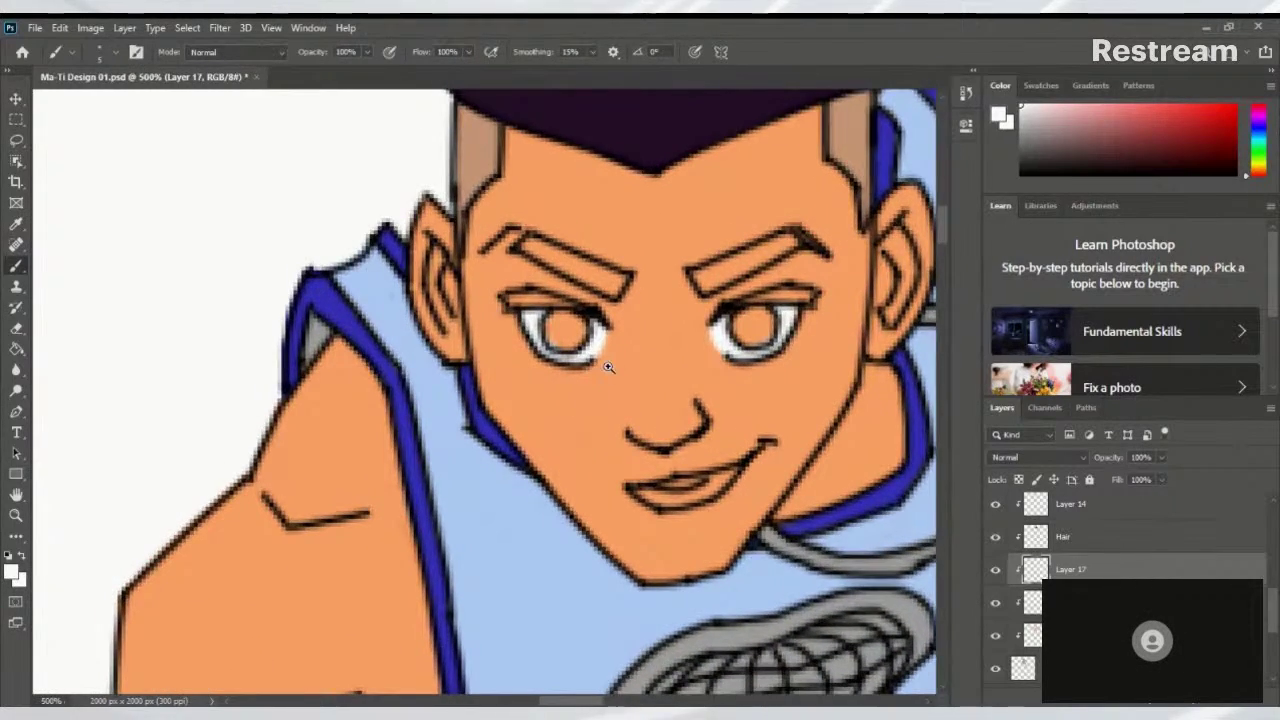
scroll(500, 420, "down", 6)
scroll(456, 437, "up", 1)
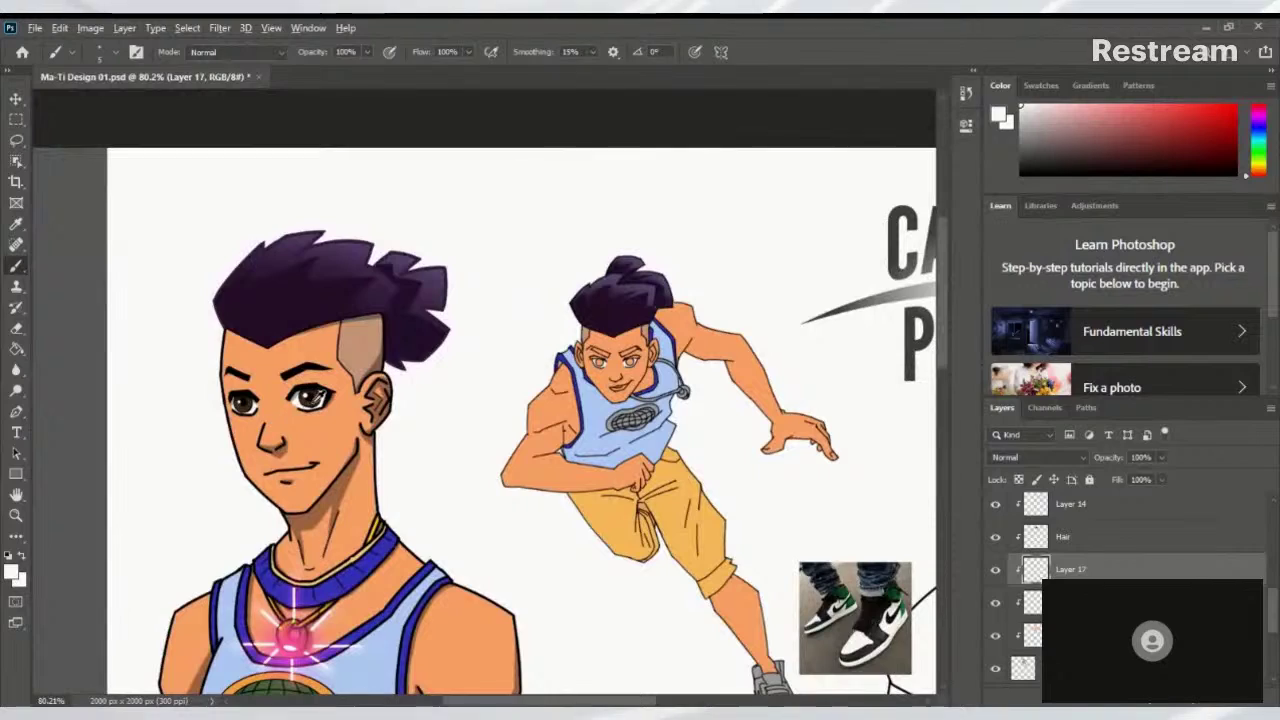
Sample dark brown from the portrait's eye and paint both irises on Layer 17
left_click(316, 400, "alt")
scroll(577, 308, "up", 10)
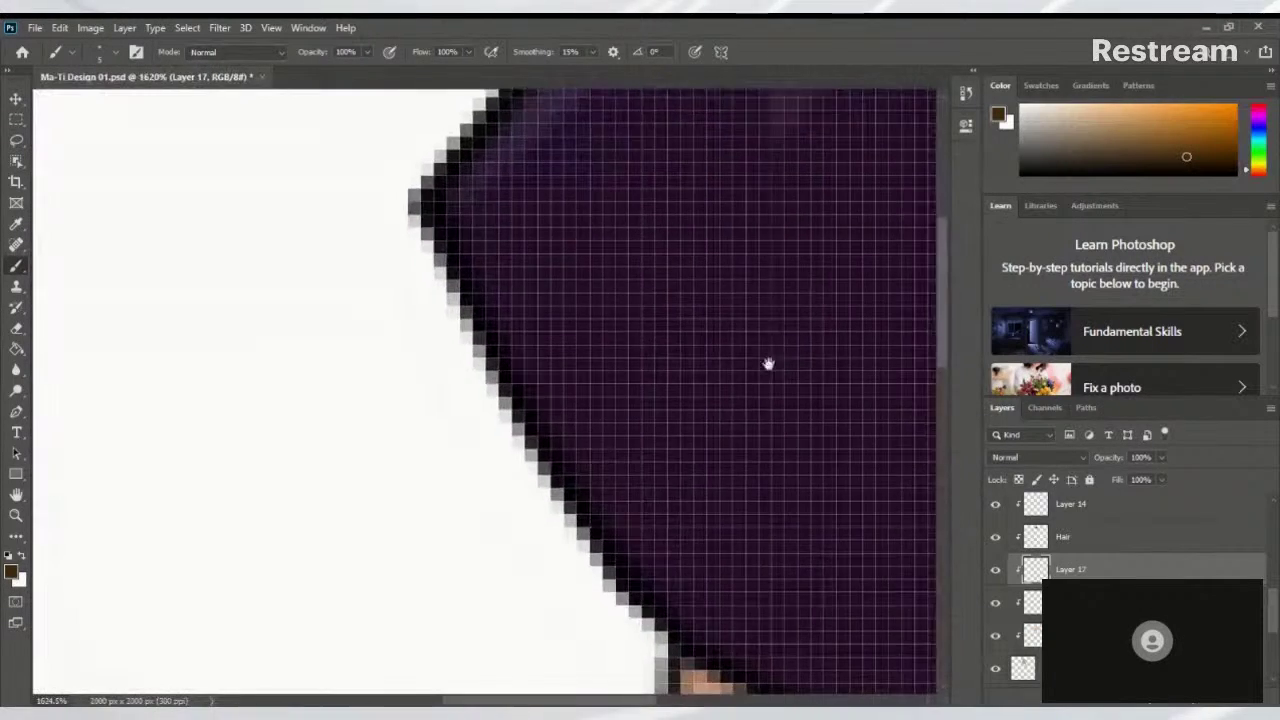
scroll(426, 366, "down", 5)
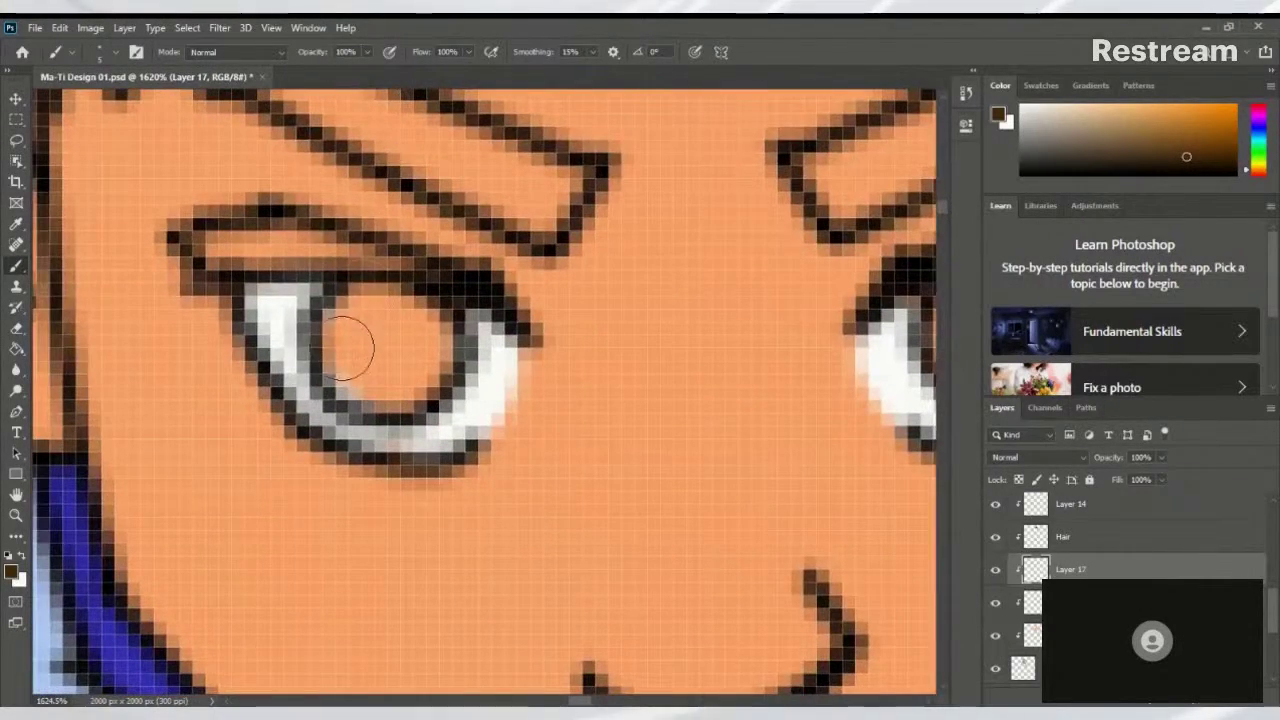
mouse_move(371, 320)
left_mouse_down()
mouse_move(358, 371)
mouse_move(441, 342)
mouse_move(367, 352)
mouse_move(356, 321)
mouse_move(399, 382)
mouse_move(421, 305)
mouse_move(359, 319)
mouse_move(416, 328)
mouse_move(394, 312)
mouse_move(413, 331)
mouse_move(359, 380)
mouse_move(417, 372)
left_mouse_up()
scroll(306, 391, "right", 5)
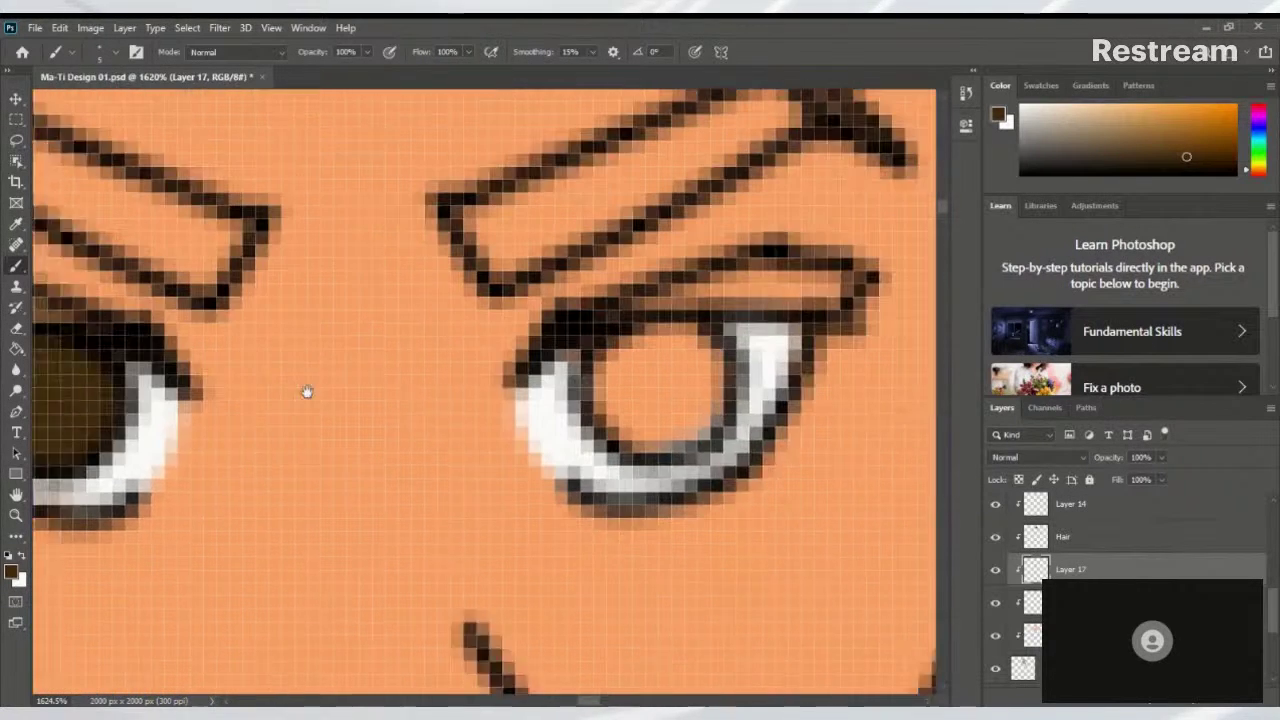
mouse_move(557, 362)
left_mouse_down()
mouse_move(640, 420)
mouse_move(590, 385)
left_mouse_up()
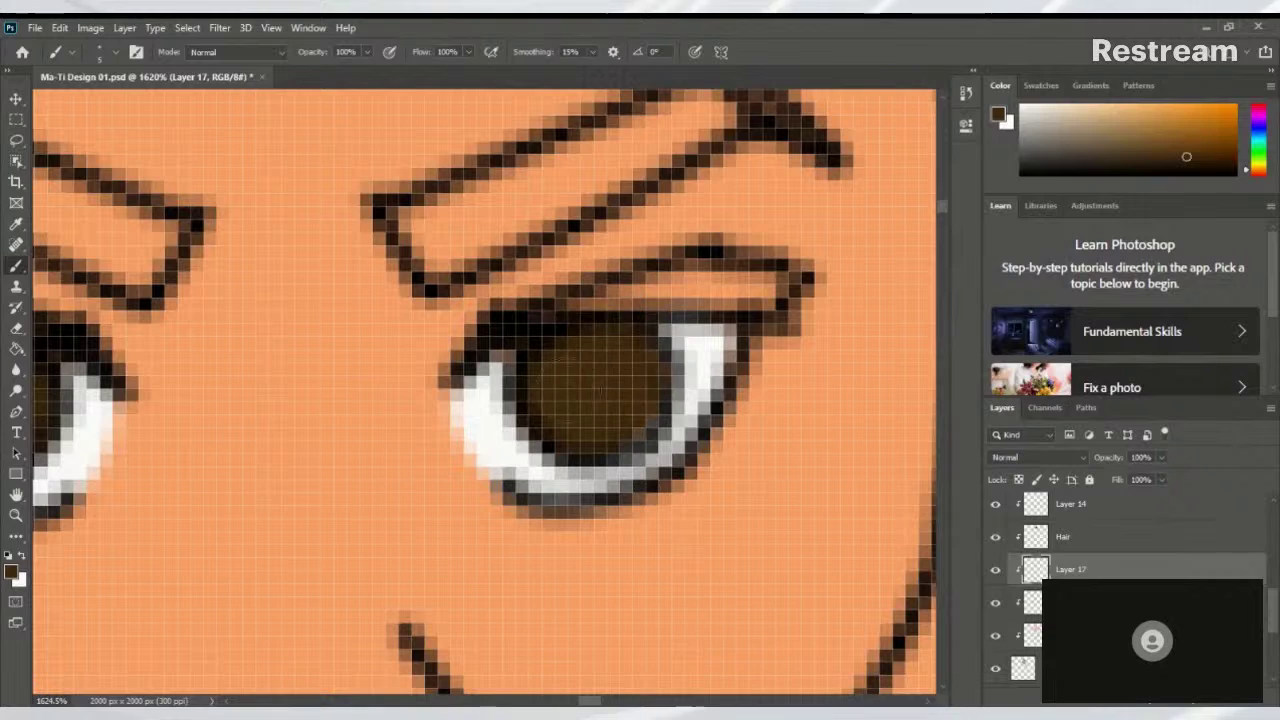
scroll(639, 377, "down", 10)
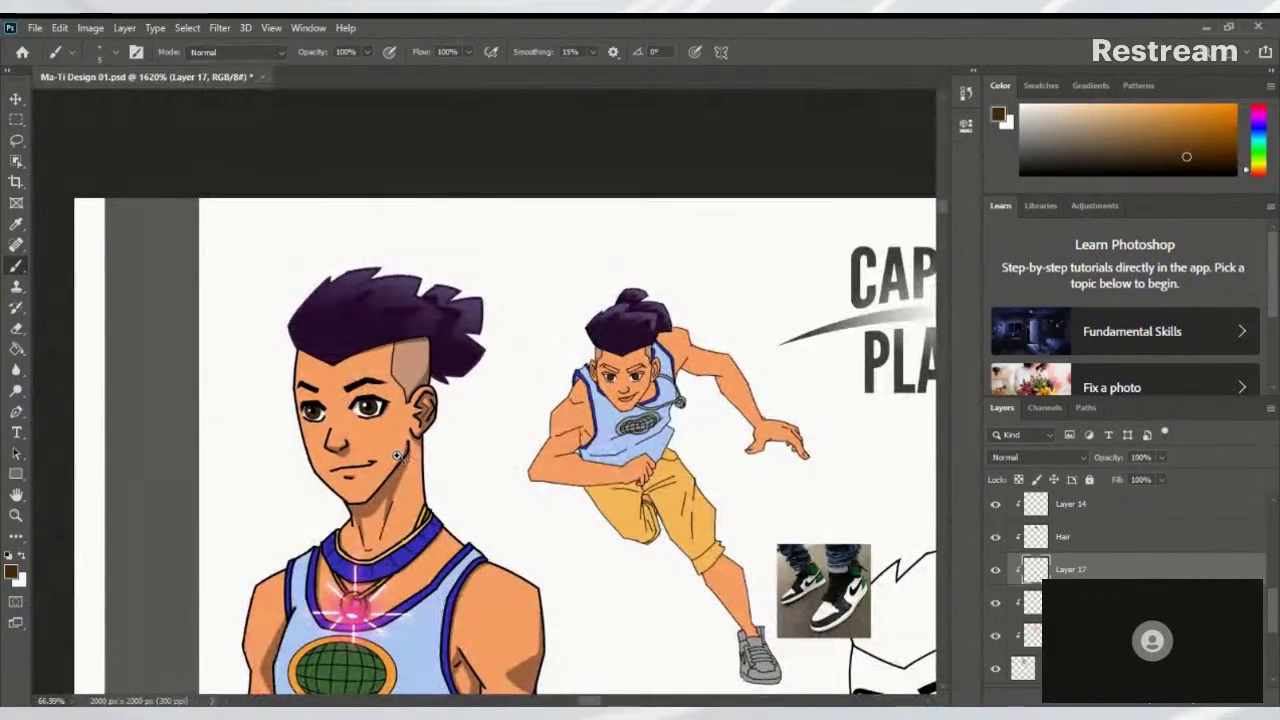
scroll(630, 368, "up", 10)
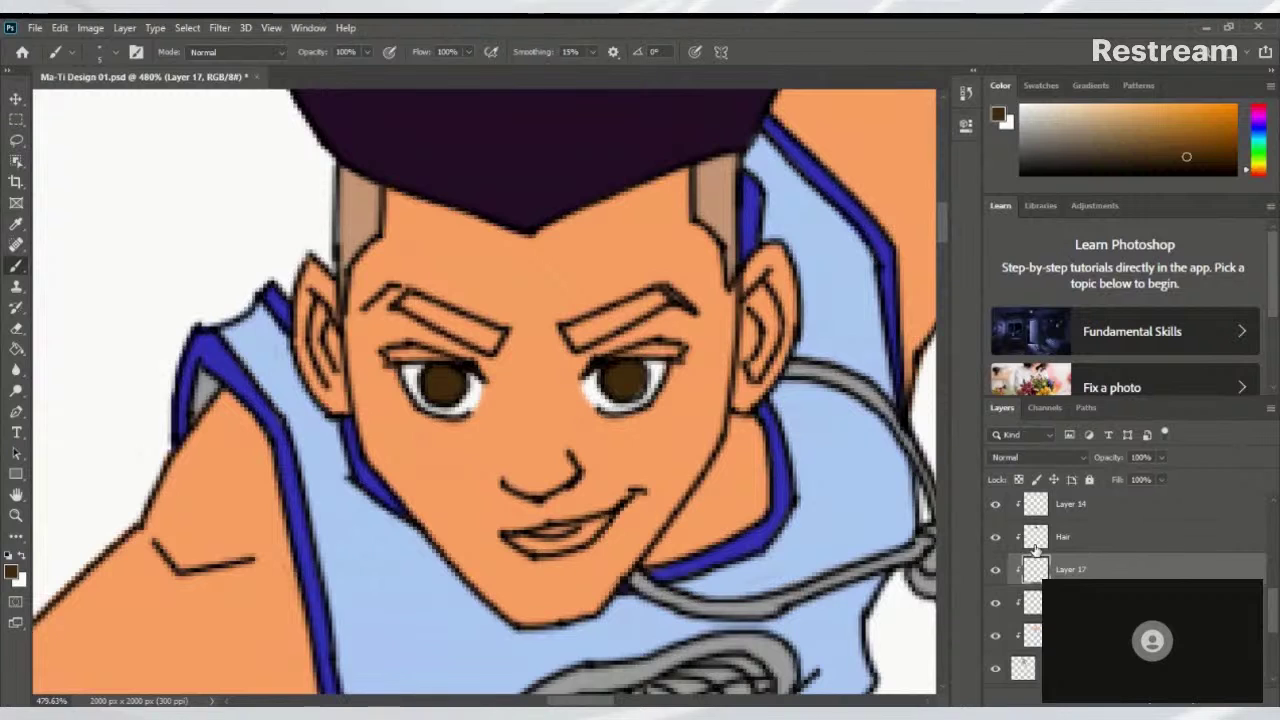
On the Hair layer, paint both eyebrows solid black
left_click(995, 537)
left_click(995, 537)
left_click(1062, 540)
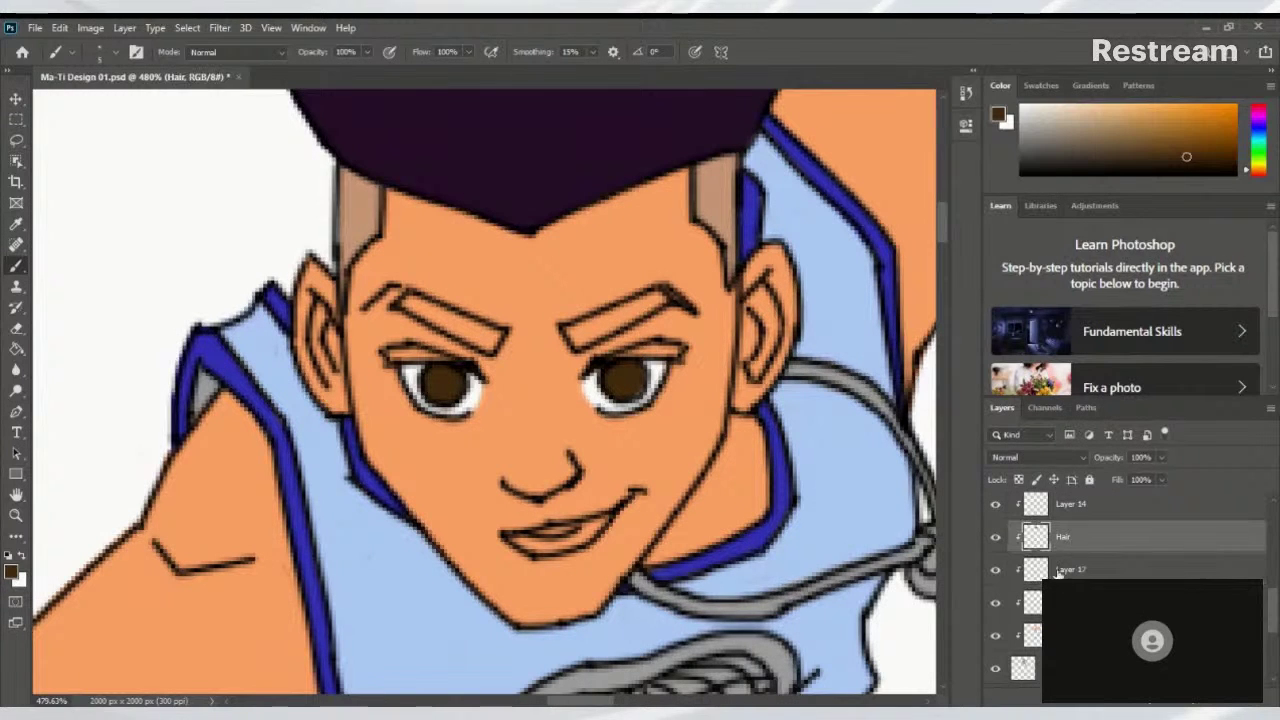
left_click_drag(551, 380, 529, 363)
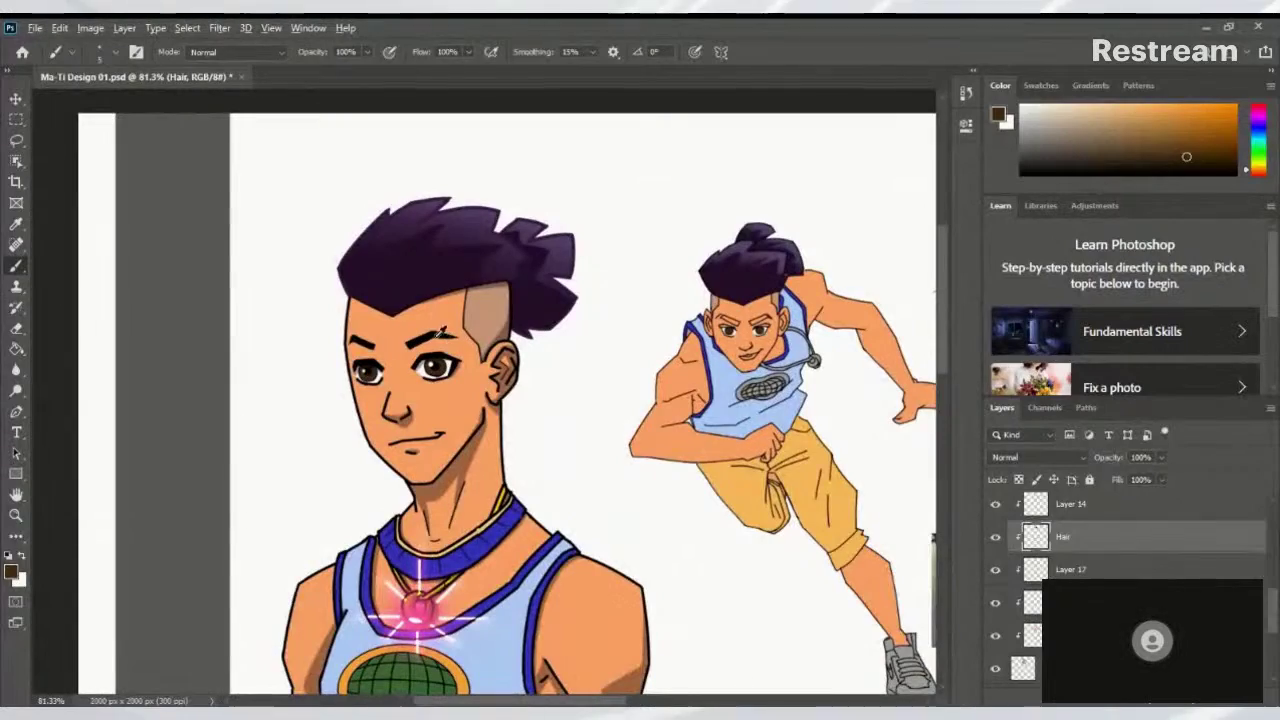
key("d")
mouse_move(784, 304)
left_mouse_down()
mouse_move(871, 329)
mouse_move(815, 322)
left_mouse_up()
mouse_move(588, 418)
left_mouse_down()
mouse_move(728, 341)
mouse_move(660, 370)
mouse_move(733, 345)
mouse_move(760, 360)
left_mouse_up()
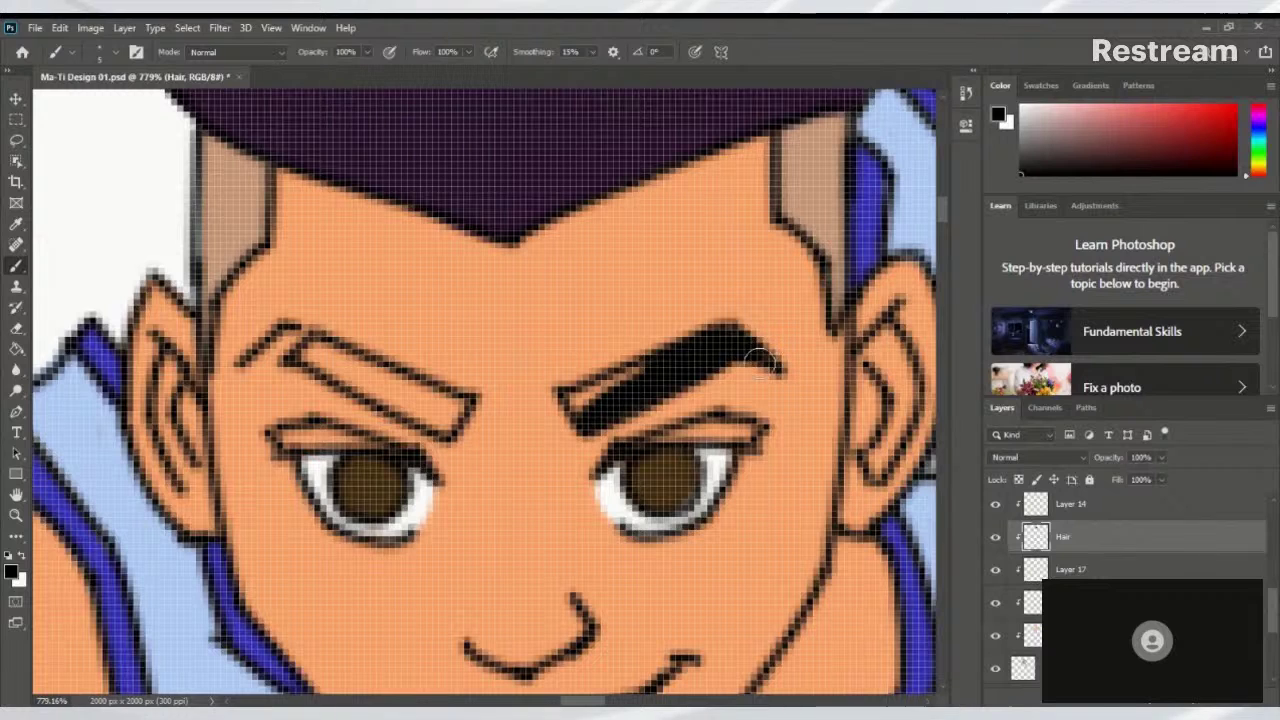
mouse_move(643, 378)
left_mouse_down()
mouse_move(580, 400)
mouse_move(598, 412)
left_mouse_up()
mouse_move(434, 411)
left_mouse_down()
mouse_move(455, 412)
mouse_move(440, 420)
mouse_move(365, 372)
mouse_move(298, 352)
mouse_move(449, 408)
mouse_move(502, 358)
left_mouse_up()
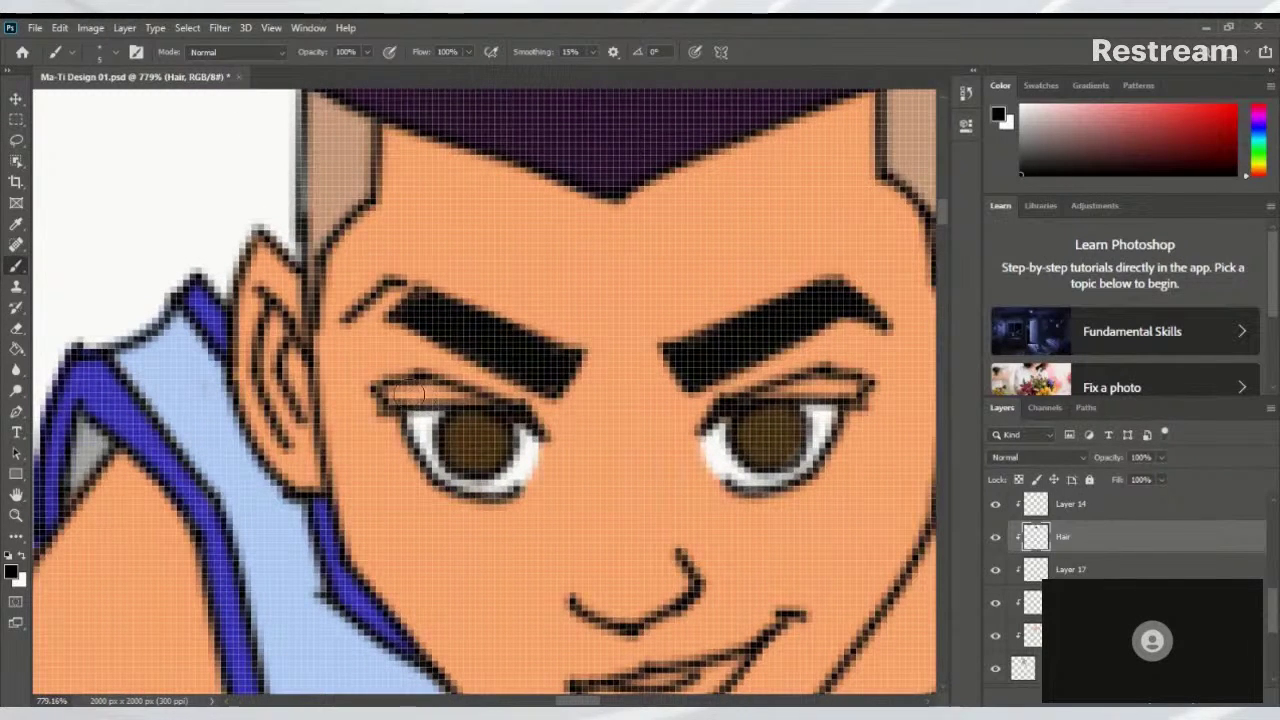
Thicken both upper eyelid lines in black
mouse_move(387, 402)
left_mouse_down()
mouse_move(470, 401)
mouse_move(398, 400)
mouse_move(417, 391)
mouse_move(478, 404)
mouse_move(405, 399)
mouse_move(514, 414)
left_mouse_up()
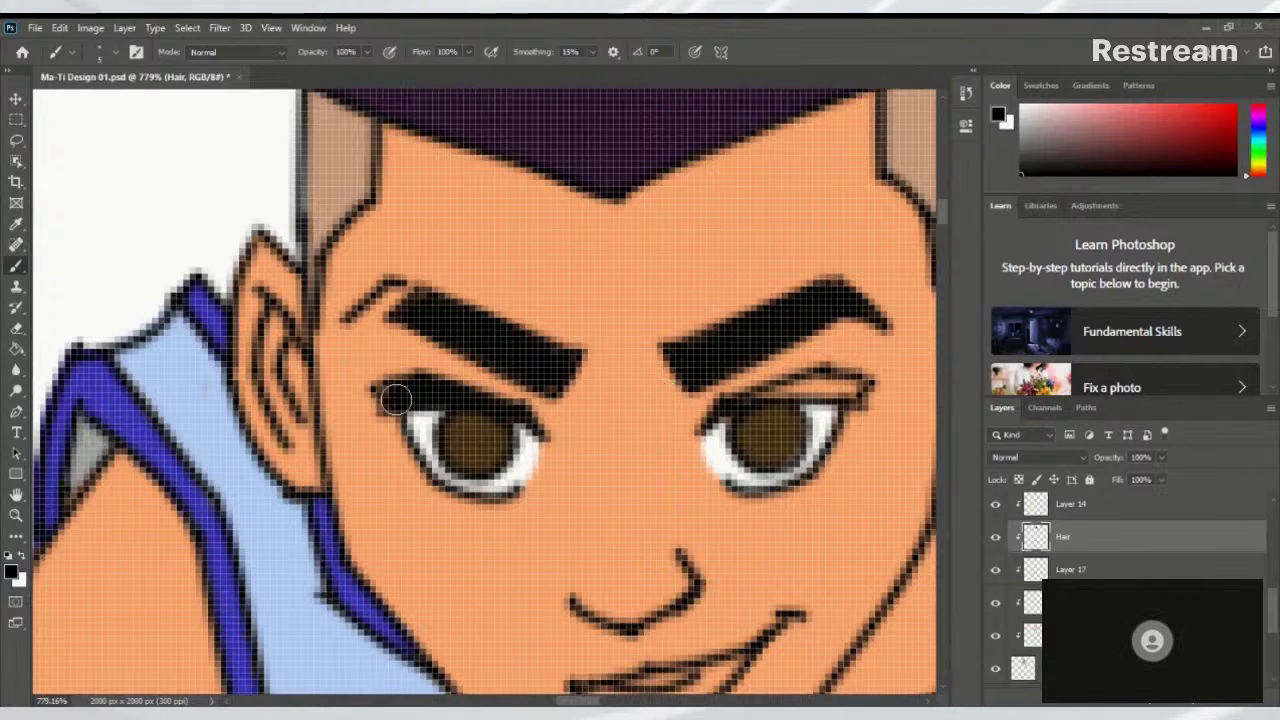
left_click_drag(395, 399, 424, 424)
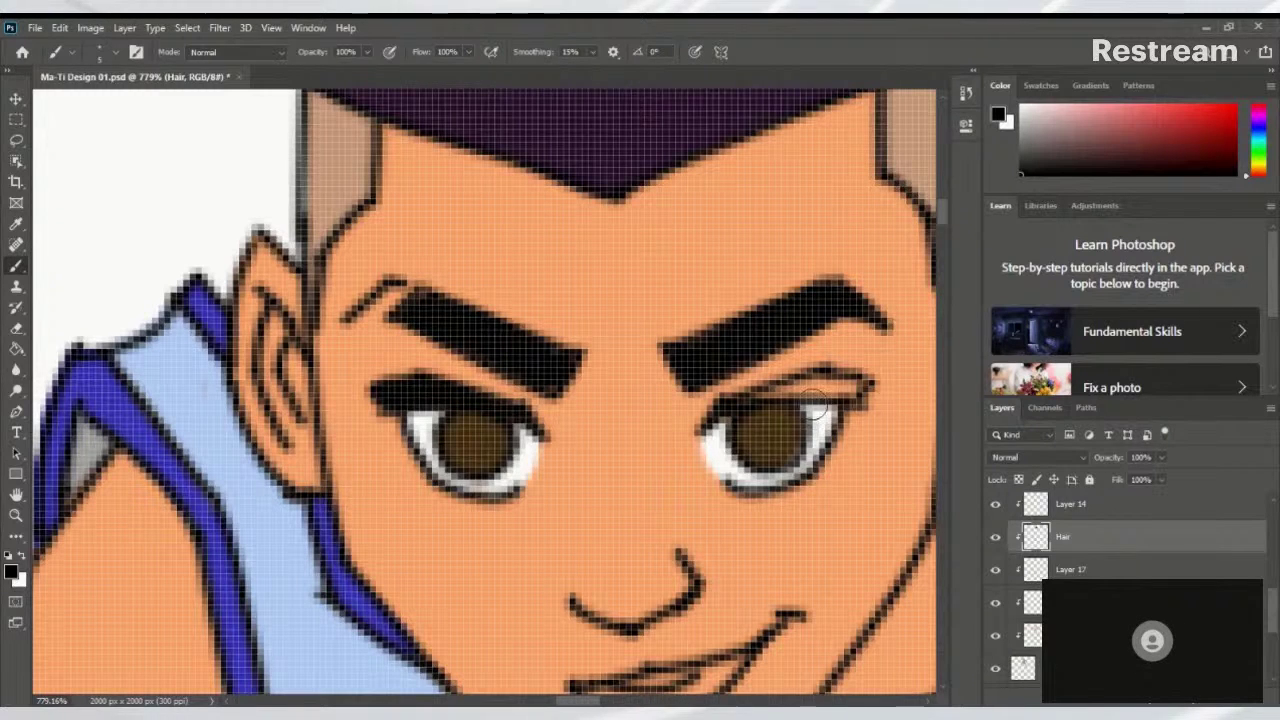
mouse_move(752, 400)
left_mouse_down()
mouse_move(775, 384)
mouse_move(849, 381)
mouse_move(830, 398)
left_mouse_up()
left_click_drag(873, 353, 800, 523)
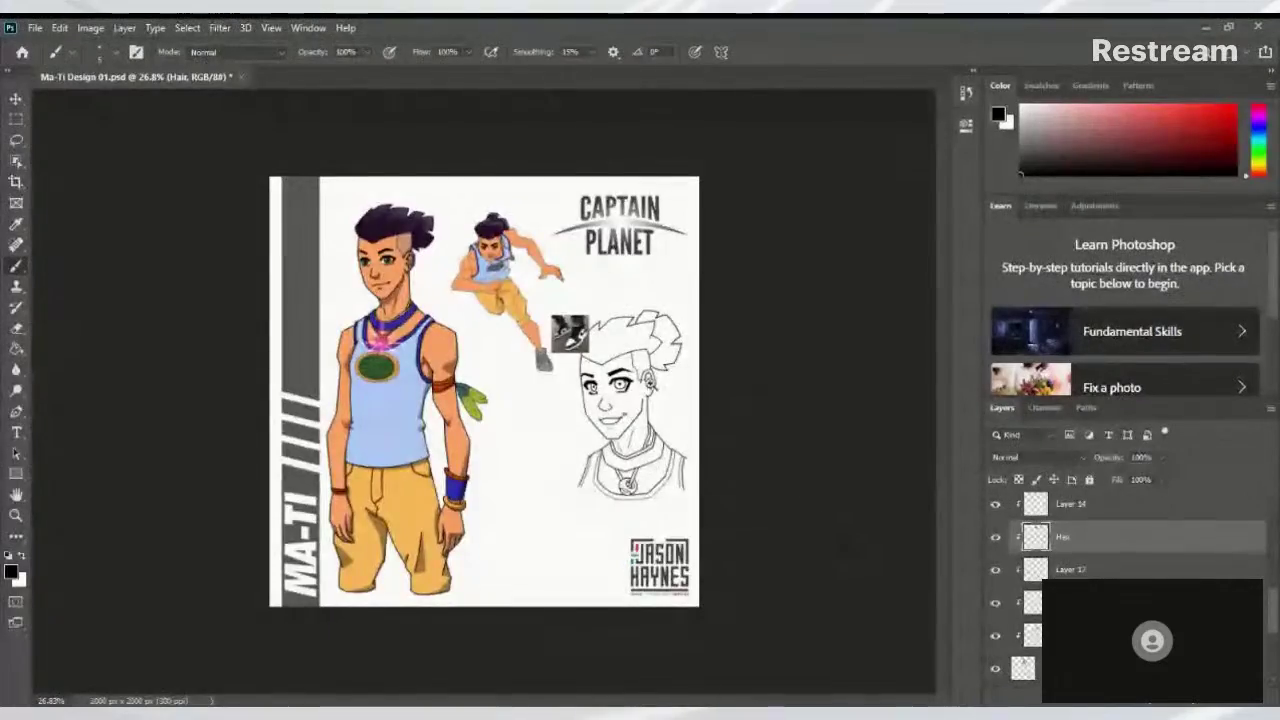
Check the face up close and toggle Layer 17 to compare the eyes
left_click_drag(490, 276, 501, 425)
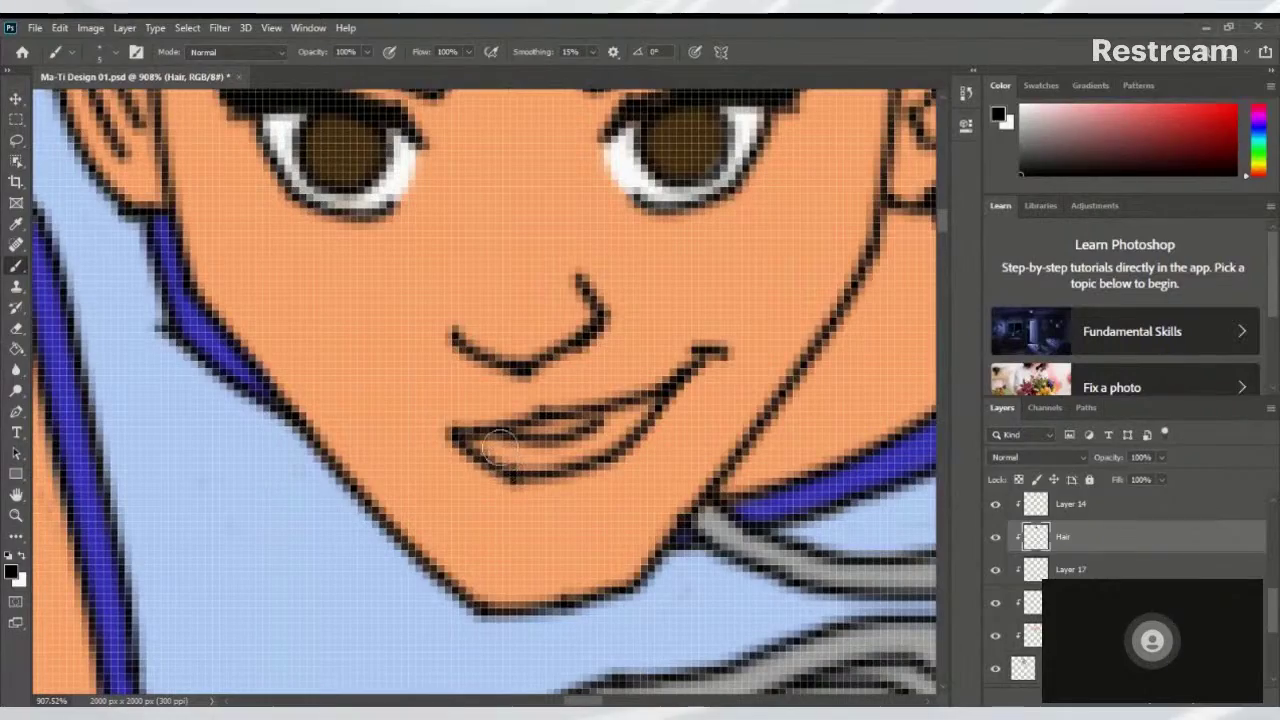
mouse_move(569, 400)
left_mouse_down()
mouse_move(380, 457)
mouse_move(443, 486)
mouse_move(473, 460)
mouse_move(489, 420)
mouse_move(480, 356)
left_mouse_up()
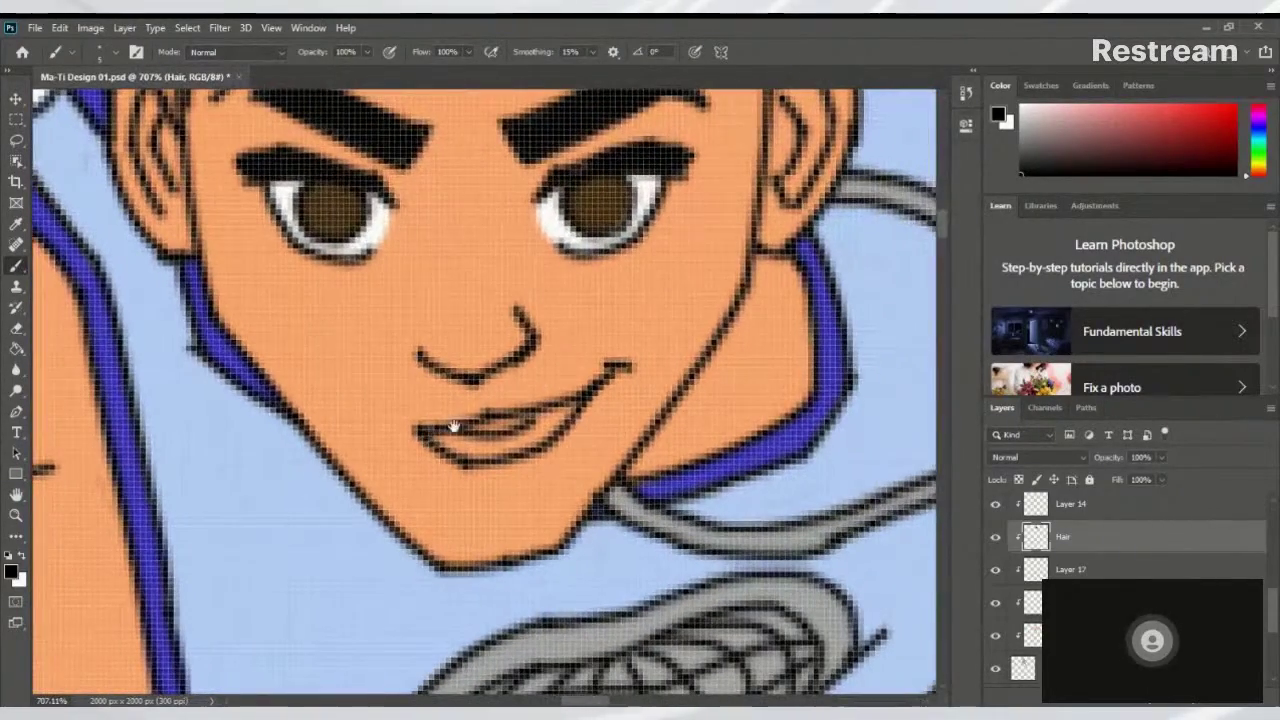
left_click_drag(470, 417, 440, 518)
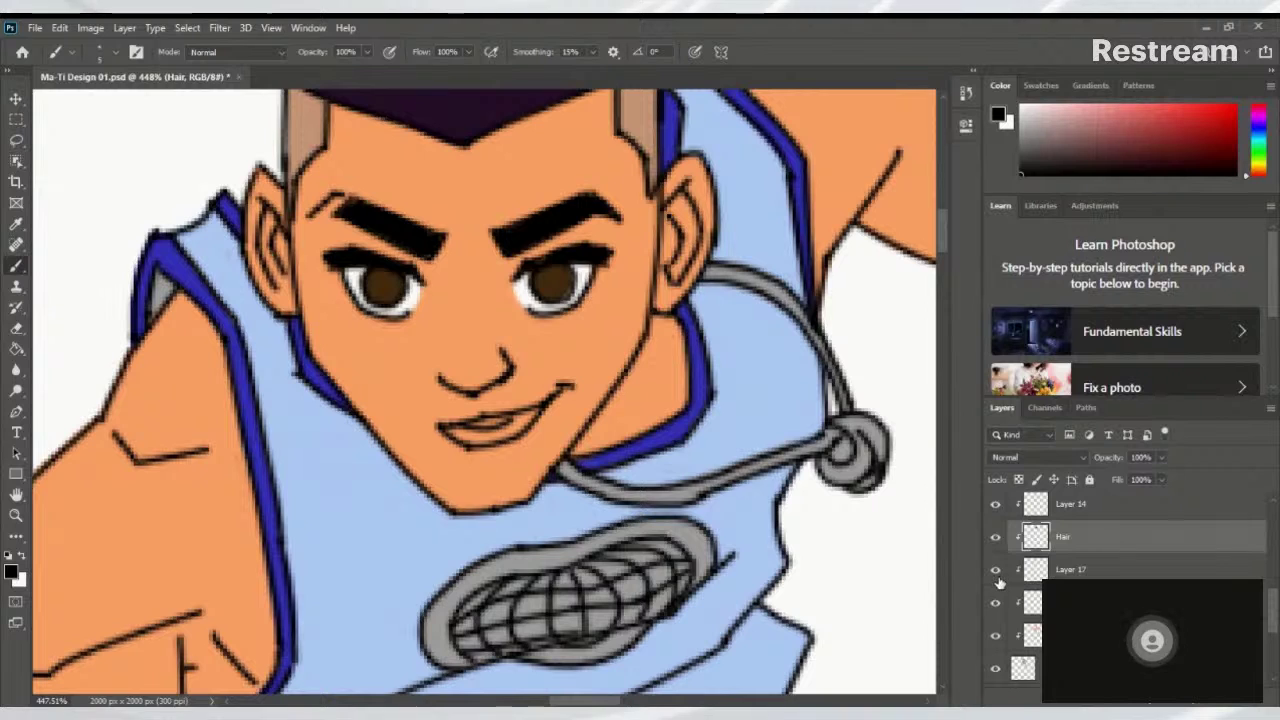
left_click(996, 571)
left_click(996, 571)
Sample the eye's dark brown and add a new Layer 18 above Skin
left_click(1060, 570)
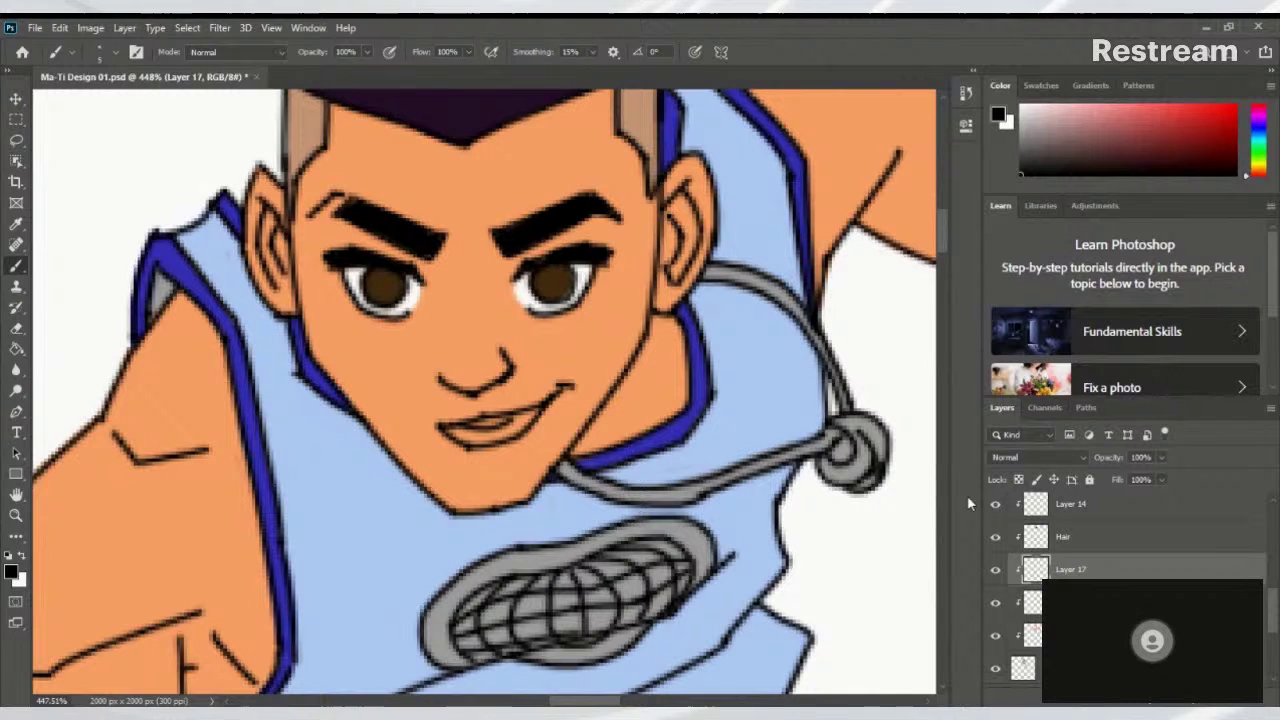
left_click(567, 280, "alt")
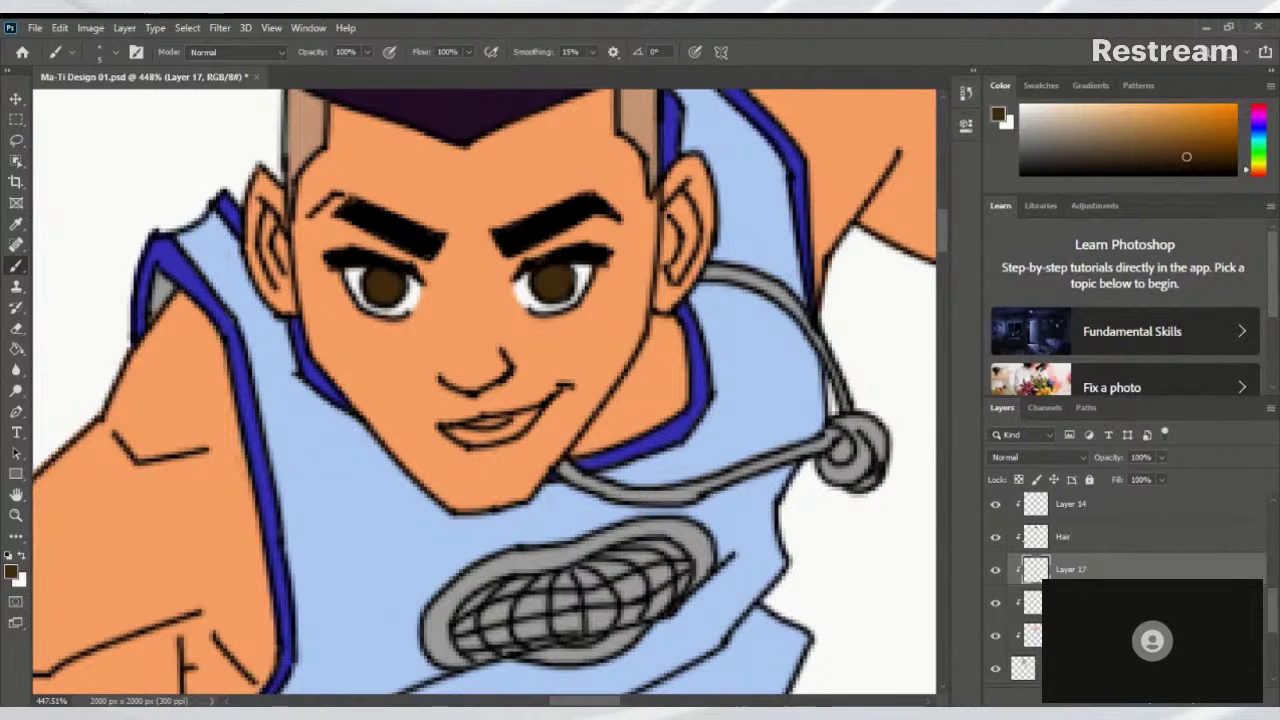
left_click(1033, 645)
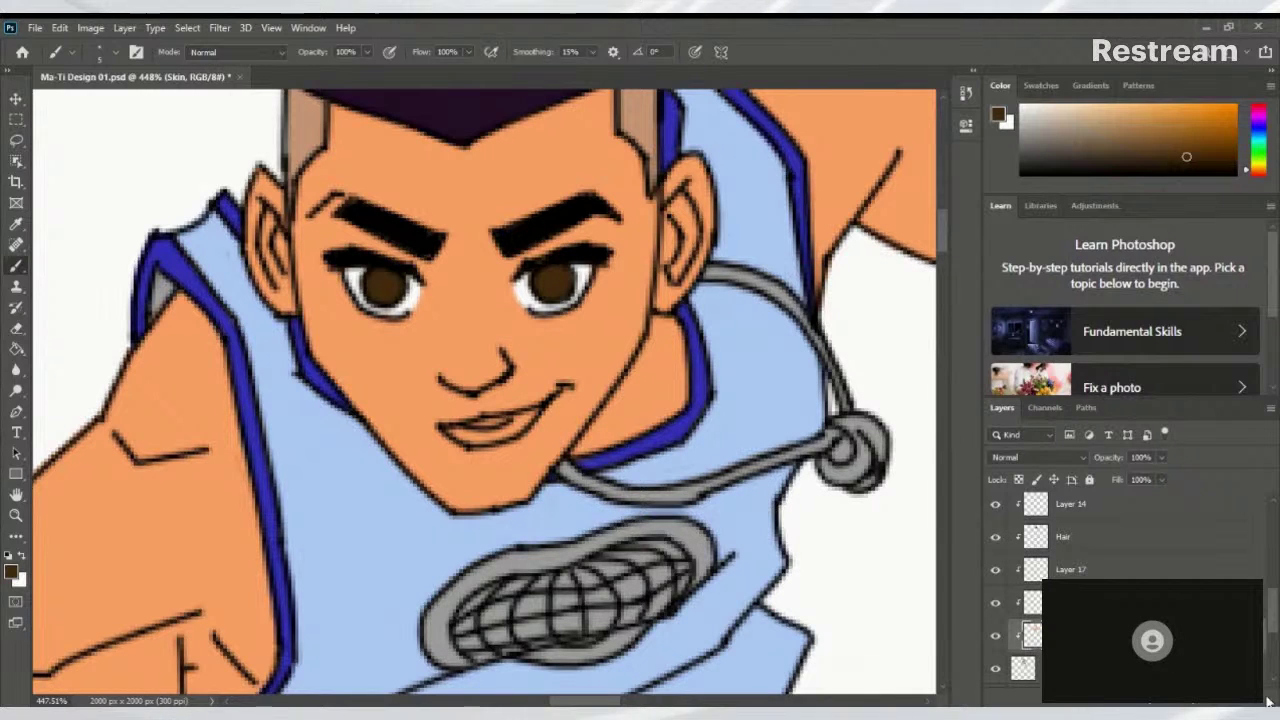
key("alt+bracketleft")
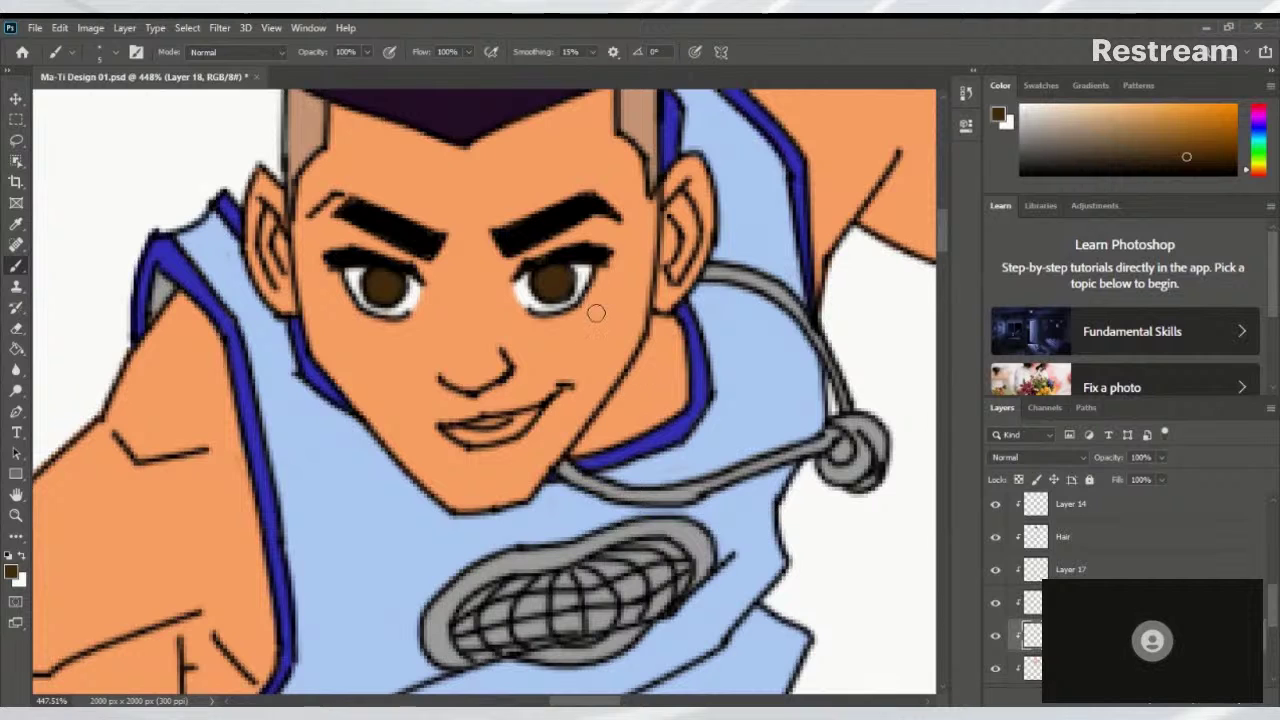
scroll(538, 392, "down", 10)
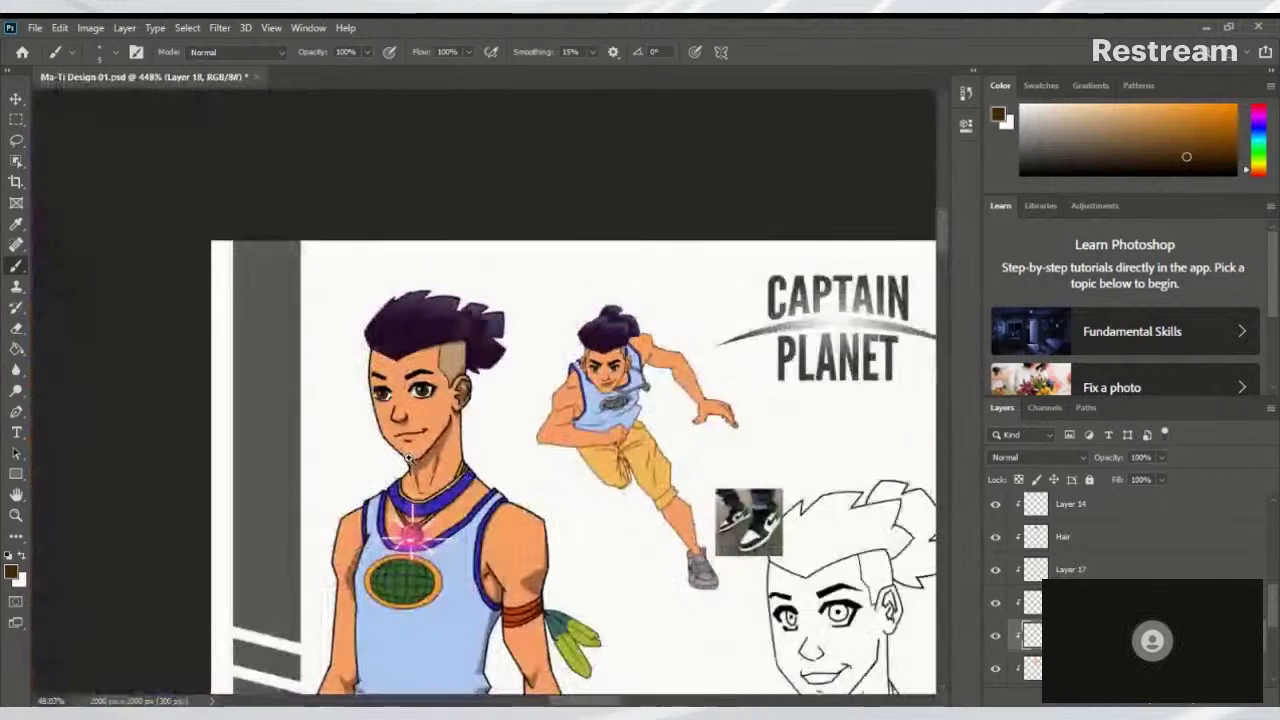
scroll(434, 457, "up", 2)
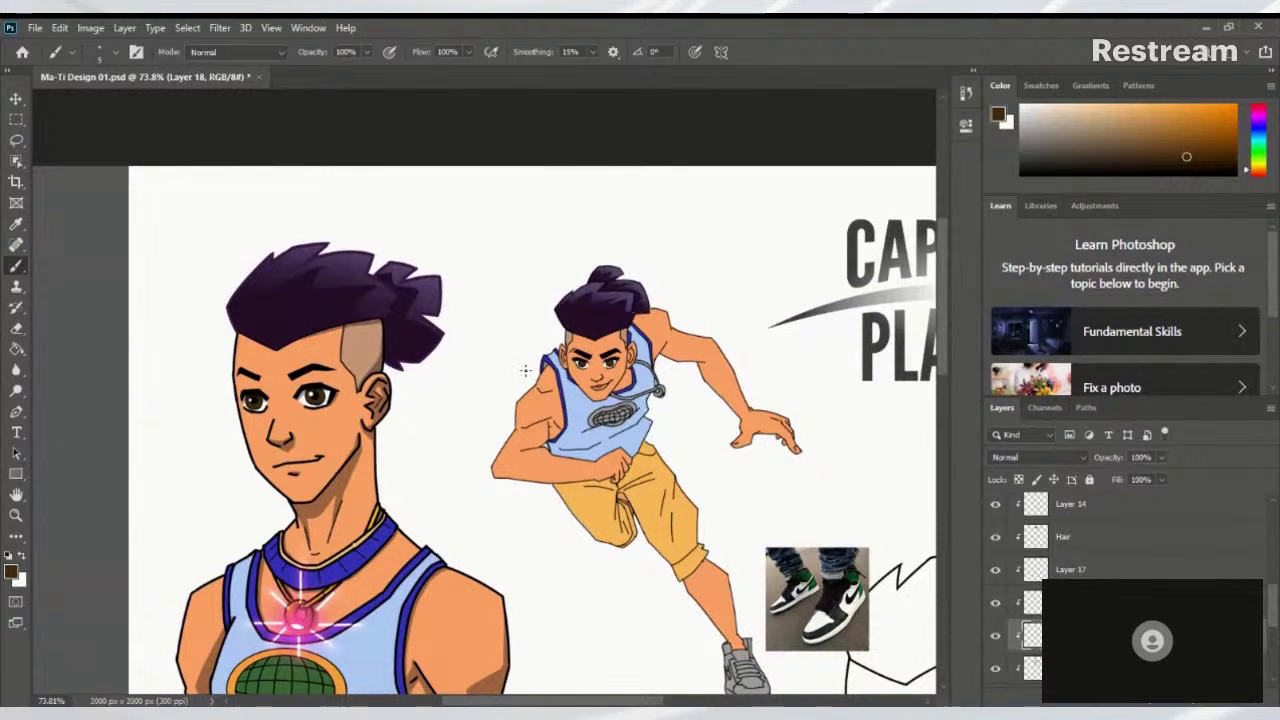
Choose a muted red foreground colour and paint it inside the mouth
left_click(12, 576)
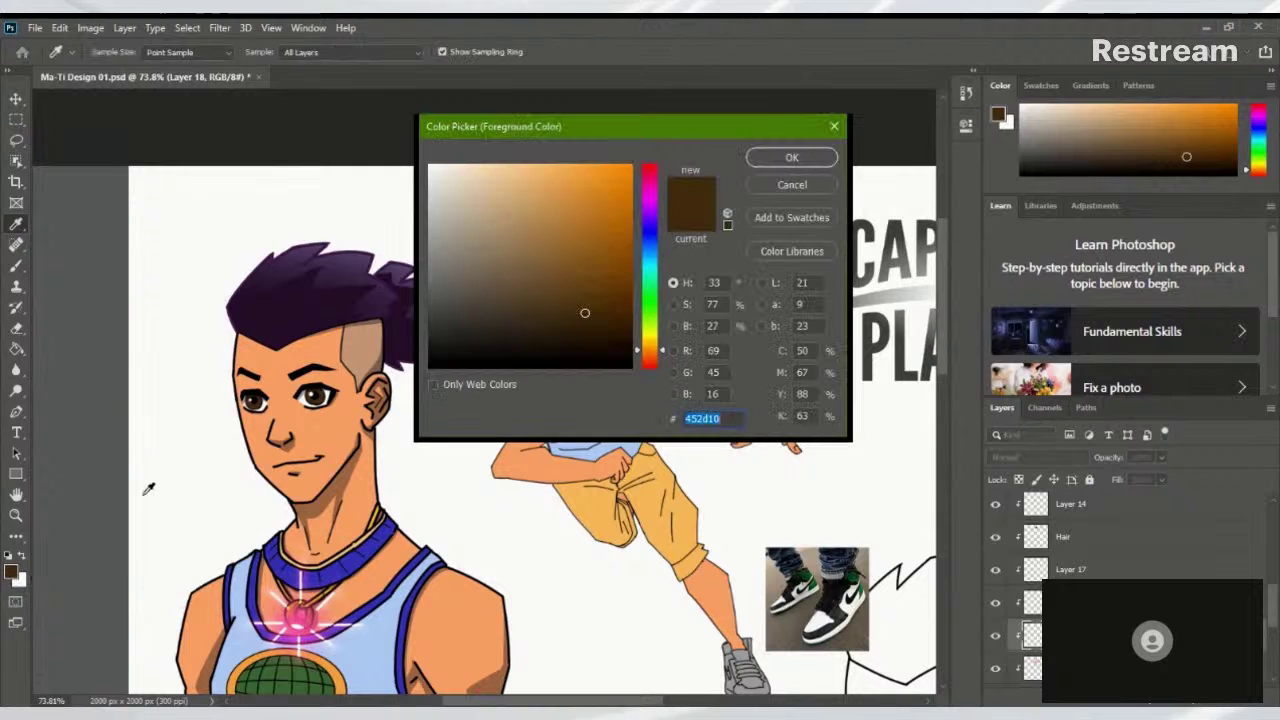
left_click_drag(647, 232, 651, 166)
left_click_drag(526, 271, 511, 262)
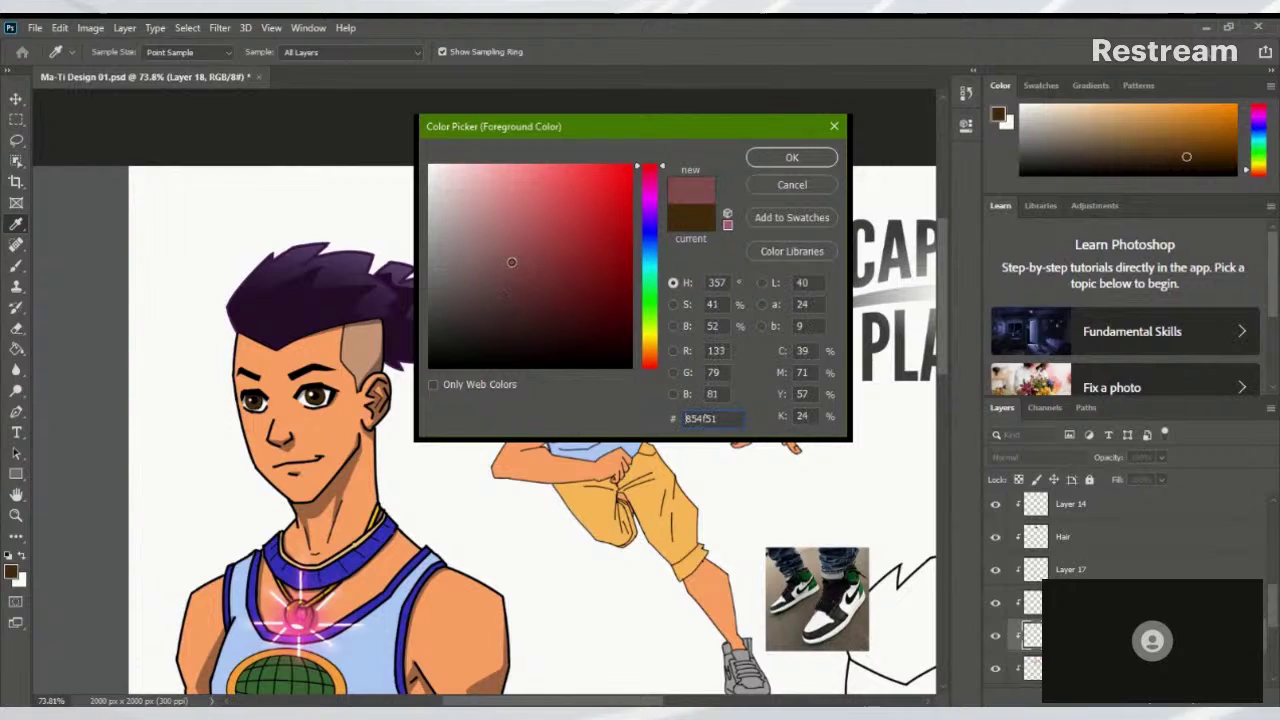
left_click(783, 158)
key("b")
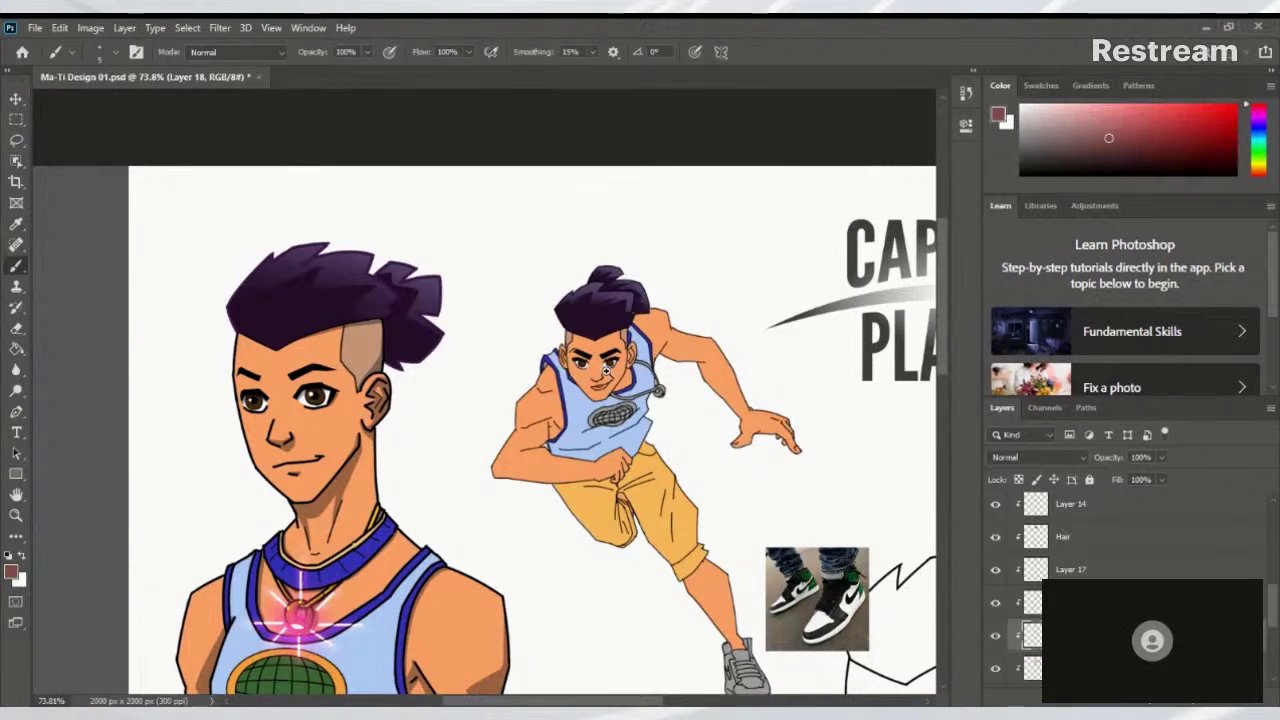
scroll(606, 370, "up", 10)
mouse_move(566, 472)
left_mouse_down()
mouse_move(595, 458)
mouse_move(565, 482)
left_mouse_up()
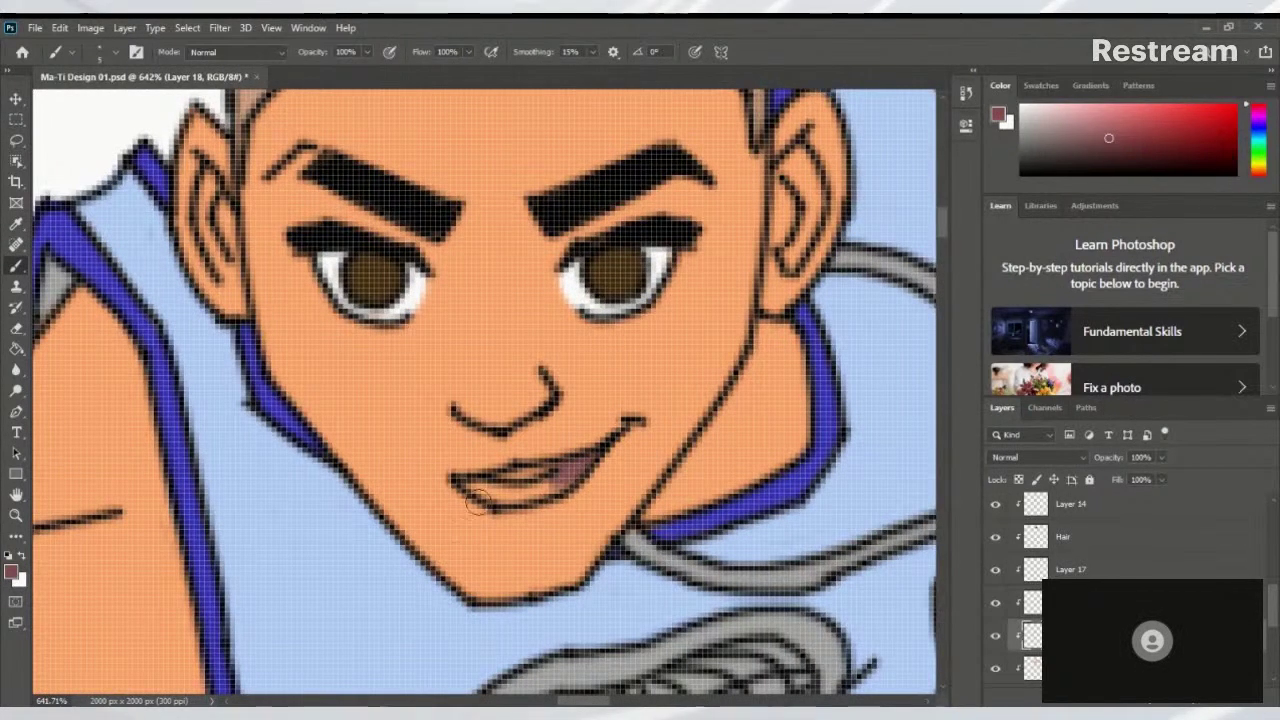
Switch to a brighter pink-red and paint it over the lower lip
left_click(12, 572)
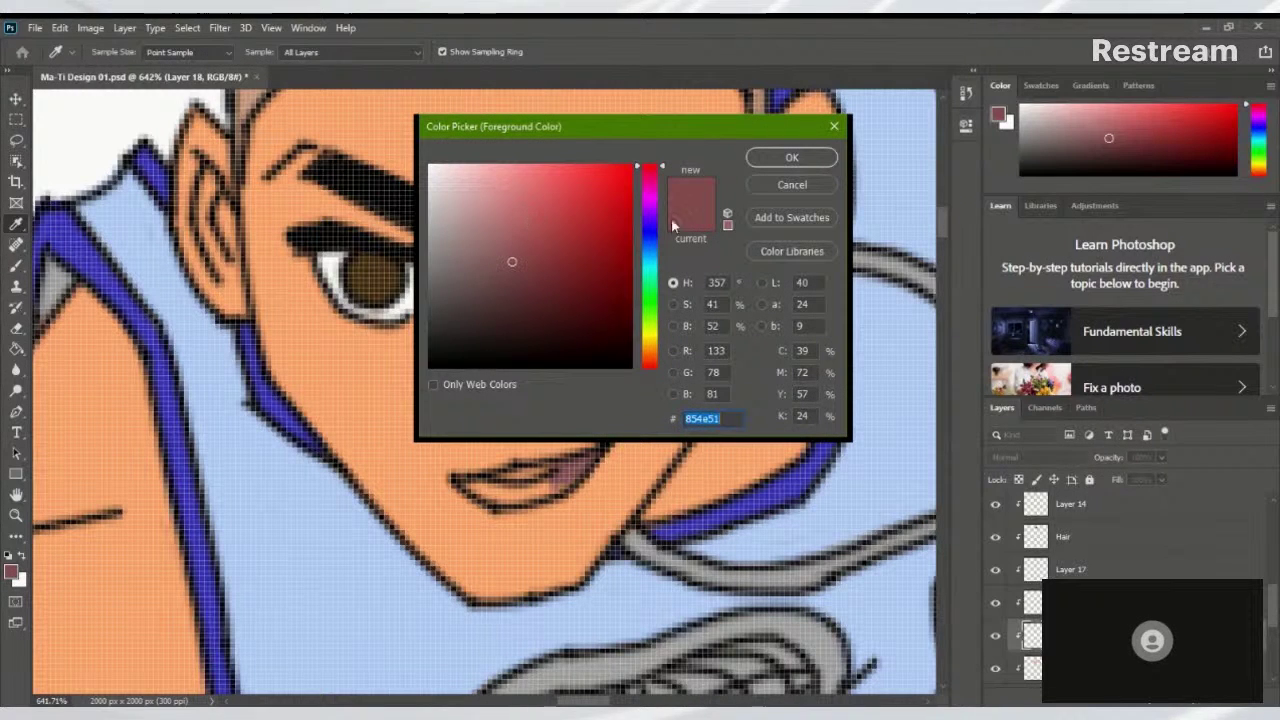
left_click(661, 165)
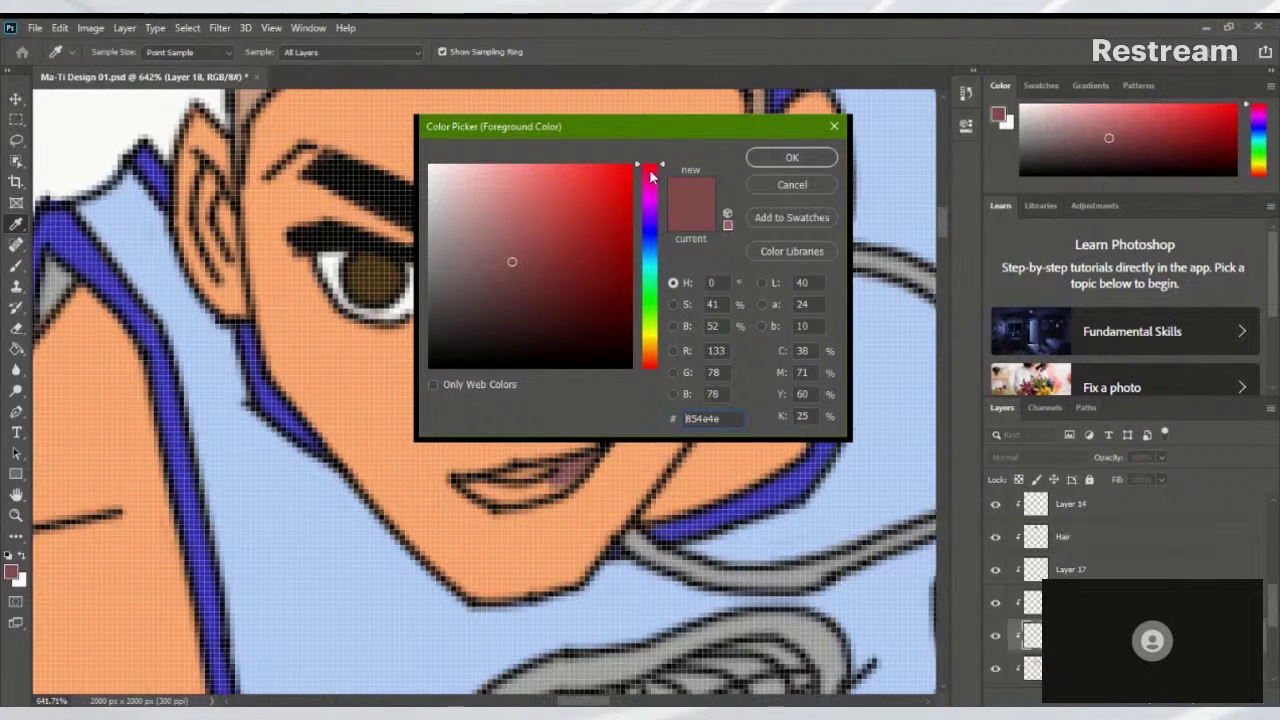
left_click(508, 231)
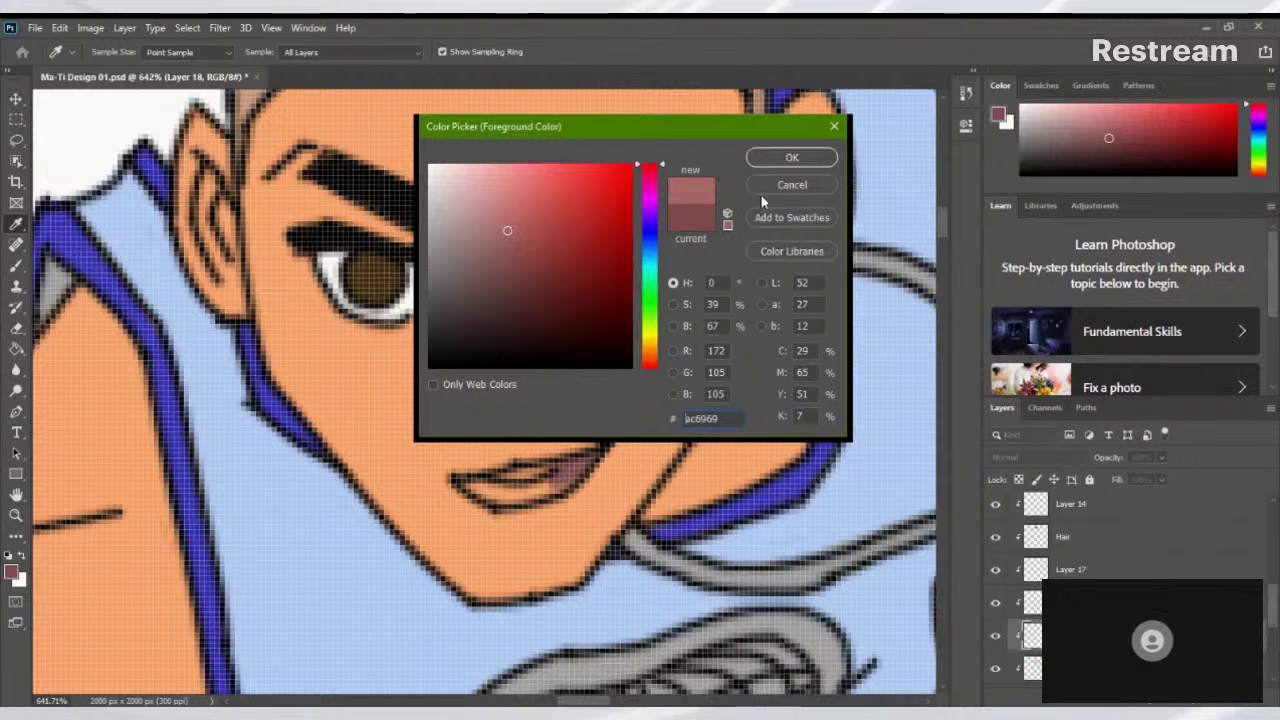
left_click(780, 160)
key("b")
mouse_move(560, 482)
left_mouse_down()
mouse_move(587, 459)
mouse_move(504, 498)
mouse_move(519, 497)
mouse_move(468, 484)
mouse_move(530, 497)
mouse_move(570, 476)
left_mouse_up()
scroll(570, 476, "up", 2)
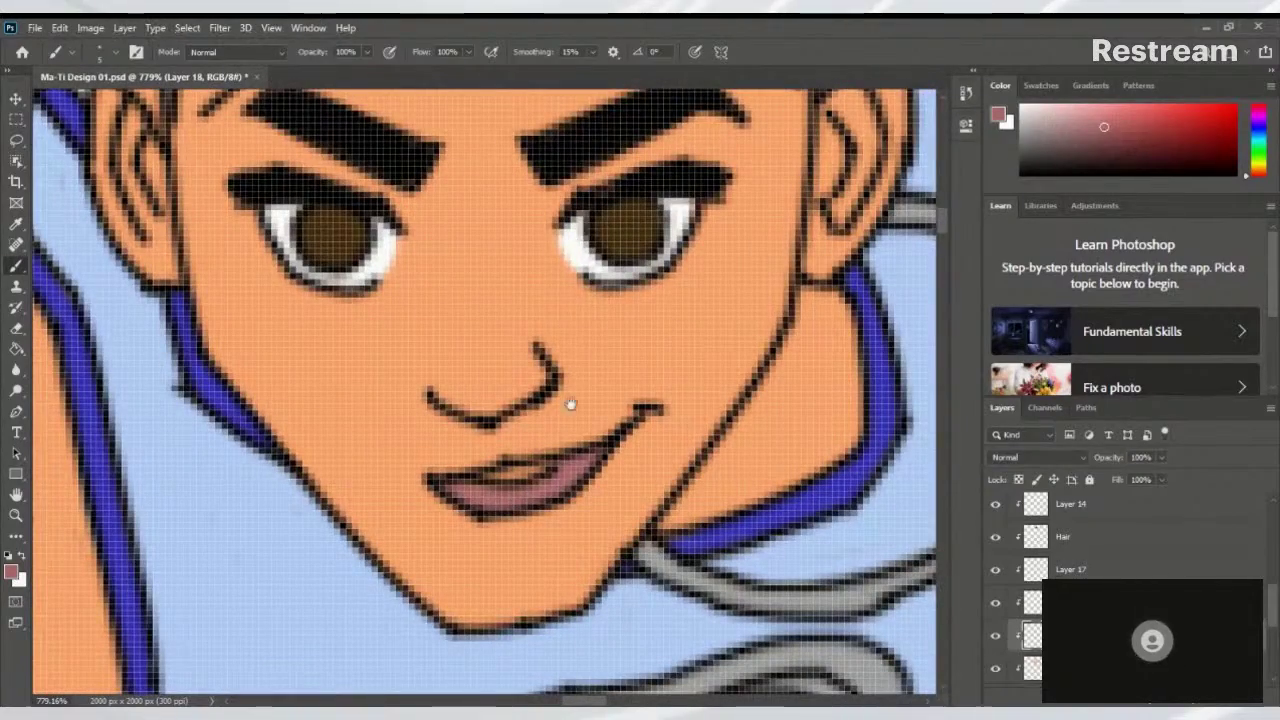
Sample white from the eye, brush a teeth highlight in the mouth, and shrink the brush to 2
scroll(571, 400, "down", 3)
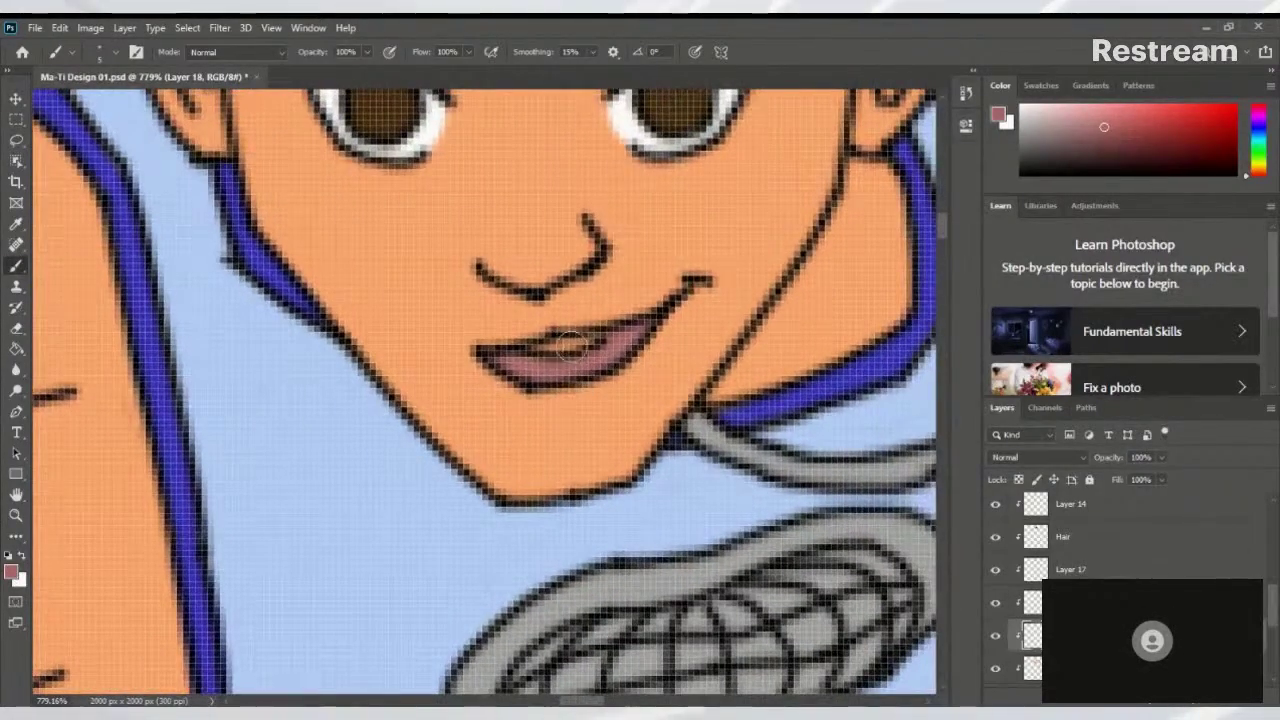
scroll(625, 268, "up", 3)
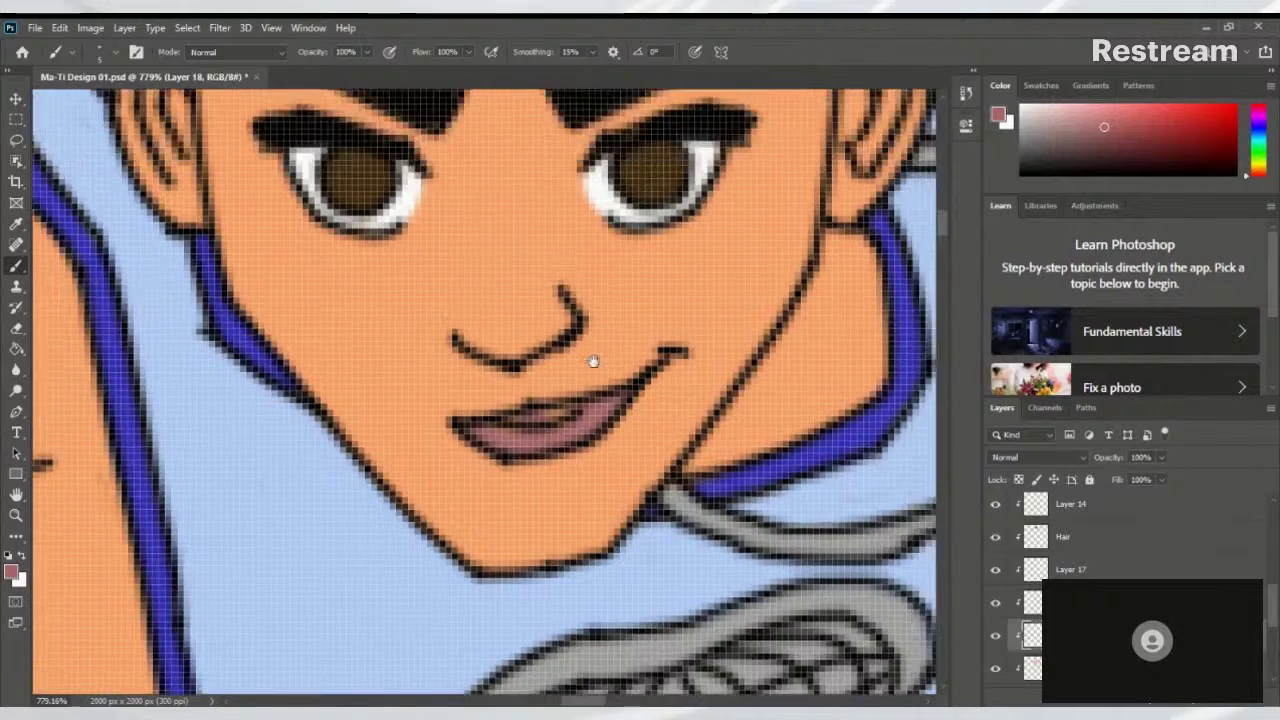
left_click(575, 313, "alt")
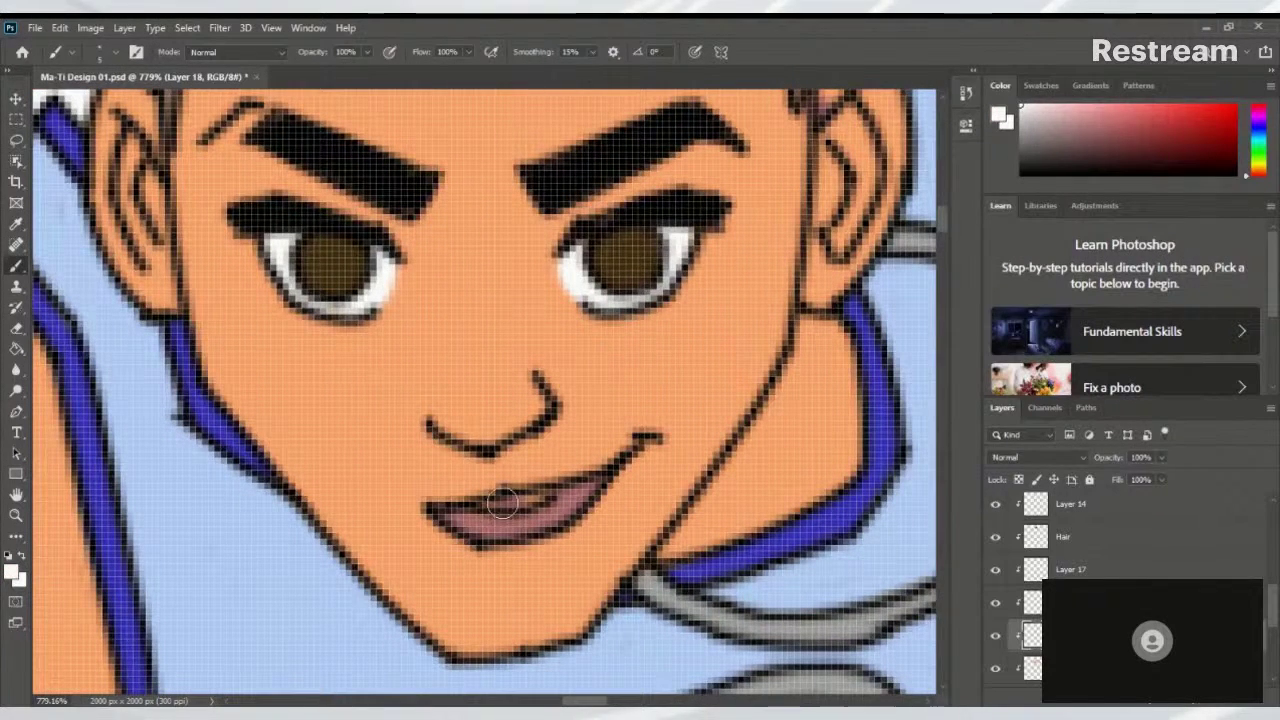
left_click_drag(502, 505, 536, 494)
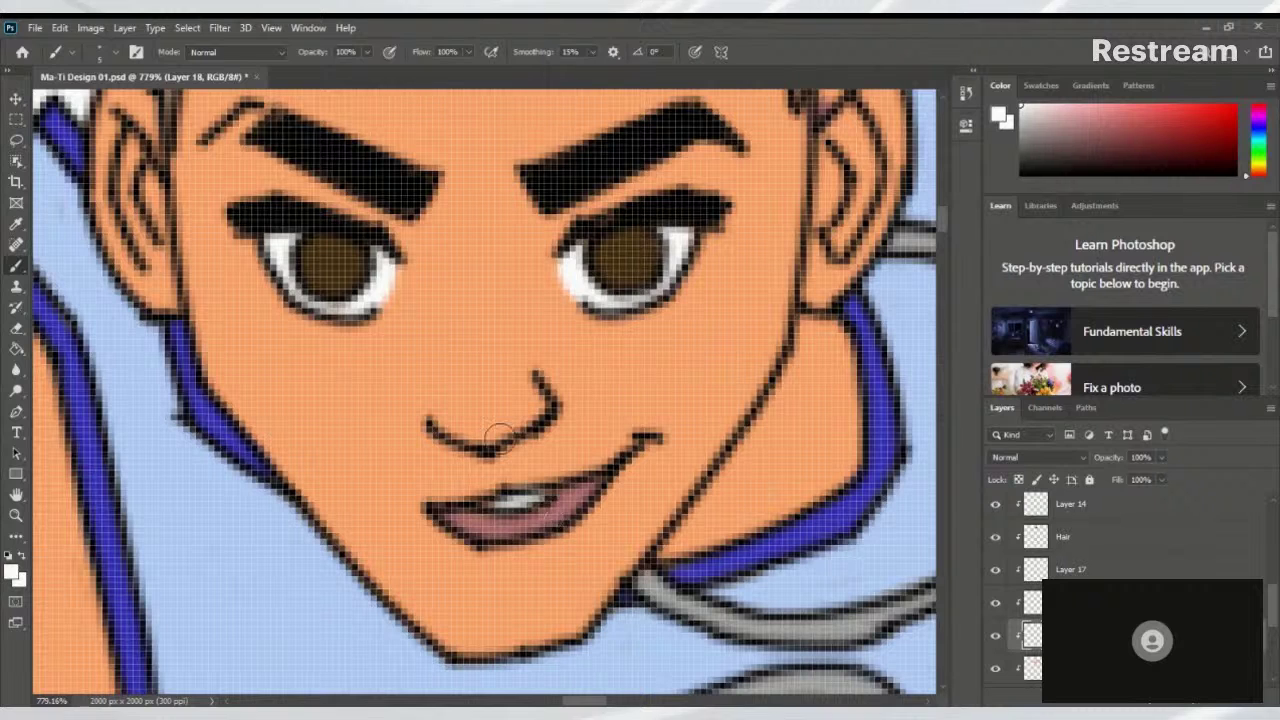
key("bracketleft")
key("bracketleft")
key("bracketleft")
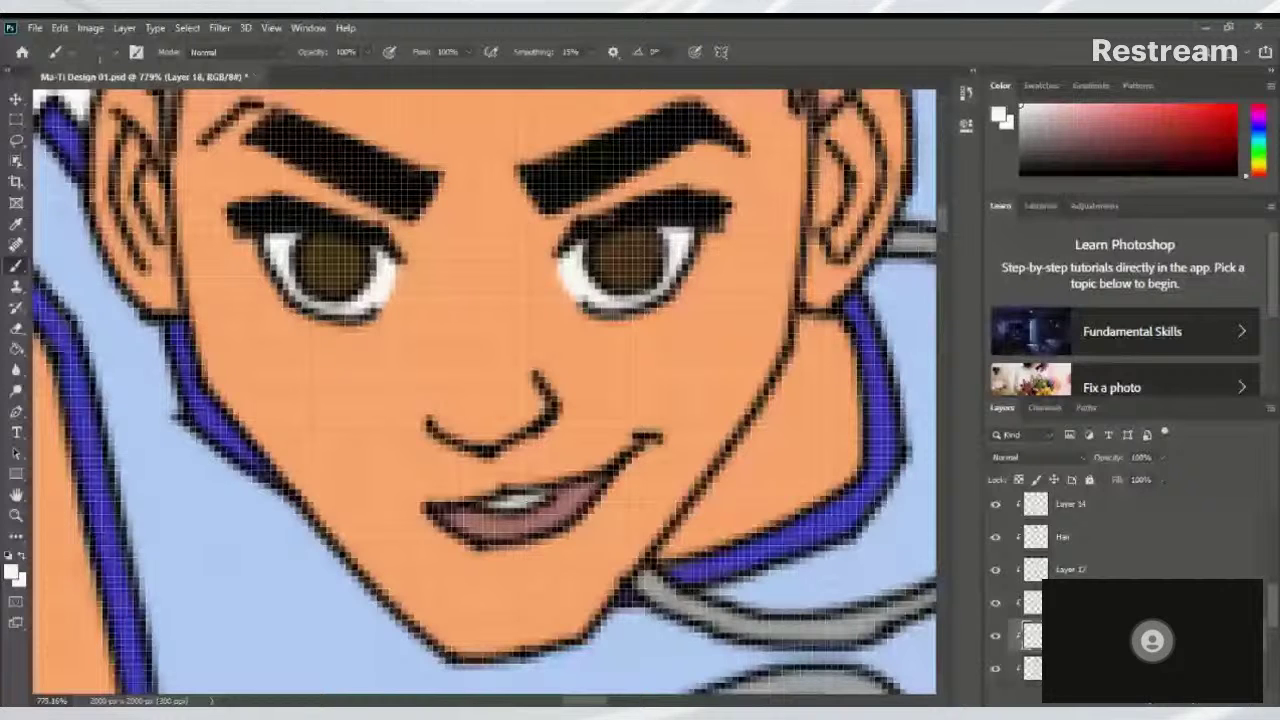
scroll(425, 510, "down", 10)
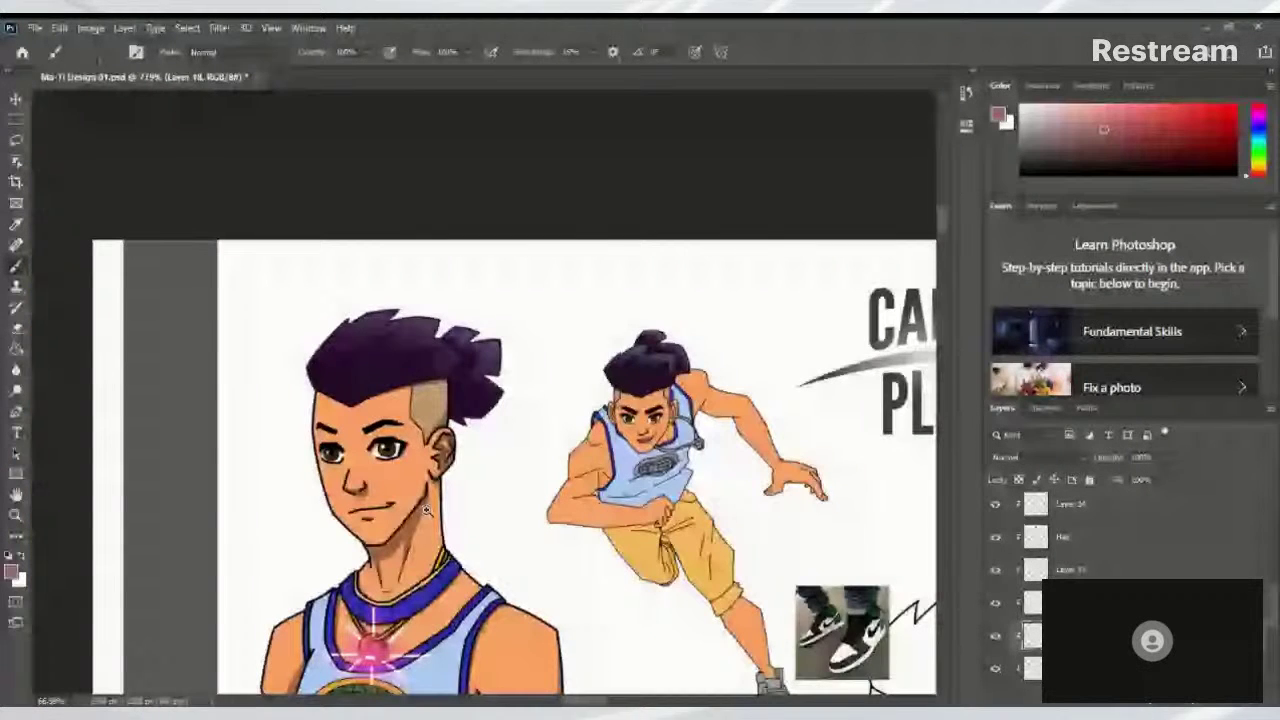
Zoom in on the grey sneaker and its reference photo, then select Layer 16
scroll(427, 511, "down", 3)
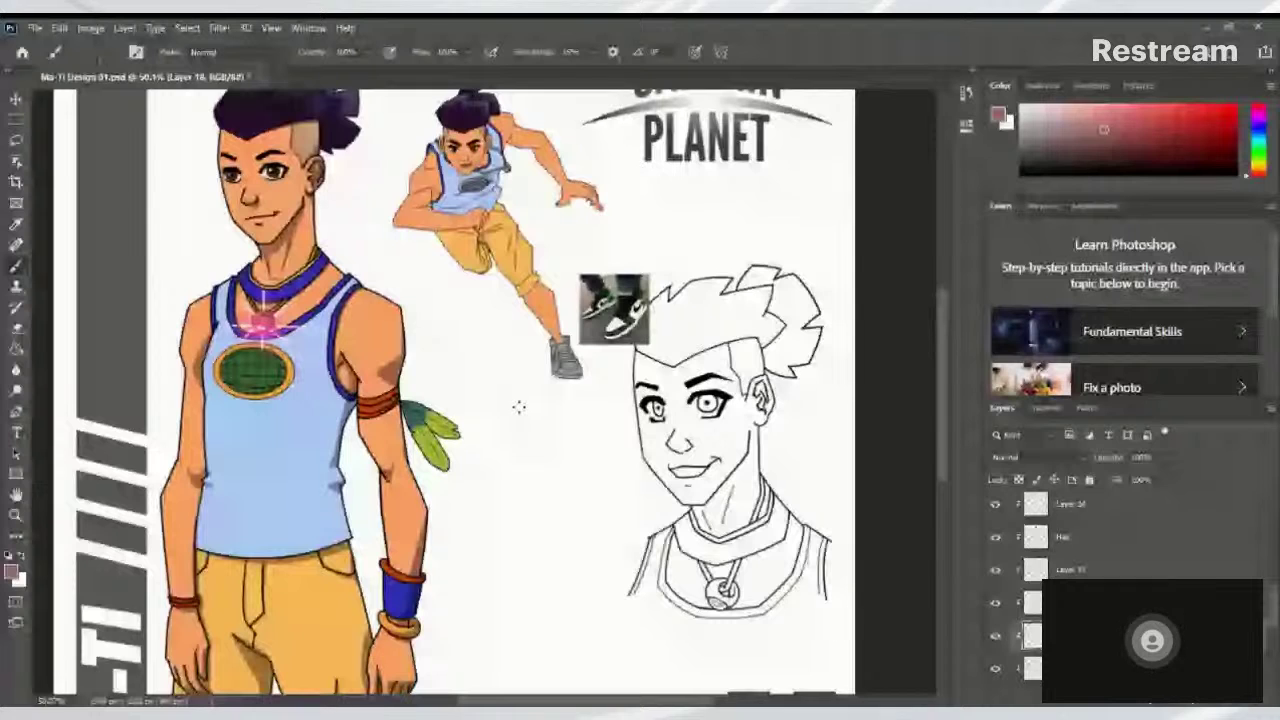
scroll(518, 406, "up", 5)
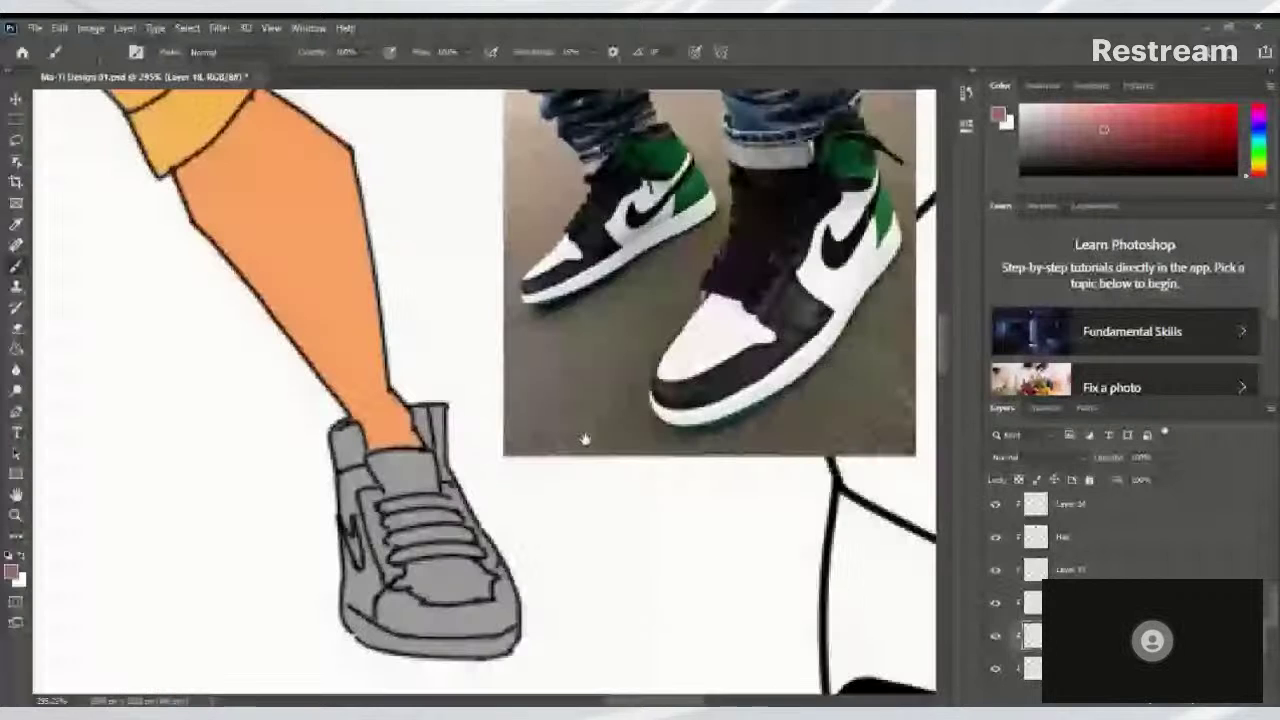
scroll(585, 440, "down", 5)
scroll(523, 466, "up", 6)
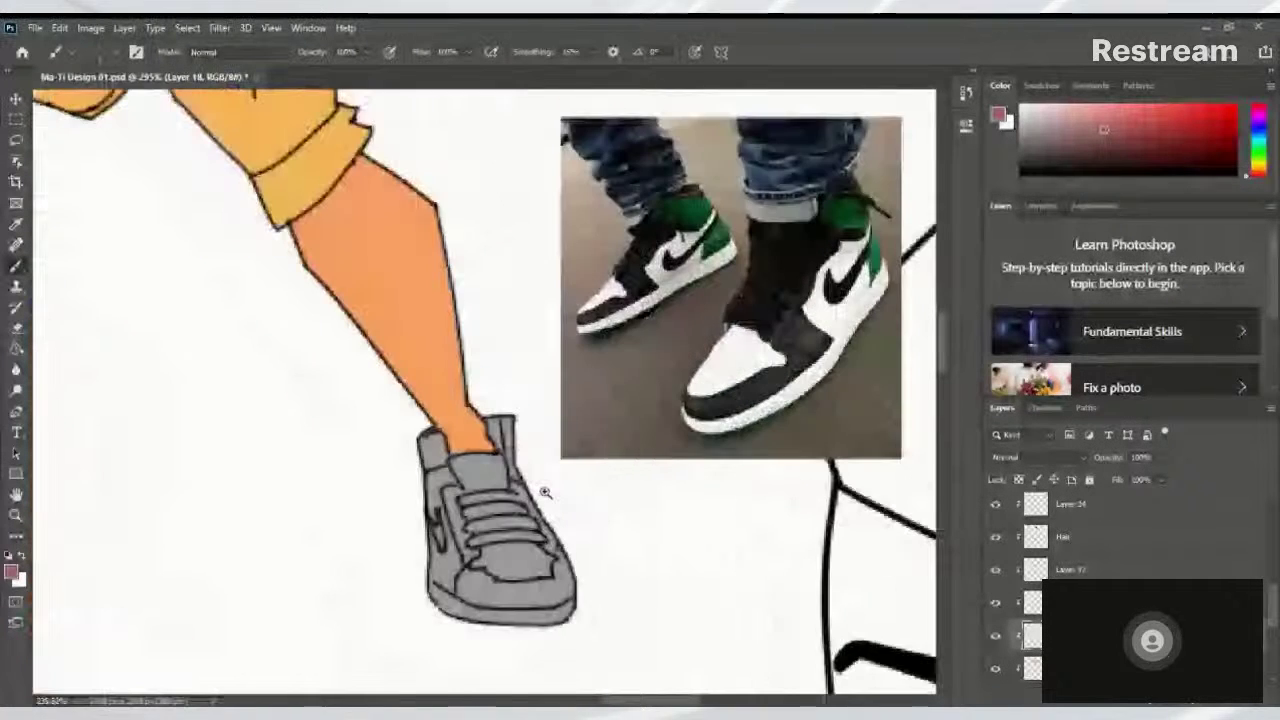
scroll(531, 540, "up", 2)
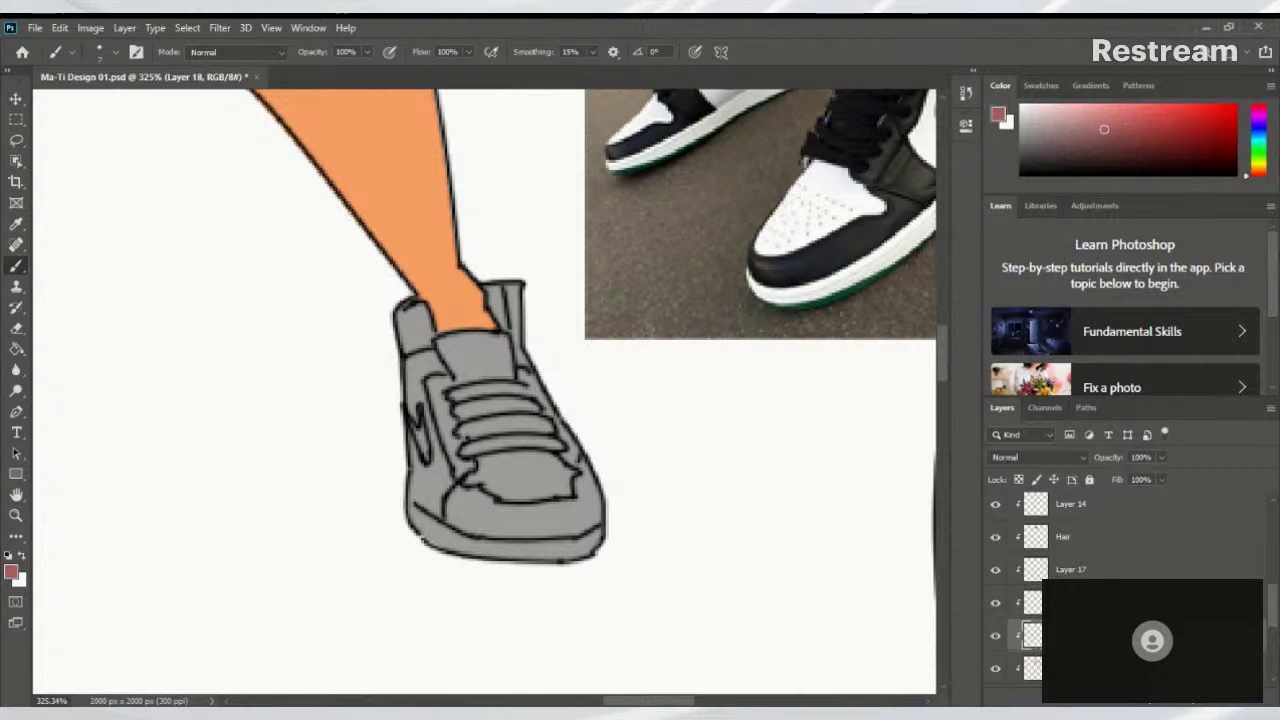
scroll(1273, 591, "down", 3)
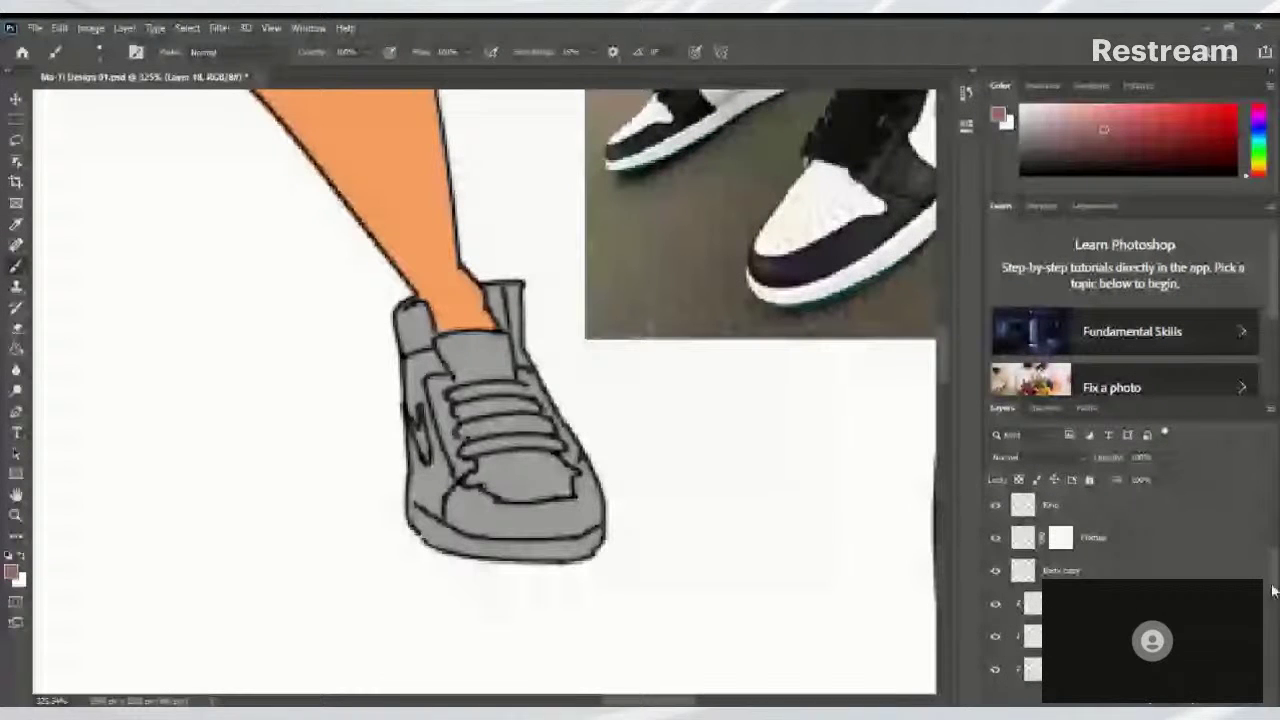
scroll(1273, 591, "down", 1)
left_click(1120, 559)
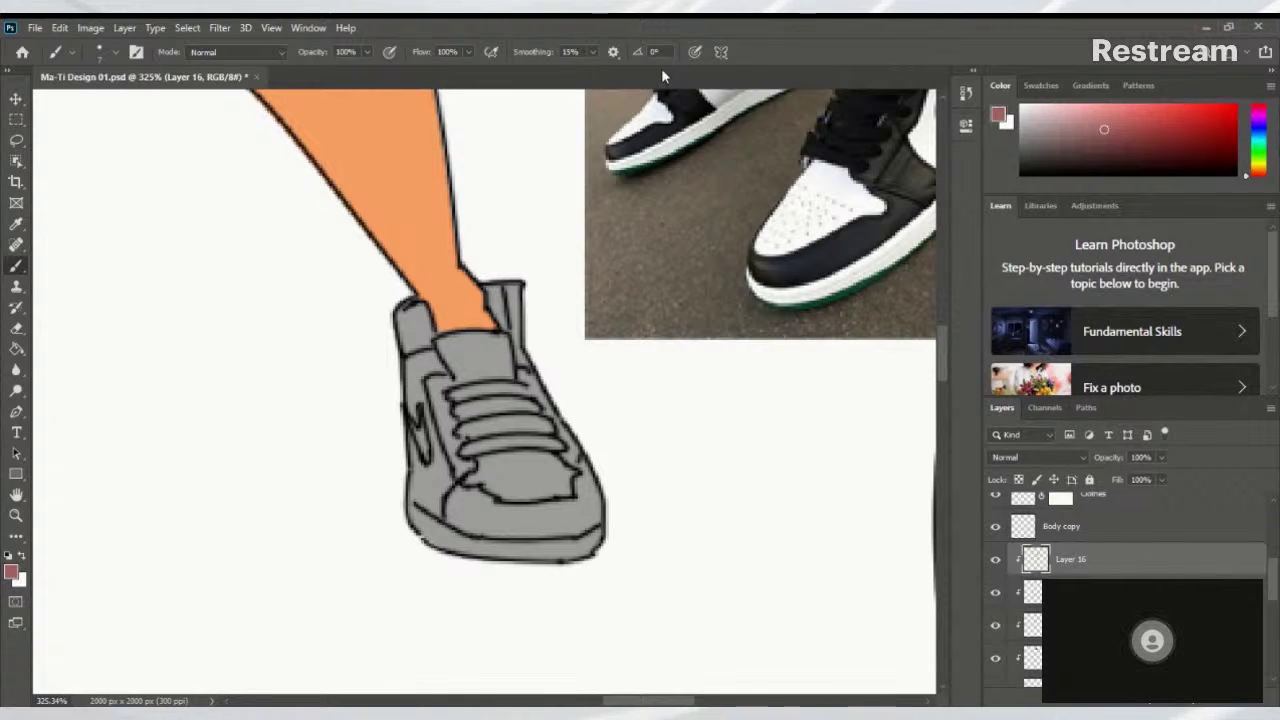
scroll(506, 329, "down", 5)
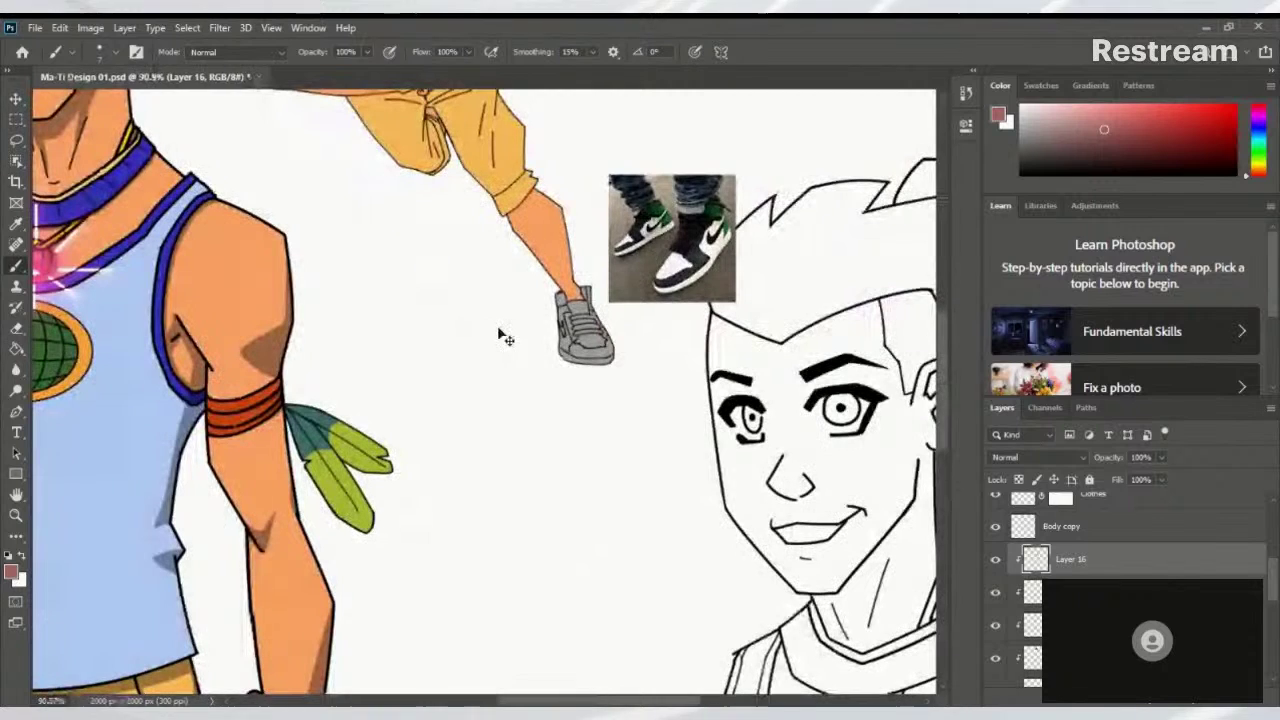
Save the document and zoom in on the sneaker beside the reference photo
key("ctrl+s")
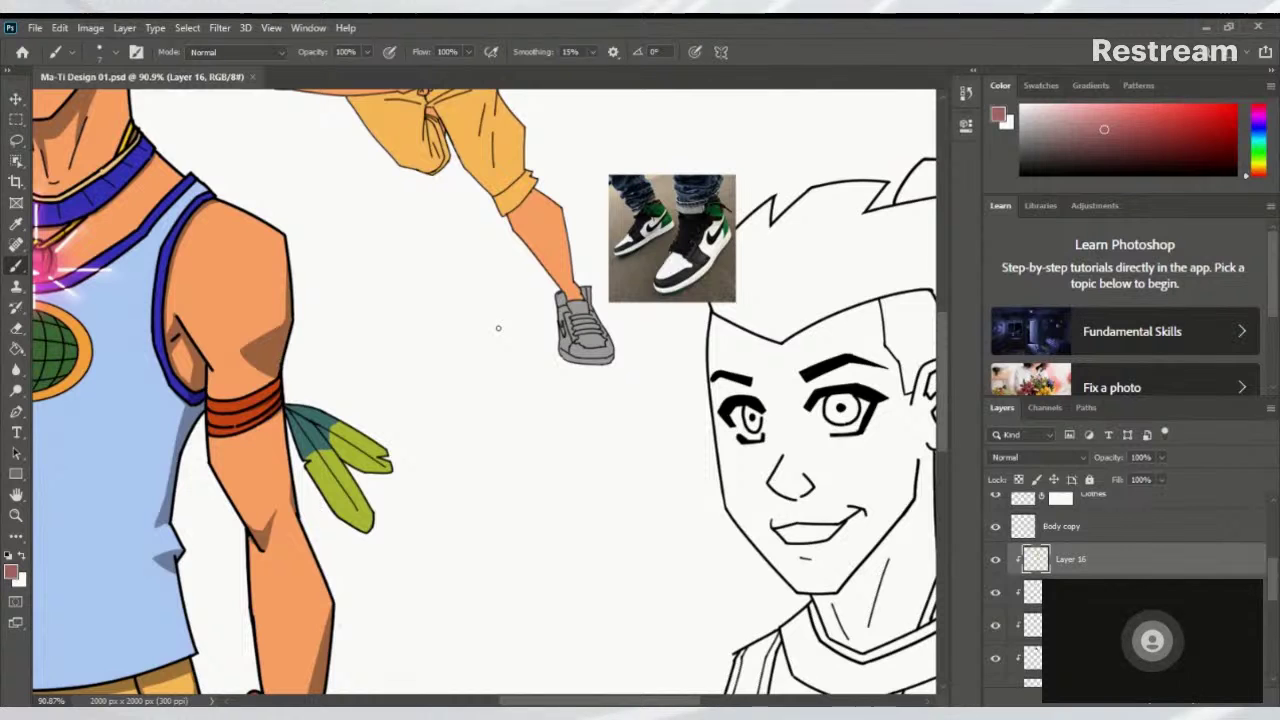
left_click_drag(749, 266, 681, 357)
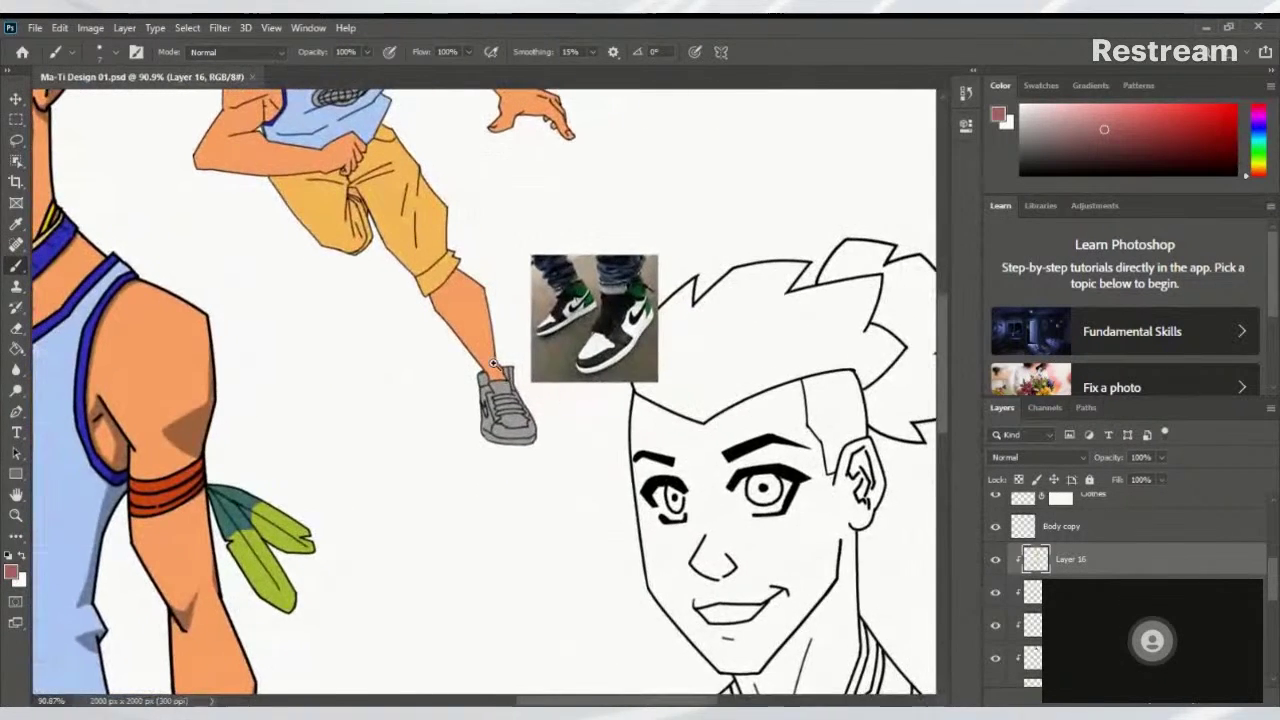
mouse_move(495, 355)
left_mouse_down()
mouse_move(586, 414)
mouse_move(578, 322)
mouse_move(462, 478)
mouse_move(486, 502)
mouse_move(508, 413)
left_mouse_up()
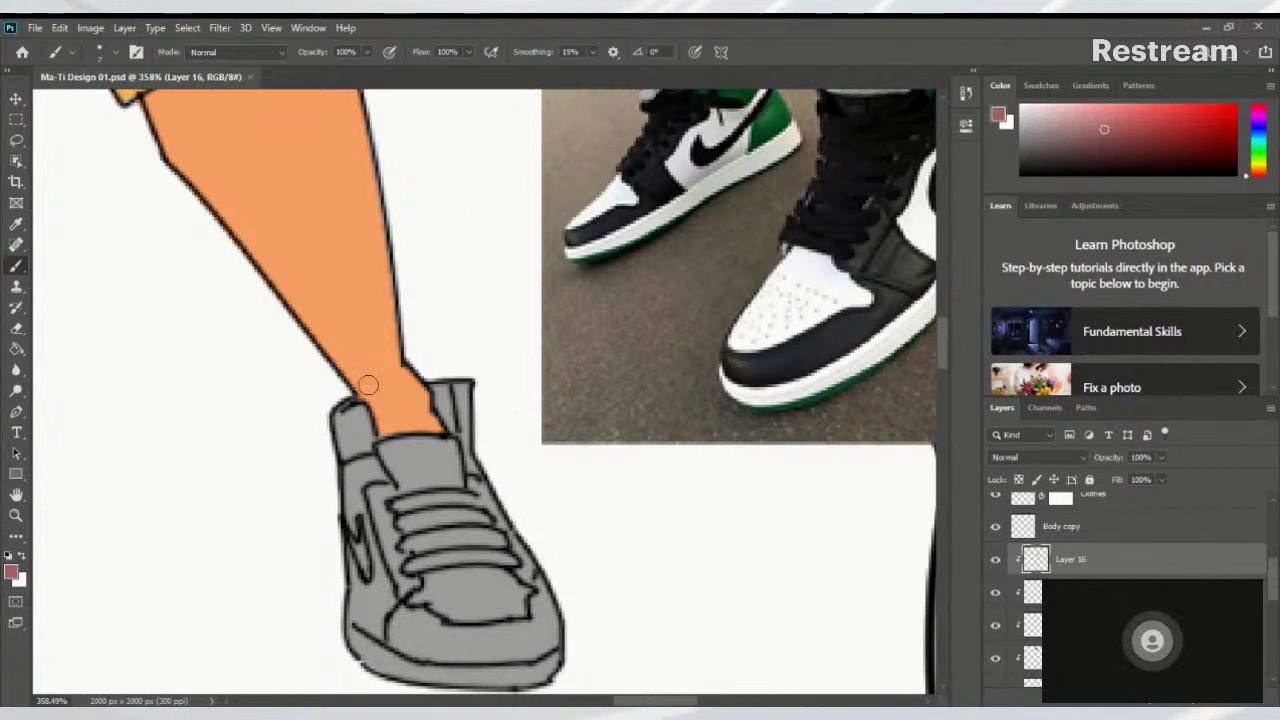
left_click_drag(751, 394, 719, 368)
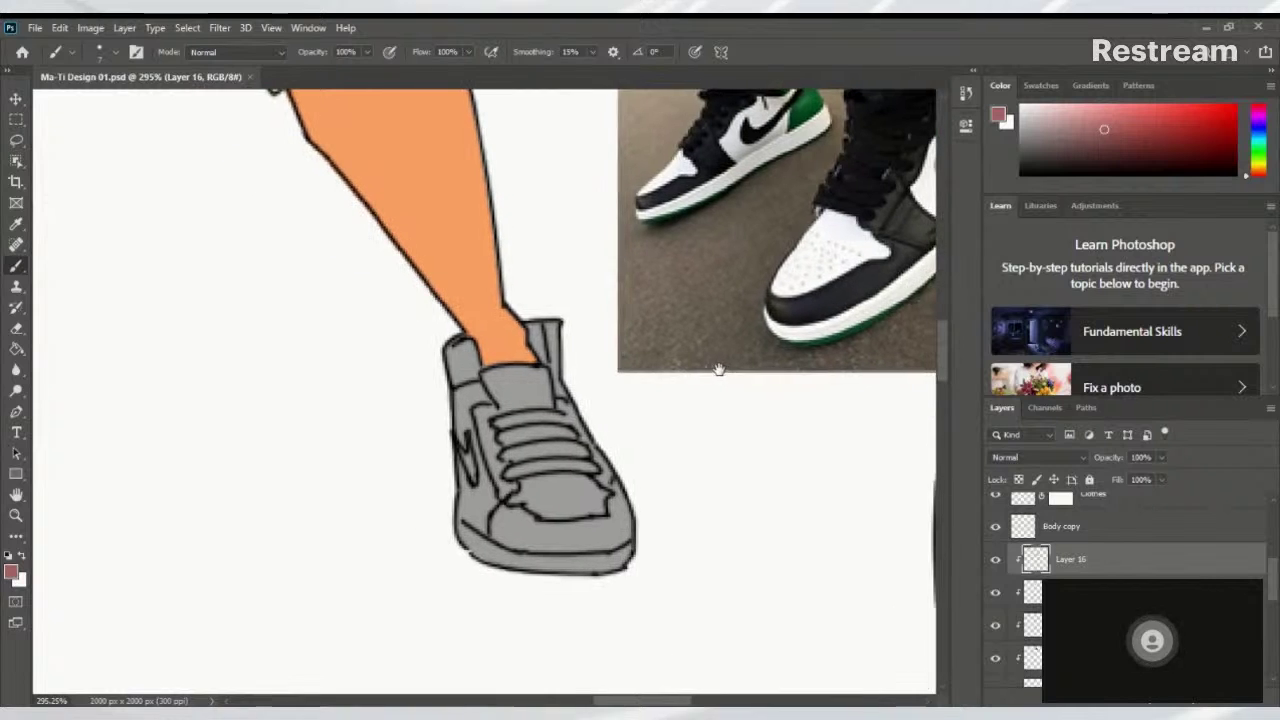
mouse_move(528, 346)
left_mouse_down()
mouse_move(528, 408)
mouse_move(508, 408)
mouse_move(513, 429)
mouse_move(543, 443)
left_mouse_up()
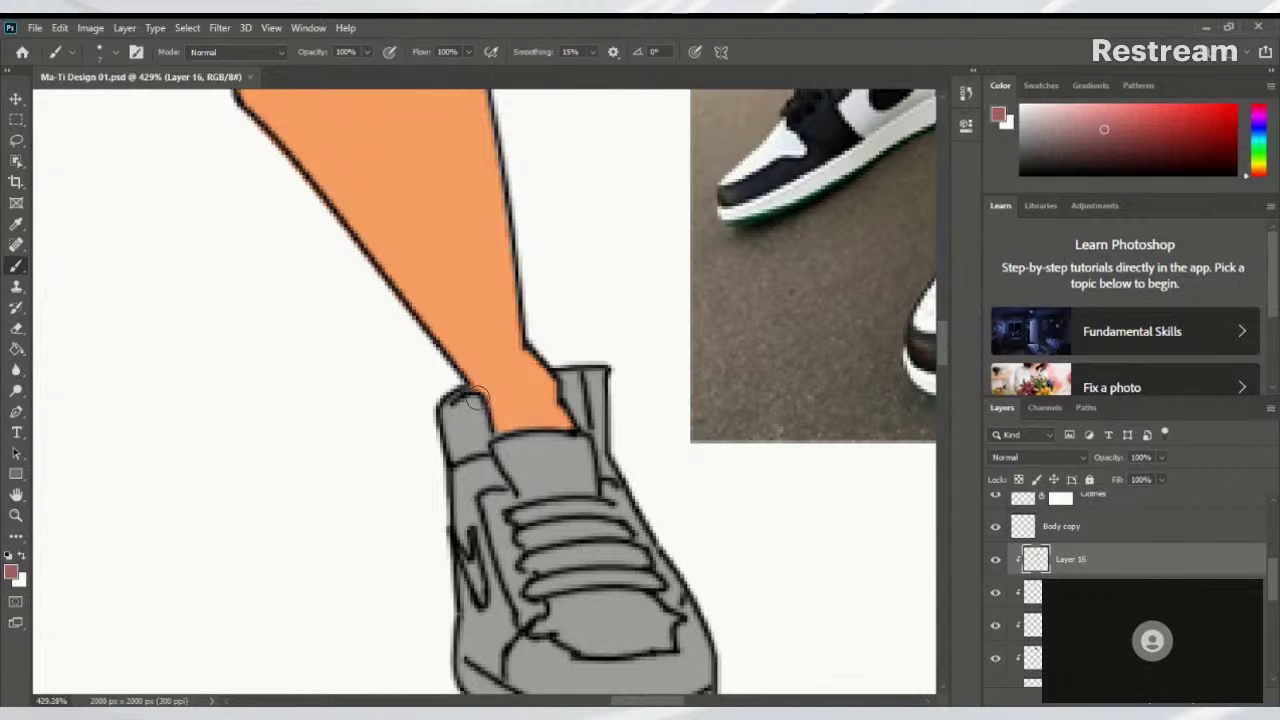
mouse_move(474, 397)
left_mouse_down()
mouse_move(543, 463)
mouse_move(737, 226)
left_mouse_up()
Sample green from the reference sneaker and dab it onto the sneaker's toe
left_click(487, 363)
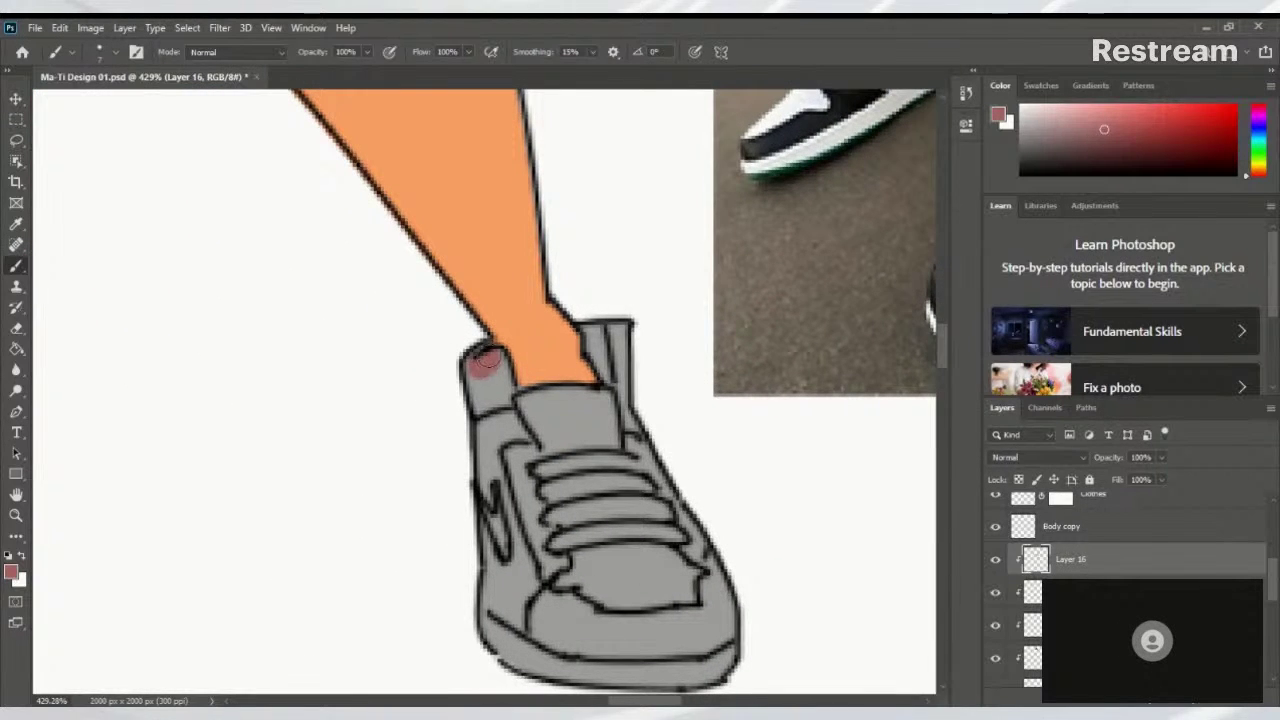
mouse_move(709, 276)
left_mouse_down()
mouse_move(486, 500)
mouse_move(634, 293)
left_mouse_up()
left_click(760, 155, "alt")
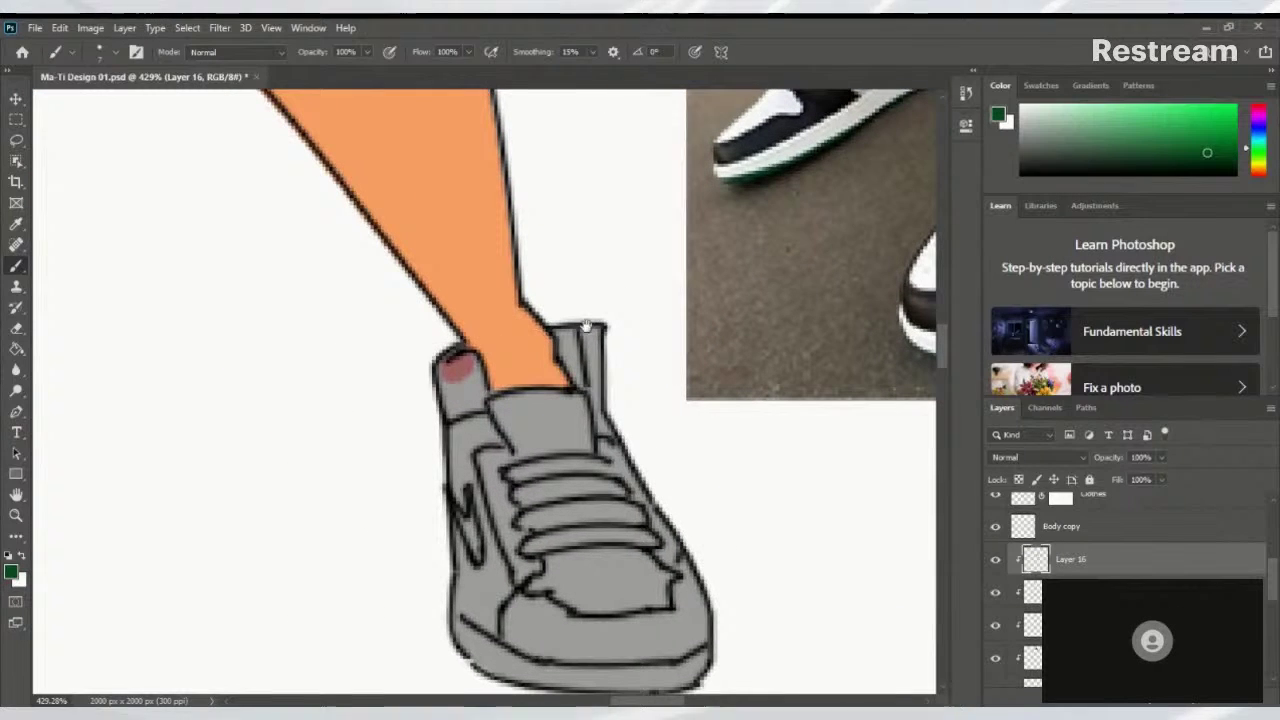
left_click(453, 371)
Paint green over both sides of the sneaker's ankle collar
scroll(458, 374, "down", 10)
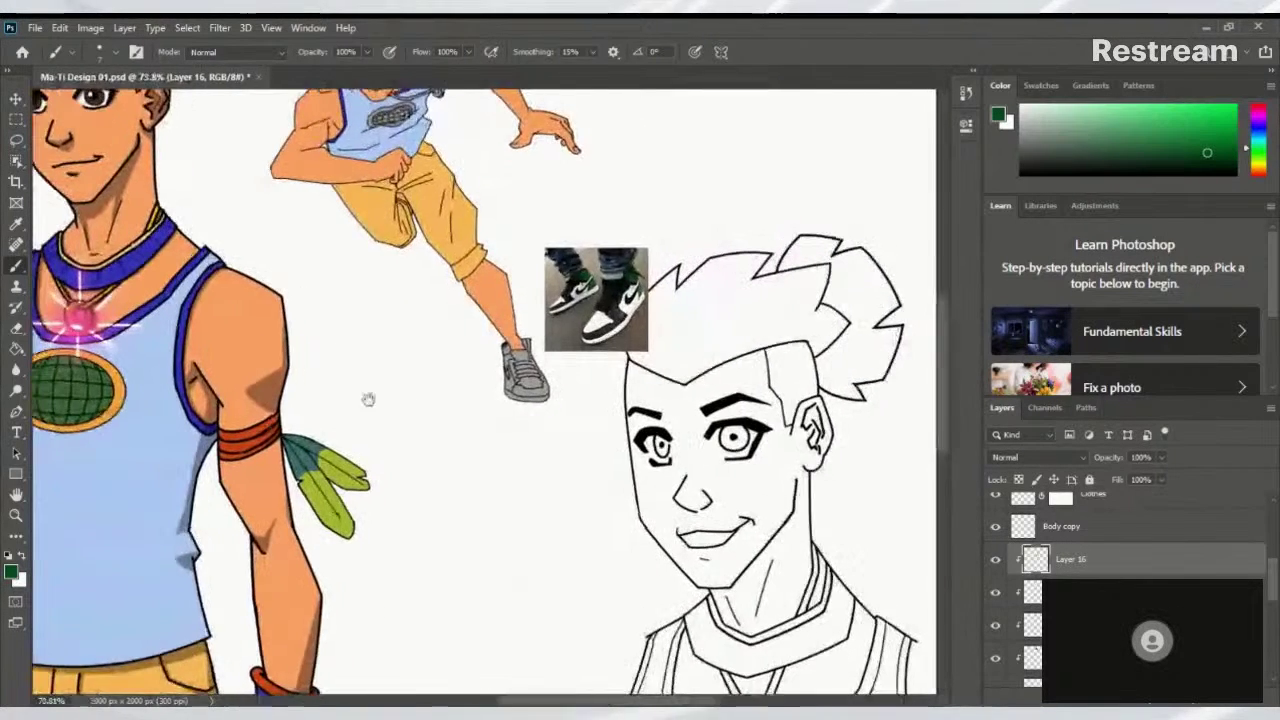
left_click_drag(366, 397, 617, 417)
scroll(330, 450, "down", 2)
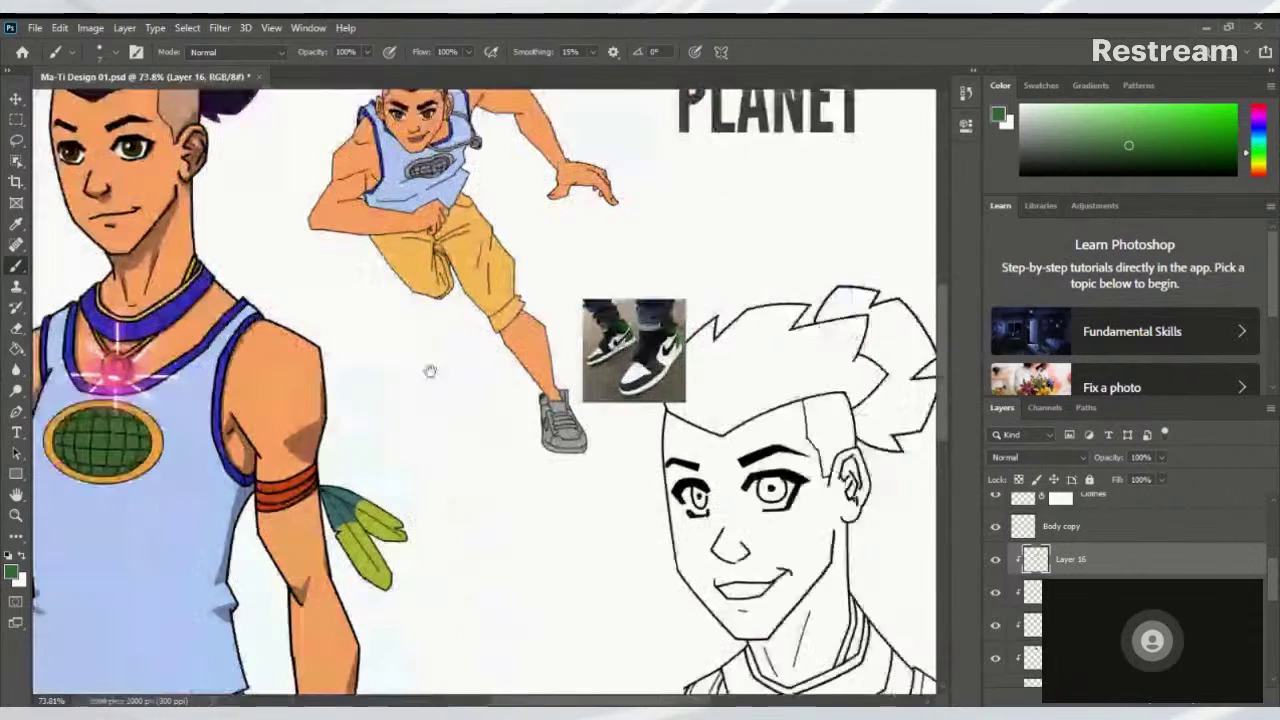
scroll(520, 400, "up", 10)
mouse_move(659, 410)
left_mouse_down()
mouse_move(668, 432)
mouse_move(650, 455)
mouse_move(640, 404)
mouse_move(652, 405)
left_mouse_up()
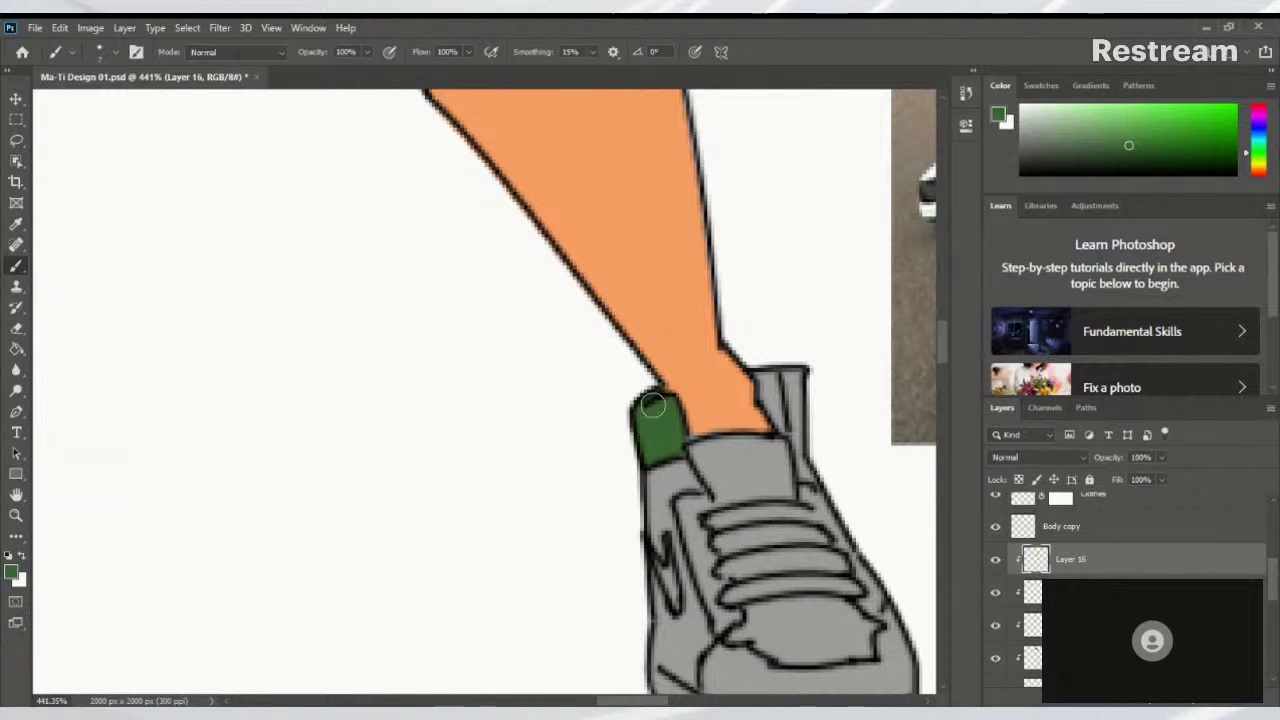
mouse_move(768, 378)
left_mouse_down()
mouse_move(790, 415)
mouse_move(681, 417)
mouse_move(591, 443)
mouse_move(738, 437)
mouse_move(480, 437)
mouse_move(566, 437)
mouse_move(520, 406)
mouse_move(607, 404)
mouse_move(586, 406)
left_mouse_up()
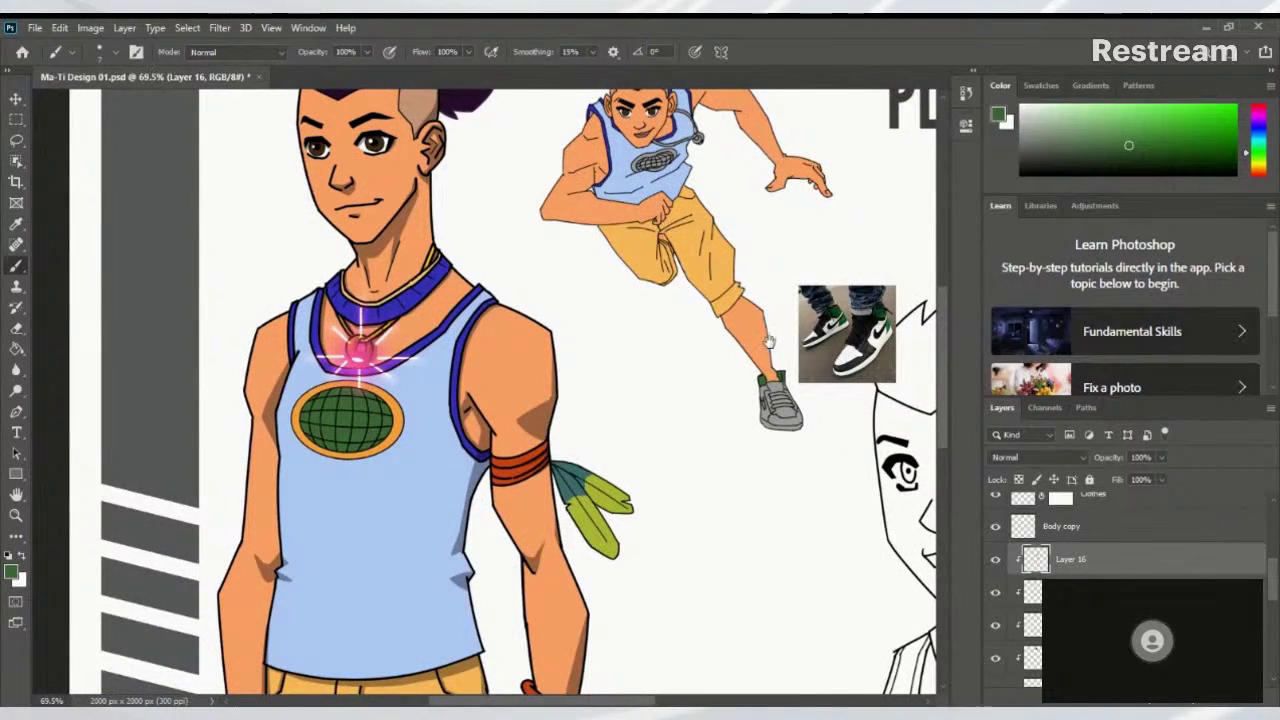
mouse_move(590, 400)
left_mouse_down()
mouse_move(570, 400)
mouse_move(617, 445)
mouse_move(585, 445)
mouse_move(891, 343)
left_mouse_up()
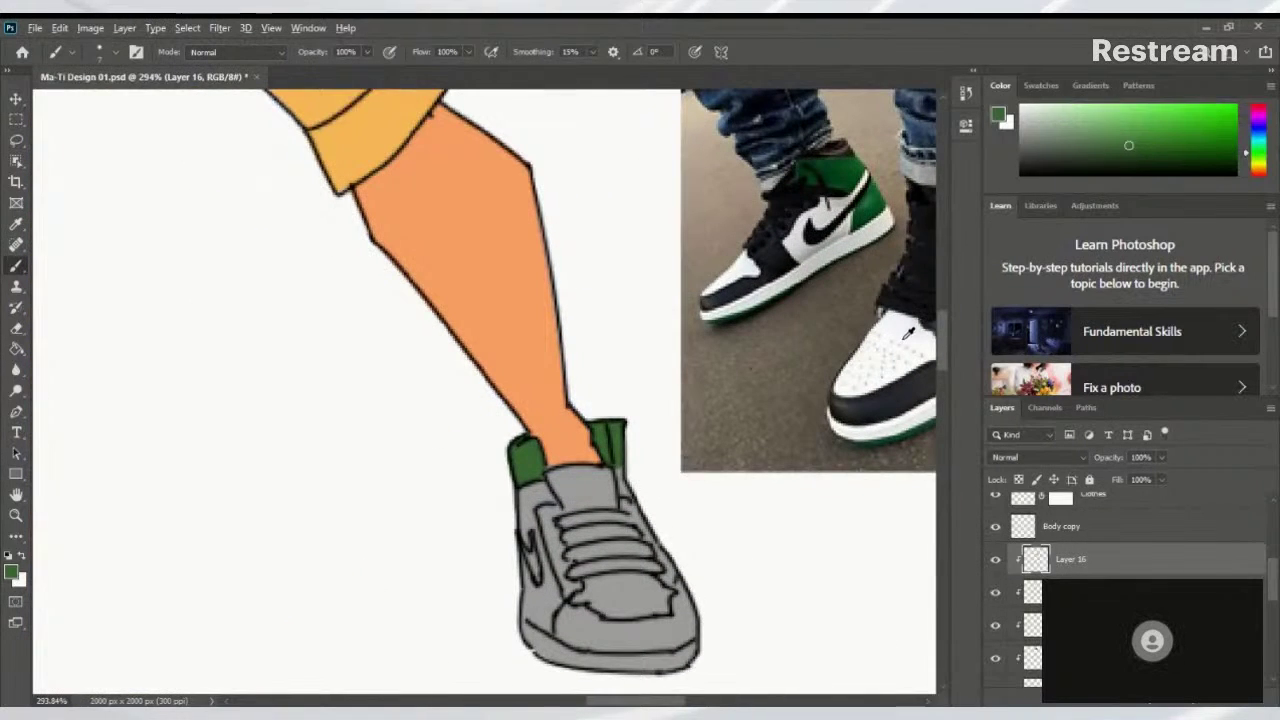
Set the foreground to white and paint along the sneaker's left side panel
key("d")
key("x")
mouse_move(798, 414)
left_mouse_down()
mouse_move(748, 404)
mouse_move(690, 355)
left_mouse_up()
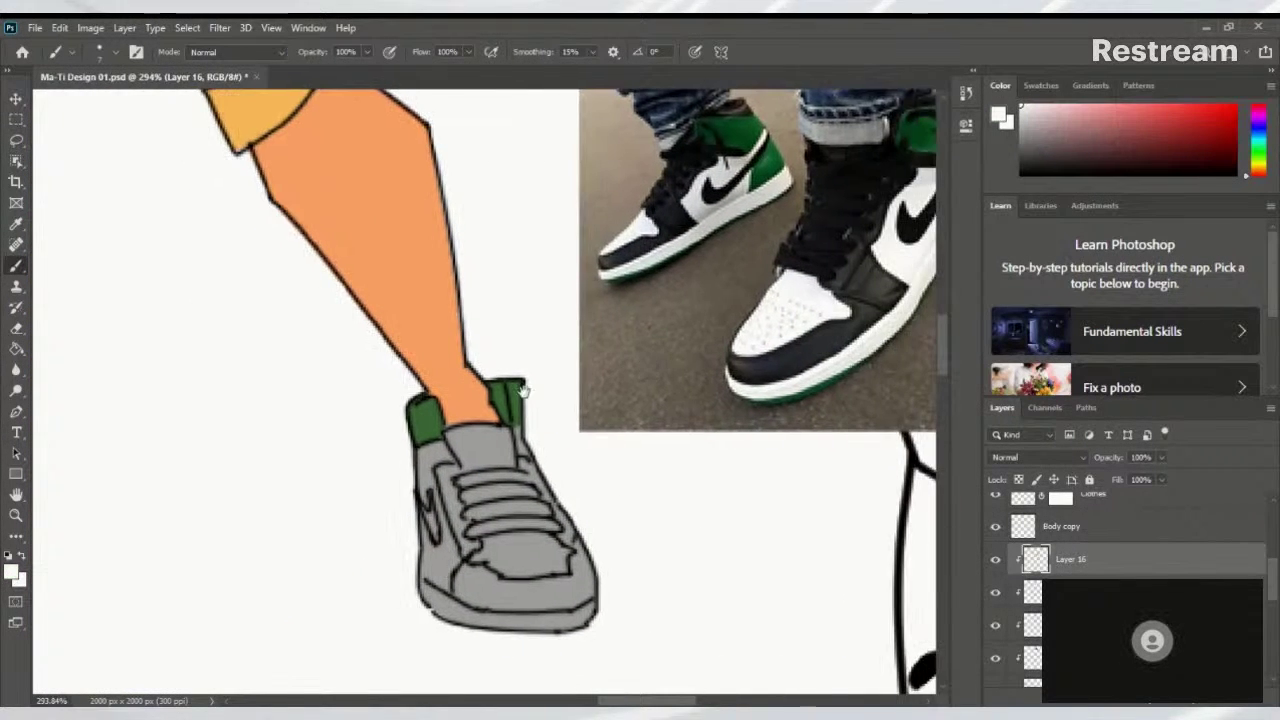
scroll(690, 355, "up", 2)
scroll(400, 405, "down", 1)
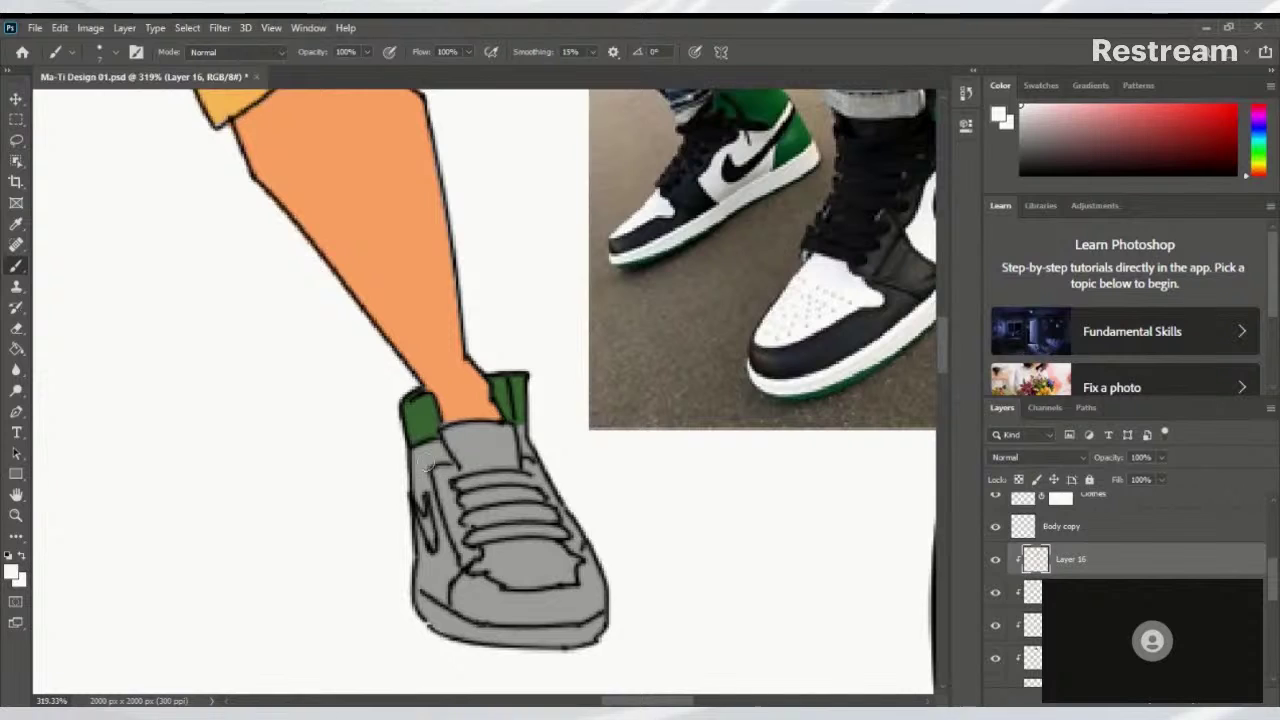
mouse_move(416, 470)
left_mouse_down()
mouse_move(422, 504)
mouse_move(419, 469)
mouse_move(443, 542)
mouse_move(441, 563)
mouse_move(415, 534)
mouse_move(432, 568)
mouse_move(409, 531)
mouse_move(446, 570)
left_mouse_up()
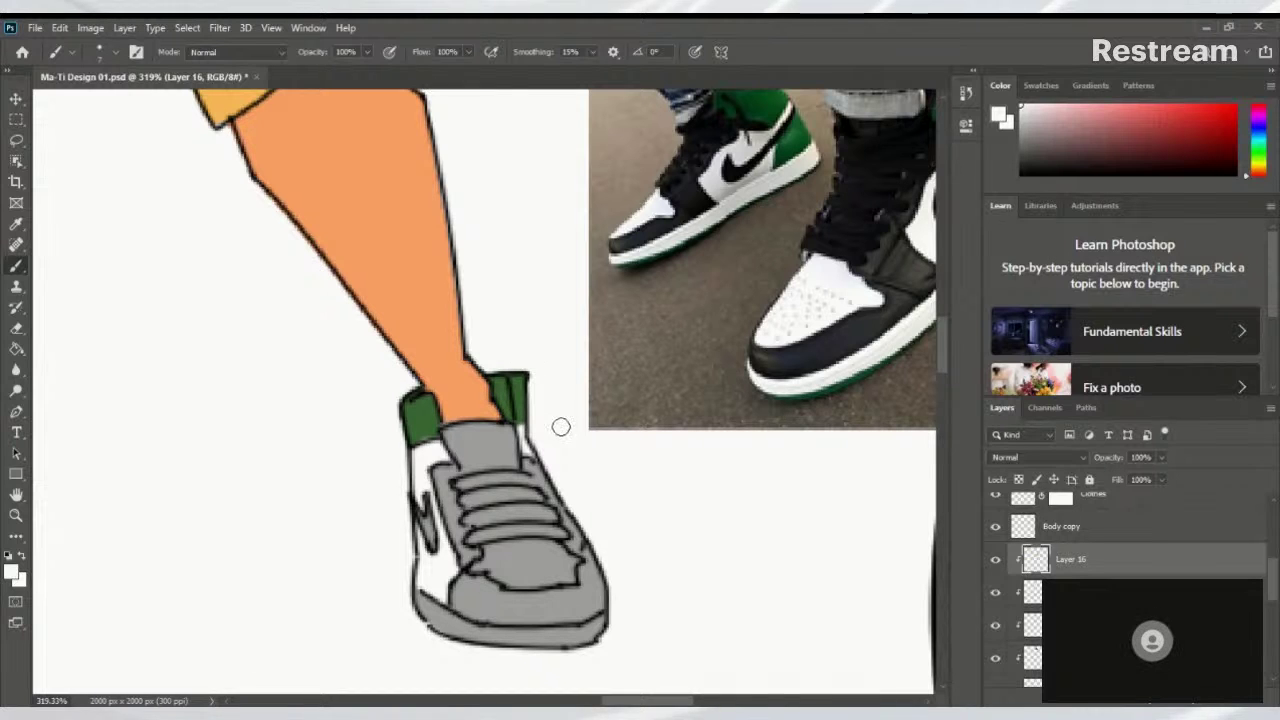
Add a white highlight patch across the sneaker's toe box
left_click_drag(522, 484, 508, 451)
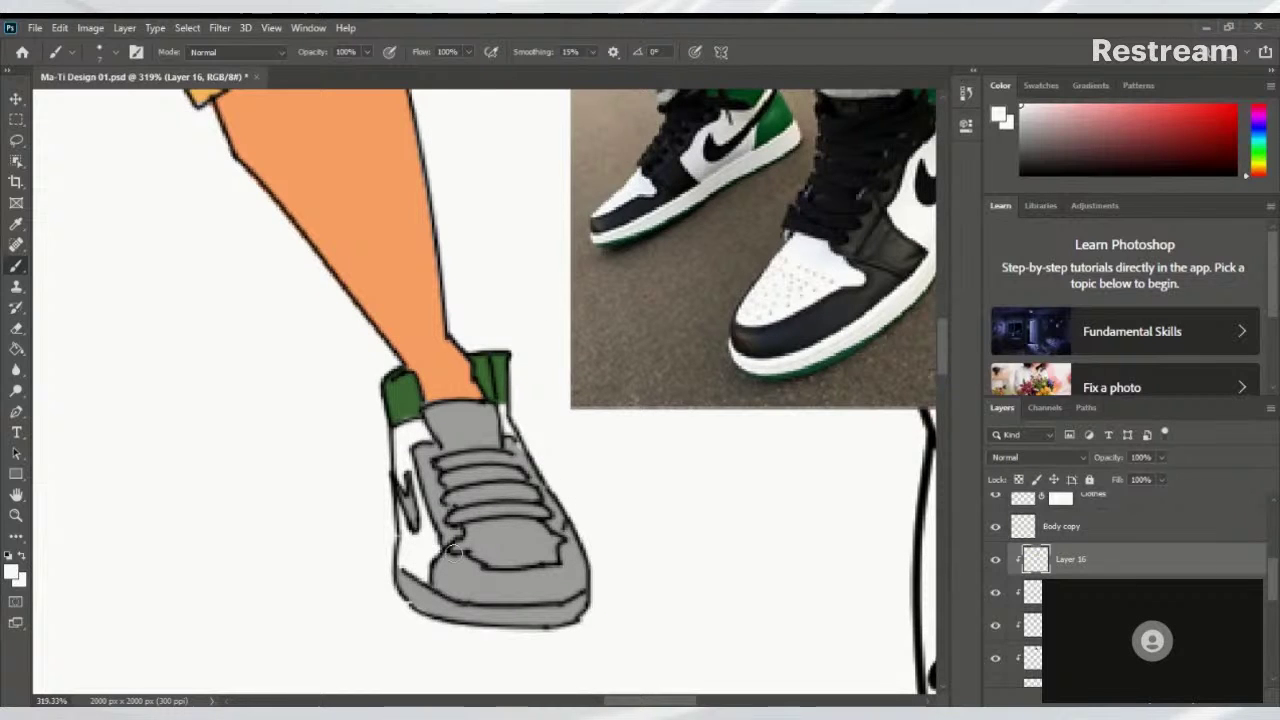
mouse_move(450, 546)
left_mouse_down()
mouse_move(565, 545)
mouse_move(509, 528)
mouse_move(537, 531)
mouse_move(474, 529)
mouse_move(471, 547)
mouse_move(492, 563)
mouse_move(559, 552)
mouse_move(543, 558)
mouse_move(529, 534)
left_mouse_up()
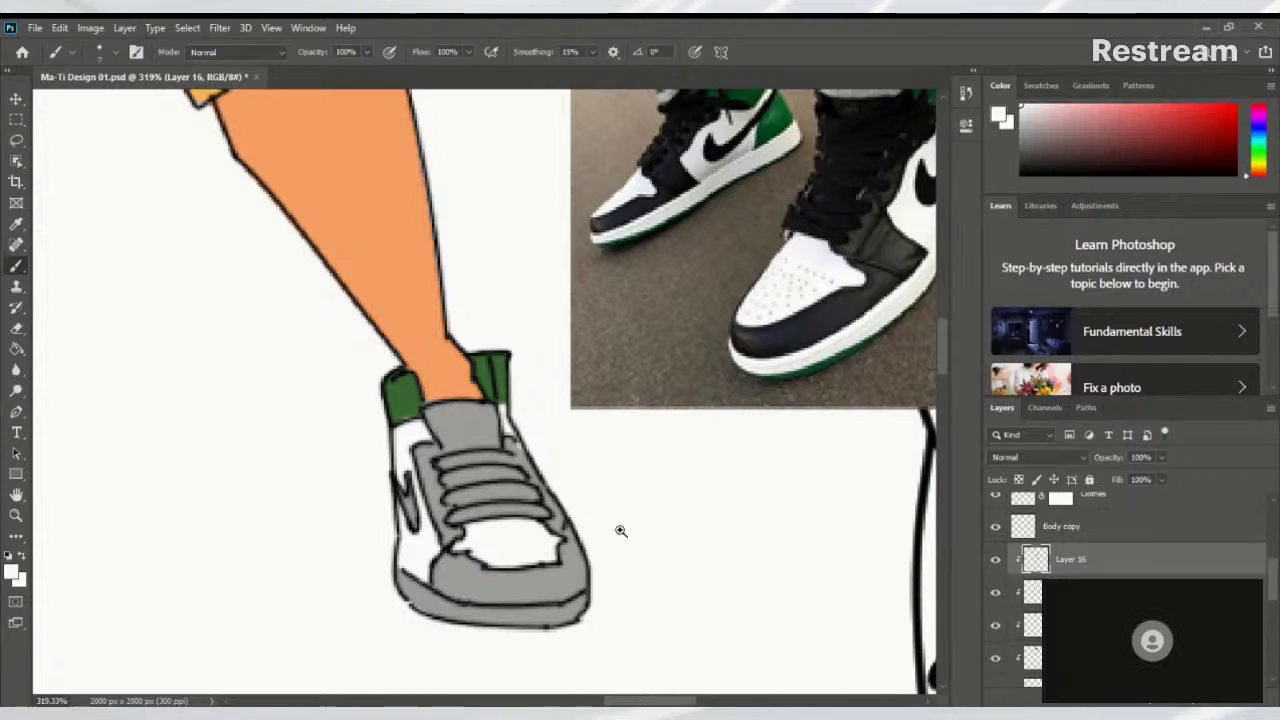
scroll(620, 530, "down", 5)
scroll(443, 549, "up", 5)
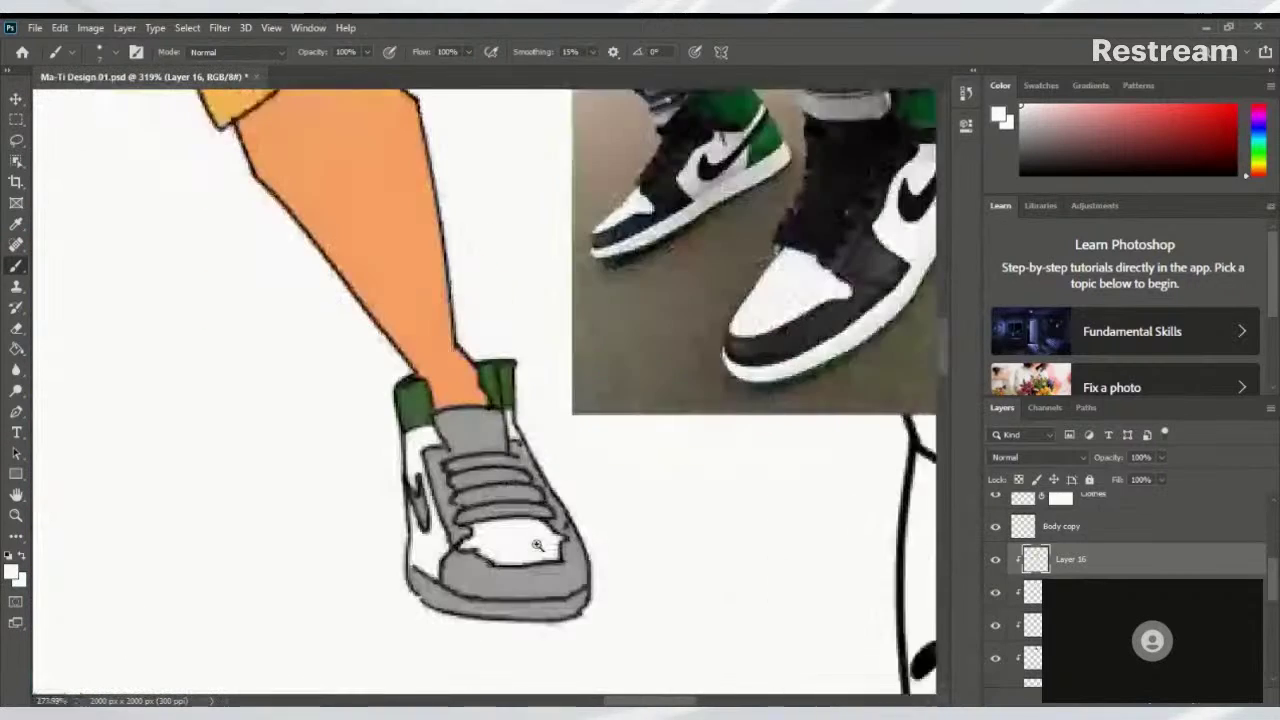
scroll(608, 452, "up", 1)
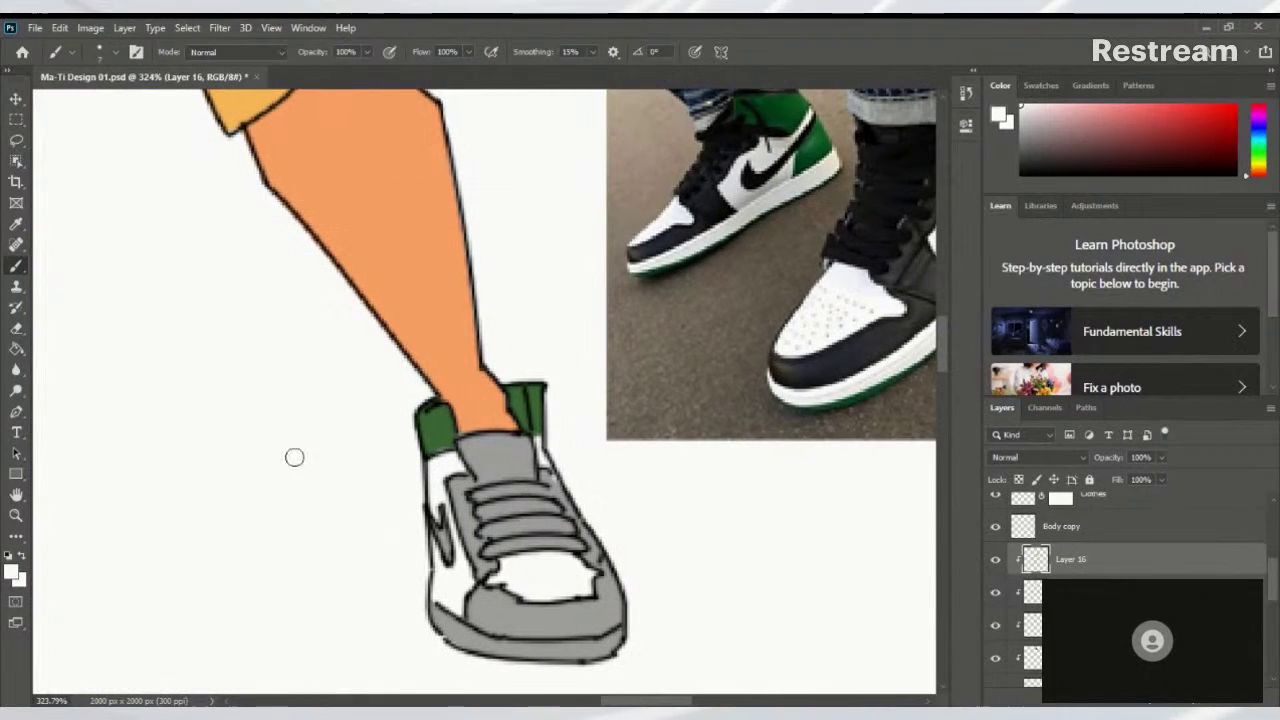
Swap the foreground to dark purple and paint the sneaker's lower toe panel
left_click(12, 572)
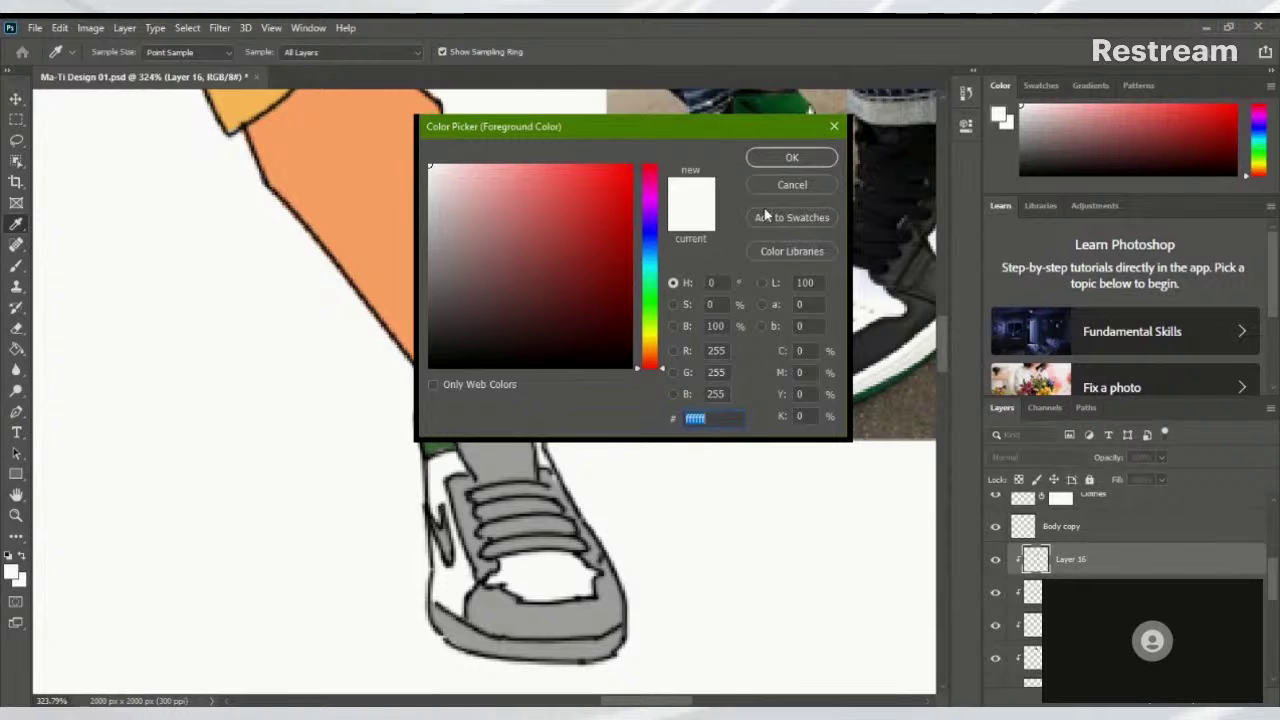
left_click(791, 184)
scroll(403, 366, "down", 6)
scroll(494, 350, "up", 3)
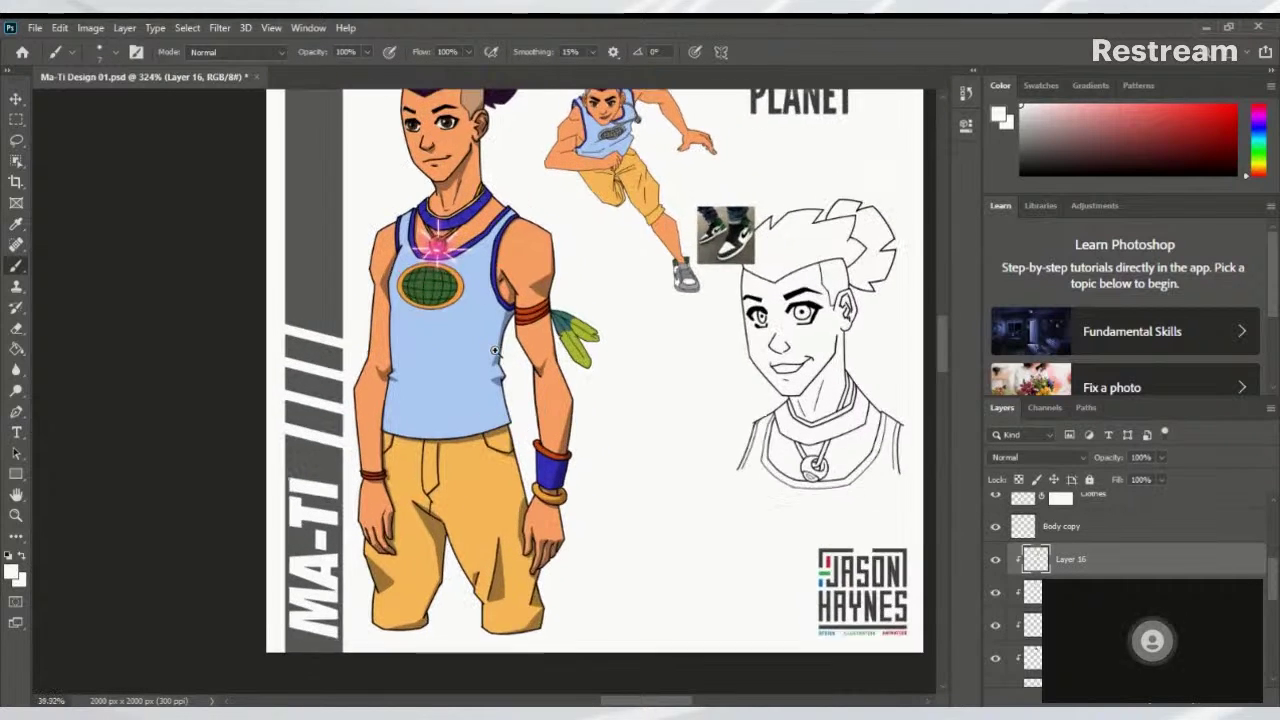
scroll(494, 350, "up", 4)
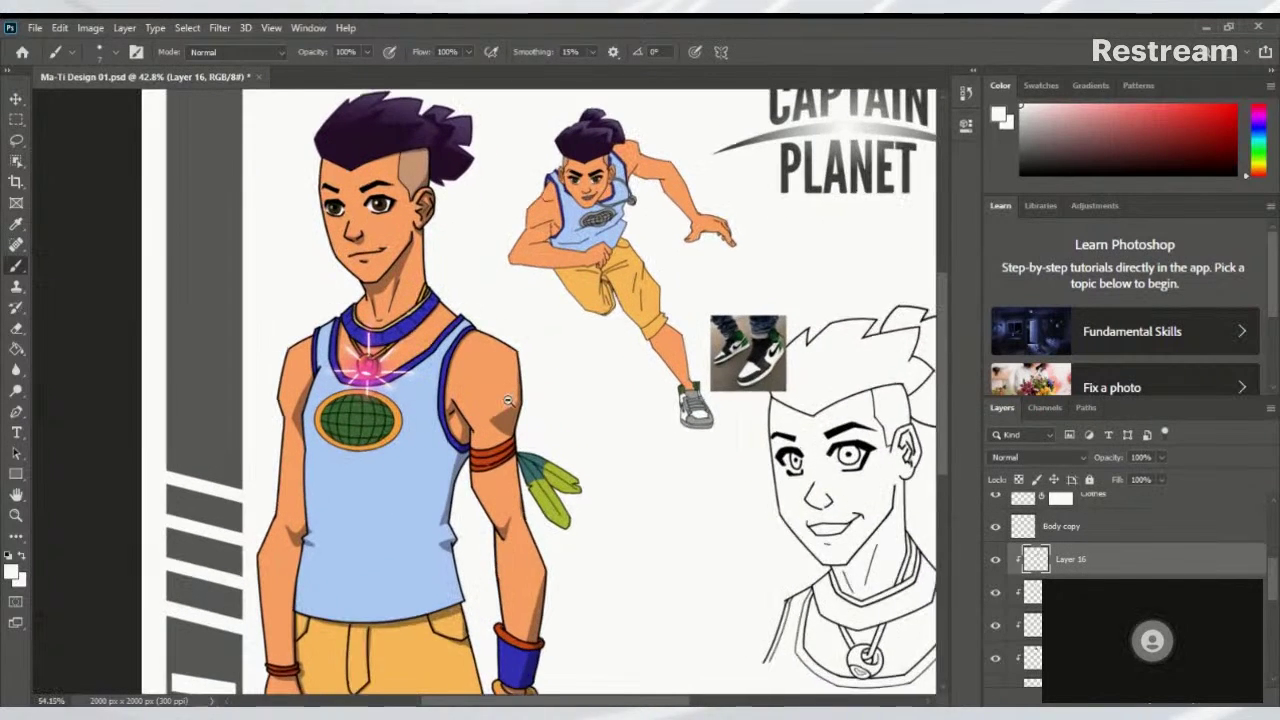
scroll(508, 400, "down", 2)
key("x")
scroll(812, 447, "up", 8)
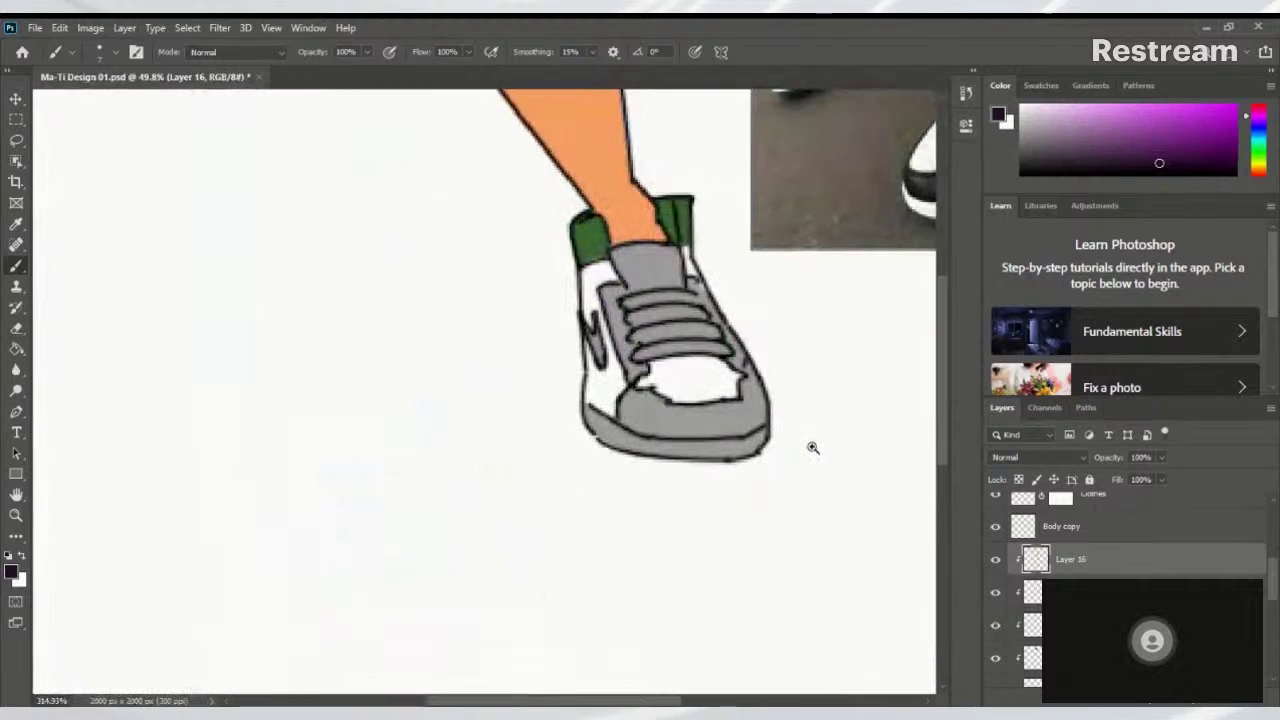
scroll(812, 447, "down", 1)
mouse_move(626, 408)
left_mouse_down()
mouse_move(684, 430)
mouse_move(637, 423)
mouse_move(706, 418)
mouse_move(645, 398)
mouse_move(717, 412)
mouse_move(758, 399)
mouse_move(677, 417)
mouse_move(739, 407)
mouse_move(743, 385)
mouse_move(745, 404)
mouse_move(715, 408)
mouse_move(753, 376)
mouse_move(758, 419)
mouse_move(644, 406)
left_mouse_up()
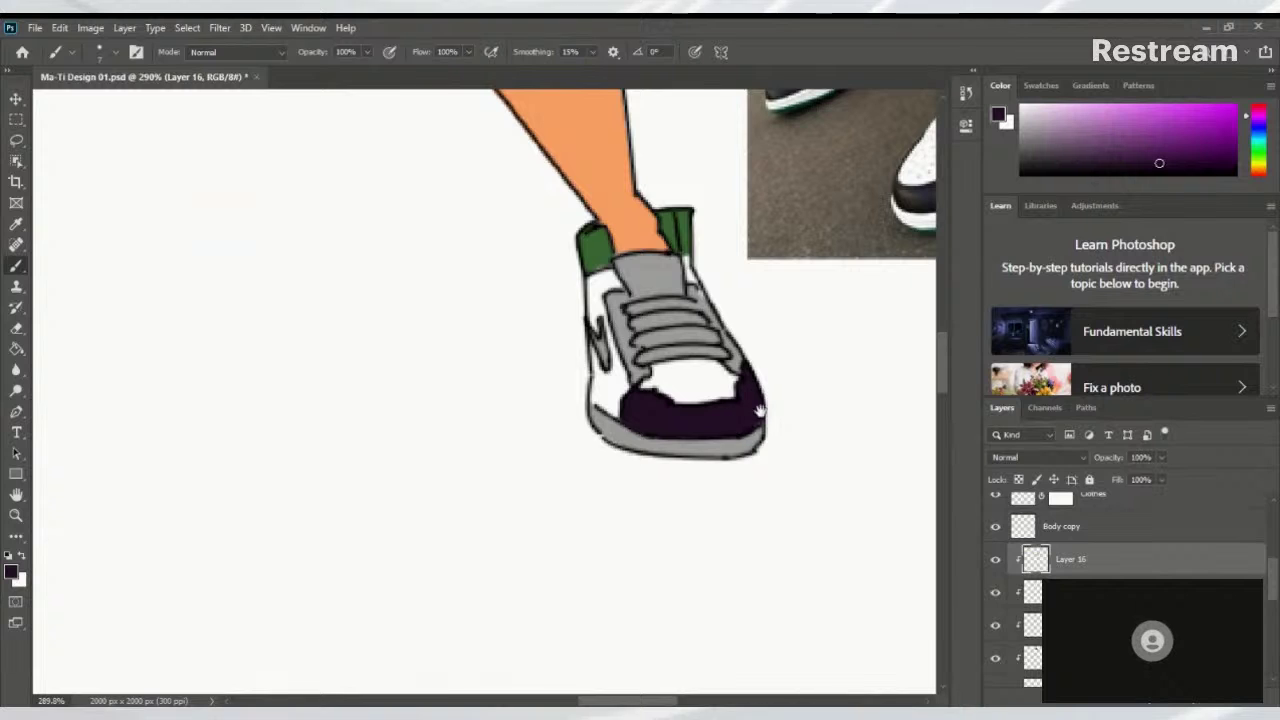
left_click_drag(760, 410, 529, 497)
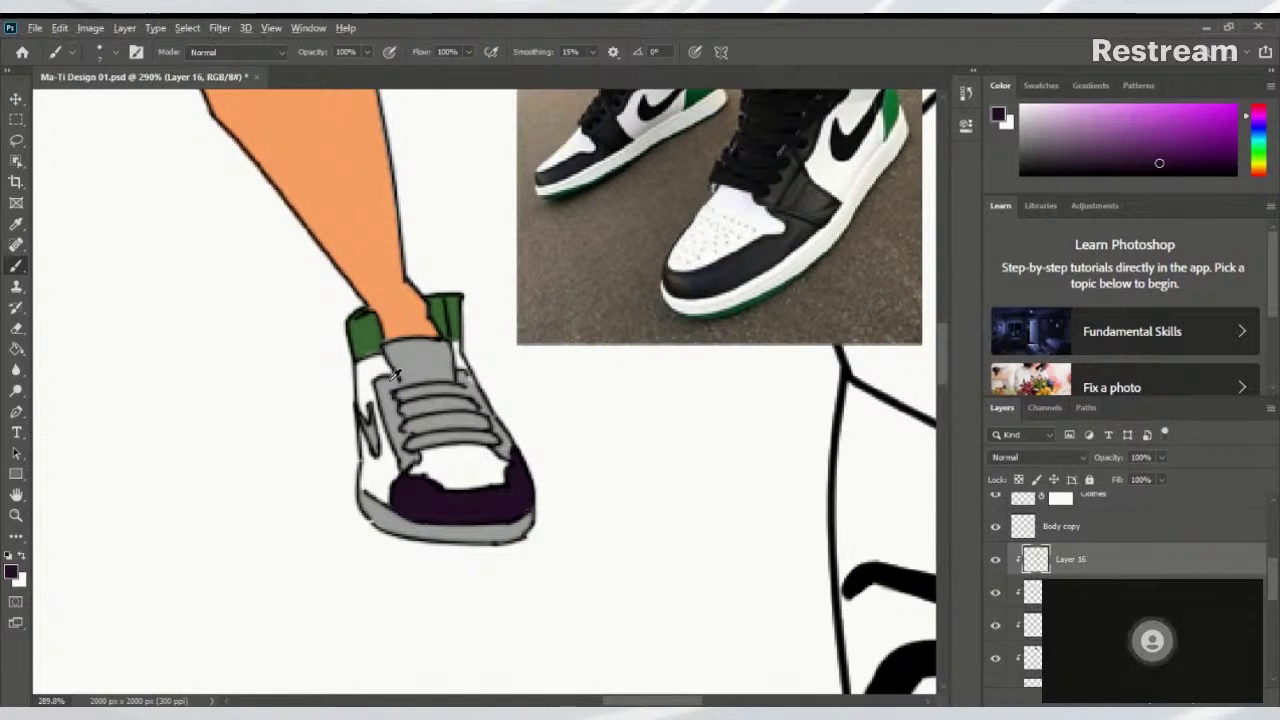
Brush a white edge along the sole, then a green stripe sampled from the collar
left_click(372, 372, "alt")
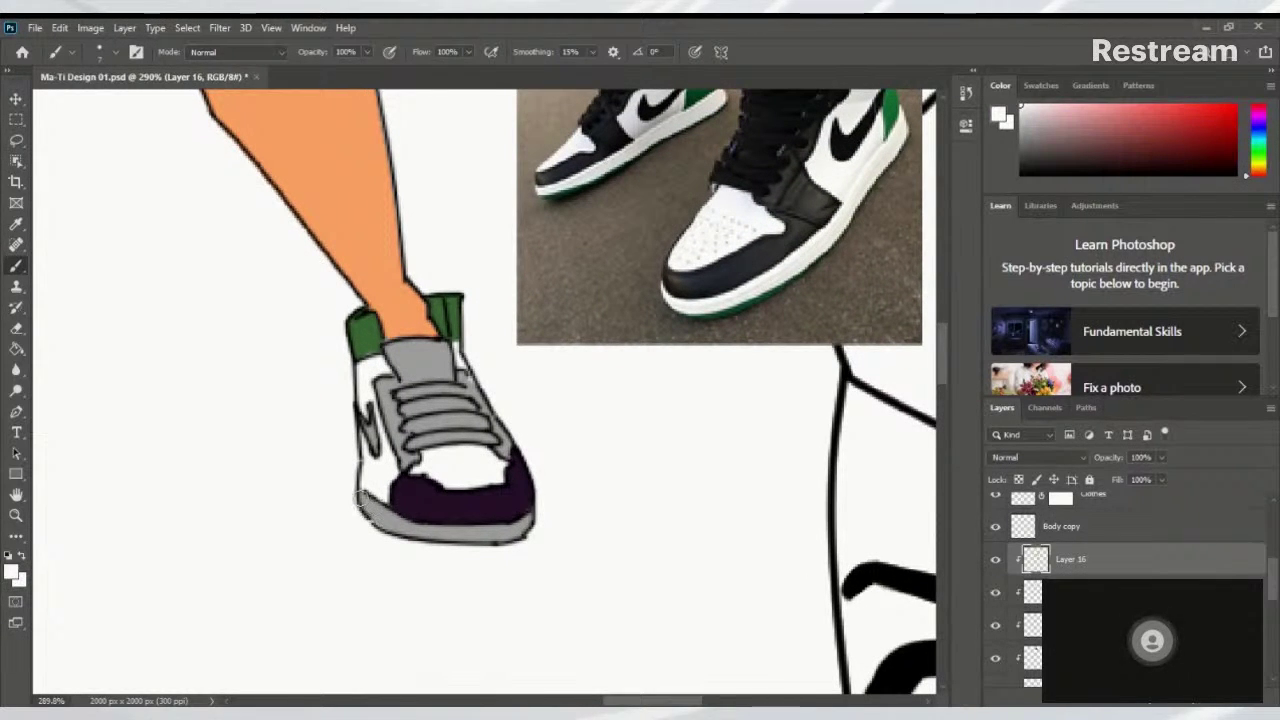
mouse_move(362, 492)
left_mouse_down()
mouse_move(408, 523)
mouse_move(476, 535)
mouse_move(452, 532)
mouse_move(532, 521)
left_mouse_up()
mouse_move(449, 541)
left_mouse_down()
mouse_move(543, 511)
mouse_move(454, 553)
mouse_move(508, 535)
mouse_move(449, 544)
mouse_move(474, 535)
mouse_move(358, 503)
left_mouse_up()
left_click(366, 330, "alt")
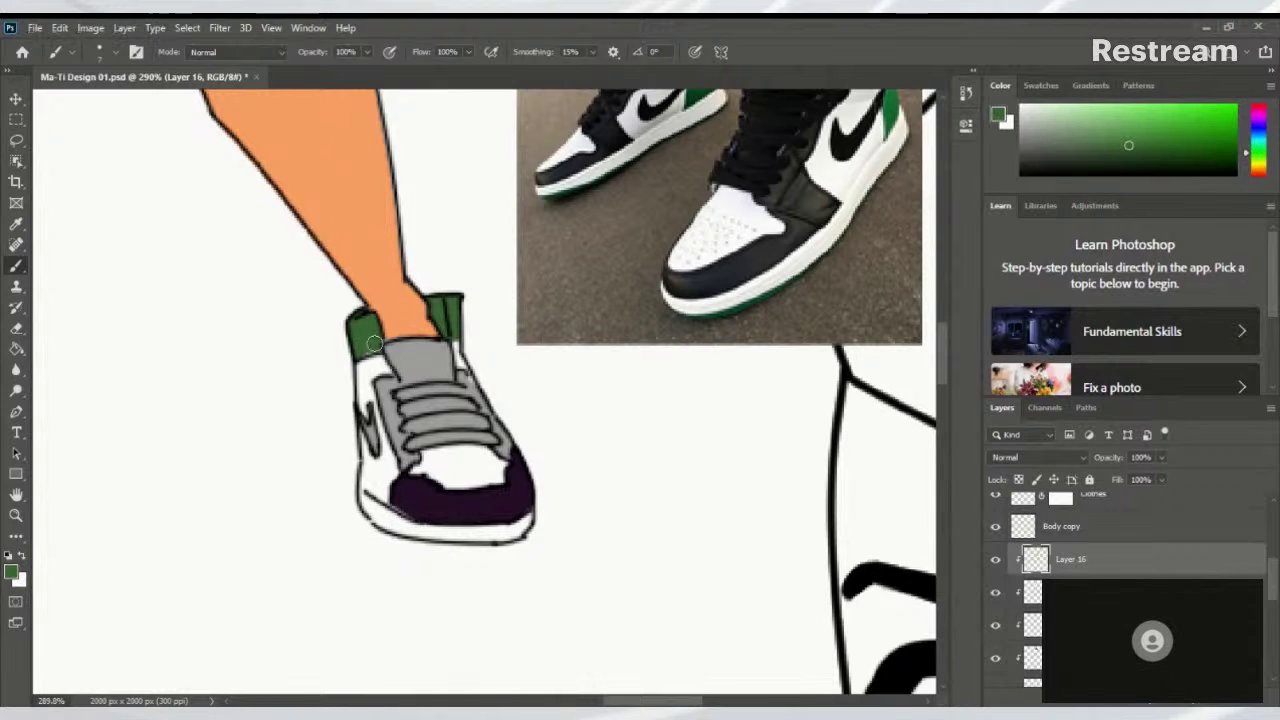
mouse_move(362, 515)
left_mouse_down()
mouse_move(446, 560)
mouse_move(362, 526)
mouse_move(473, 559)
mouse_move(361, 524)
mouse_move(474, 558)
mouse_move(412, 546)
mouse_move(516, 546)
mouse_move(397, 540)
mouse_move(521, 550)
mouse_move(419, 541)
mouse_move(535, 525)
left_mouse_up()
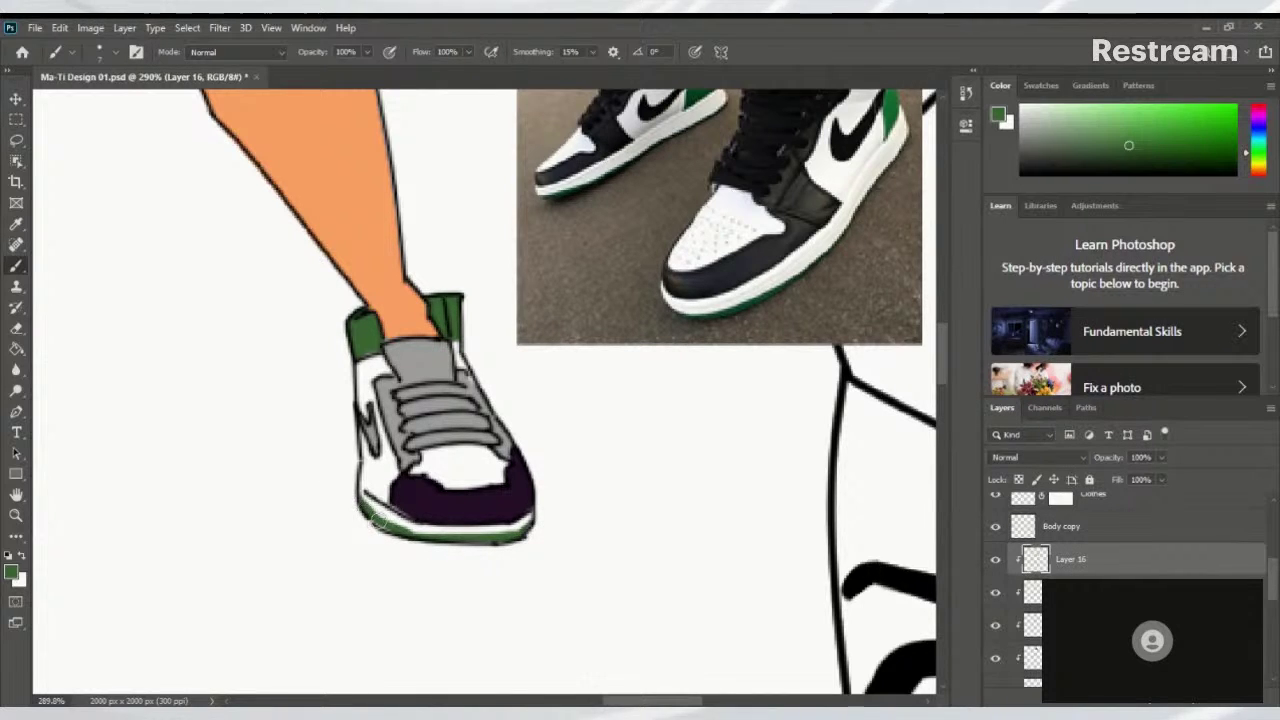
Thicken the green stripe along the bottom of the sole
scroll(474, 507, "down", 10)
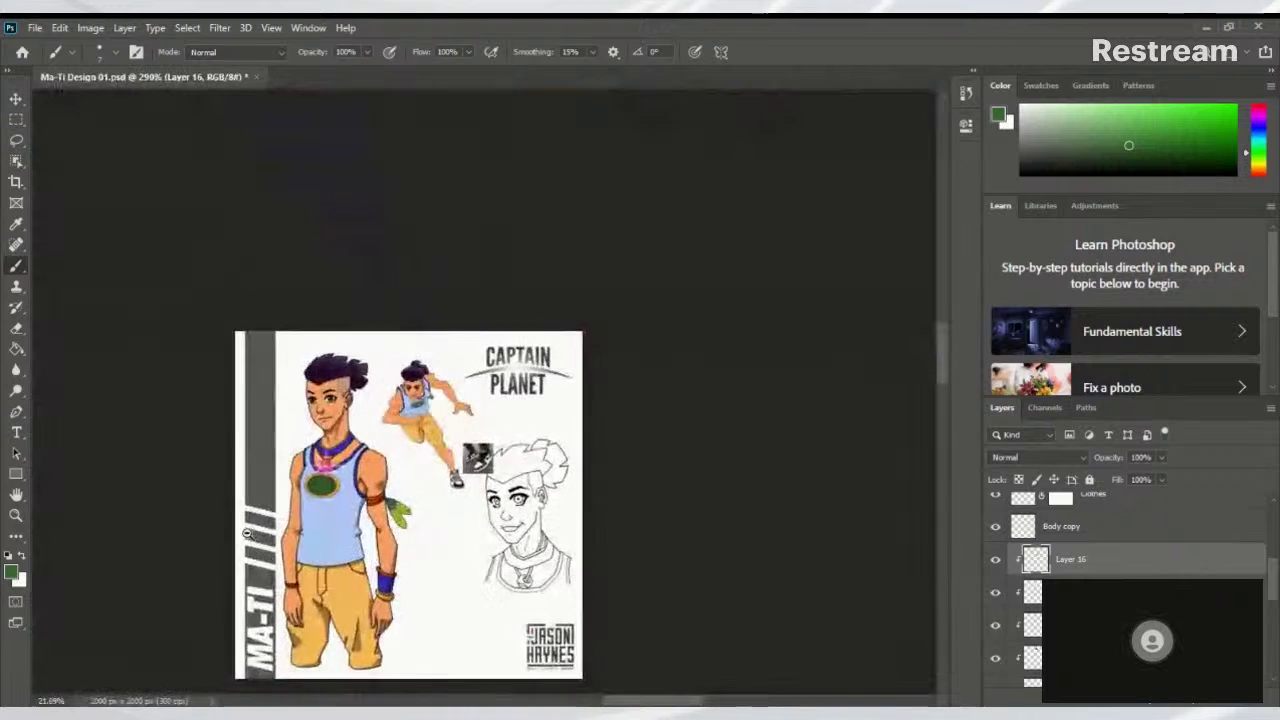
scroll(480, 430, "up", 10)
scroll(396, 558, "up", 3)
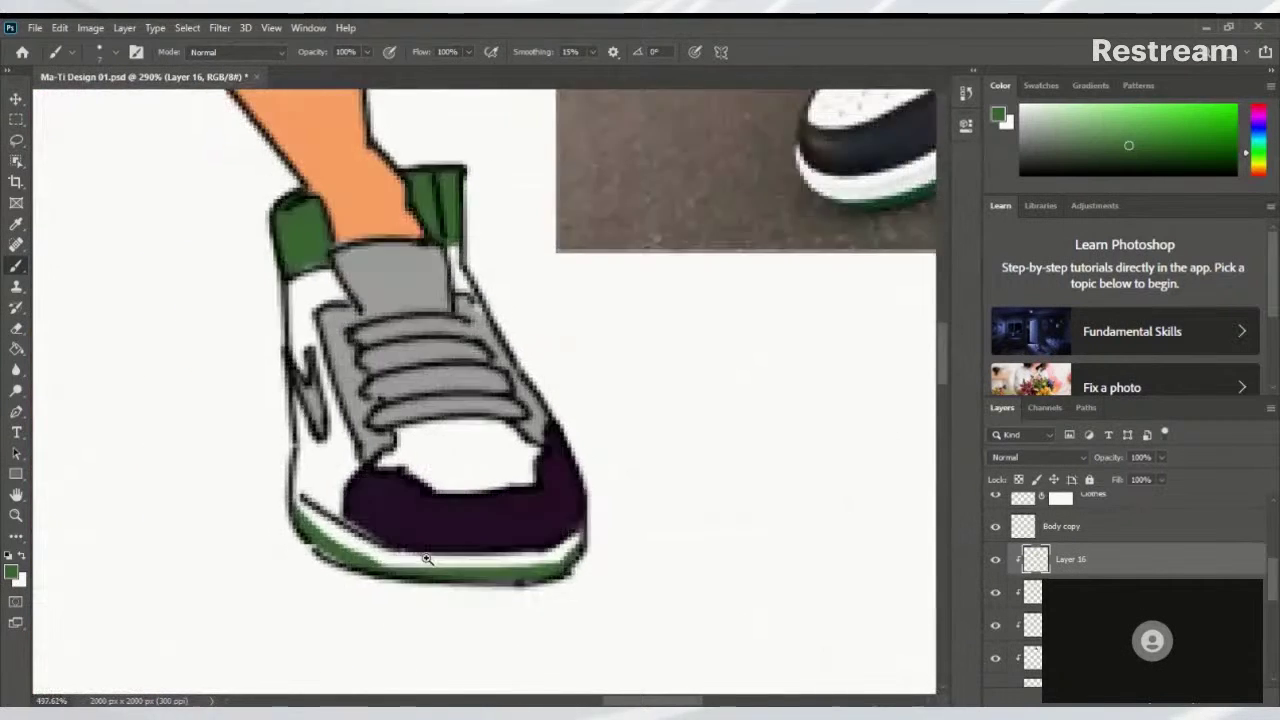
scroll(391, 551, "down", 3)
mouse_move(419, 538)
left_mouse_down()
mouse_move(469, 547)
mouse_move(408, 538)
mouse_move(435, 531)
mouse_move(345, 498)
mouse_move(443, 551)
mouse_move(362, 495)
mouse_move(427, 542)
mouse_move(371, 511)
mouse_move(470, 546)
mouse_move(403, 529)
mouse_move(558, 520)
mouse_move(487, 535)
mouse_move(543, 515)
mouse_move(340, 603)
mouse_move(497, 596)
mouse_move(431, 546)
mouse_move(367, 577)
mouse_move(378, 574)
mouse_move(309, 517)
left_mouse_up()
Sample the dark purple and paint the sneaker's tongue, sides and right toe edge
left_click(330, 495, "alt")
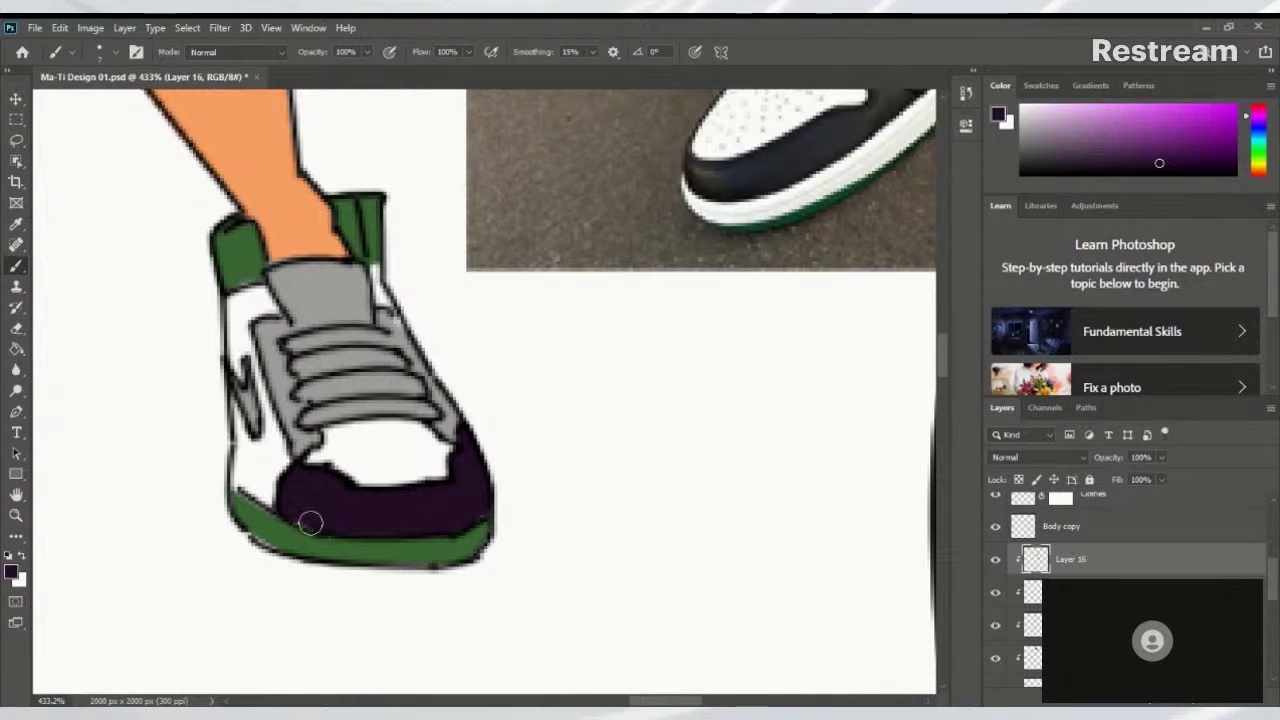
mouse_move(388, 515)
left_mouse_down()
mouse_move(466, 497)
mouse_move(470, 471)
left_mouse_up()
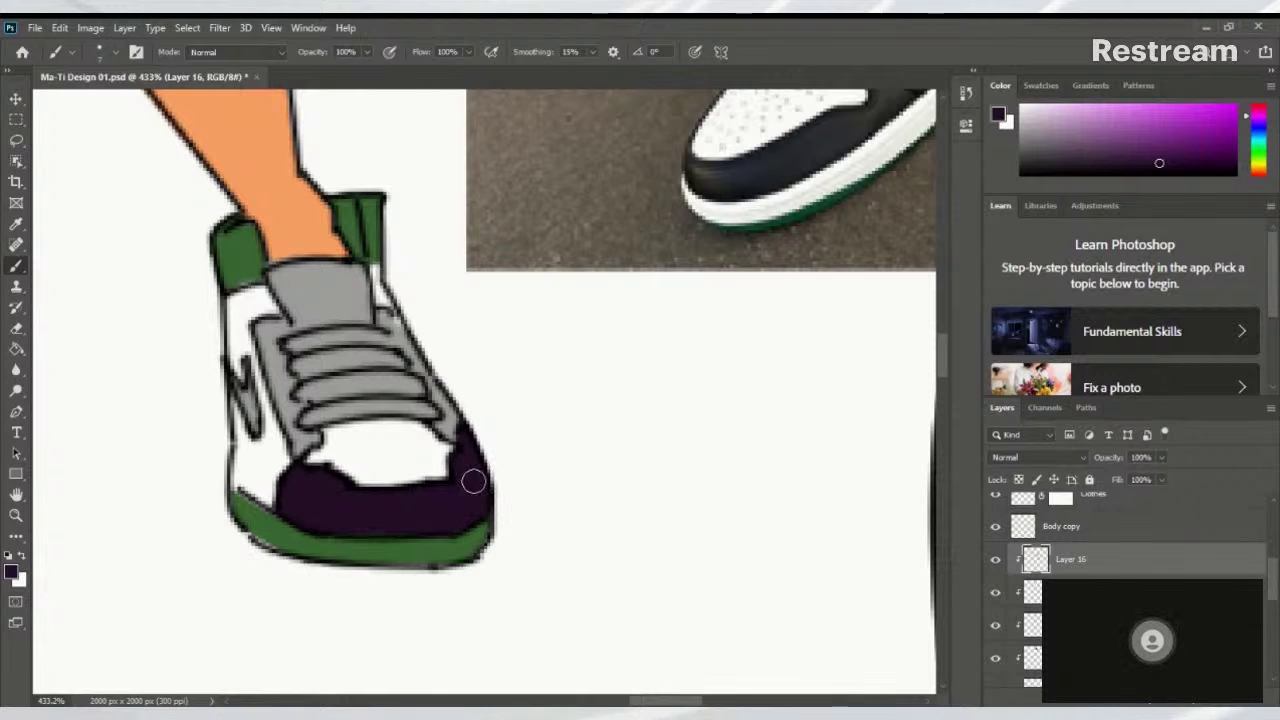
mouse_move(443, 366)
left_mouse_down()
mouse_move(361, 513)
mouse_move(440, 520)
mouse_move(453, 453)
mouse_move(472, 518)
left_mouse_up()
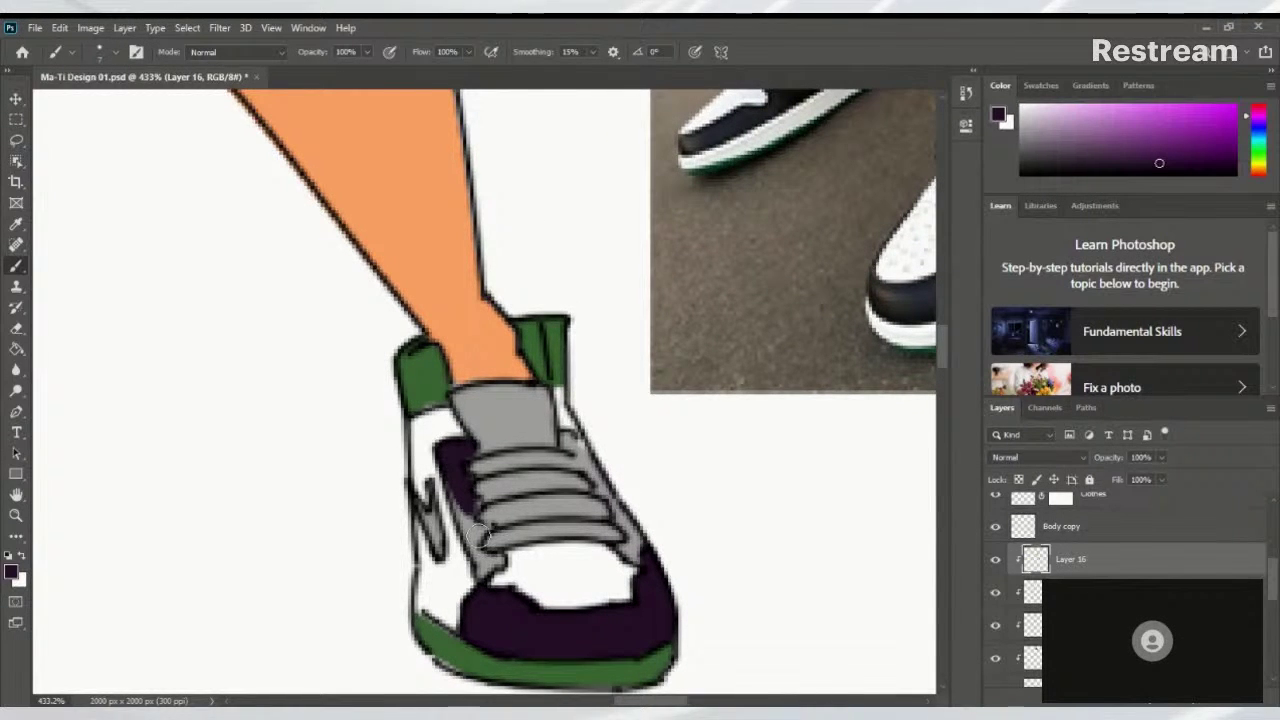
mouse_move(560, 476)
left_mouse_down()
mouse_move(381, 511)
mouse_move(408, 474)
left_mouse_up()
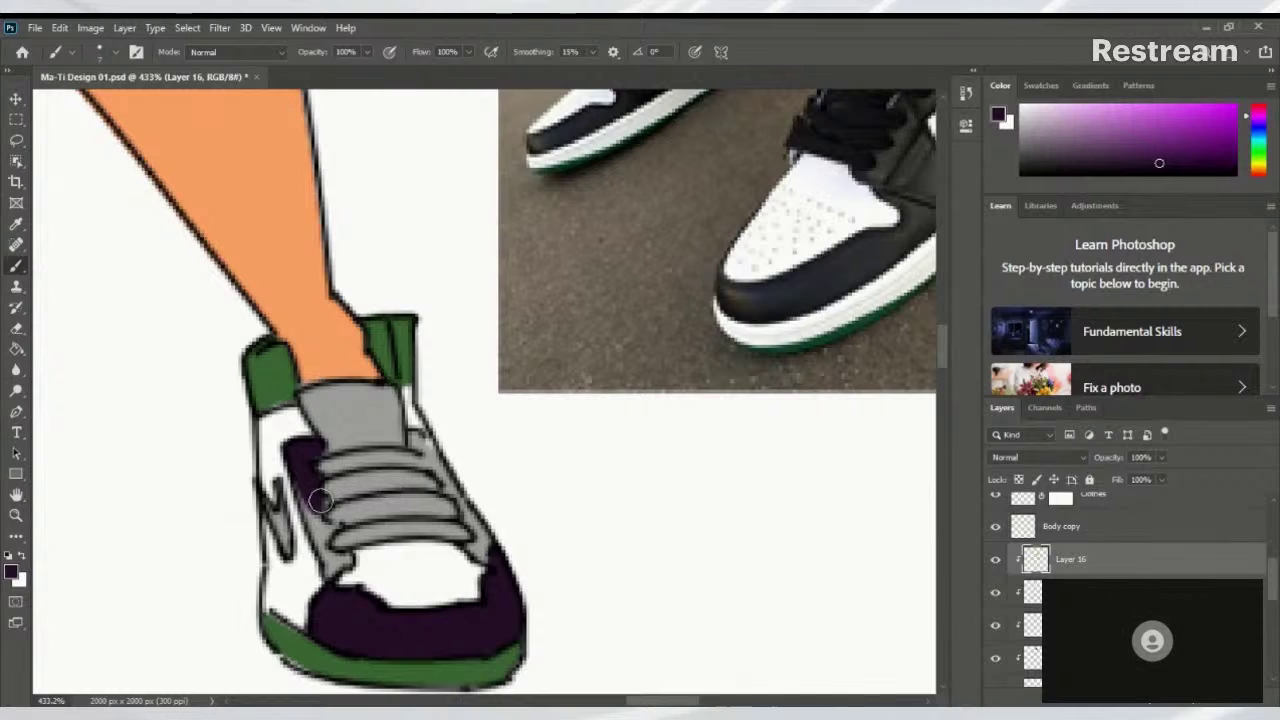
left_click_drag(320, 510, 343, 563)
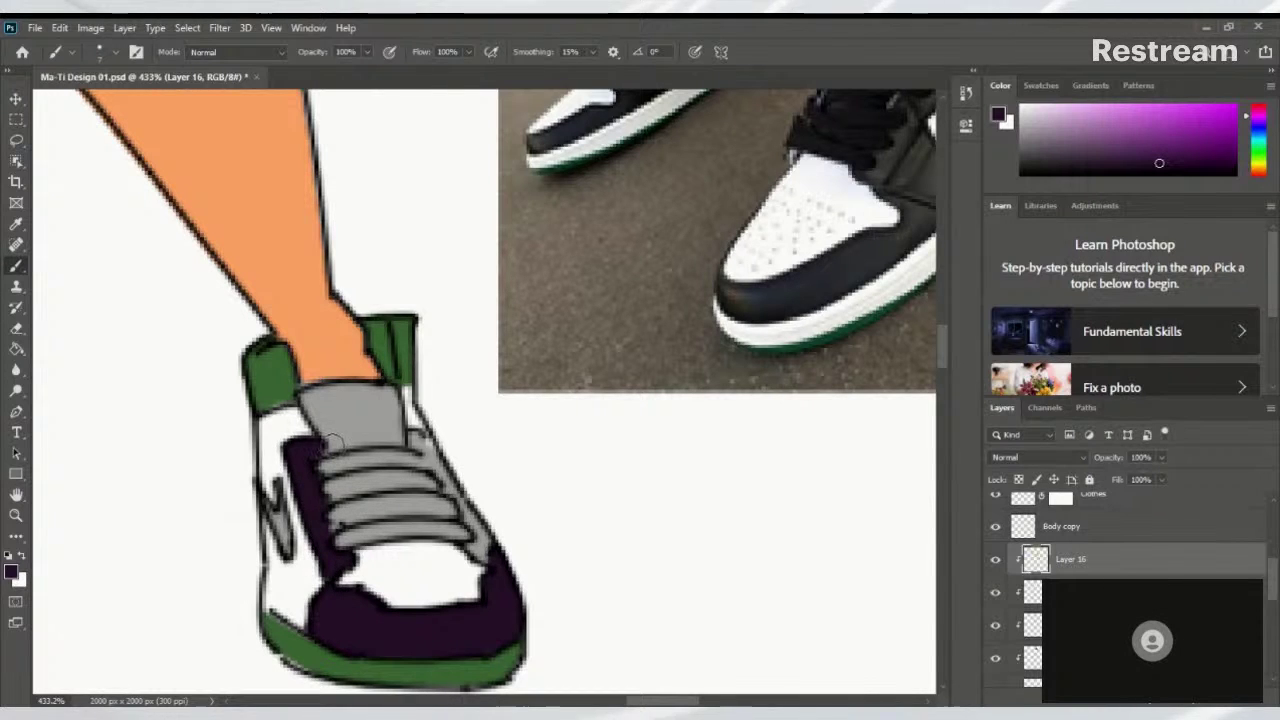
mouse_move(331, 446)
left_mouse_down()
mouse_move(312, 404)
mouse_move(365, 392)
mouse_move(397, 405)
mouse_move(375, 402)
mouse_move(392, 388)
mouse_move(393, 436)
mouse_move(331, 443)
mouse_move(357, 414)
mouse_move(376, 418)
mouse_move(450, 470)
mouse_move(468, 512)
left_mouse_up()
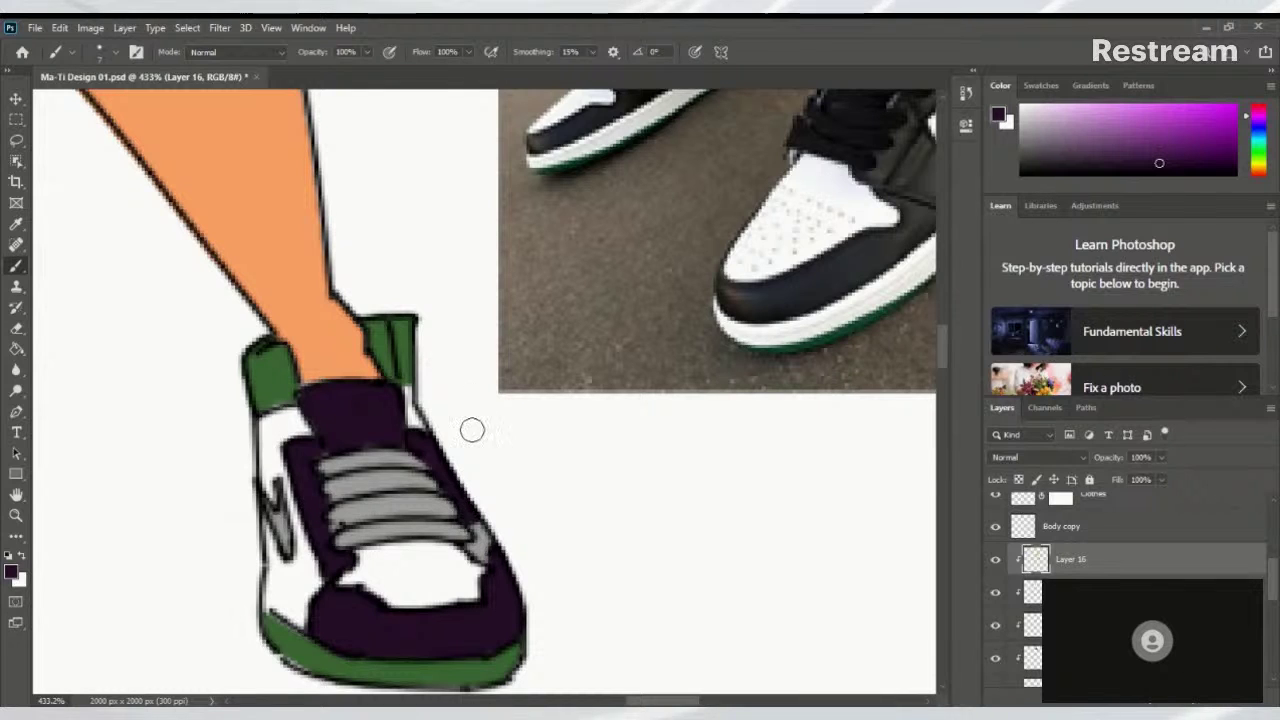
left_click_drag(475, 528, 495, 563)
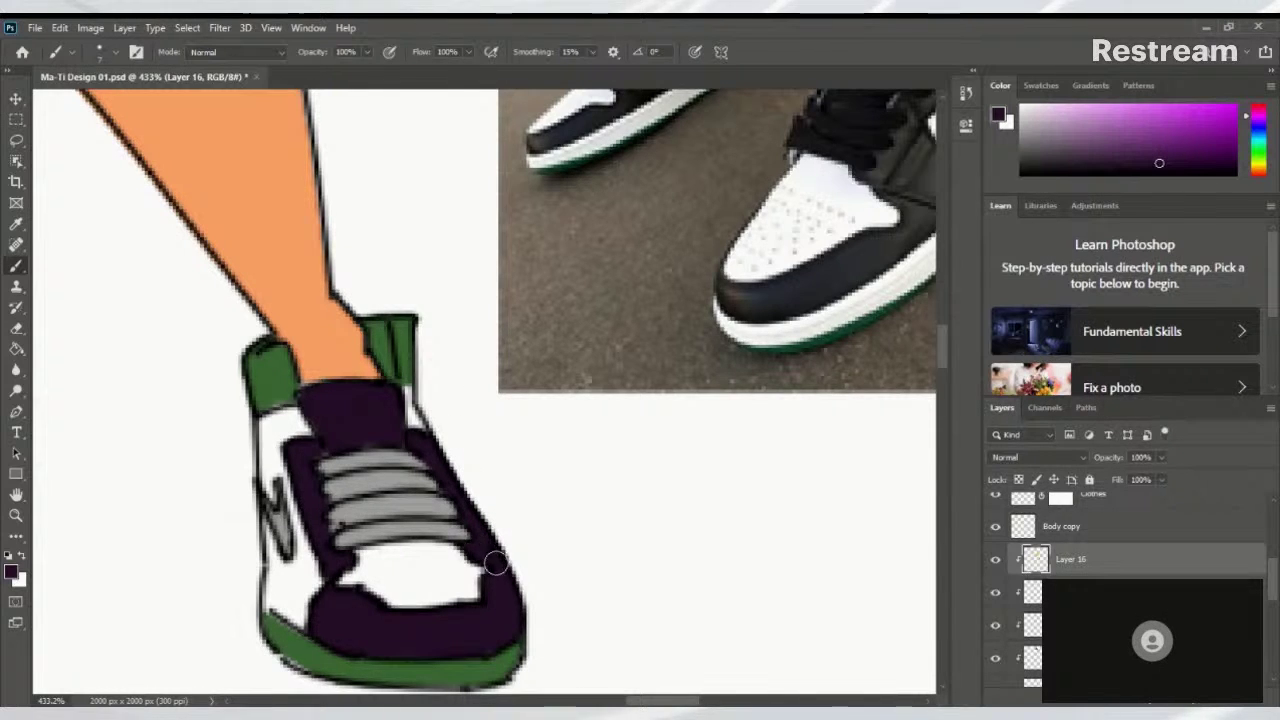
Sample the shoe's dark purple and paint over the sneaker's side logo
scroll(486, 528, "down", 5)
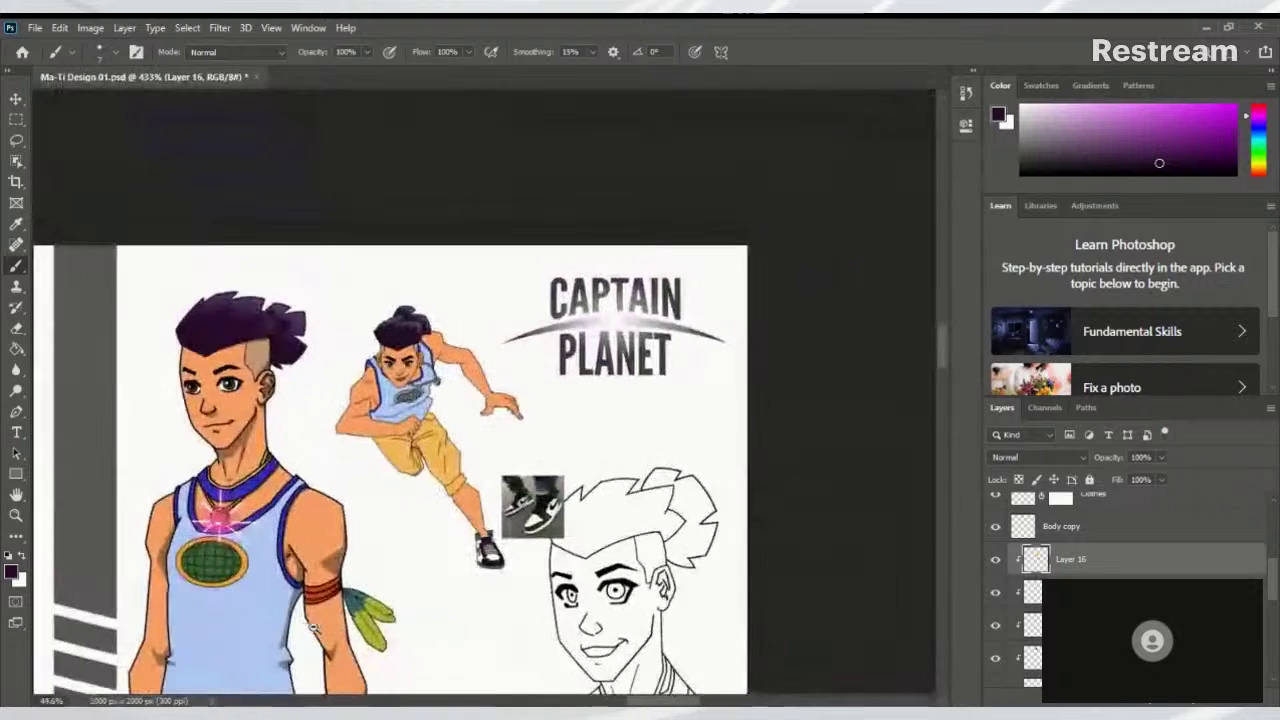
scroll(335, 628, "up", 4)
left_click_drag(335, 628, 412, 522)
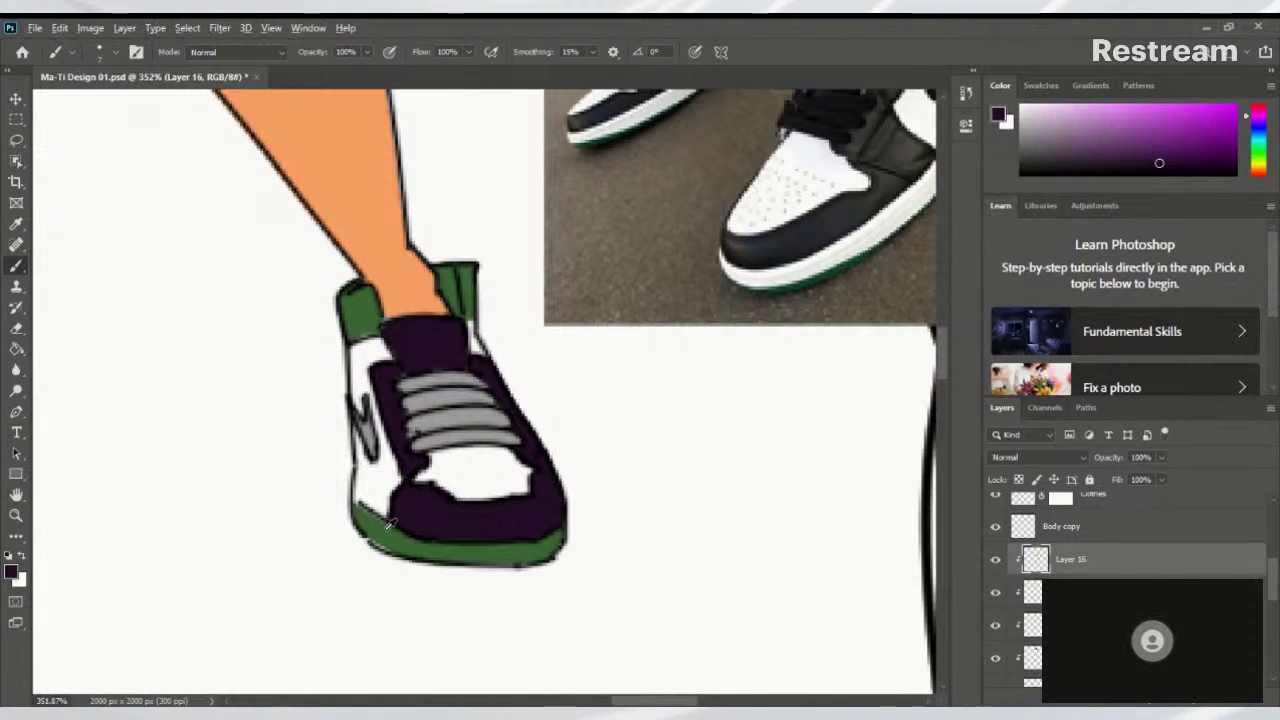
left_click(380, 532, "alt")
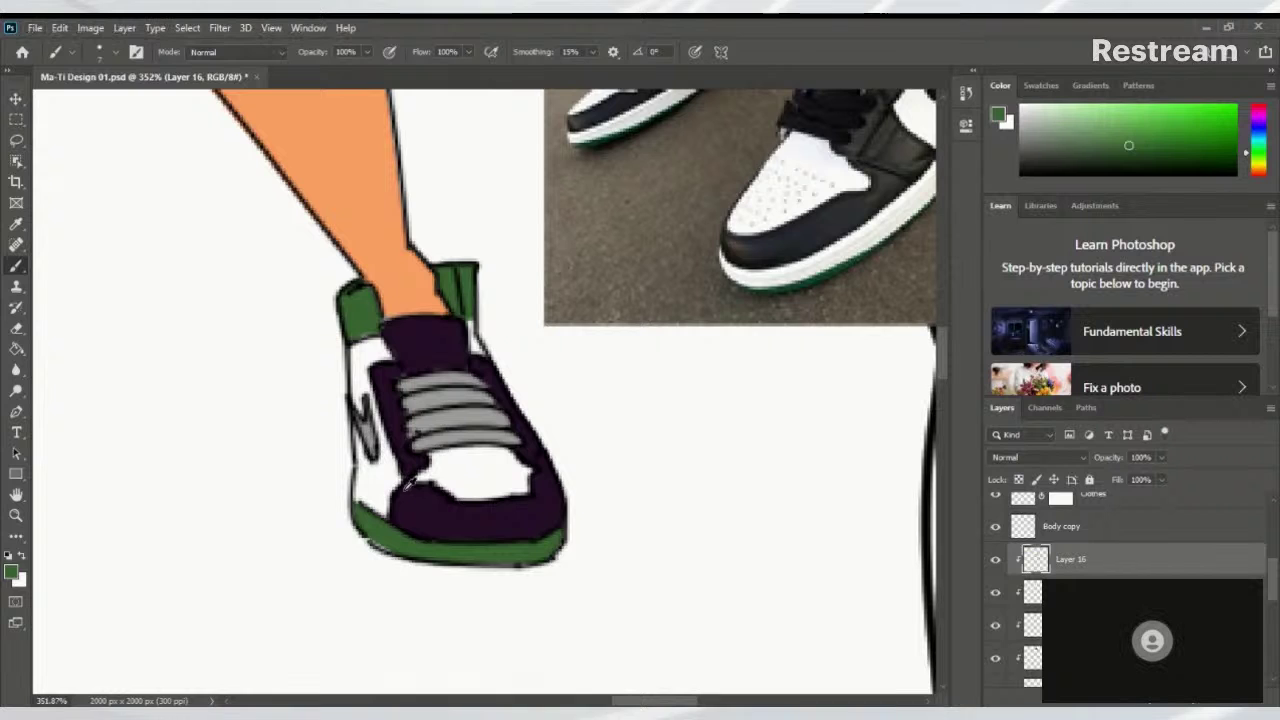
left_click(440, 518, "alt")
mouse_move(352, 412)
left_mouse_down()
mouse_move(372, 448)
mouse_move(358, 422)
left_mouse_up()
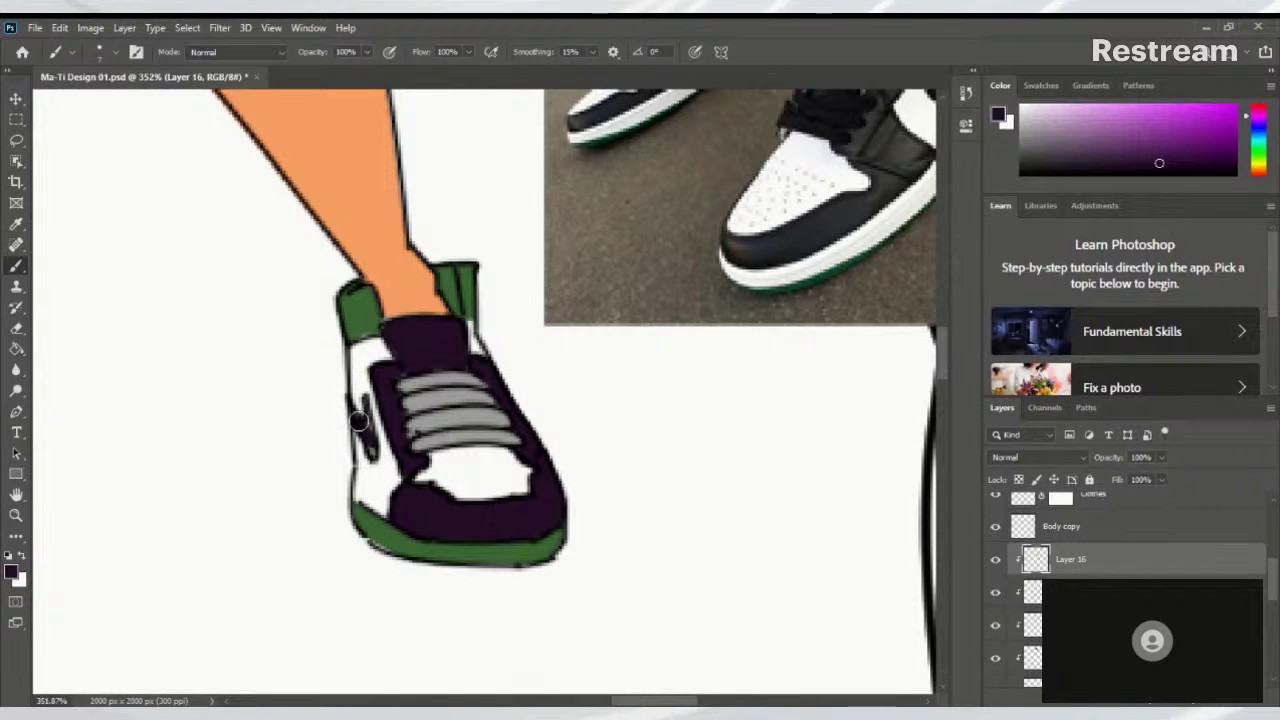
scroll(315, 388, "up", 3)
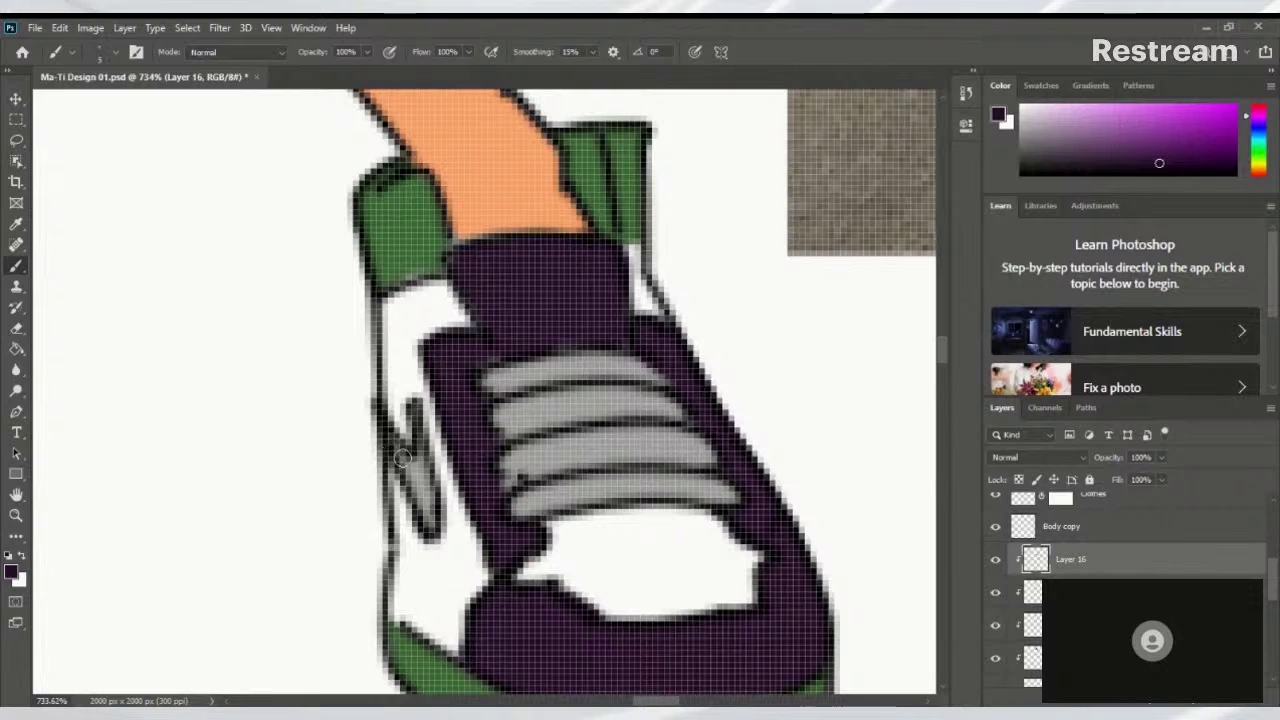
mouse_move(400, 463)
left_mouse_down()
mouse_move(427, 515)
mouse_move(422, 456)
left_mouse_up()
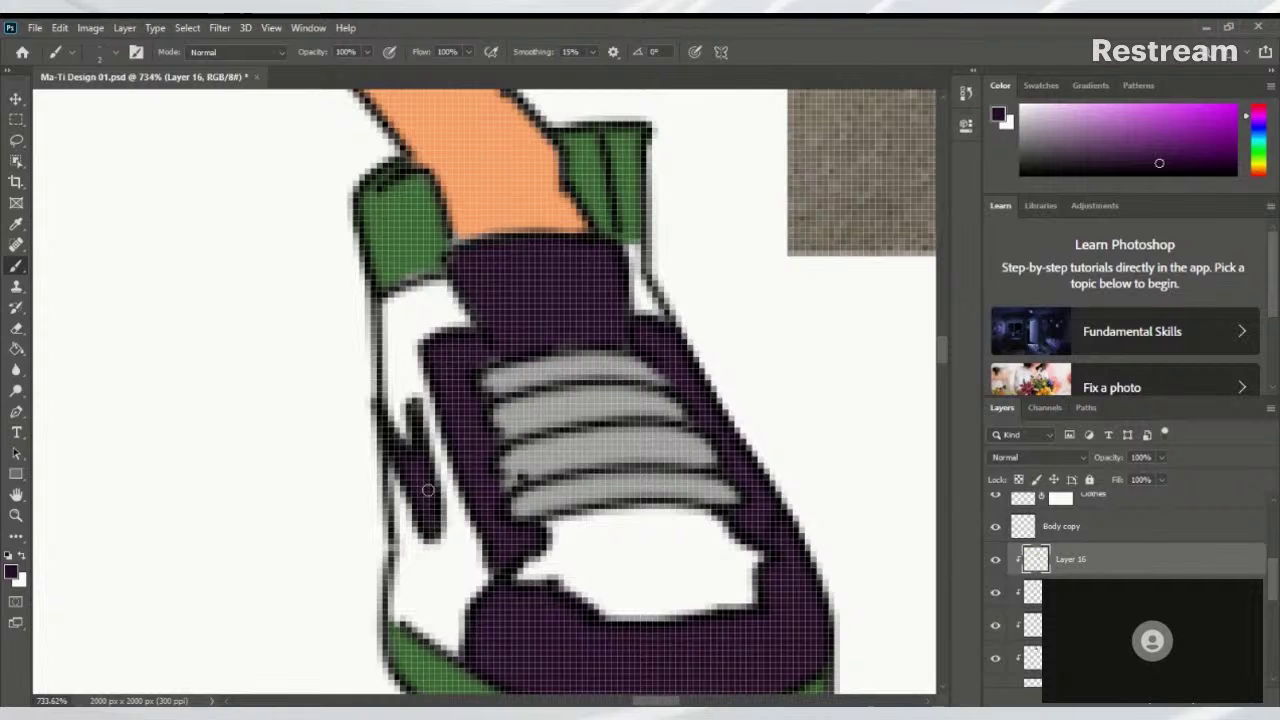
Sample the sneaker green, then set the leg's orange skin tone as the painting colour
scroll(416, 412, "down", 5)
scroll(323, 480, "up", 6)
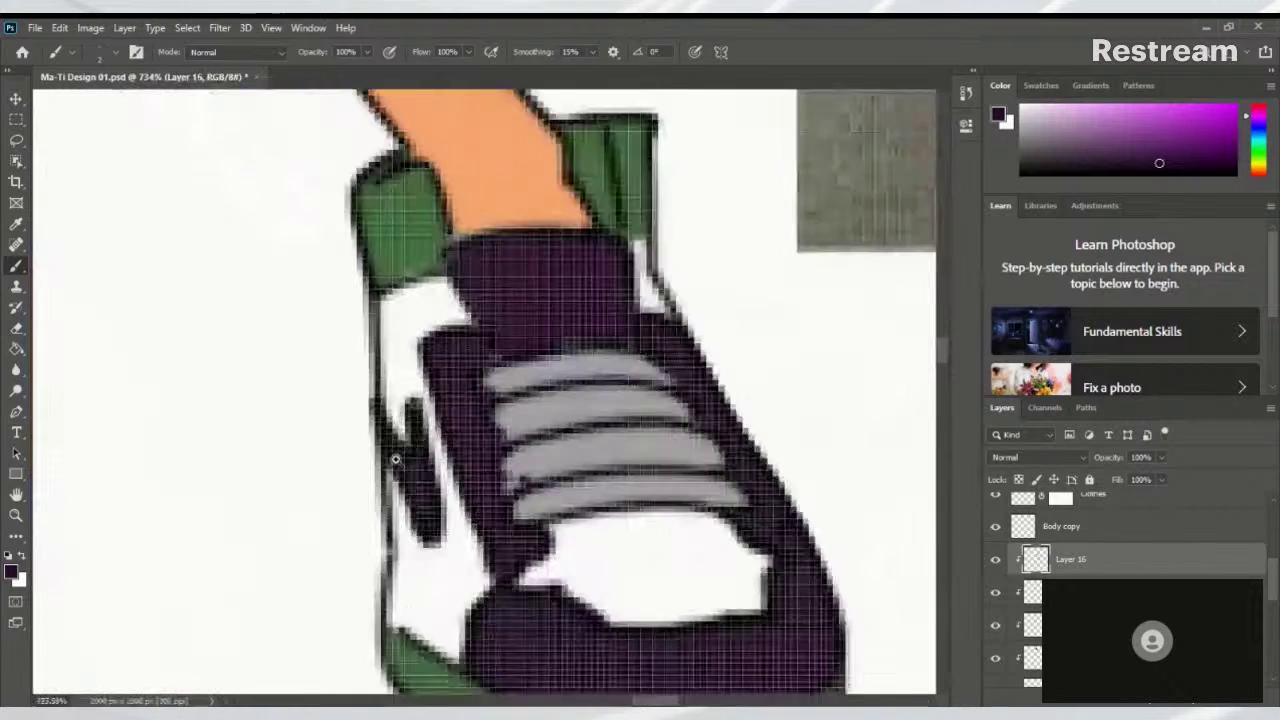
left_click(397, 247, "alt")
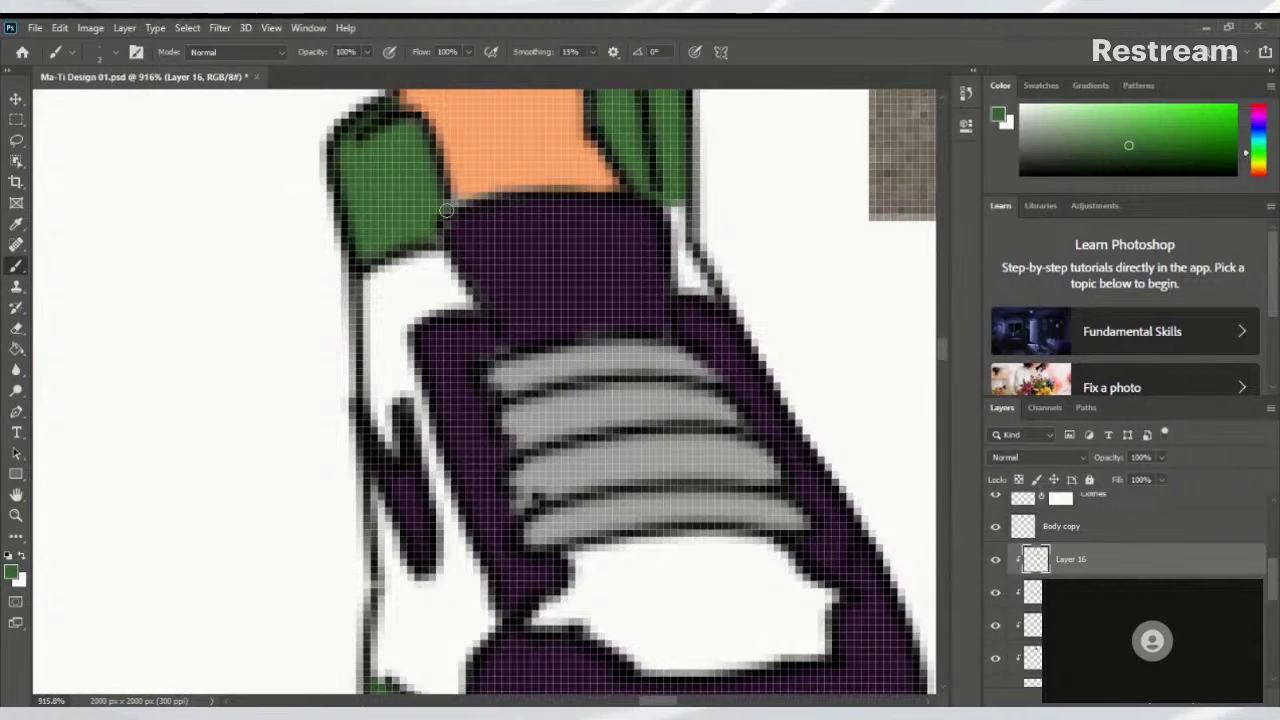
left_click(474, 131, "alt")
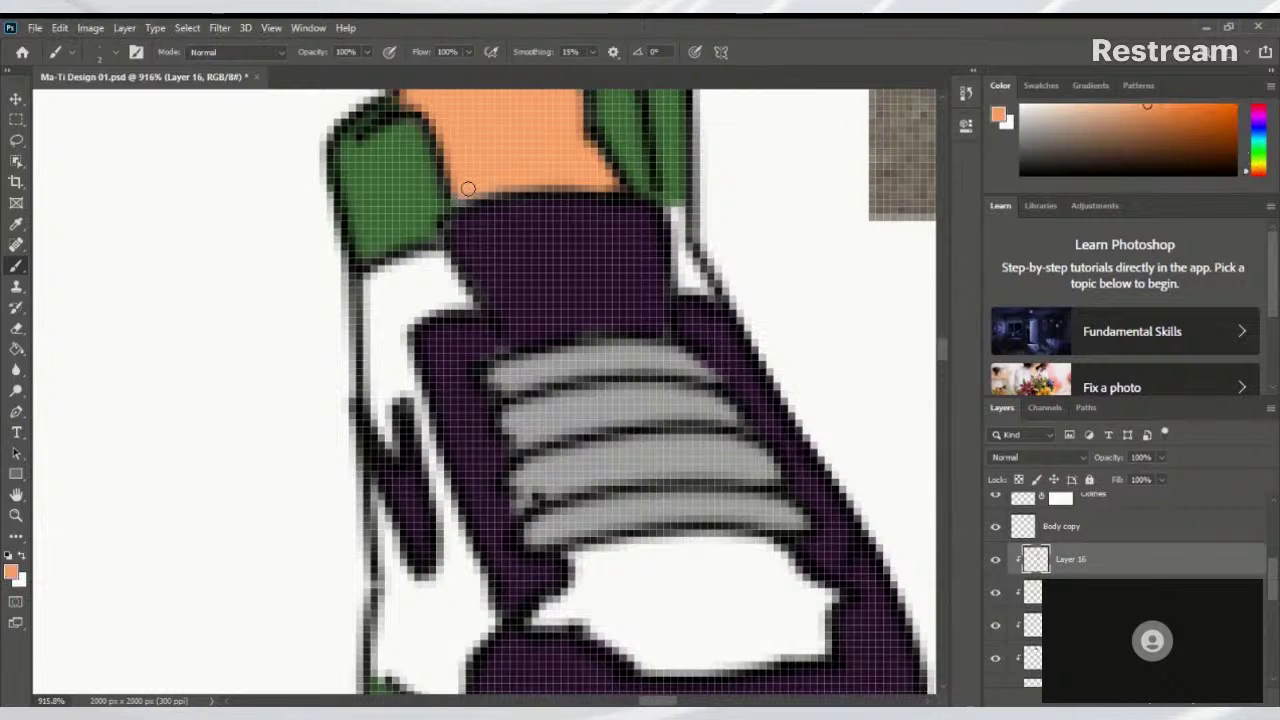
Select Layer 15, then Layer 18, then the Skin layer
left_click(1266, 592)
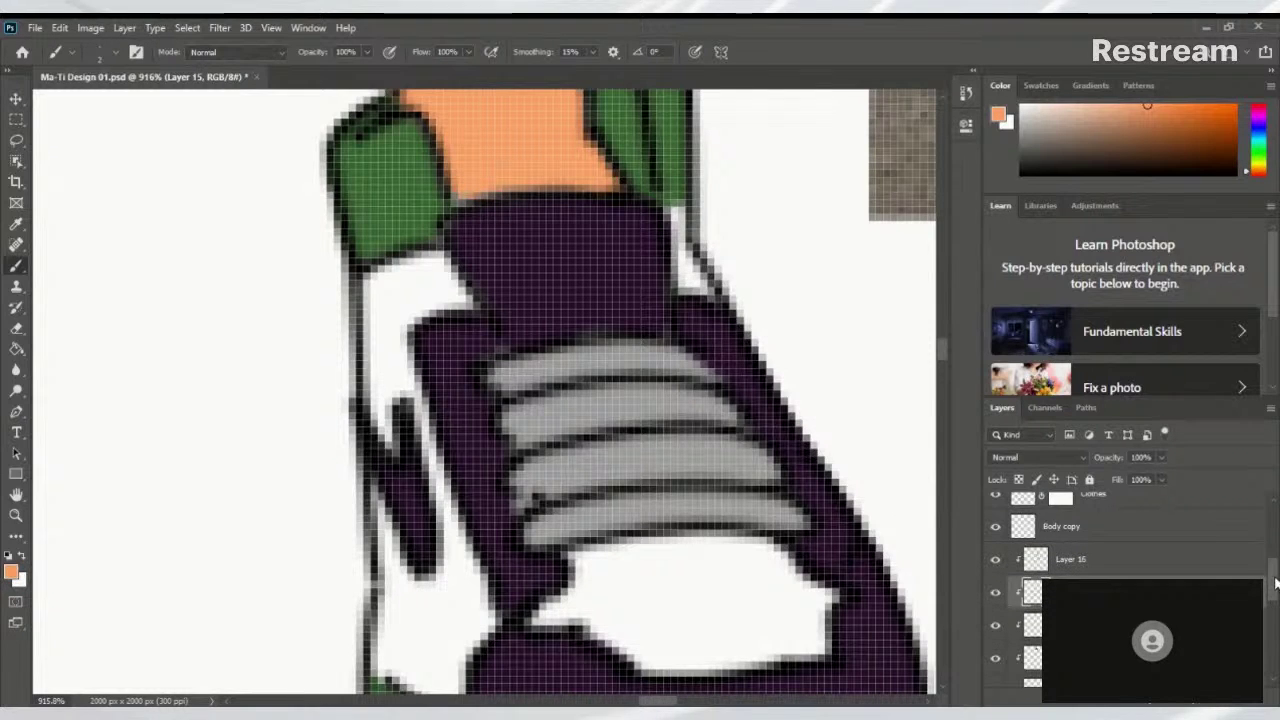
left_click_drag(1274, 585, 1275, 604)
left_click(1010, 630)
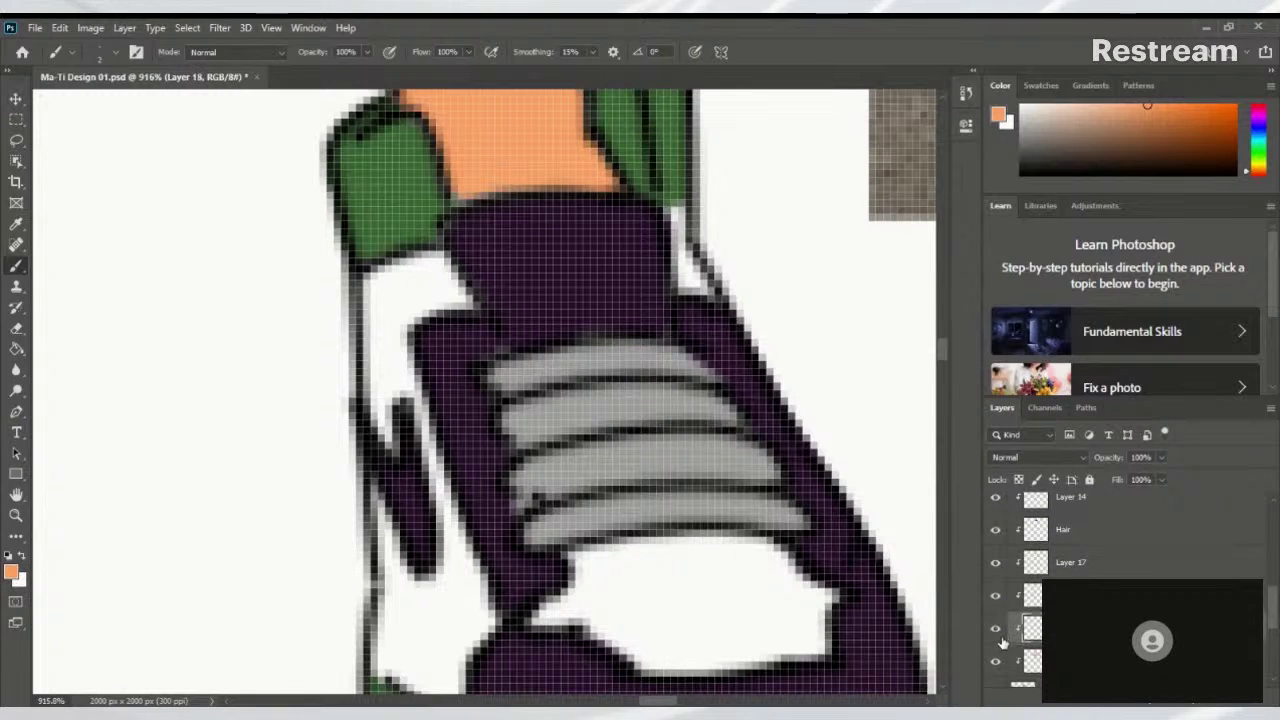
left_click(1010, 662)
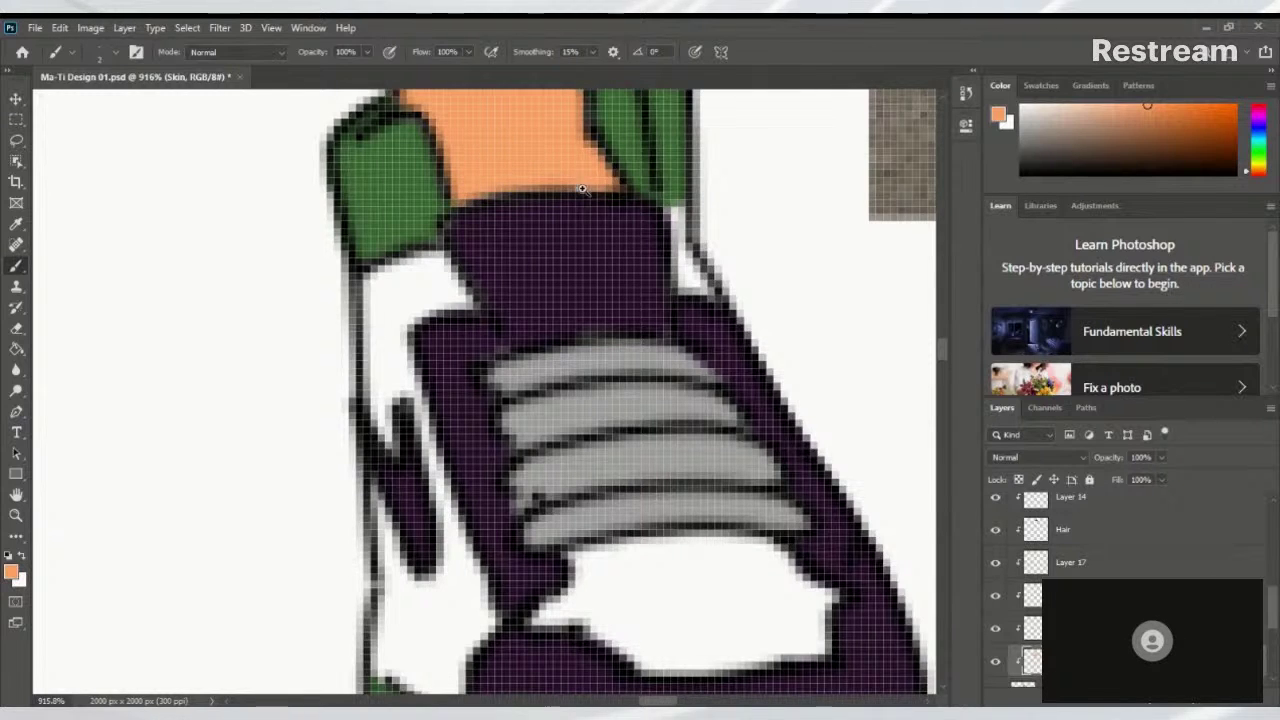
Sample the chest globe's green as the painting colour
scroll(582, 188, "down", 10)
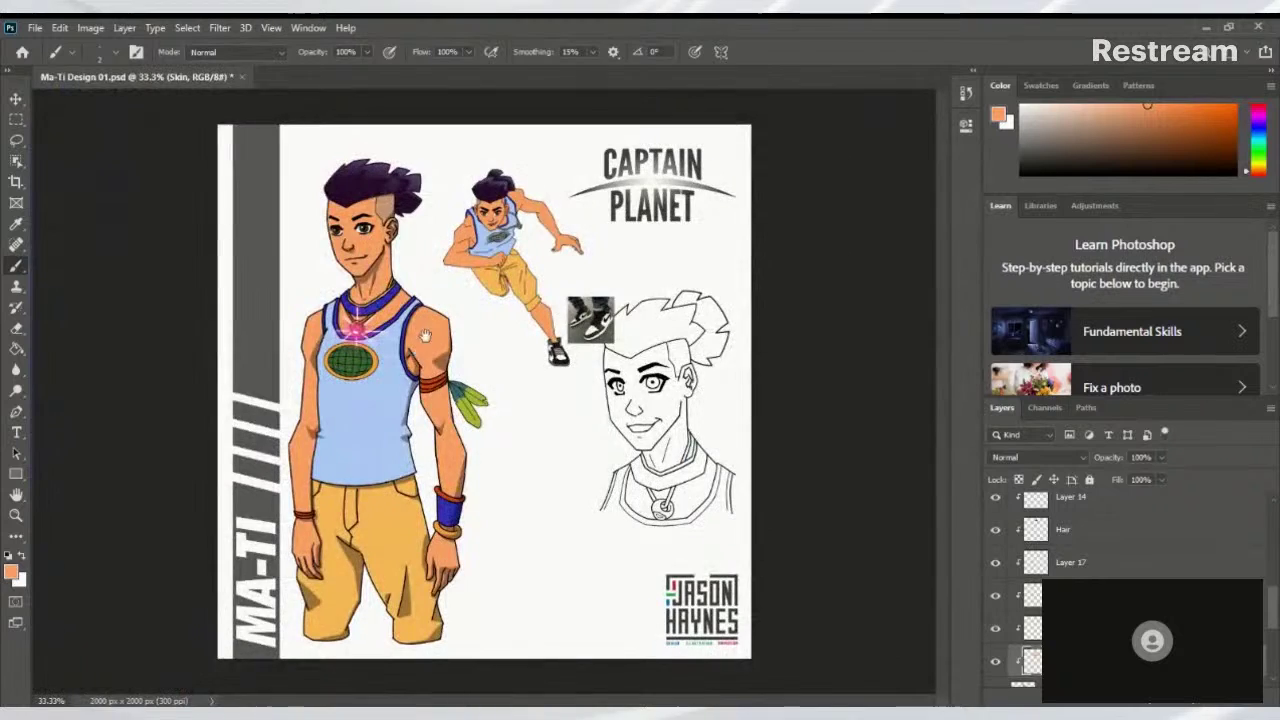
scroll(425, 335, "up", 5)
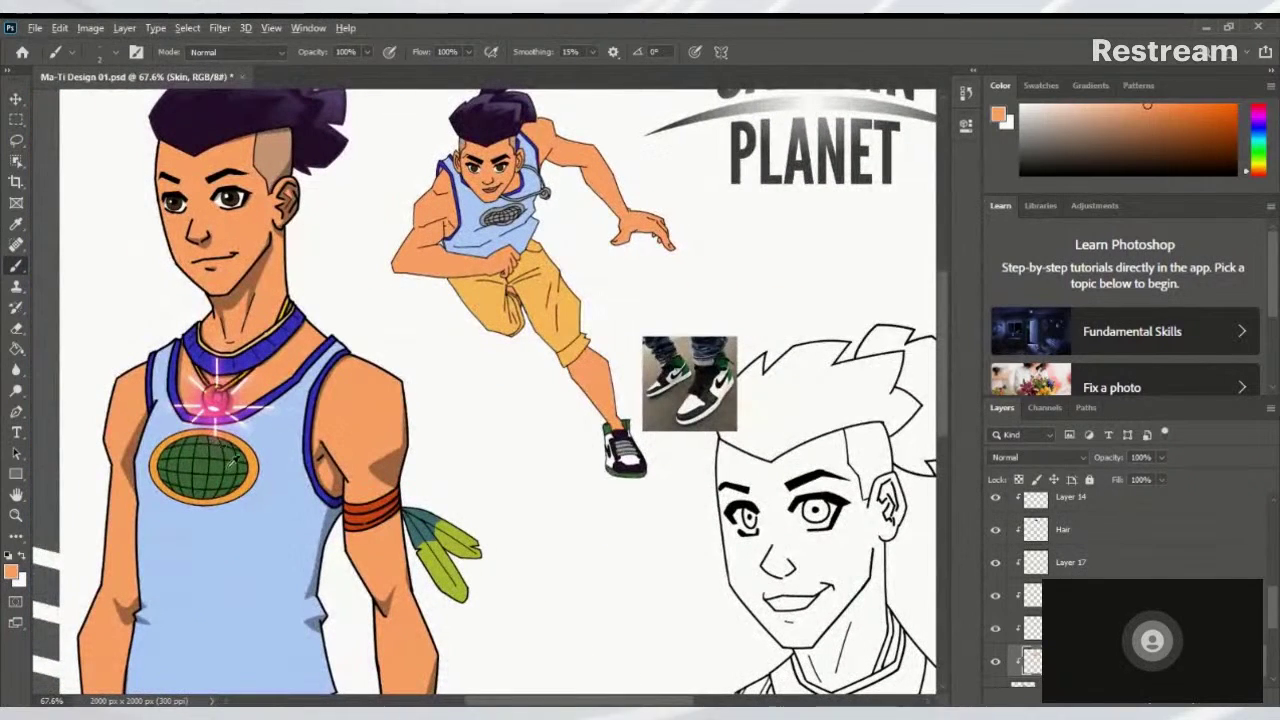
left_click(231, 458, "alt")
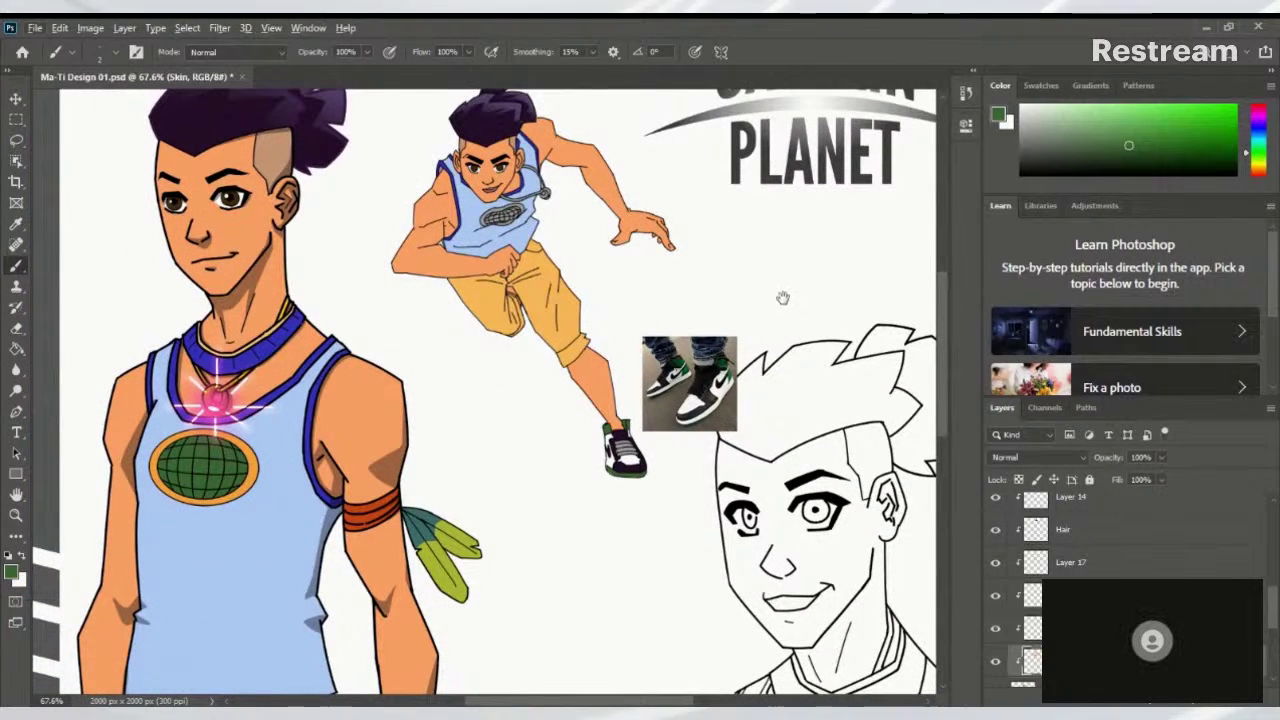
scroll(1275, 592, "up", 3)
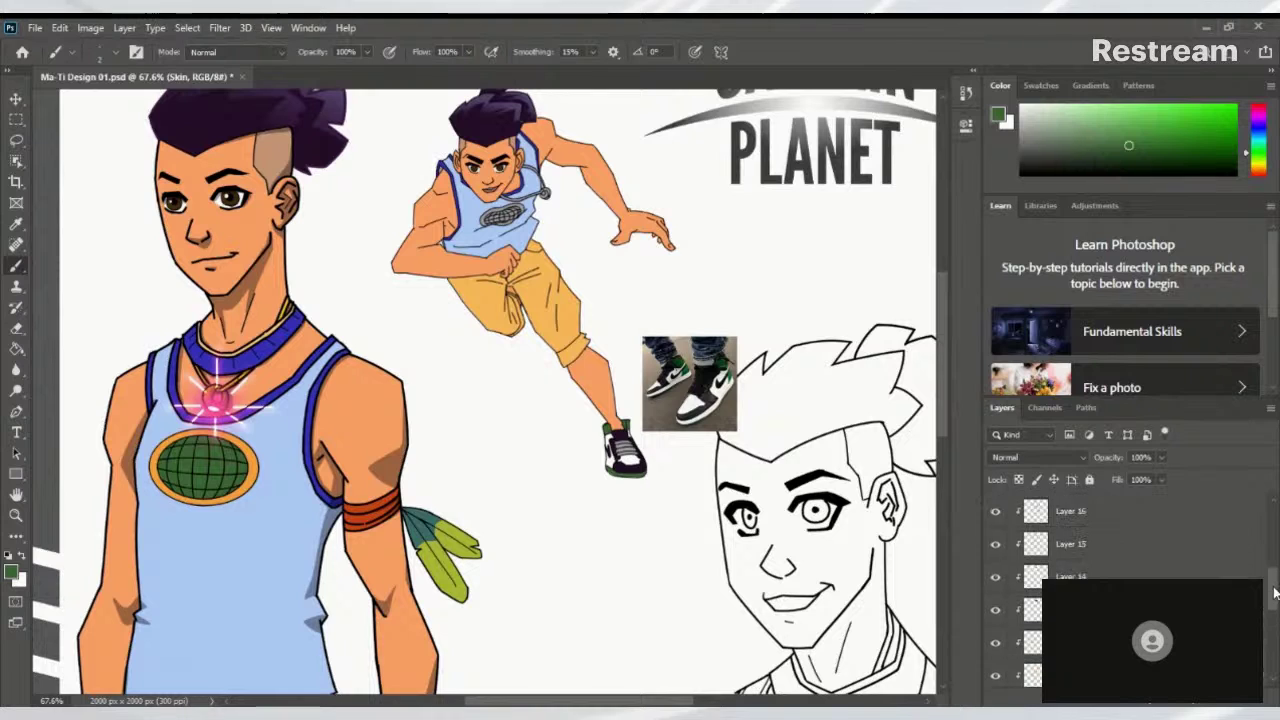
scroll(1275, 592, "down", 1)
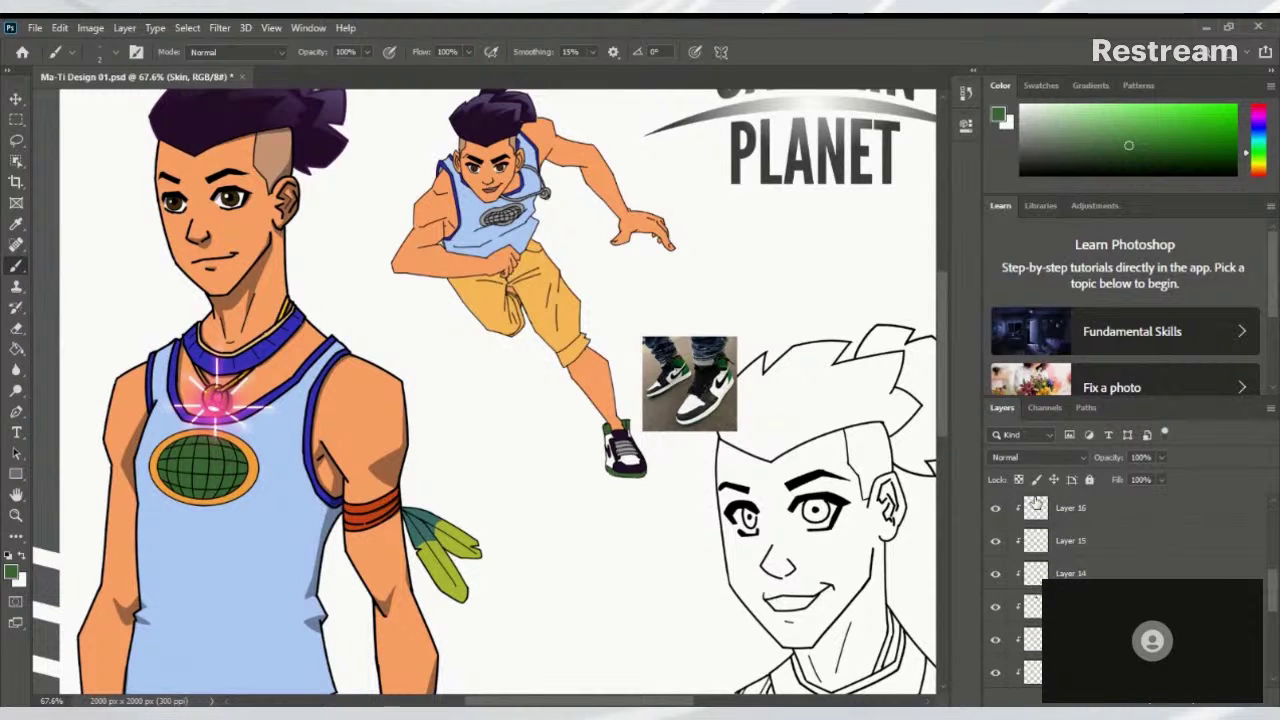
Toggle Layer 16 off and on twice to check its shorts colour
left_click(995, 508)
left_click(995, 508)
scroll(1273, 588, "up", 1)
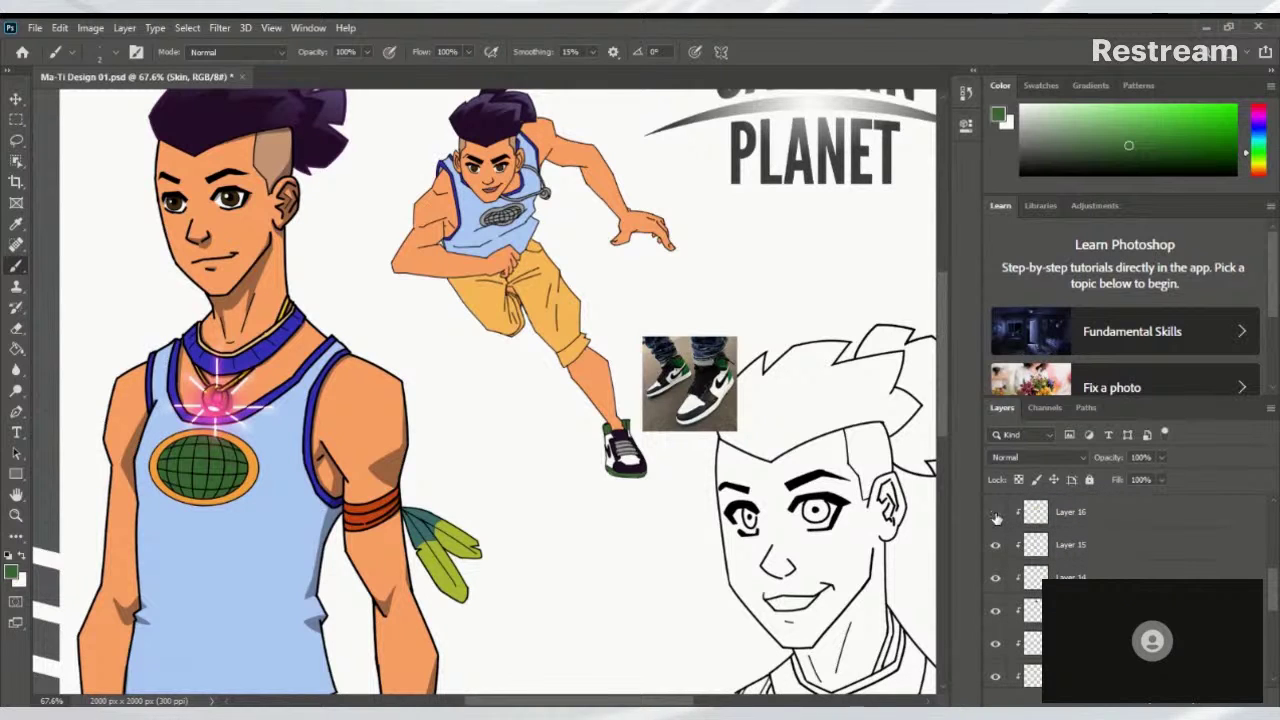
left_click(995, 513)
left_click(996, 514)
Select Layer 14 and add the new empty Layer 19 above it
left_click(1062, 548)
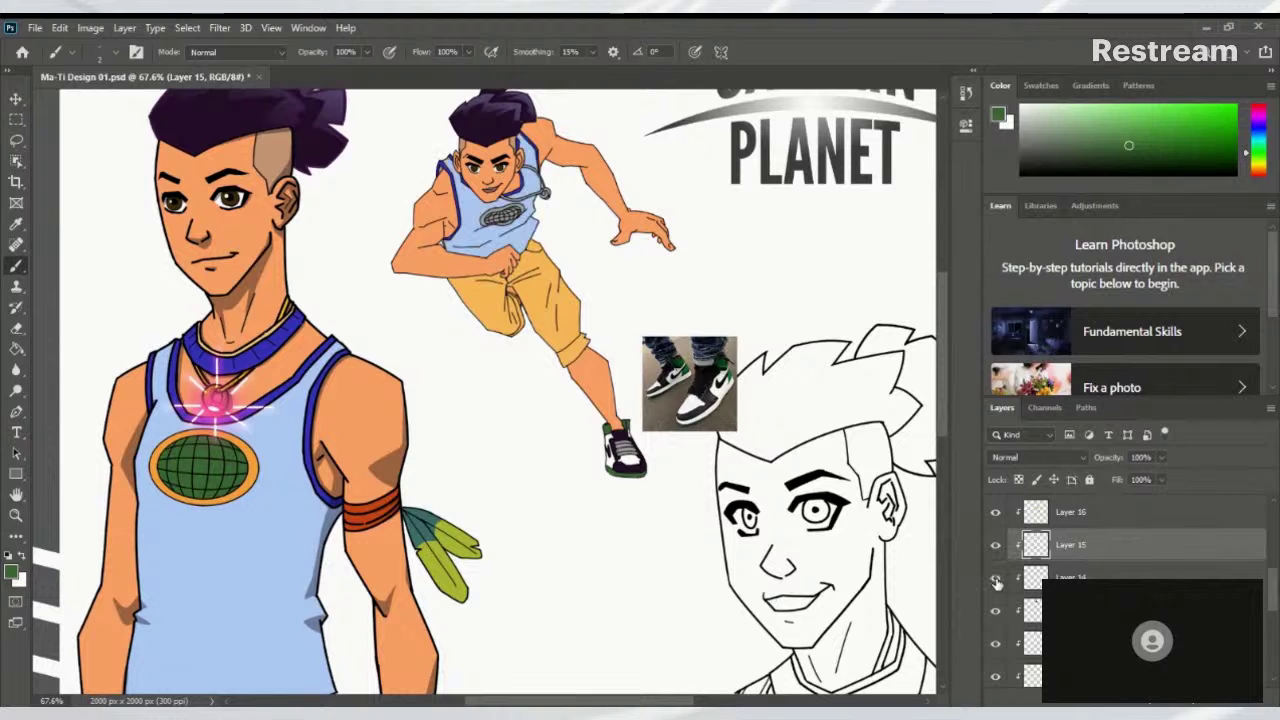
left_click(1022, 578)
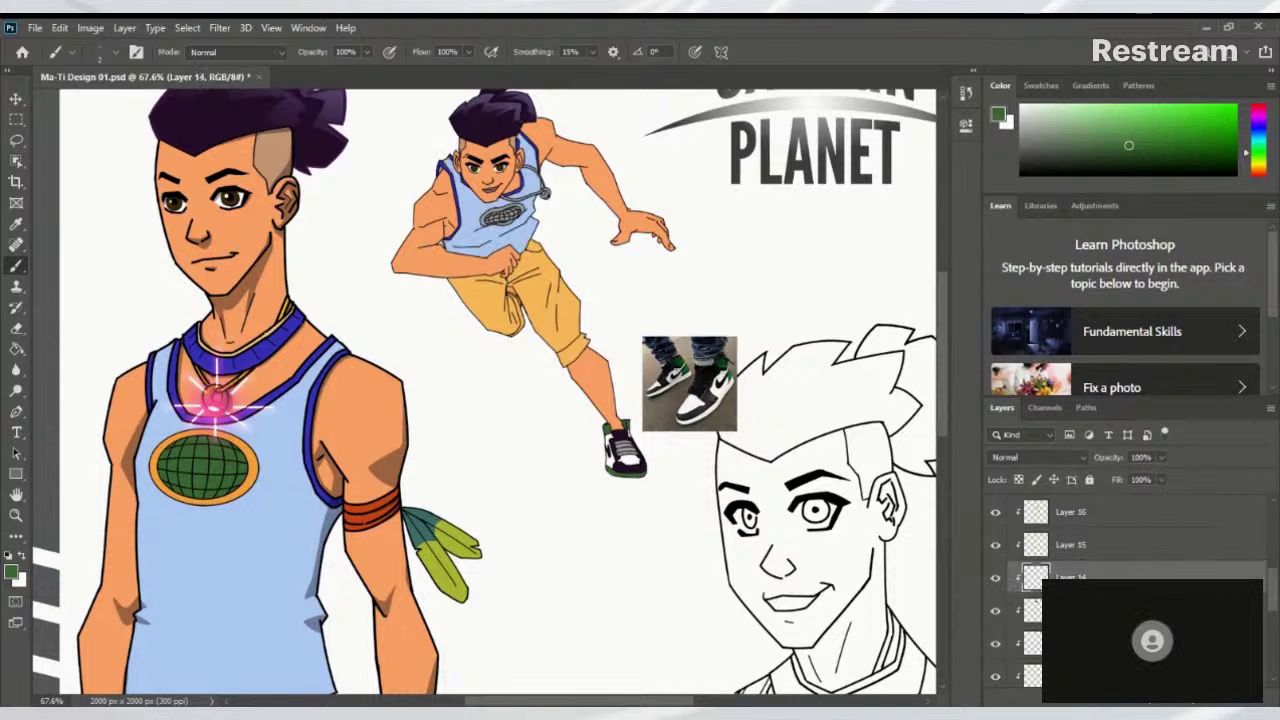
left_click(1235, 705)
Paint green into the left and right parts of the chest globe on Layer 19
scroll(468, 167, "up", 5)
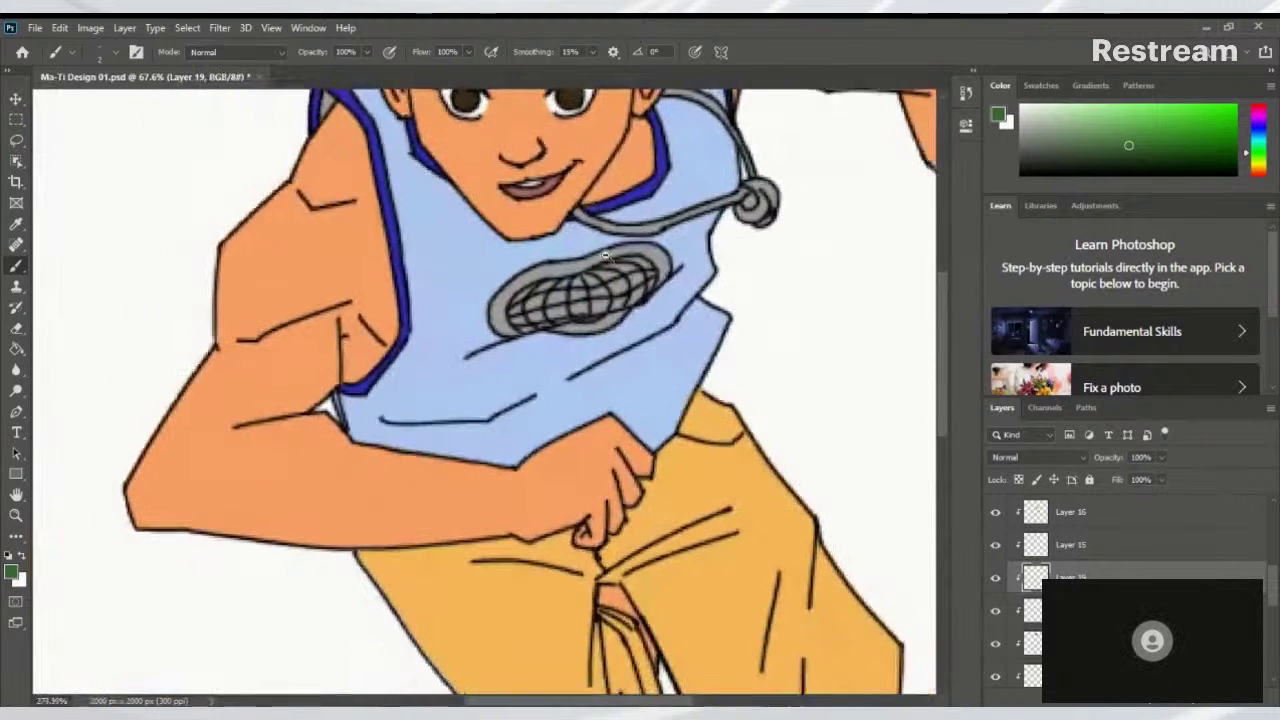
scroll(490, 287, "down", 7)
scroll(490, 287, "up", 6)
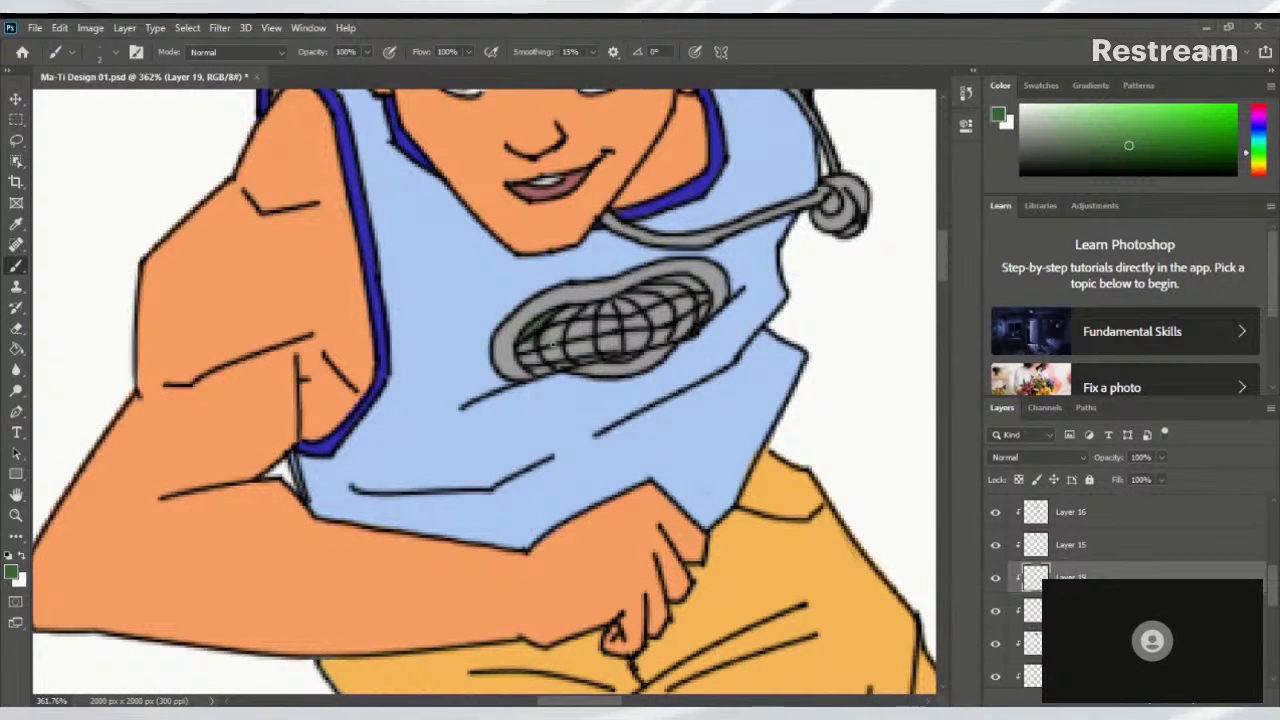
mouse_move(530, 340)
left_mouse_down()
mouse_move(663, 291)
mouse_move(625, 306)
mouse_move(678, 289)
mouse_move(691, 307)
mouse_move(701, 291)
mouse_move(685, 318)
left_mouse_up()
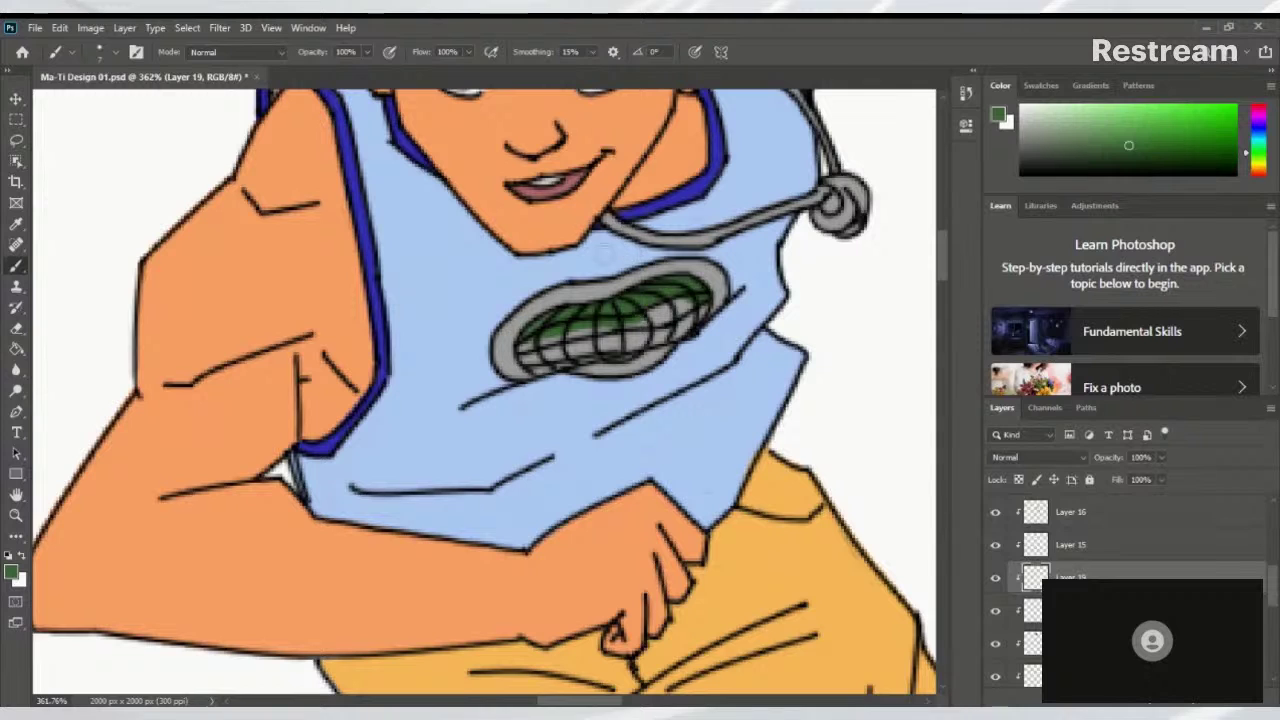
mouse_move(660, 292)
left_mouse_down()
mouse_move(677, 326)
mouse_move(696, 300)
mouse_move(659, 332)
mouse_move(695, 310)
mouse_move(636, 340)
mouse_move(655, 338)
mouse_move(612, 348)
mouse_move(676, 309)
mouse_move(526, 349)
mouse_move(540, 363)
mouse_move(612, 337)
mouse_move(561, 354)
mouse_move(593, 328)
mouse_move(581, 328)
mouse_move(549, 349)
mouse_move(652, 327)
mouse_move(587, 354)
left_mouse_up()
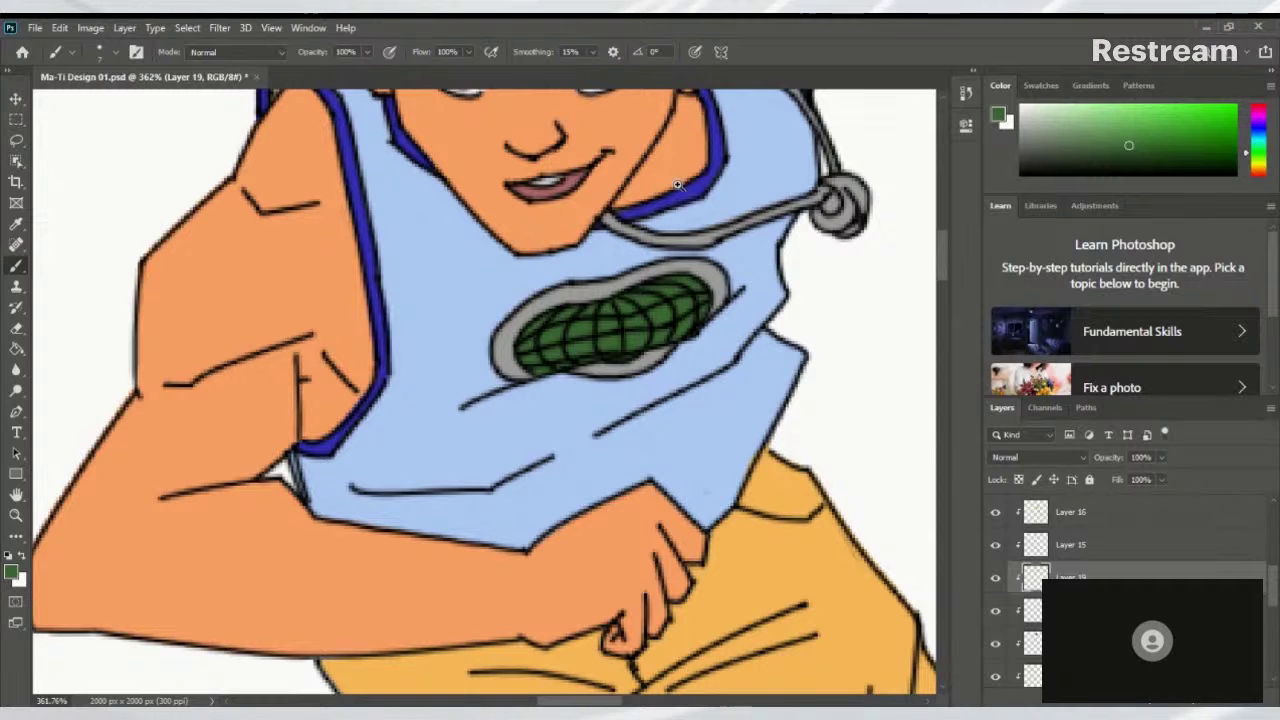
scroll(651, 270, "down", 5)
scroll(620, 297, "up", 6)
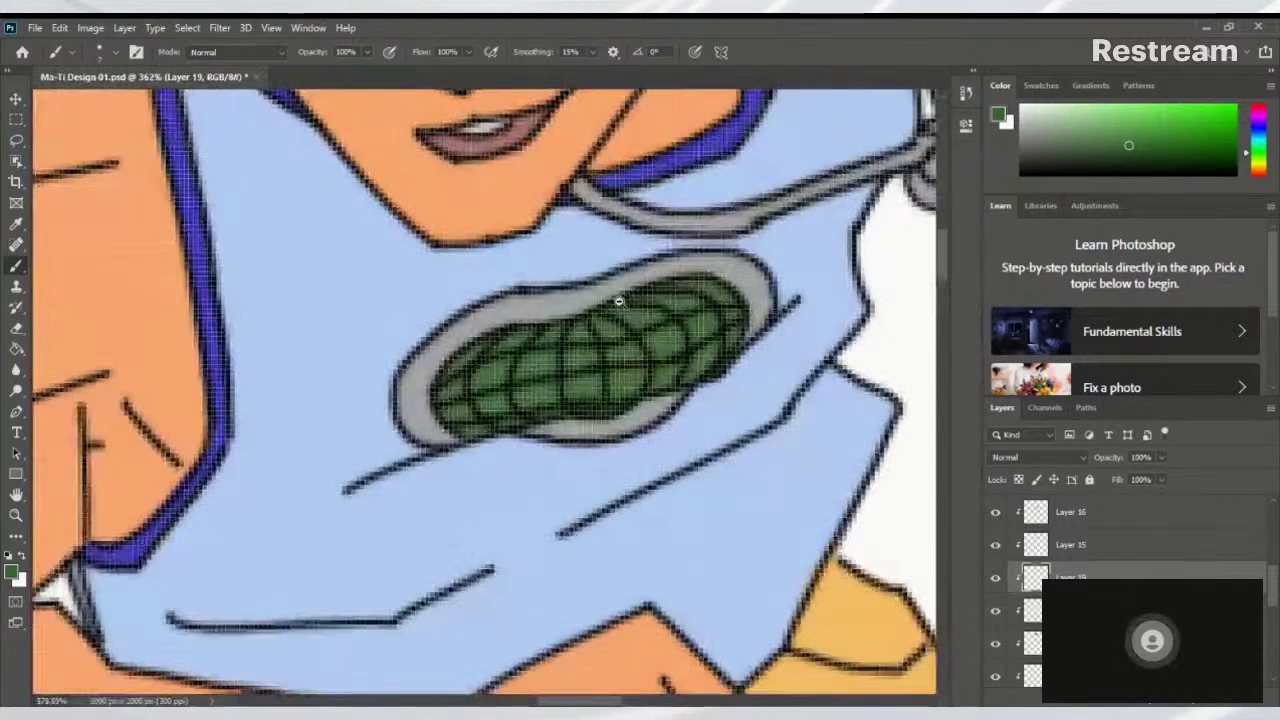
scroll(559, 322, "down", 1)
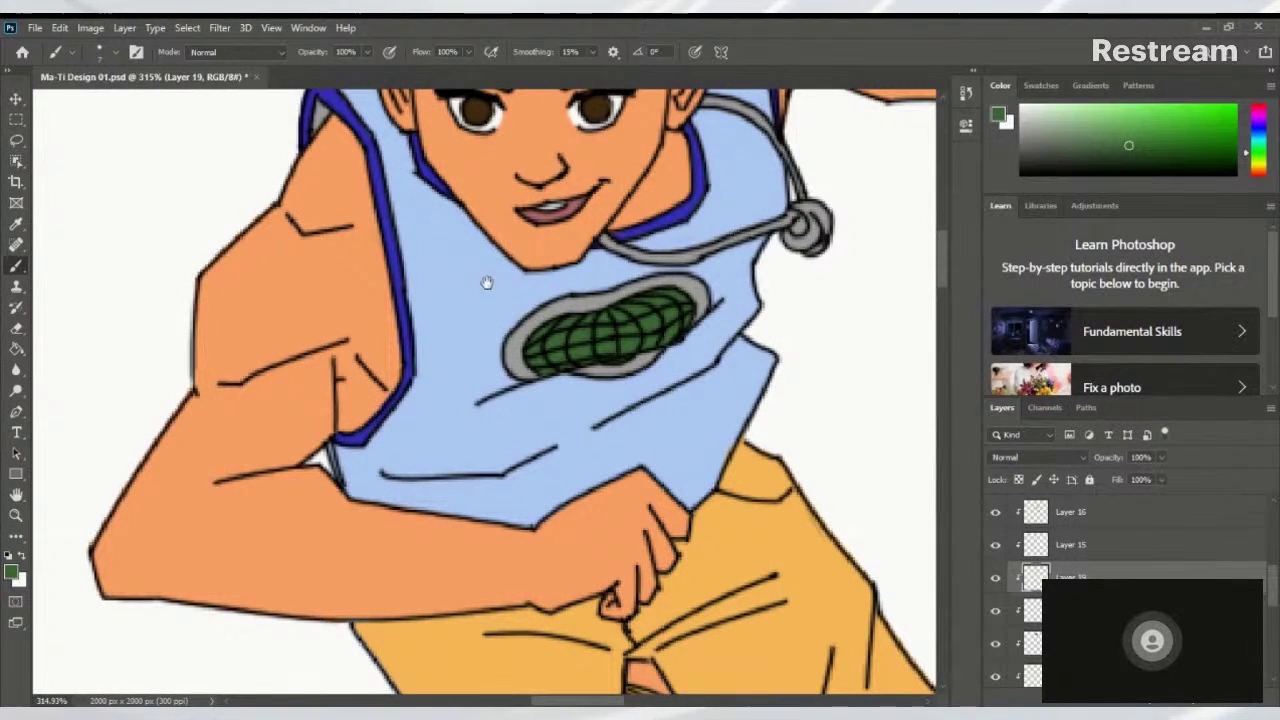
scroll(220, 371, "down", 6)
scroll(281, 441, "up", 5)
Sample the orange skin tone and paint the chest logo's top, side and lower rim orange
left_click_drag(281, 441, 531, 241)
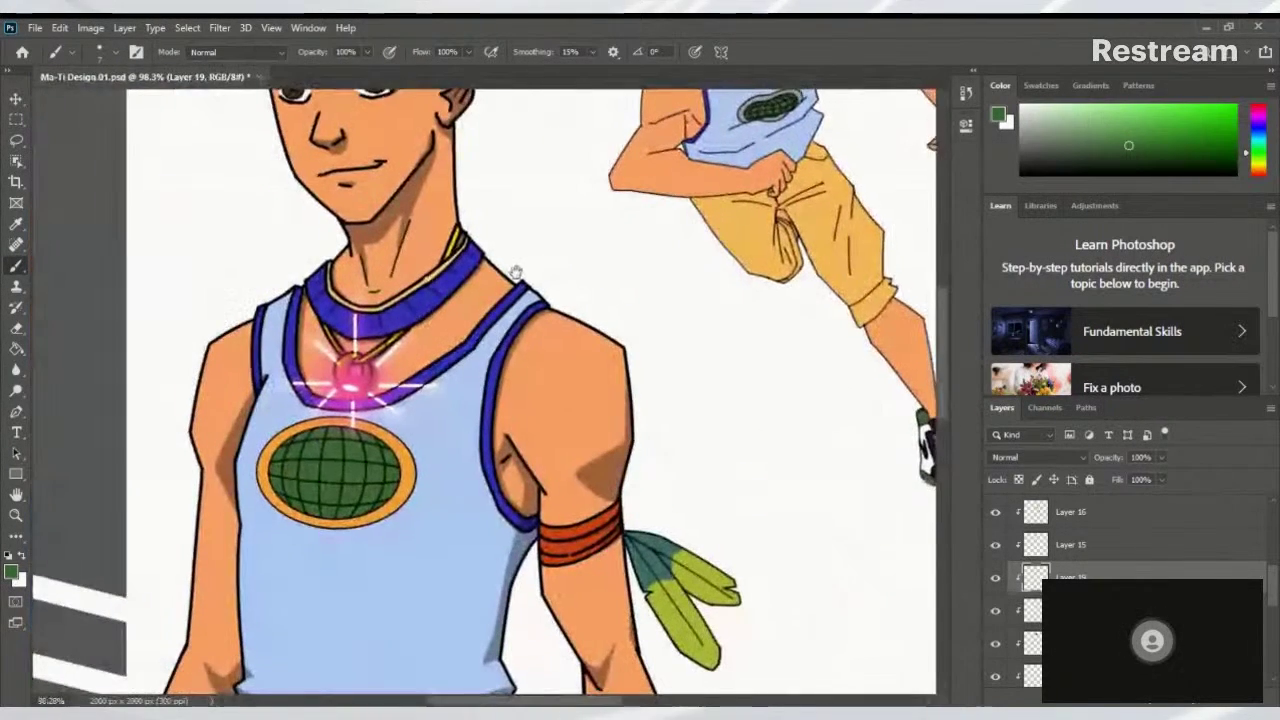
left_click(410, 442, "alt")
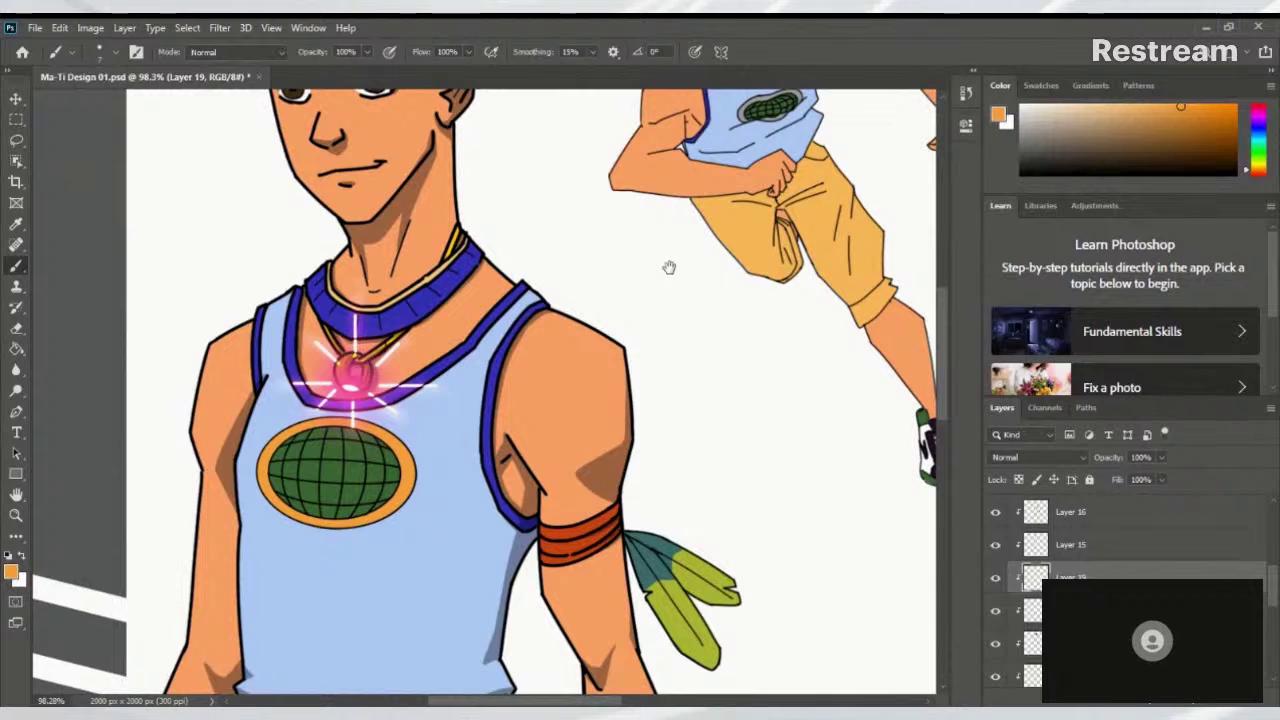
scroll(770, 110, "up", 8)
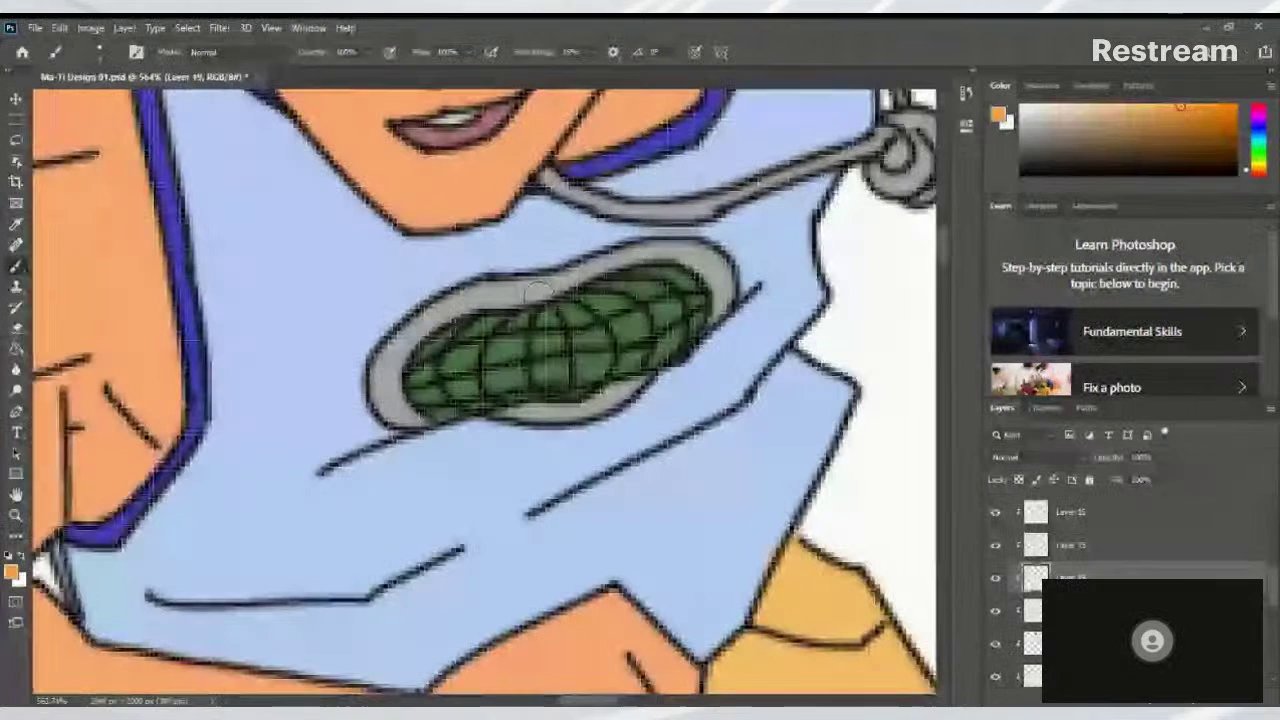
mouse_move(495, 290)
left_mouse_down()
mouse_move(533, 290)
mouse_move(481, 297)
mouse_move(415, 332)
left_mouse_up()
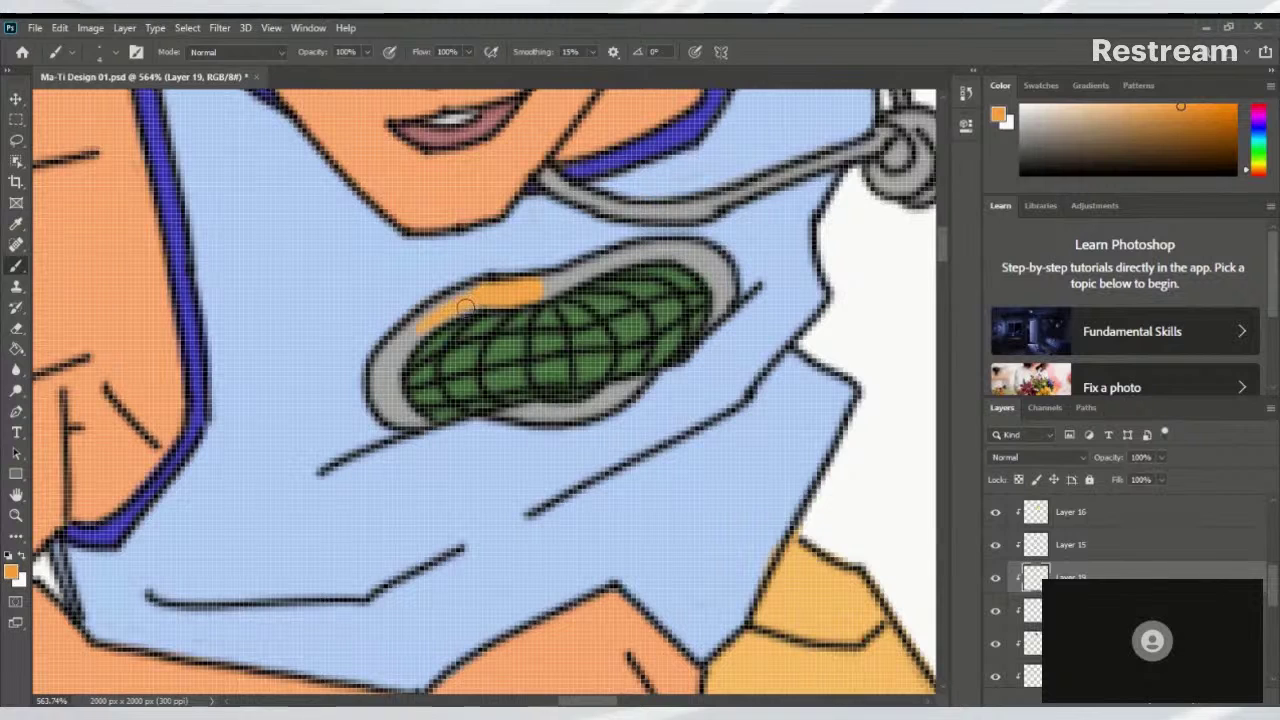
mouse_move(524, 295)
left_mouse_down()
mouse_move(493, 297)
mouse_move(620, 258)
left_mouse_up()
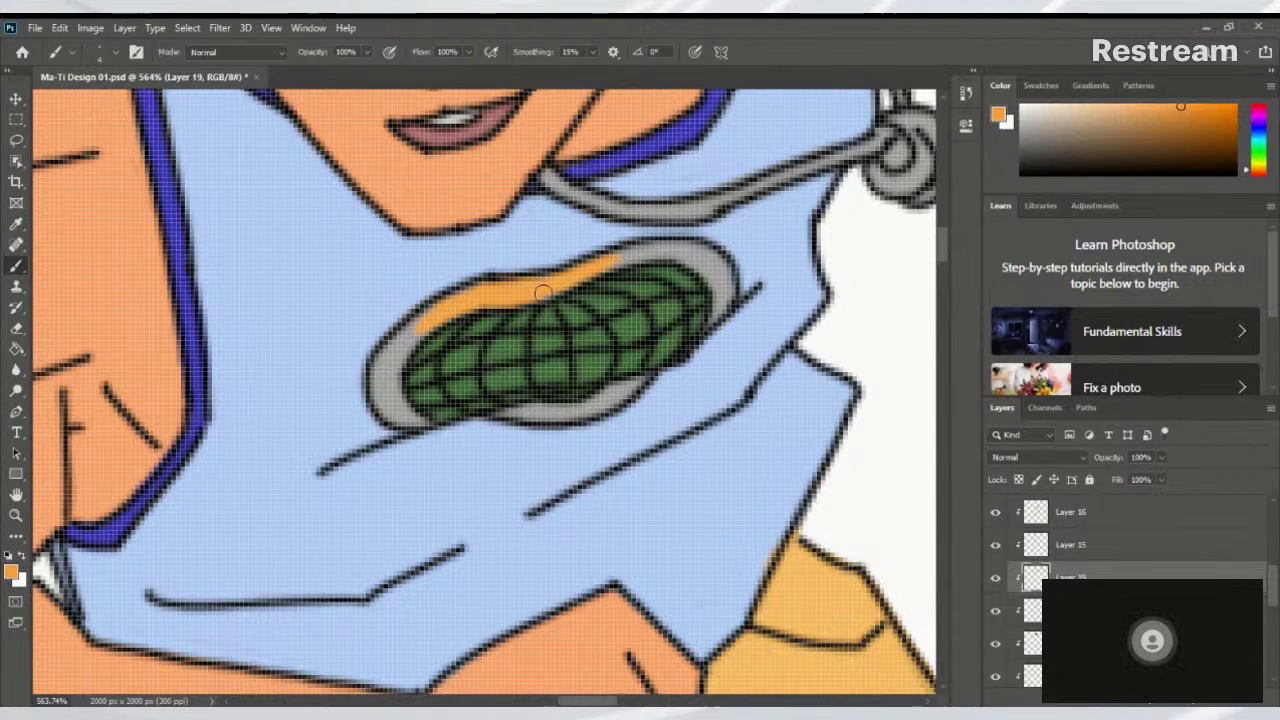
mouse_move(651, 255)
left_mouse_down()
mouse_move(600, 265)
mouse_move(703, 262)
mouse_move(720, 275)
mouse_move(661, 248)
mouse_move(726, 278)
mouse_move(716, 265)
mouse_move(706, 326)
left_mouse_up()
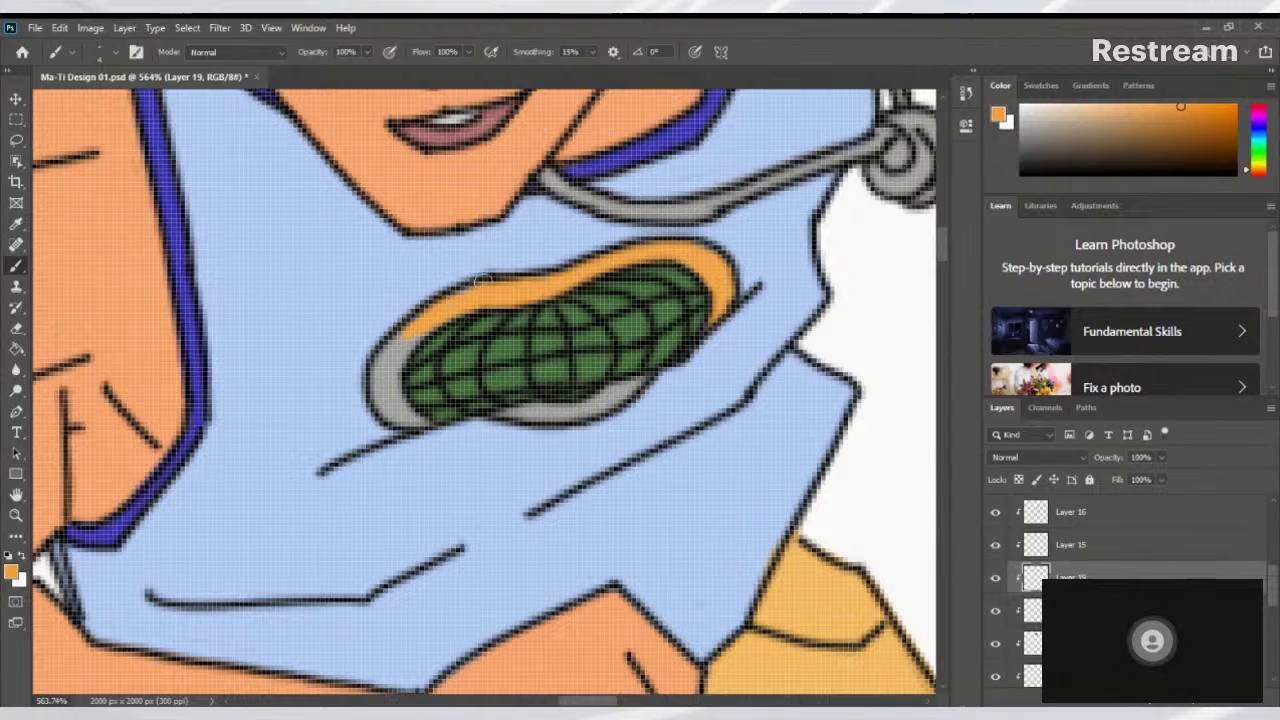
mouse_move(416, 330)
left_mouse_down()
mouse_move(385, 365)
mouse_move(425, 328)
mouse_move(376, 387)
mouse_move(406, 414)
left_mouse_up()
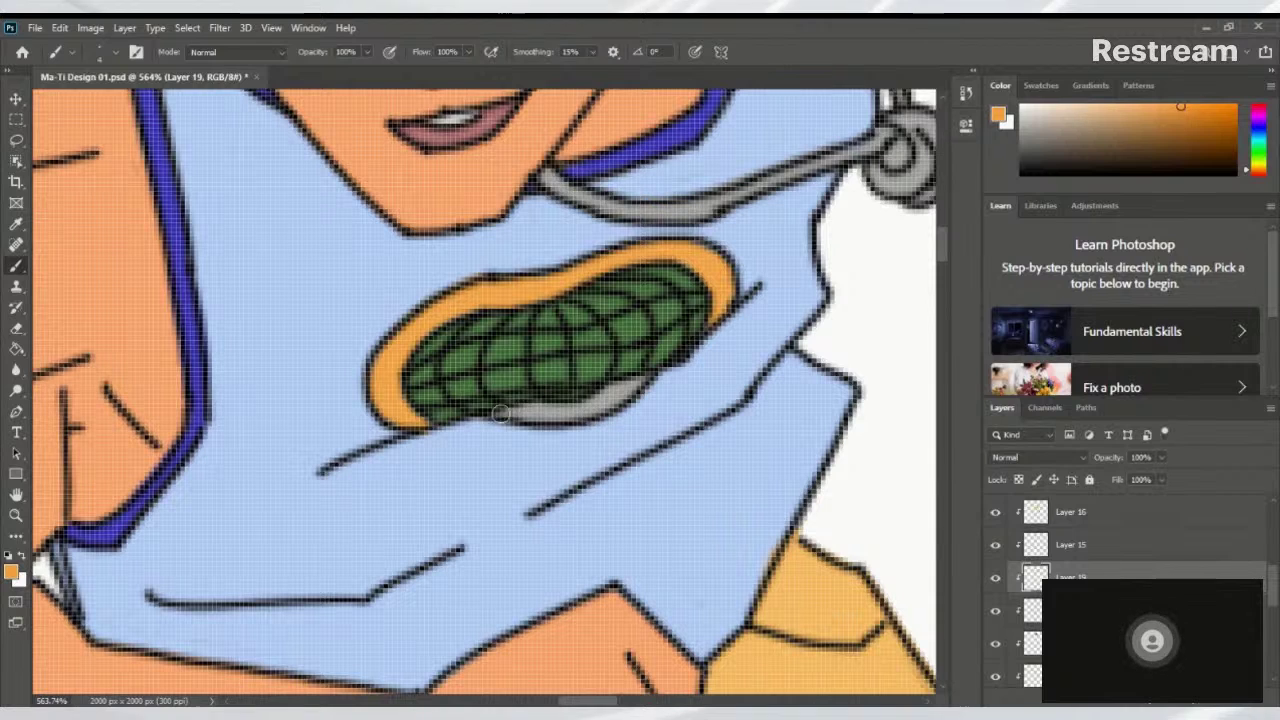
left_click_drag(520, 411, 612, 404)
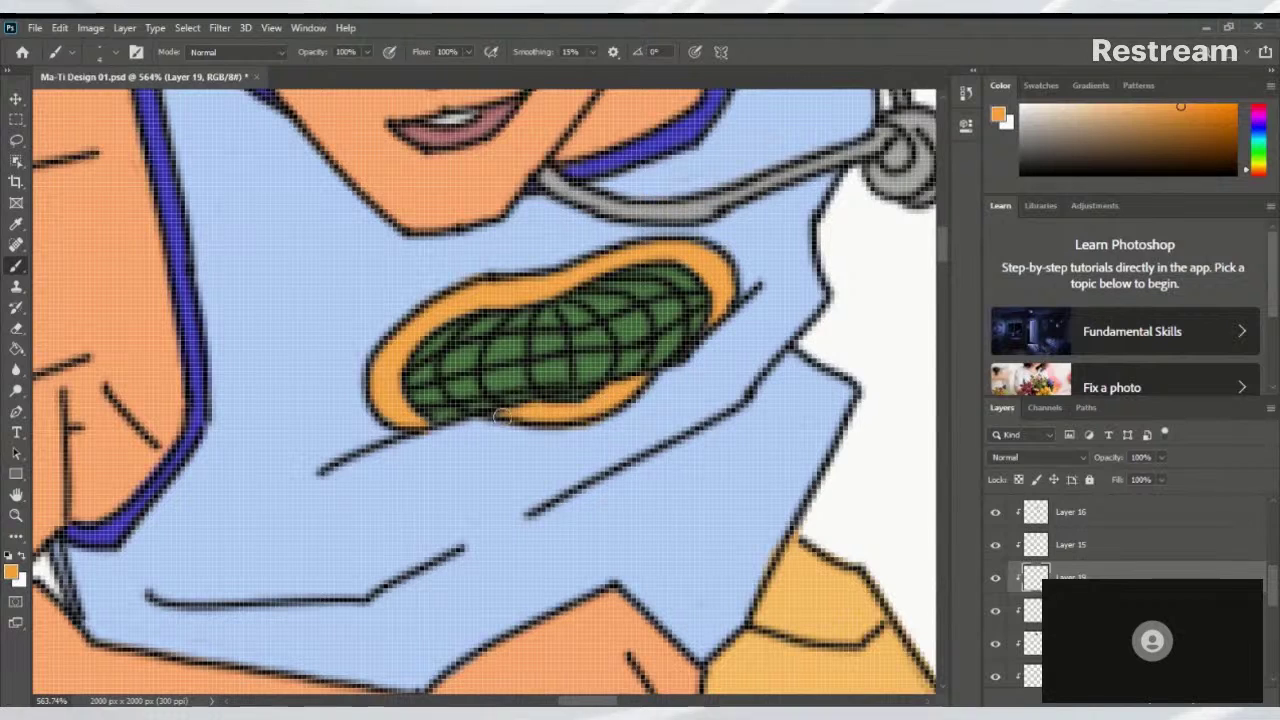
Sample the gold necklace colour as the painting colour
scroll(553, 403, "down", 10)
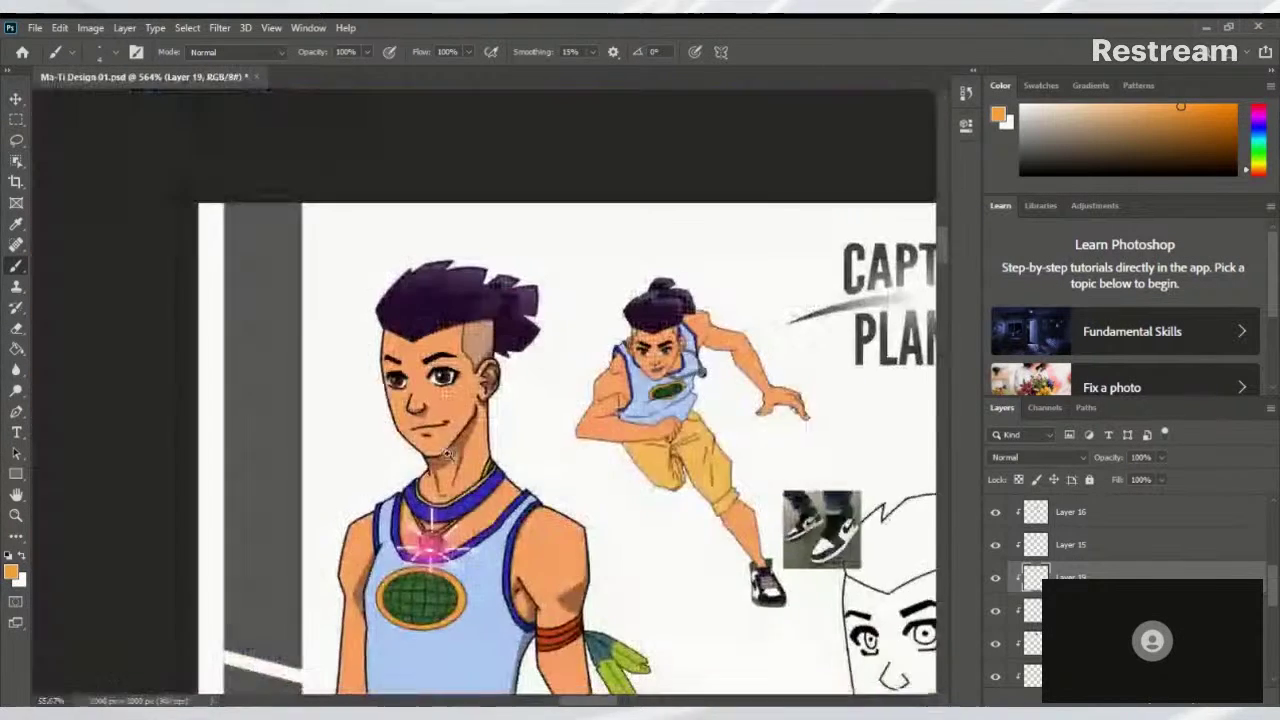
scroll(508, 450, "up", 3)
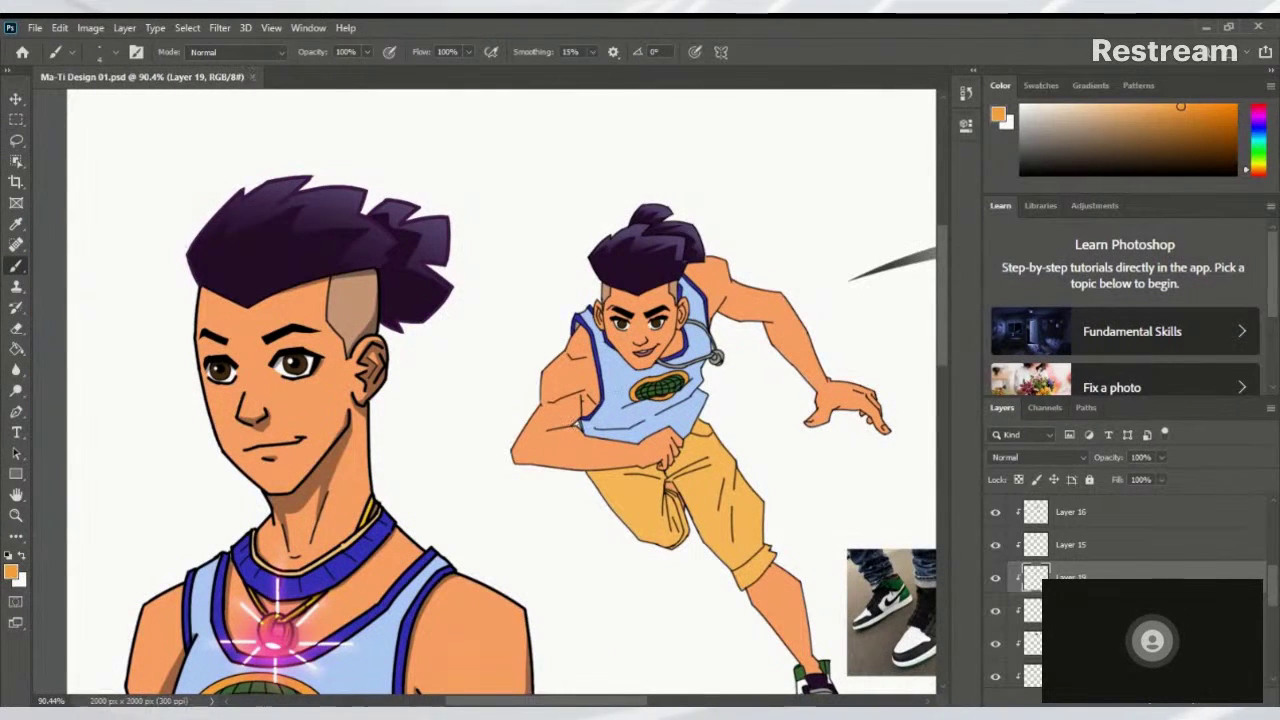
left_click_drag(627, 460, 665, 385)
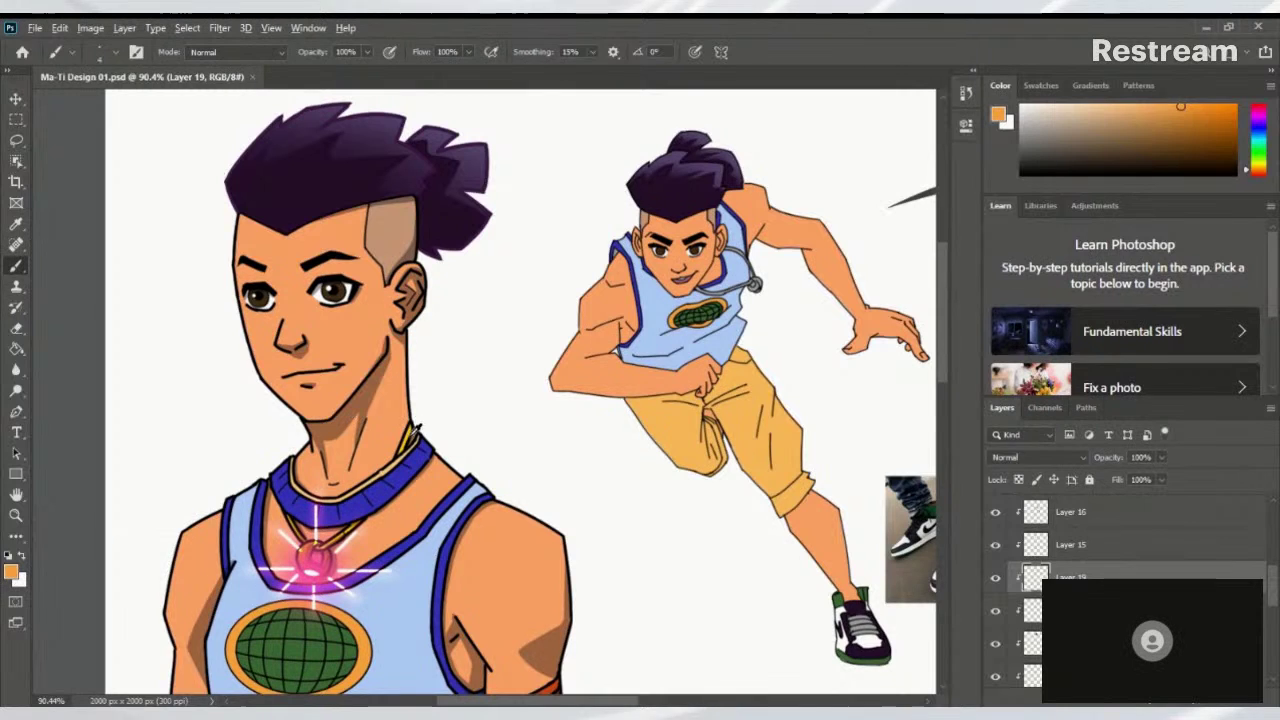
left_click(414, 432, "alt")
left_click_drag(620, 352, 487, 410)
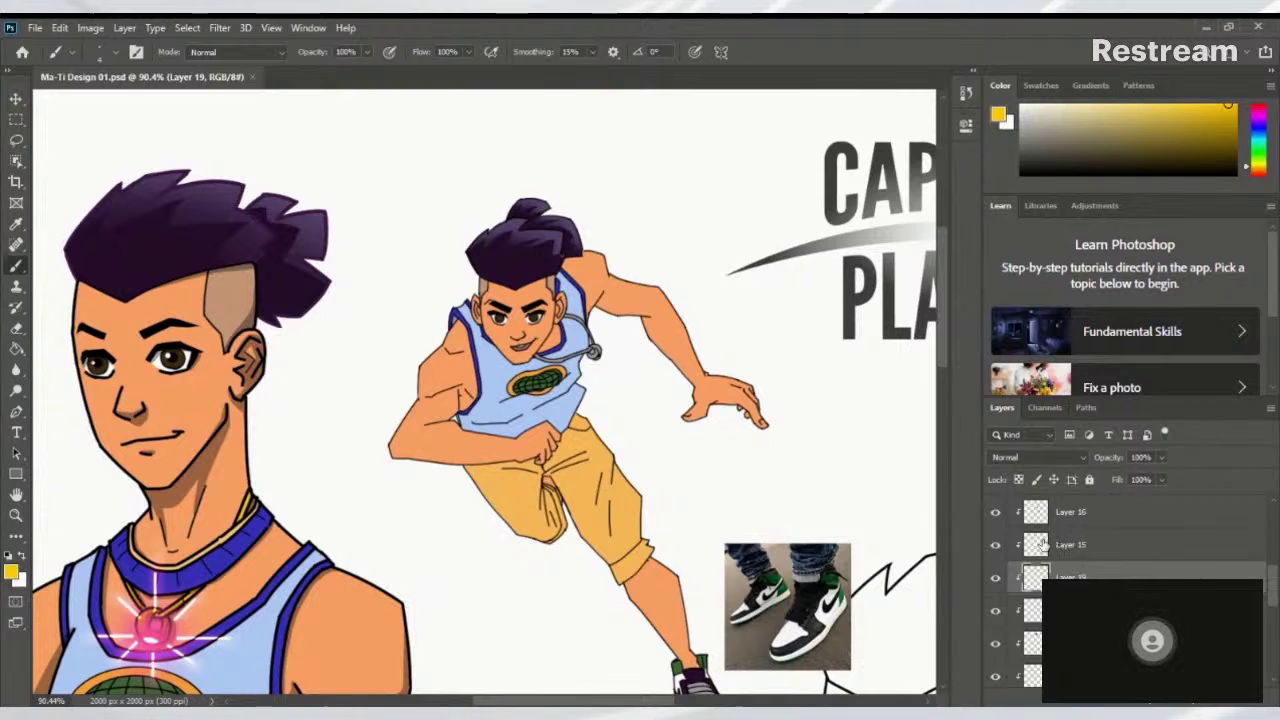
Check Layer 16's visibility, undo a trial merge, and clip the layer with Ctrl+Alt+G
left_click(995, 513)
left_click(995, 513)
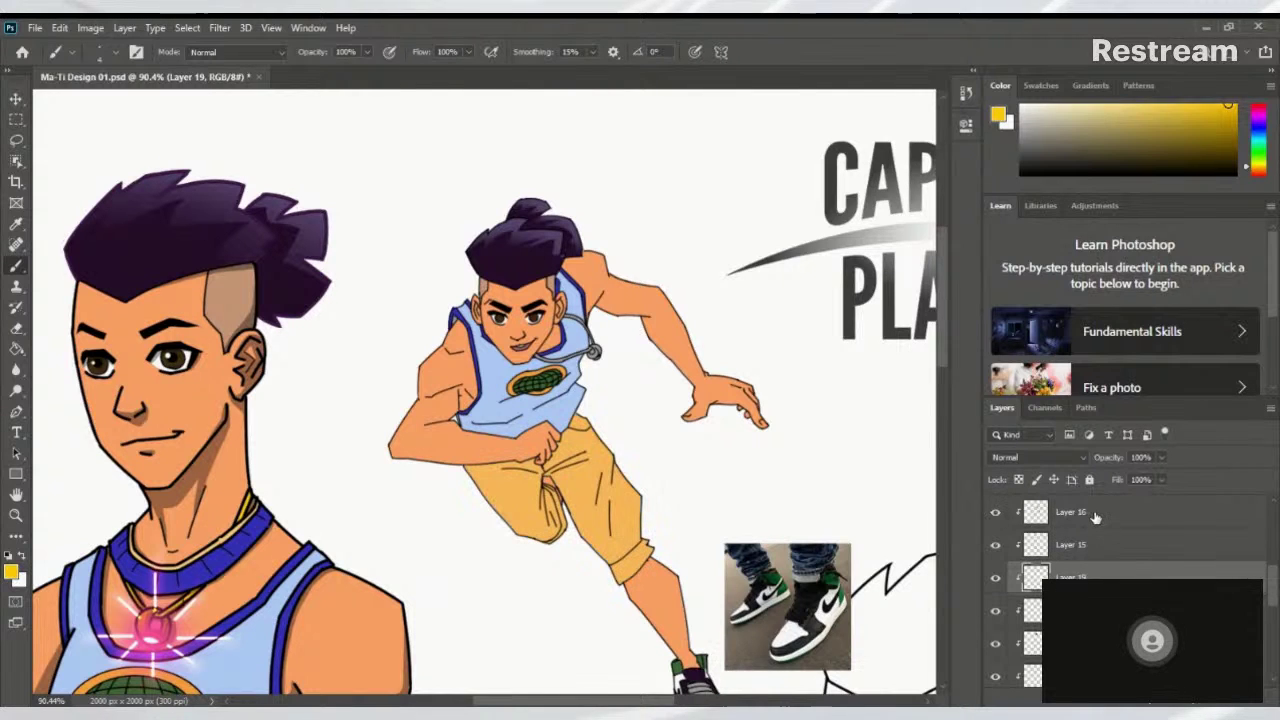
left_click(1100, 515)
left_click_drag(1275, 597, 1276, 576)
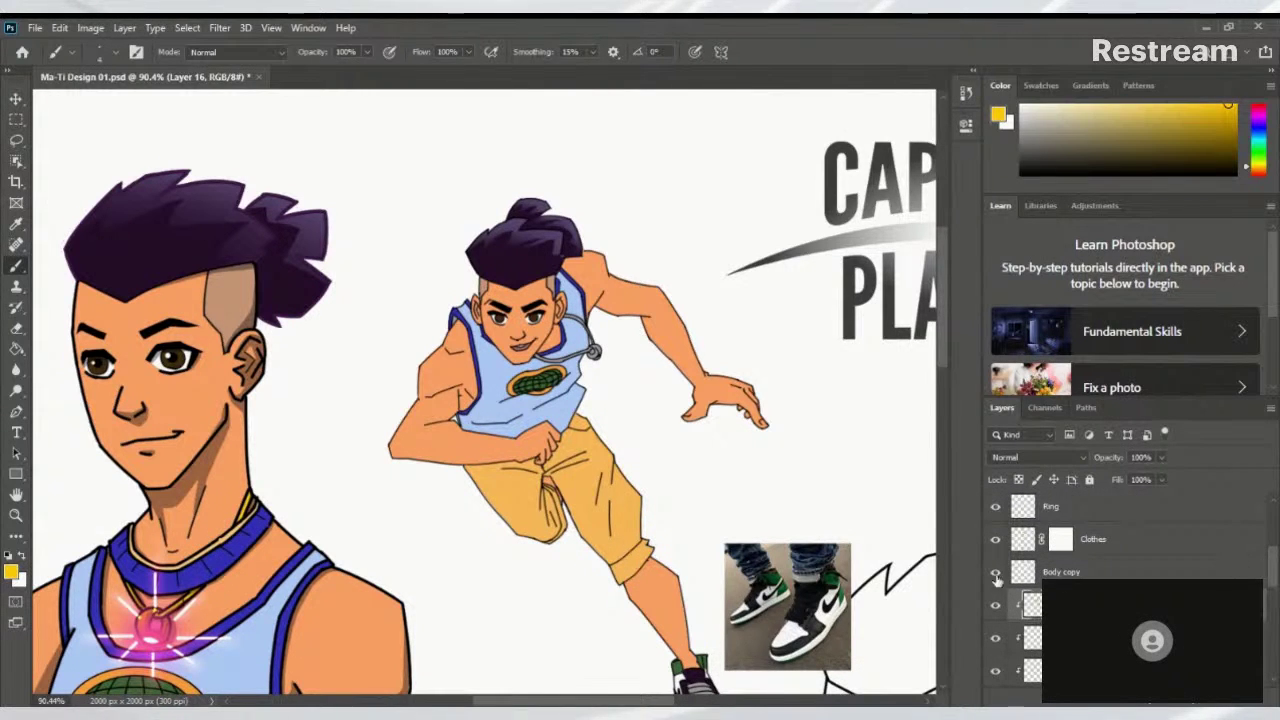
left_click(995, 606)
left_click(995, 606)
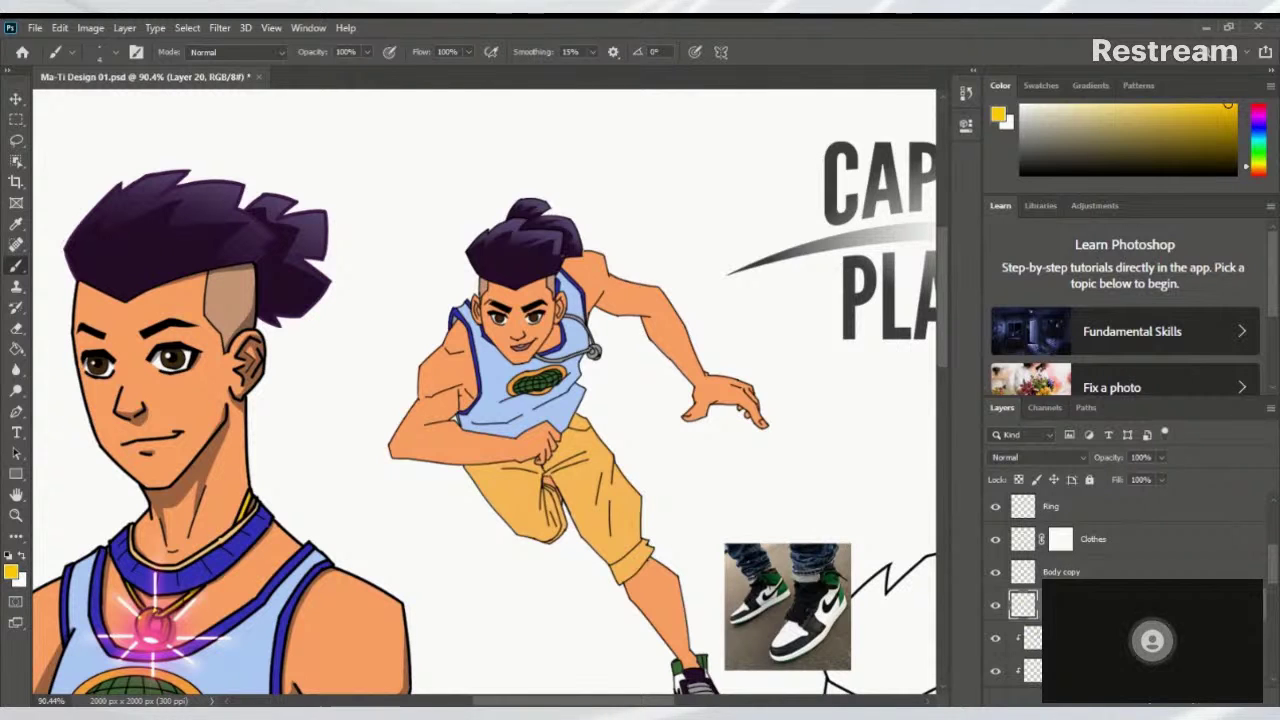
key("ctrl+e")
key("ctrl+z")
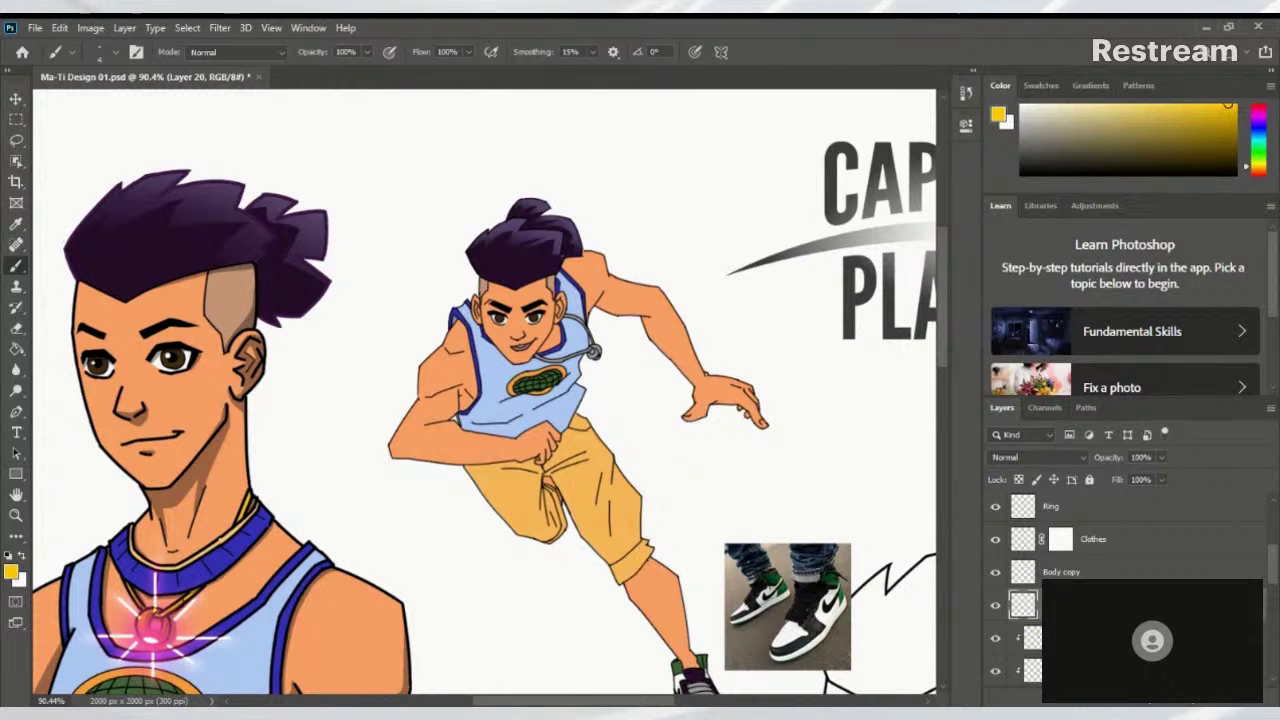
key("ctrl+alt+g")
Paint the grey stethoscope tube and ear section gold yellow on Layer 20
left_click_drag(617, 406, 550, 604)
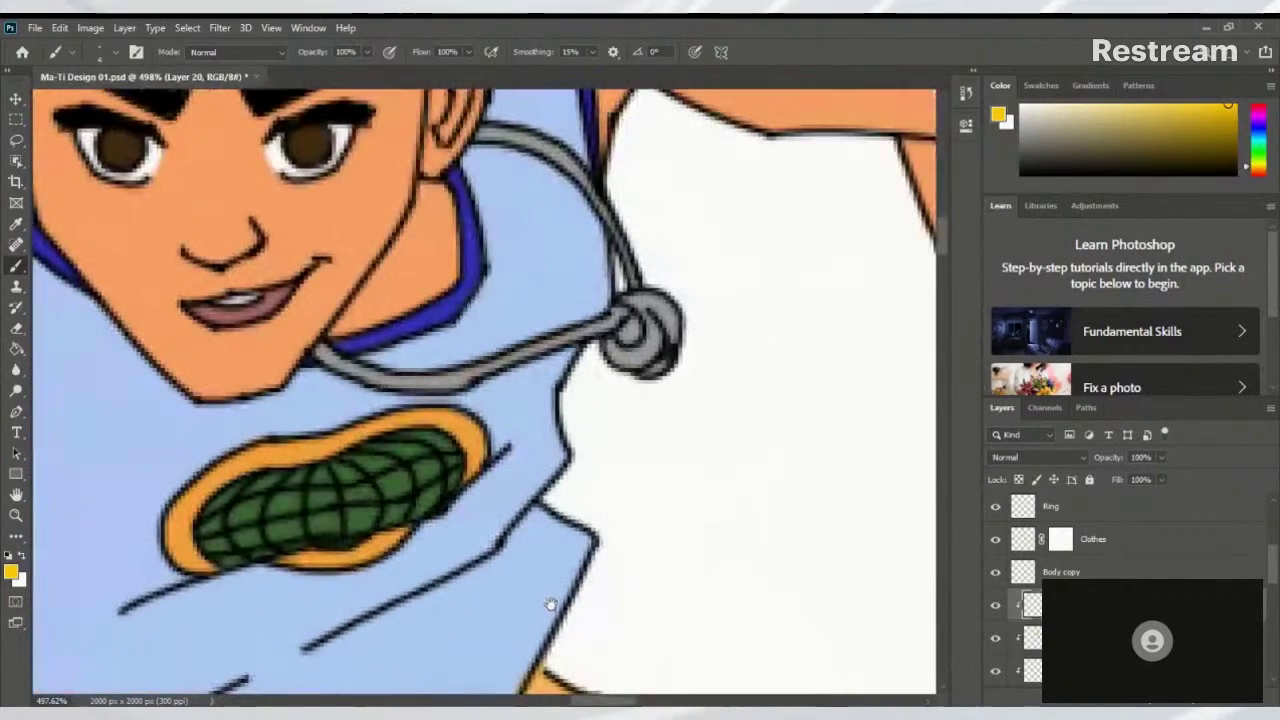
left_click_drag(749, 429, 749, 526)
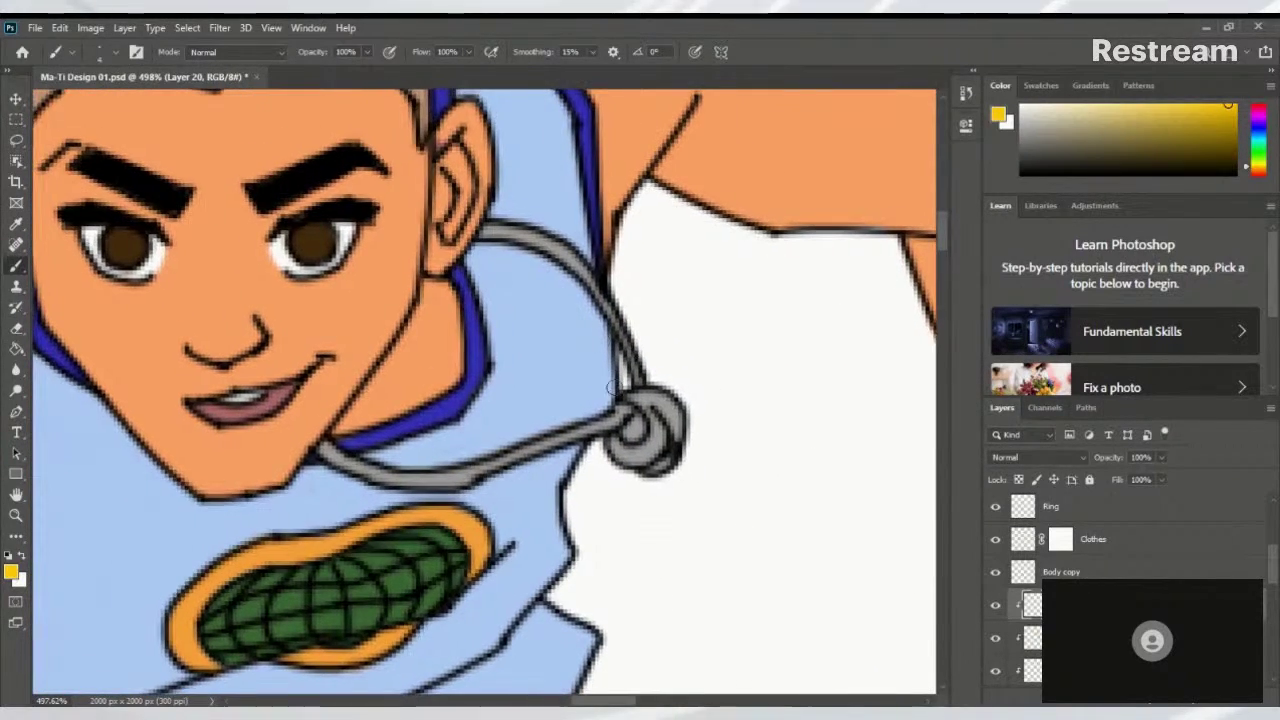
mouse_move(618, 415)
left_mouse_down()
mouse_move(600, 440)
mouse_move(677, 387)
mouse_move(505, 458)
left_mouse_up()
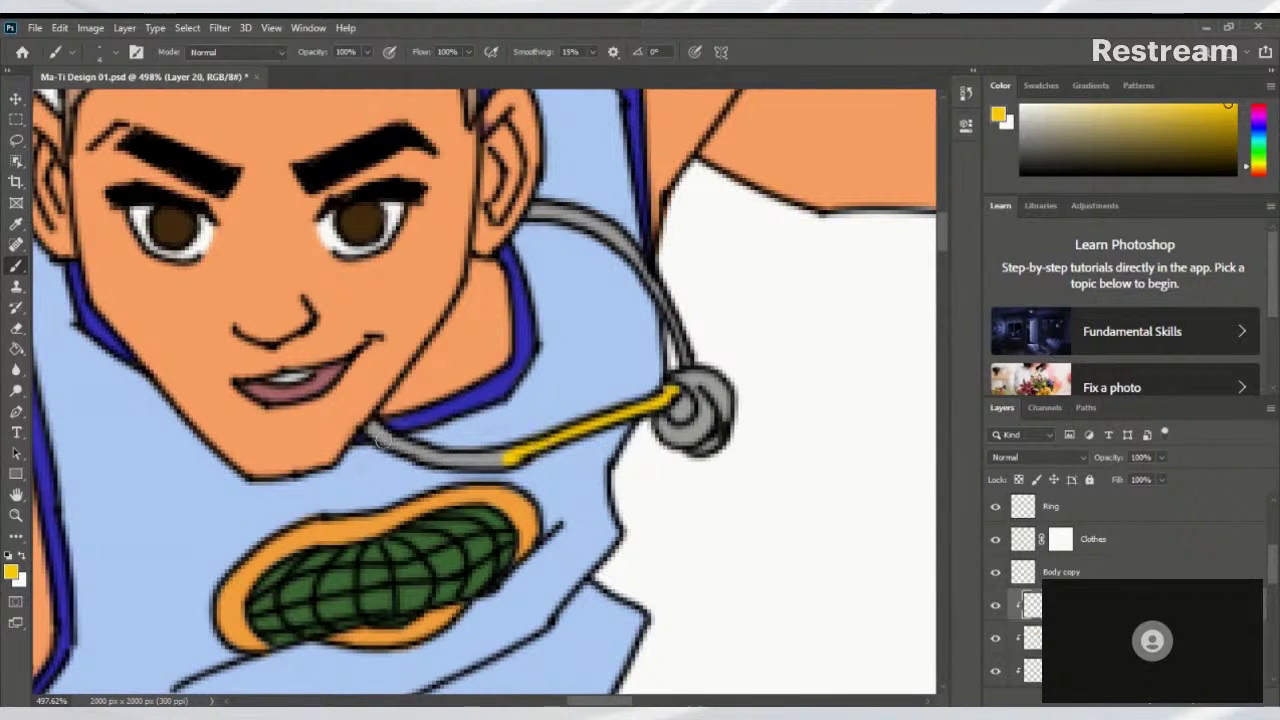
mouse_move(369, 428)
left_mouse_down()
mouse_move(439, 466)
mouse_move(376, 429)
mouse_move(472, 466)
mouse_move(431, 451)
mouse_move(512, 462)
mouse_move(471, 467)
mouse_move(441, 457)
mouse_move(512, 452)
left_mouse_up()
left_click_drag(604, 378, 546, 449)
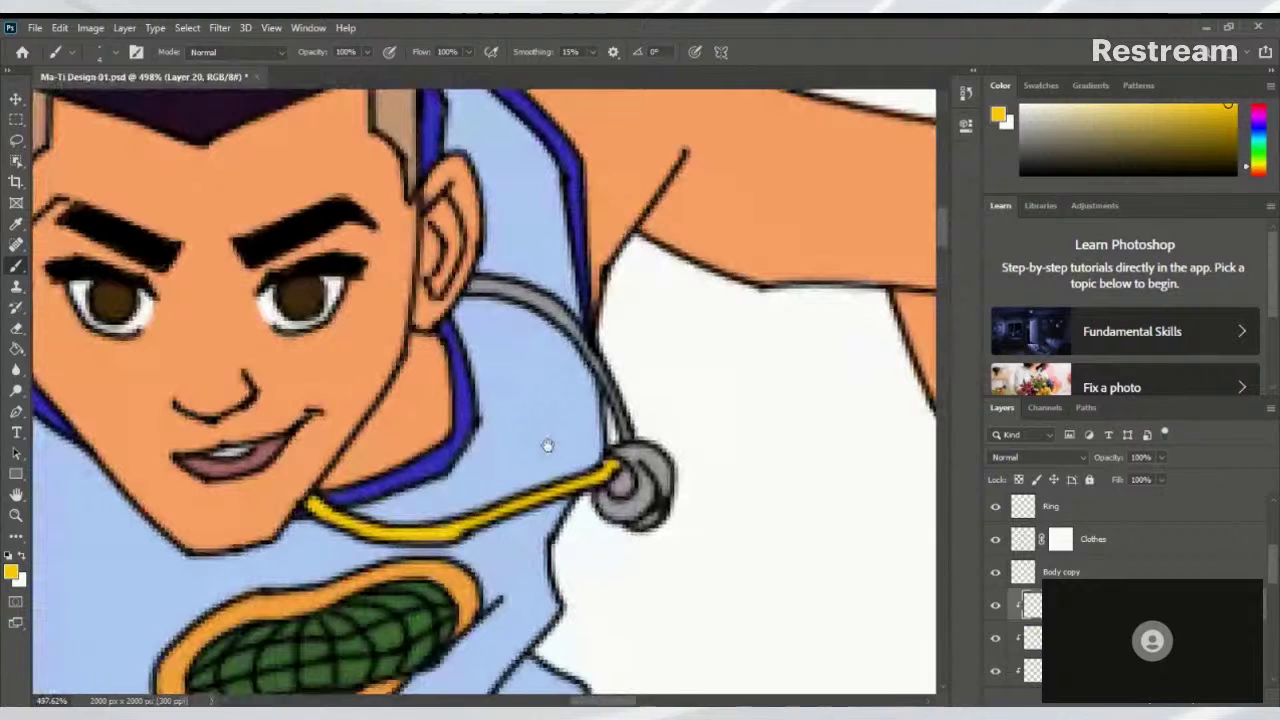
mouse_move(466, 283)
left_mouse_down()
mouse_move(536, 296)
mouse_move(585, 345)
mouse_move(645, 490)
mouse_move(636, 514)
mouse_move(600, 496)
mouse_move(655, 462)
mouse_move(630, 450)
left_mouse_up()
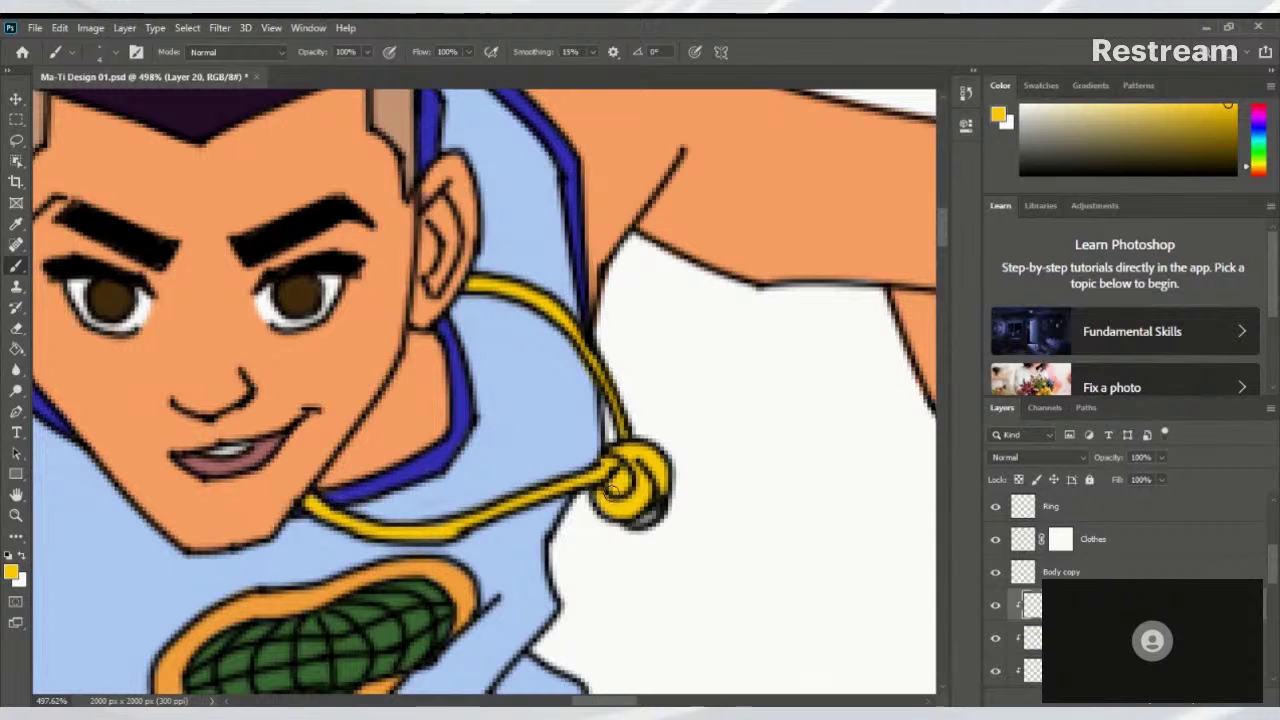
key("ctrl+minus")
key("ctrl+plus")
left_click_drag(680, 405, 597, 496)
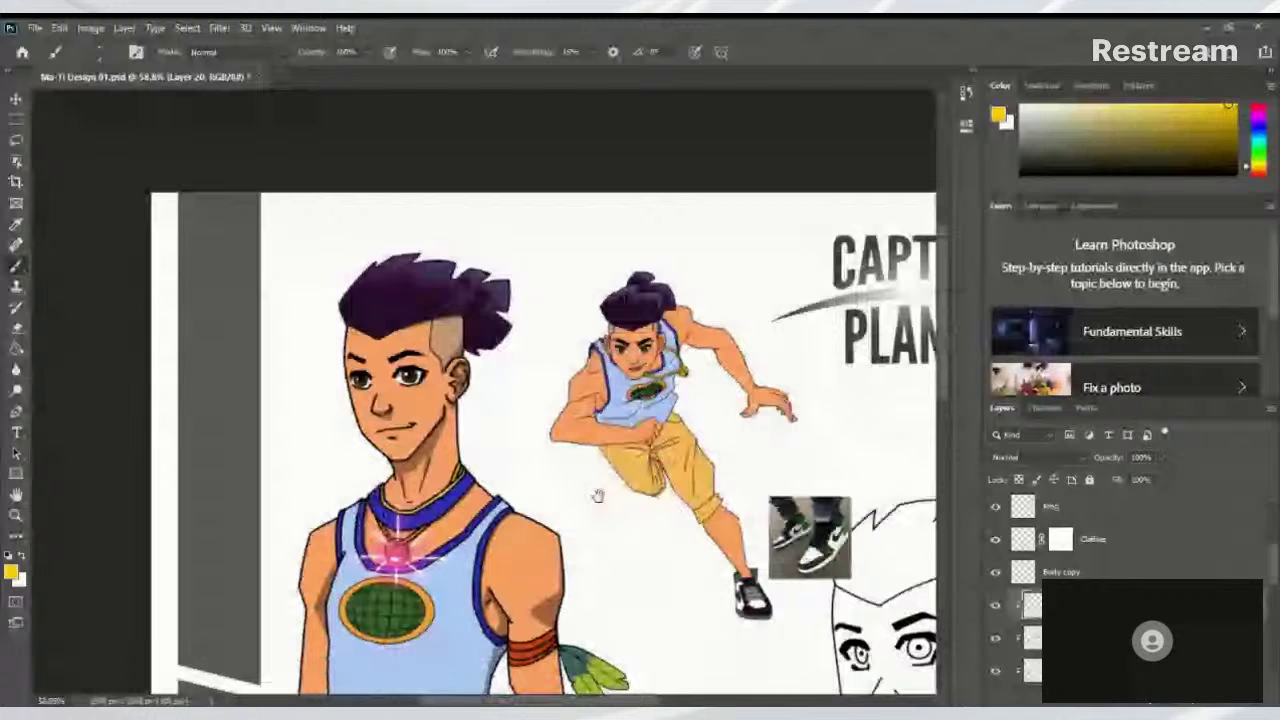
key("ctrl+0")
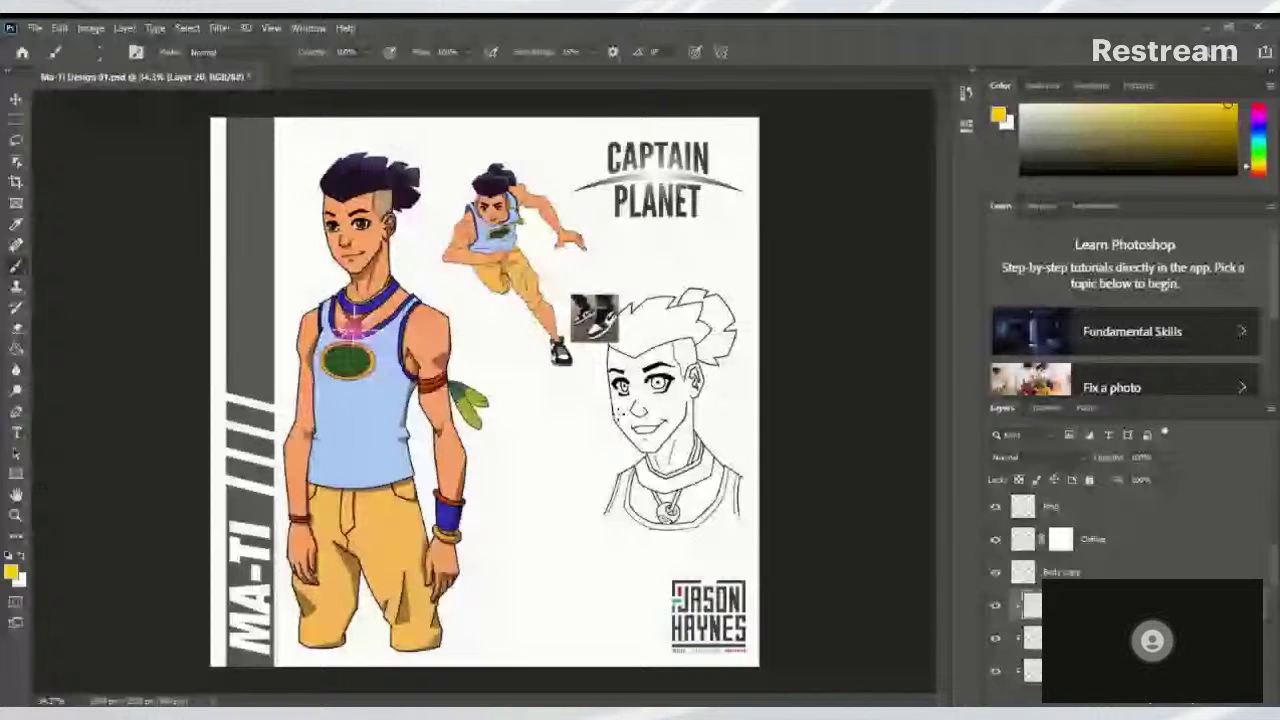
scroll(1100, 580, "down", 3)
left_click(992, 562)
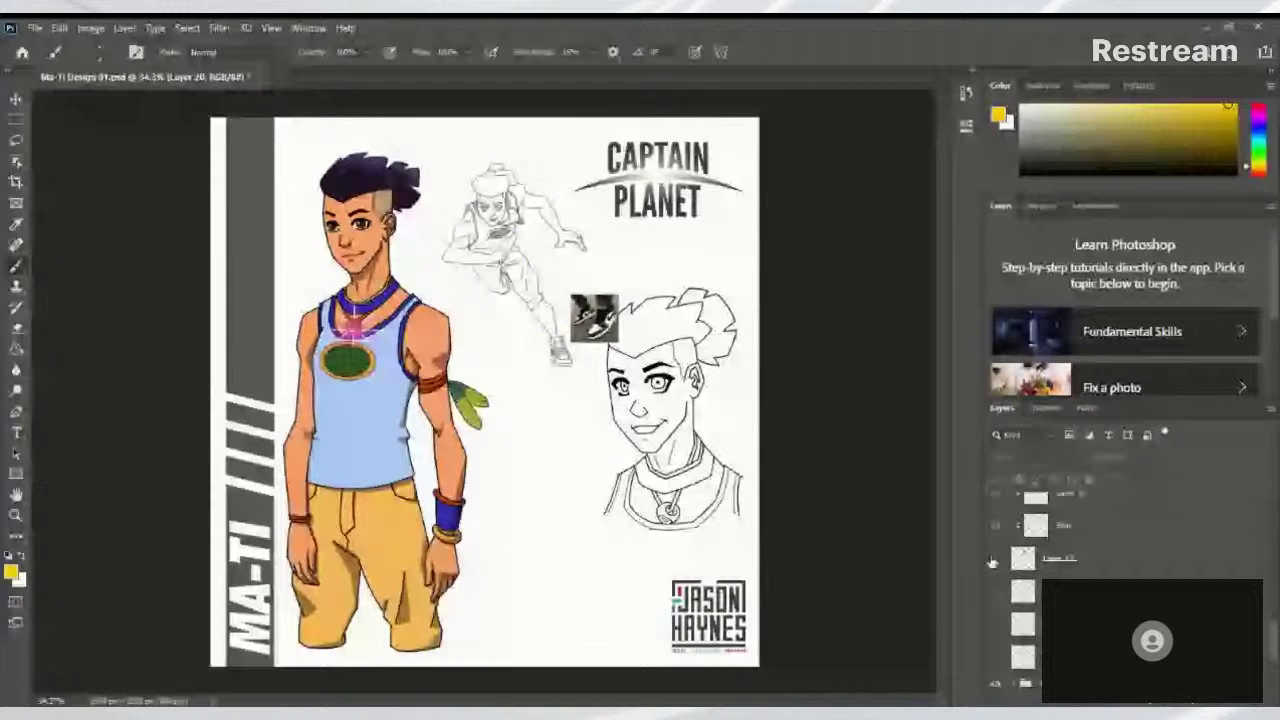
left_click(992, 562)
left_click(1060, 558)
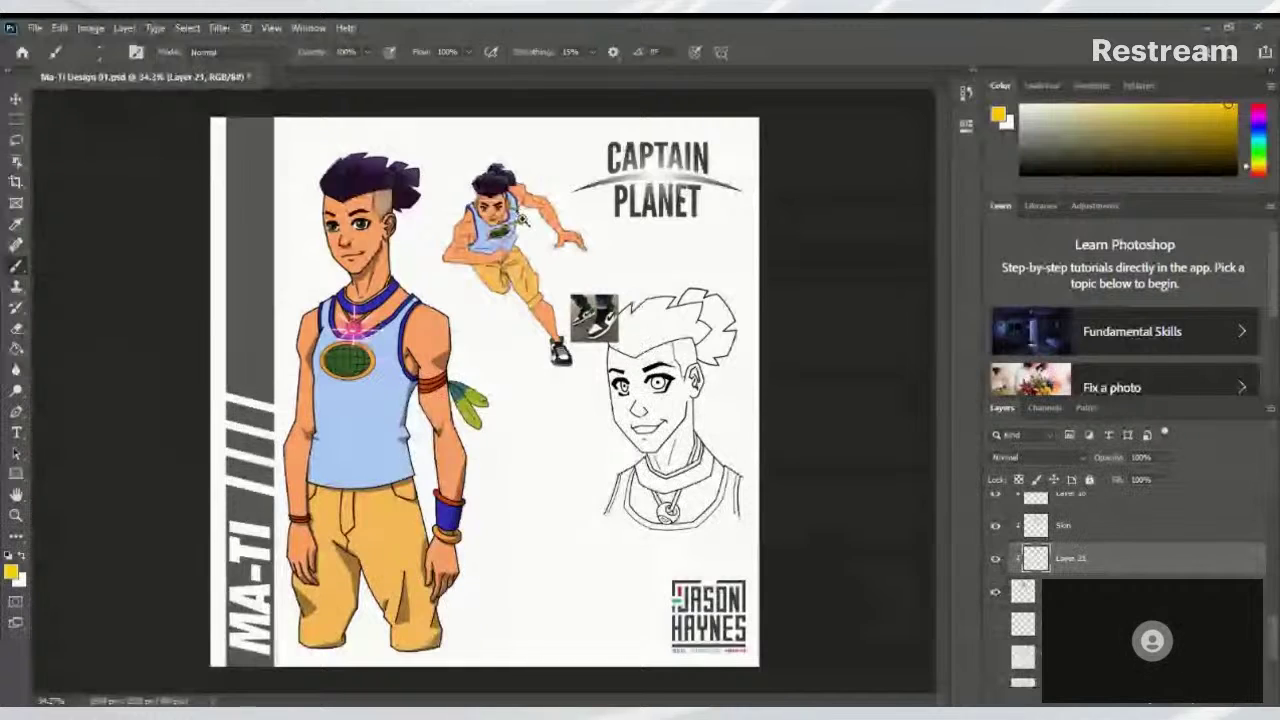
scroll(520, 215, "up", 1)
Reset the paint colours to black and white and choose the Hard Round brush
scroll(549, 220, "up", 5)
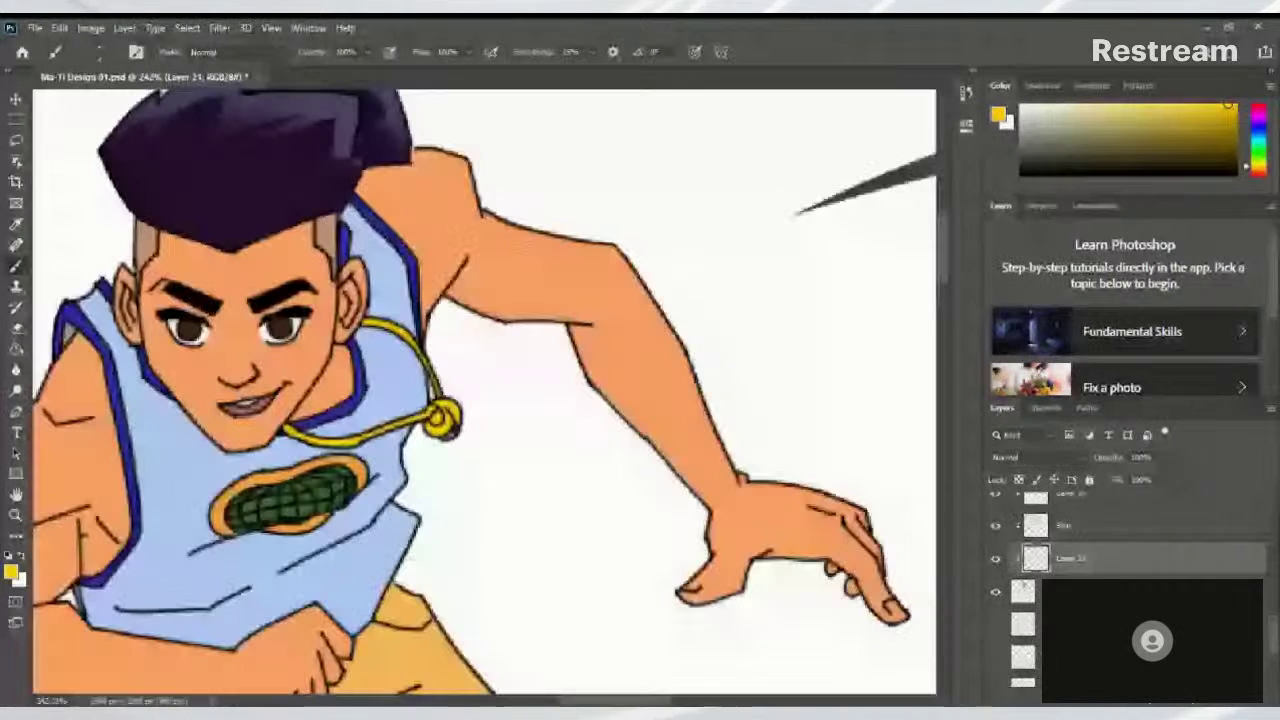
left_click_drag(693, 278, 633, 303)
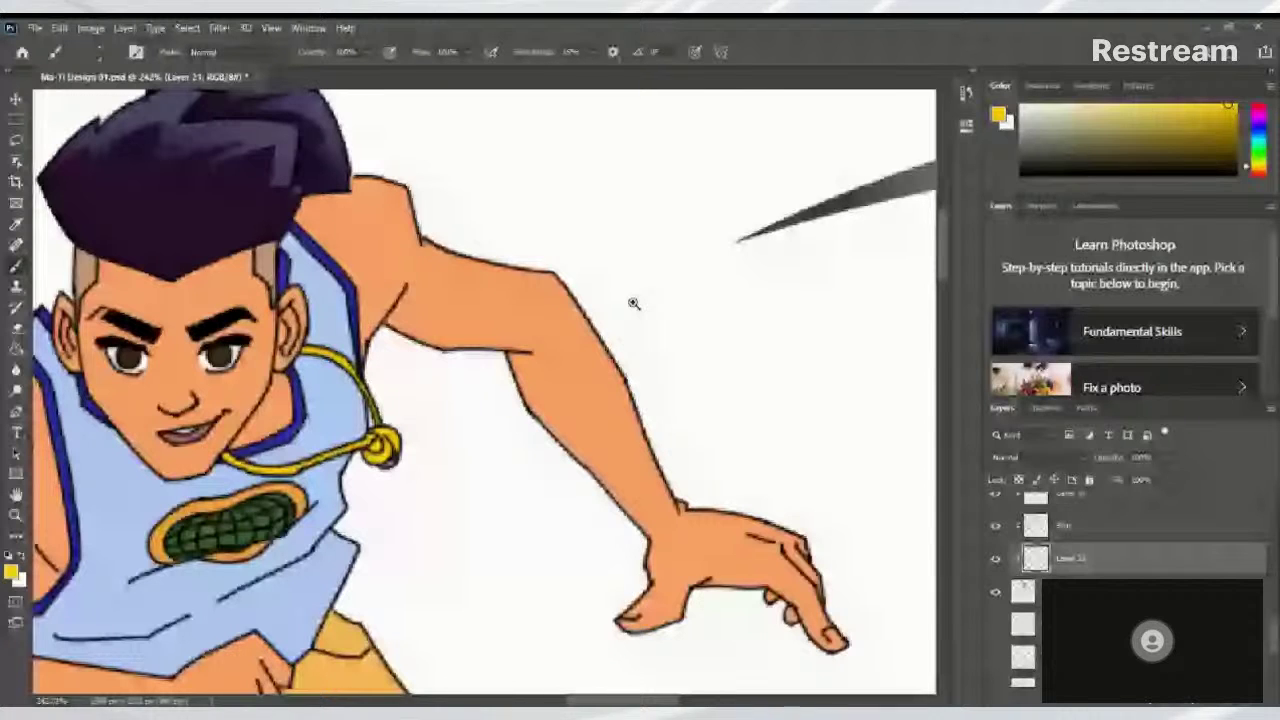
left_click_drag(633, 303, 613, 356)
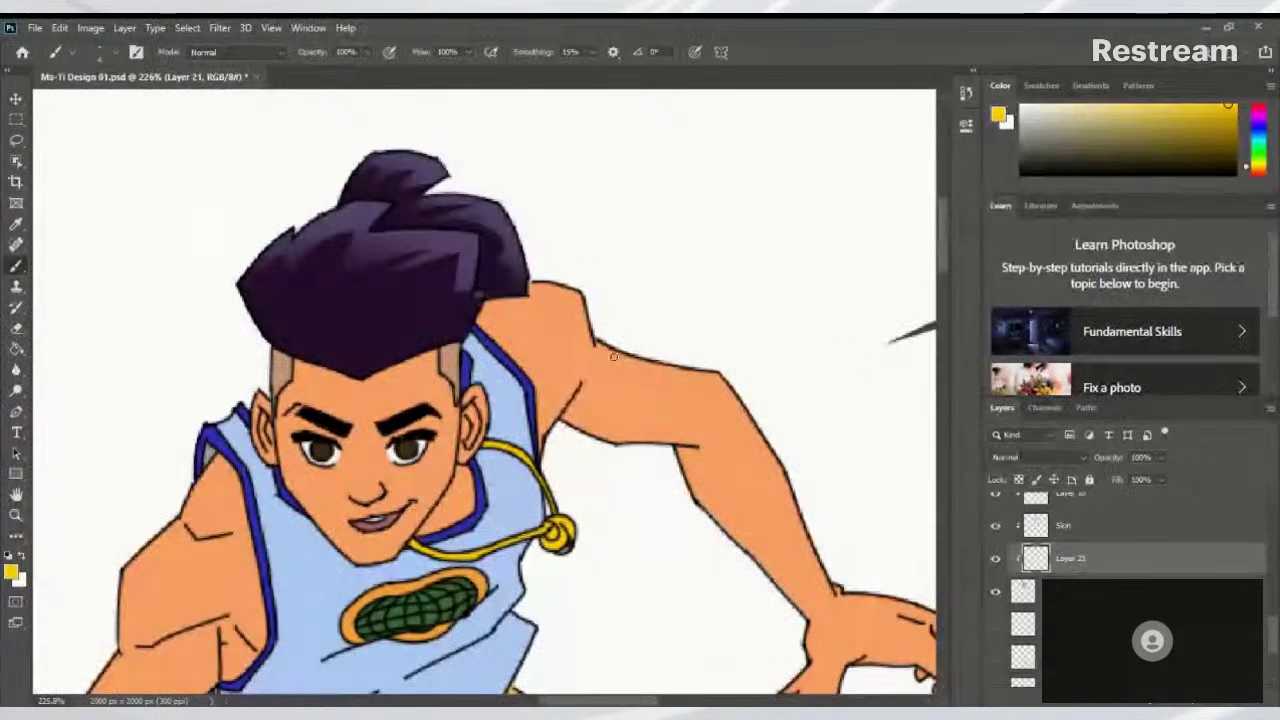
key("d")
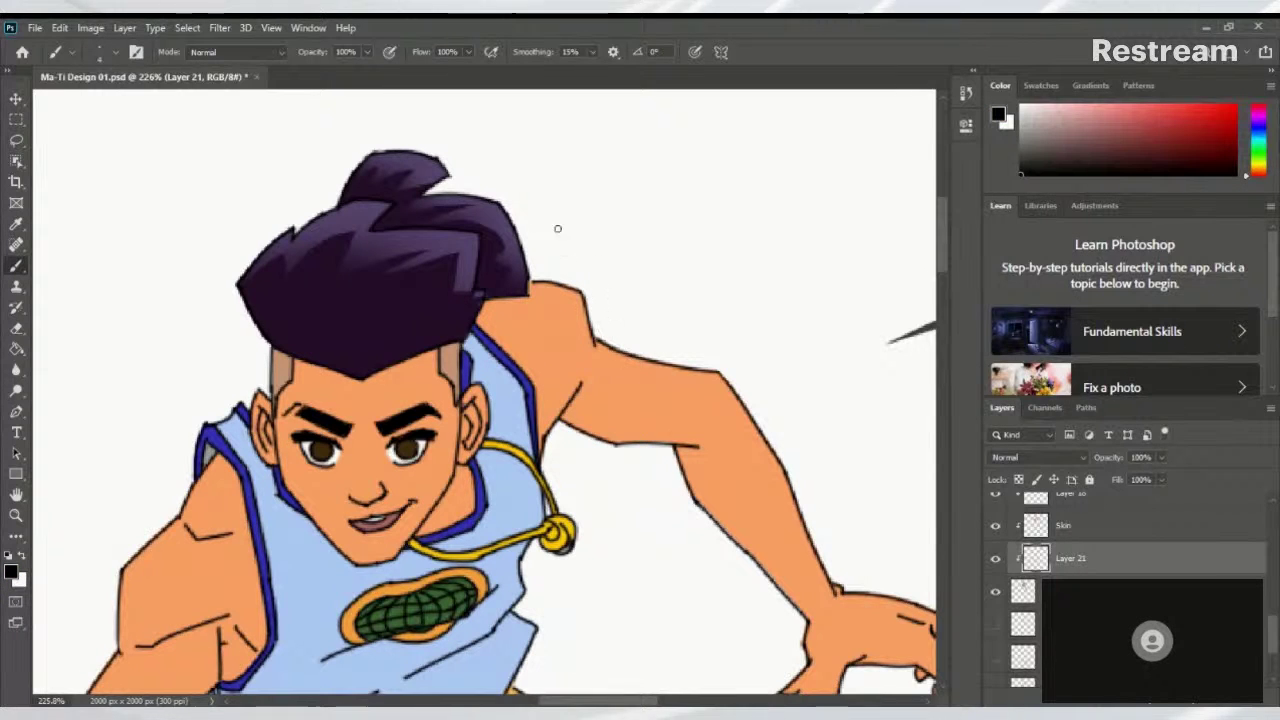
left_click(110, 52)
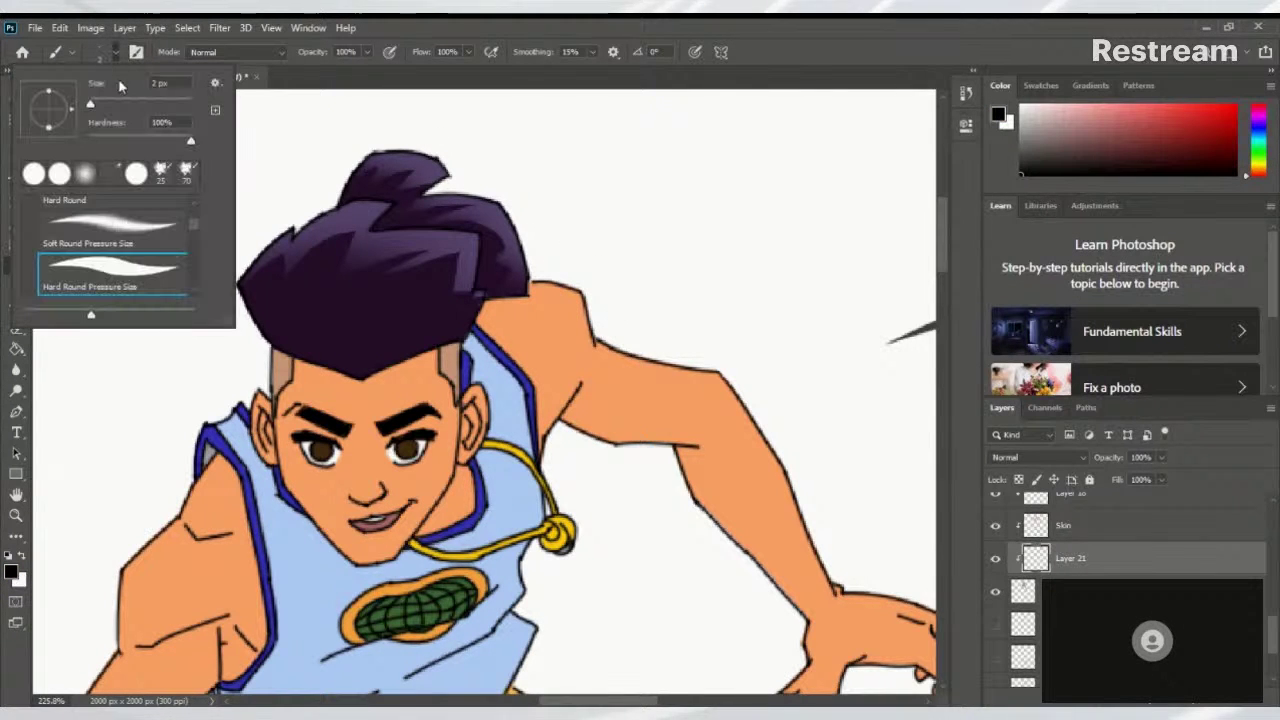
left_click(59, 173)
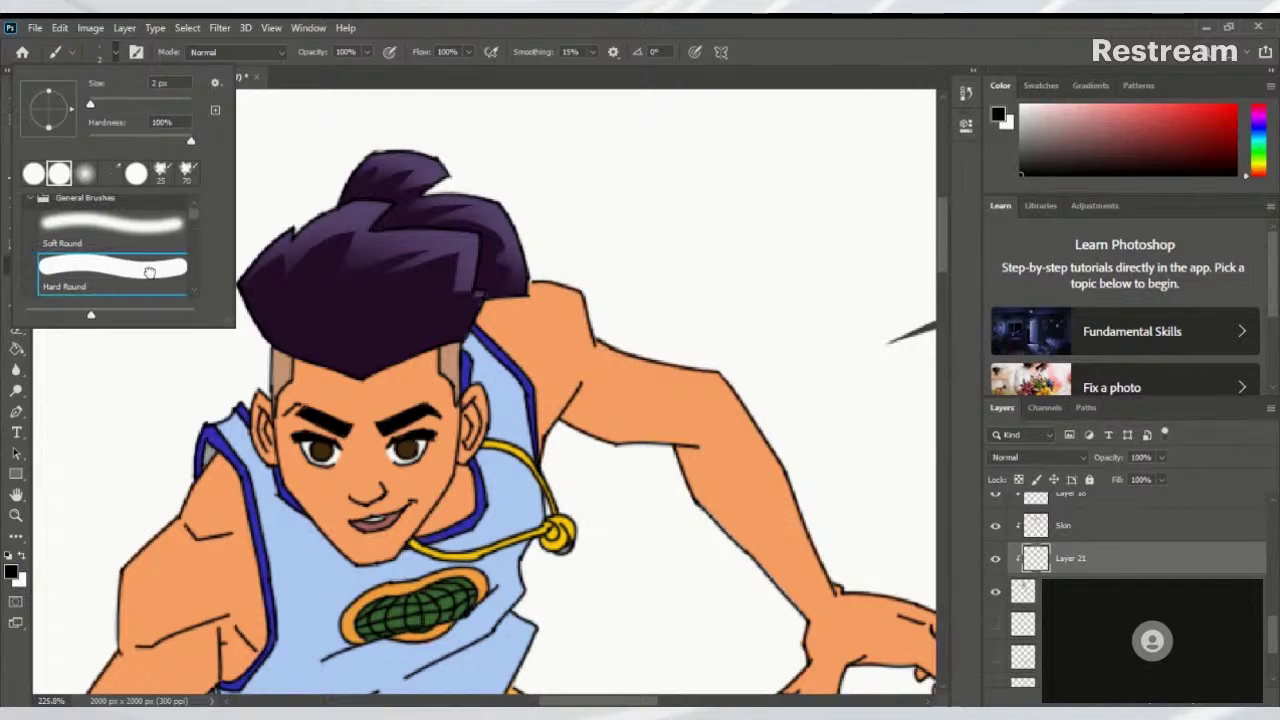
left_click(843, 65)
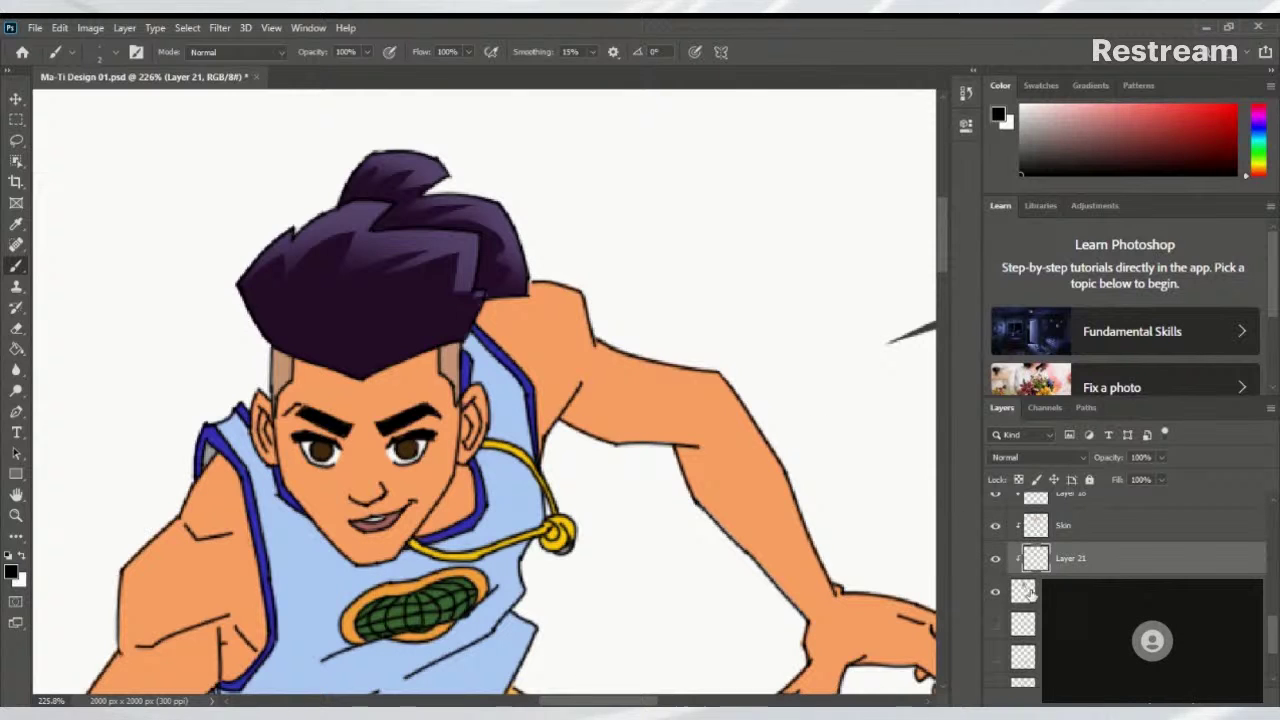
Make Layer 13 active and turn off the black line-art layer's visibility
left_click(1020, 594)
left_click(996, 592, "alt")
left_click(996, 592, "alt")
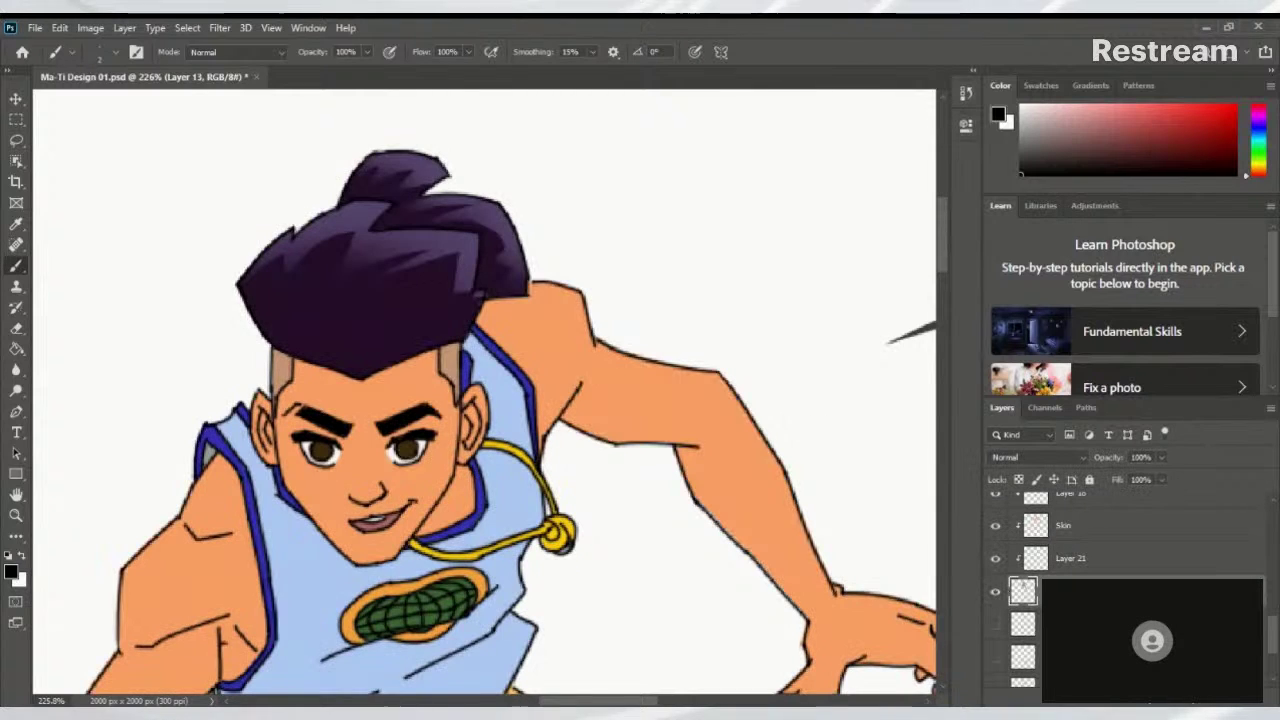
scroll(1265, 641, "up", 5)
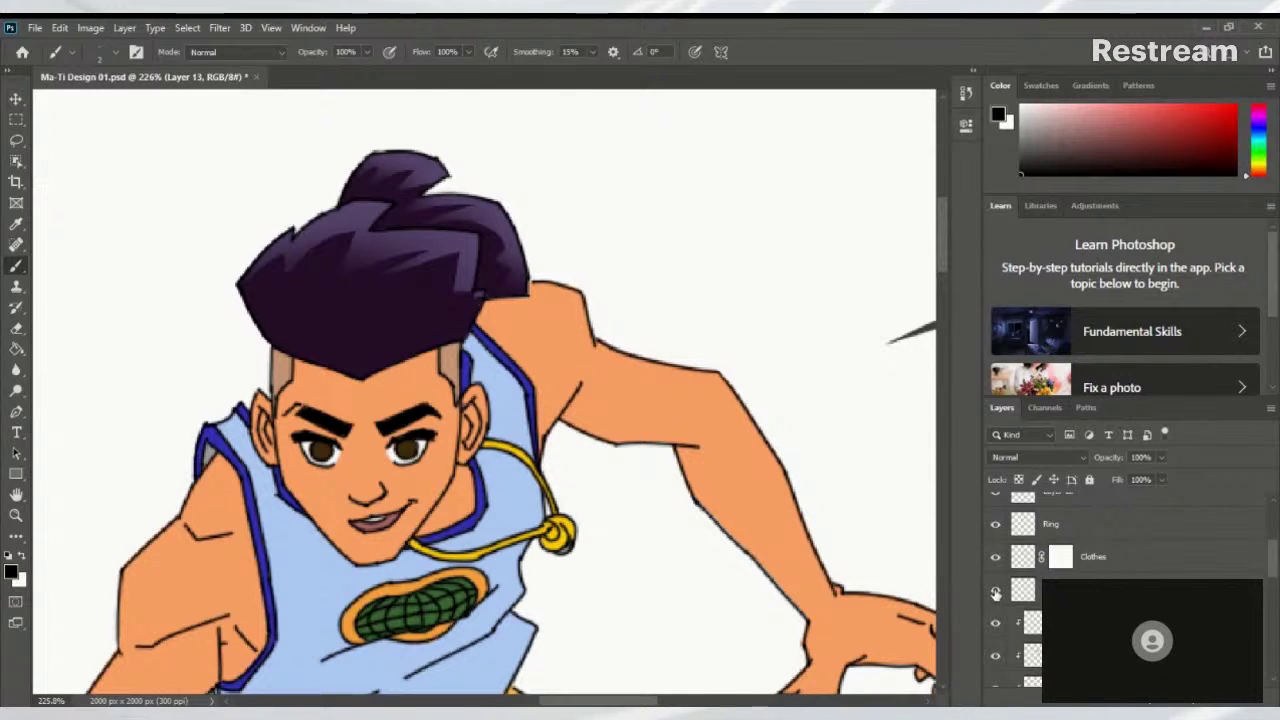
left_click(996, 592)
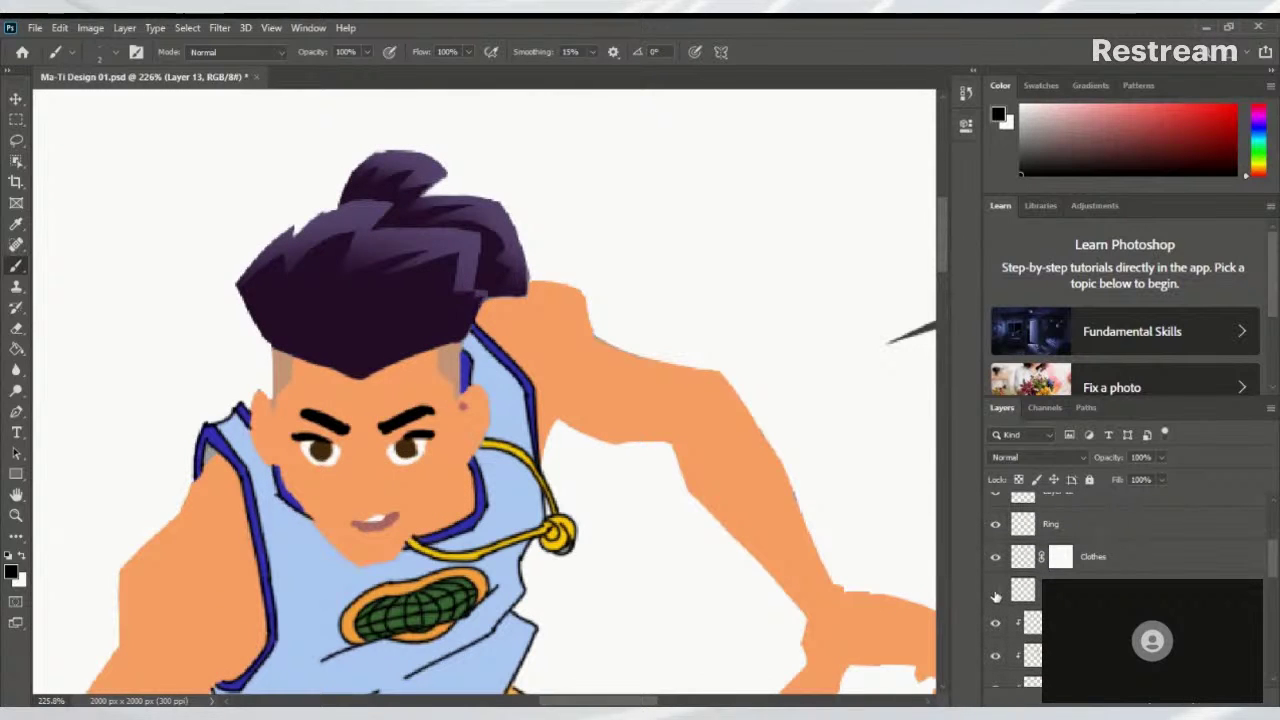
Make the line-art layer visible again
left_click(996, 593)
scroll(600, 300, "up", 3)
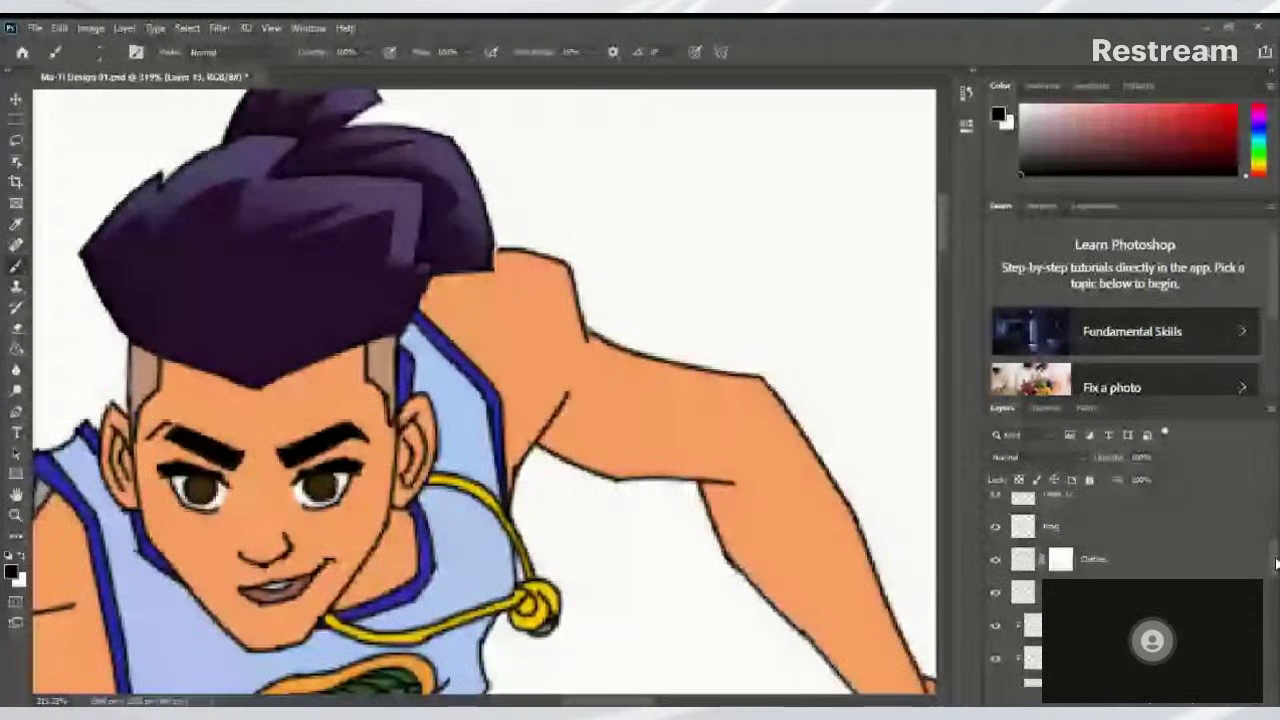
left_click_drag(1272, 567, 1272, 555)
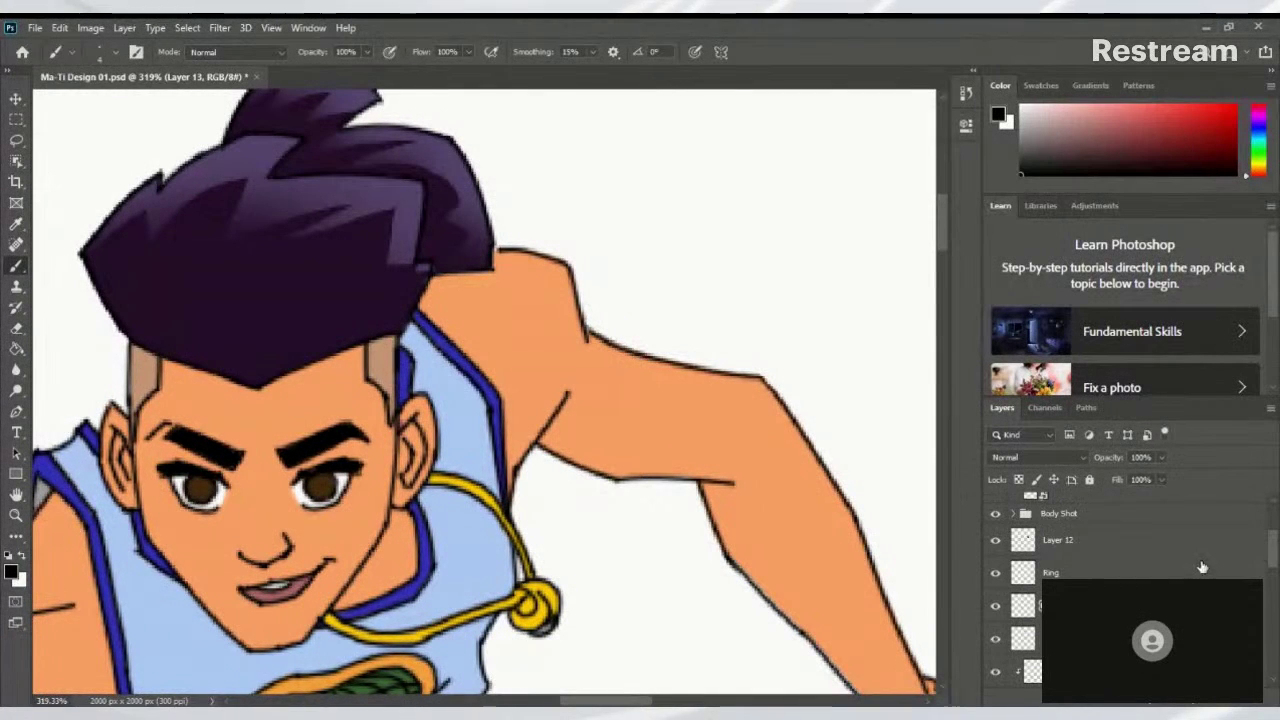
Select Layer 12 and compare the figure with it on and off, finishing with it hidden
left_click(1088, 544)
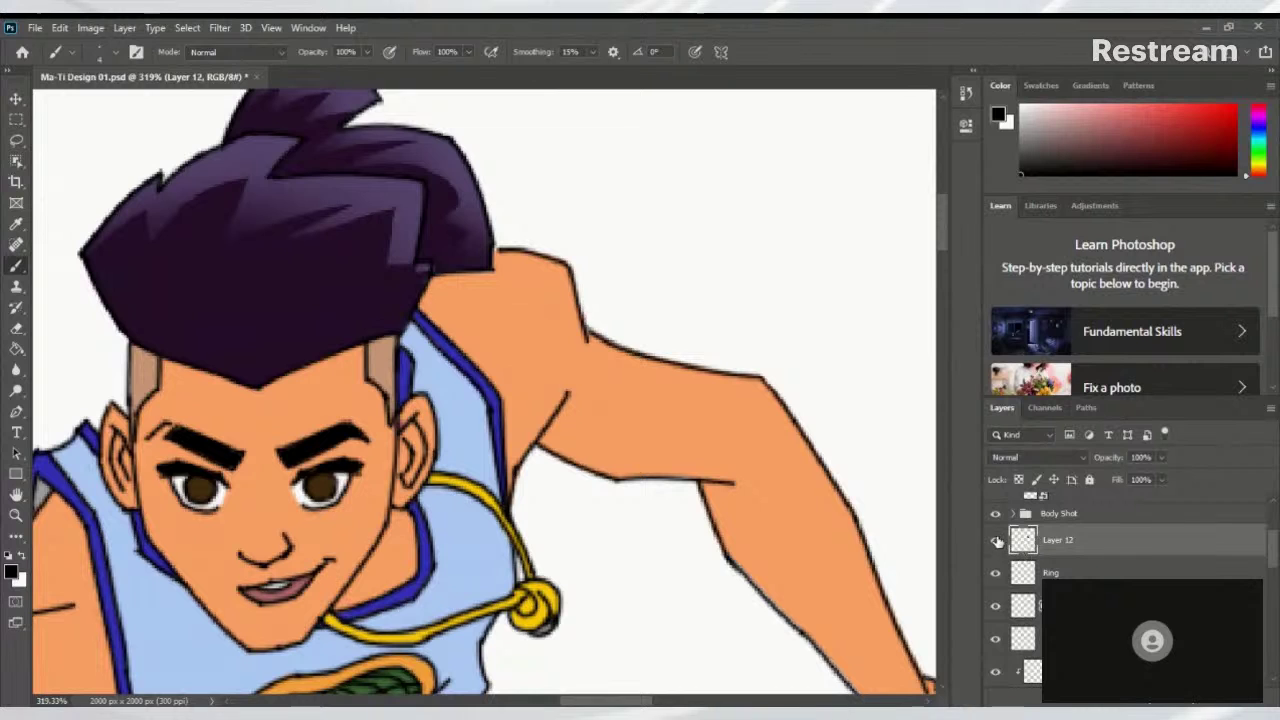
left_click(996, 542)
left_click_drag(849, 553, 962, 210)
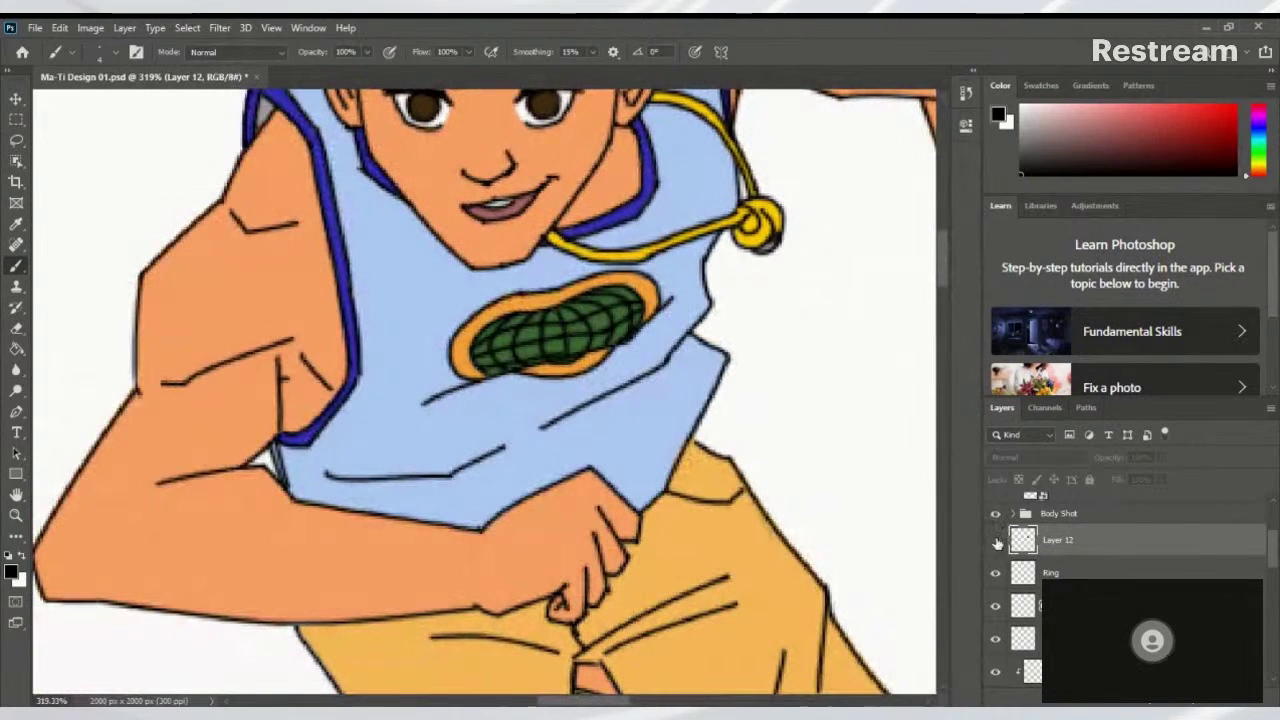
left_click(996, 542)
left_click(996, 542)
key("ctrl+minus")
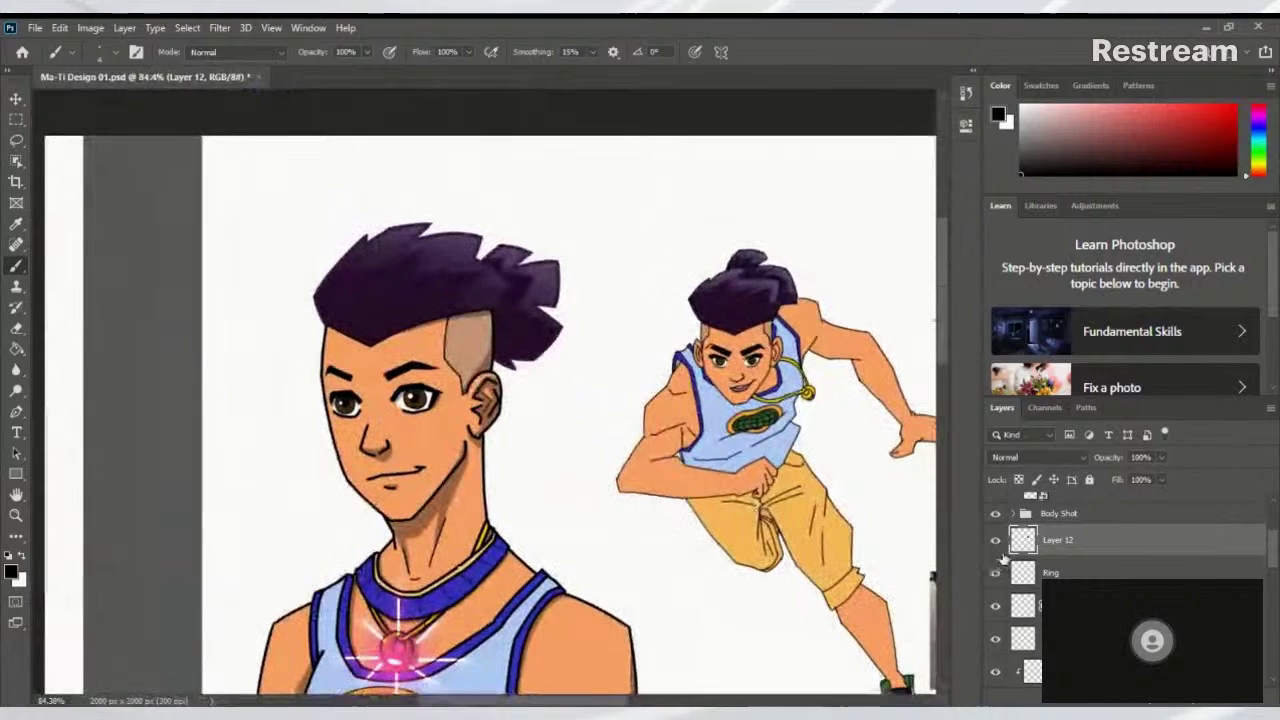
left_click(996, 542)
left_click(996, 542)
left_click(996, 542)
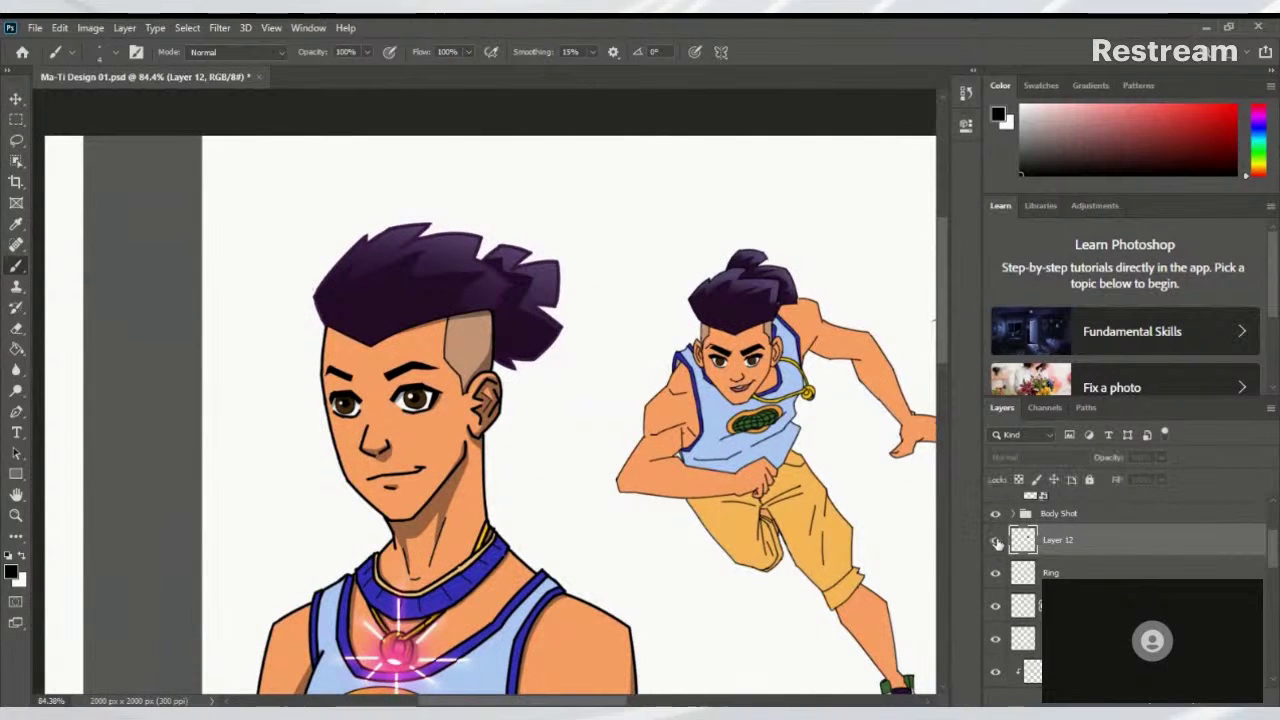
left_click(996, 542)
left_click(996, 542)
left_click(996, 542)
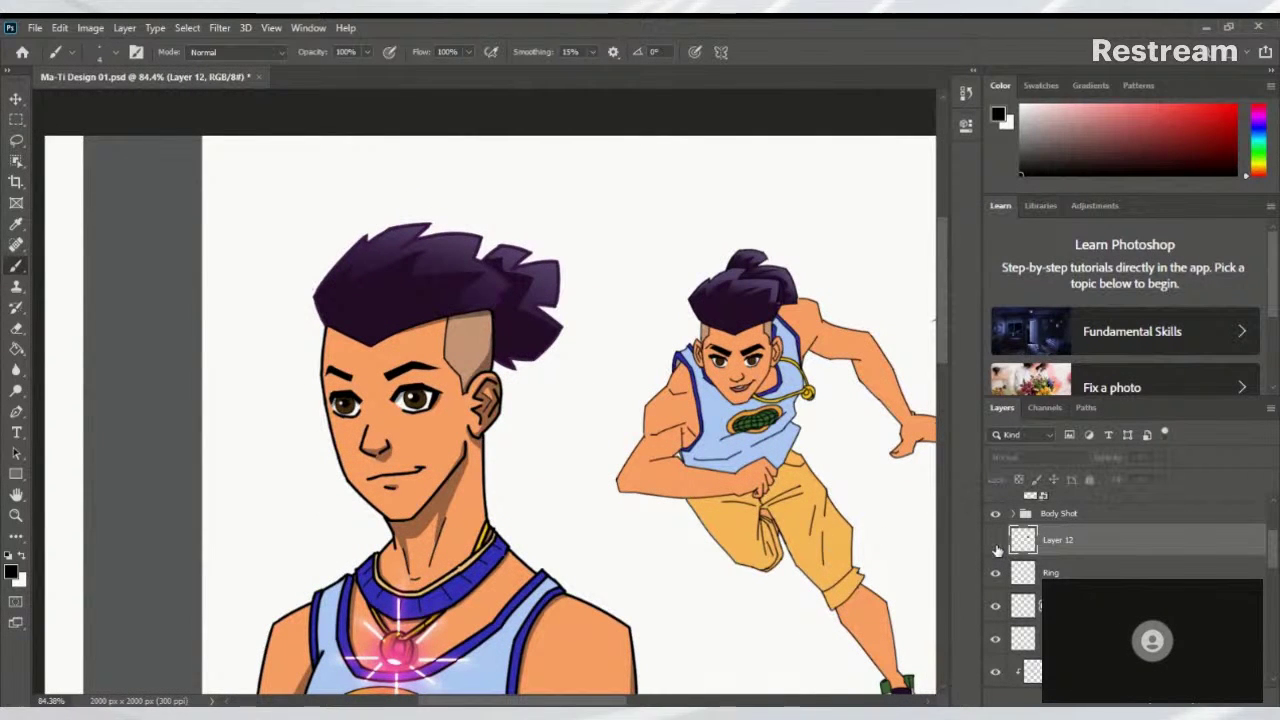
left_click_drag(900, 520, 489, 247)
left_click_drag(741, 286, 857, 412)
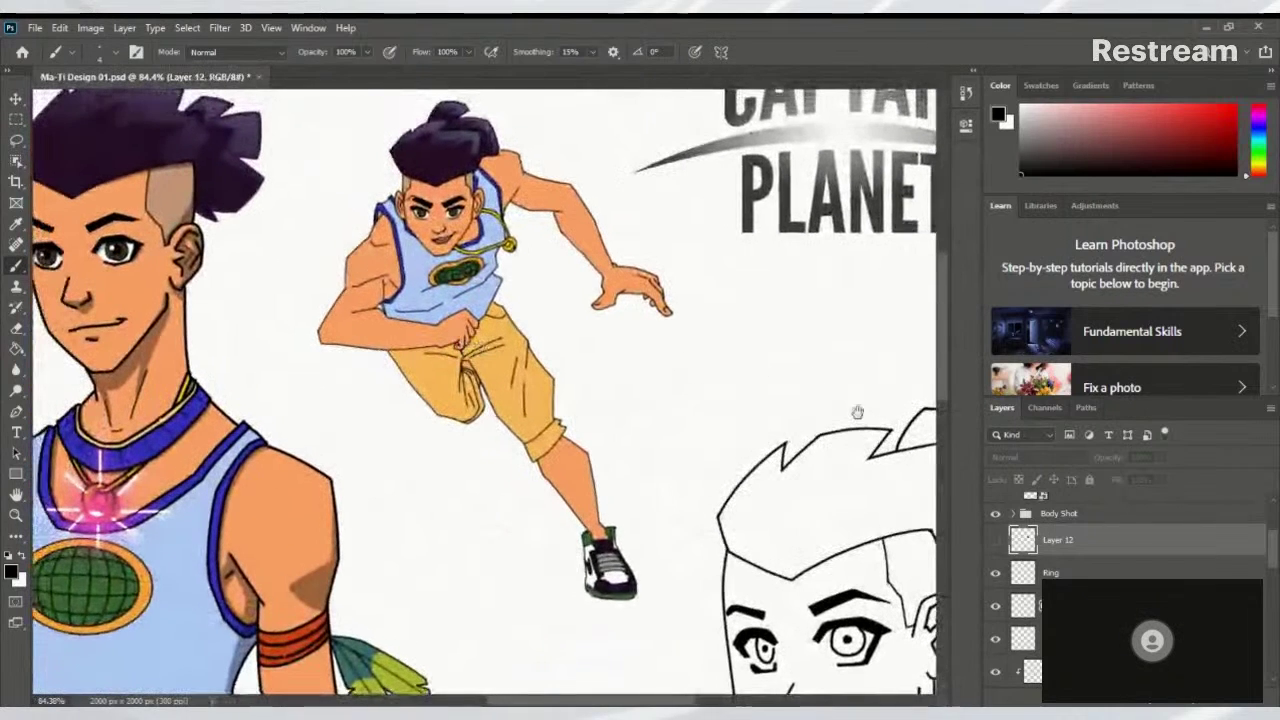
Select the Ring layer and zoom in on the running figure's shoulder
left_click(1018, 570)
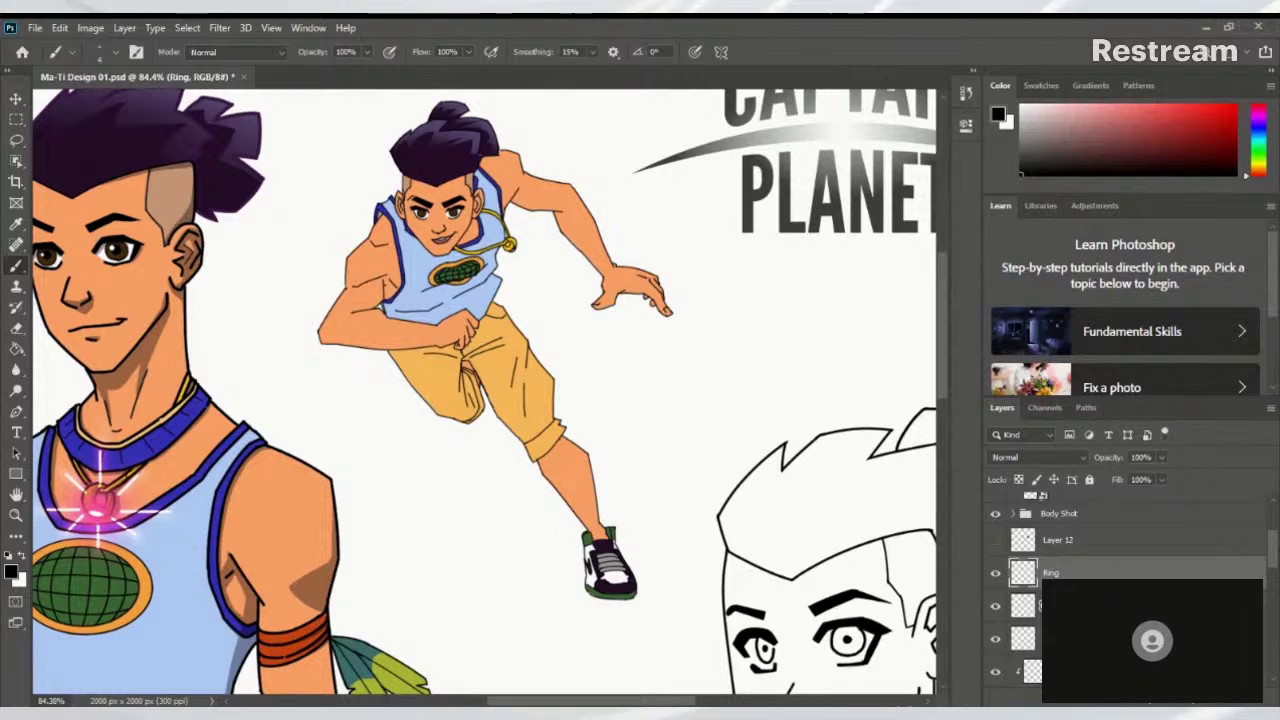
scroll(686, 489, "down", 5)
scroll(686, 489, "left", 4)
scroll(626, 420, "down", 2)
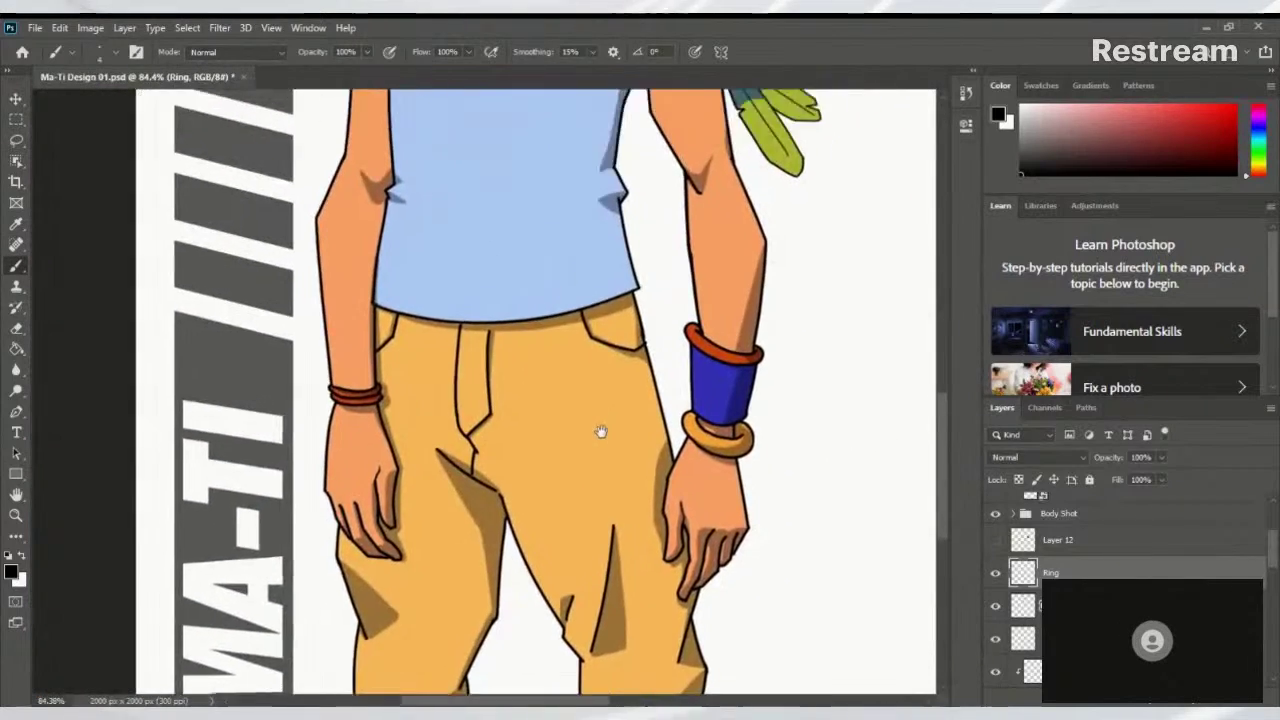
scroll(600, 431, "up", 6)
scroll(600, 431, "right", 4)
scroll(539, 483, "up", 3)
scroll(539, 483, "right", 1)
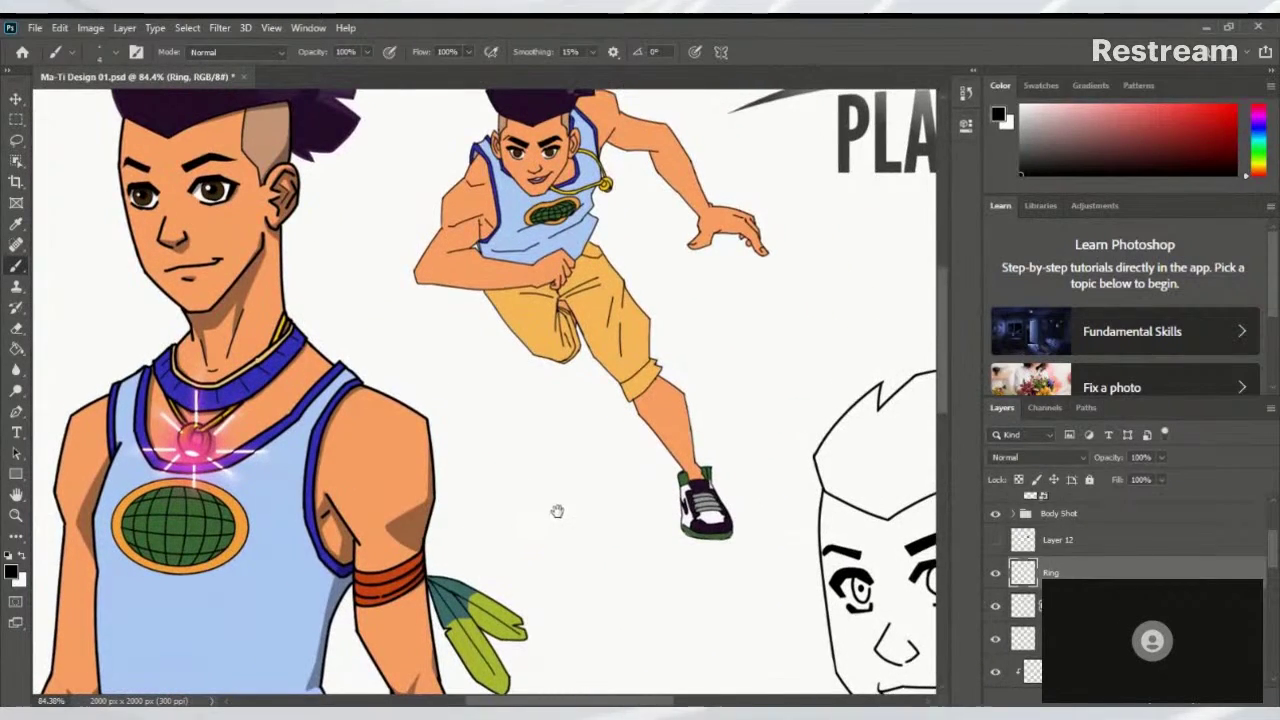
scroll(543, 523, "up", 2)
scroll(543, 523, "right", 2)
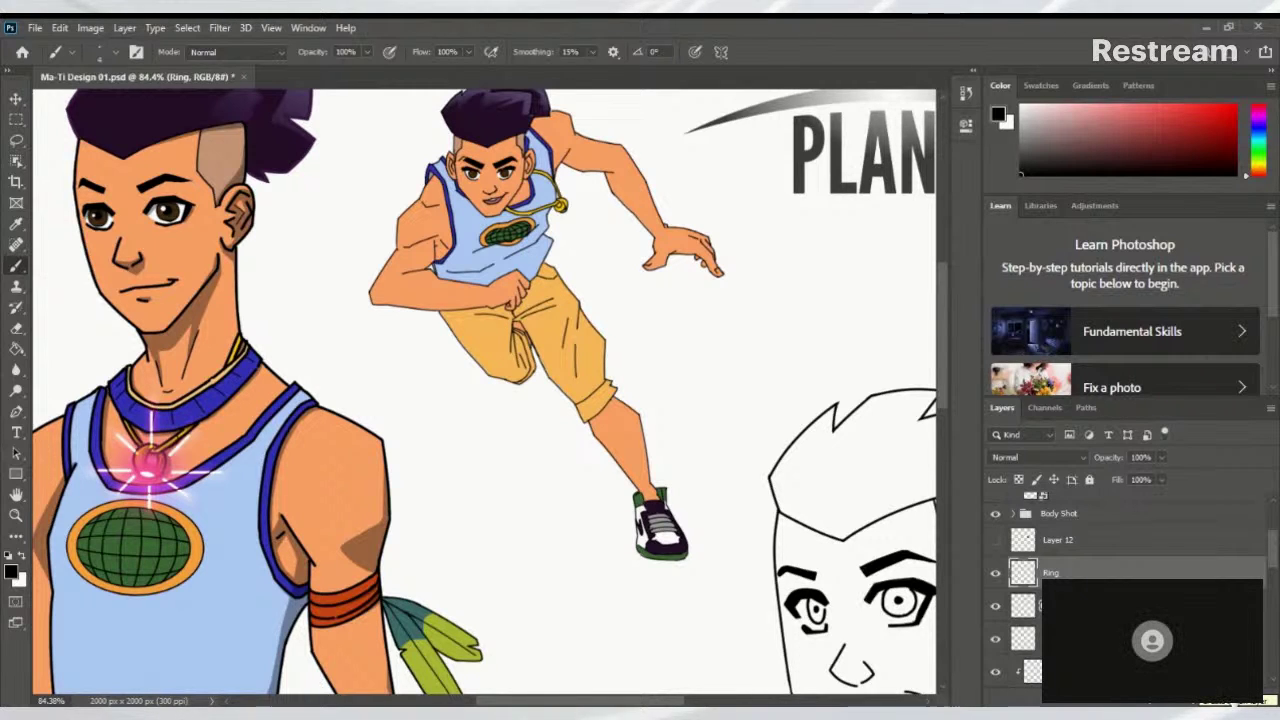
scroll(623, 323, "up", 3)
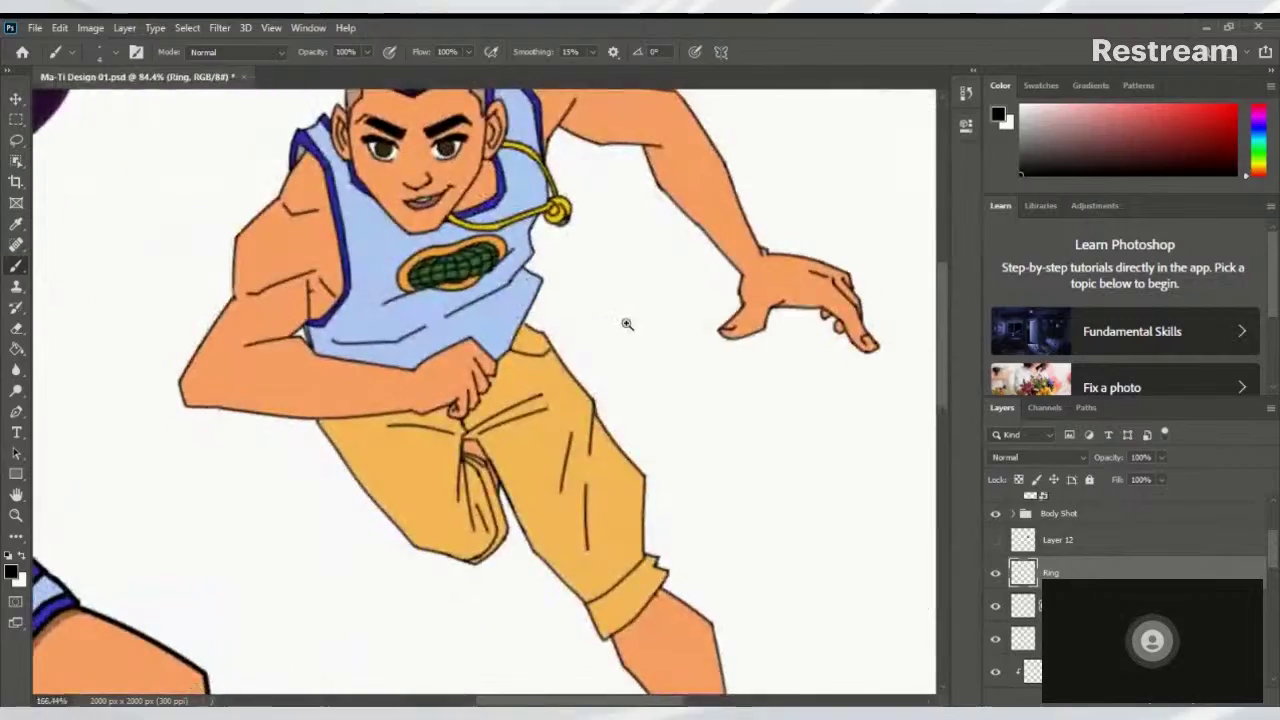
scroll(534, 296, "down", 5)
scroll(534, 296, "up", 5)
scroll(606, 337, "down", 2)
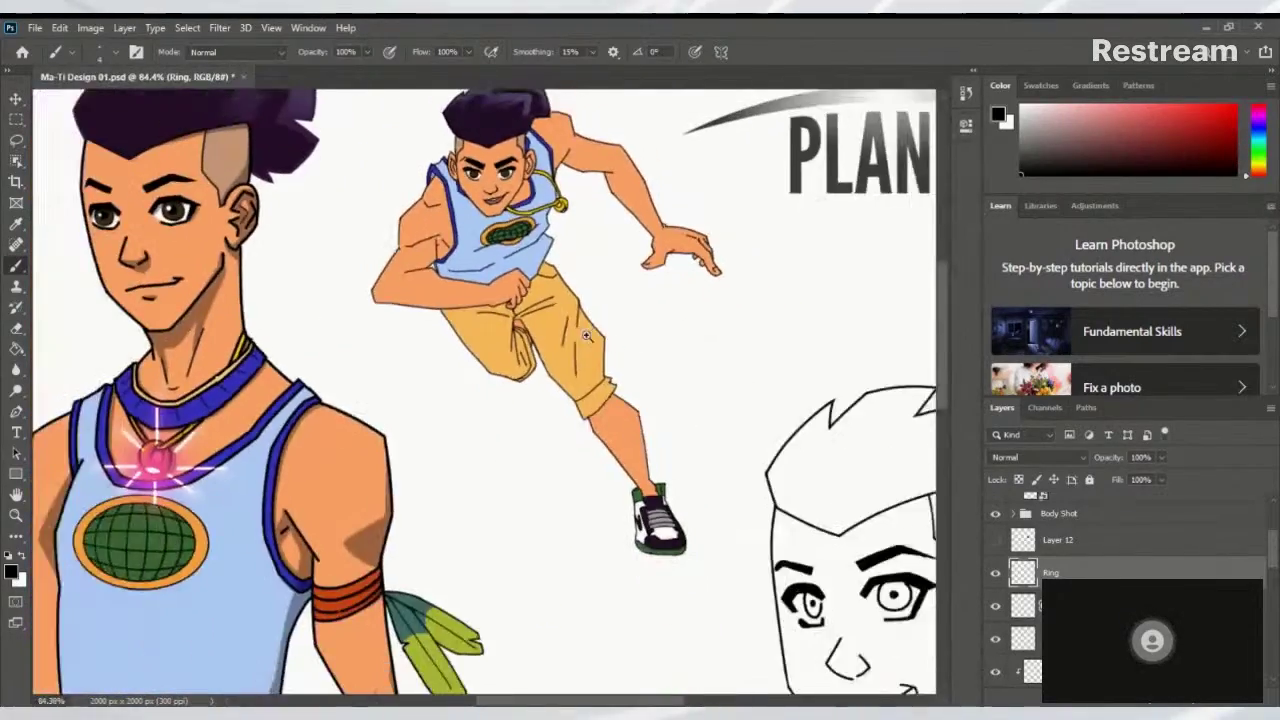
scroll(582, 334, "up", 5)
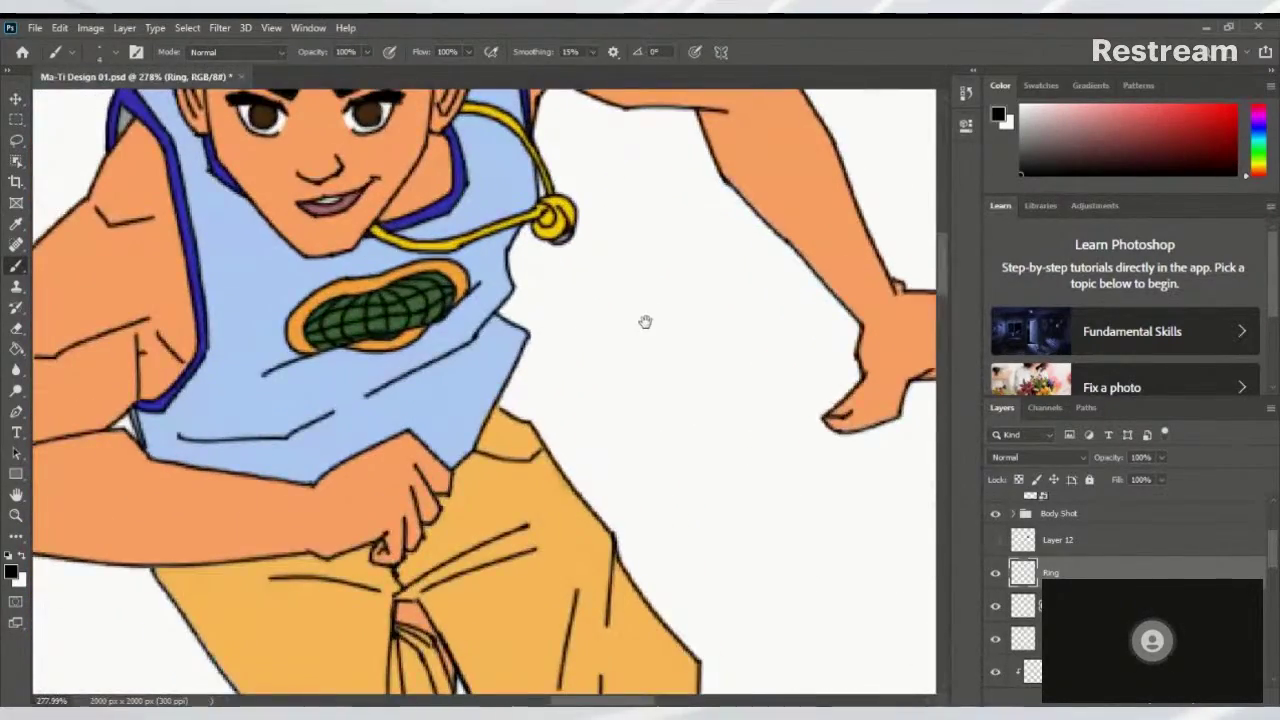
left_click_drag(646, 323, 463, 558)
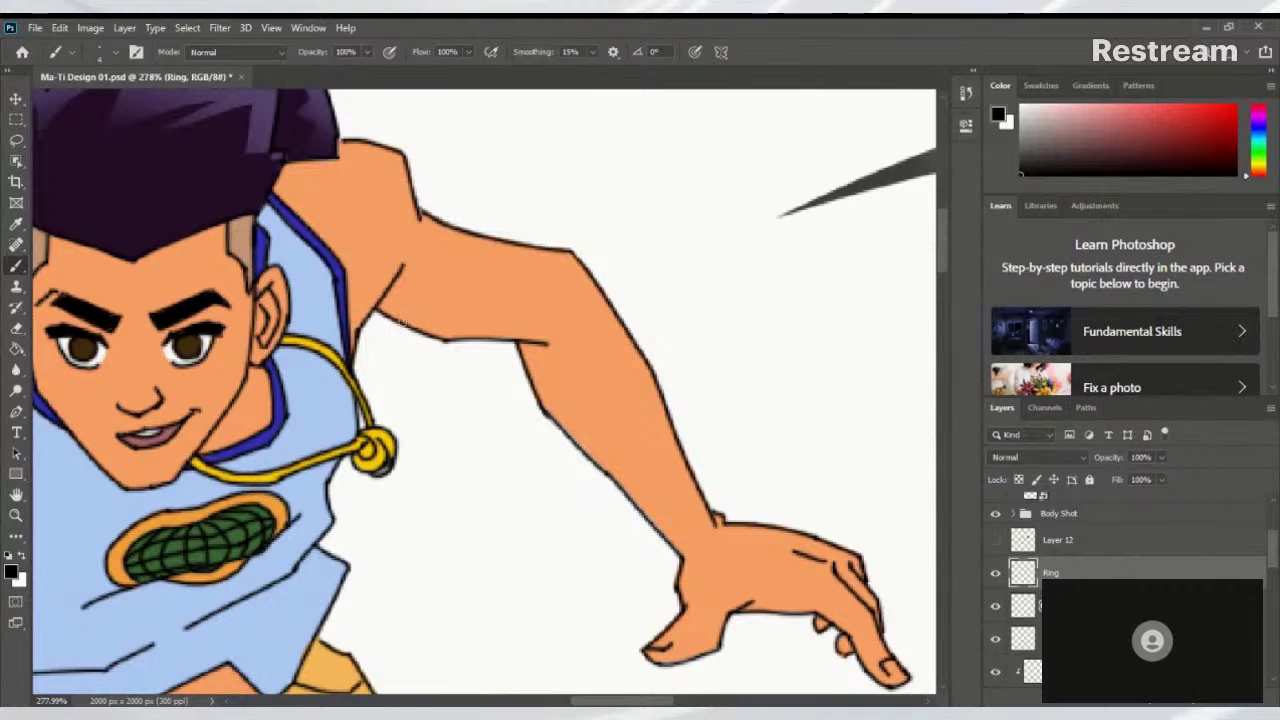
Draw a line around the shoulder curve, replacing an undone armpit stroke
mouse_move(400, 325)
left_mouse_down()
mouse_move(435, 318)
mouse_move(470, 246)
left_mouse_up()
key("ctrl+z")
mouse_move(424, 320)
left_mouse_down()
mouse_move(465, 262)
mouse_move(440, 218)
left_mouse_up()
Add new Layer 22 above Ring, leaving it unclipped after testing a clipping mask
left_click(1240, 700)
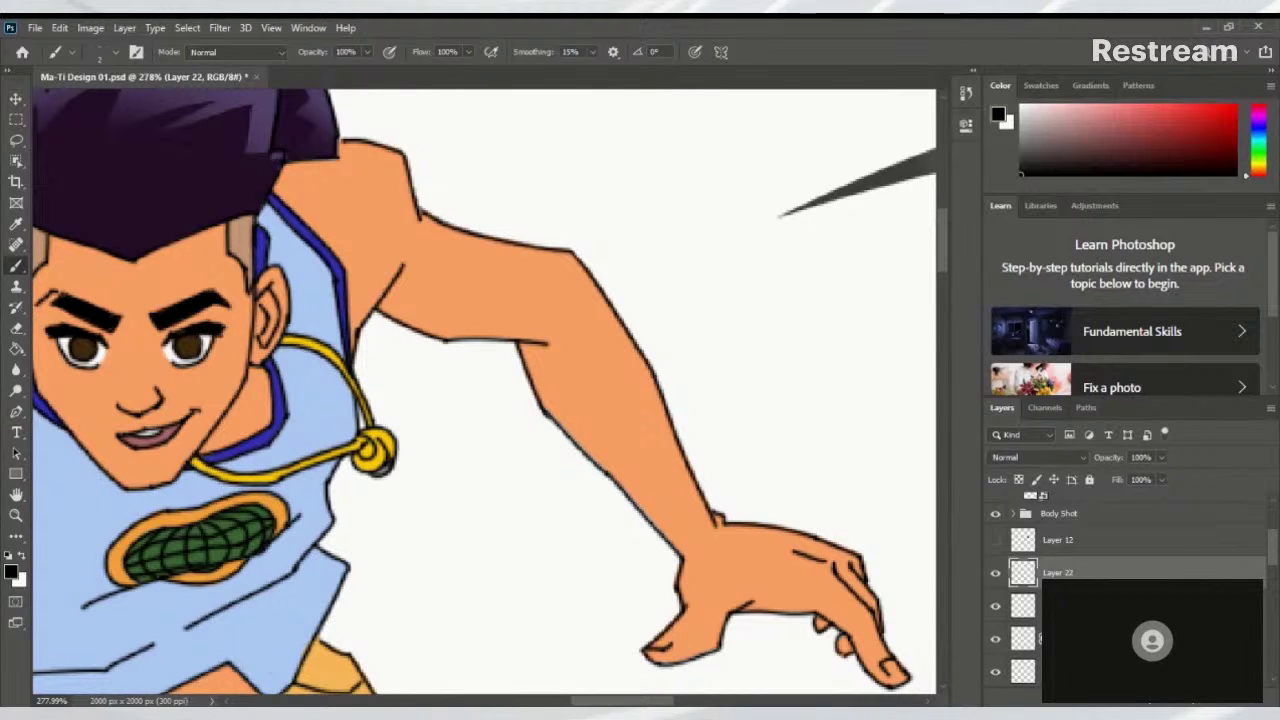
key("ctrl+alt+g")
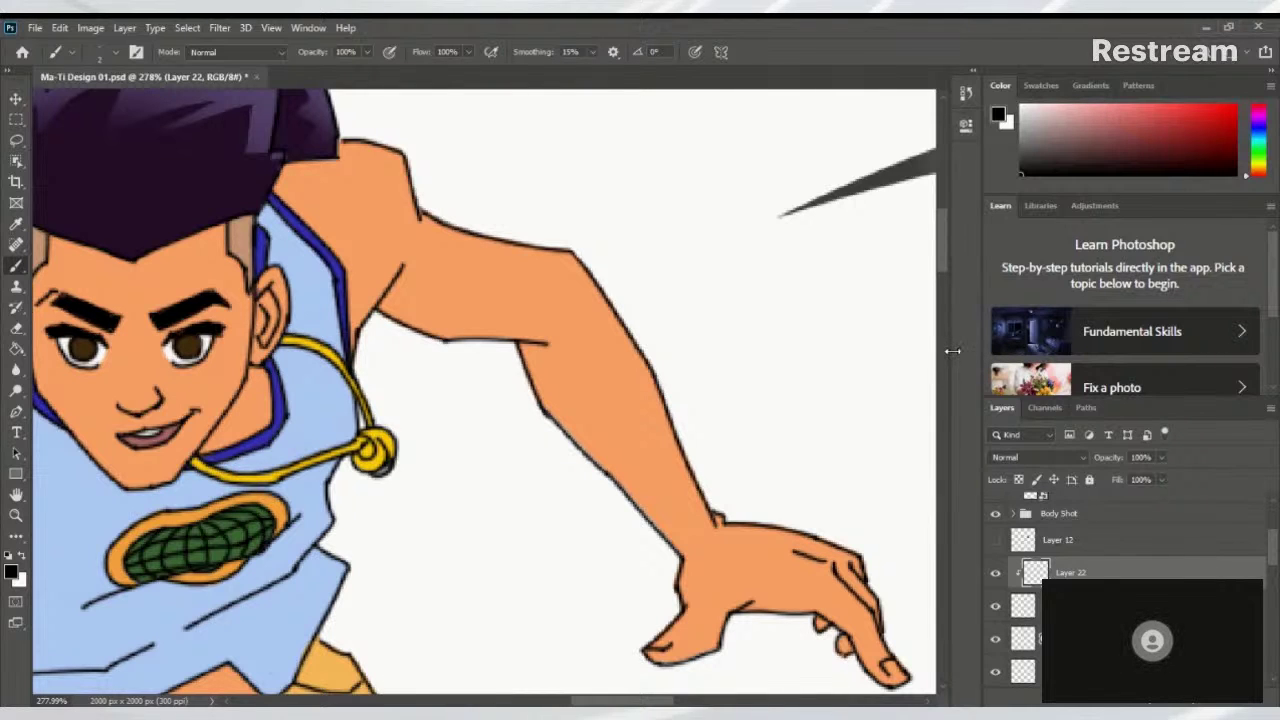
key("ctrl+alt+g")
Draw a curved band line down the upper arm, undoing and redrawing attempts
mouse_move(448, 203)
left_mouse_down()
mouse_move(488, 272)
mouse_move(484, 315)
mouse_move(449, 353)
mouse_move(400, 357)
mouse_move(422, 371)
mouse_move(472, 364)
mouse_move(503, 333)
left_mouse_up()
left_click_drag(507, 285, 491, 250)
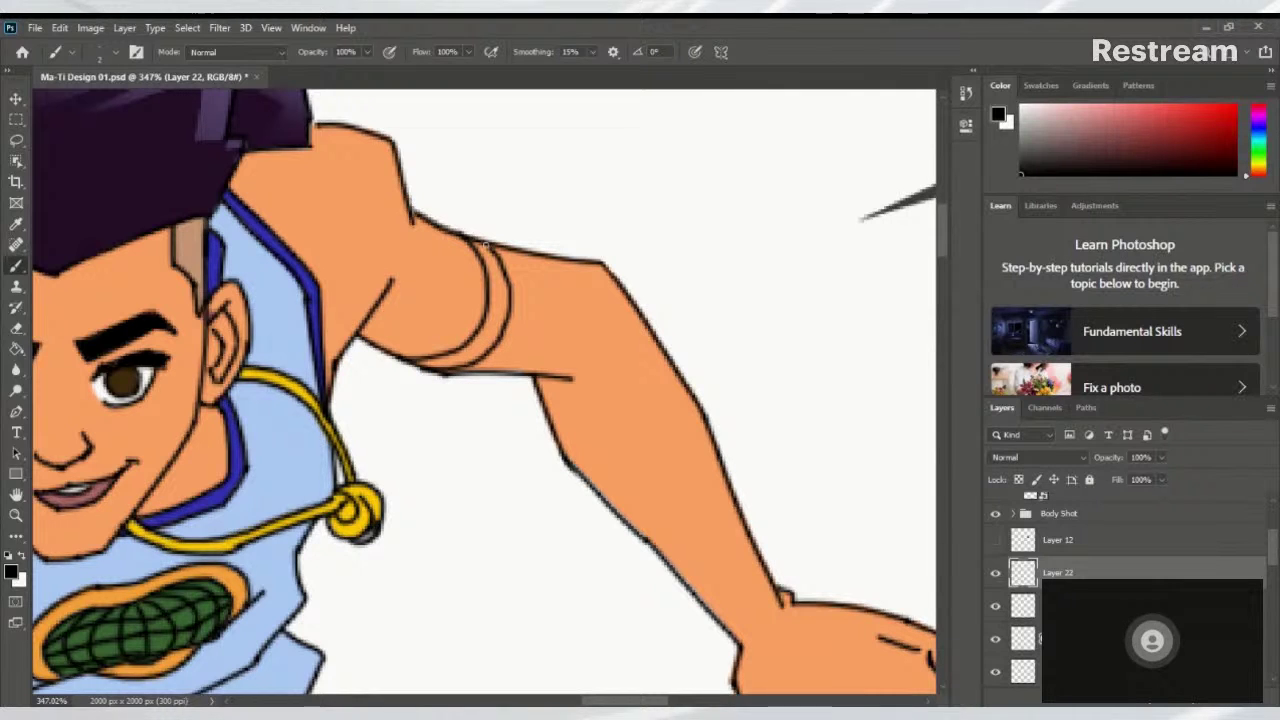
mouse_move(472, 372)
left_mouse_down()
mouse_move(524, 332)
mouse_move(530, 298)
mouse_move(507, 242)
left_mouse_up()
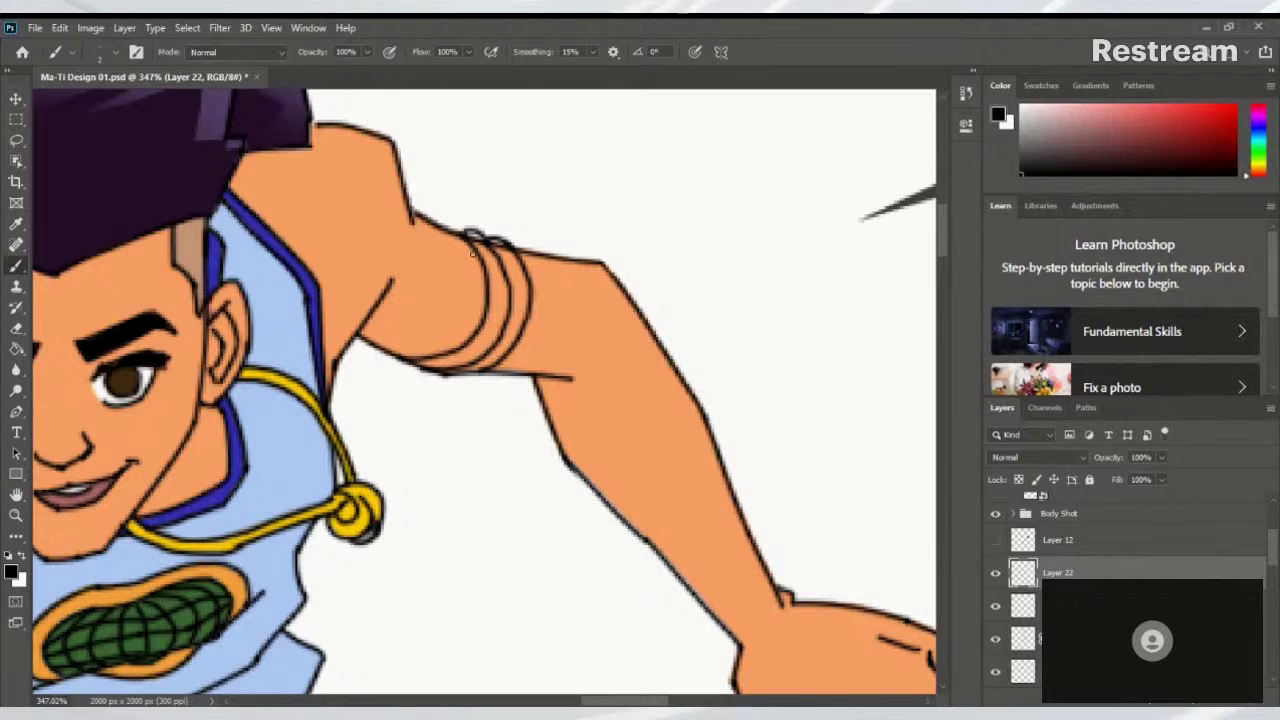
left_click_drag(465, 392, 484, 332)
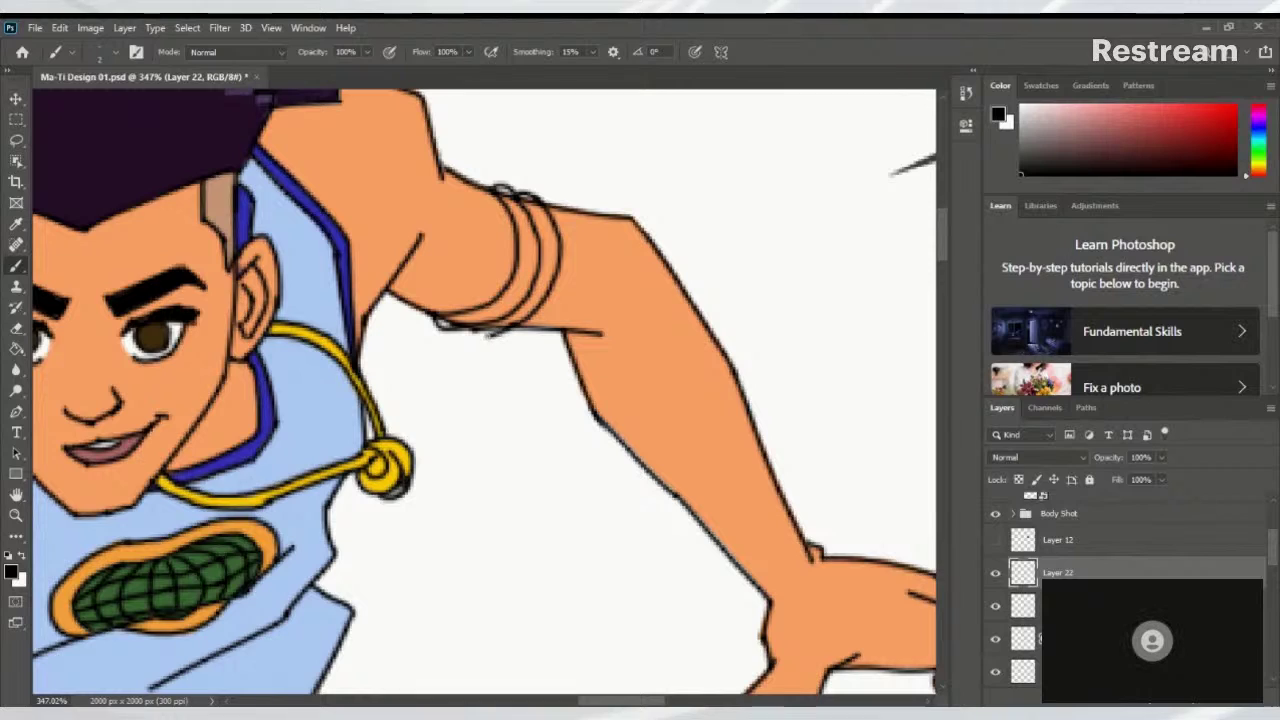
scroll(520, 318, "down", 6)
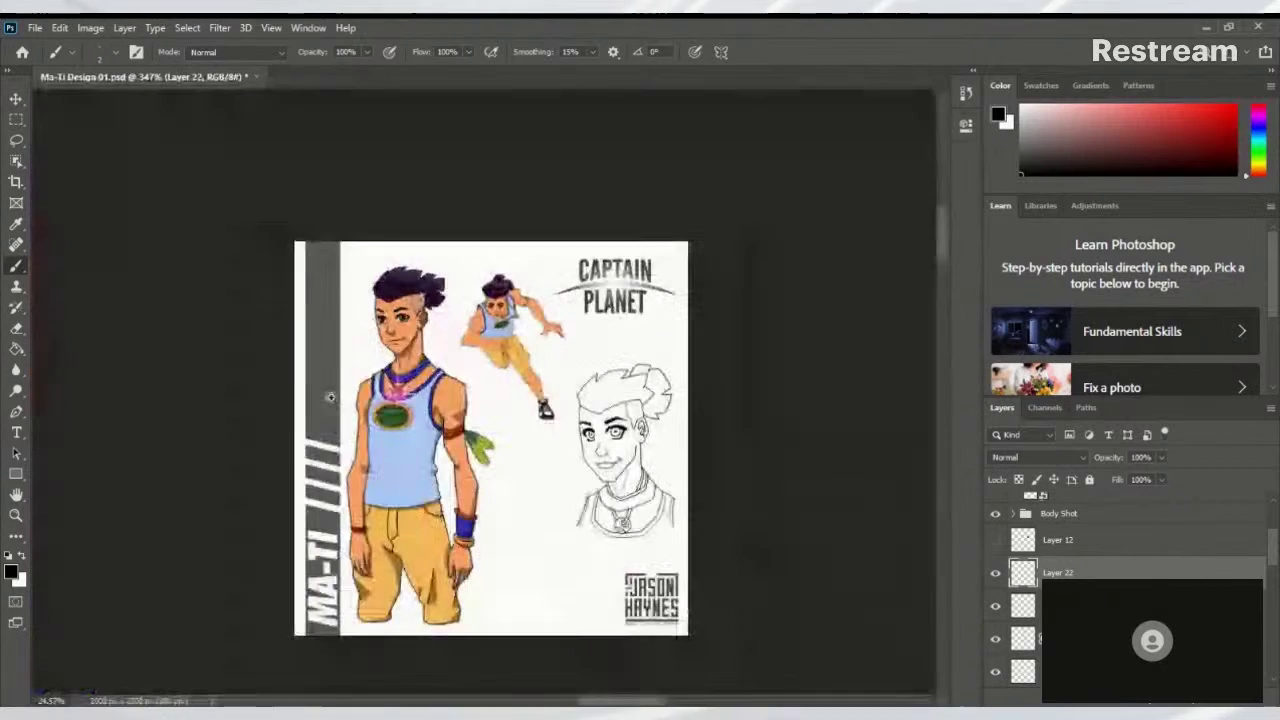
scroll(377, 386, "up", 3)
scroll(505, 298, "up", 8)
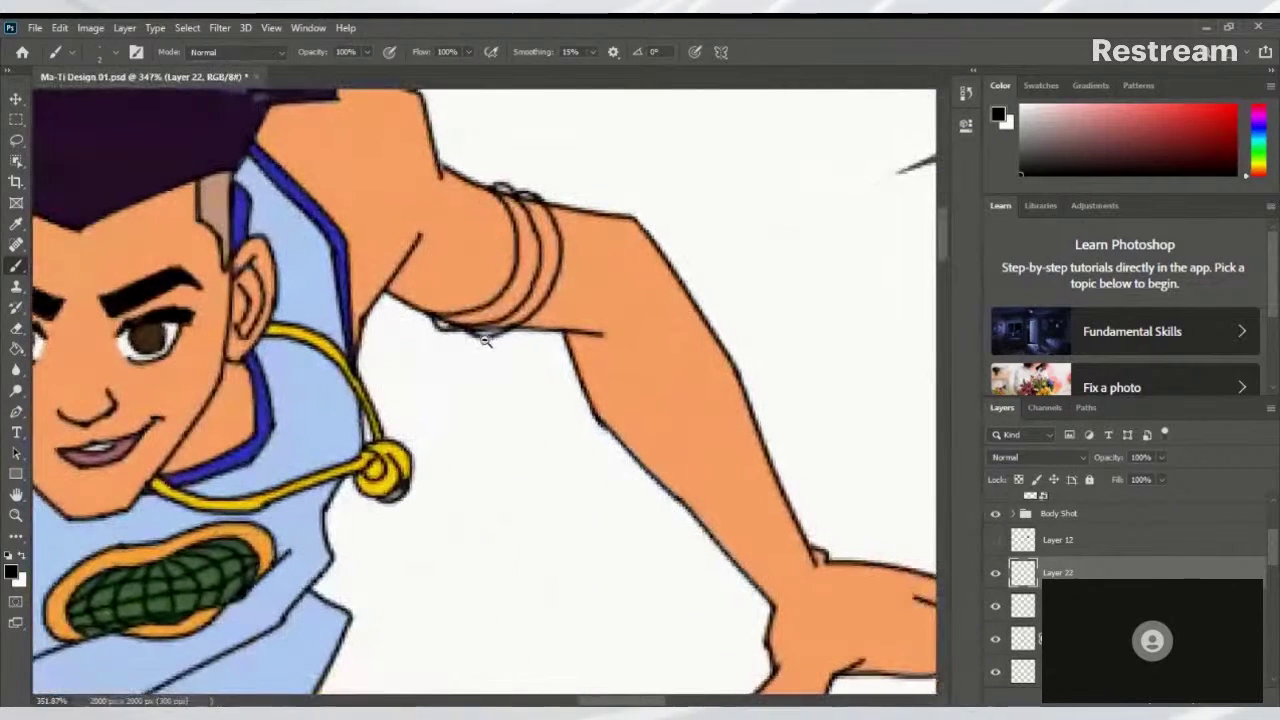
key("ctrl+z")
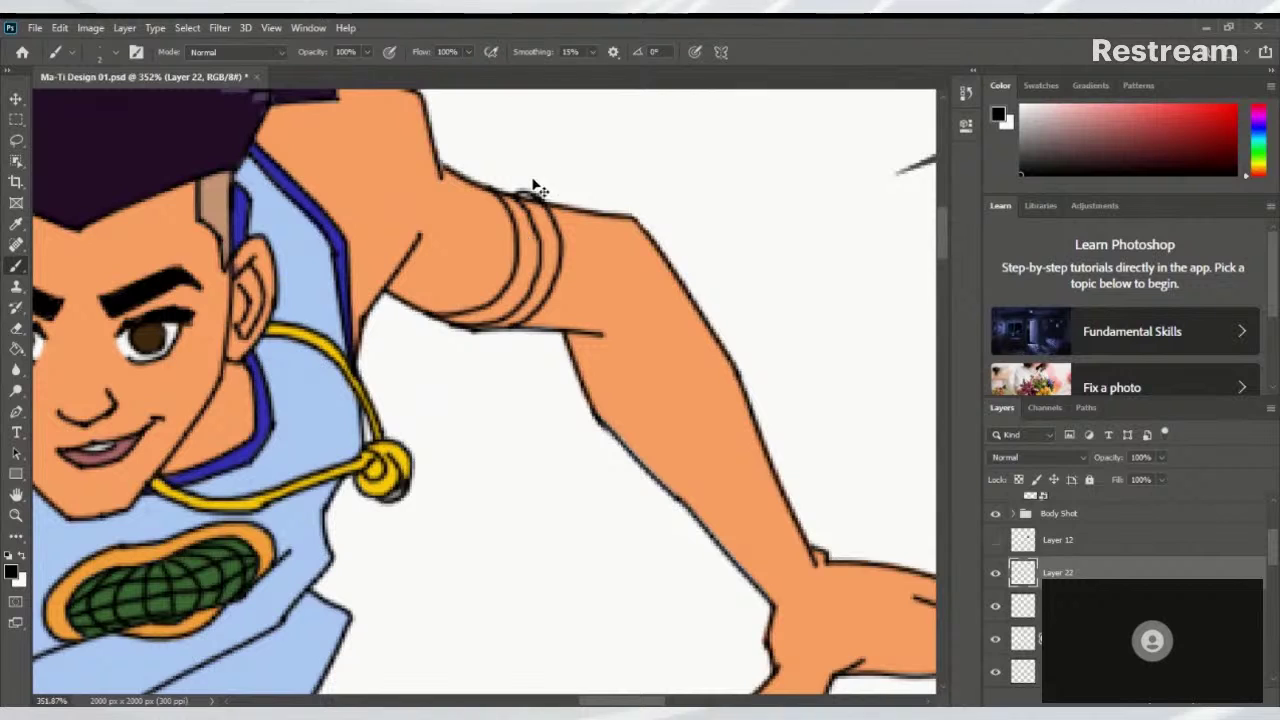
key("ctrl+z")
key("ctrl+z")
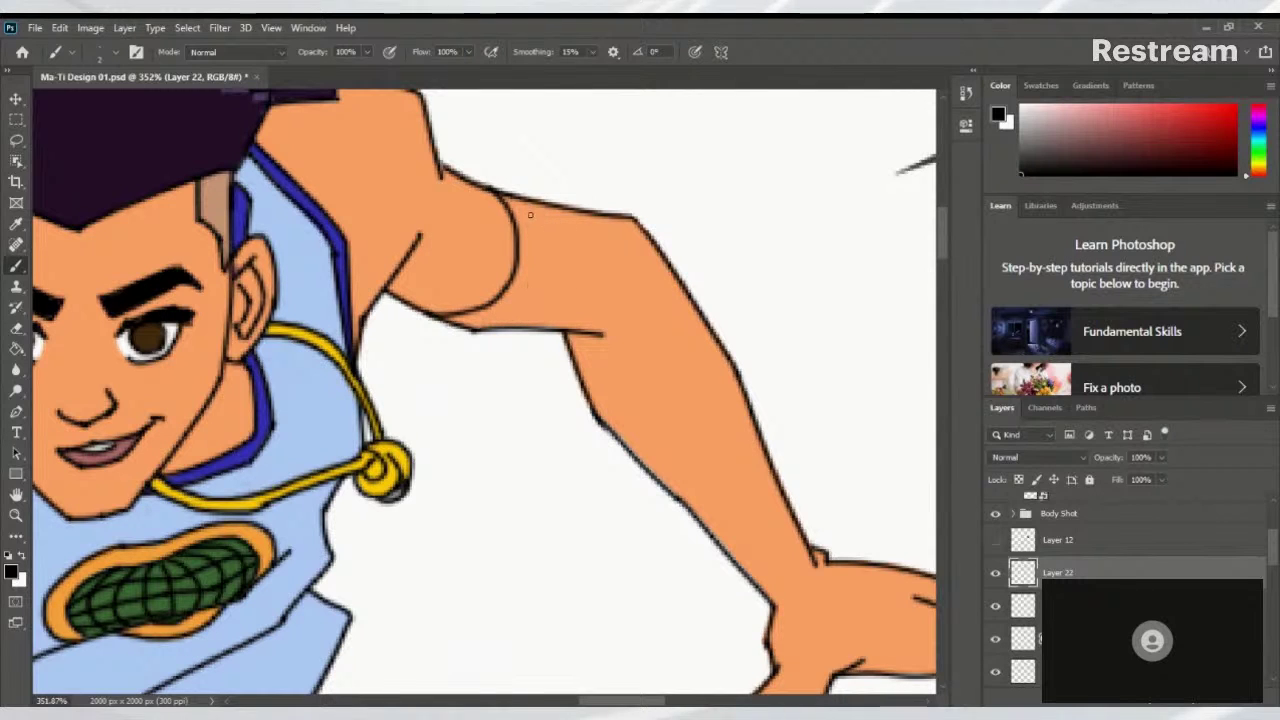
key("ctrl+z")
left_click_drag(533, 198, 550, 256)
key("ctrl+z")
left_click_drag(484, 186, 502, 228)
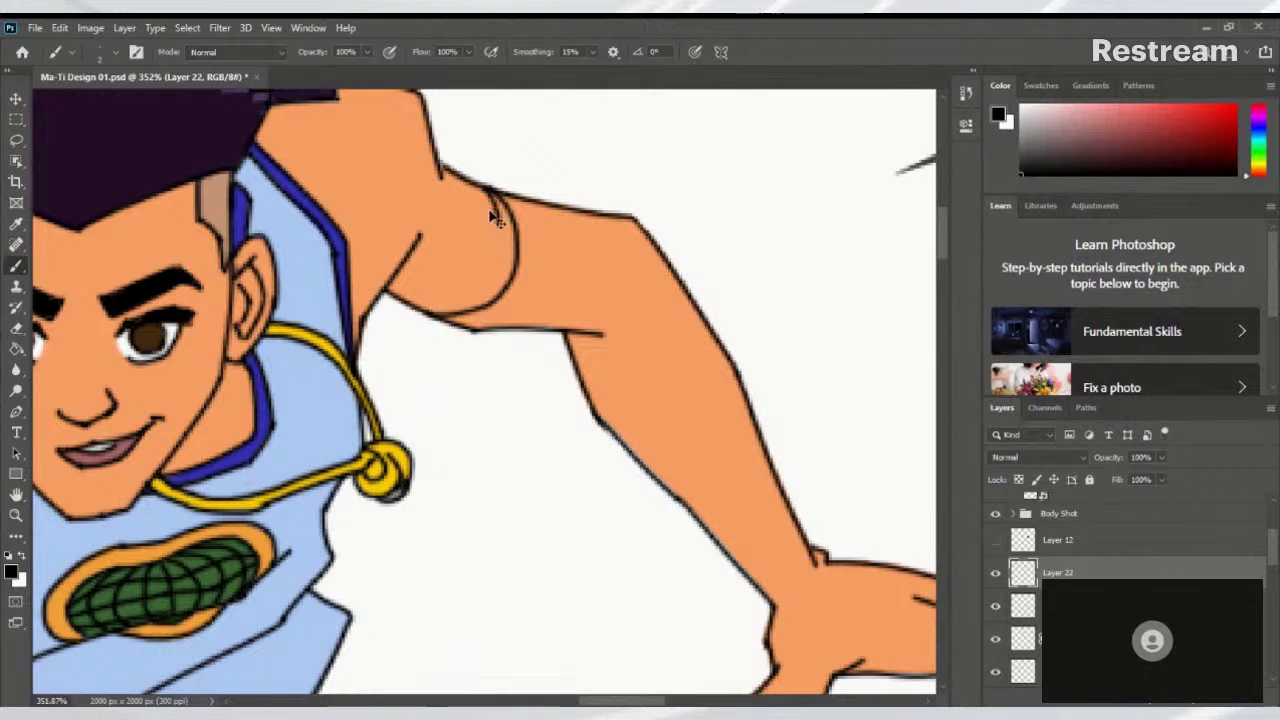
key("ctrl+z")
left_click_drag(478, 182, 497, 248)
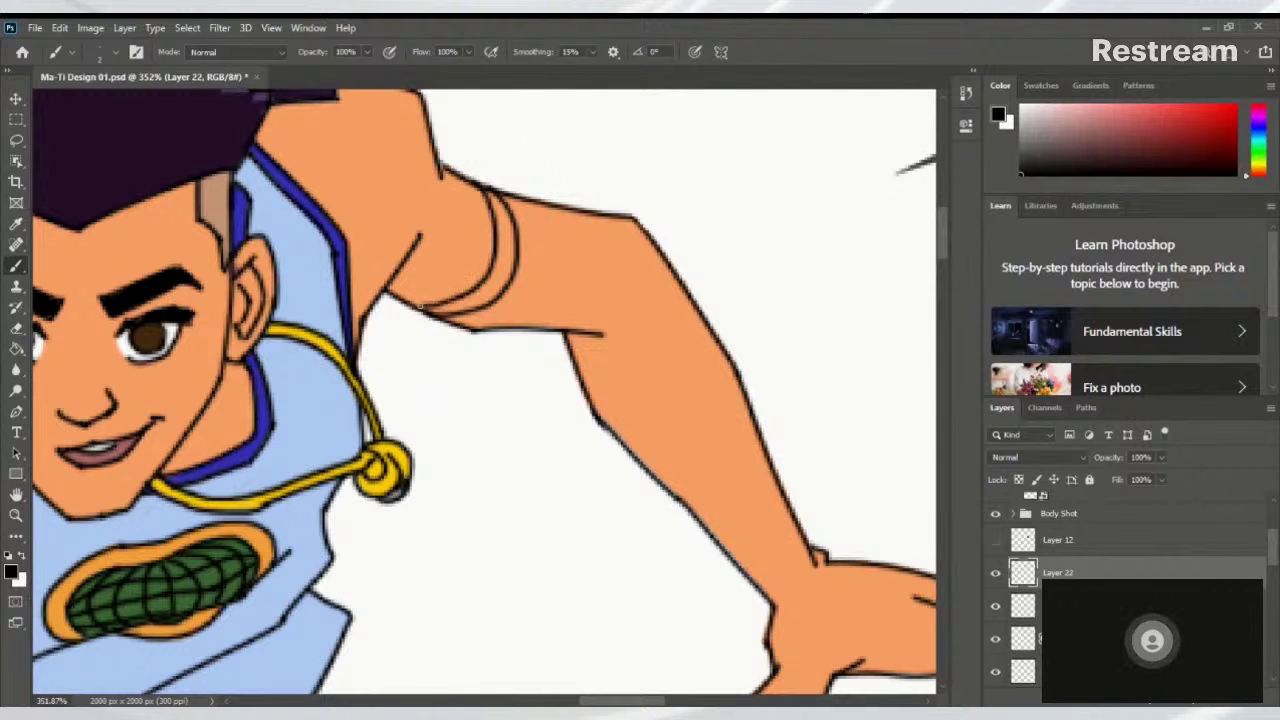
Zoom out and add another curved line to the armband
key("ctrl+0")
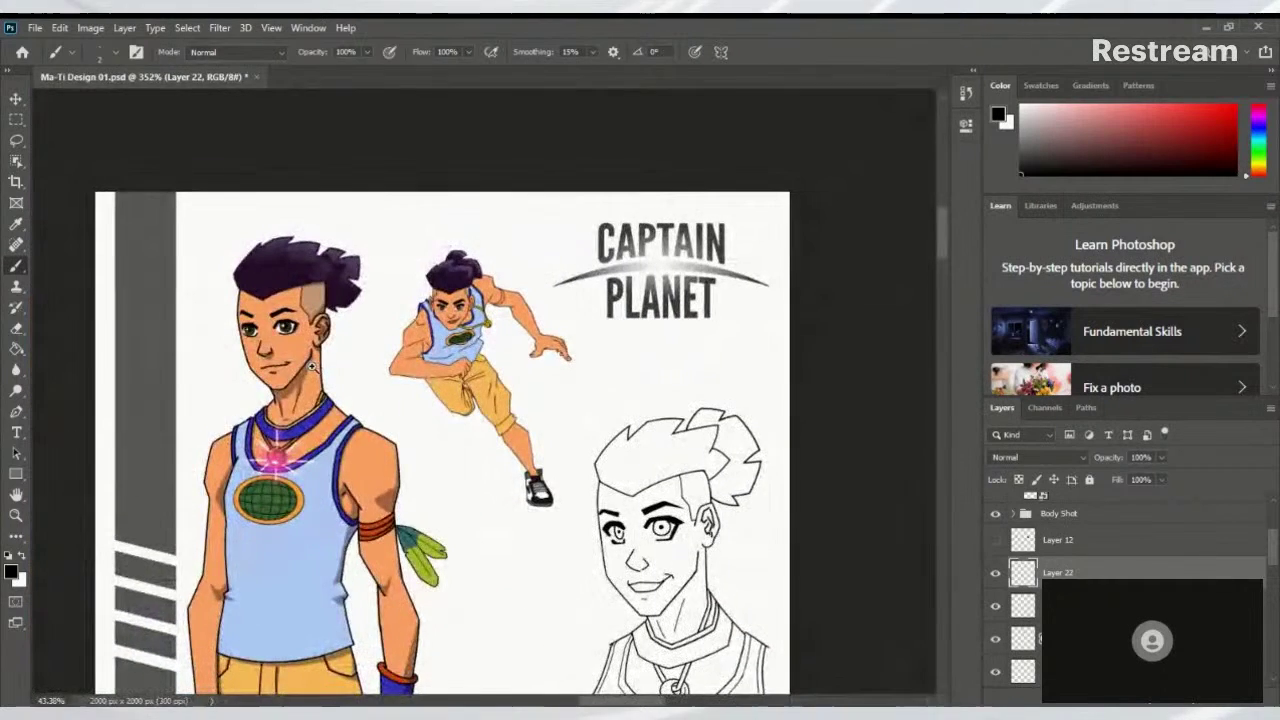
scroll(500, 295, "up", 6)
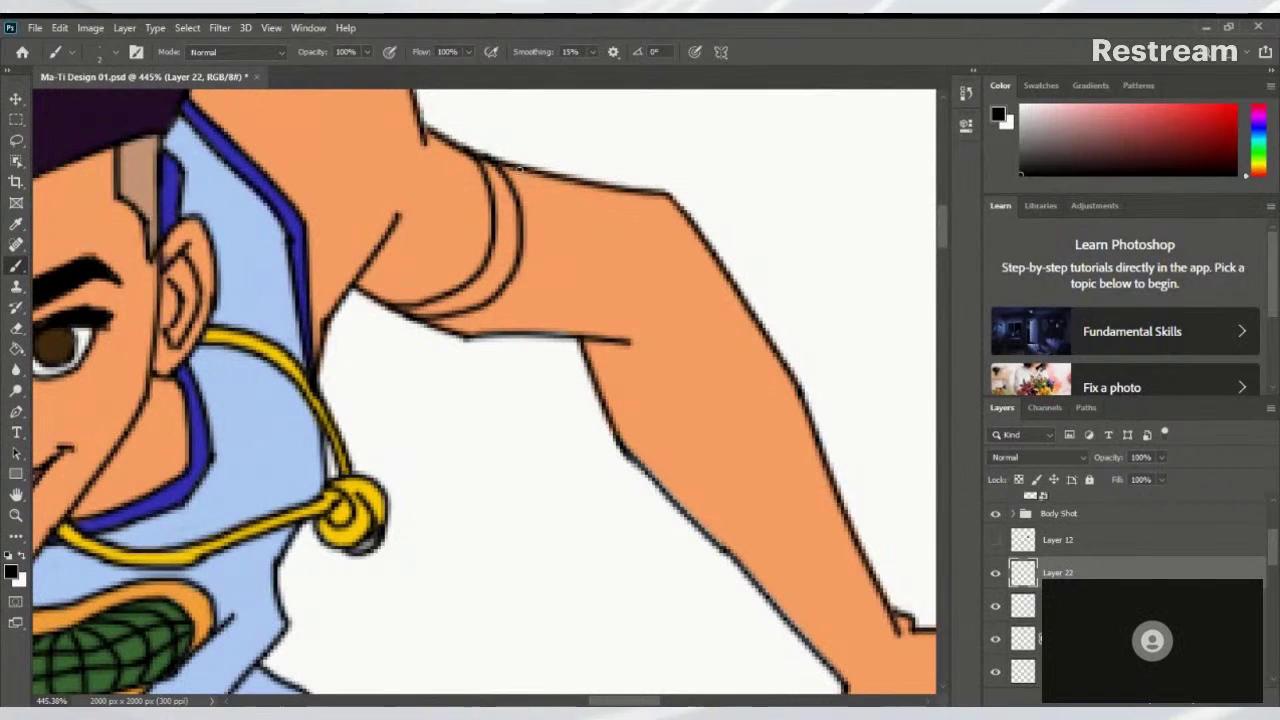
mouse_move(518, 165)
left_mouse_down()
mouse_move(545, 215)
mouse_move(550, 270)
mouse_move(505, 308)
left_mouse_up()
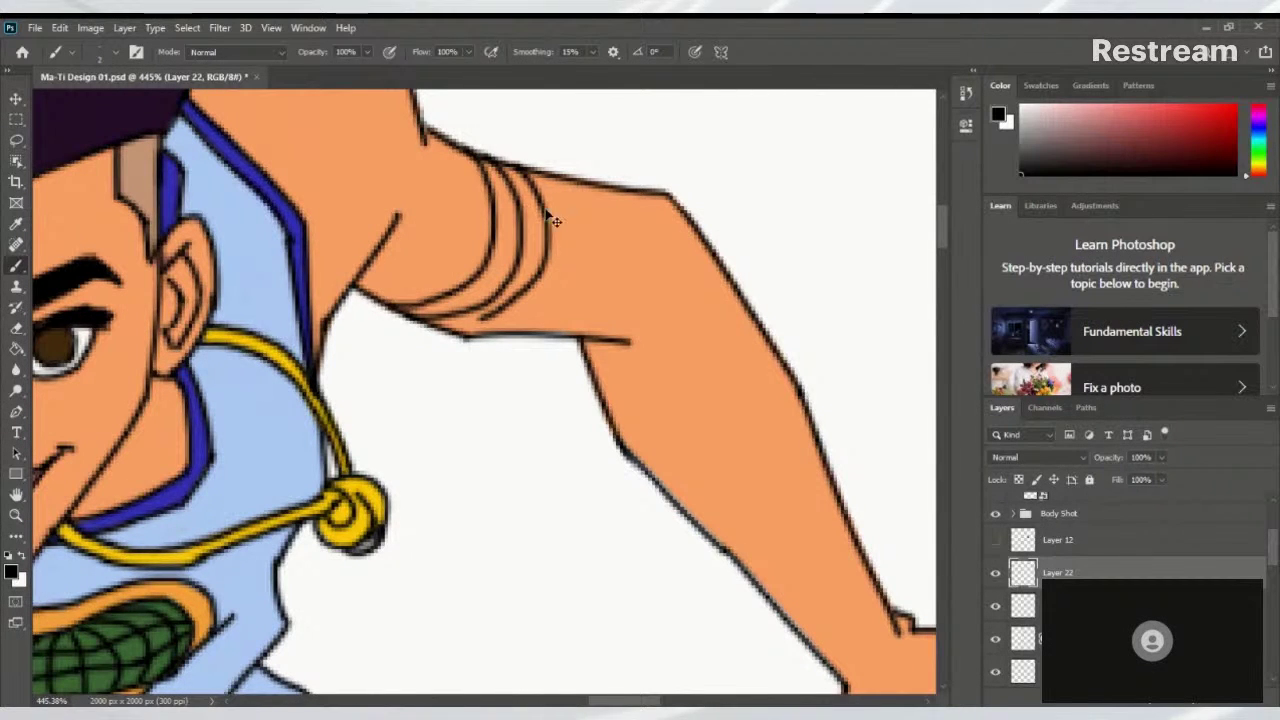
key("ctrl+z")
mouse_move(516, 163)
left_mouse_down()
mouse_move(534, 278)
mouse_move(510, 311)
mouse_move(451, 331)
mouse_move(495, 335)
mouse_move(542, 297)
mouse_move(555, 237)
mouse_move(523, 166)
mouse_move(537, 244)
mouse_move(569, 250)
mouse_move(584, 304)
left_mouse_up()
mouse_move(560, 260)
left_mouse_down()
mouse_move(563, 349)
mouse_move(551, 354)
left_mouse_up()
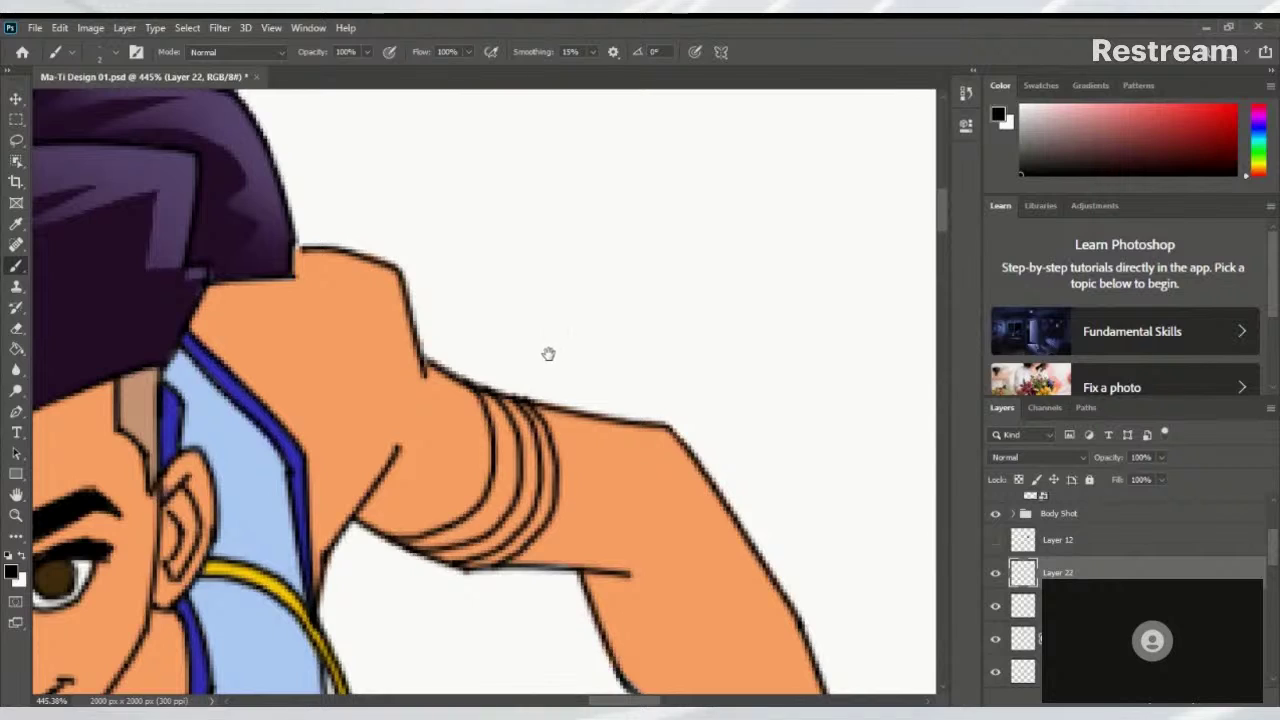
scroll(514, 341, "down", 5)
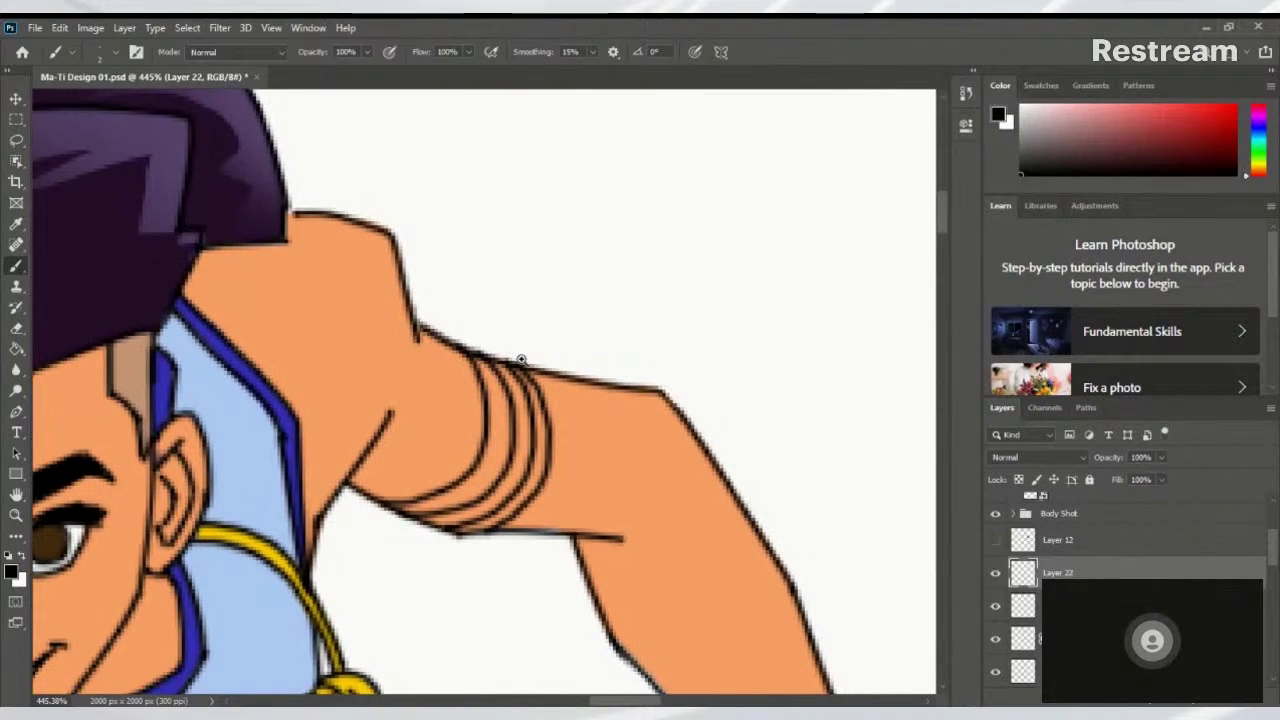
scroll(405, 371, "down", 5)
scroll(380, 390, "up", 8)
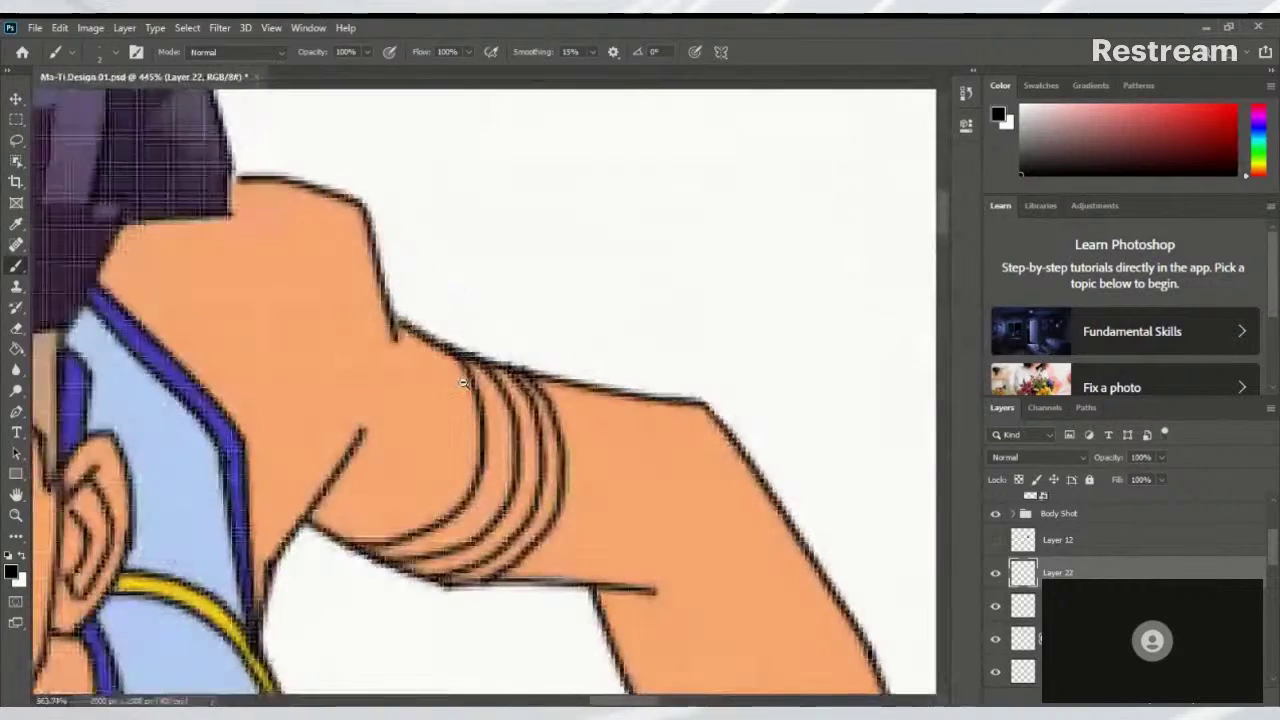
scroll(345, 410, "down", 5)
scroll(345, 410, "up", 3)
scroll(340, 418, "down", 5)
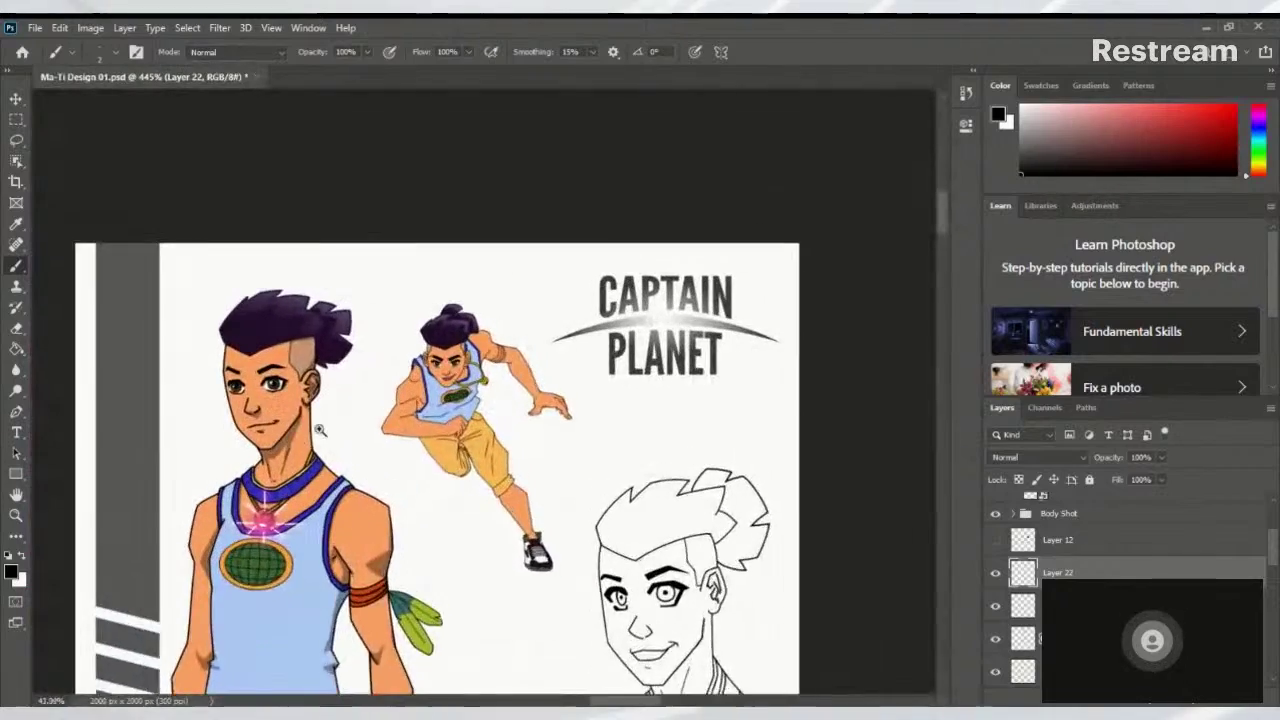
scroll(338, 425, "up", 3)
scroll(338, 425, "down", 4)
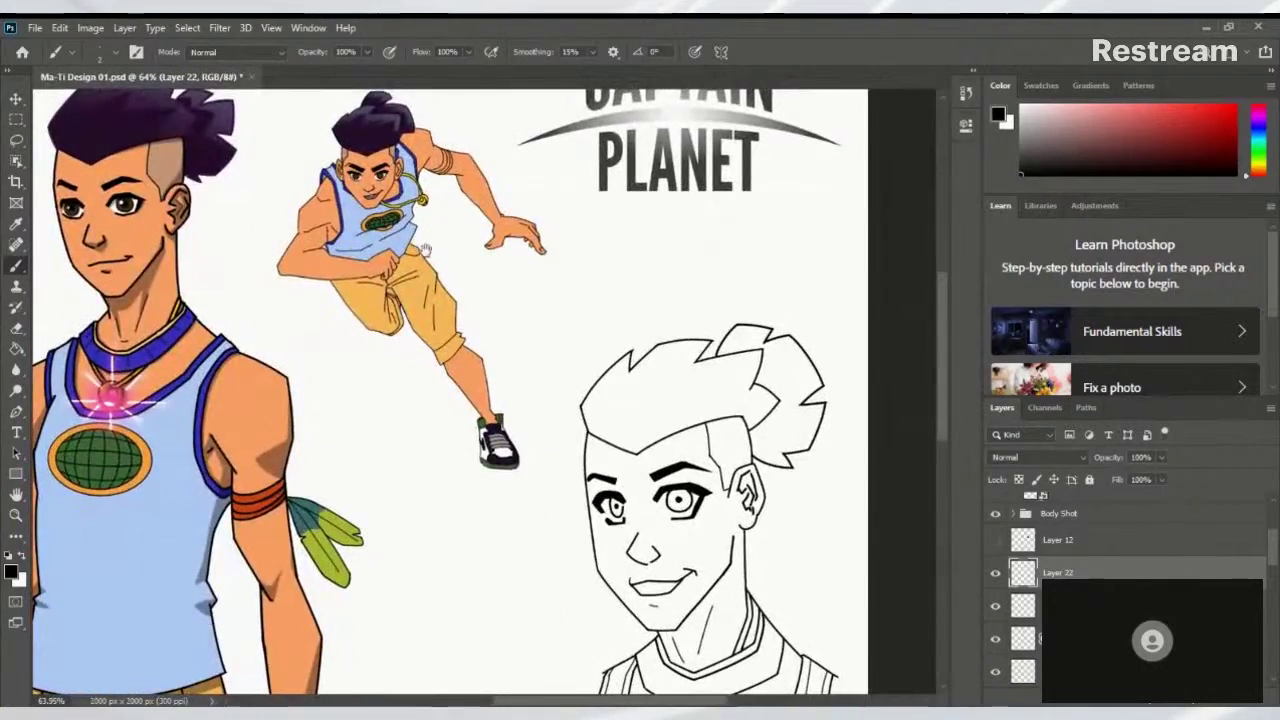
scroll(398, 527, "up", 5)
scroll(491, 437, "up", 5)
Draw the first feather from the armband with a curled outline and long centre line
scroll(546, 446, "down", 6)
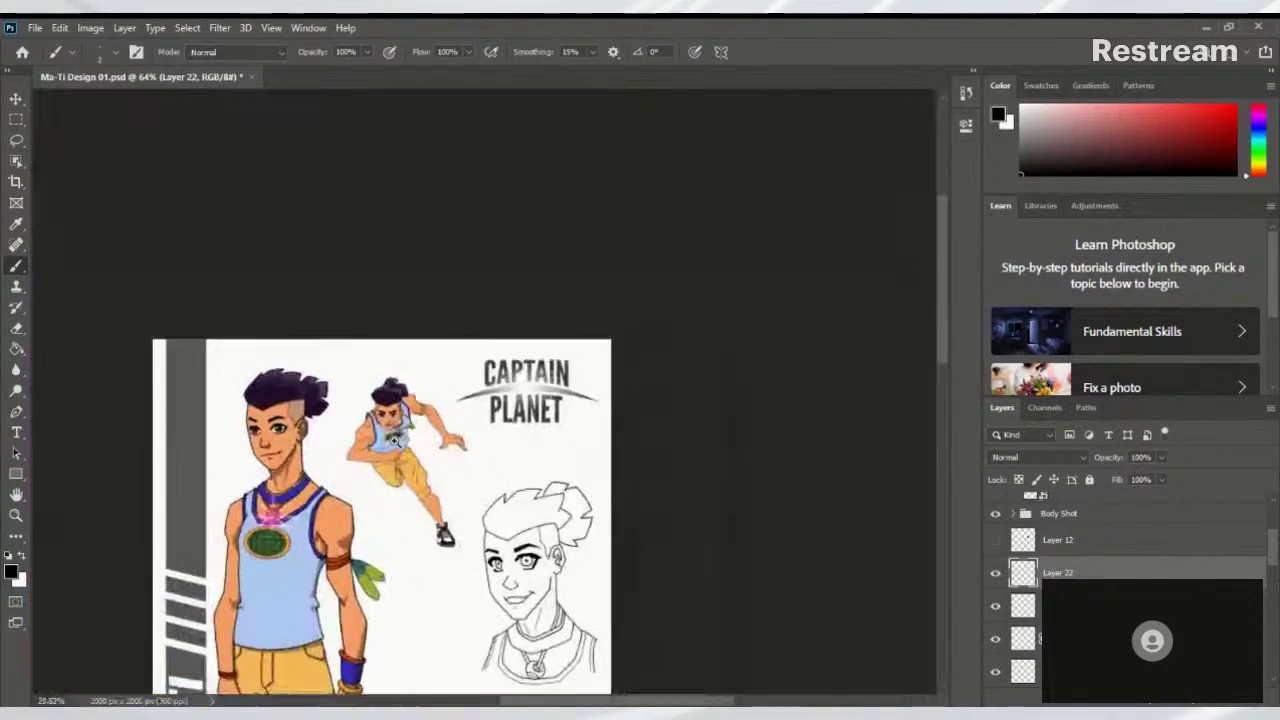
scroll(414, 448, "up", 2)
scroll(415, 447, "up", 8)
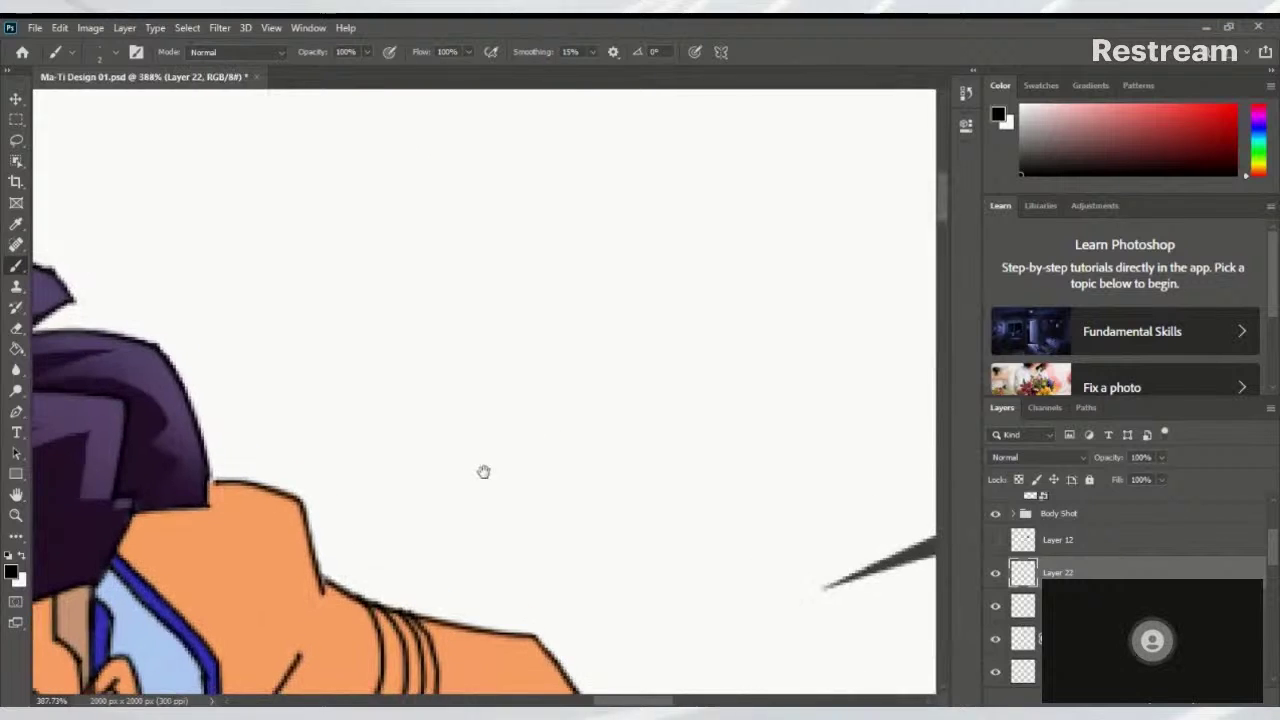
left_click_drag(455, 305, 439, 319)
left_click_drag(408, 378, 660, 212)
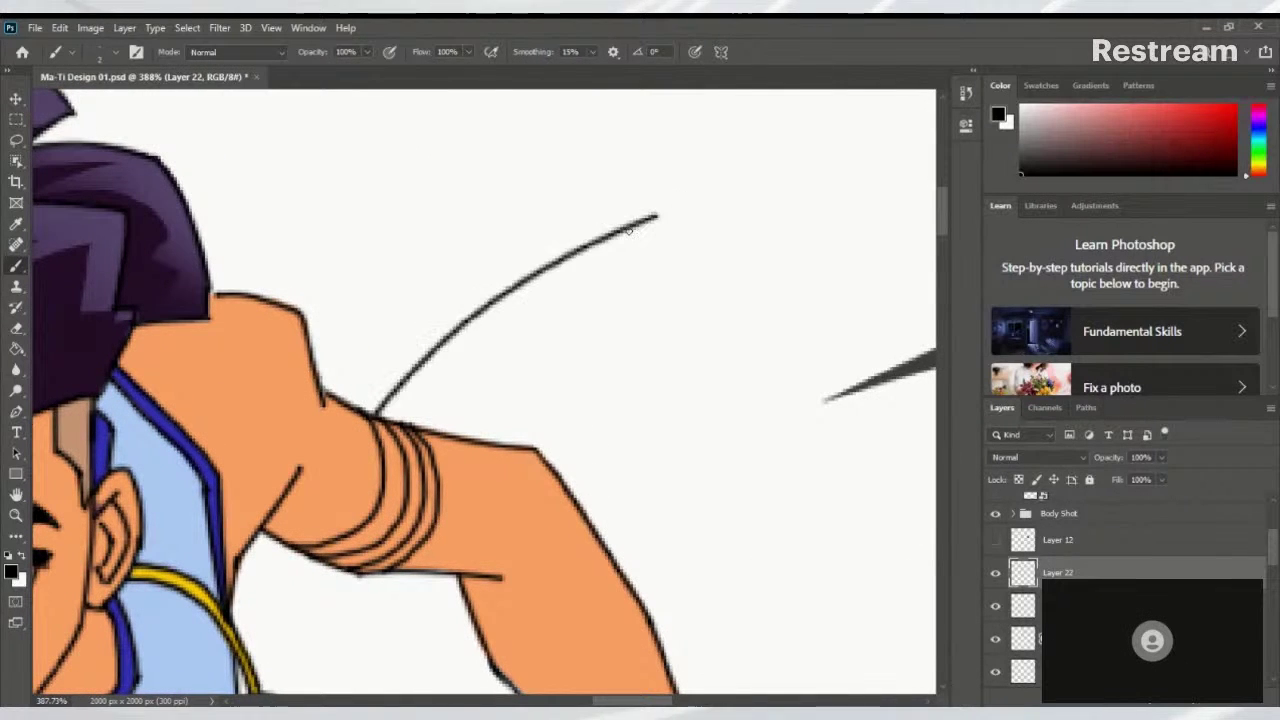
key("ctrl+z")
left_click_drag(372, 398, 530, 283)
key("ctrl+z")
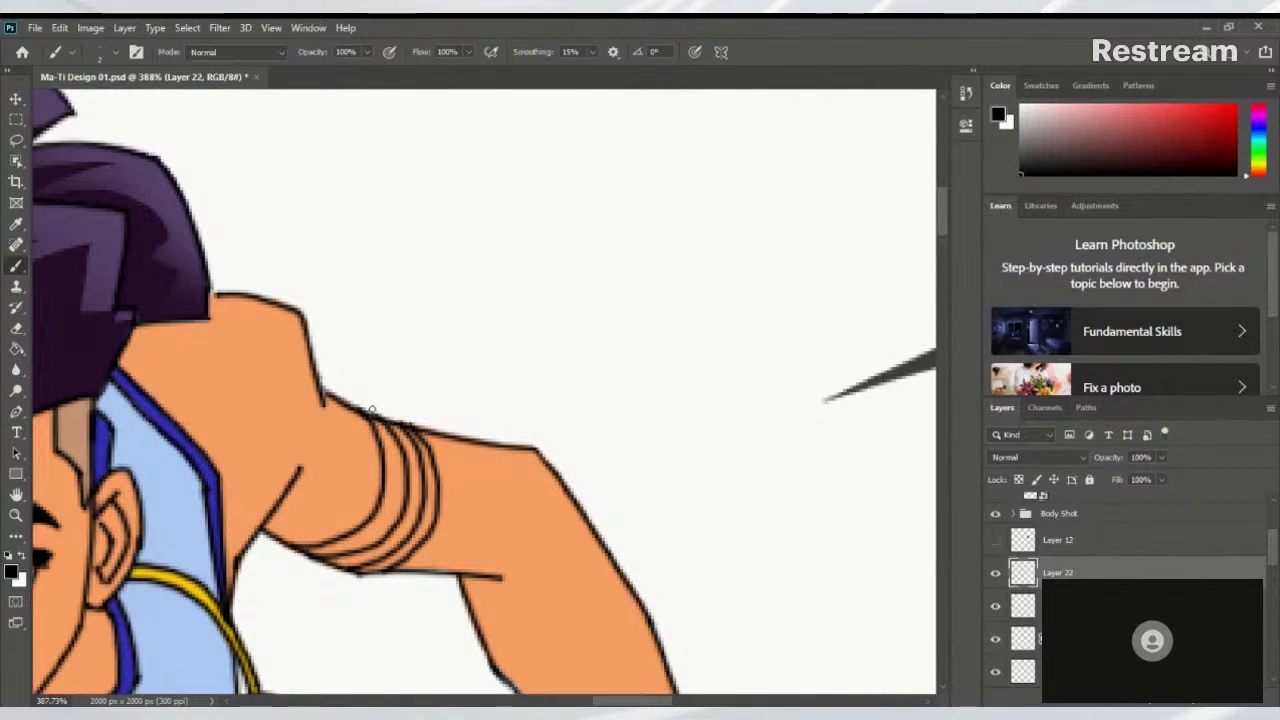
left_click_drag(370, 410, 553, 266)
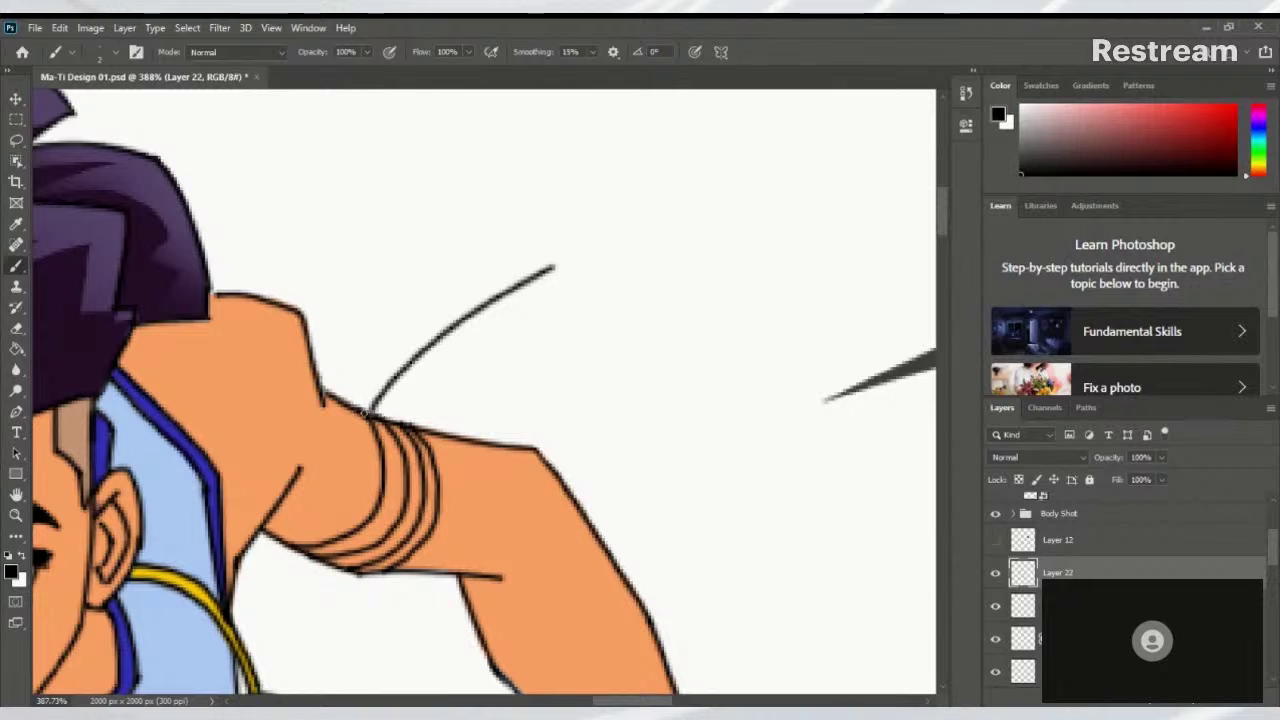
mouse_move(370, 408)
left_mouse_down()
mouse_move(366, 370)
mouse_move(482, 283)
mouse_move(591, 285)
mouse_move(528, 326)
left_mouse_up()
key("ctrl+z")
left_click_drag(588, 287, 416, 384)
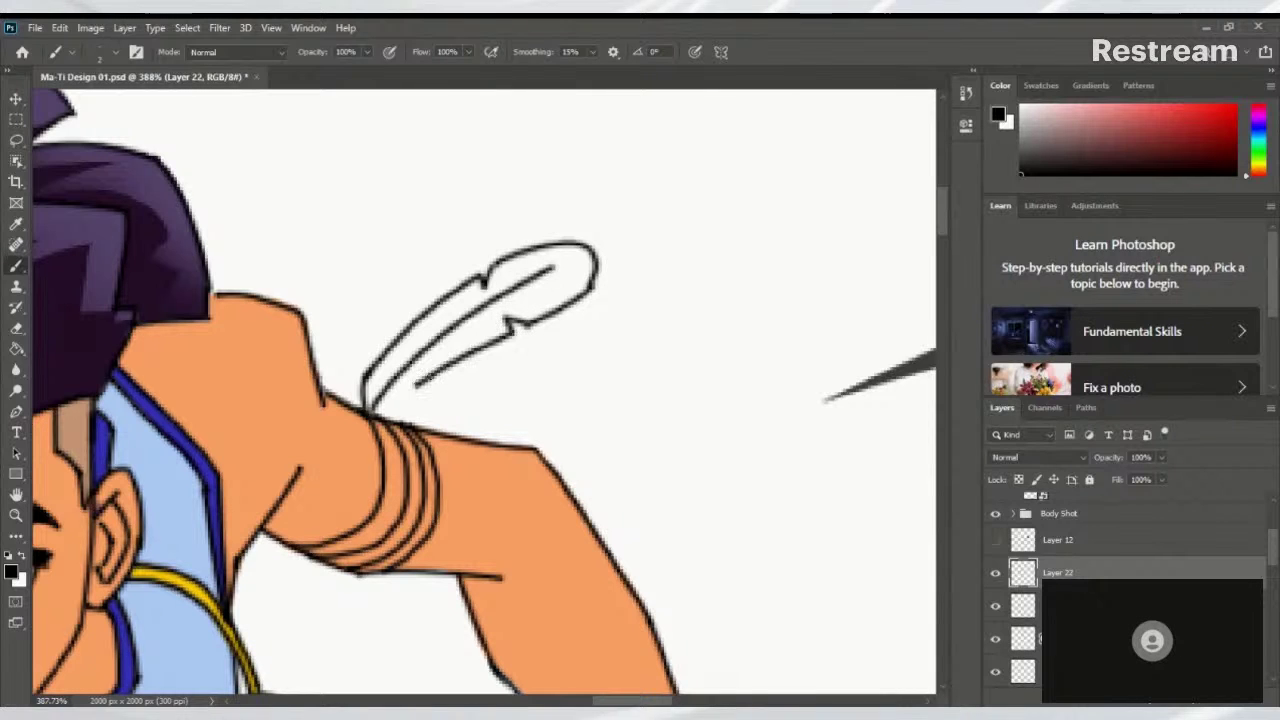
key("ctrl+z")
left_click_drag(512, 330, 381, 411)
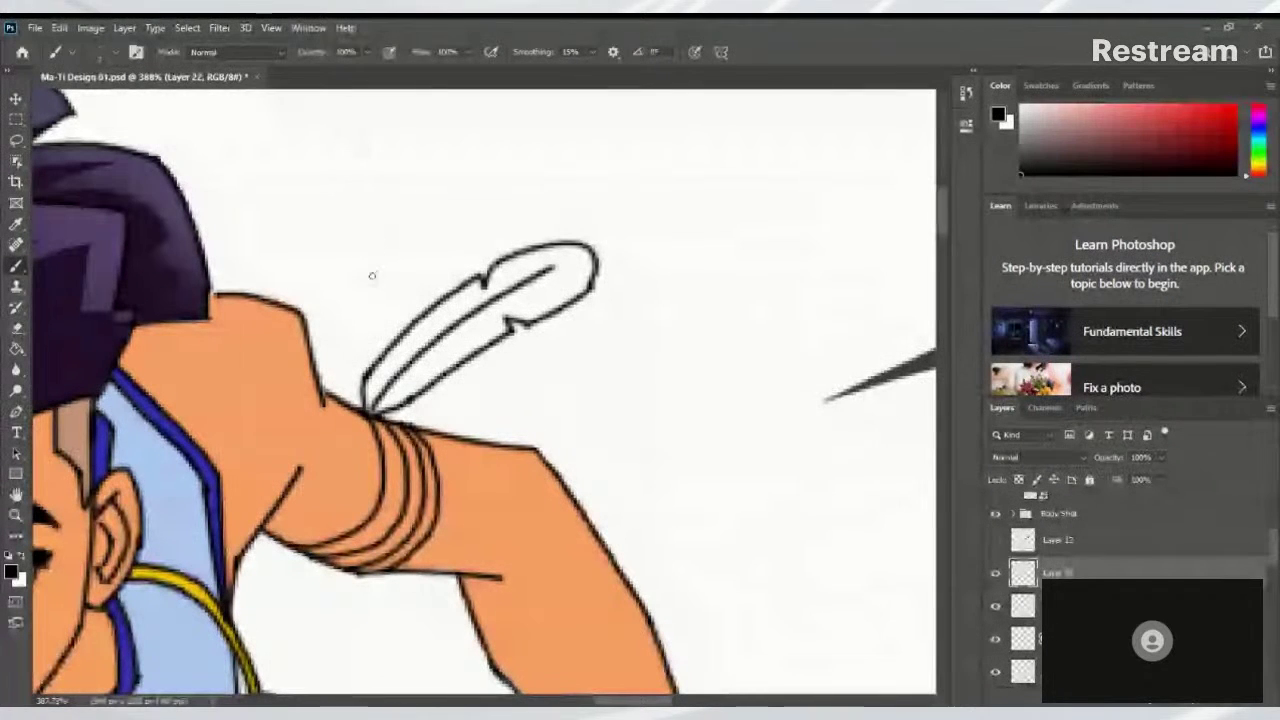
Sketch the edge of a second feather left of the first, retrying strokes
left_click_drag(364, 356, 442, 242)
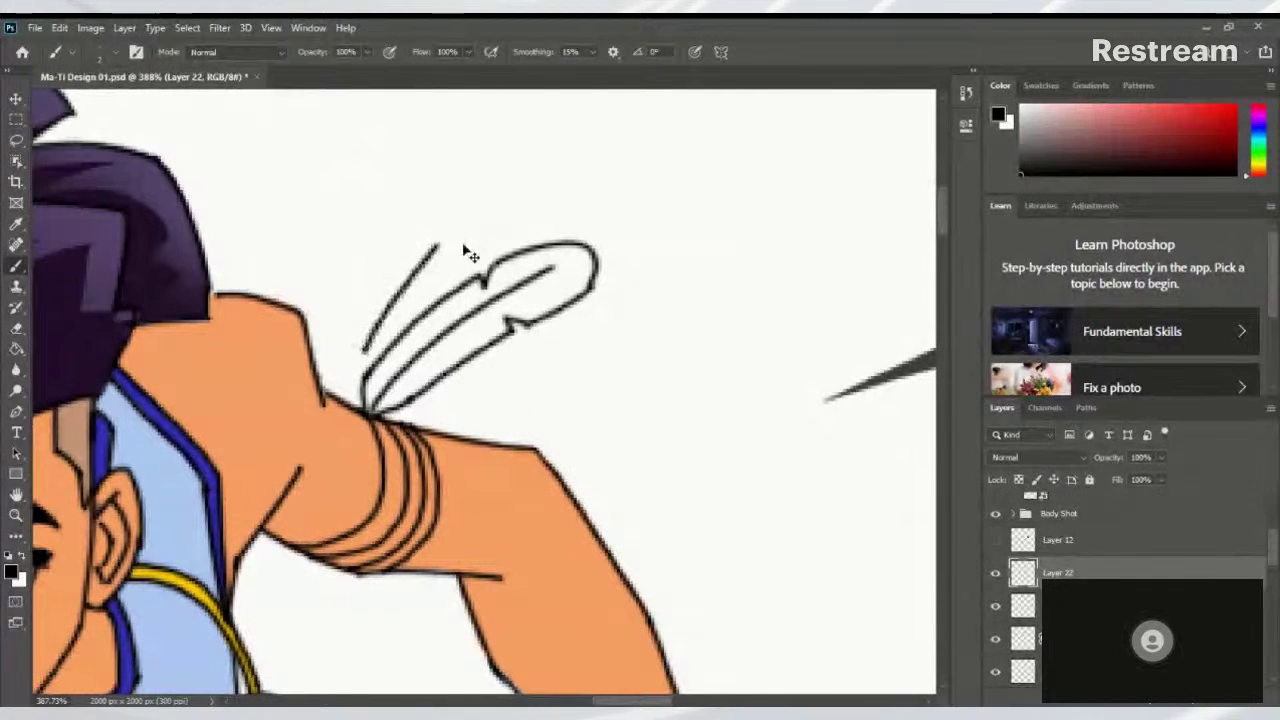
key("ctrl+z")
mouse_move(362, 362)
left_mouse_down()
mouse_move(371, 318)
mouse_move(452, 215)
left_mouse_up()
key("ctrl+z")
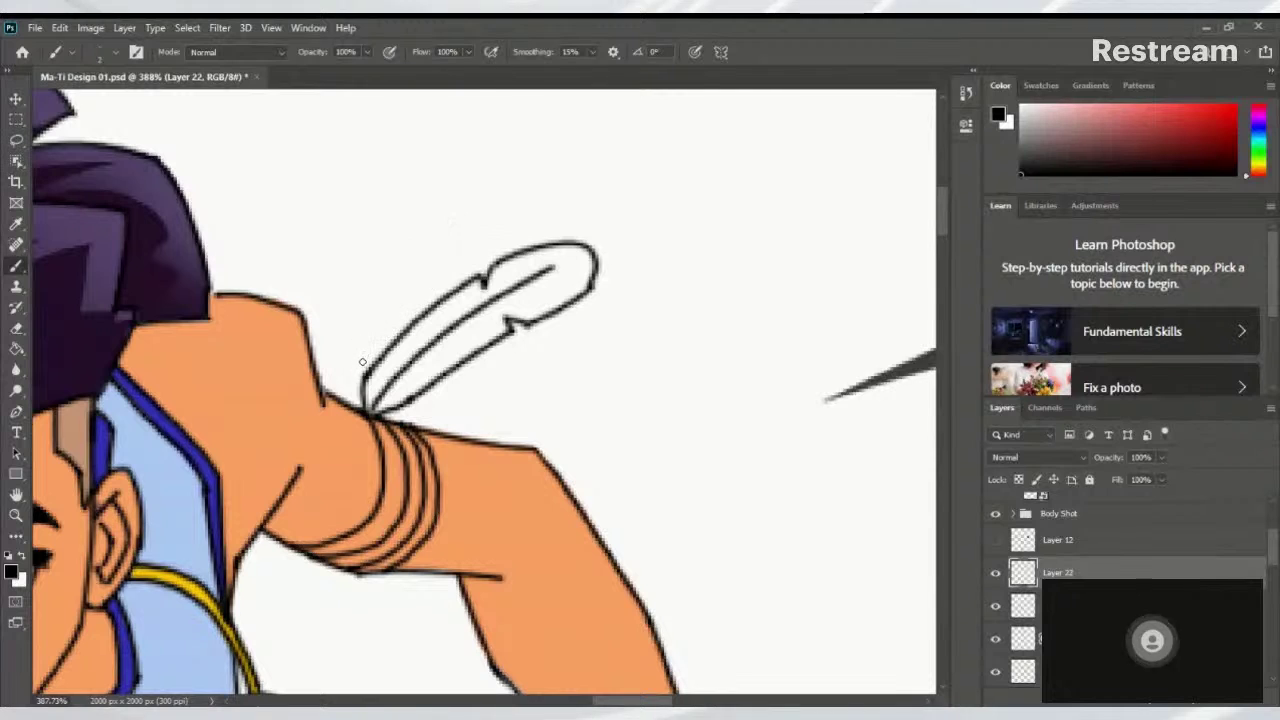
left_click_drag(362, 366, 414, 262)
key("ctrl+z")
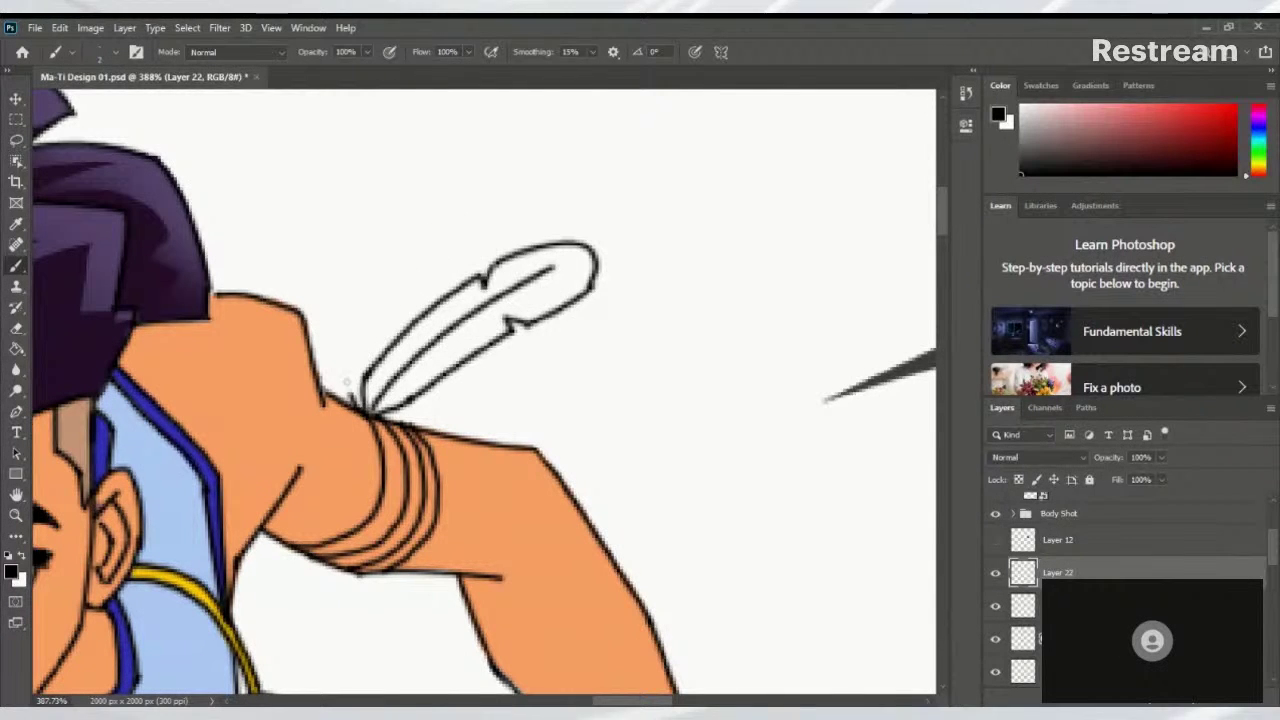
left_click_drag(348, 388, 440, 222)
key("ctrl+z")
mouse_move(351, 394)
left_mouse_down()
mouse_move(370, 297)
mouse_move(433, 235)
mouse_move(403, 259)
mouse_move(418, 263)
mouse_move(428, 227)
mouse_move(476, 206)
mouse_move(500, 214)
mouse_move(496, 236)
mouse_move(468, 272)
left_mouse_up()
key("ctrl+z")
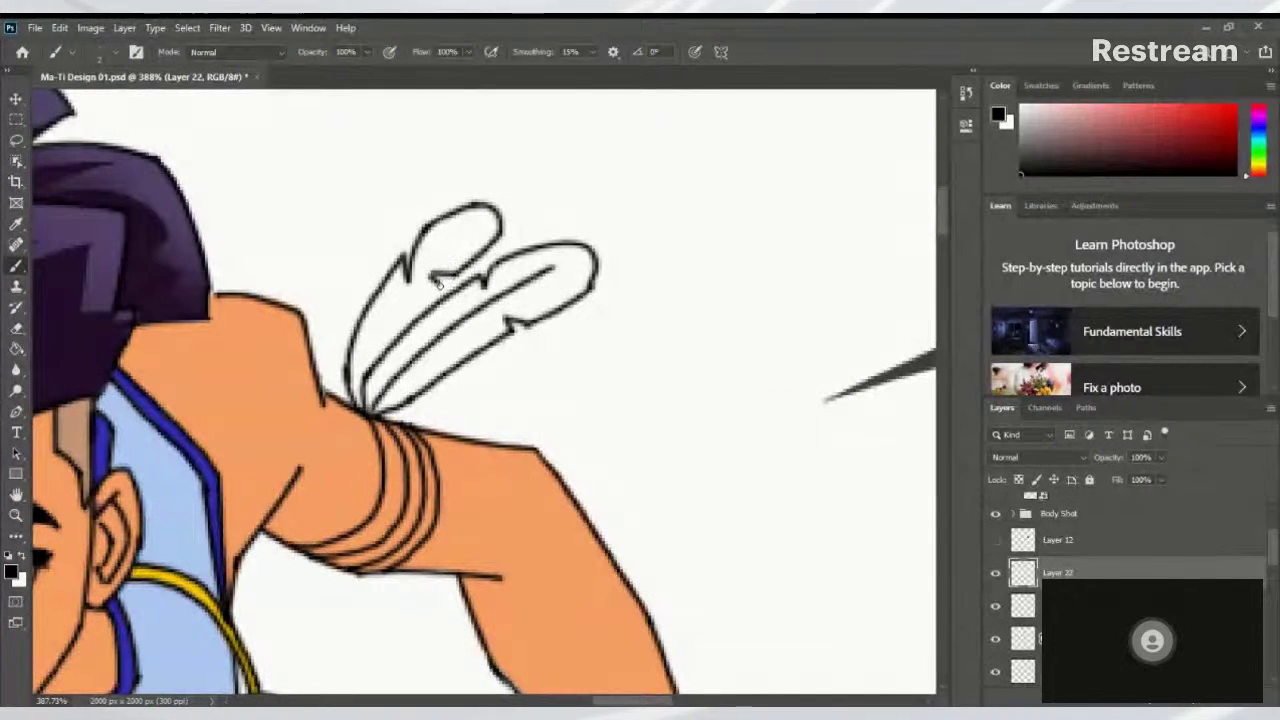
Draw the left feather's centre line and rounded tip
left_click_drag(363, 369, 420, 275)
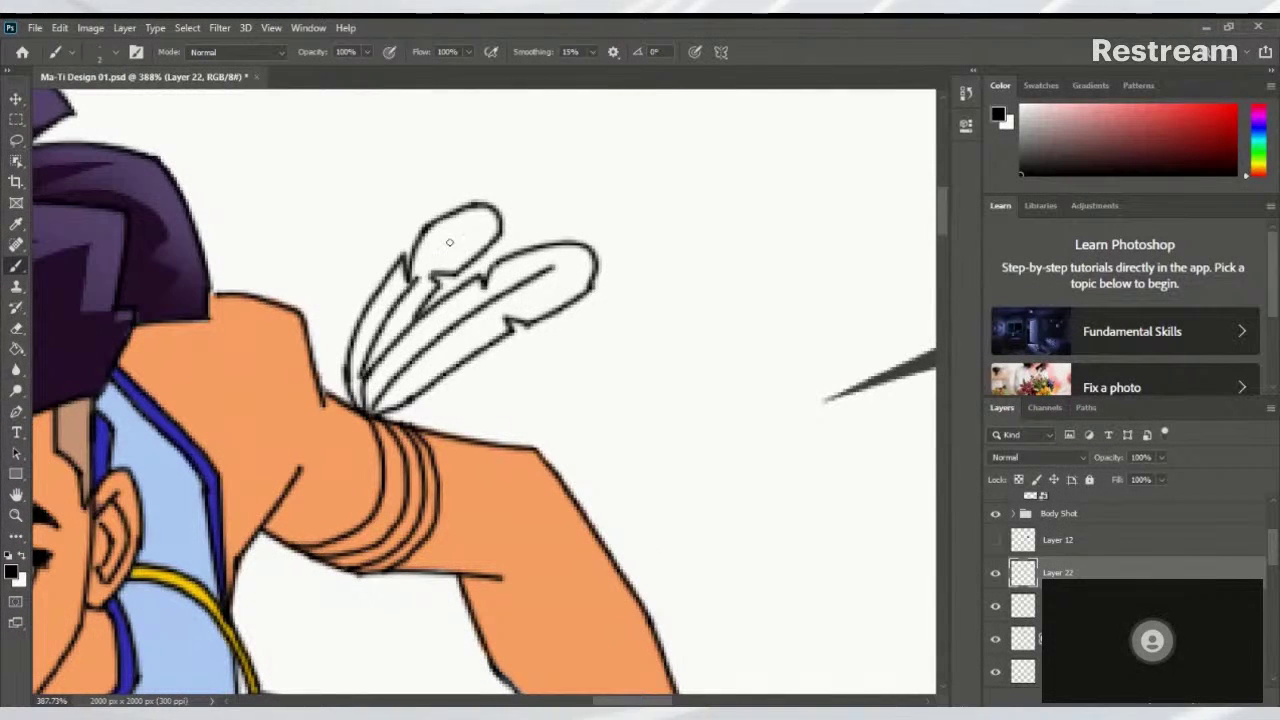
key("ctrl+z")
mouse_move(363, 369)
left_mouse_down()
mouse_move(428, 262)
mouse_move(495, 214)
left_mouse_up()
key("ctrl+z")
key("ctrl+z")
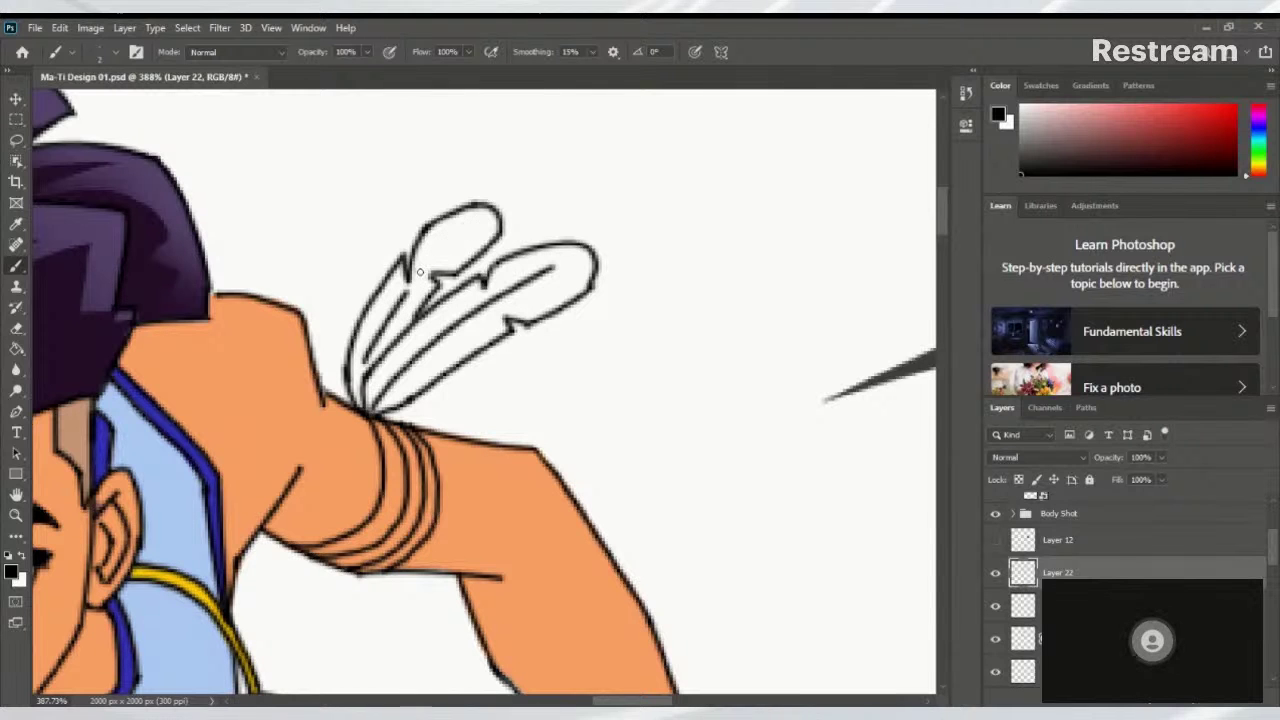
left_click_drag(420, 275, 477, 224)
left_click_drag(547, 187, 374, 308)
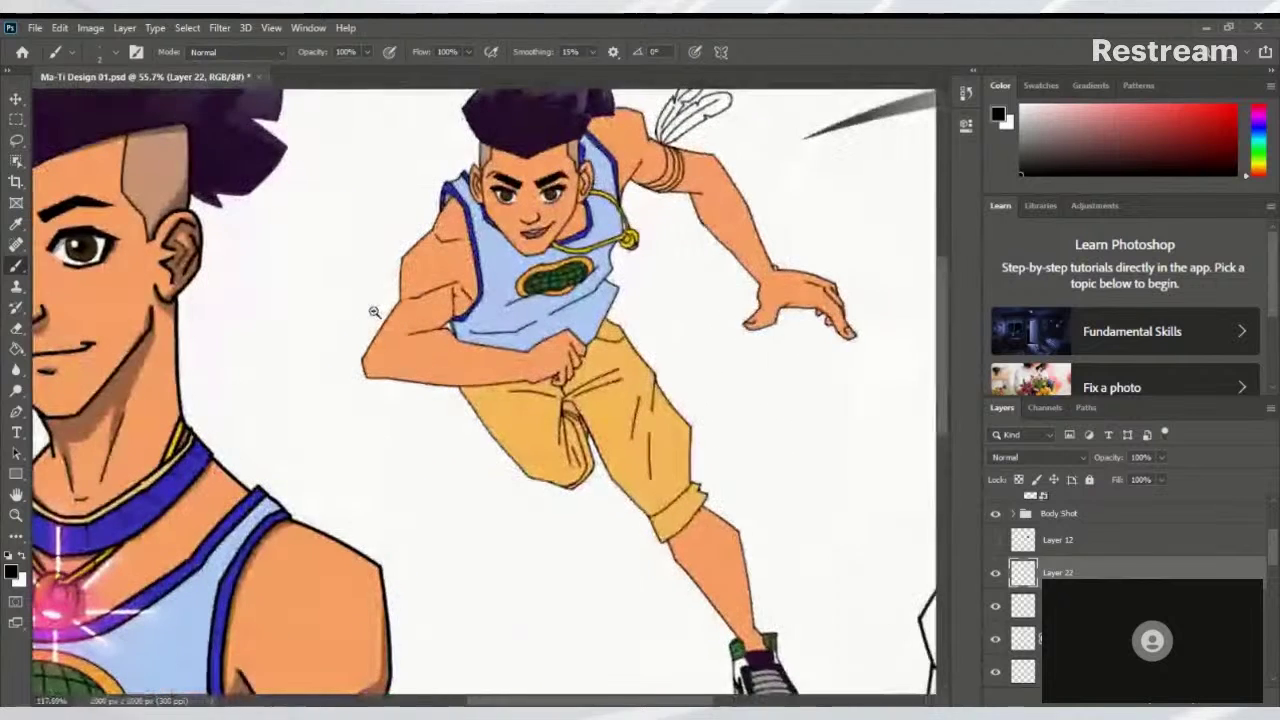
left_click_drag(435, 266, 373, 297)
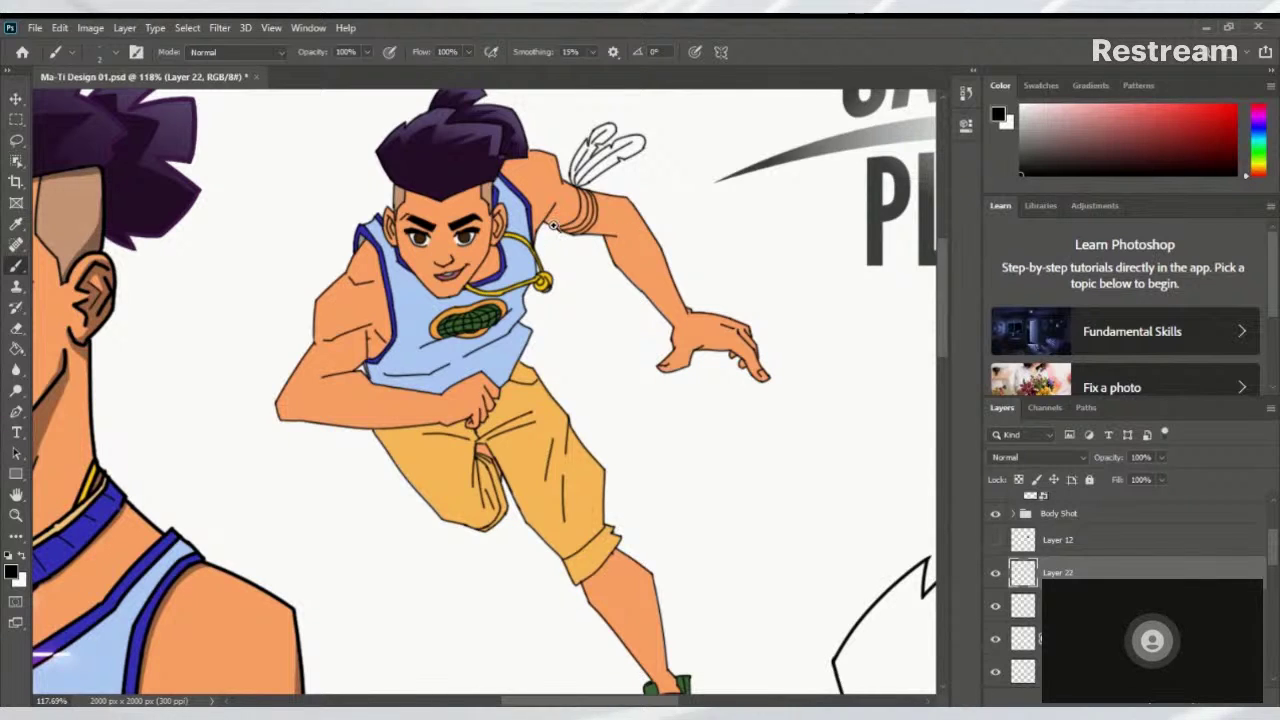
scroll(605, 233, "up", 3)
scroll(616, 237, "down", 1)
scroll(616, 237, "down", 6)
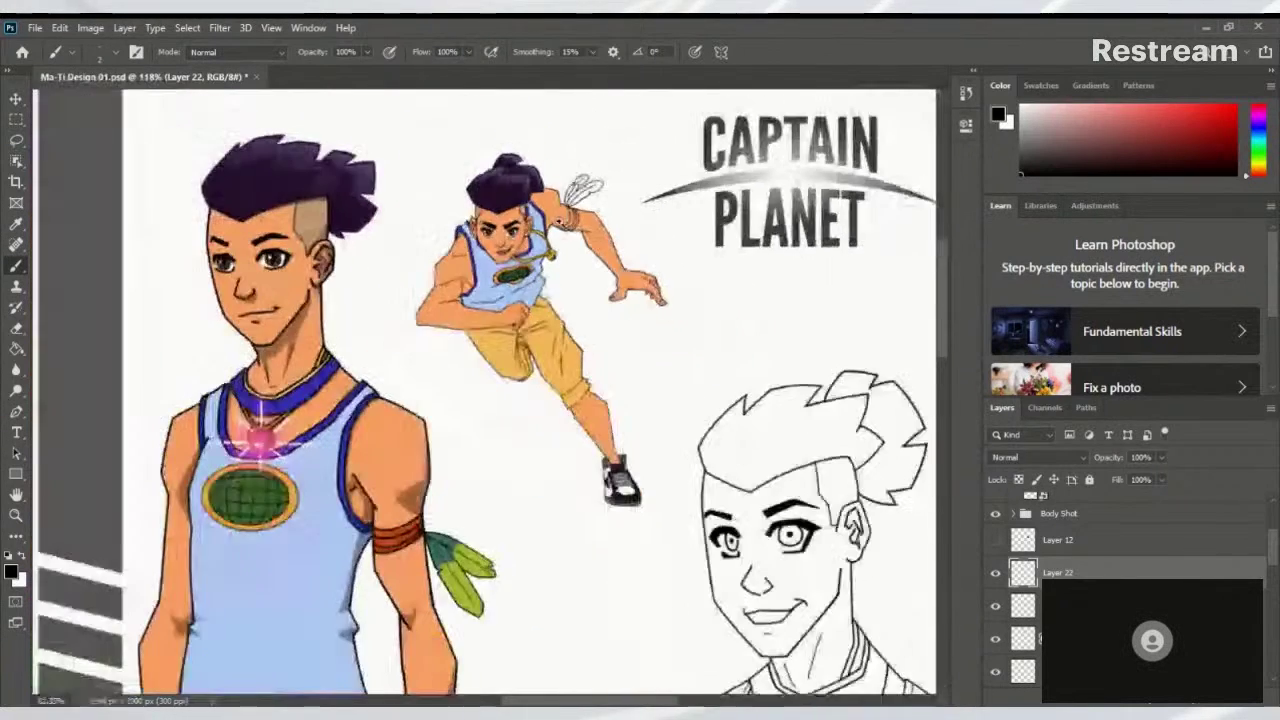
scroll(600, 255, "up", 2)
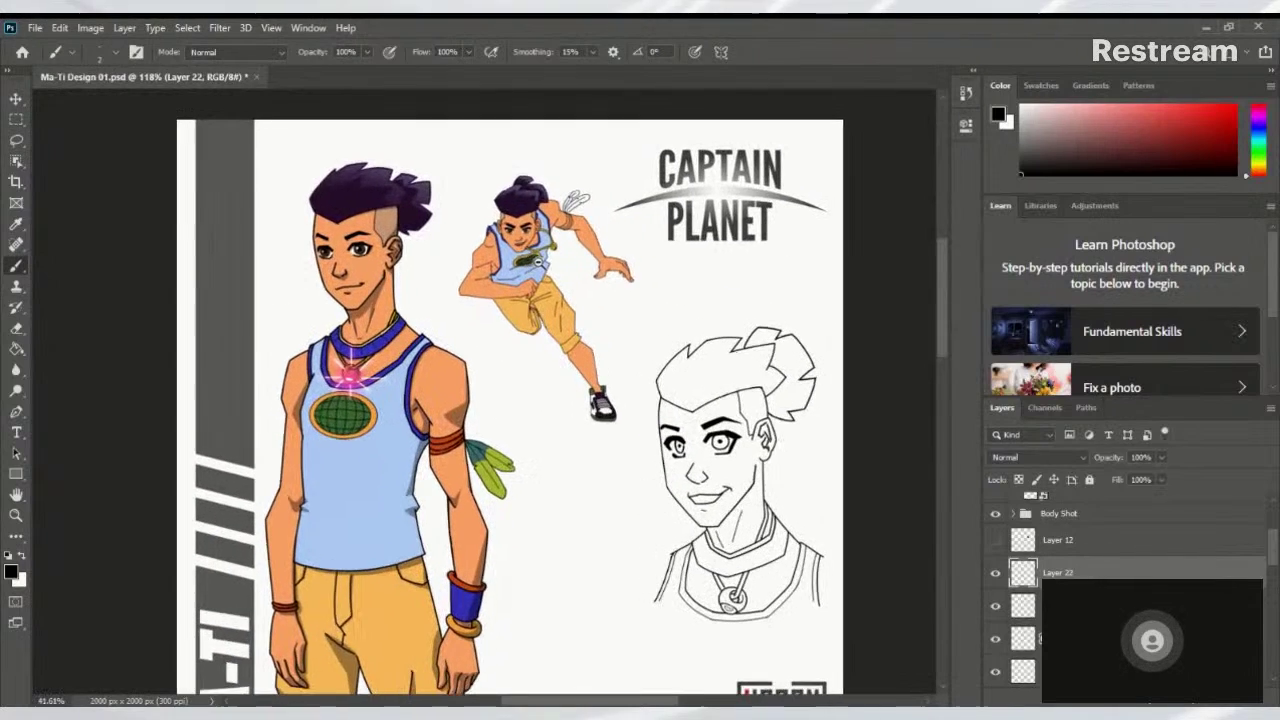
scroll(619, 258, "down", 1)
scroll(617, 258, "up", 1)
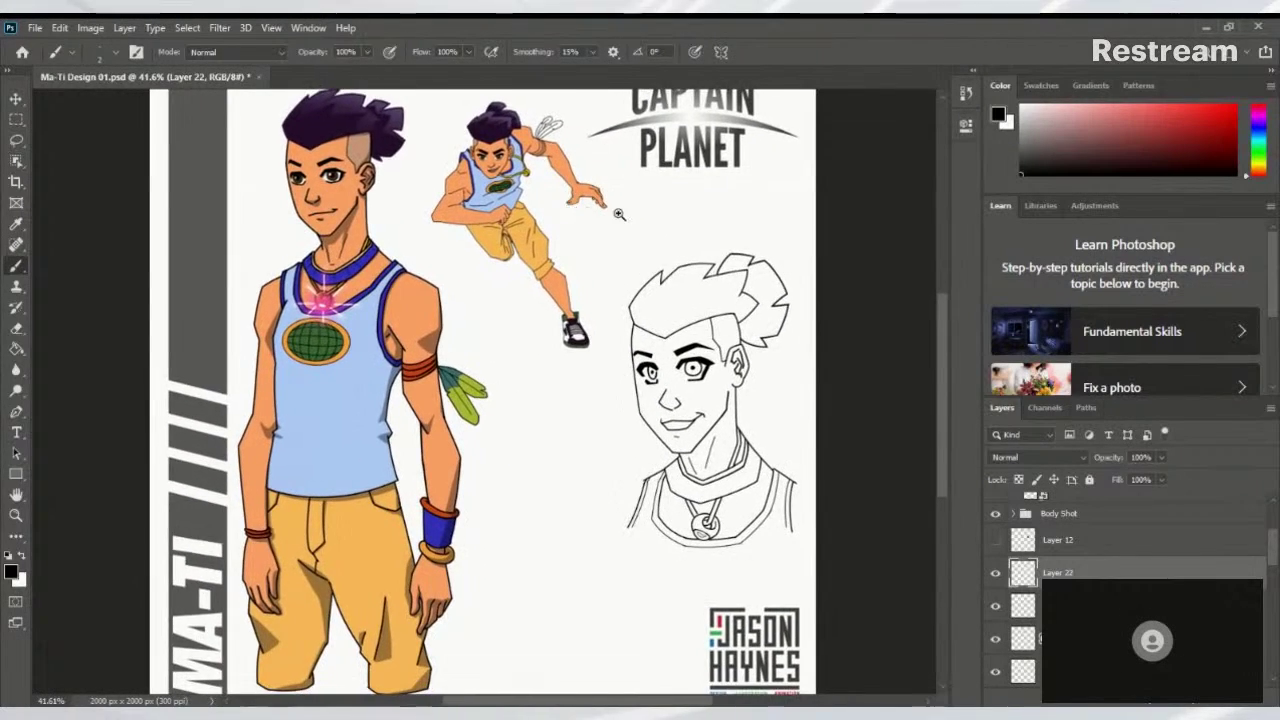
scroll(651, 275, "up", 4)
scroll(534, 363, "down", 1)
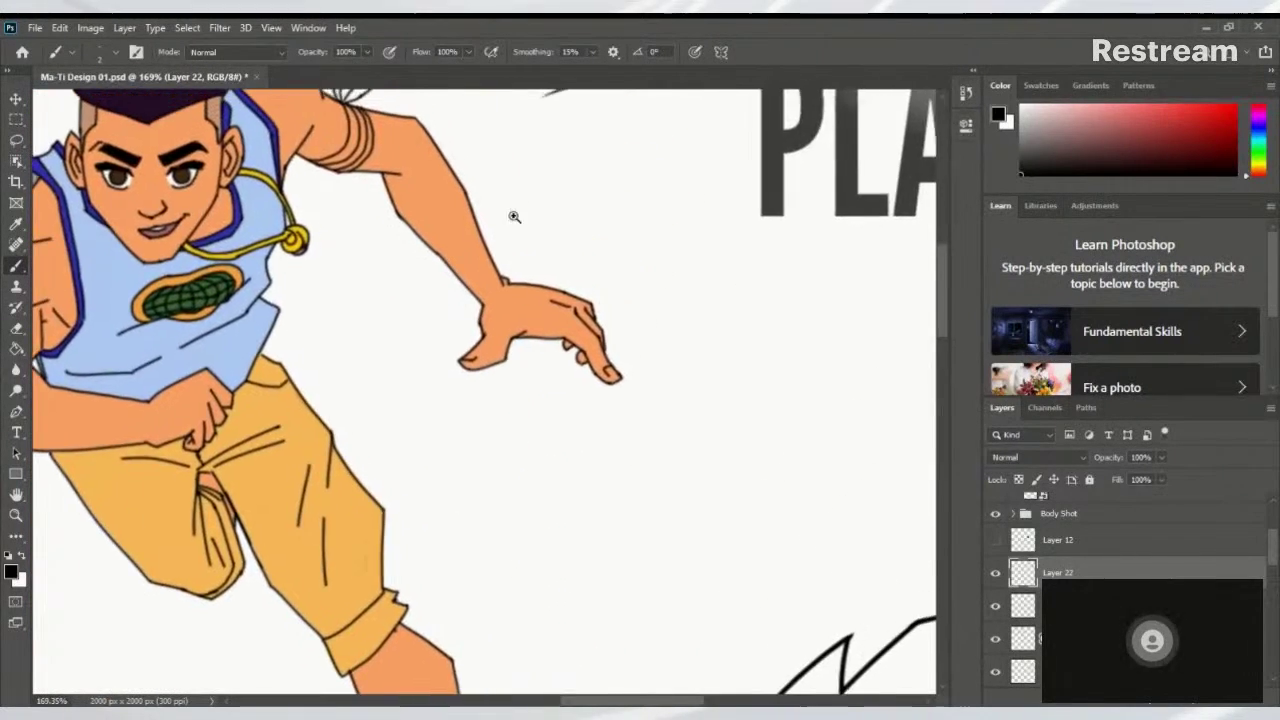
scroll(571, 277, "up", 4)
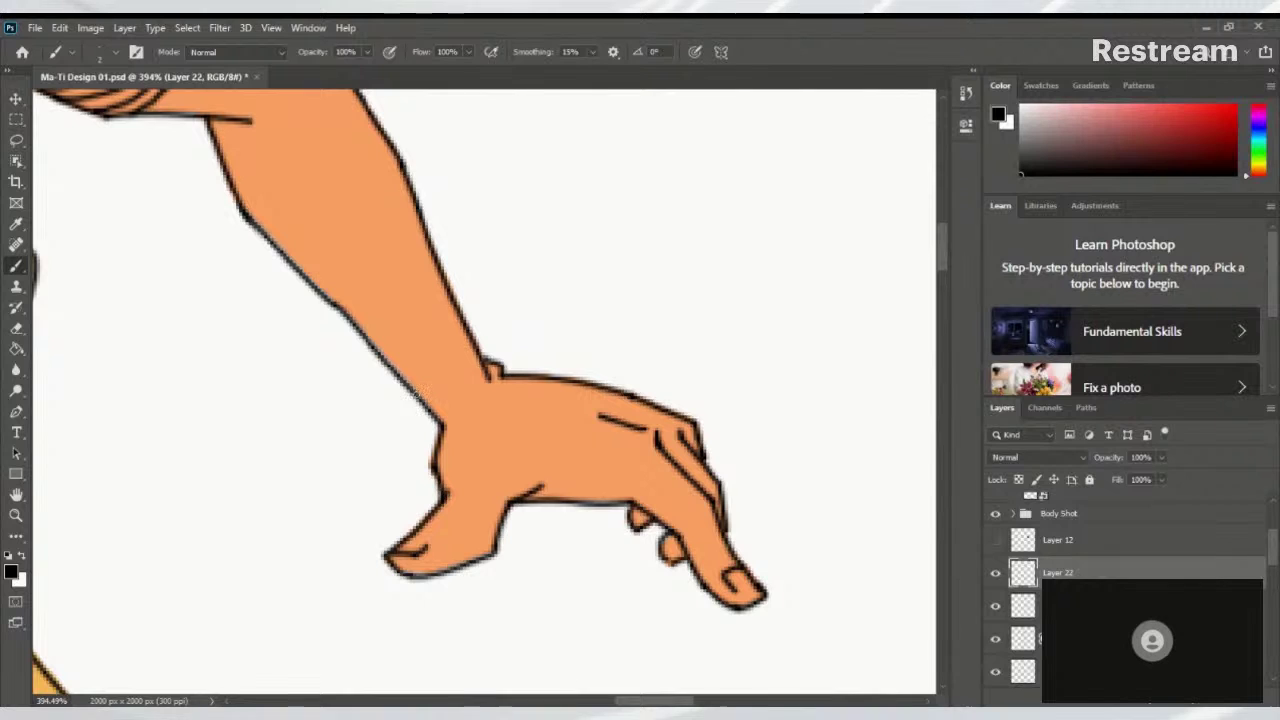
Sketch a first bracelet line across the outstretched wrist, redrawing it more smoothly
left_click_drag(413, 390, 446, 382)
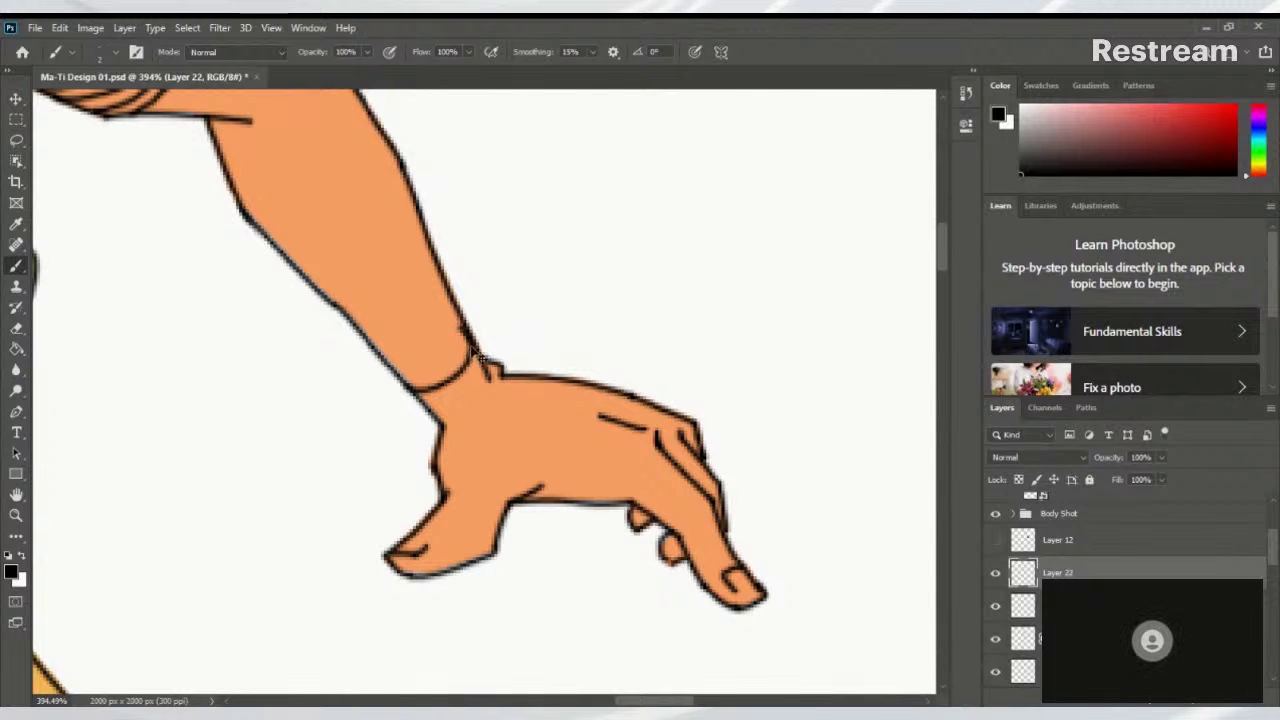
key("ctrl+z")
mouse_move(463, 326)
left_mouse_down()
mouse_move(402, 378)
mouse_move(474, 390)
mouse_move(494, 350)
mouse_move(468, 322)
left_mouse_up()
left_click_drag(420, 357, 560, 345)
scroll(560, 345, "down", 6)
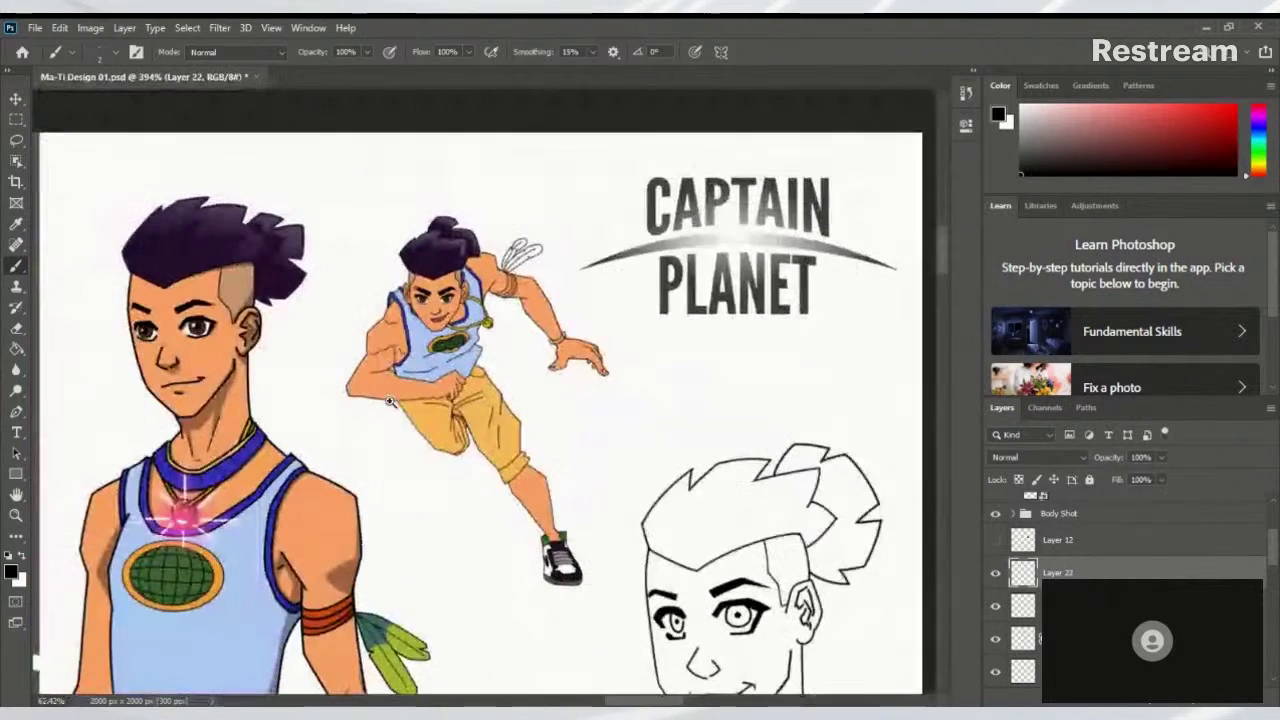
scroll(516, 330, "up", 8)
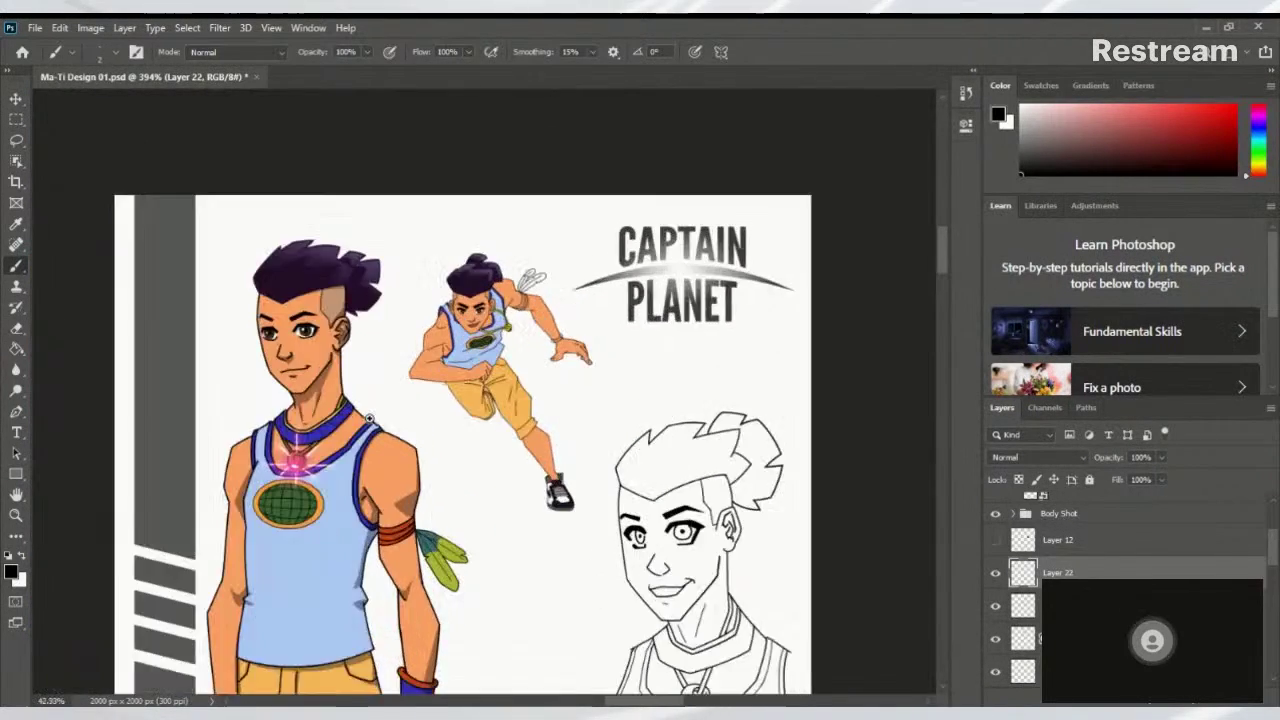
scroll(516, 330, "up", 3)
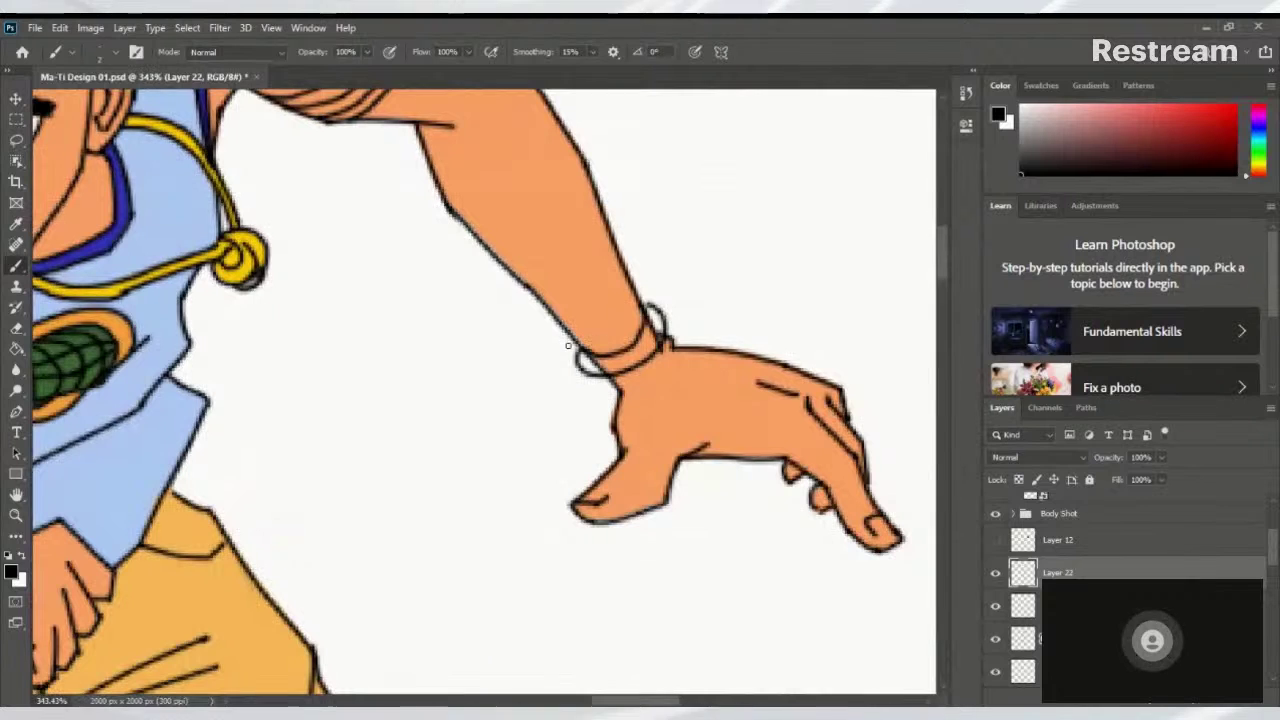
Add a bracelet stroke along the wrist and a short stroke rising from it
mouse_move(562, 347)
left_mouse_down()
mouse_move(619, 330)
mouse_move(648, 292)
left_mouse_up()
key("ctrl+z")
mouse_move(562, 346)
left_mouse_down()
mouse_move(631, 323)
mouse_move(650, 288)
left_mouse_up()
scroll(585, 348, "down", 5)
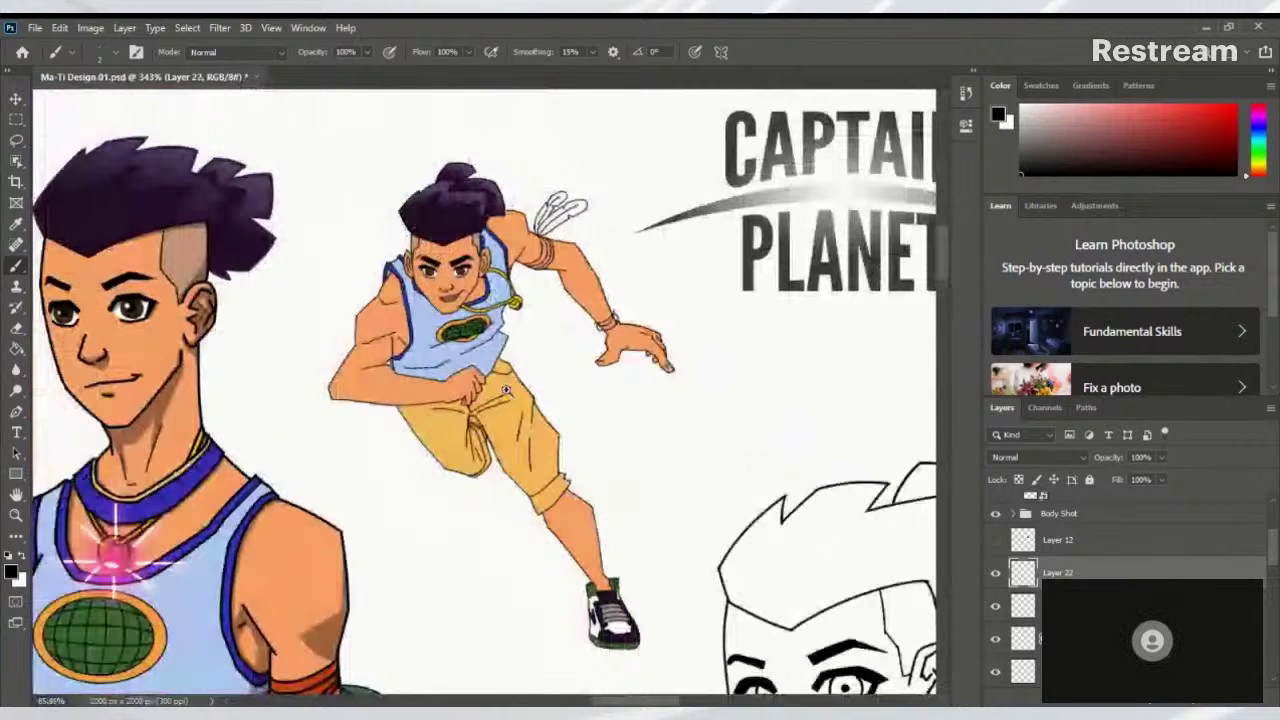
scroll(508, 390, "down", 3)
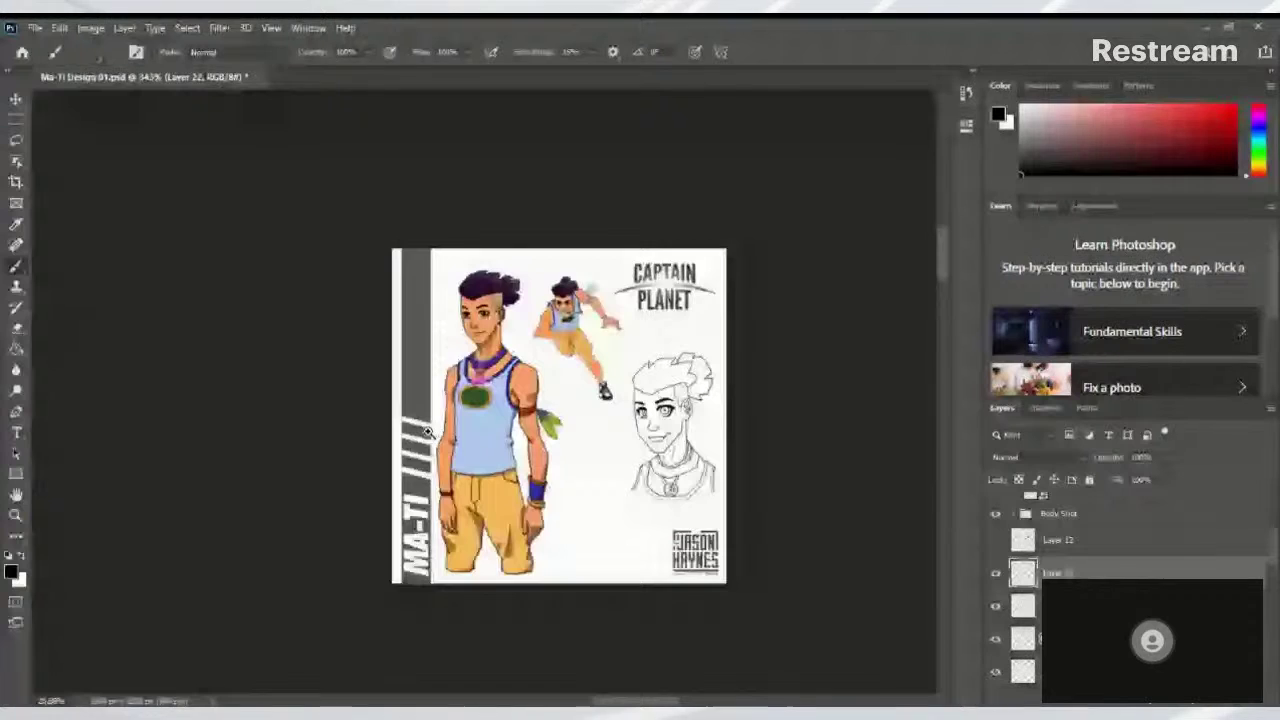
scroll(654, 287, "up", 6)
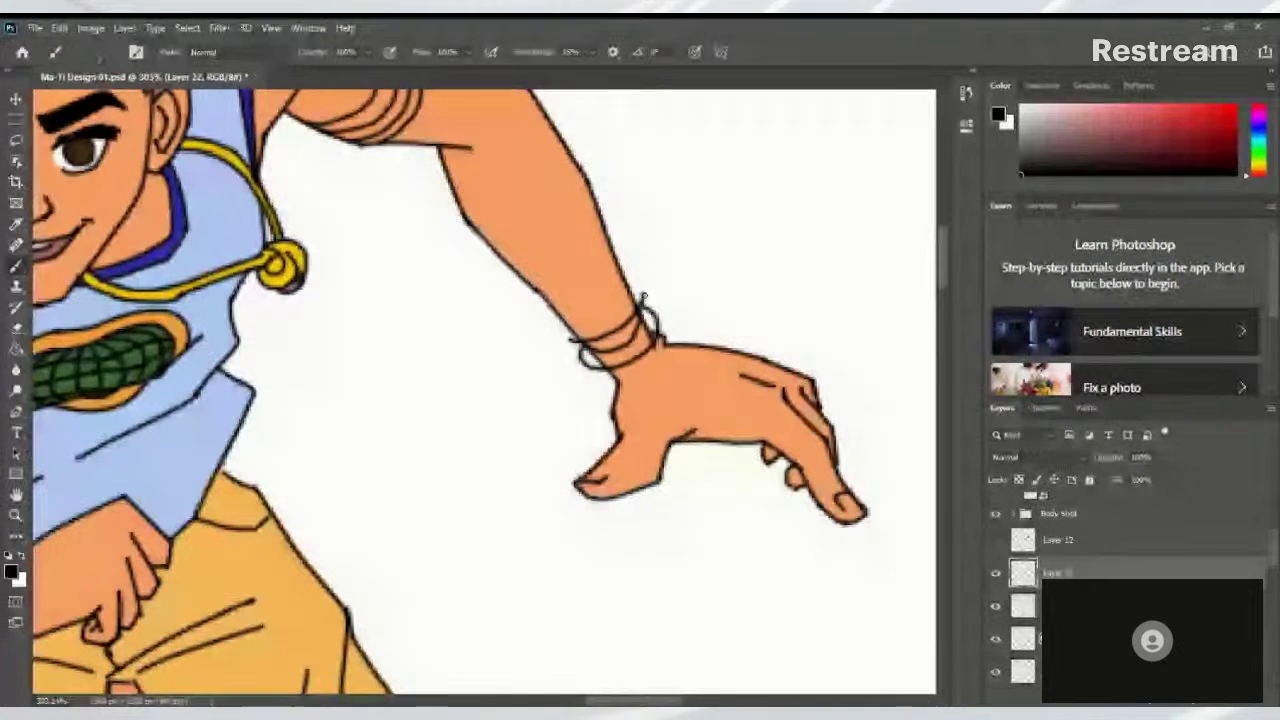
left_click_drag(648, 308, 616, 232)
scroll(506, 319, "down", 2)
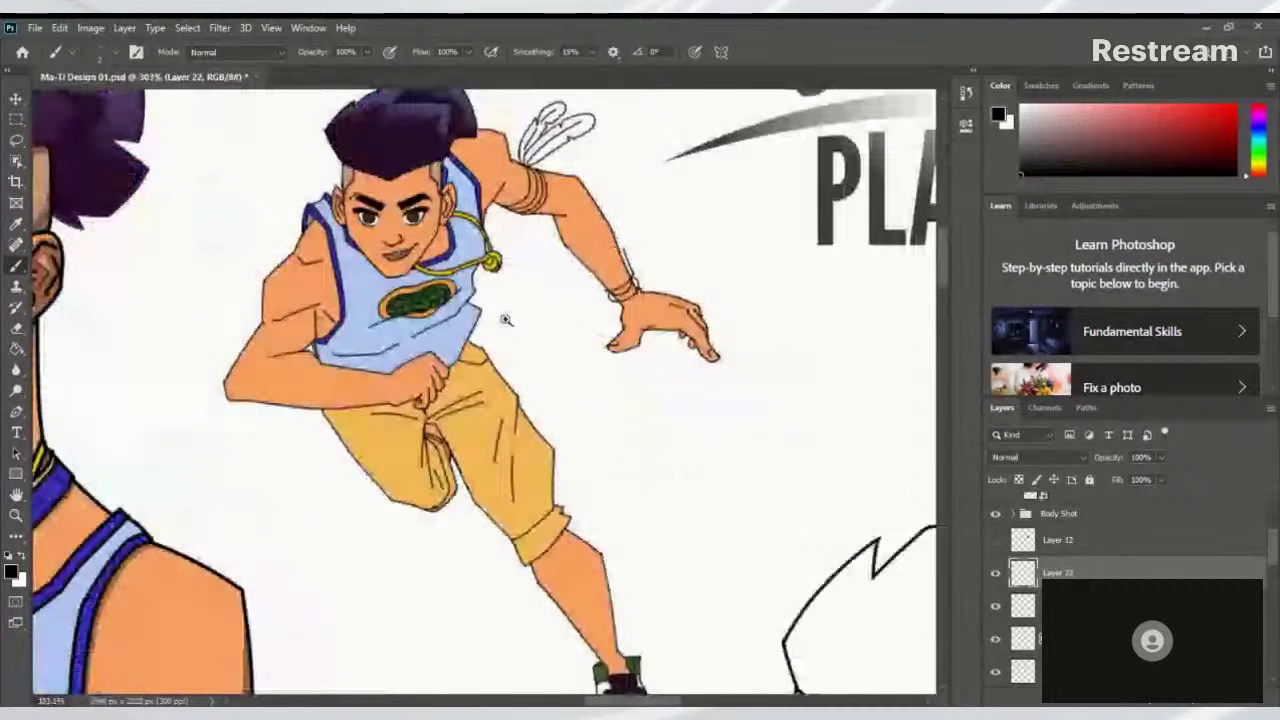
scroll(590, 290, "up", 3)
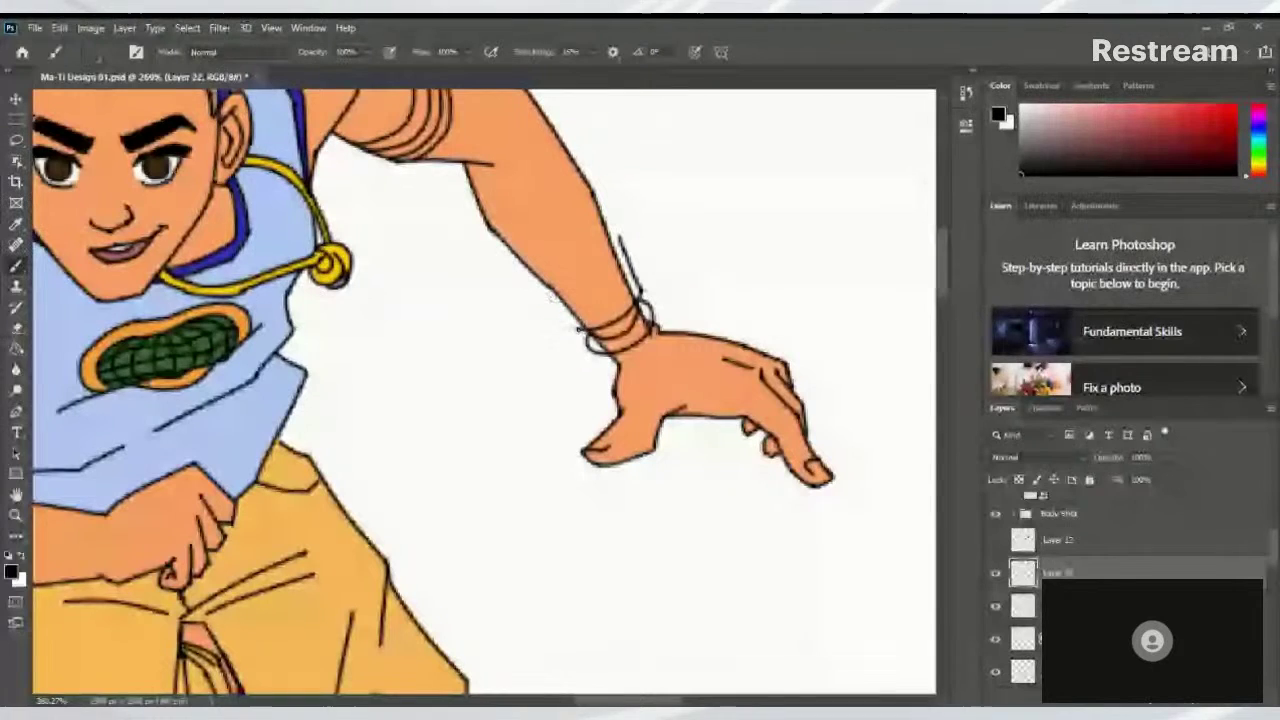
Undo the forearm line and upper bracelet strokes, then brush a new band across the forearm
left_click_drag(585, 330, 535, 283)
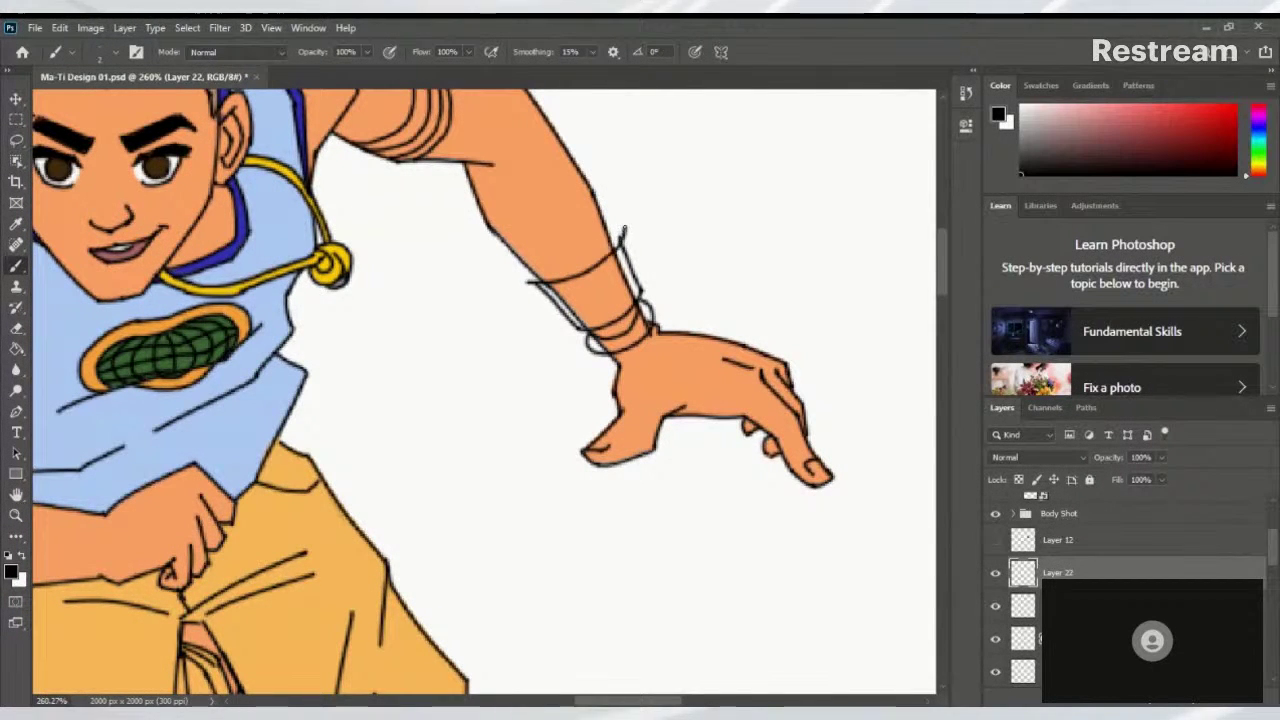
key("ctrl+z")
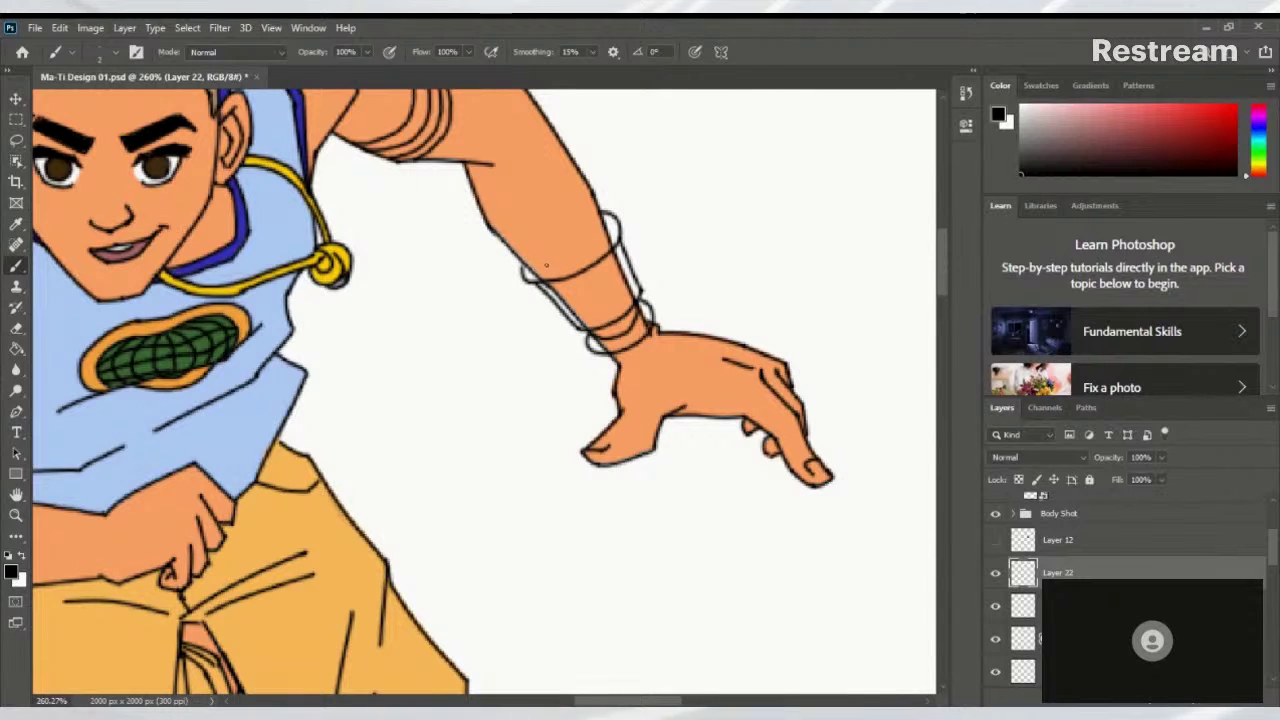
key("ctrl+z")
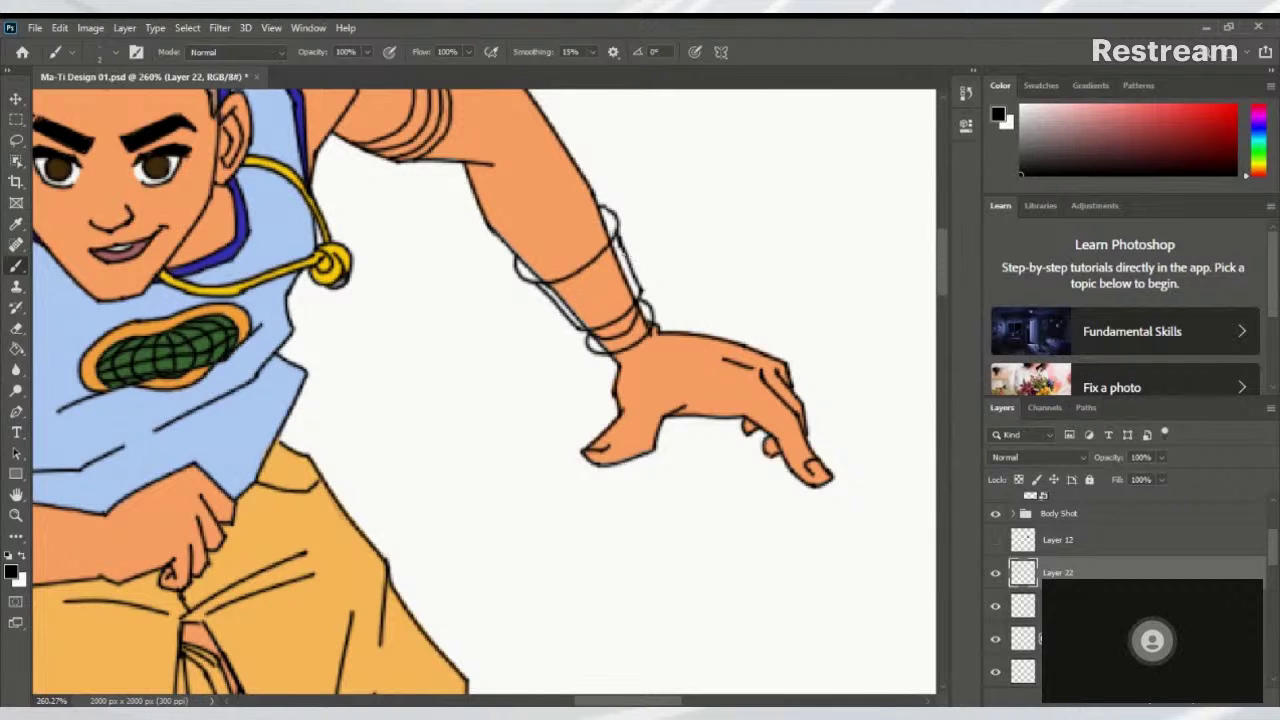
left_click_drag(603, 215, 540, 262)
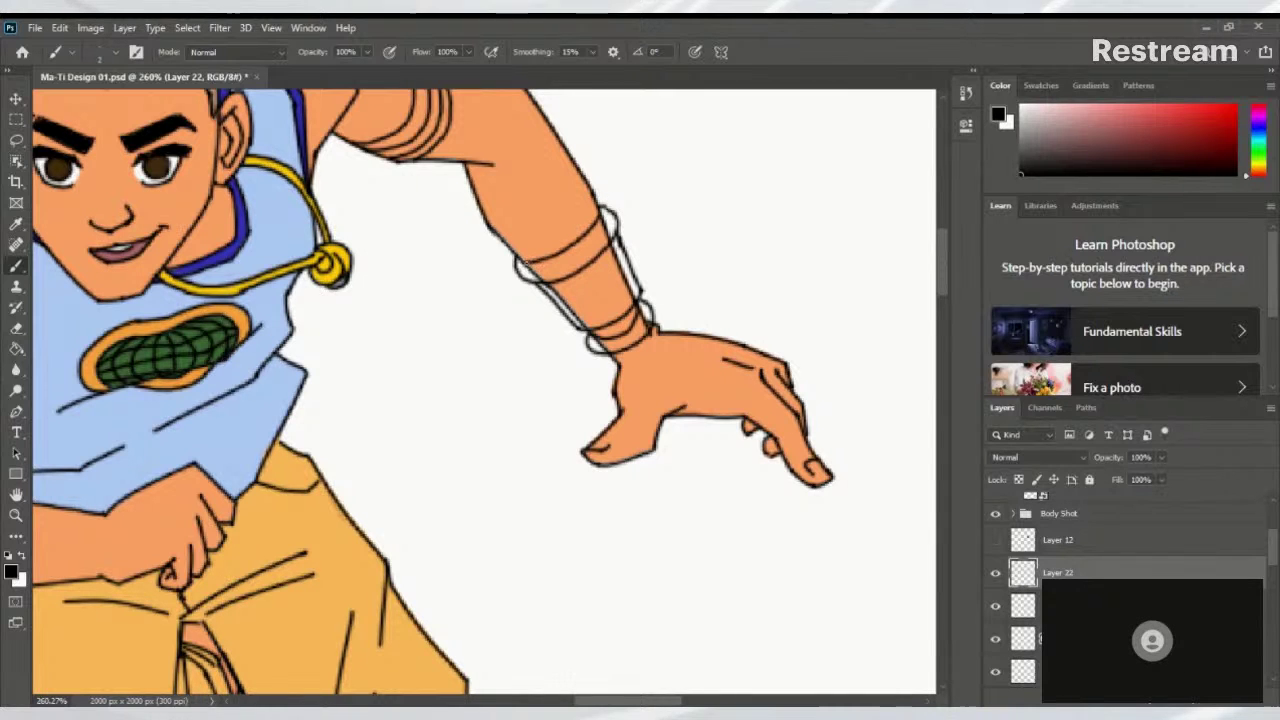
Zoom out, pan and zoom back in to check the new wrist band
left_click_drag(638, 267, 510, 297)
left_click_drag(486, 324, 439, 298)
left_click_drag(612, 265, 725, 288)
scroll(594, 234, "up", 1)
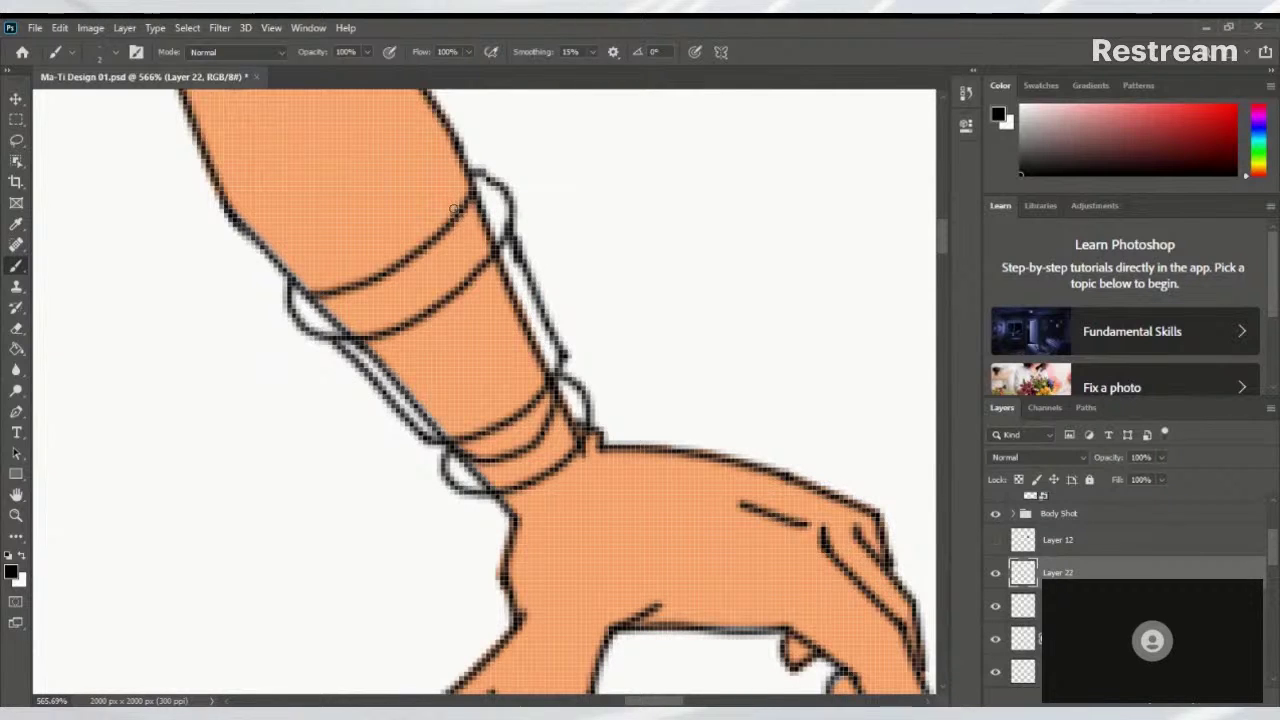
scroll(453, 208, "down", 8)
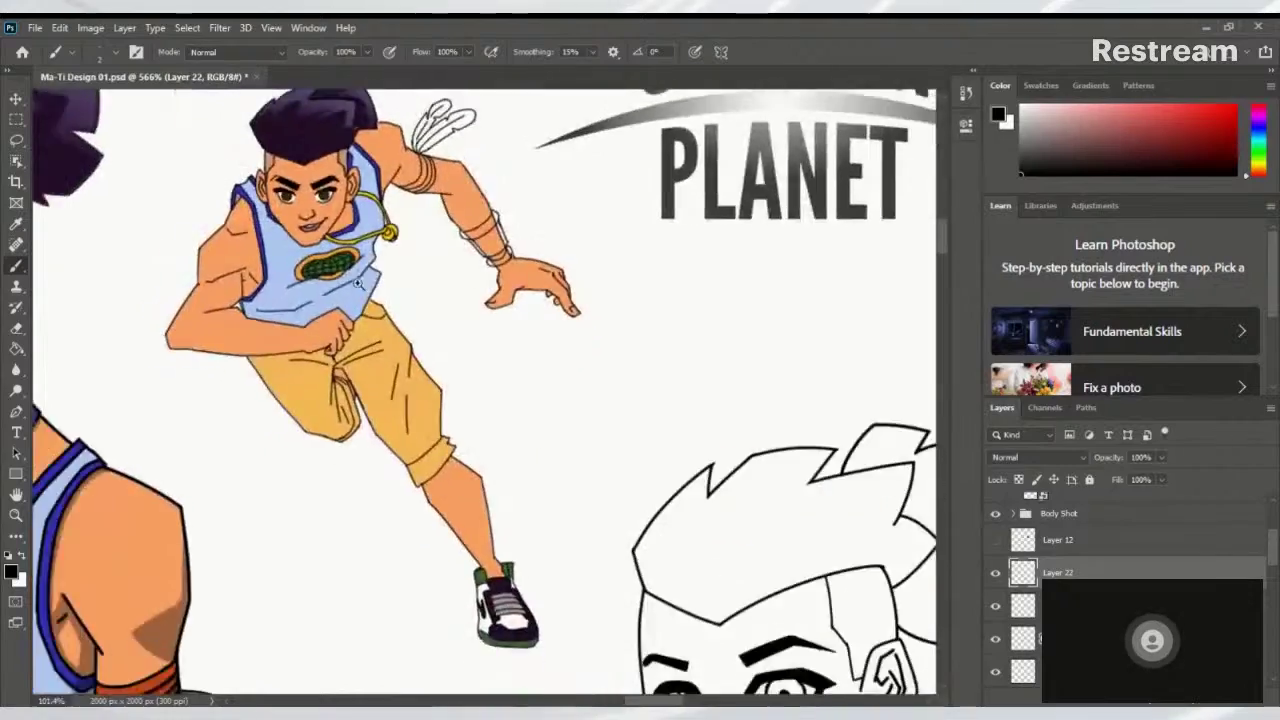
scroll(338, 307, "up", 4)
scroll(338, 307, "down", 4)
scroll(394, 314, "up", 6)
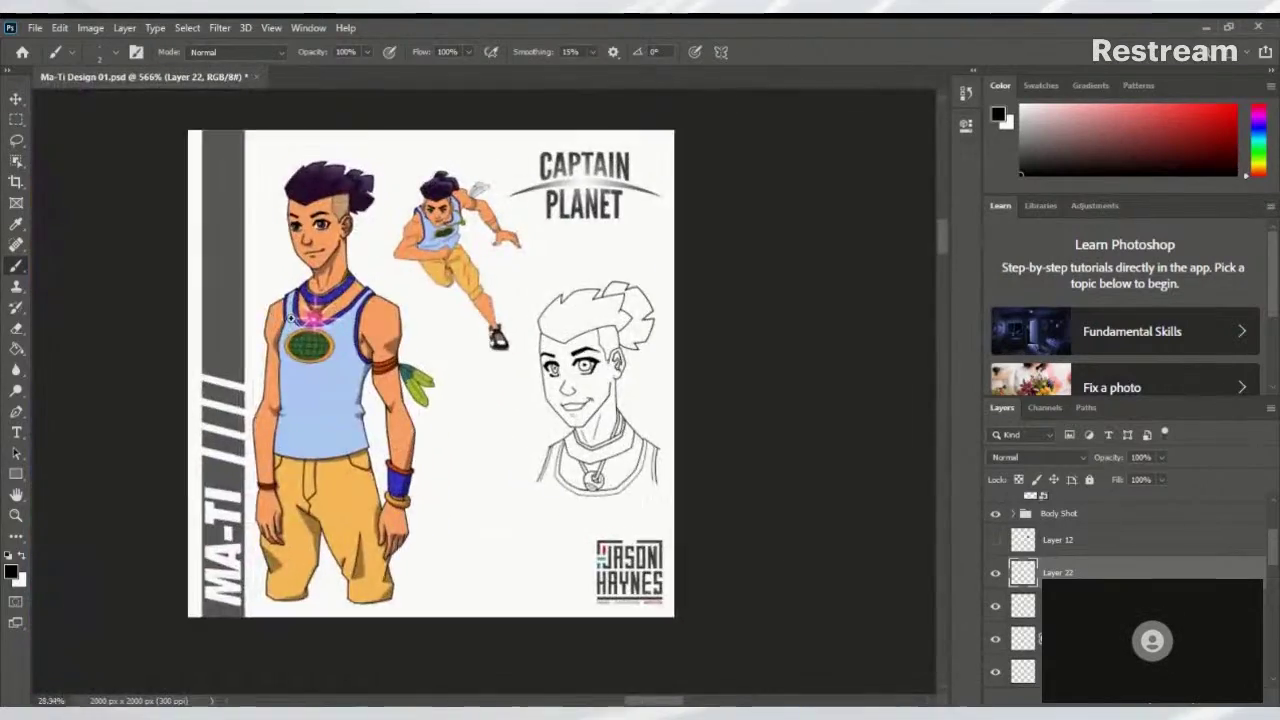
scroll(297, 347, "up", 5)
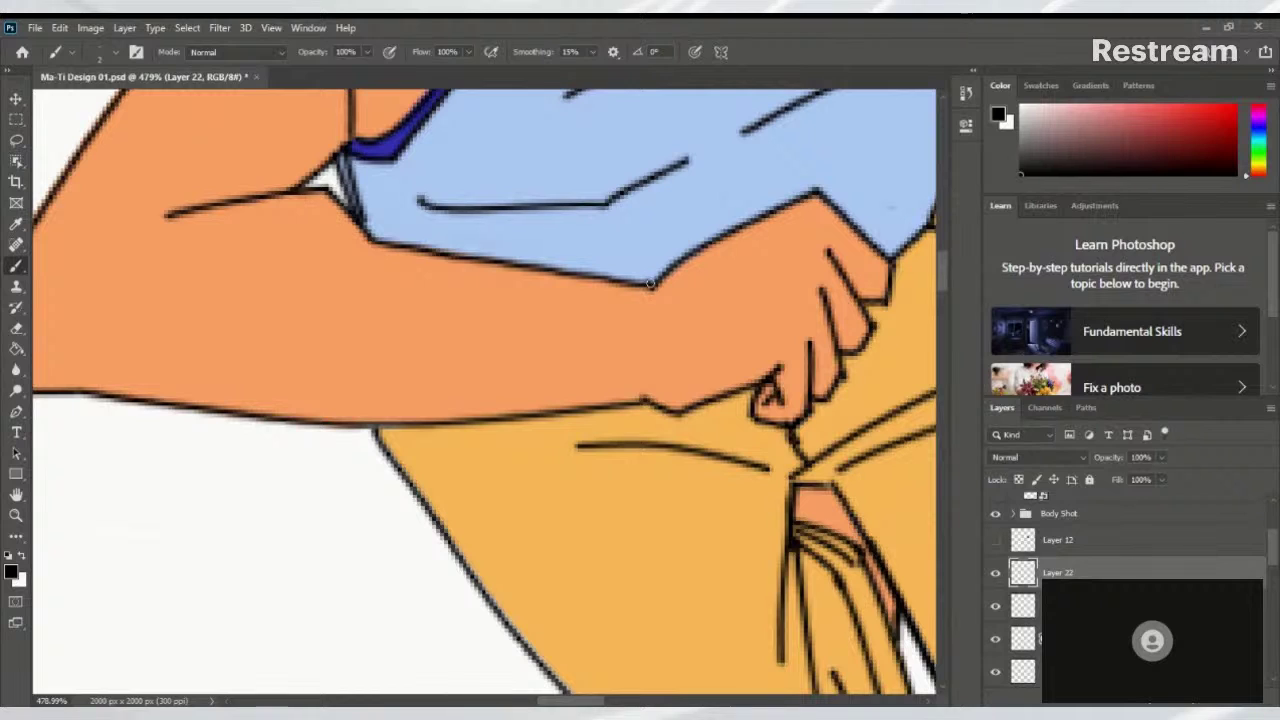
Draw three curved bracelet strokes around the wrist of the hand gripping the shorts
left_click_drag(655, 284, 630, 393)
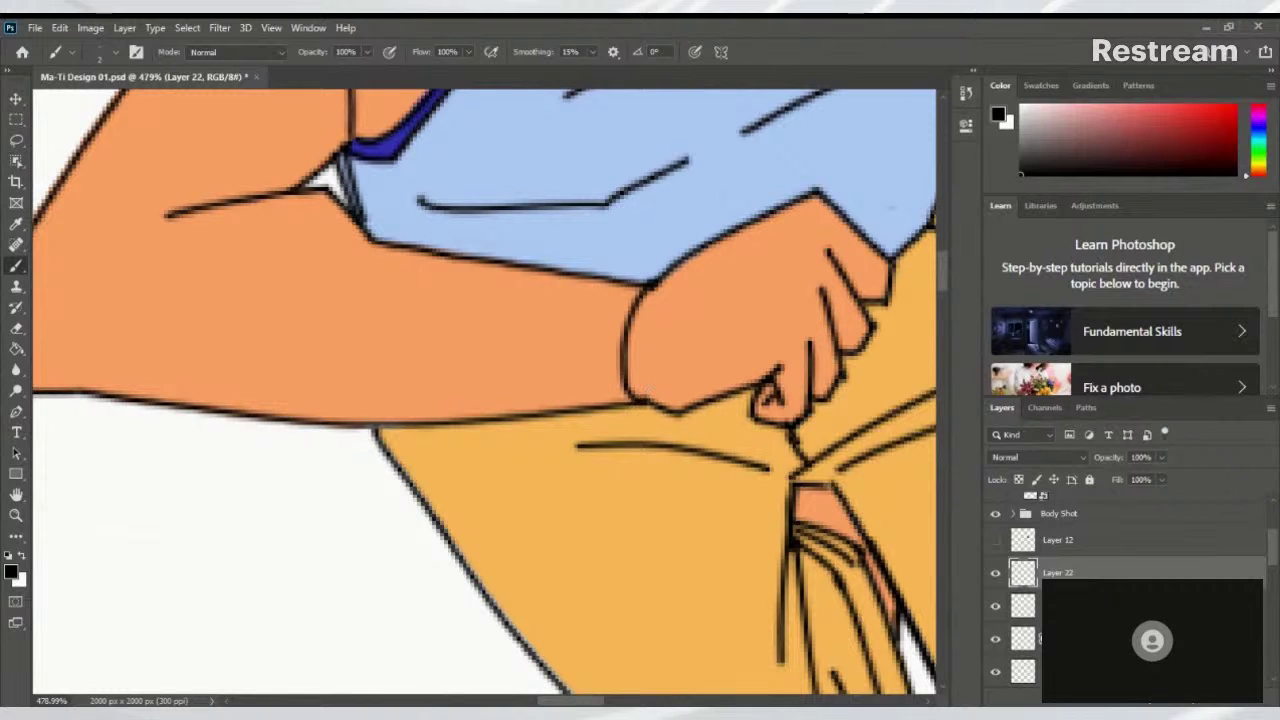
mouse_move(648, 277)
left_mouse_down()
mouse_move(599, 376)
mouse_move(636, 410)
left_mouse_up()
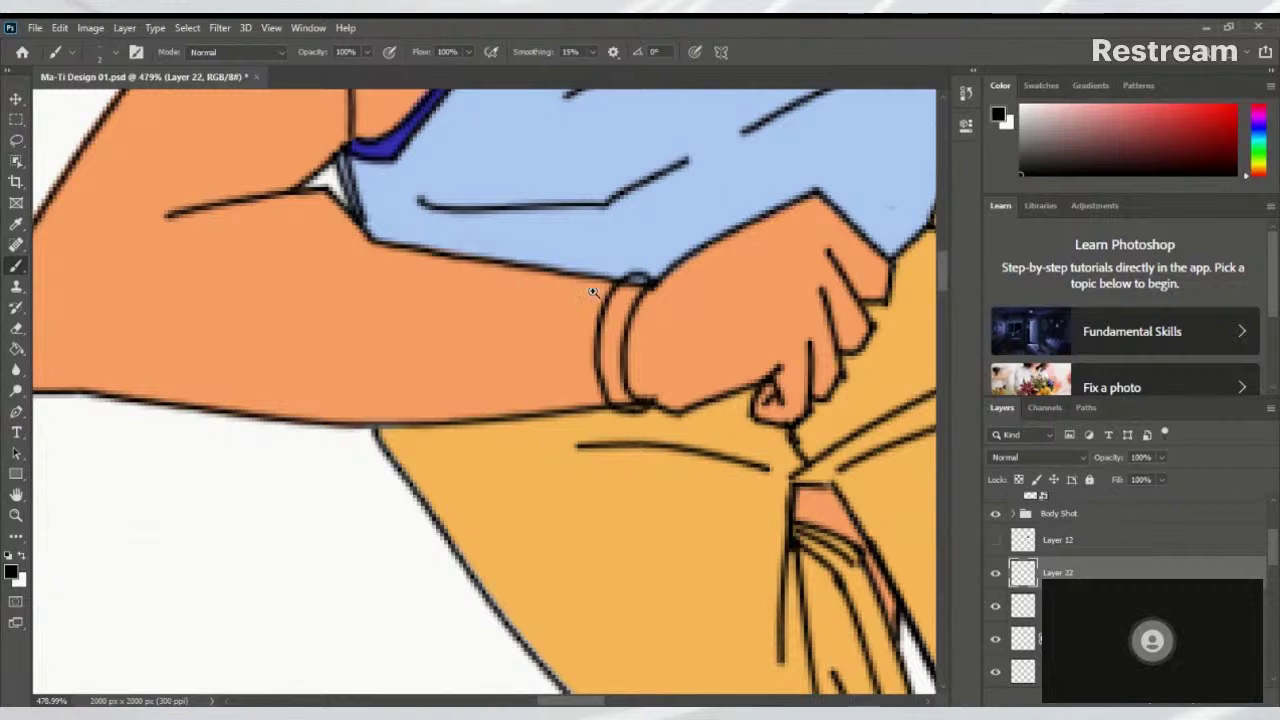
scroll(594, 288, "down", 10)
scroll(391, 377, "up", 10)
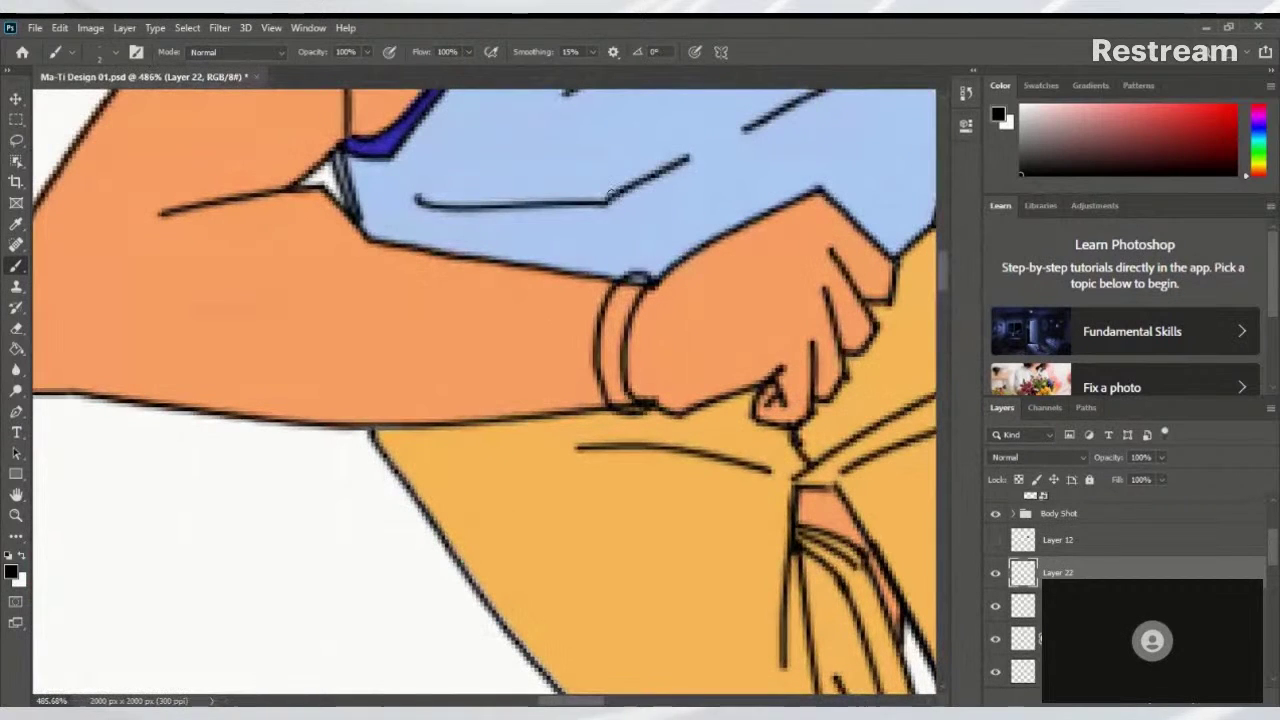
mouse_move(624, 275)
left_mouse_down()
mouse_move(580, 292)
mouse_move(568, 347)
left_mouse_up()
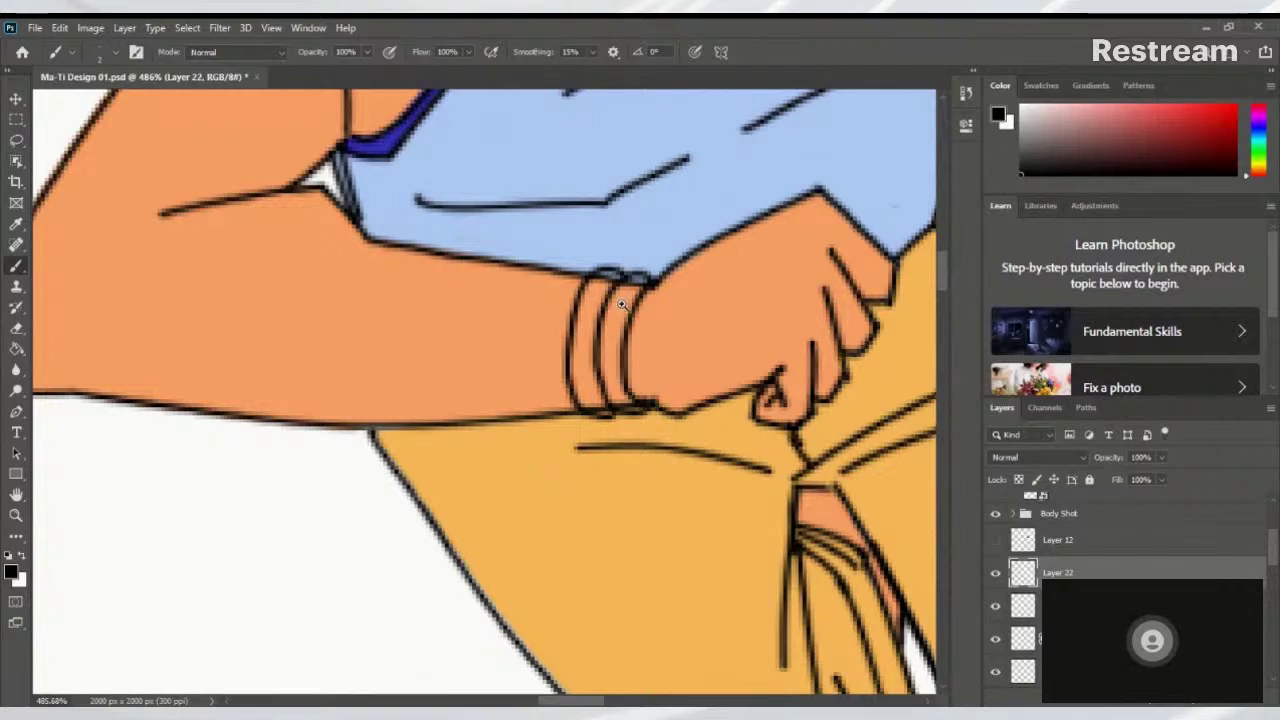
scroll(440, 404, "down", 8)
scroll(440, 404, "up", 5)
scroll(510, 370, "down", 7)
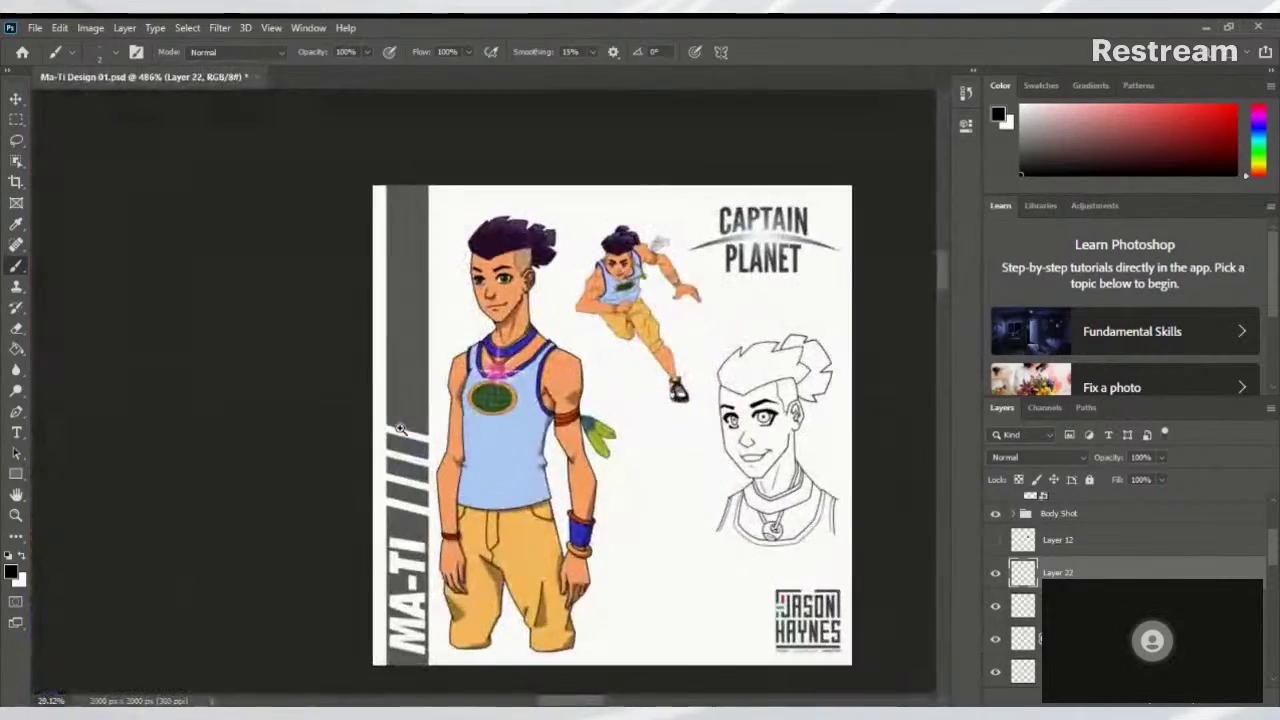
scroll(425, 425, "up", 3)
scroll(422, 423, "down", 3)
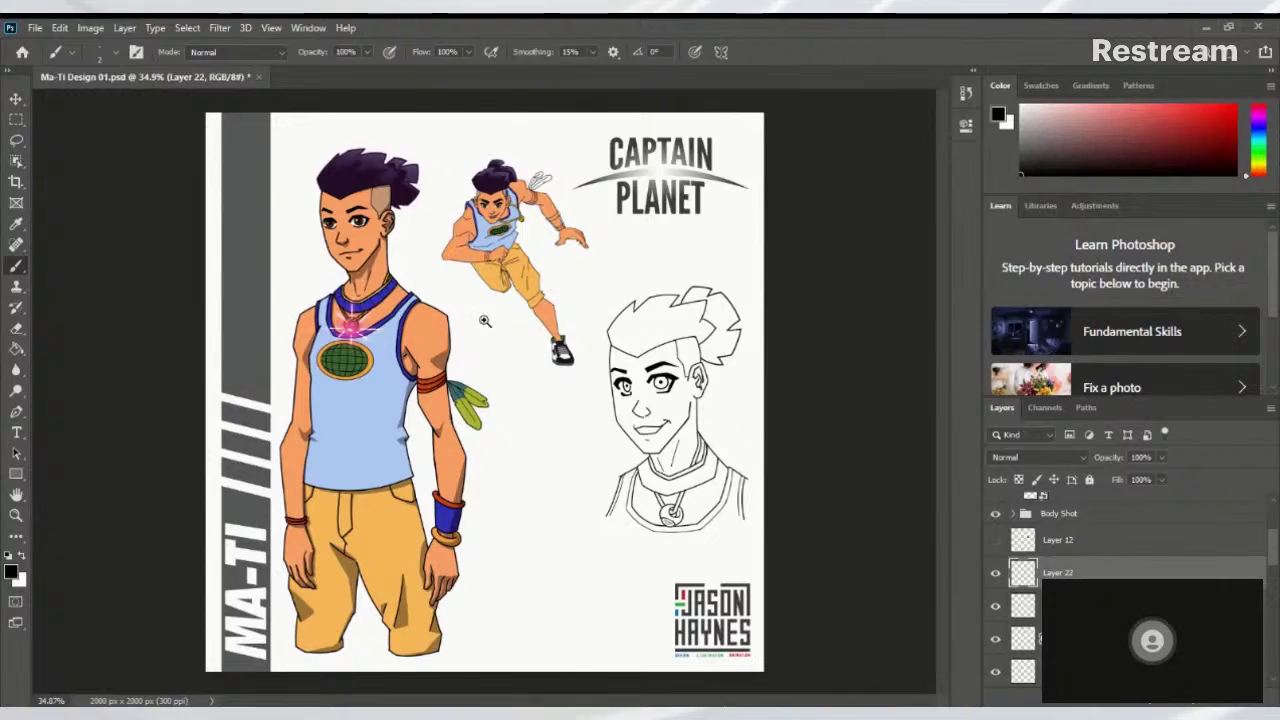
scroll(480, 322, "up", 5)
scroll(622, 250, "down", 5)
scroll(640, 260, "up", 6)
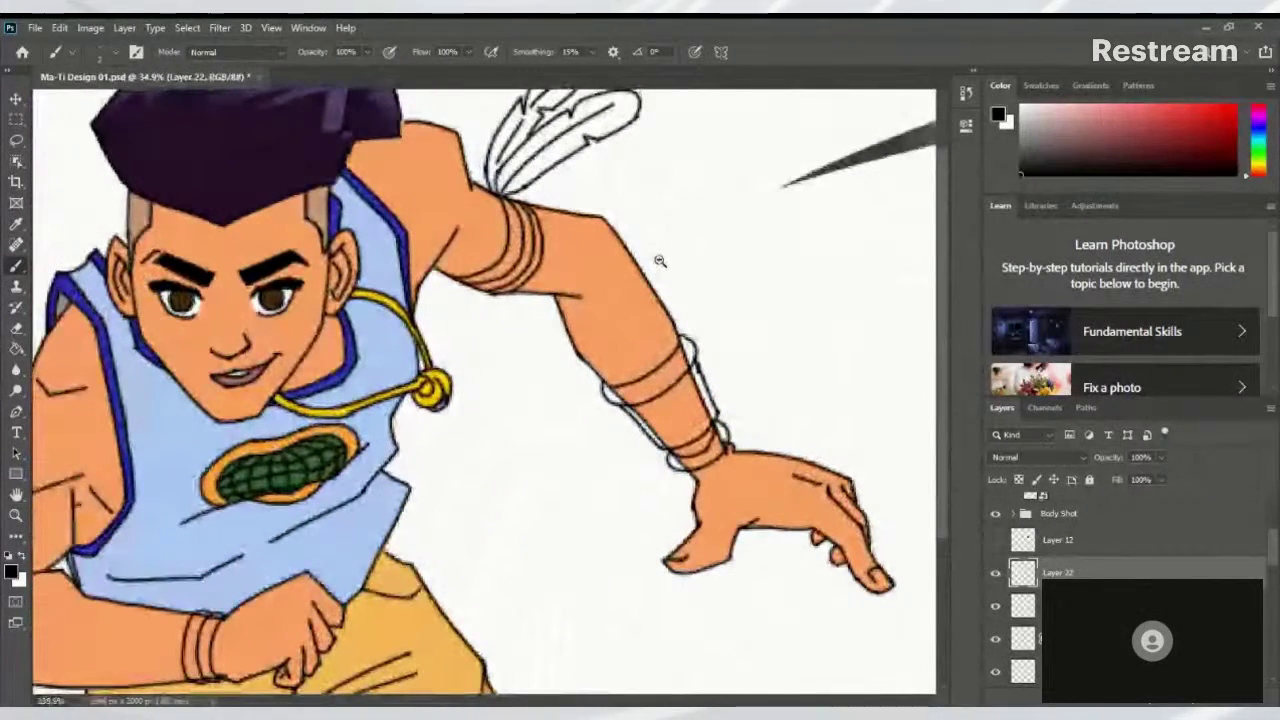
scroll(1200, 560, "down", 2)
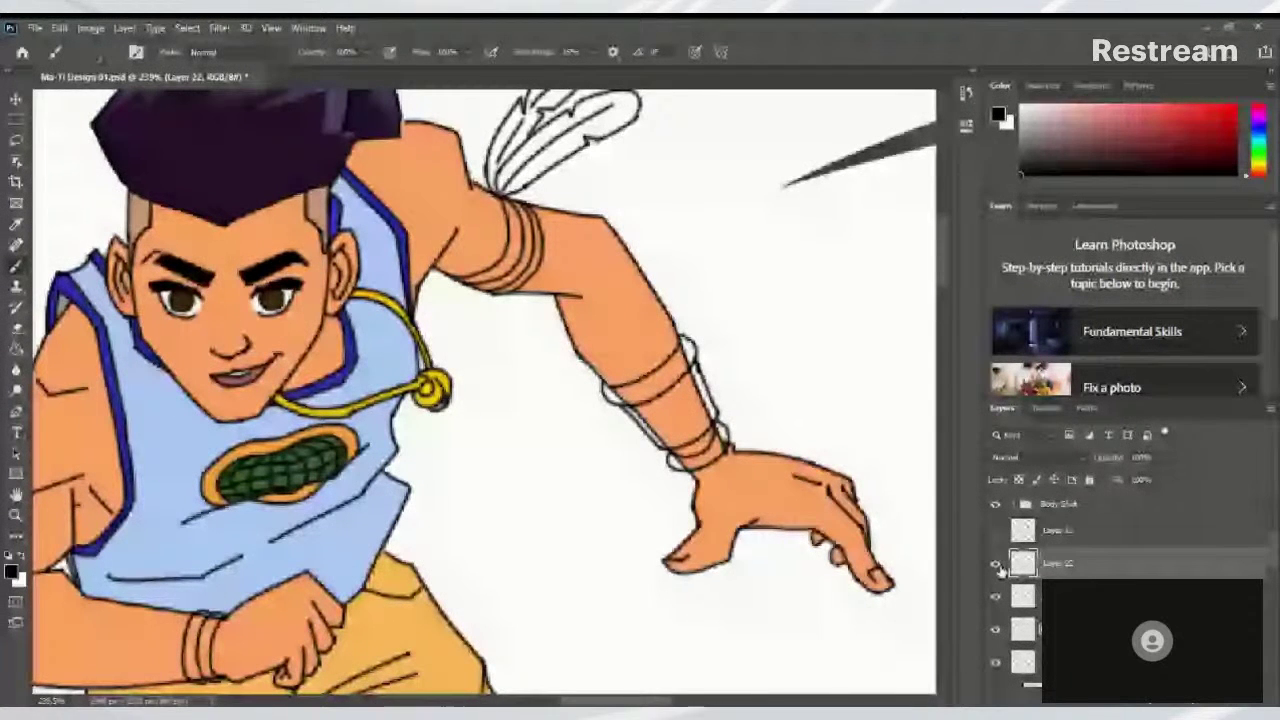
Start renaming Layer 22 in the Layers panel, typing 'Acce' for the accessories name
double_click(1060, 563)
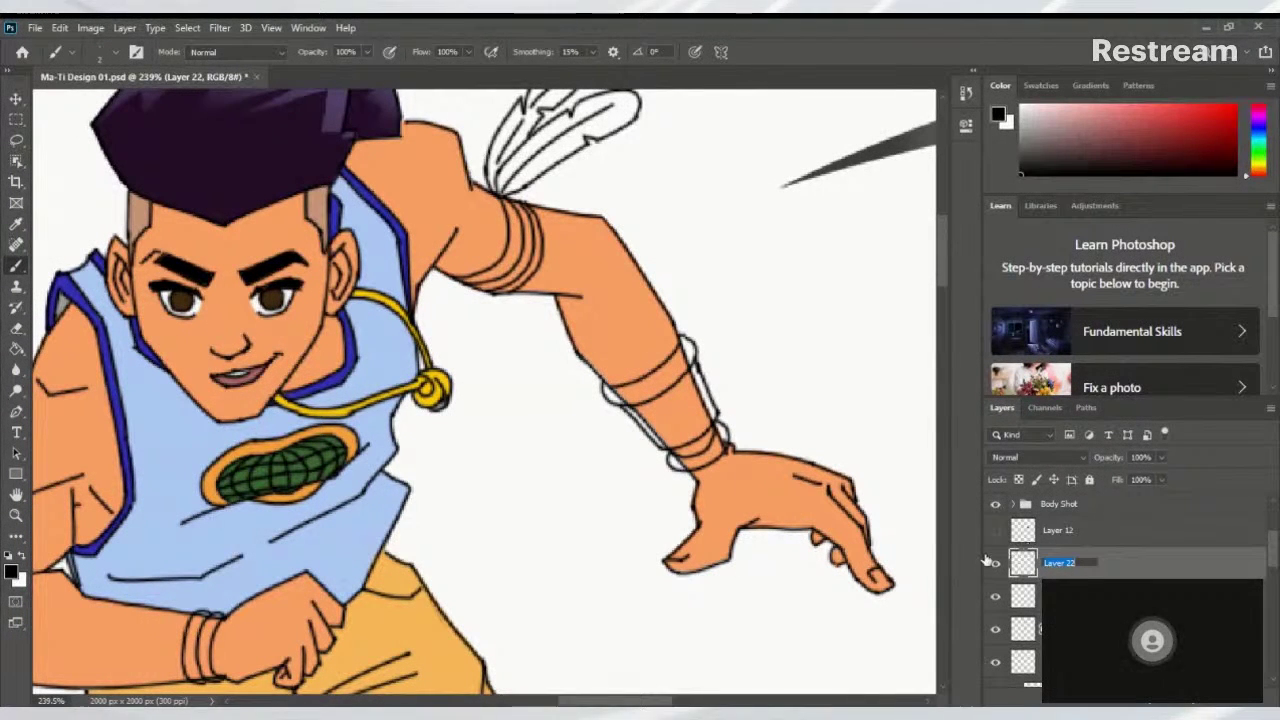
type("A")
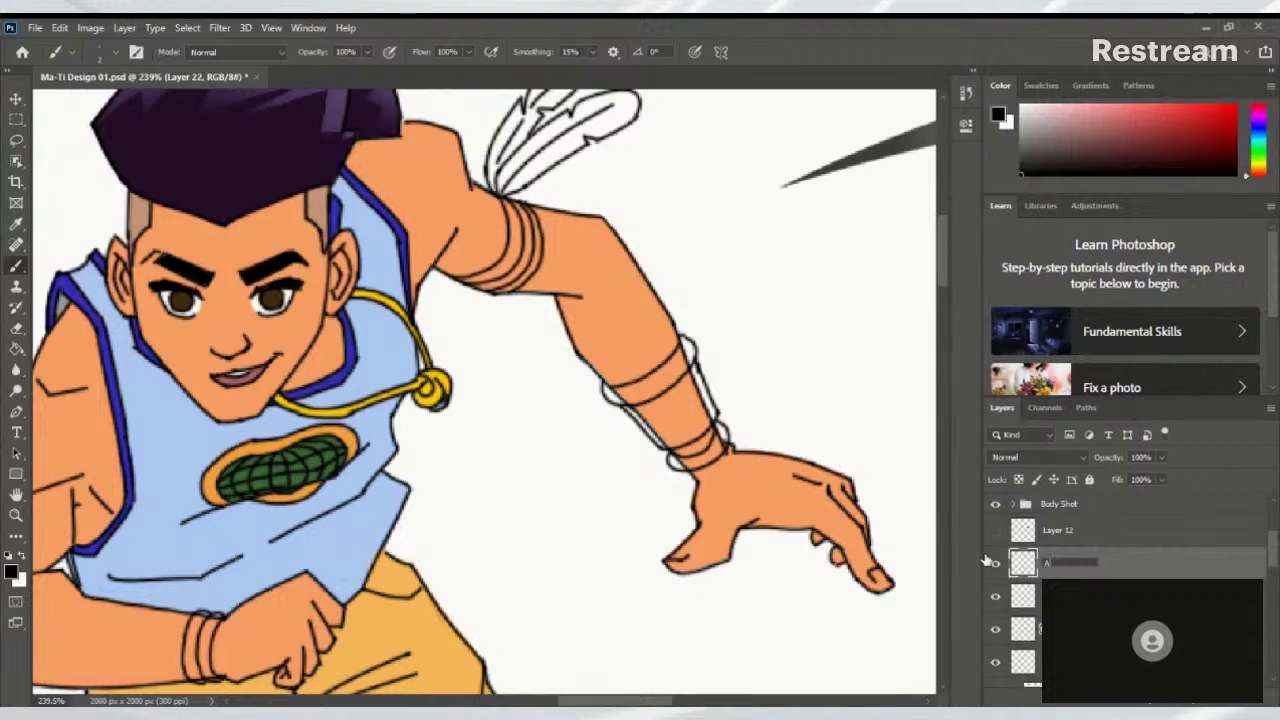
type("ccessor")
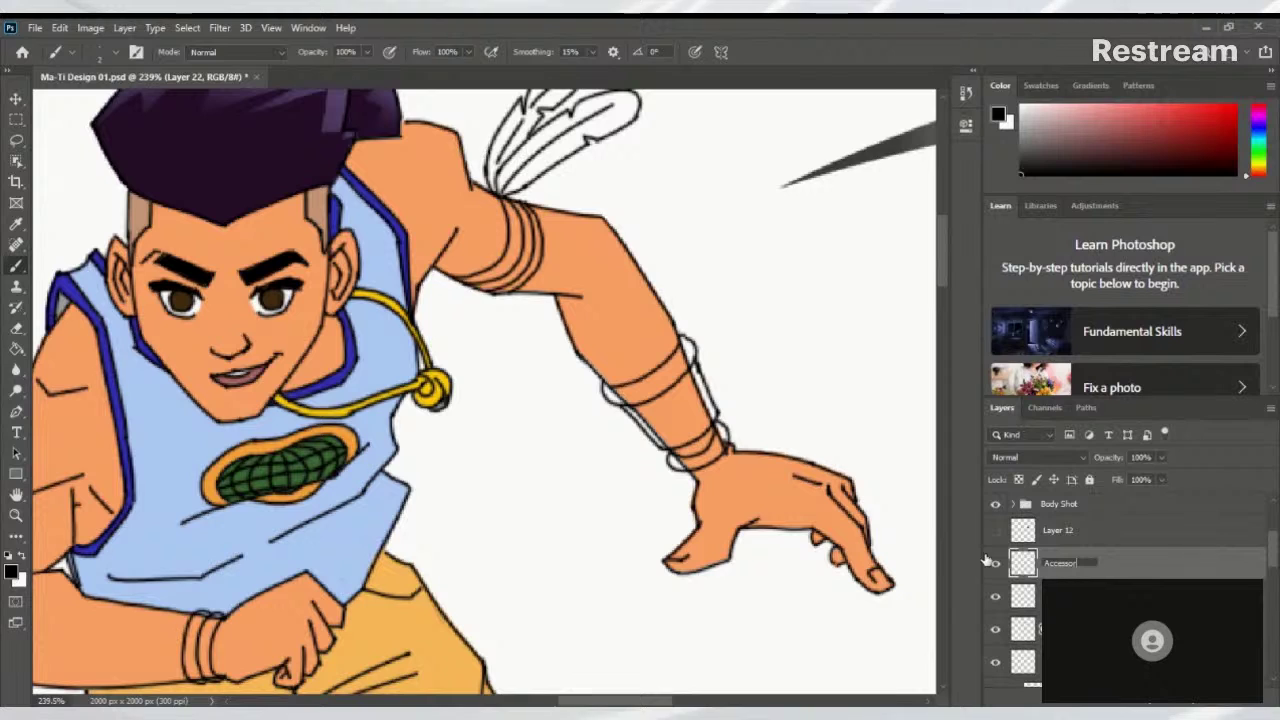
Name Layer 22 'Accessories', then hide and reshow it to check the bracelets
type("ies")
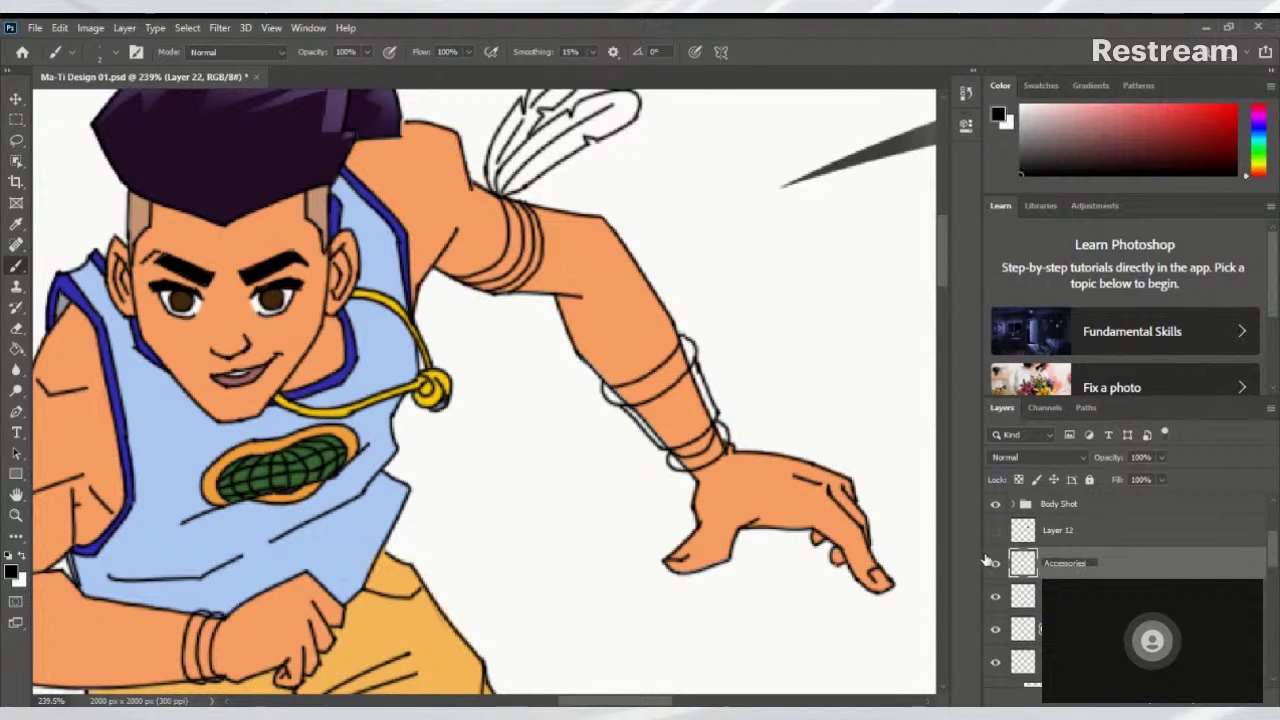
key("Return")
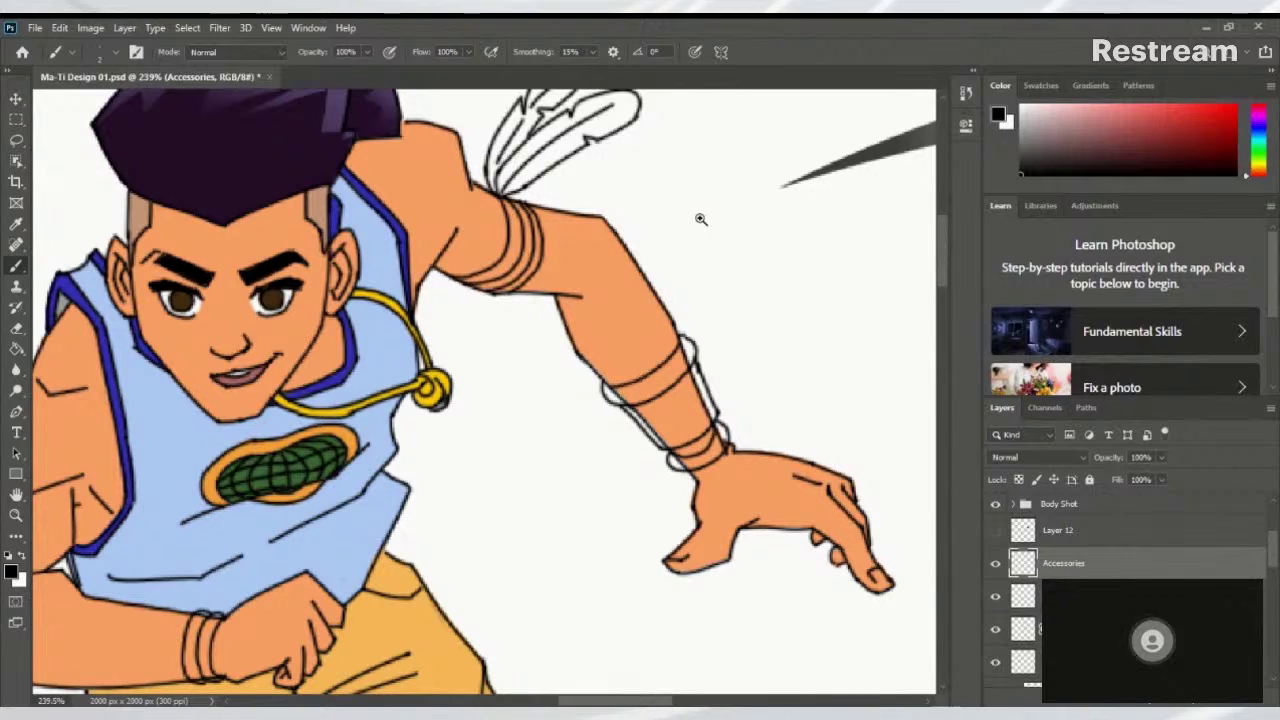
left_click_drag(700, 218, 720, 363)
left_click(575, 470, "alt")
left_click(995, 564)
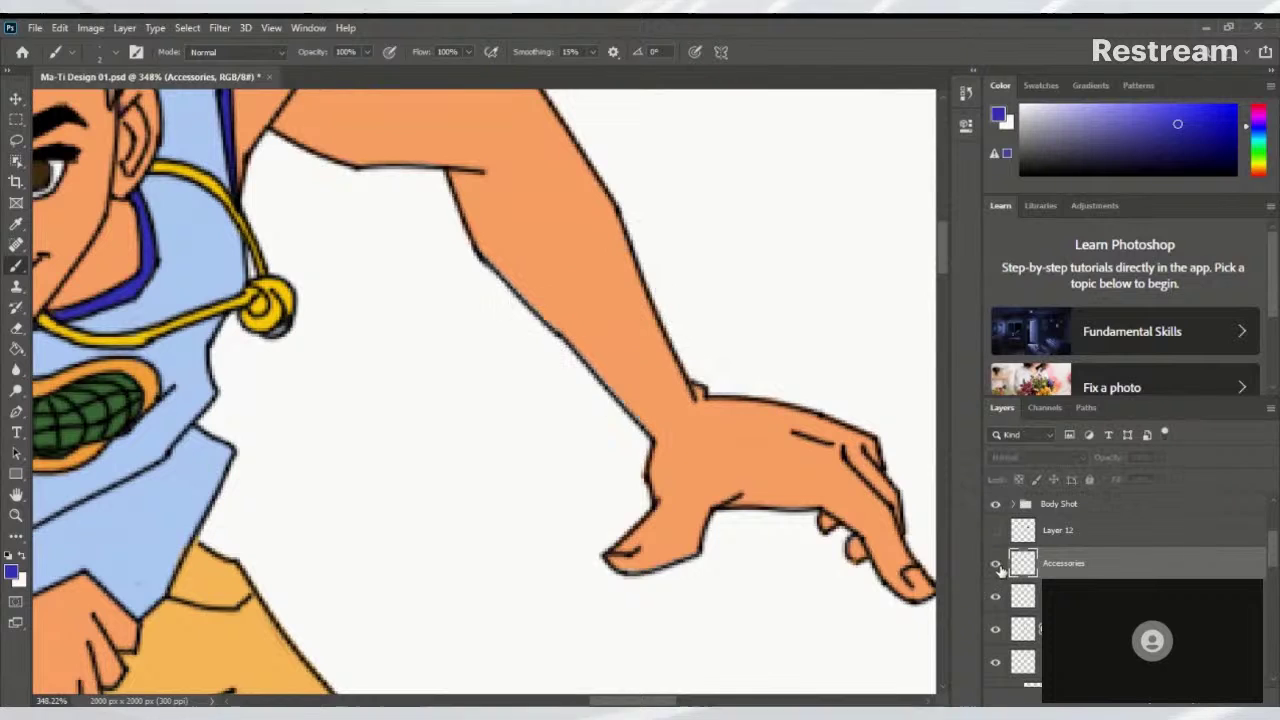
left_click(995, 564)
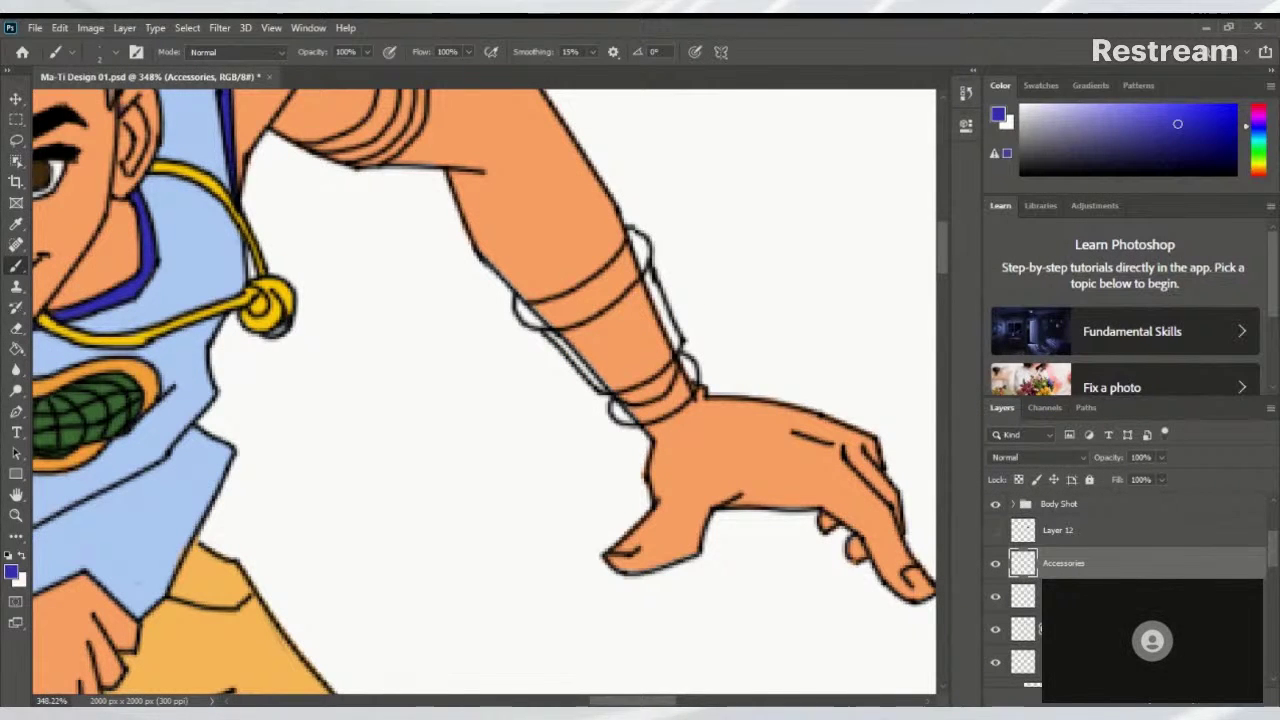
Add a layer mask to the Body copy layer
scroll(1272, 566, "down", 5)
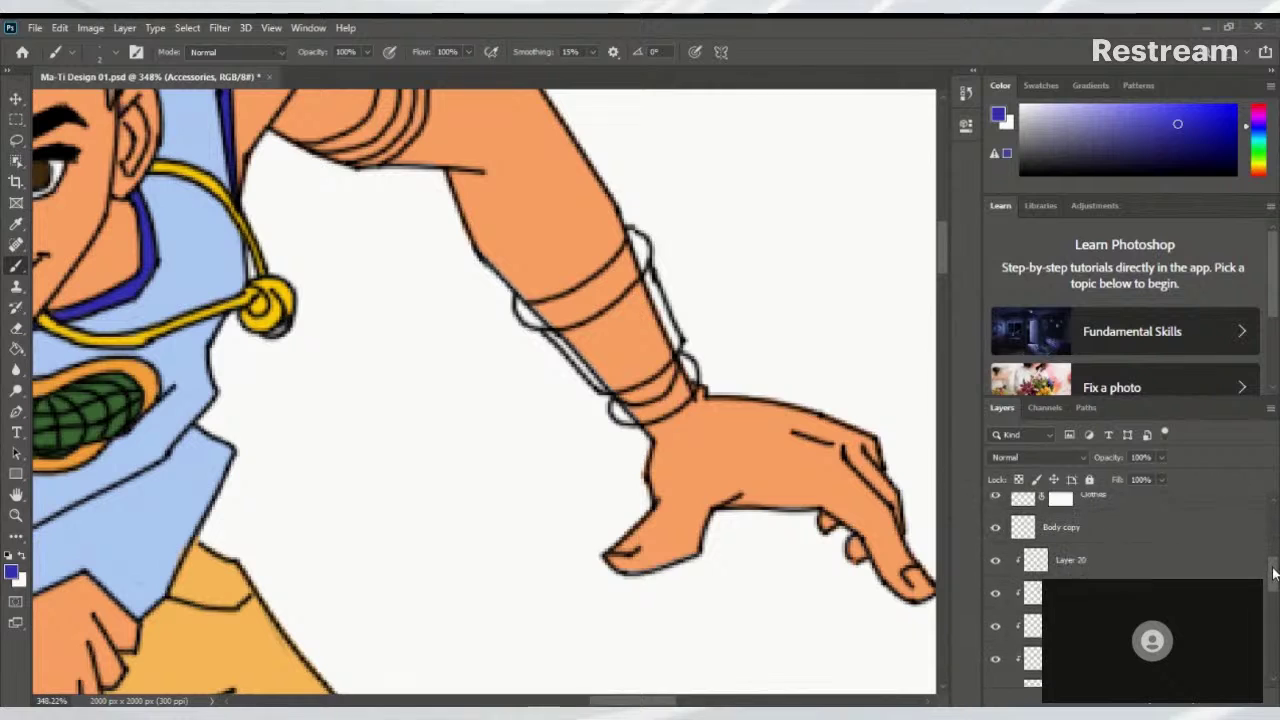
scroll(1272, 566, "up", 1)
left_click(1120, 588)
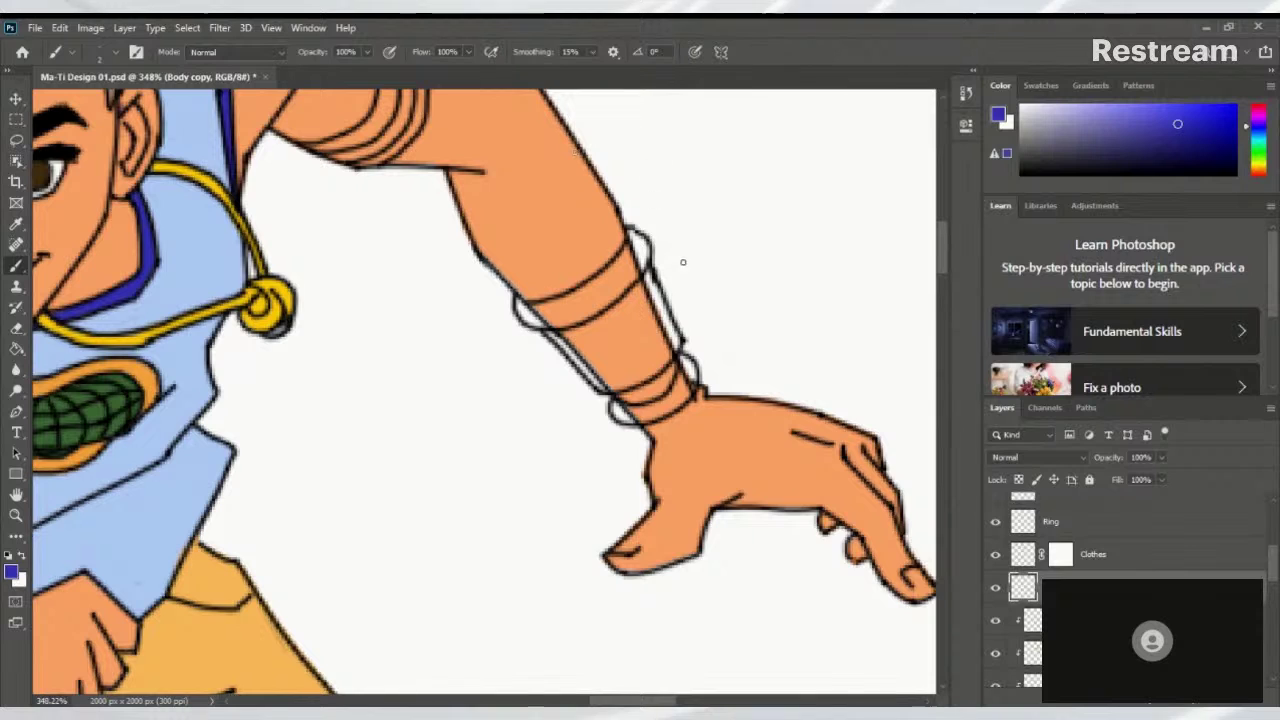
left_click(1170, 703)
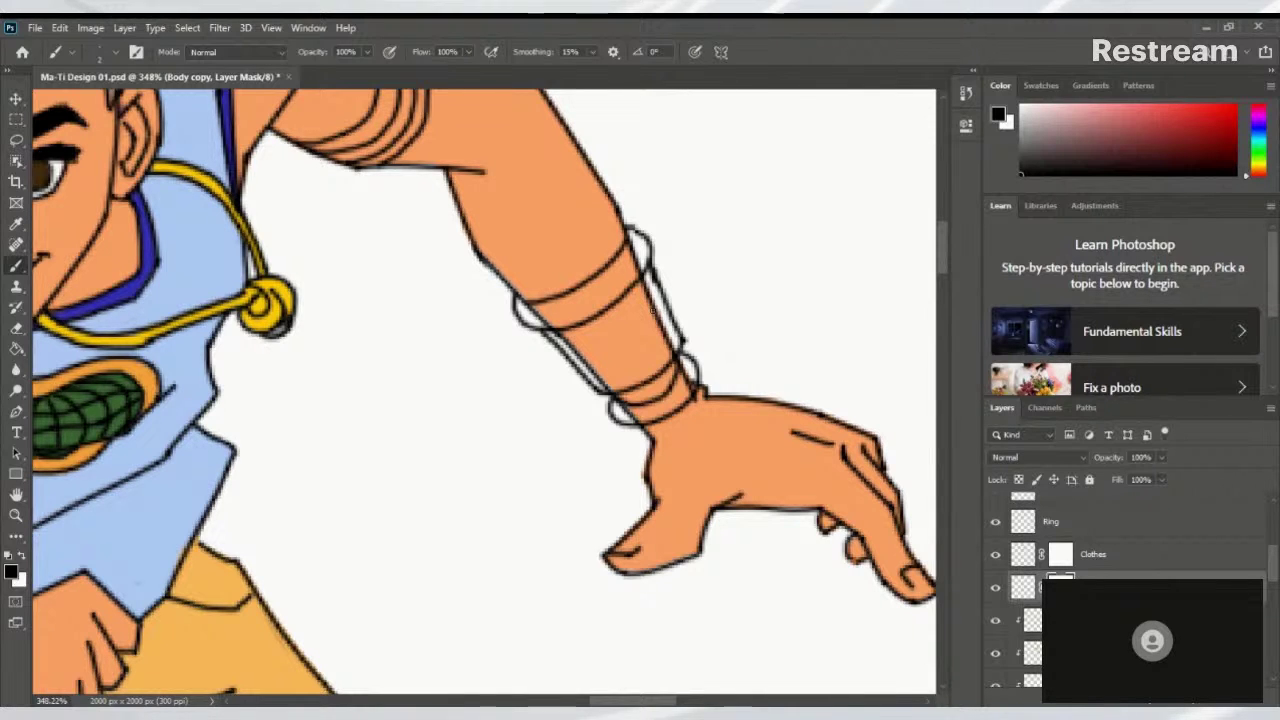
Brush black on the Body copy mask along the forearm's outer edge and between the wristbands
left_click_drag(654, 310, 678, 348)
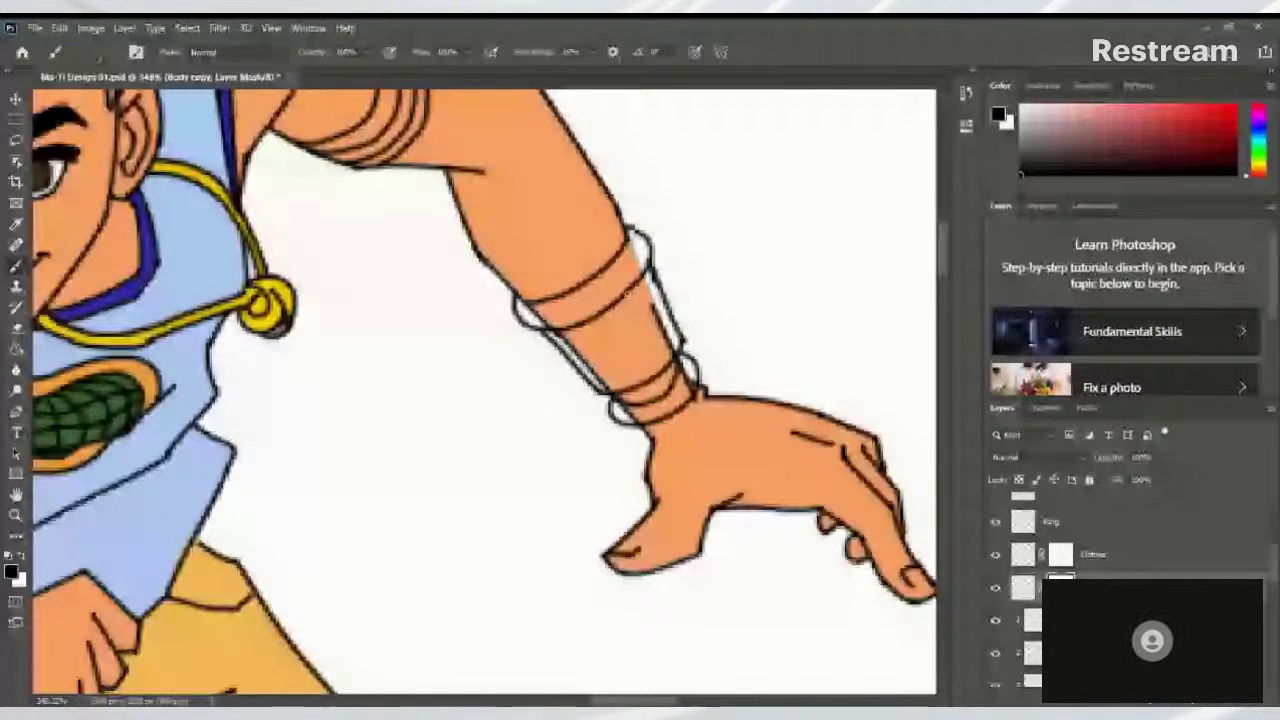
left_click_drag(650, 272, 676, 354)
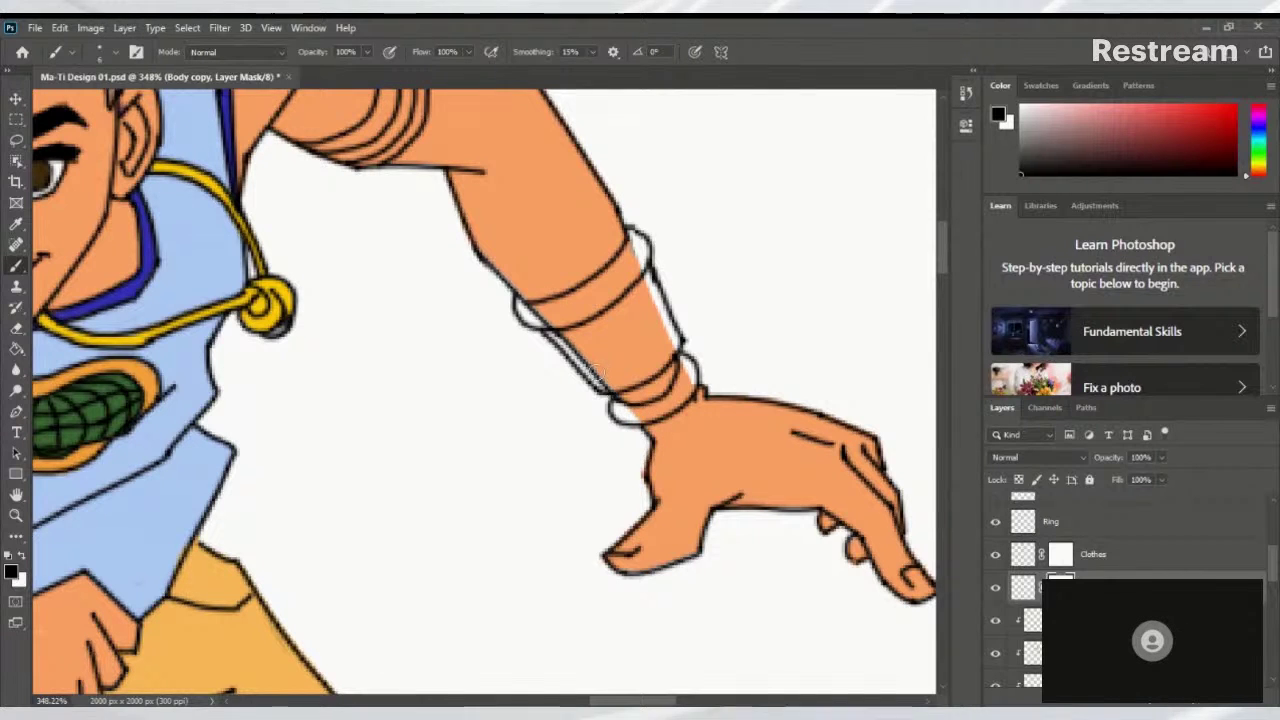
left_click_drag(556, 336, 608, 386)
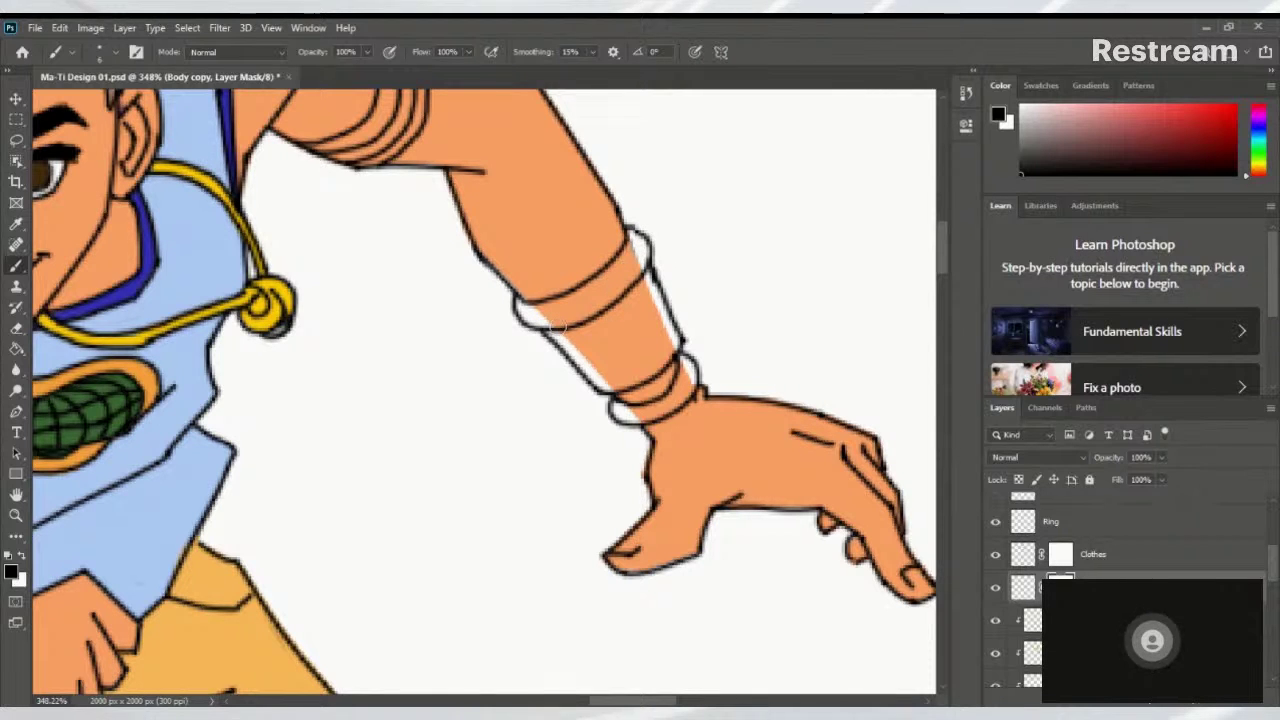
left_click_drag(737, 306, 696, 323)
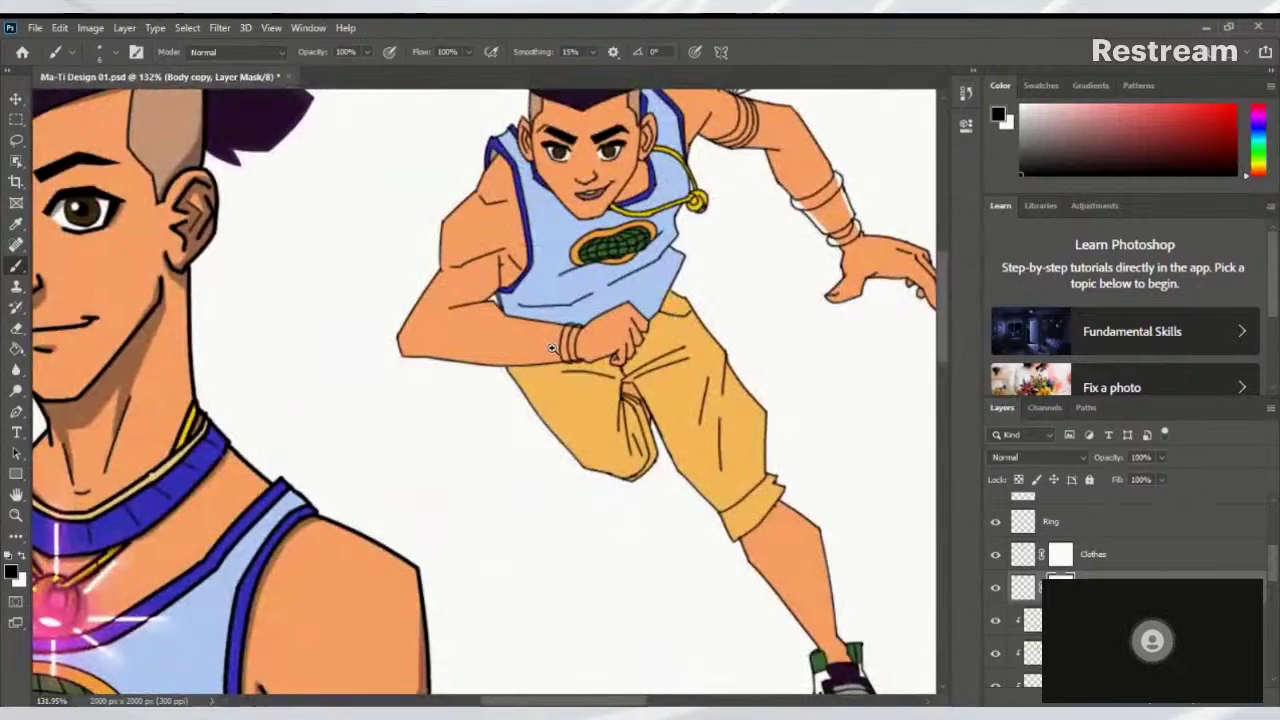
left_click_drag(590, 338, 700, 306)
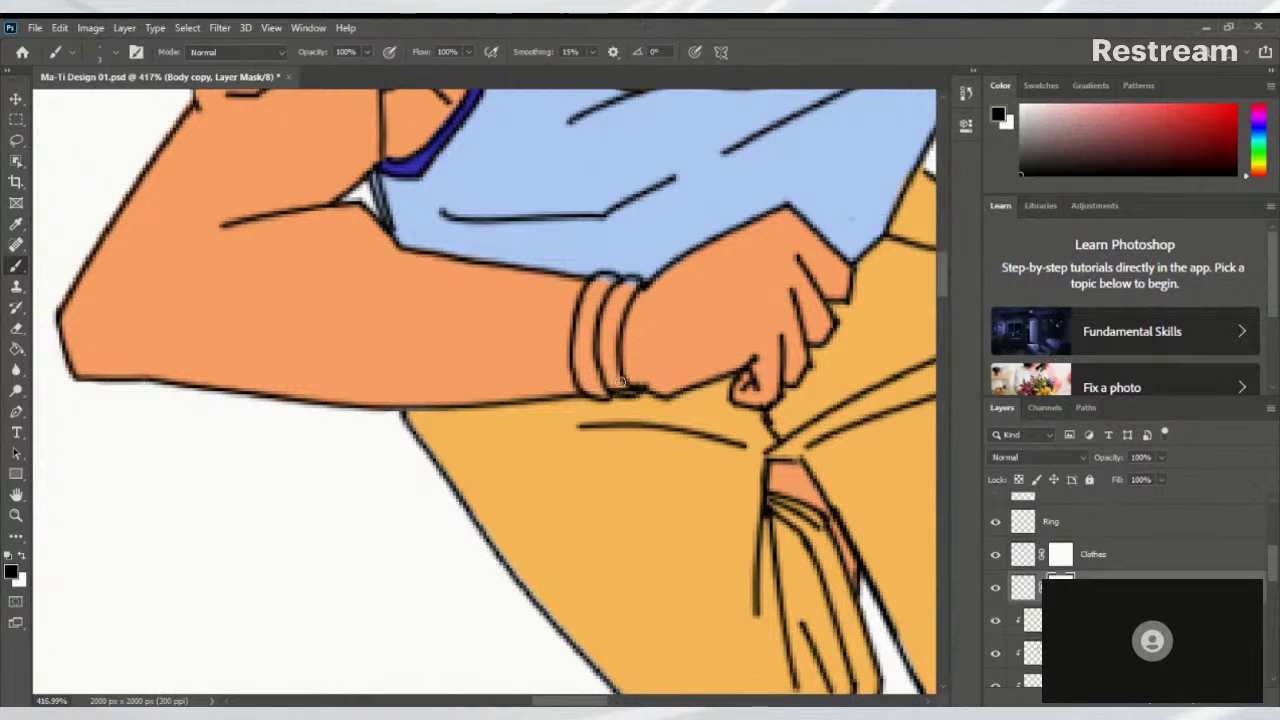
scroll(630, 390, "down", 1)
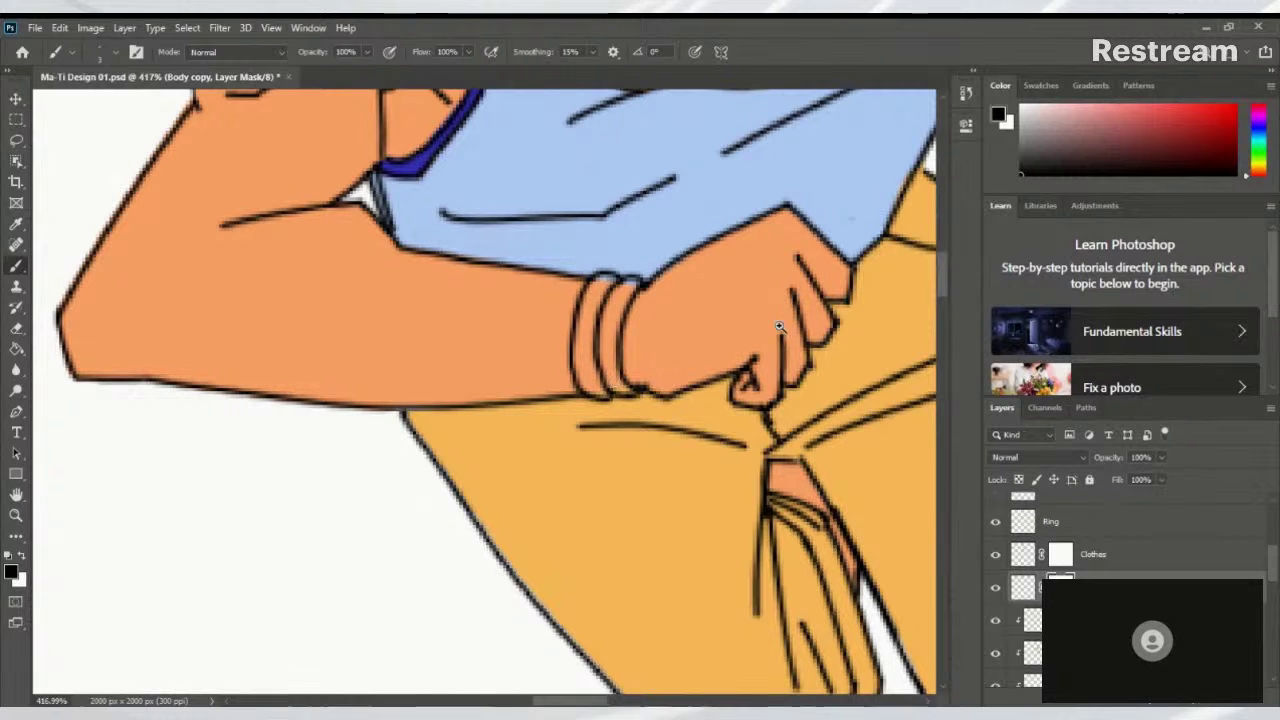
scroll(636, 367, "down", 3)
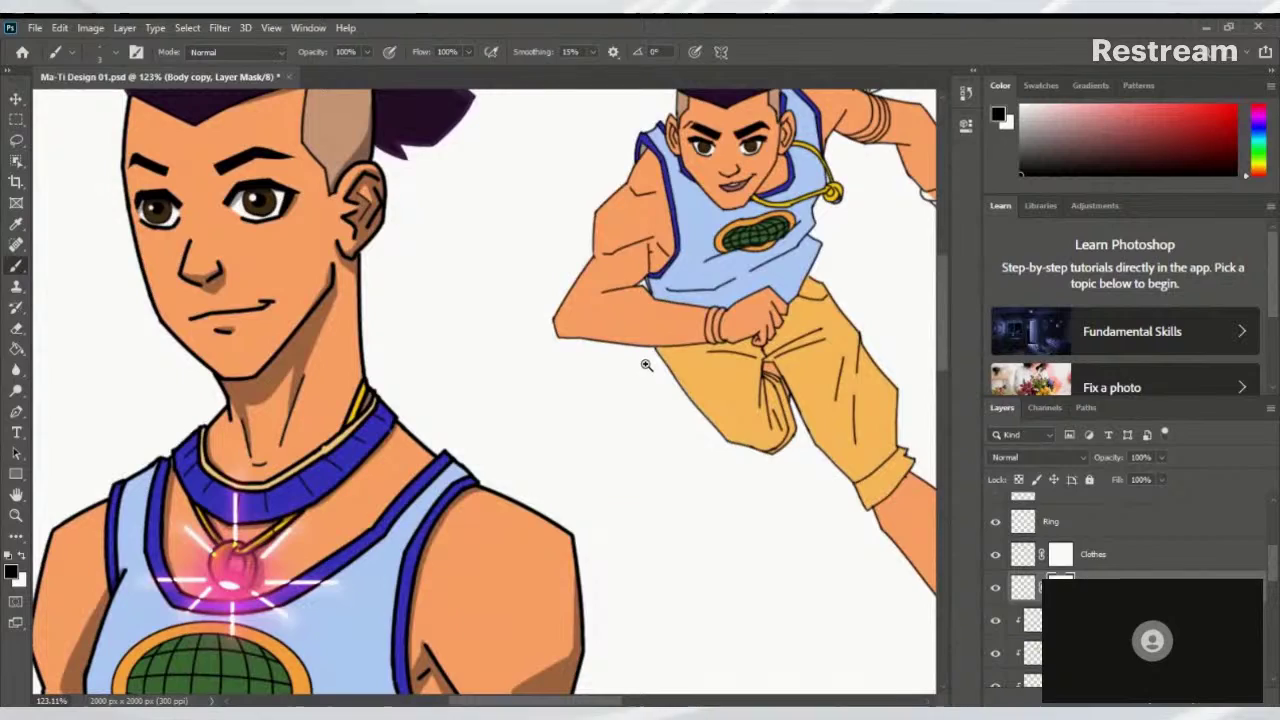
scroll(646, 363, "up", 3)
scroll(708, 338, "up", 1)
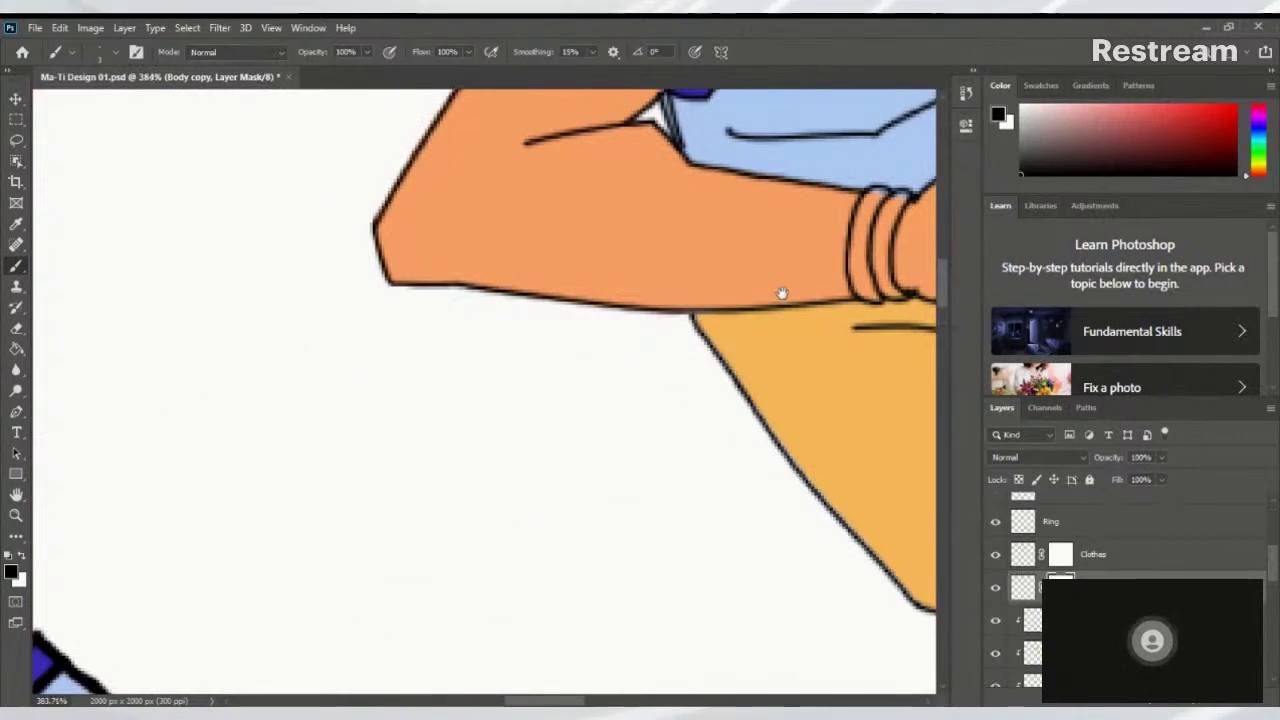
scroll(780, 291, "up", 1)
left_click_drag(780, 291, 425, 467)
scroll(677, 343, "down", 4)
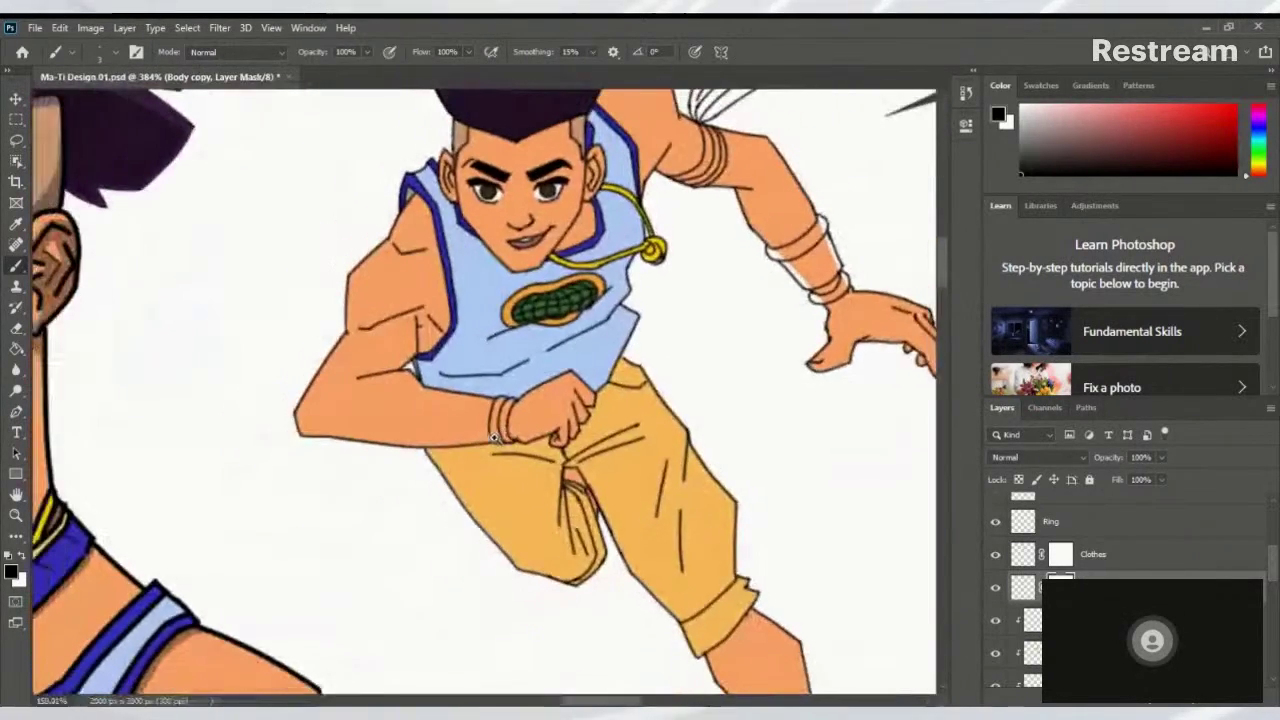
scroll(561, 404, "down", 3)
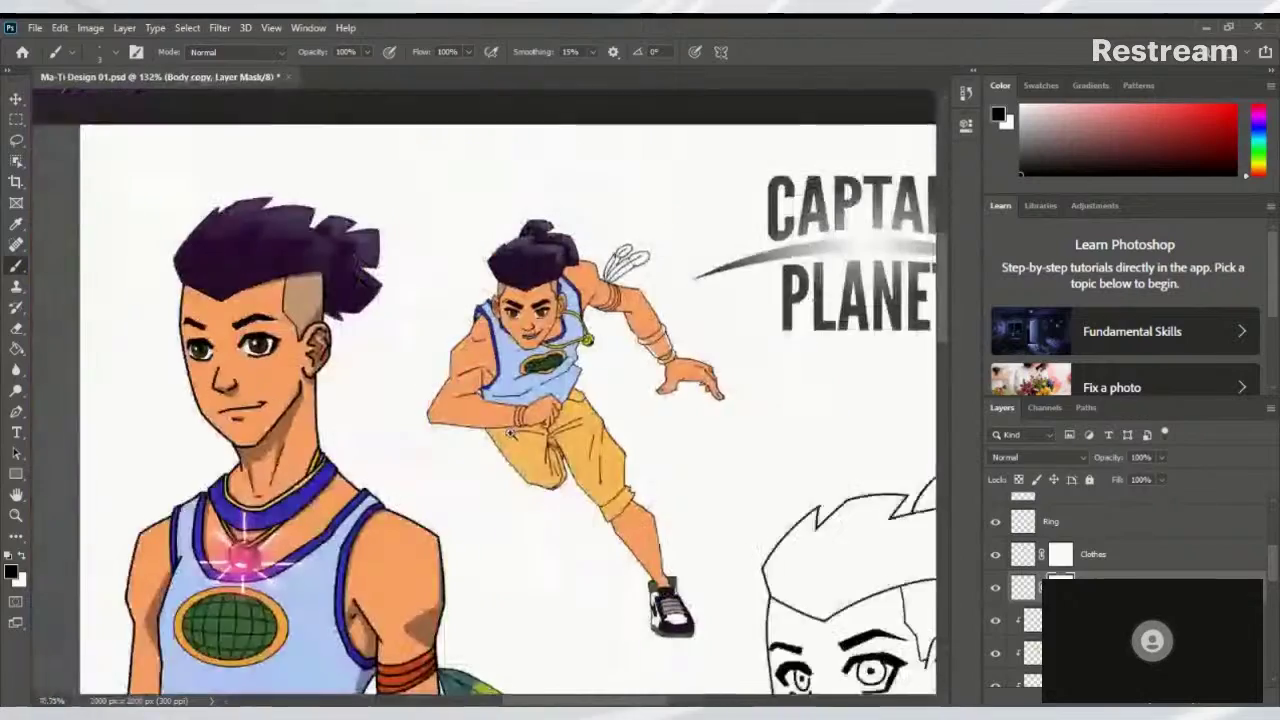
scroll(630, 318, "up", 1)
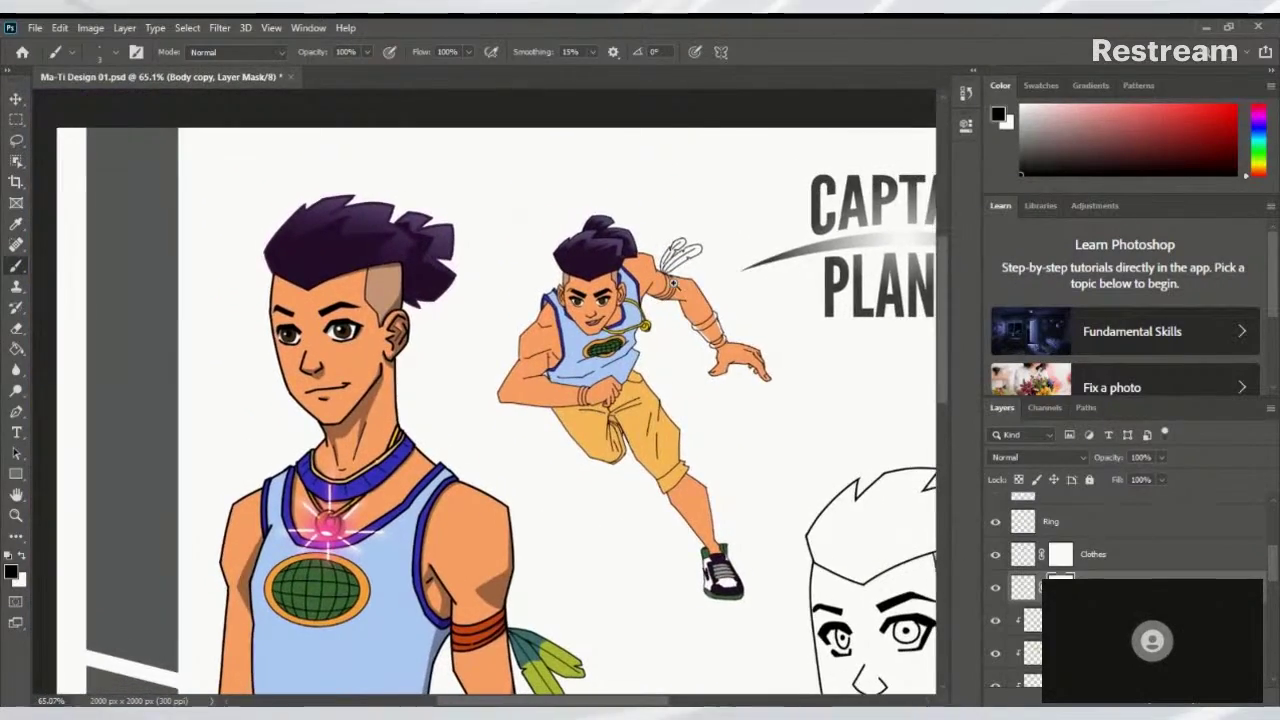
scroll(803, 260, "up", 4)
scroll(803, 260, "down", 8)
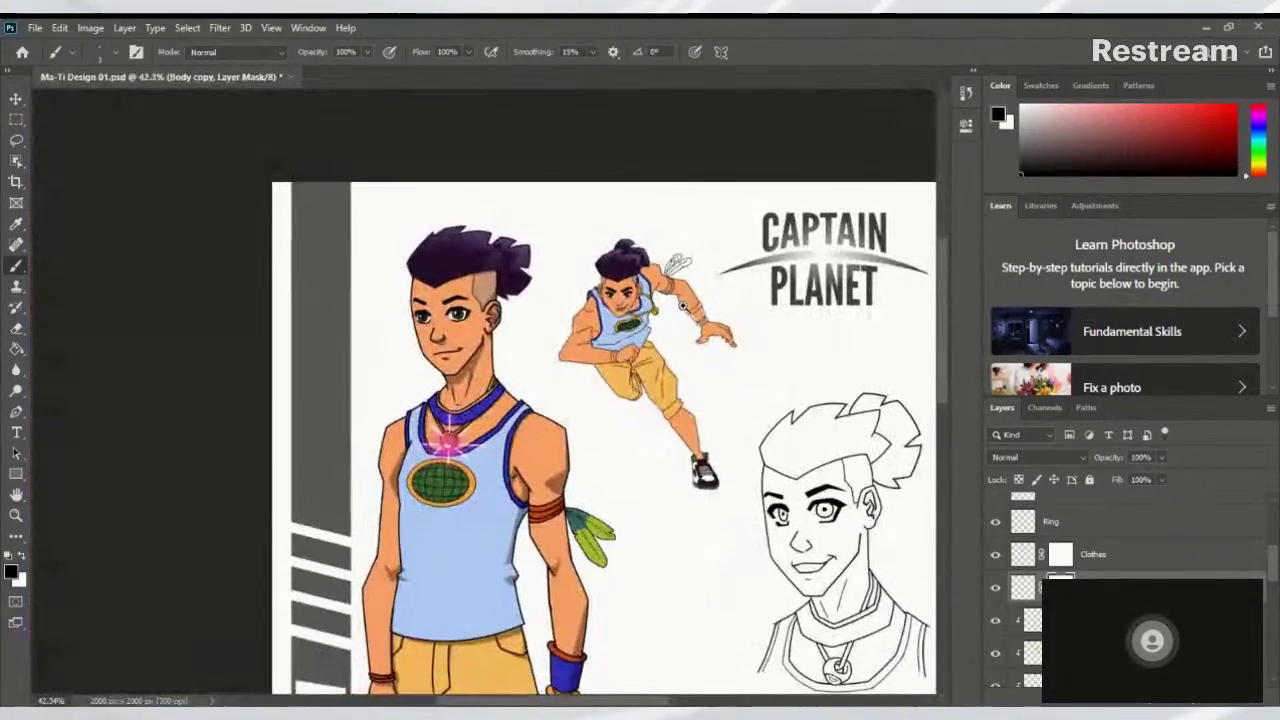
scroll(756, 343, "down", 1)
scroll(756, 343, "up", 4)
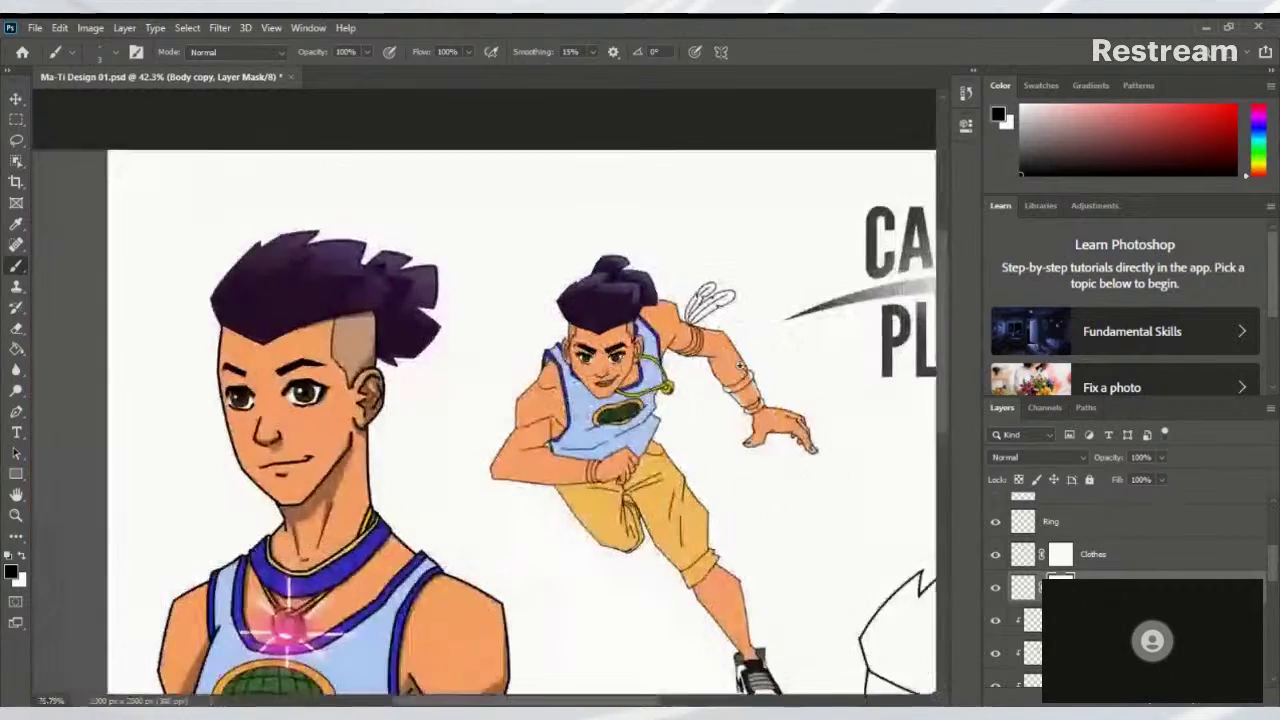
left_click_drag(781, 345, 857, 213)
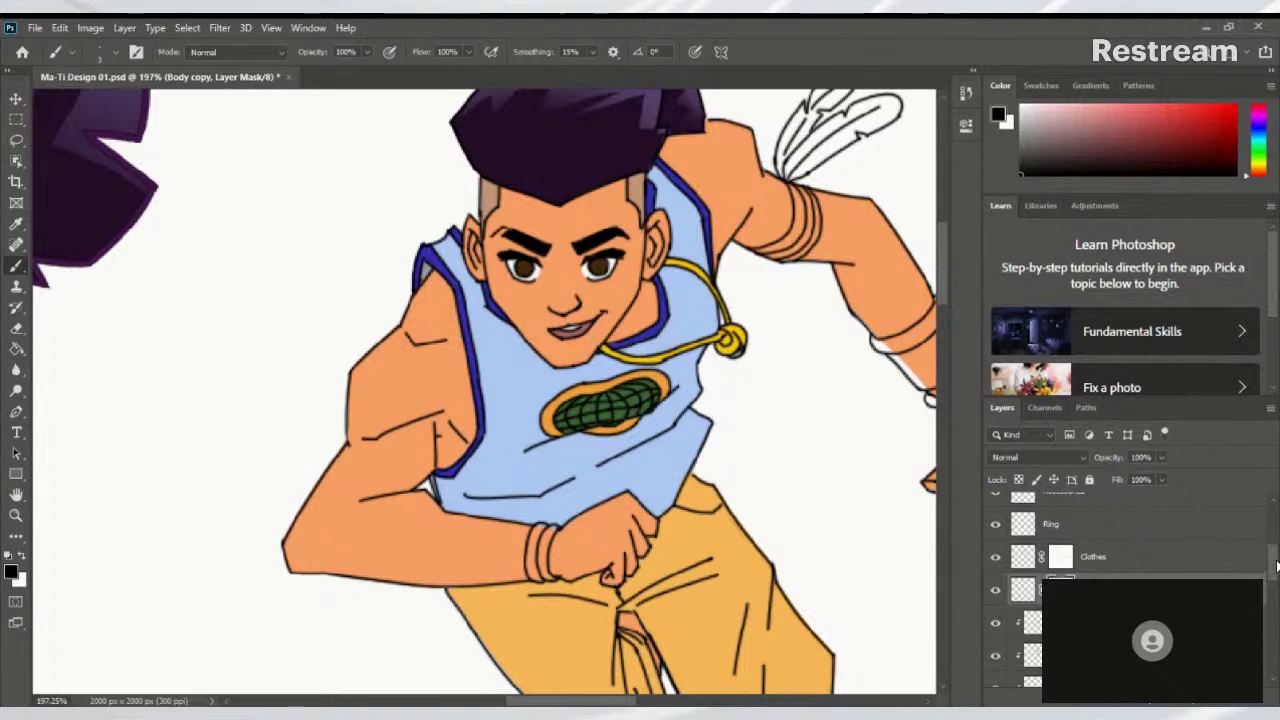
left_click_drag(1273, 560, 1267, 560)
scroll(1133, 557, "down", 3)
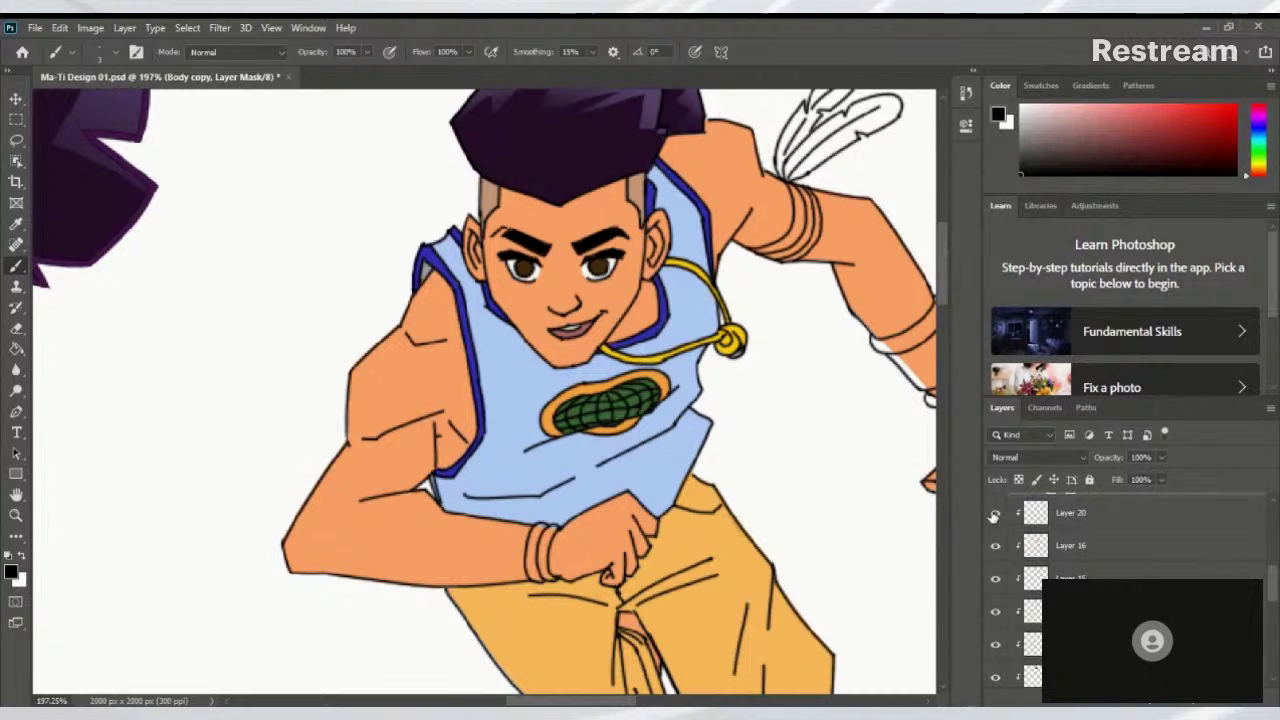
left_click_drag(1276, 590, 1274, 626)
Add a new layer above Skin and paint an orange-red band on the bracelet
left_click(1030, 590)
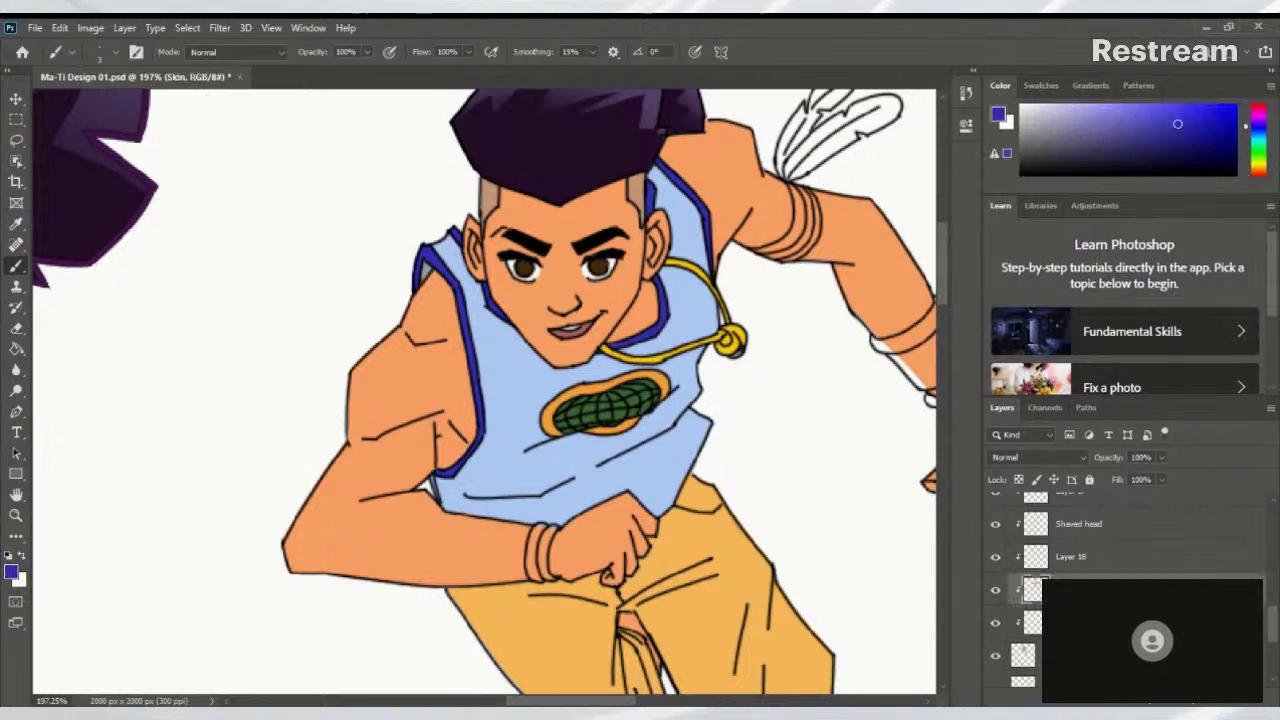
left_click(1236, 706)
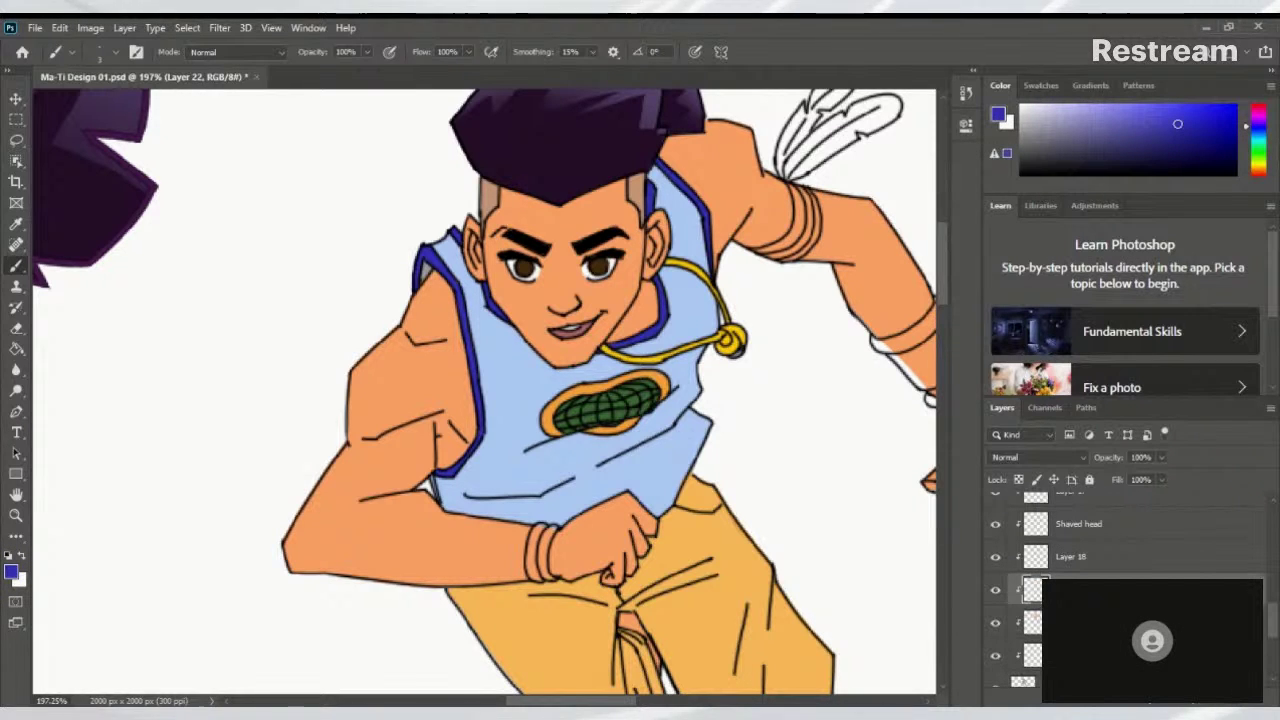
scroll(576, 428, "down", 6)
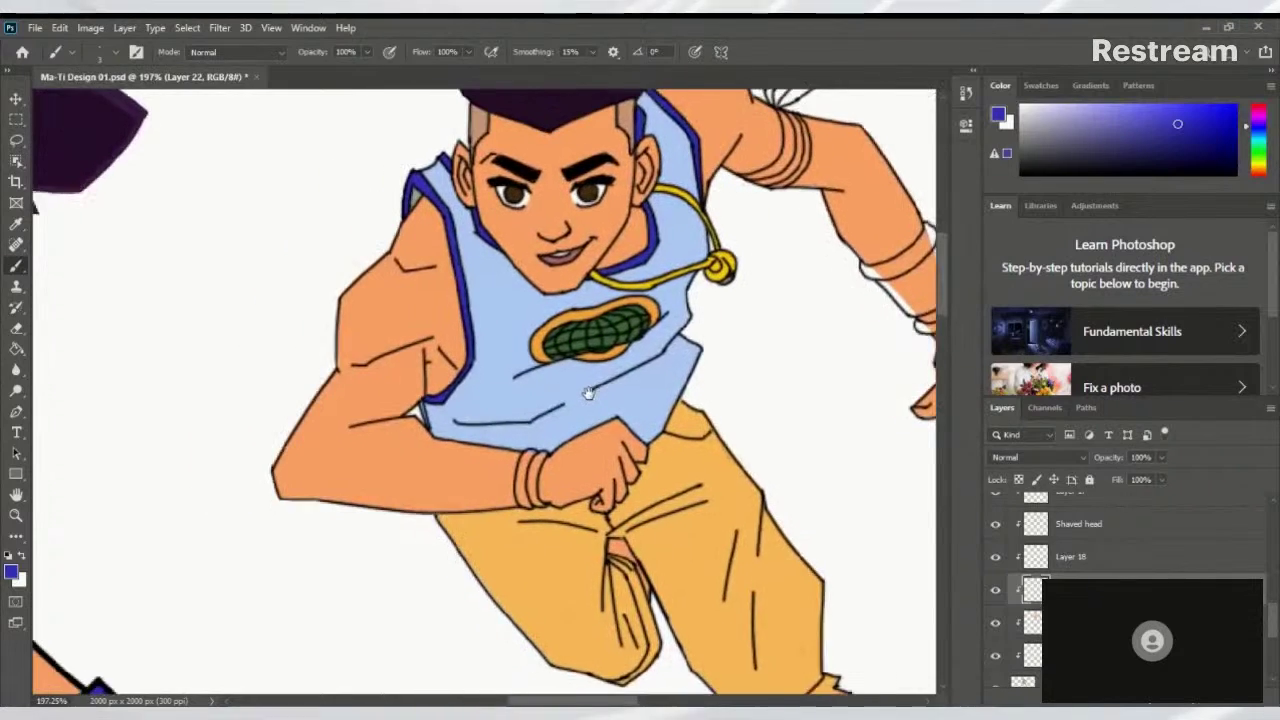
scroll(561, 449, "down", 10)
scroll(561, 449, "left", 4)
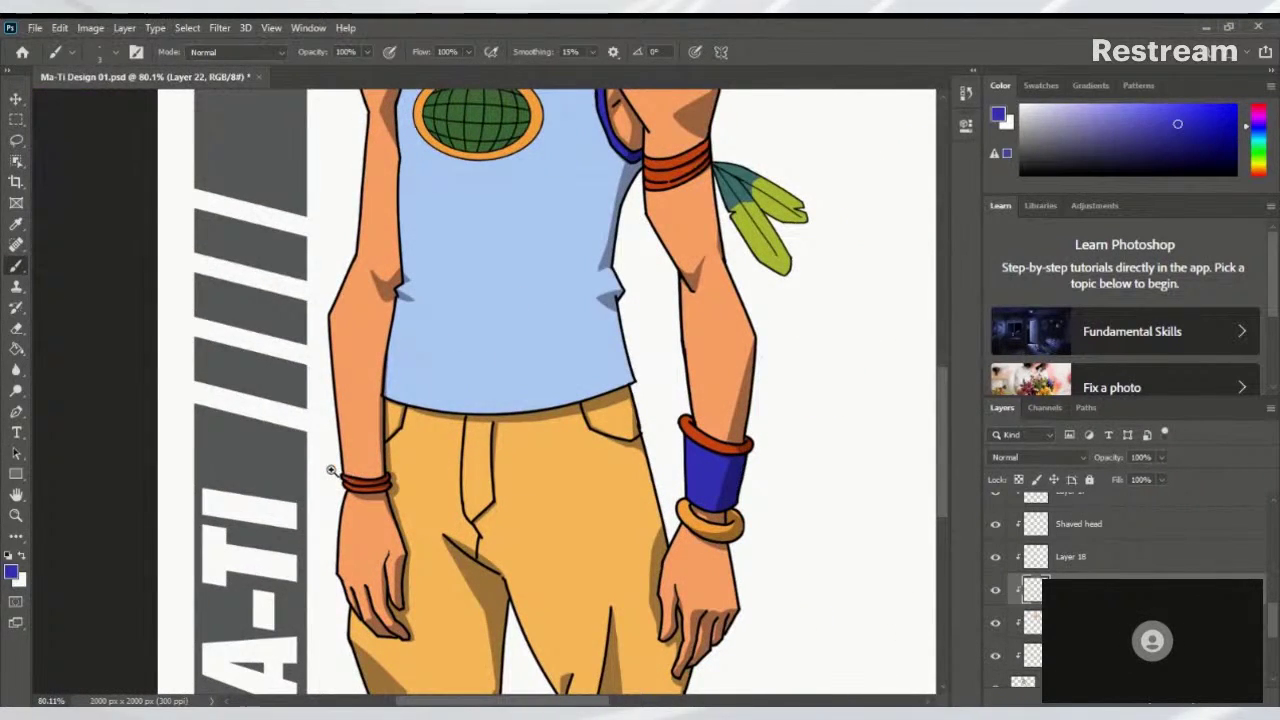
scroll(334, 473, "up", 5)
left_click(386, 491, "alt")
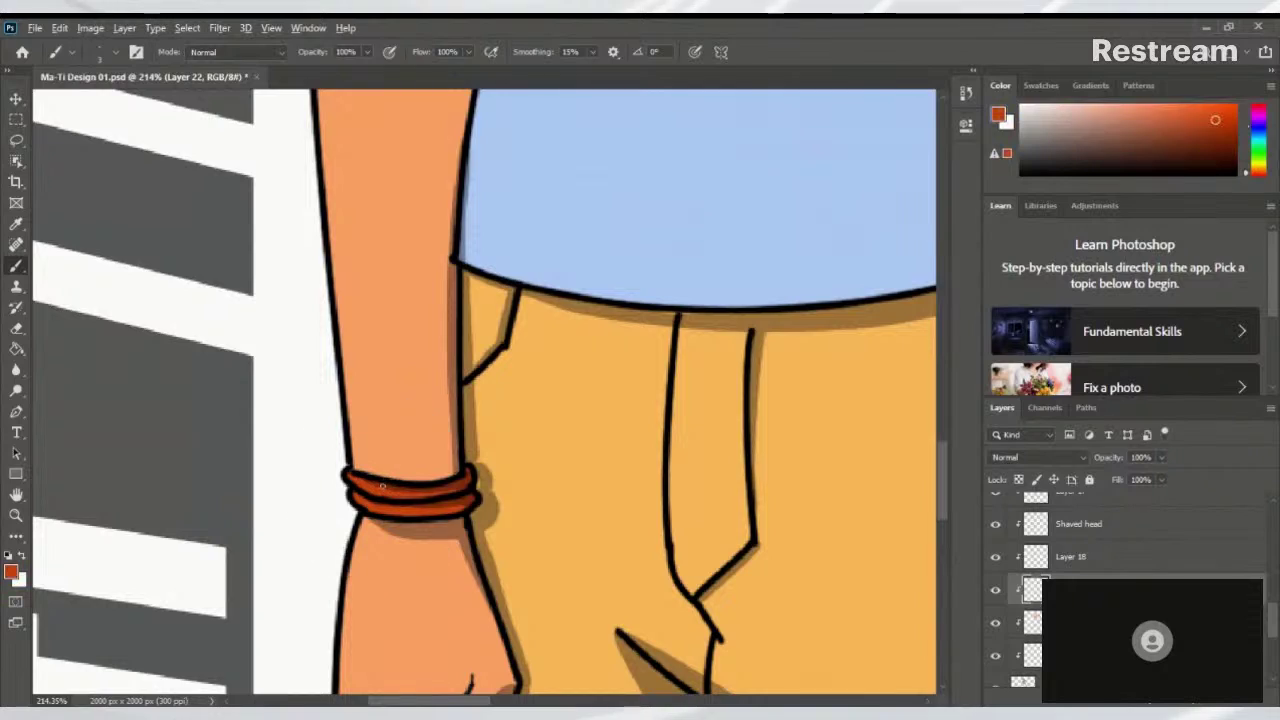
left_click_drag(652, 308, 541, 368)
left_click_drag(533, 428, 853, 217)
scroll(600, 323, "up", 5)
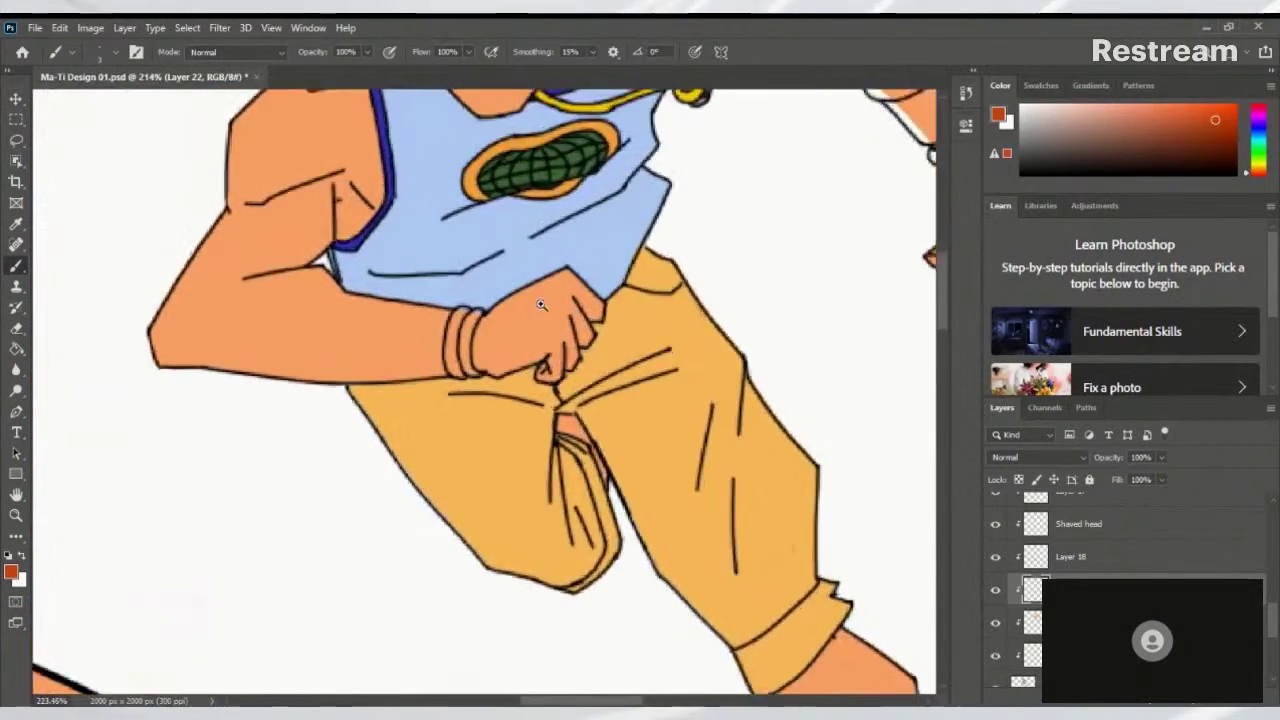
scroll(381, 397, "up", 3)
scroll(381, 397, "down", 5)
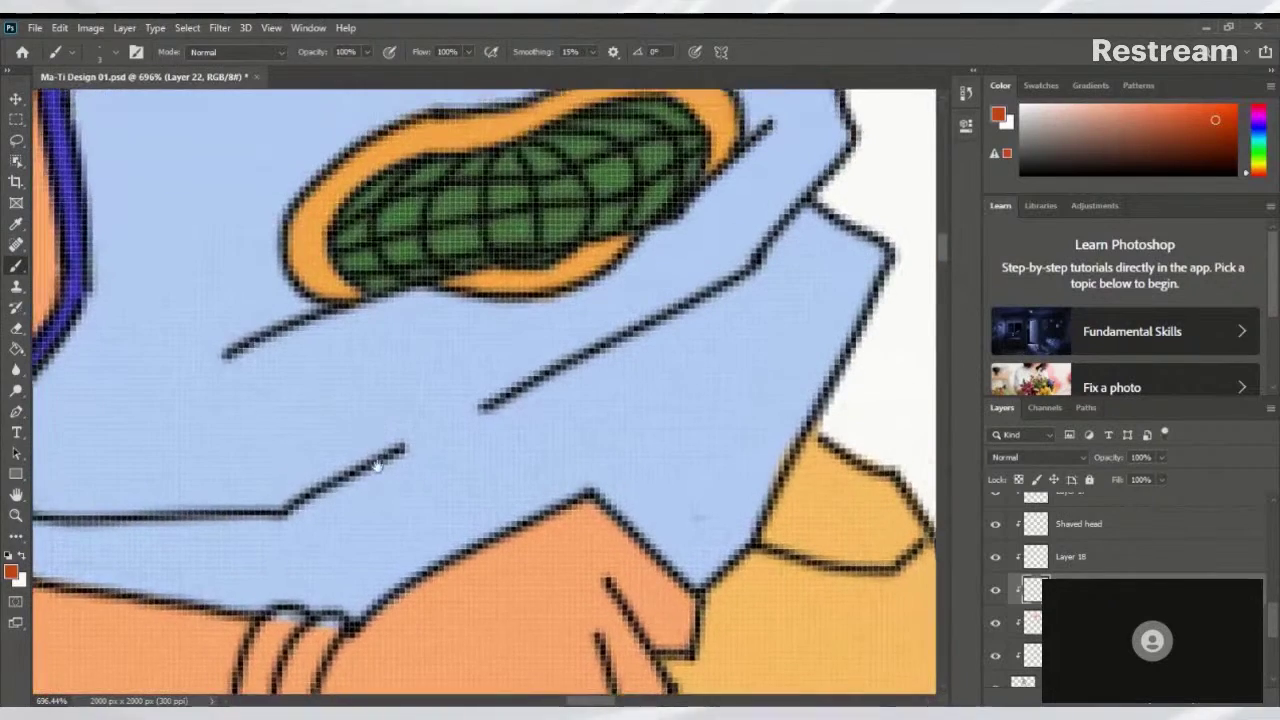
mouse_move(440, 316)
left_mouse_down()
mouse_move(412, 355)
mouse_move(398, 415)
left_mouse_up()
left_click_drag(400, 366, 438, 298)
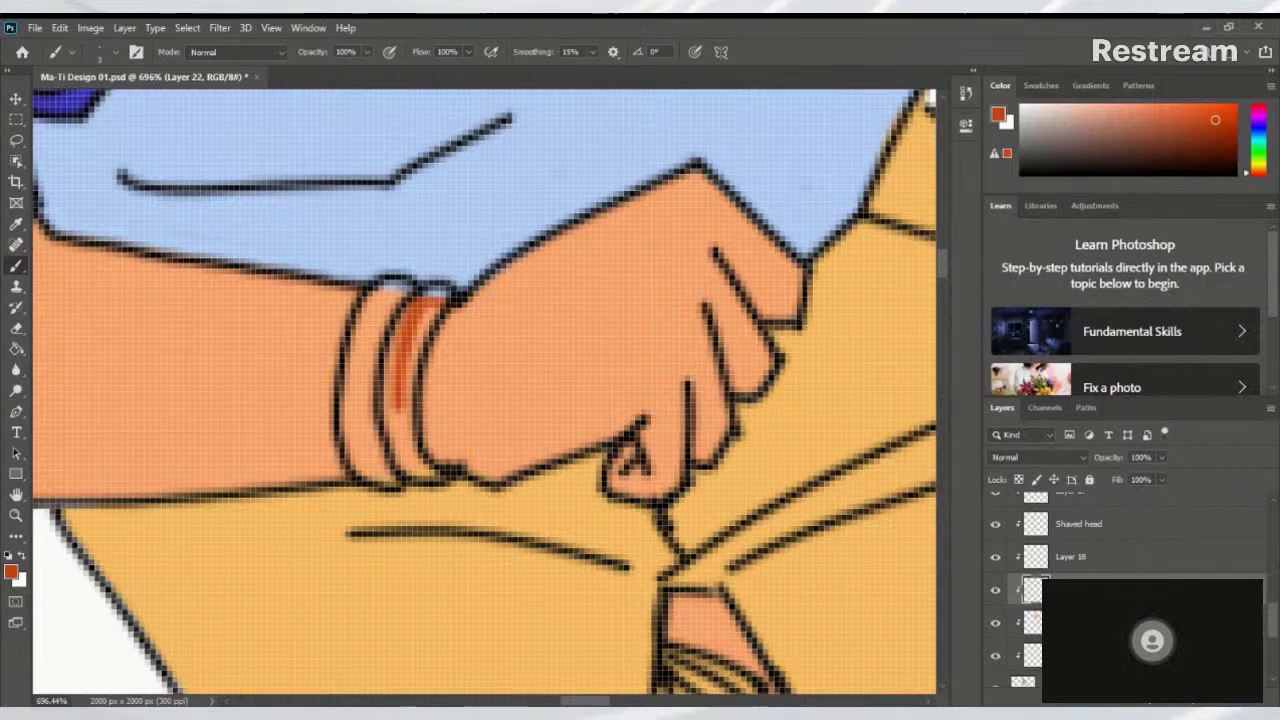
Move Layer 22 above Layer 15 and fill the inner bracelet band dark orange
left_click_drag(1110, 584, 1113, 512)
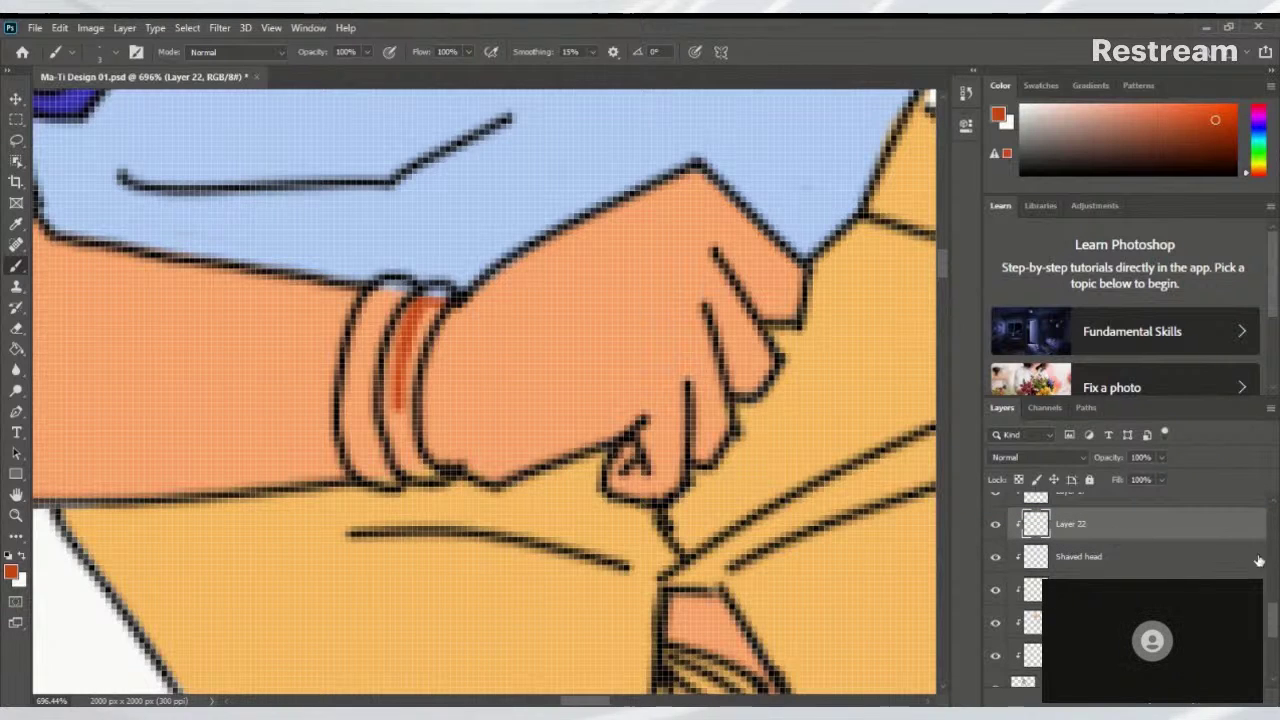
left_click_drag(1274, 610, 1274, 600)
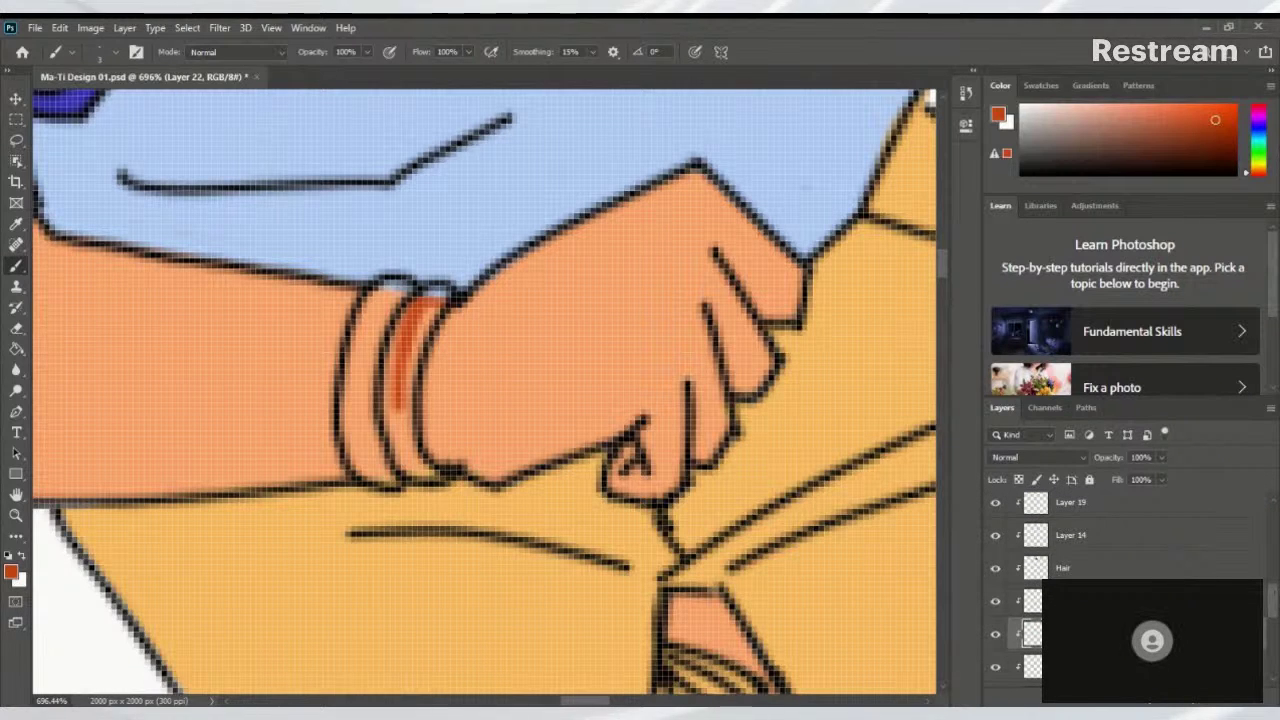
left_click_drag(1171, 588, 1236, 522)
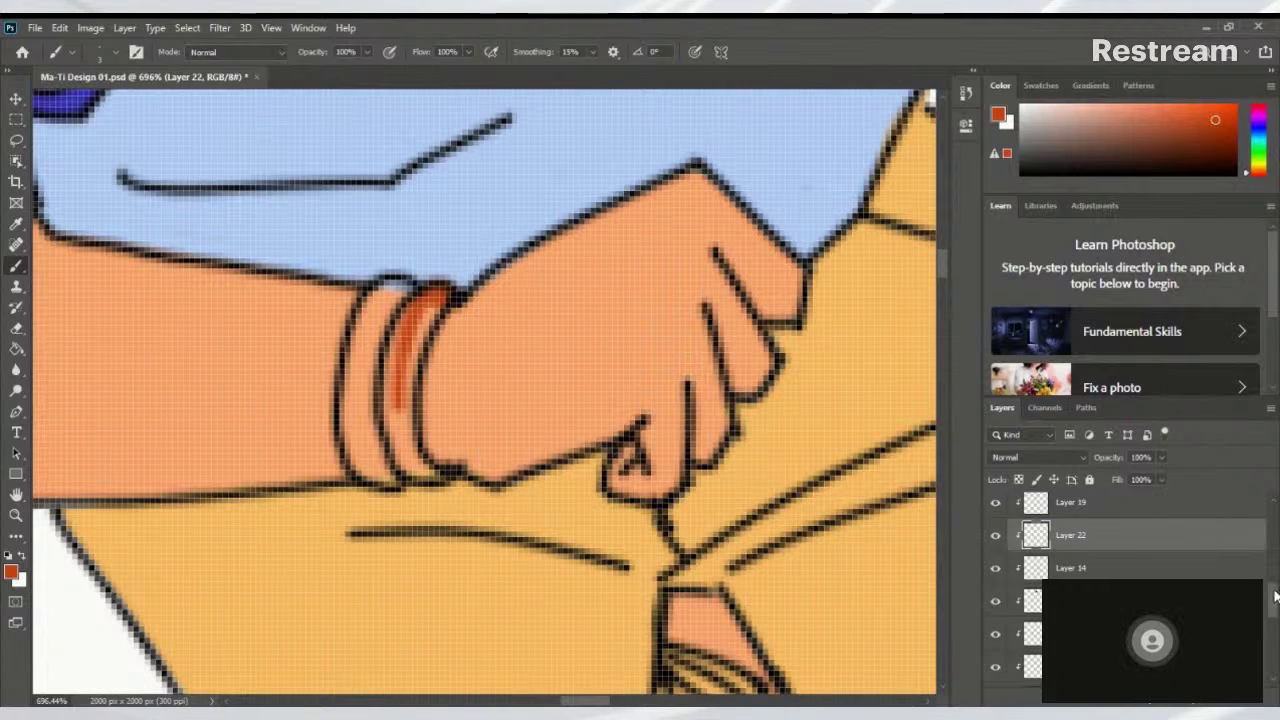
mouse_move(413, 351)
left_mouse_down()
mouse_move(402, 379)
mouse_move(429, 299)
mouse_move(404, 395)
mouse_move(409, 316)
mouse_move(389, 400)
mouse_move(421, 478)
mouse_move(400, 370)
mouse_move(412, 435)
mouse_move(414, 371)
left_mouse_up()
left_click_drag(1121, 540, 1103, 511)
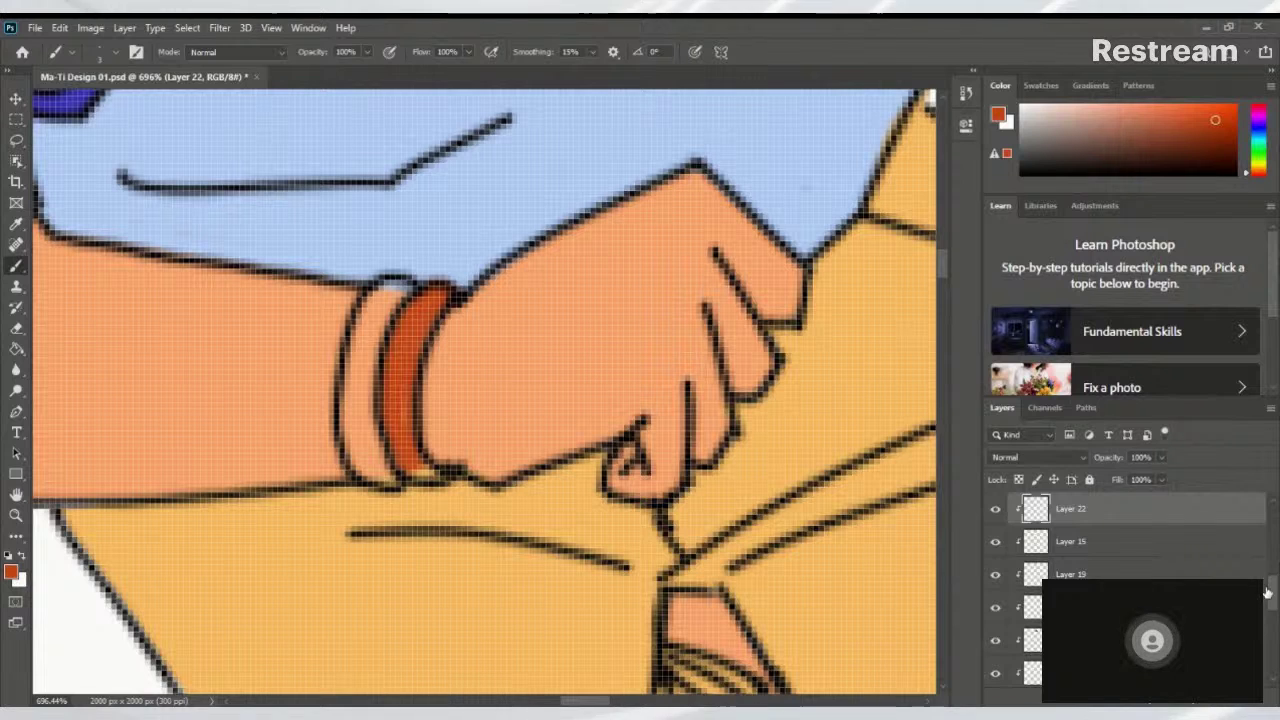
left_click_drag(1271, 596, 1271, 577)
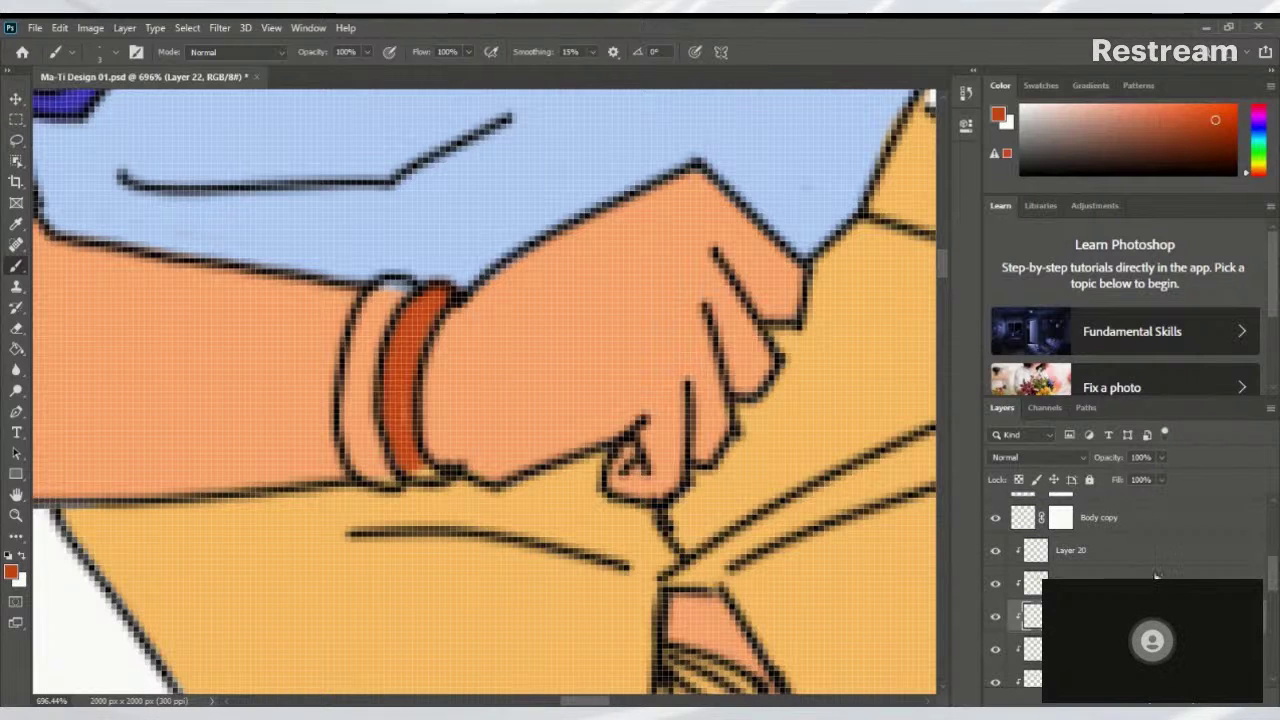
double_click(1032, 616)
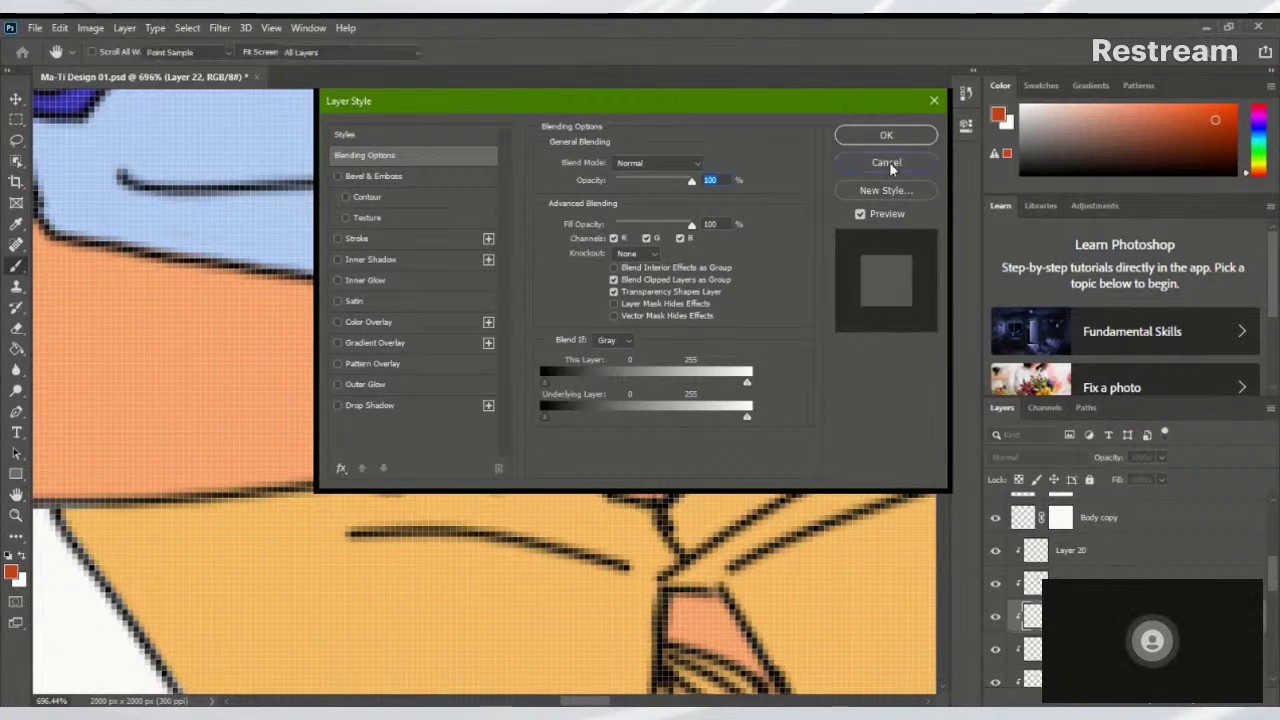
left_click(887, 162)
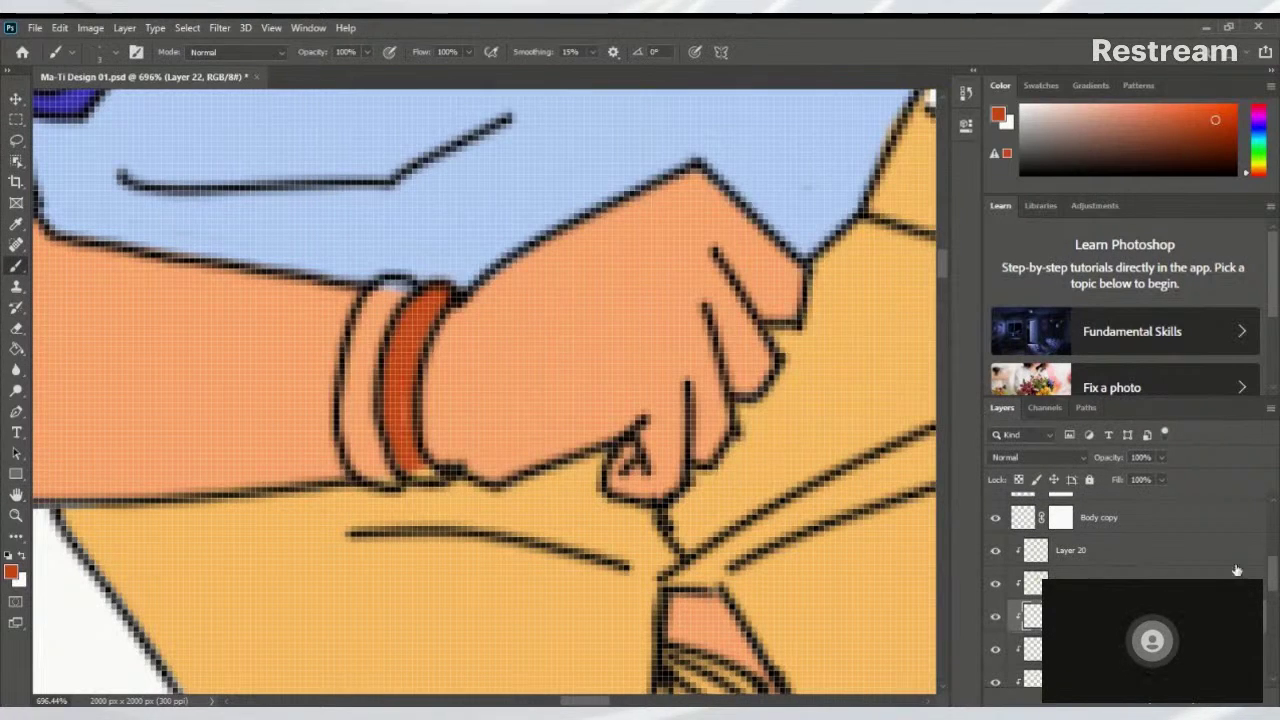
double_click(1092, 566)
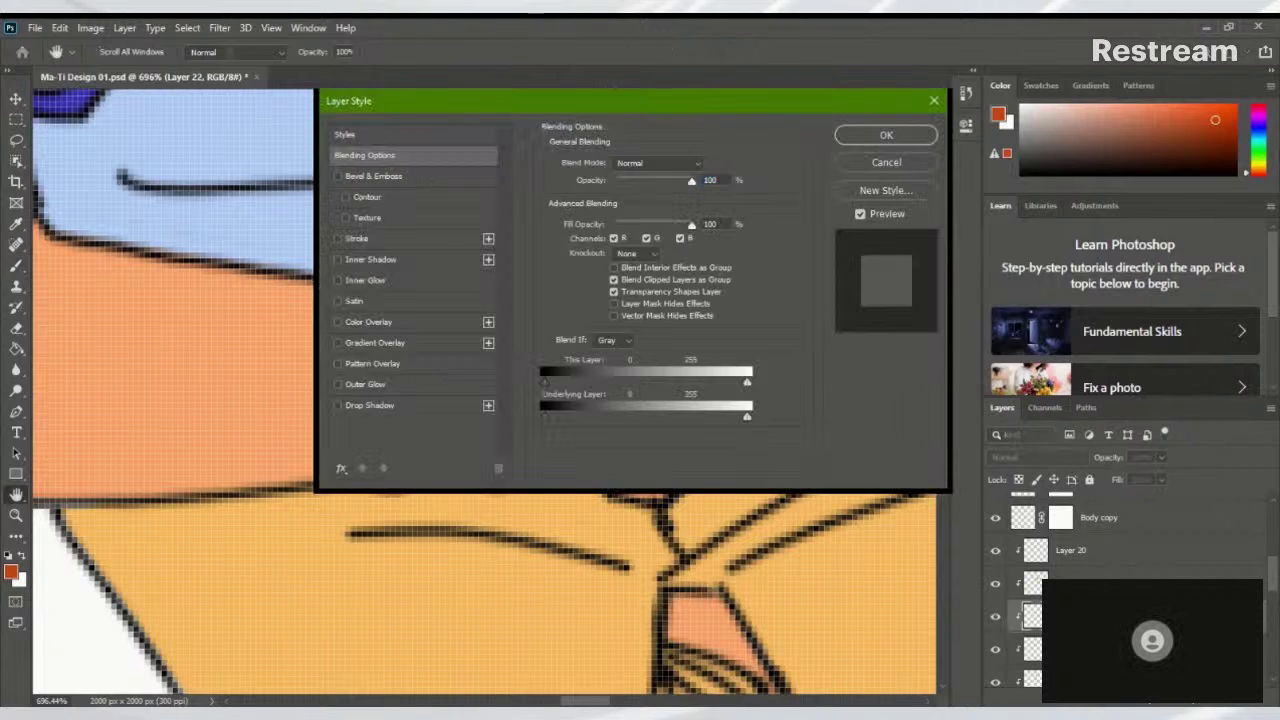
left_click(896, 168)
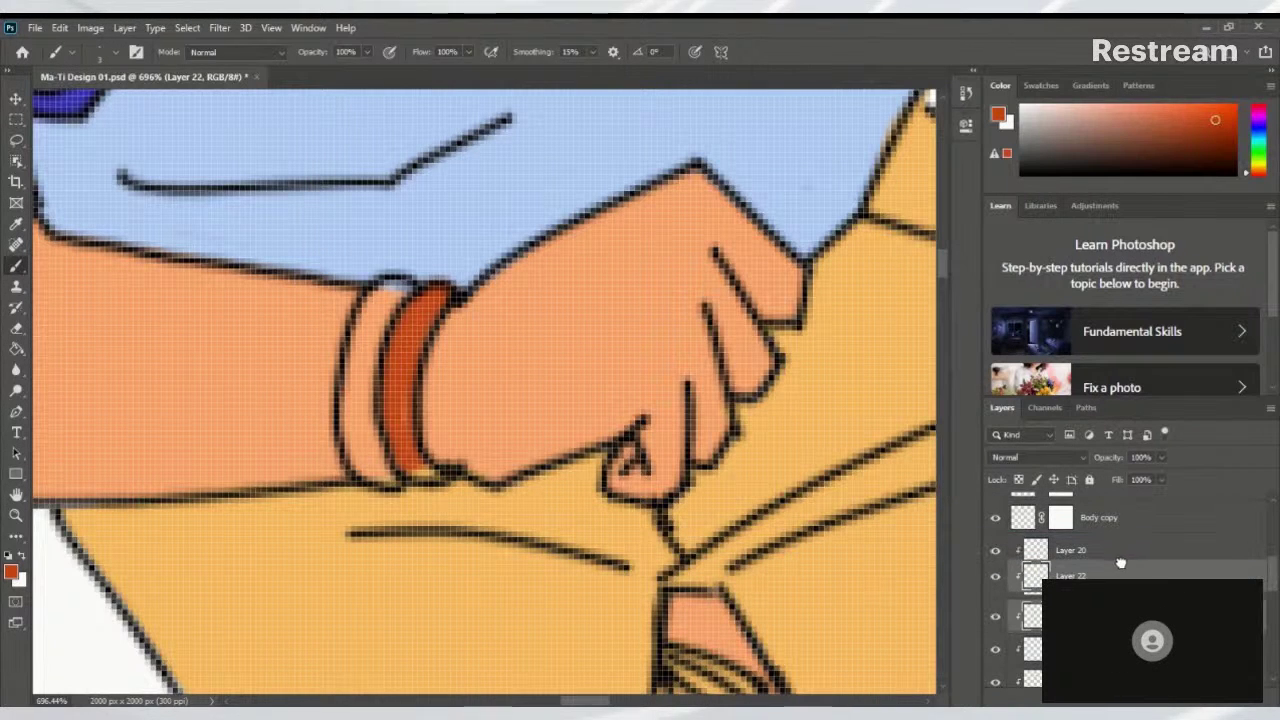
On Layer 22, finish painting both bracelet bands solid dark orange
left_click(1118, 574)
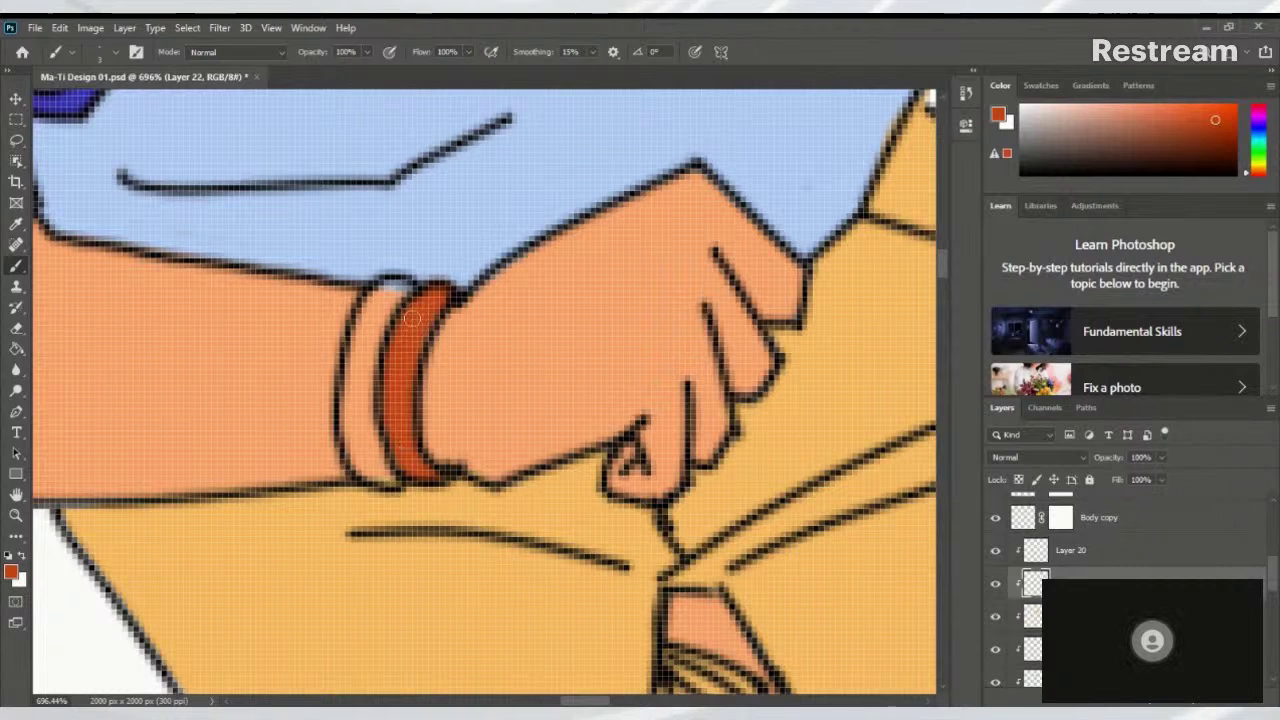
mouse_move(405, 290)
left_mouse_down()
mouse_move(376, 350)
mouse_move(402, 298)
mouse_move(386, 354)
mouse_move(374, 260)
mouse_move(393, 308)
mouse_move(397, 288)
mouse_move(363, 393)
mouse_move(384, 291)
mouse_move(370, 337)
mouse_move(377, 454)
mouse_move(371, 366)
mouse_move(376, 405)
mouse_move(355, 378)
mouse_move(370, 453)
mouse_move(347, 440)
mouse_move(355, 425)
mouse_move(389, 469)
mouse_move(367, 456)
mouse_move(375, 467)
mouse_move(389, 322)
left_mouse_up()
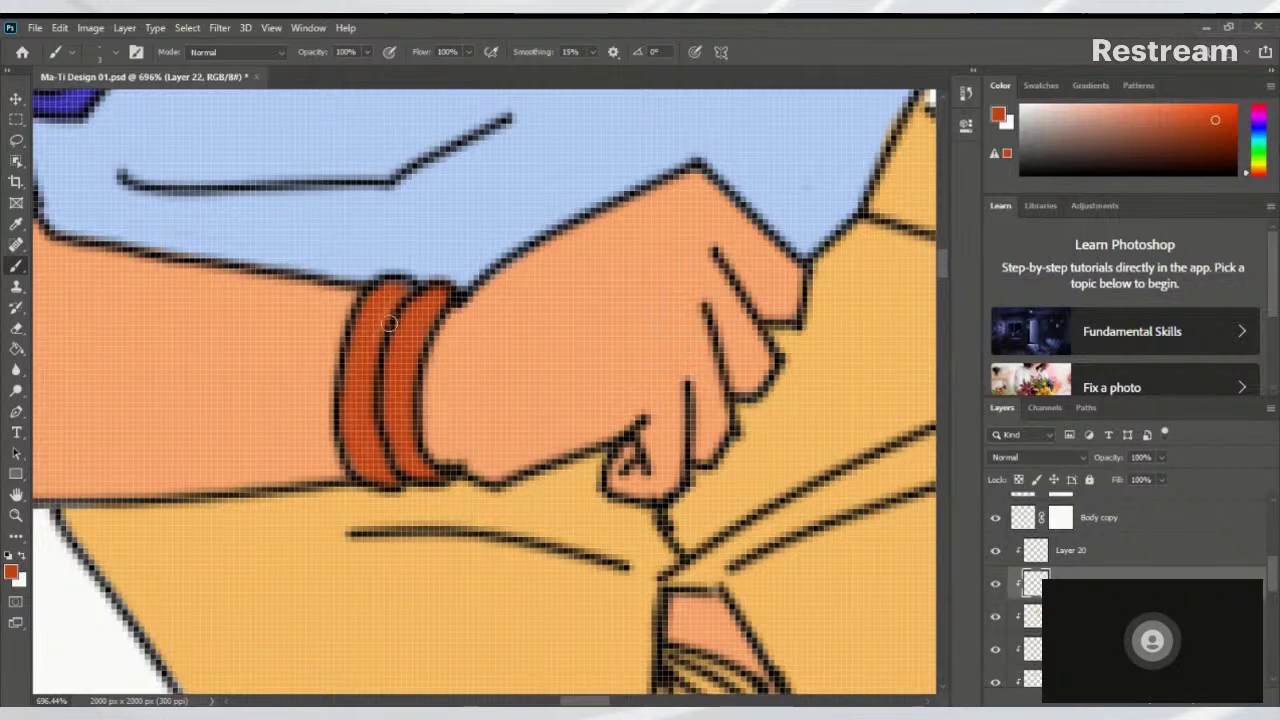
mouse_move(390, 419)
left_mouse_down()
mouse_move(413, 307)
mouse_move(379, 356)
mouse_move(432, 325)
mouse_move(443, 294)
left_mouse_up()
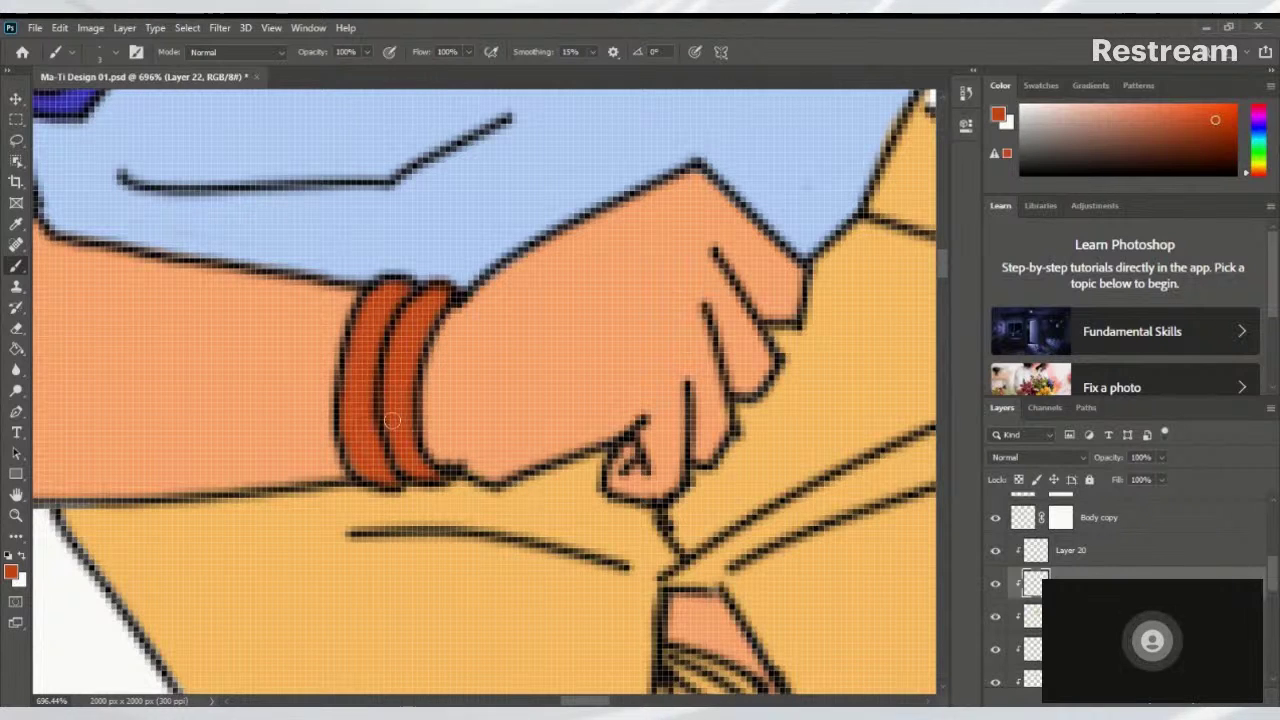
Zoom out to bring the standing figure's pants and blue wristband into view
scroll(550, 280, "down", 10)
scroll(357, 409, "up", 4)
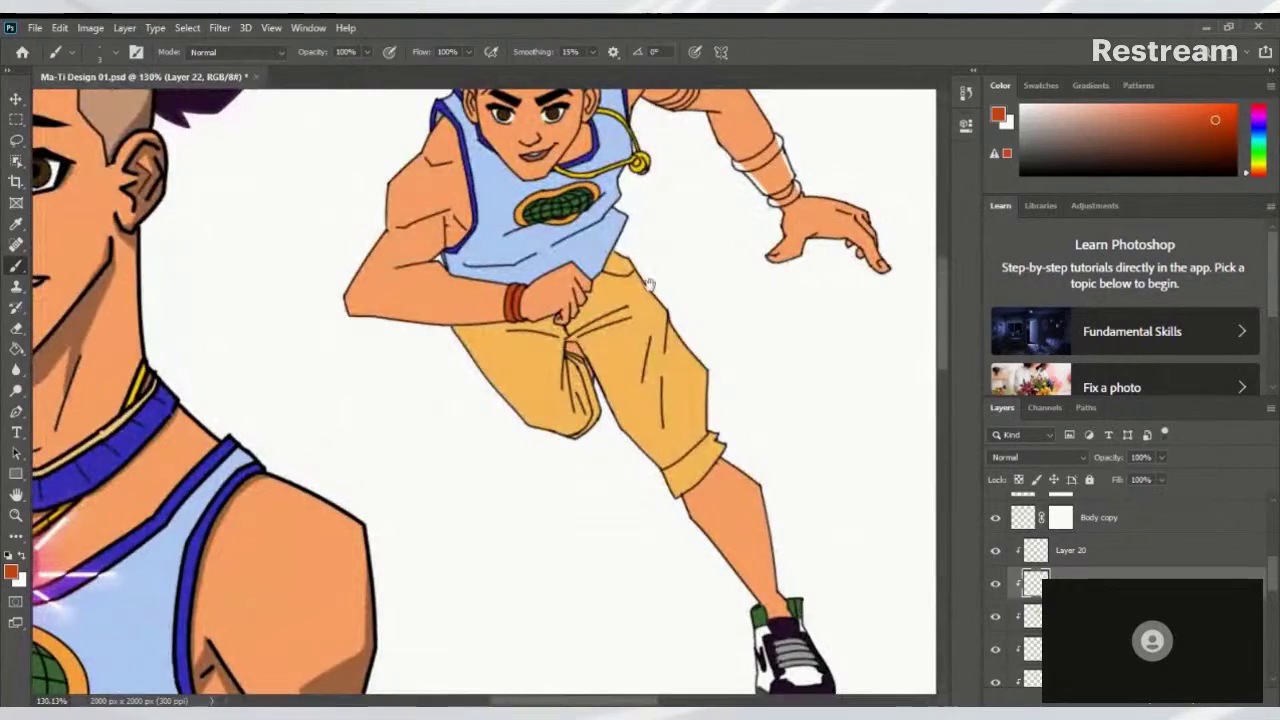
left_click_drag(357, 409, 736, 142)
scroll(530, 461, "down", 4)
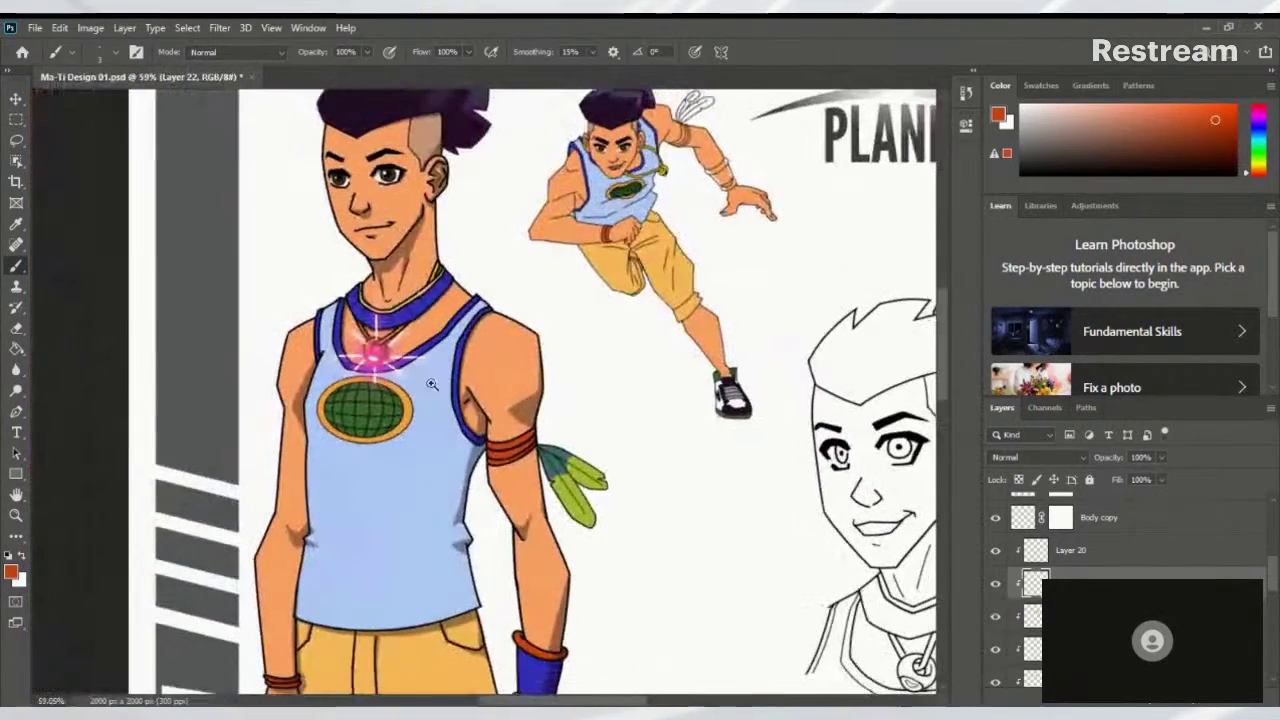
left_click_drag(530, 461, 451, 182)
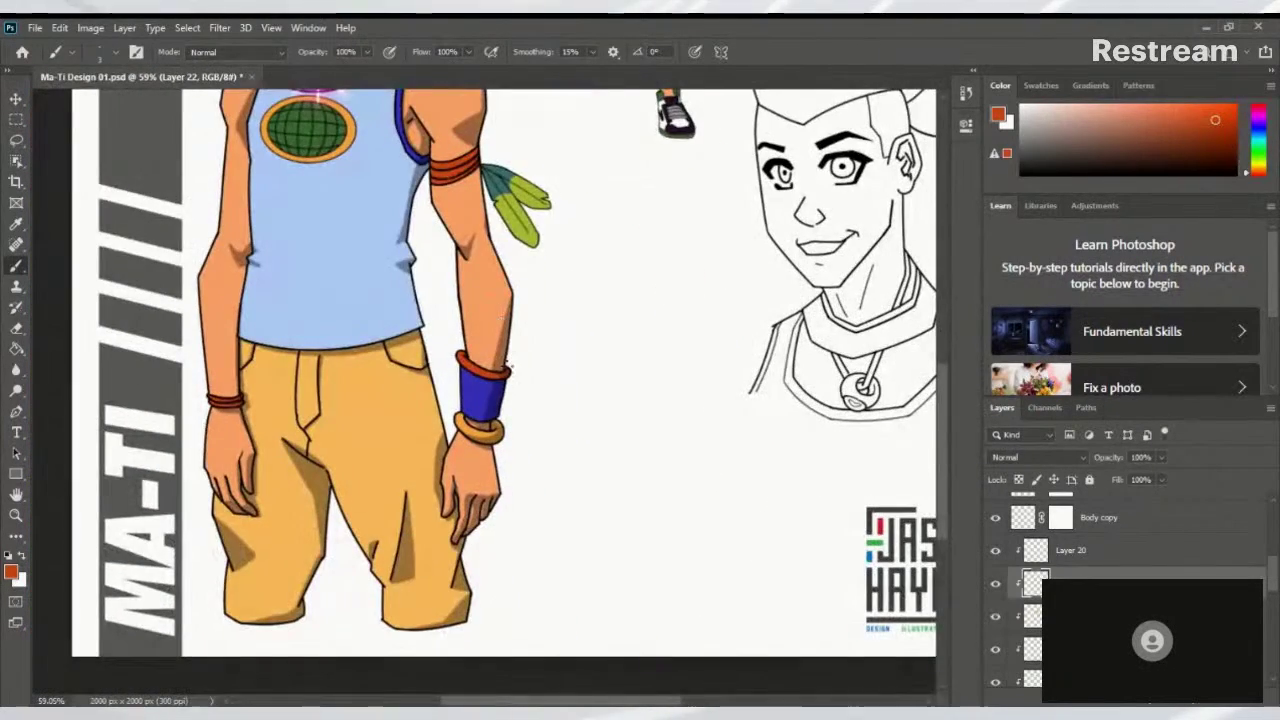
Sample the wristband blue and paint a blue stripe across the flying character's forearm band
left_click(481, 386, "alt")
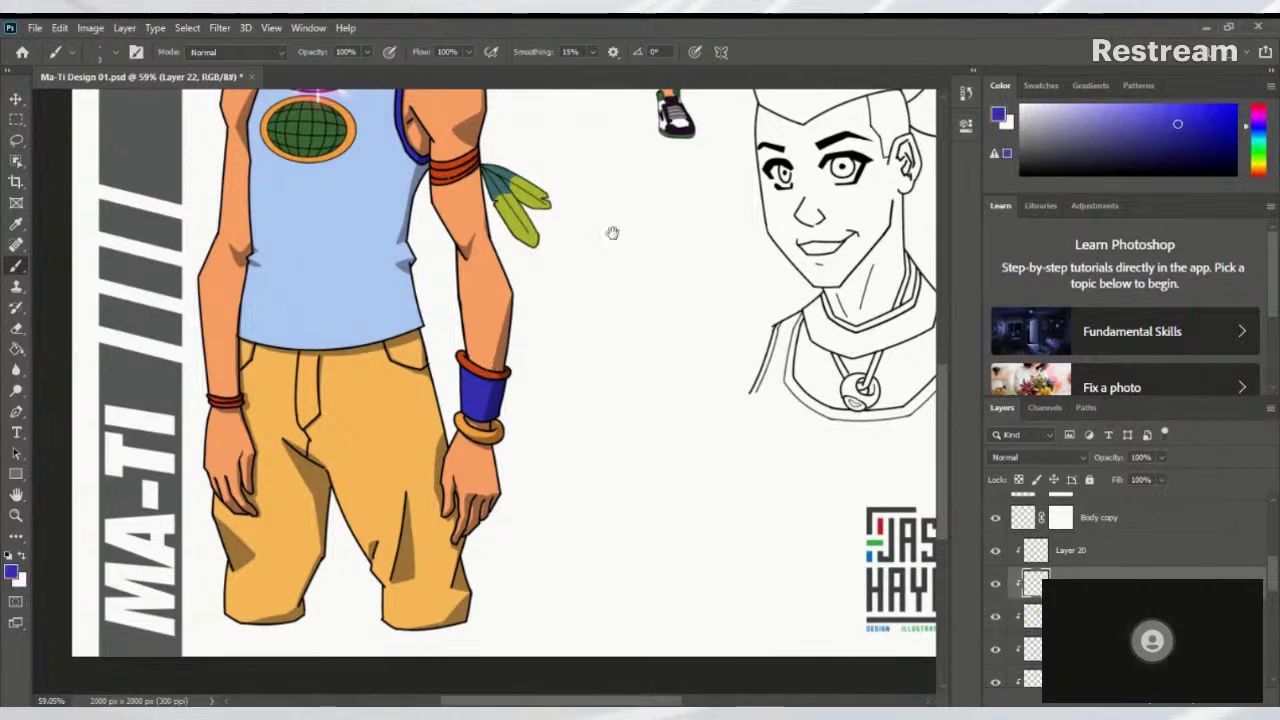
left_click_drag(609, 229, 409, 571)
left_click_drag(470, 300, 534, 597)
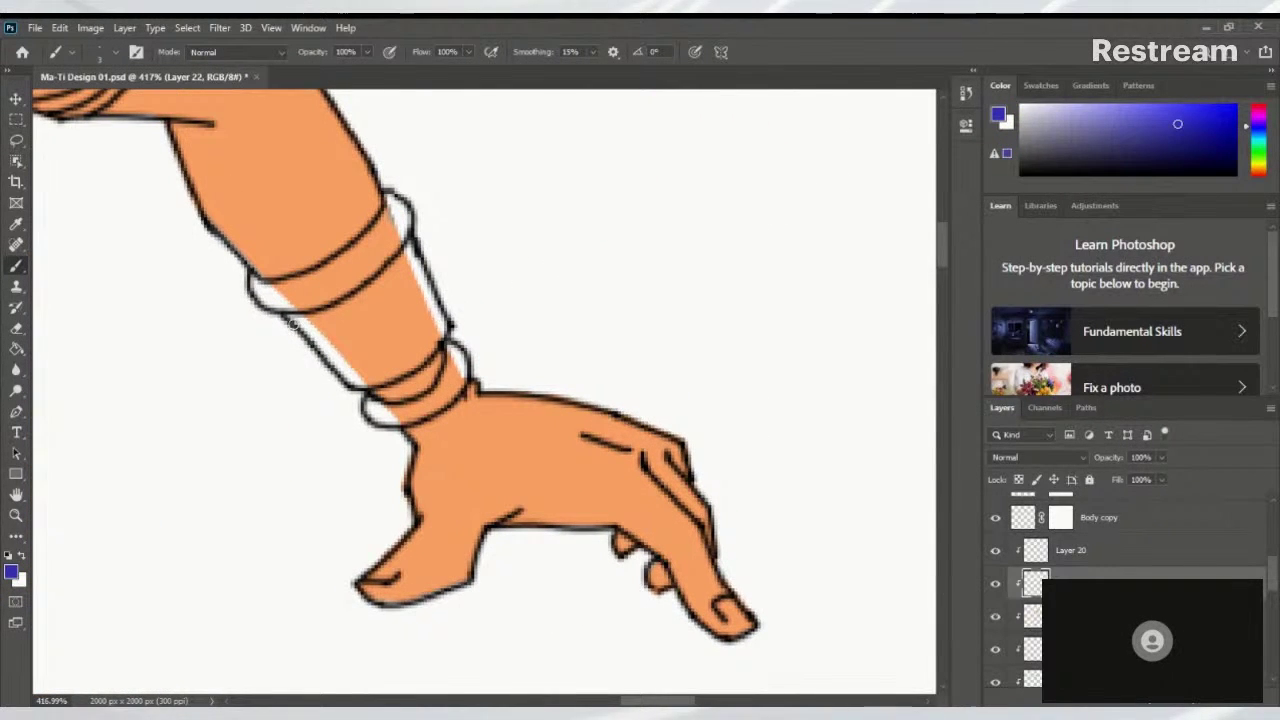
left_click_drag(300, 322, 370, 296)
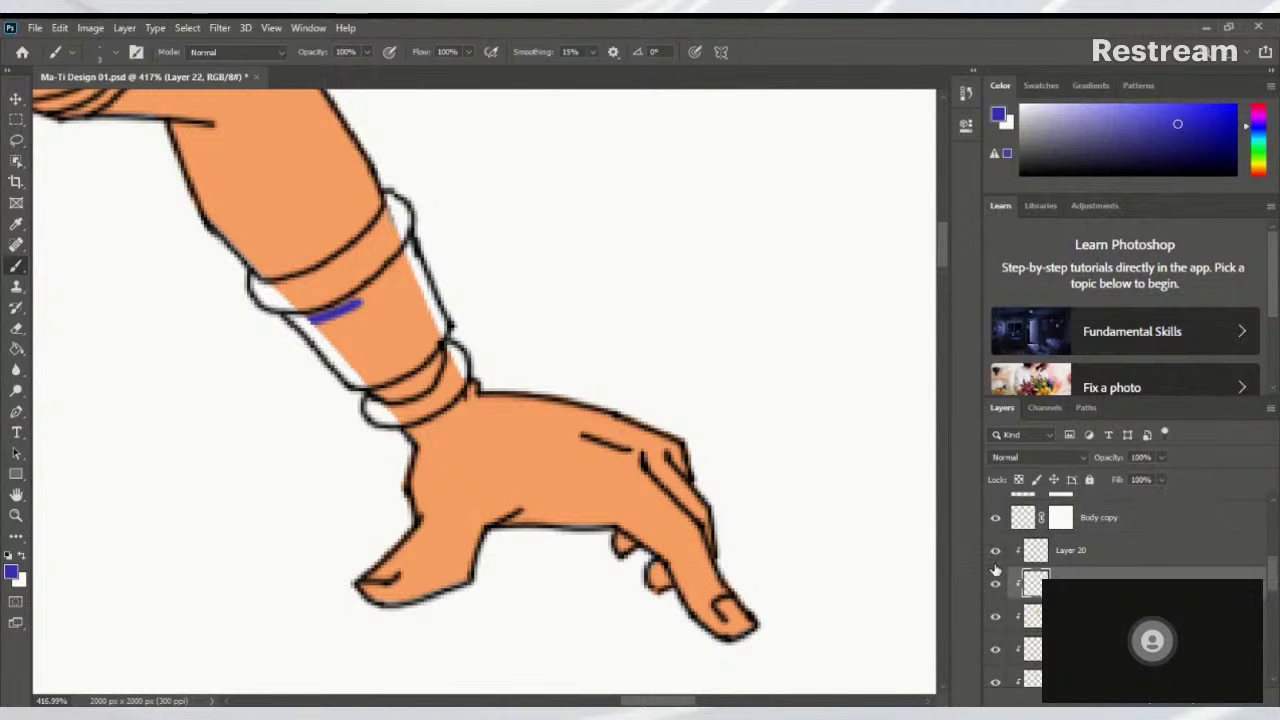
scroll(1100, 590, "down", 3)
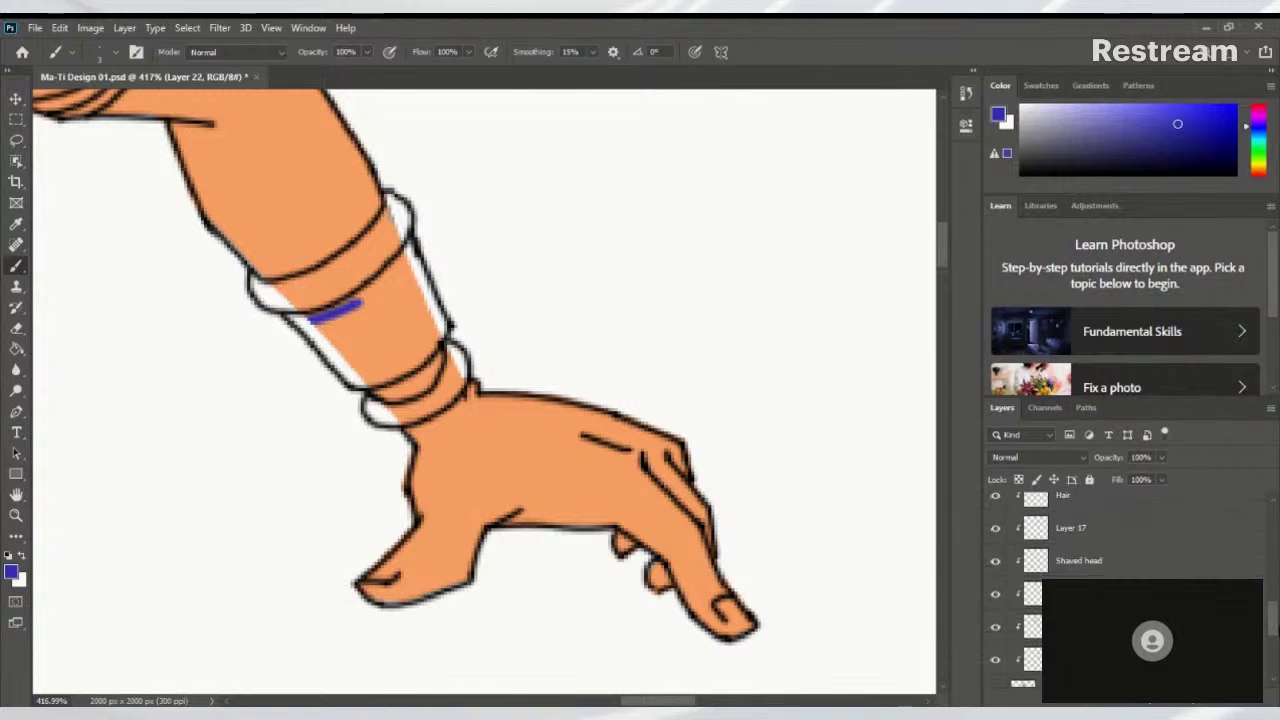
scroll(1009, 601, "up", 1)
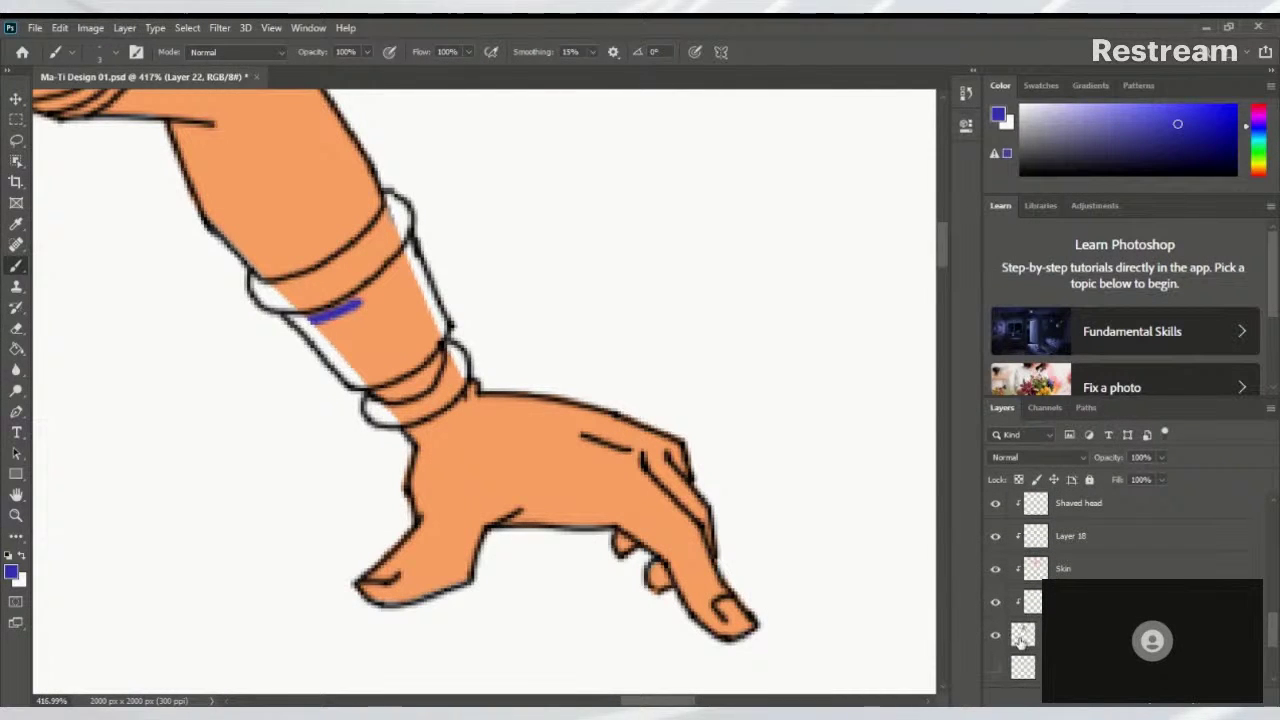
Leave Layer 13's style settings unchanged, zoom out, and hide the Skin layer
left_click(1022, 636)
key("h")
double_click(1022, 638)
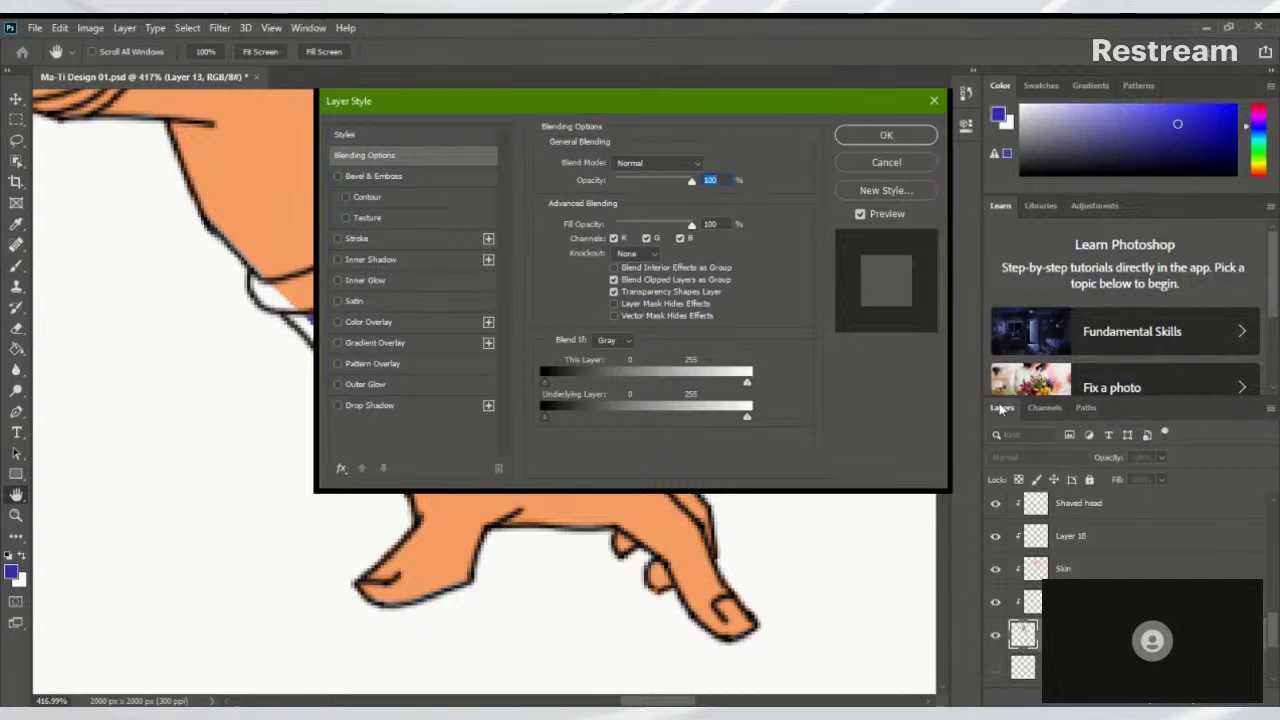
left_click(885, 162)
key("b")
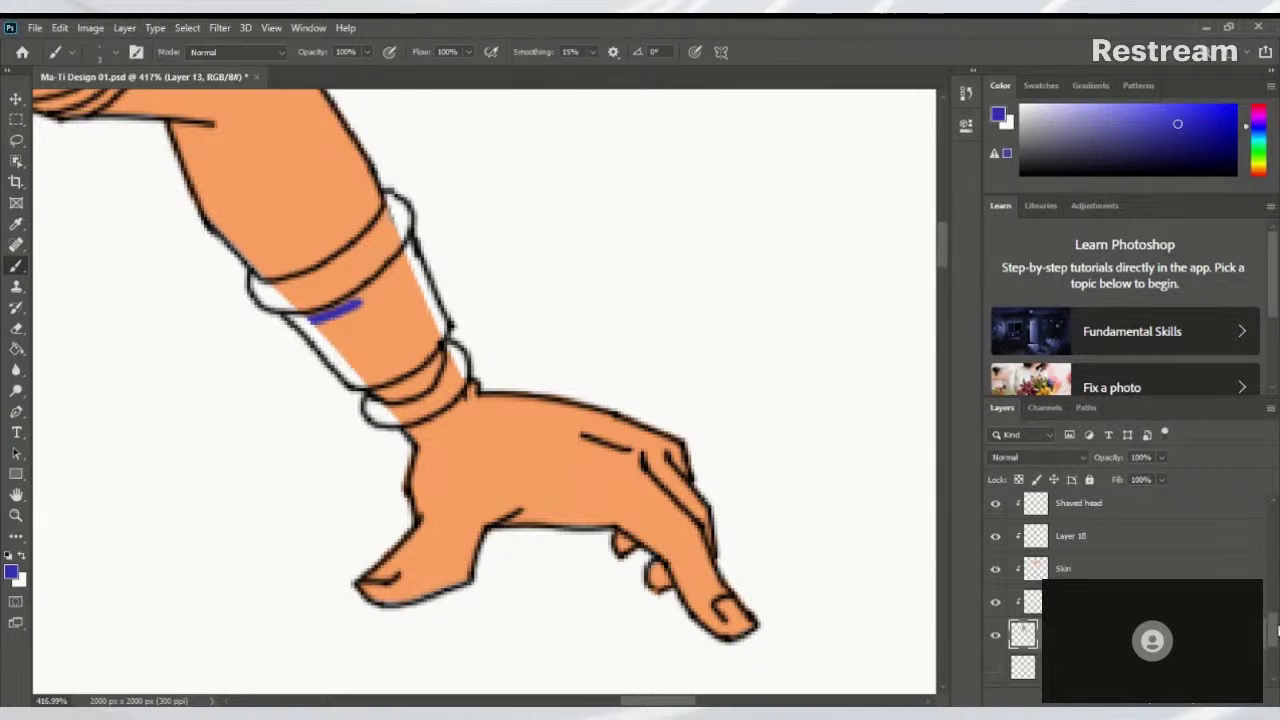
left_click_drag(928, 443, 856, 478)
left_click_drag(780, 515, 692, 480)
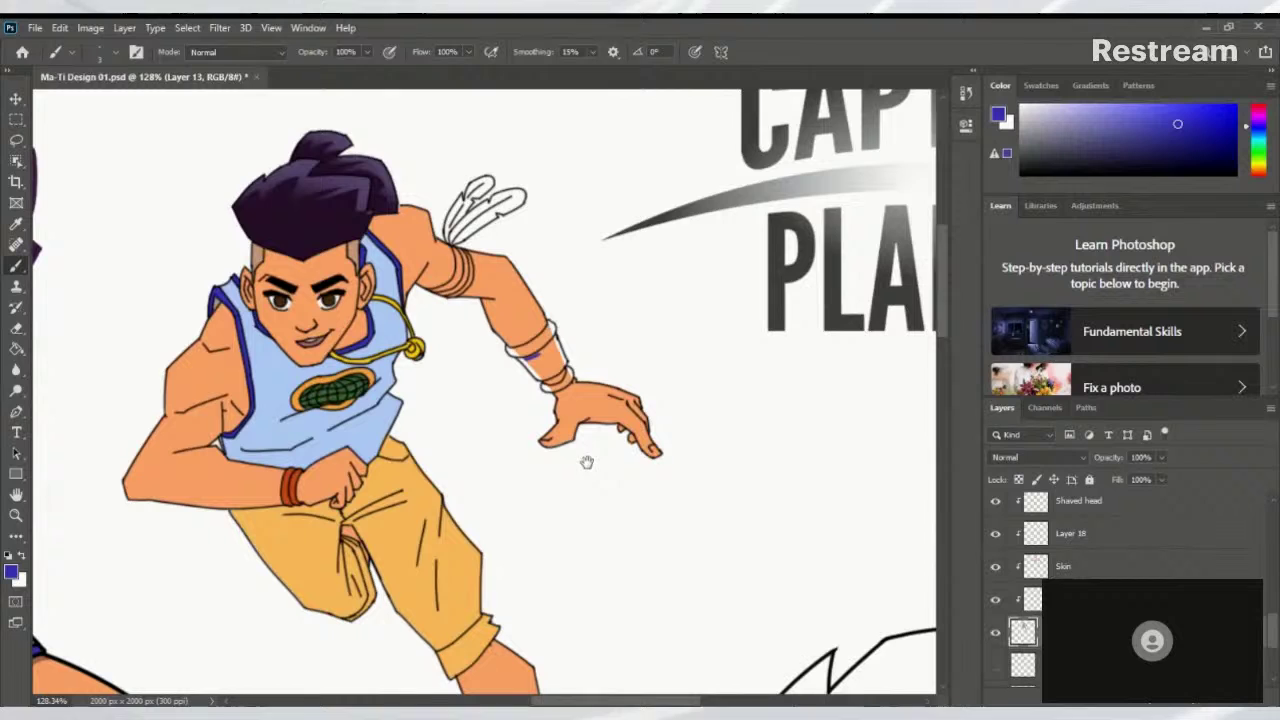
left_click(995, 566)
Sample the arm's grey and paint over the white edges along the forearm's wristbands
left_click(522, 314, "alt")
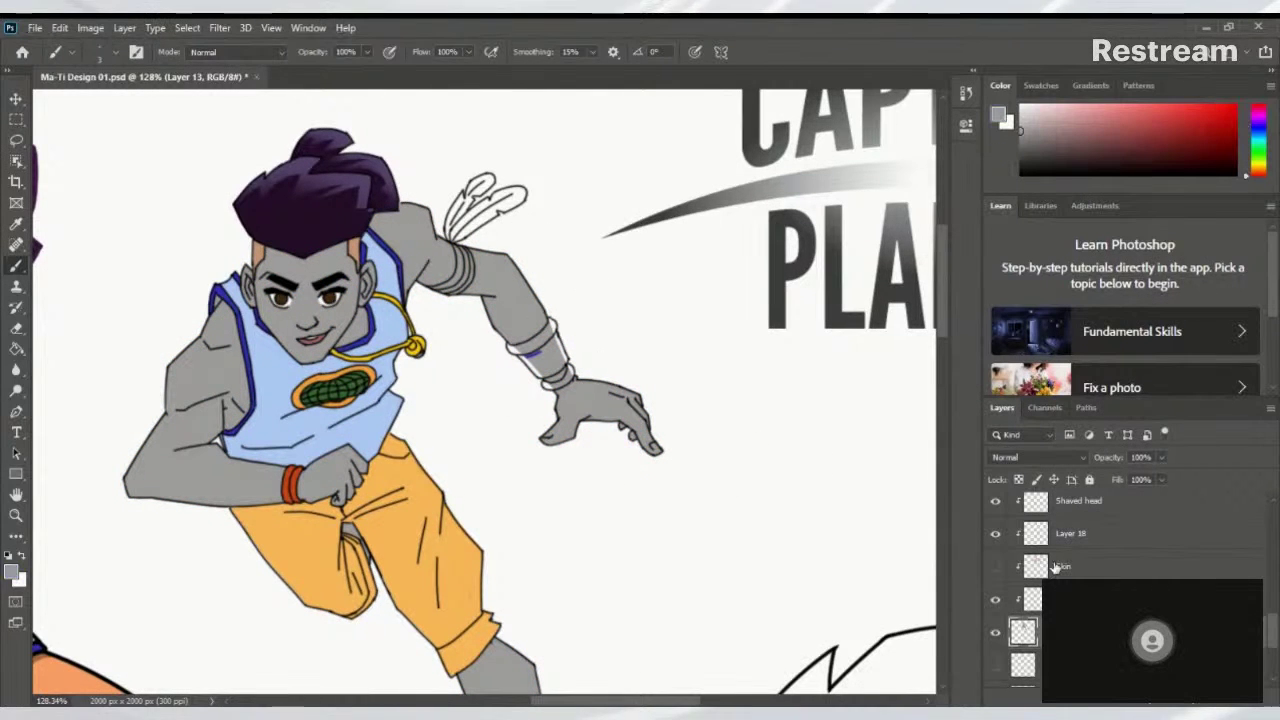
left_click_drag(528, 342, 620, 342)
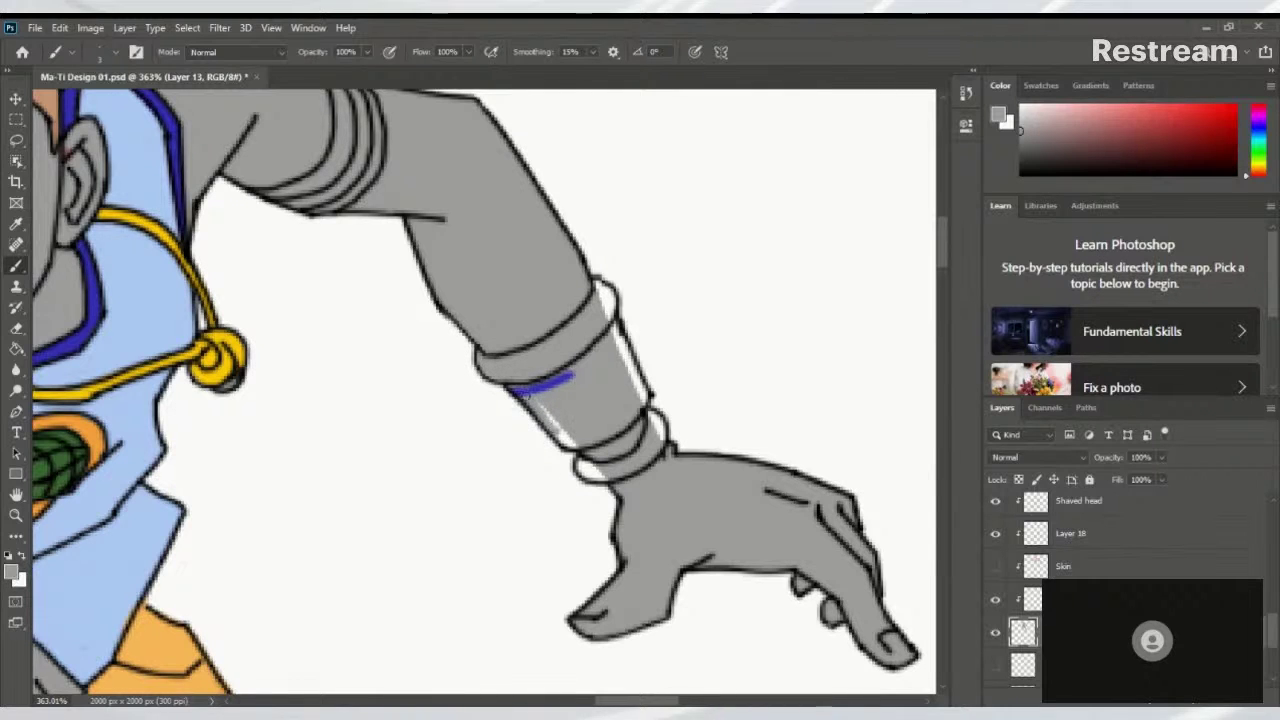
mouse_move(566, 441)
left_mouse_down()
mouse_move(547, 400)
mouse_move(575, 441)
mouse_move(533, 400)
mouse_move(563, 438)
left_mouse_up()
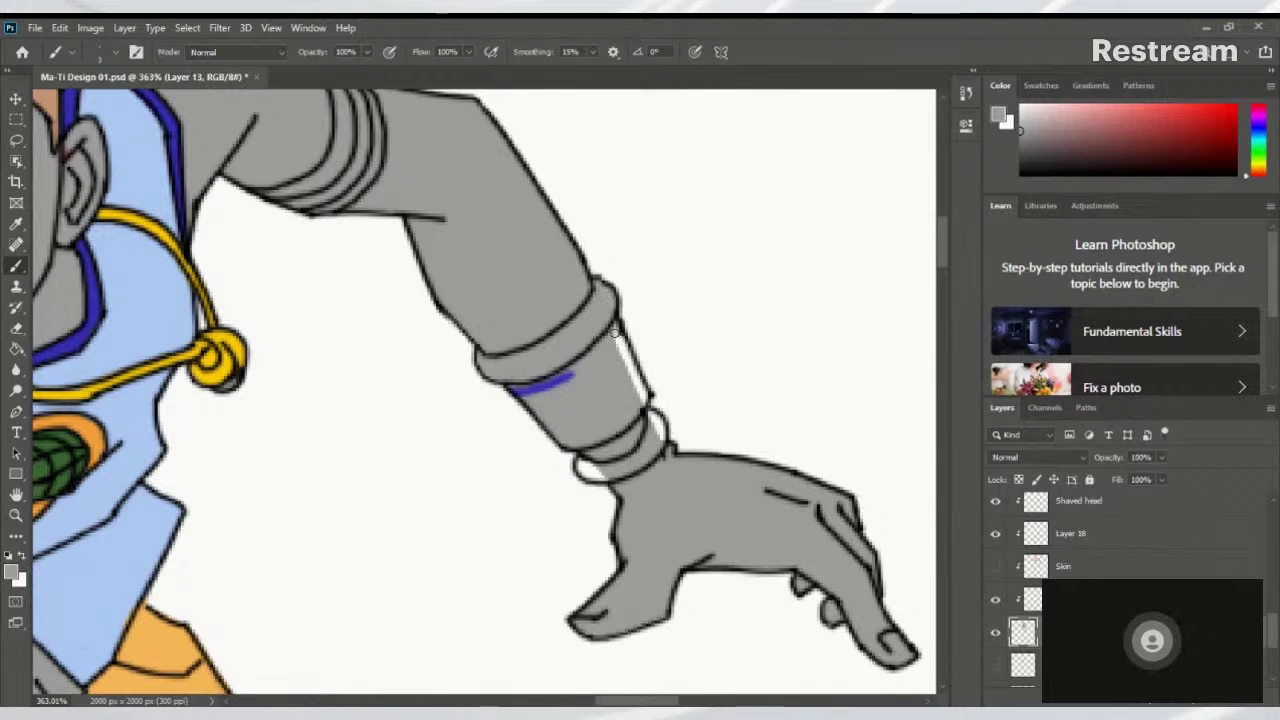
scroll(500, 368, "right", 2)
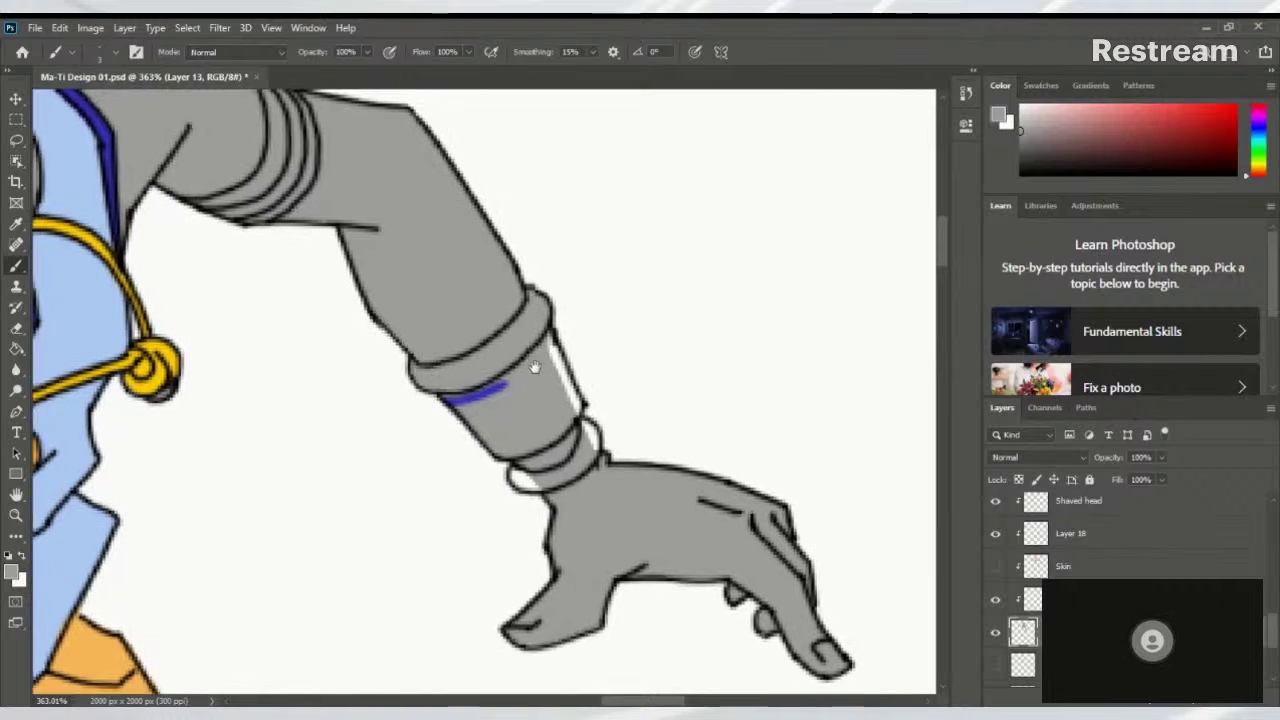
left_click_drag(537, 356, 553, 385)
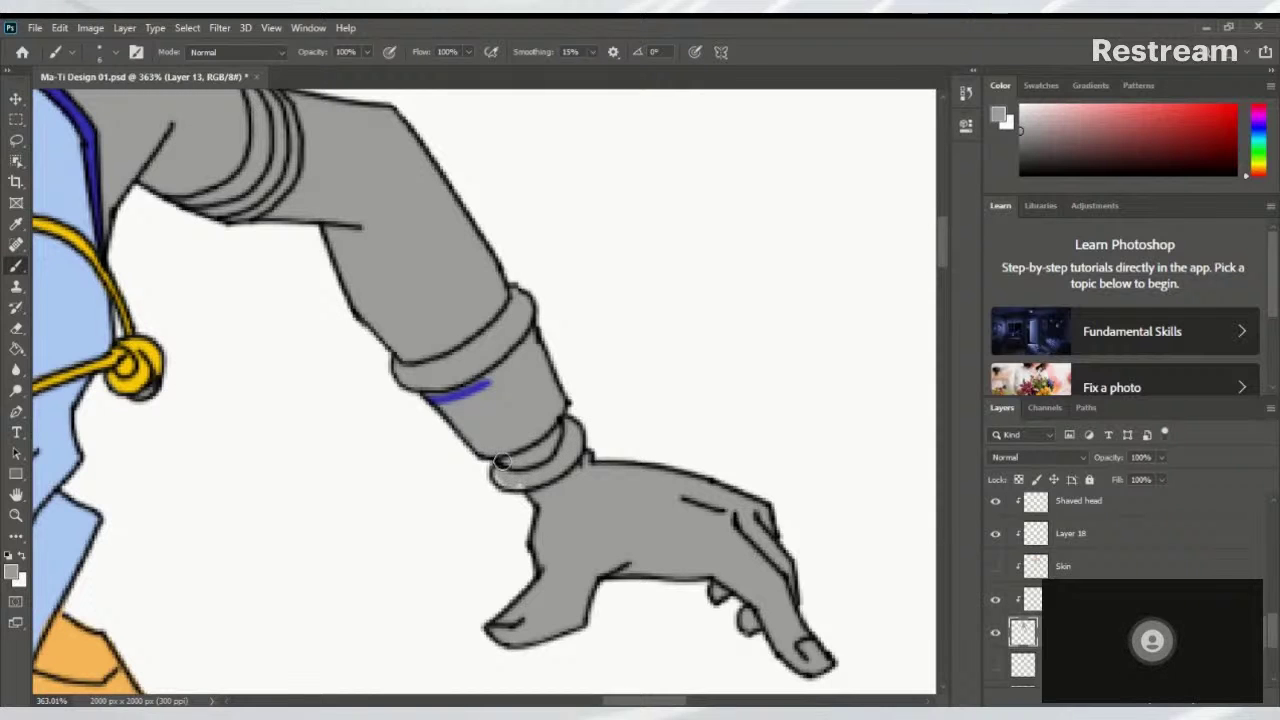
Pan the view over to the unpainted feathers beside the runner's shoulder
scroll(507, 466, "down", 6)
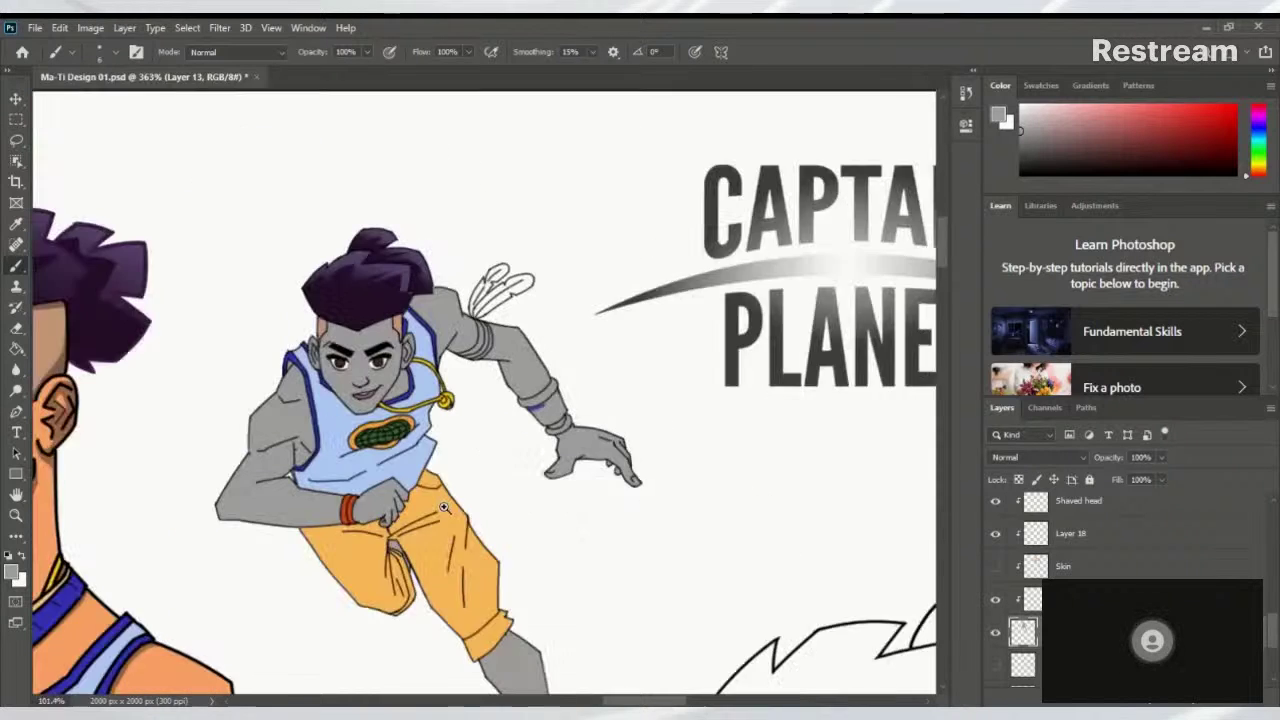
left_click_drag(451, 497, 506, 289)
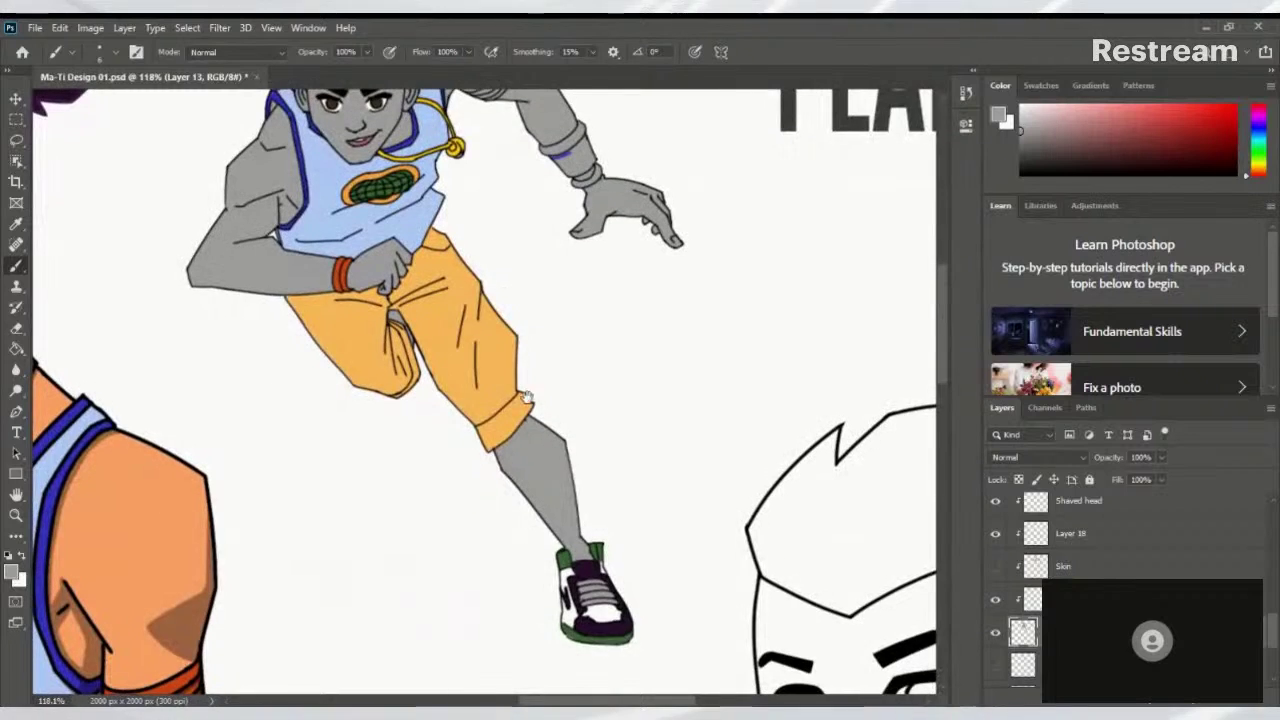
left_click_drag(515, 440, 513, 547)
left_click_drag(510, 492, 513, 490)
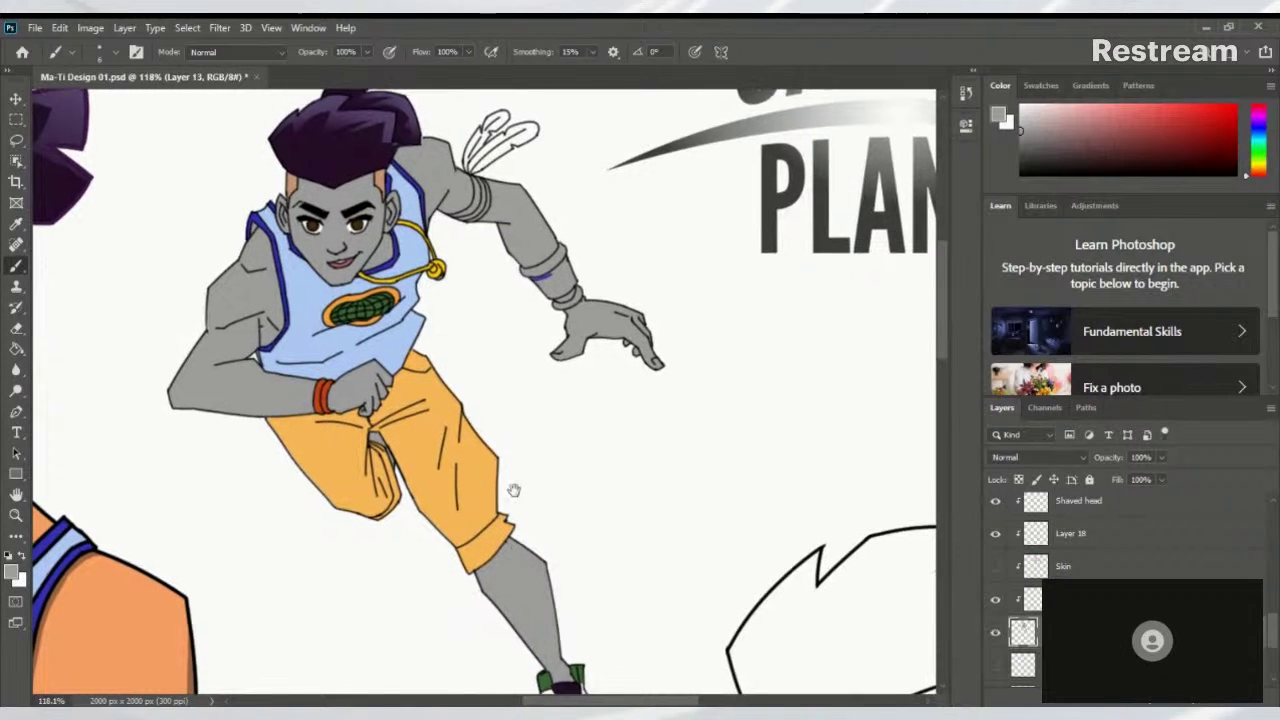
left_click_drag(517, 366, 506, 503)
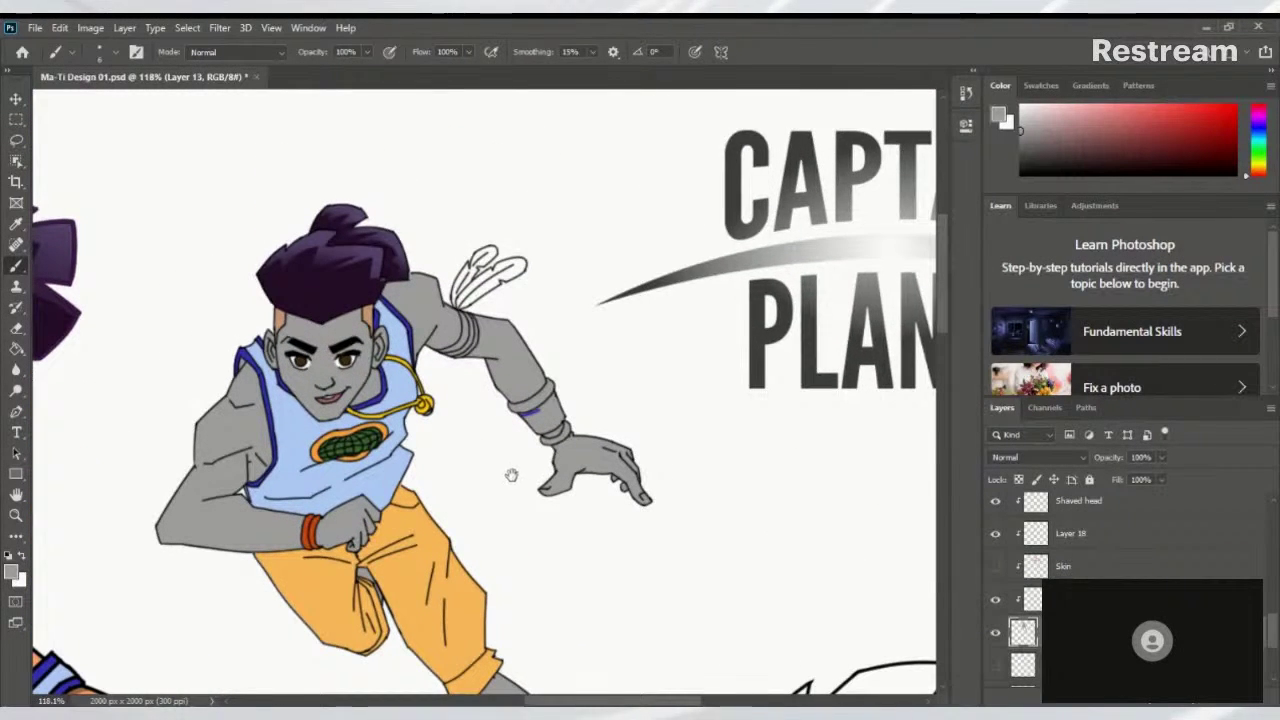
scroll(487, 262, "up", 8)
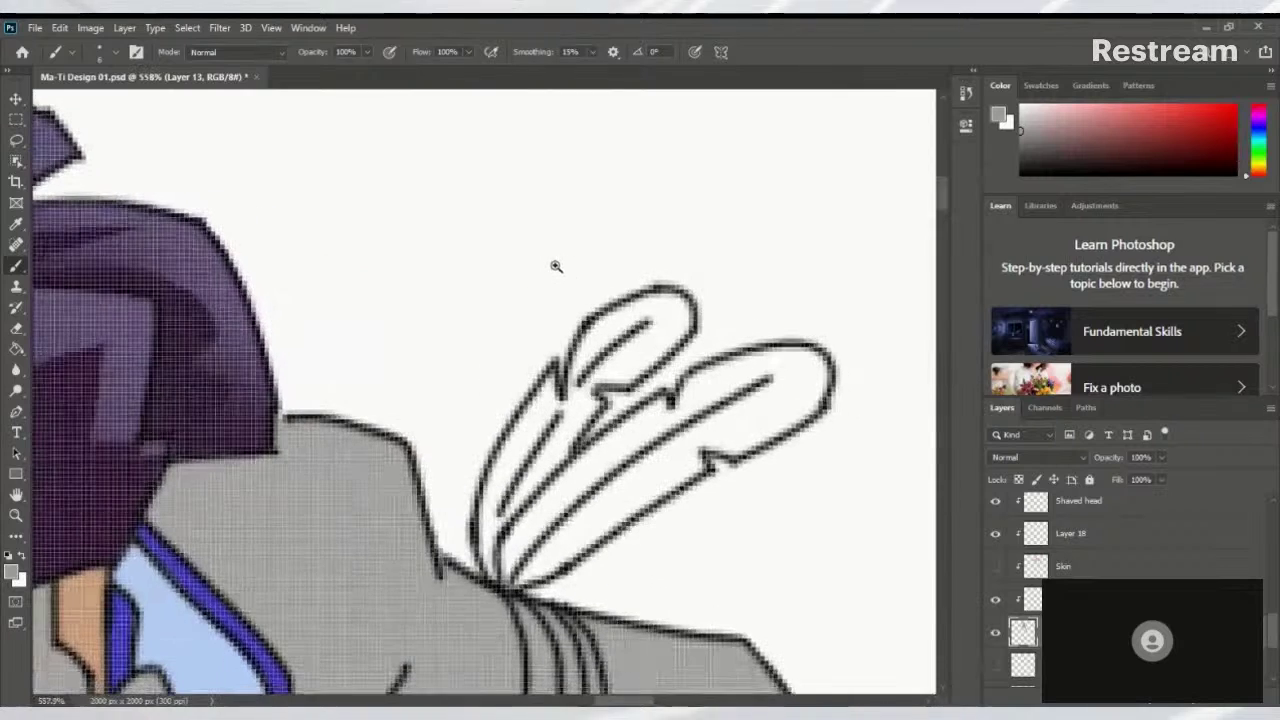
With a smaller brush, paint both shoulder feathers grey, undoing one stray stroke
key("bracketleft")
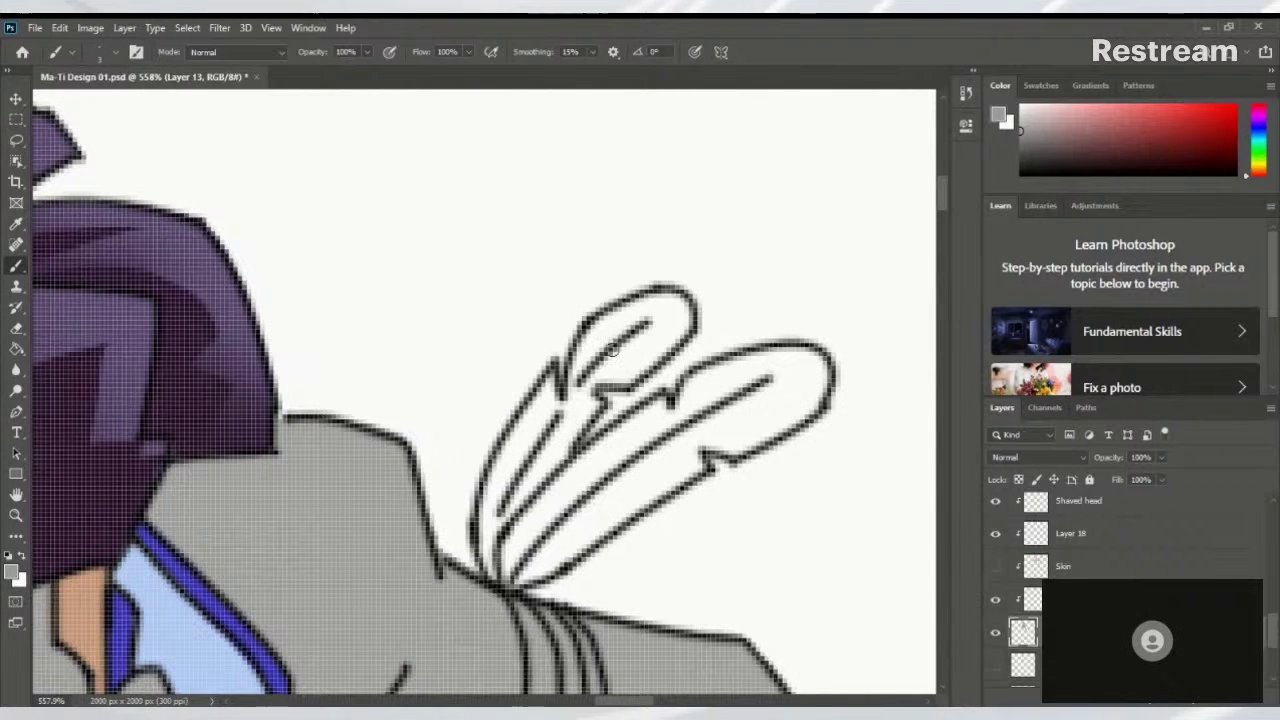
mouse_move(580, 486)
left_mouse_down()
mouse_move(656, 417)
mouse_move(563, 483)
mouse_move(510, 557)
mouse_move(576, 519)
left_mouse_up()
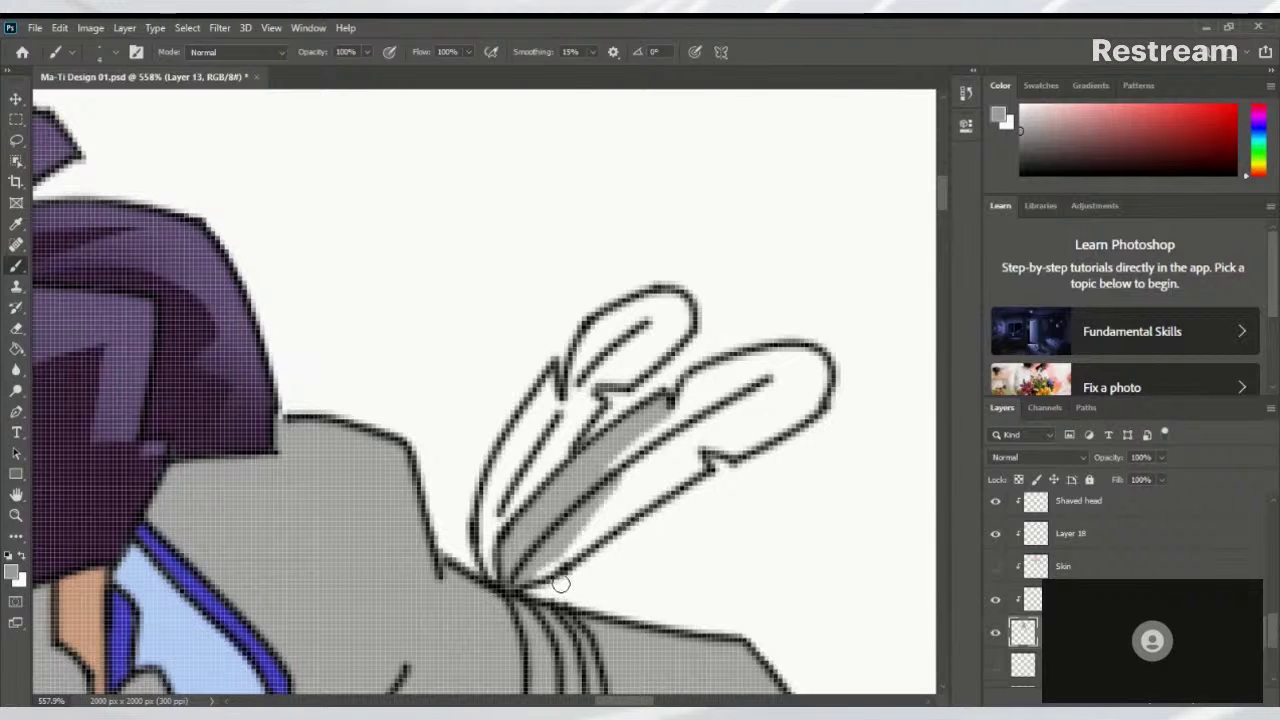
mouse_move(518, 580)
left_mouse_down()
mouse_move(688, 473)
mouse_move(683, 442)
mouse_move(706, 450)
mouse_move(685, 440)
mouse_move(753, 439)
mouse_move(719, 442)
mouse_move(744, 450)
mouse_move(829, 377)
left_mouse_up()
key("ctrl+z")
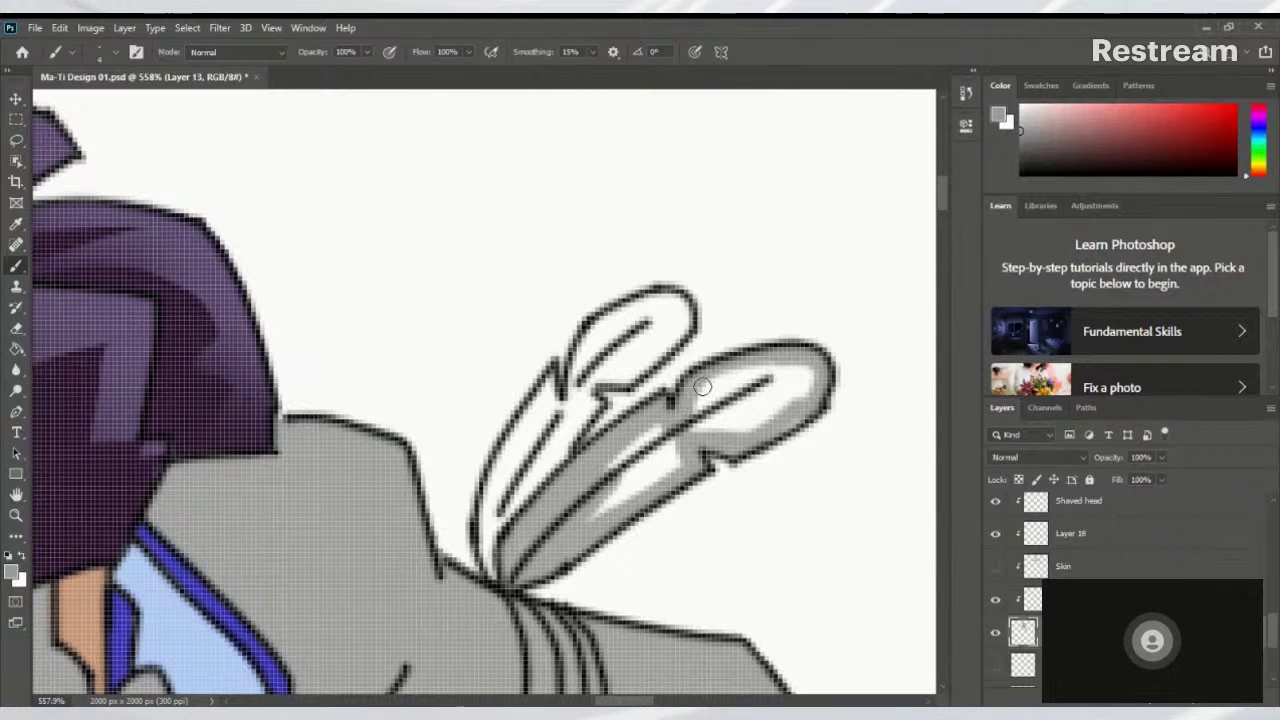
mouse_move(700, 382)
left_mouse_down()
mouse_move(712, 432)
mouse_move(723, 414)
mouse_move(711, 432)
mouse_move(717, 420)
mouse_move(738, 436)
mouse_move(732, 421)
mouse_move(774, 390)
mouse_move(743, 433)
mouse_move(782, 425)
mouse_move(804, 403)
mouse_move(810, 367)
mouse_move(686, 432)
mouse_move(635, 440)
mouse_move(637, 500)
mouse_move(655, 392)
mouse_move(683, 352)
left_mouse_up()
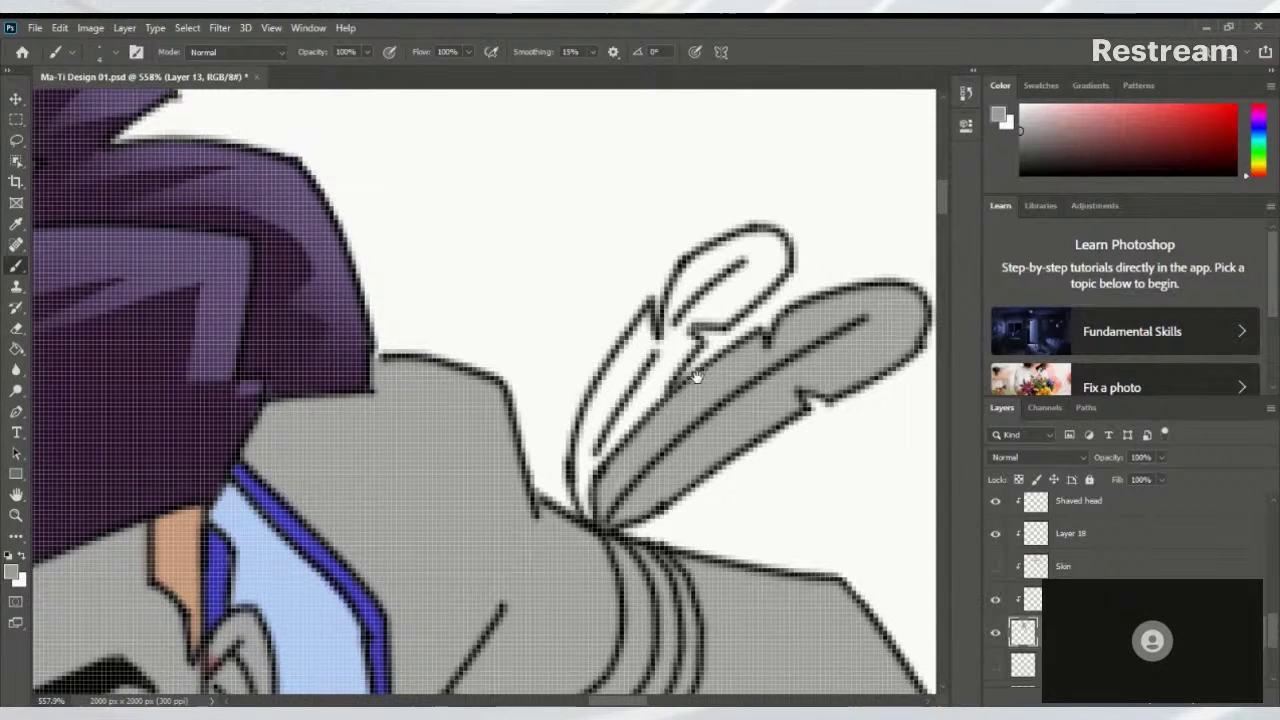
left_click_drag(635, 410, 580, 465)
mouse_move(541, 545)
left_mouse_down()
mouse_move(536, 490)
mouse_move(546, 468)
mouse_move(535, 557)
mouse_move(586, 377)
mouse_move(571, 475)
mouse_move(589, 384)
mouse_move(598, 460)
mouse_move(598, 388)
mouse_move(588, 460)
mouse_move(625, 406)
mouse_move(603, 408)
mouse_move(633, 332)
mouse_move(629, 345)
mouse_move(686, 296)
mouse_move(705, 300)
mouse_move(693, 296)
mouse_move(712, 329)
mouse_move(715, 302)
mouse_move(675, 360)
mouse_move(696, 347)
mouse_move(663, 371)
mouse_move(621, 372)
mouse_move(684, 312)
mouse_move(645, 337)
mouse_move(687, 310)
left_mouse_up()
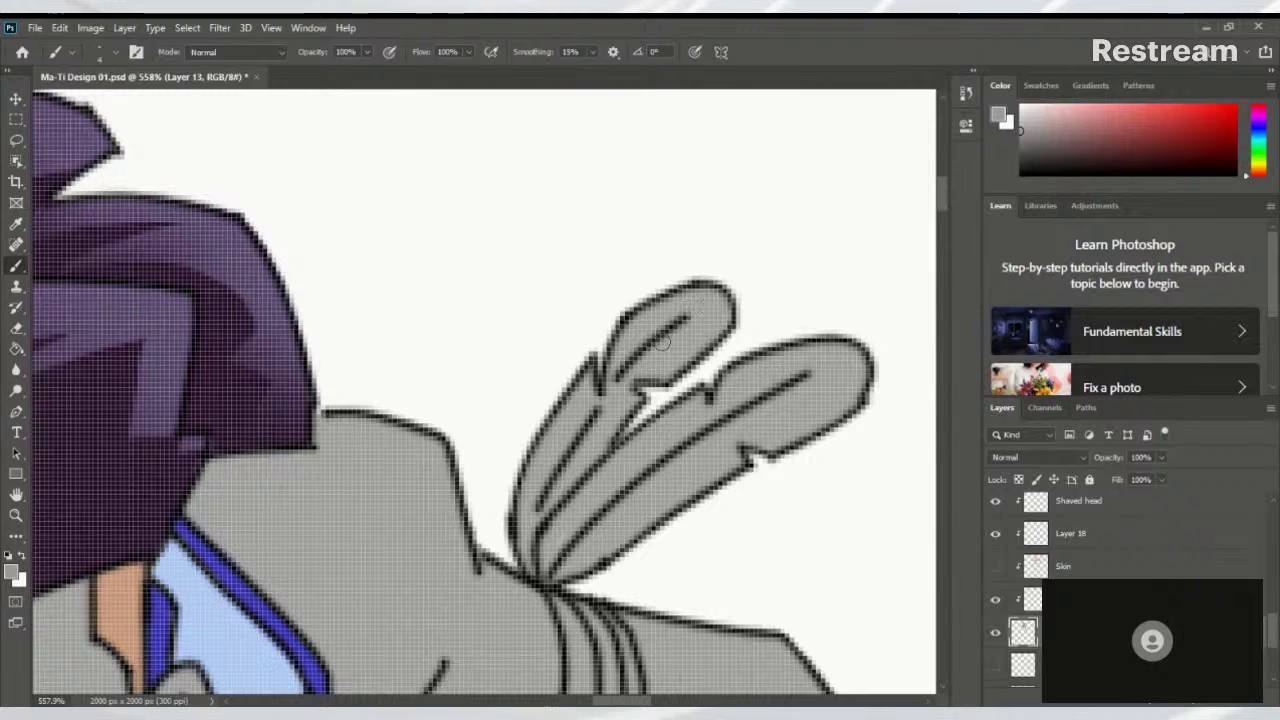
scroll(711, 362, "down", 5)
scroll(711, 362, "up", 2)
left_click_drag(640, 500, 509, 357)
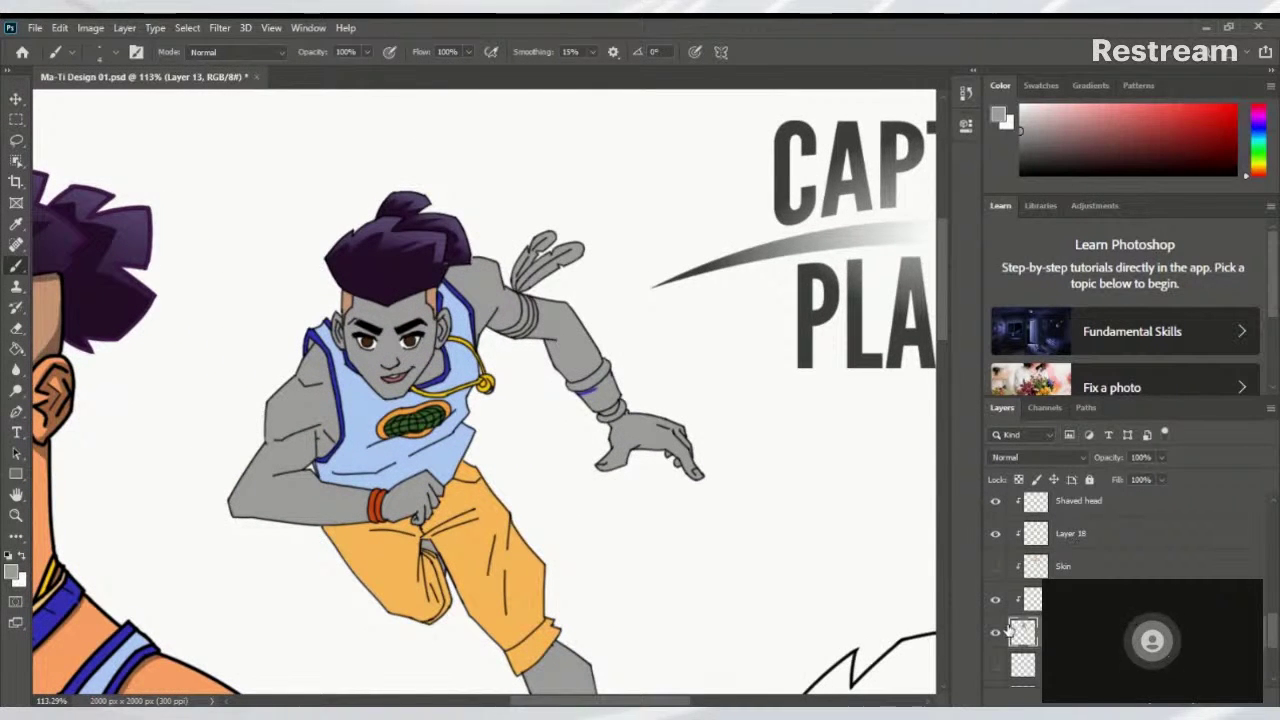
Turn the Skin layer back on and zoom in on the wrist band
left_click(997, 568)
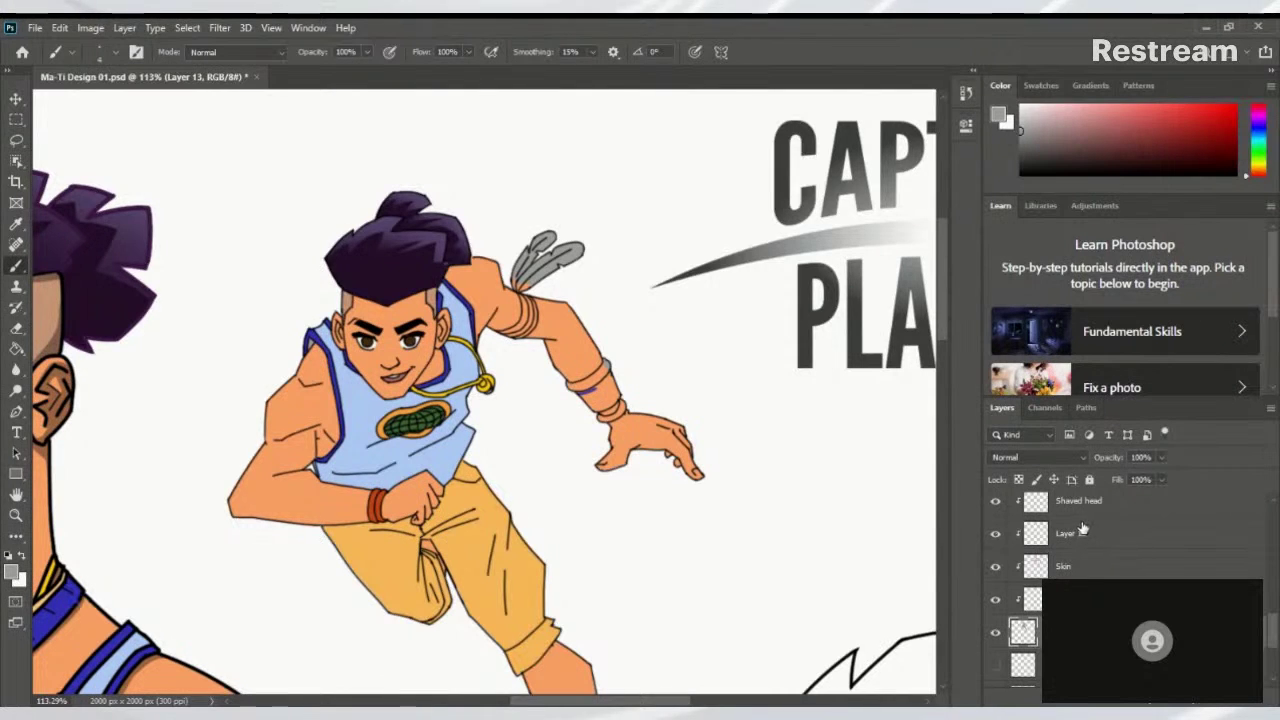
left_click_drag(640, 410, 726, 418)
left_click_drag(645, 397, 643, 399)
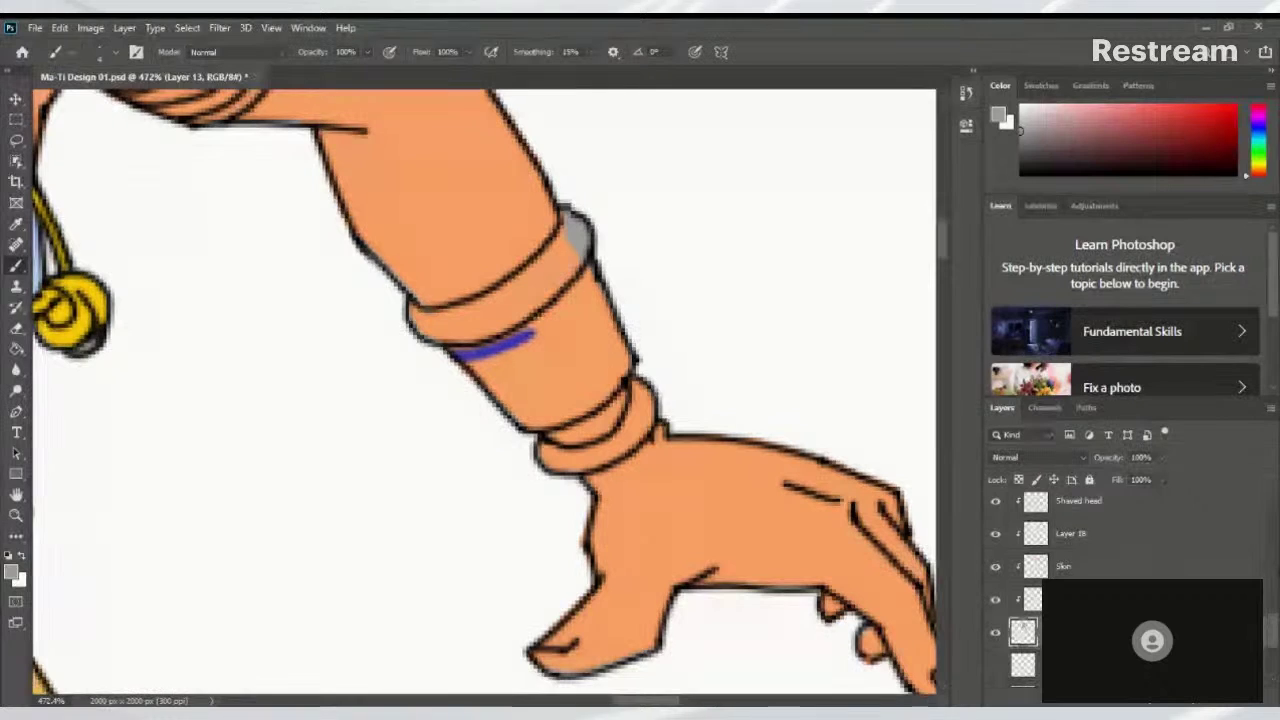
Select the Accessories layer in the Layers panel
scroll(1060, 560, "up", 5)
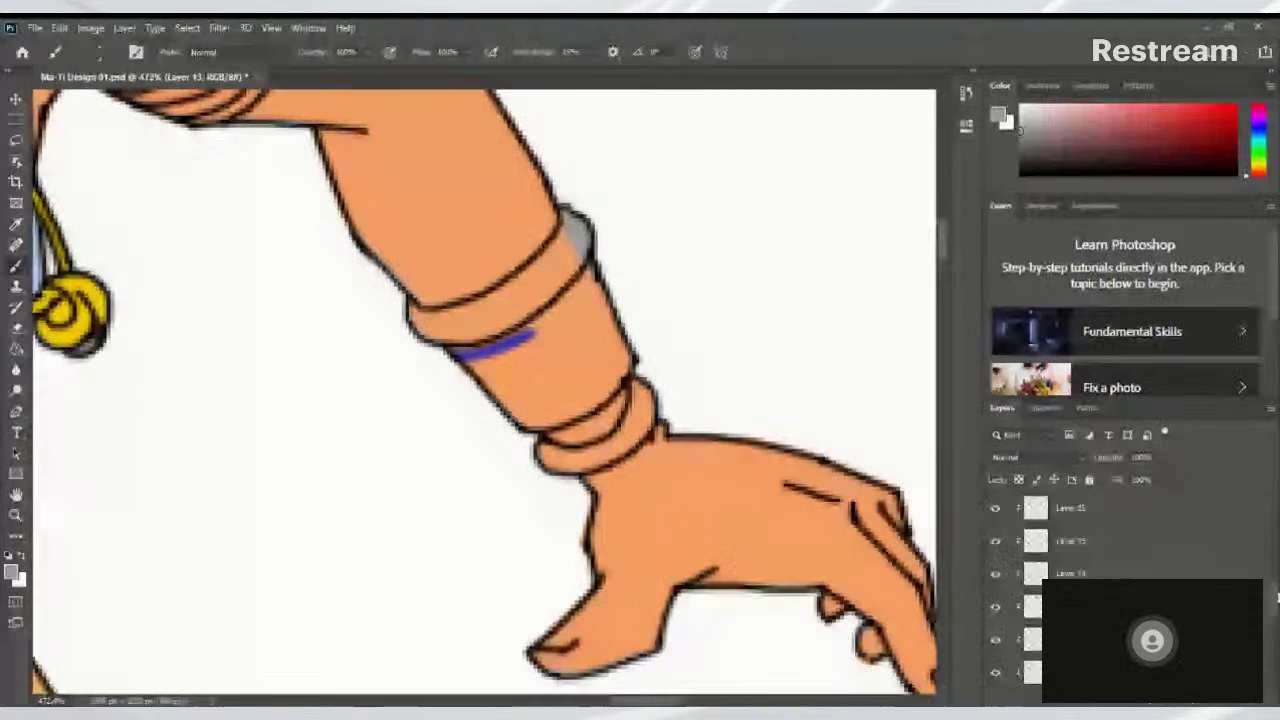
scroll(1060, 560, "up", 5)
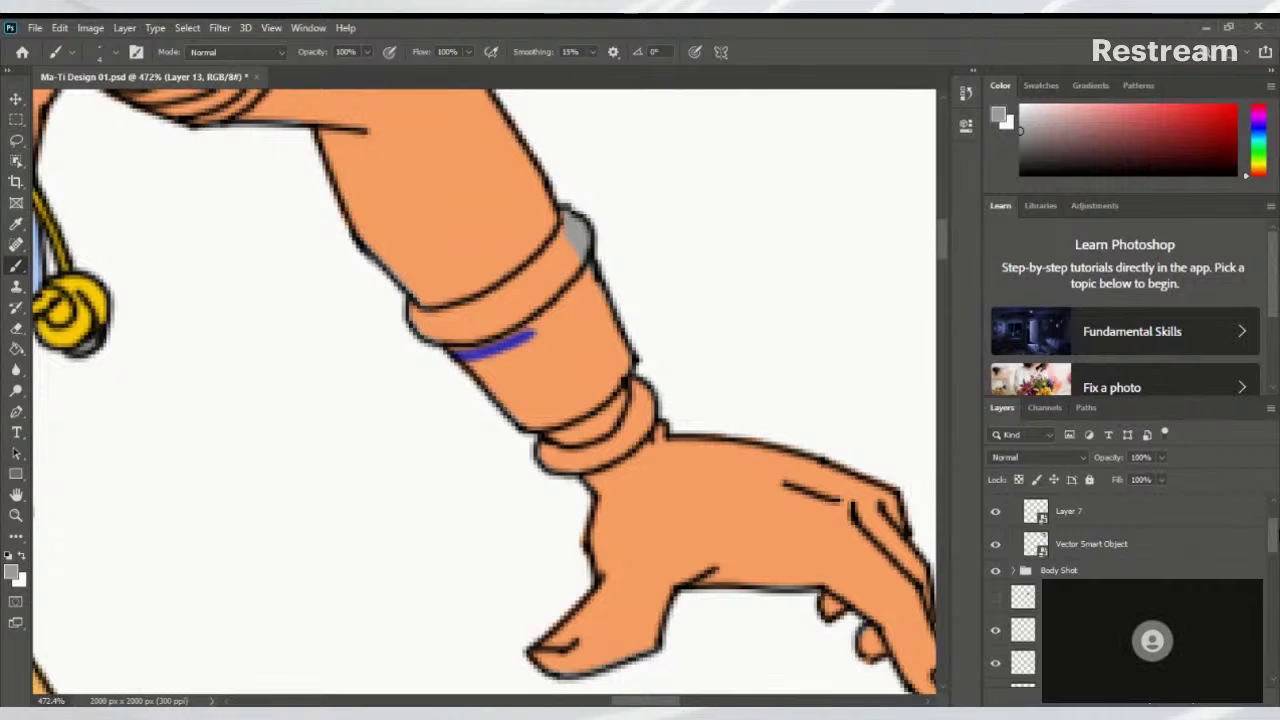
scroll(1060, 560, "down", 2)
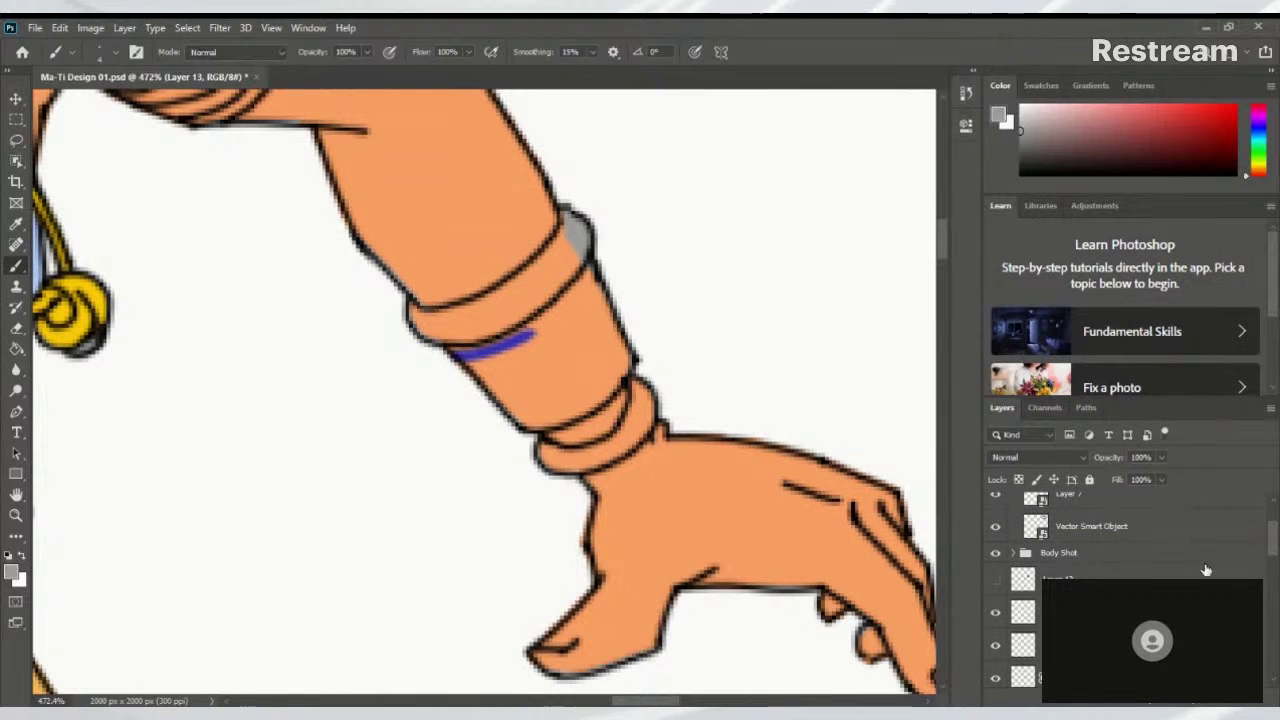
left_click(1100, 611)
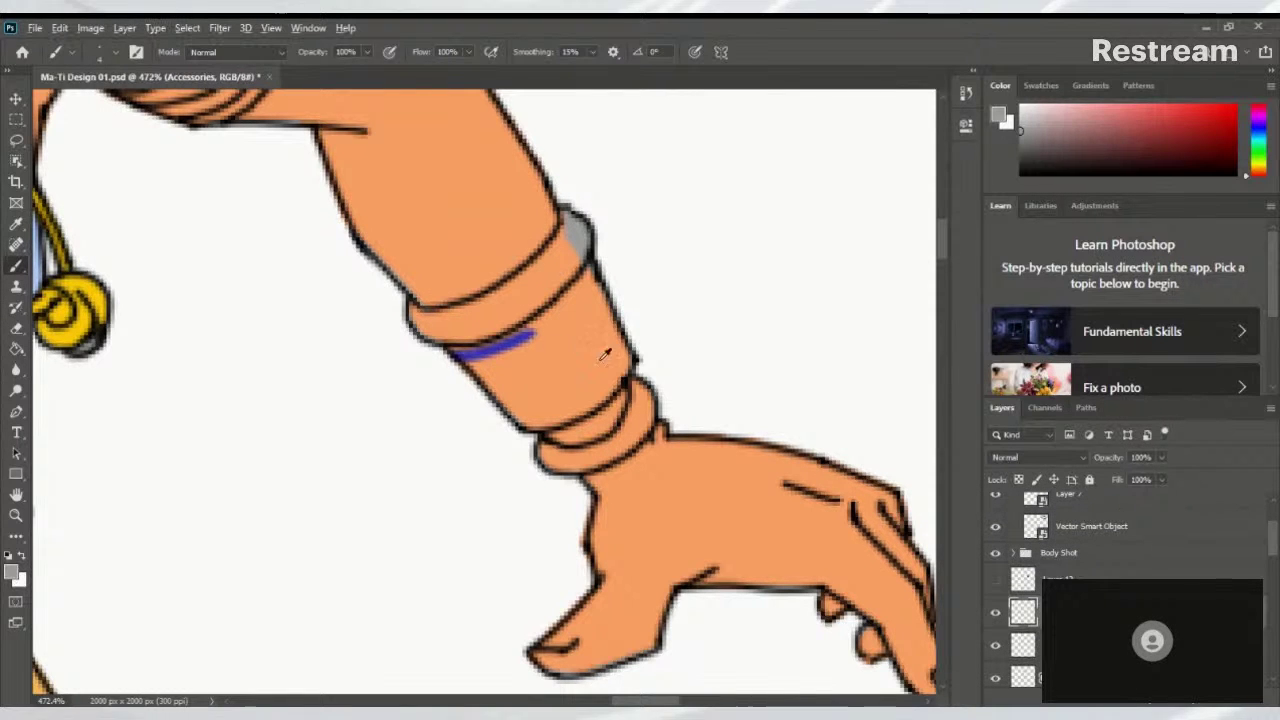
scroll(604, 354, "down", 6)
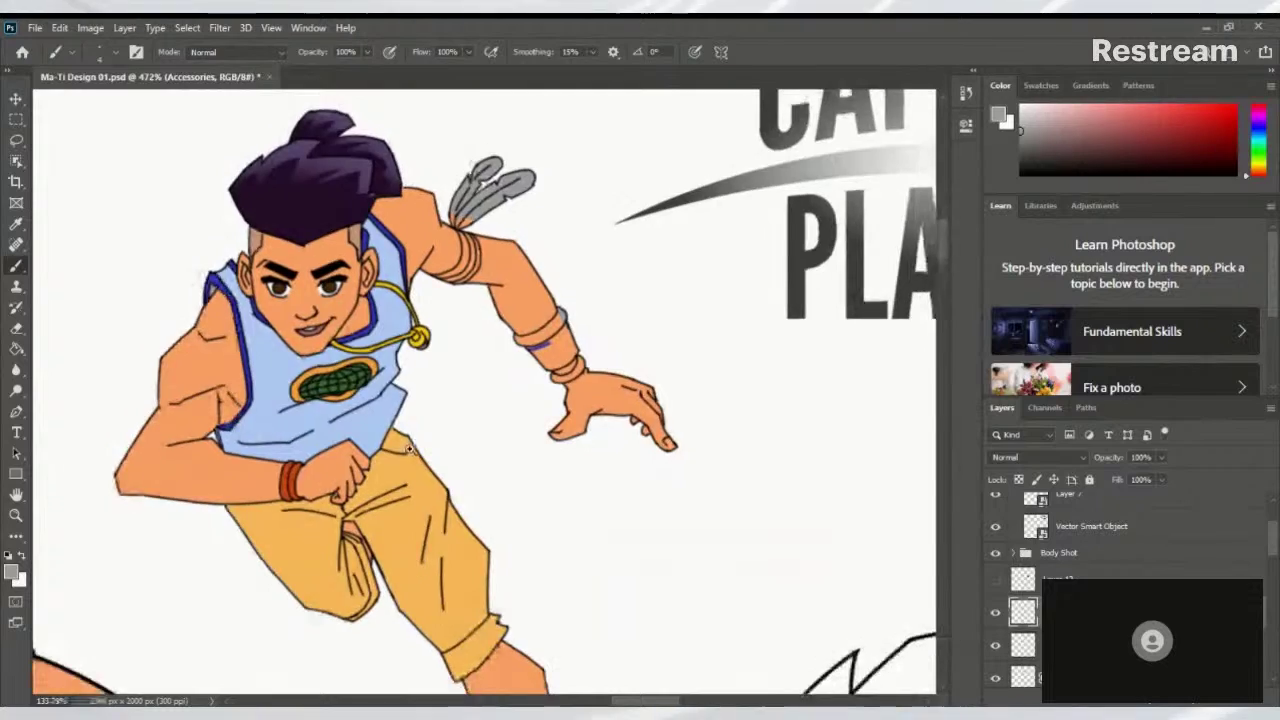
scroll(408, 448, "down", 5)
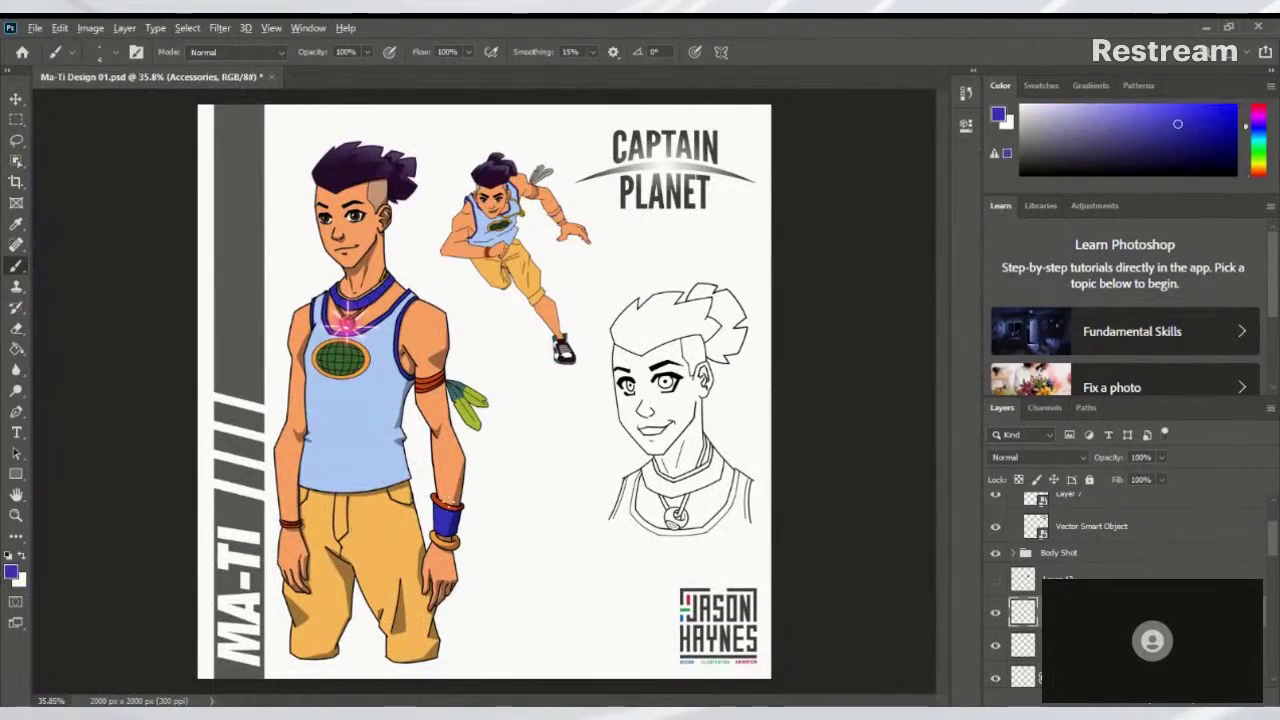
scroll(528, 347, "up", 5)
scroll(666, 186, "down", 2)
Paint blue strokes up the running figure's forearm band, undoing one stray stroke
left_click_drag(629, 203, 463, 540)
scroll(563, 386, "up", 4)
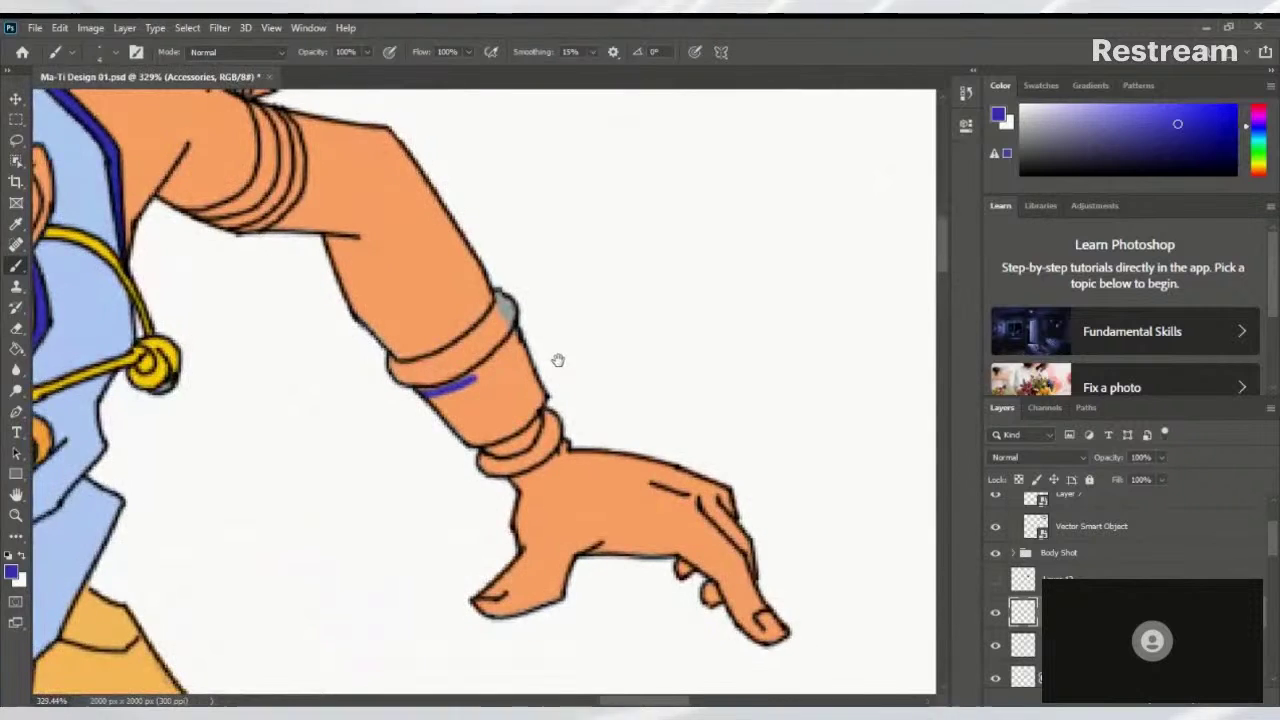
scroll(520, 400, "up", 1)
scroll(434, 486, "up", 2)
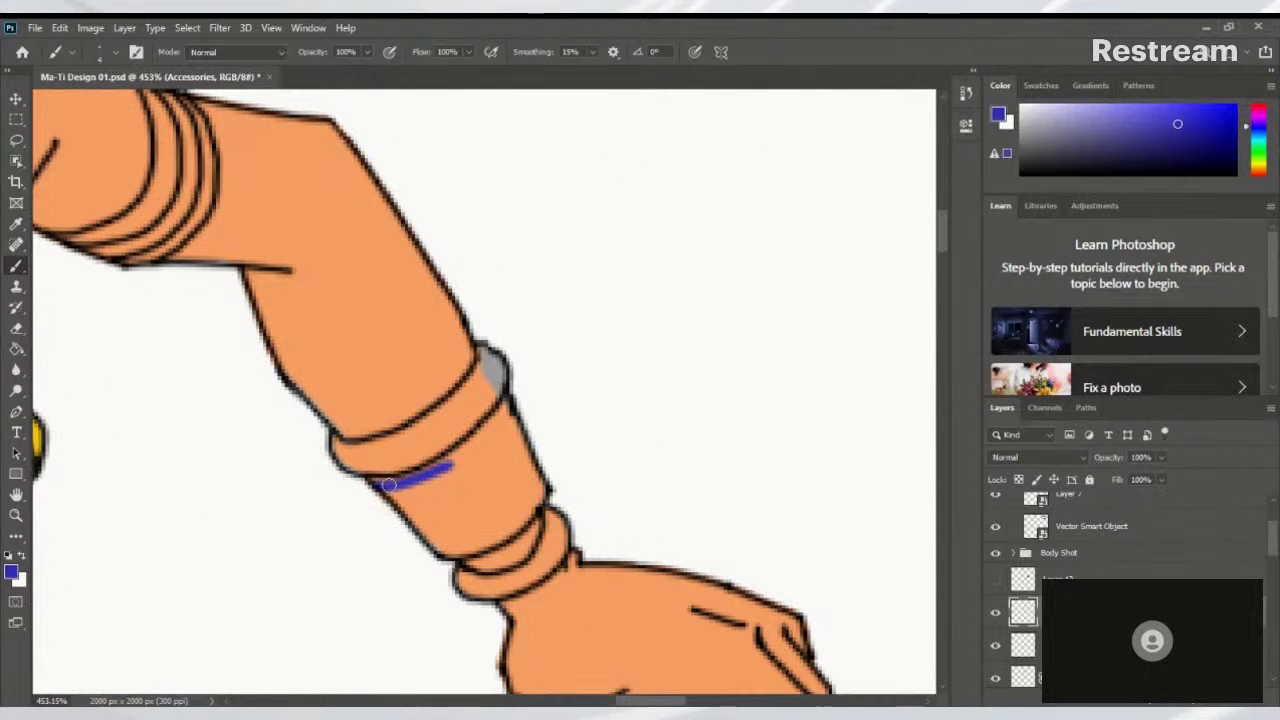
left_click_drag(394, 484, 455, 461)
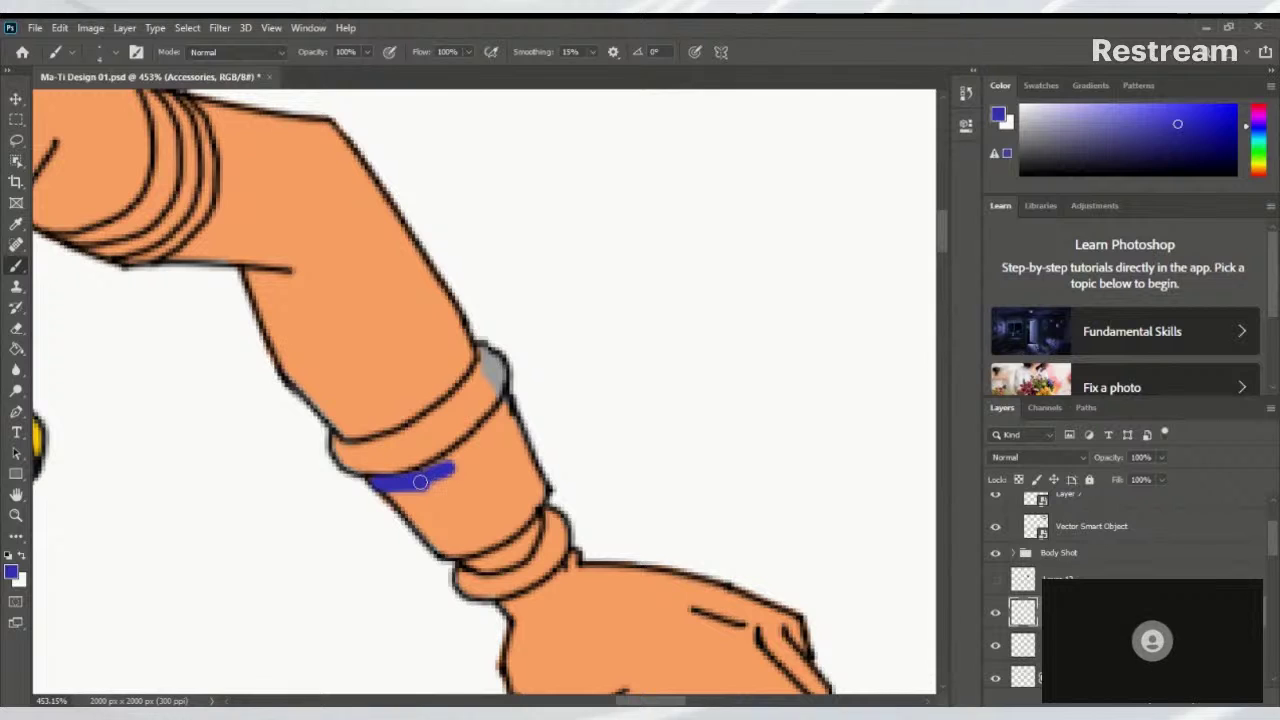
left_click_drag(426, 478, 486, 440)
key("ctrl+z")
key("ctrl+z")
key("ctrl+z")
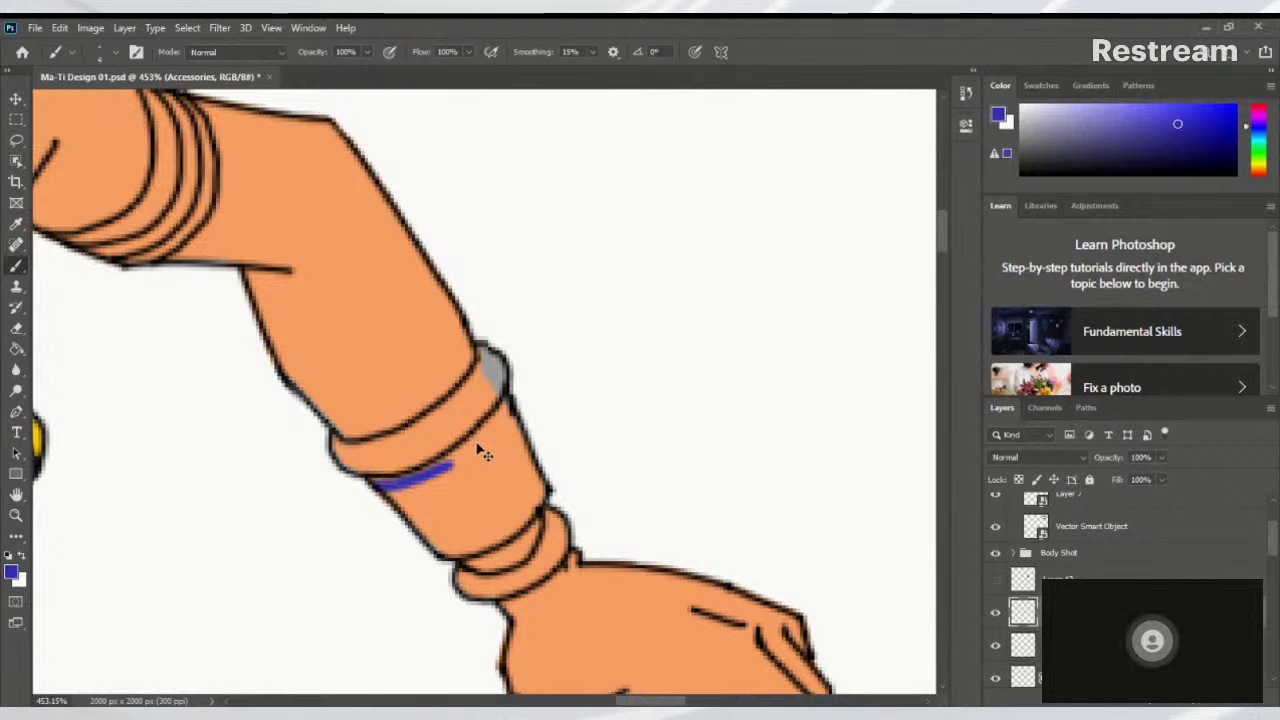
scroll(1268, 538, "down", 5)
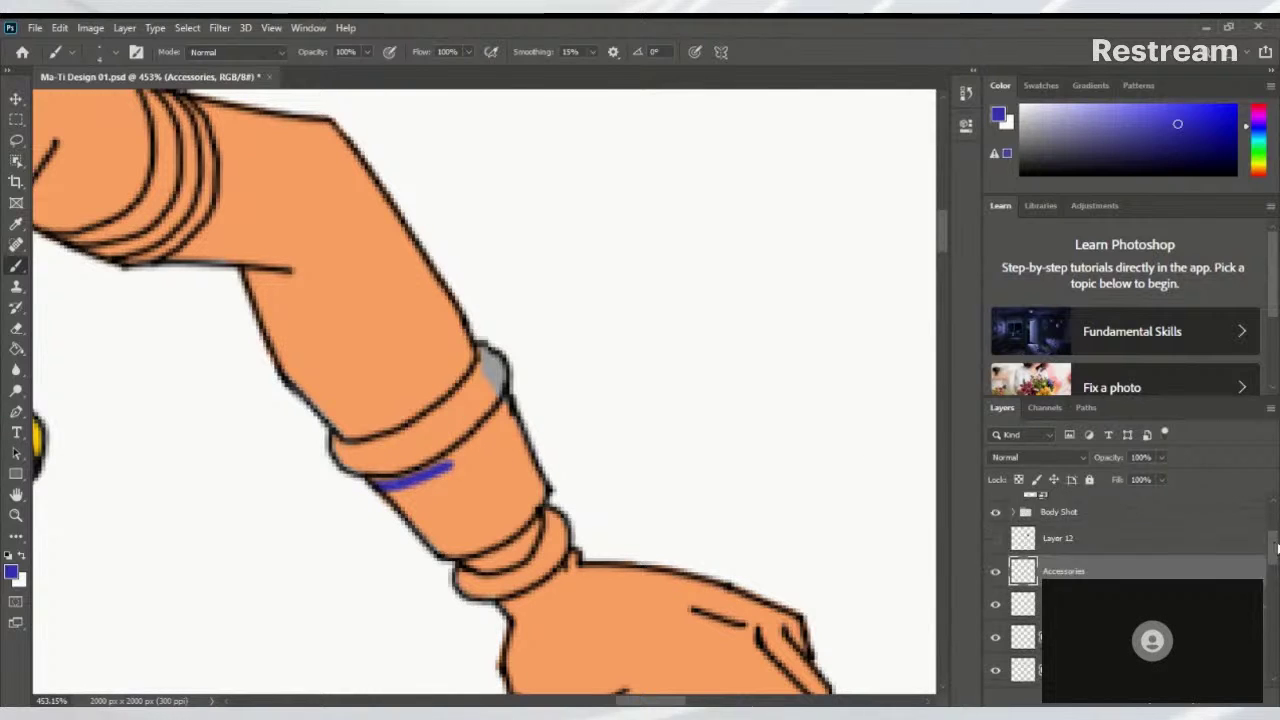
Switch to Layer 22, check it by toggling visibility, and fill the band solid blue
left_click(422, 495, "ctrl")
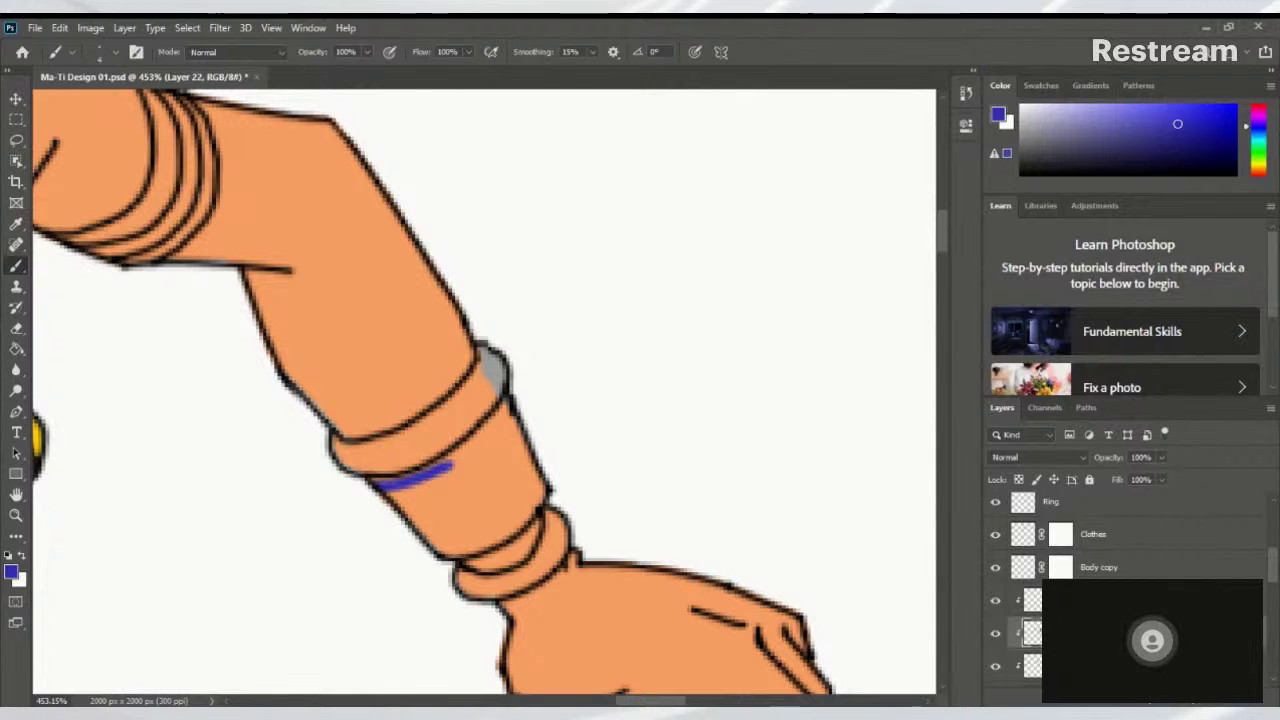
left_click(996, 601)
left_click(996, 601)
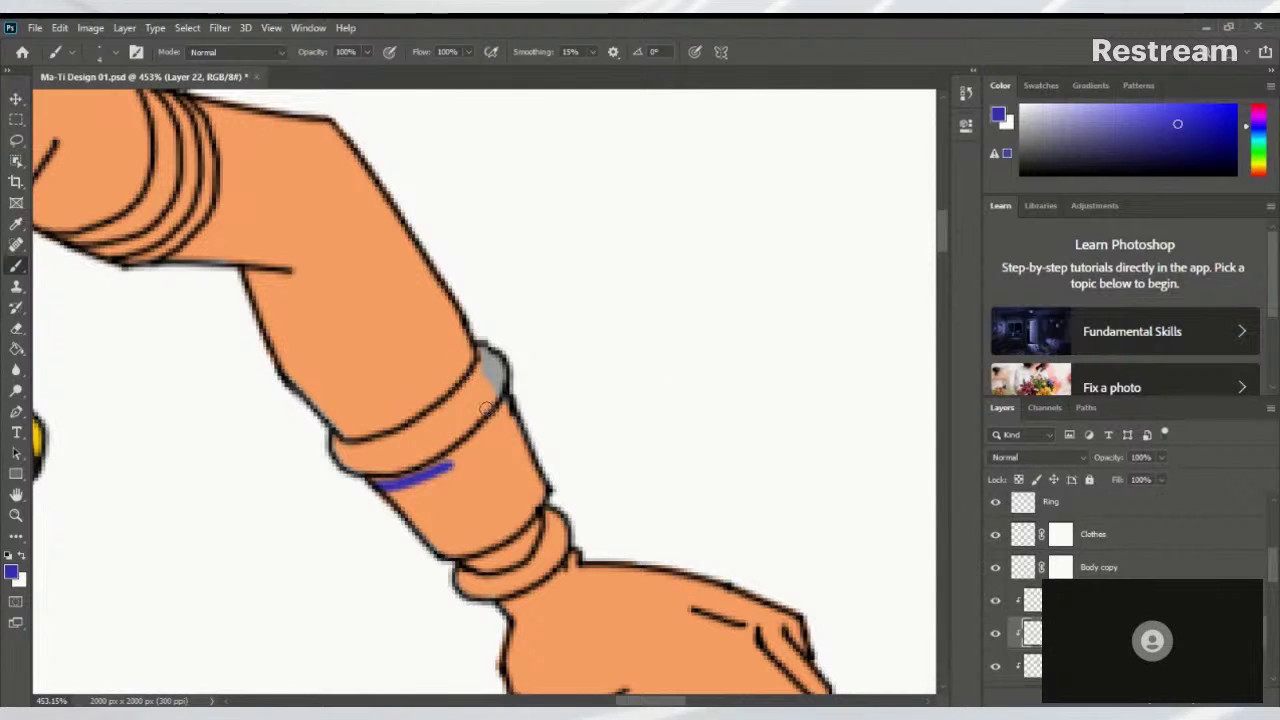
mouse_move(502, 412)
left_mouse_down()
mouse_move(364, 504)
mouse_move(453, 471)
mouse_move(345, 493)
mouse_move(451, 467)
mouse_move(382, 484)
left_mouse_up()
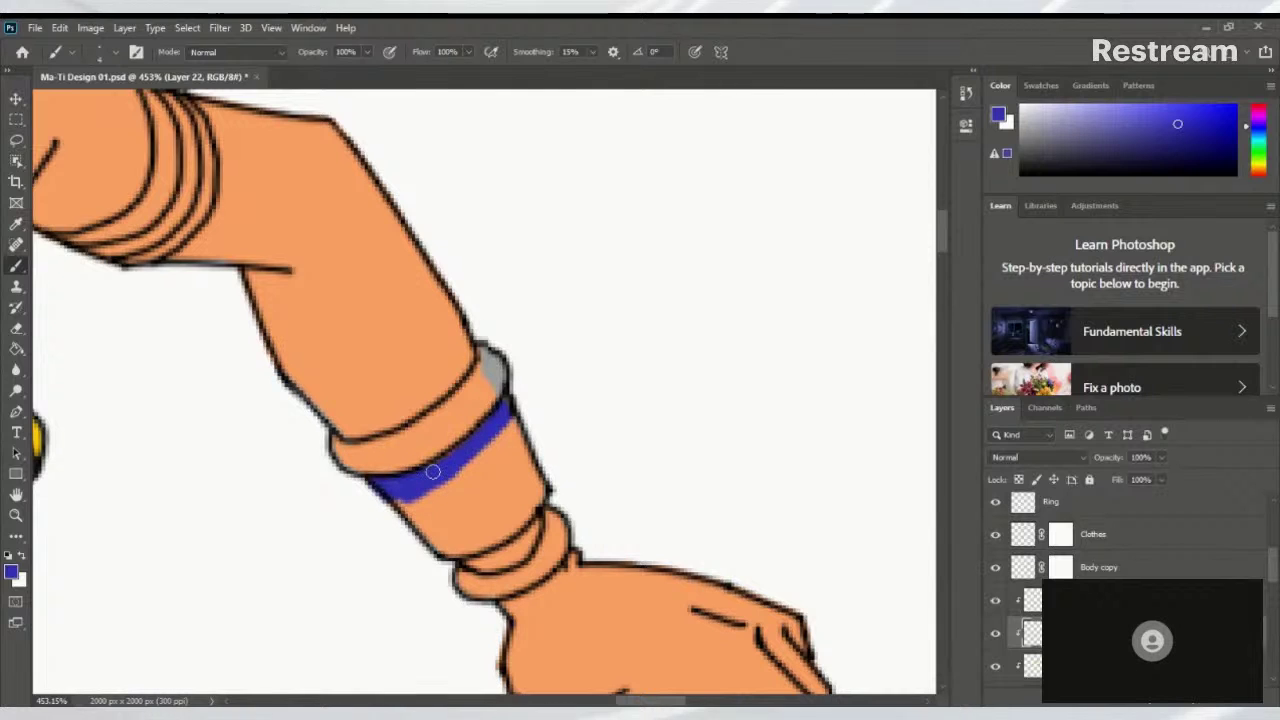
mouse_move(523, 397)
left_mouse_down()
mouse_move(448, 509)
mouse_move(361, 500)
mouse_move(440, 487)
mouse_move(425, 522)
left_mouse_up()
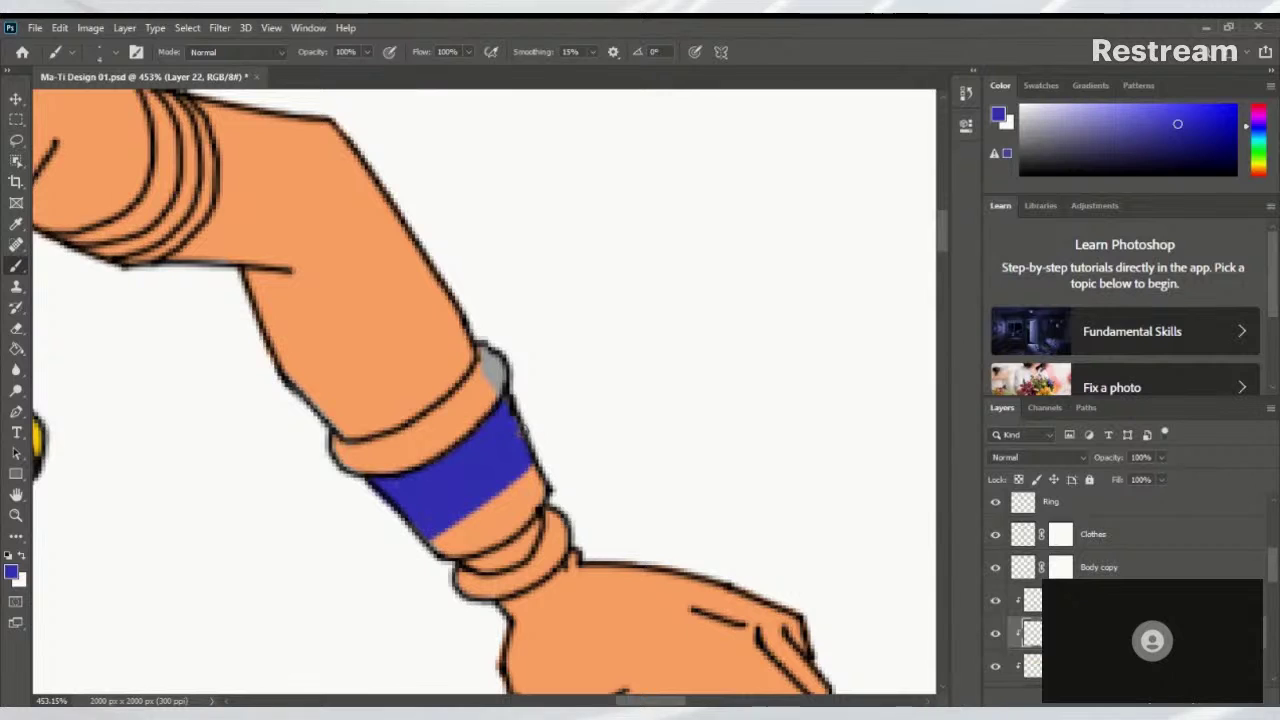
mouse_move(540, 478)
left_mouse_down()
mouse_move(467, 543)
mouse_move(532, 501)
mouse_move(480, 546)
mouse_move(517, 519)
mouse_move(439, 550)
mouse_move(551, 464)
left_mouse_up()
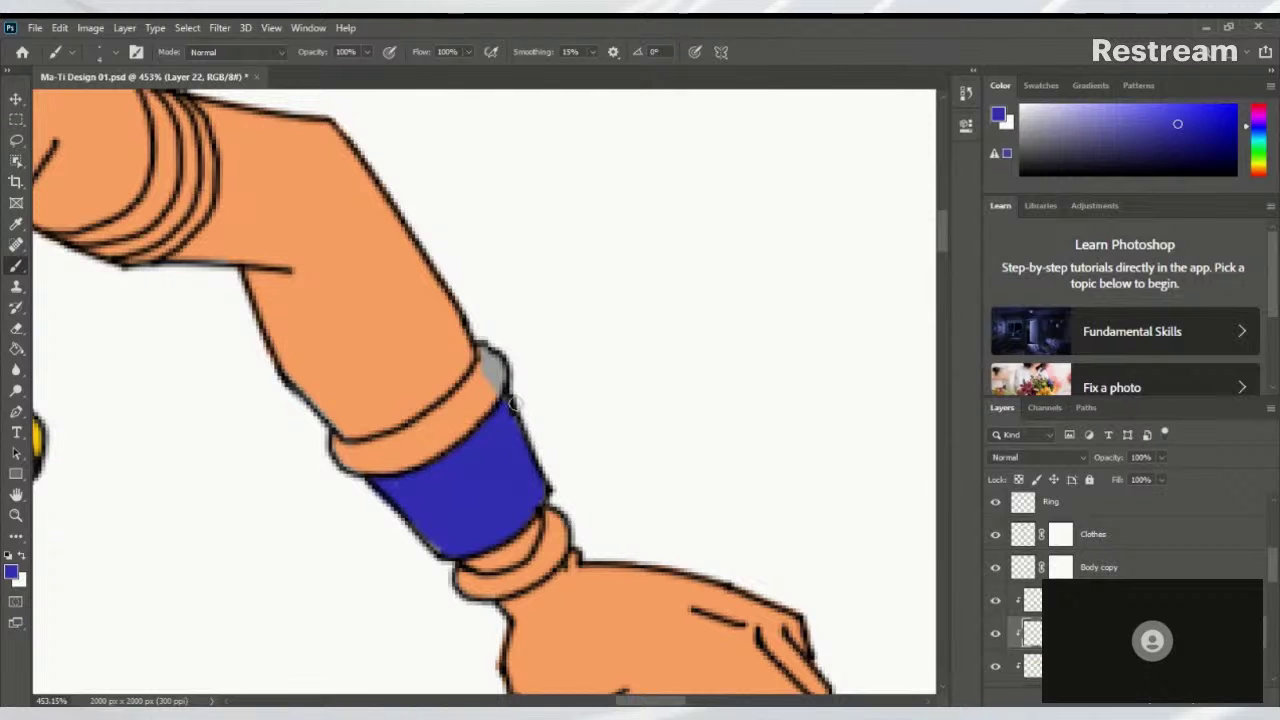
Toggle the blue wristband layer to compare, then sample the orange bracelet colour
scroll(591, 434, "down", 10)
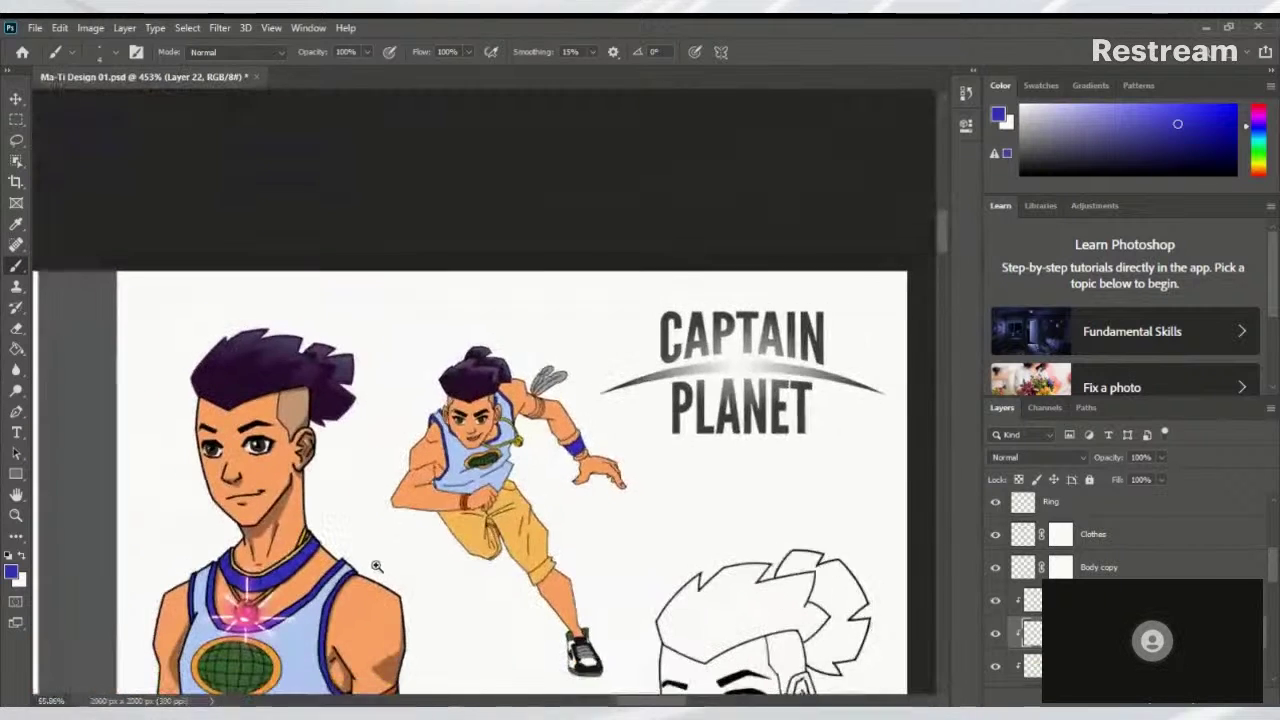
scroll(509, 516, "up", 12)
scroll(509, 516, "down", 2)
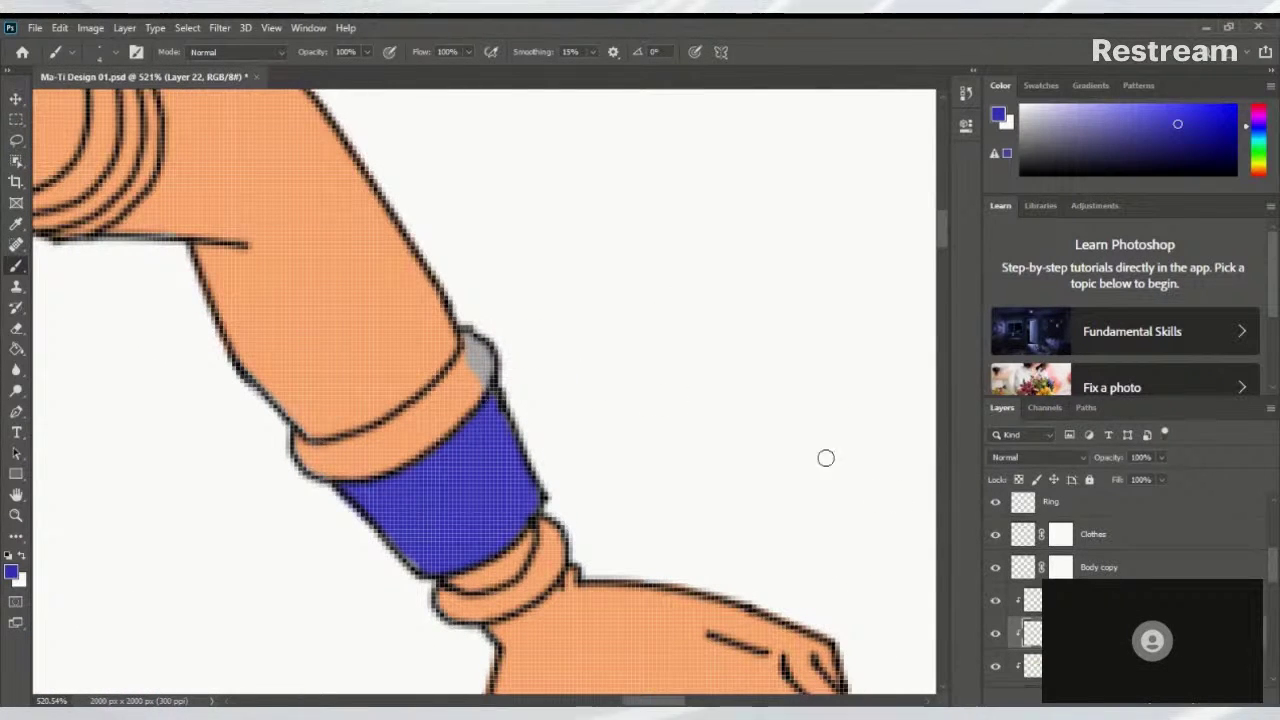
left_click(996, 634)
left_click(996, 634)
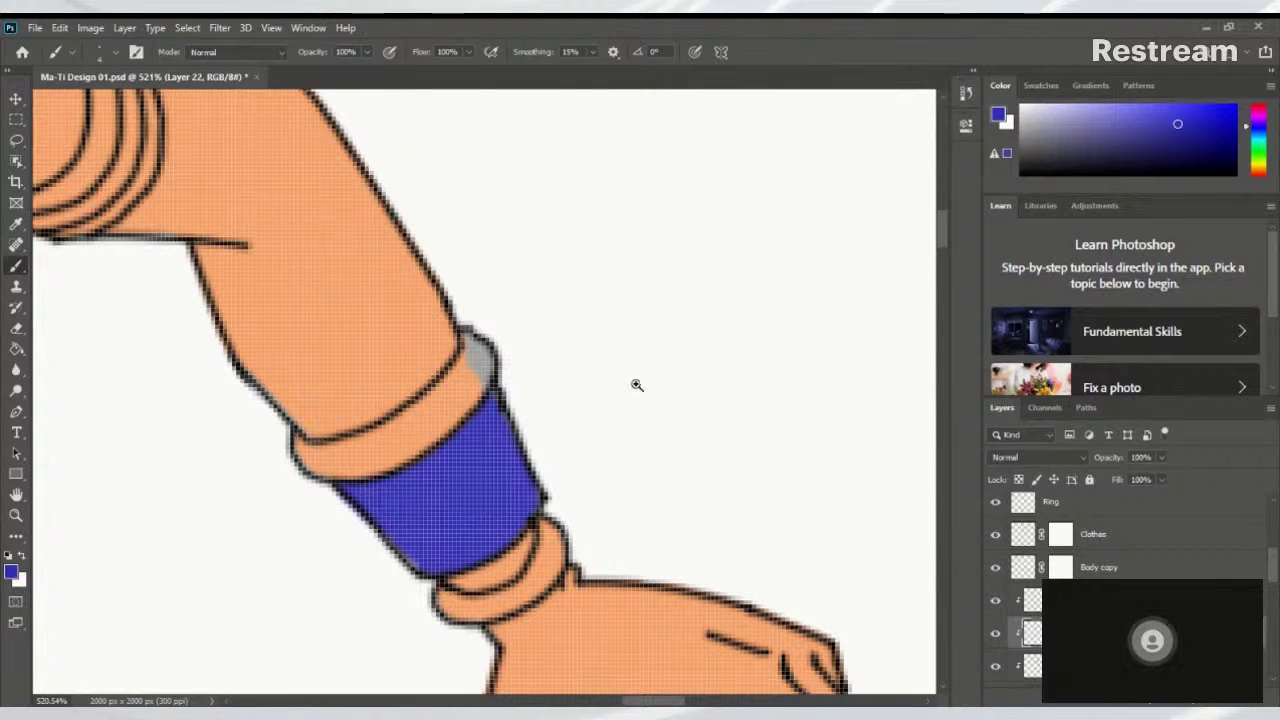
scroll(634, 380, "down", 12)
left_click_drag(432, 556, 424, 316)
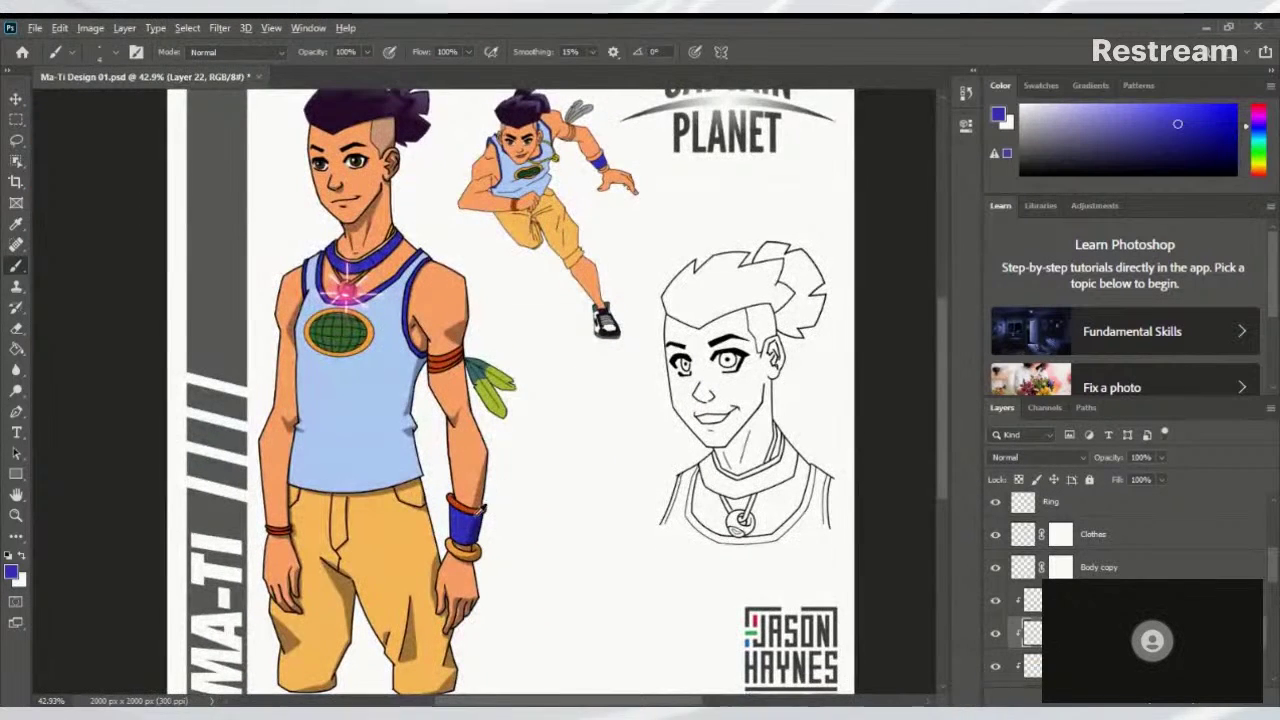
left_click(464, 508, "alt")
scroll(579, 371, "up", 8)
scroll(677, 434, "up", 6)
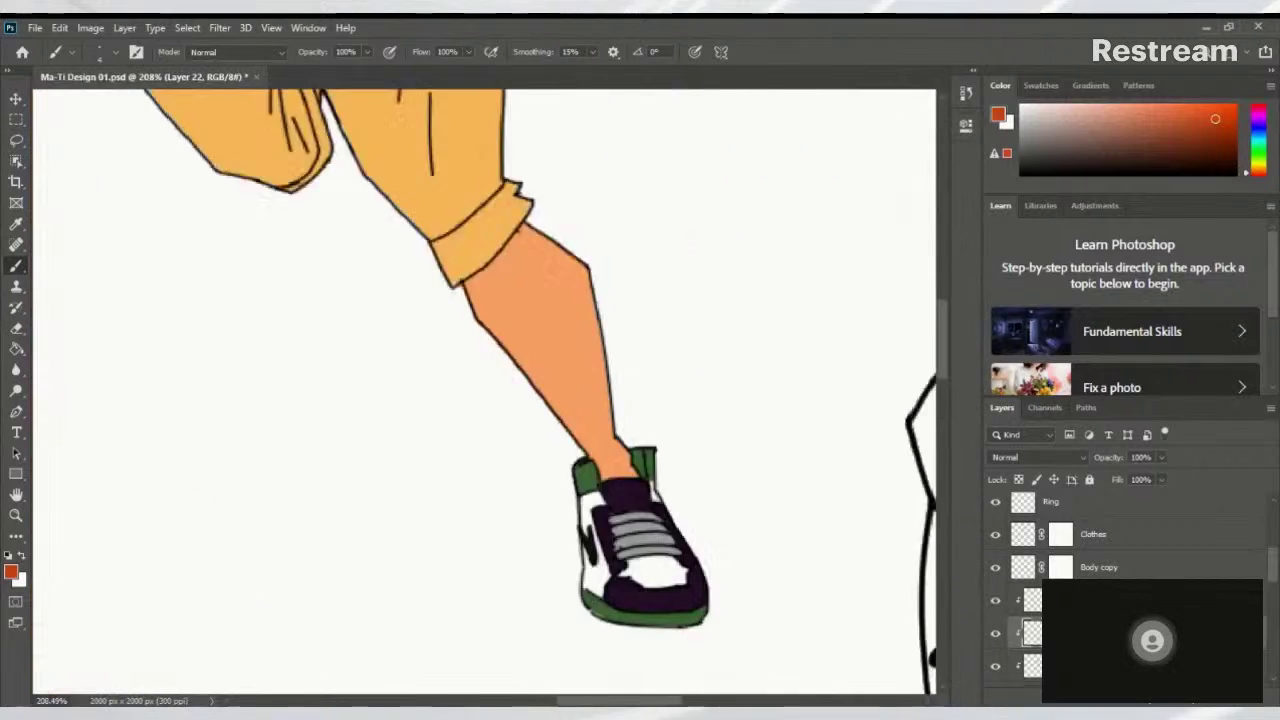
scroll(548, 362, "up", 6)
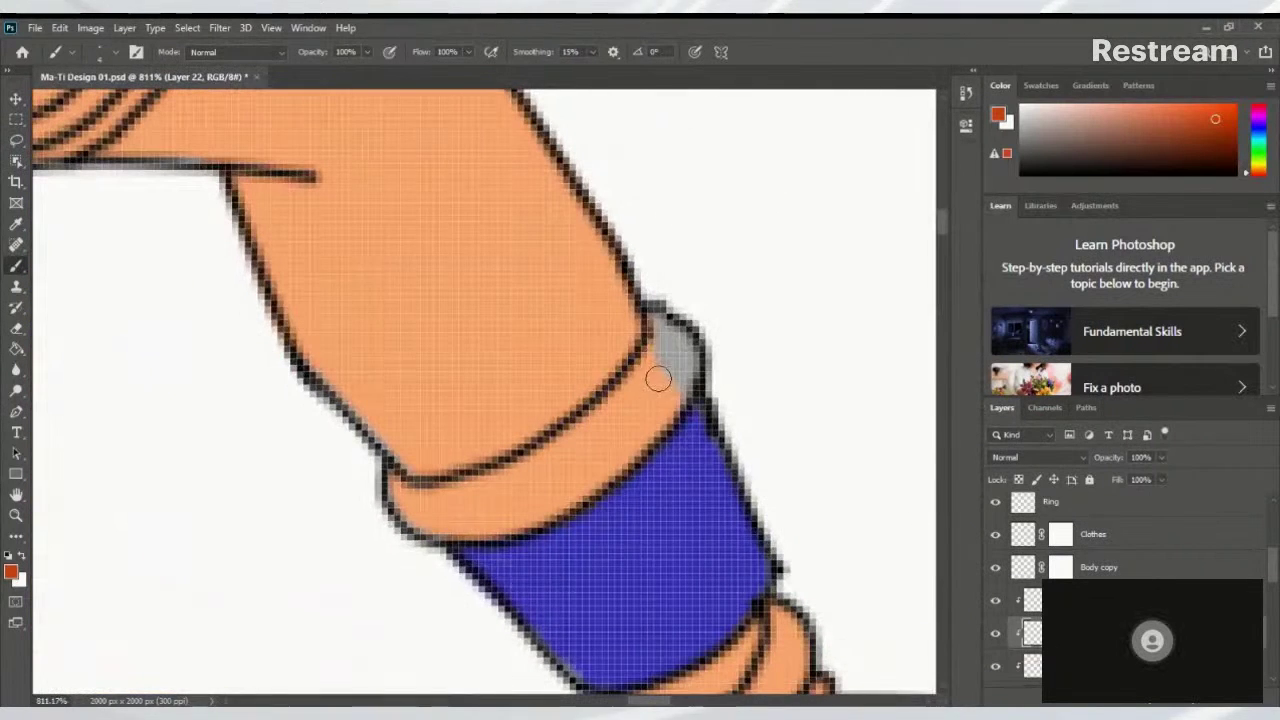
Paint the grey wrist band above the blue sleeve solid orange-red, covering all light spots
left_click_drag(662, 325, 626, 444)
left_click_drag(662, 300, 585, 482)
mouse_move(695, 320)
left_mouse_down()
mouse_move(630, 440)
mouse_move(575, 485)
left_mouse_up()
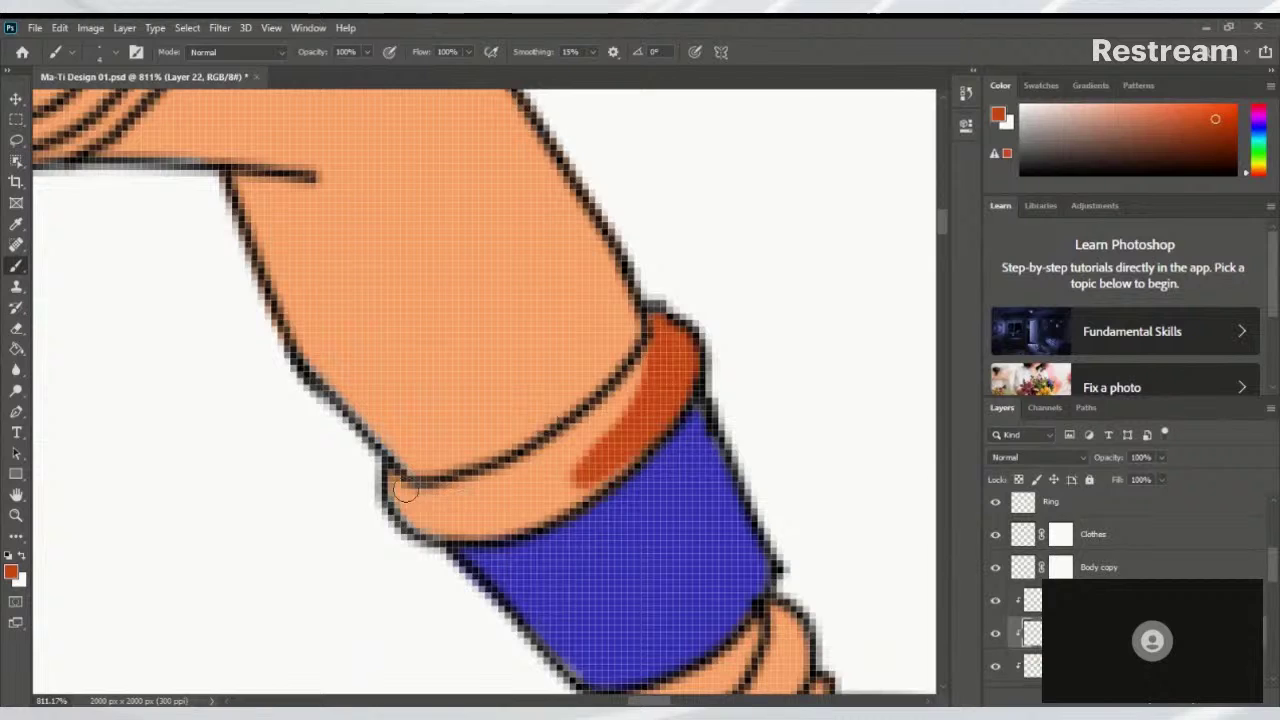
mouse_move(398, 494)
left_mouse_down()
mouse_move(494, 499)
mouse_move(585, 440)
mouse_move(650, 345)
left_mouse_up()
left_click_drag(540, 485, 590, 480)
left_click_drag(495, 508, 625, 470)
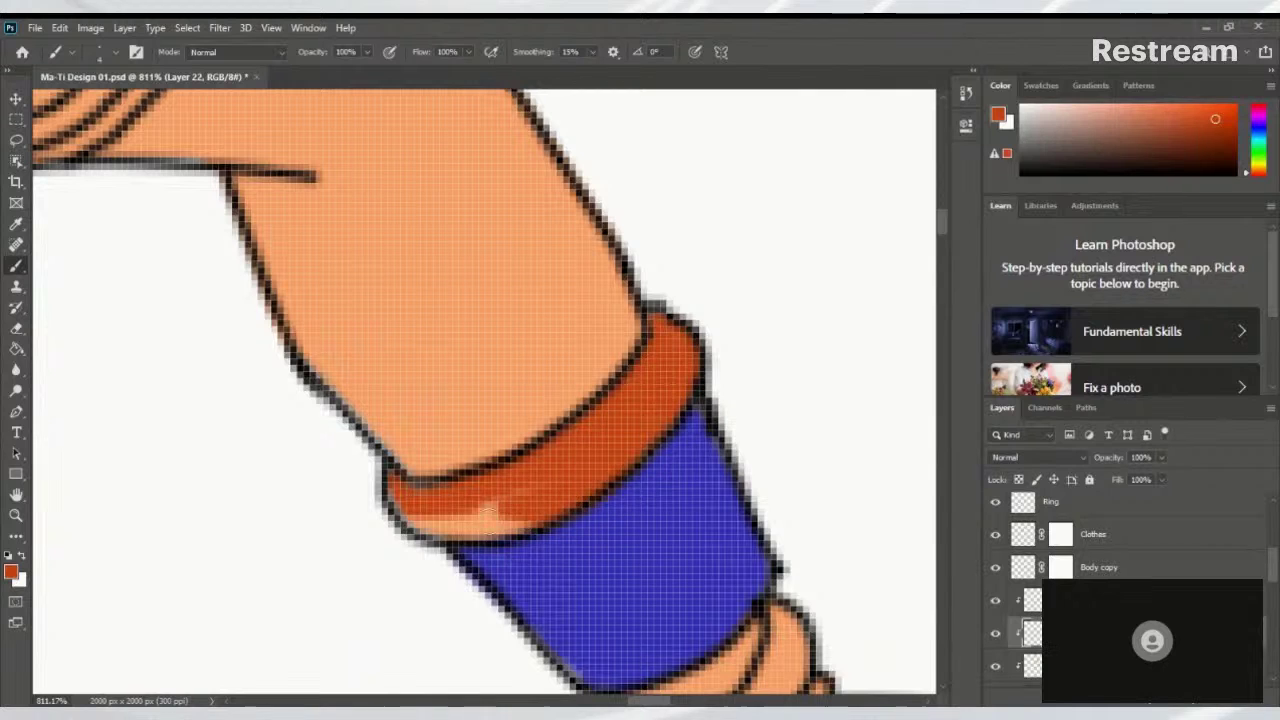
mouse_move(520, 515)
left_mouse_down()
mouse_move(423, 511)
mouse_move(526, 504)
mouse_move(409, 504)
mouse_move(500, 514)
mouse_move(459, 509)
mouse_move(425, 527)
left_mouse_up()
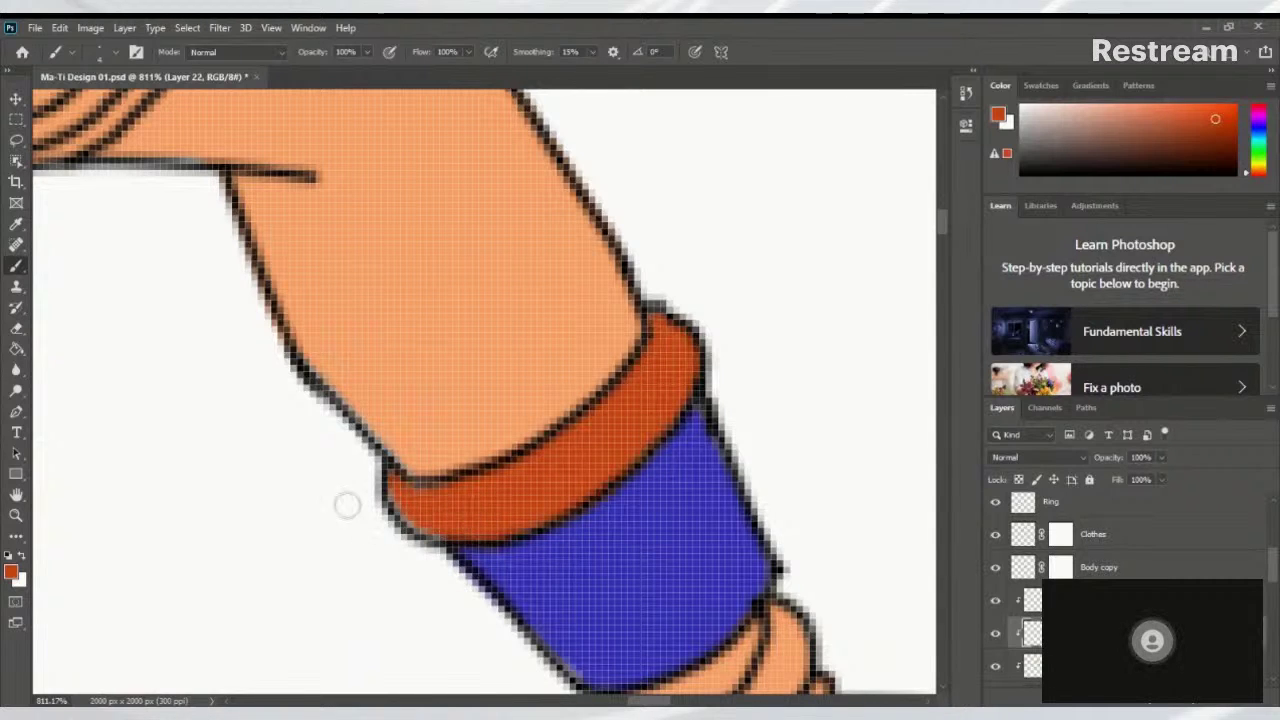
key("ctrl+0")
left_click_drag(610, 500, 442, 506)
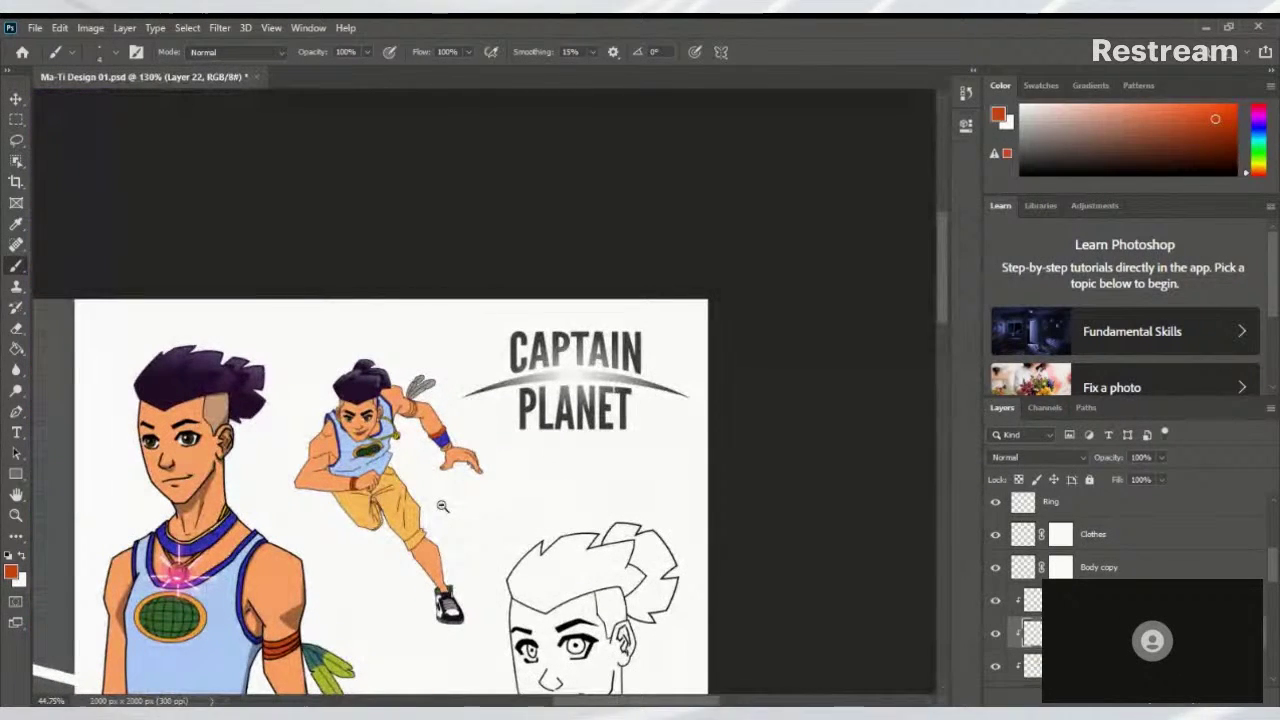
Brush golden yellow-orange over the bracelet beneath the runner's blue wristband, then check the whole arm
key("ctrl+0")
left_click_drag(400, 578, 401, 568)
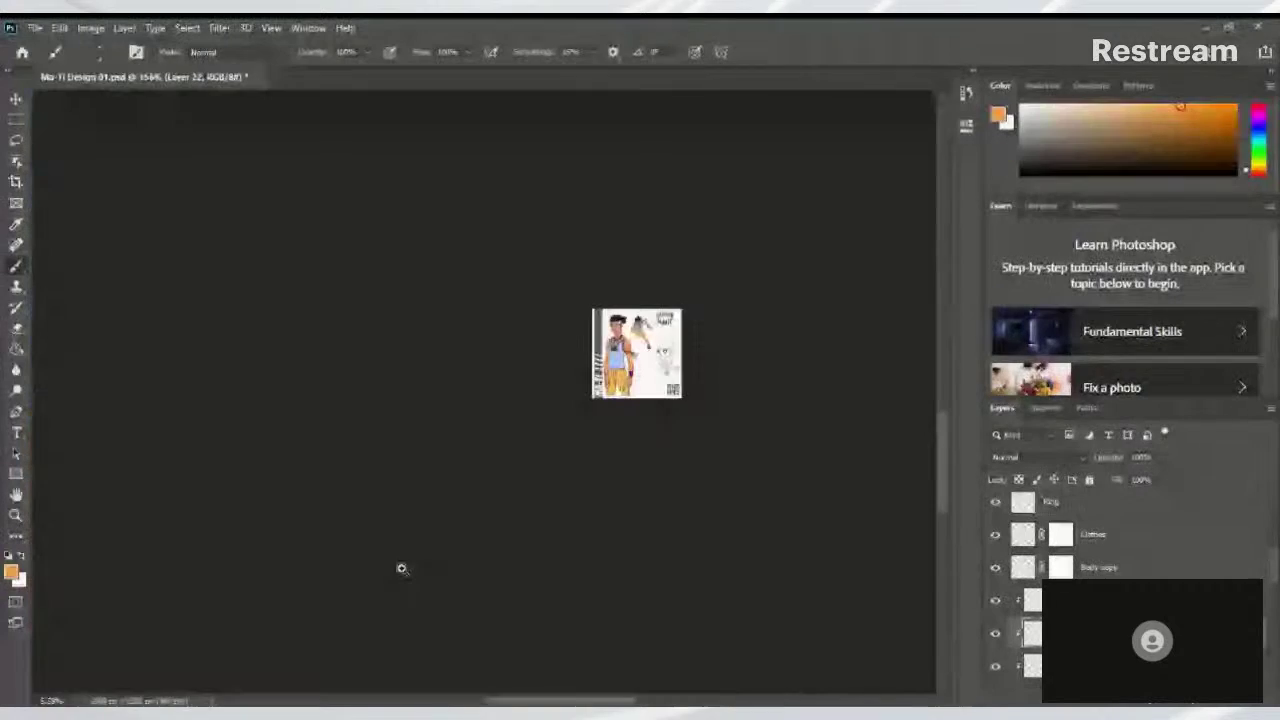
key("ctrl+0")
left_click_drag(480, 400, 540, 439)
left_click_drag(632, 276, 720, 286)
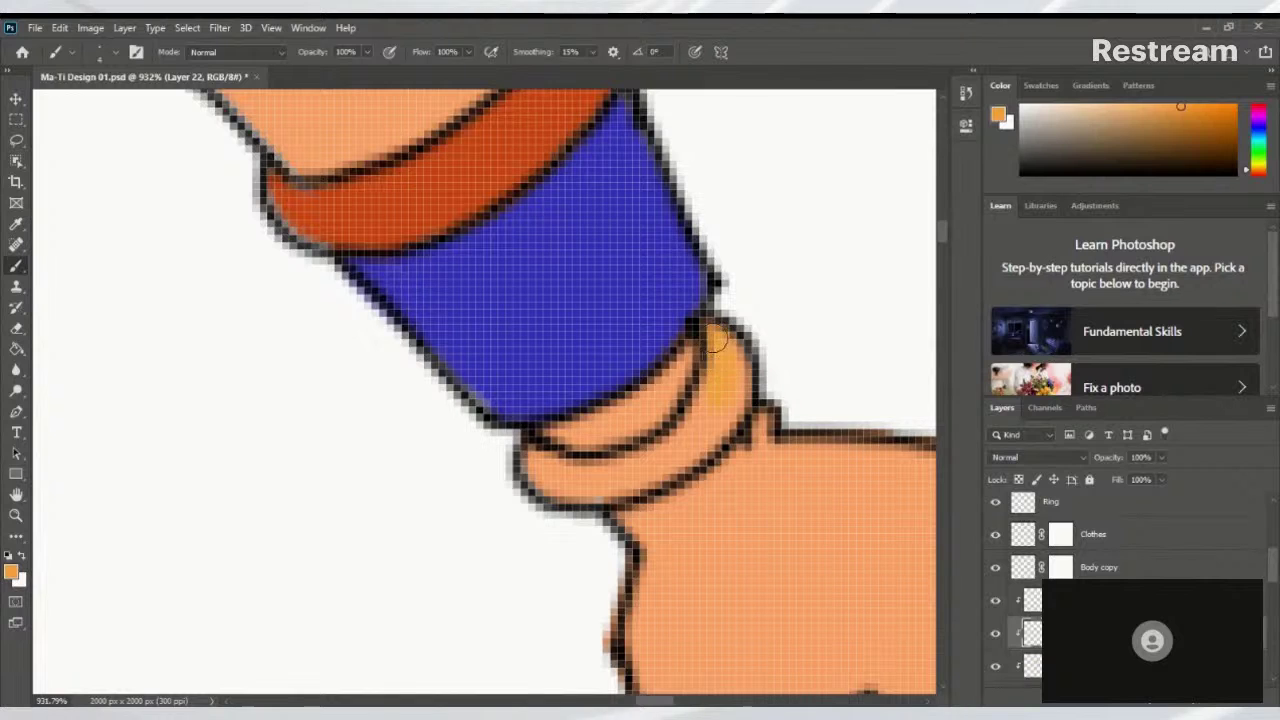
left_click_drag(716, 405, 565, 487)
left_click_drag(697, 434, 629, 477)
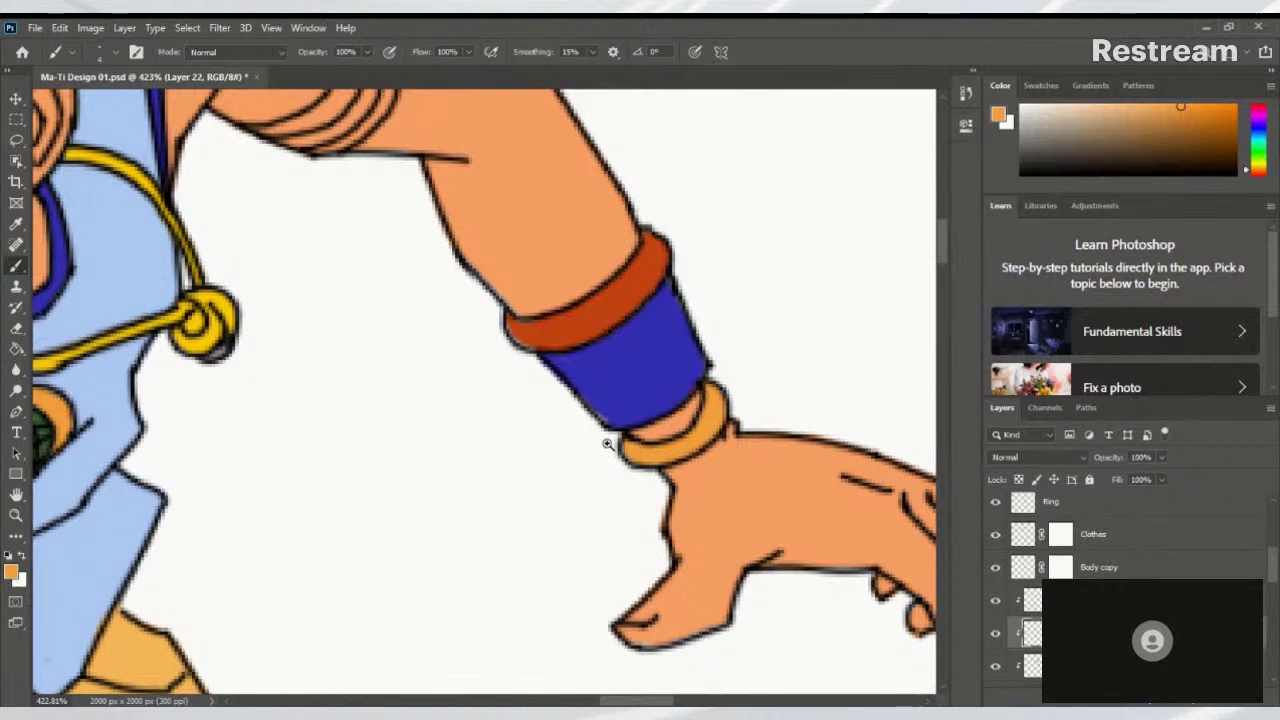
left_click_drag(617, 446, 693, 114)
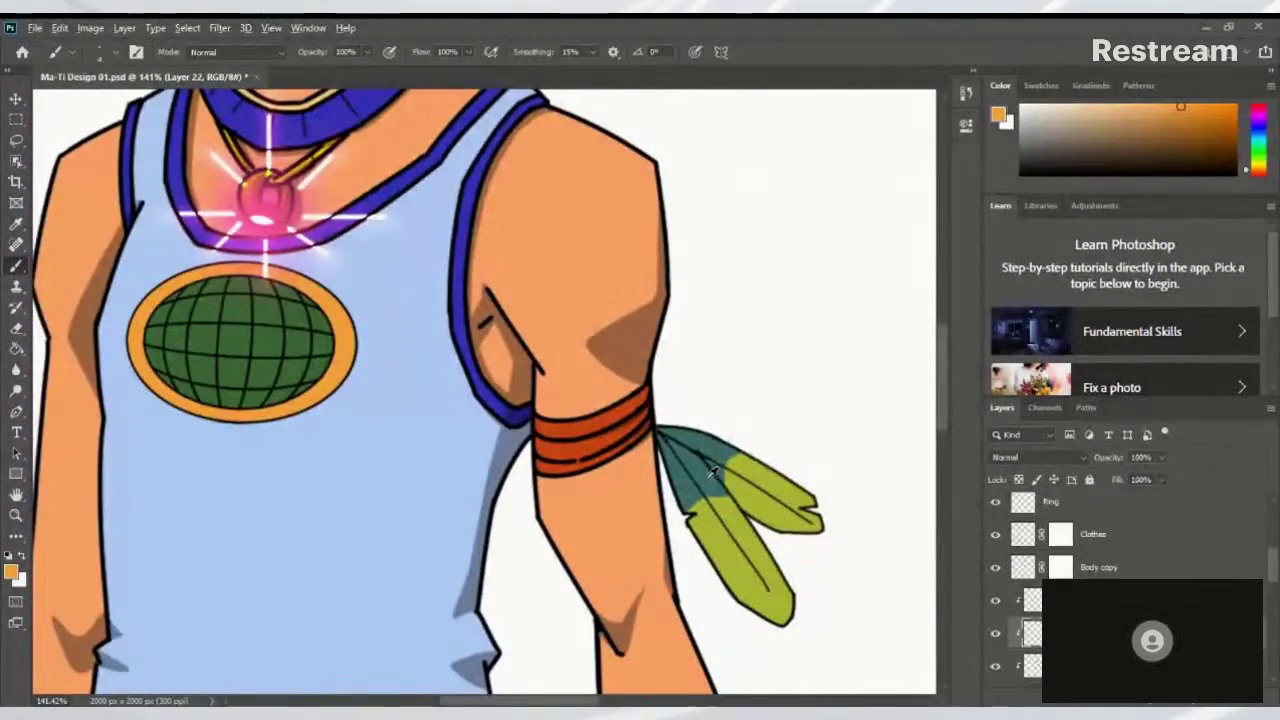
Brush teal across the lower ends of the running figure's grey shoulder feathers
left_click_drag(771, 328, 537, 614)
scroll(537, 614, "down", 3)
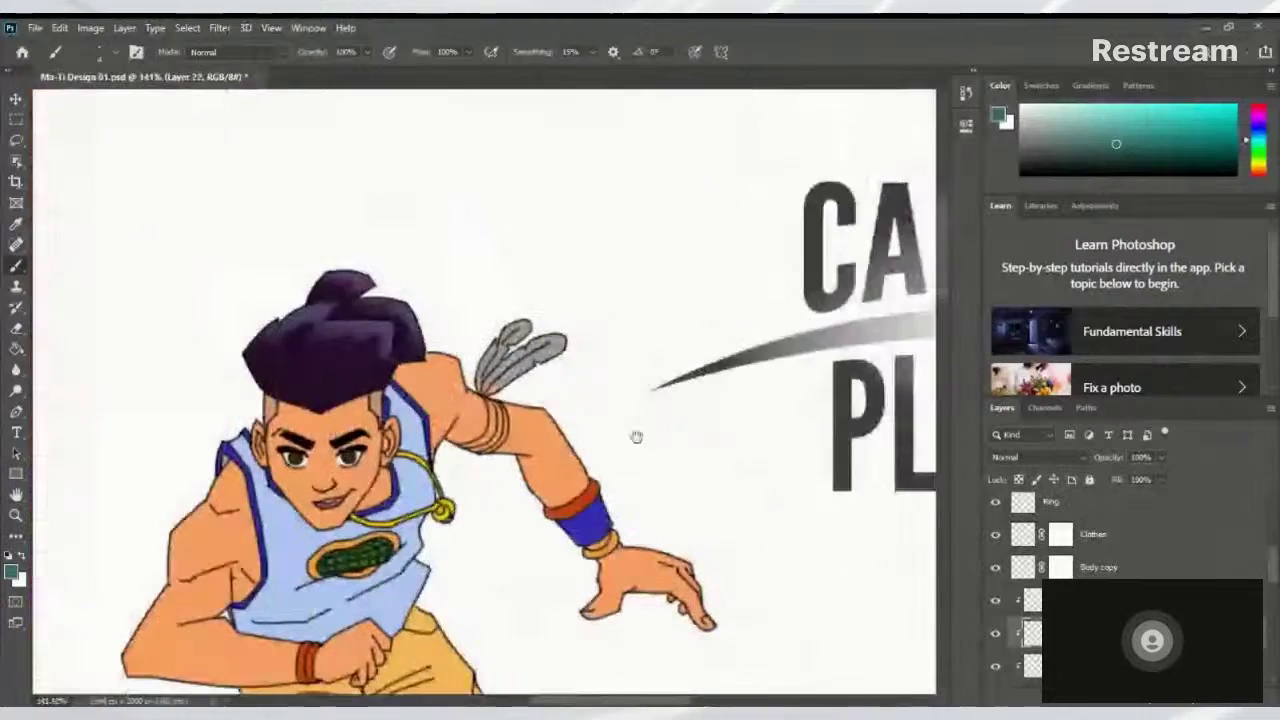
scroll(634, 437, "up", 5)
left_click_drag(395, 470, 390, 372)
scroll(390, 372, "down", 6)
scroll(478, 307, "up", 3)
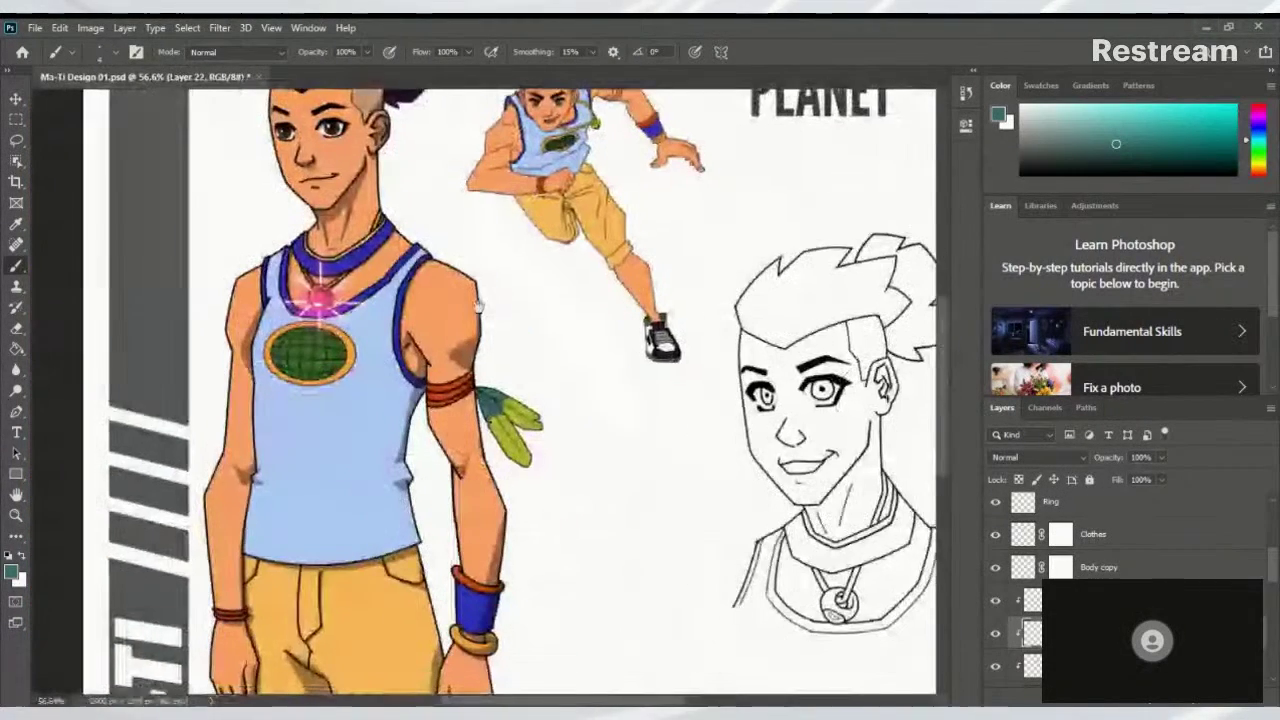
scroll(478, 309, "down", 2)
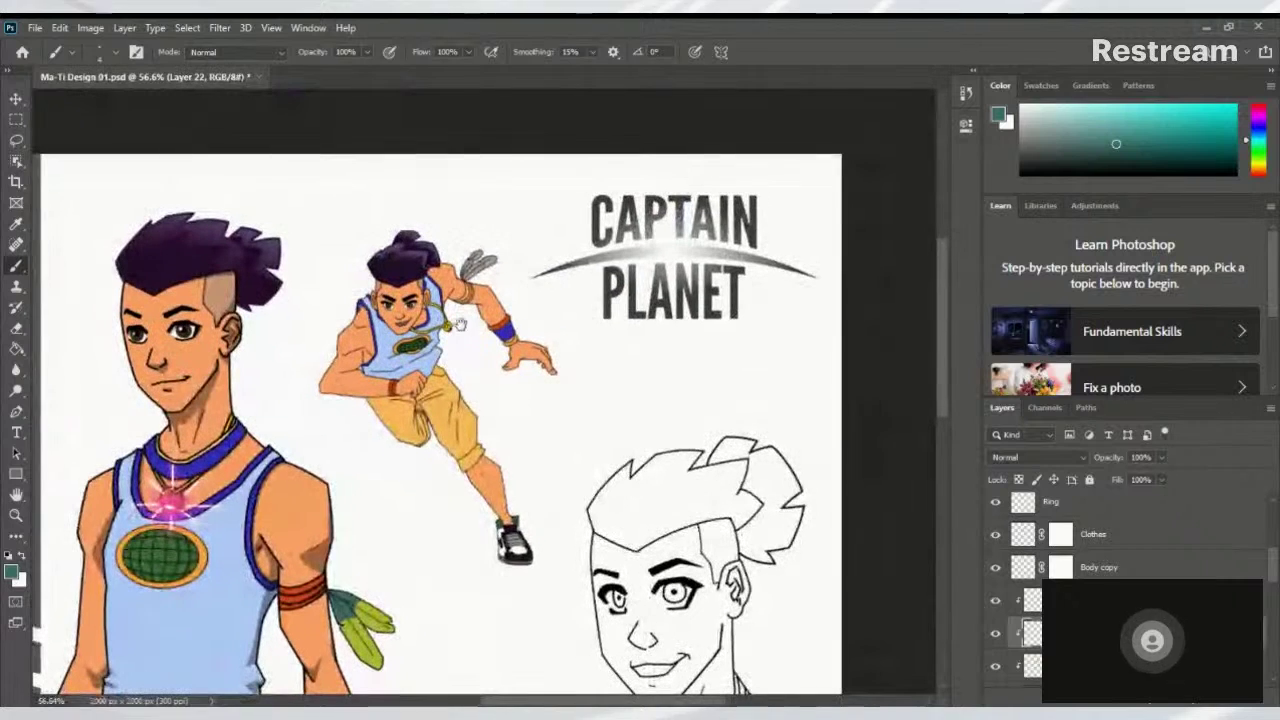
scroll(450, 252, "up", 3)
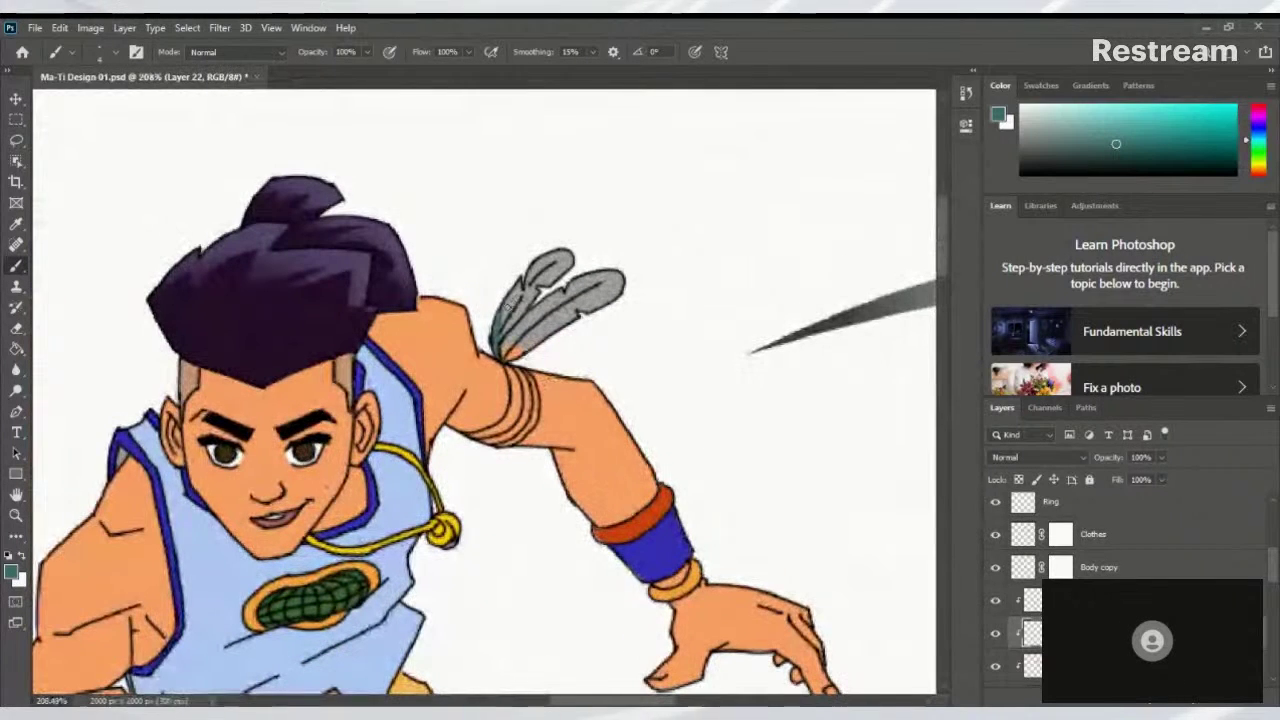
left_click_drag(506, 305, 500, 320)
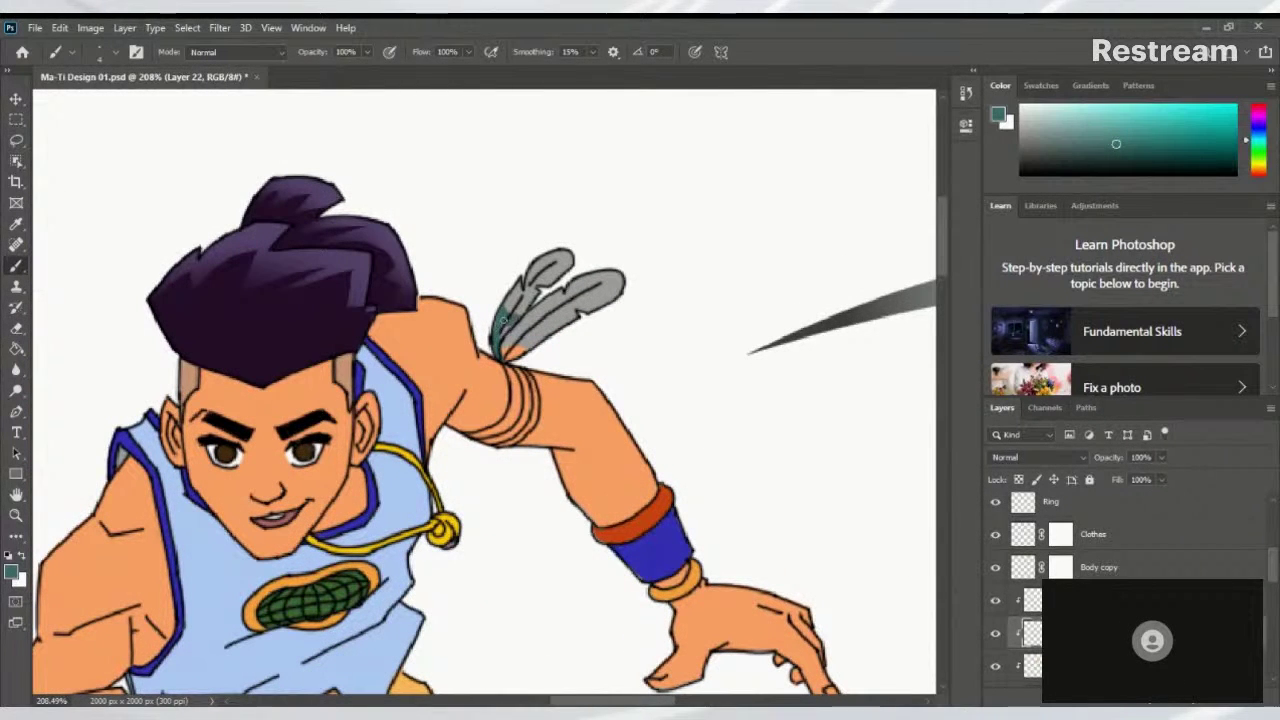
left_click_drag(496, 322, 498, 352)
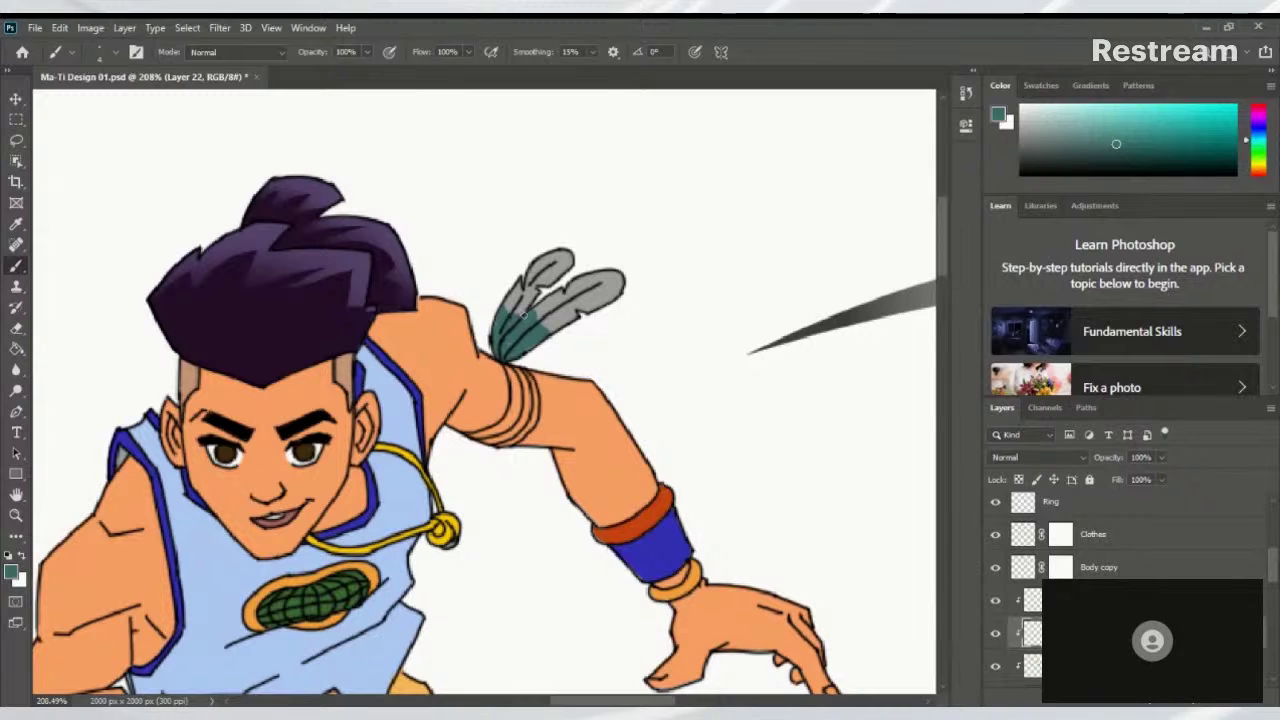
left_click_drag(606, 318, 506, 378)
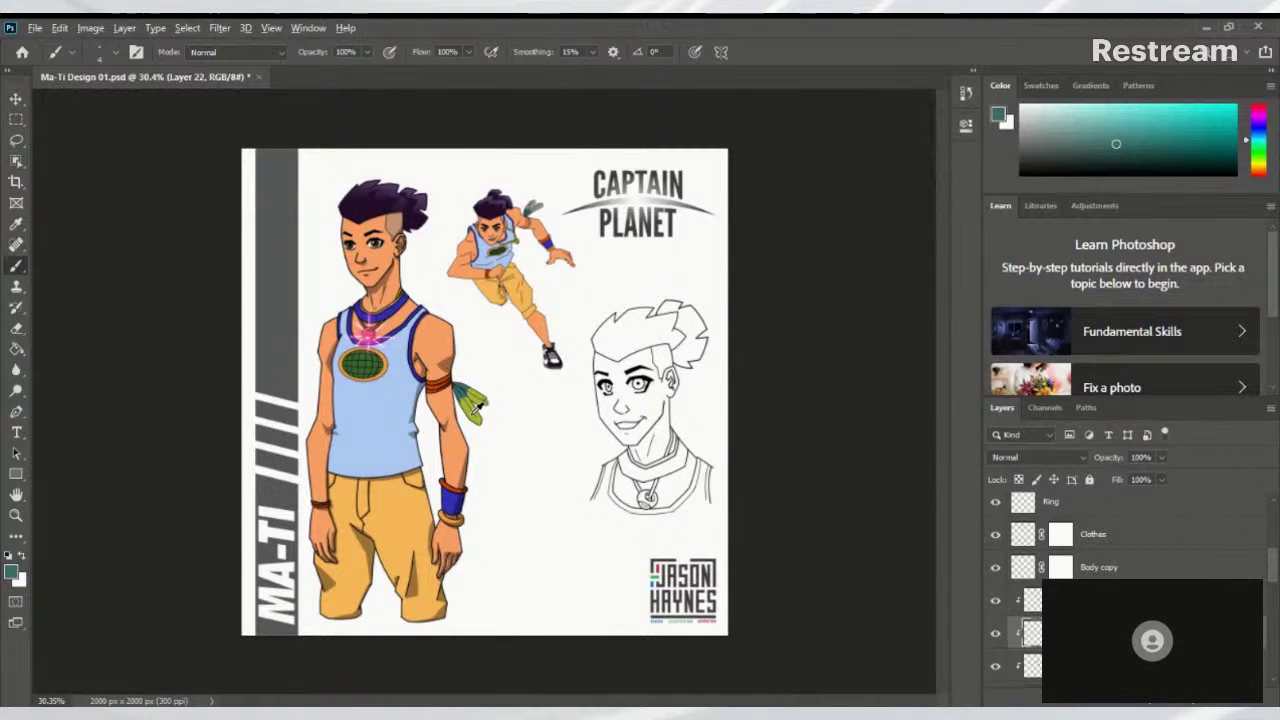
Sample the standing figure's yellow-green and paint it over the first feather's tip
left_click(478, 405, "alt")
left_click_drag(491, 380, 496, 518)
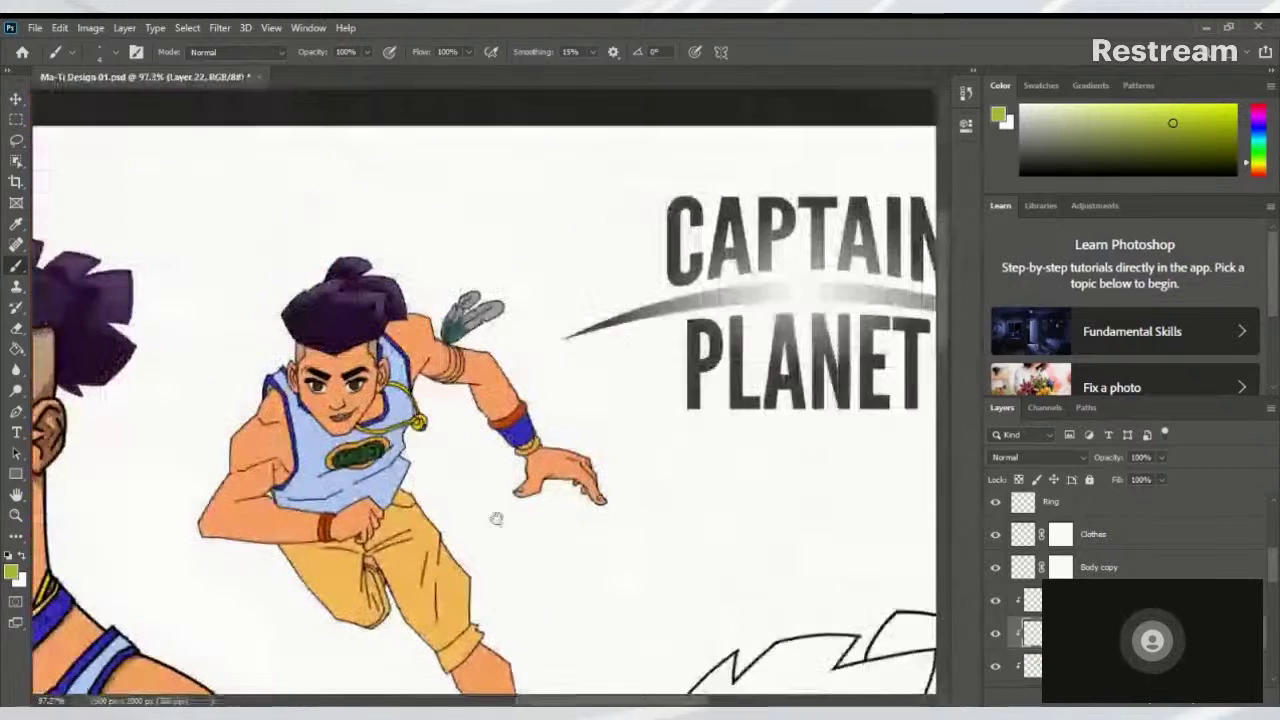
left_click_drag(452, 298, 560, 300)
left_click(440, 386)
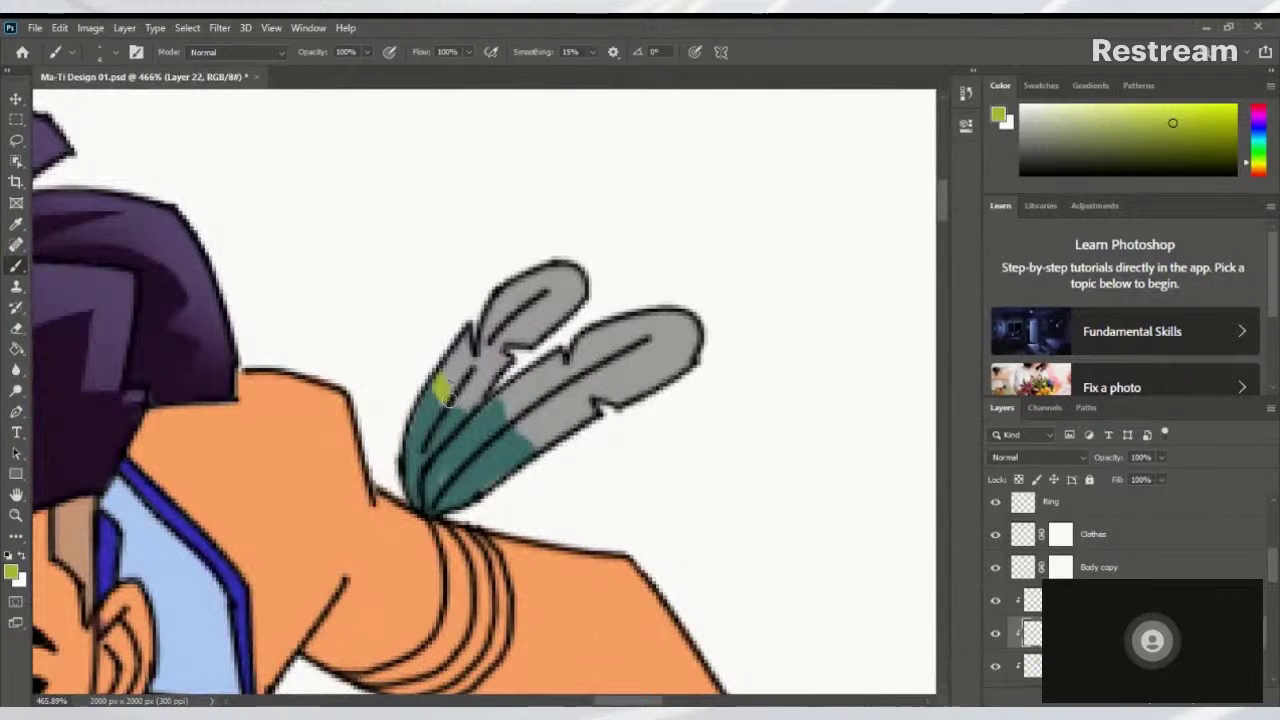
mouse_move(447, 397)
left_mouse_down()
mouse_move(482, 393)
mouse_move(474, 381)
mouse_move(498, 337)
left_mouse_up()
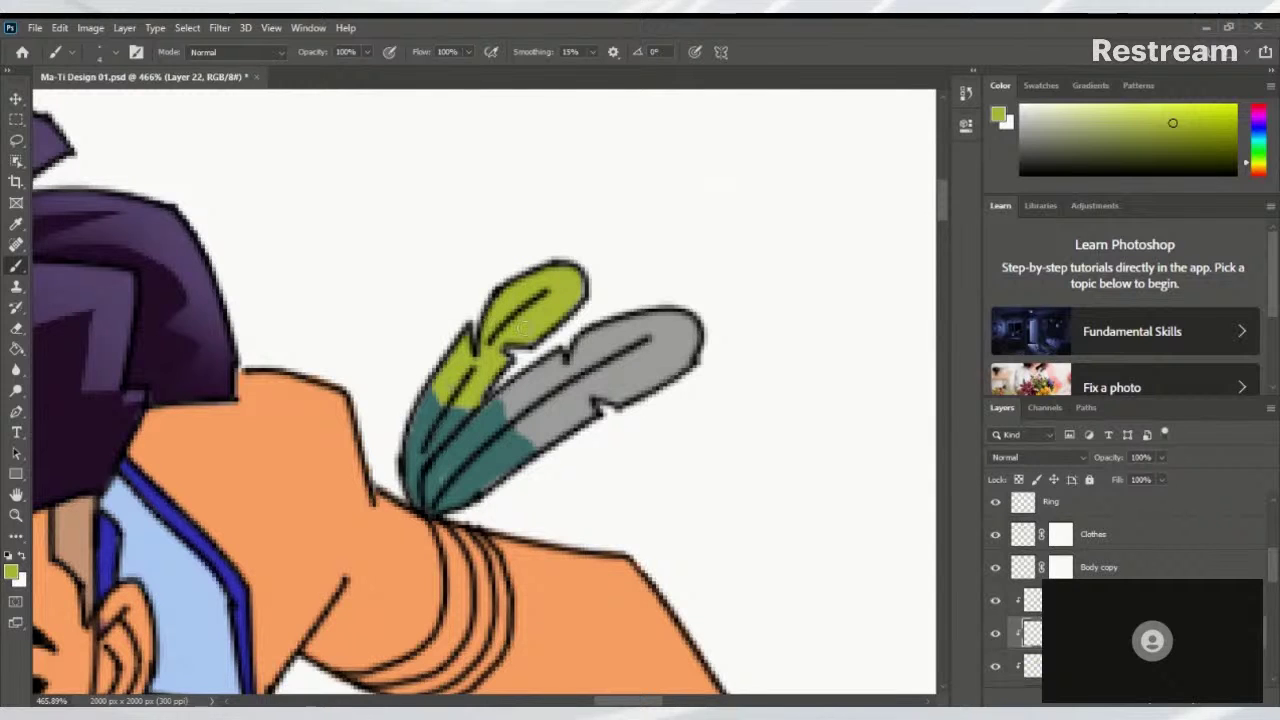
Paint yellow-green over the second grey feather tip above its teal base
mouse_move(512, 391)
left_mouse_down()
mouse_move(569, 448)
mouse_move(555, 395)
left_mouse_up()
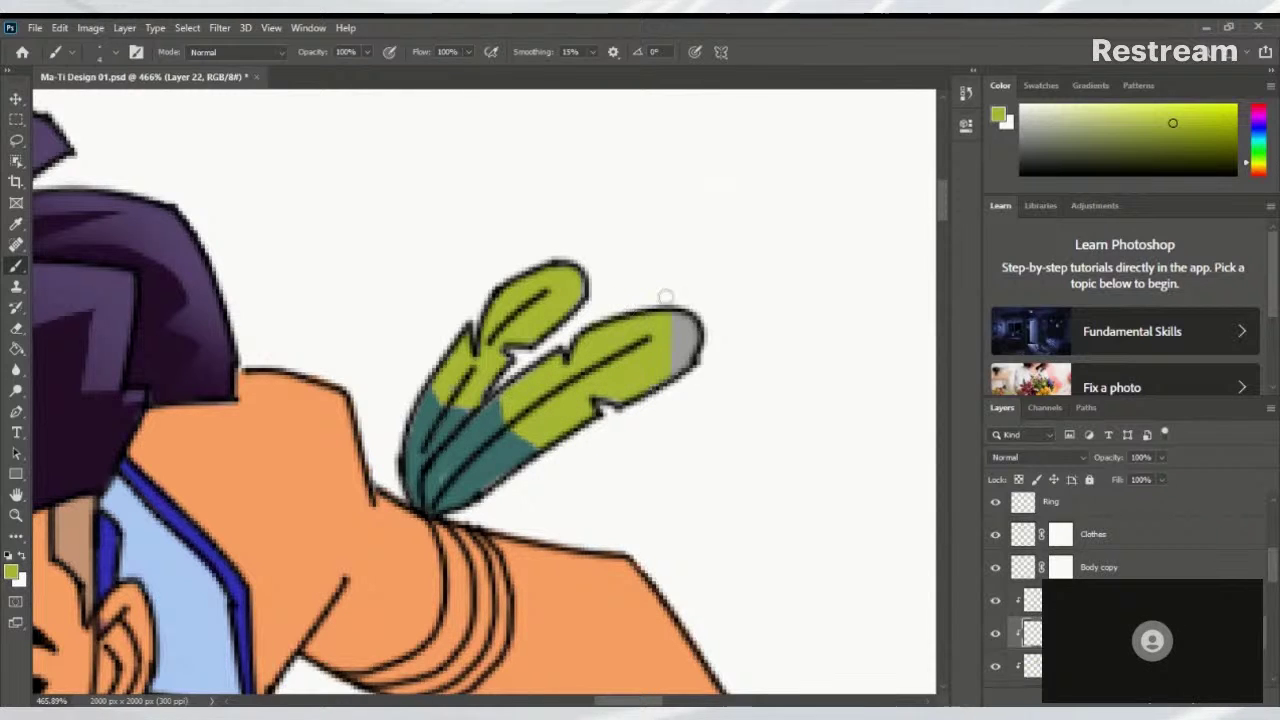
scroll(703, 368, "down", 5)
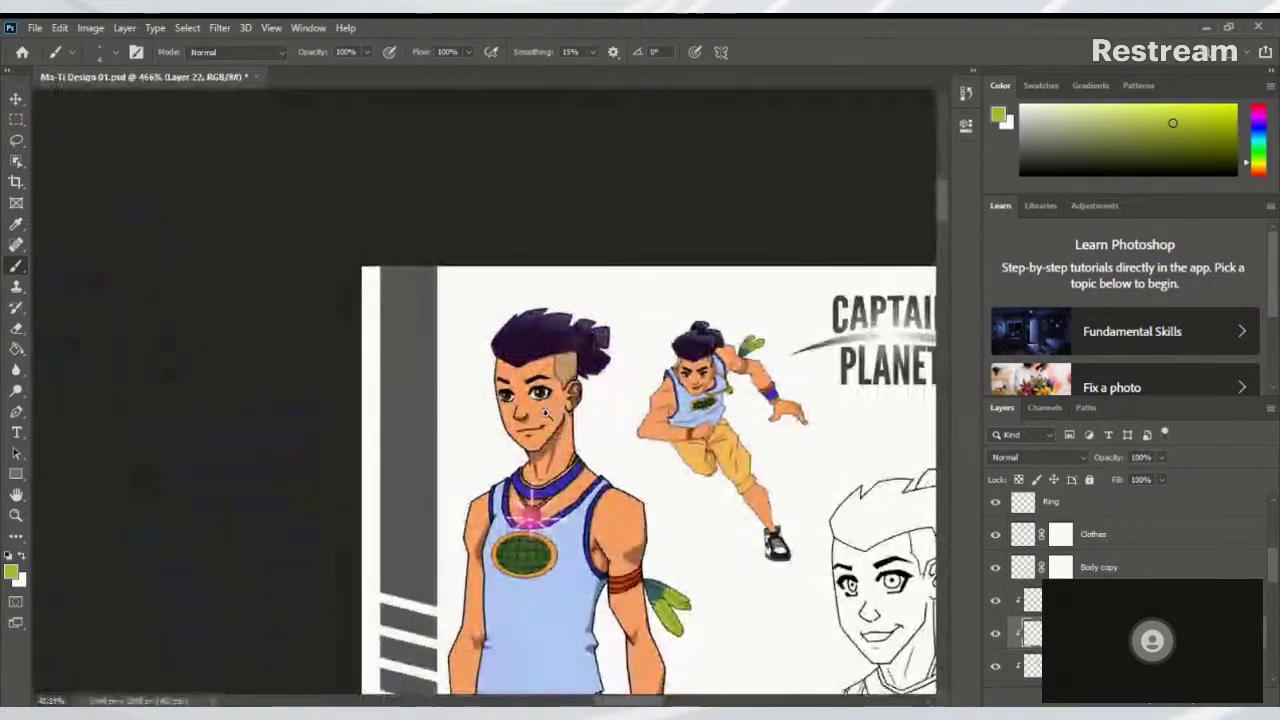
scroll(700, 385, "up", 5)
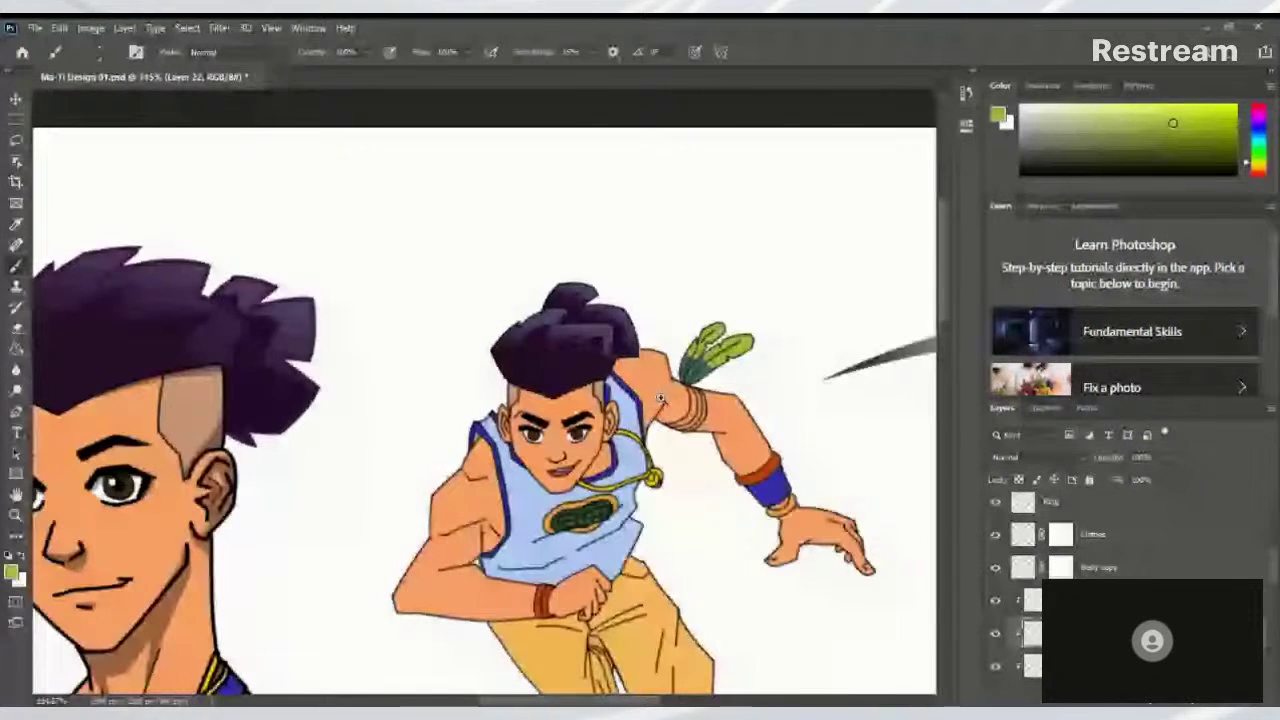
scroll(660, 398, "up", 8)
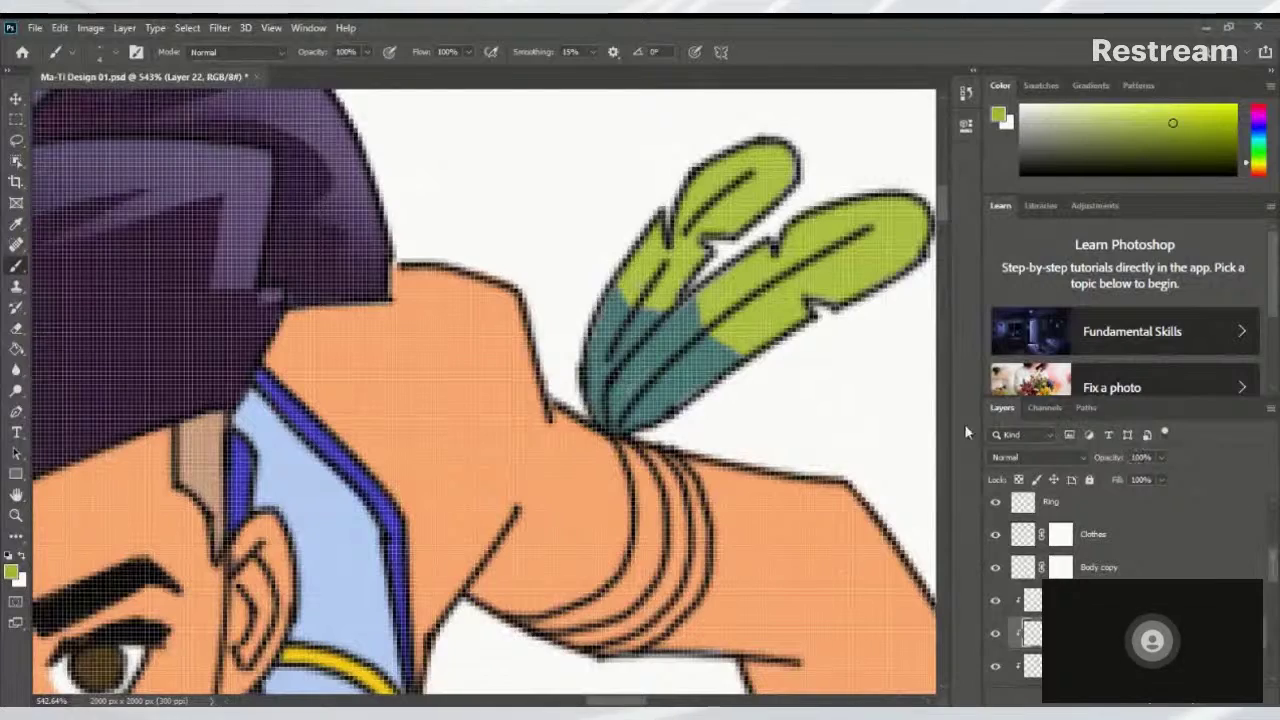
scroll(391, 429, "down", 10)
scroll(400, 428, "up", 4)
scroll(424, 427, "down", 3)
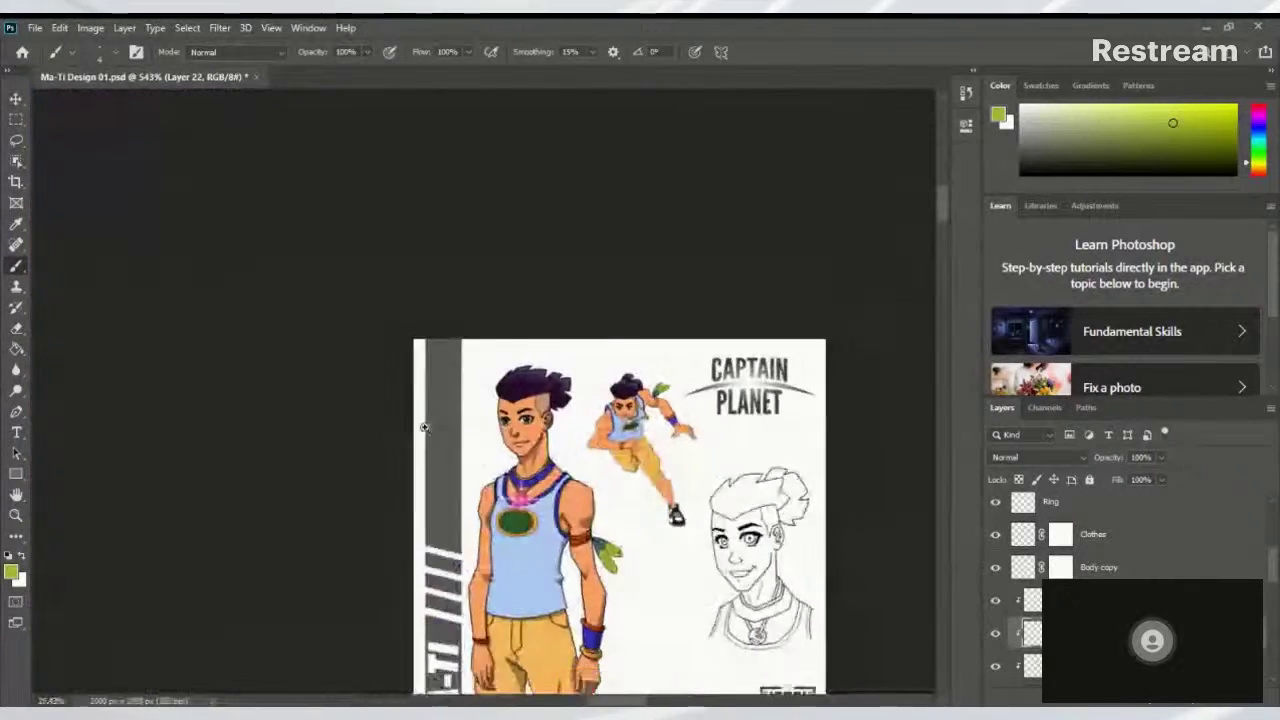
scroll(424, 427, "up", 6)
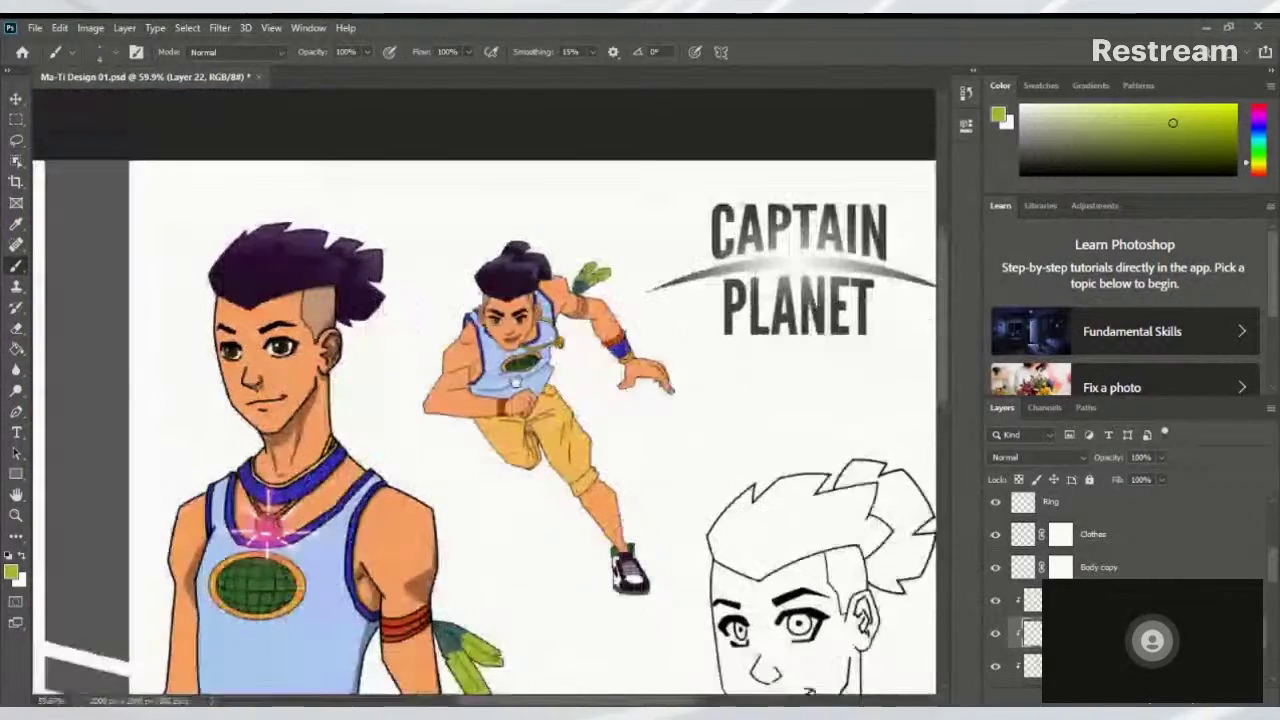
On Layer 16, try dark purple under the lowest lace, then undo it
left_click_drag(625, 641, 569, 526)
key("x")
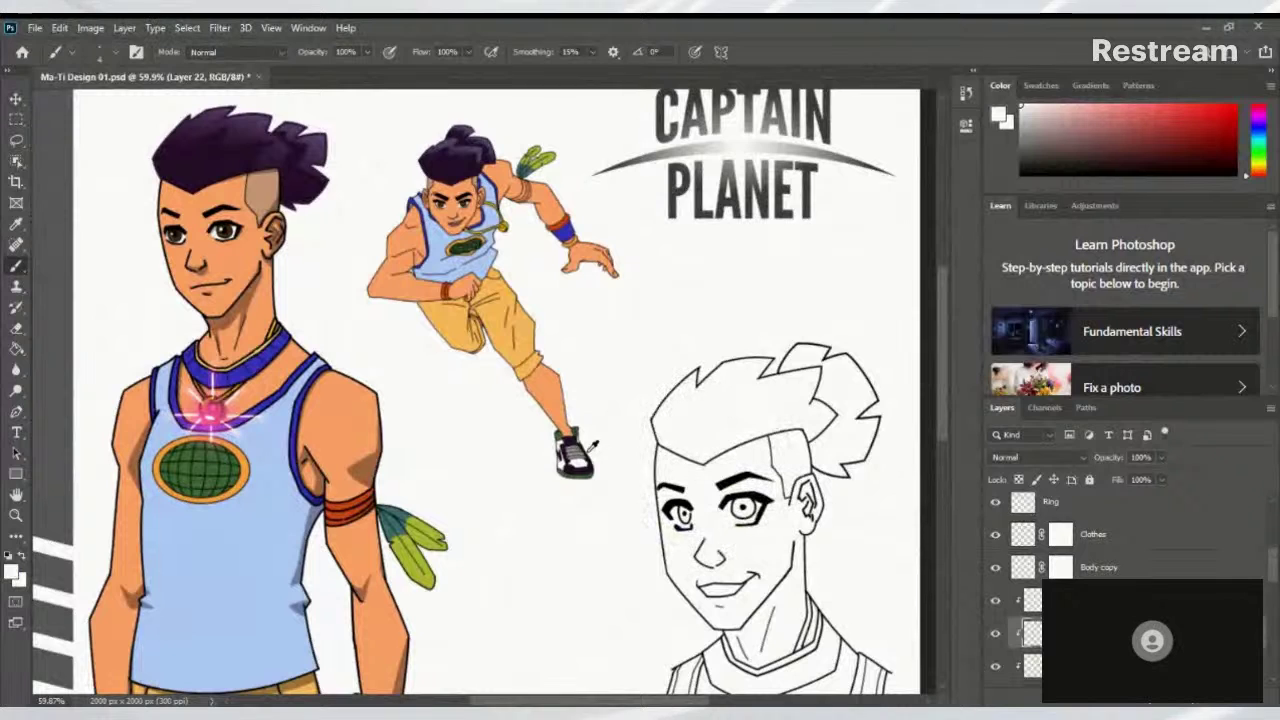
left_click(652, 485, "alt")
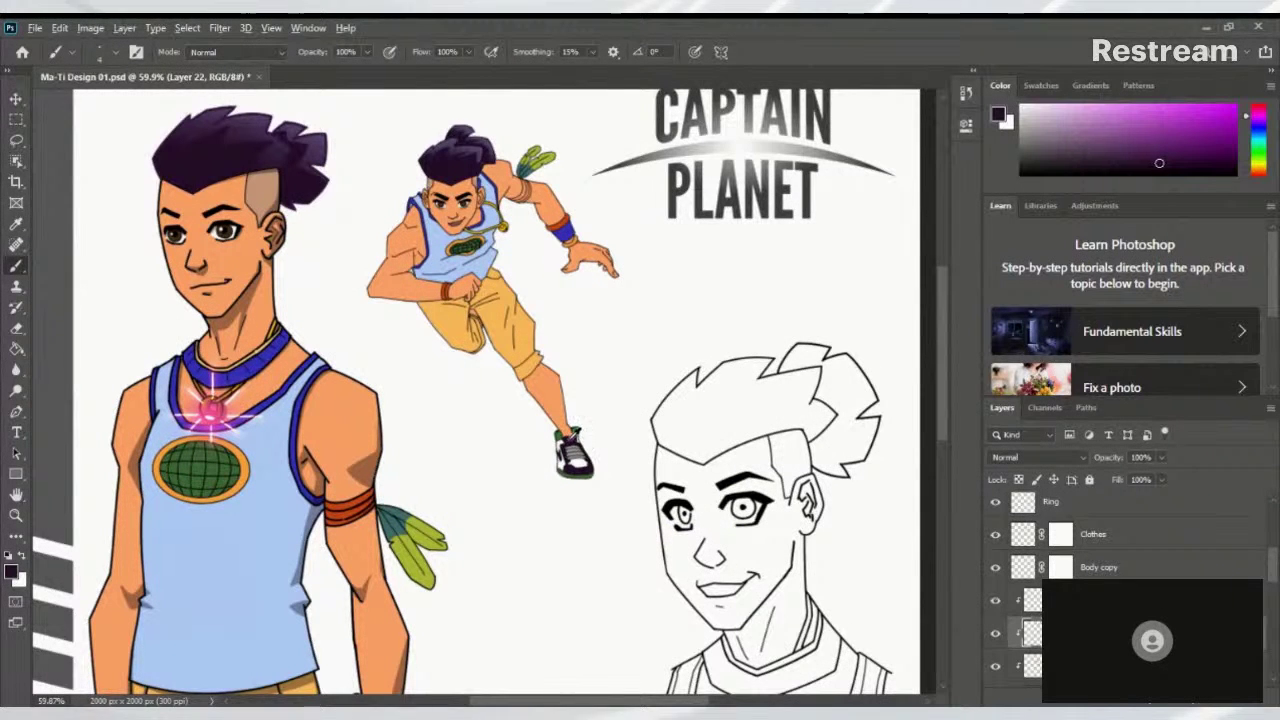
left_click(1100, 665)
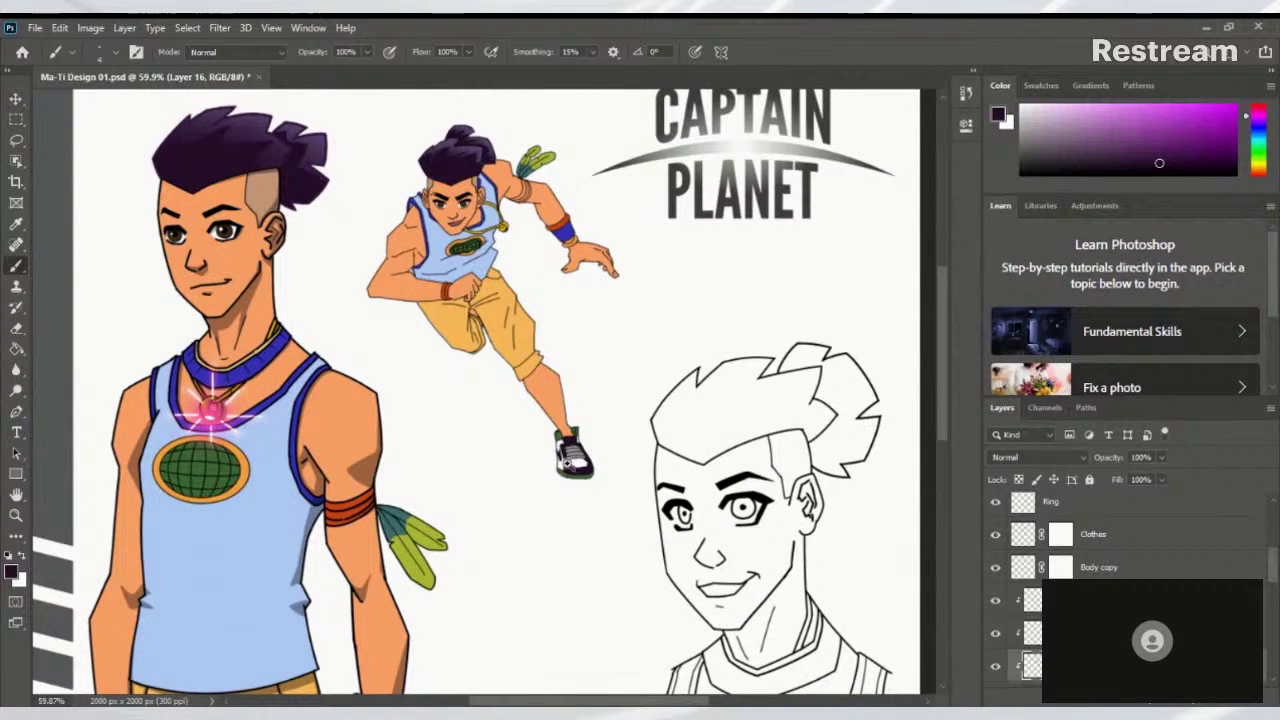
scroll(567, 462, "up", 10)
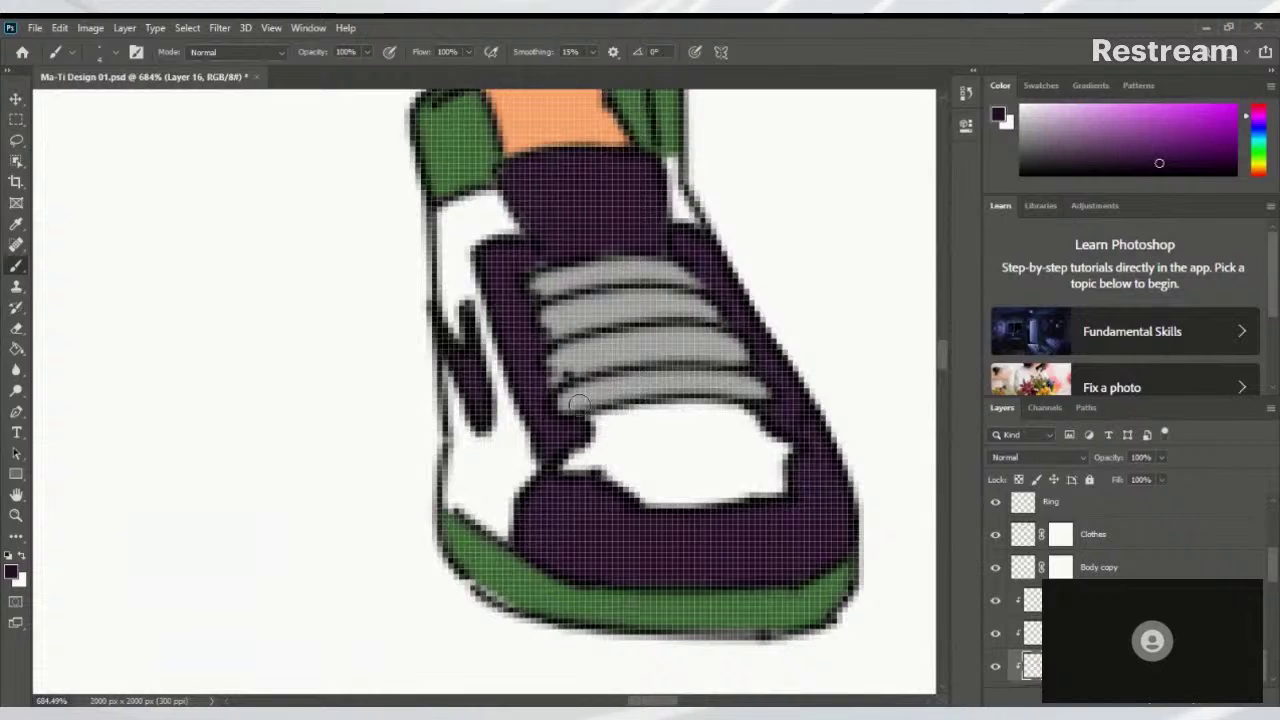
mouse_move(576, 400)
left_mouse_down()
mouse_move(716, 378)
mouse_move(565, 402)
mouse_move(756, 390)
mouse_move(594, 387)
mouse_move(566, 406)
mouse_move(766, 382)
mouse_move(747, 391)
mouse_move(693, 364)
mouse_move(550, 381)
mouse_move(730, 362)
mouse_move(581, 366)
mouse_move(748, 353)
mouse_move(609, 323)
left_mouse_up()
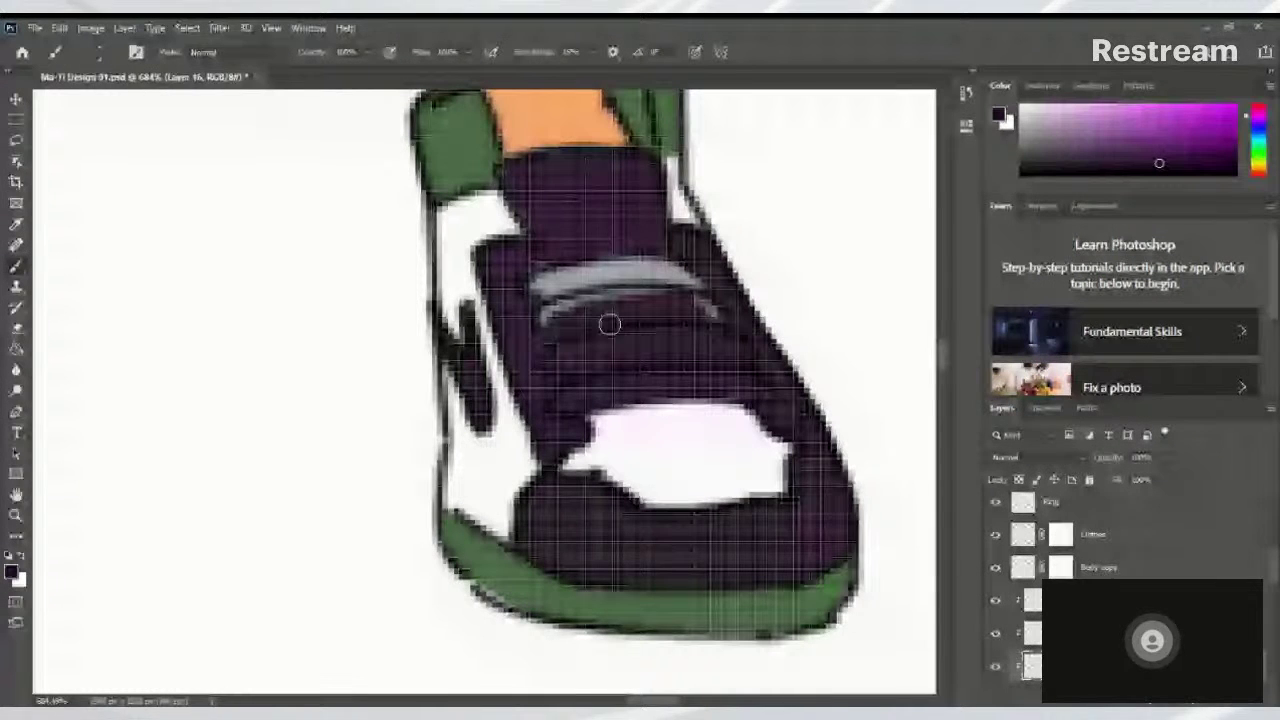
key("ctrl+z")
key("ctrl+z")
key("ctrl+z")
key("ctrl+z")
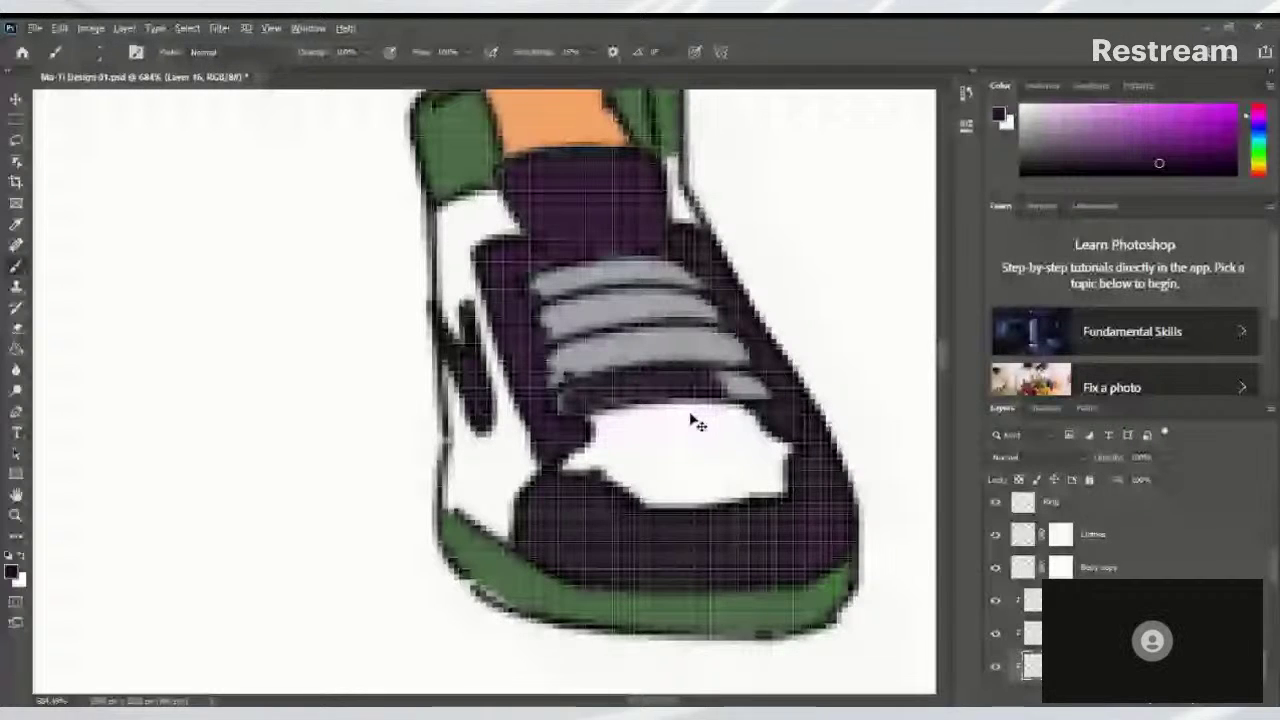
Sample white and paint each grey lace band on the sneaker white, bottom to top
left_click(672, 427, "alt")
mouse_move(580, 398)
left_mouse_down()
mouse_move(760, 388)
mouse_move(685, 407)
left_mouse_up()
key("ctrl+z")
mouse_move(768, 385)
left_mouse_down()
mouse_move(589, 391)
mouse_move(614, 386)
mouse_move(566, 404)
left_mouse_up()
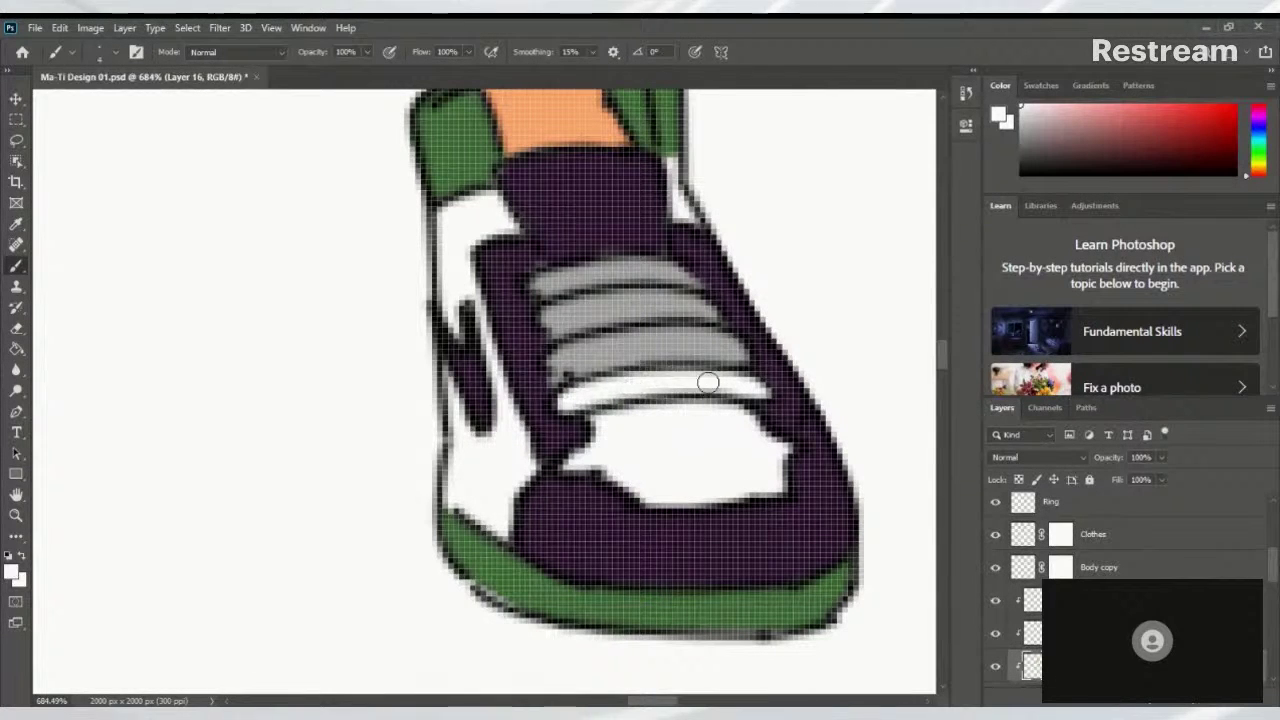
mouse_move(560, 368)
left_mouse_down()
mouse_move(697, 354)
mouse_move(686, 336)
mouse_move(623, 337)
mouse_move(563, 360)
left_mouse_up()
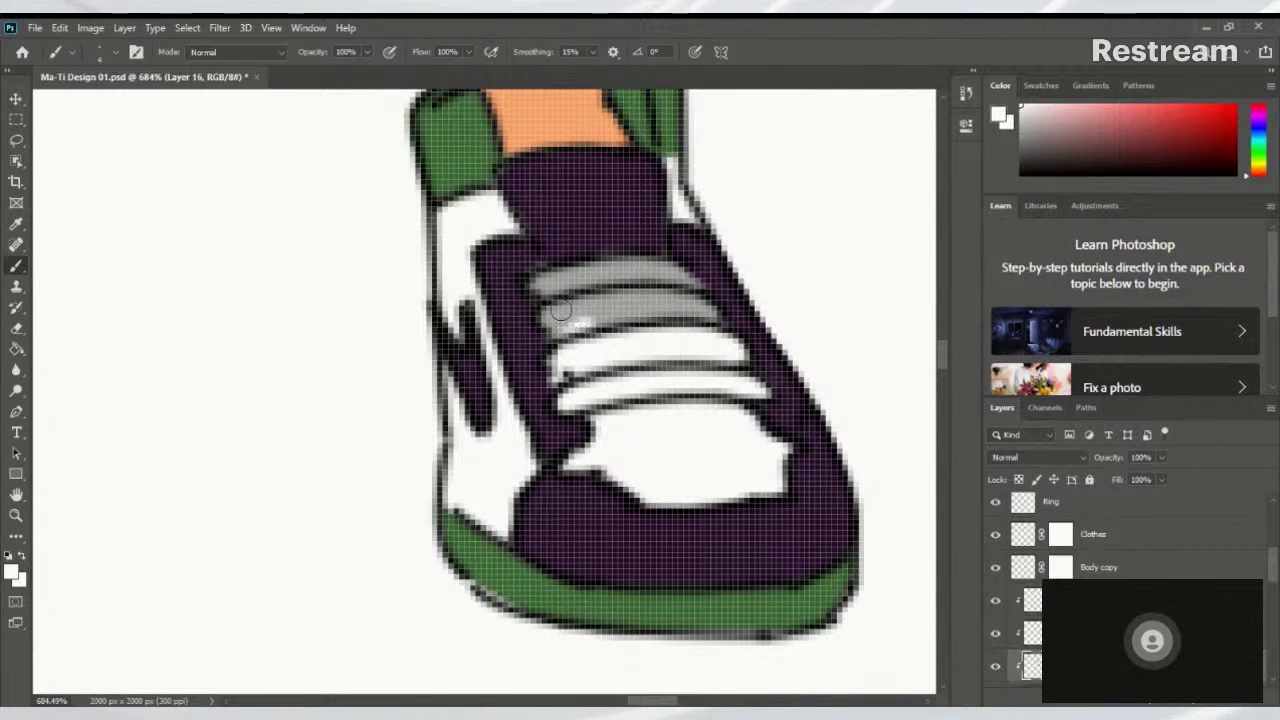
mouse_move(559, 314)
left_mouse_down()
mouse_move(668, 307)
mouse_move(650, 319)
mouse_move(673, 305)
mouse_move(627, 318)
mouse_move(709, 314)
mouse_move(629, 286)
left_mouse_up()
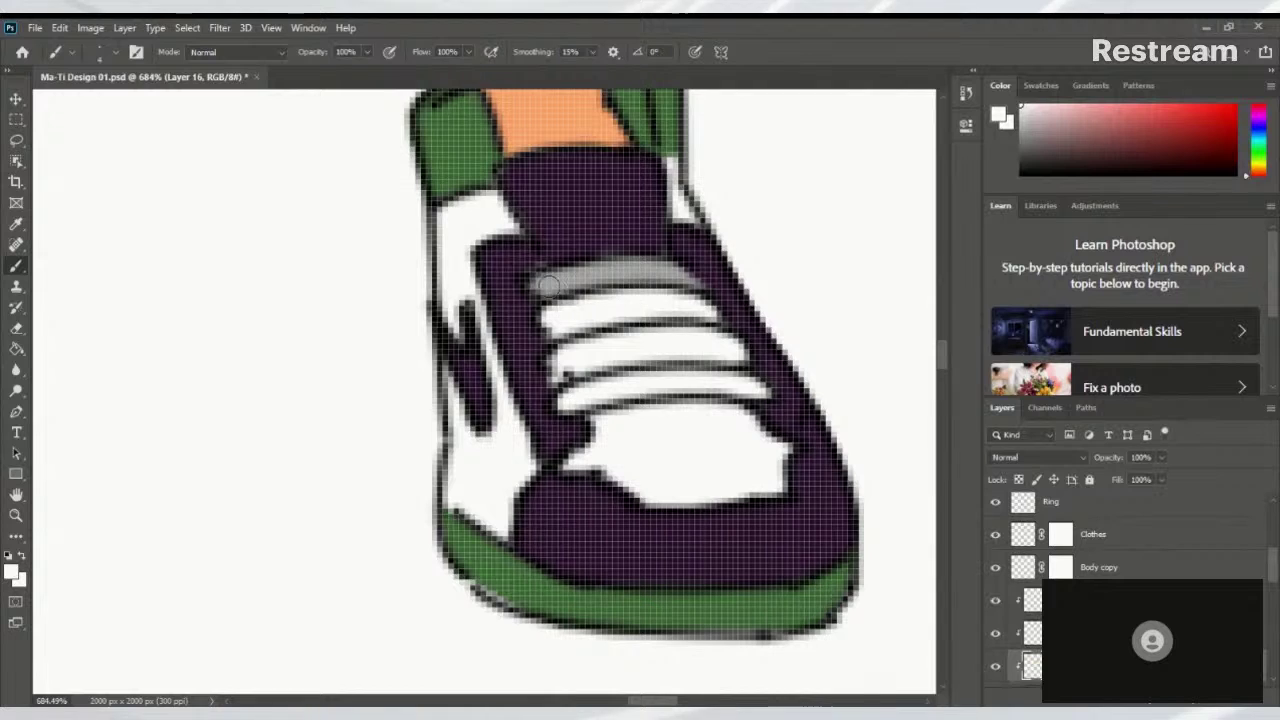
mouse_move(551, 281)
left_mouse_down()
mouse_move(692, 284)
mouse_move(679, 279)
mouse_move(701, 292)
mouse_move(563, 277)
mouse_move(690, 305)
mouse_move(711, 290)
mouse_move(658, 295)
mouse_move(673, 315)
mouse_move(697, 287)
left_mouse_up()
Make Layer 13 active, show Layer 21, and toggle the Skin layer to check coverage
scroll(712, 325, "down", 8)
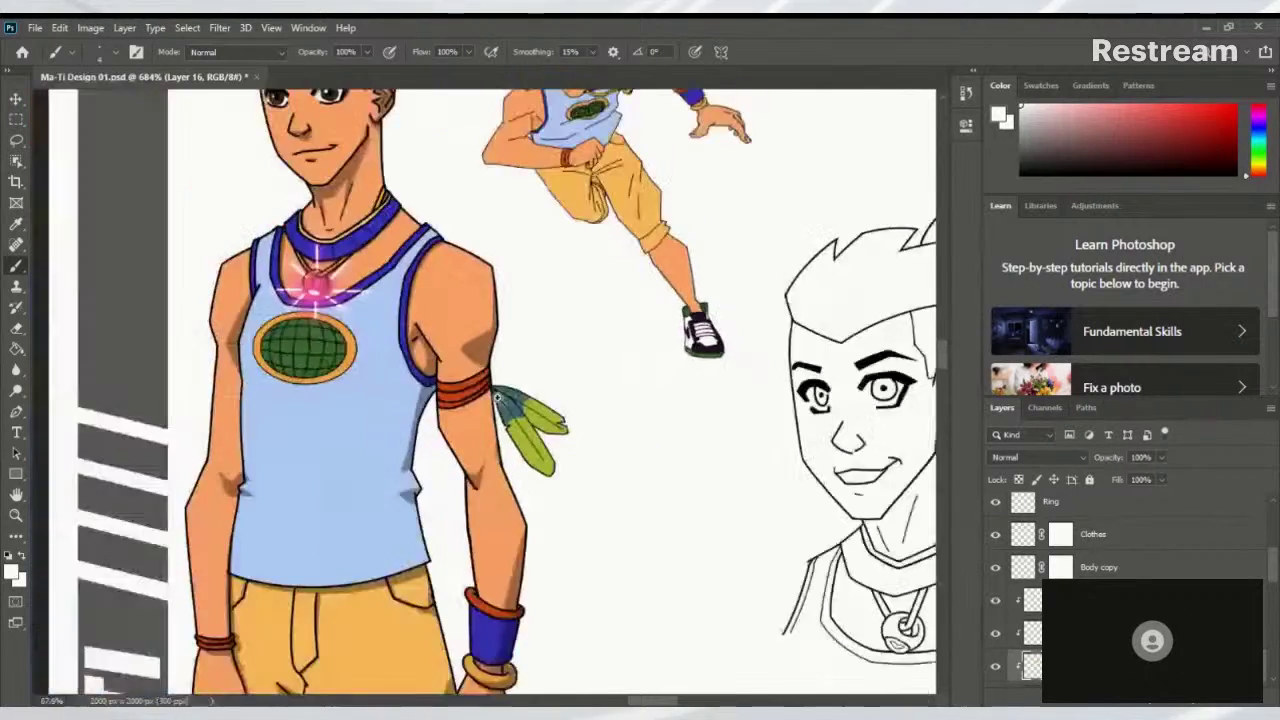
scroll(507, 399, "up", 3)
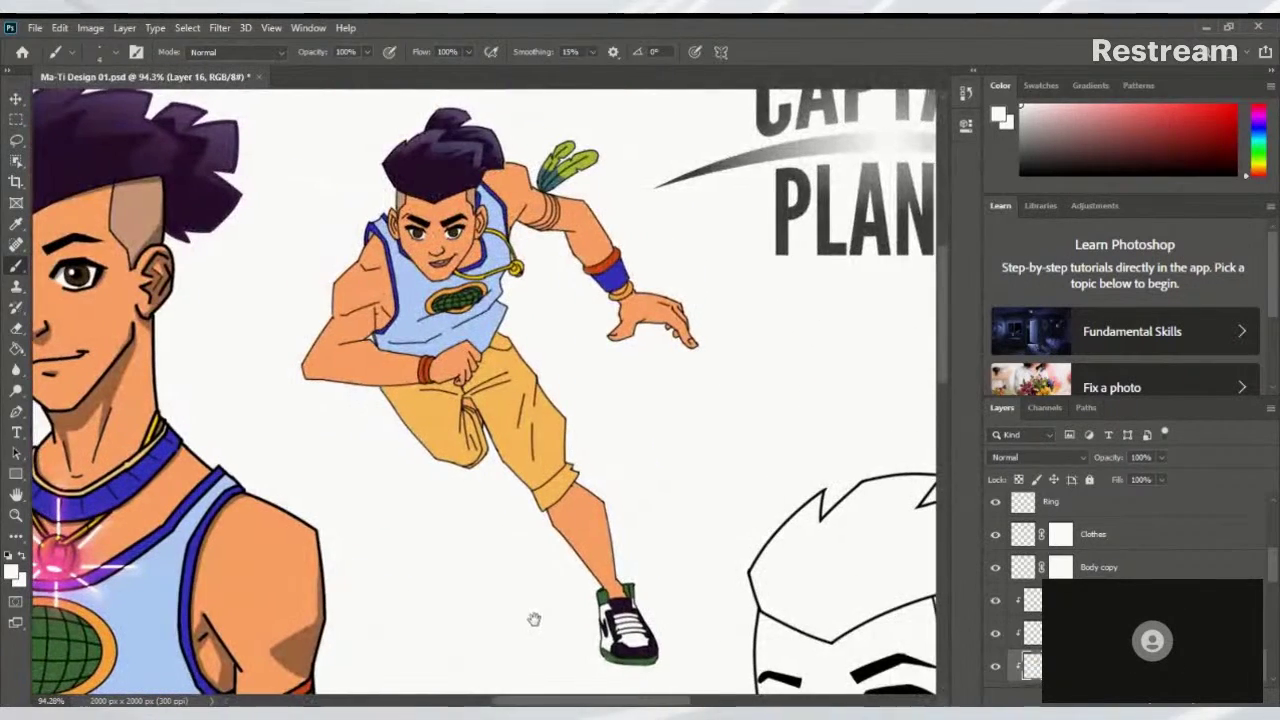
scroll(565, 524, "up", 4)
scroll(563, 535, "up", 5)
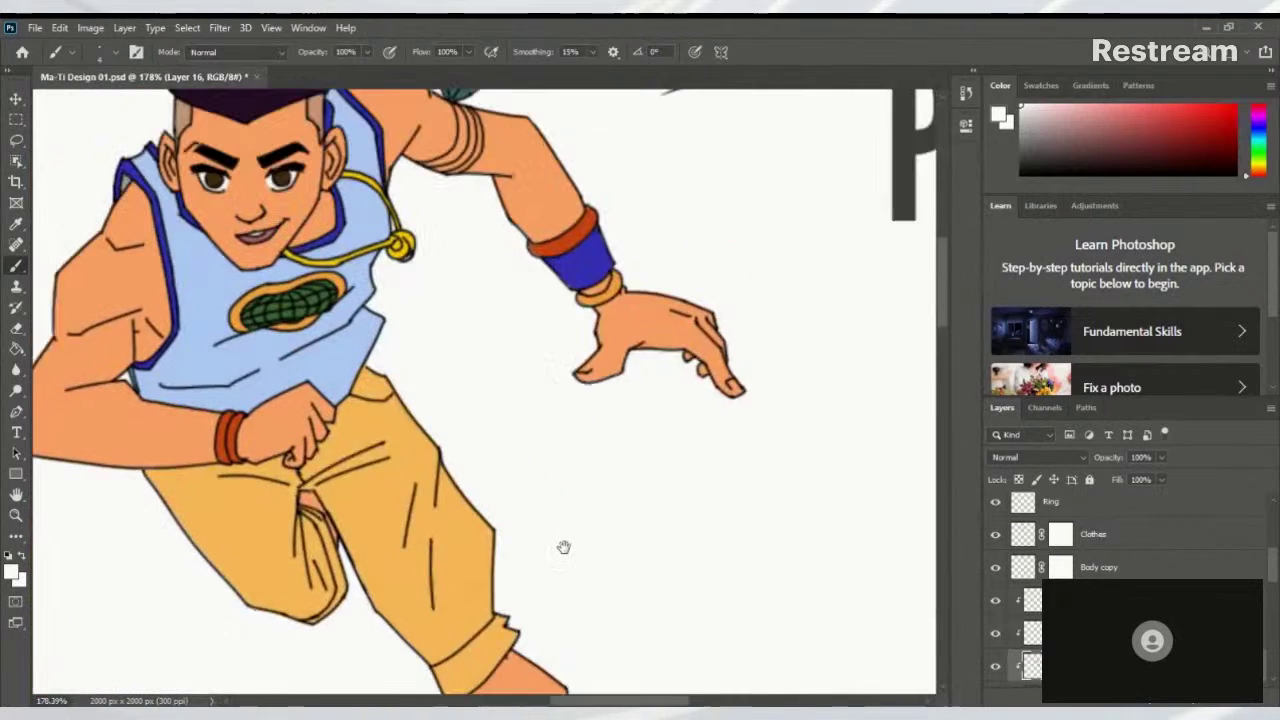
scroll(604, 376, "up", 7)
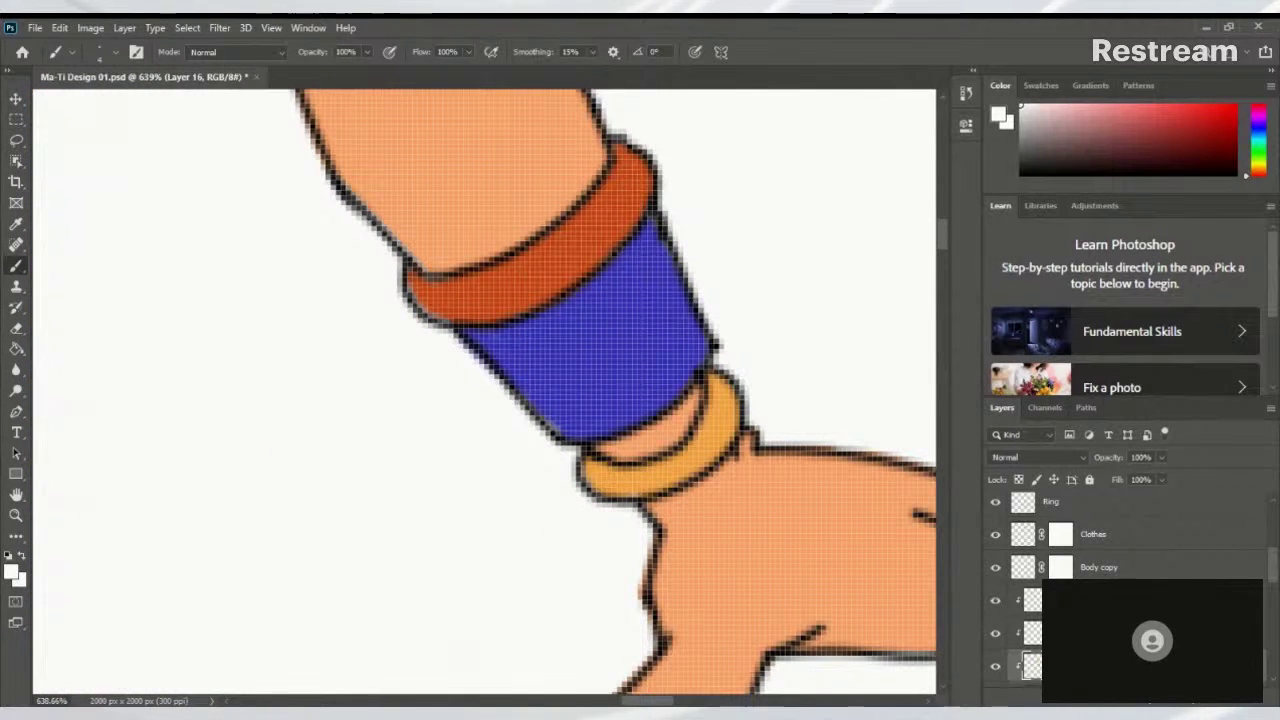
scroll(1272, 646, "down", 3)
left_click(1085, 568)
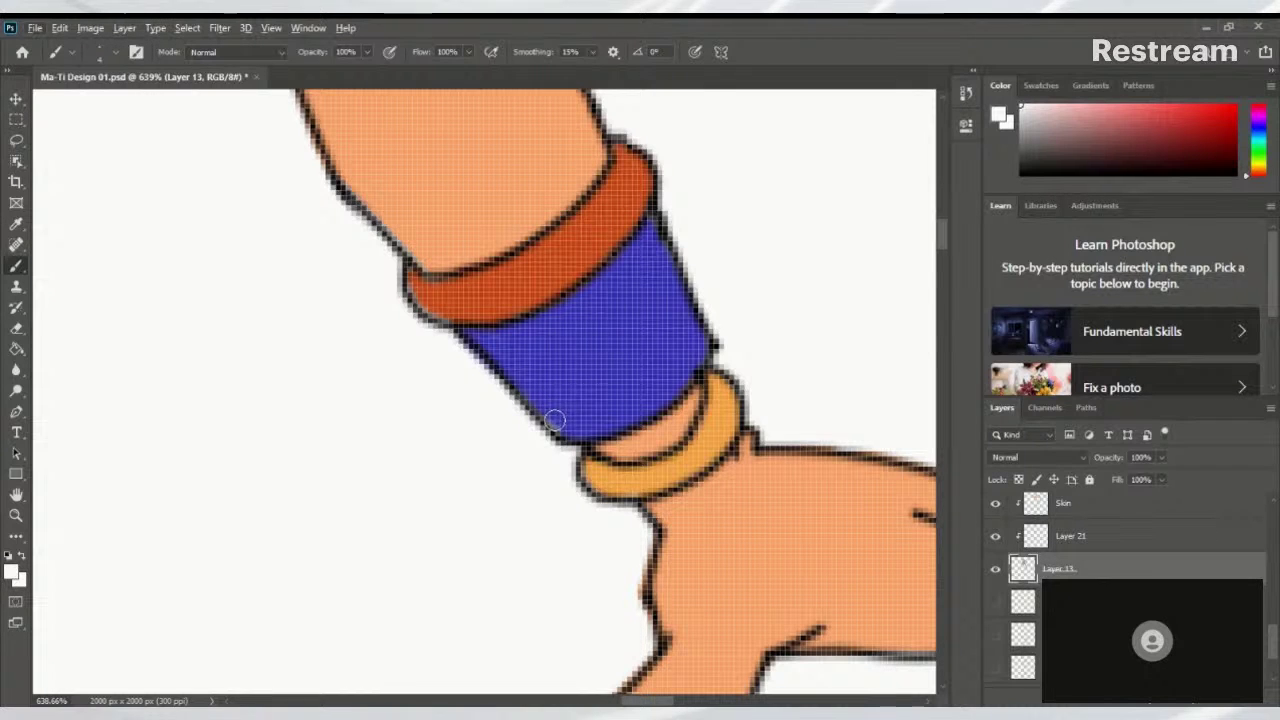
left_click(995, 539)
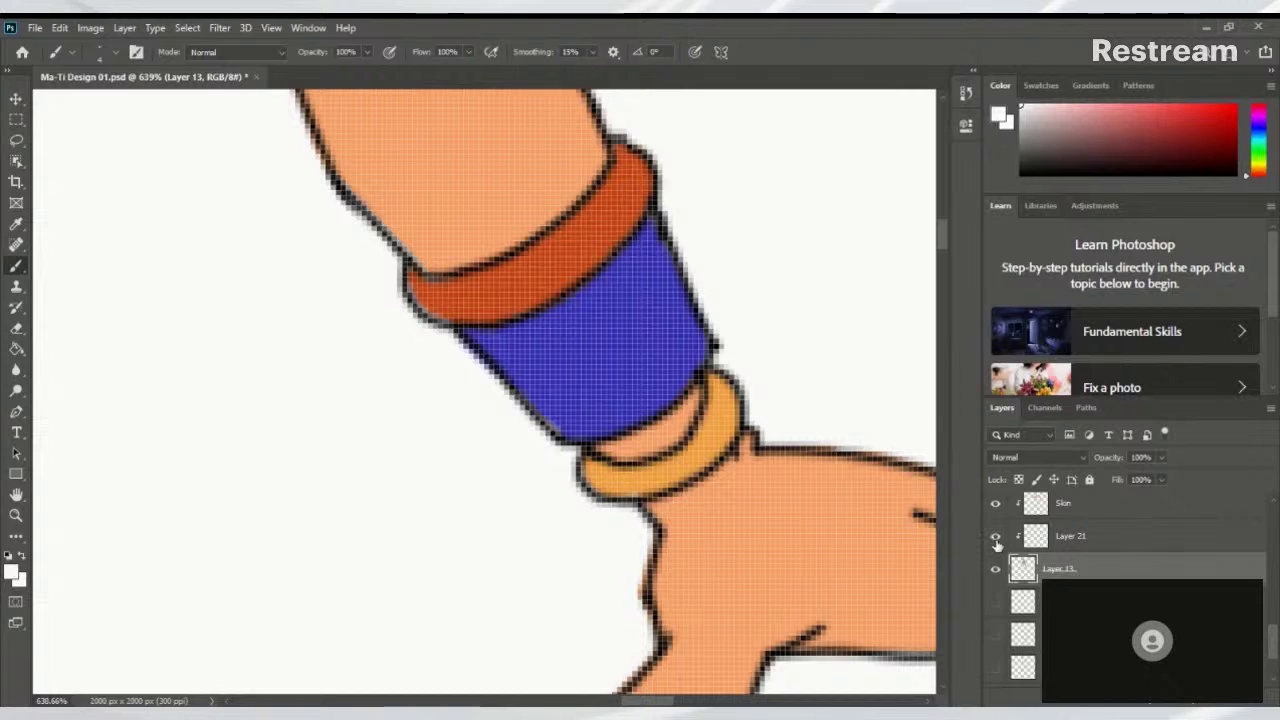
left_click(996, 505)
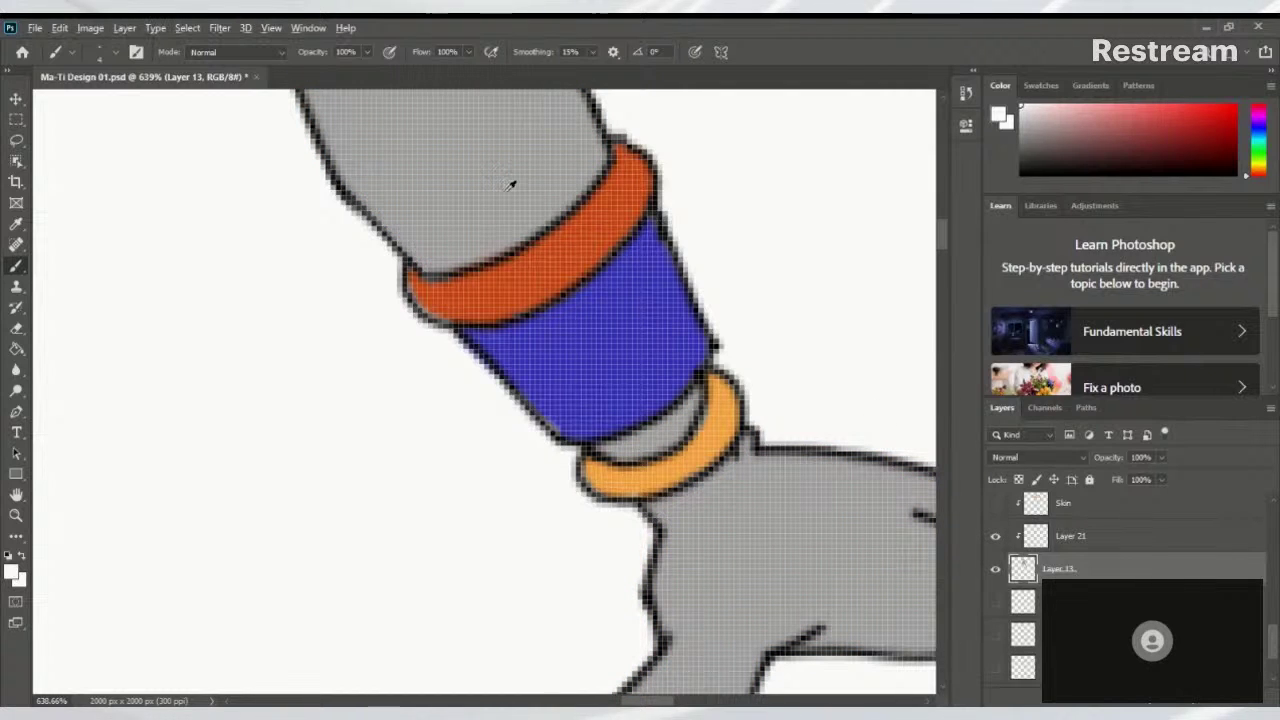
left_click(508, 183, "alt")
left_click(994, 506)
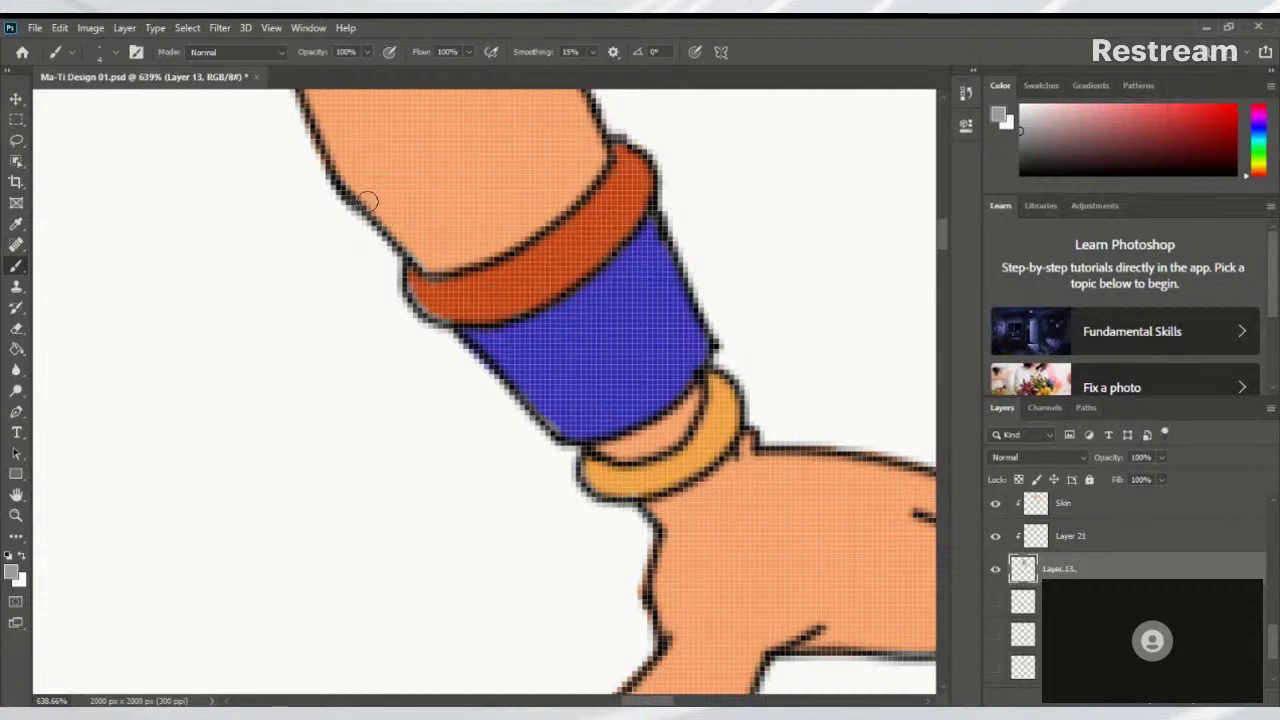
Draw a dark outline along the wristband's lower-left edge, closing the gap at the red band
left_click_drag(418, 286, 450, 314)
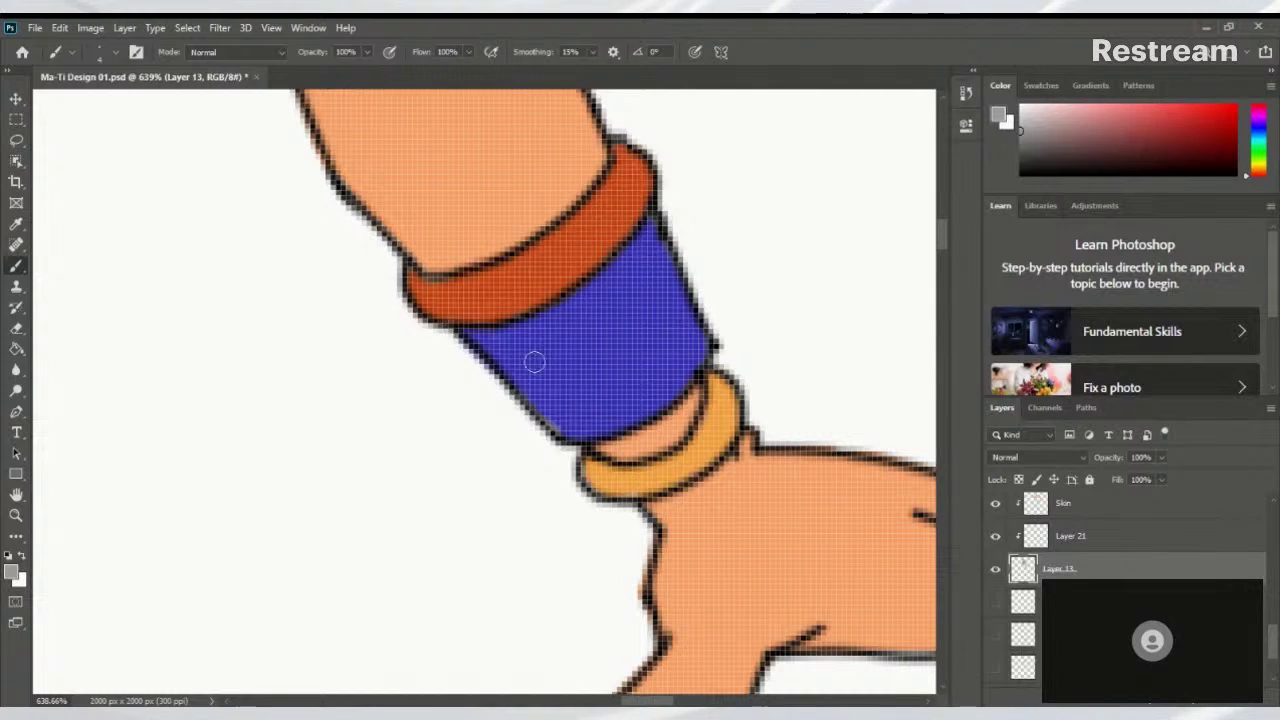
left_click_drag(560, 428, 465, 336)
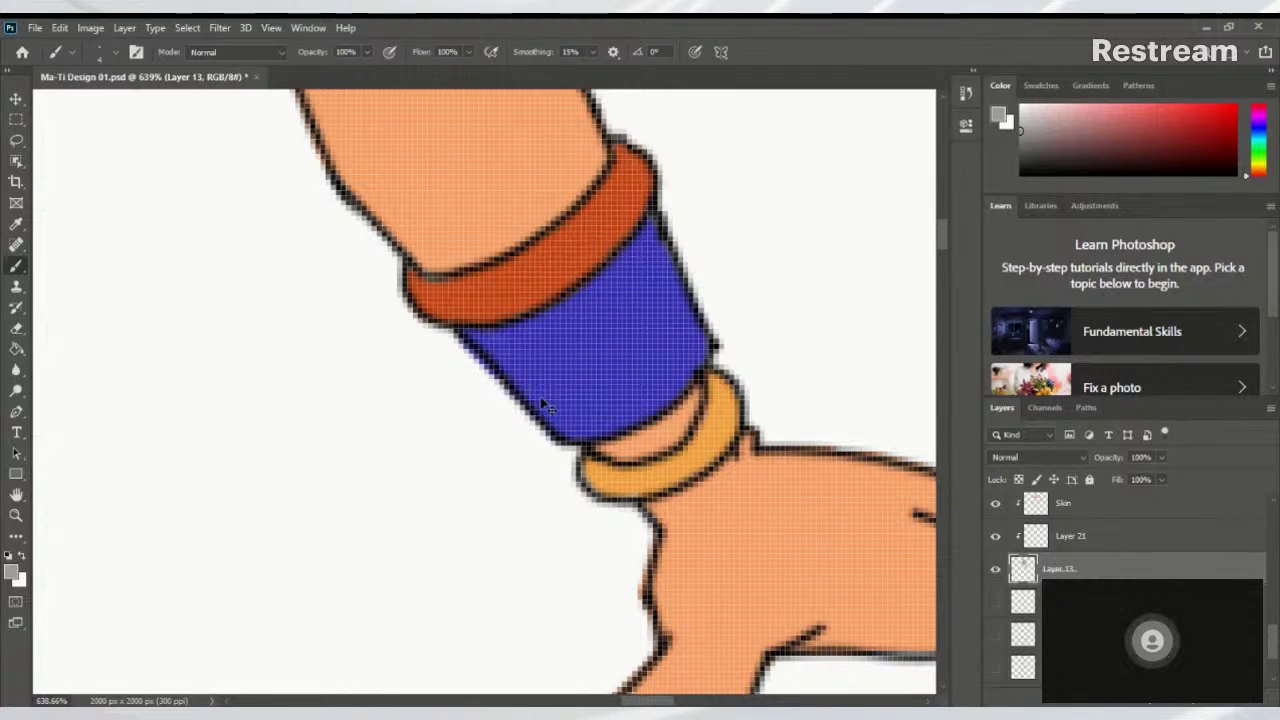
key("ctrl+z")
left_click_drag(474, 334, 558, 428)
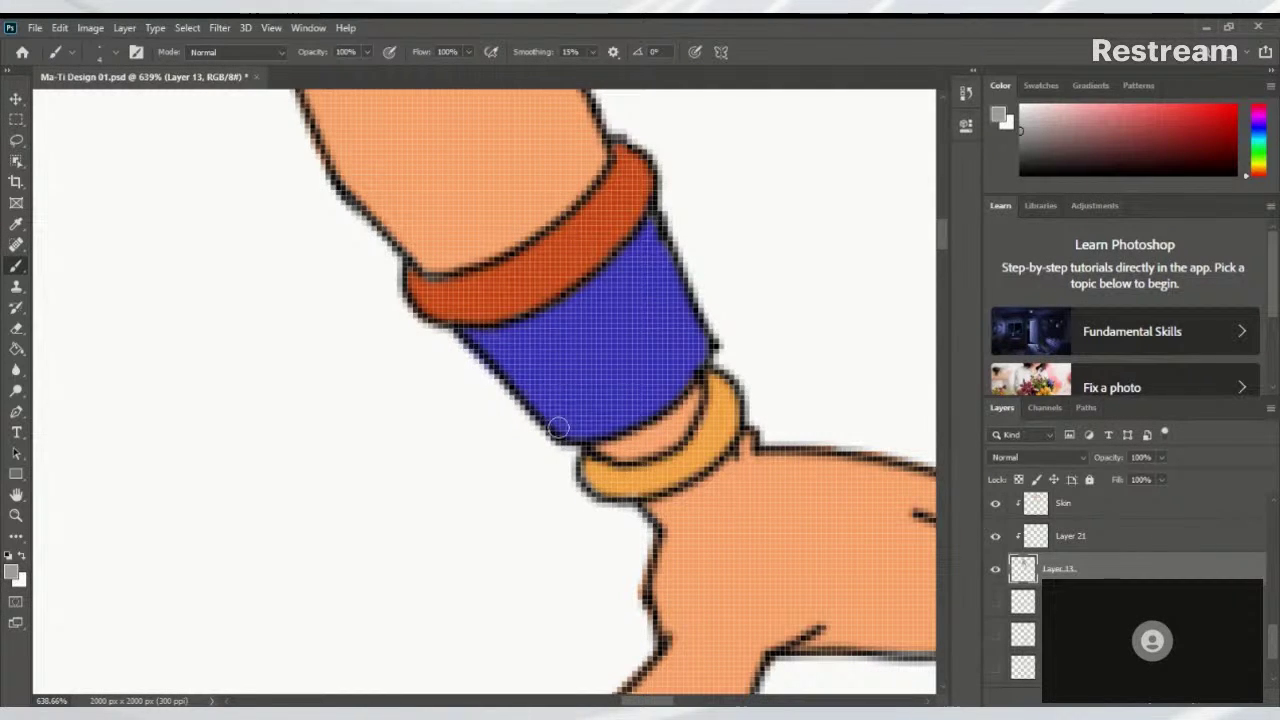
scroll(667, 331, "down", 2)
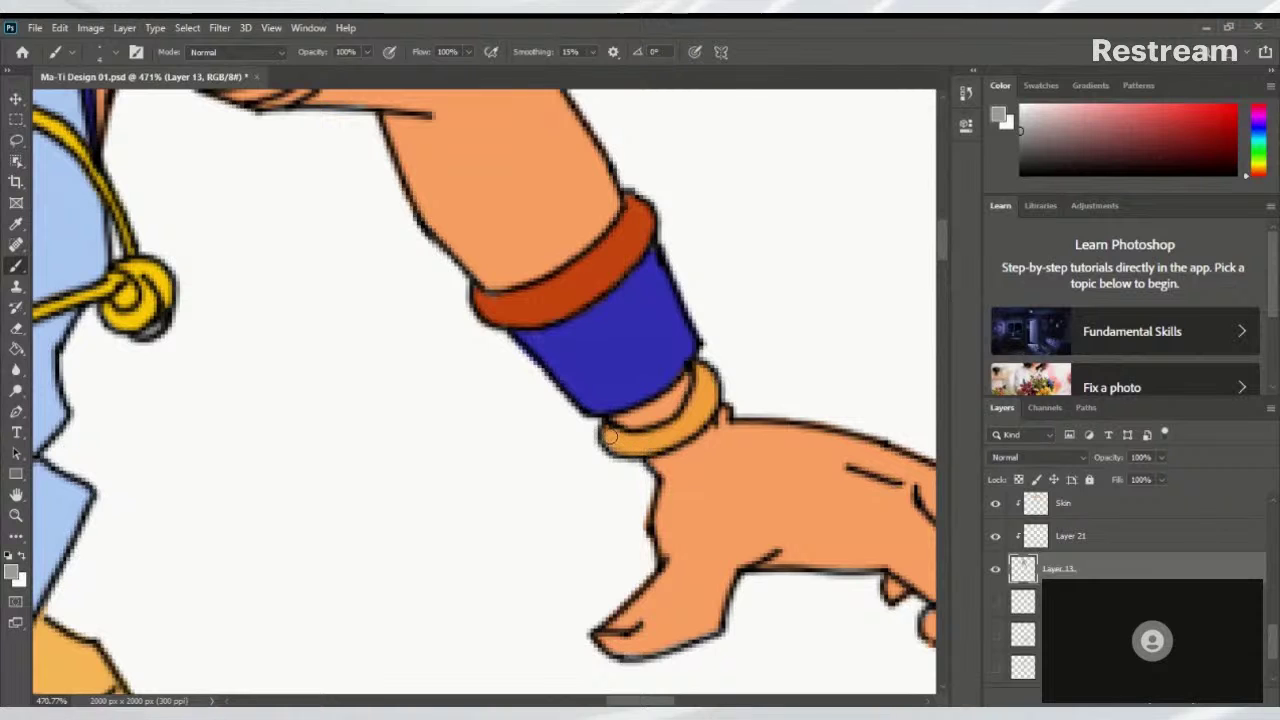
scroll(678, 408, "up", 3)
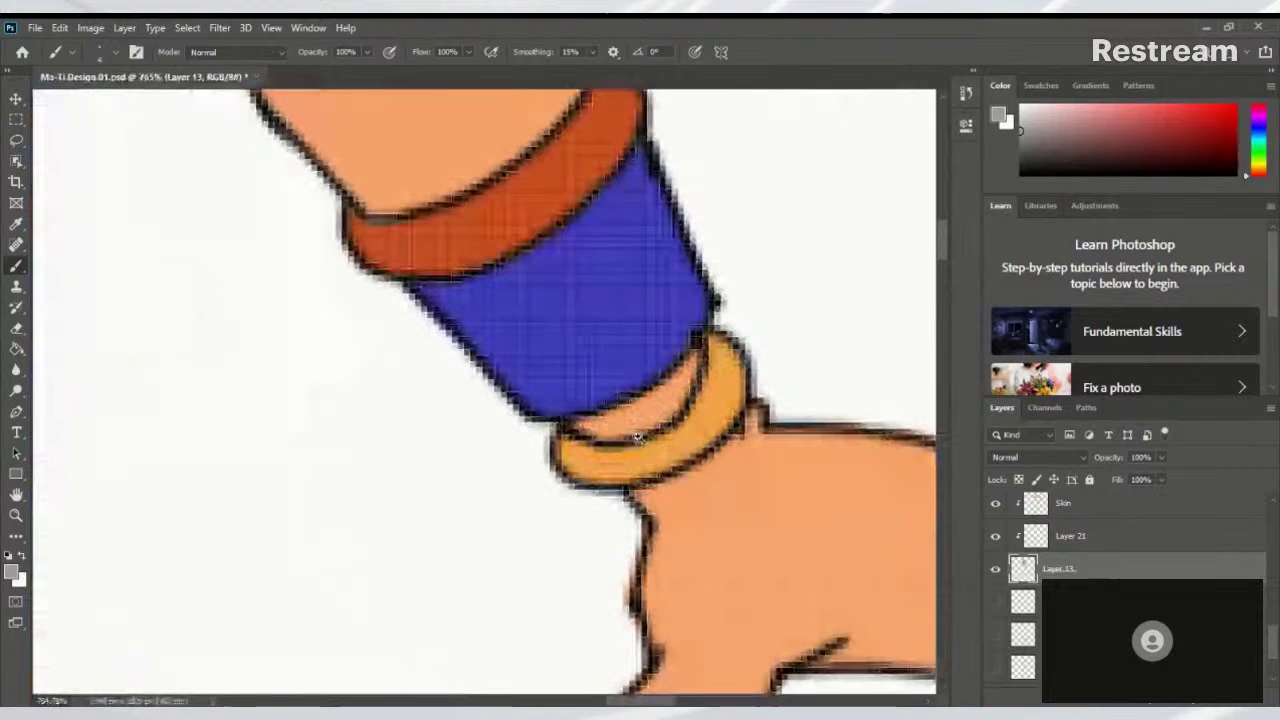
scroll(706, 405, "down", 10)
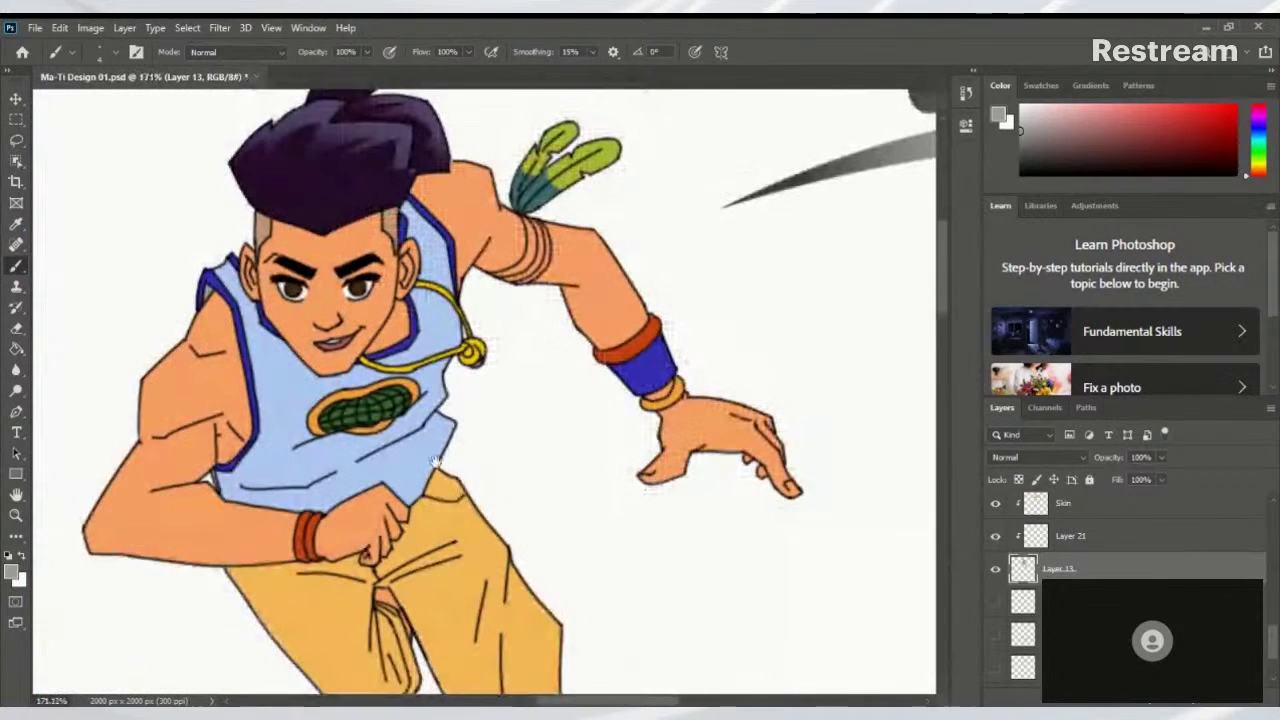
left_click_drag(302, 408, 535, 432)
scroll(545, 437, "up", 2)
scroll(658, 458, "down", 5)
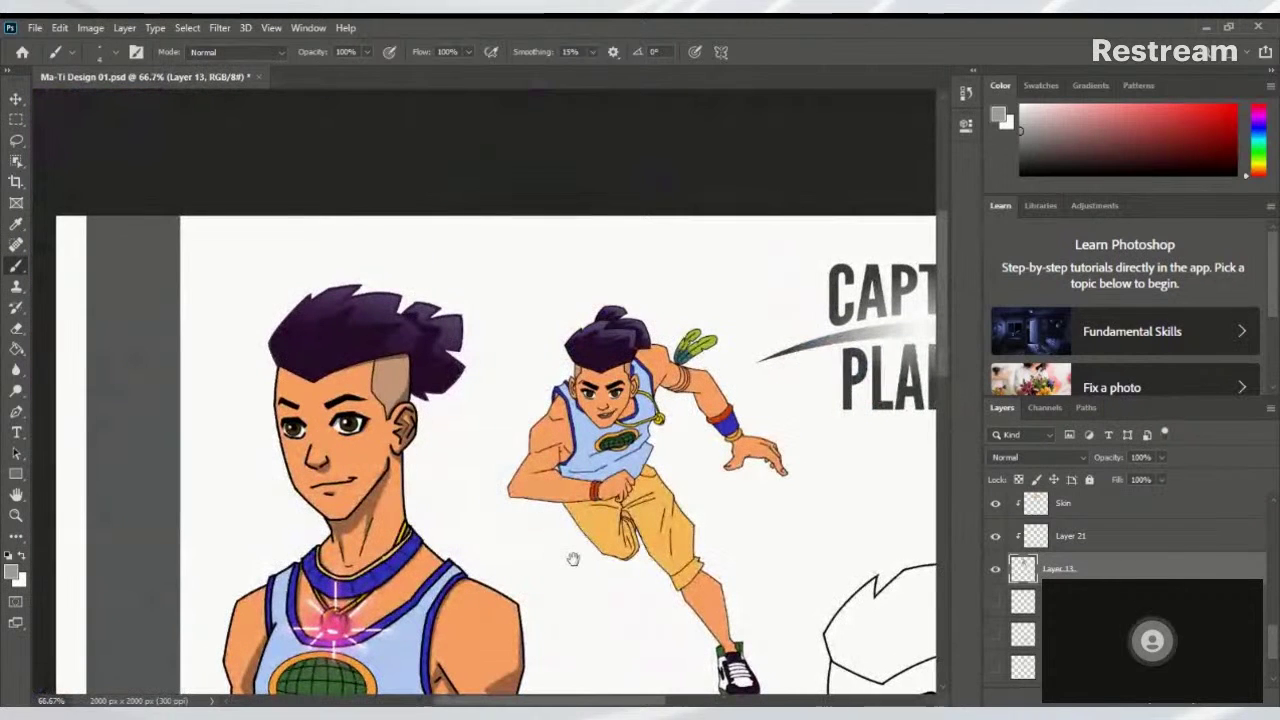
scroll(573, 558, "down", 3)
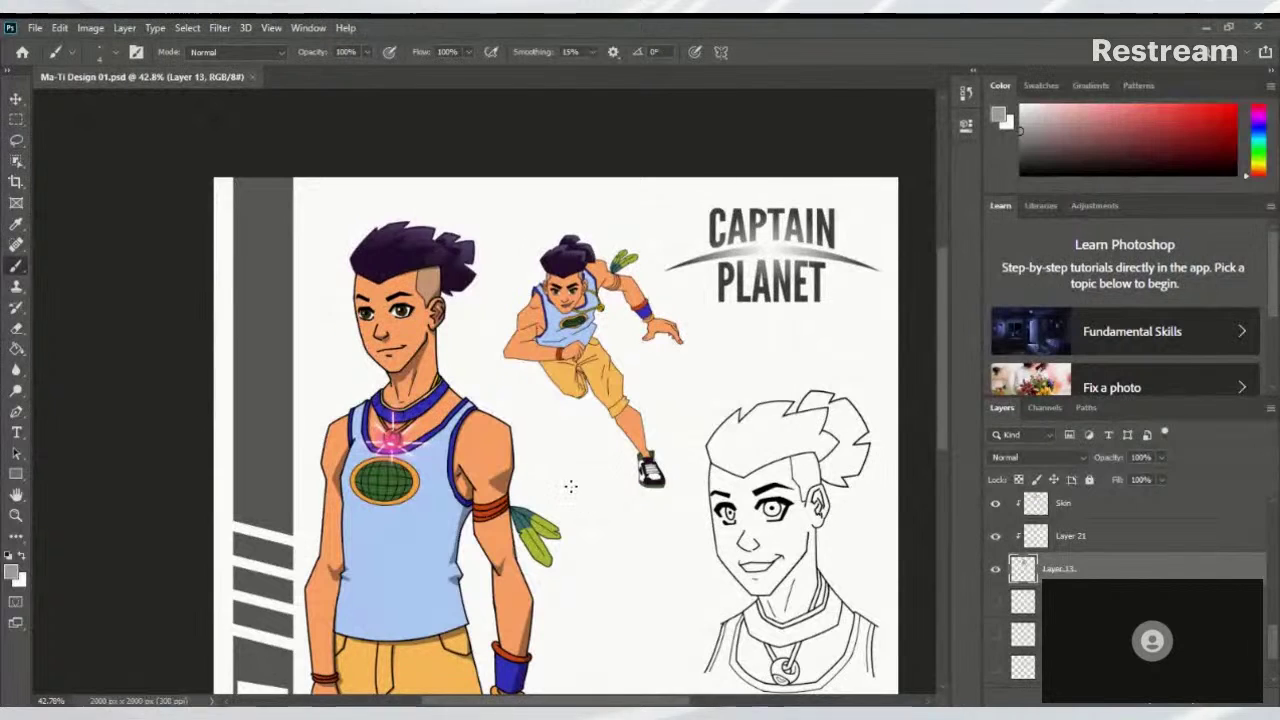
scroll(667, 425, "down", 2)
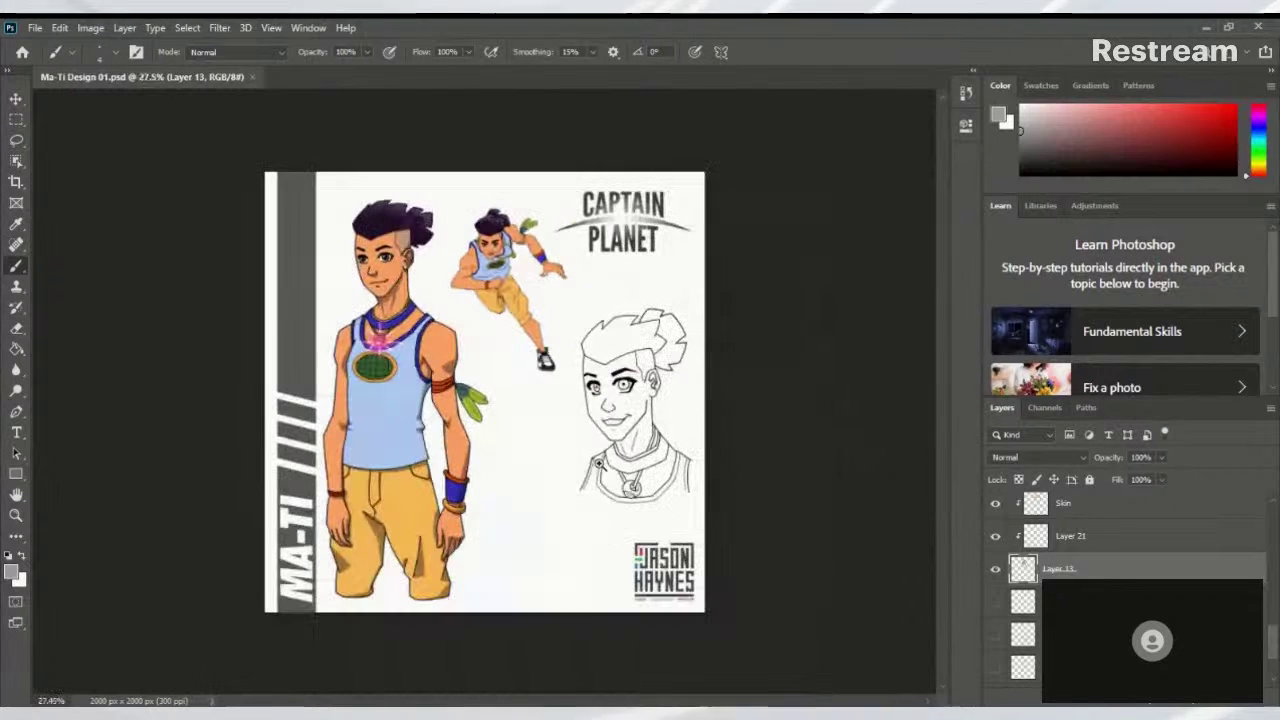
scroll(594, 457, "up", 1)
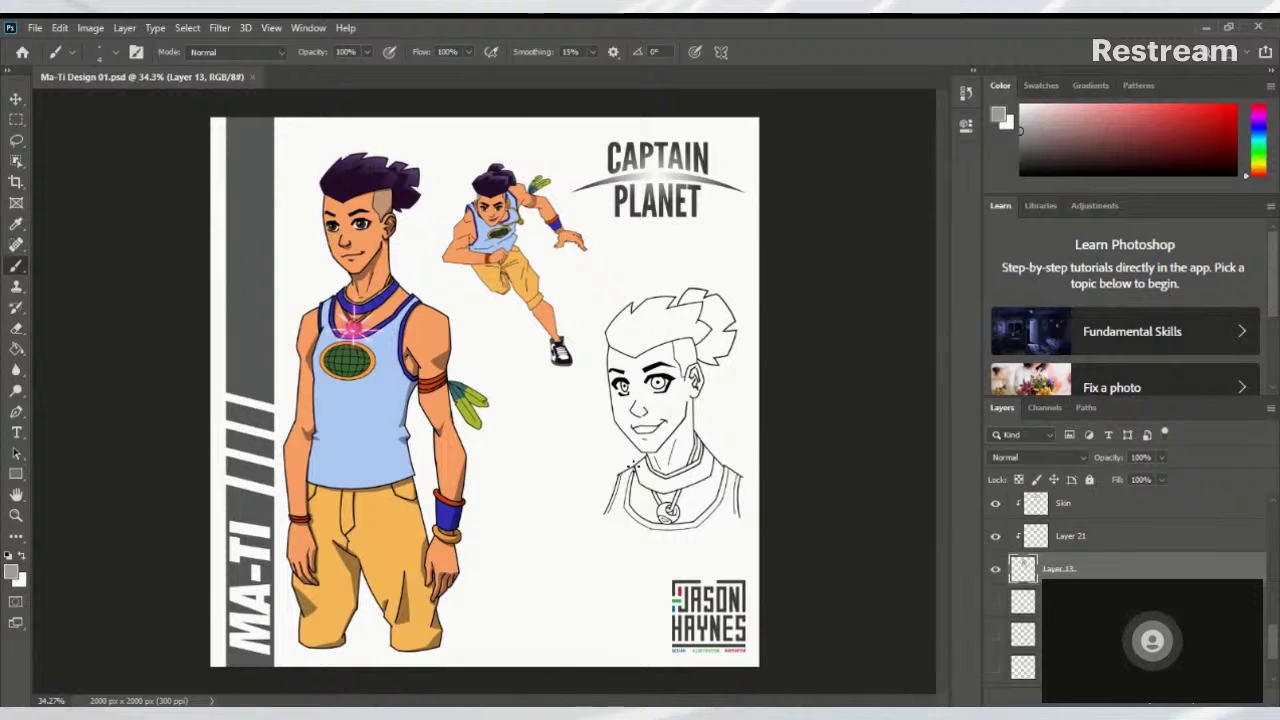
Select Layer 6 and create a new empty Layer 23 directly above it
right_click(631, 464)
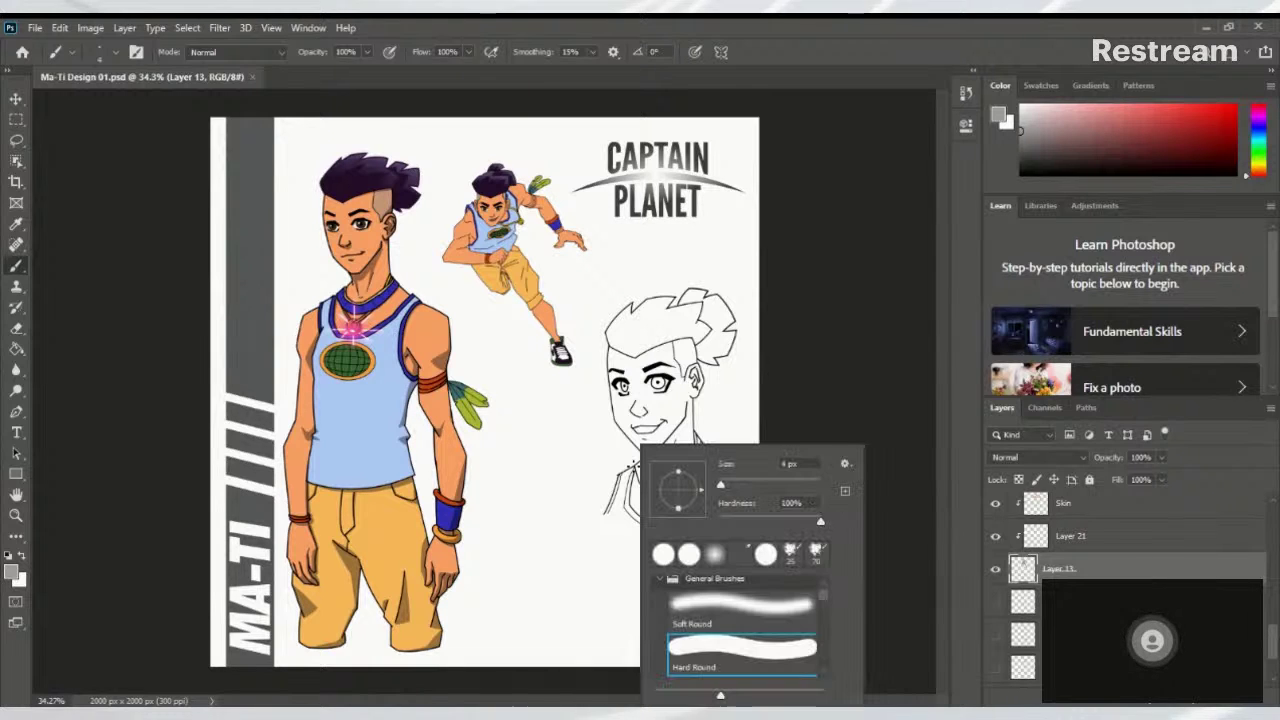
key("Escape")
scroll(1130, 590, "down", 5)
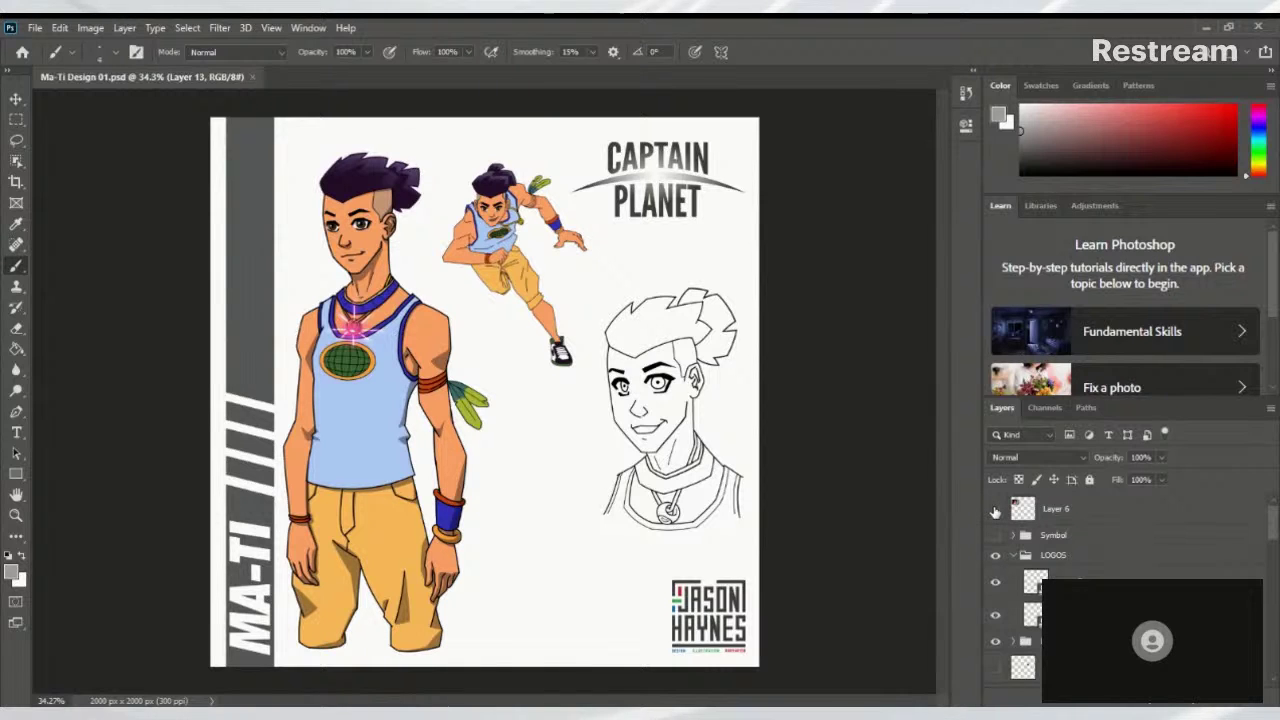
left_click(997, 536)
left_click(1002, 540)
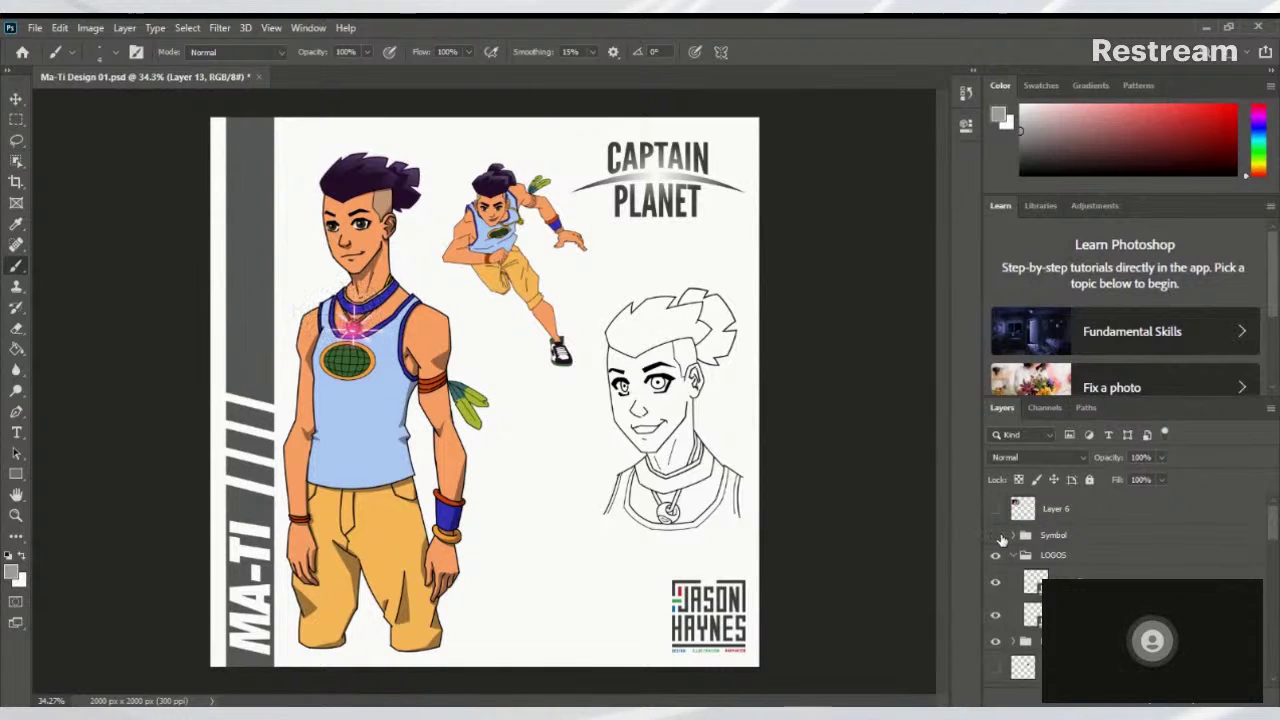
left_click(1111, 517)
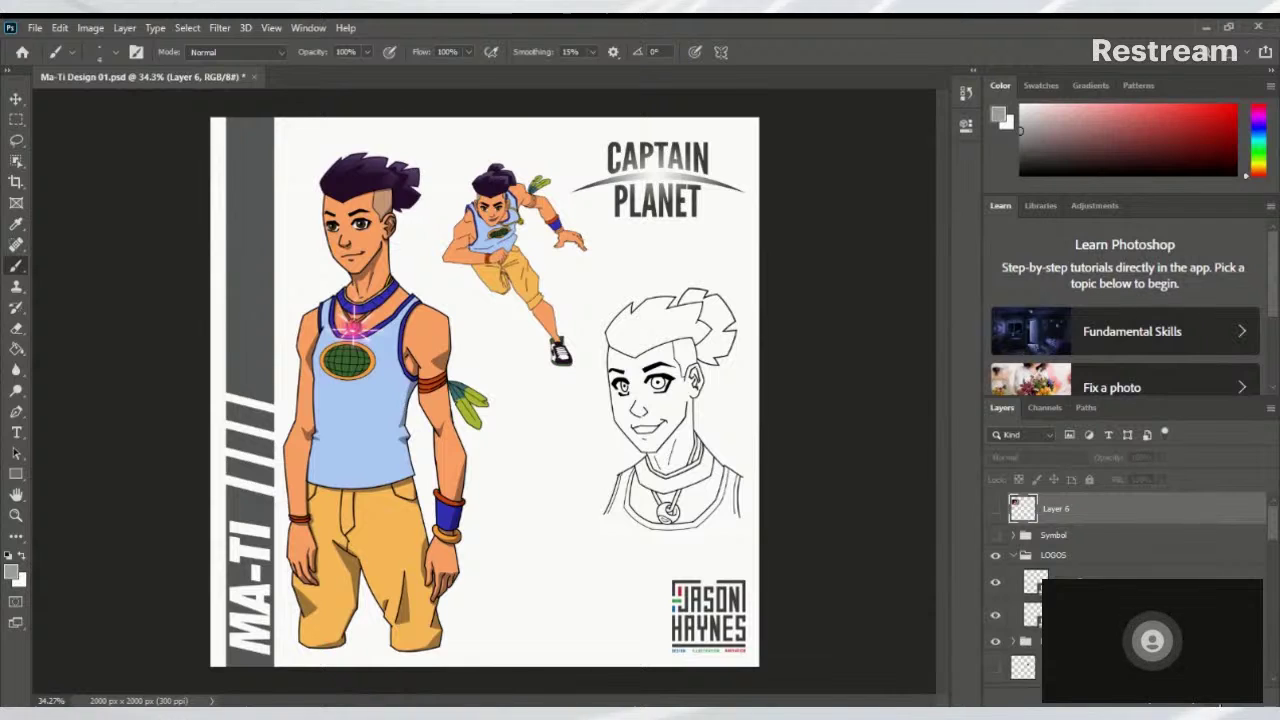
key("ctrl+shift+alt+n")
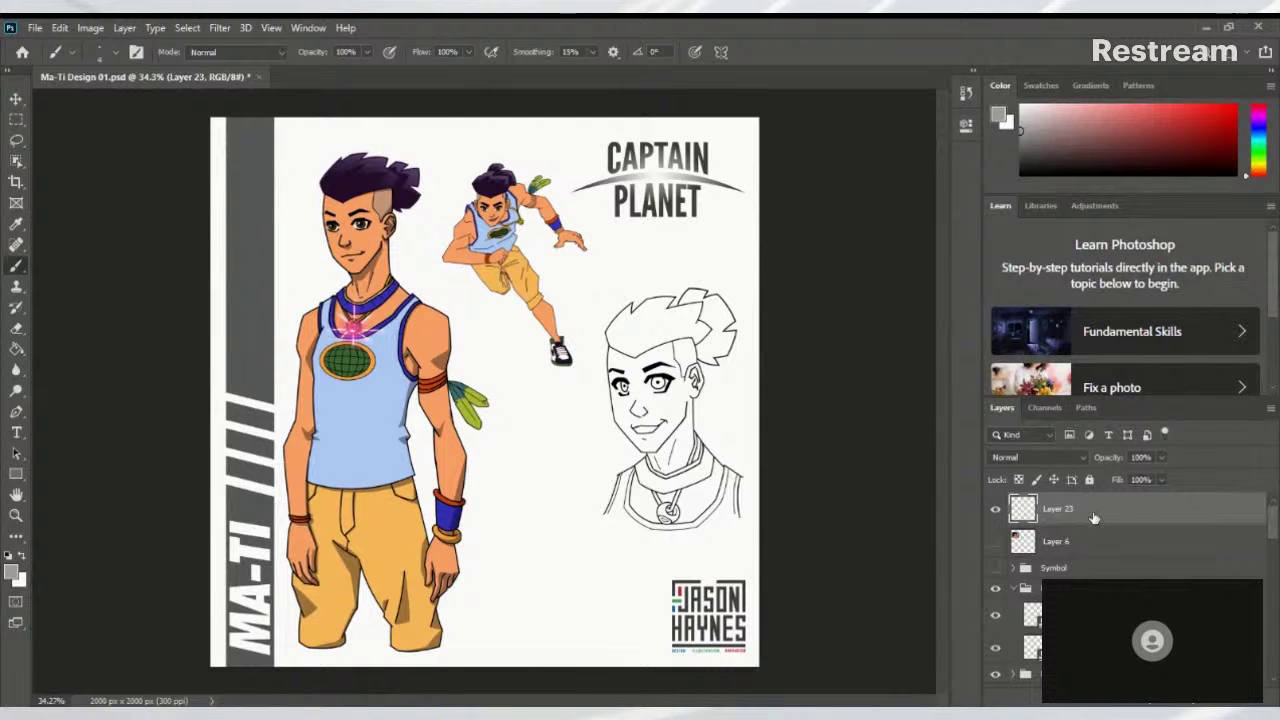
Fill Layer 23 with white and switch its blend mode from Normal to Color
key("alt+BackSpace")
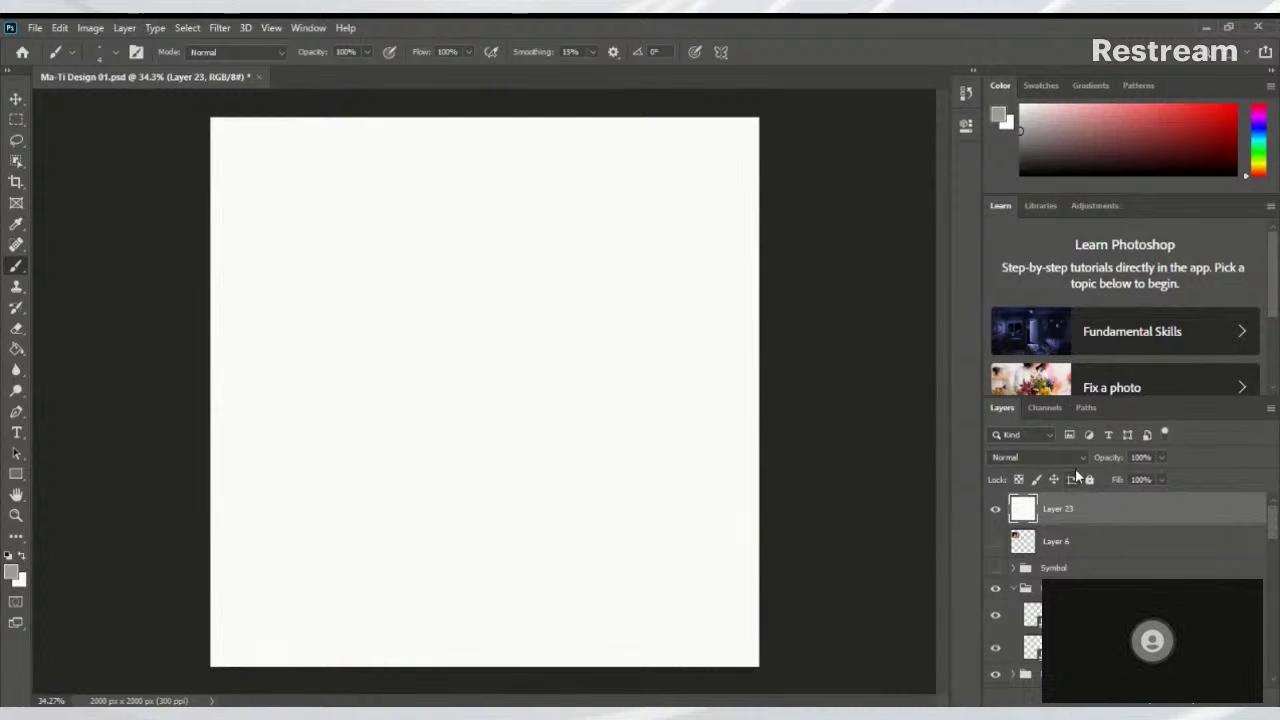
left_click(1037, 457)
key("Down")
key("Down")
key("Down")
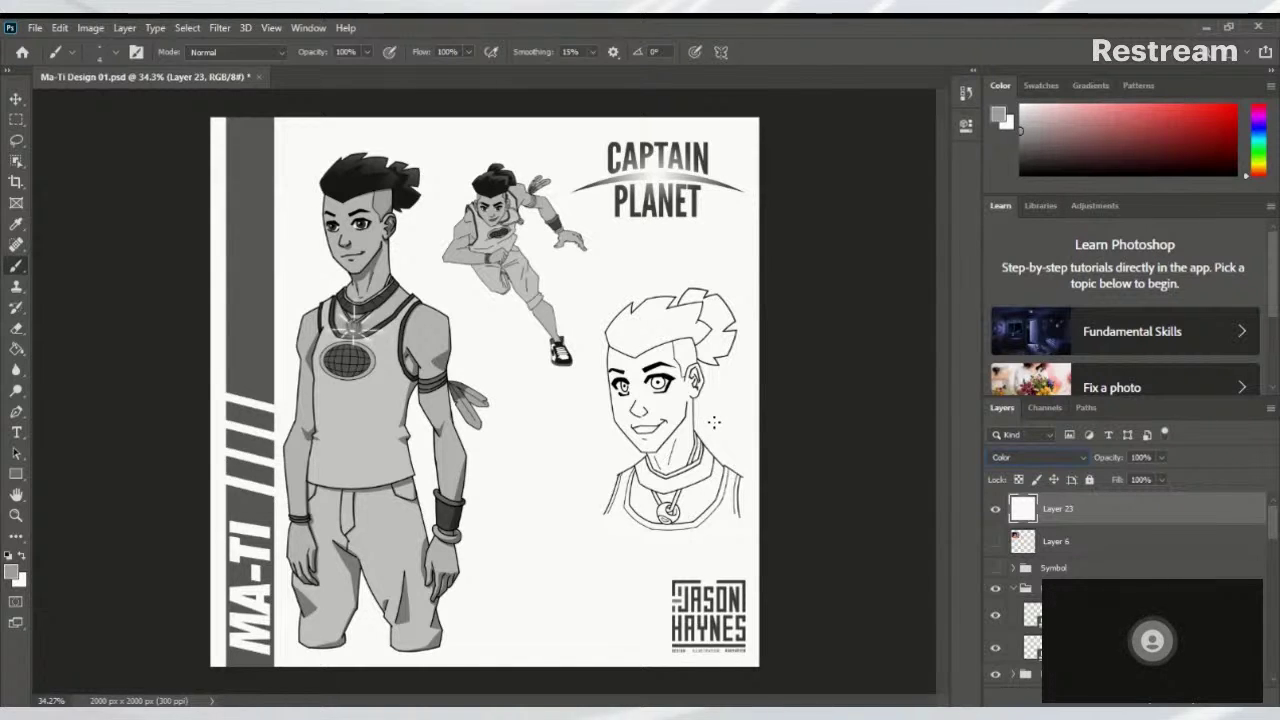
Toggle Layer 23 on and off to compare grayscale with colour, leaving it hidden
left_click(997, 514)
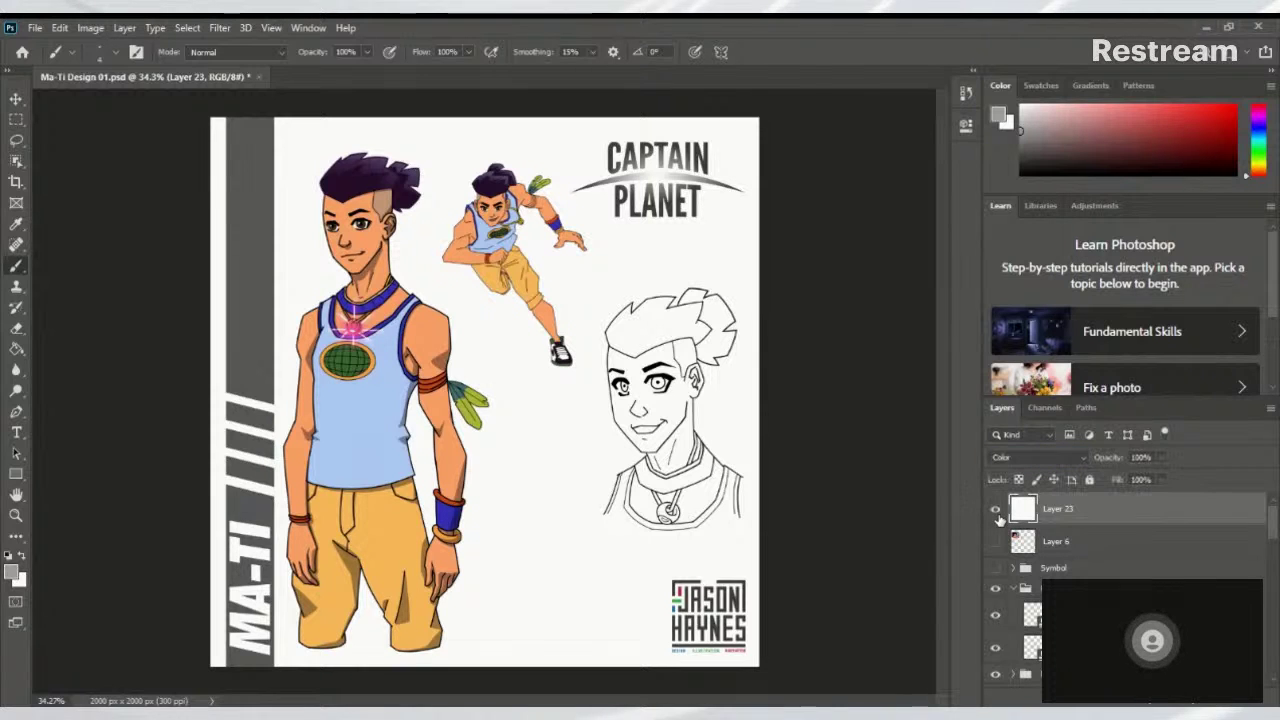
left_click(997, 514)
left_click(997, 514)
left_click(997, 514)
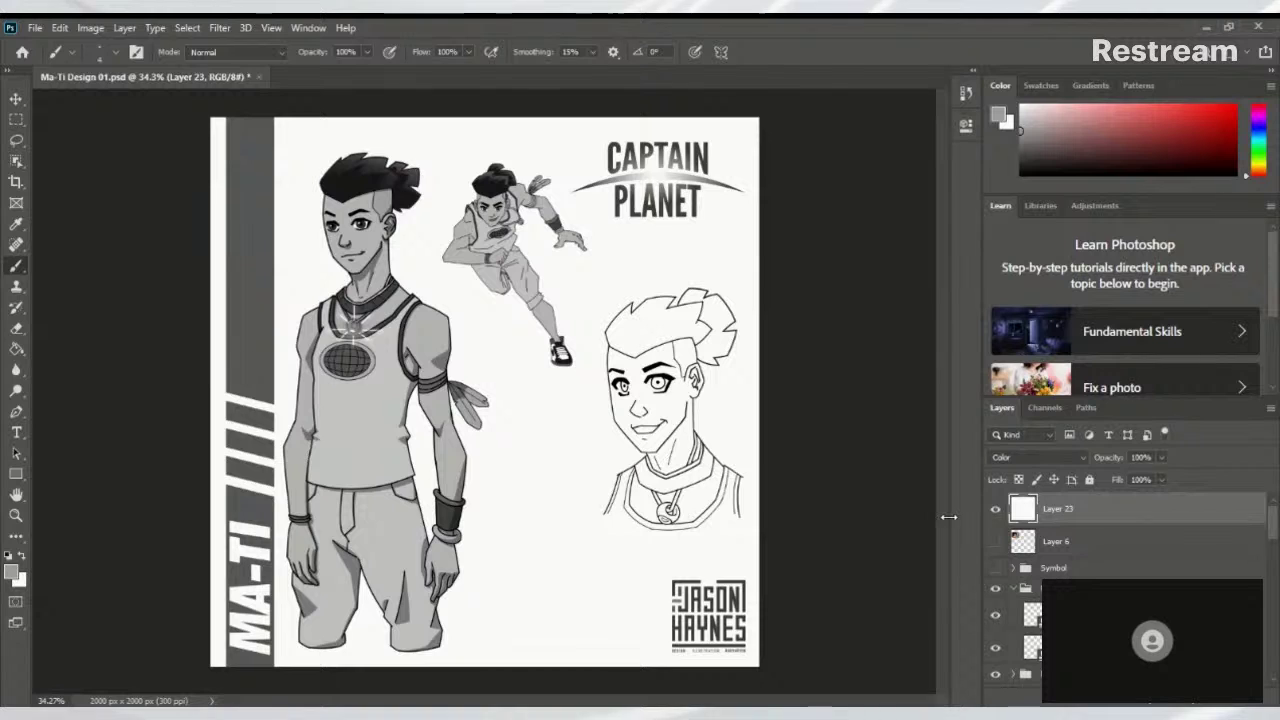
left_click(999, 511)
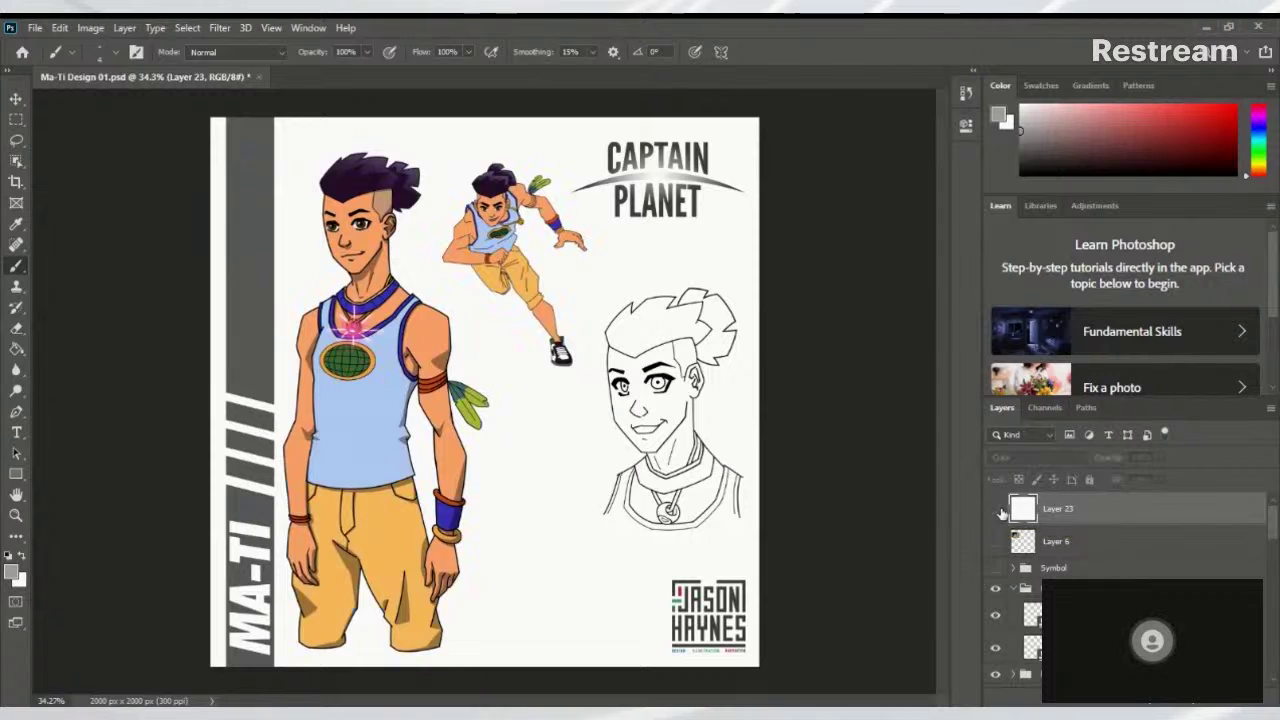